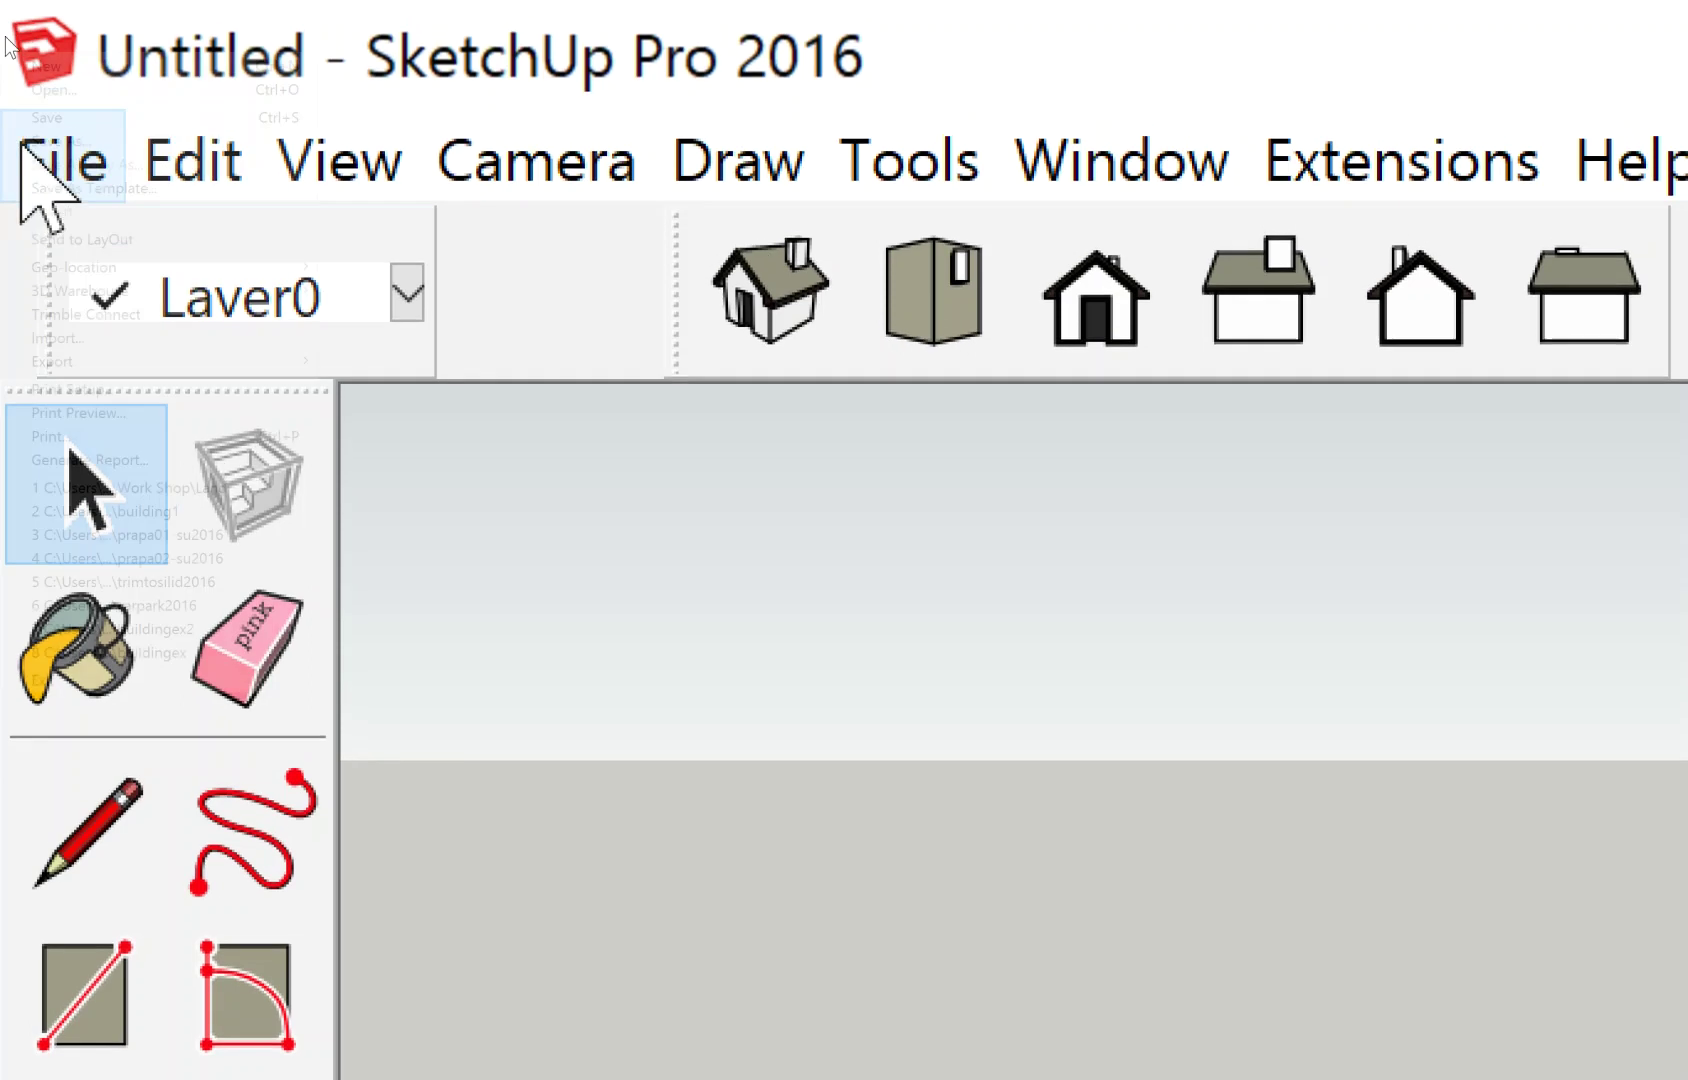
Start a new blank model, orbit the empty scene, then bring up the Open dialog.
left_click(83, 262)
mouse_move(885, 538)
middle_mouse_down()
mouse_move(1006, 553)
mouse_move(1371, 444)
mouse_move(1405, 392)
middle_mouse_up()
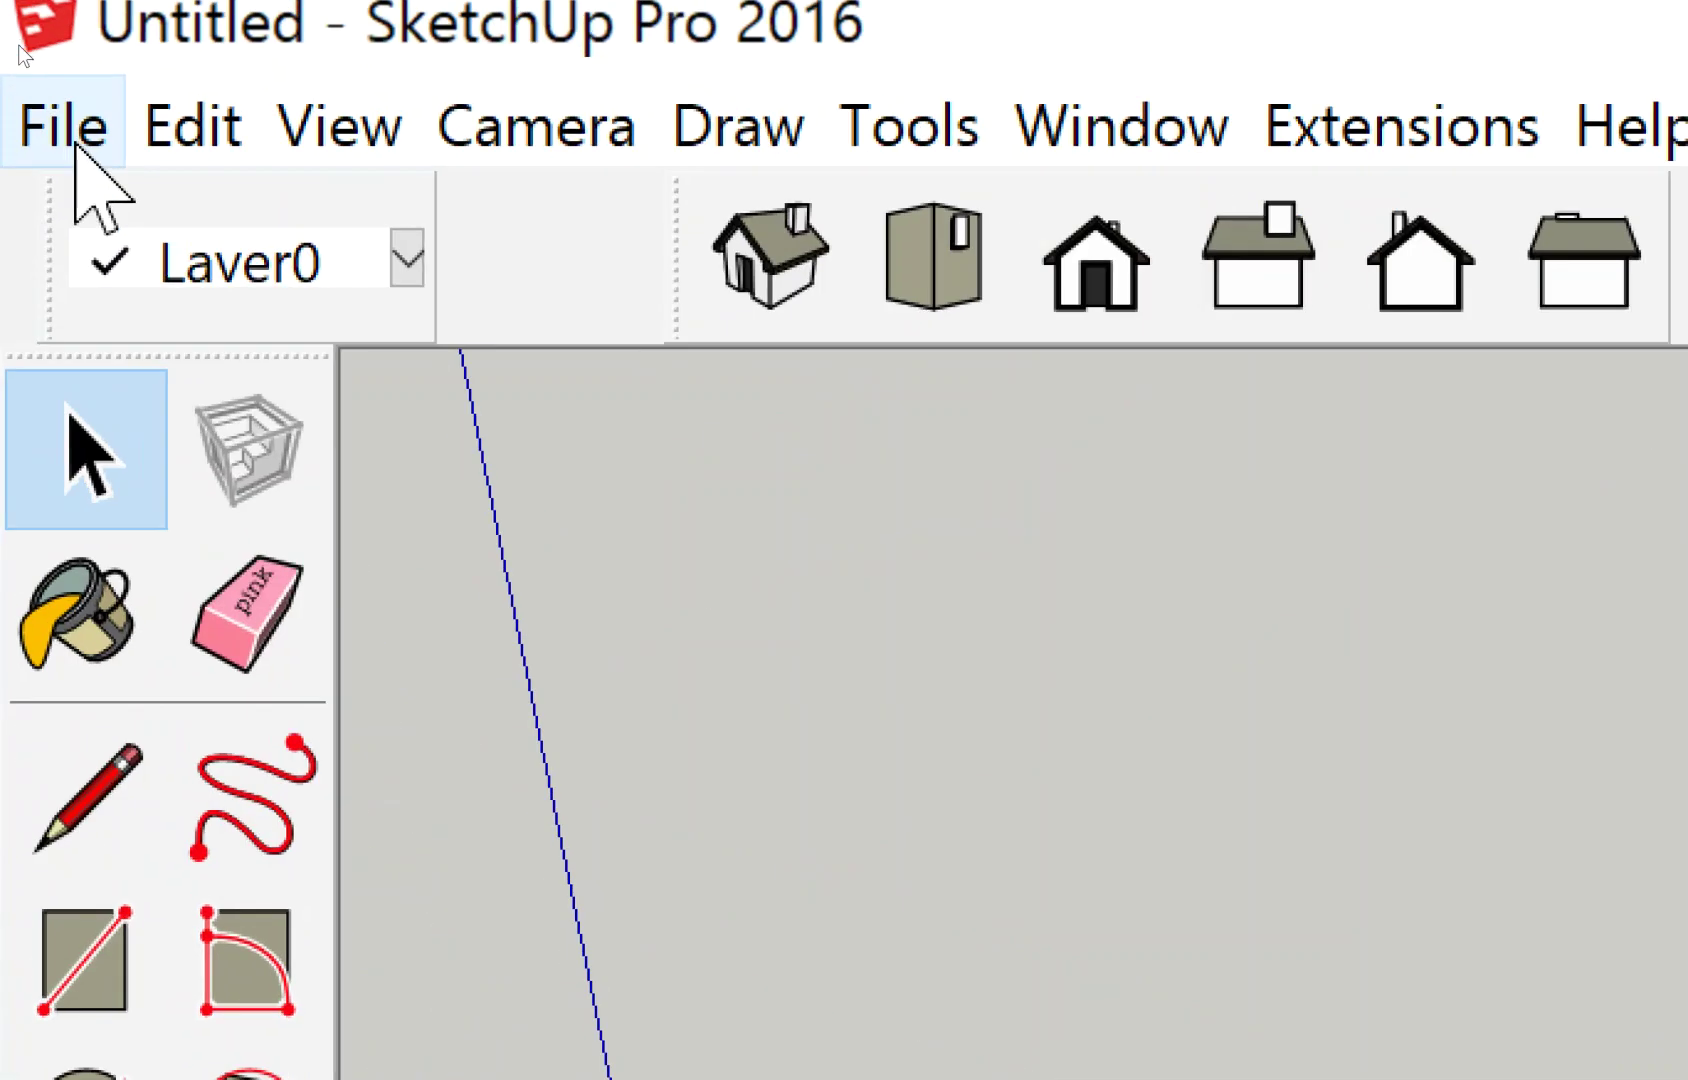
left_click(72, 140)
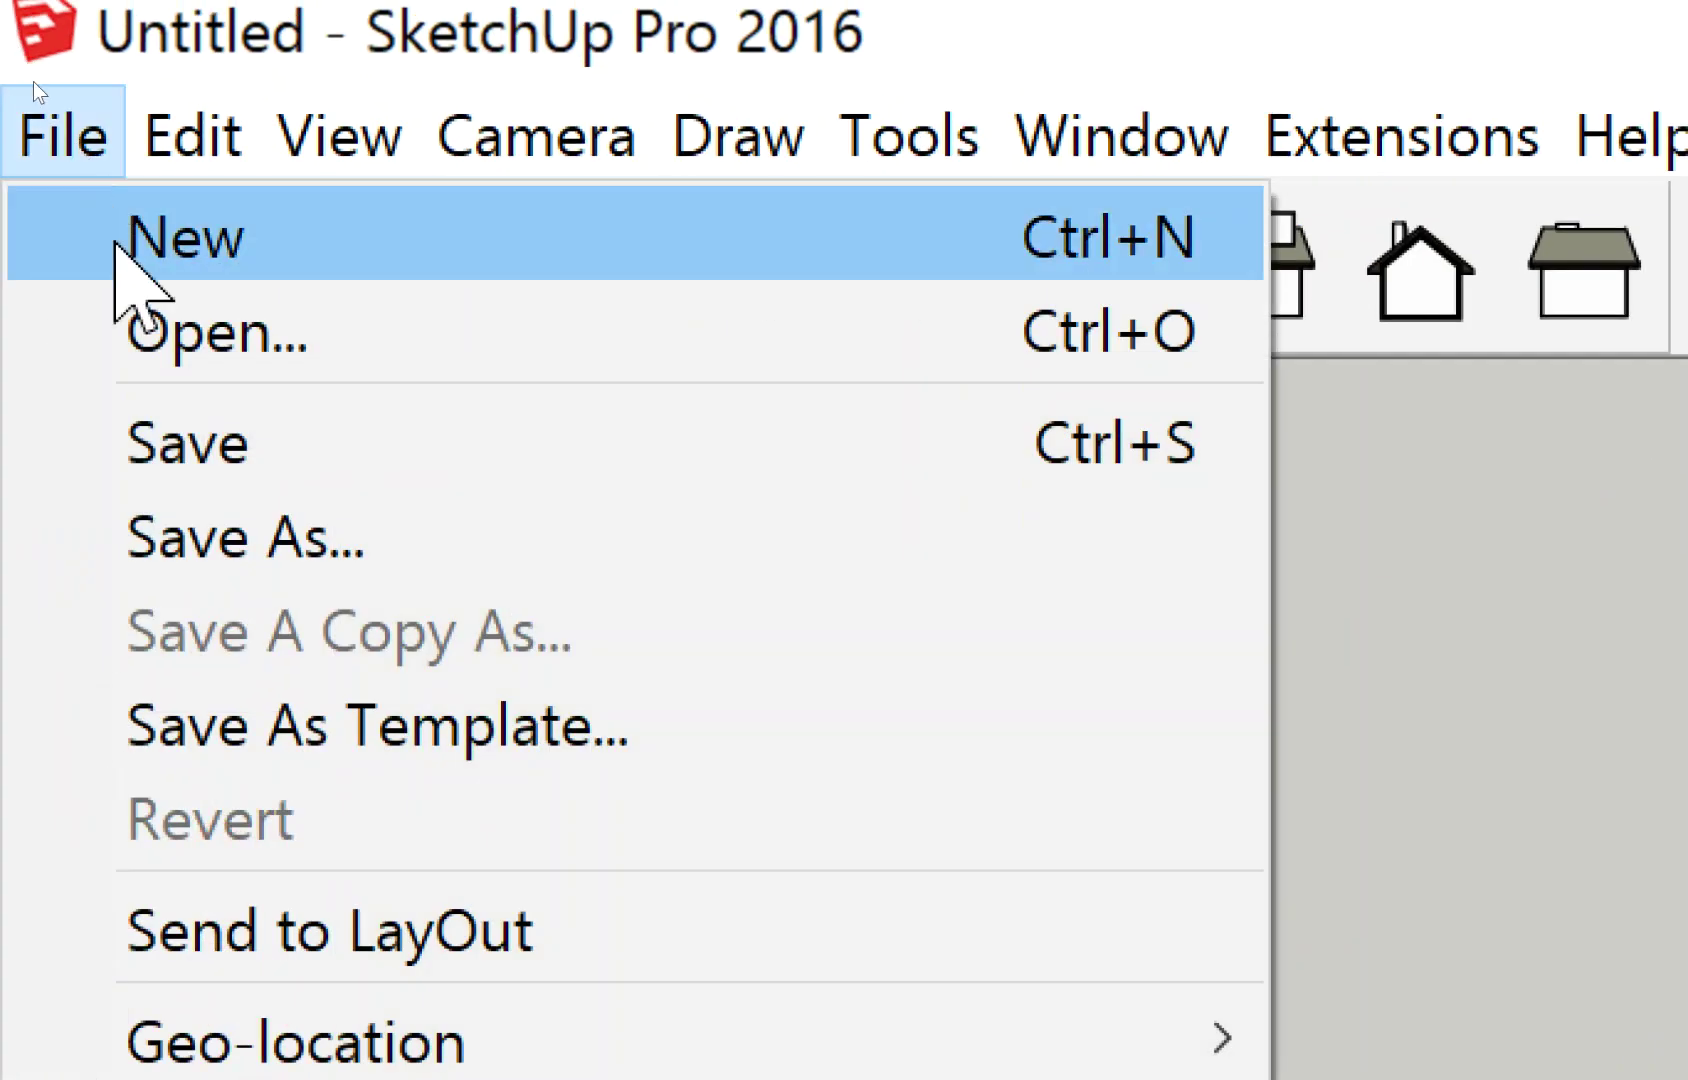
left_click(185, 333)
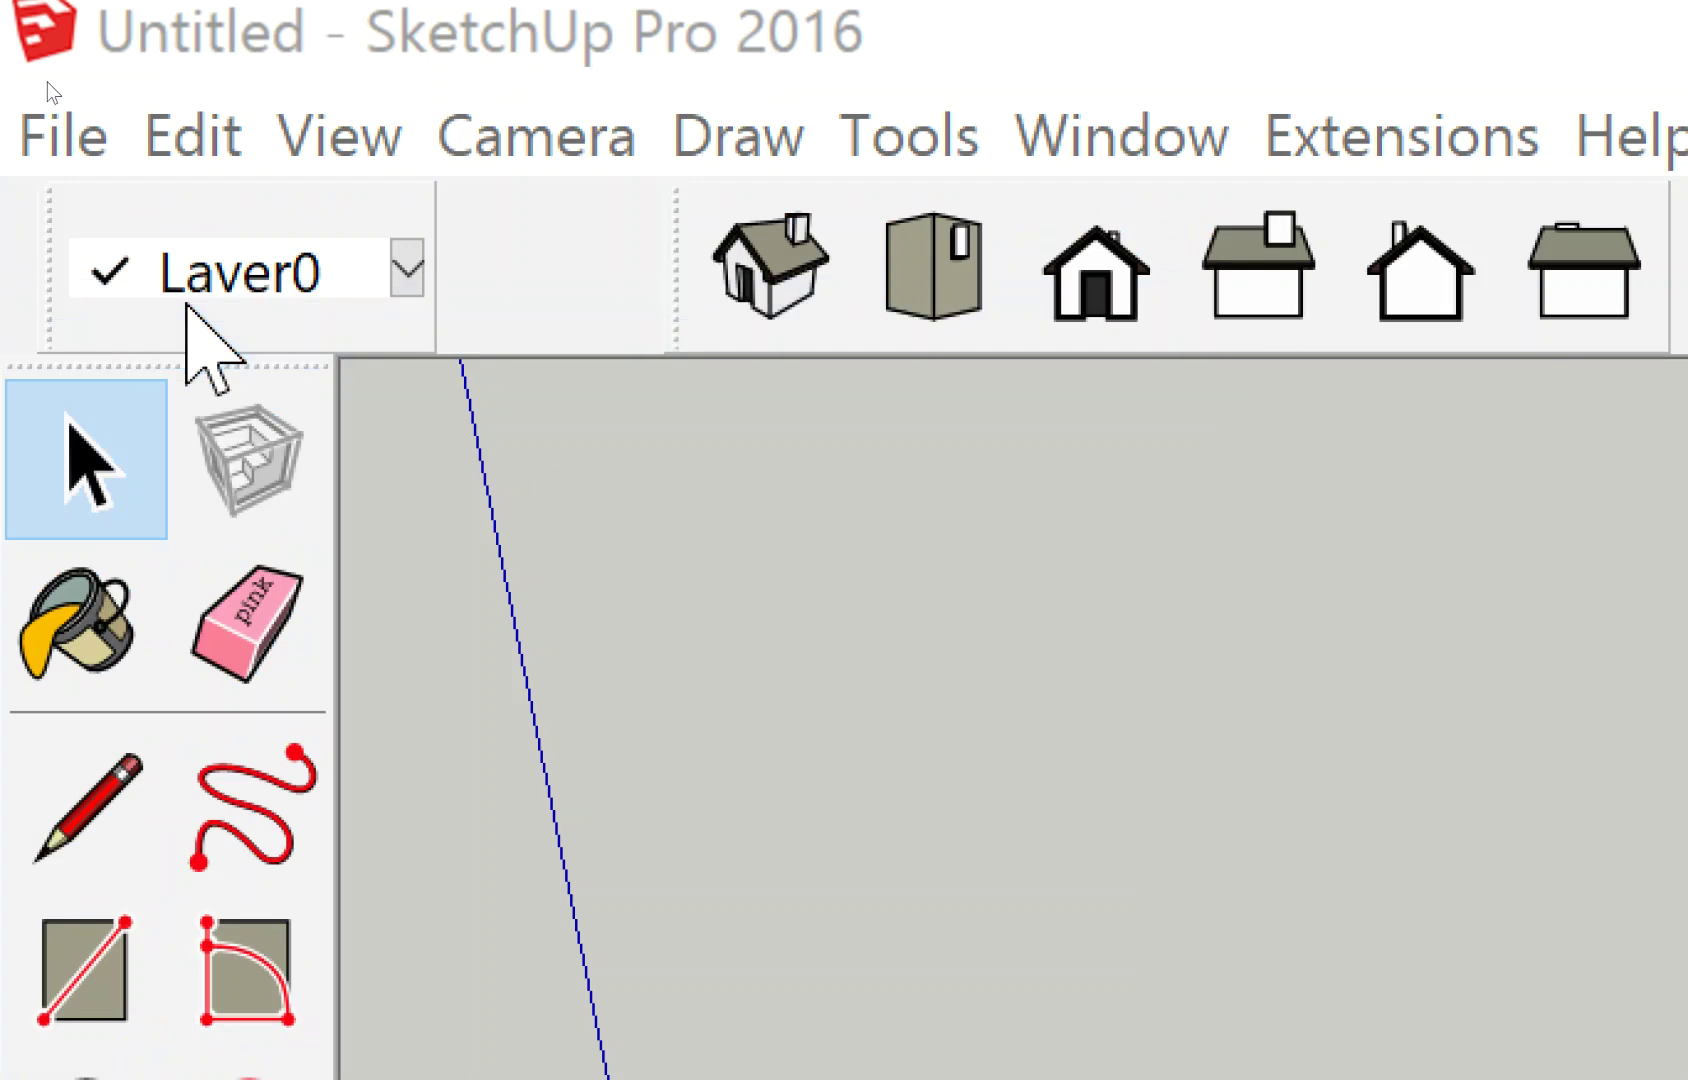
scroll(105, 234, "up", 2)
scroll(102, 237, "up", 2)
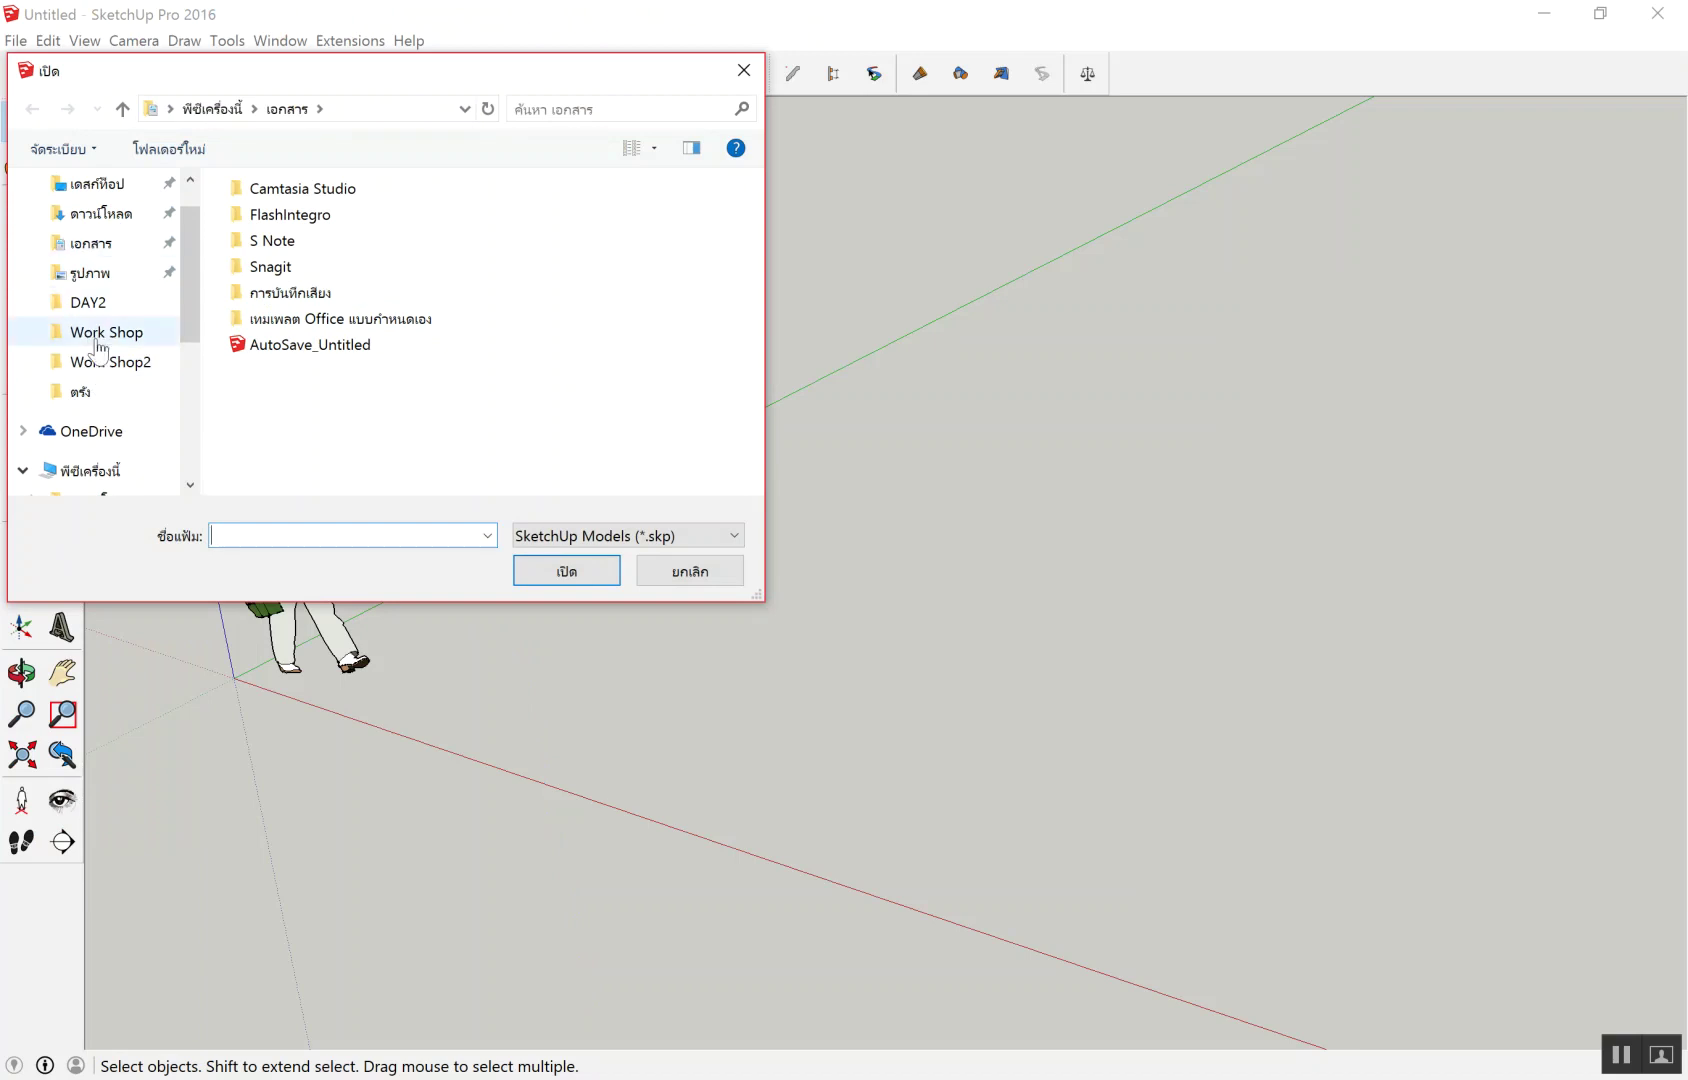
Open the 'form' model from the Work Shop2 folder and zoom out over the building.
left_click(105, 362)
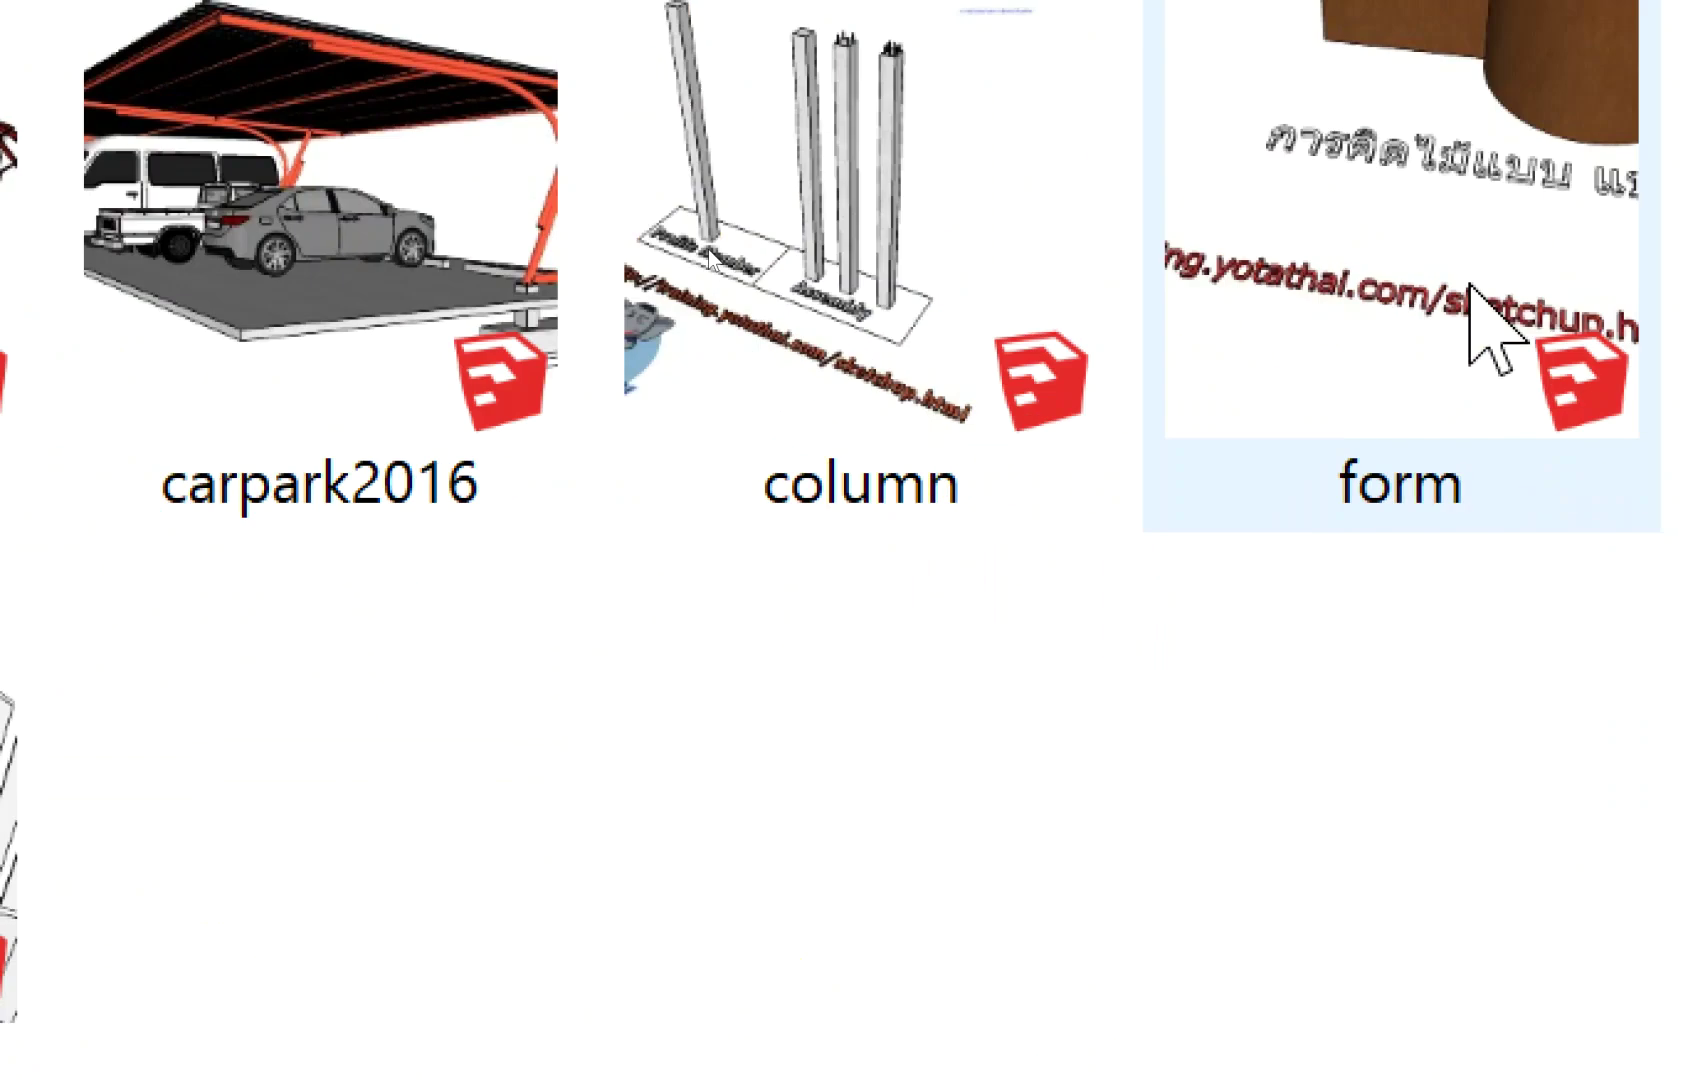
double_click(1340, 145)
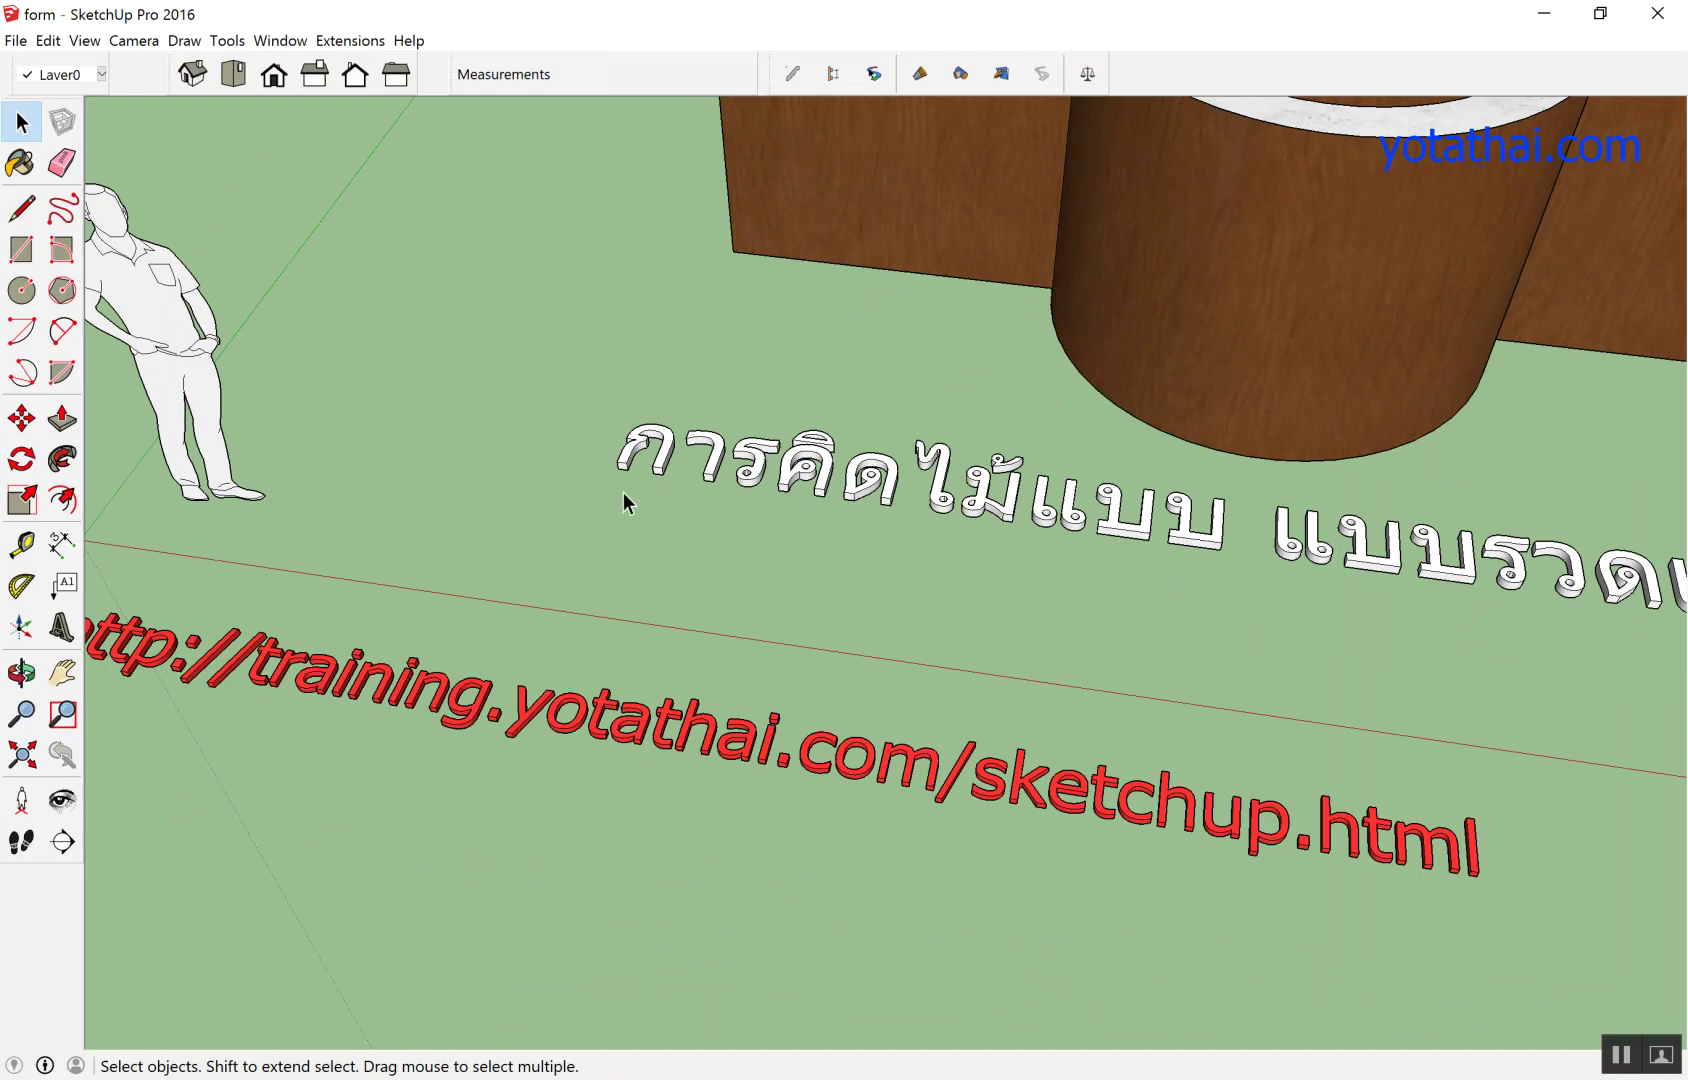
scroll(622, 492, "down", 3)
scroll(560, 483, "down", 3)
mouse_move(538, 502)
middle_mouse_down()
mouse_move(650, 388)
mouse_move(570, 396)
middle_mouse_up()
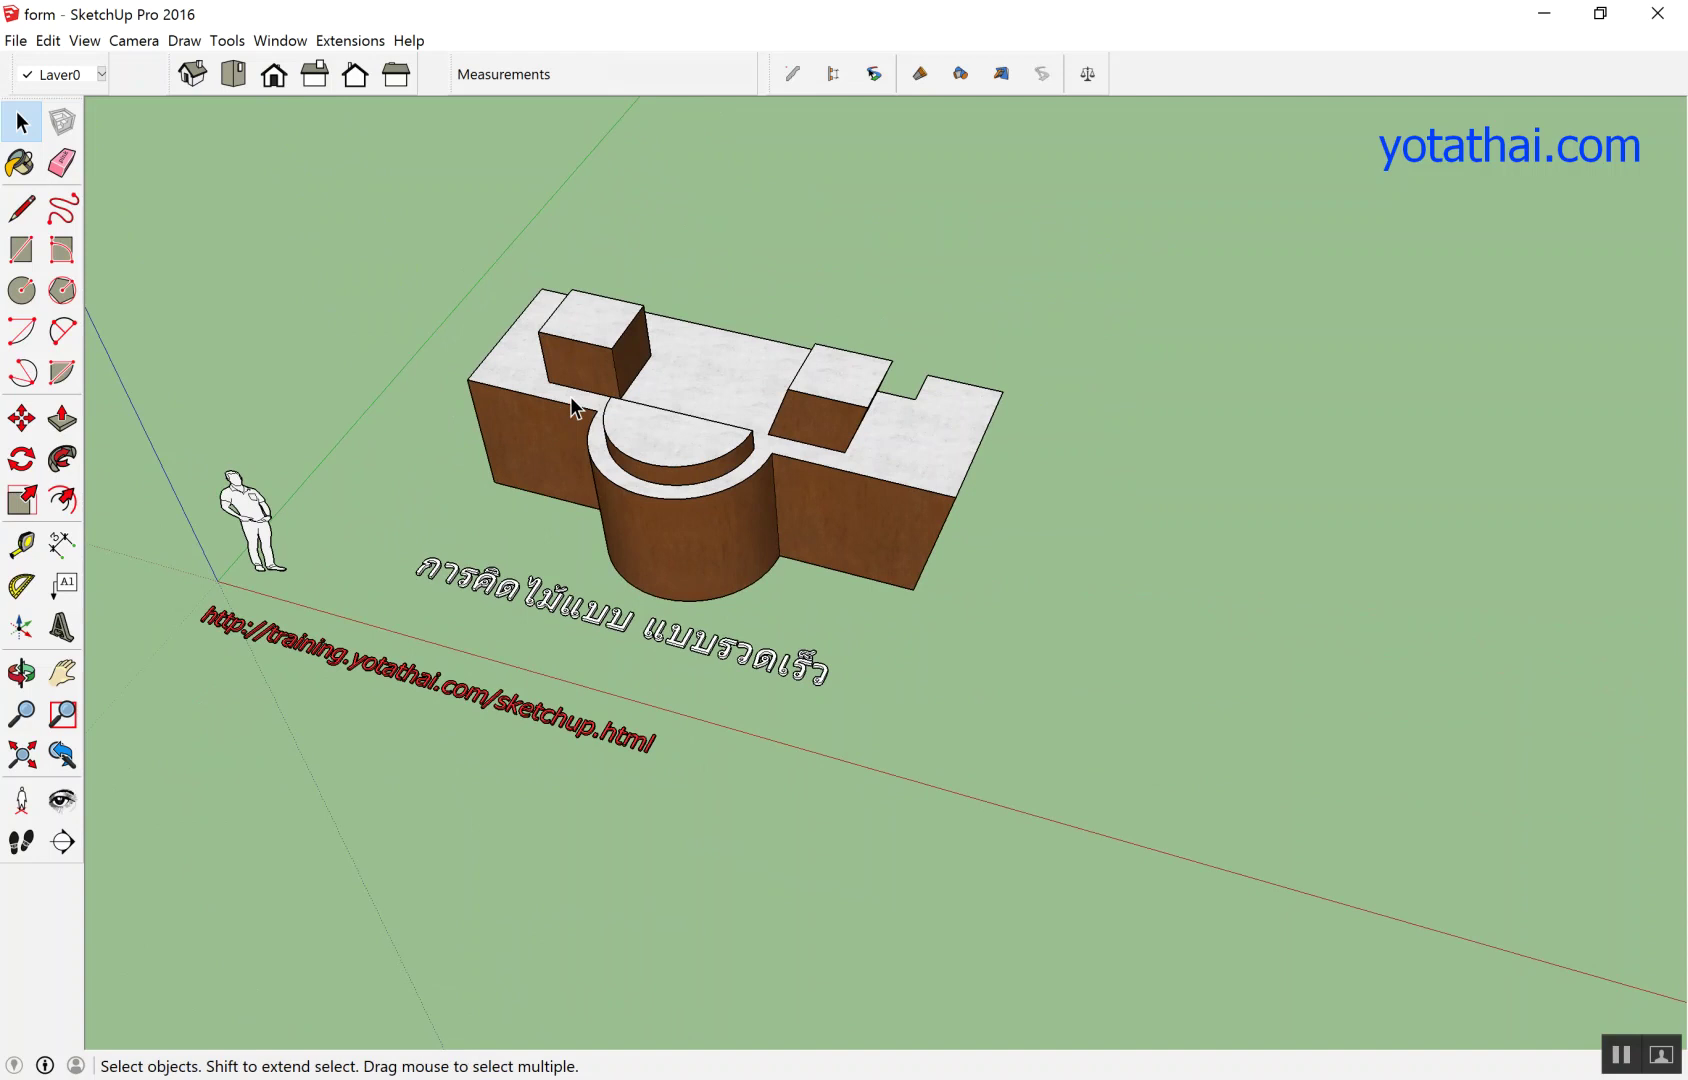
Orbit and zoom around the form massing, then show the Layers panel with Shift+L.
scroll(562, 430, "up", 2)
mouse_move(571, 410)
middle_mouse_down()
mouse_move(816, 407)
mouse_move(942, 584)
mouse_move(909, 176)
mouse_move(1070, 327)
mouse_move(703, 425)
mouse_move(1029, 520)
mouse_move(1266, 527)
mouse_move(1251, 576)
mouse_move(1370, 404)
middle_mouse_up()
scroll(826, 433, "up", 3)
scroll(942, 584, "down", 3)
scroll(1029, 520, "down", 2)
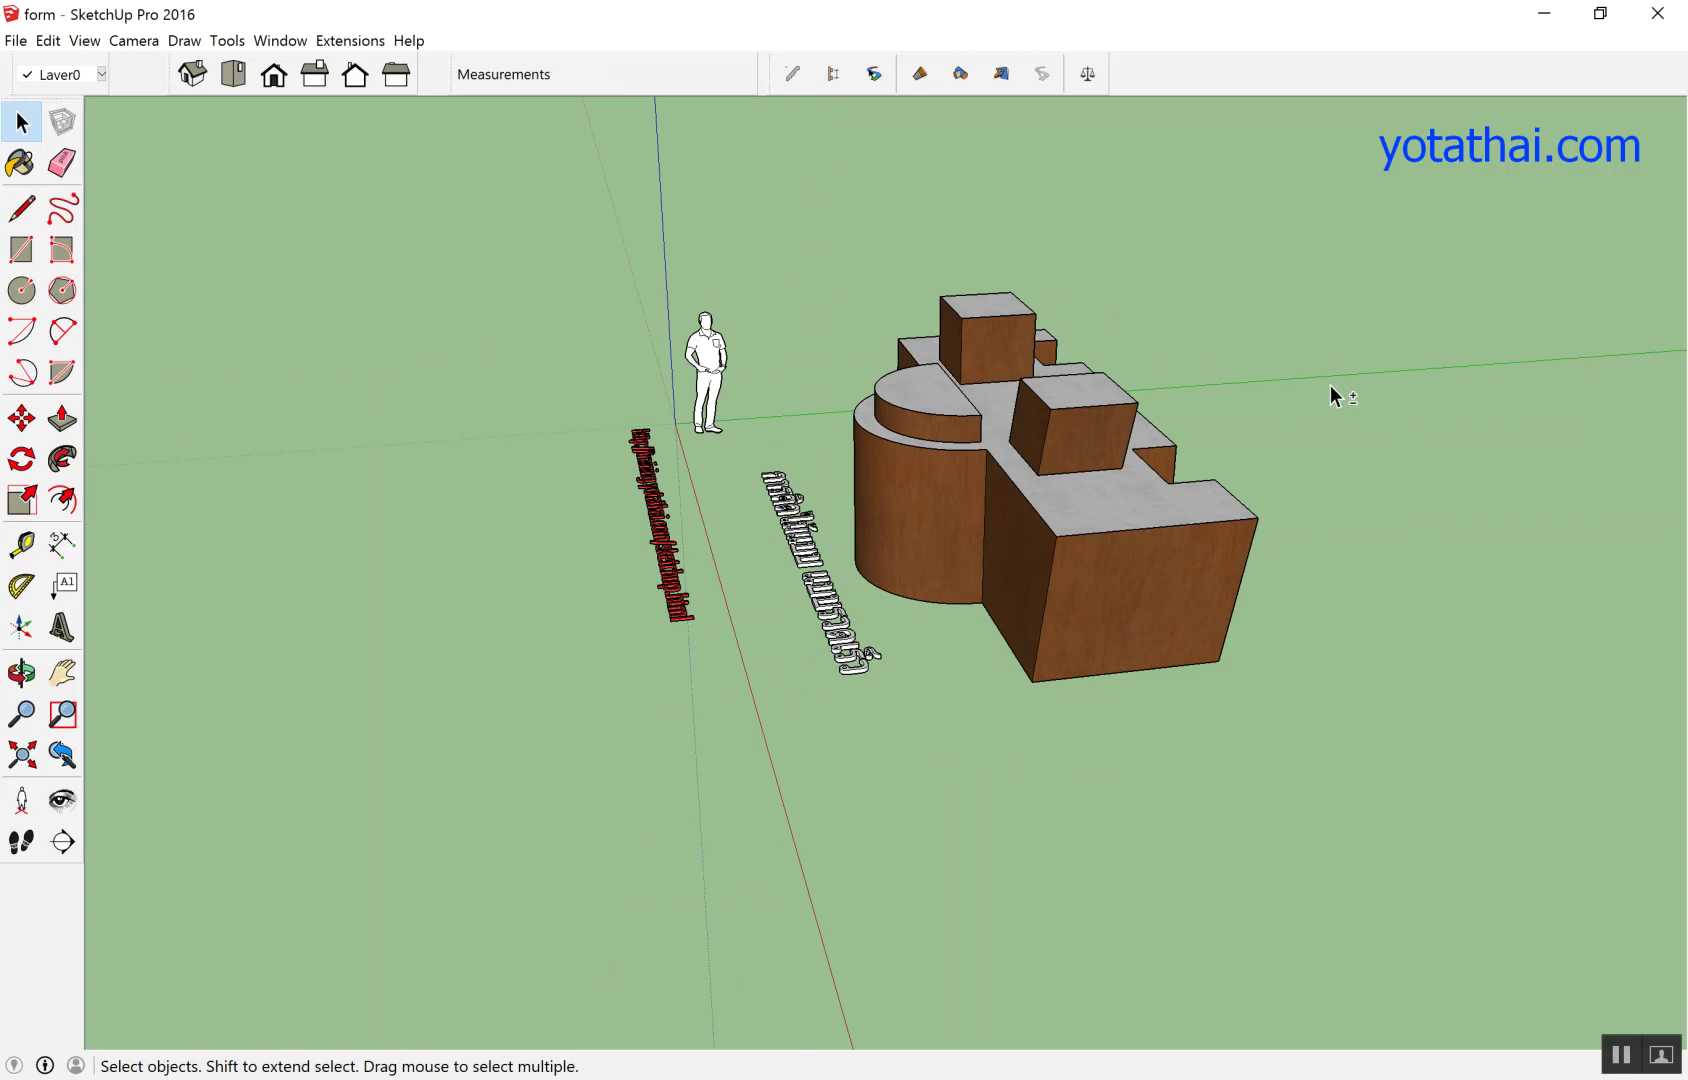
key("shift+l")
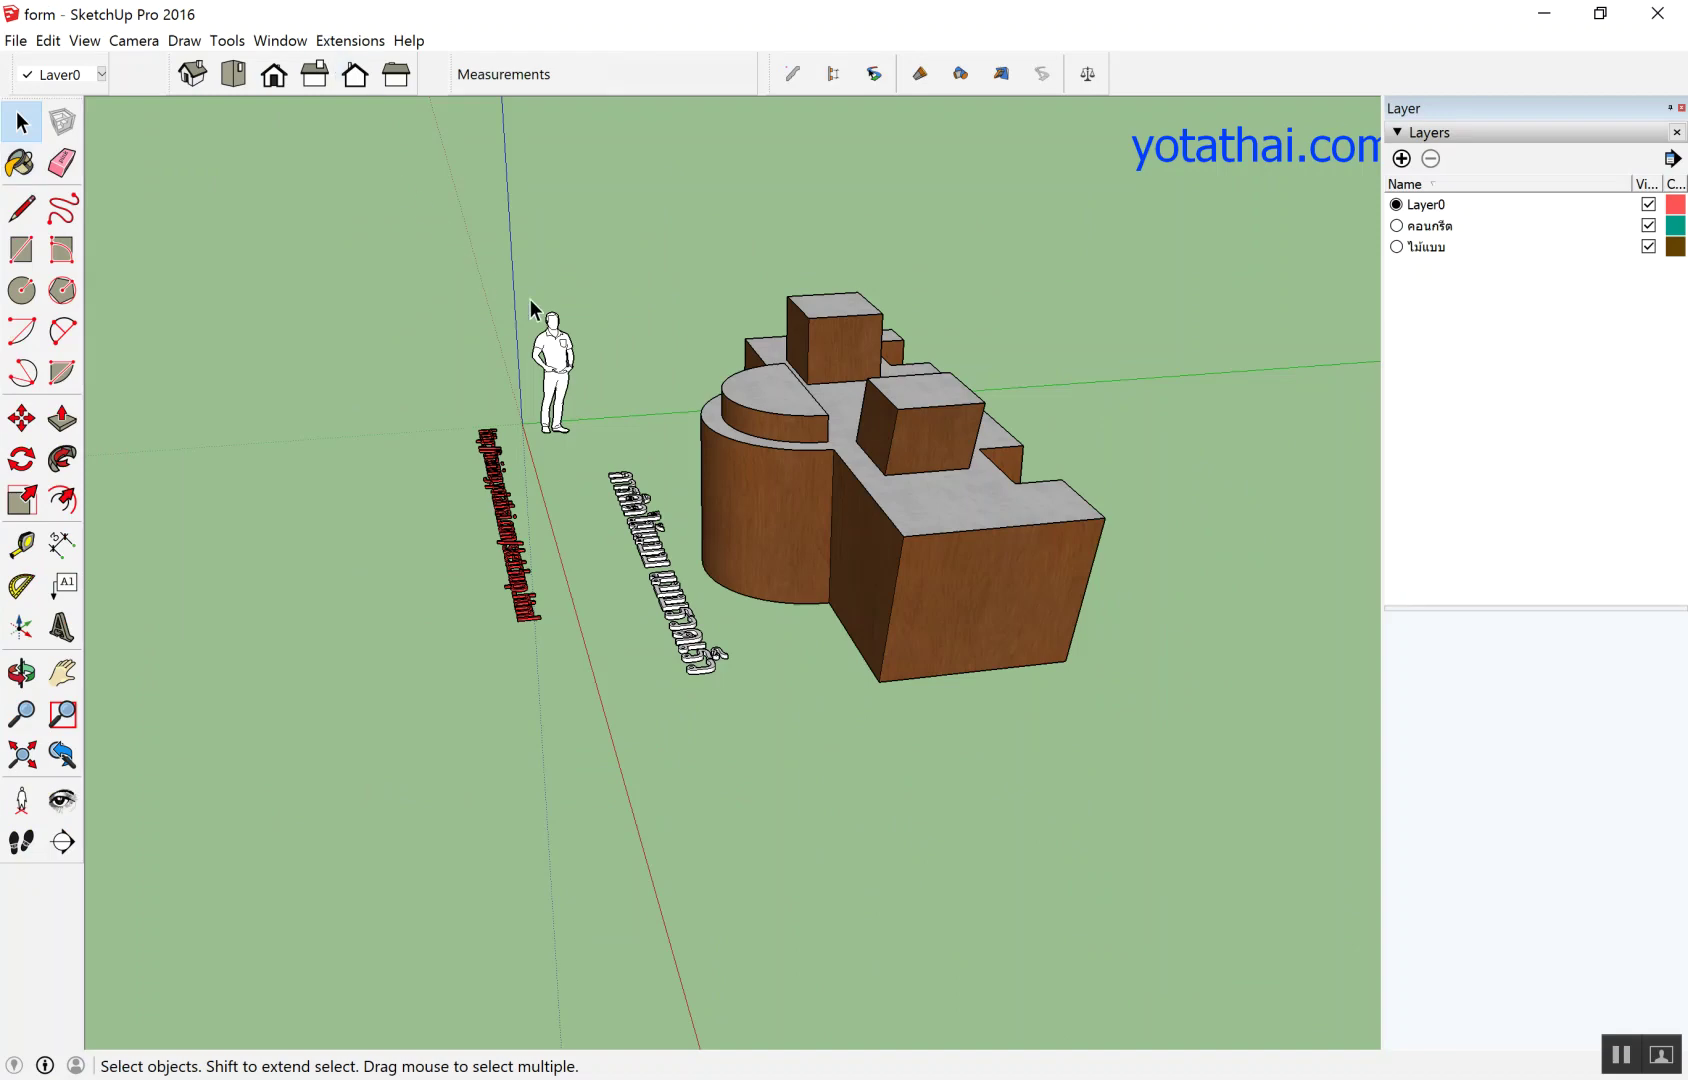
Activate Paint Bucket, then close the Materials and Layers trays.
key("b")
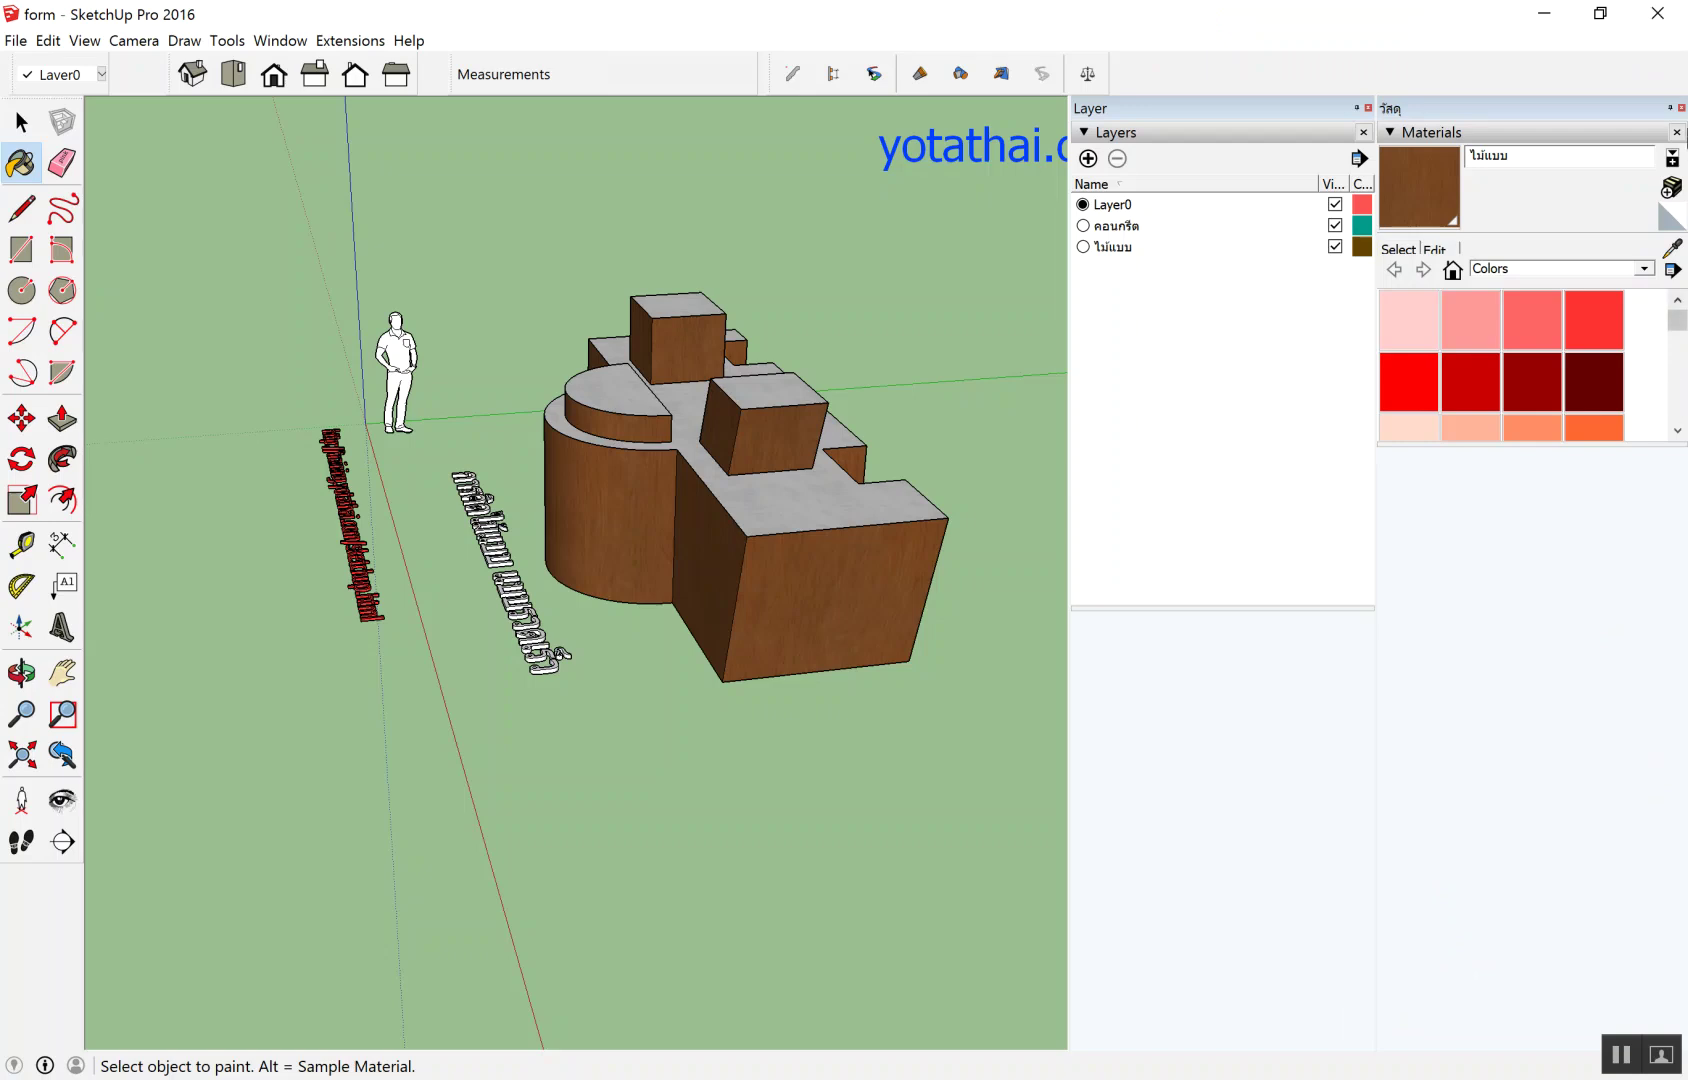
left_click(1682, 108)
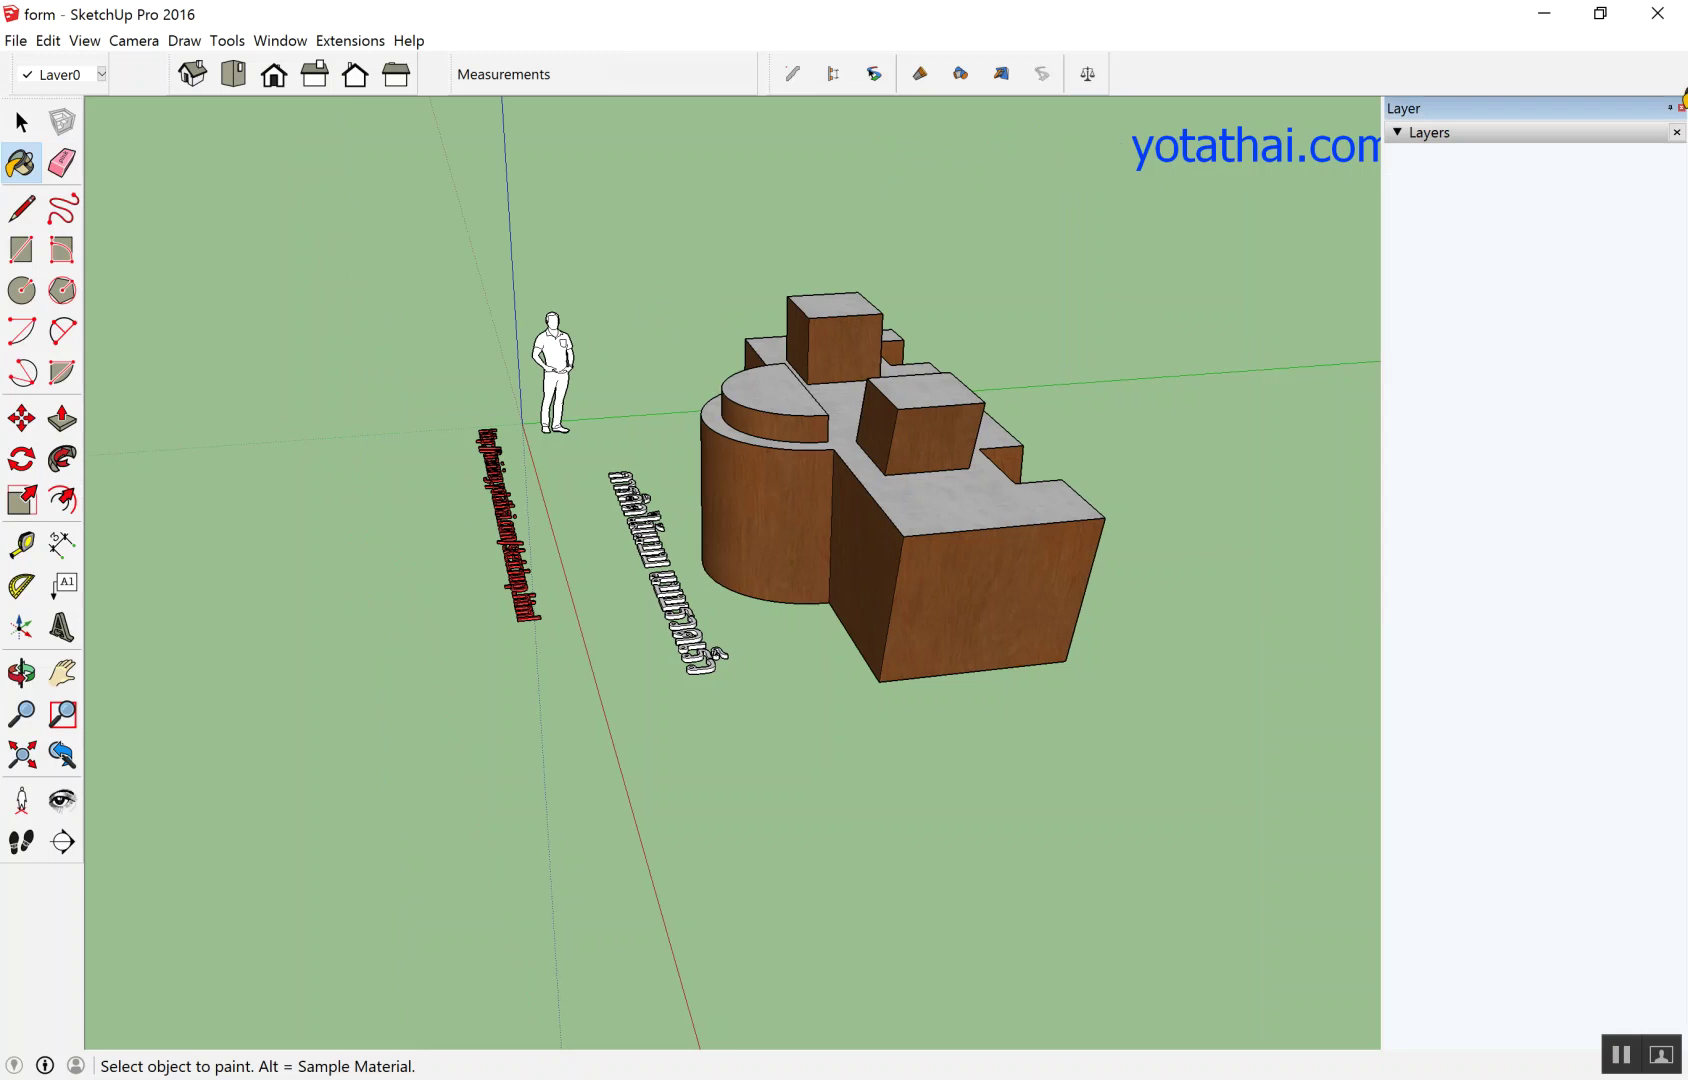
left_click(1682, 108)
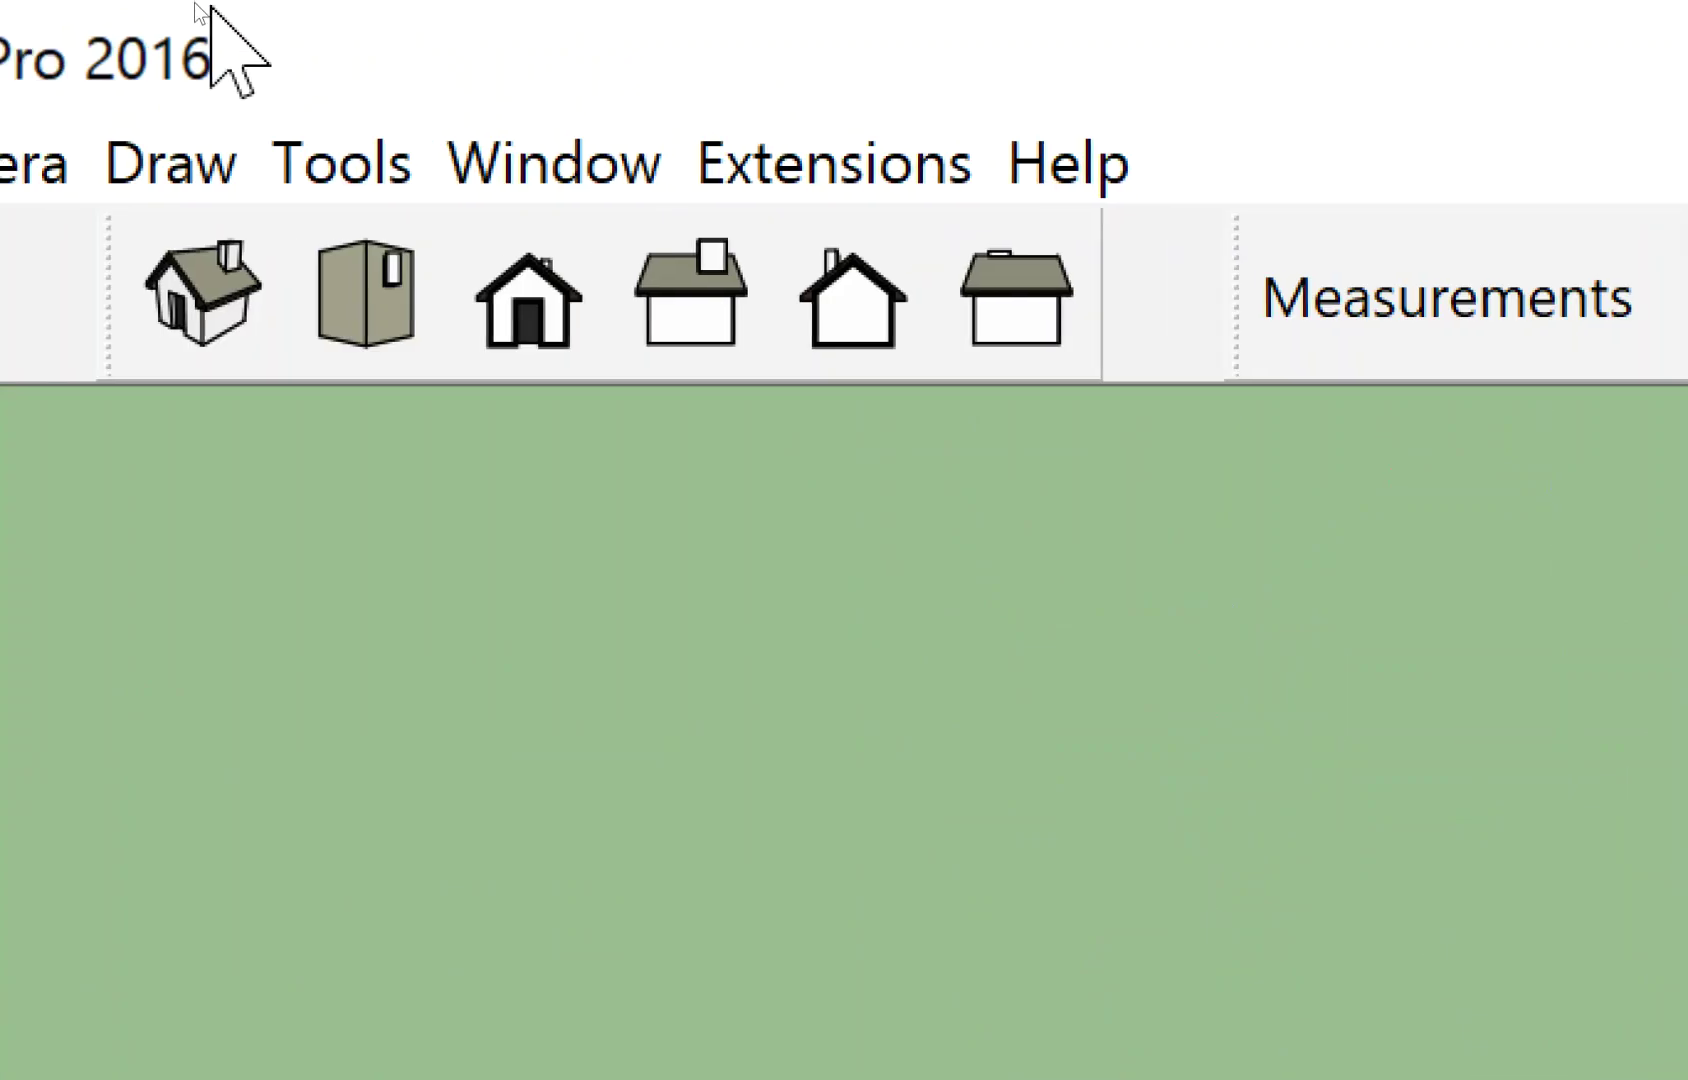
left_click(503, 160)
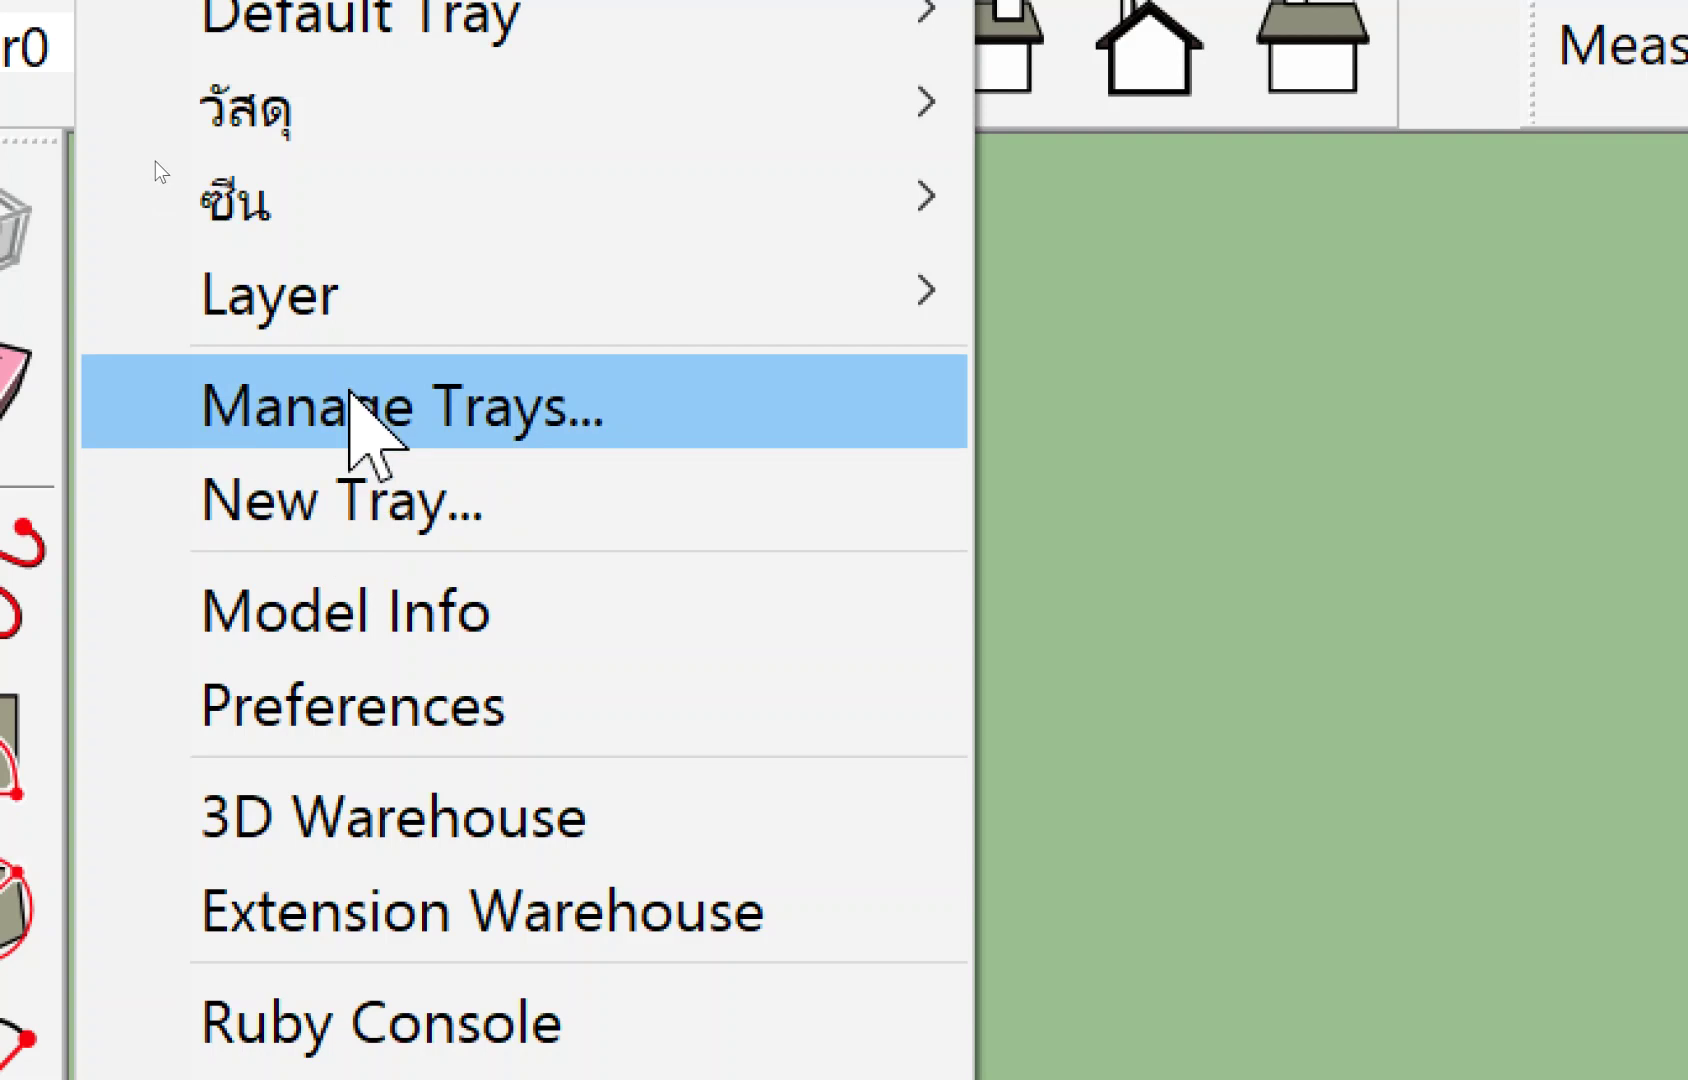
In Manage Trays, review the Default Tray and cancel a first Layer tray deletion.
left_click(351, 390)
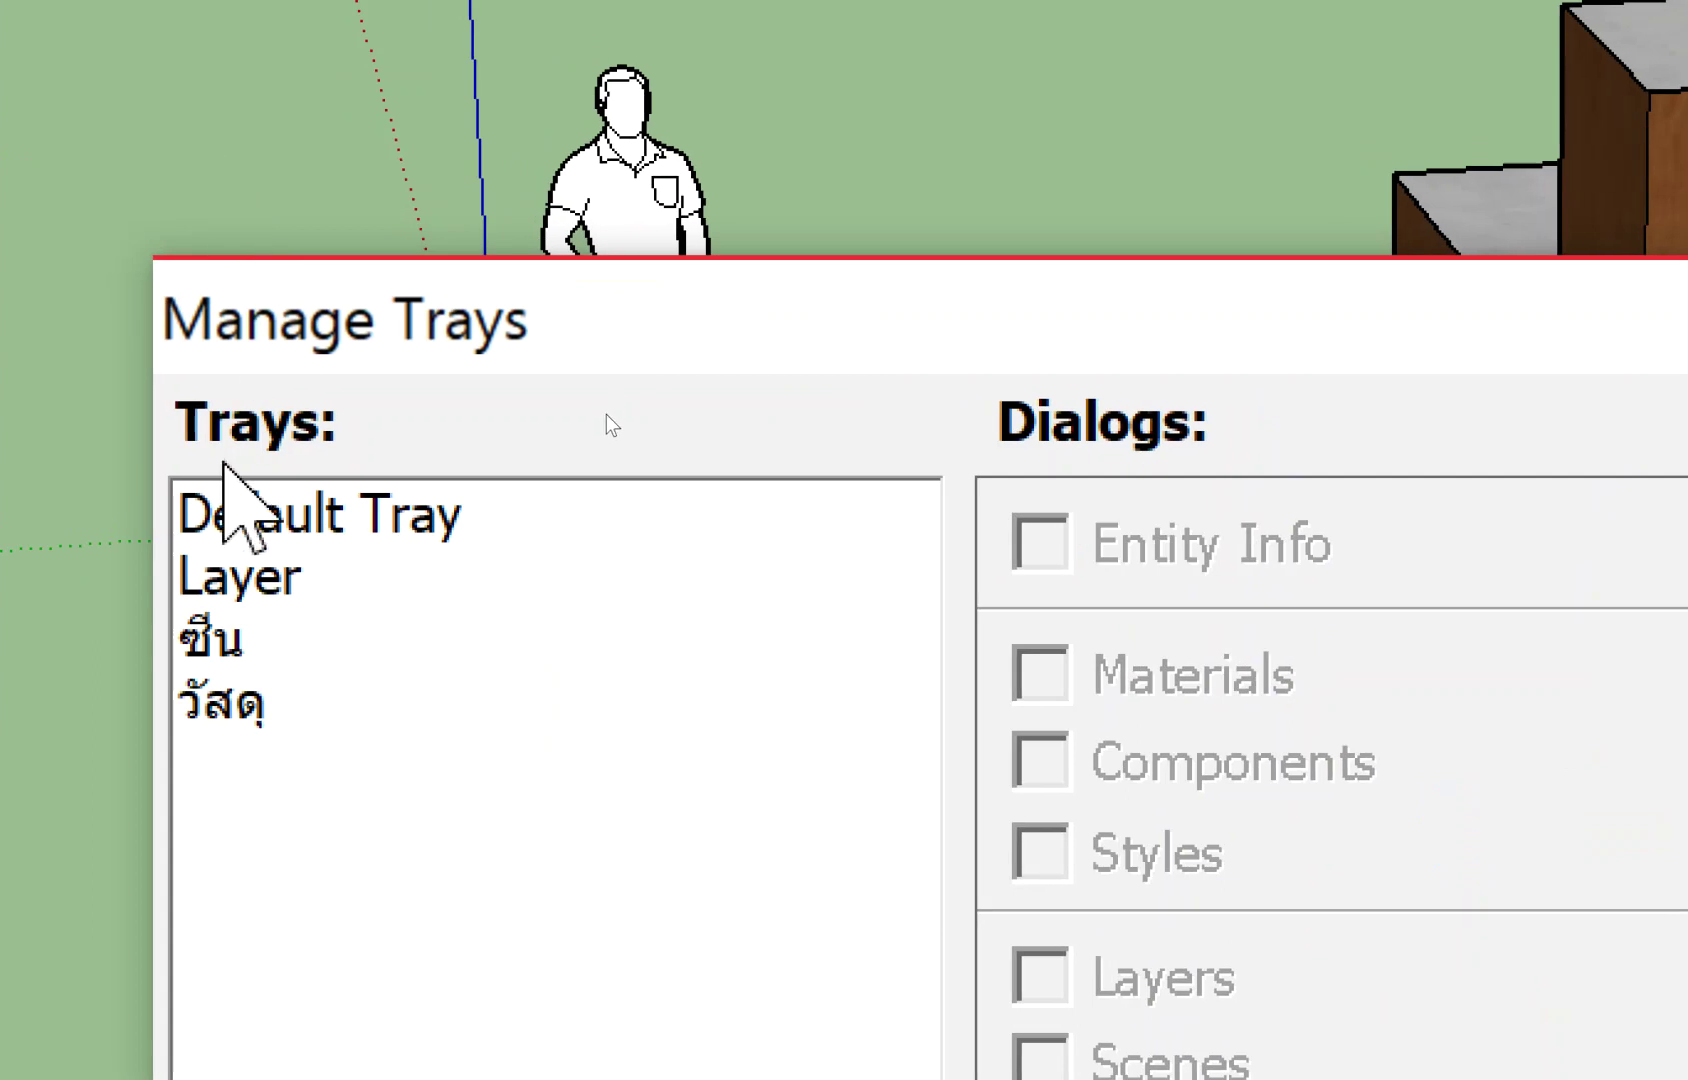
left_click(226, 509)
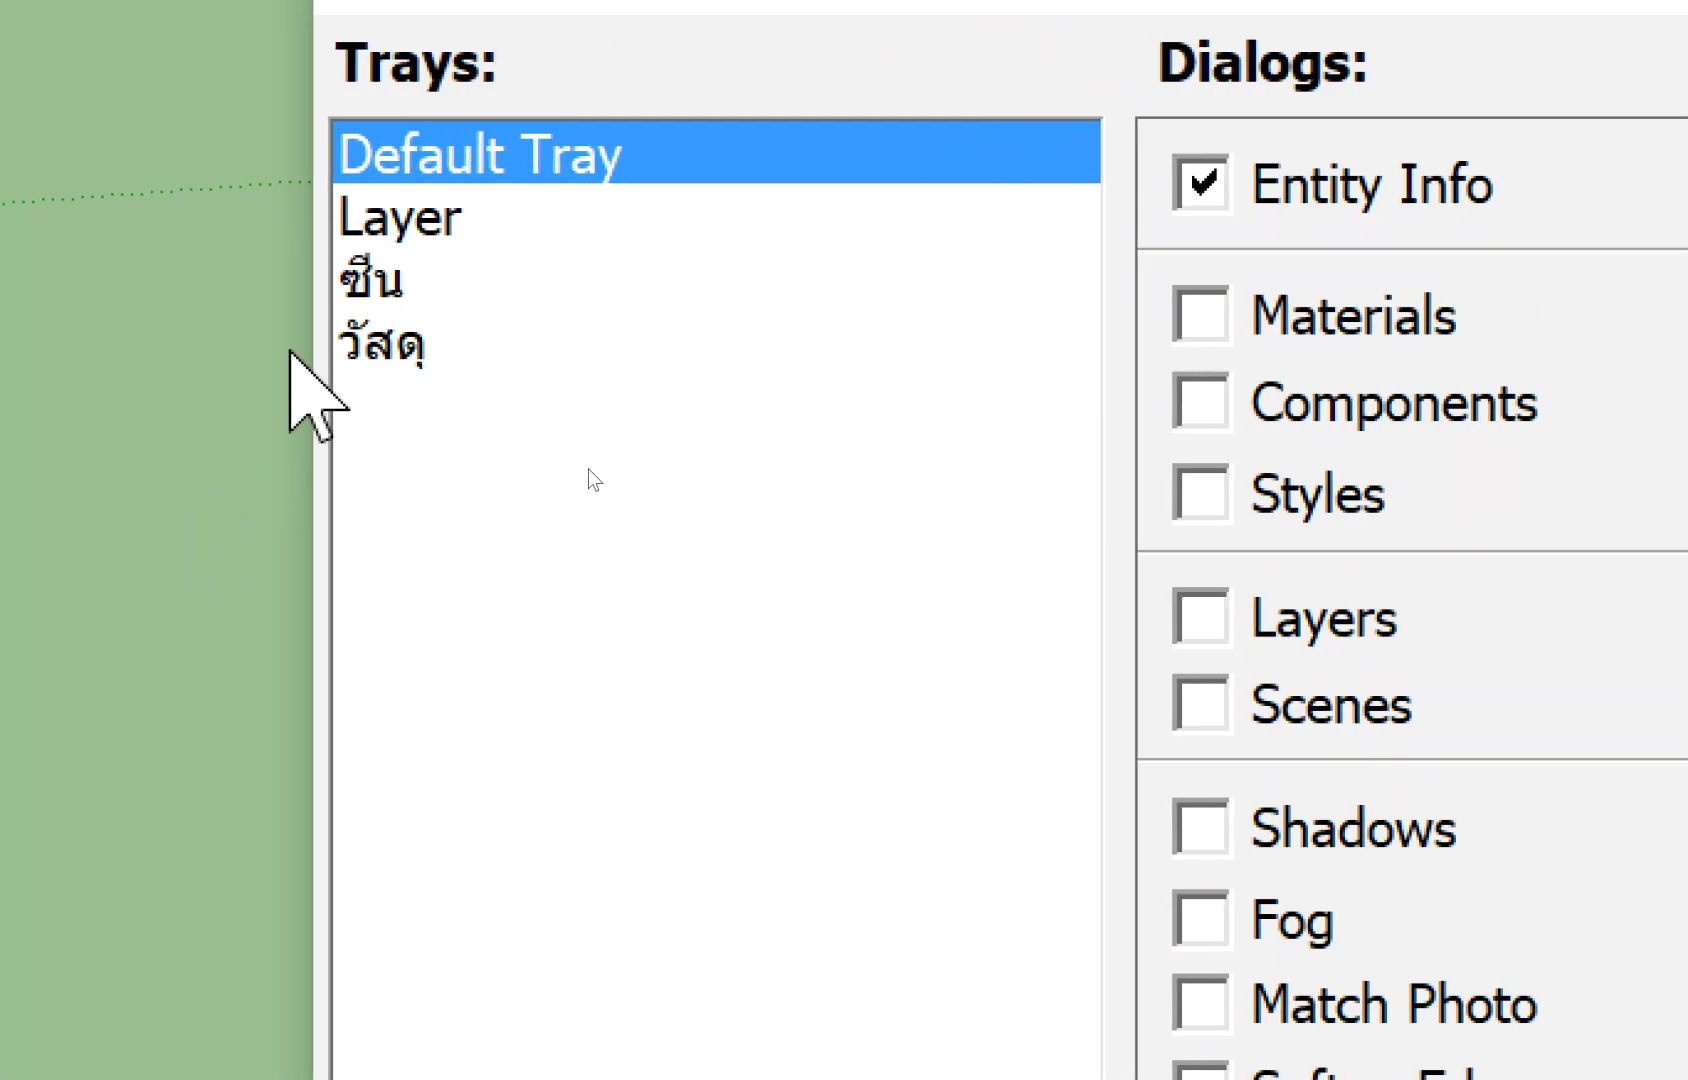
left_click(395, 212)
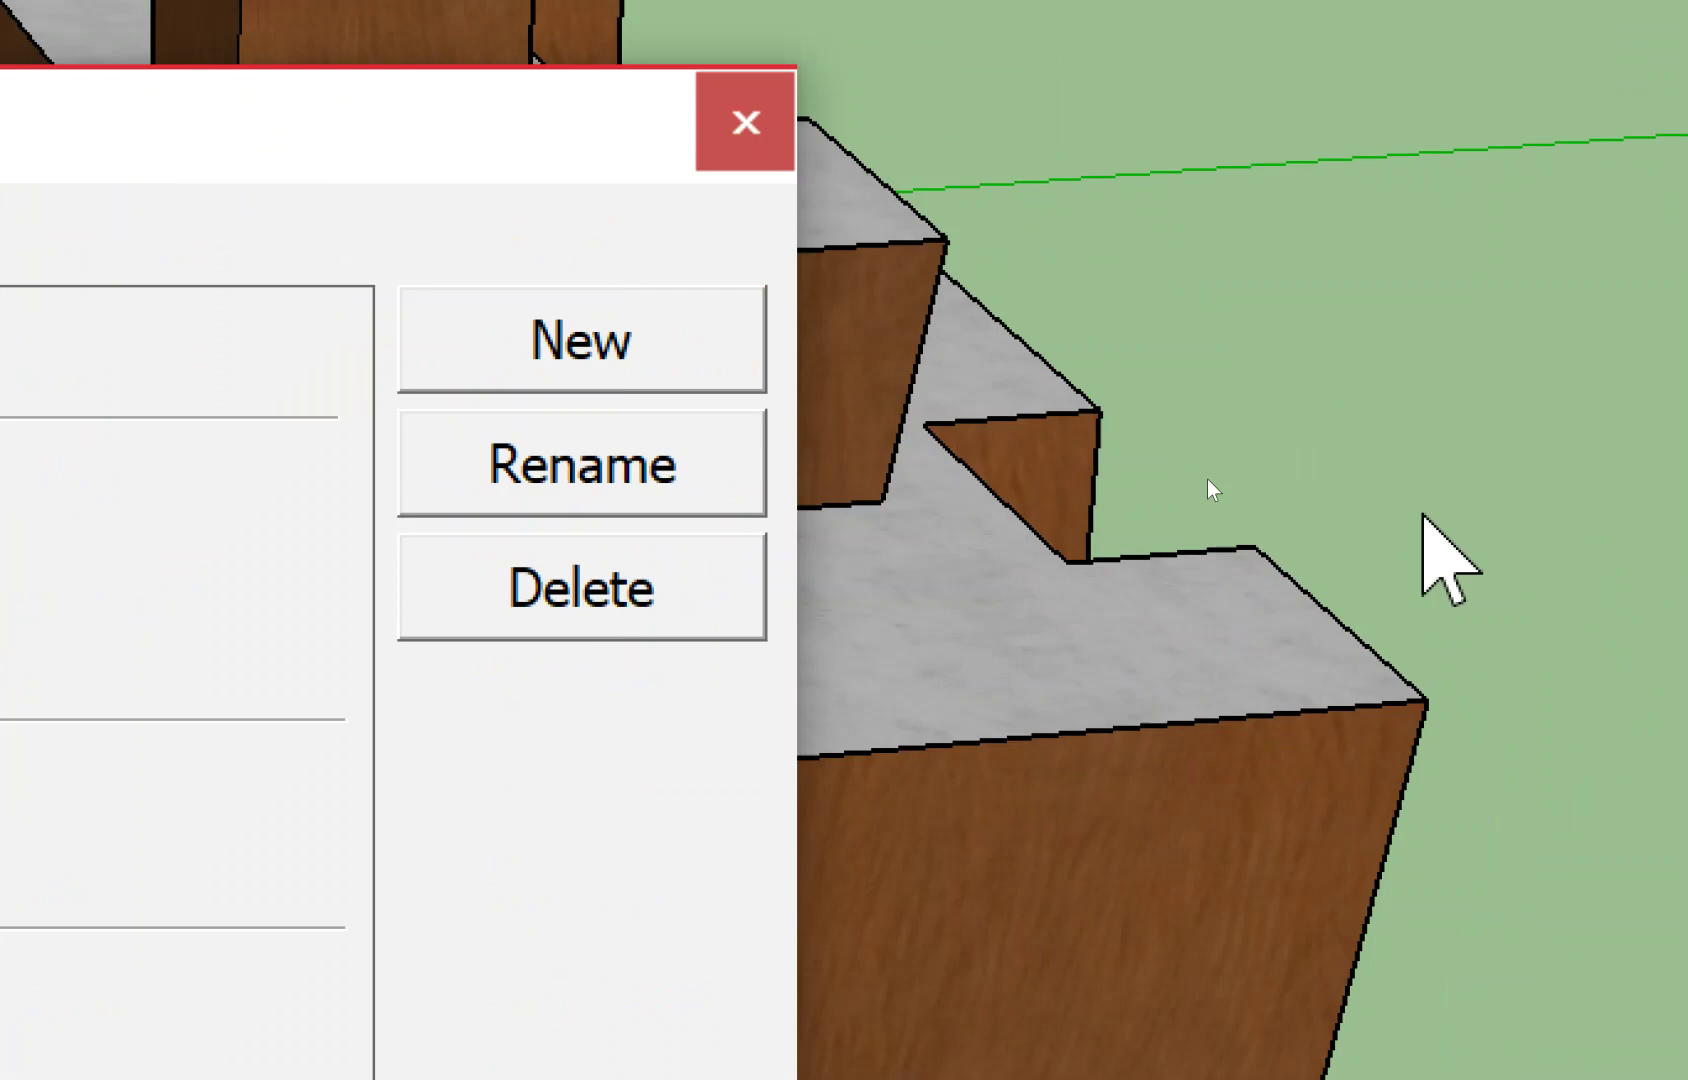
left_click(580, 600)
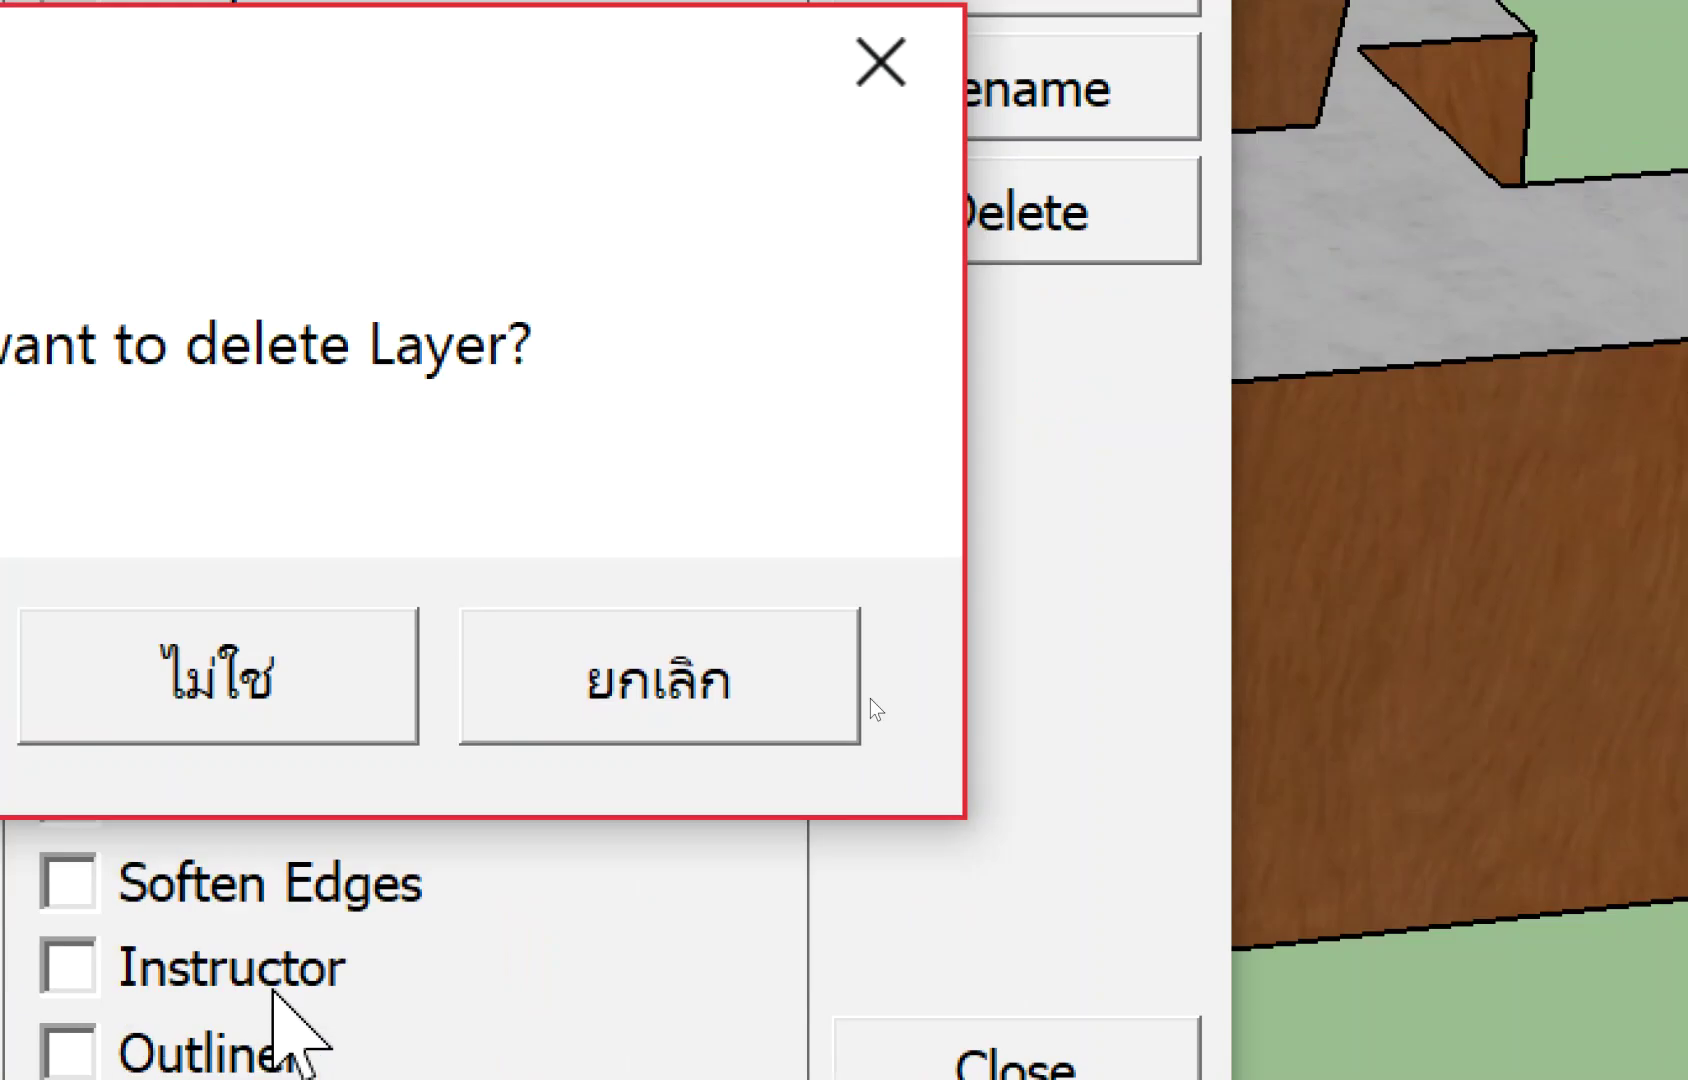
left_click(264, 668)
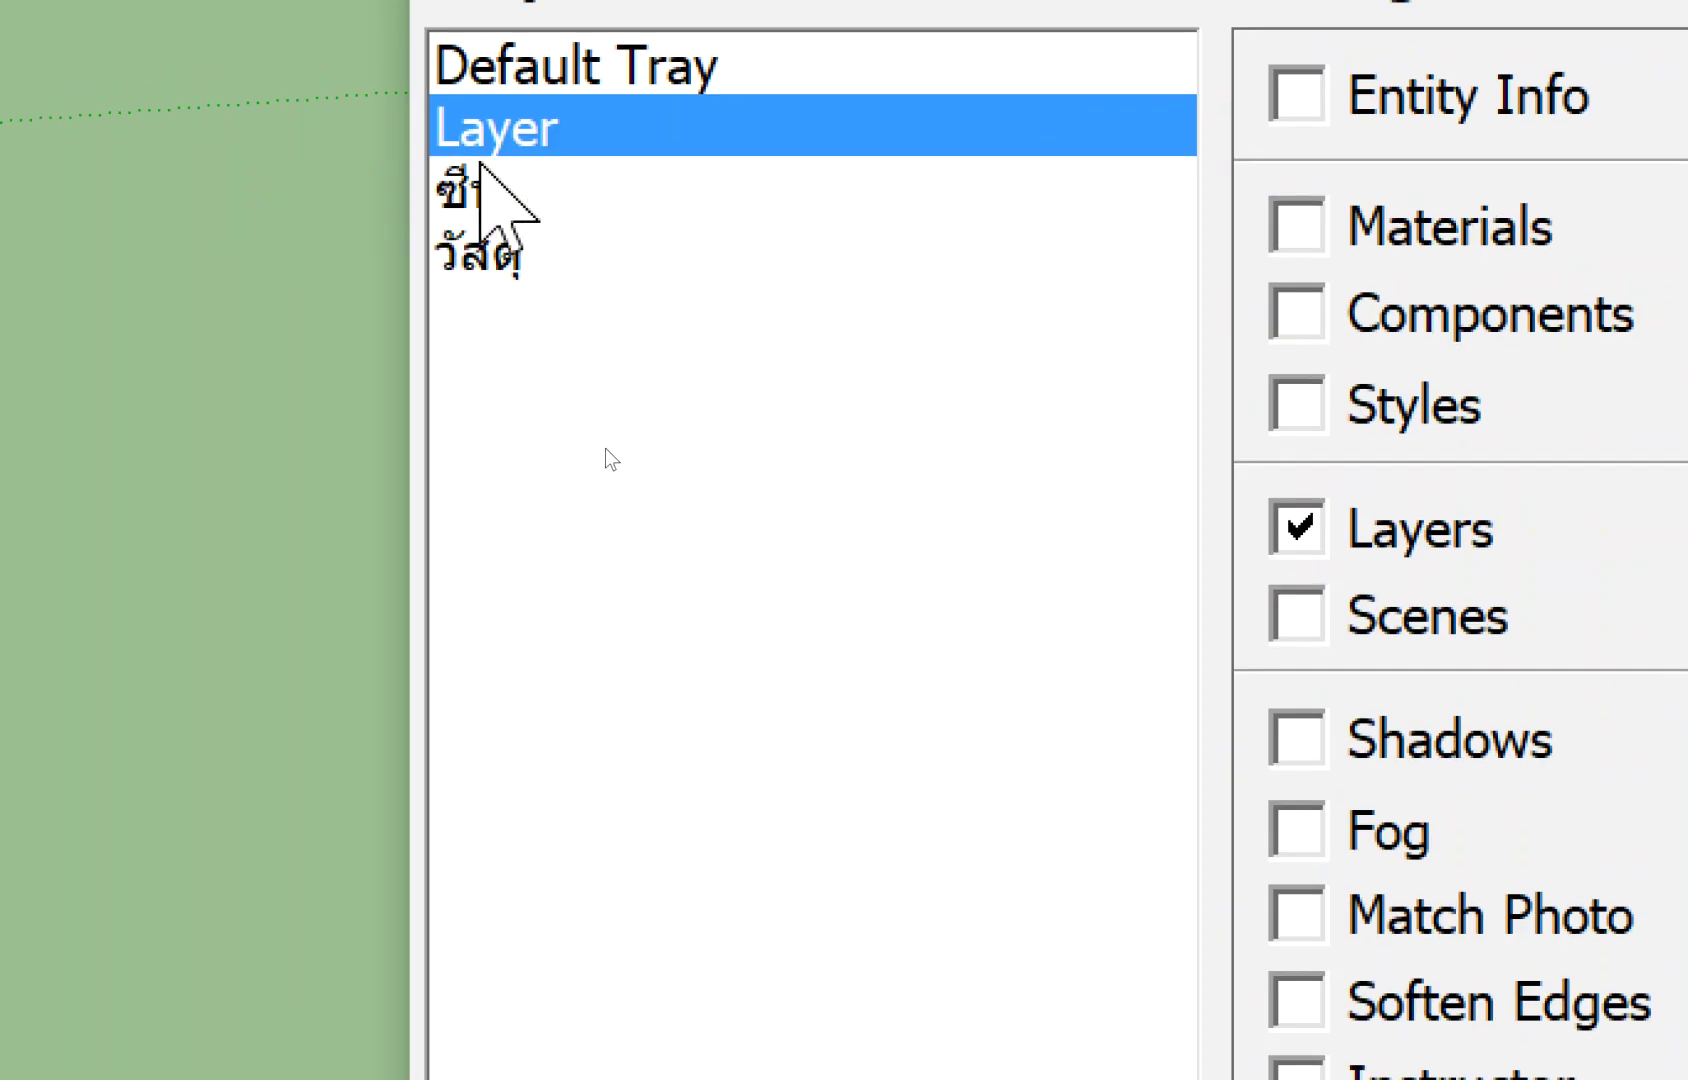
Delete the ซีน, วัสดุ and Layer trays, confirming each removal.
left_click(470, 185)
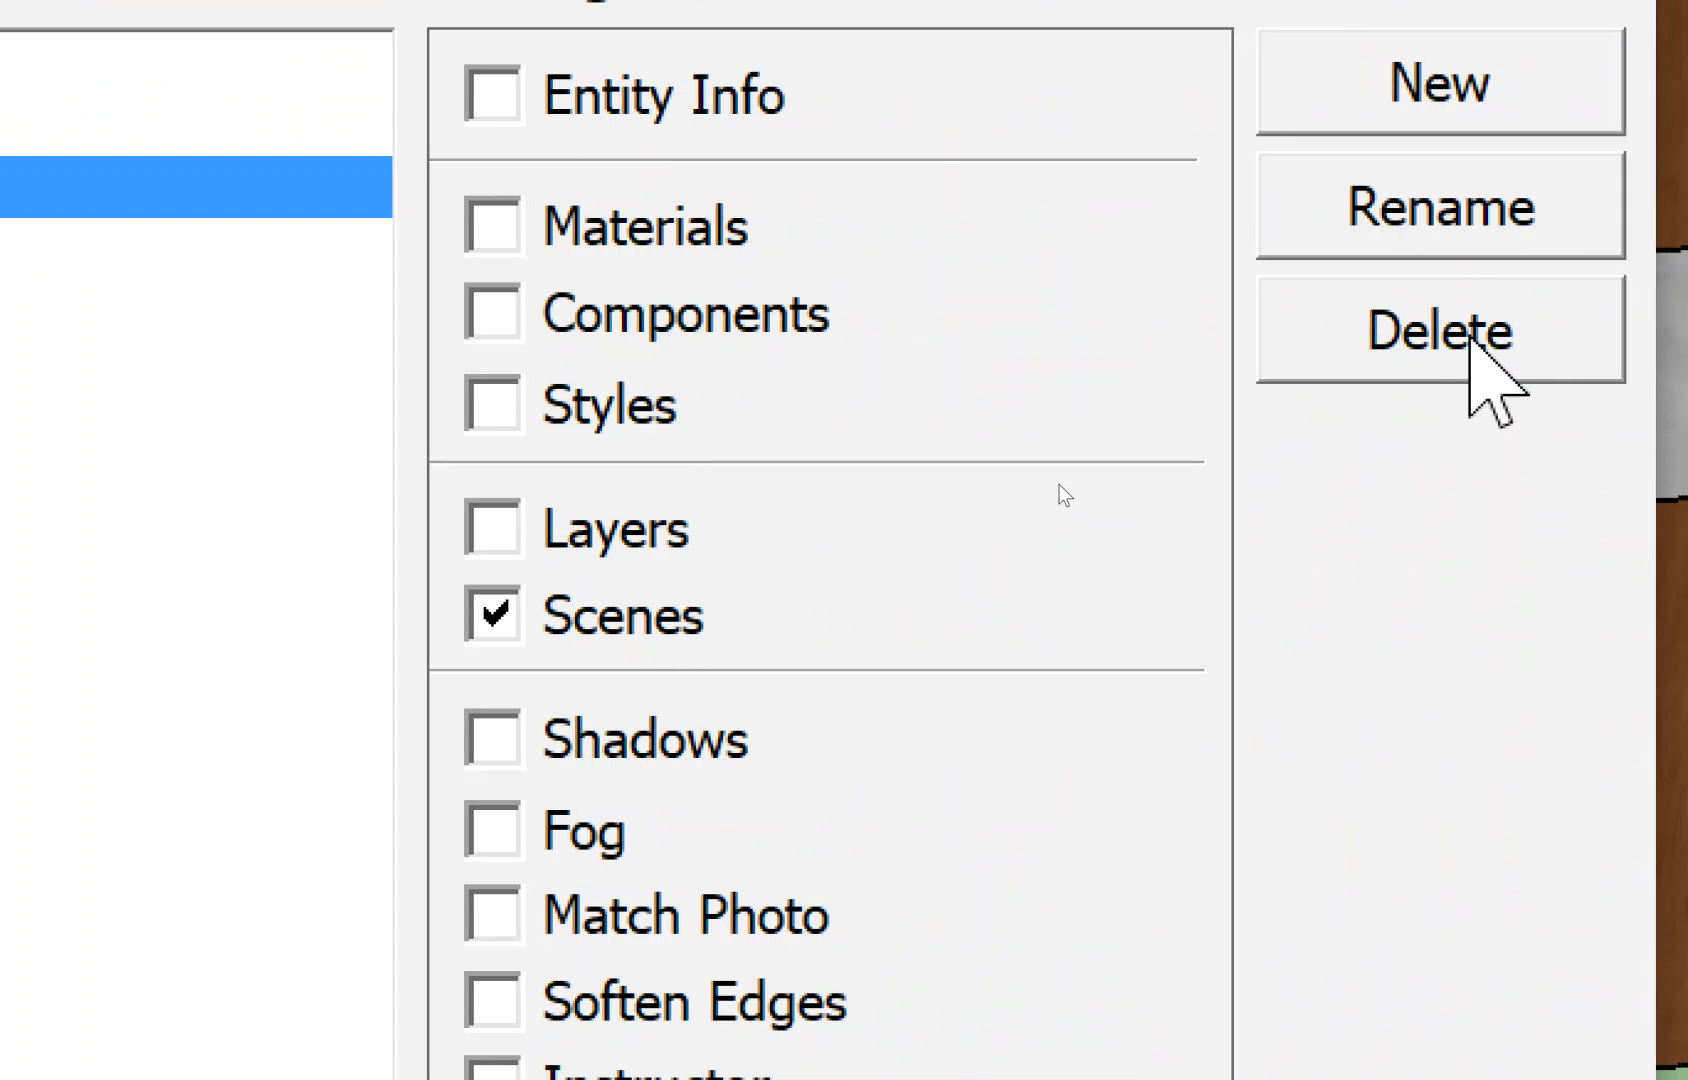
left_click(1443, 347)
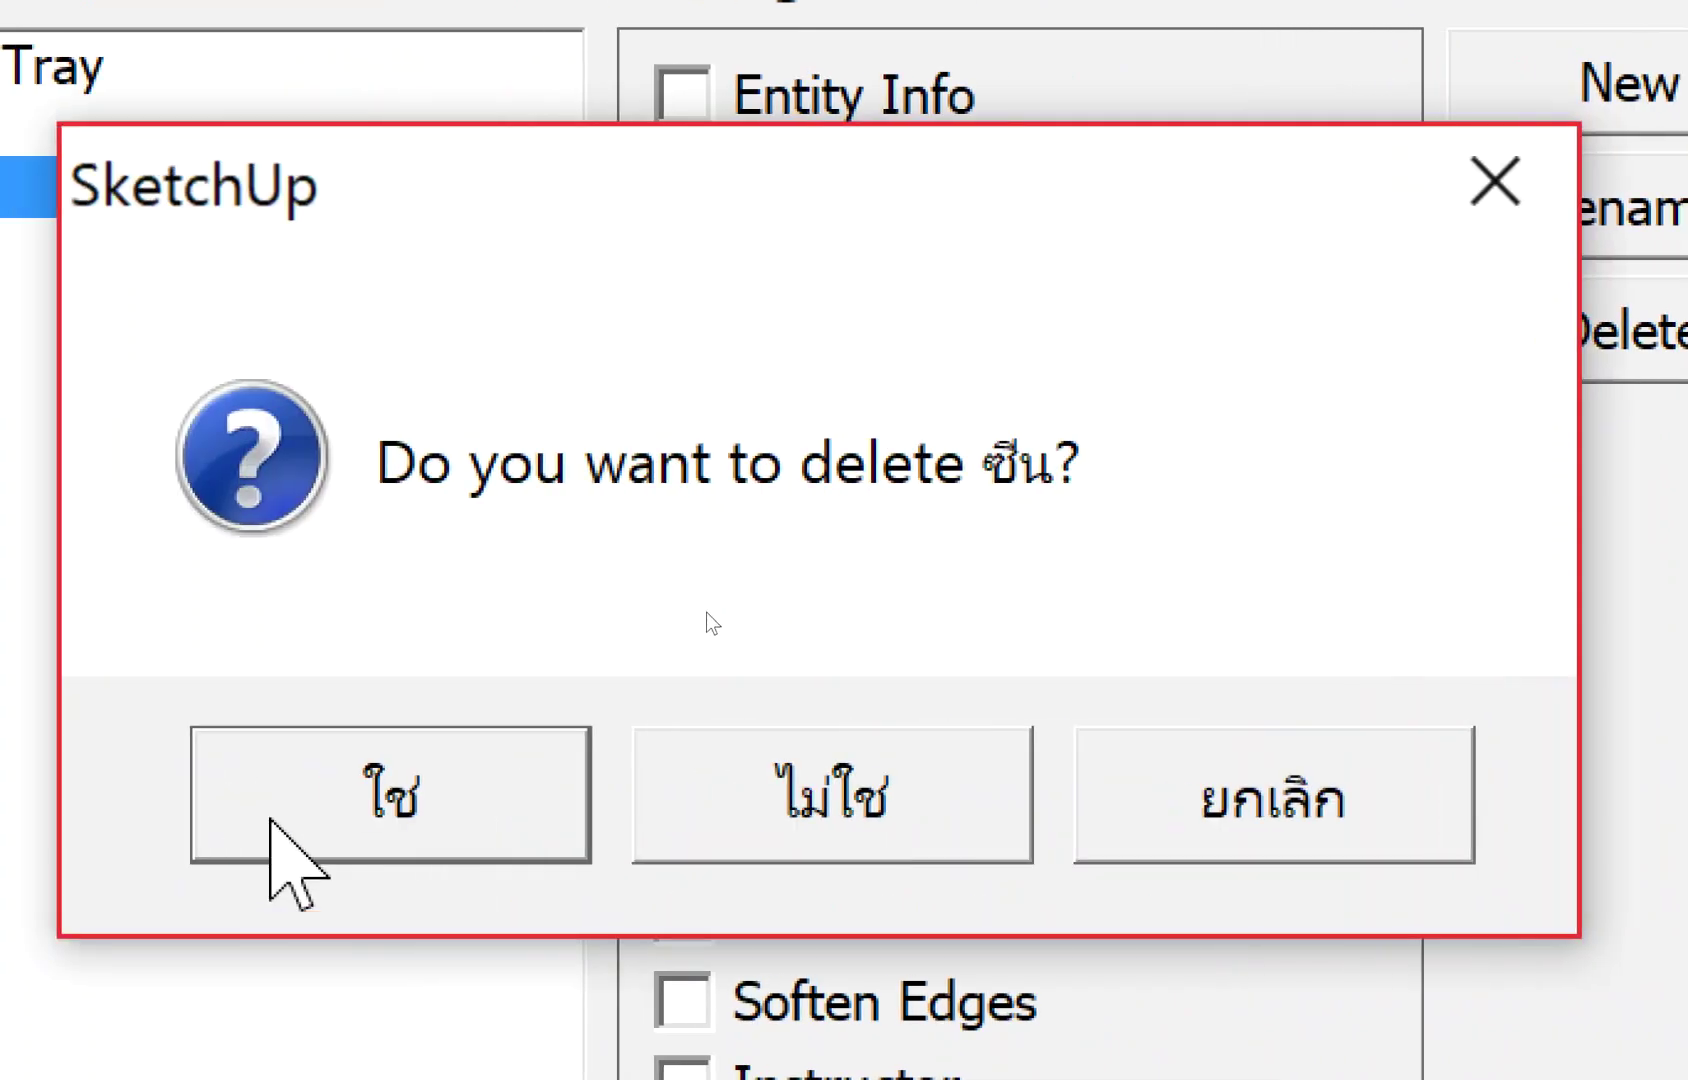
left_click(264, 810)
left_click(388, 203)
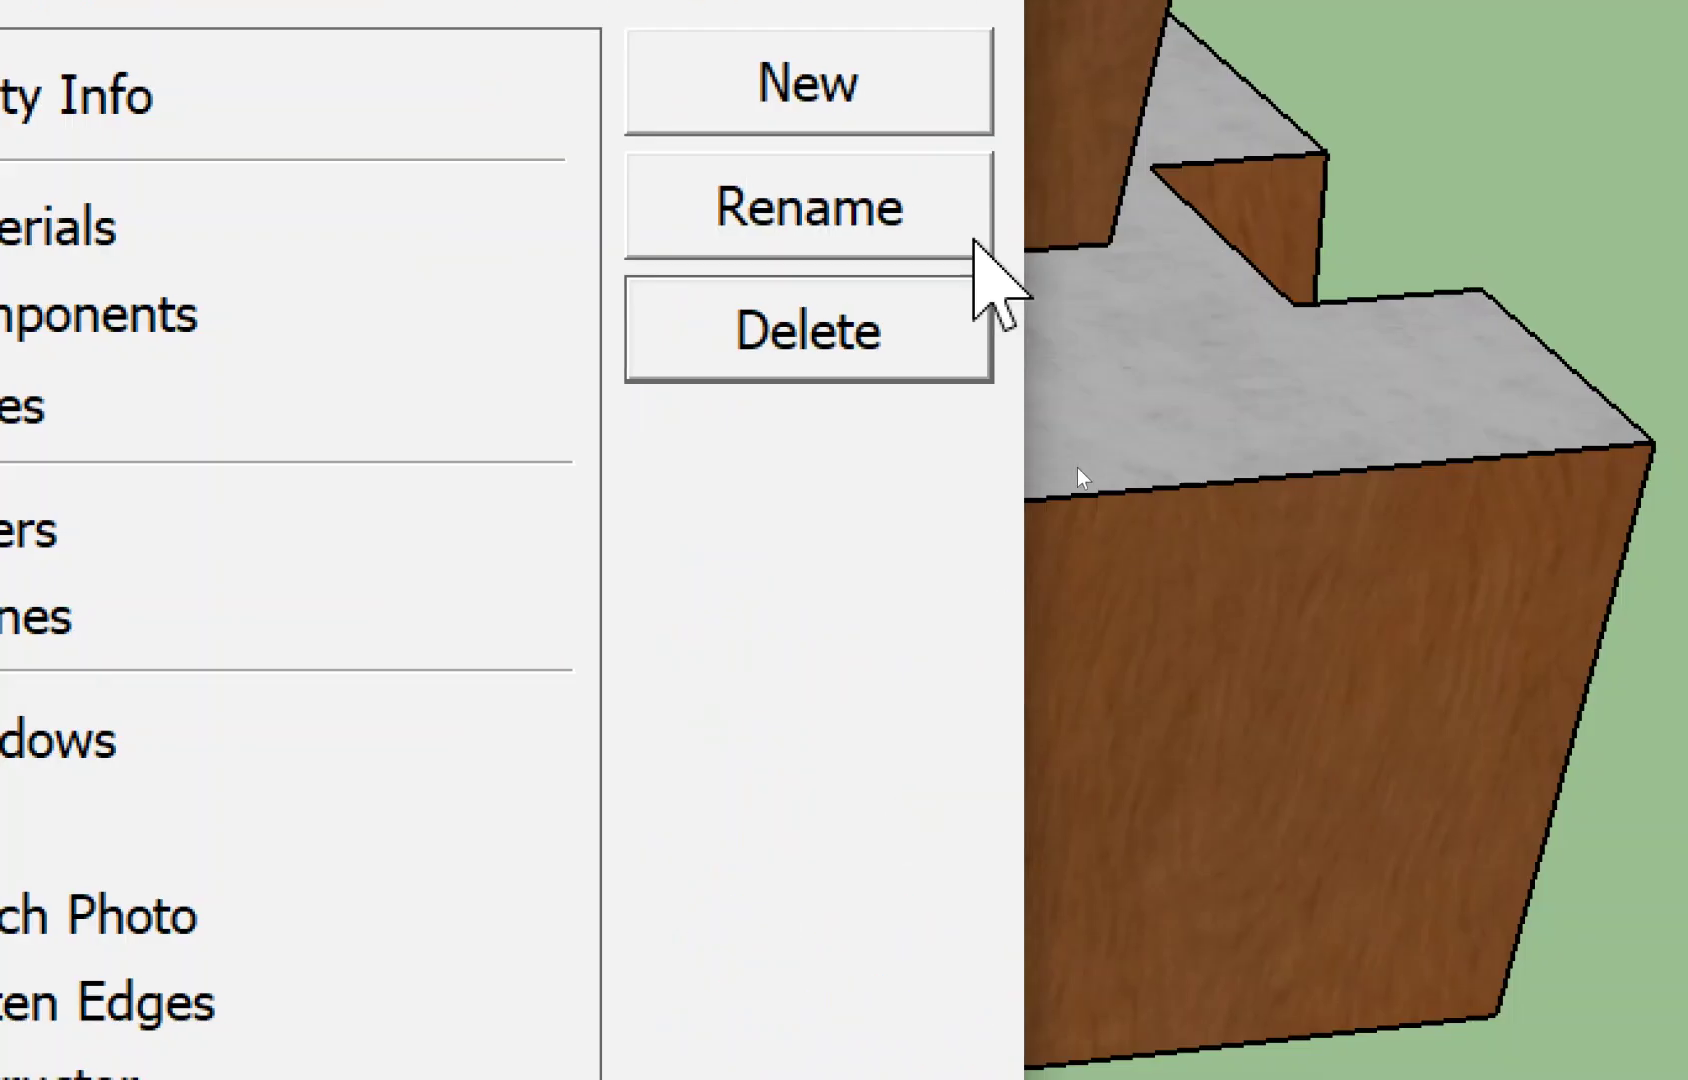
left_click(852, 335)
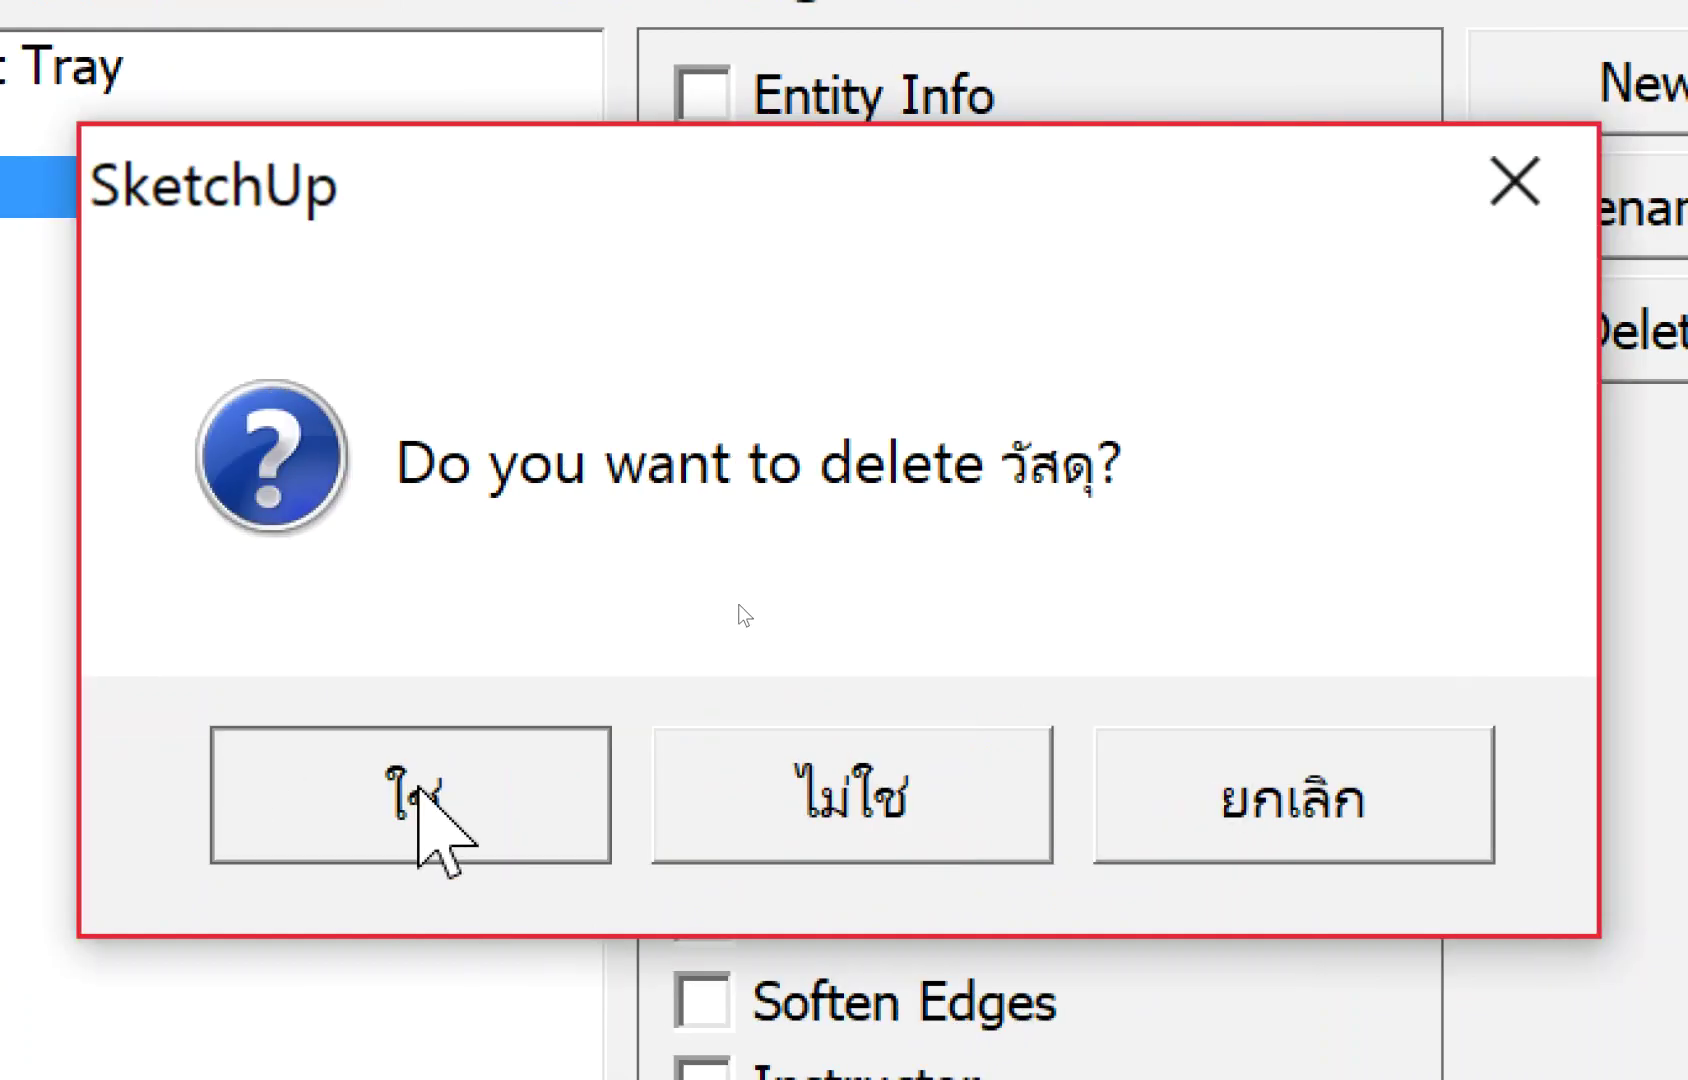
left_click(418, 790)
left_click(625, 275)
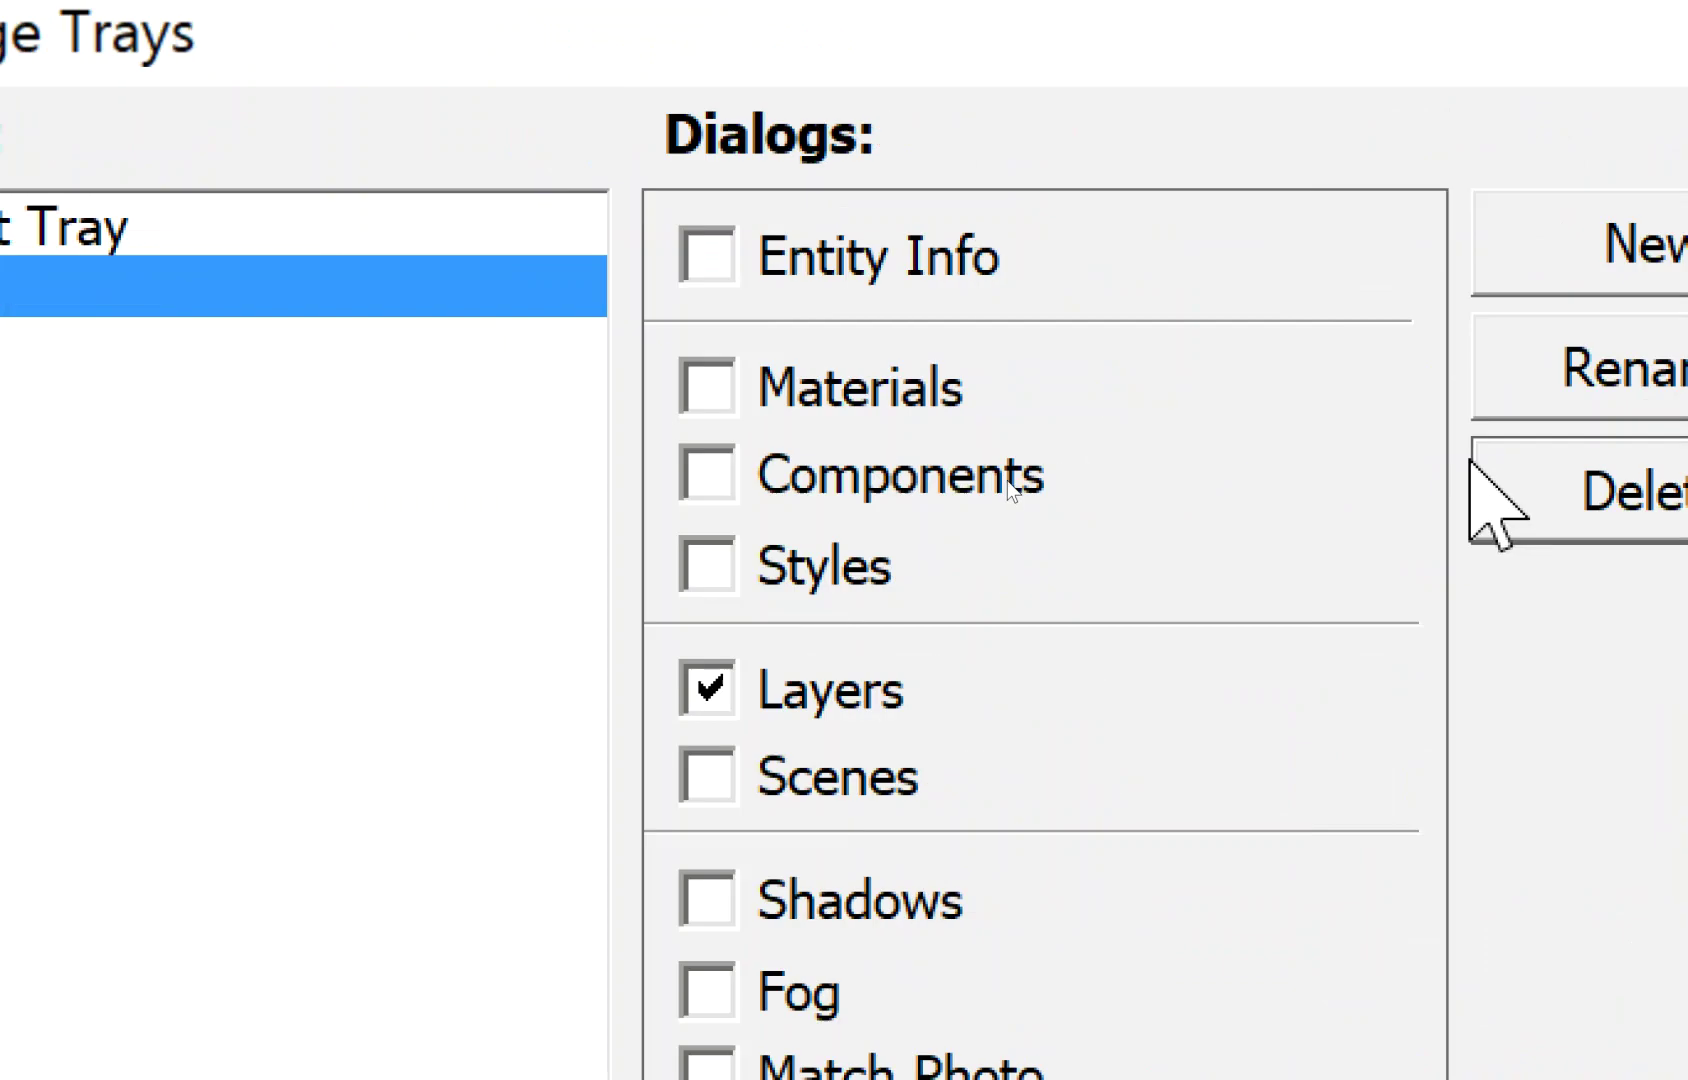
left_click(1465, 475)
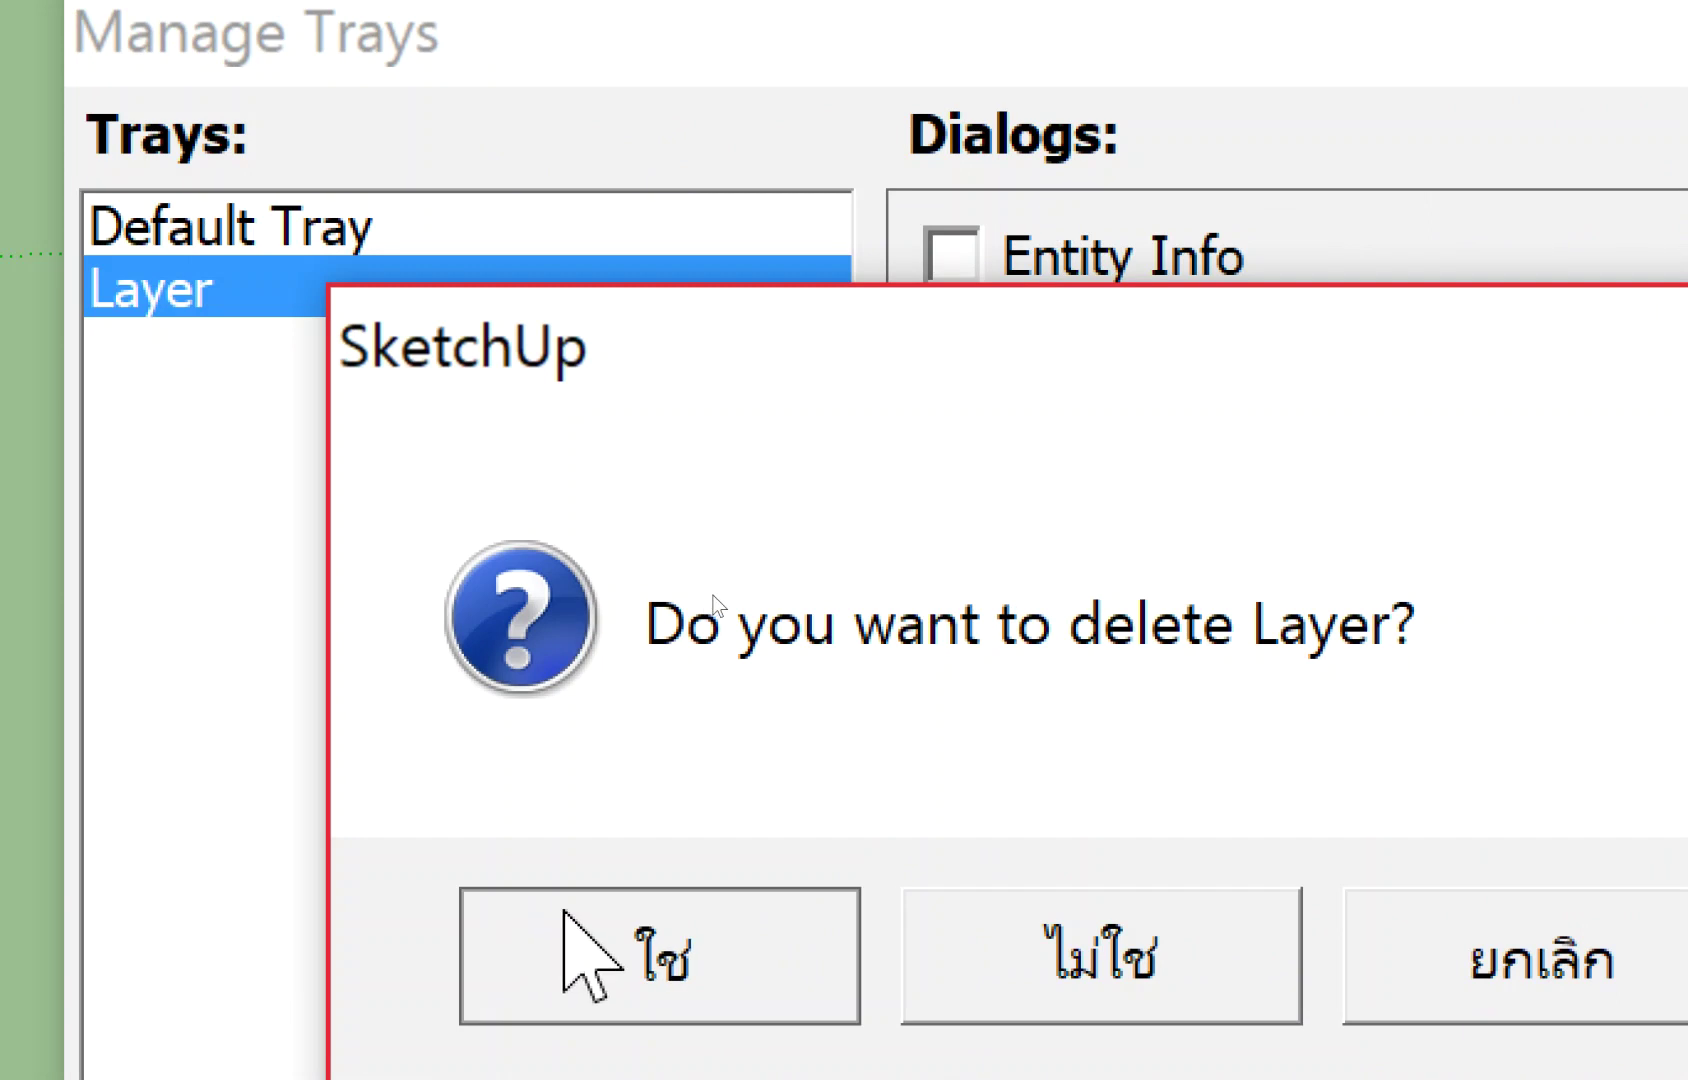
left_click(545, 935)
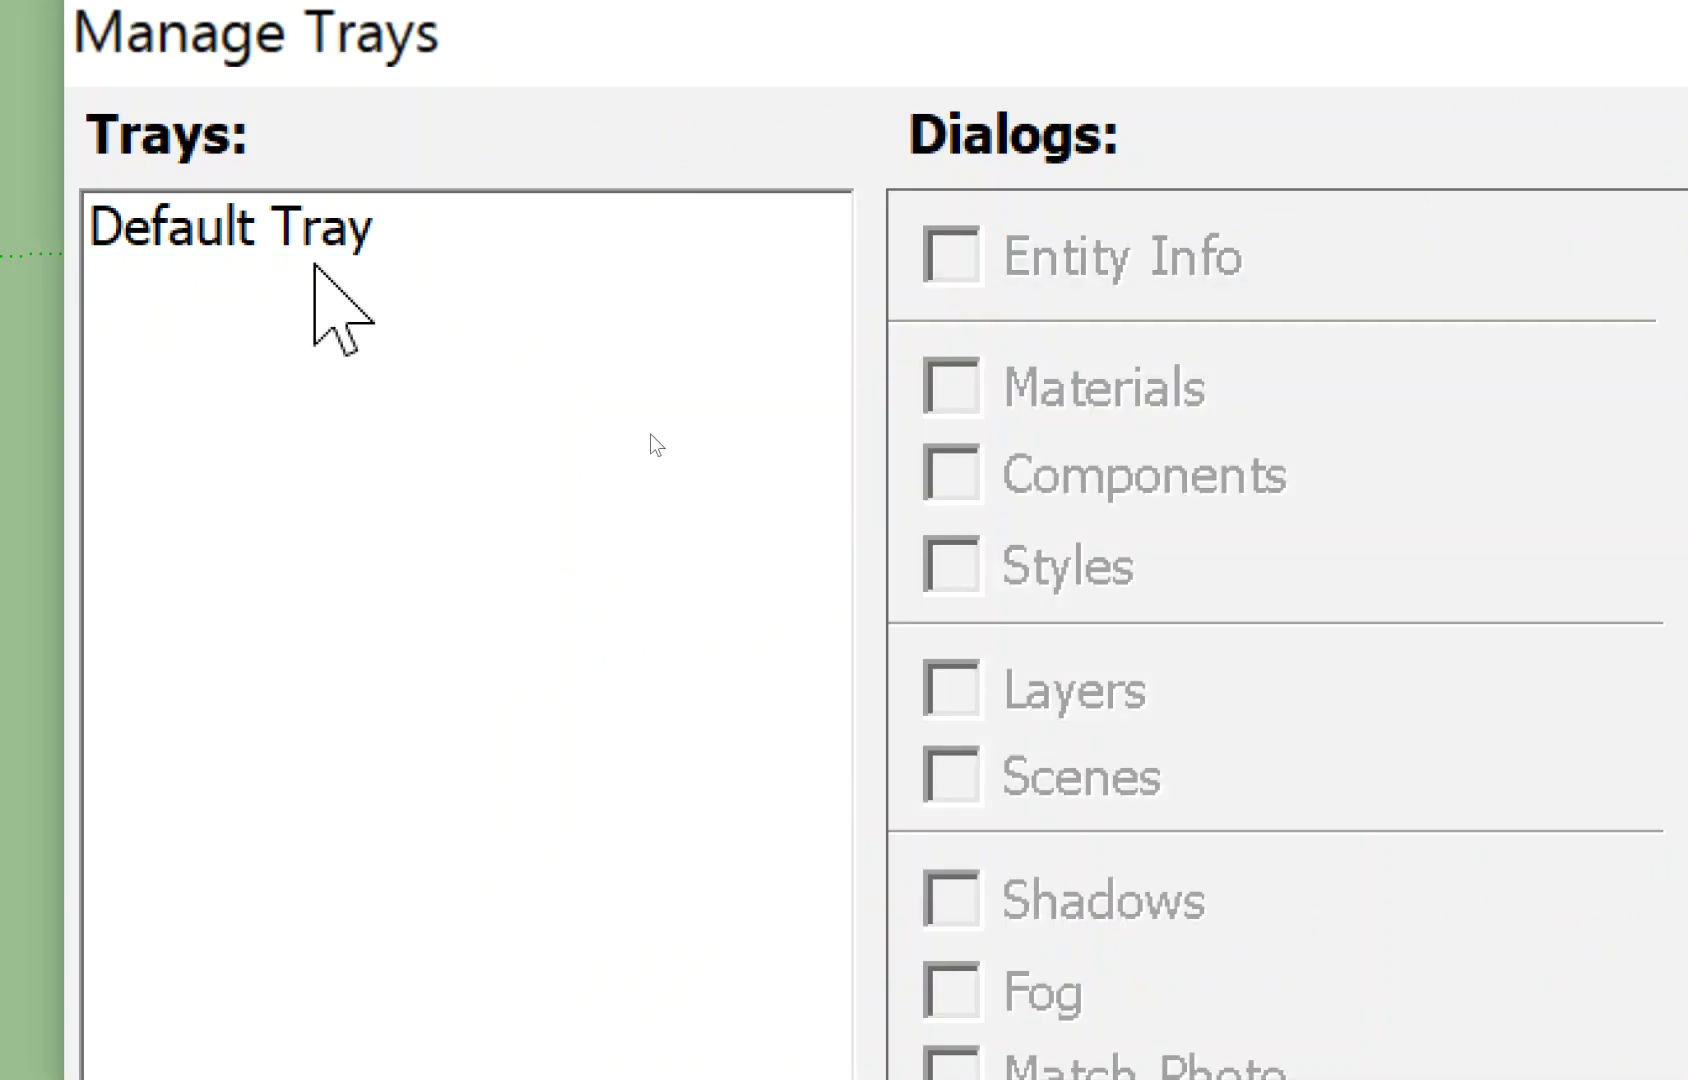
Create a new tray named 'Layer' holding the Layers panel.
left_click(314, 245)
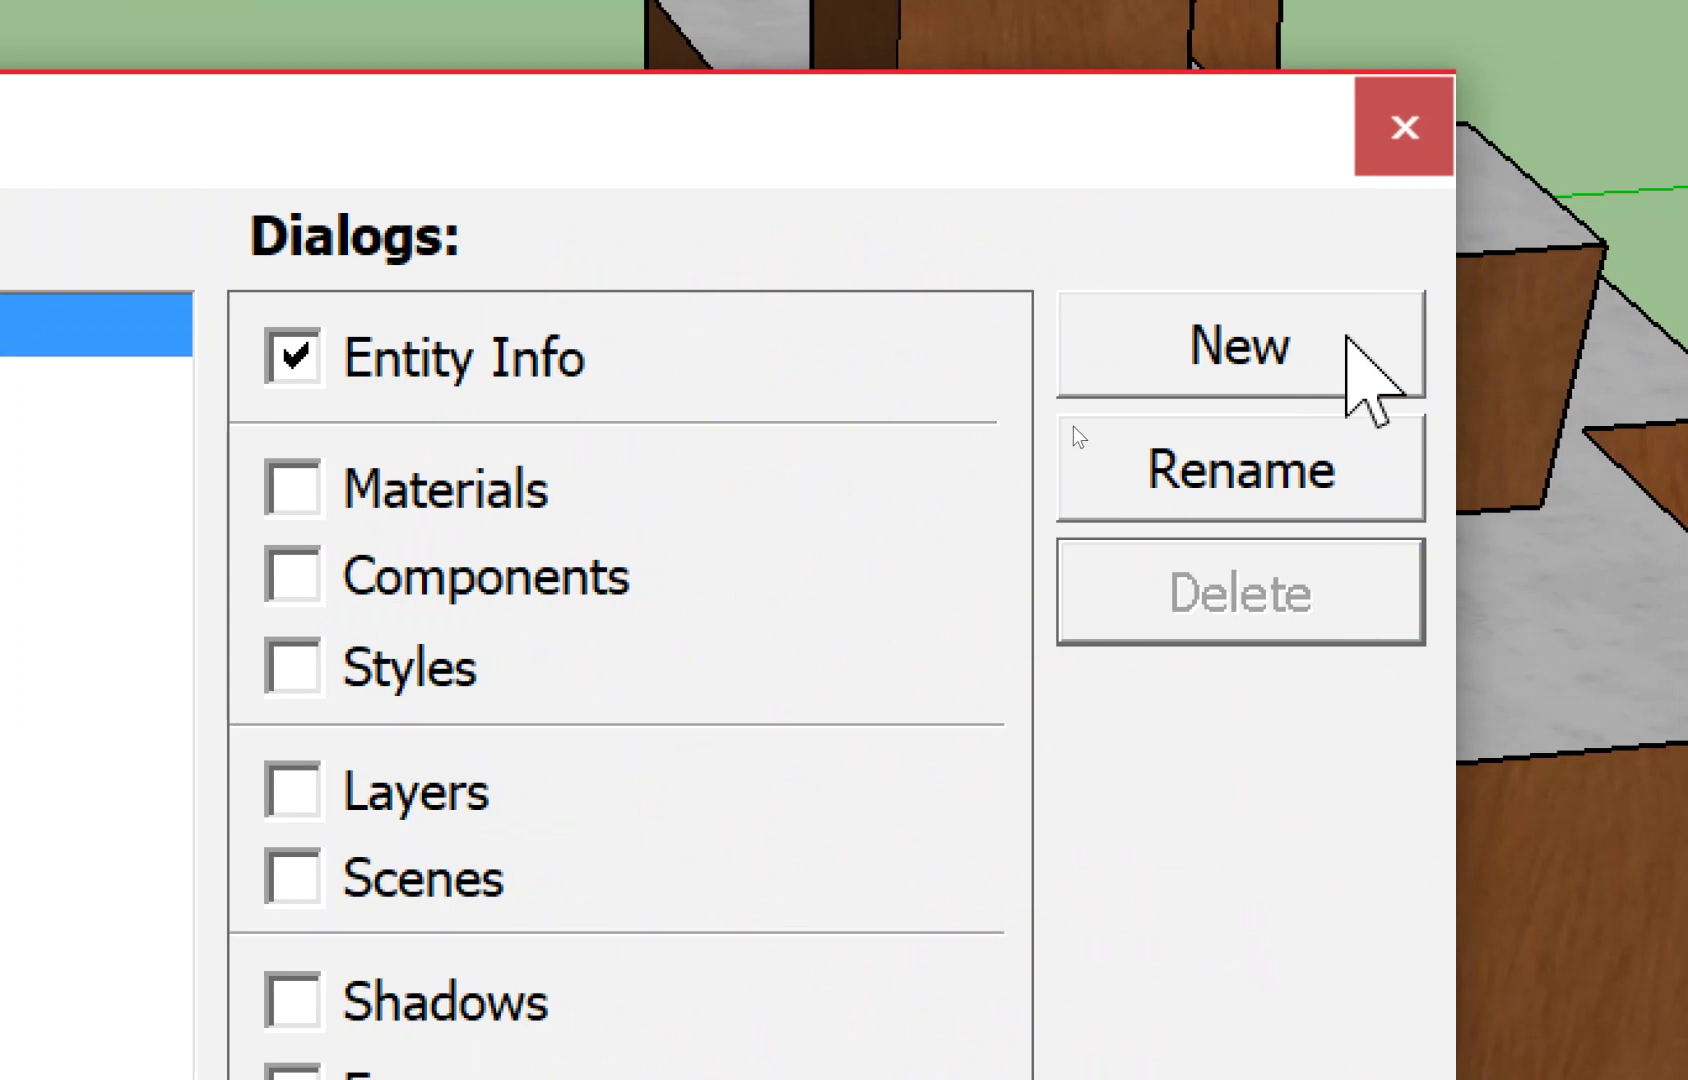
left_click(1347, 337)
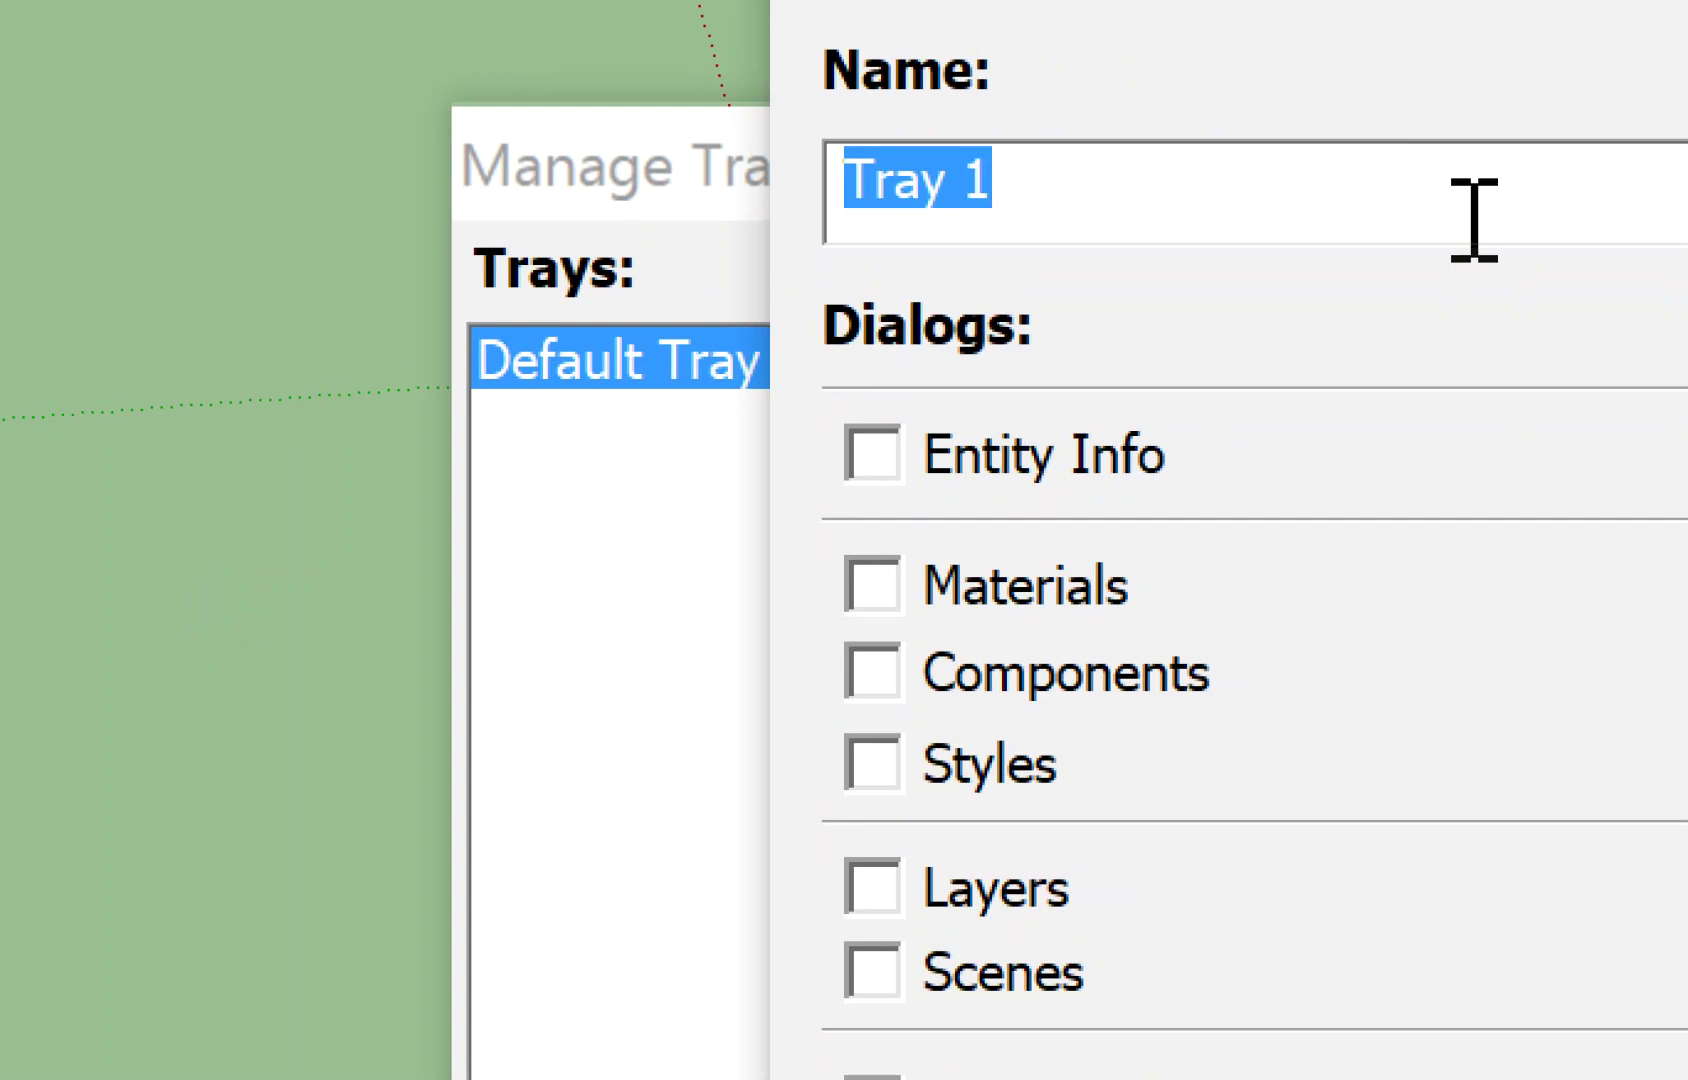
type("Laye")
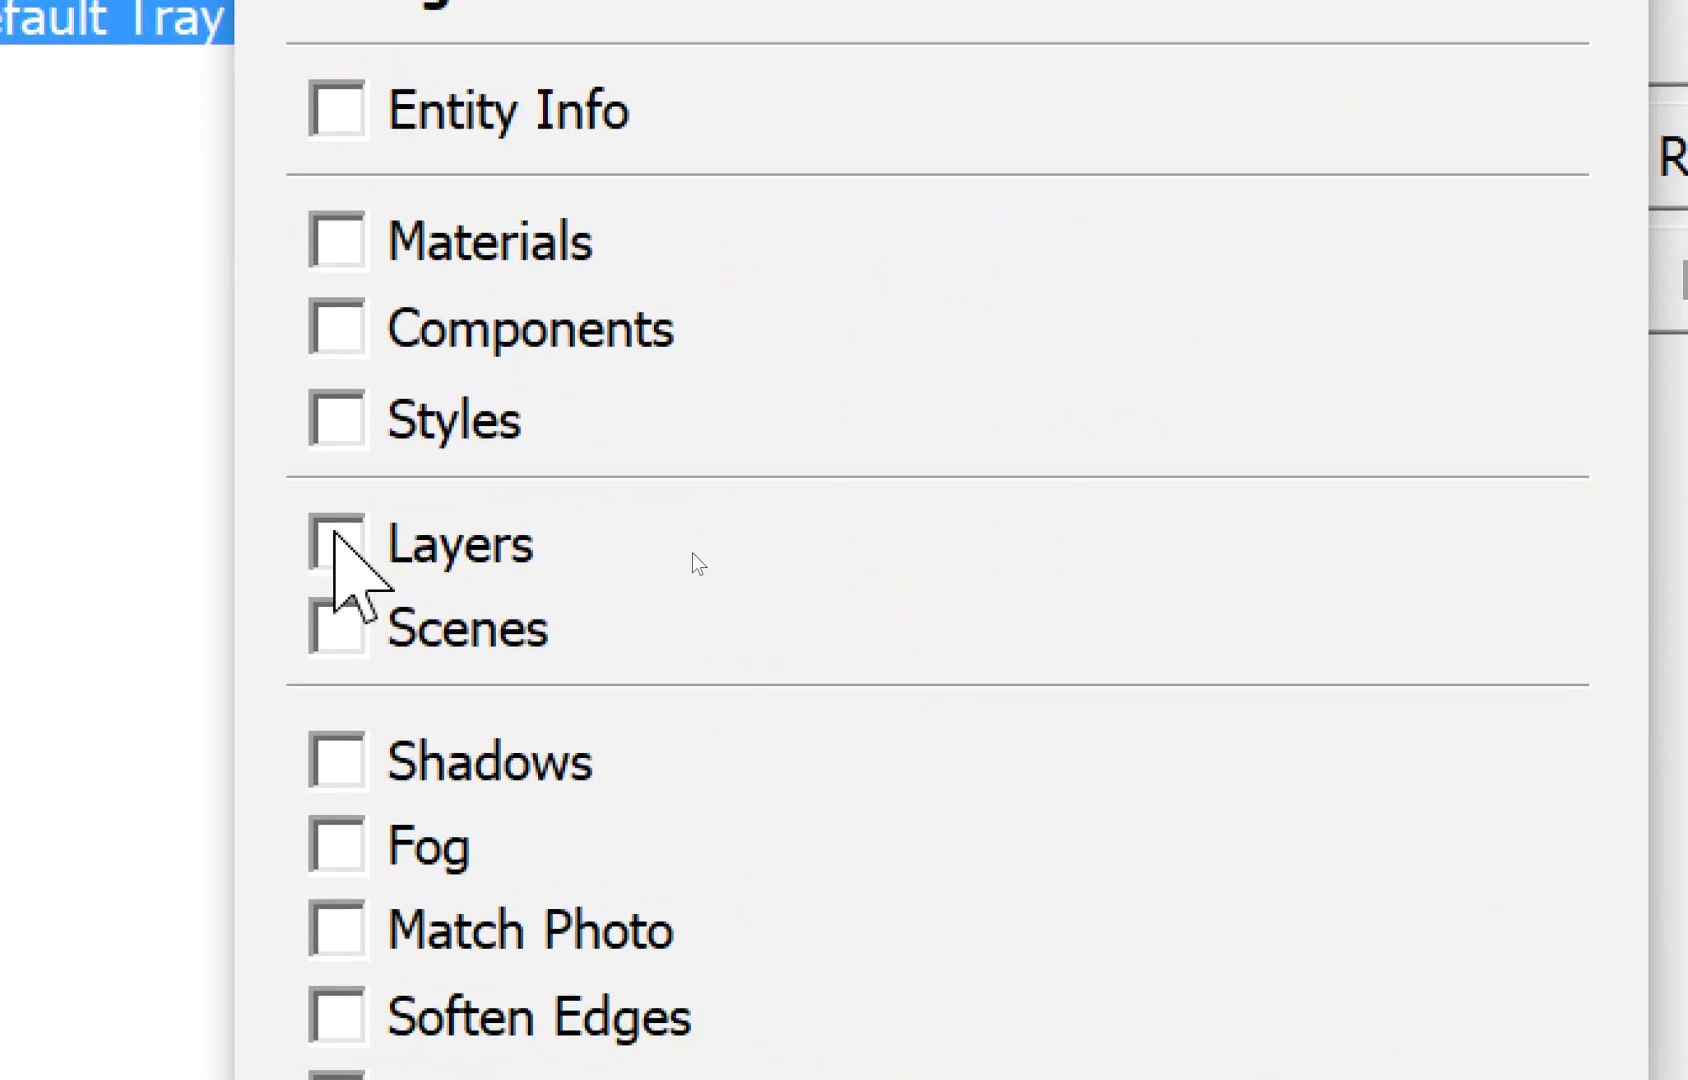
left_click(336, 541)
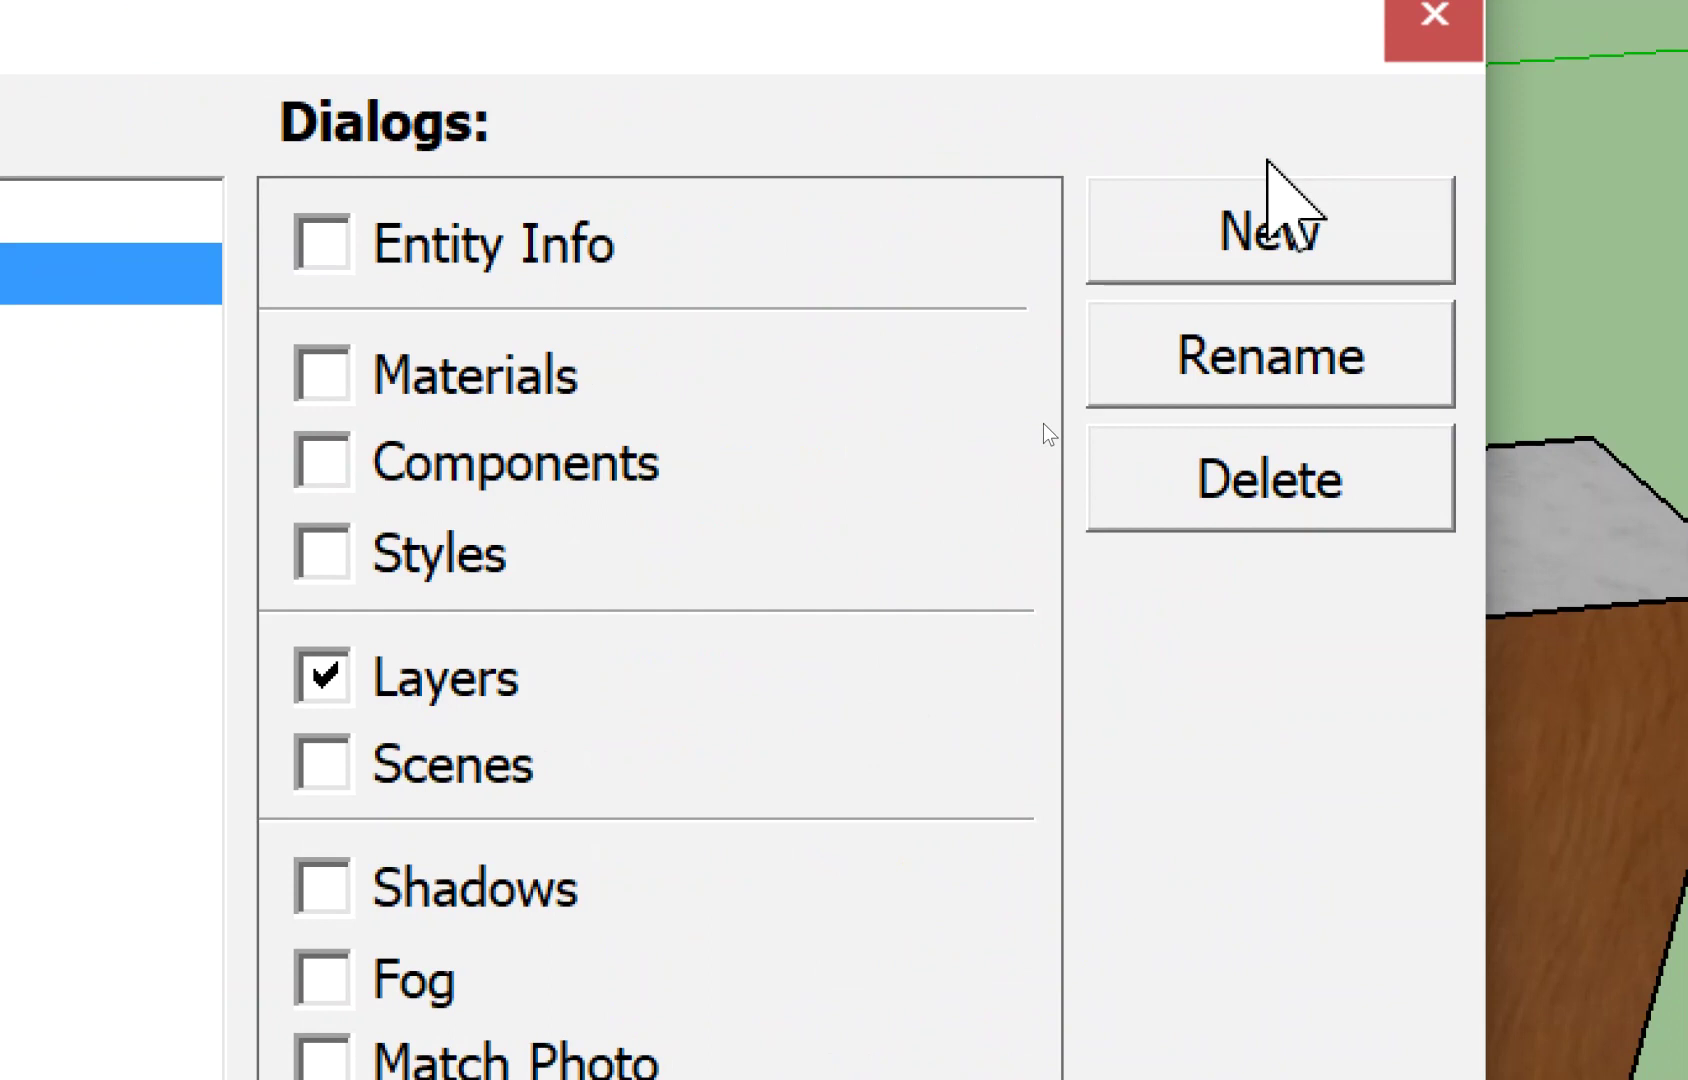
left_click(1258, 226)
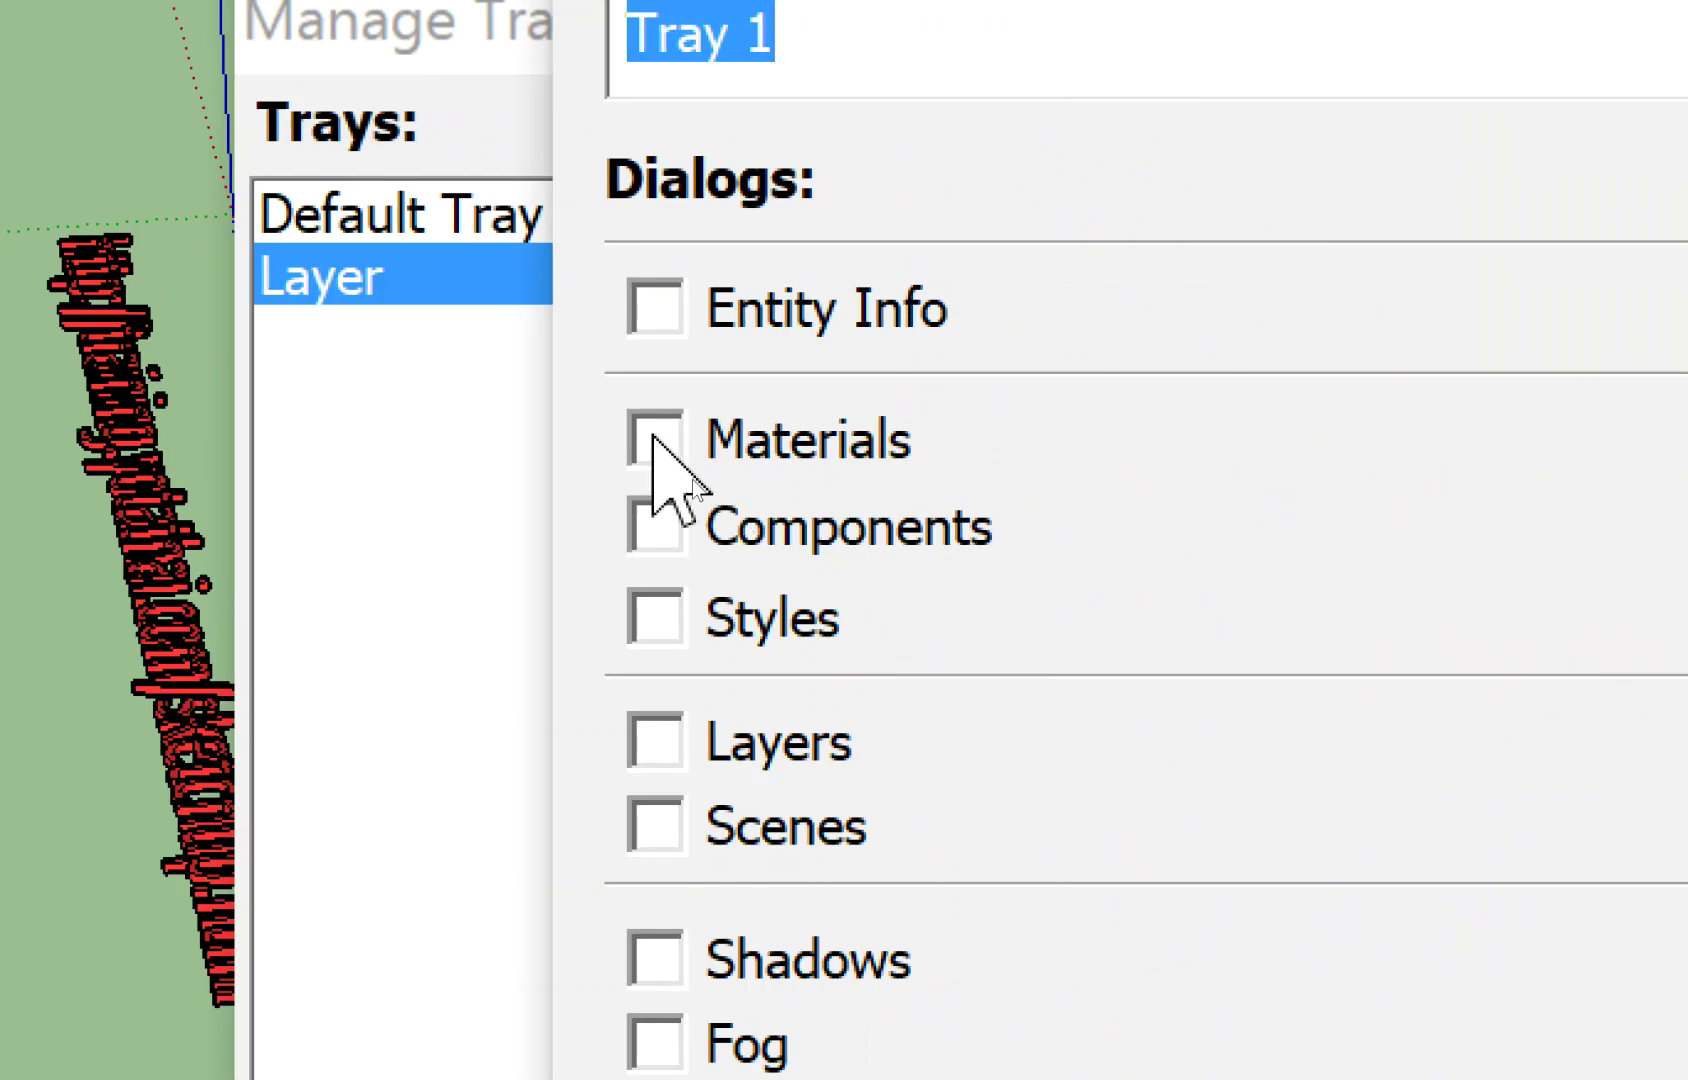
Name the new Materials tray 'วัสดุ' and check the panels in each tray.
left_click(803, 139)
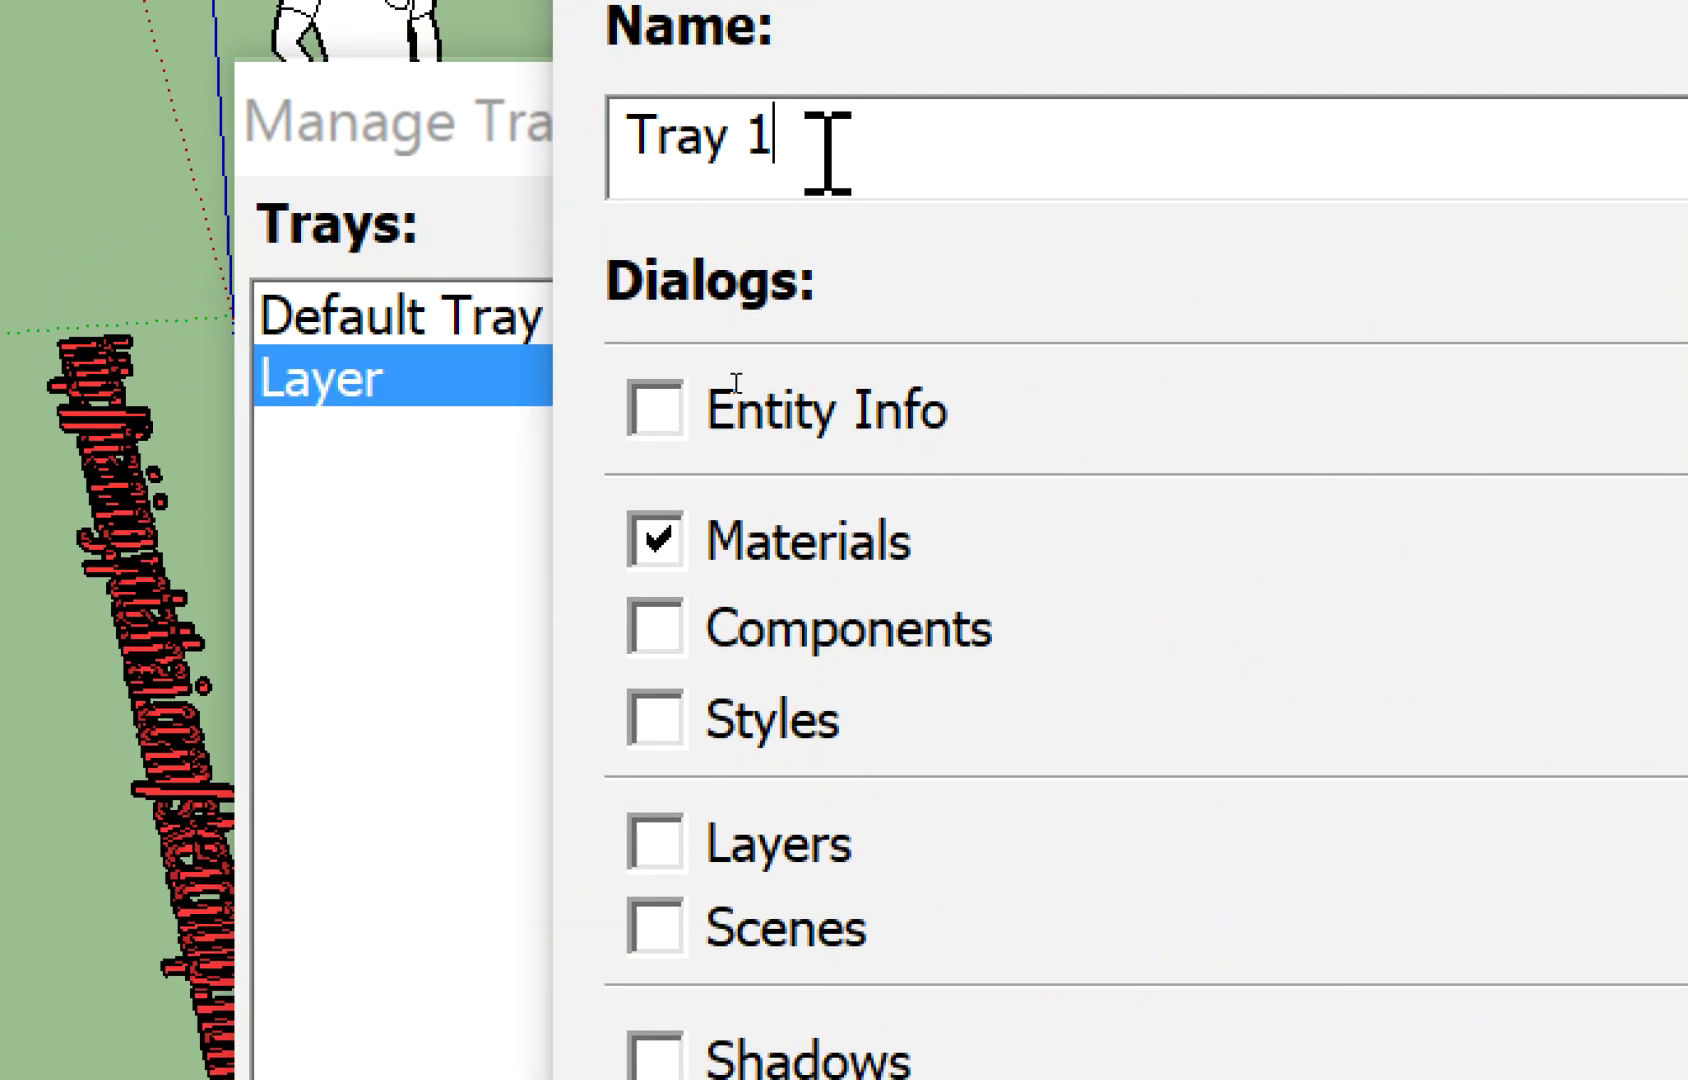
left_click_drag(815, 162, 612, 195)
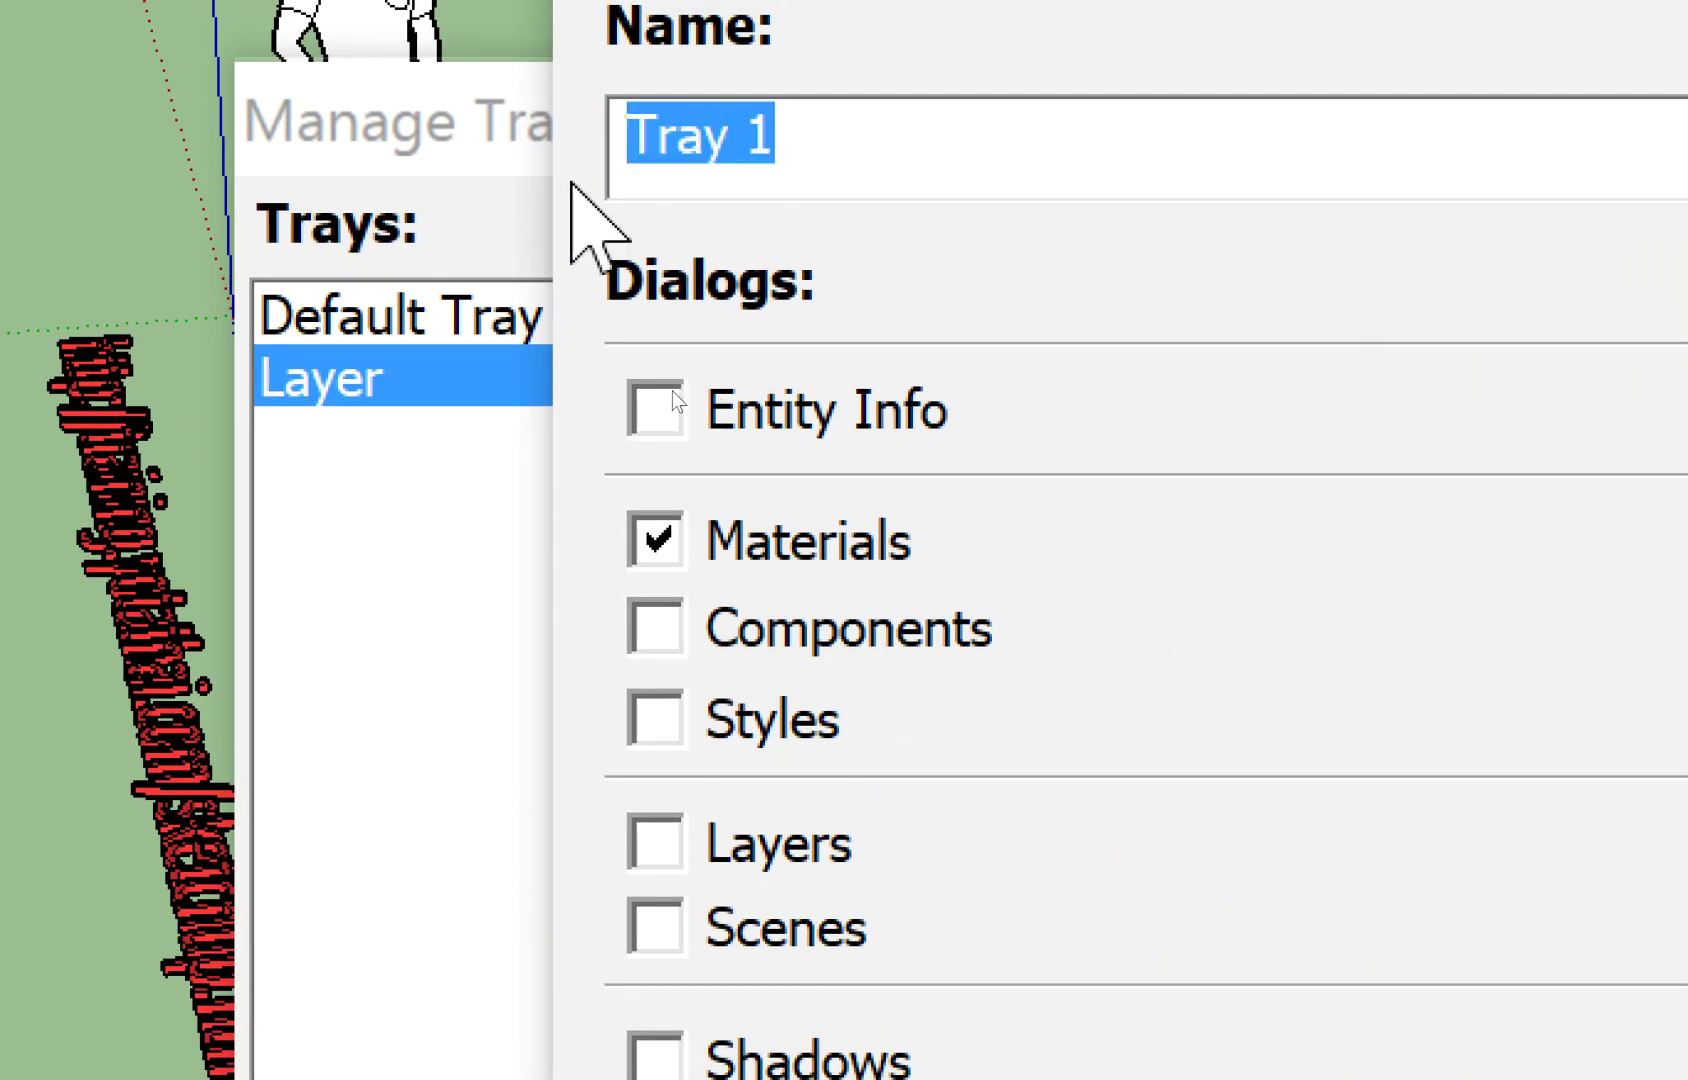
type(";")
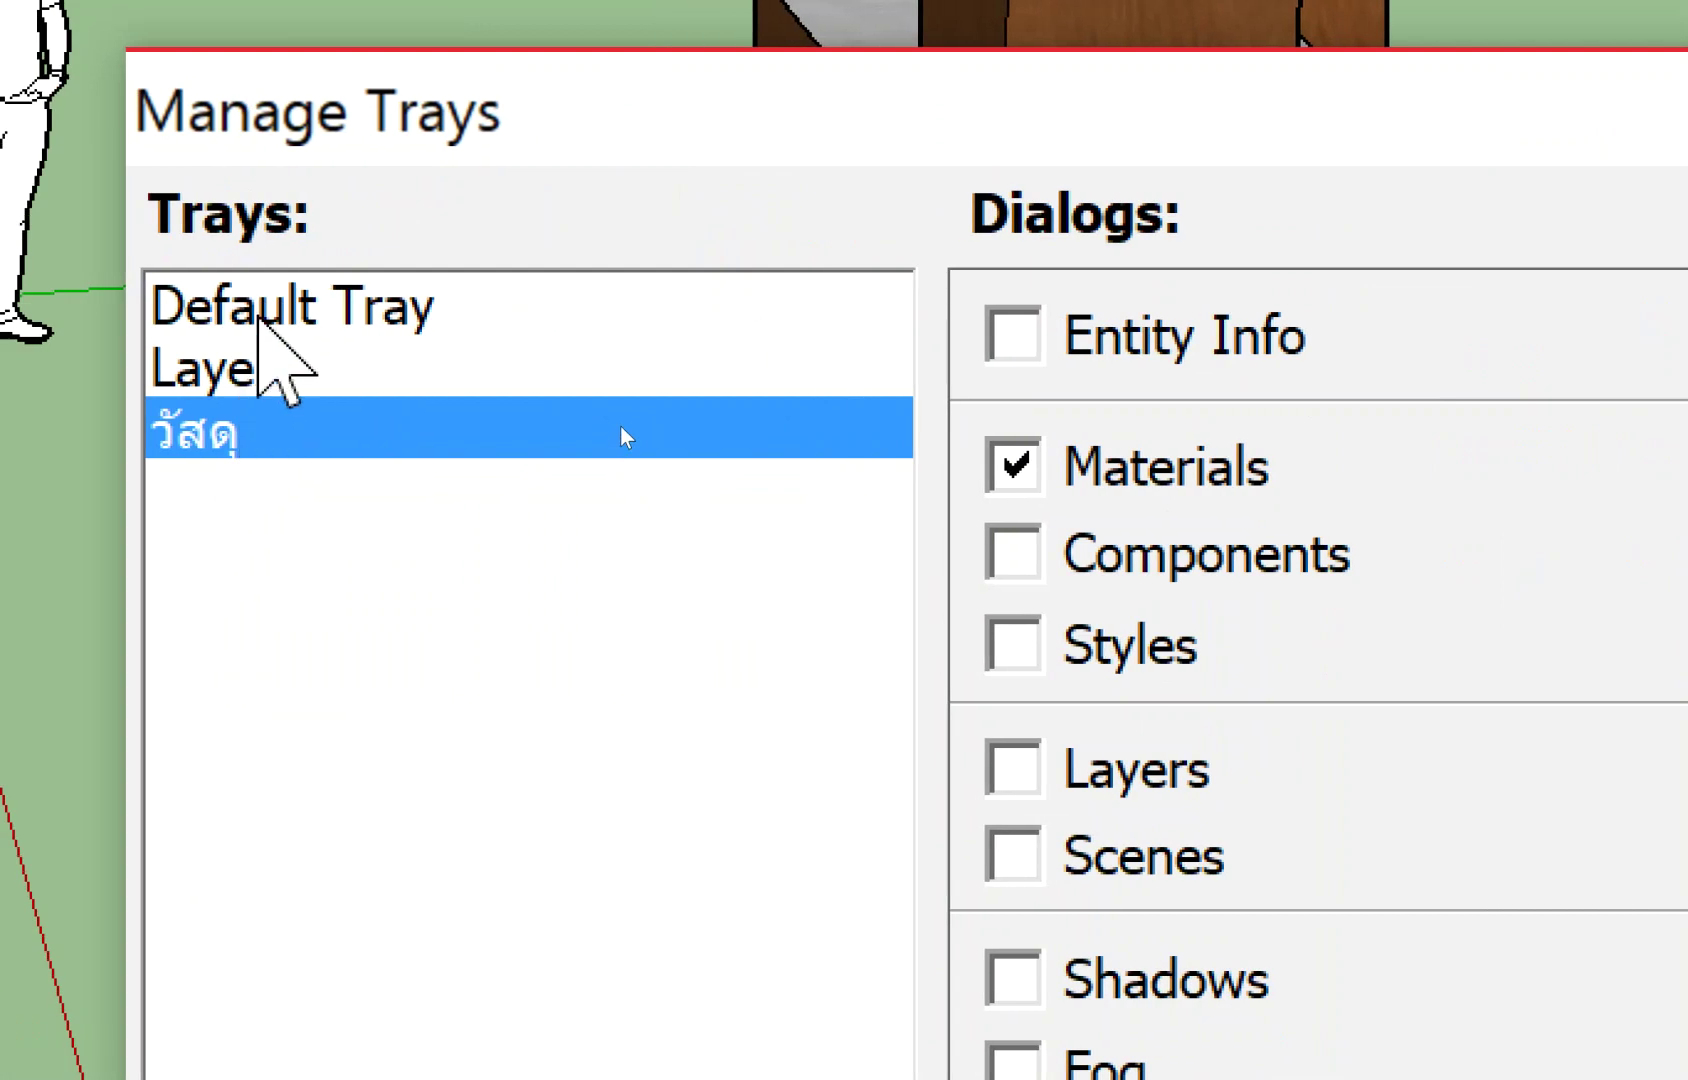
left_click(263, 310)
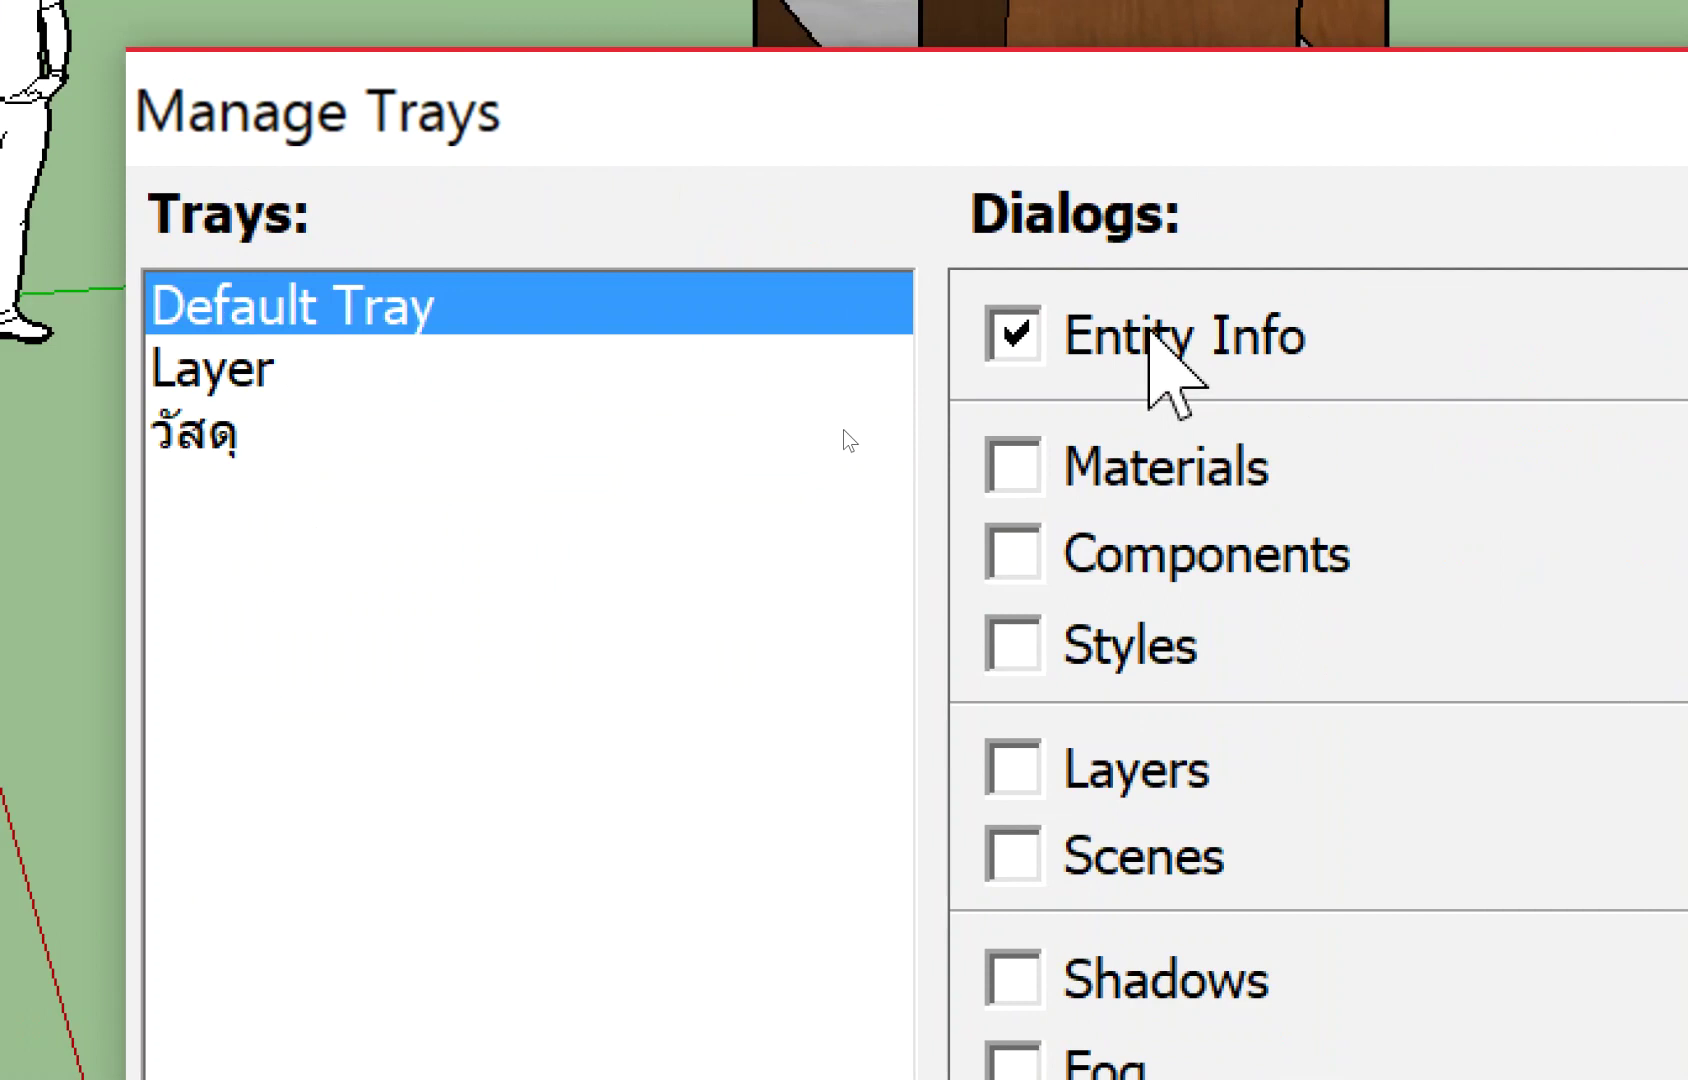
left_click(322, 360)
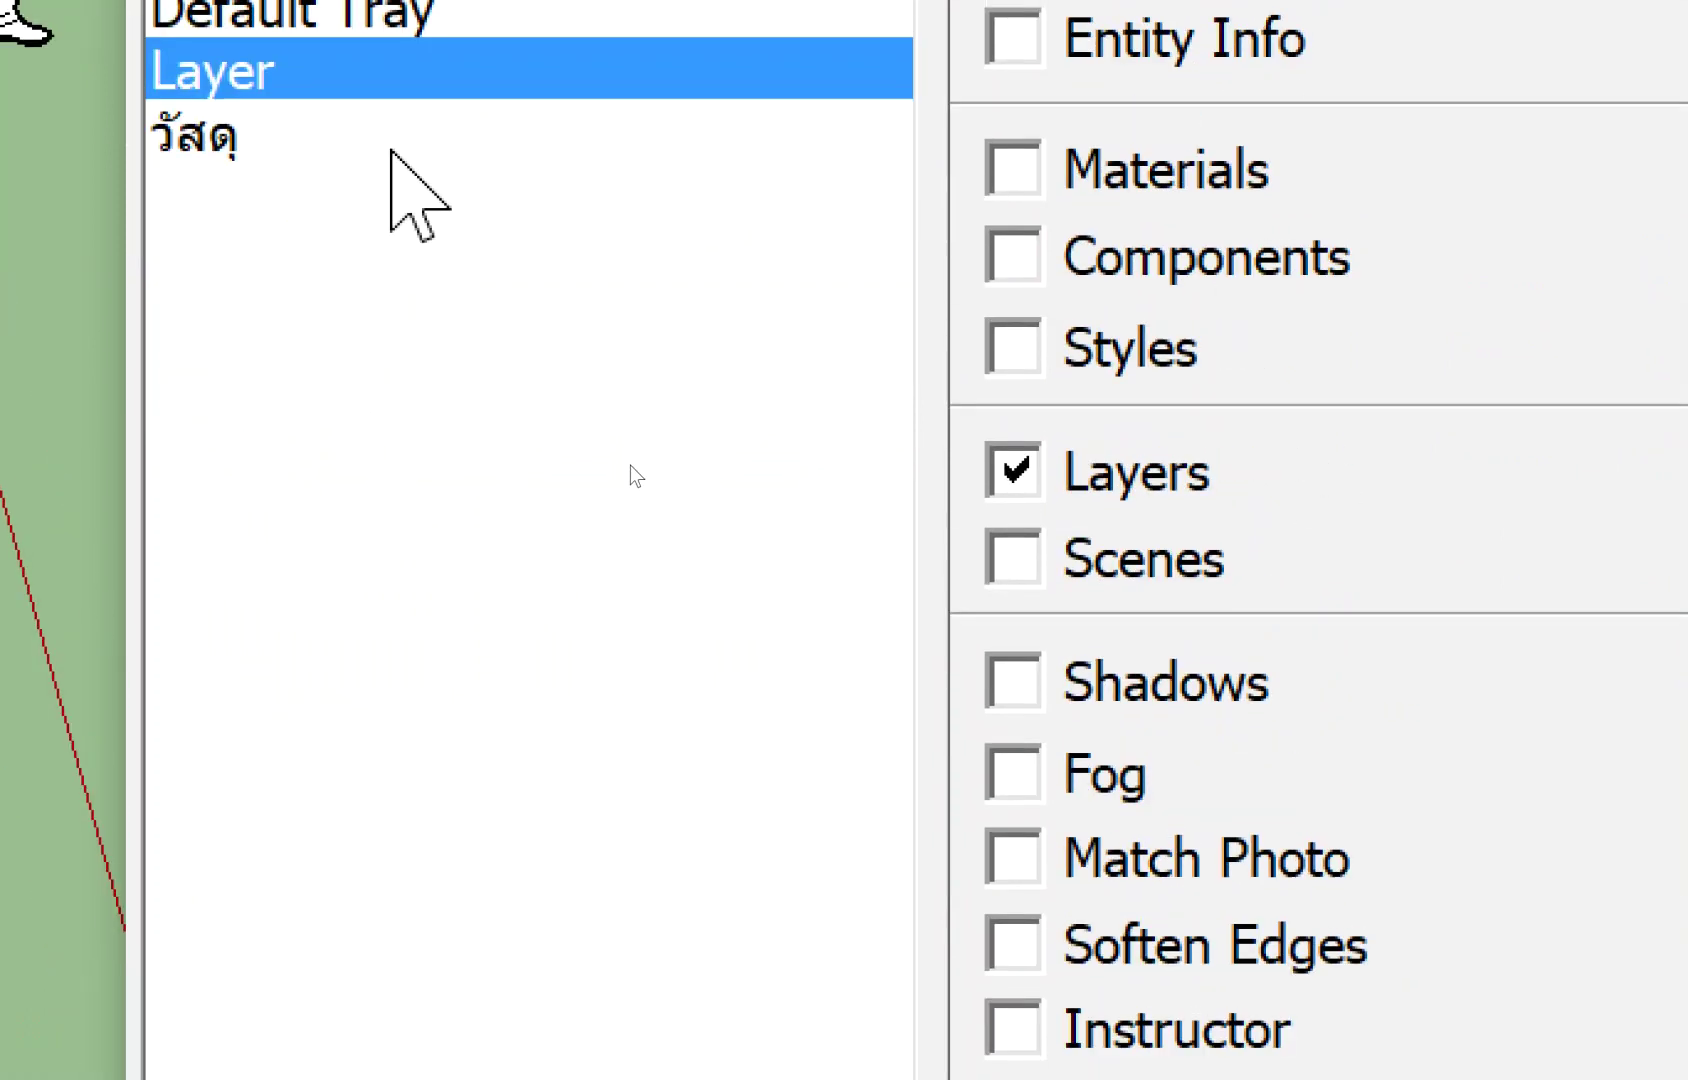
left_click(275, 138)
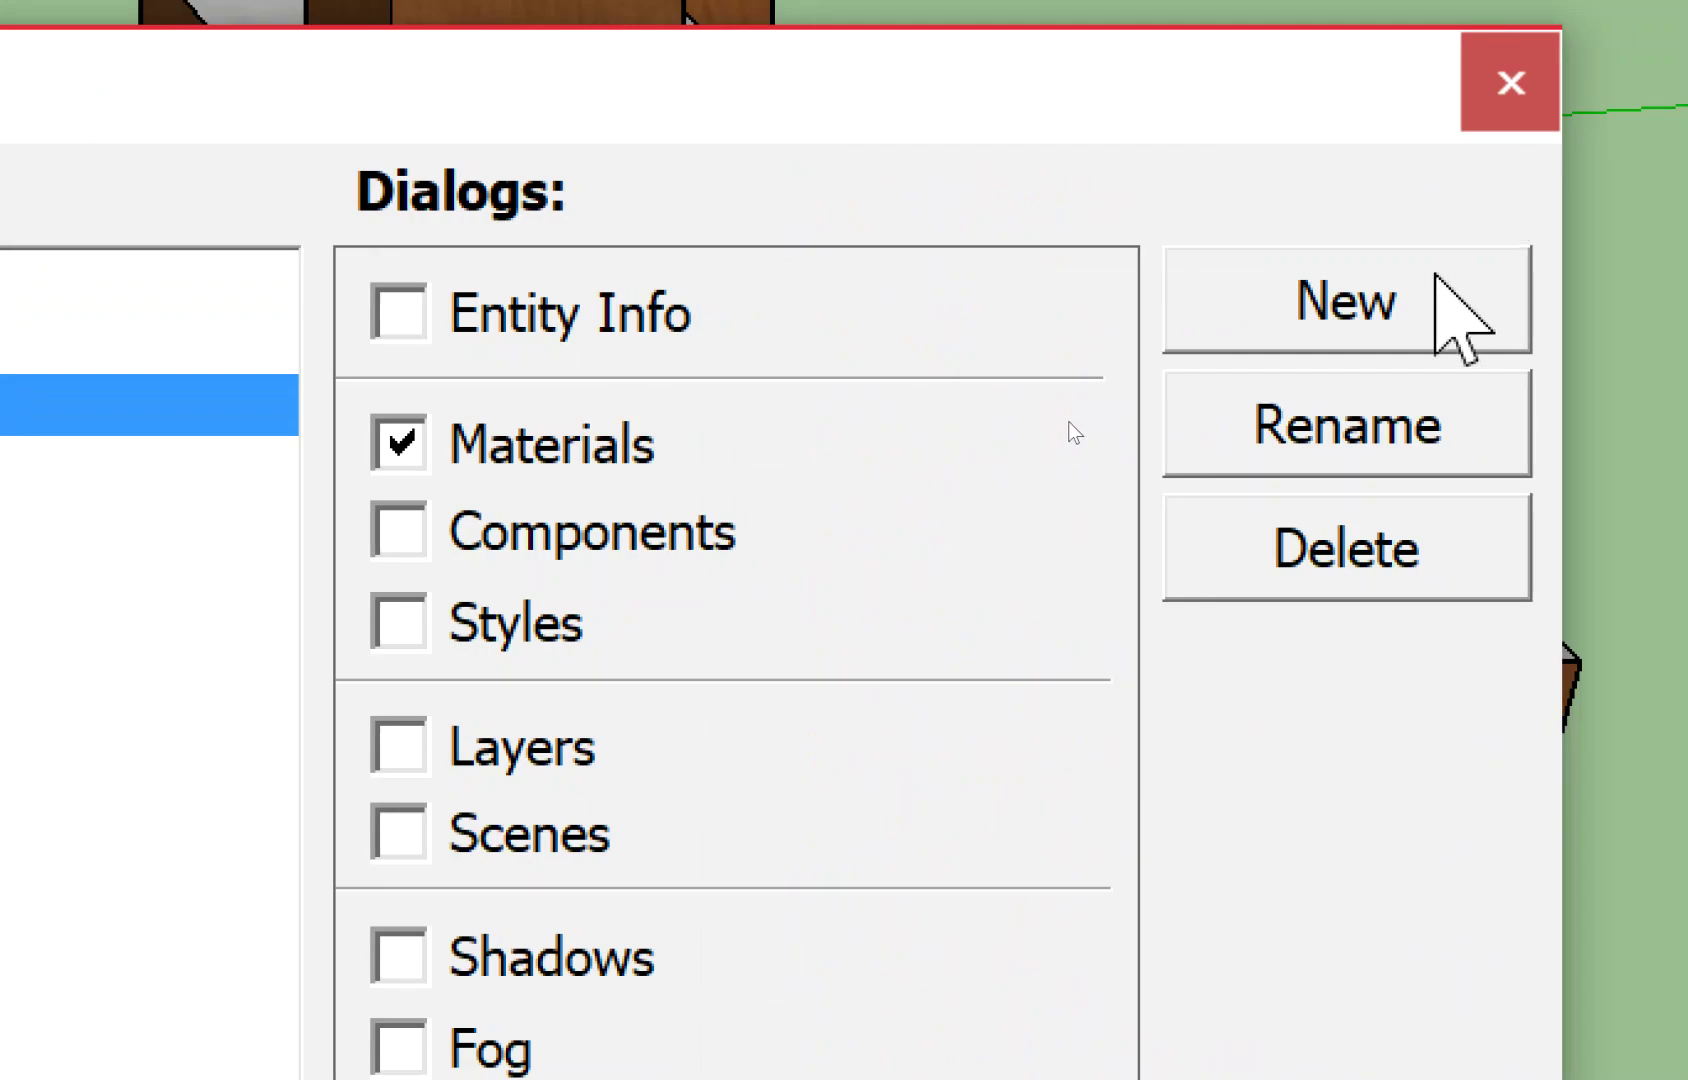
Add a tray named 'คอมโพเน้นท์' holding only the Components panel.
left_click(1437, 280)
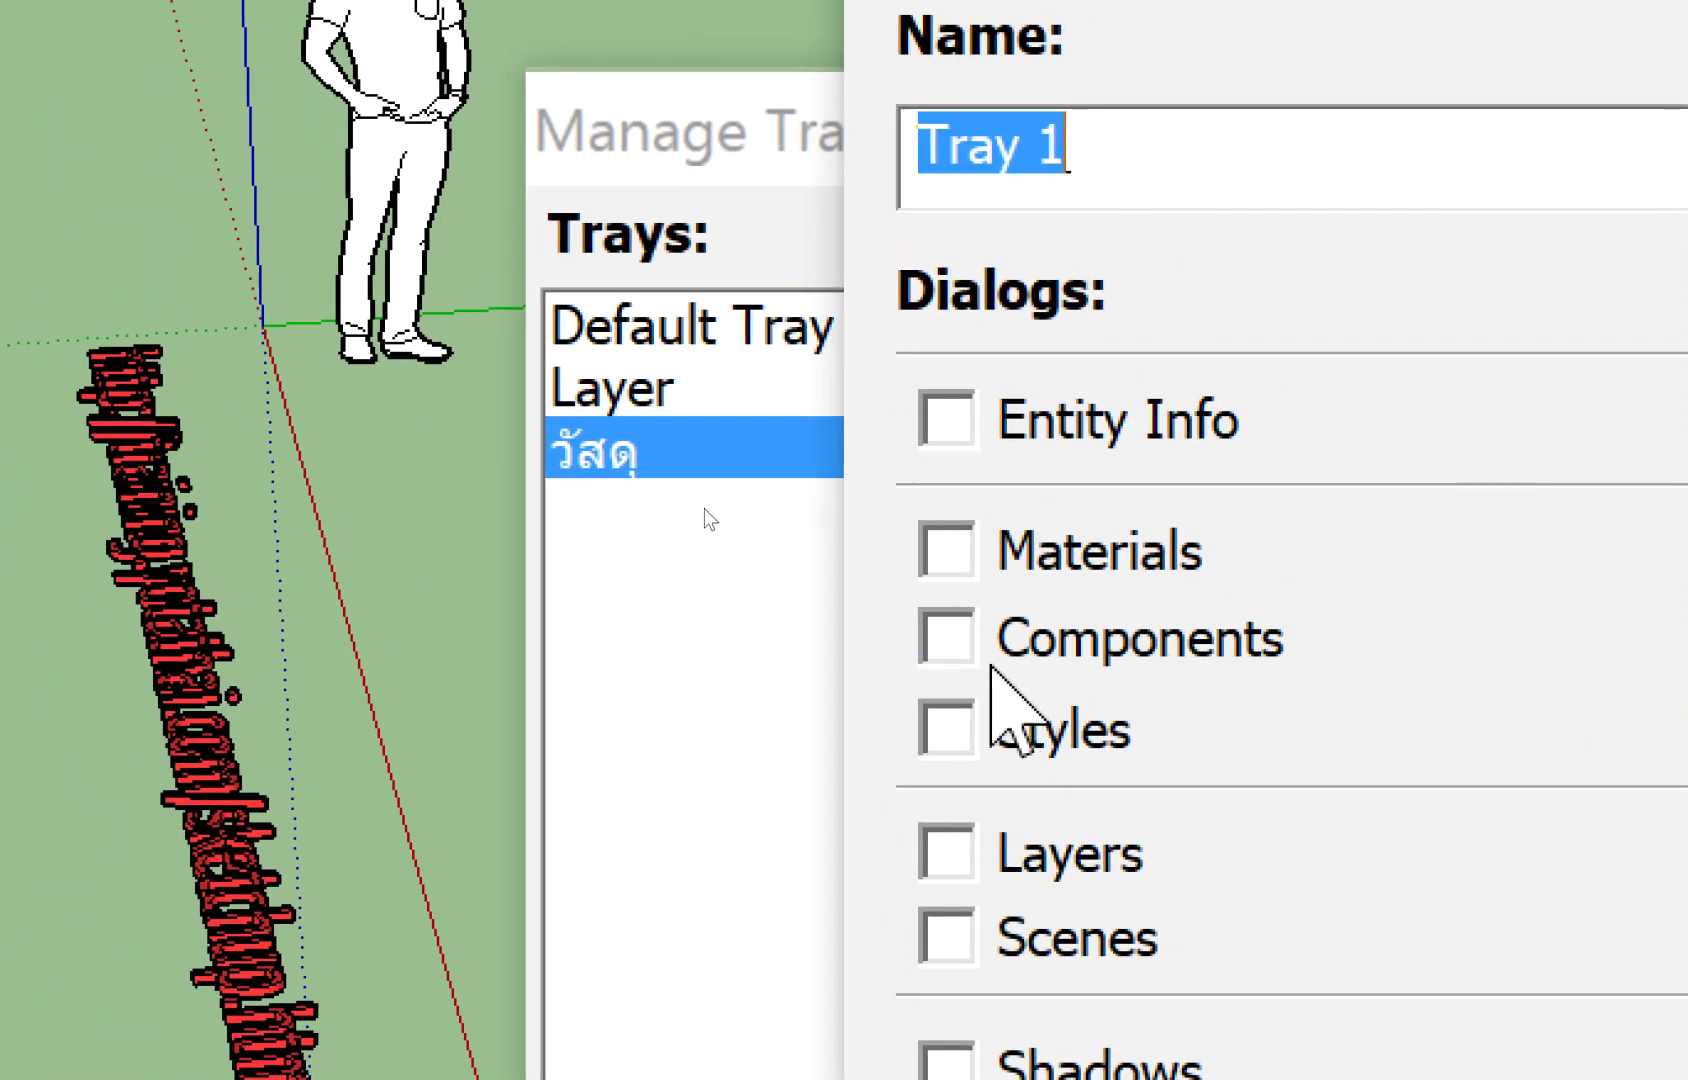
left_click(944, 634)
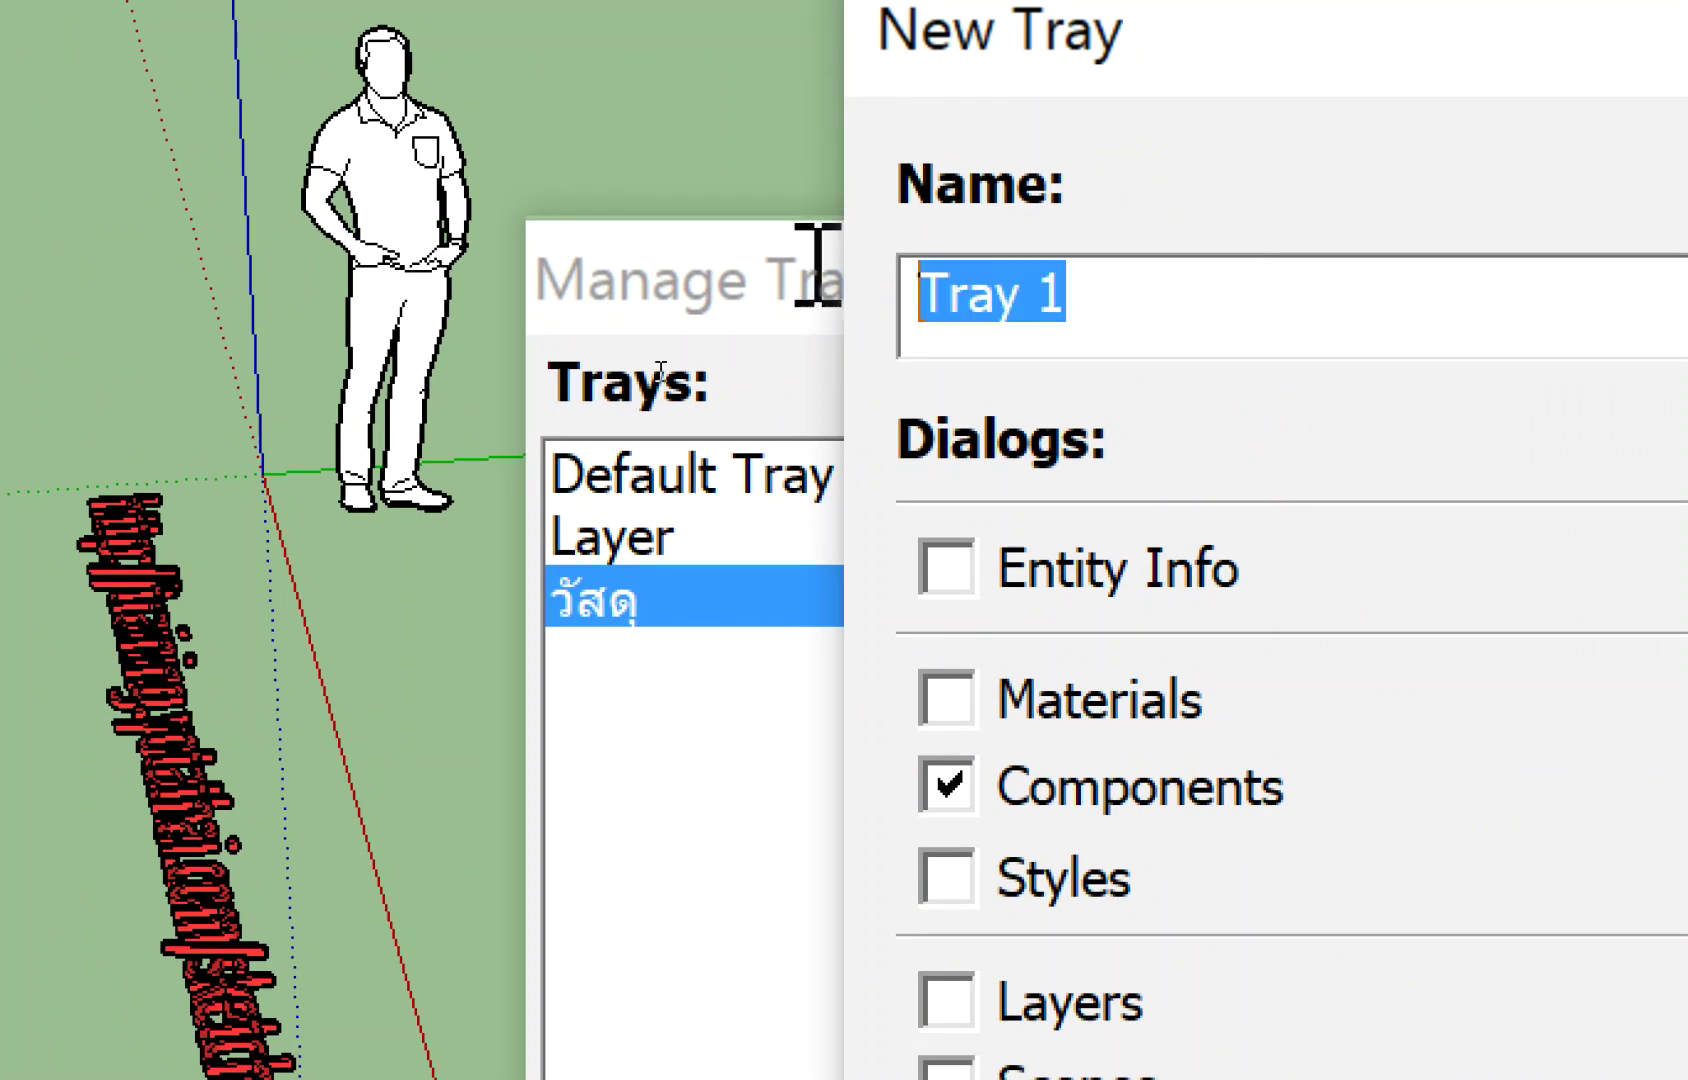
type("คอ")
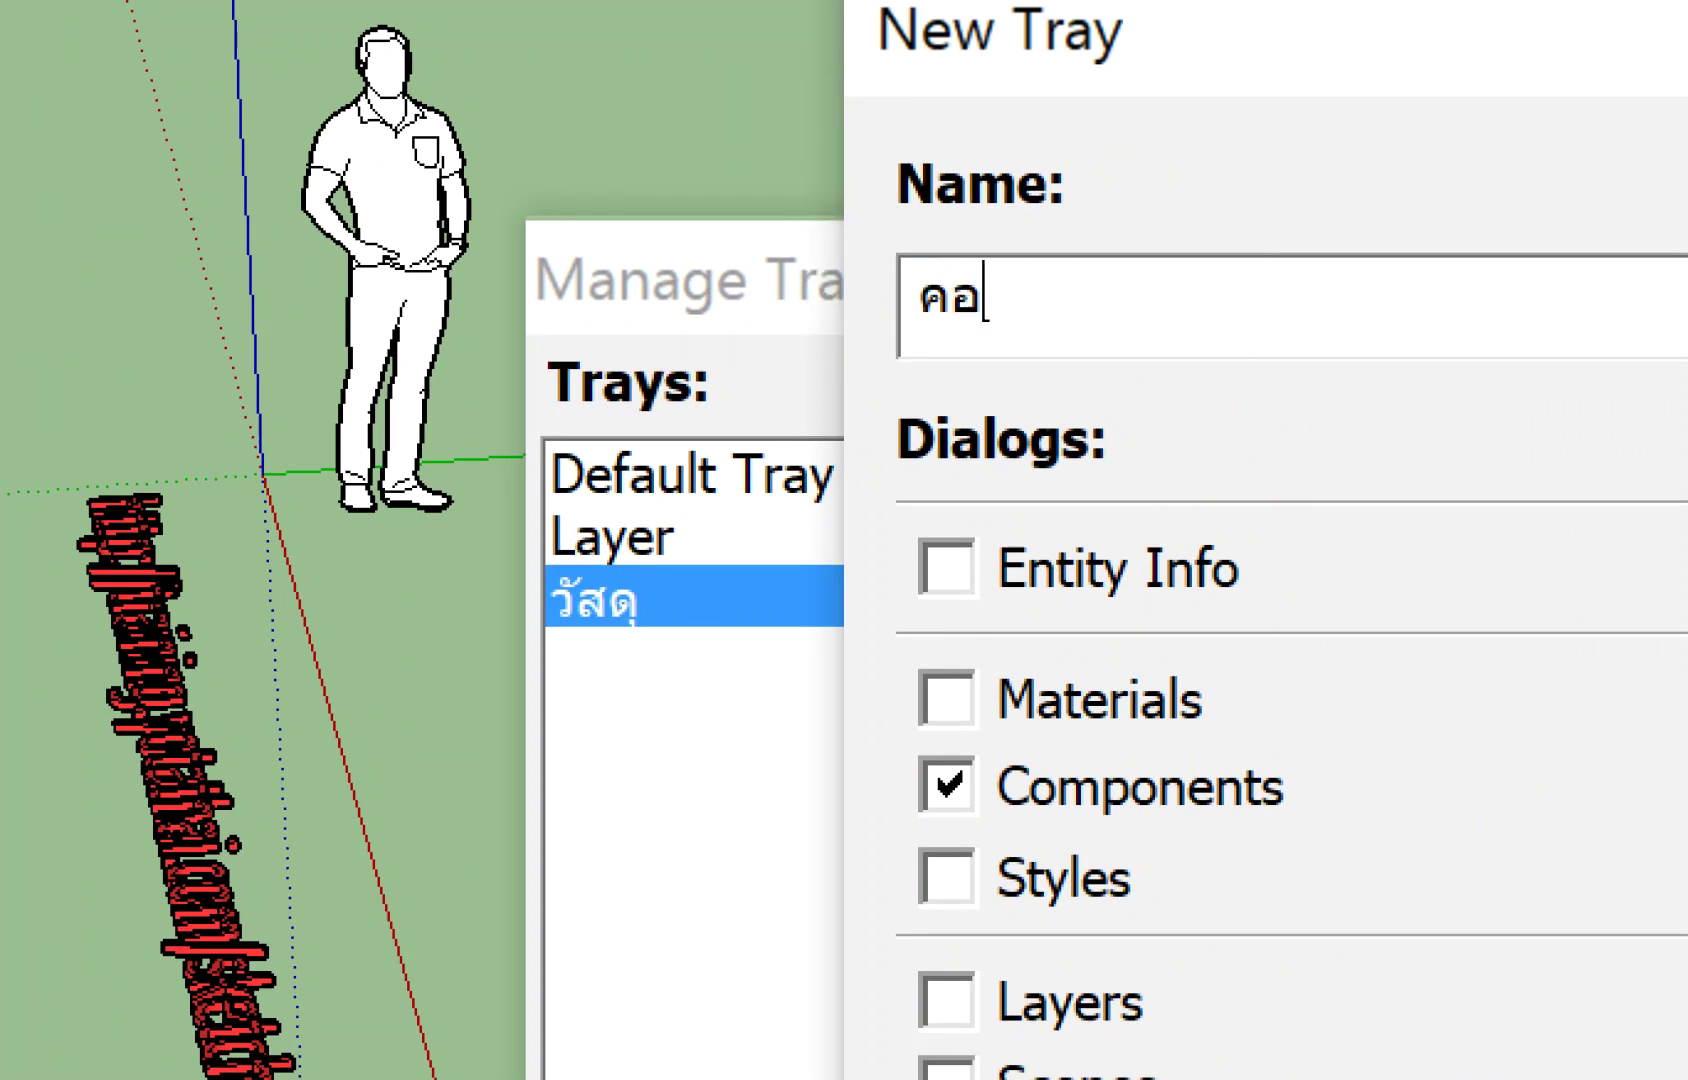
type("มโพ")
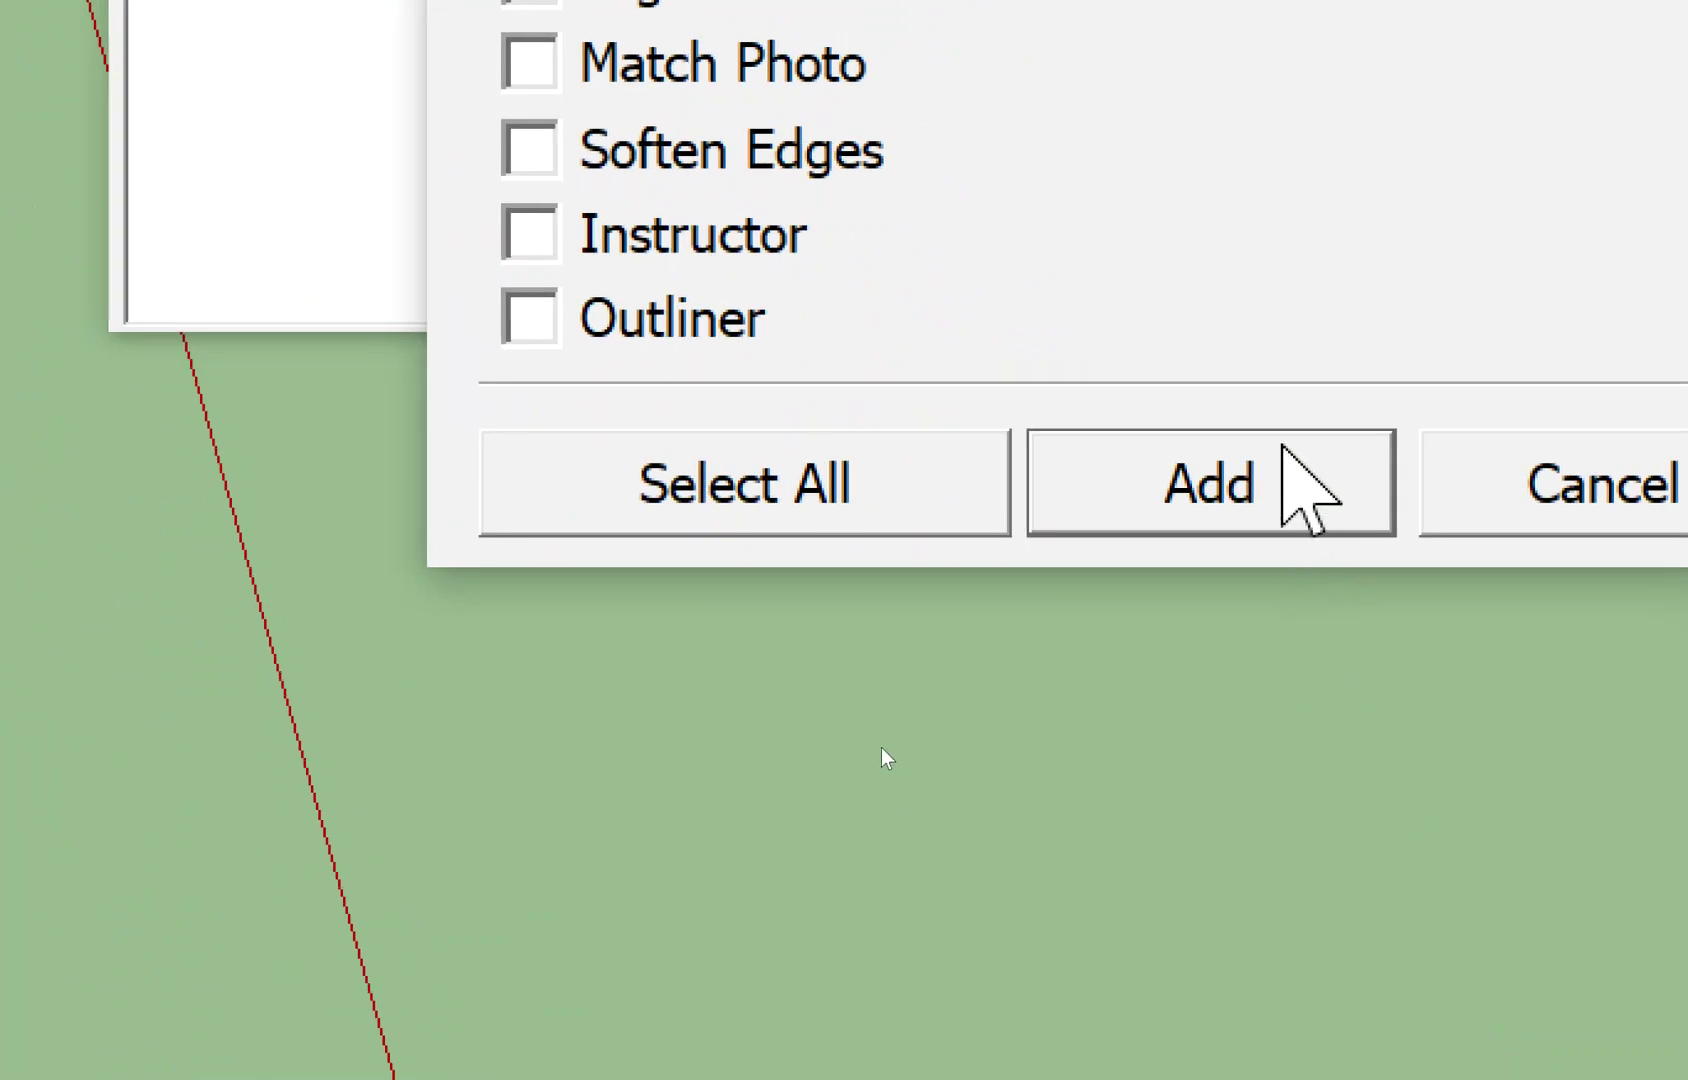
left_click(1290, 470)
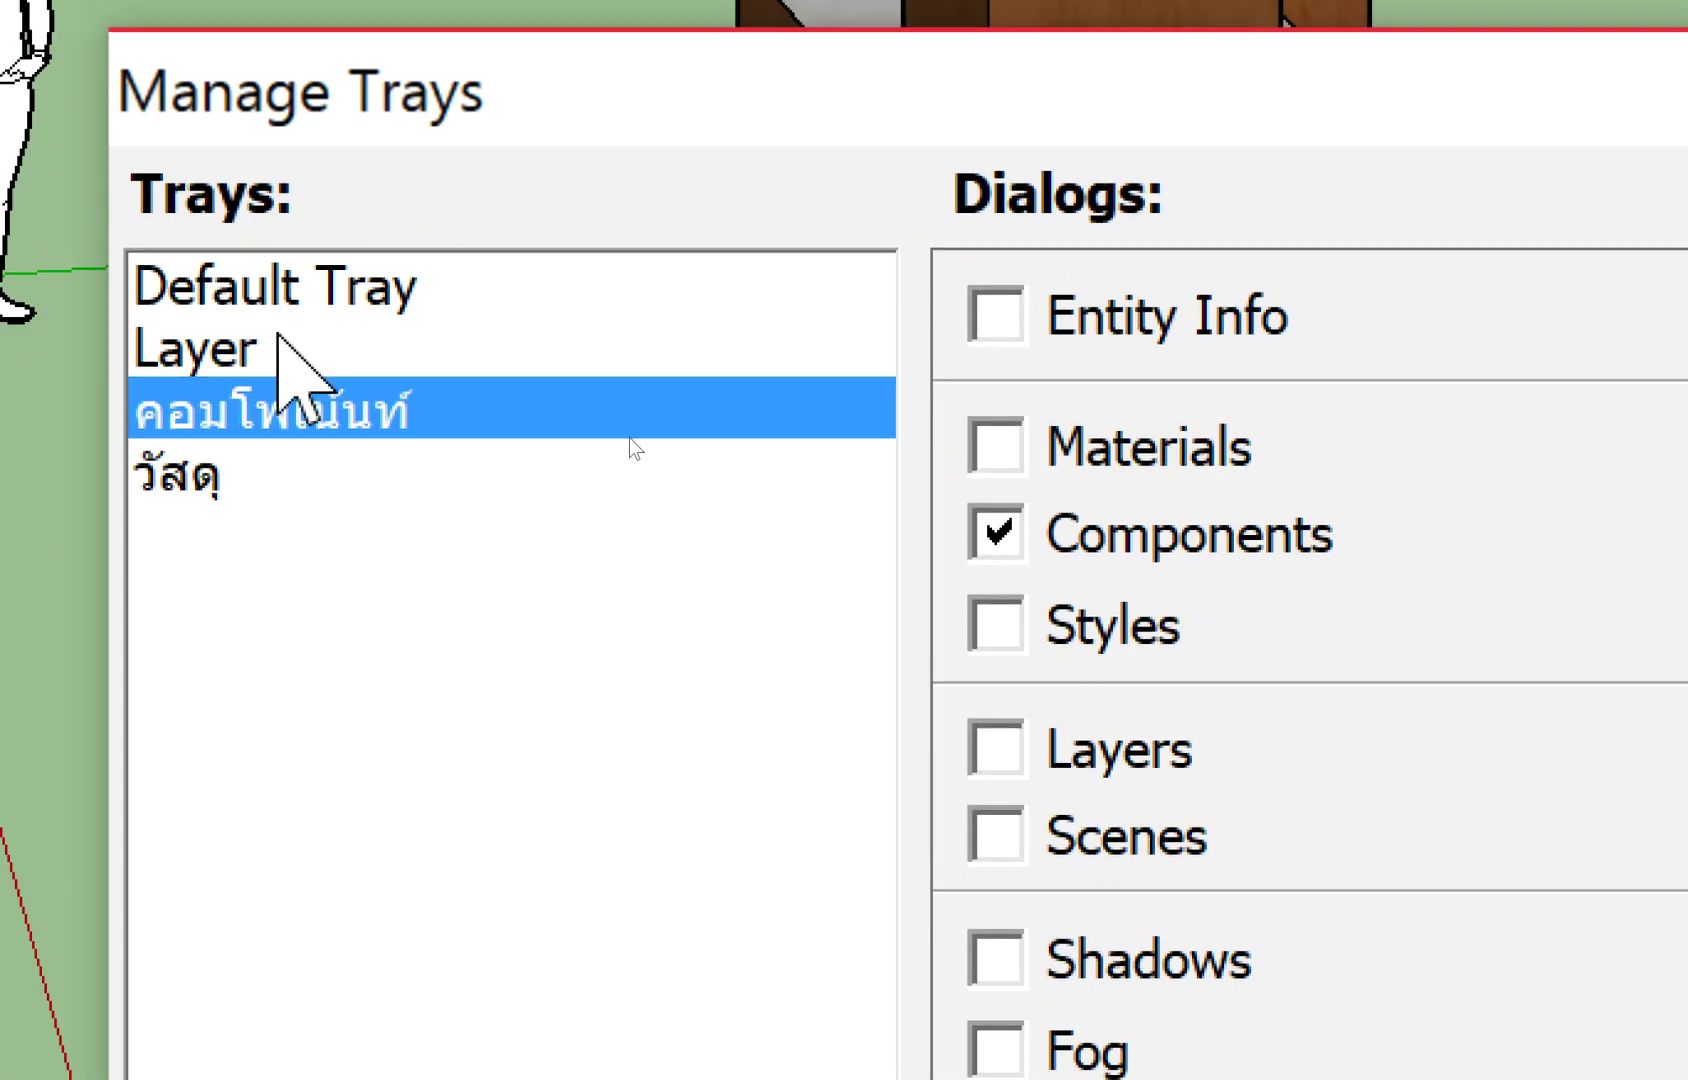
left_click(330, 285)
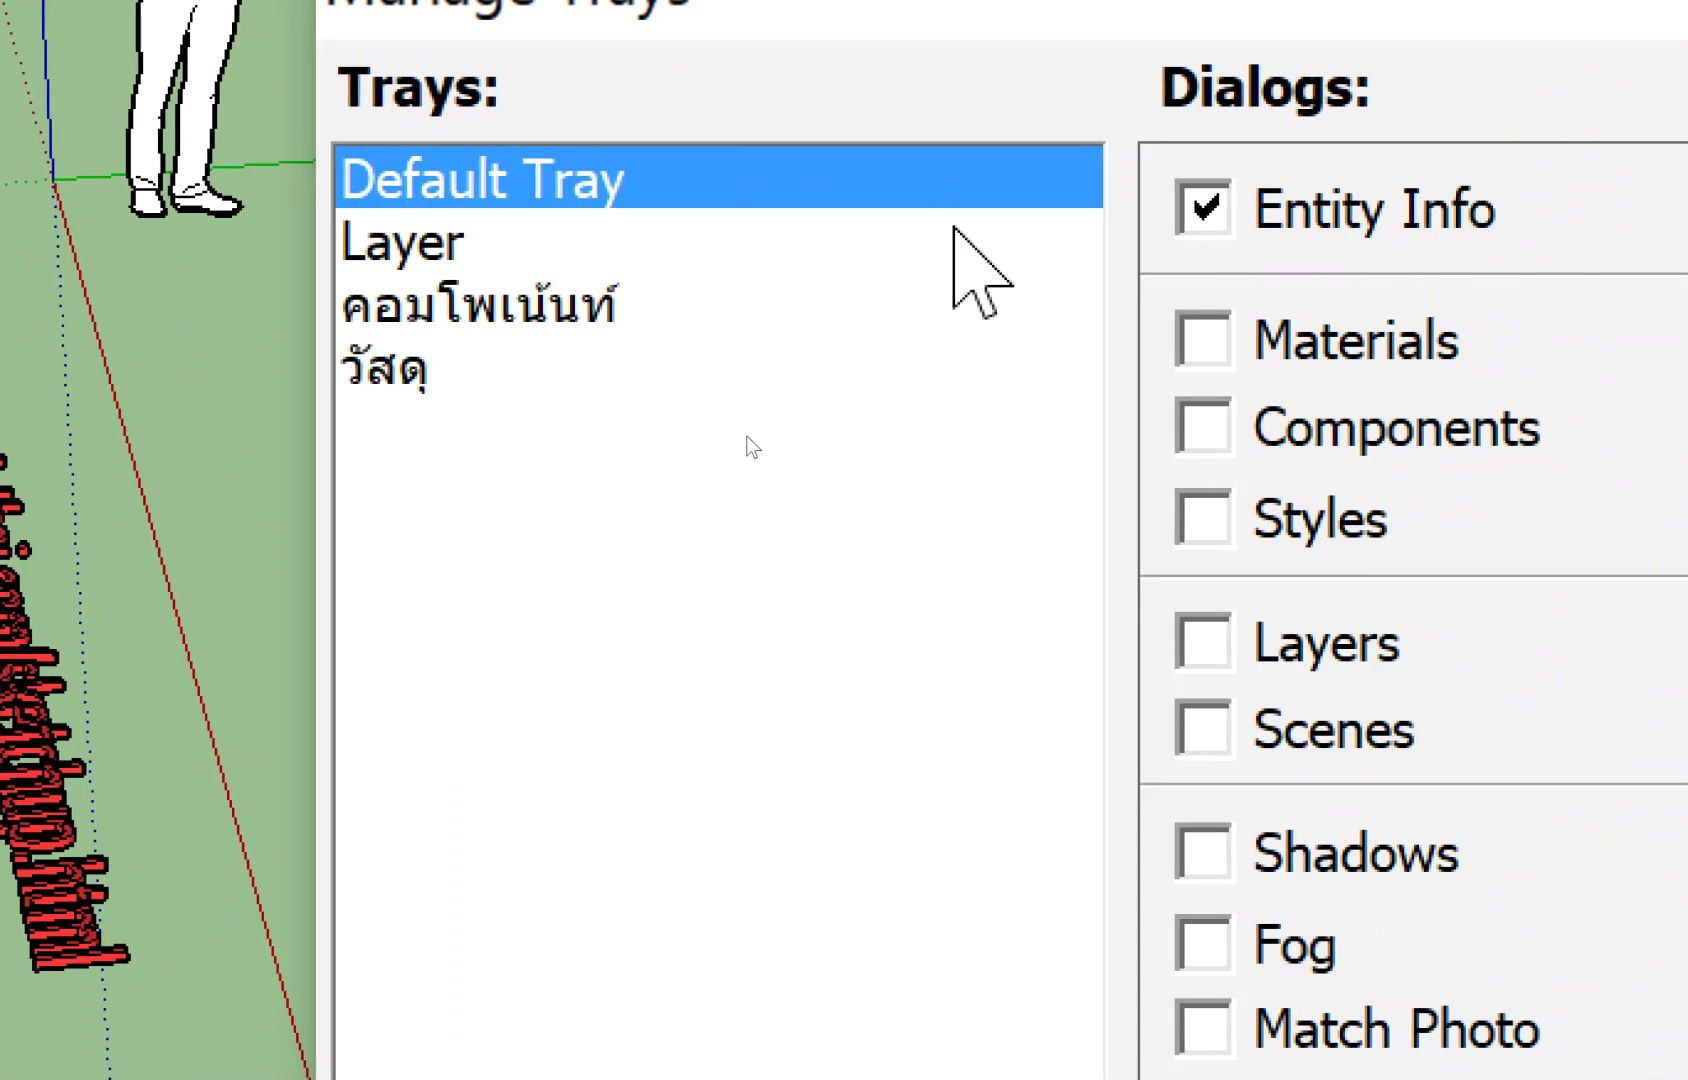
Check each tray's panels, close Manage Trays, return to Select, and close the Components tray.
left_click(905, 250)
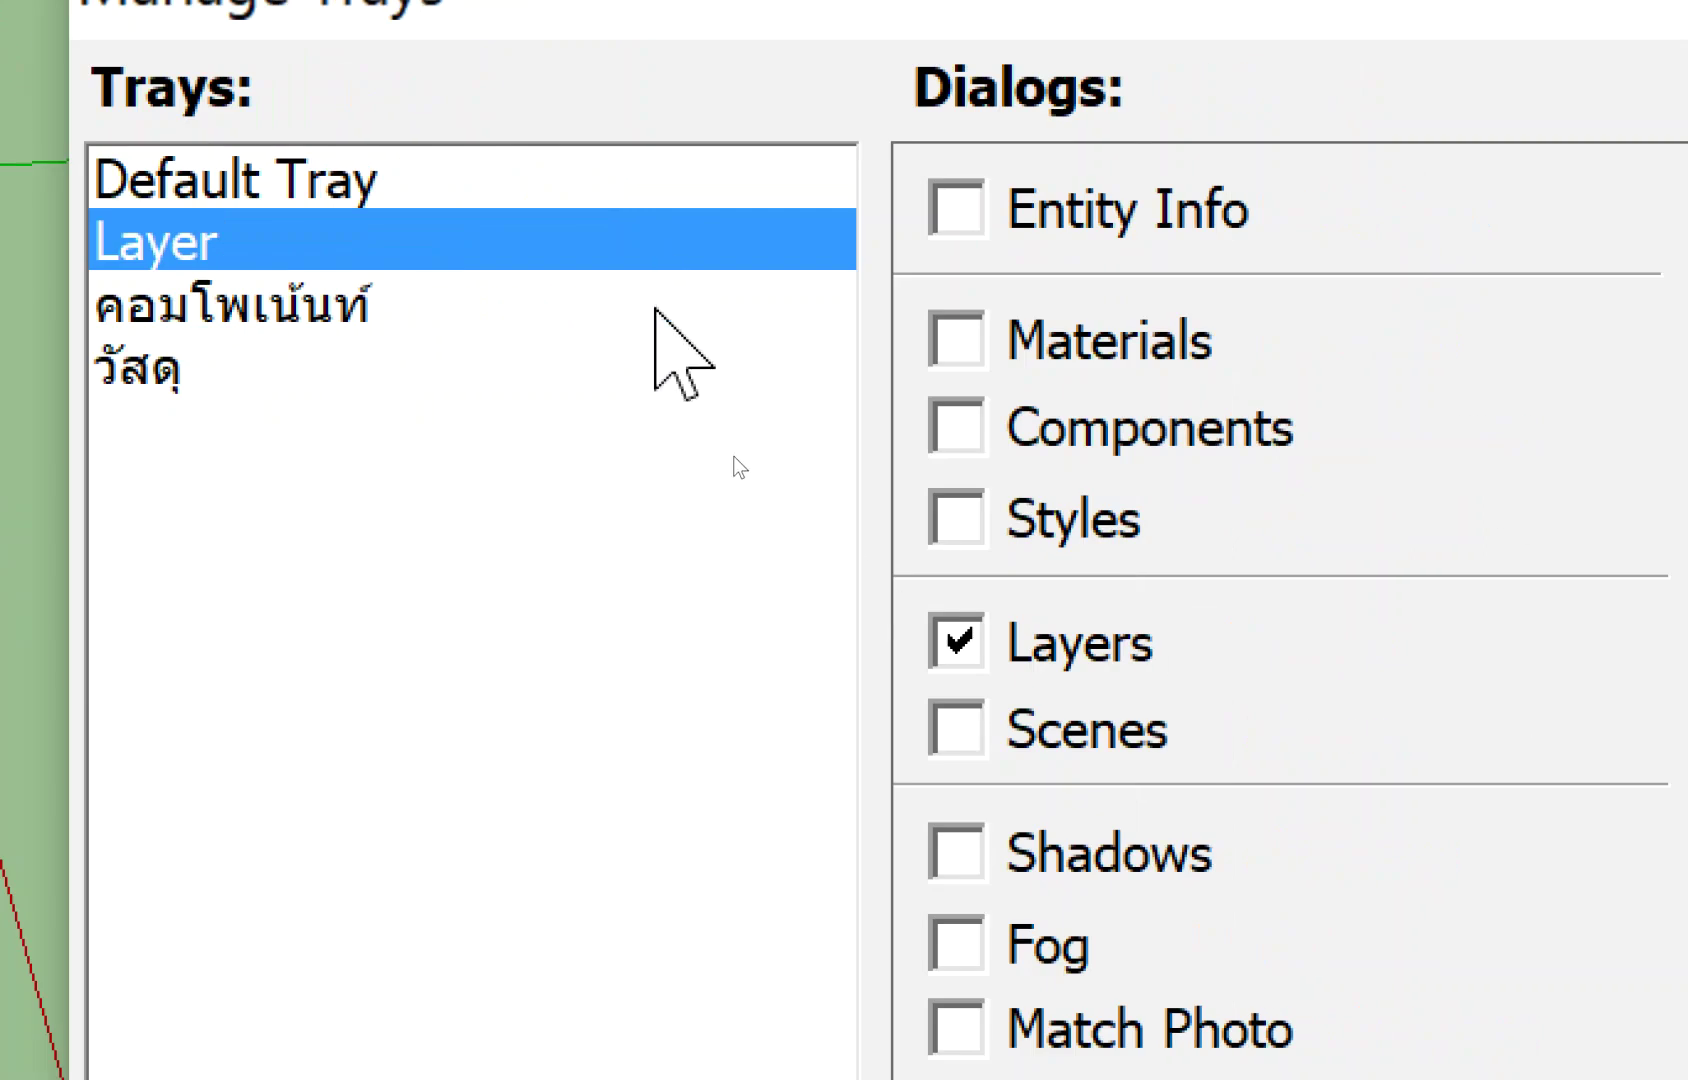
left_click(660, 305)
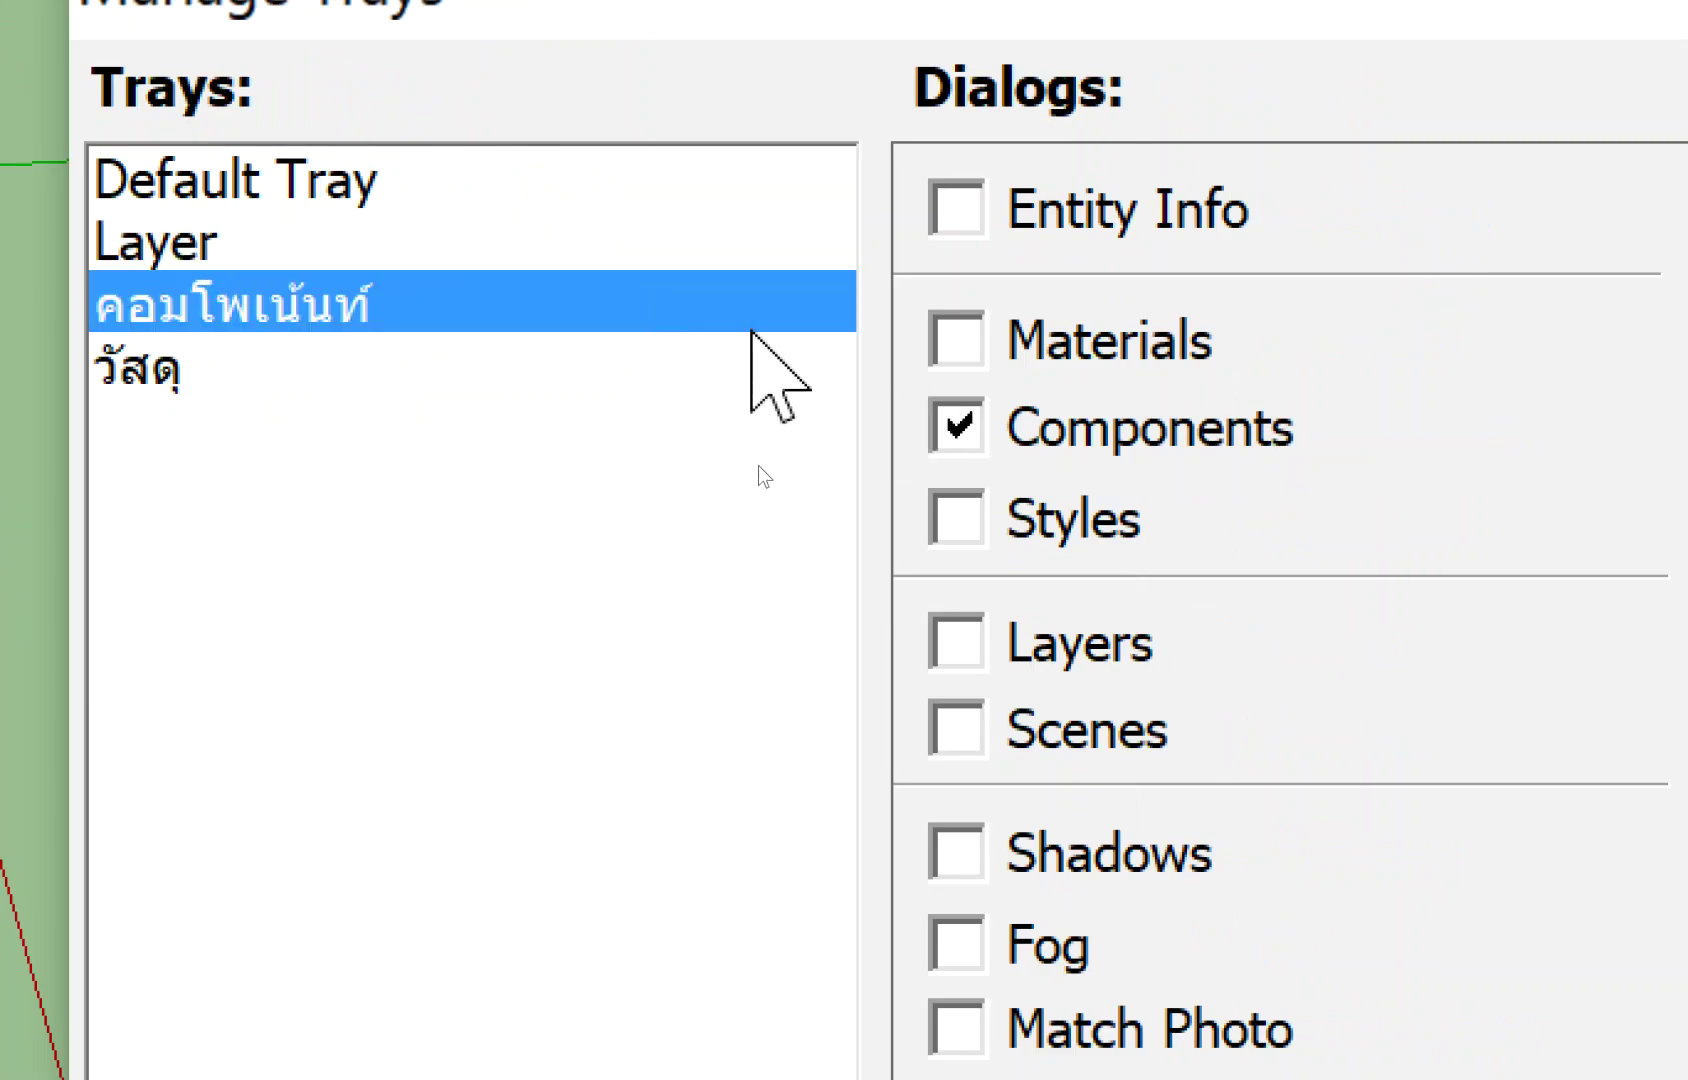
left_click(810, 360)
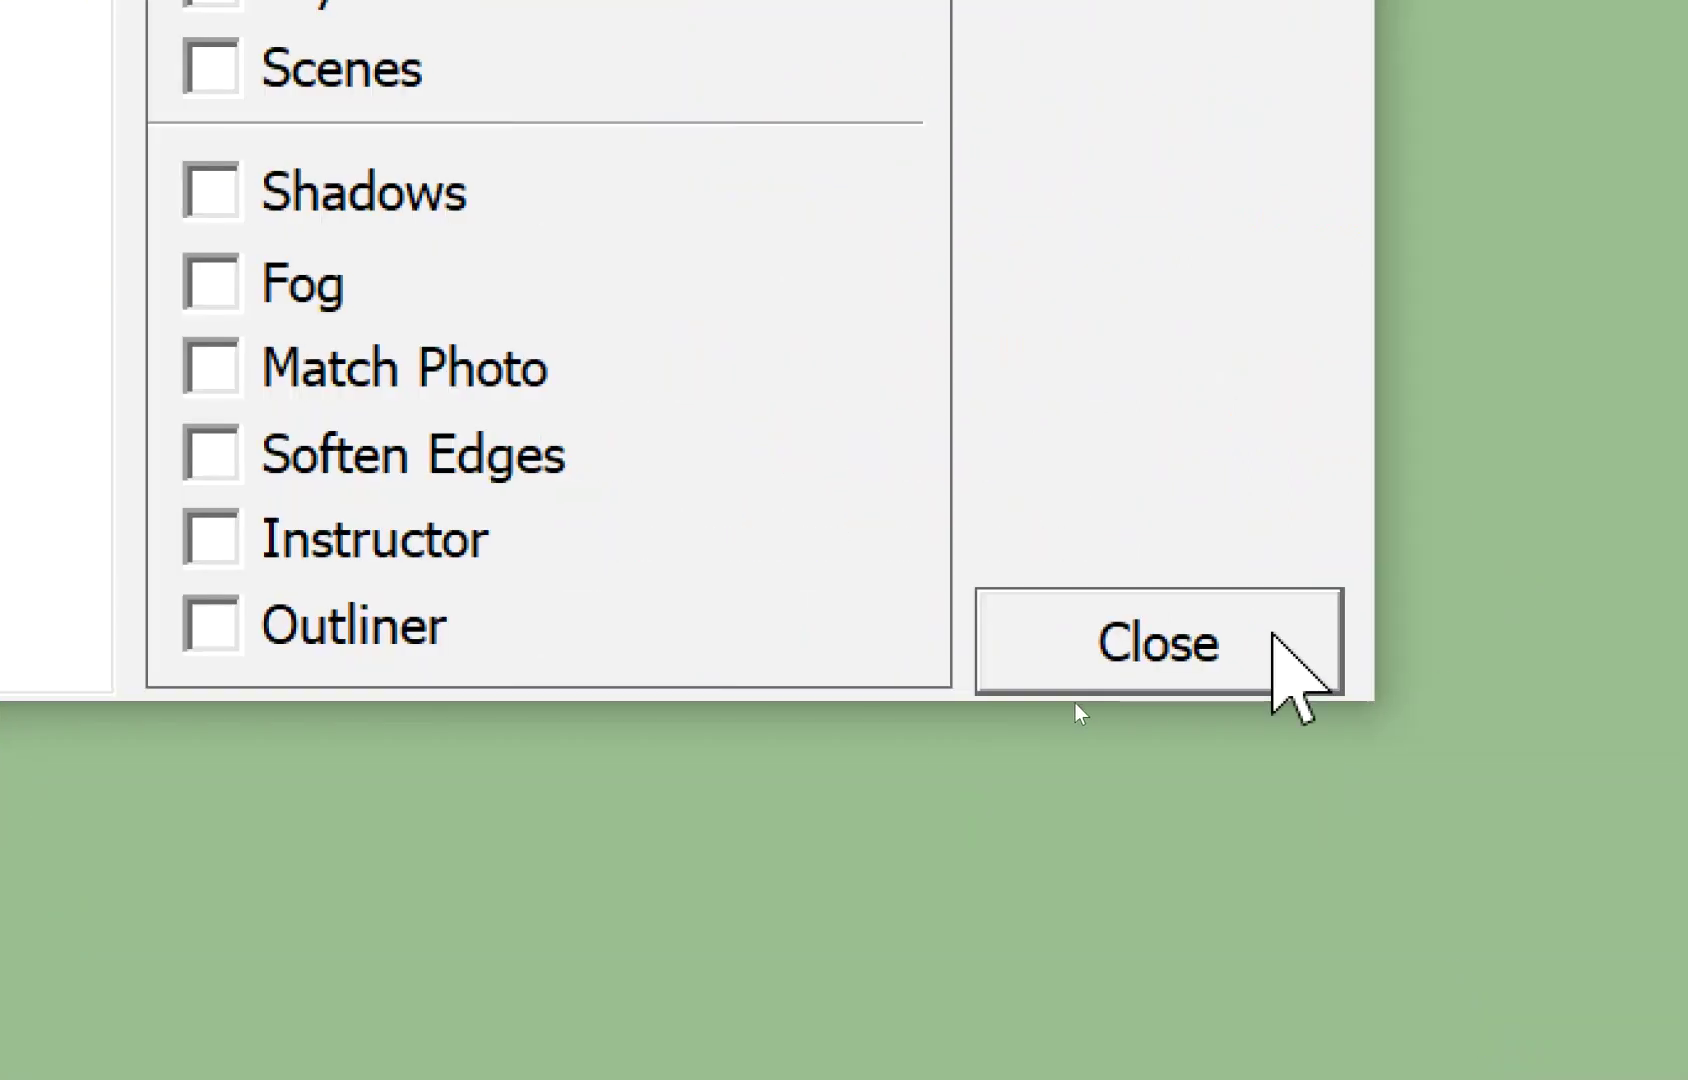
left_click(1274, 638)
key("space")
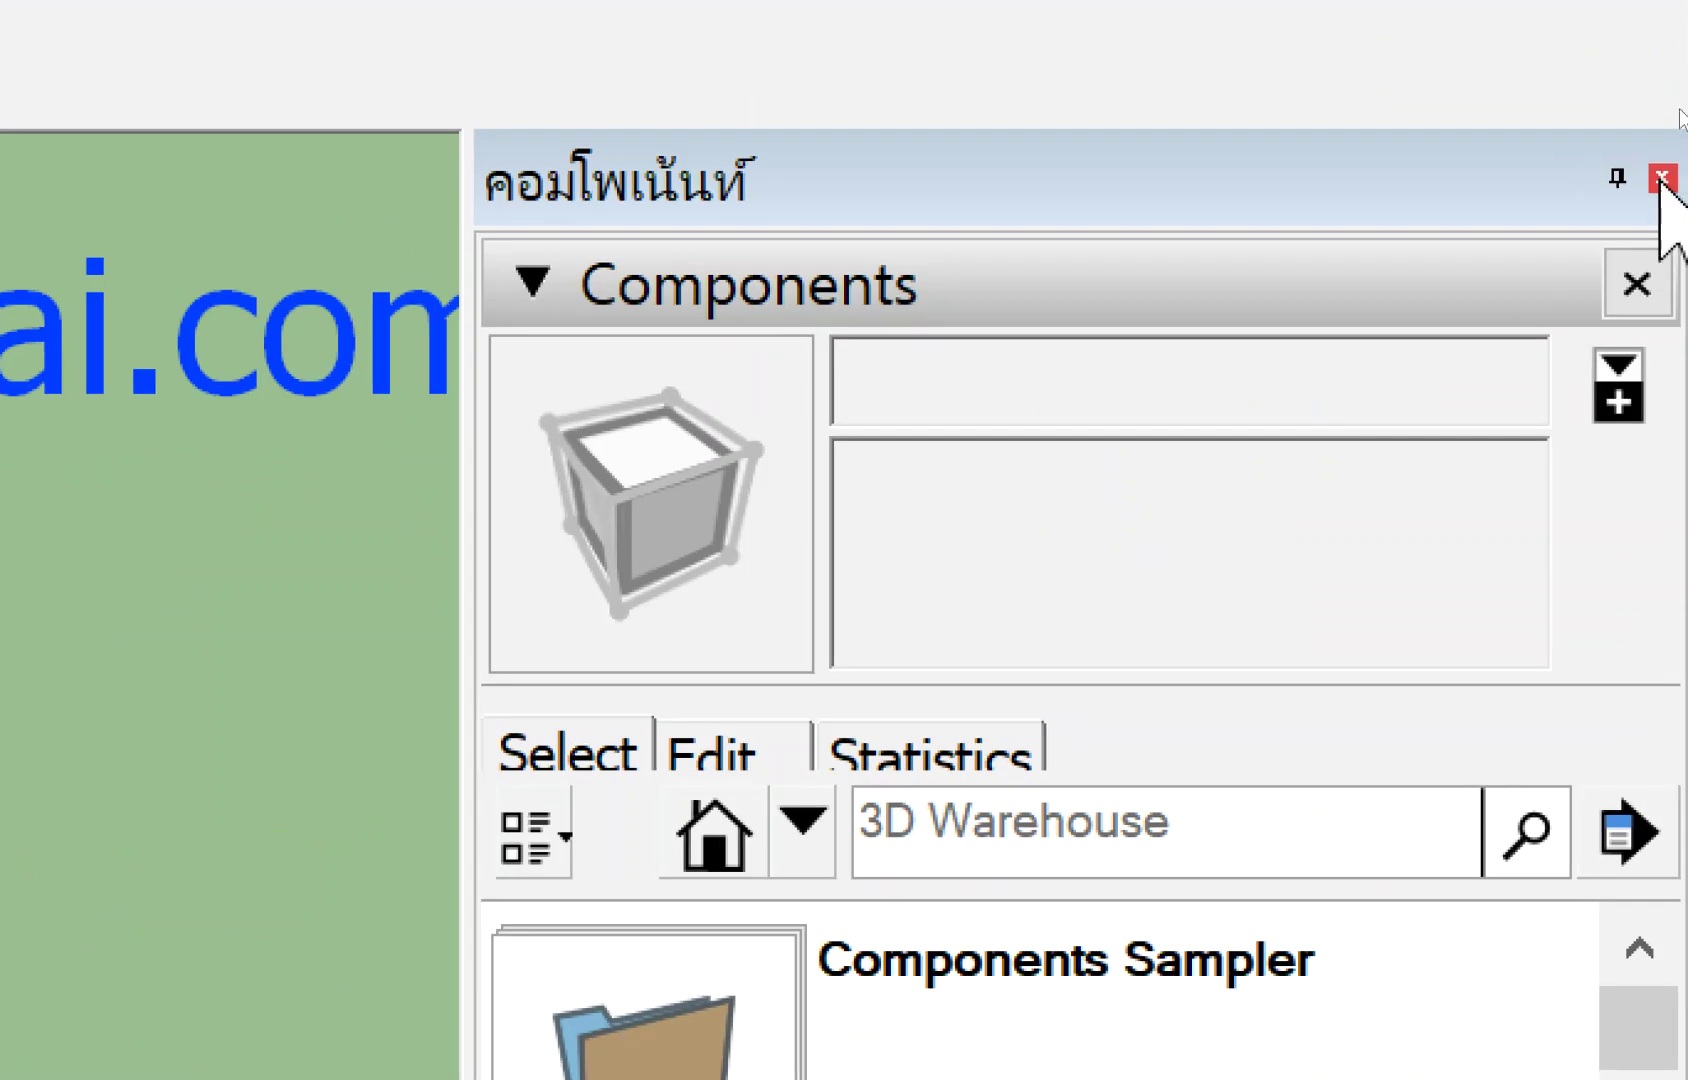
left_click(1660, 179)
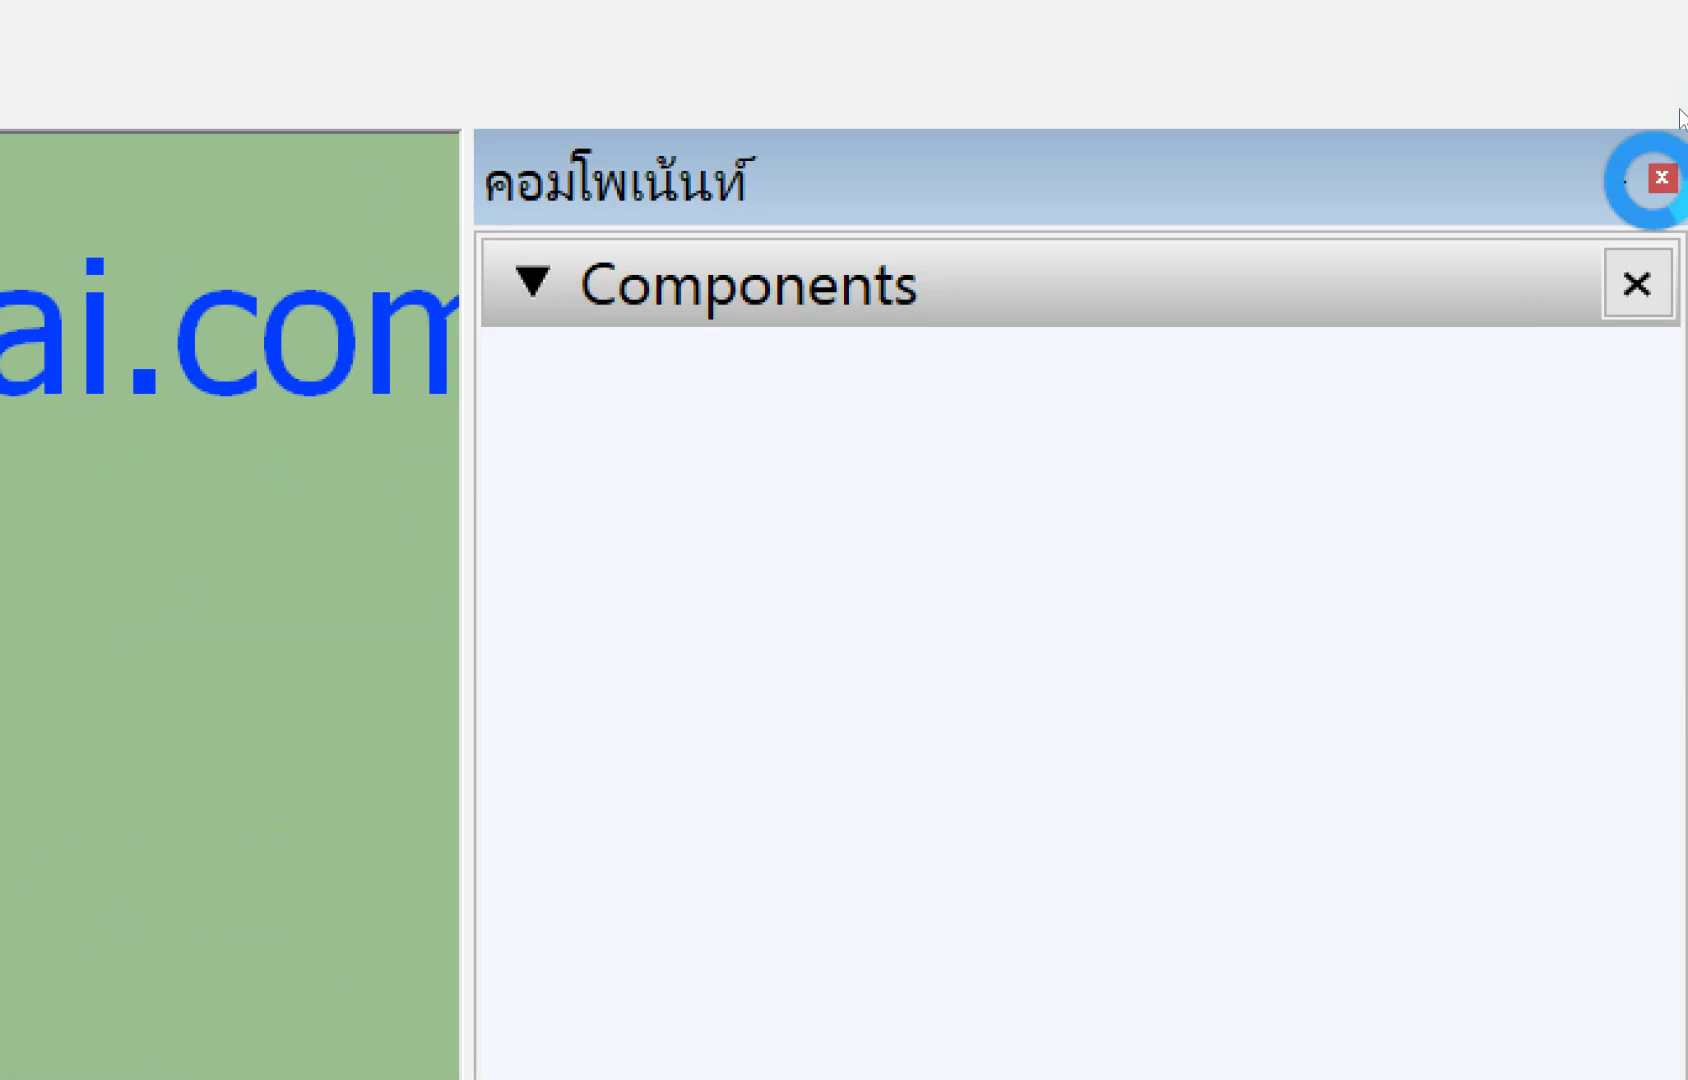
Close the leftover tray and bring up the Window menu.
left_click(1660, 179)
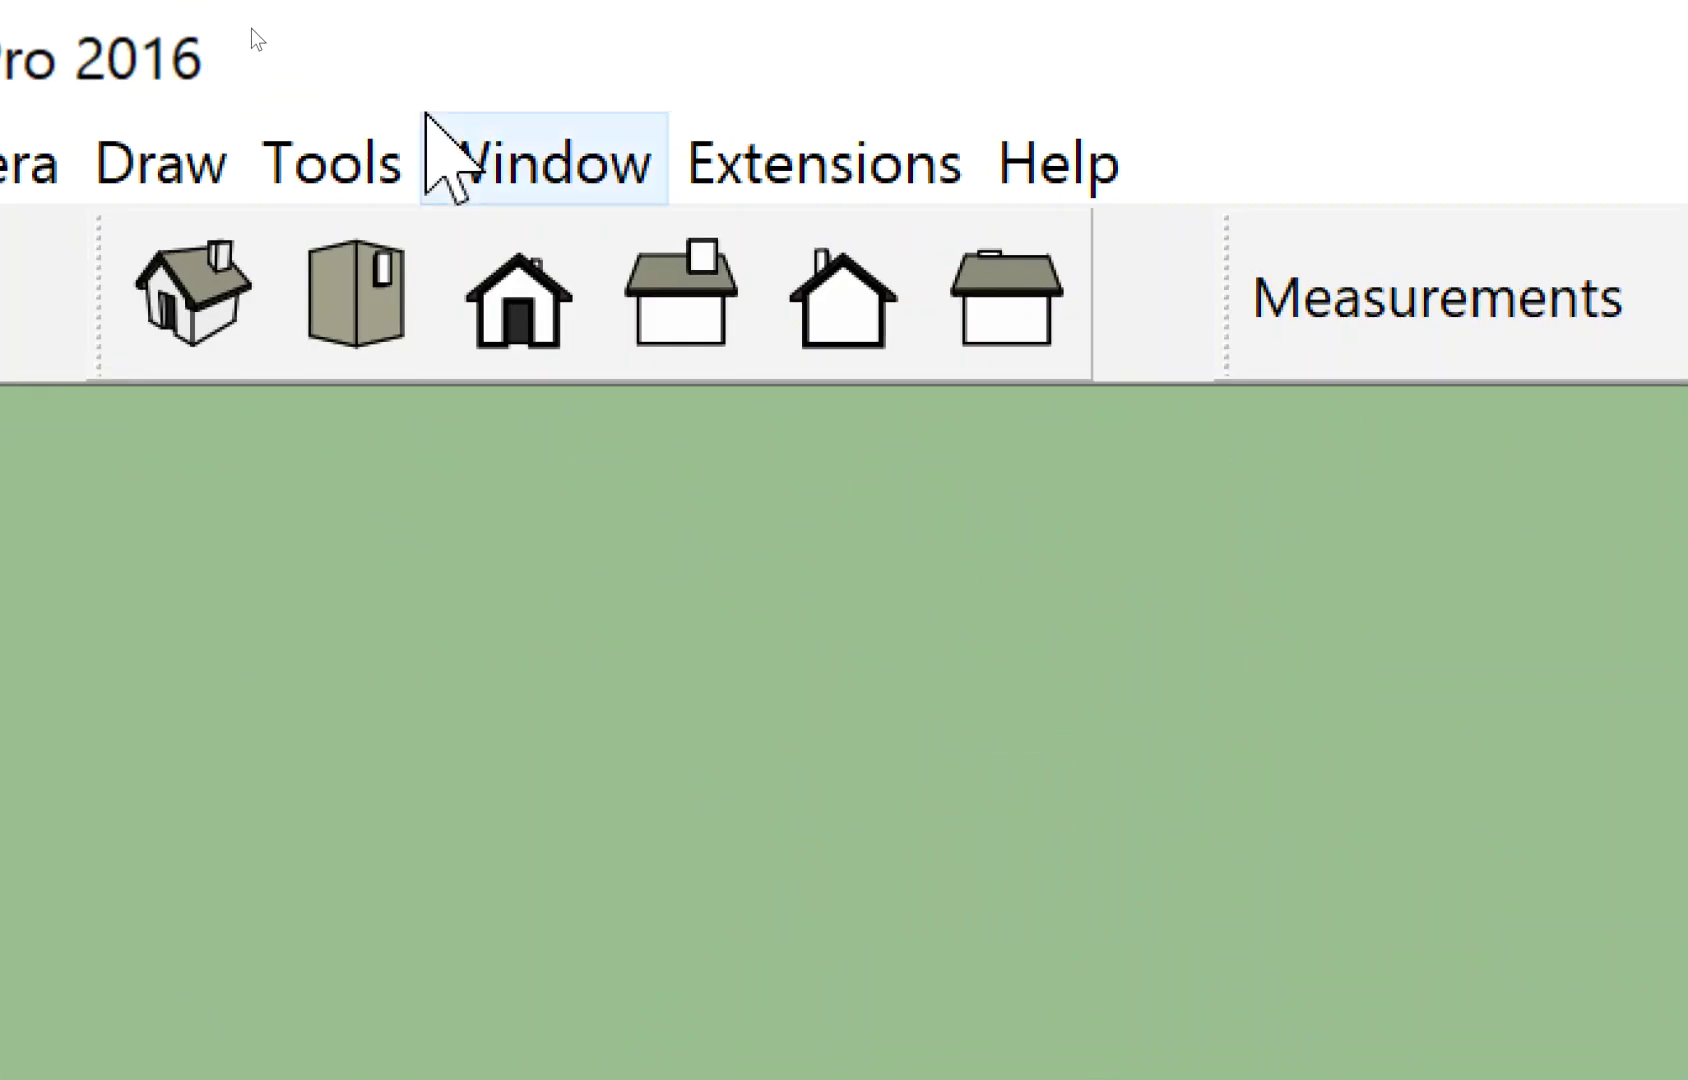
left_click(484, 148)
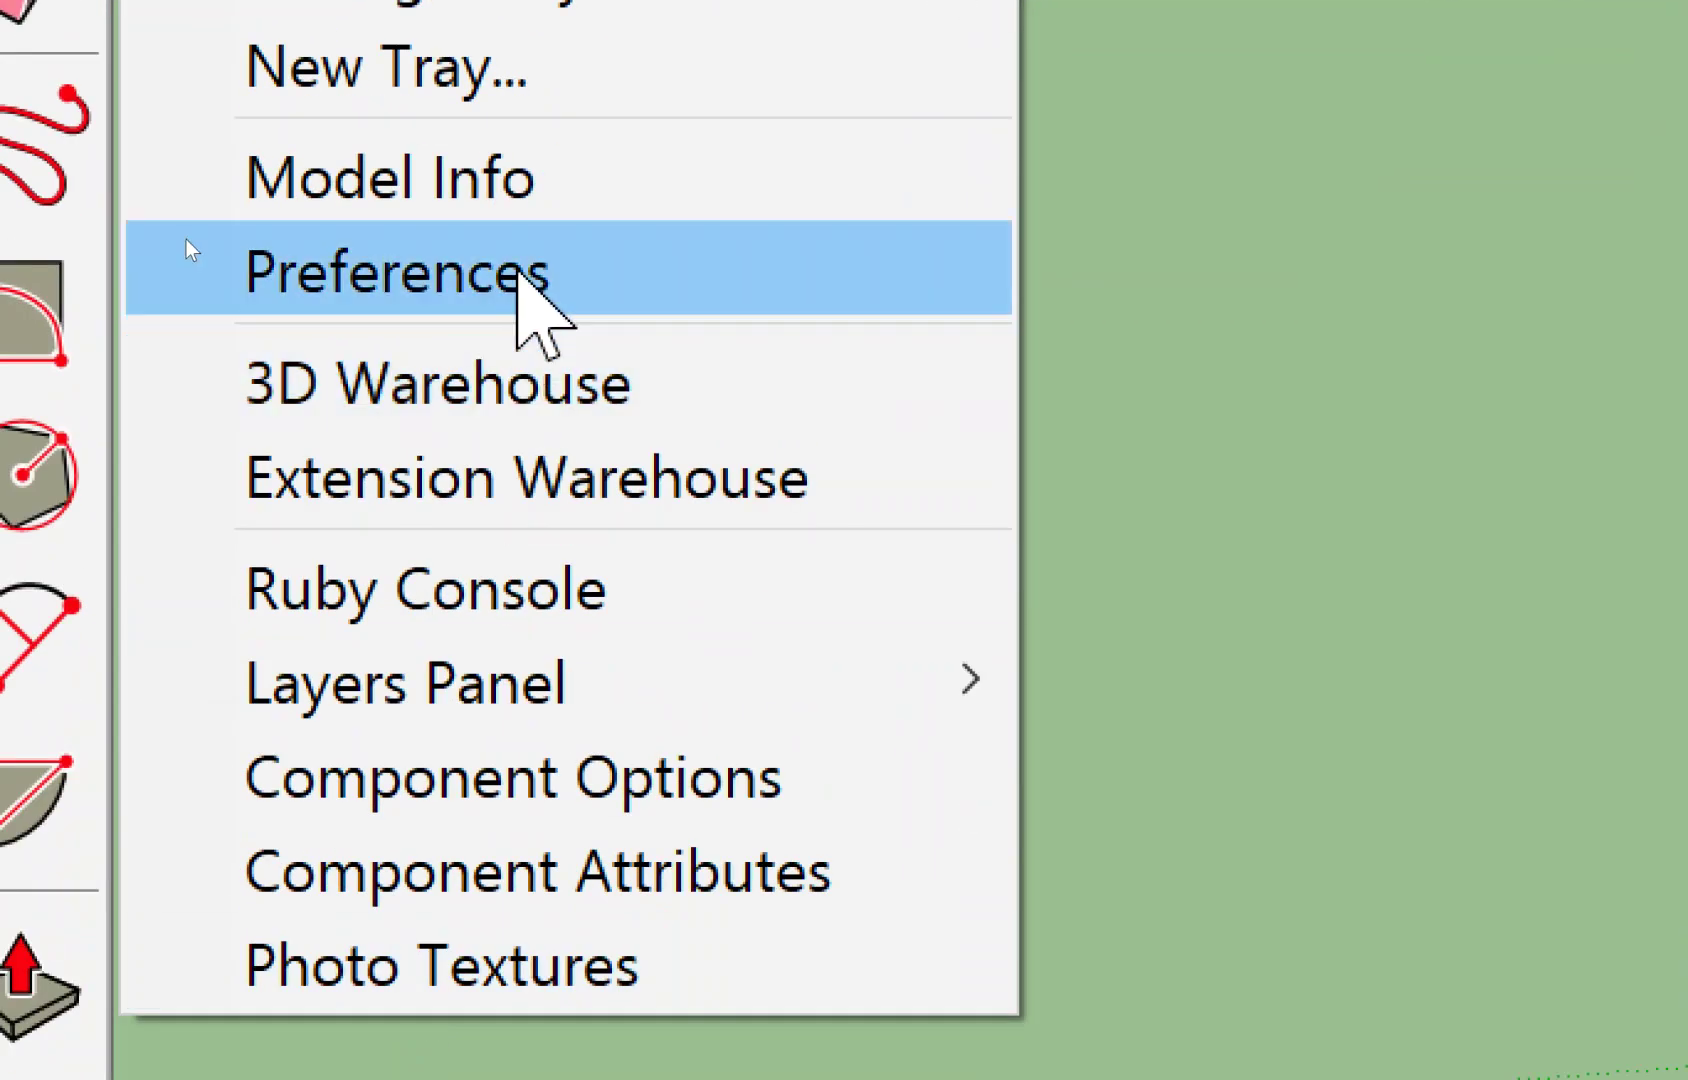
Confirm in the Shortcuts preferences that Window/Show Layers uses Shift+L.
left_click(517, 273)
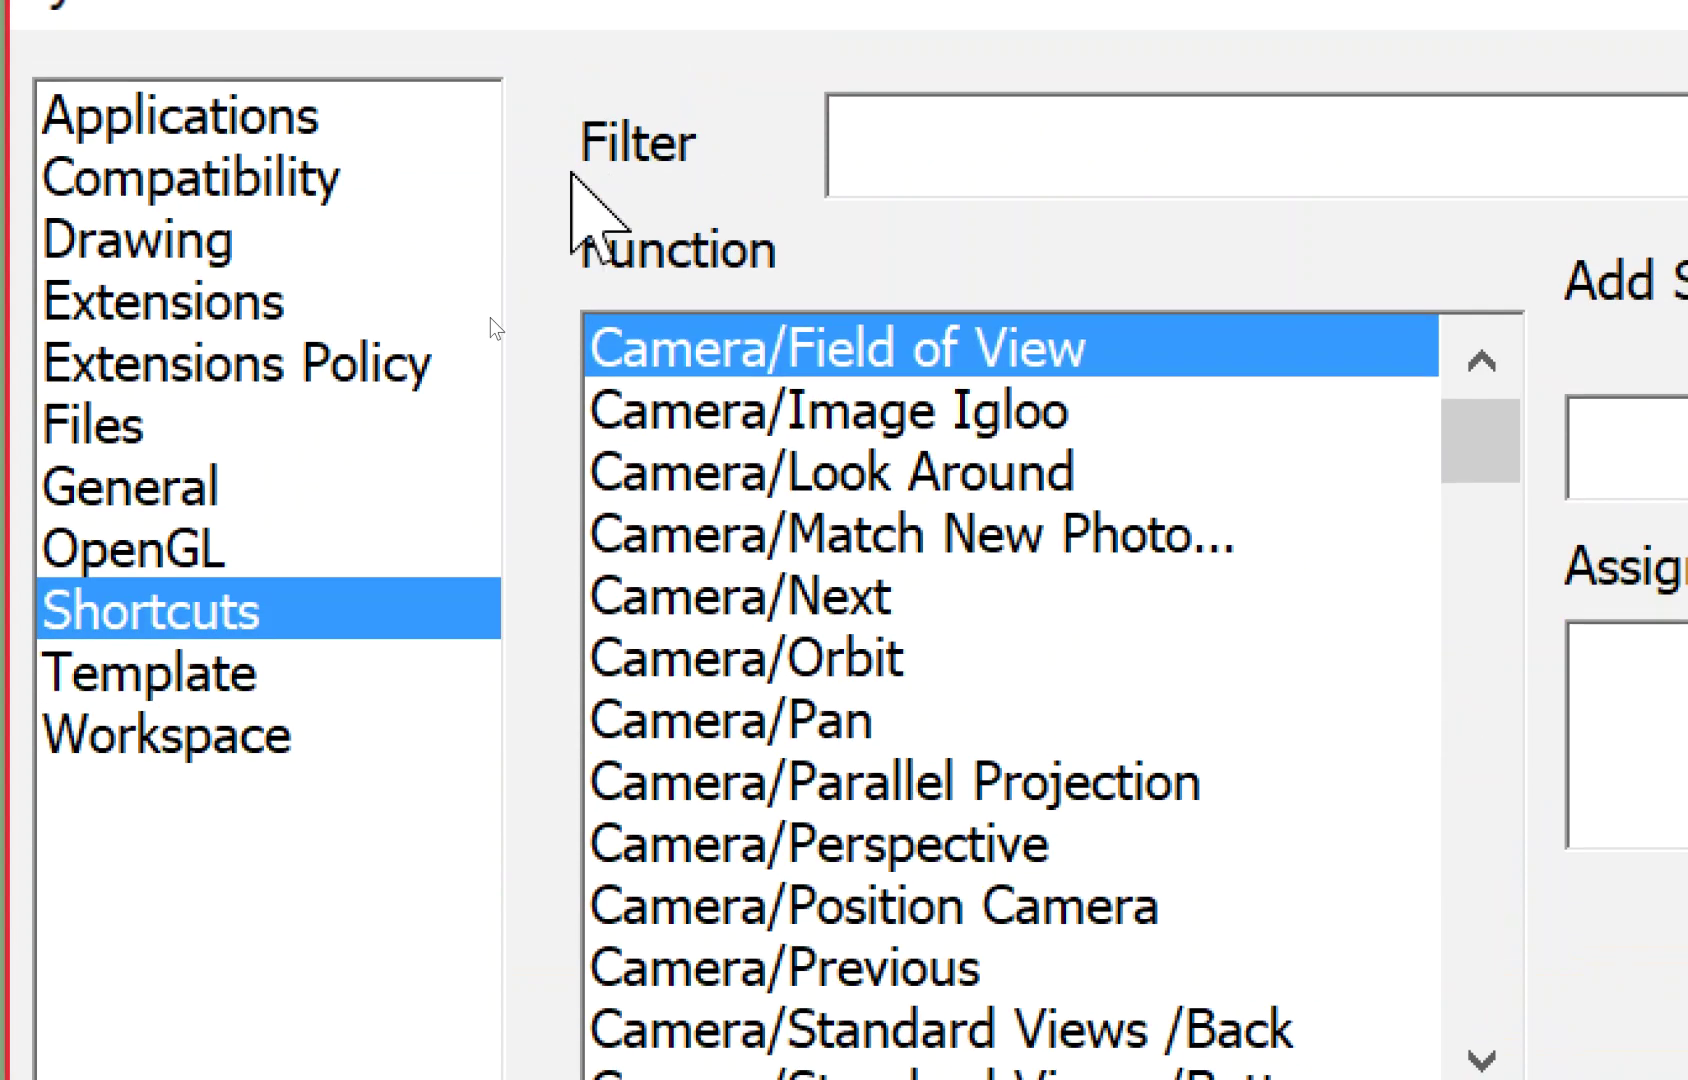
left_click(913, 155)
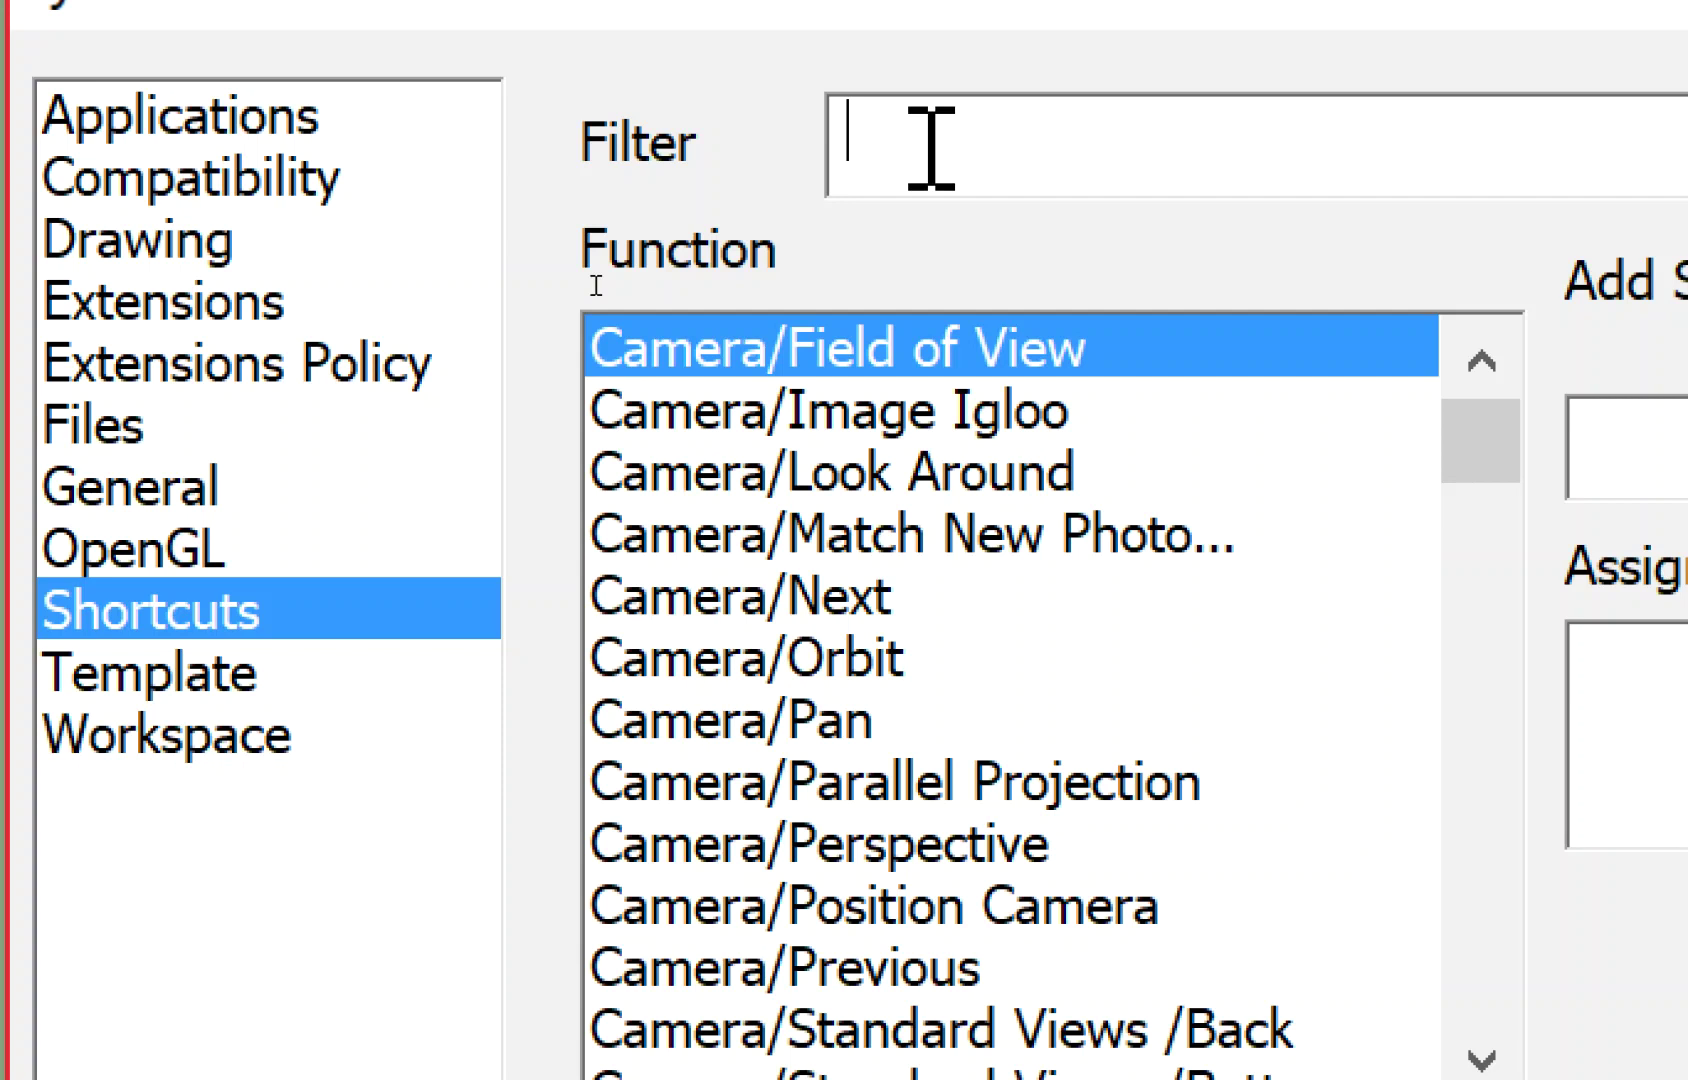
type("la")
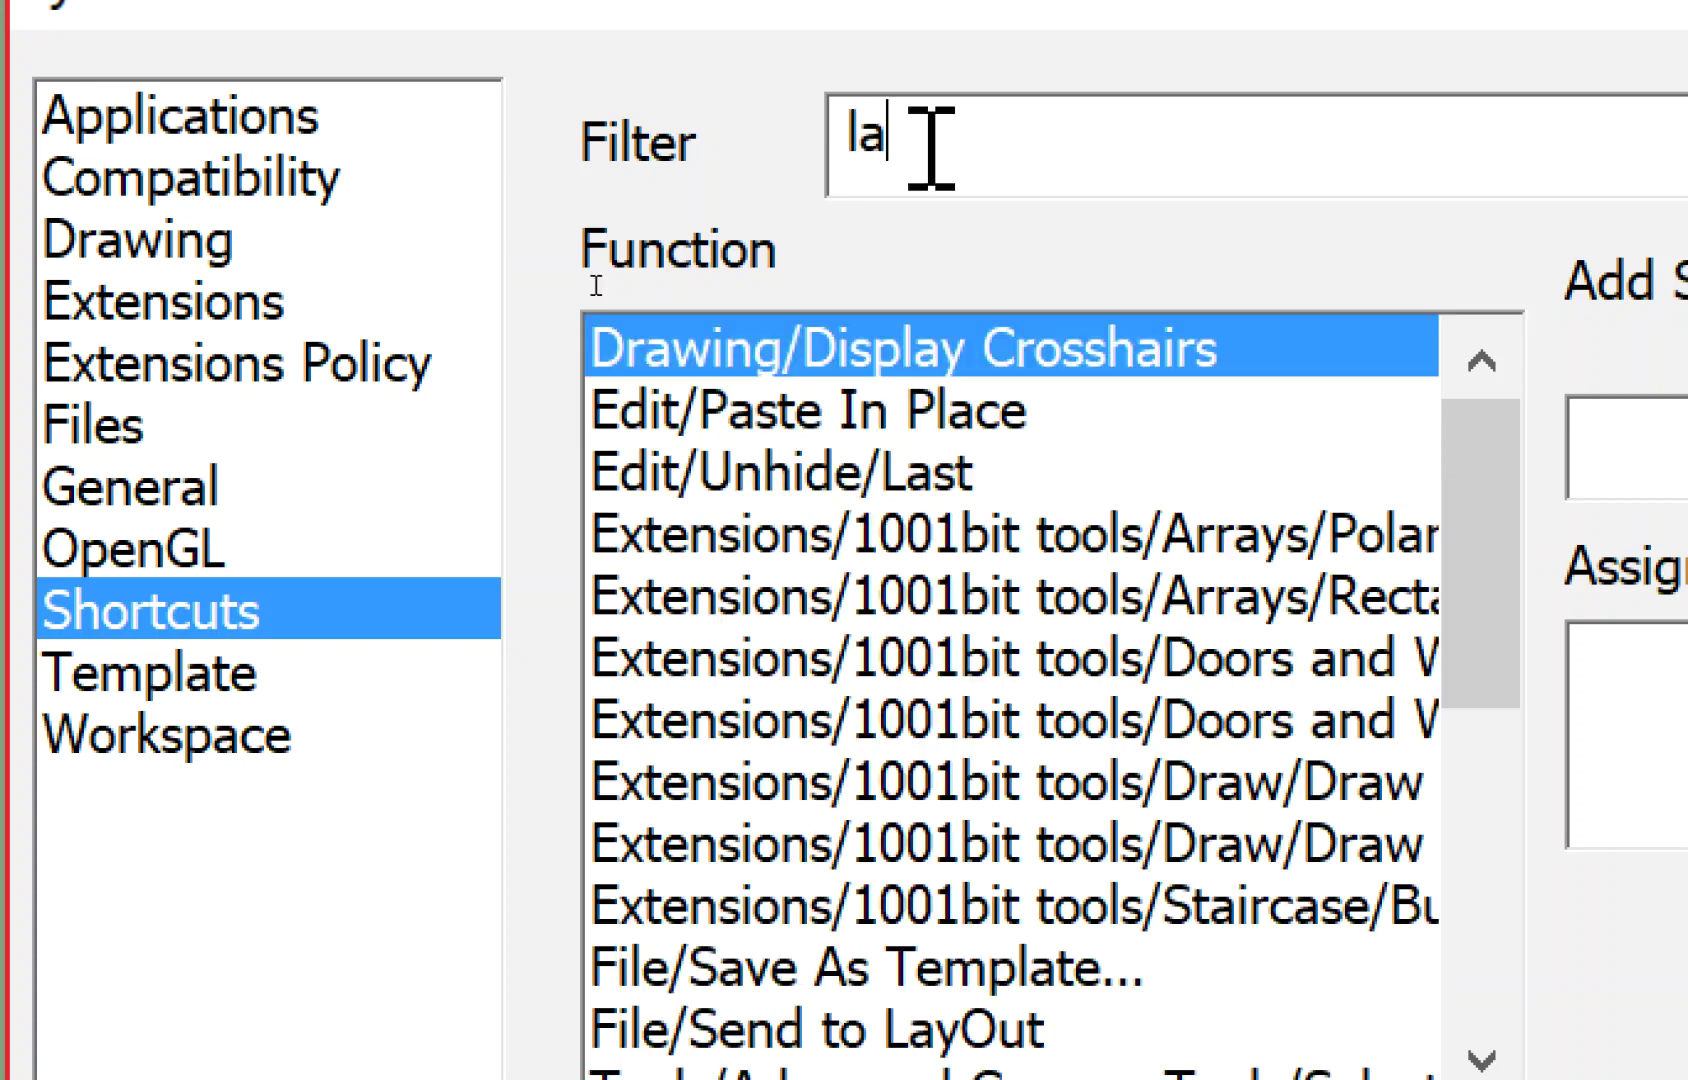
type("yer")
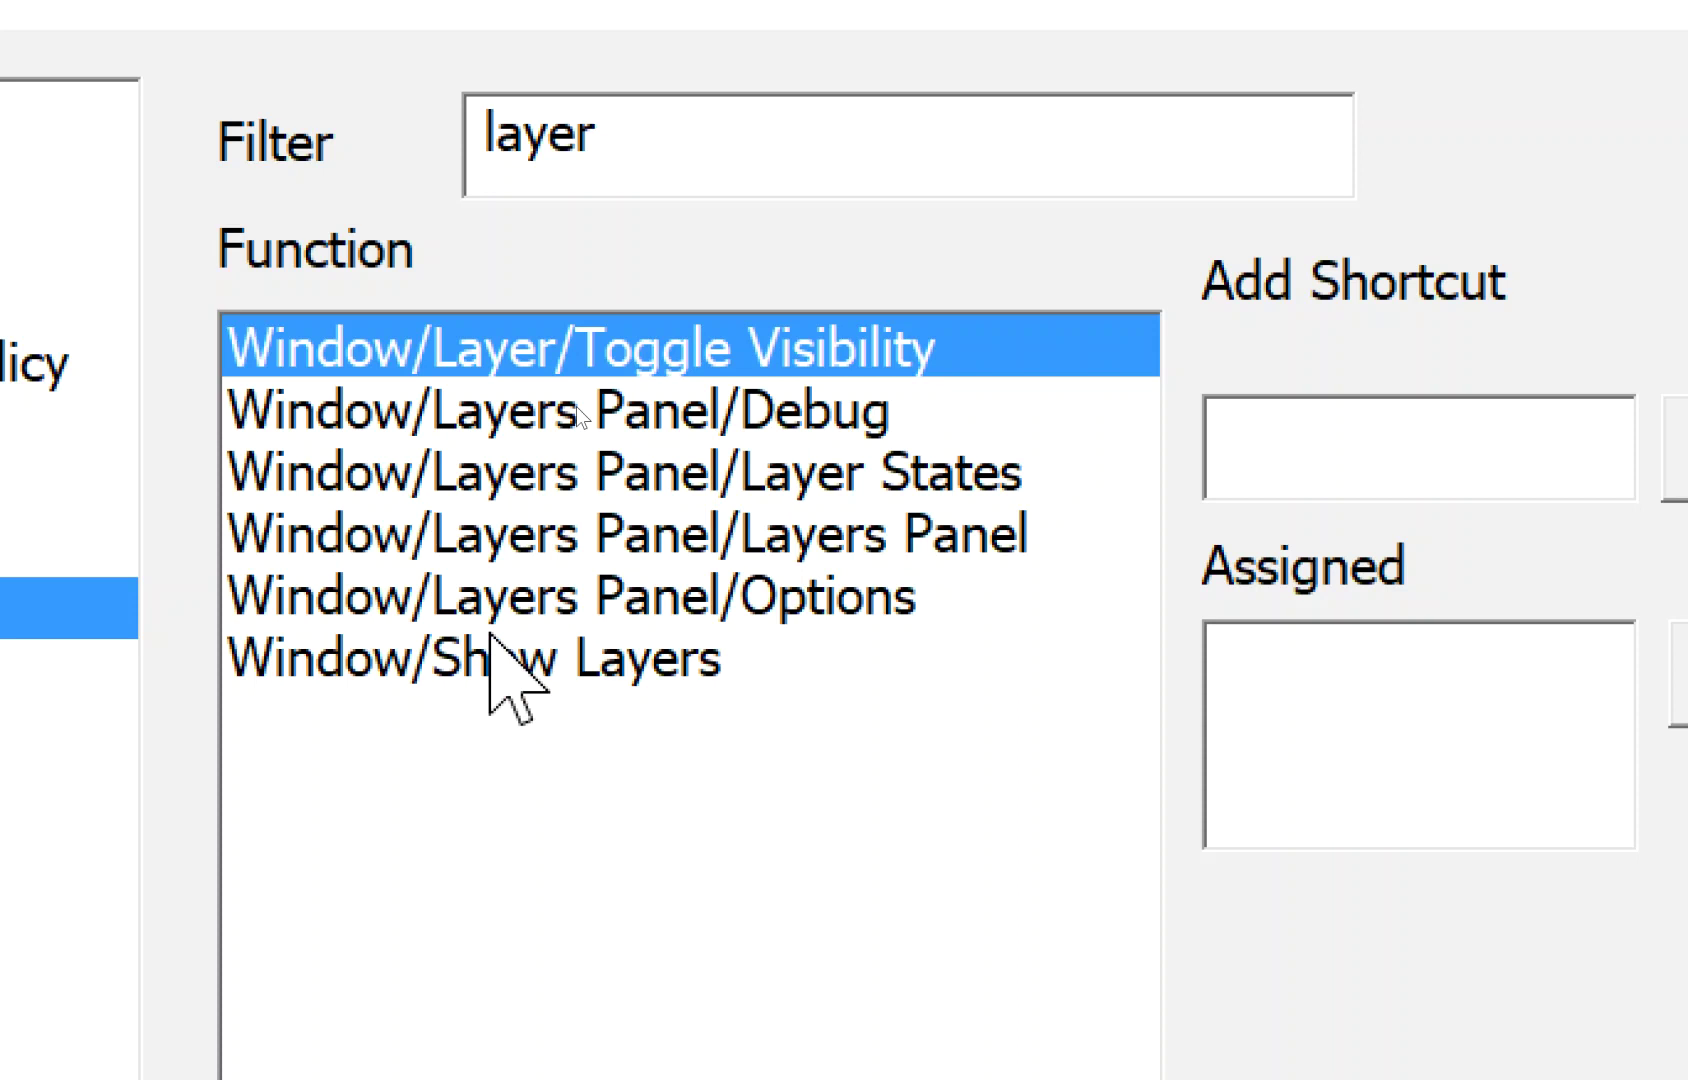
left_click(490, 640)
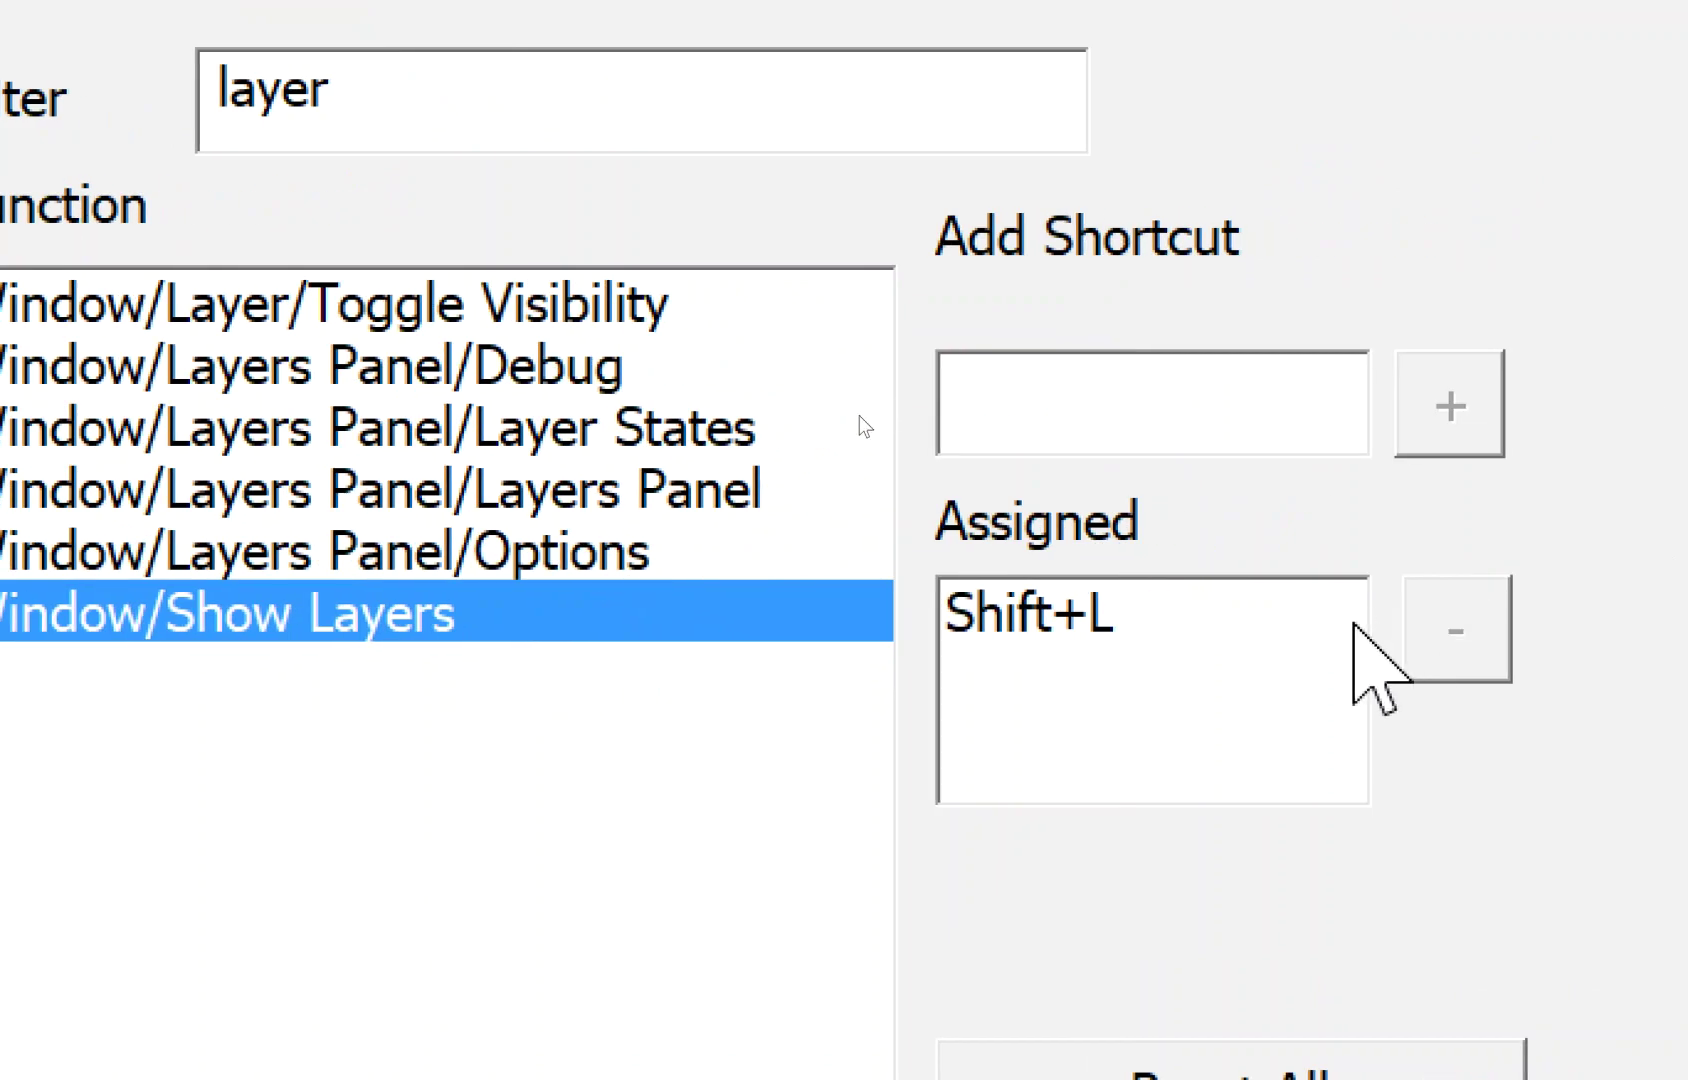
left_click(1240, 645)
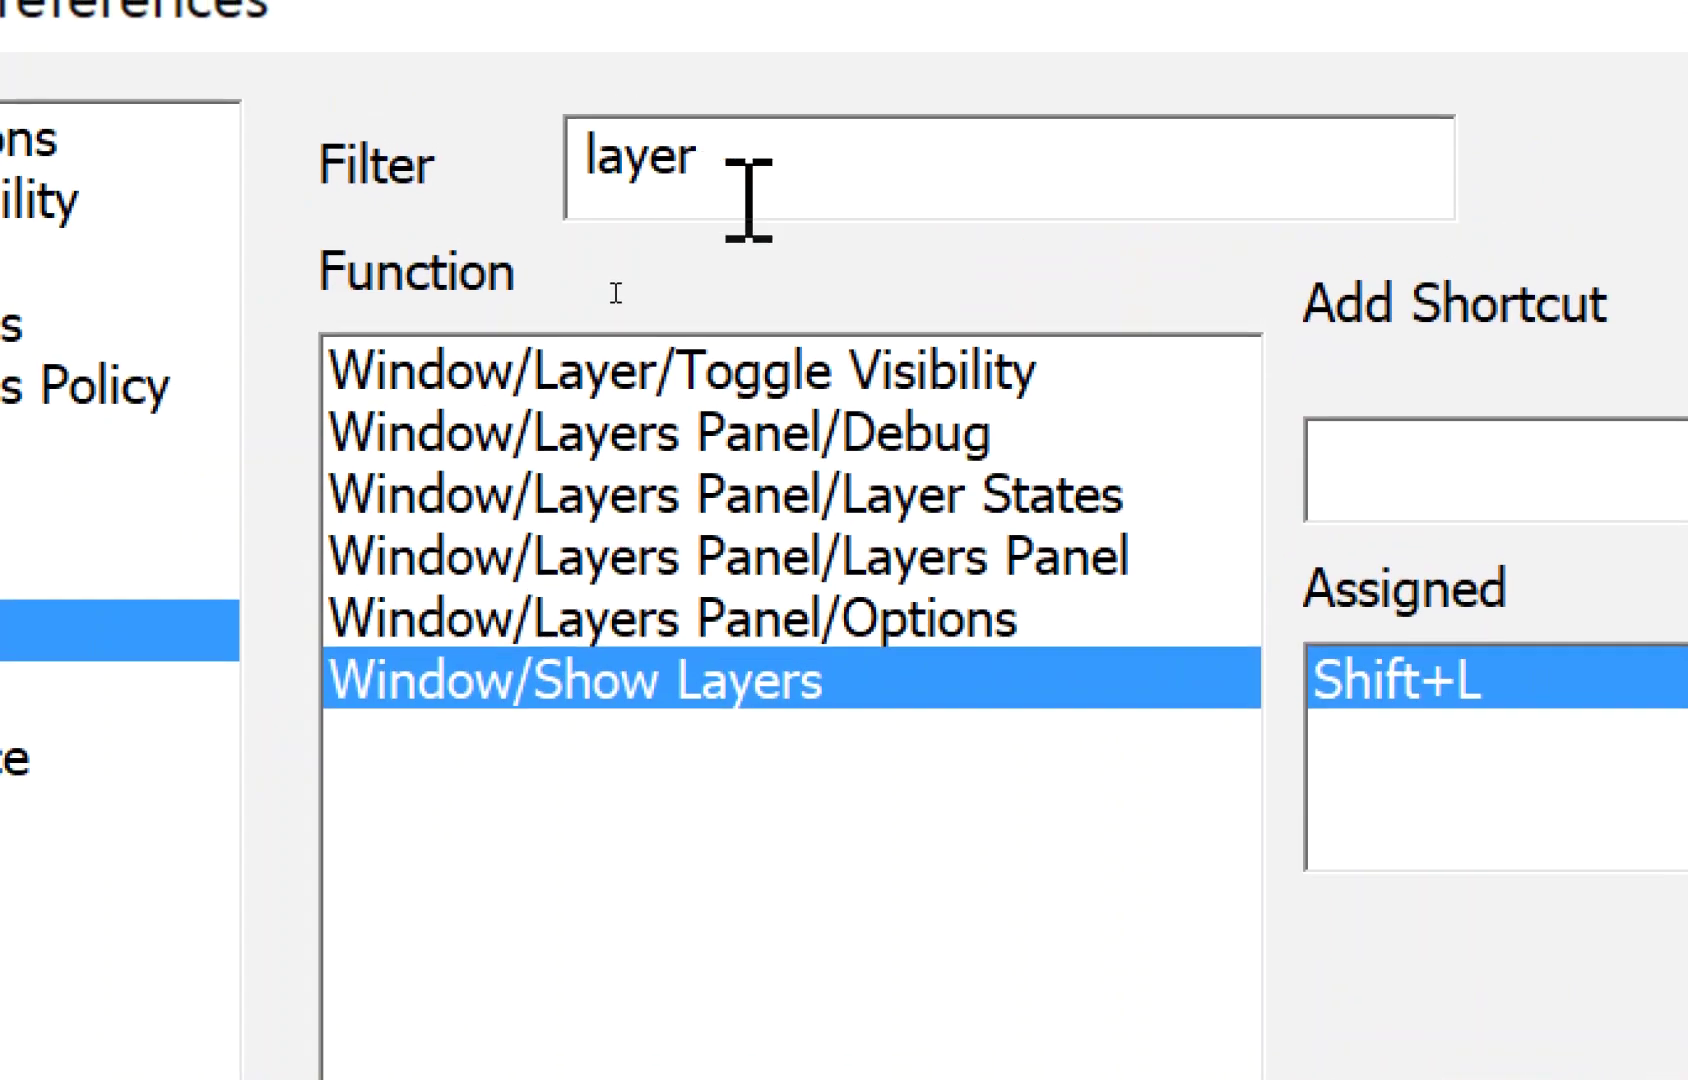
Assign Shift+C to Window/Show Components and save the preferences.
left_click_drag(748, 200, 572, 166)
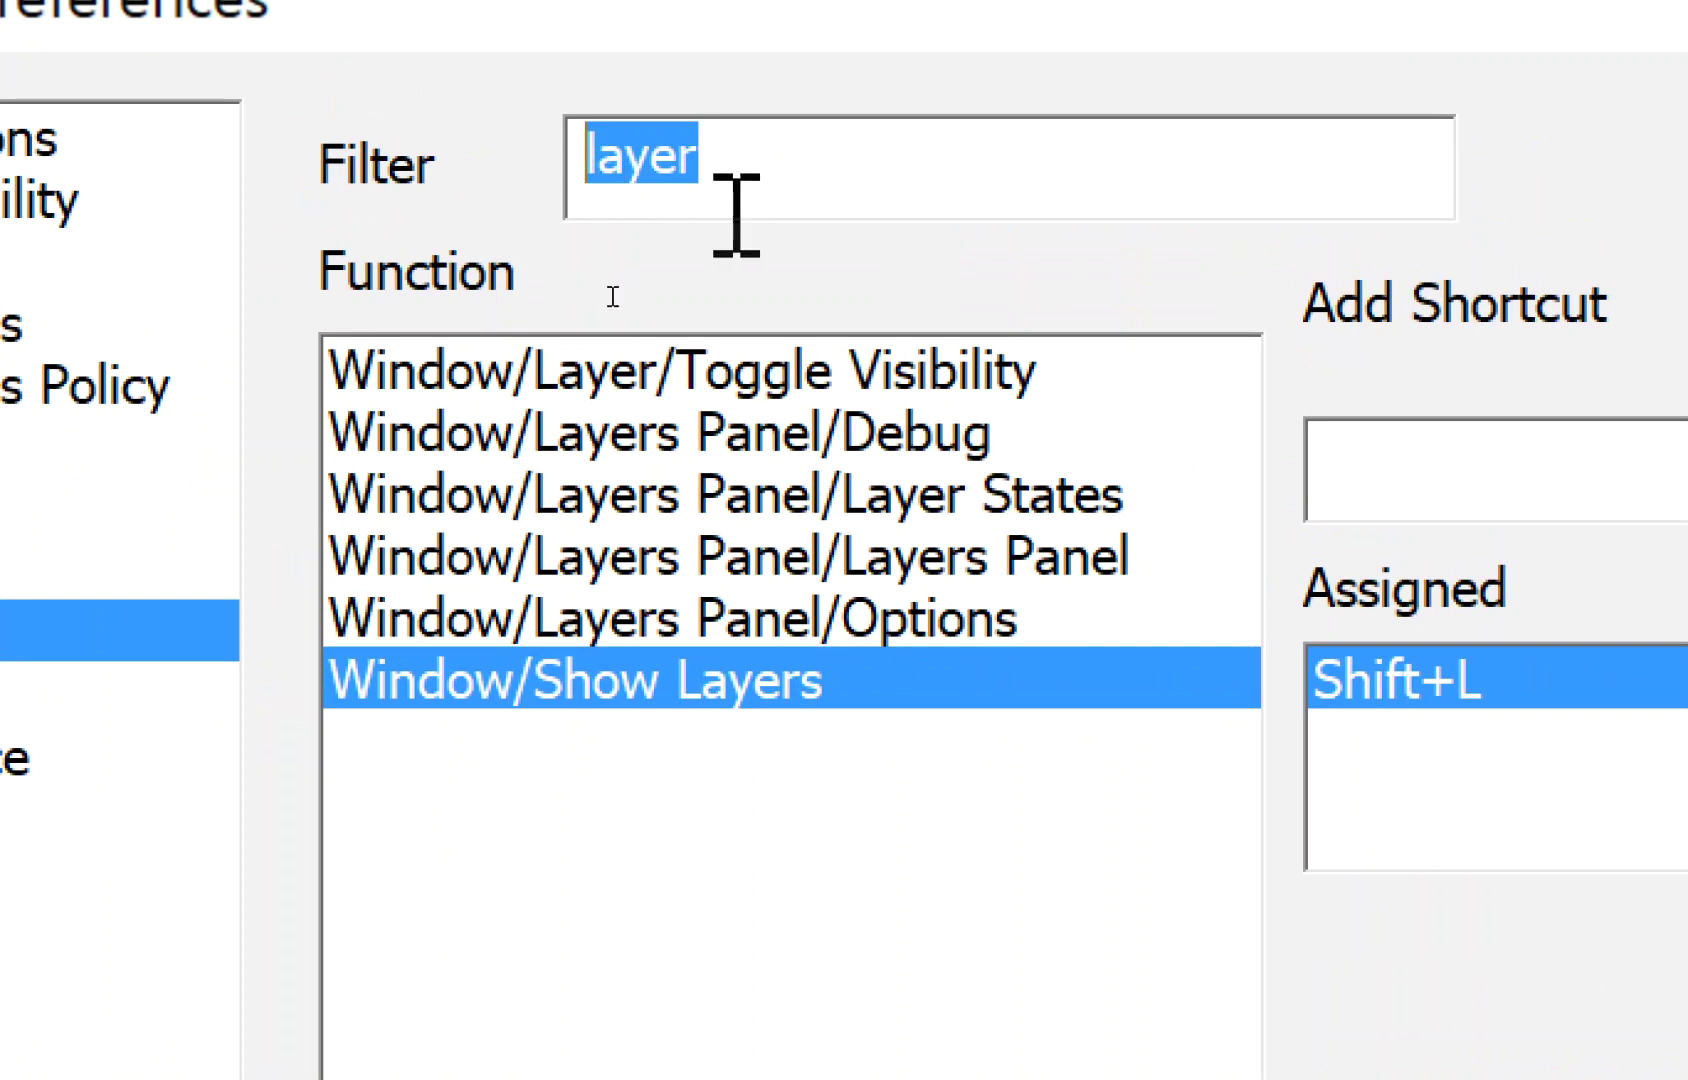
type("co")
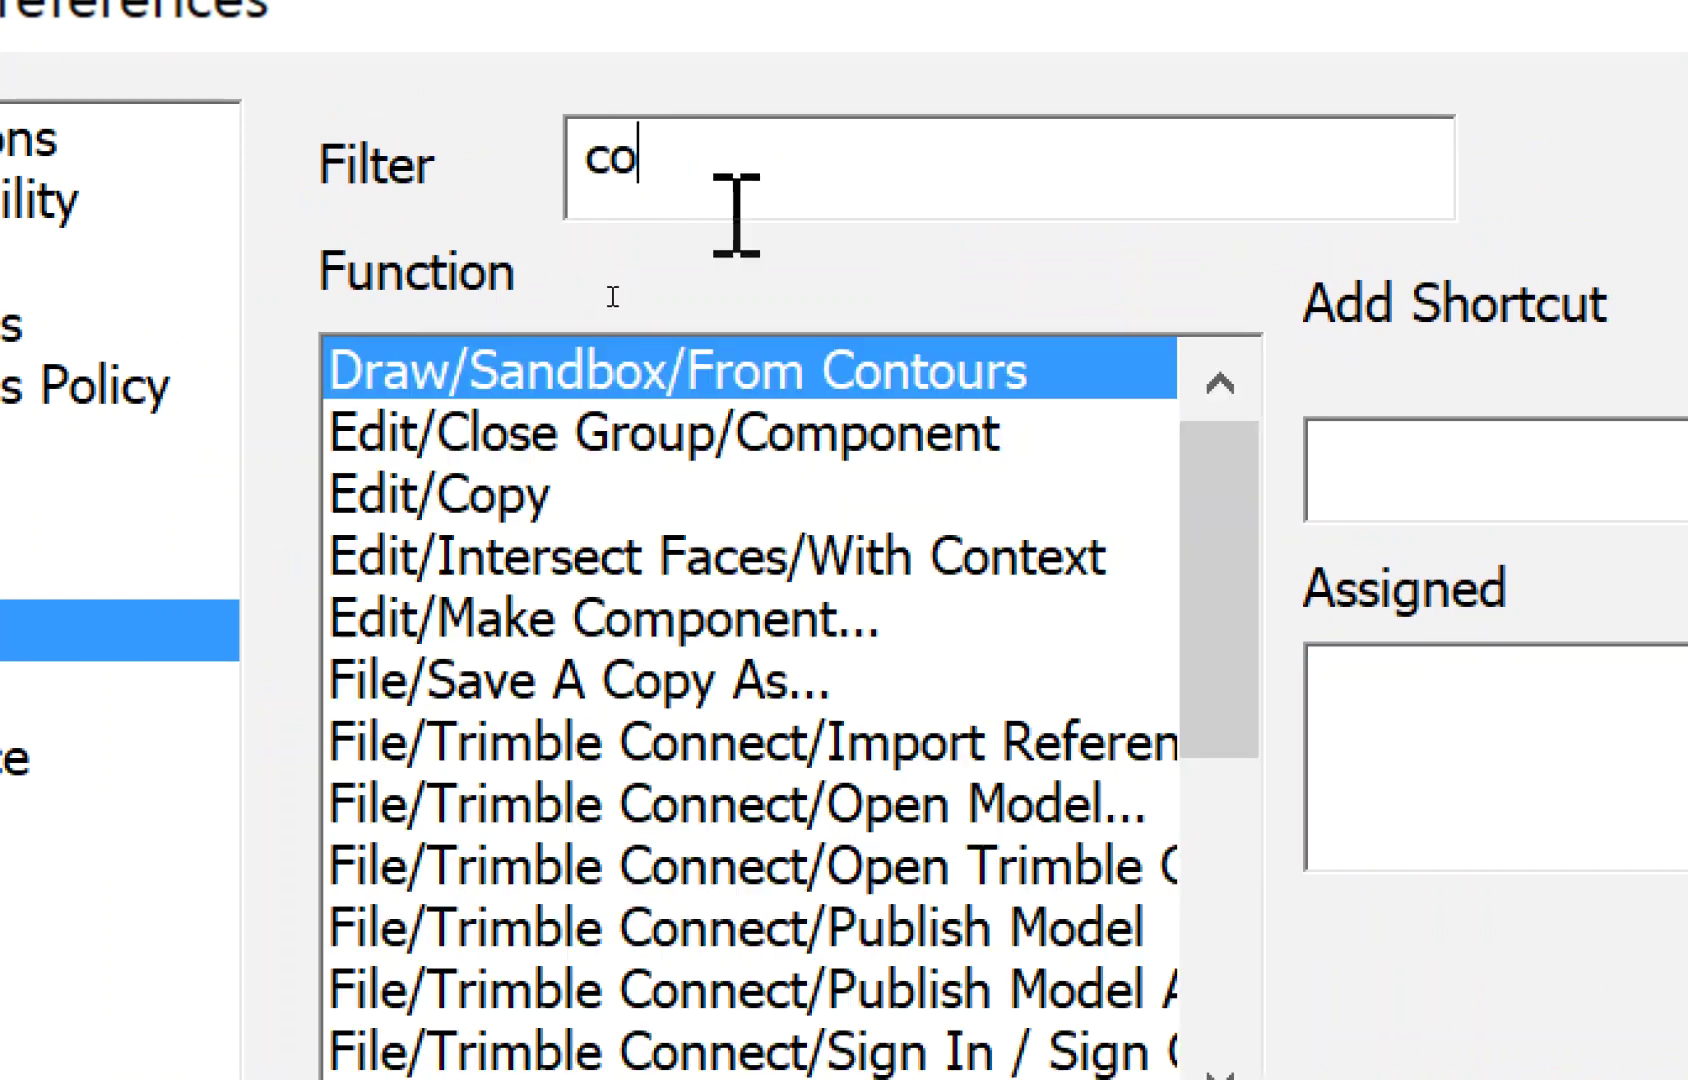
type("mpo")
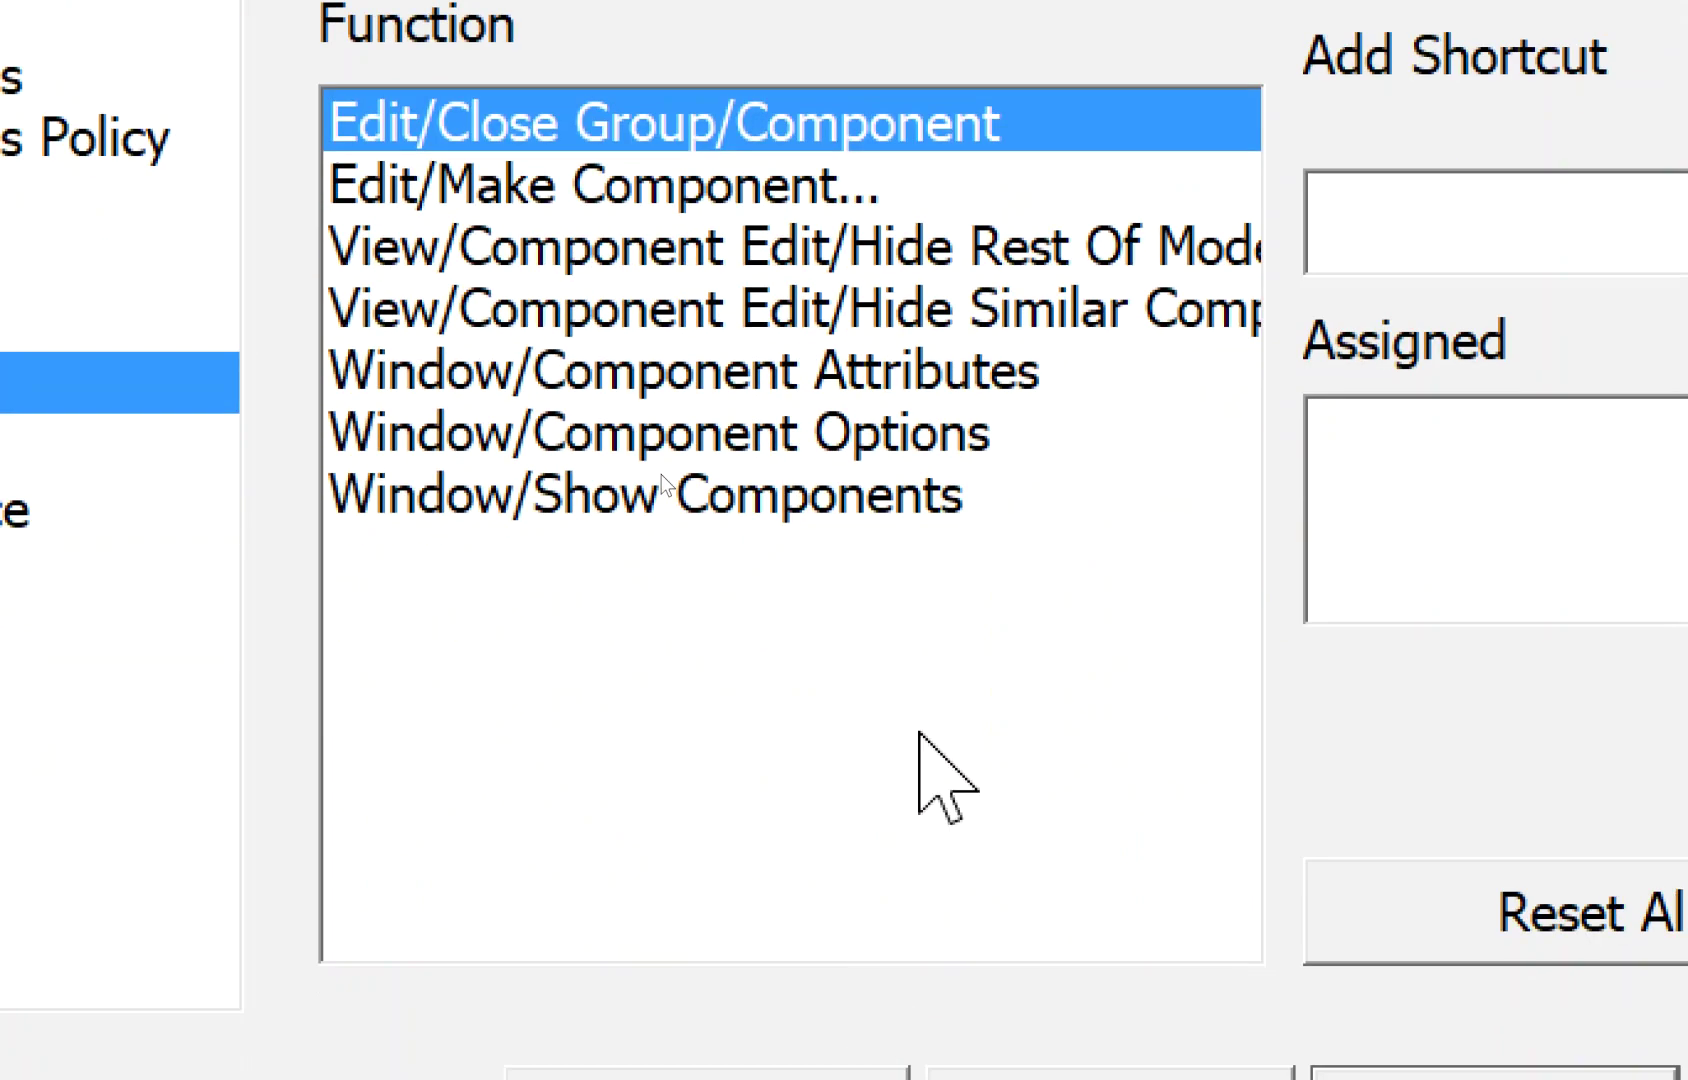
left_click(942, 497)
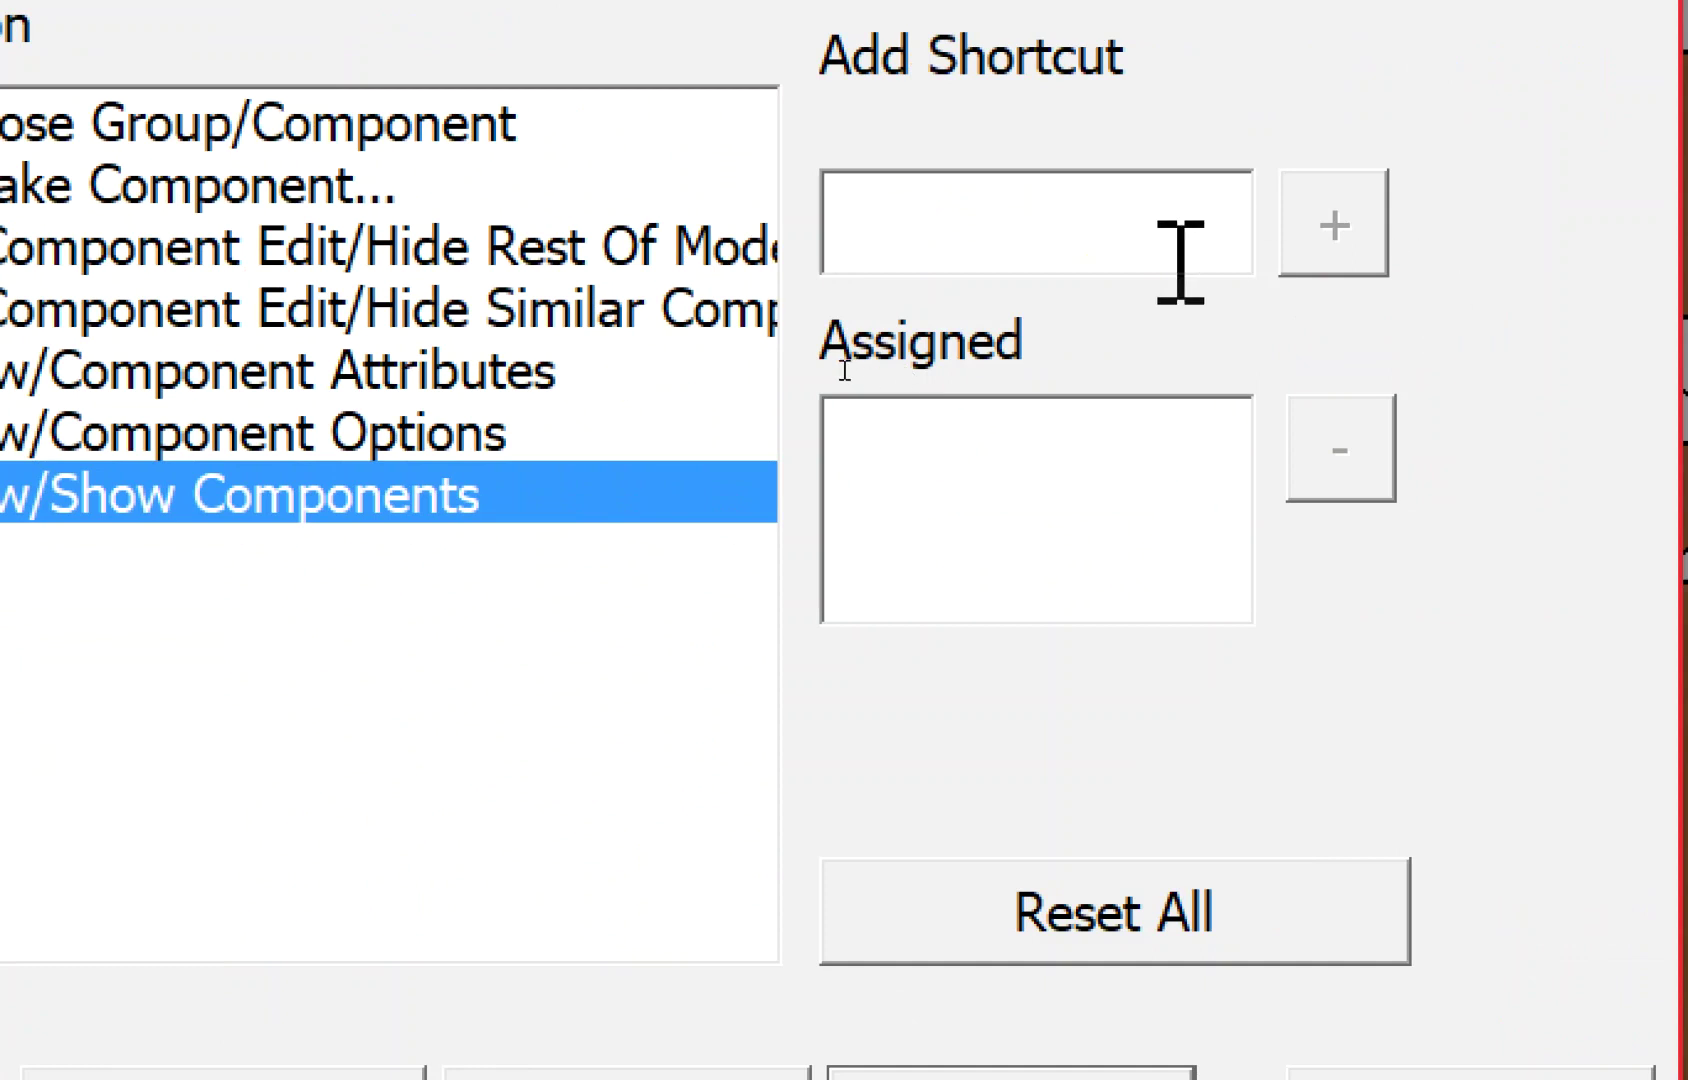
key("shift")
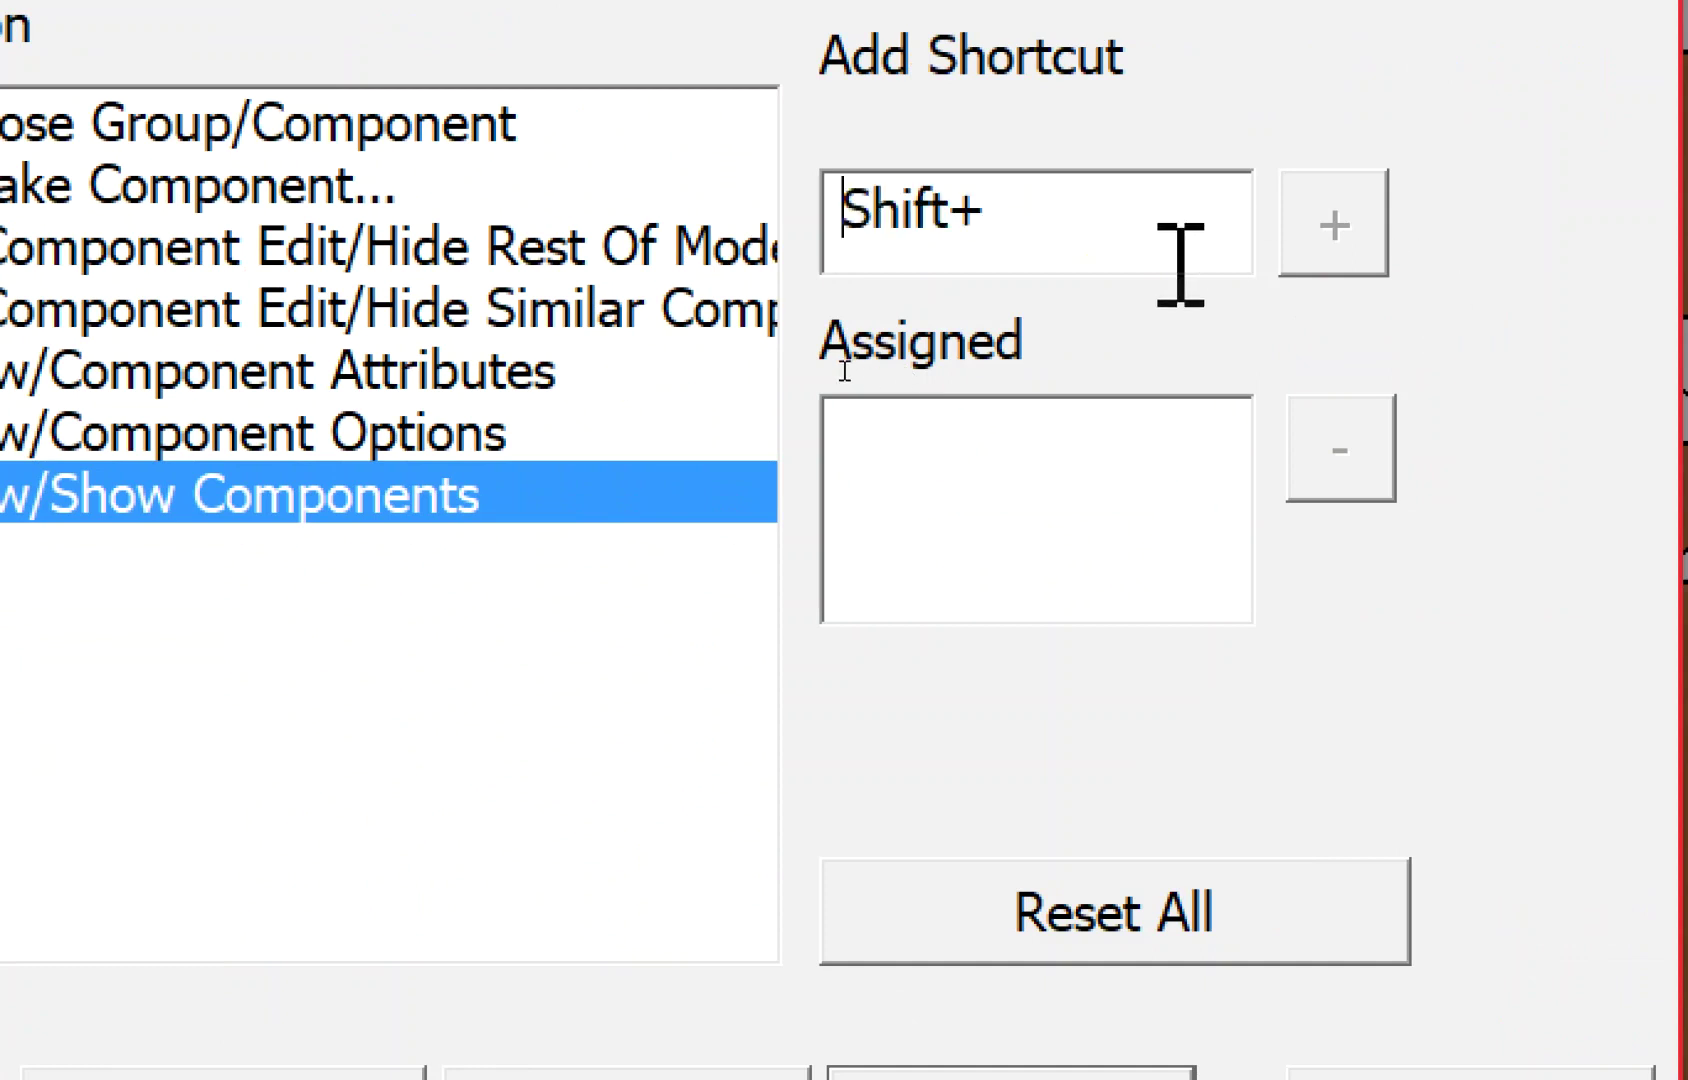
left_click(1330, 240)
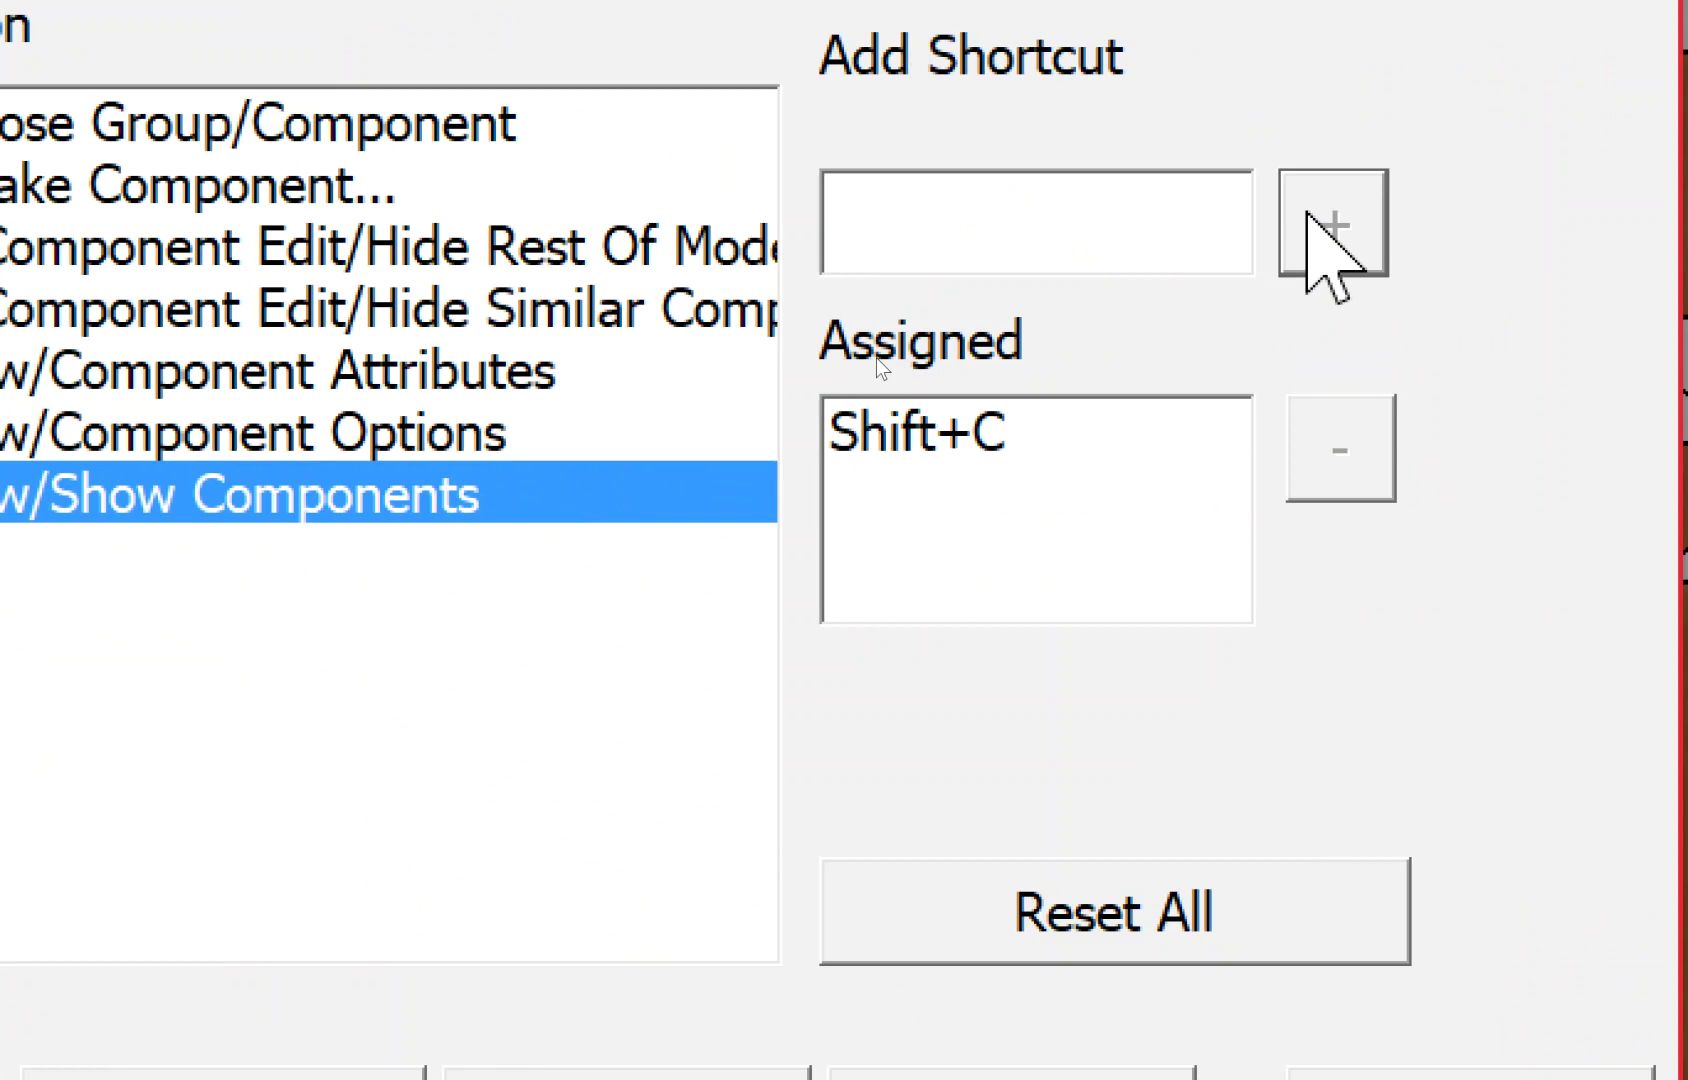
left_click(1112, 240)
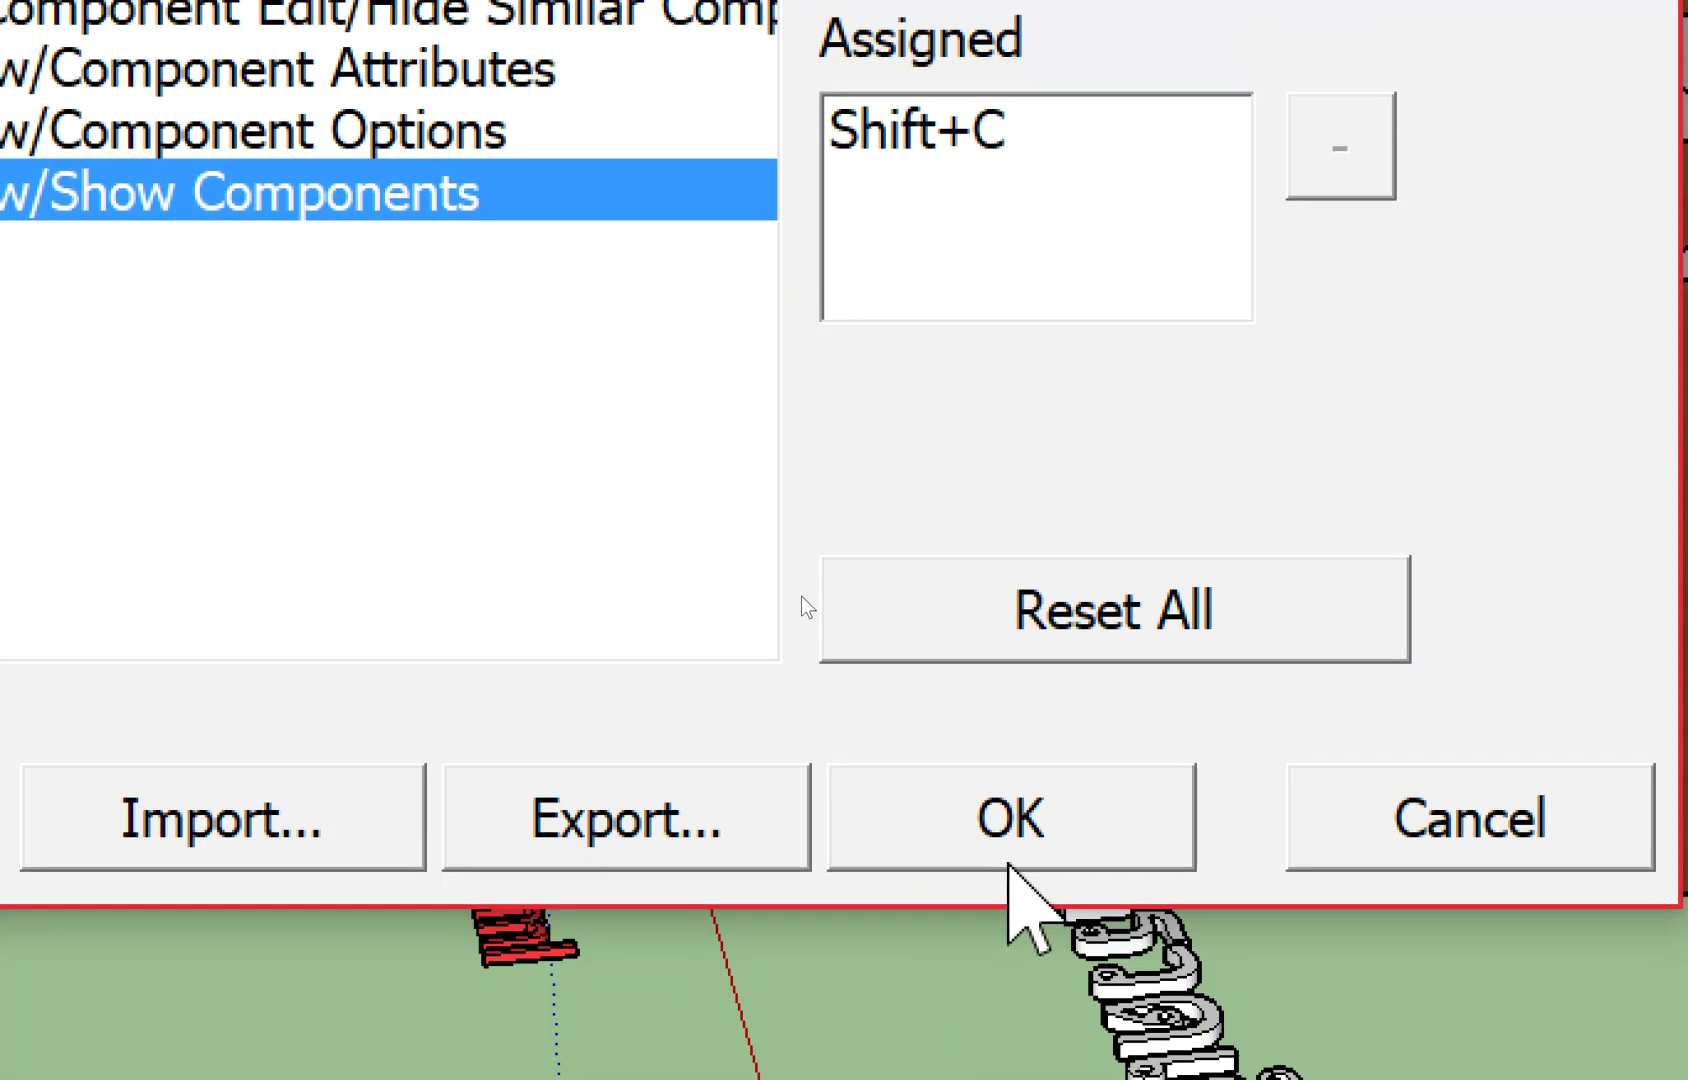
left_click(1018, 852)
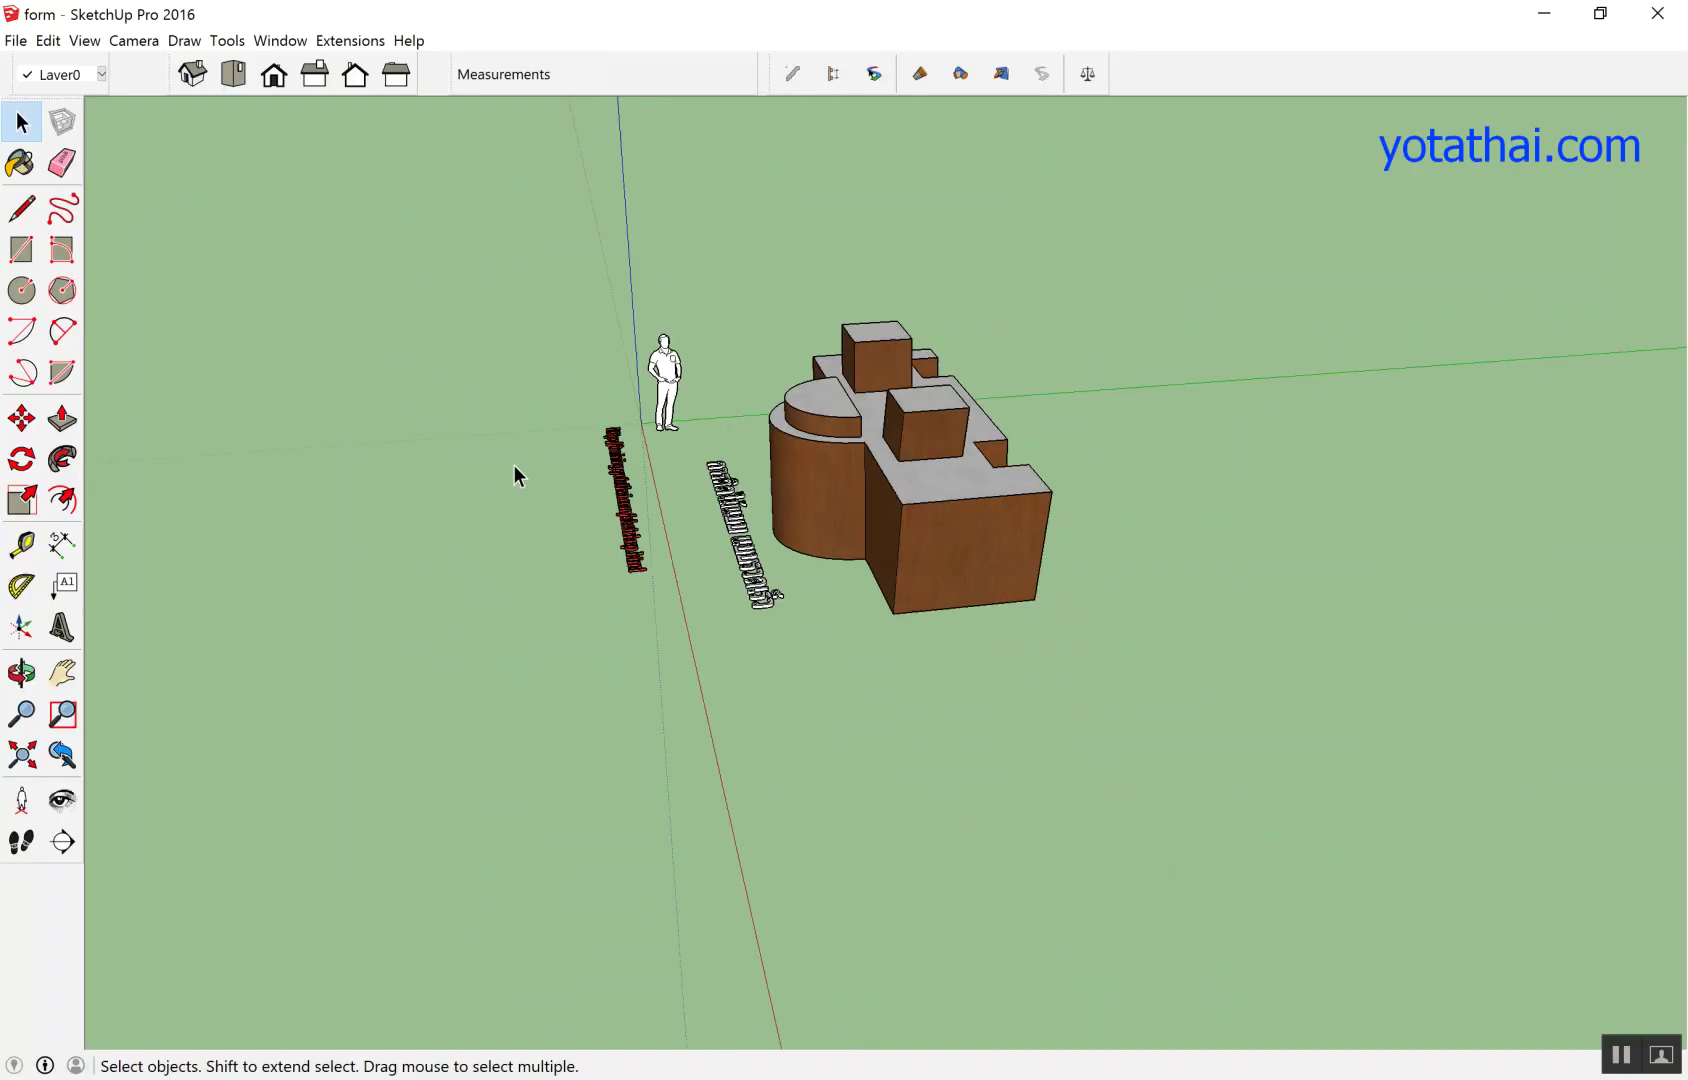
Dock the Materials panel as a tab in the Layers tray and add Components via Shift+C.
mouse_move(514, 466)
middle_mouse_down()
mouse_move(1221, 603)
mouse_move(1221, 565)
middle_mouse_up()
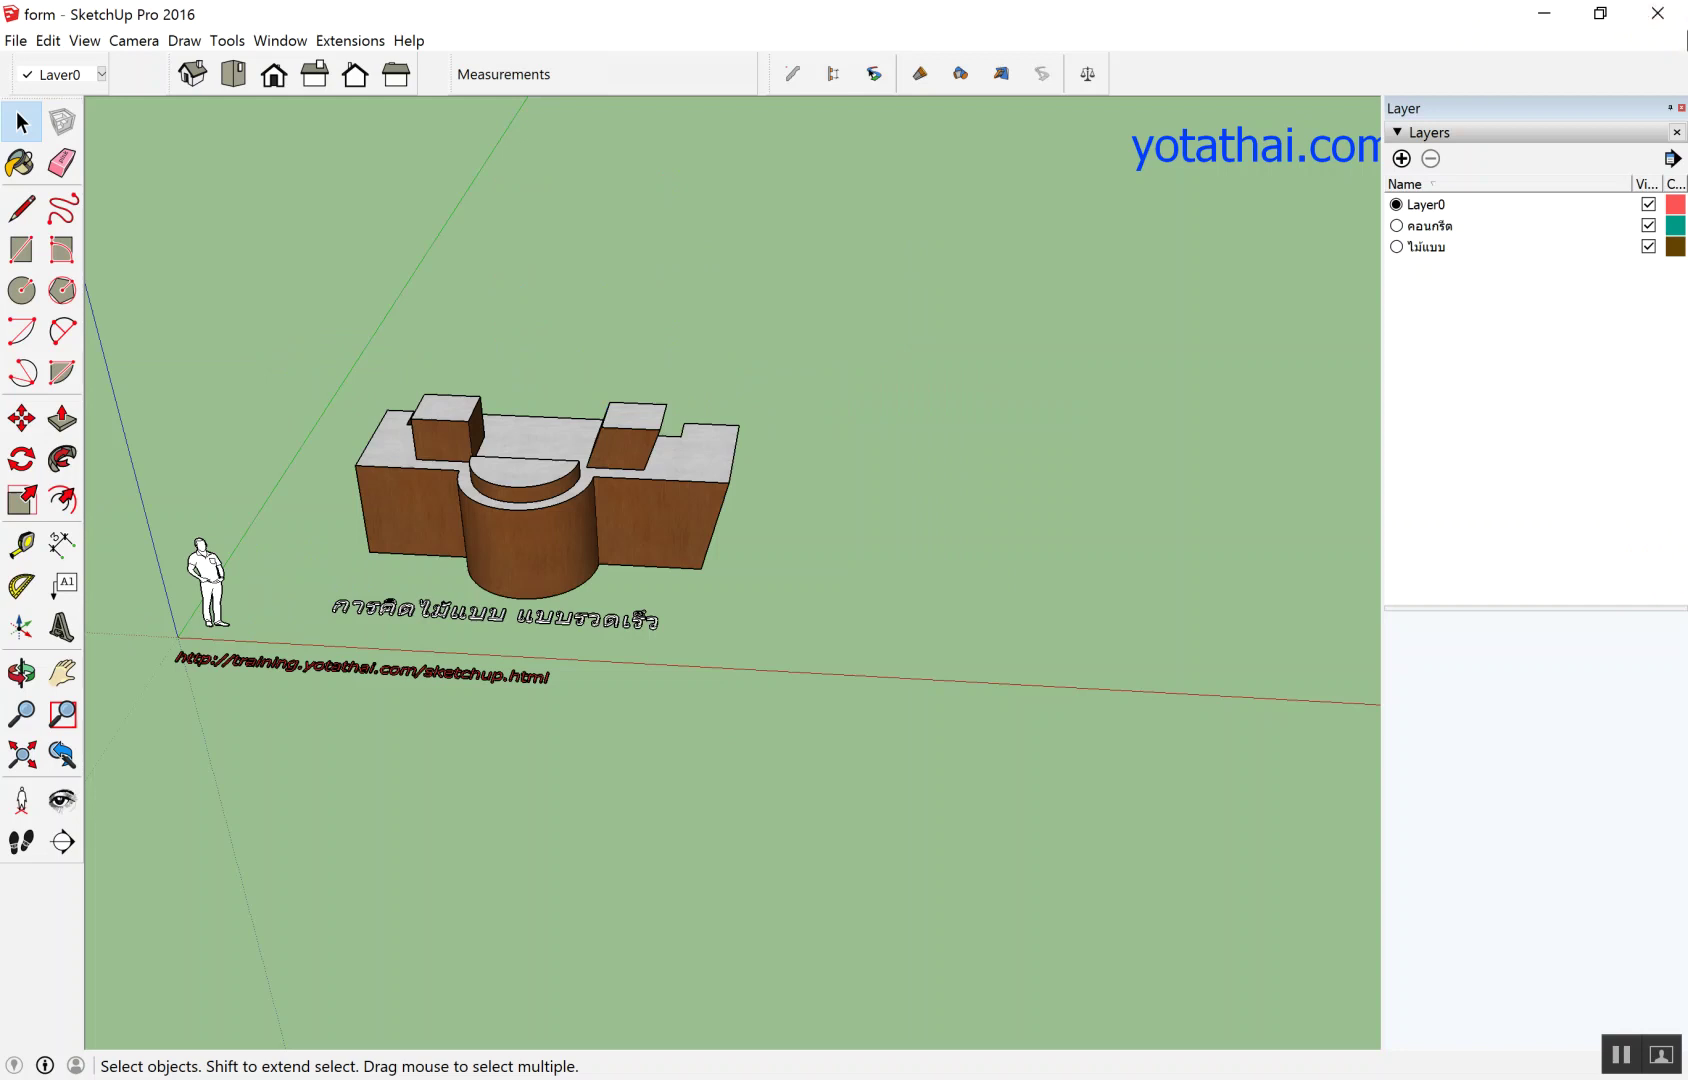
key("b")
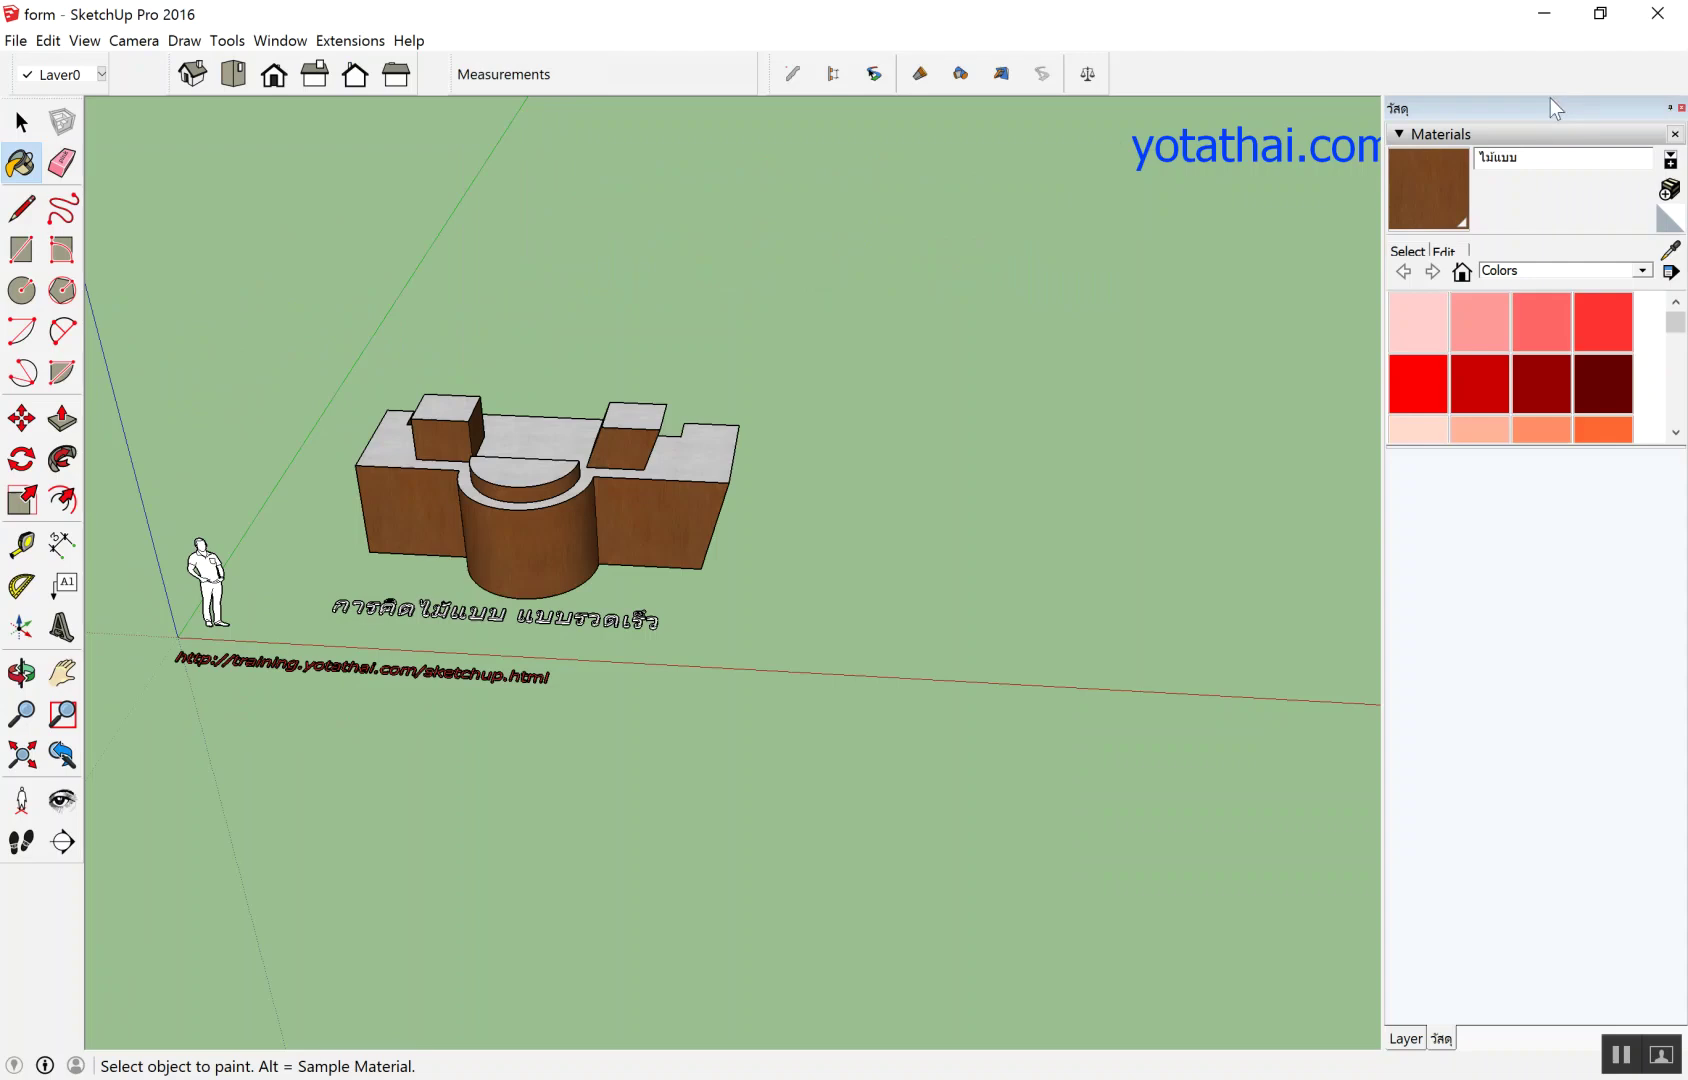
left_click_drag(1550, 98, 1680, 127)
key("space")
left_click_drag(1432, 106, 1556, 111)
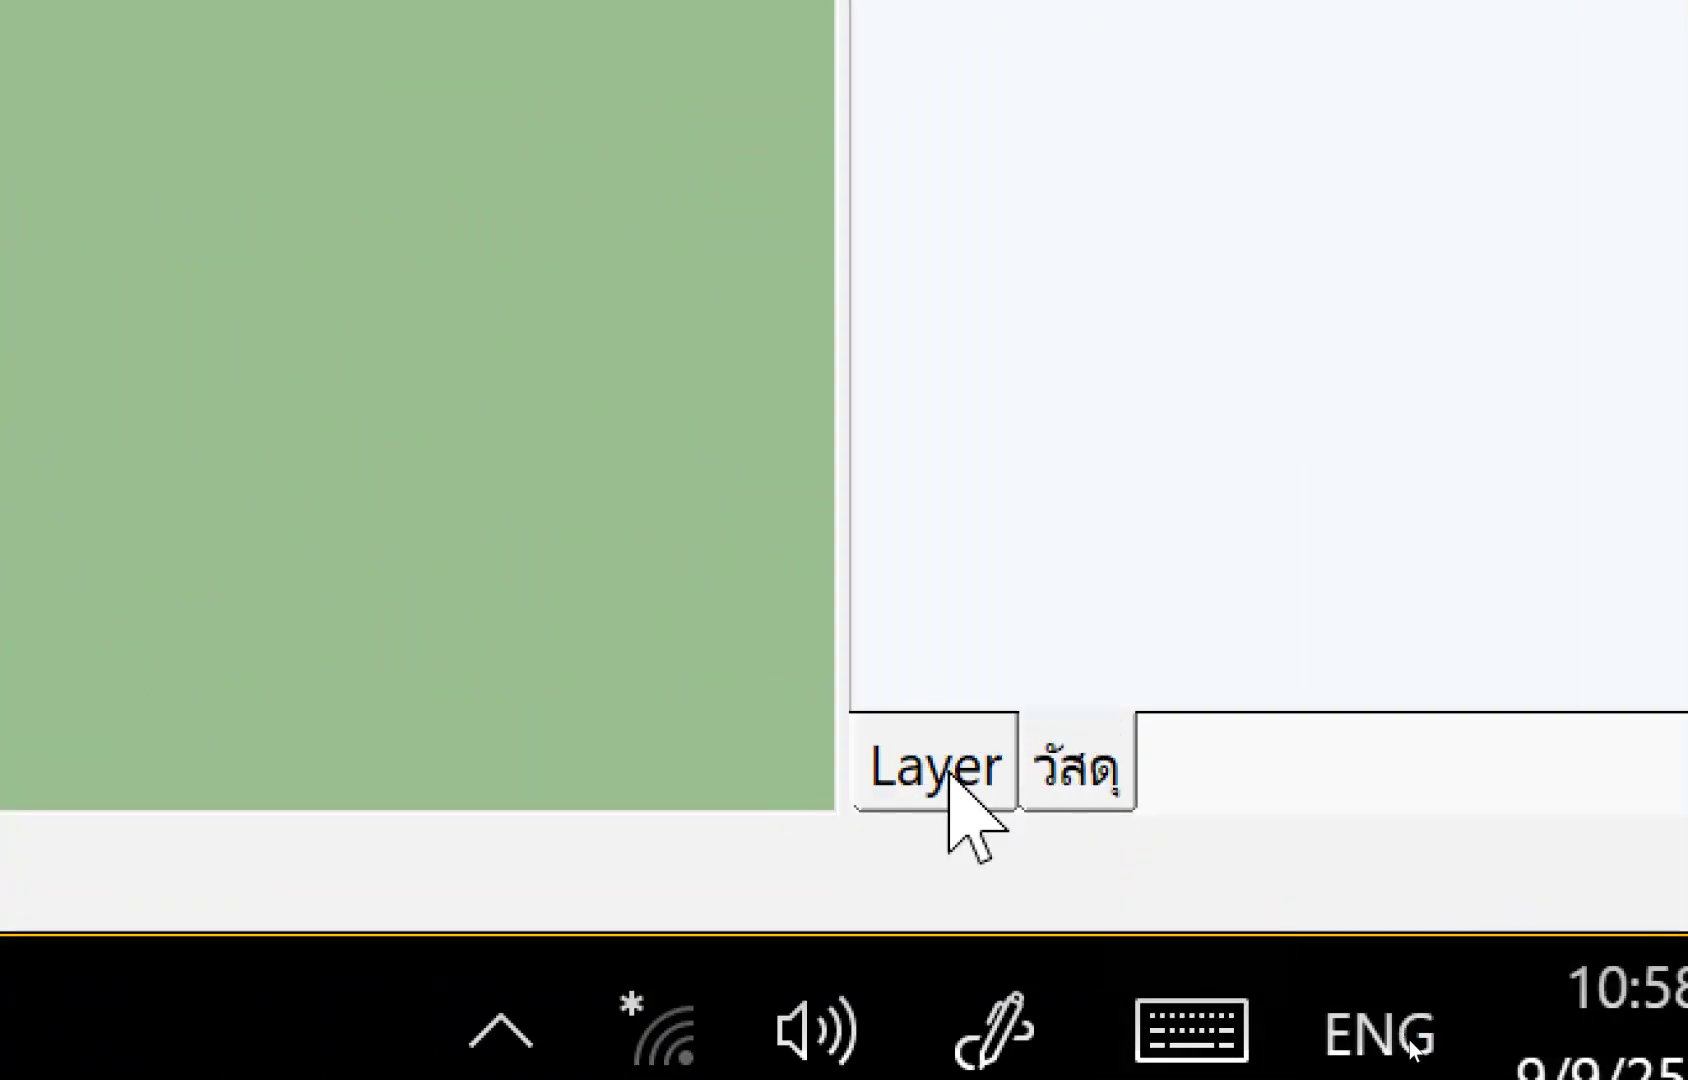
left_click(1040, 768)
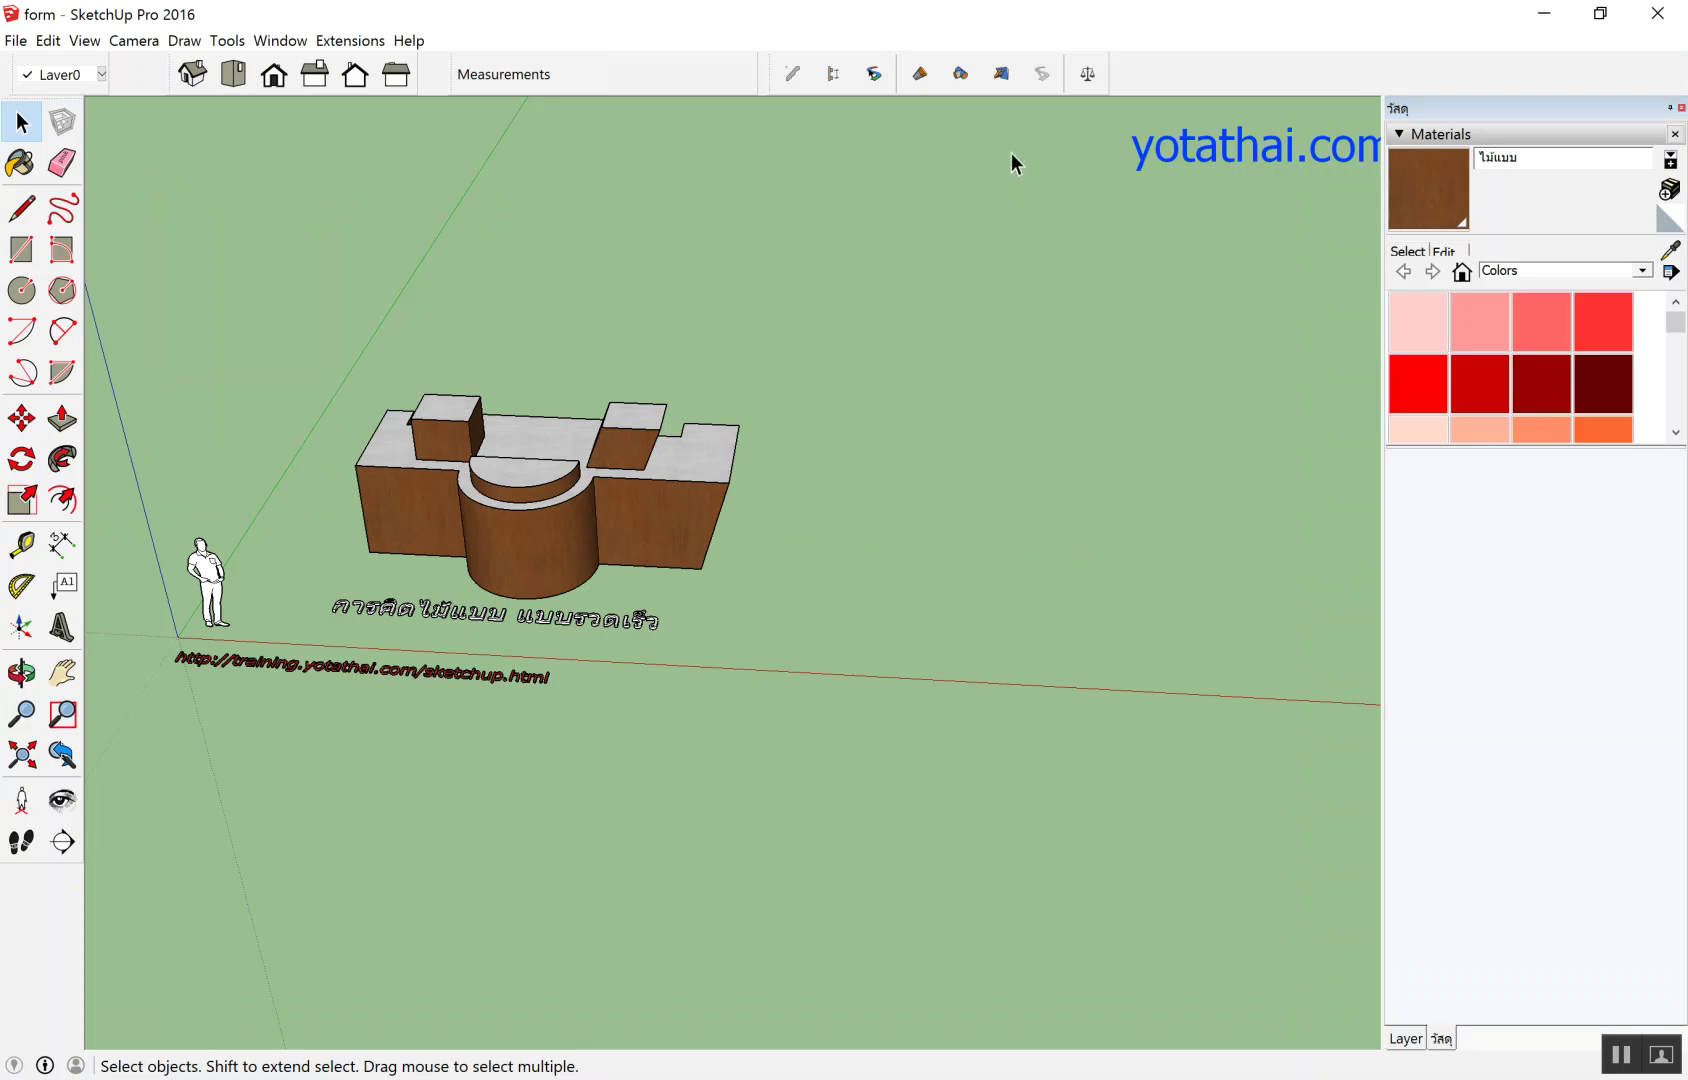
key("shift+c")
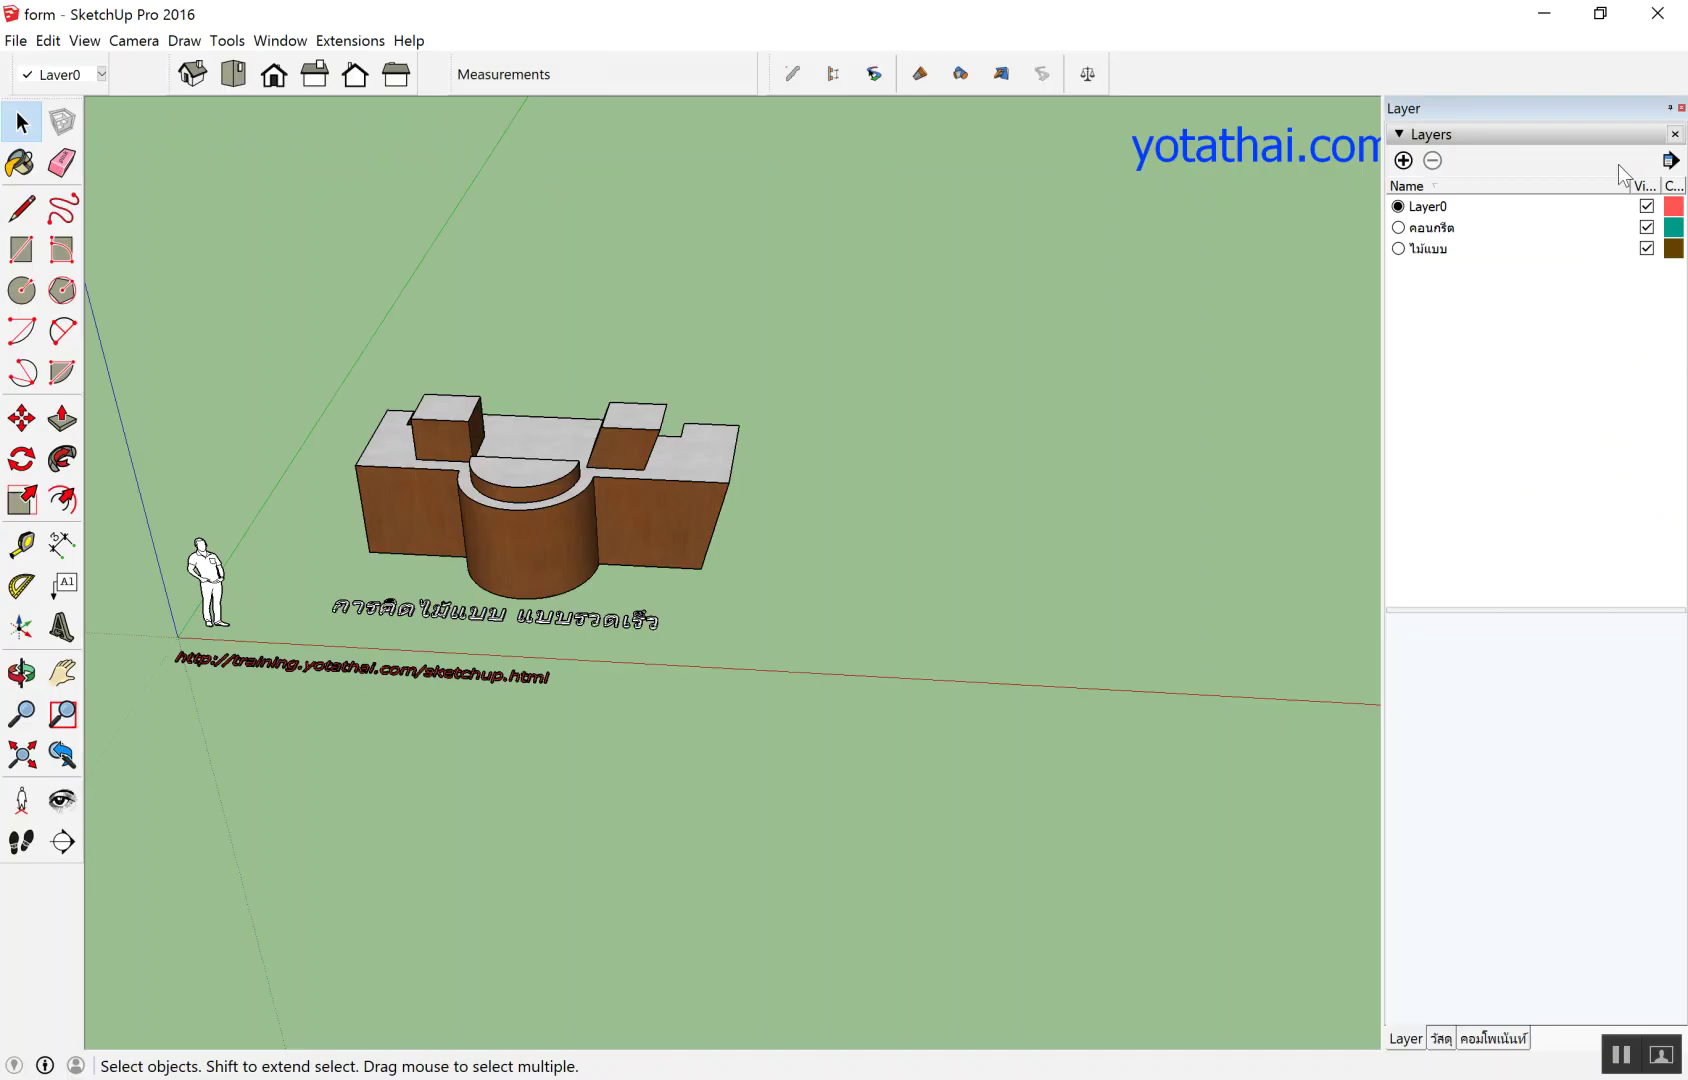
key("b")
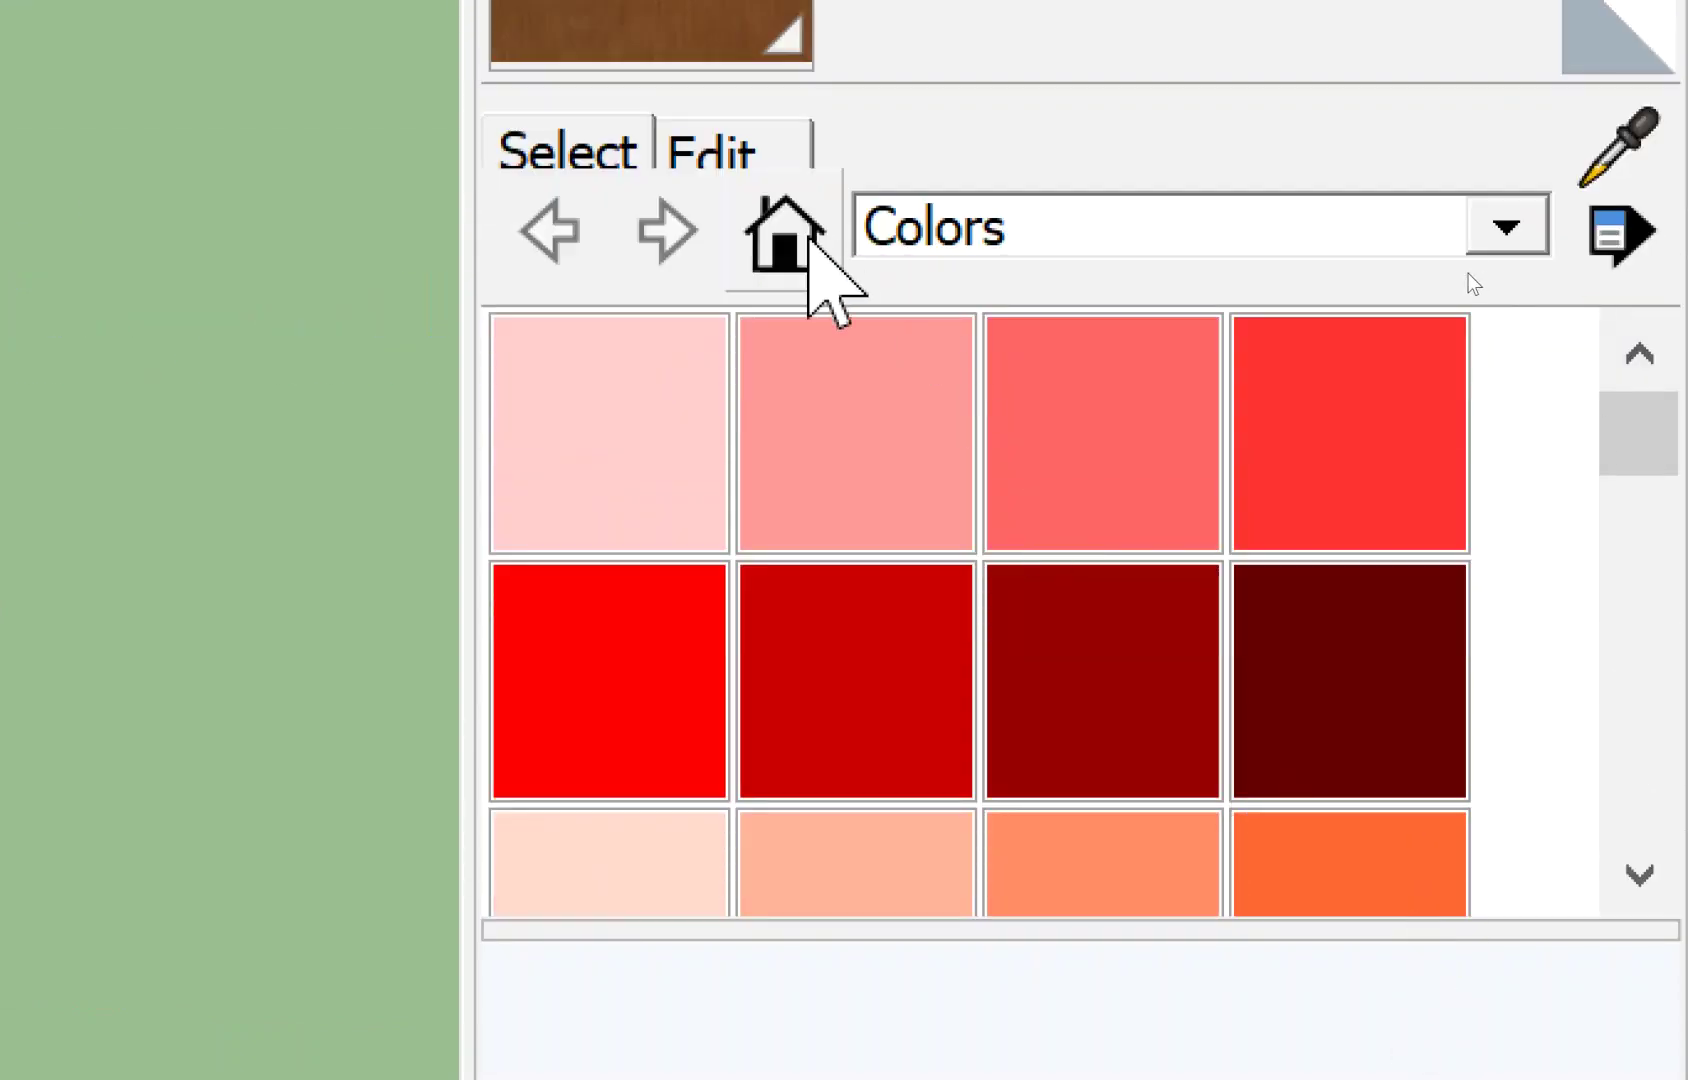
Switch the Materials library to In Model, listing red, blue, concrete and ไม้แบบ.
left_click(808, 240)
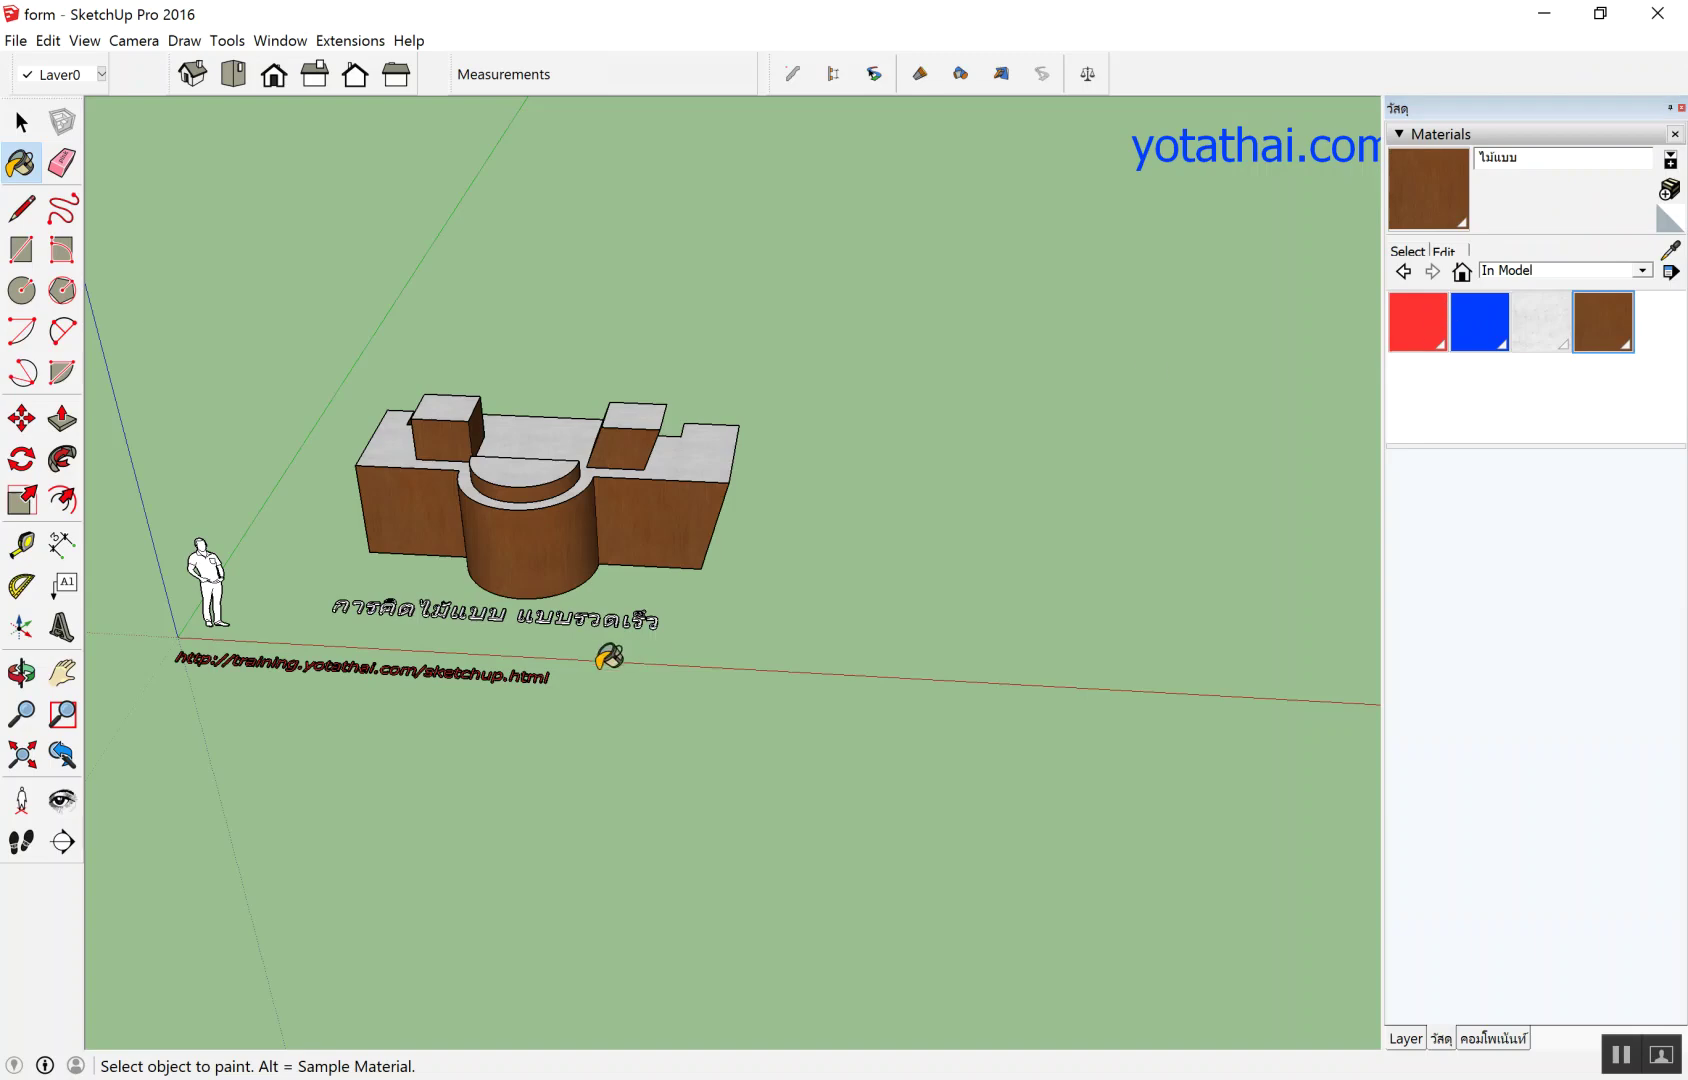
key("space")
scroll(497, 700, "up", 3)
scroll(493, 657, "up", 2)
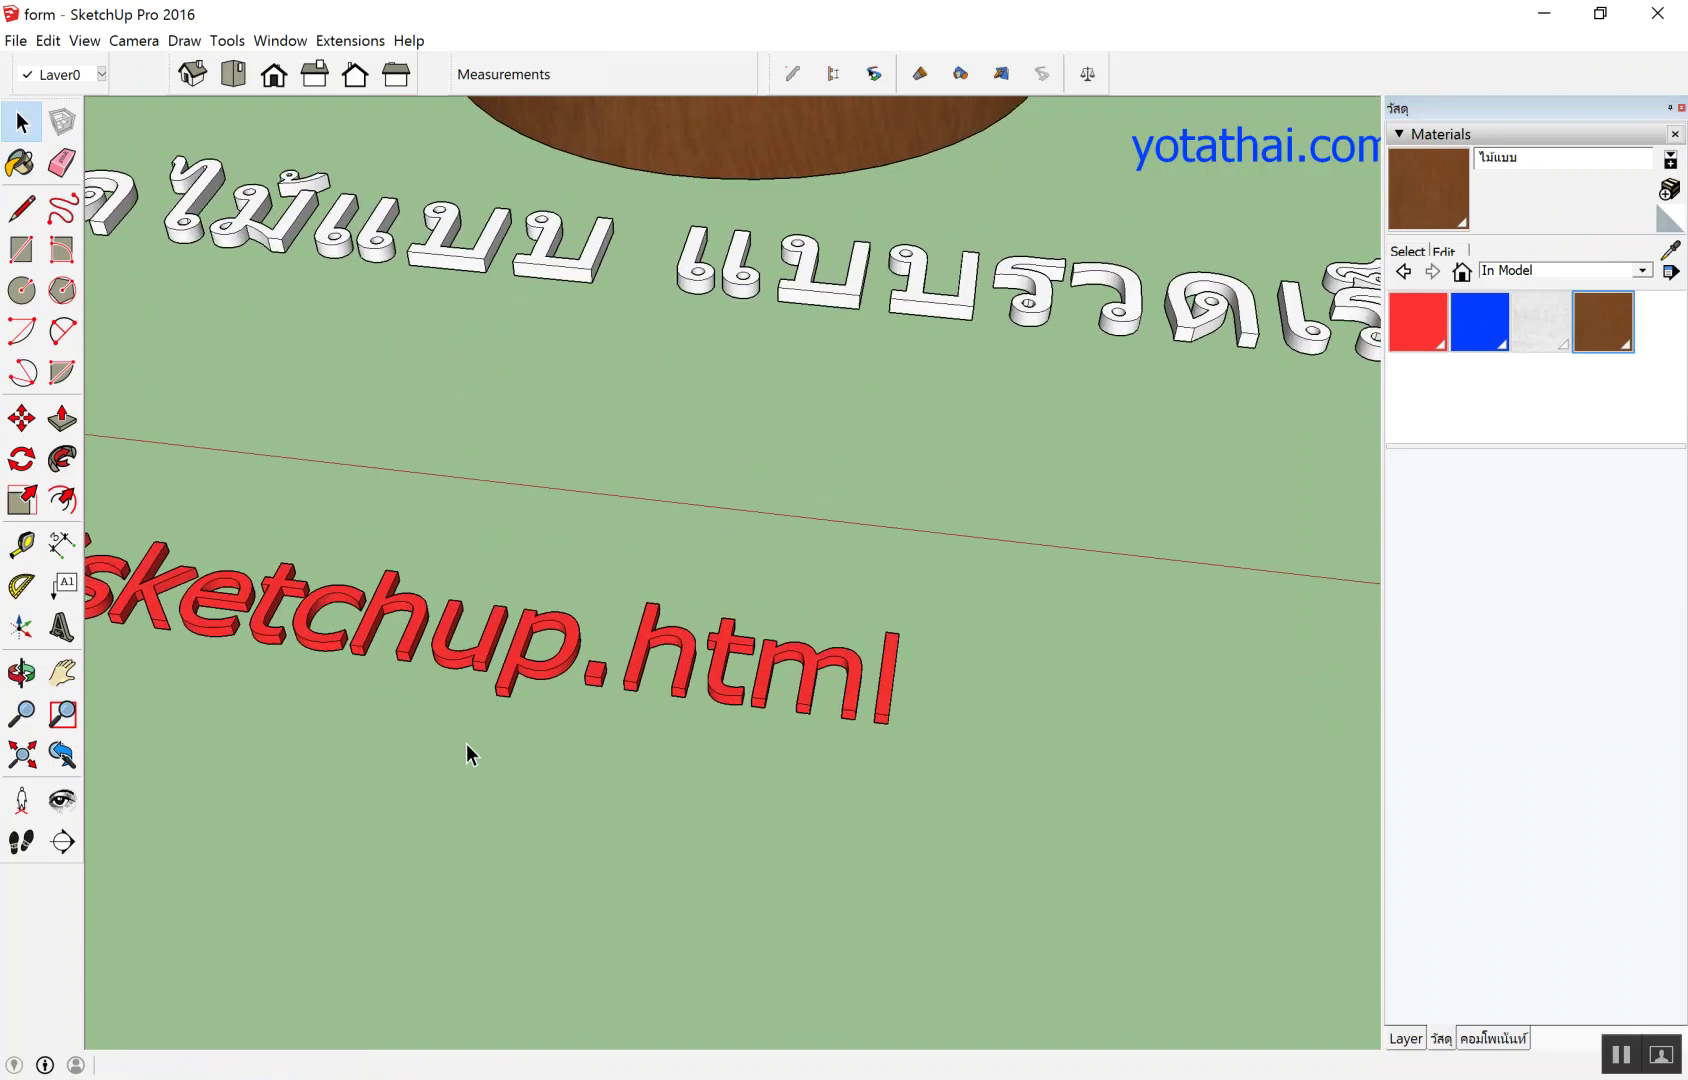
scroll(467, 754, "up", 2)
scroll(237, 622, "up", 2)
scroll(248, 590, "down", 2)
scroll(237, 562, "down", 2)
scroll(237, 562, "down", 2)
scroll(884, 533, "down", 2)
scroll(884, 533, "down", 2)
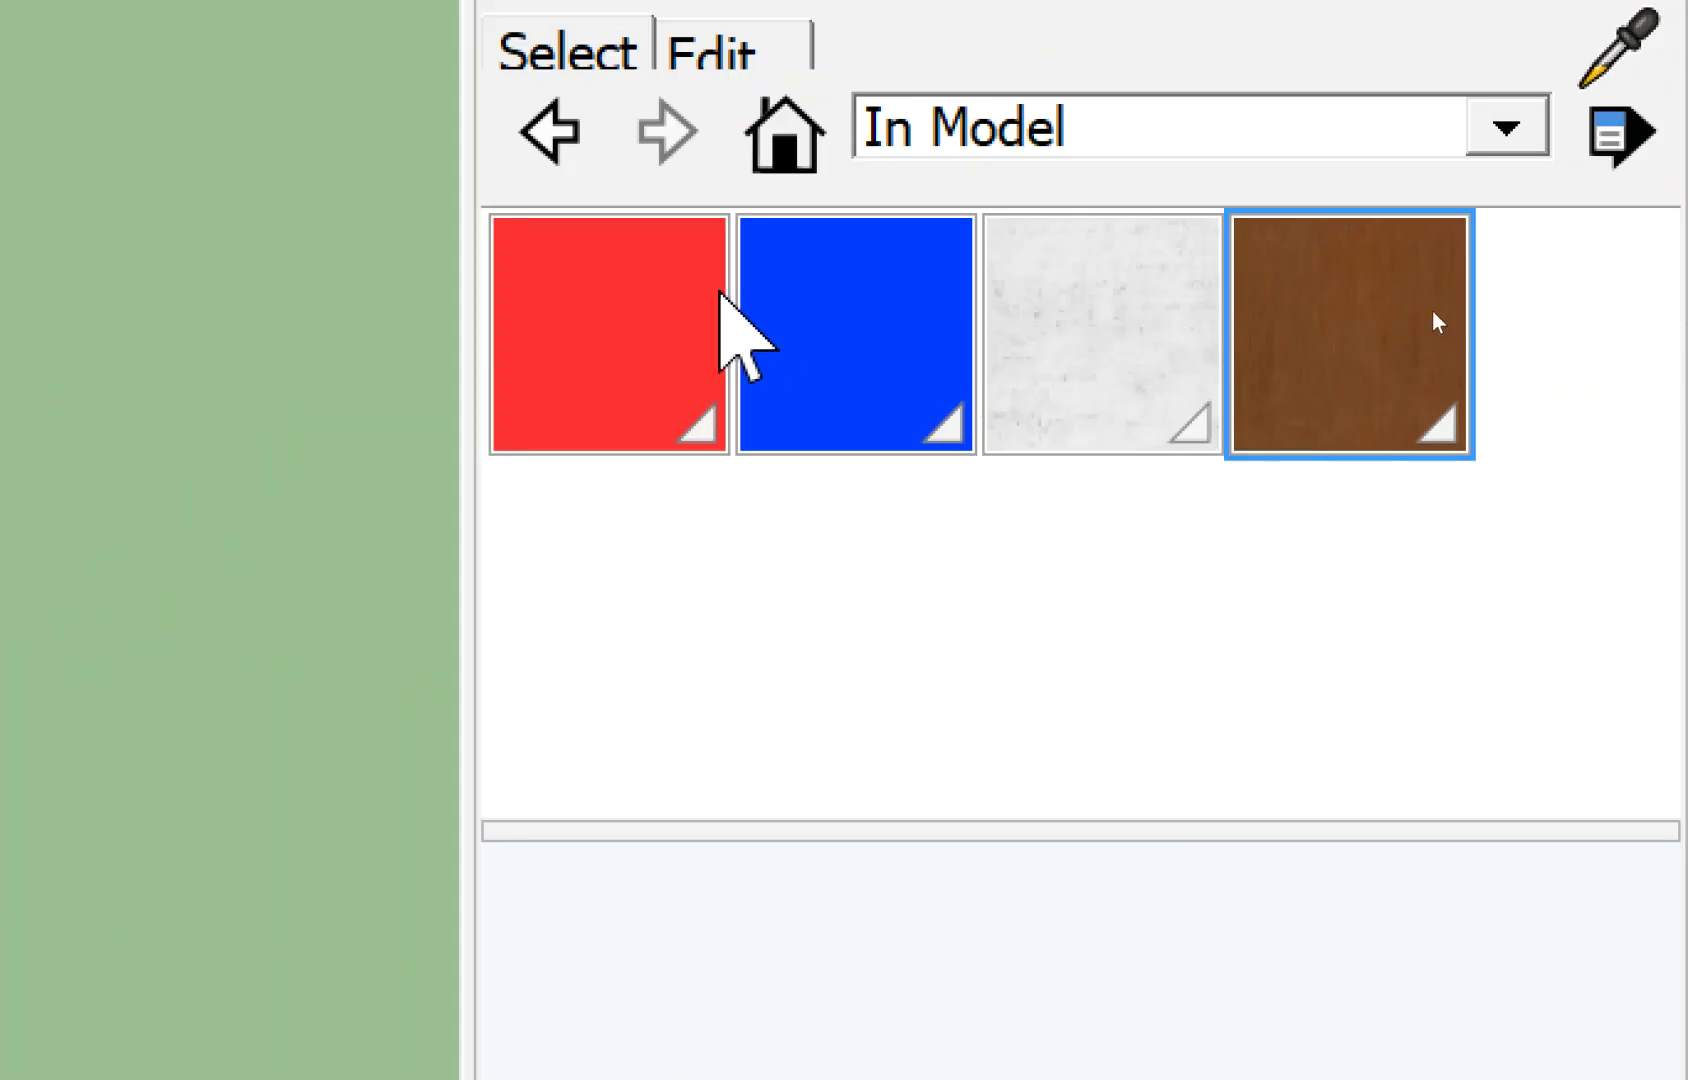
Delete the red material from the model, replacing it with the default.
right_click(640, 305)
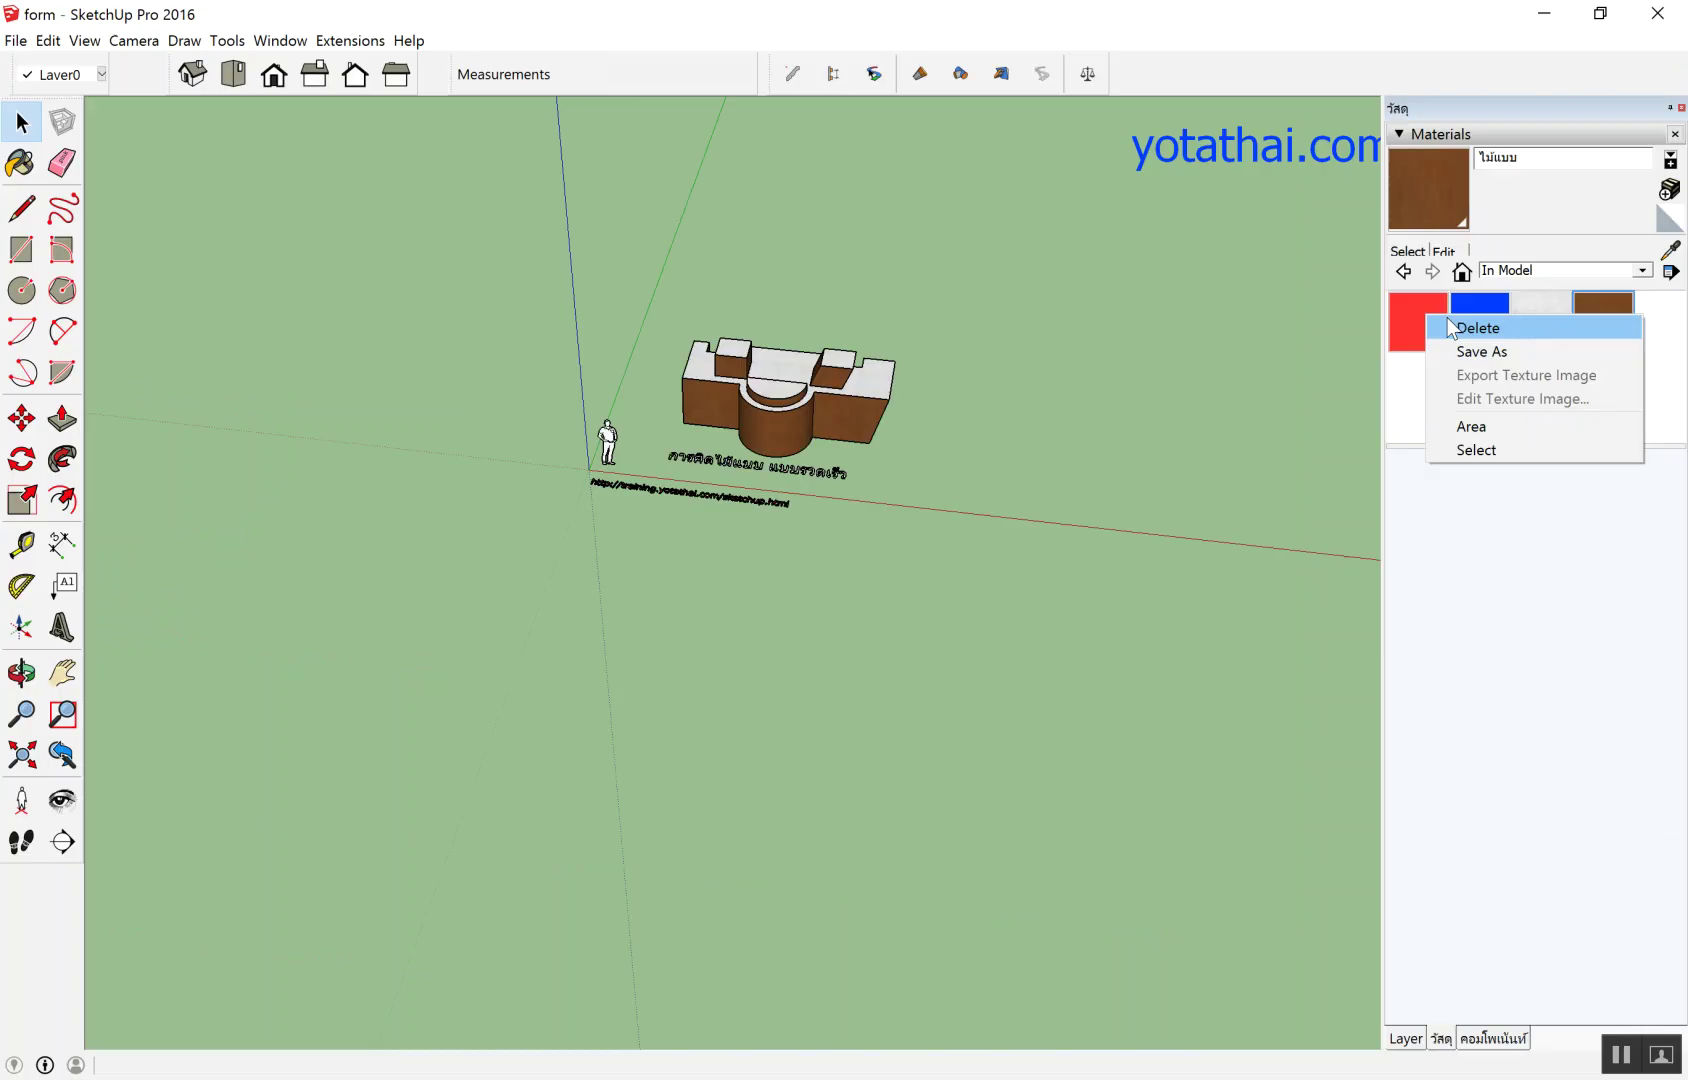
left_click(1452, 328)
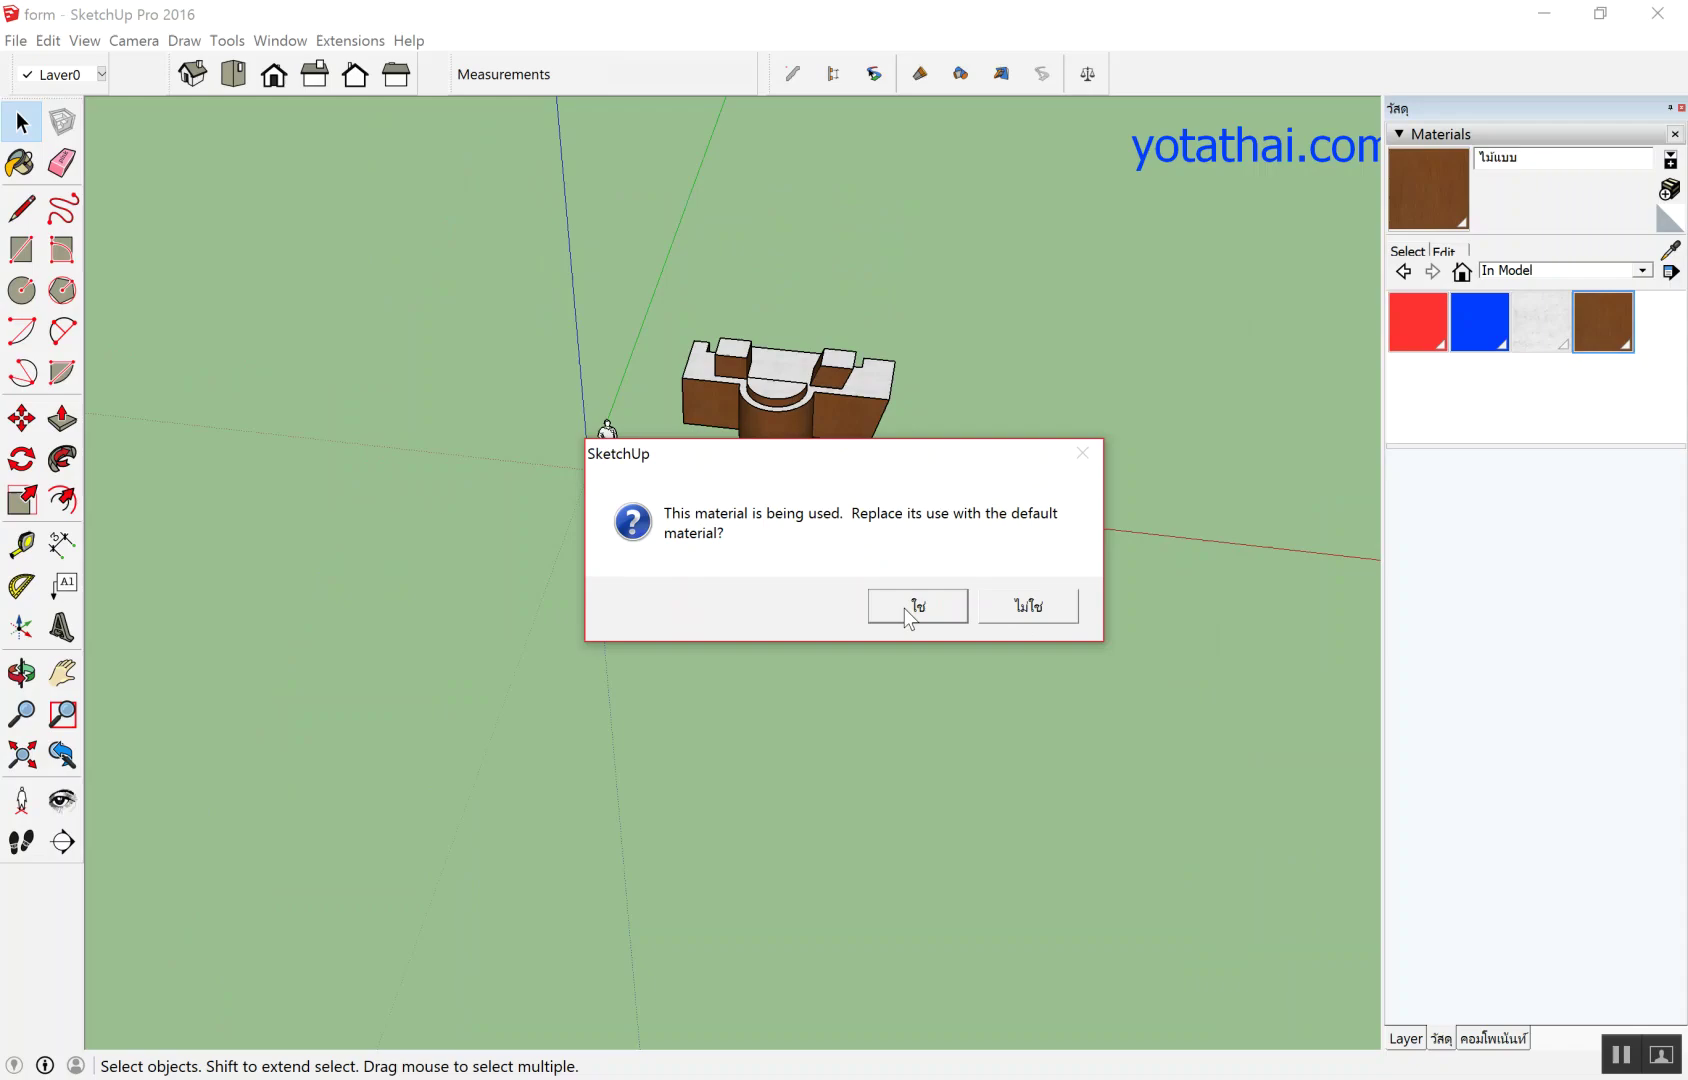
left_click(903, 608)
scroll(800, 491, "up", 5)
scroll(841, 491, "down", 3)
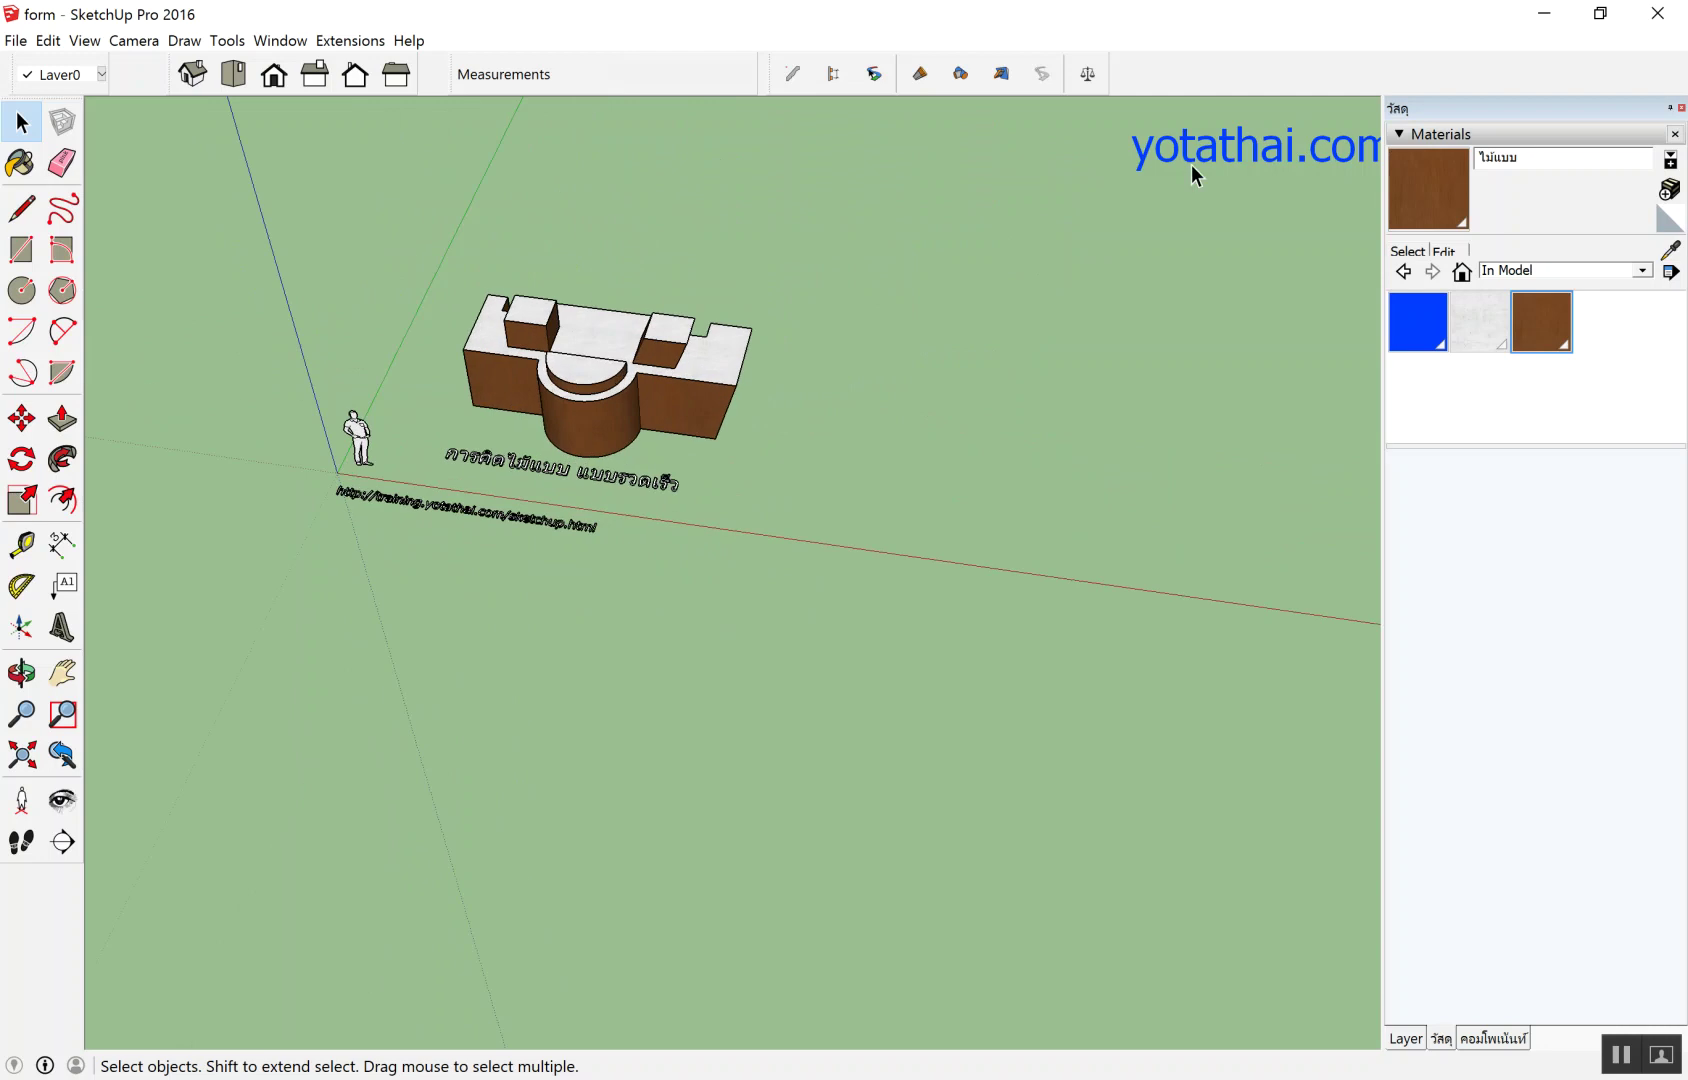
scroll(1284, 131, "up", 2)
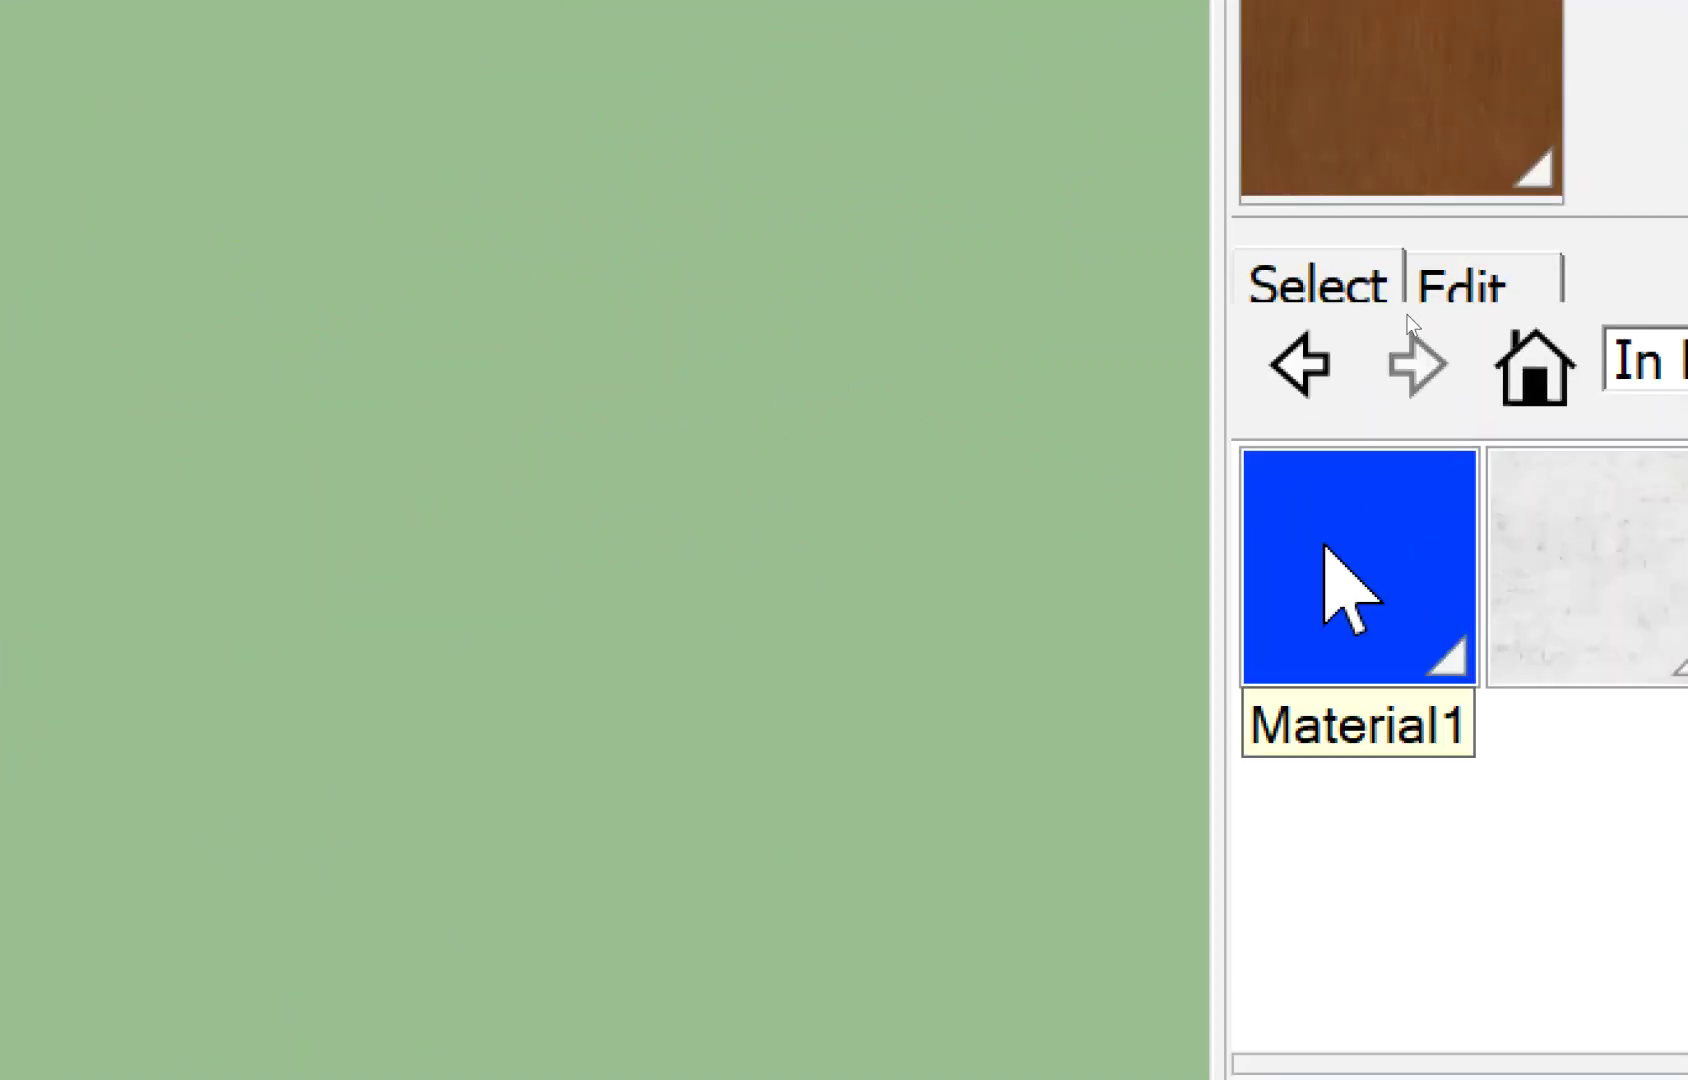
Delete the blue Material1, replacing it with the default material.
right_click(1412, 350)
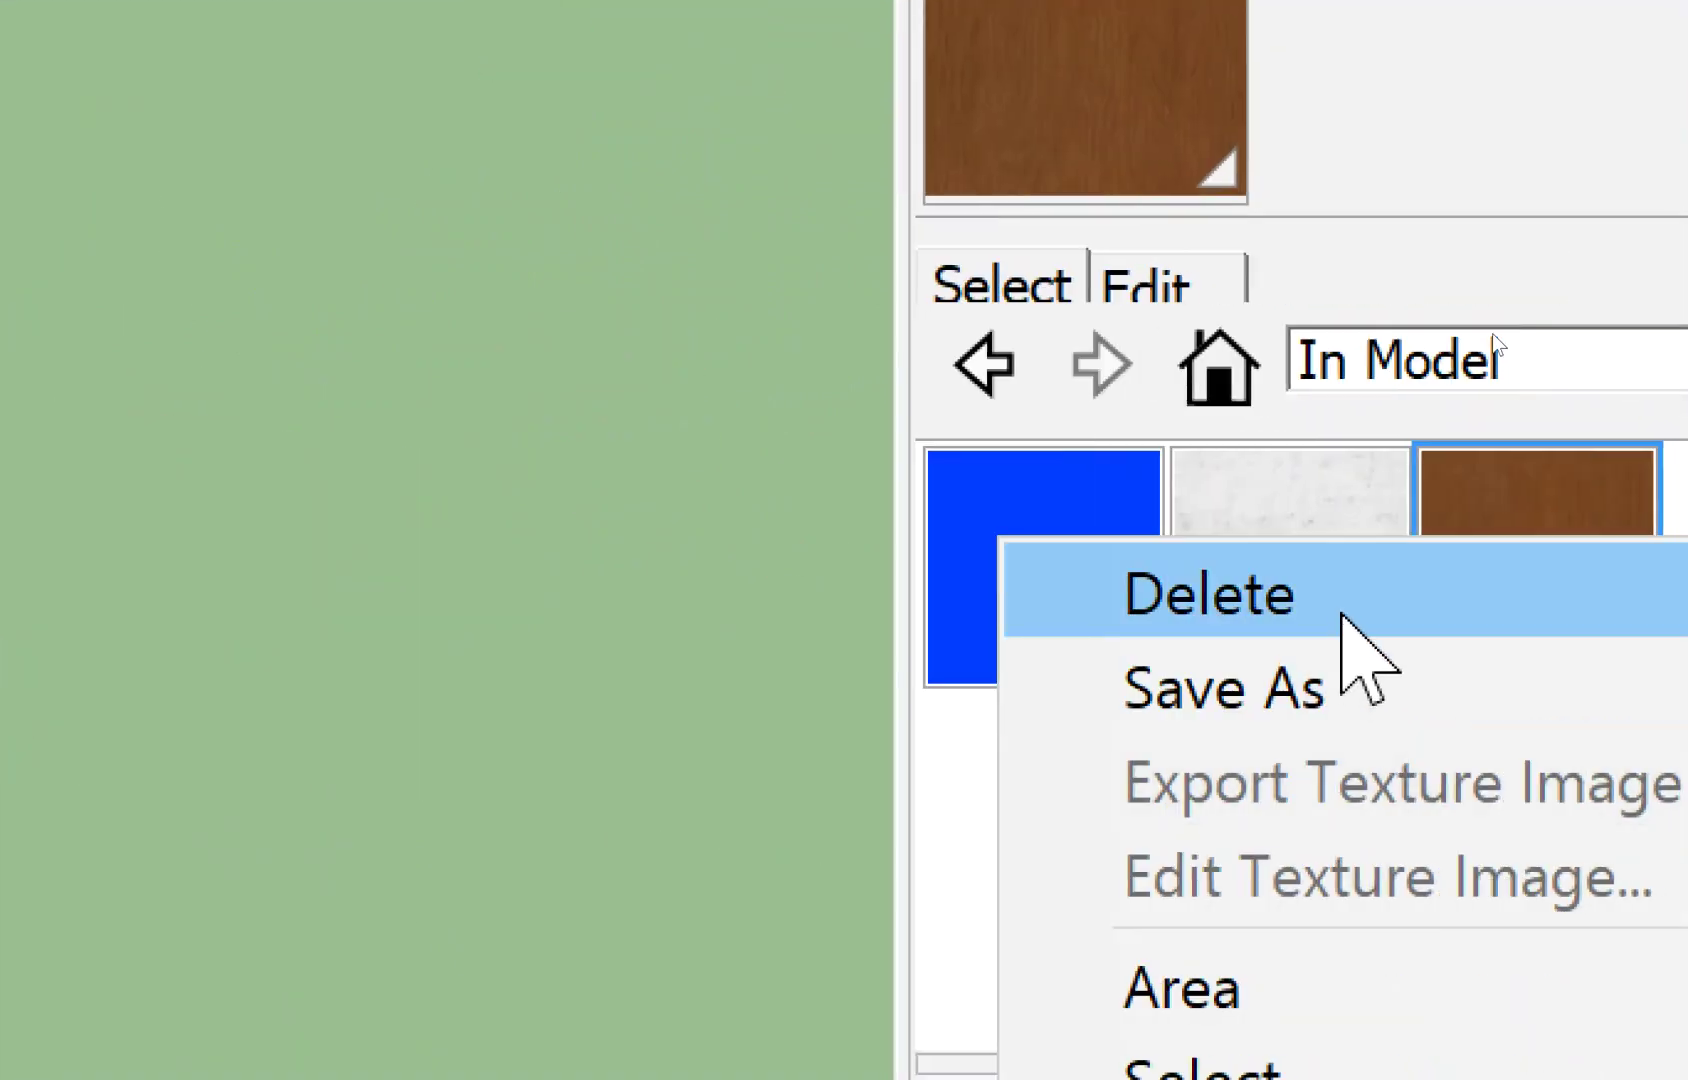
left_click(1340, 625)
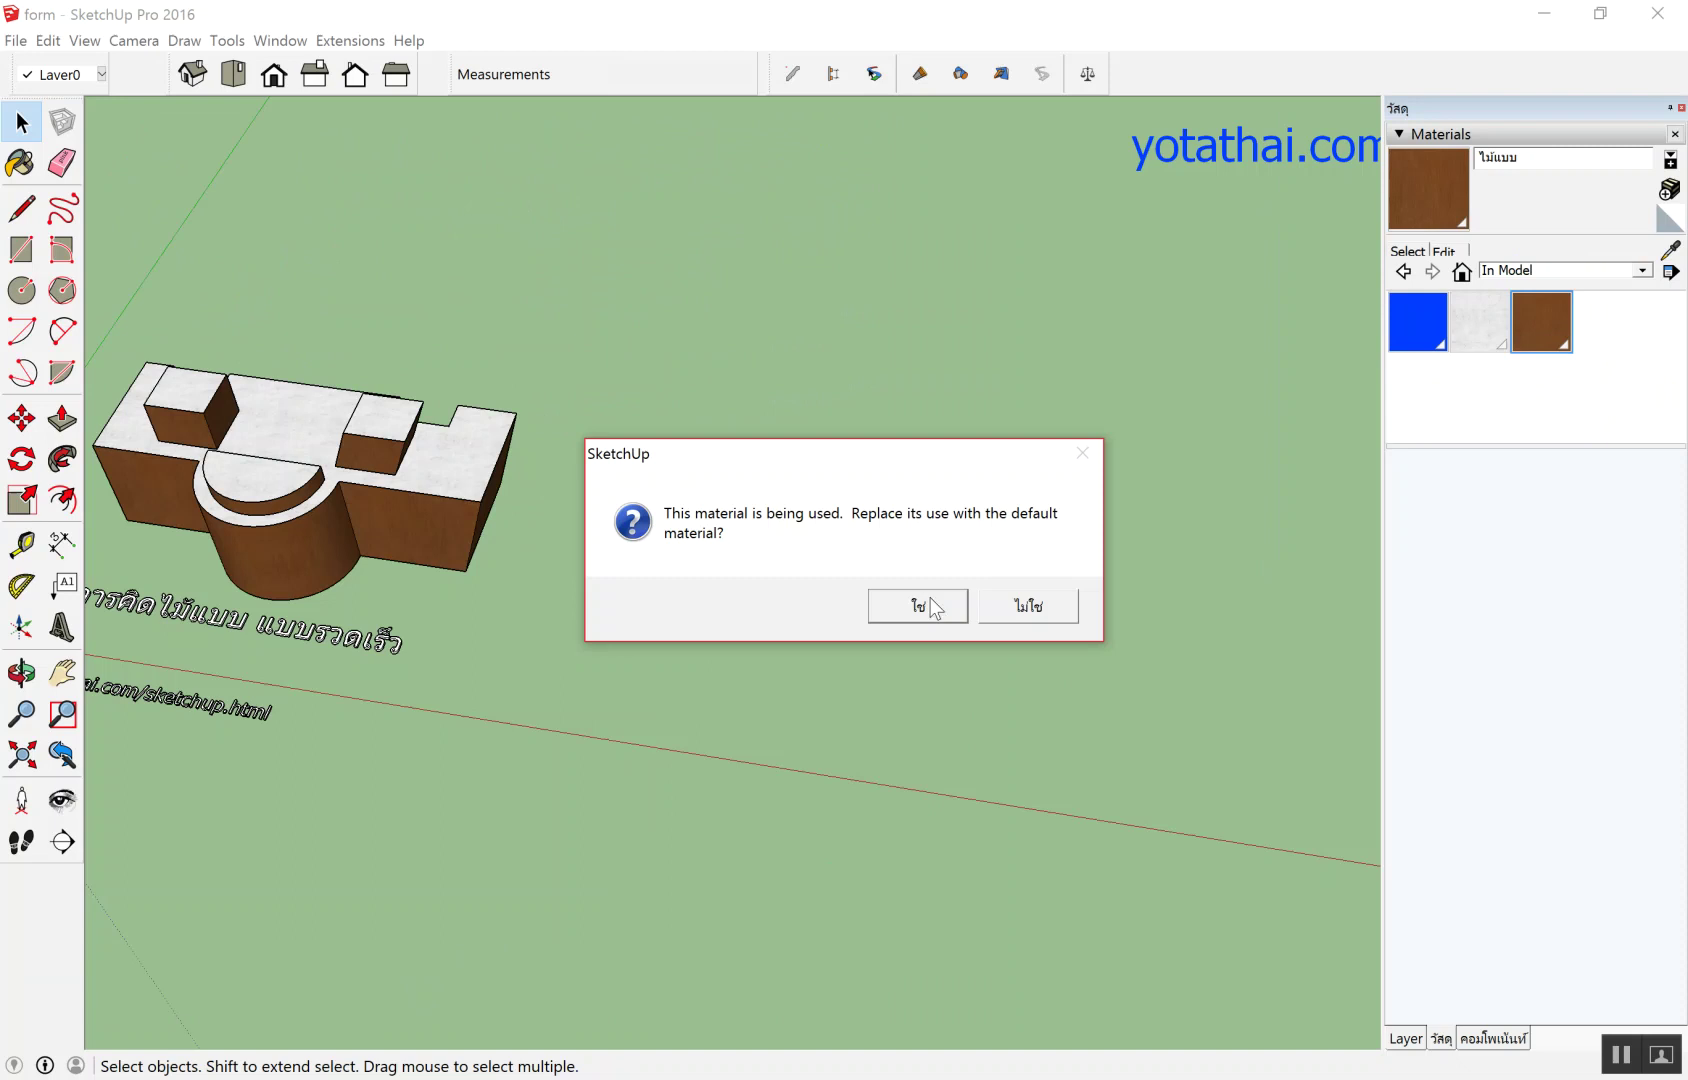
left_click(934, 607)
scroll(1033, 338, "down", 2)
scroll(520, 435, "up", 1)
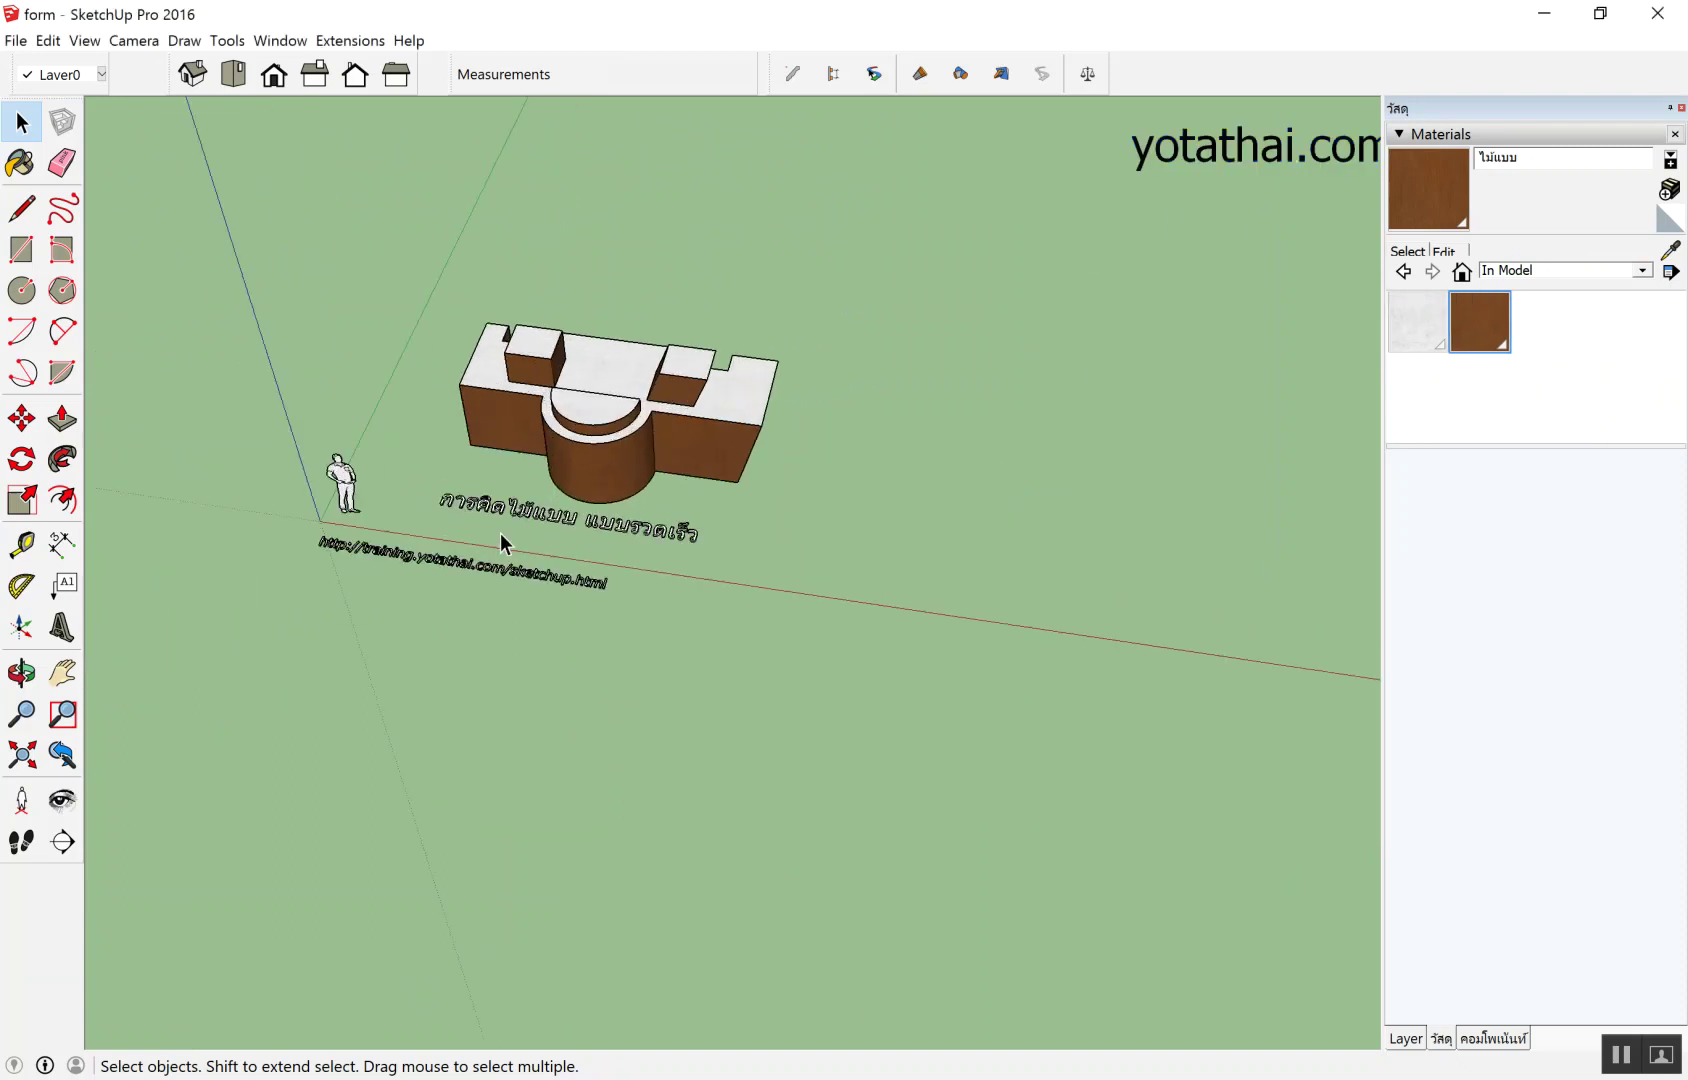
scroll(488, 587, "up", 2)
scroll(522, 600, "up", 3)
scroll(600, 540, "down", 2)
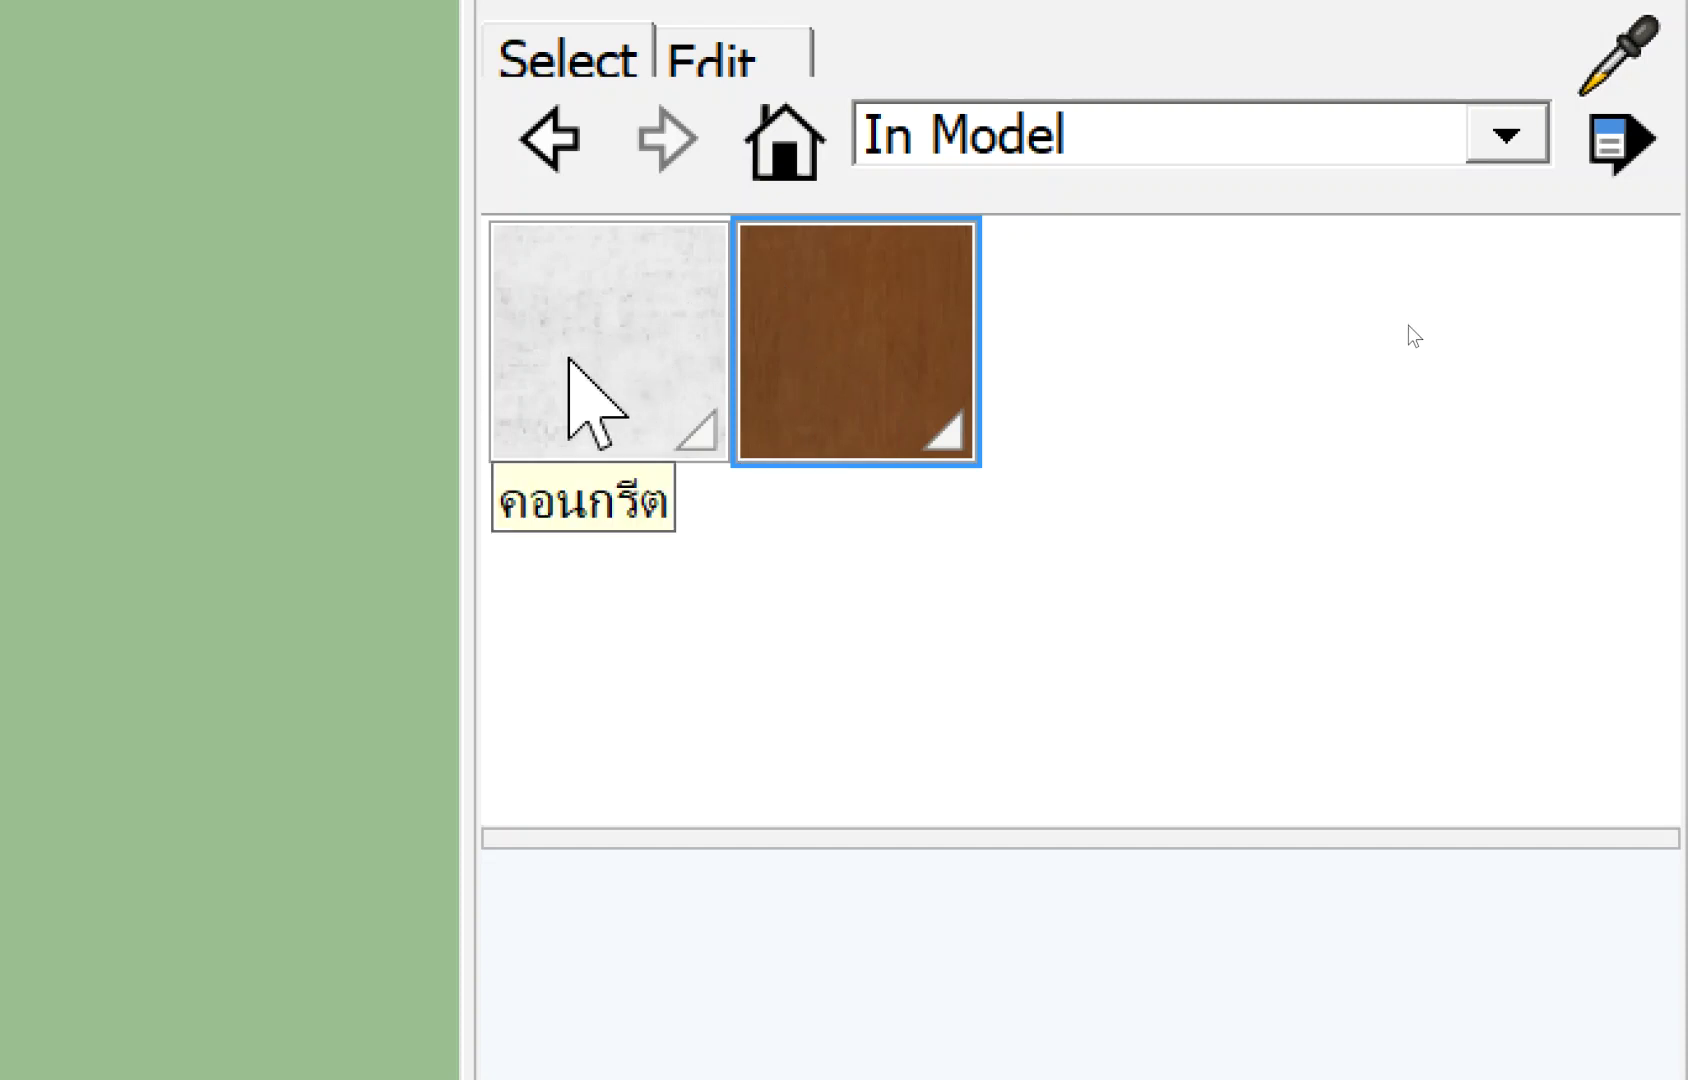
Pick the คอนกรีต and ไม้แบบ materials and zoom in on the concrete top.
left_click(573, 362)
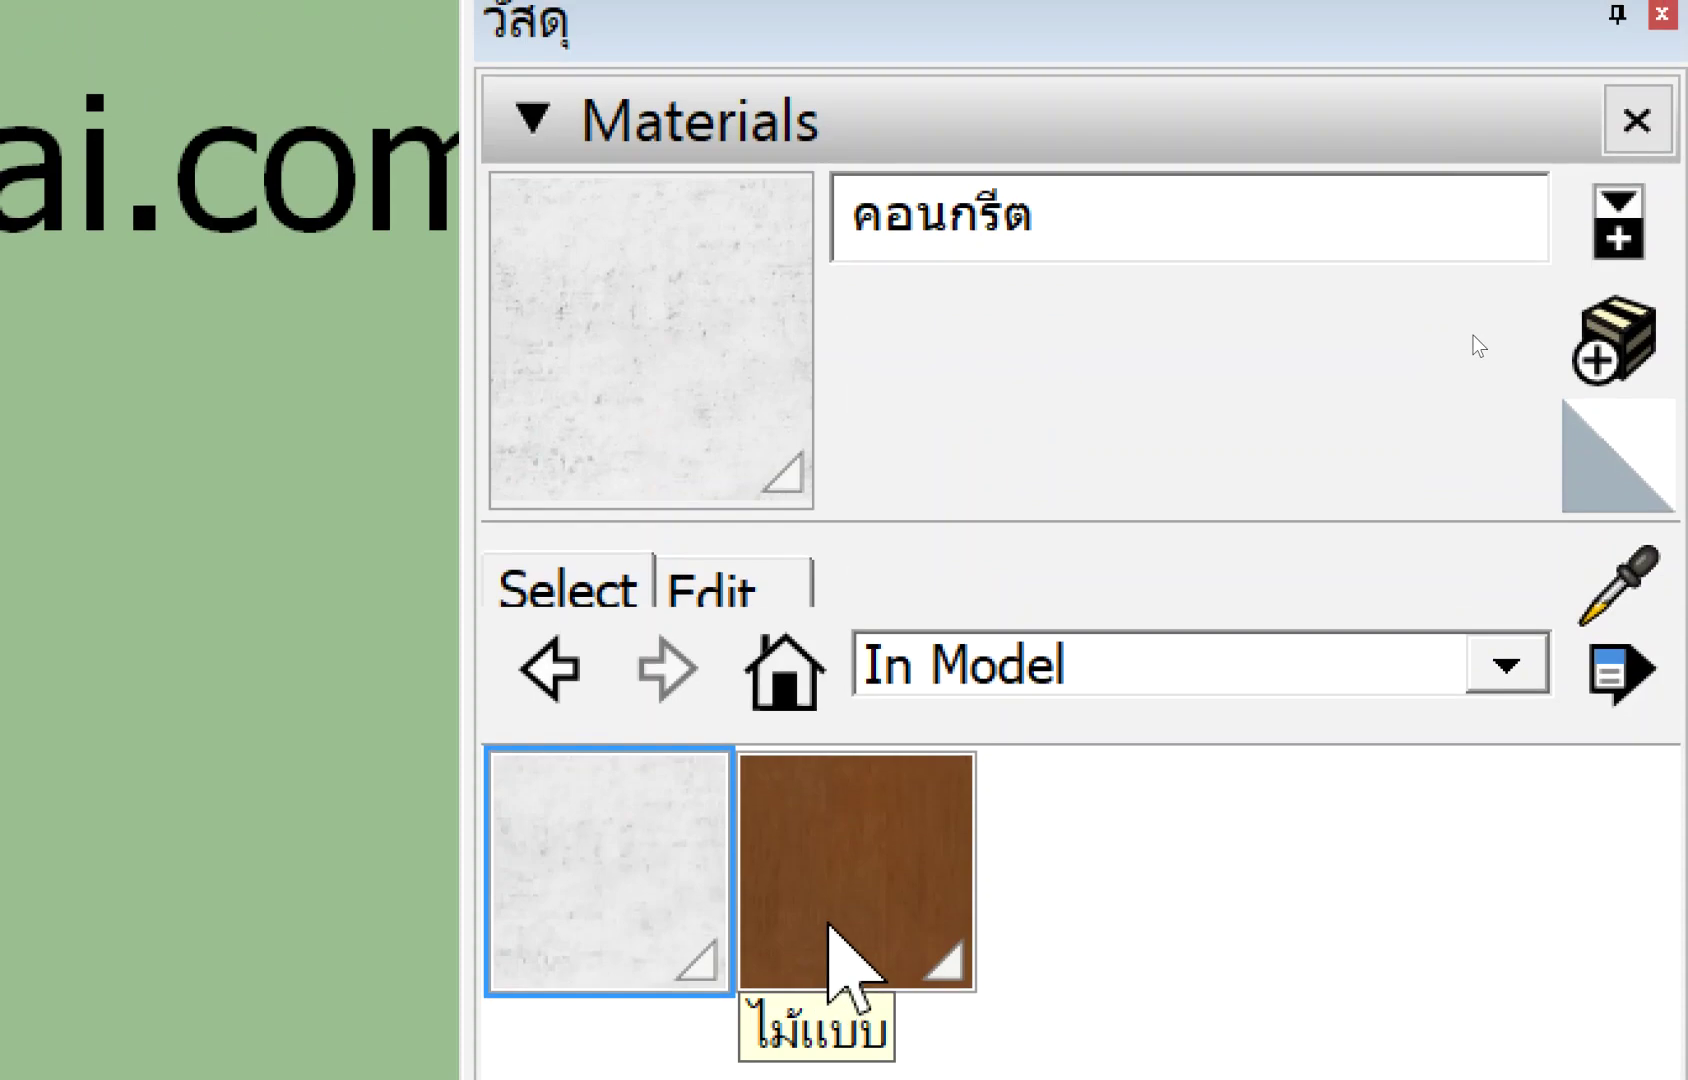
left_click(830, 965)
left_click(603, 942)
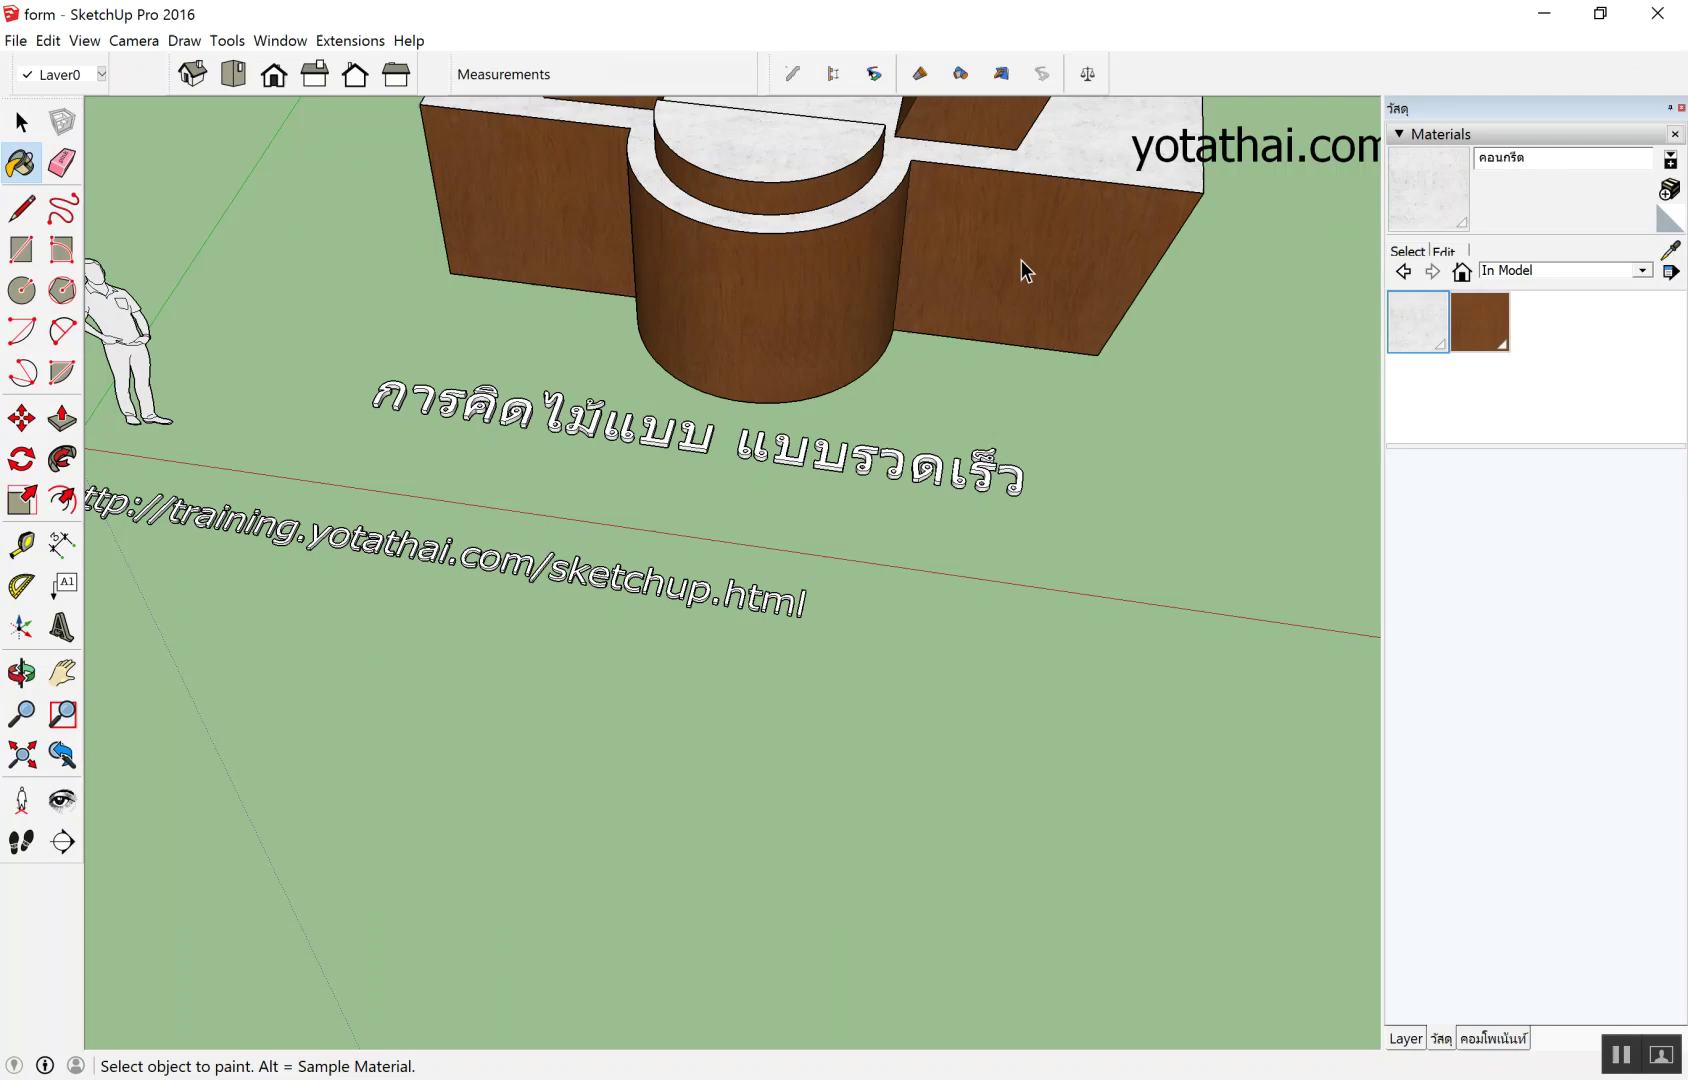
key("space")
scroll(1172, 272, "up", 5)
scroll(1190, 285, "up", 5)
middle_click_drag(1190, 285, 1031, 347)
scroll(930, 487, "down", 2)
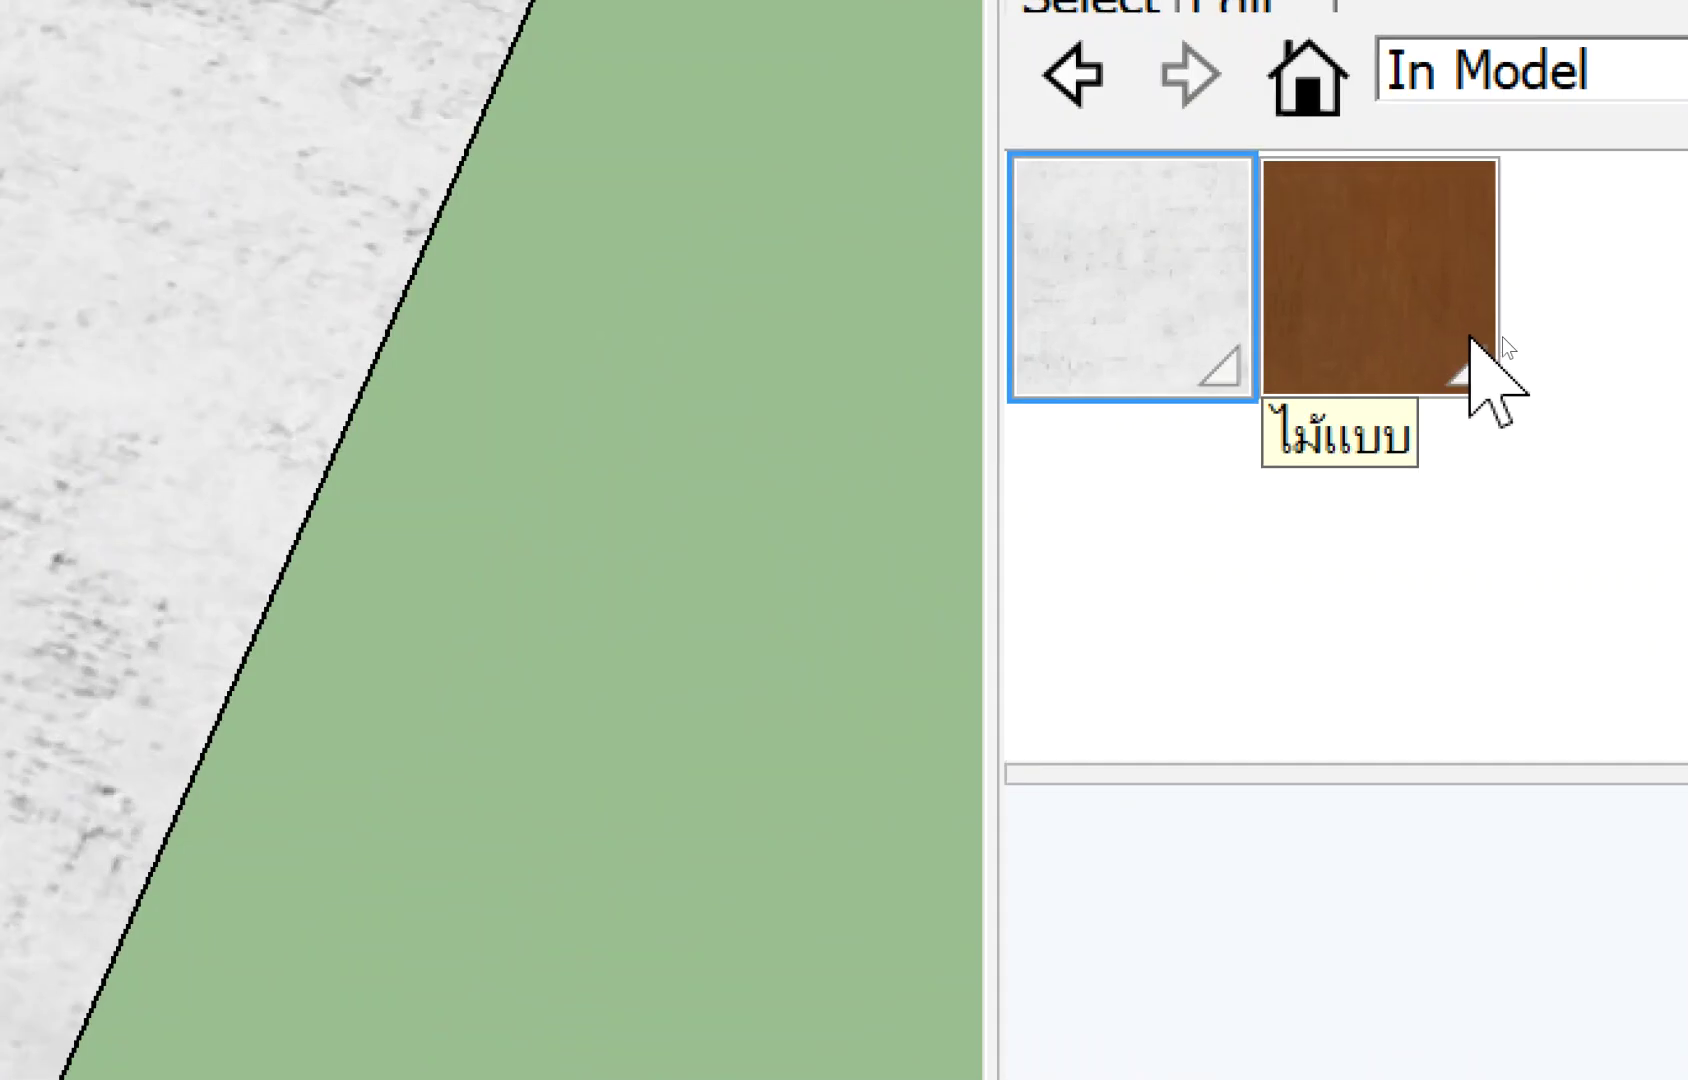
Pick ไม้แบบ and orbit to inspect the wood formwork walls beside the concrete slab.
left_click(1417, 338)
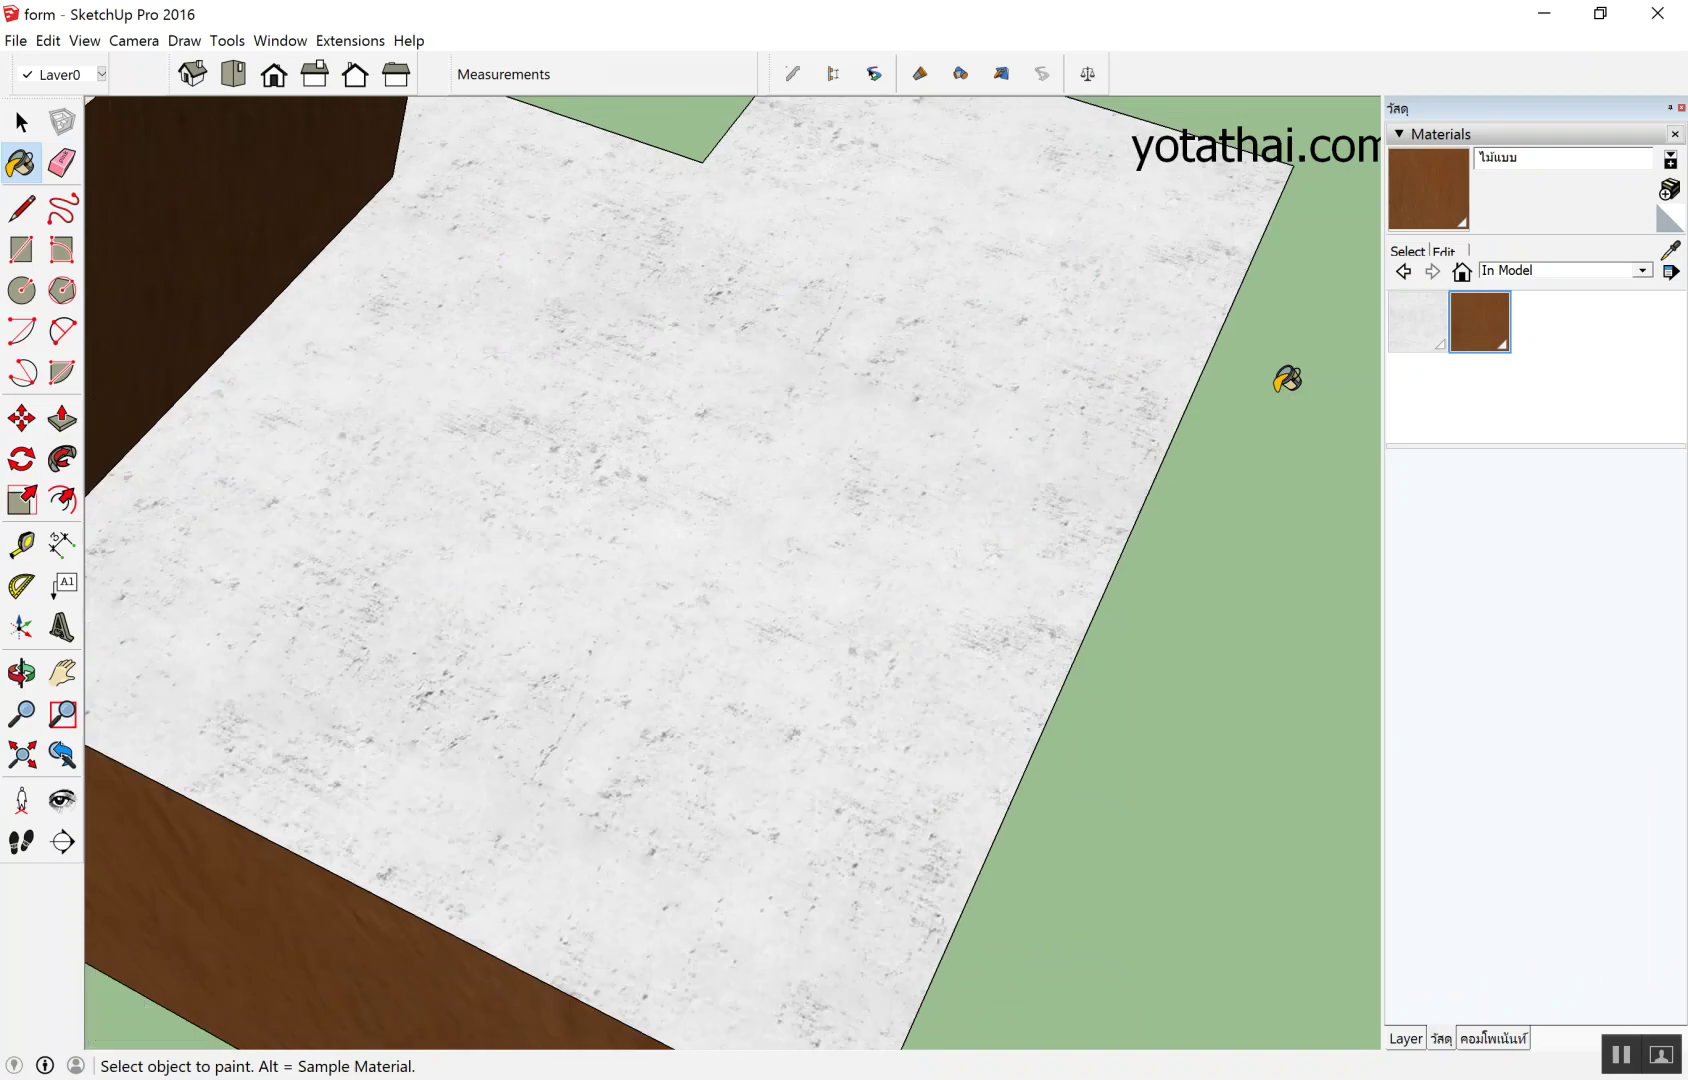
key("space")
middle_click_drag(1287, 379, 367, 244)
scroll(324, 282, "up", 3)
scroll(342, 233, "up", 3)
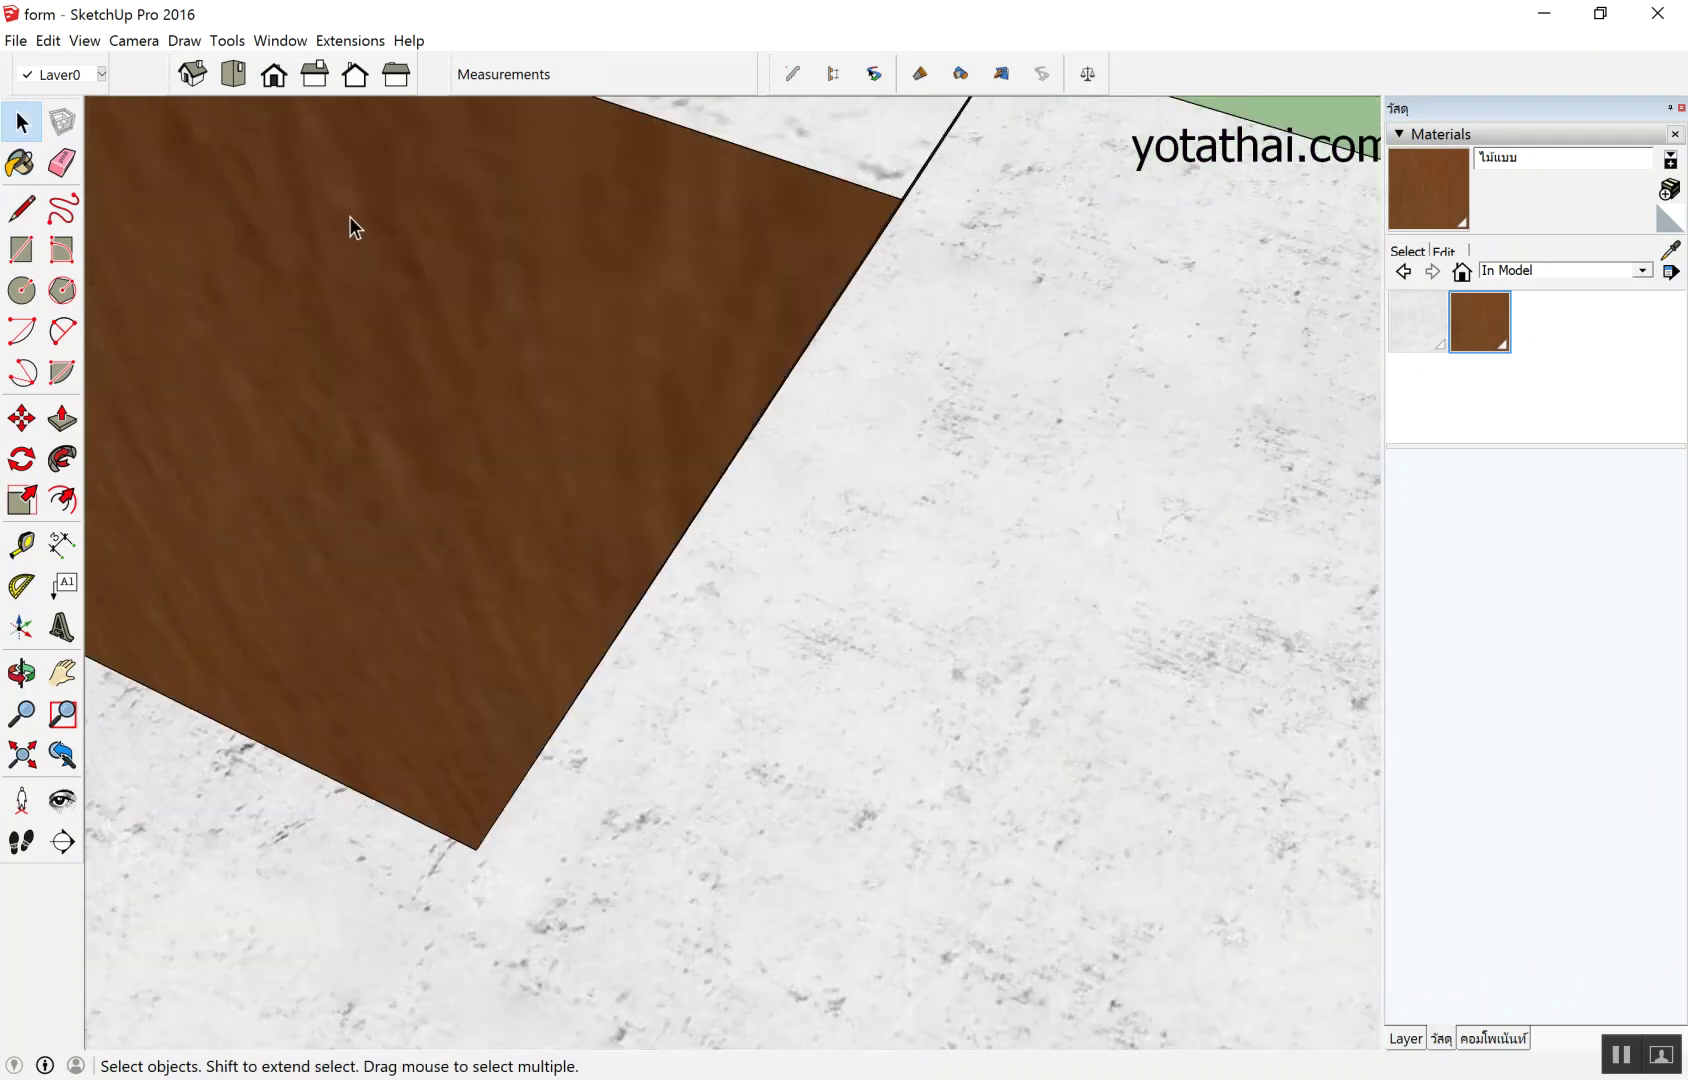
mouse_move(353, 220)
middle_mouse_down()
mouse_move(626, 230)
mouse_move(1019, 166)
middle_mouse_up()
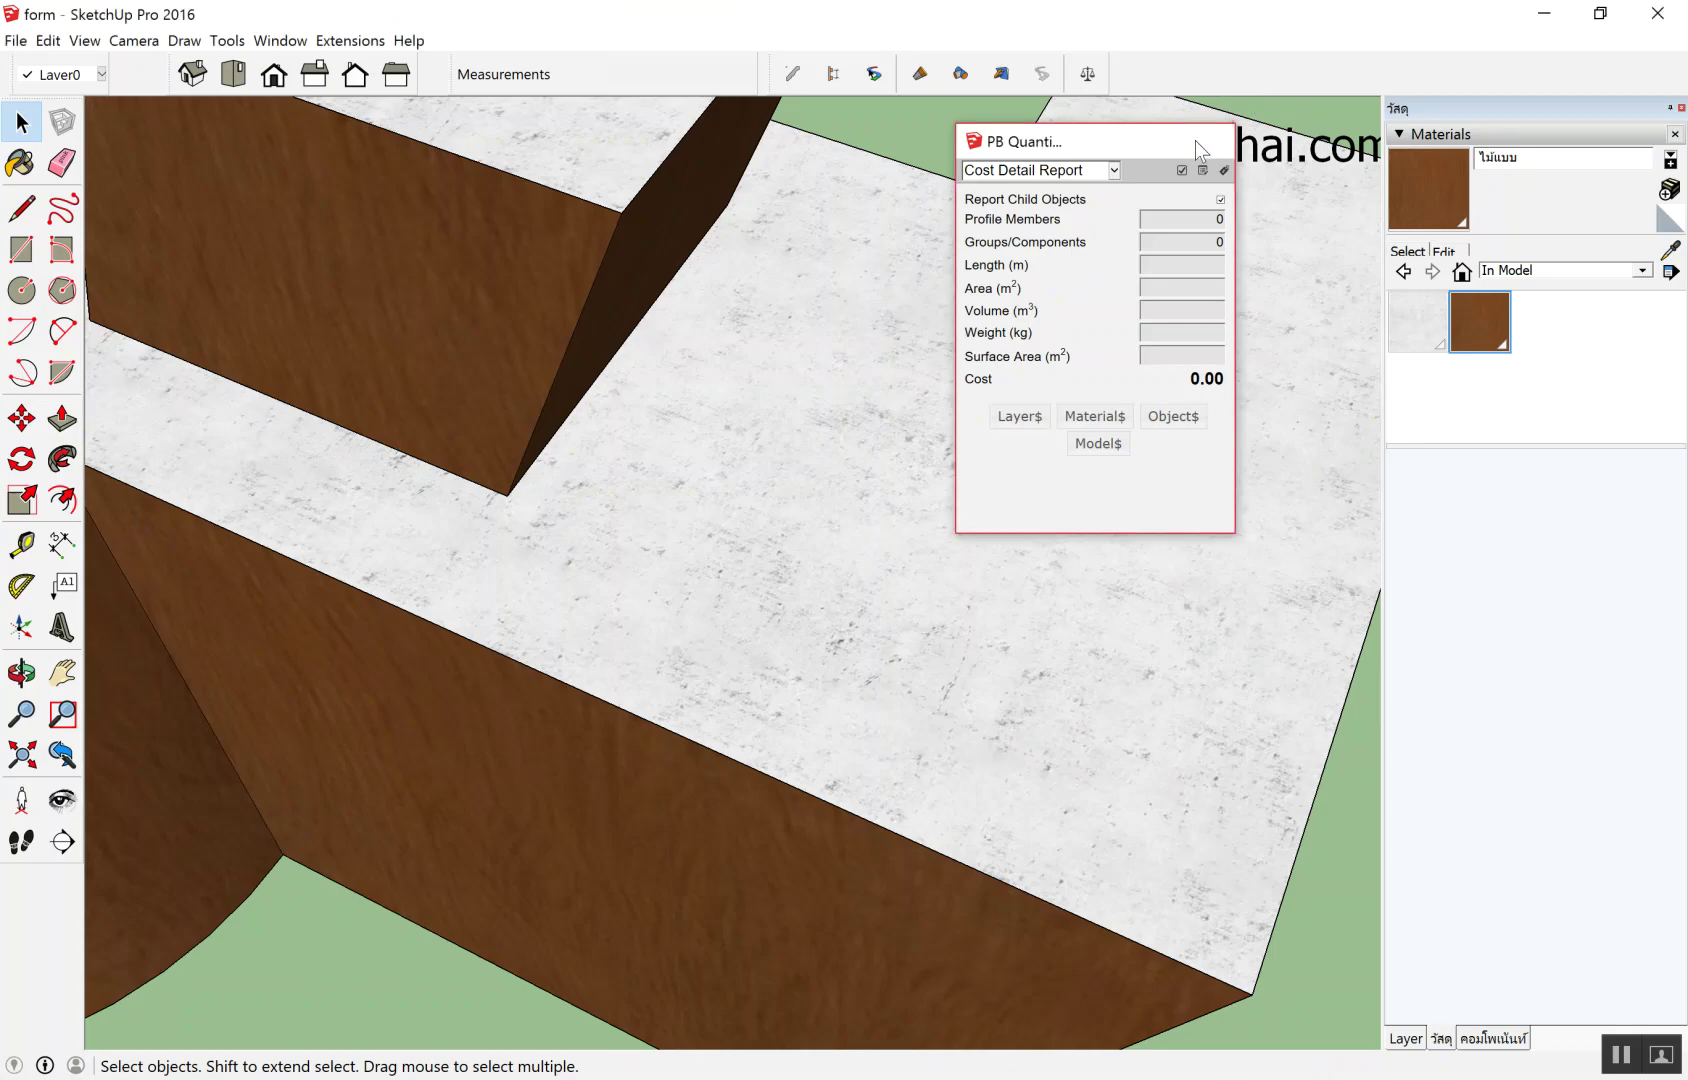
left_click(1205, 142)
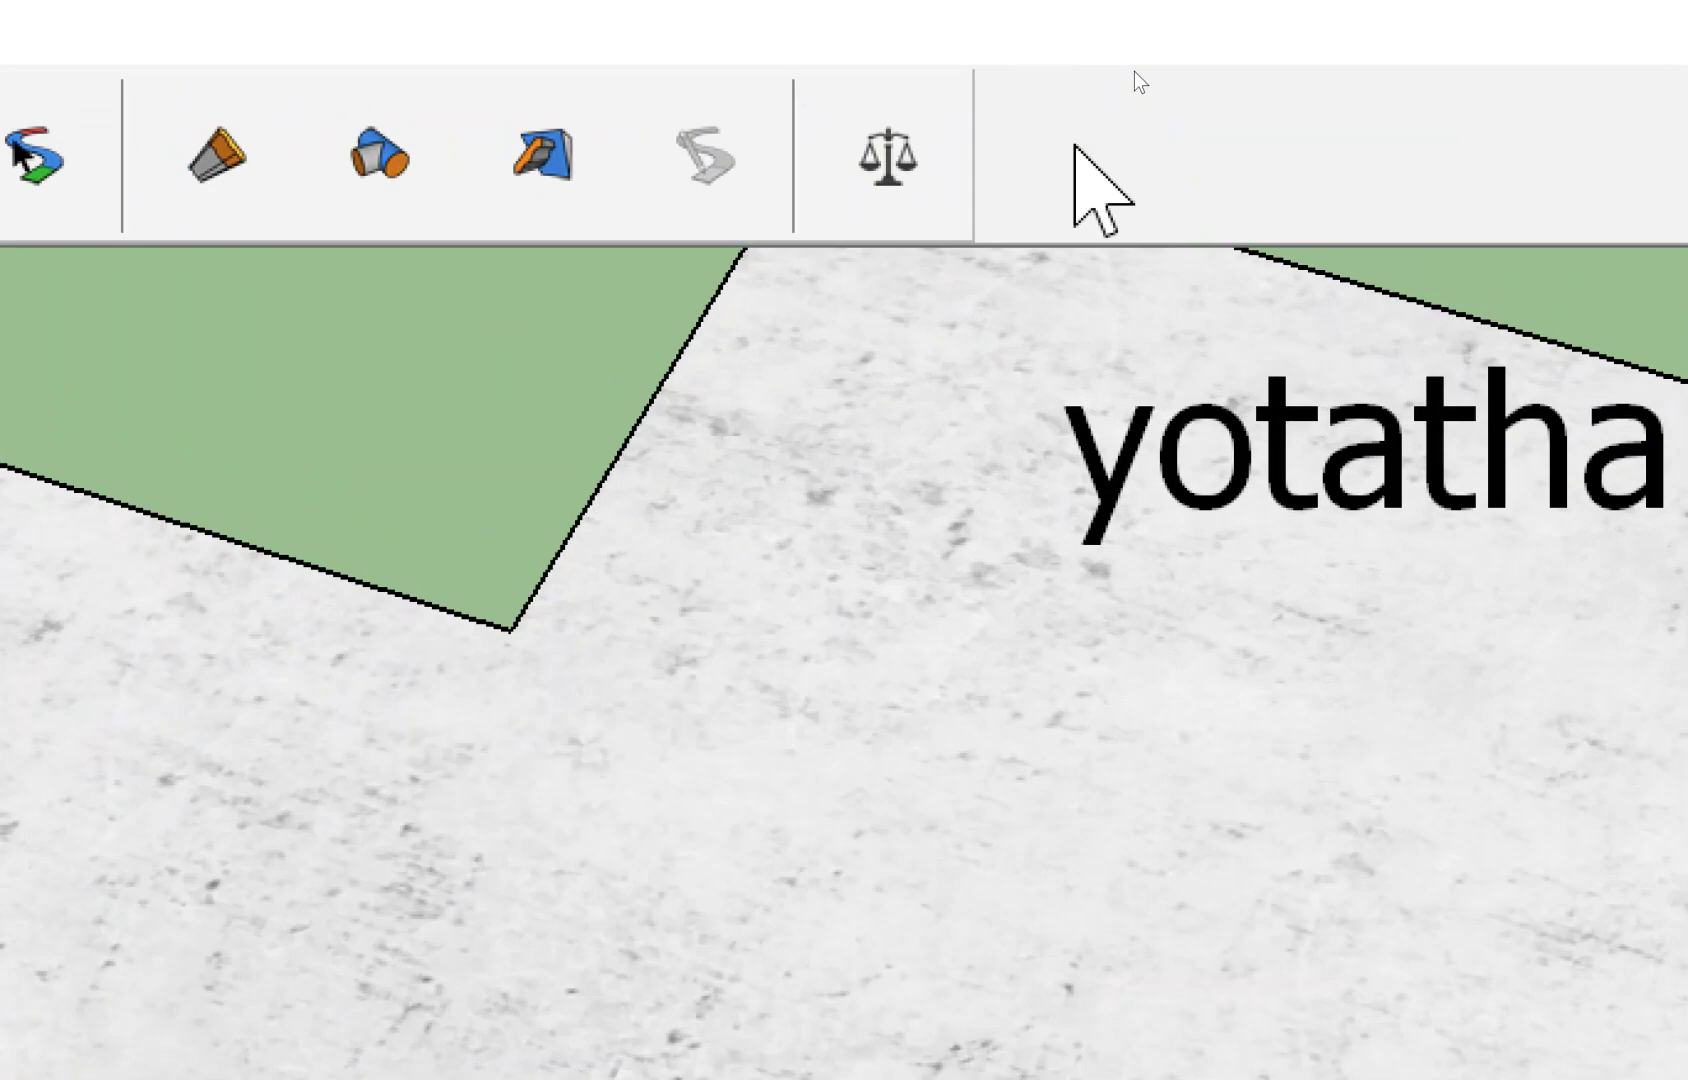
right_click(1134, 71)
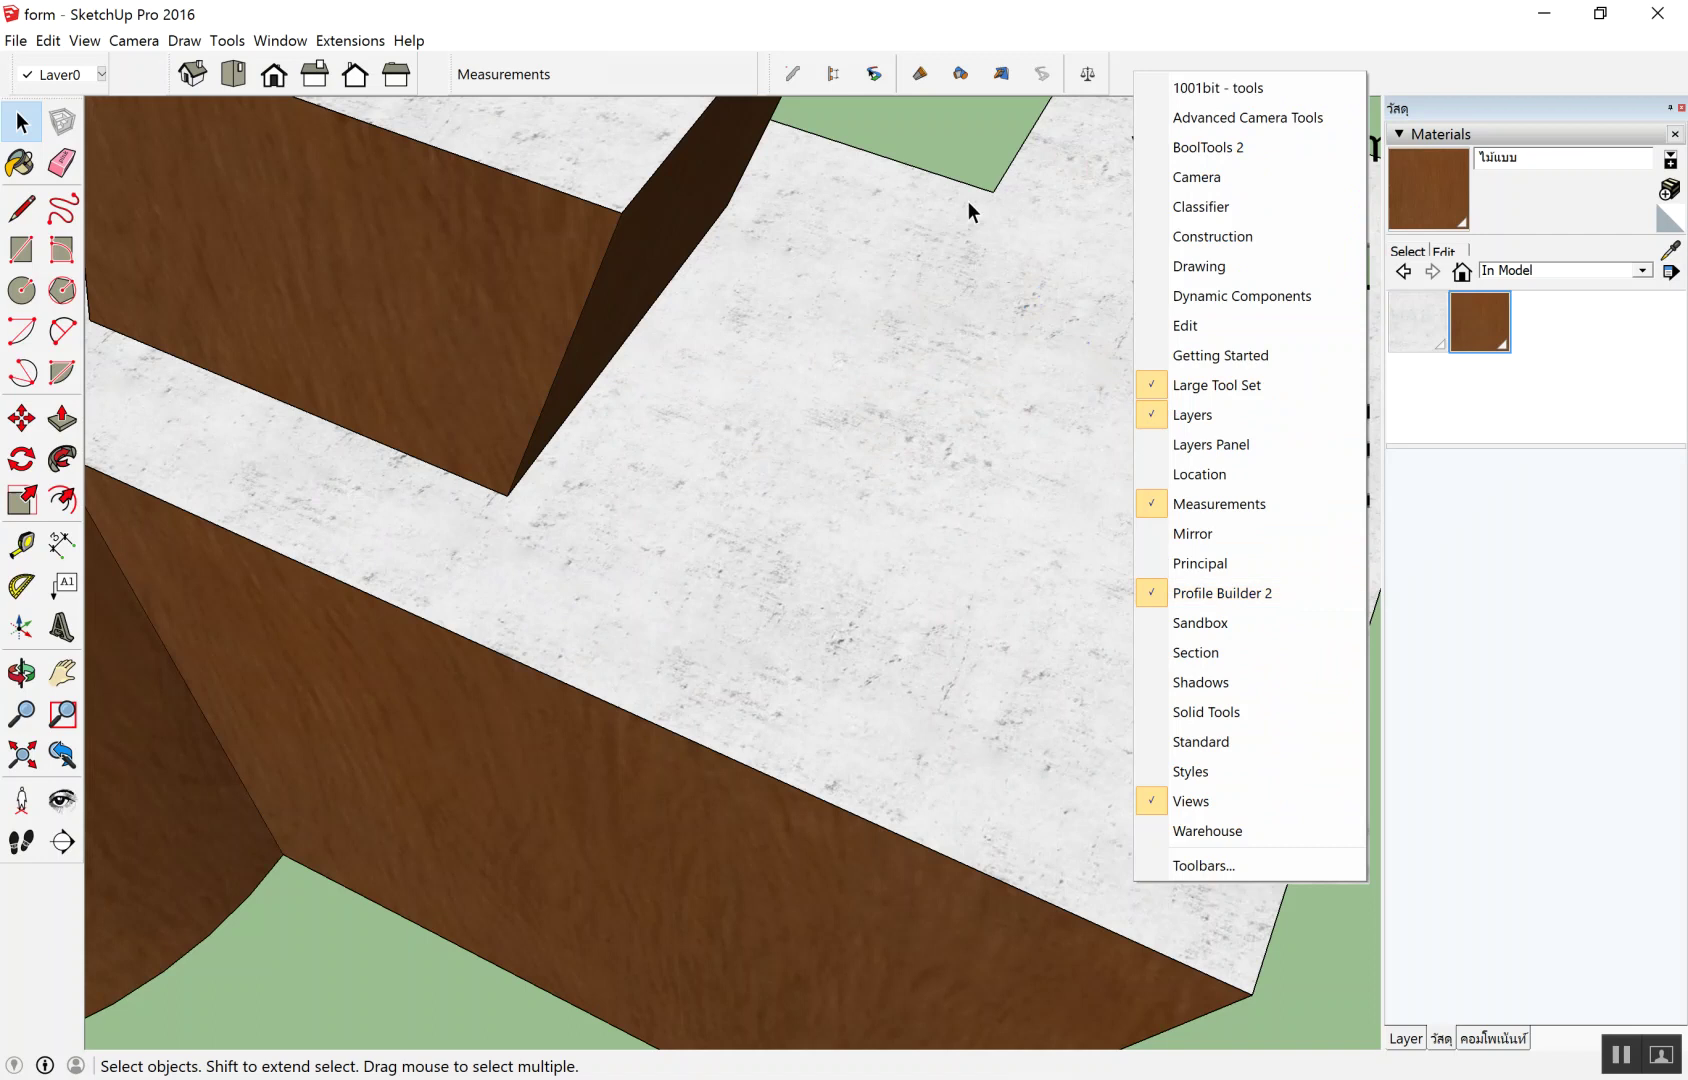
left_click(969, 135)
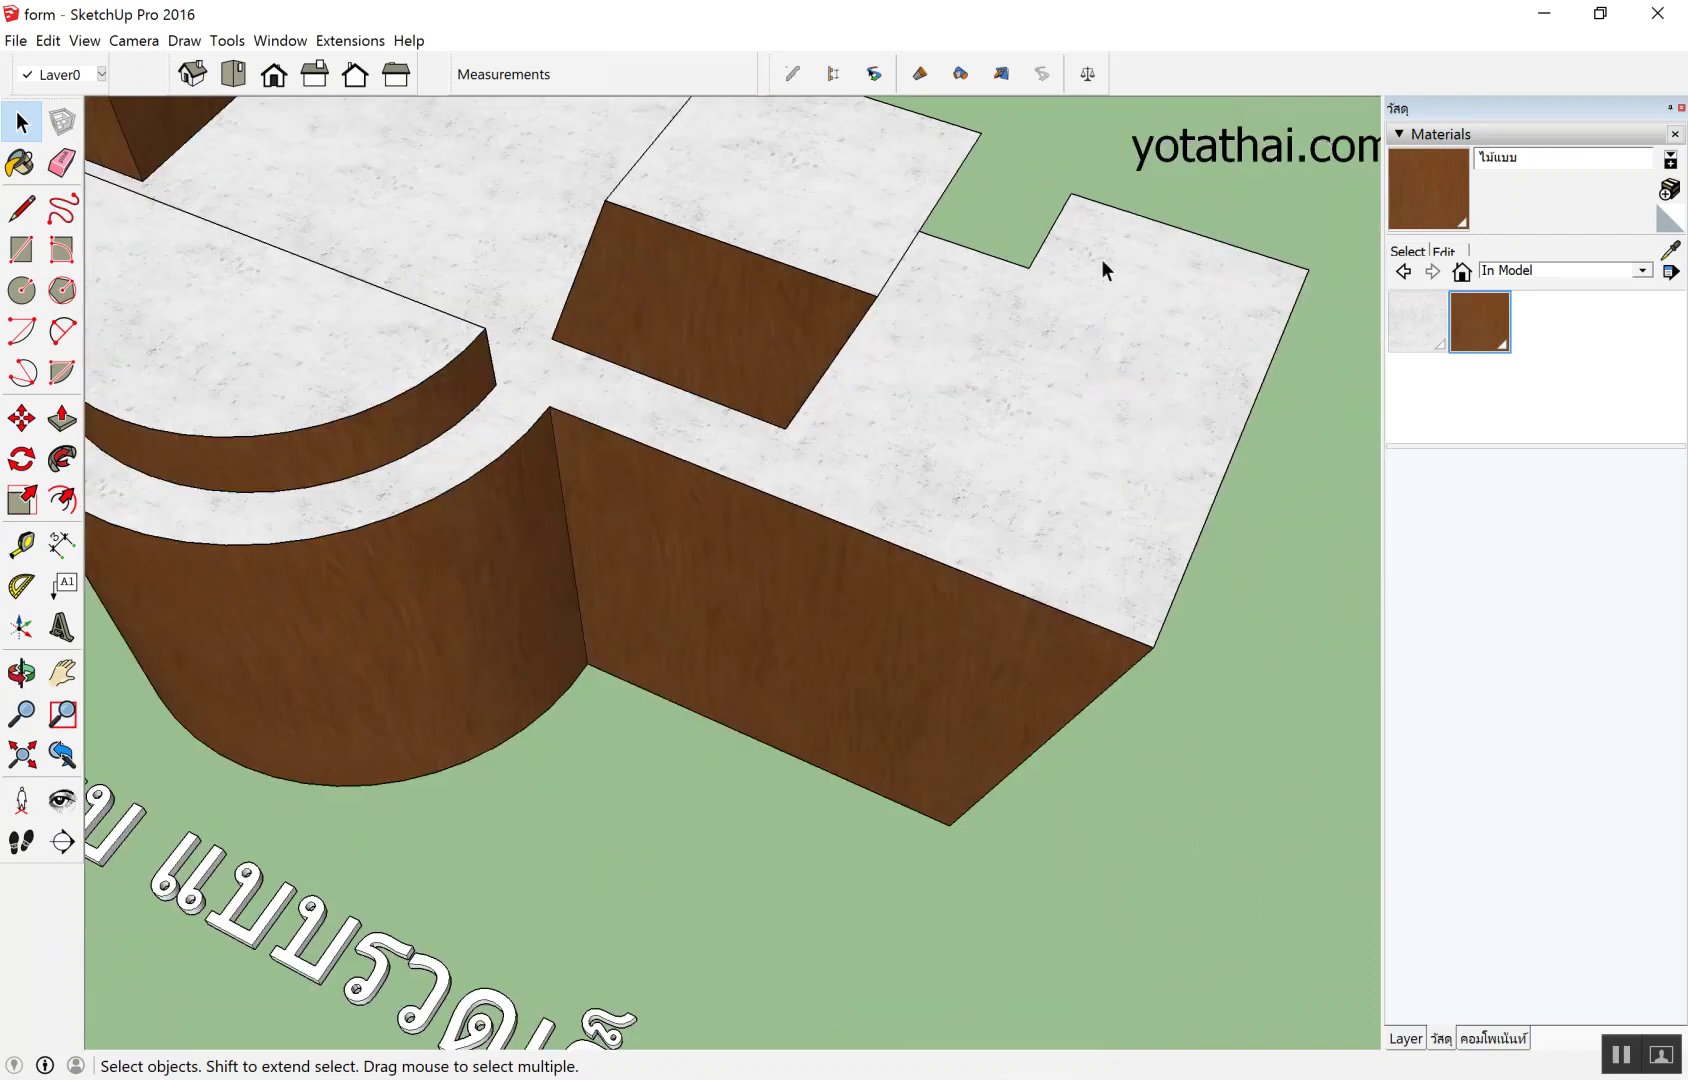
scroll(1017, 168, "up", 3)
middle_click_drag(1017, 170, 1108, 204)
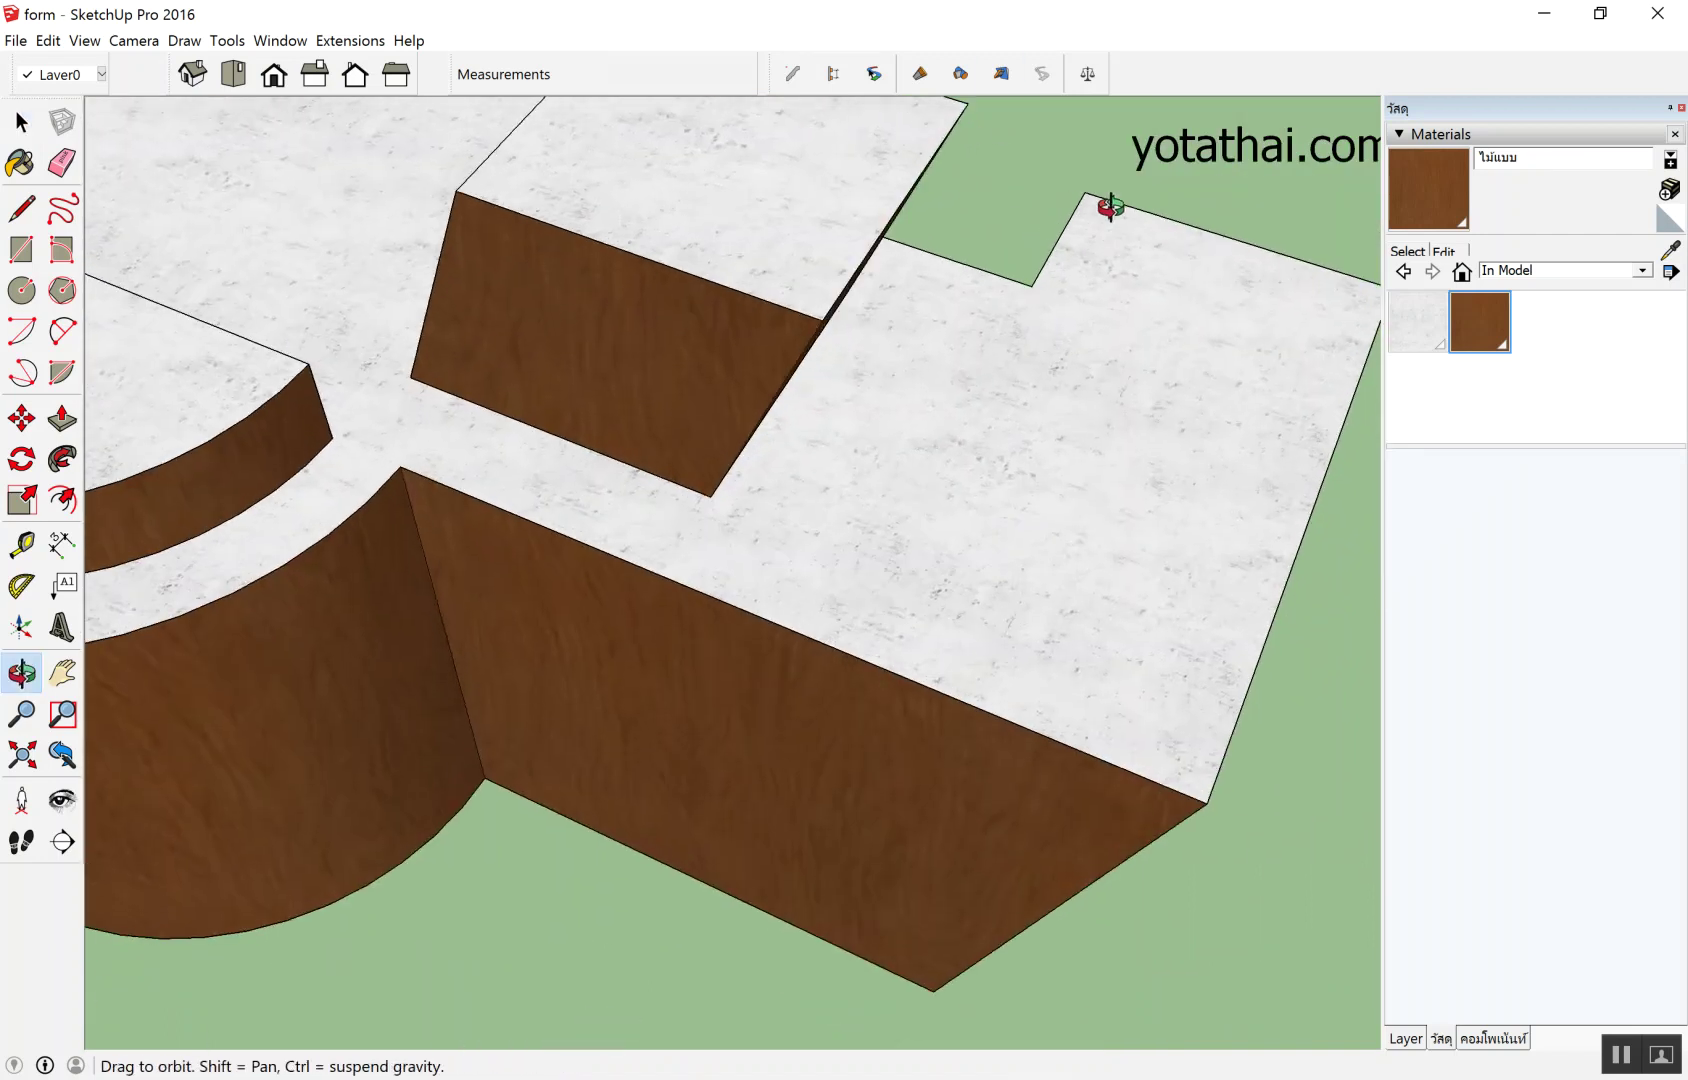
left_click(1091, 71)
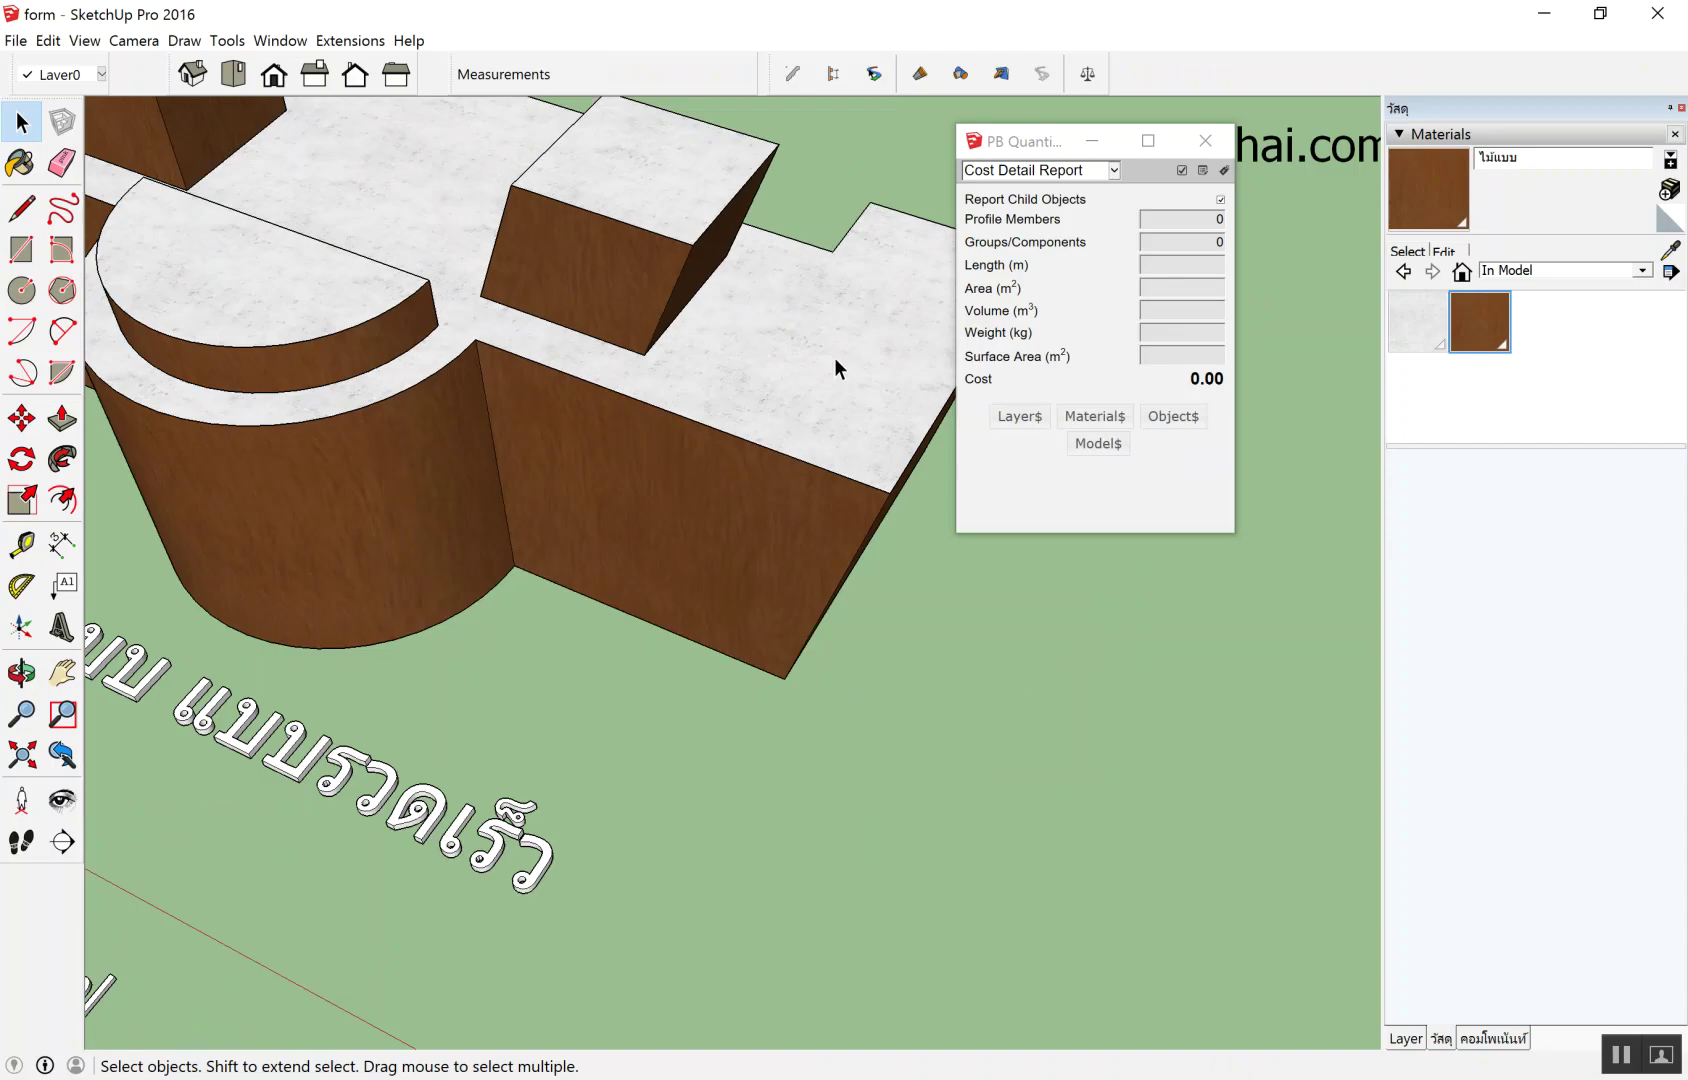
scroll(850, 375, "down", 3)
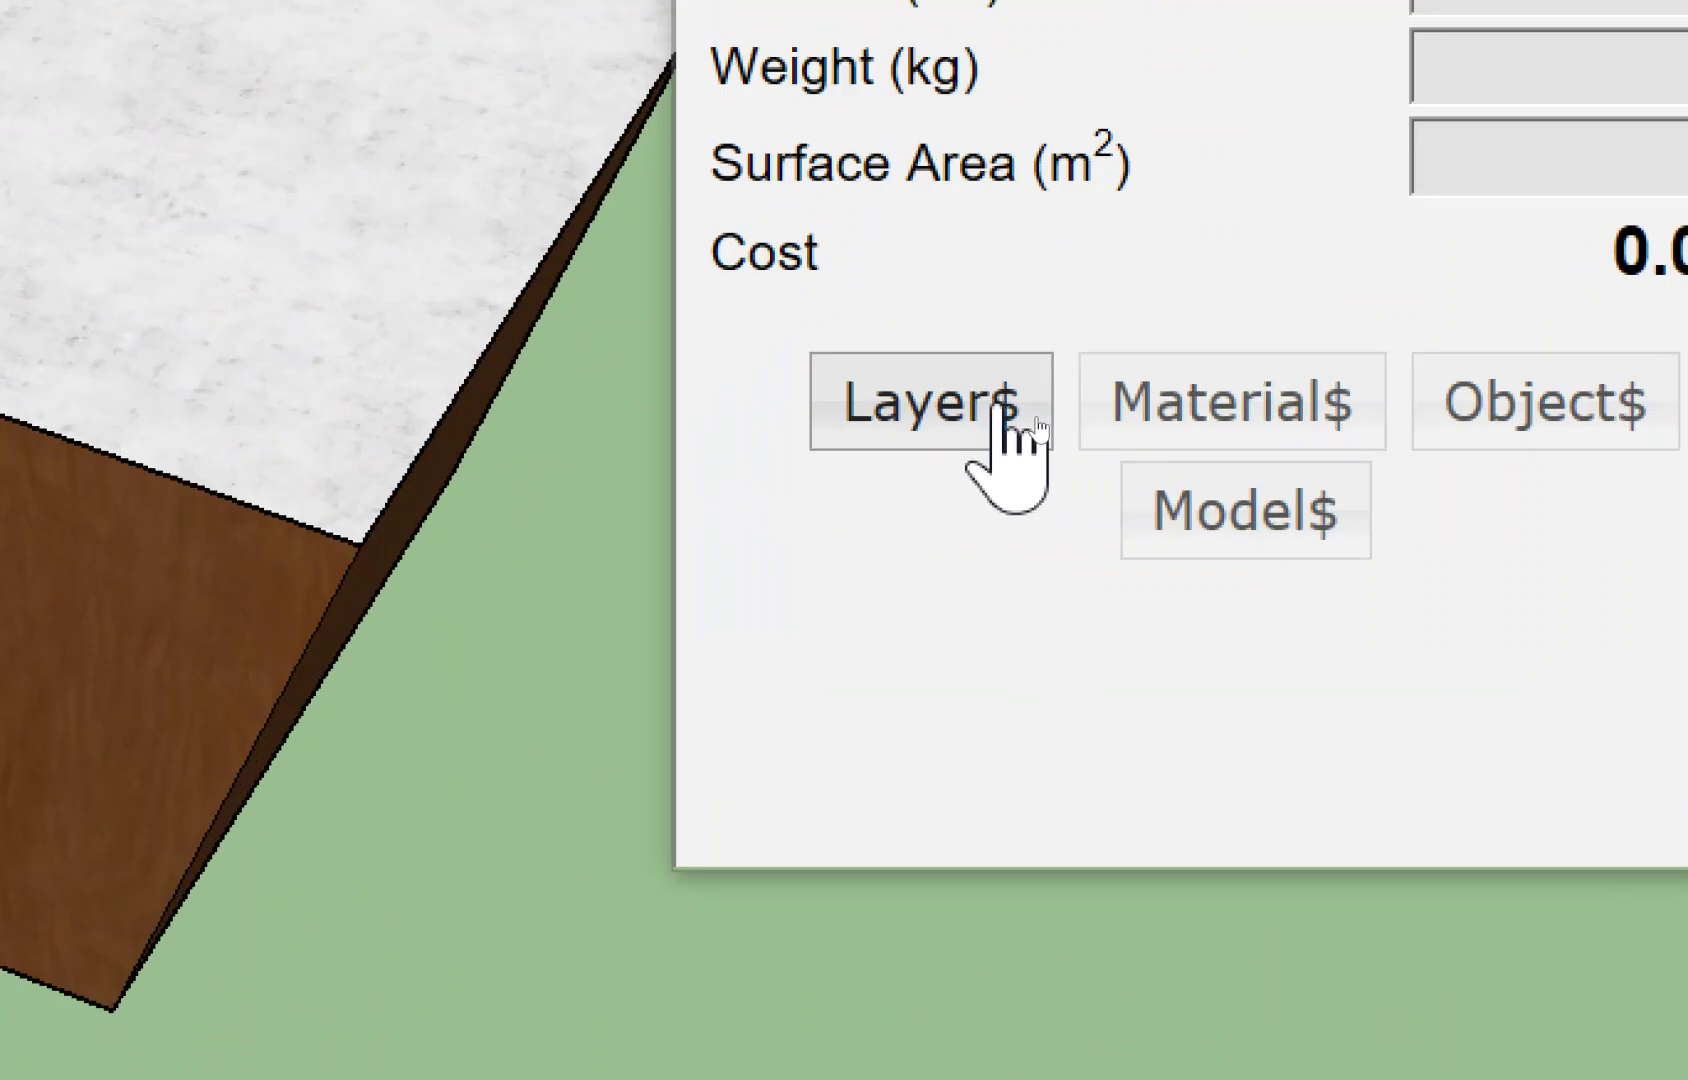
left_click(1003, 400)
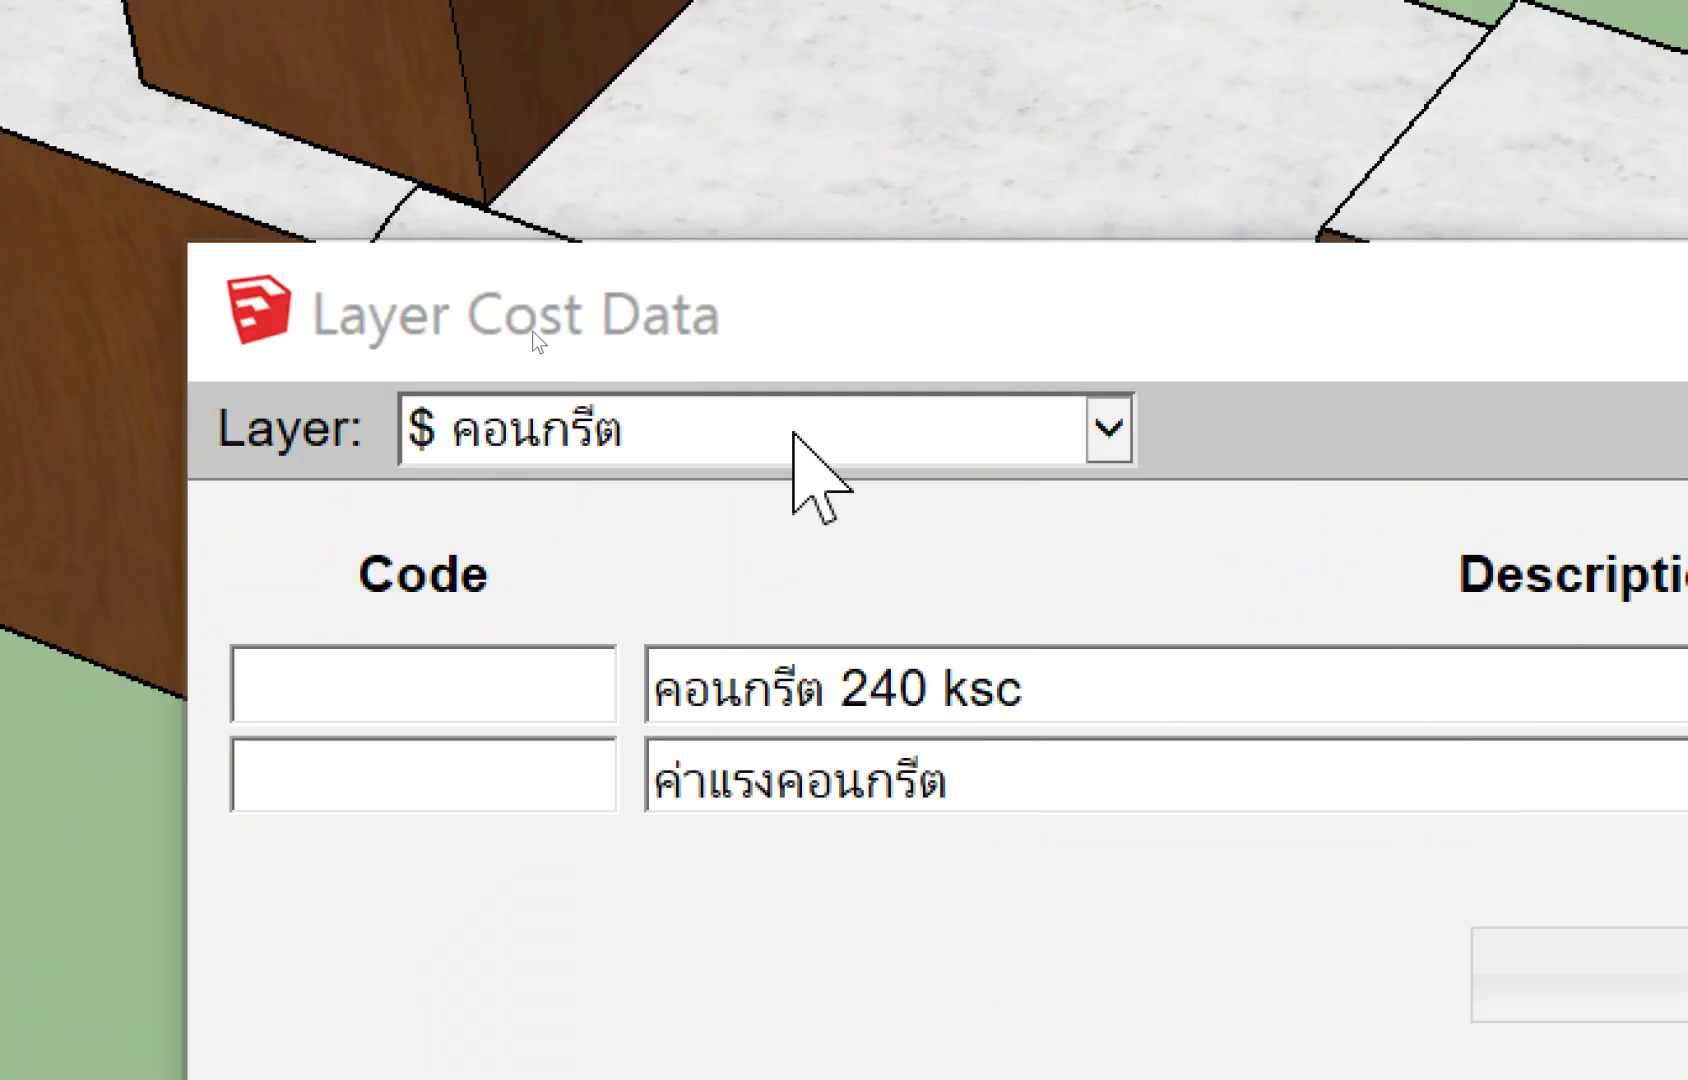
Check the Layer dropdown in the คอนกรีต layer's cost data, then close the dialog.
left_click(795, 435)
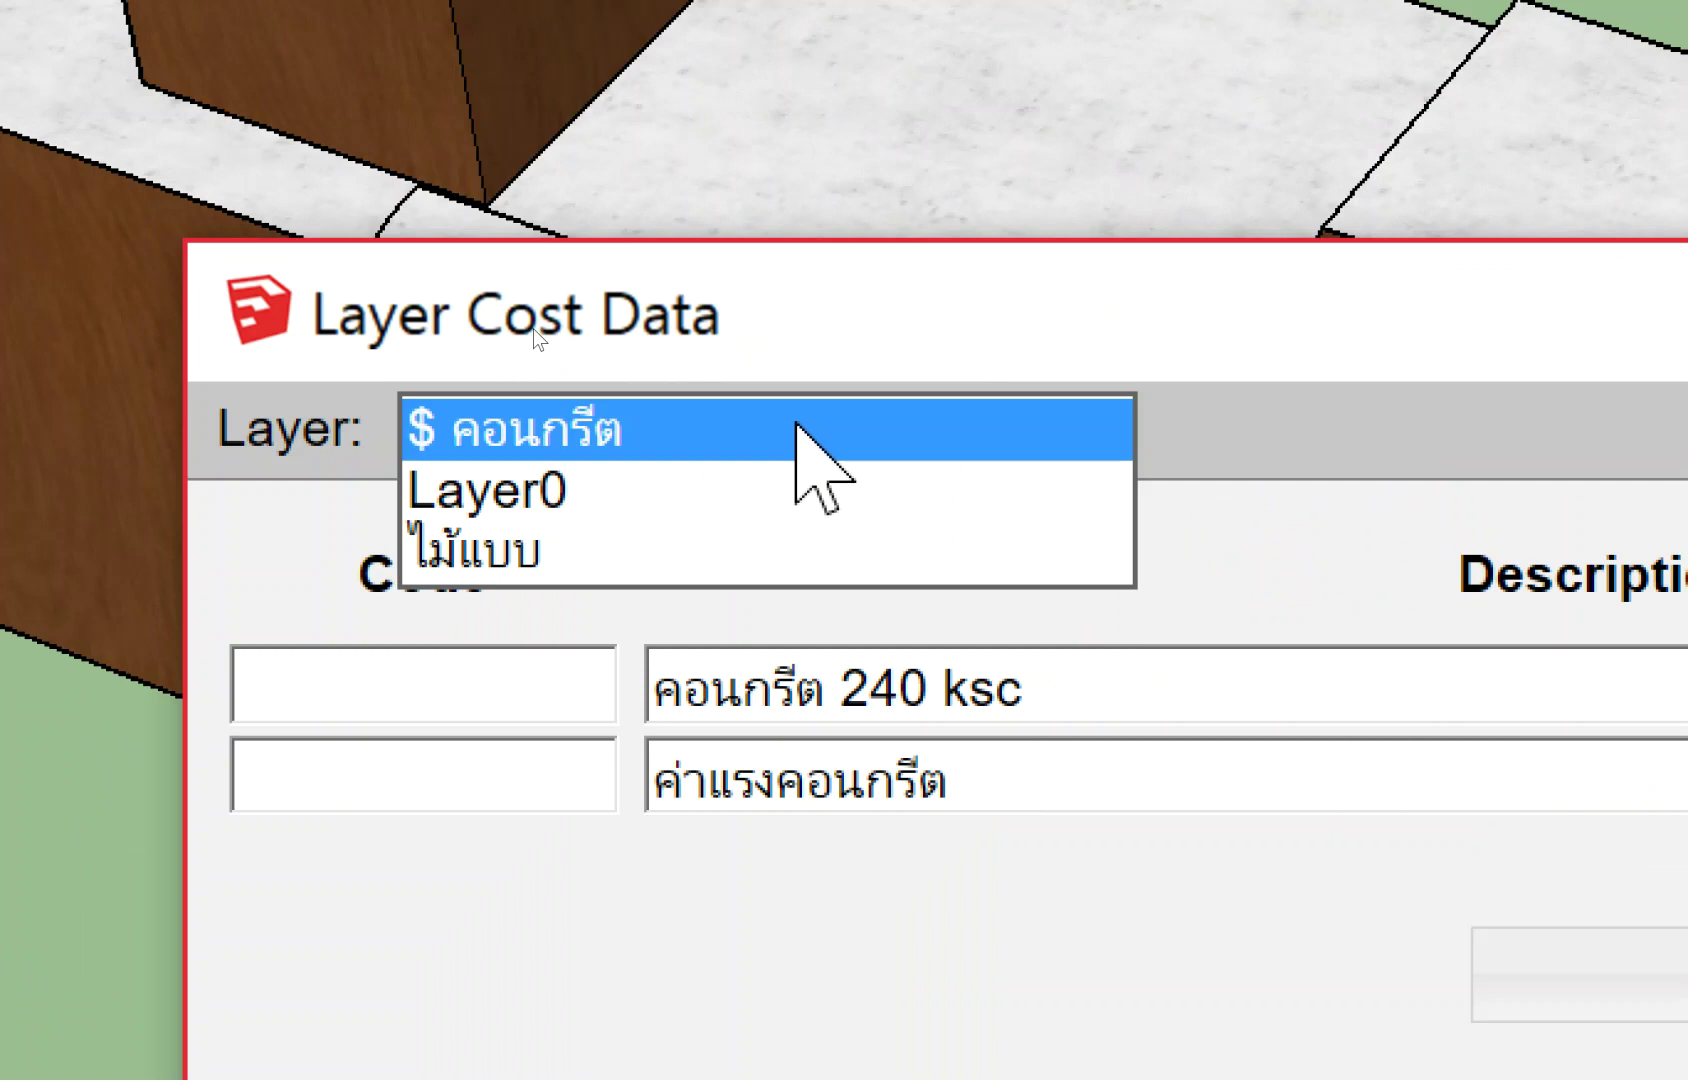
left_click(545, 325)
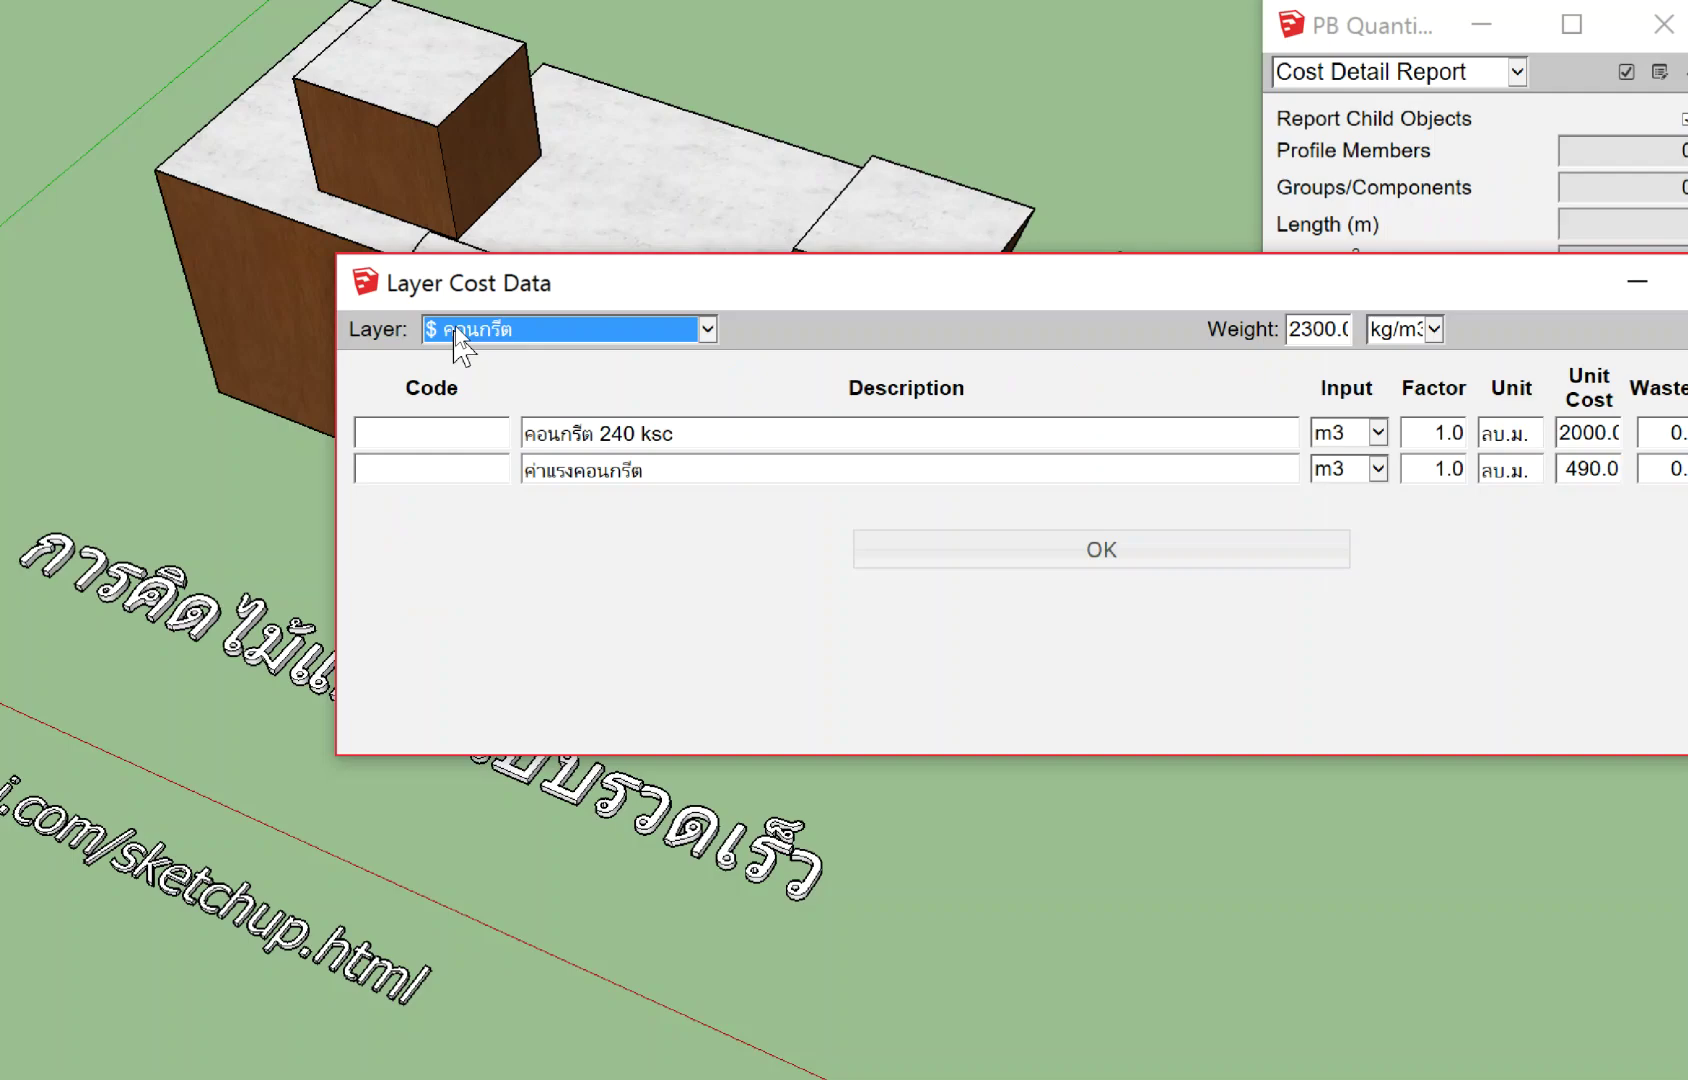
left_click(456, 330)
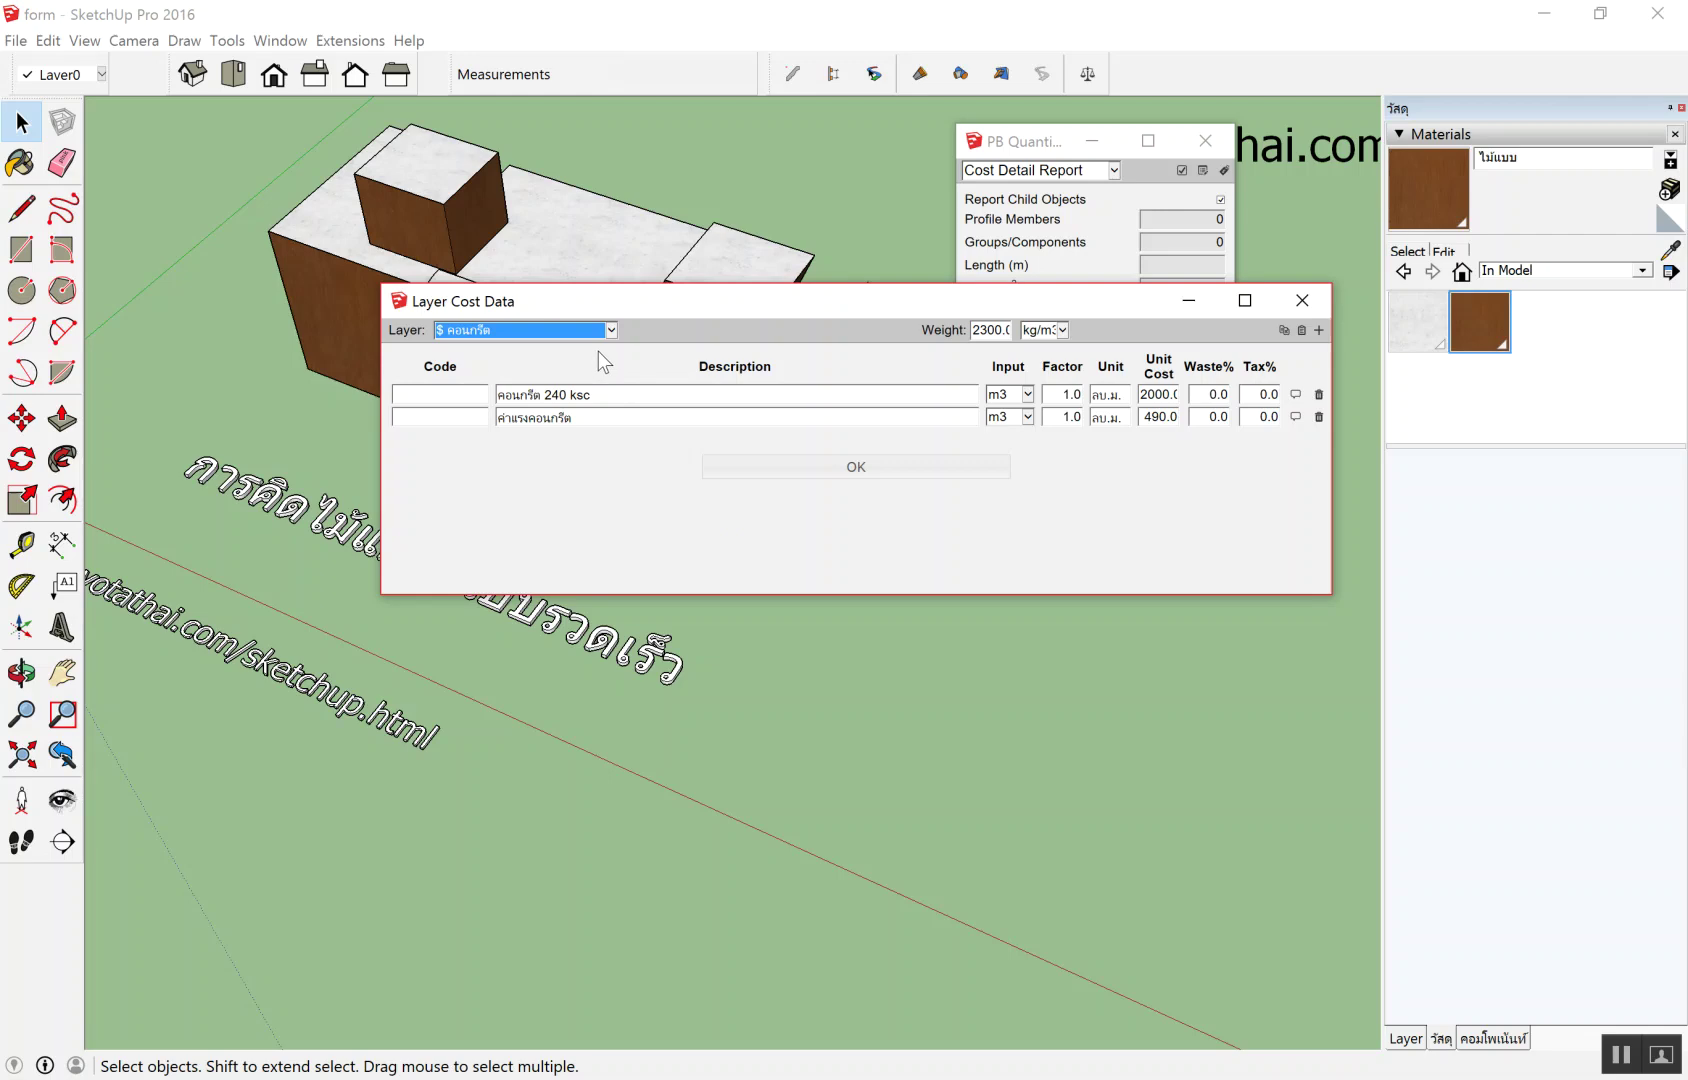
left_click(1302, 300)
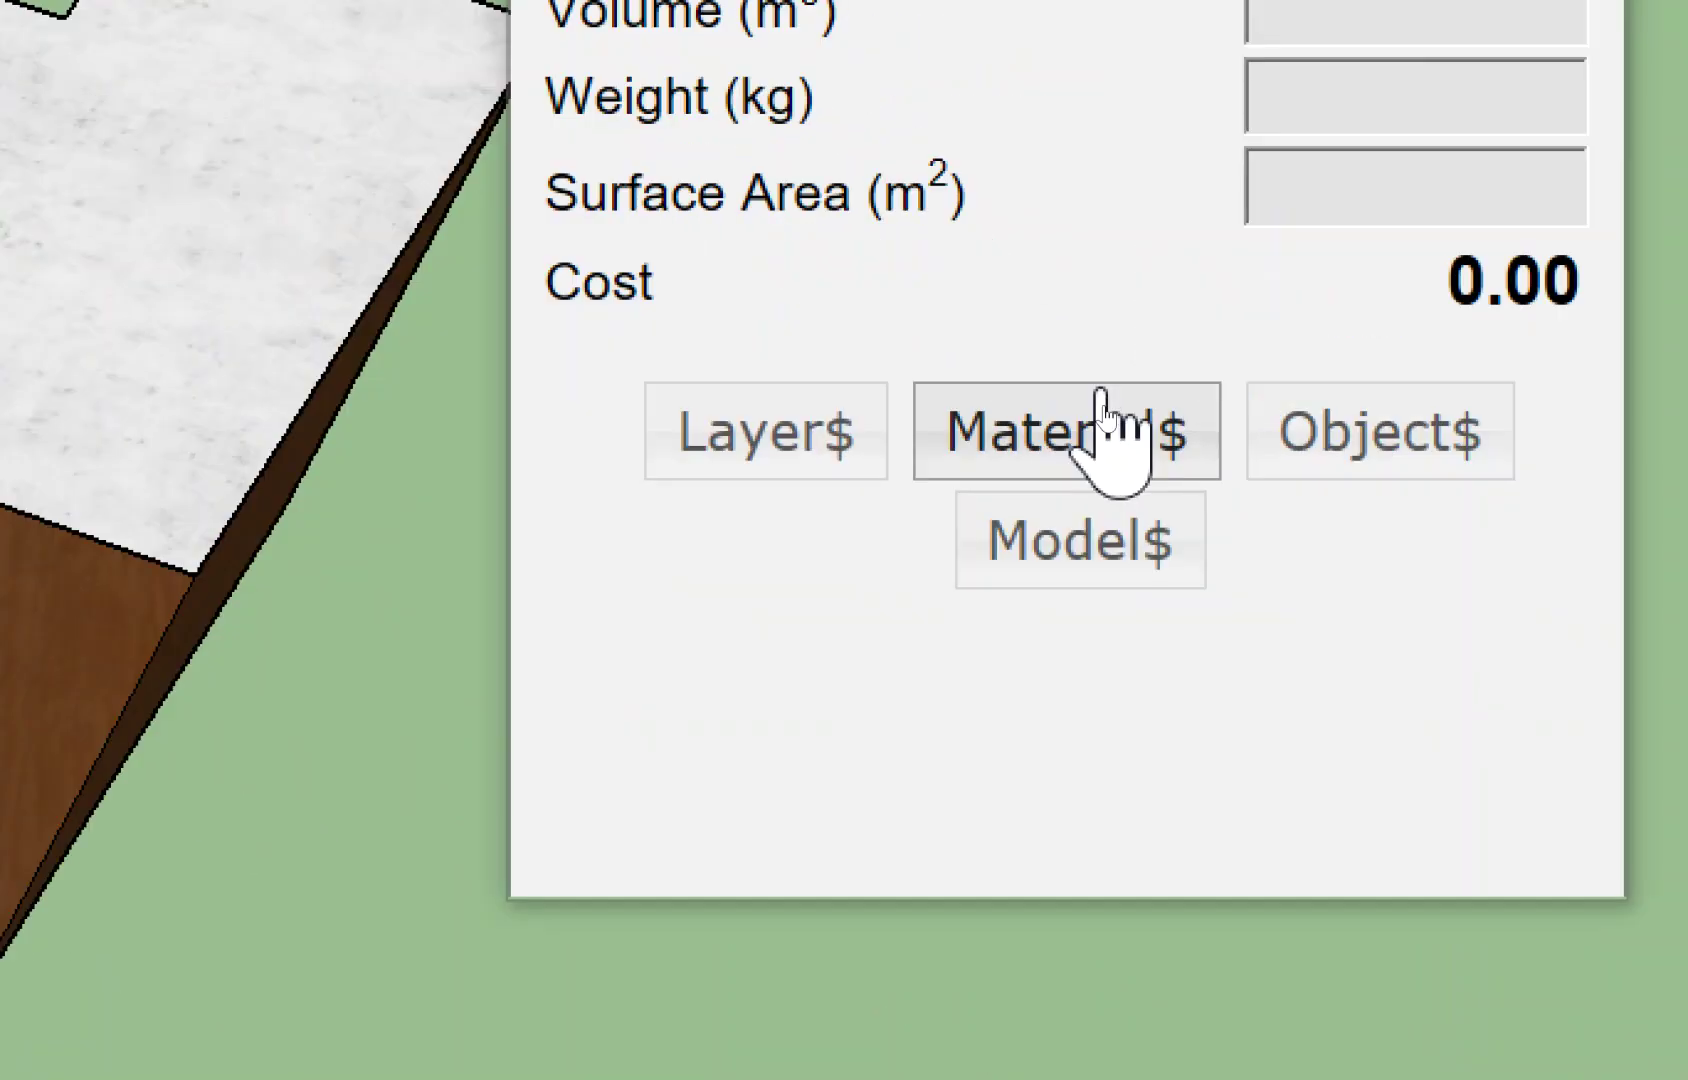
left_click(1100, 392)
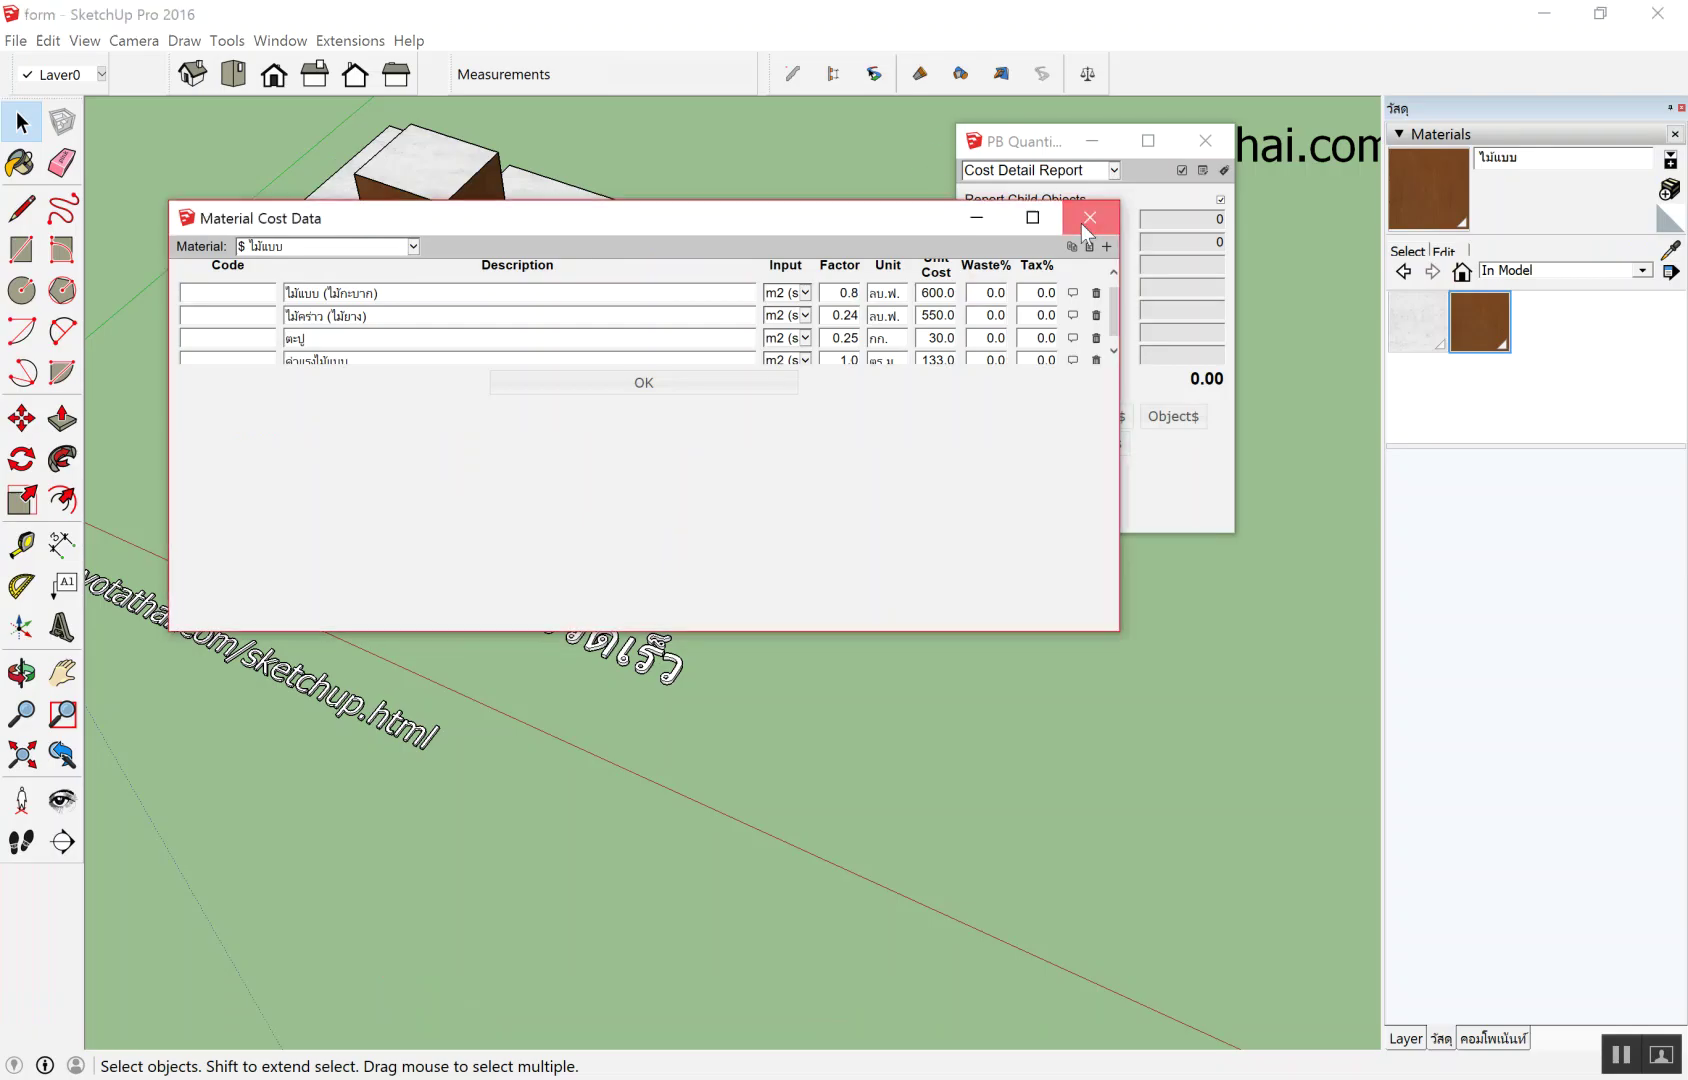
left_click(1090, 217)
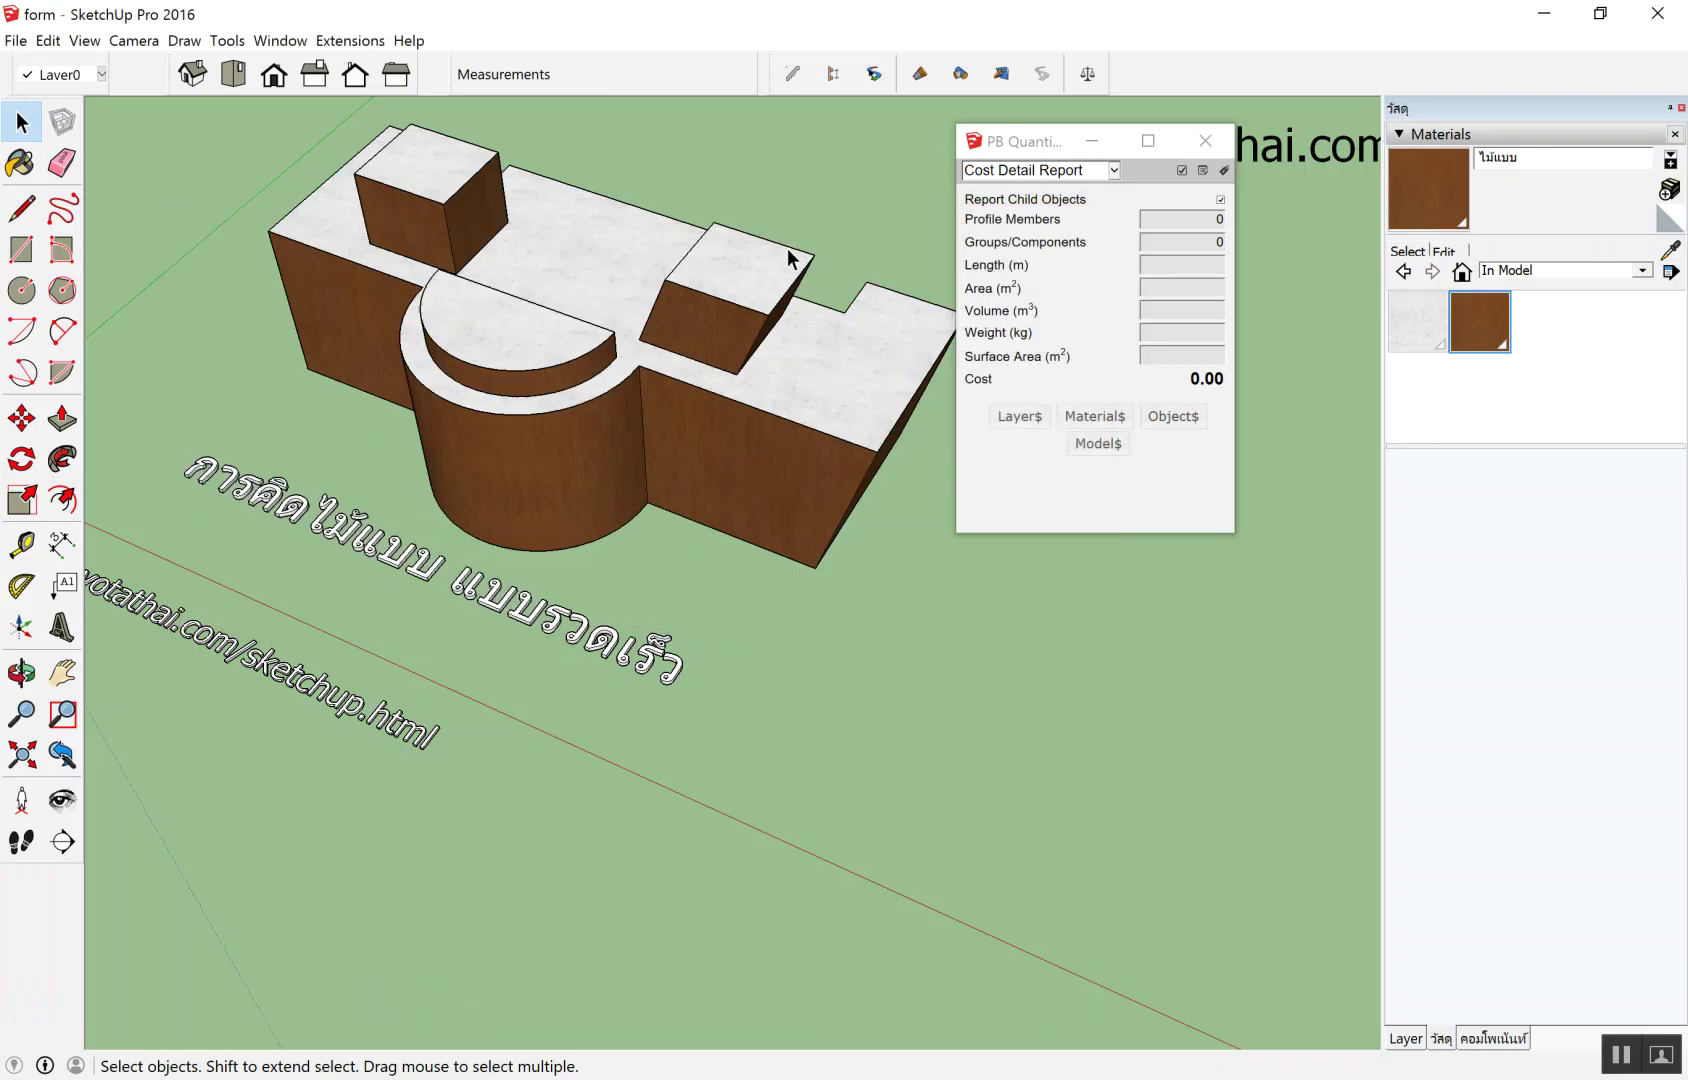
Select the building, the formwork group, then both groups to read their costs.
scroll(780, 262, "down", 3)
scroll(768, 270, "up", 2)
scroll(678, 275, "down", 3)
scroll(735, 170, "up", 4)
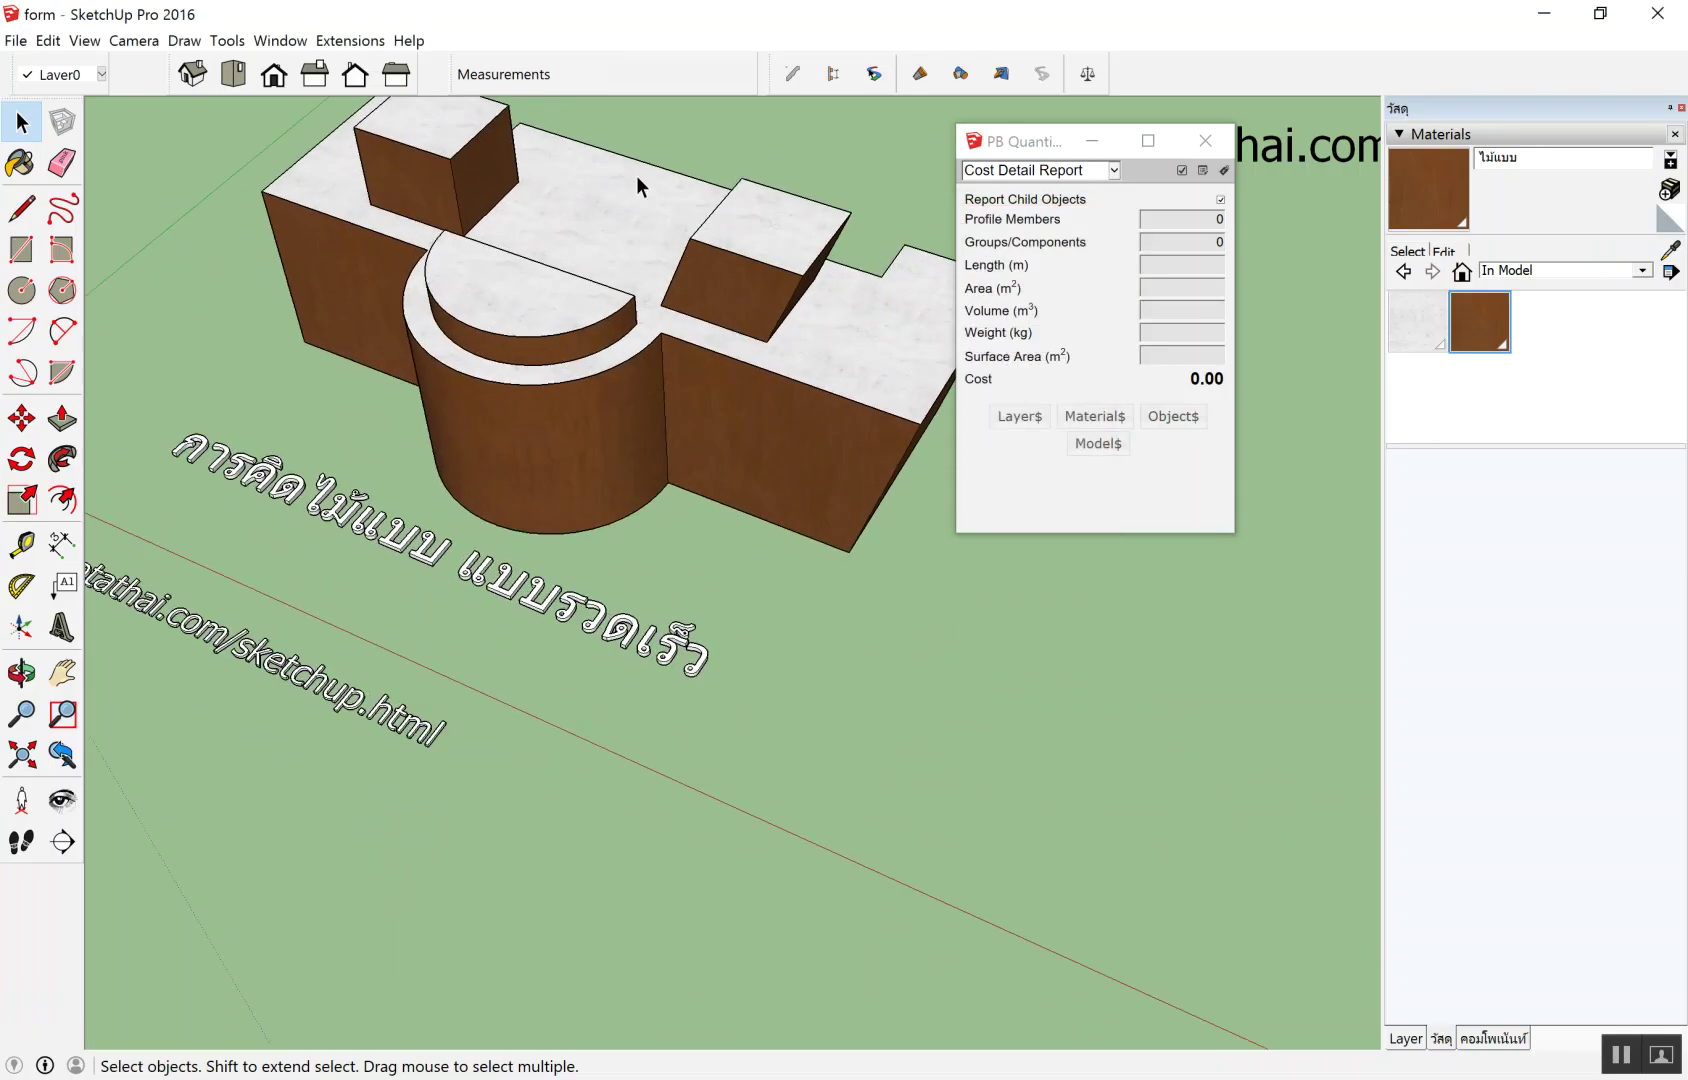
left_click(597, 226)
scroll(599, 228, "down", 3)
left_click(685, 253)
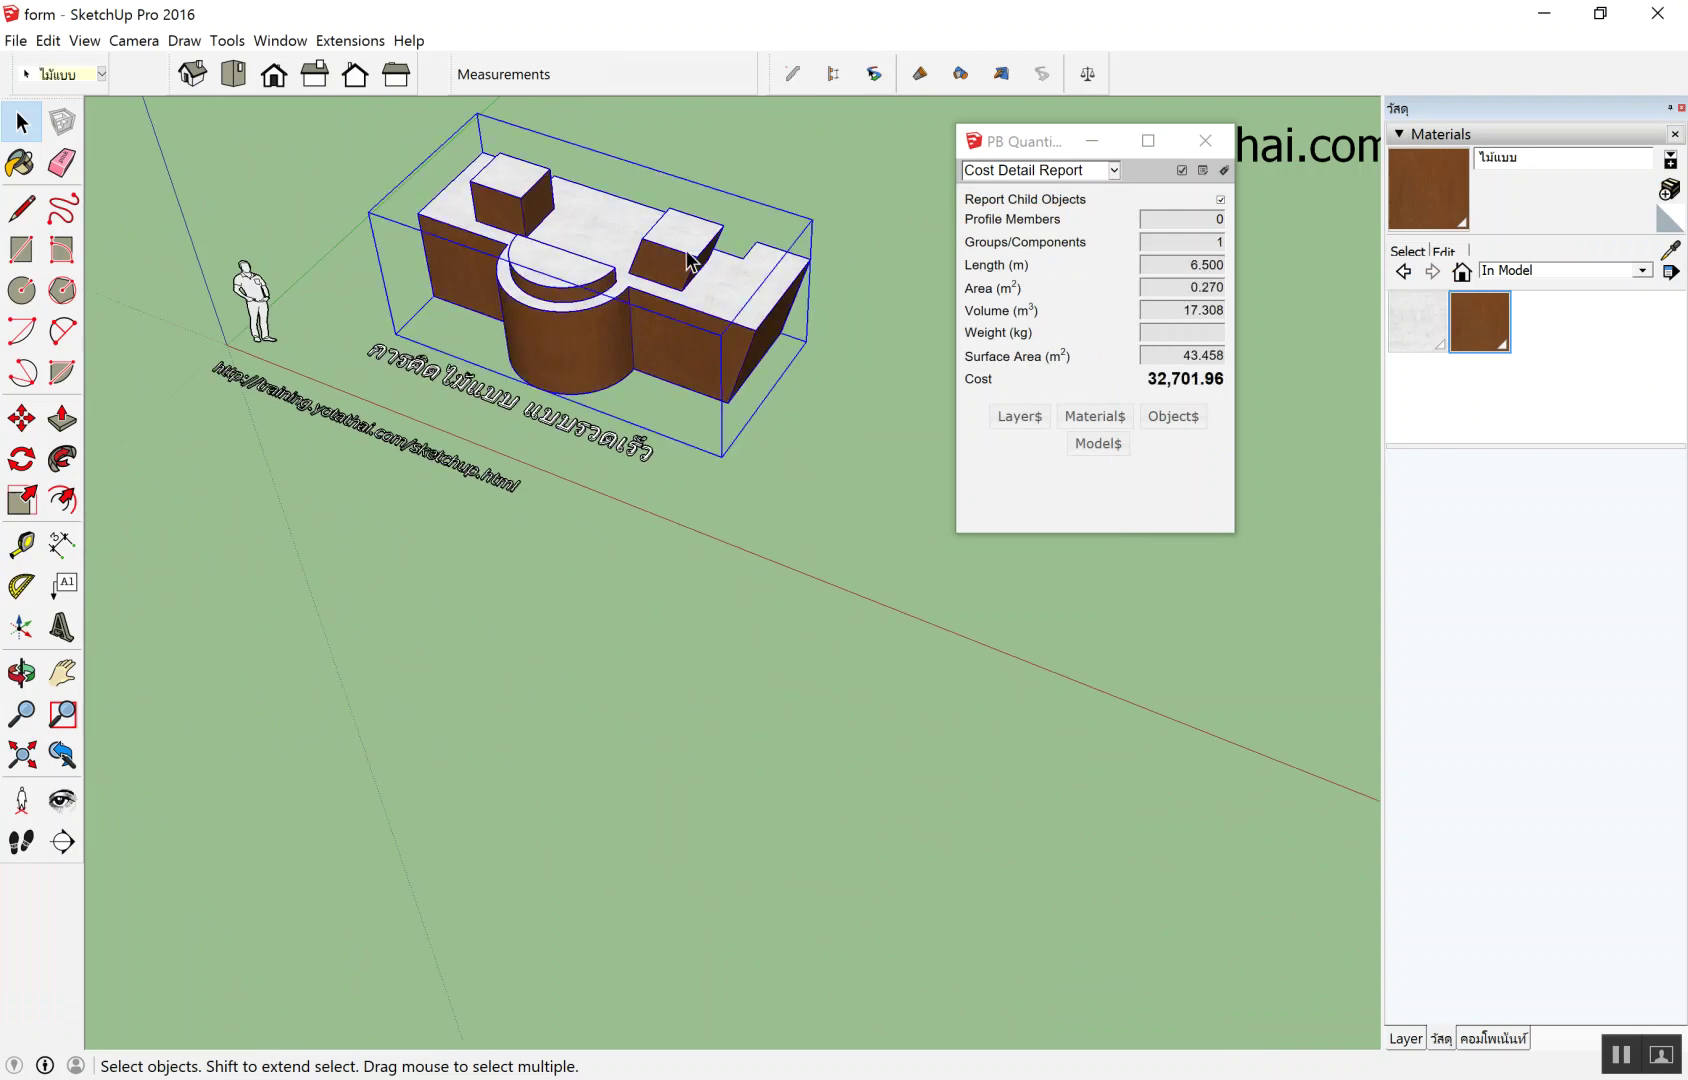
scroll(740, 180, "up", 1)
scroll(780, 180, "up", 1)
left_click(810, 229)
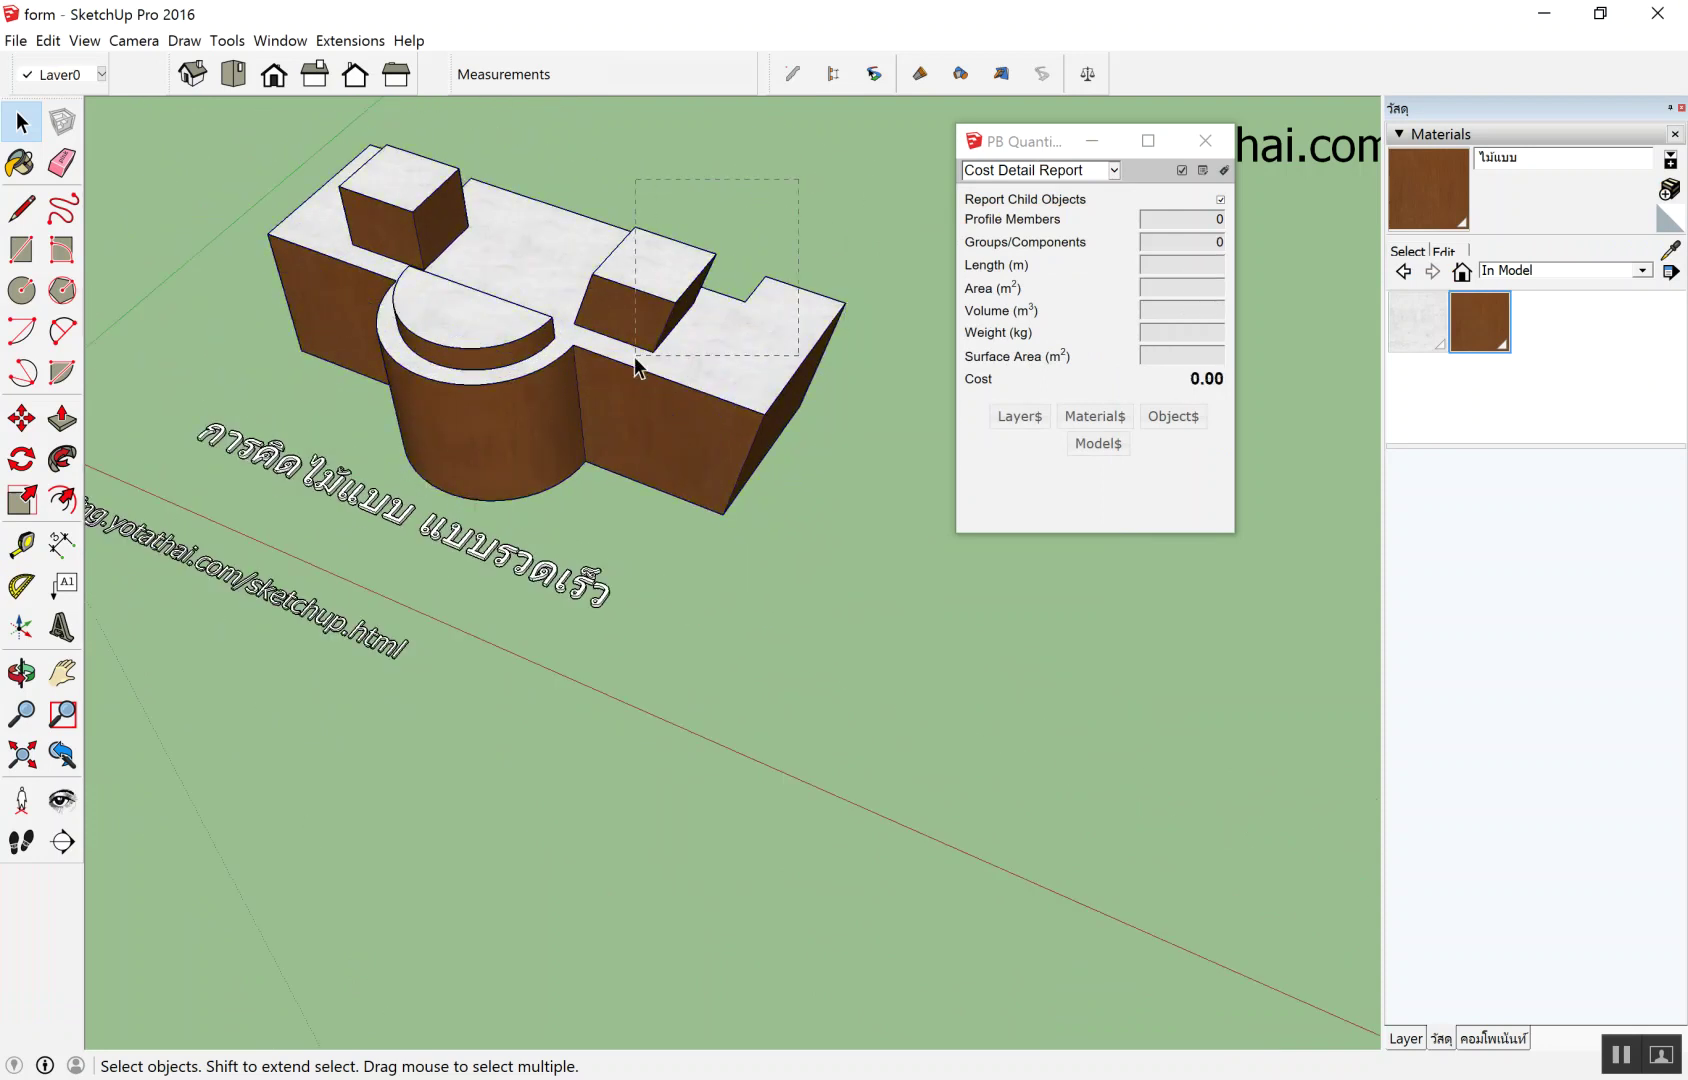
left_click_drag(634, 356, 630, 332)
left_click(680, 192)
scroll(560, 230, "up", 2)
scroll(462, 276, "up", 2)
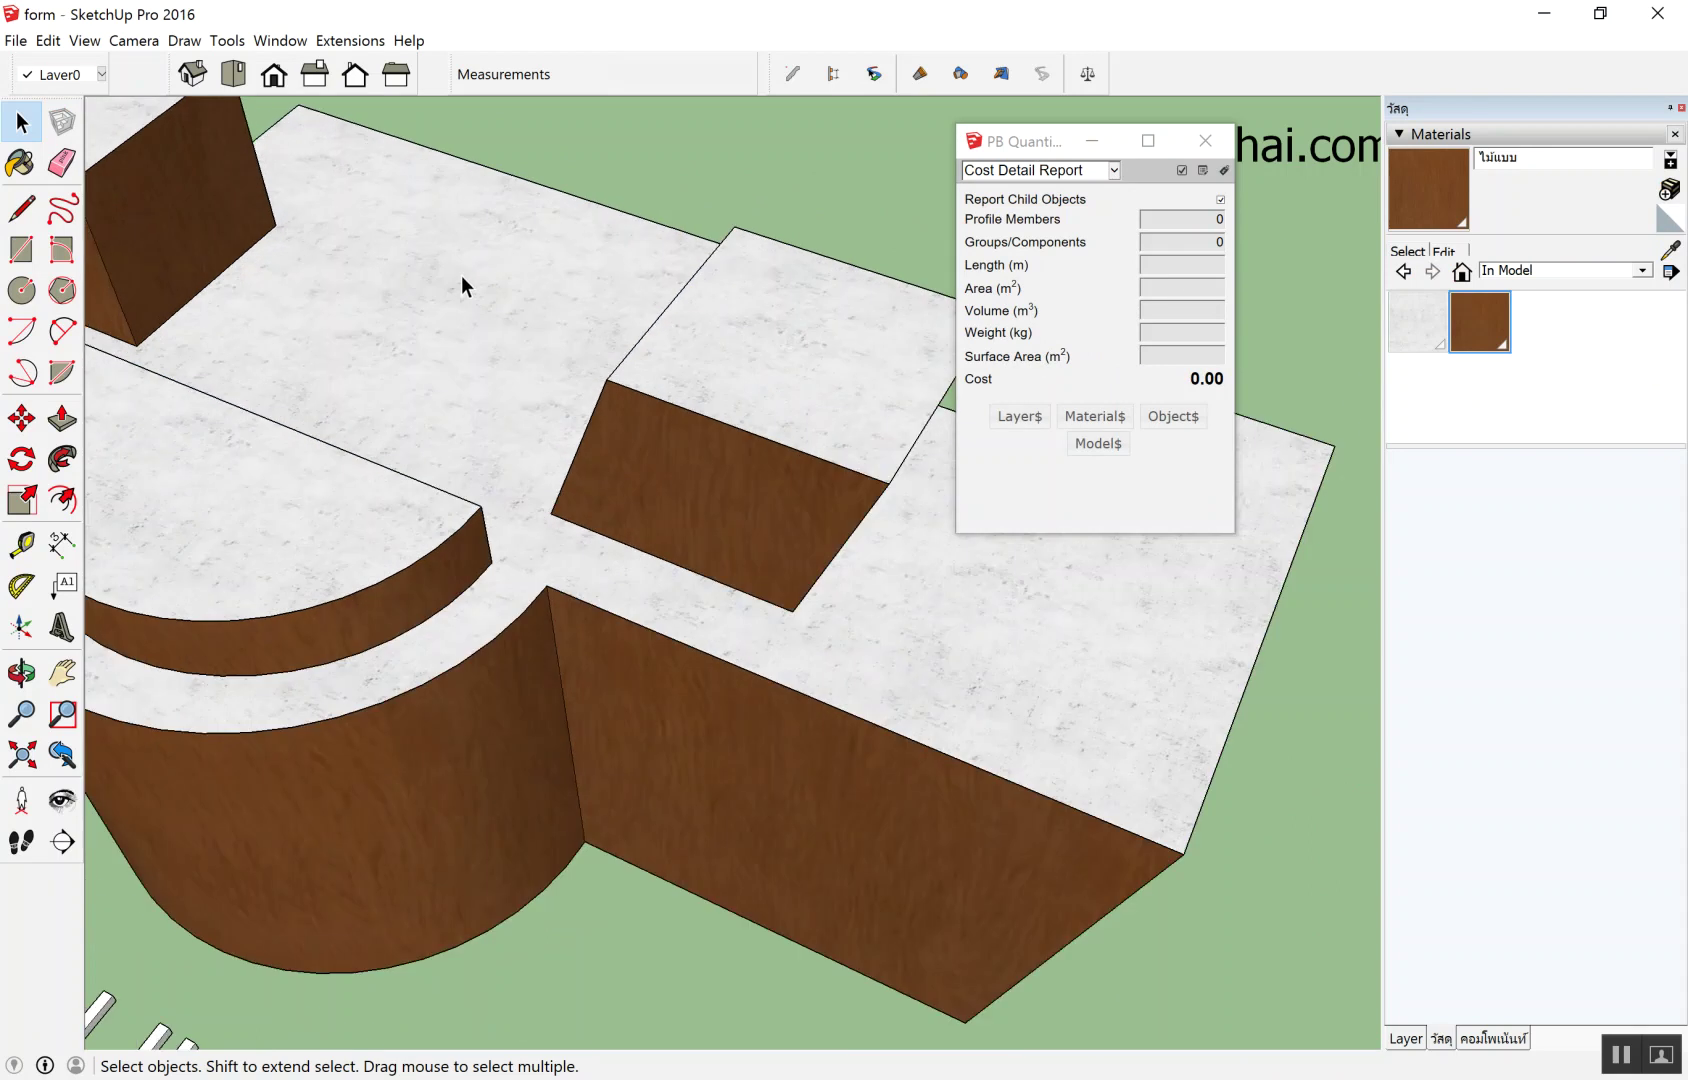
Select the concrete group several times to read its cost, then clear the selection.
left_click(462, 276)
scroll(531, 299, "down", 3)
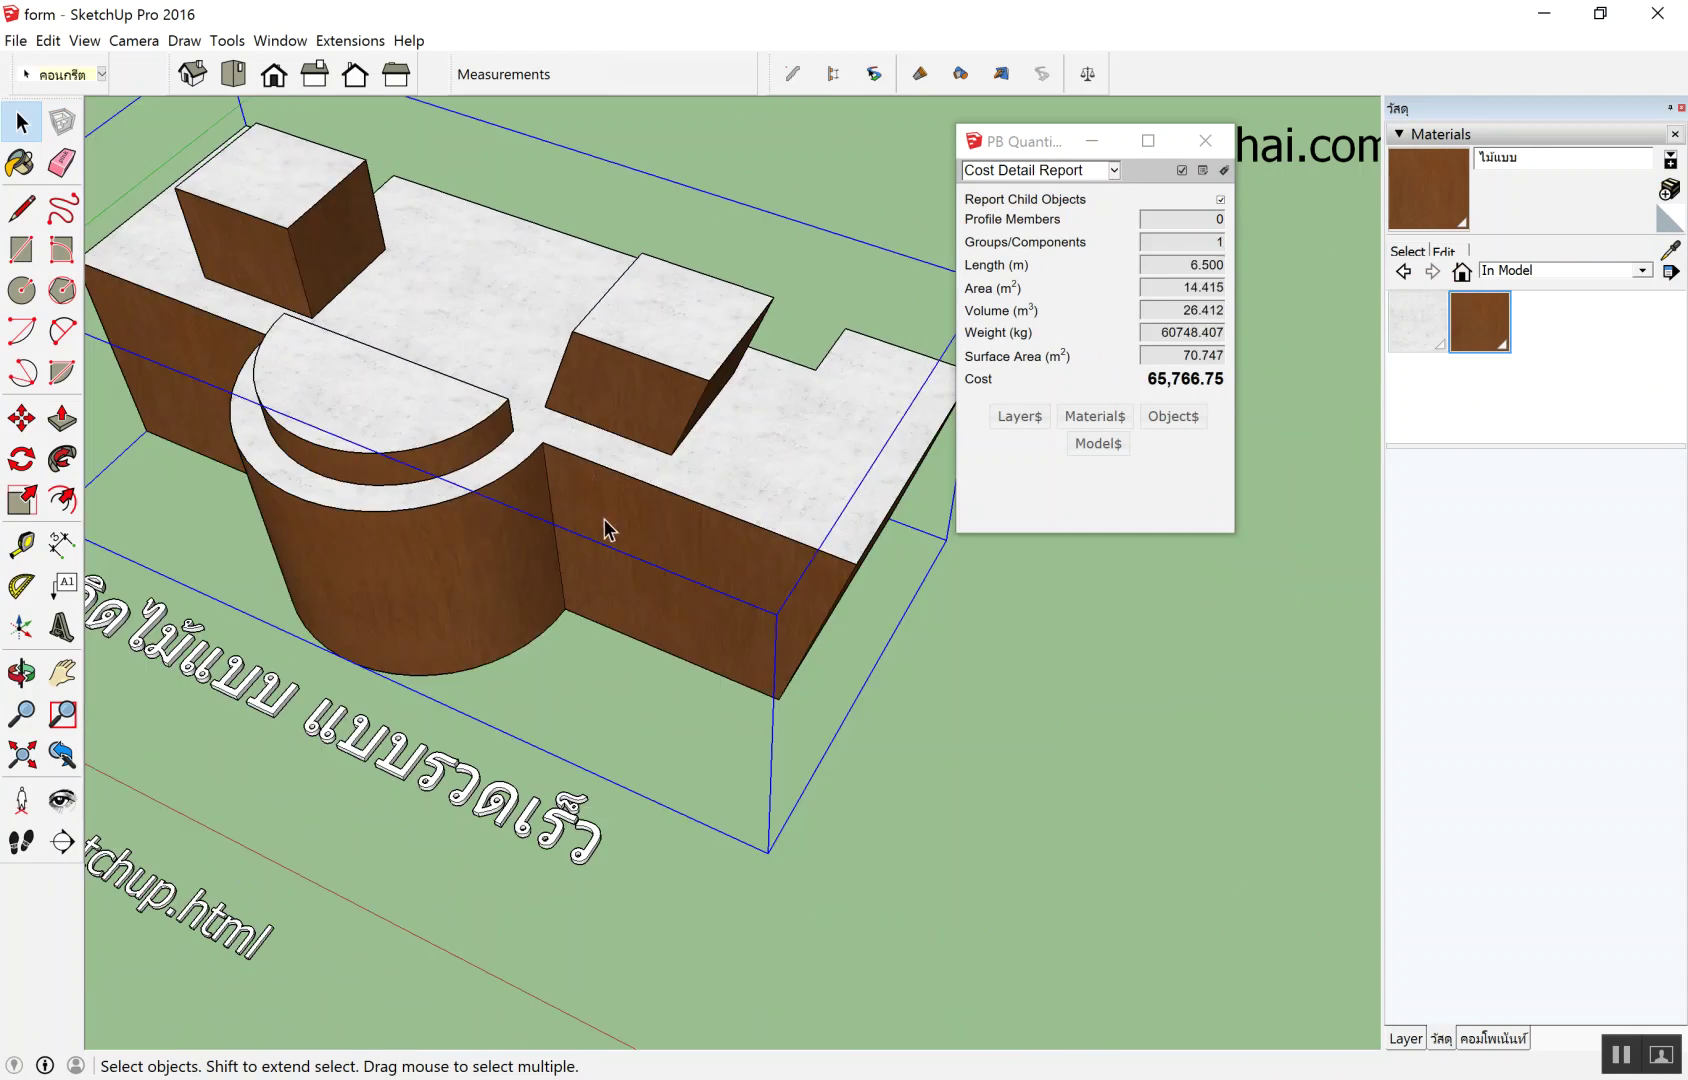
left_click(680, 730)
left_click(778, 422)
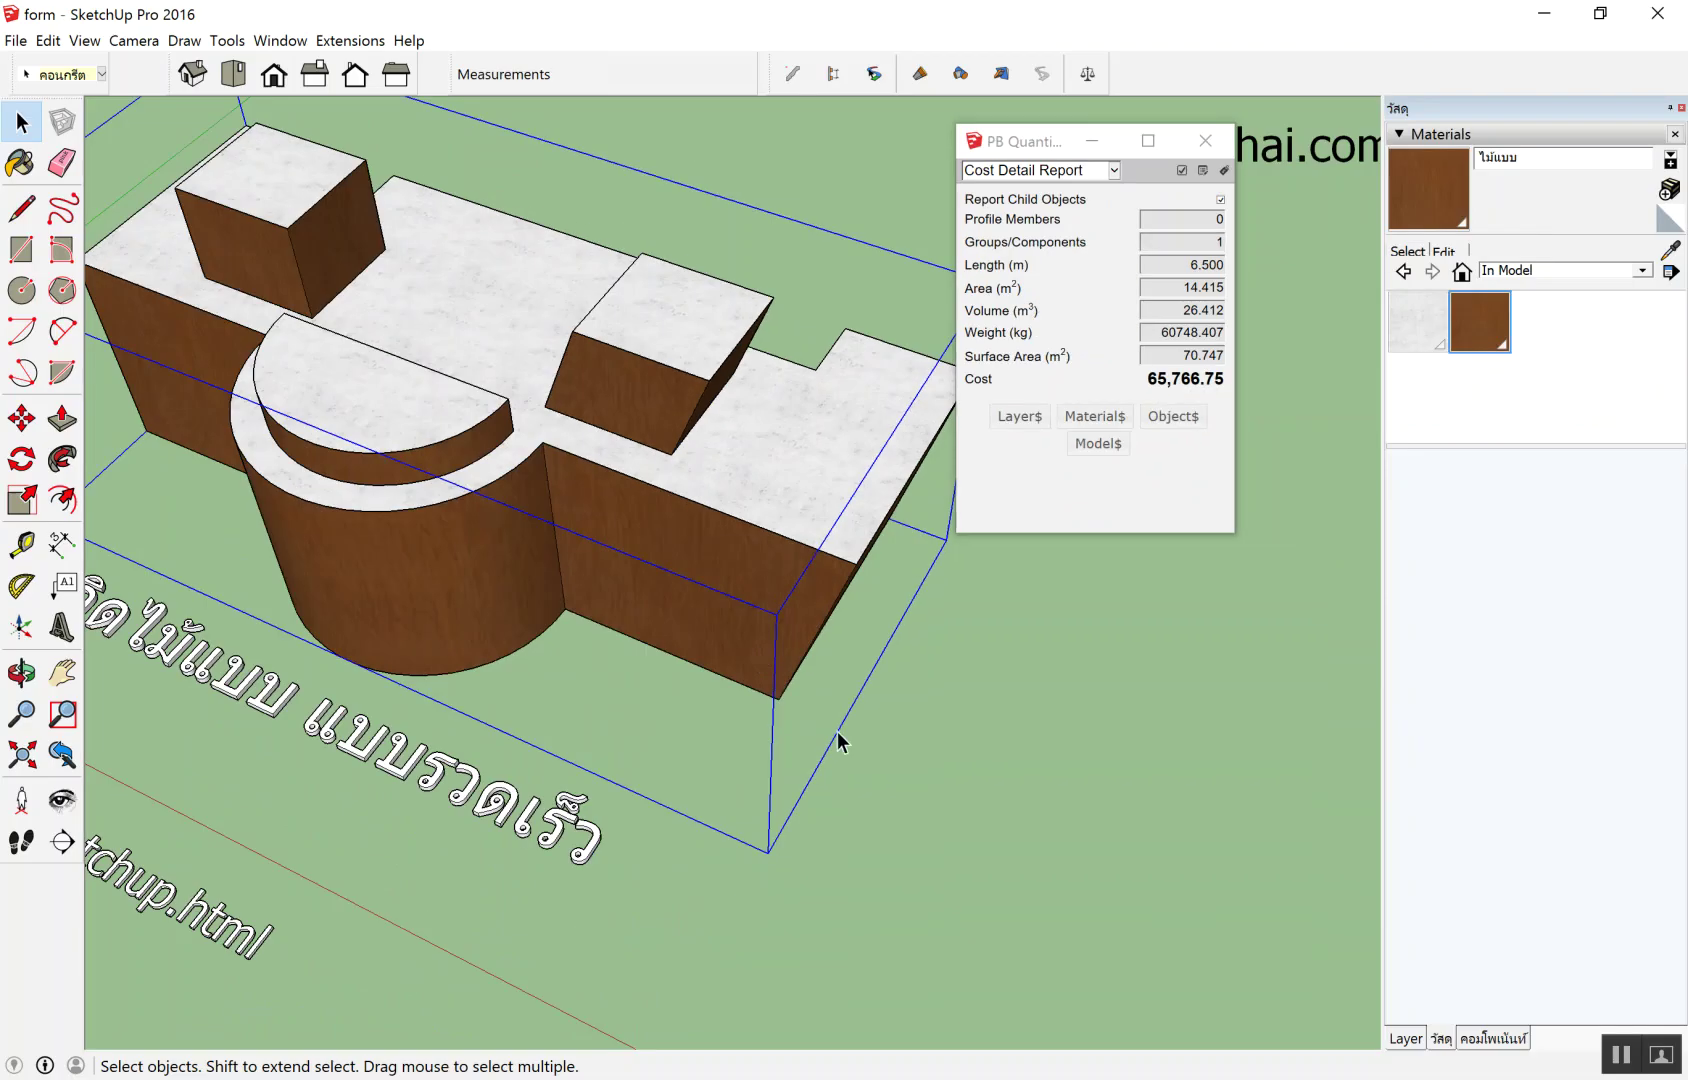
left_click(837, 731)
left_click(753, 624)
left_click(1006, 667)
left_click(512, 571)
left_click(1300, 410)
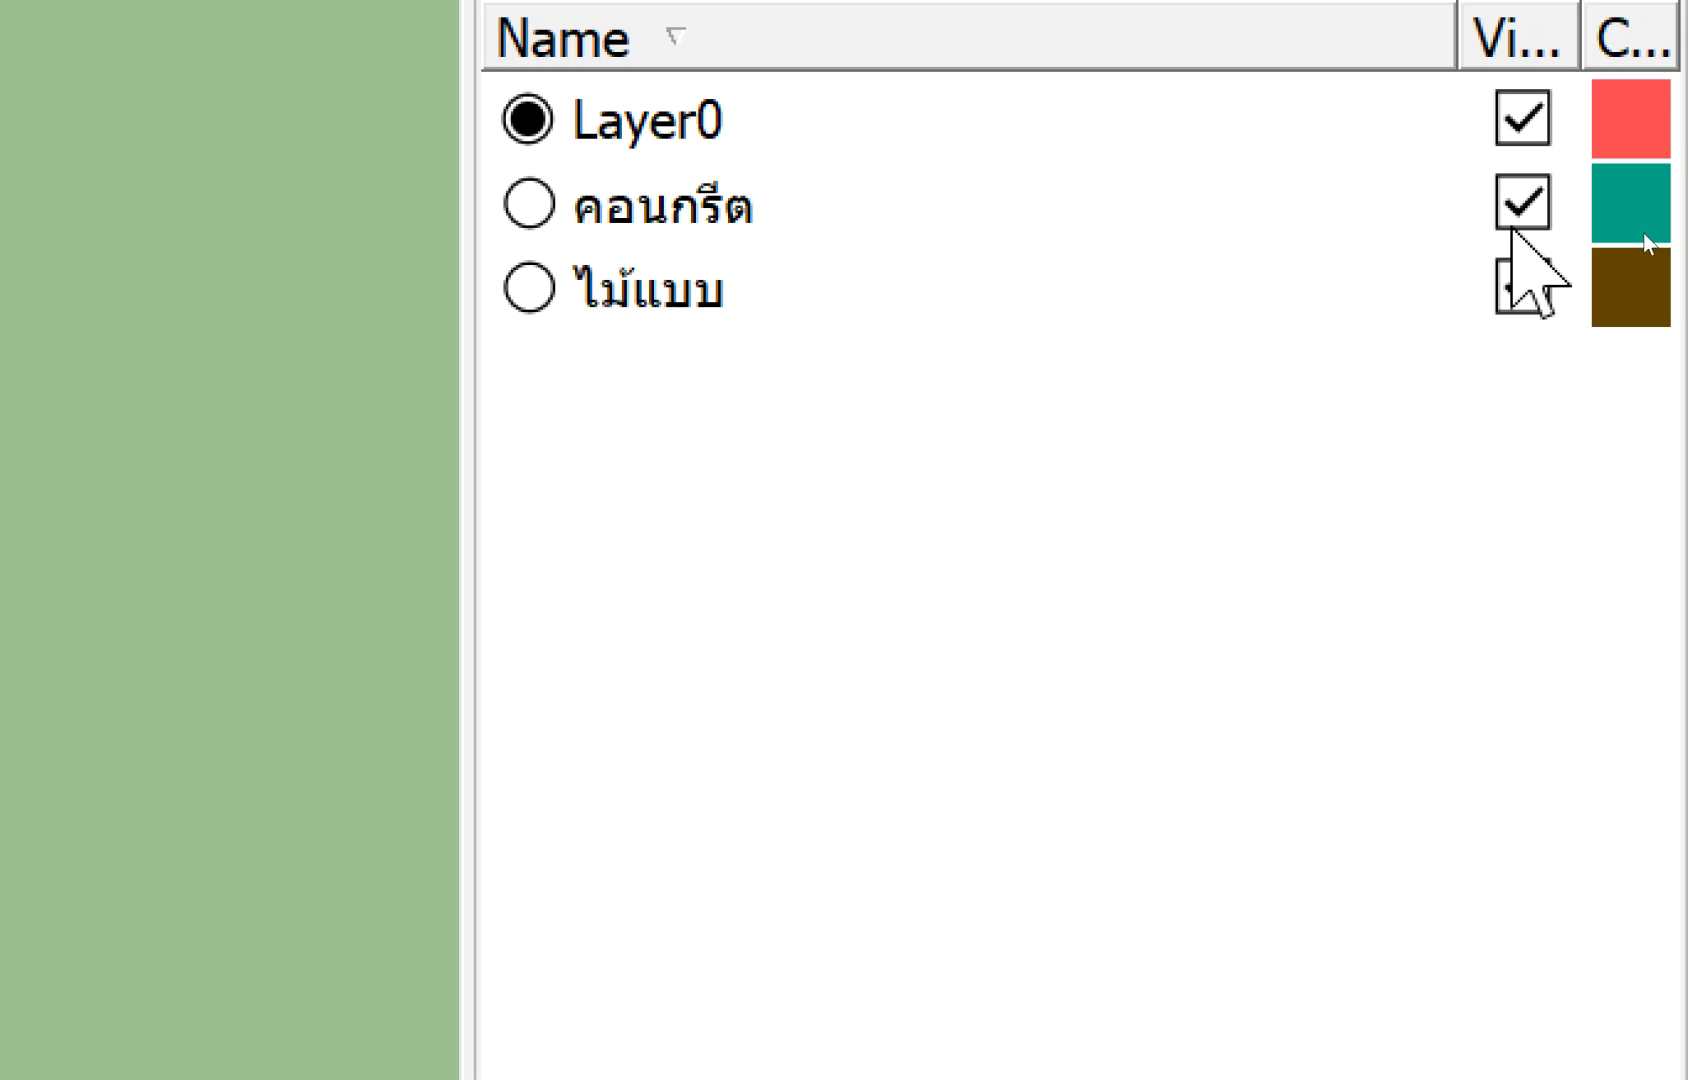
Hide the คอนกรีต layer and select the formwork group to read its cost.
left_click(1512, 226)
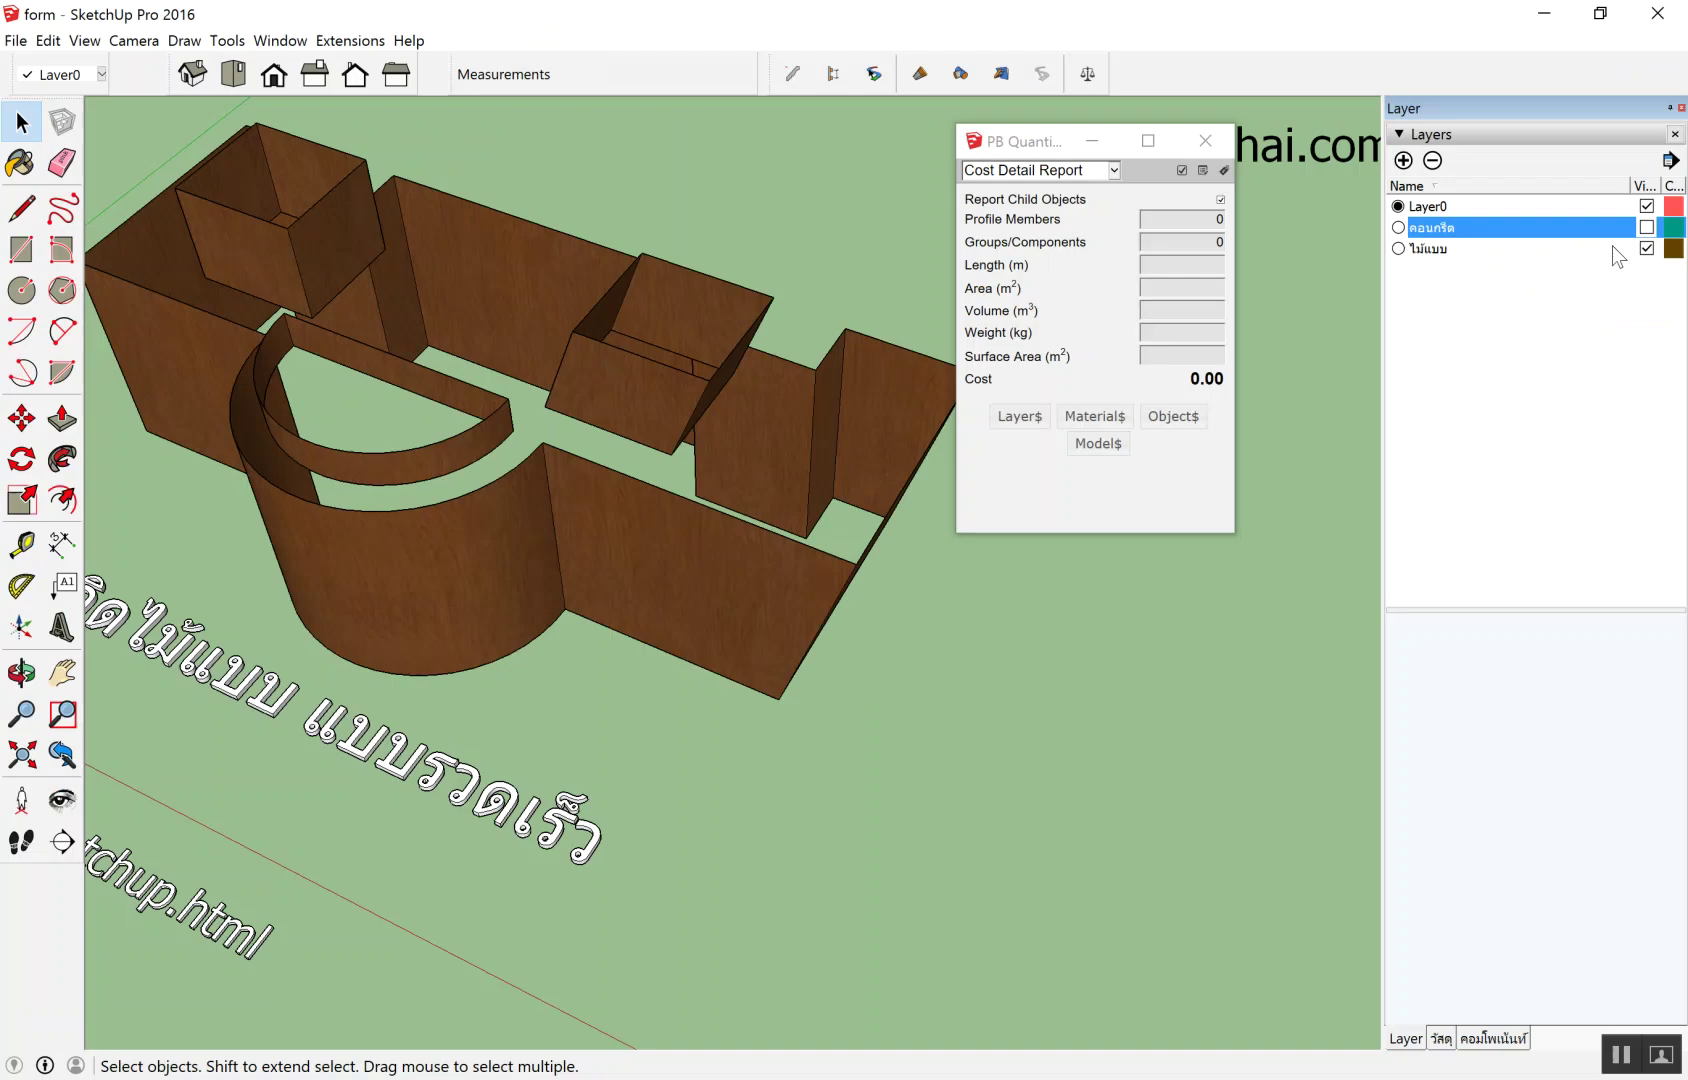
middle_click_drag(756, 645, 760, 368)
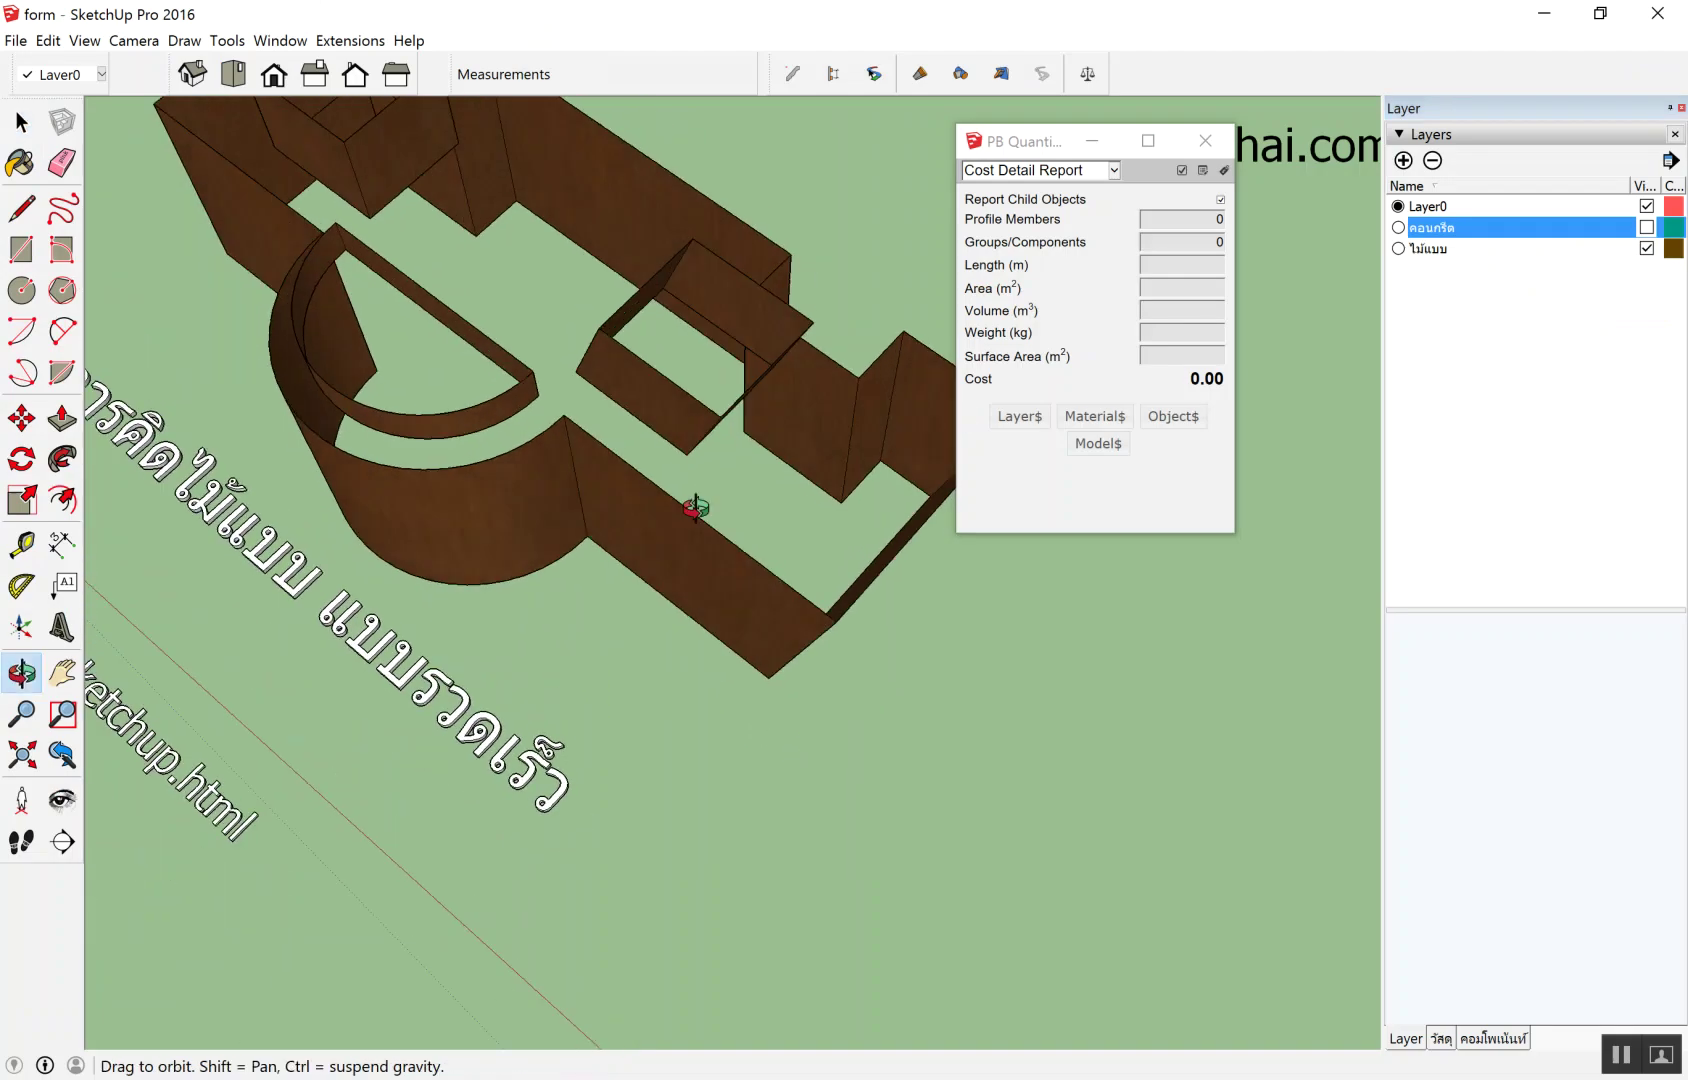
left_click(615, 365)
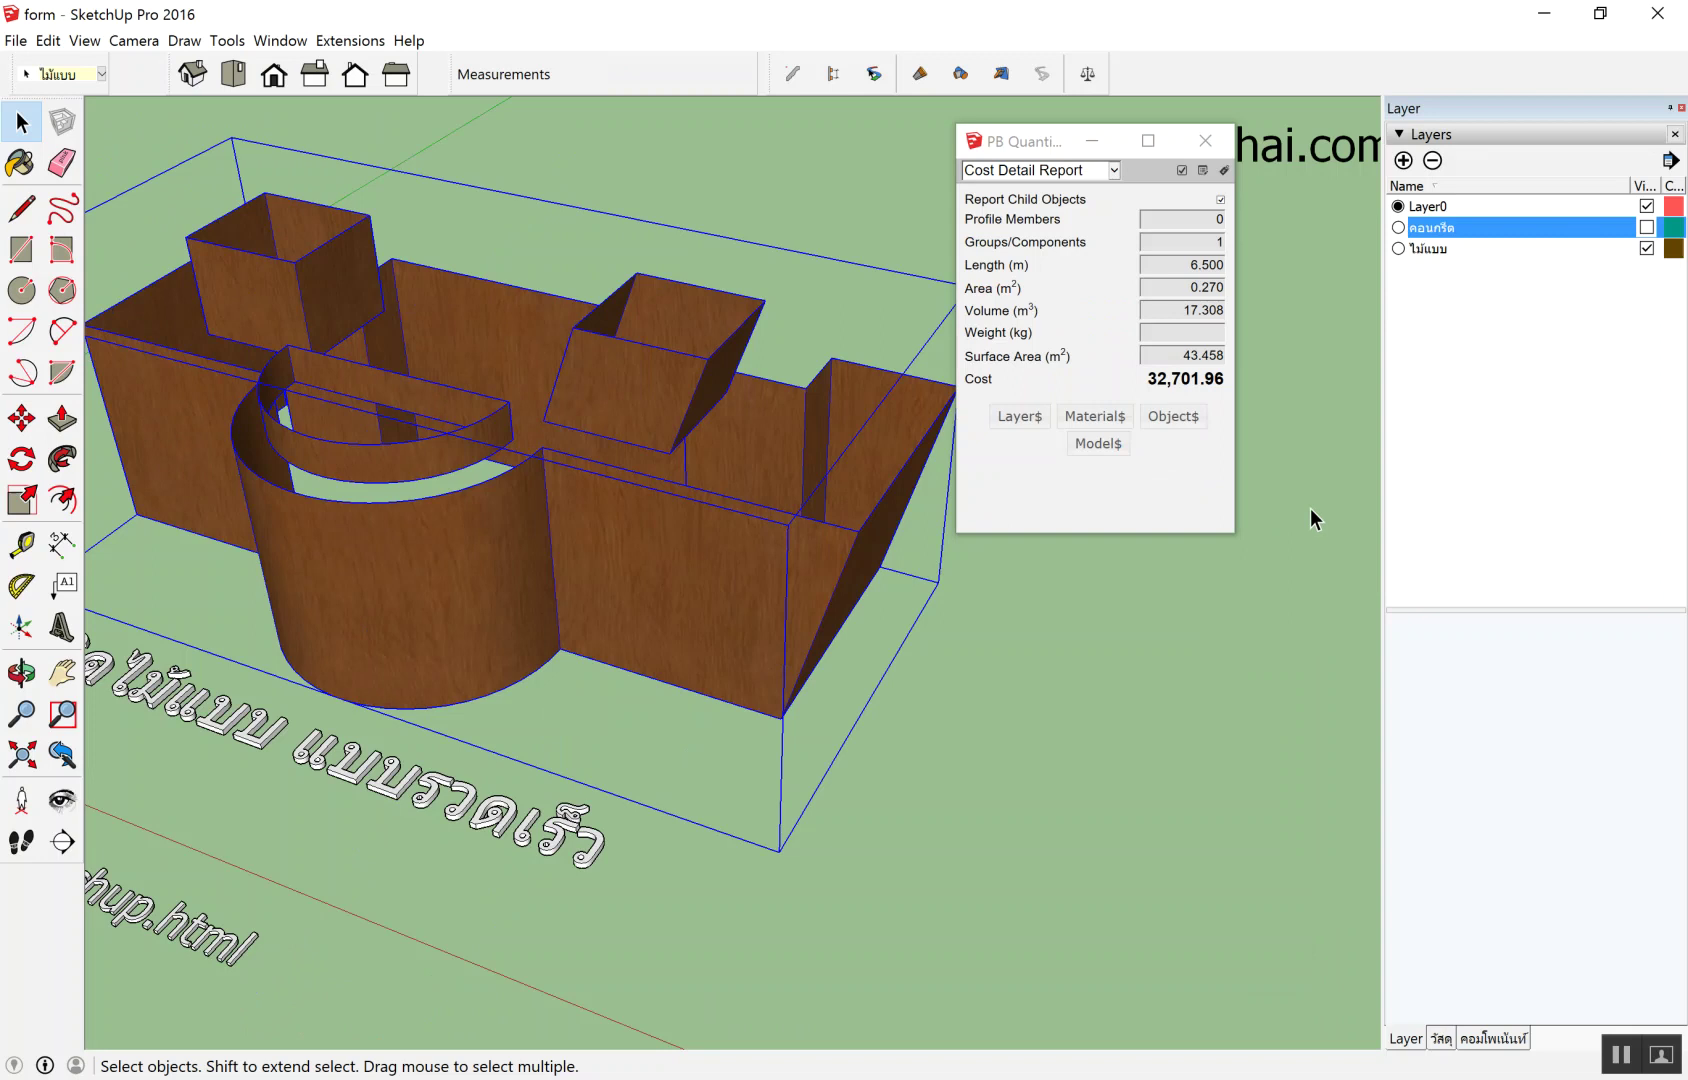
left_click(1310, 508)
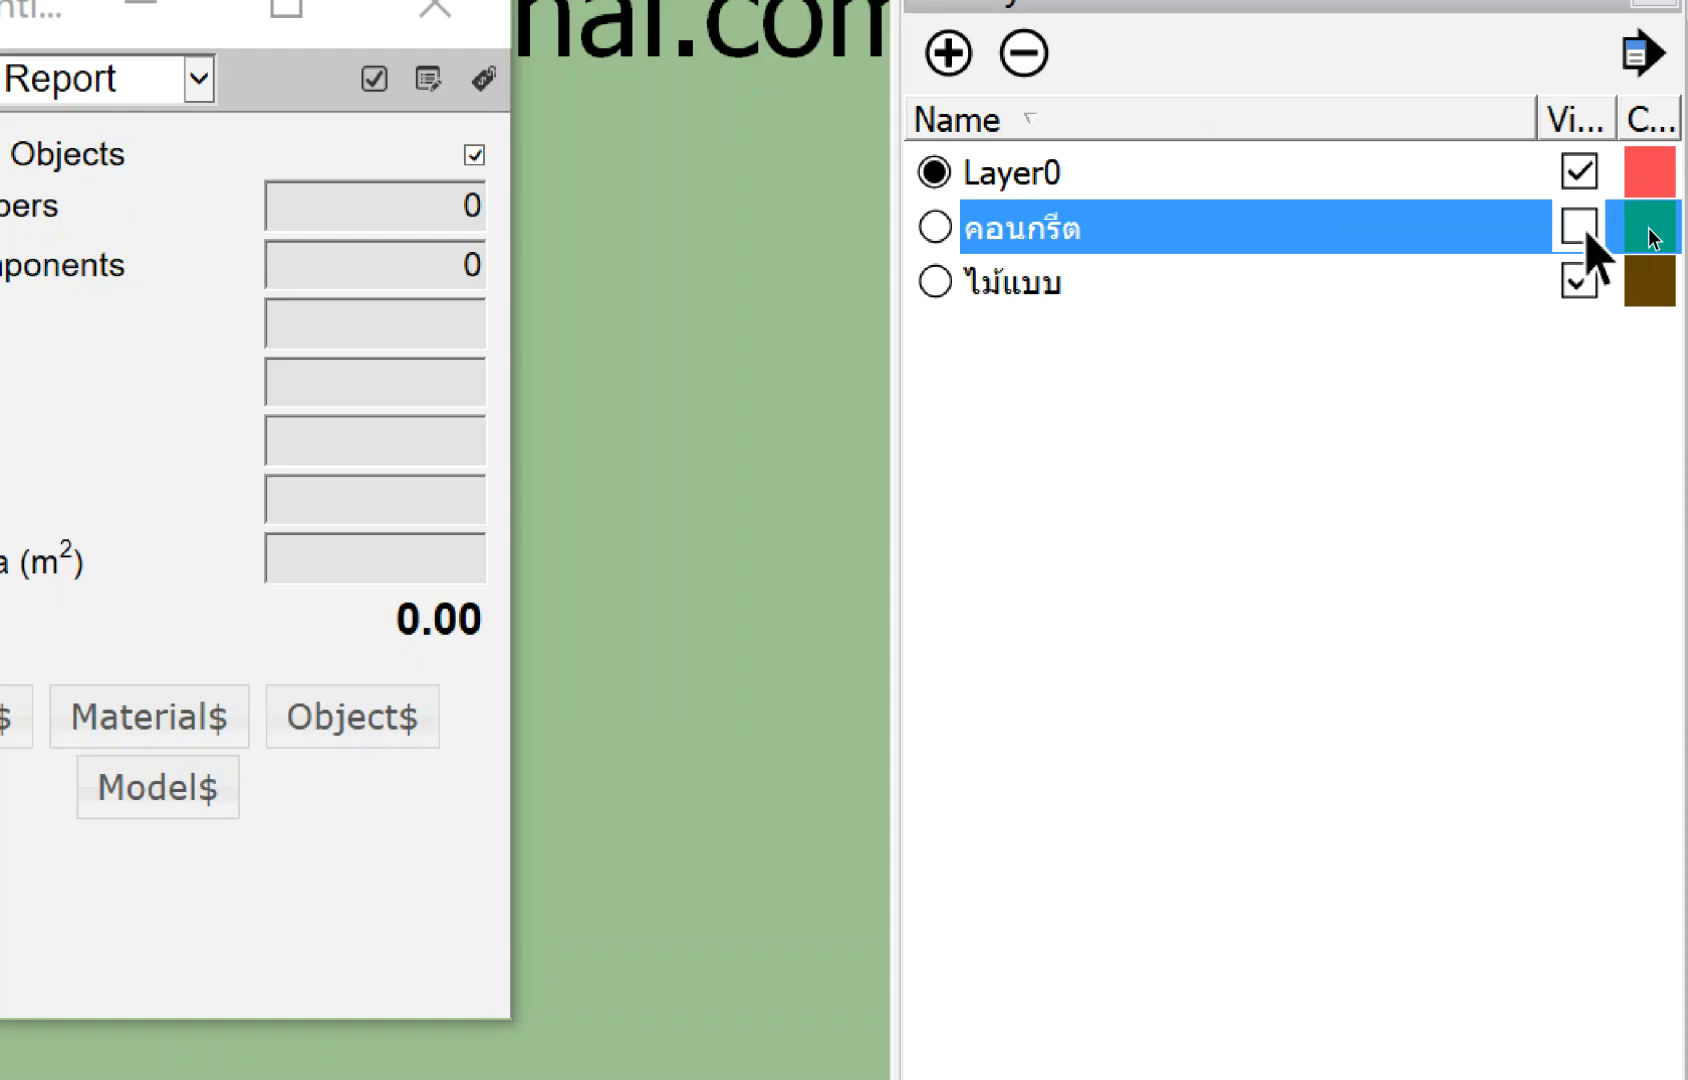
Hide ไม้แบบ instead to price the concrete group (65,766.75), move the report left, restore ไม้แบบ.
left_click(1585, 229)
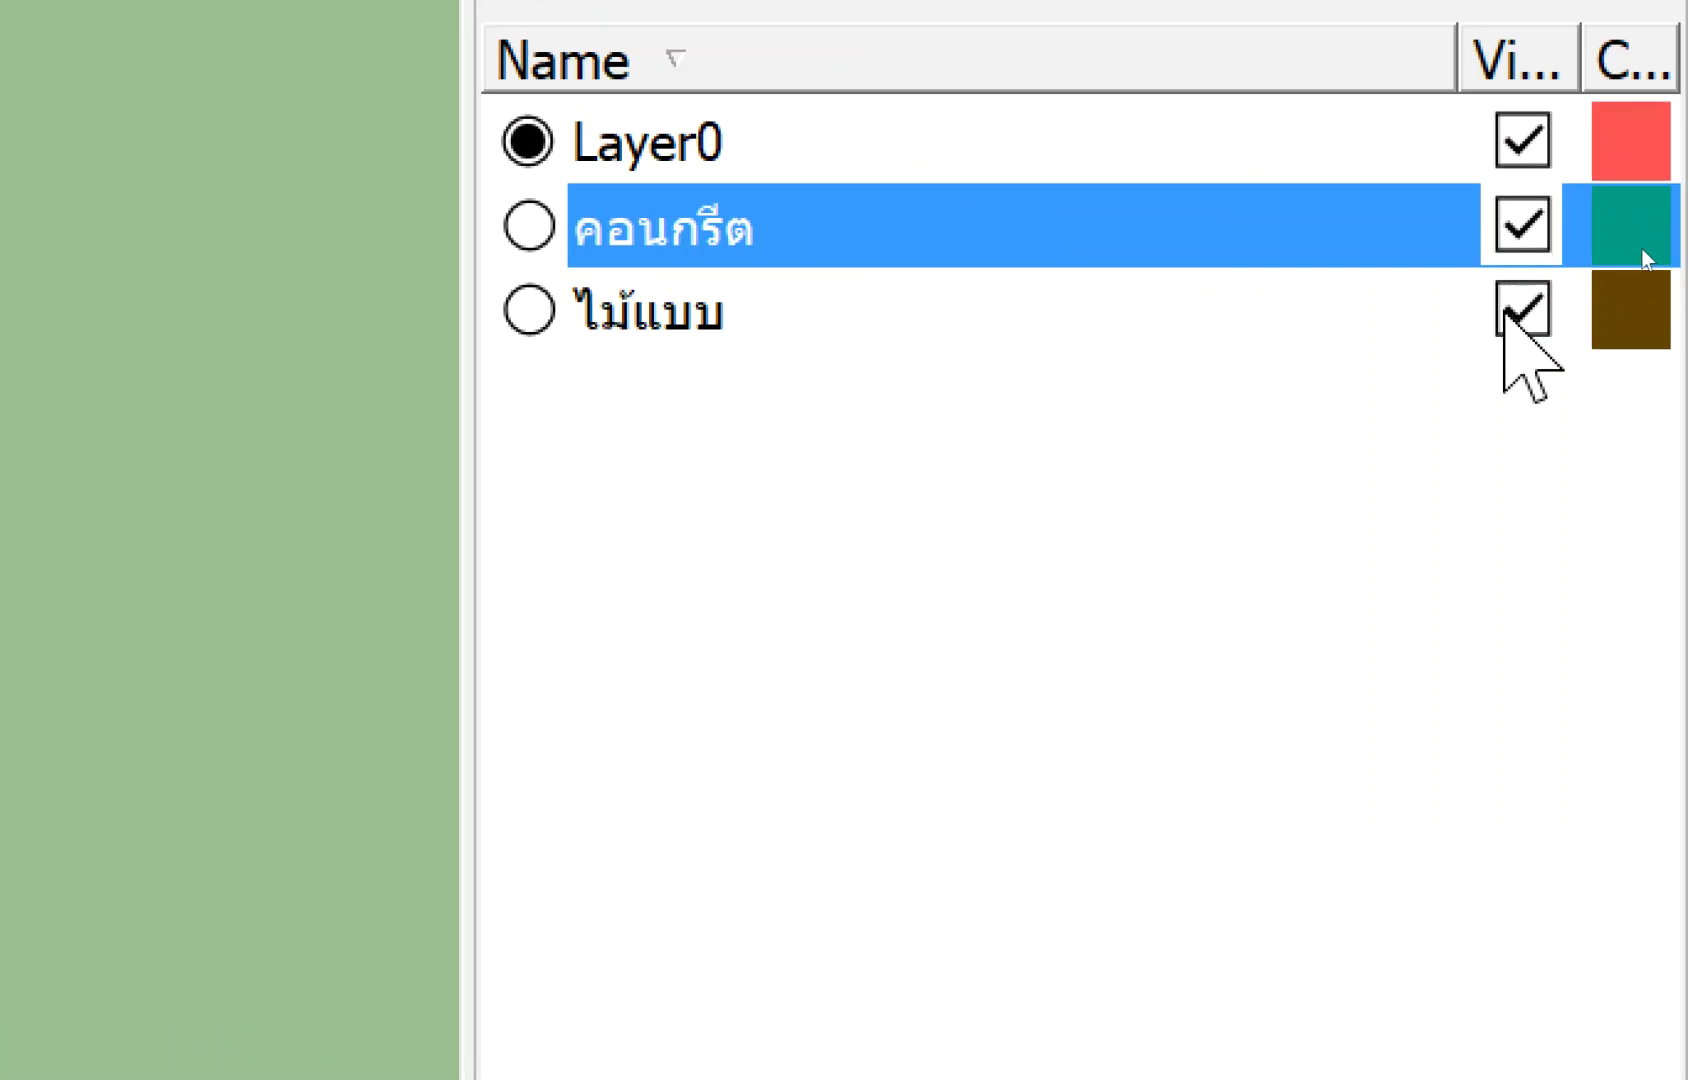
left_click(1520, 310)
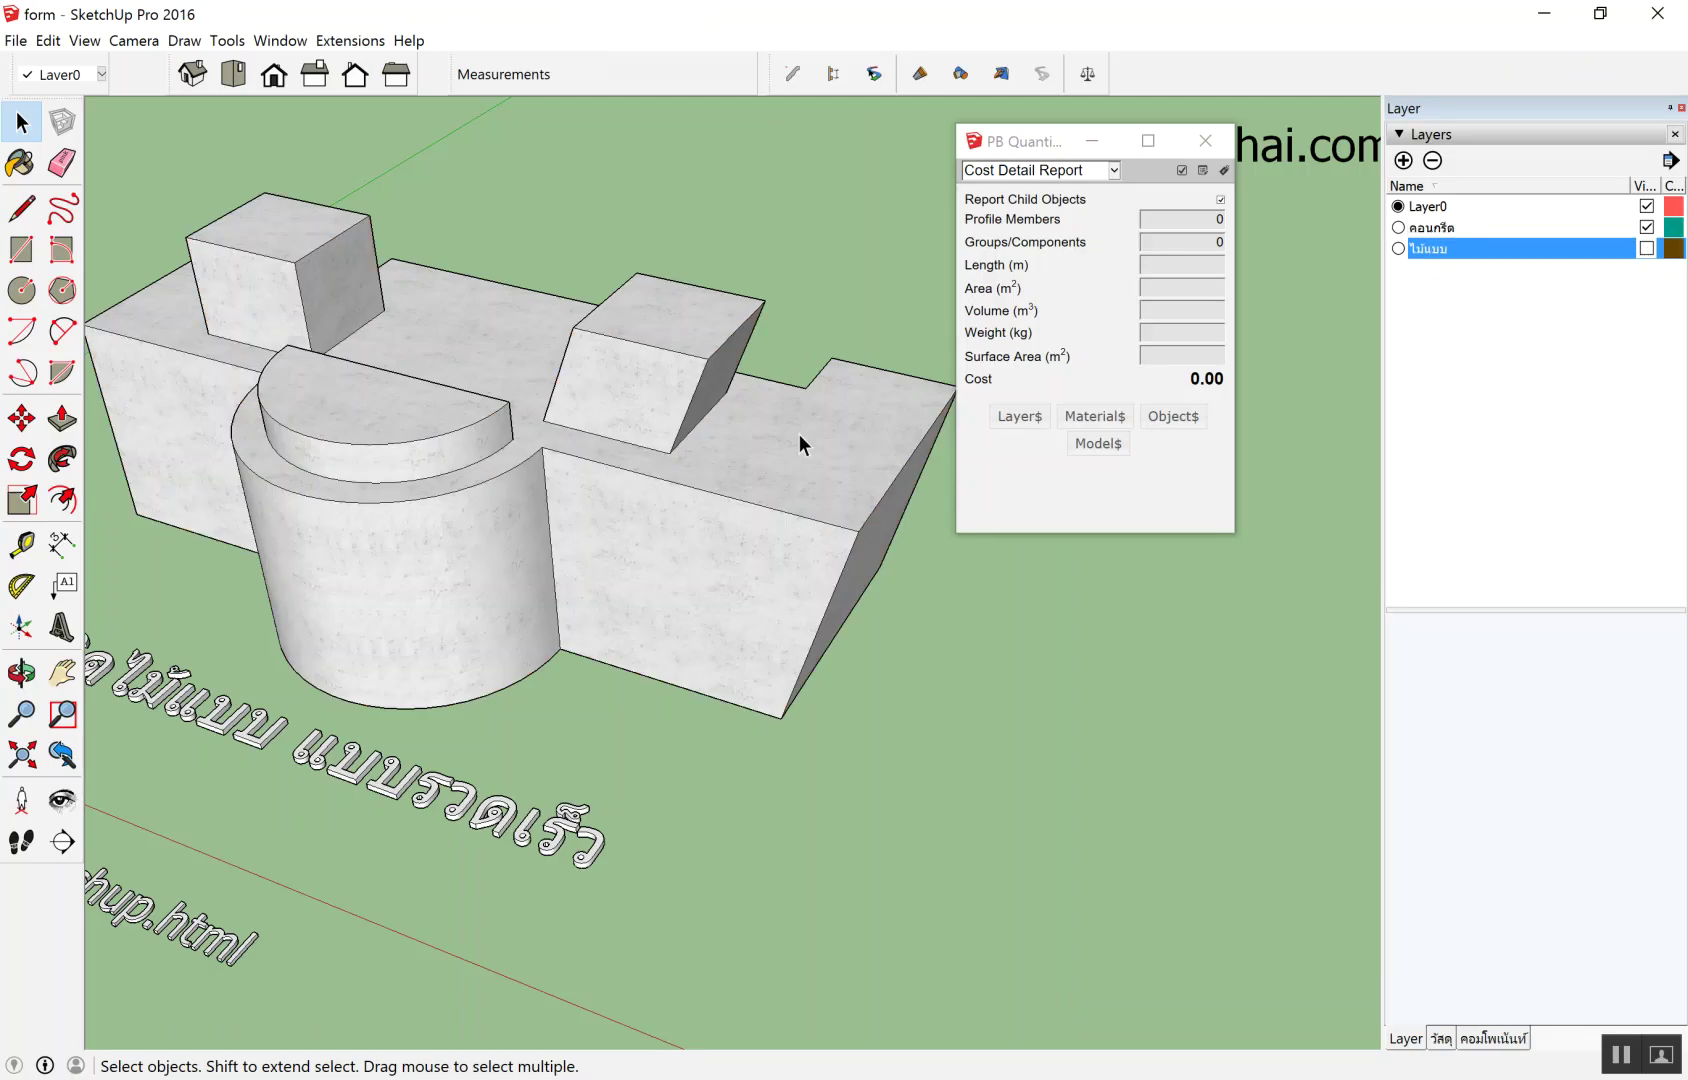
left_click(797, 433)
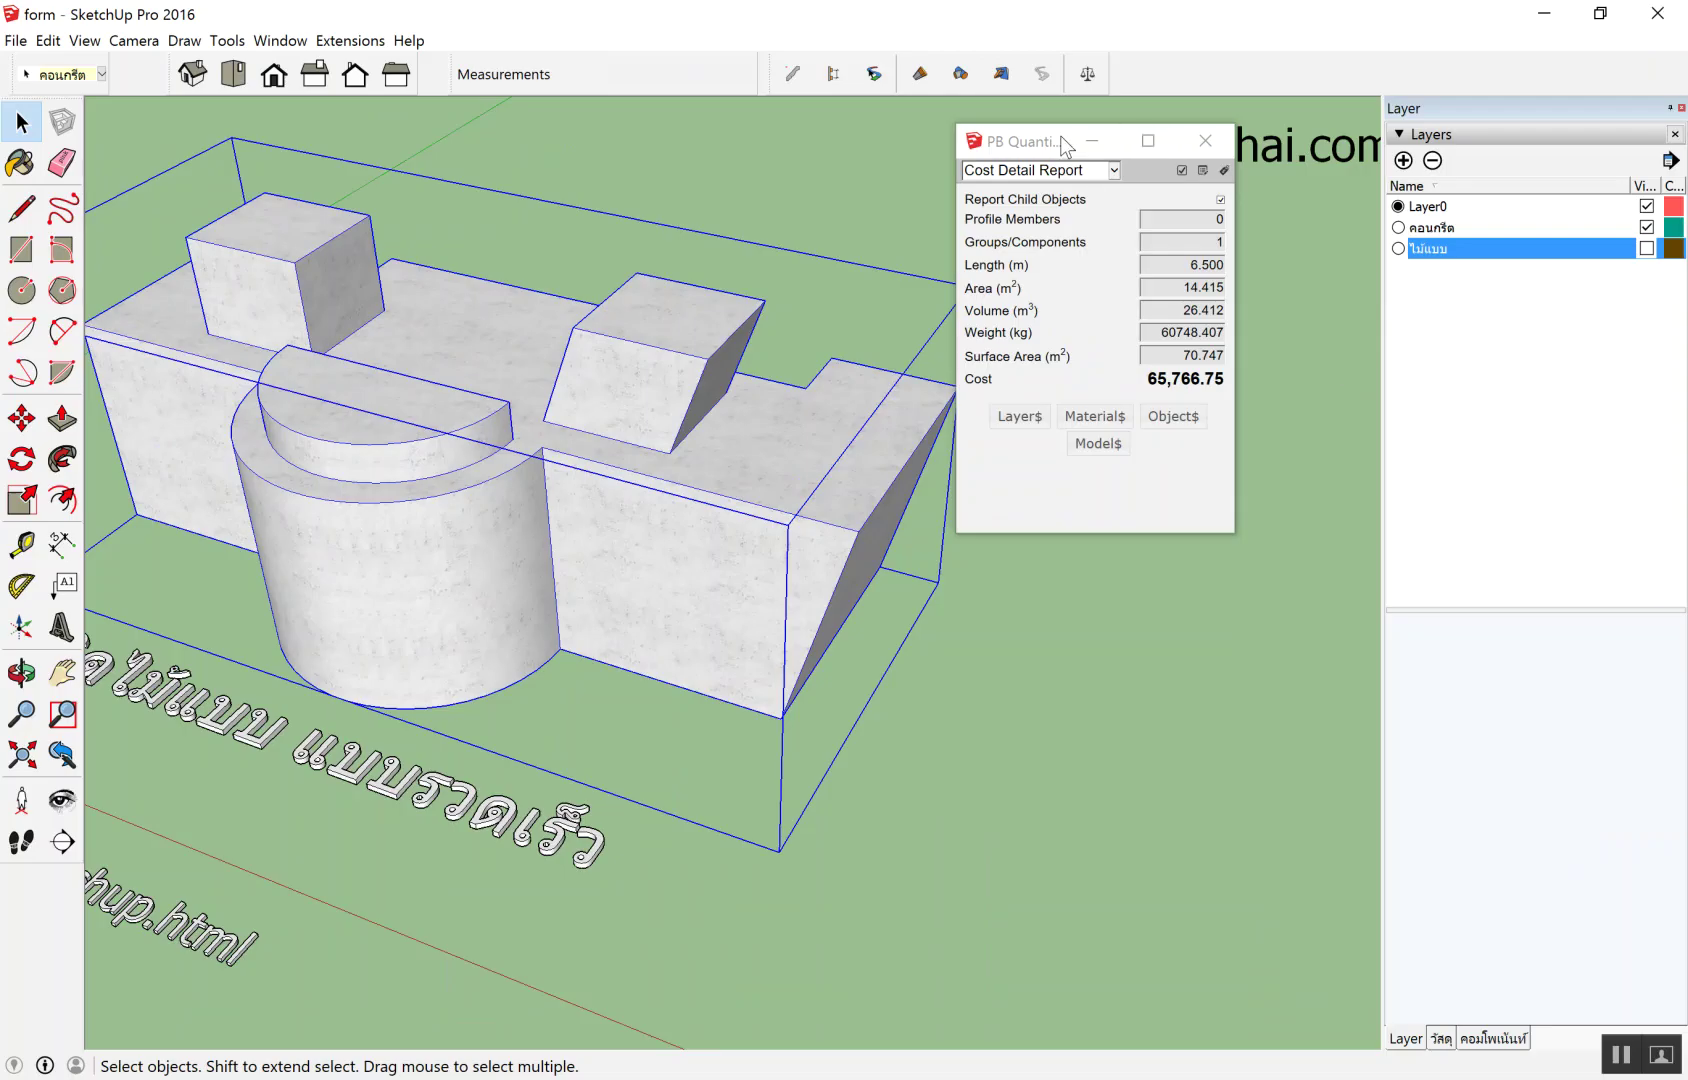
left_click_drag(1120, 138, 441, 110)
scroll(1013, 423, "down", 3)
scroll(1164, 487, "down", 2)
scroll(1164, 487, "up", 3)
scroll(1164, 487, "up", 2)
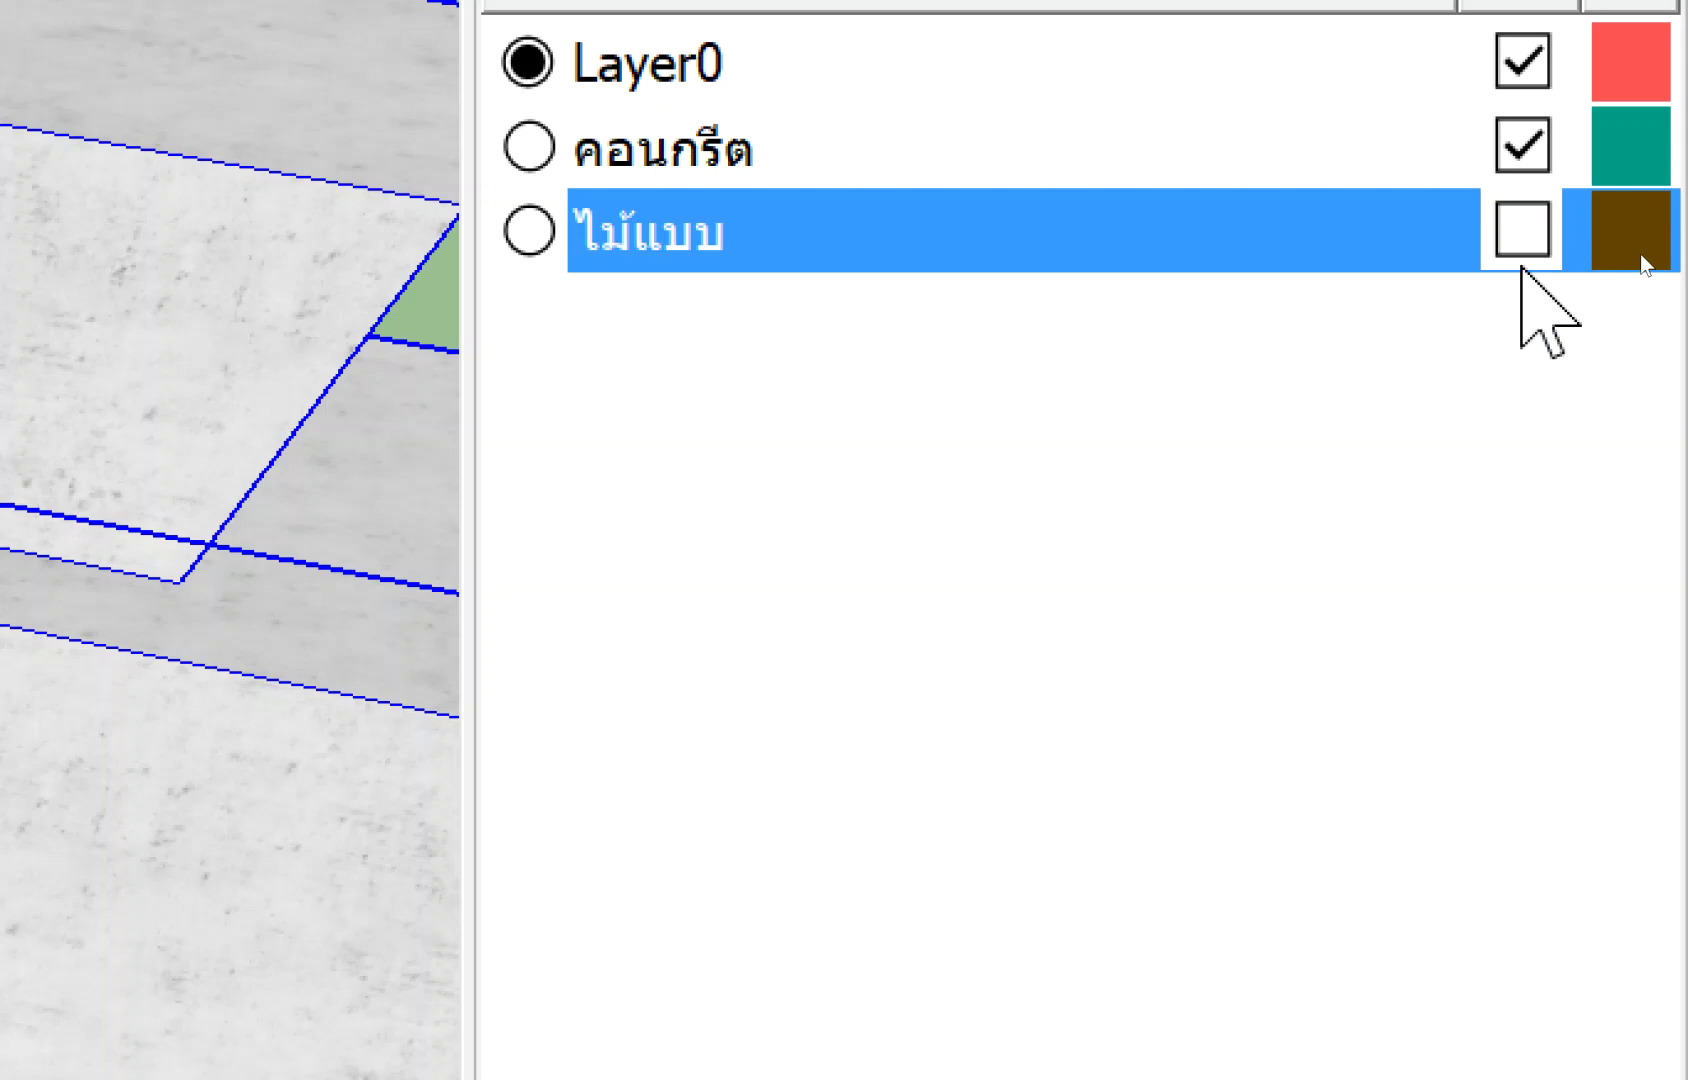
left_click(1522, 245)
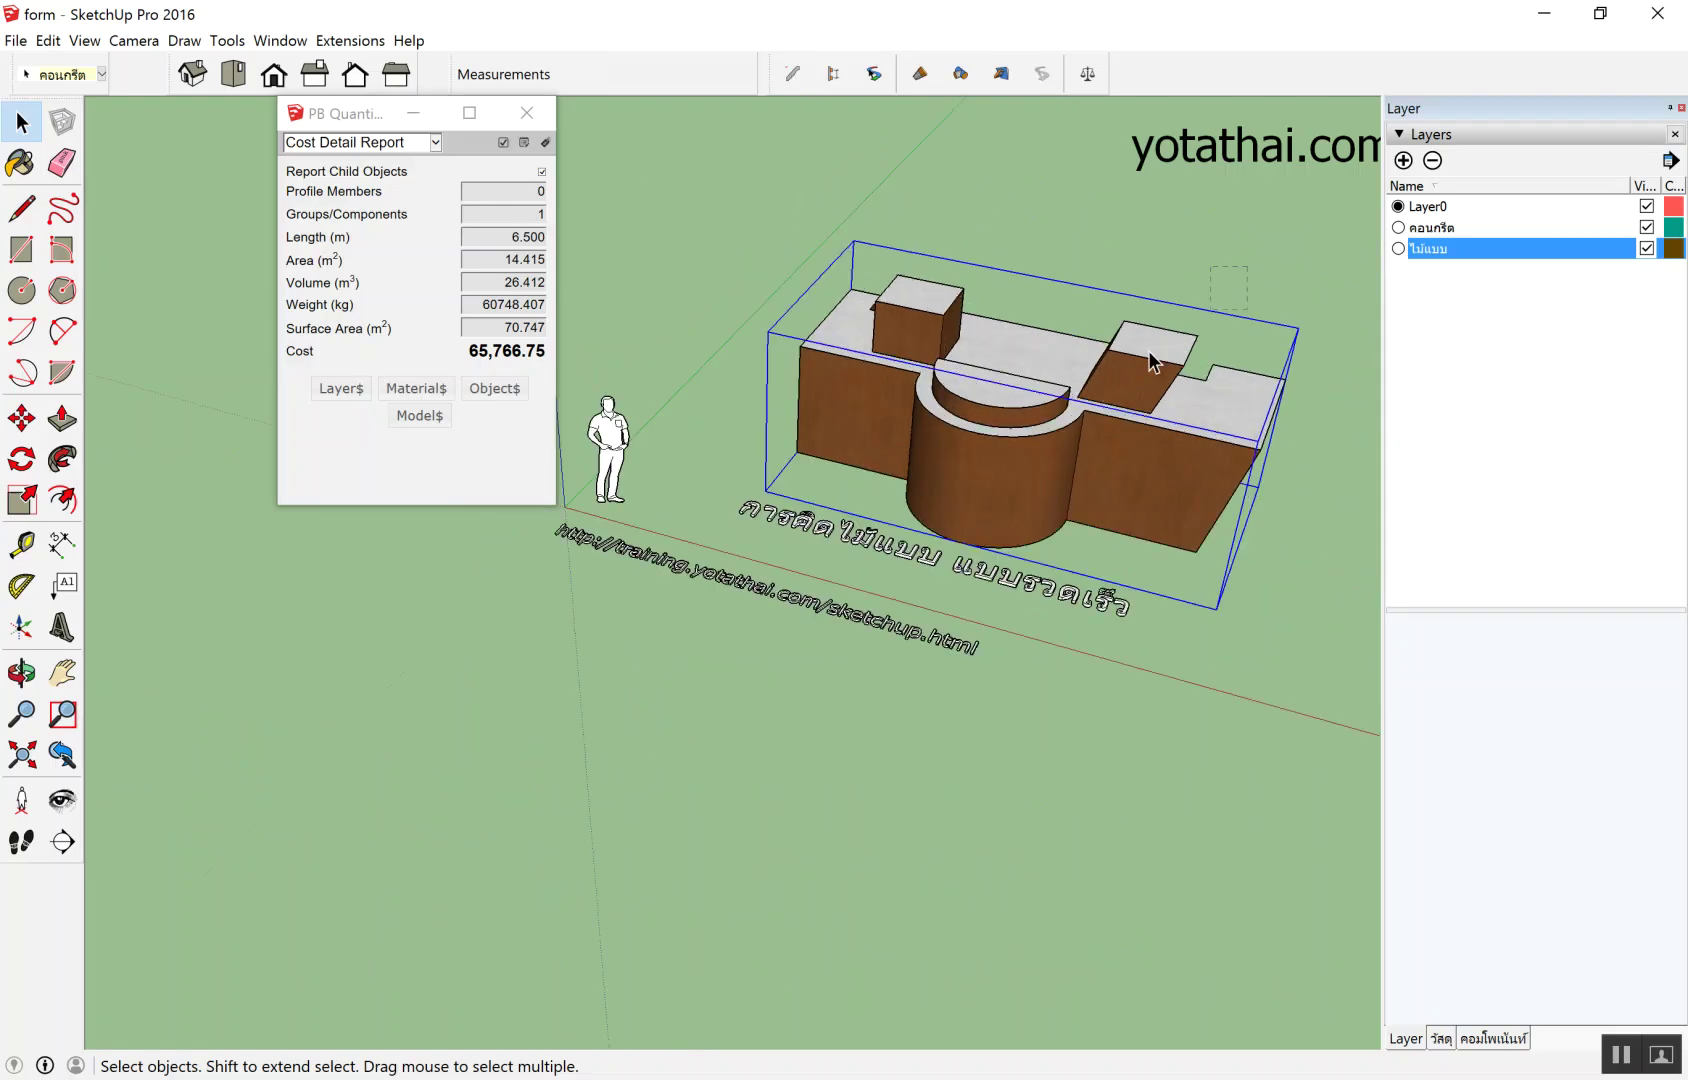
Select the whole model to read its total cost of 98,468.72.
left_click(1204, 262)
scroll(1204, 262, "up", 2)
left_click_drag(1221, 243, 1085, 406)
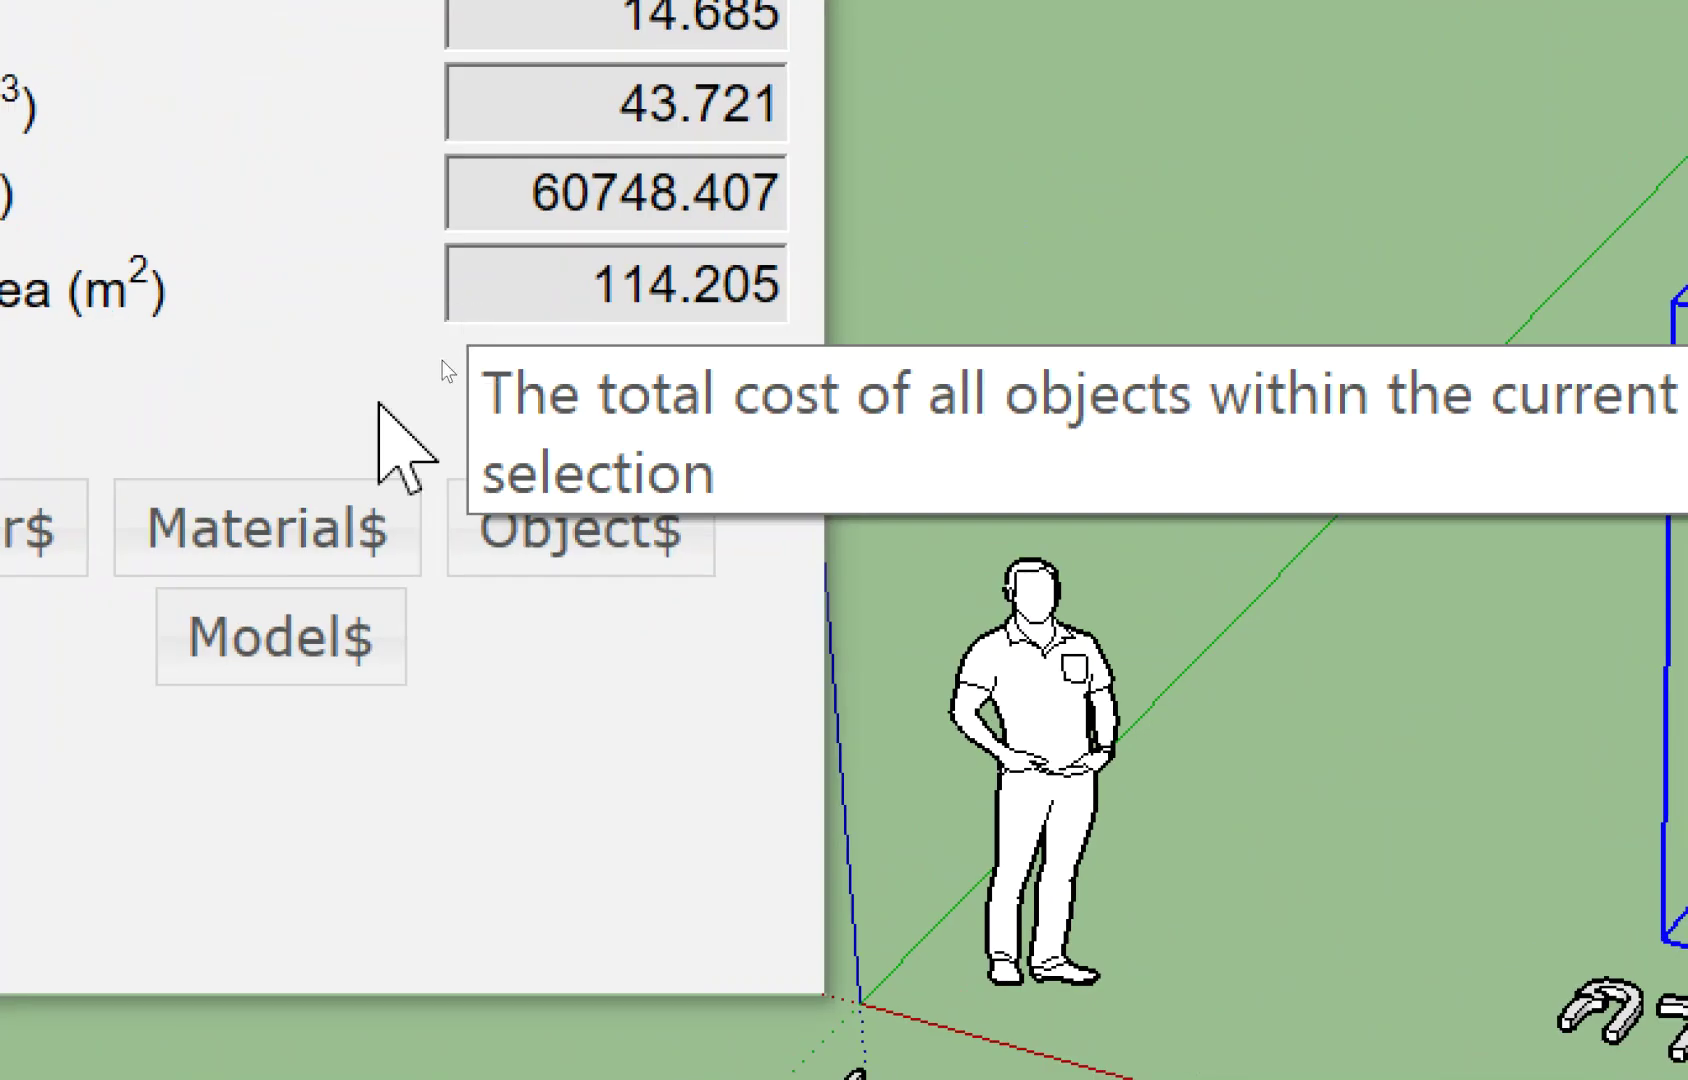
left_click(215, 615)
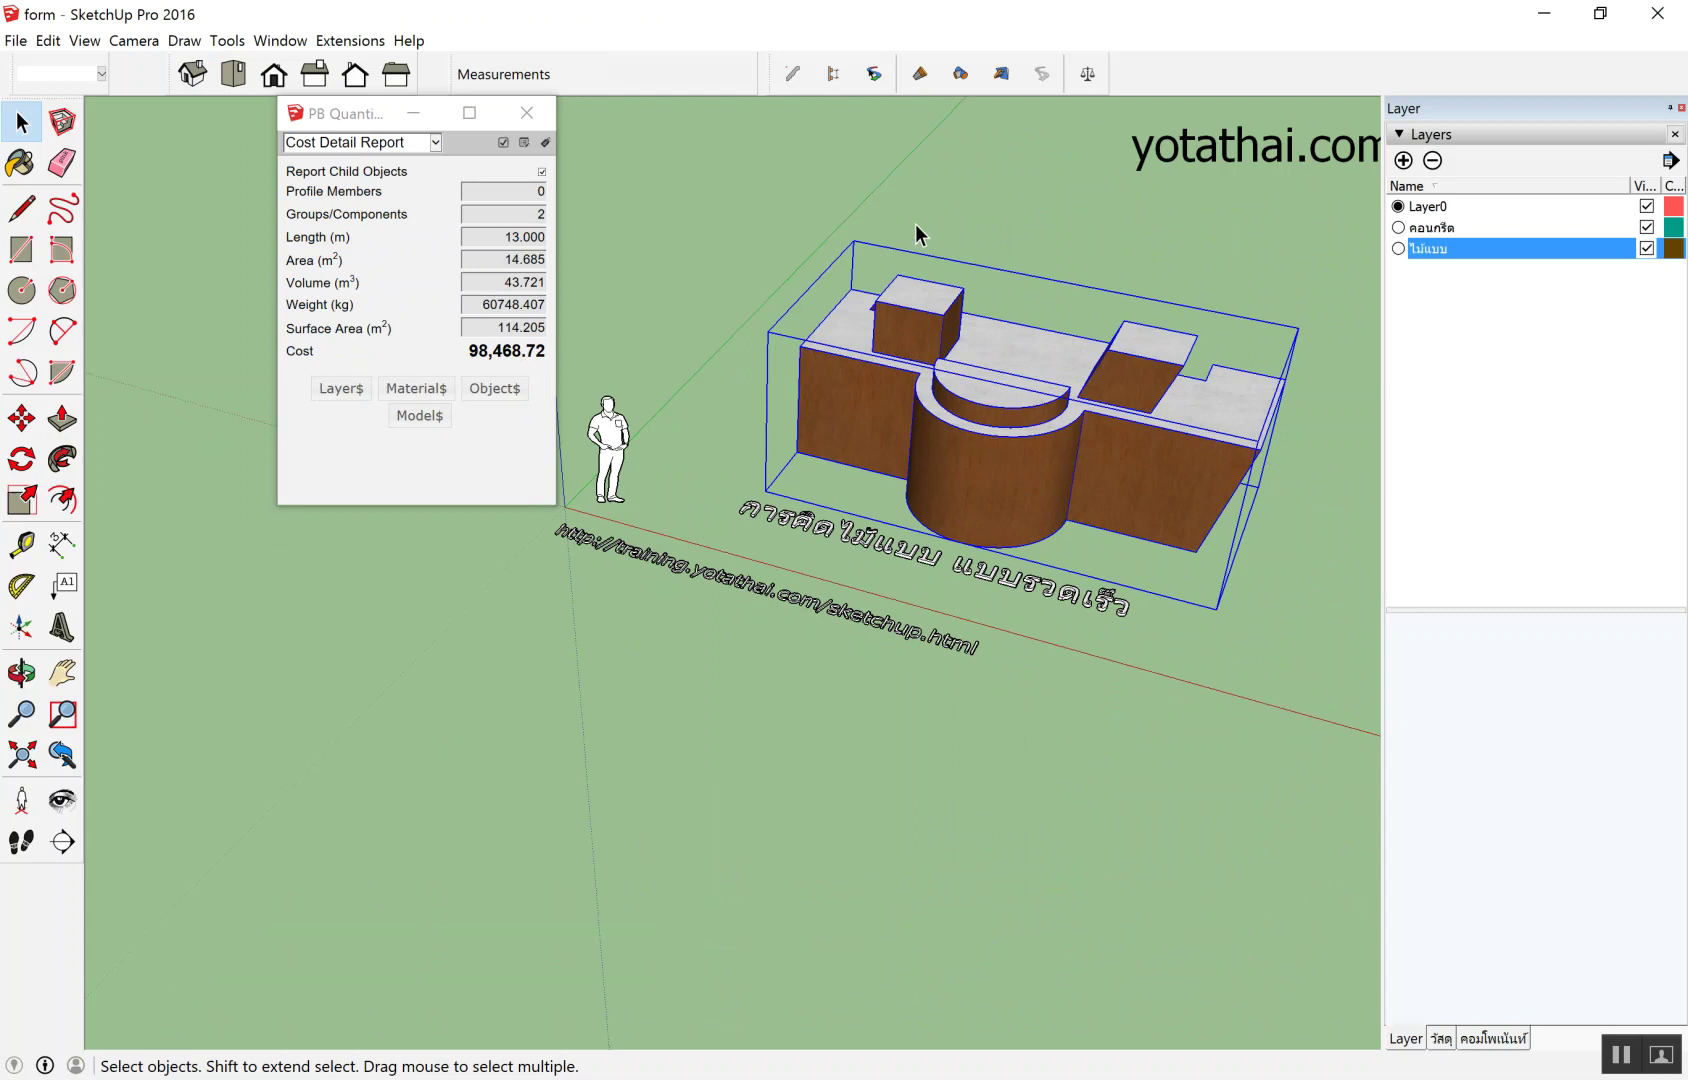
left_click(916, 228)
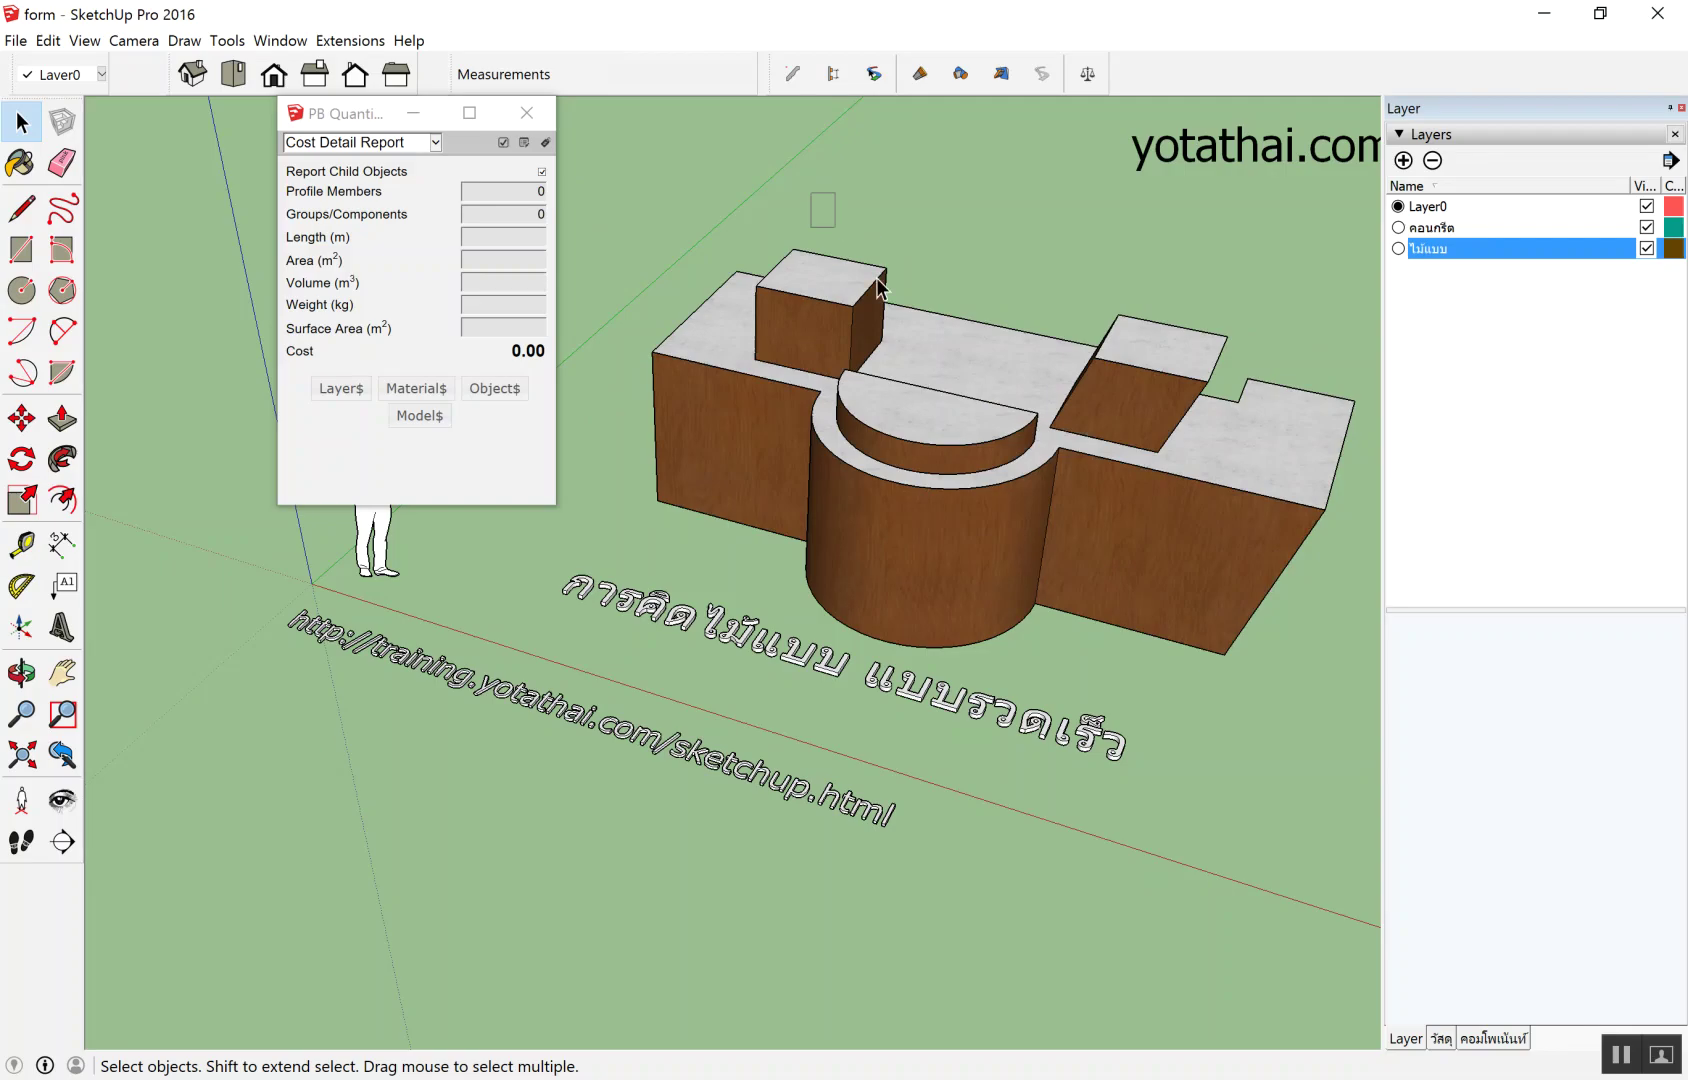
left_click(856, 430)
left_click(1060, 232)
left_click_drag(807, 403, 807, 404)
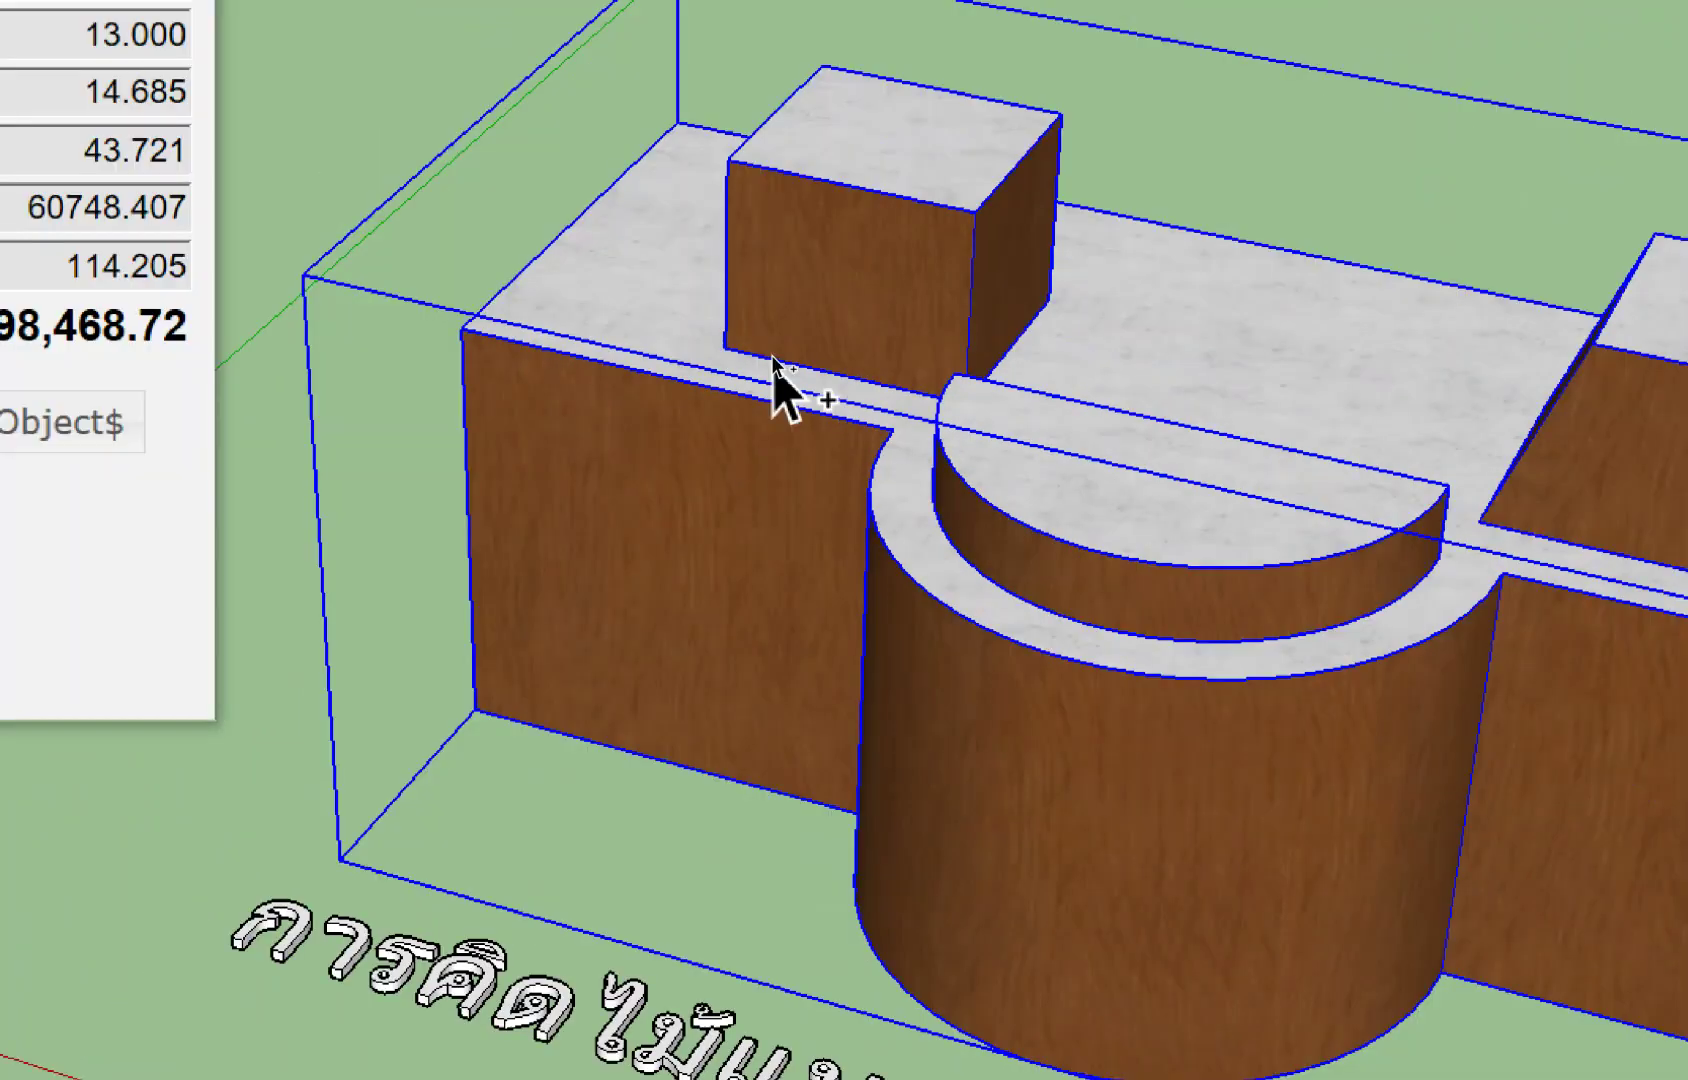
left_click(1073, 208)
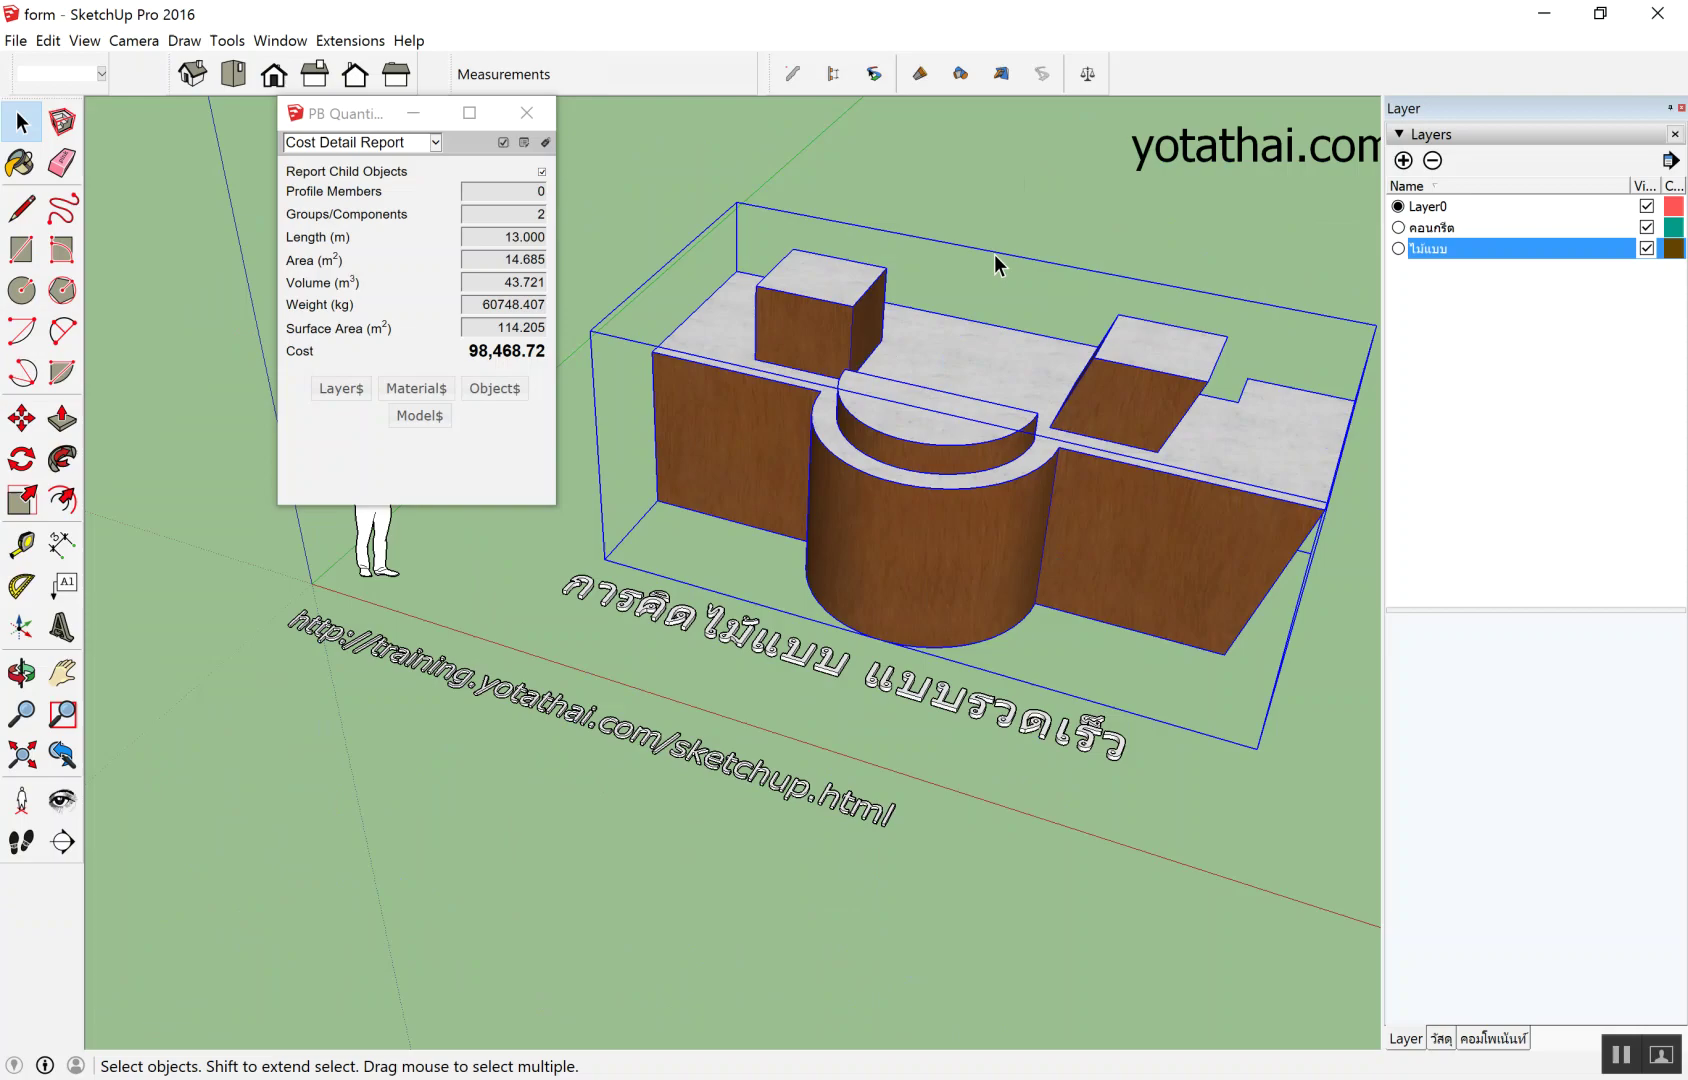
left_click(764, 411)
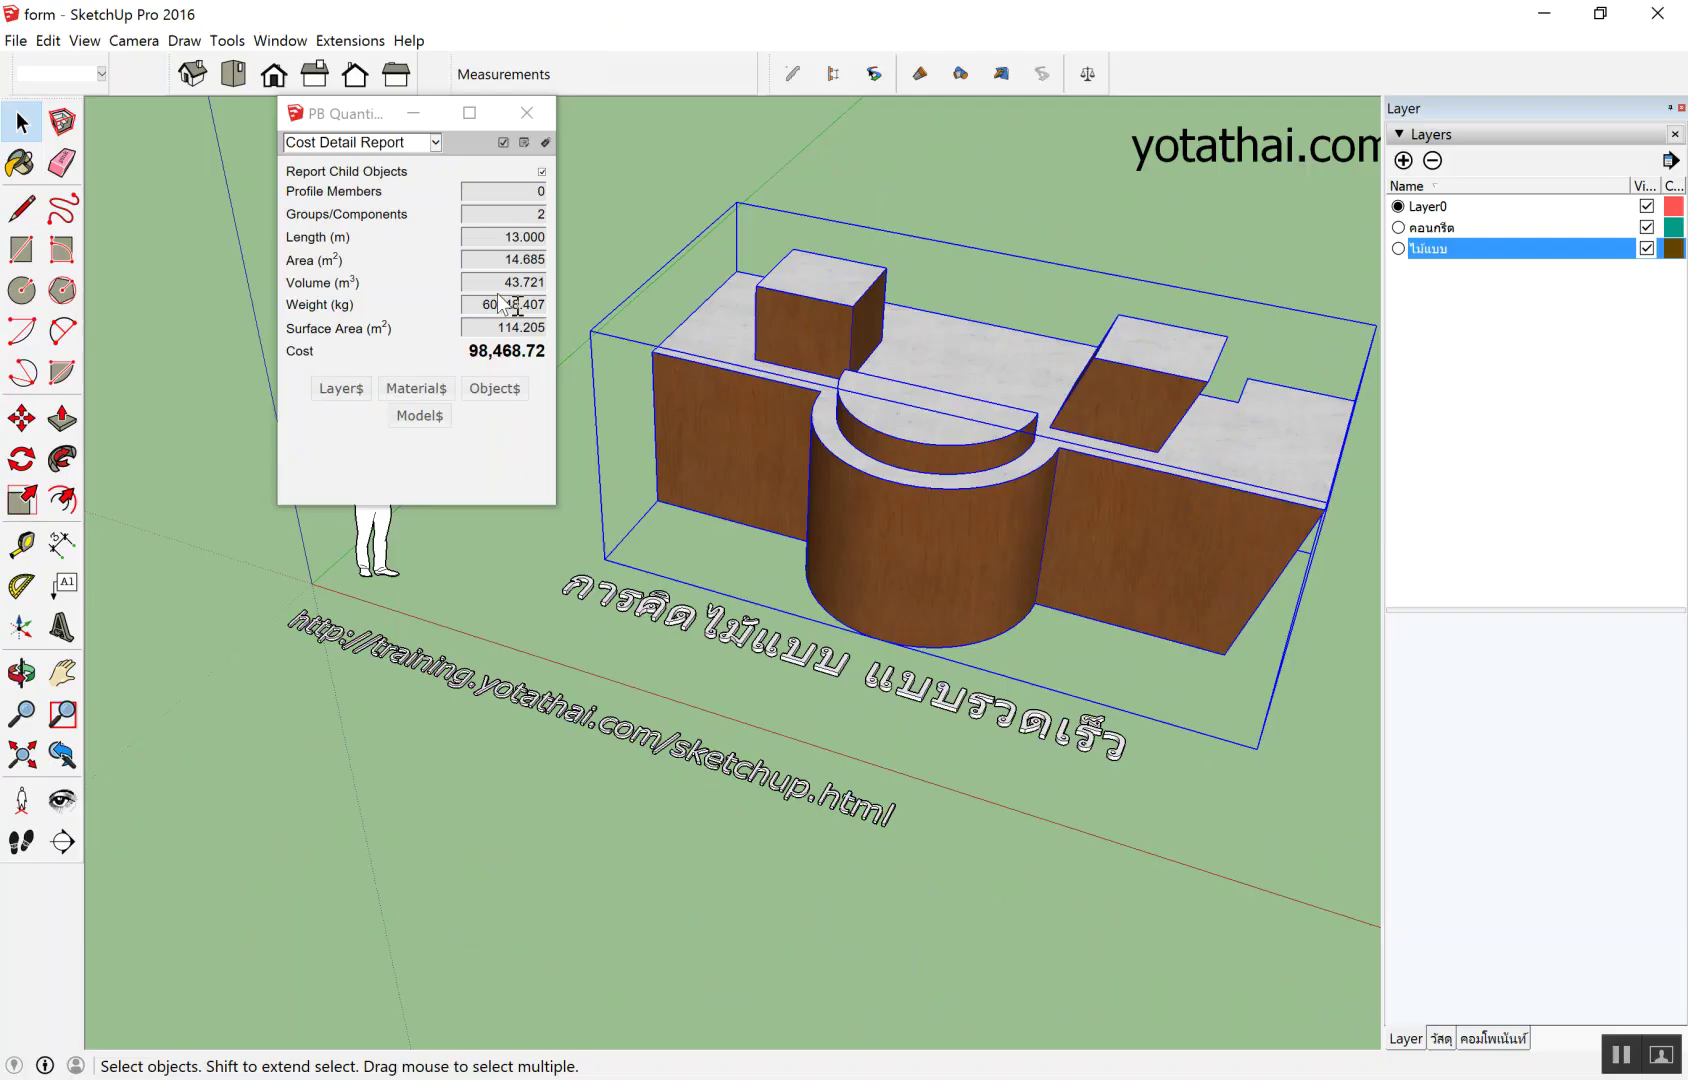
scroll(855, 514, "down", 3)
scroll(790, 587, "up", 3)
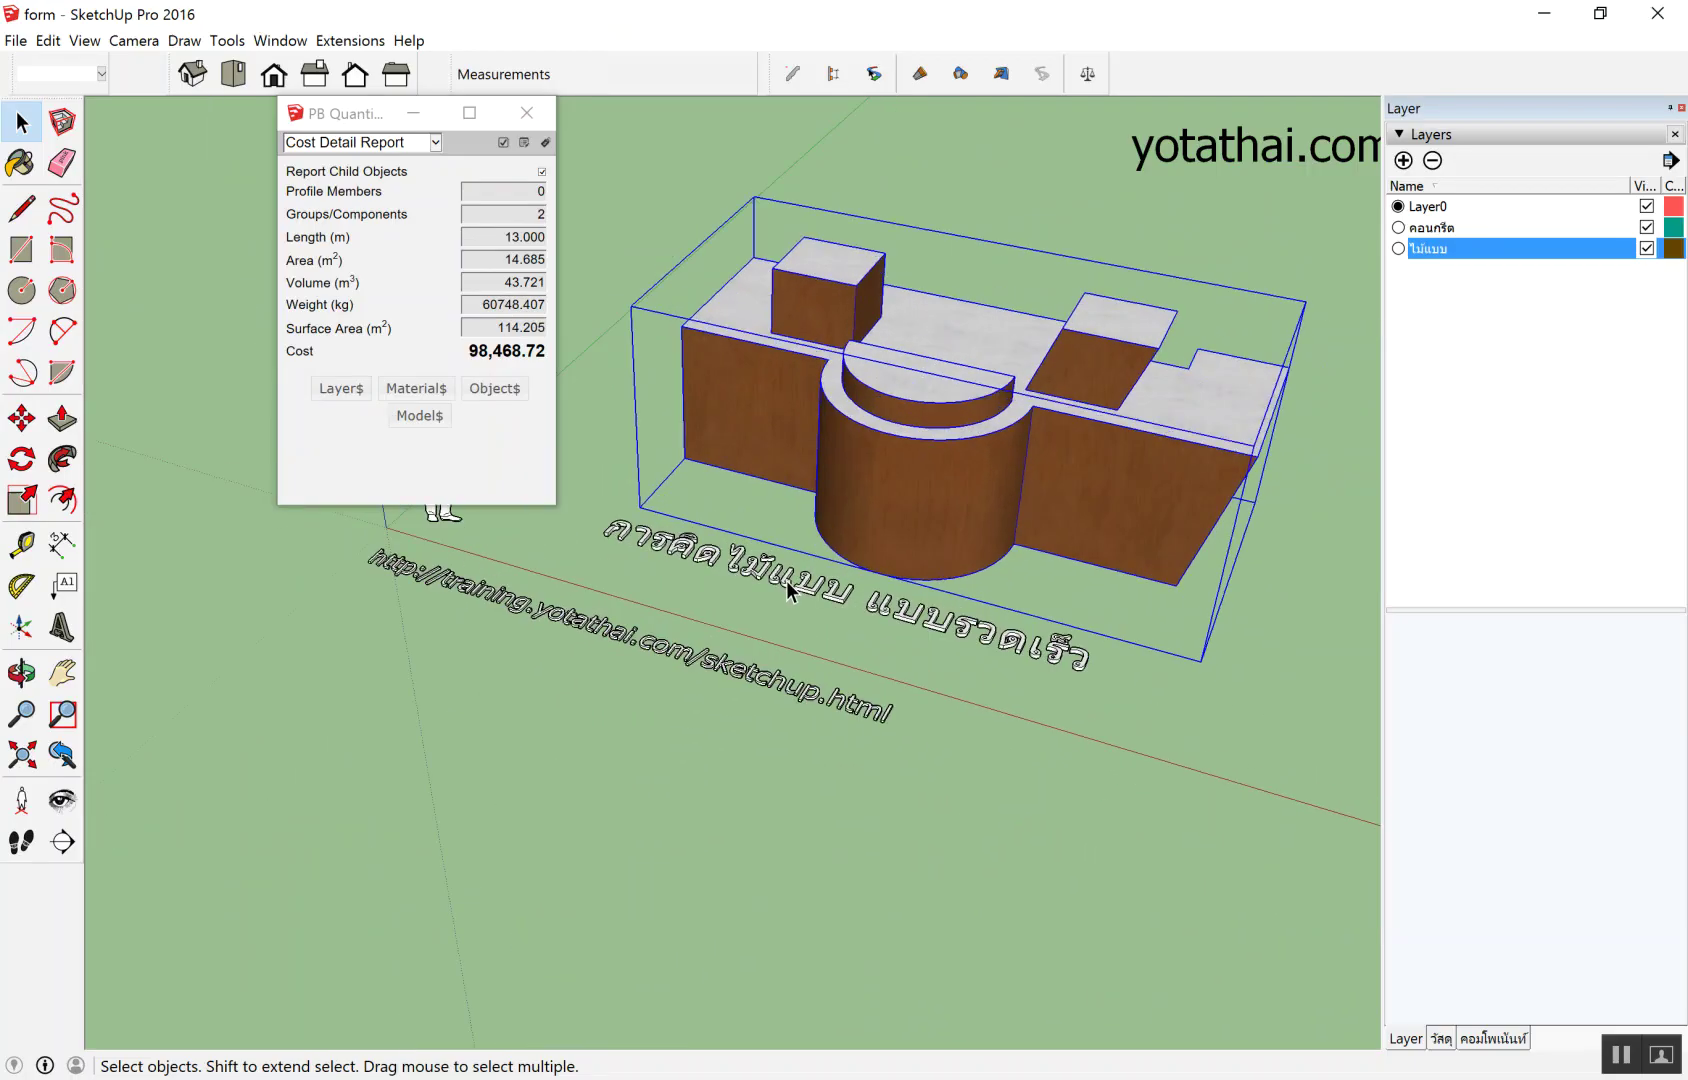
scroll(760, 555, "down", 2)
scroll(742, 528, "down", 2)
left_click(840, 762)
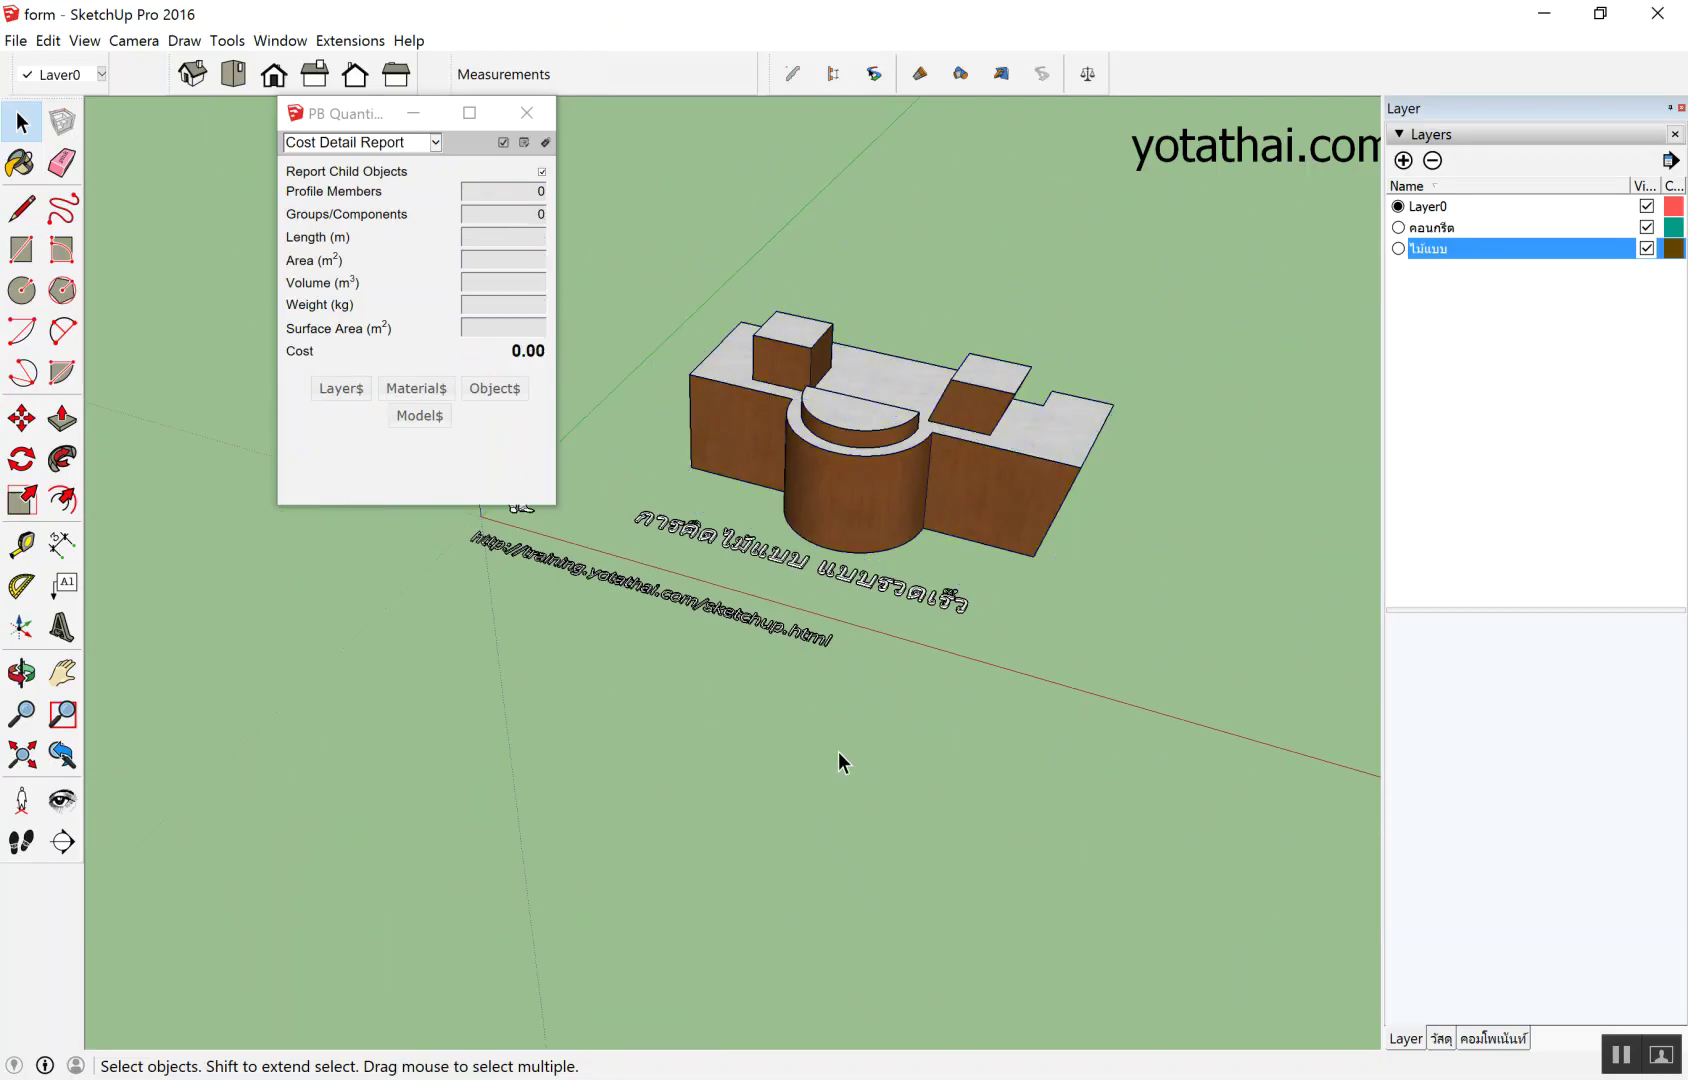
middle_click_drag(800, 897, 867, 663)
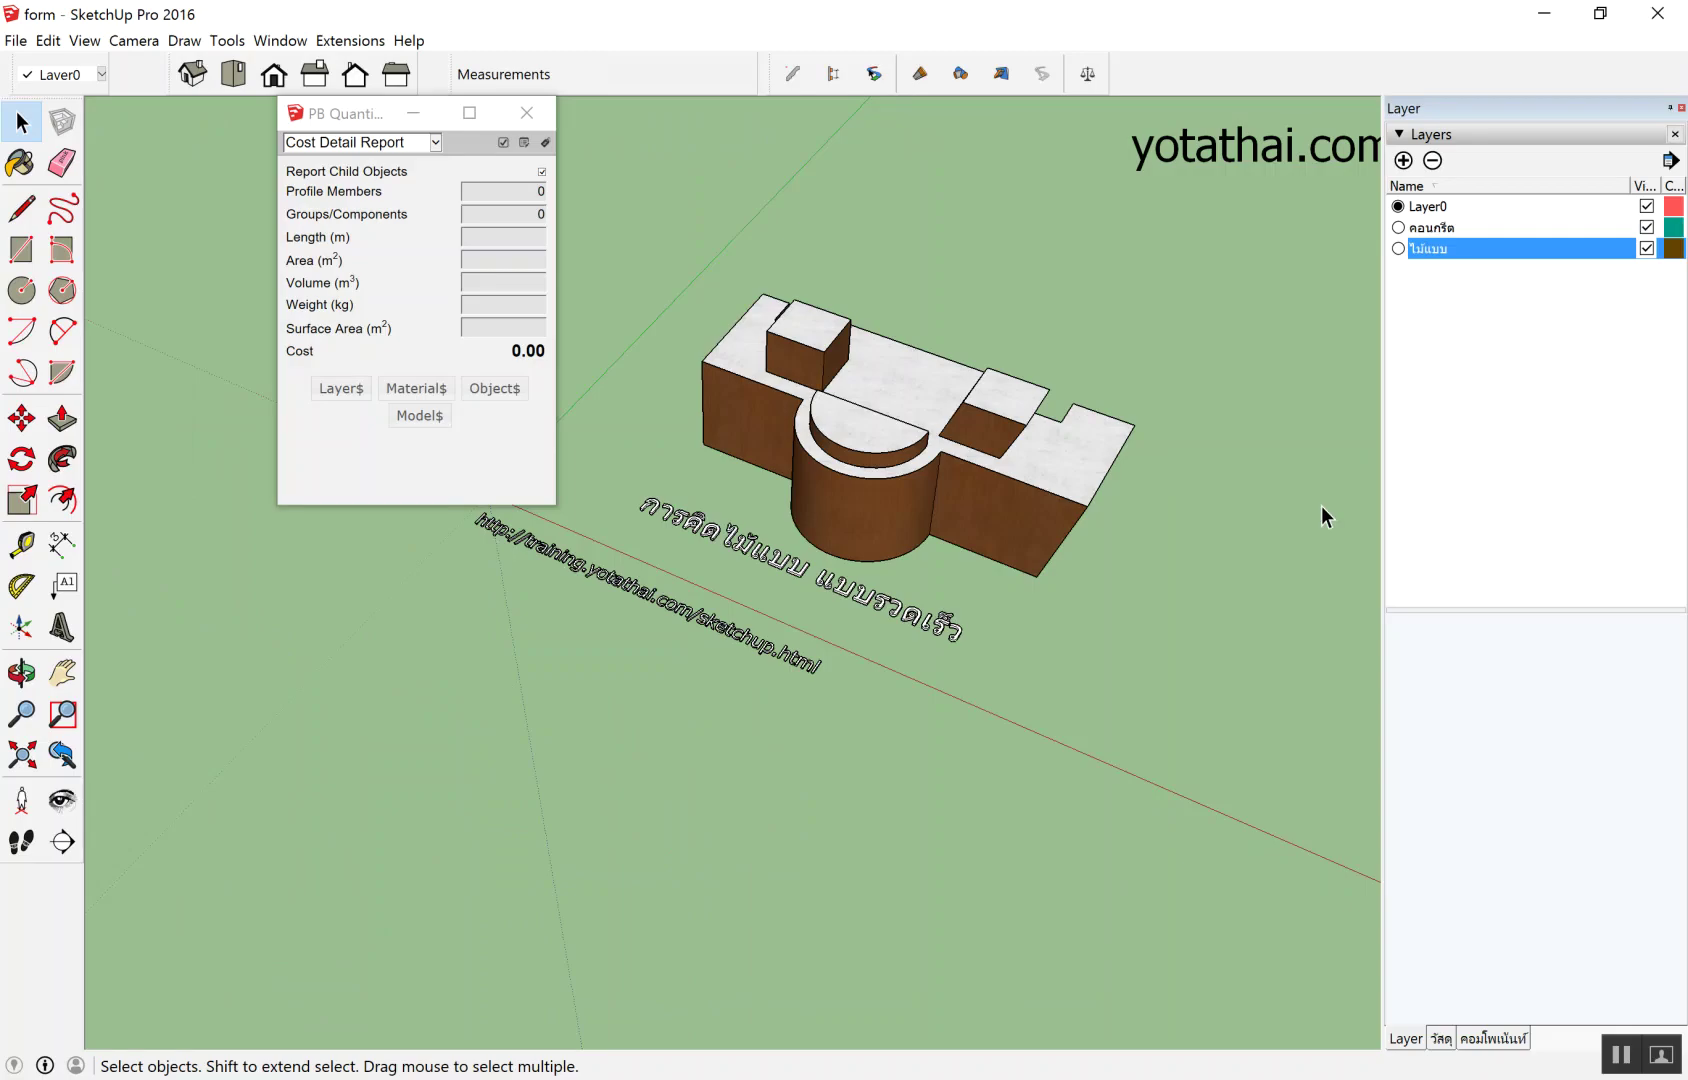
Open the Layer Cost Data for the คอนกรีต layer from PB Quantities.
key("b")
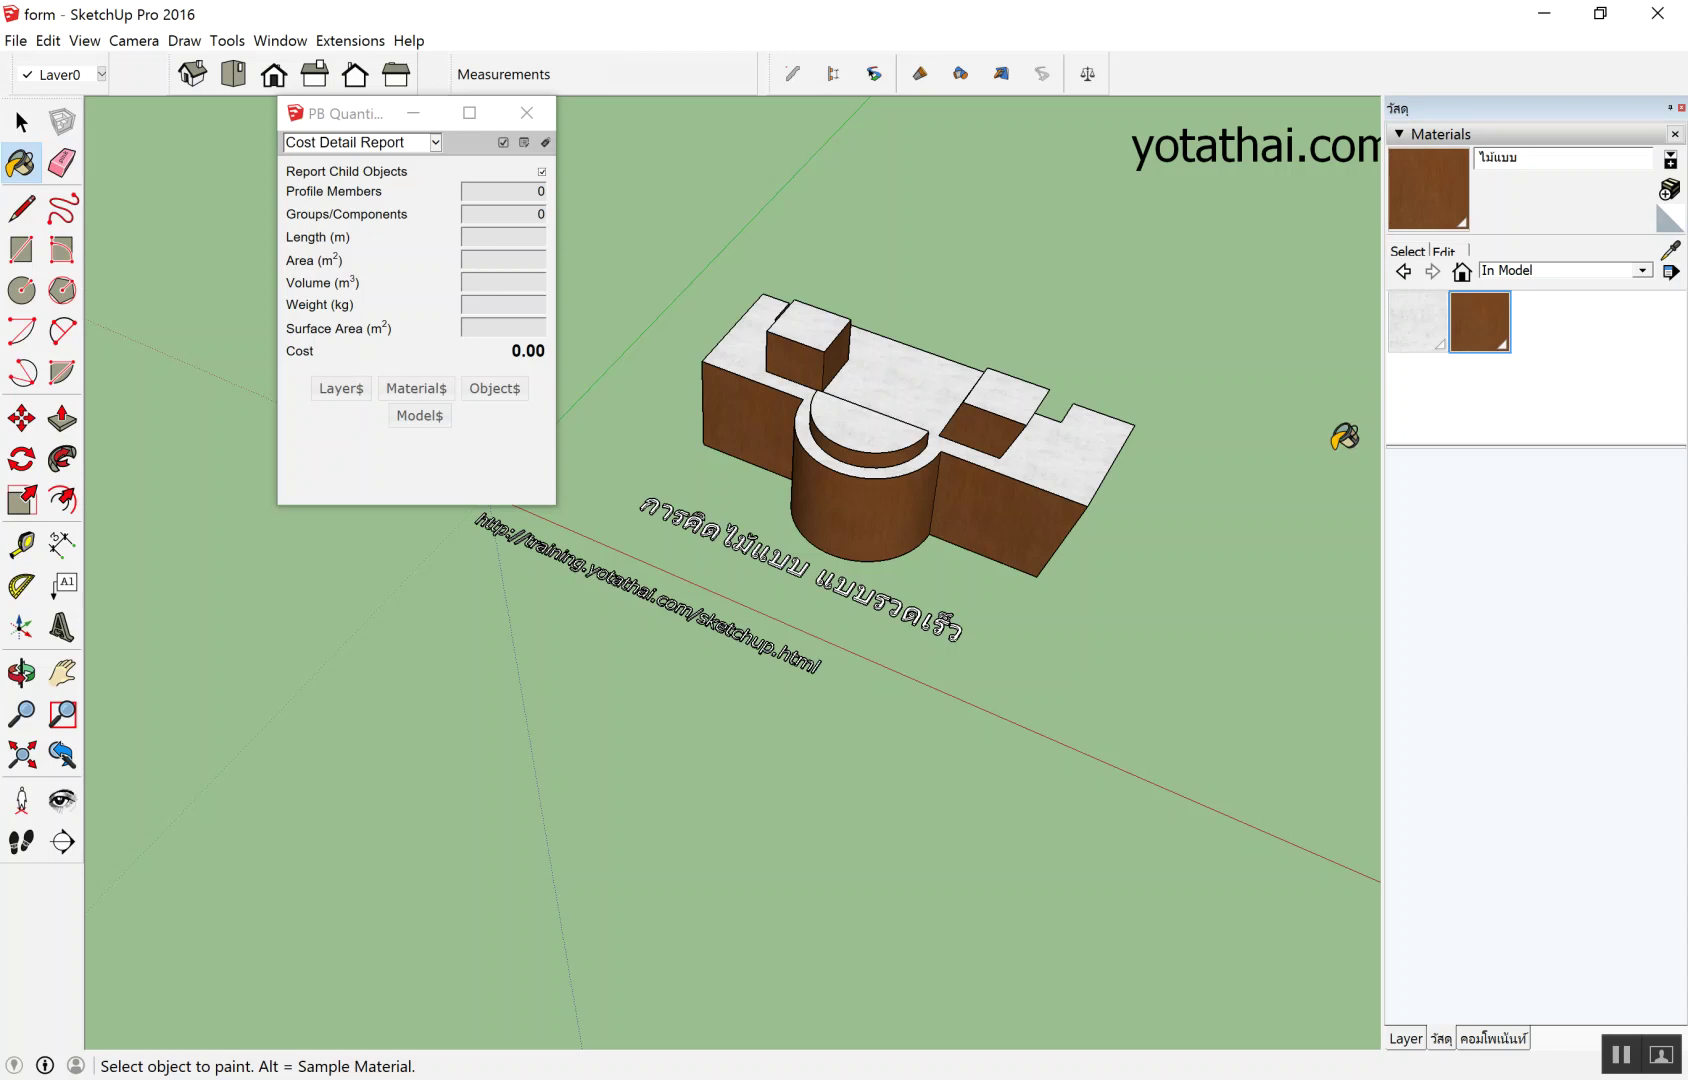
scroll(1048, 320, "down", 2)
scroll(1107, 305, "up", 1)
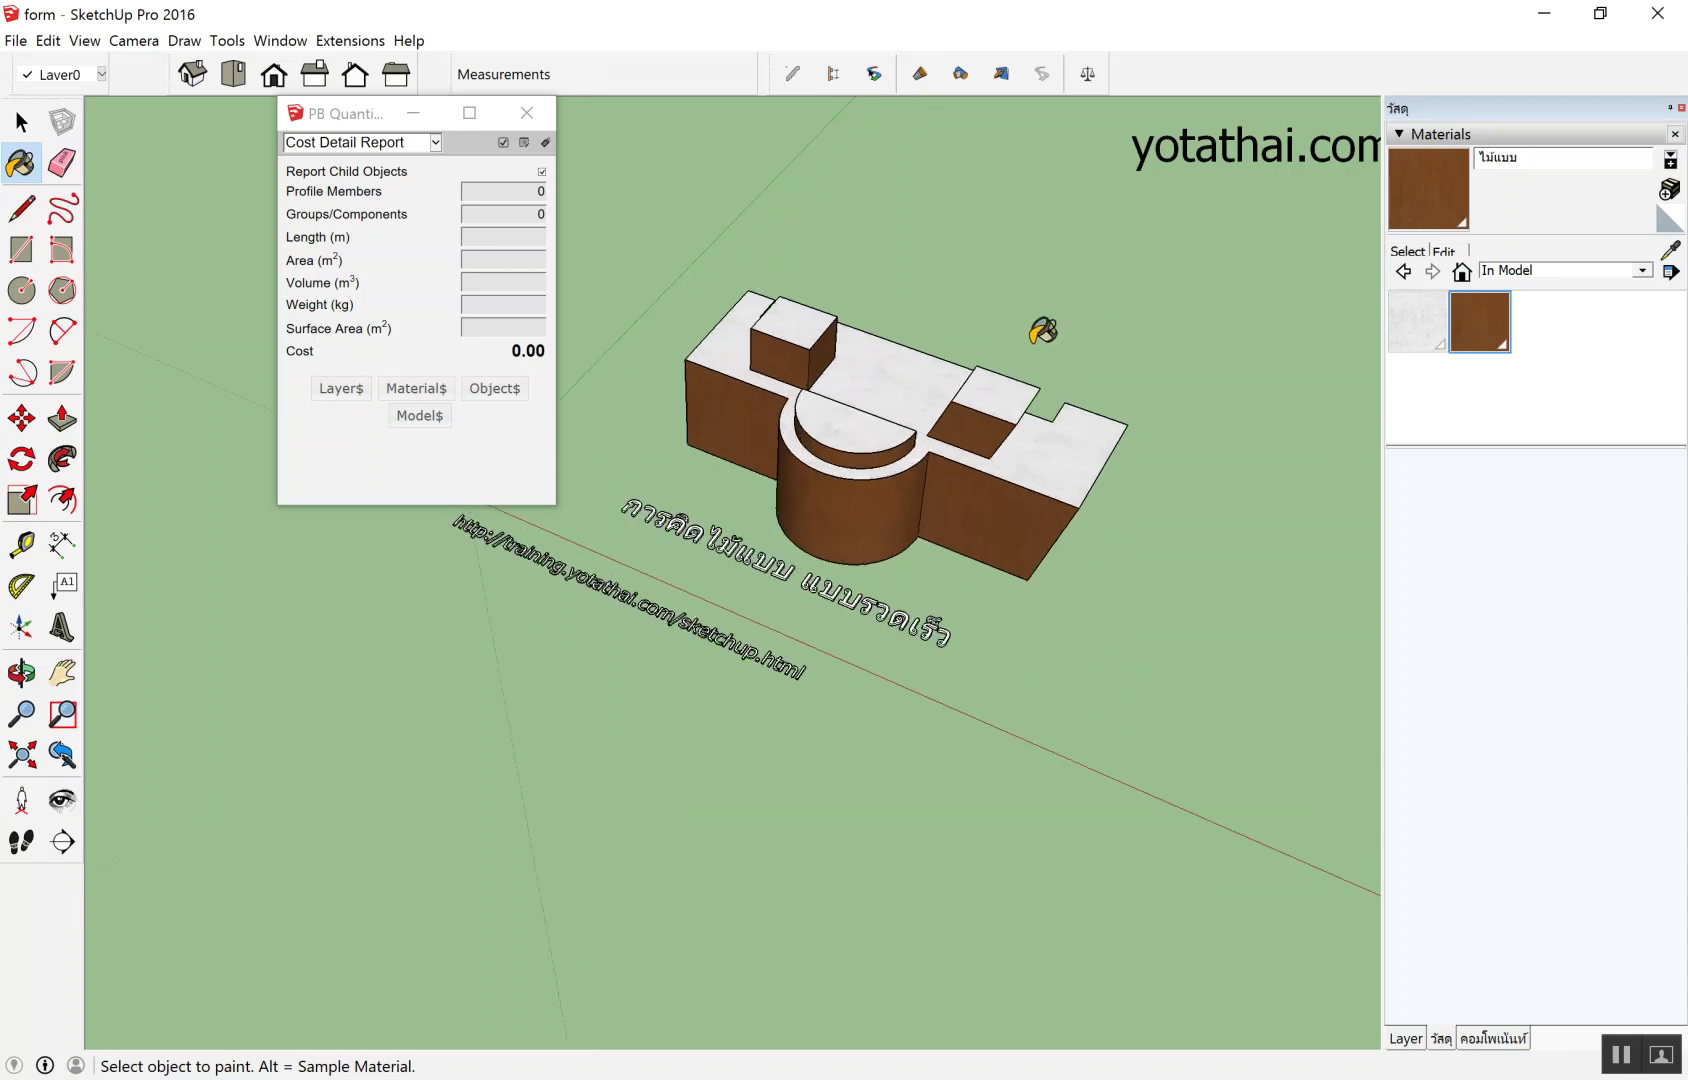
left_click(339, 390)
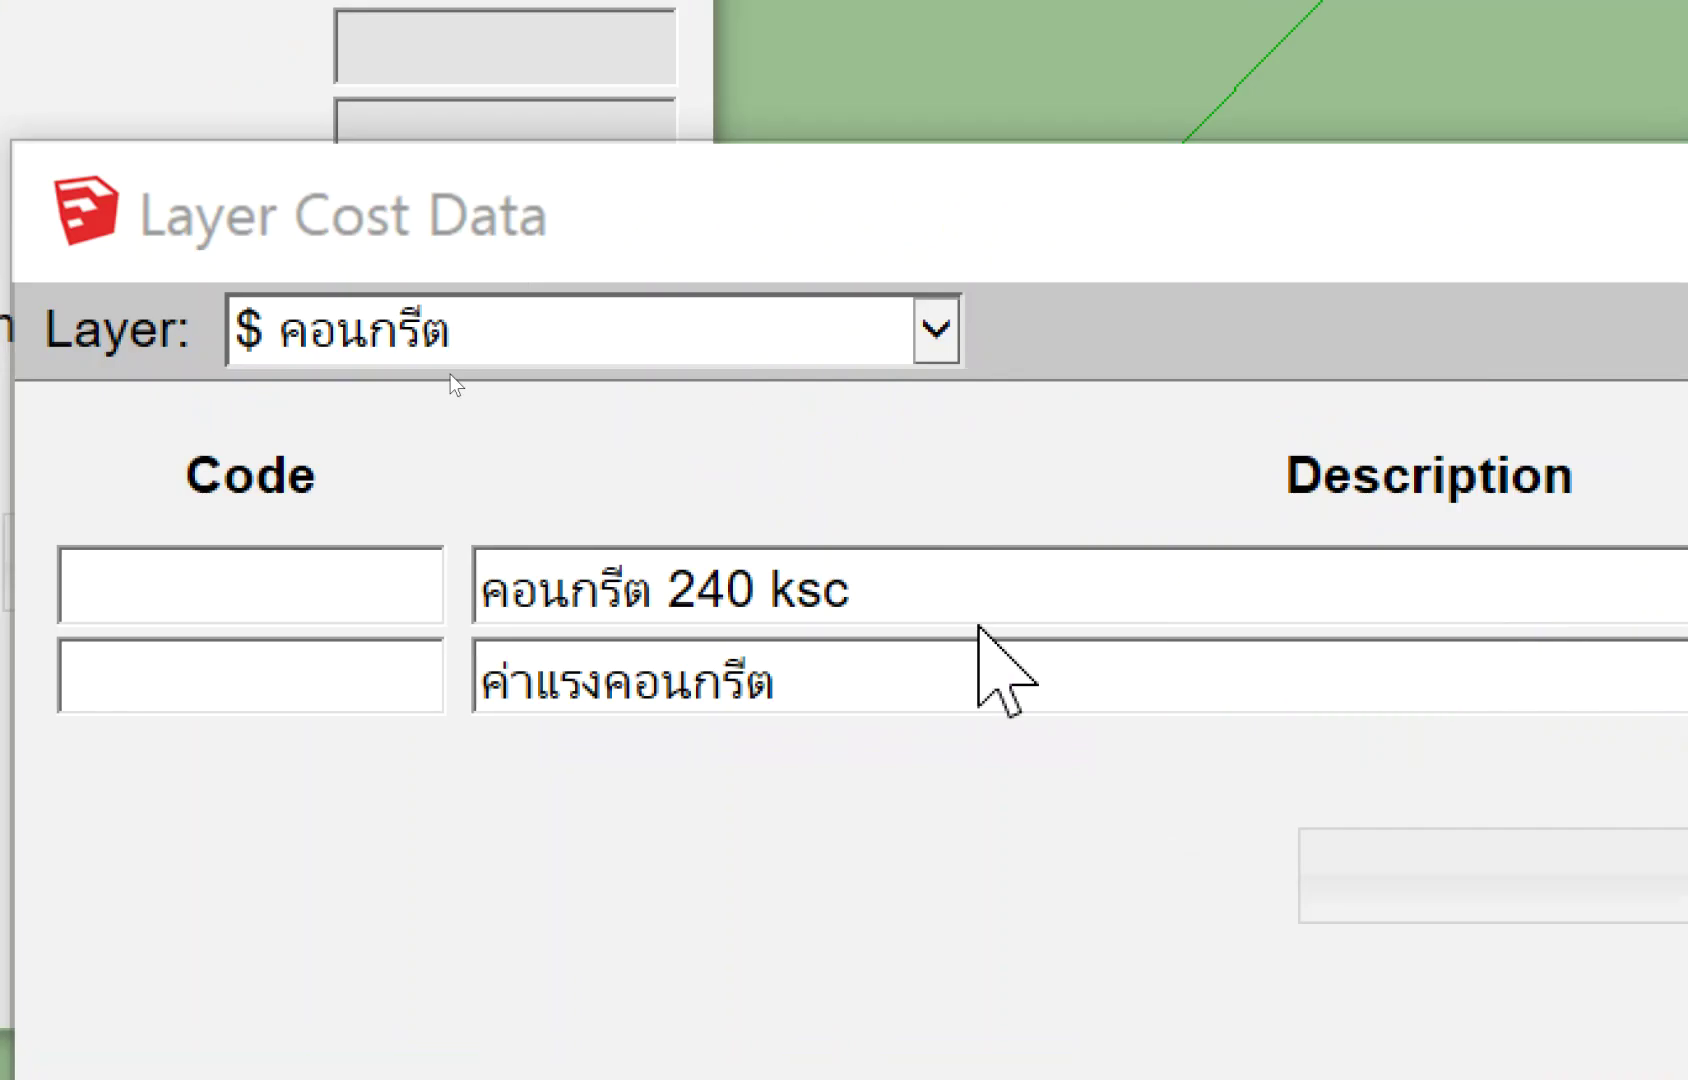
left_click(775, 345)
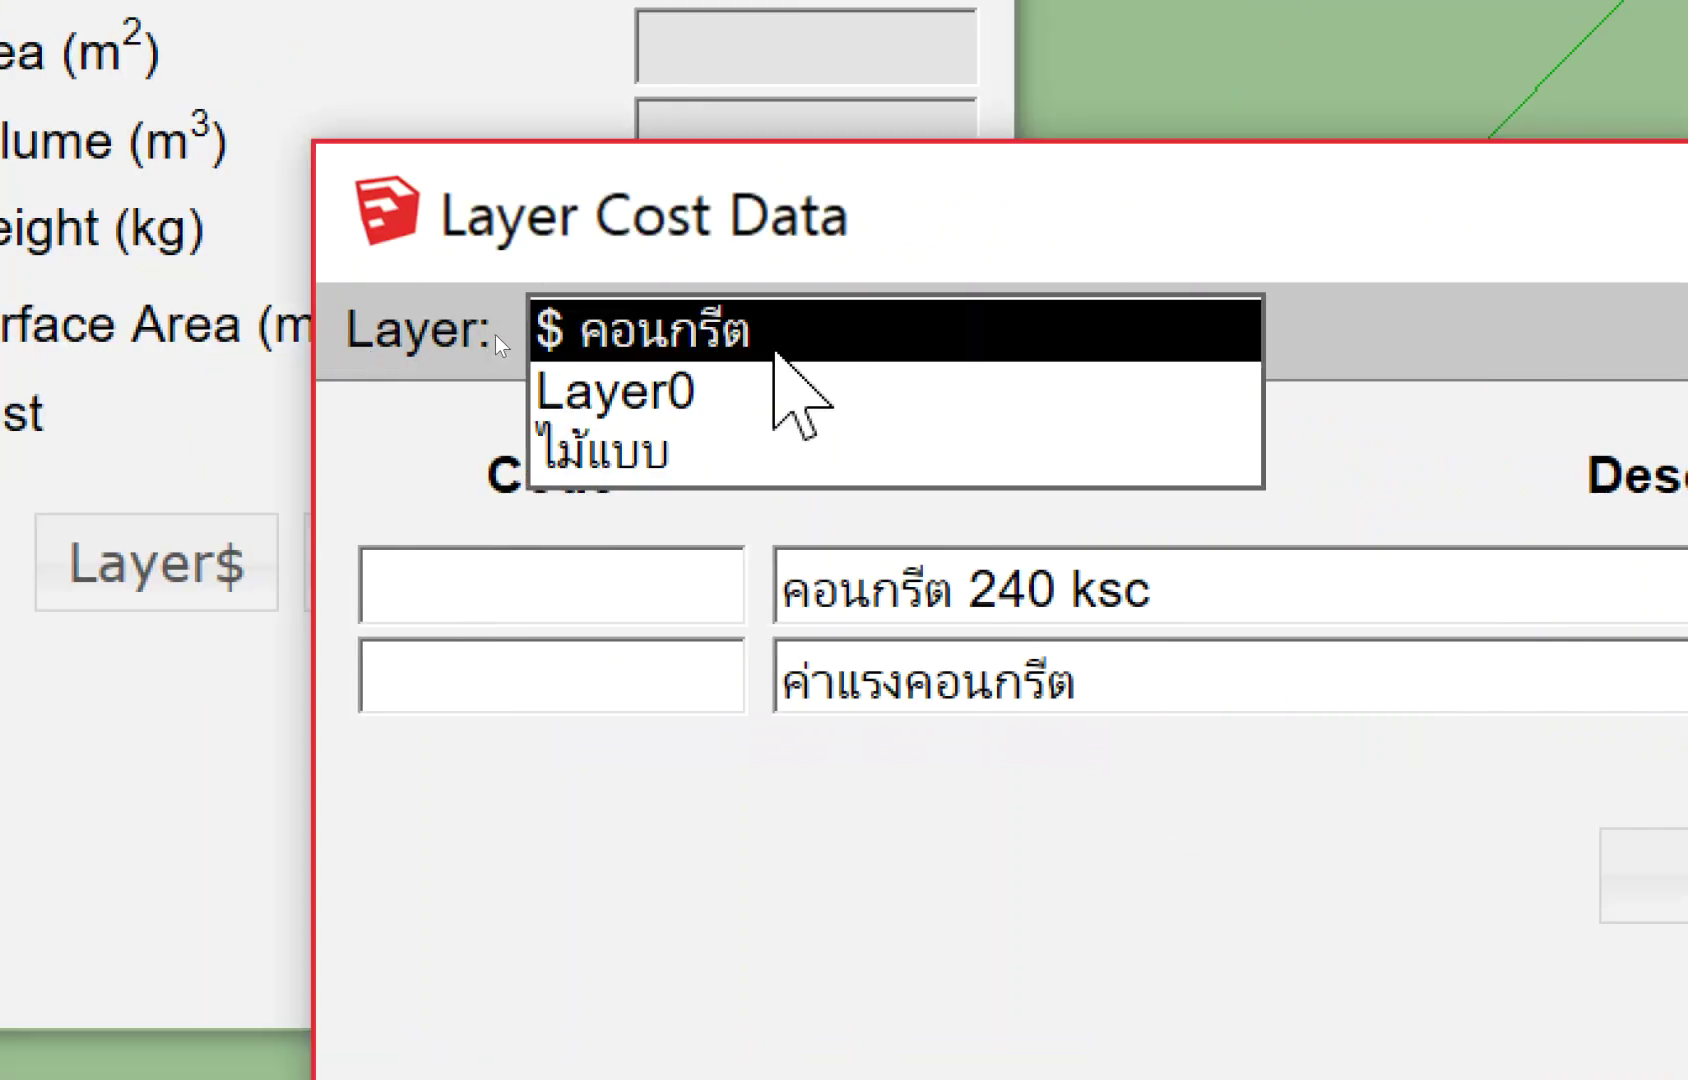
left_click(775, 345)
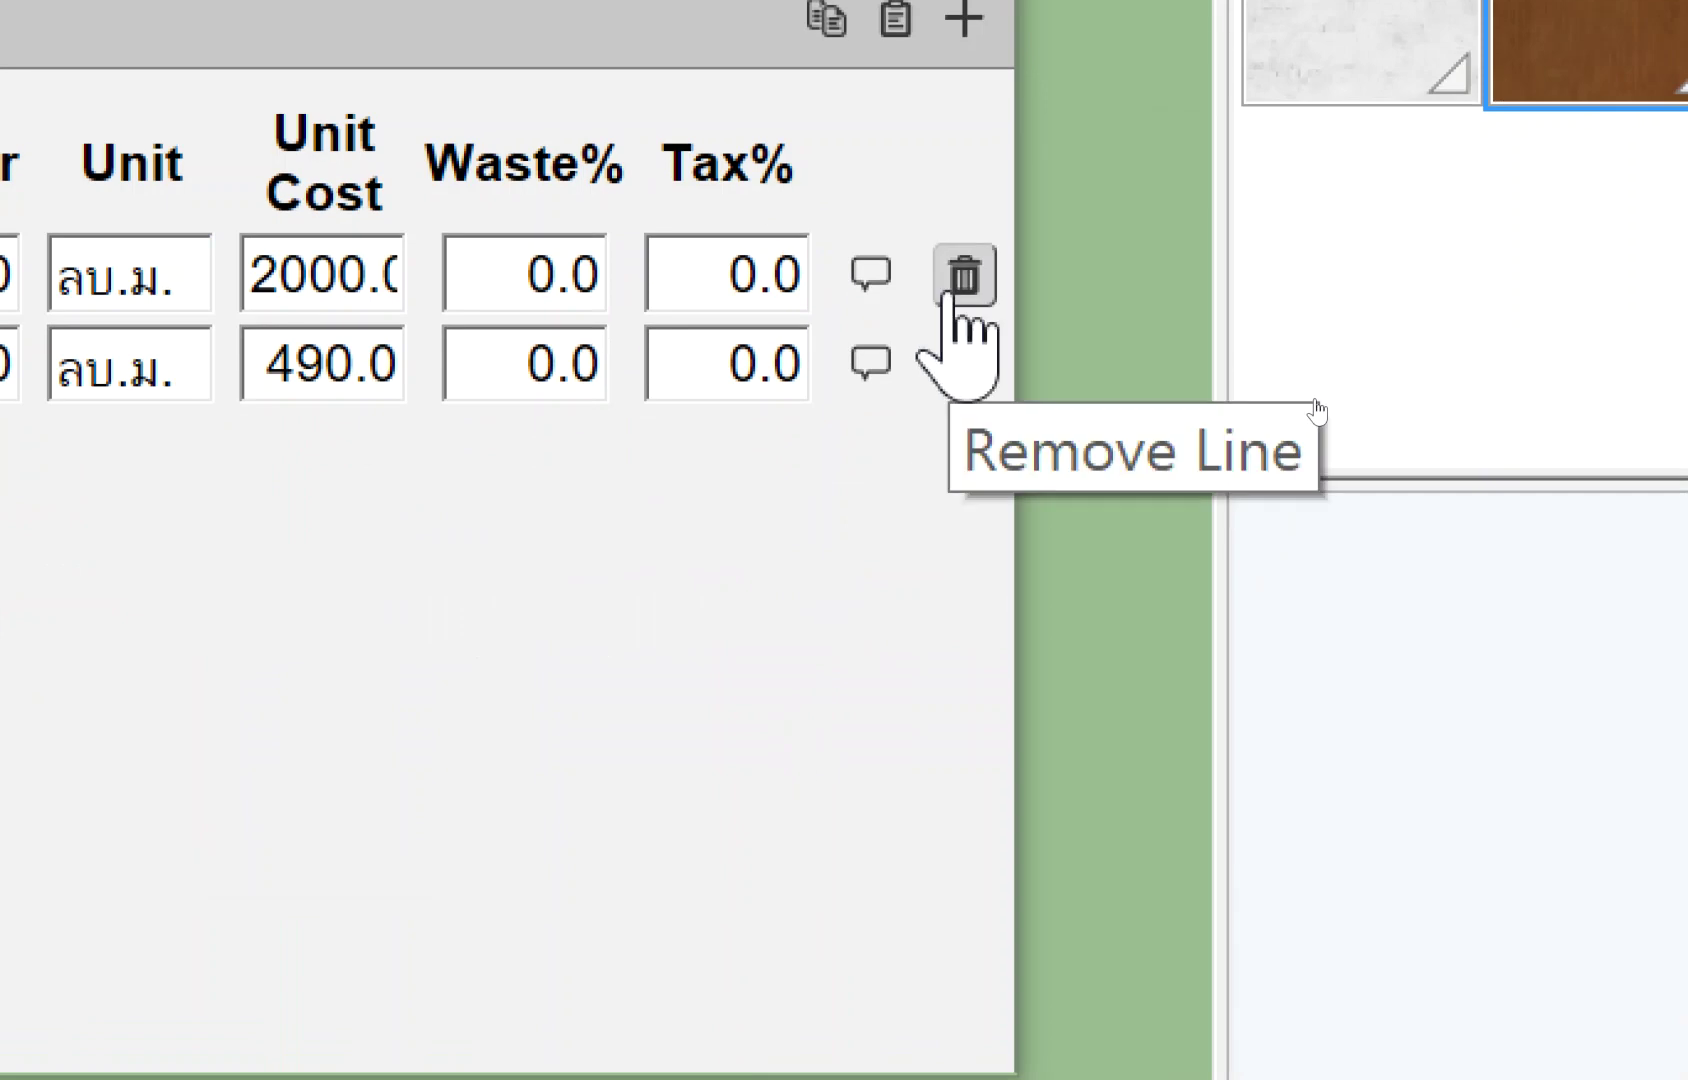
left_click(950, 290)
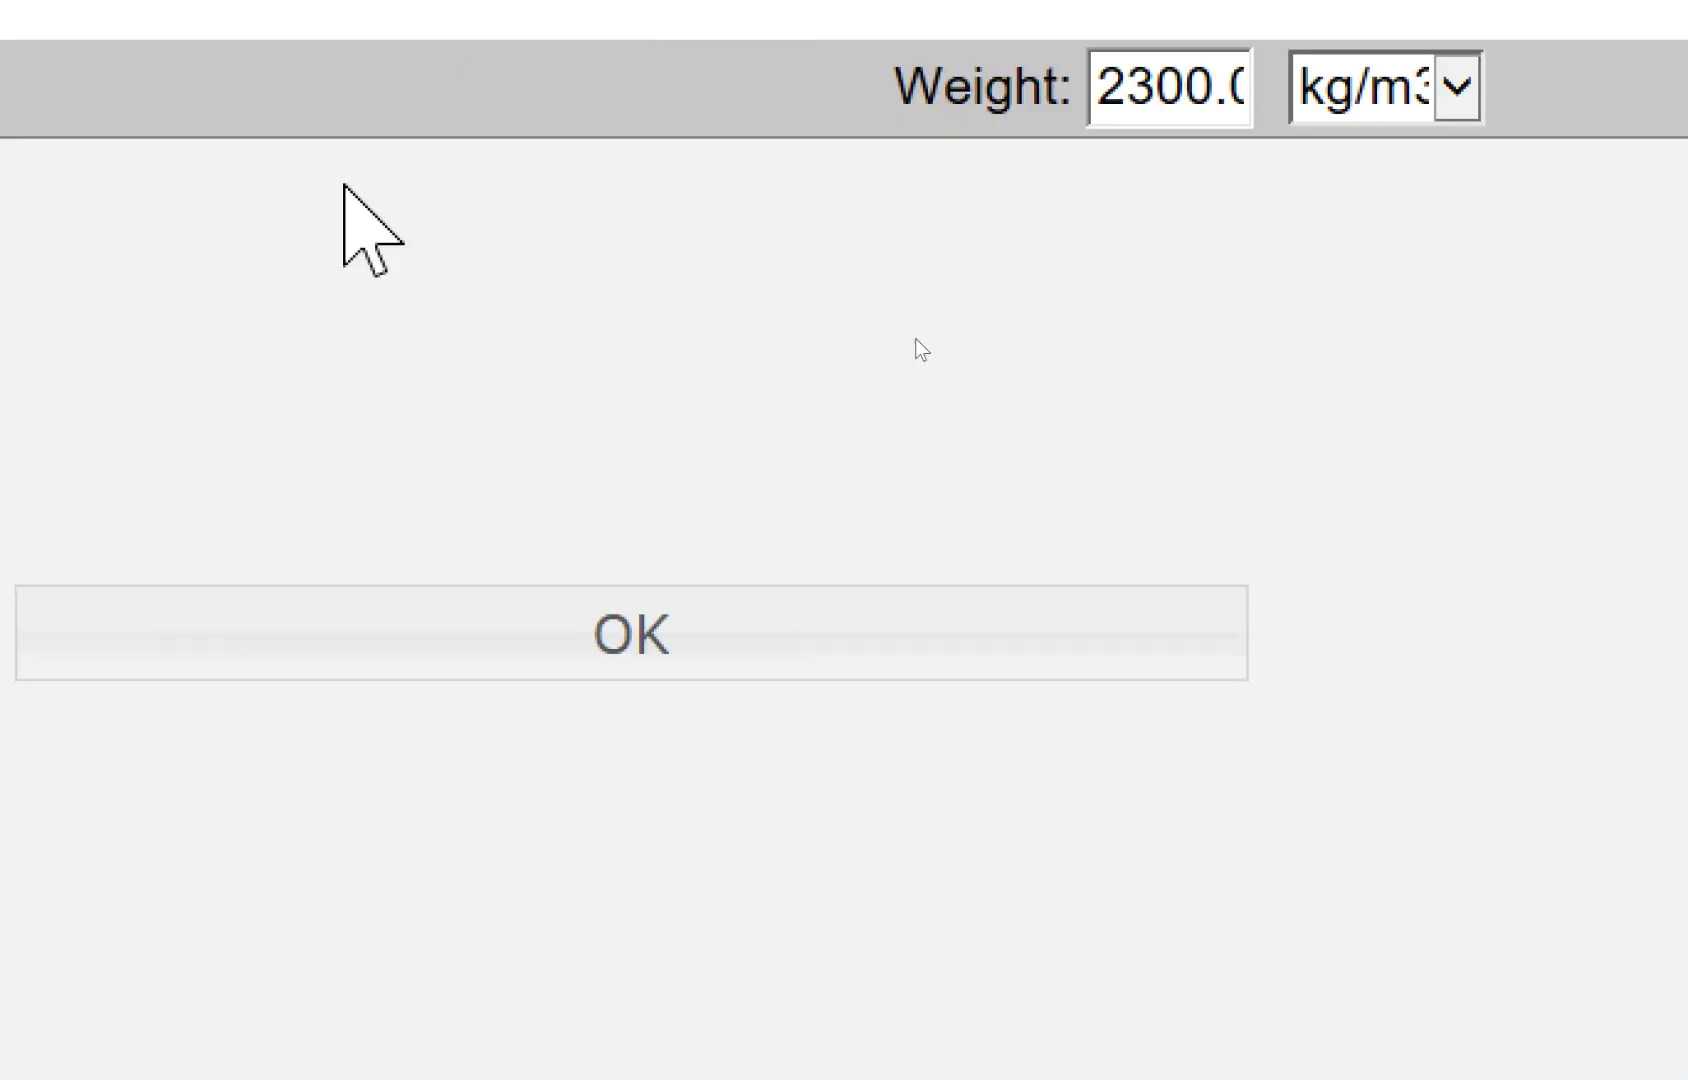
left_click(852, 212)
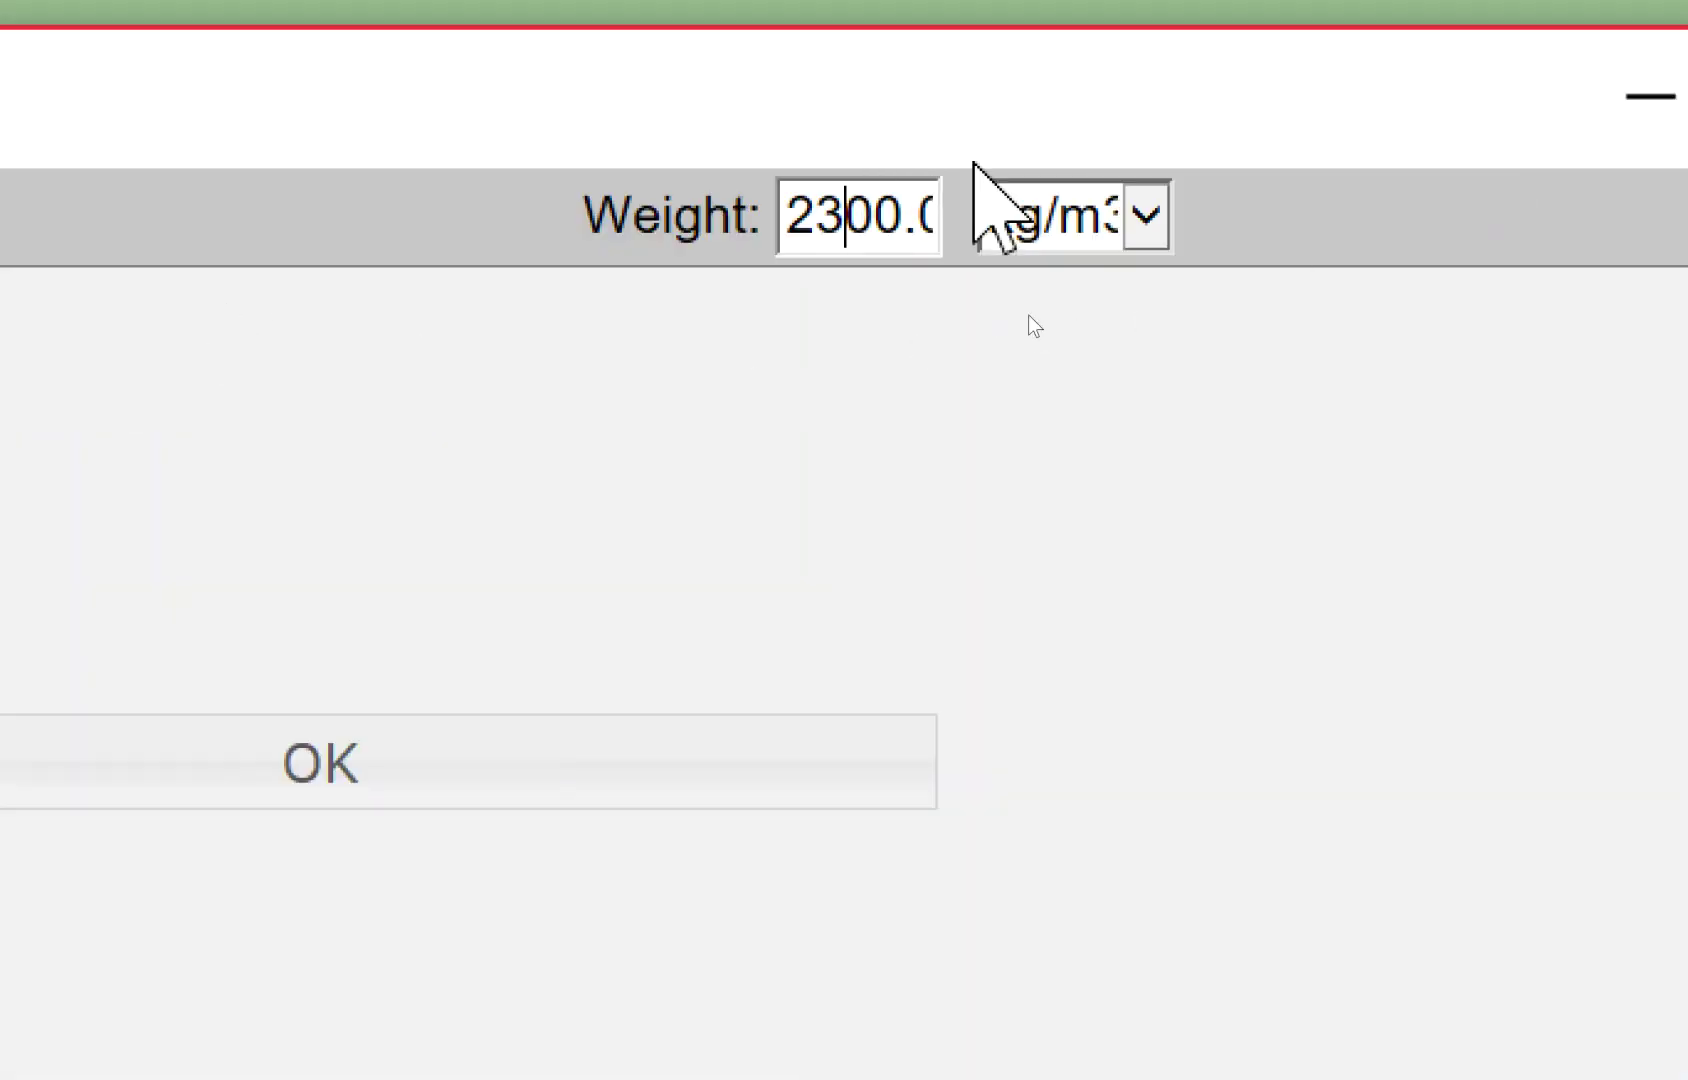
key("Left")
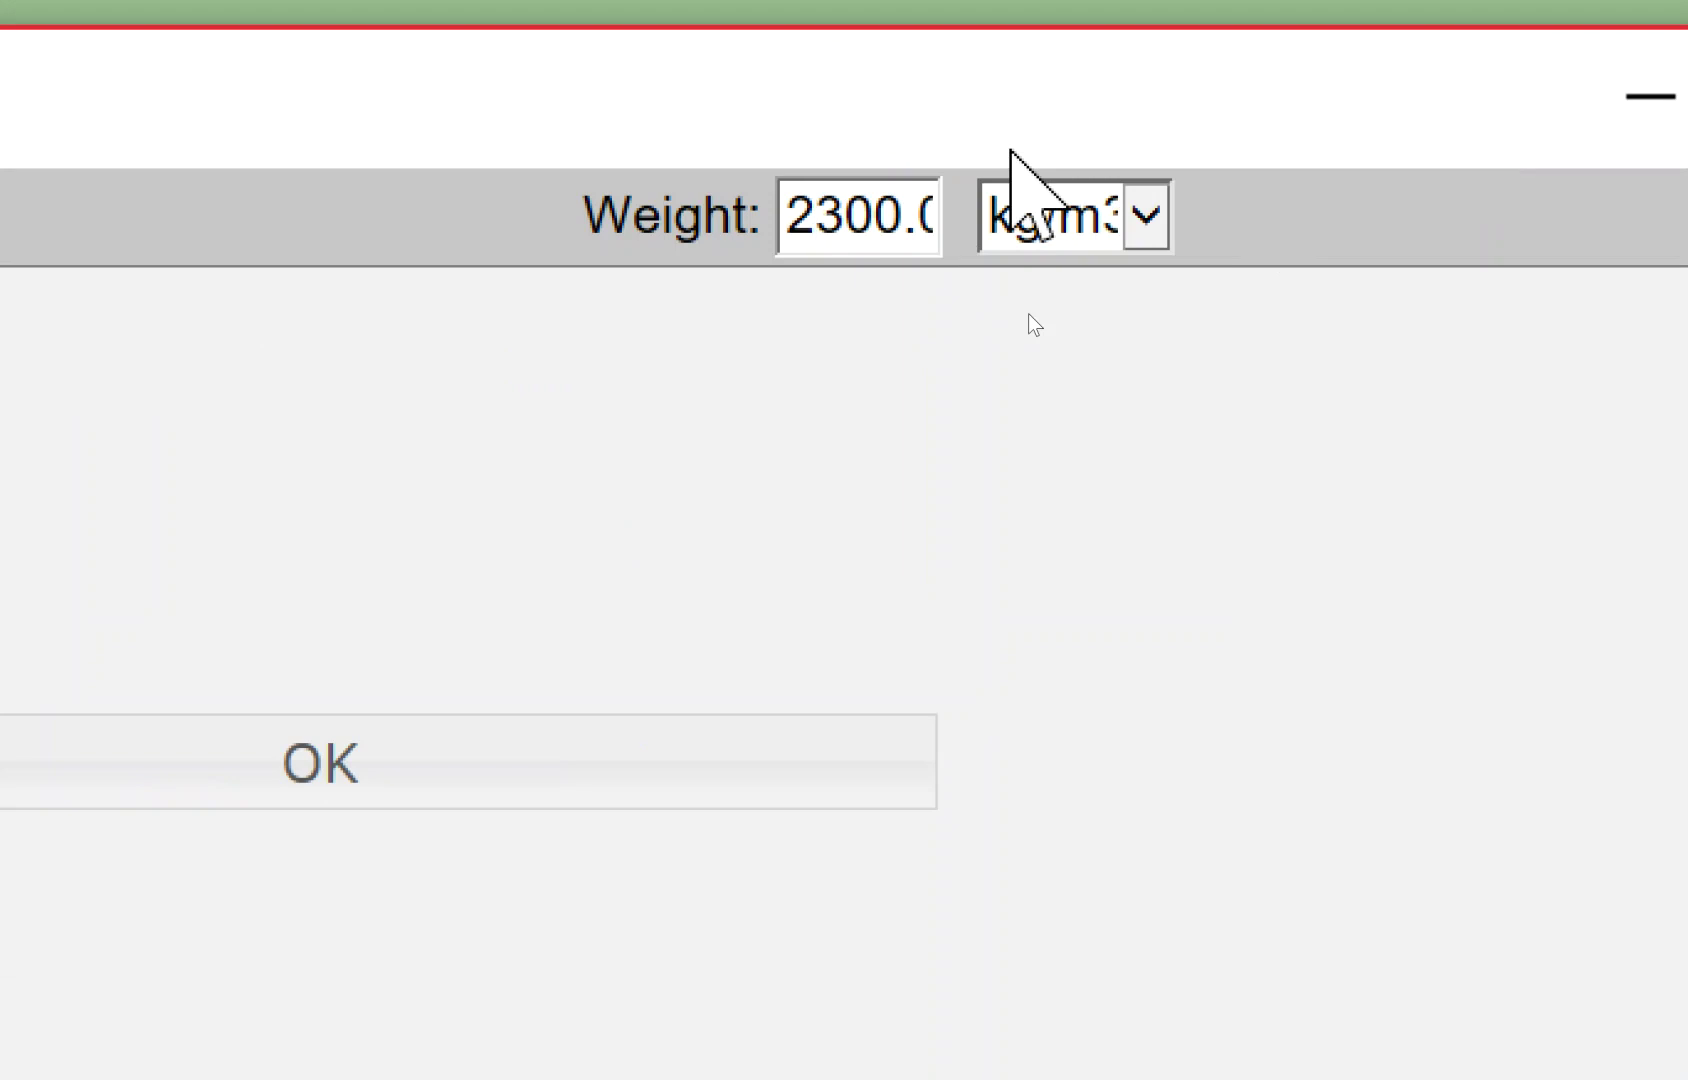
key("Left")
key("Right")
key("Right")
key("End")
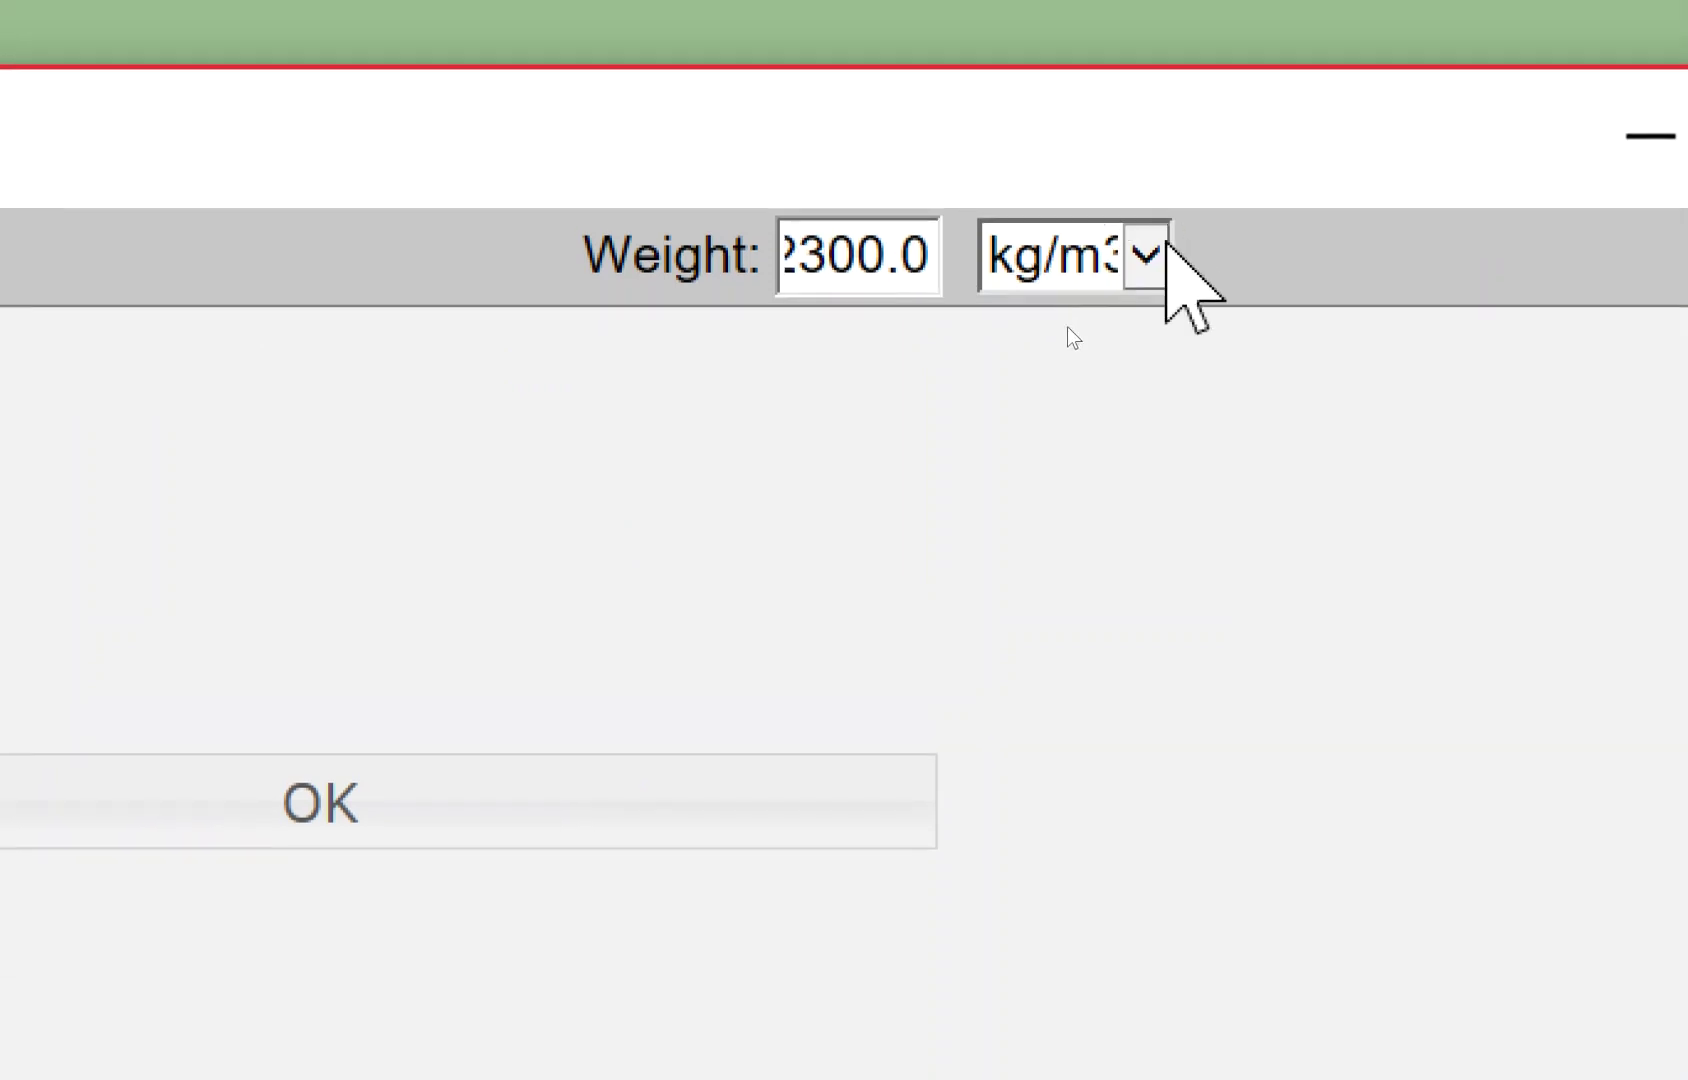
left_click(1158, 215)
left_click(1167, 250)
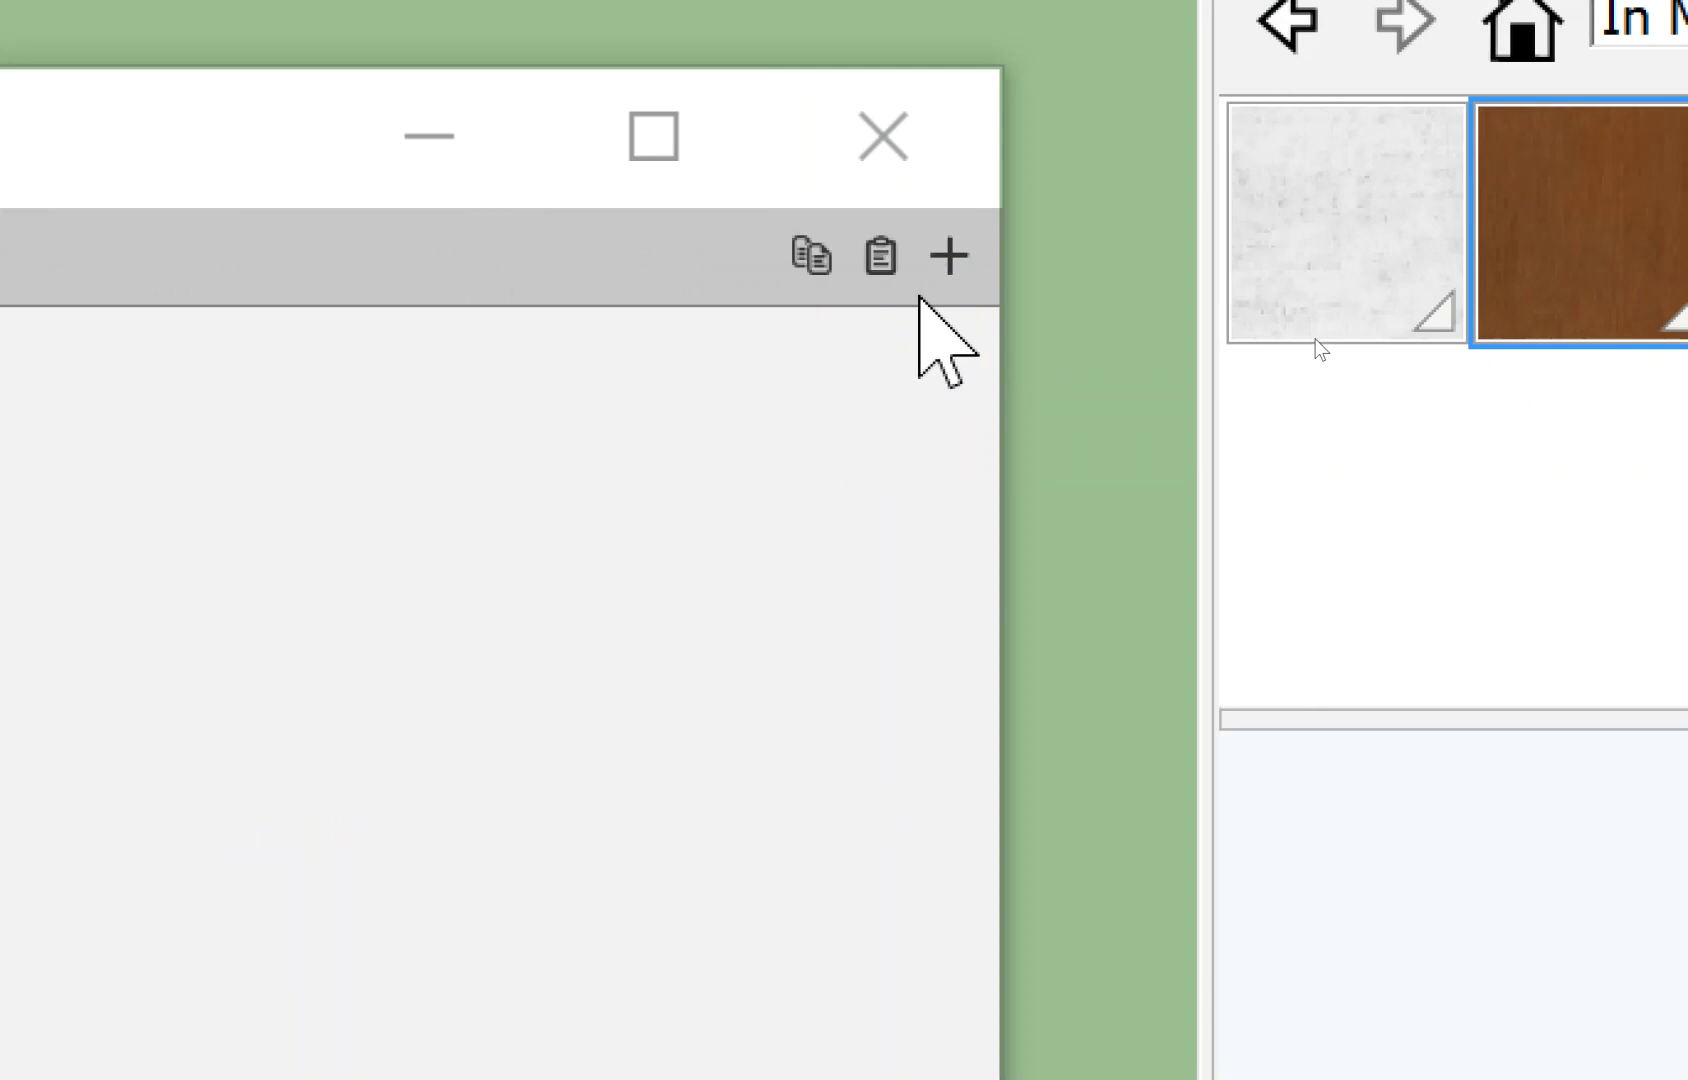
Add a new concrete-layer cost row described as คอนกรีตเสา 240 ksc.
left_click(948, 258)
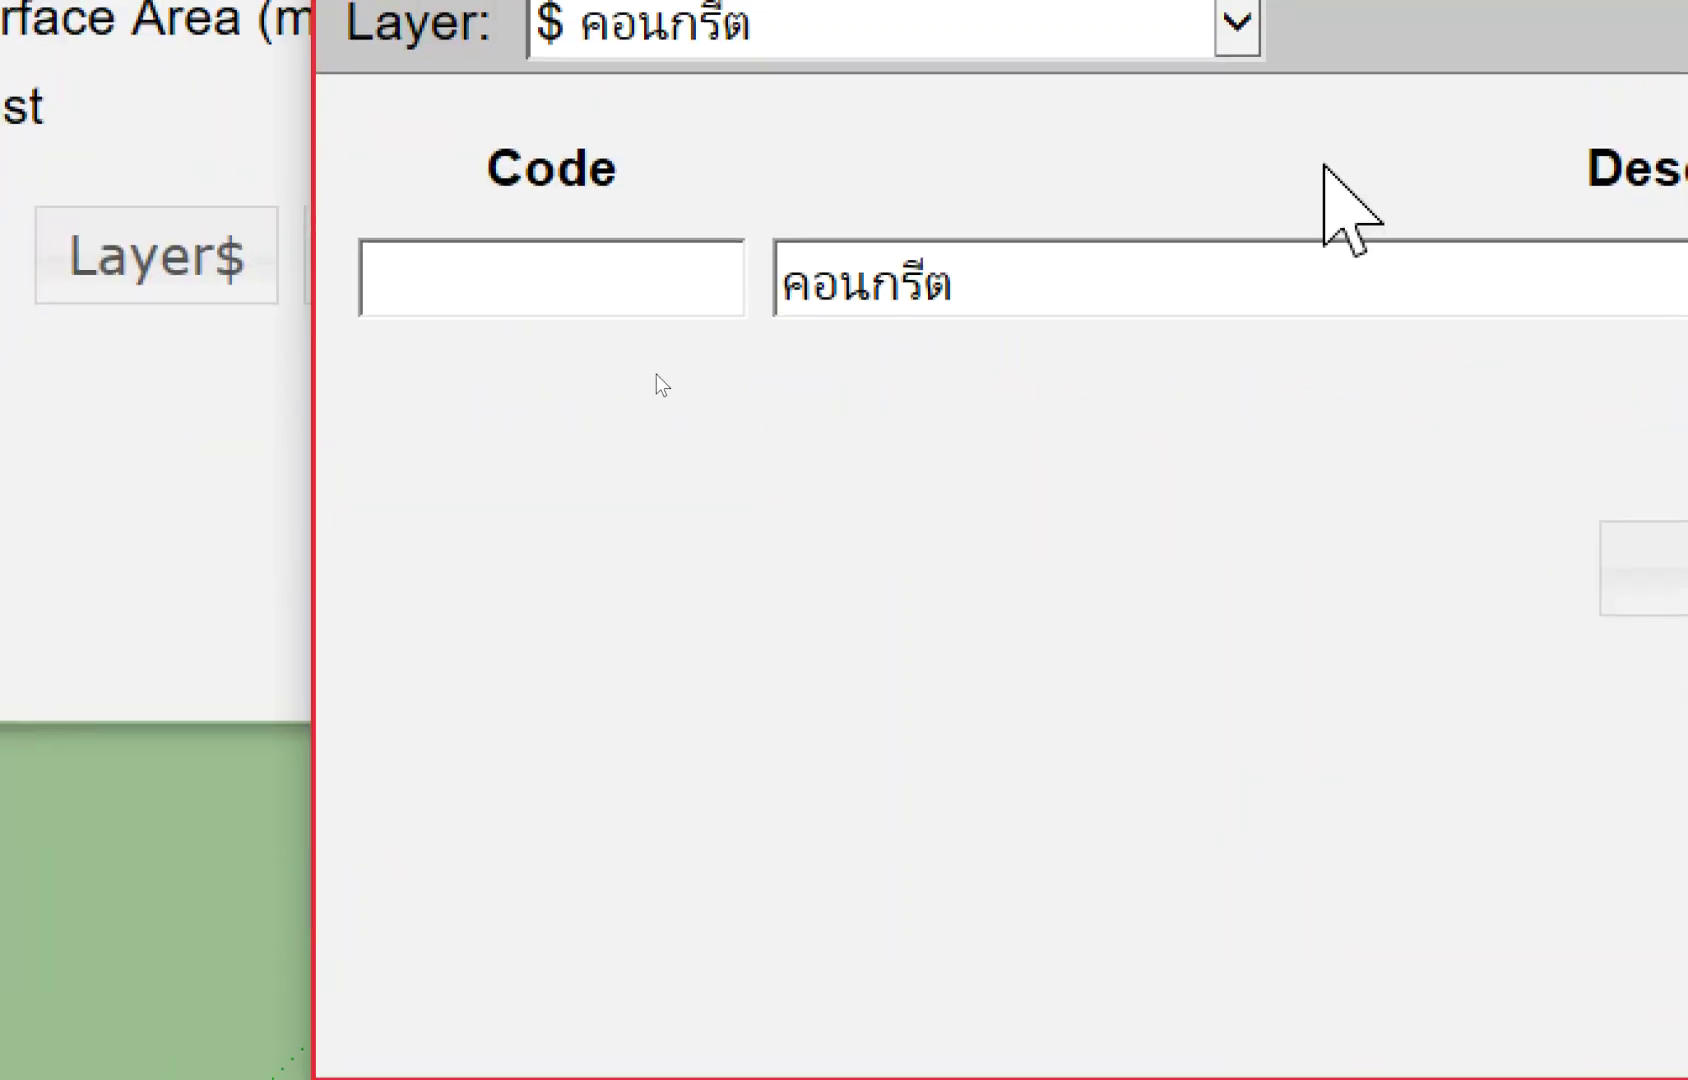
left_click(550, 272)
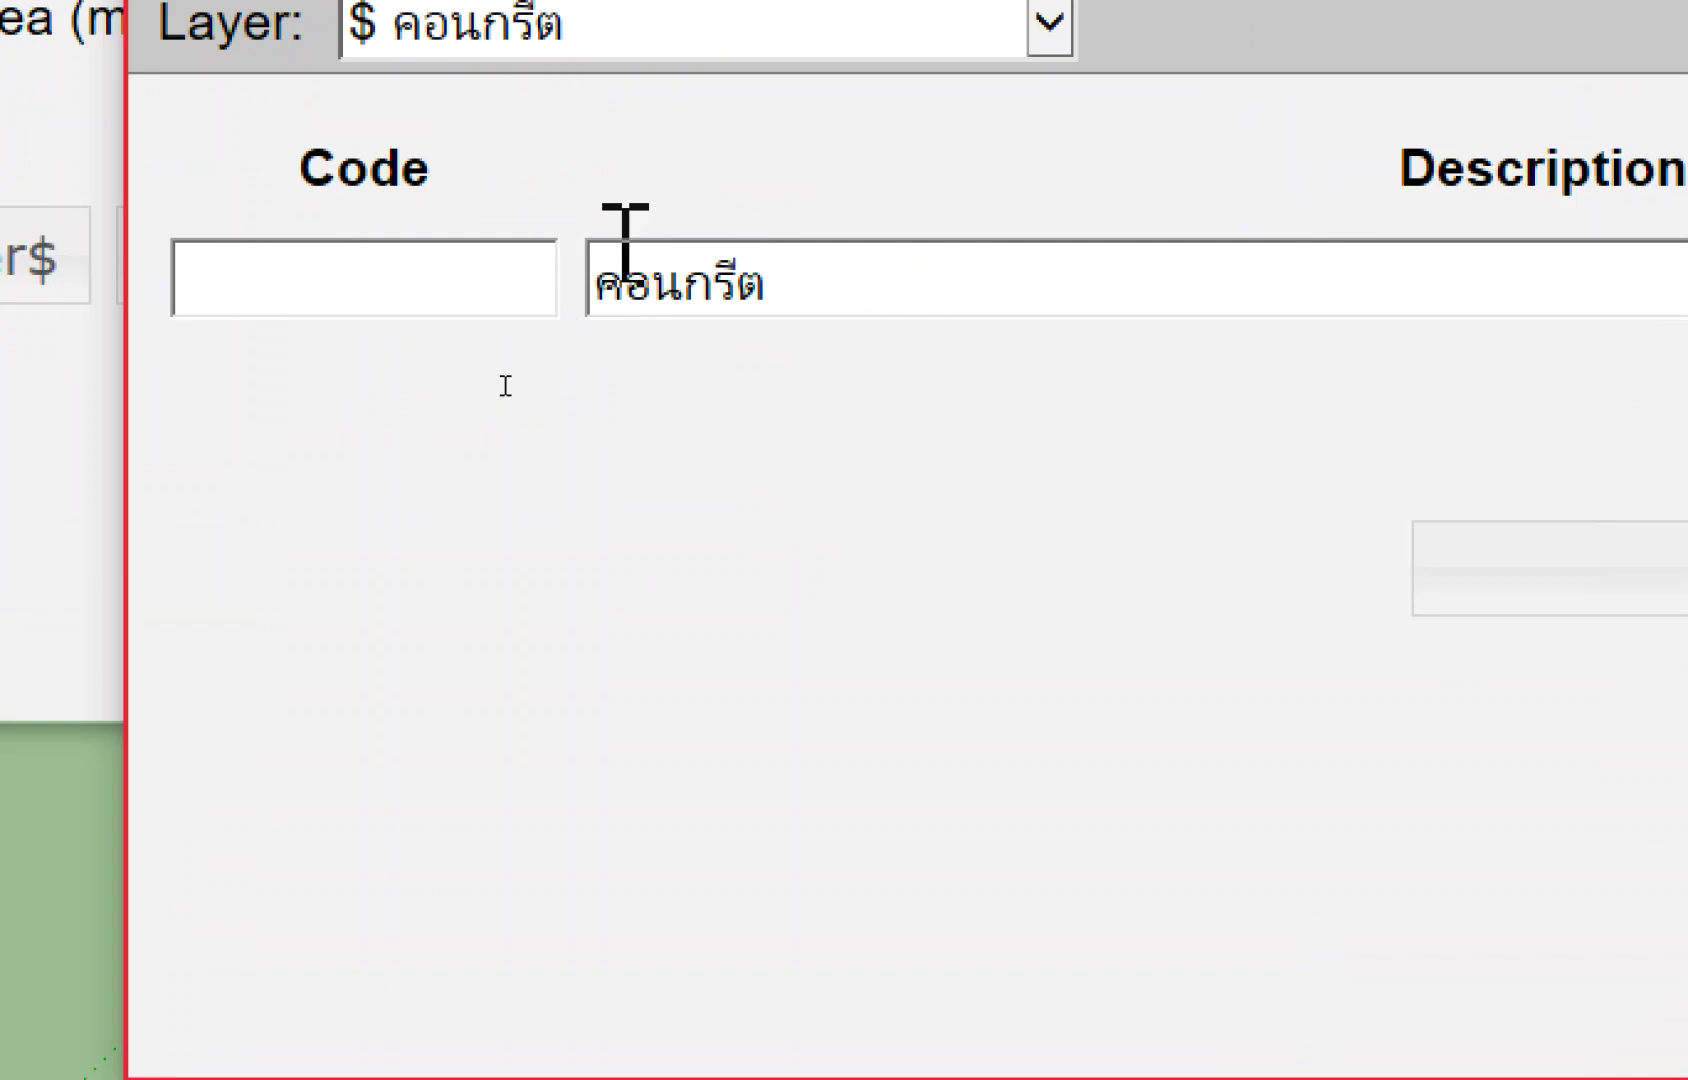
left_click(625, 240)
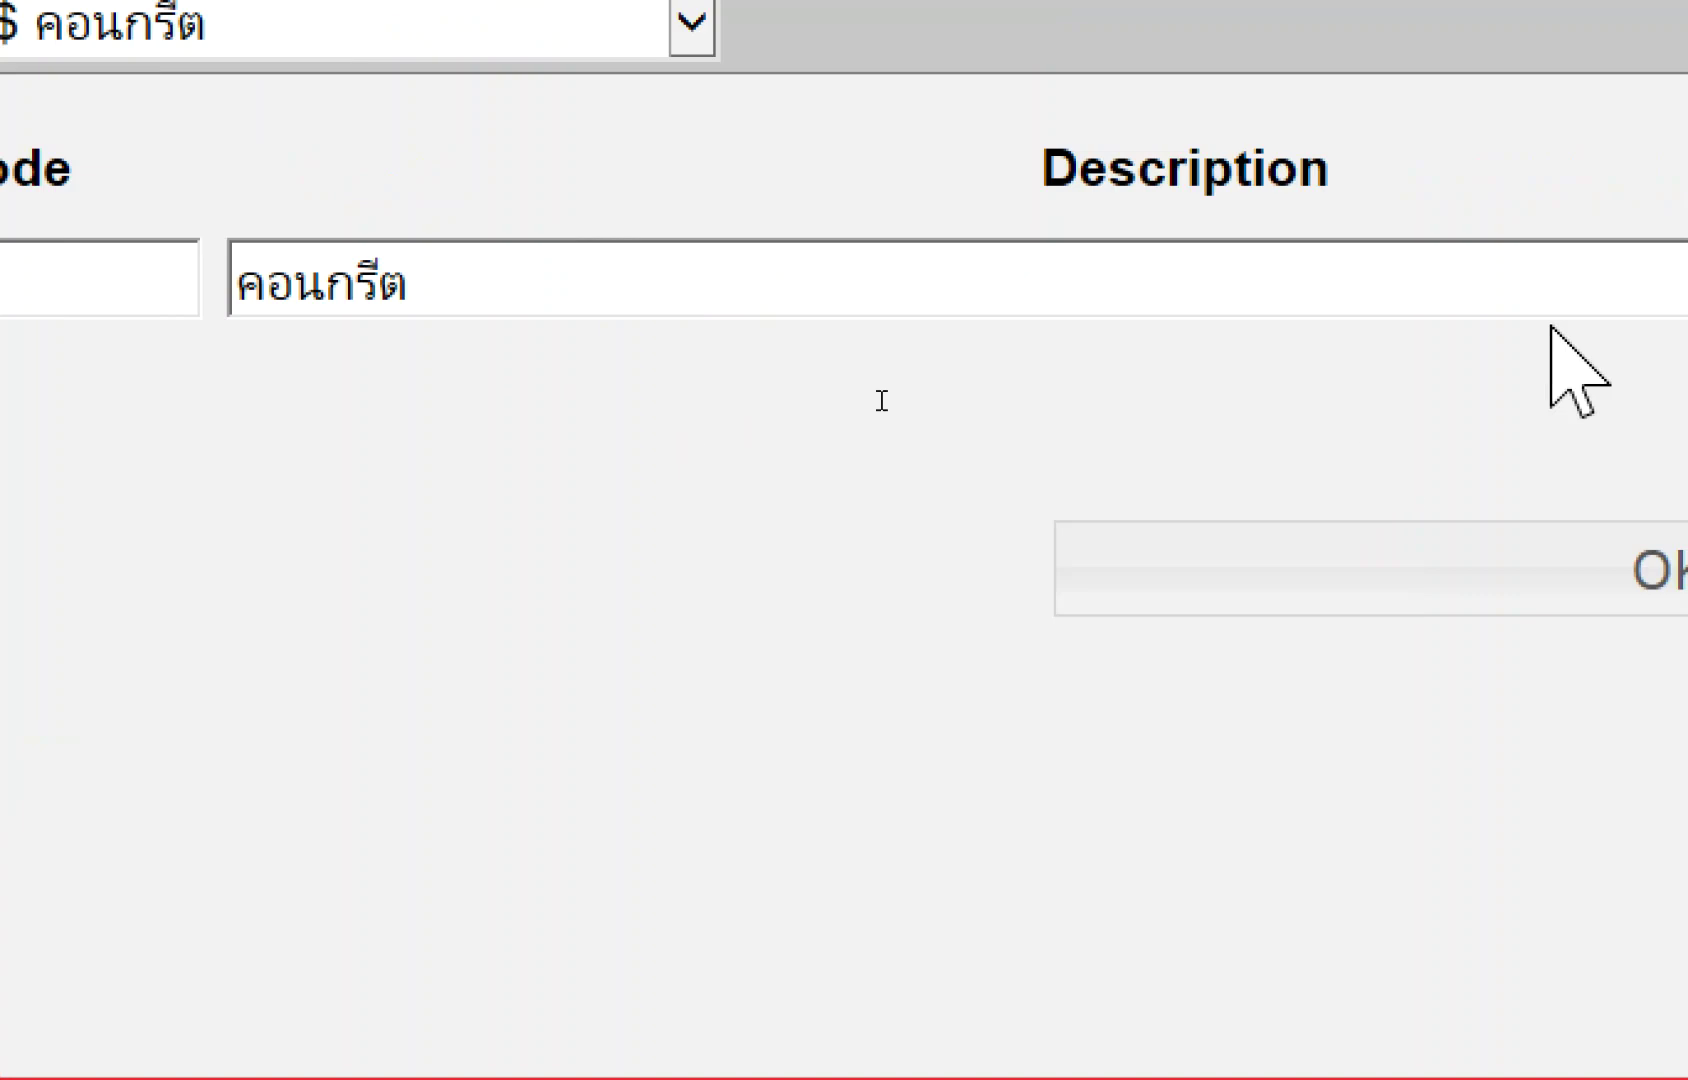
type("คอนกรีต")
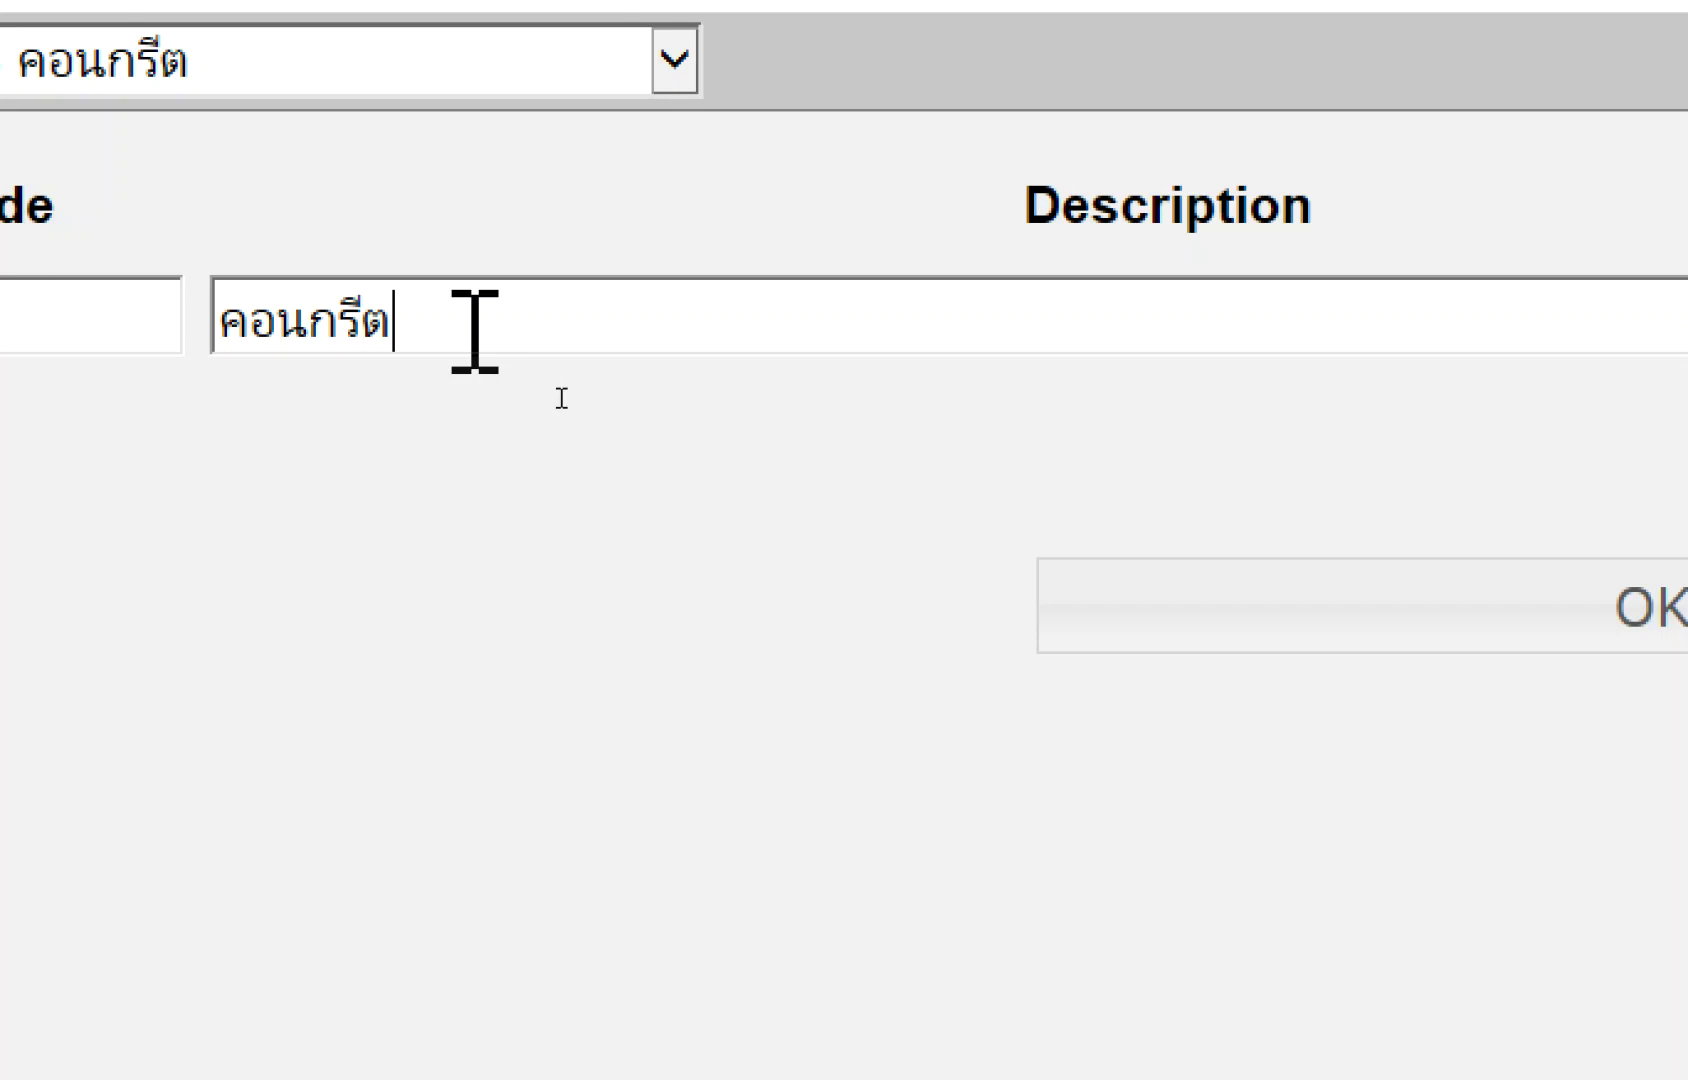
type("/กว")
key("BackSpace")
key("BackSpace")
key("BackSpace")
type("เสา")
key("super+space")
type("249")
key("BackSpace")
type("0")
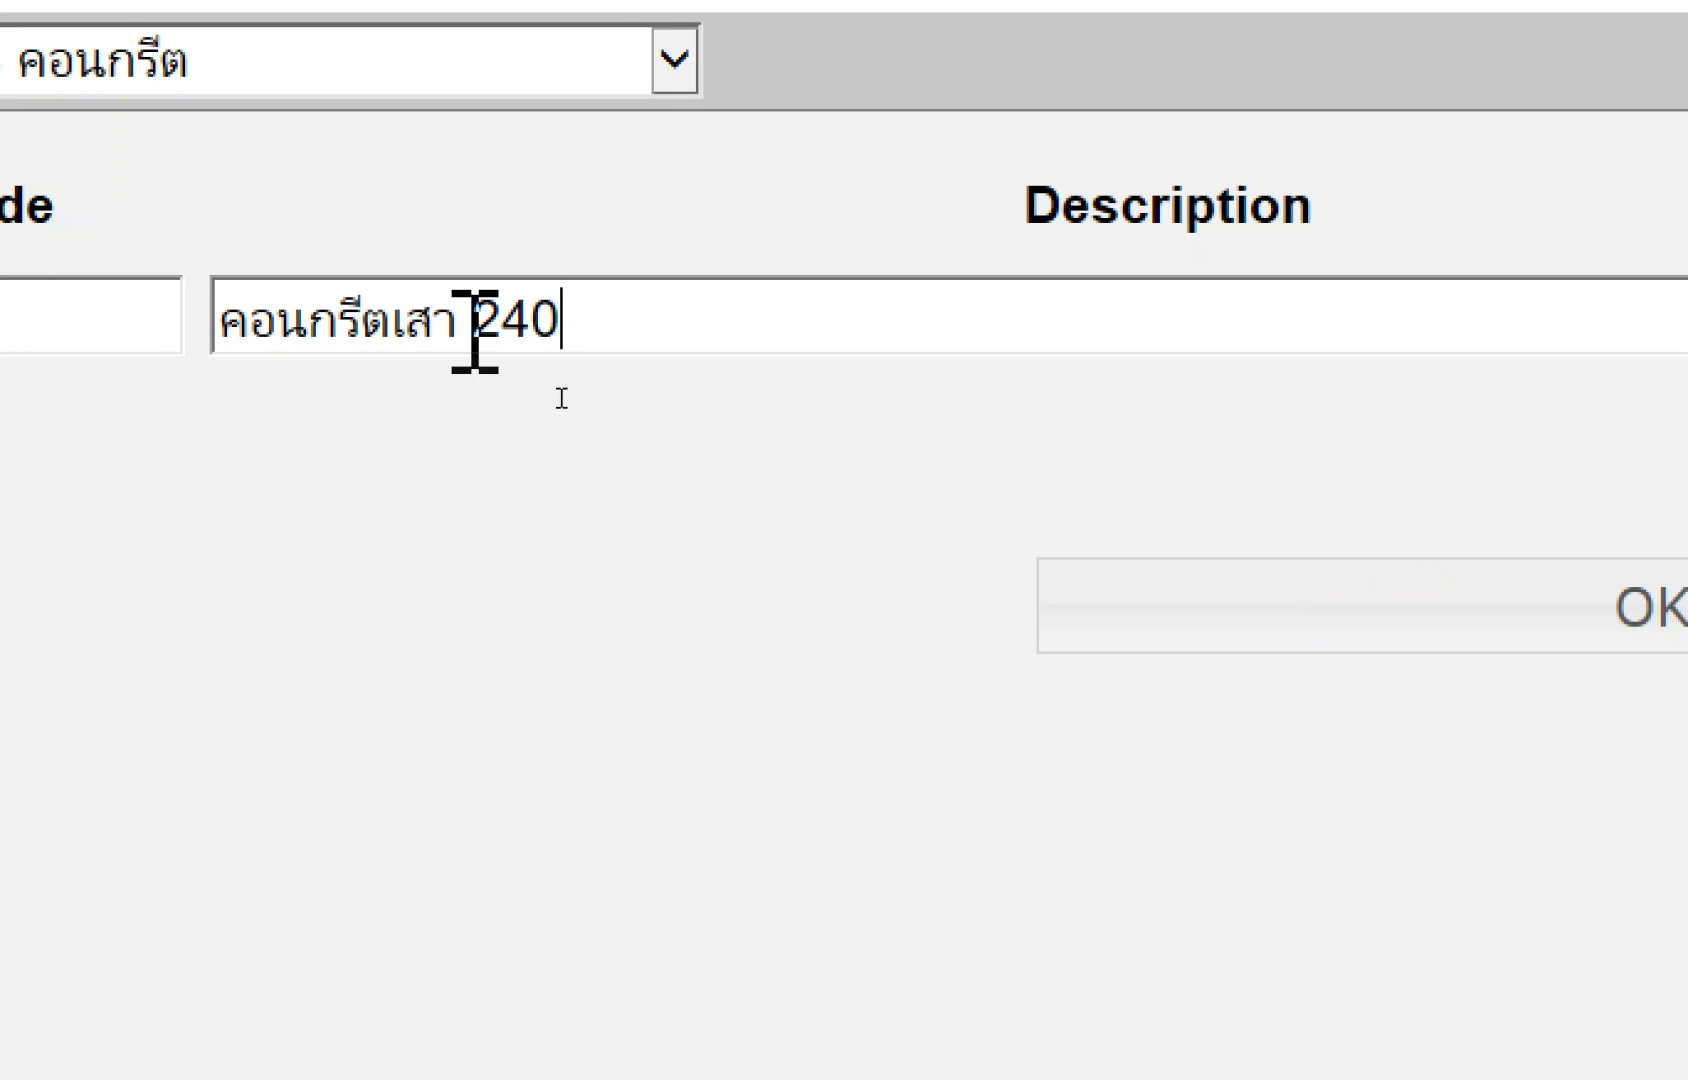
type("ksc")
key("Left")
key("Left")
key("Left")
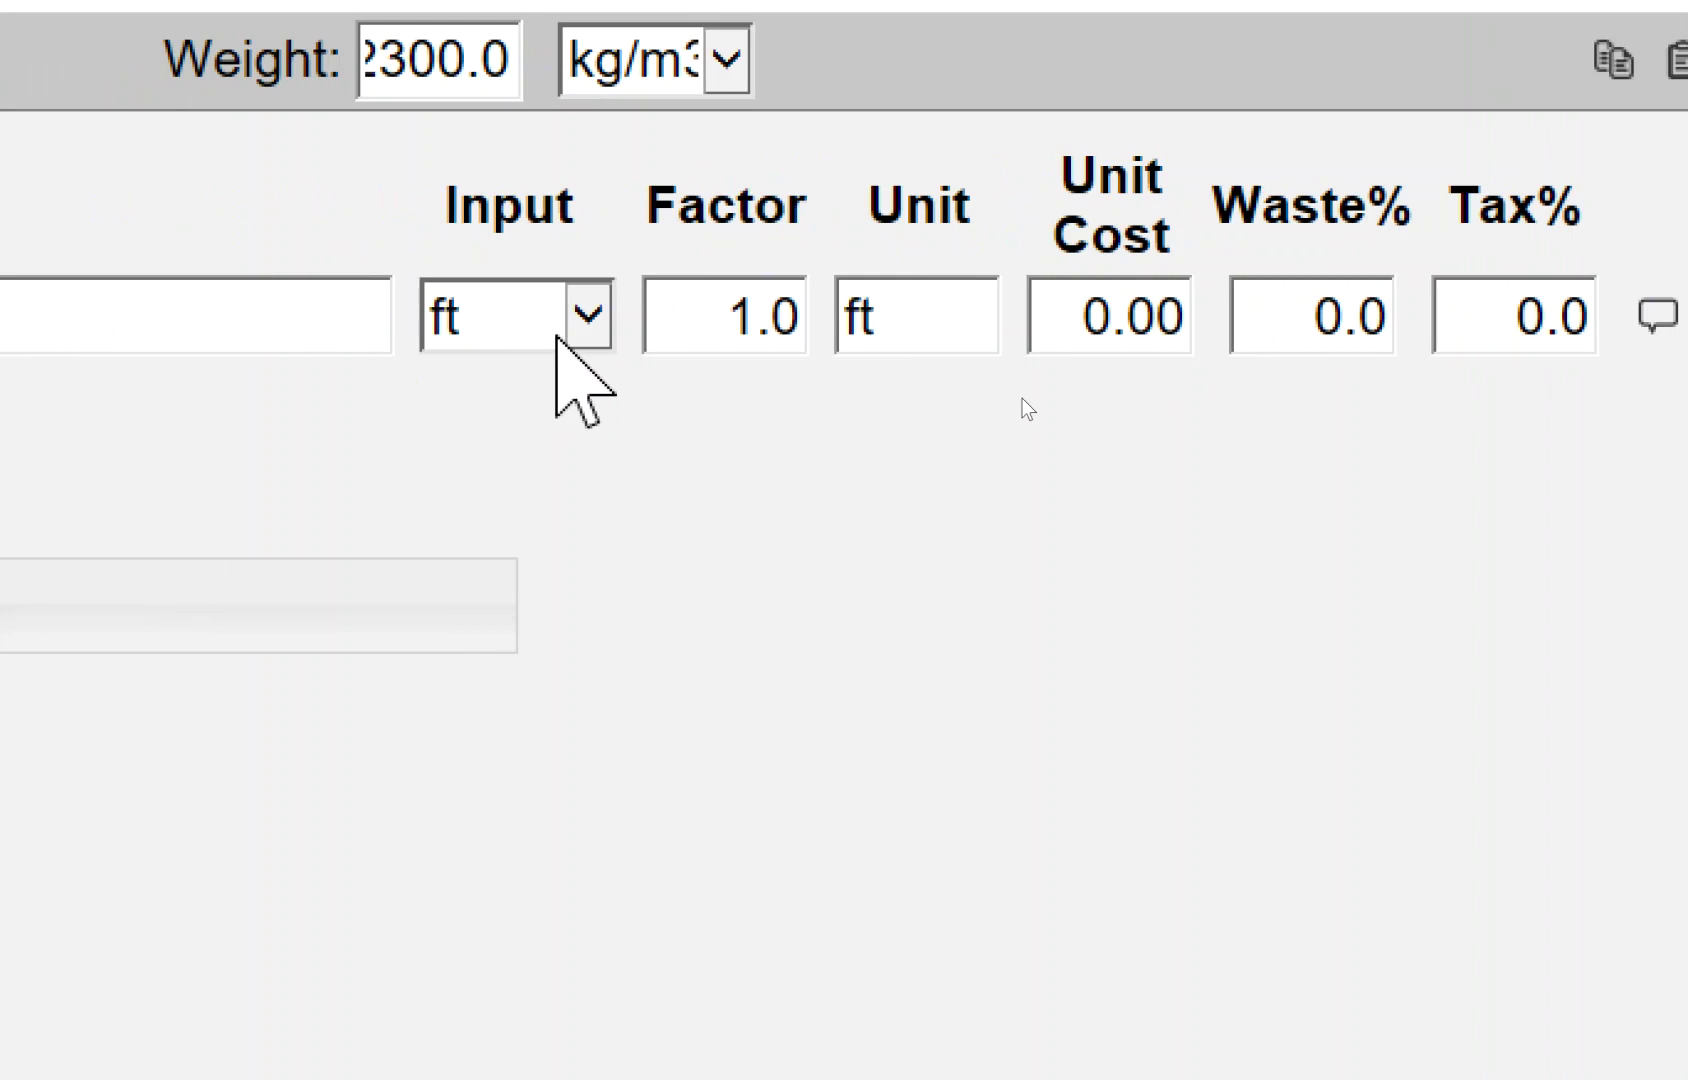
Set the คอนกรีตเสา 240 ksc item's input to m3 and its unit label to ลบ.ม..
left_click(585, 318)
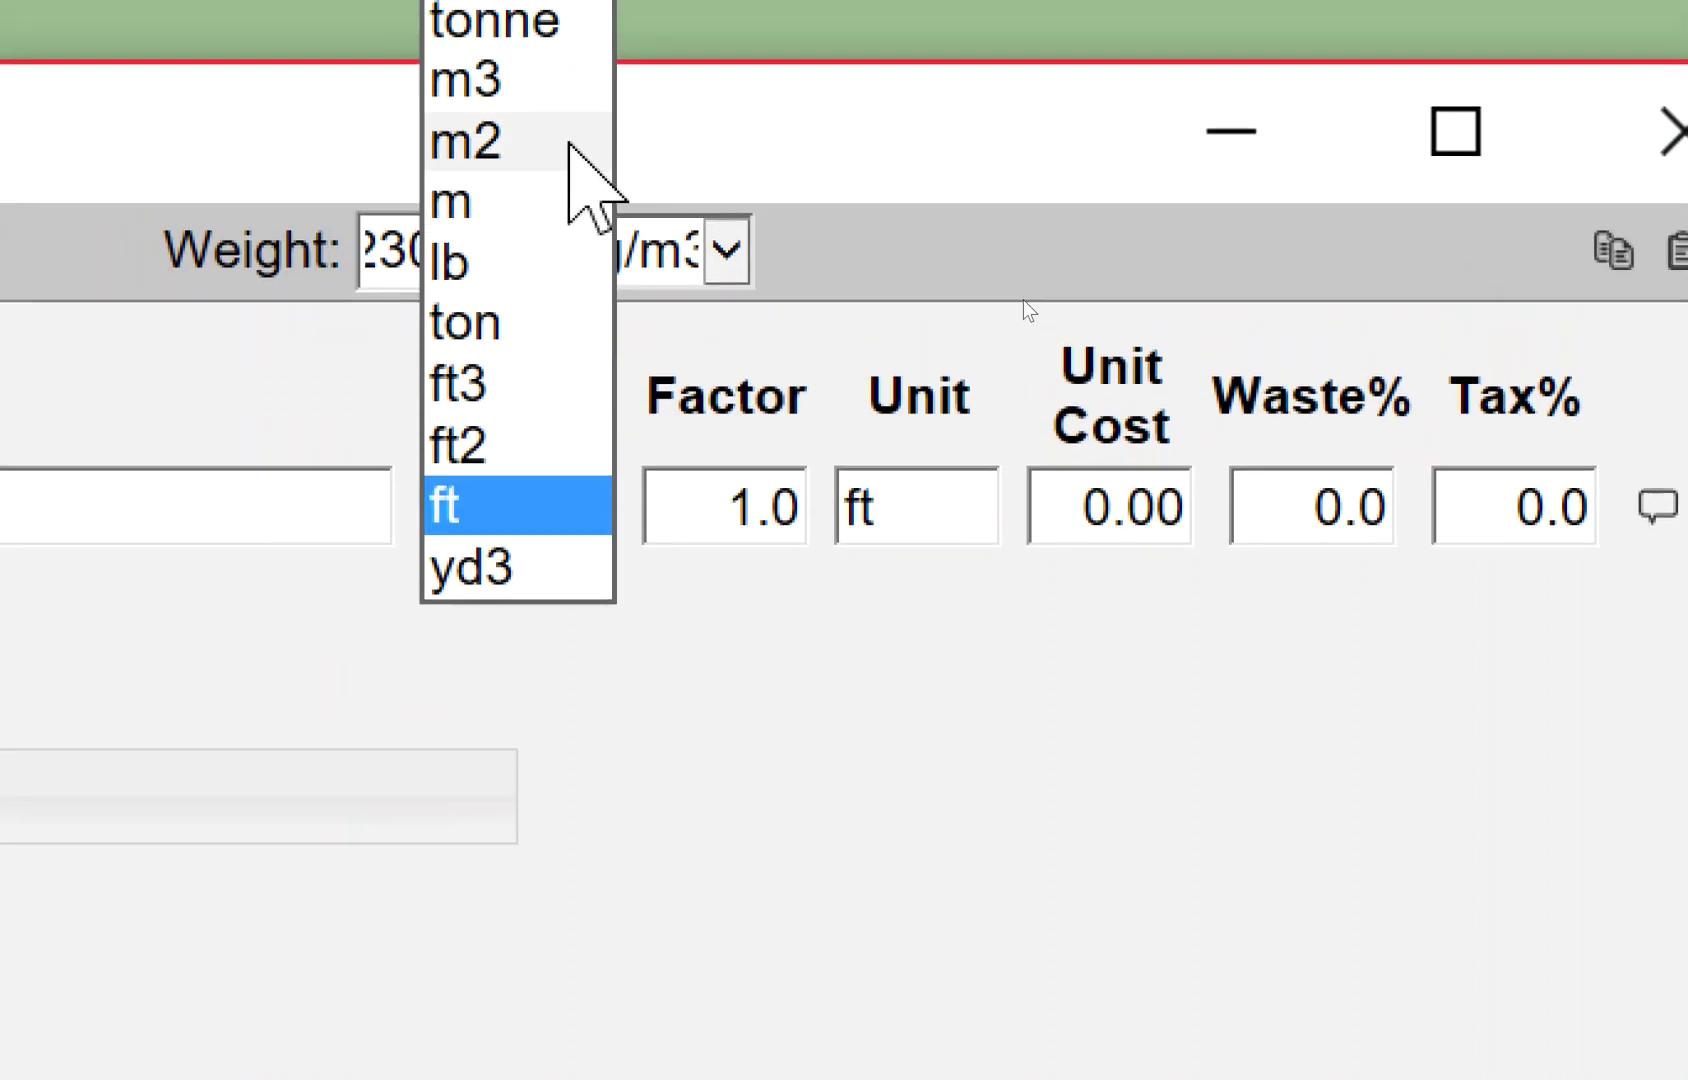
left_click(560, 55)
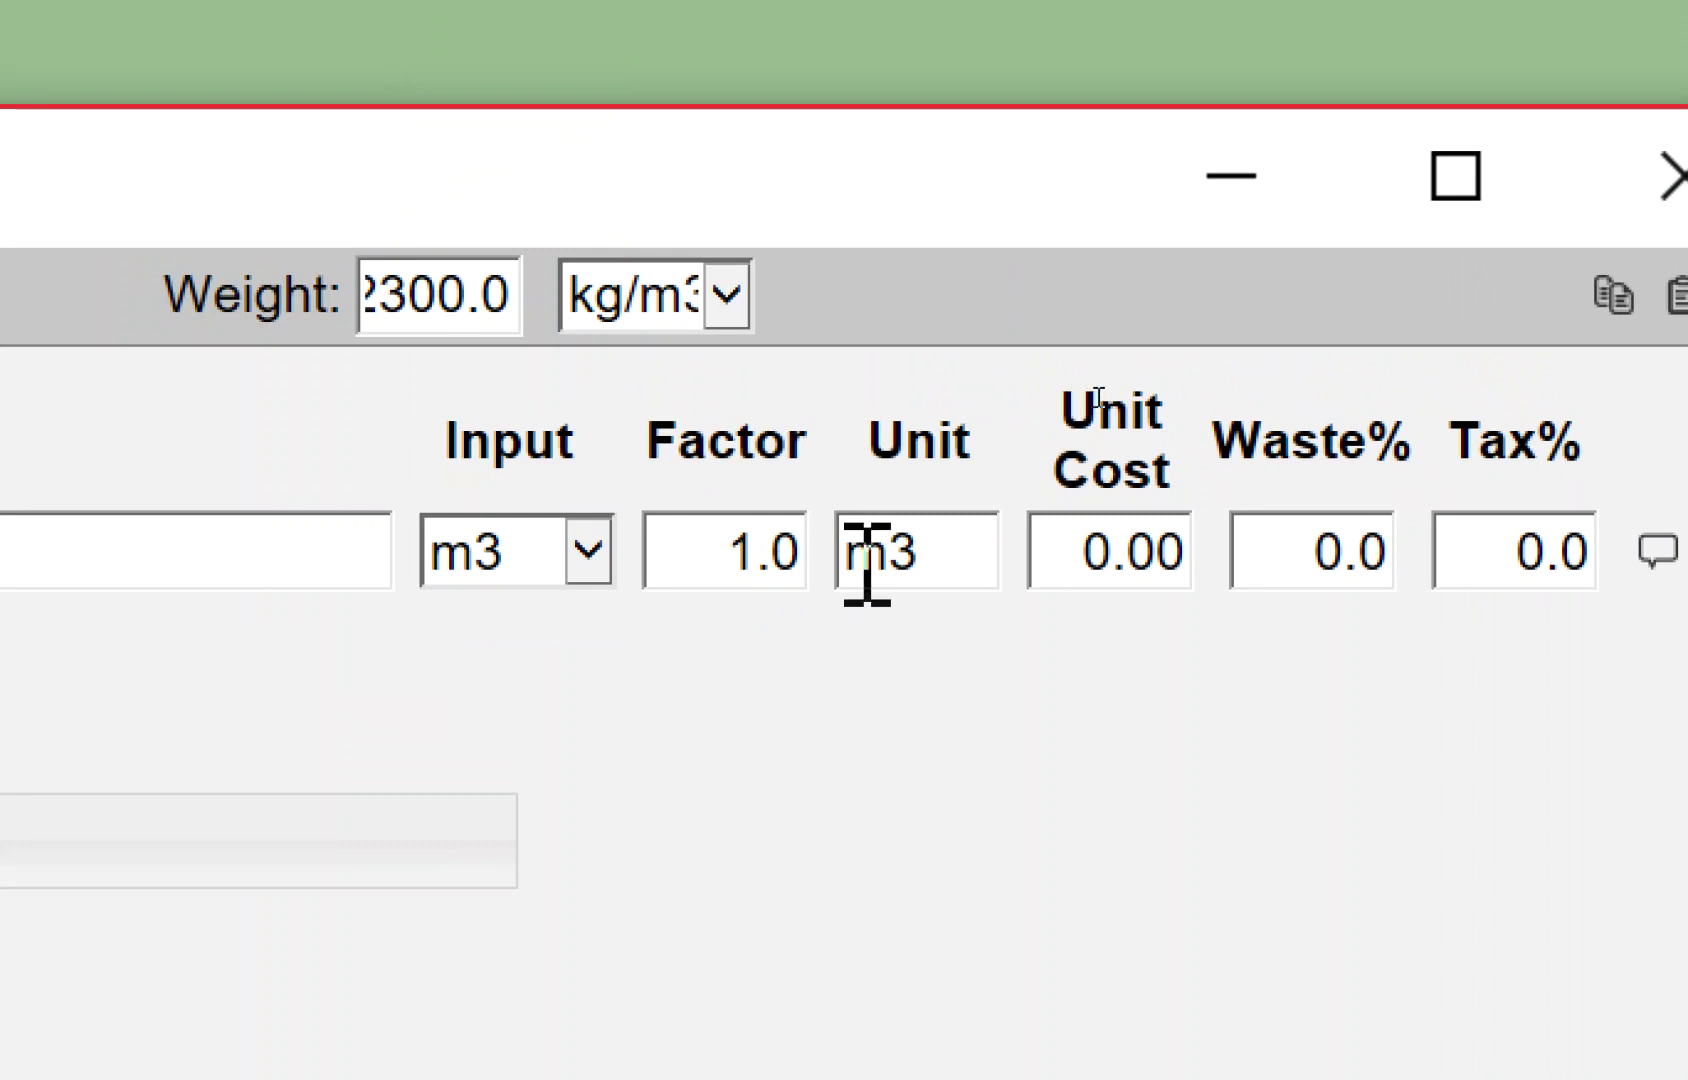
left_click_drag(953, 546, 780, 505)
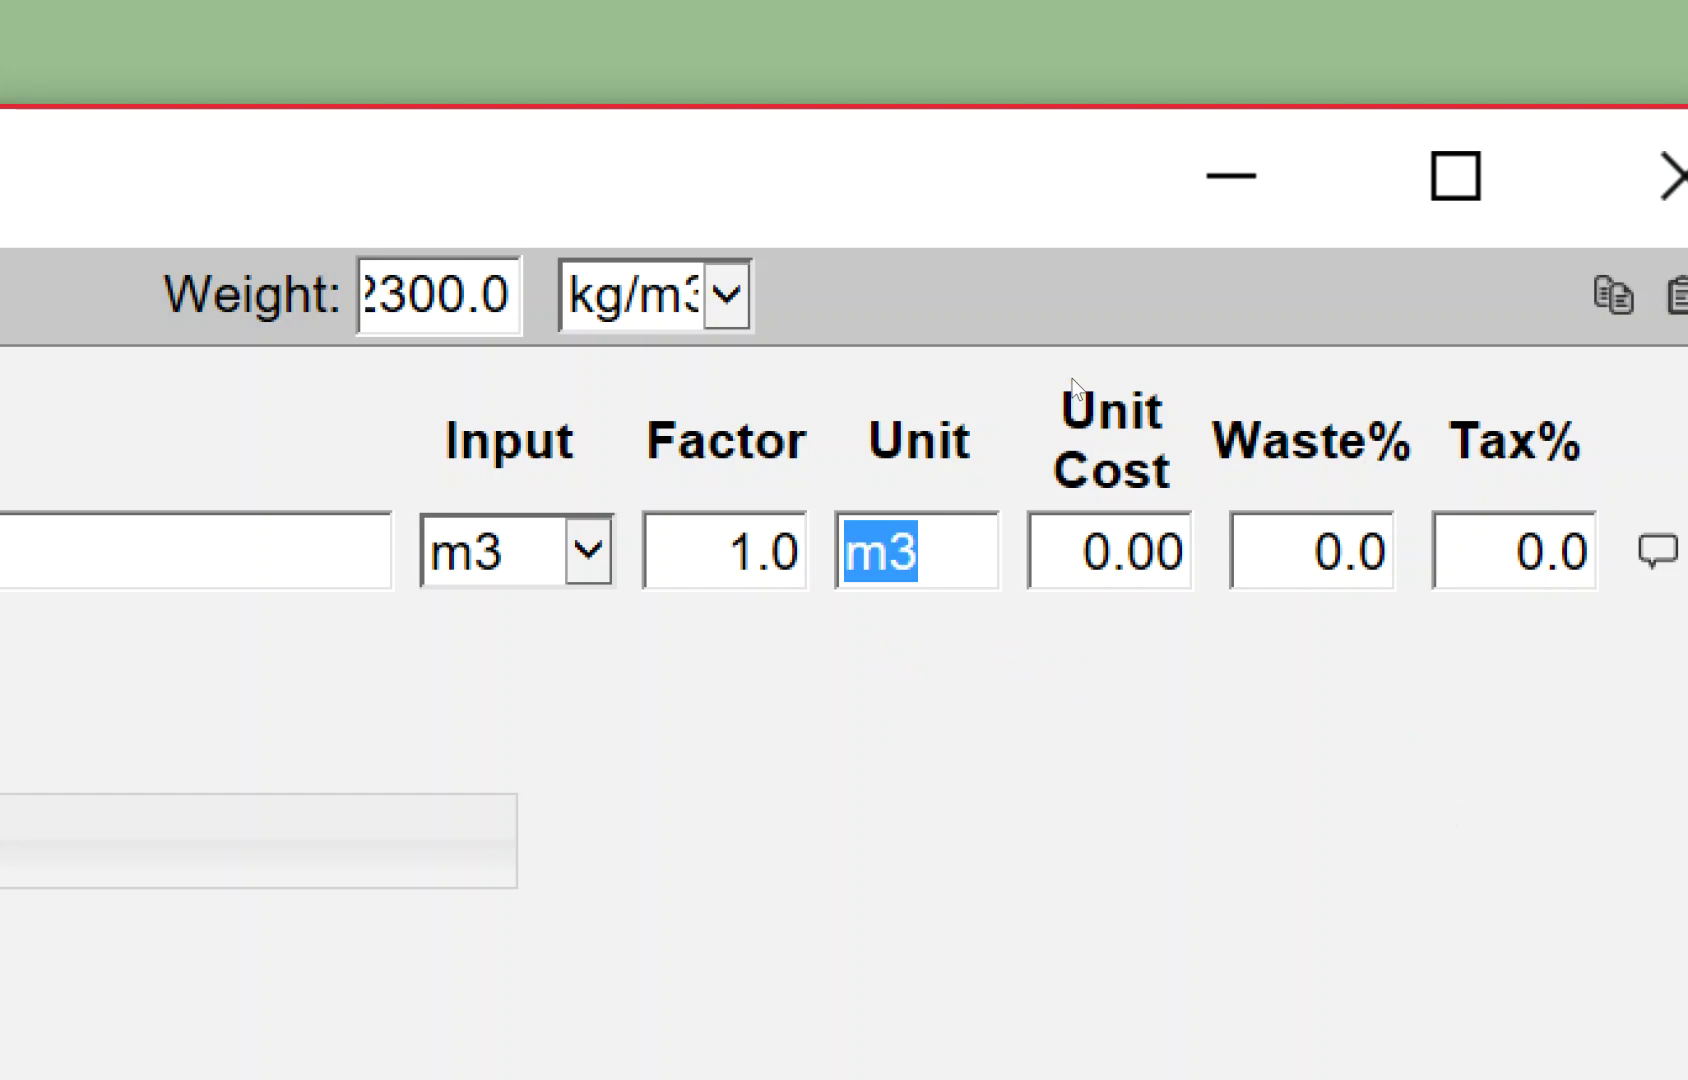
left_click(993, 573)
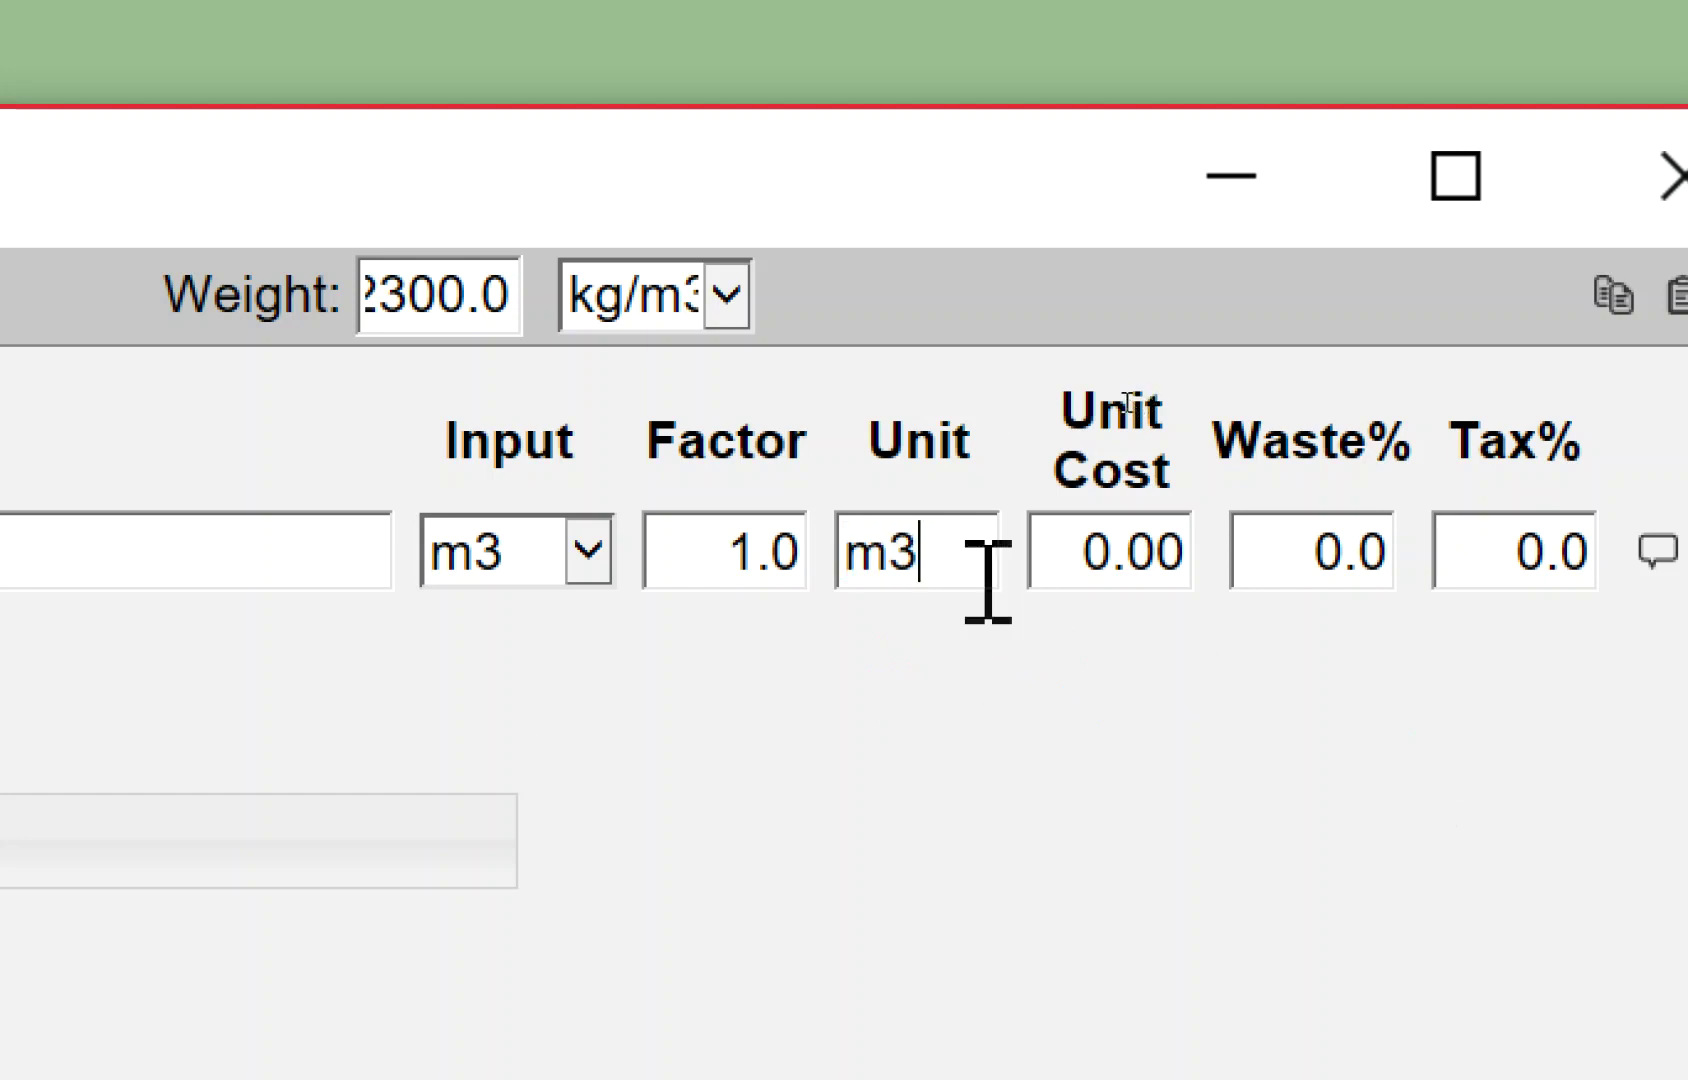
key("BackSpace")
key("BackSpace")
type("][")
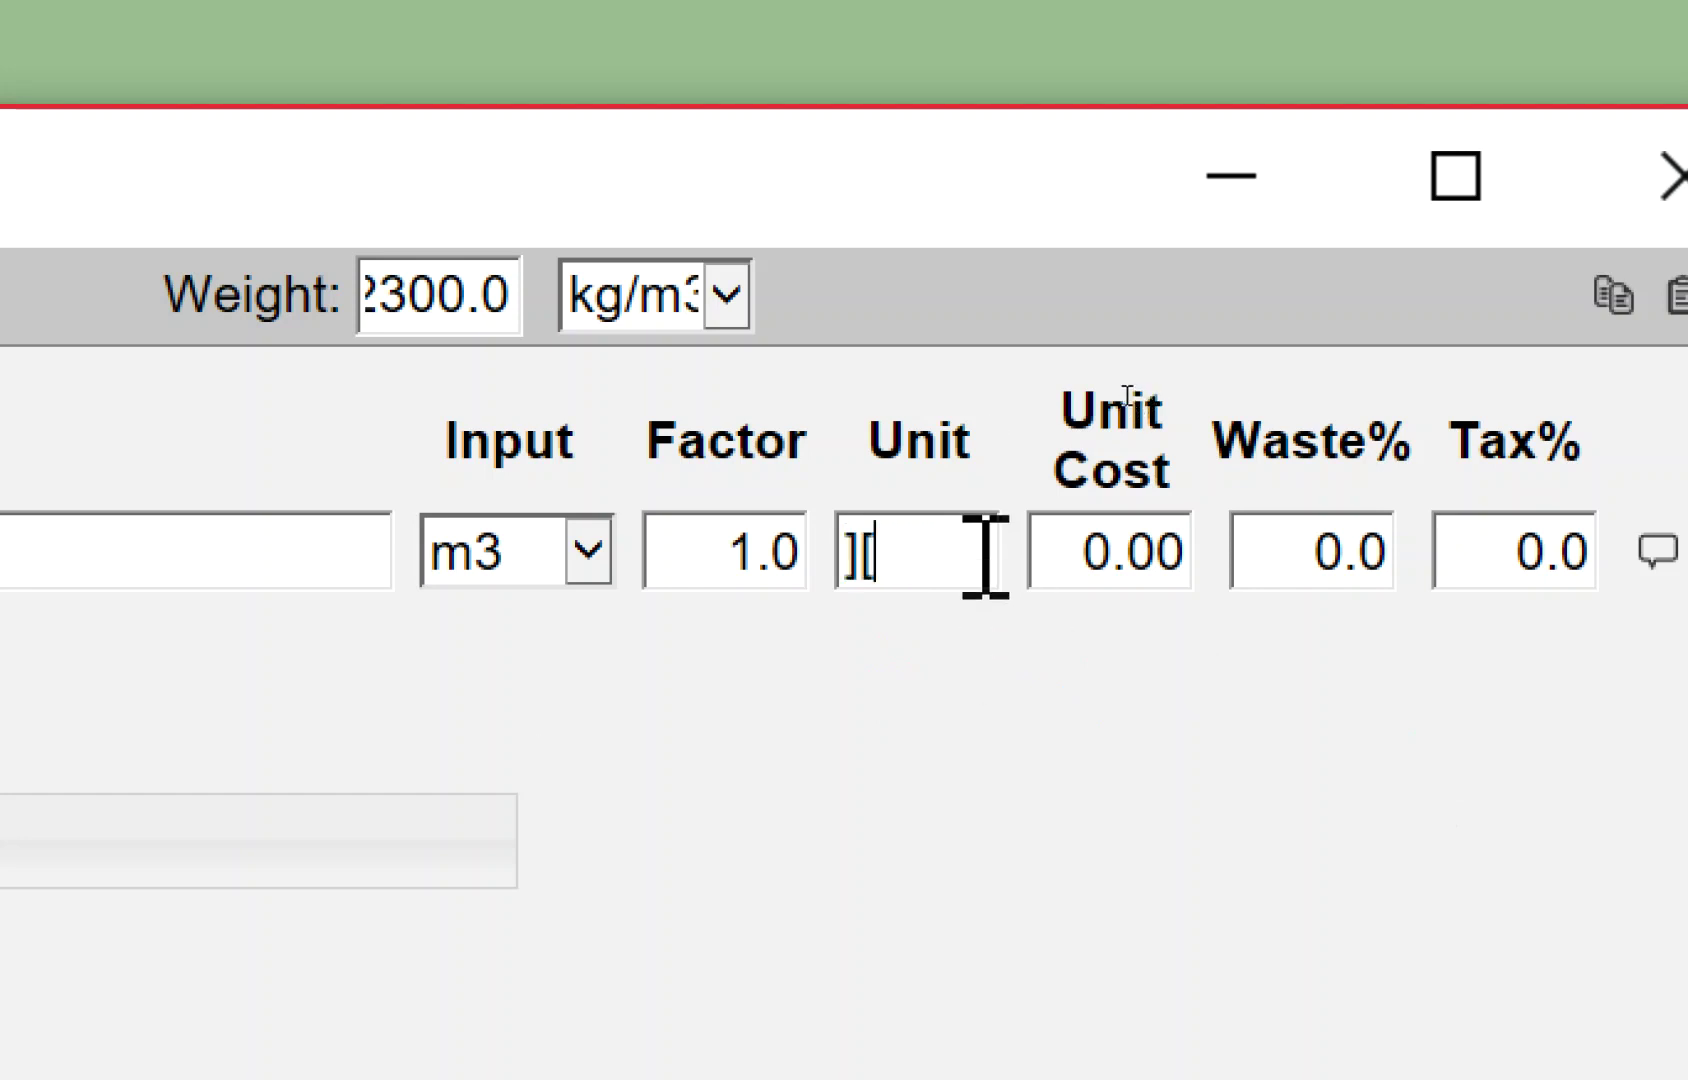
key("BackSpace")
key("BackSpace")
type("ลบ.ม.")
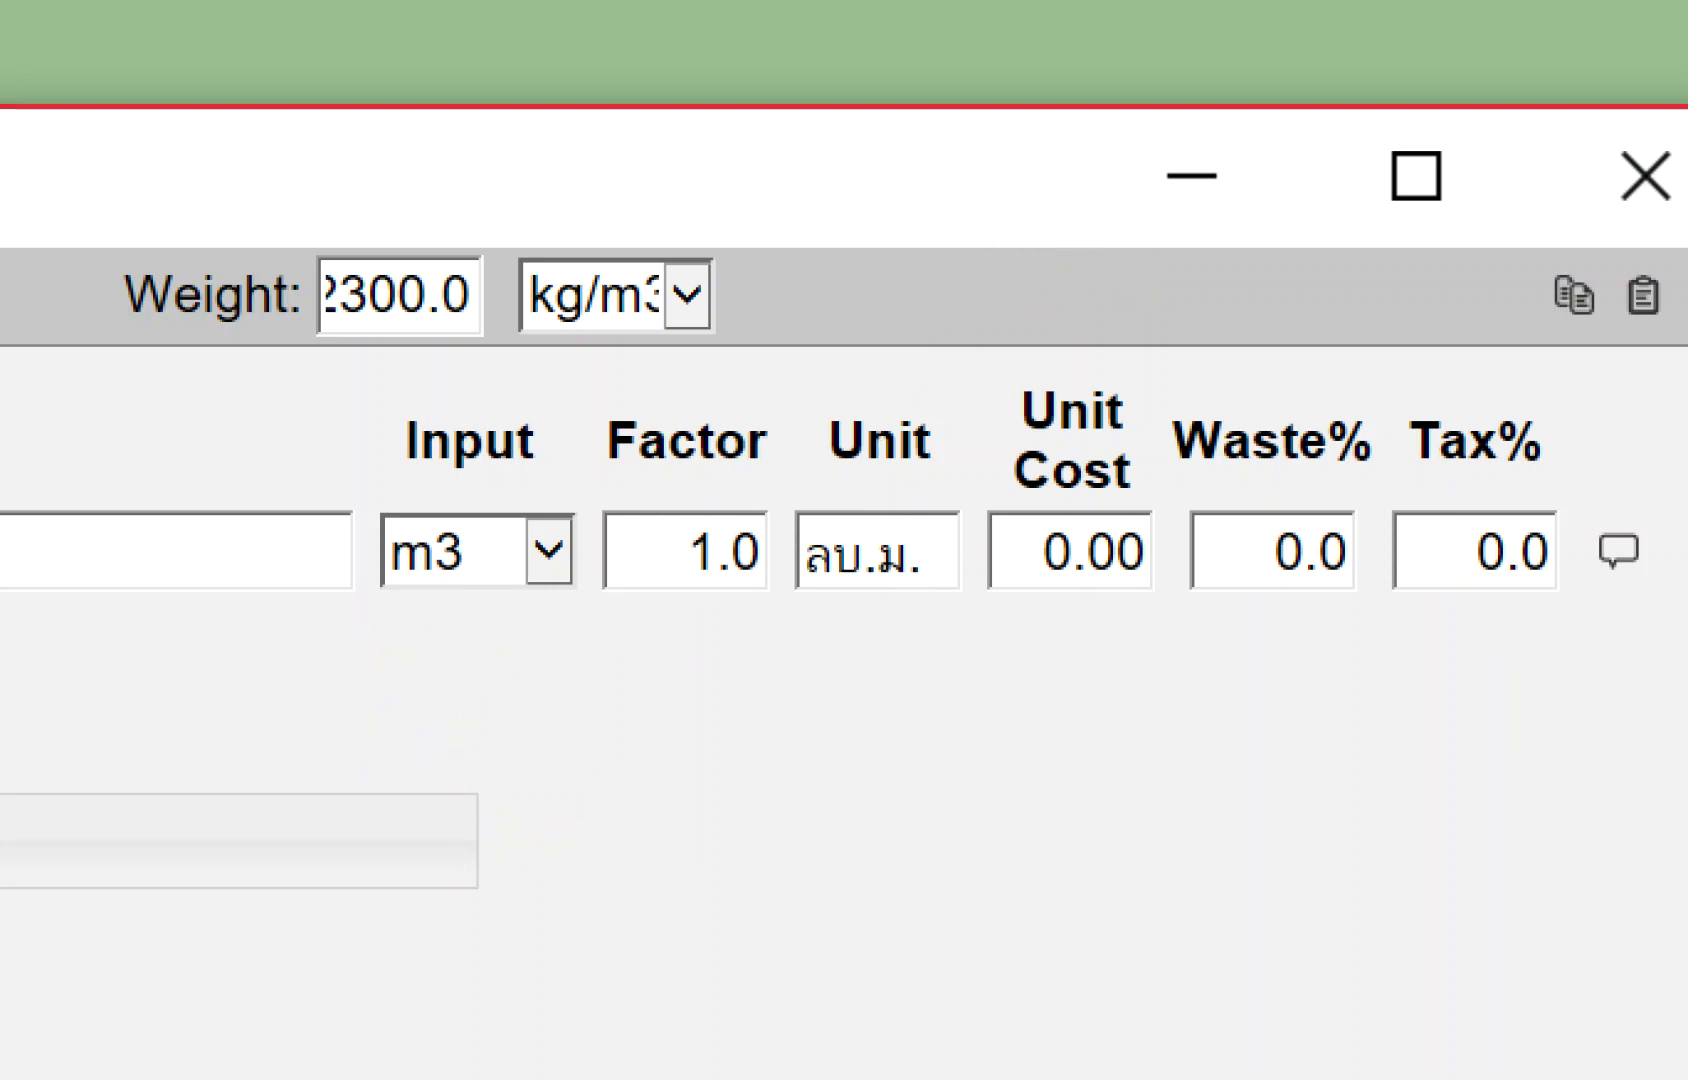
Enter 2000 as the item's unit cost.
key("Tab")
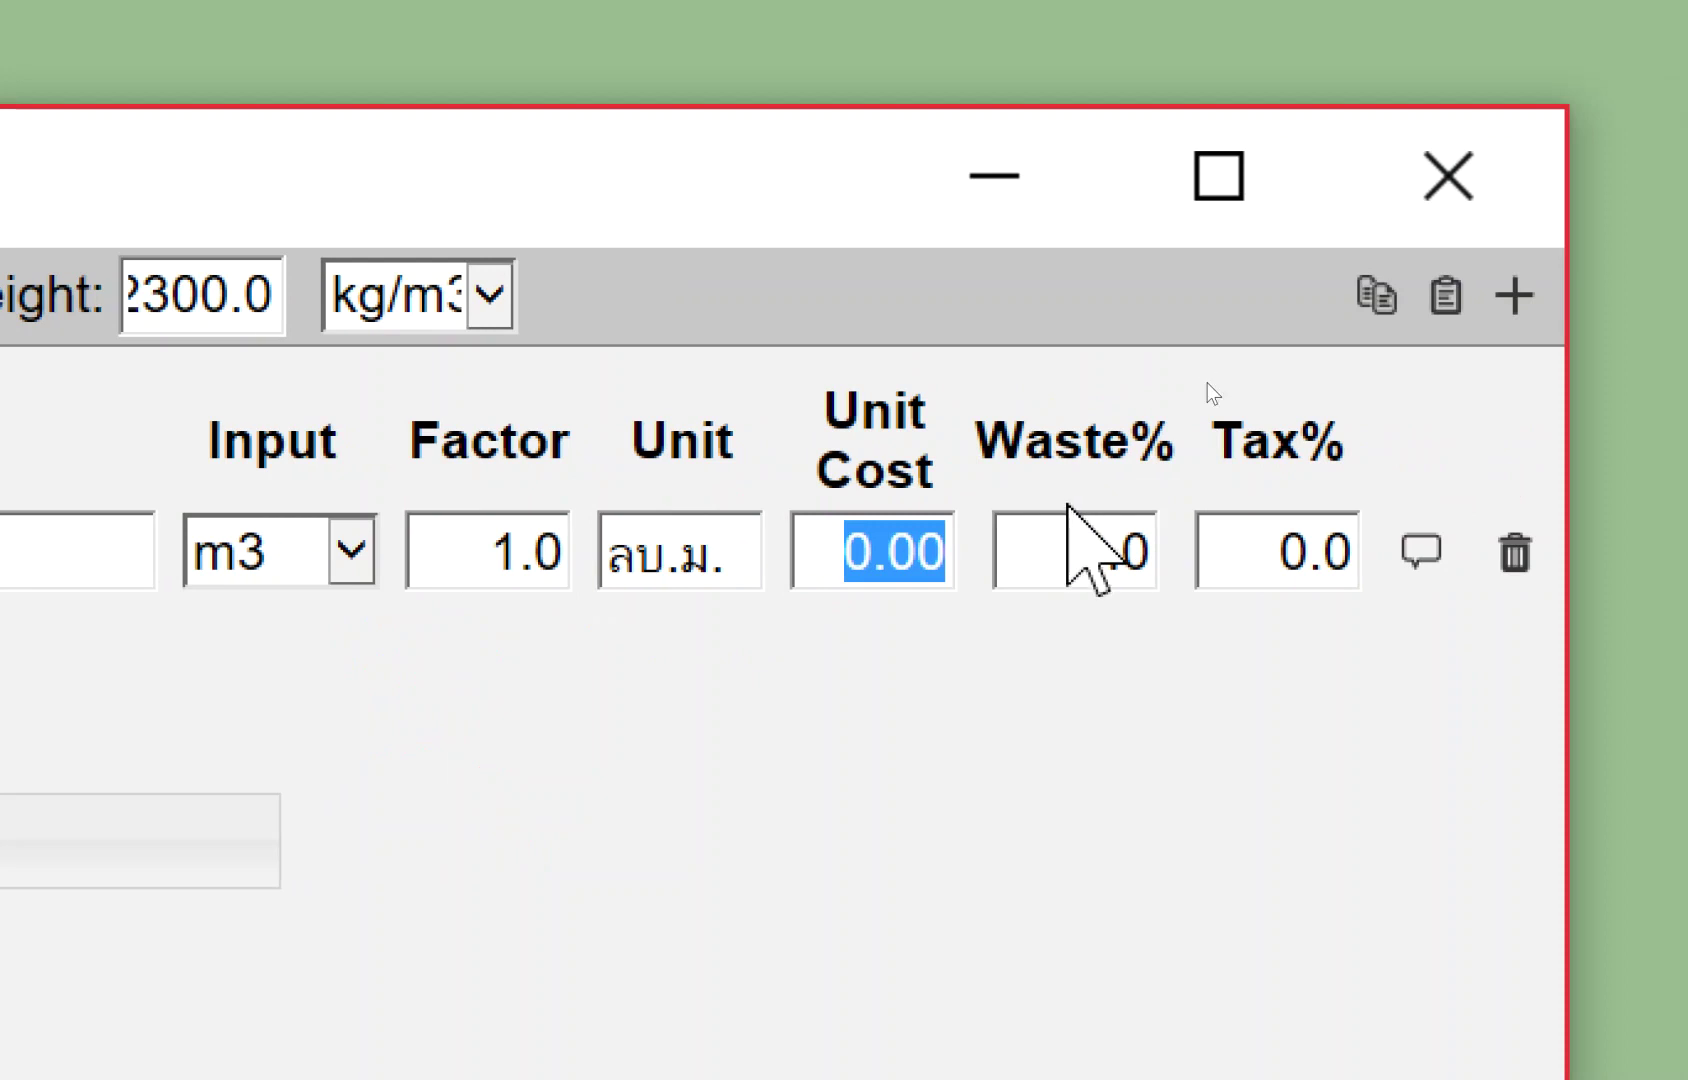
key("BackSpace")
type("2000")
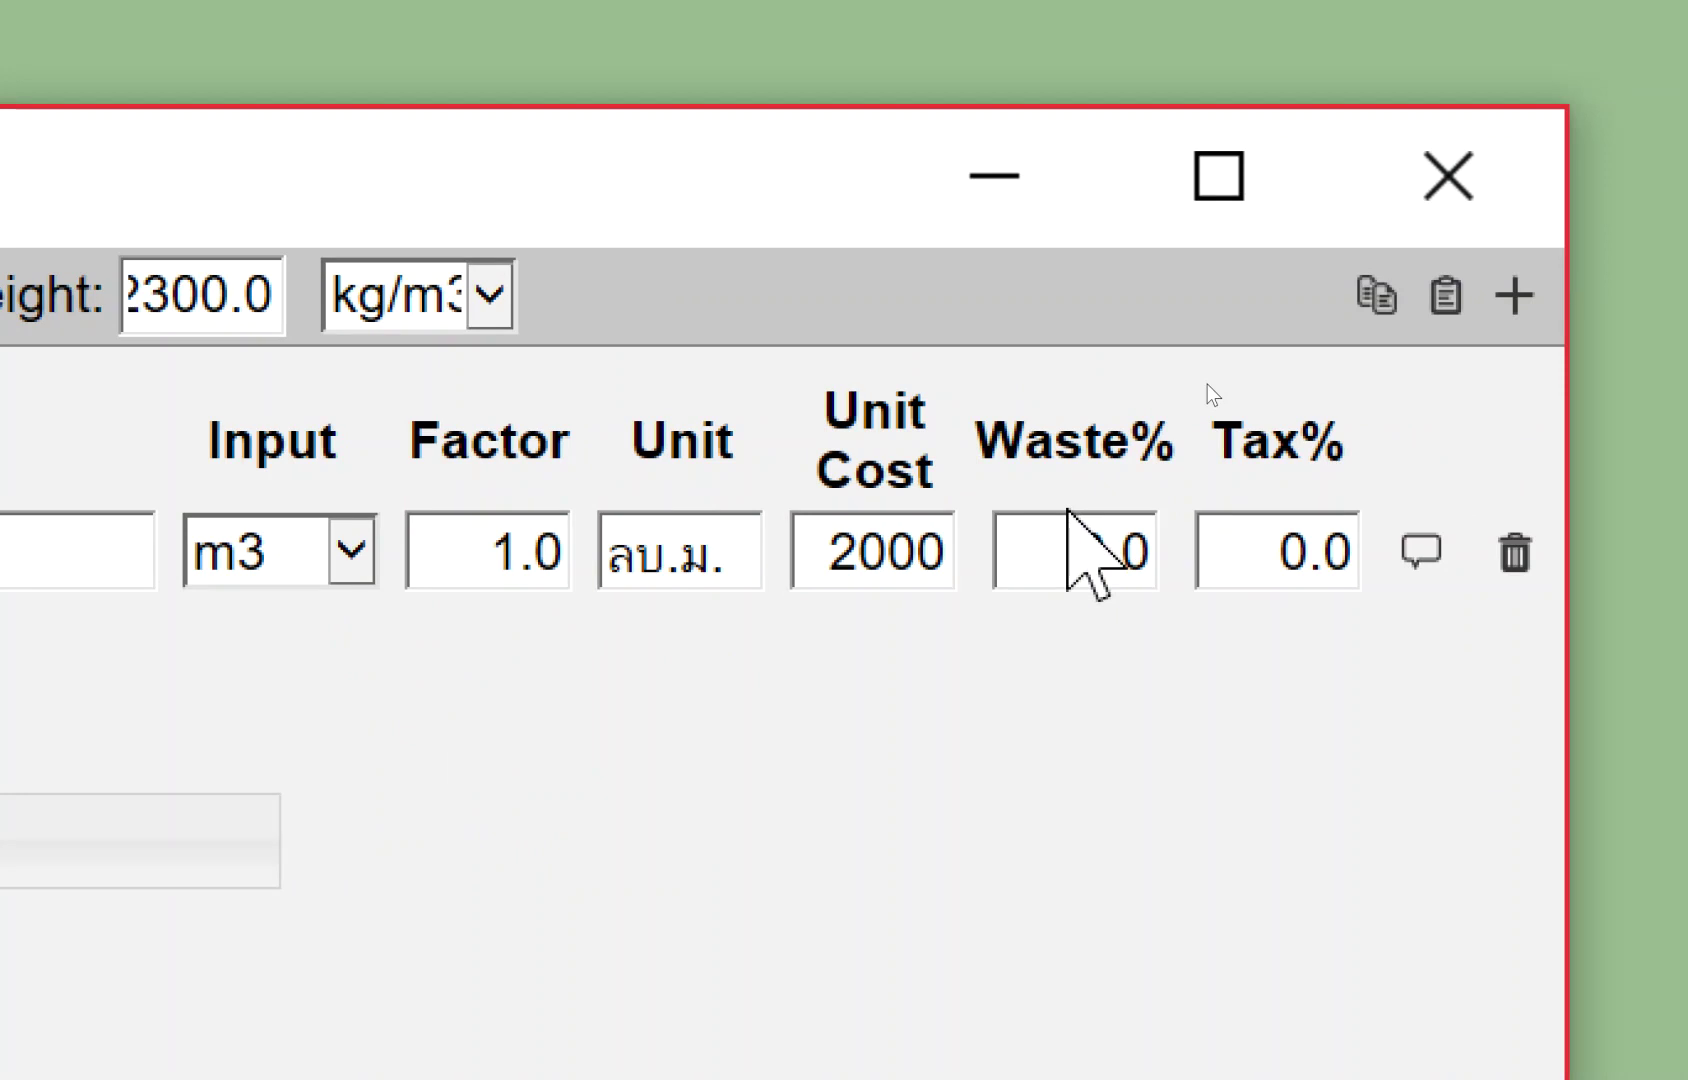
left_click(1060, 555)
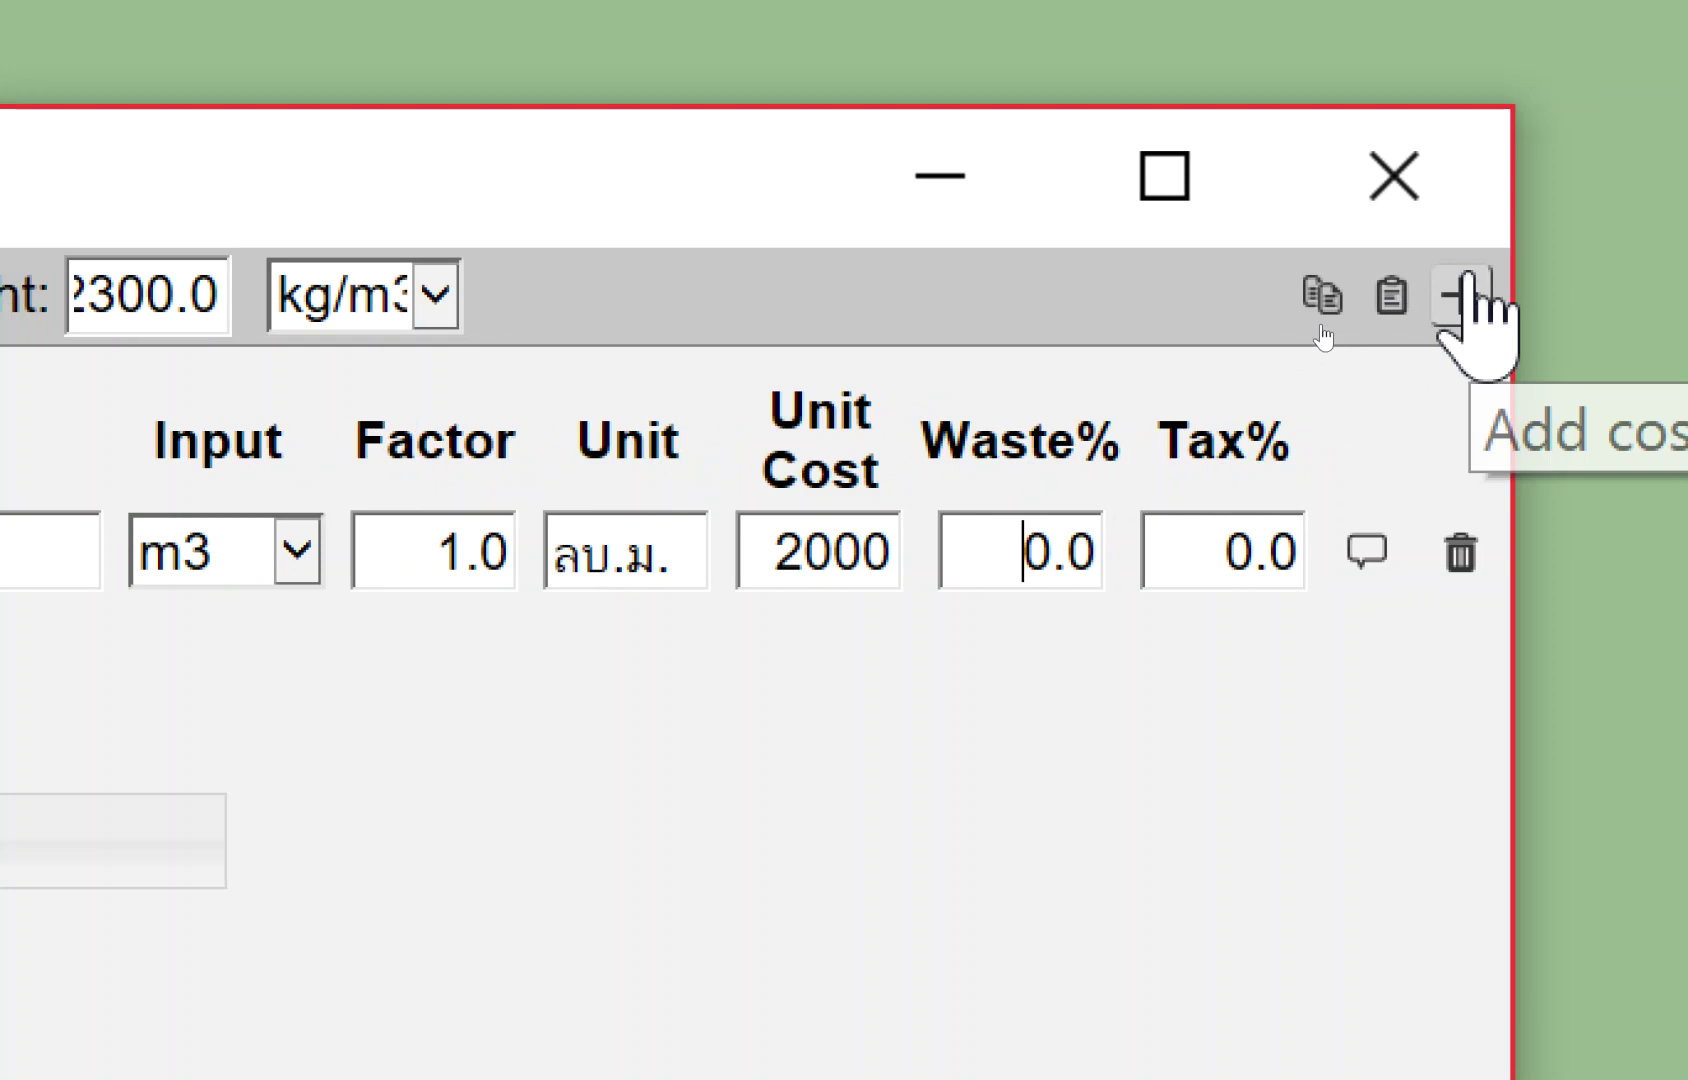
Add a second cost row described as ค่าแรงคอนกรีตเสา 240 ksc.
left_click(1463, 296)
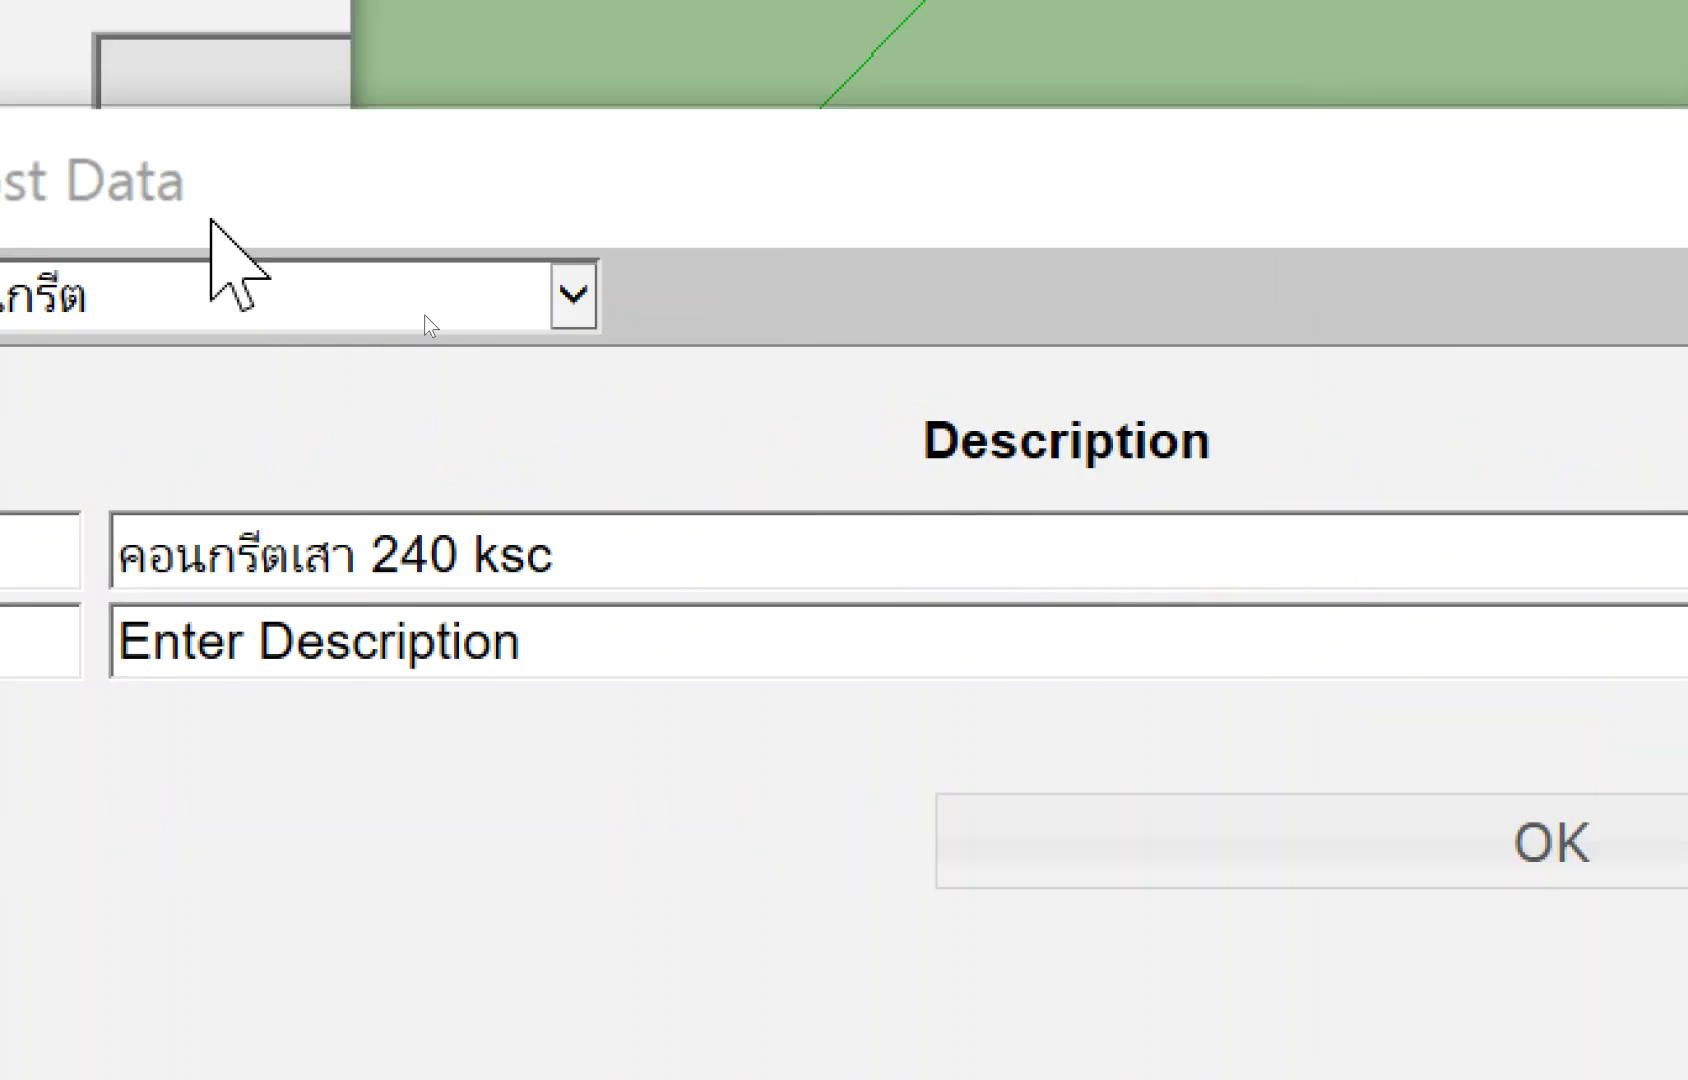
left_click_drag(1141, 557, 633, 550)
key("ctrl+c")
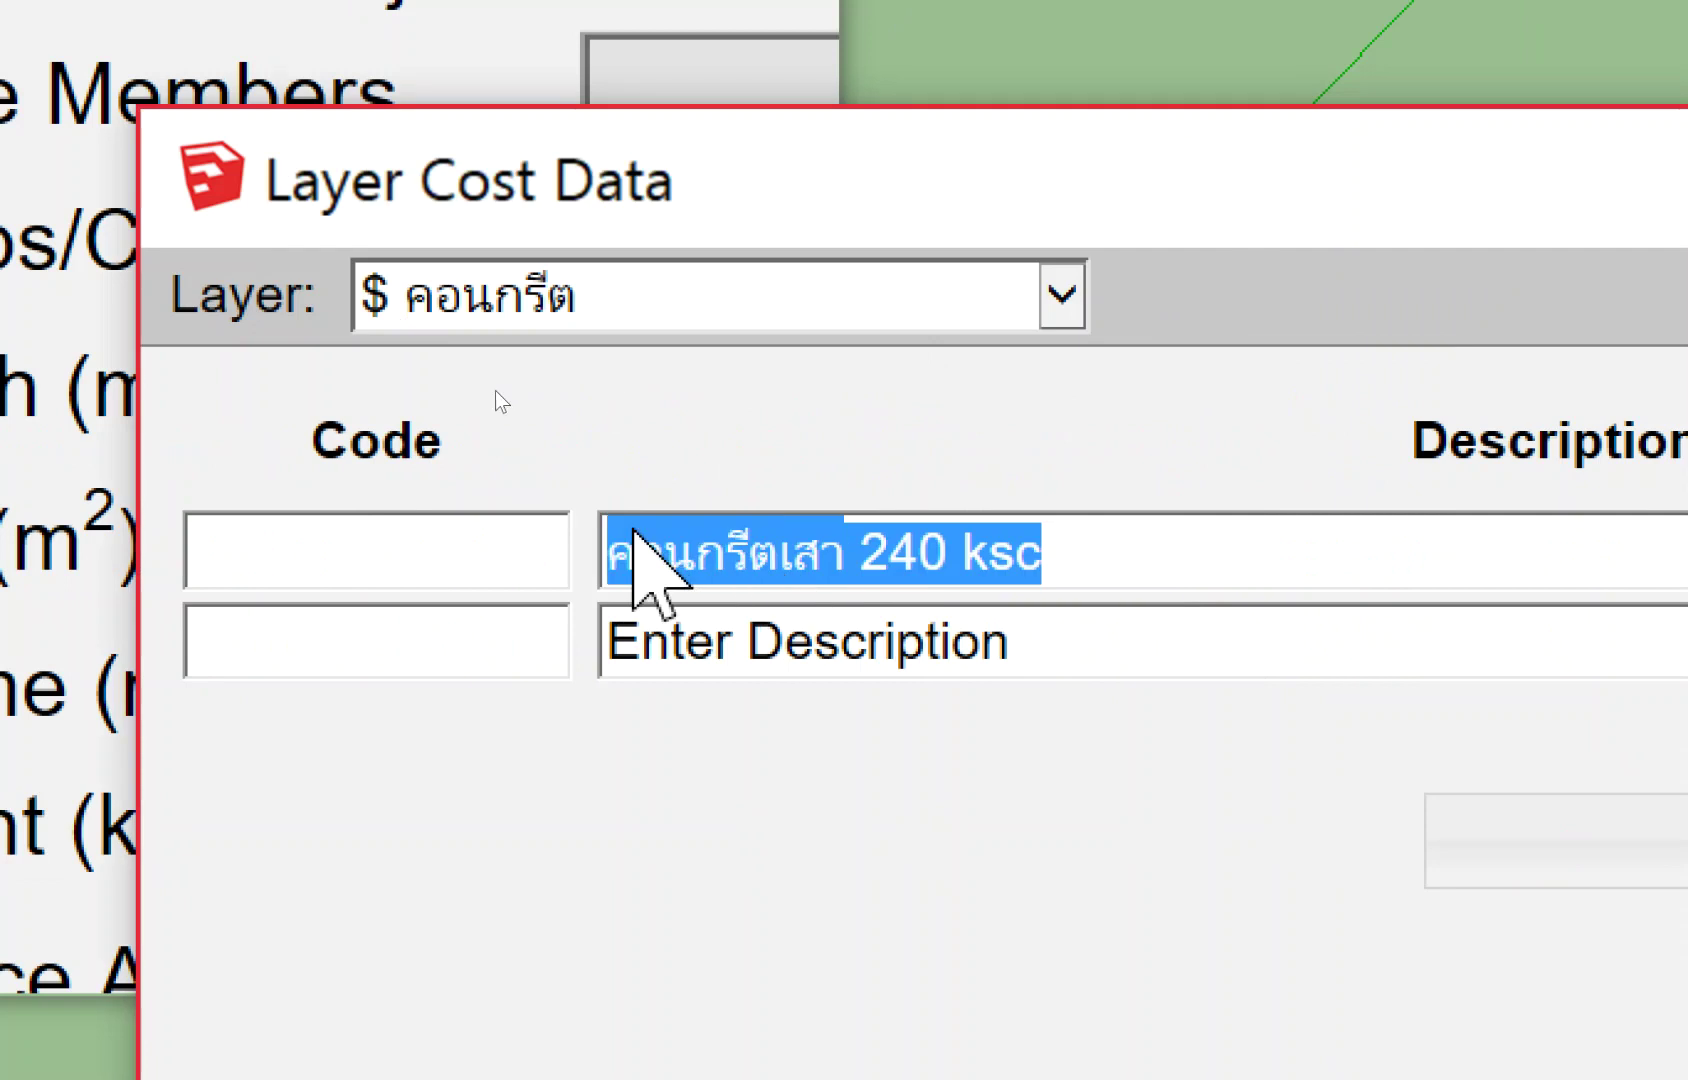
left_click(1069, 660)
key("ctrl+v")
key("Left")
key("Left")
key("Left")
key("Left")
key("Left")
key("Left")
type("8j")
key("BackSpace")
key("BackSpace")
type("ค่าแรง")
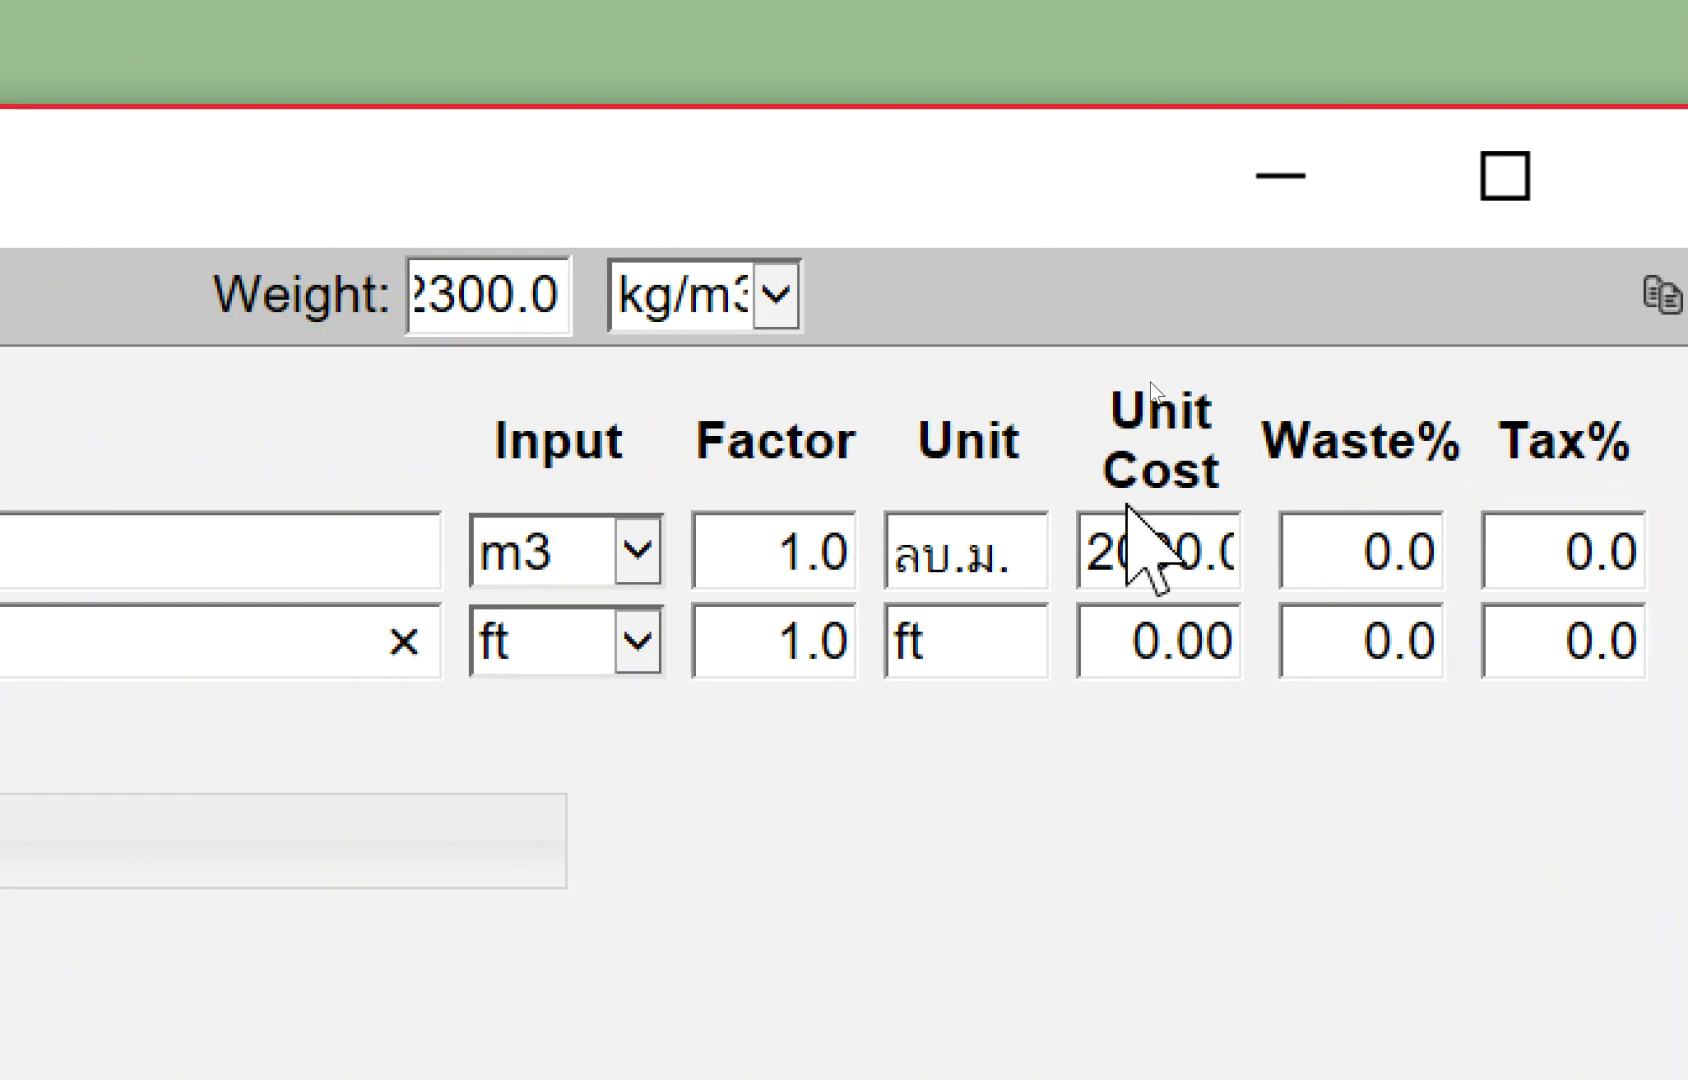
Set the second row's input to m3 and its unit to ลบ.ม..
left_click(607, 640)
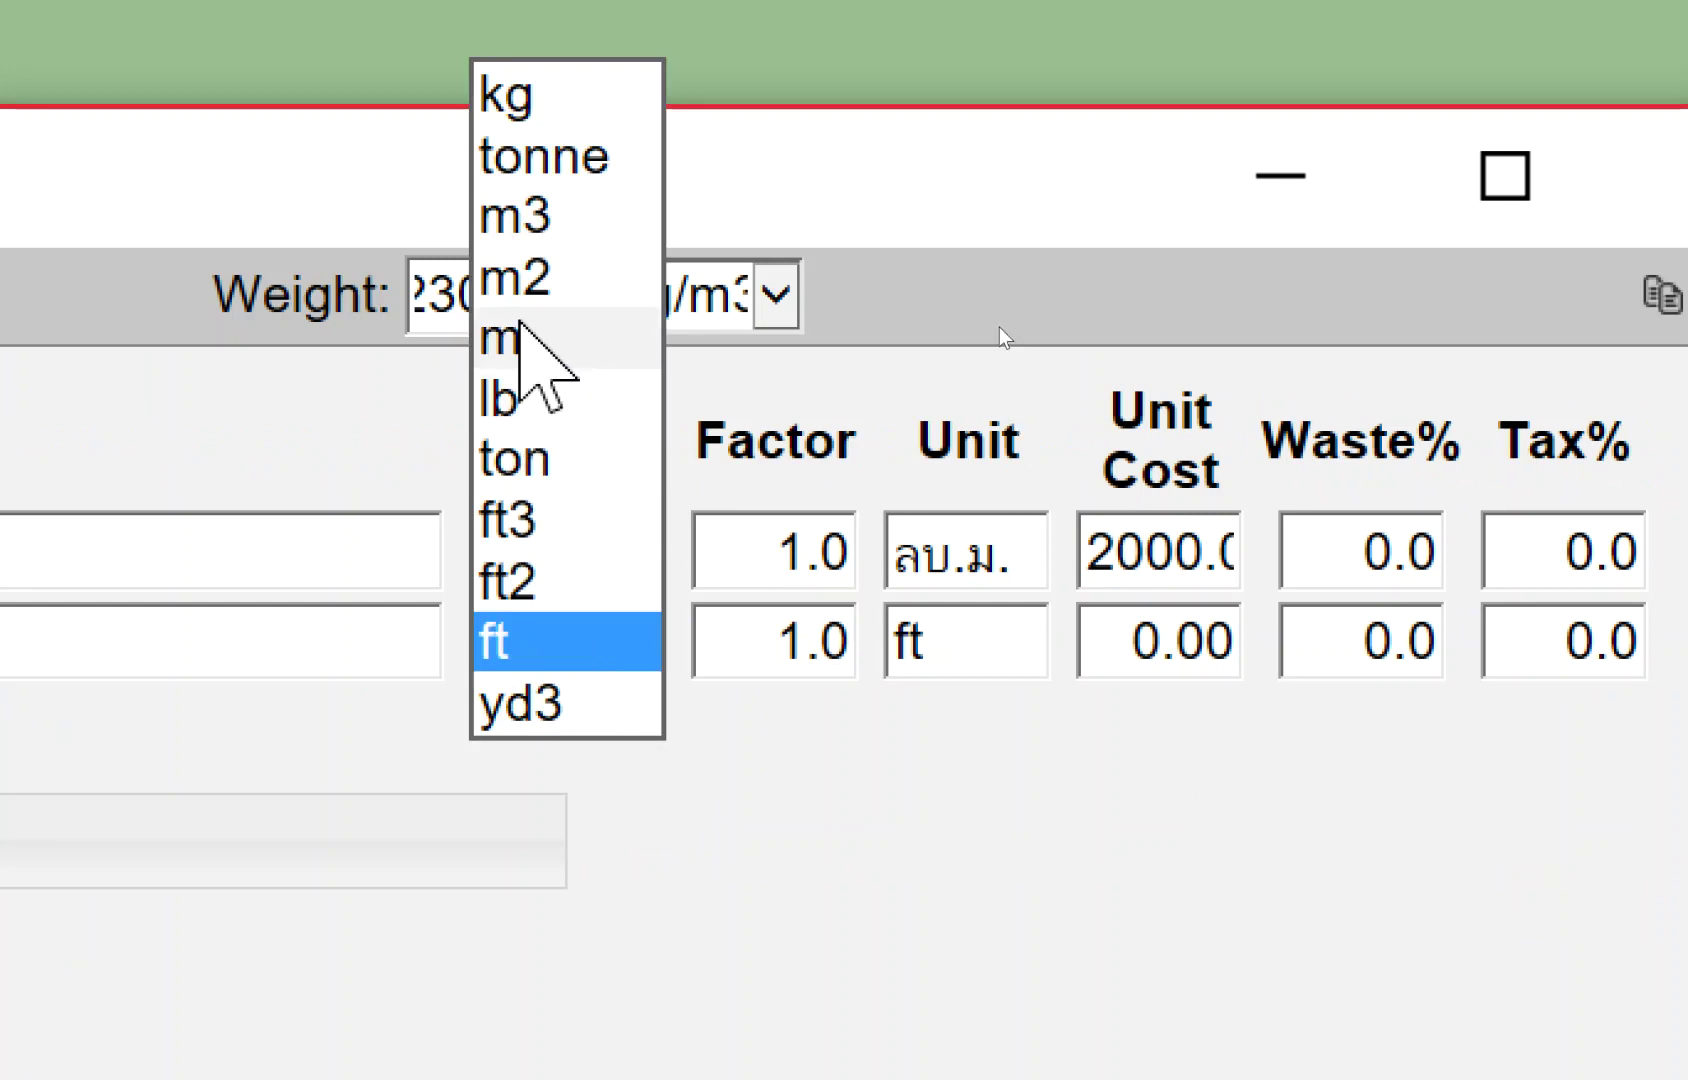
left_click(532, 214)
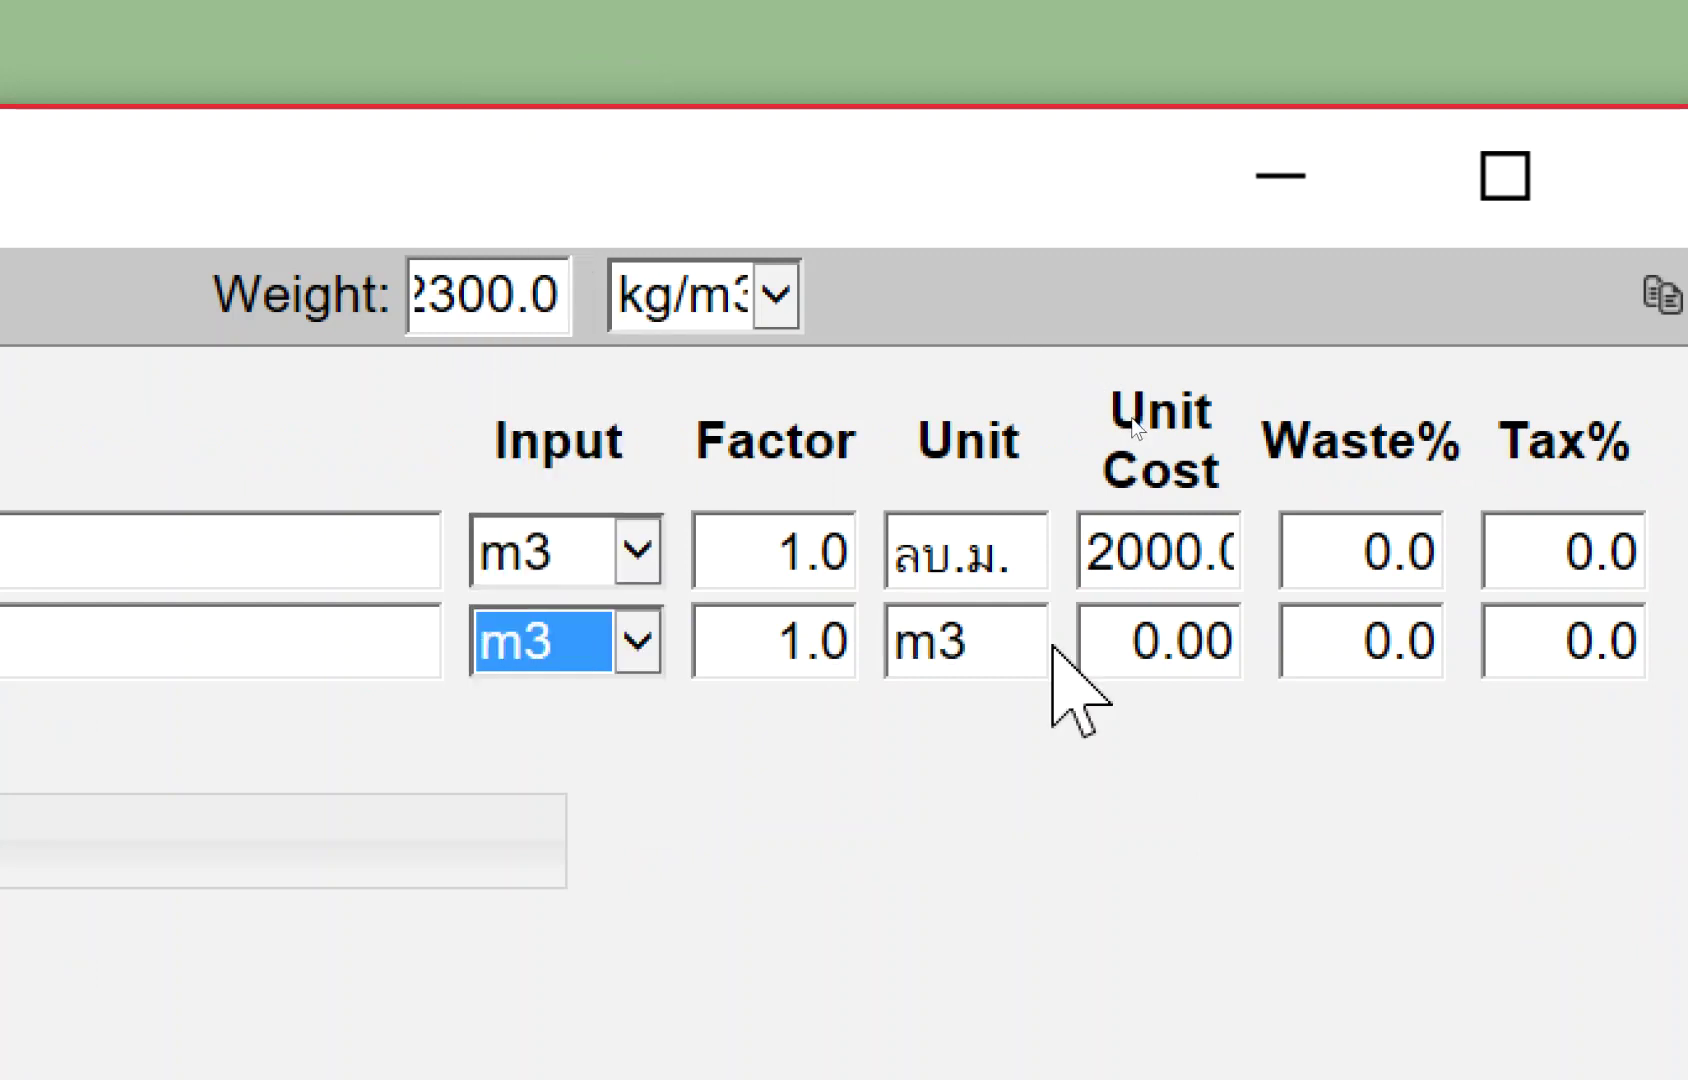
left_click_drag(1029, 553, 688, 556)
key("ctrl+c")
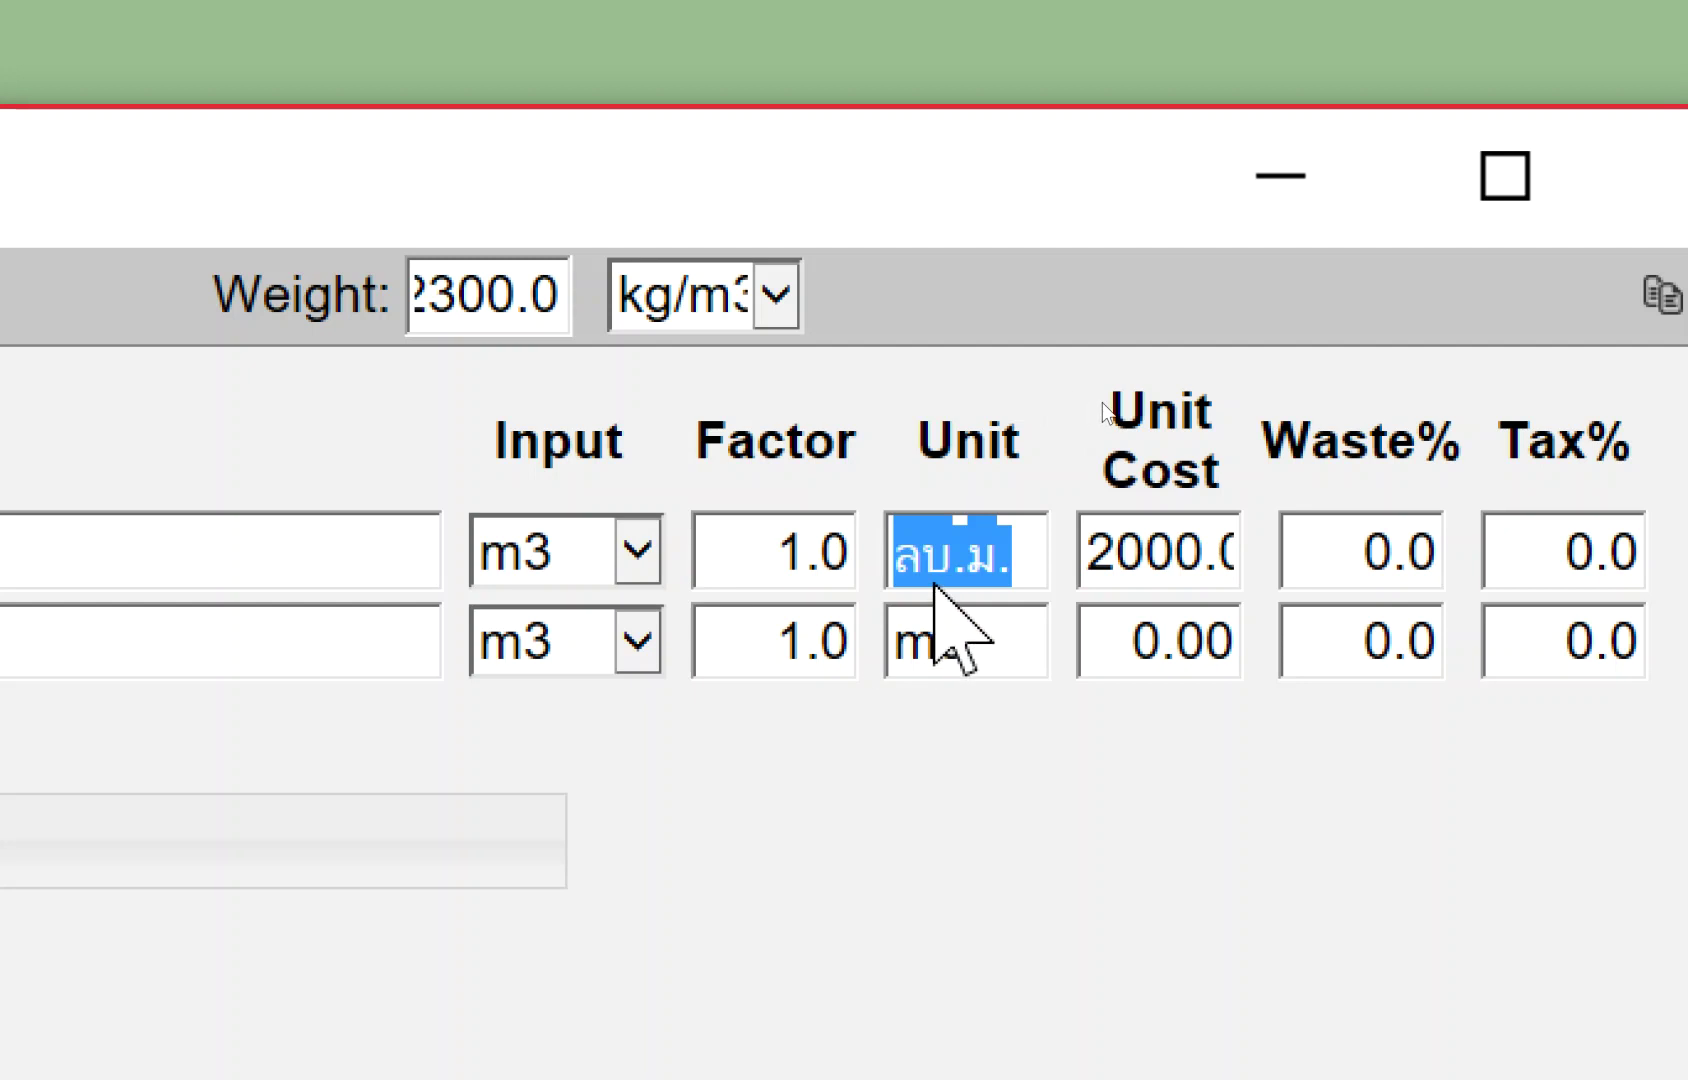
left_click_drag(987, 647, 534, 718)
key("ctrl+v")
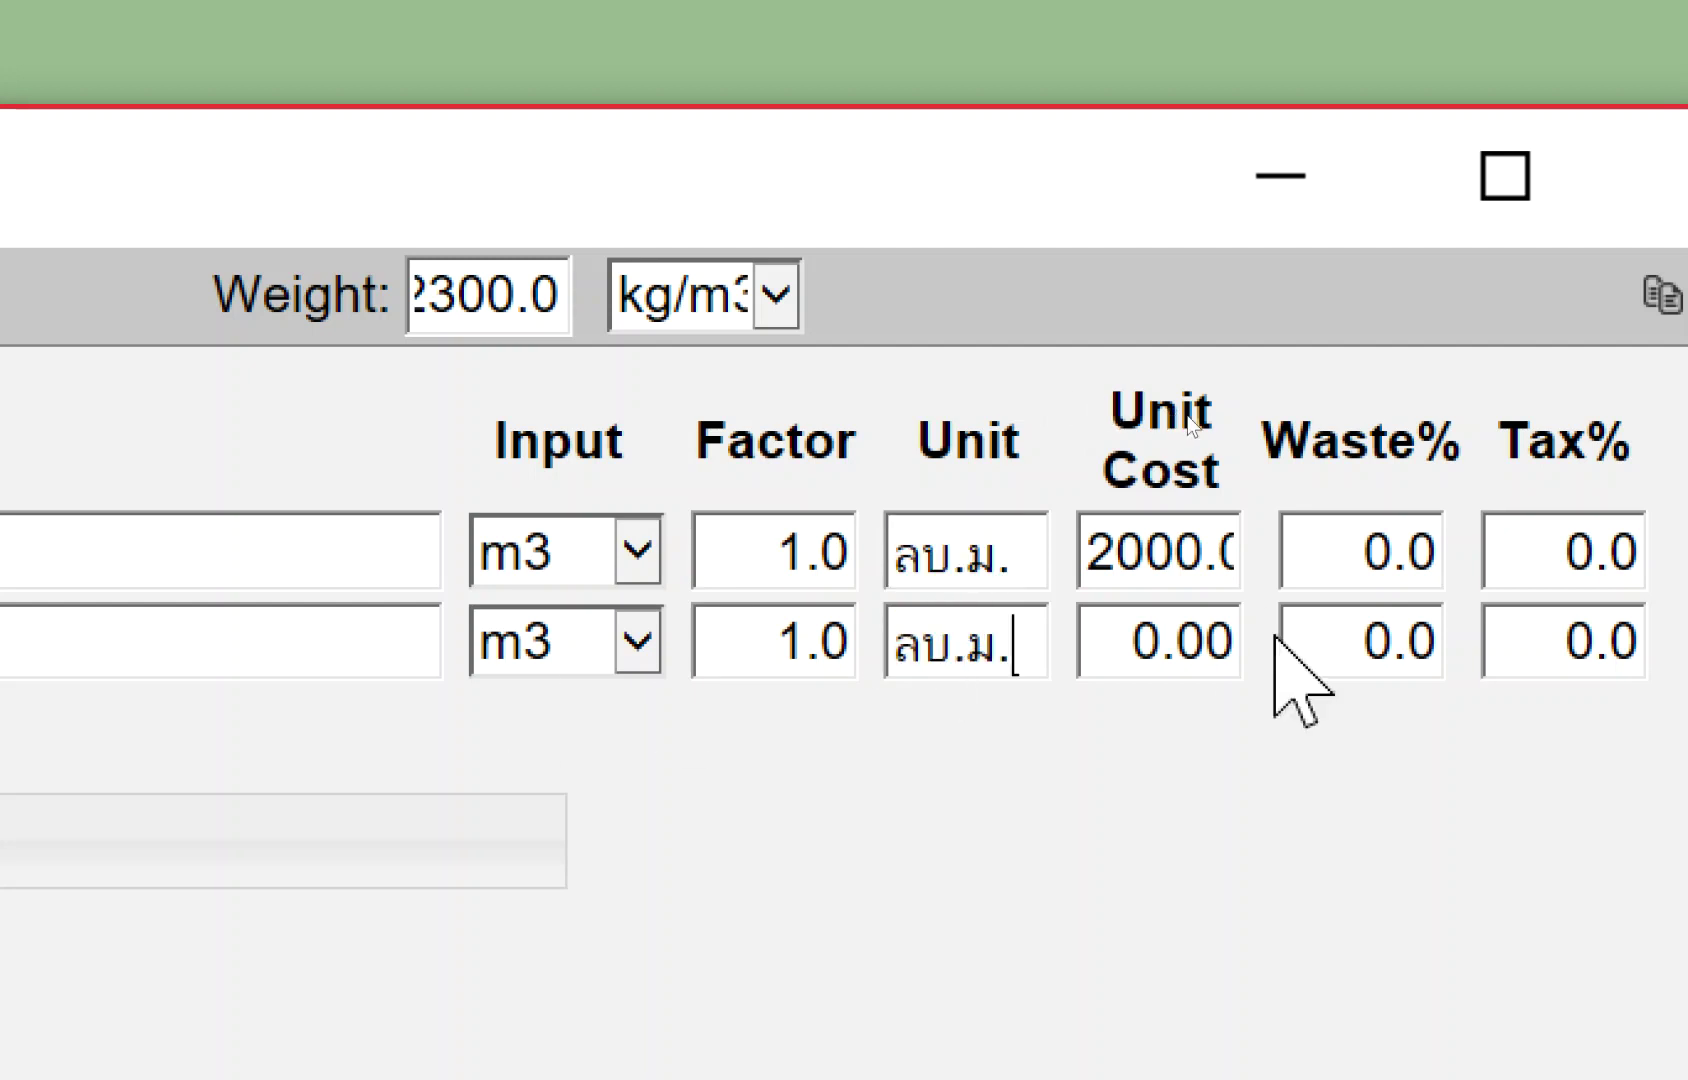
Set the second row's unit cost to 490.
left_click_drag(1124, 670, 1344, 631)
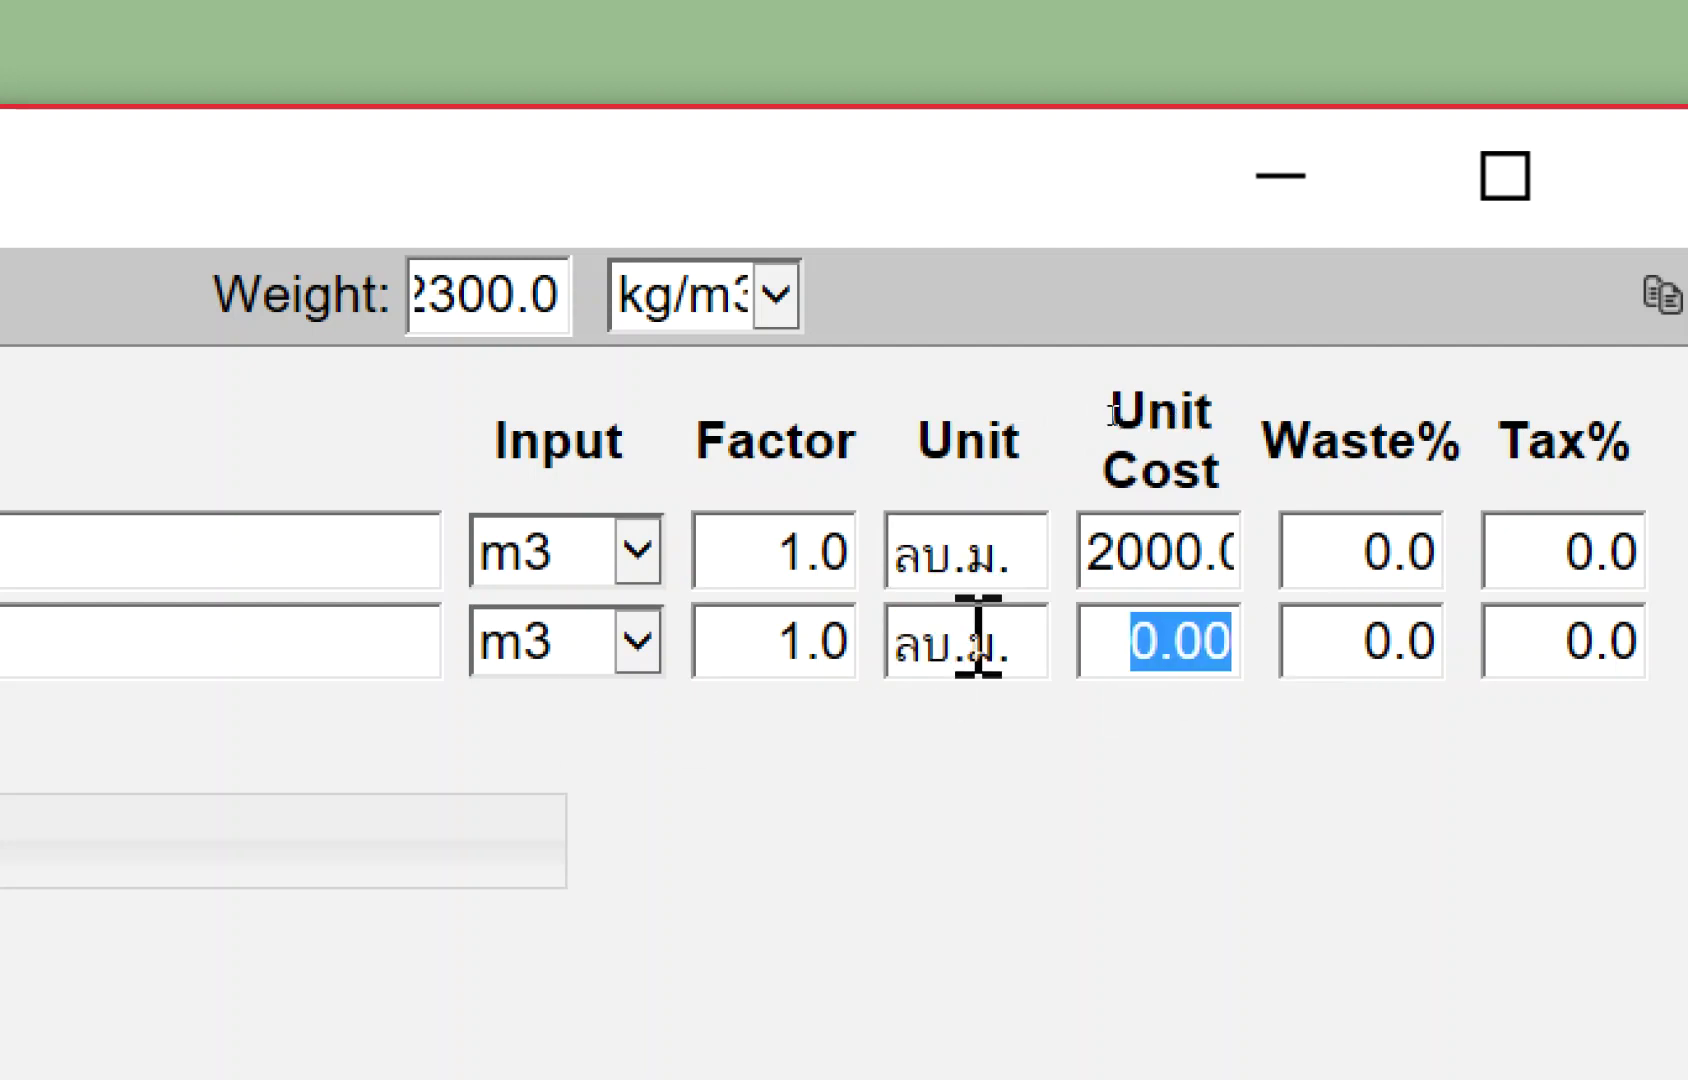
type("48")
key("BackSpace")
type("9")
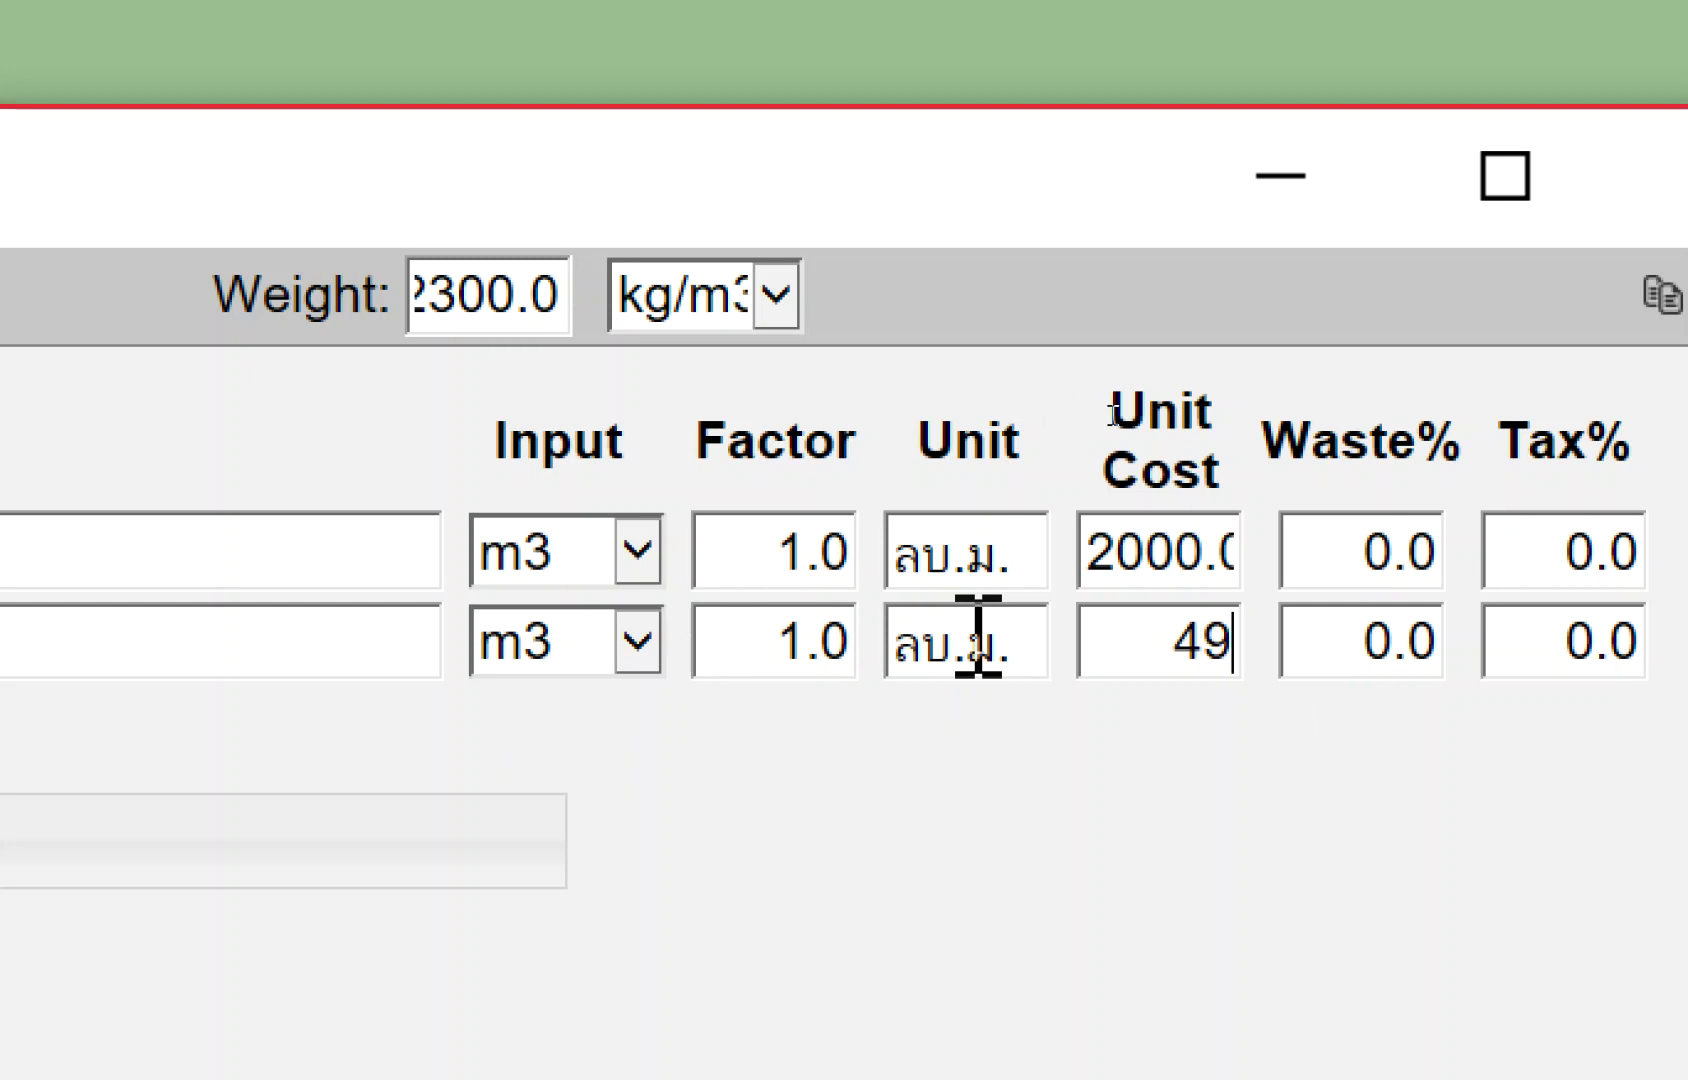
type("-")
key("BackSpace")
type("0")
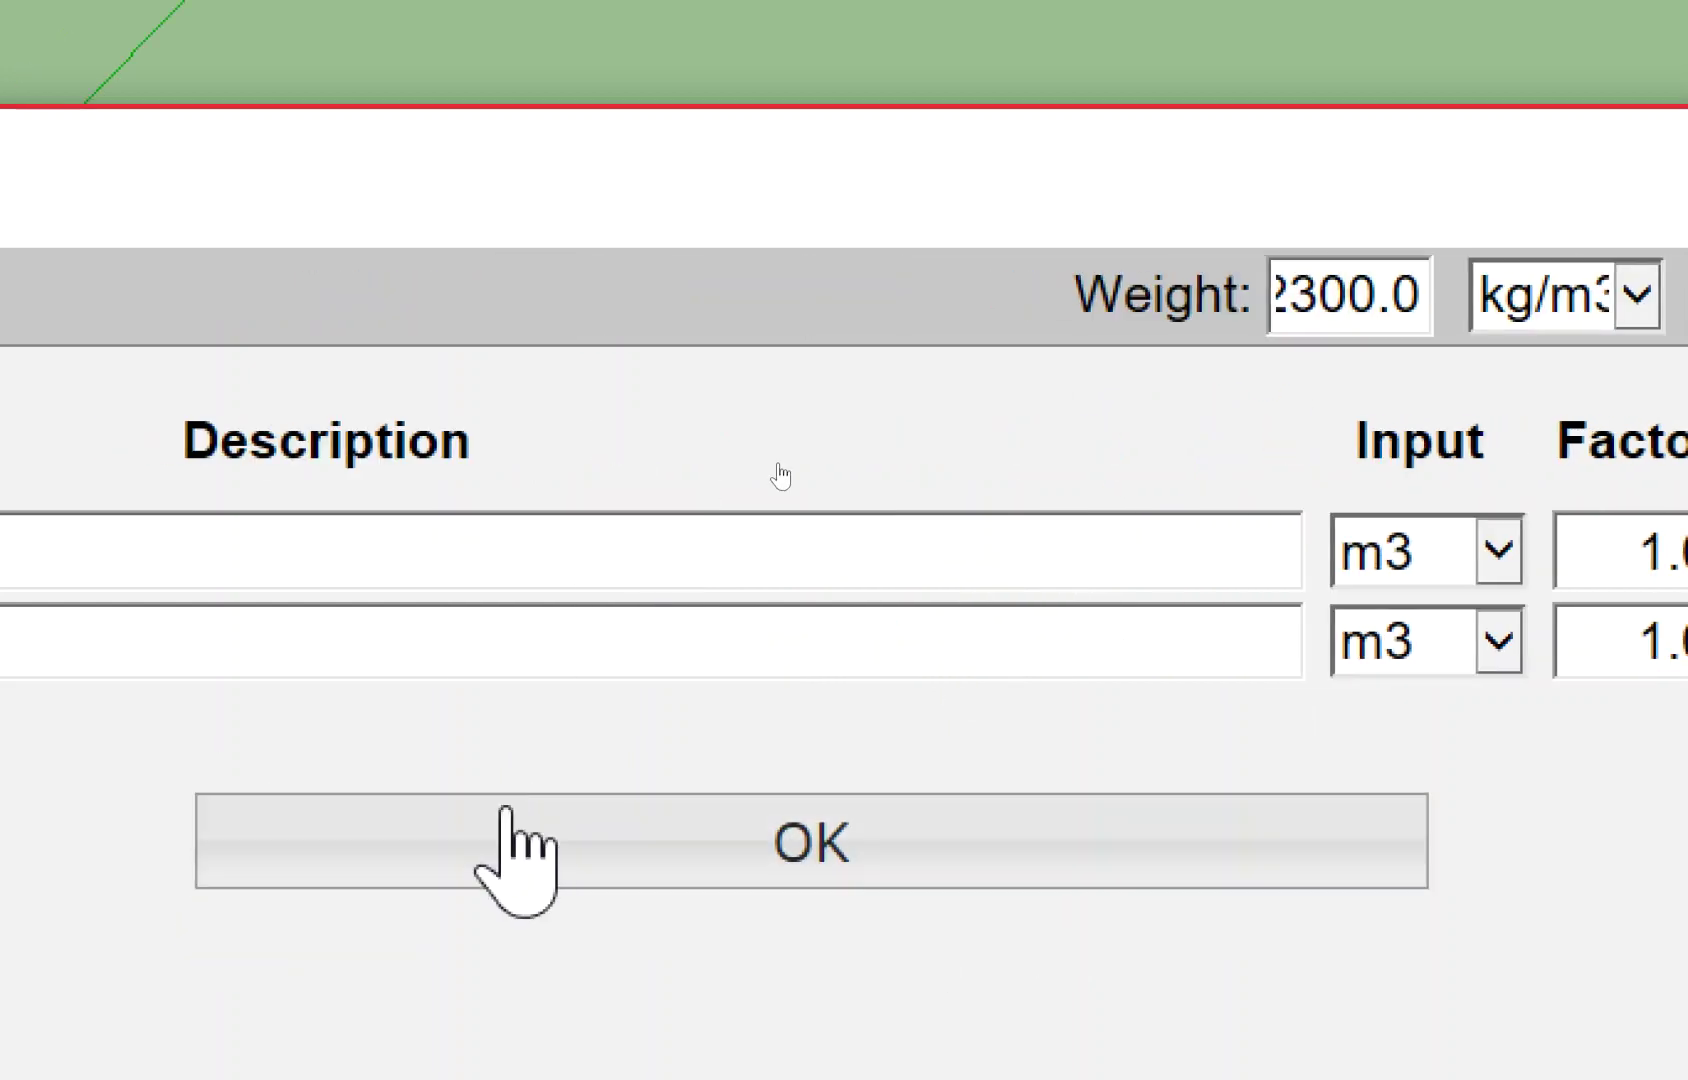
Apply the layer cost data and close the cost data dialog.
left_click(497, 830)
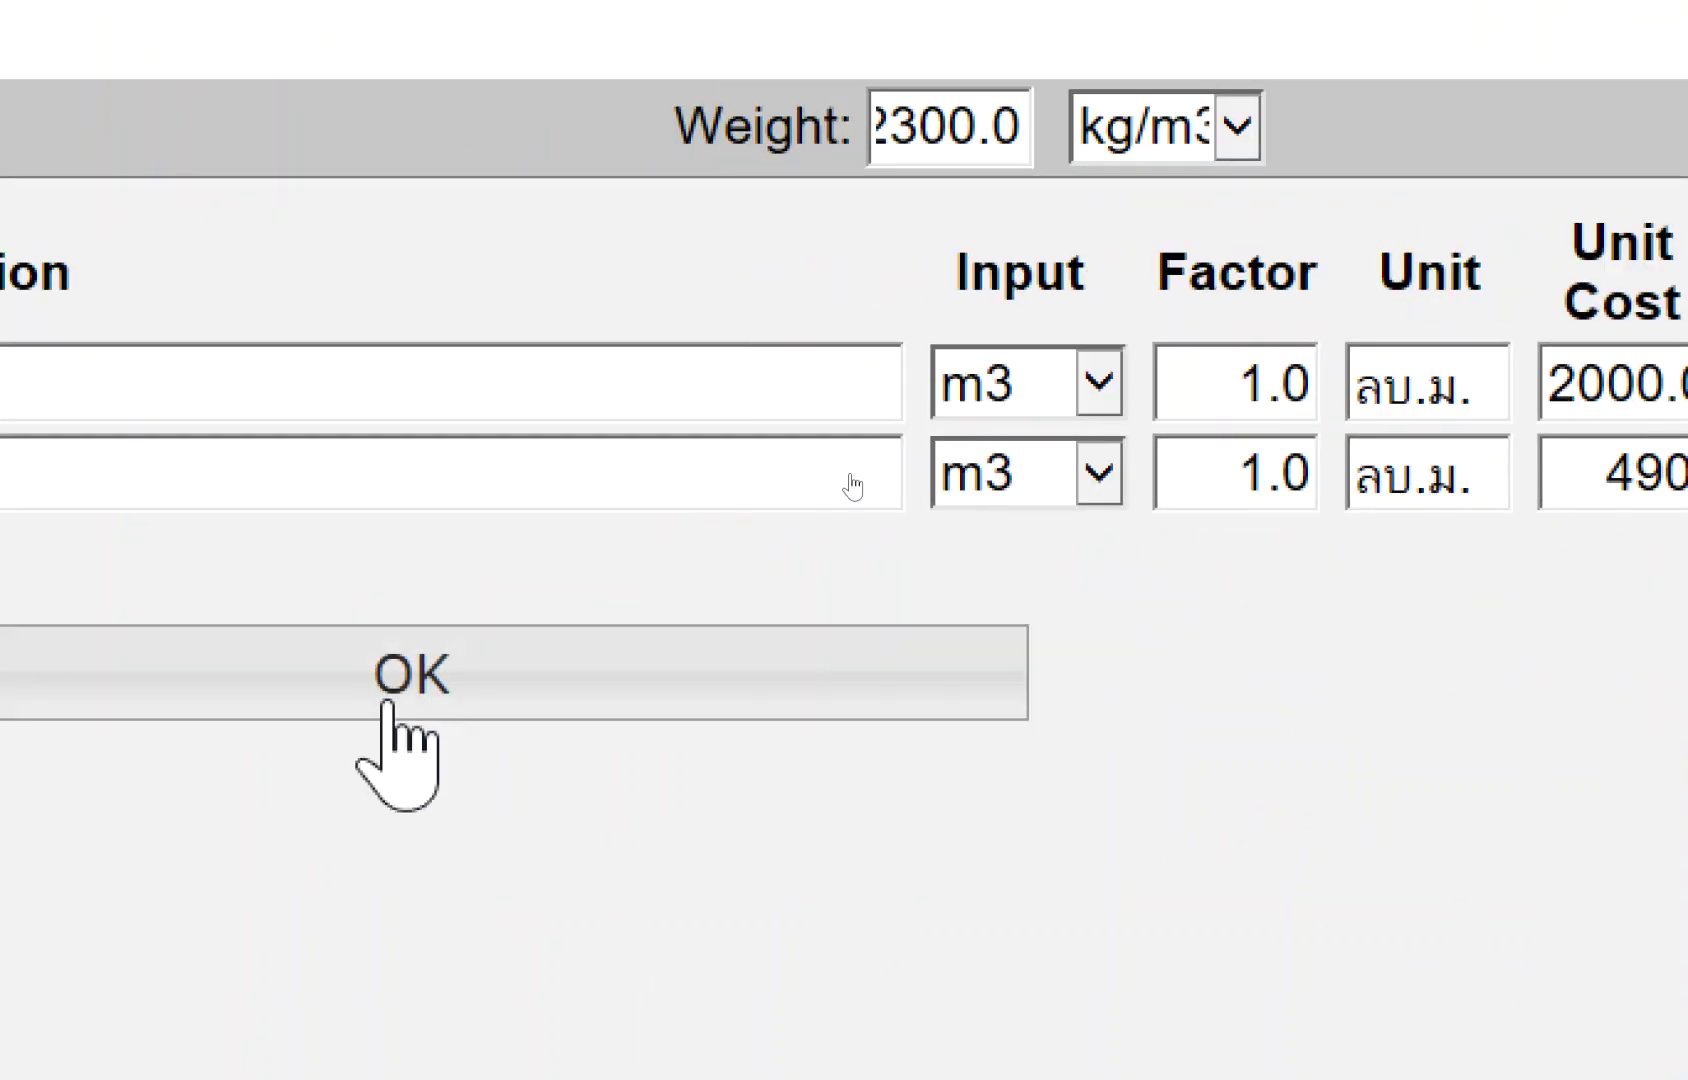
left_click(387, 705)
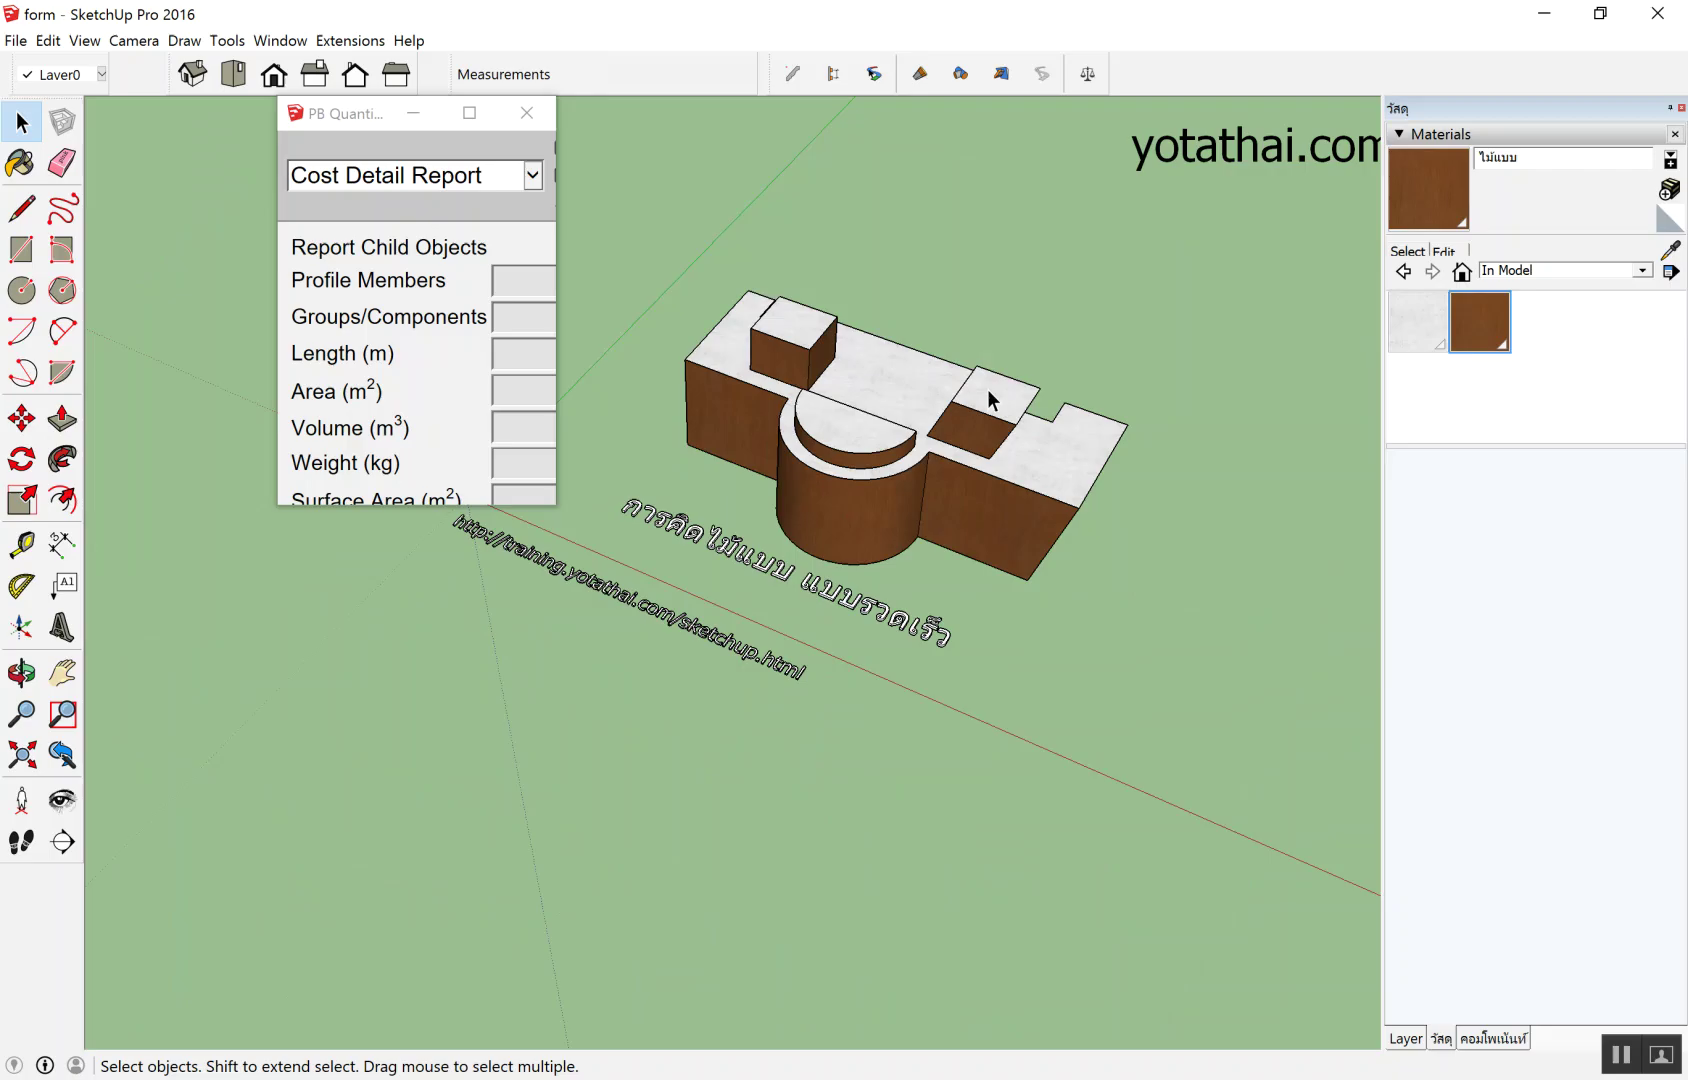
scroll(1123, 501, "down", 3)
middle_click_drag(909, 573, 986, 354)
scroll(1137, 309, "up", 2)
scroll(1072, 385, "up", 1)
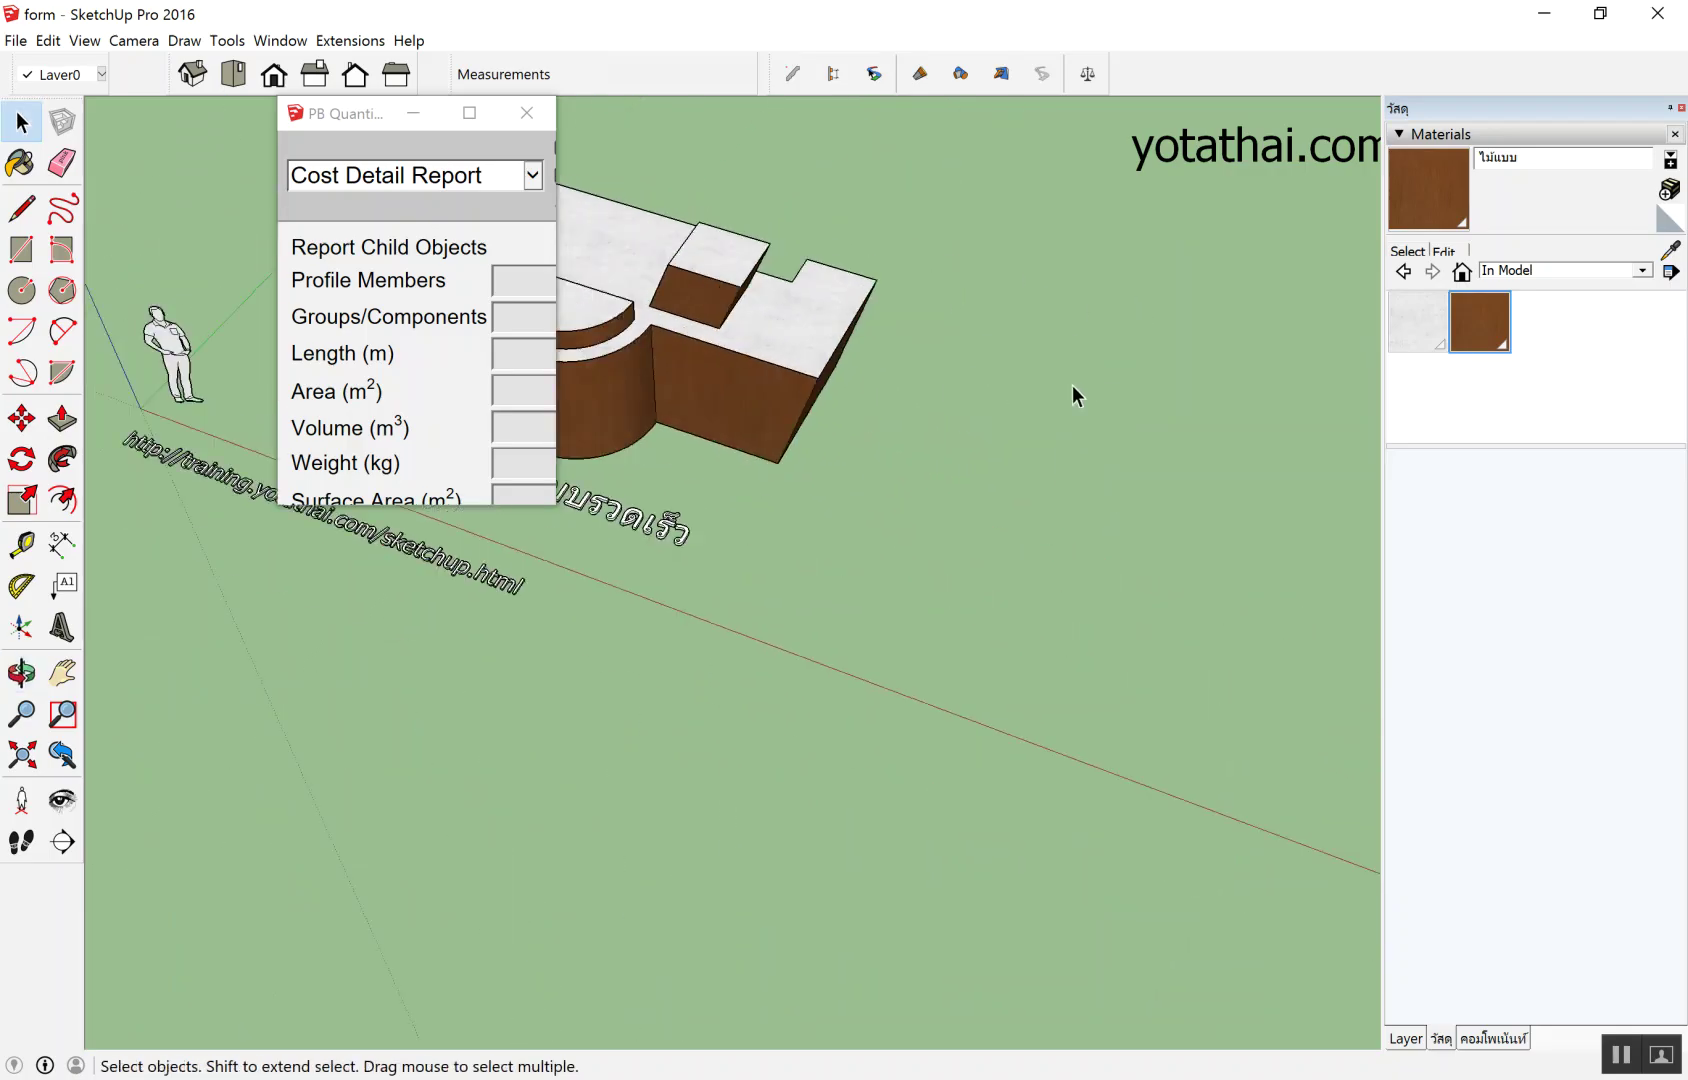
Close the PB Quantities report window and zoom in on empty ground beside the building.
left_click(549, 117)
scroll(1187, 319, "down", 2)
scroll(1131, 384, "down", 2)
scroll(981, 465, "down", 2)
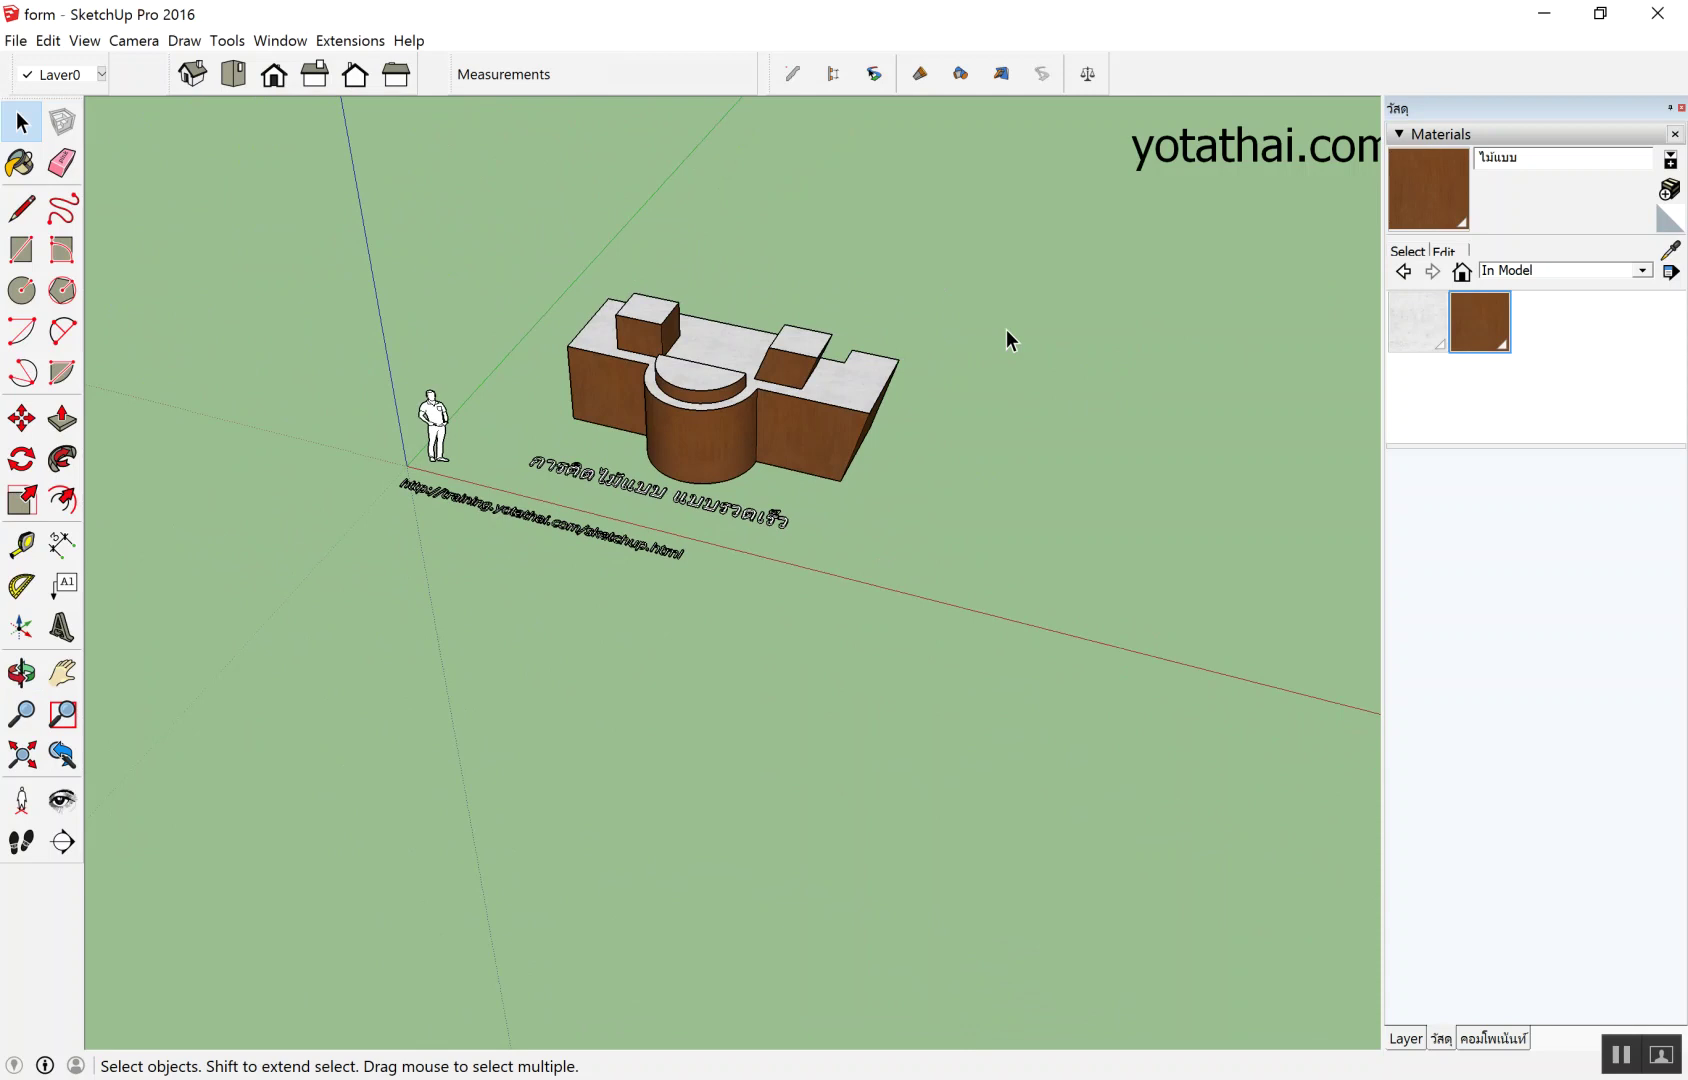
scroll(774, 508, "up", 1)
scroll(774, 508, "up", 2)
scroll(833, 464, "down", 1)
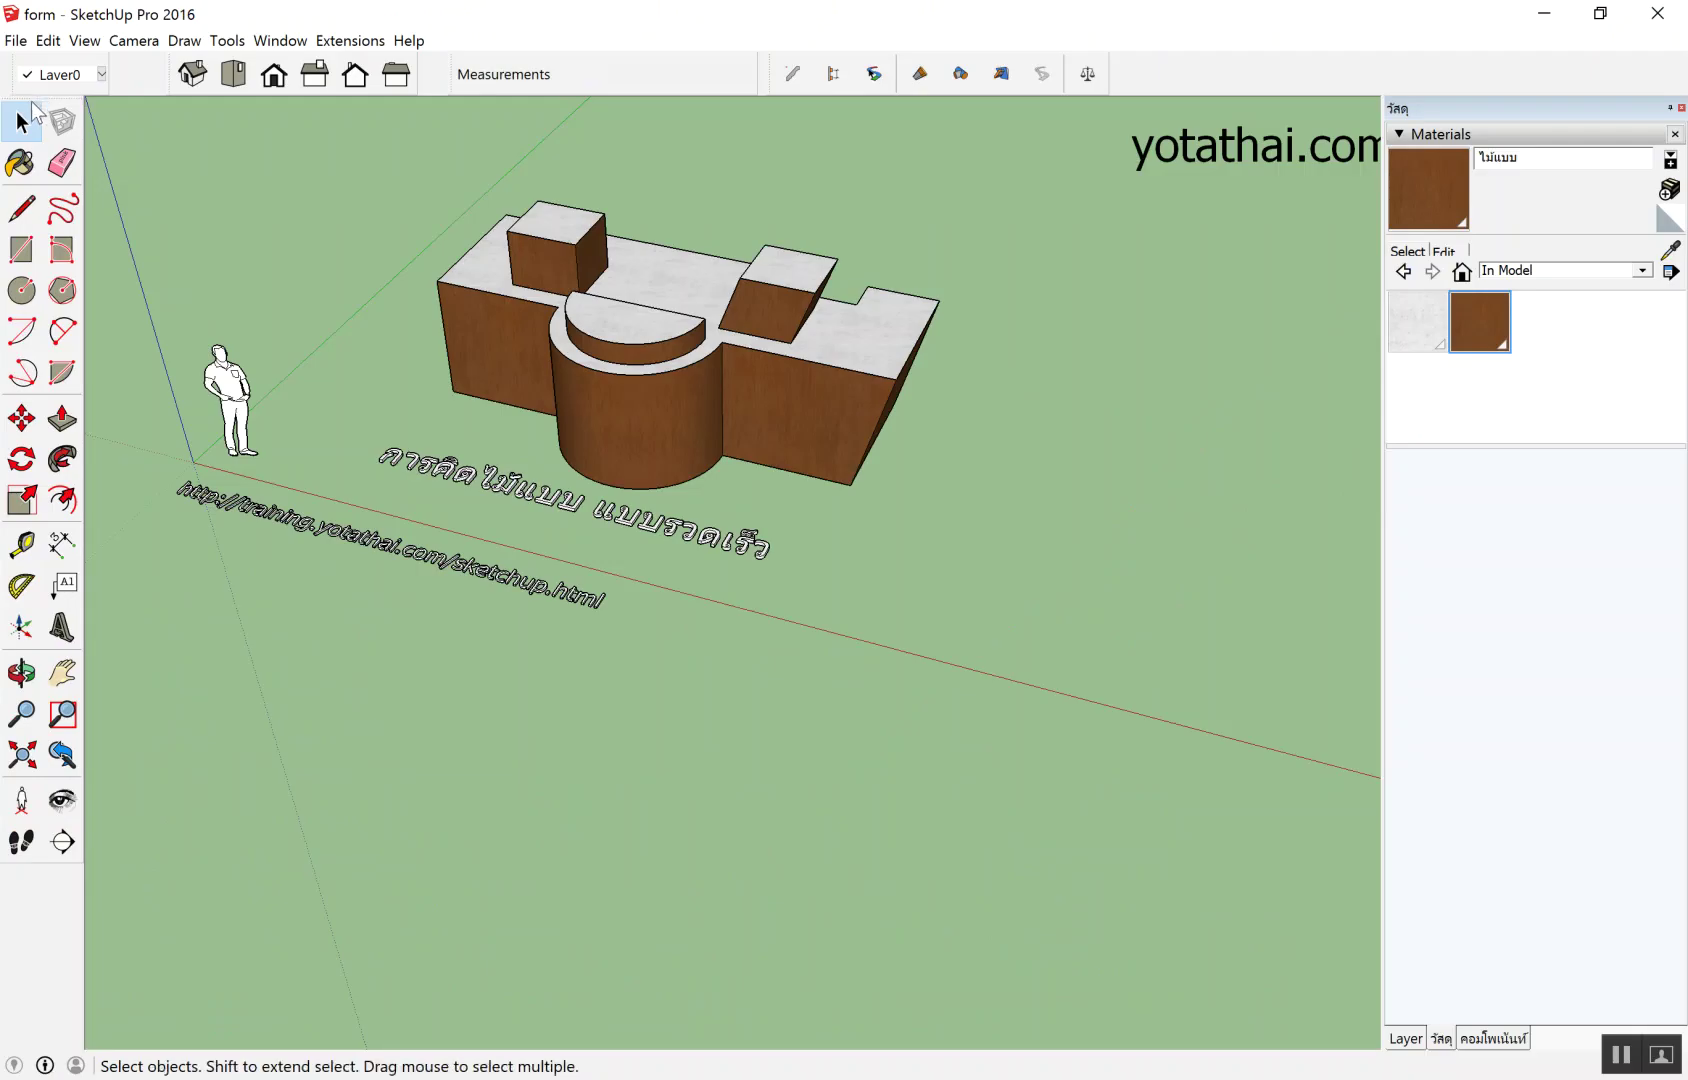
scroll(282, 251, "down", 2)
scroll(795, 366, "up", 2)
scroll(803, 400, "up", 2)
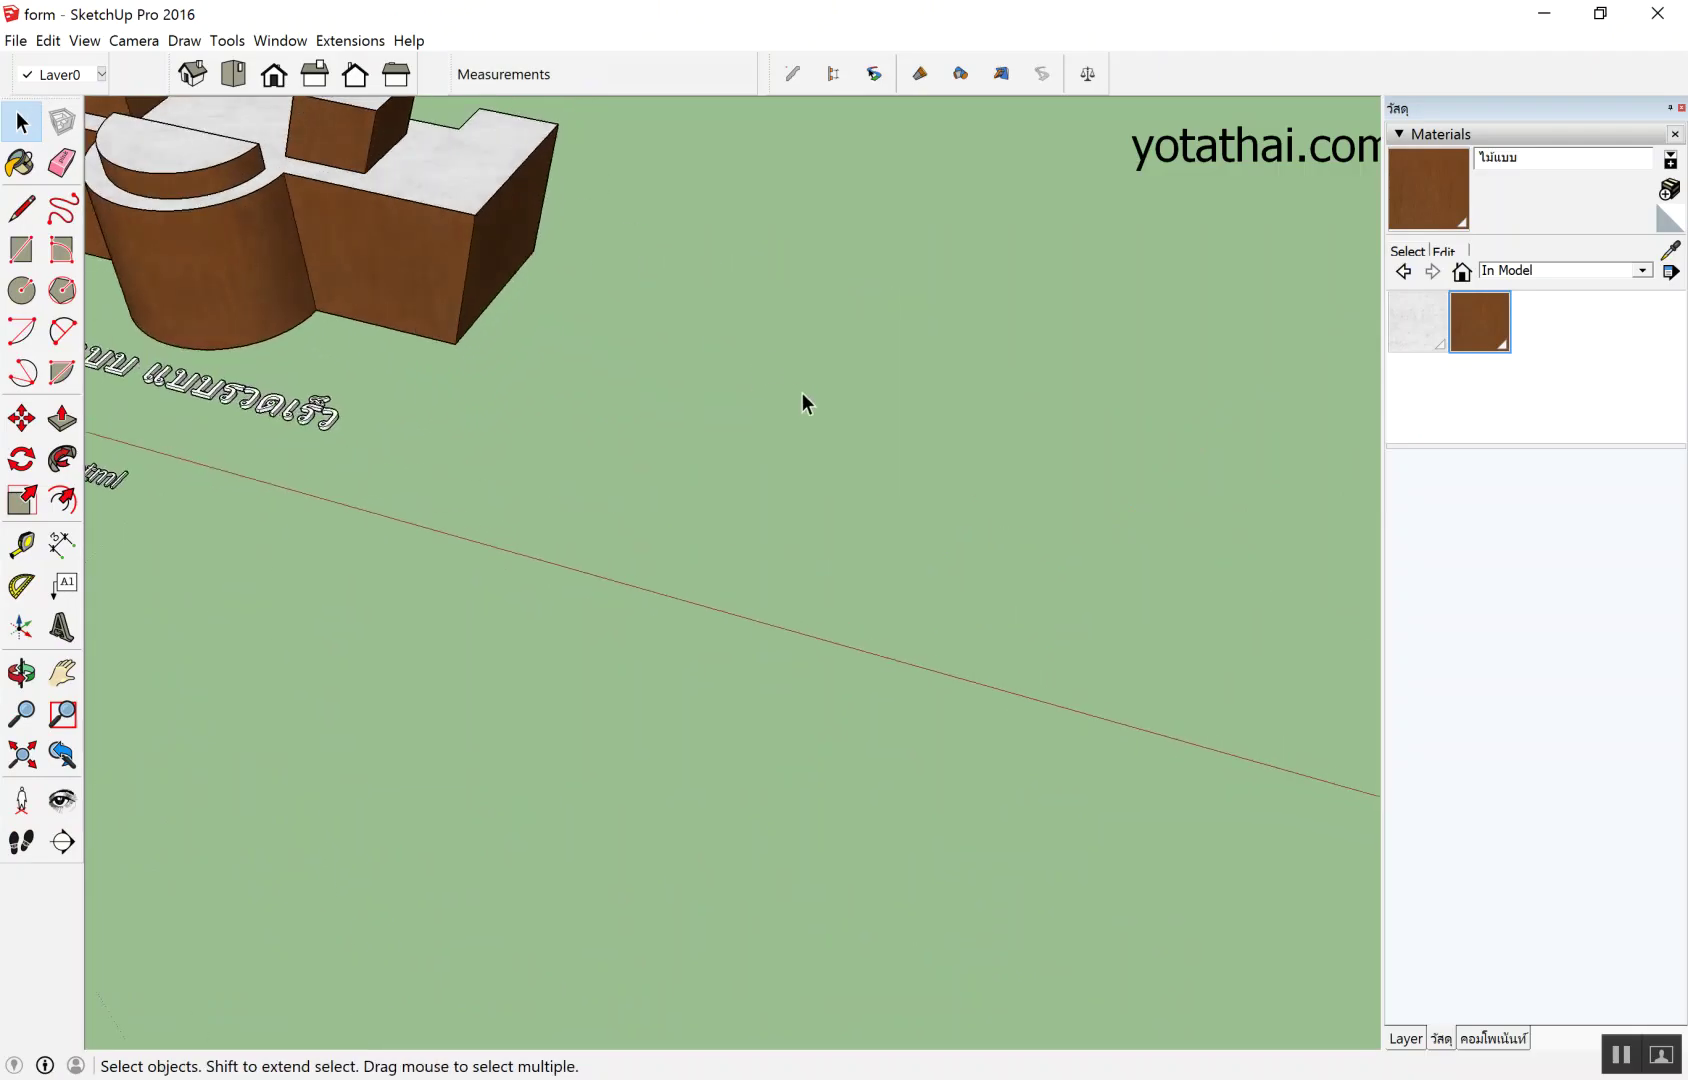
scroll(795, 395, "up", 2)
Draw a 1 m by 1 m square on the ground beside the building.
key("e")
key("r")
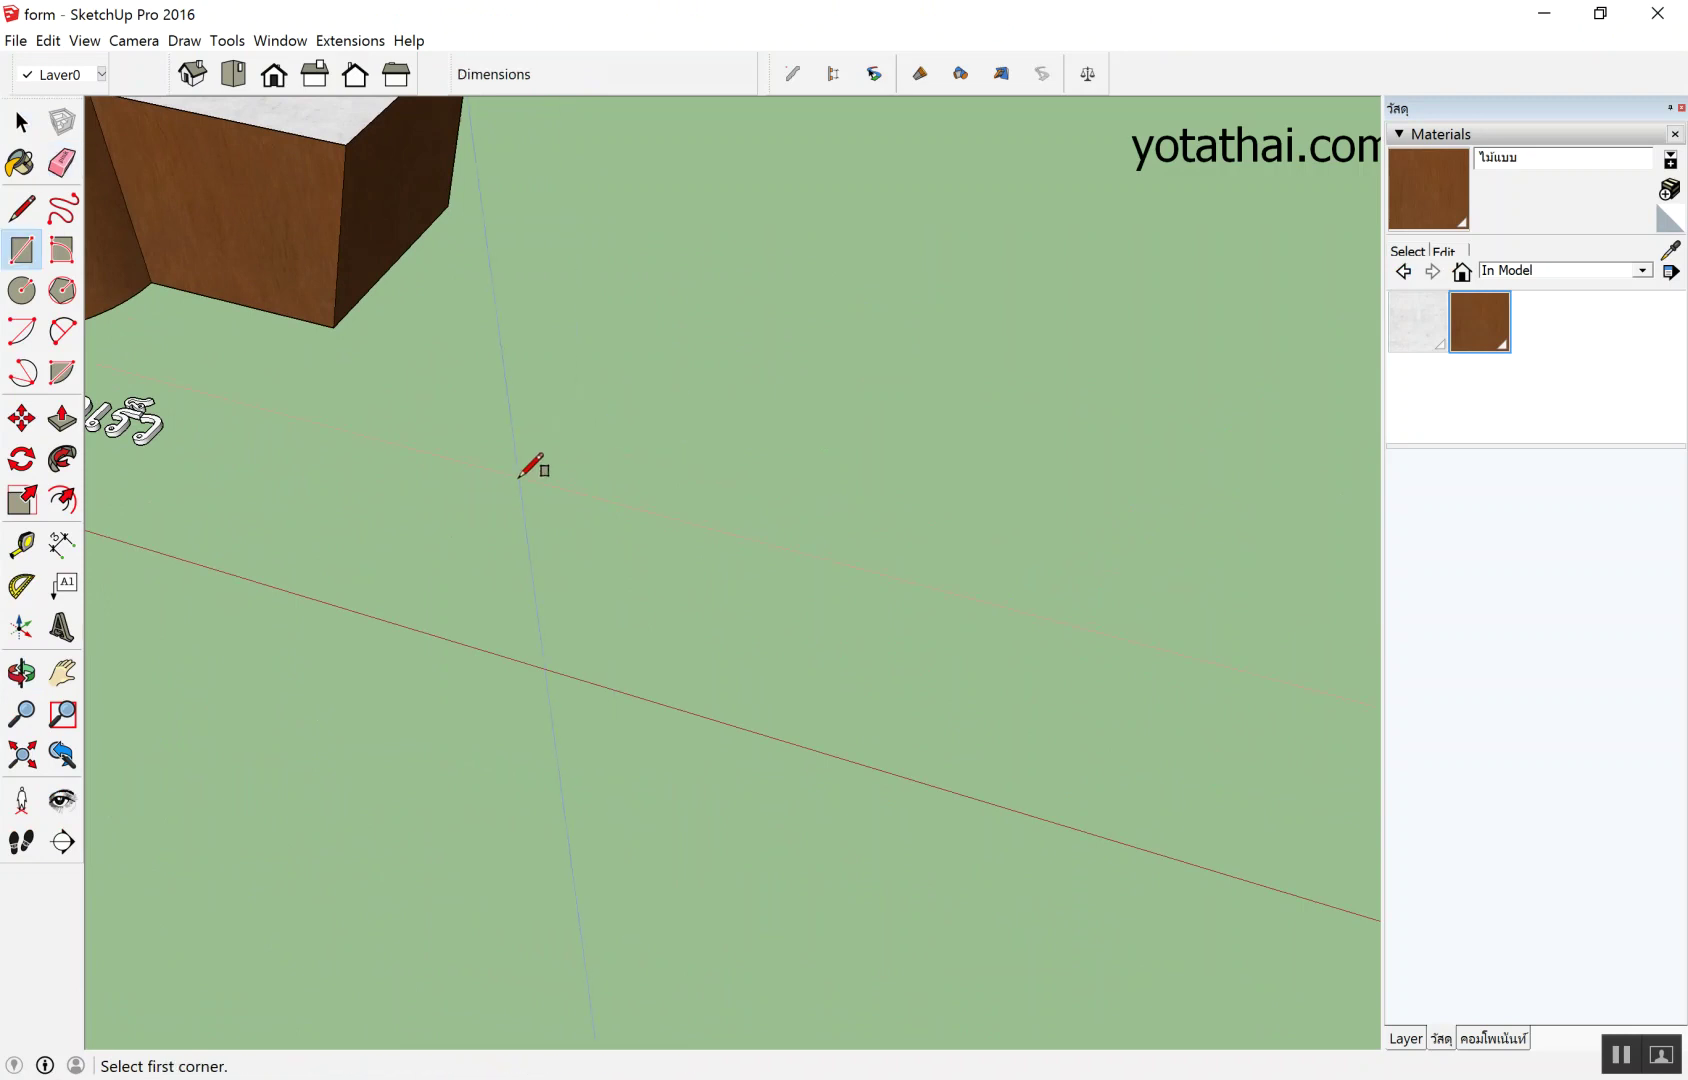
left_click(519, 477)
left_click(973, 375)
type("1")
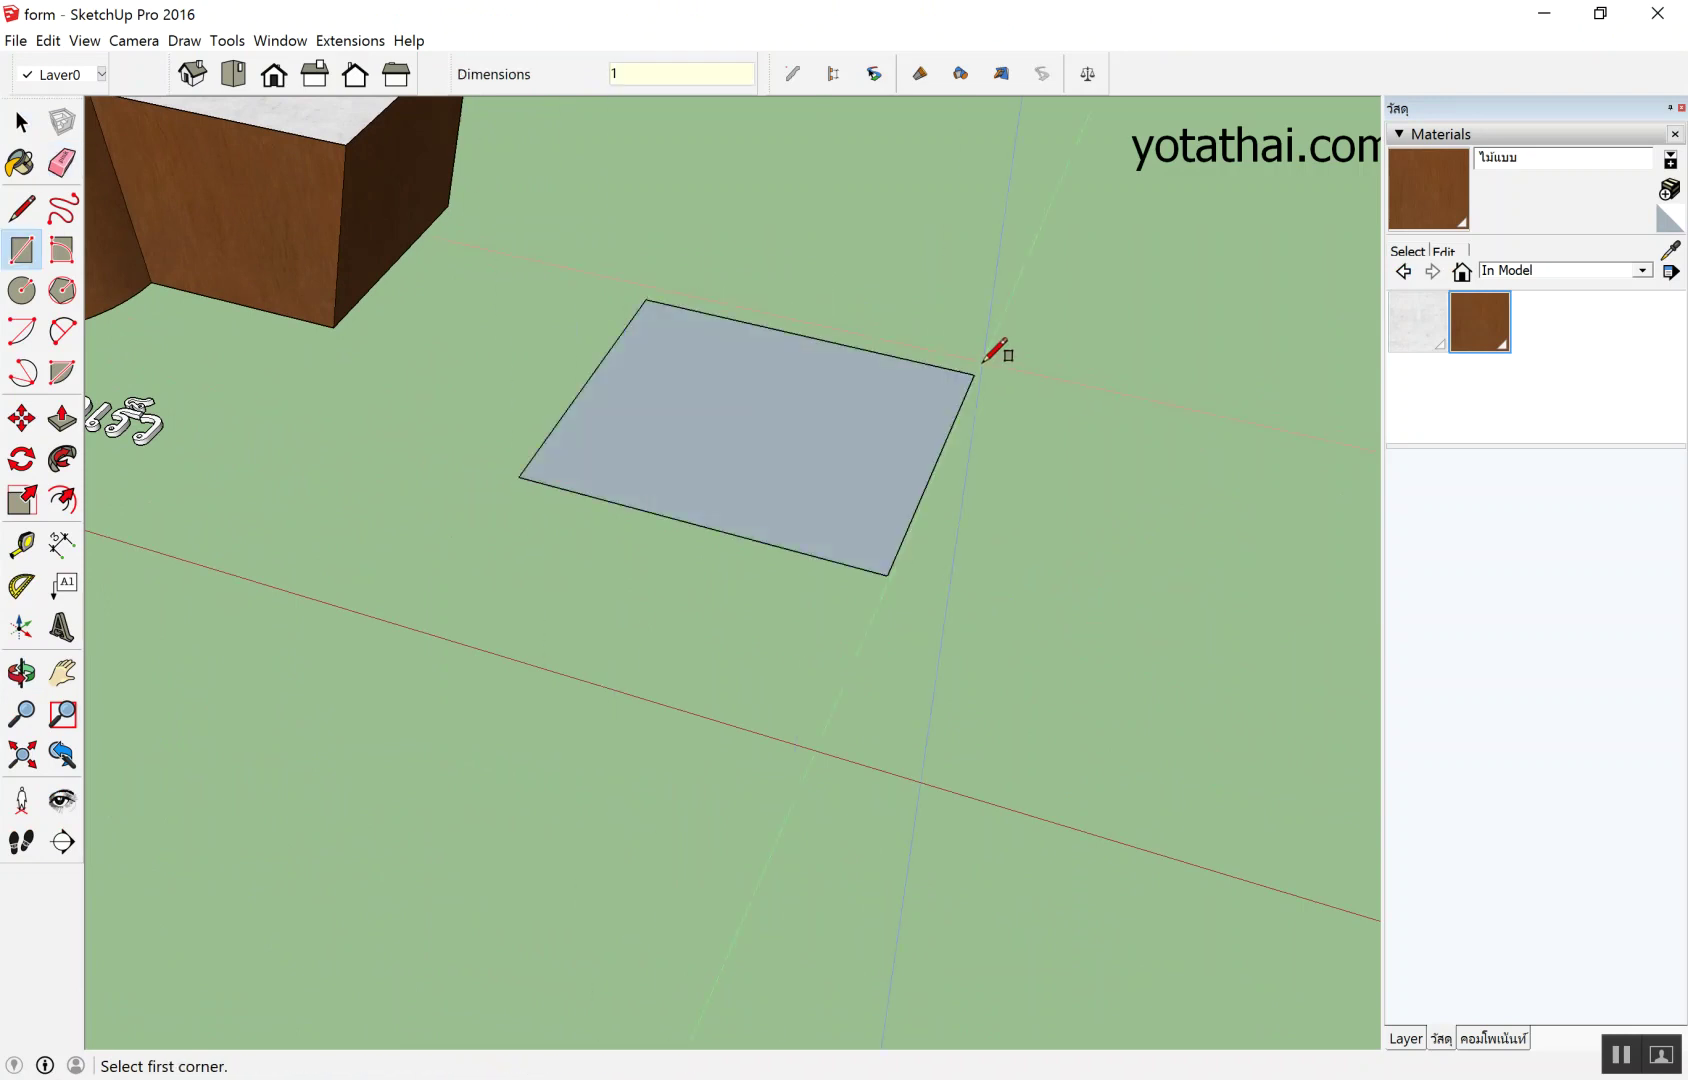
key("Return")
scroll(791, 471, "up", 1)
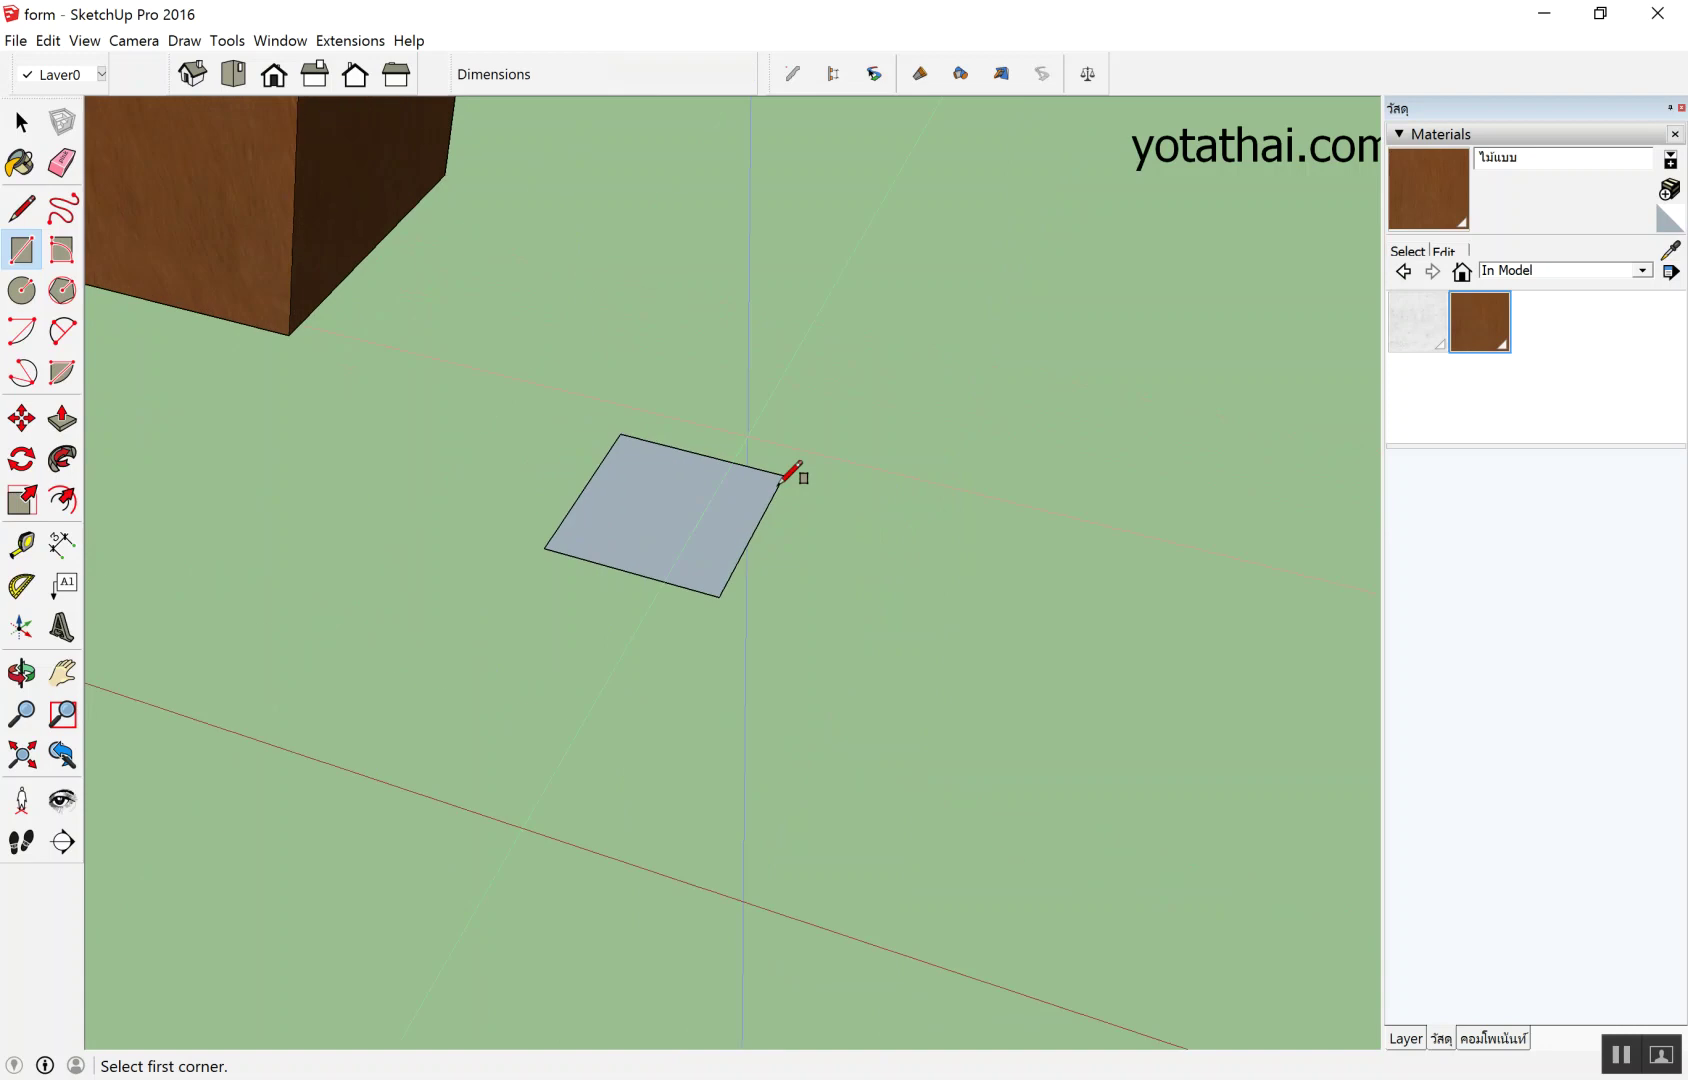
scroll(800, 490, "up", 1)
Extrude the square 1 m upward into a cube.
key("p")
left_click(722, 578)
left_click(671, 430)
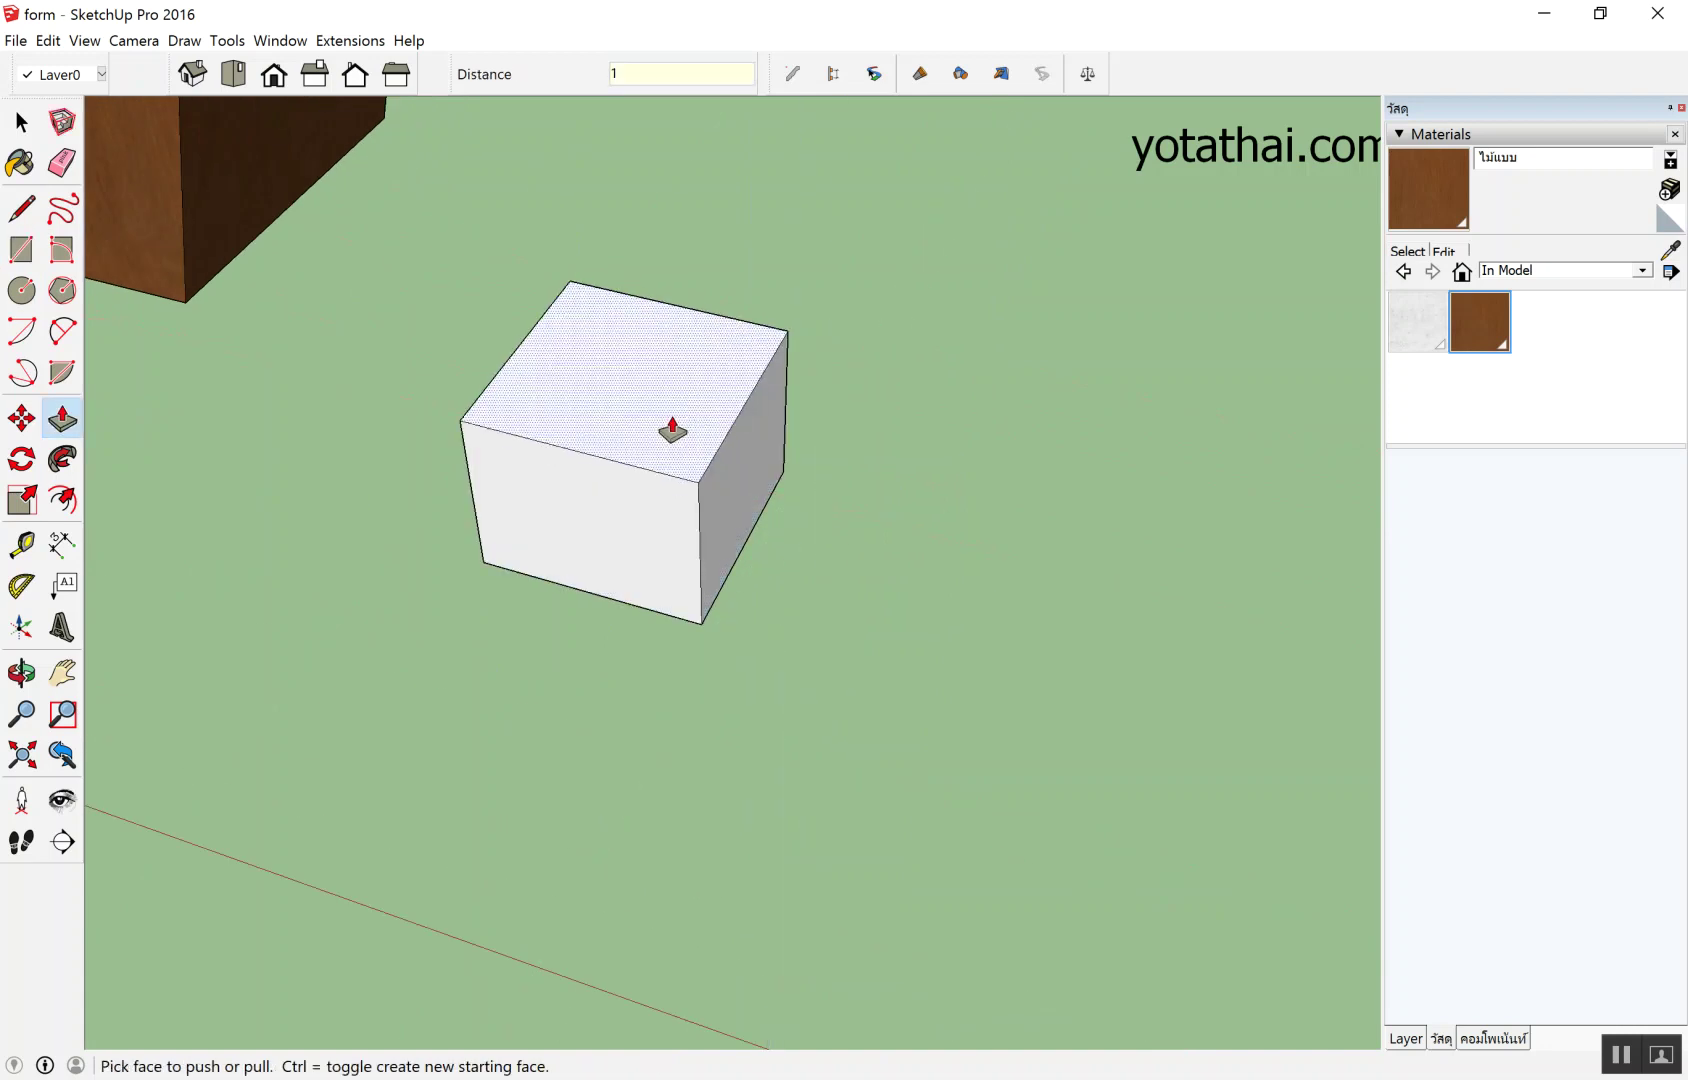
type("1")
key("Return")
Select the whole cube and make it a group.
key("space")
left_click_drag(393, 174, 975, 709)
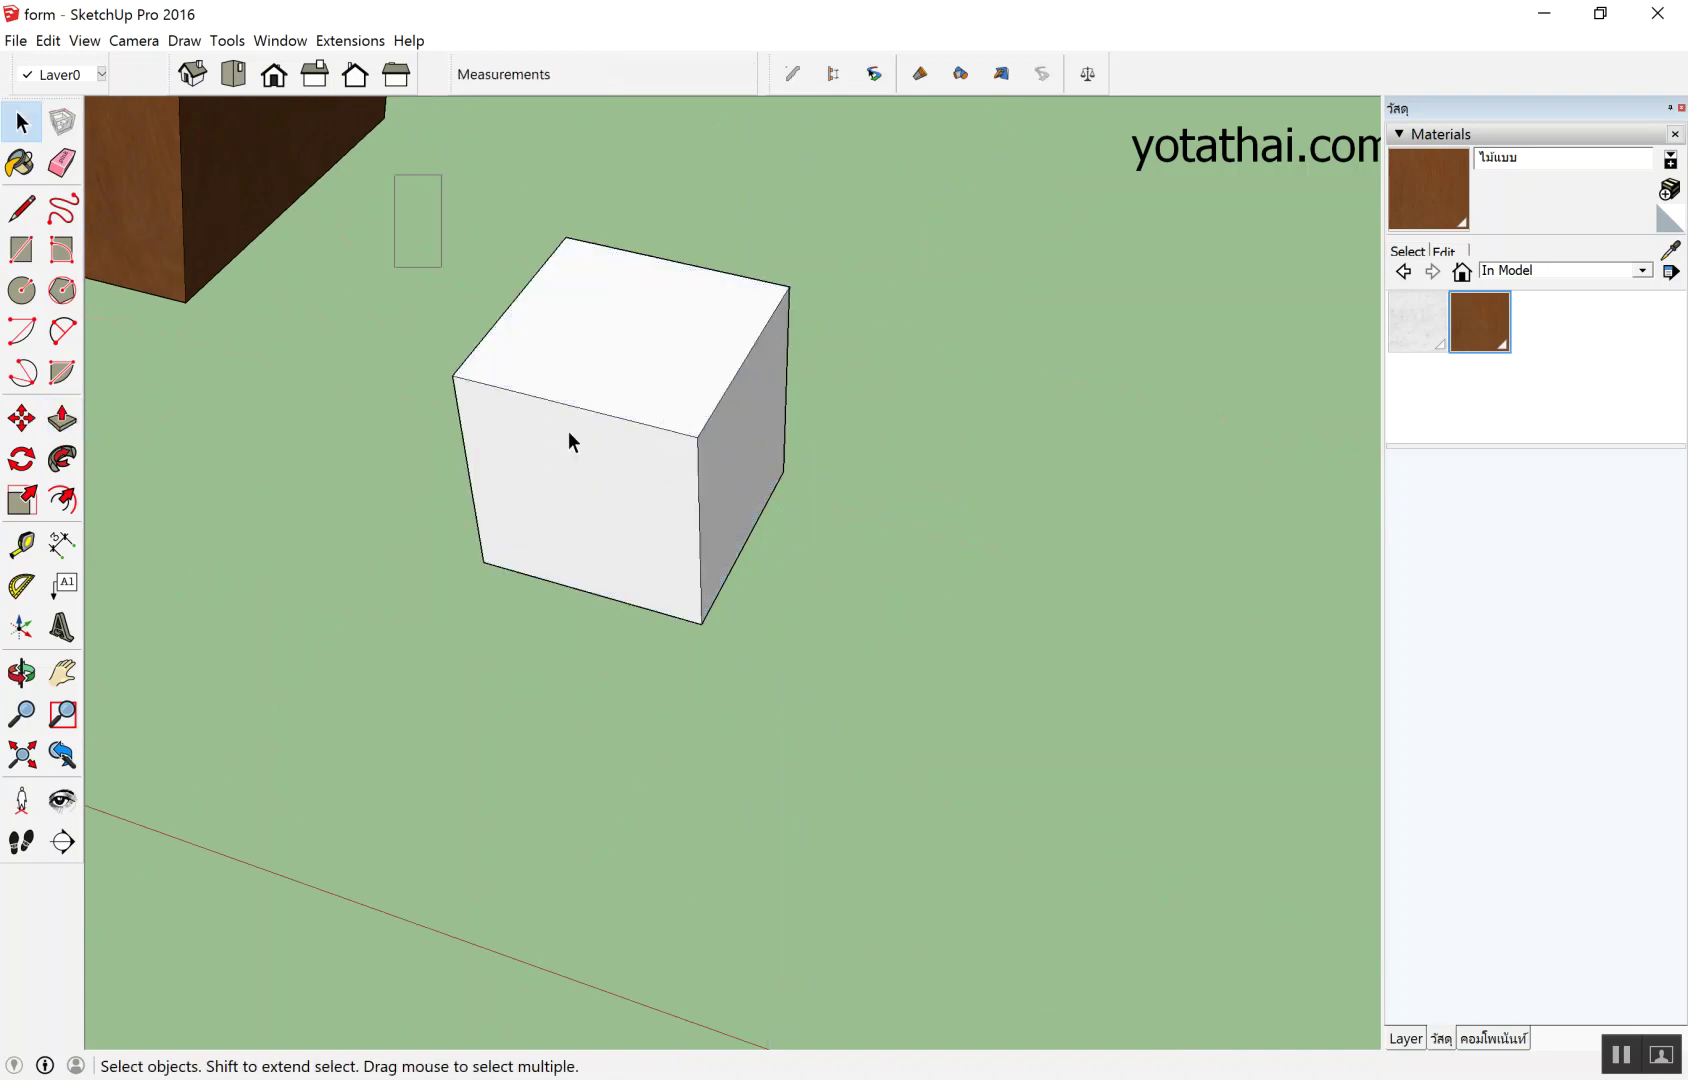
middle_click_drag(949, 686, 843, 497)
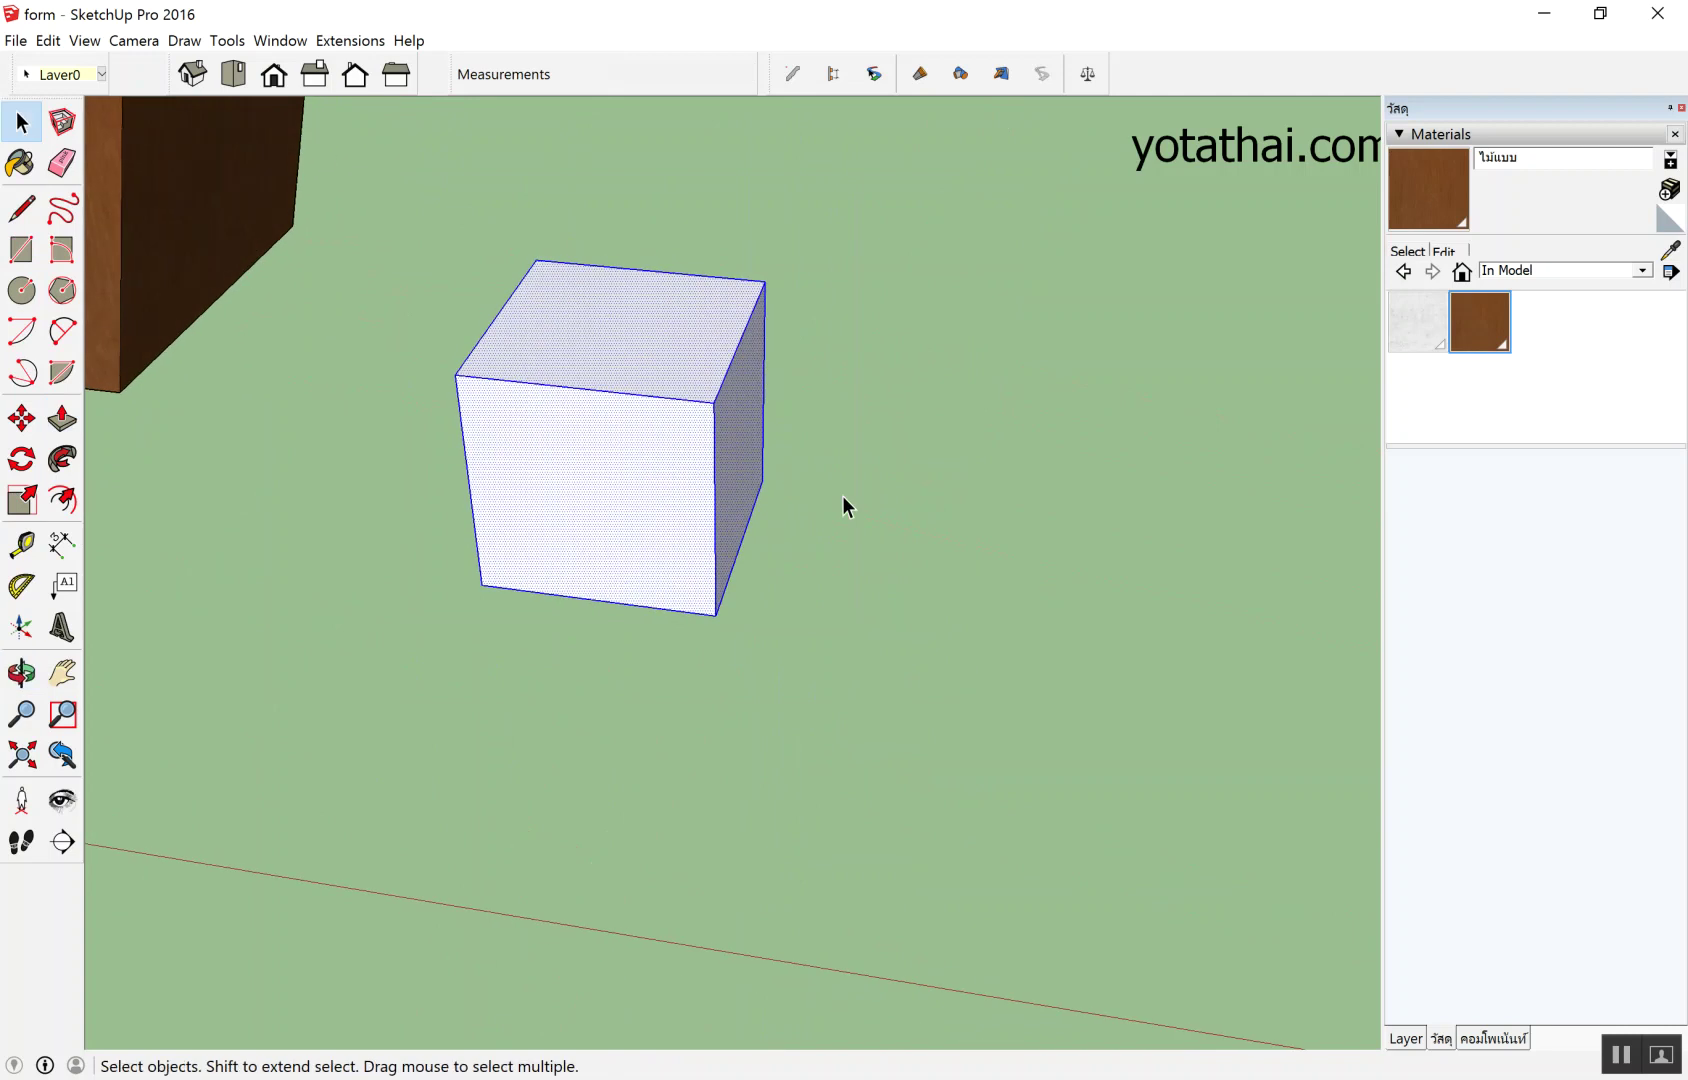
right_click(555, 343)
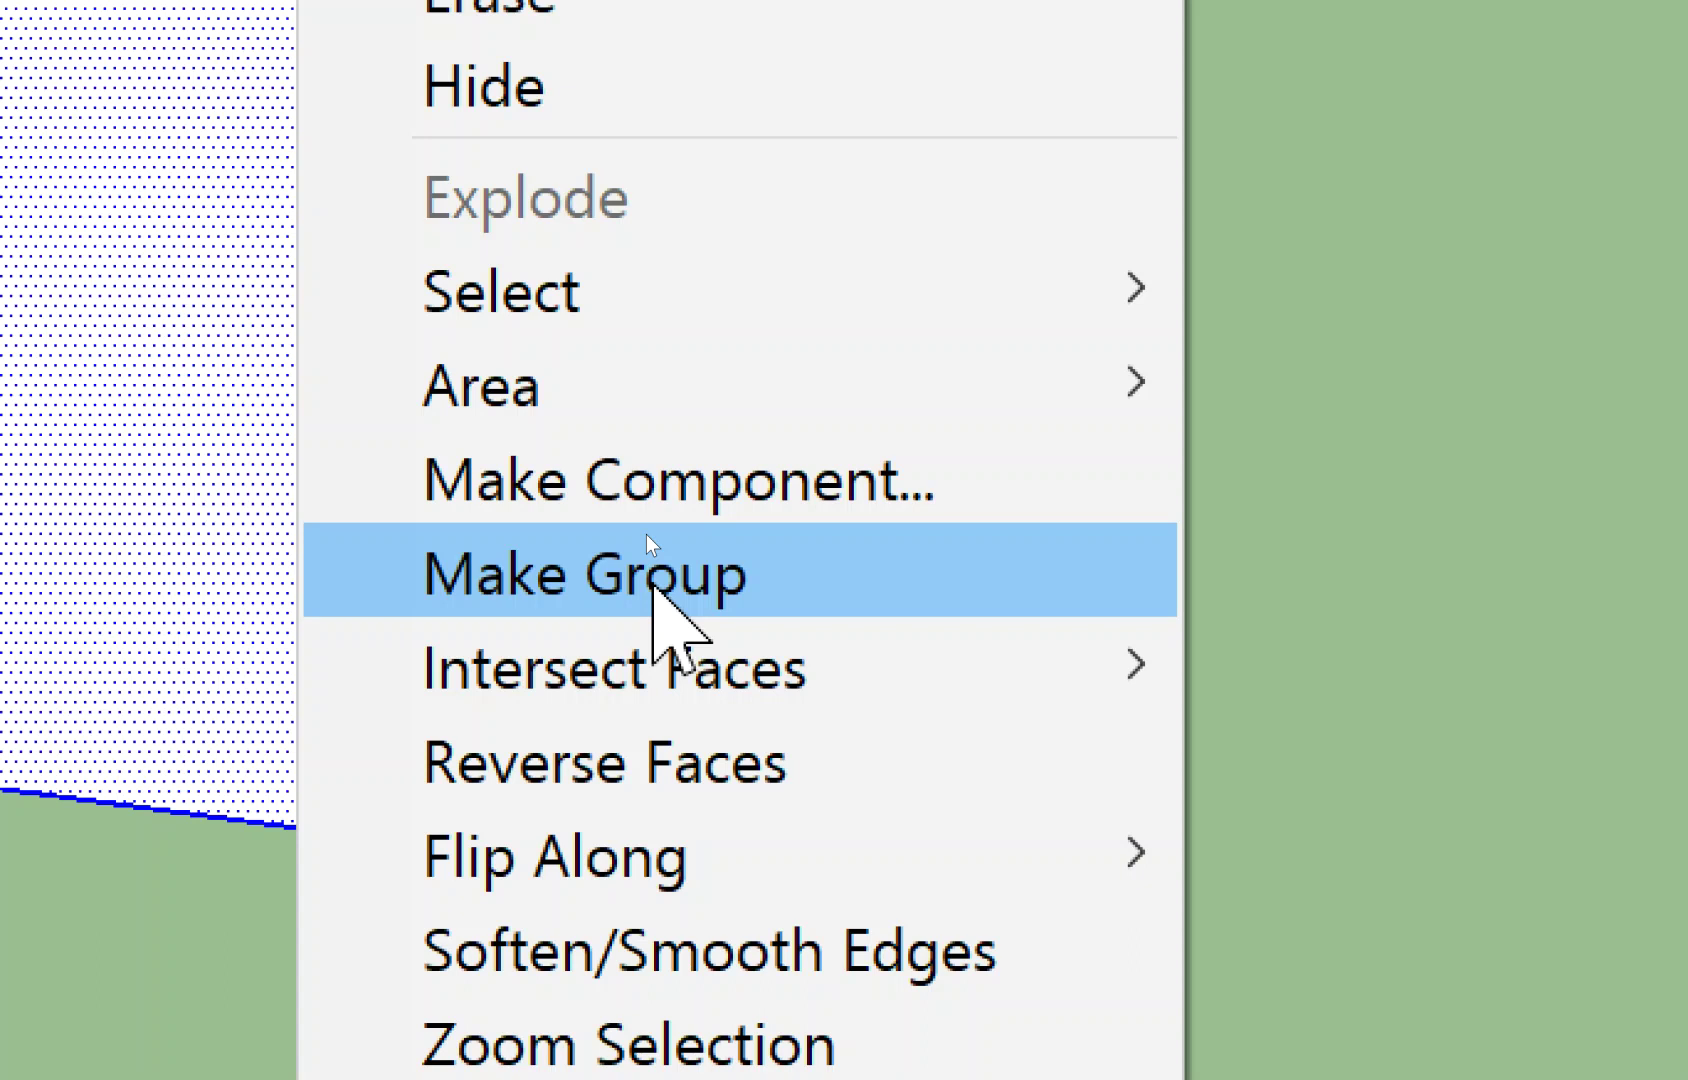
left_click(652, 586)
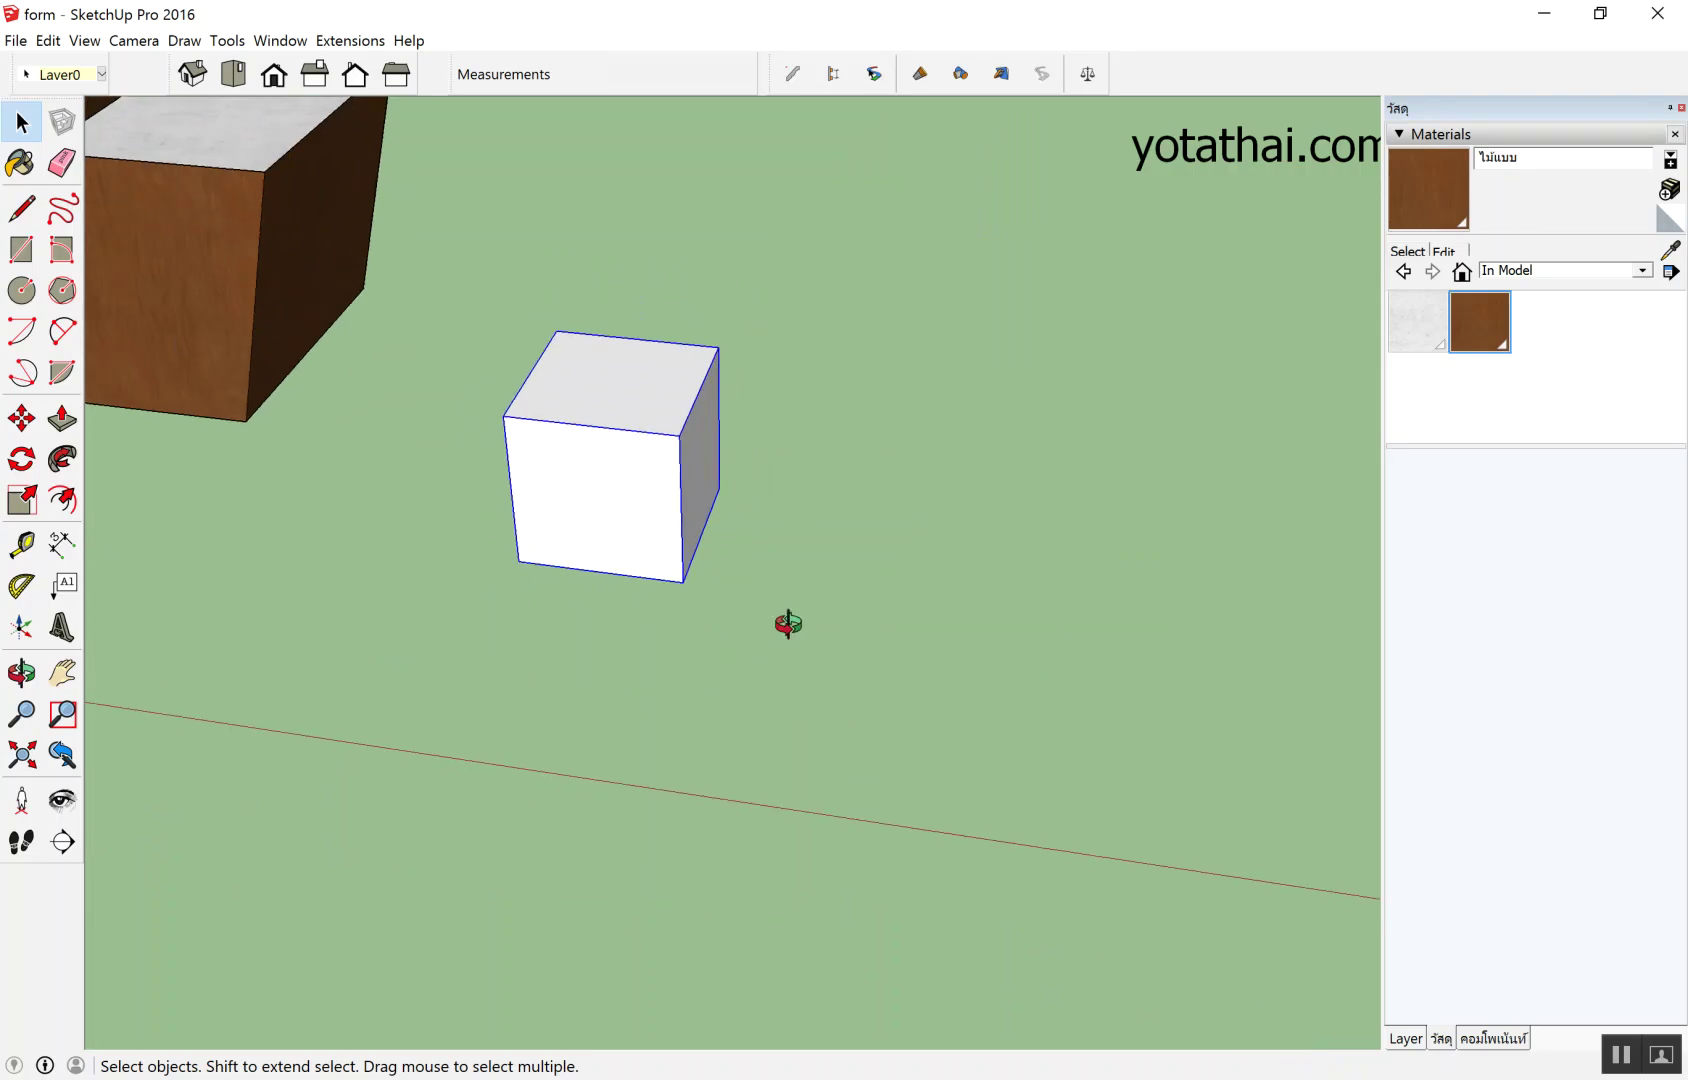
scroll(742, 659, "up", 3)
scroll(640, 704, "up", 1)
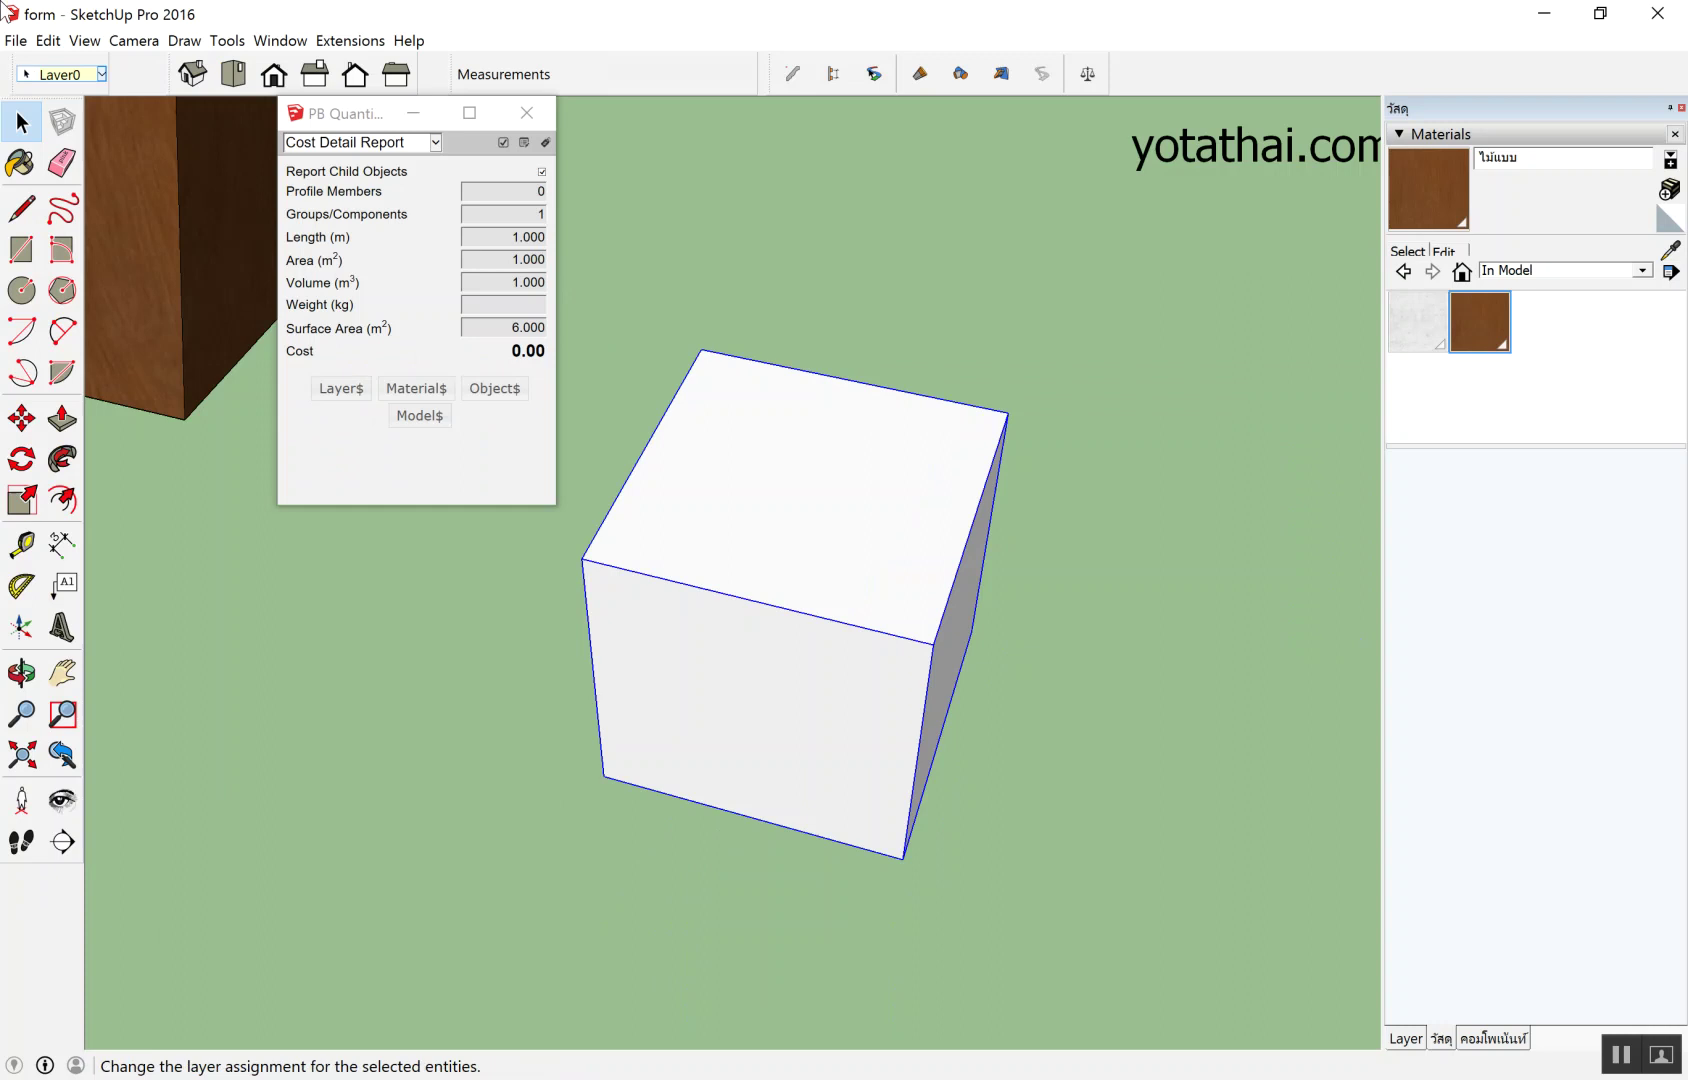
Rename the คอนกรีต layer to คอนกรีตเสา in the Layers tray.
left_click(864, 315)
left_click(829, 425)
left_click(778, 444)
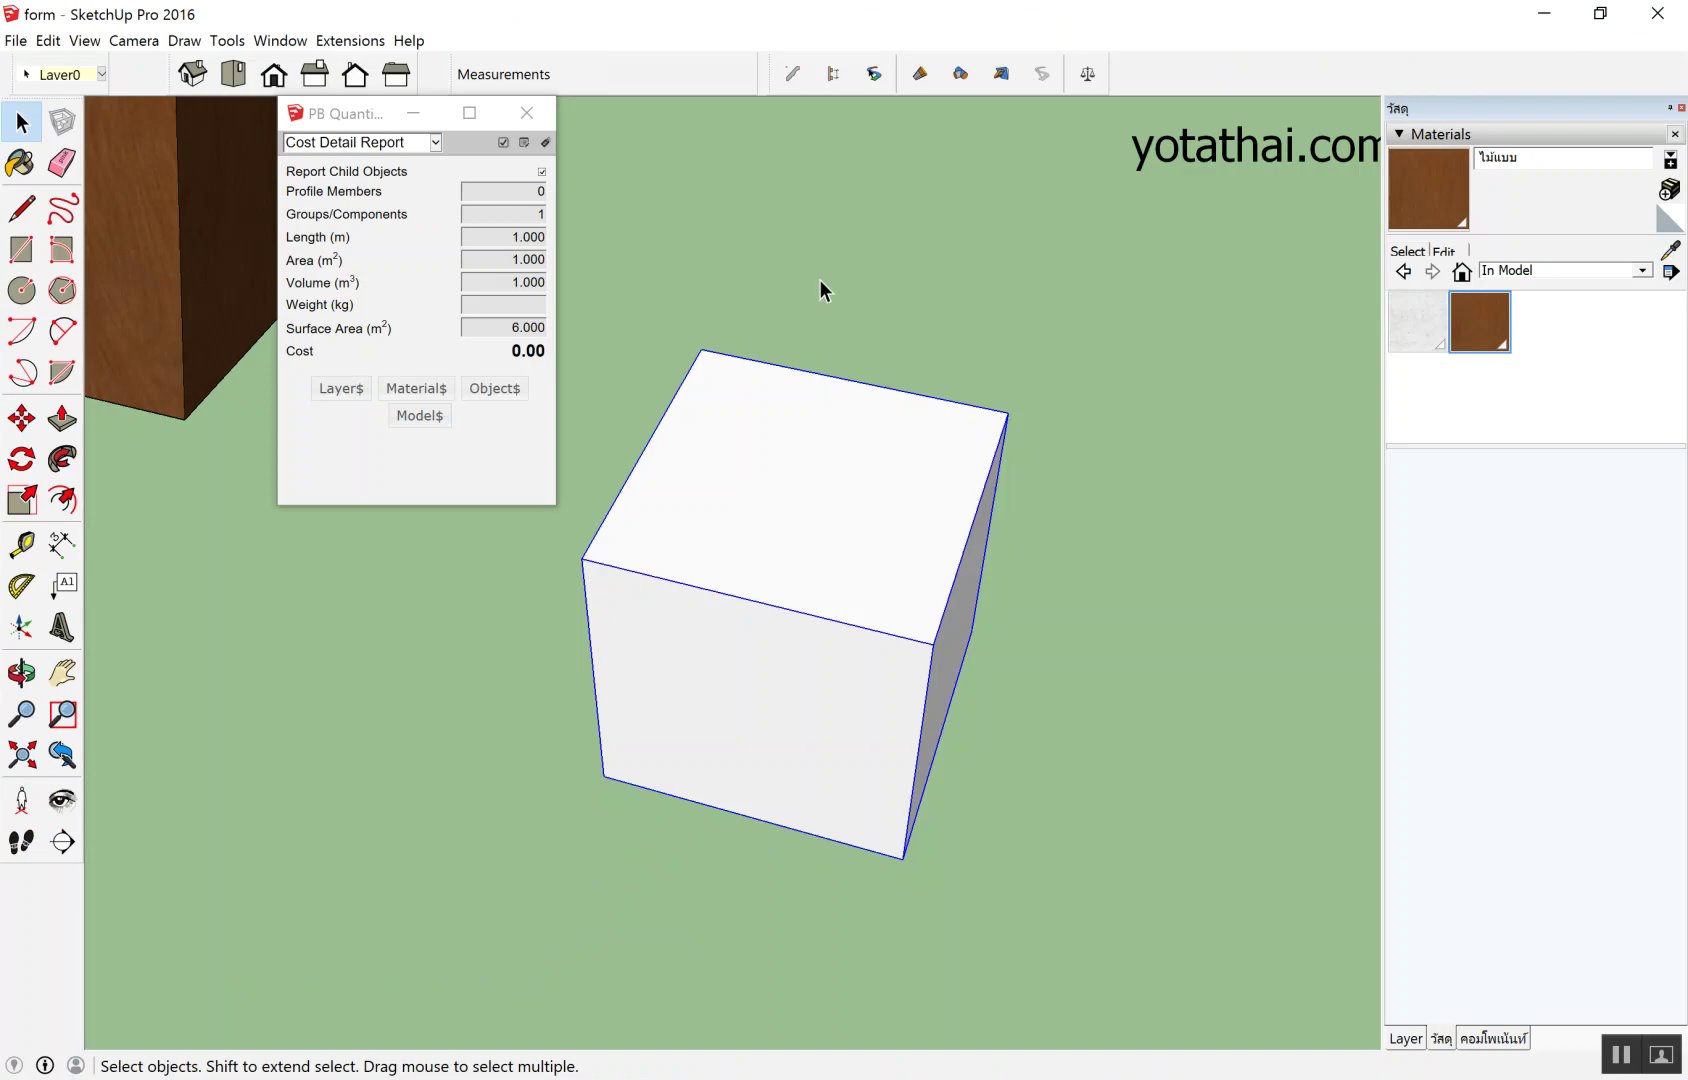
left_click(821, 280)
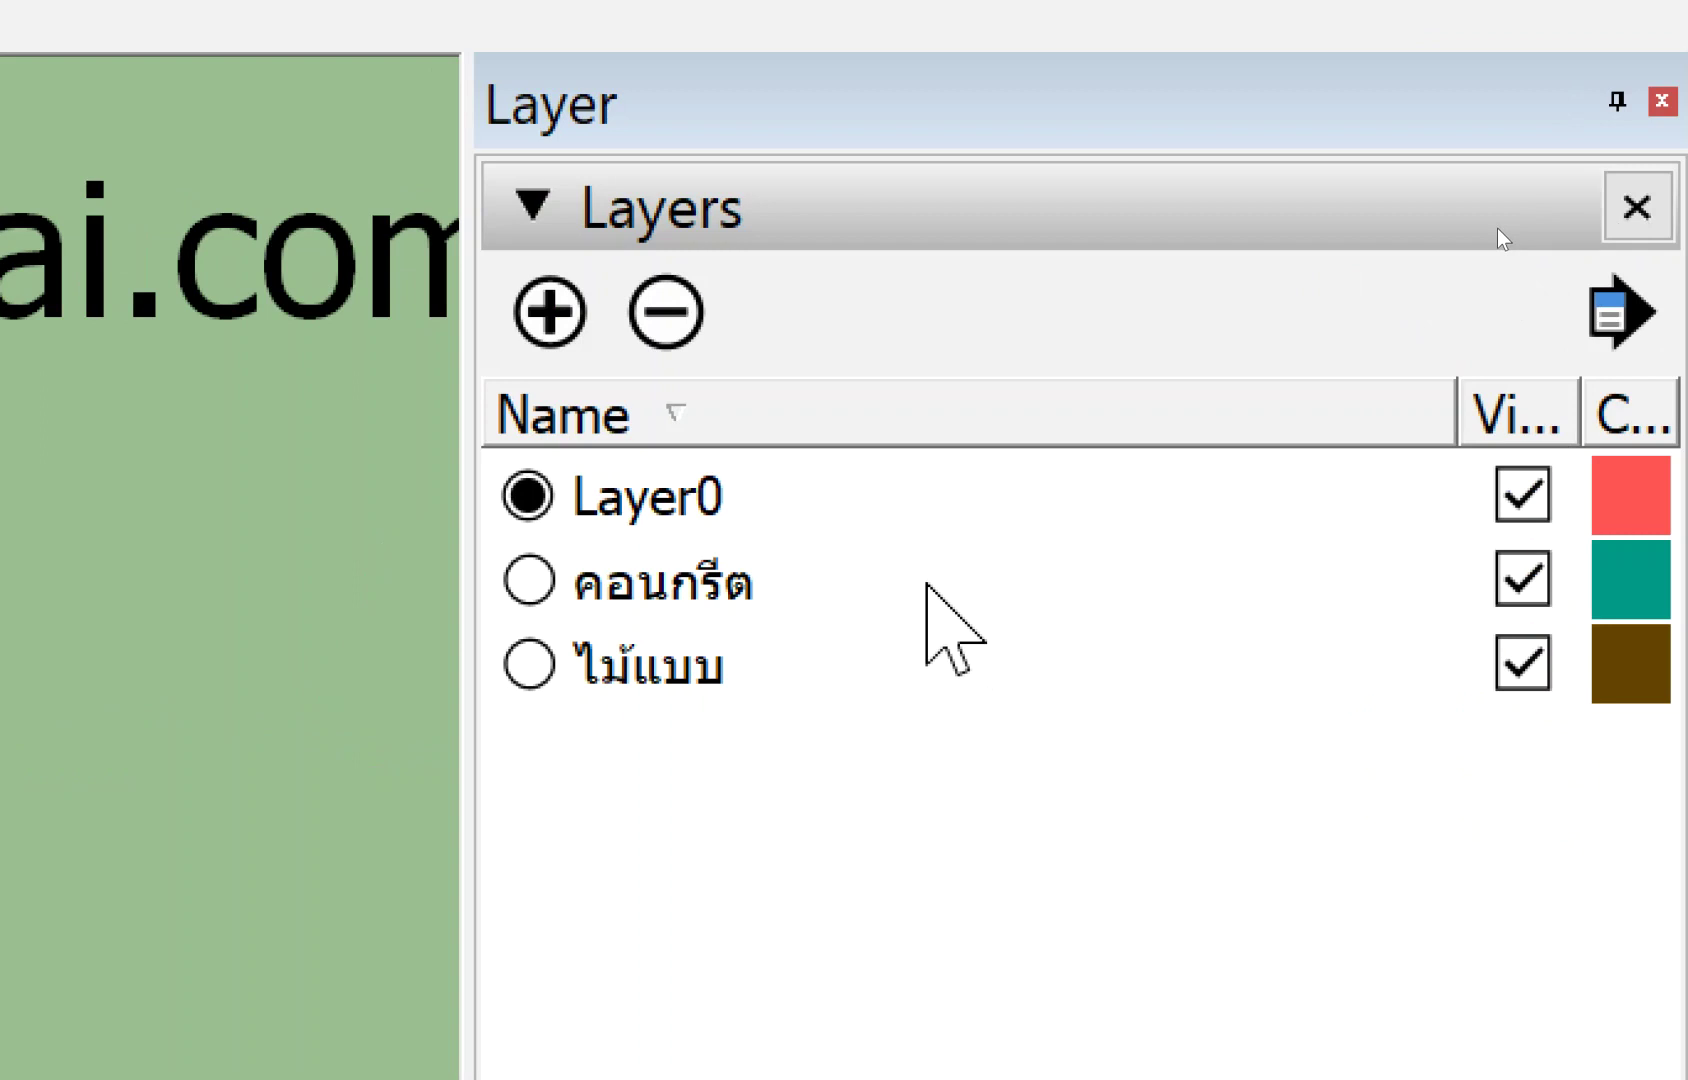
left_click(923, 590)
left_click(918, 755)
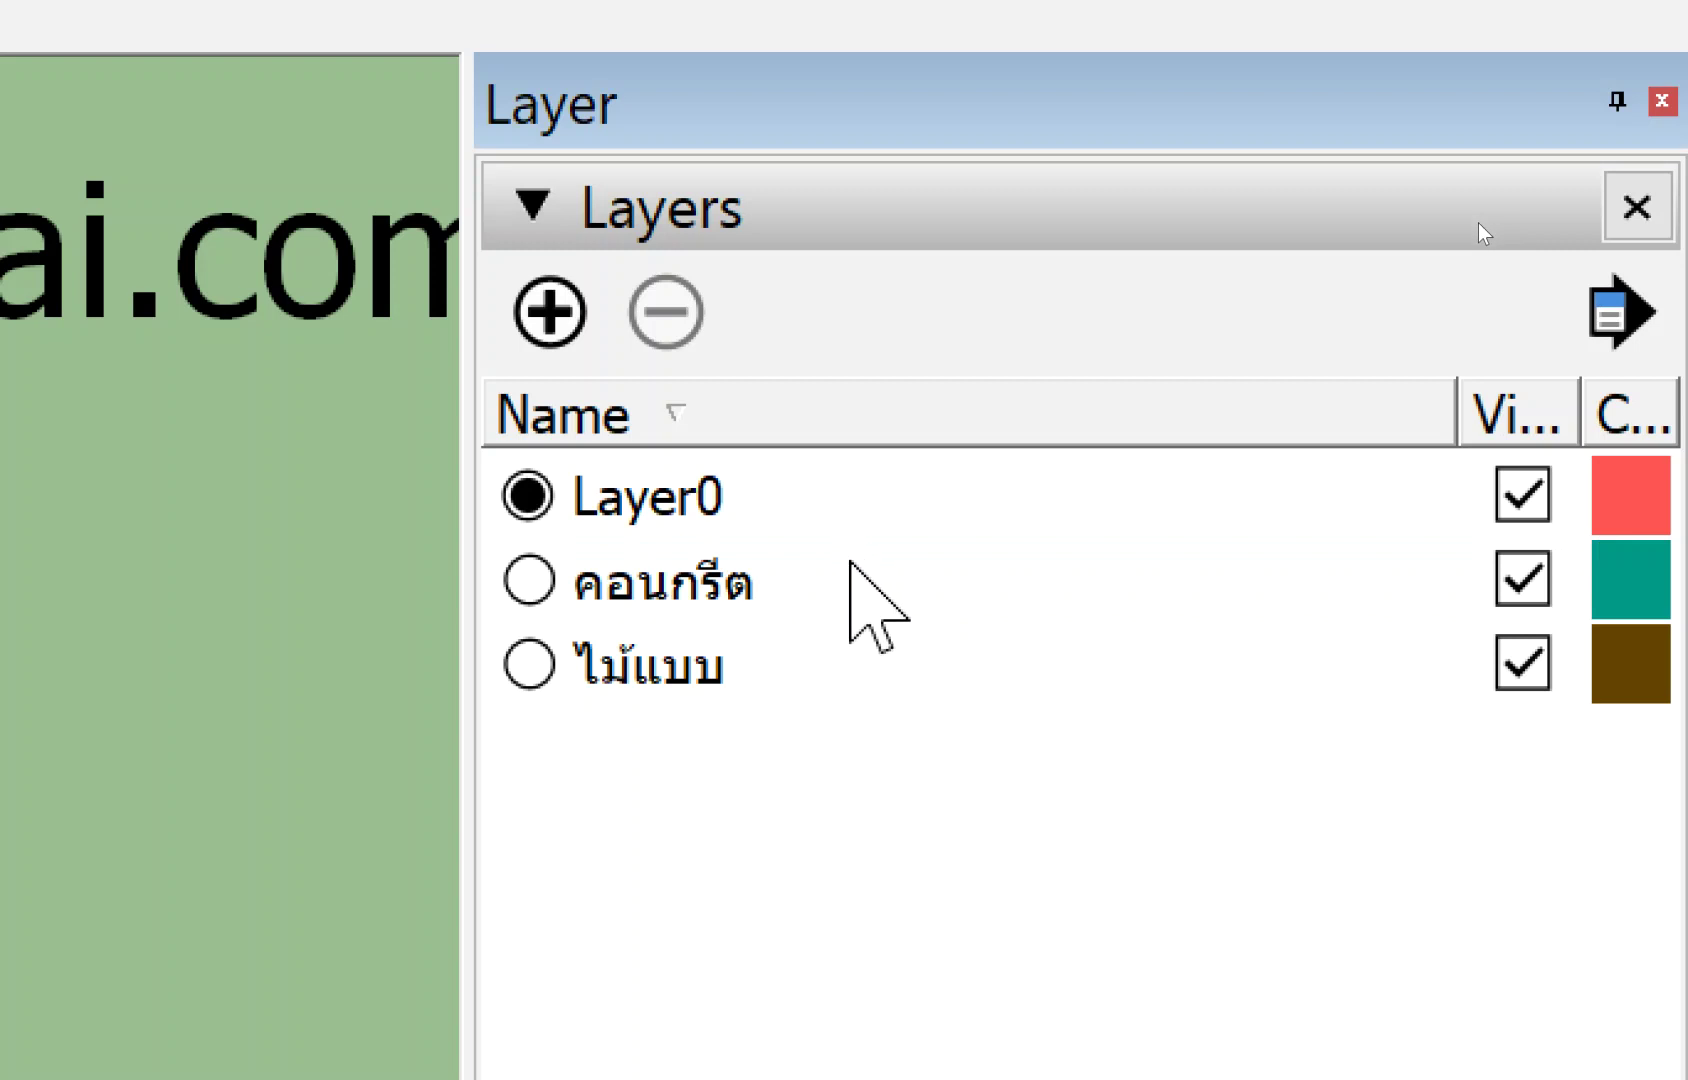
left_click(852, 575)
left_click(780, 585)
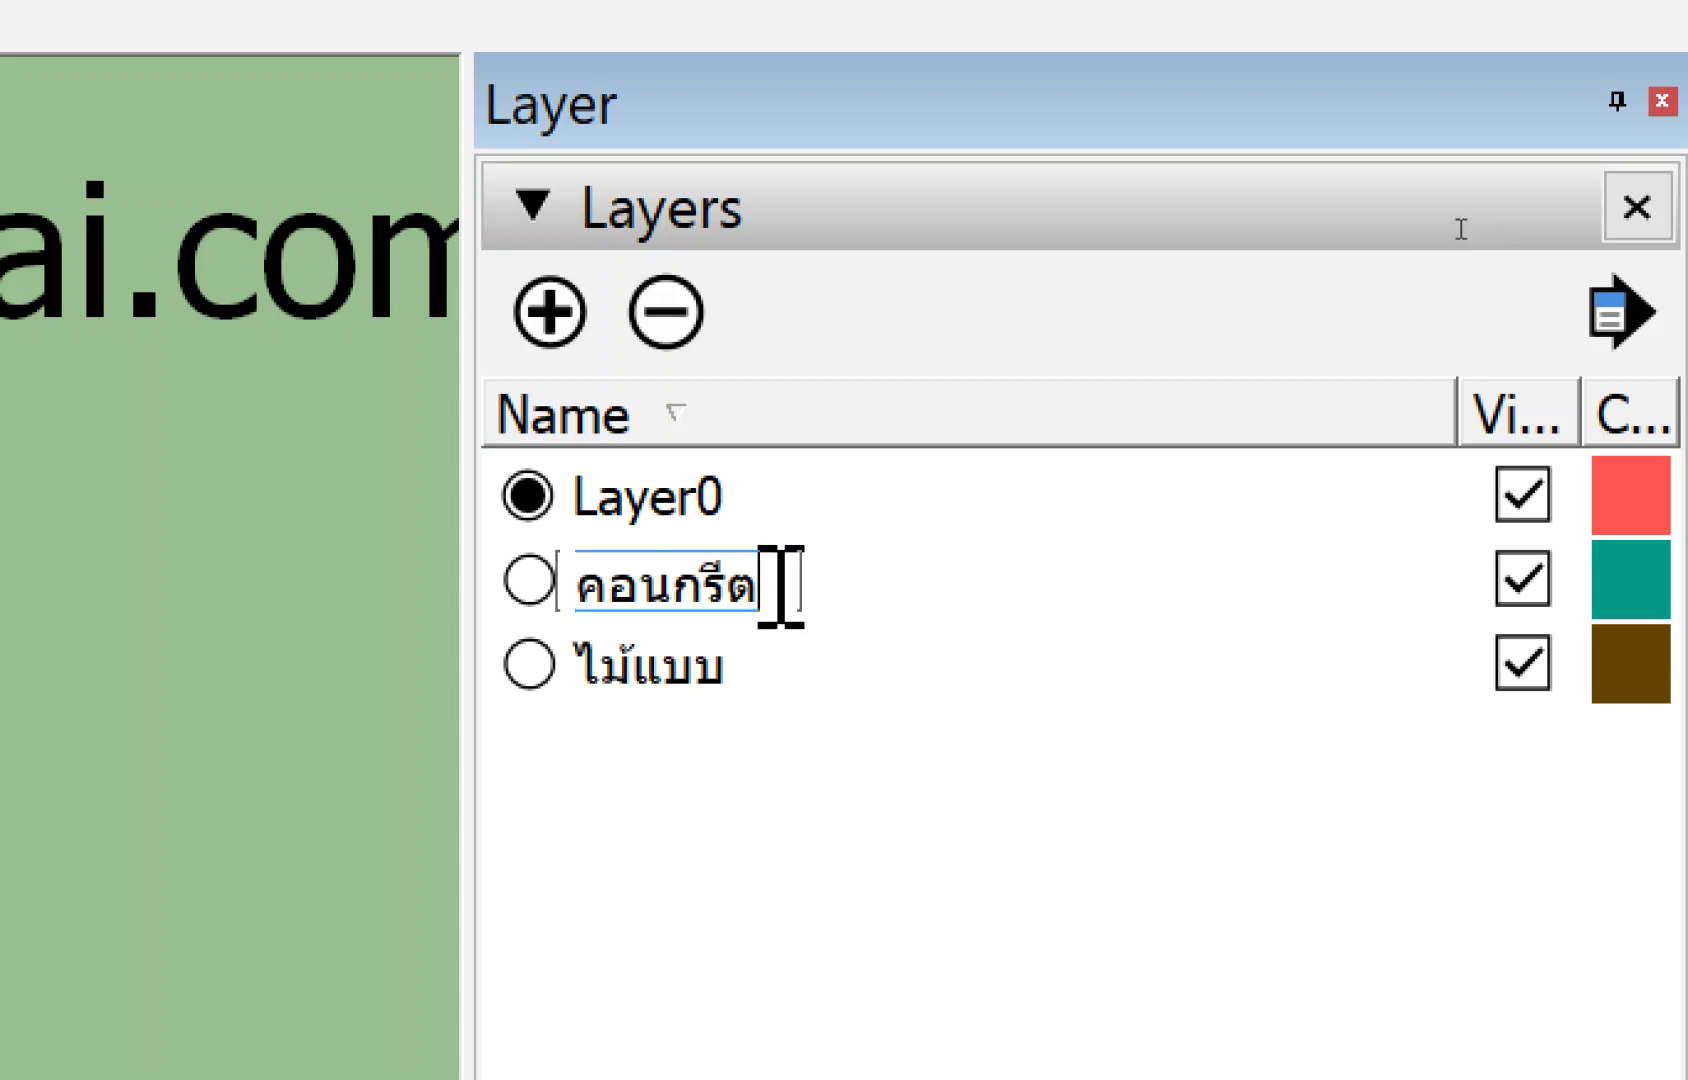
type("glk")
key("BackSpace")
key("BackSpace")
key("BackSpace")
type("เสา")
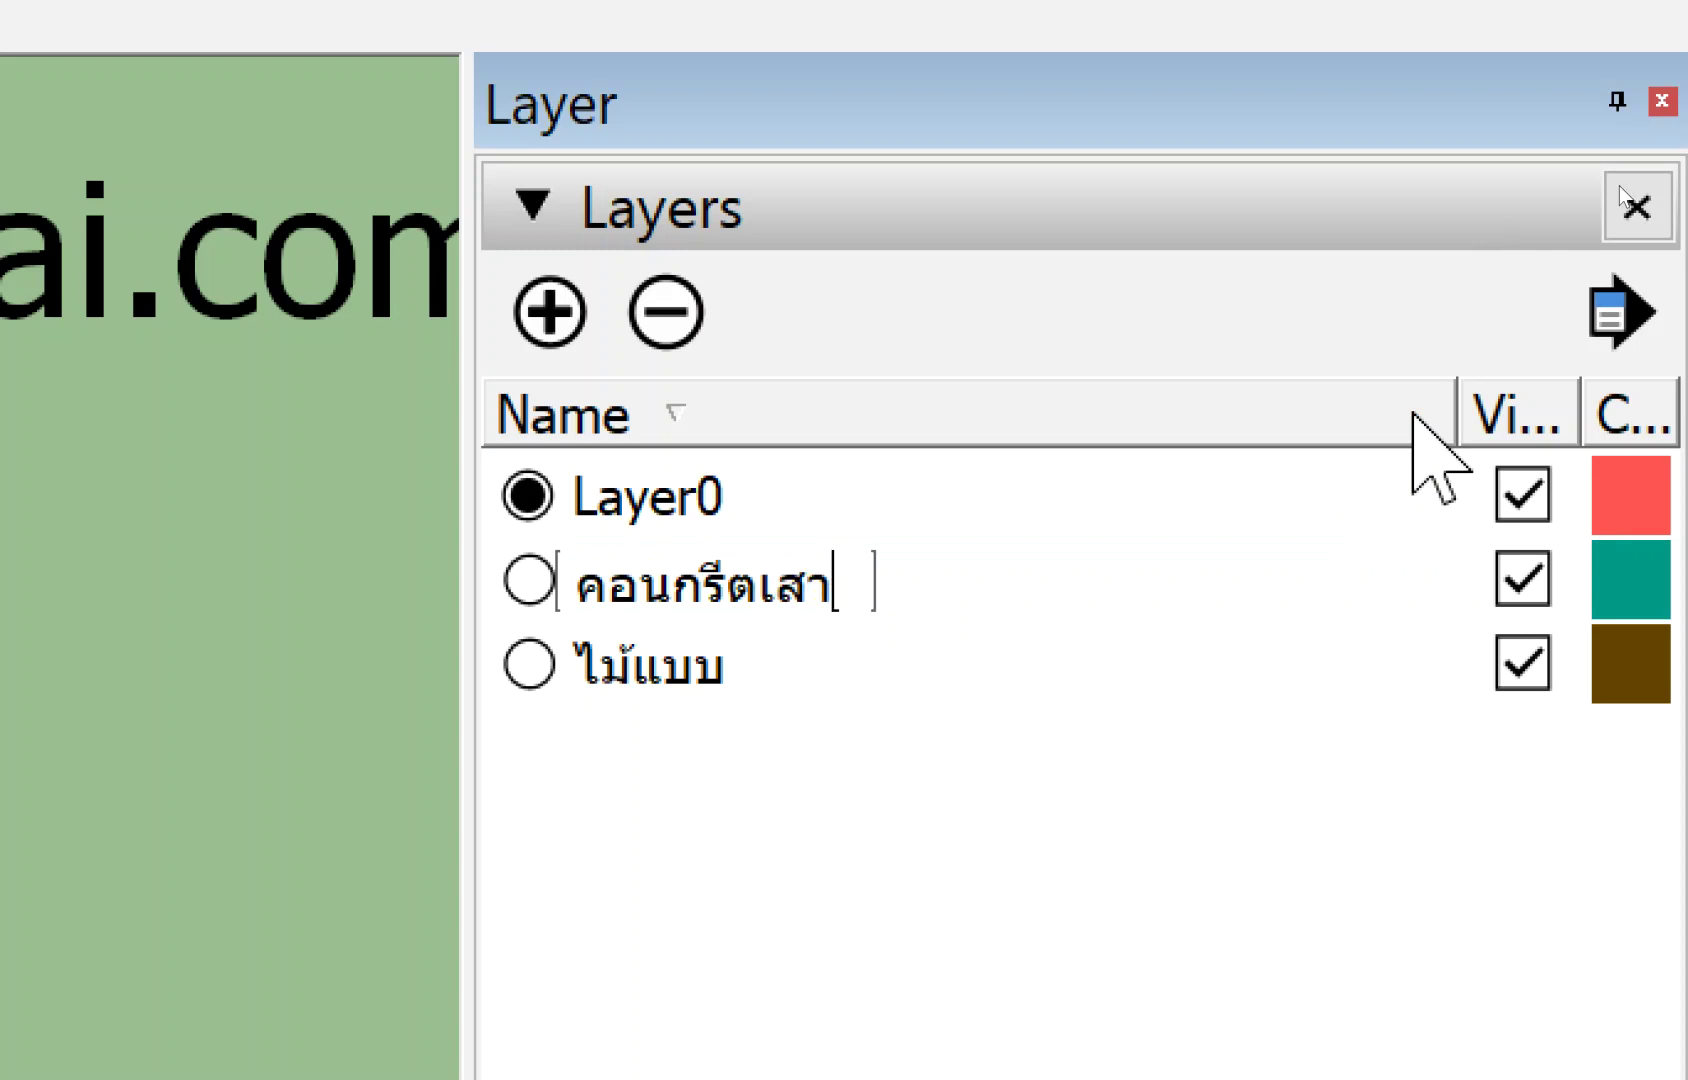
key("Return")
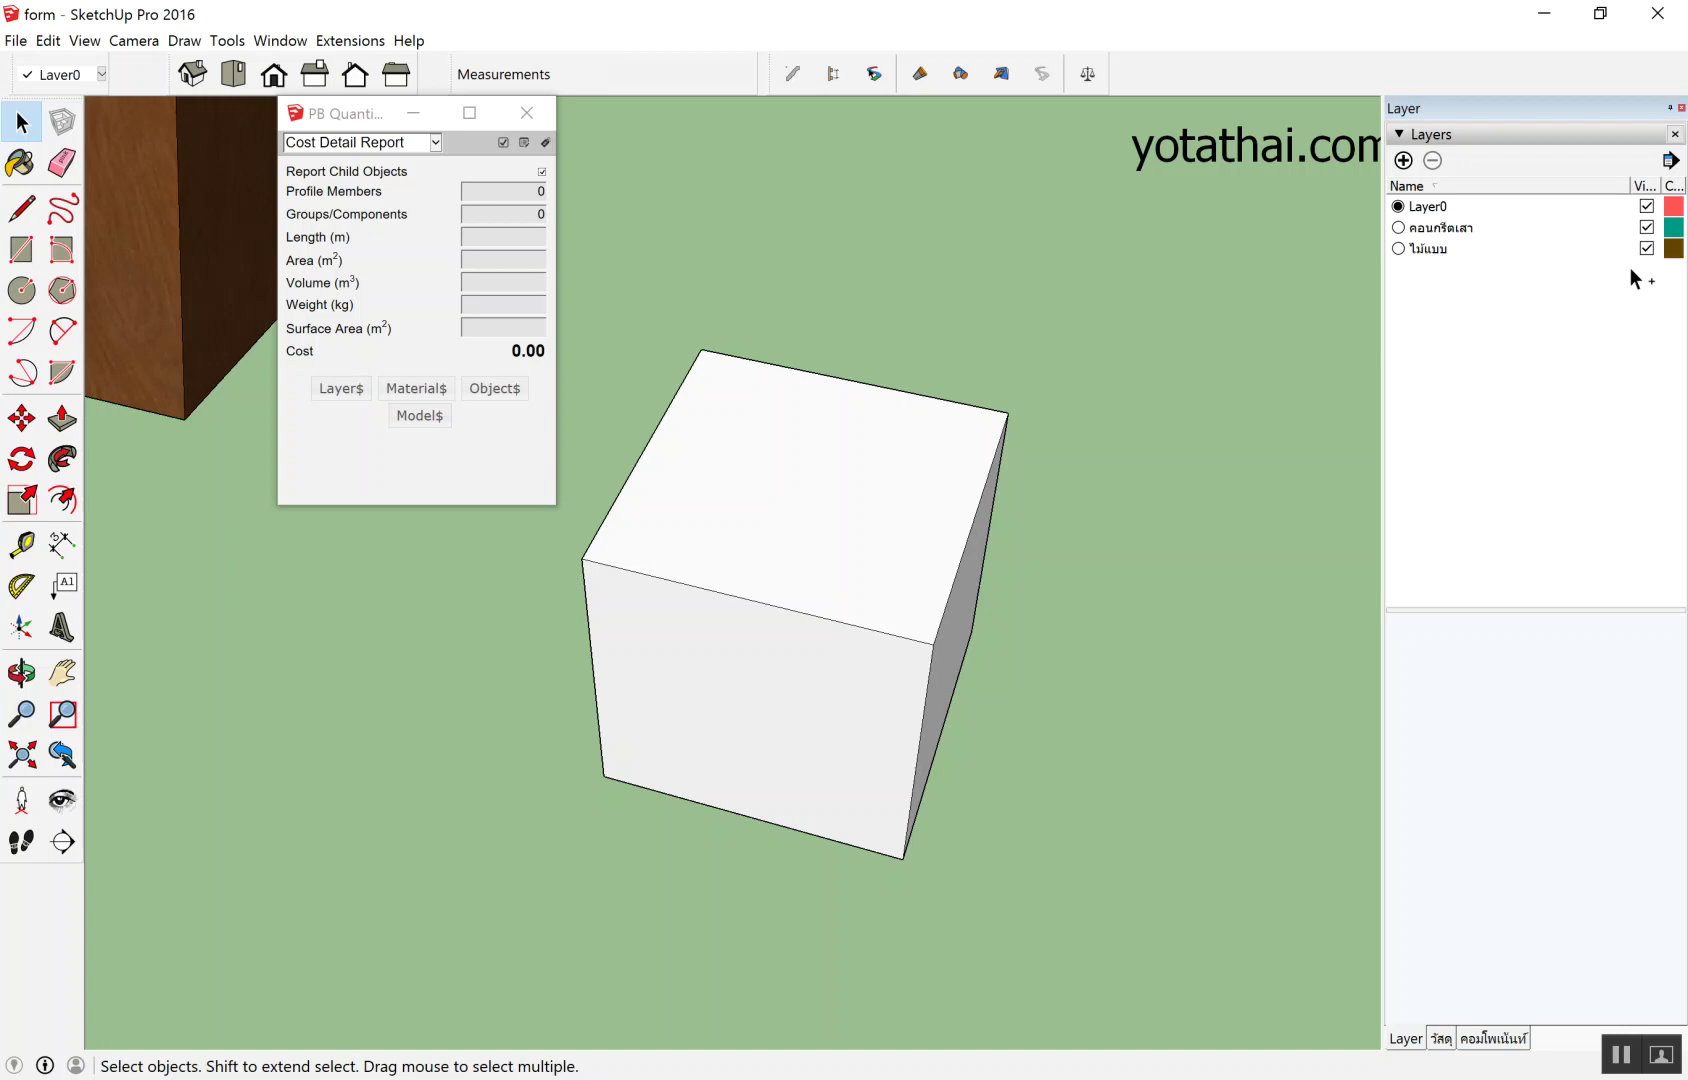
Close the cost report window and confirm the คอนกรีตเสา layer name.
scroll(1010, 260, "down", 3)
scroll(760, 220, "up", 3)
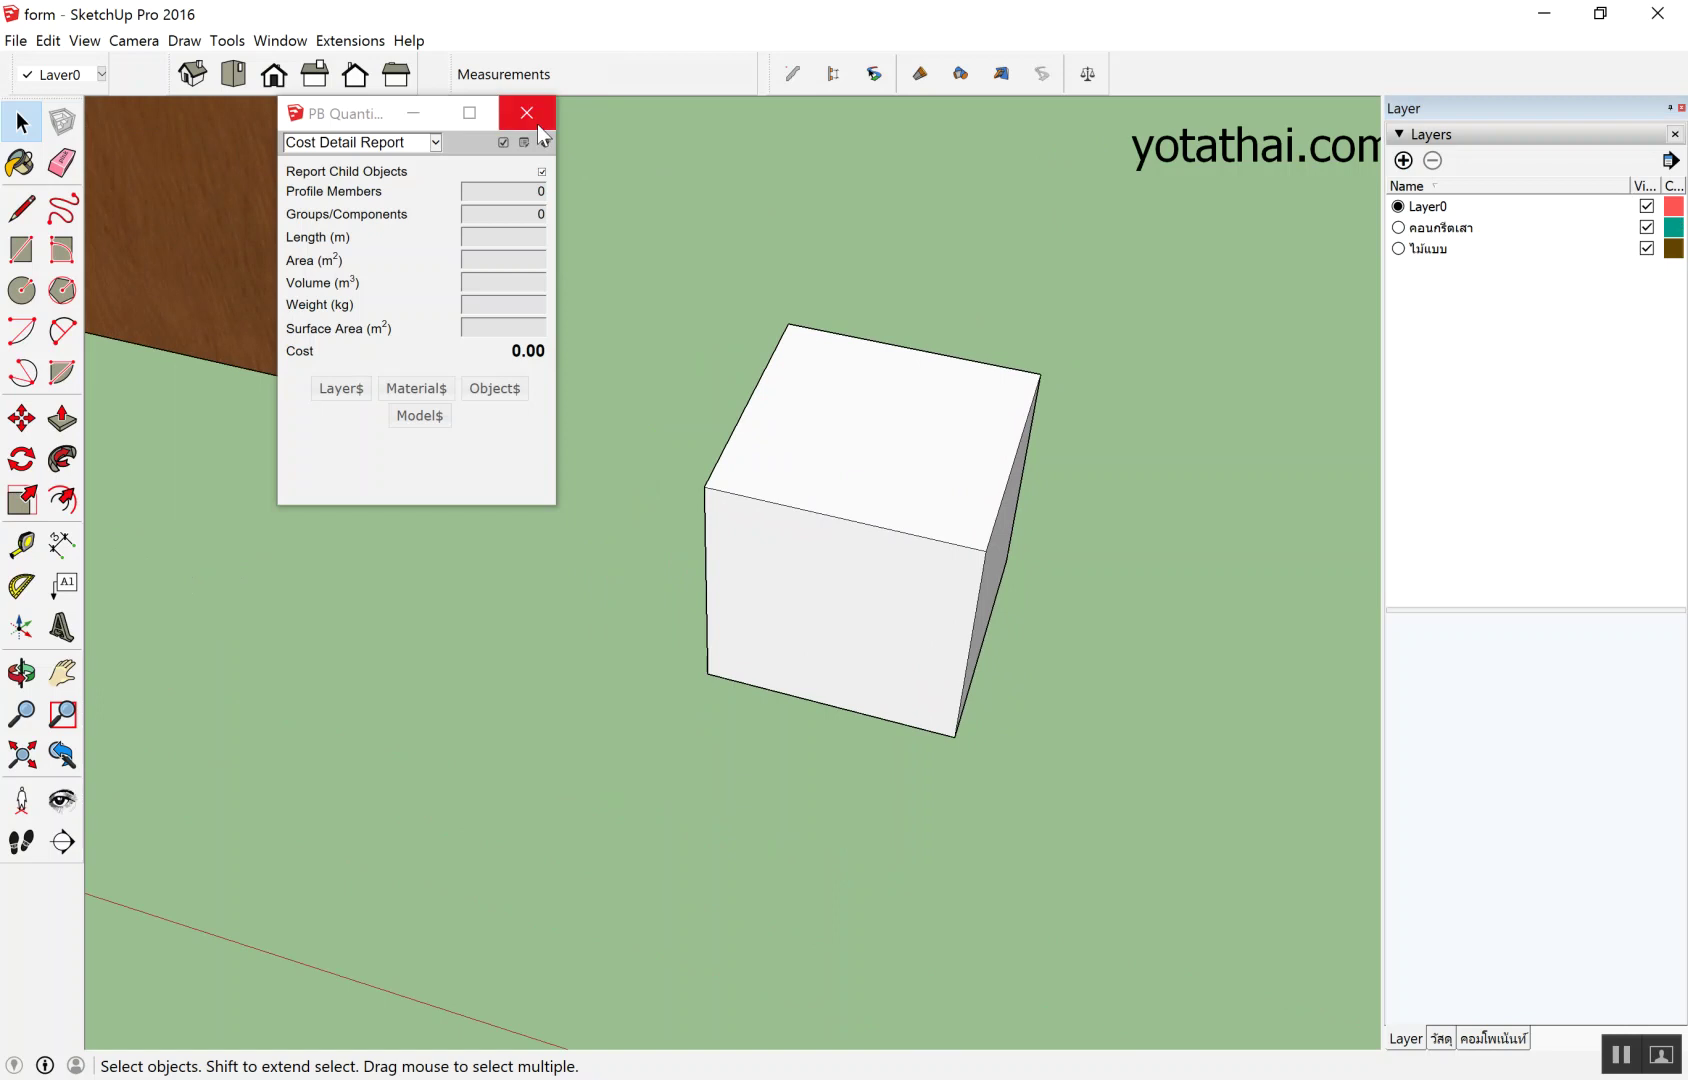
left_click(530, 115)
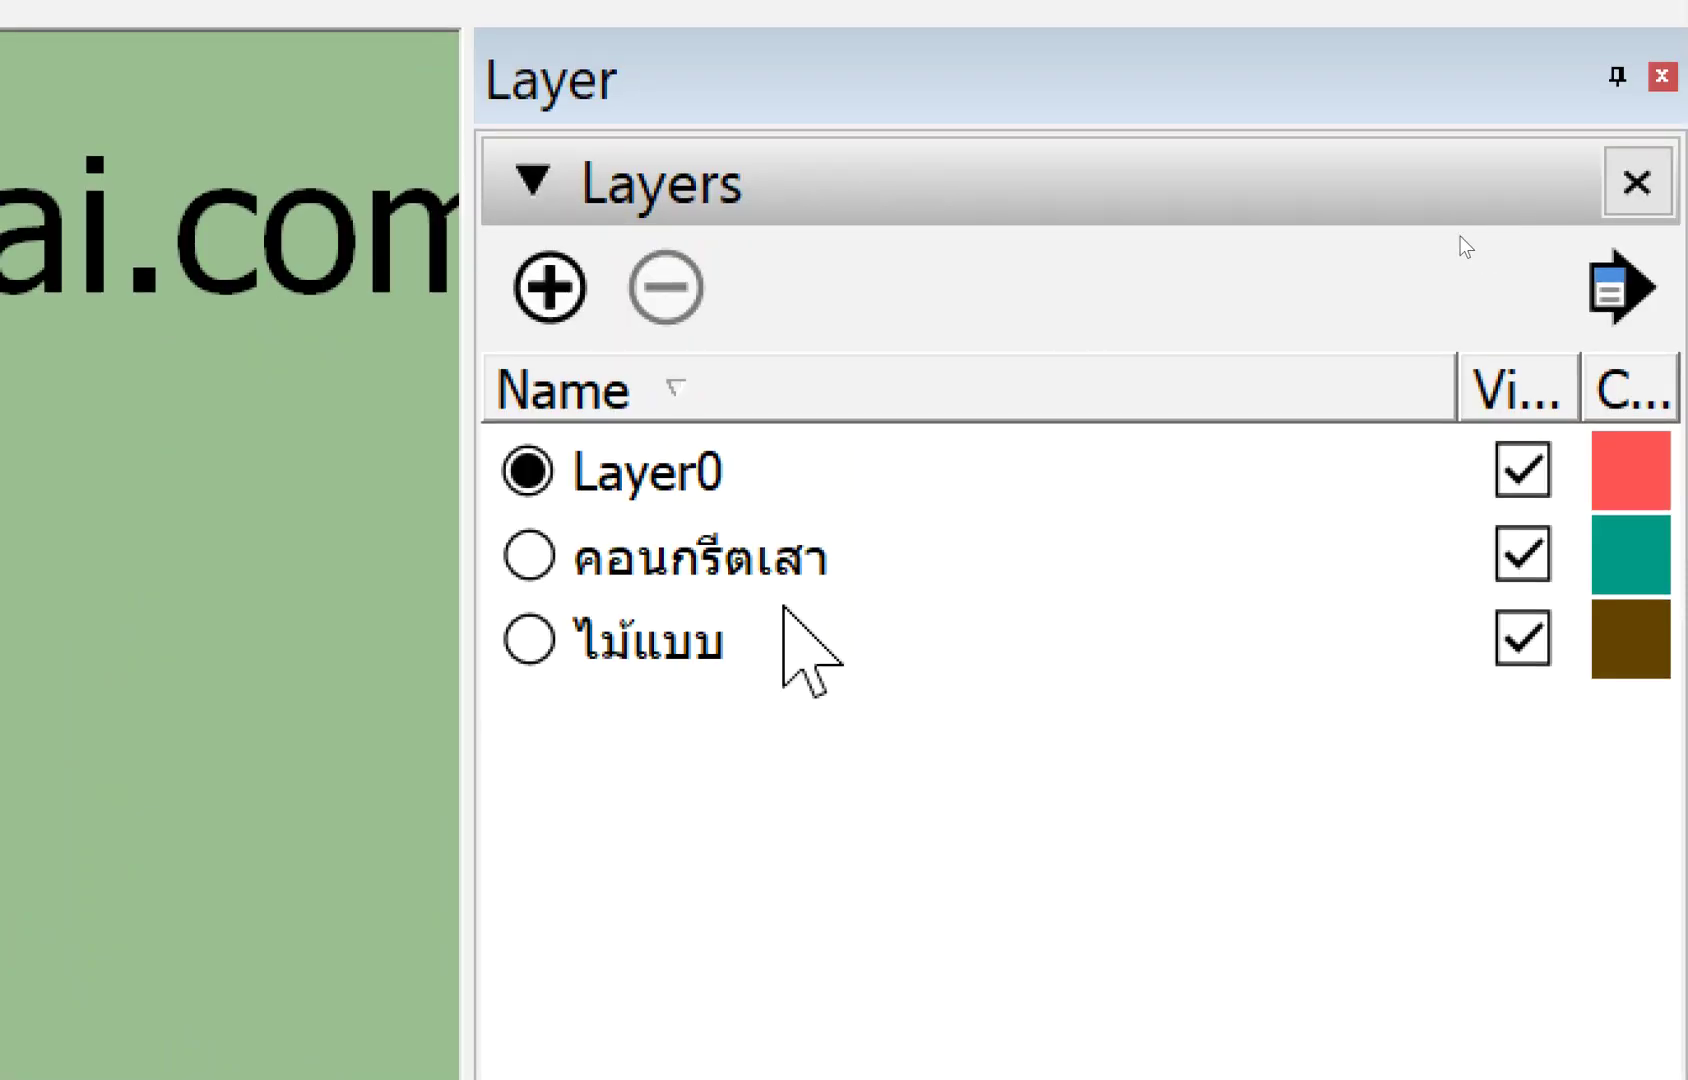
double_click(781, 572)
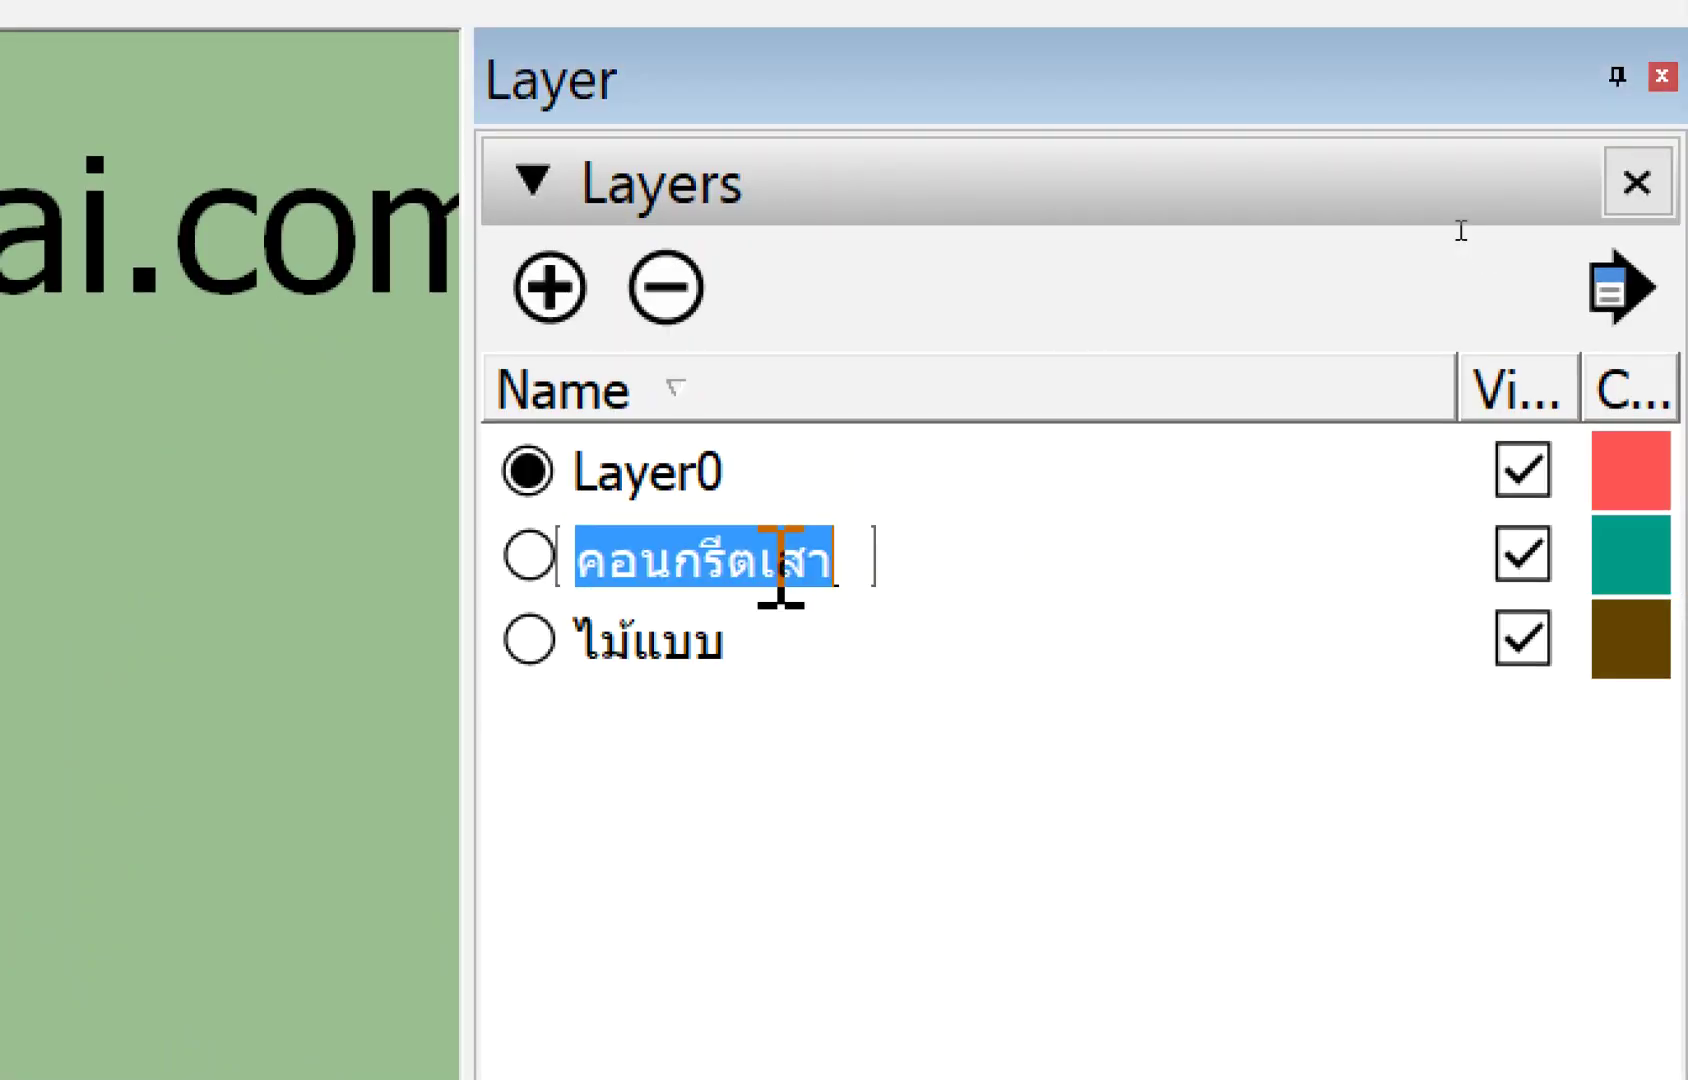
left_click(836, 556)
left_click(872, 780)
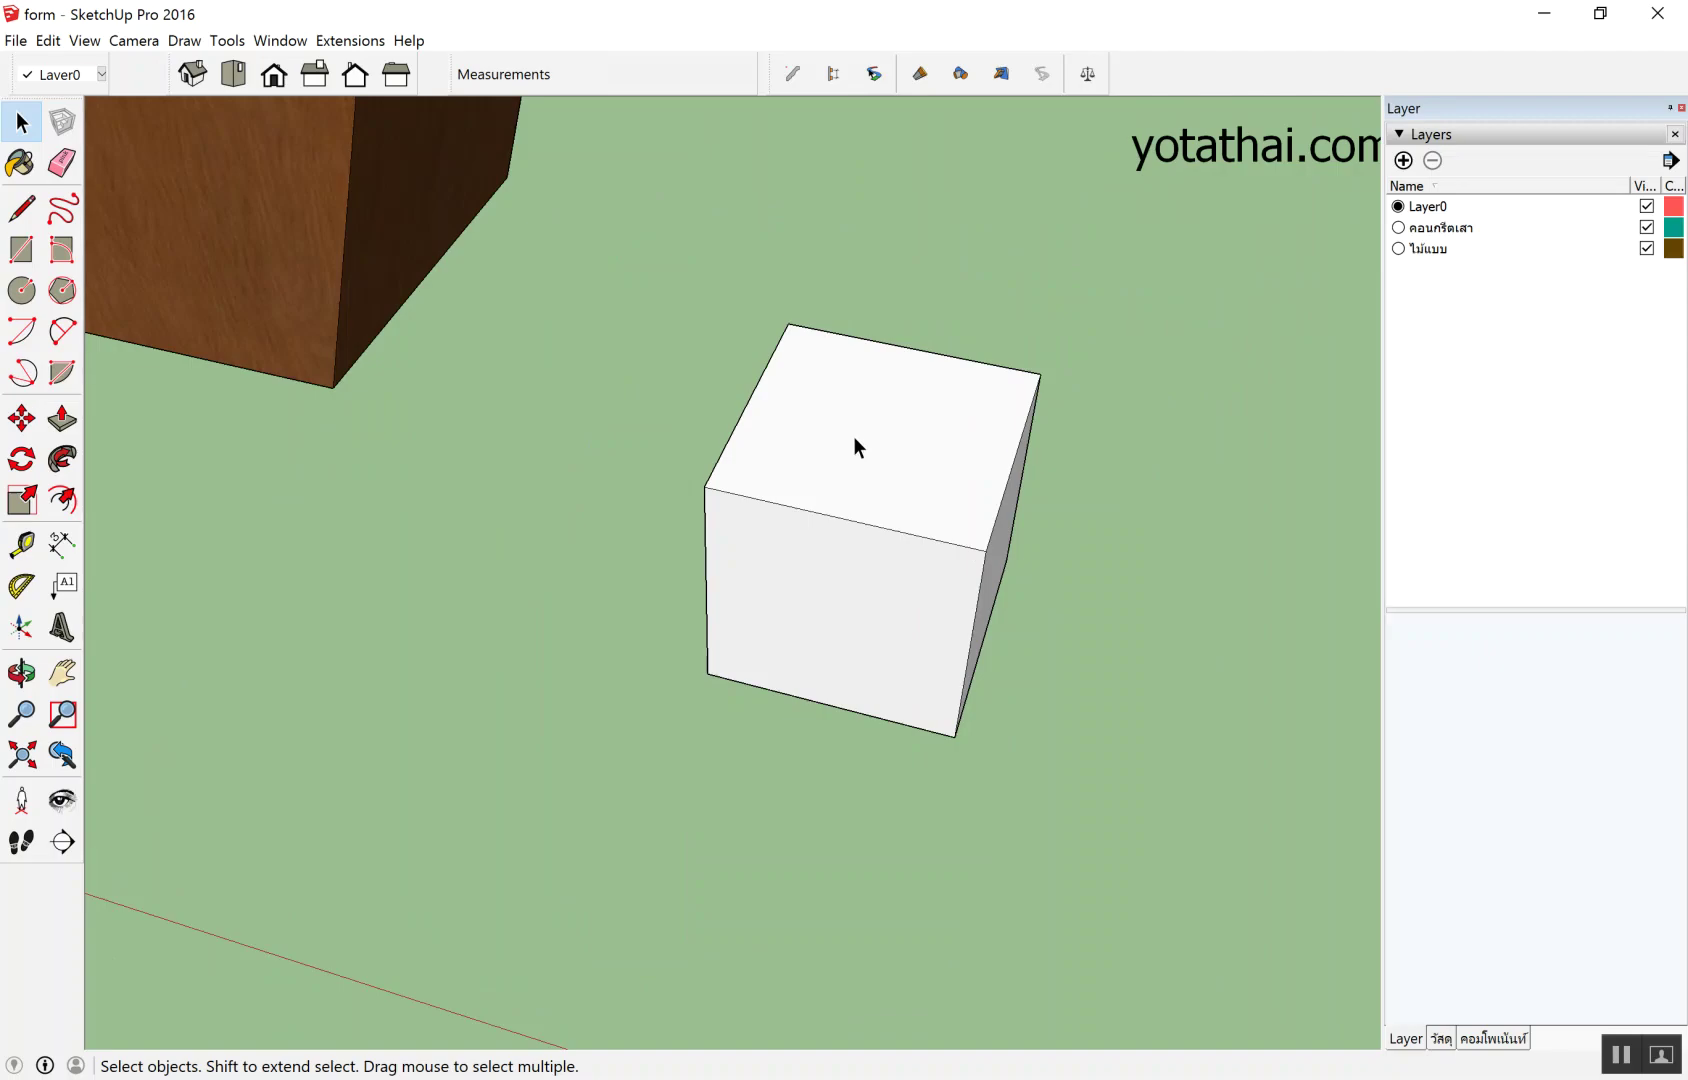
Float the Layers toolbar and assign the selected cube to the คอนกรีตเสา layer.
left_click(853, 437)
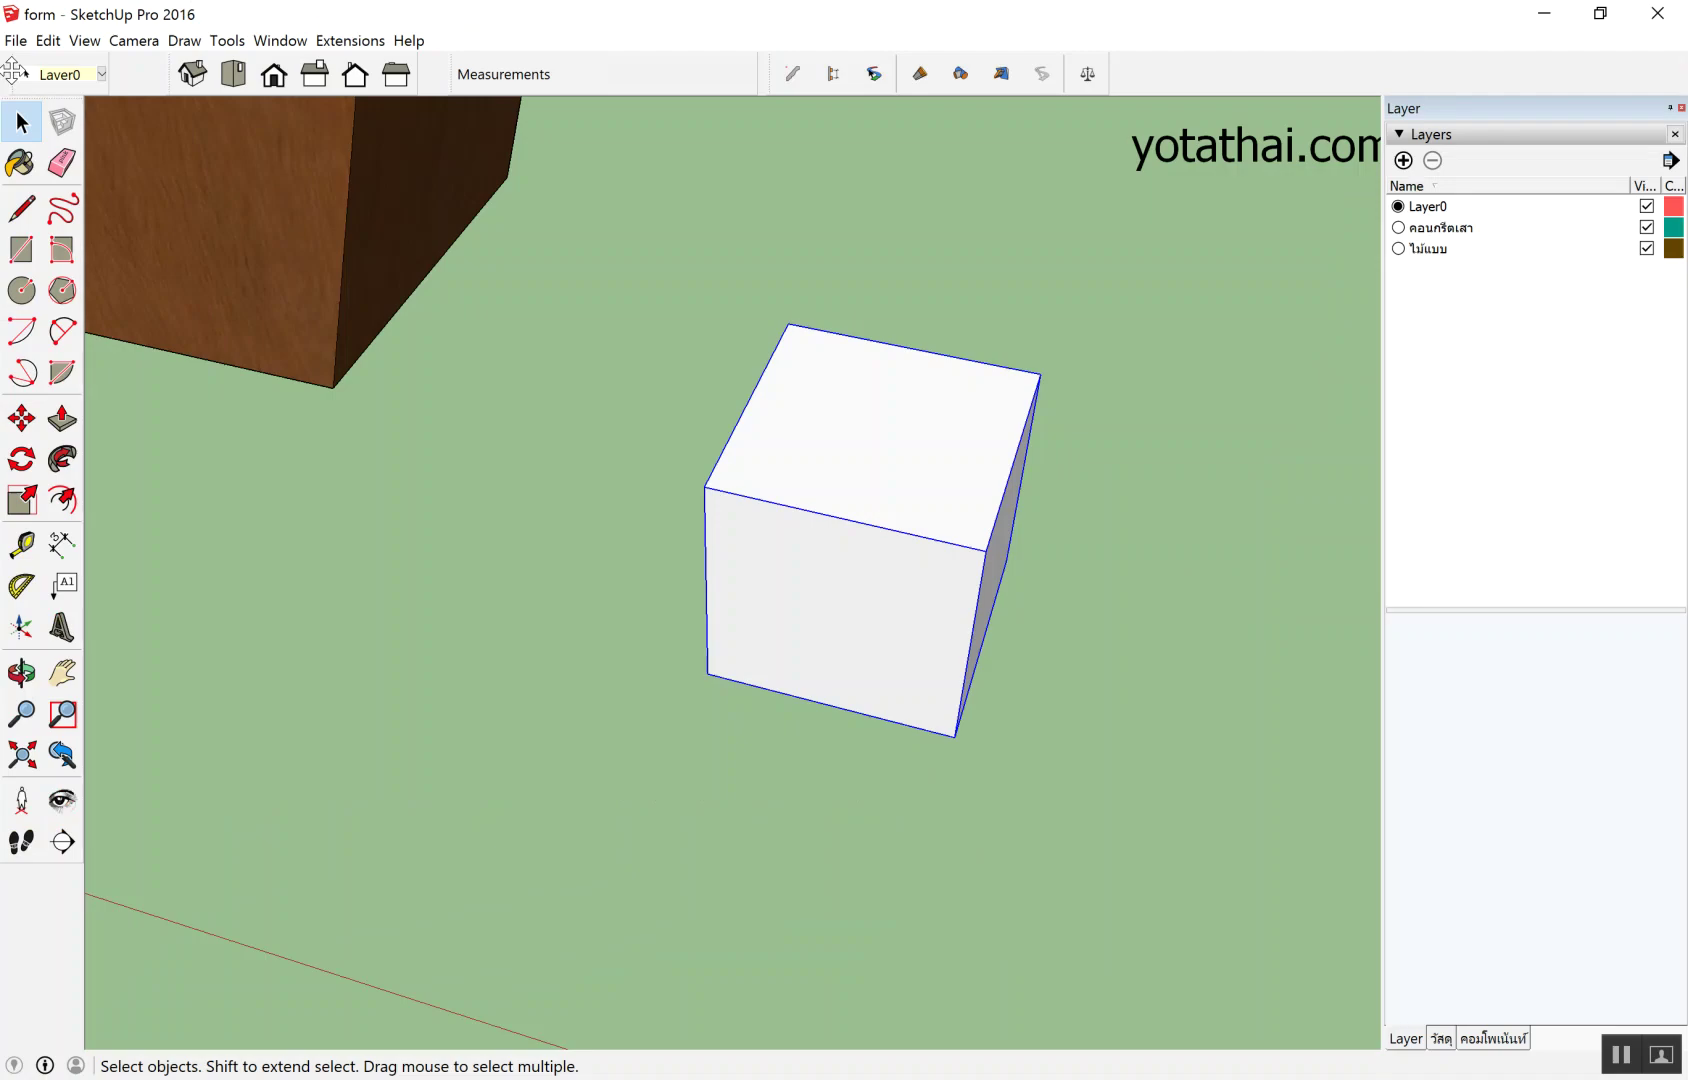
mouse_move(14, 72)
left_mouse_down()
mouse_move(1145, 98)
mouse_move(1150, 62)
left_mouse_up()
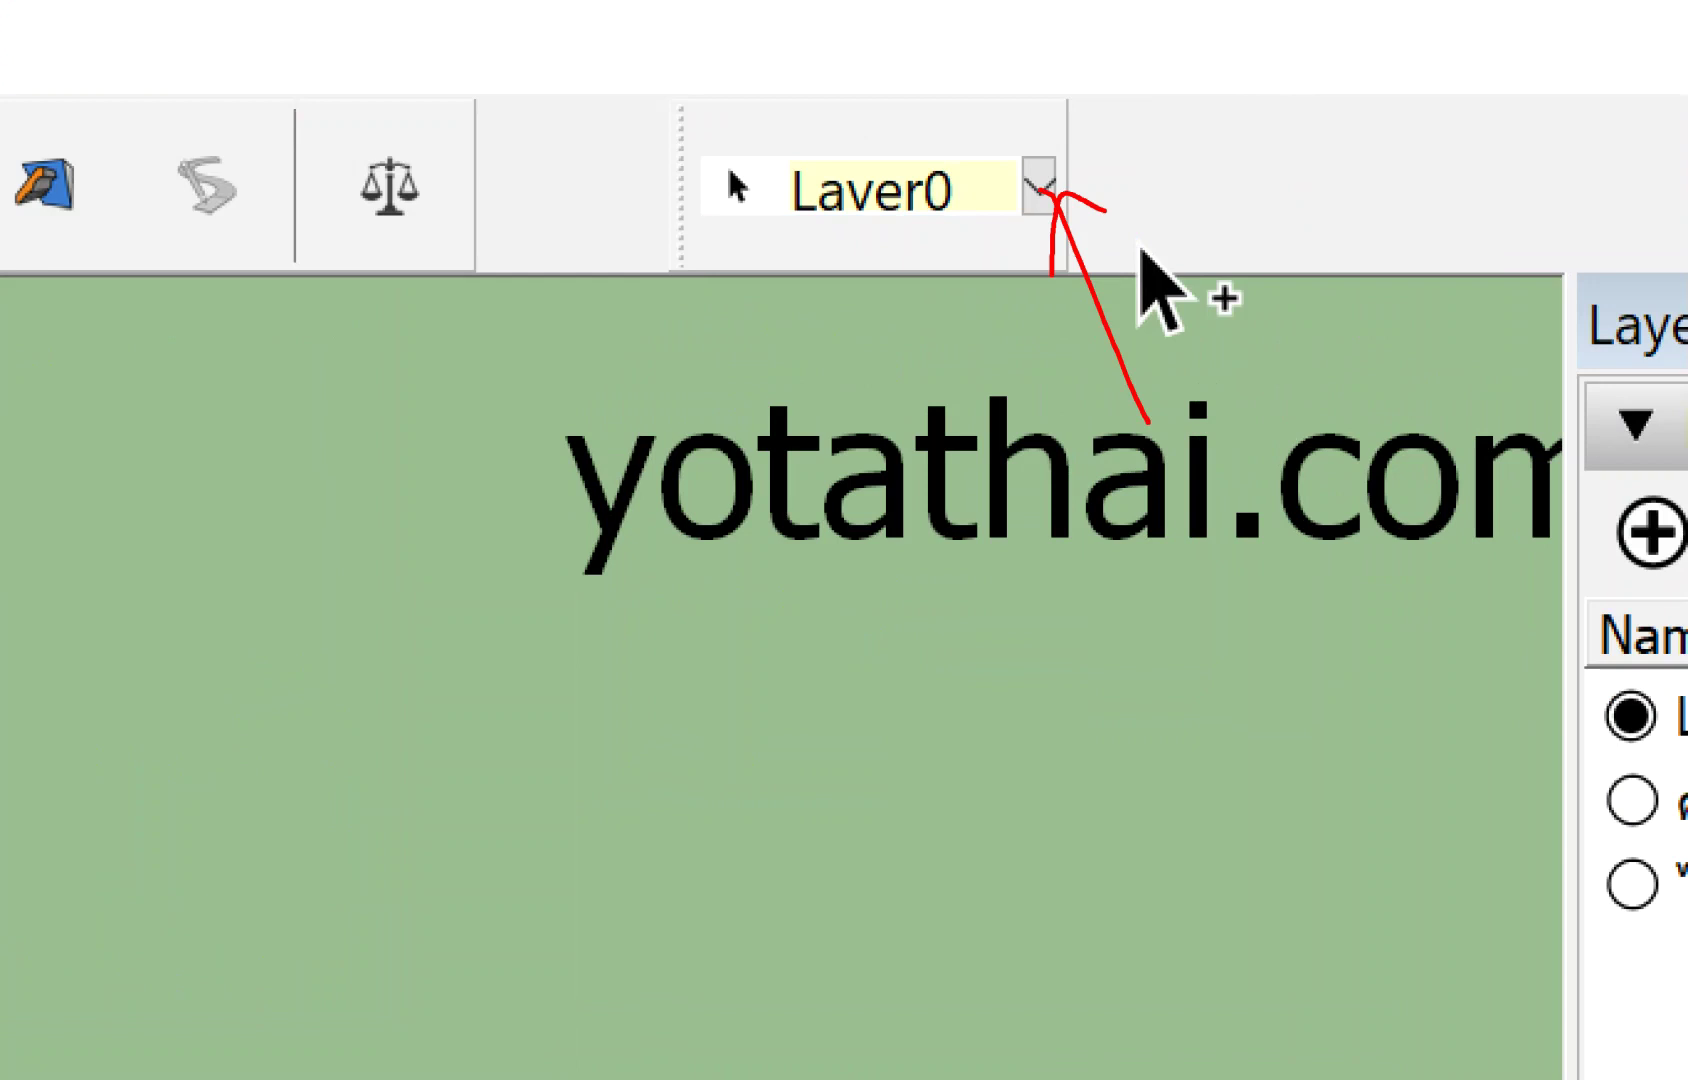
left_click(1047, 187)
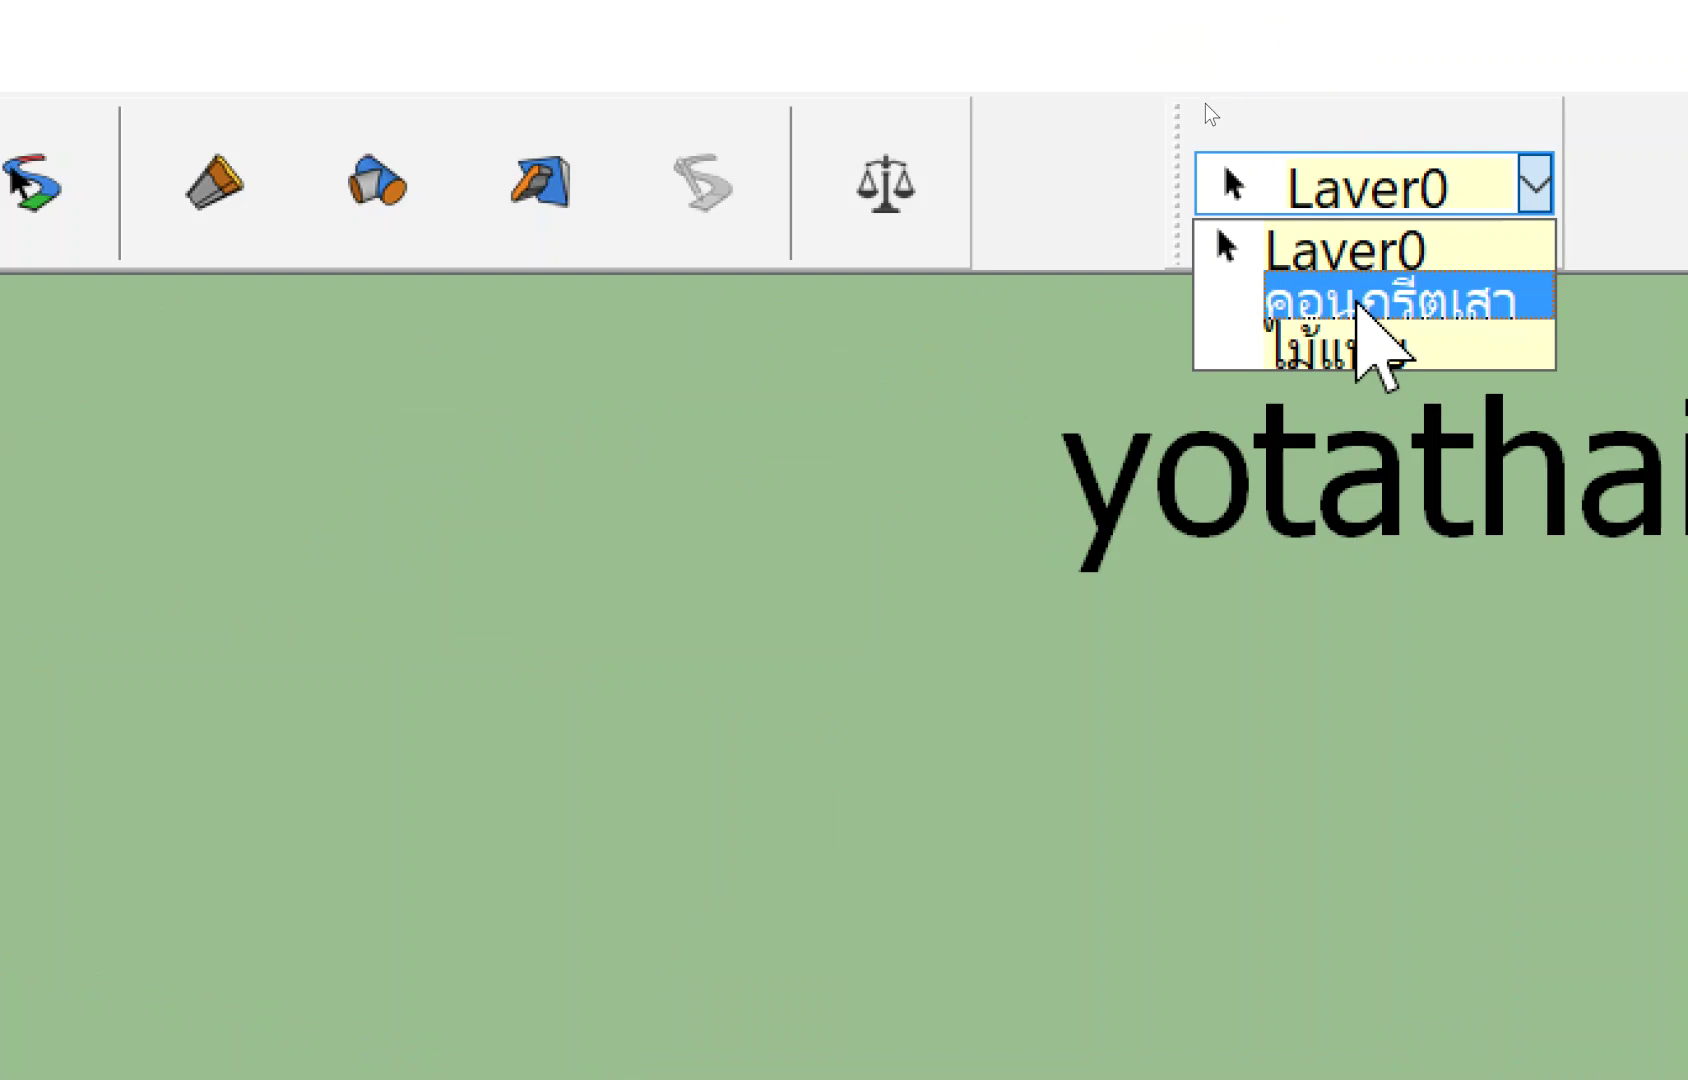
left_click(1205, 103)
left_click(1119, 282)
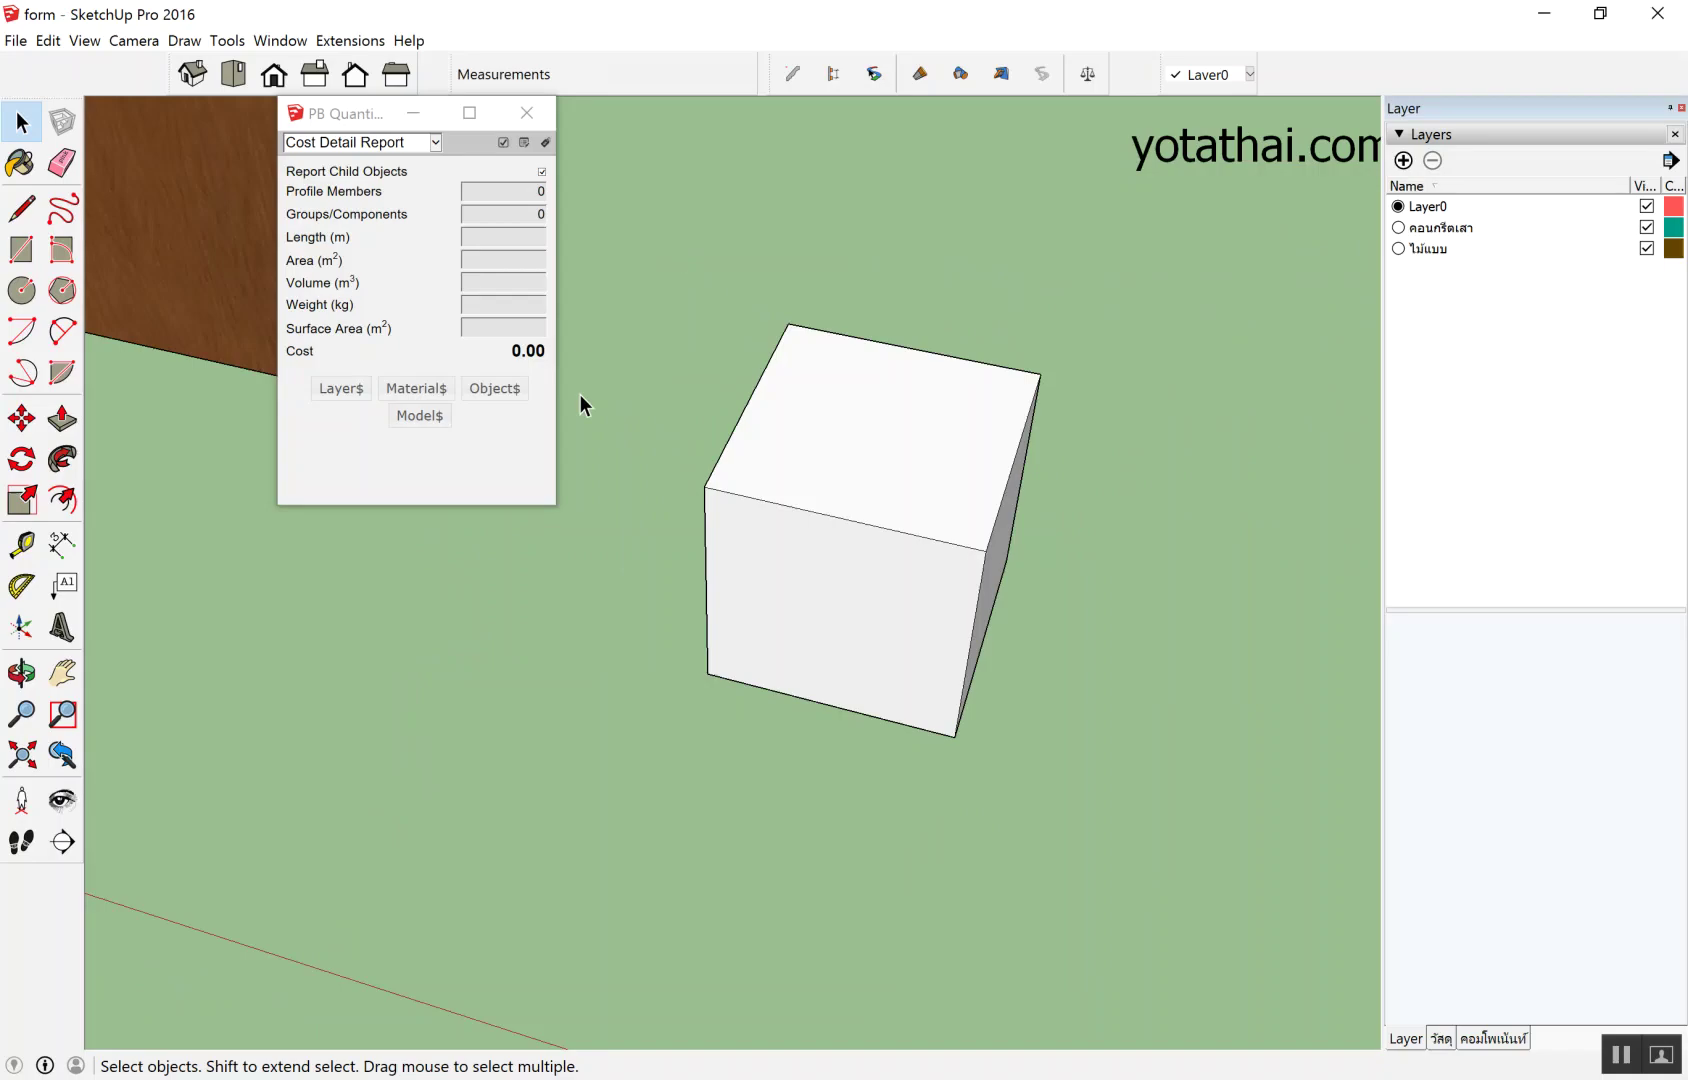
Select the cube, showing 2300 kg and 2,490.00 cost, and turn on the Cost Inspector.
left_click(826, 452)
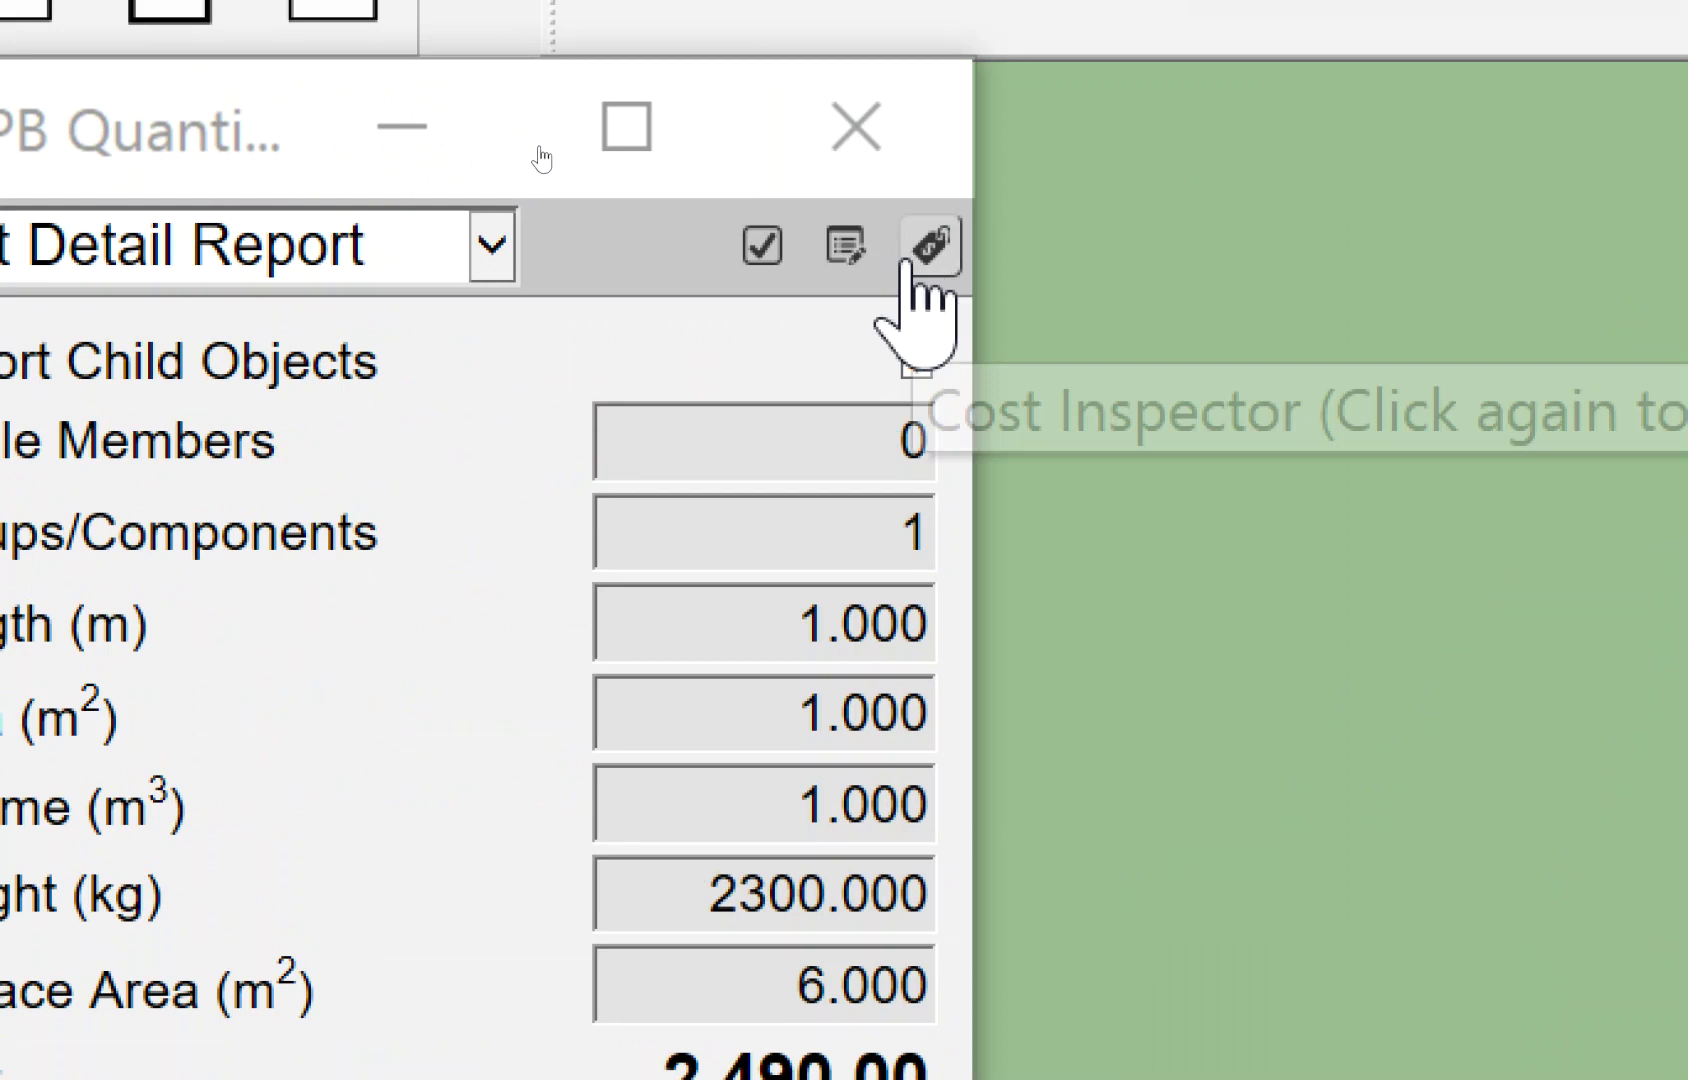
left_click(907, 264)
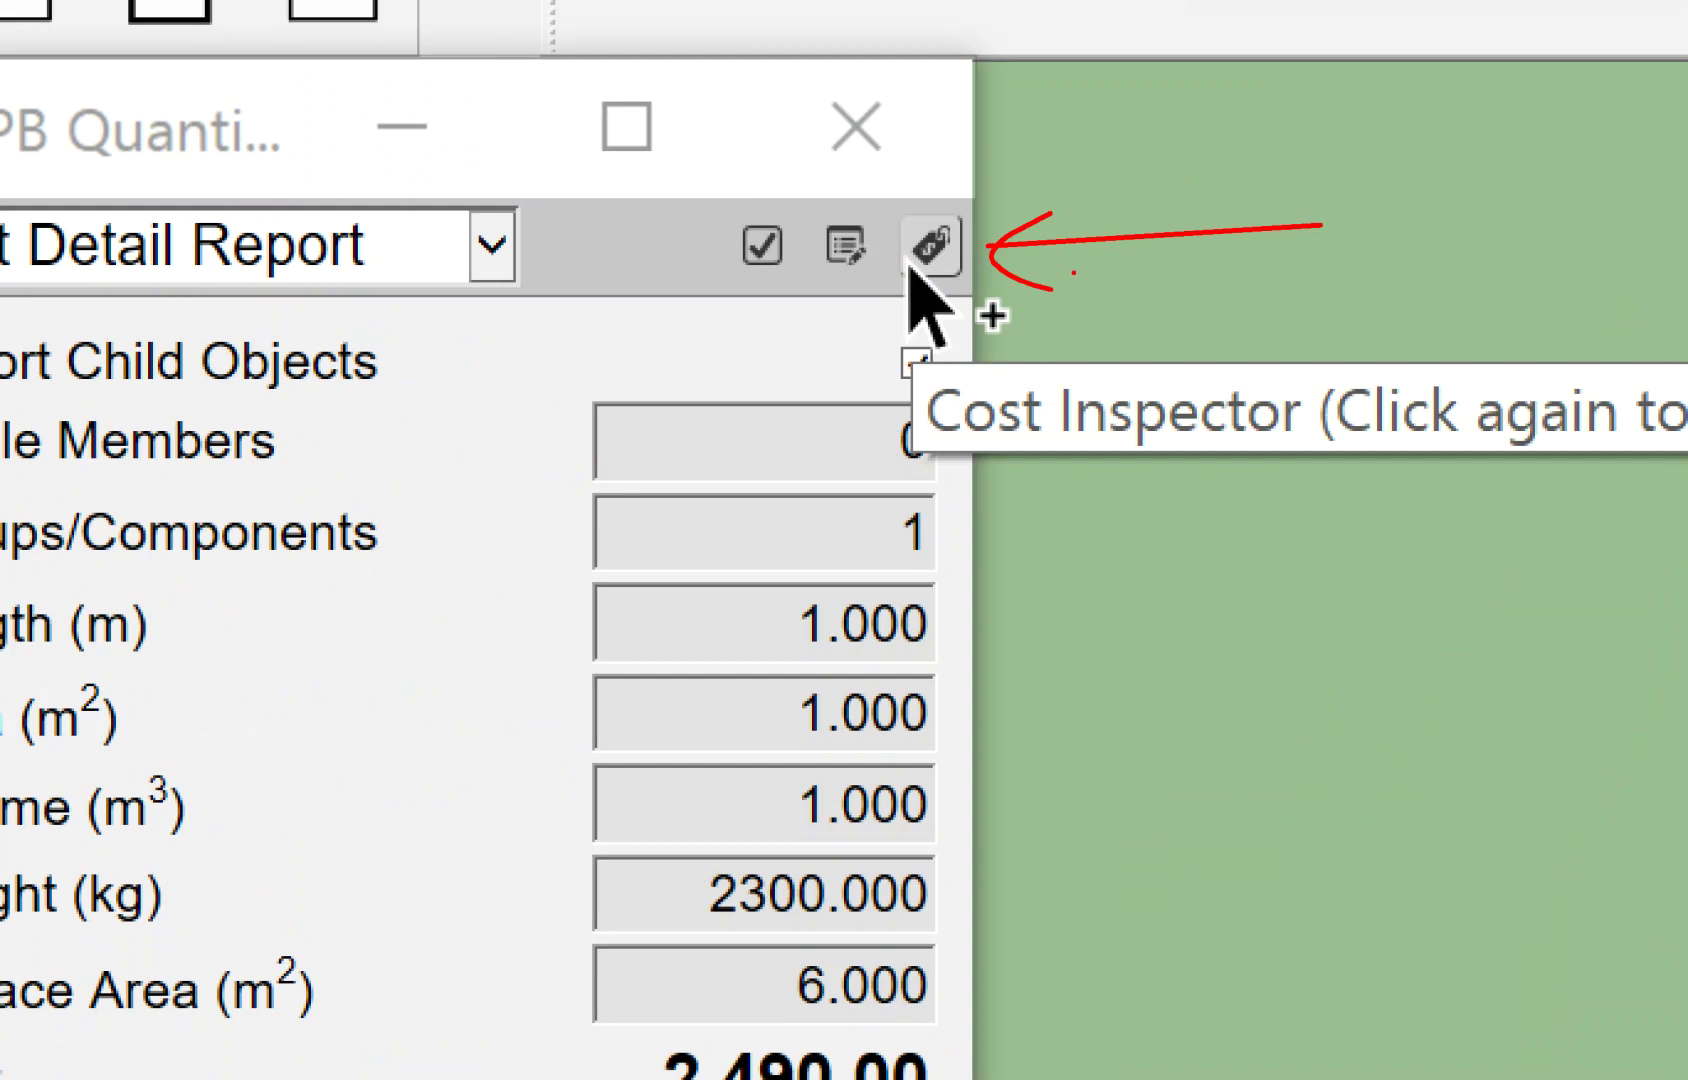
View the cube's cost breakdown, 2,000.00 concrete plus 490.00 labour, then close both cost windows.
left_click(940, 255)
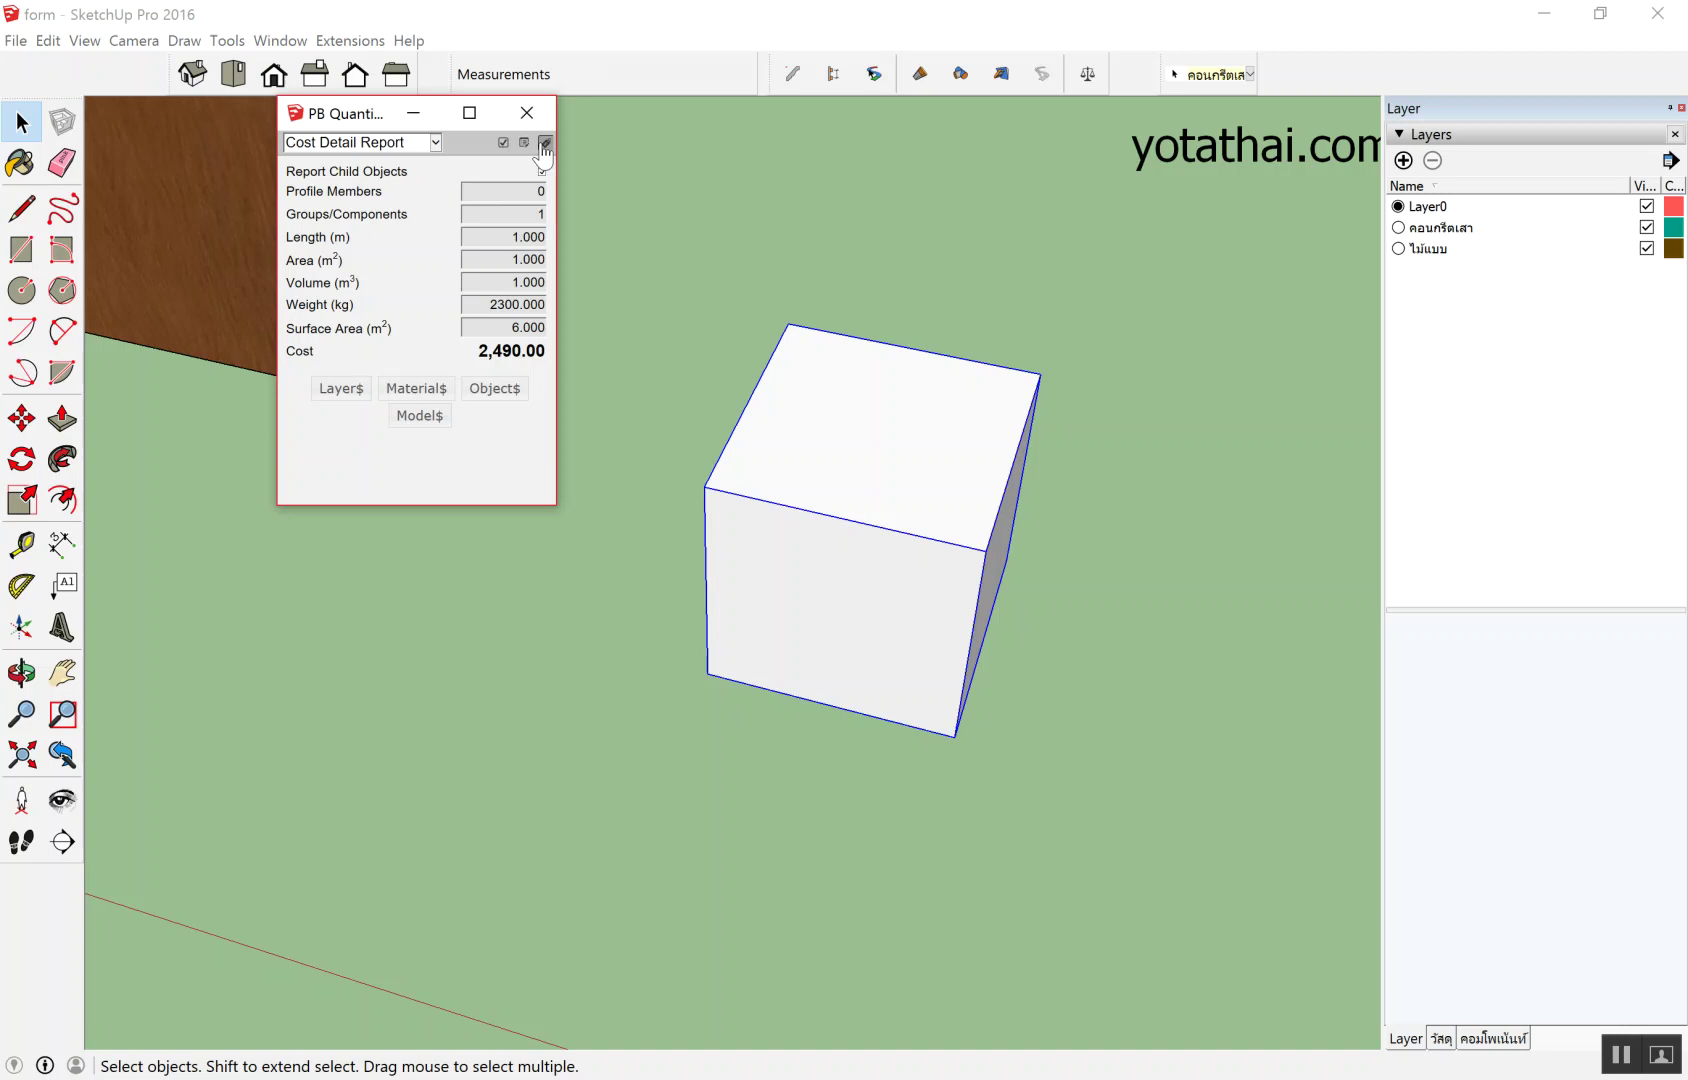
left_click(543, 150)
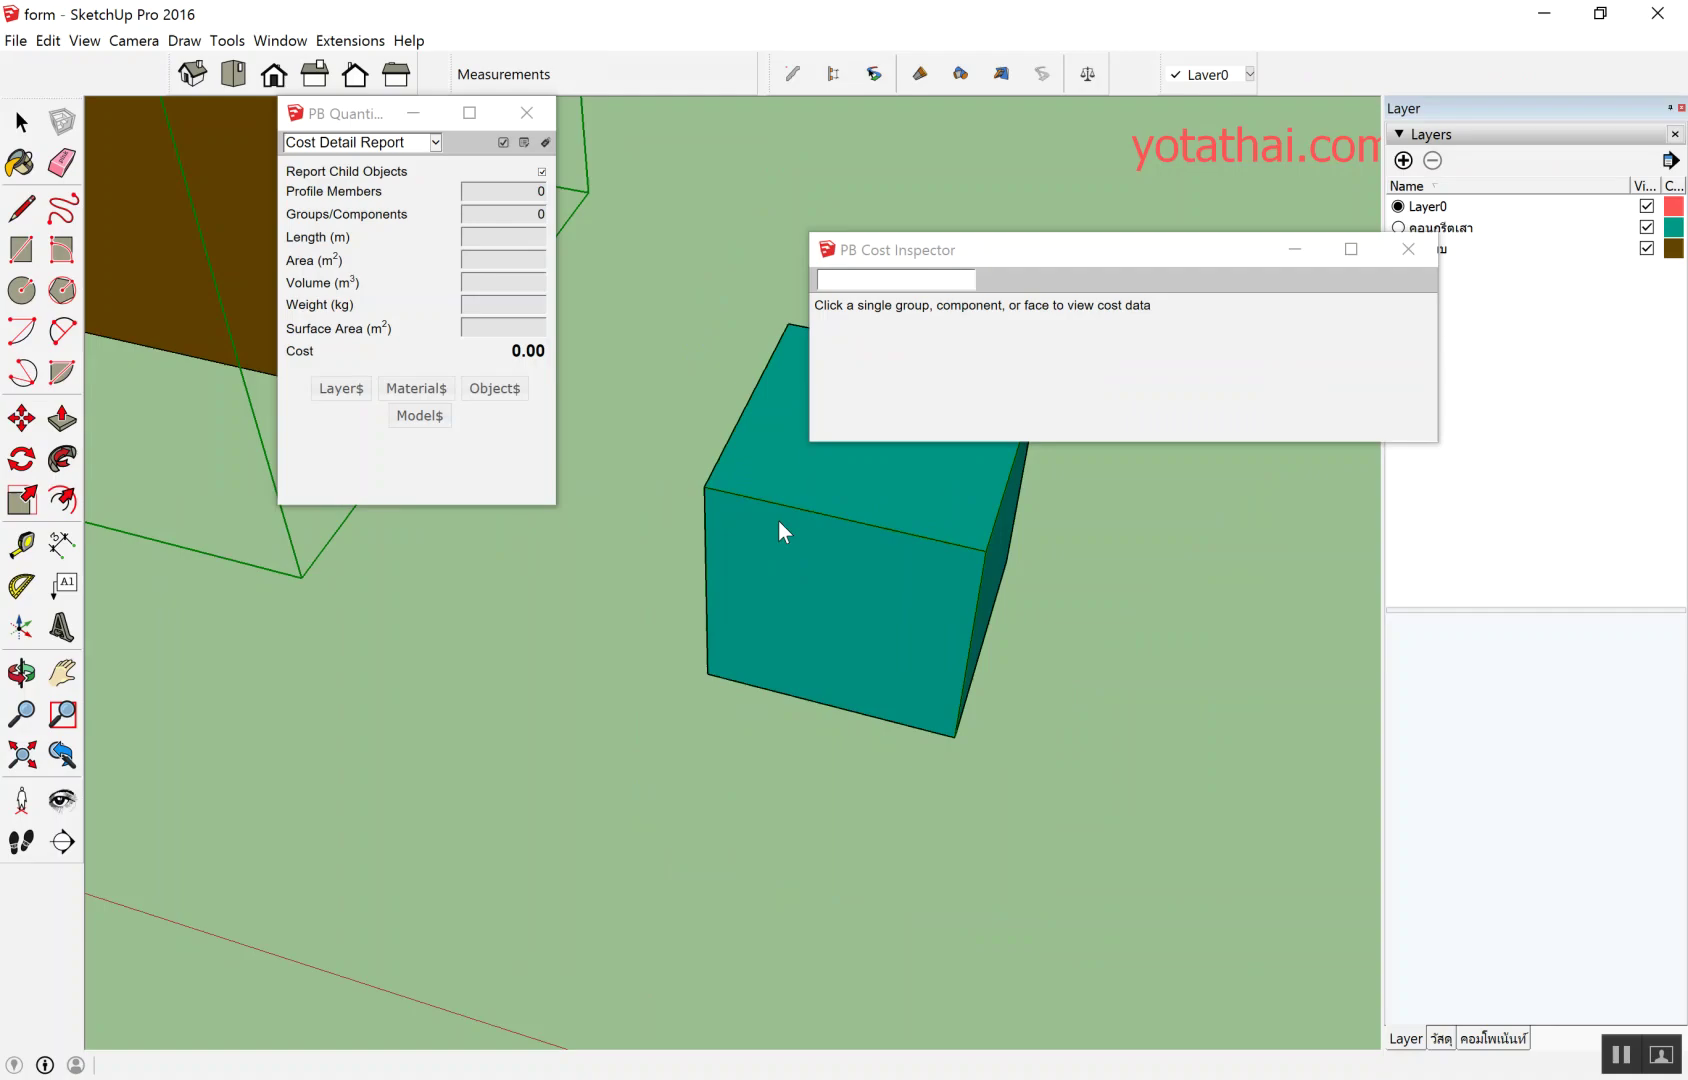
left_click(778, 520)
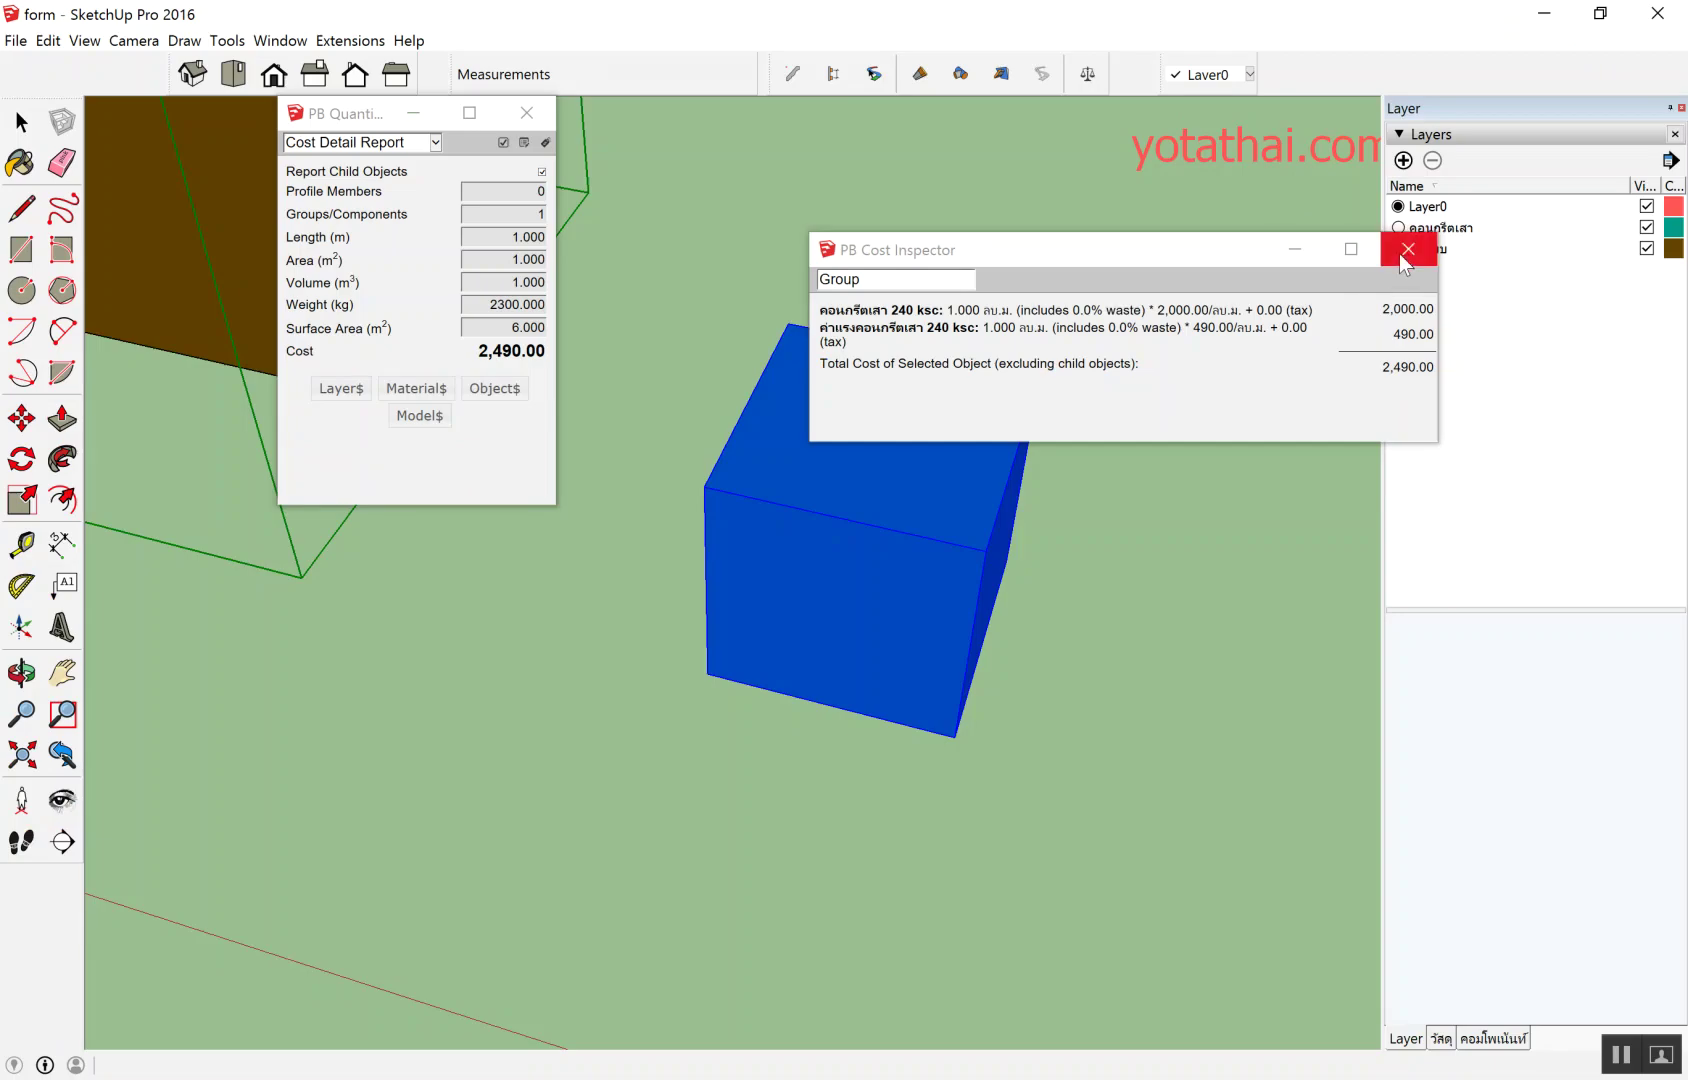
left_click(1405, 250)
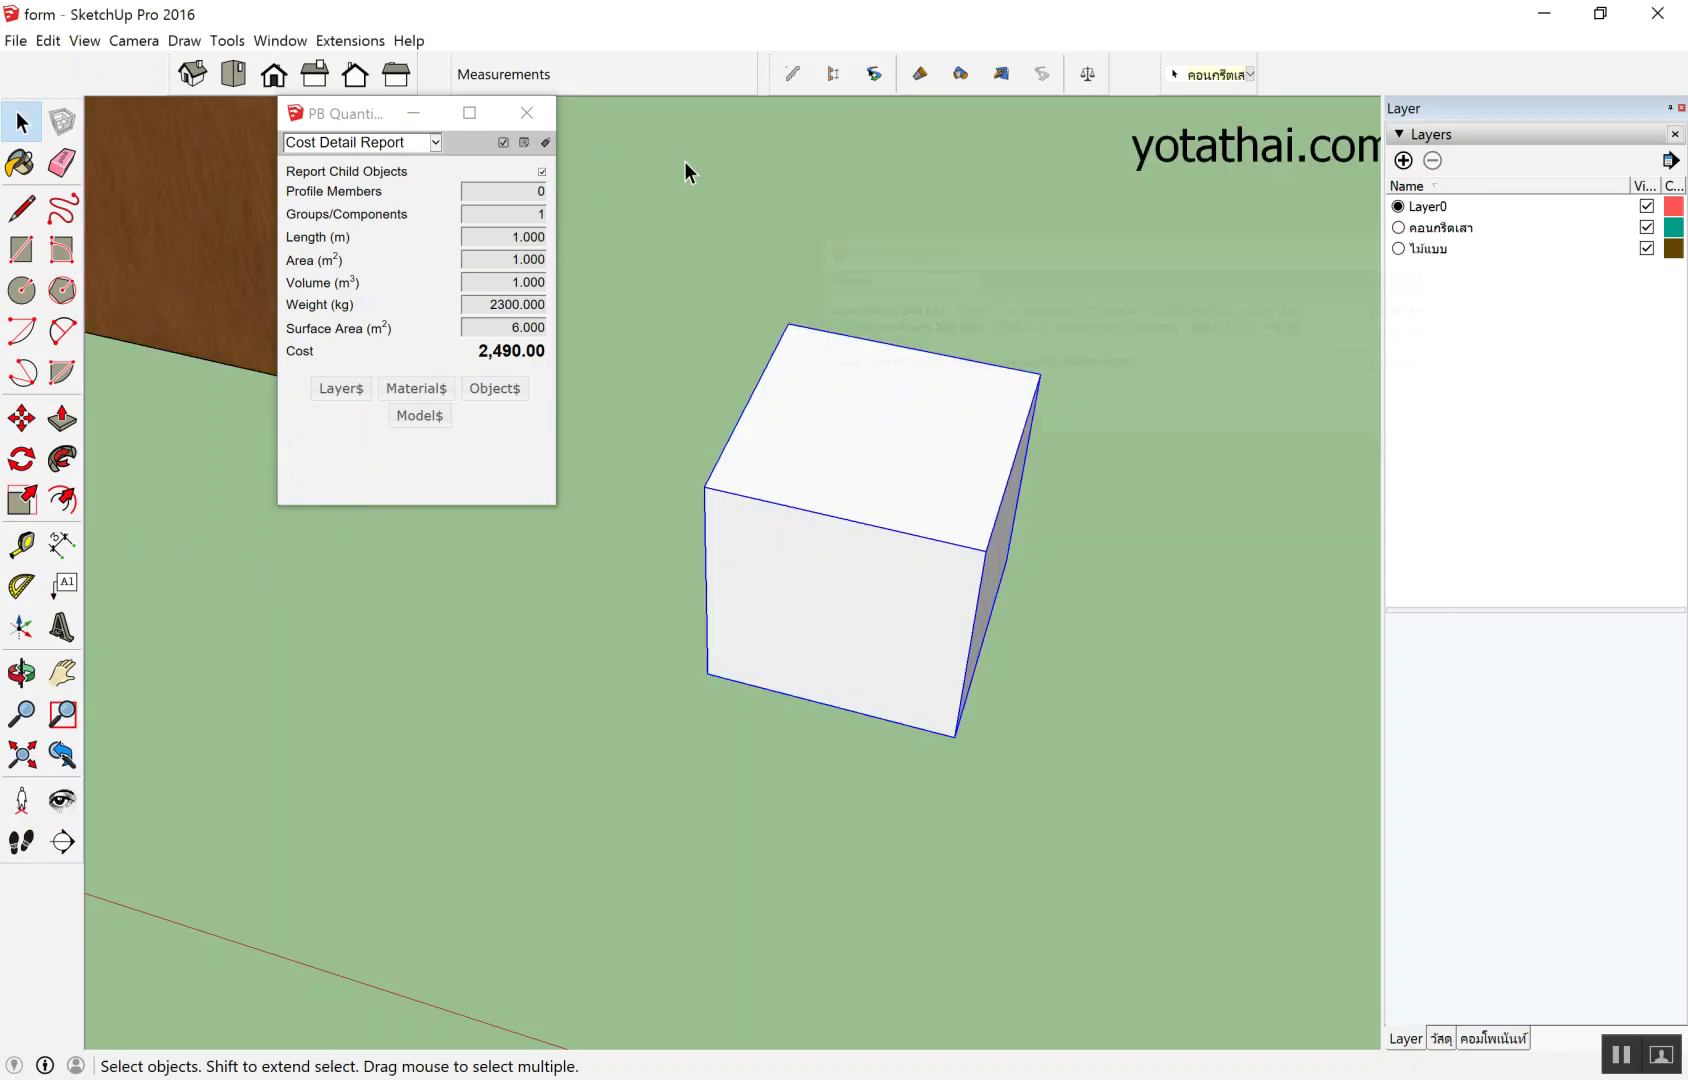
left_click(527, 113)
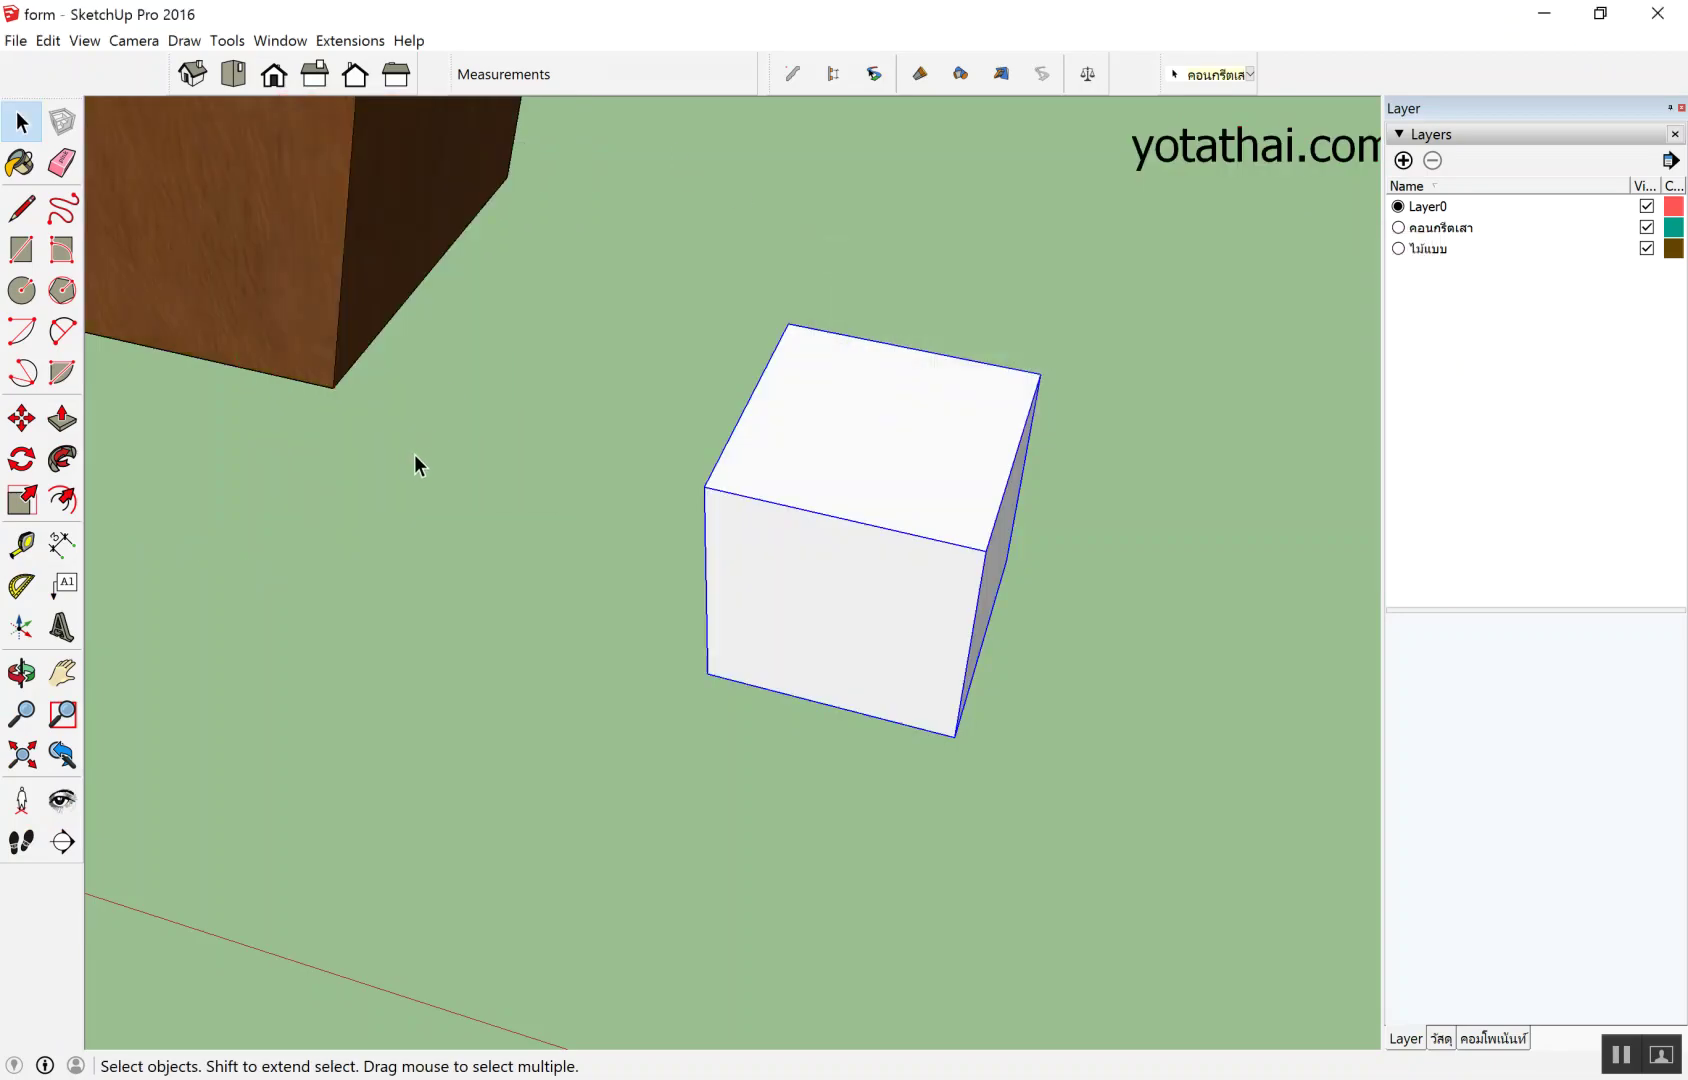
Draw a trial rectangle beside the cube, then undo it.
scroll(586, 607, "down", 3)
scroll(608, 525, "down", 2)
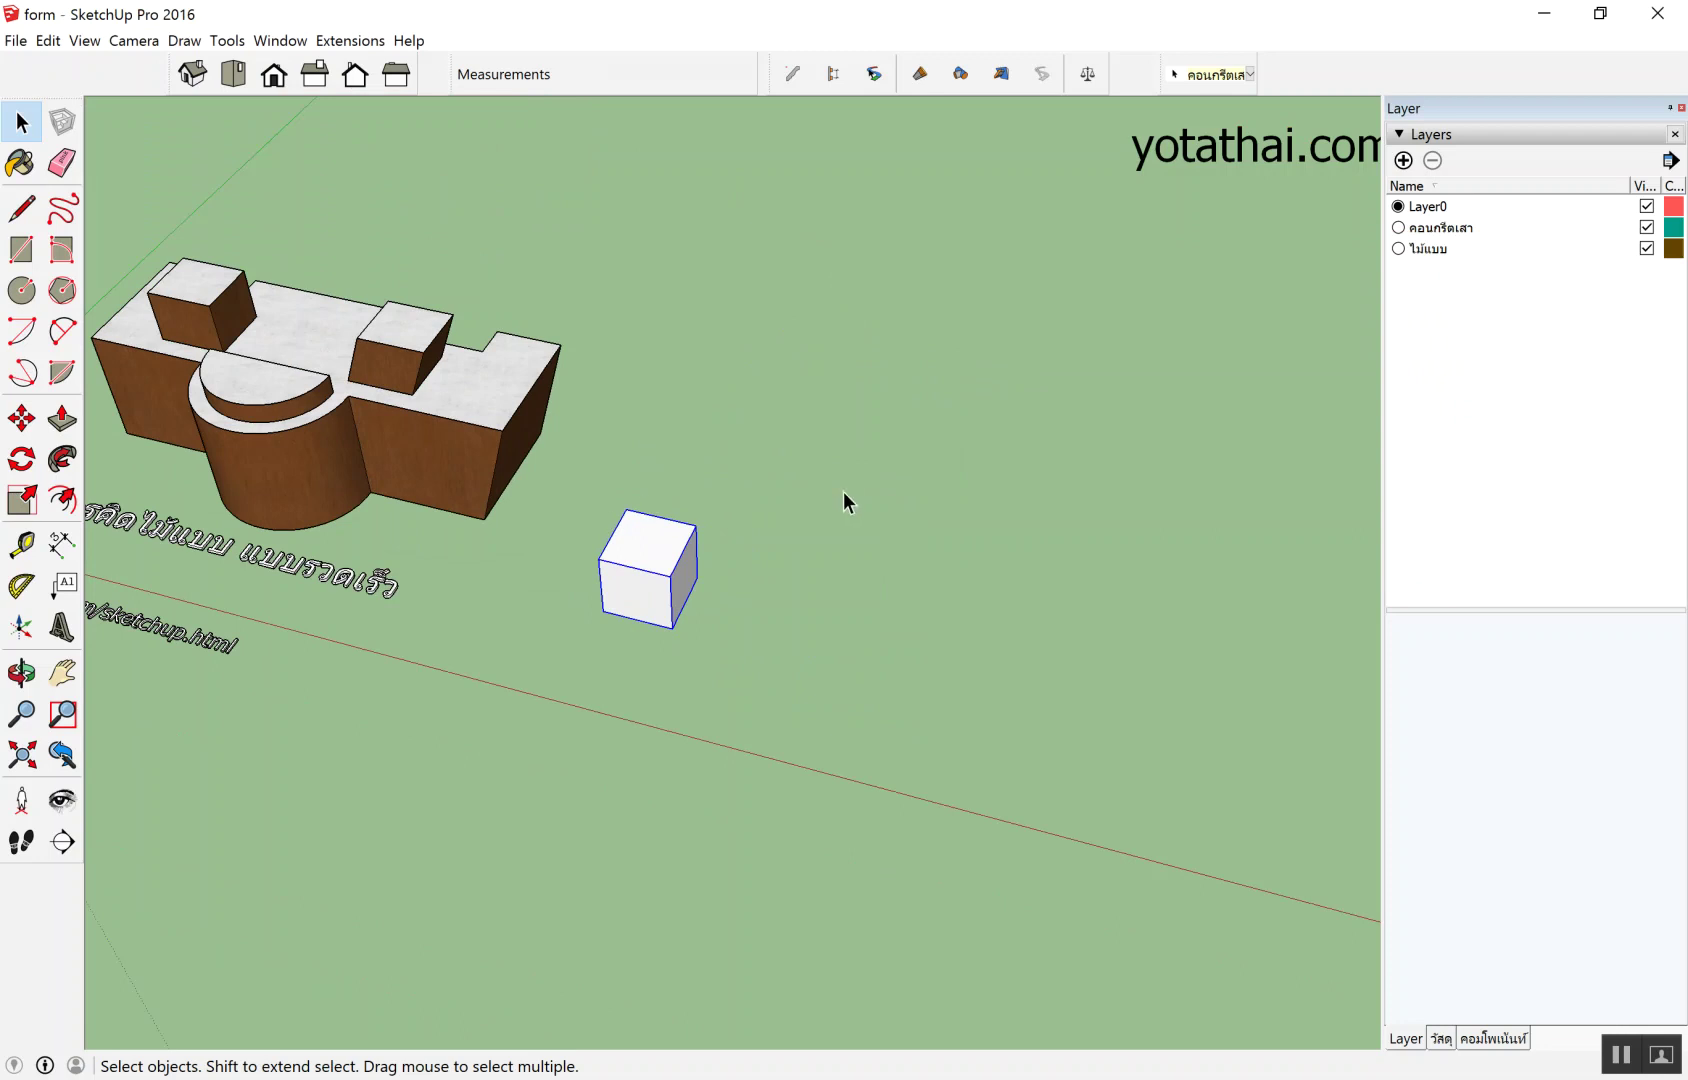
scroll(774, 640, "up", 1)
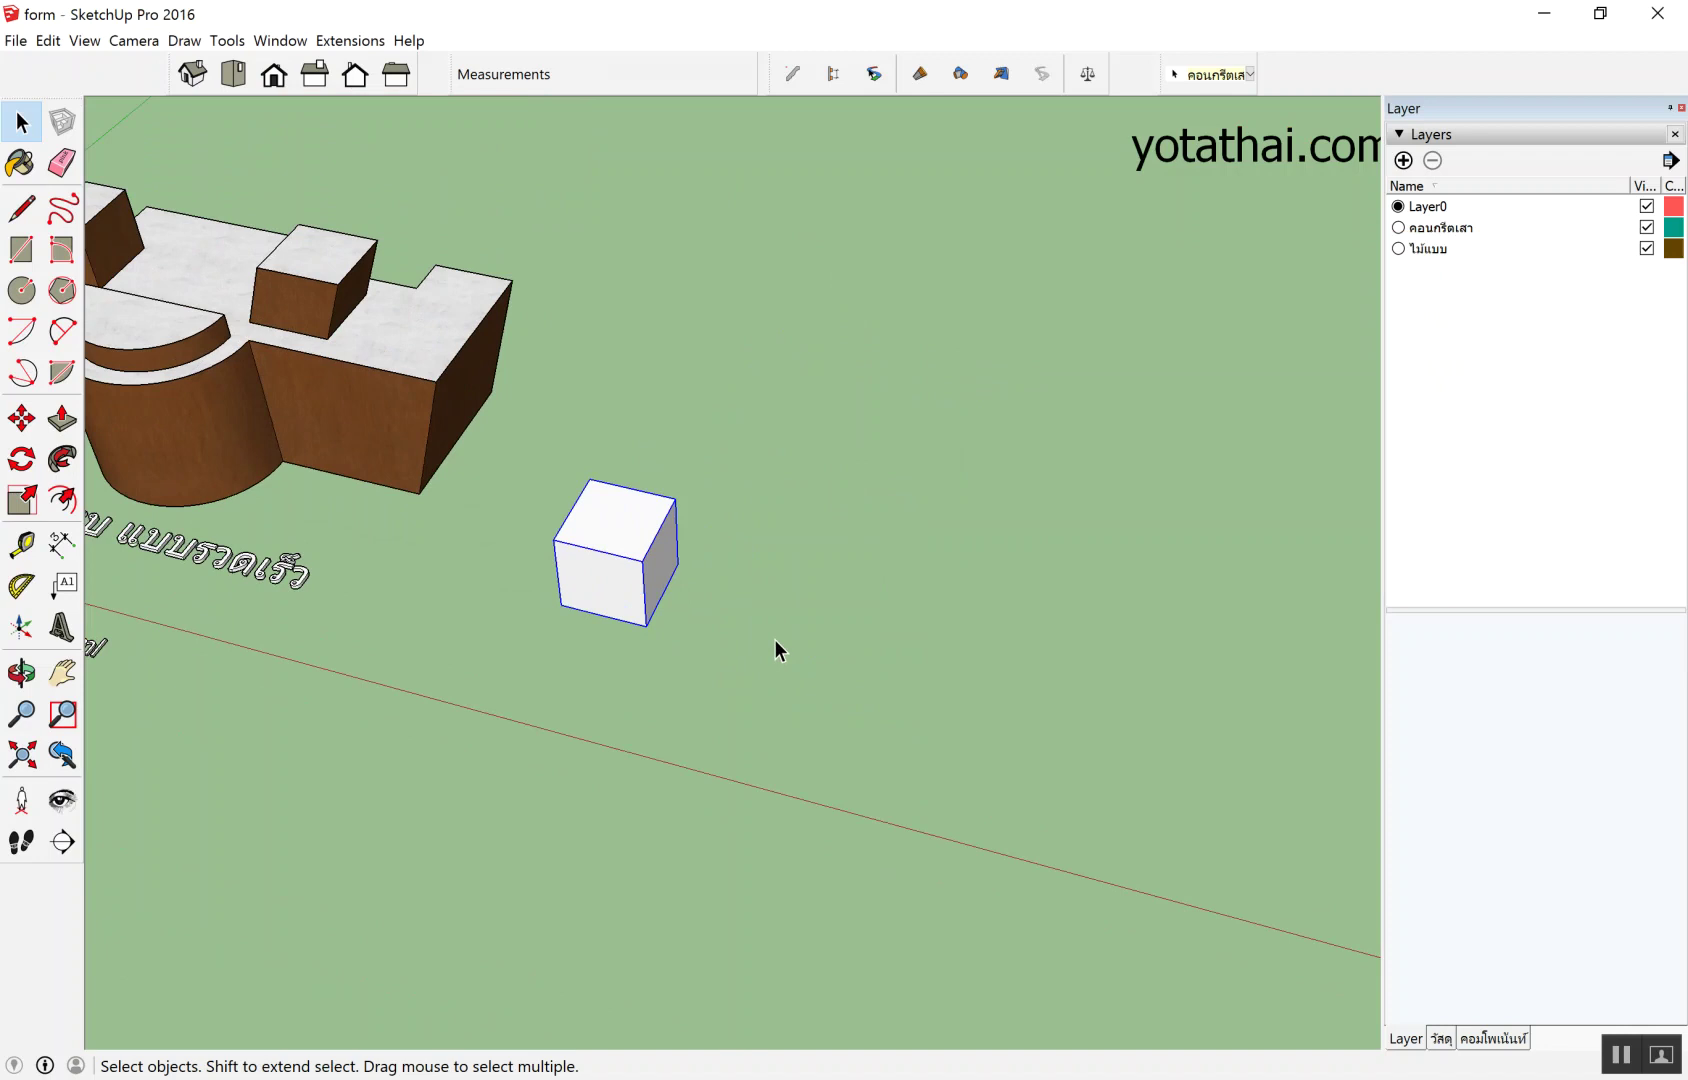
key("r")
left_click(794, 601)
left_click(1102, 502)
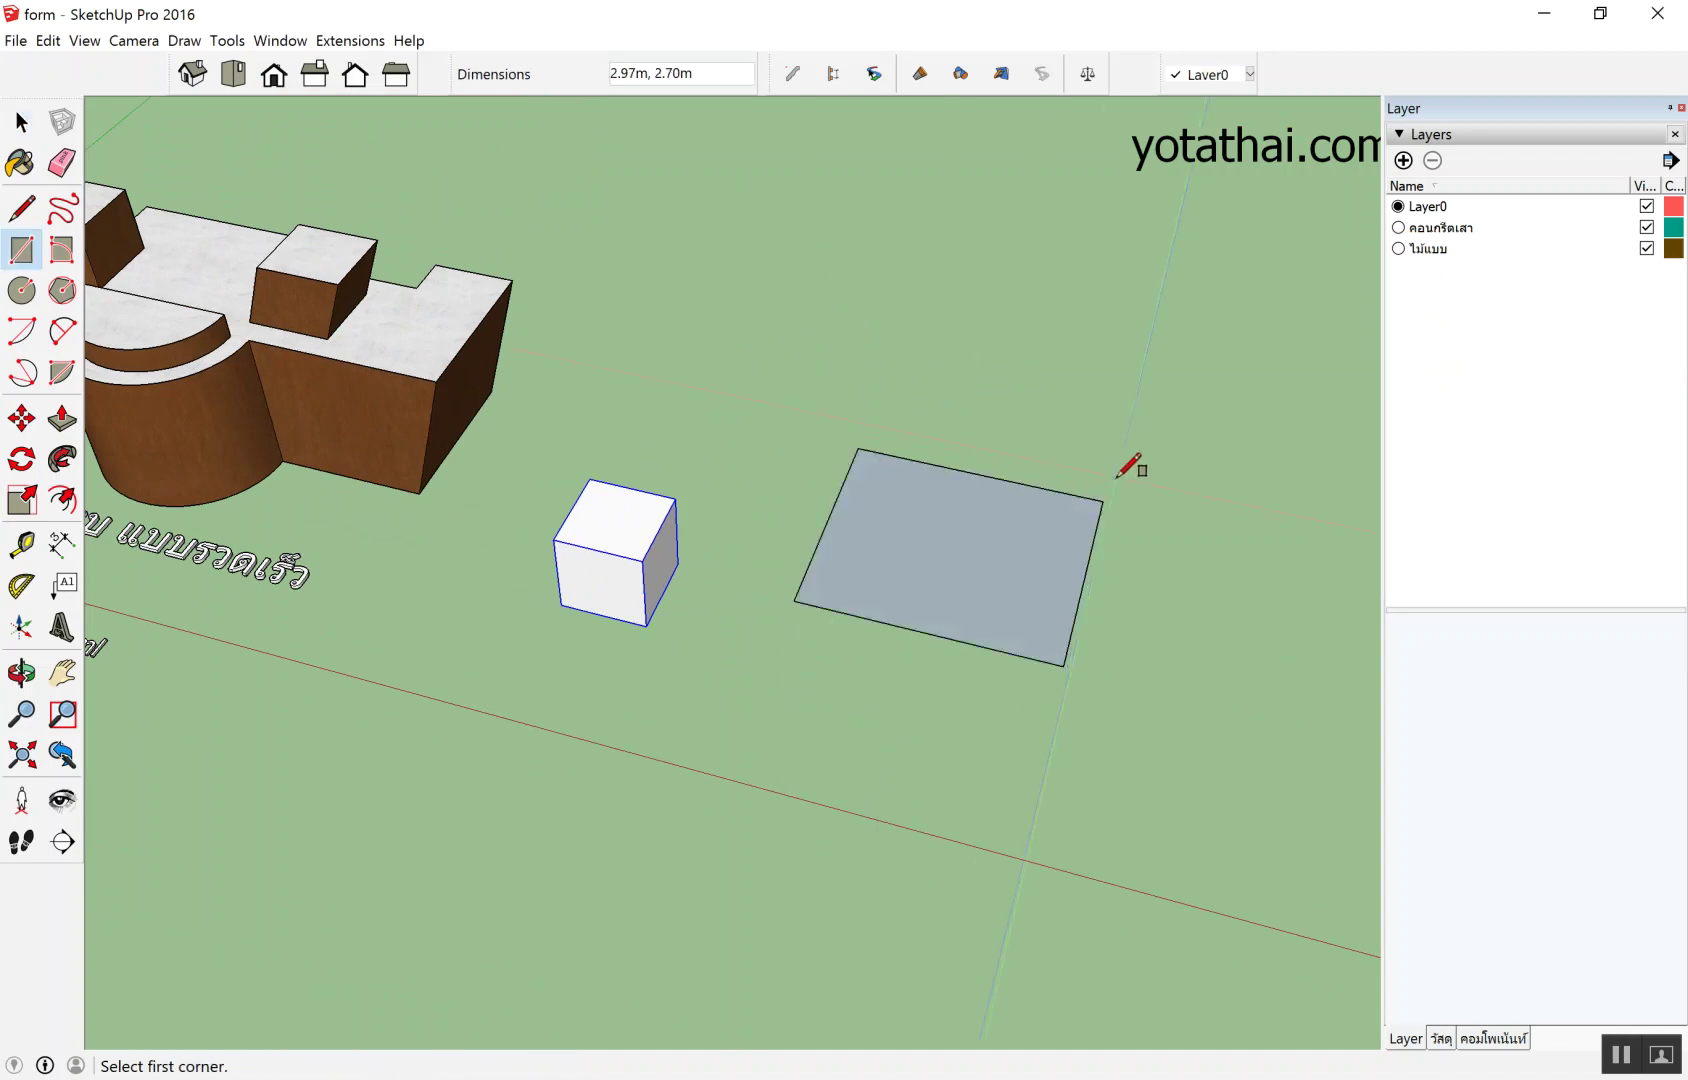
type("1/ม่/")
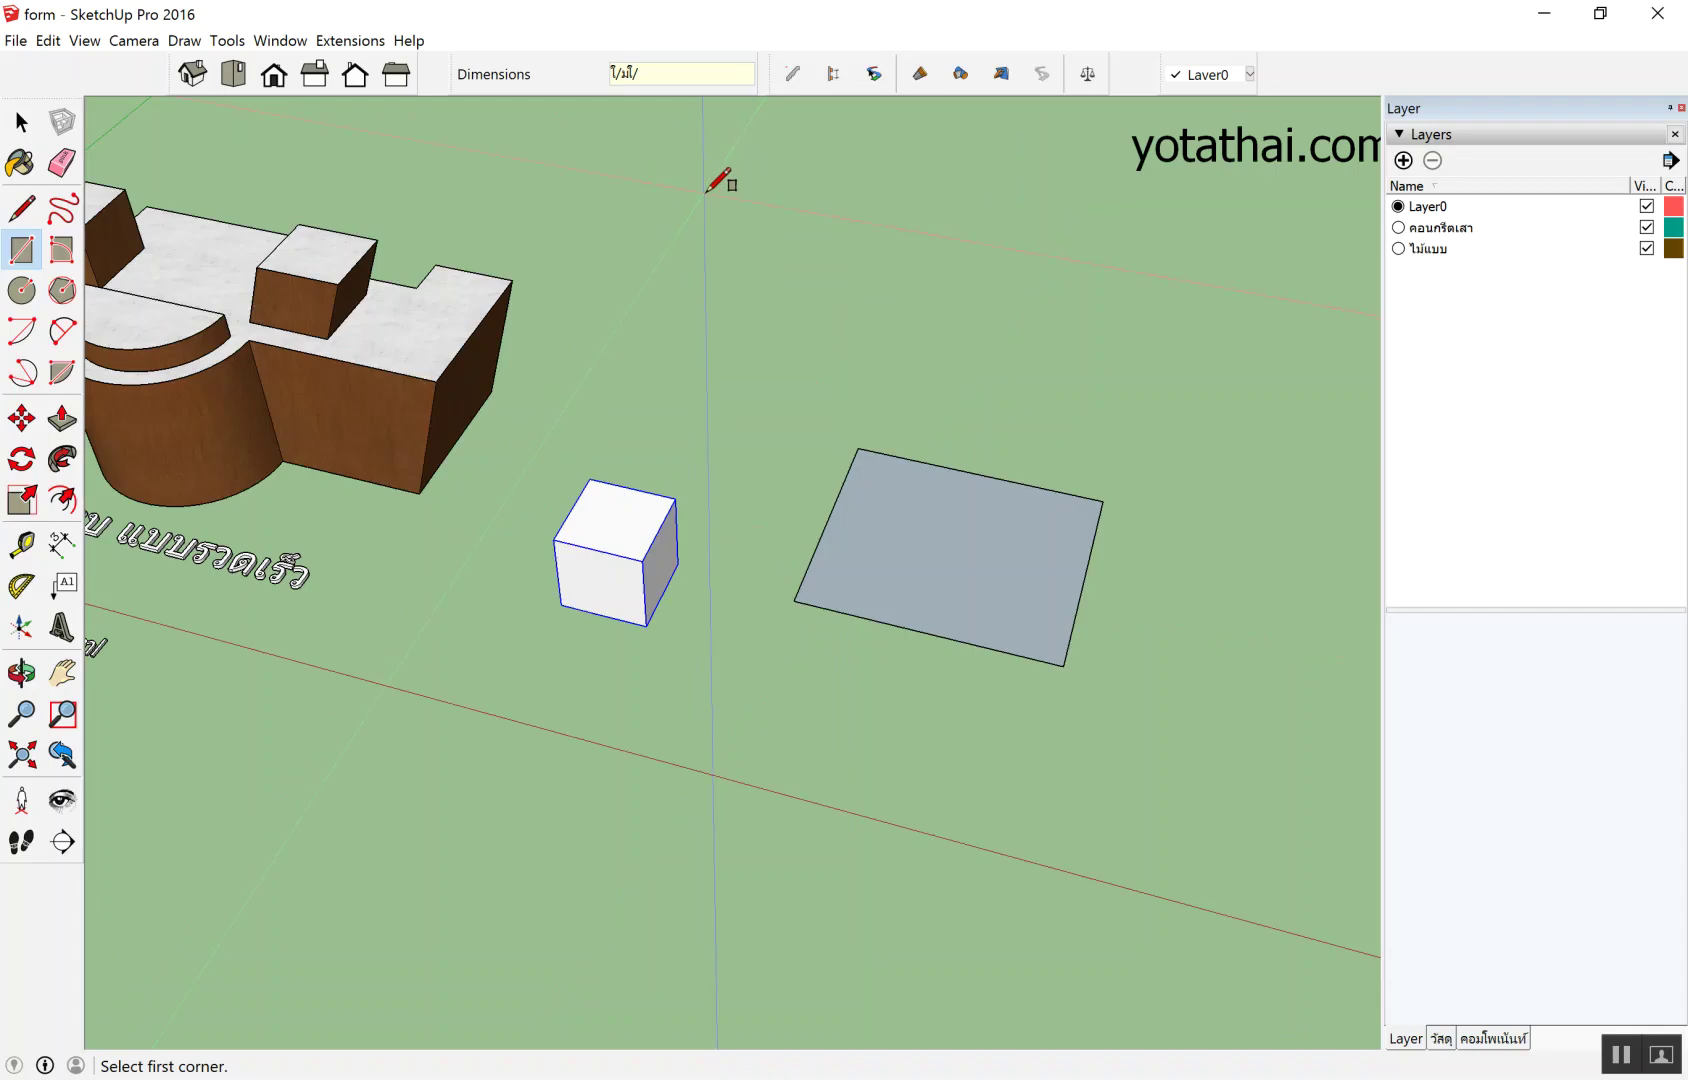
key("space")
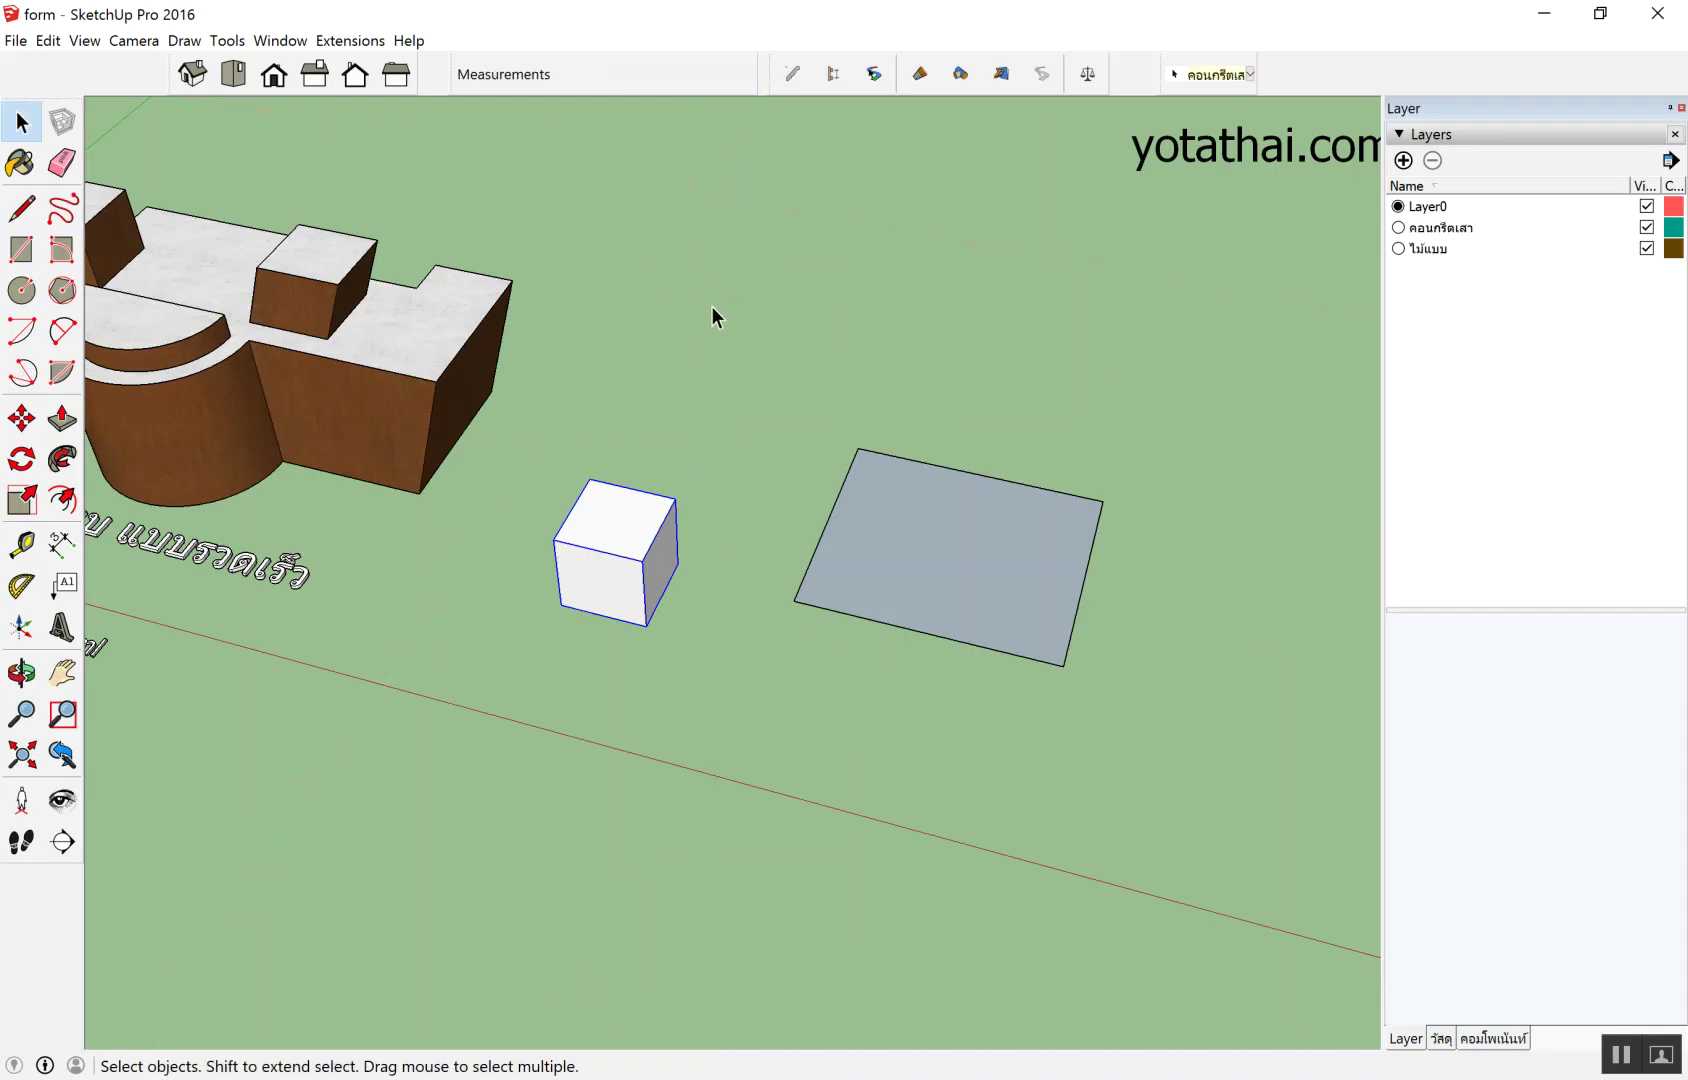
scroll(916, 467, "up", 3)
key("ctrl+z")
Draw a narrower trial rectangle and discard it.
key("r")
left_click(734, 685)
left_click(991, 459)
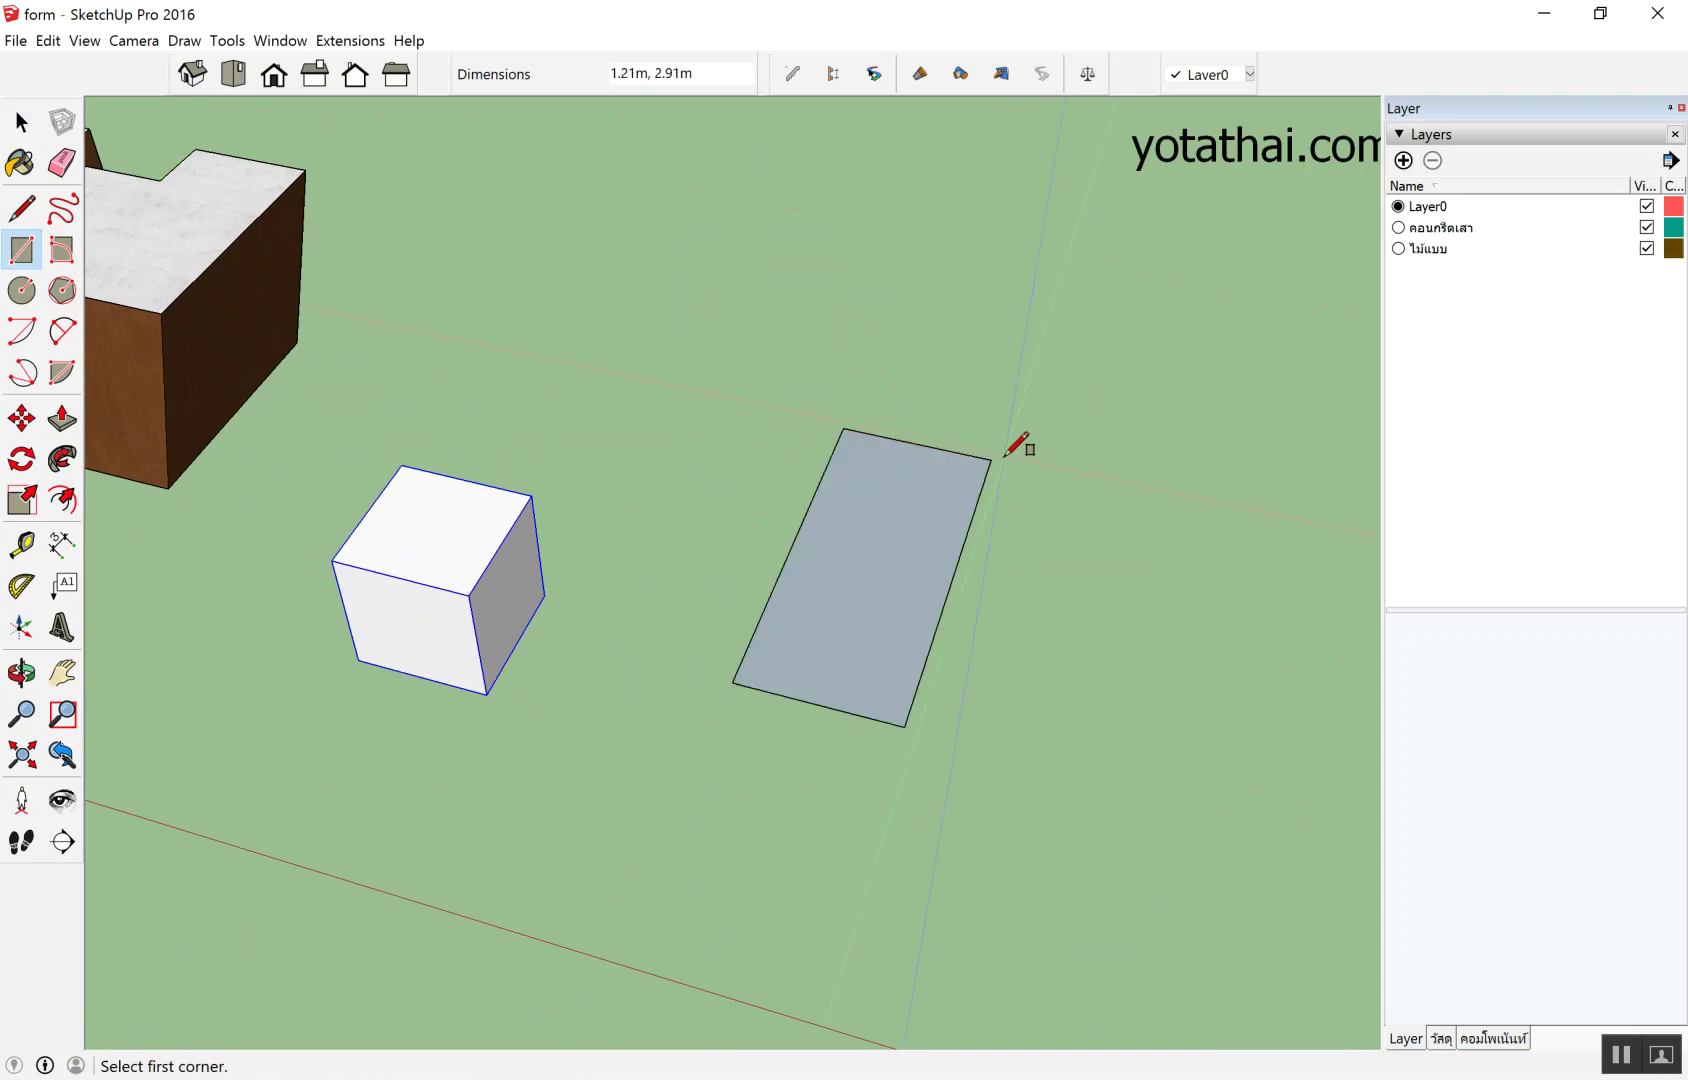
type("1/")
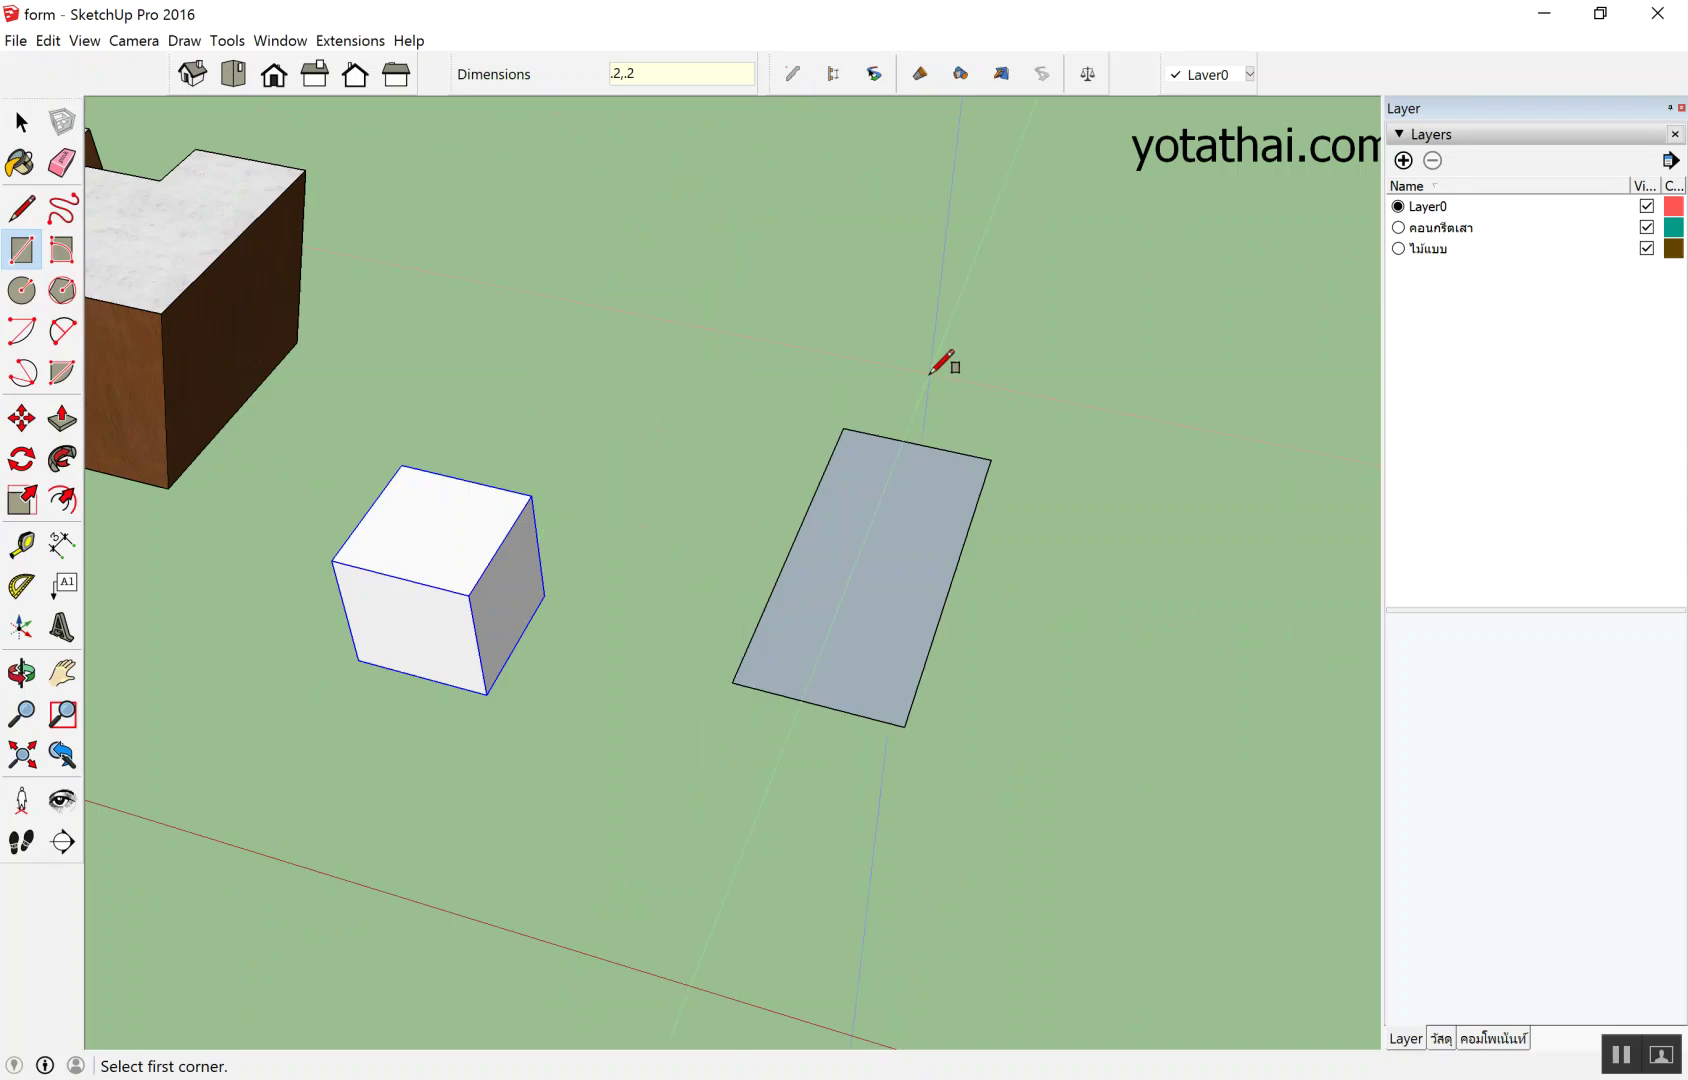
key("ctrl+z")
Draw a small square face sized .2 on the ground near the cube.
left_click(782, 630)
left_click(1082, 517)
type(".")
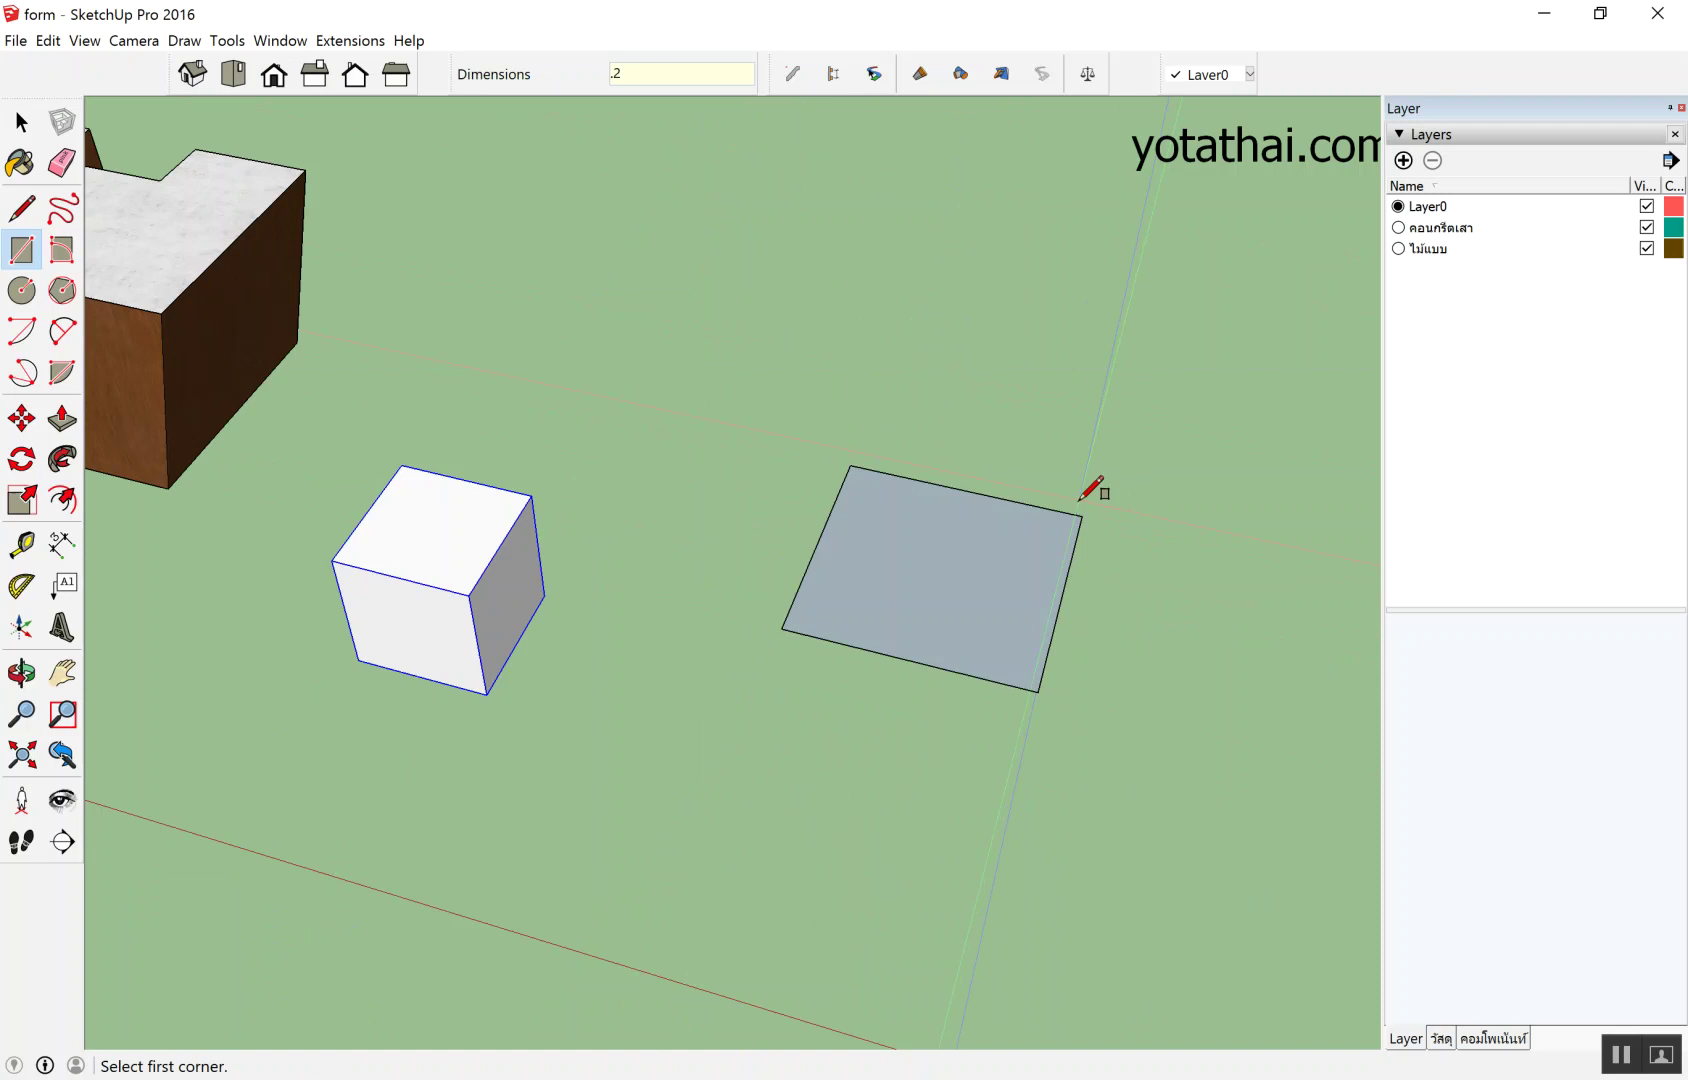
type("2")
key("Return")
key("space")
scroll(800, 620, "up", 3)
scroll(665, 665, "up", 2)
scroll(700, 630, "down", 3)
scroll(860, 640, "down", 3)
middle_click_drag(893, 705, 886, 783)
scroll(851, 651, "up", 3)
scroll(1091, 574, "up", 2)
scroll(1089, 572, "up", 1)
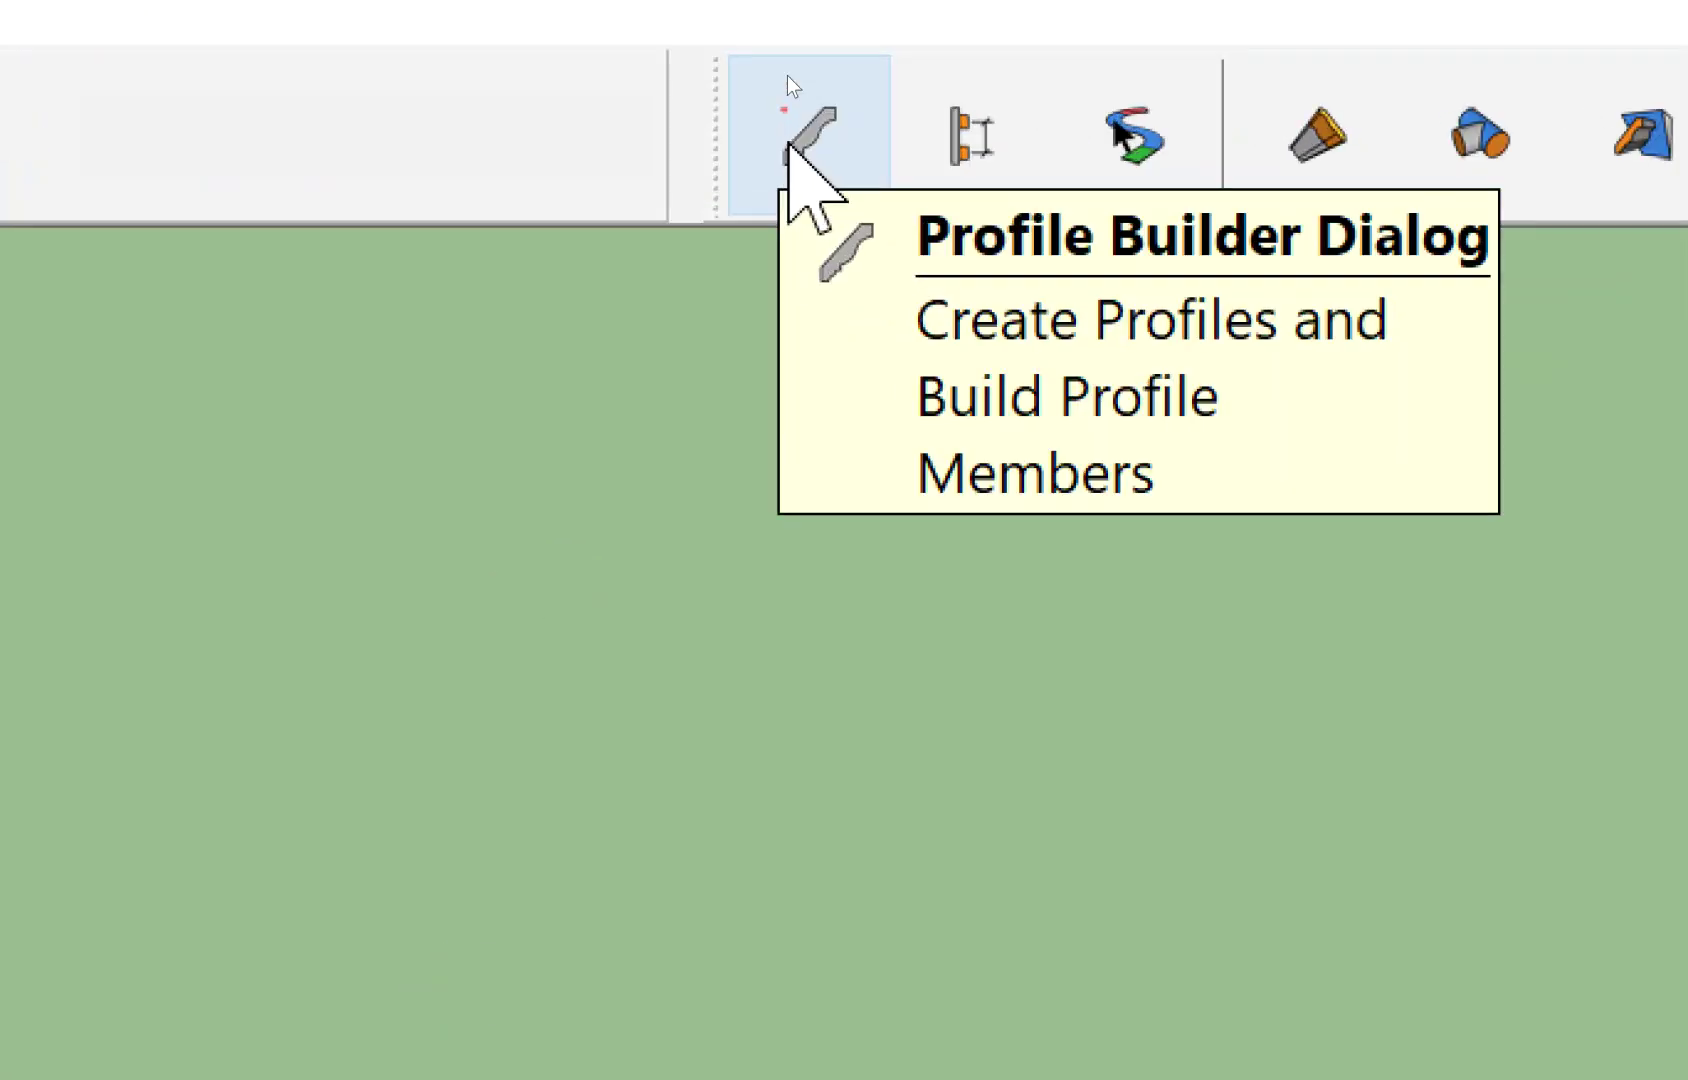
Open the Profile Builder panel and move it beside the model.
left_click(789, 143)
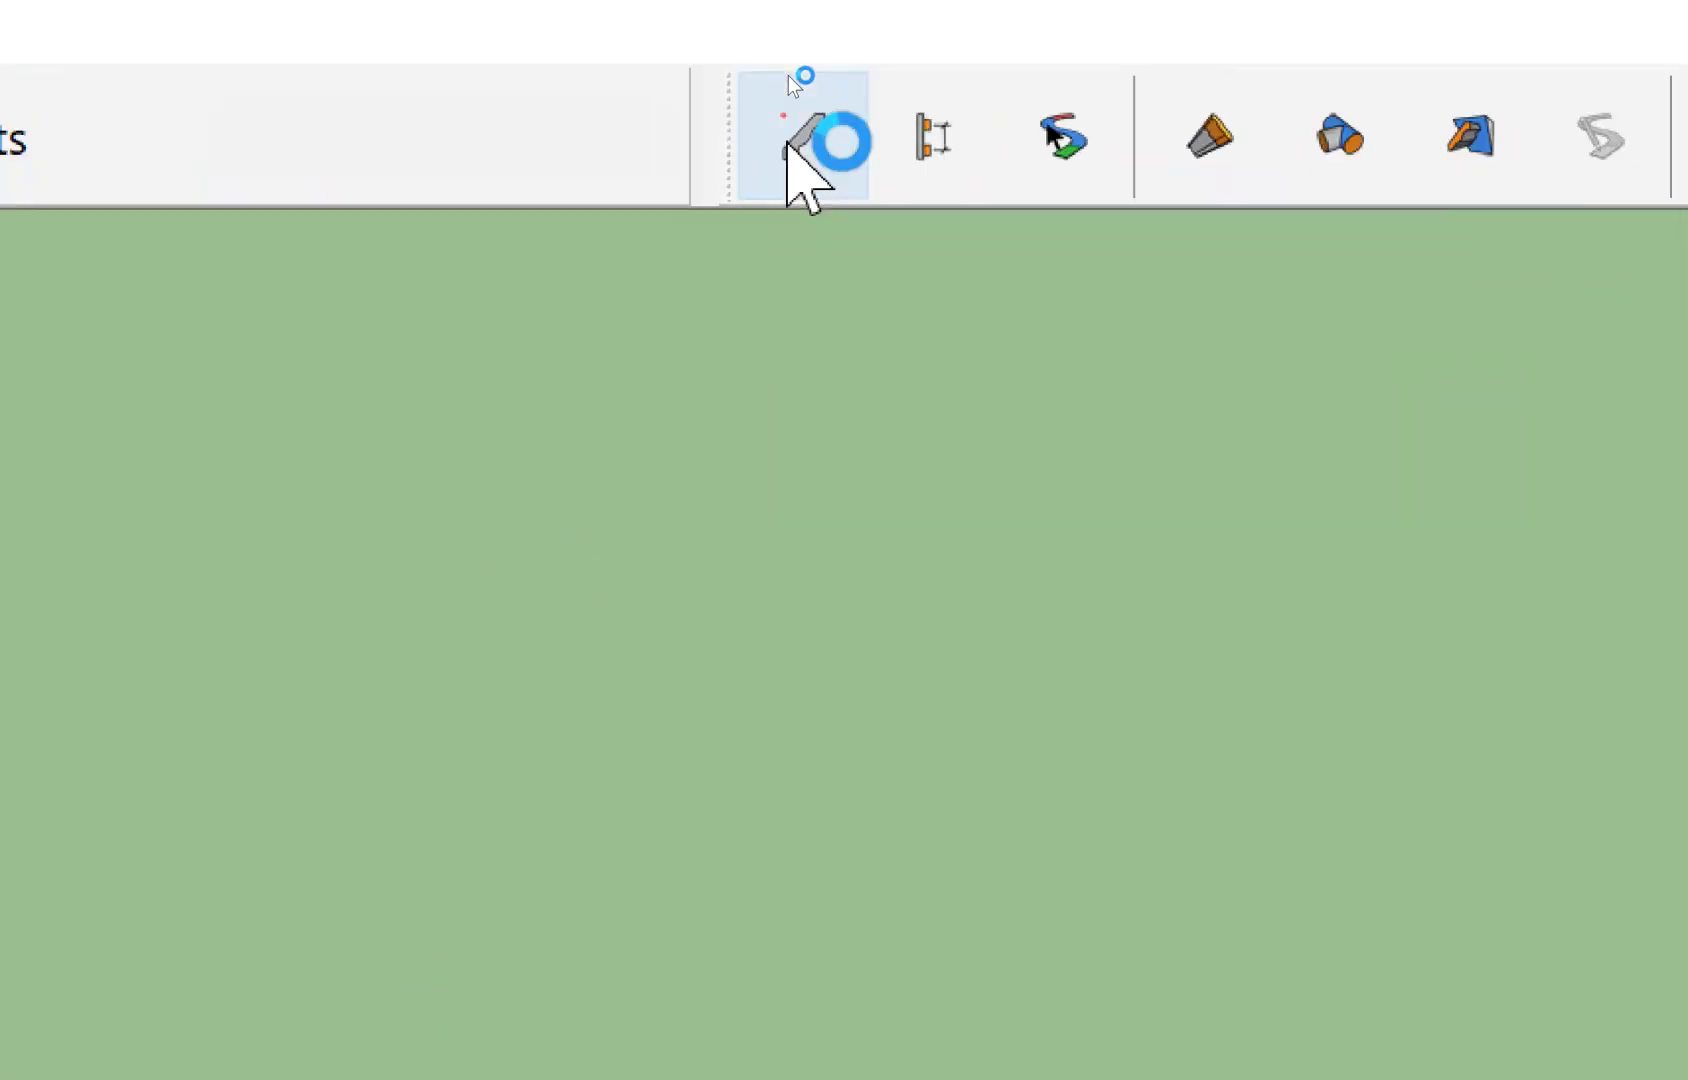
left_click_drag(1374, 150, 1106, 156)
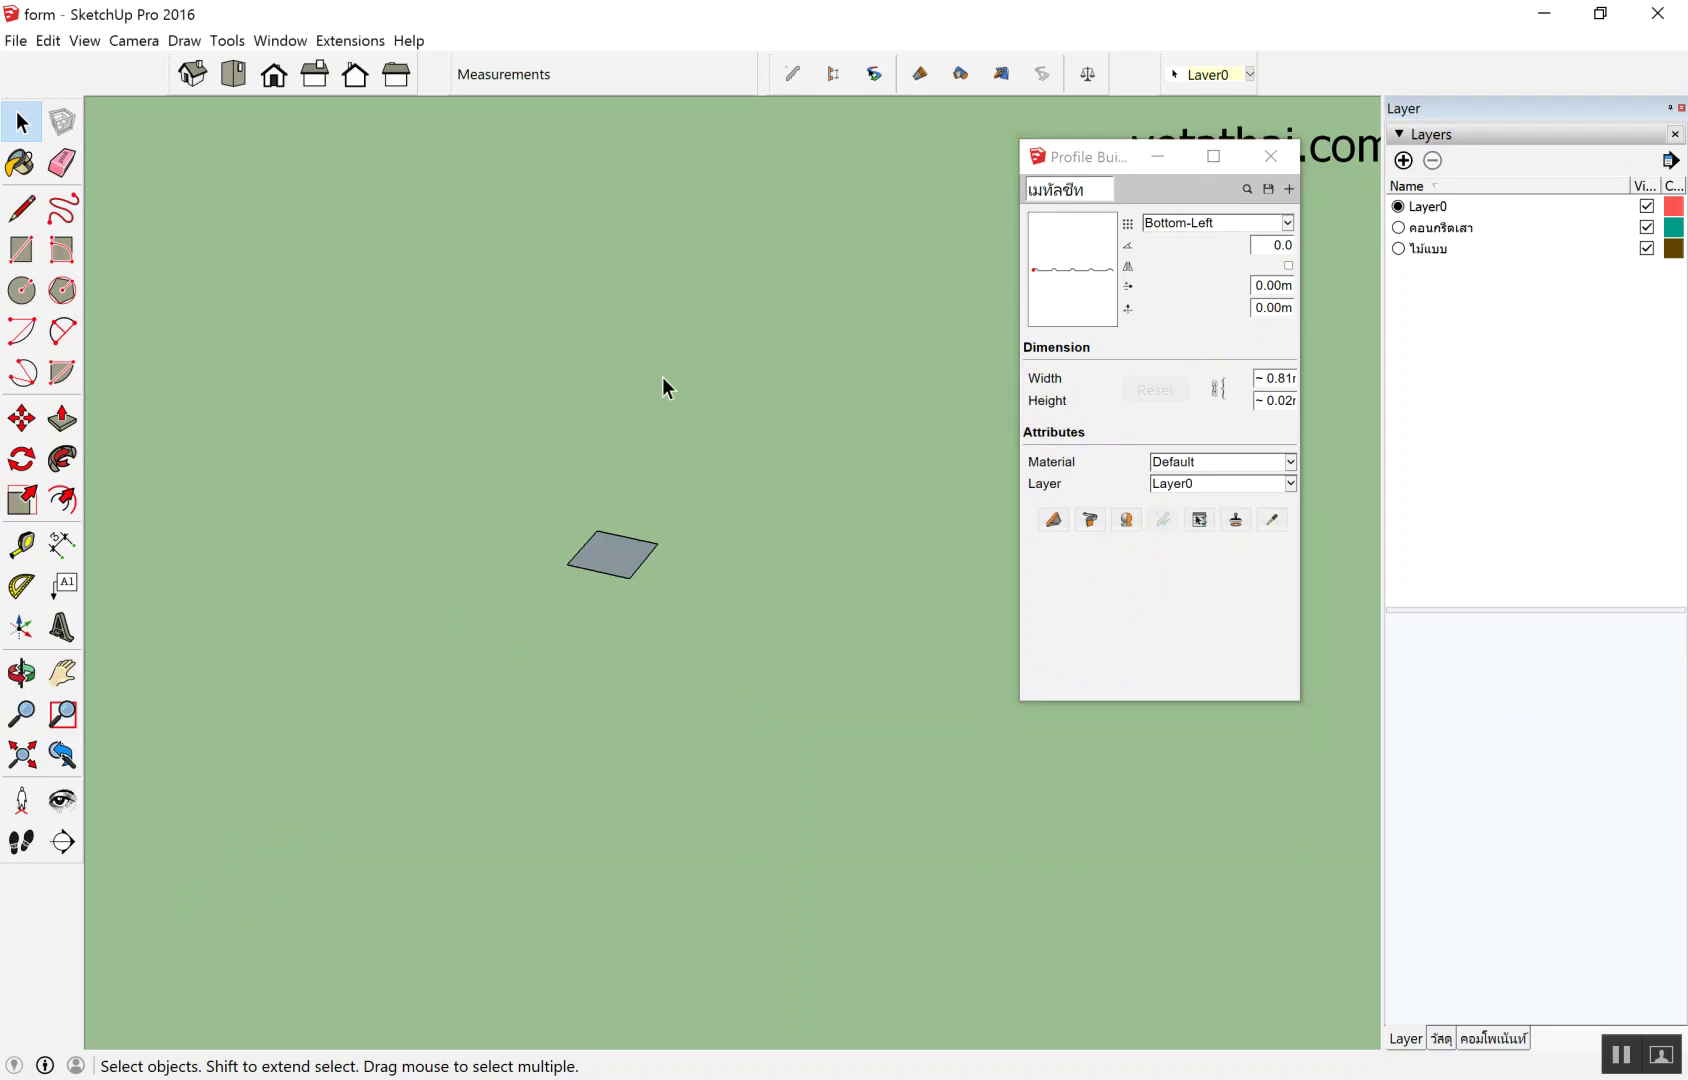
middle_click(535, 460)
Window-select the small square face and start a new profile from it.
left_click_drag(431, 460, 741, 654)
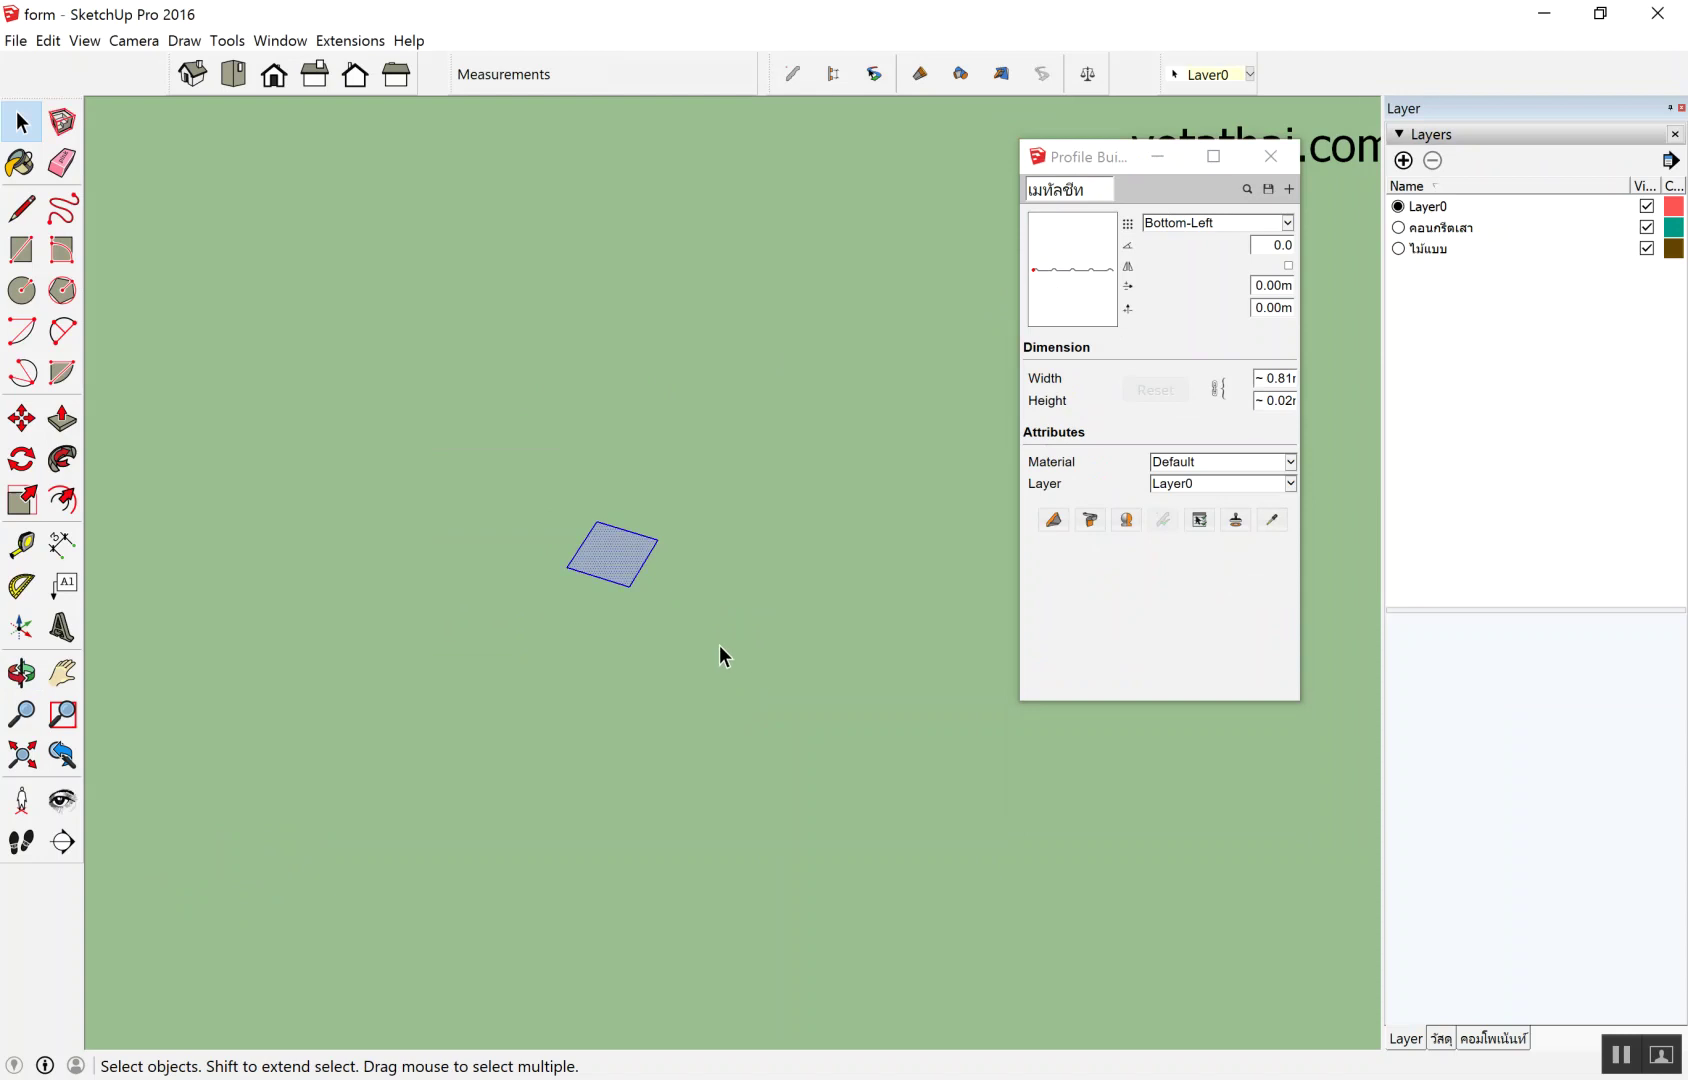
scroll(790, 550, "down", 2)
scroll(868, 592, "down", 3)
scroll(868, 592, "up", 3)
scroll(570, 481, "up", 1)
left_click_drag(438, 441, 729, 647)
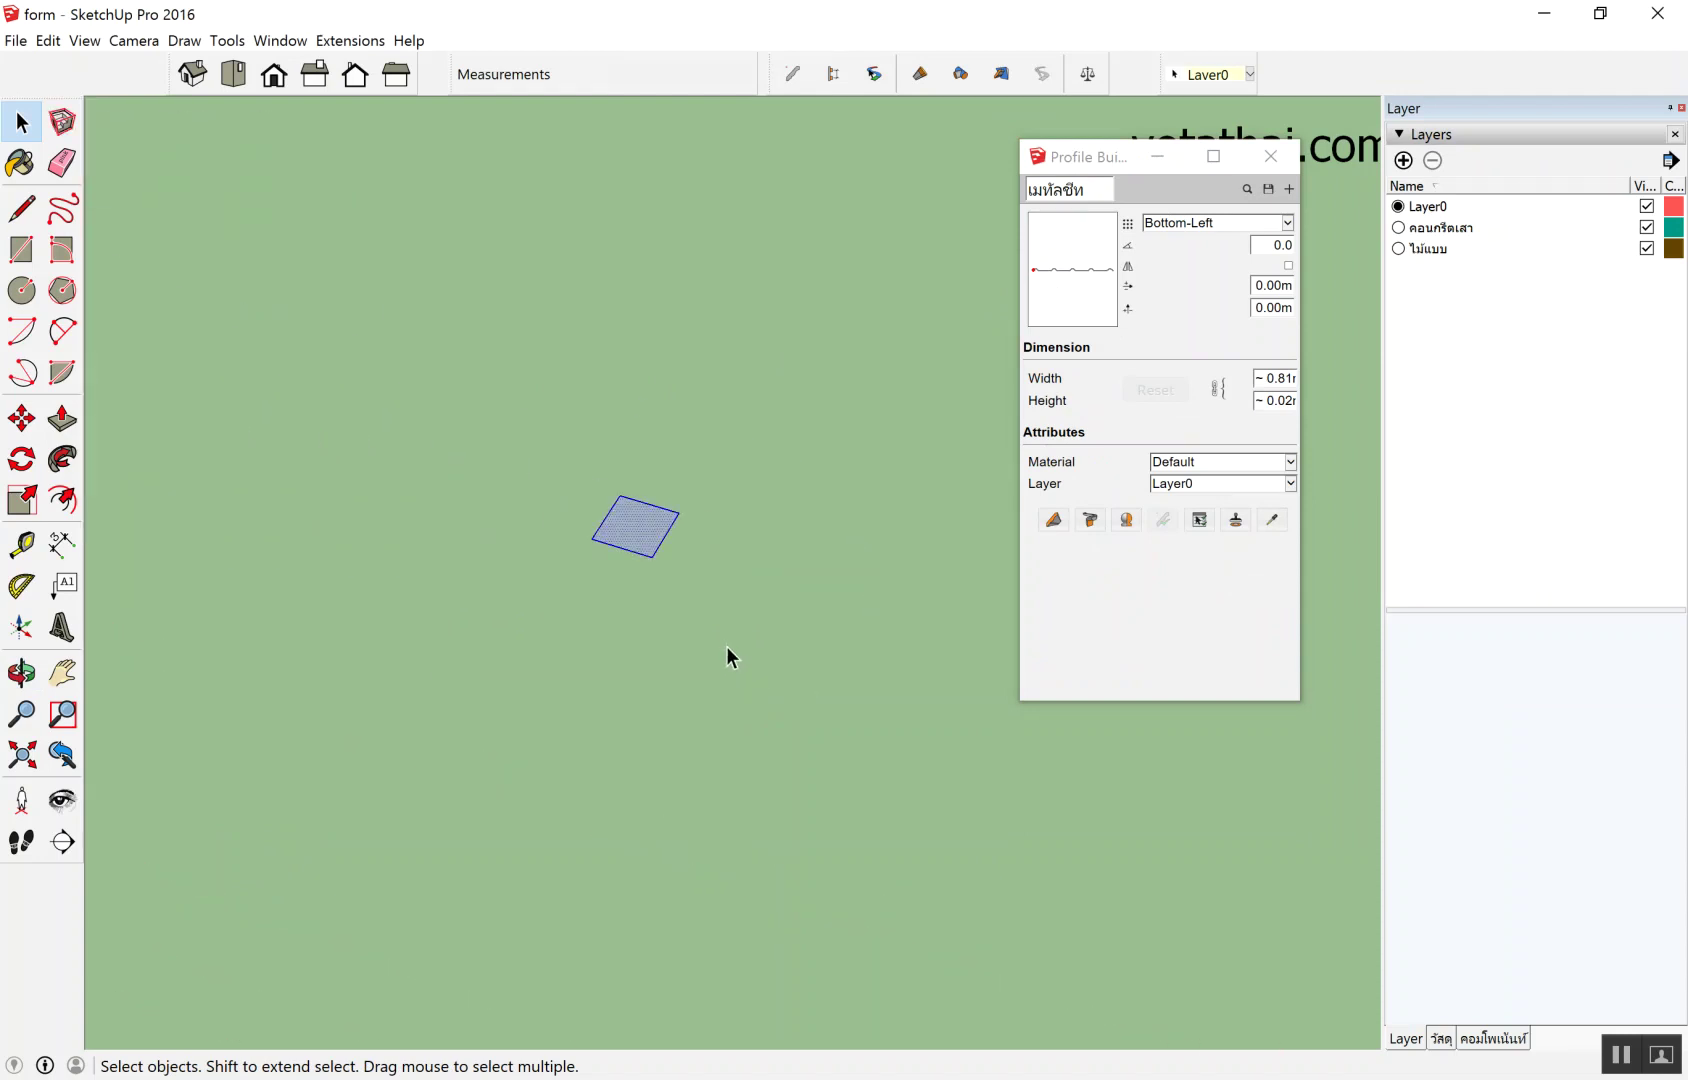
scroll(717, 636, "down", 2)
scroll(709, 633, "down", 1)
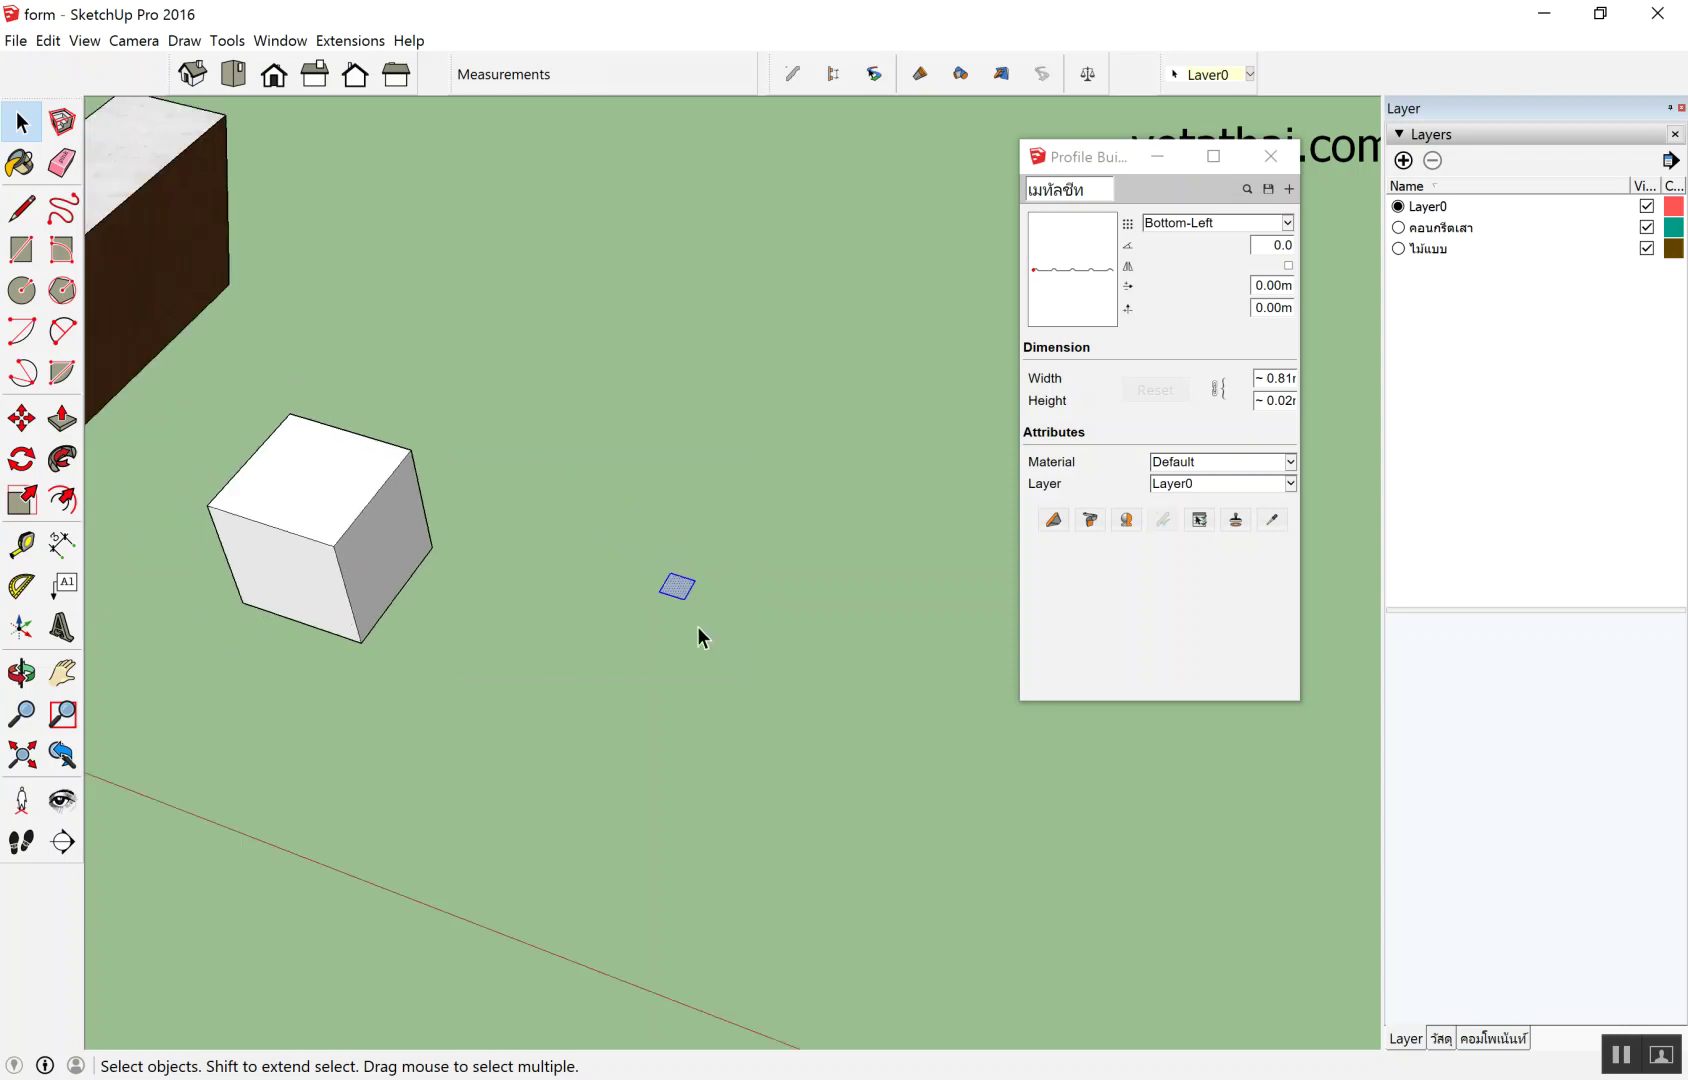
scroll(698, 626, "down", 2)
scroll(707, 607, "up", 1)
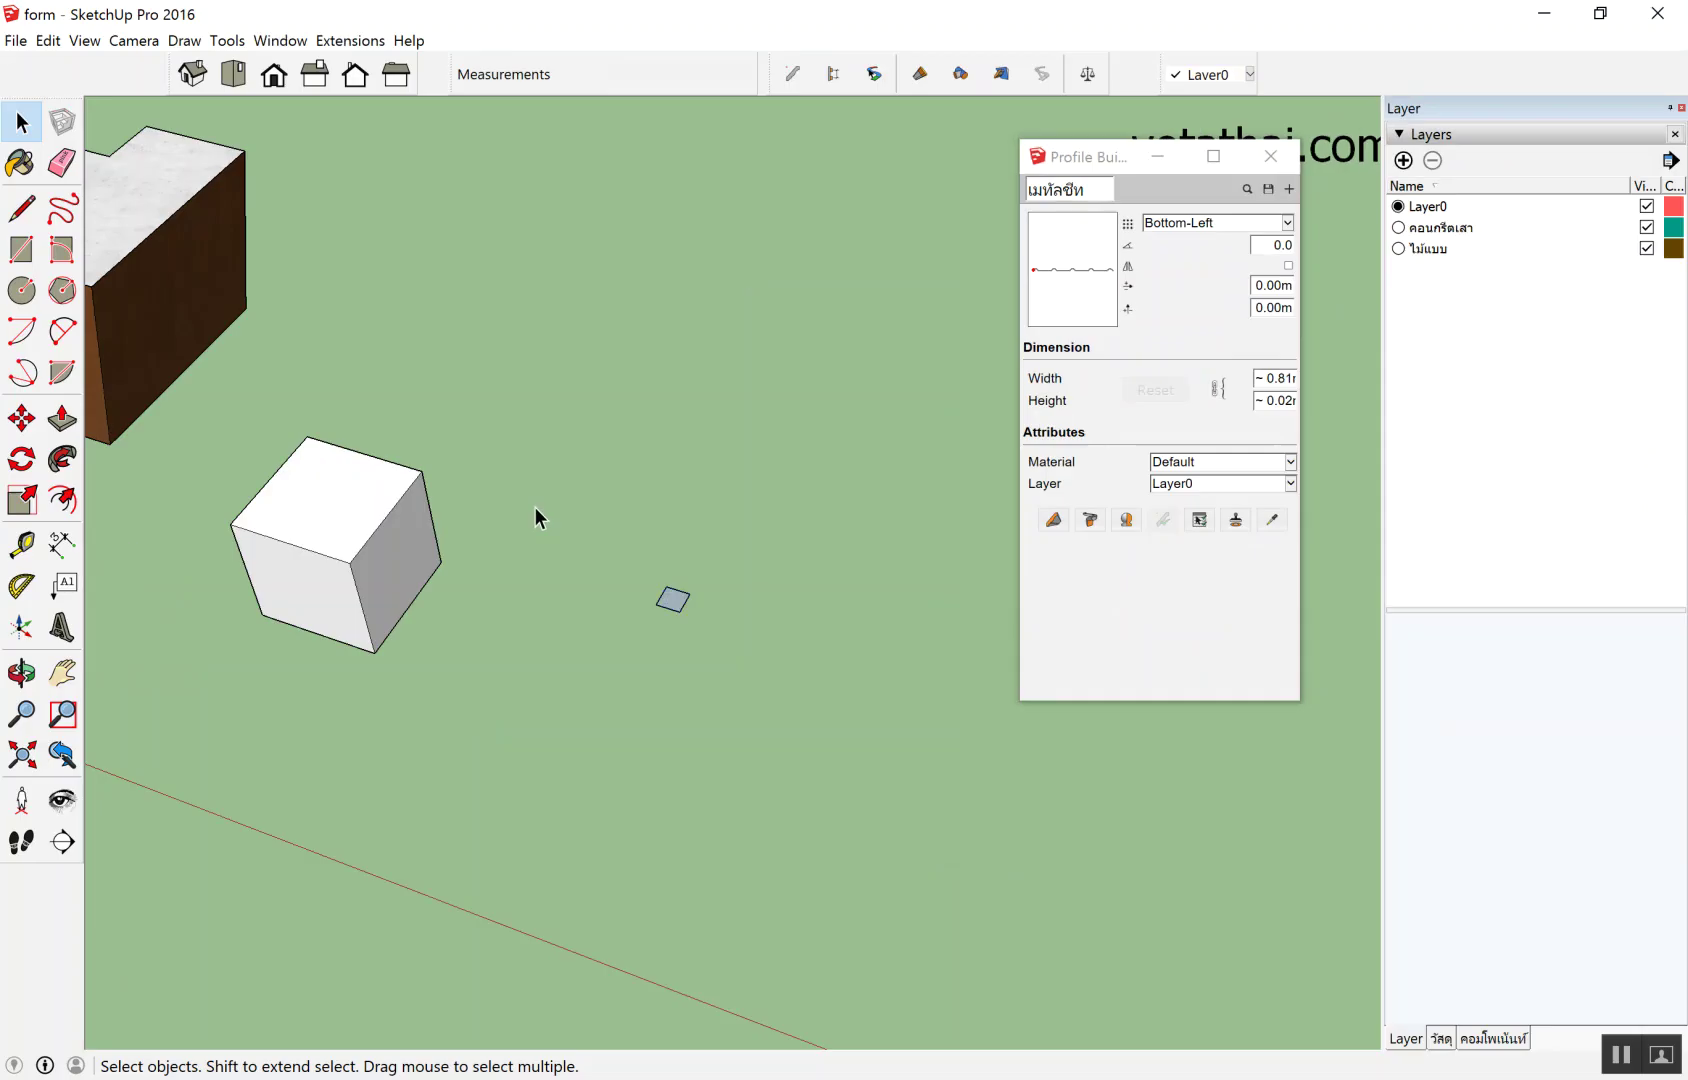
left_click_drag(535, 506, 727, 699)
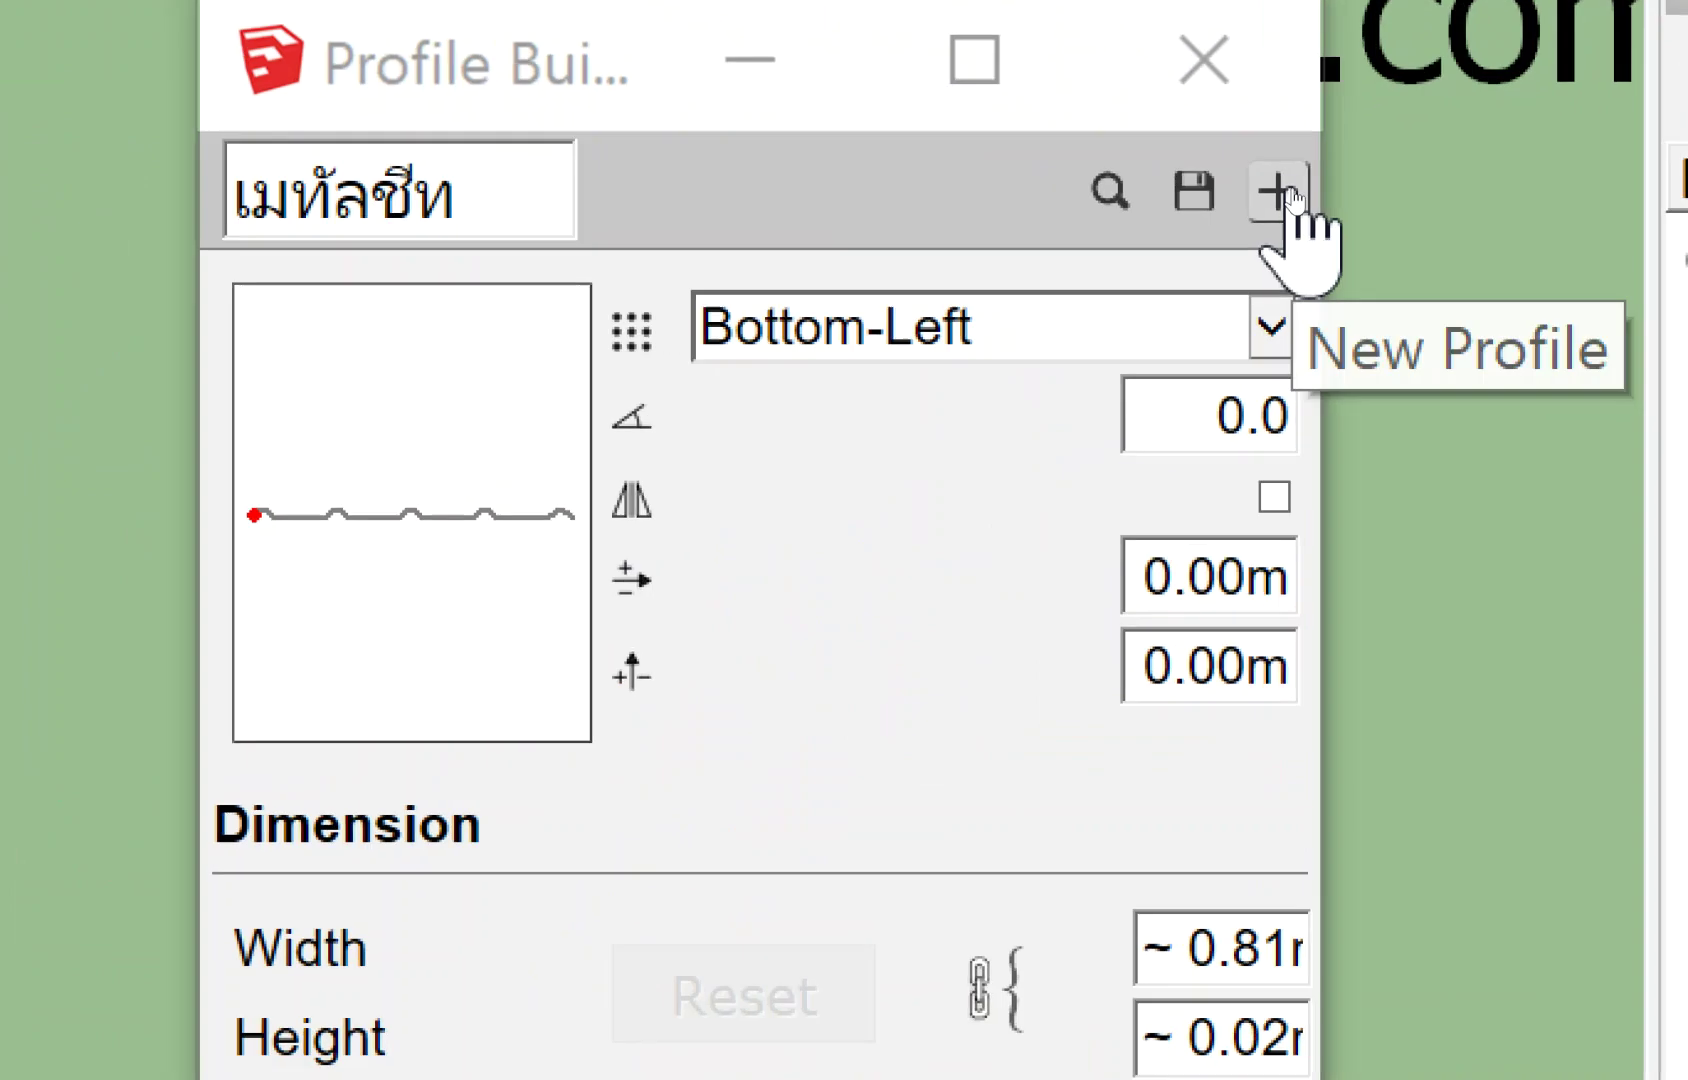
left_click(1289, 190)
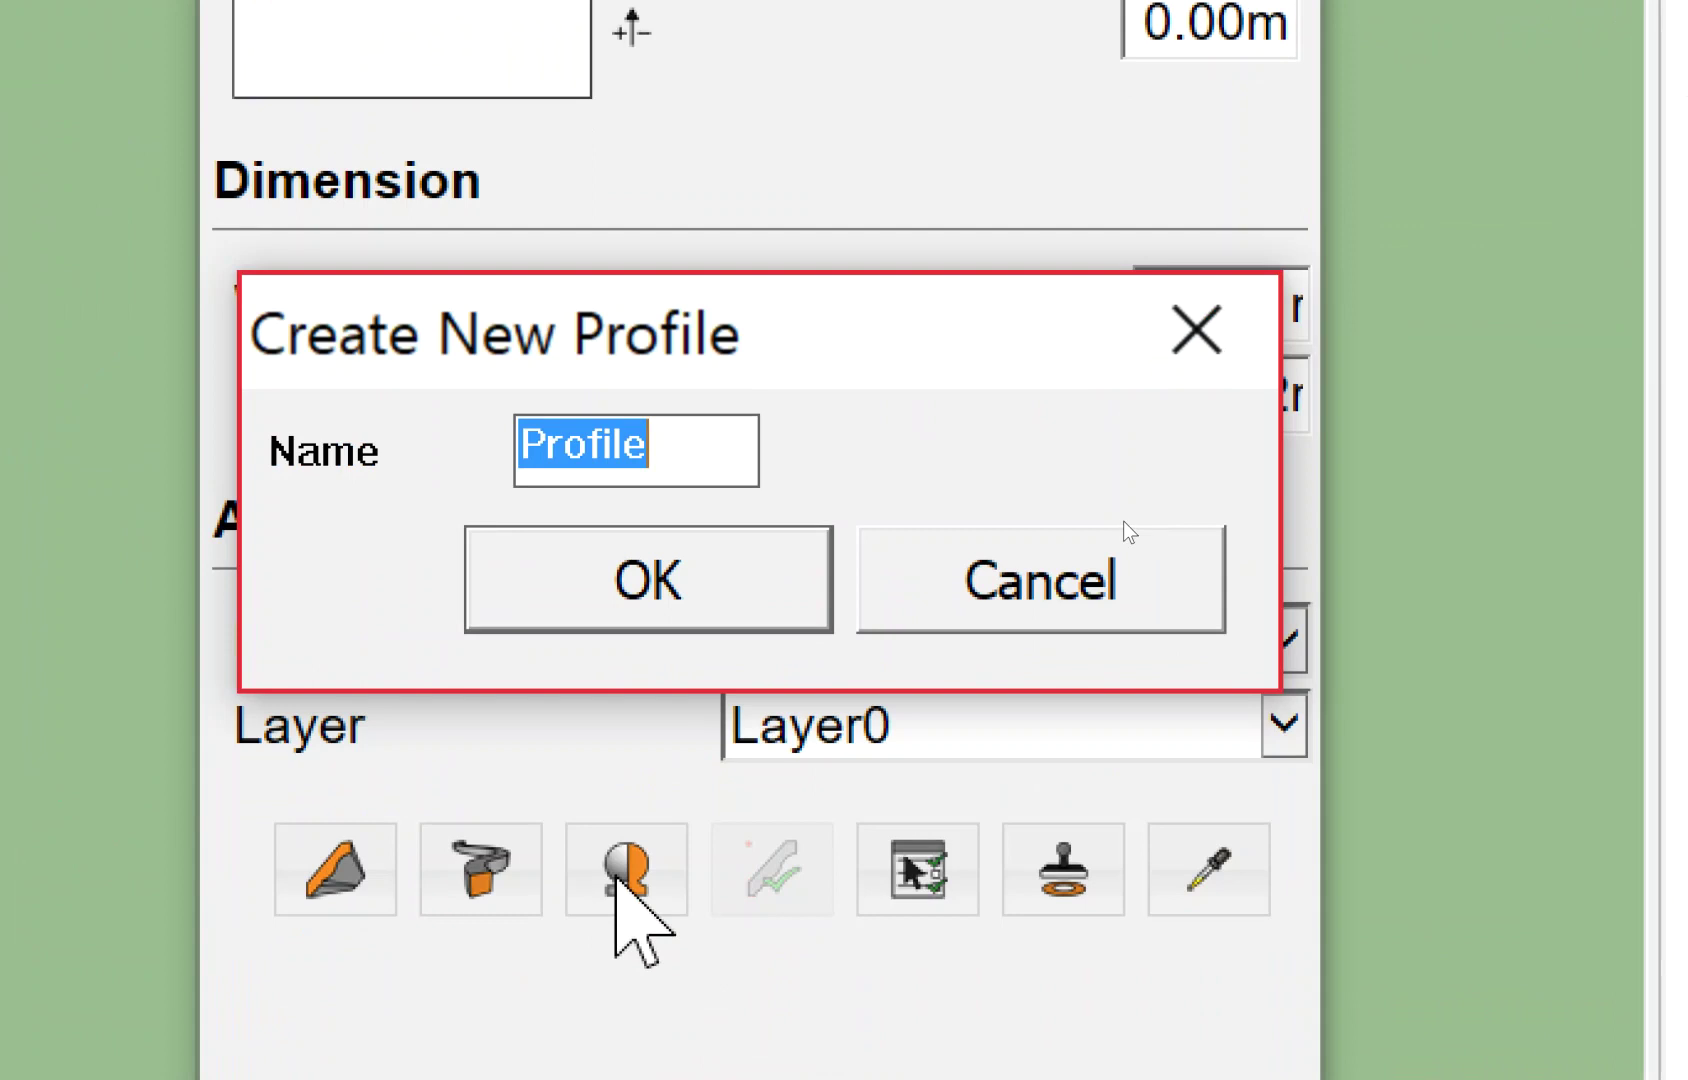
Name the new profile C1, with material คอนกรีต on layer คอนกรีตเสา.
type("C1")
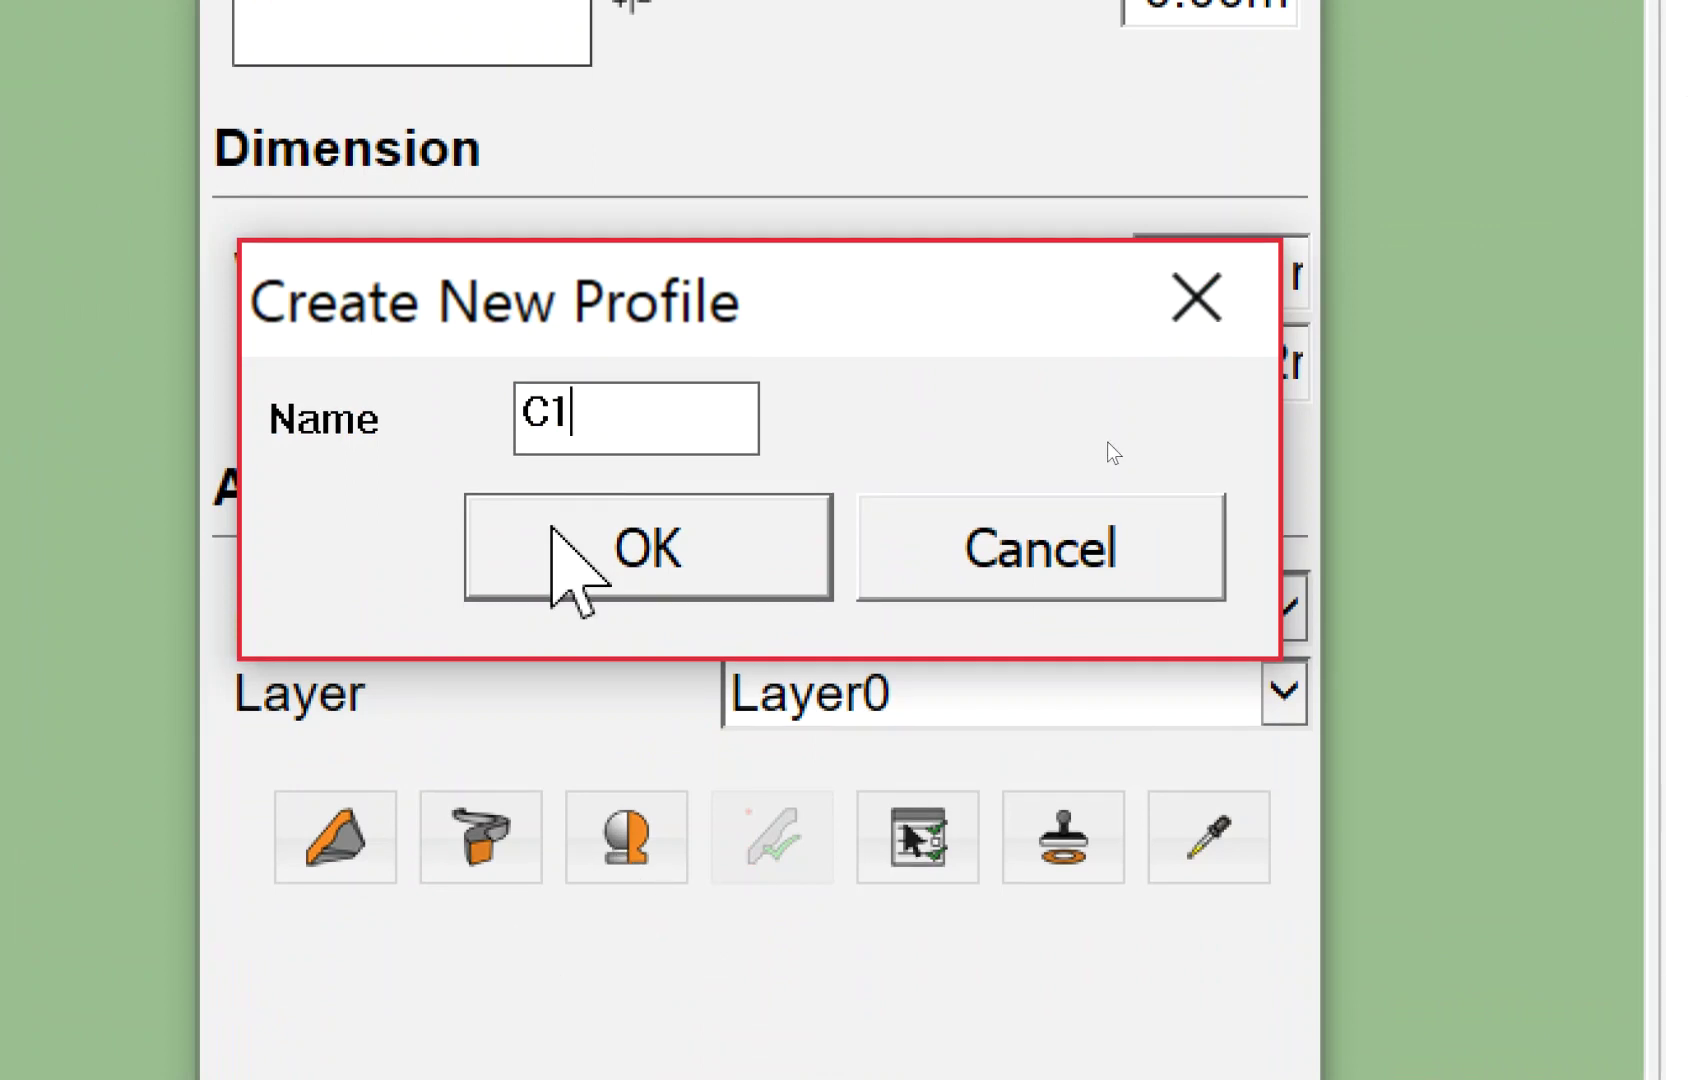
key("Return")
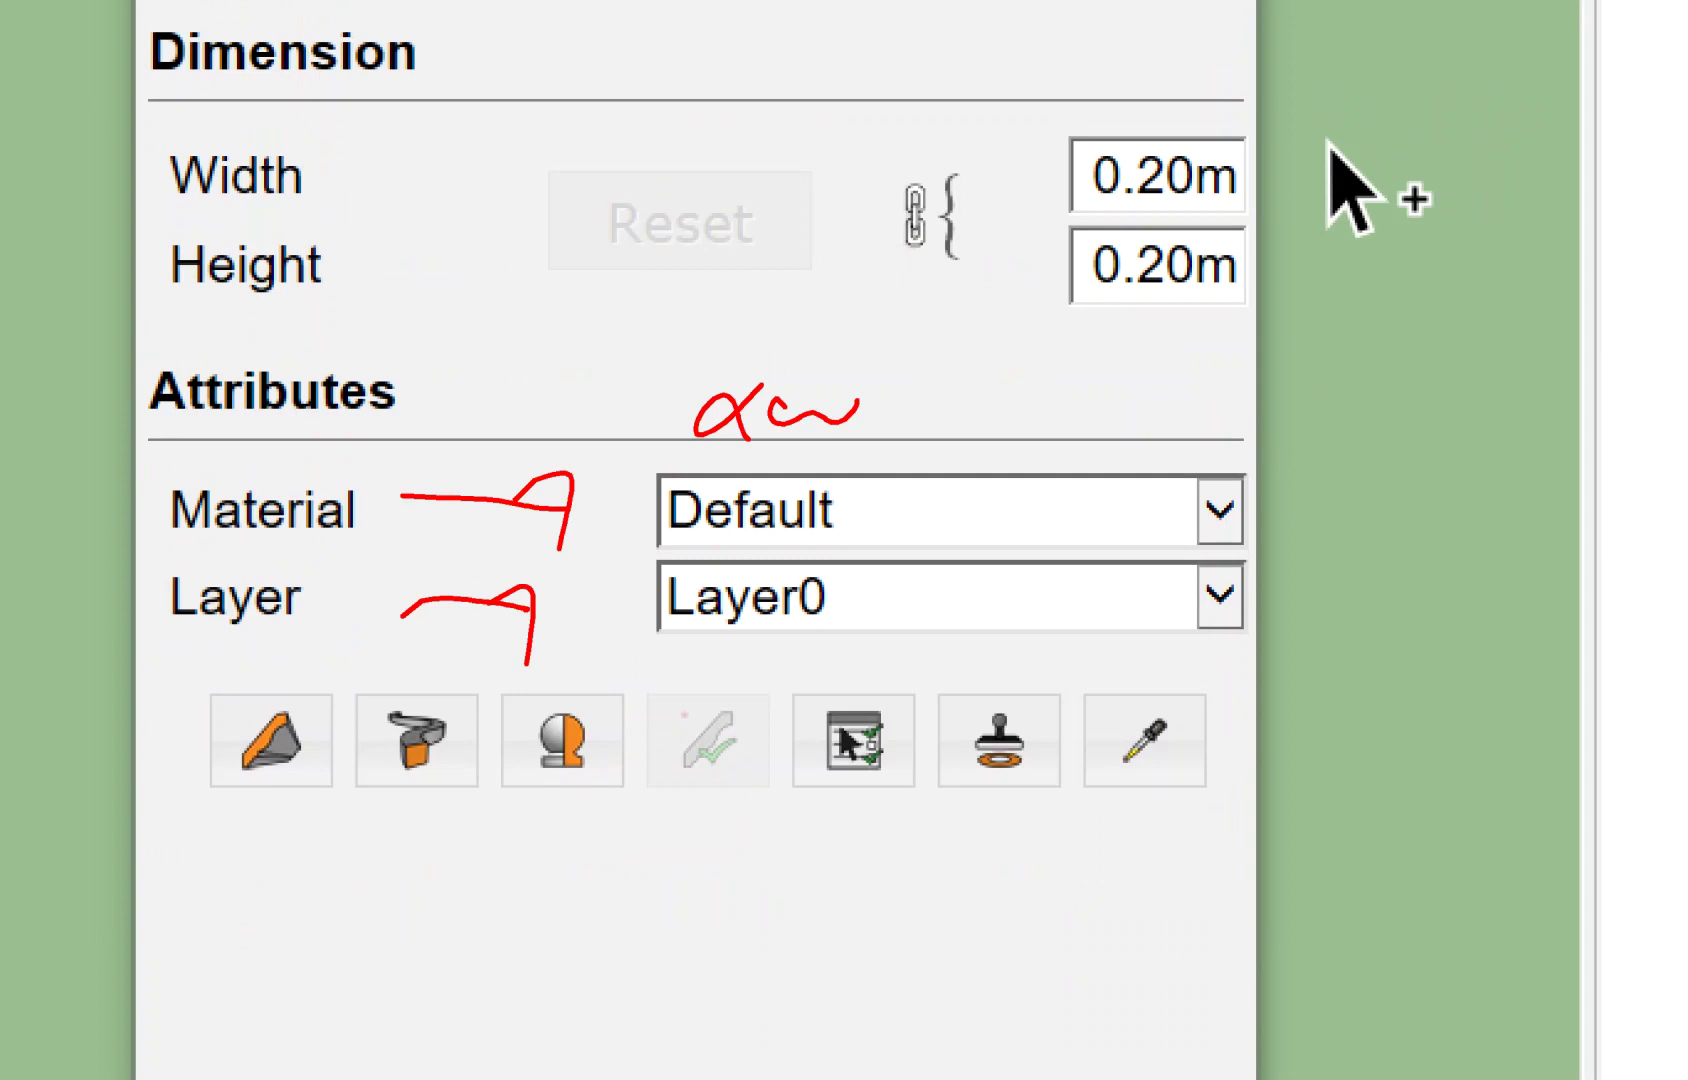
left_click(893, 530)
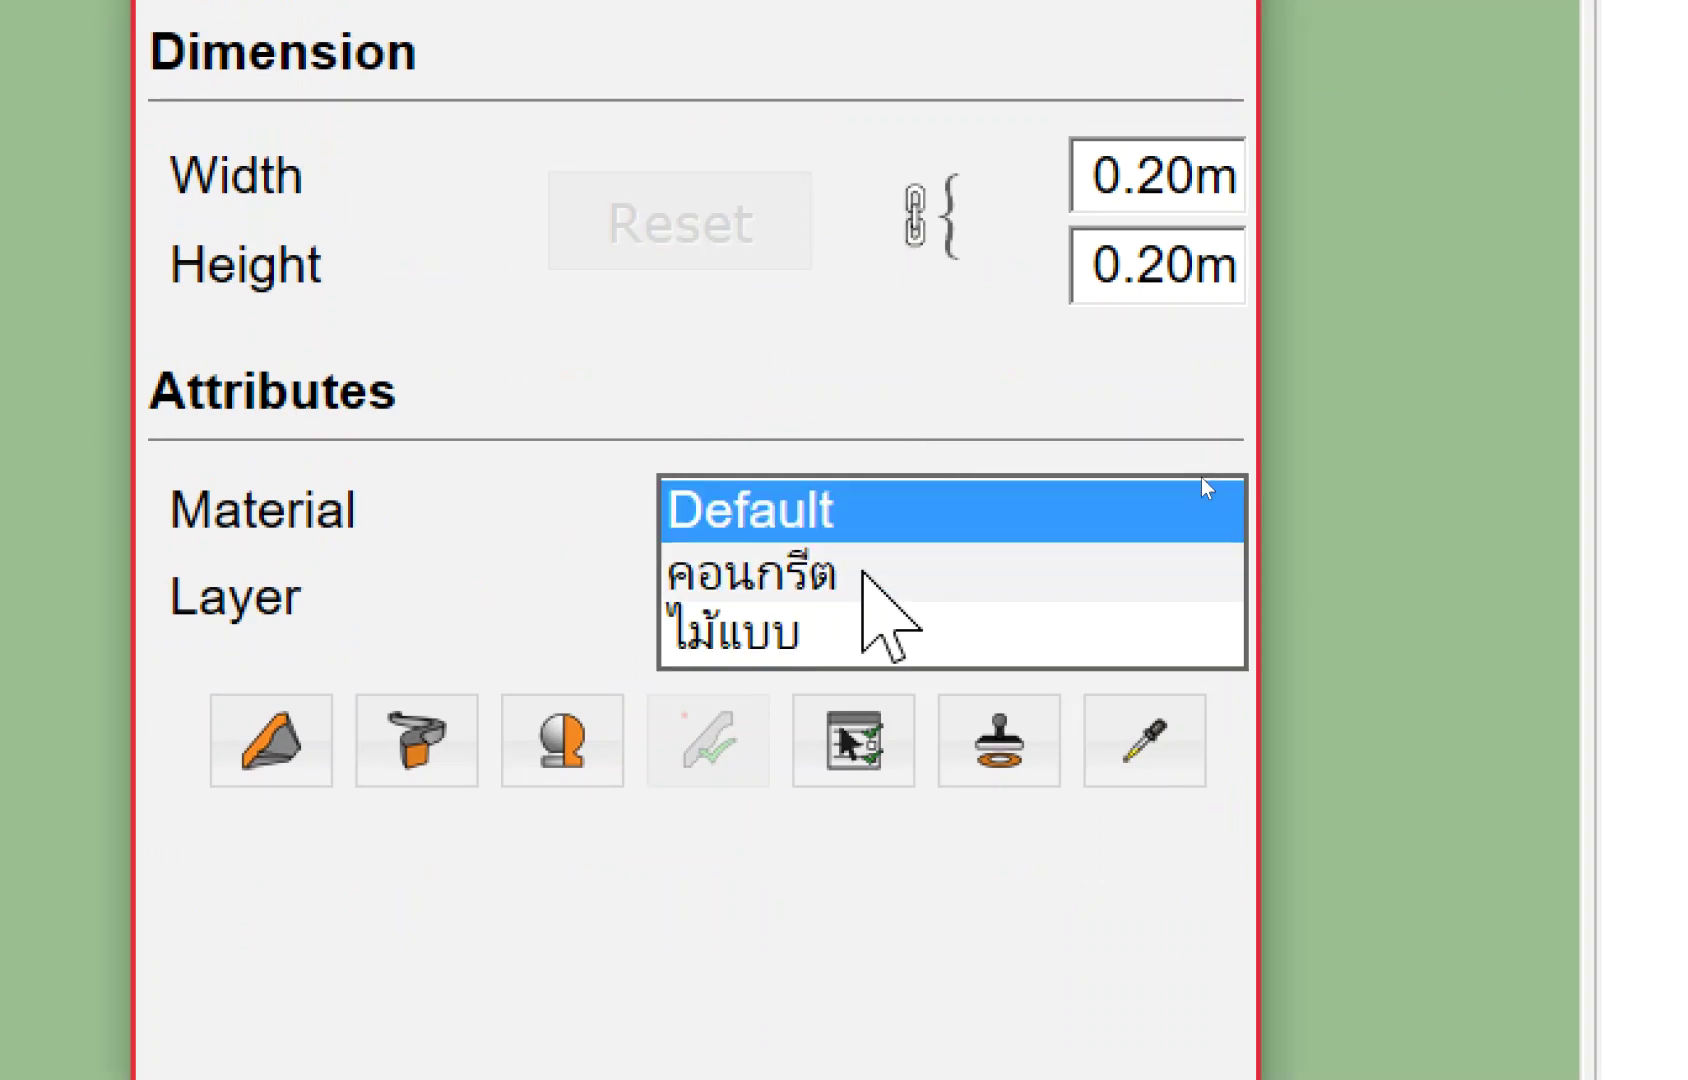
left_click(862, 573)
left_click(866, 600)
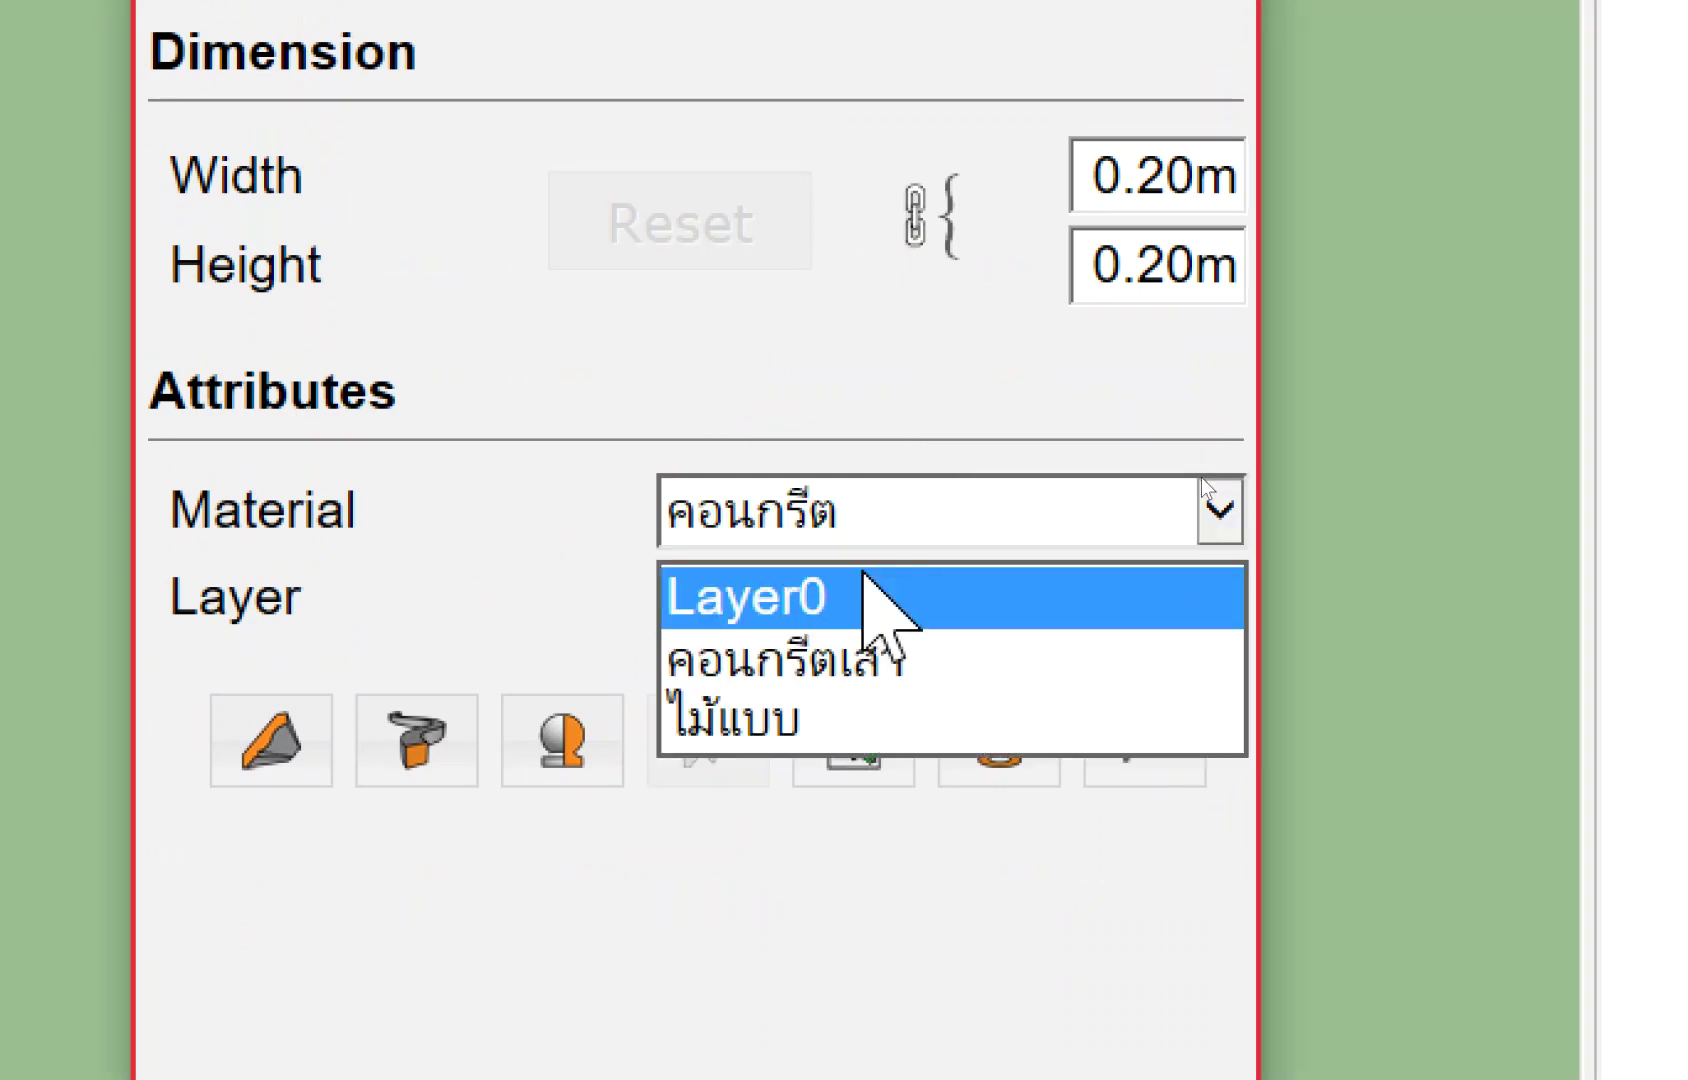
left_click(932, 655)
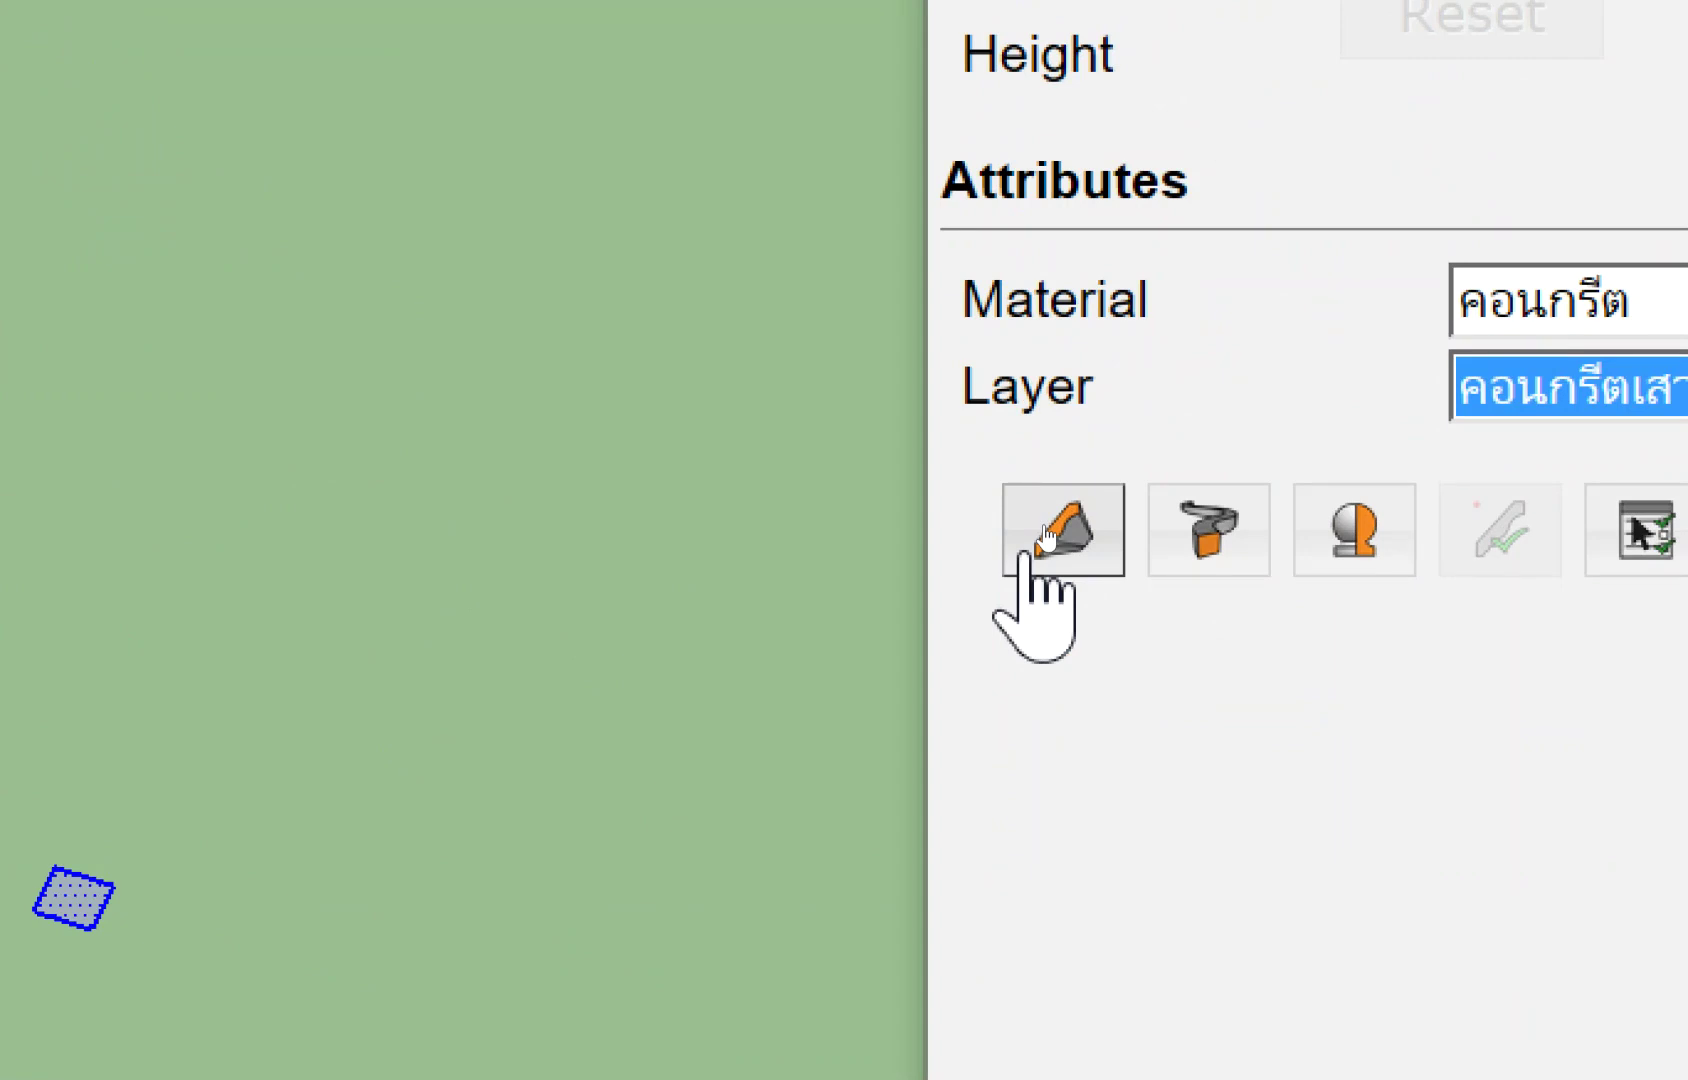
Build a 4 m column from the C1 profile at a ground base point and finish the member.
left_click(1045, 540)
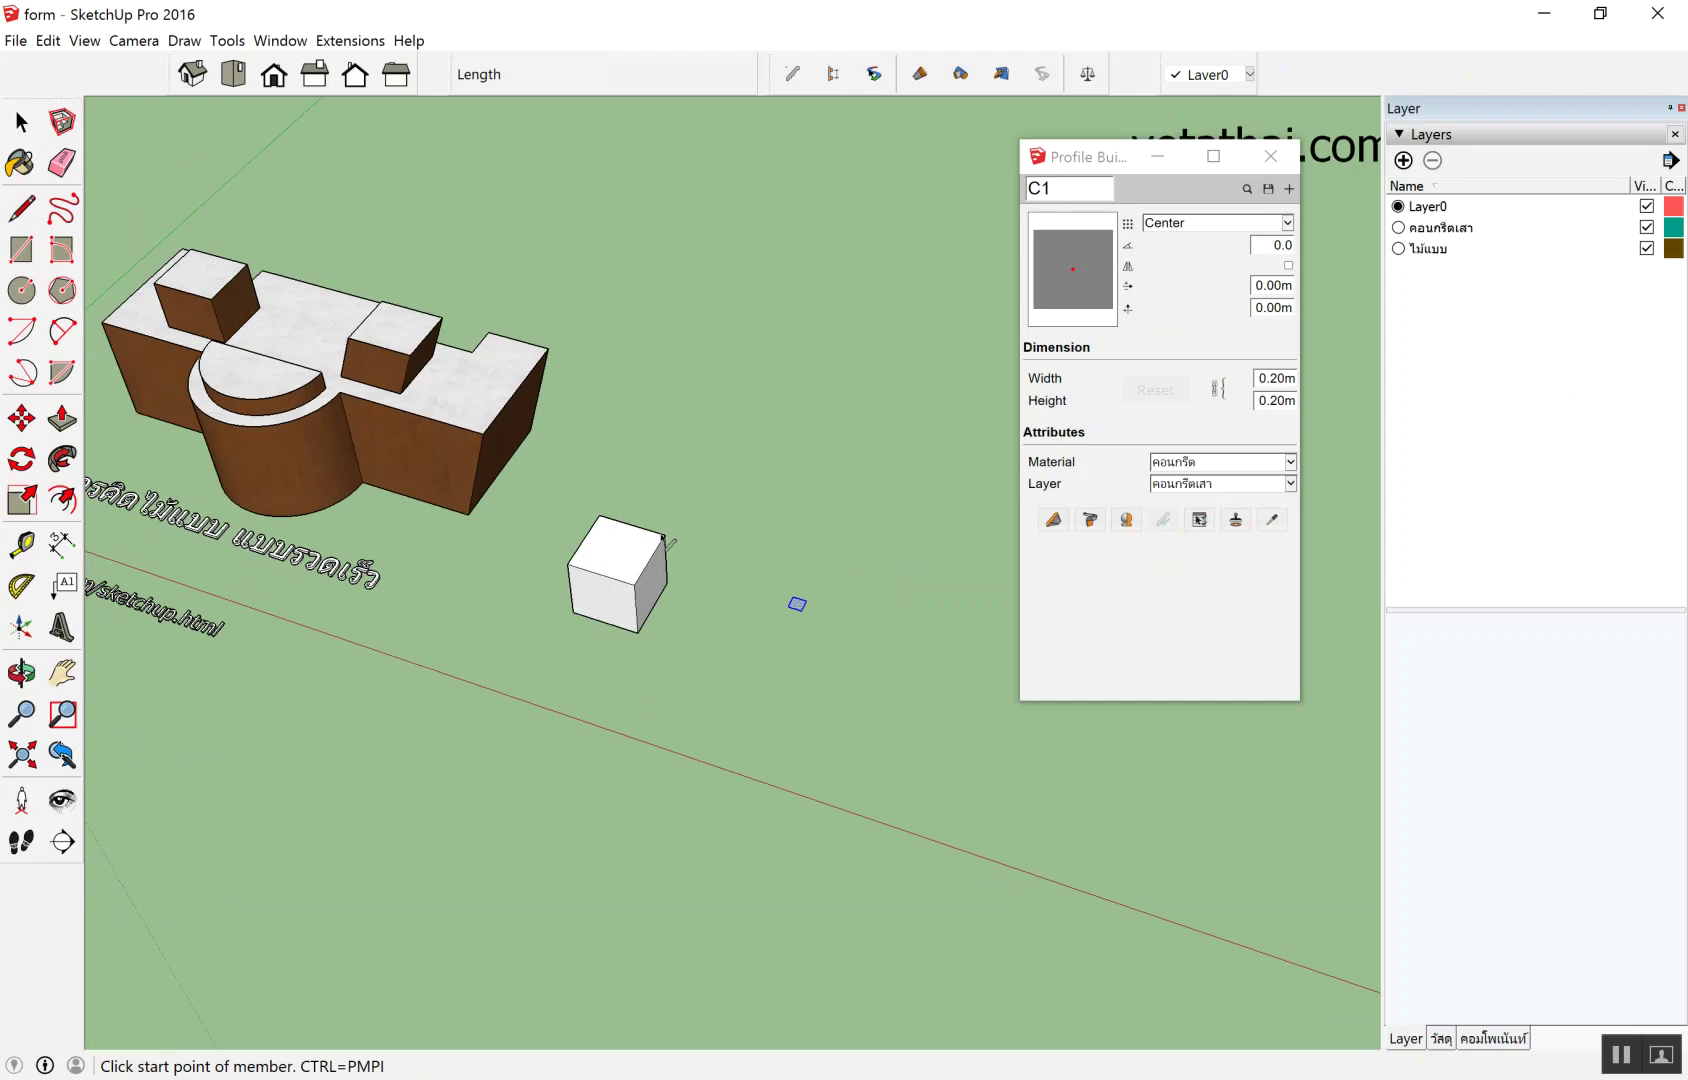
scroll(618, 479, "down", 2)
scroll(618, 479, "up", 4)
left_click(535, 557)
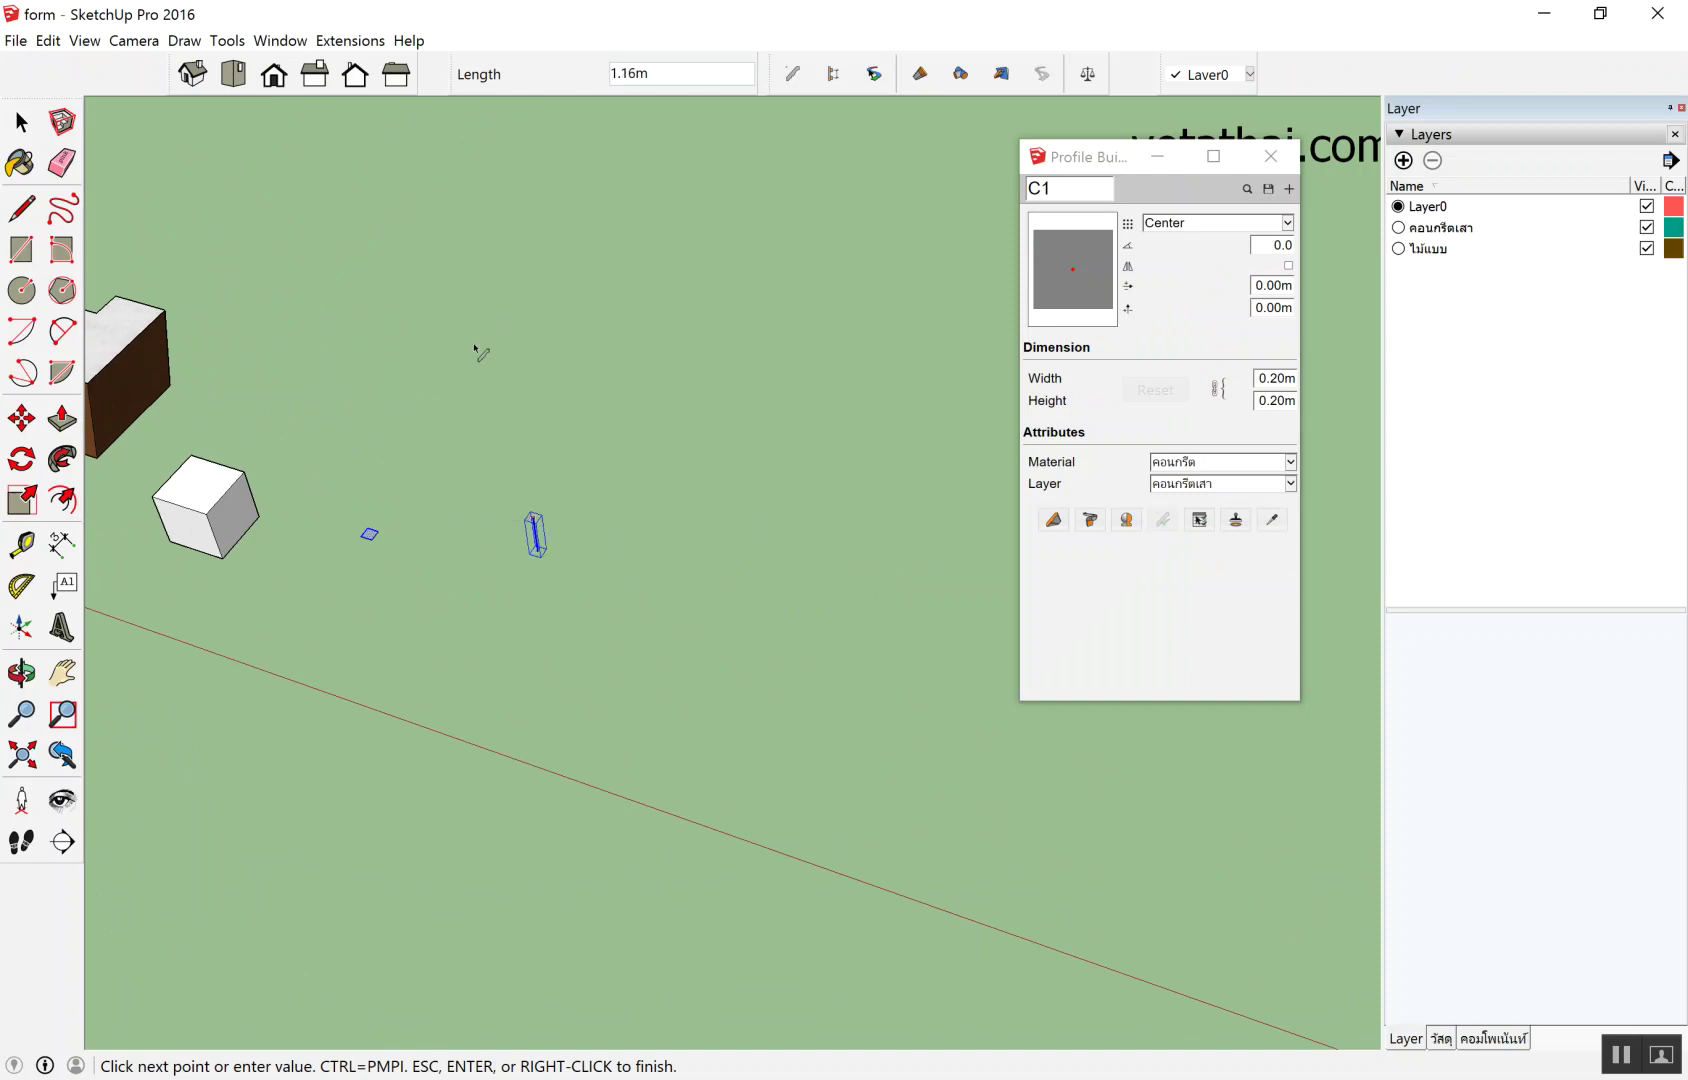
scroll(569, 512, "down", 3)
scroll(490, 320, "up", 4)
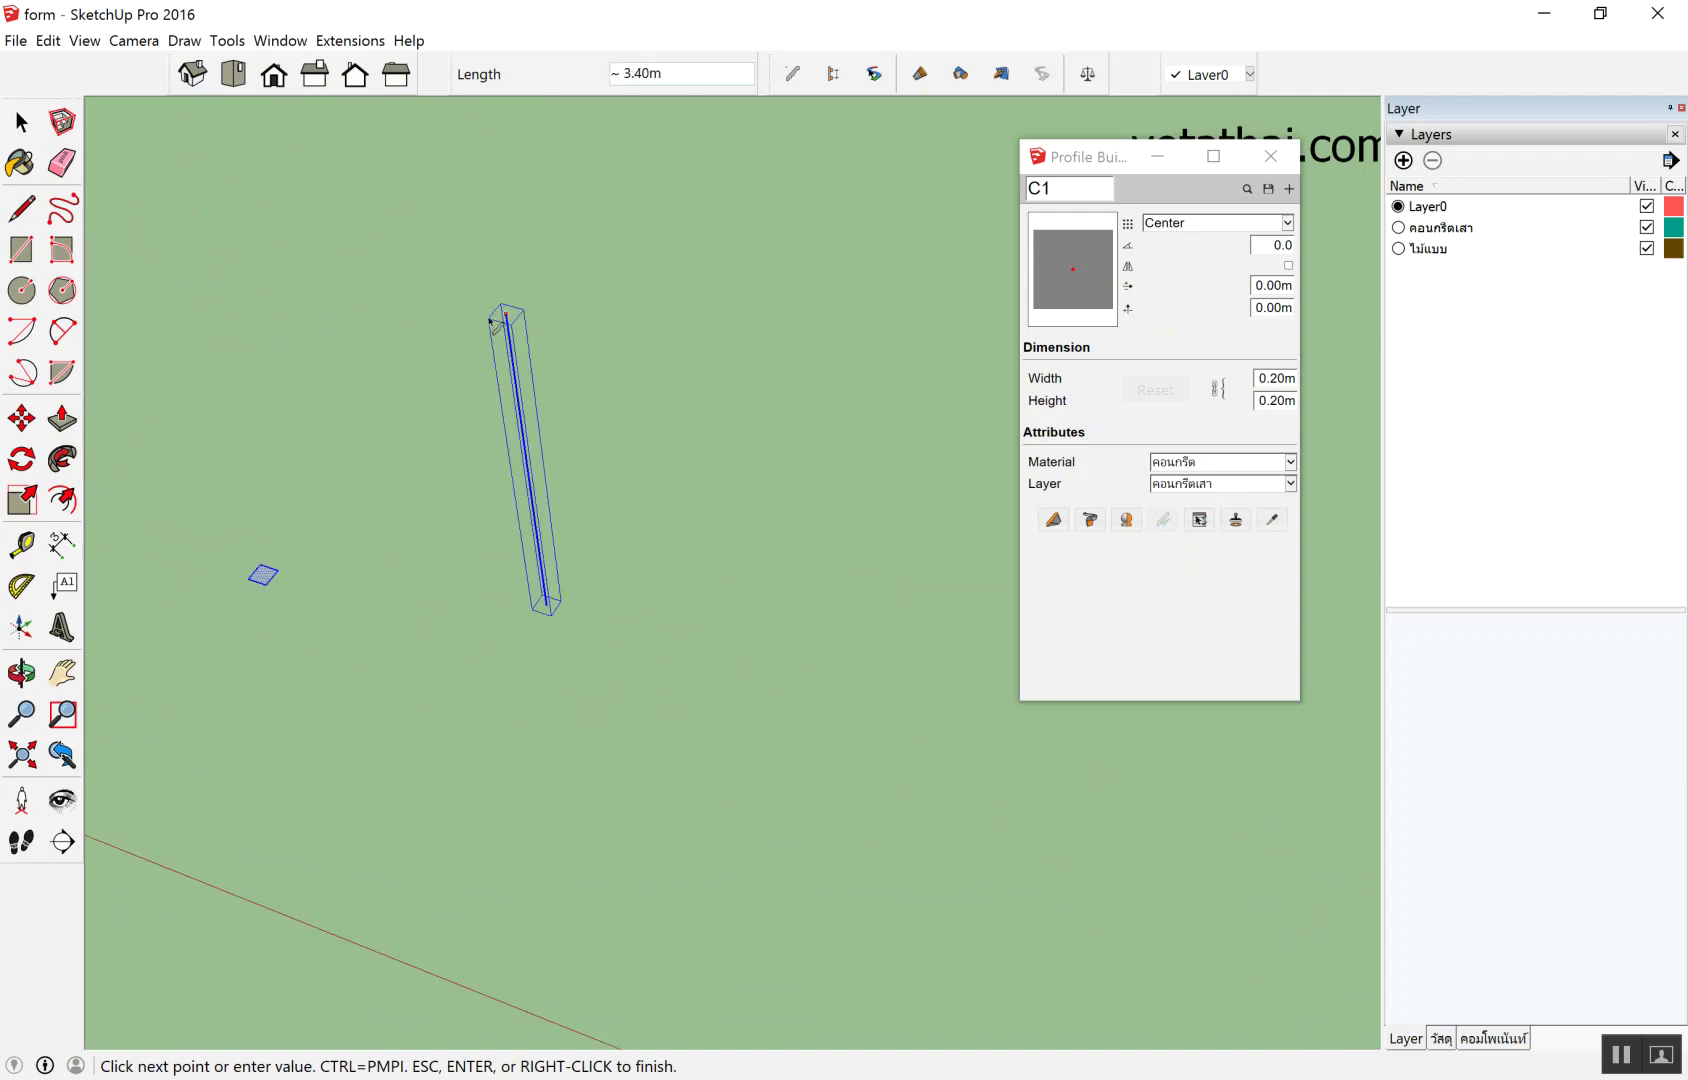
type("4")
key("Return")
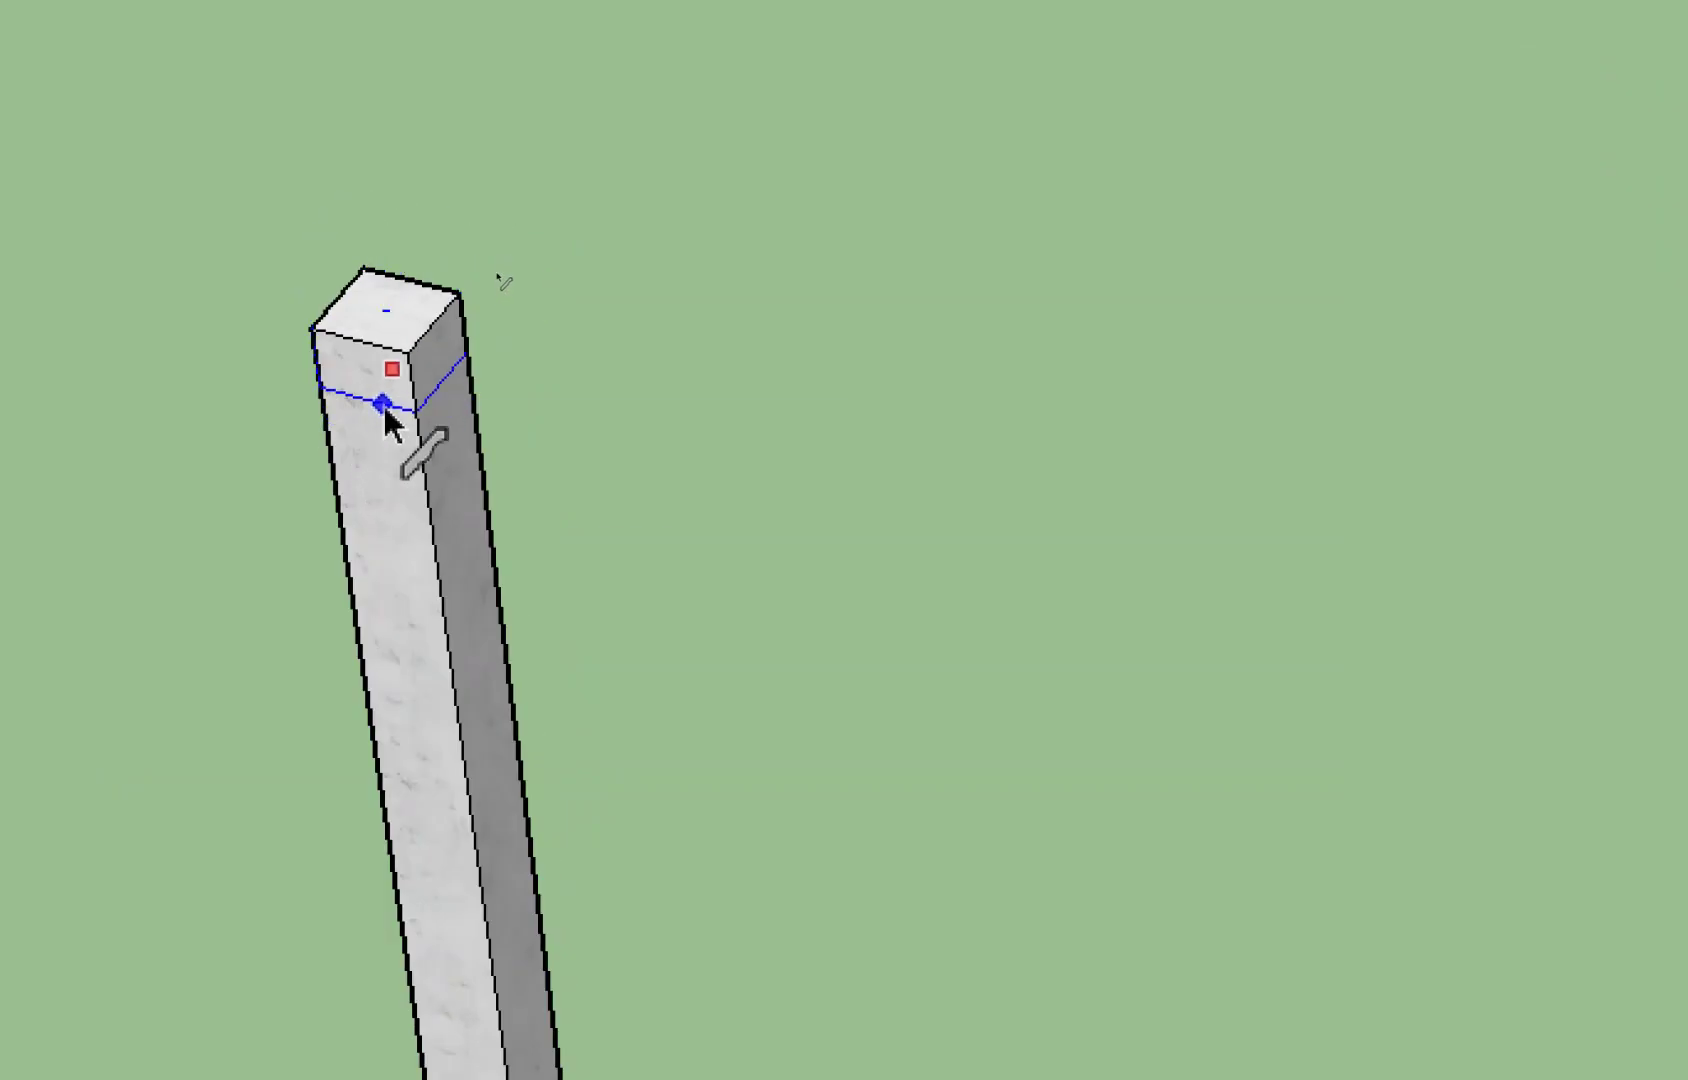
right_click(385, 409)
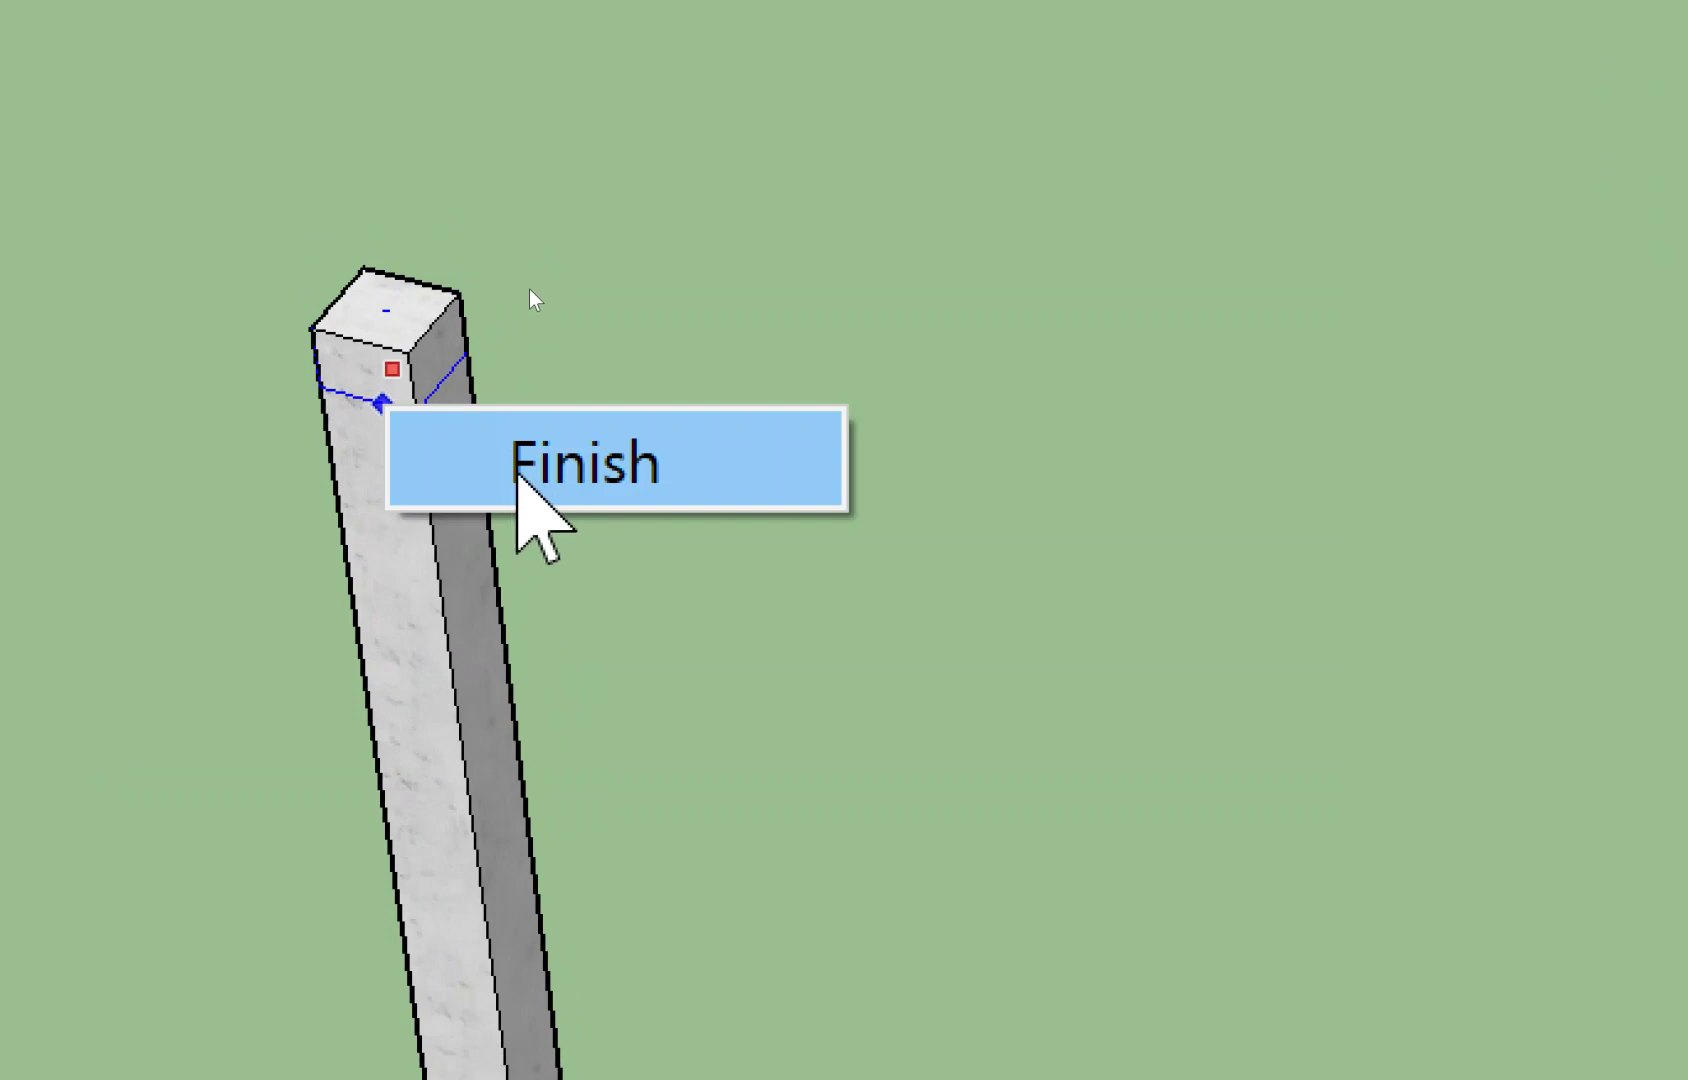
left_click(533, 455)
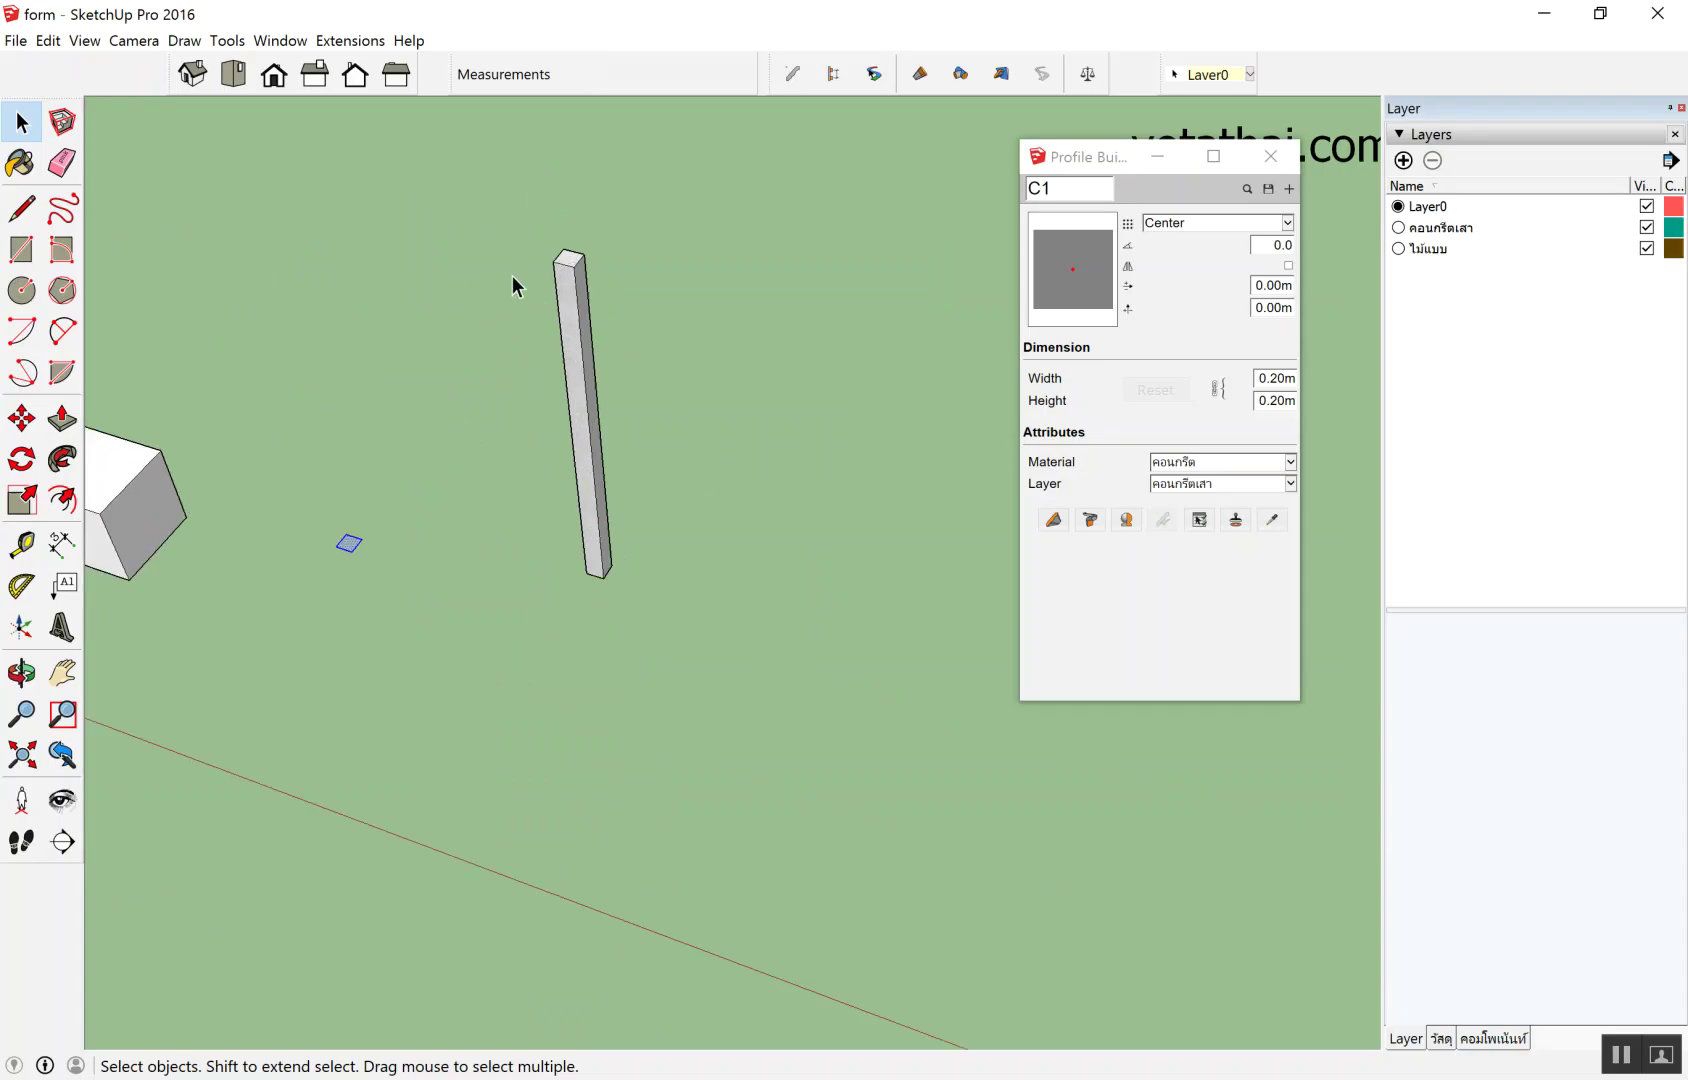
scroll(483, 287, "up", 3)
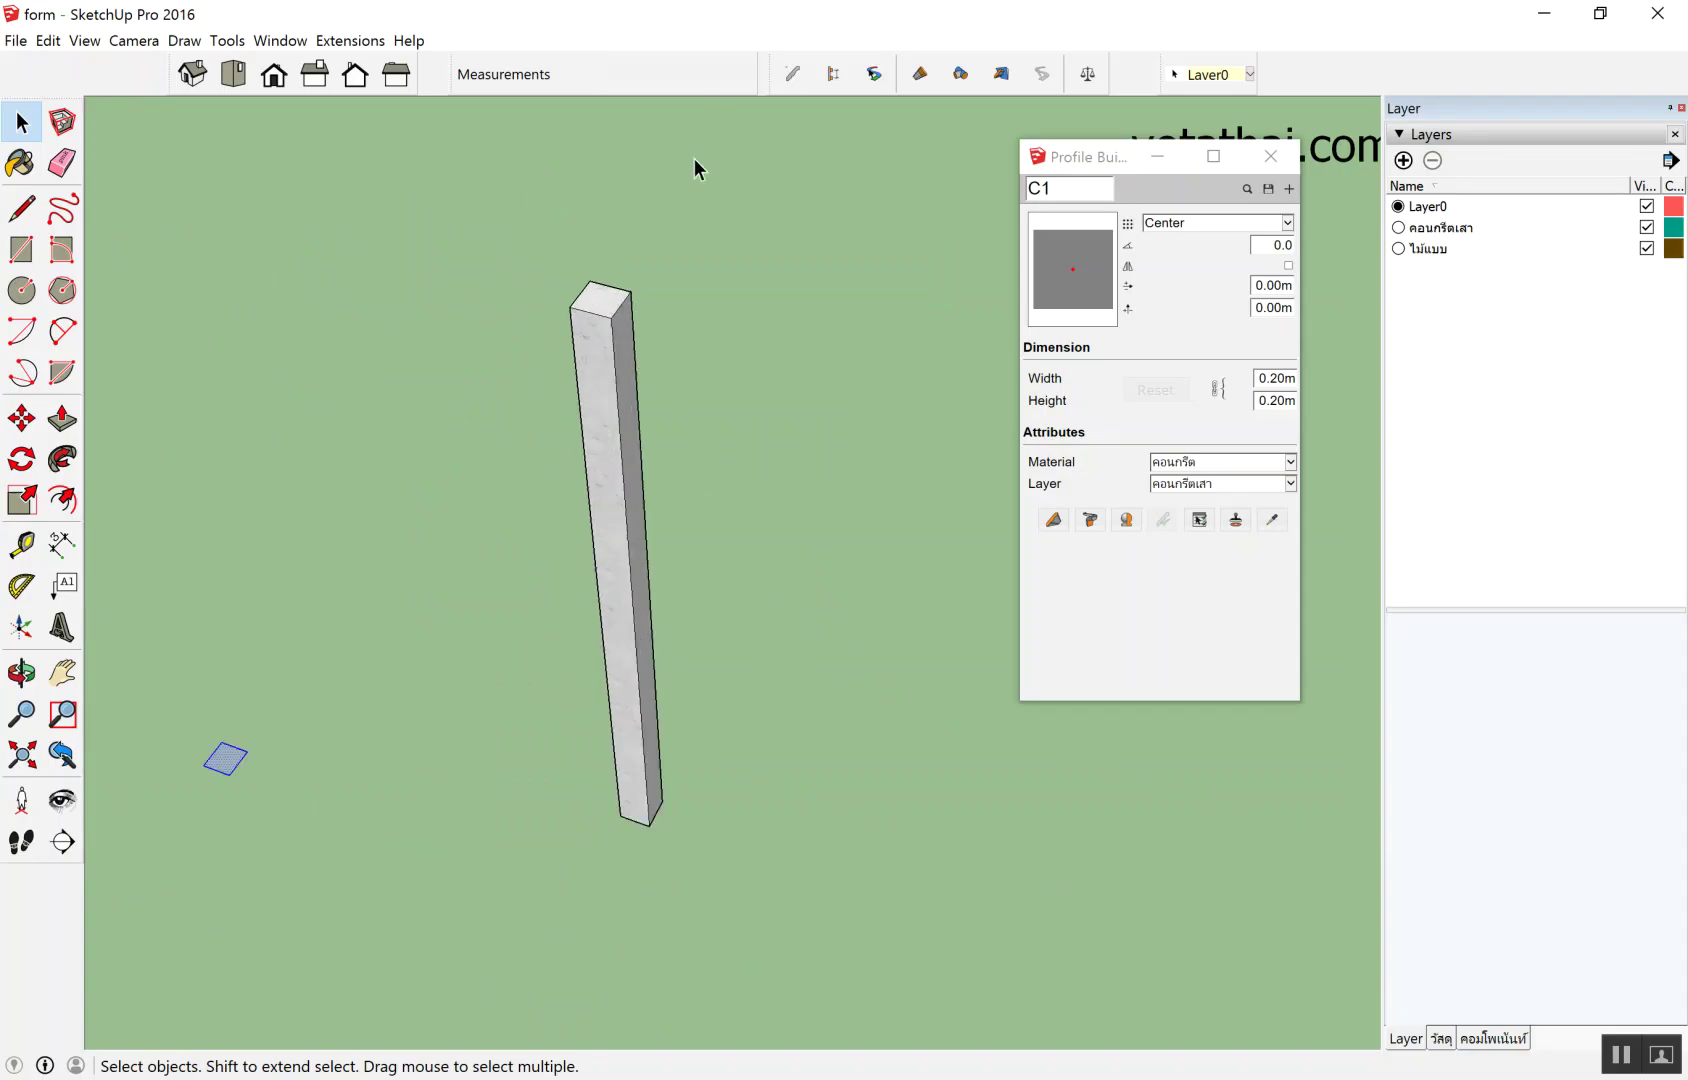
mouse_move(674, 373)
middle_mouse_down()
mouse_move(669, 281)
mouse_move(696, 390)
middle_mouse_up()
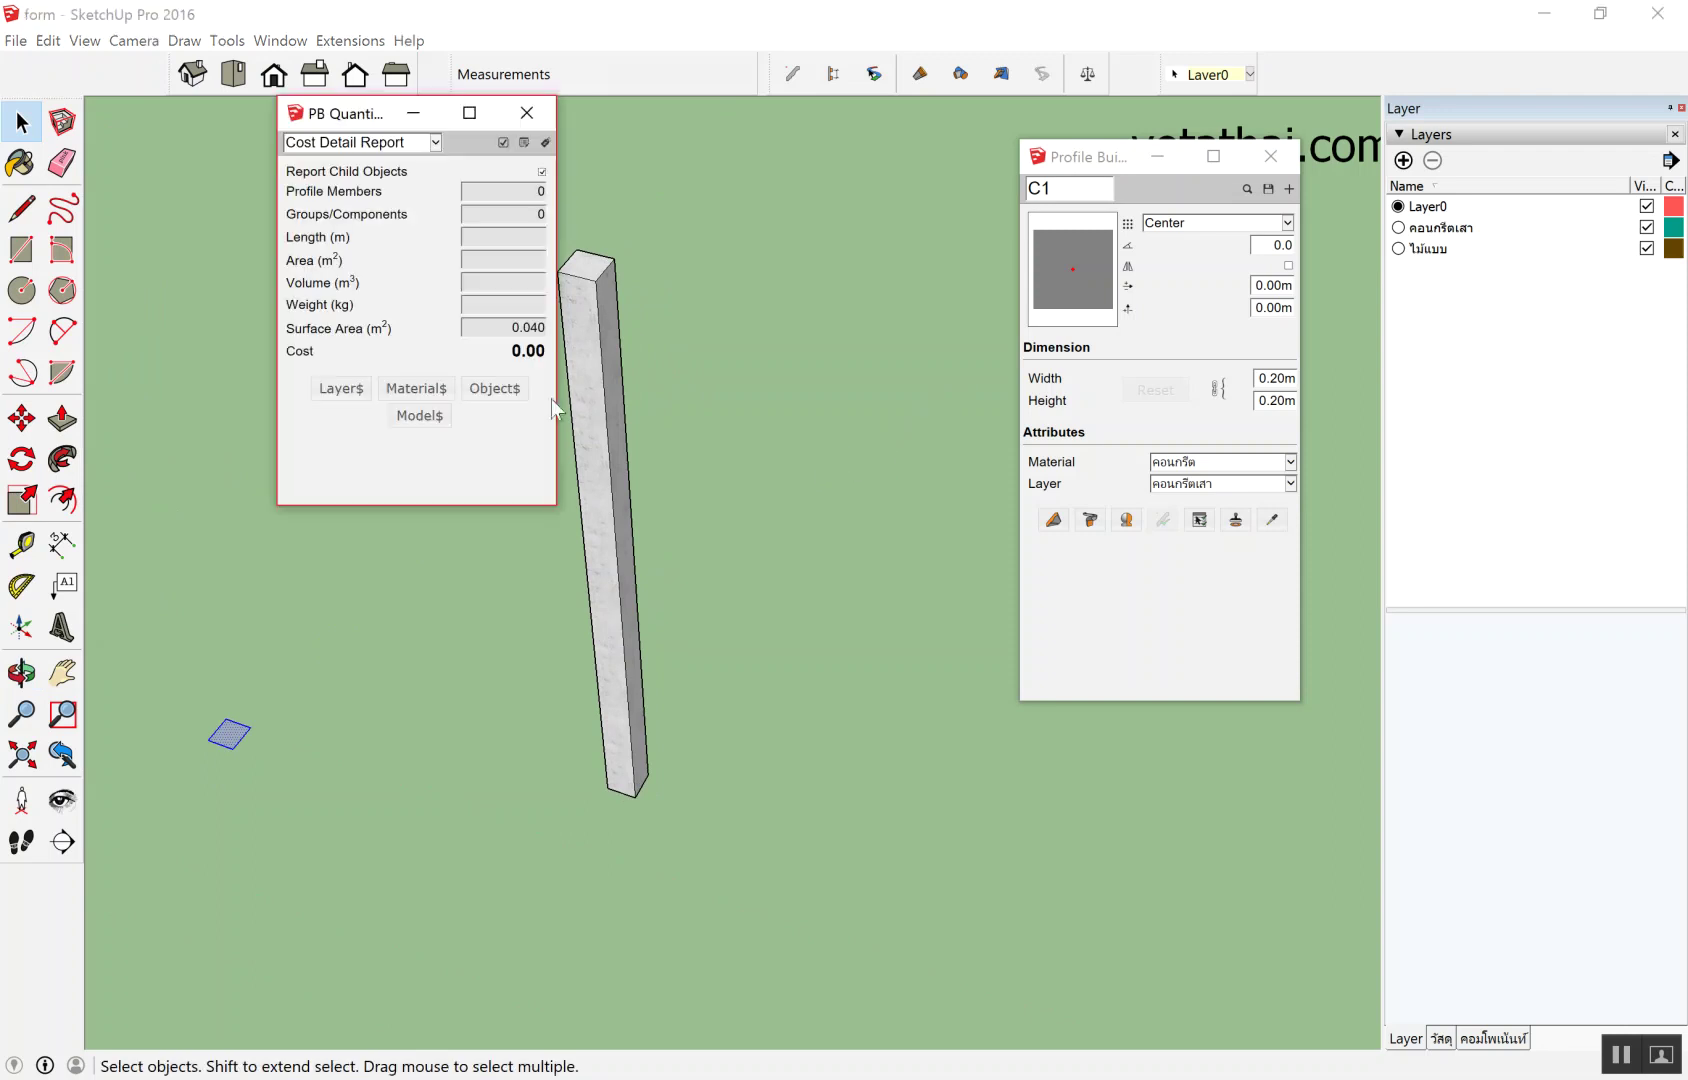
left_click(583, 376)
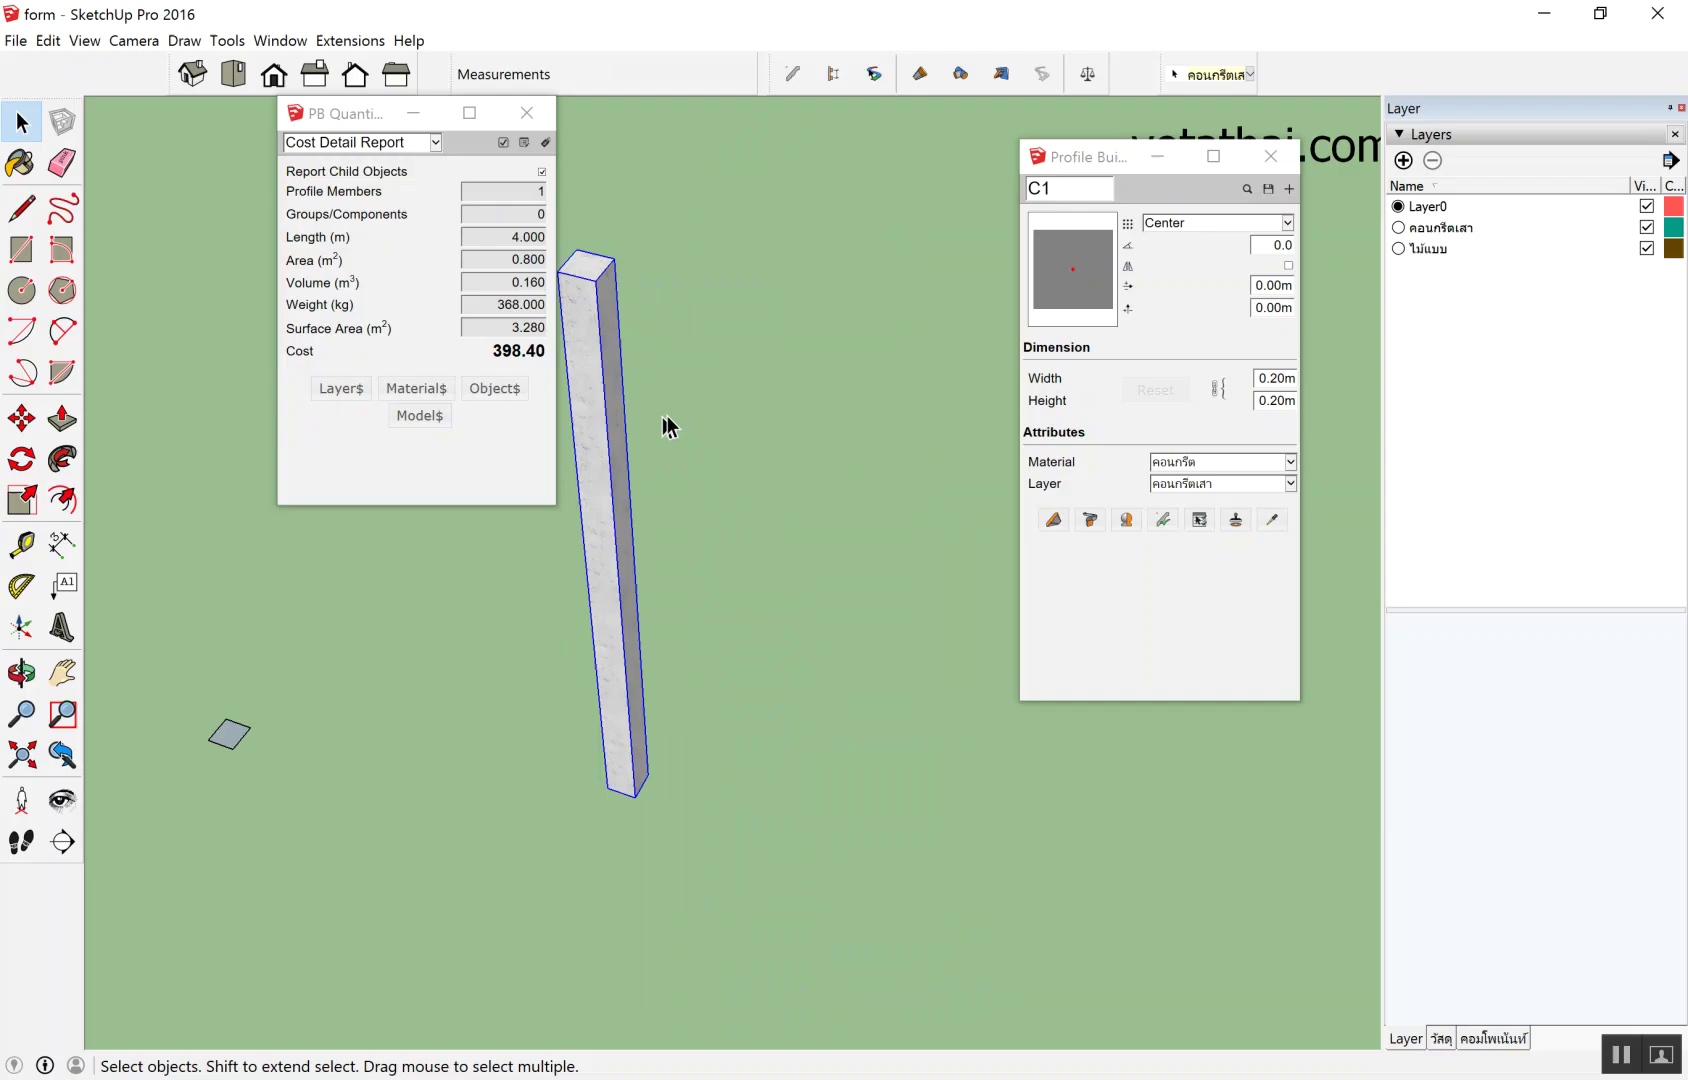
scroll(663, 422, "down", 5)
mouse_move(699, 539)
middle_mouse_down()
mouse_move(821, 632)
mouse_move(727, 587)
middle_mouse_up()
mouse_move(577, 628)
middle_mouse_down()
mouse_move(358, 535)
mouse_move(659, 663)
mouse_move(836, 546)
mouse_move(556, 661)
mouse_move(516, 716)
mouse_move(576, 682)
mouse_move(1021, 769)
mouse_move(621, 636)
mouse_move(844, 603)
mouse_move(505, 636)
middle_mouse_up()
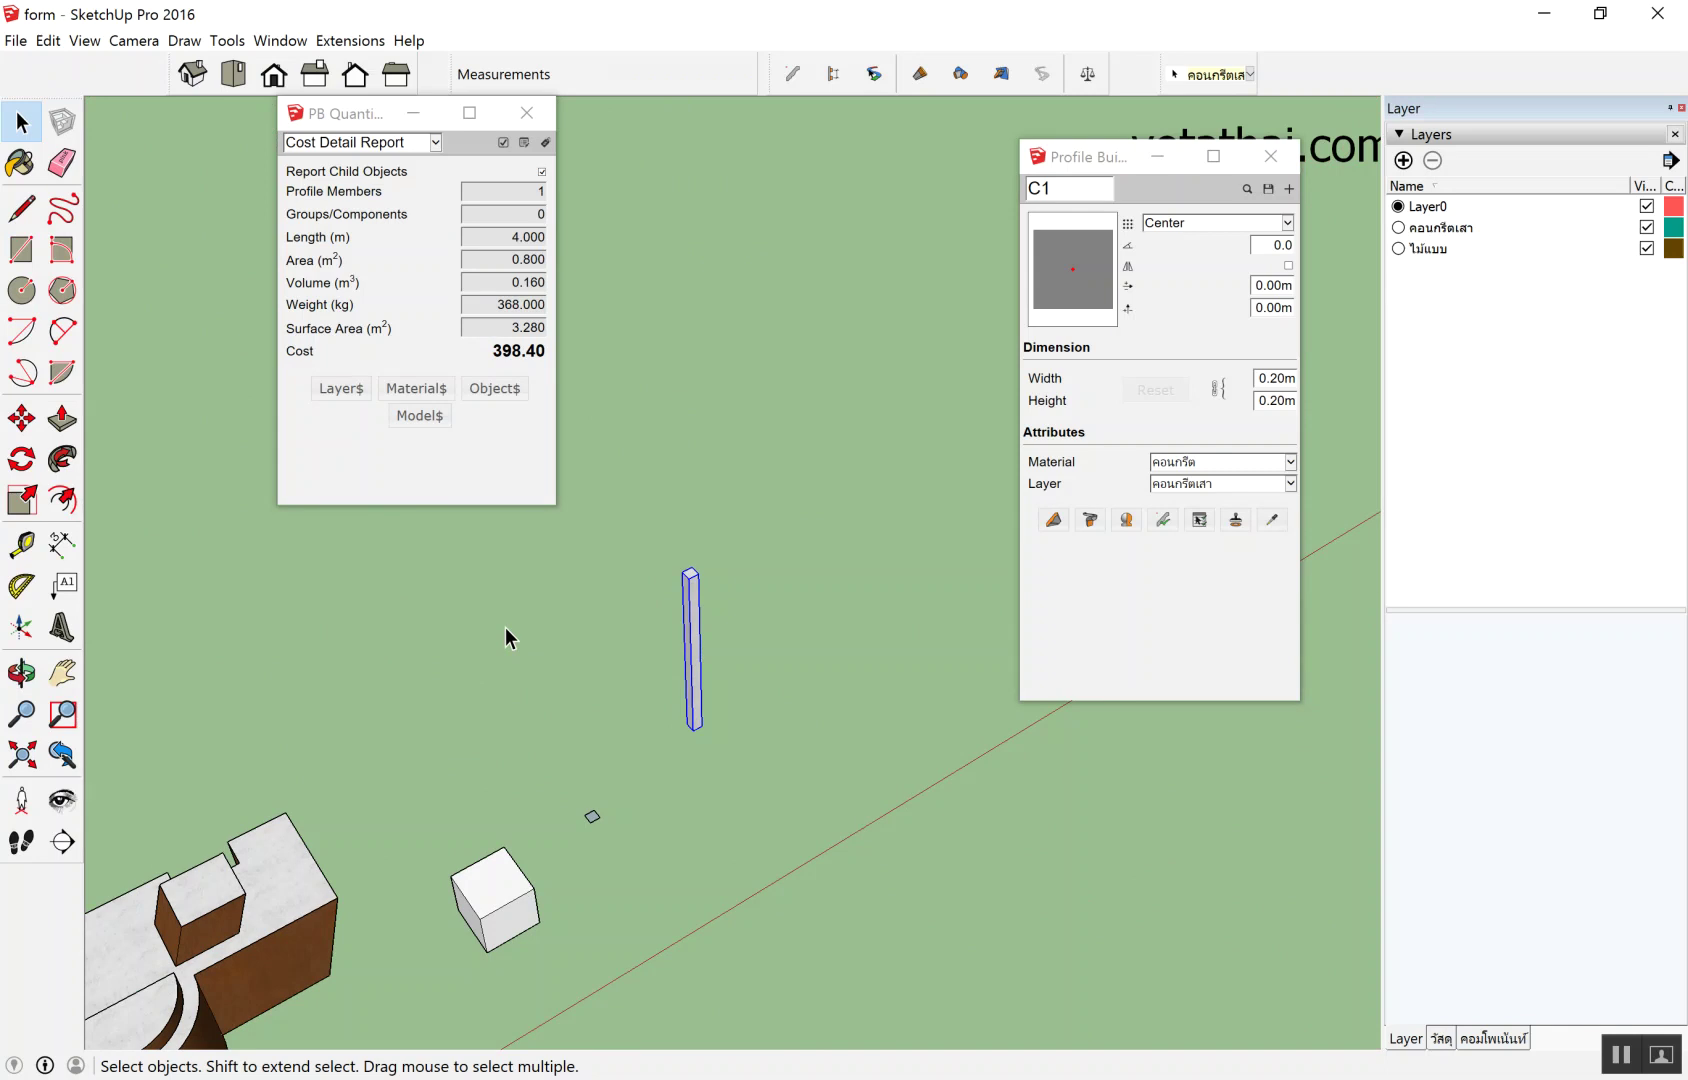
mouse_move(505, 628)
middle_mouse_down()
mouse_move(750, 662)
mouse_move(686, 632)
middle_mouse_up()
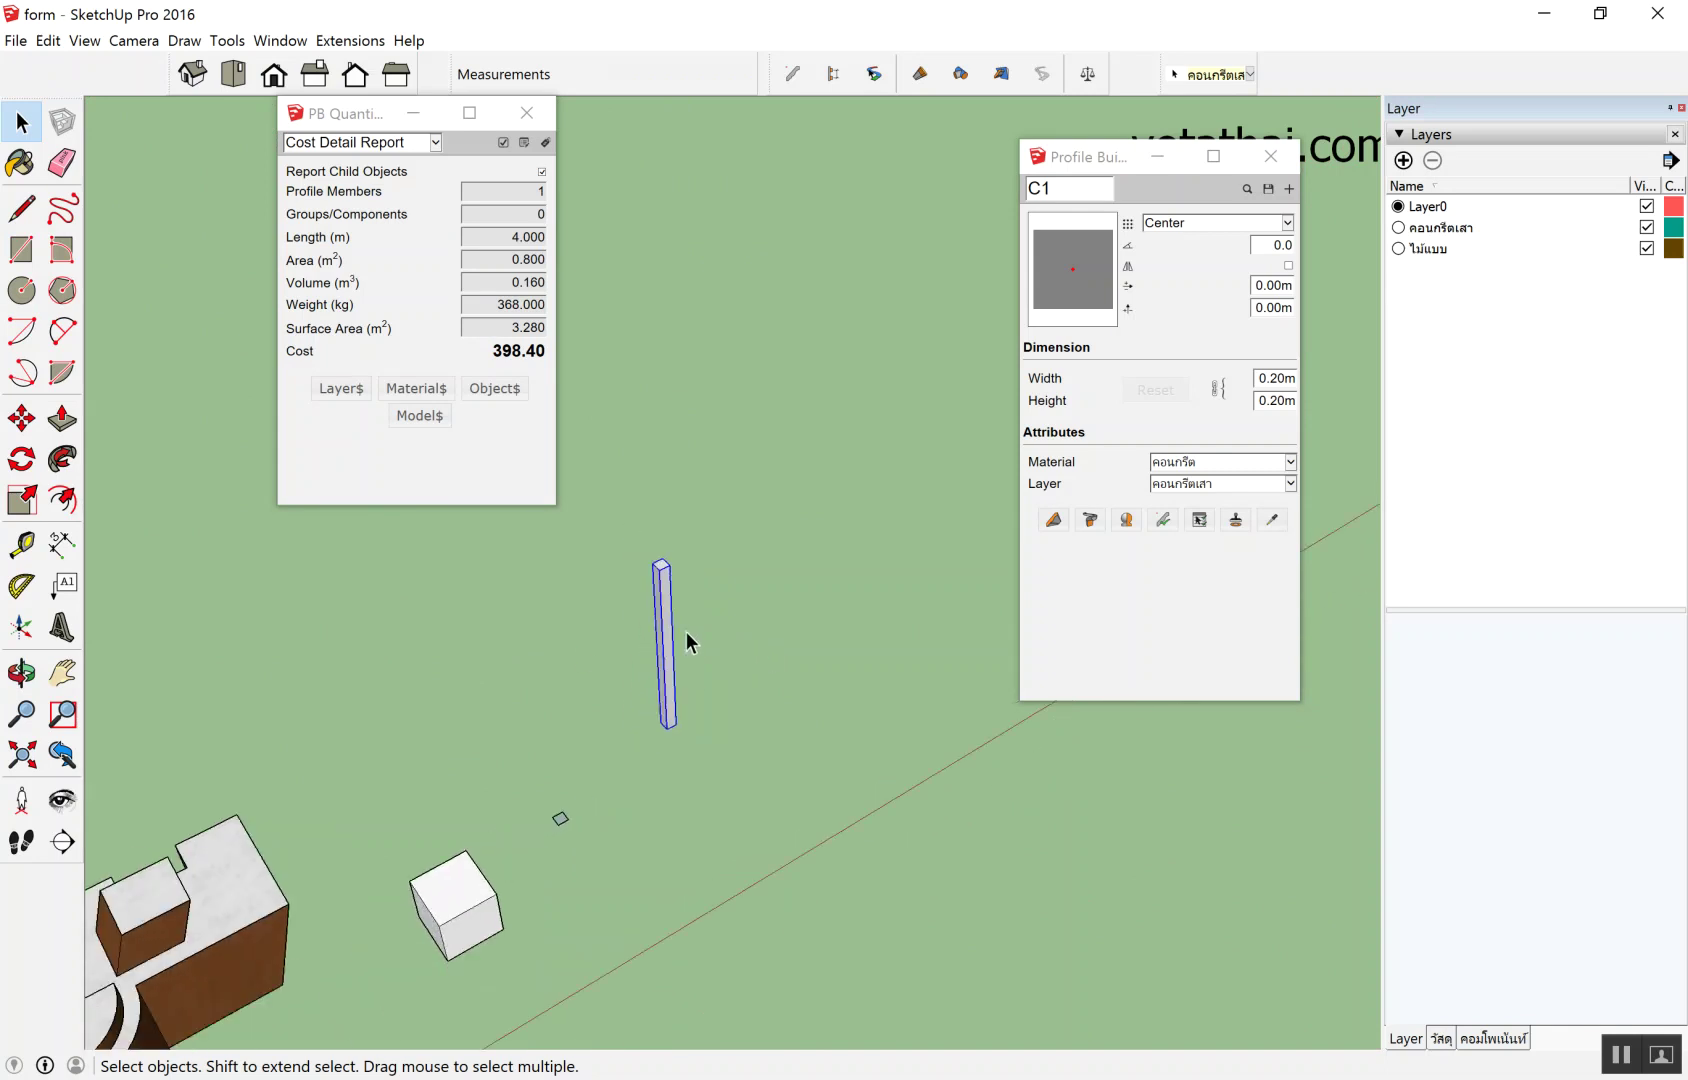
Select the concrete column with a crossing selection.
left_click(706, 700)
mouse_move(700, 713)
middle_mouse_down()
mouse_move(703, 737)
mouse_move(742, 756)
mouse_move(694, 755)
middle_mouse_up()
key("m")
key("space")
left_click(663, 692)
key("m")
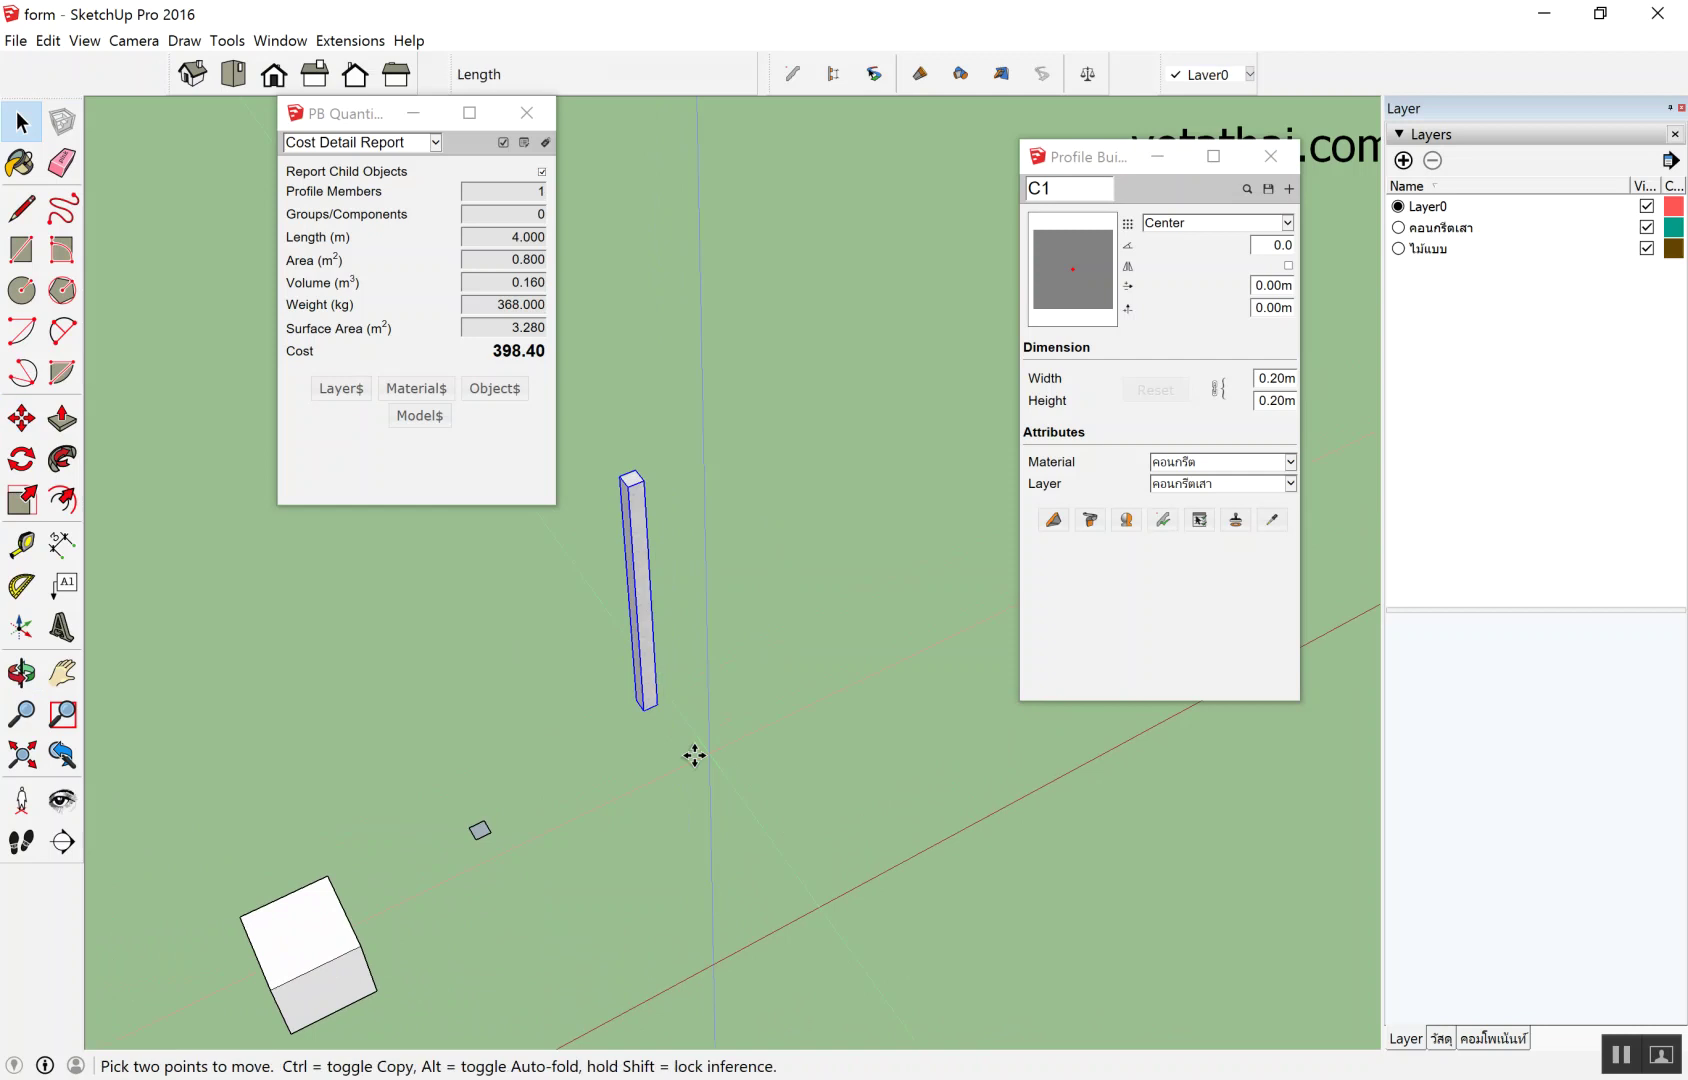
scroll(731, 701, "up", 2)
key("space")
scroll(750, 675, "up", 2)
left_click(674, 690)
middle_click_drag(674, 680, 703, 617)
left_click_drag(459, 760, 459, 760)
mouse_move(459, 760)
middle_mouse_down()
mouse_move(495, 720)
mouse_move(479, 750)
middle_mouse_up()
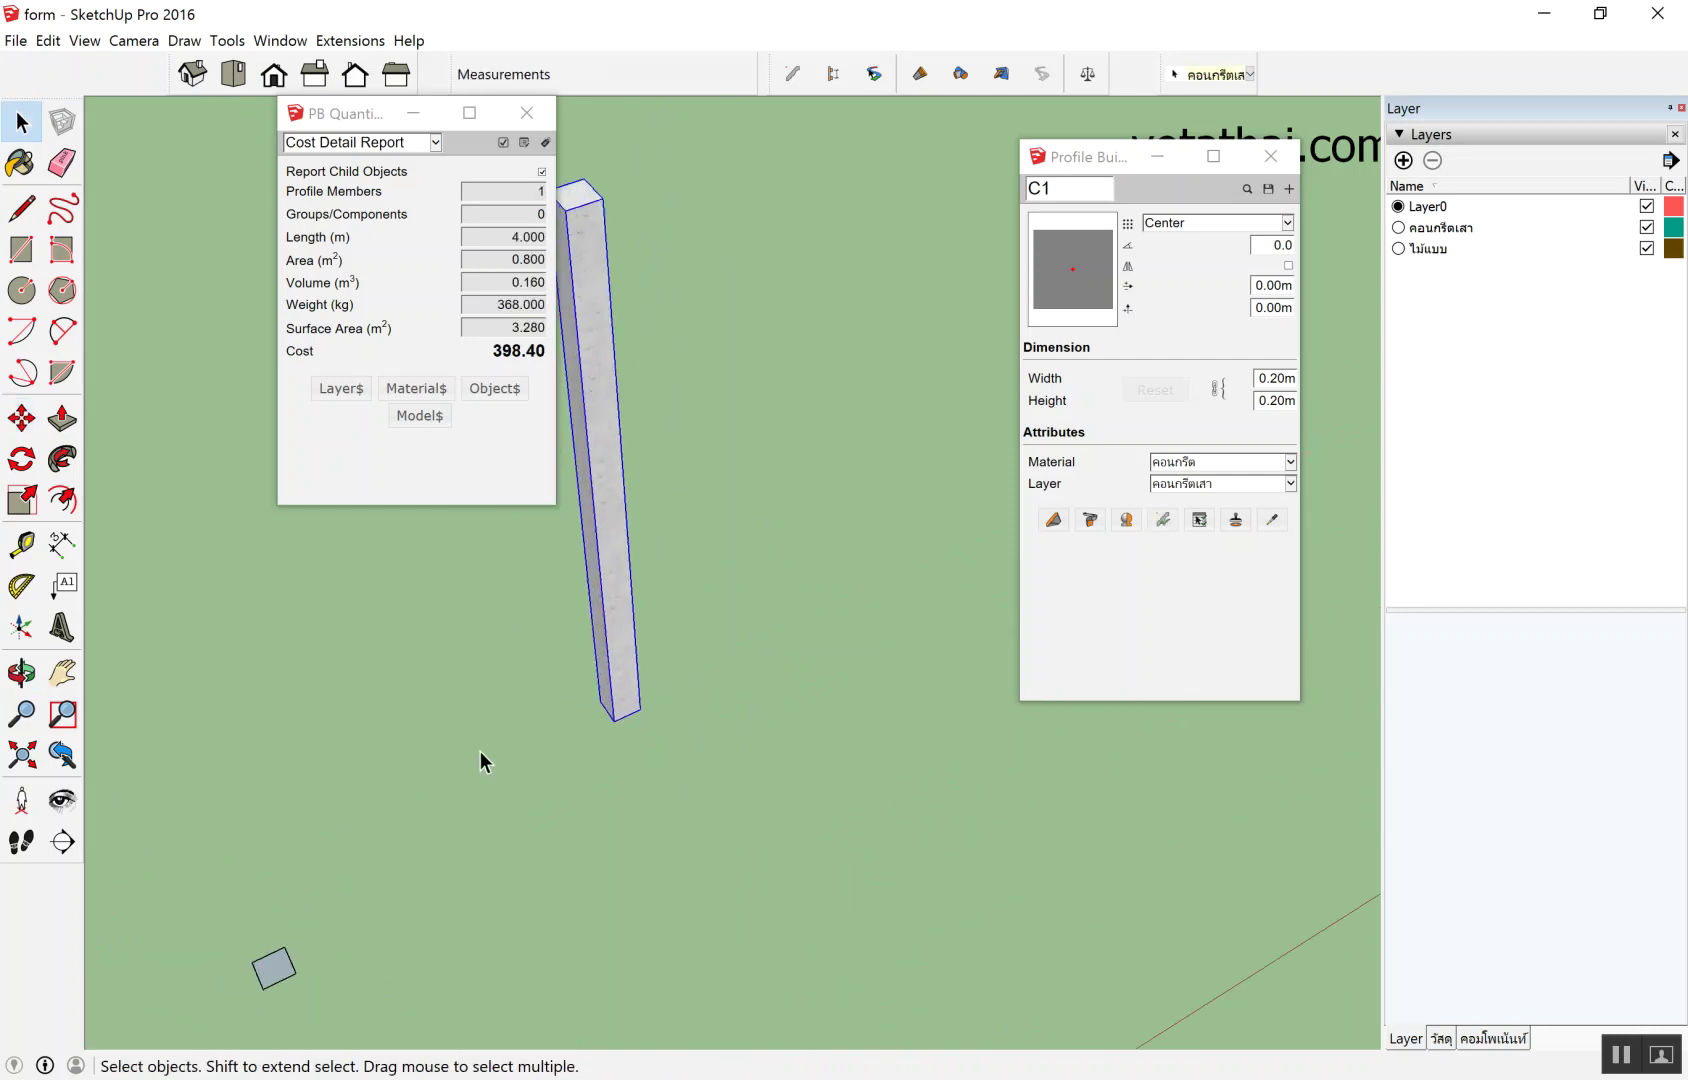
Copy the column 6 m away, then close the PB Quantifier and Profile Builder panels.
key("m")
scroll(624, 703, "up", 2)
left_click(622, 716)
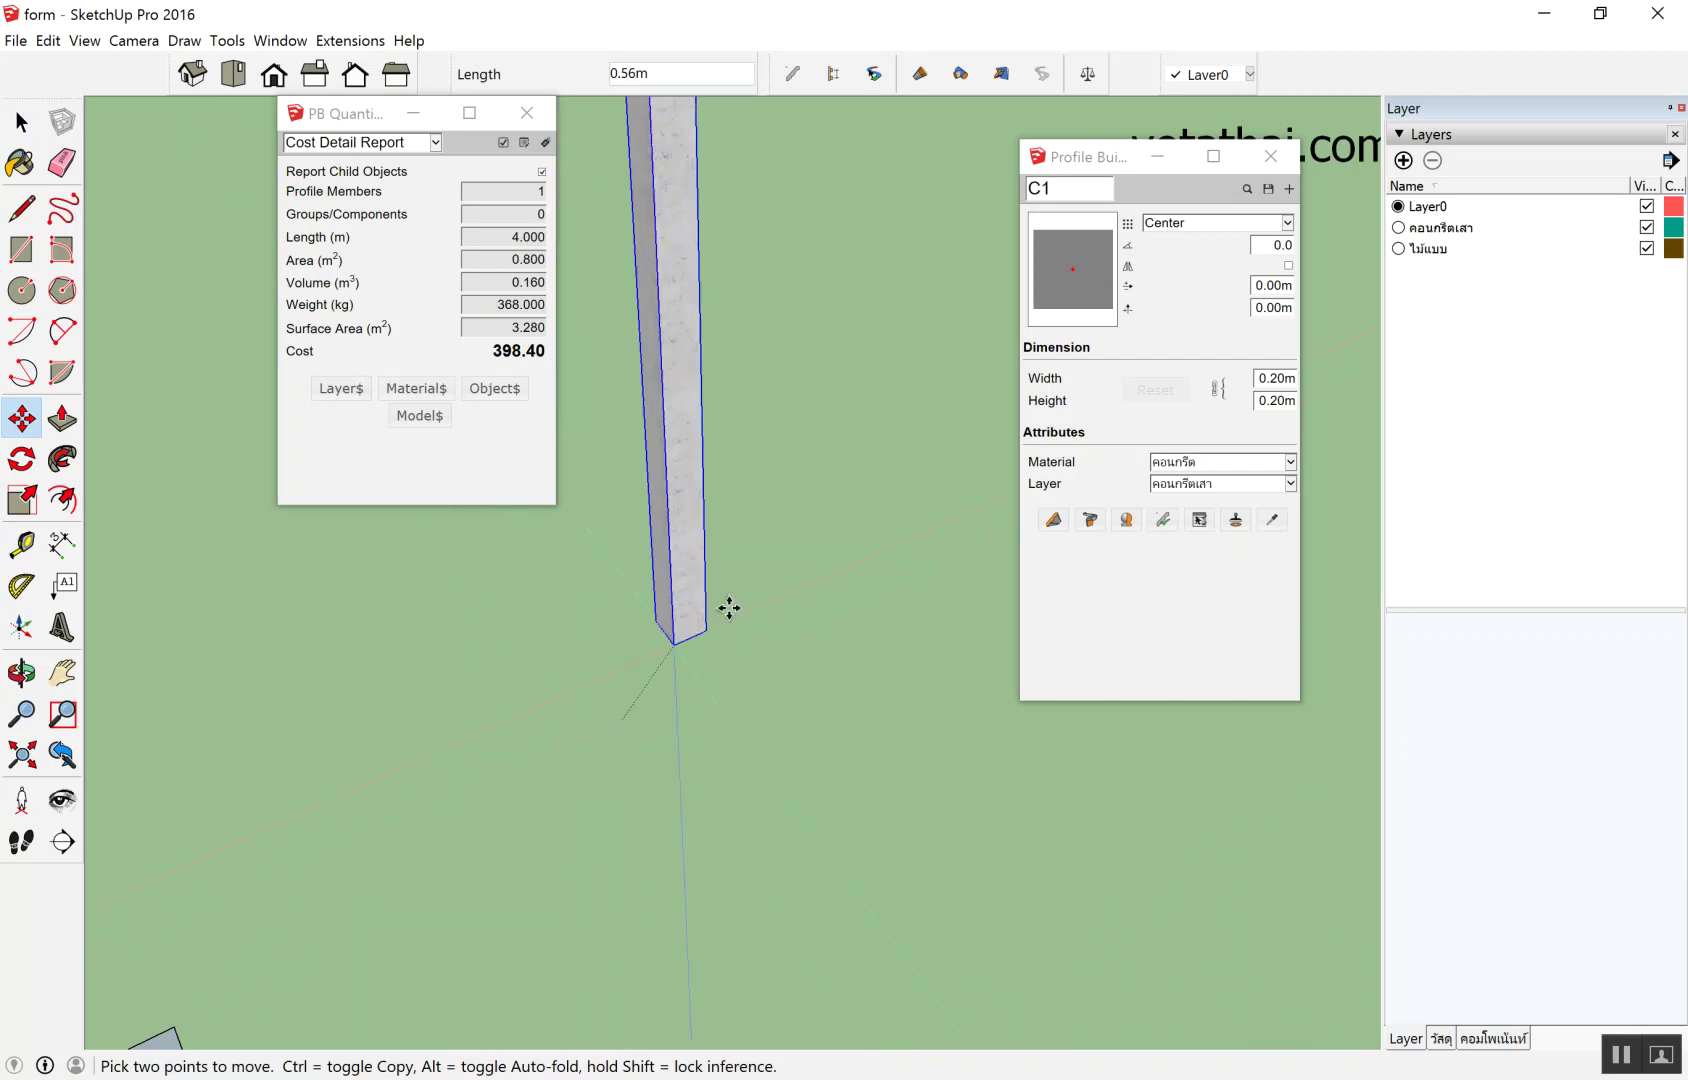
key("ctrl")
scroll(800, 578, "down", 1)
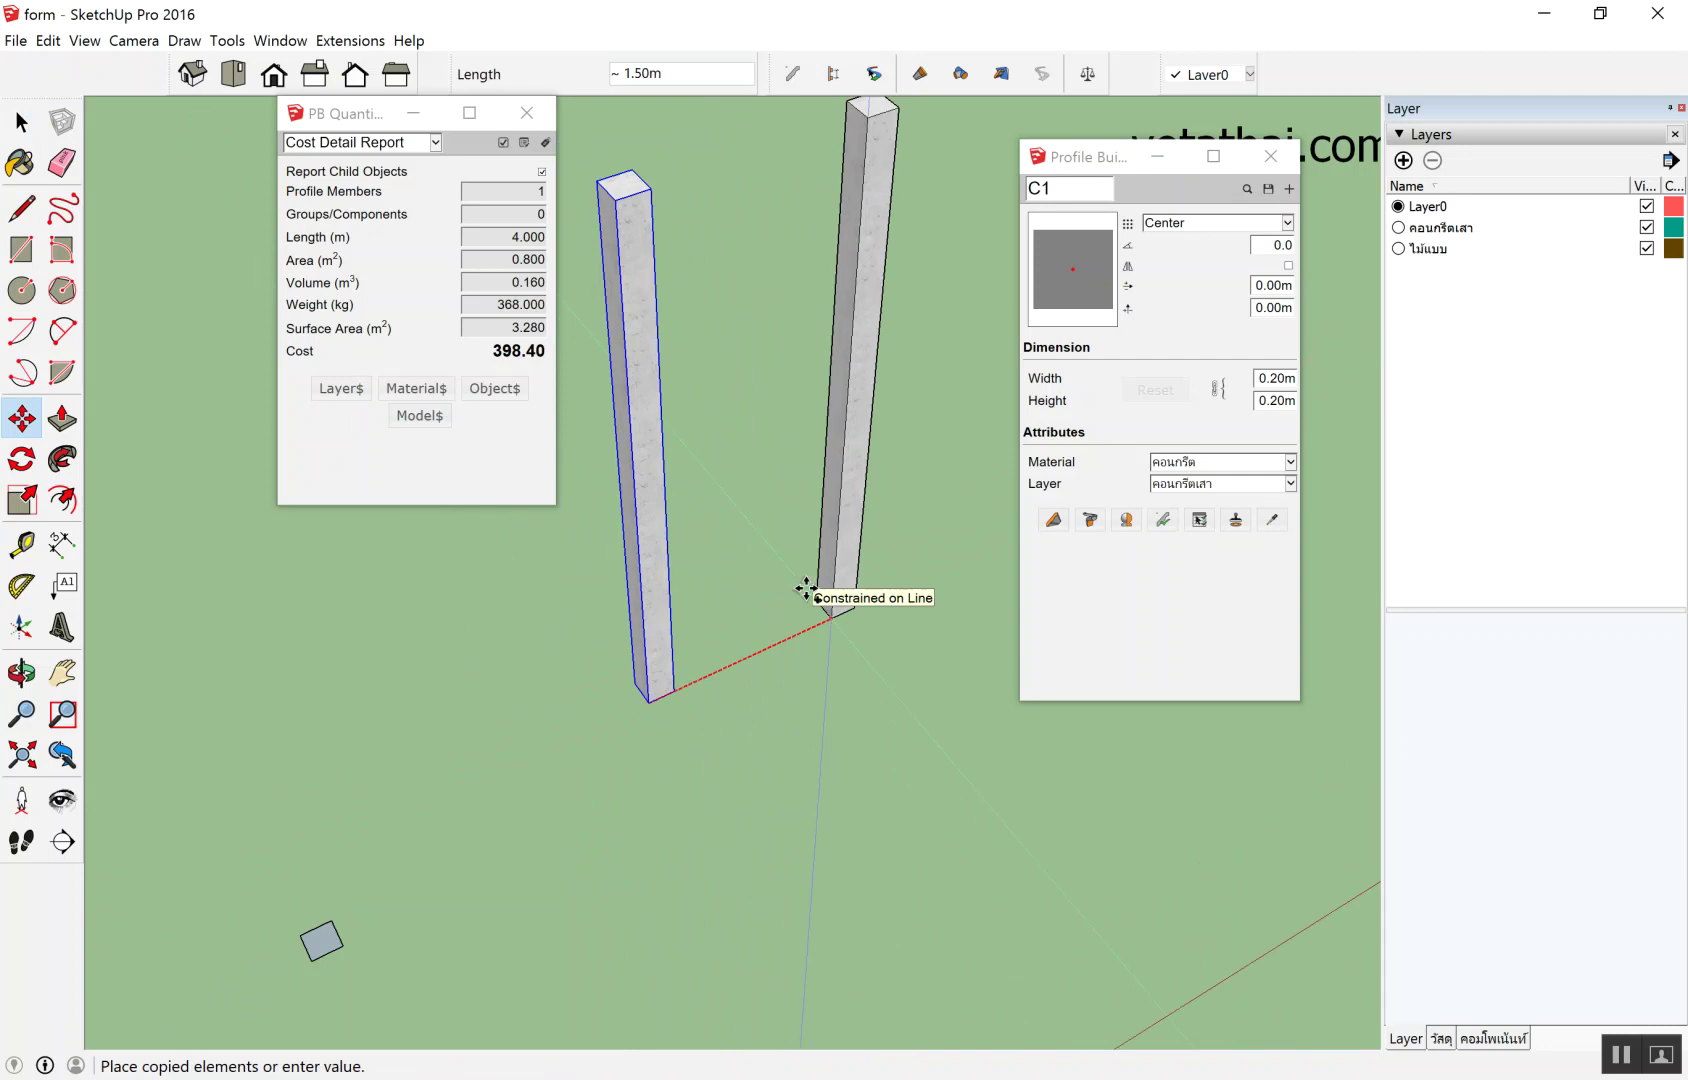
scroll(600, 690, "down", 4)
scroll(580, 665, "down", 1)
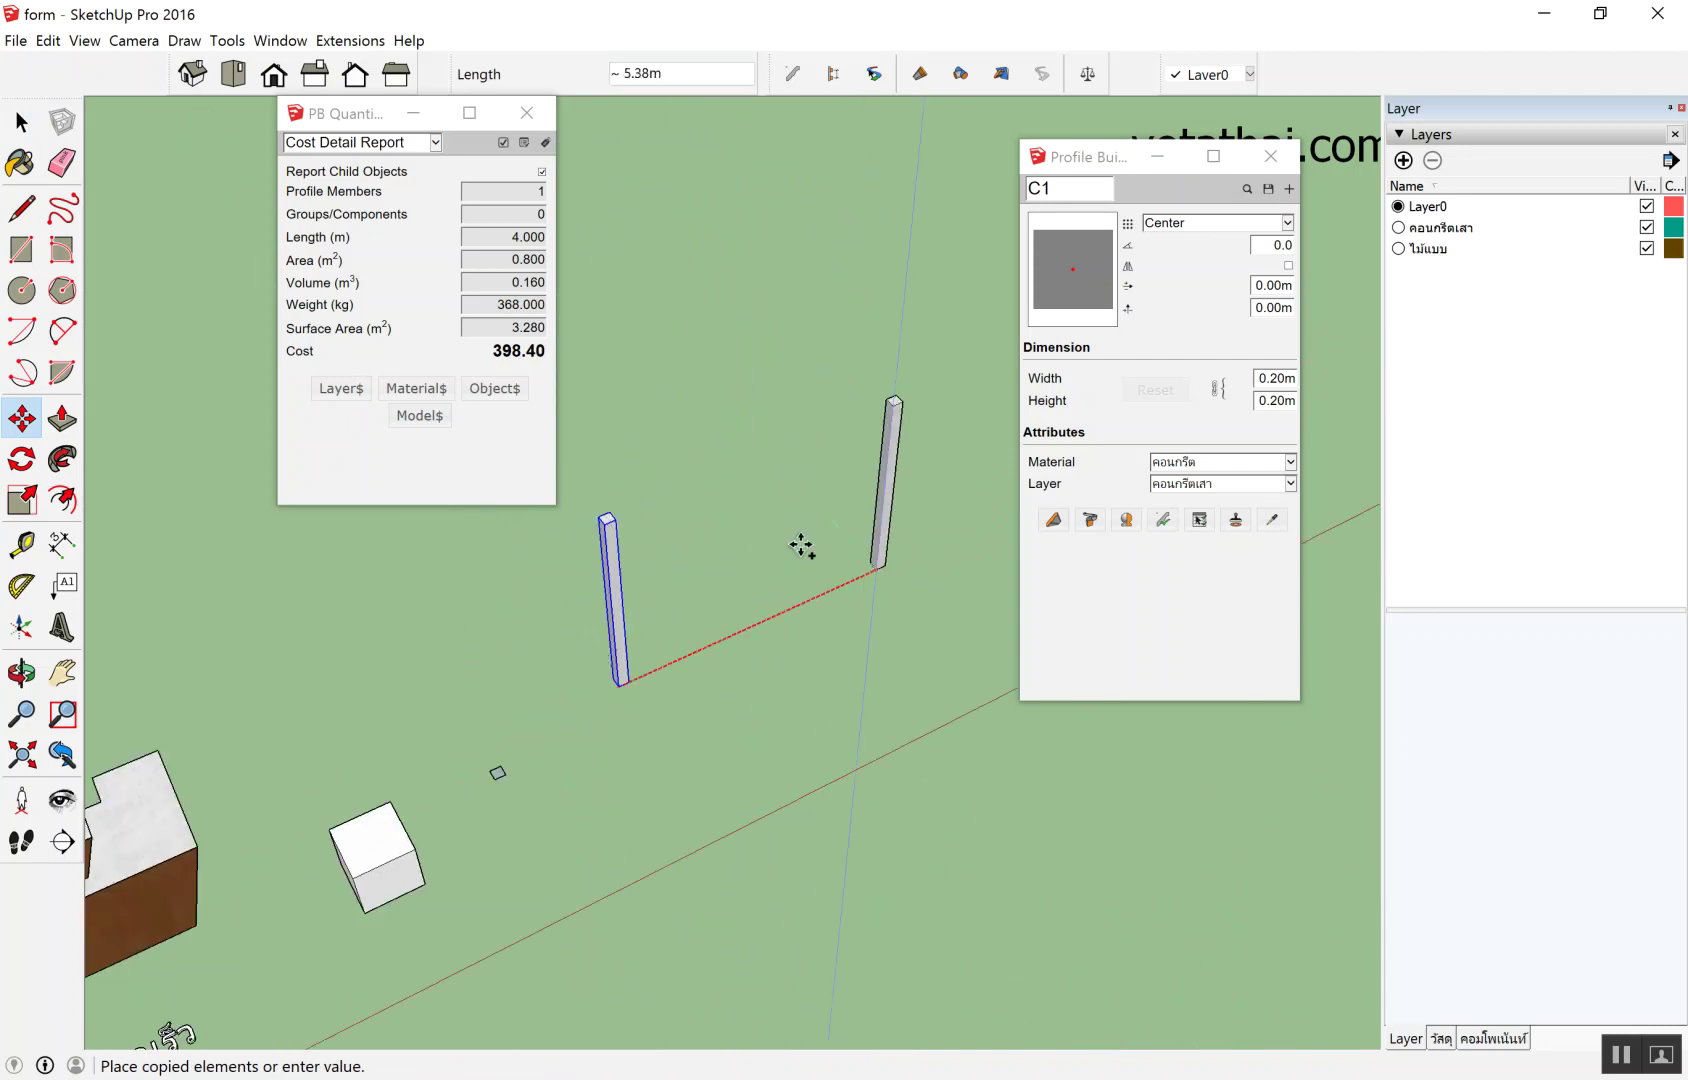
type("6")
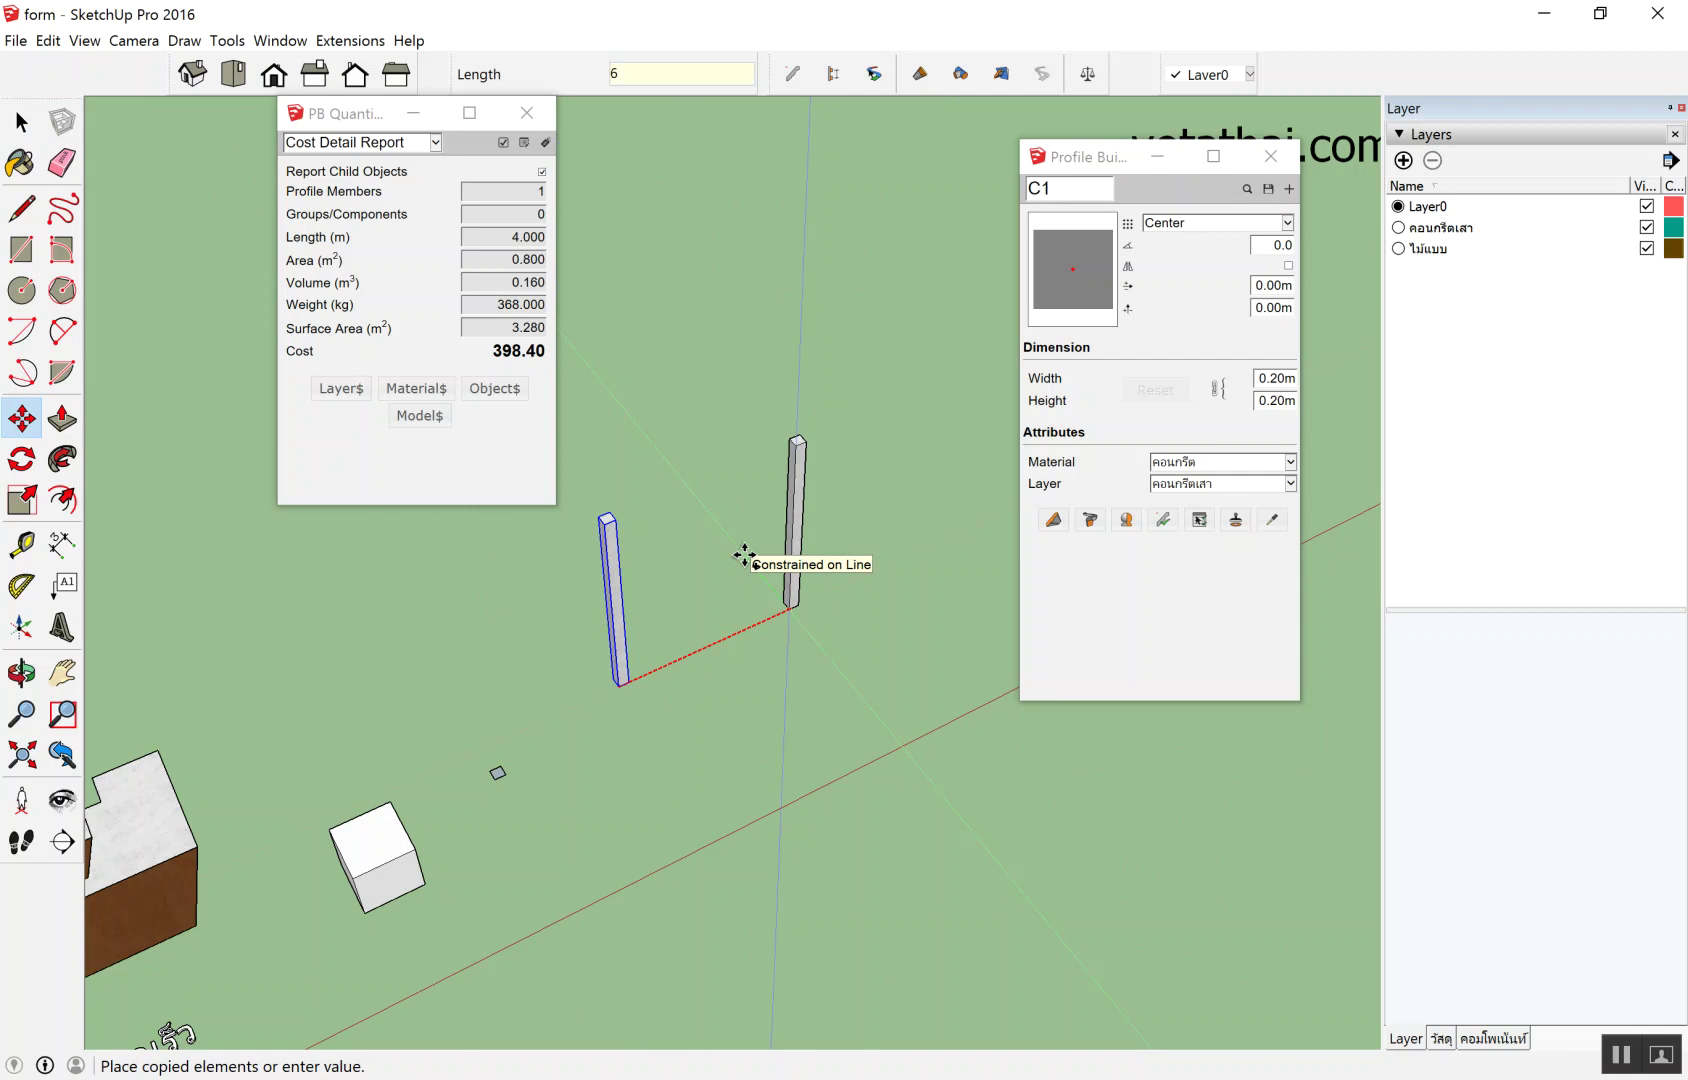
key("Return")
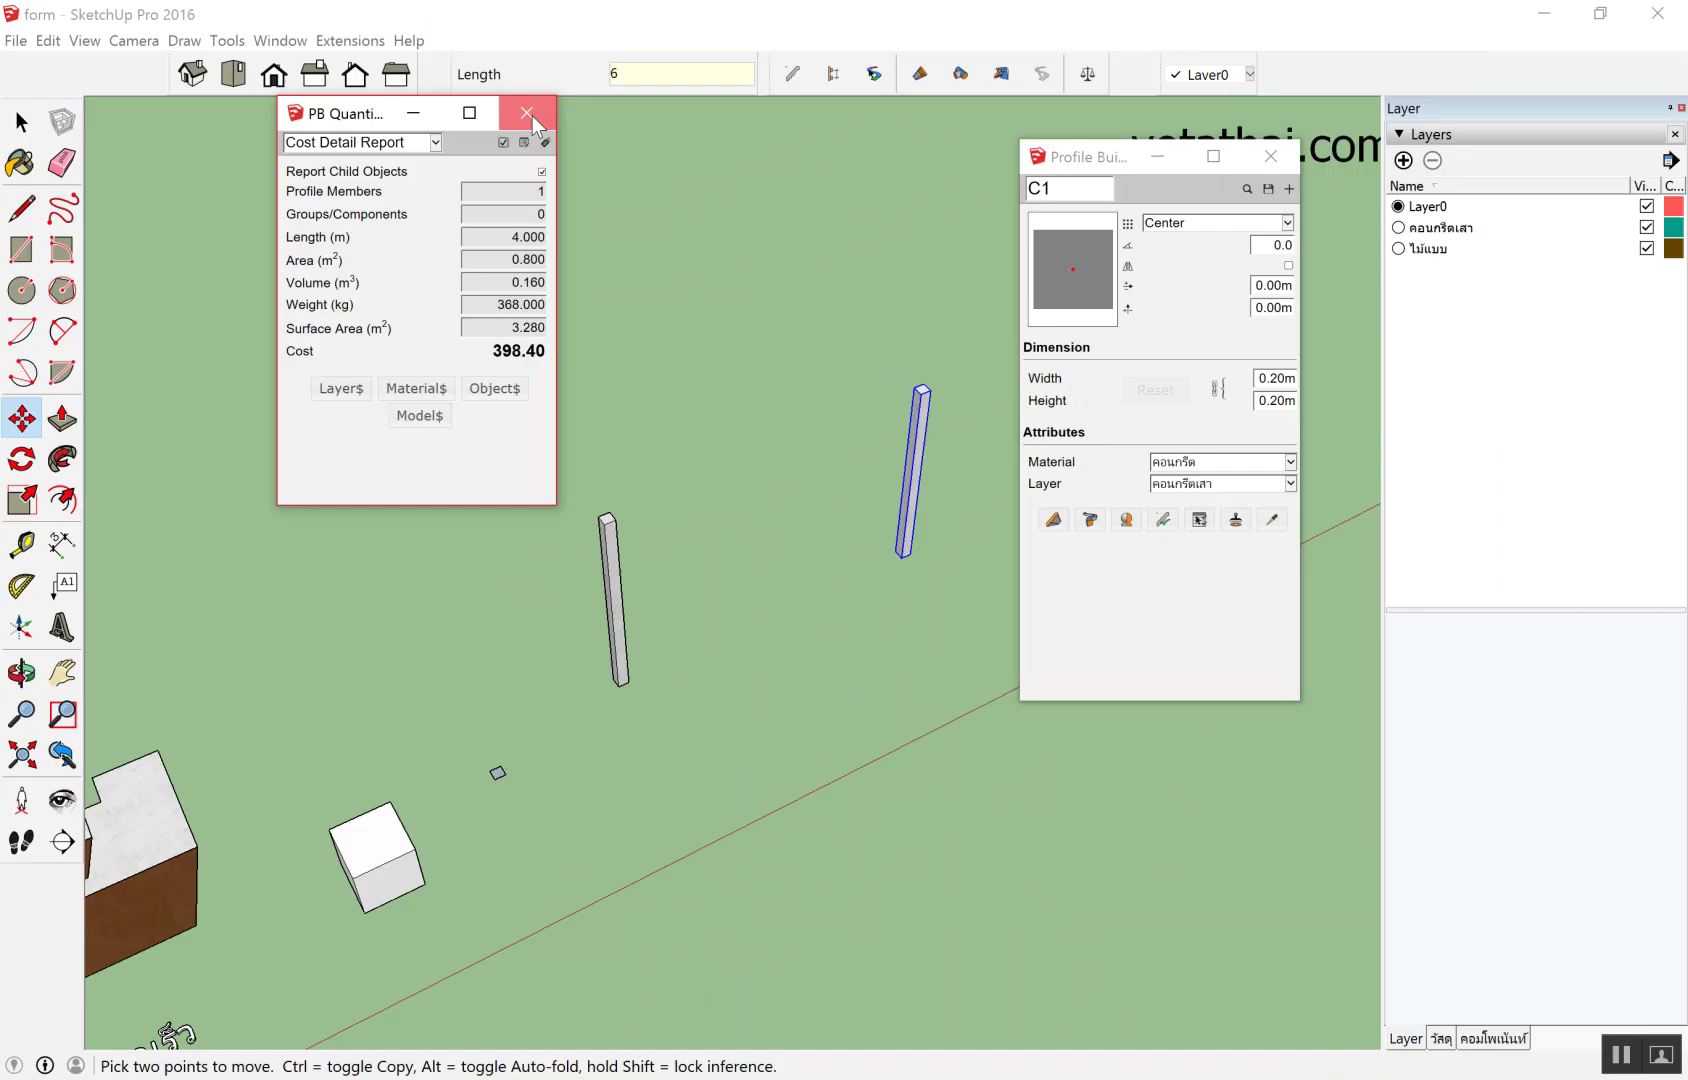
left_click(529, 113)
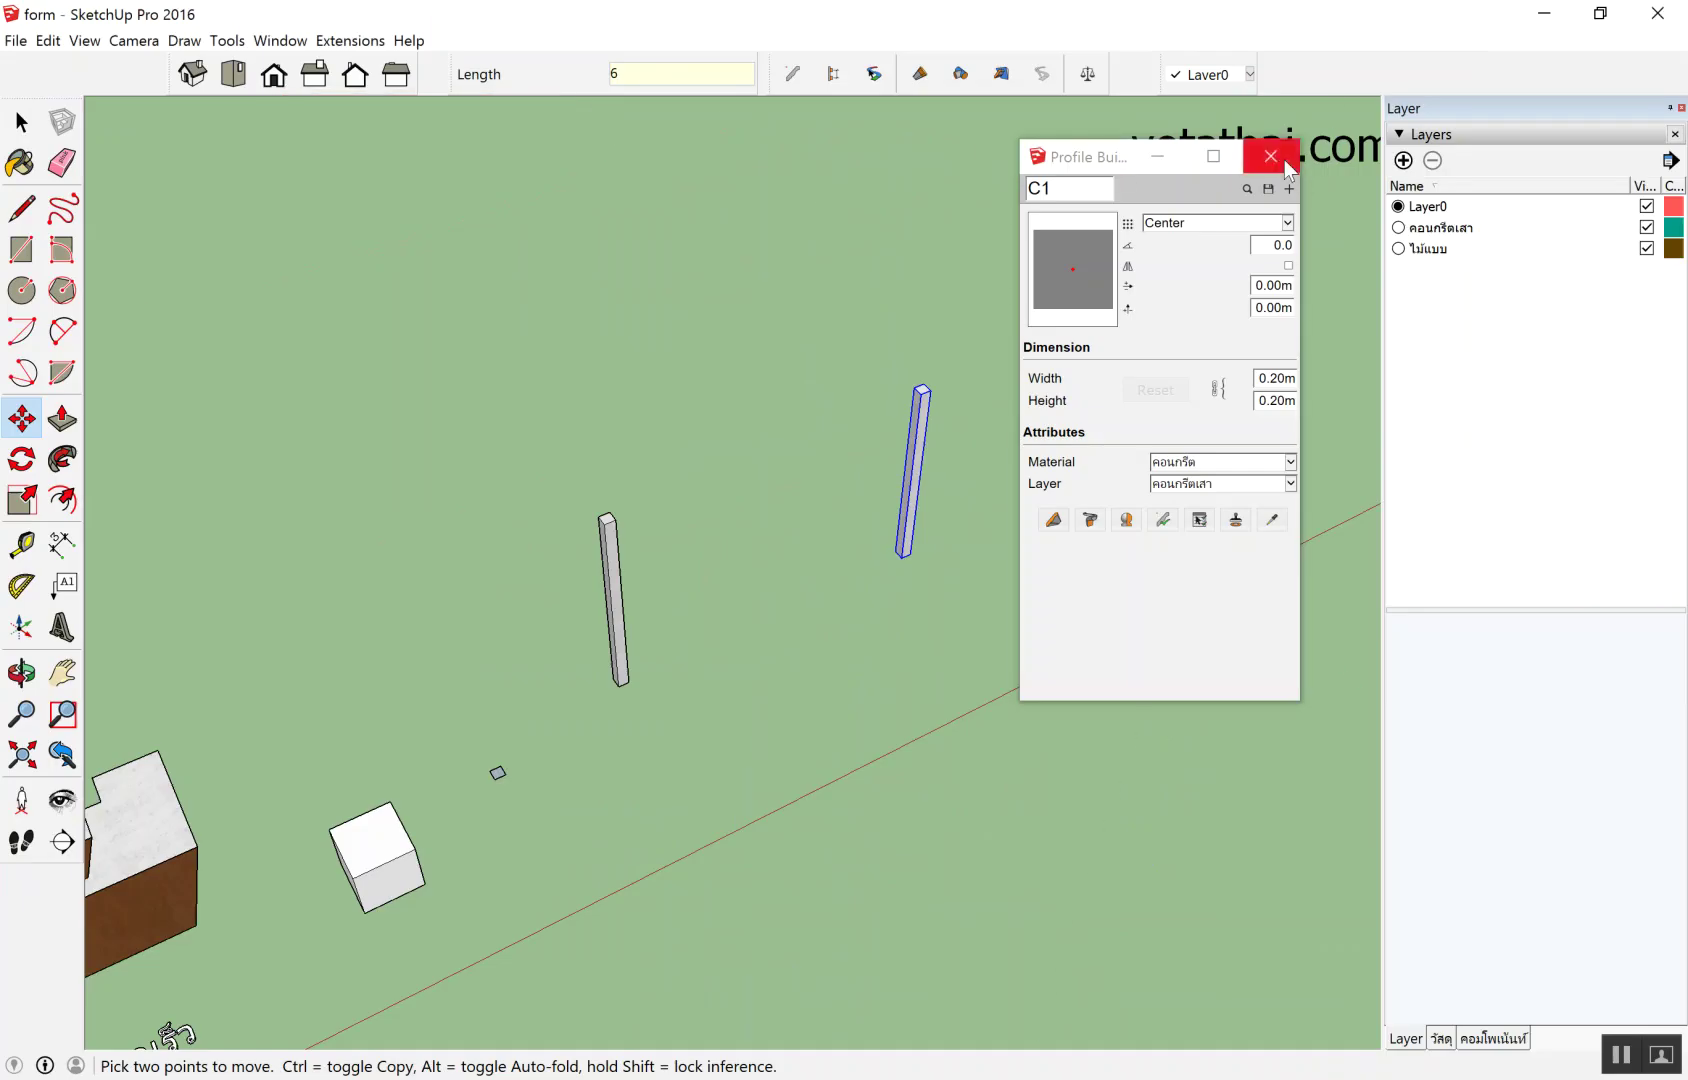
left_click(1284, 160)
Select both concrete columns.
scroll(1017, 445, "down", 3)
middle_click_drag(1017, 445, 1047, 467)
key("space")
middle_click_drag(899, 371, 815, 519)
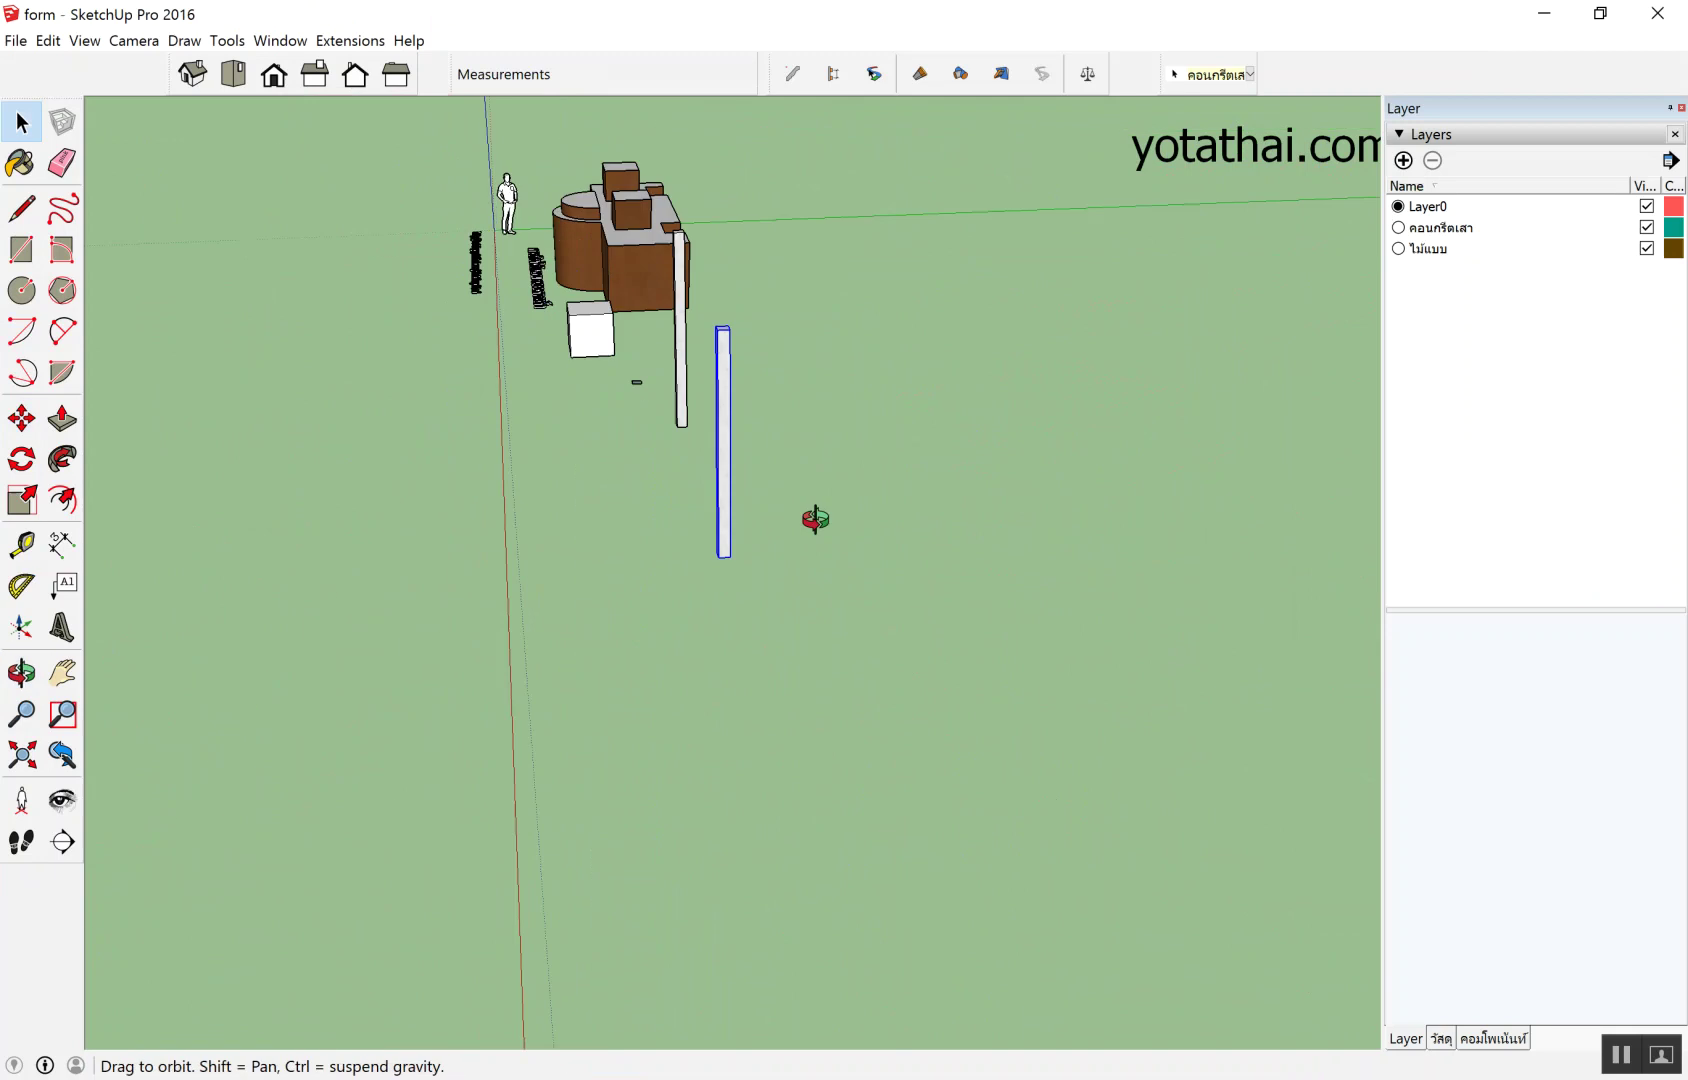
scroll(723, 595, "up", 2)
scroll(814, 455, "up", 2)
middle_click_drag(814, 455, 853, 460)
scroll(853, 460, "up", 1)
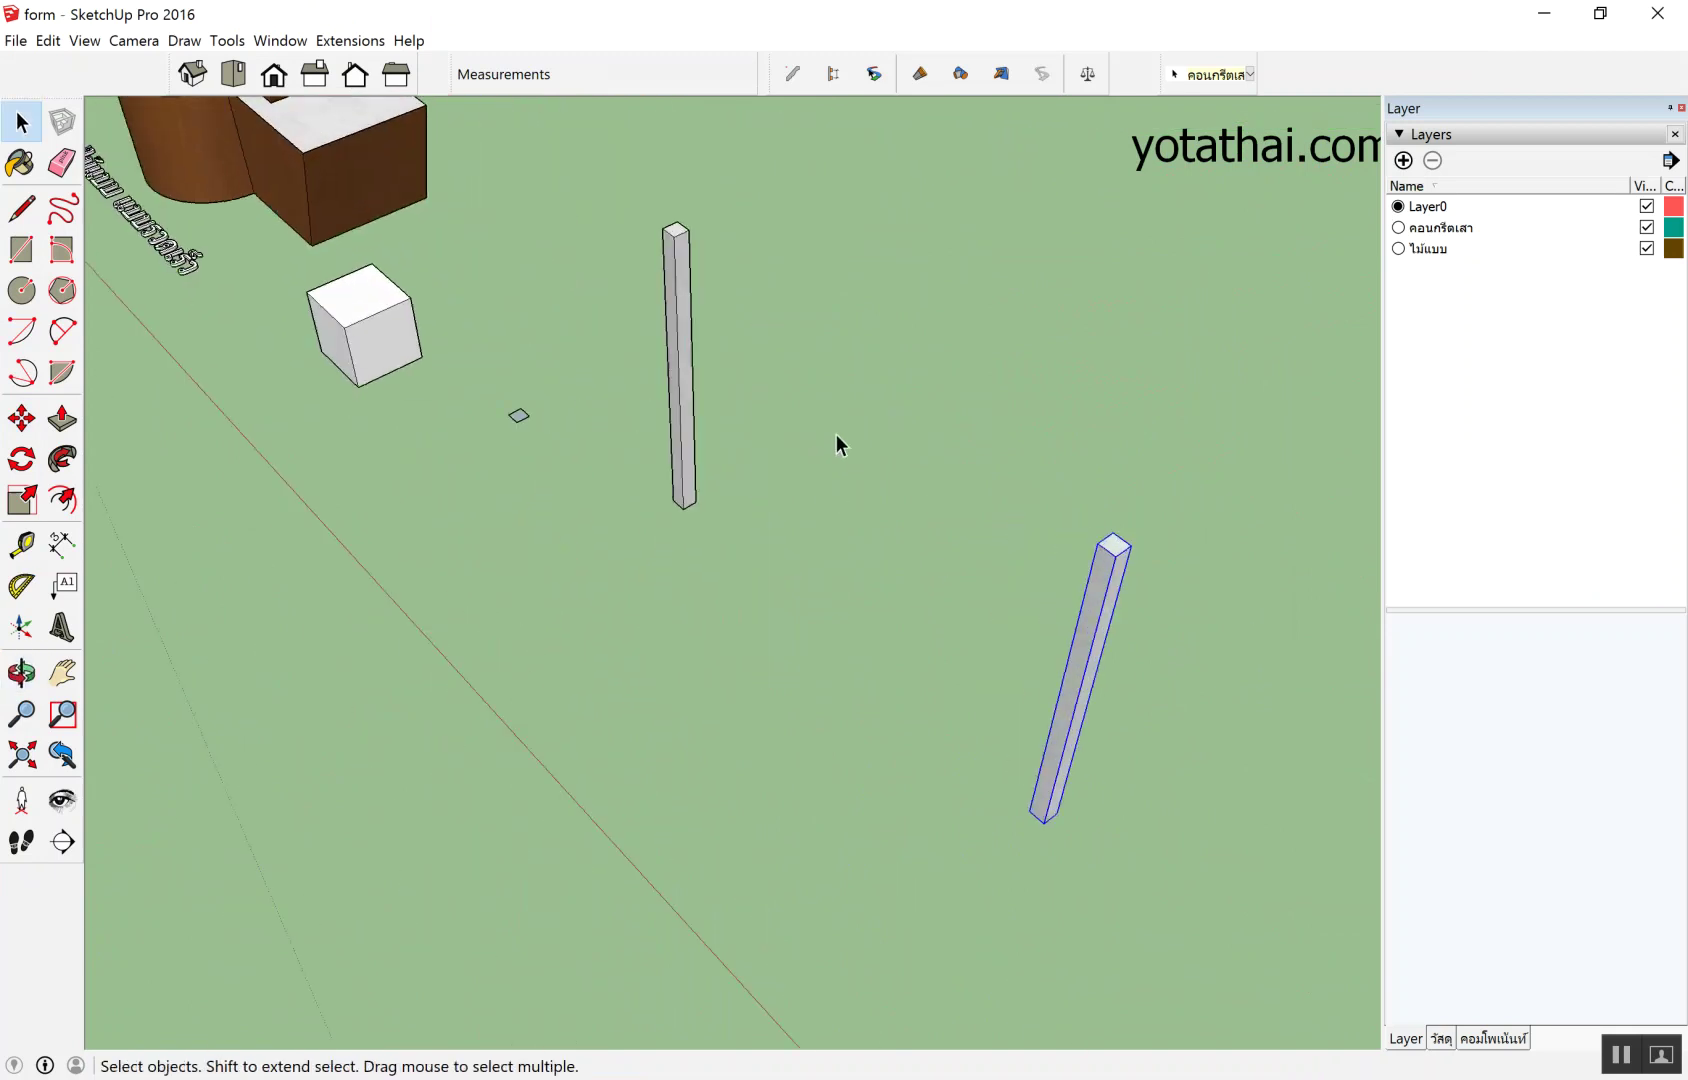
left_click(686, 445)
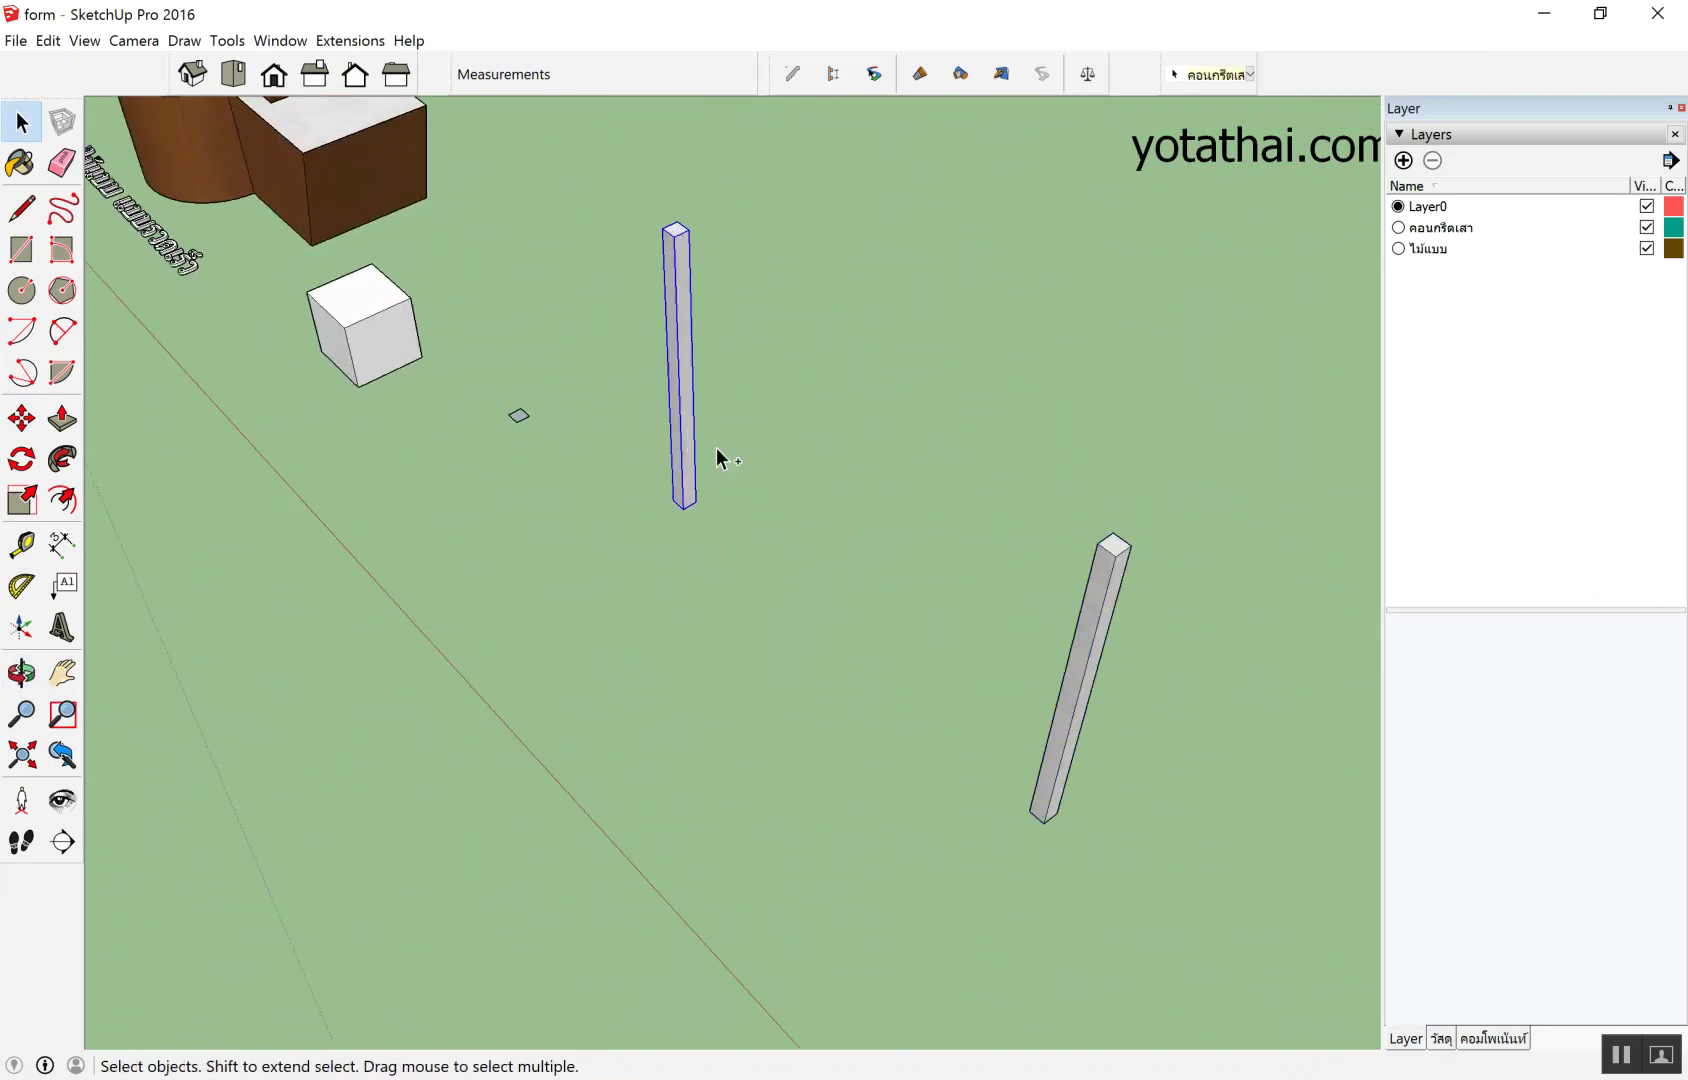
left_click(1105, 630, "shift")
scroll(641, 543, "down", 1)
scroll(731, 587, "down", 2)
scroll(1011, 624, "up", 2)
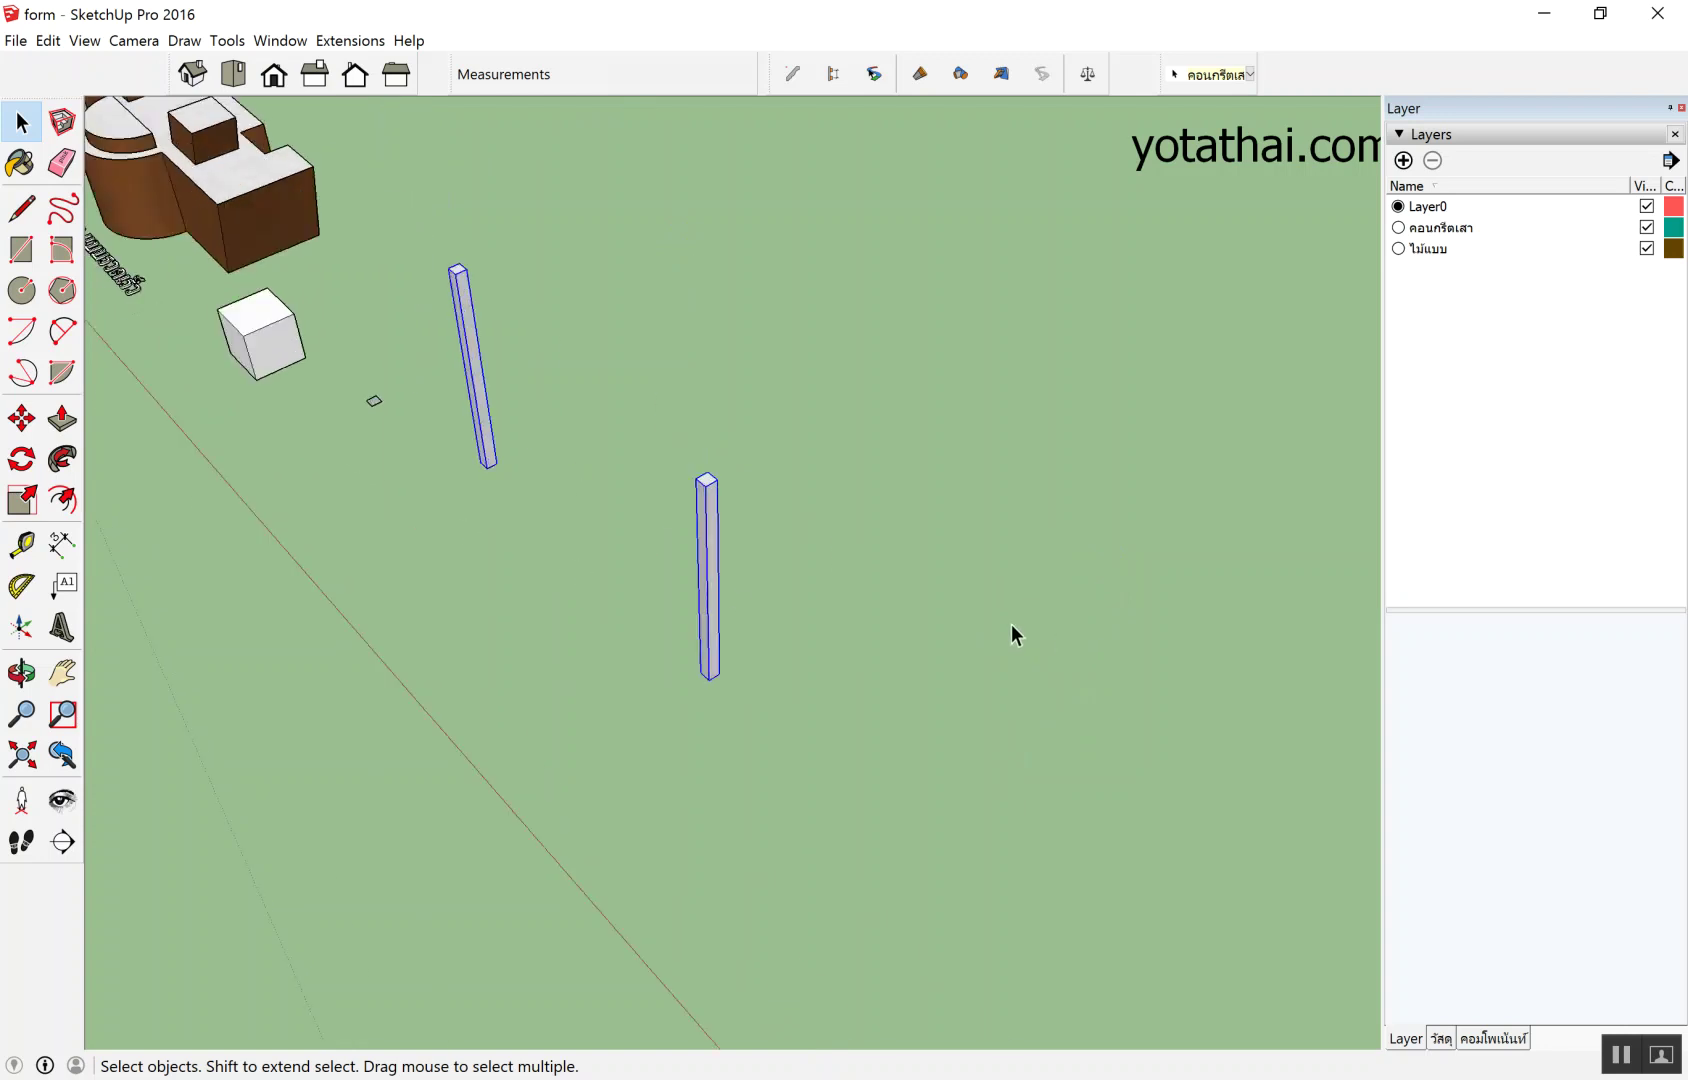
Copy both columns 4 m sideways, making four columns.
key("m")
scroll(710, 680, "up", 3)
left_click(710, 685)
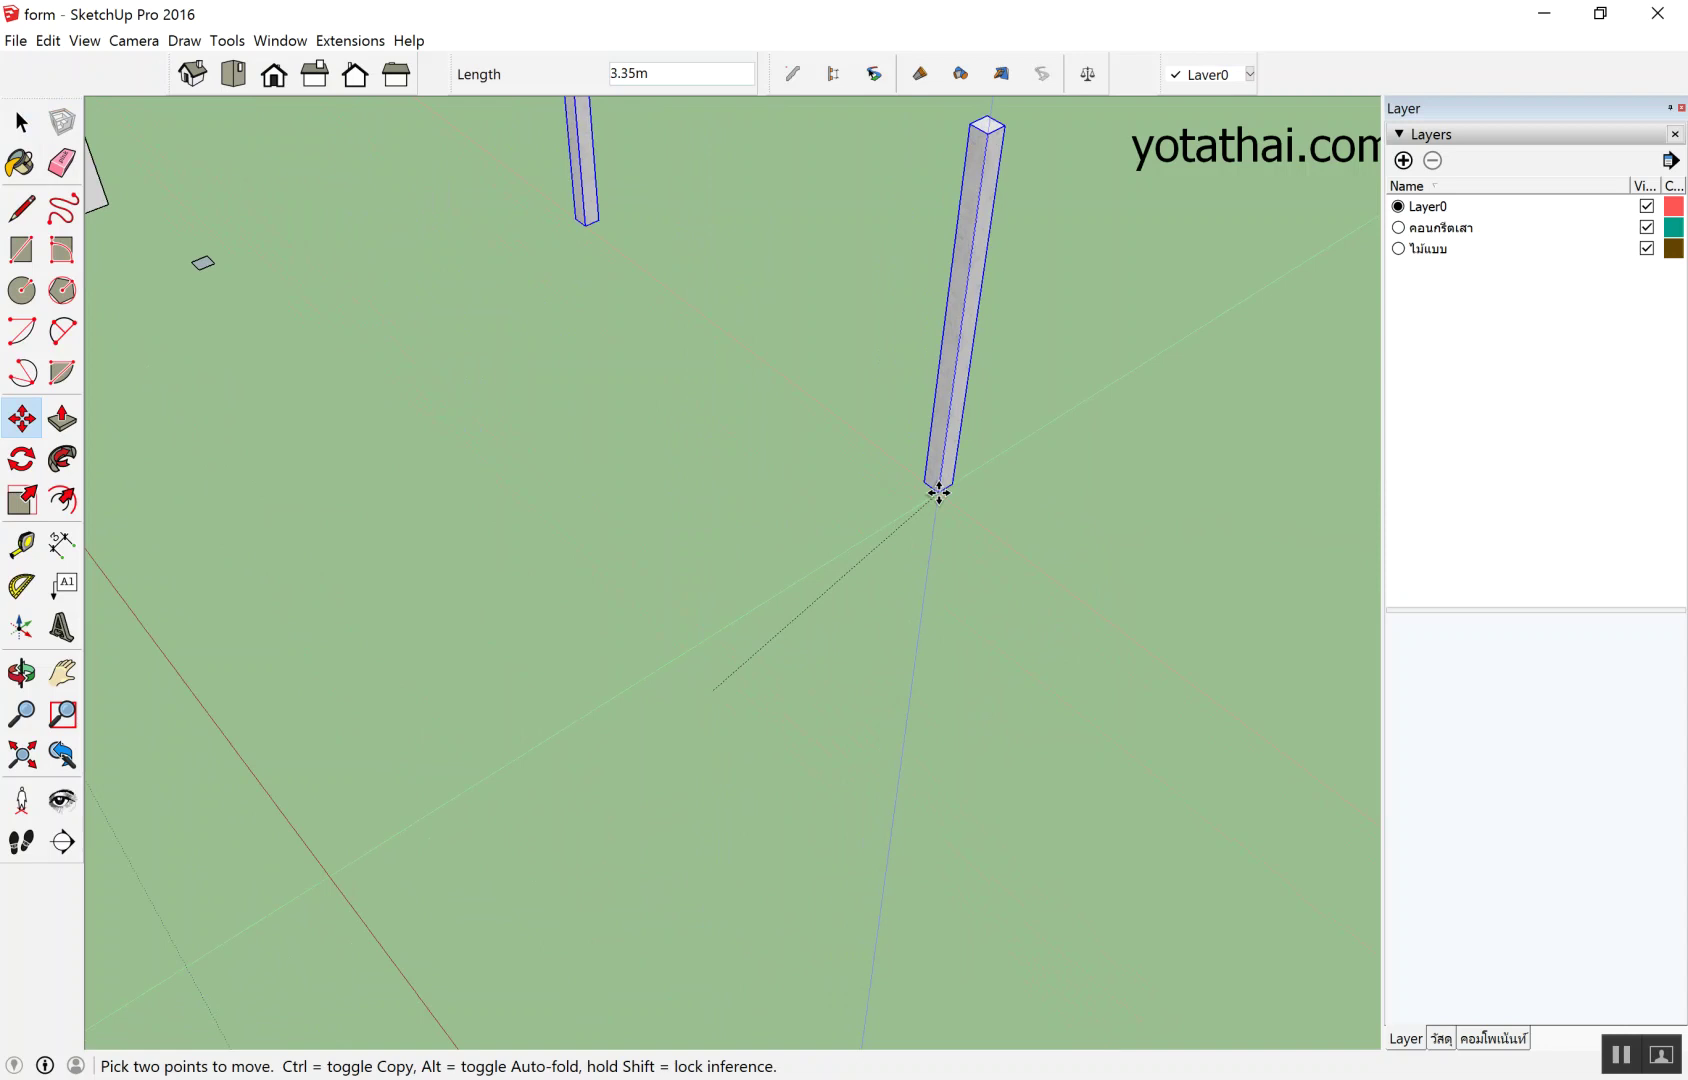
key("ctrl")
scroll(970, 500, "down", 1)
scroll(1017, 463, "down", 1)
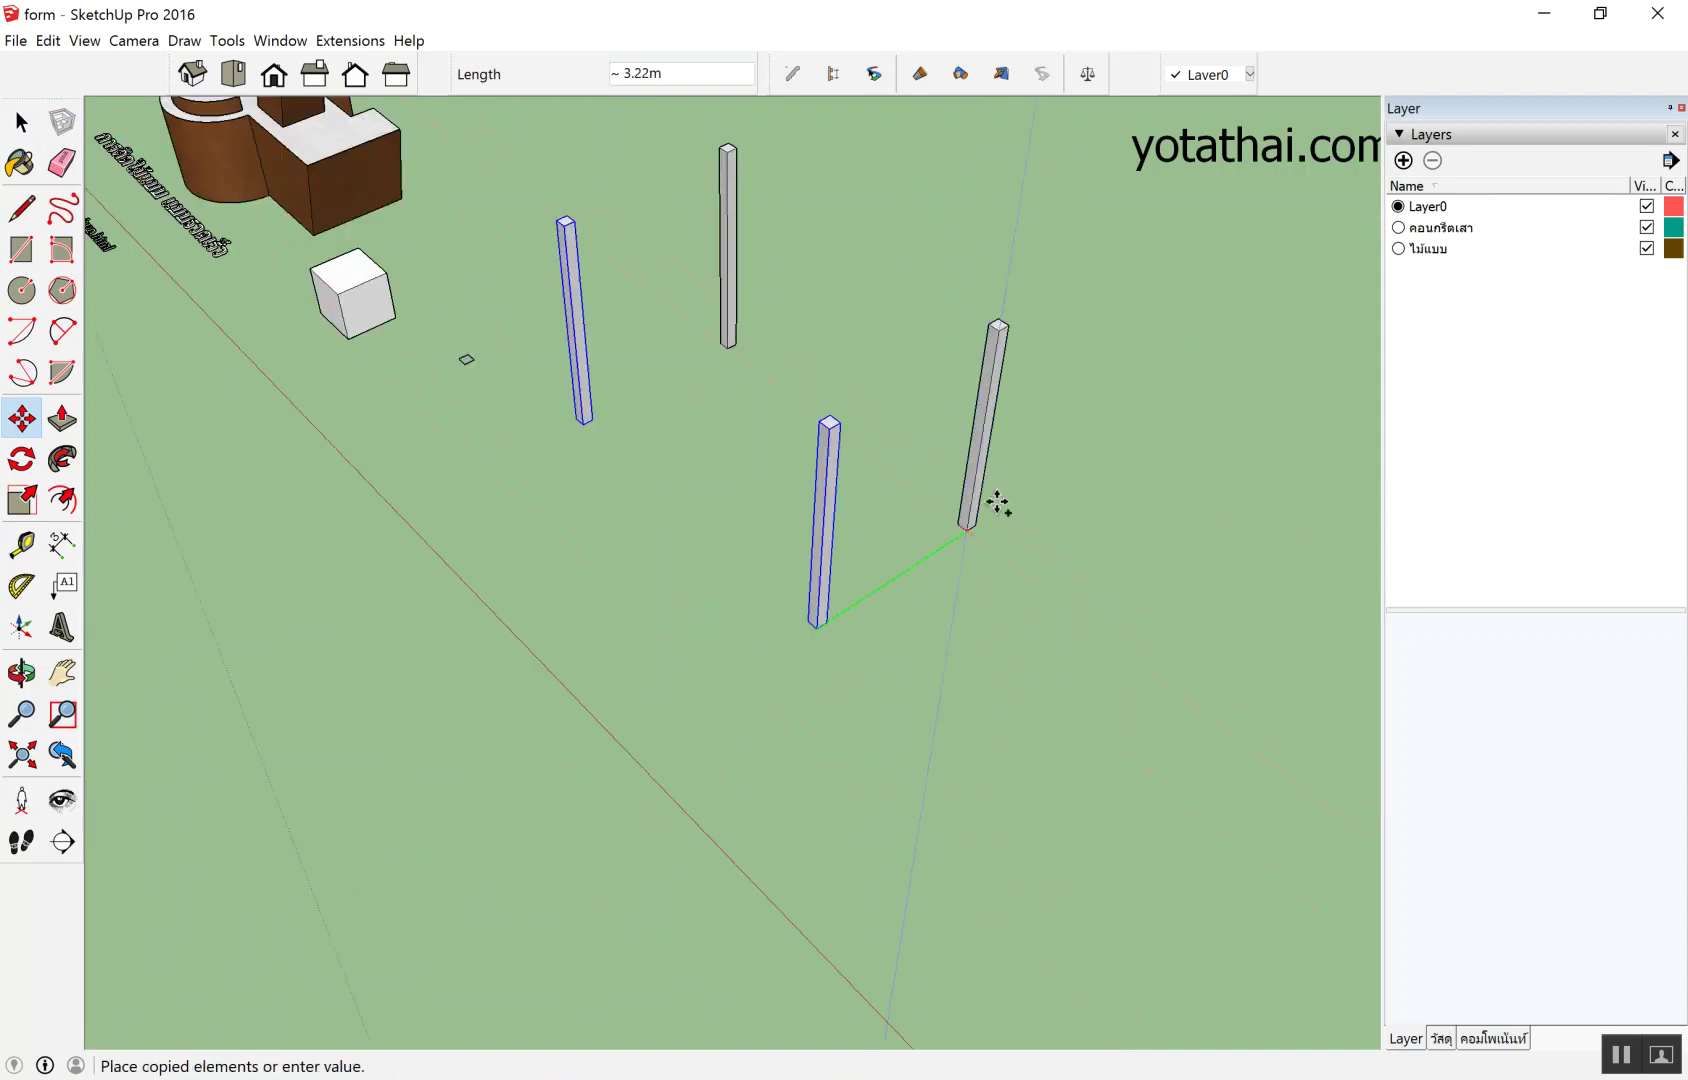
type("4")
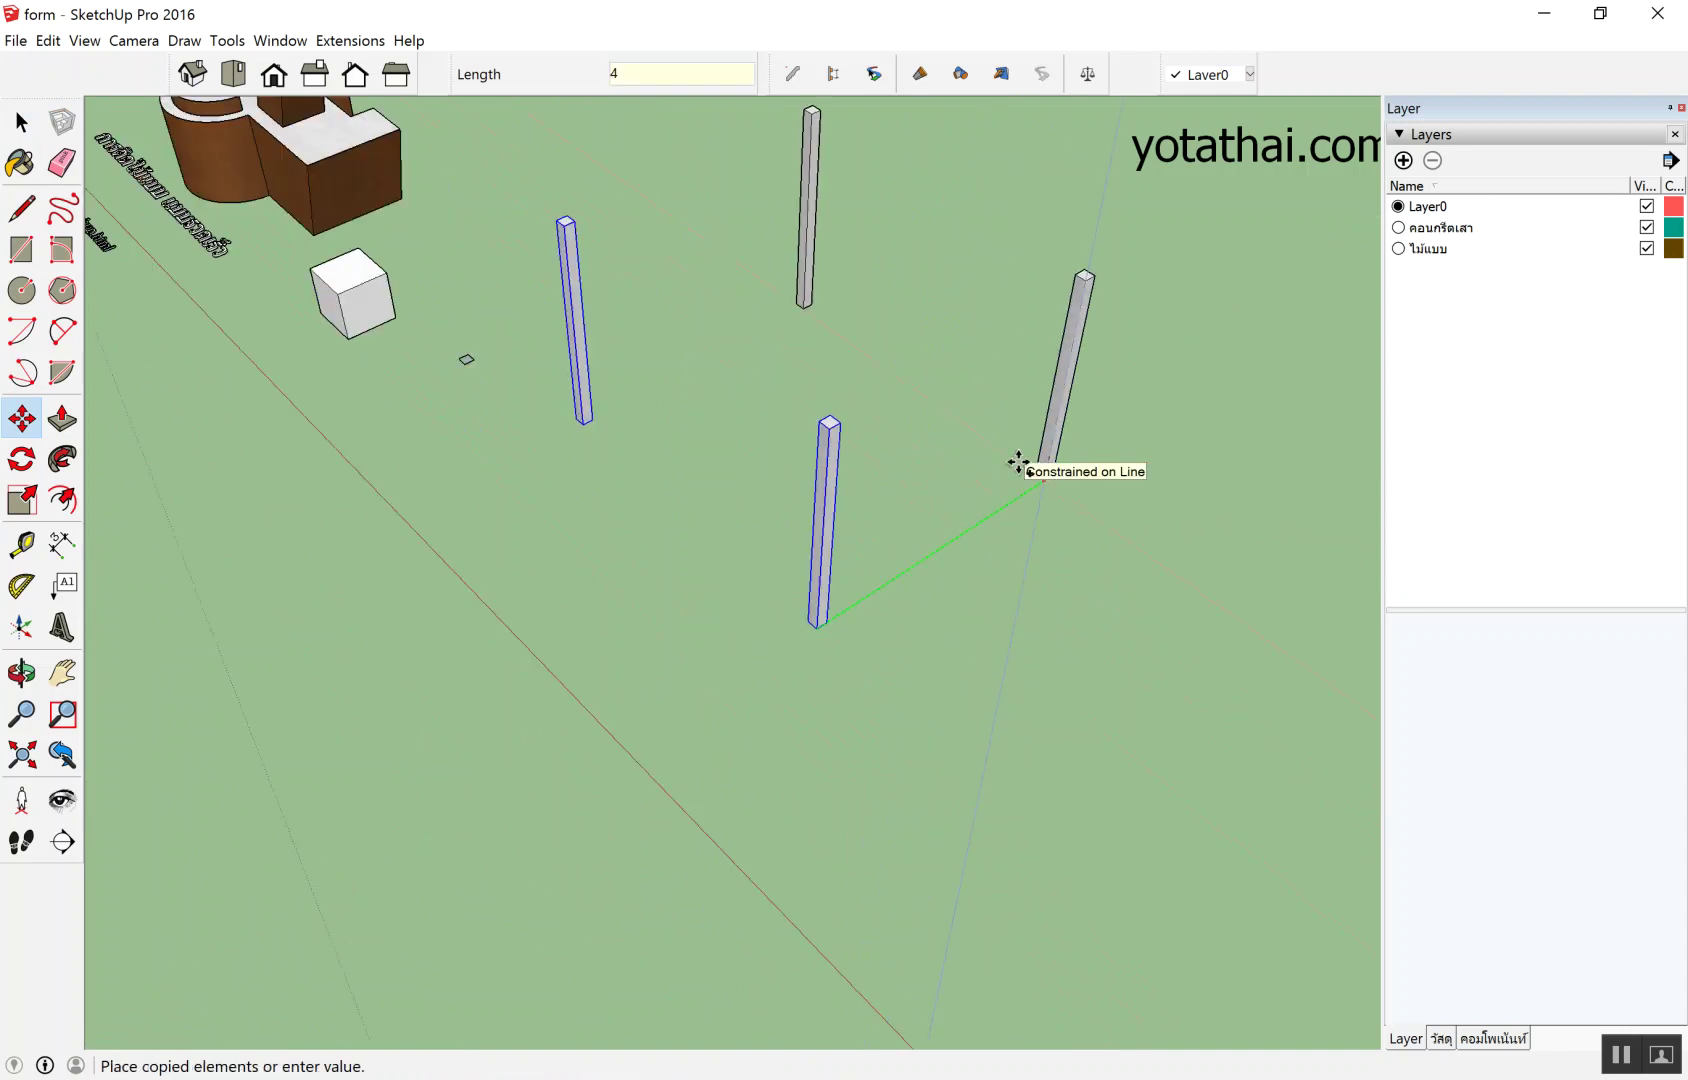
key("Return")
key("space")
scroll(953, 484, "down", 2)
scroll(895, 309, "down", 3)
left_click(895, 309)
scroll(891, 376, "up", 5)
middle_click_drag(891, 376, 1040, 350)
scroll(957, 402, "down", 5)
scroll(979, 724, "up", 5)
scroll(562, 634, "down", 1)
scroll(562, 634, "up", 3)
scroll(462, 626, "up", 2)
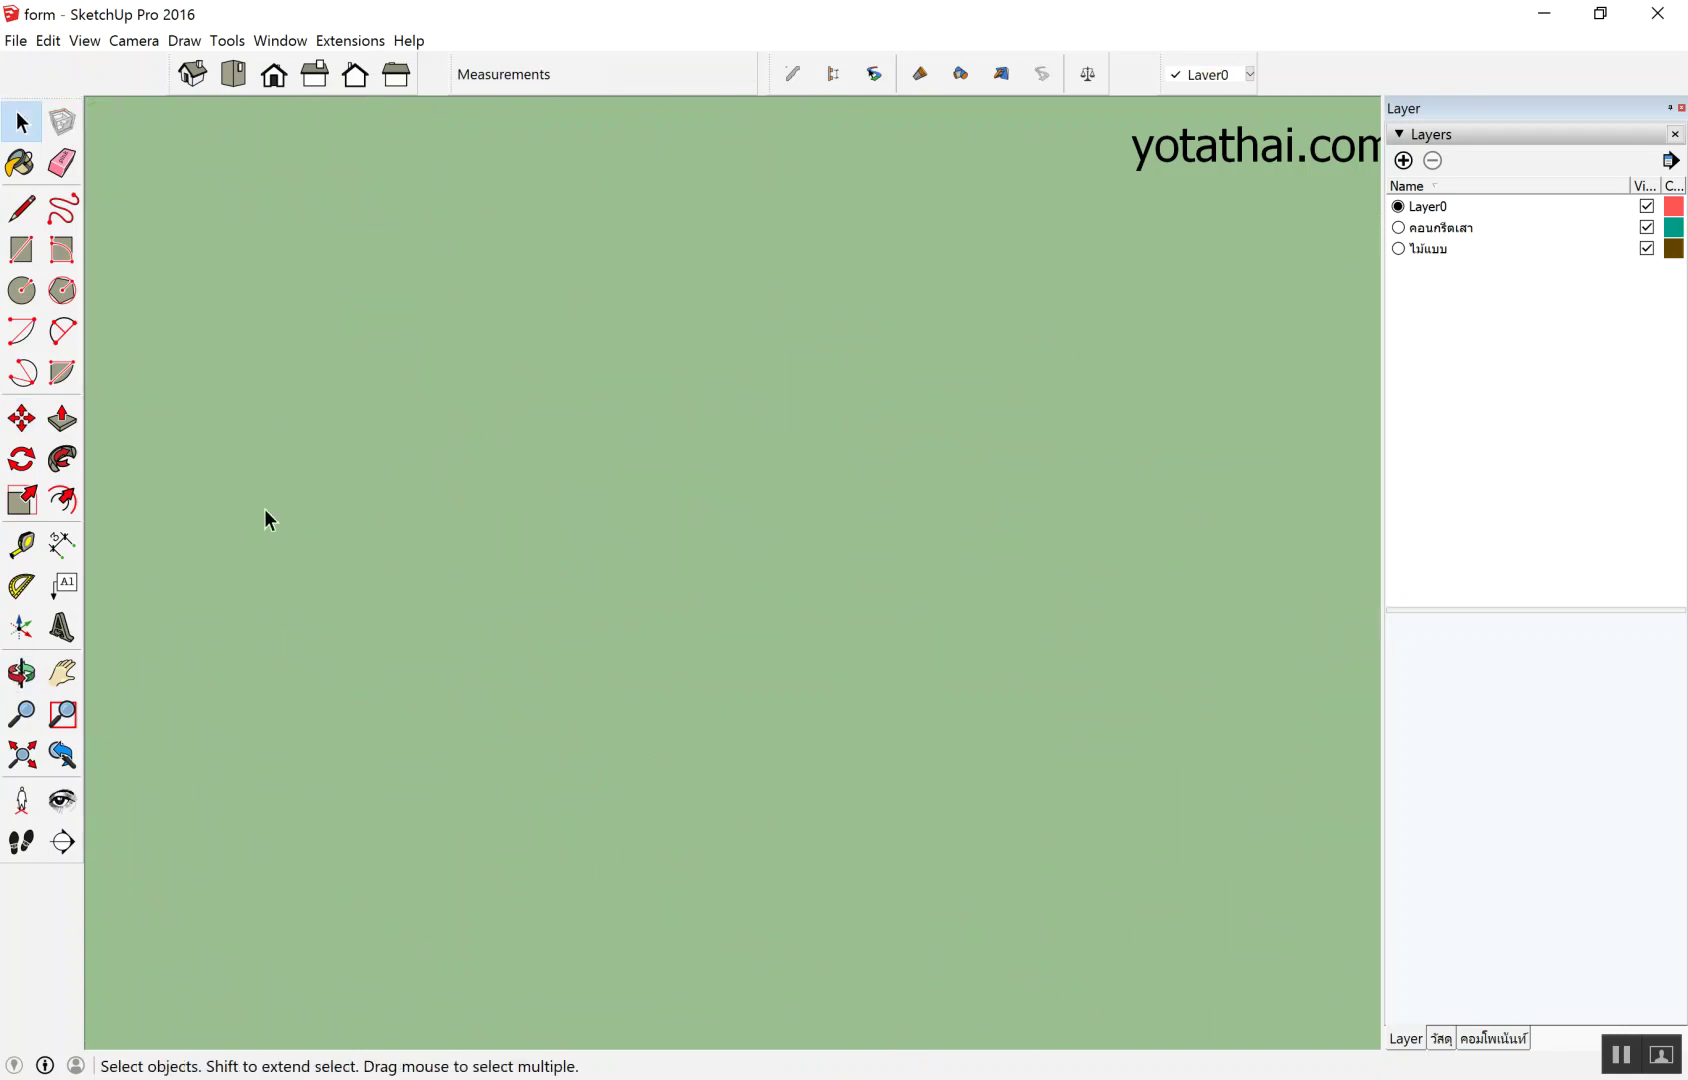
Dimension the 6.00m spacing between two neighbouring column bases.
scroll(934, 650, "down", 2)
scroll(735, 301, "up", 1)
key("d")
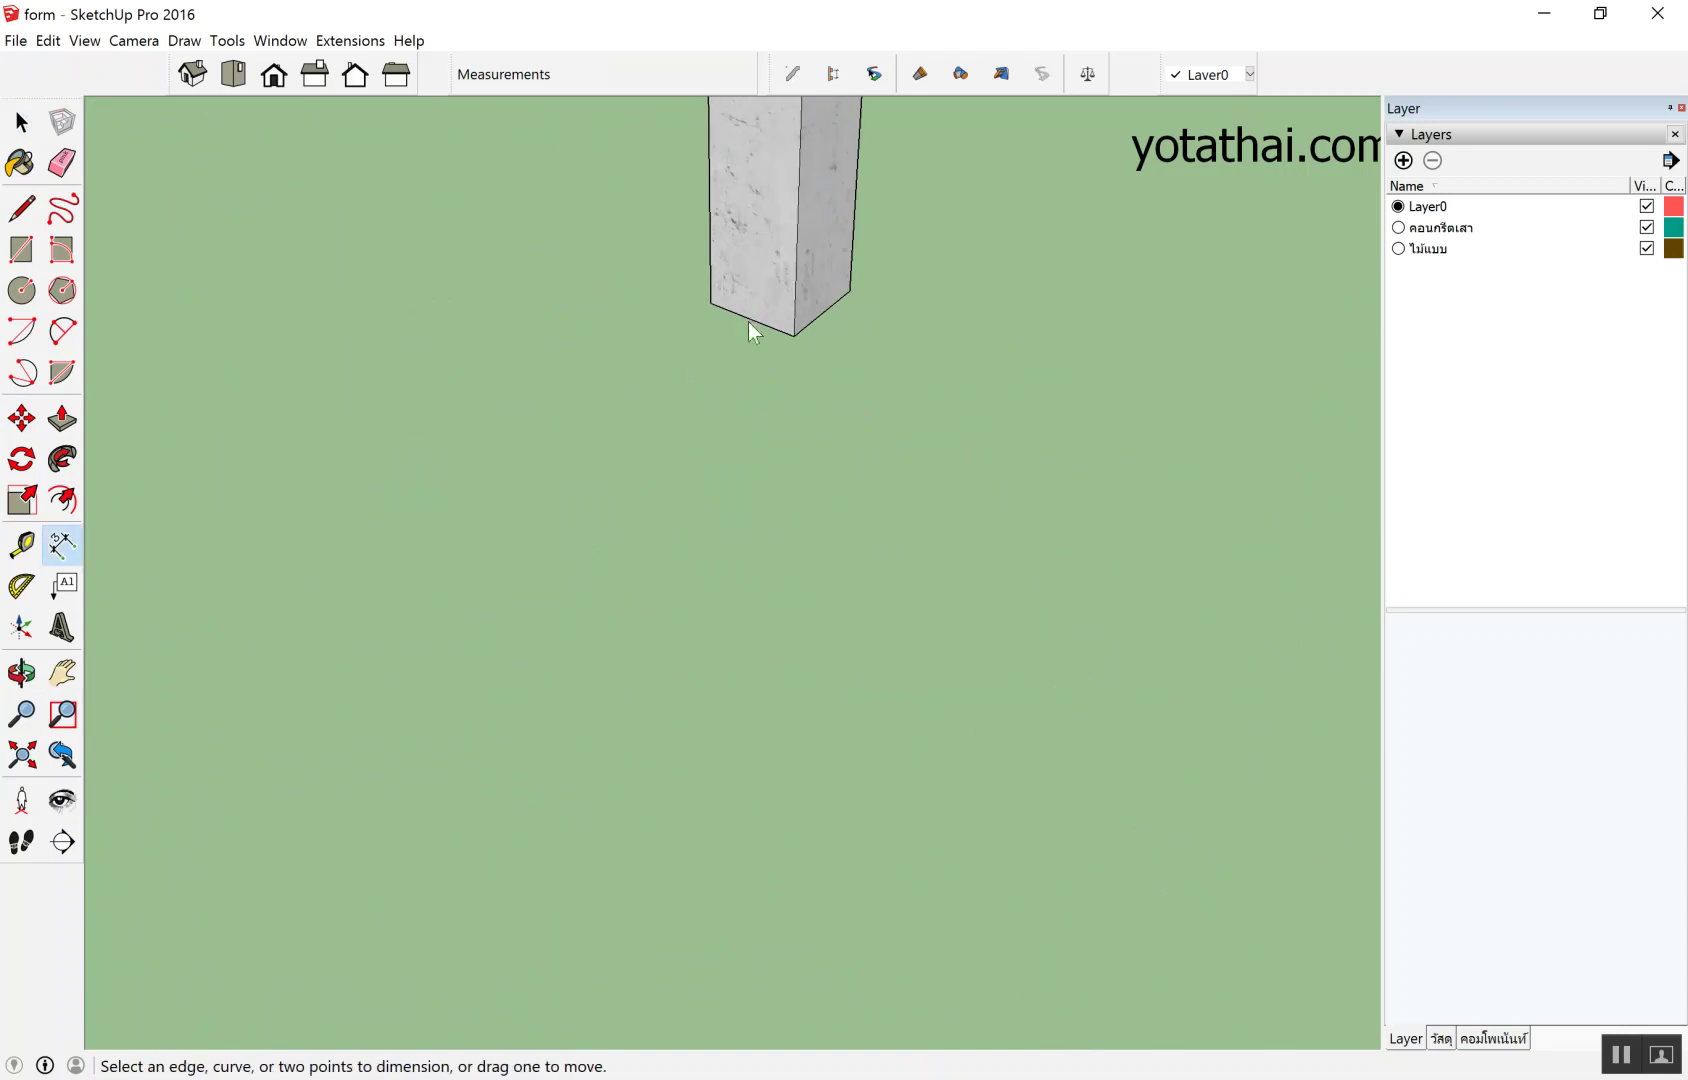
left_click(752, 322)
scroll(700, 360, "down", 3)
scroll(760, 430, "down", 1)
scroll(952, 469, "up", 3)
scroll(960, 475, "up", 2)
scroll(1040, 505, "up", 1)
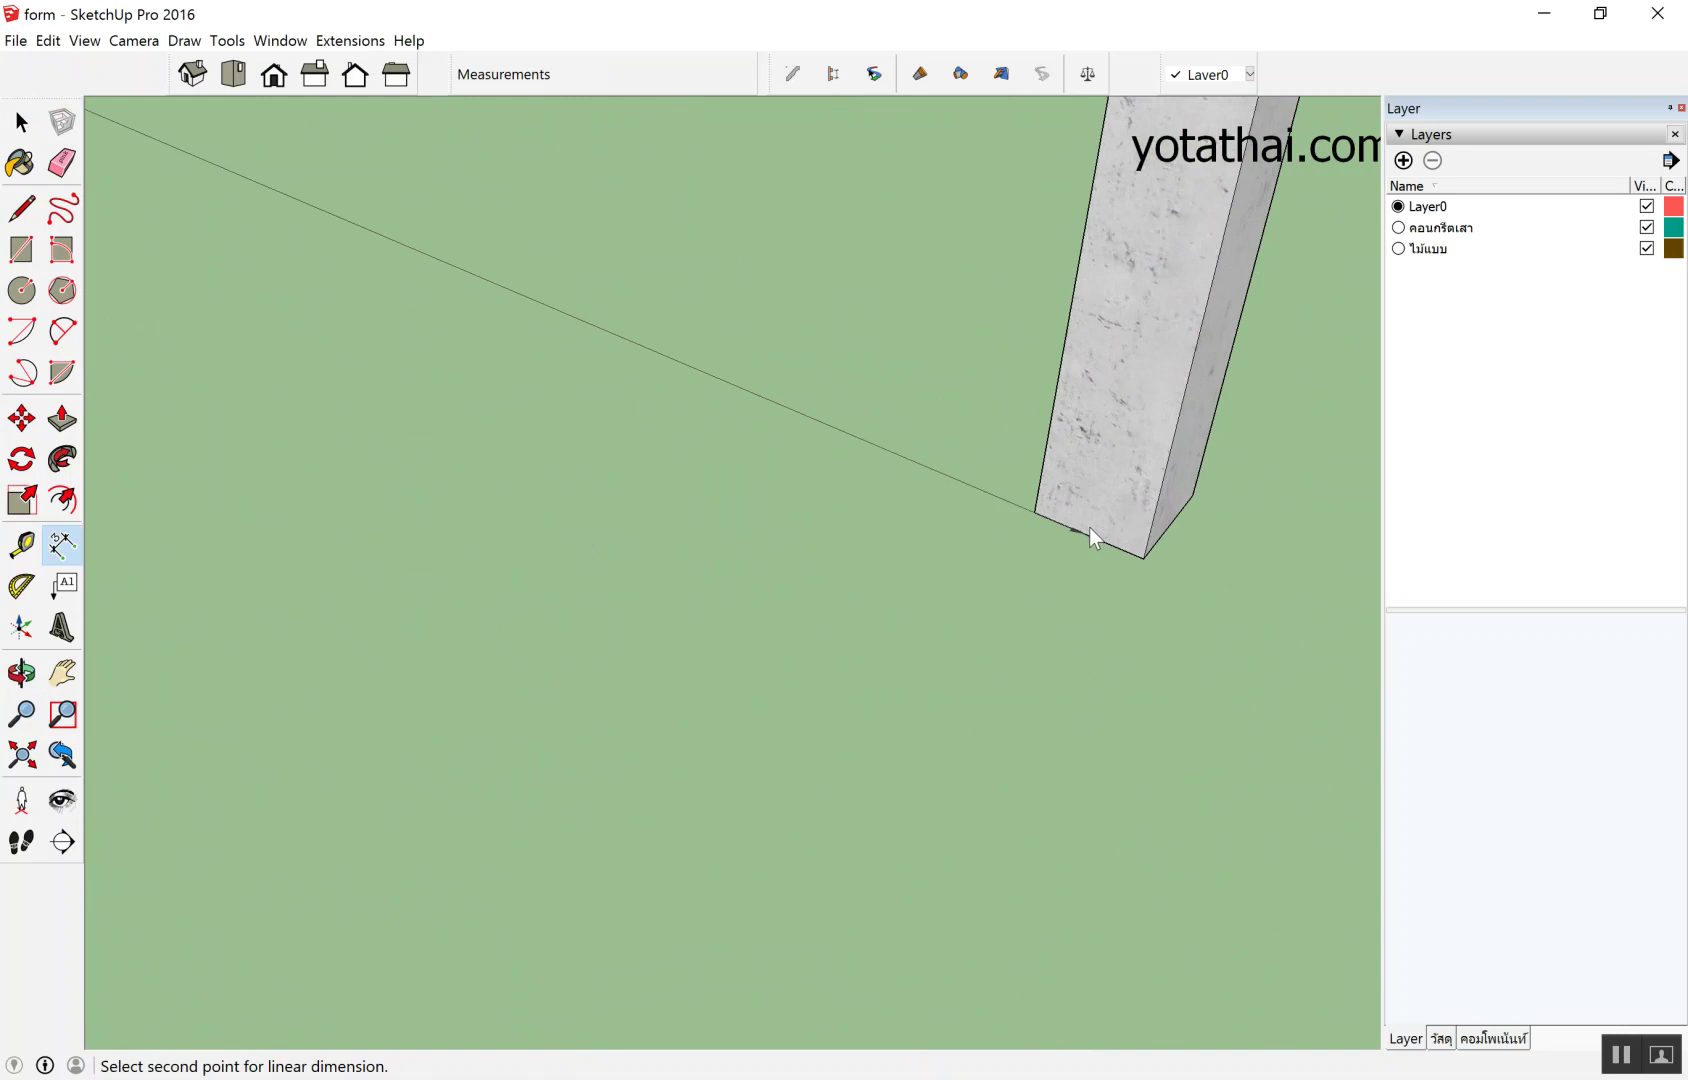
scroll(1015, 632, "down", 2)
scroll(1035, 610, "down", 2)
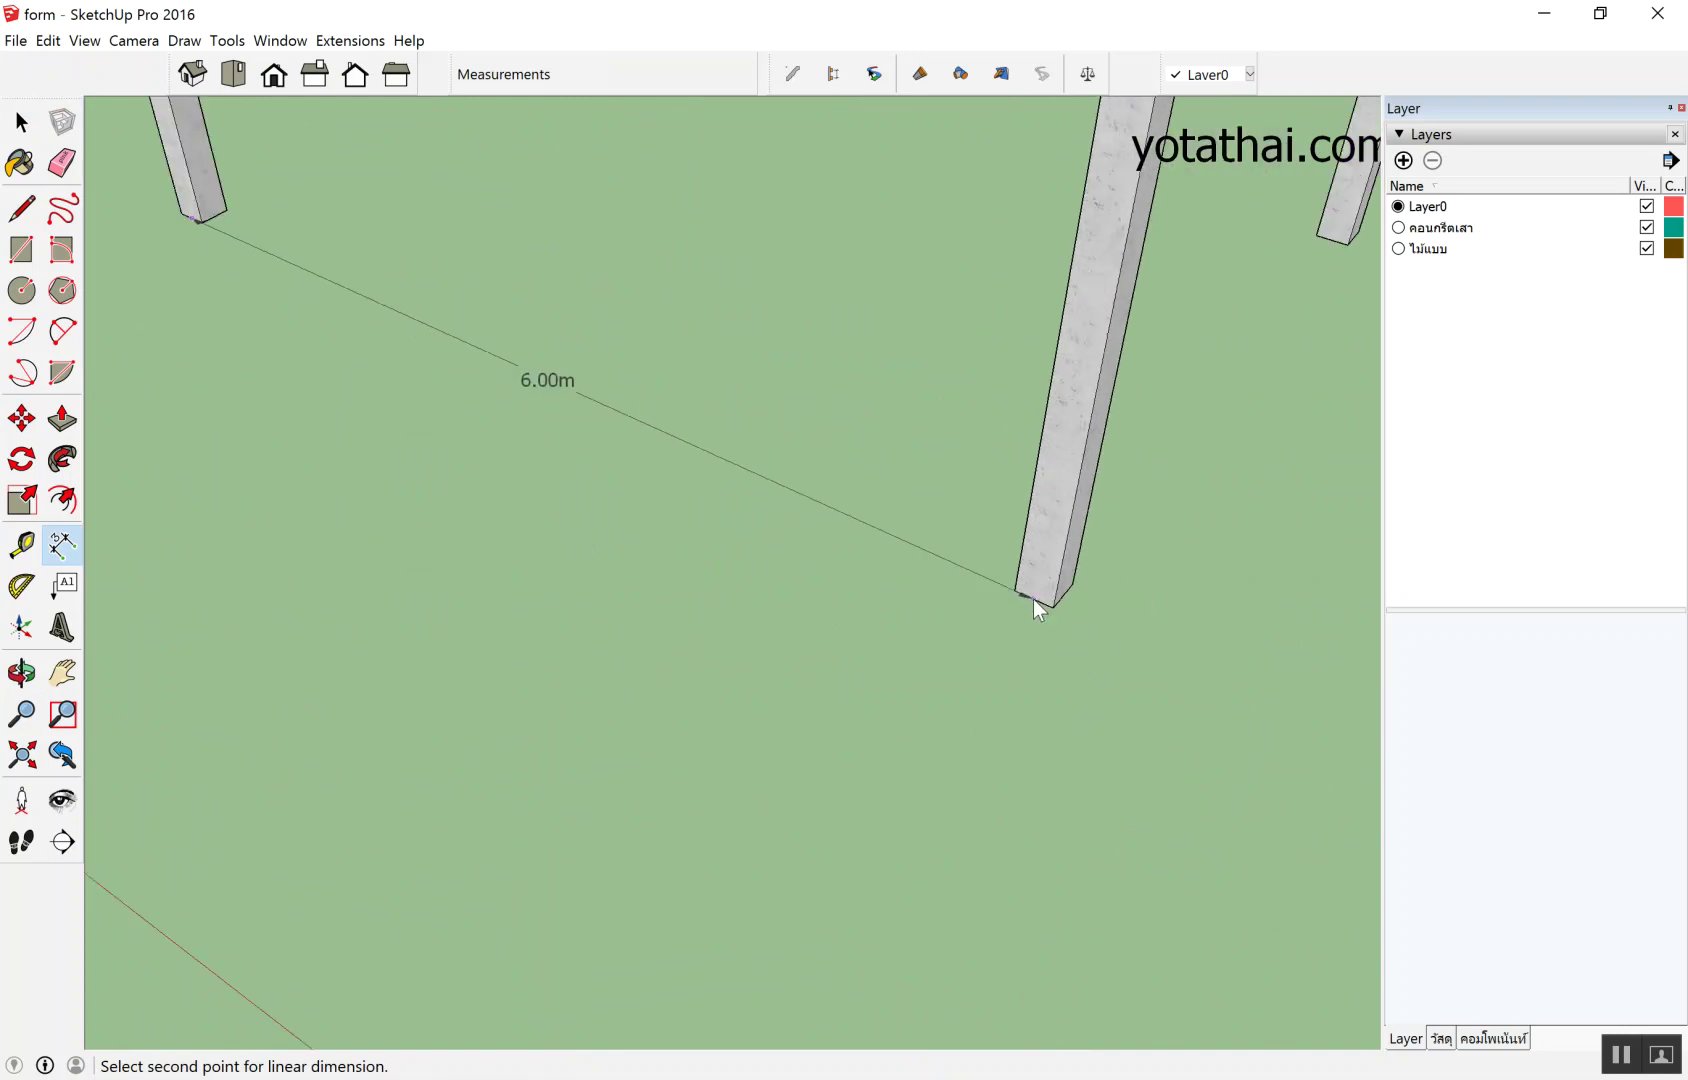
double_click(1025, 598)
left_click(998, 585)
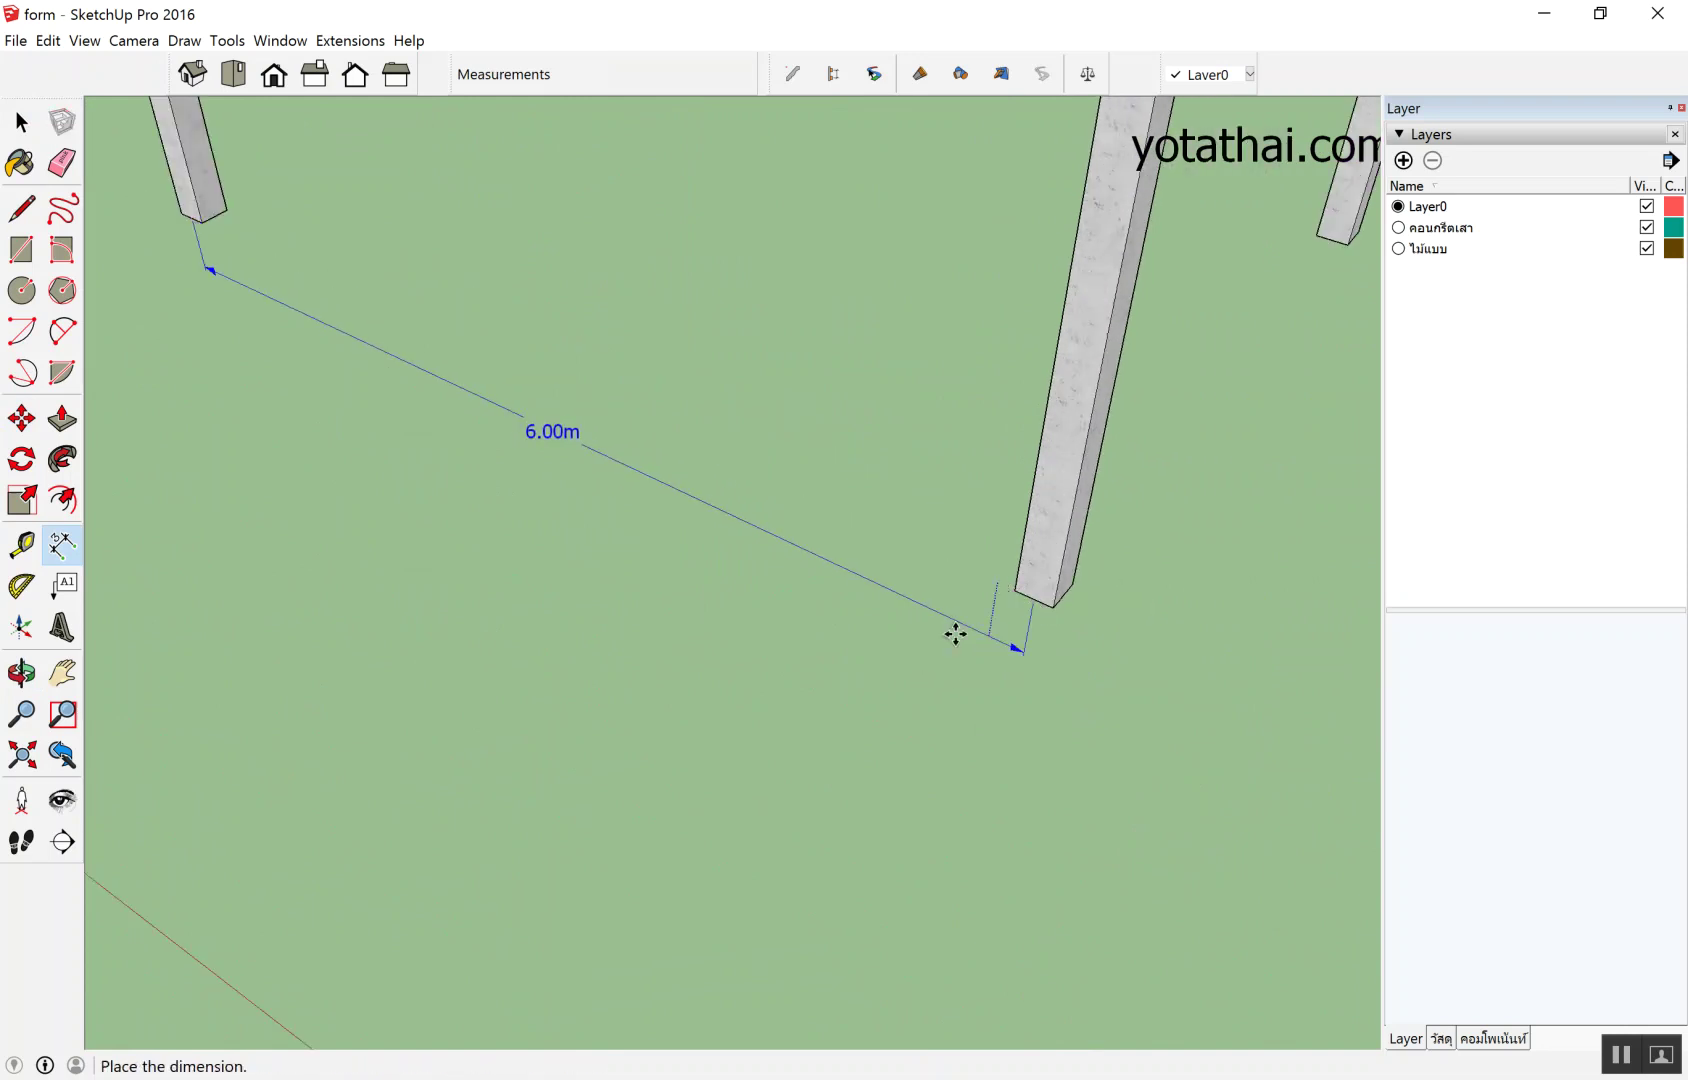
left_click(953, 636)
Erase that 6.00m dimension.
scroll(1035, 580, "down", 2)
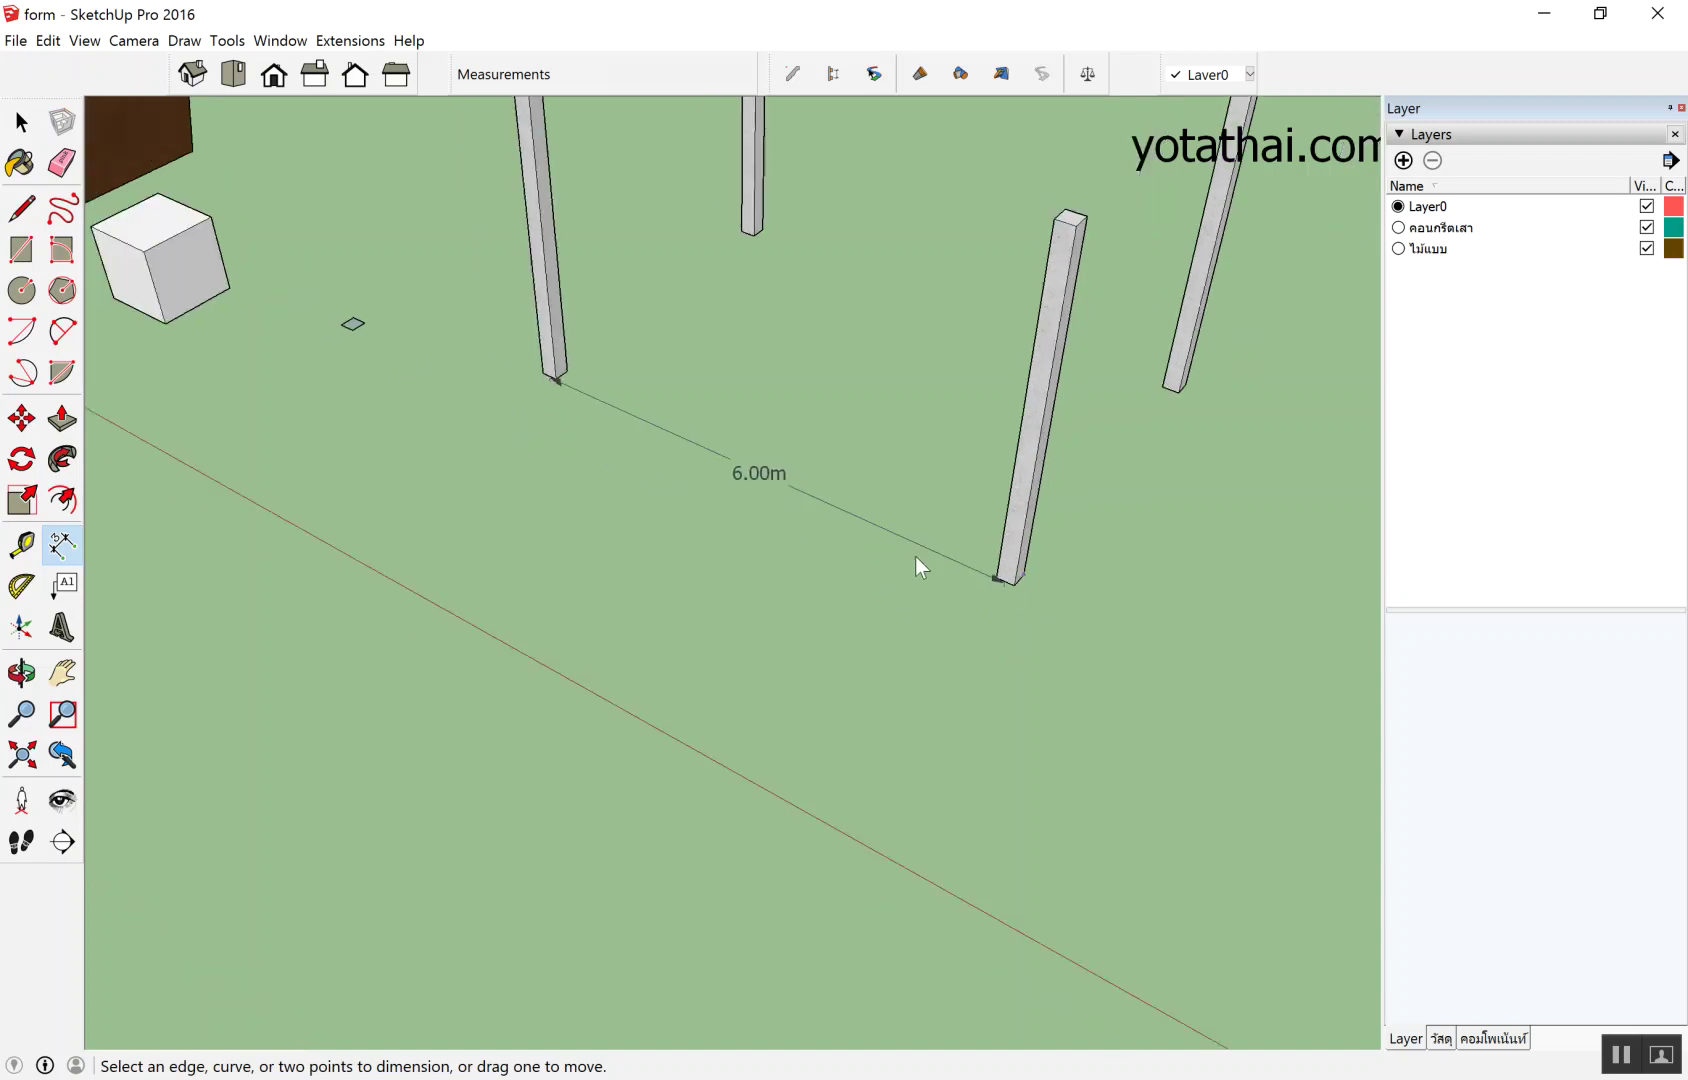
scroll(907, 444, "up", 2)
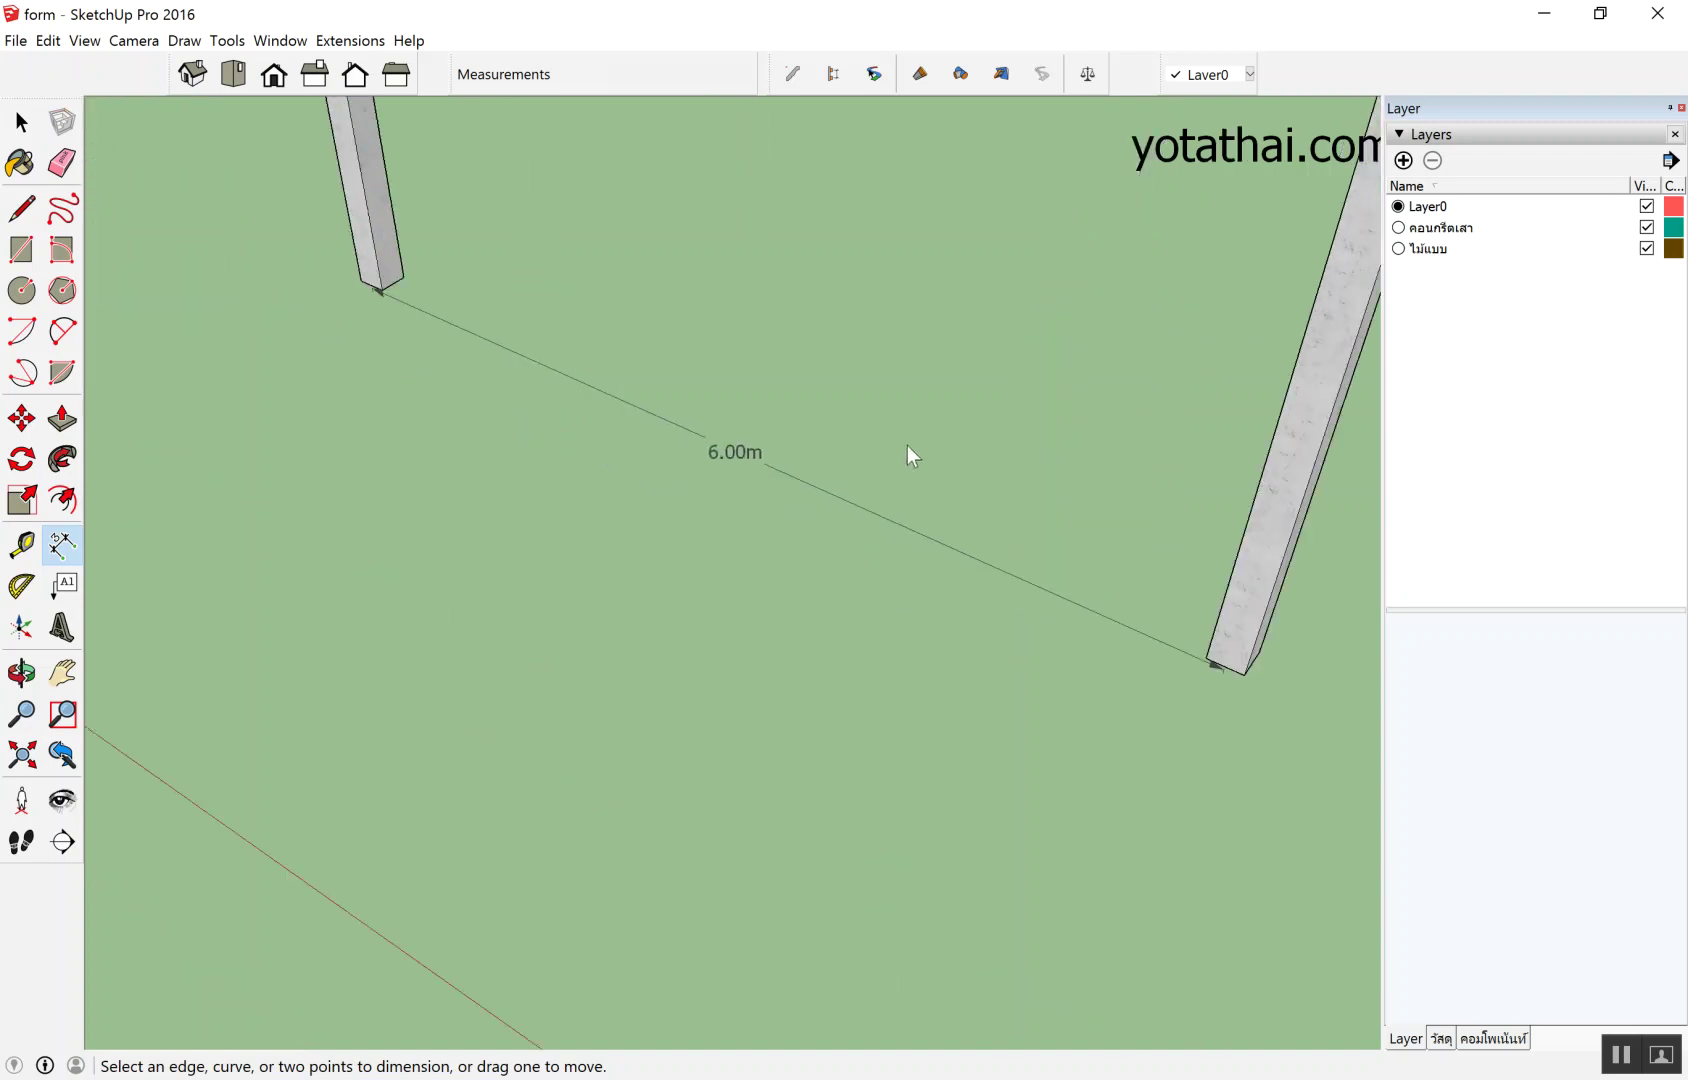
key("e")
left_click(740, 455)
key("space")
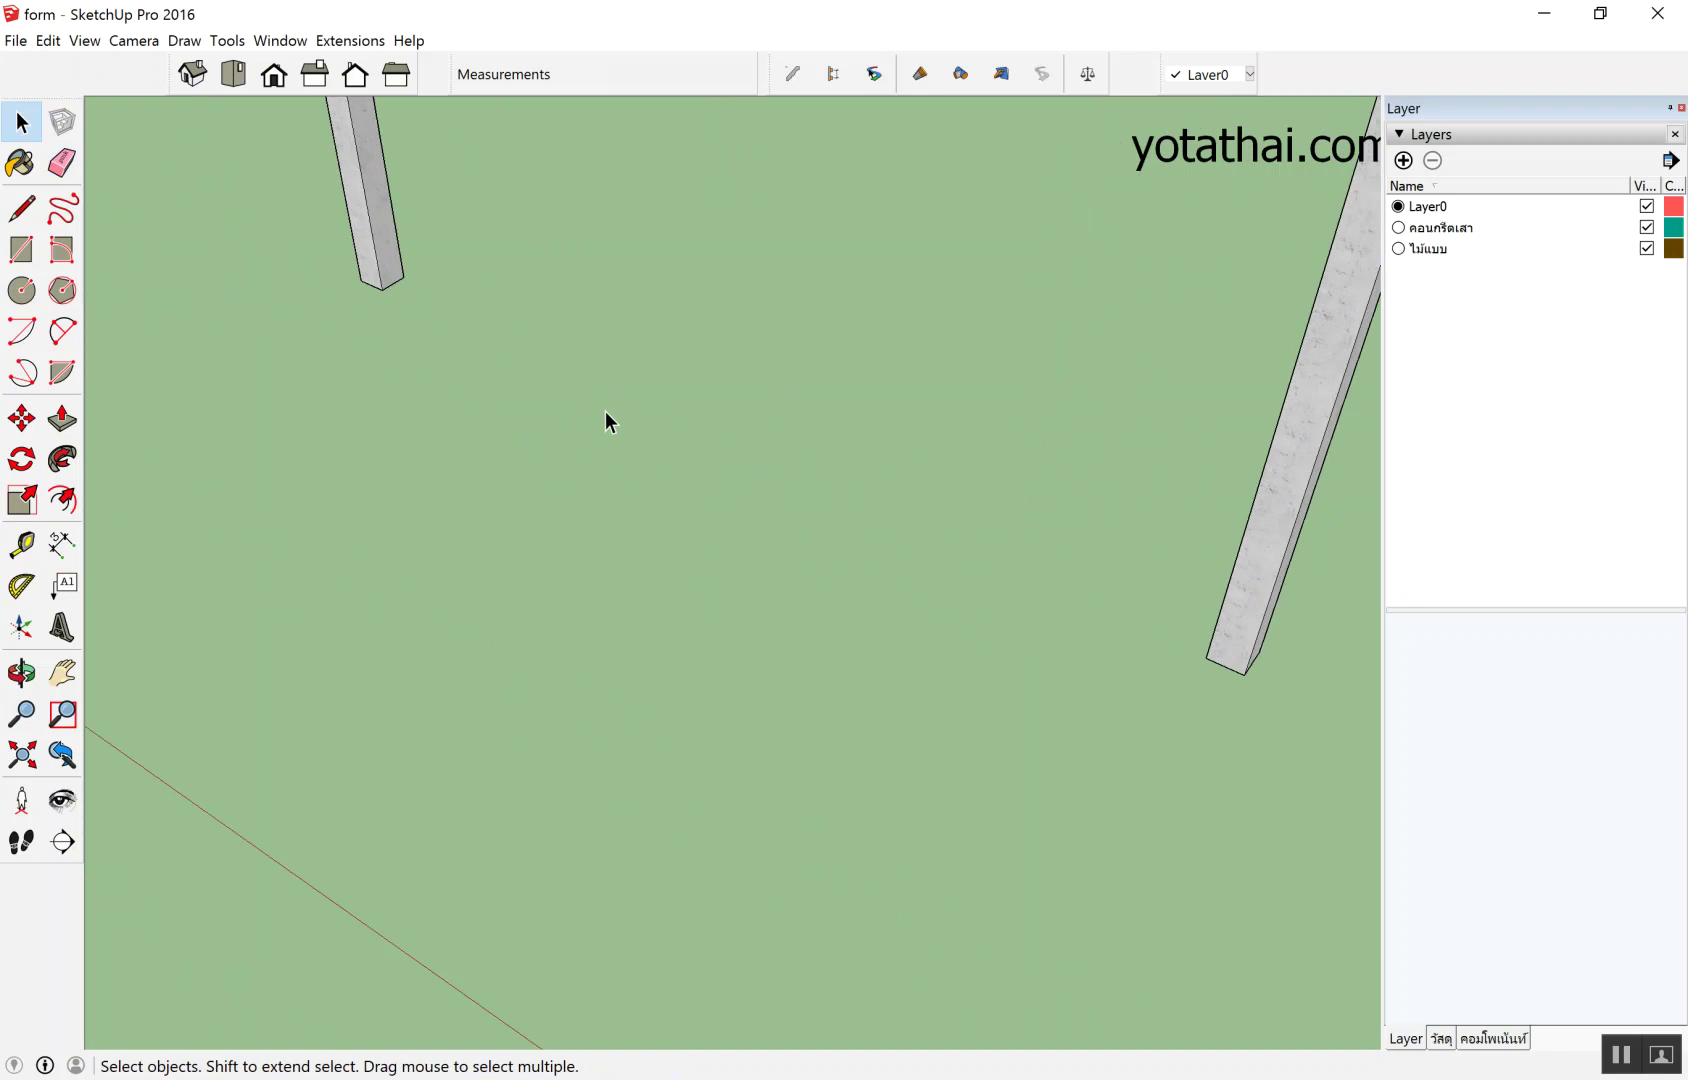
Redraw the 6.00m dimension between the two column base corners.
middle_click_drag(605, 411, 547, 443)
scroll(437, 356, "up", 2)
scroll(440, 353, "up", 1)
key("d")
scroll(491, 306, "up", 1)
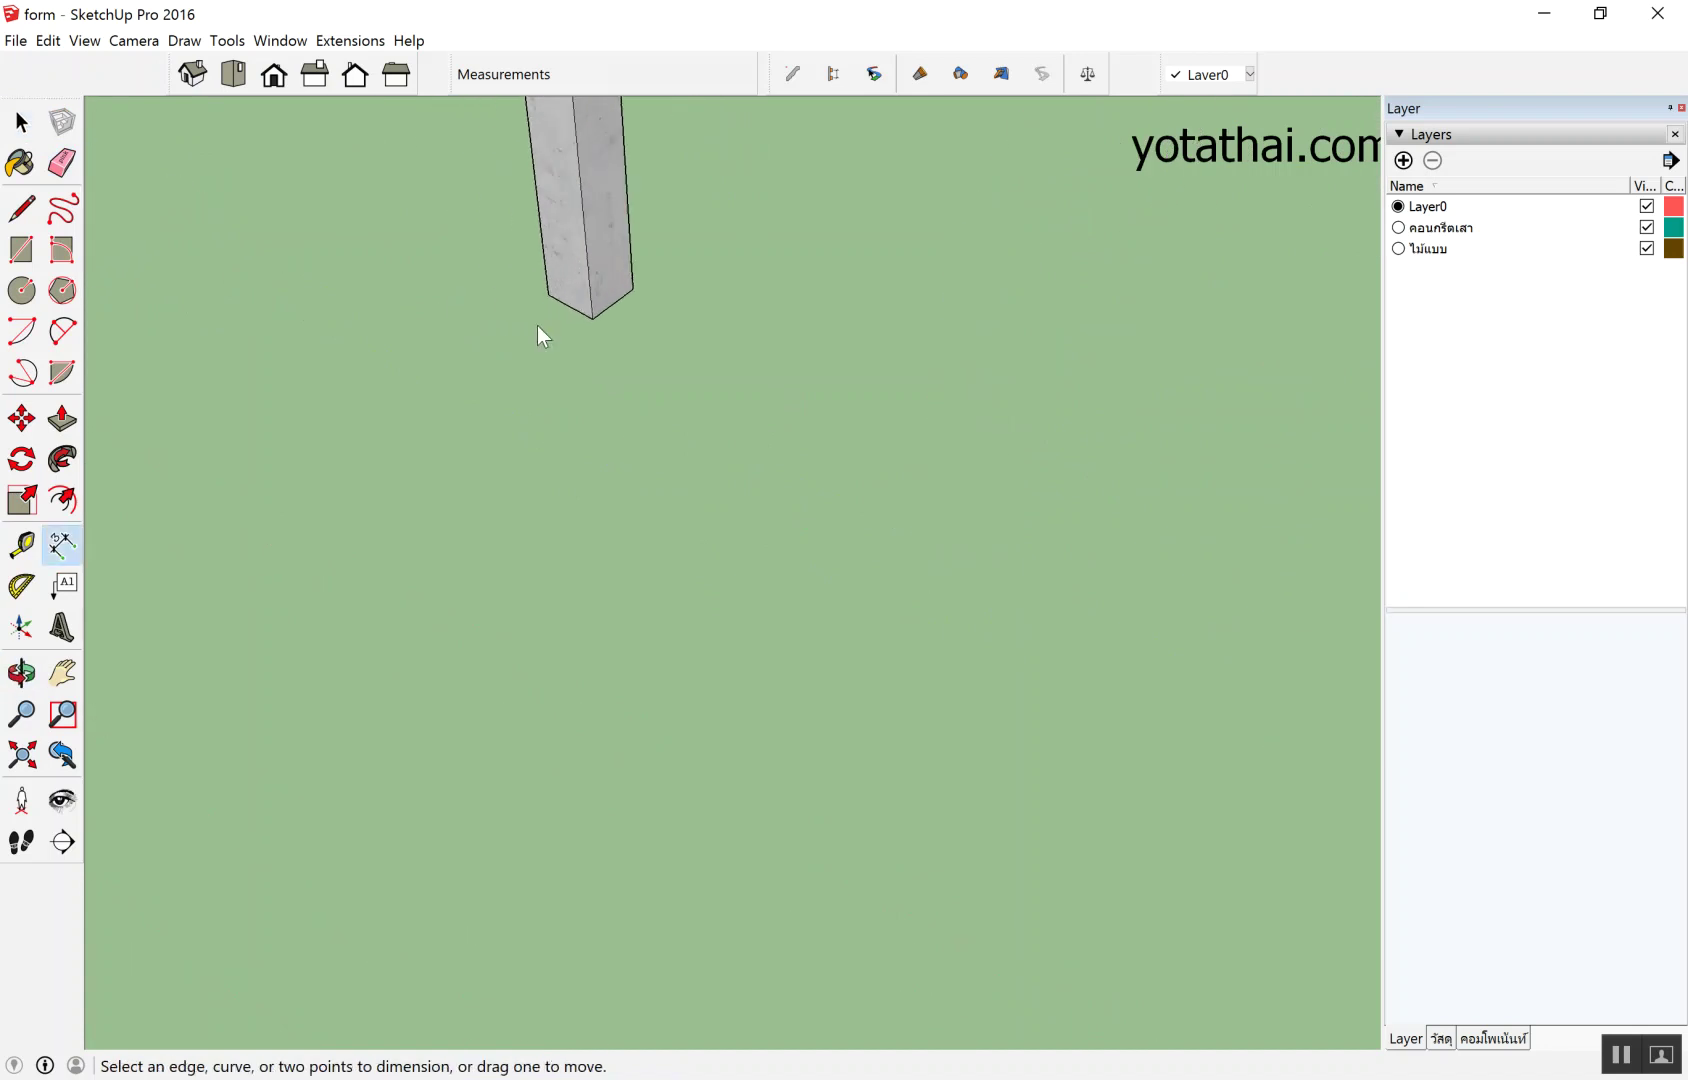
left_click(571, 299)
scroll(571, 299, "down", 1)
scroll(558, 320, "down", 2)
scroll(942, 535, "up", 2)
scroll(981, 509, "up", 2)
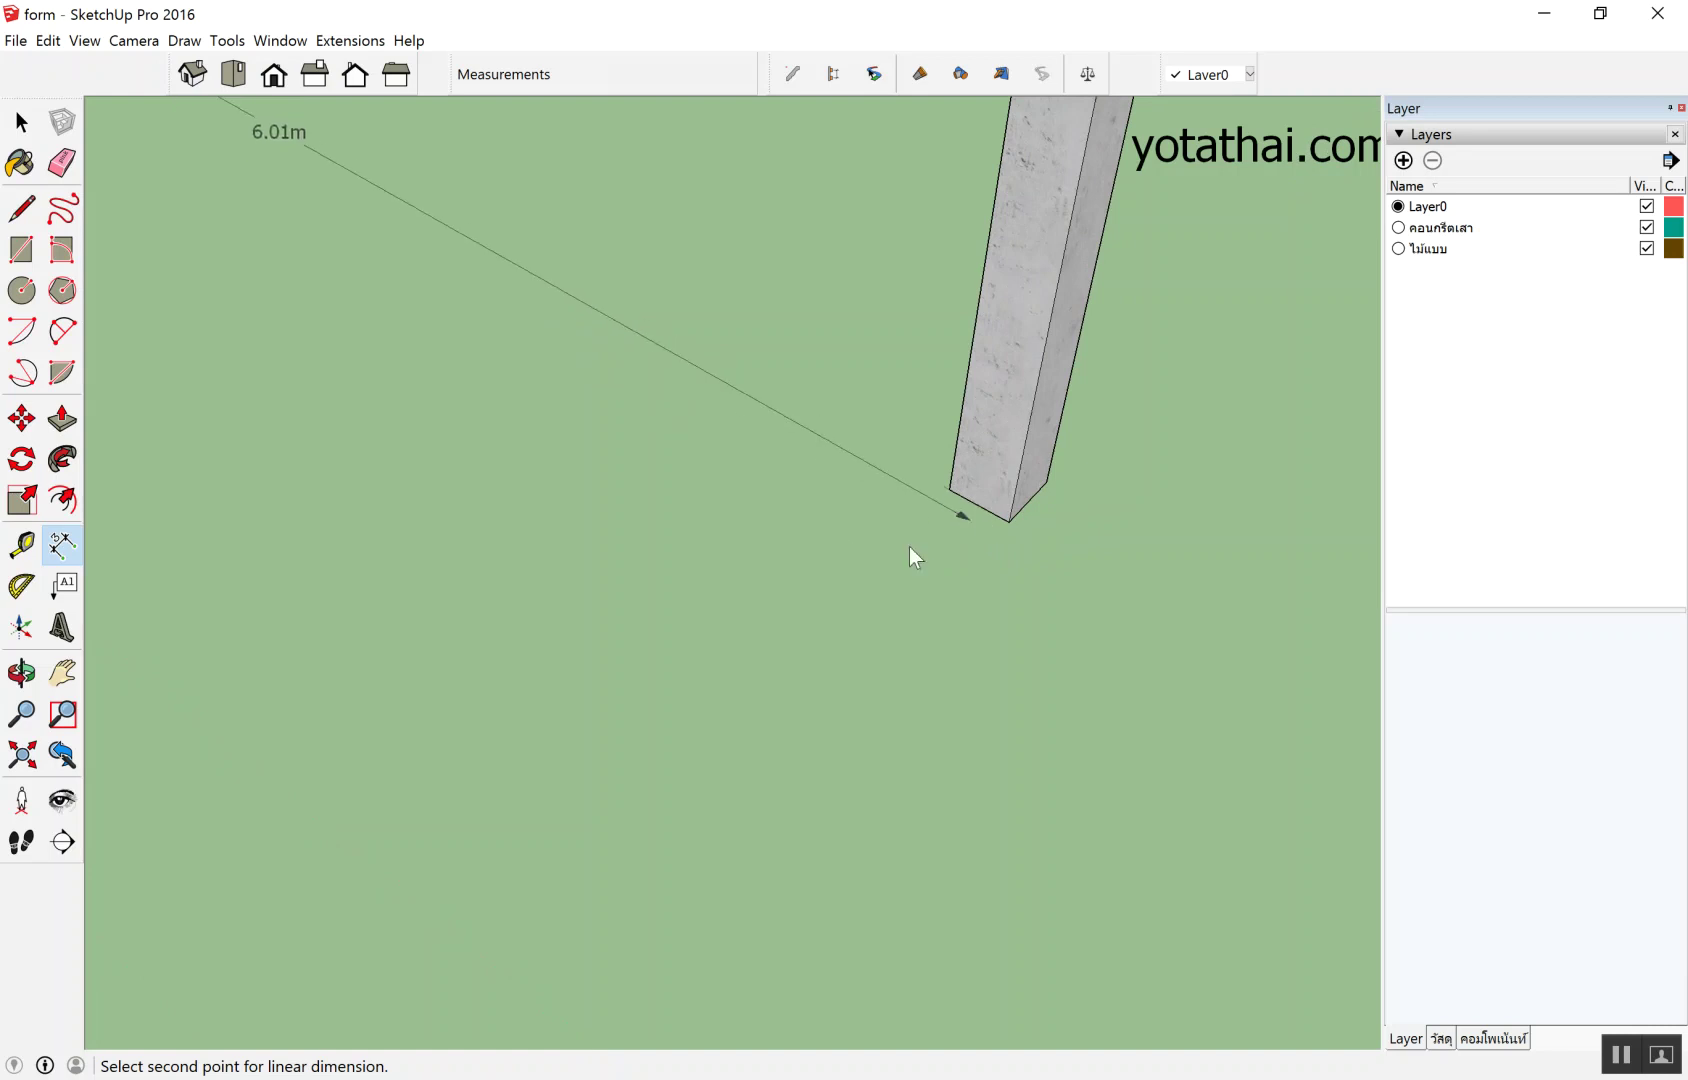
scroll(985, 505, "up", 2)
left_click(993, 491)
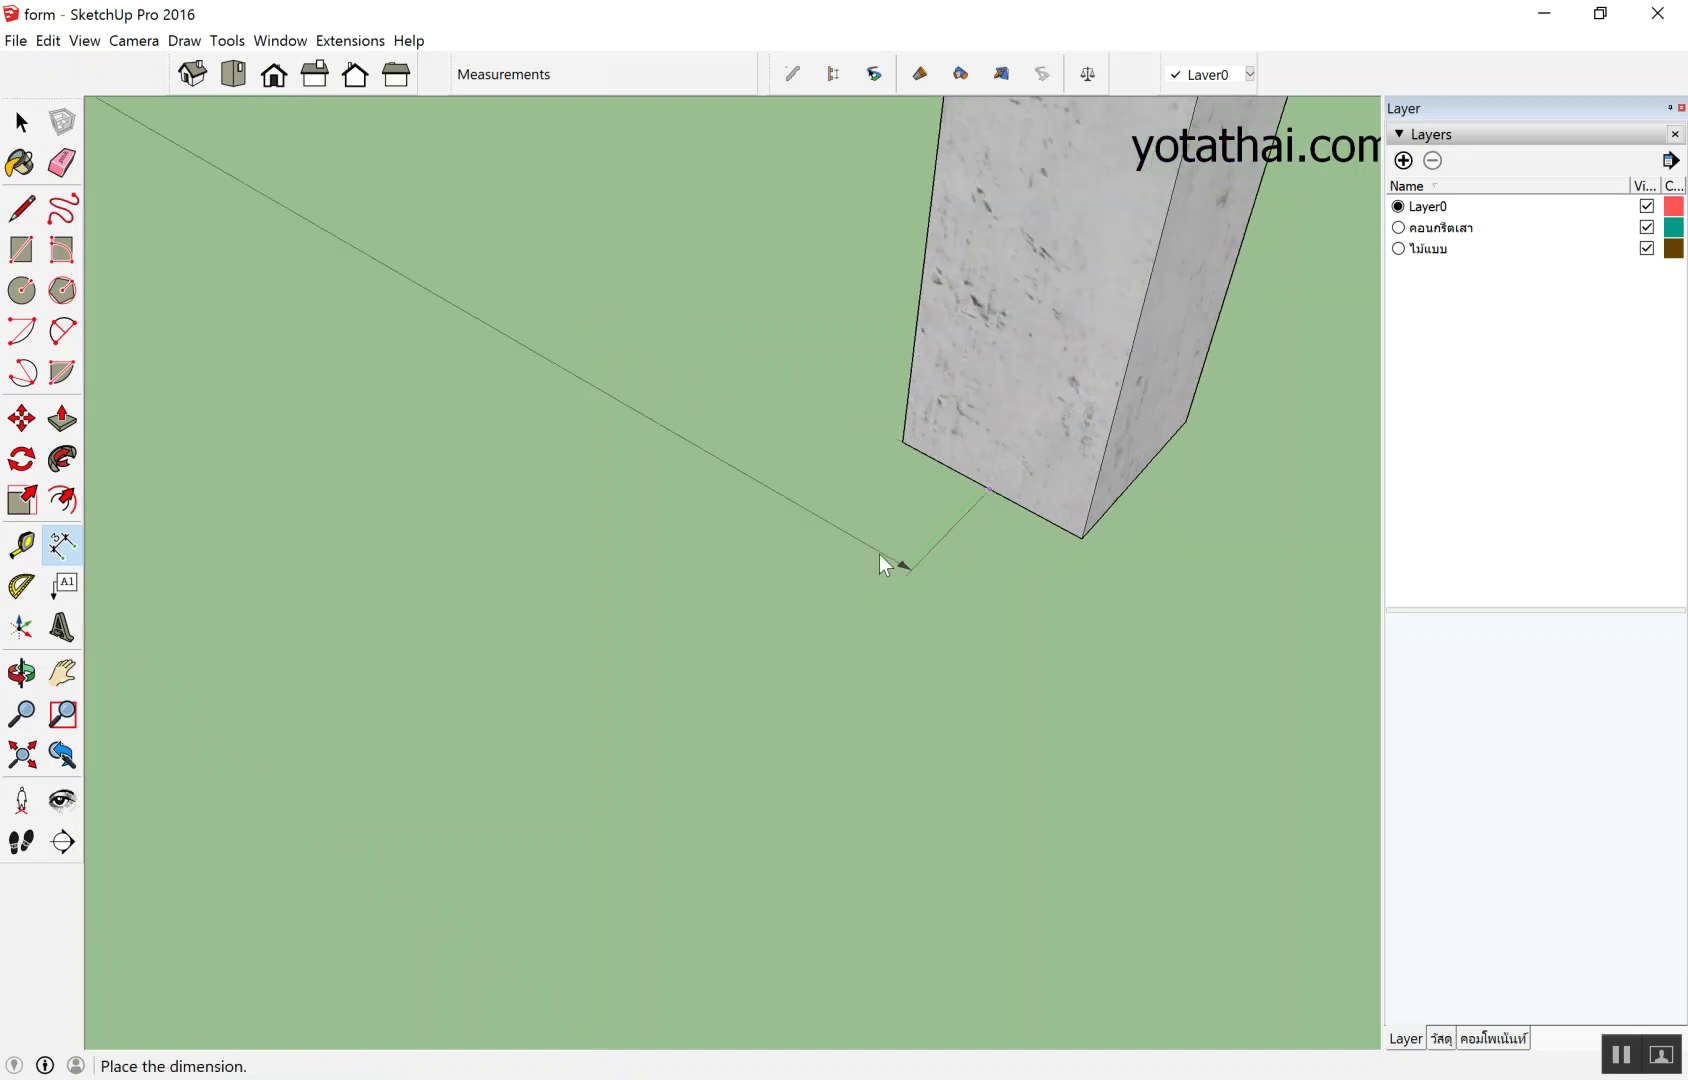
left_click(829, 597)
scroll(1044, 640, "down", 1)
scroll(1000, 655, "down", 2)
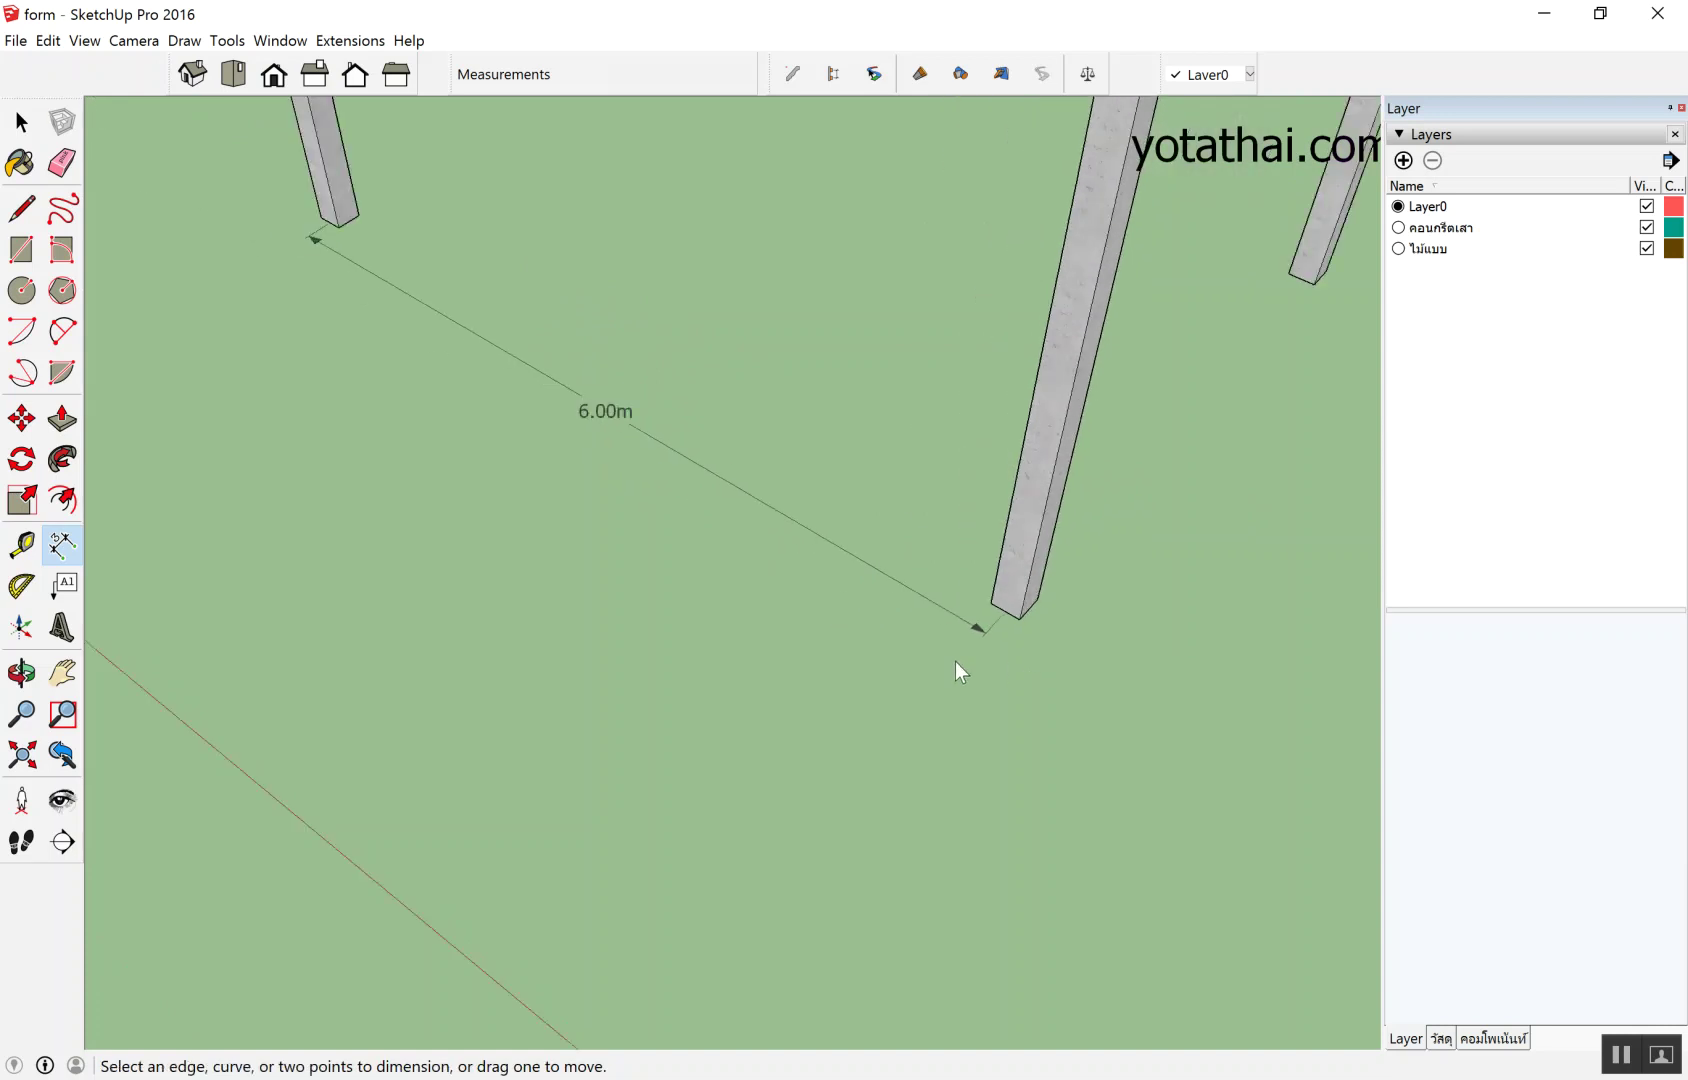
key("space")
scroll(735, 485, "up", 1)
scroll(727, 546, "down", 1)
mouse_move(727, 546)
middle_mouse_down()
mouse_move(1008, 421)
mouse_move(1023, 487)
mouse_move(774, 564)
middle_mouse_up()
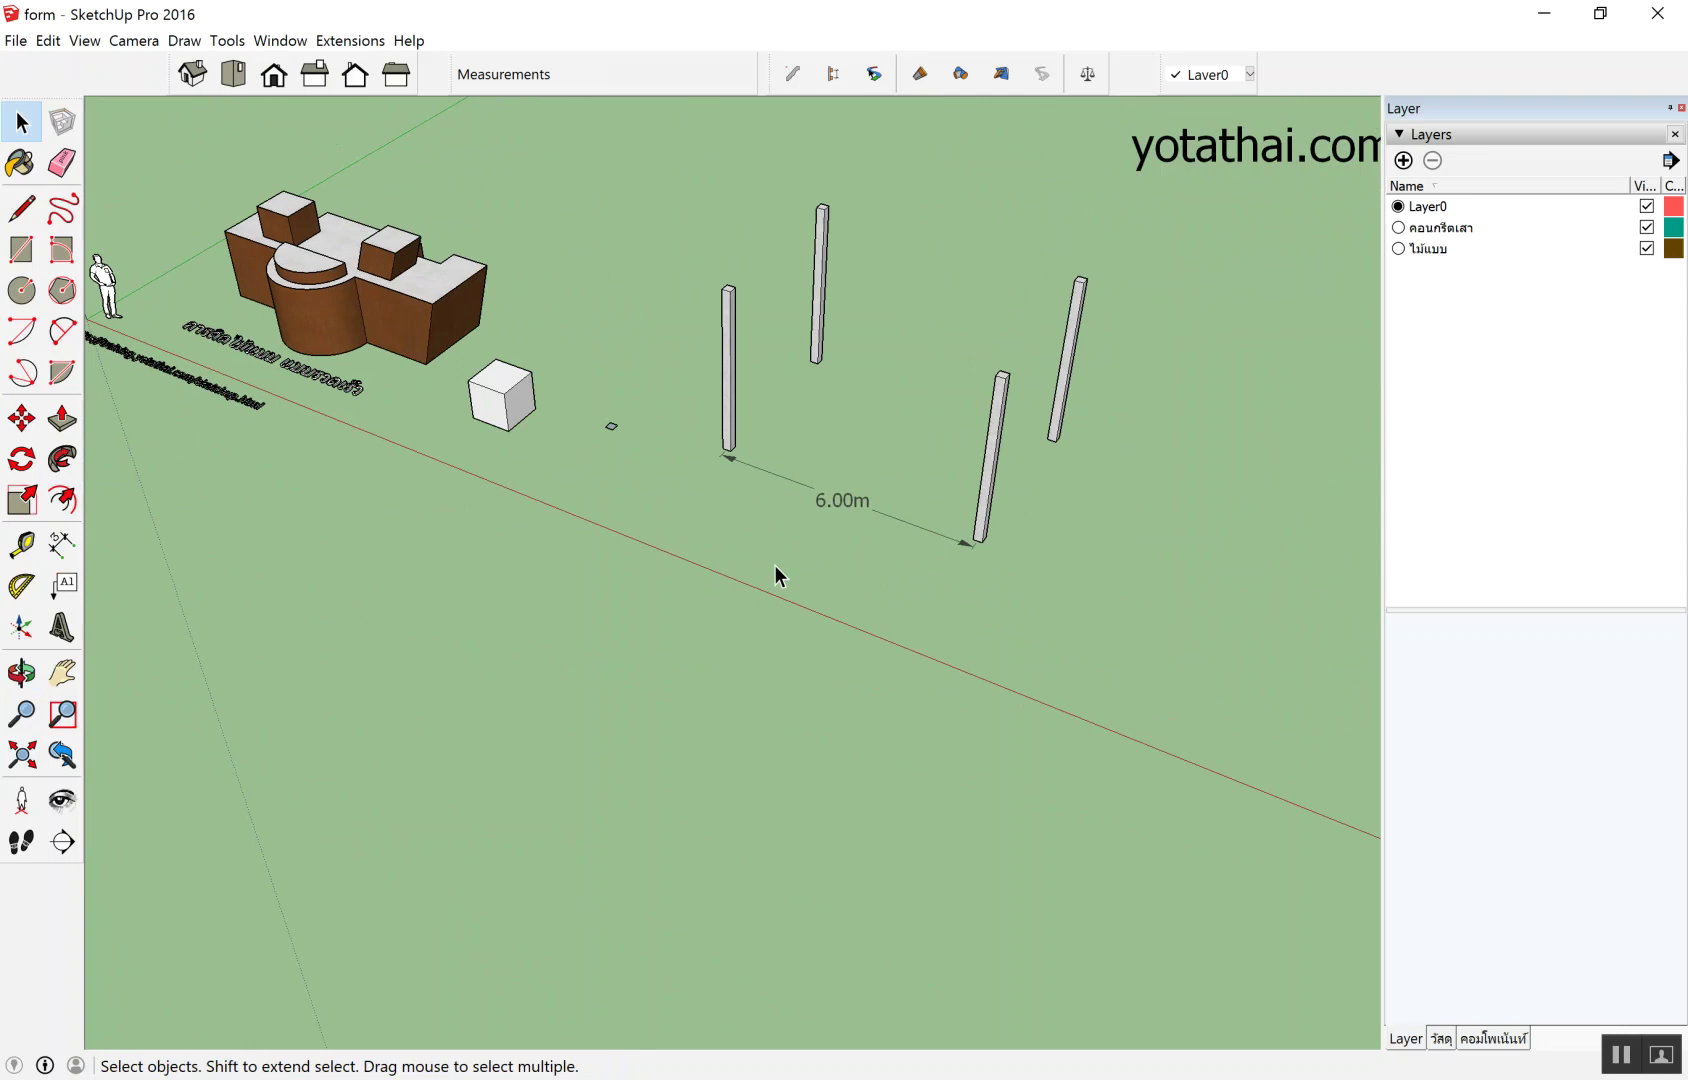
mouse_move(1300, 230)
middle_mouse_down()
mouse_move(1138, 346)
mouse_move(1190, 294)
middle_mouse_up()
scroll(1238, 193, "up", 2)
left_click_drag(500, 124, 804, 390)
left_click_drag(514, 143, 1126, 699)
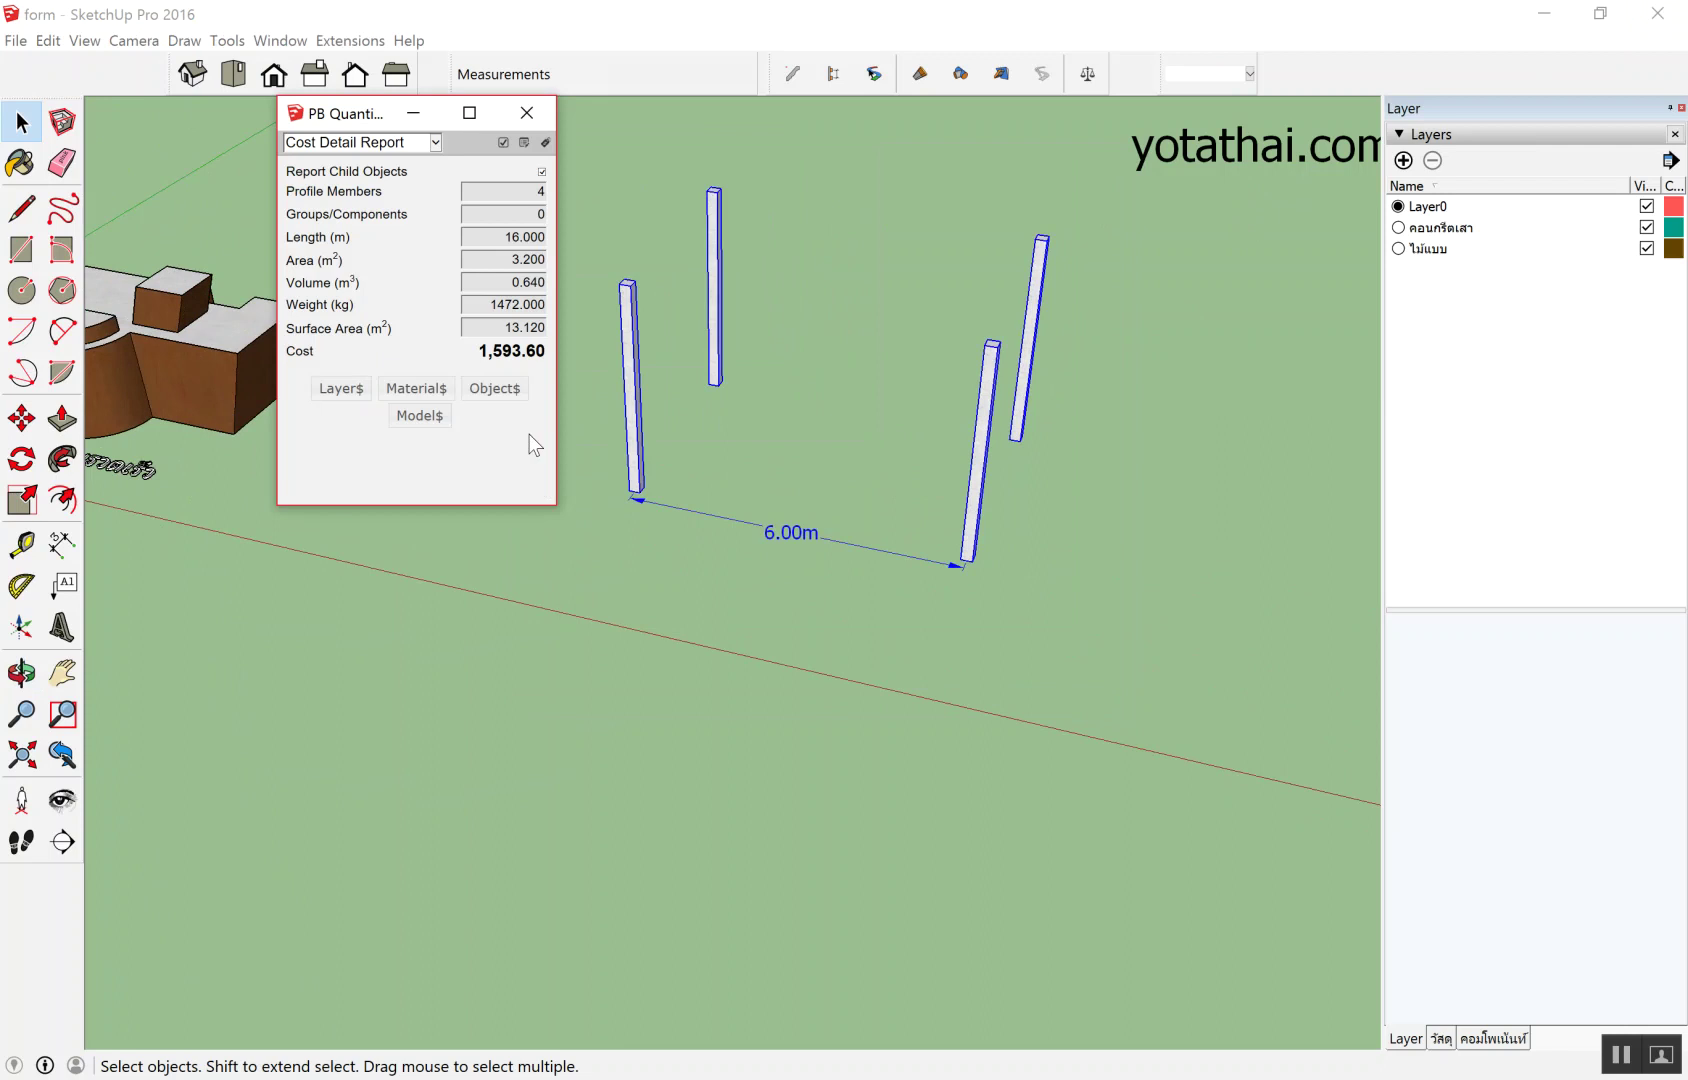
left_click_drag(590, 563, 1102, 160)
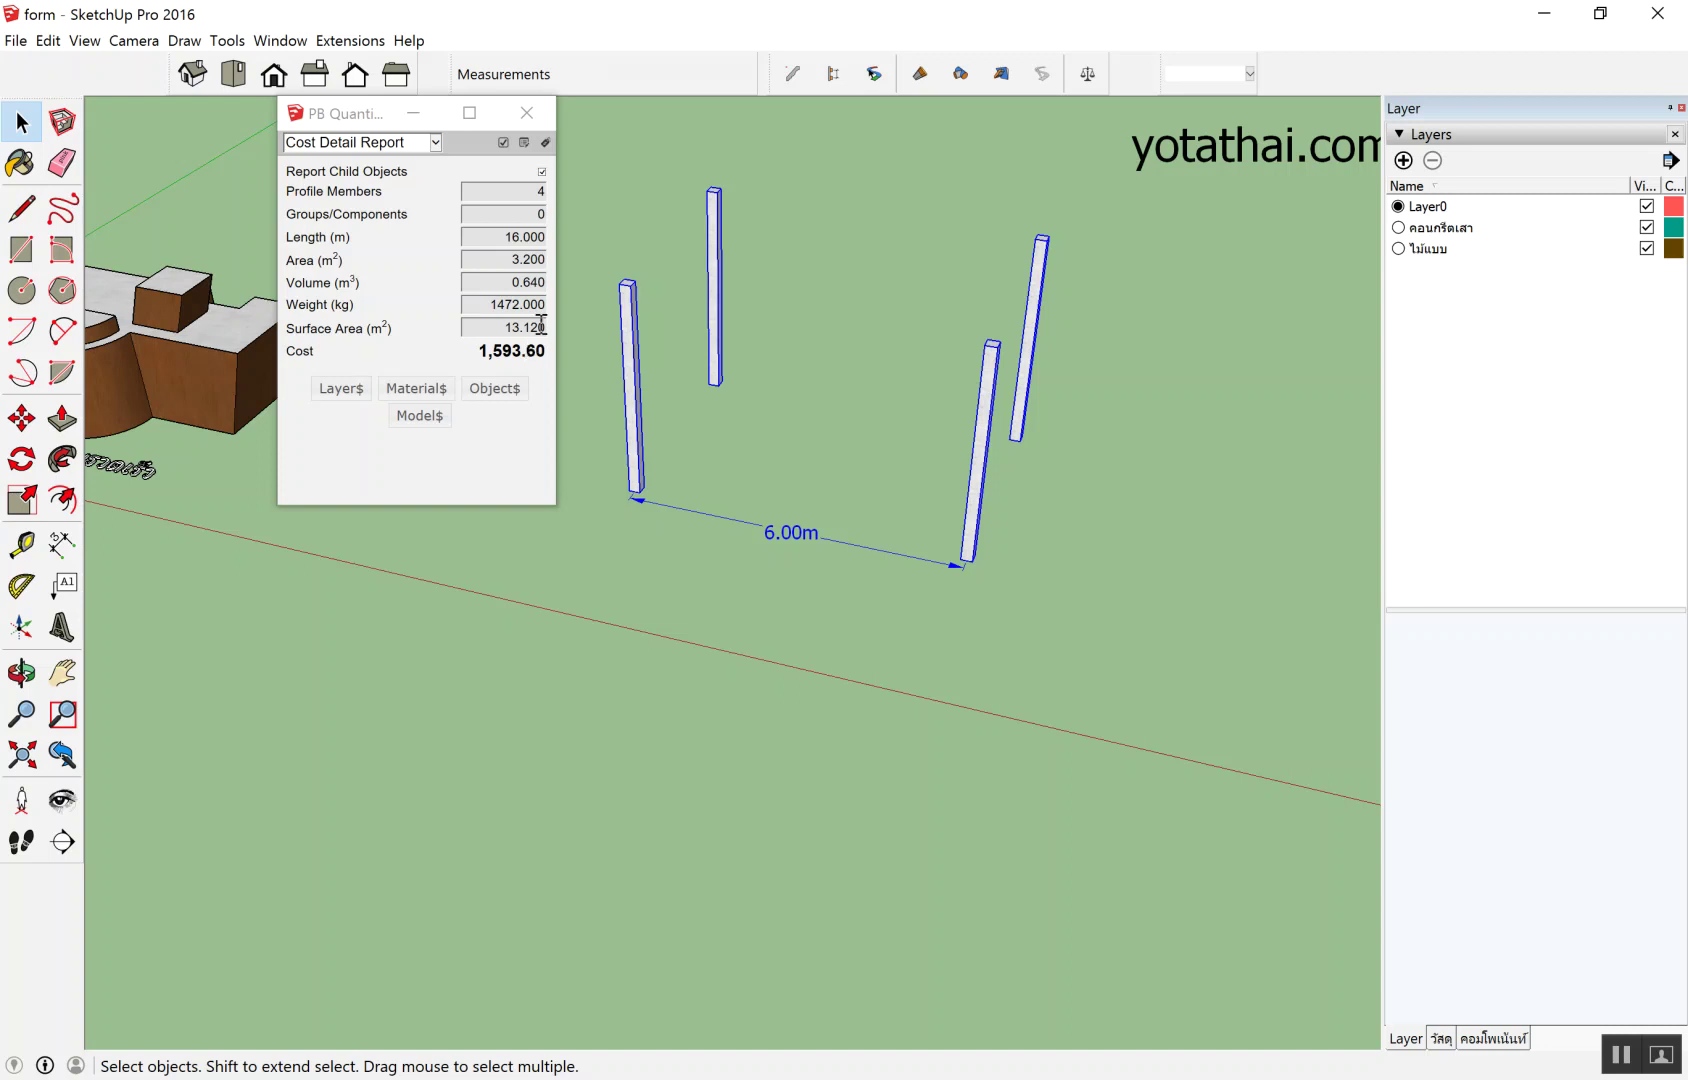
left_click(931, 655)
scroll(1068, 495, "down", 3)
scroll(872, 491, "up", 2)
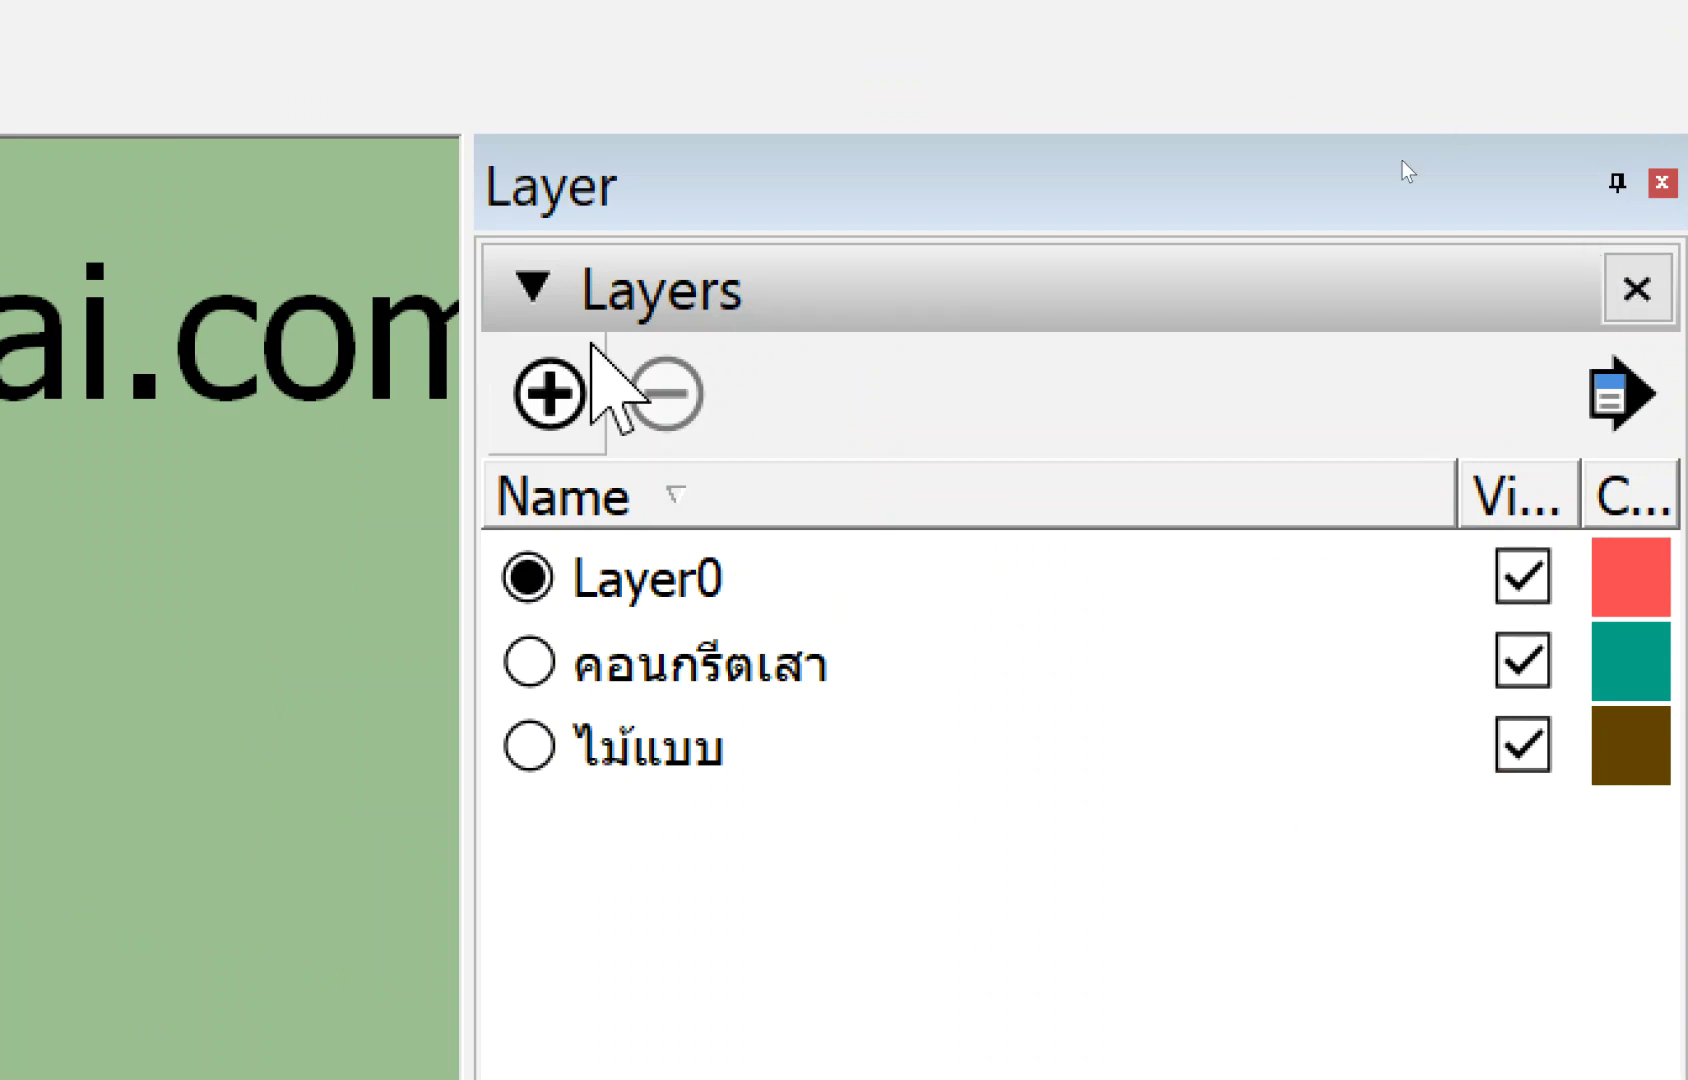
Add a new layer named คอนกรีตคานคอดิน.
left_click(540, 405)
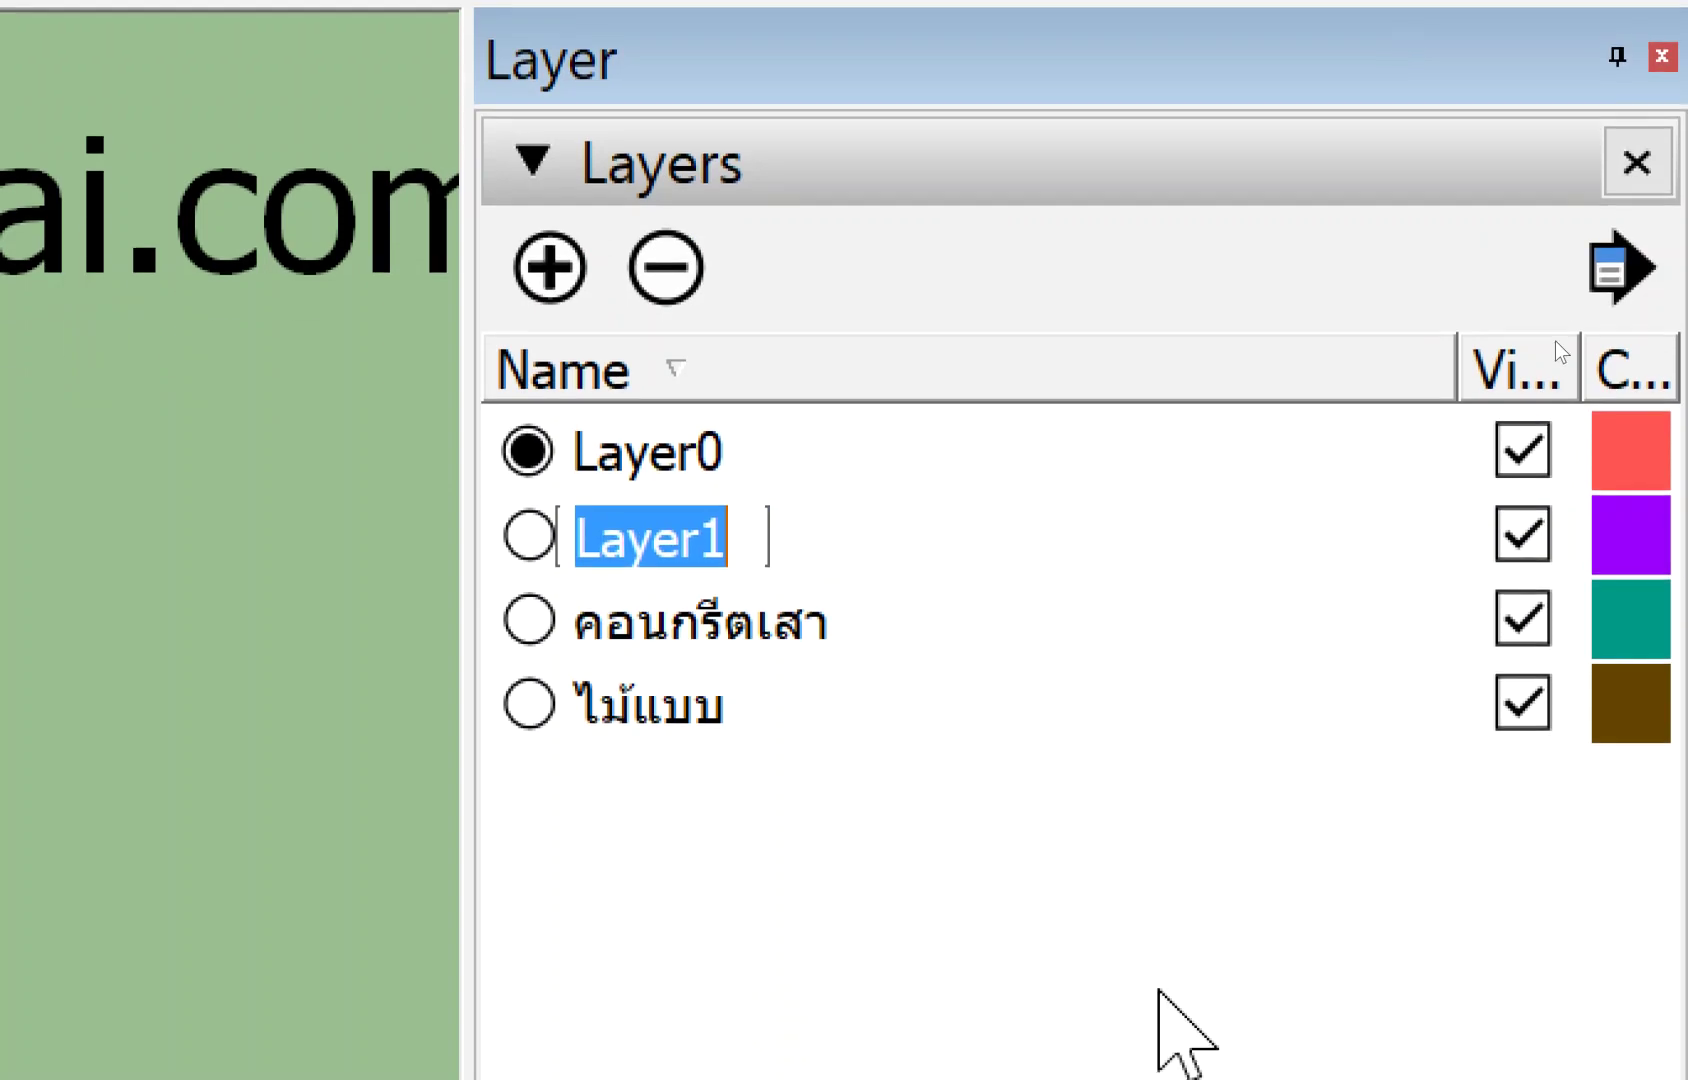
type("8vo")
key("BackSpace")
key("BackSpace")
key("BackSpace")
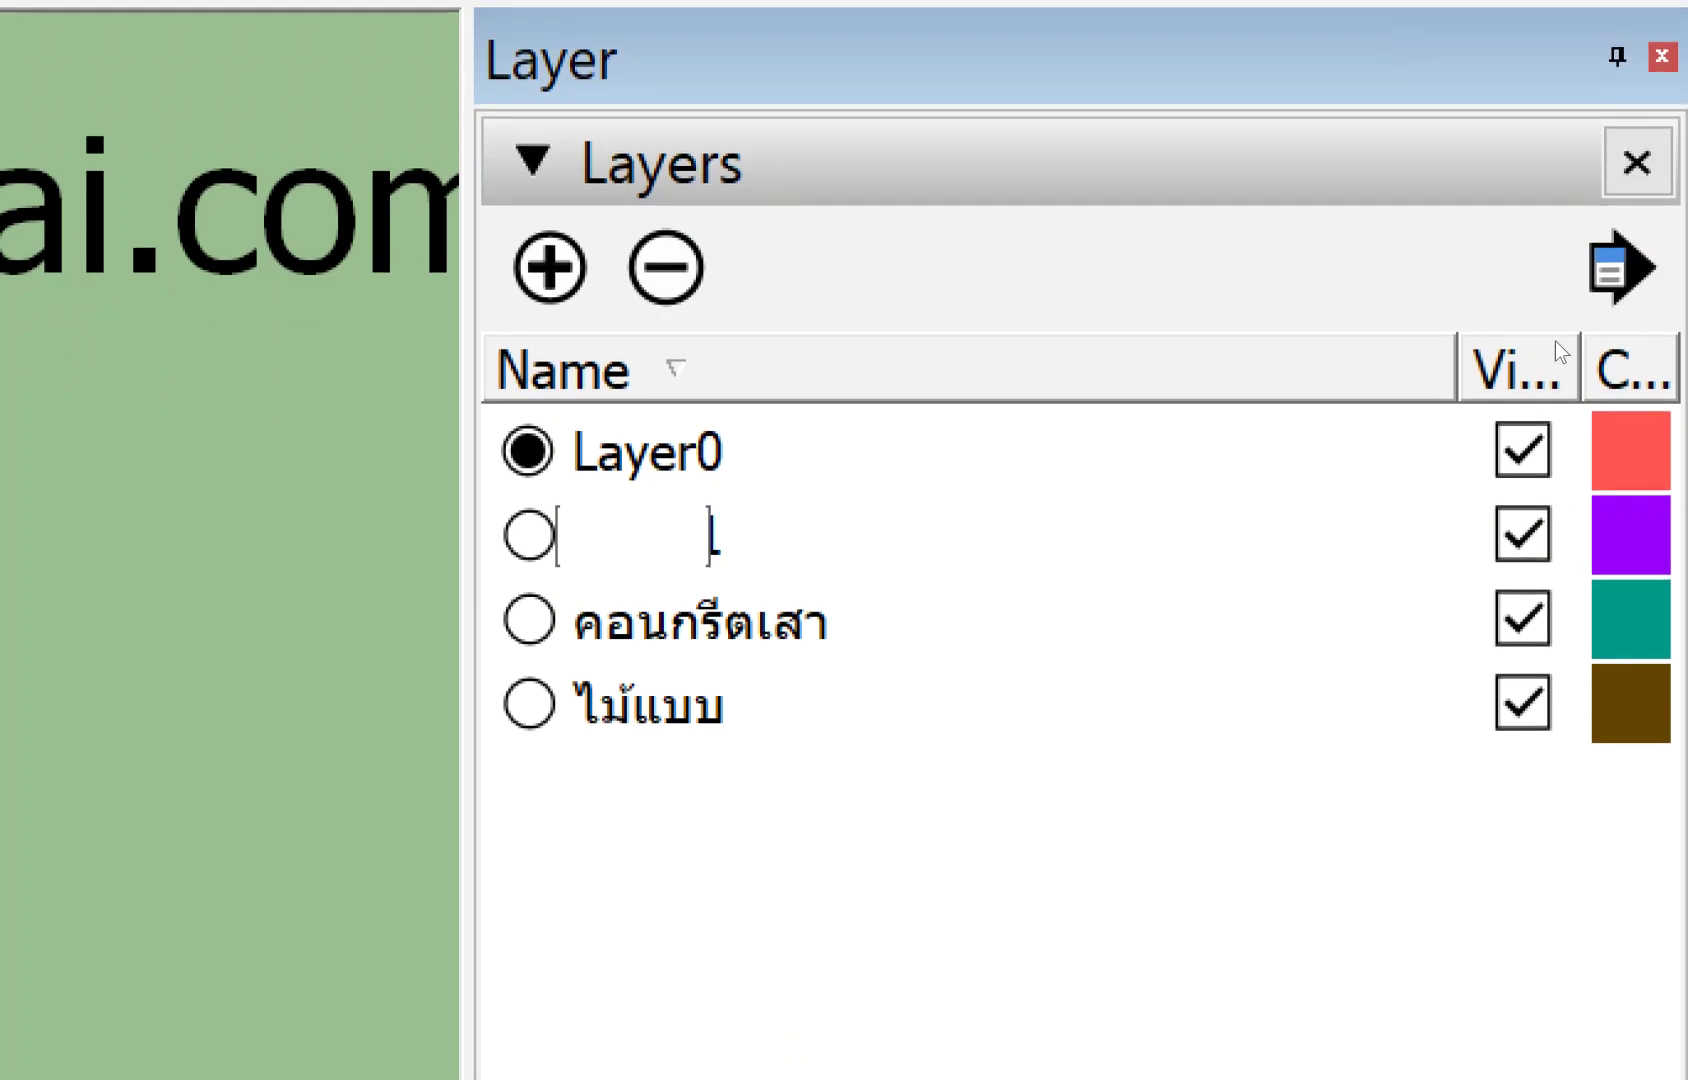
type("คอนกา")
key("BackSpace")
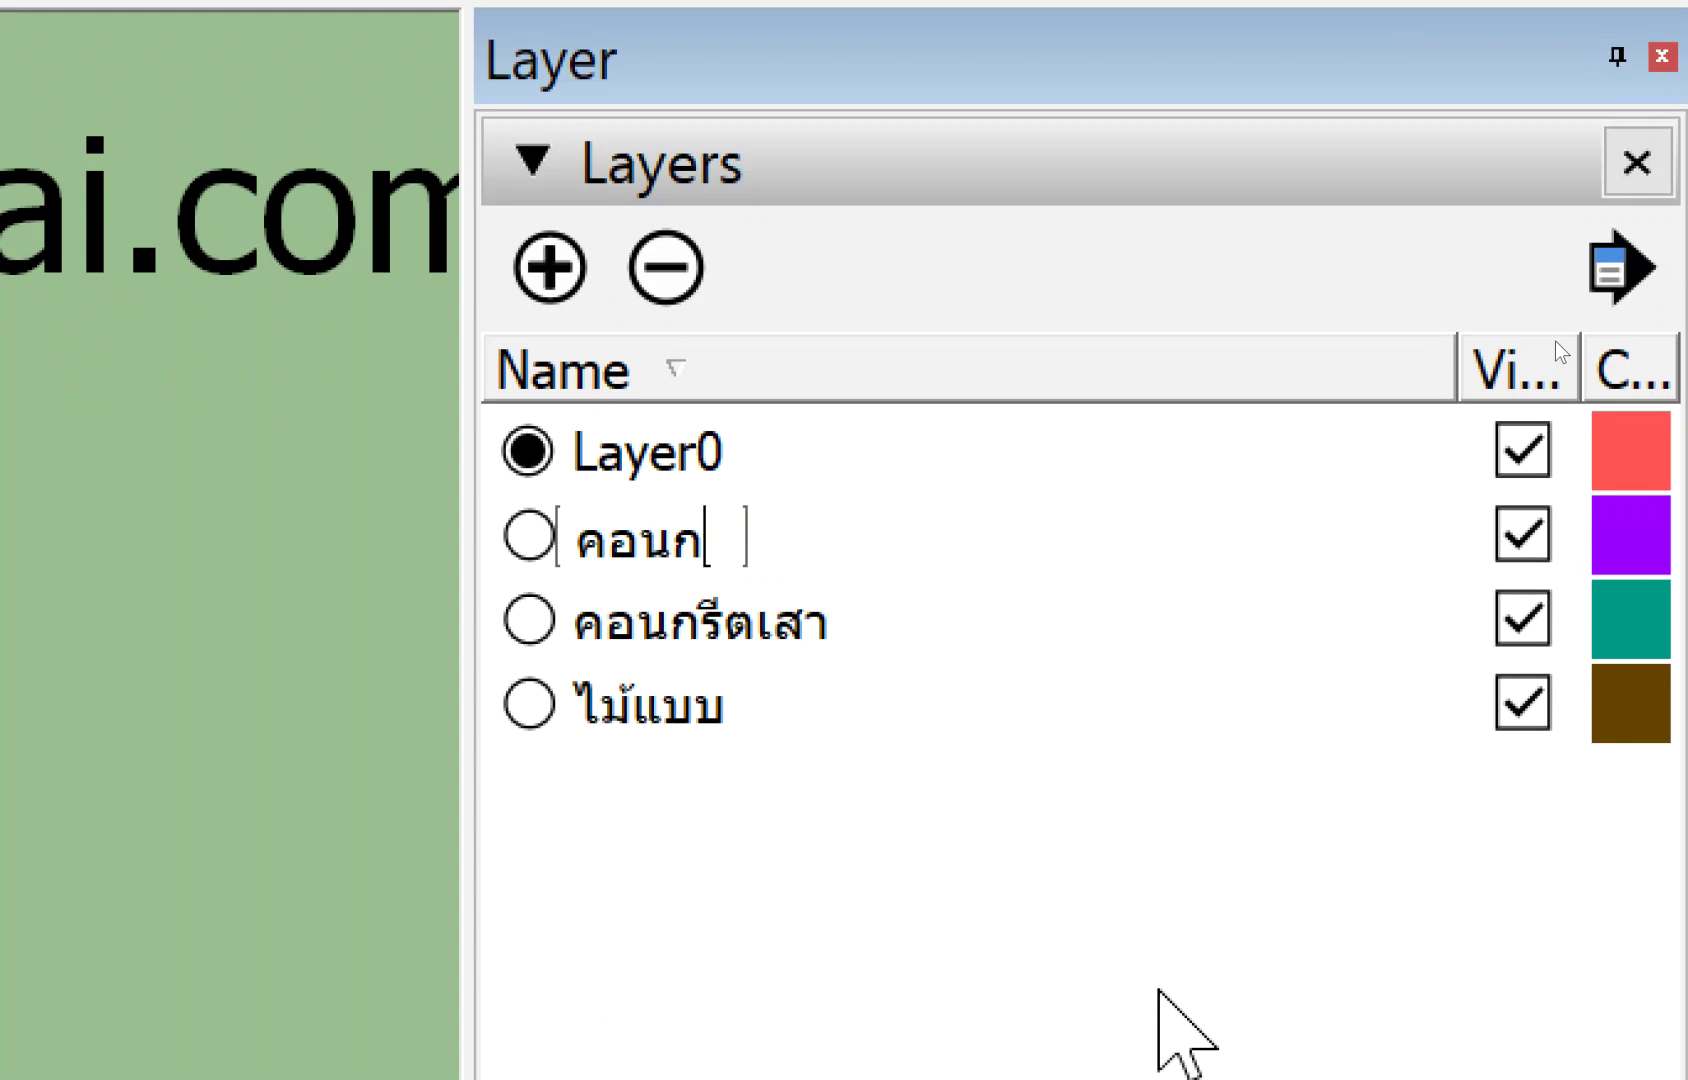
type("รีตคาน")
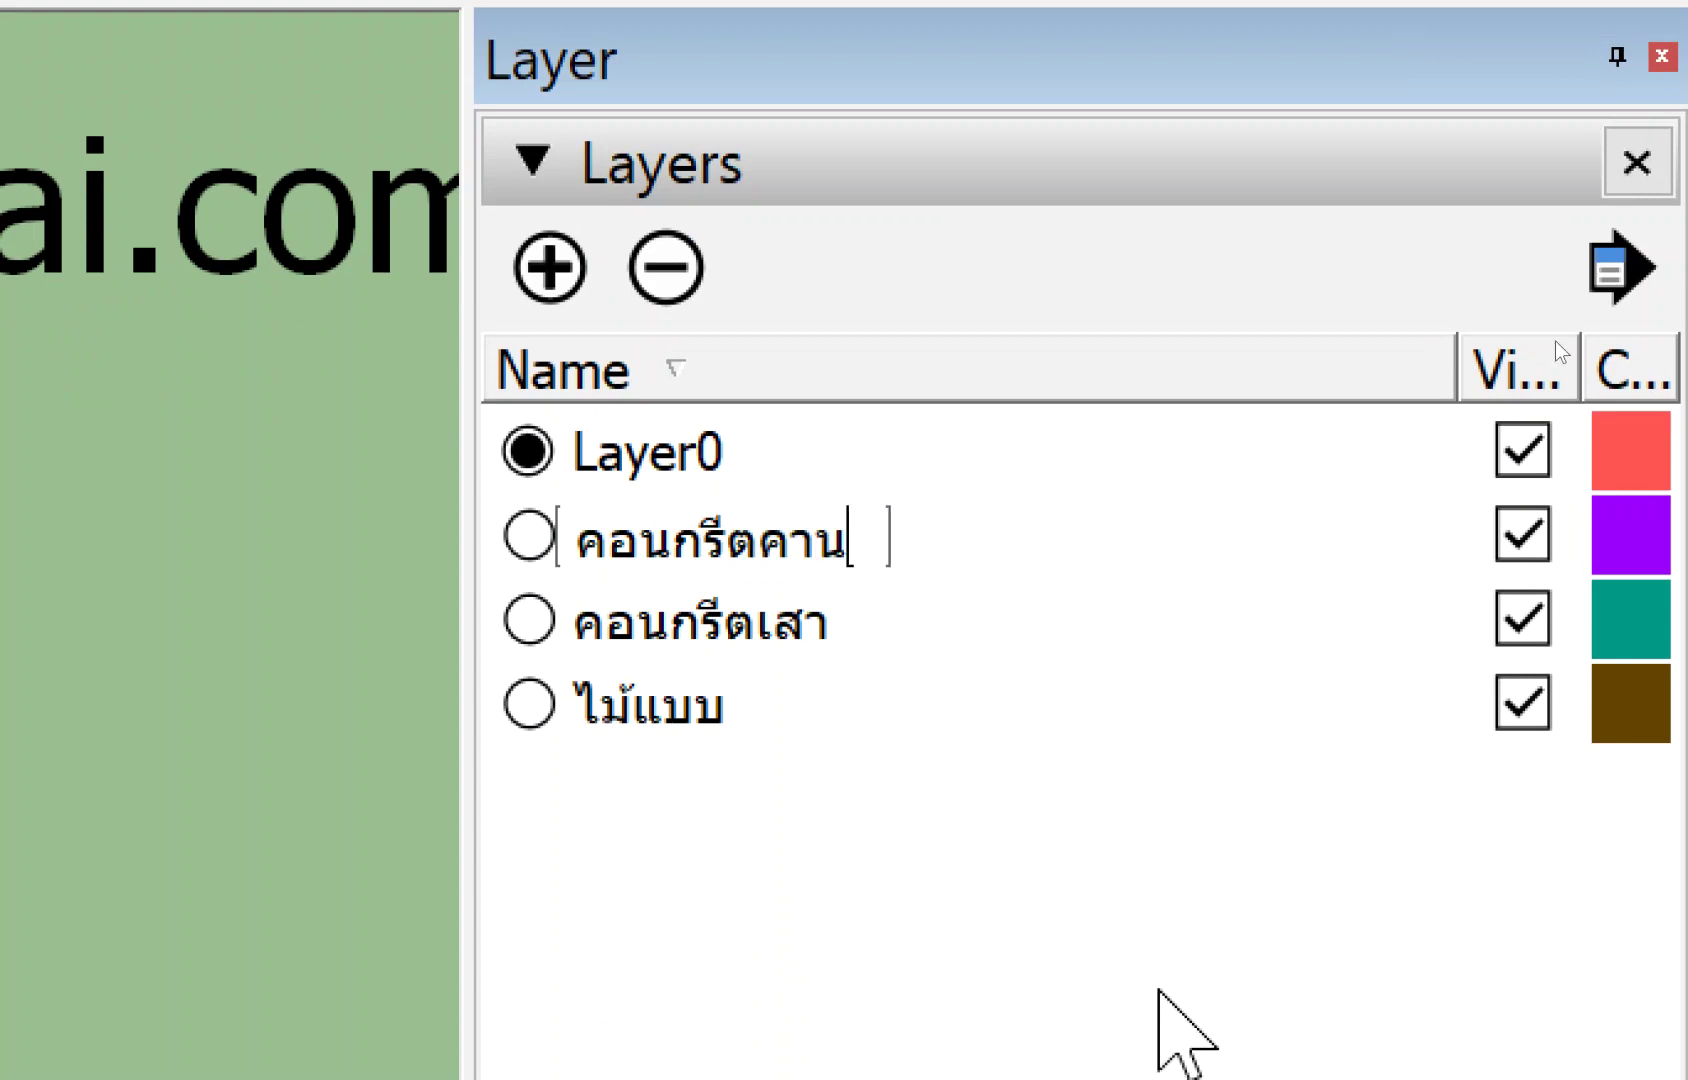
type("คอดิ")
key("BackSpace")
key("BackSpace")
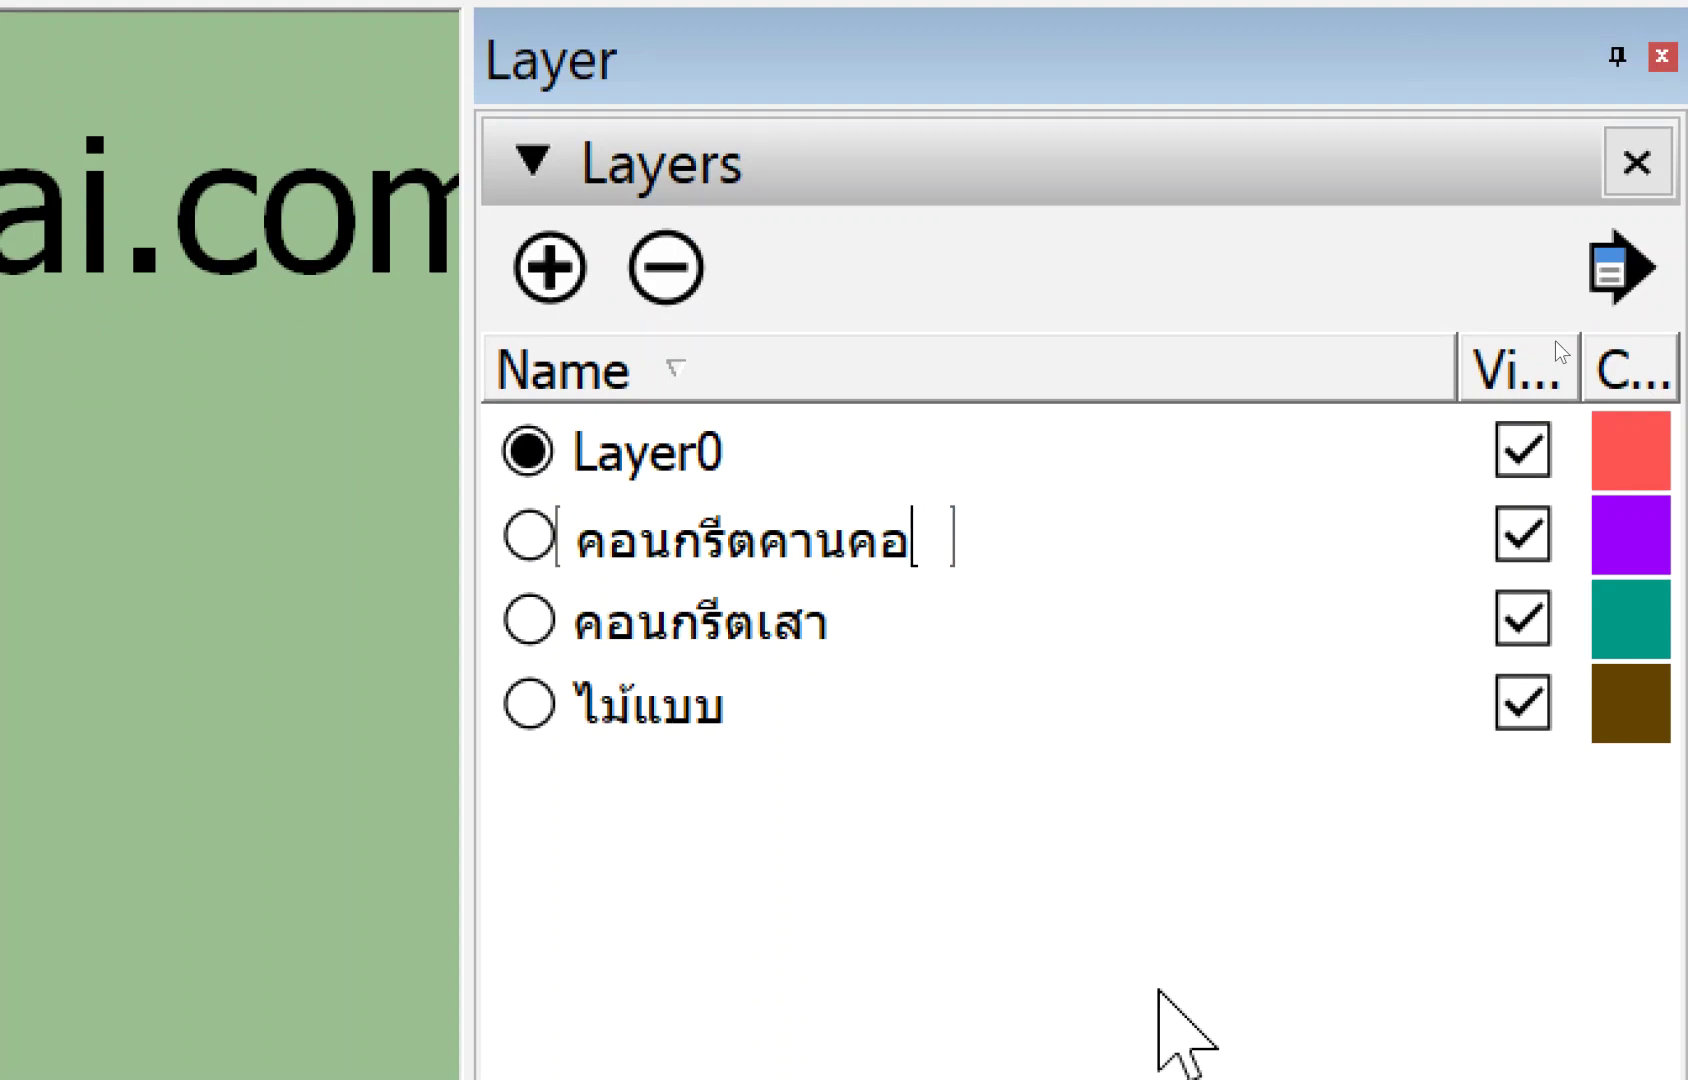
type("ดิน")
key("Return")
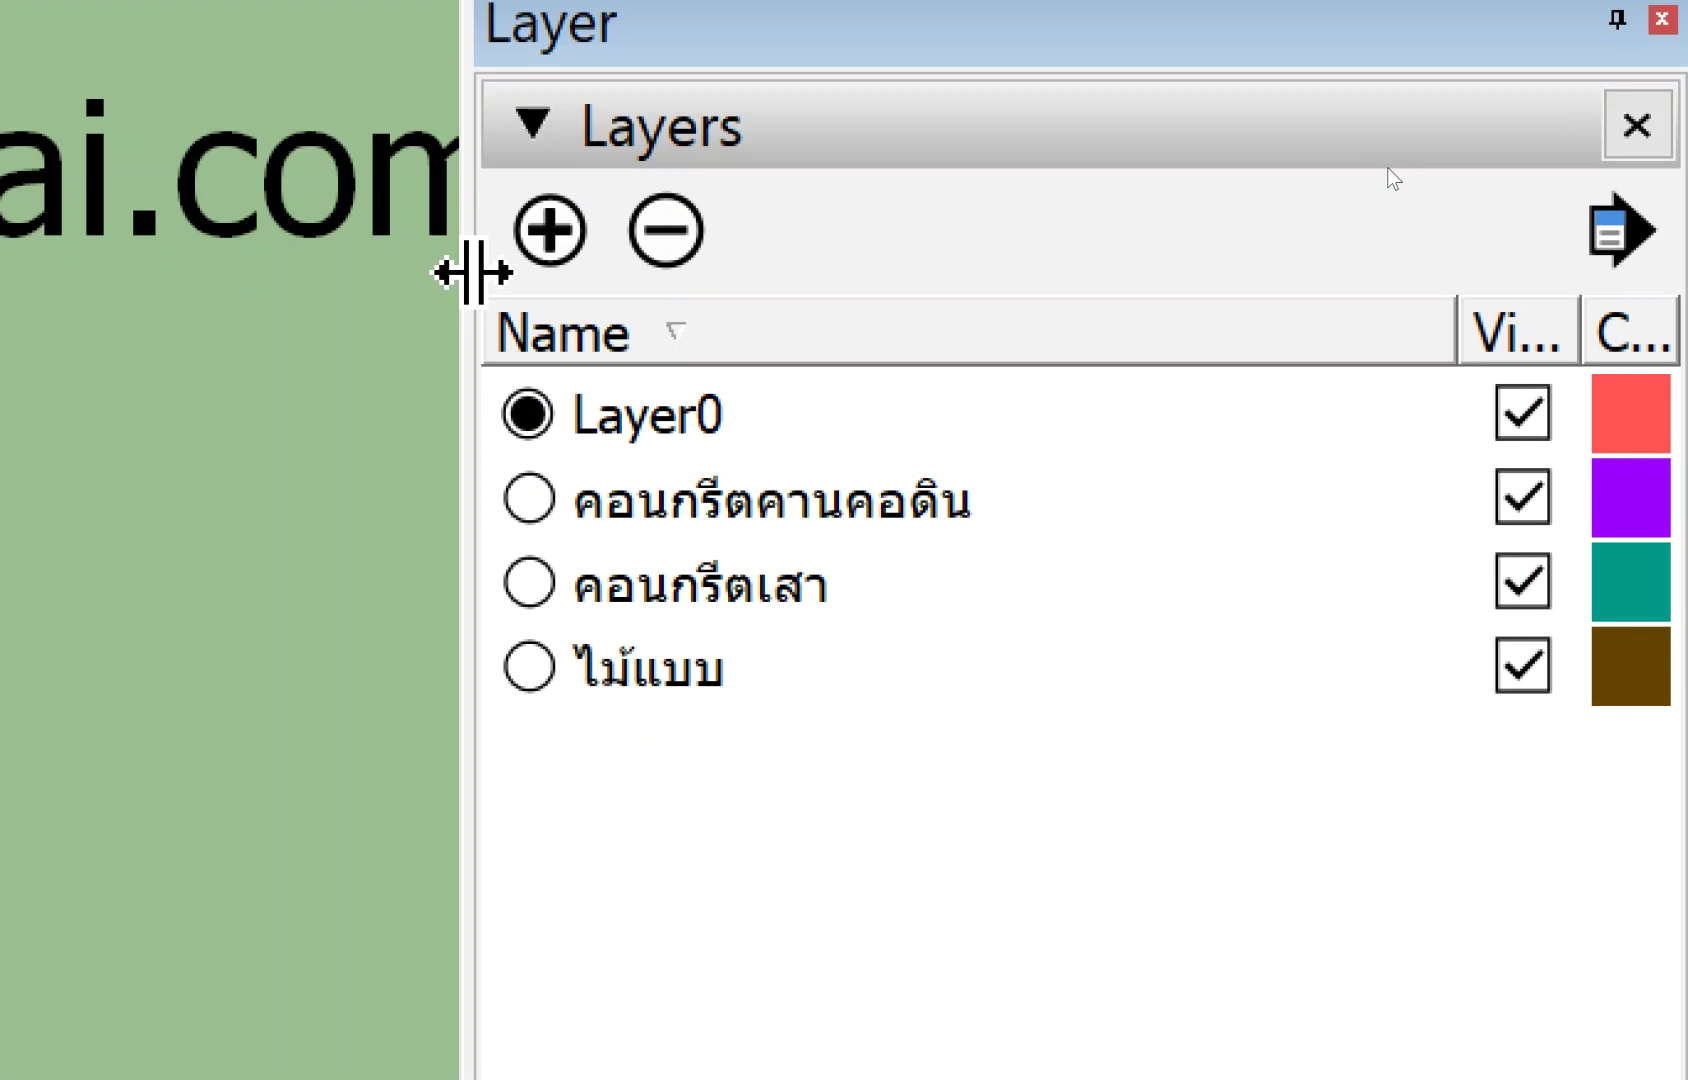
Add a layer named คอนกรีตคานรับหลังคา, then start renaming the ไม้แบบ layer.
left_click(515, 200)
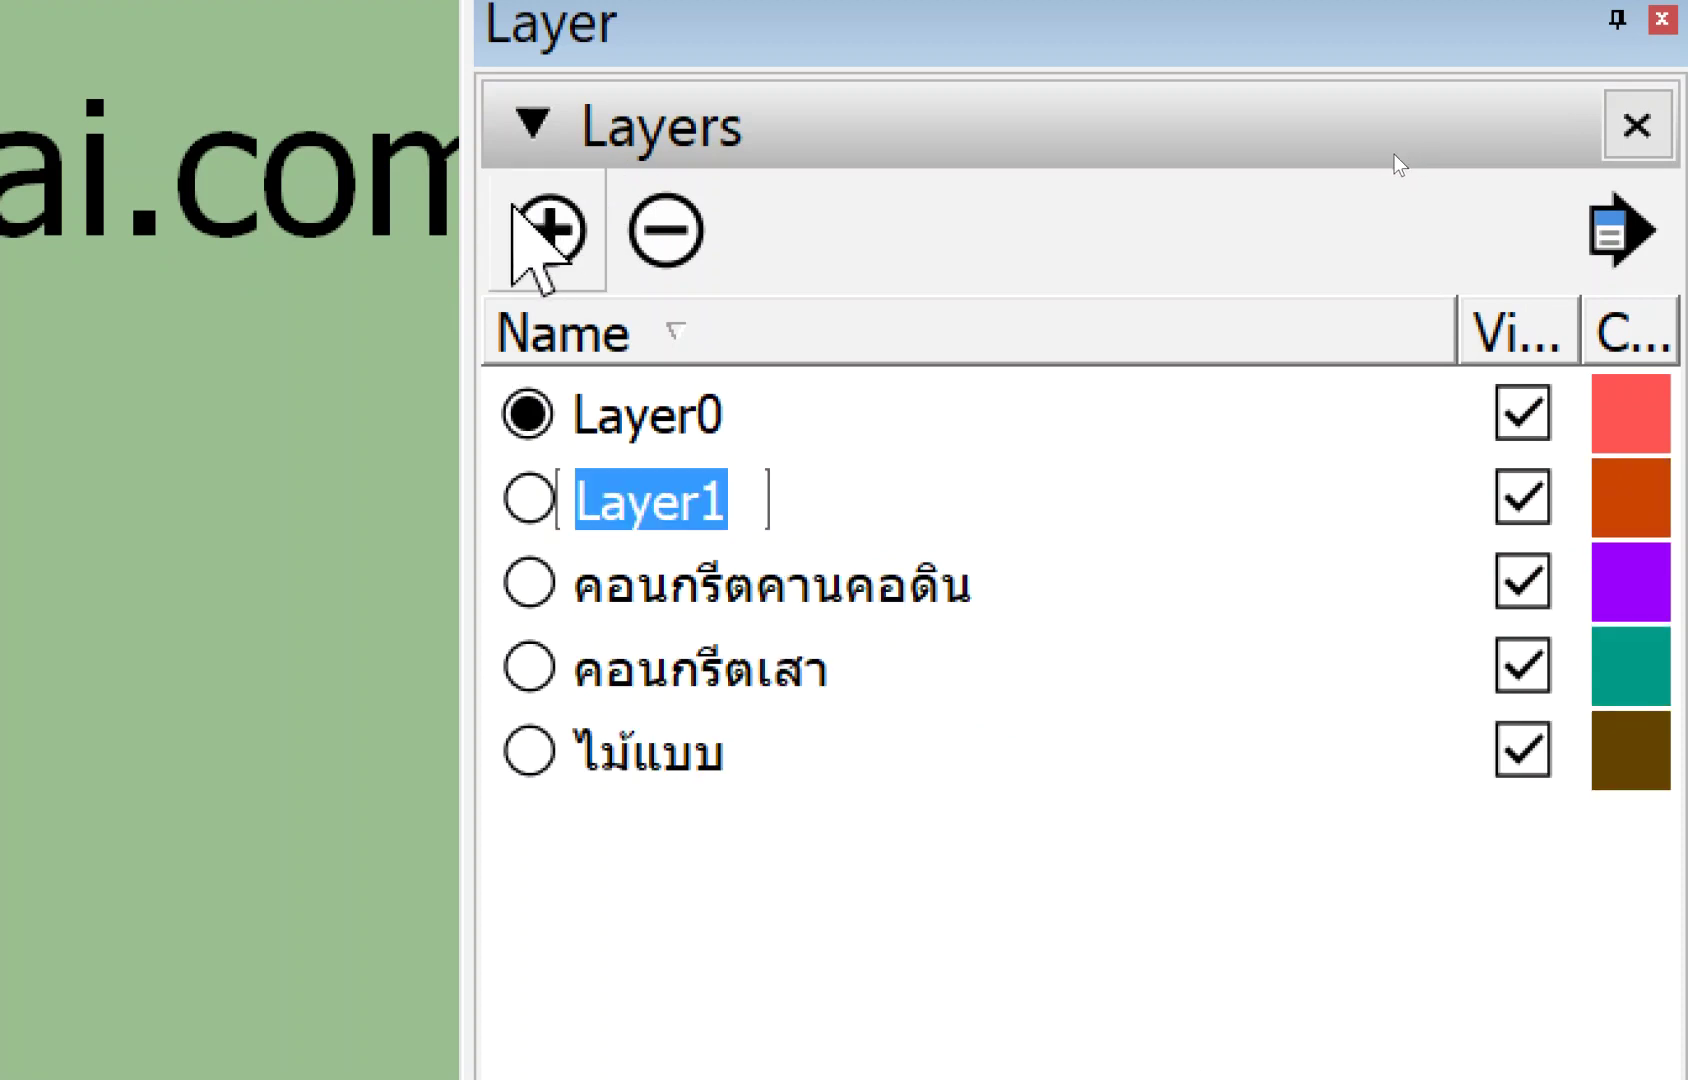
type("คอนก")
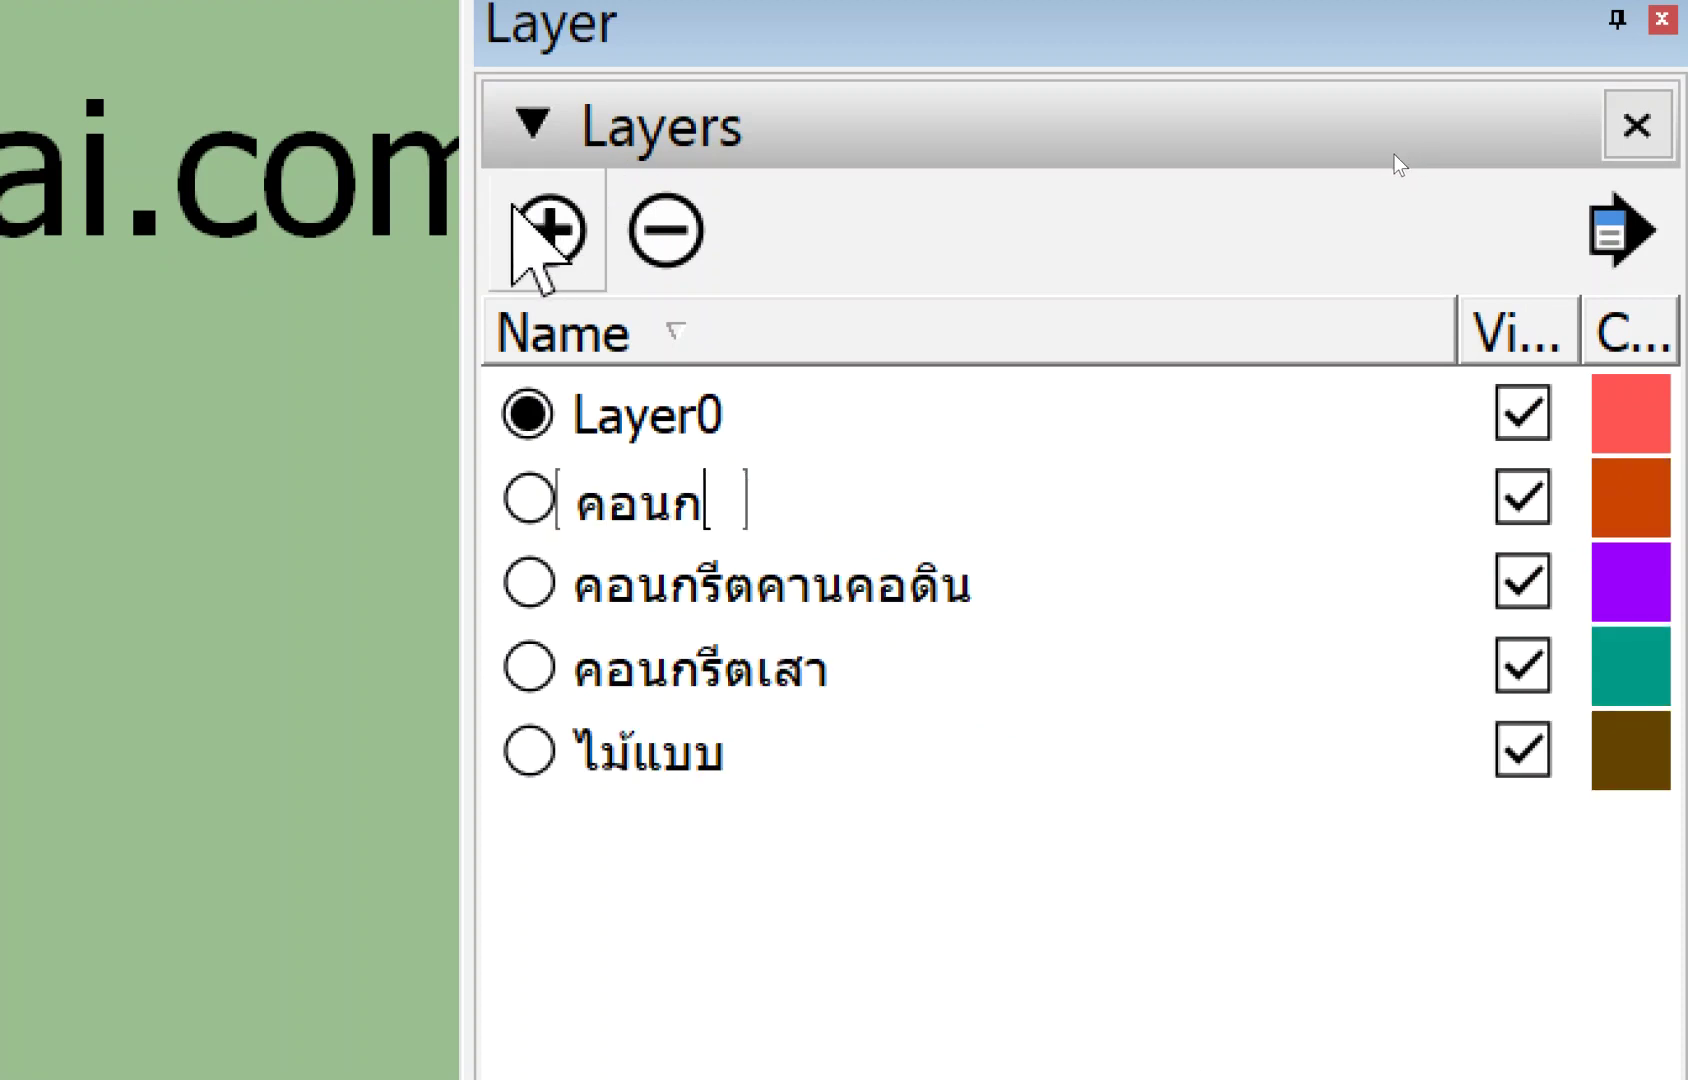
type("รีต")
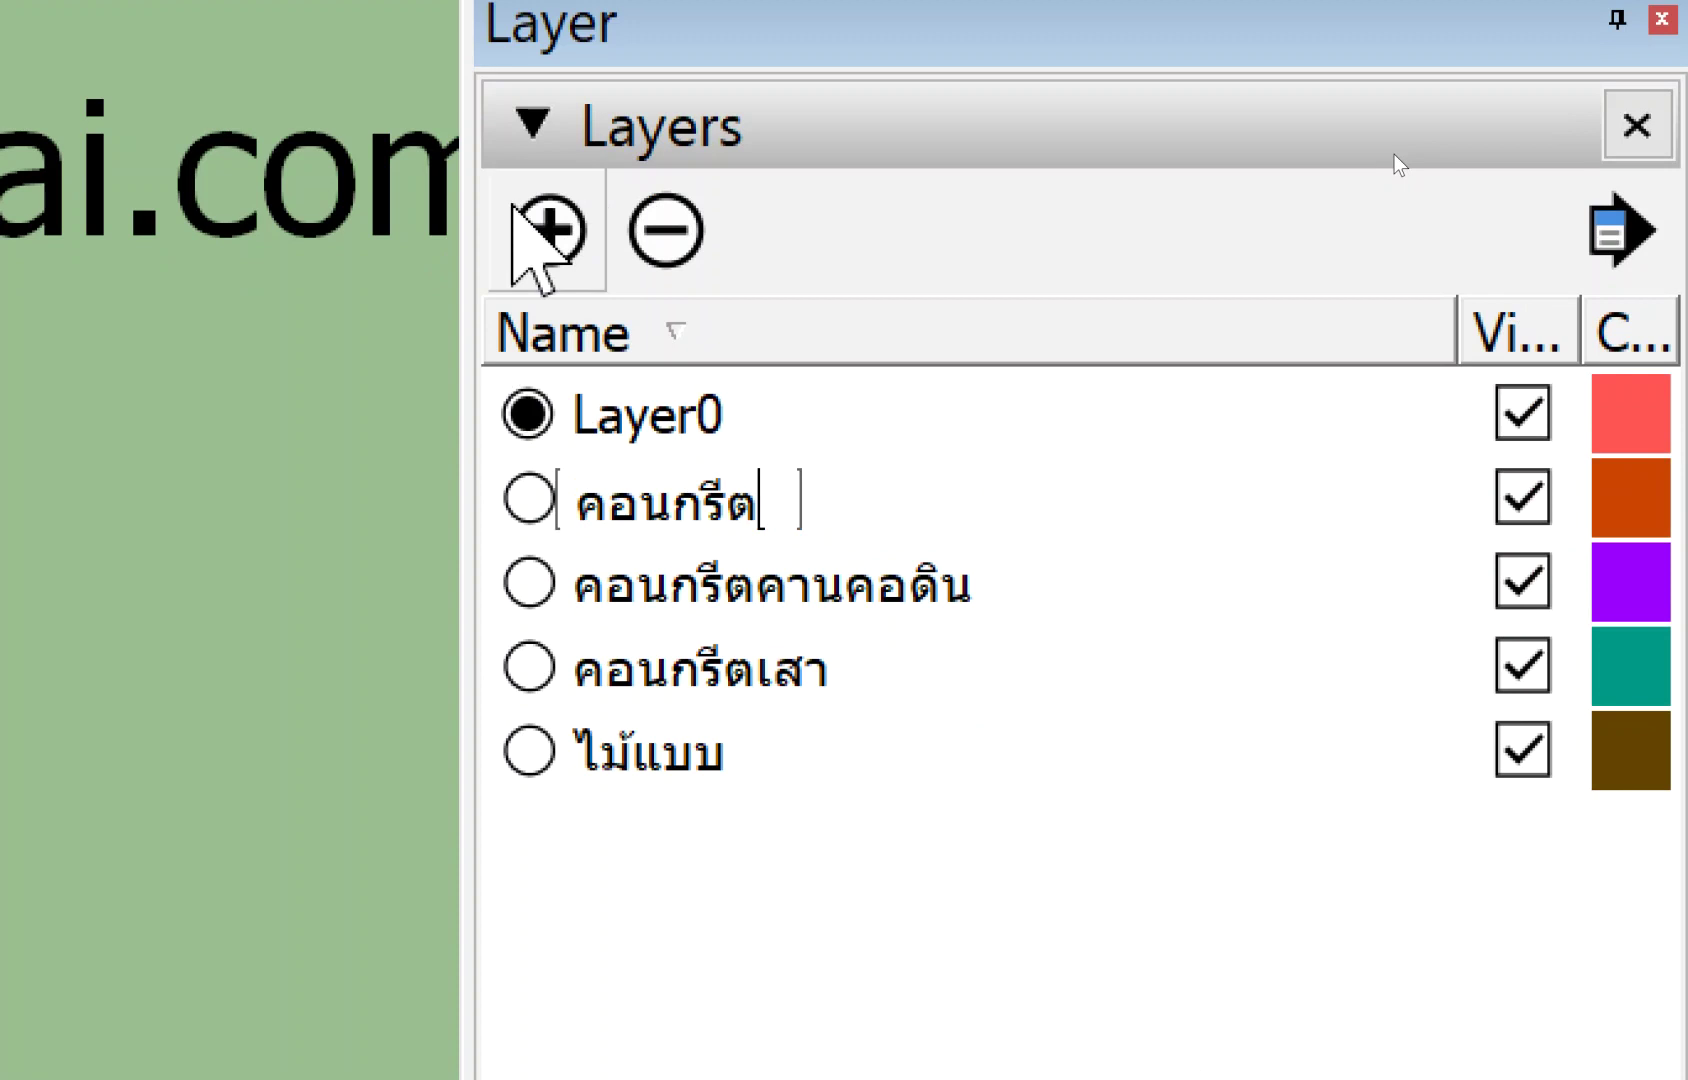
type("คานรับหลังคา")
key("Return")
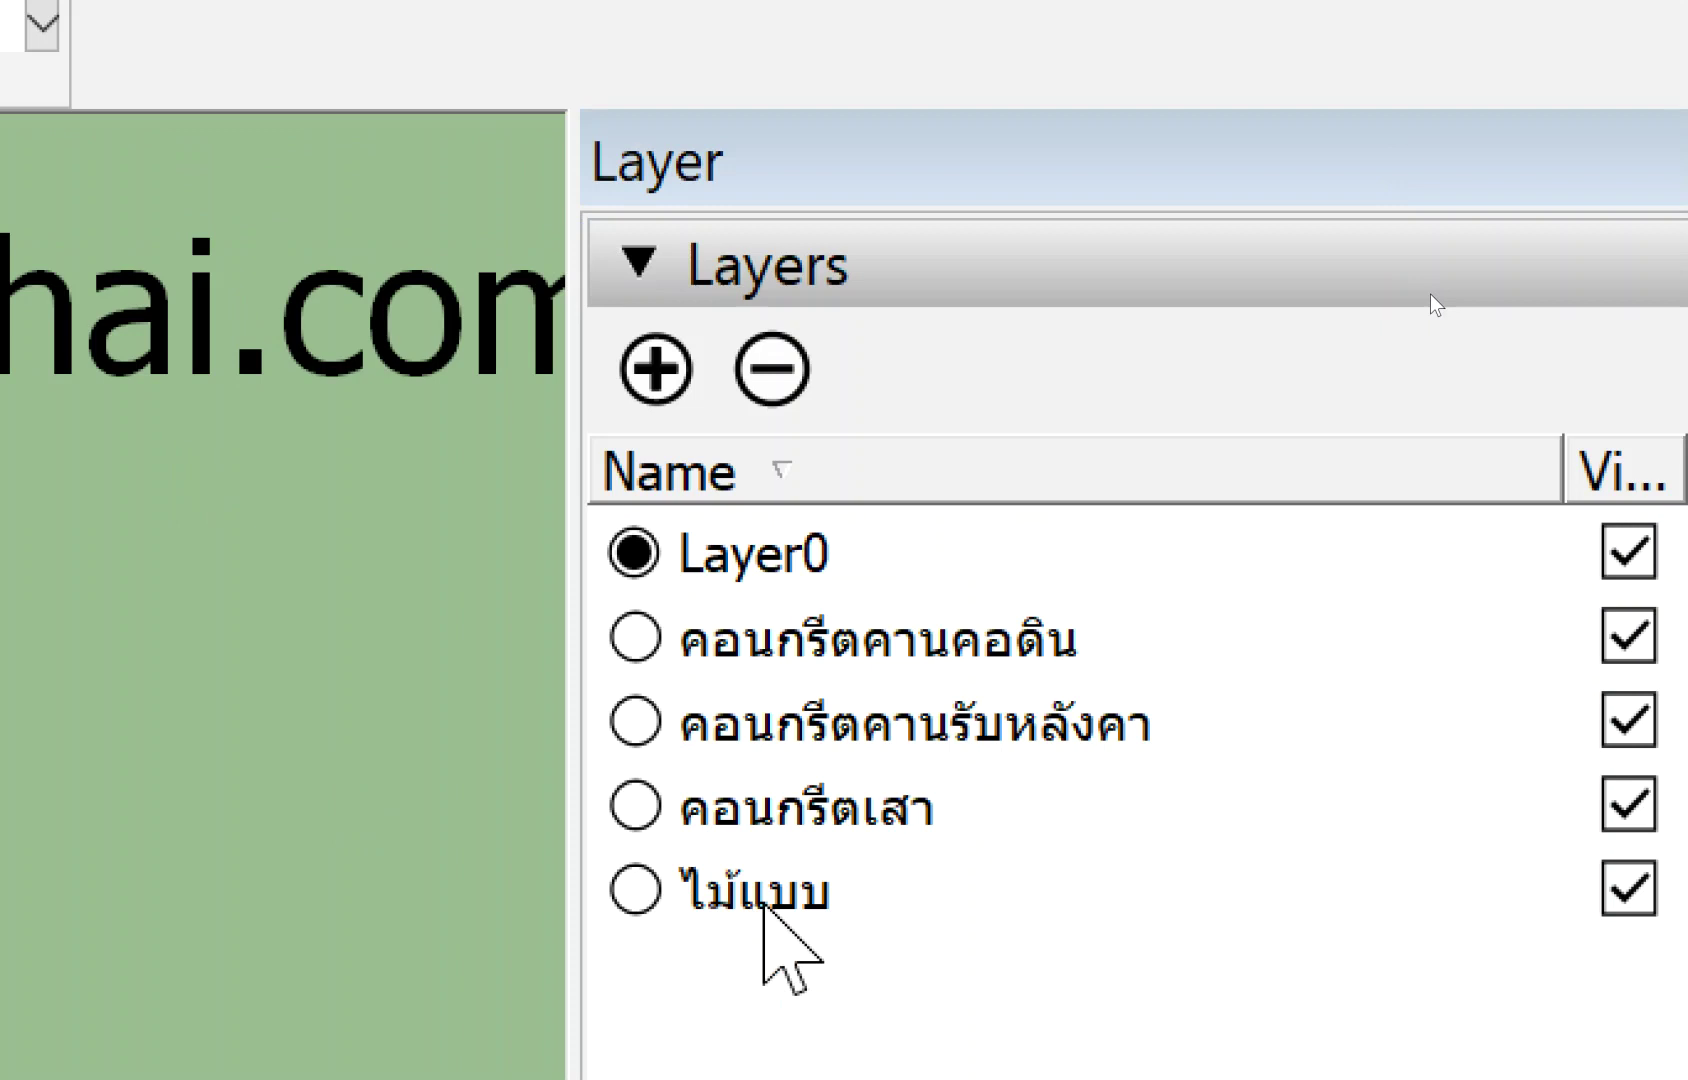
left_click(772, 890)
left_click(772, 890)
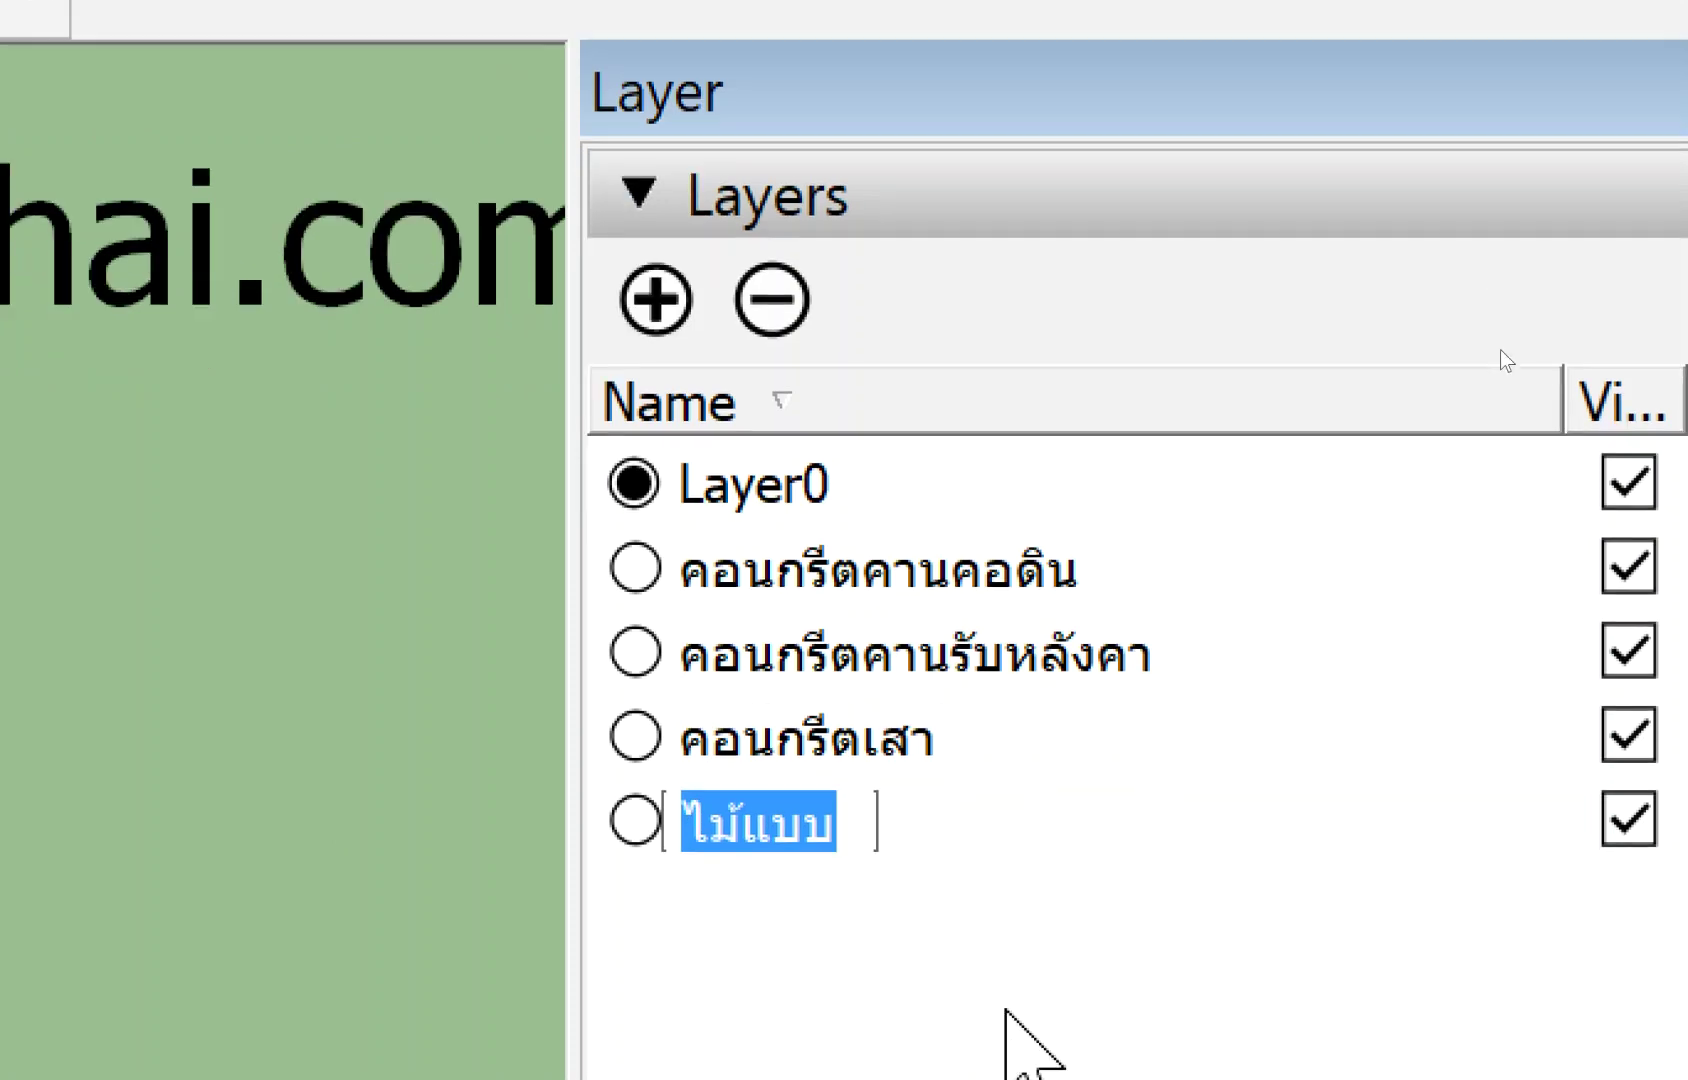
Rename layer ไม้แบบ to ไม้แบบเสา and add a new layer ไม้แบบคานคอดิน.
key("End")
type("เสา")
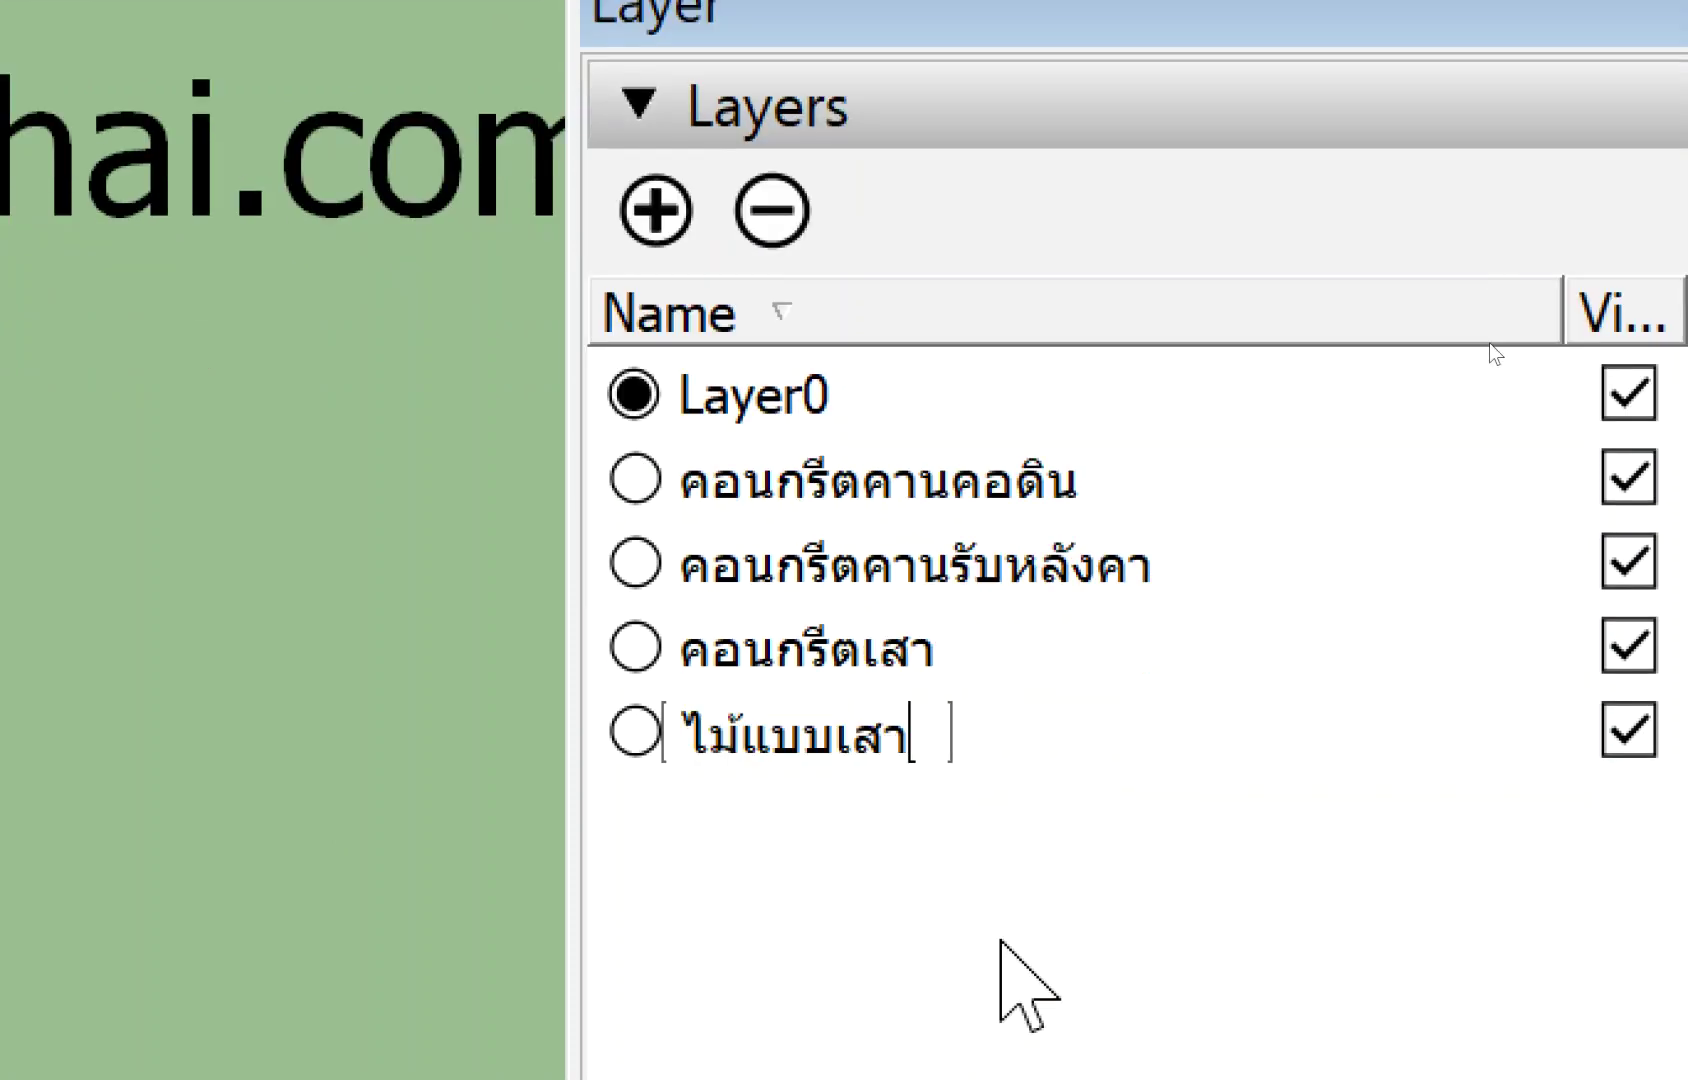
key("Return")
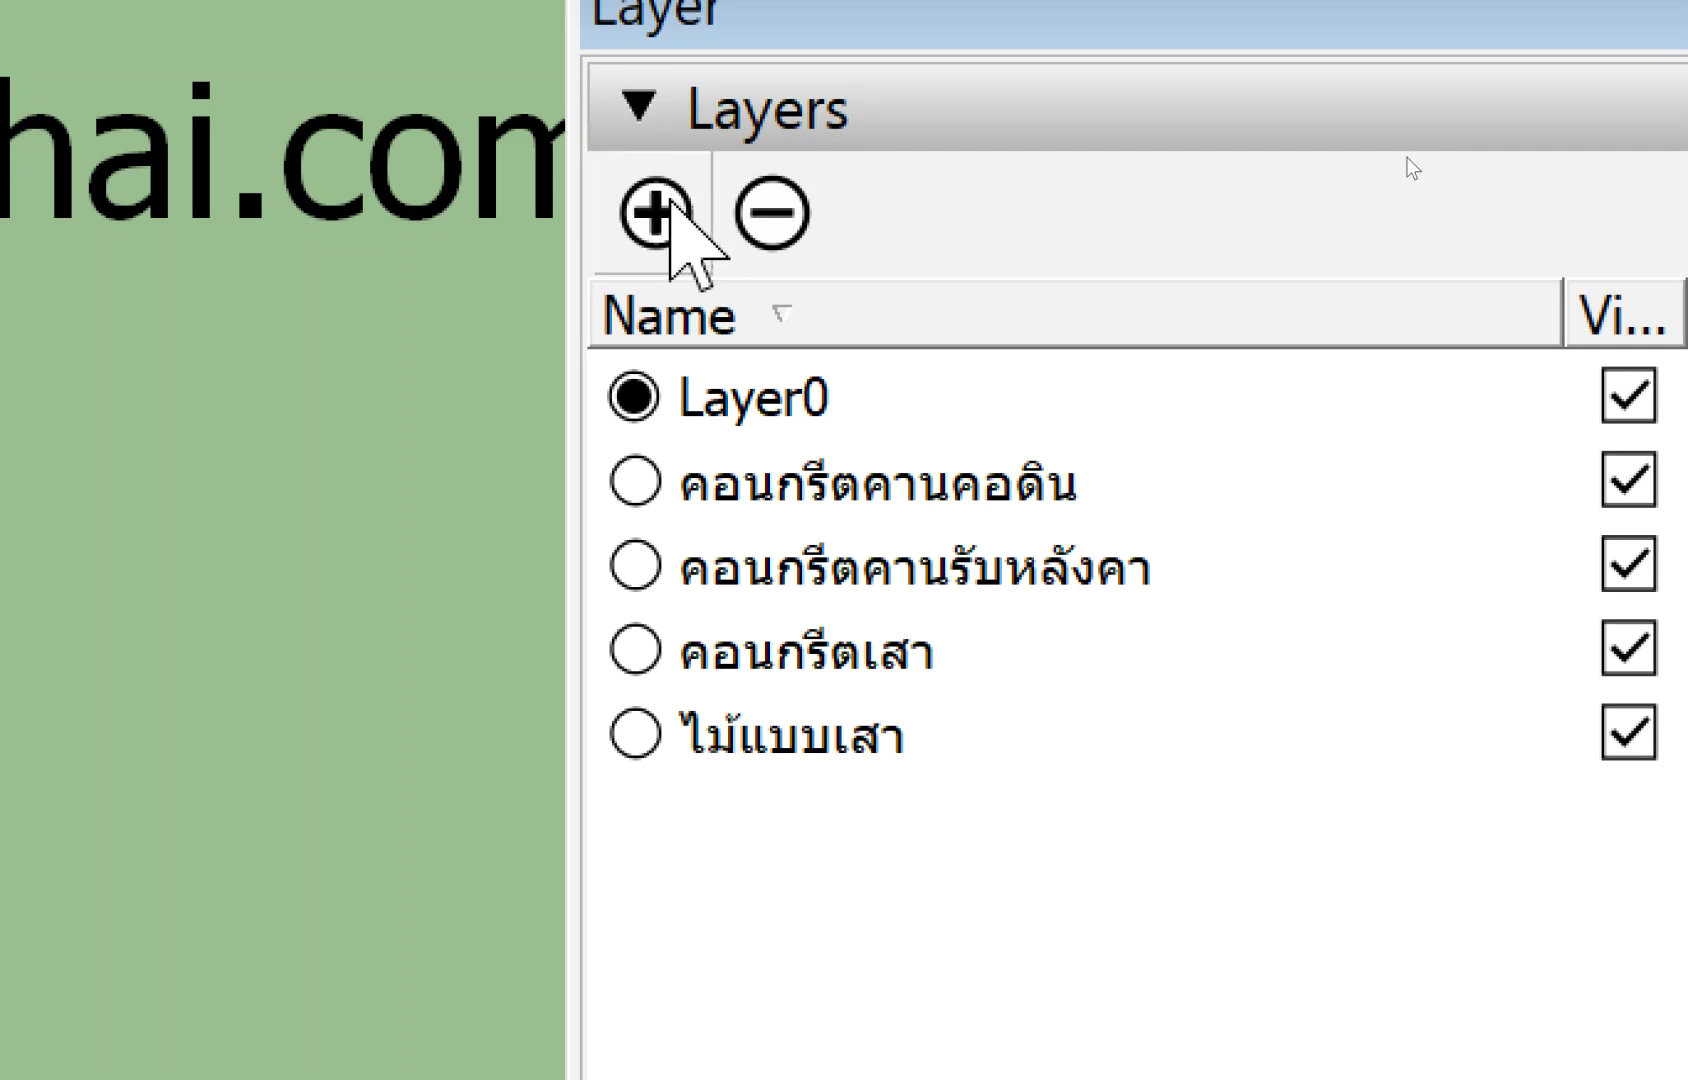
left_click(663, 215)
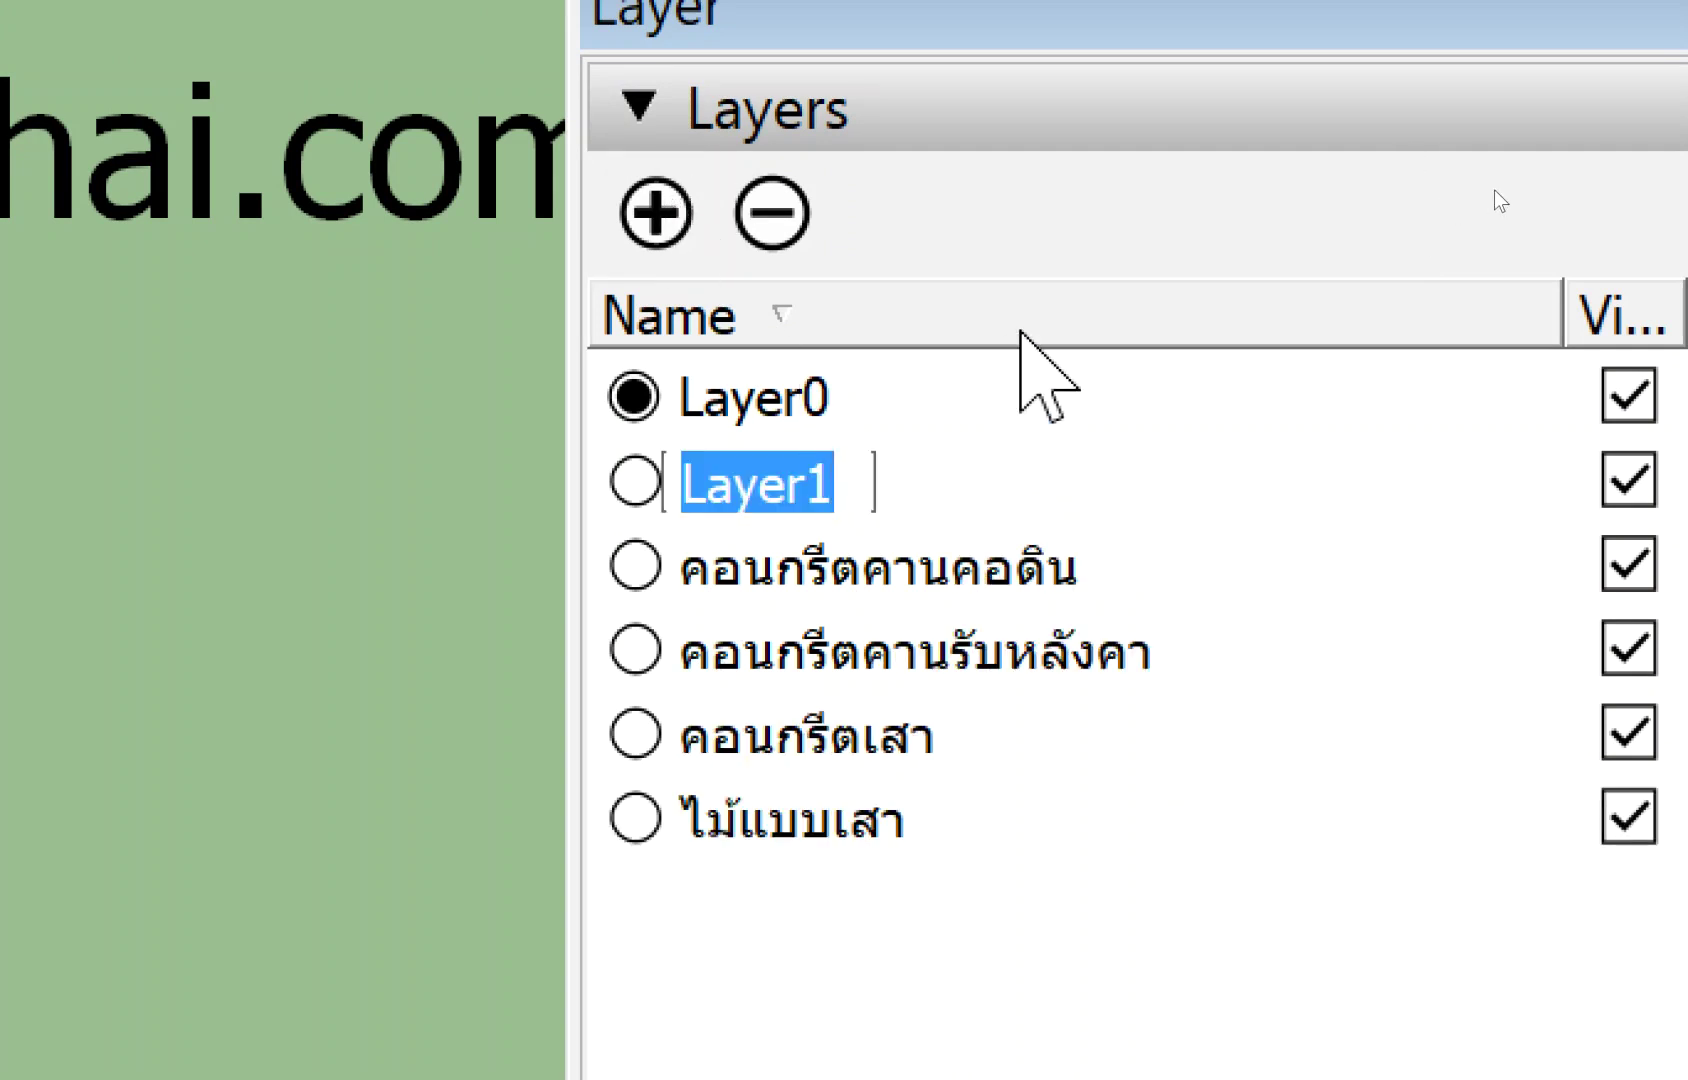
type("ไม่")
type("้แบบคานคอ")
type("ดิน")
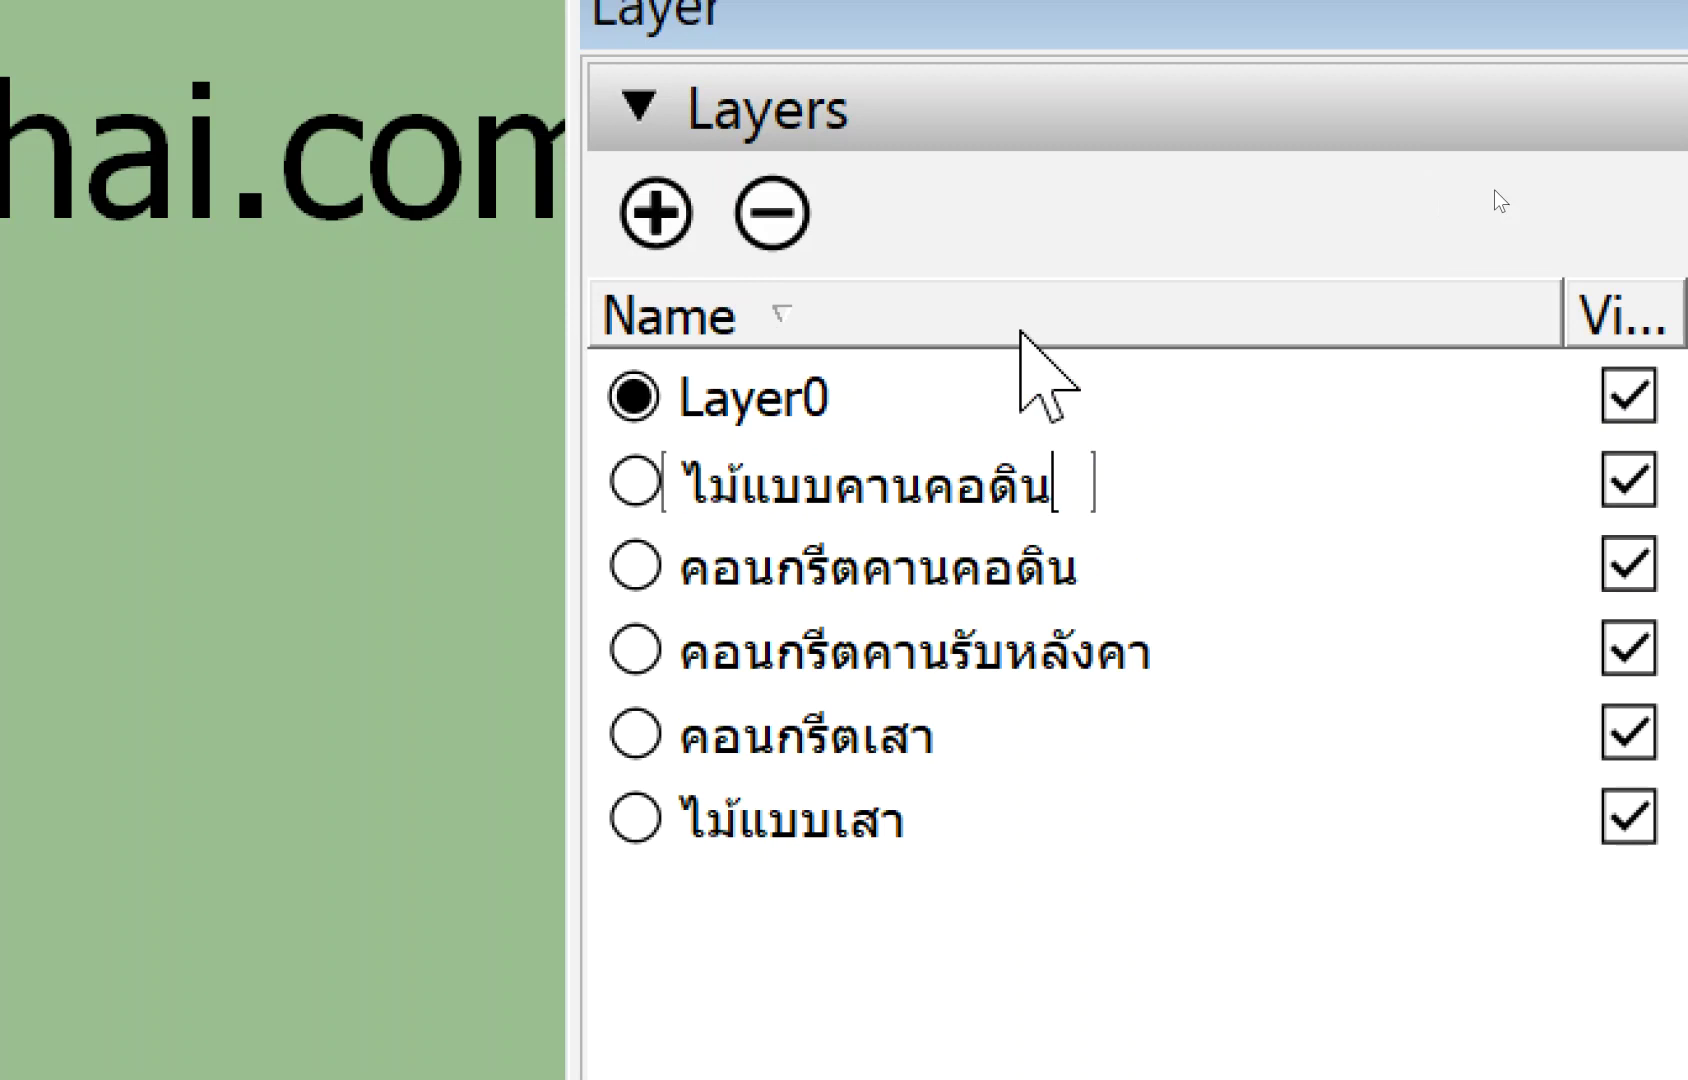
key("Return")
Add two more formwork layers, ไม้แบบคานรับหลังคา and ไม้แบบท้องพื้น.
left_click(650, 205)
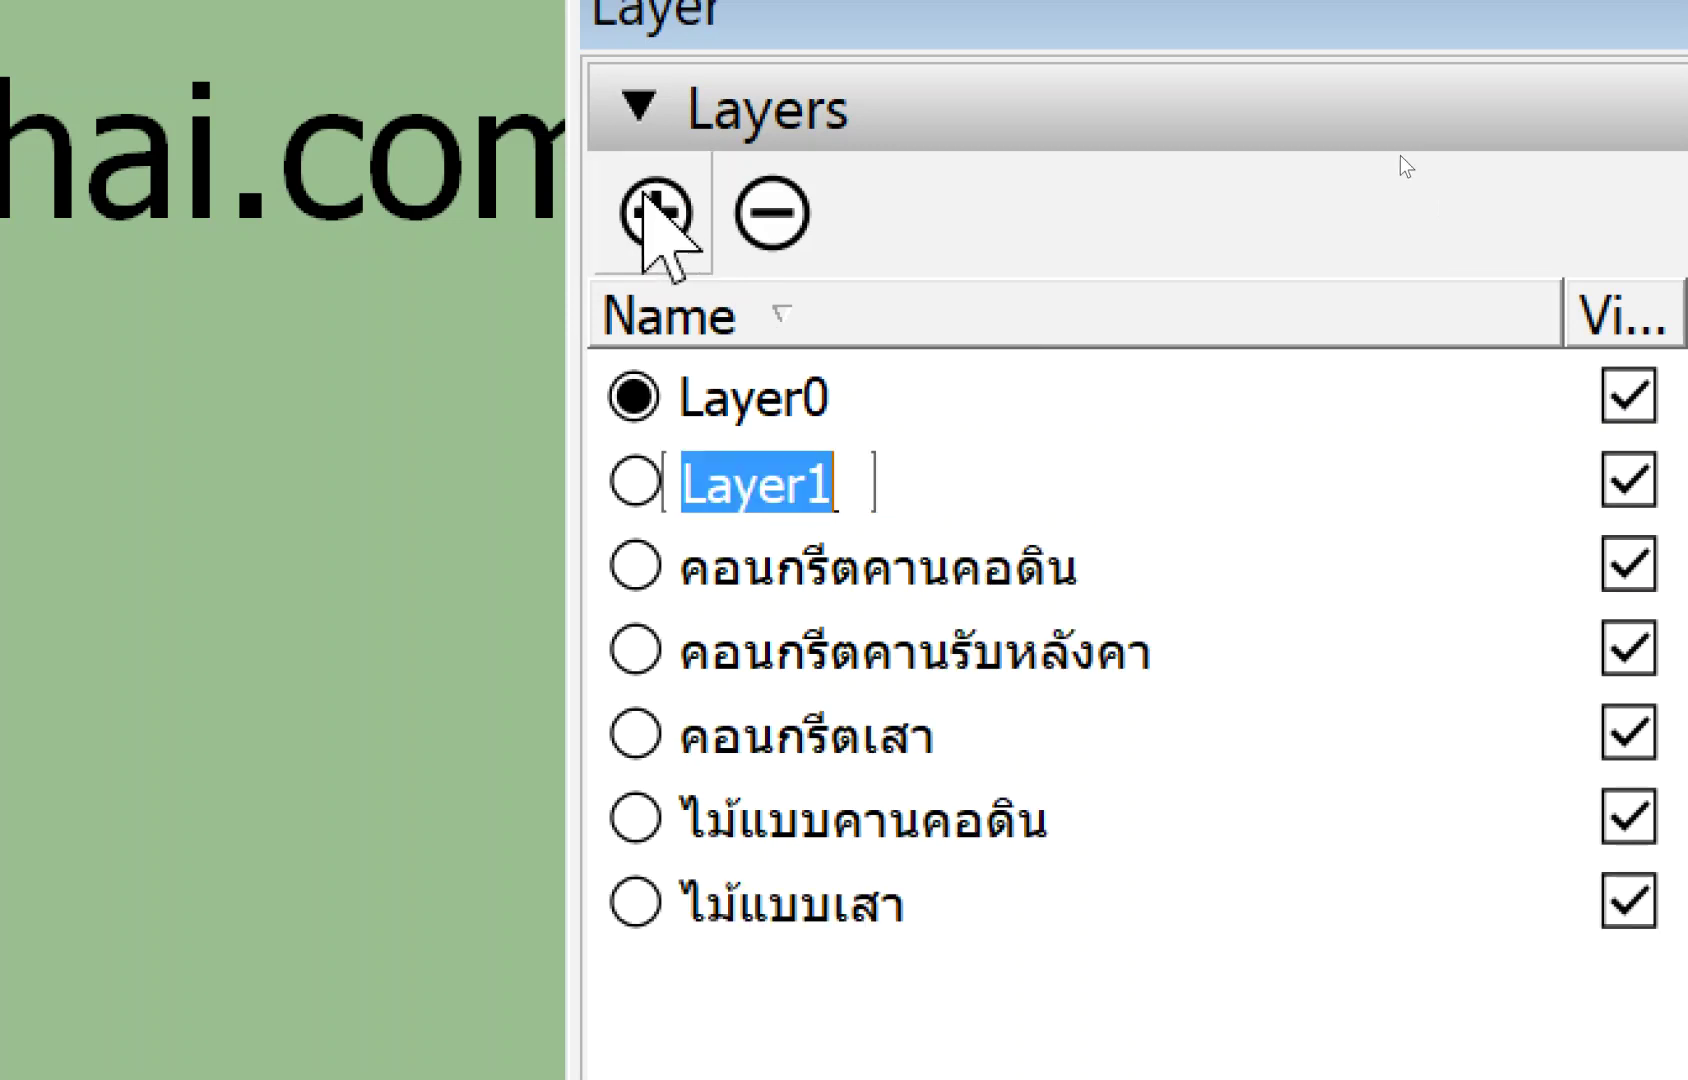
type("ไป")
key("BackSpace")
type("บ")
key("BackSpace")
type("ม้แ")
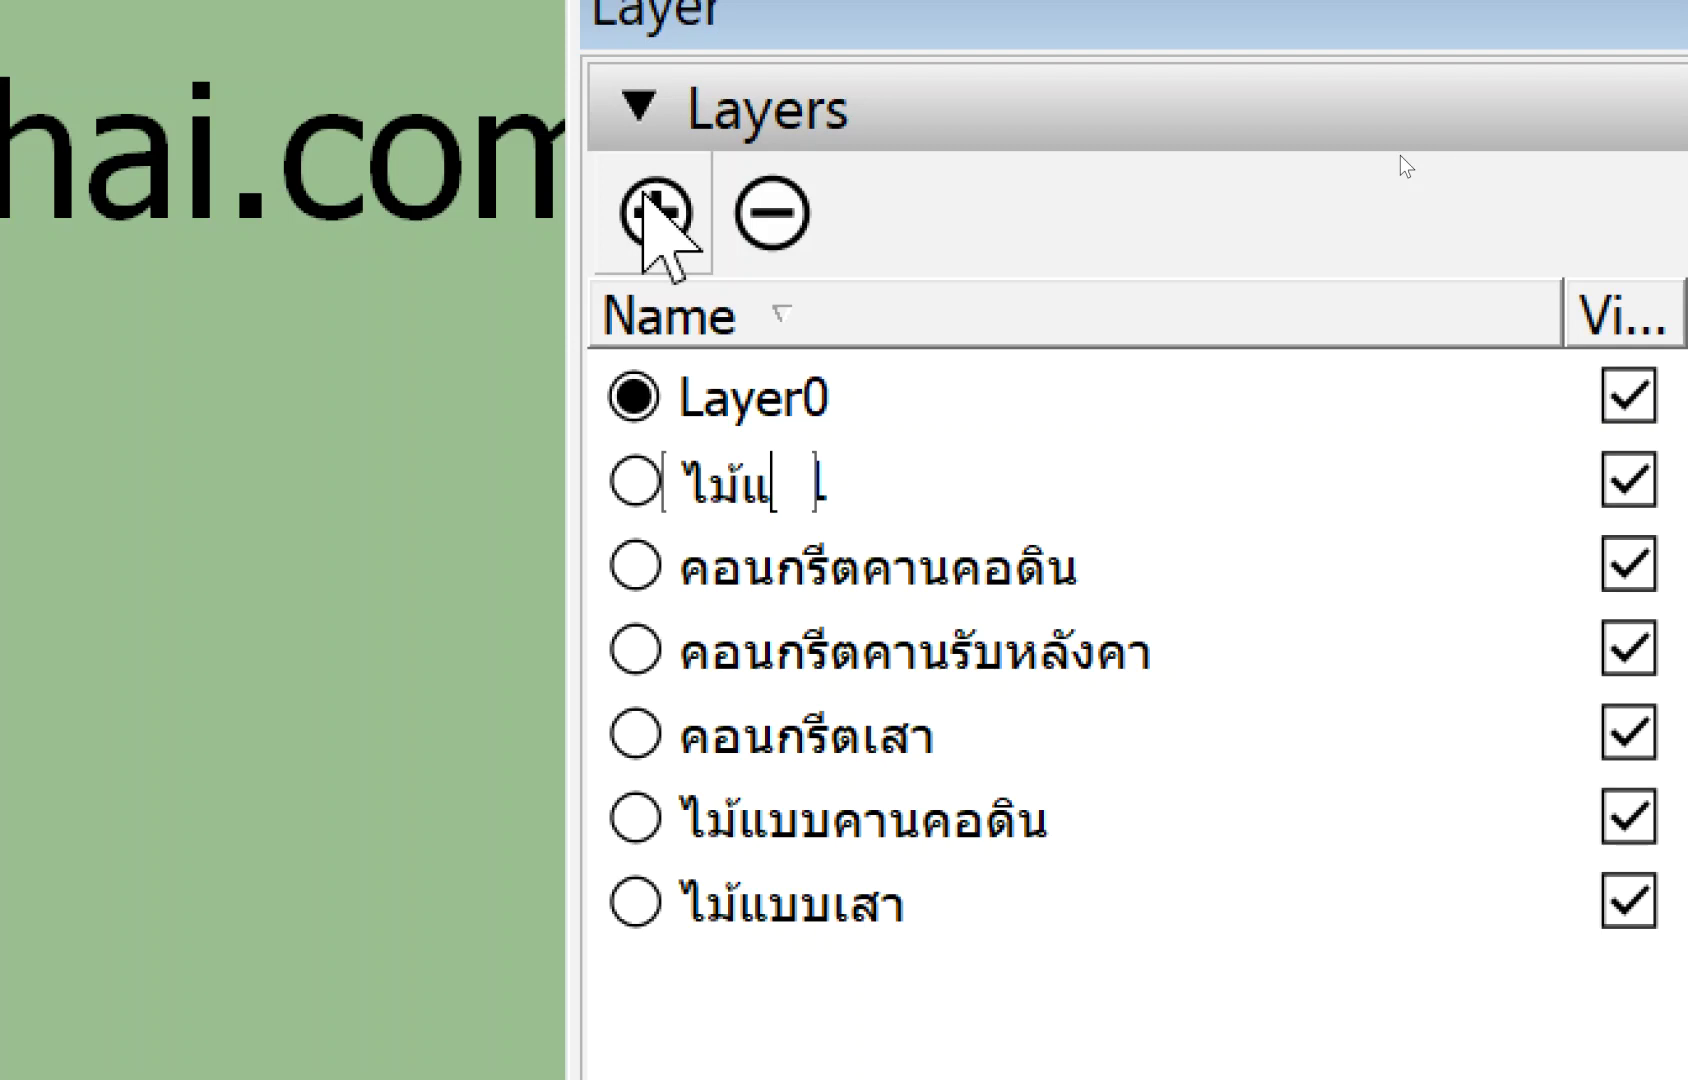
type("บบคานรับหลังคา")
key("Return")
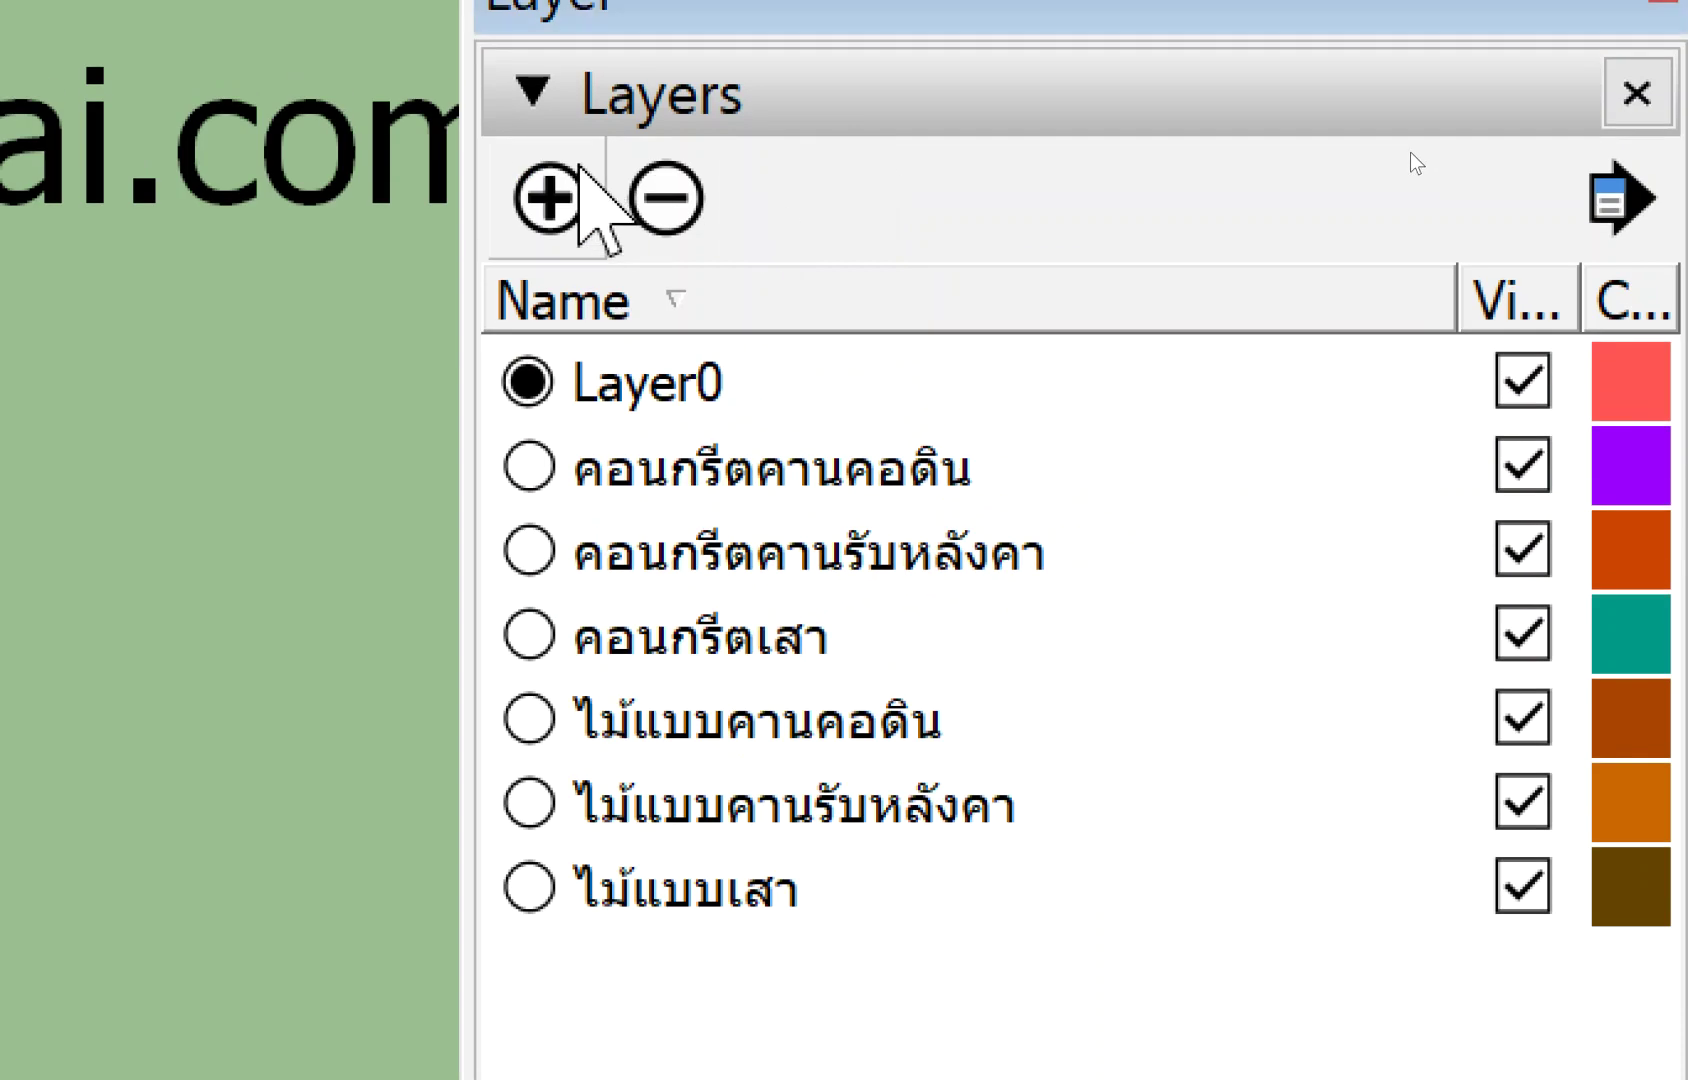
left_click(580, 168)
type("ไม้แบบท้องพื้น")
key("Return")
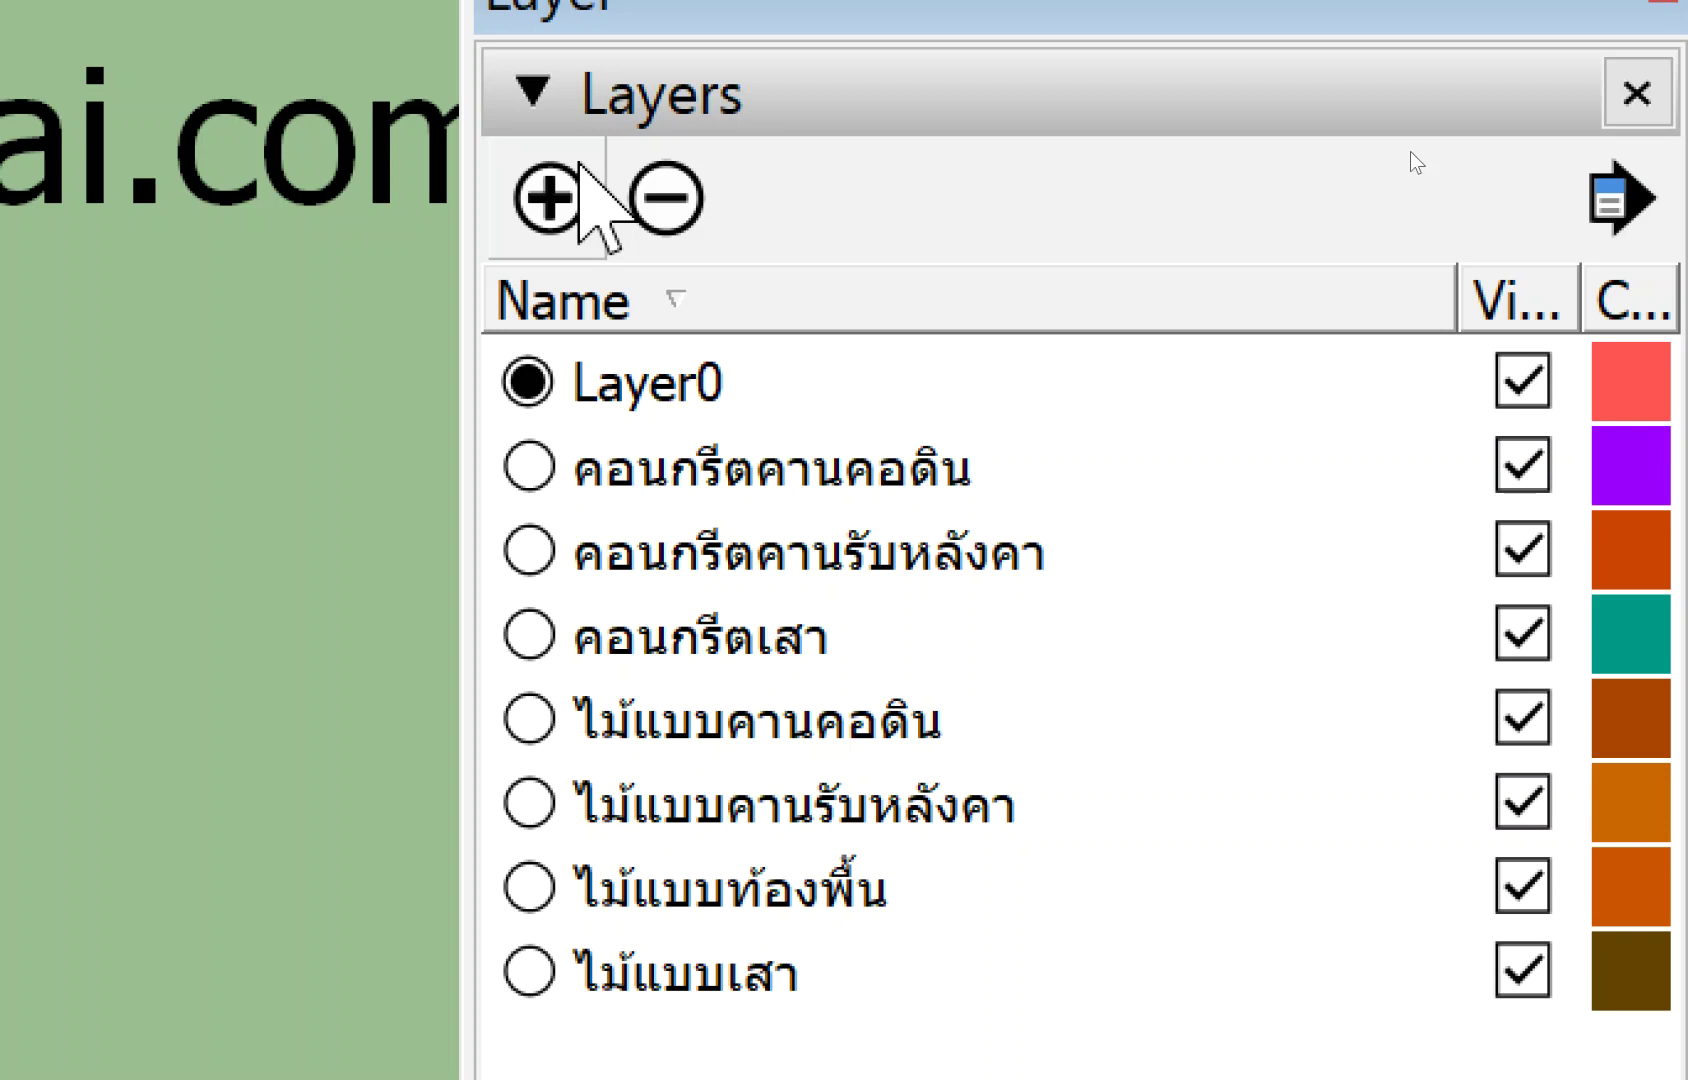
key("b")
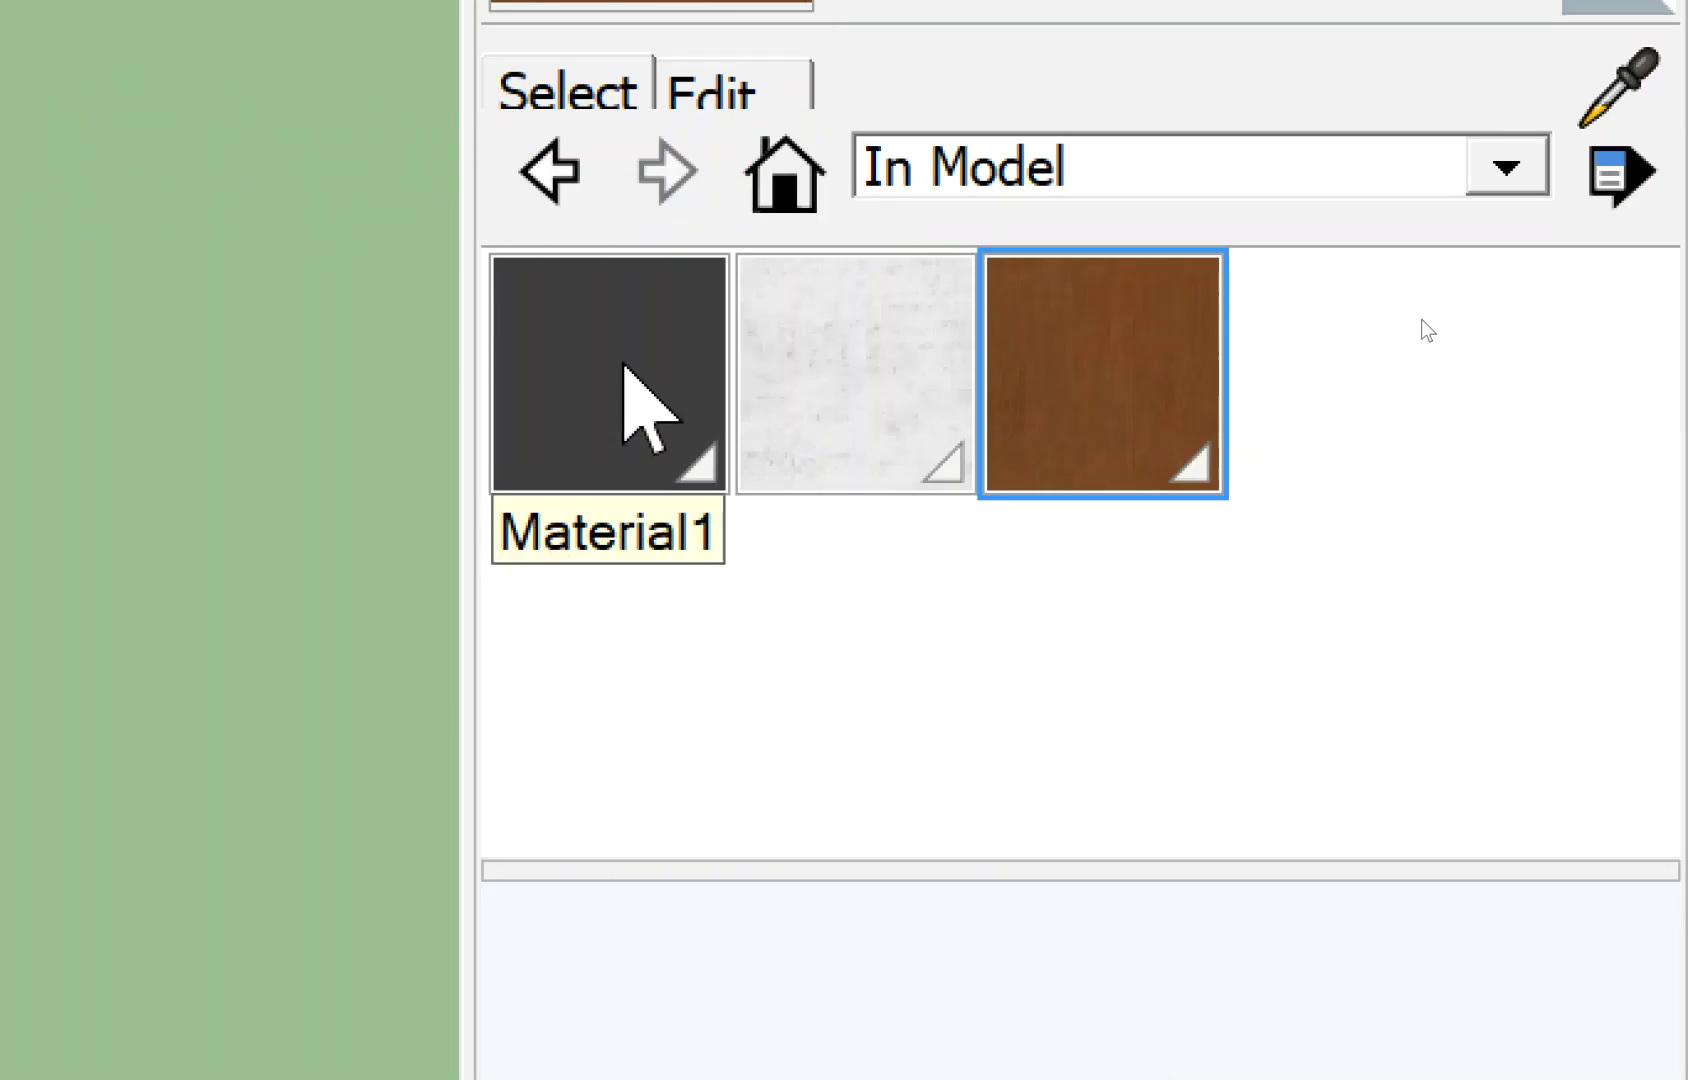
Delete Material1 from the In Model materials, replacing it with the default material.
right_click(636, 347)
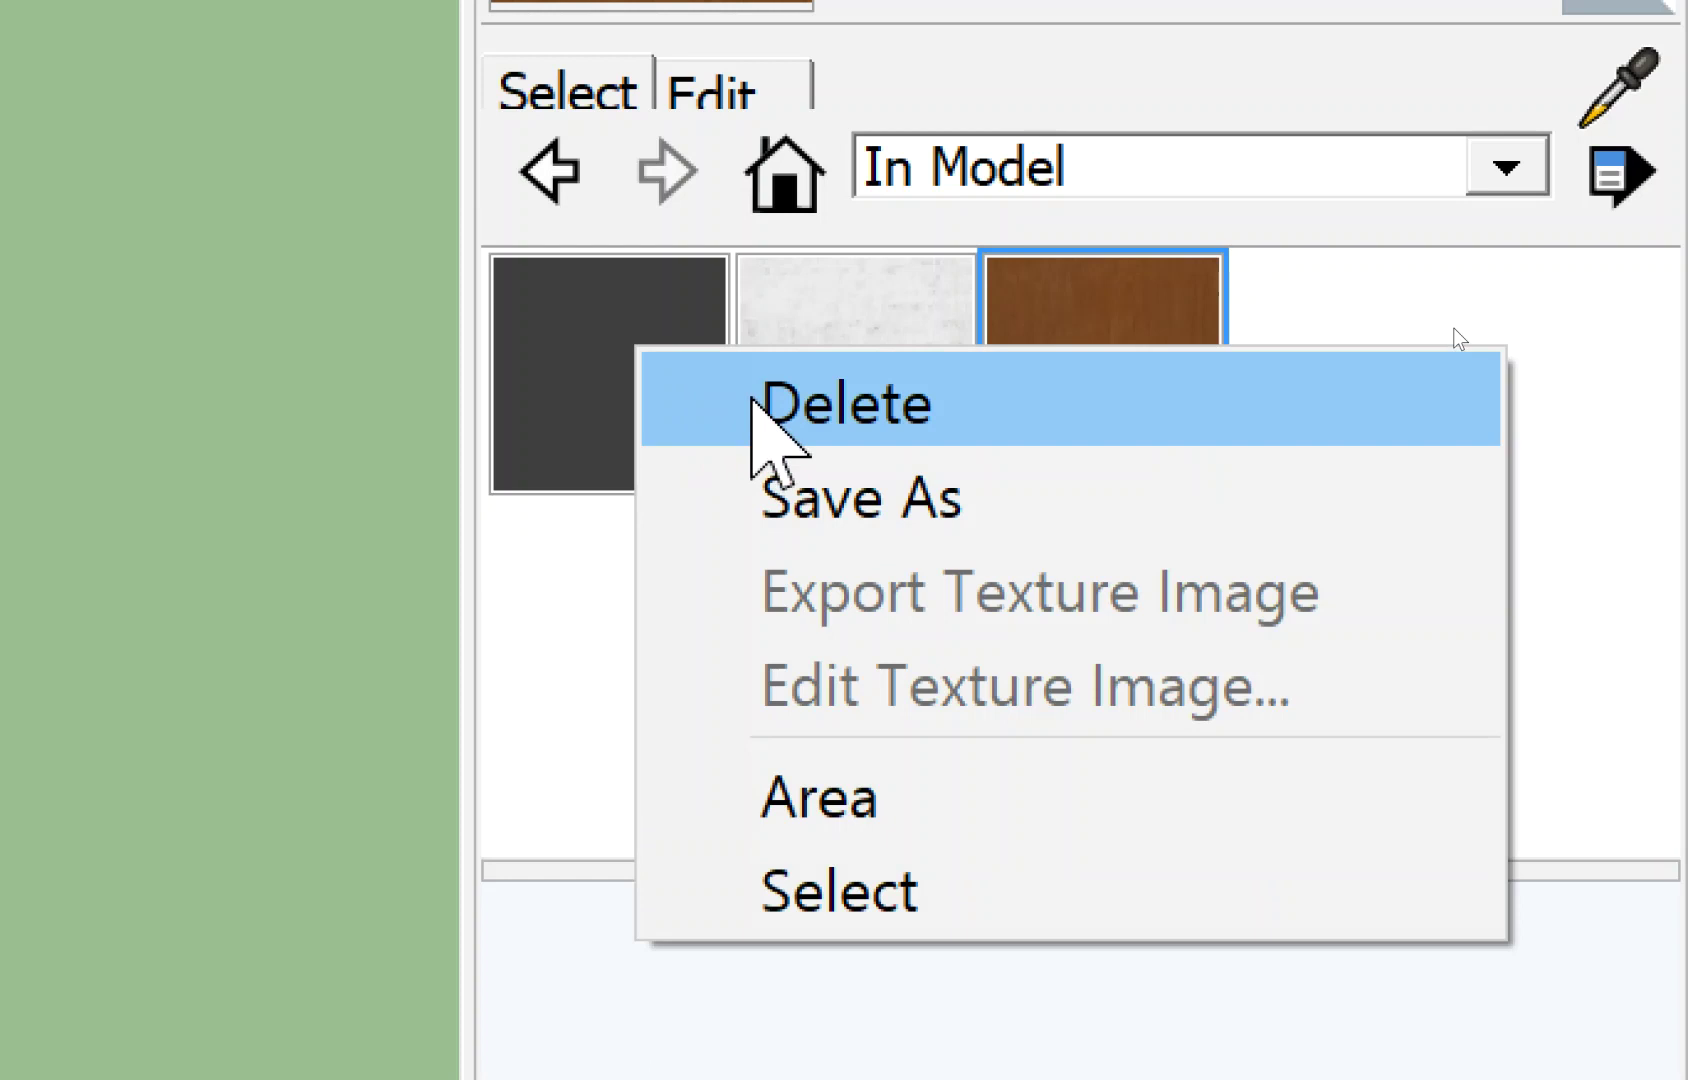
left_click(745, 412)
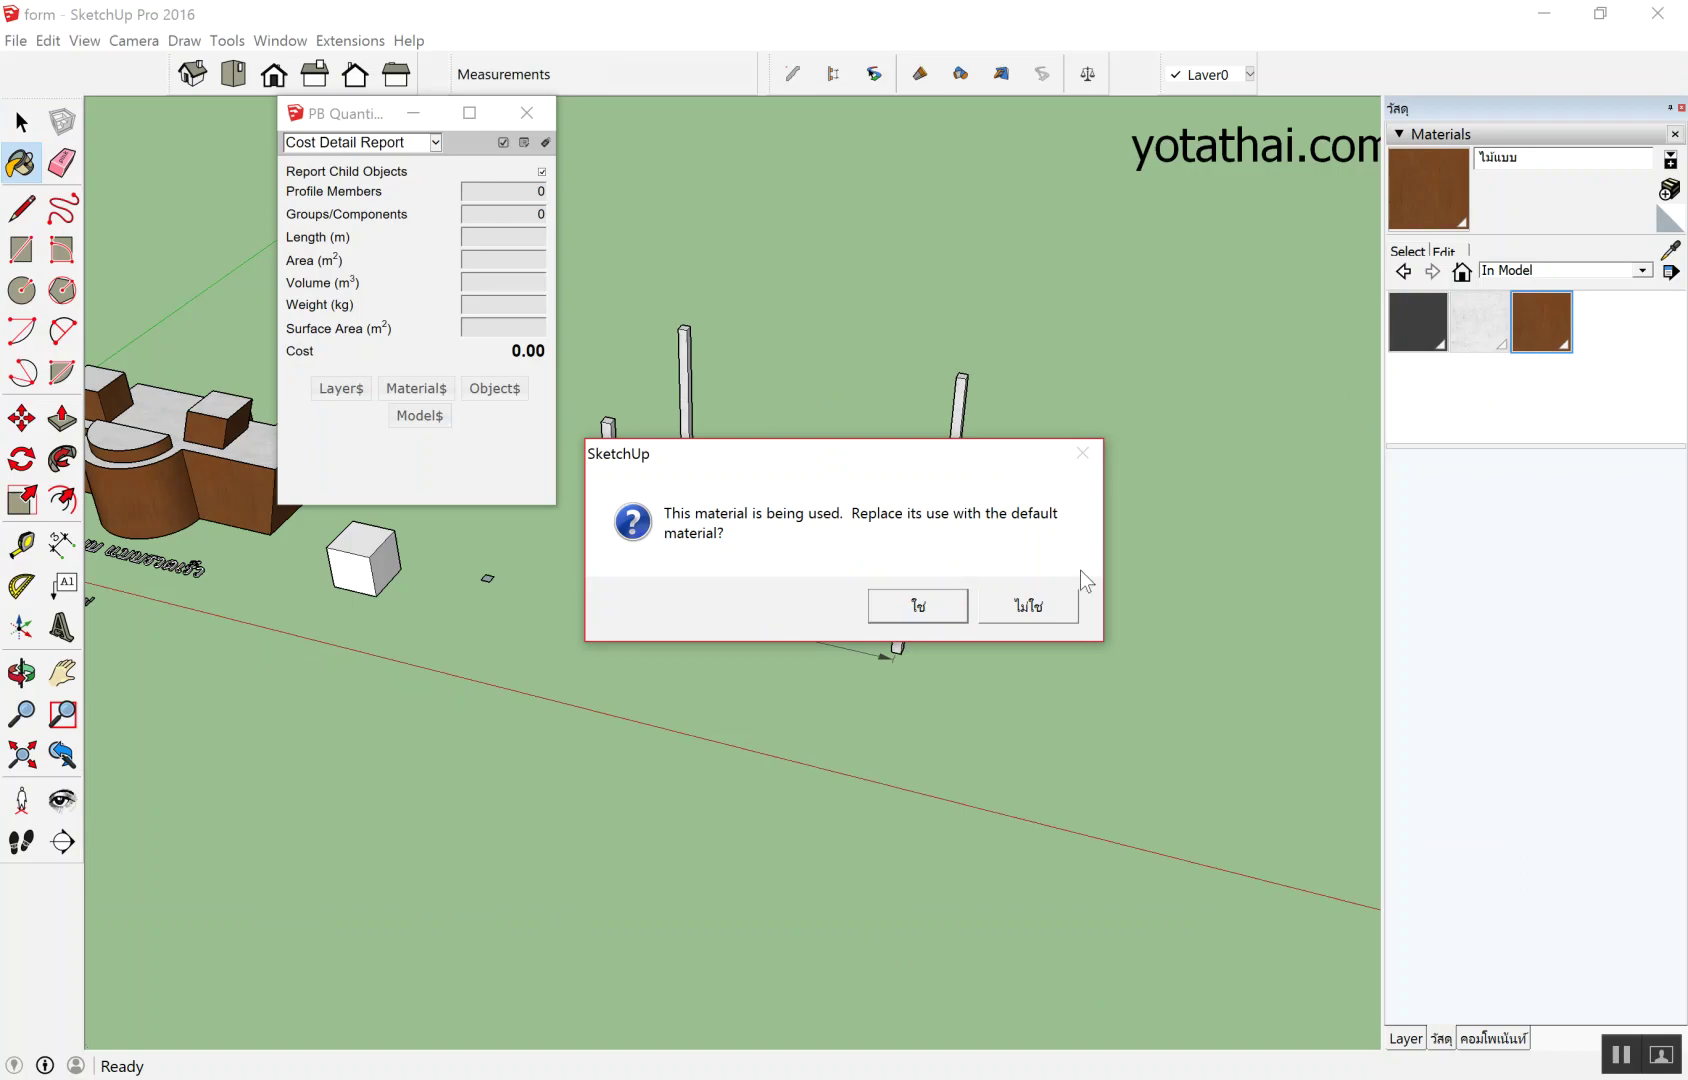
left_click(919, 604)
key("space")
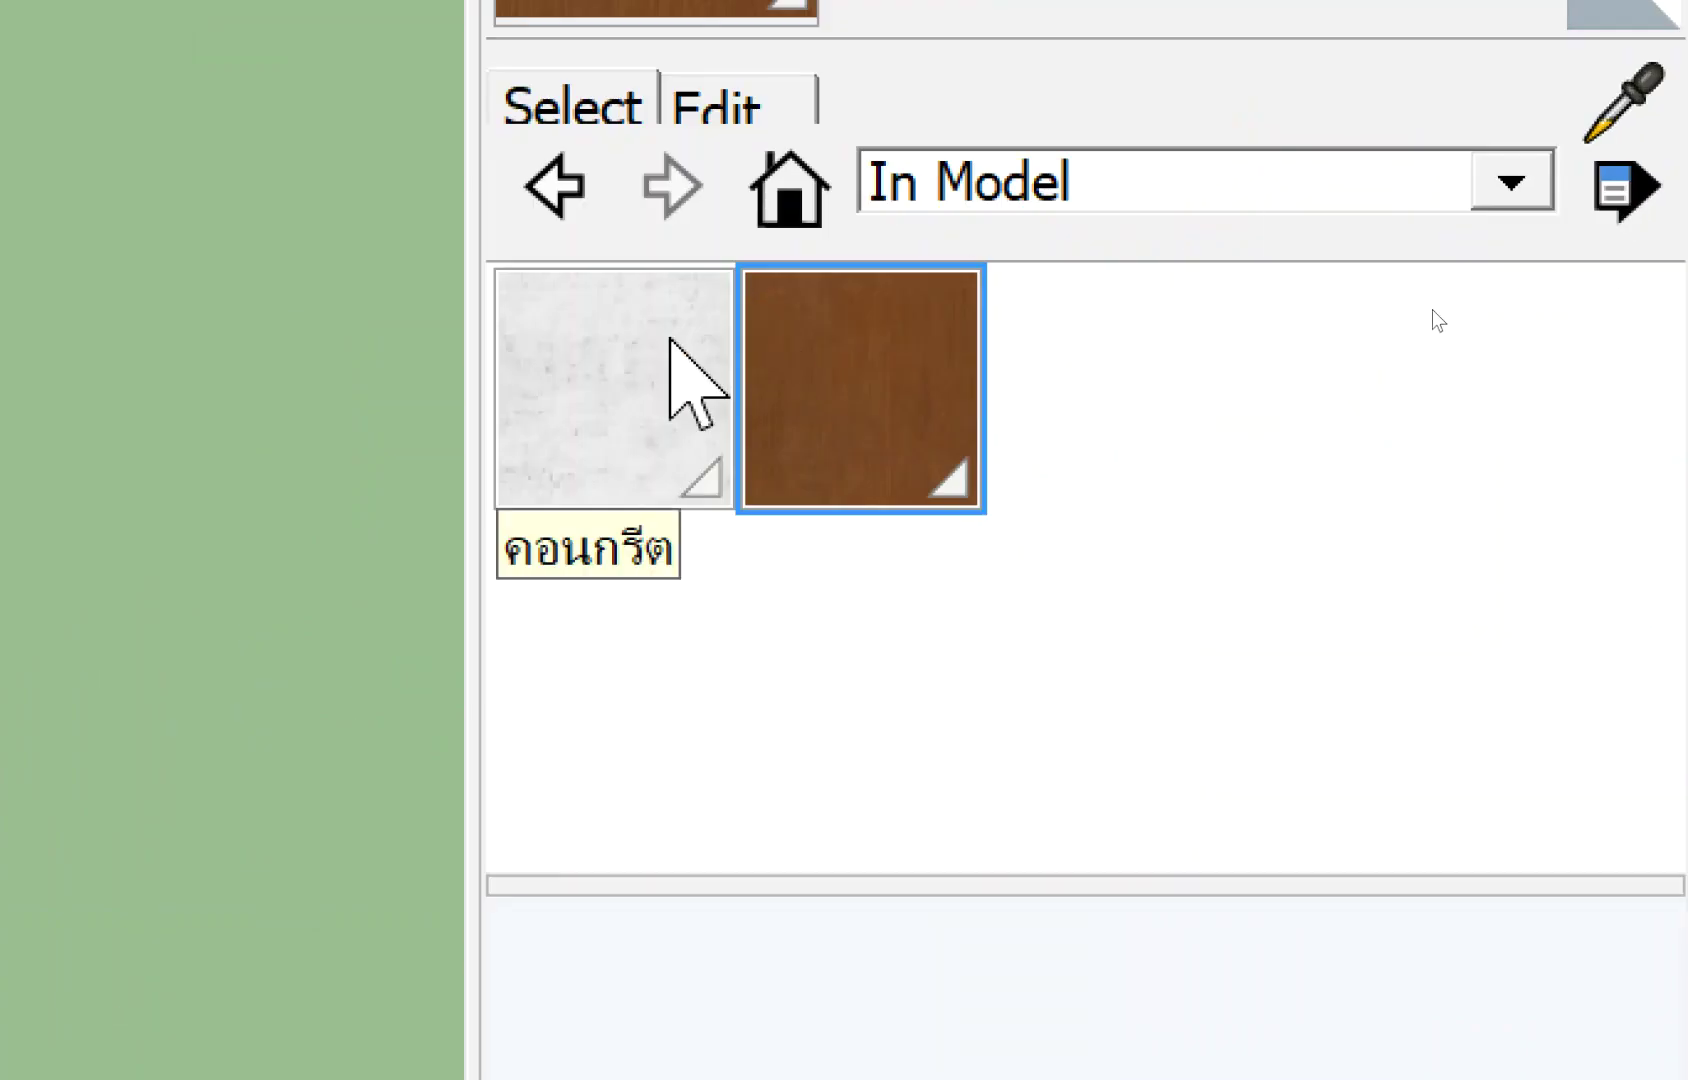
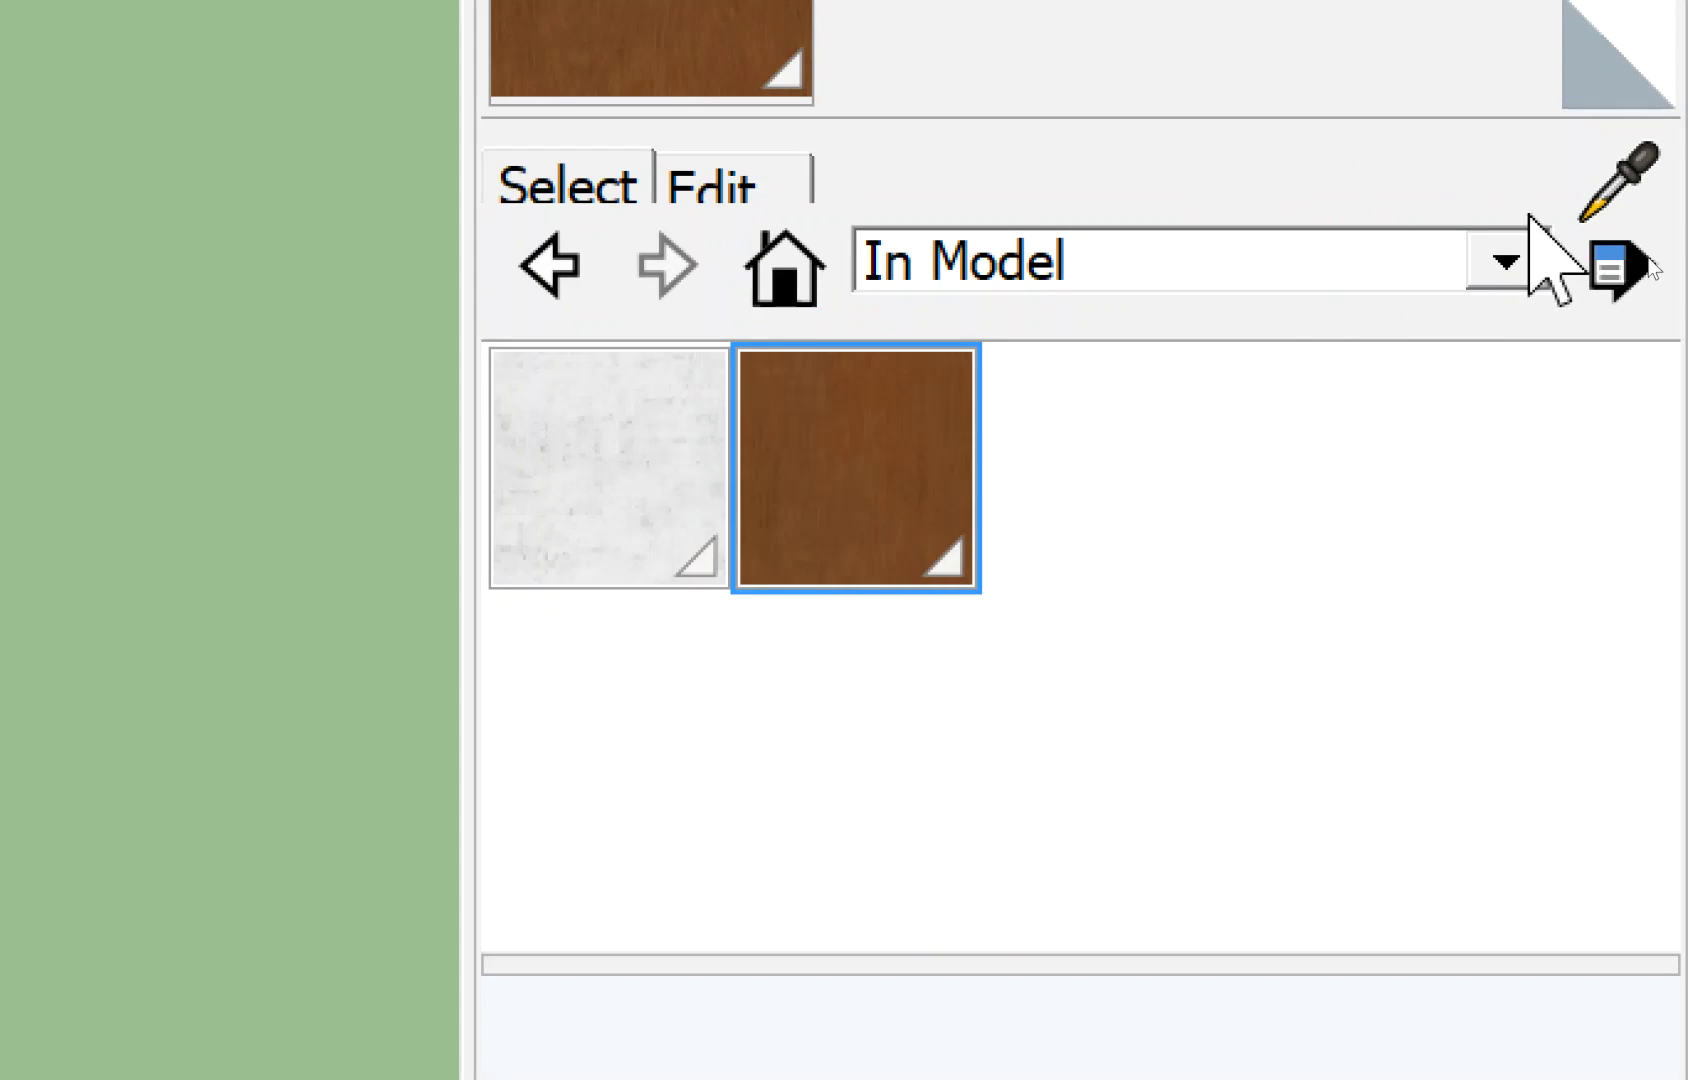
Browse the Wood material collection and pick the Wood Veneer 02 texture.
left_click(1526, 235)
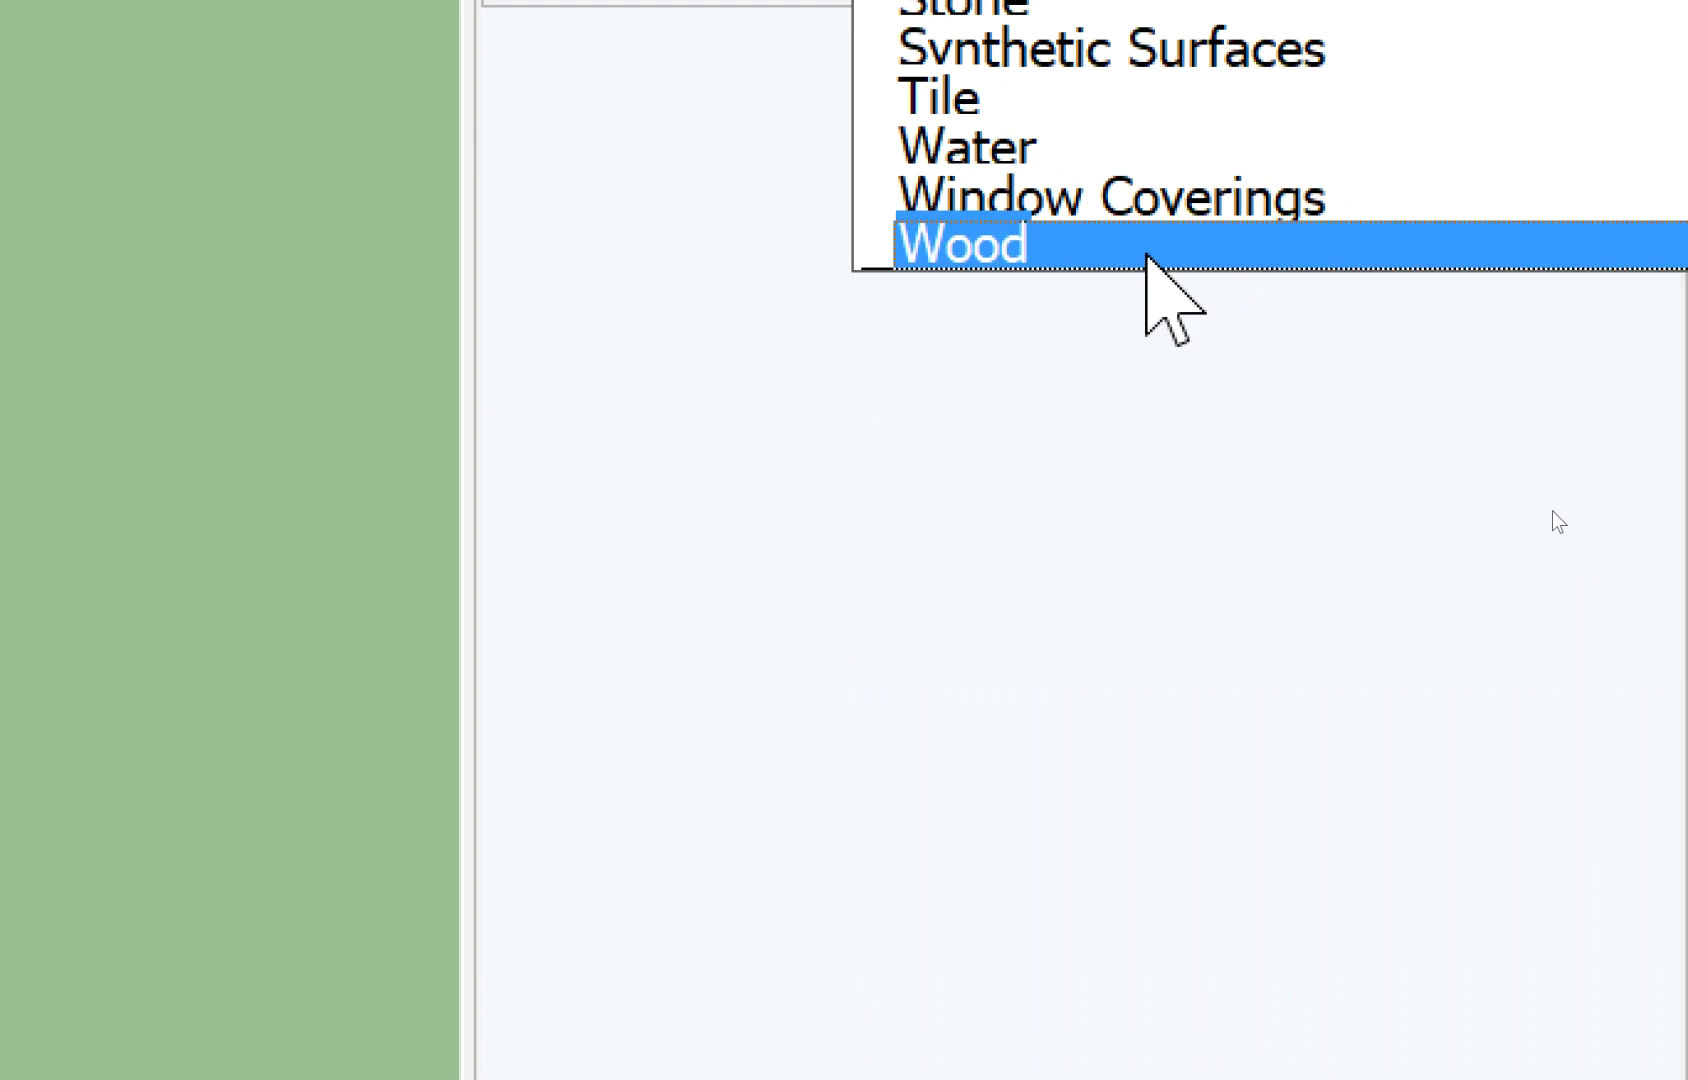
left_click(1148, 256)
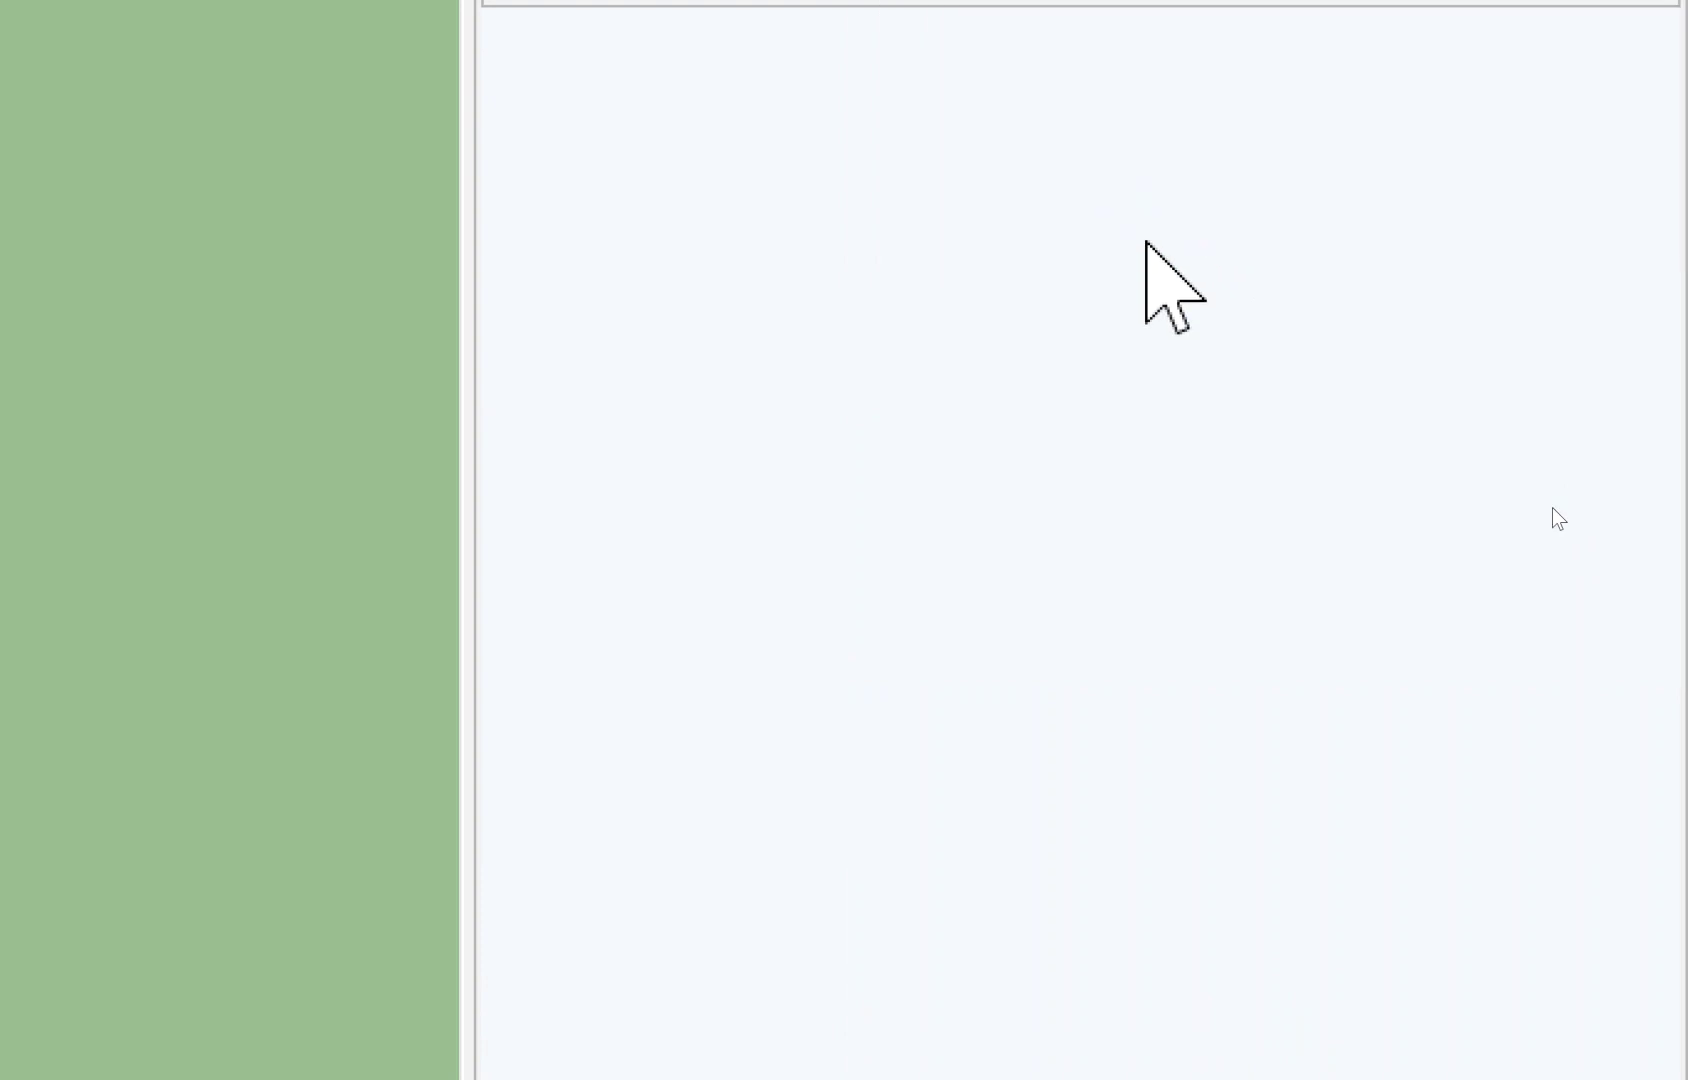
scroll(1089, 196, "down", 1)
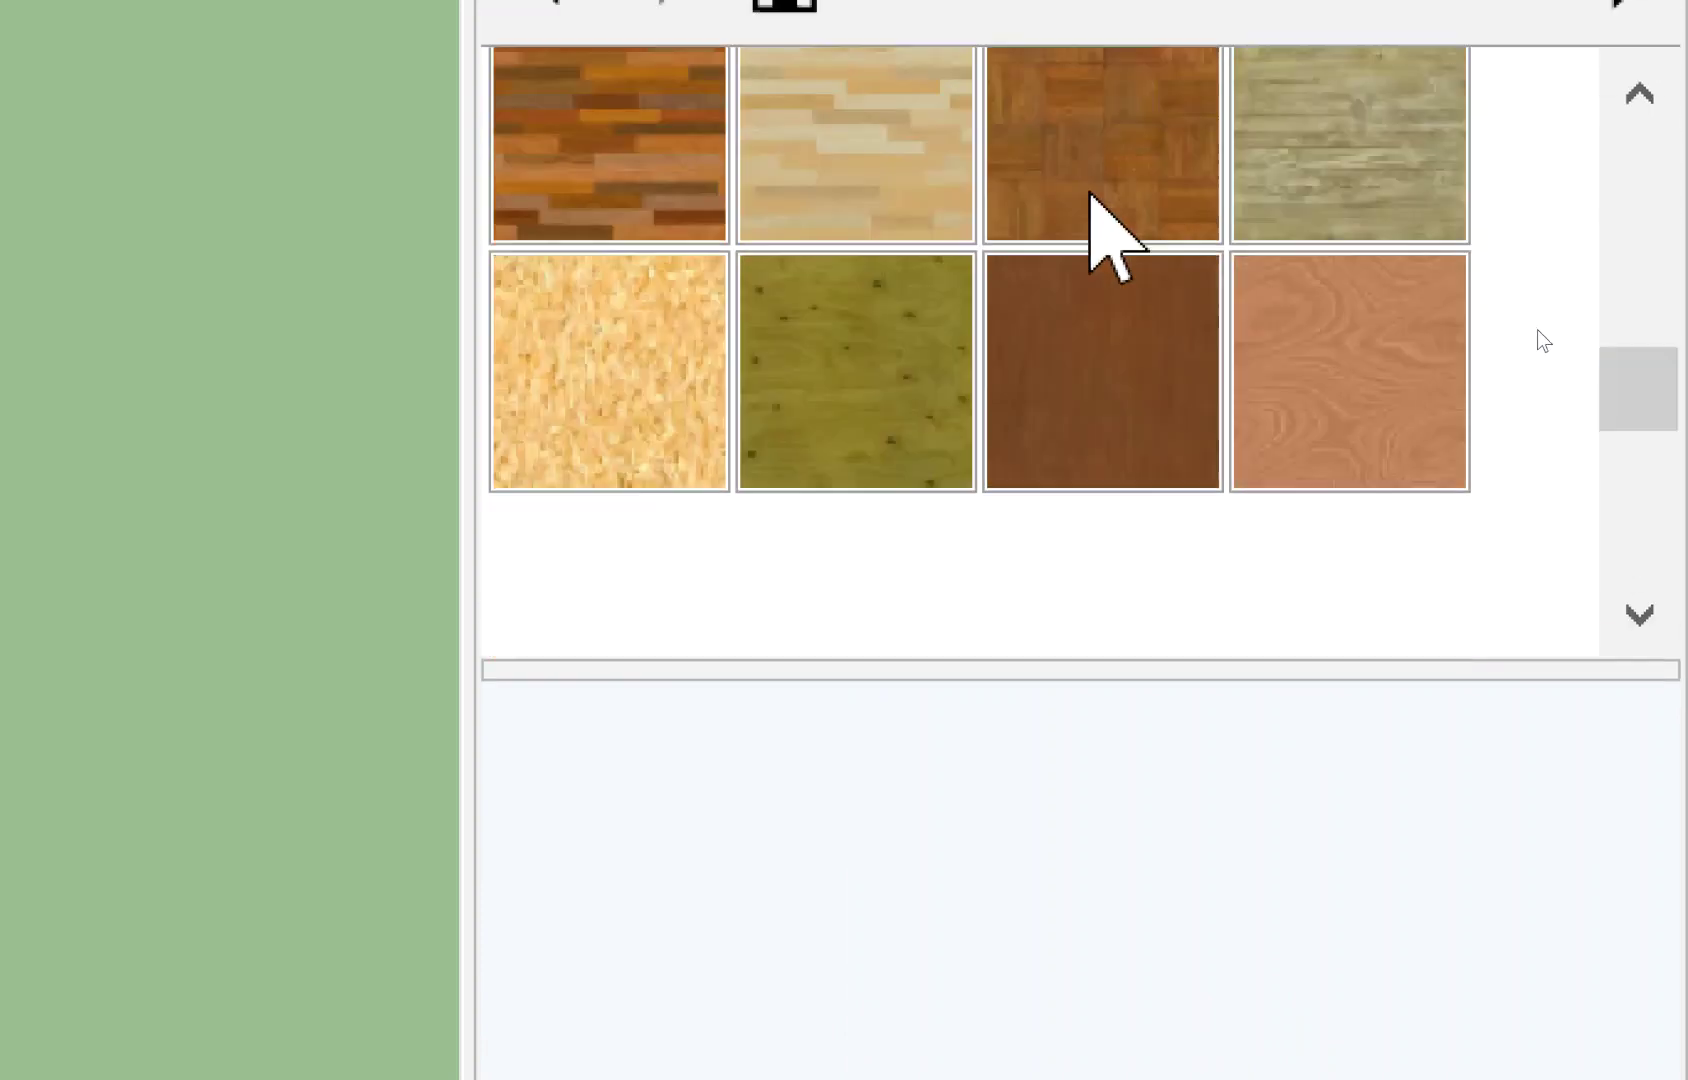
scroll(1010, 501, "down", 1)
left_click_drag(998, 670, 998, 988)
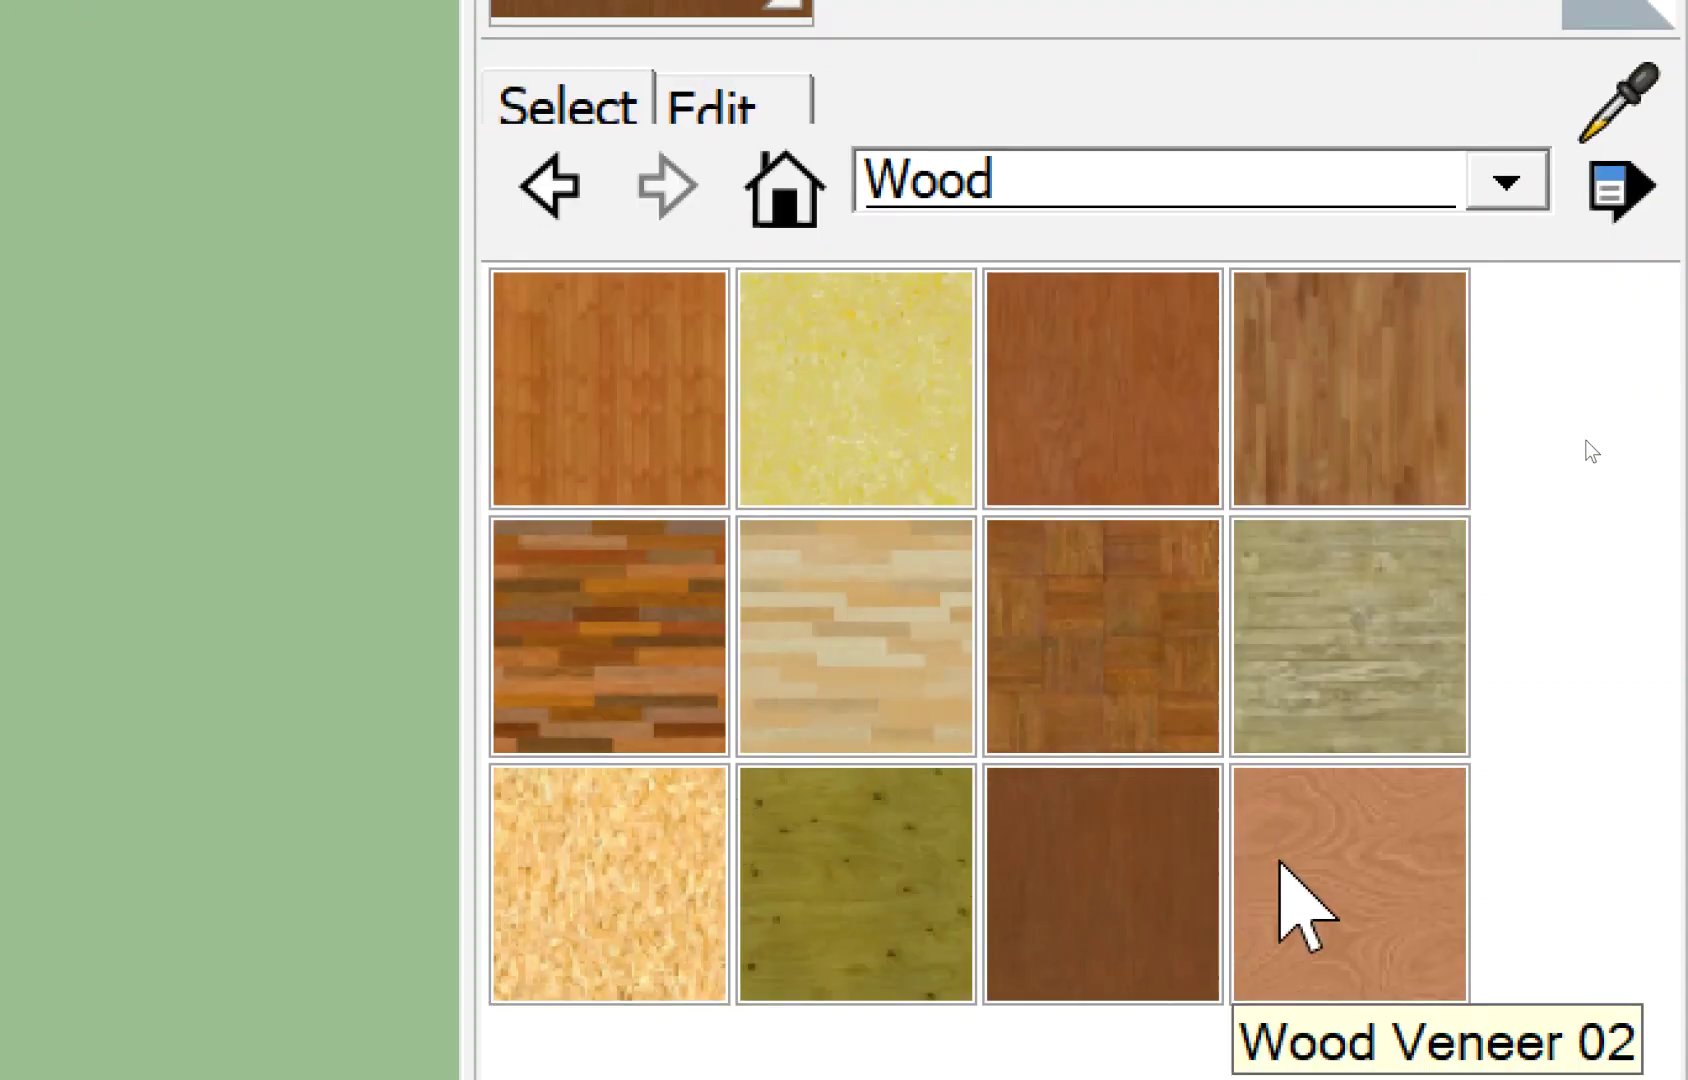
left_click(1284, 872)
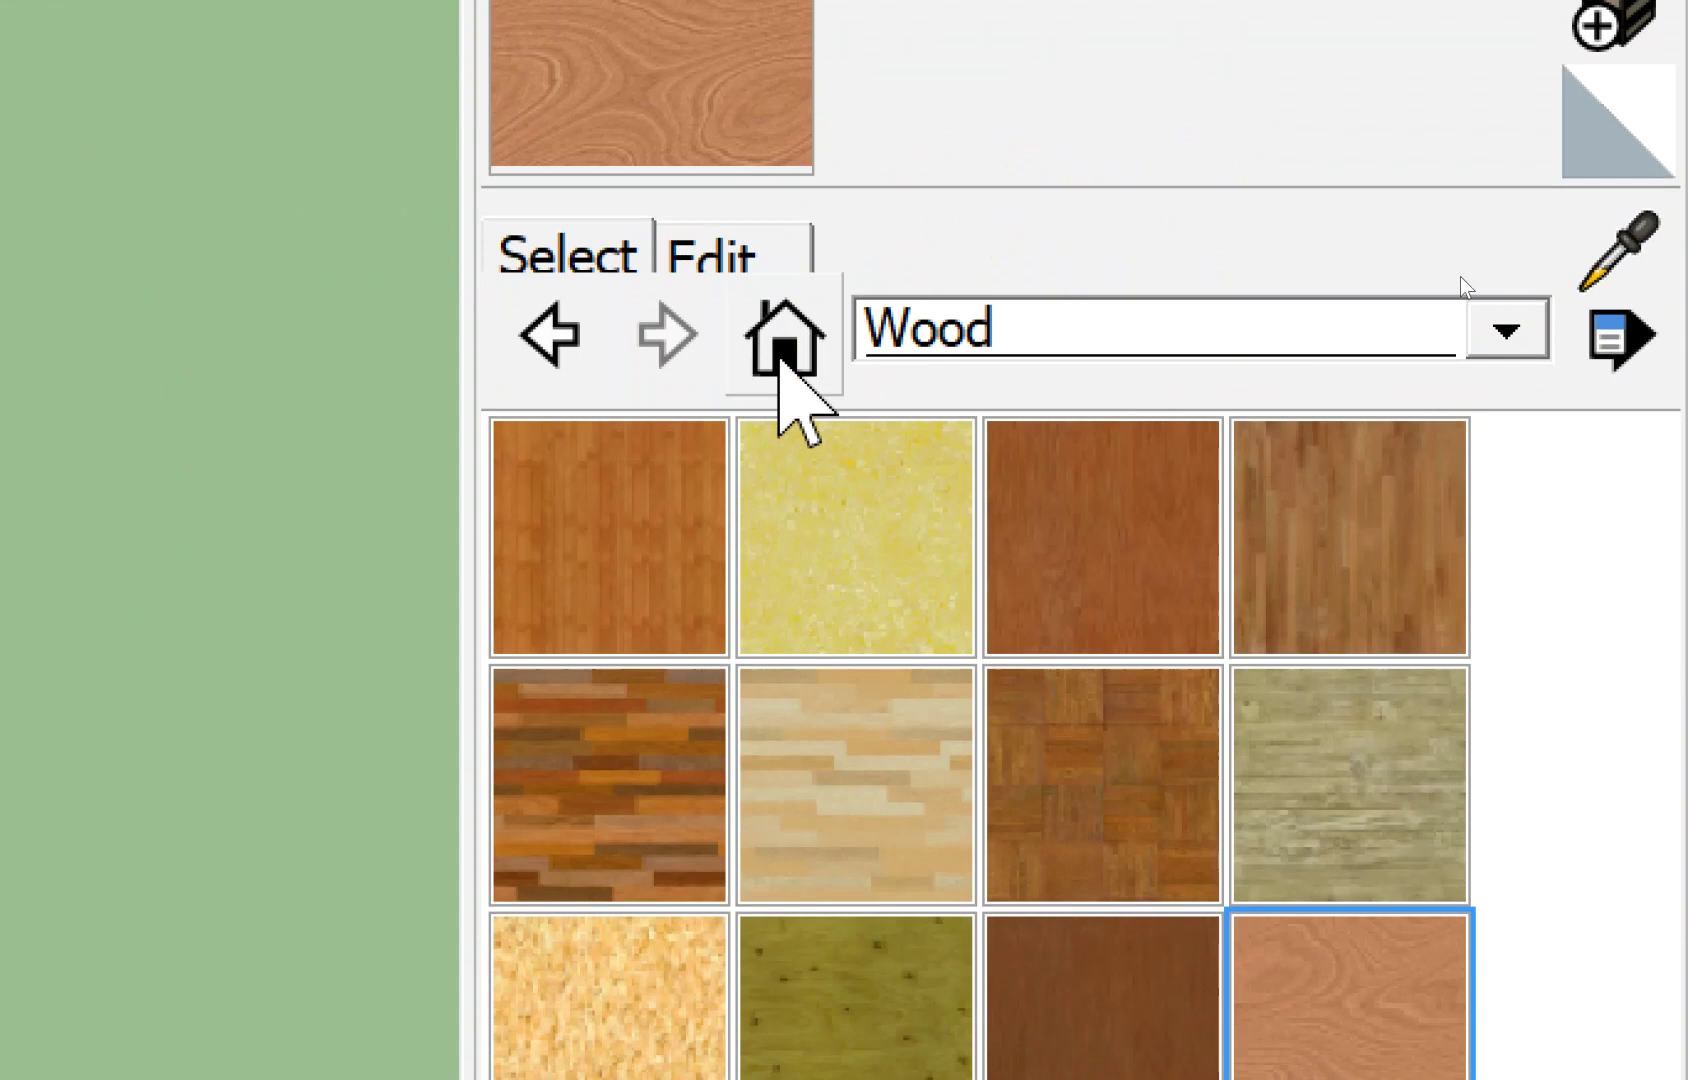
Return to the in-model materials, then reselect Wood Veneer 02 from the Wood collection as current.
left_click(778, 334)
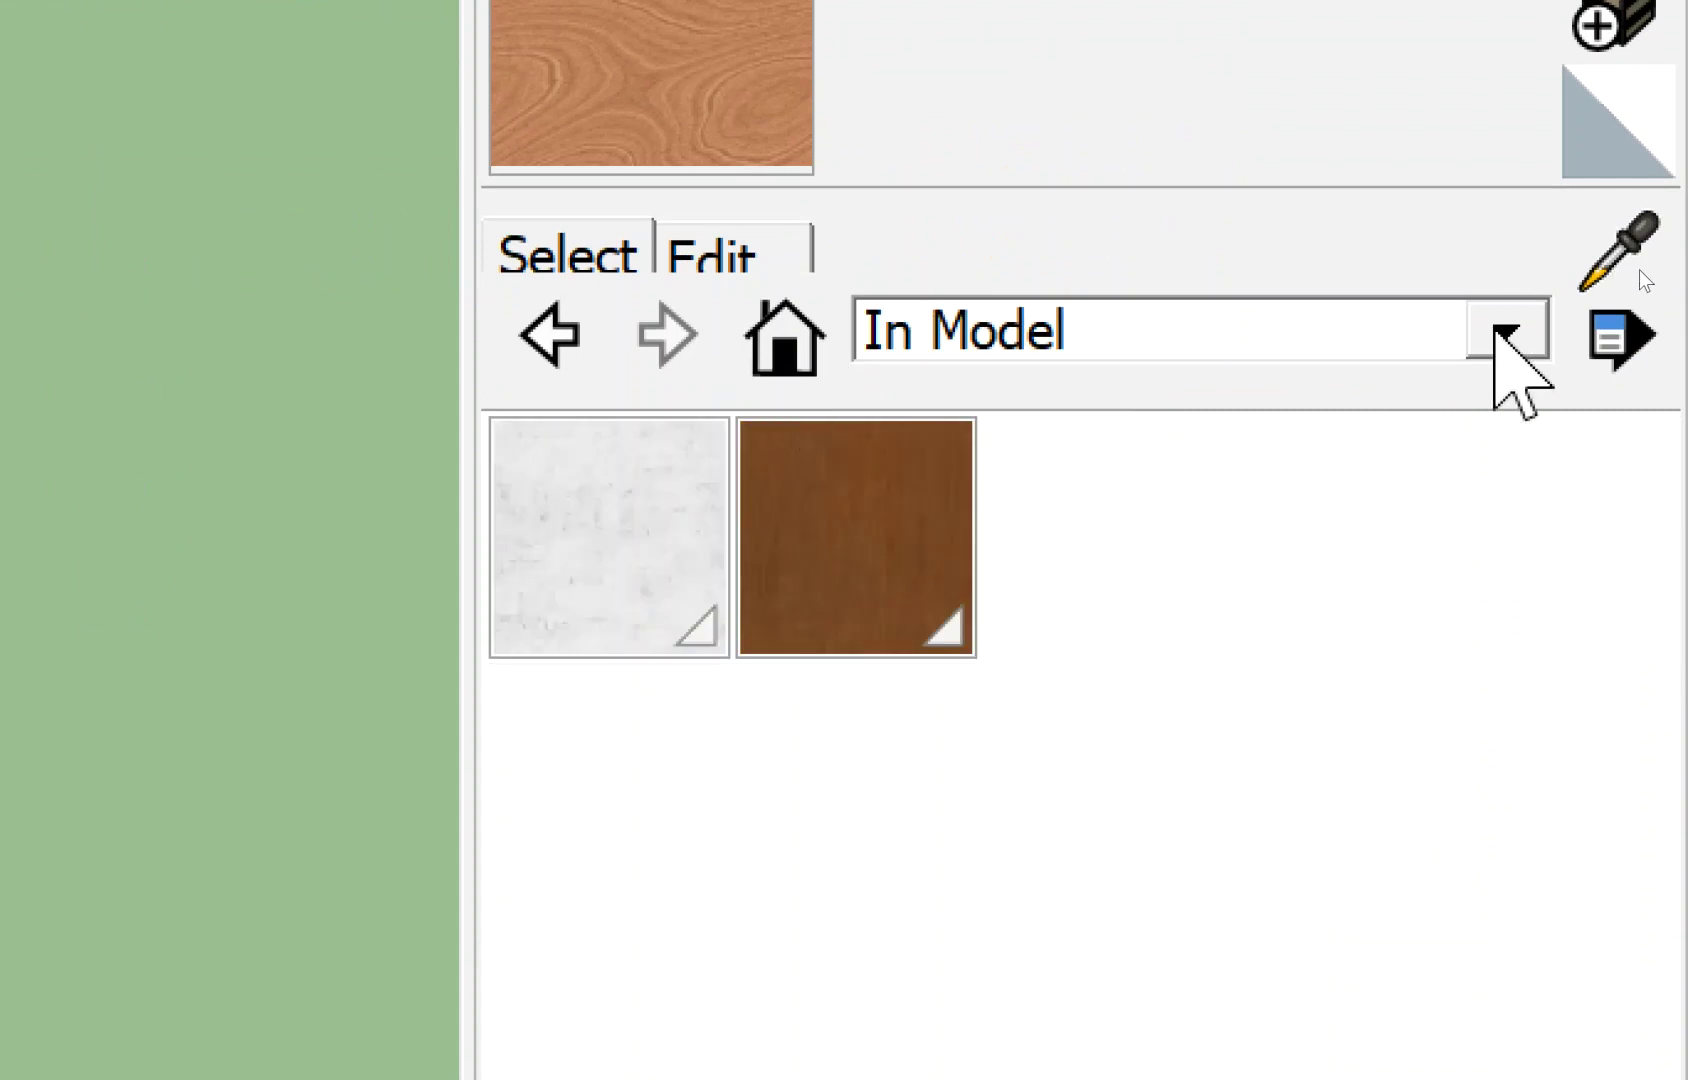
left_click(1500, 332)
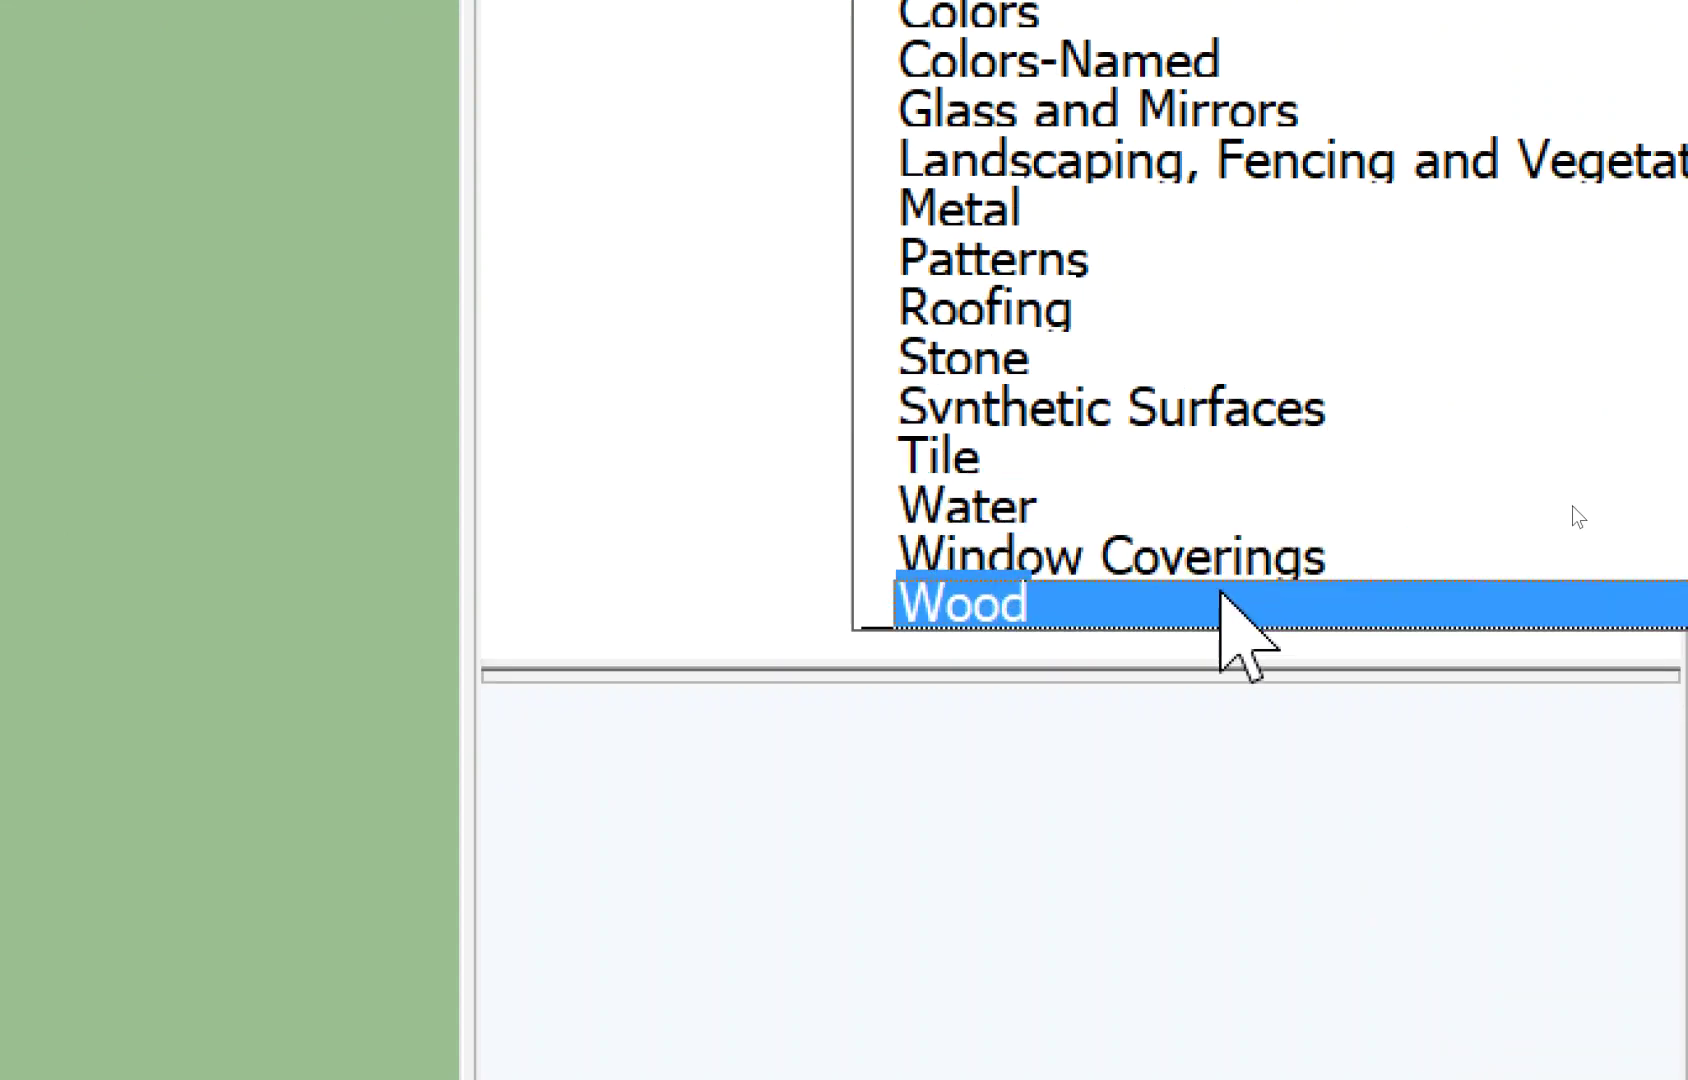
left_click(1226, 605)
left_click(1420, 405)
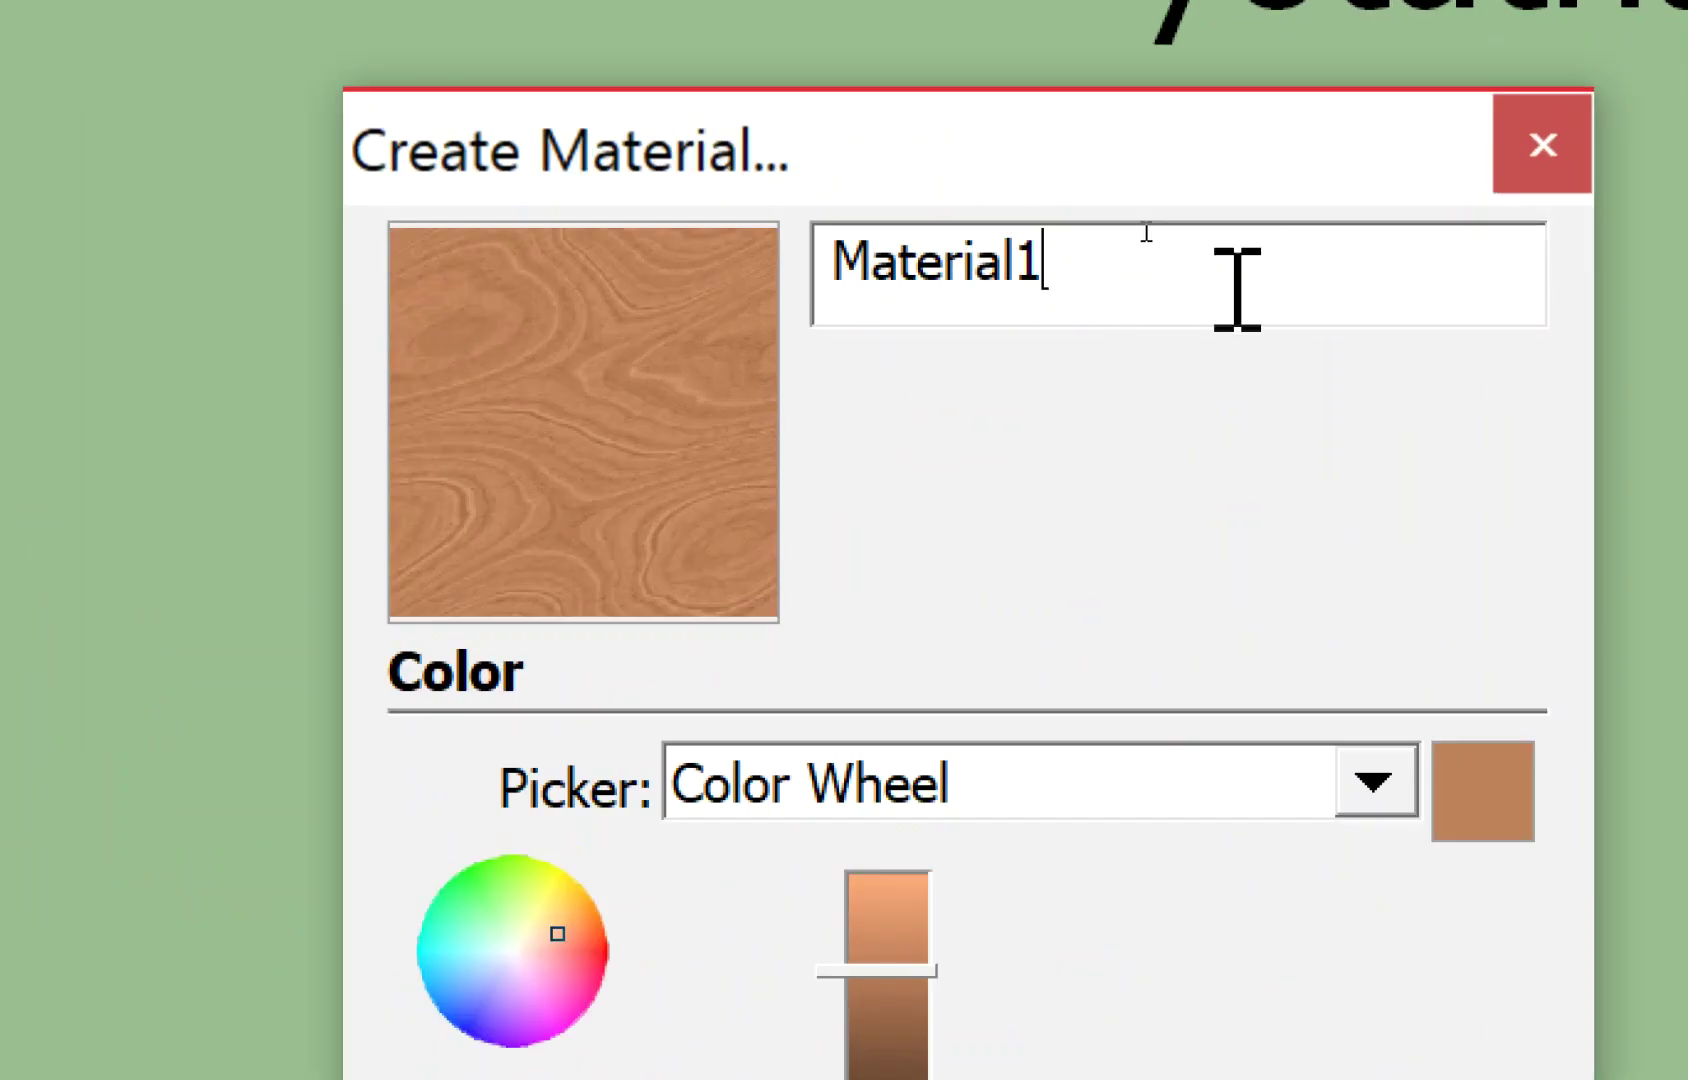
Rename Material1 to ไม้แบบท้องพื้น and confirm the new material.
left_click_drag(1158, 230, 1014, 214)
type("ไม้แบบท้อง")
key("BackSpace")
key("BackSpace")
key("BackSpace")
key("BackSpace")
type("ท้องพื้น")
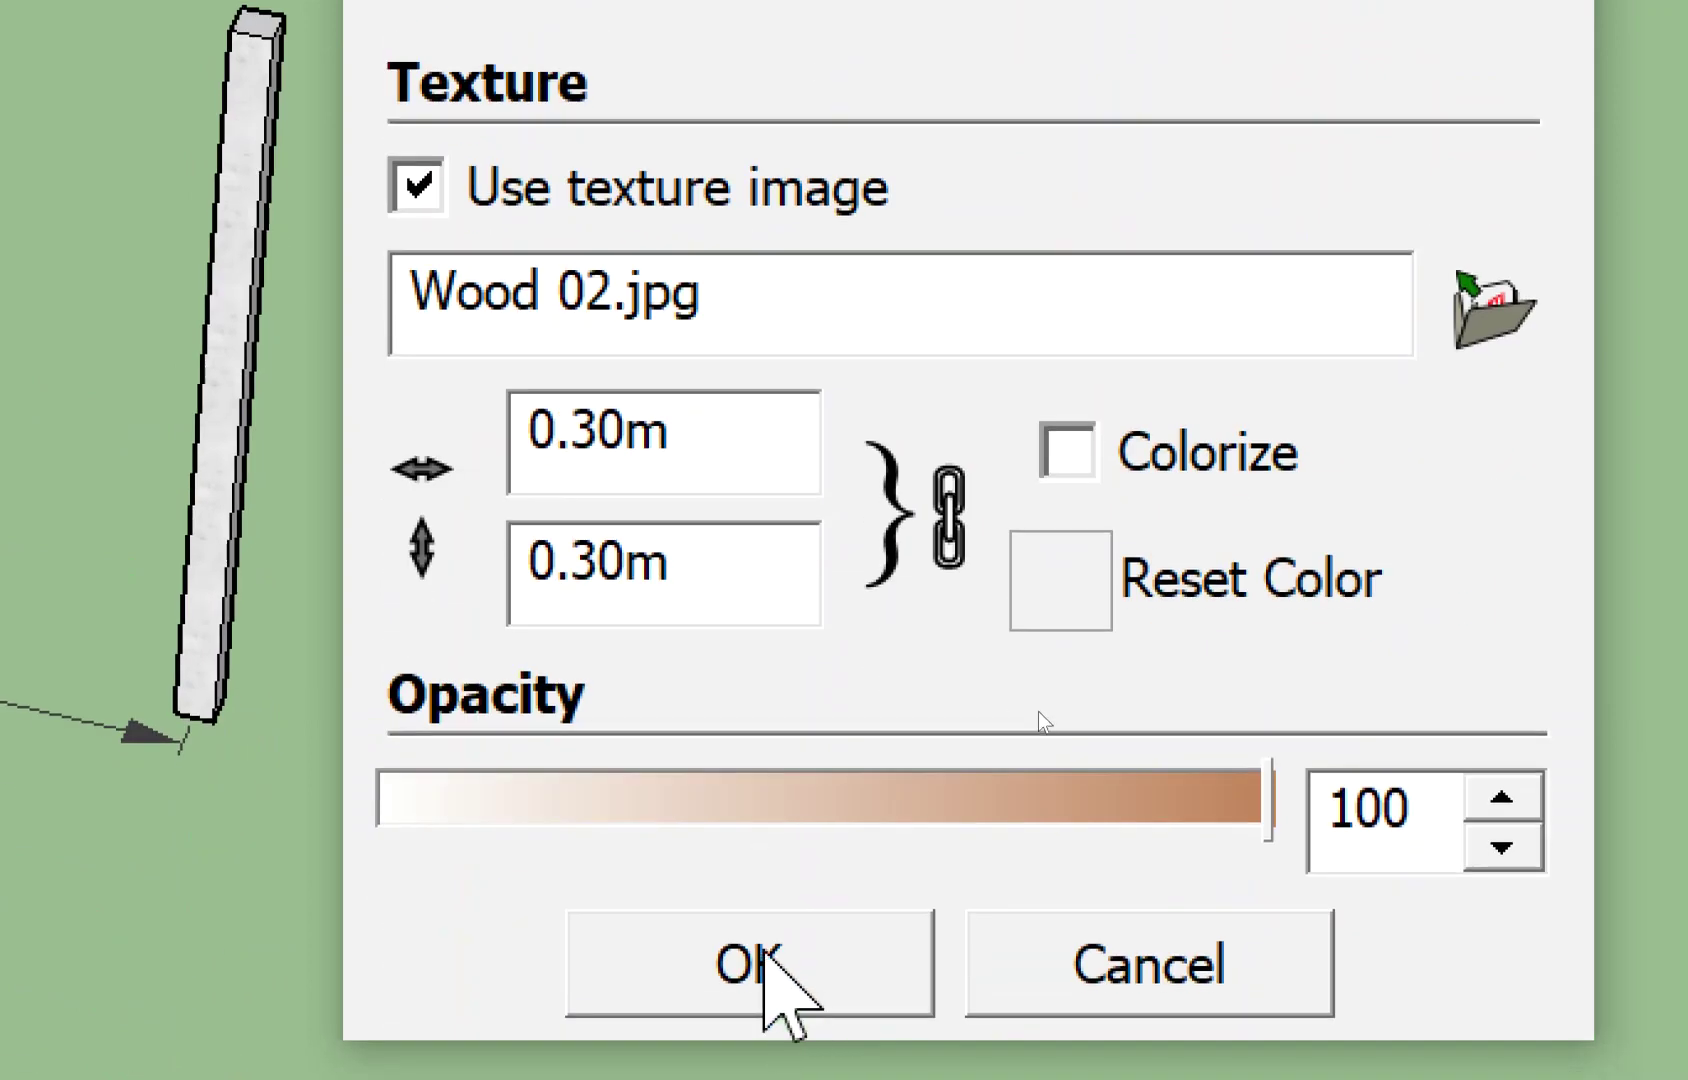
left_click(765, 950)
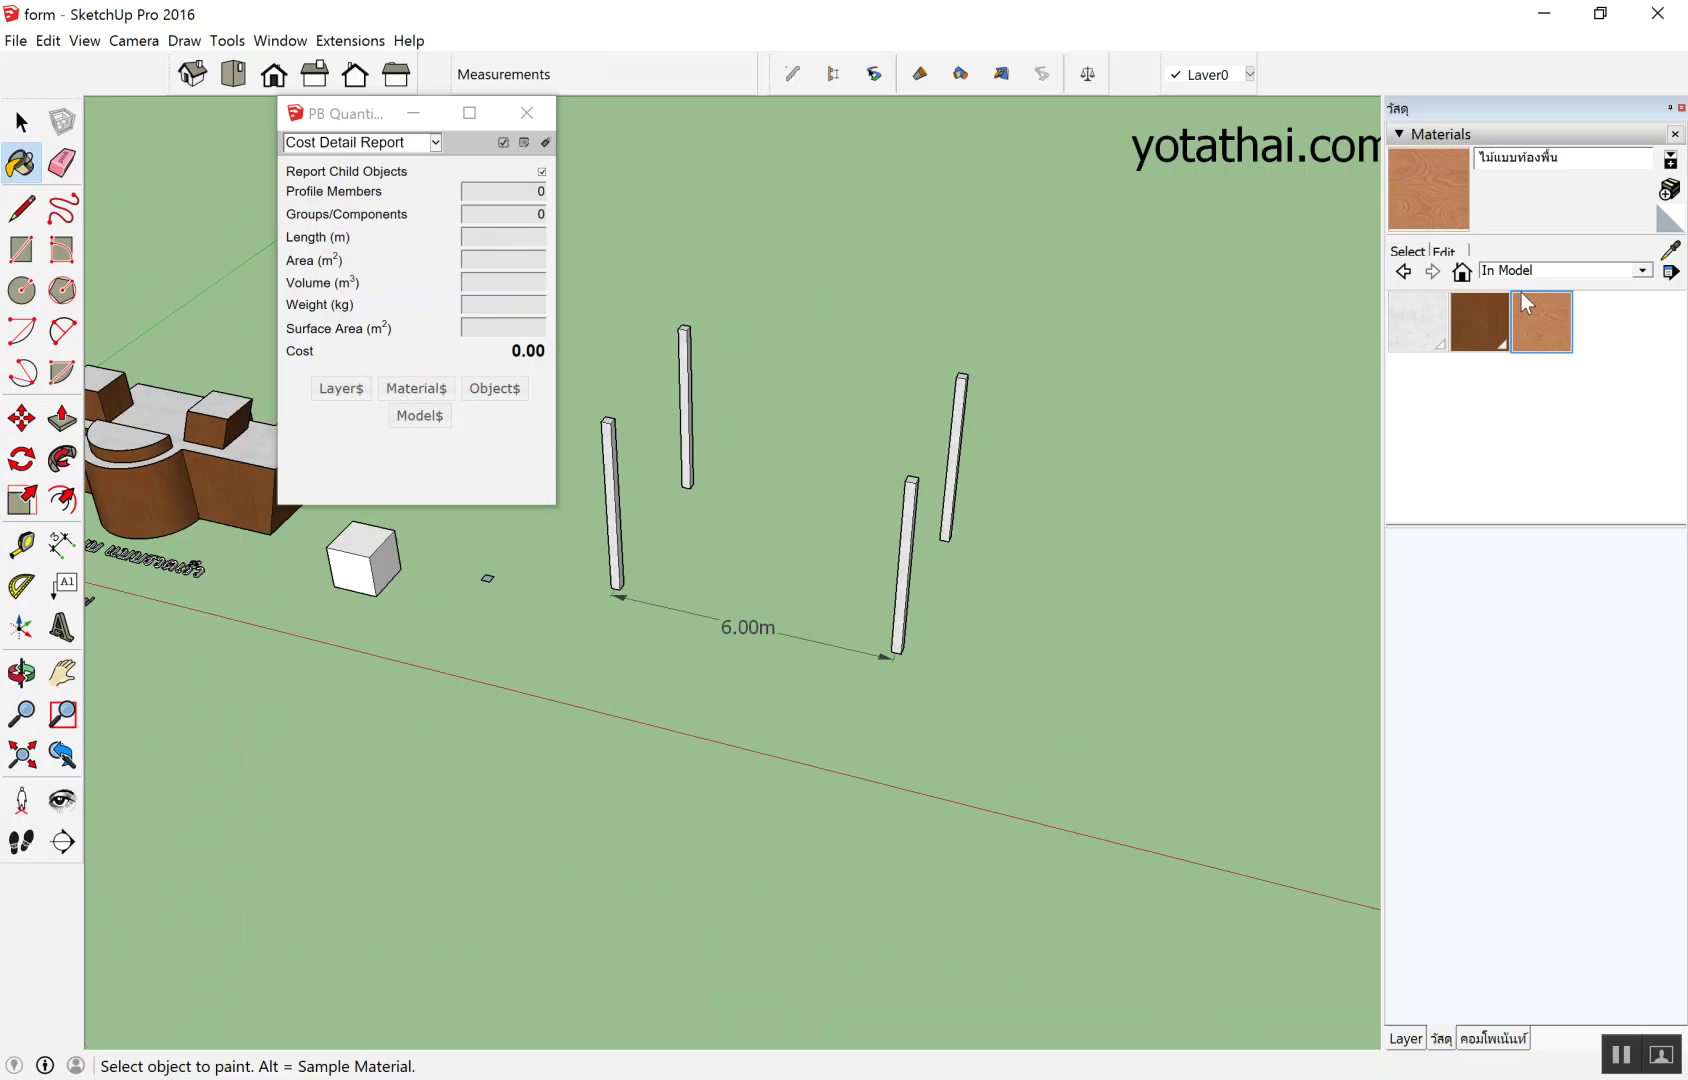
left_click(1486, 330)
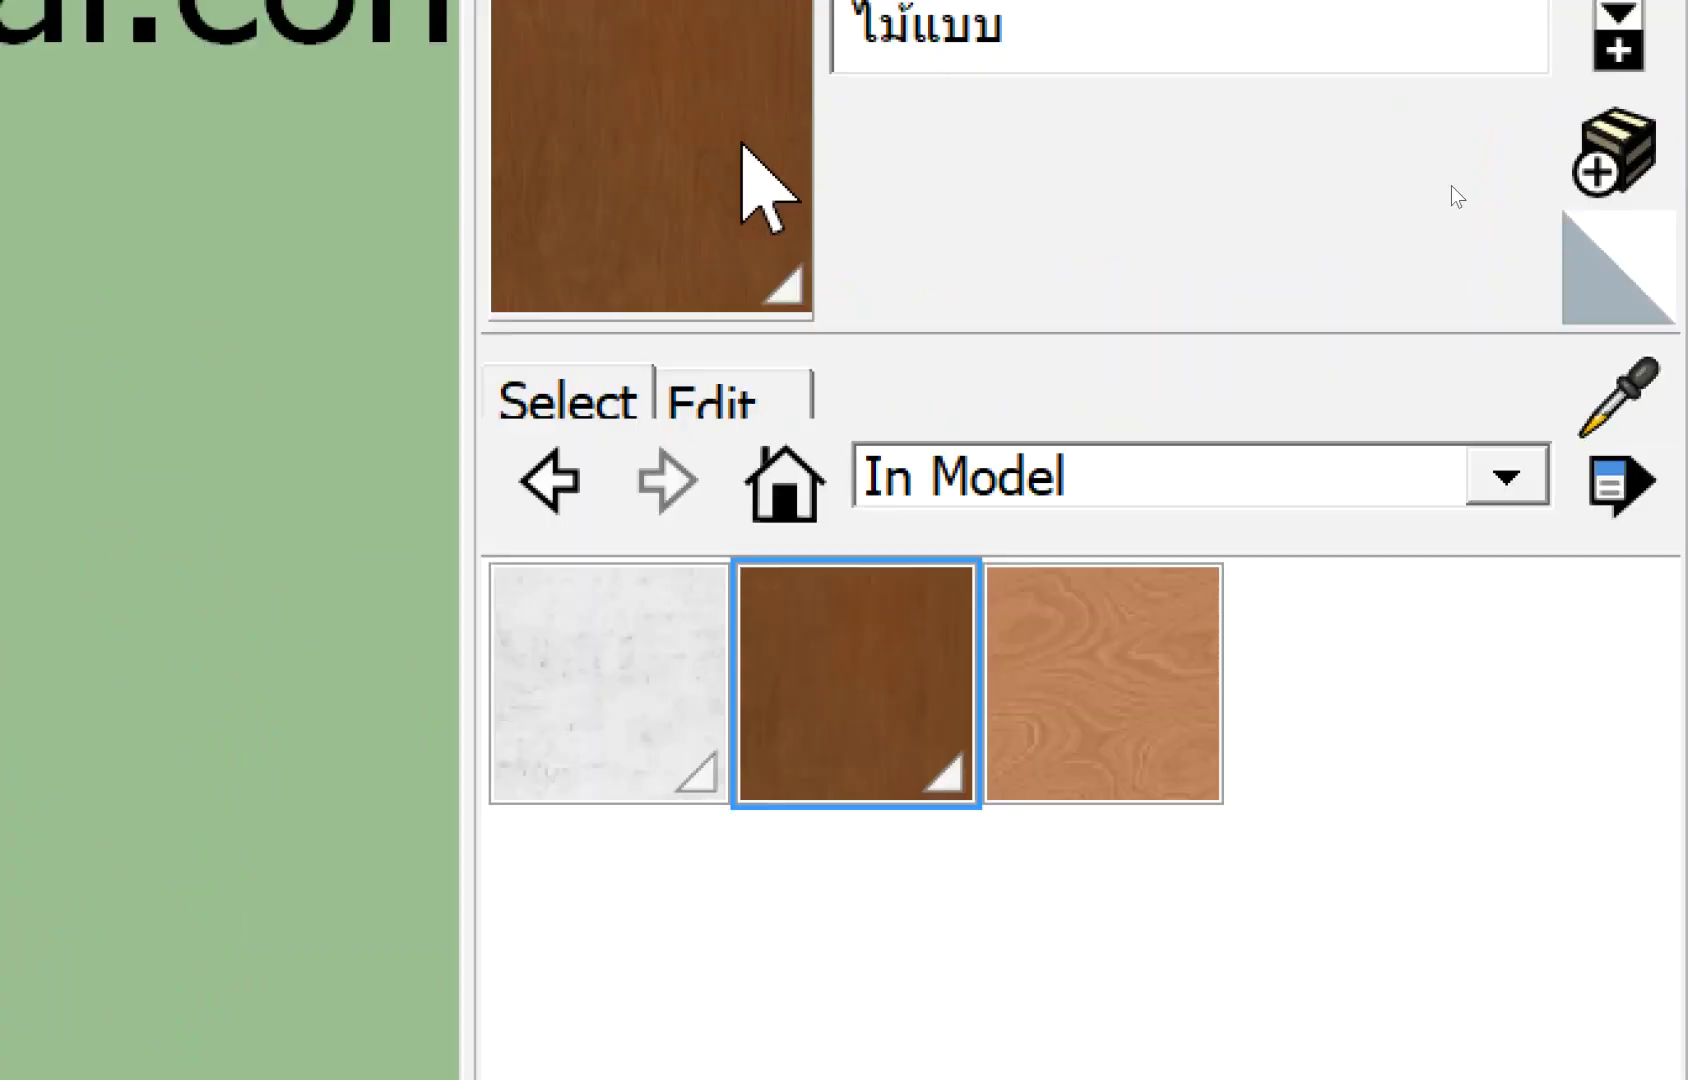
left_click(585, 680)
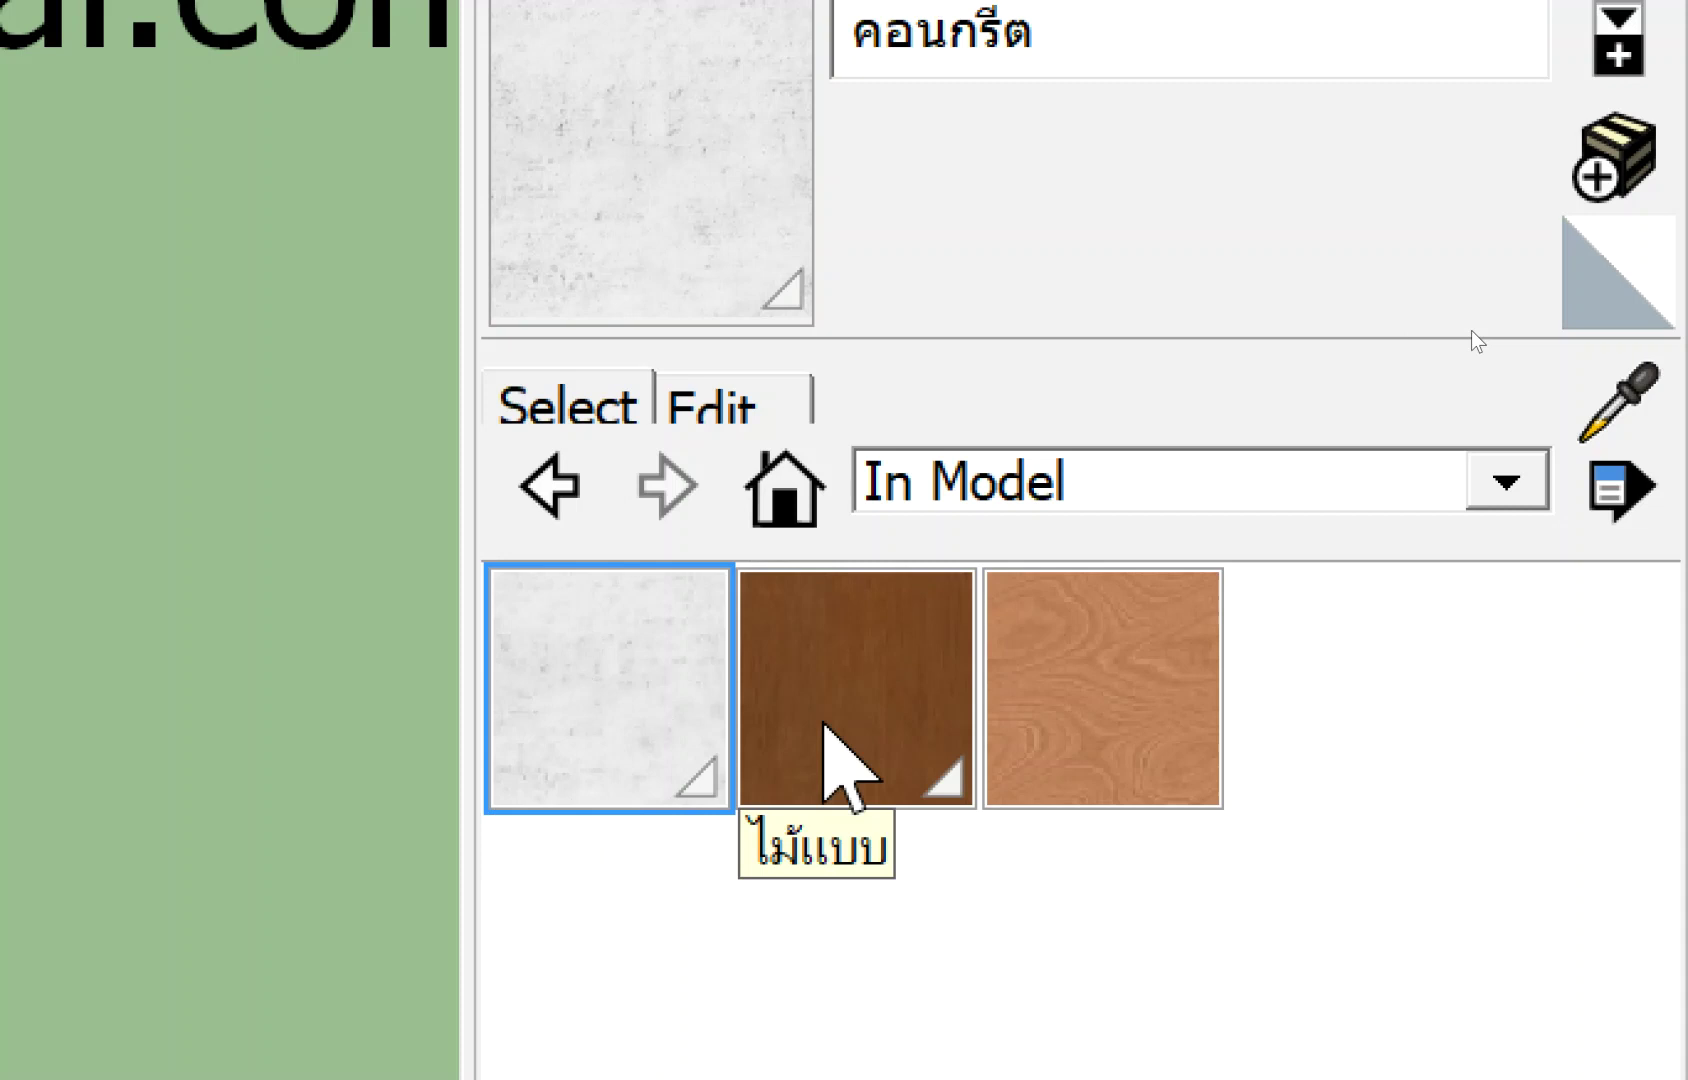
left_click(830, 730)
left_click(1058, 668)
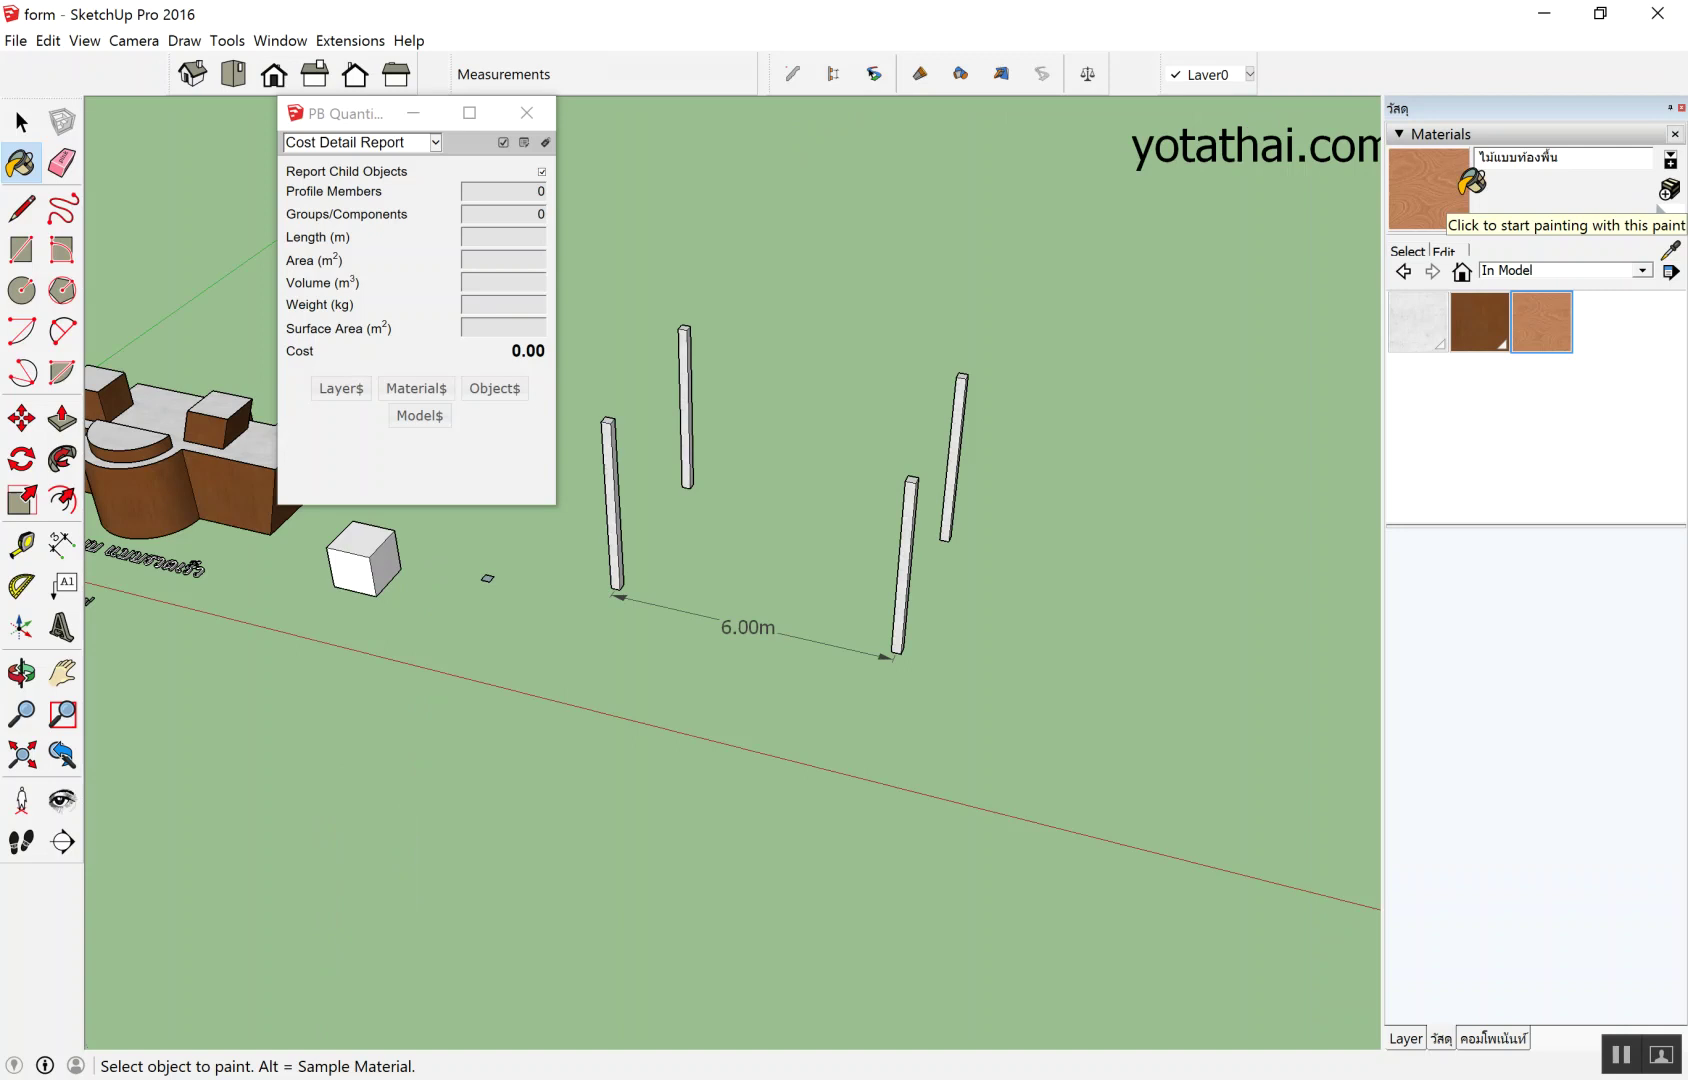
left_click(527, 112)
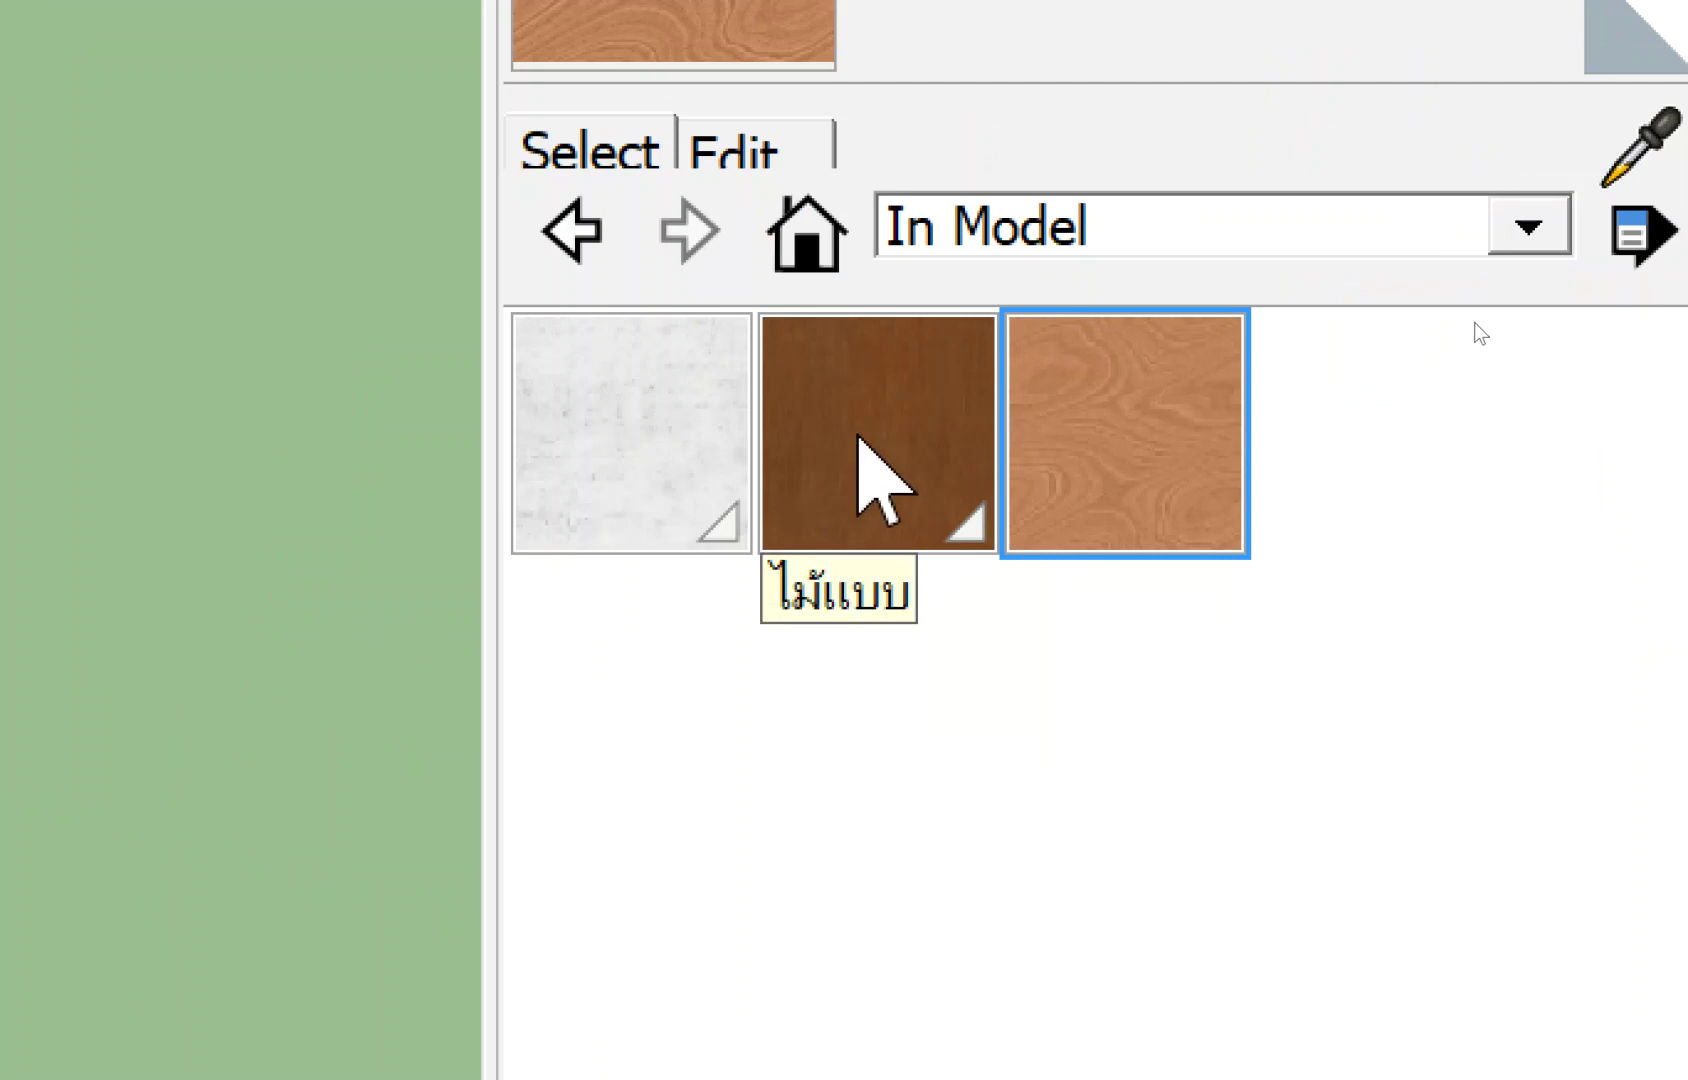
left_click(1122, 428)
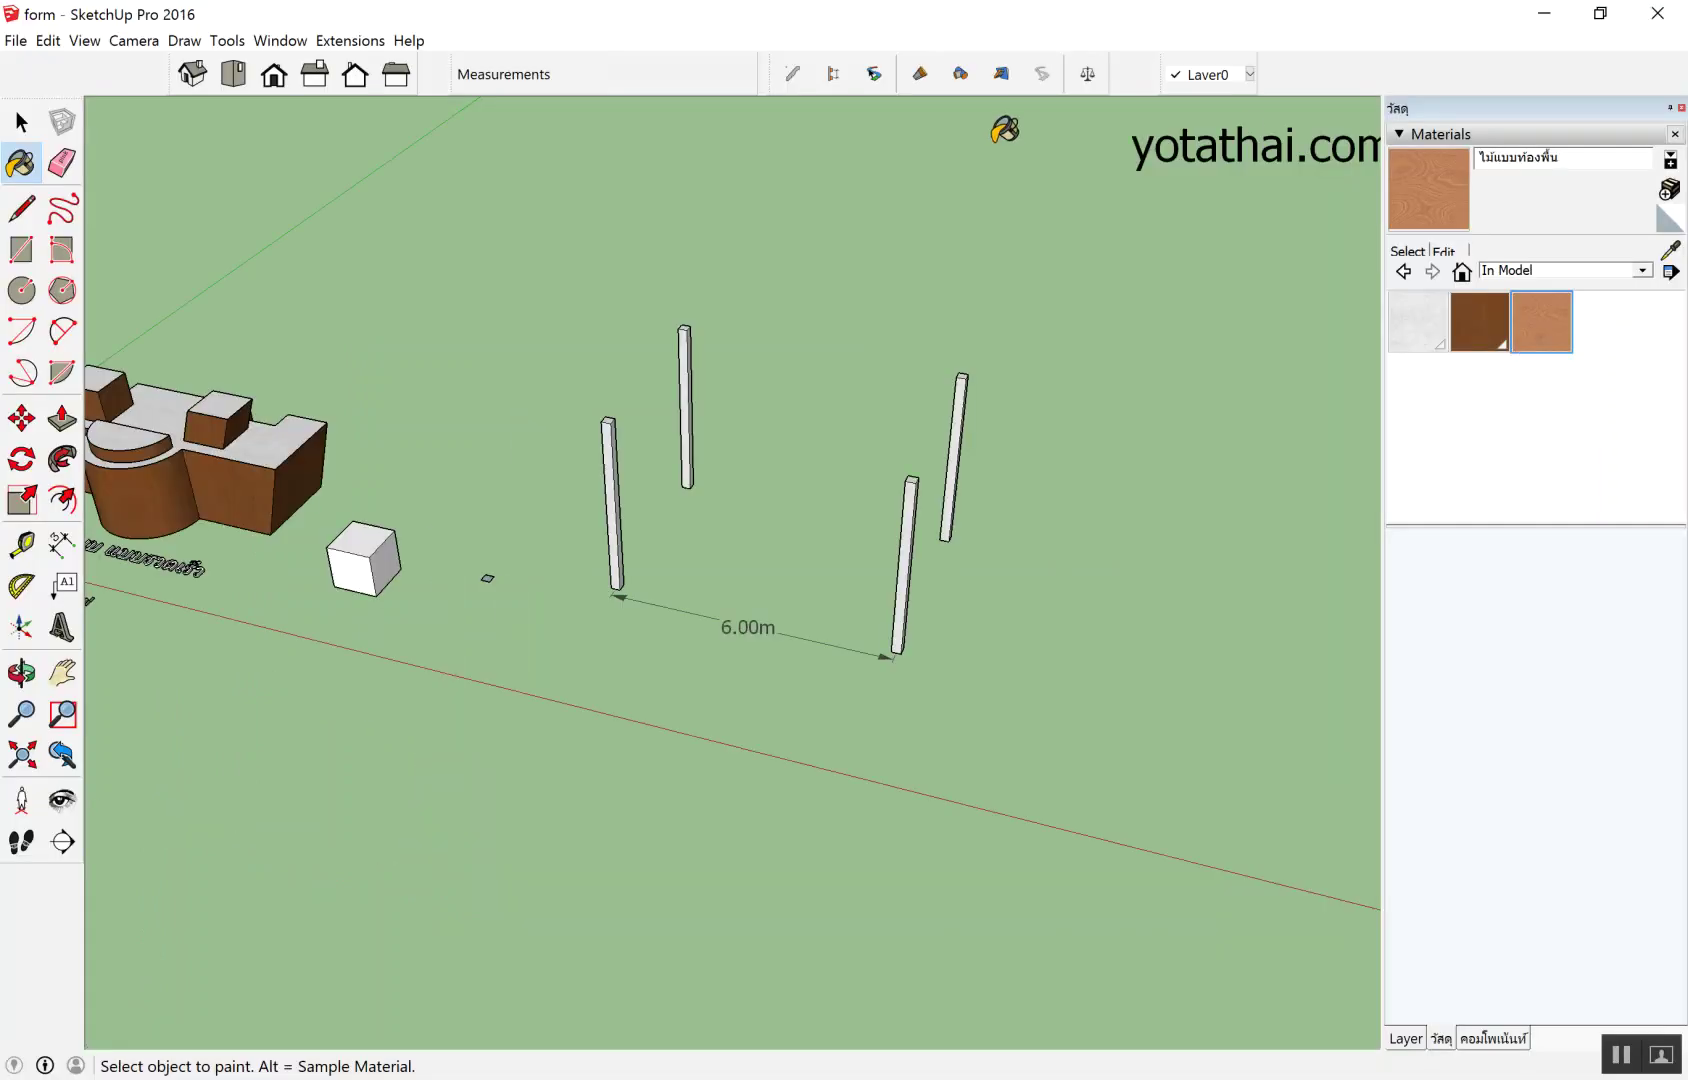
key("ctrl+q")
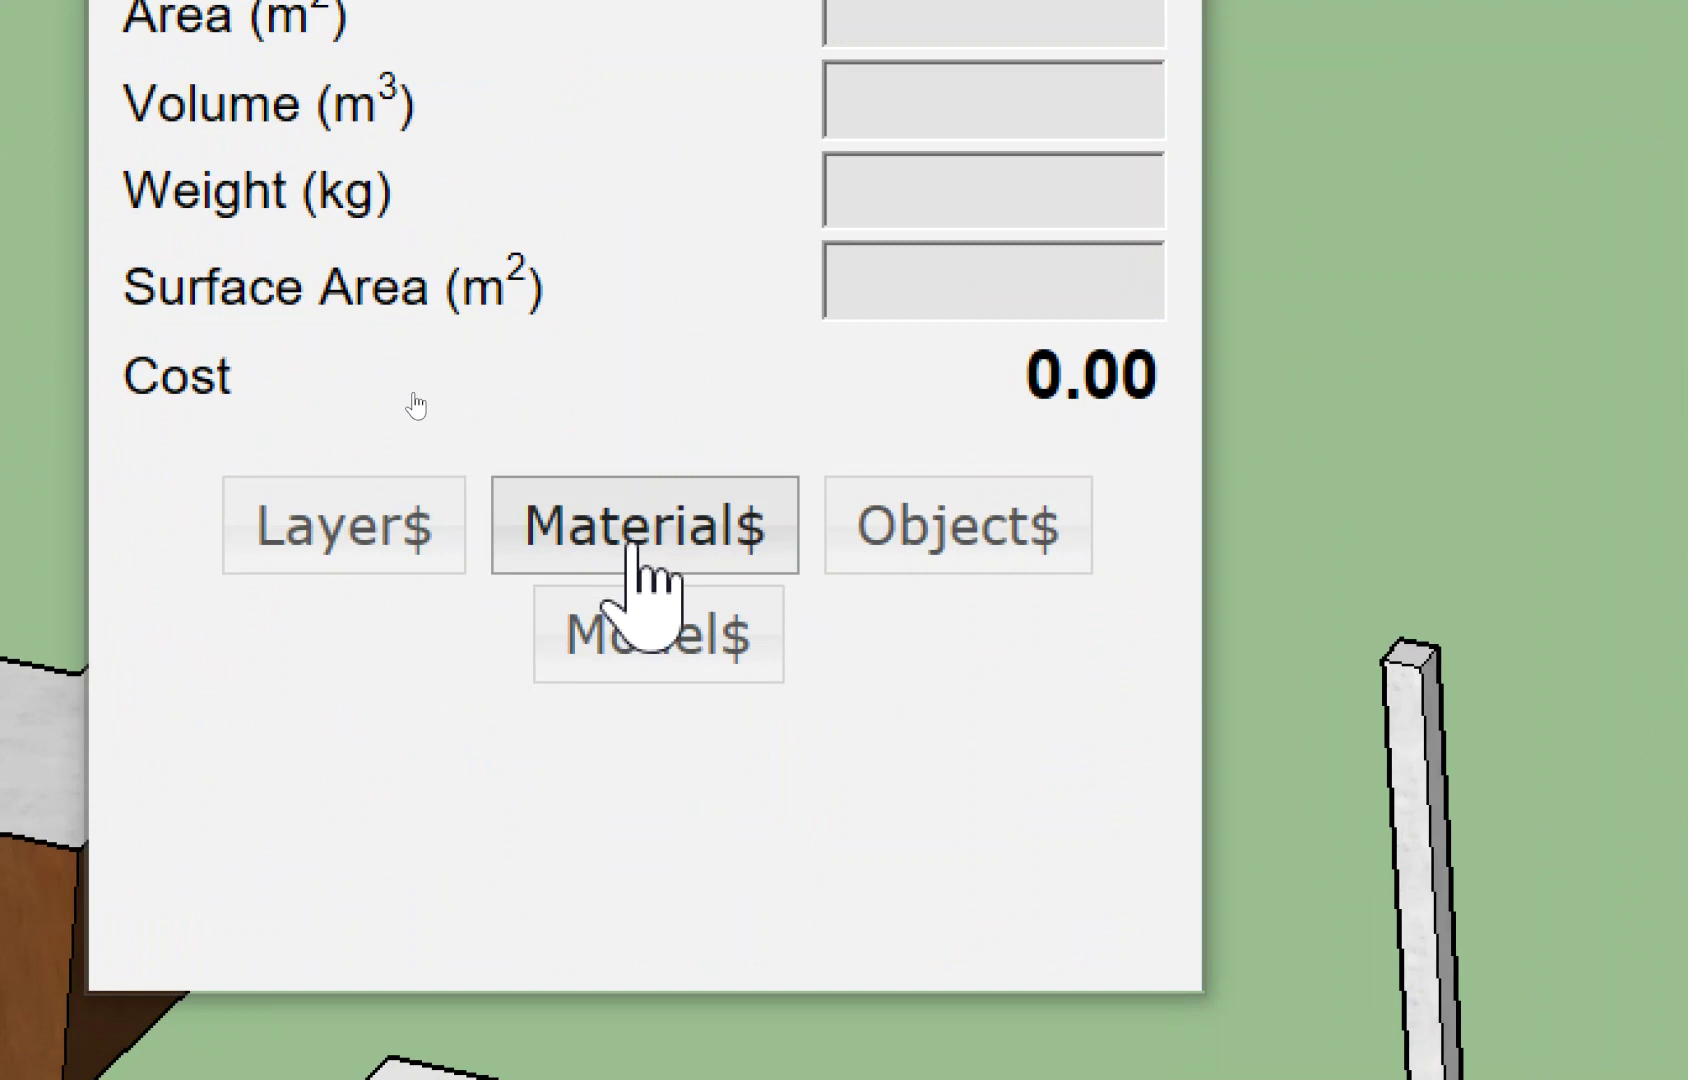
Open Material$ cost data for ไม้แบบ and delete all three of its cost lines.
left_click(634, 547)
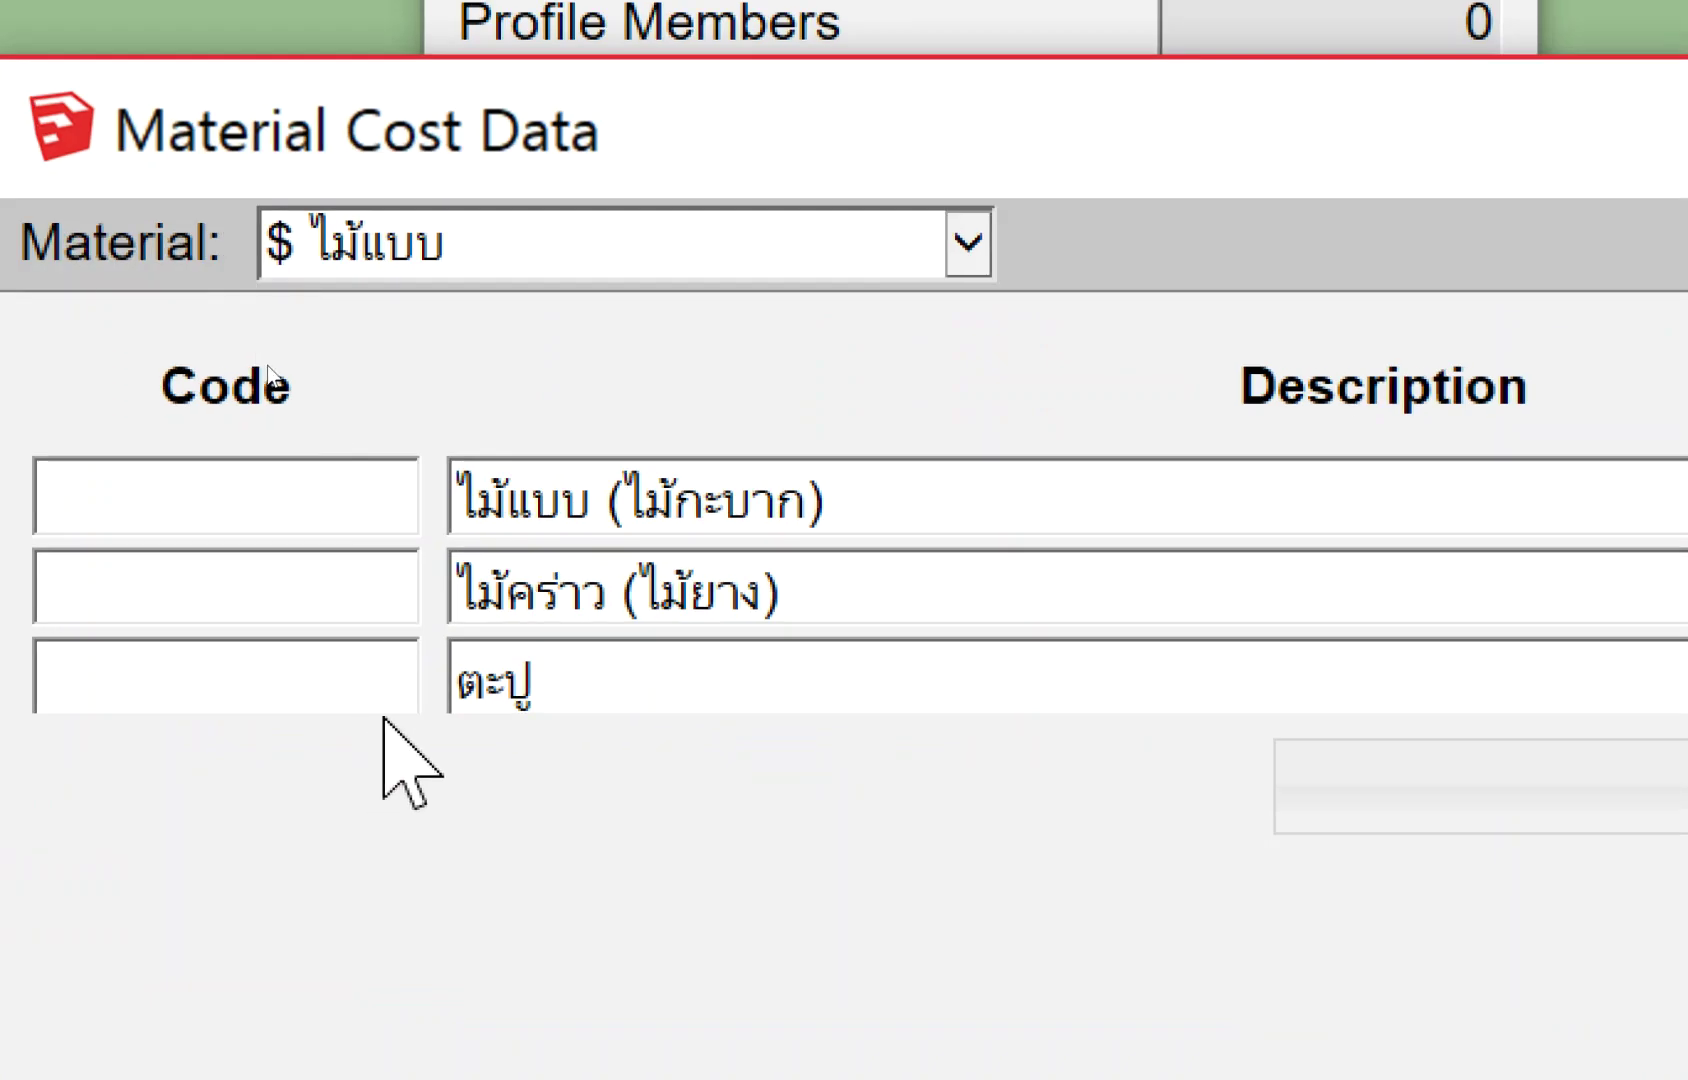
left_click(291, 249)
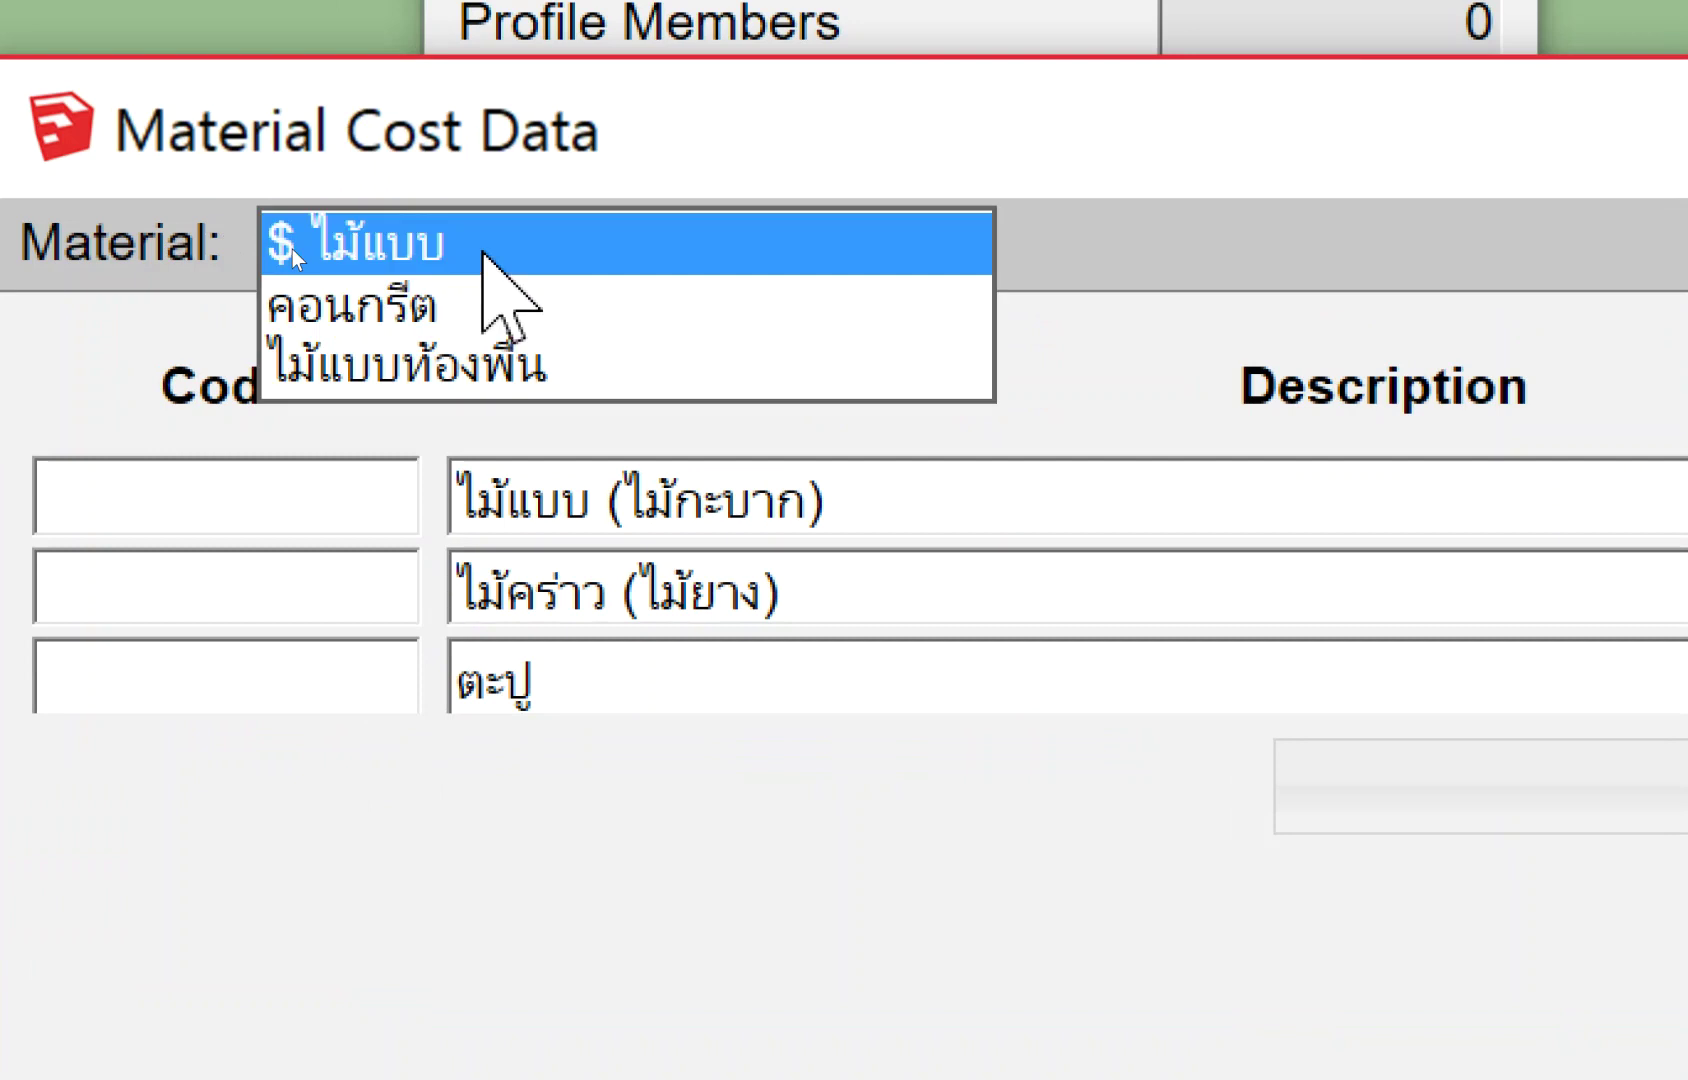
left_click(483, 255)
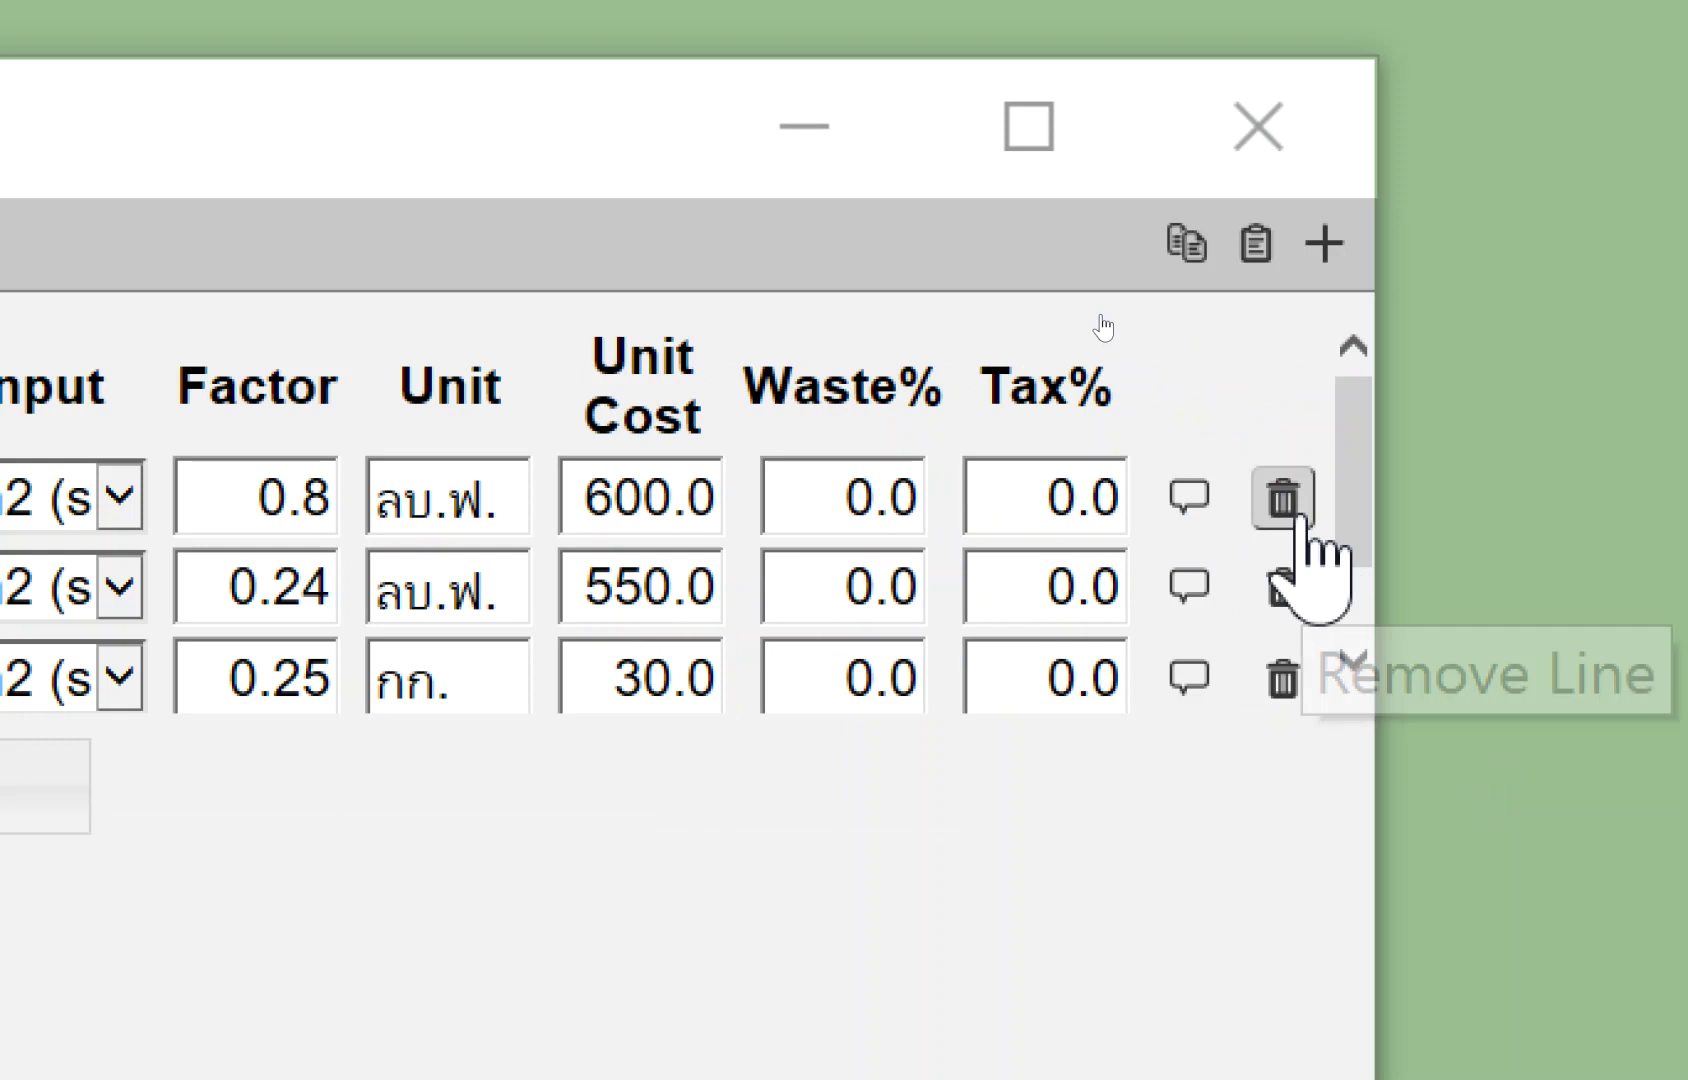
left_click(1296, 512)
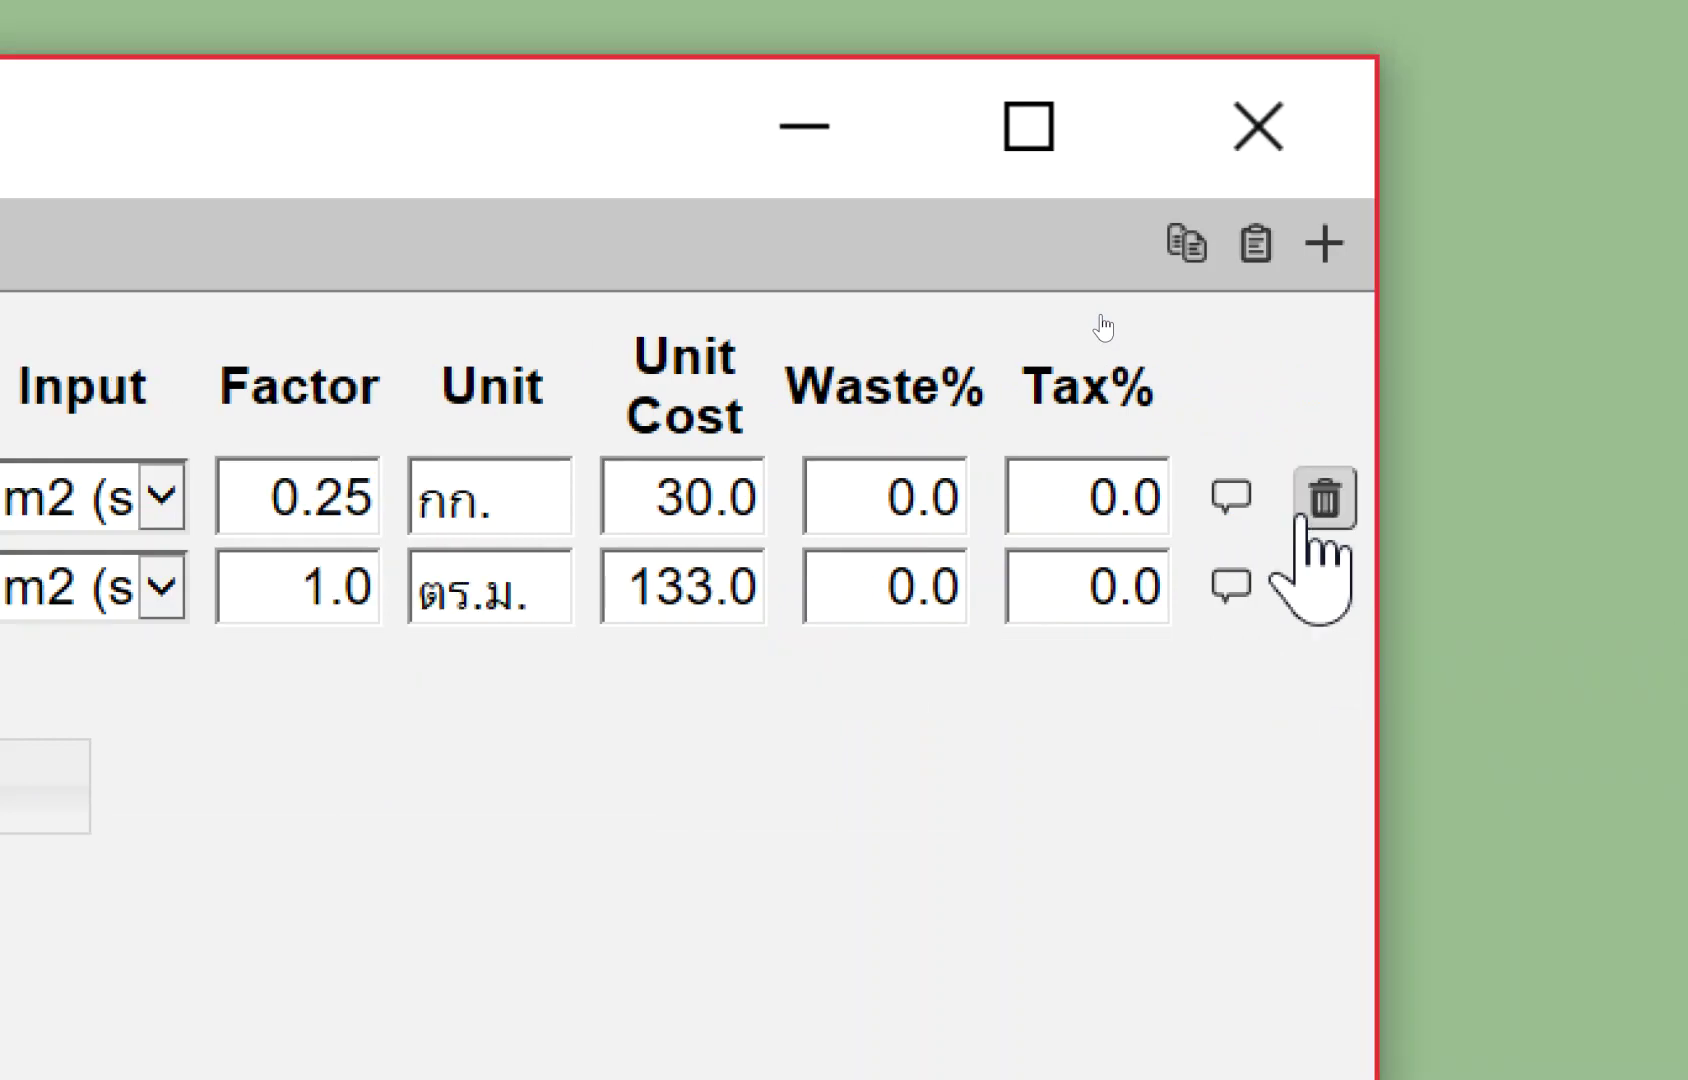
left_click(1305, 505)
left_click(1310, 497)
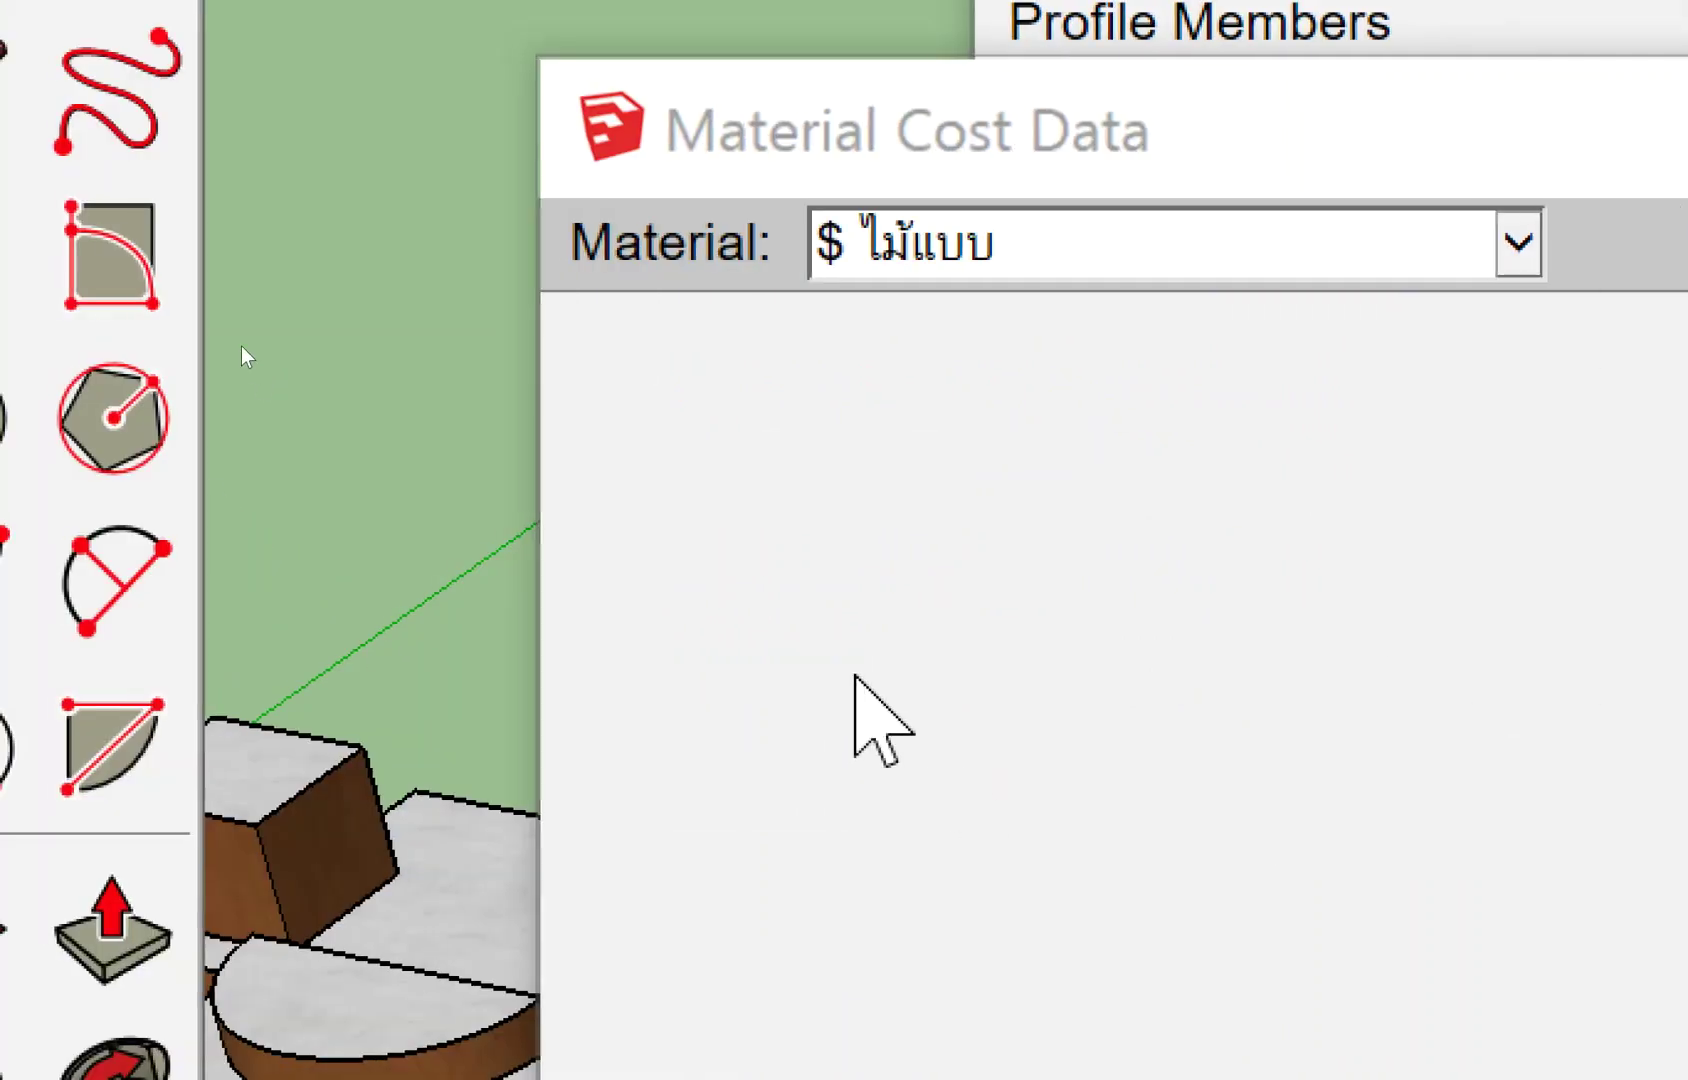
left_click(820, 621)
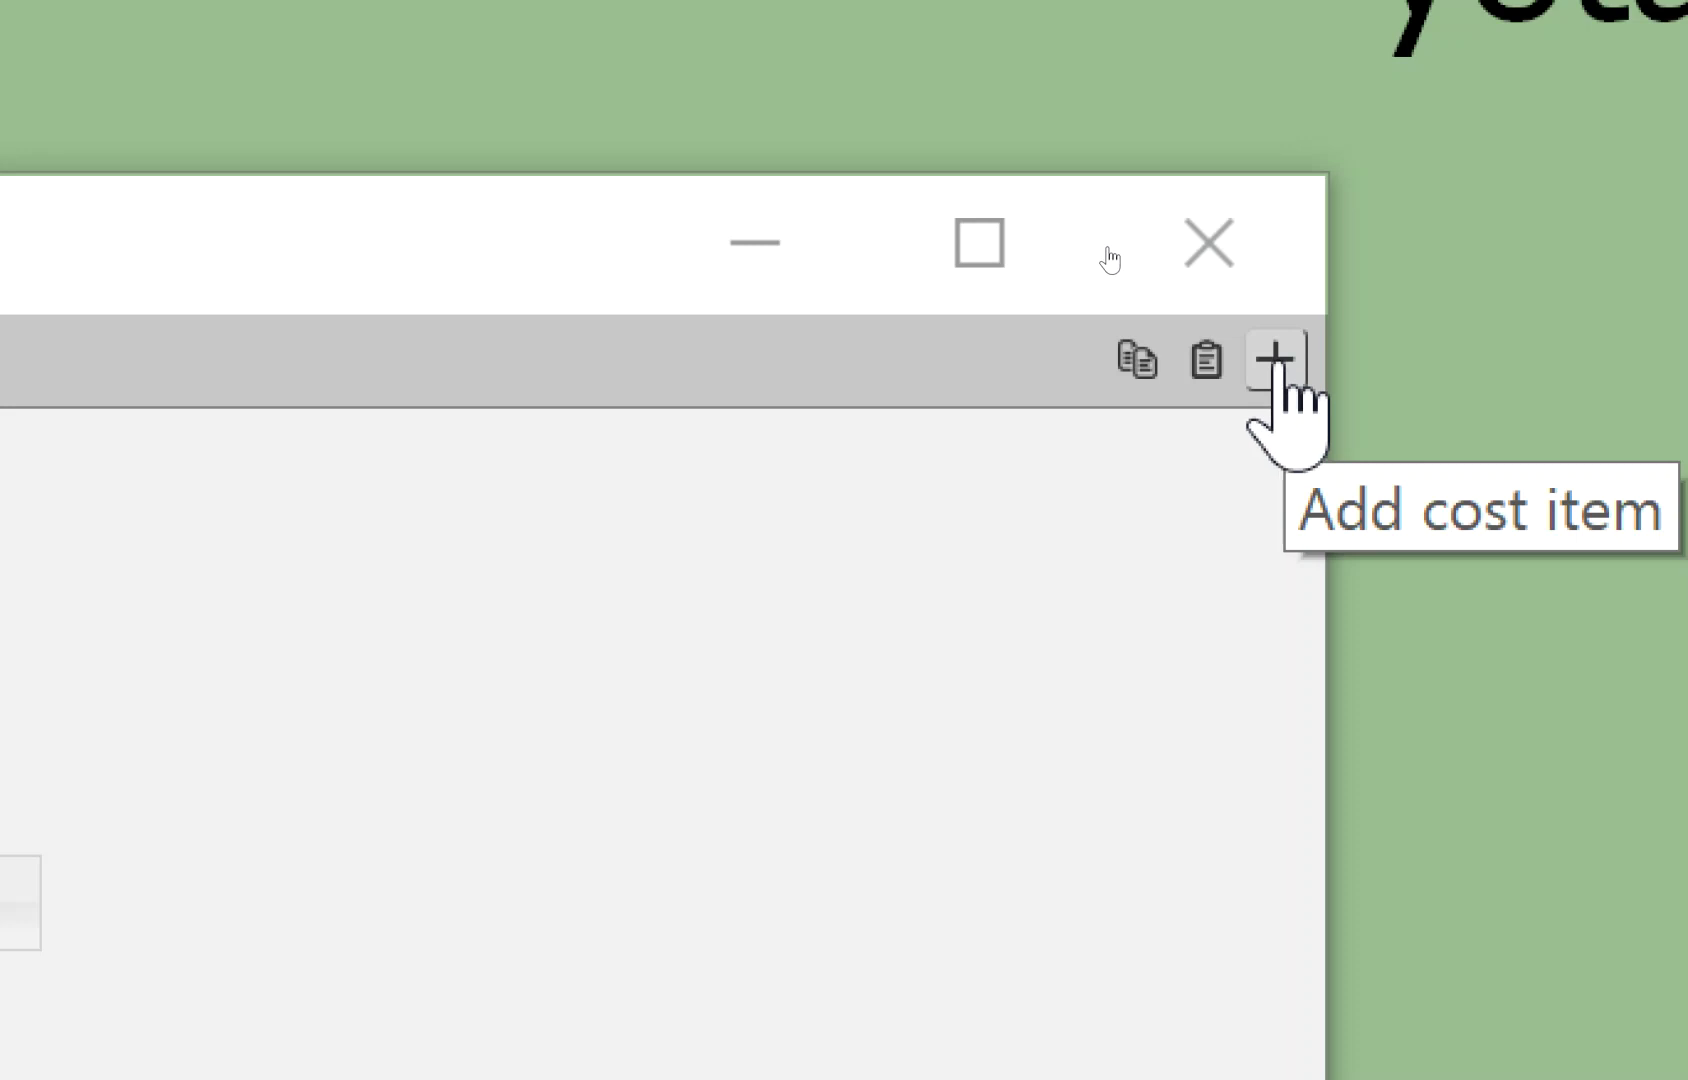
Add a new ไม้แบบ cost line and append (ไม้กระบาก) to its description.
left_click(1276, 360)
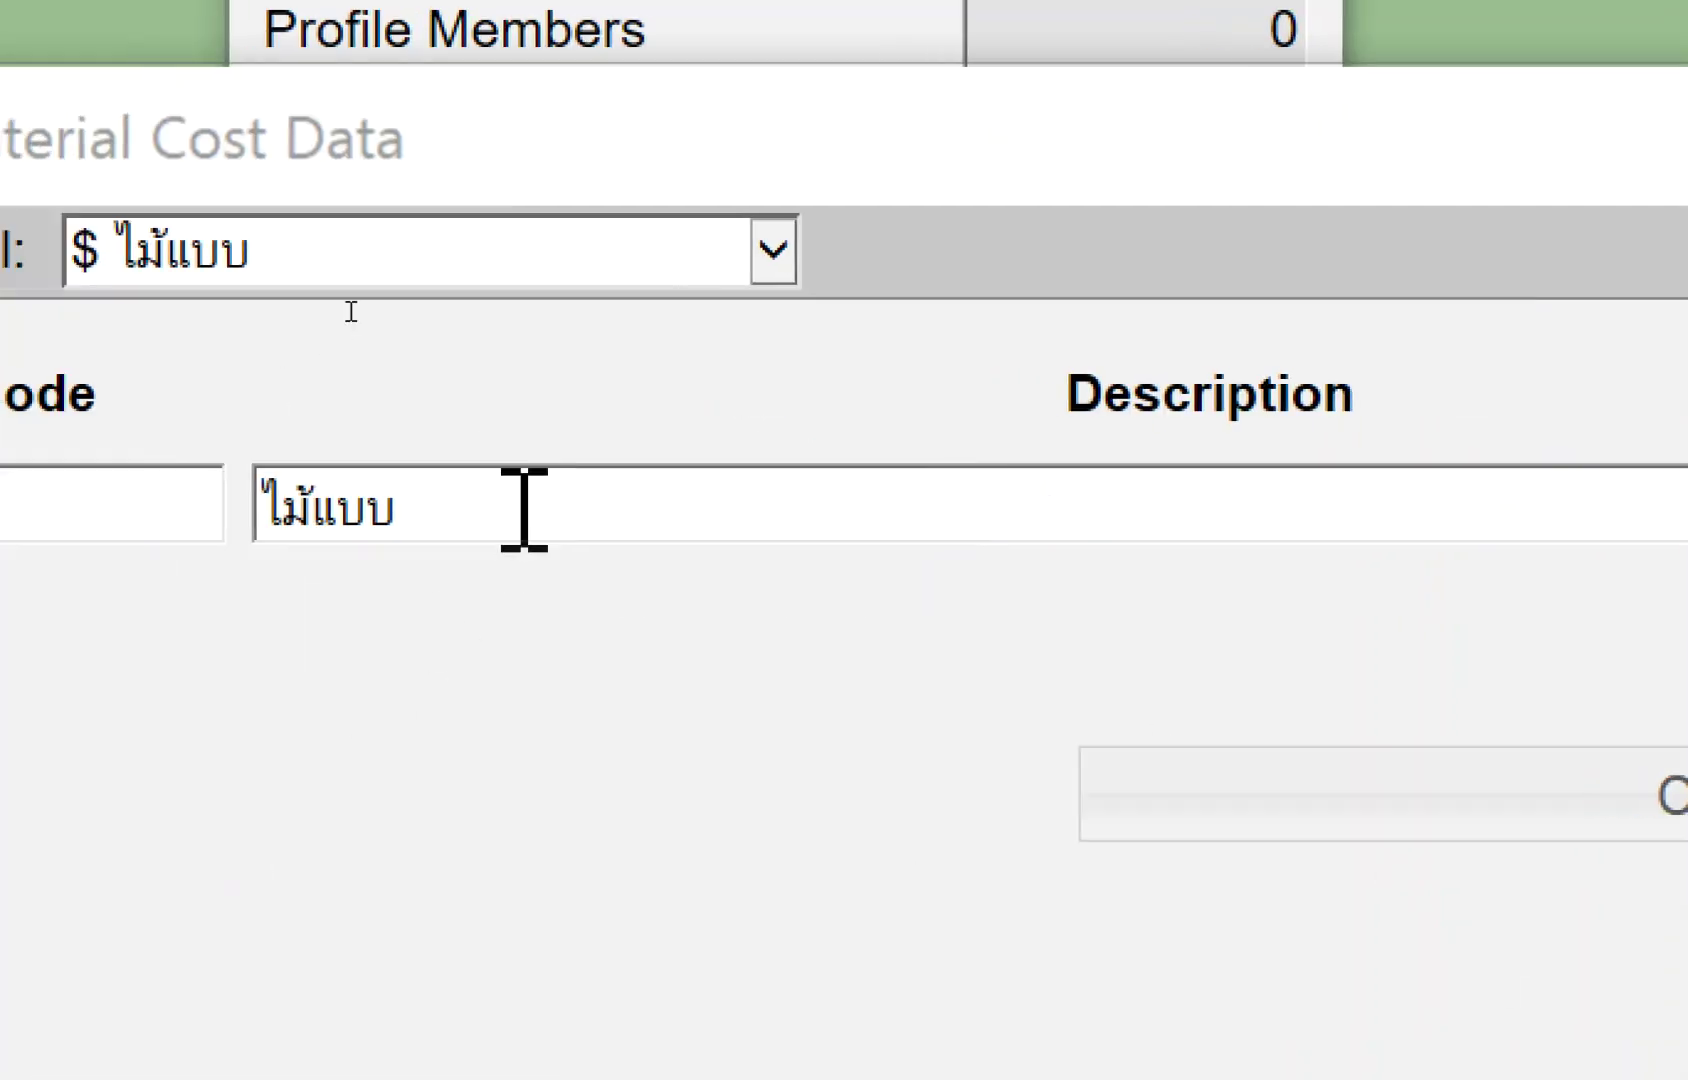
left_click(522, 513)
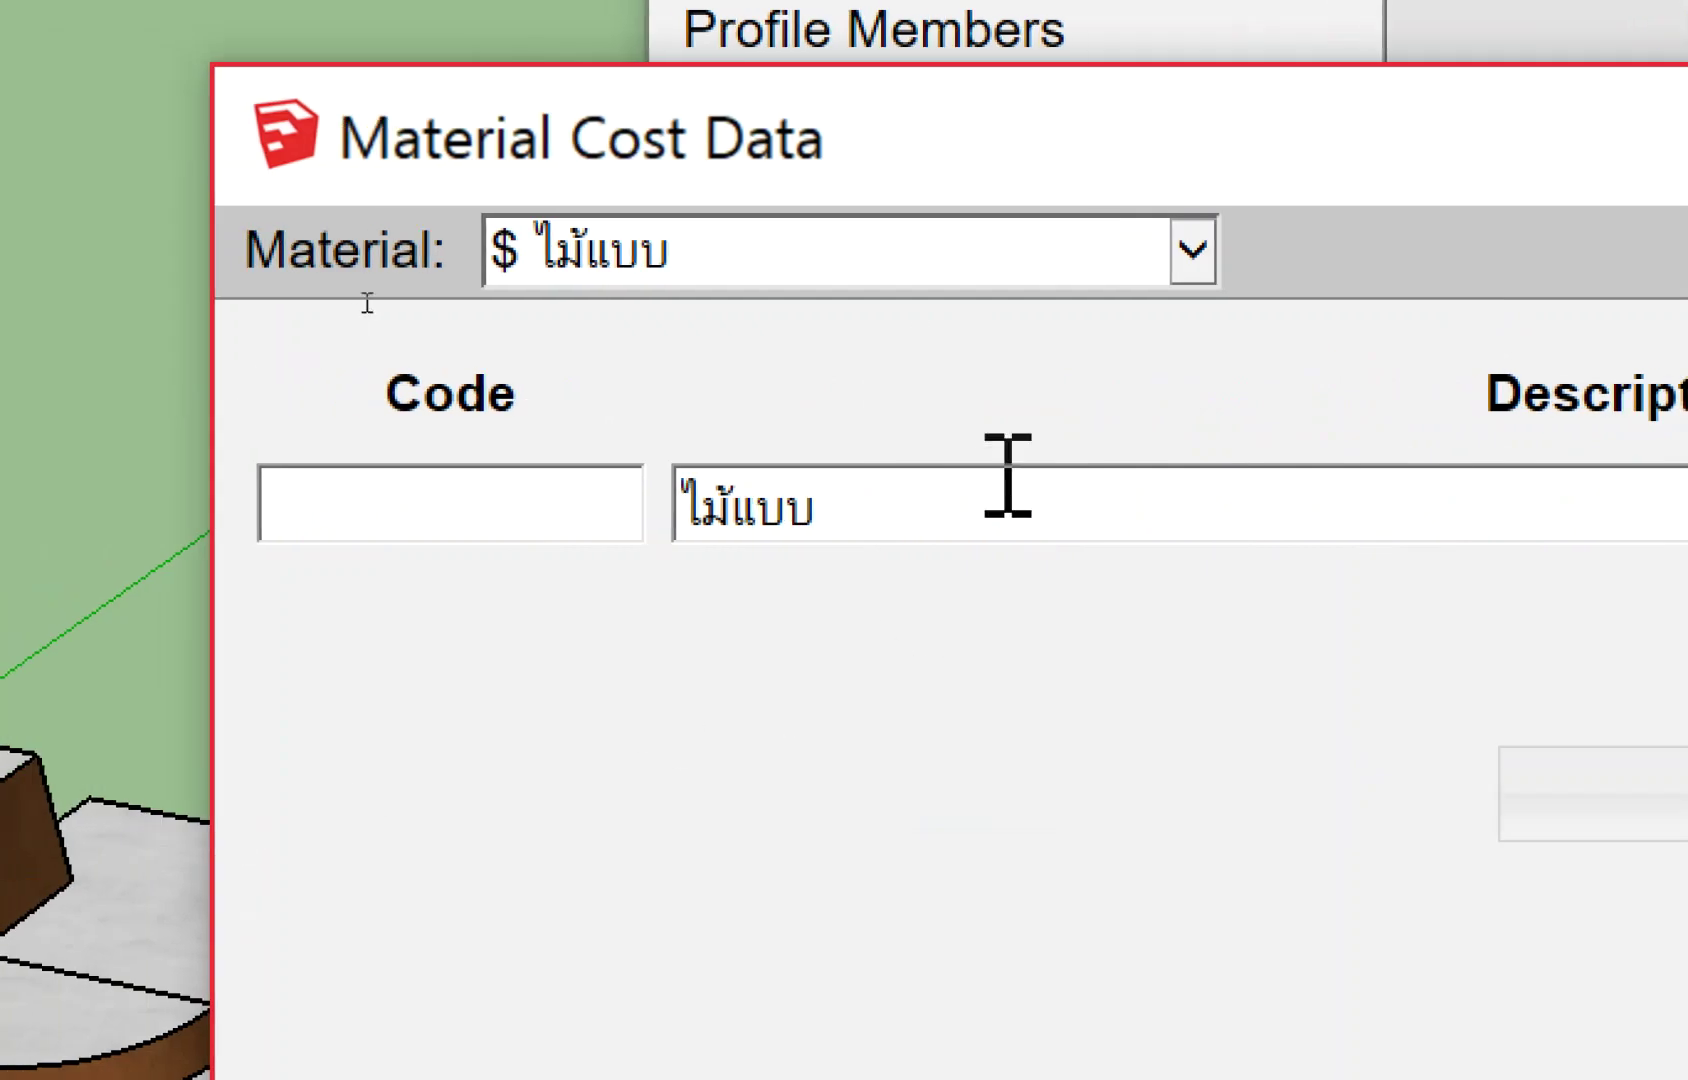
type("(ไม้กระบาก)")
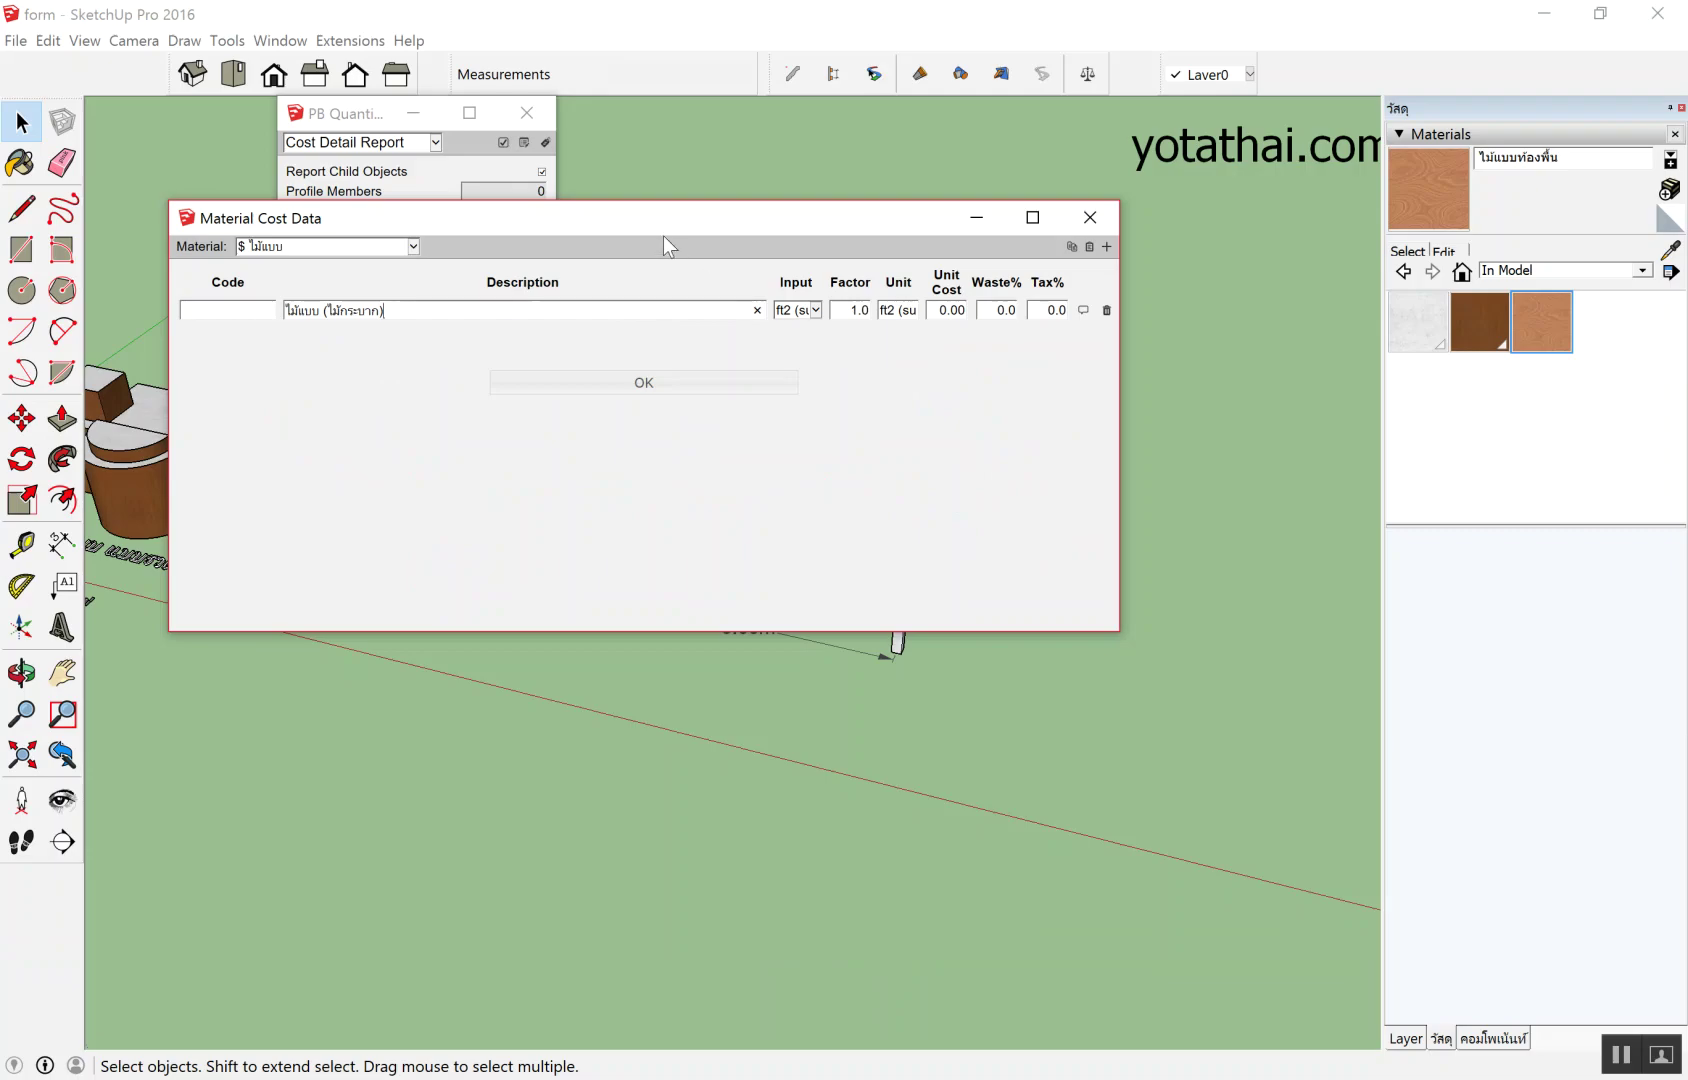
Close the cost data window and check the cube's PB cost reads 2,490.00.
left_click(956, 181)
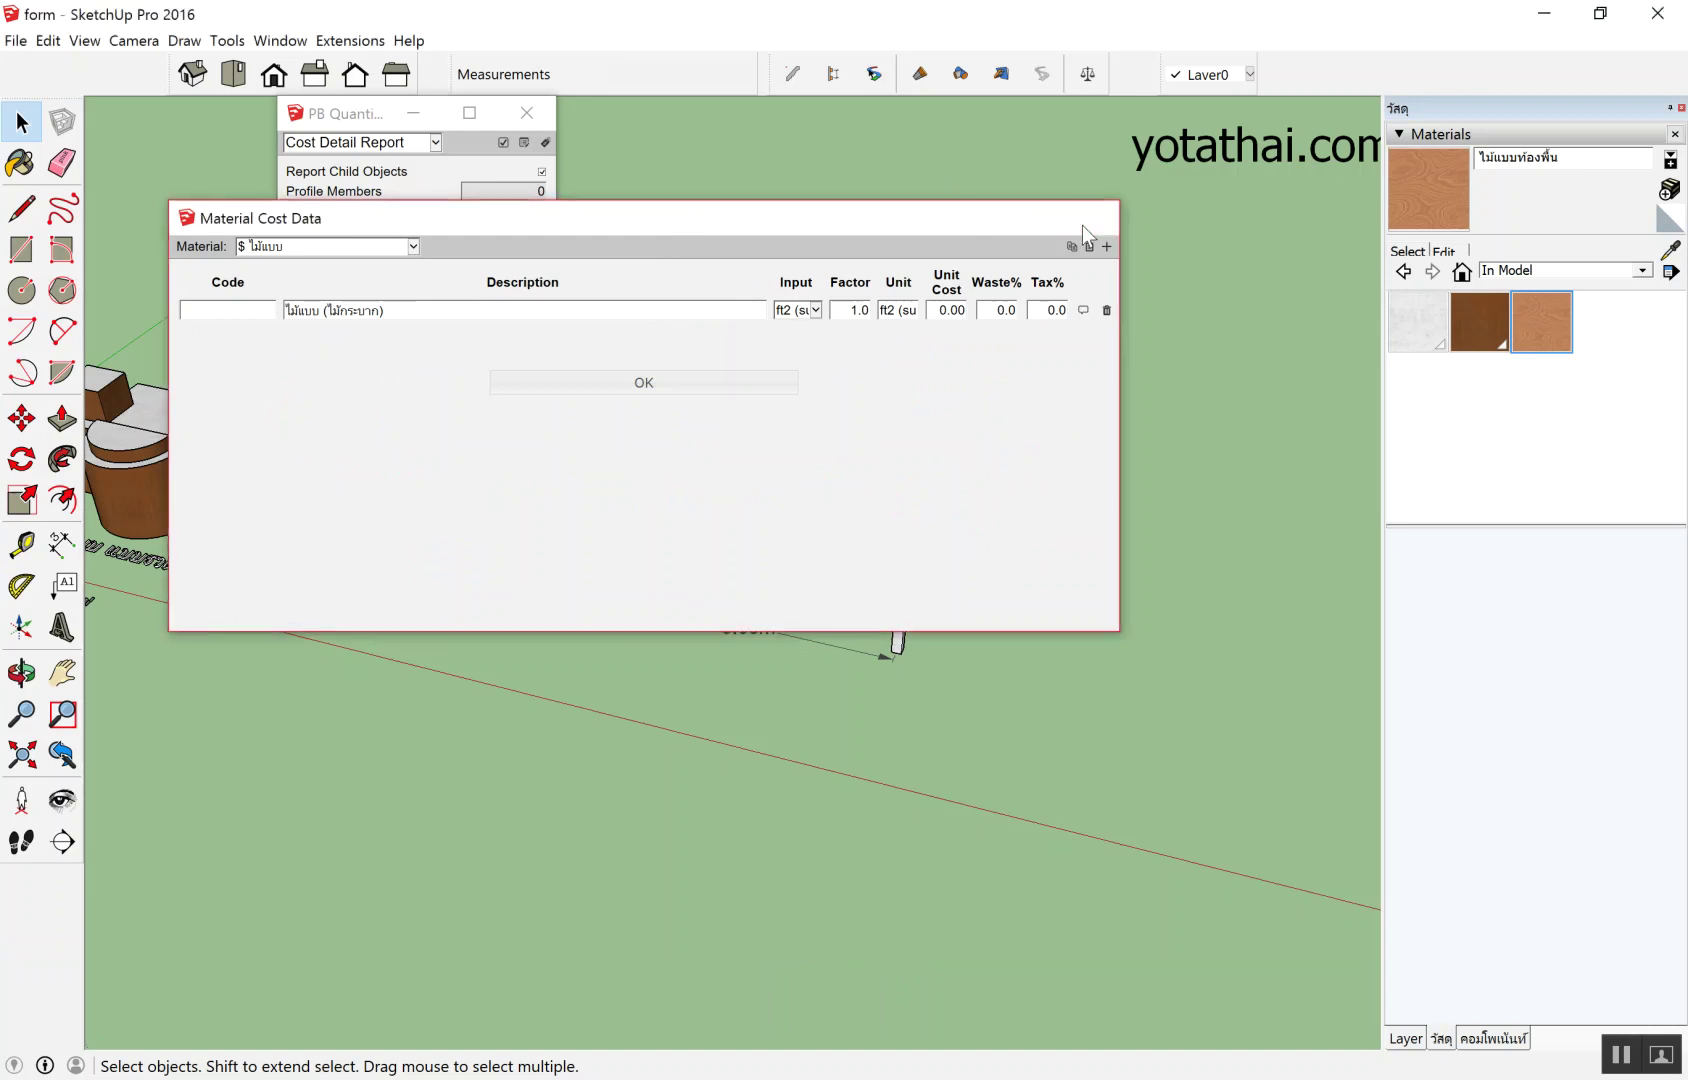
left_click(1084, 228)
left_click(350, 580)
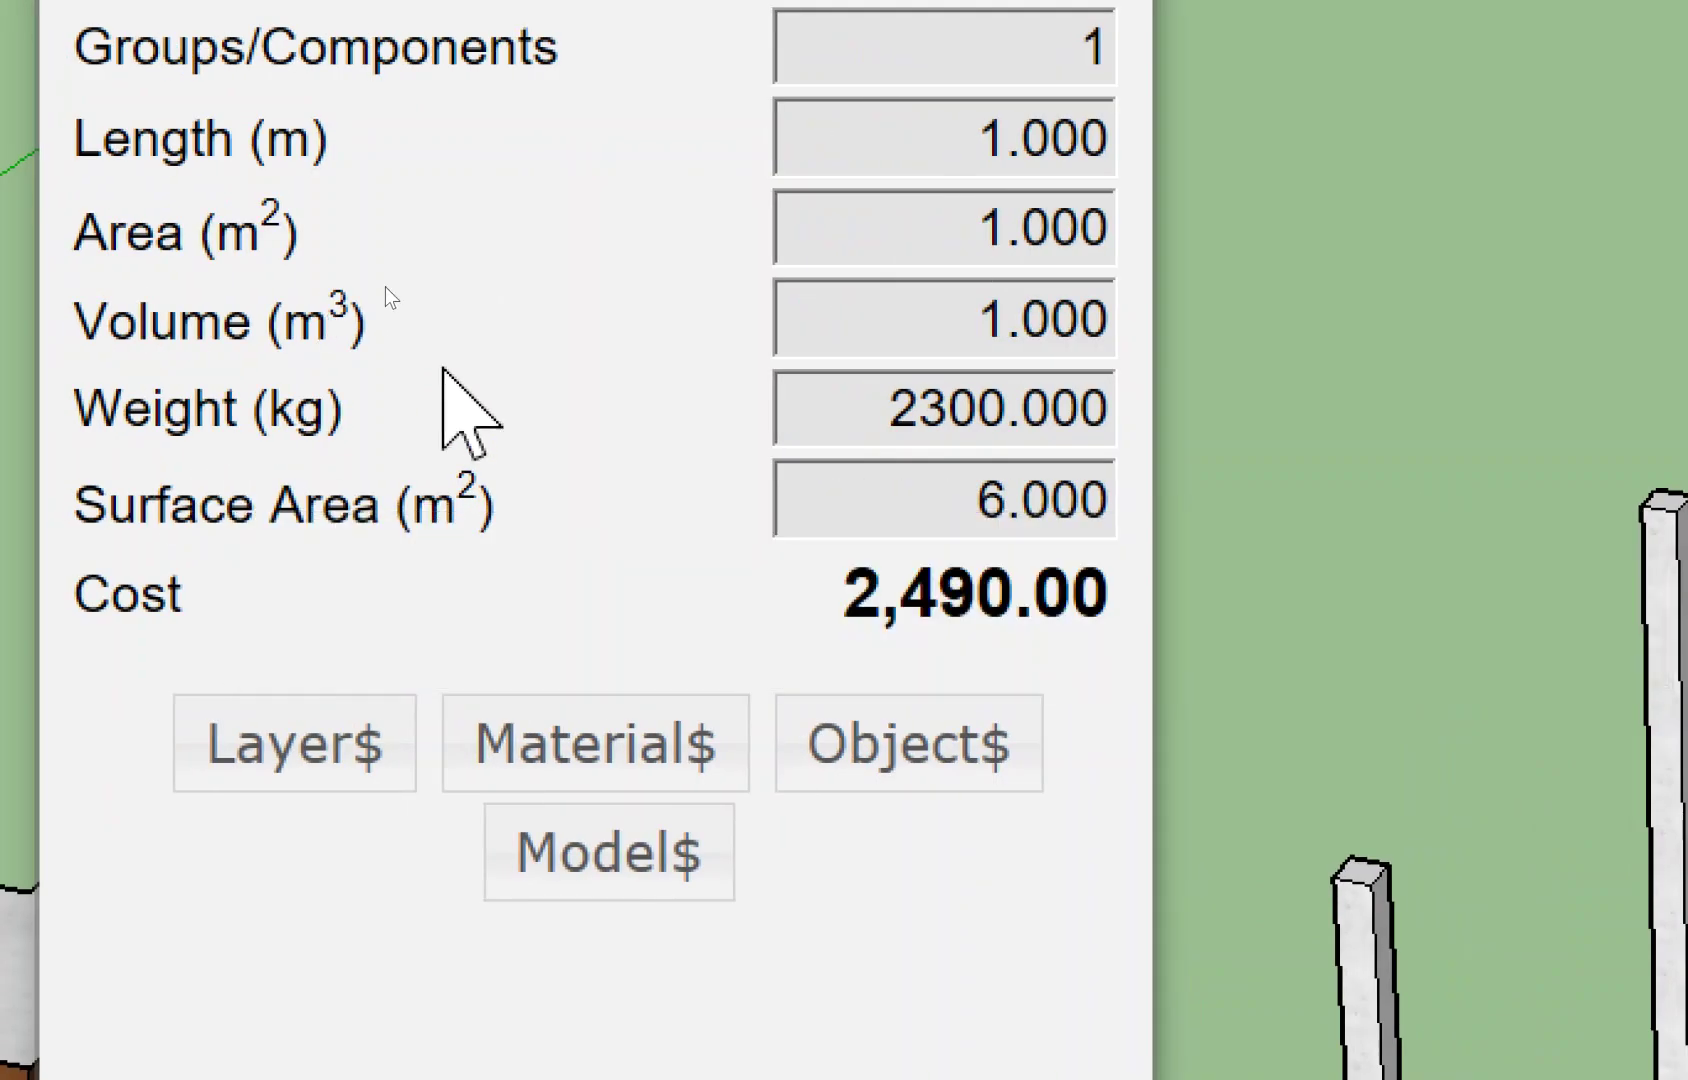
mouse_move(826, 232)
left_mouse_down()
mouse_move(1024, 178)
mouse_move(1090, 196)
left_mouse_up()
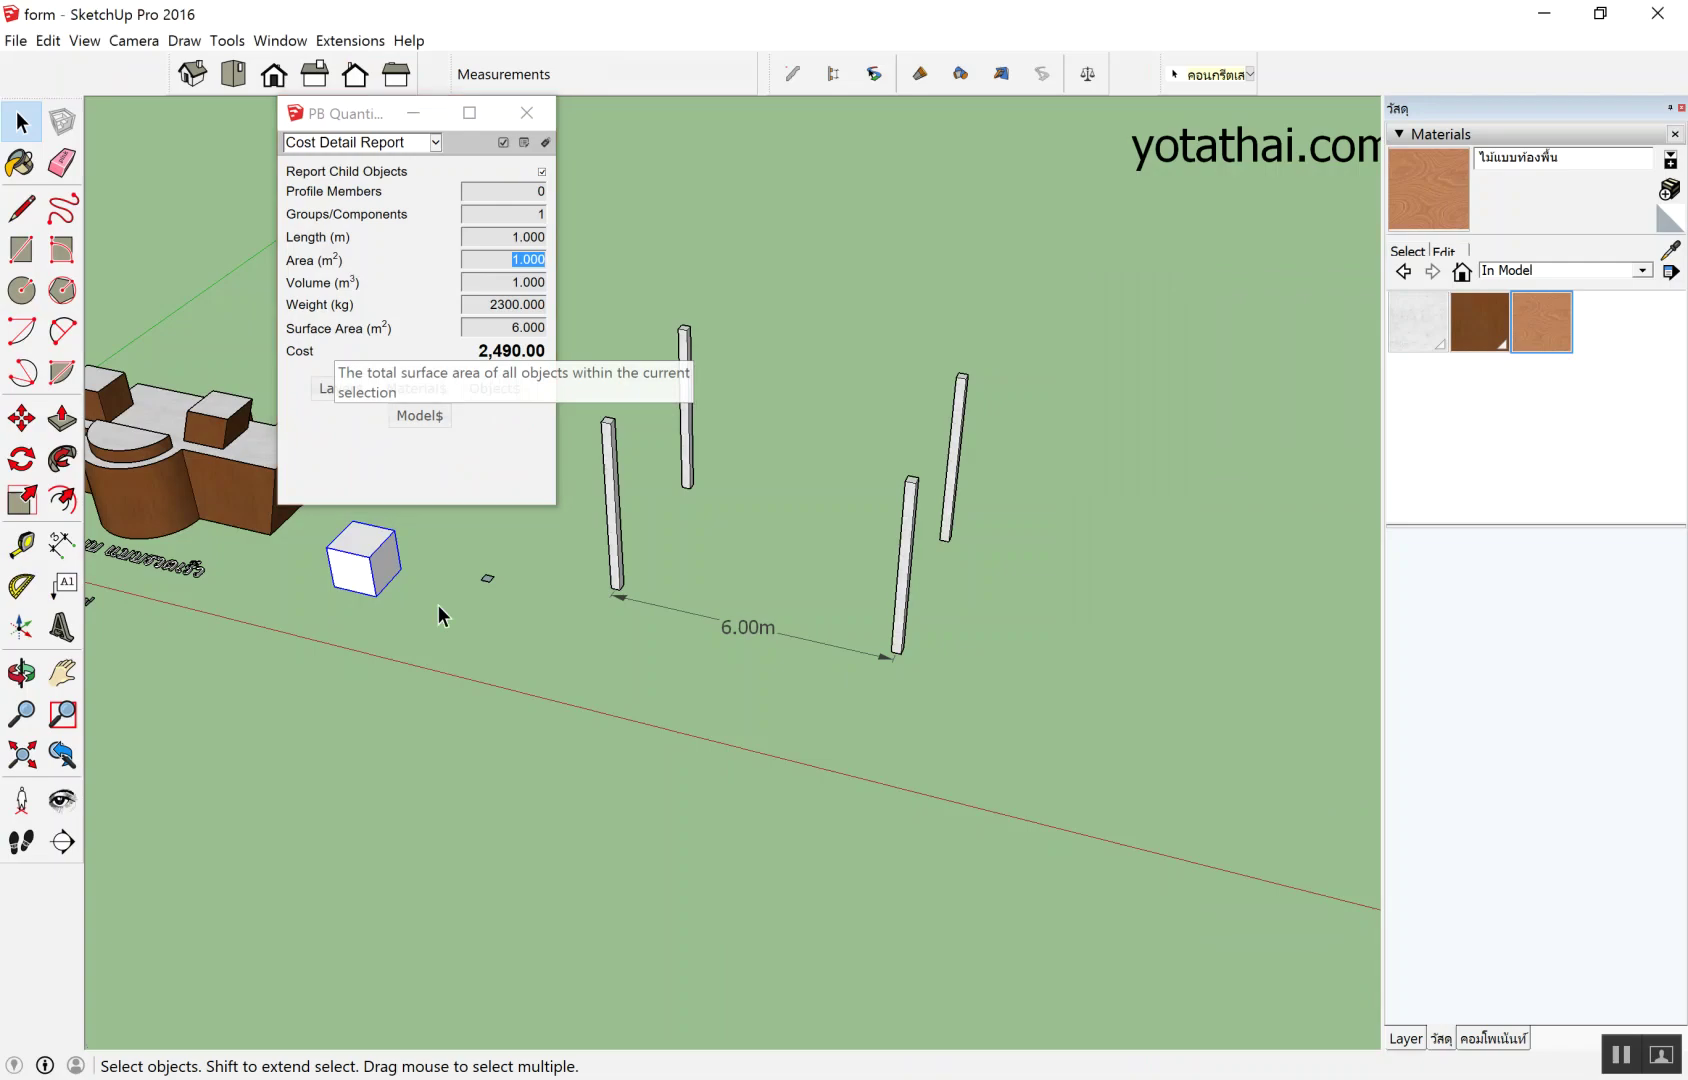
left_click(423, 649)
Orbit and zoom to the building, then reopen the Material$ cost data.
scroll(156, 448, "down", 3)
scroll(158, 448, "up", 3)
mouse_move(158, 448)
middle_mouse_down()
mouse_move(928, 500)
mouse_move(1030, 525)
middle_mouse_up()
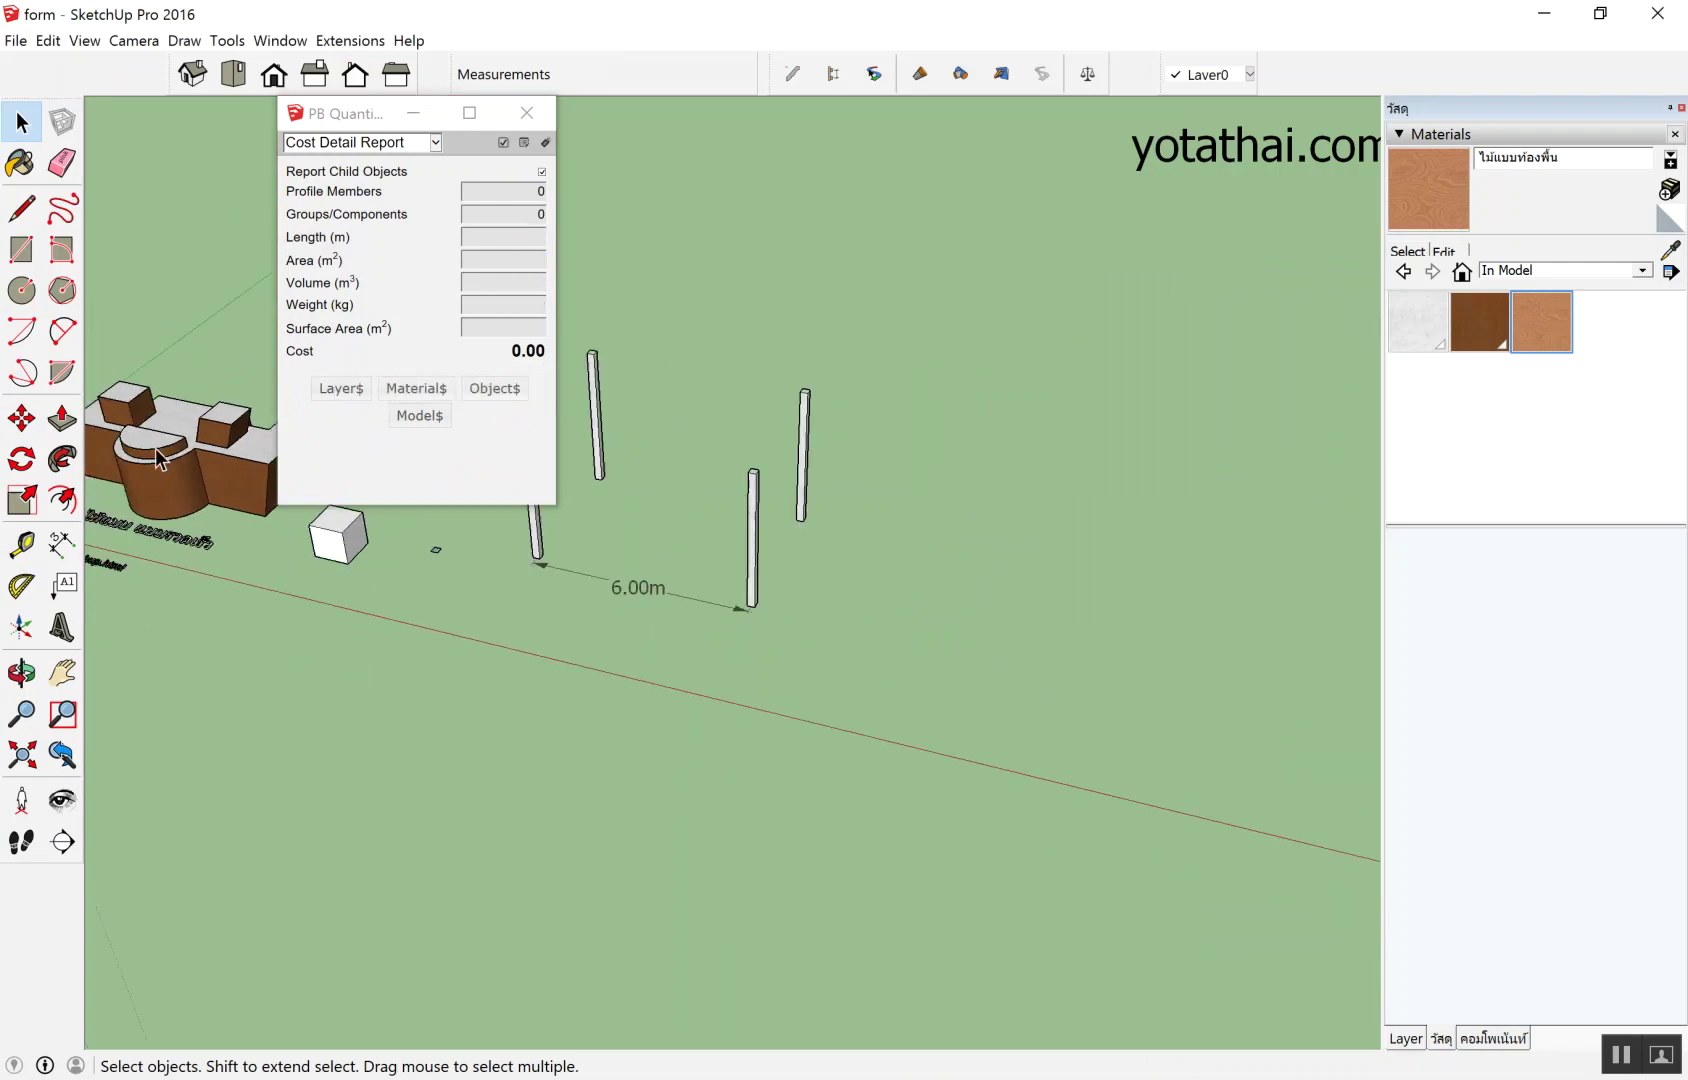
scroll(1160, 541, "up", 2)
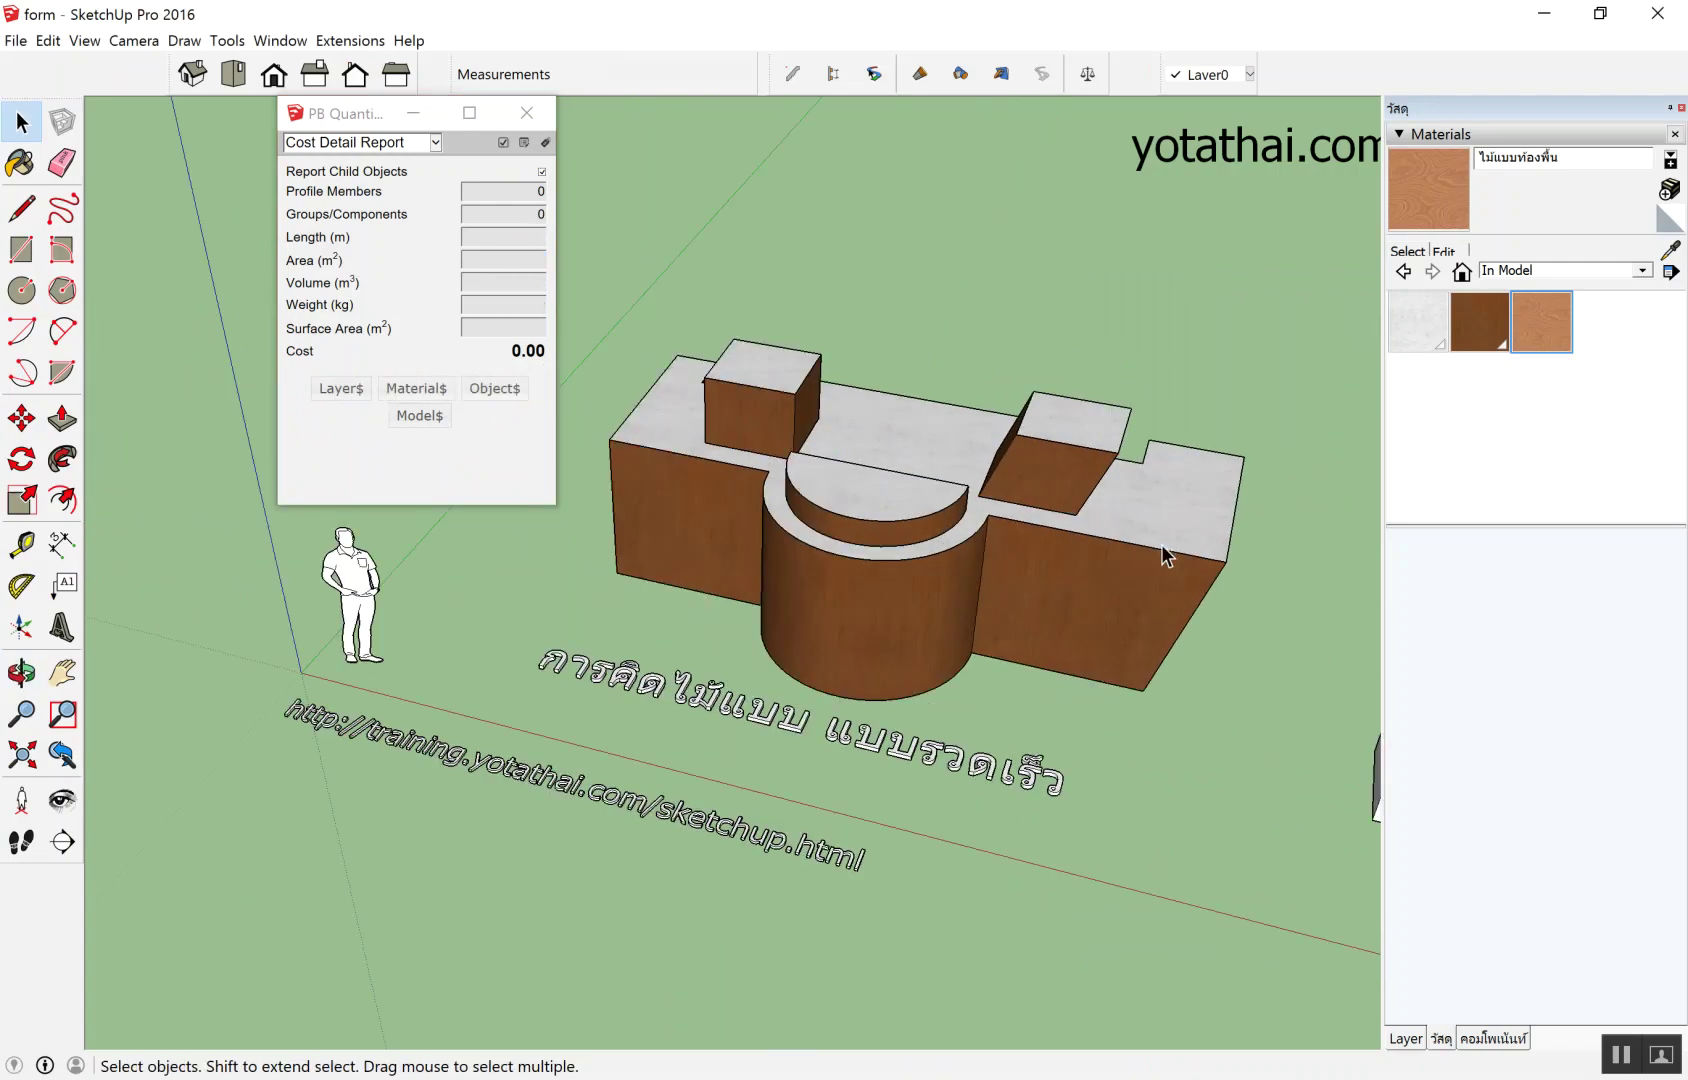
scroll(1042, 567, "up", 3)
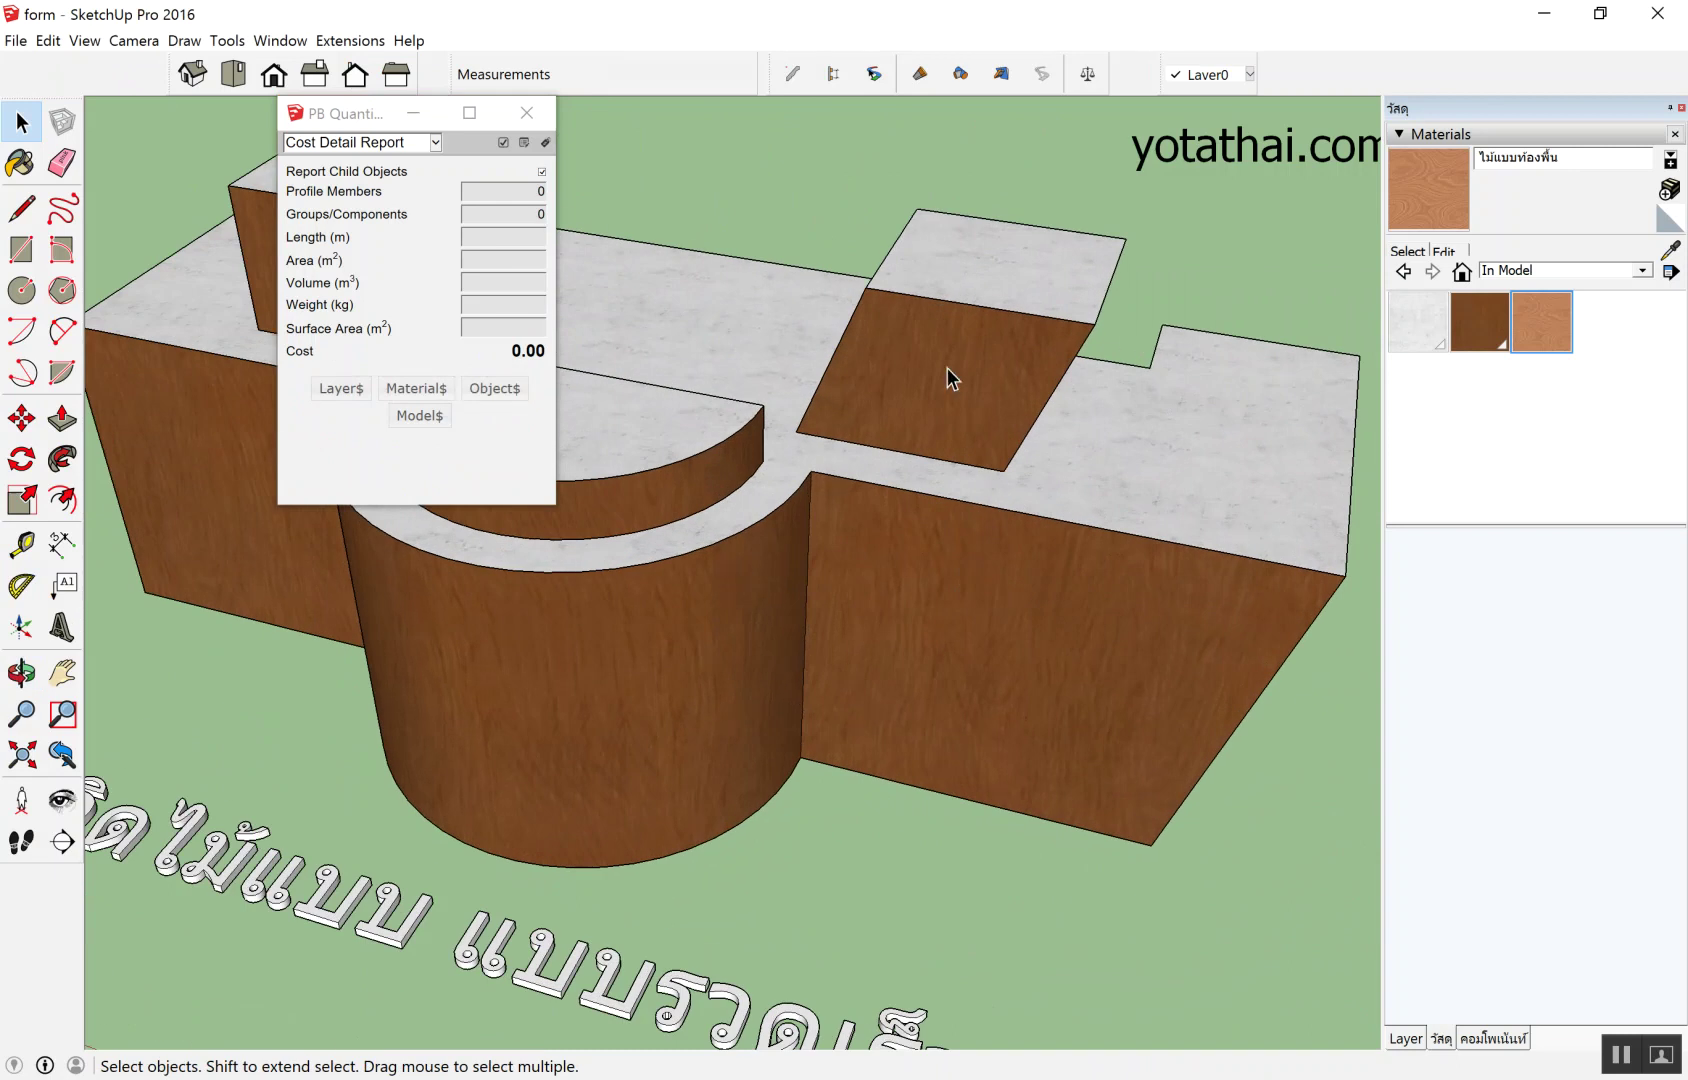
left_click(388, 389)
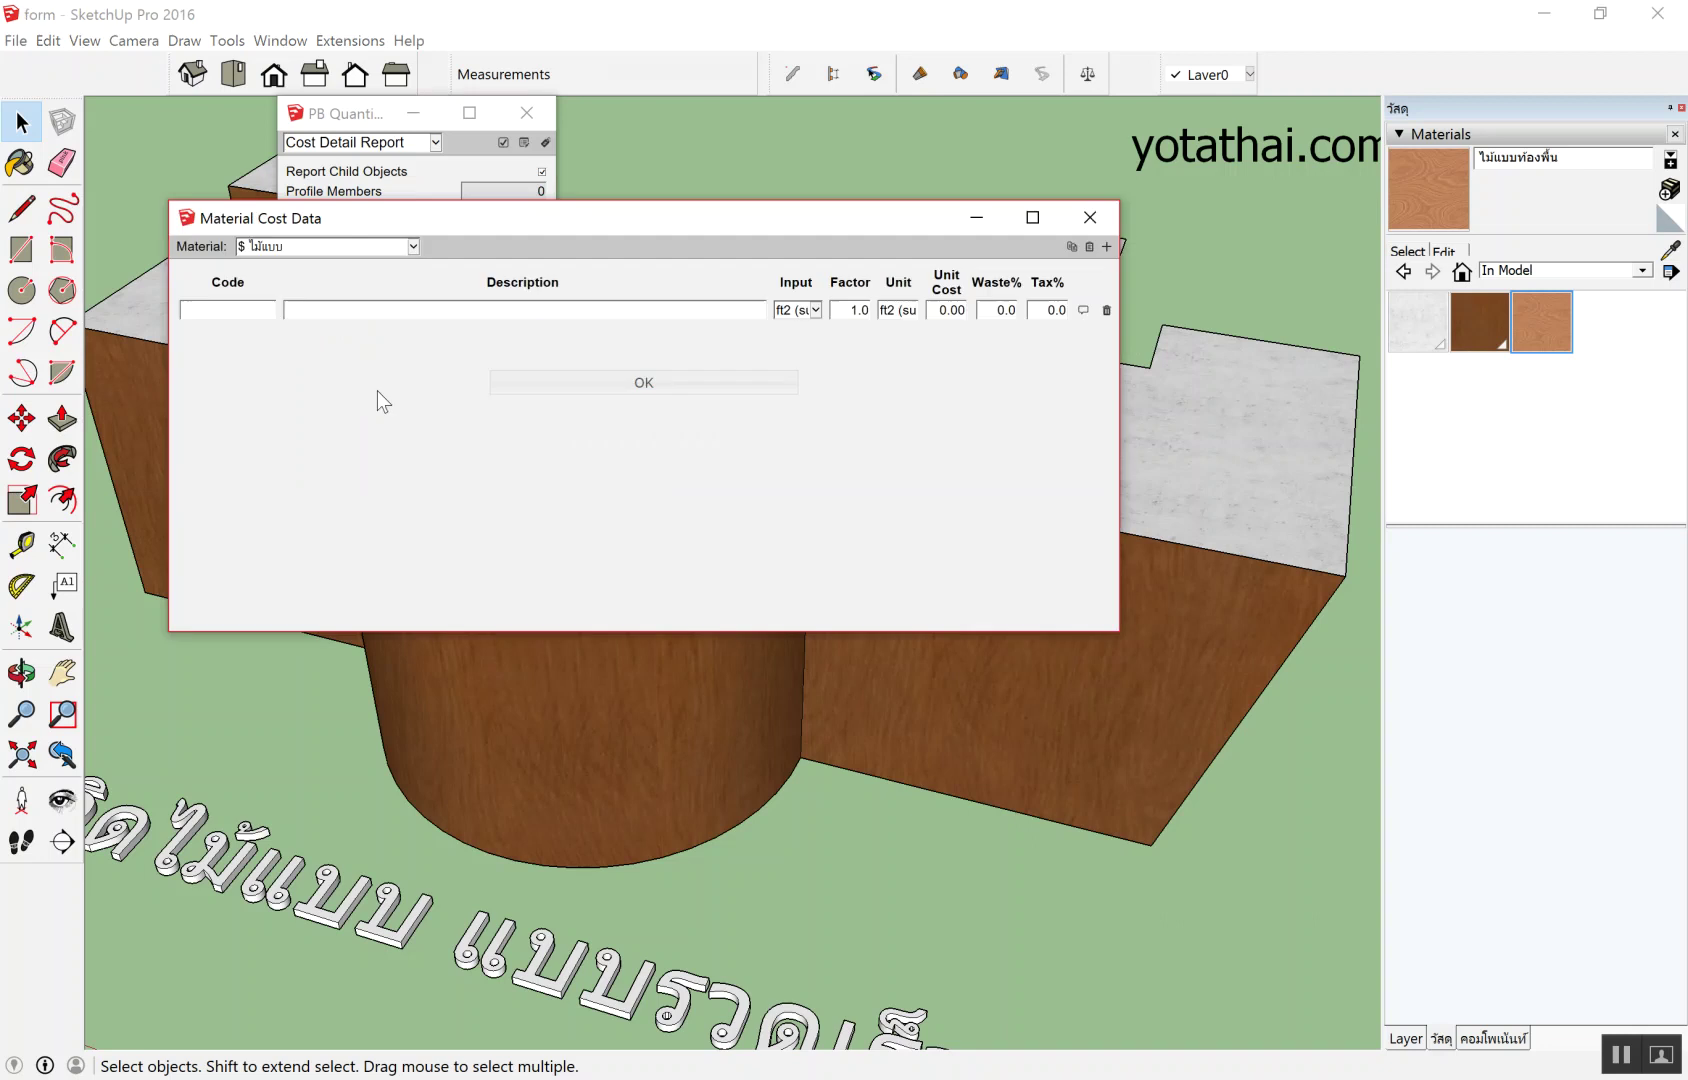
Set the first cost line to m2 (surface) input, unit ลบ.ฟ., and unit cost 600.
left_click(817, 312)
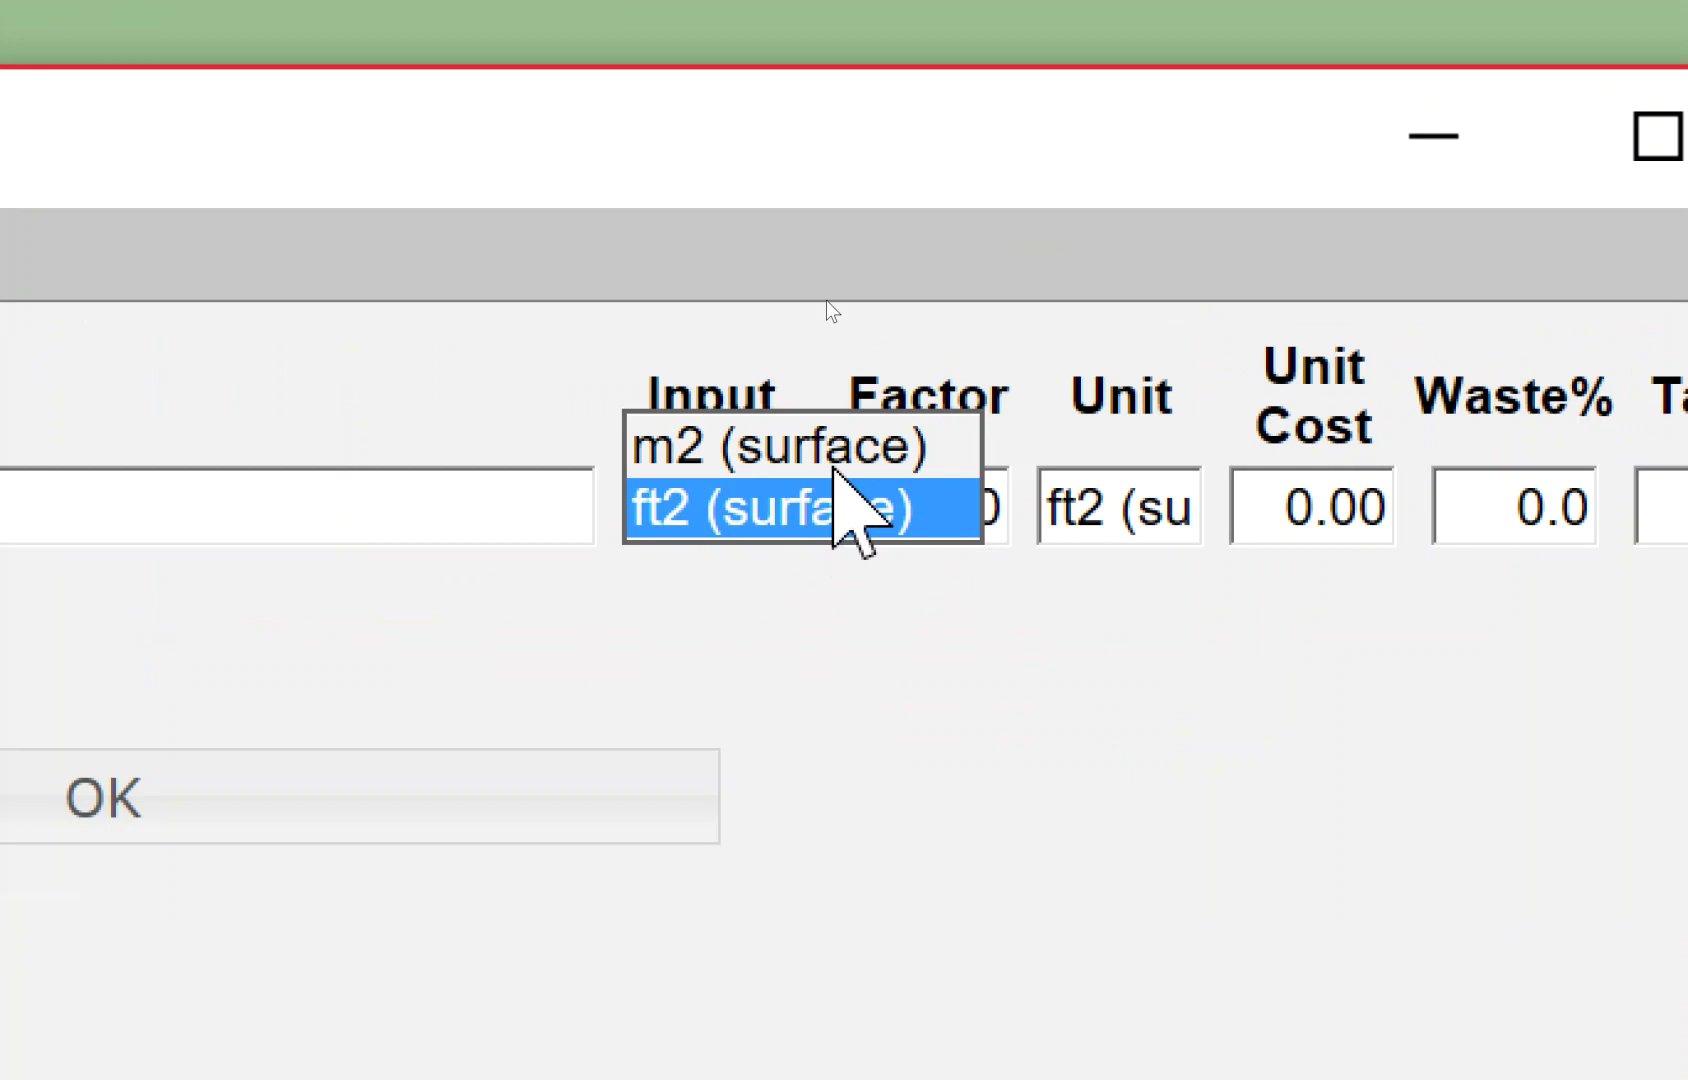
left_click(835, 440)
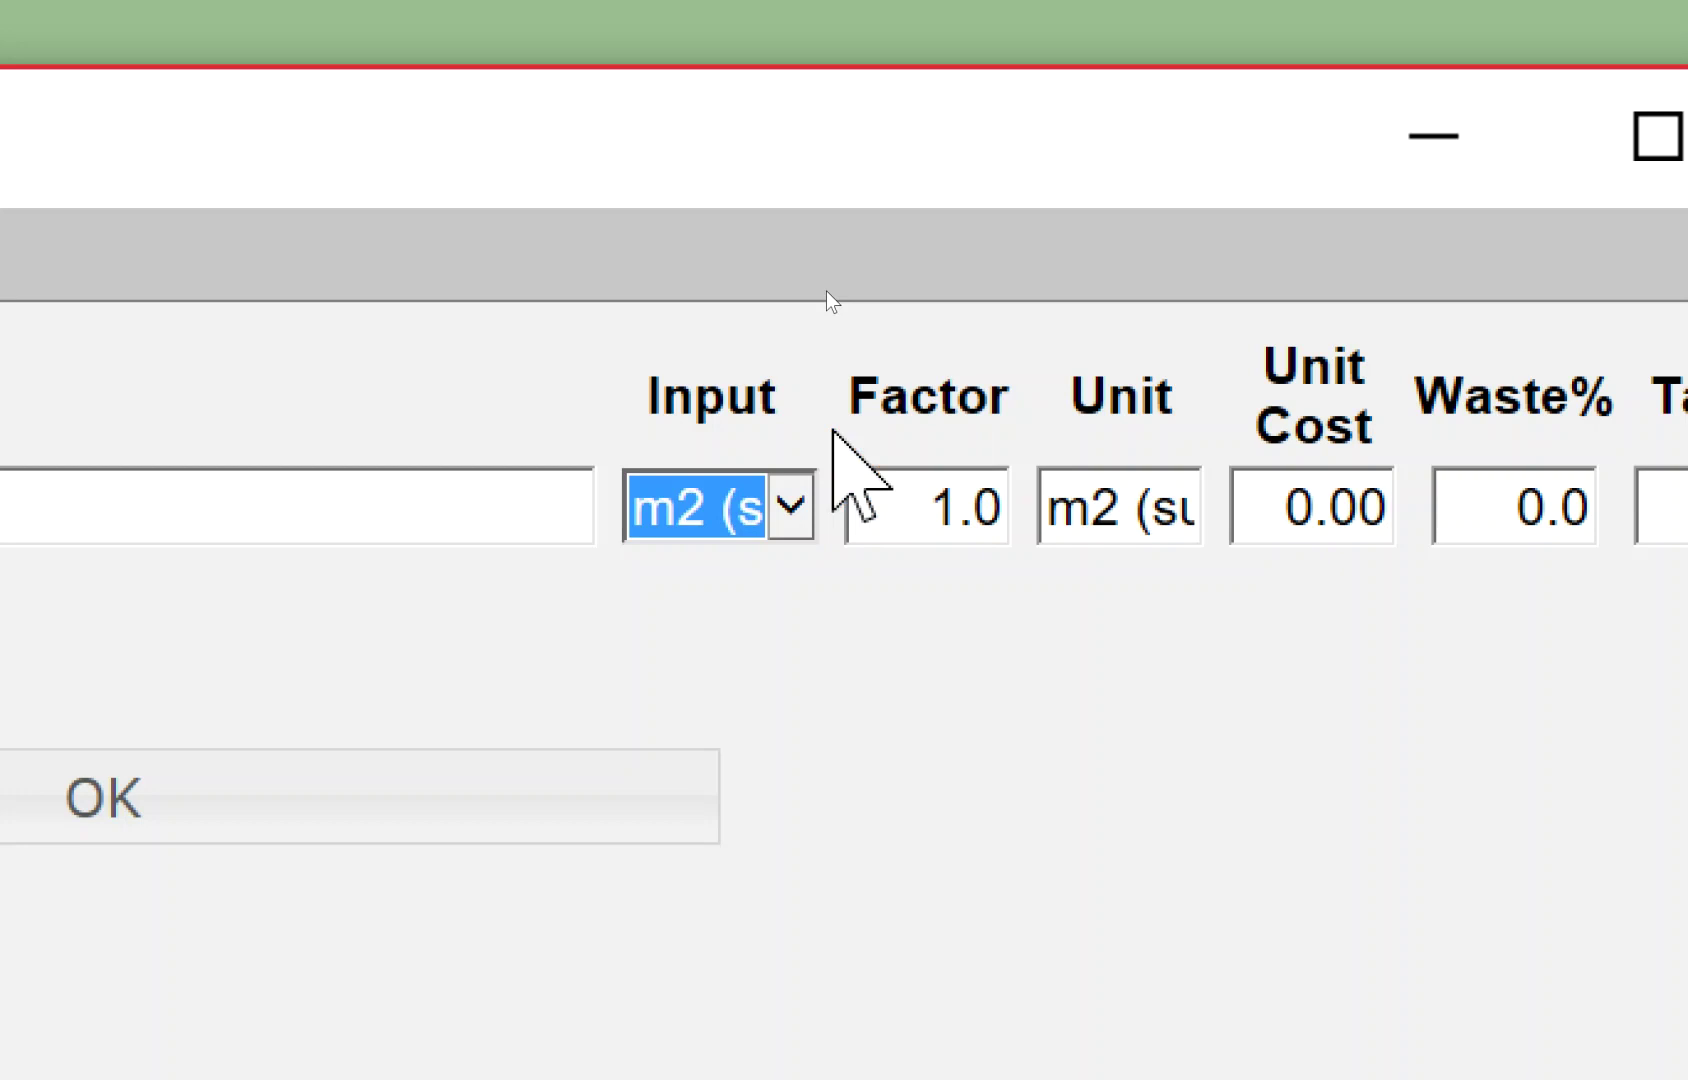
left_click(1115, 525)
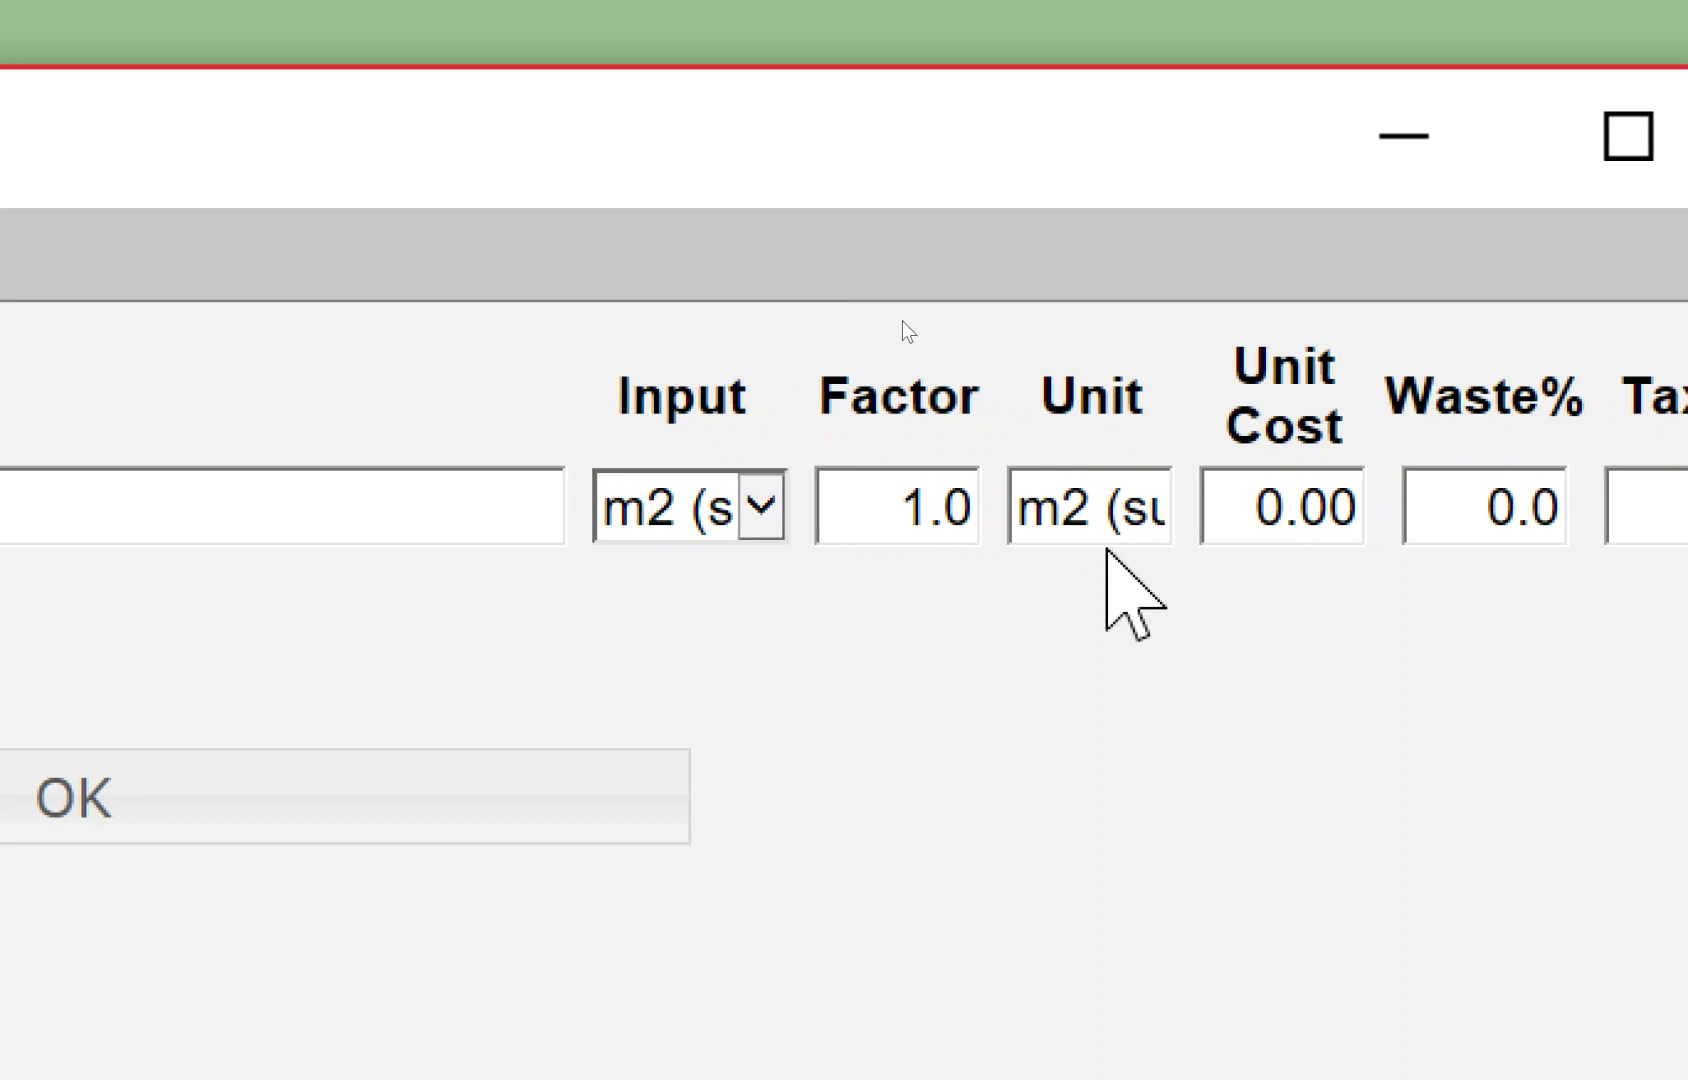
left_click(1108, 530)
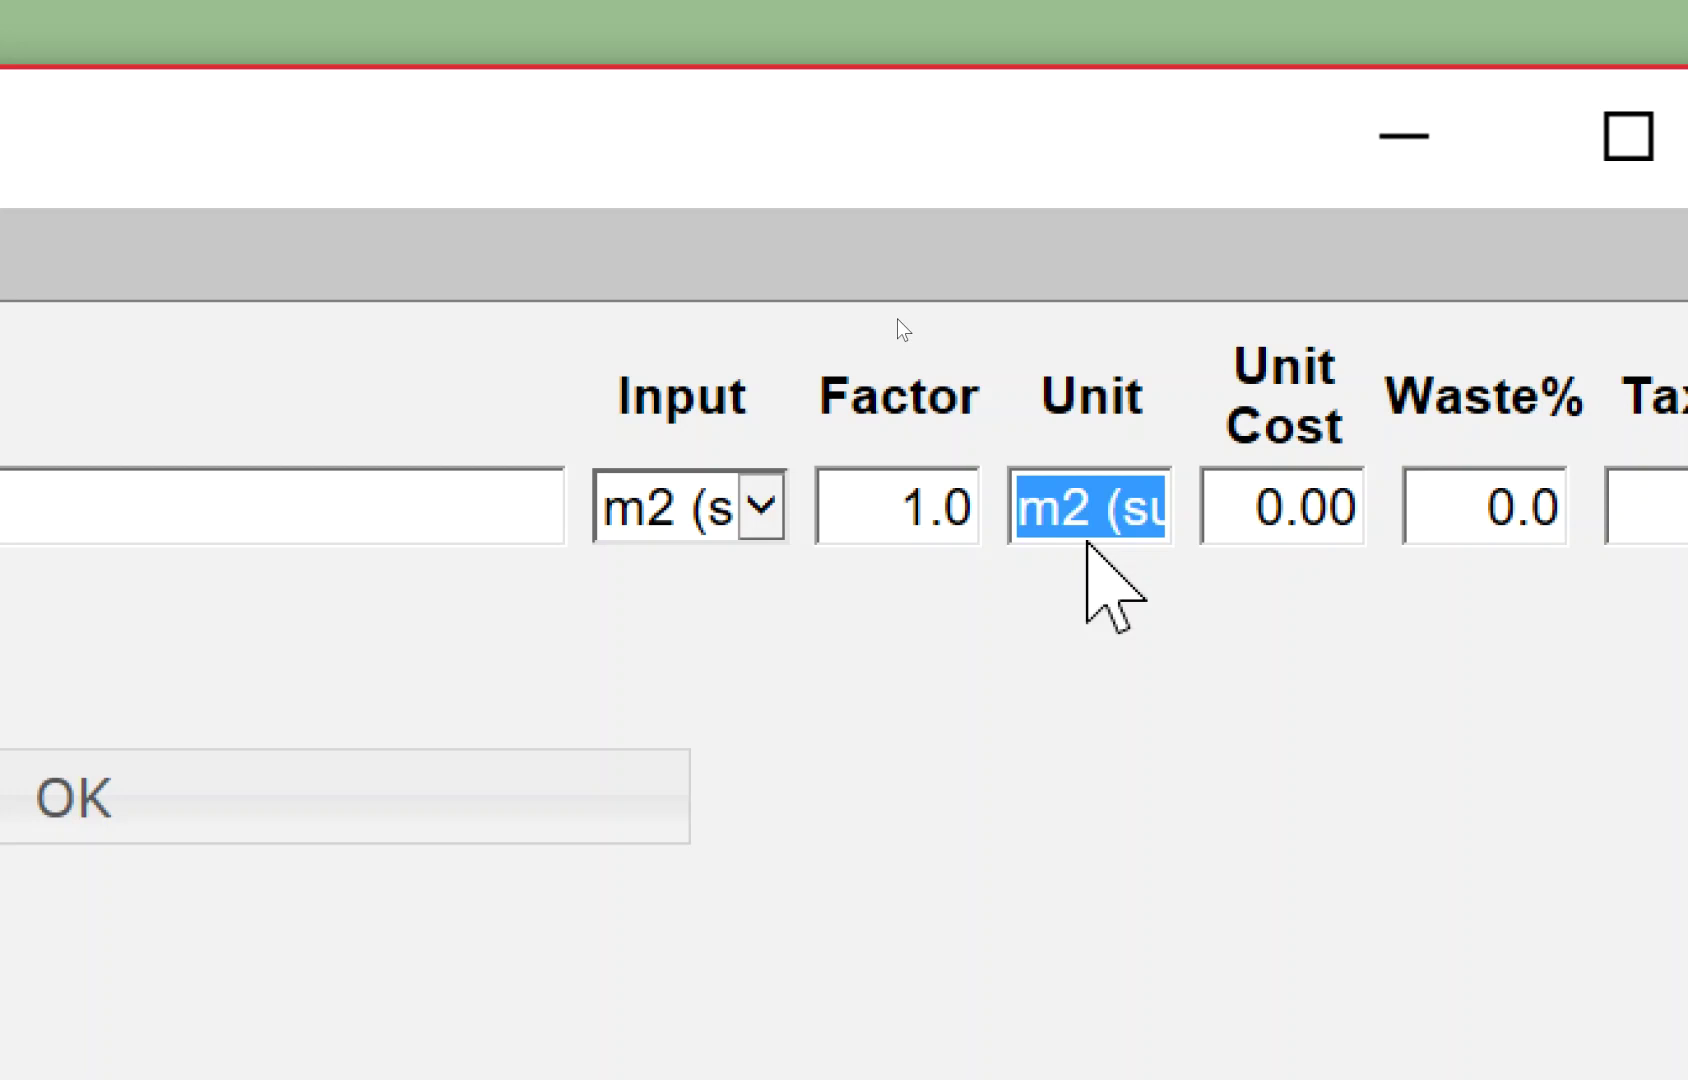
type("ลบ.")
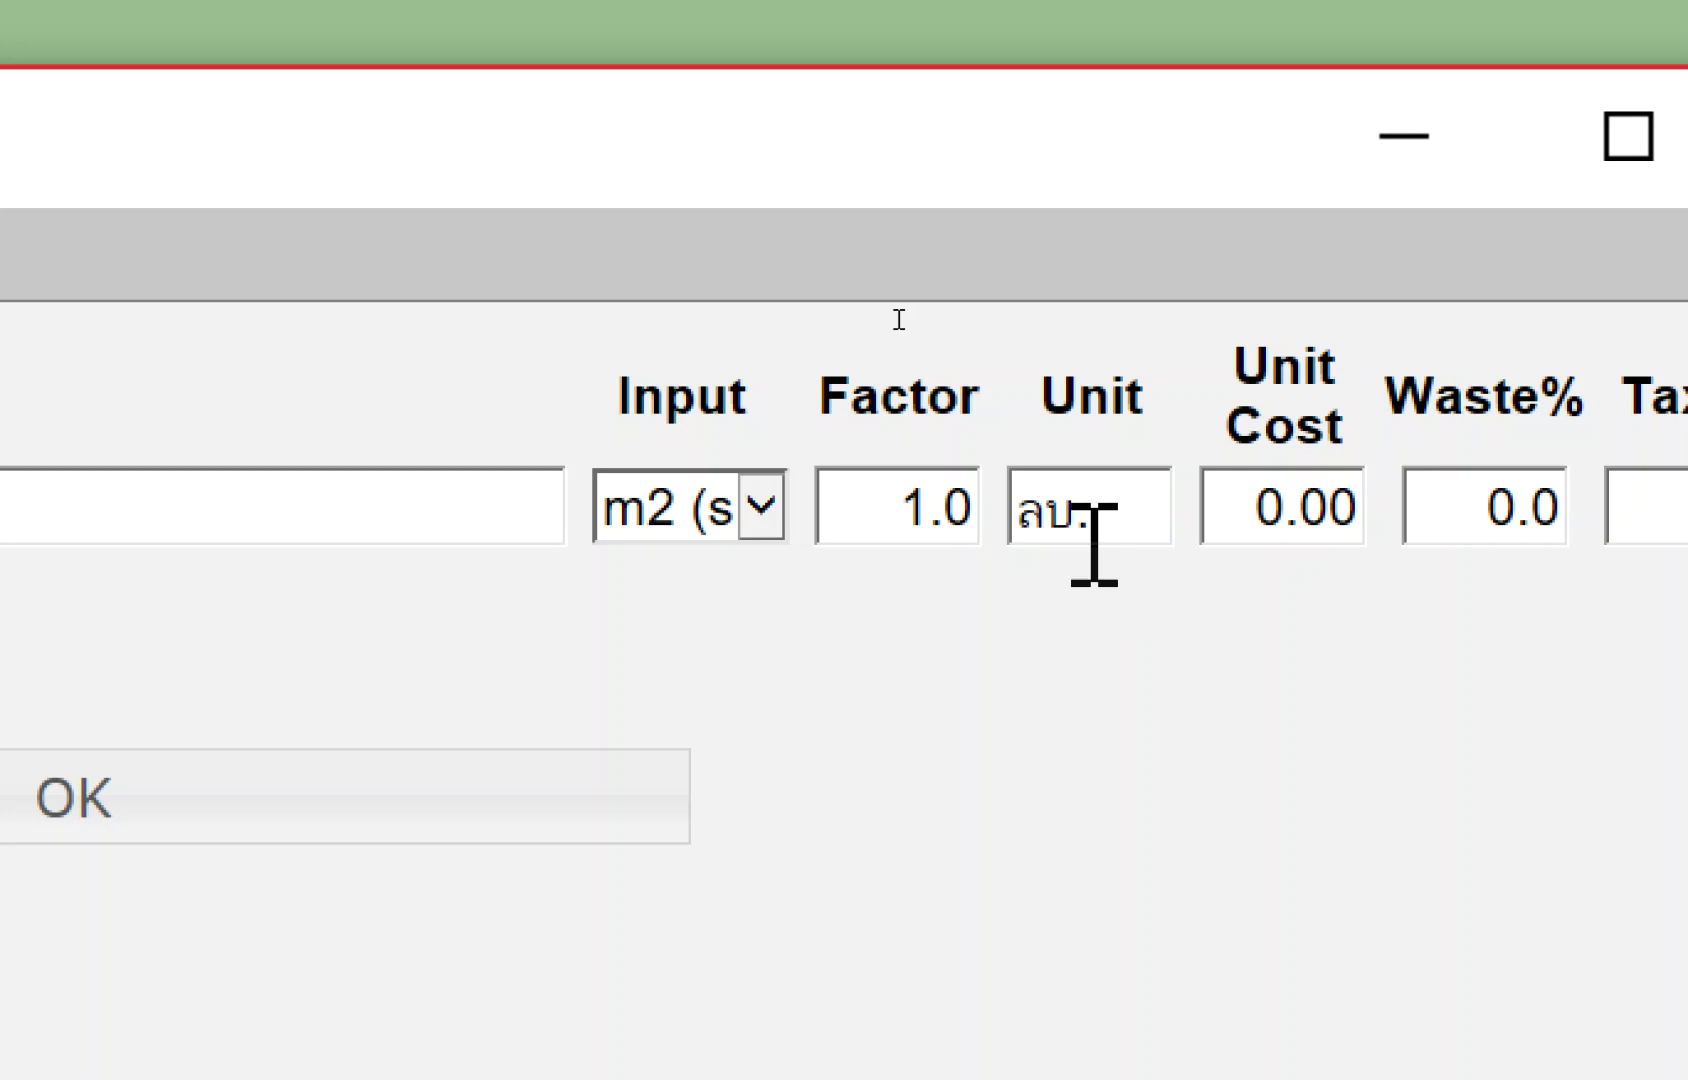
type("ฟ.")
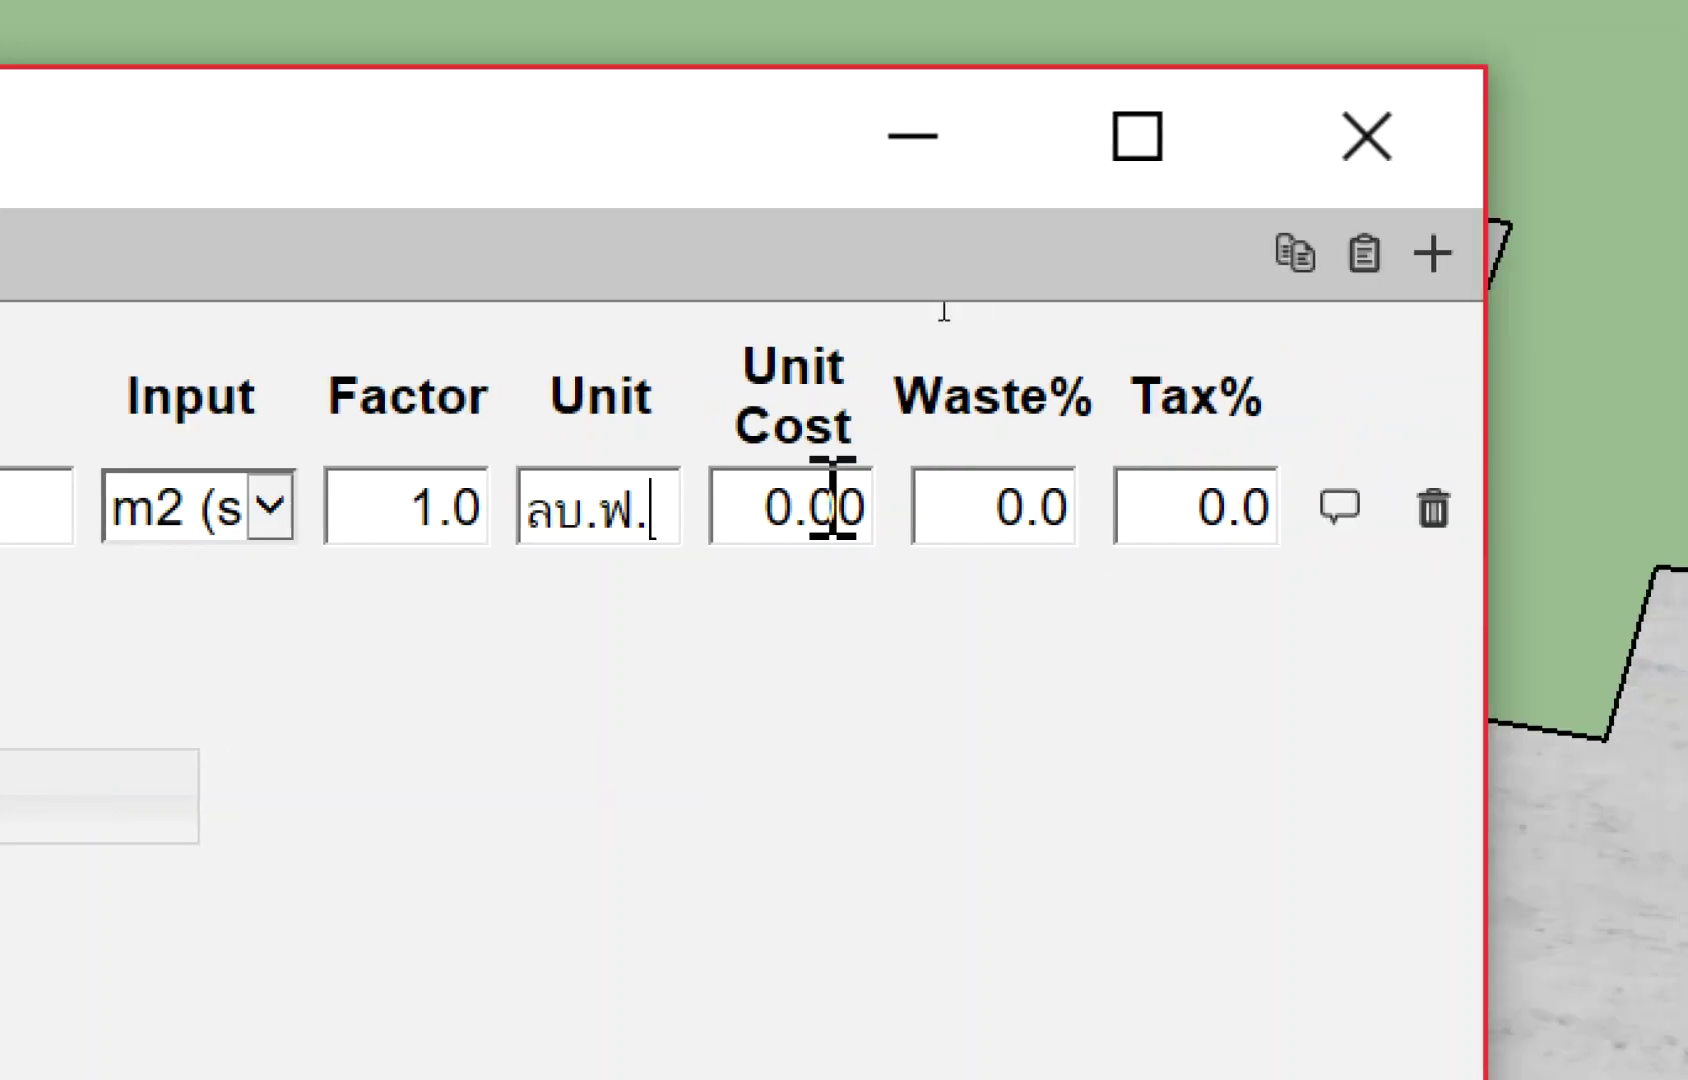
double_click(780, 510)
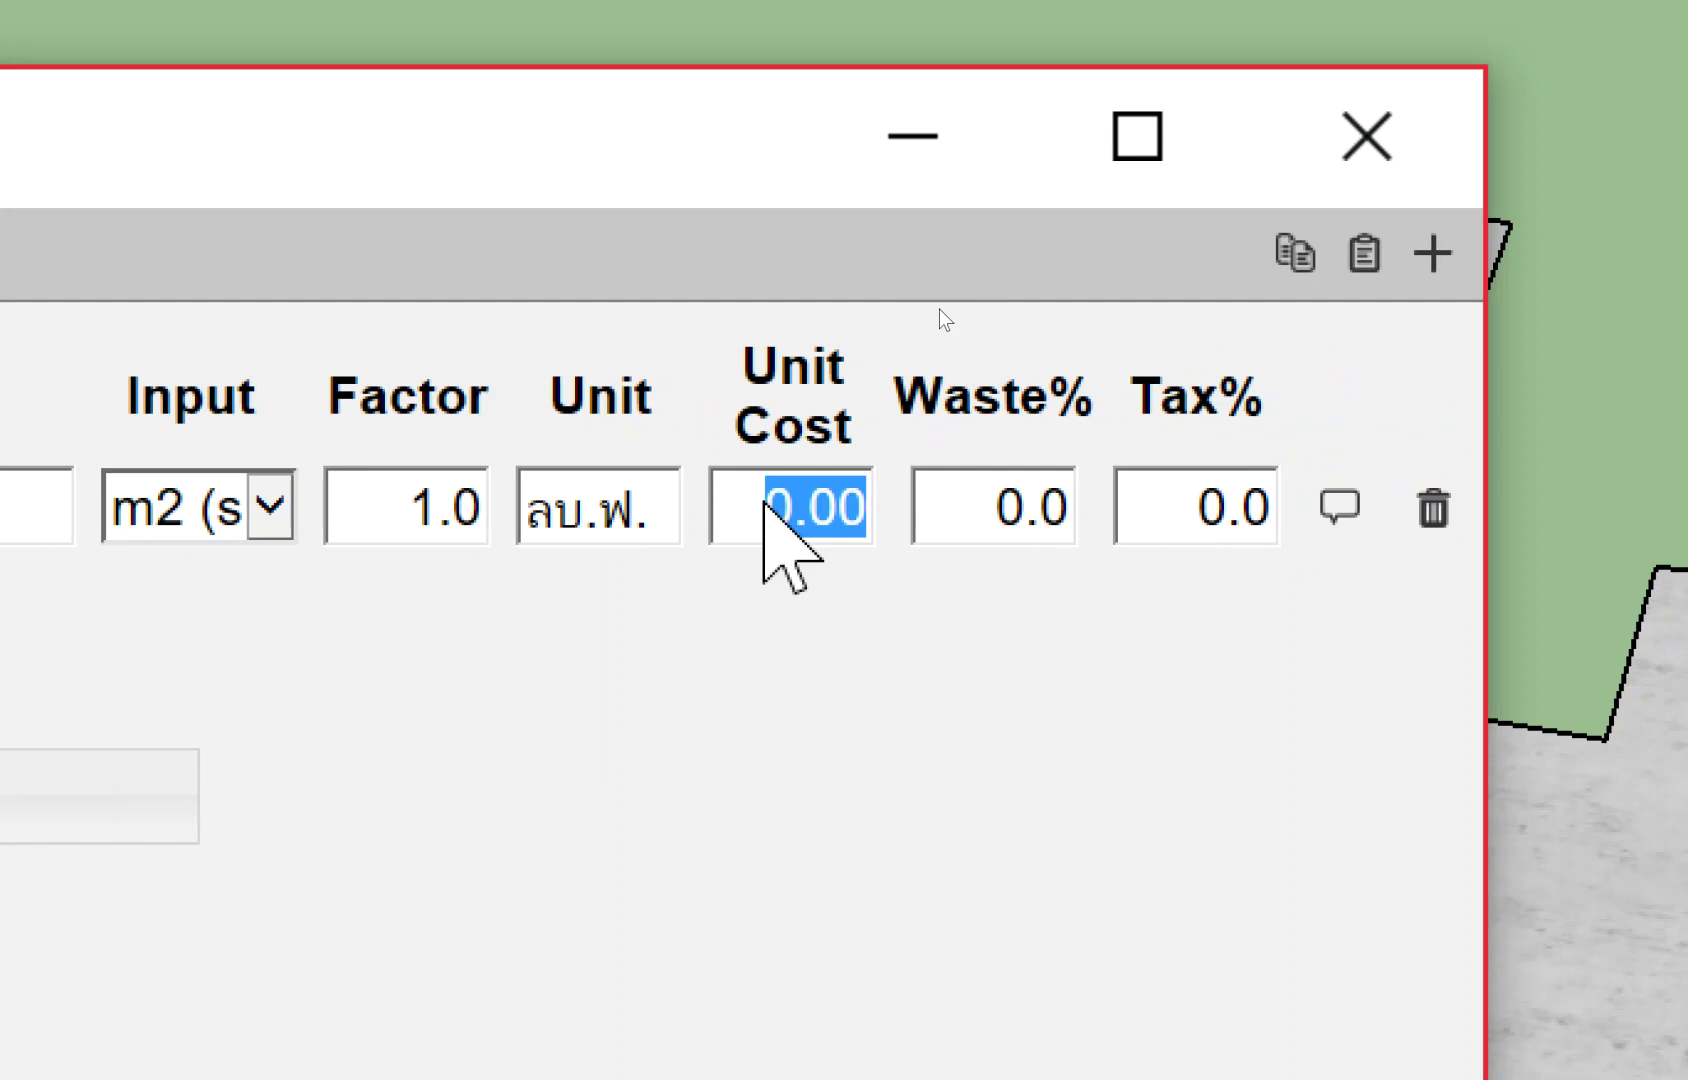
type("600")
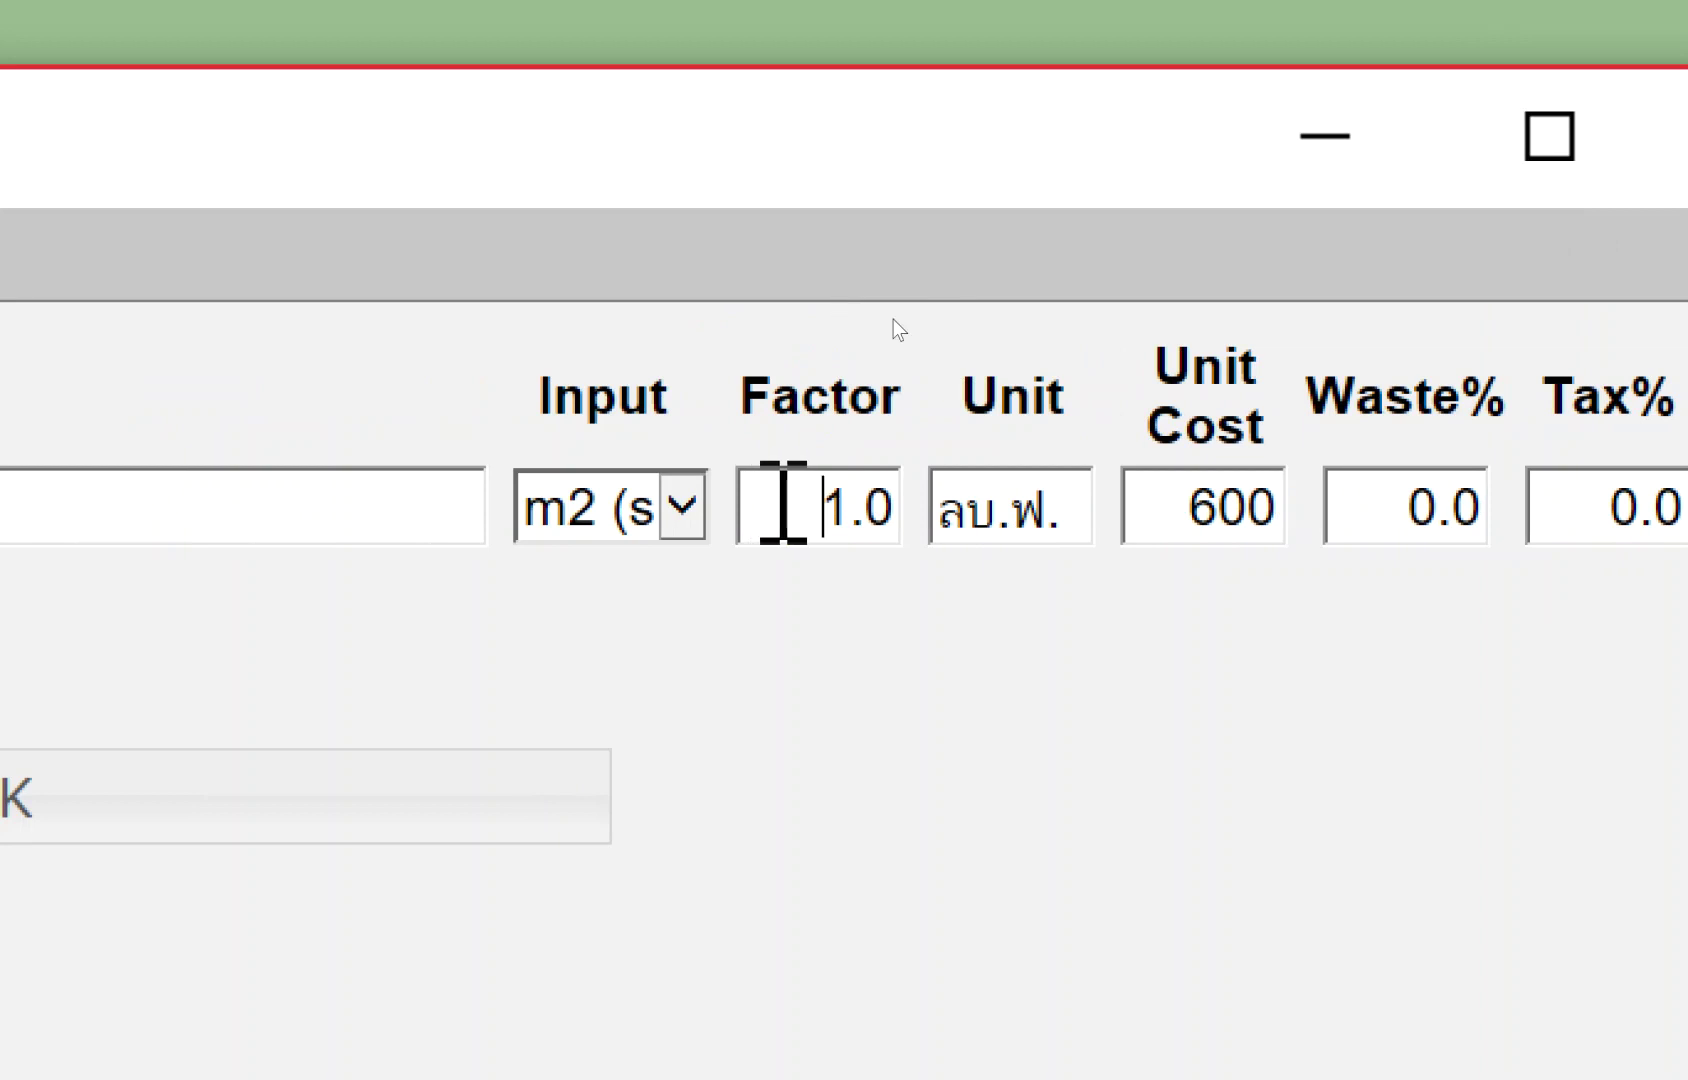
Change the first line's factor to 0.8 and add a second cost line.
double_click(775, 500)
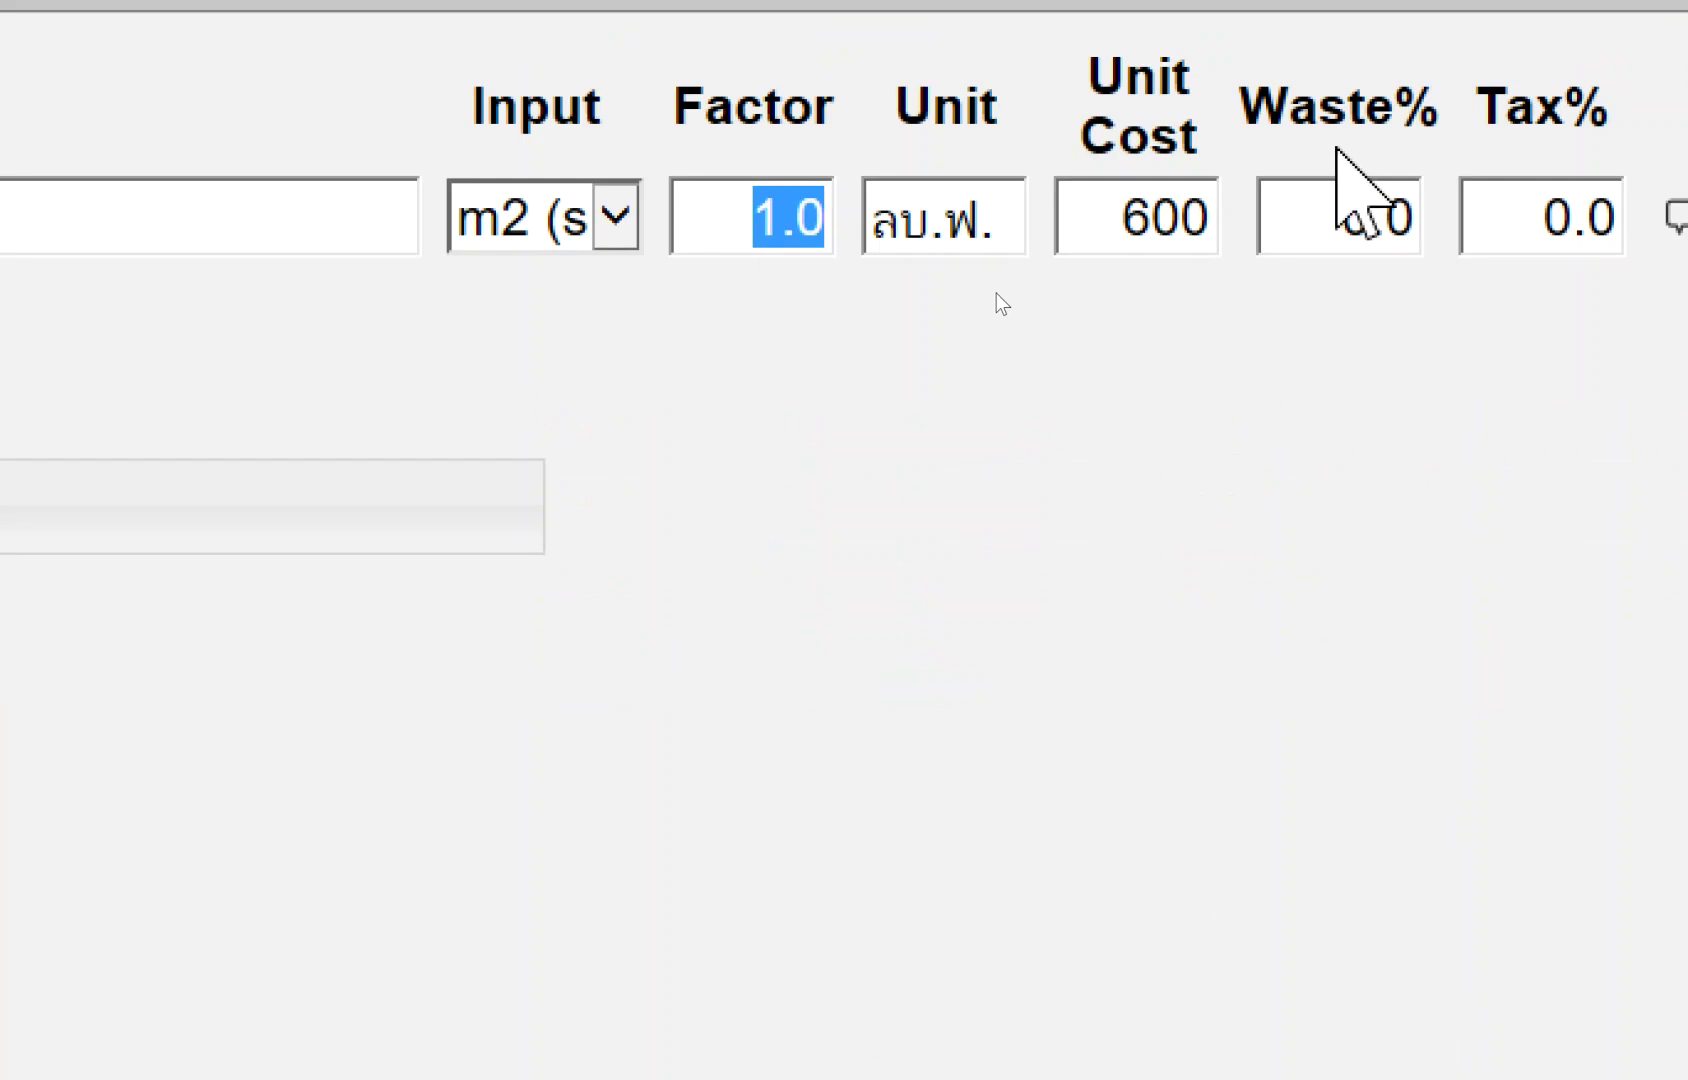
left_click(709, 297)
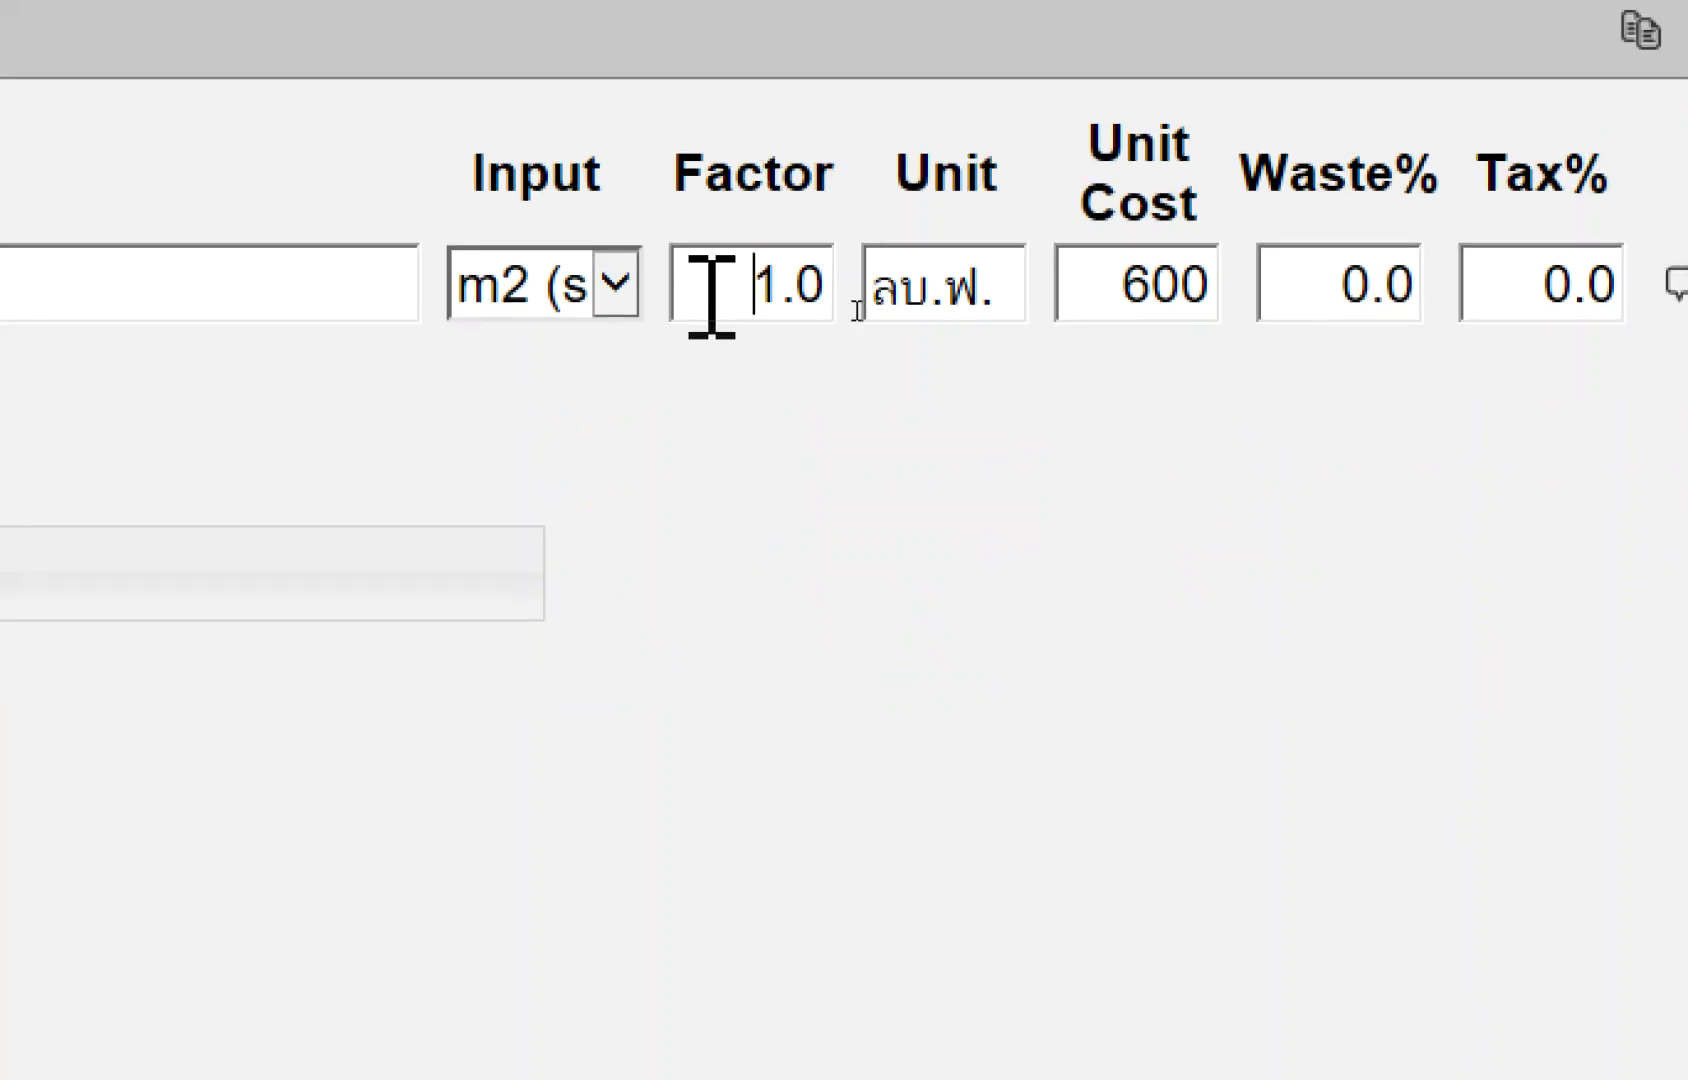
left_click_drag(709, 297, 783, 293)
type("0.8")
key("BackSpace")
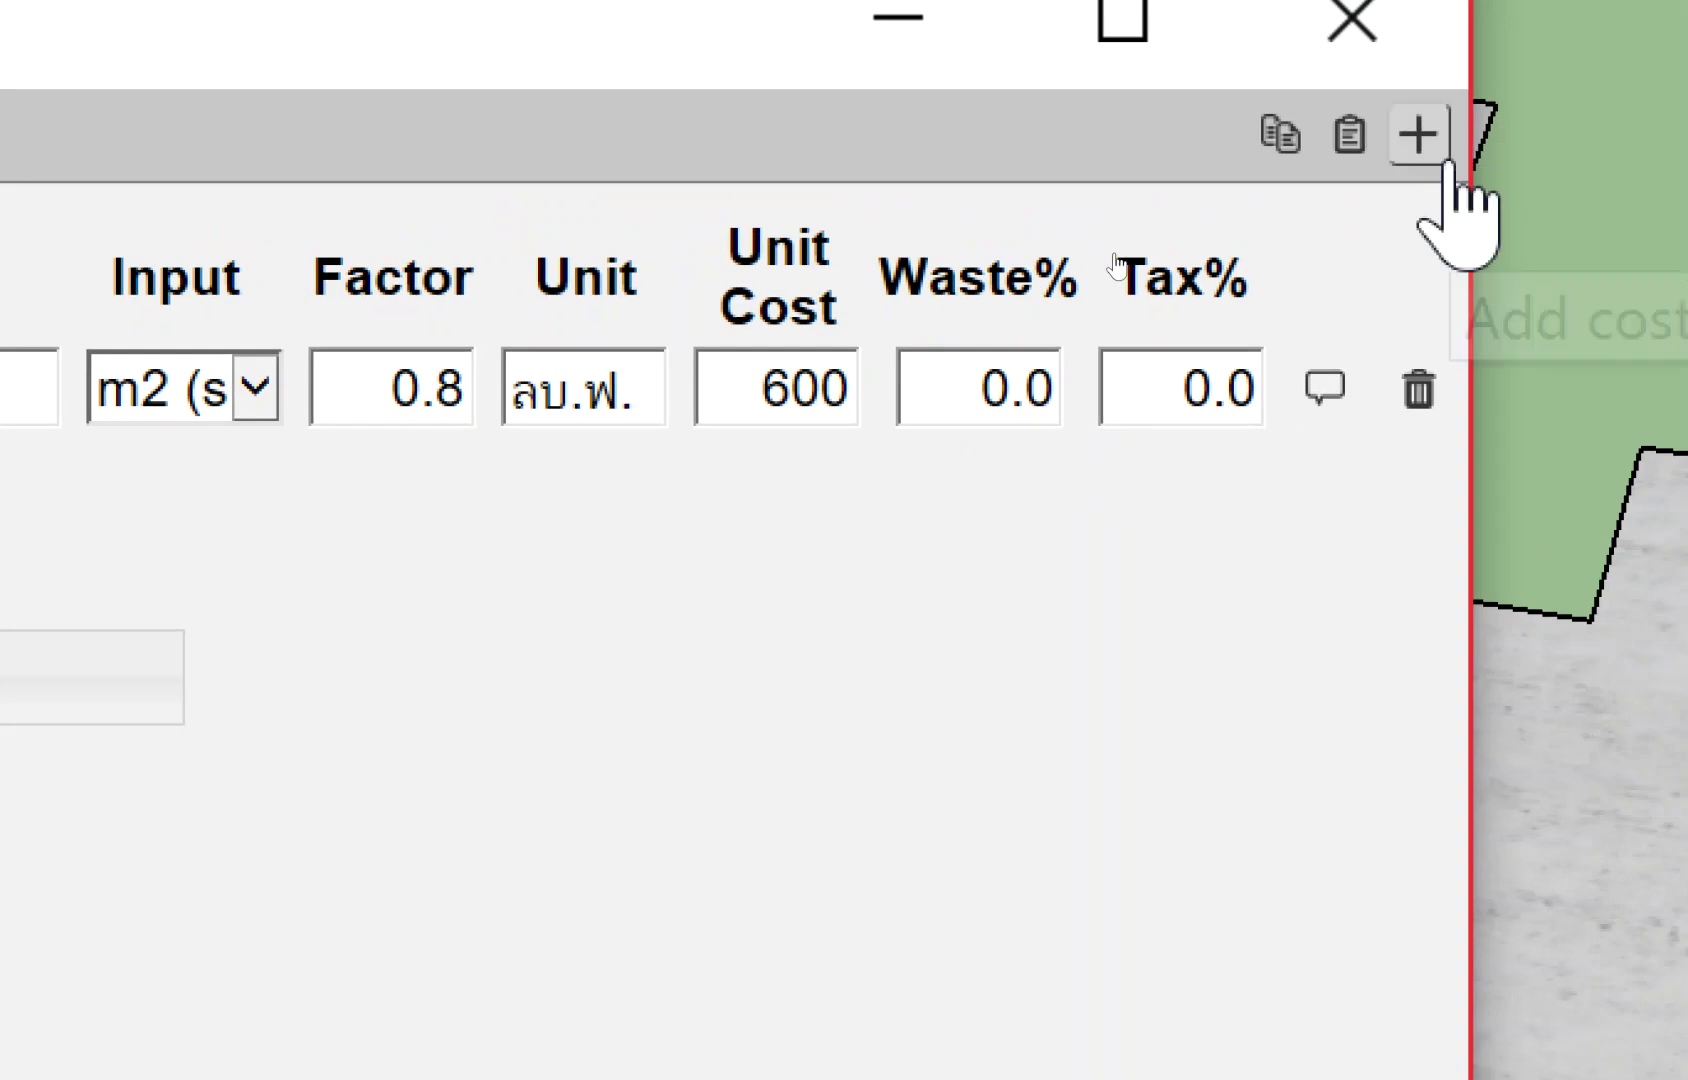
left_click(1417, 136)
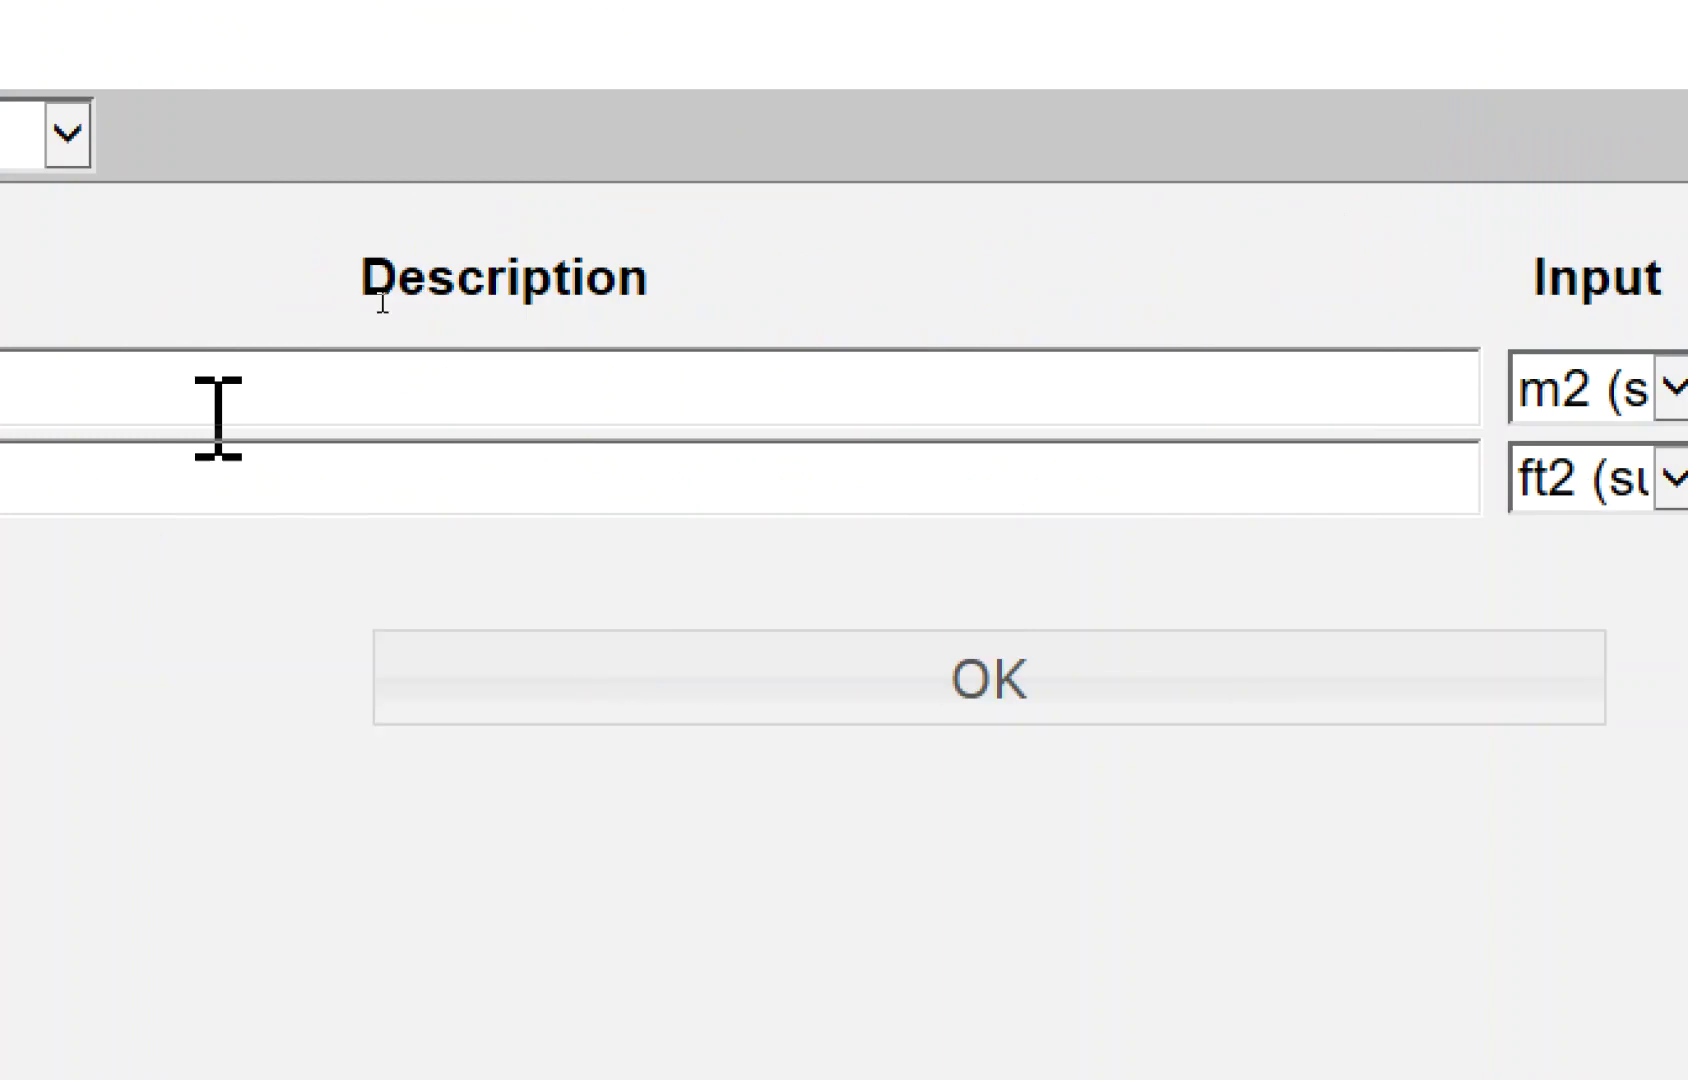
Describe the first line as ไม้แบบ(ไม้กระบาก) and the second as ไม้คร่าว (ไม้ยาง).
left_click(350, 410)
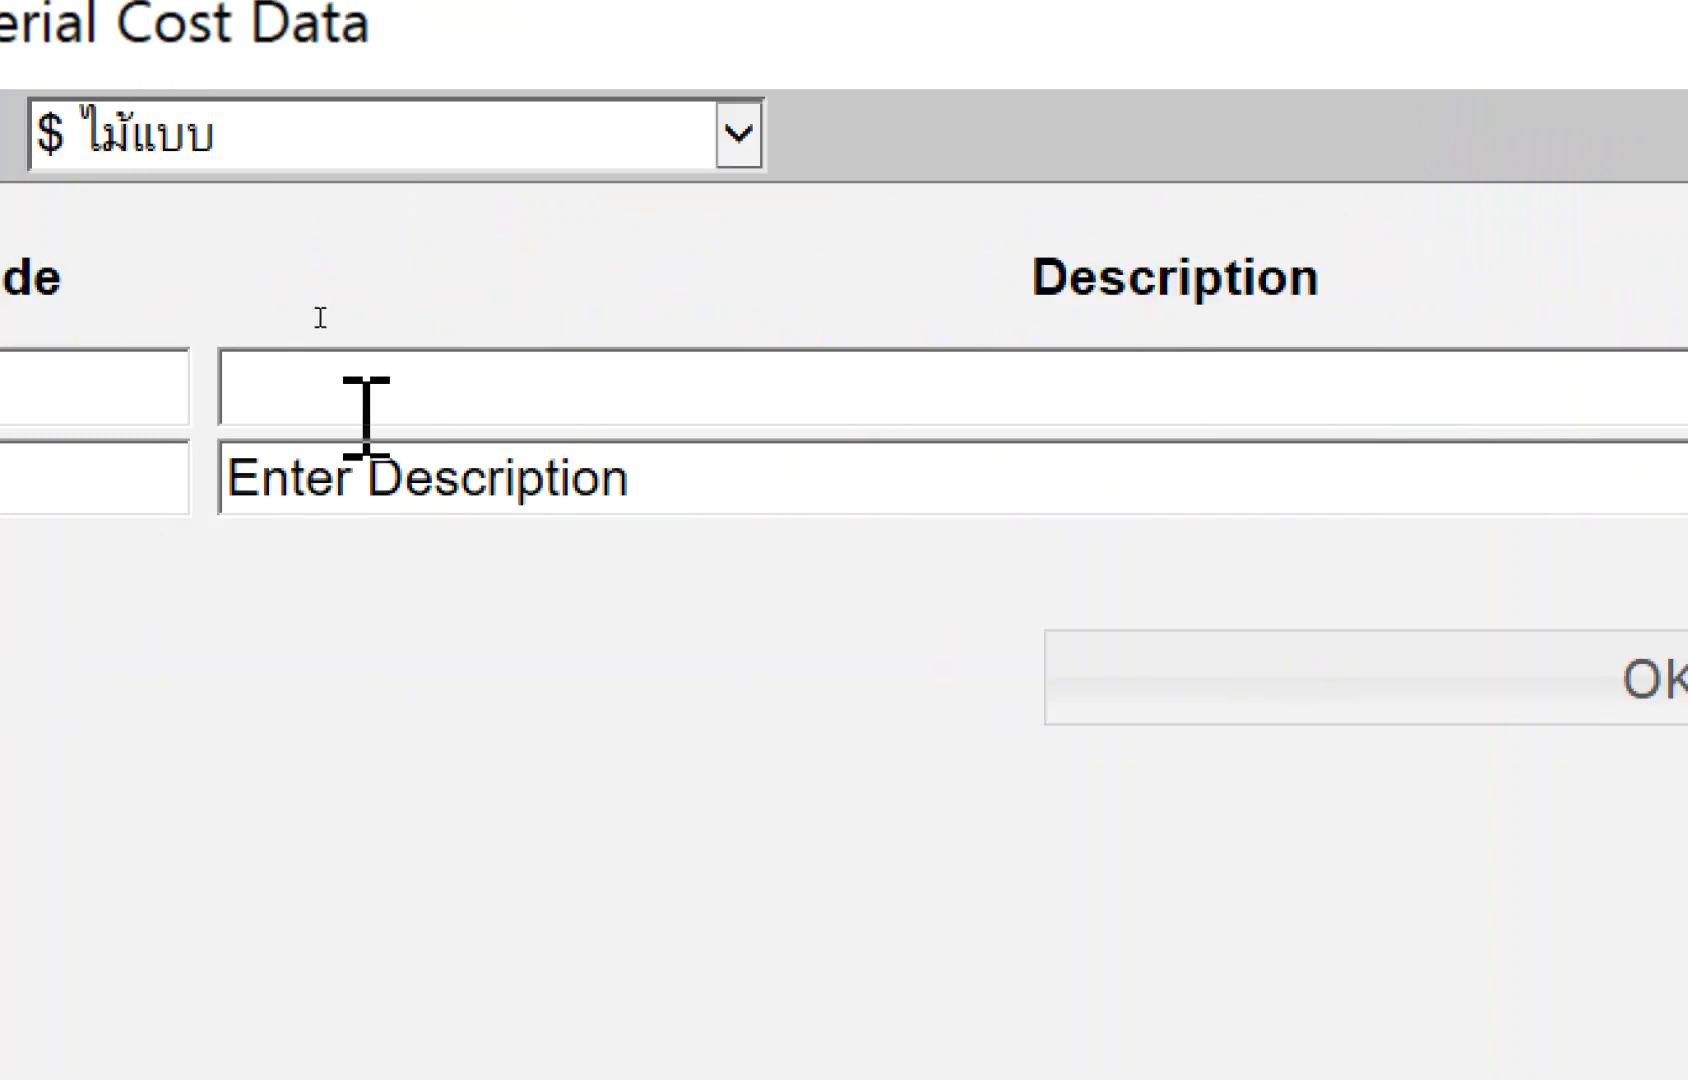
type("w,hc")
key("BackSpace")
key("BackSpace")
key("BackSpace")
key("BackSpace")
type("ไม้")
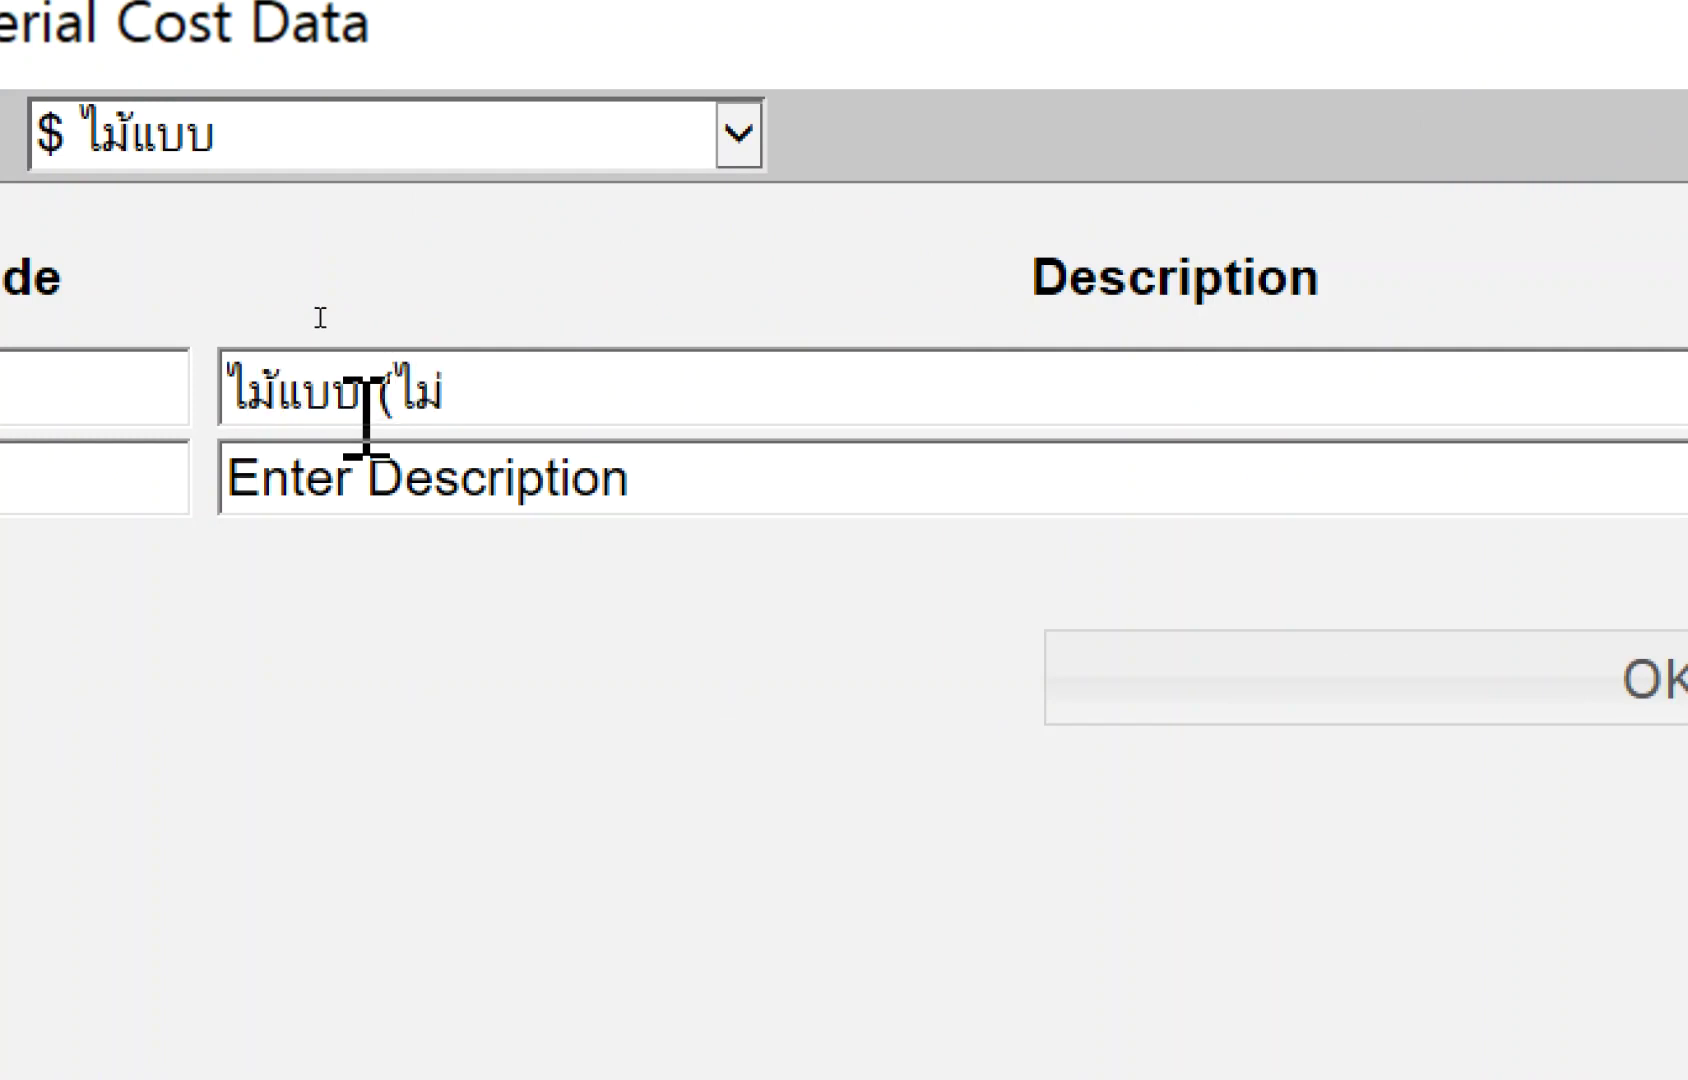
type("แบบ(ไม้")
type("กระบาก")
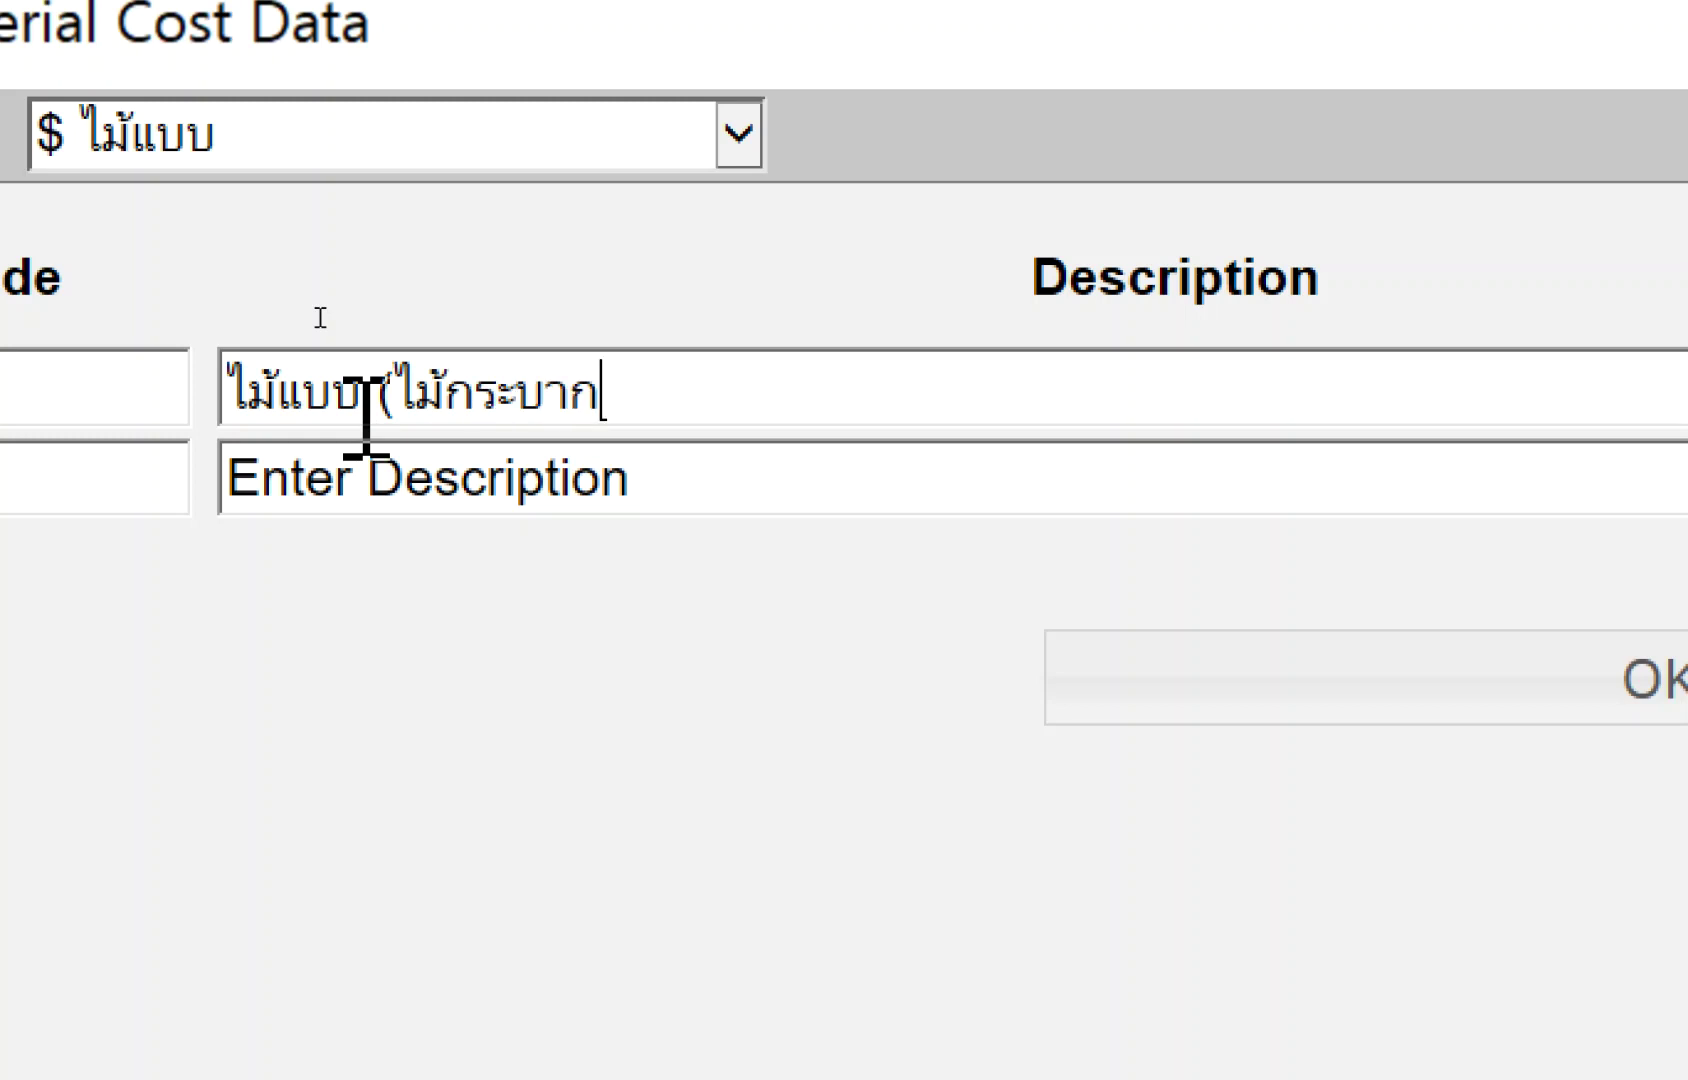
type(")")
left_click(640, 478)
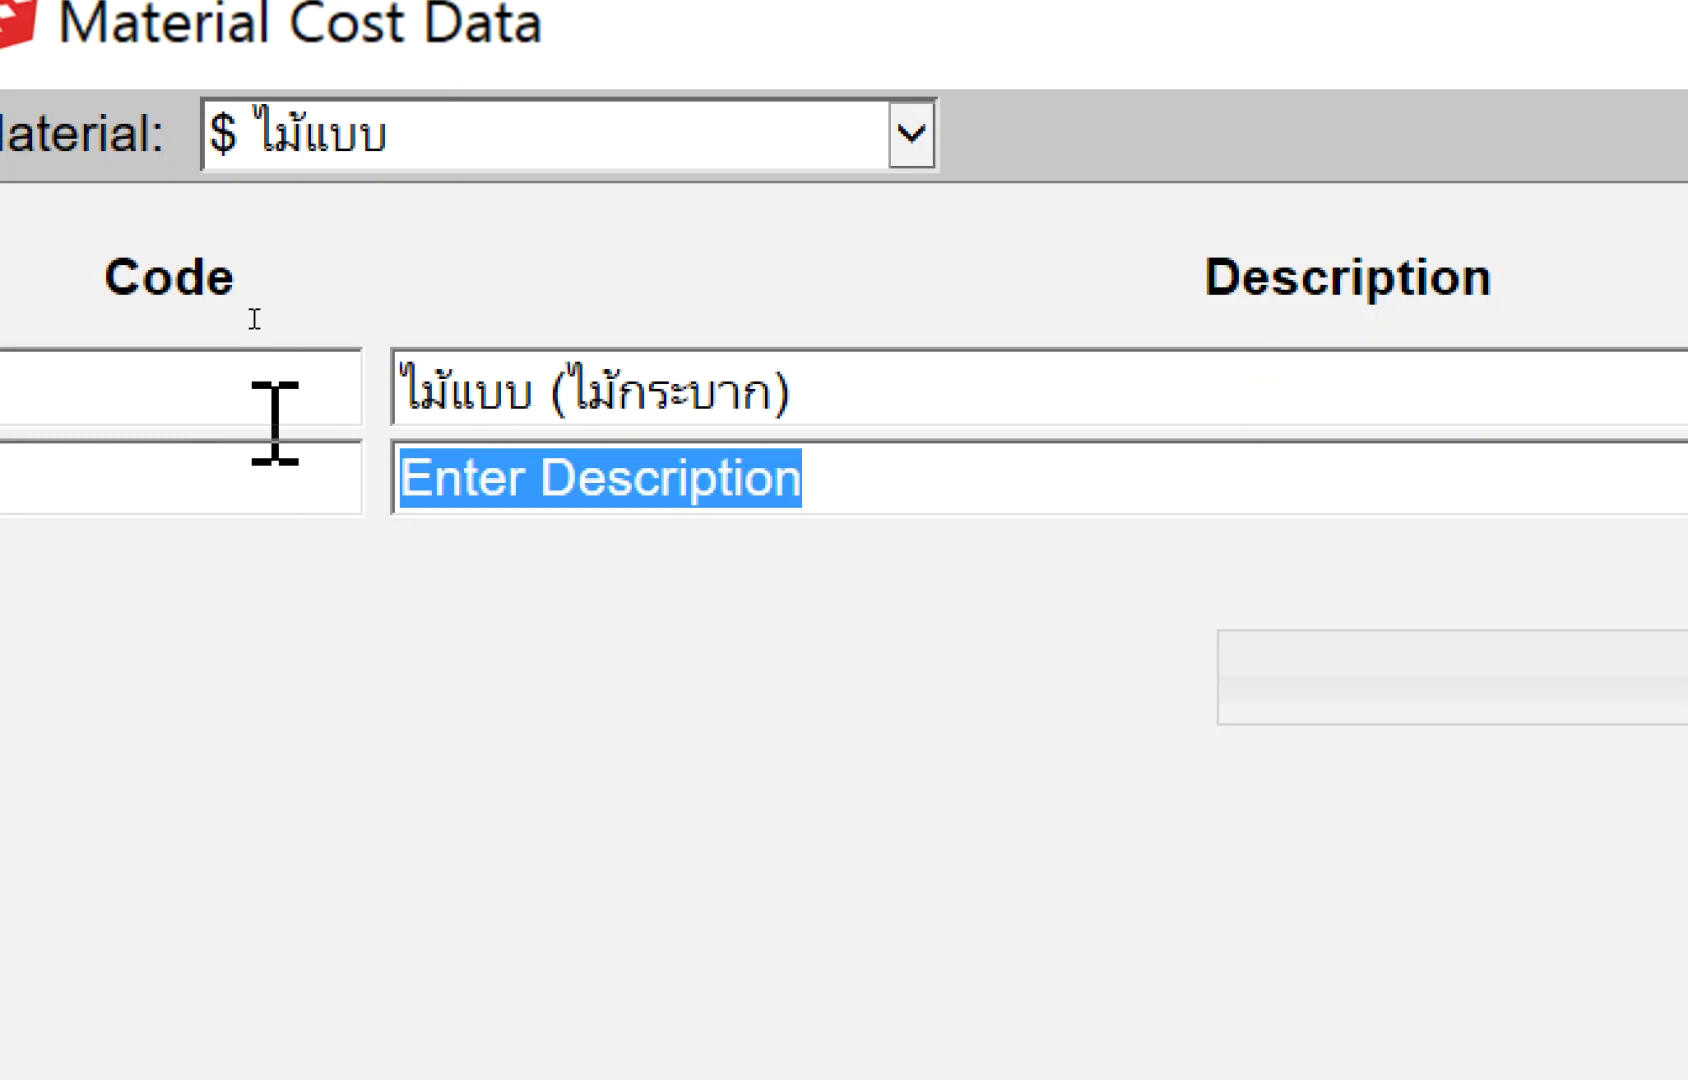
type("ไม่")
key("BackSpace")
type("้คร่าว (ไม้ยาง)")
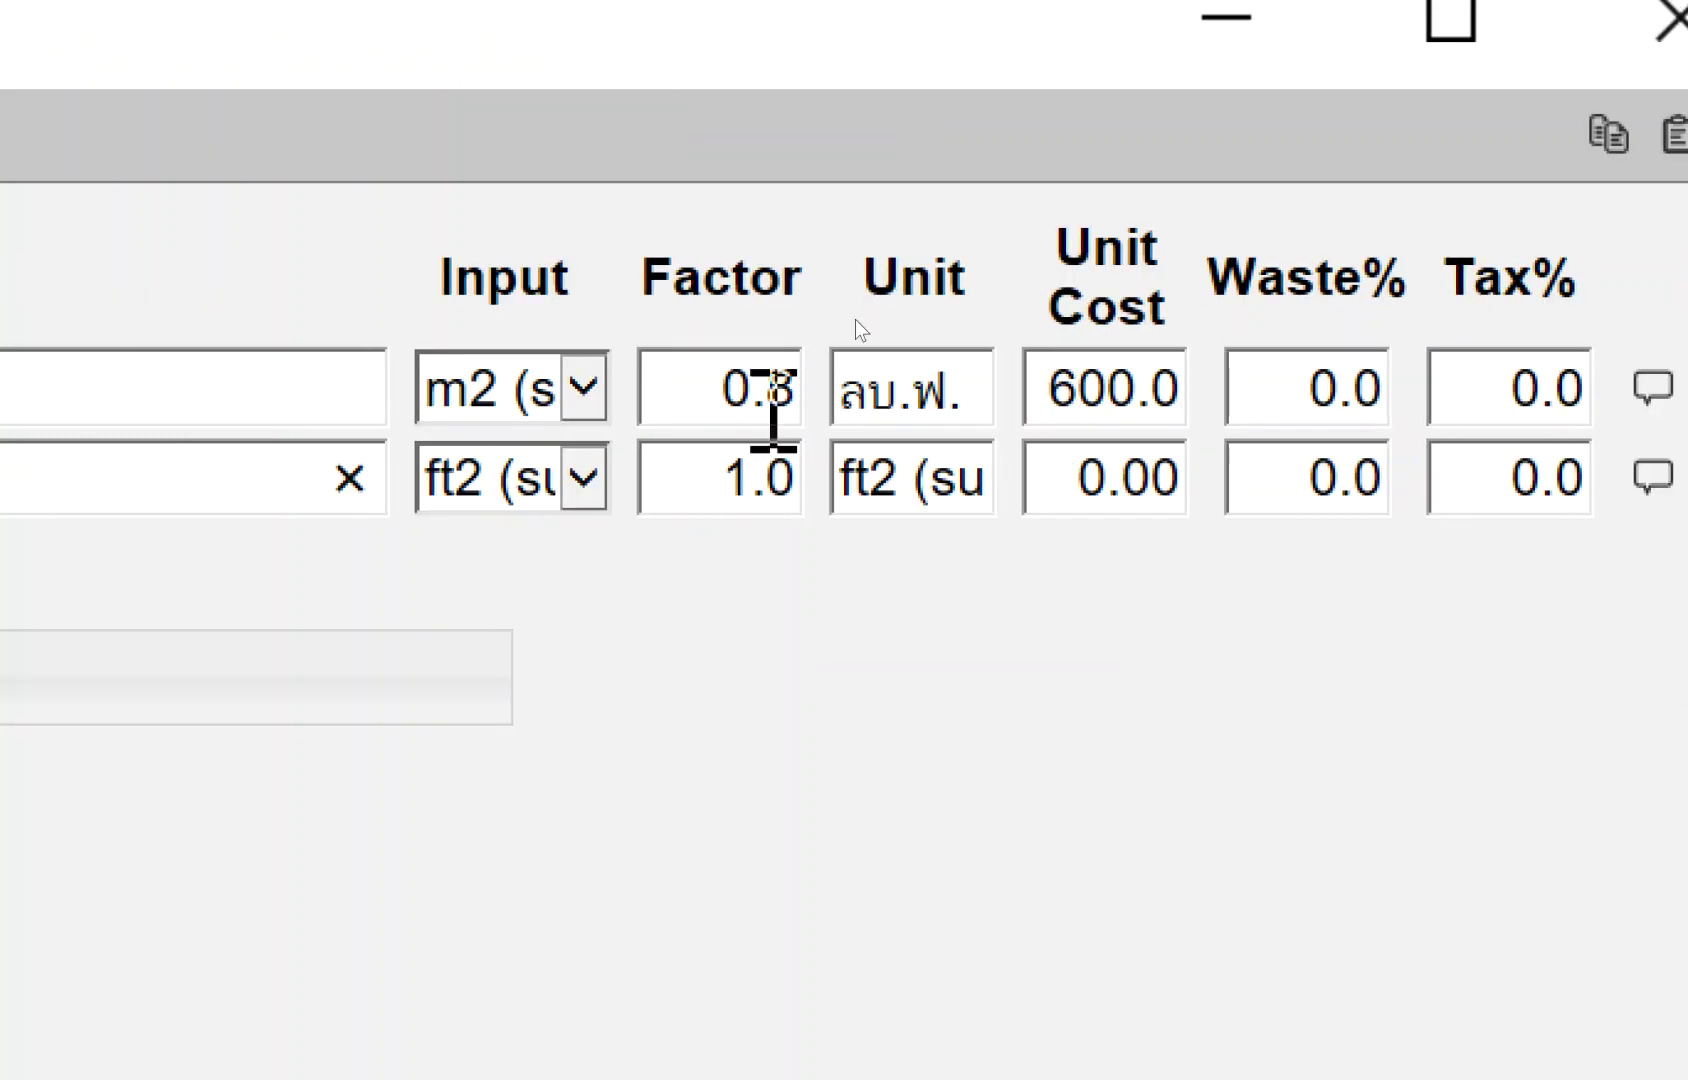
Switch the second line to m2 (surface) input with unit ลบ.ฟ..
left_click(586, 476)
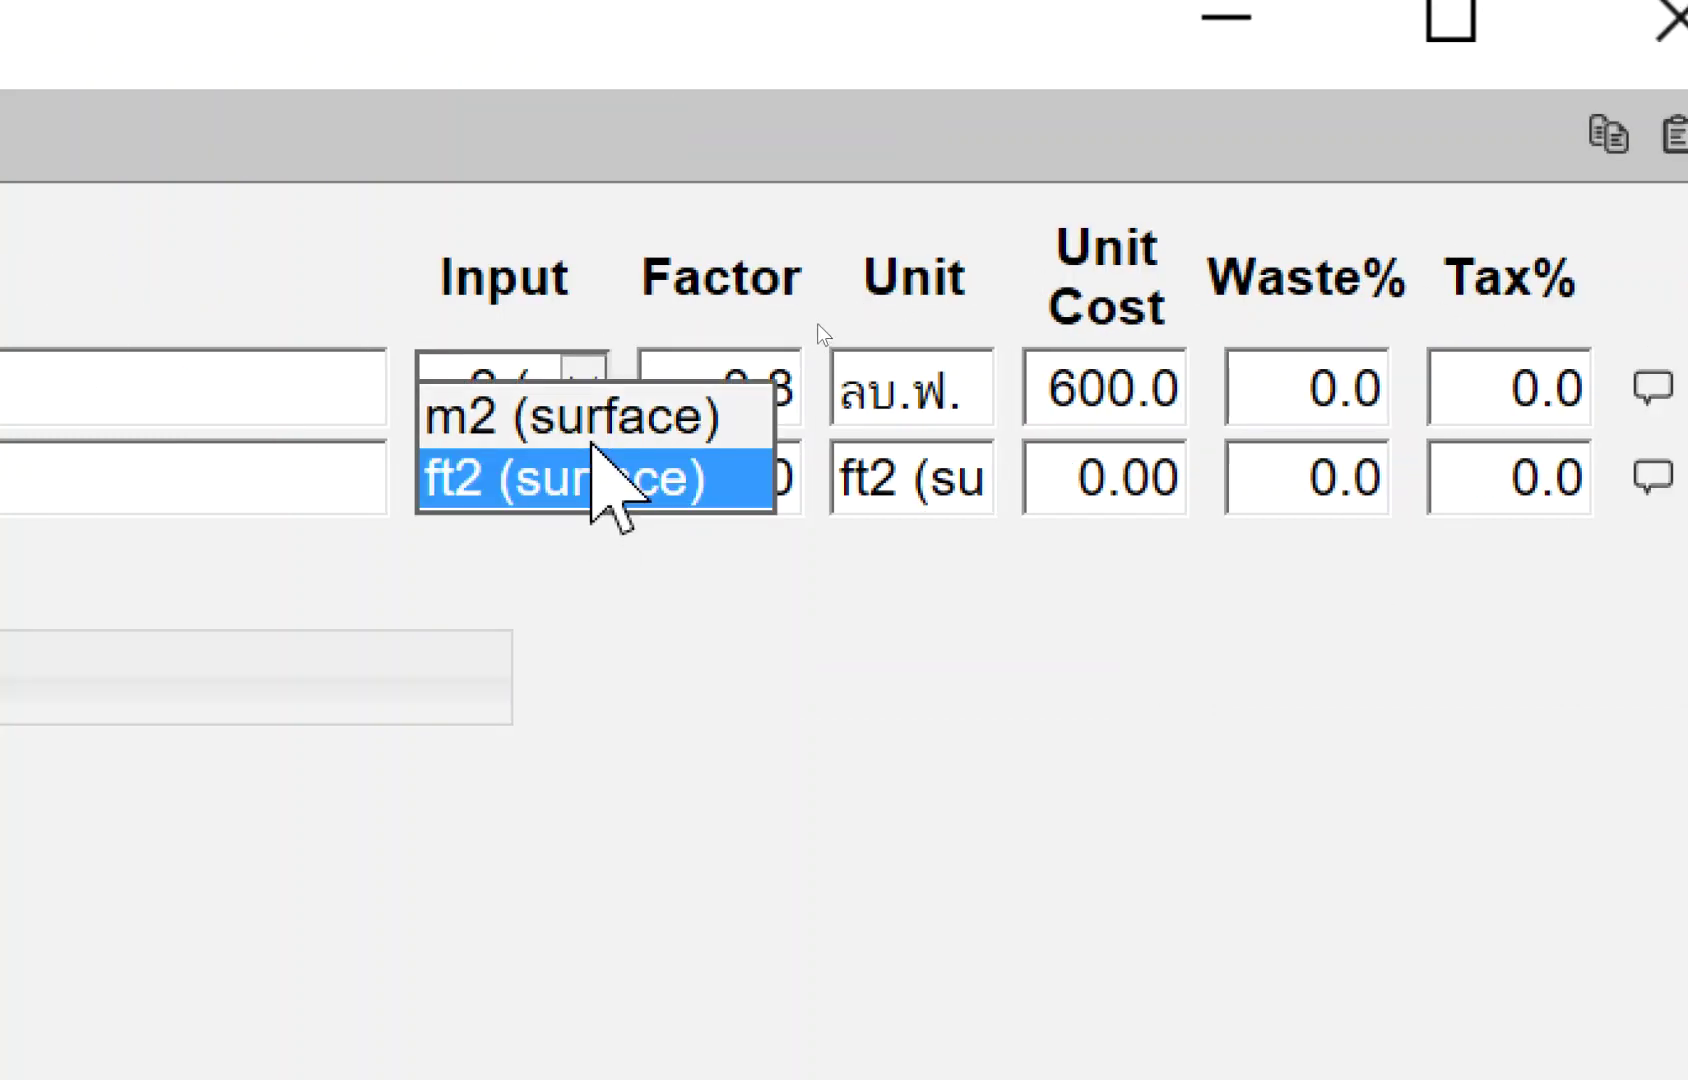
key("Up")
key("Return")
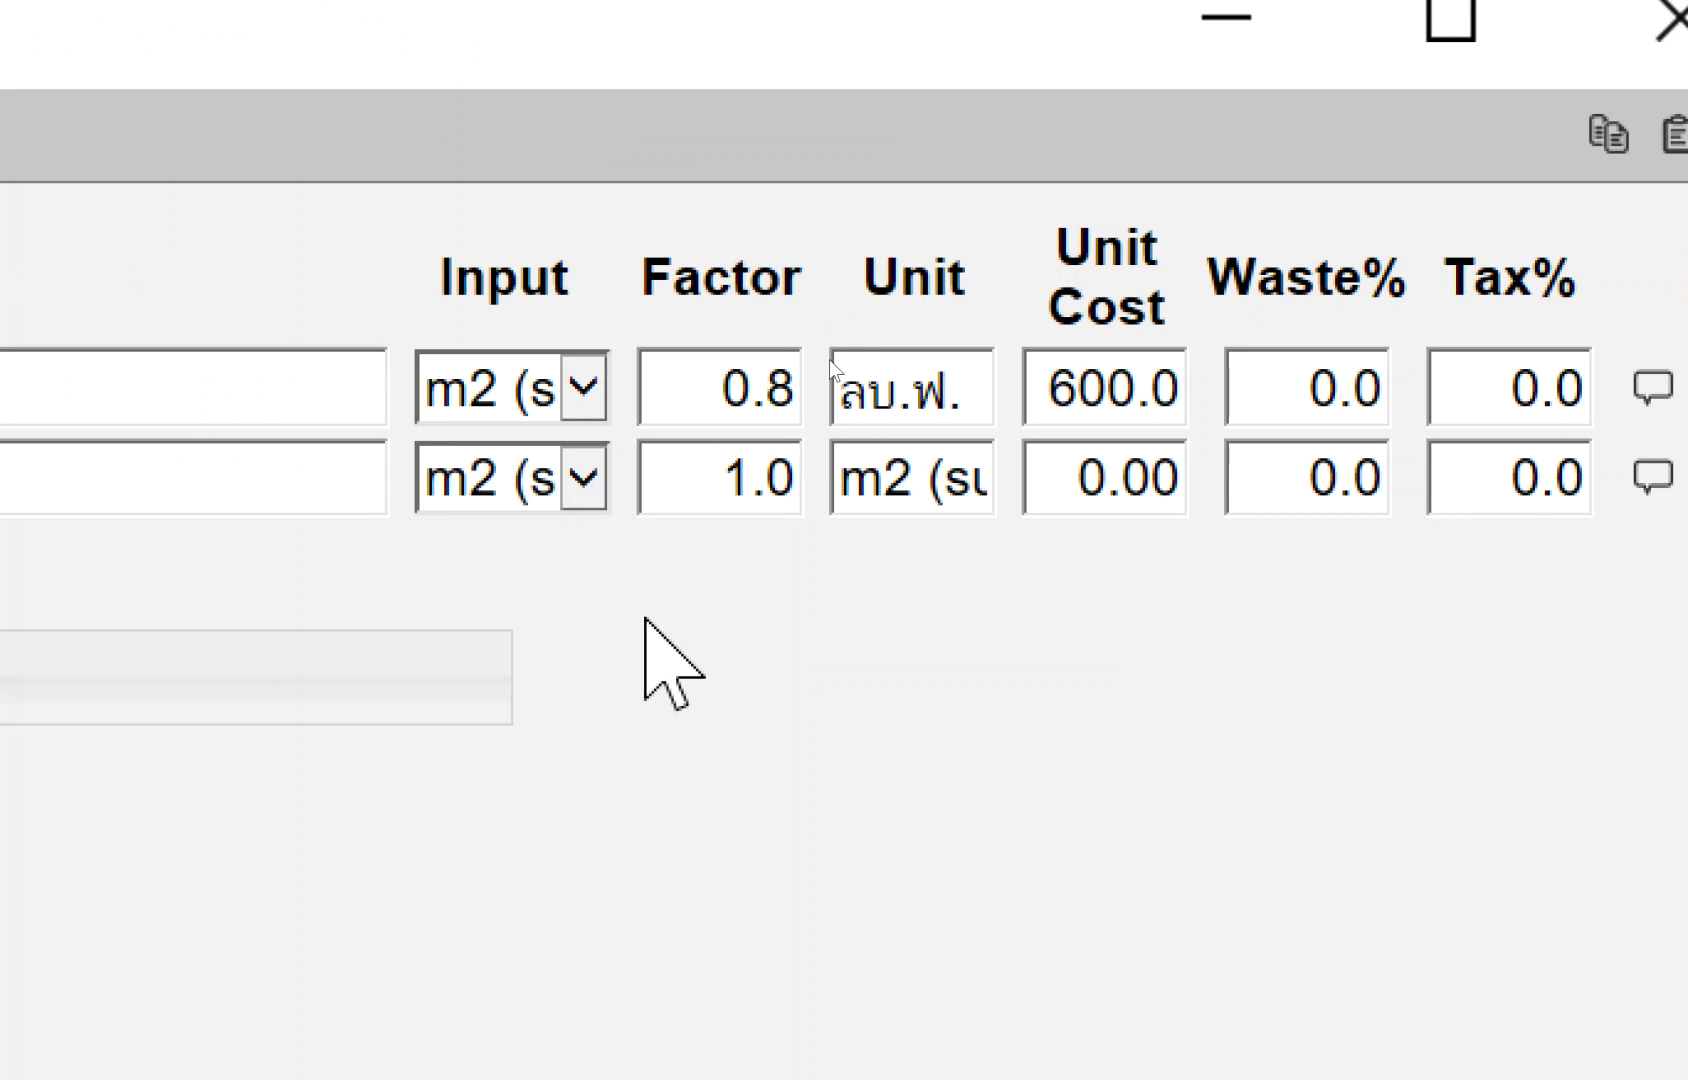
double_click(950, 478)
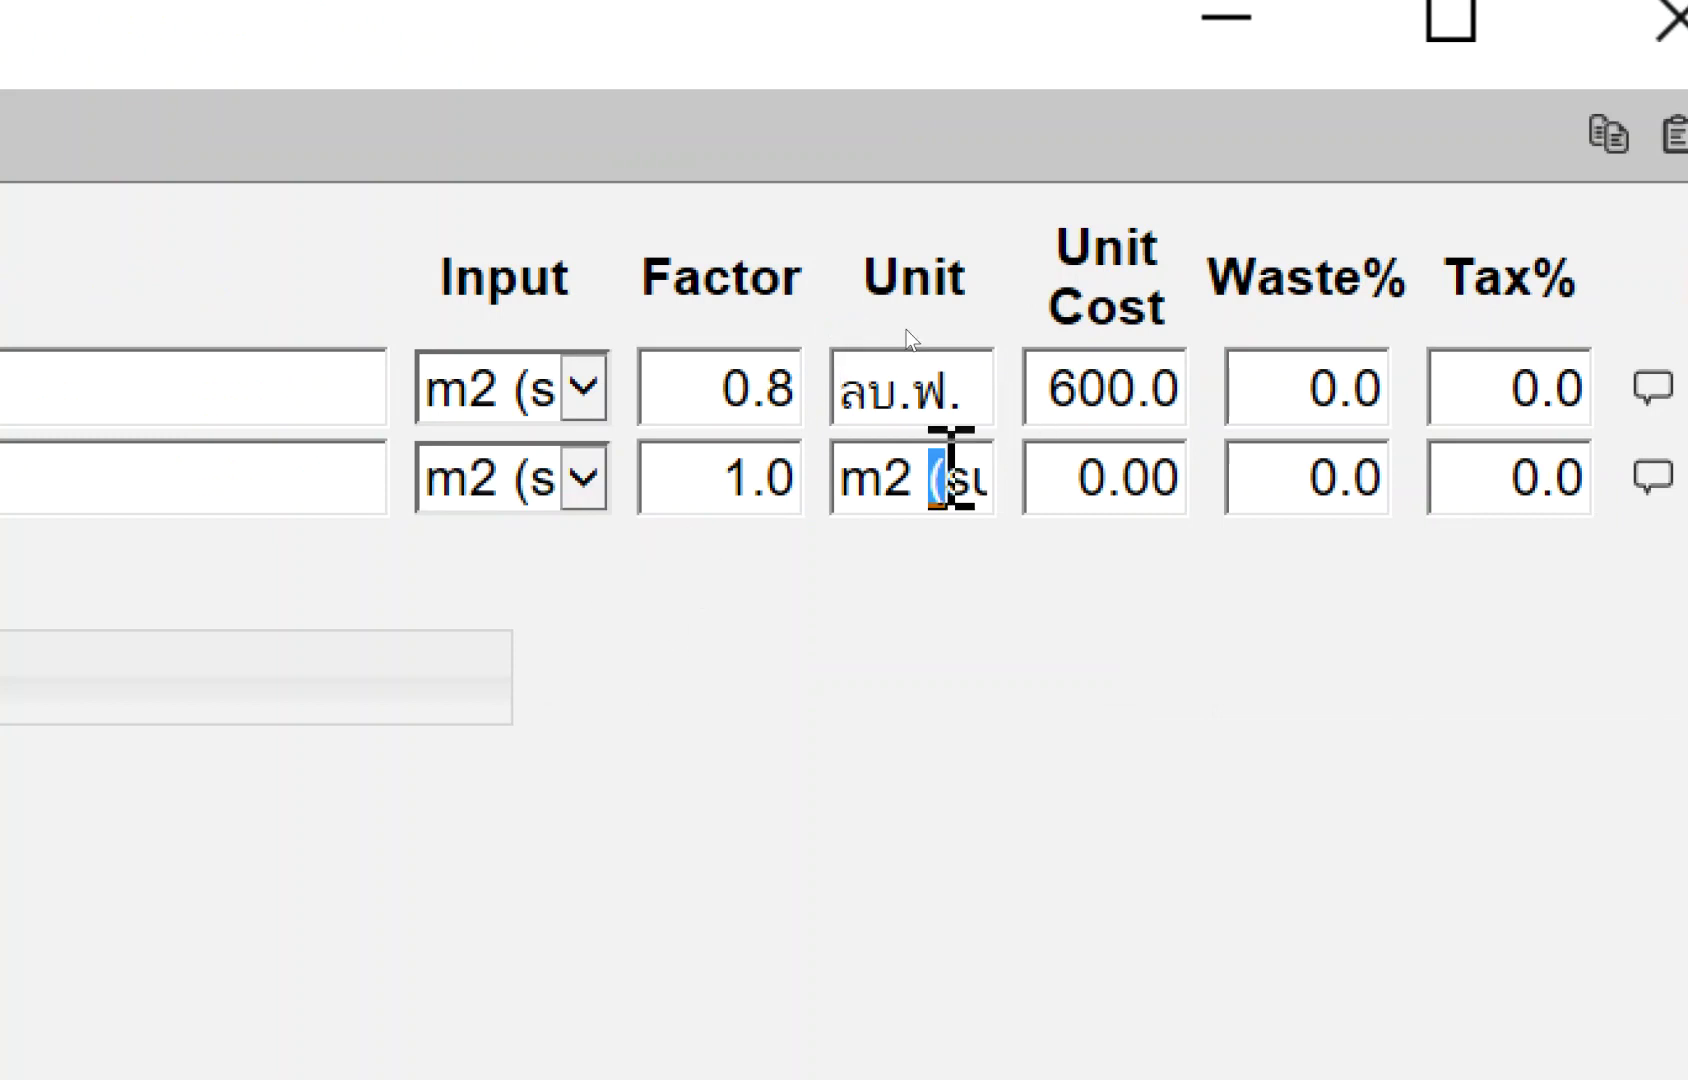
type("ลบ.")
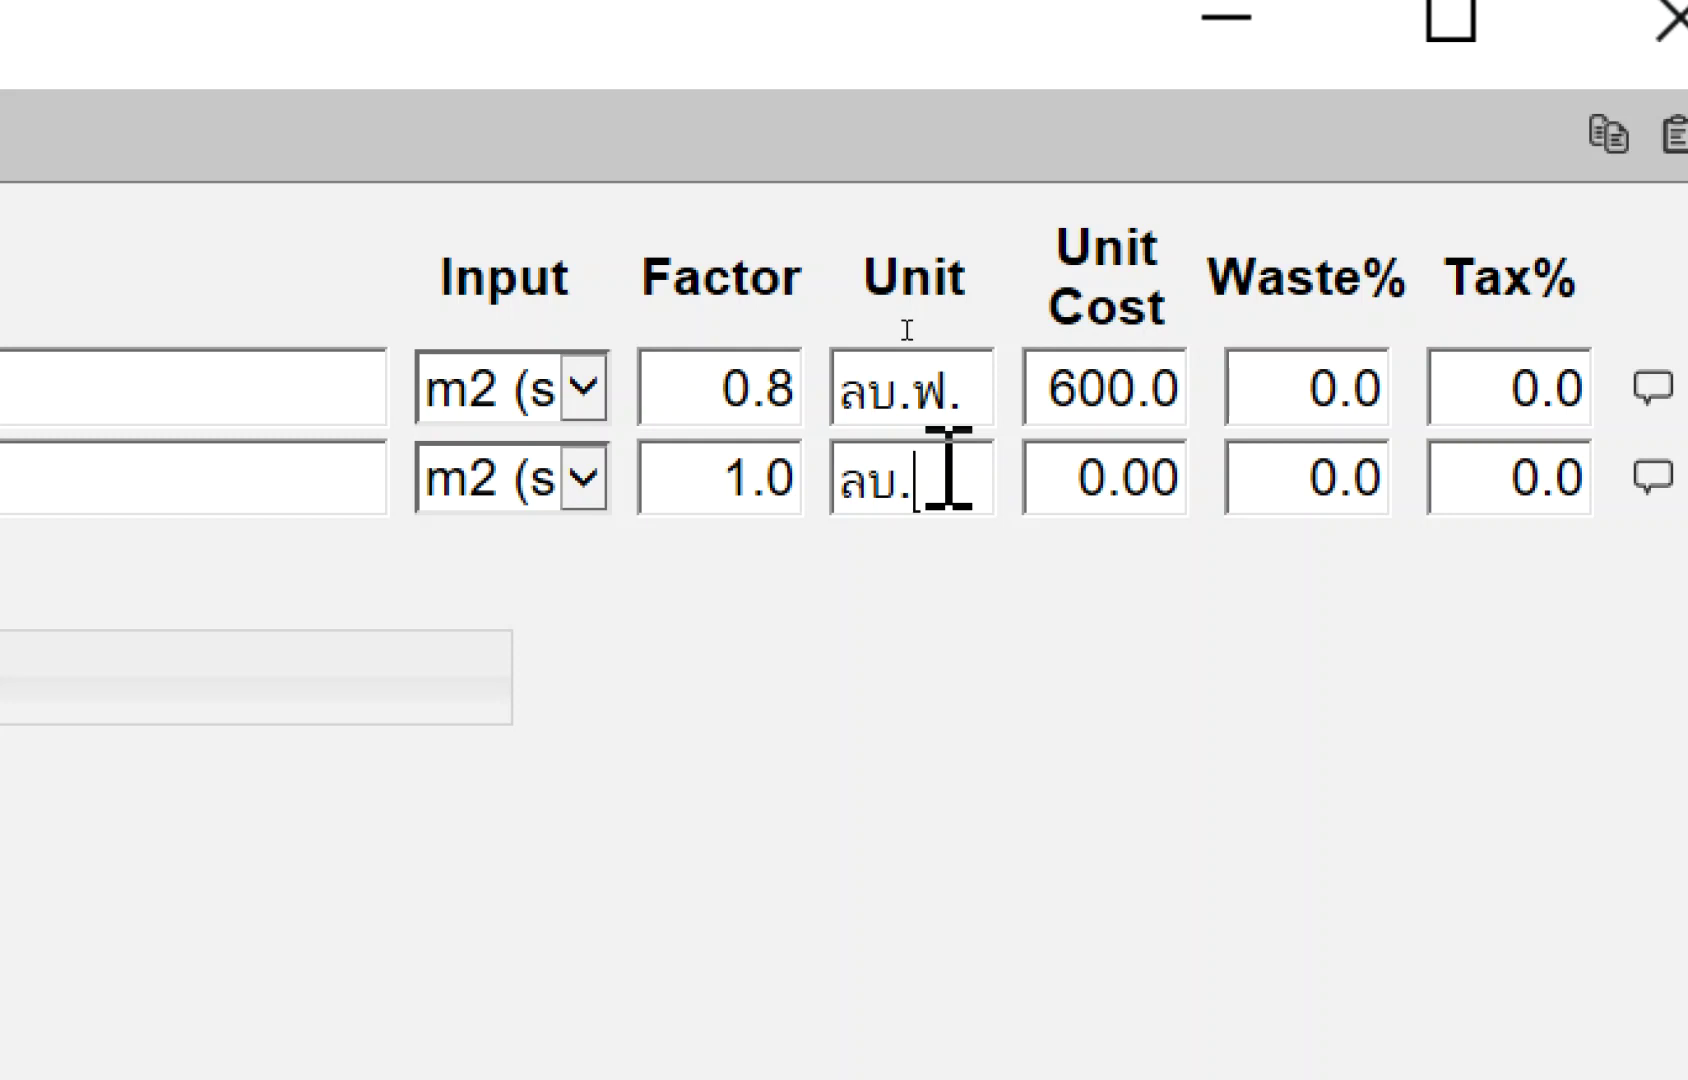
type("ฟ.")
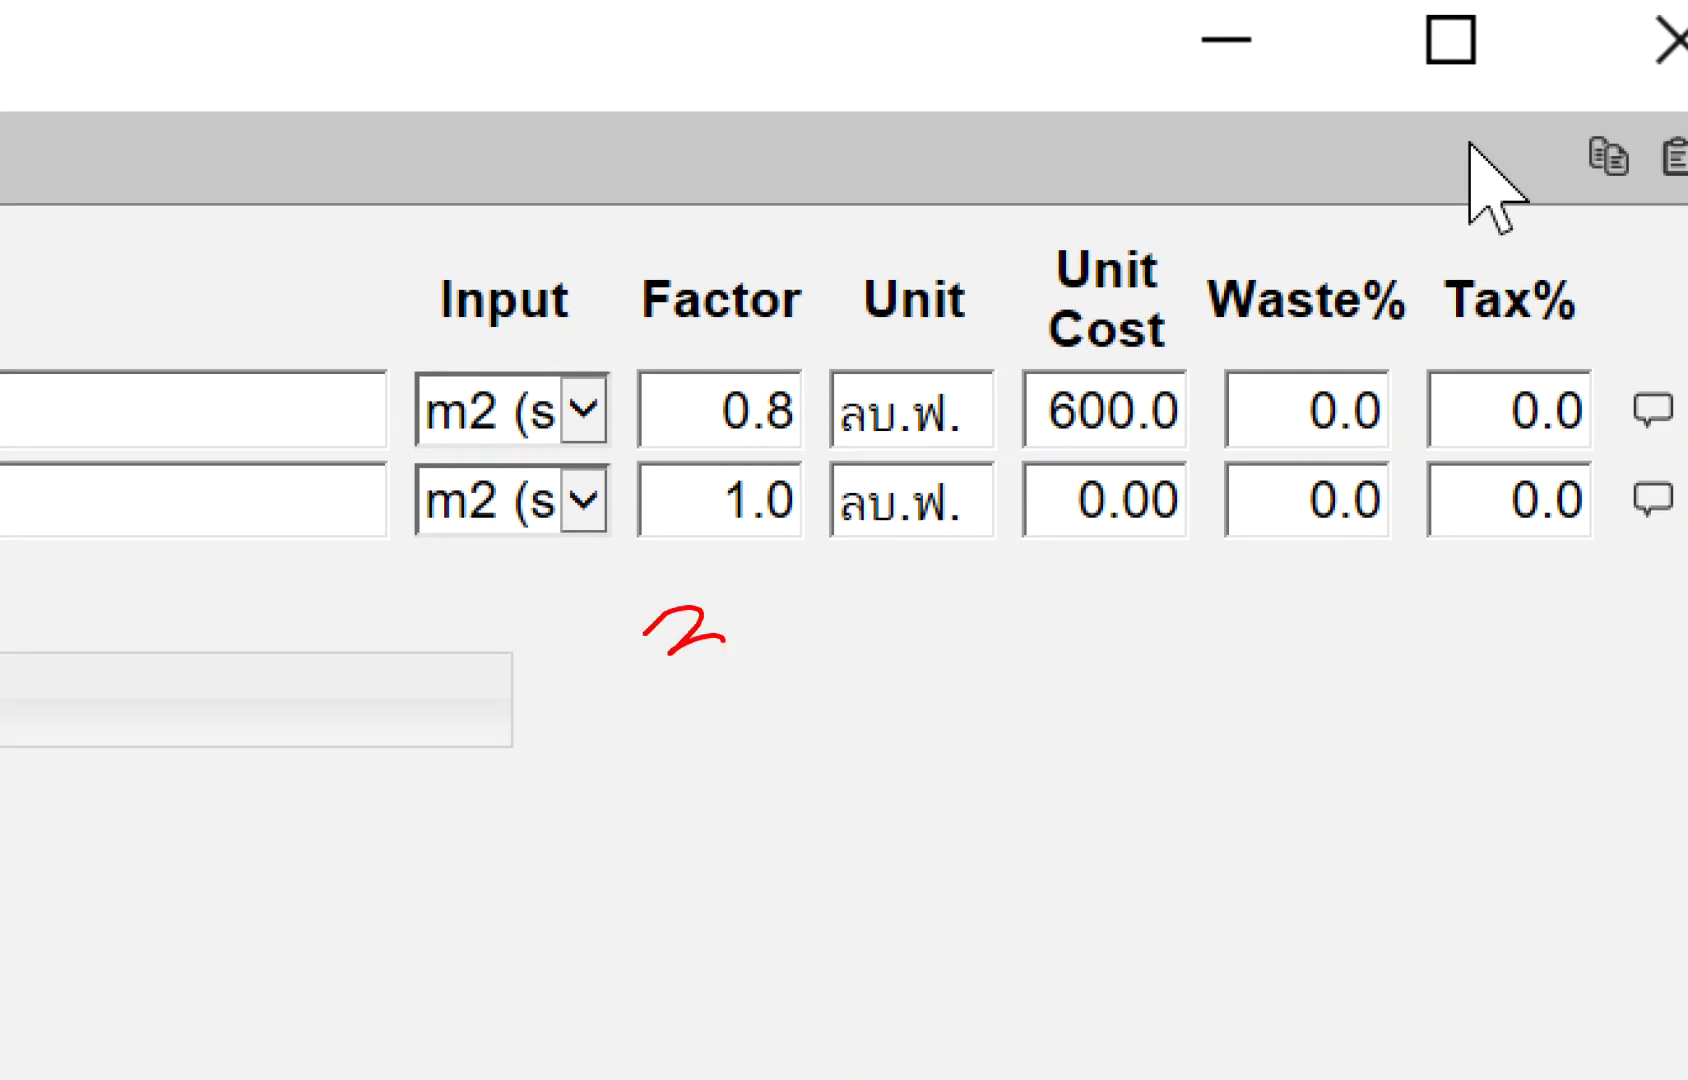
left_click_drag(645, 633, 665, 692)
left_click_drag(760, 624, 745, 668)
left_click_drag(737, 694, 867, 589)
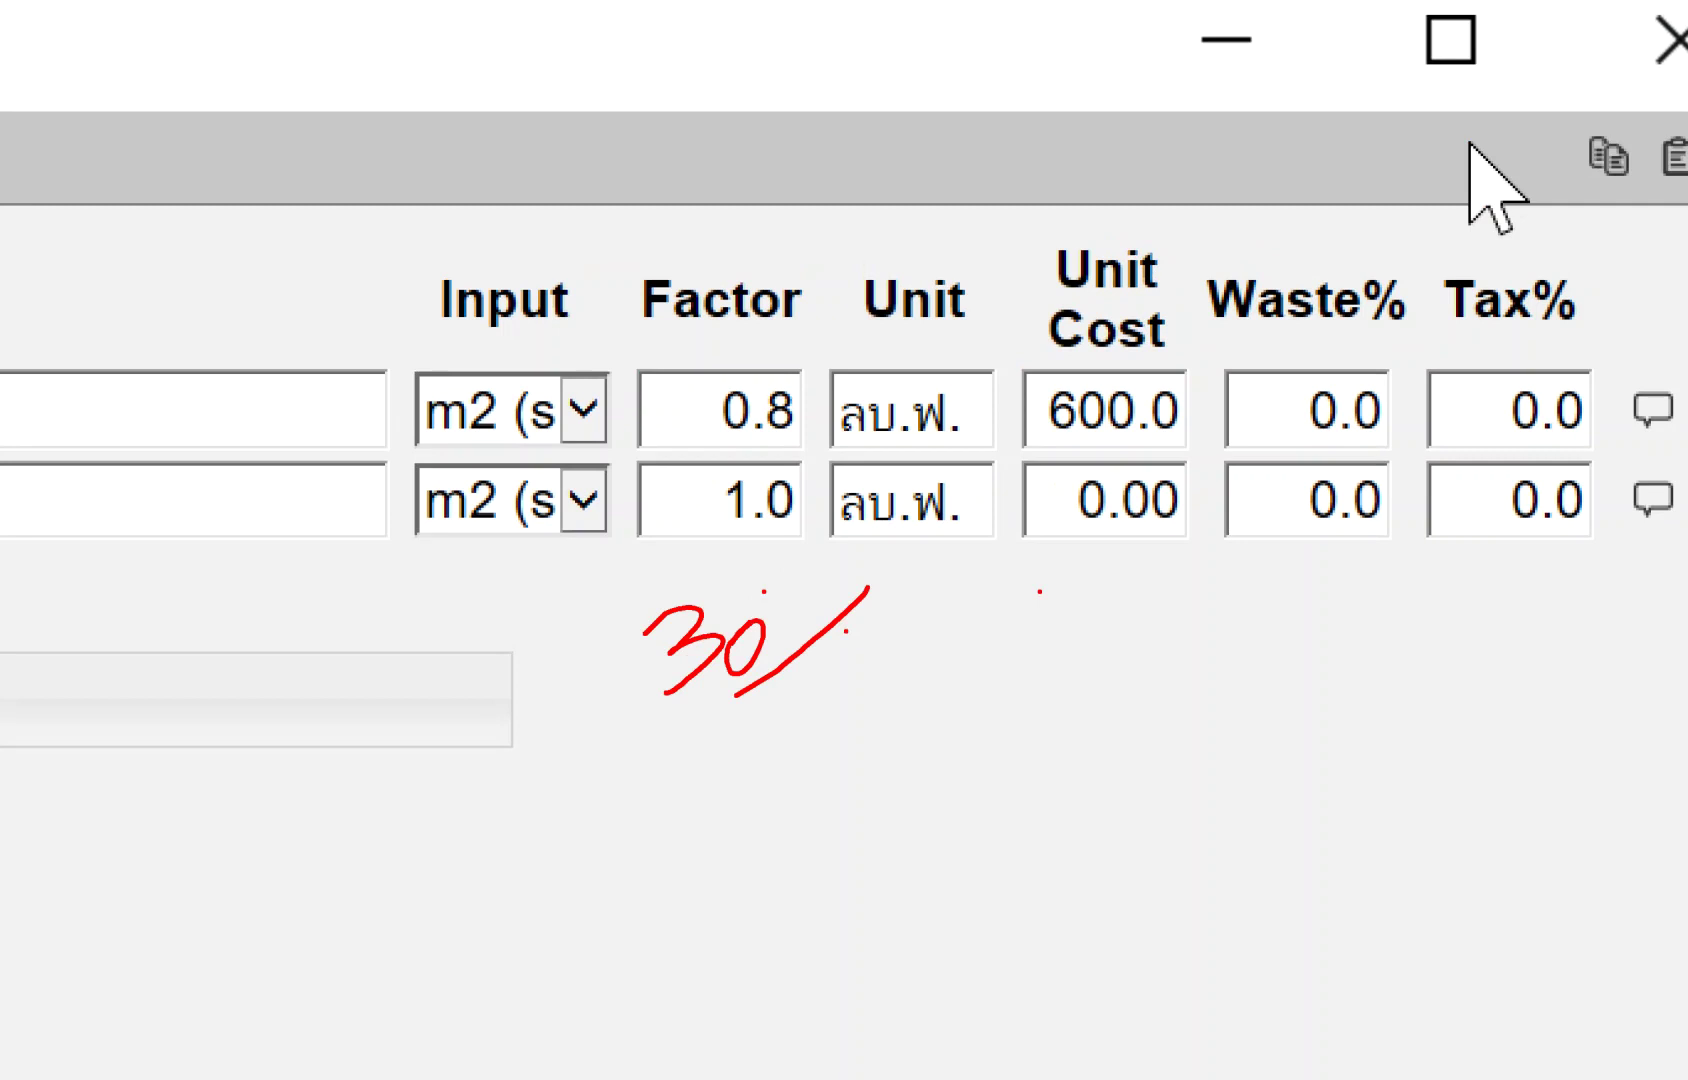
mouse_move(1245, 607)
left_mouse_down()
mouse_move(1235, 628)
mouse_move(1330, 650)
left_mouse_up()
left_click(1265, 650)
mouse_move(805, 738)
left_mouse_down()
mouse_move(785, 795)
mouse_move(800, 730)
mouse_move(890, 797)
mouse_move(1013, 757)
mouse_move(985, 795)
left_mouse_up()
left_click(866, 785)
mouse_move(1060, 728)
left_mouse_down()
mouse_move(1150, 770)
mouse_move(1190, 716)
mouse_move(1365, 737)
left_mouse_up()
left_click(1105, 772)
left_click(1275, 770)
mouse_move(1265, 712)
left_mouse_down()
mouse_move(1420, 688)
mouse_move(1560, 720)
left_mouse_up()
left_click(1447, 716)
left_click_drag(1582, 655, 1573, 805)
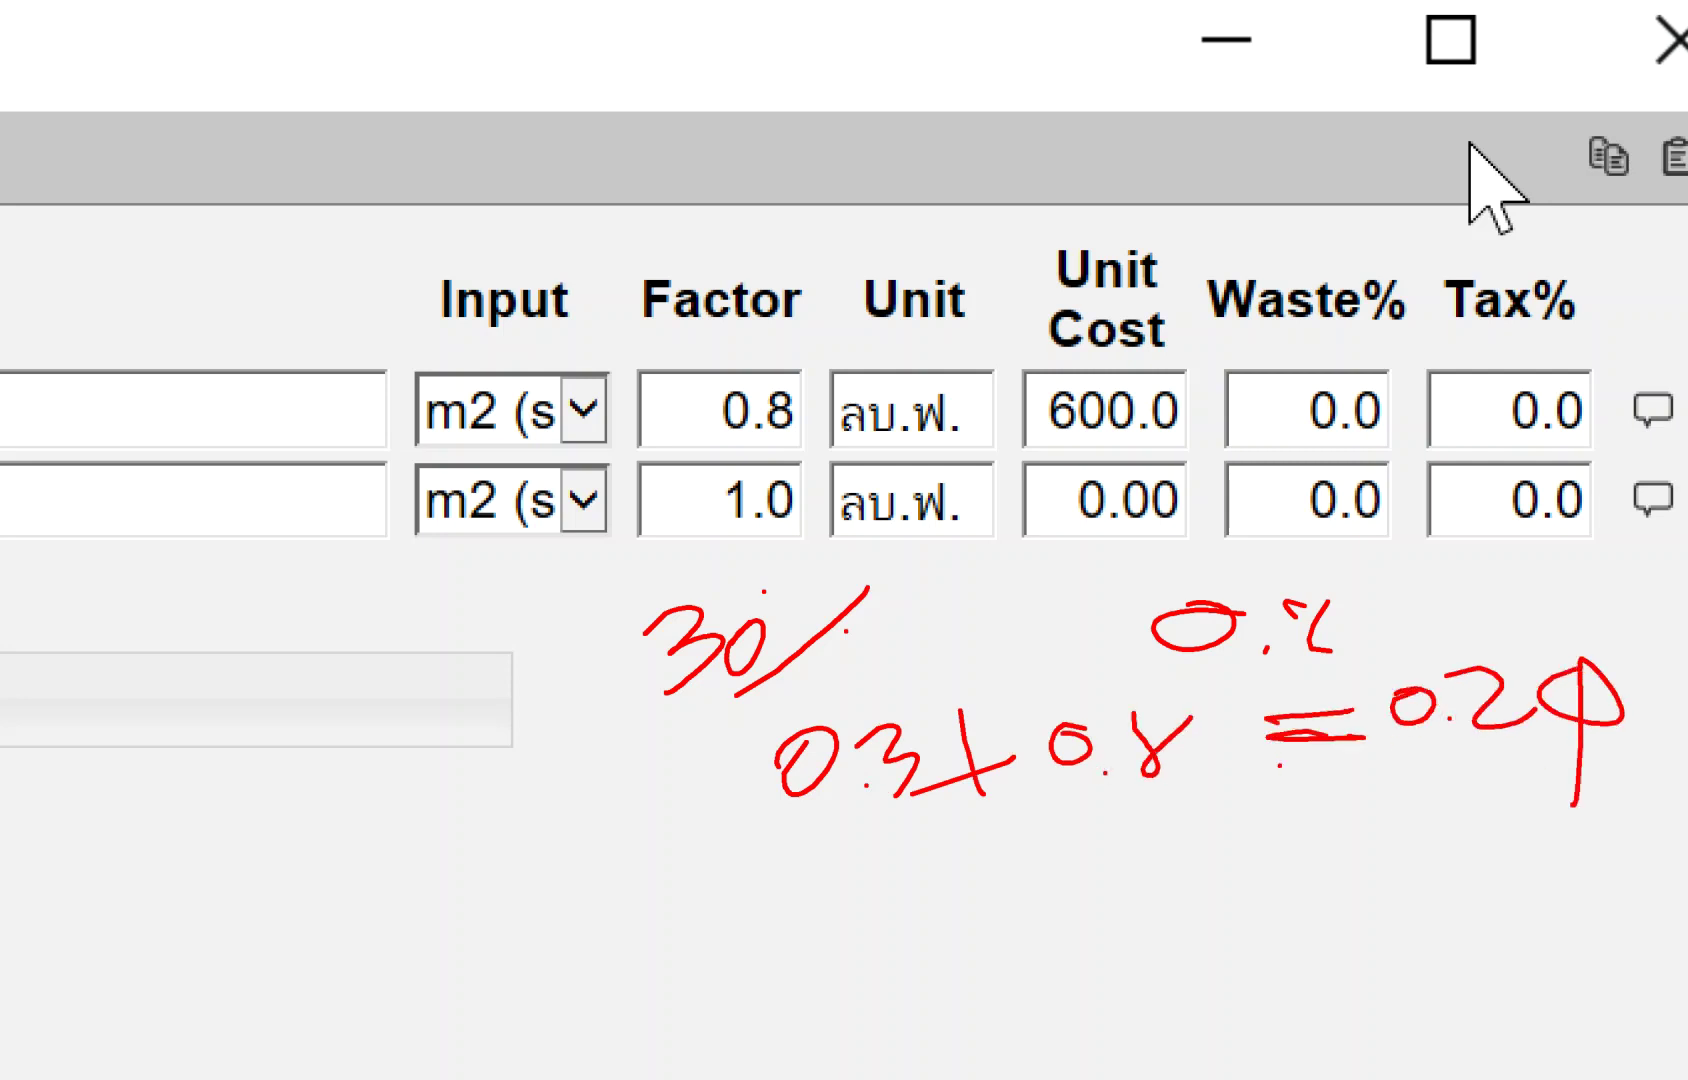
mouse_move(490, 1020)
left_mouse_down()
mouse_move(480, 900)
mouse_move(718, 515)
mouse_move(720, 550)
left_mouse_up()
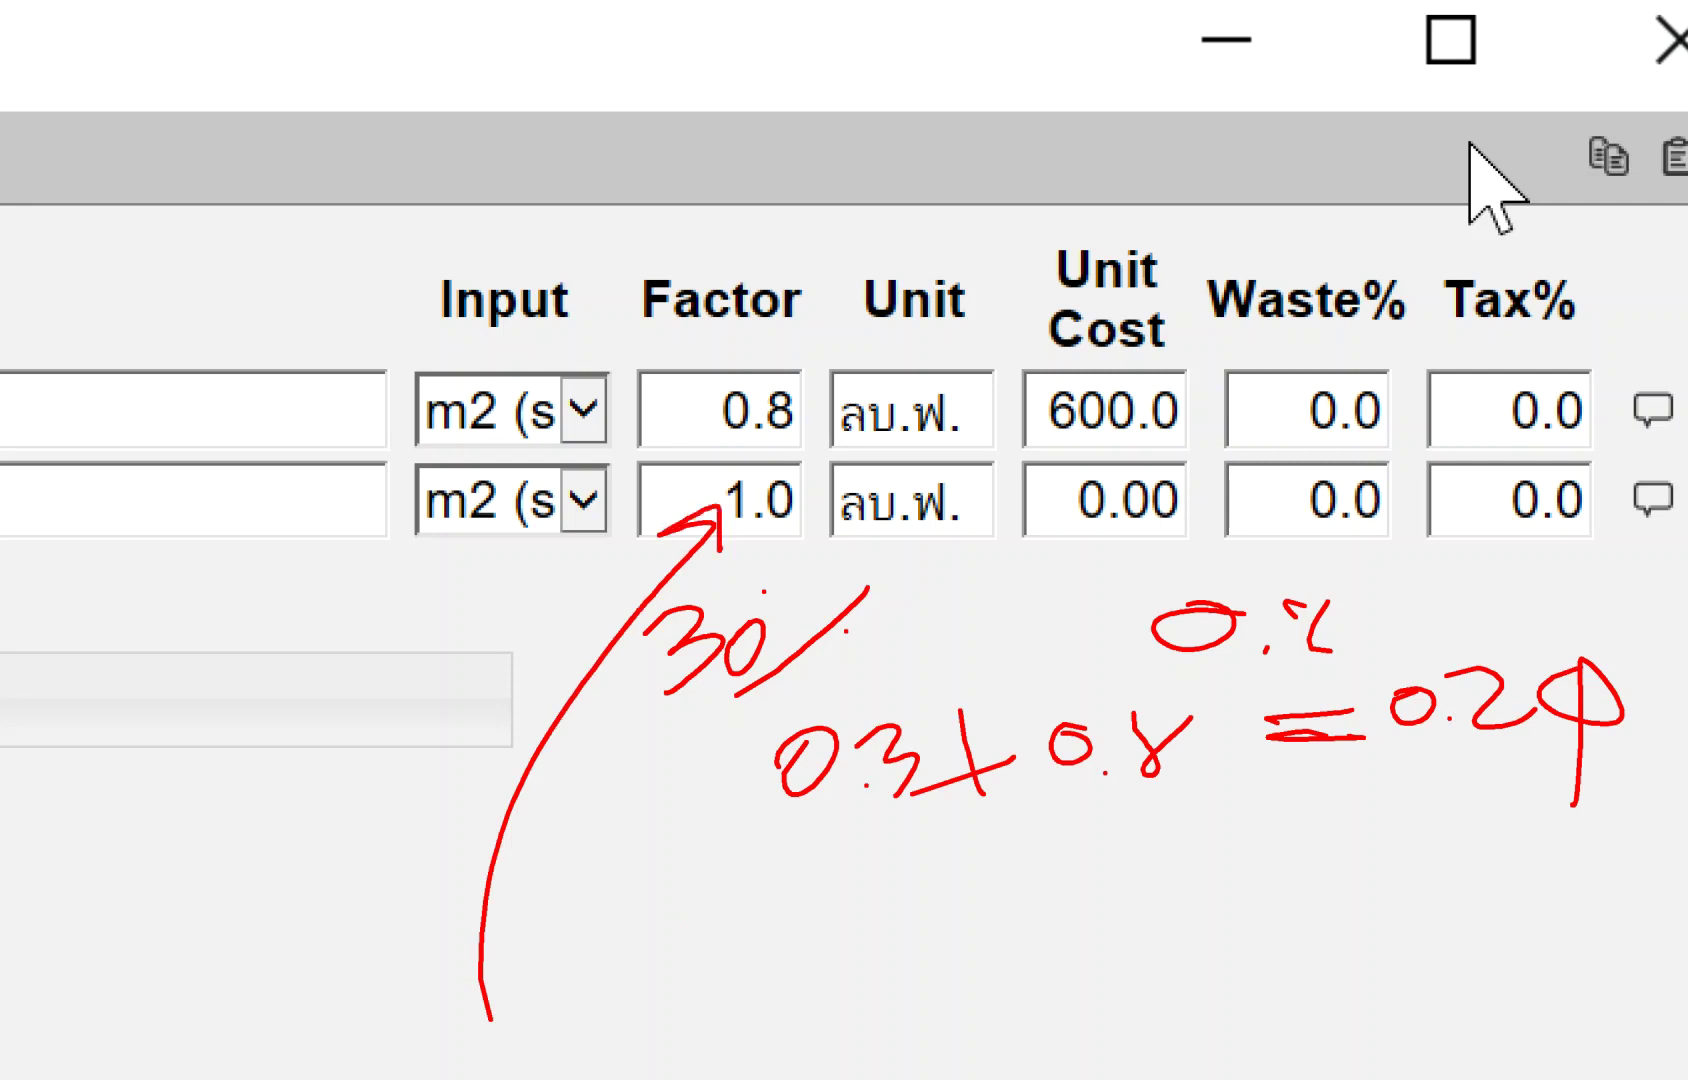
key("Escape")
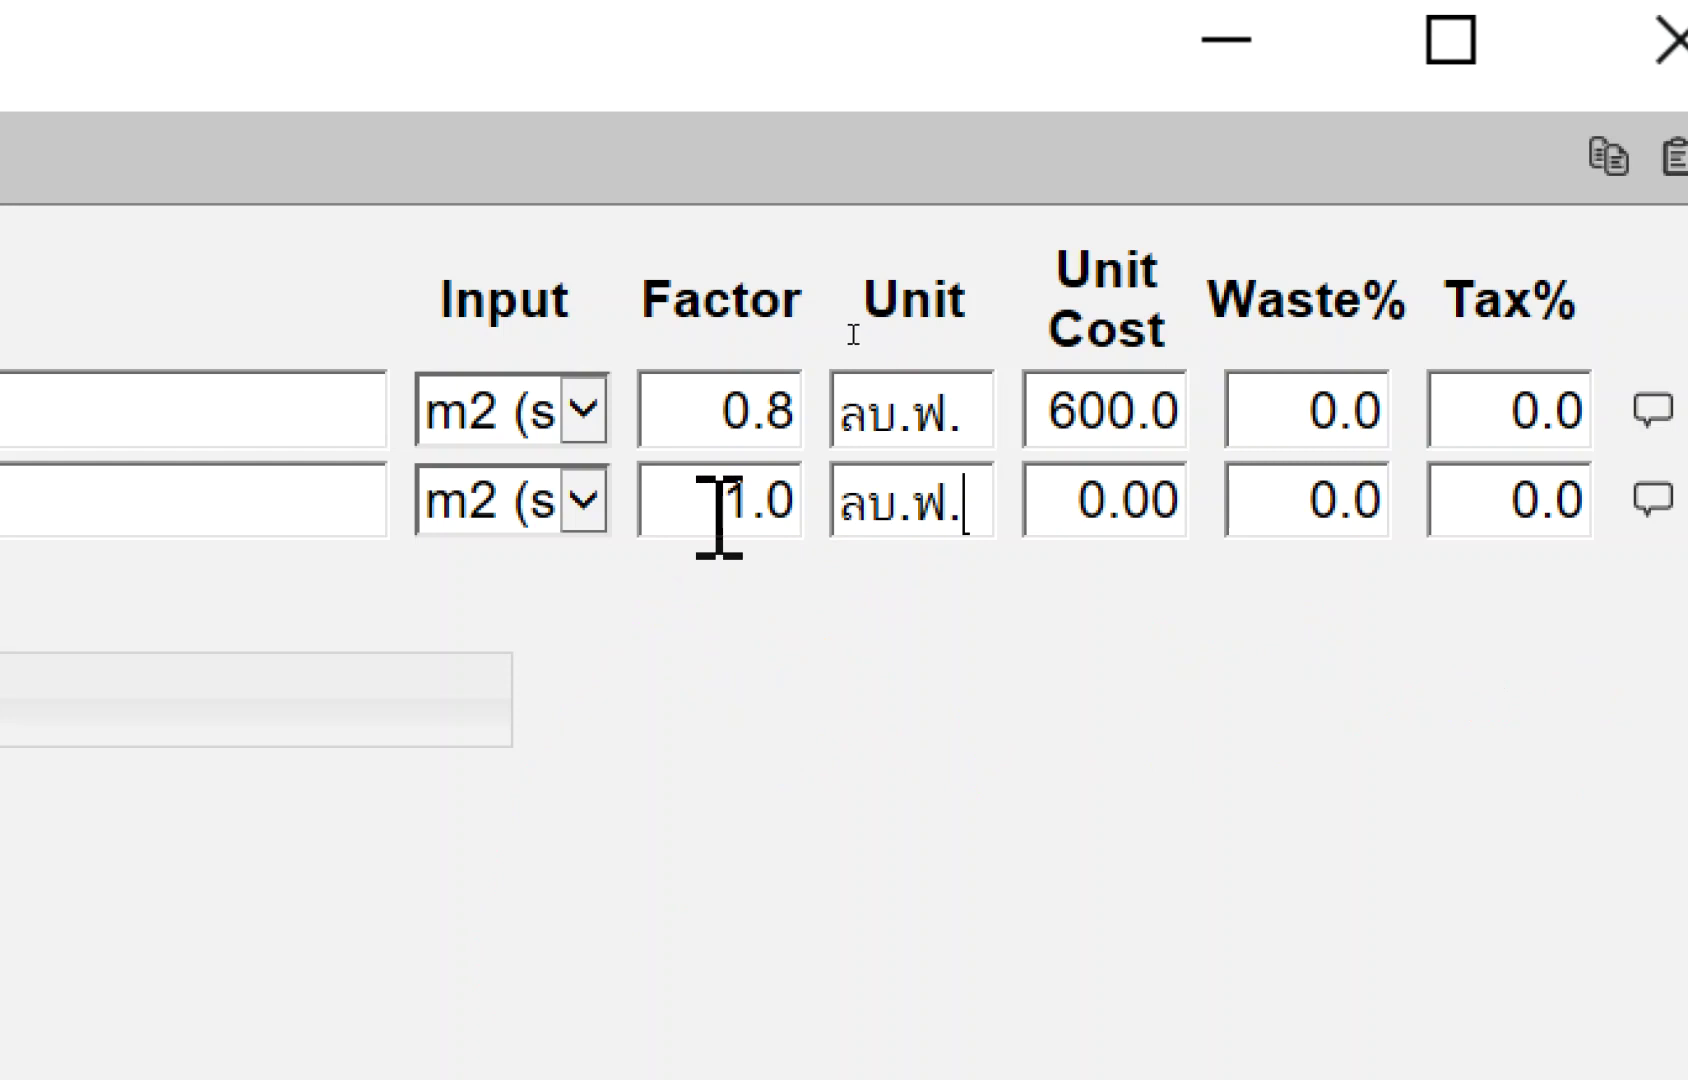
Enter factor 0.24 and unit cost 550 on the ไม้คร่าว (ไม้ยาง) line.
left_click_drag(716, 500, 884, 480)
type("จ")
key("BackSpace")
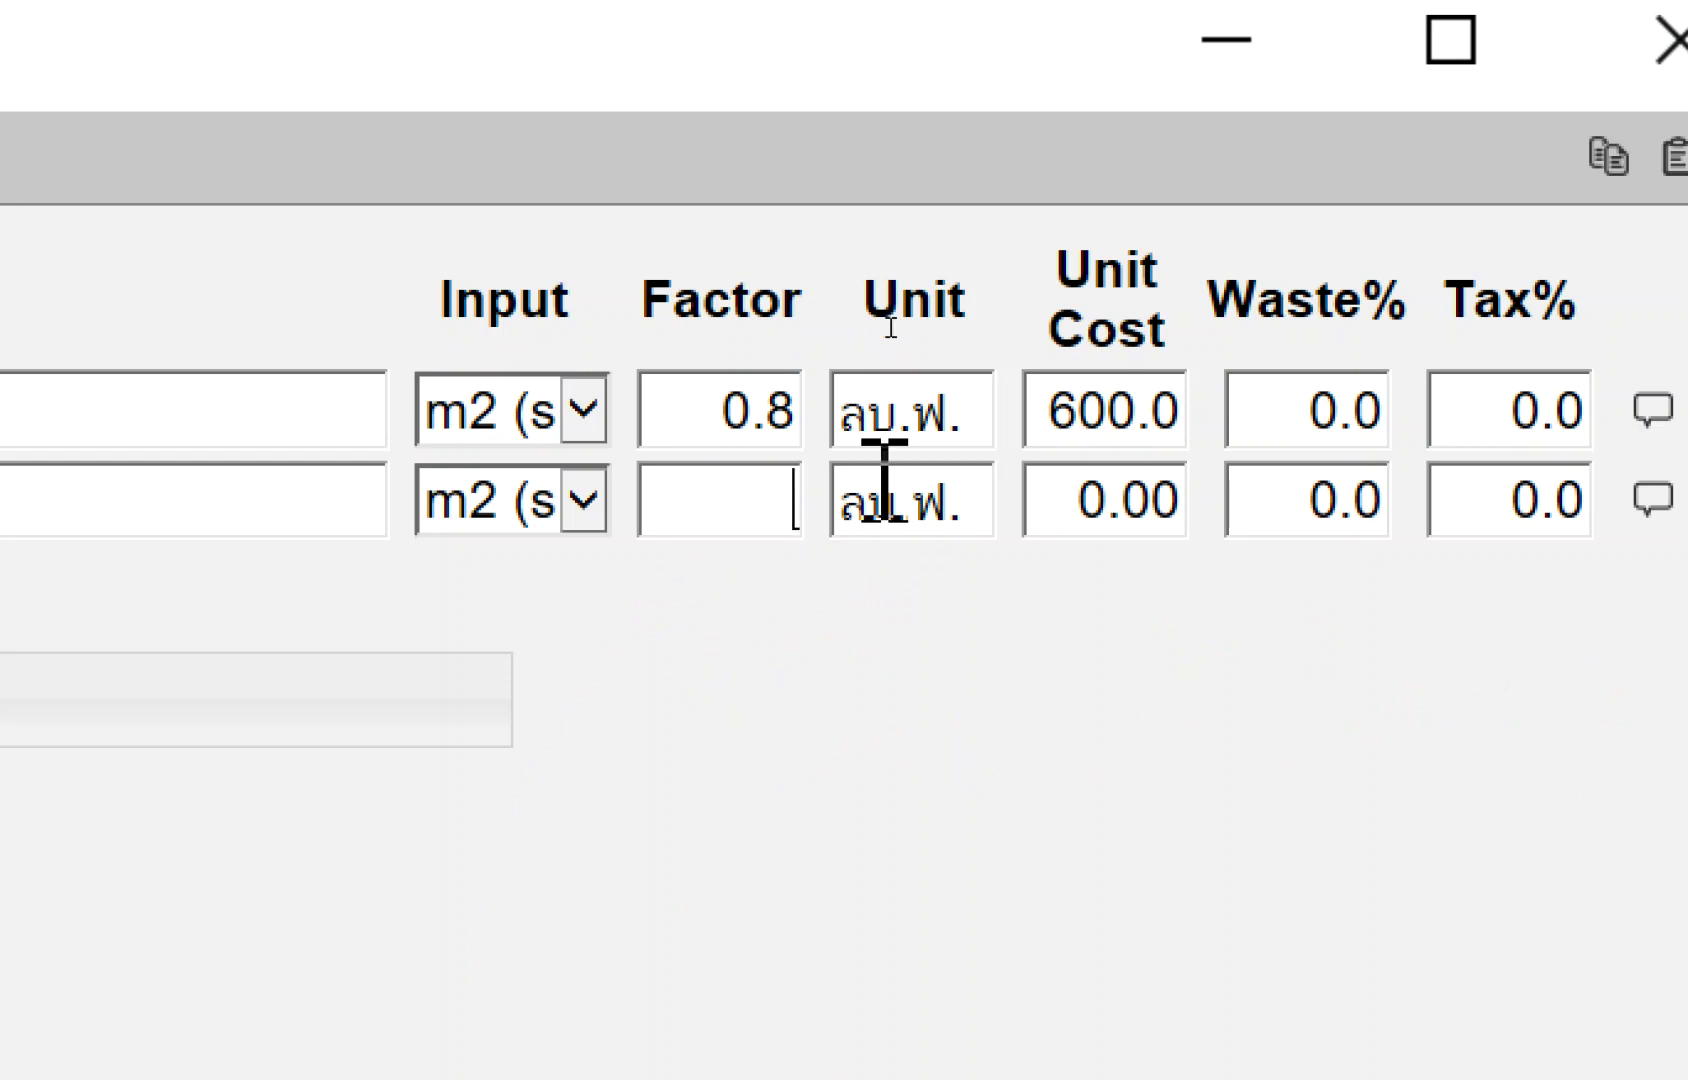
type("9")
key("BackSpace")
type("0.24")
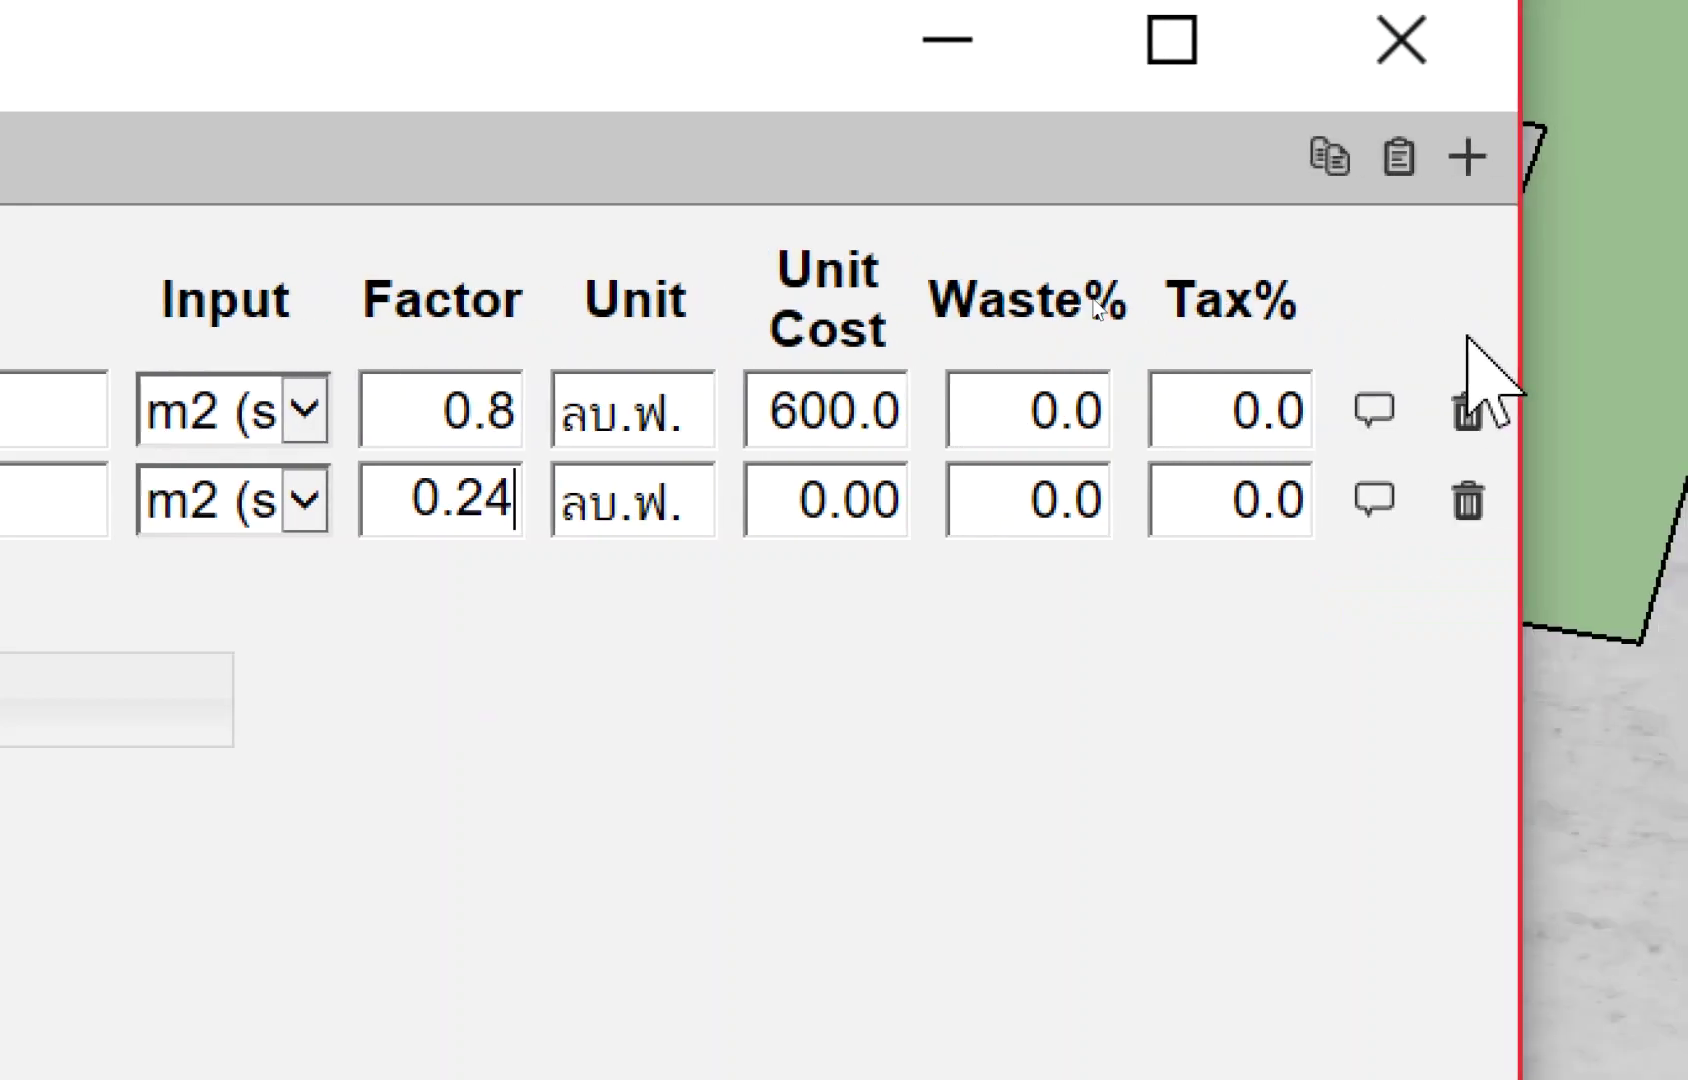
left_click_drag(768, 488, 943, 488)
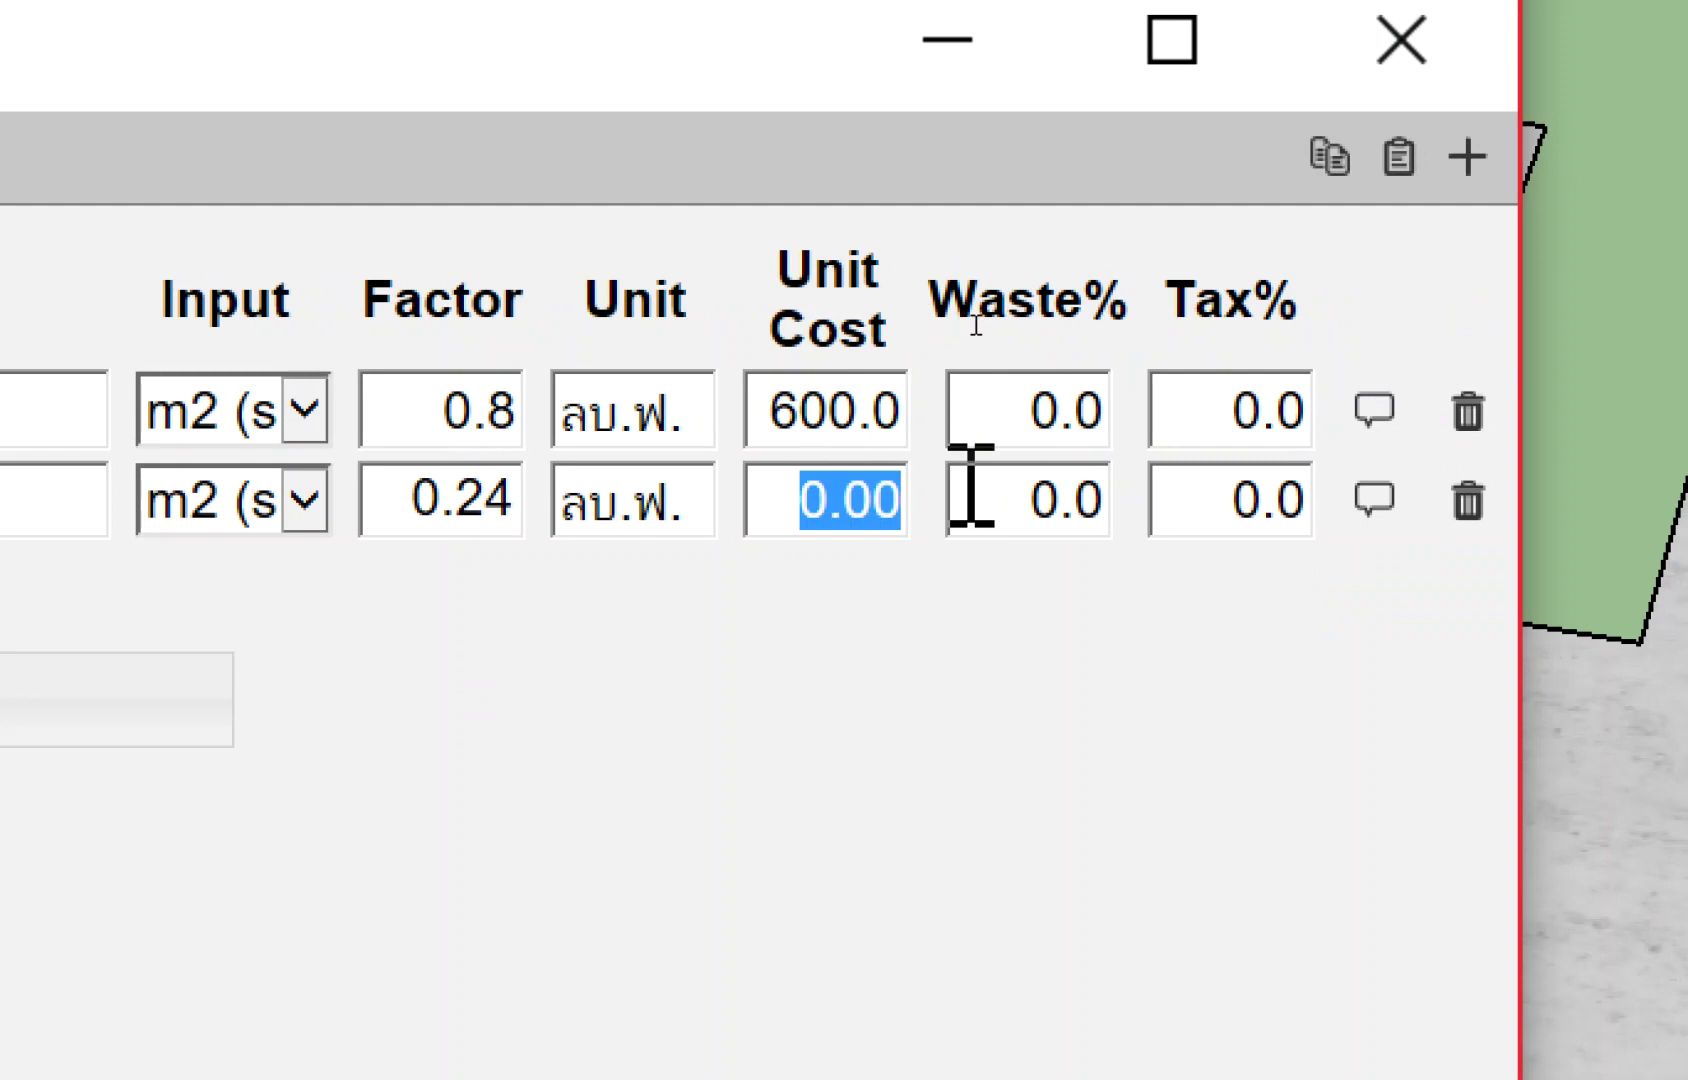
type("55")
key("BackSpace")
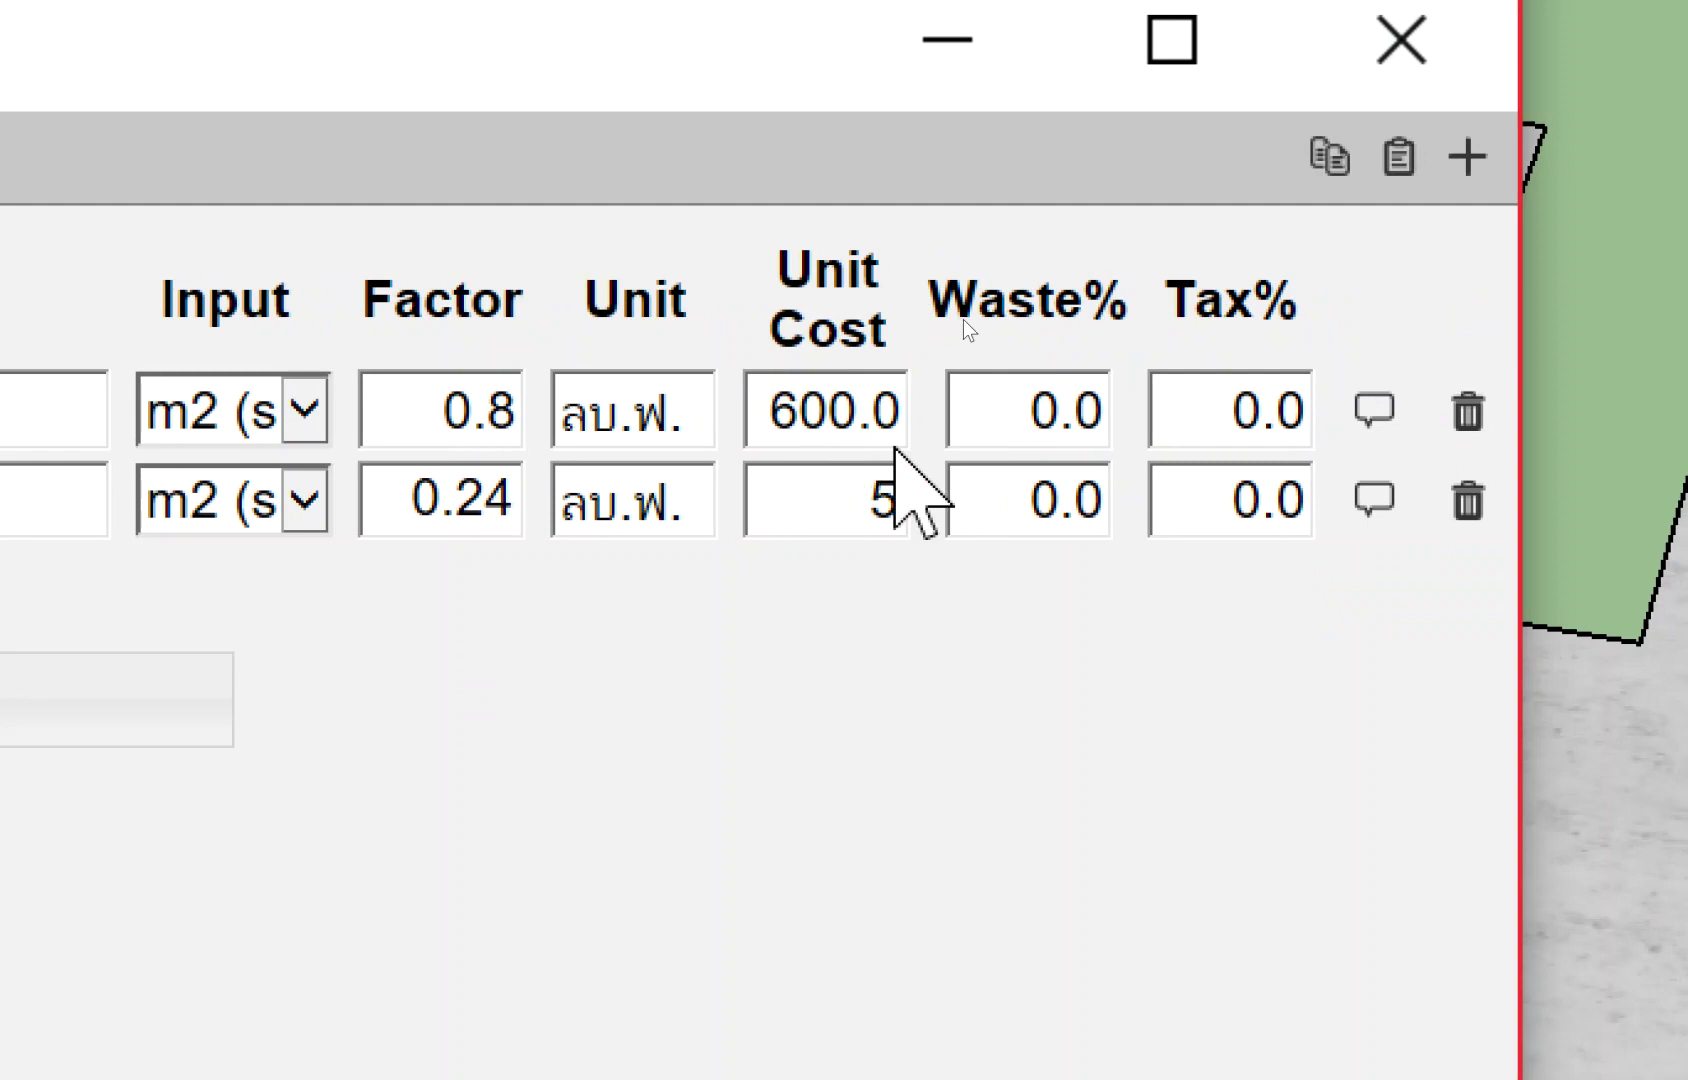
type("50")
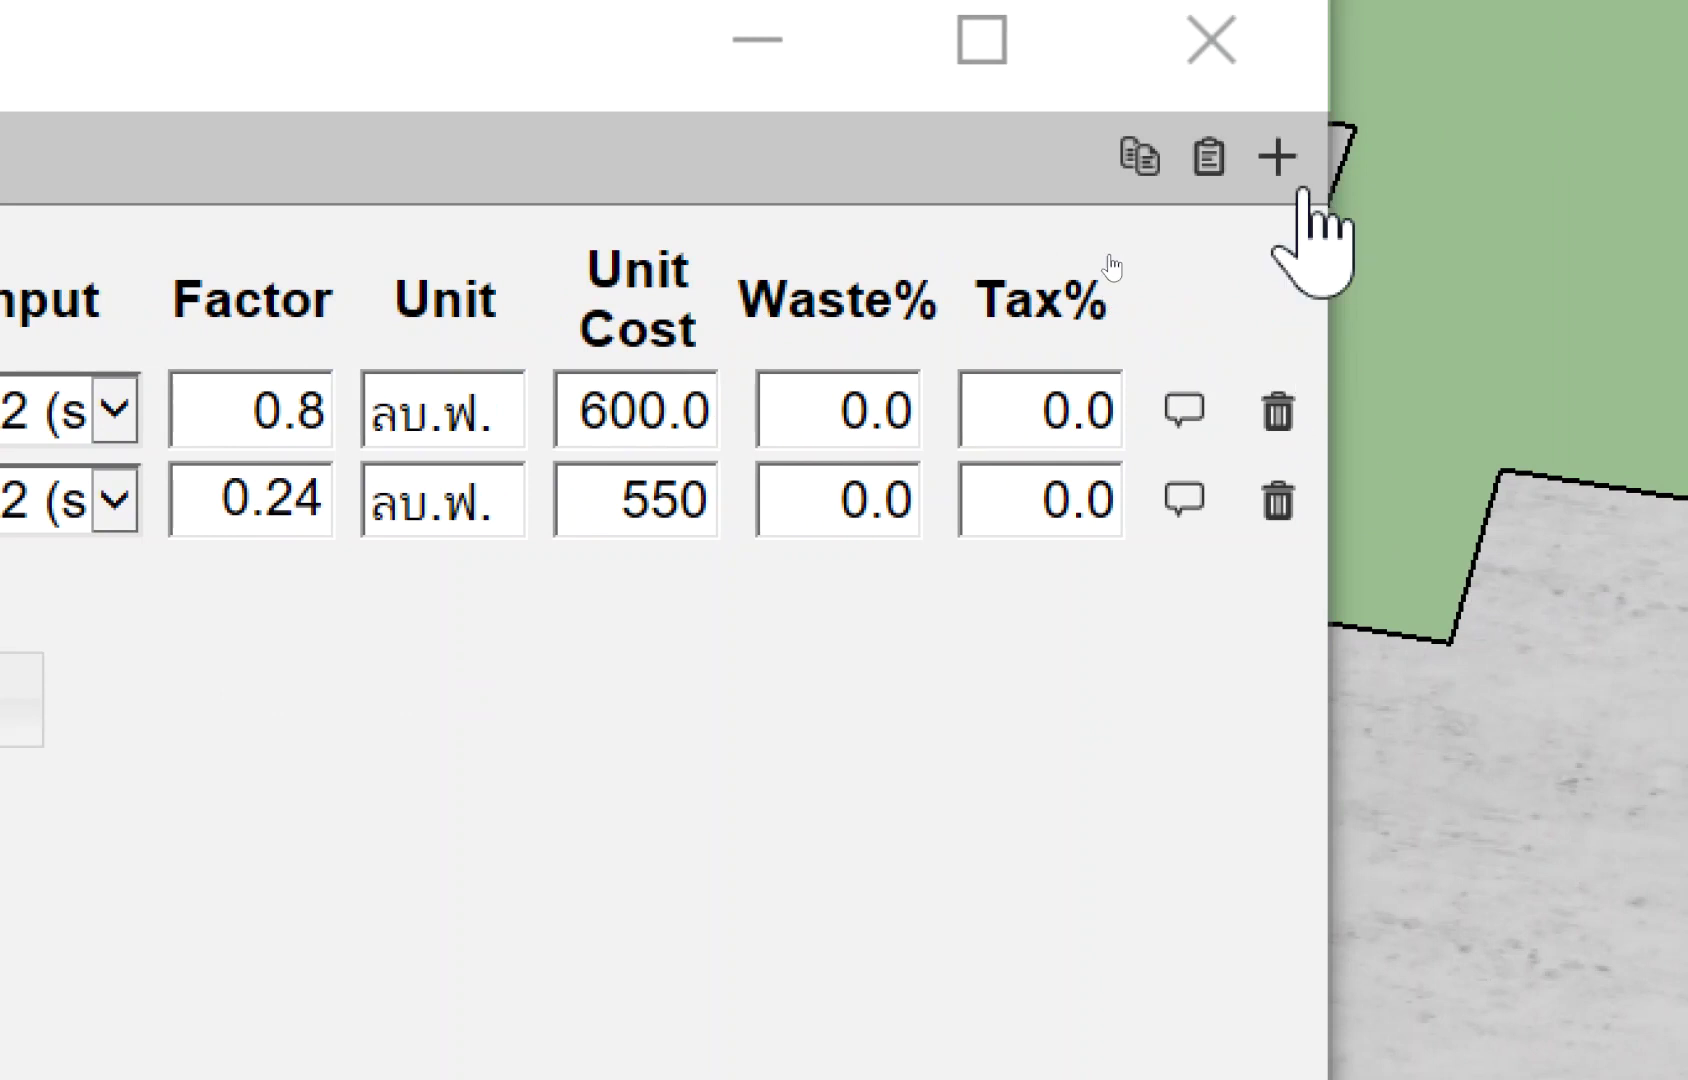
Add a third cost line described ตะปู, measured by m2 (surface).
left_click(1275, 157)
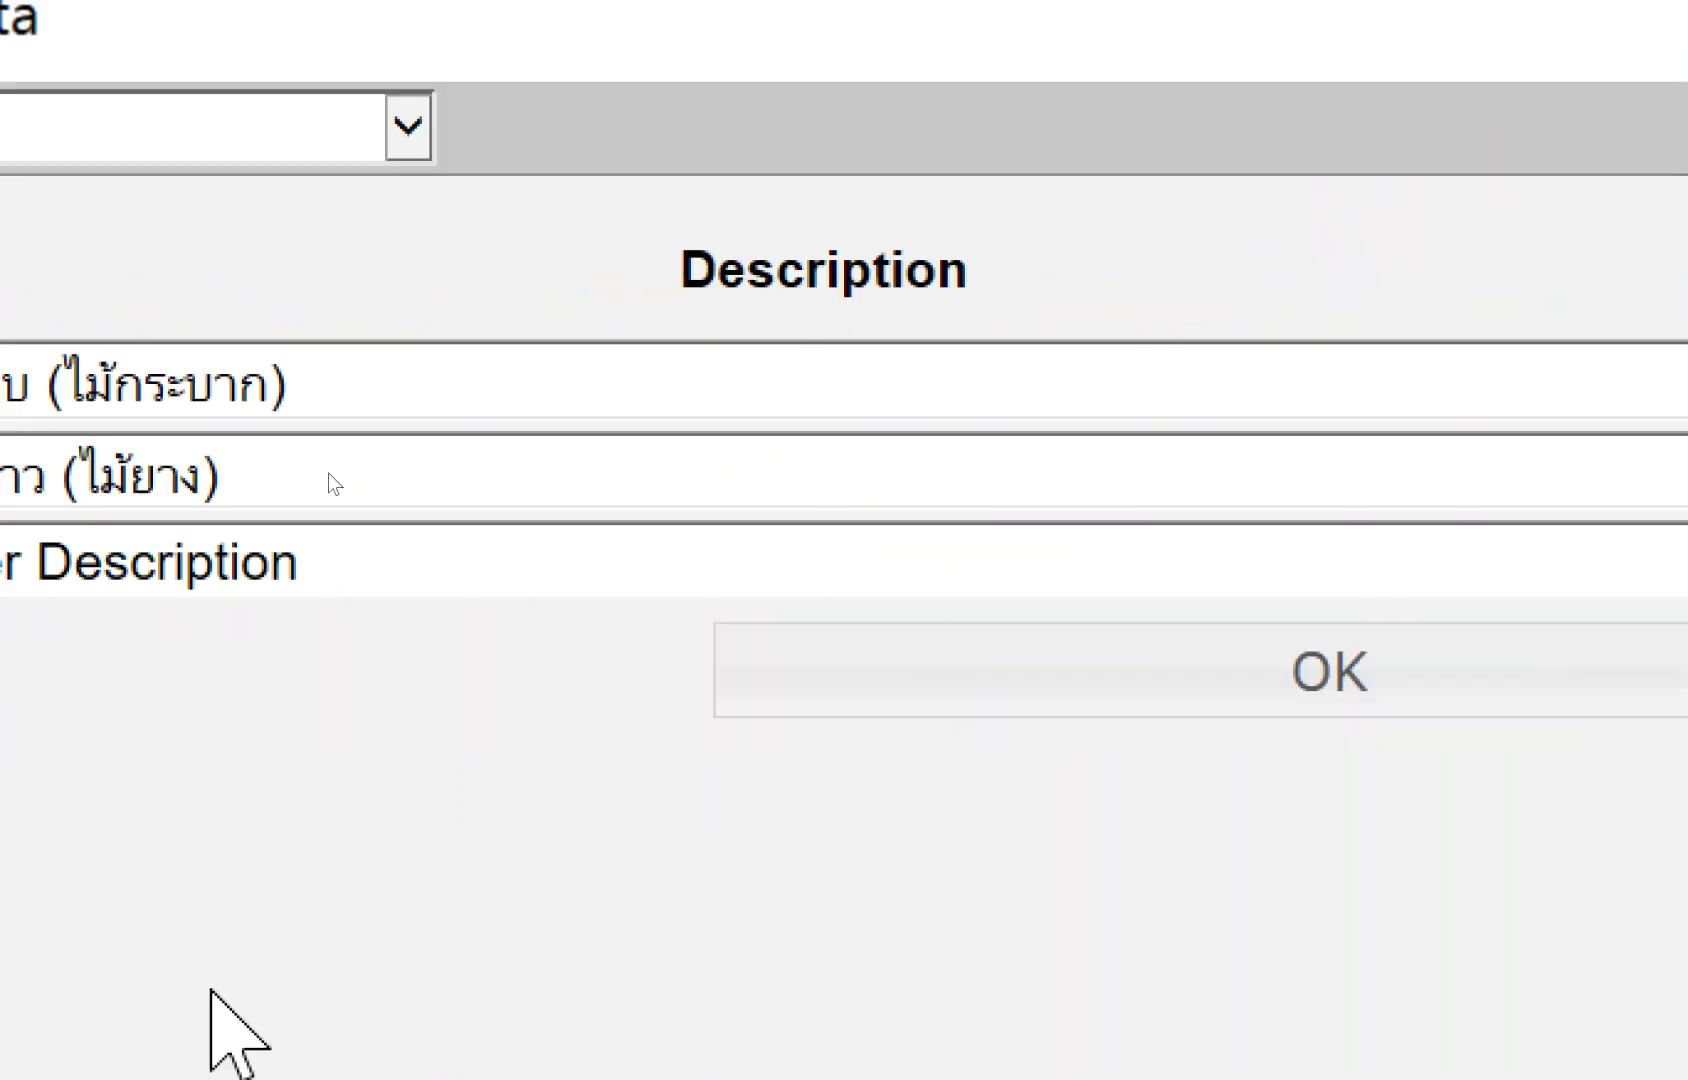
left_click(742, 433)
type("9")
key("BackSpace")
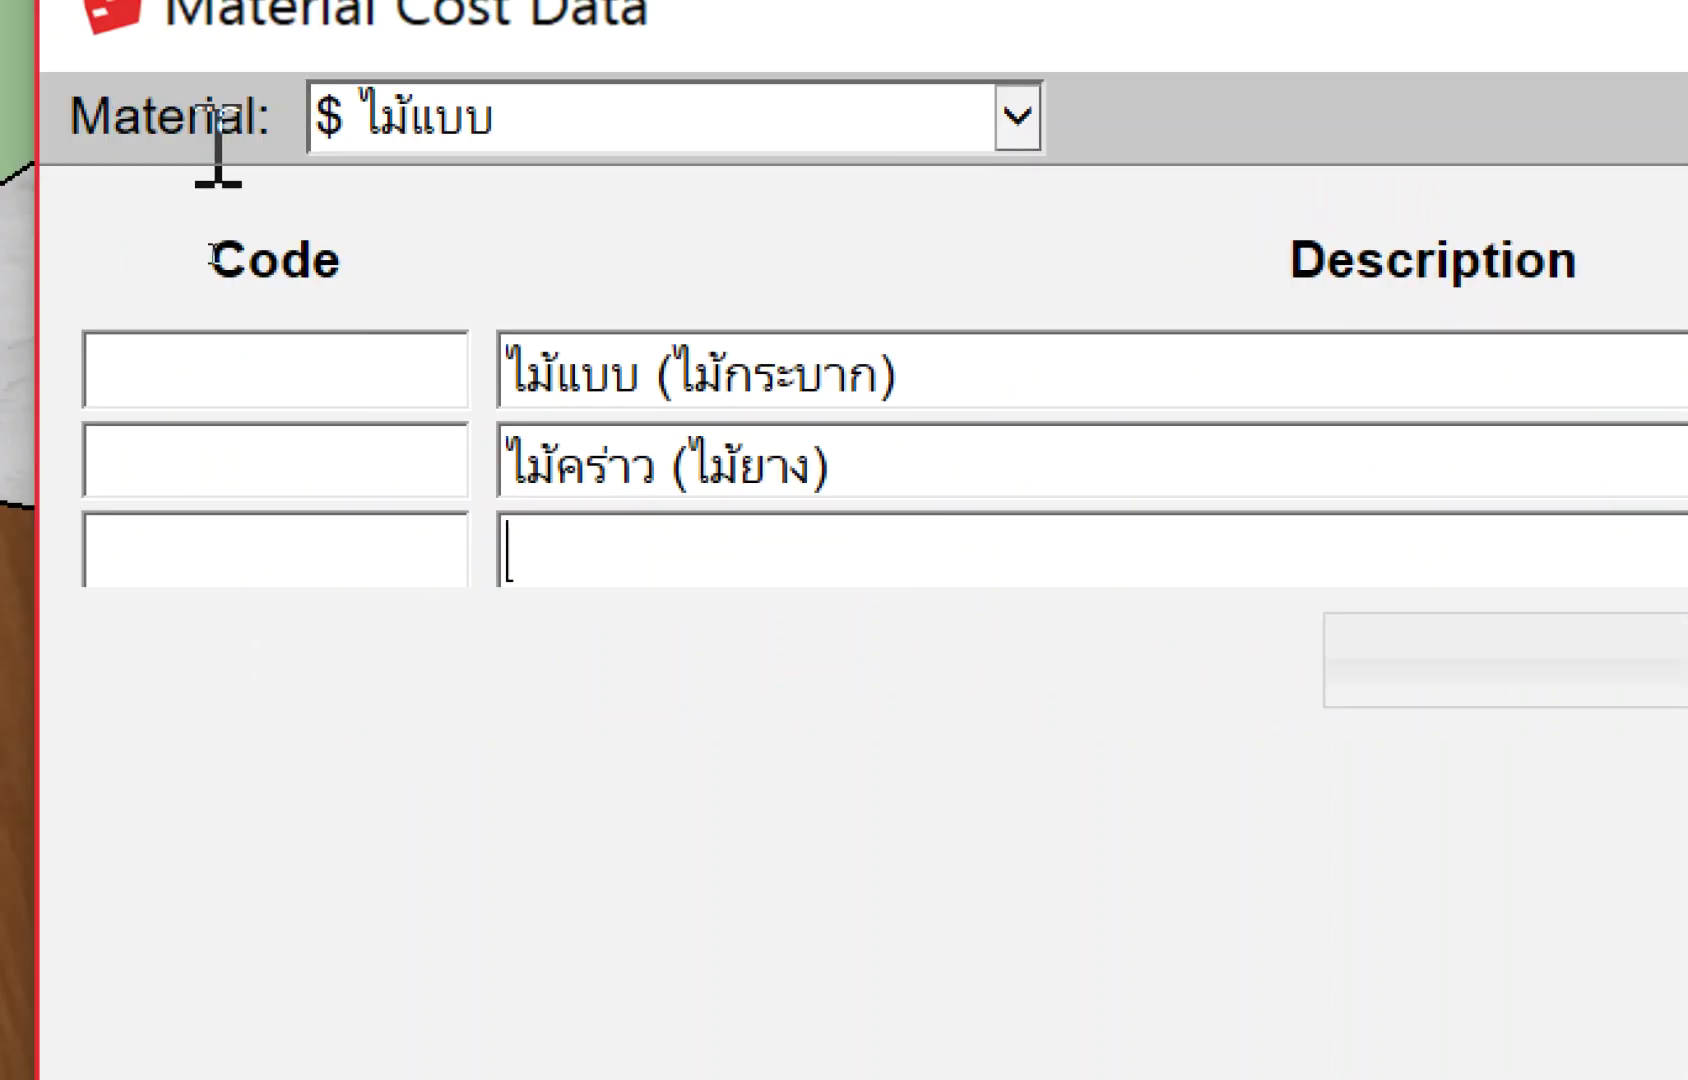
type("ตะปู")
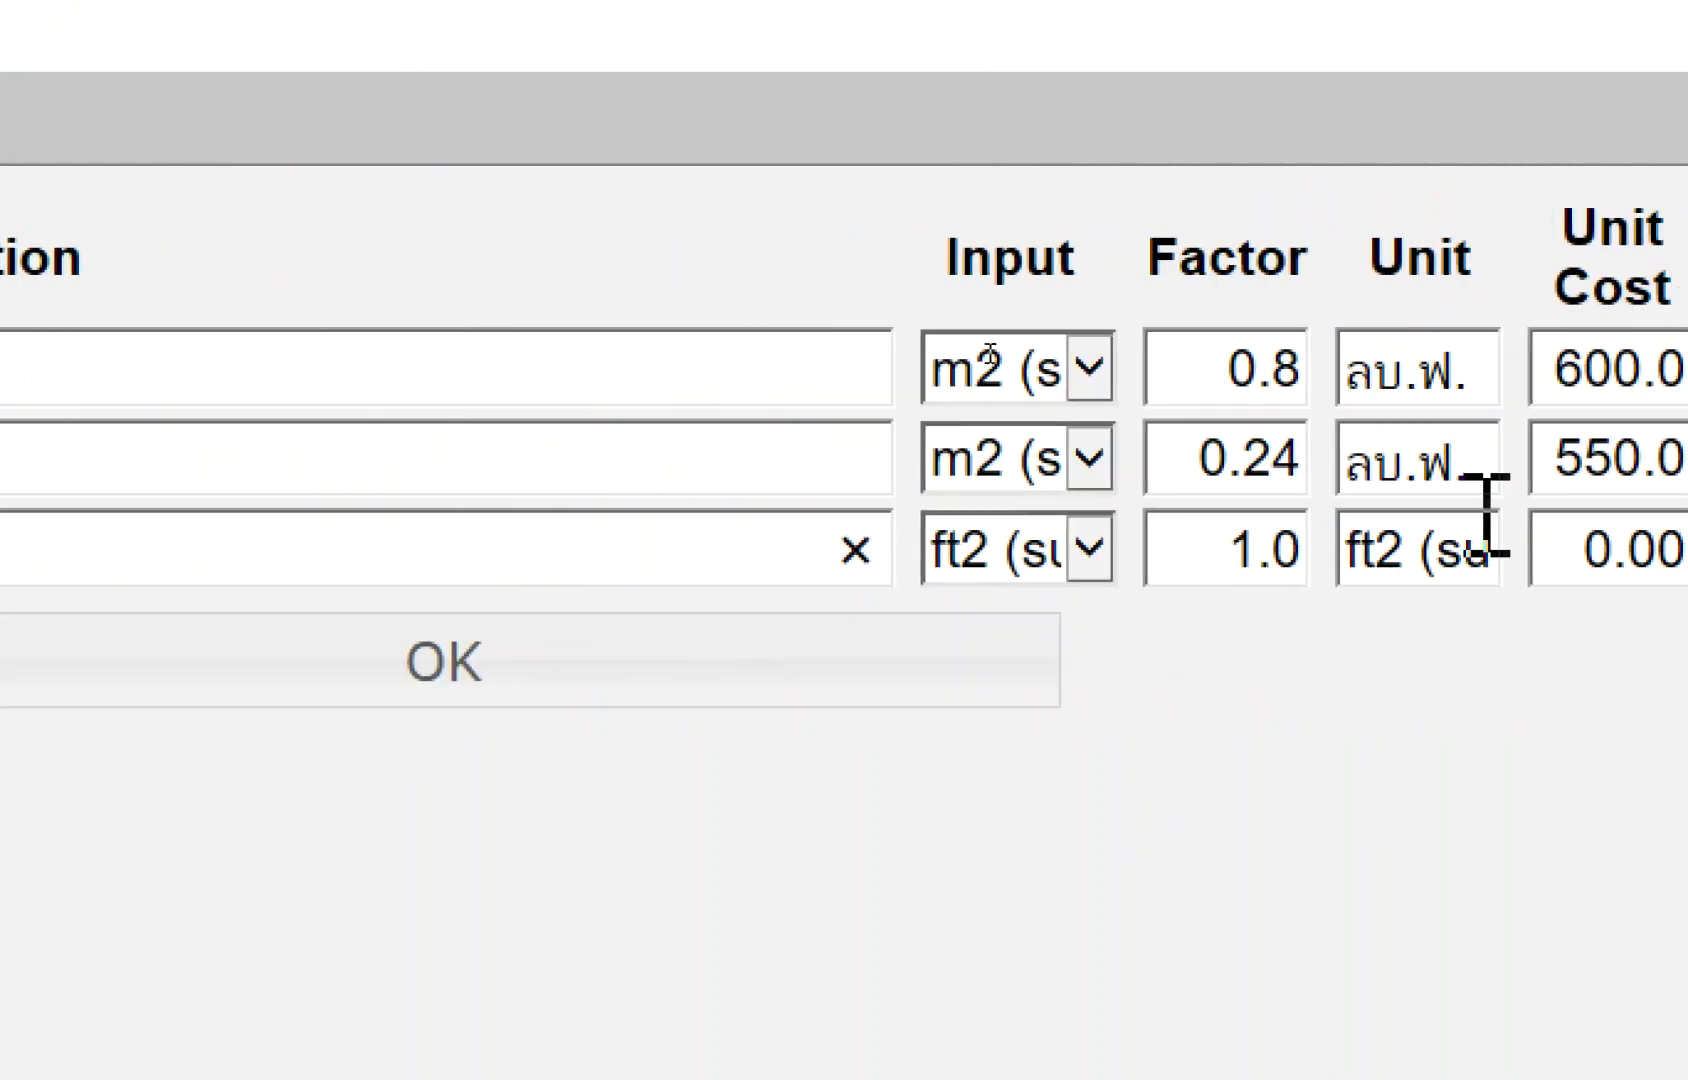
left_click(670, 548)
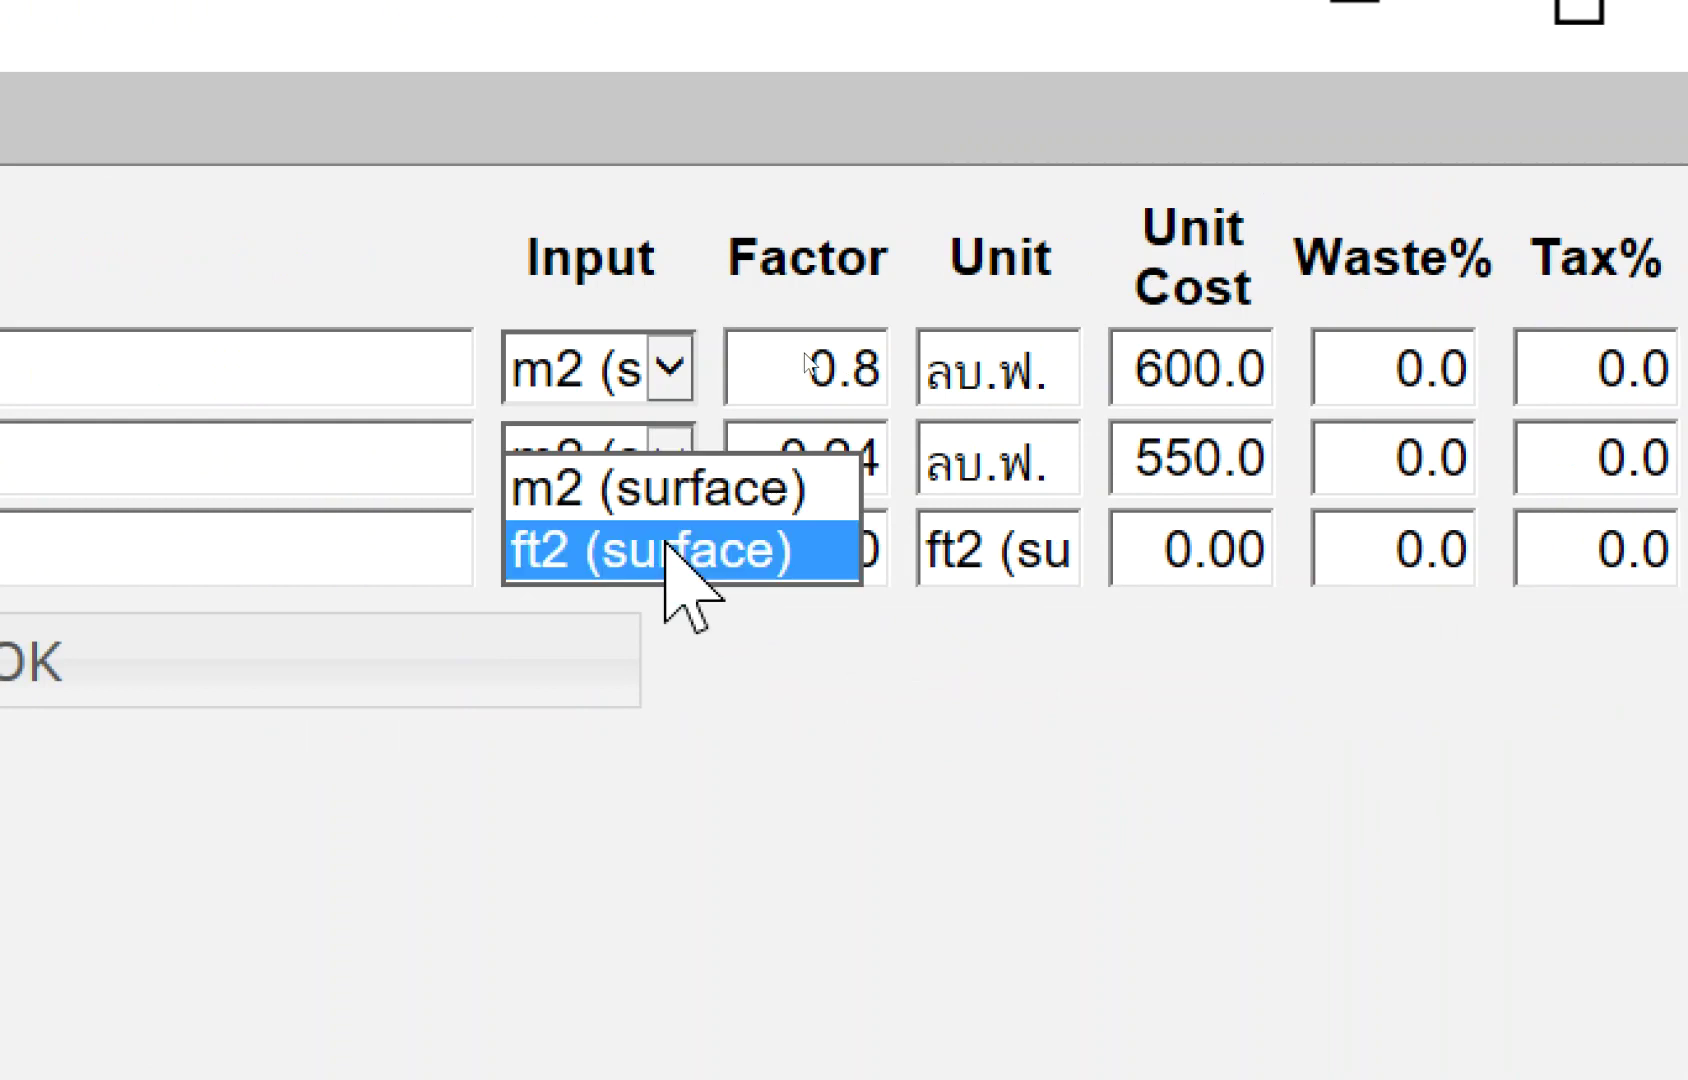
left_click(666, 488)
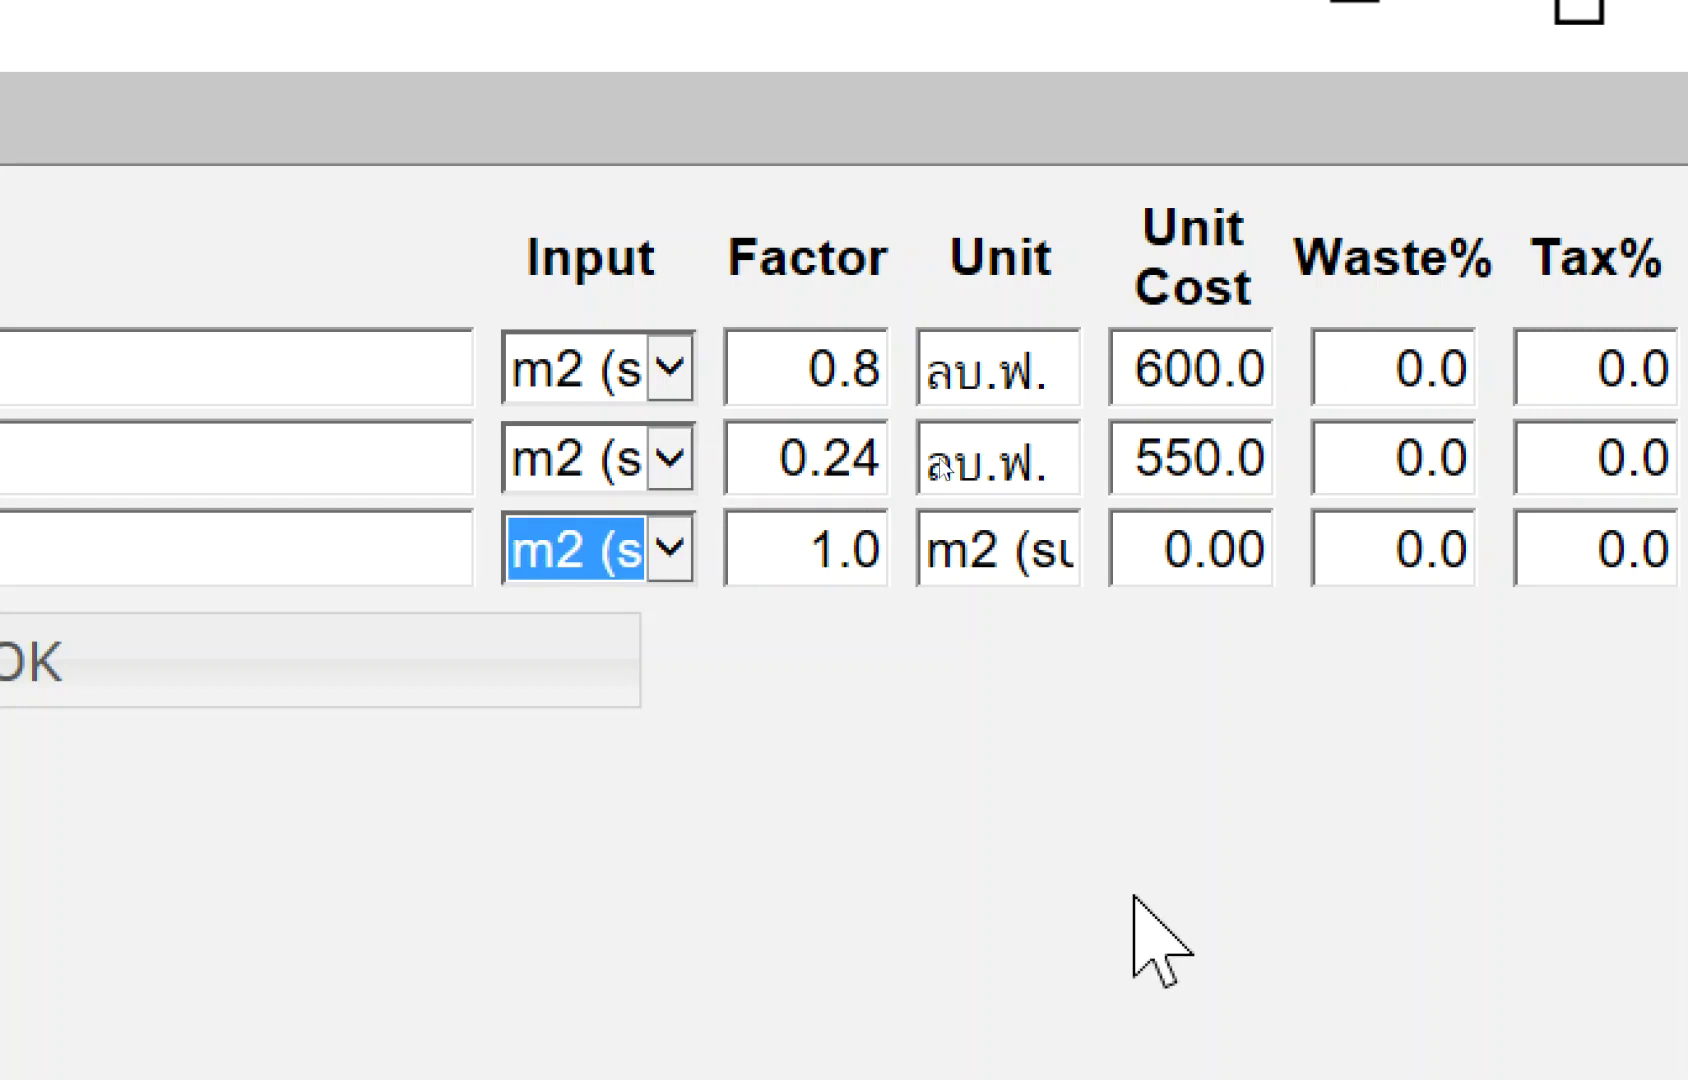
Give the ตะปู line unit กก., factor 0.25, and unit cost 35.
left_click(968, 545)
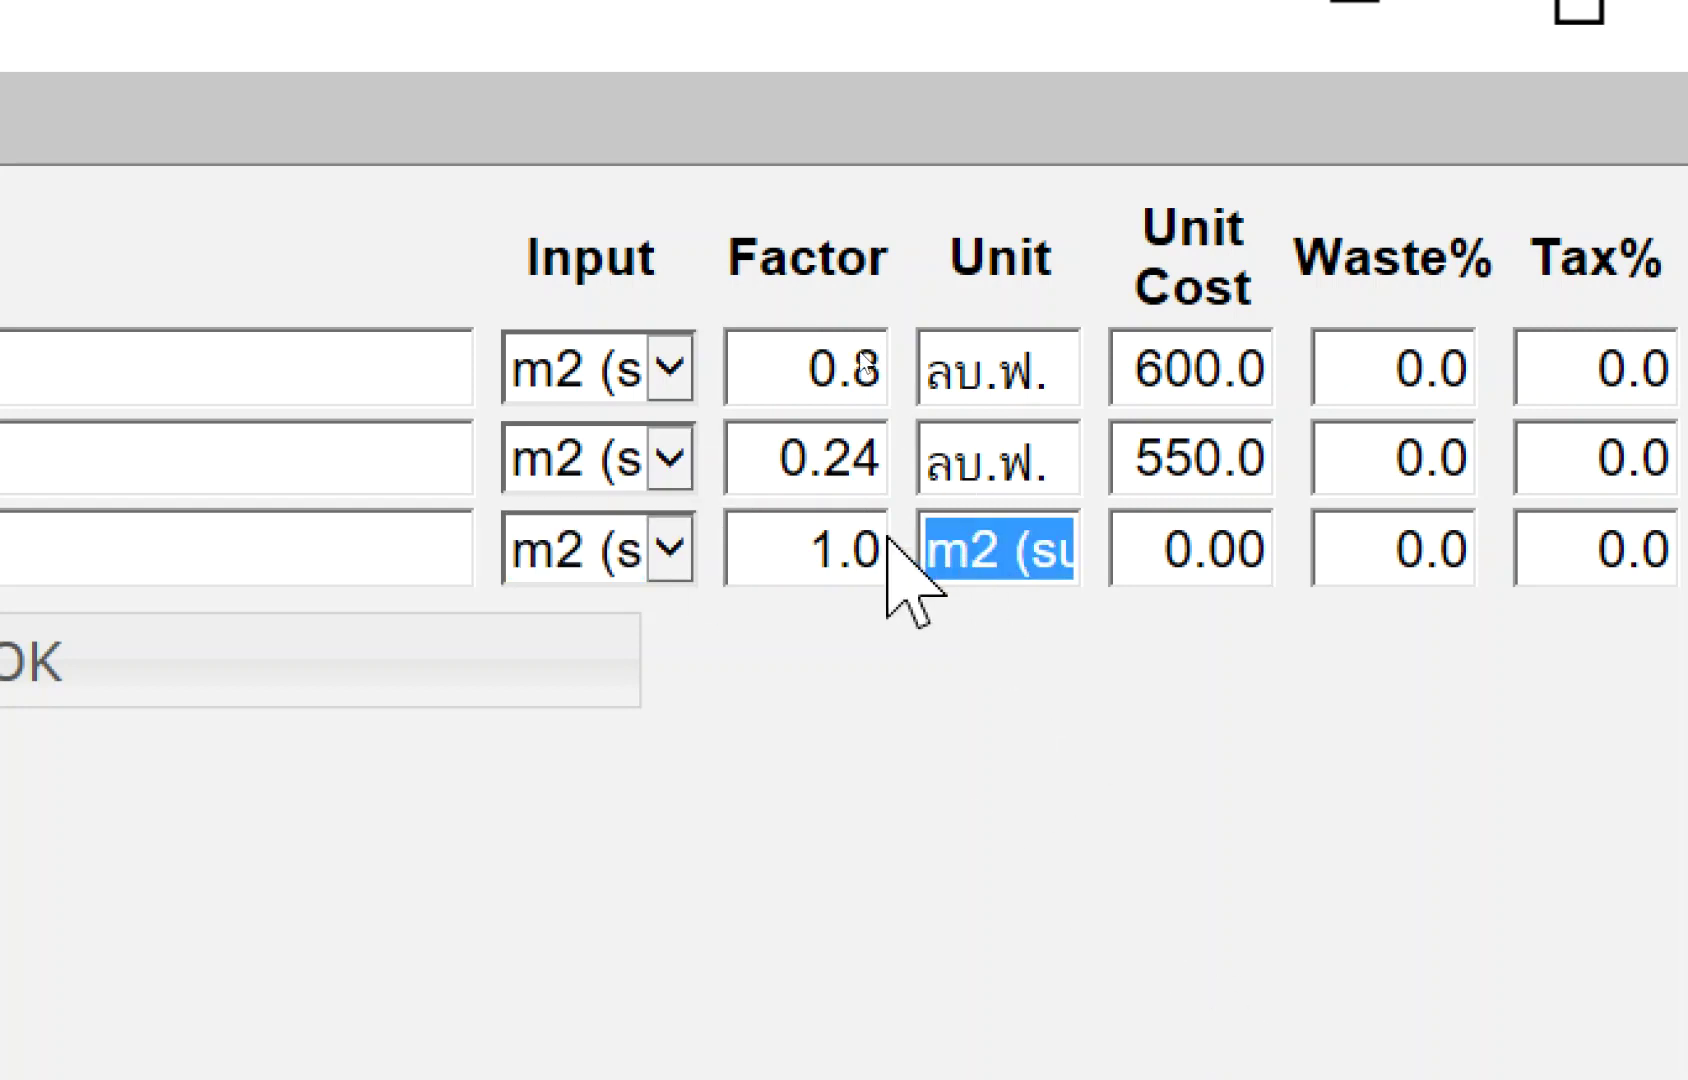
type("กก.")
left_click(836, 566)
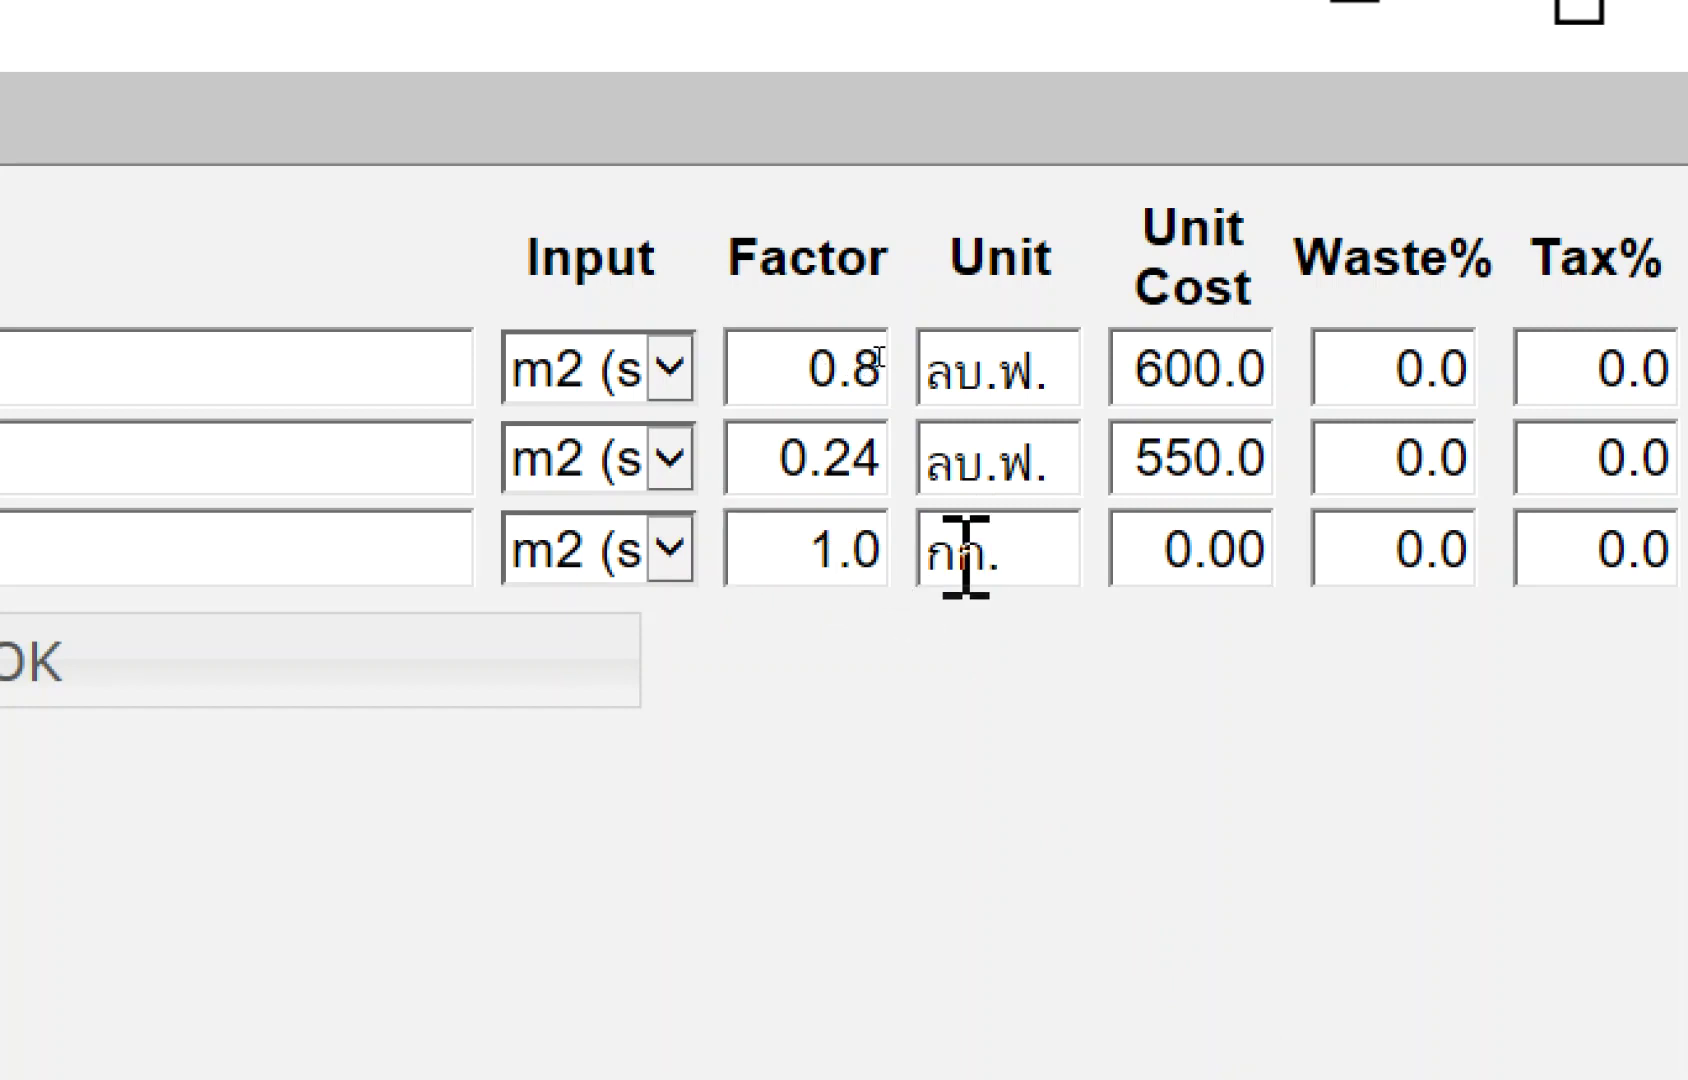
key("shift+Right")
key("shift+End")
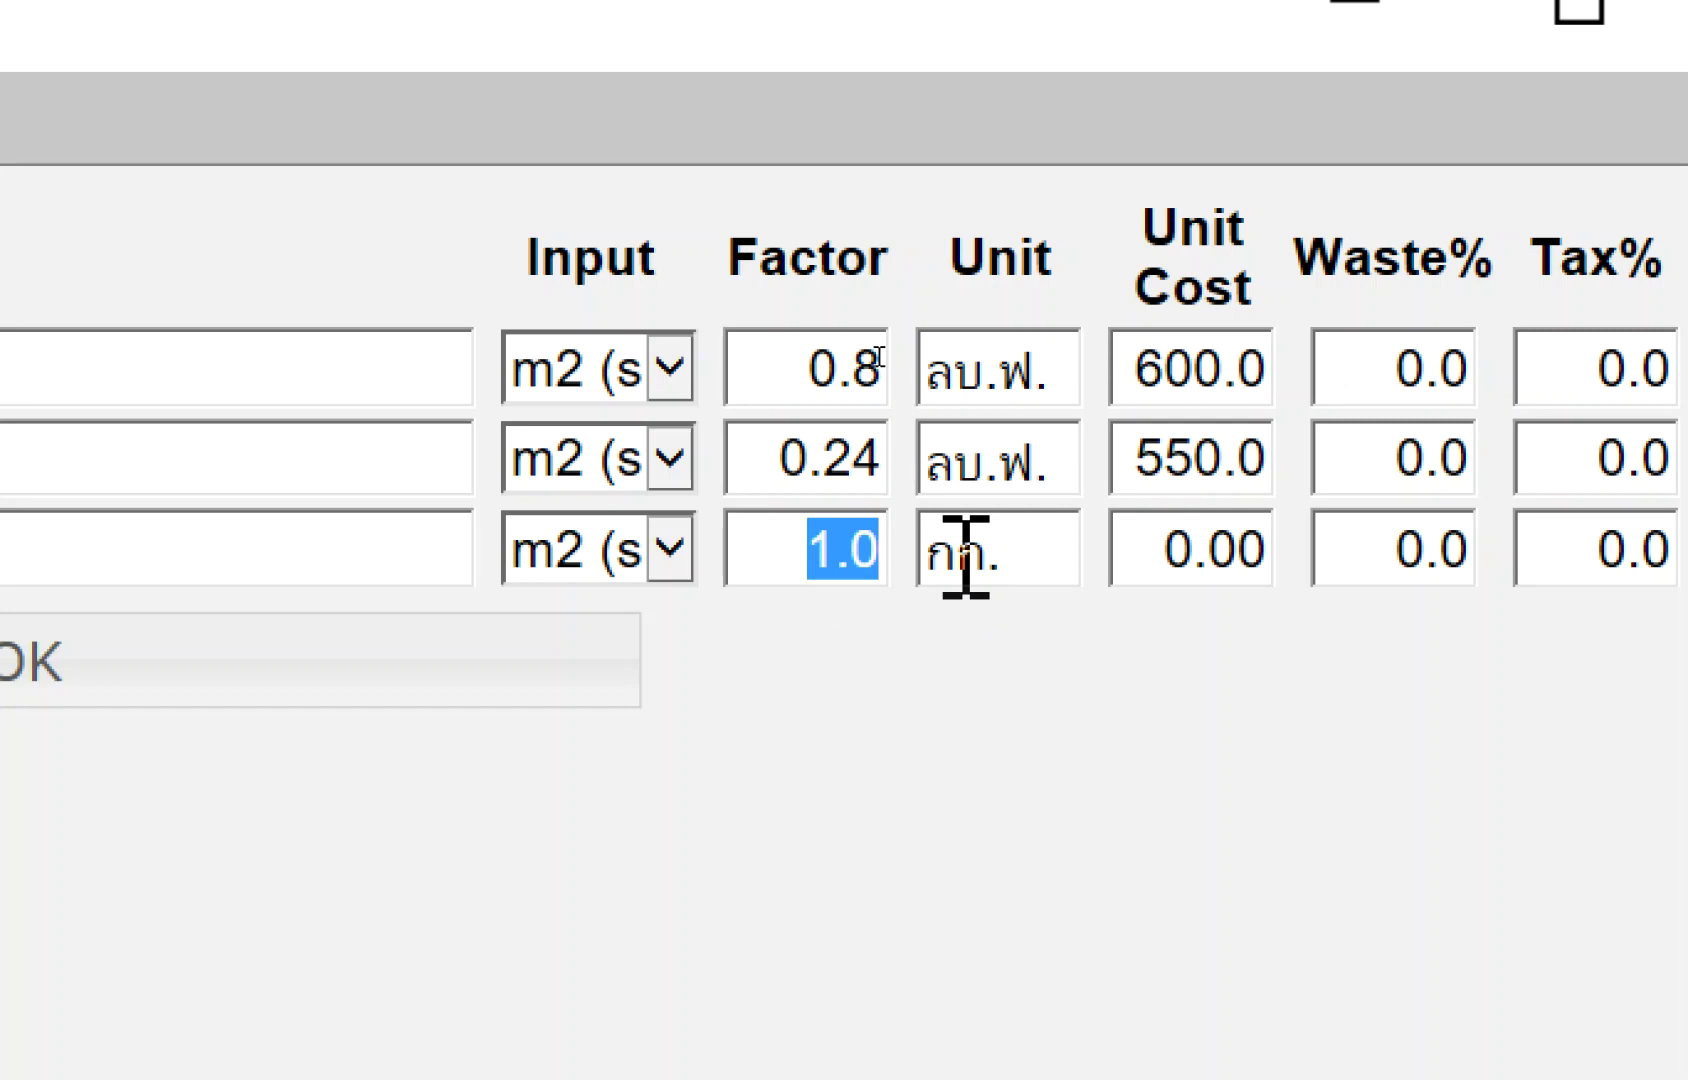
type("0.2")
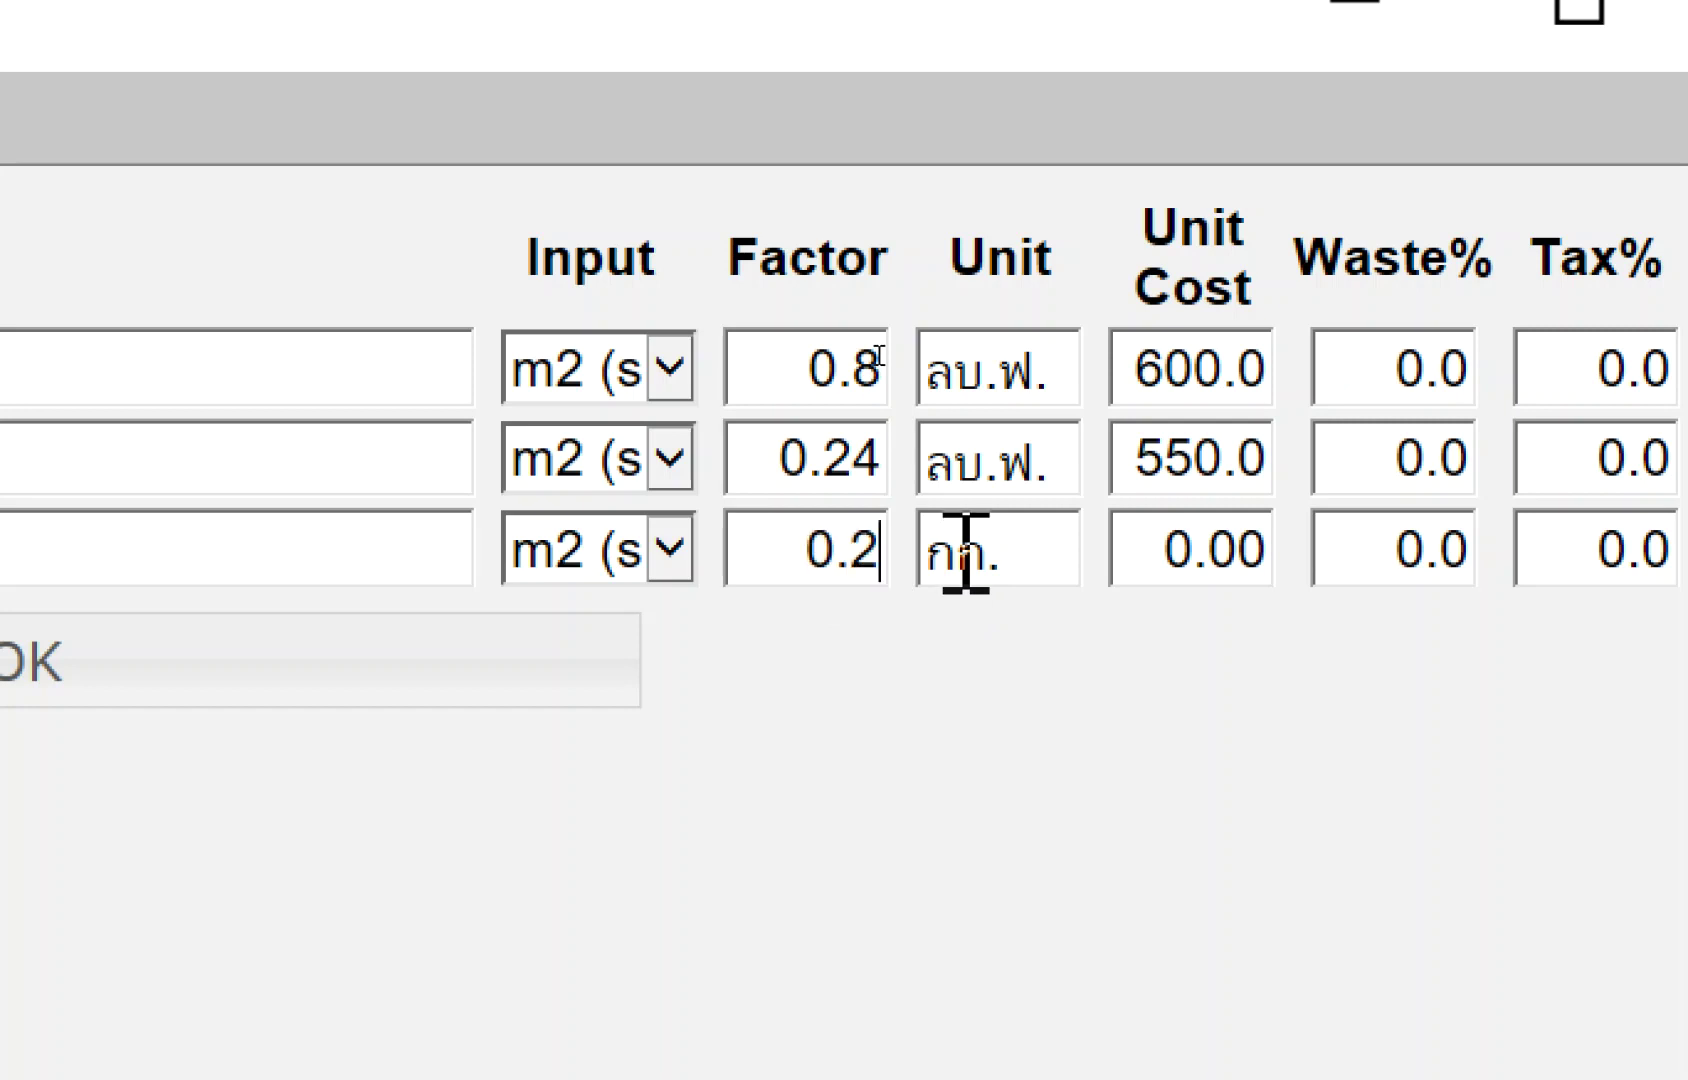
type("5")
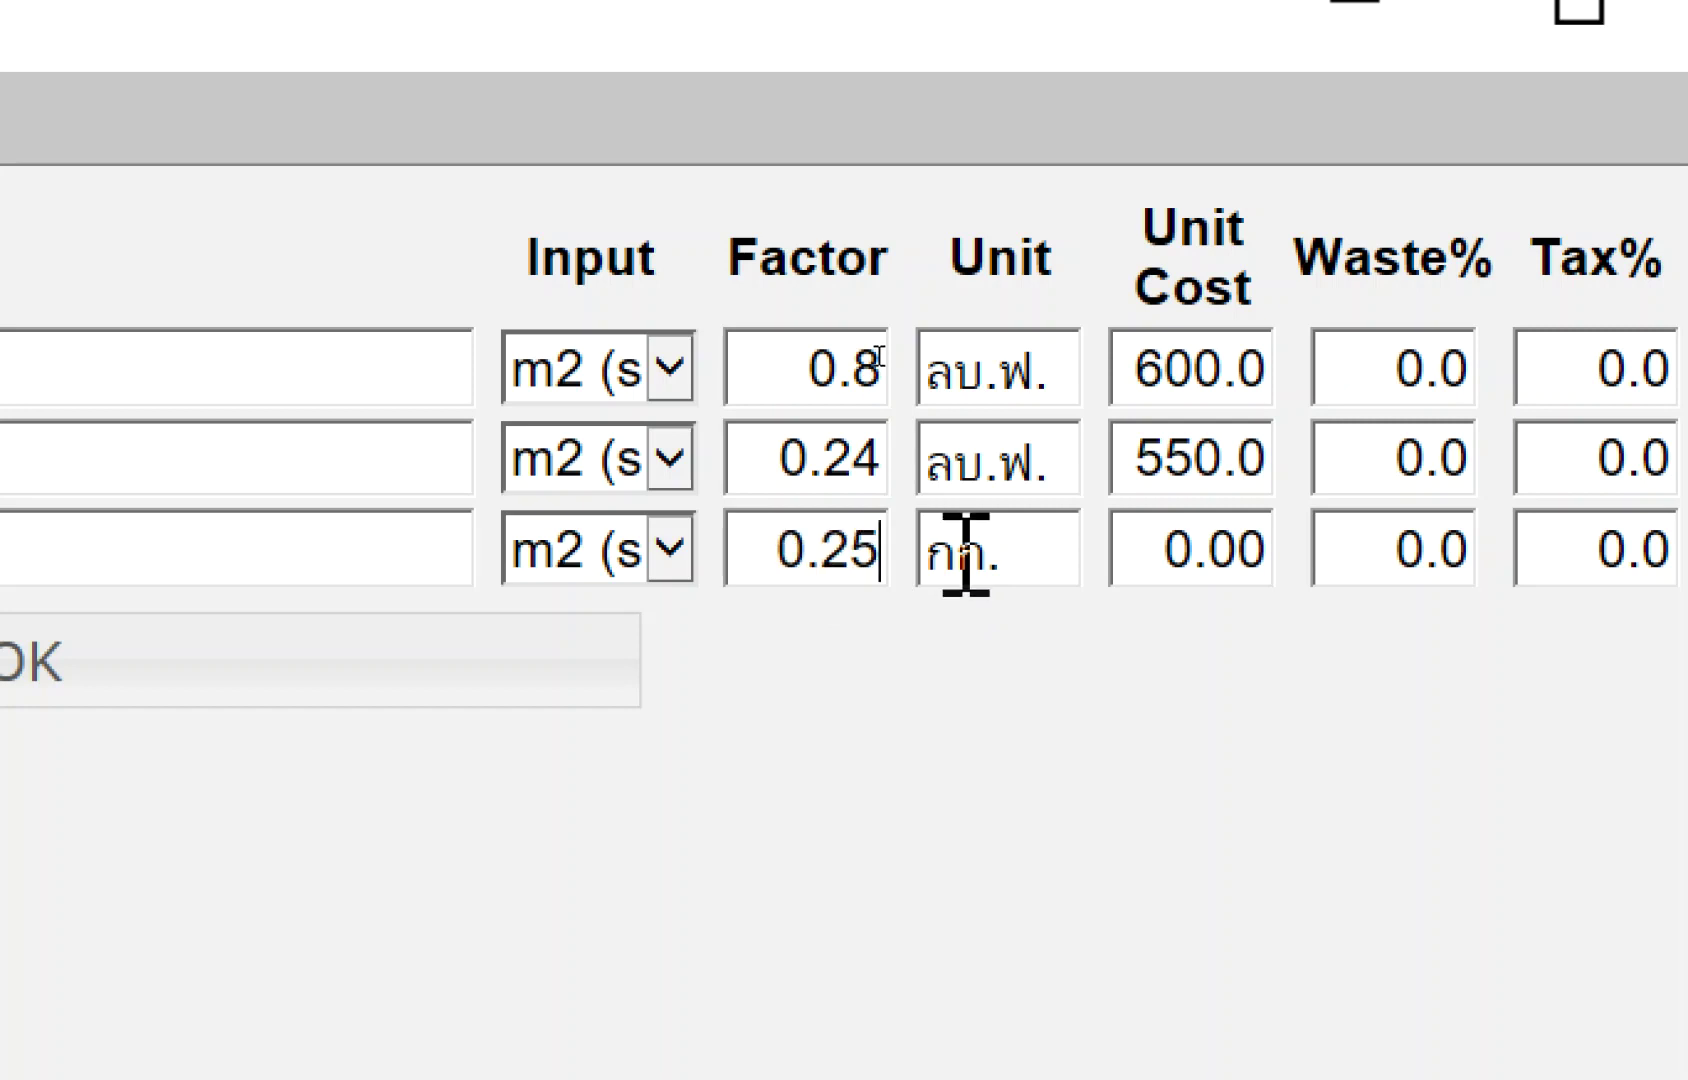
left_click(1165, 548)
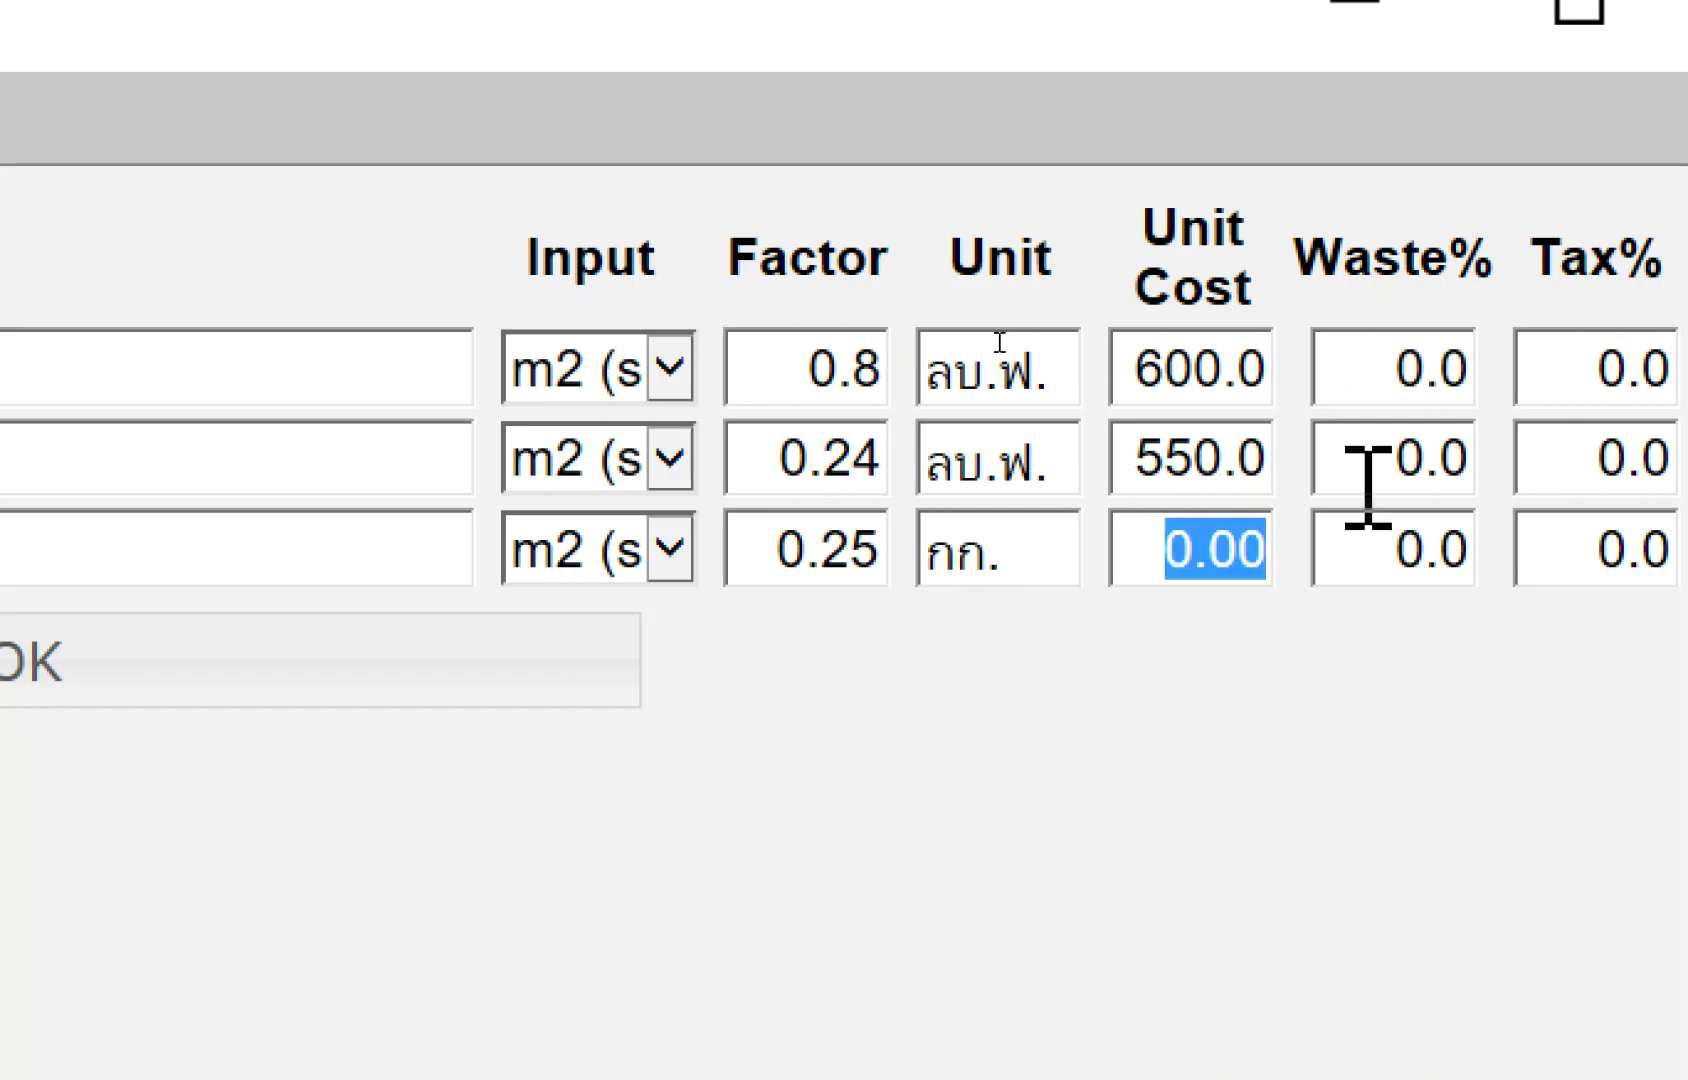
type("3")
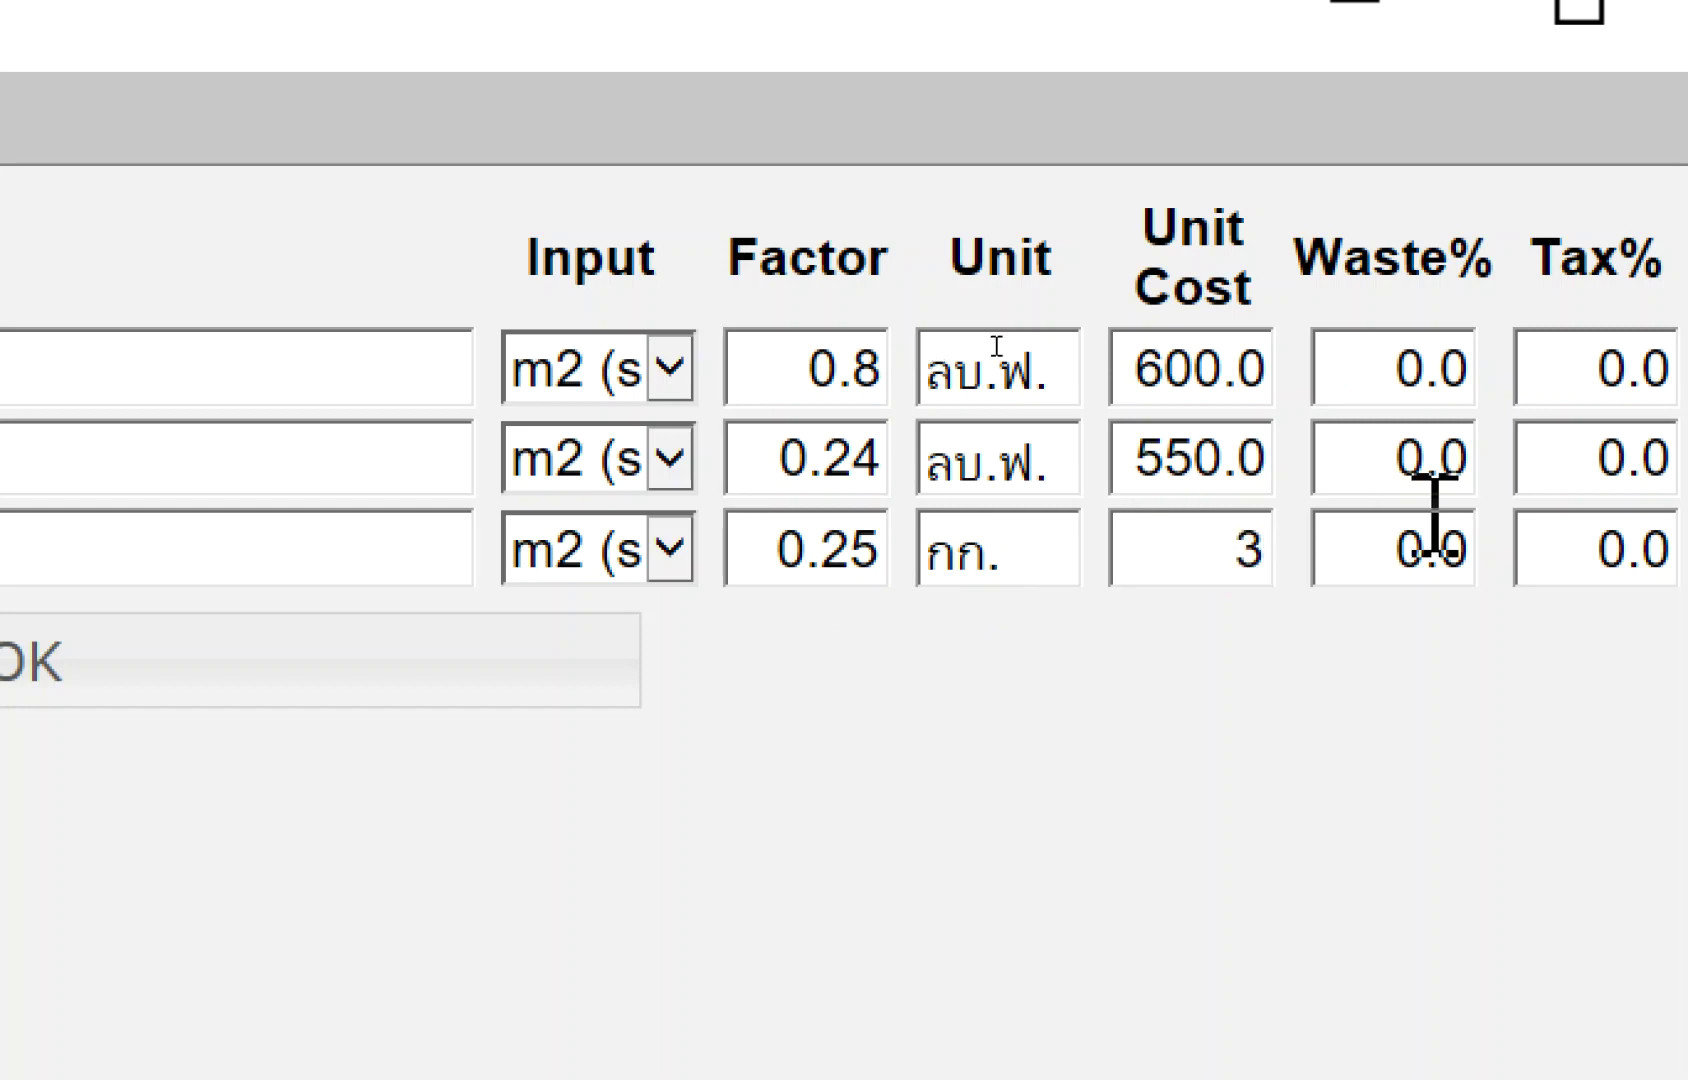
type("0")
key("BackSpace")
type("5")
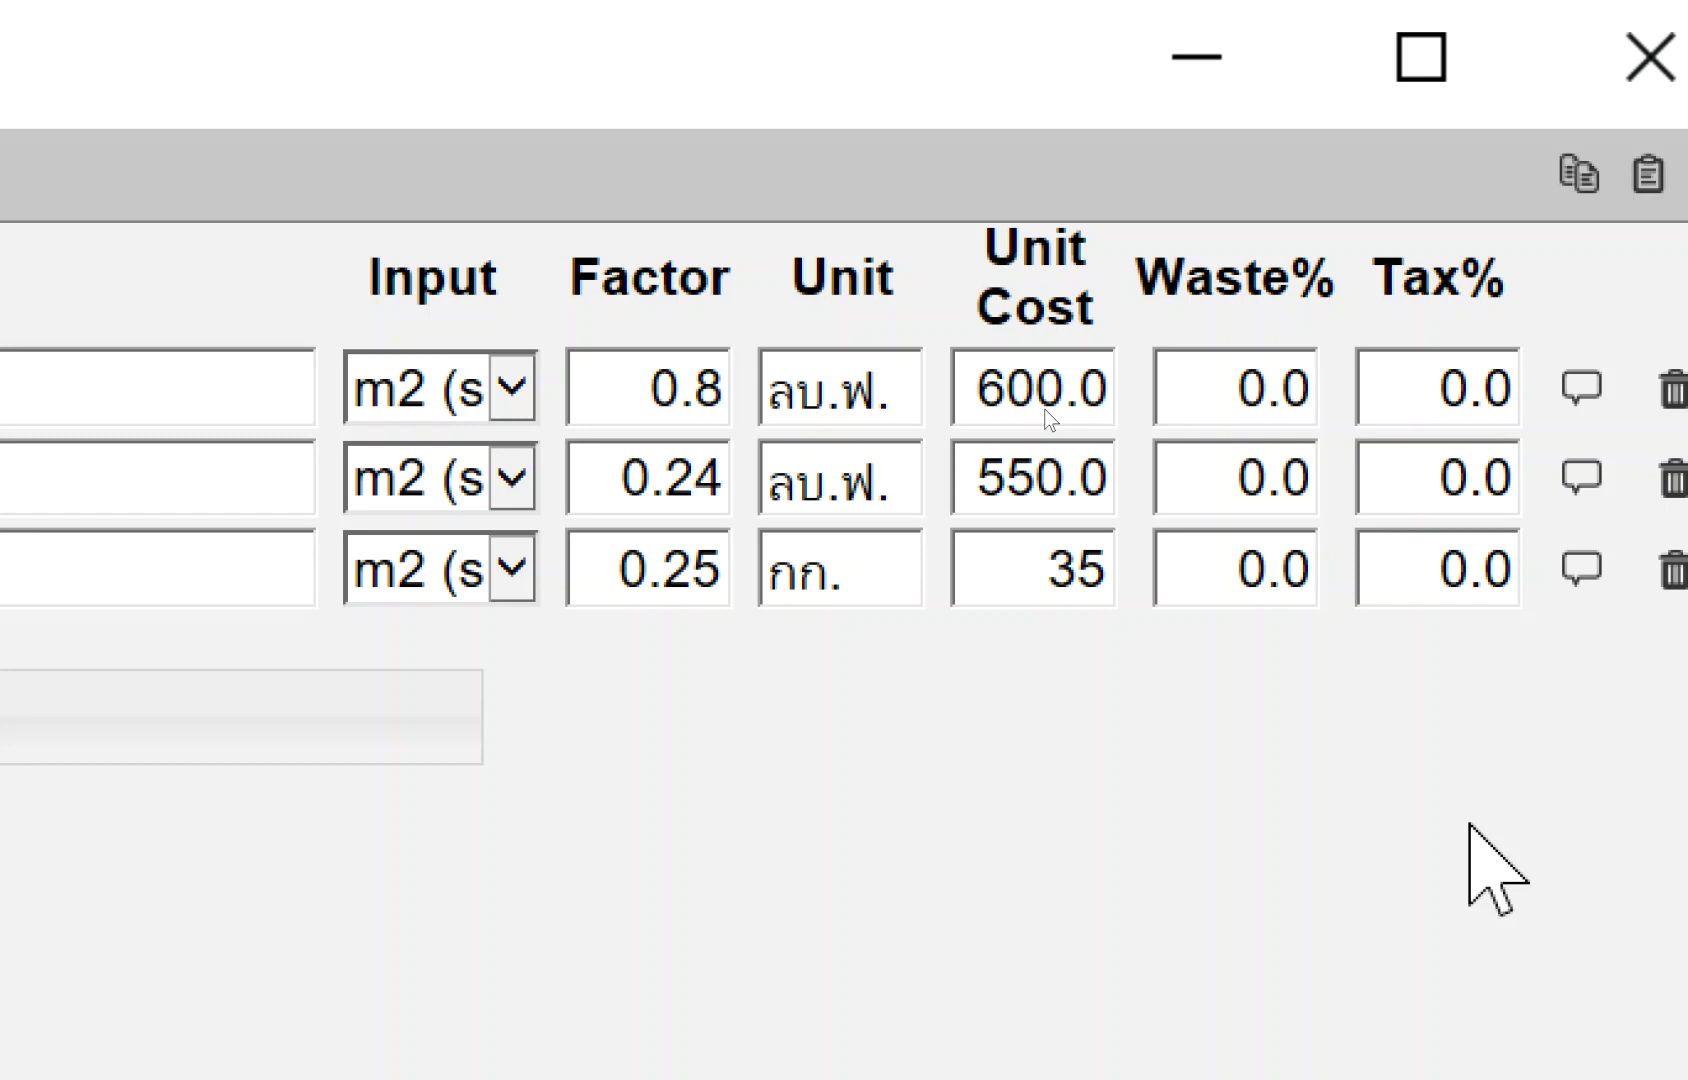
Trim the ตะปู line's factor from 0.25 down to 0.2.
left_click(677, 555)
left_click_drag(633, 570, 799, 575)
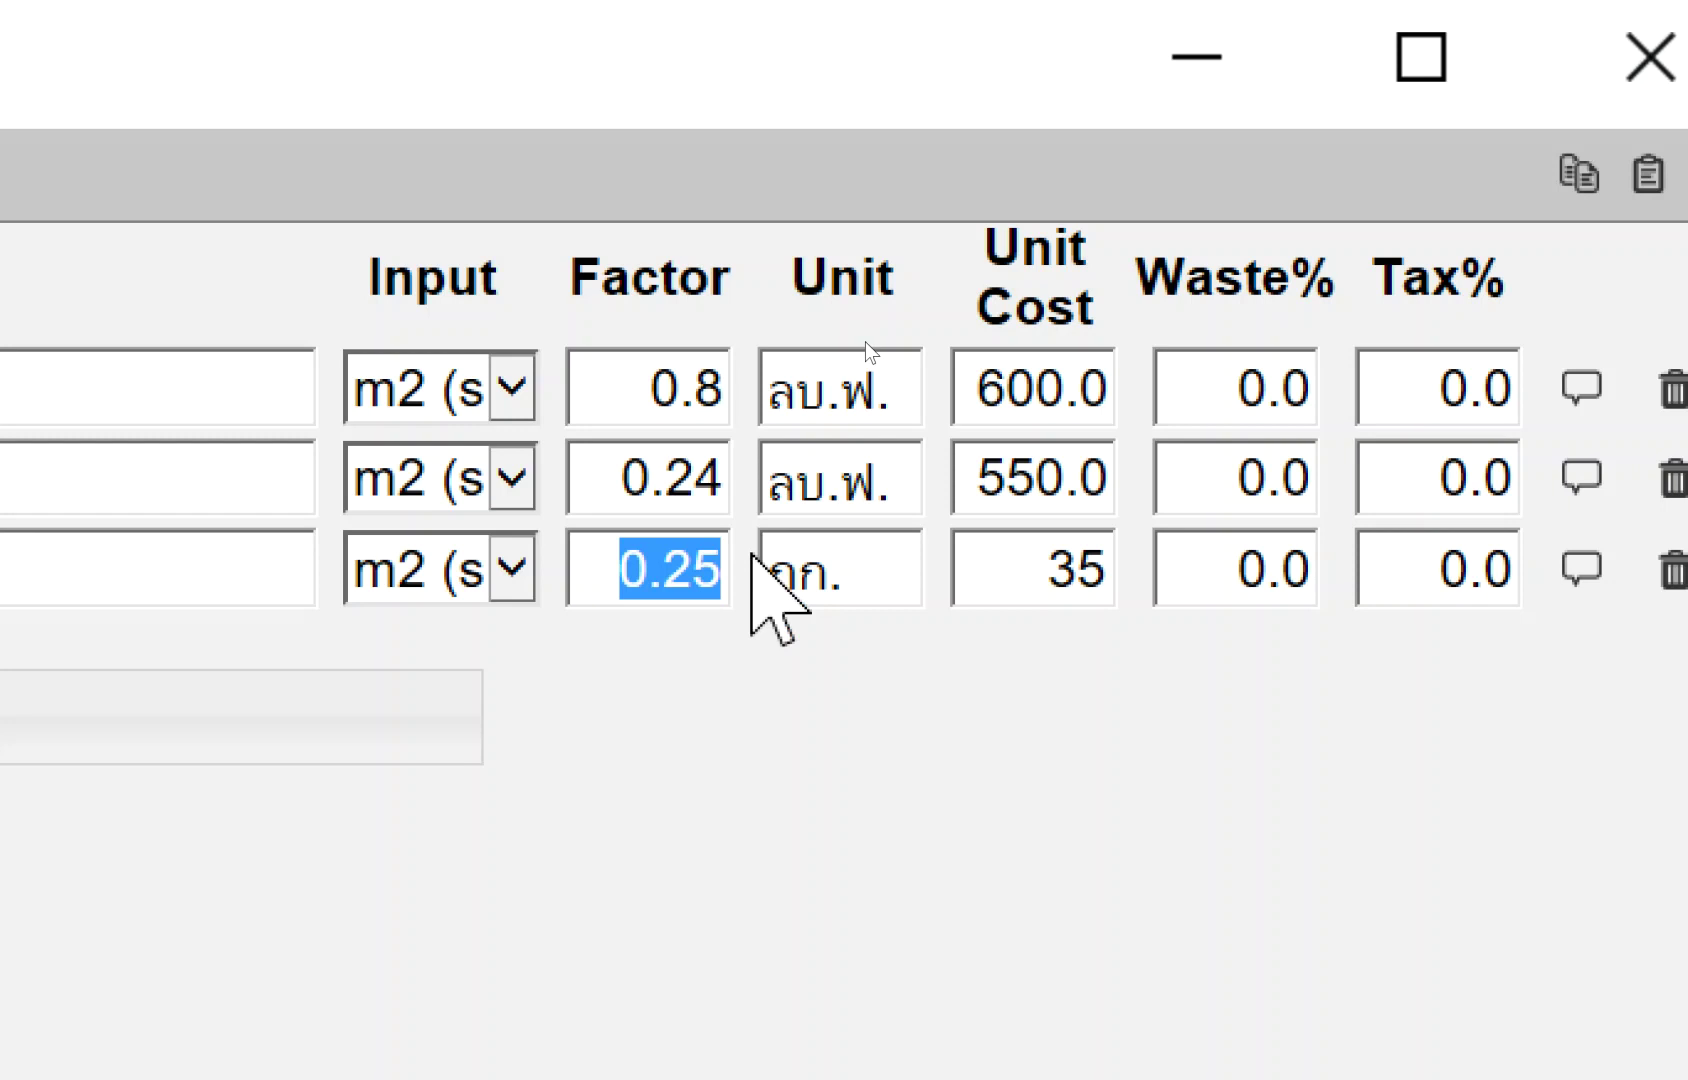
key("End")
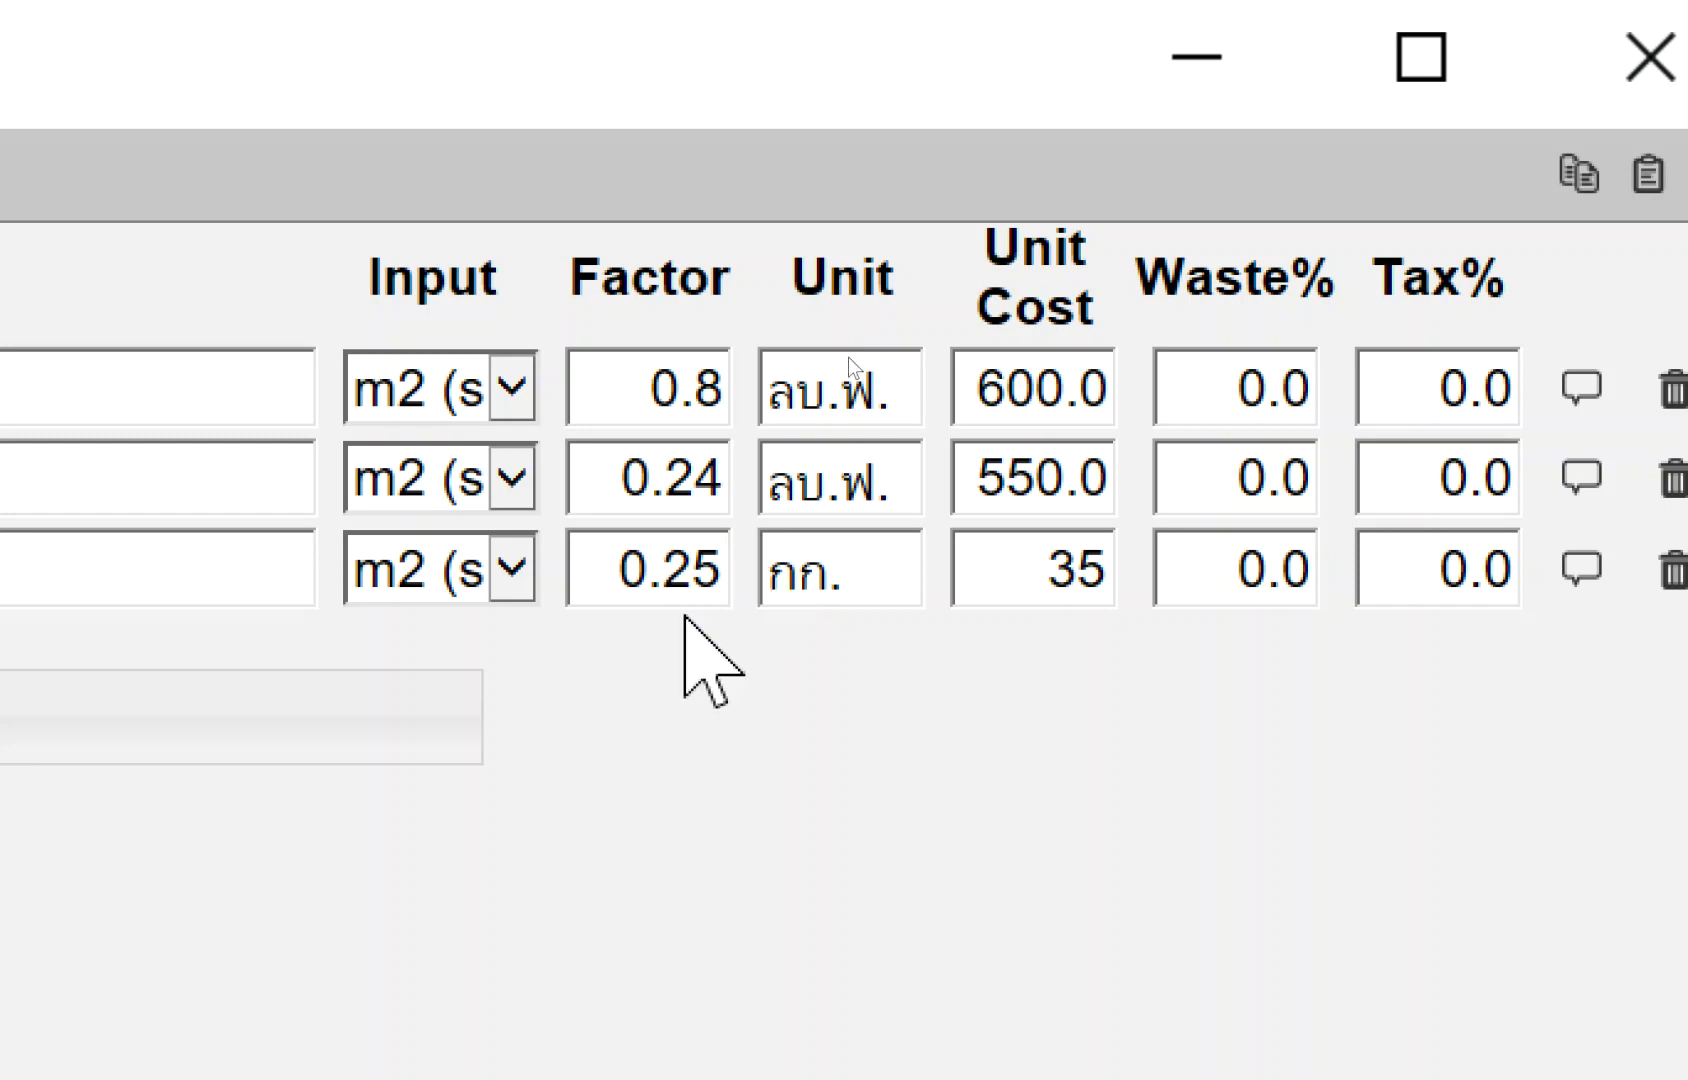
key("BackSpace")
type("3")
key("BackSpace")
type("5")
key("BackSpace")
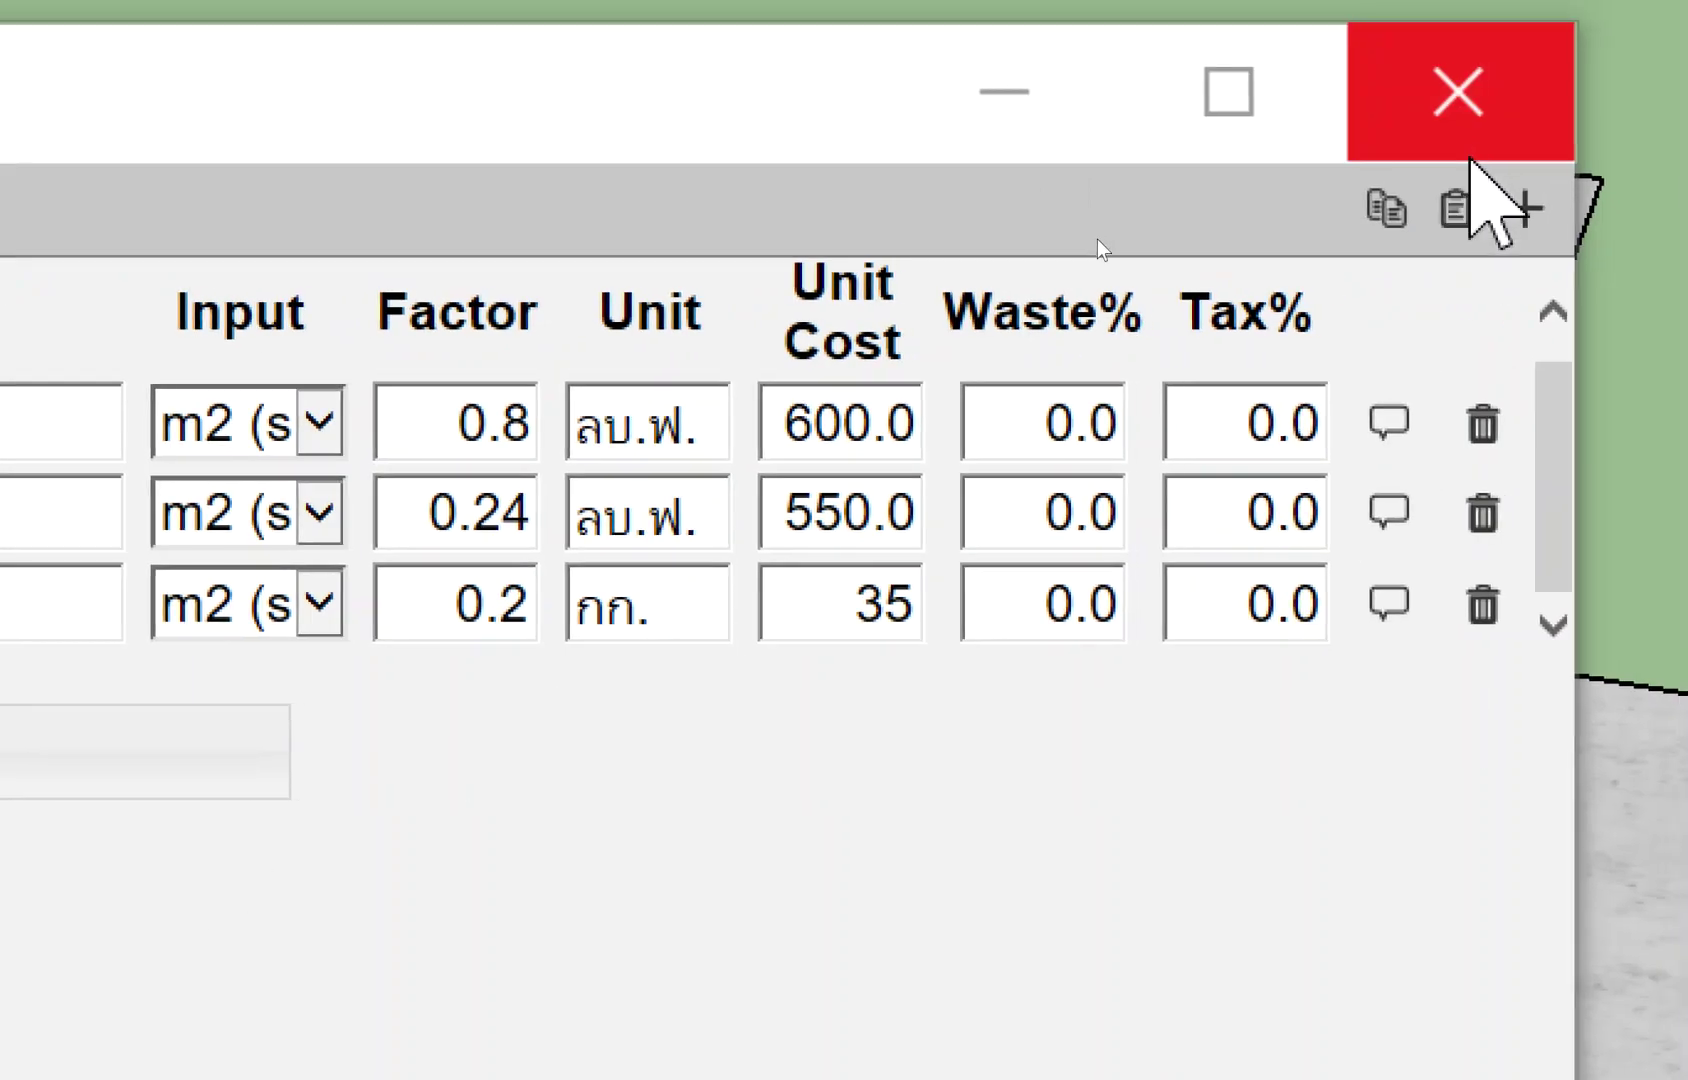
Add a fourth cost line with the description ค่าแรงไม้แบบ.
left_click(1553, 177)
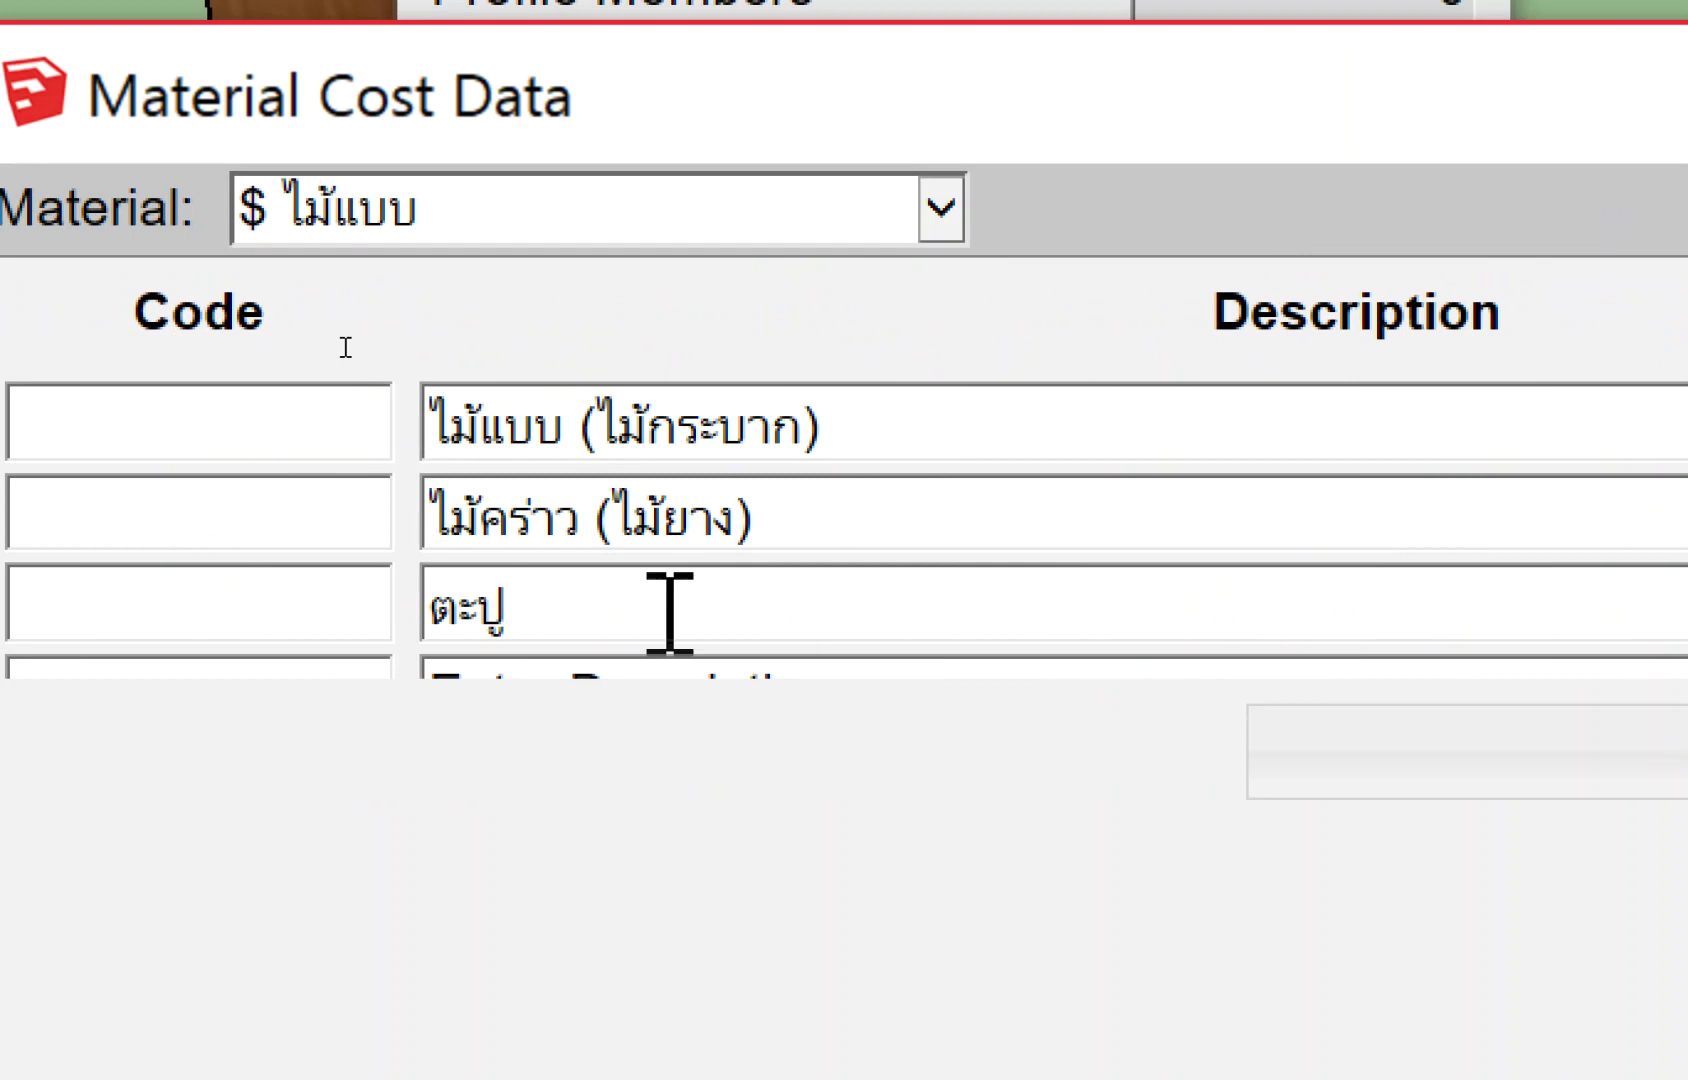
scroll(672, 590, "down", 1)
scroll(672, 610, "up", 1)
scroll(671, 605, "down", 1)
scroll(665, 600, "up", 1)
scroll(688, 630, "down", 1)
left_click_drag(874, 612, 386, 600)
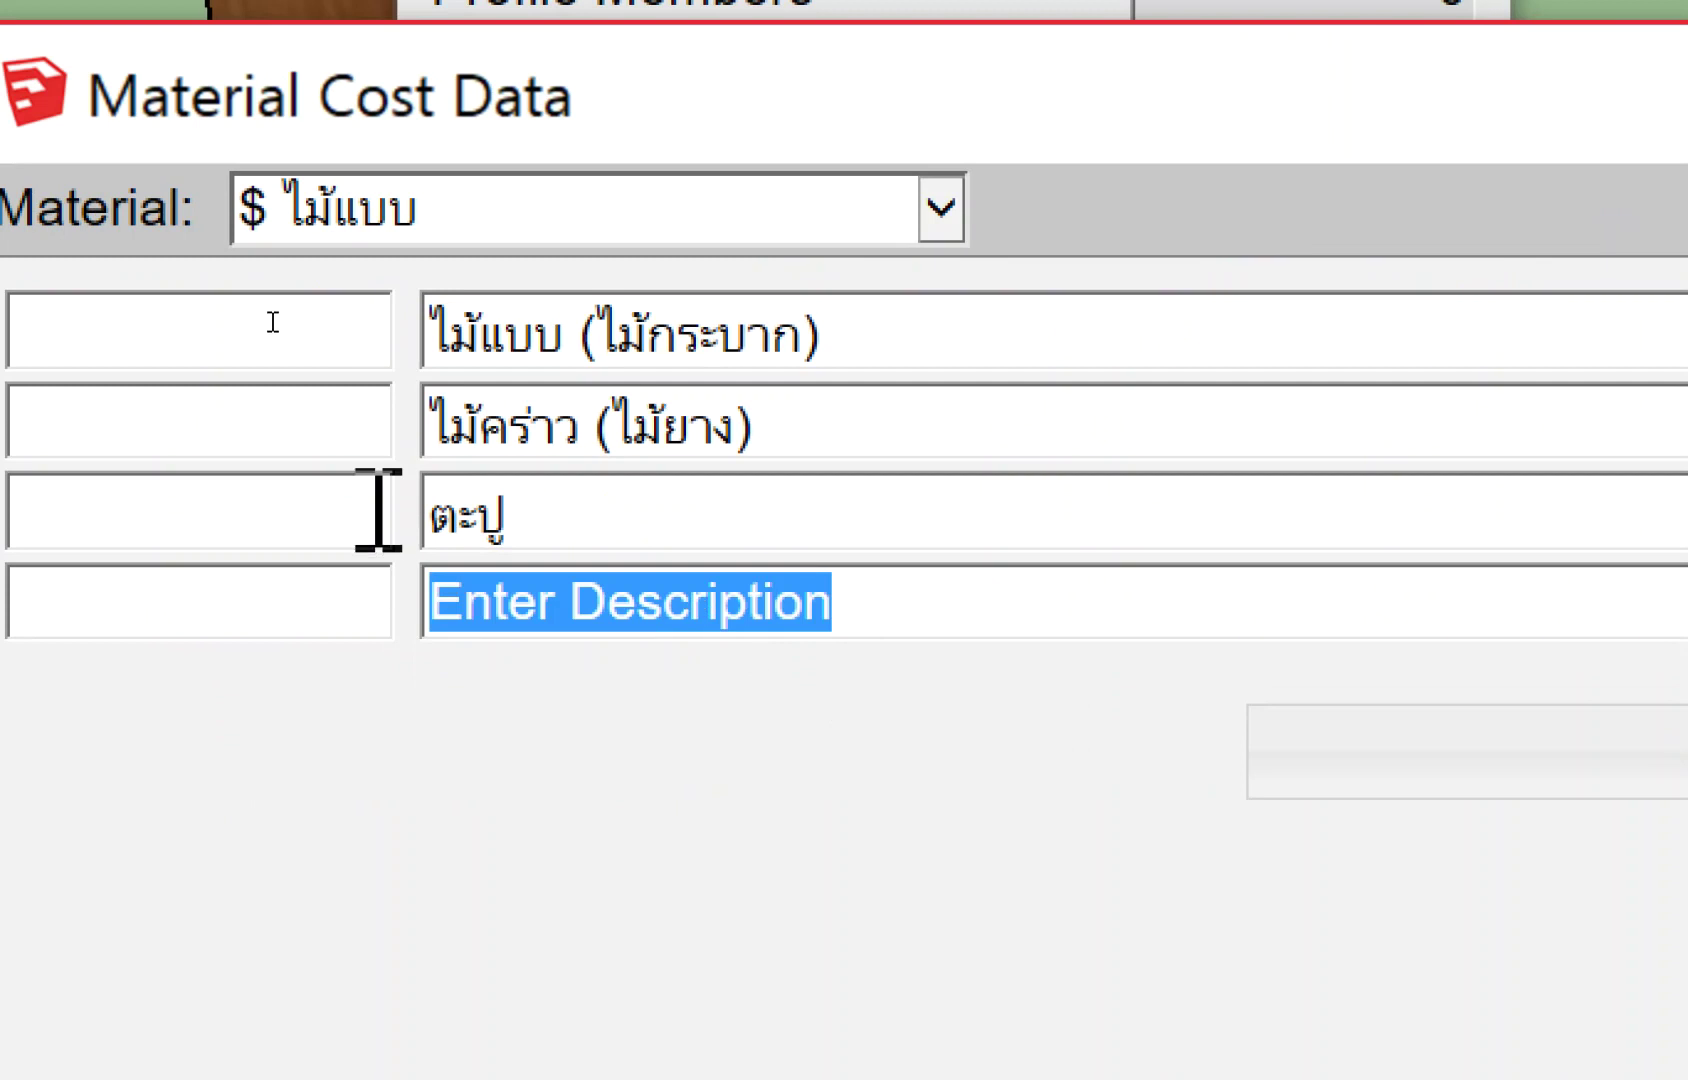
type("8jk")
key("BackSpace")
key("BackSpace")
key("BackSpace")
type("ค่า")
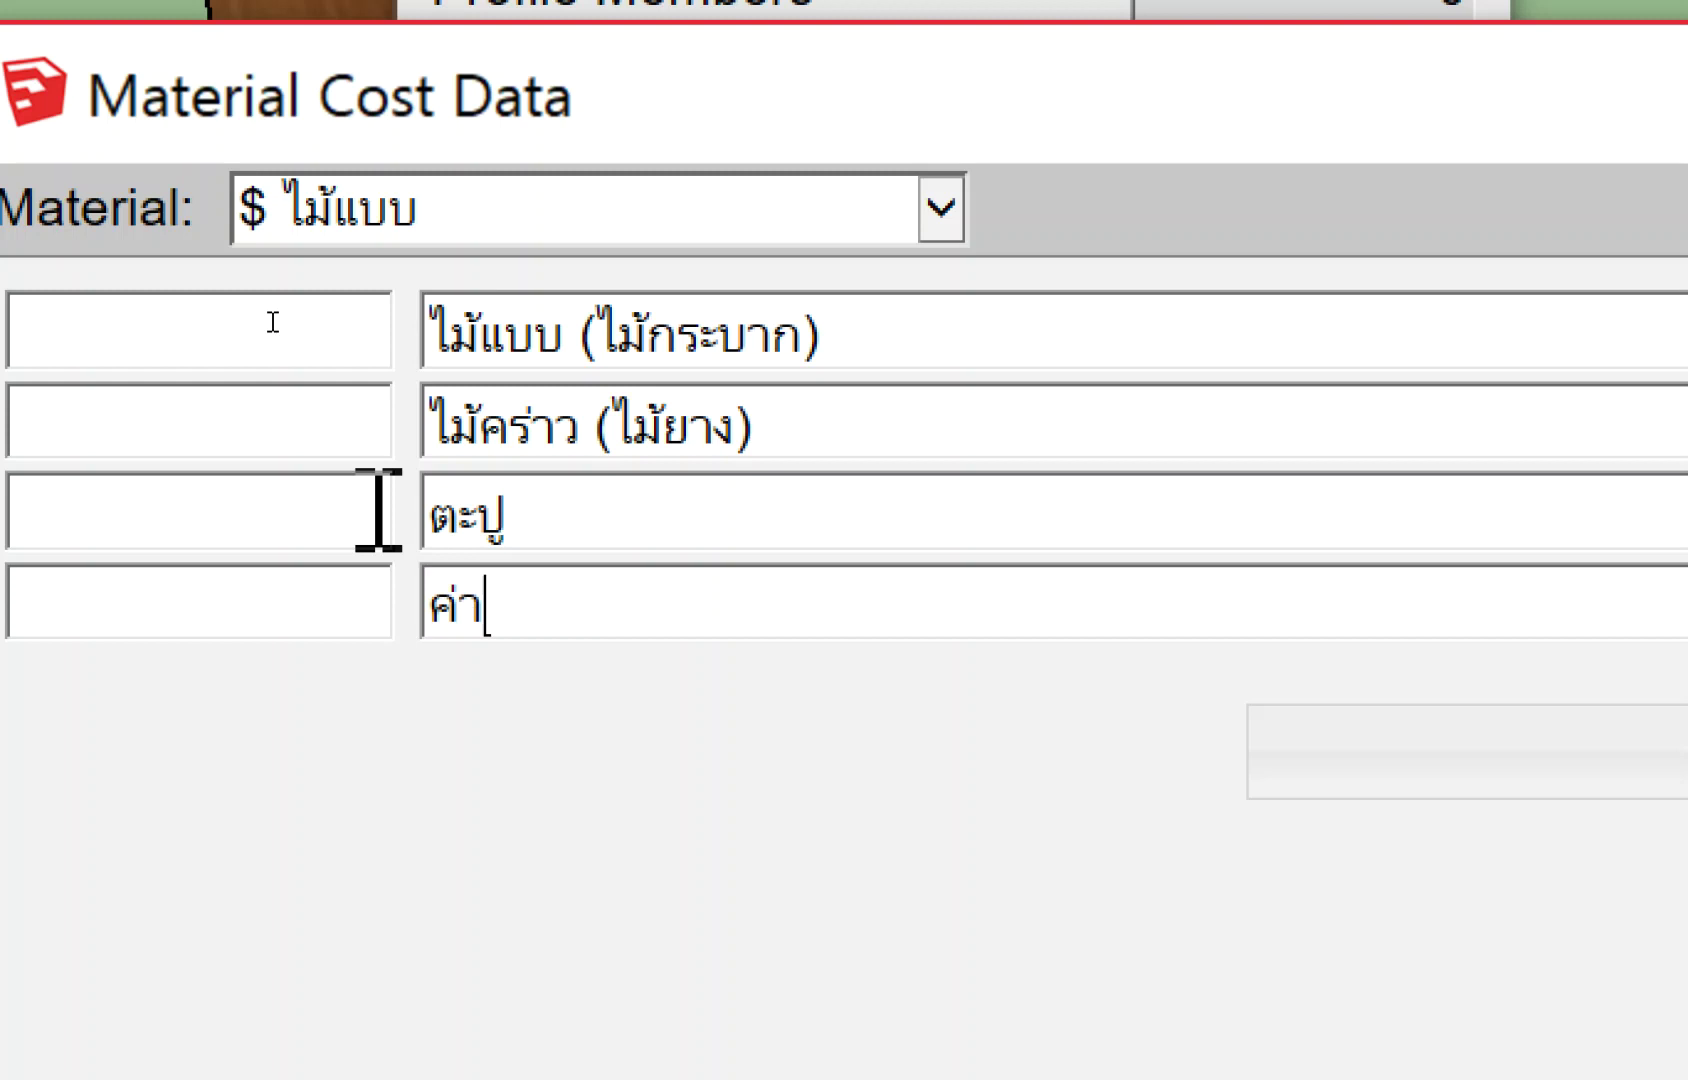
type("แรงไม้บบ")
key("BackSpace")
key("BackSpace")
type("แบบ")
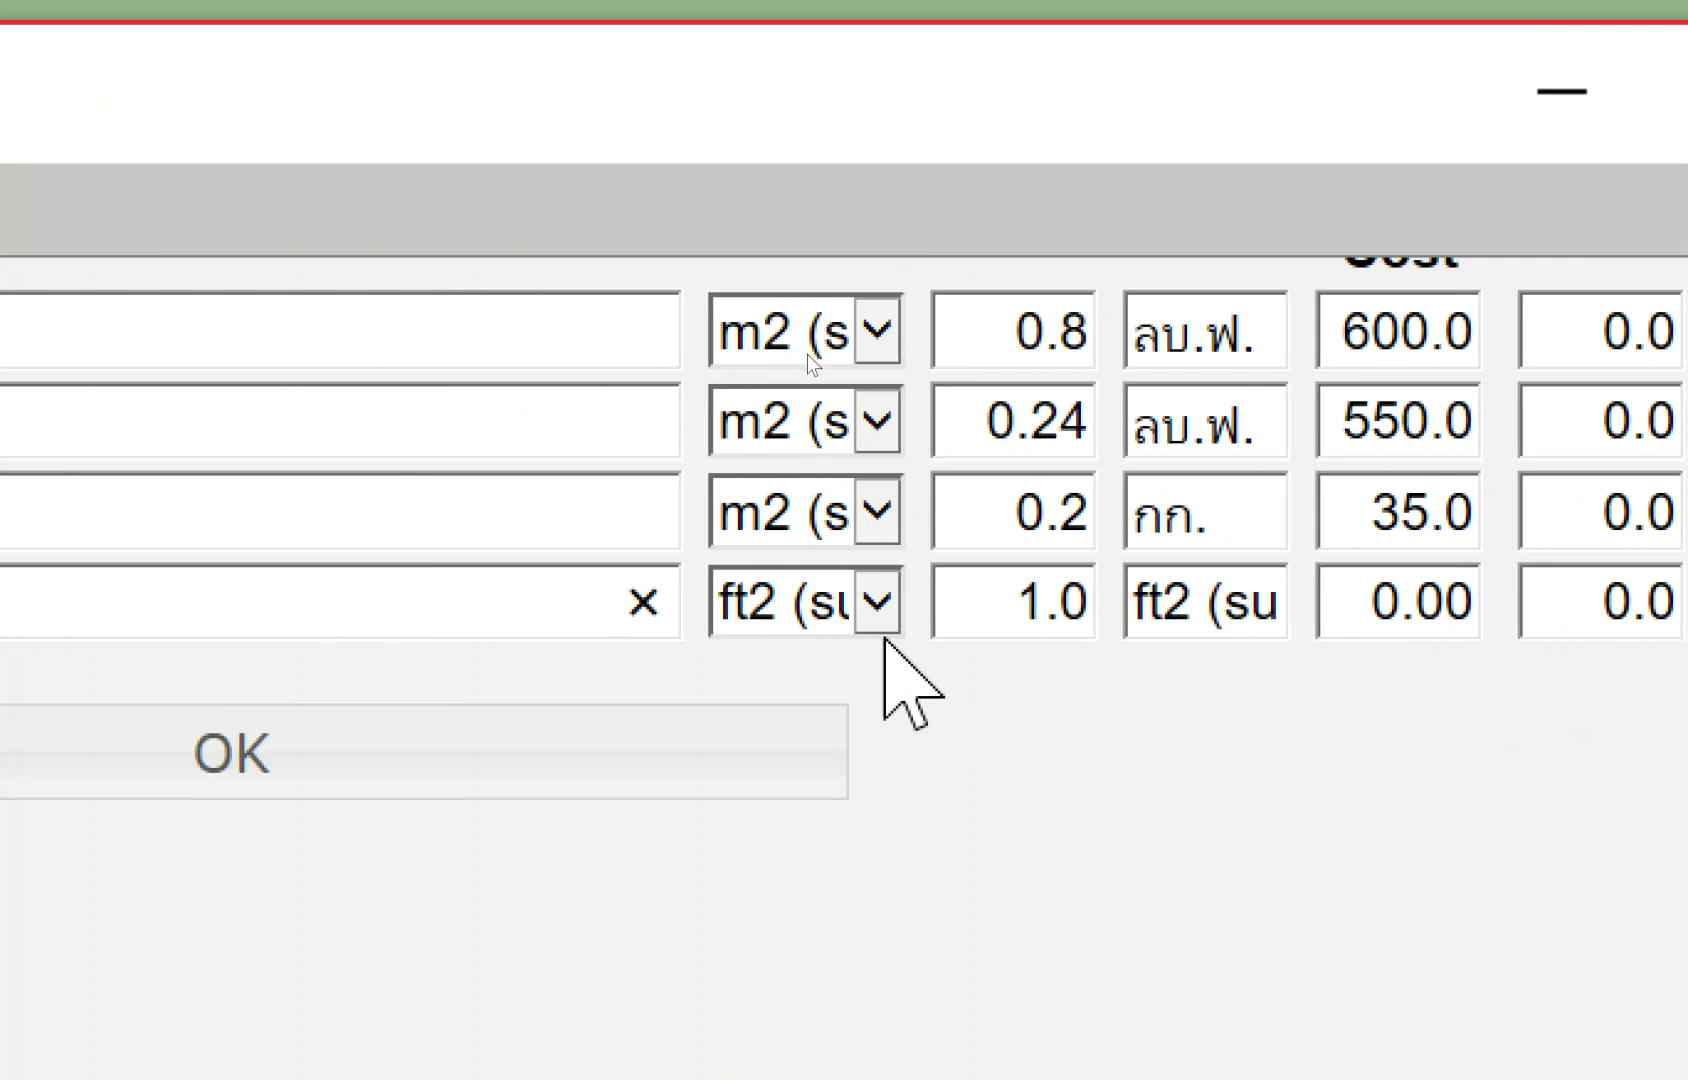
Give the new line m2 (surface) input, unit ตร.ม. and unit cost 133.
left_click(878, 600)
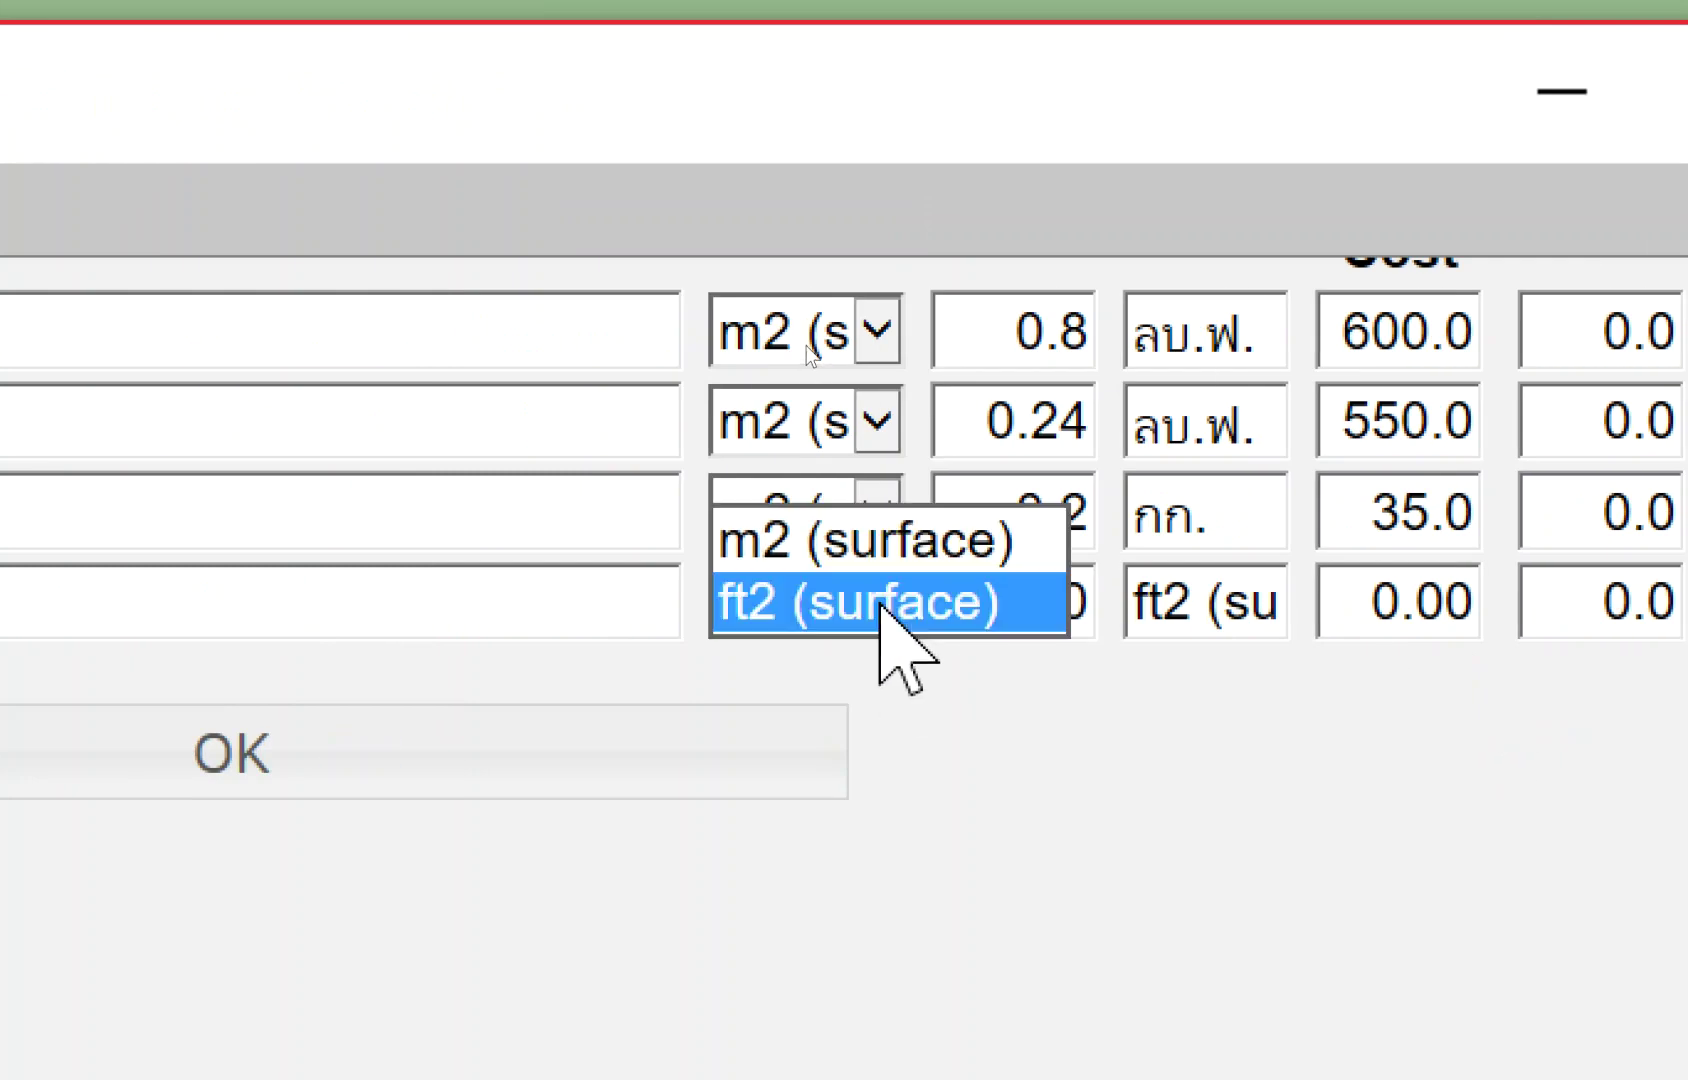
left_click(870, 540)
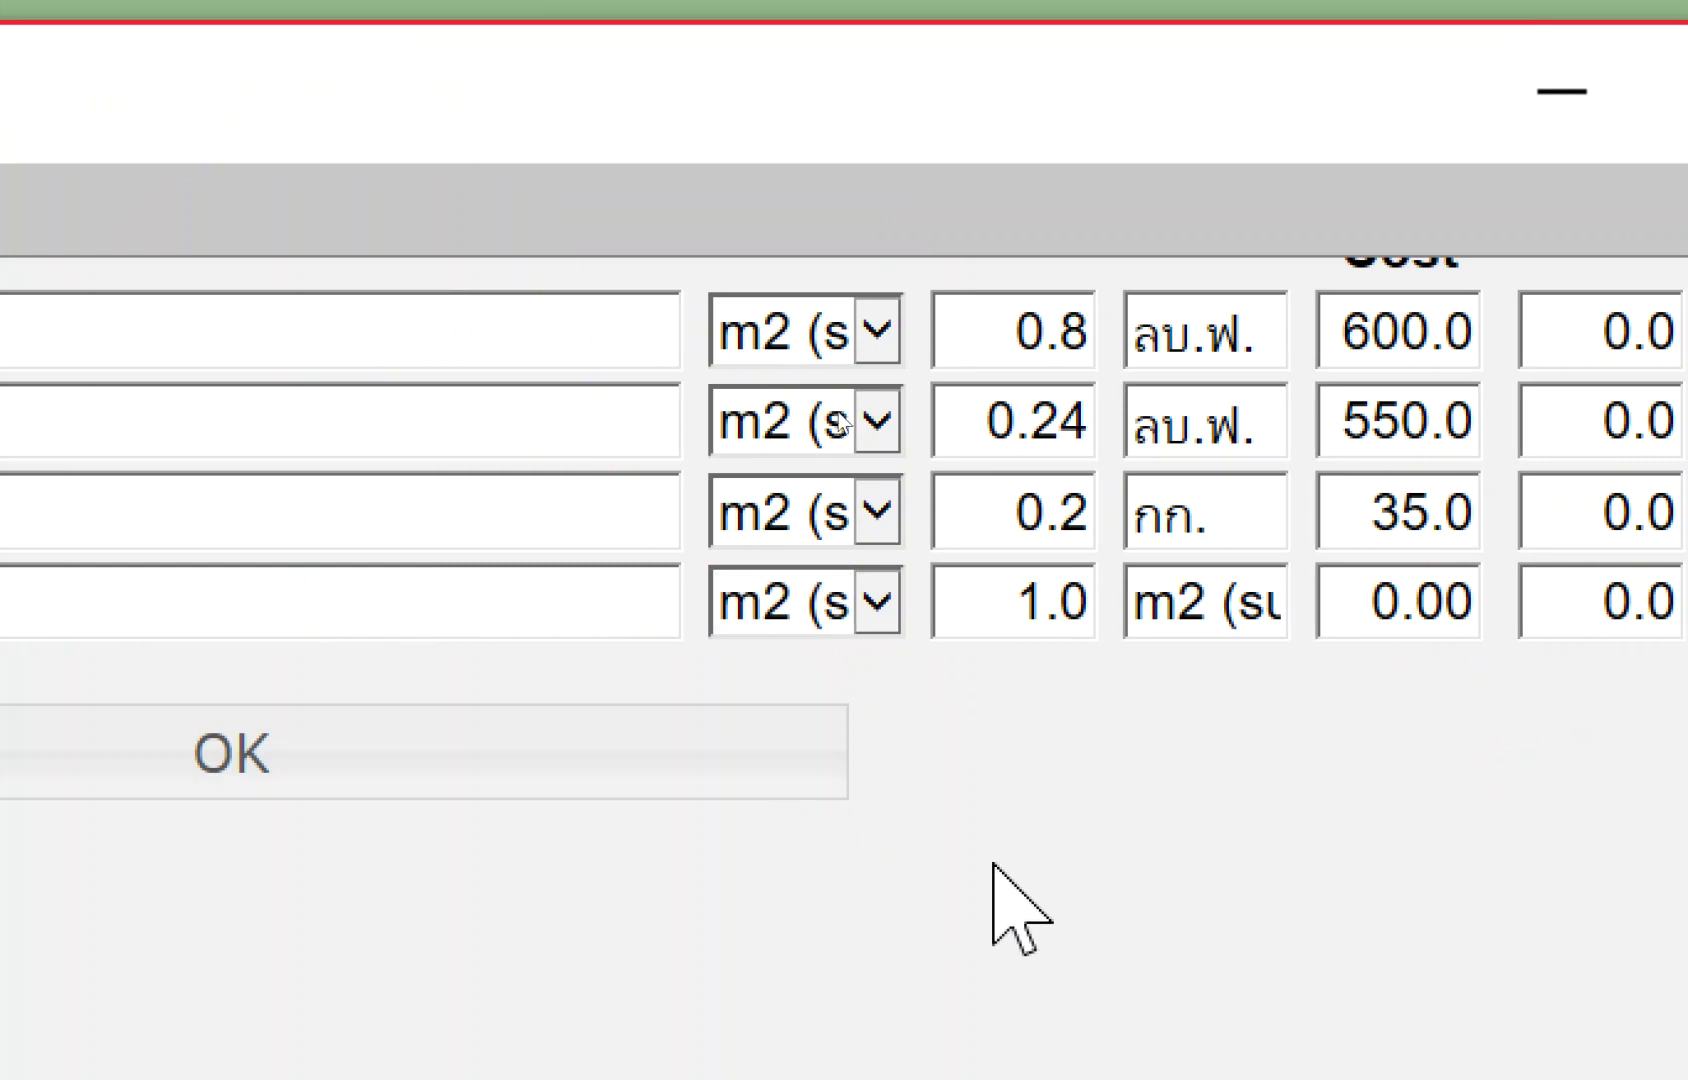
double_click(1266, 605)
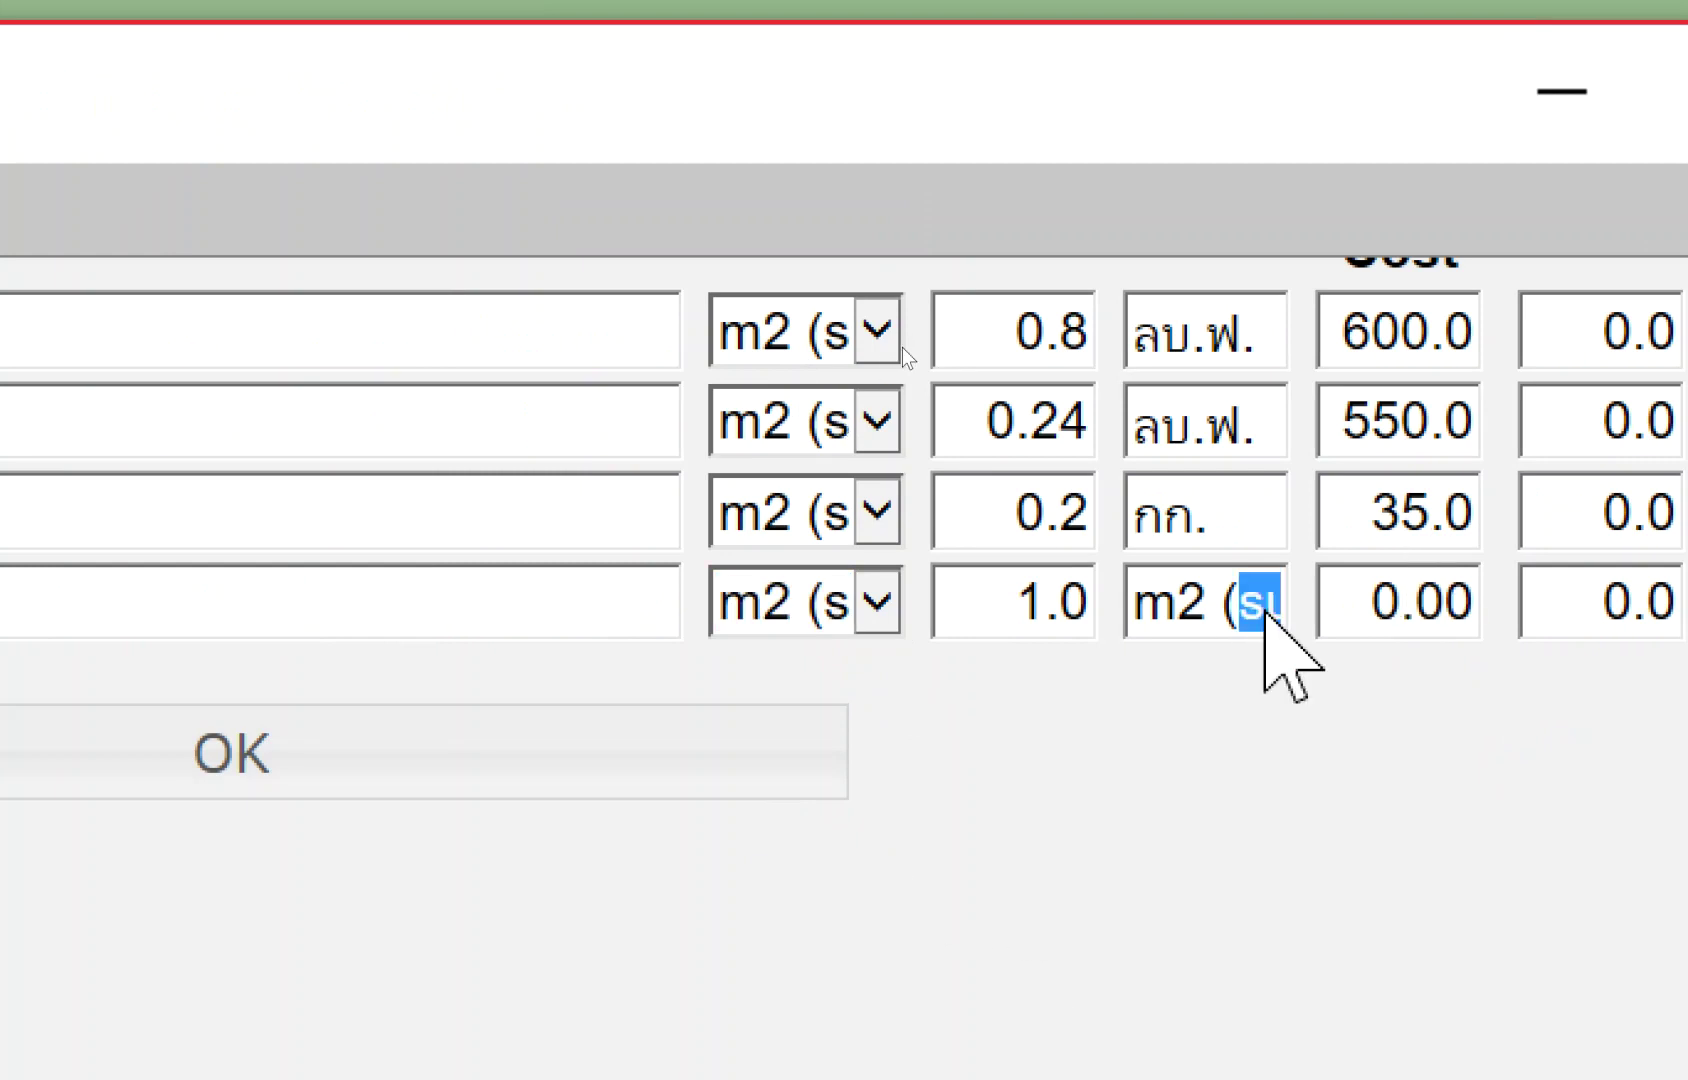
left_click_drag(1264, 610, 1215, 623)
type("ค")
key("BackSpace")
type("ตร.ม.")
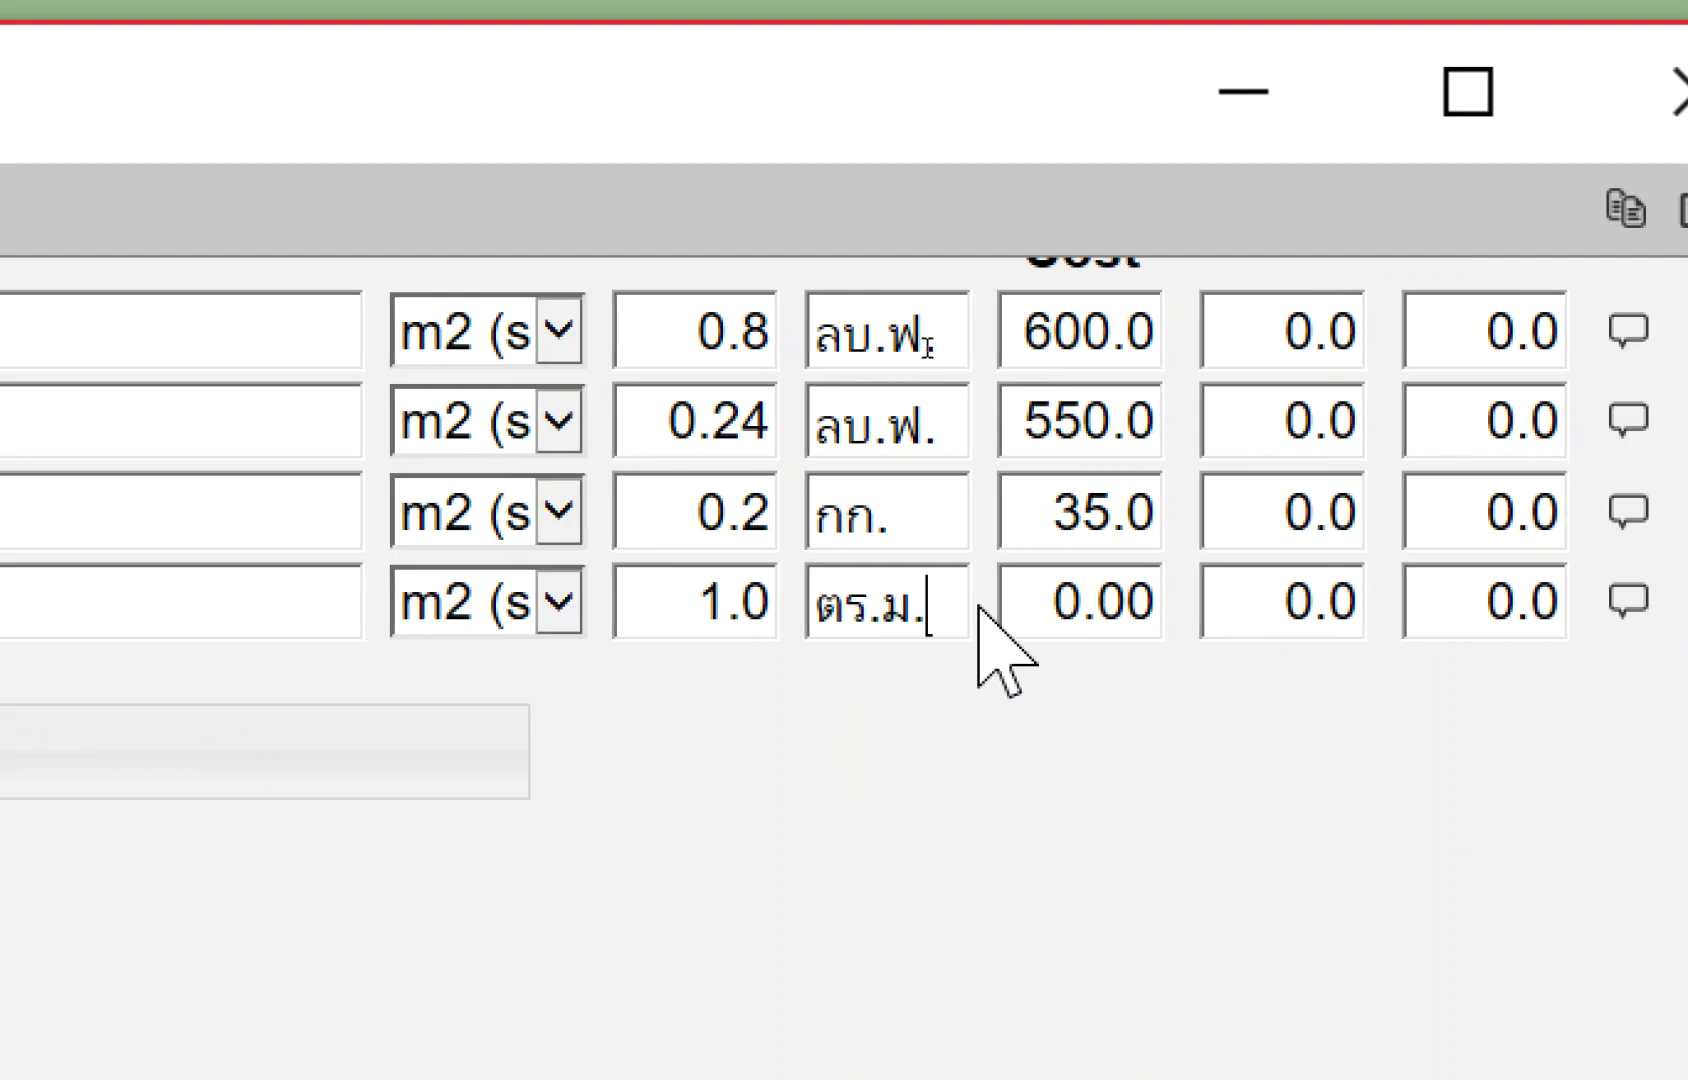
left_click_drag(1049, 613, 1235, 567)
type("133")
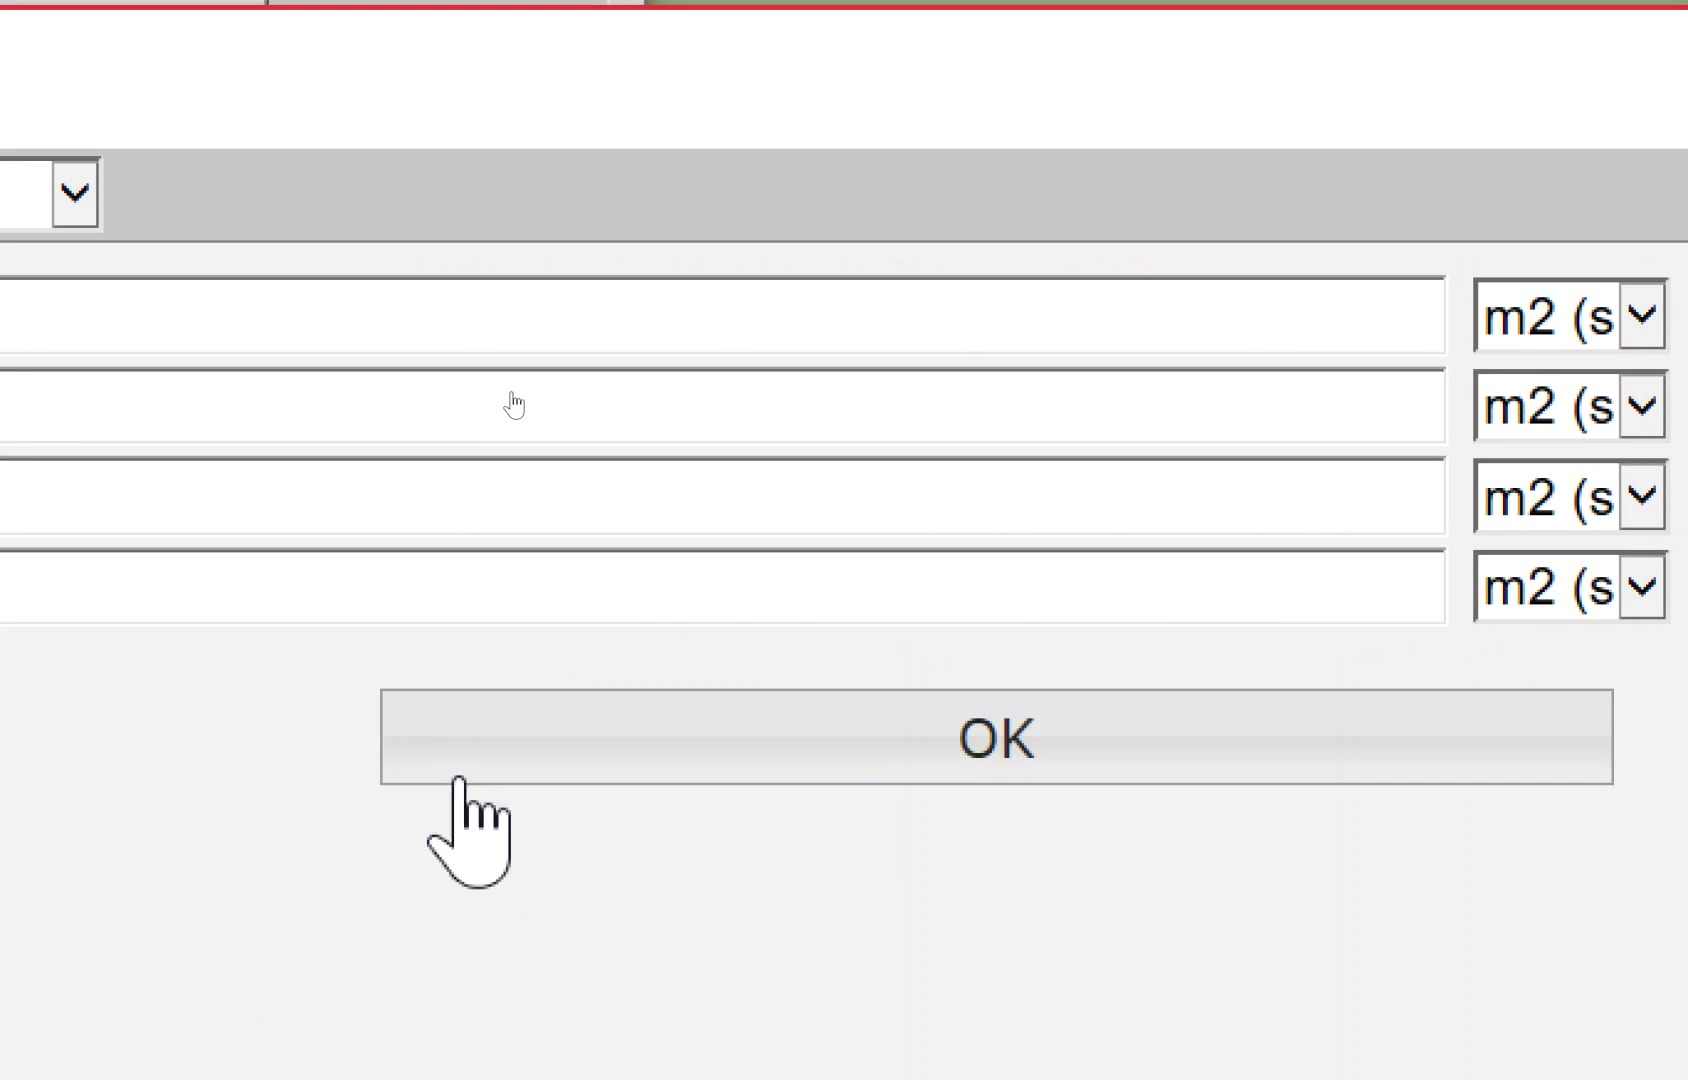
Save the material cost data and close the quantities report.
left_click(484, 750)
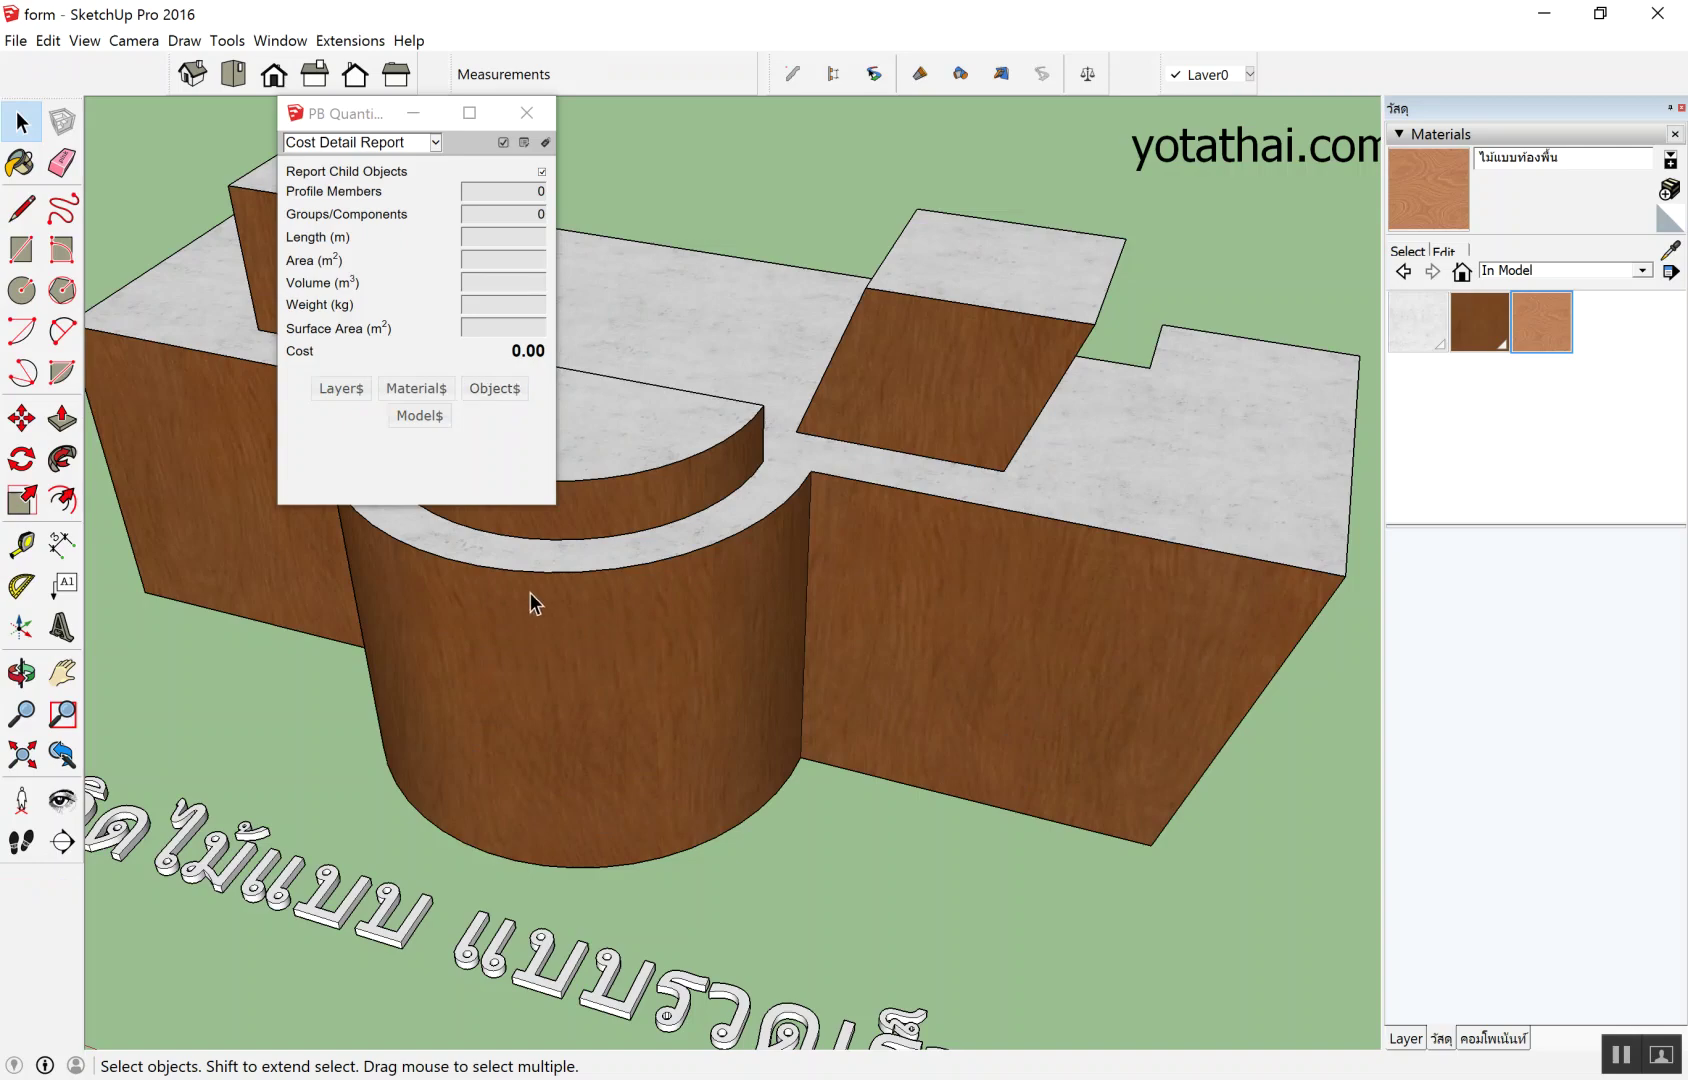
scroll(530, 592, "down", 5)
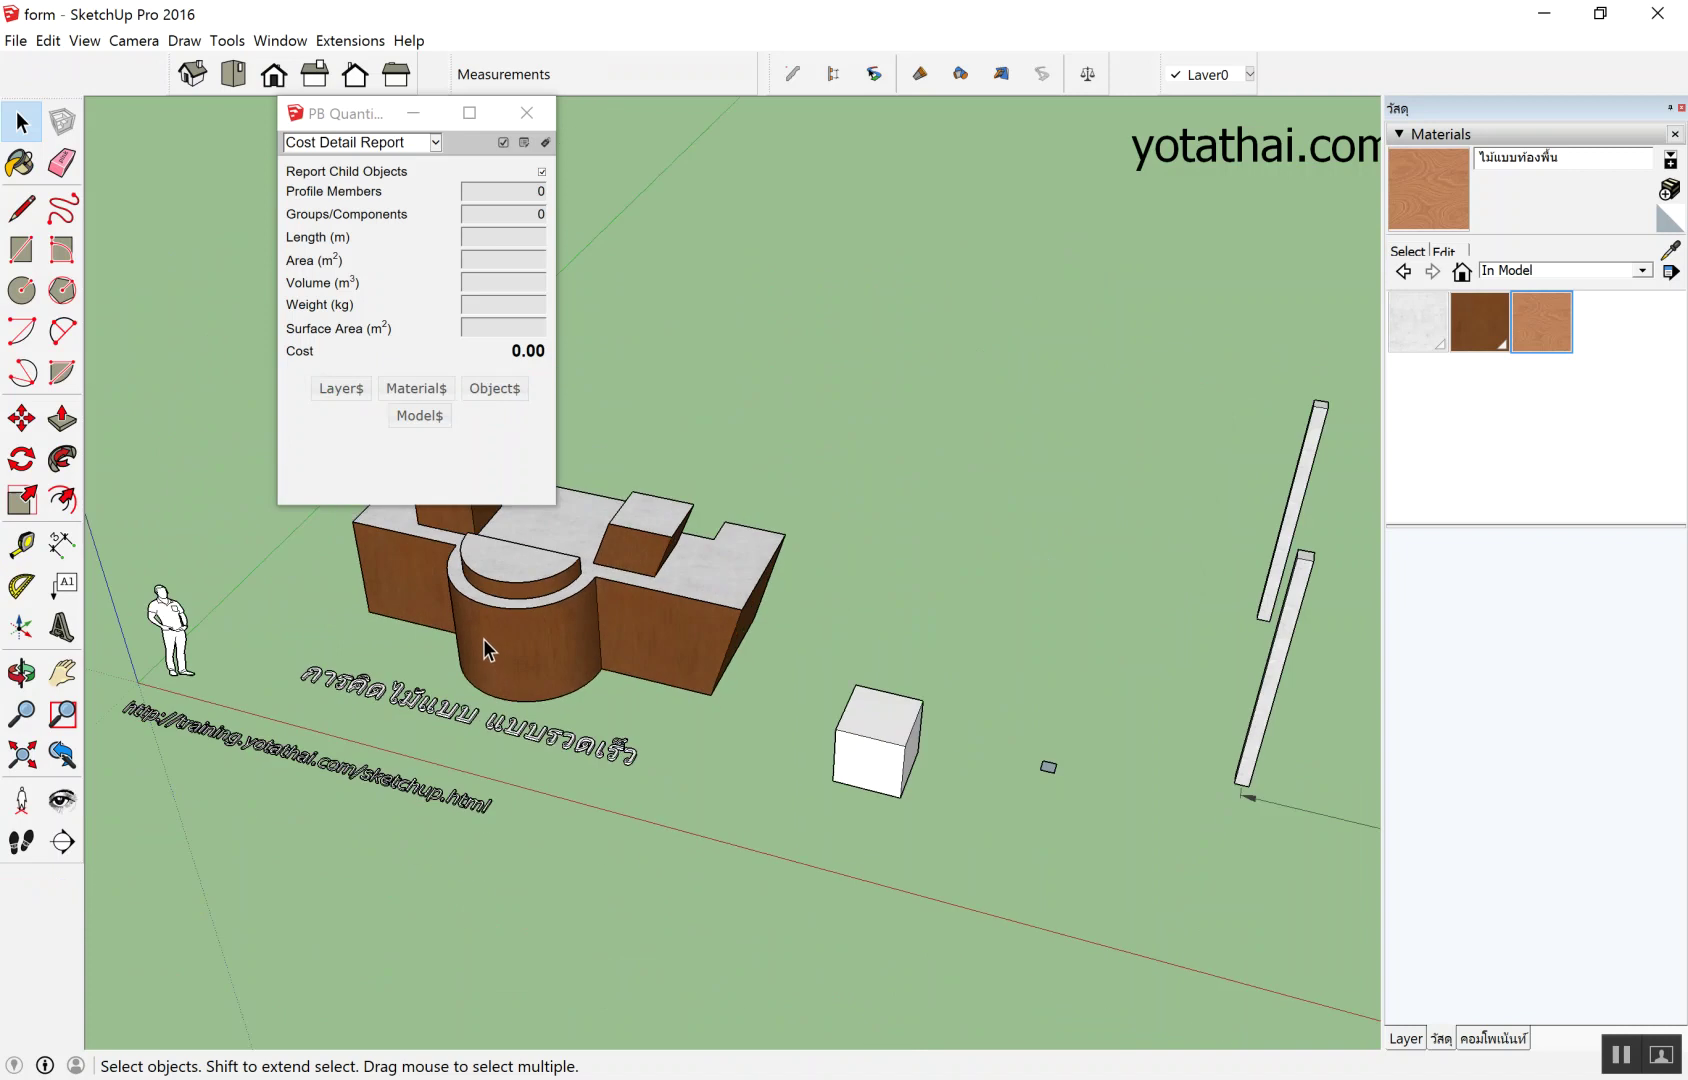
scroll(481, 640, "down", 3)
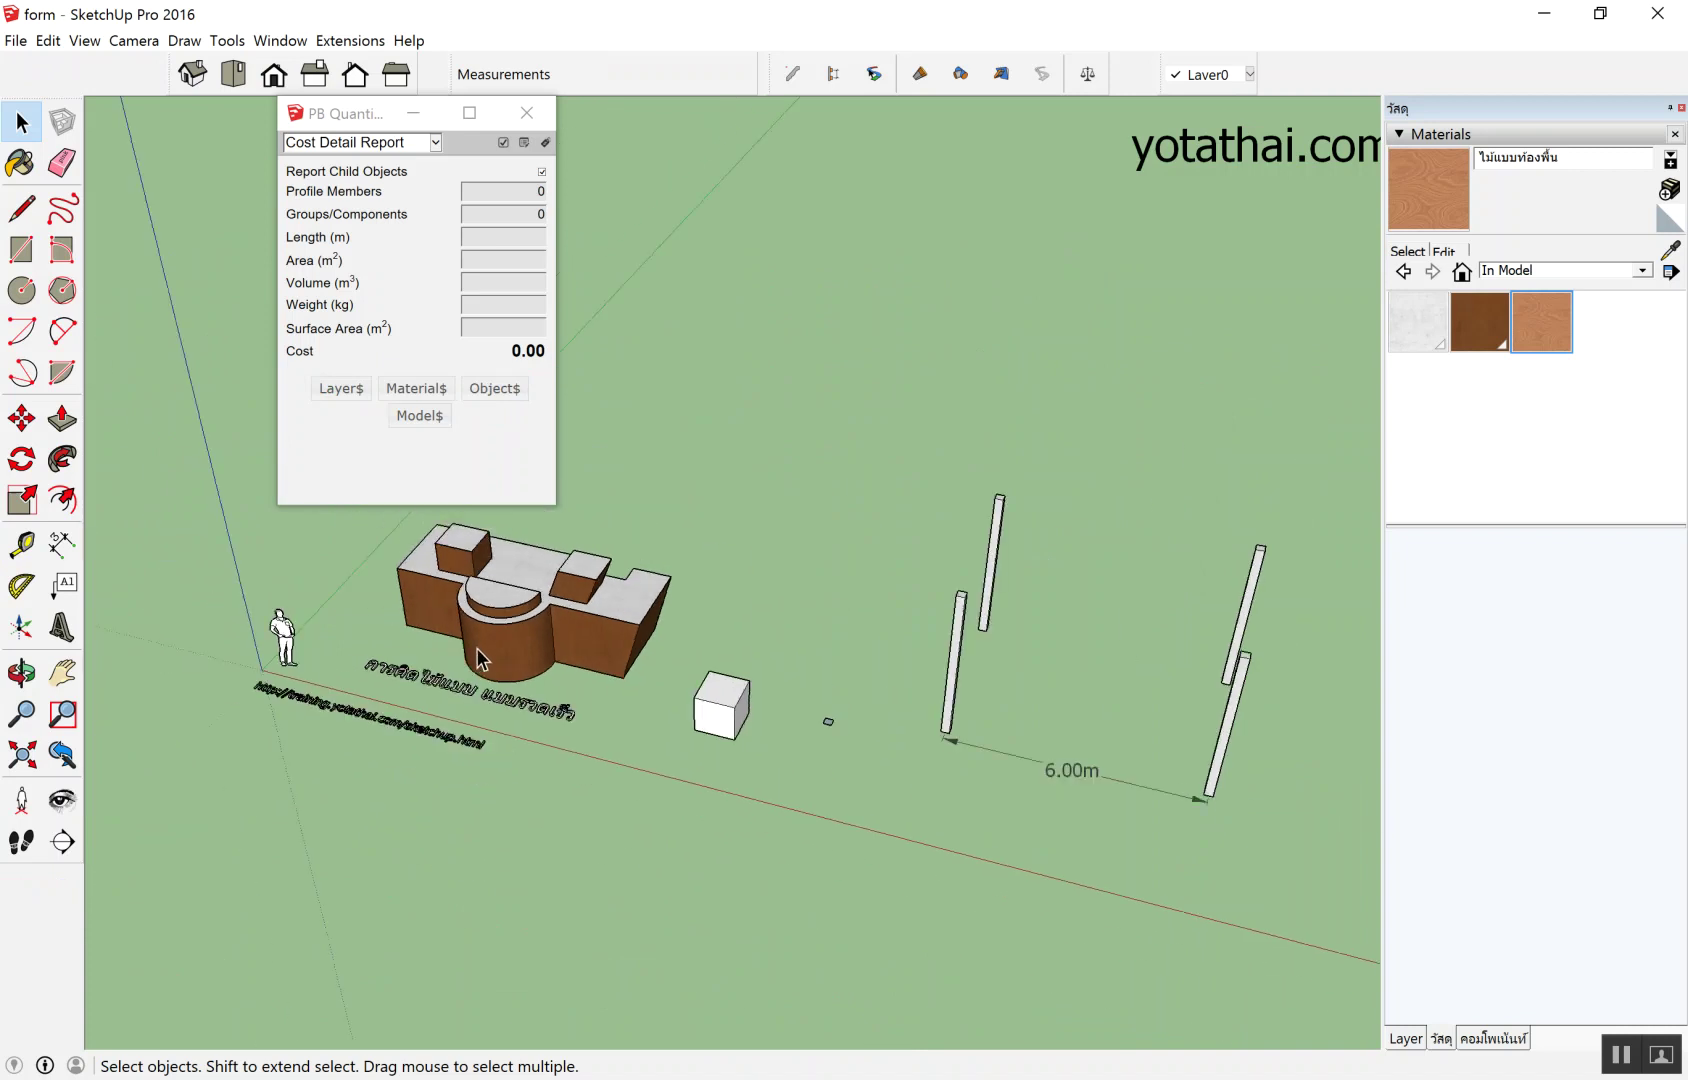
left_click(527, 112)
Draw a rectangle on the ground beside the cube.
scroll(855, 609, "up", 1)
scroll(498, 567, "down", 2)
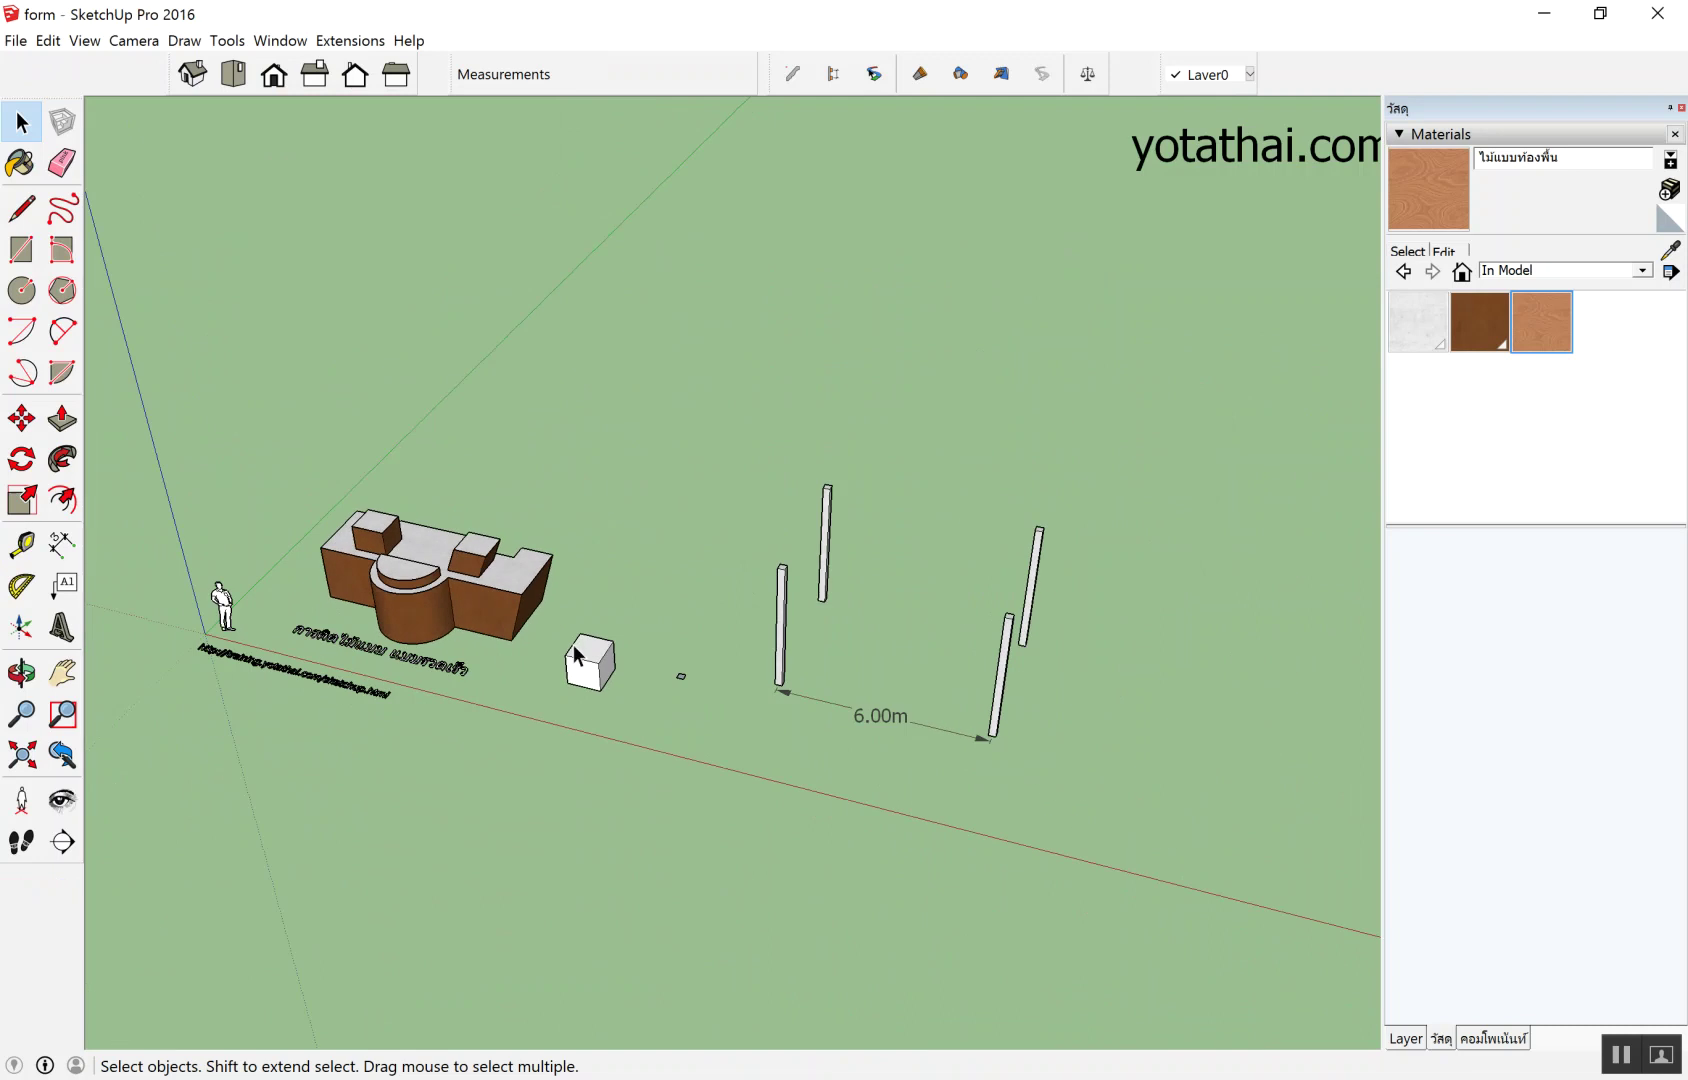
scroll(600, 660, "up", 2)
middle_click_drag(467, 774, 495, 905)
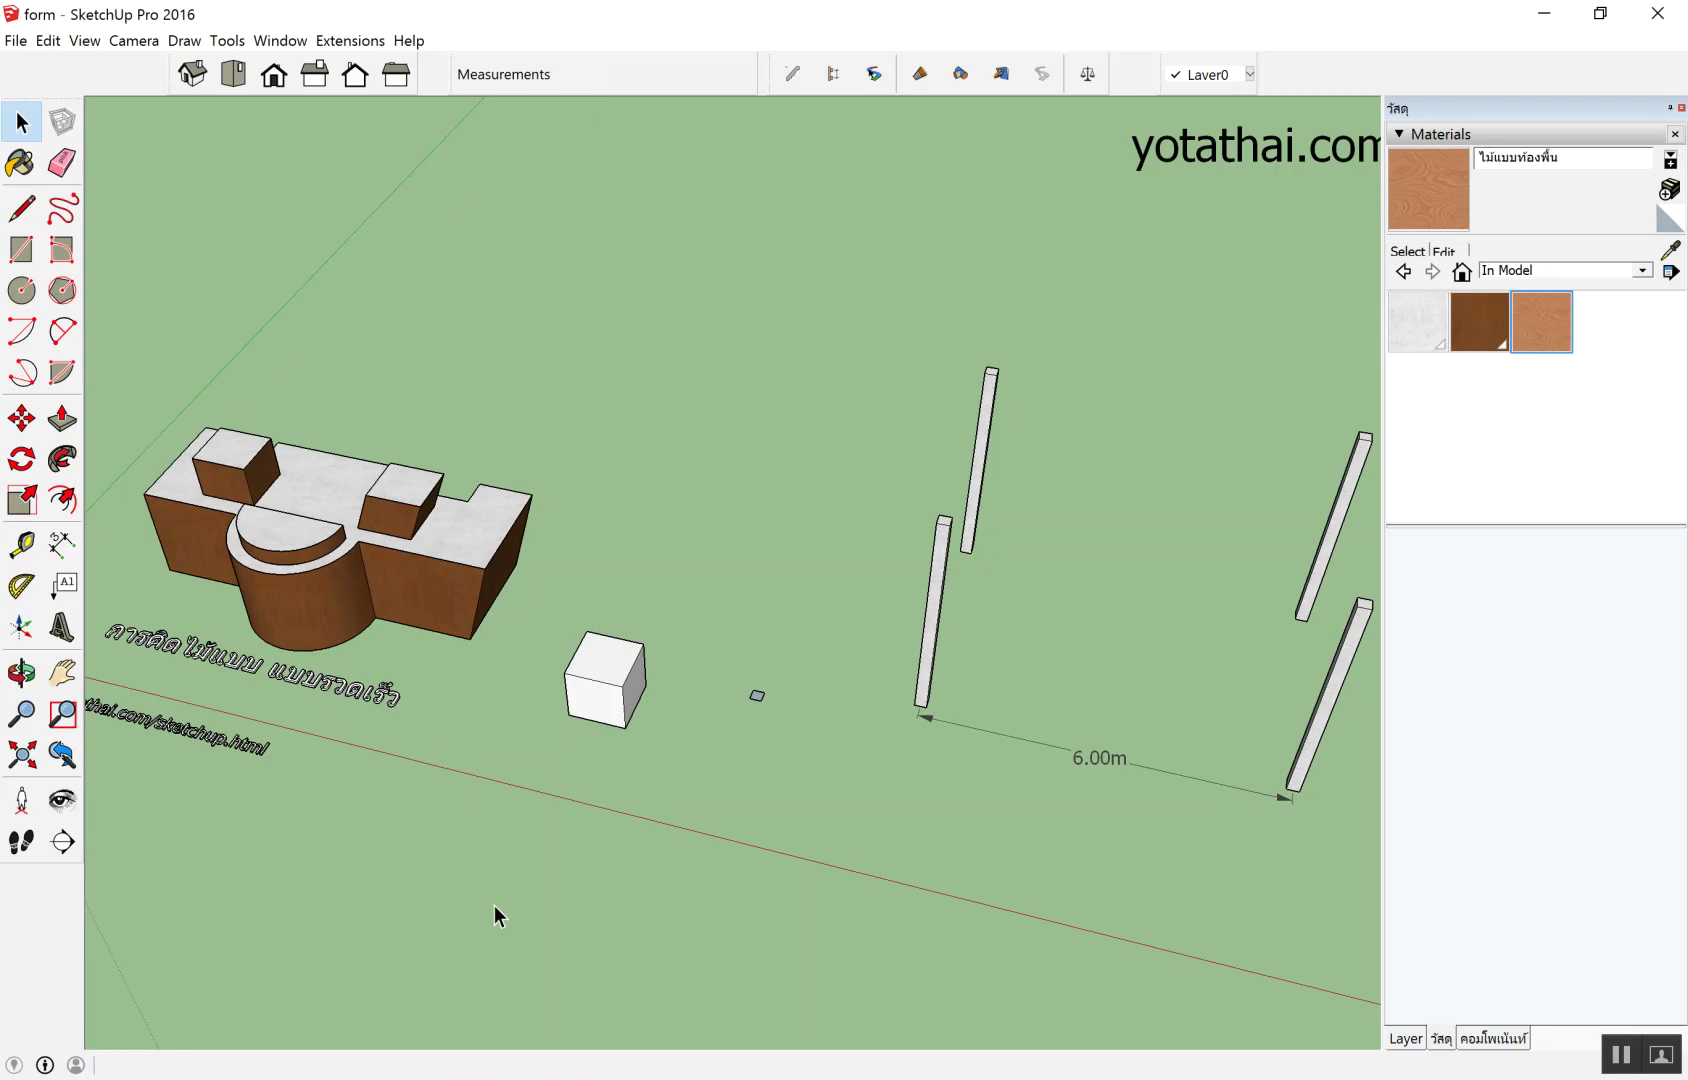
middle_click_drag(567, 696, 614, 810)
scroll(562, 788, "up", 3)
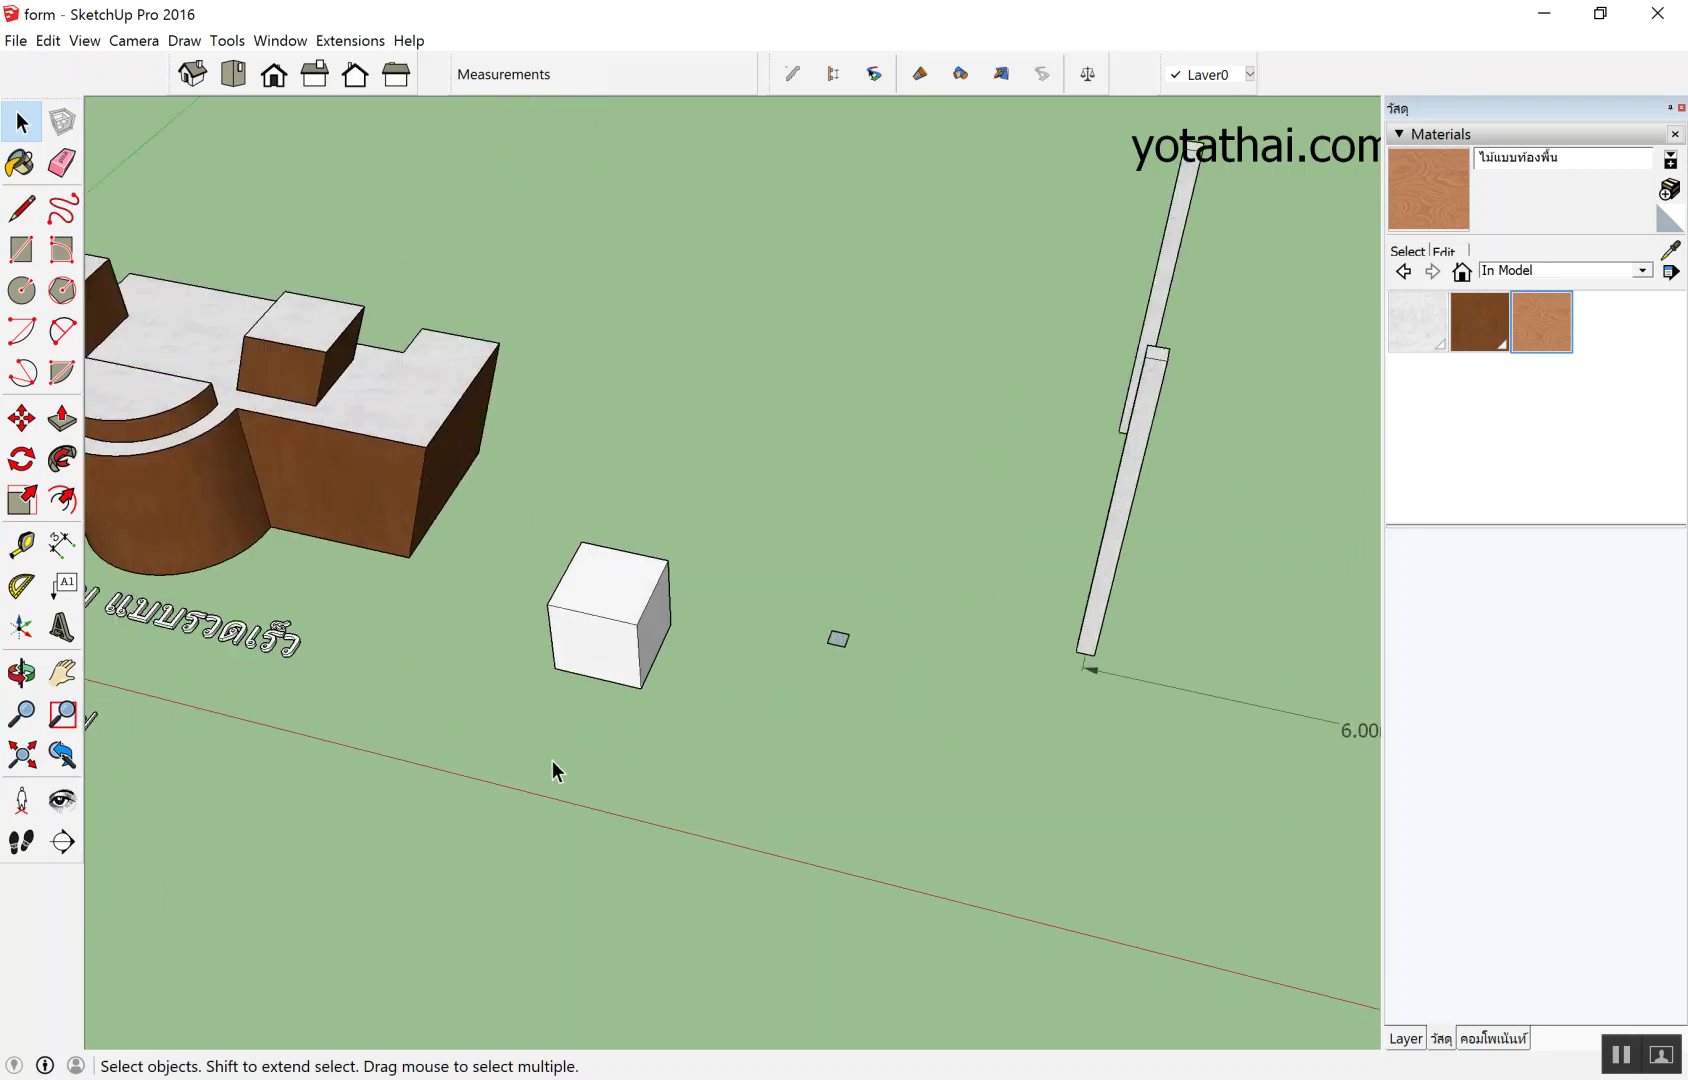
scroll(540, 754, "up", 2)
key("r")
left_click(481, 771)
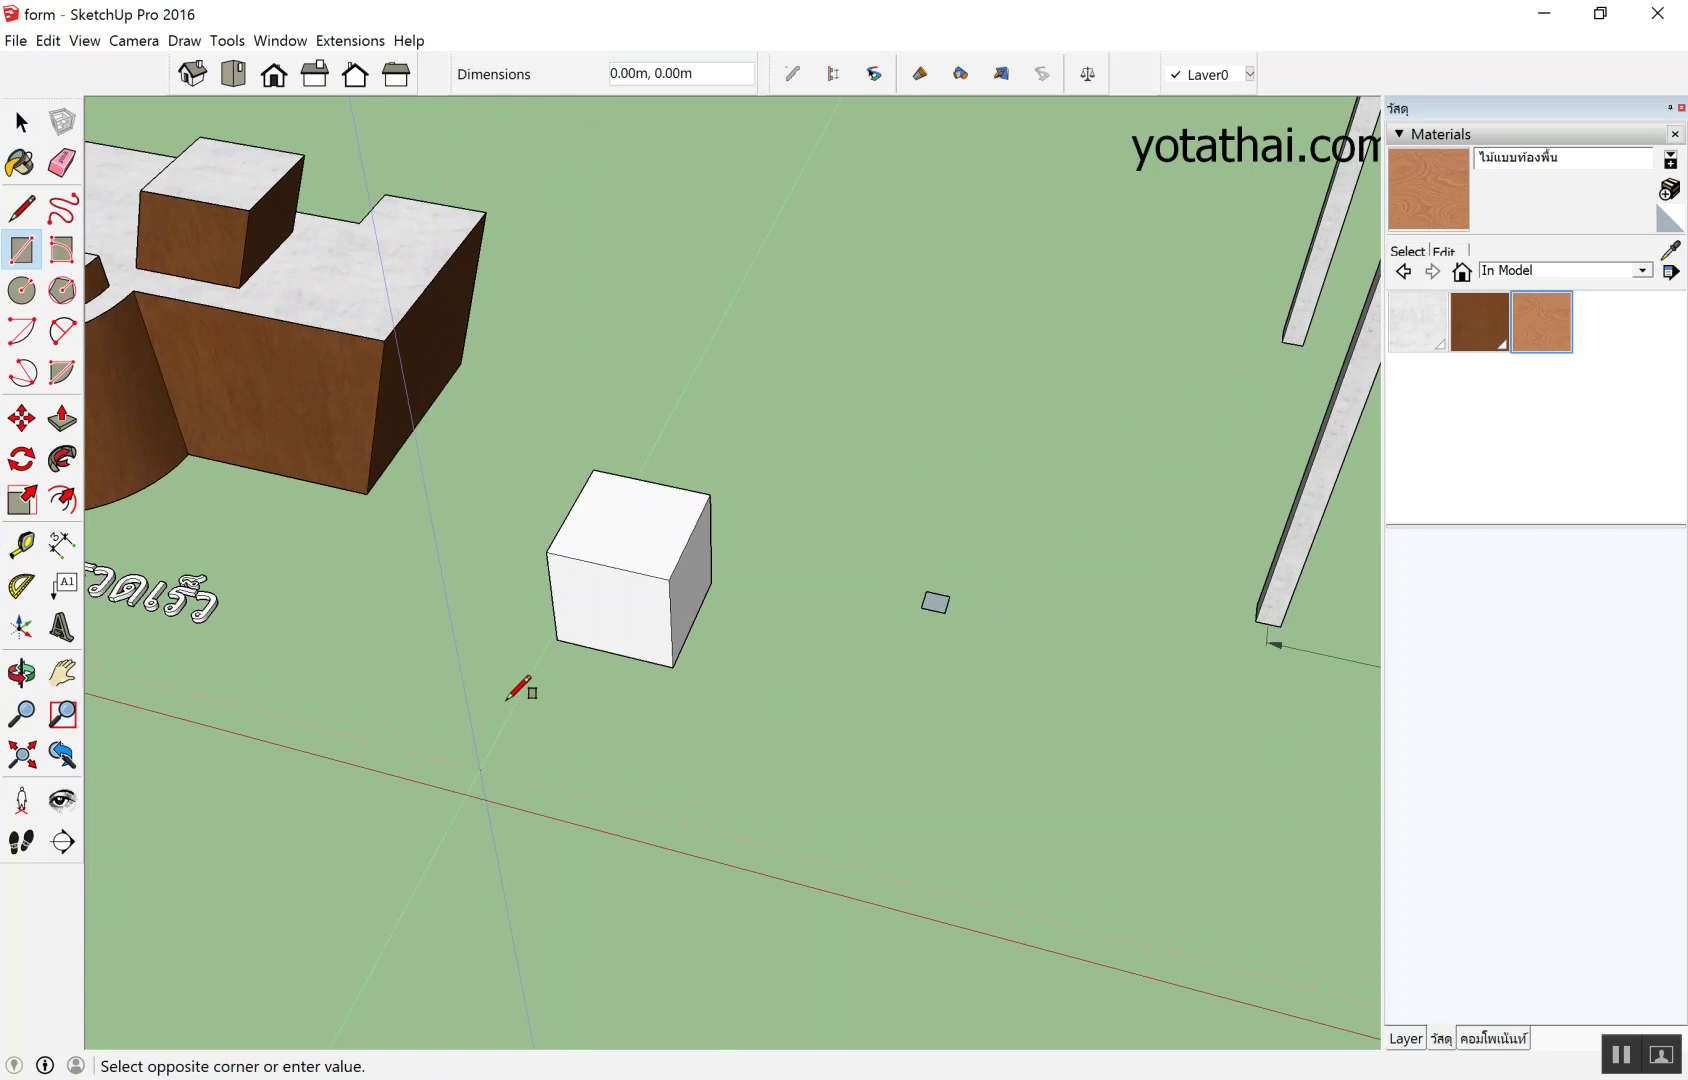
left_click(620, 700)
type("1,1")
key("space")
Copy the grey square face and place a first copy beside it.
scroll(595, 700, "up", 4)
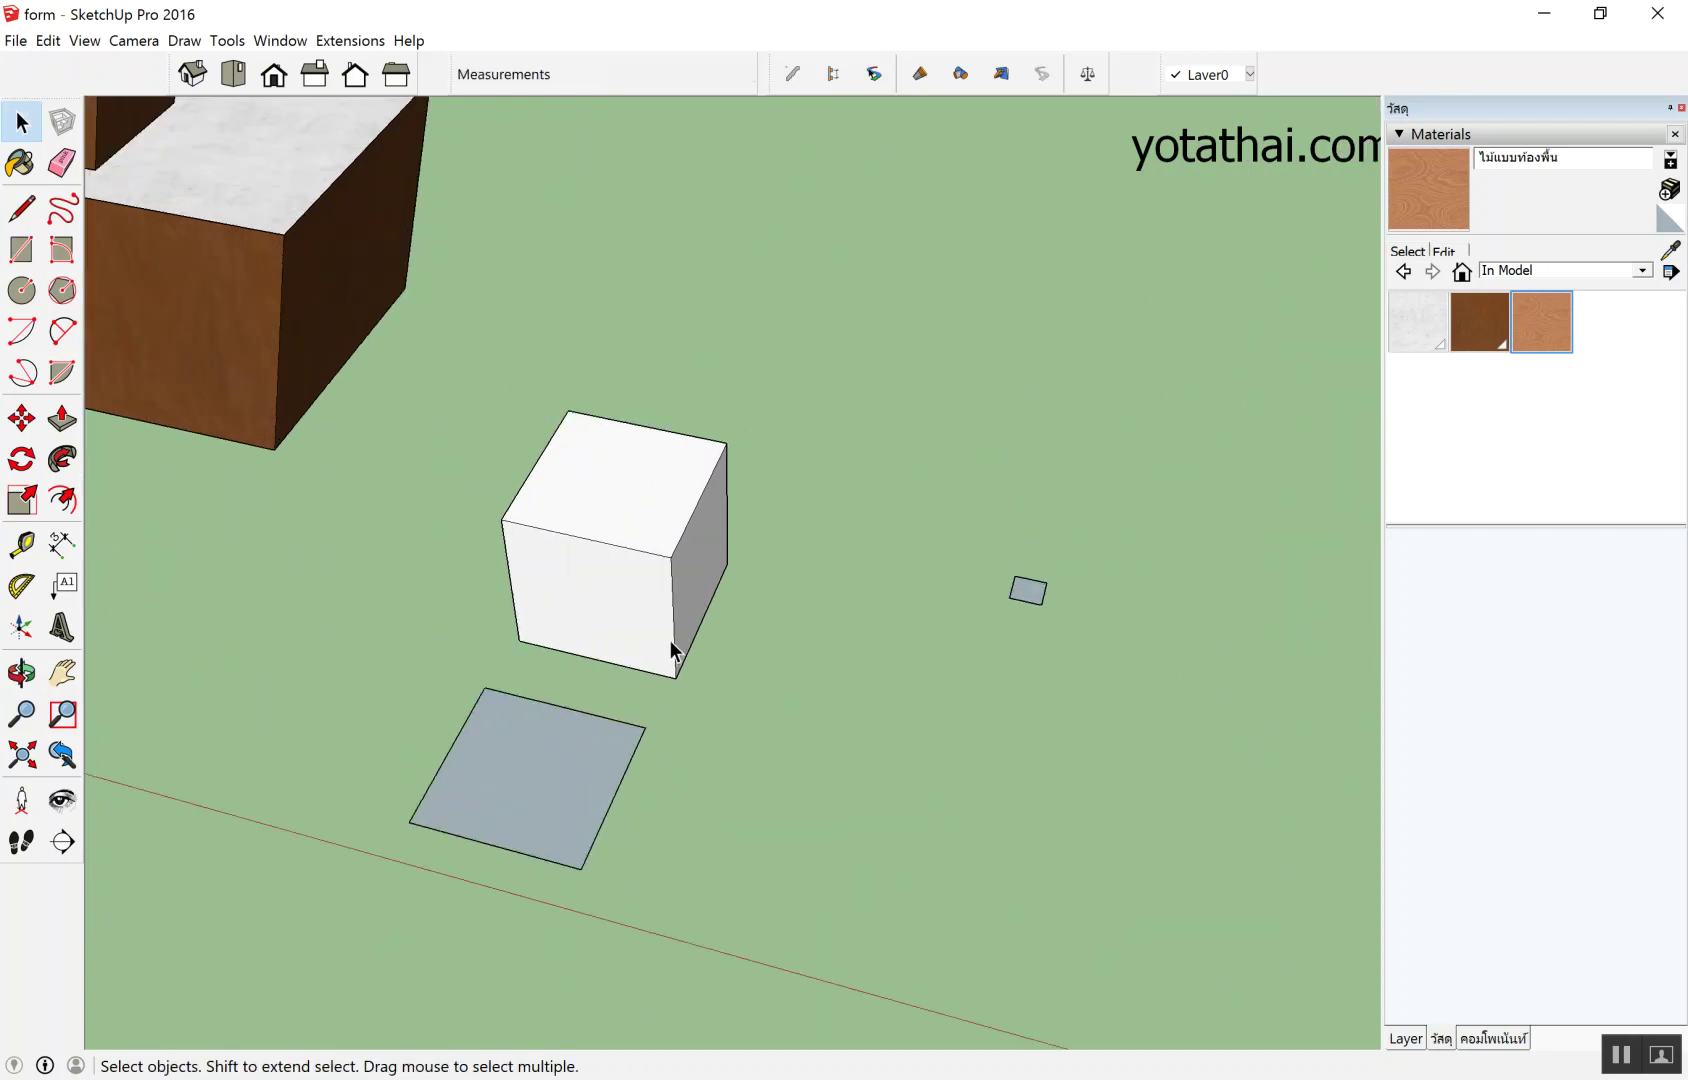
left_click_drag(260, 603, 746, 1013)
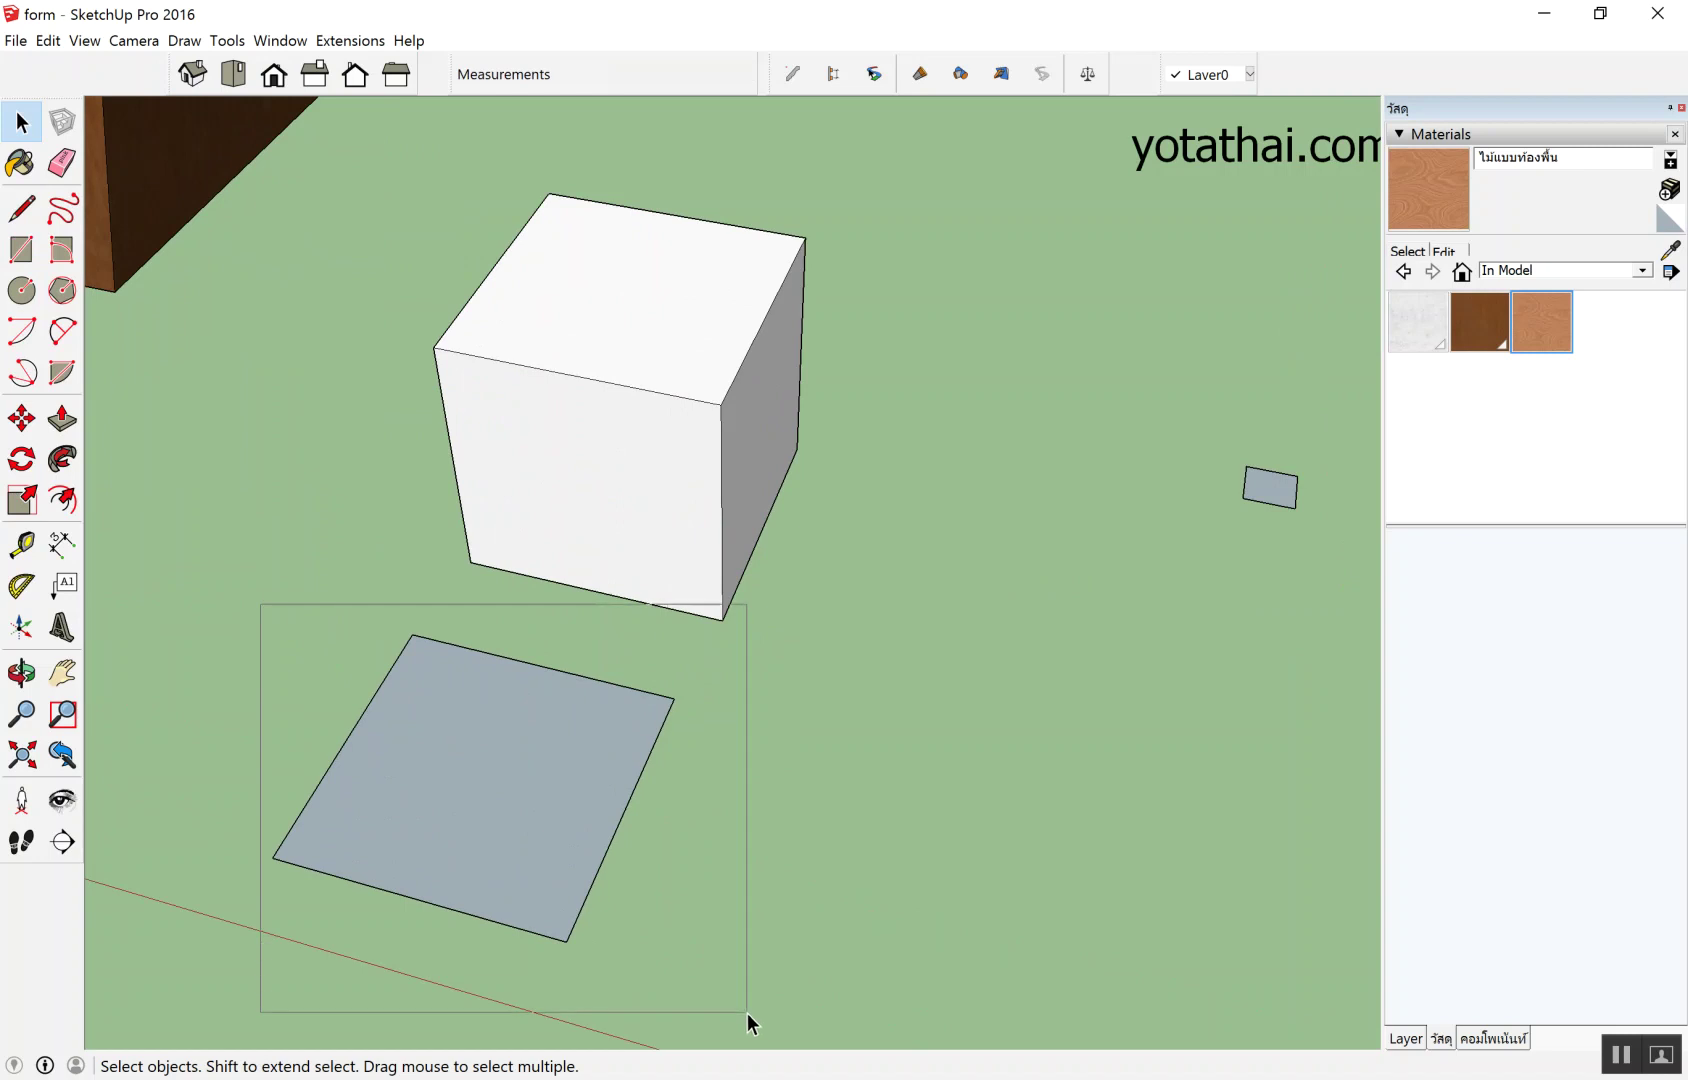
key("ctrl+c")
key("ctrl+v")
scroll(600, 720, "down", 2)
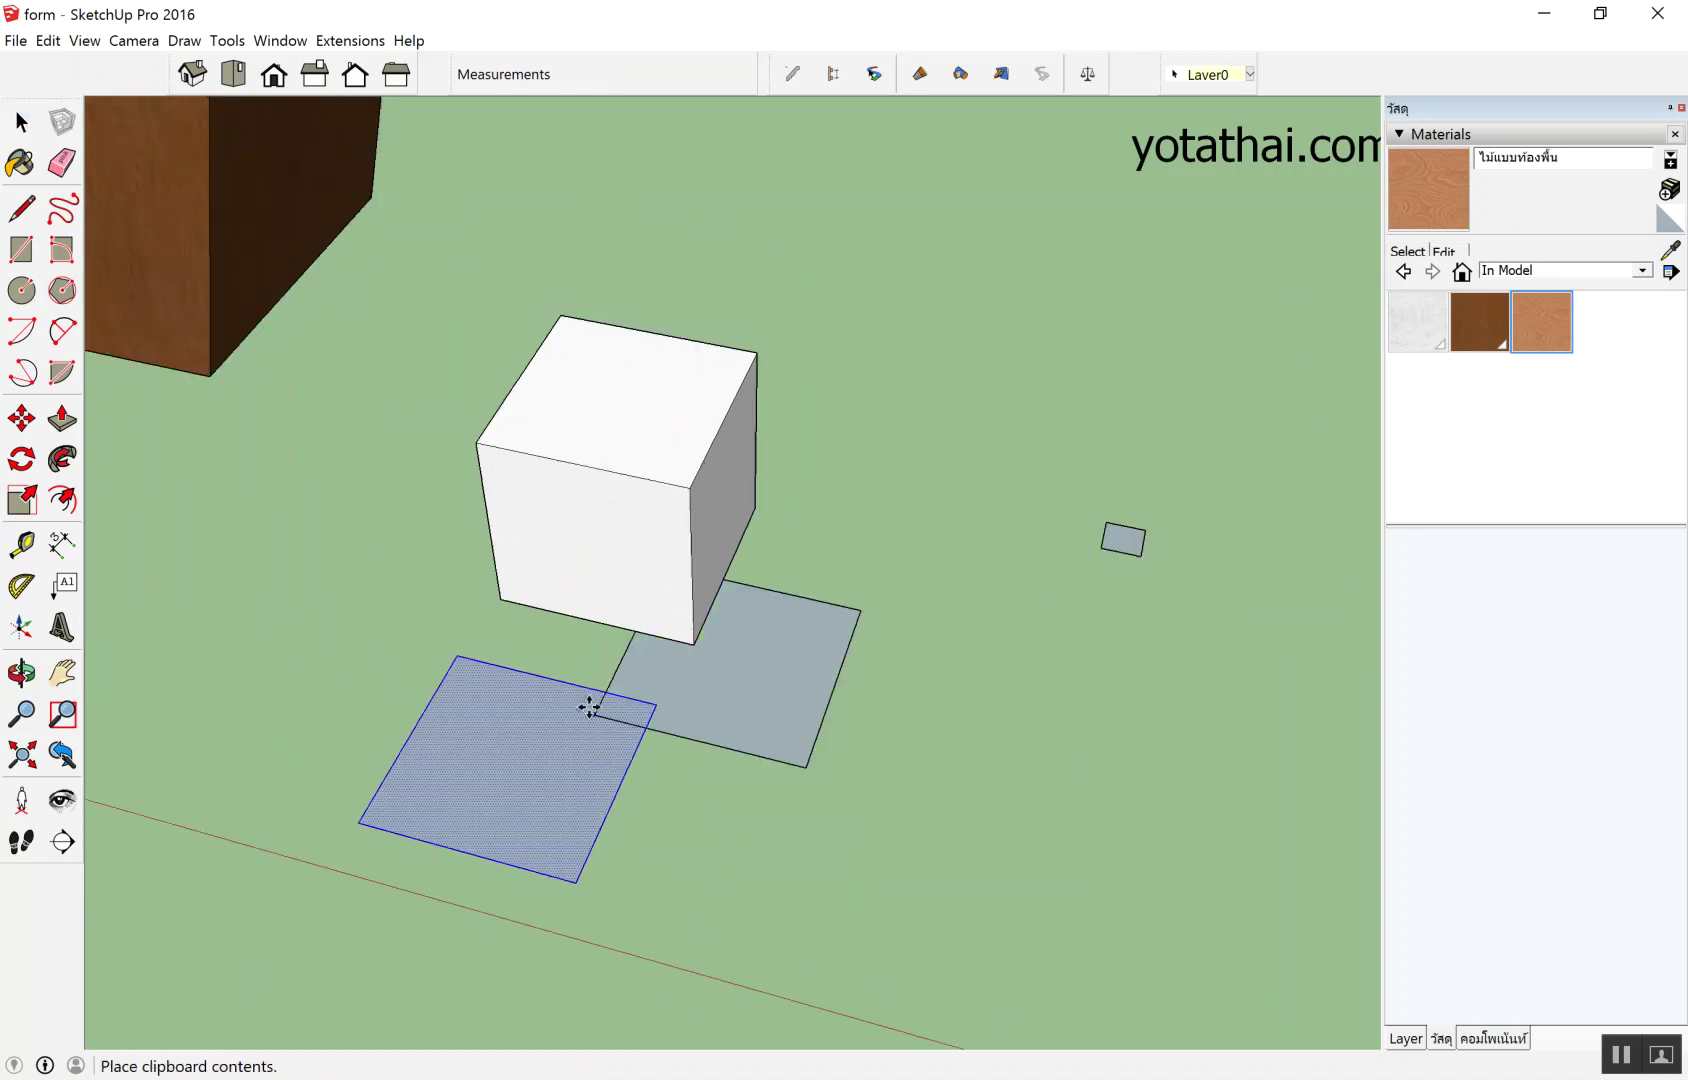
scroll(630, 840, "down", 2)
left_click(640, 842)
Place a second copy at the end of the row, making three squares.
key("ctrl+v")
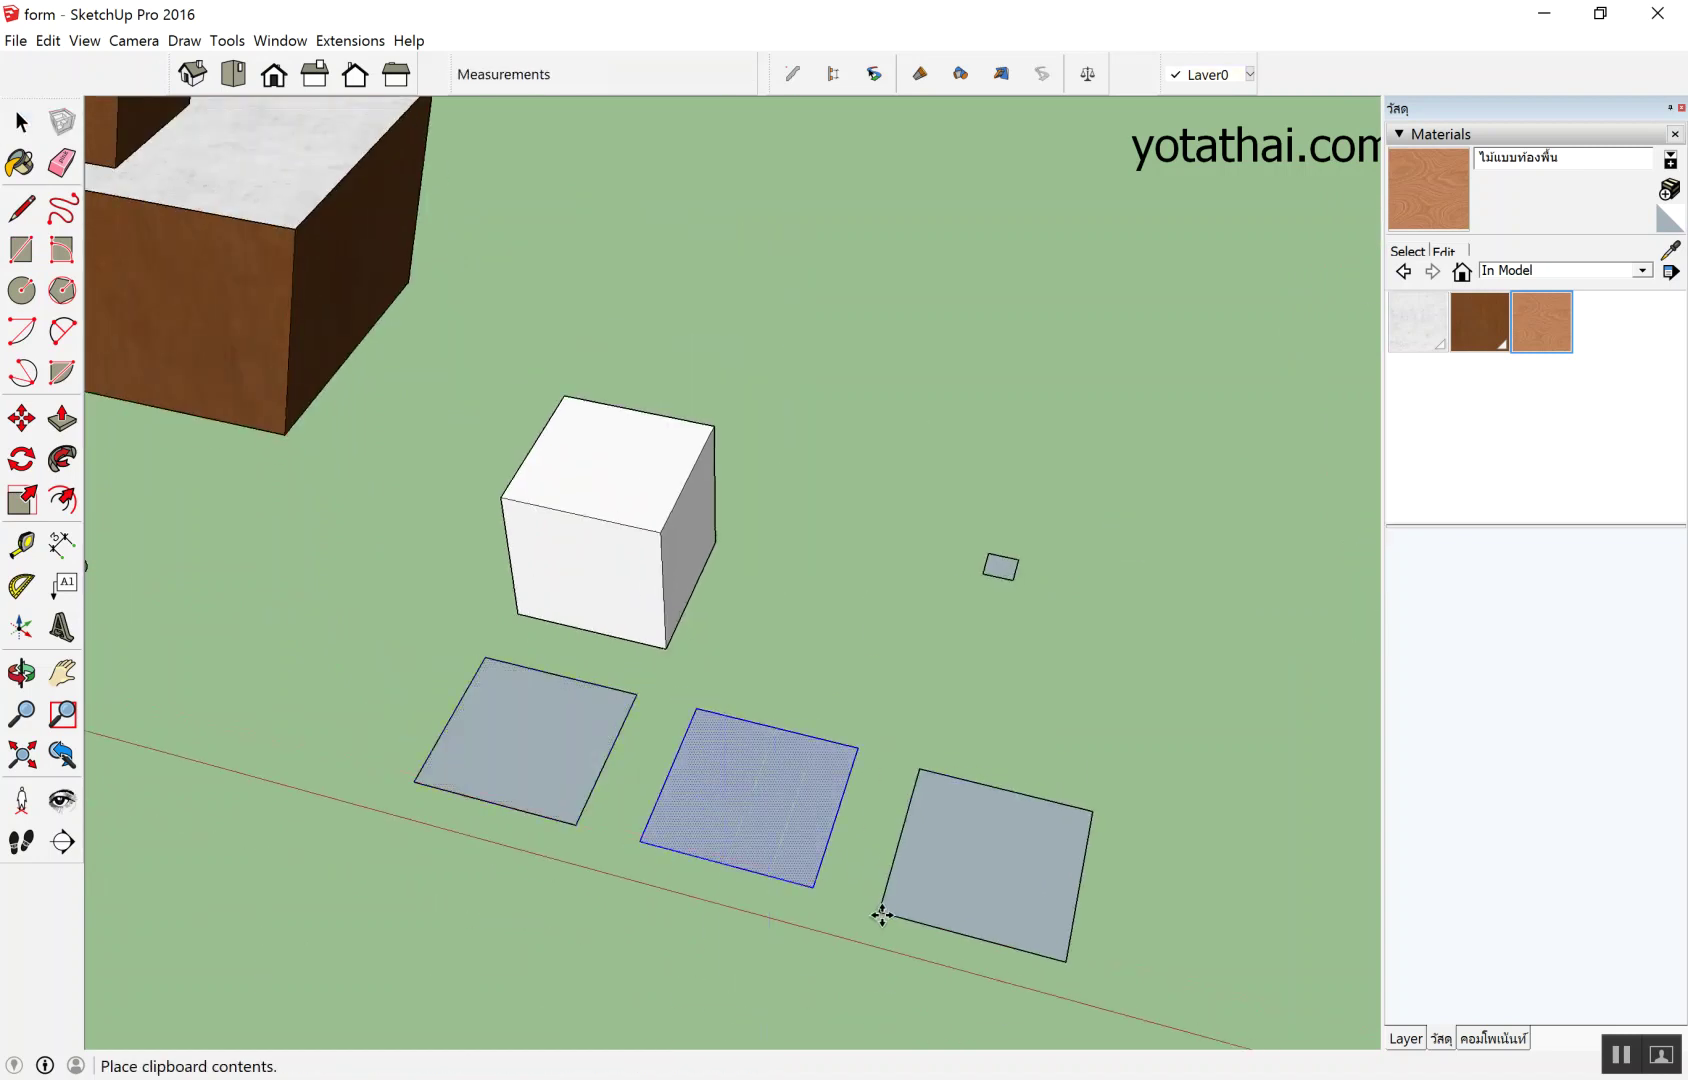
left_click(889, 902)
key("ctrl+v")
scroll(905, 975, "down", 1)
scroll(897, 1010, "up", 3)
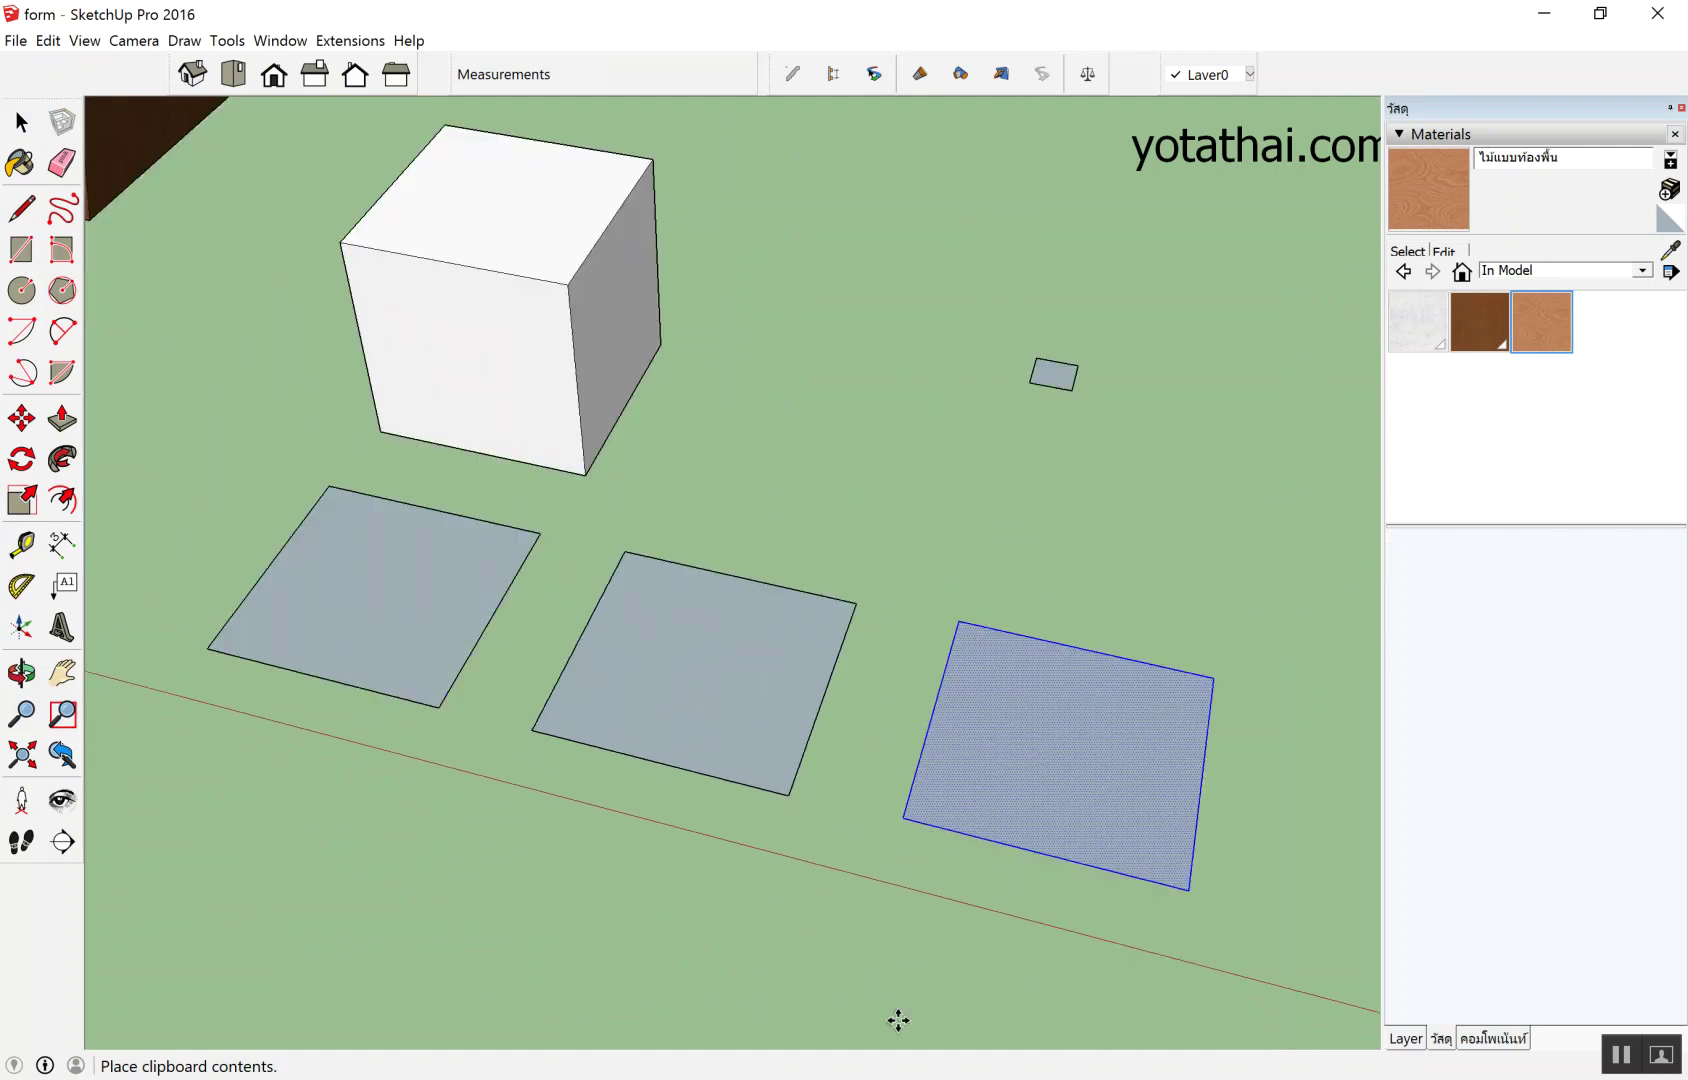
scroll(870, 995, "up", 1)
key("Escape")
scroll(745, 866, "down", 2)
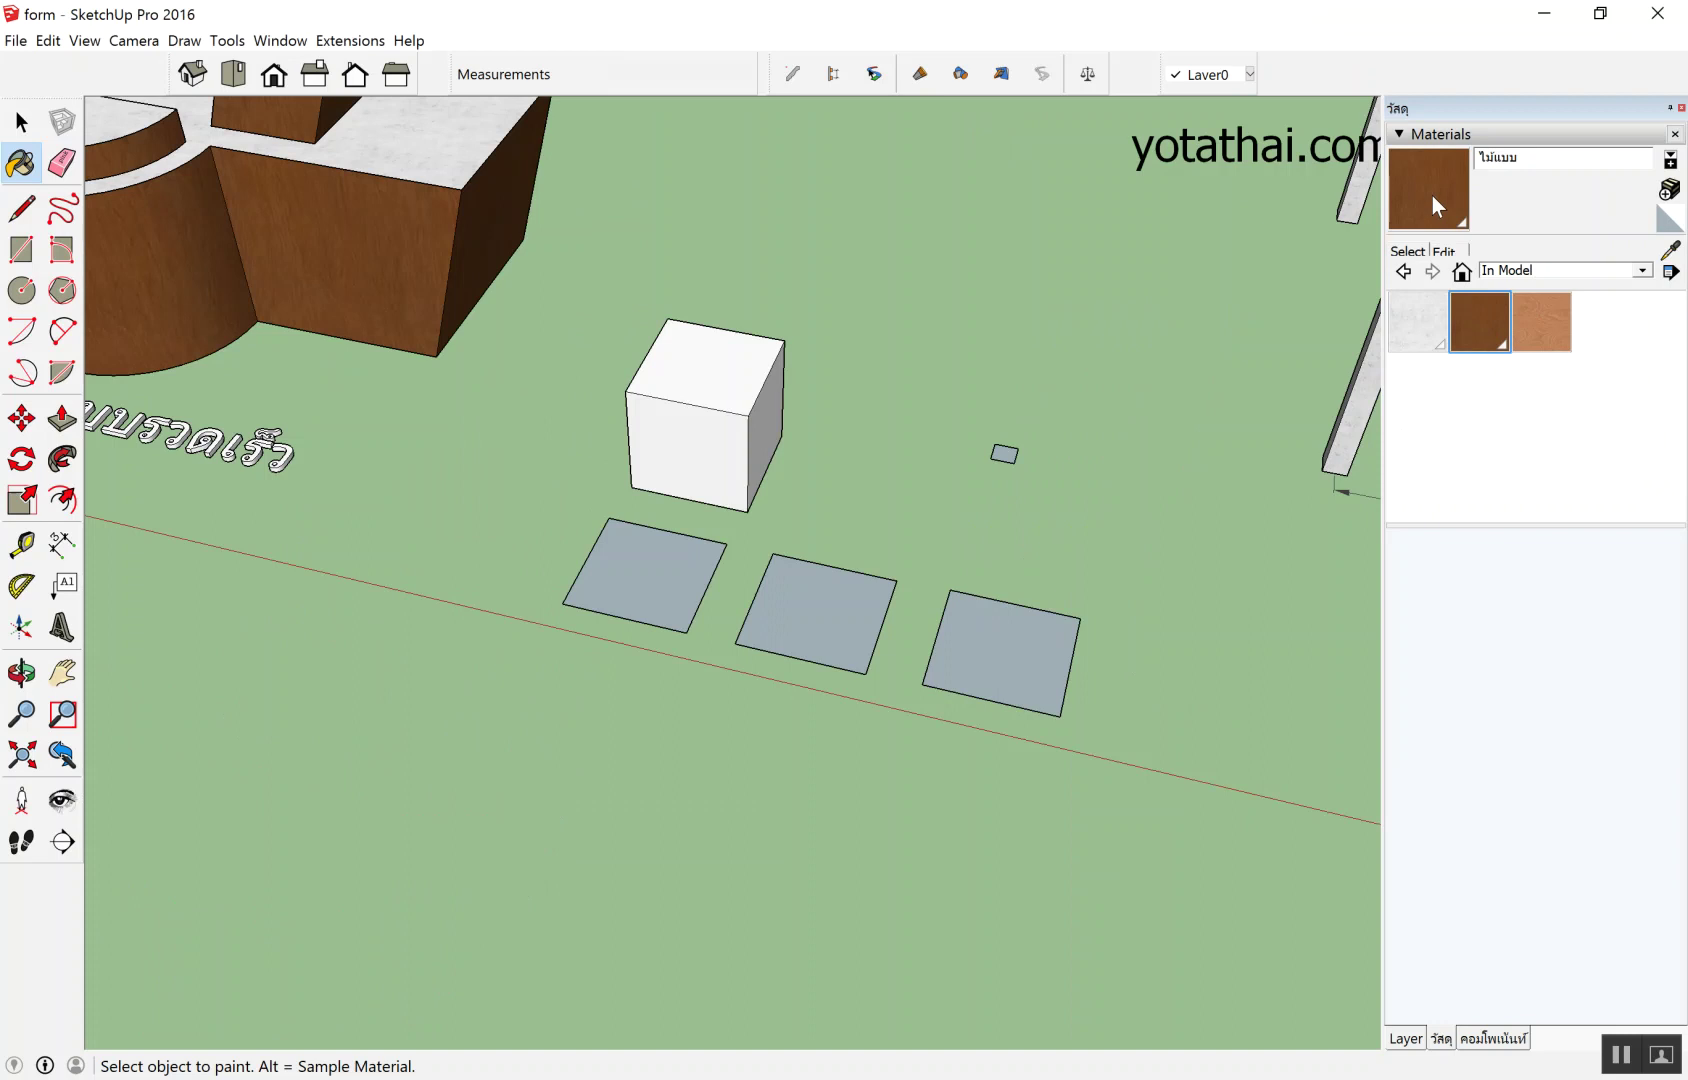
Paint the white cube with the brown ไม้แบบ wood material.
key("space")
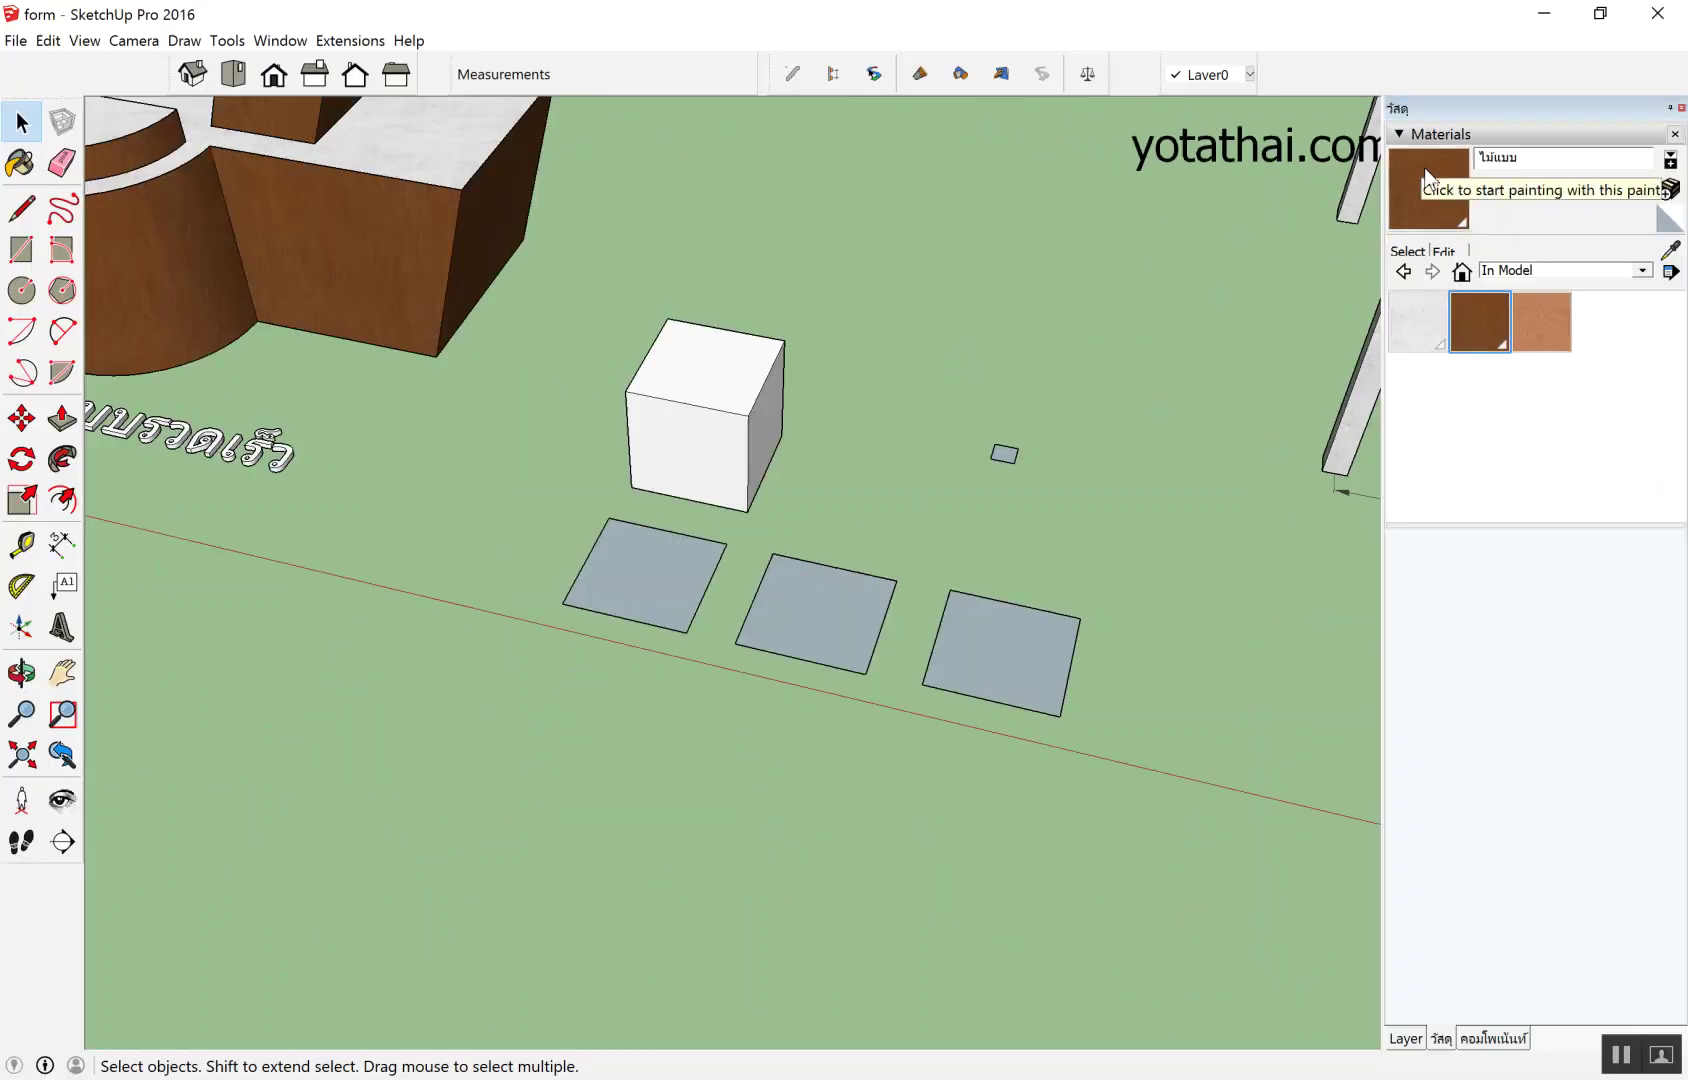
left_click(1415, 162)
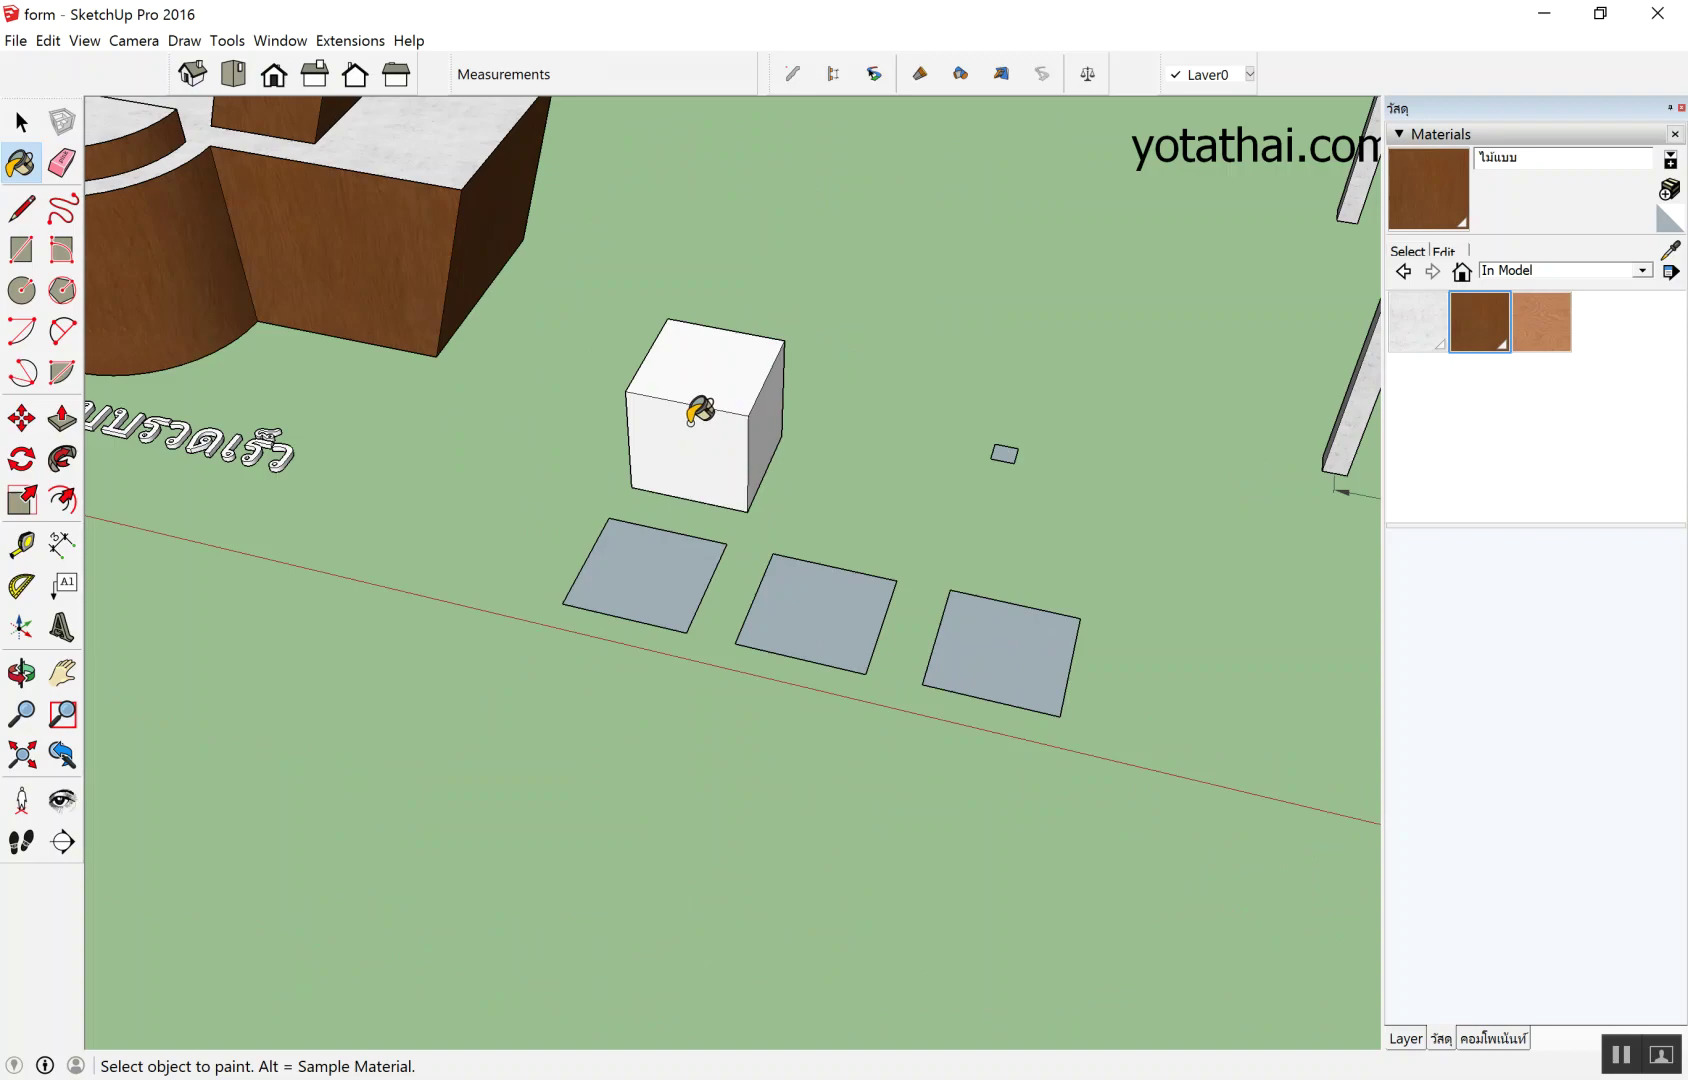
left_click(690, 412)
key("space")
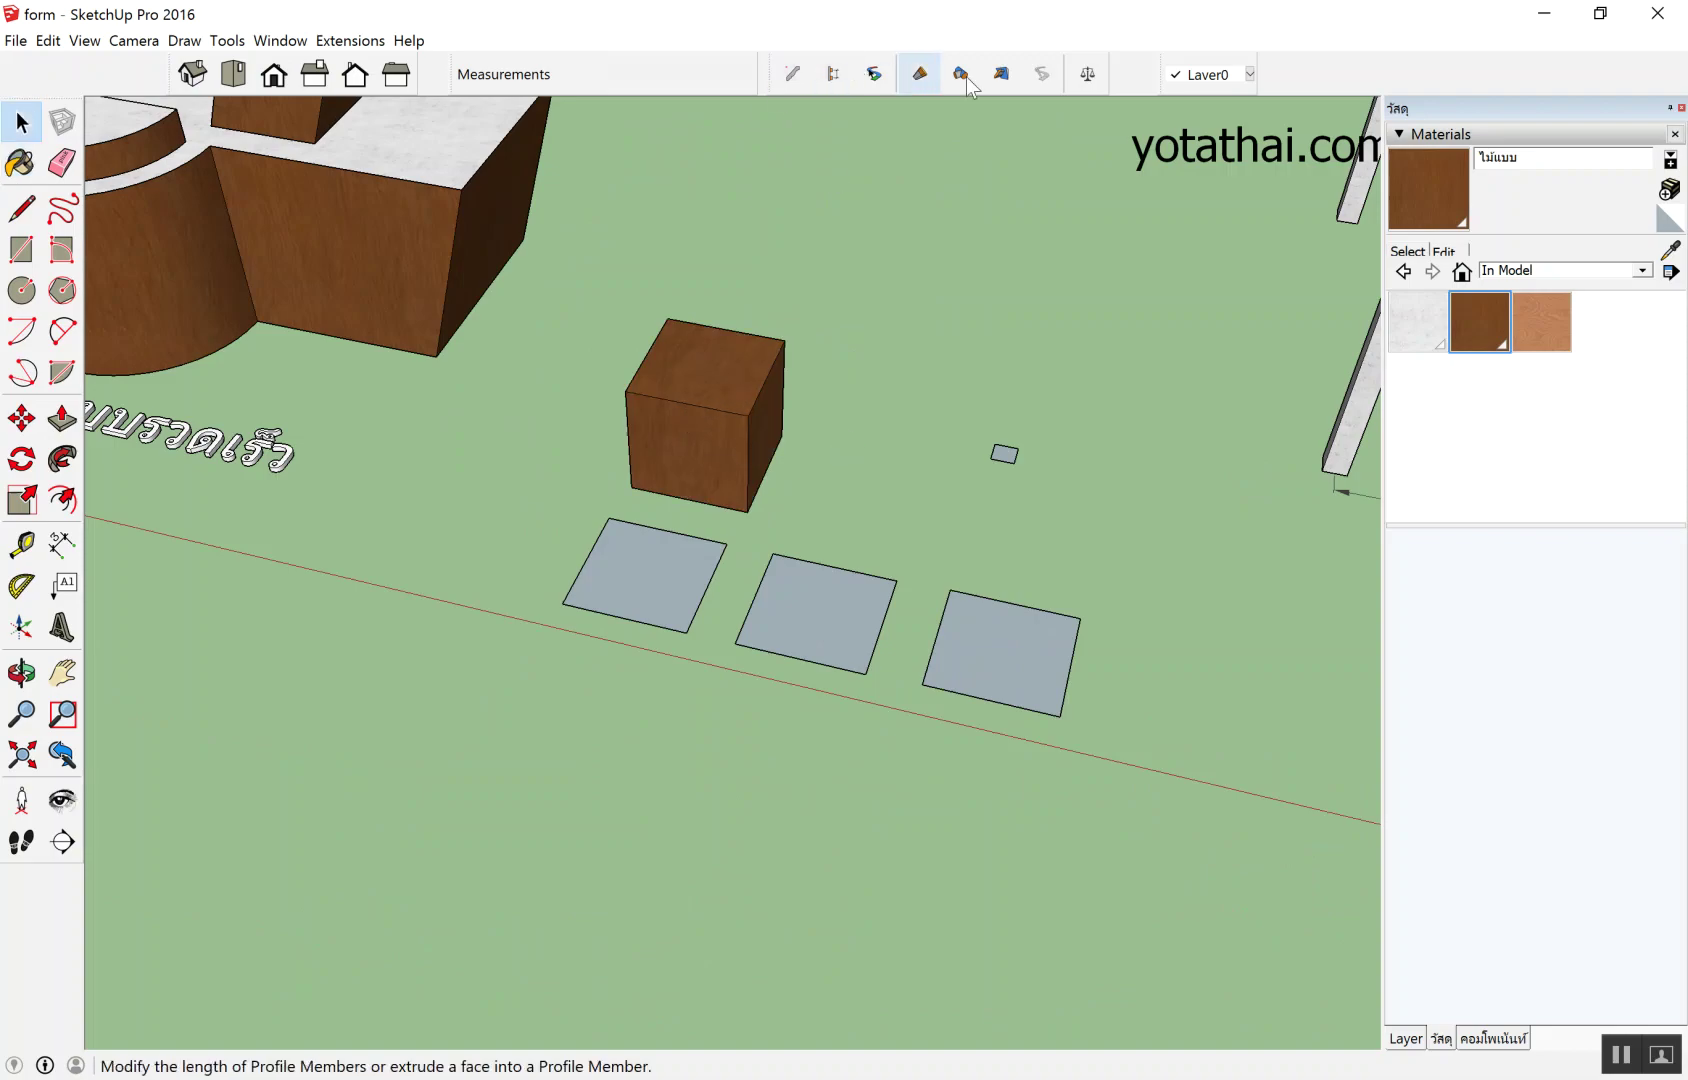
Check the cube's quantities and PB Cost Inspector breakdown totalling 7,002.00.
left_click(1080, 76)
left_click(686, 396)
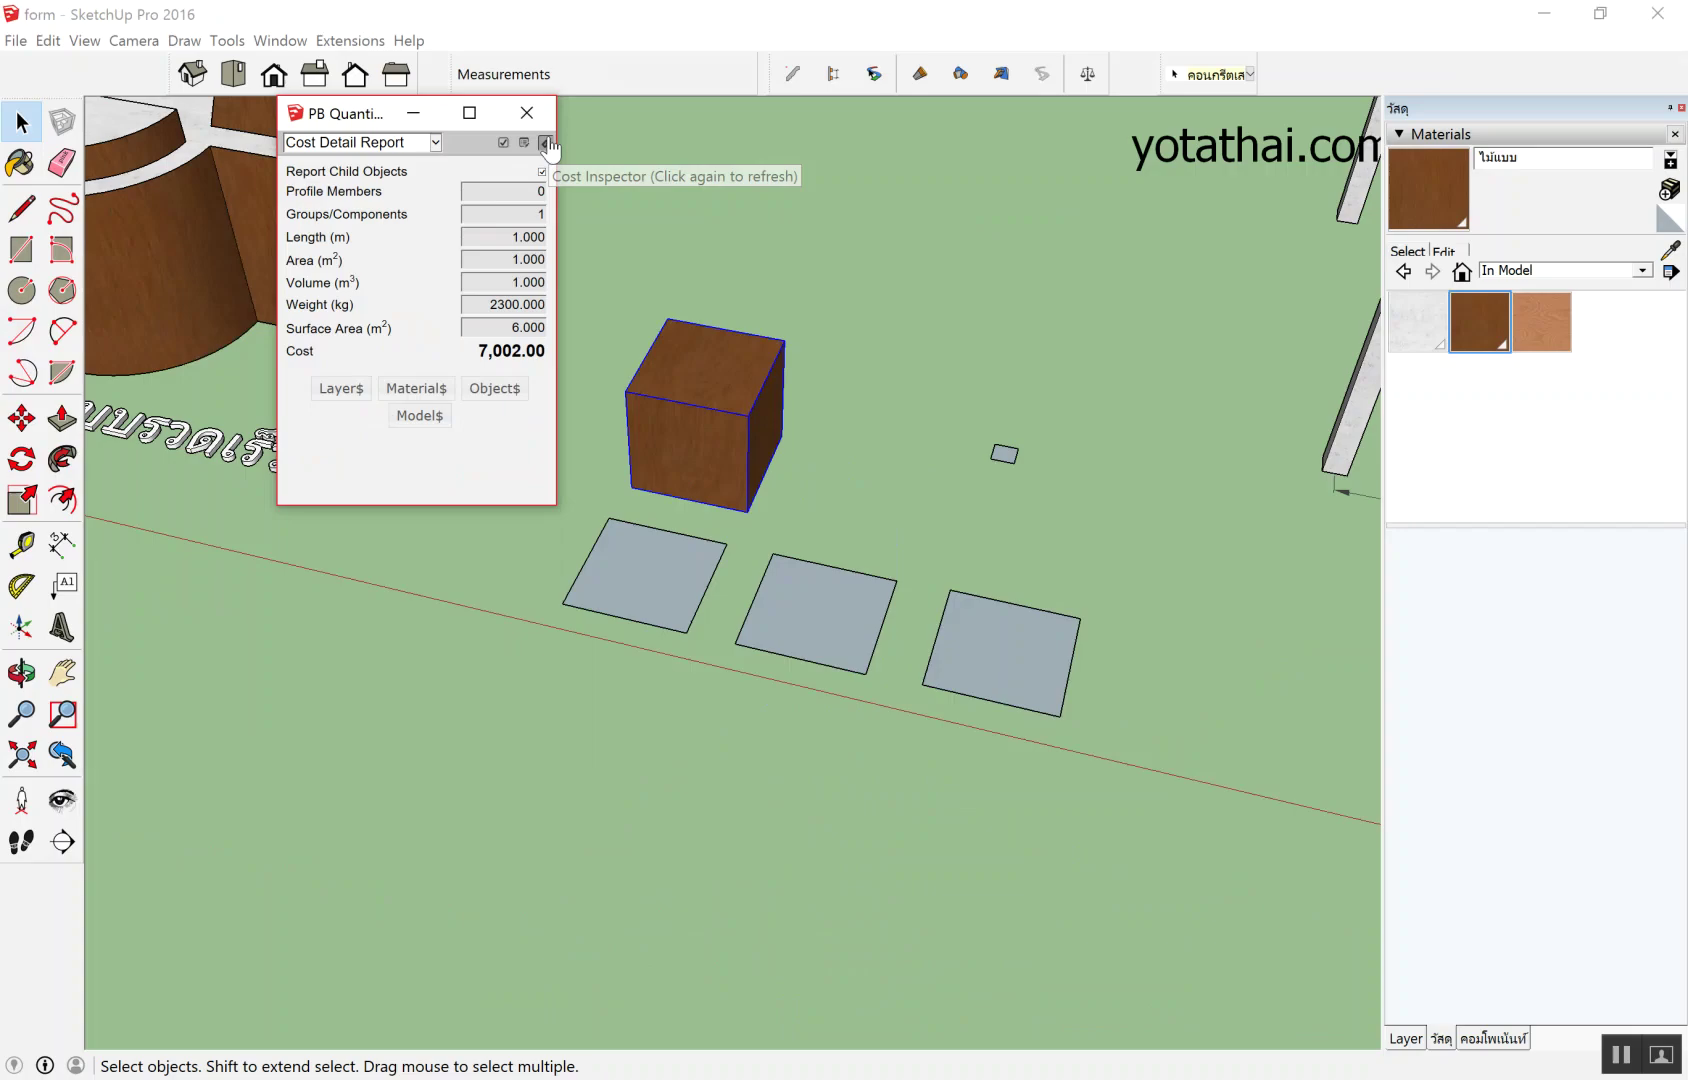
left_click(545, 142)
left_click(679, 350)
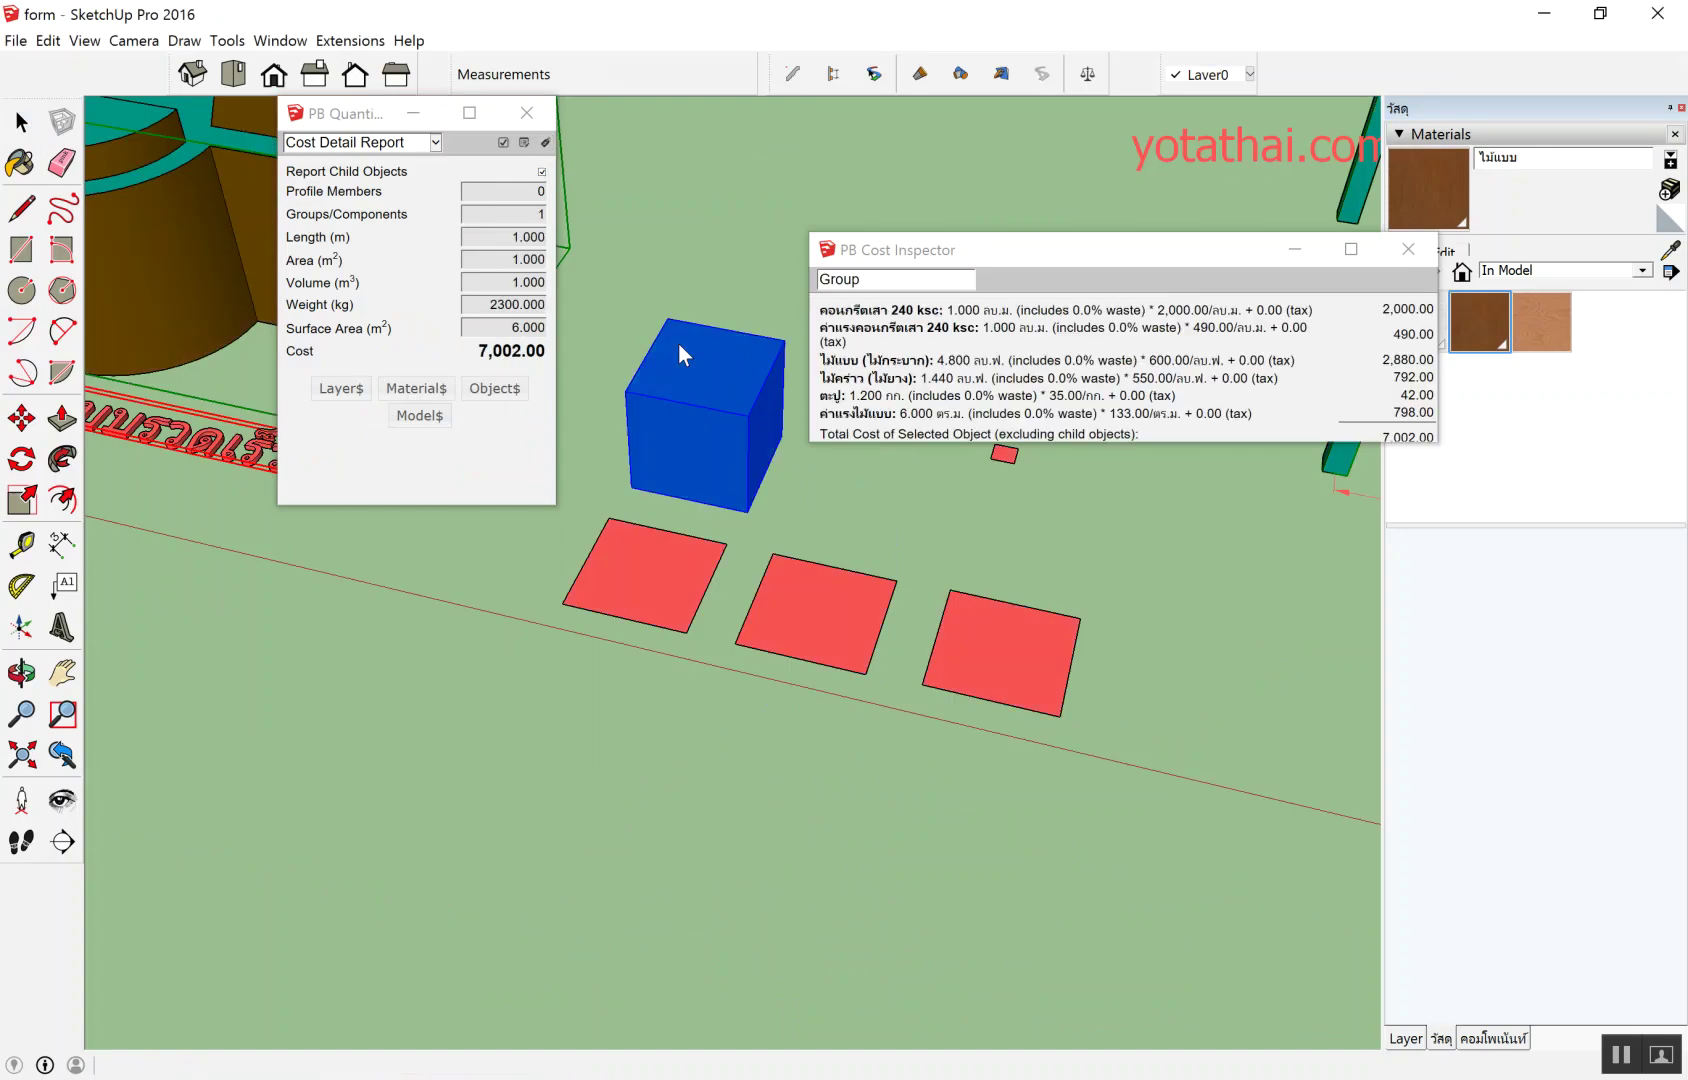
left_click_drag(1045, 443, 1050, 574)
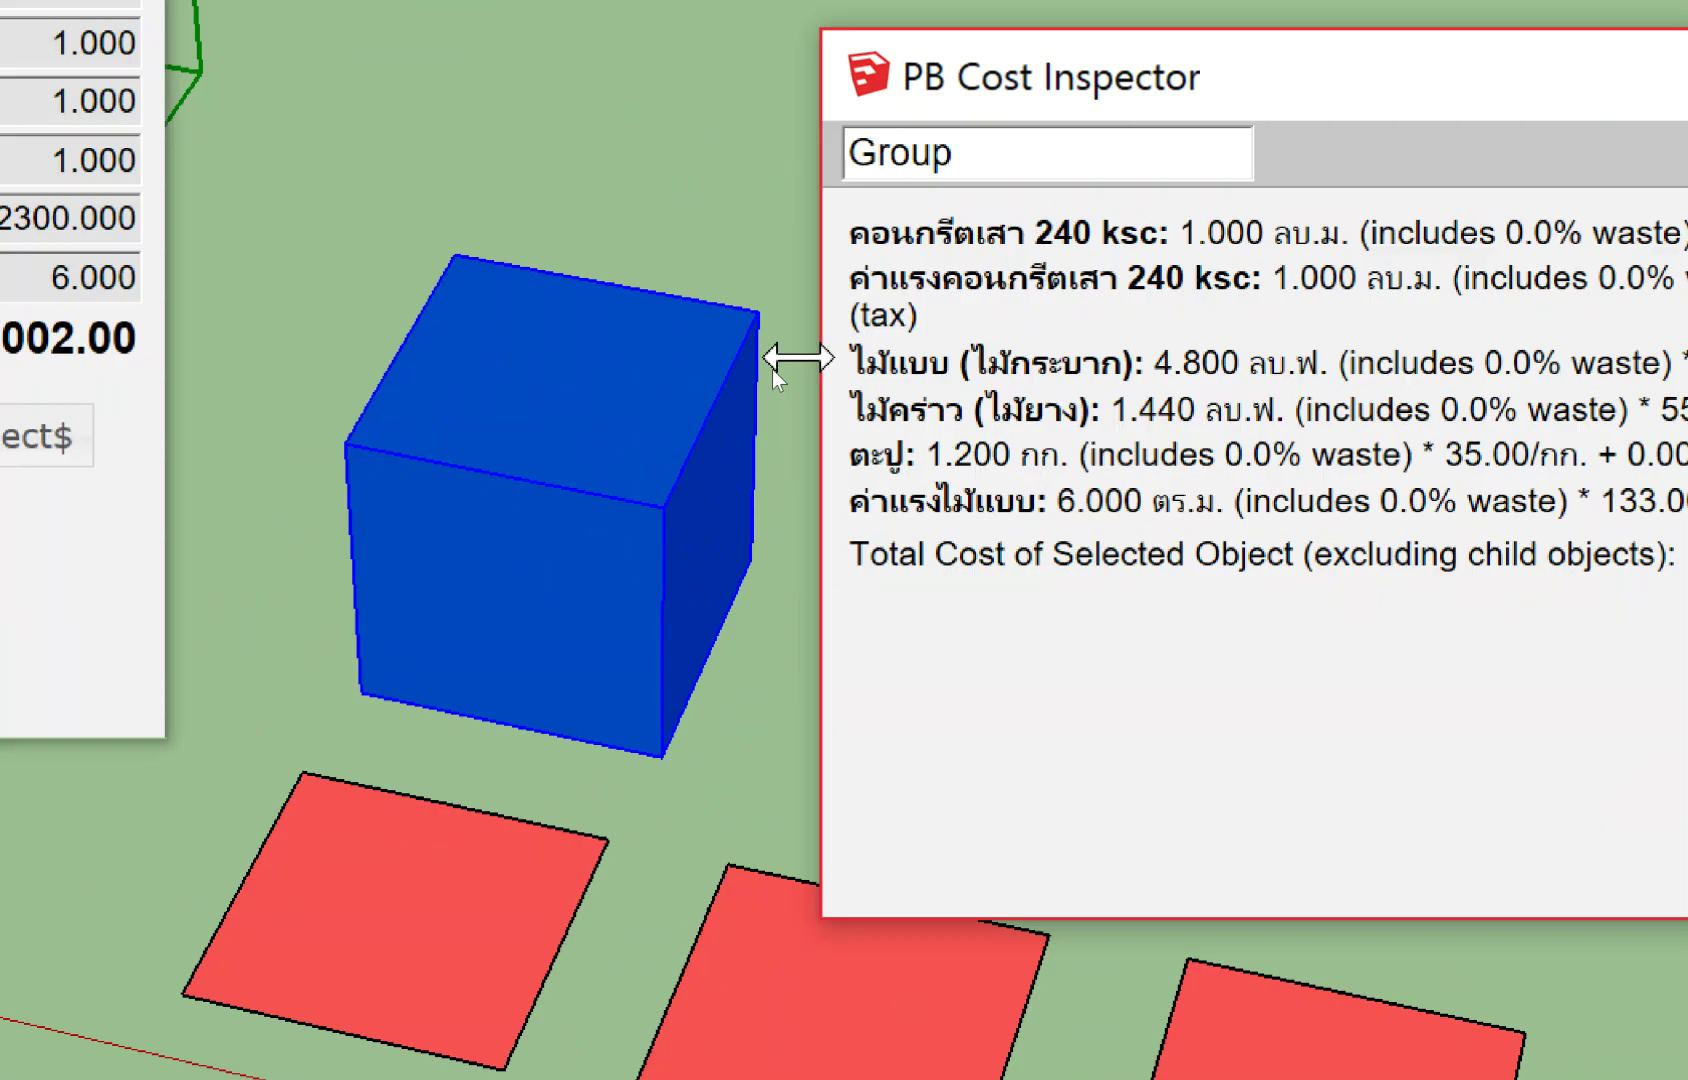
left_click(709, 364)
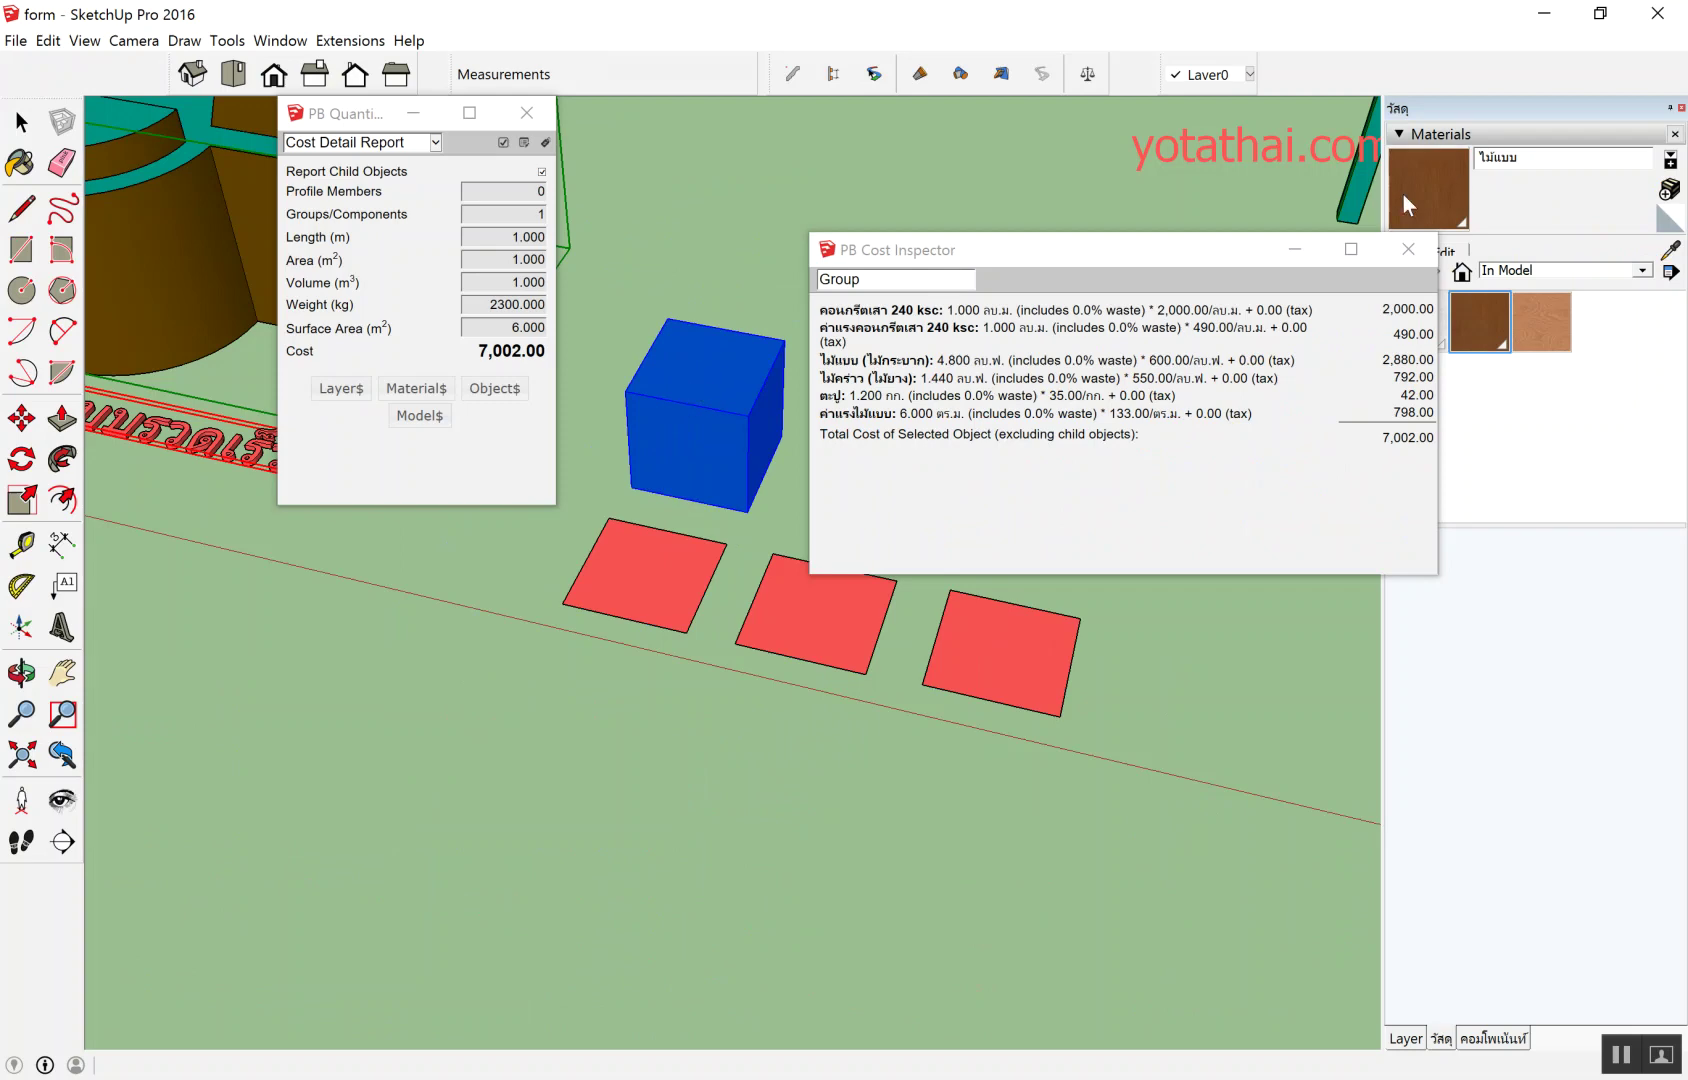
left_click(1405, 249)
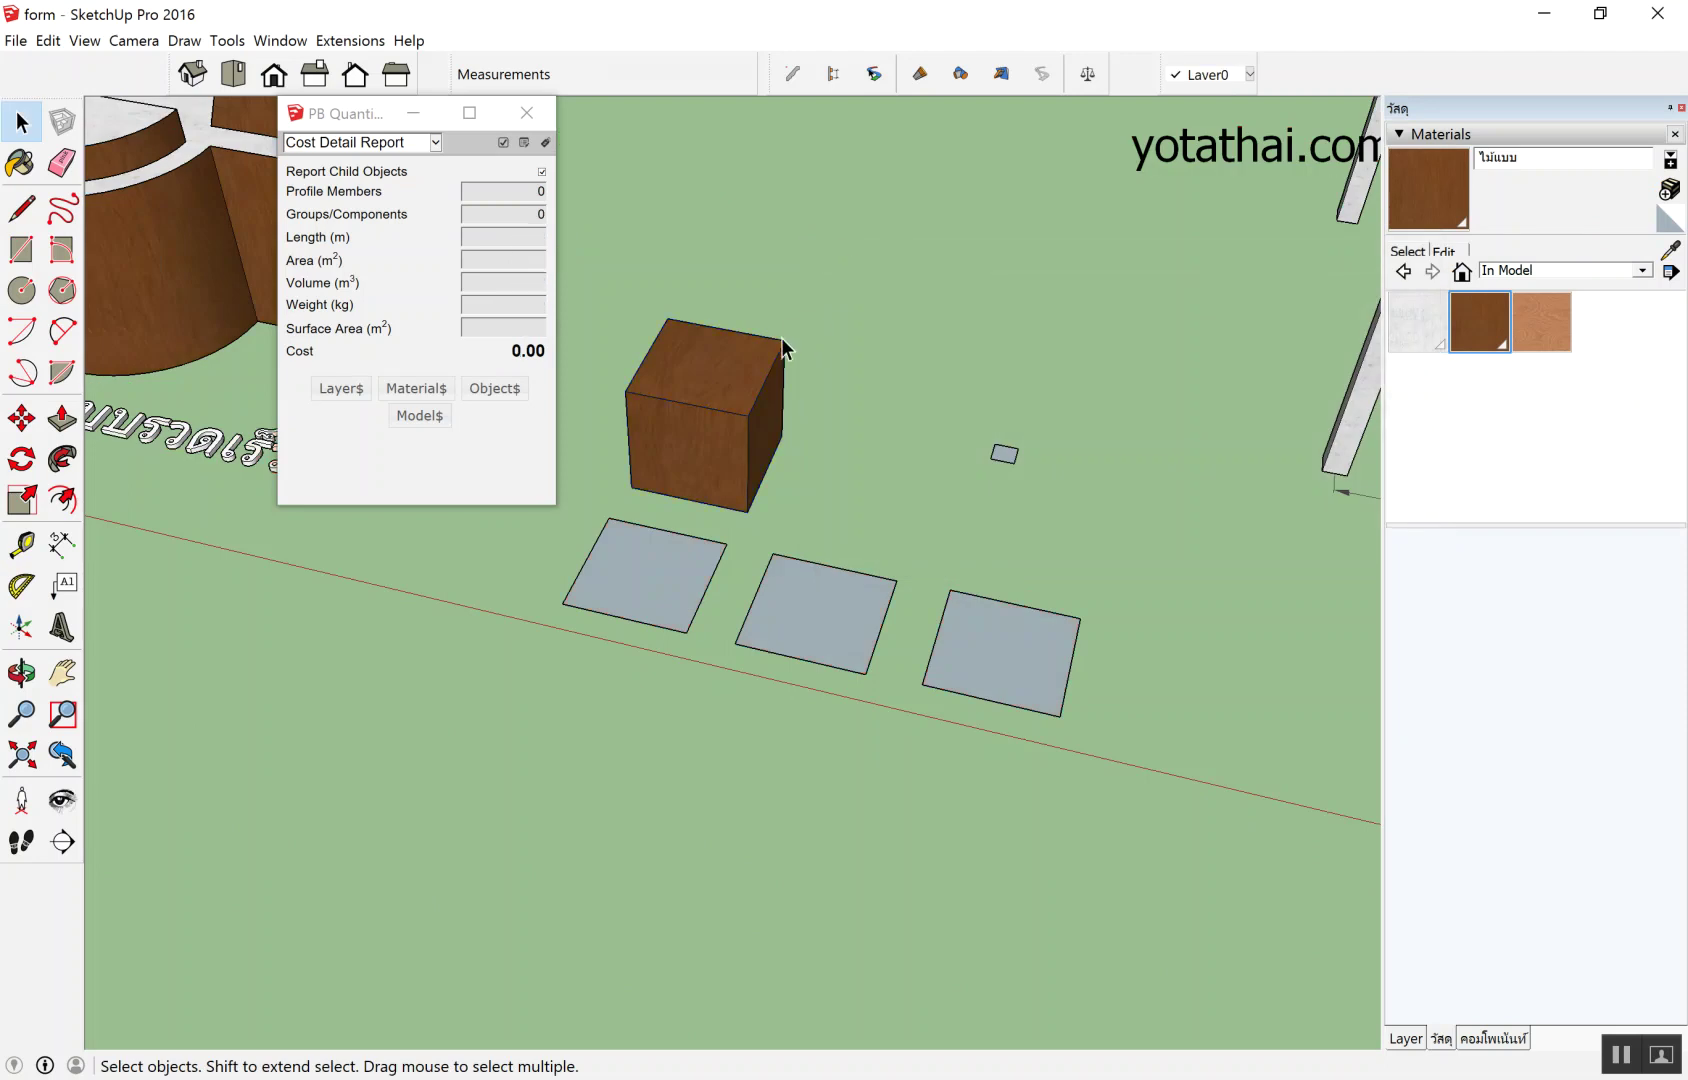
Undo the cube's wood paint and enter the cube group for editing.
key("ctrl+z")
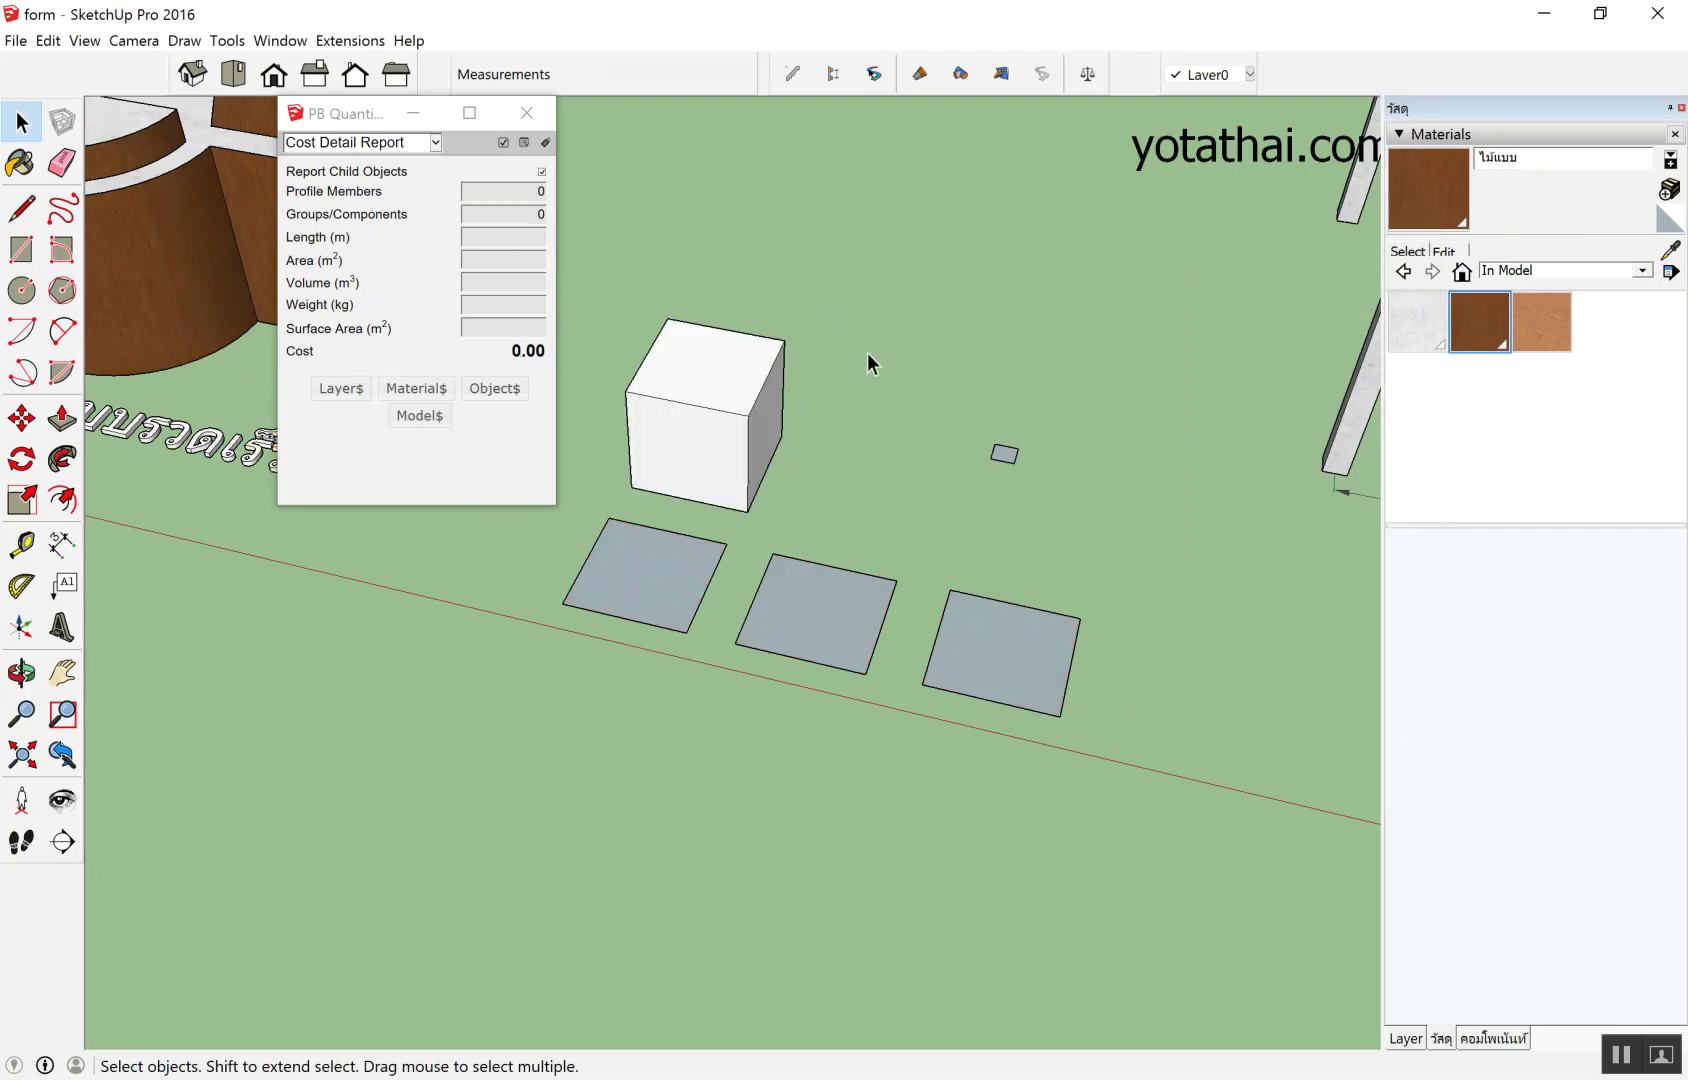
scroll(1006, 309, "down", 3)
scroll(844, 365, "up", 2)
scroll(844, 365, "up", 2)
scroll(804, 349, "up", 1)
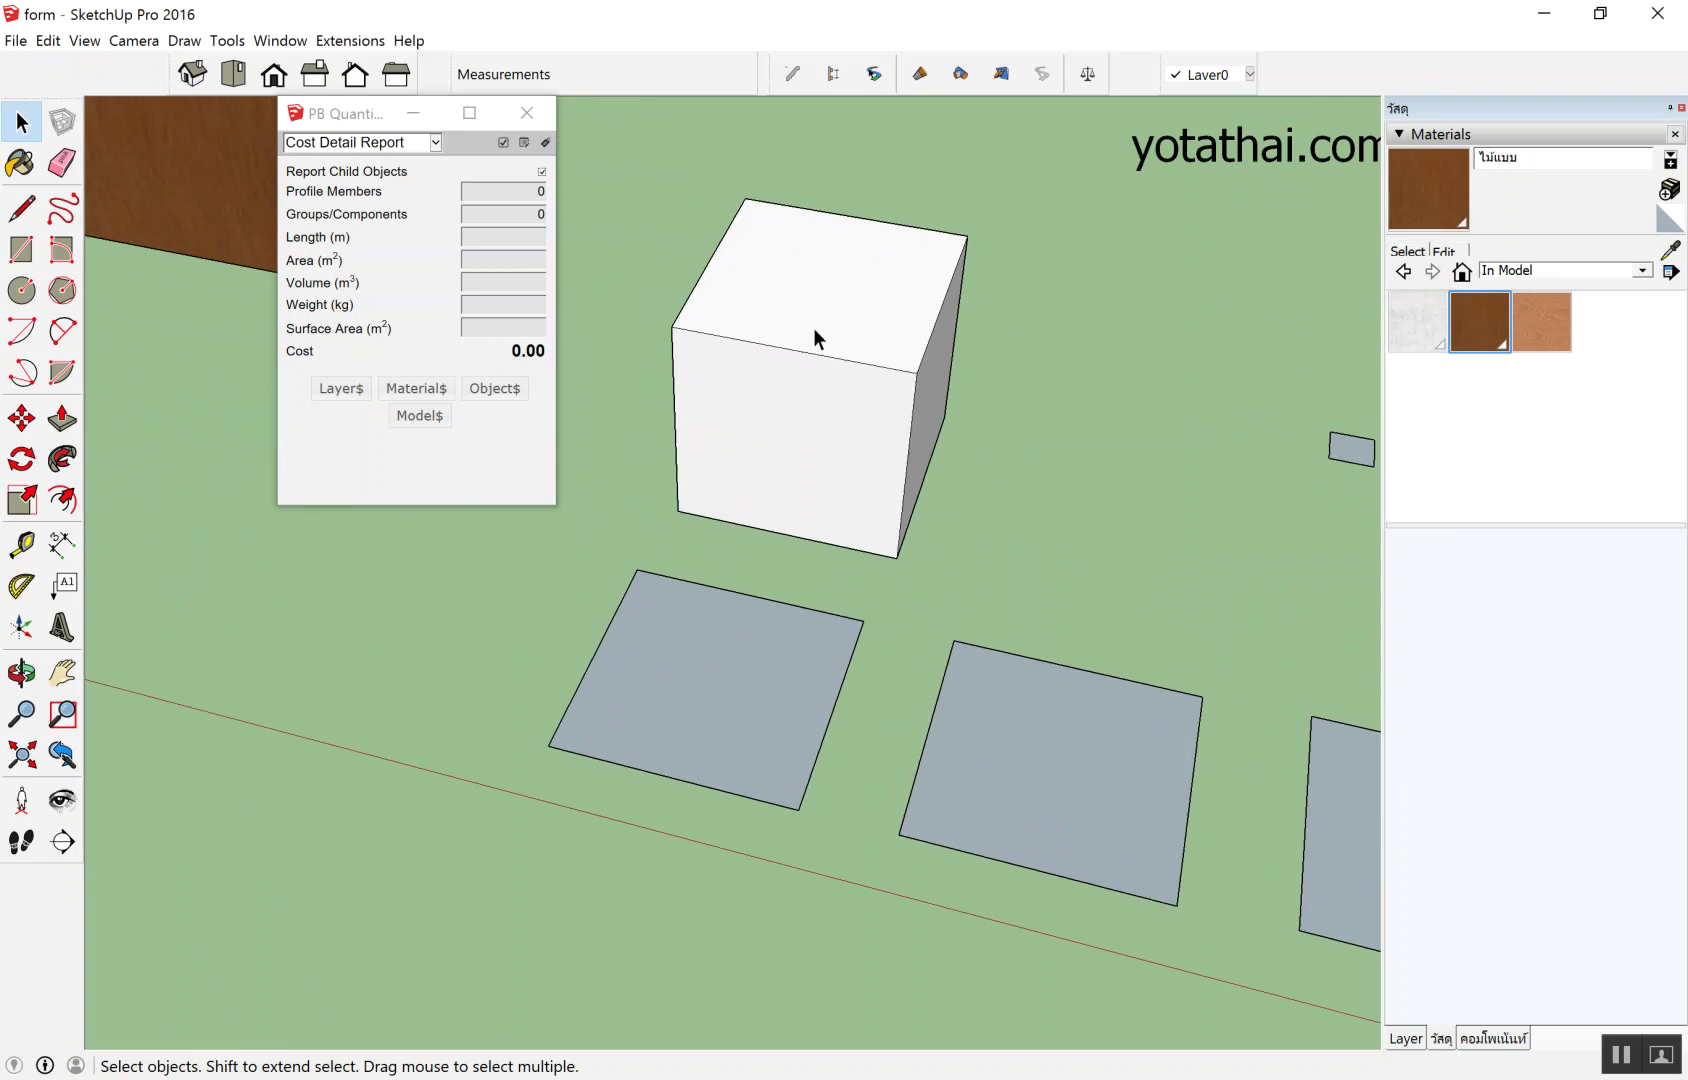
middle_click_drag(812, 328, 1119, 237)
scroll(777, 338, "up", 2)
double_click(870, 325)
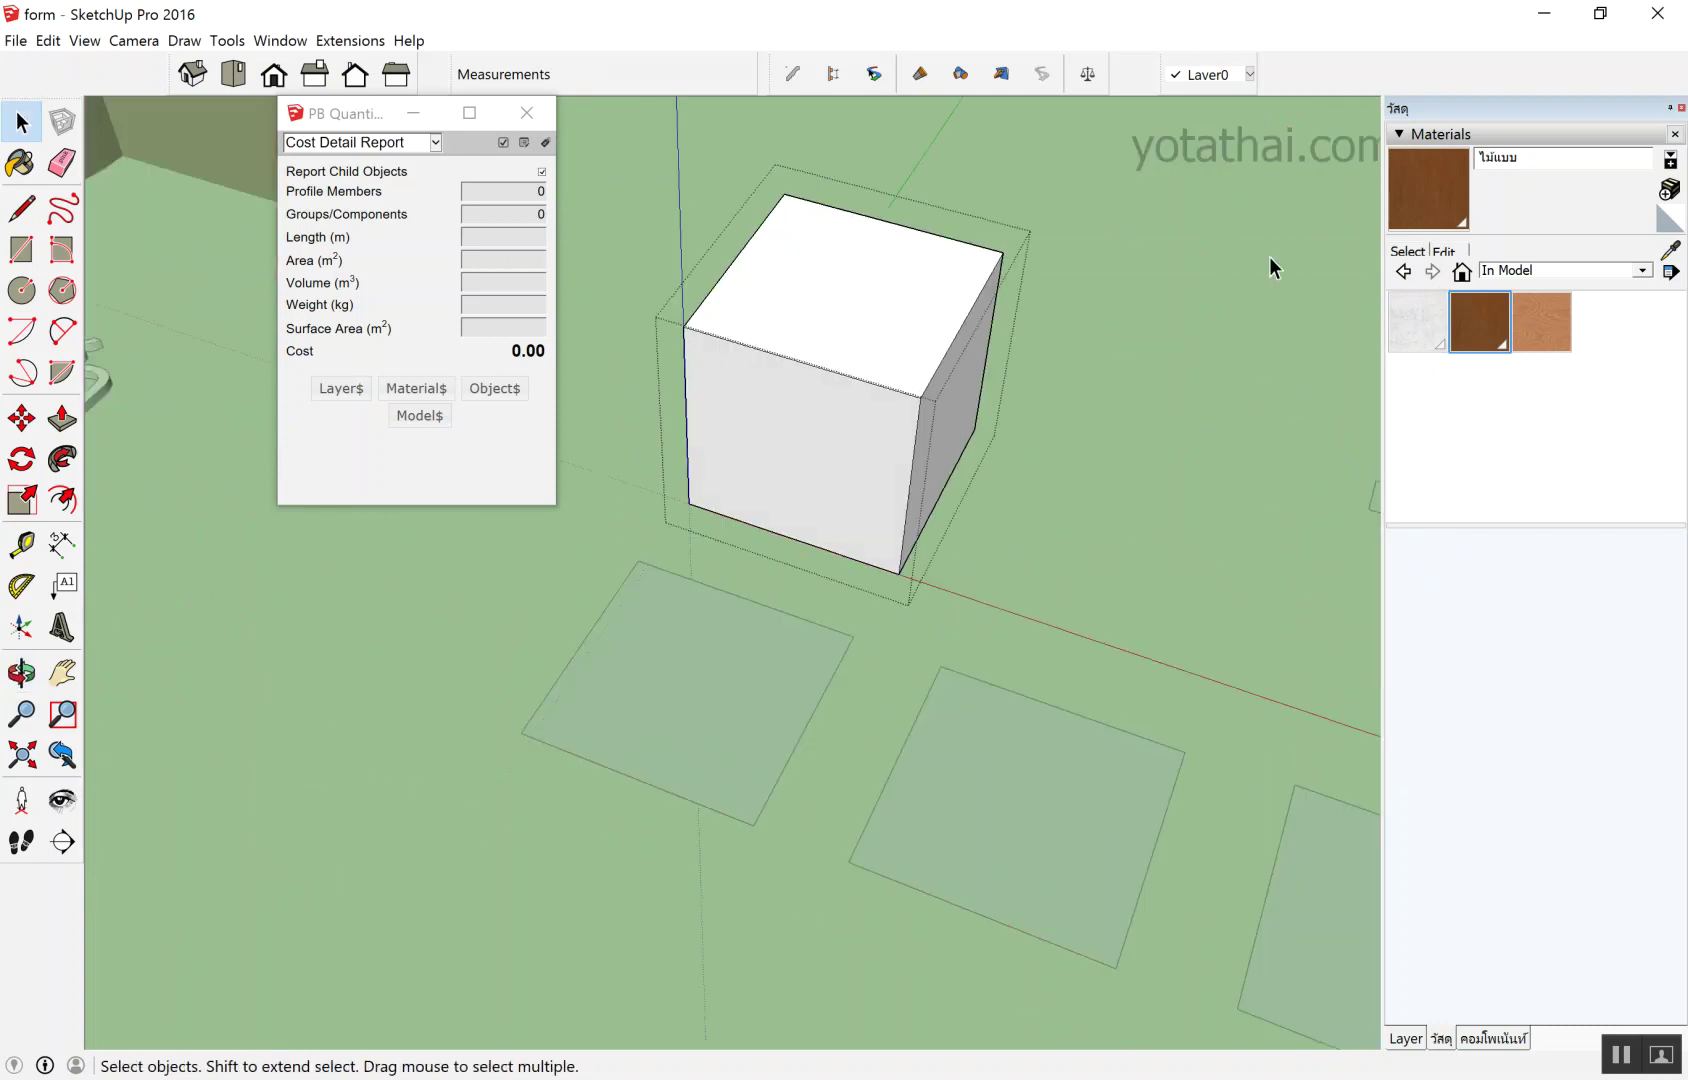
Paint the cube's four side faces with the ไม้แบบ wood material.
left_click(1401, 199)
left_click(787, 400)
mouse_move(787, 400)
middle_mouse_down()
mouse_move(787, 441)
mouse_move(962, 422)
middle_mouse_up()
left_click(1062, 471)
mouse_move(867, 471)
middle_mouse_down()
mouse_move(641, 415)
mouse_move(676, 391)
mouse_move(874, 358)
mouse_move(829, 332)
mouse_move(424, 612)
mouse_move(765, 369)
mouse_move(836, 508)
mouse_move(949, 493)
middle_mouse_up()
left_click(635, 390)
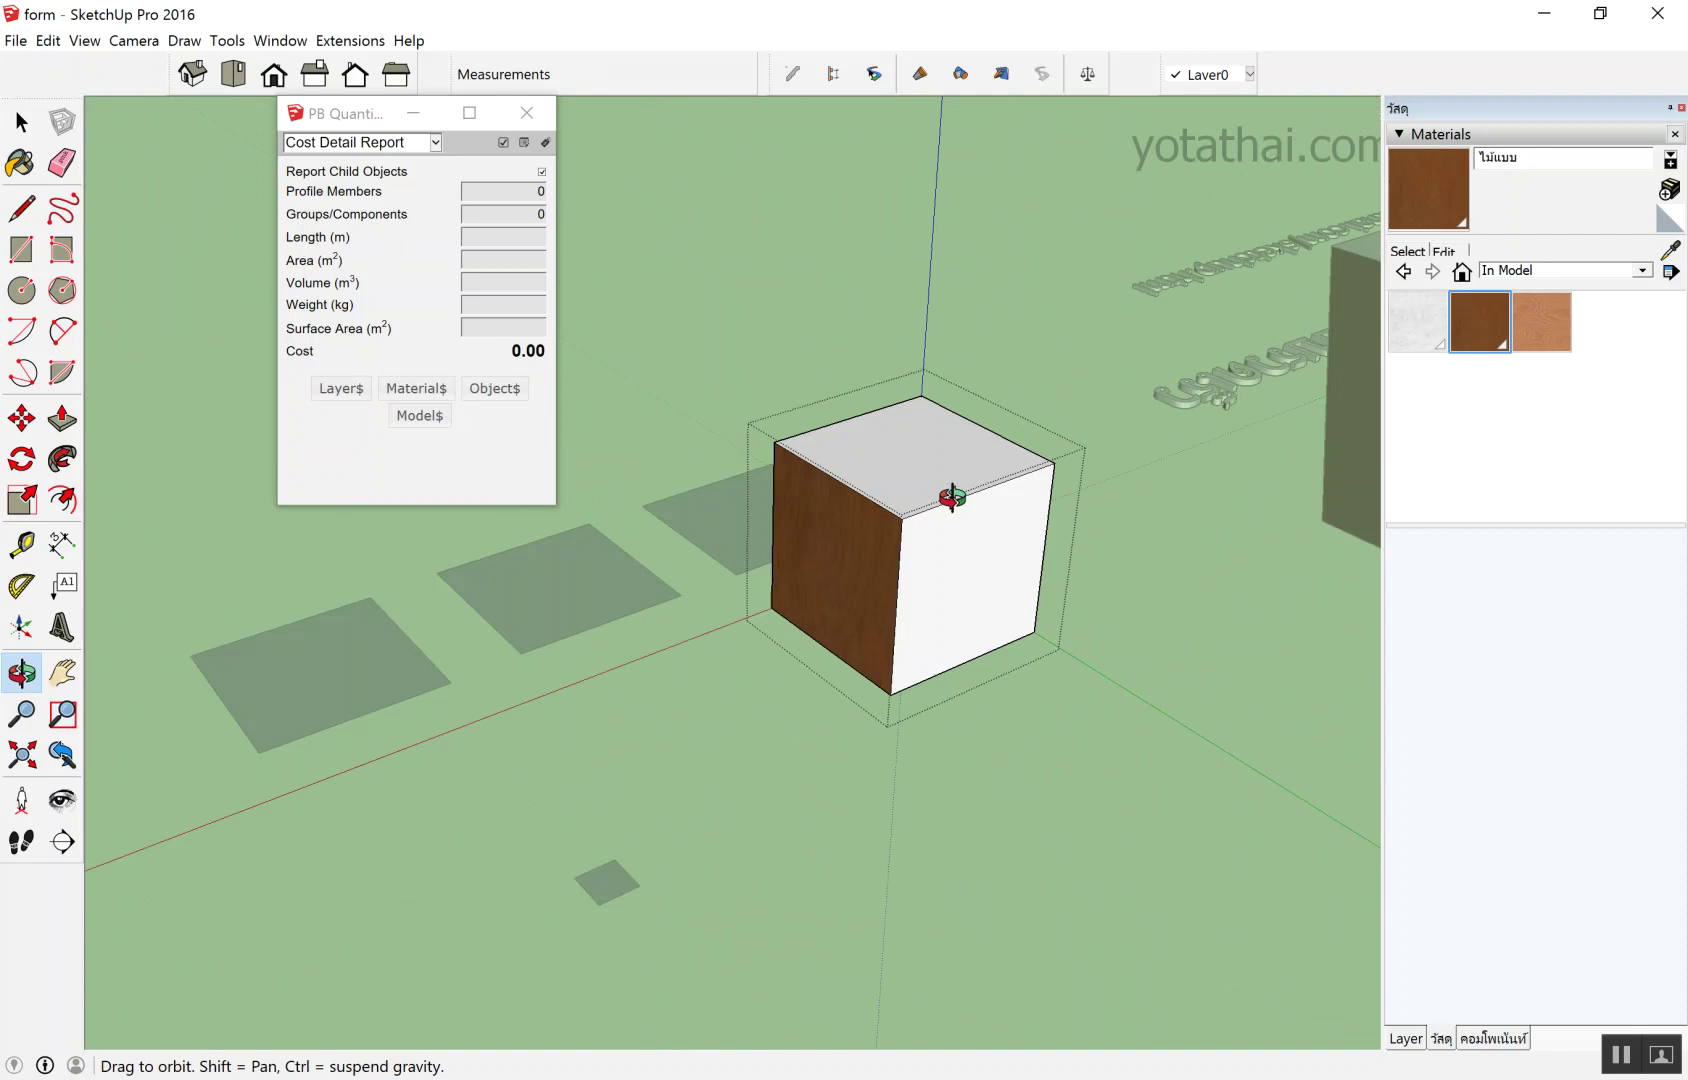
left_click(980, 587)
key("space")
Select the cube to read its sides-only wood cost of 5,498.00.
mouse_move(786, 702)
middle_mouse_down()
mouse_move(776, 715)
mouse_move(1300, 704)
mouse_move(633, 621)
middle_mouse_up()
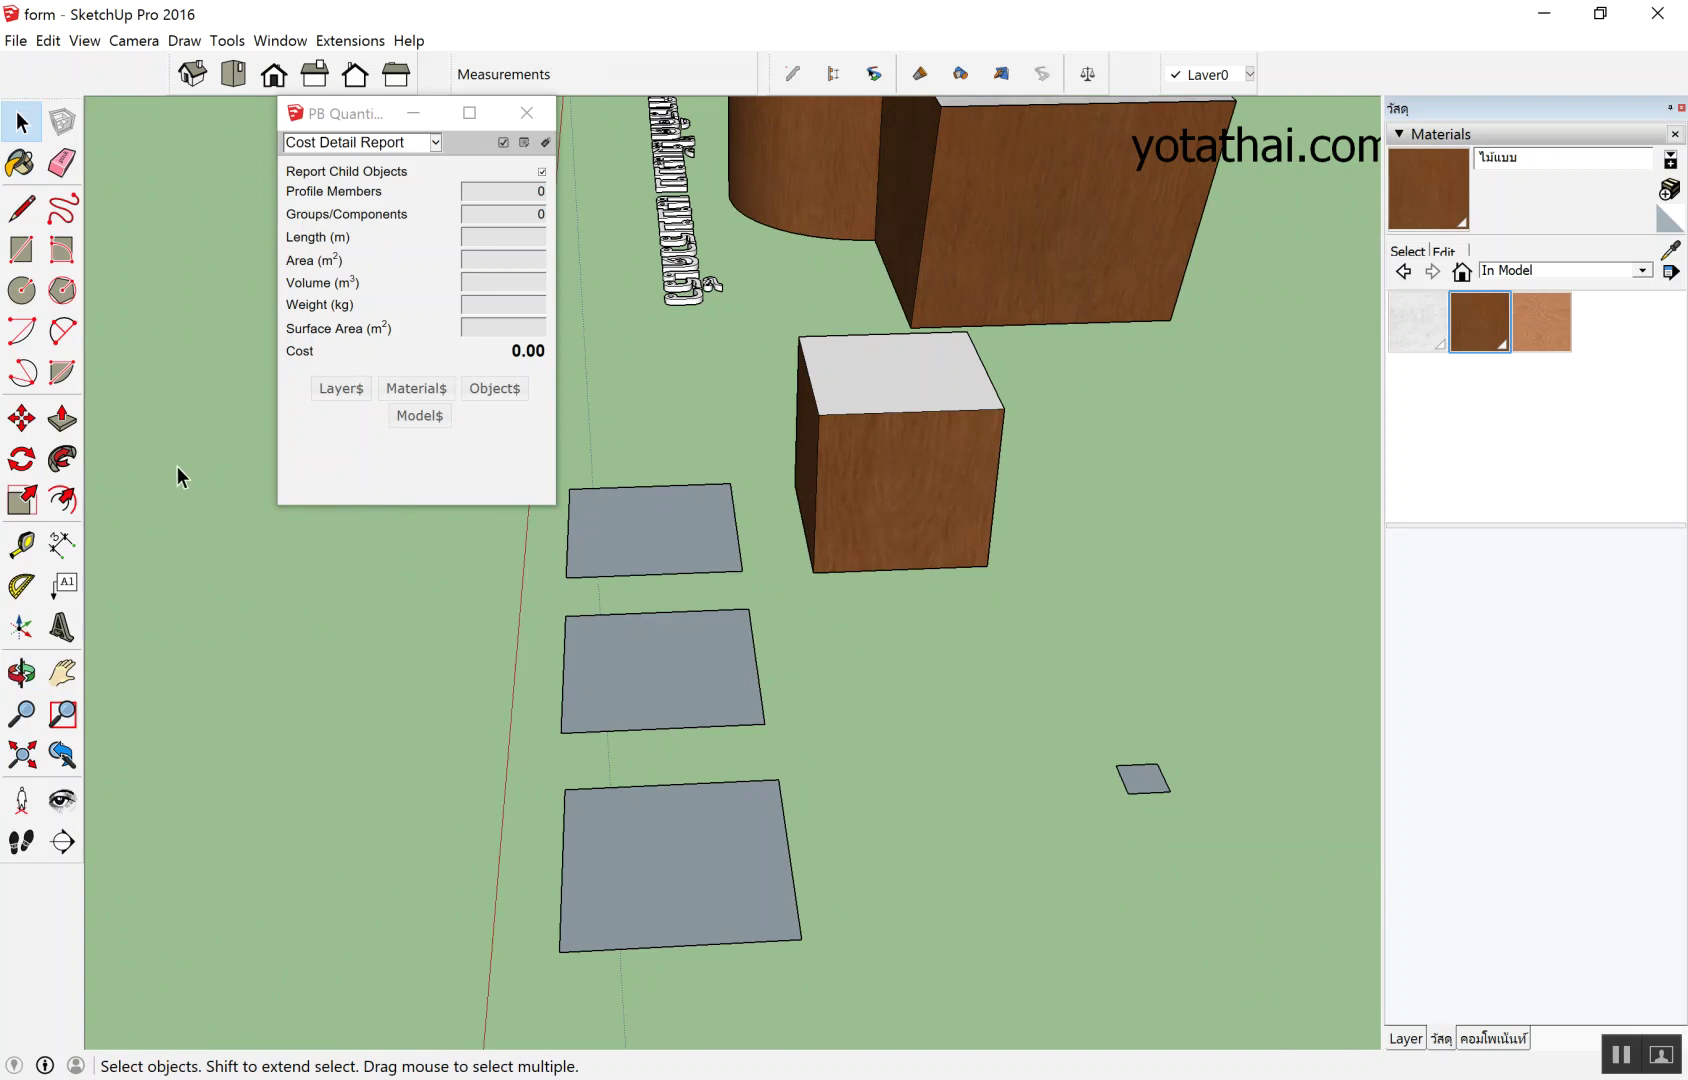
mouse_move(170, 471)
middle_mouse_down()
mouse_move(230, 508)
mouse_move(818, 556)
mouse_move(1097, 658)
middle_mouse_up()
key("space")
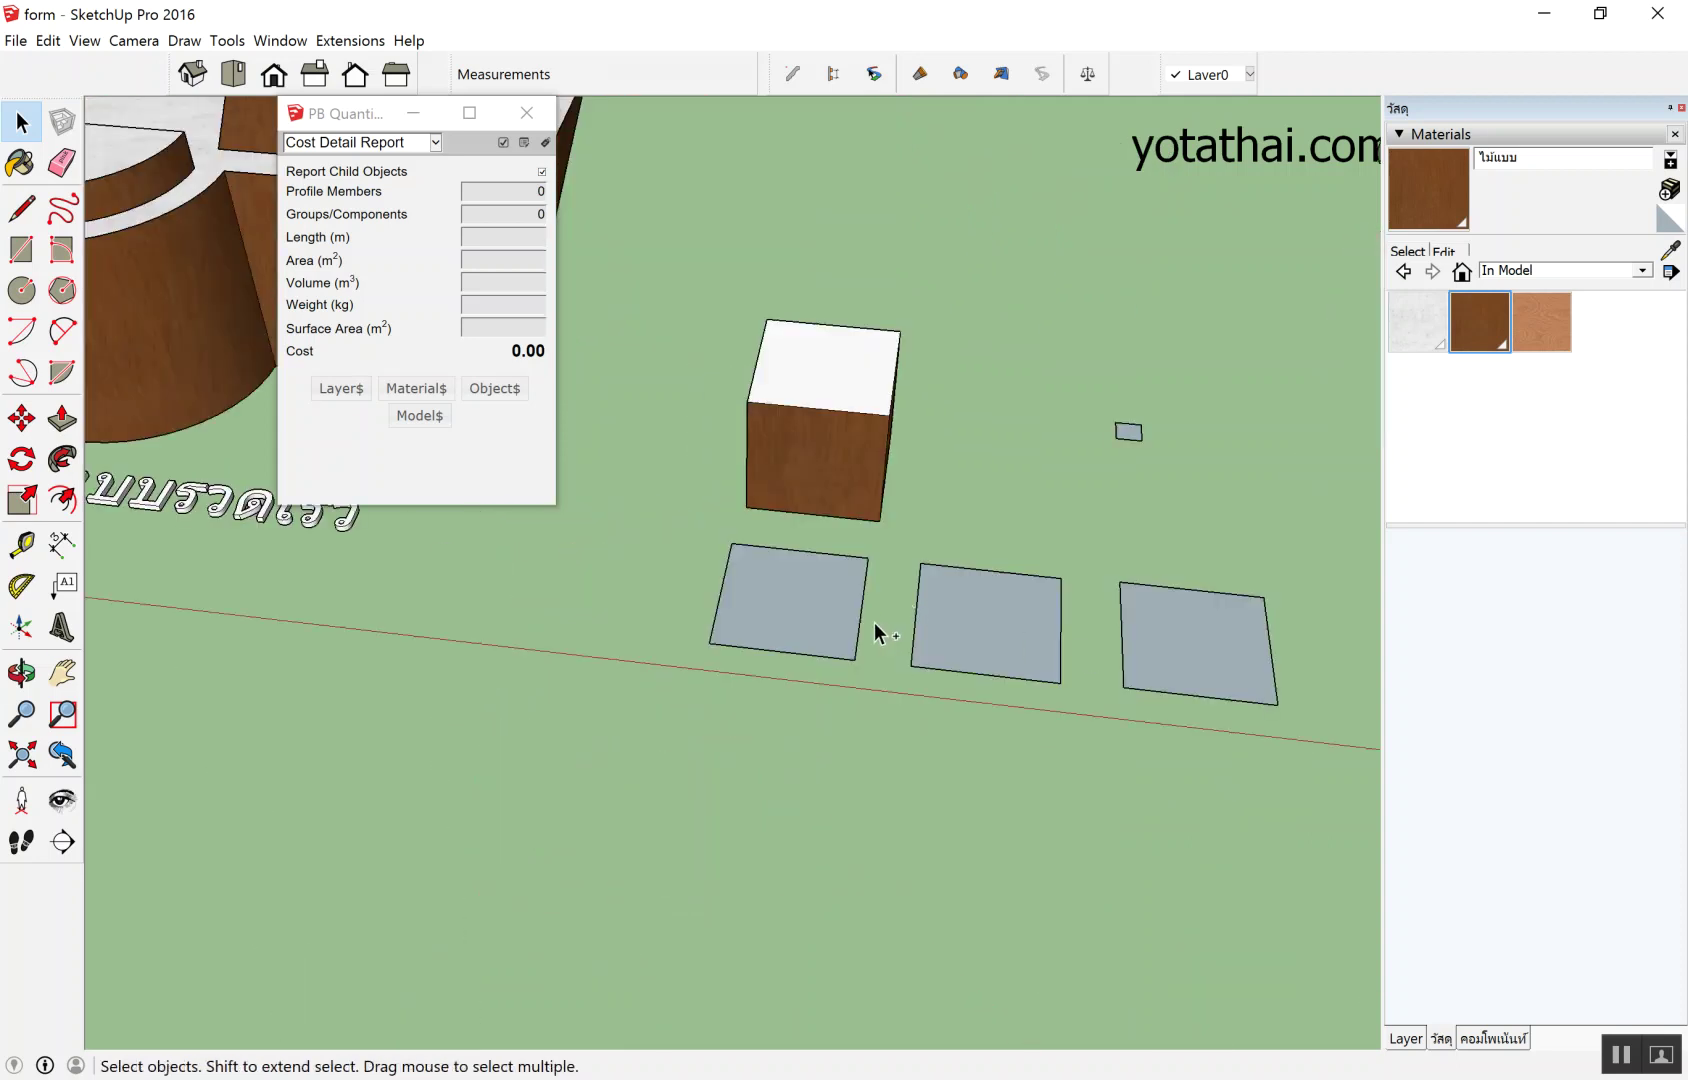
left_click(822, 455)
middle_click_drag(895, 446, 818, 515)
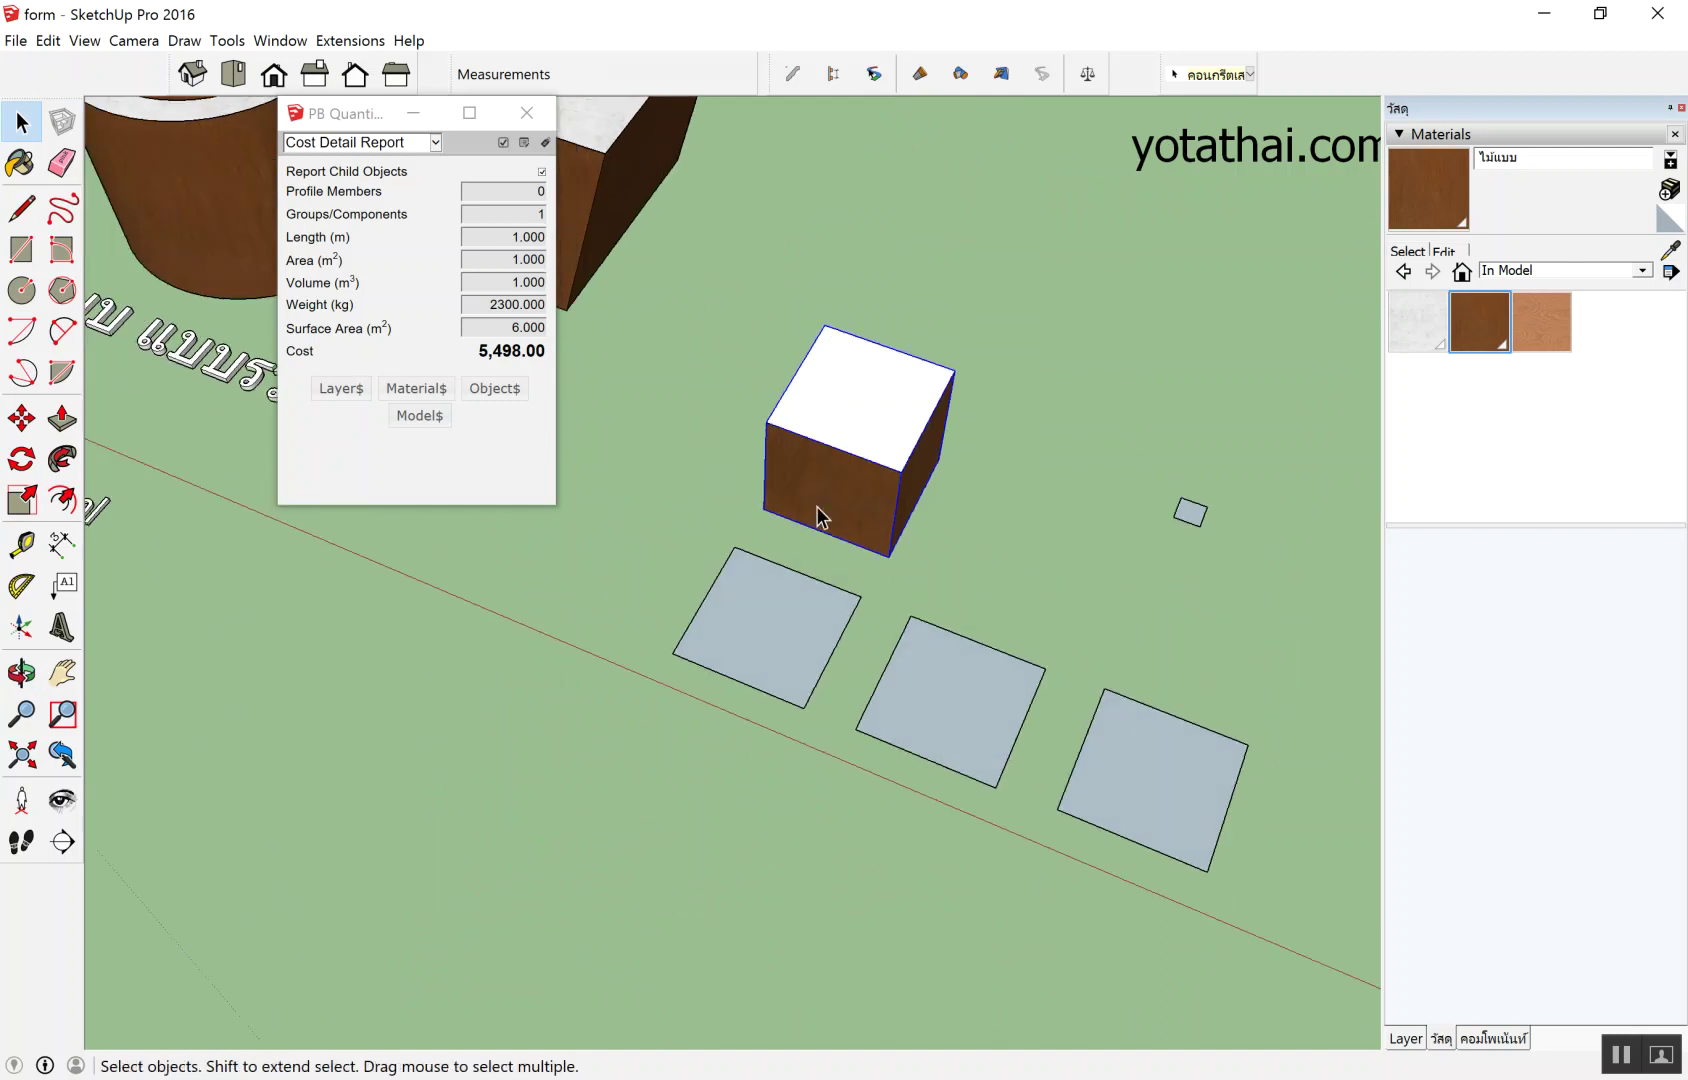
scroll(840, 480, "up", 2)
scroll(946, 418, "up", 2)
scroll(927, 445, "up", 2)
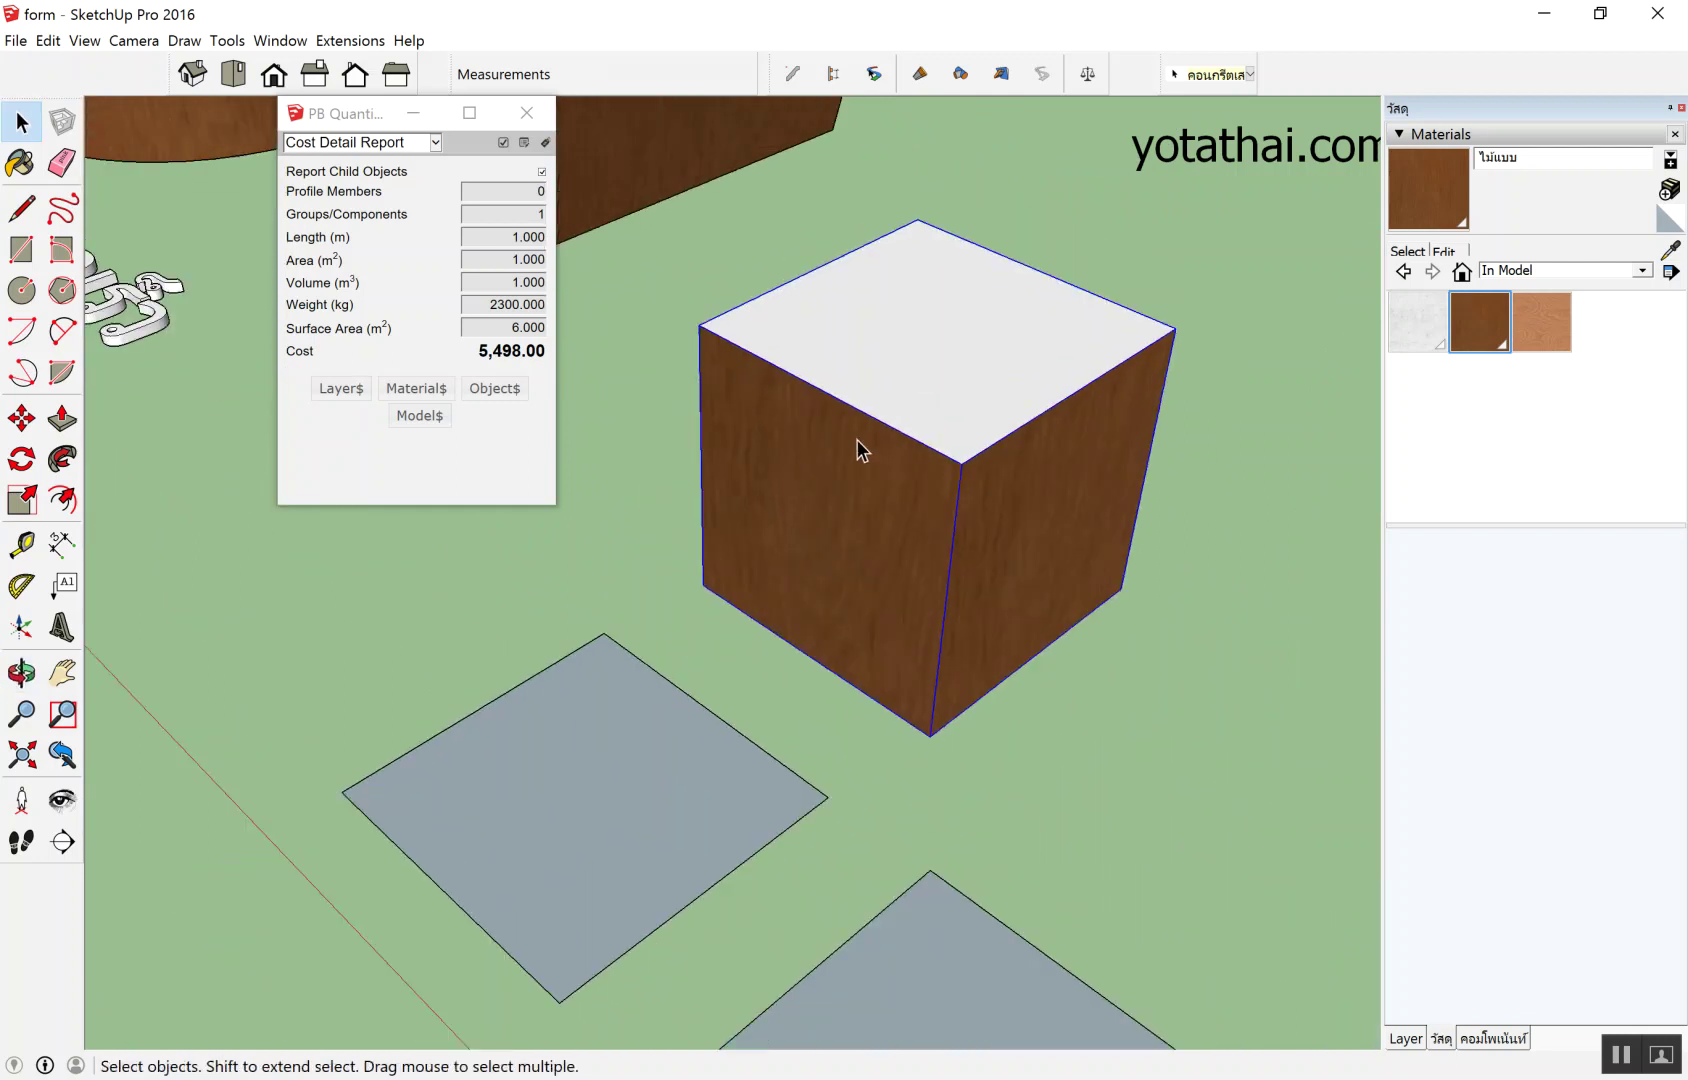
scroll(837, 448, "down", 2)
scroll(839, 448, "down", 1)
Undo the side-face paint and leave the cube group, restoring plain white.
double_click(839, 448)
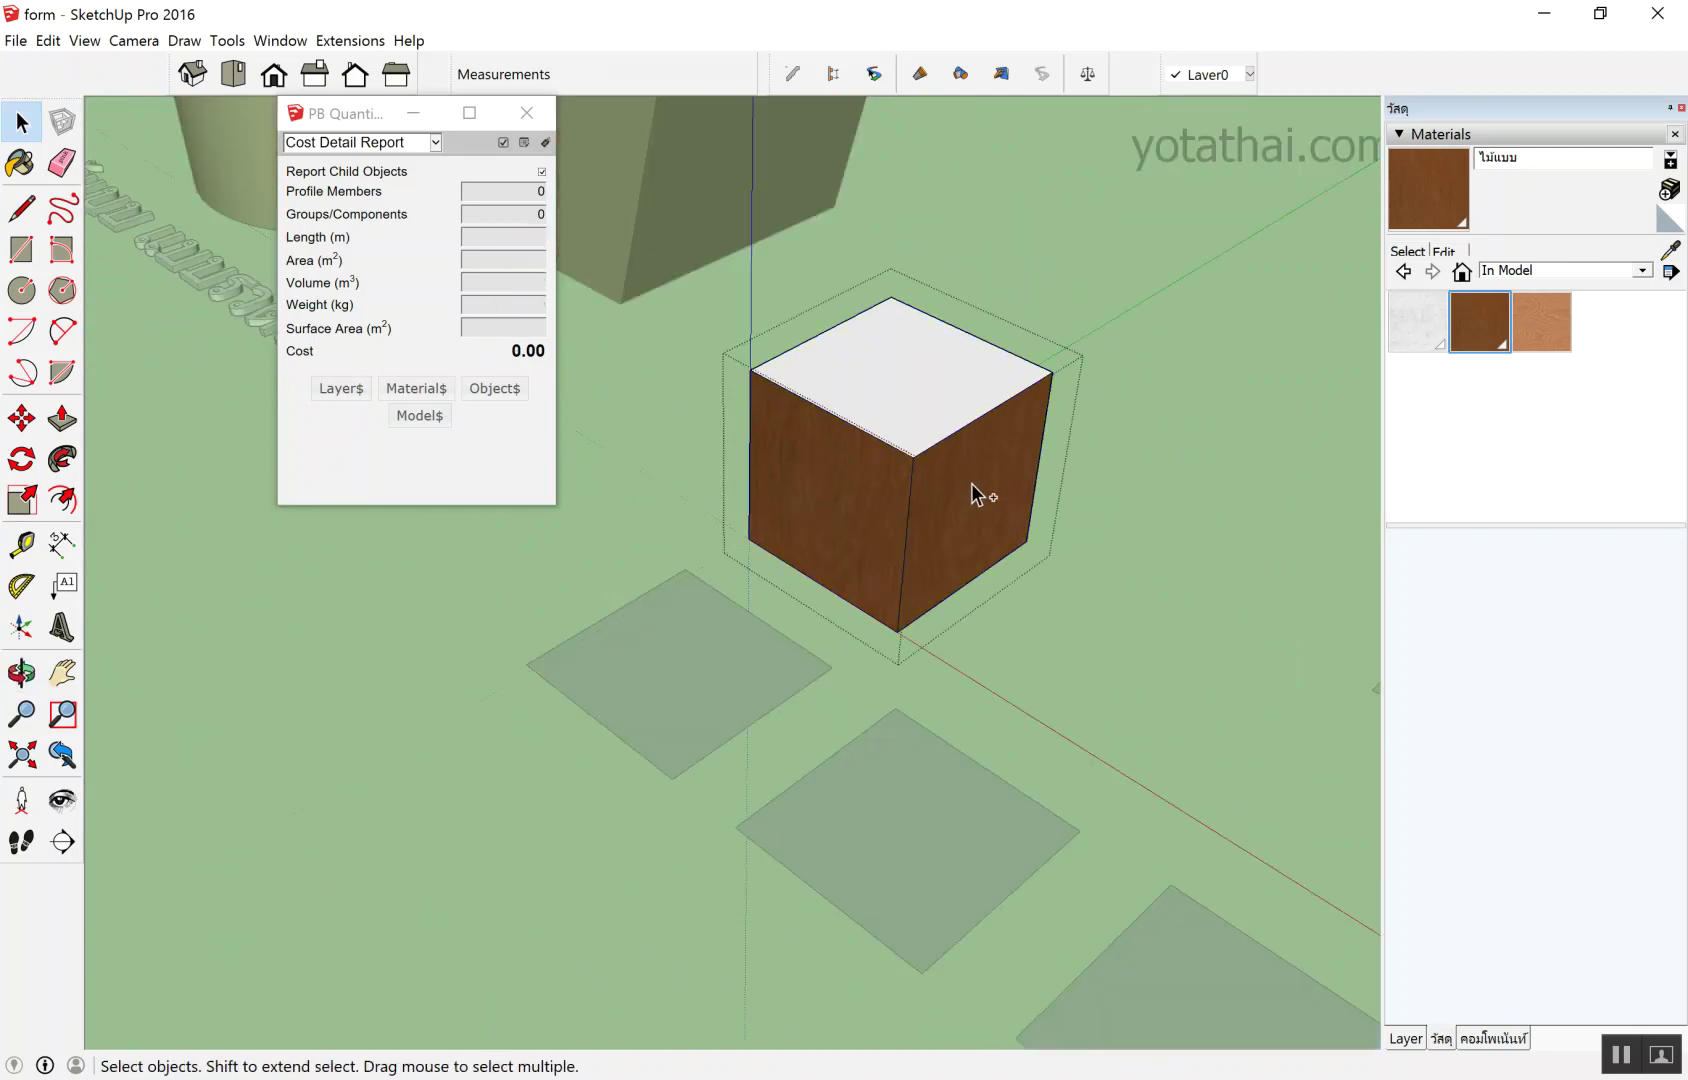
key("ctrl+z")
key("ctrl+z")
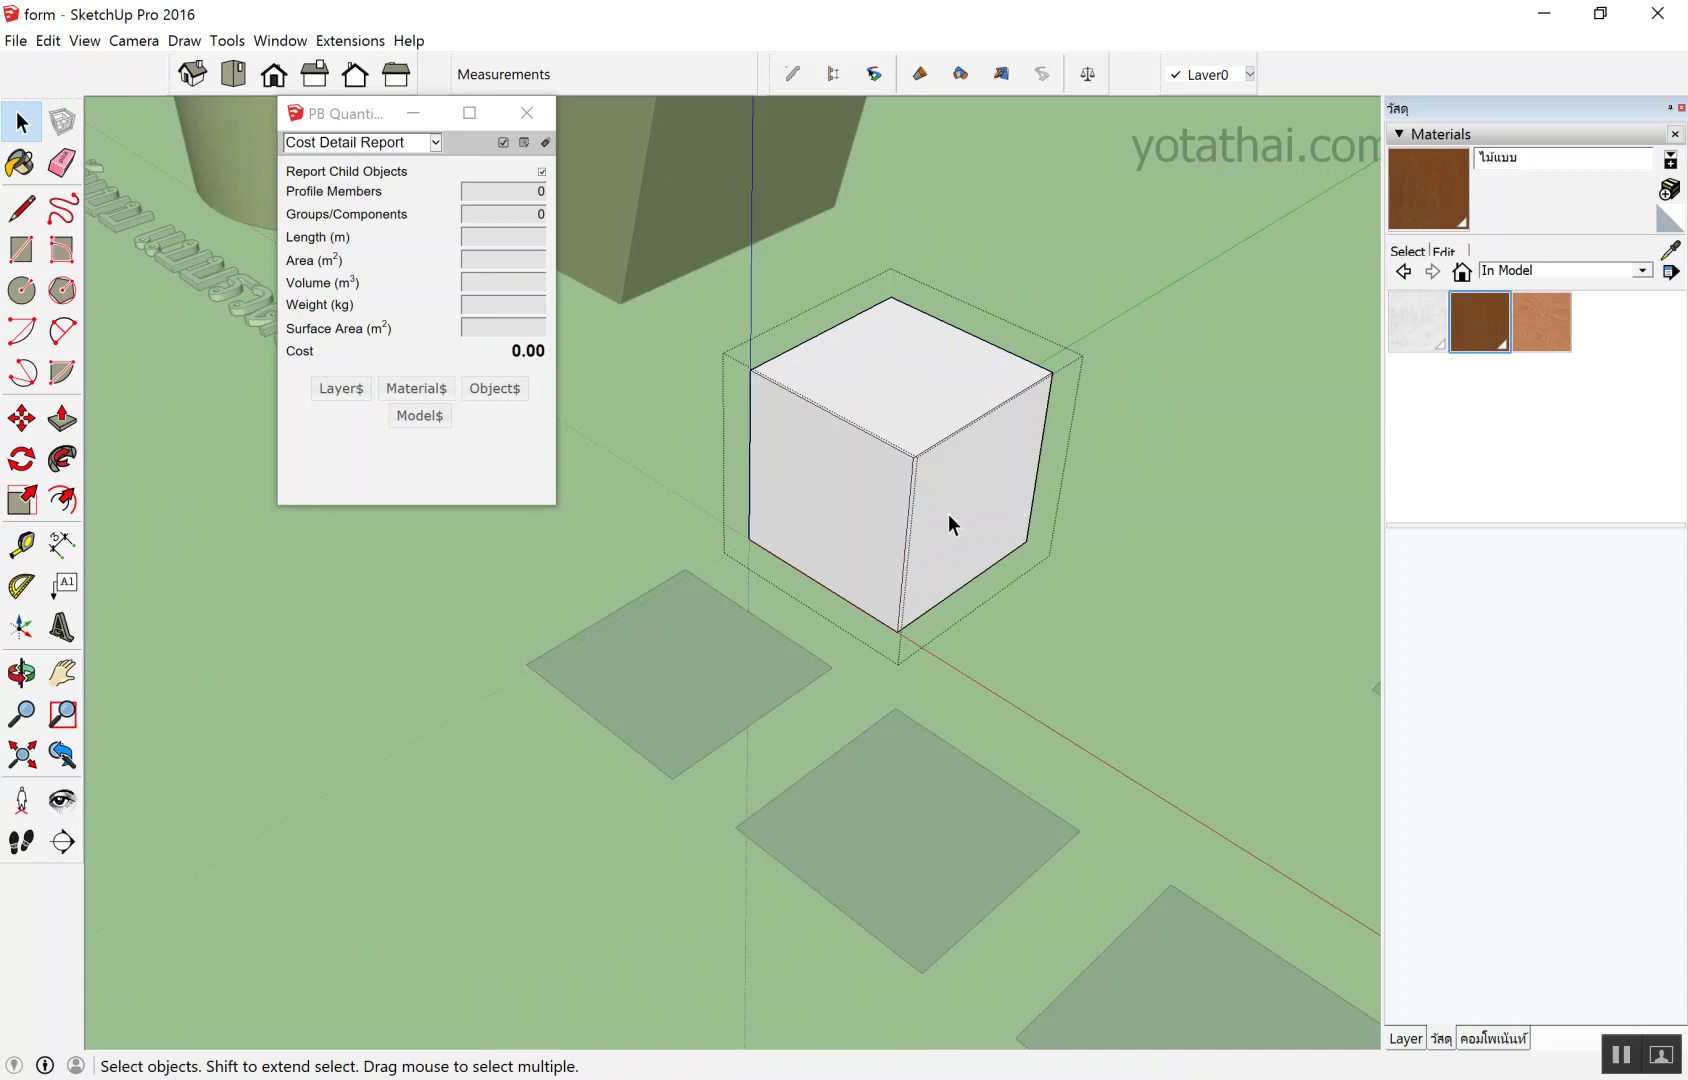
middle_click_drag(1099, 529, 1379, 469)
left_click(1037, 472)
mouse_move(1037, 472)
middle_mouse_down()
mouse_move(794, 789)
mouse_move(547, 813)
middle_mouse_up()
scroll(735, 699, "down", 3)
scroll(528, 816, "down", 2)
scroll(505, 754, "up", 3)
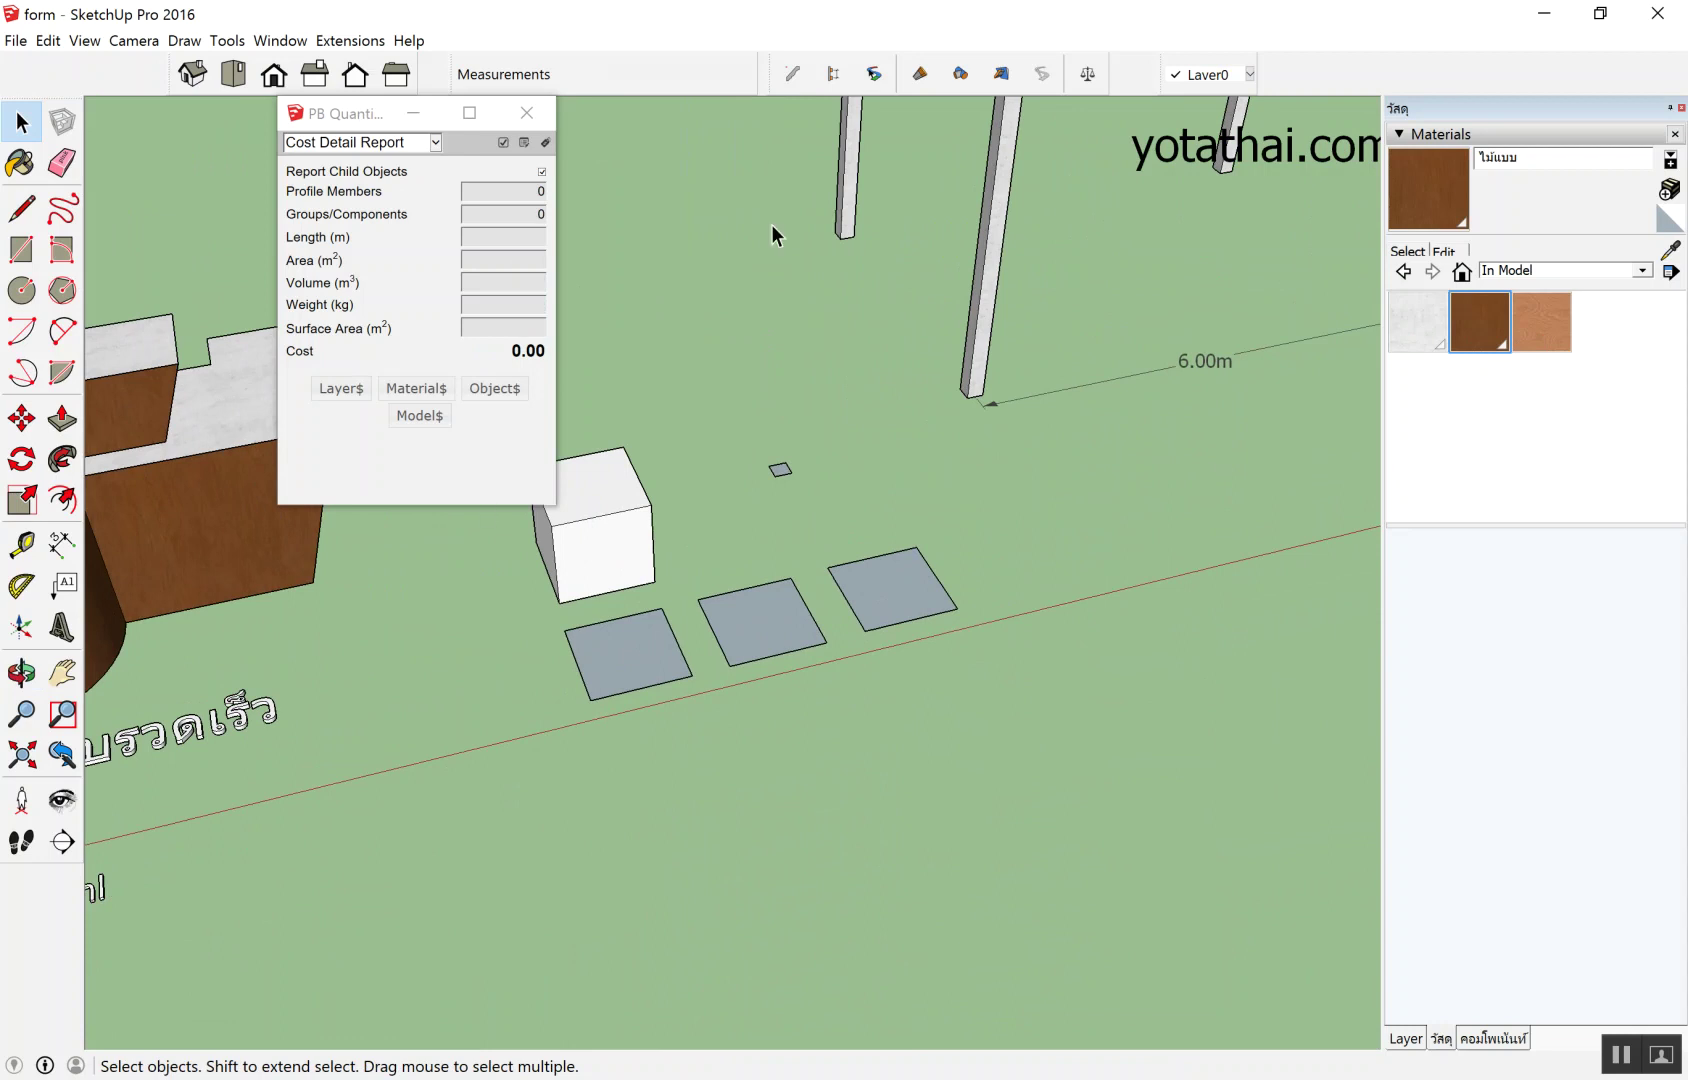
scroll(1096, 721, "down", 3)
Select the grey squares in turn, reading 1.000 m² area and 0.00 cost.
middle_click_drag(1096, 721, 803, 644)
scroll(803, 670, "up", 3)
middle_click_drag(740, 828, 757, 848)
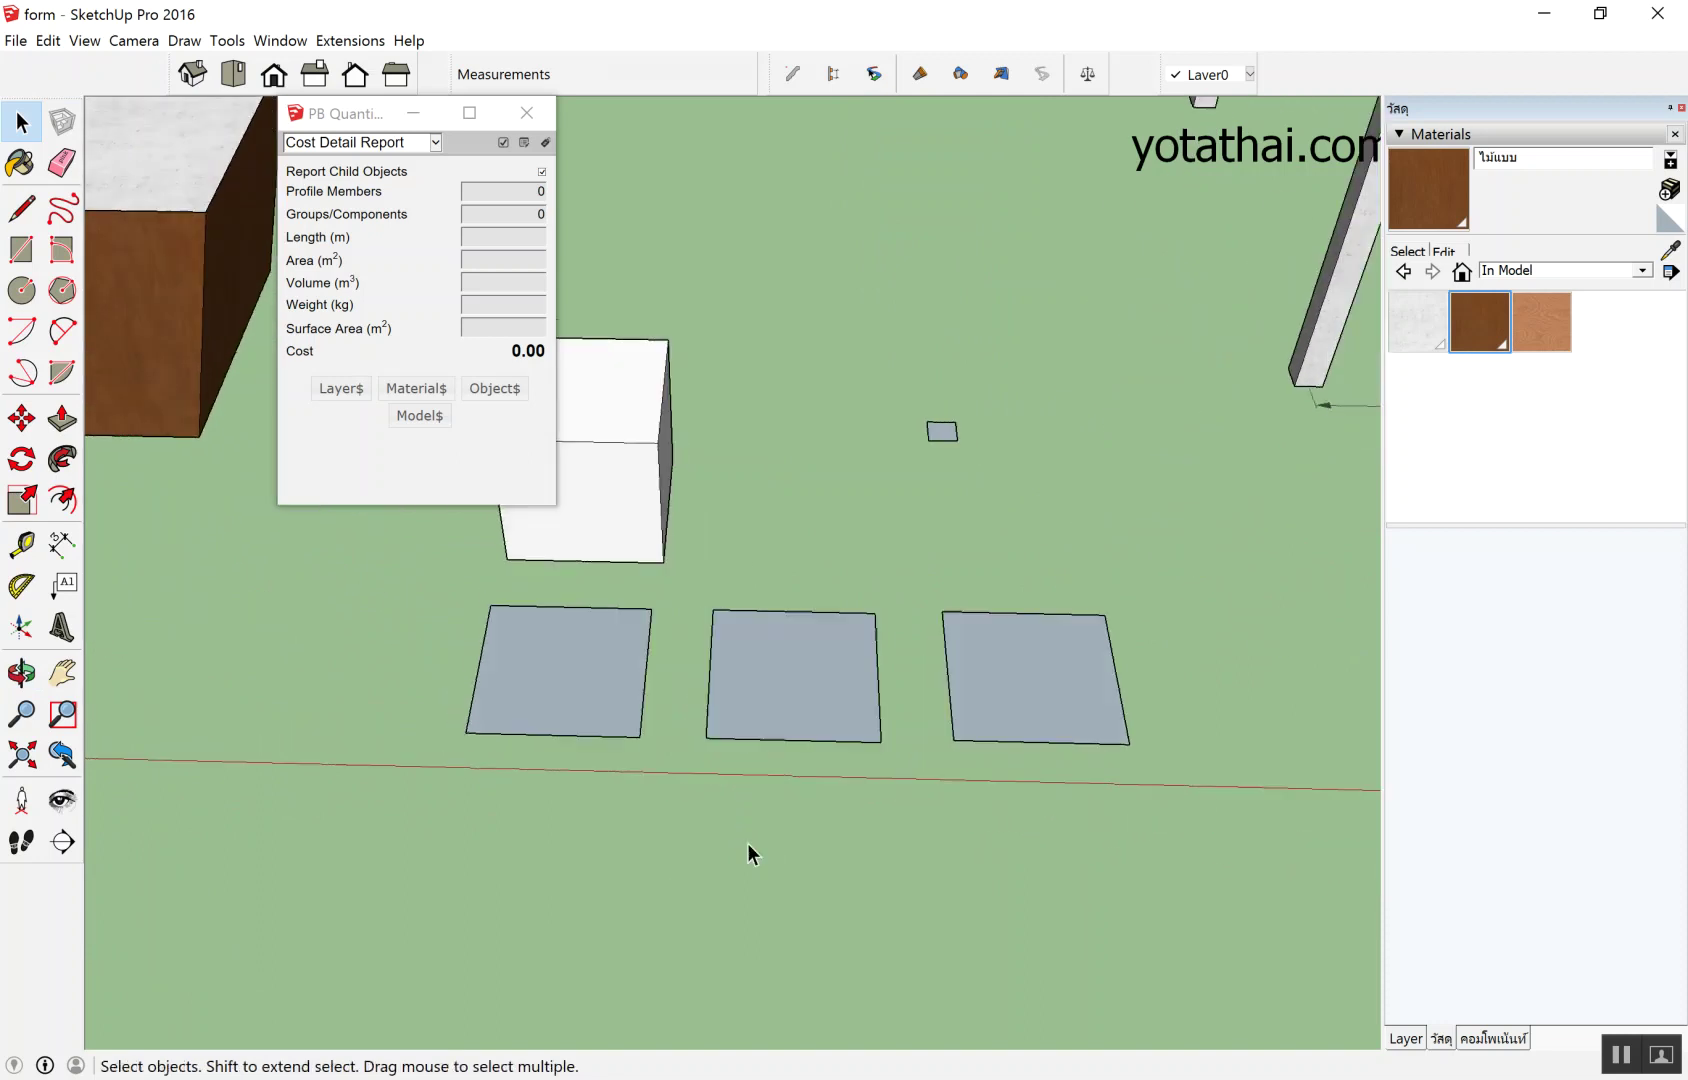
scroll(607, 746, "up", 2)
scroll(520, 574, "up", 1)
left_click(520, 574)
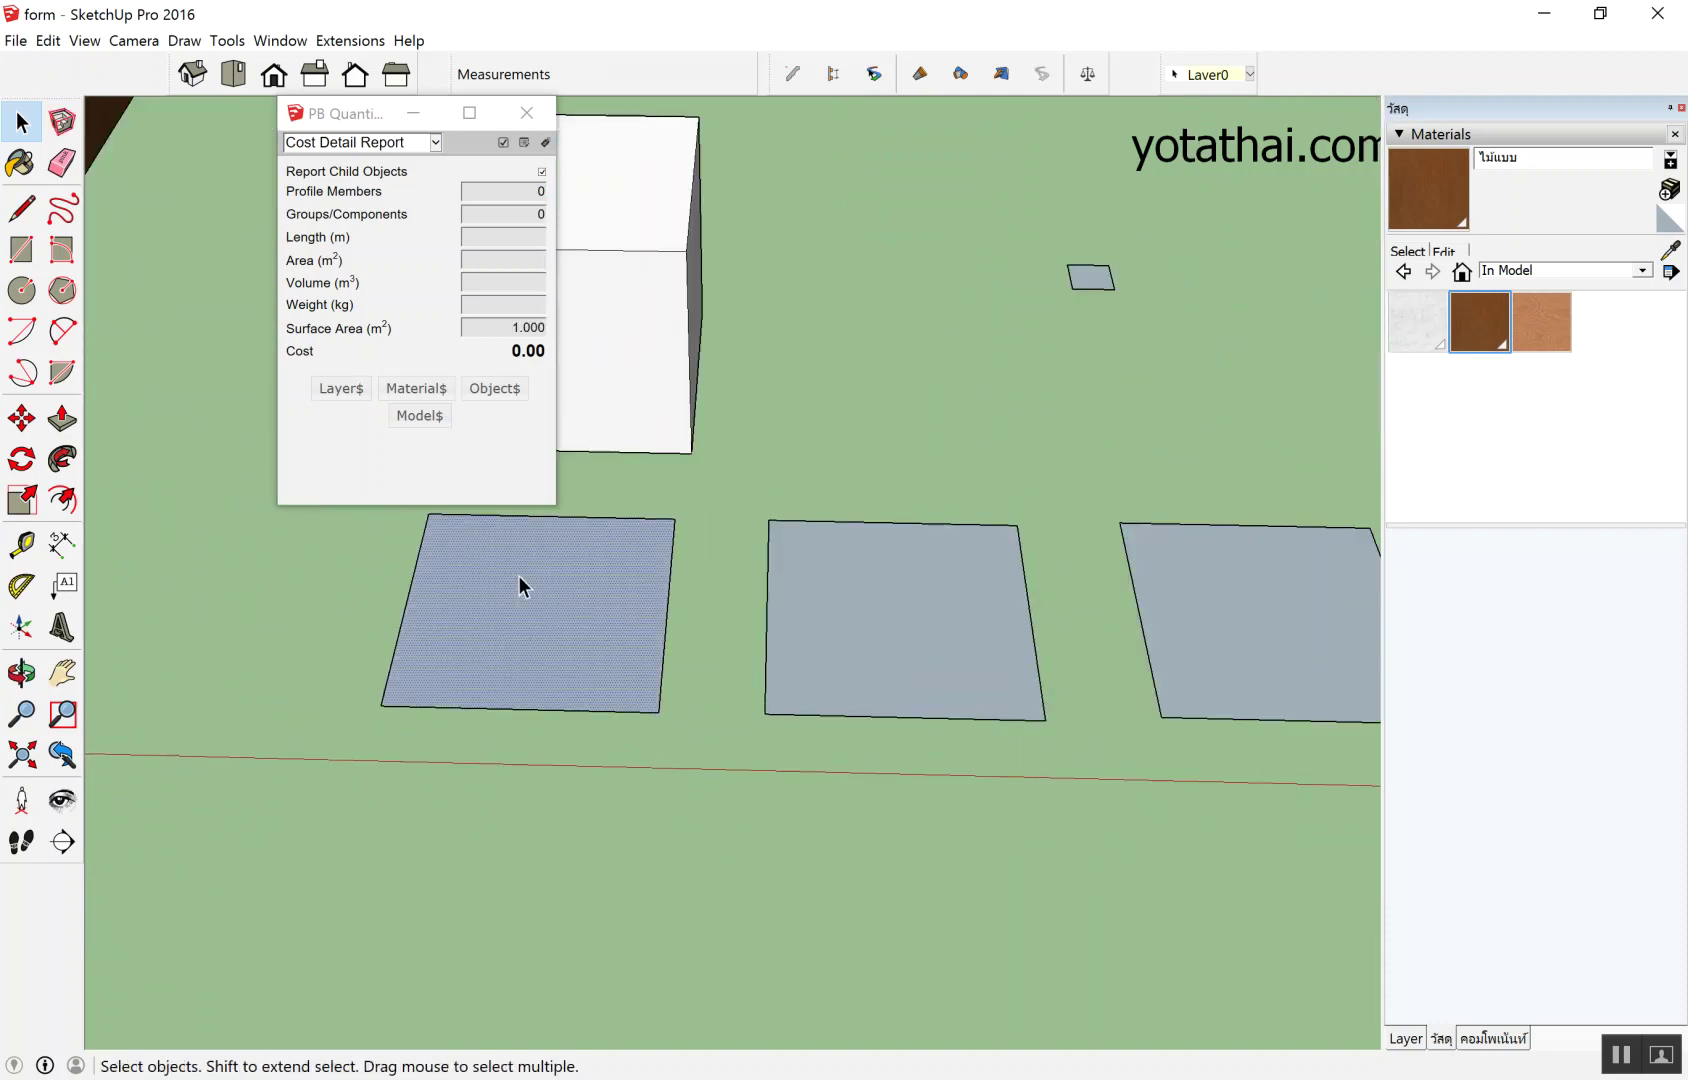
scroll(518, 575, "down", 2)
scroll(765, 588, "up", 1)
scroll(765, 590, "up", 1)
left_click(750, 596)
scroll(657, 706, "down", 2)
scroll(990, 706, "up", 2)
scroll(990, 706, "up", 1)
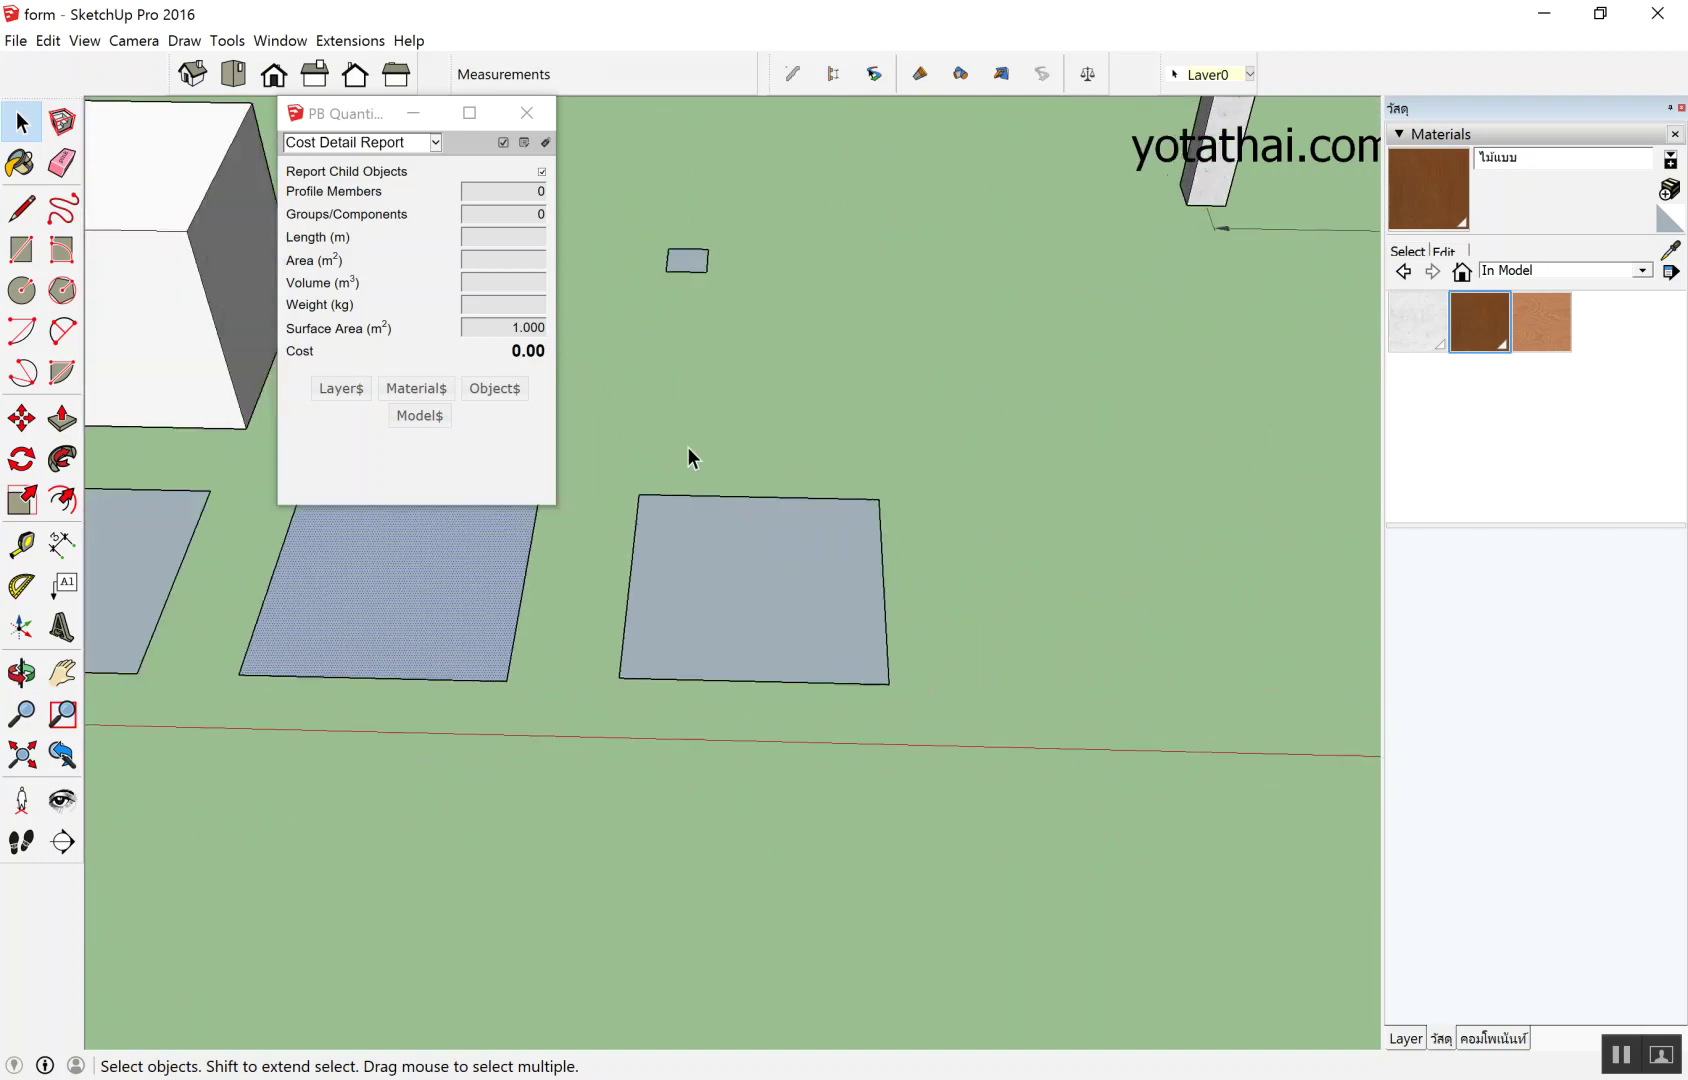
left_click_drag(589, 422, 1088, 873)
Turn the right grey square face into a group.
left_click_drag(597, 415, 1145, 819)
right_click(709, 571)
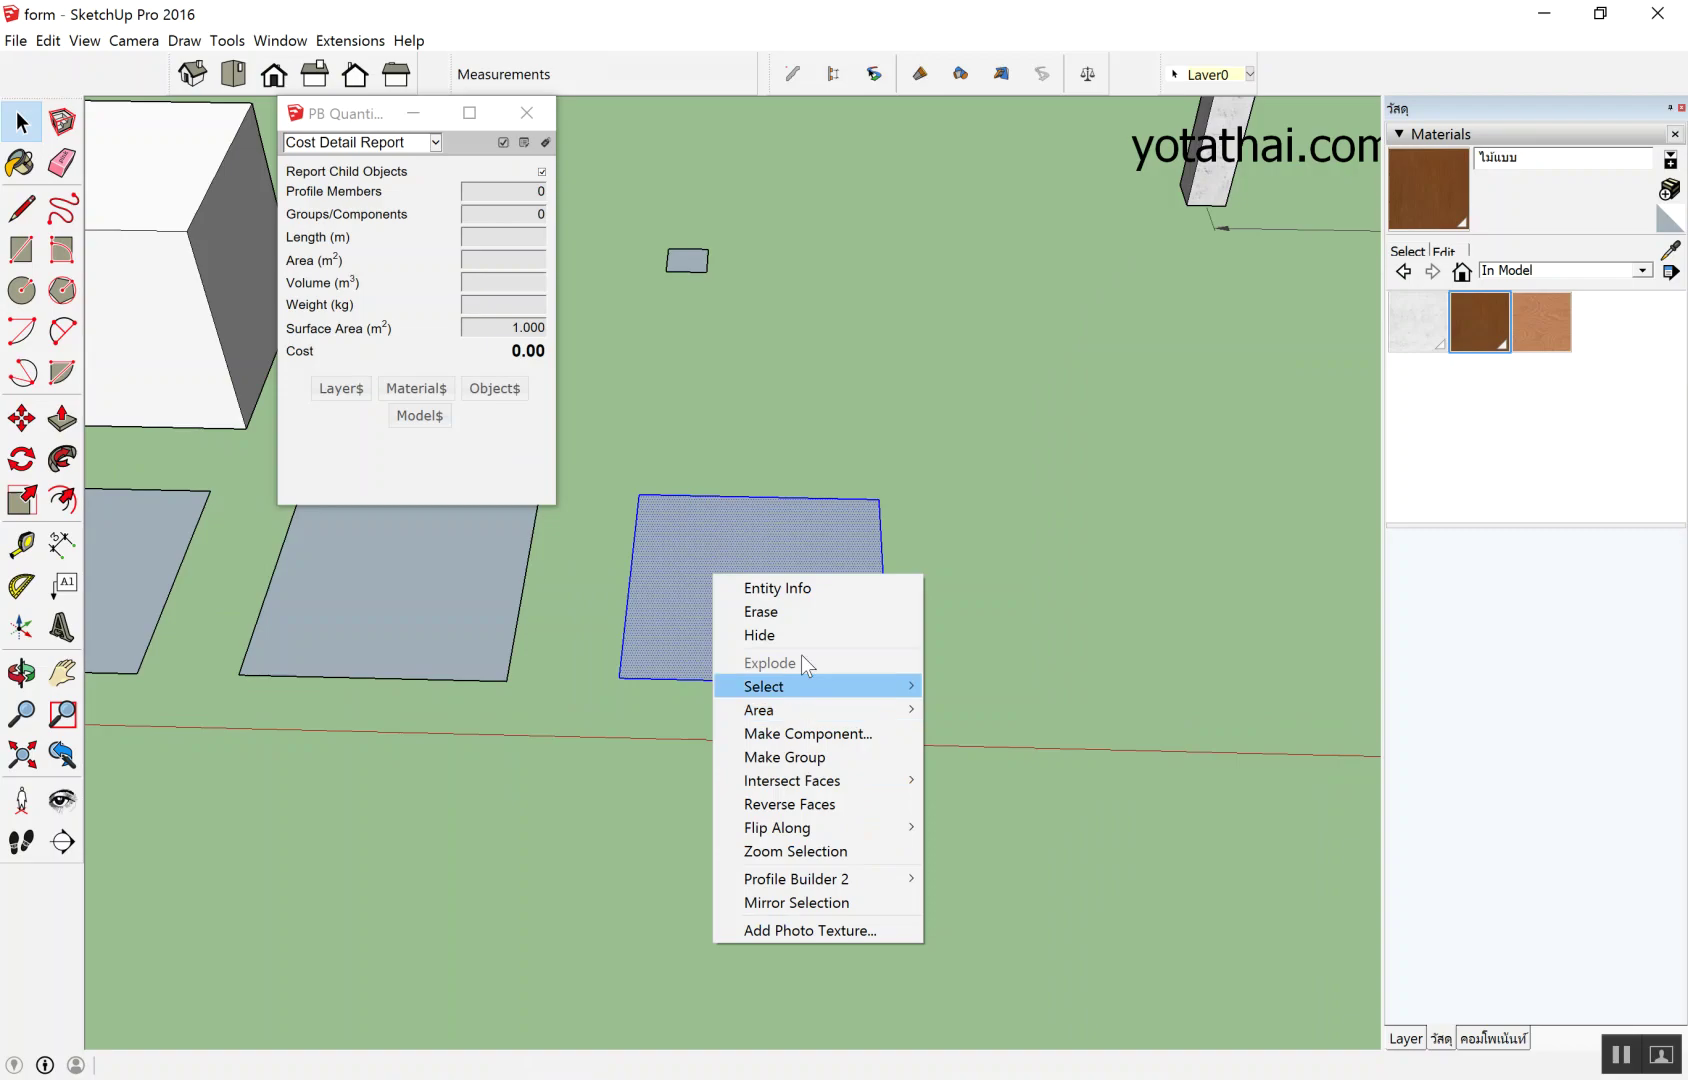
left_click(973, 407)
middle_click_drag(973, 407, 1006, 731)
scroll(1006, 731, "up", 2)
left_click_drag(762, 363, 1138, 710)
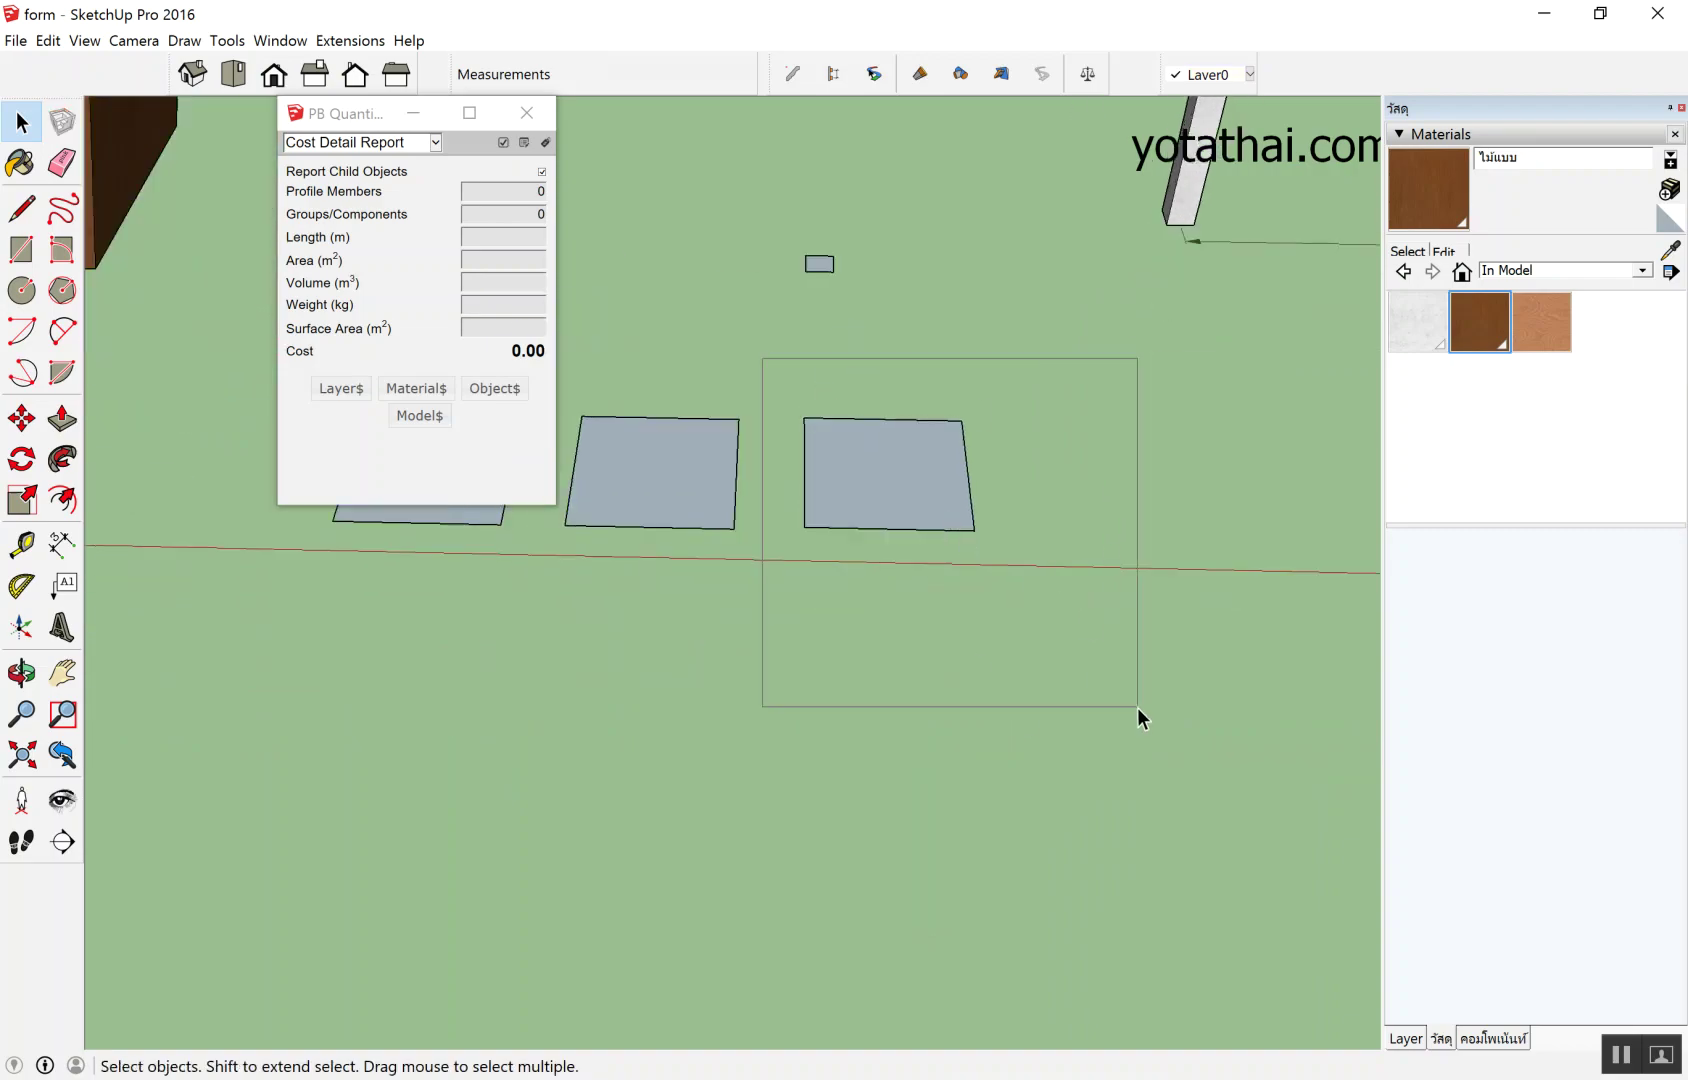
right_click(876, 450)
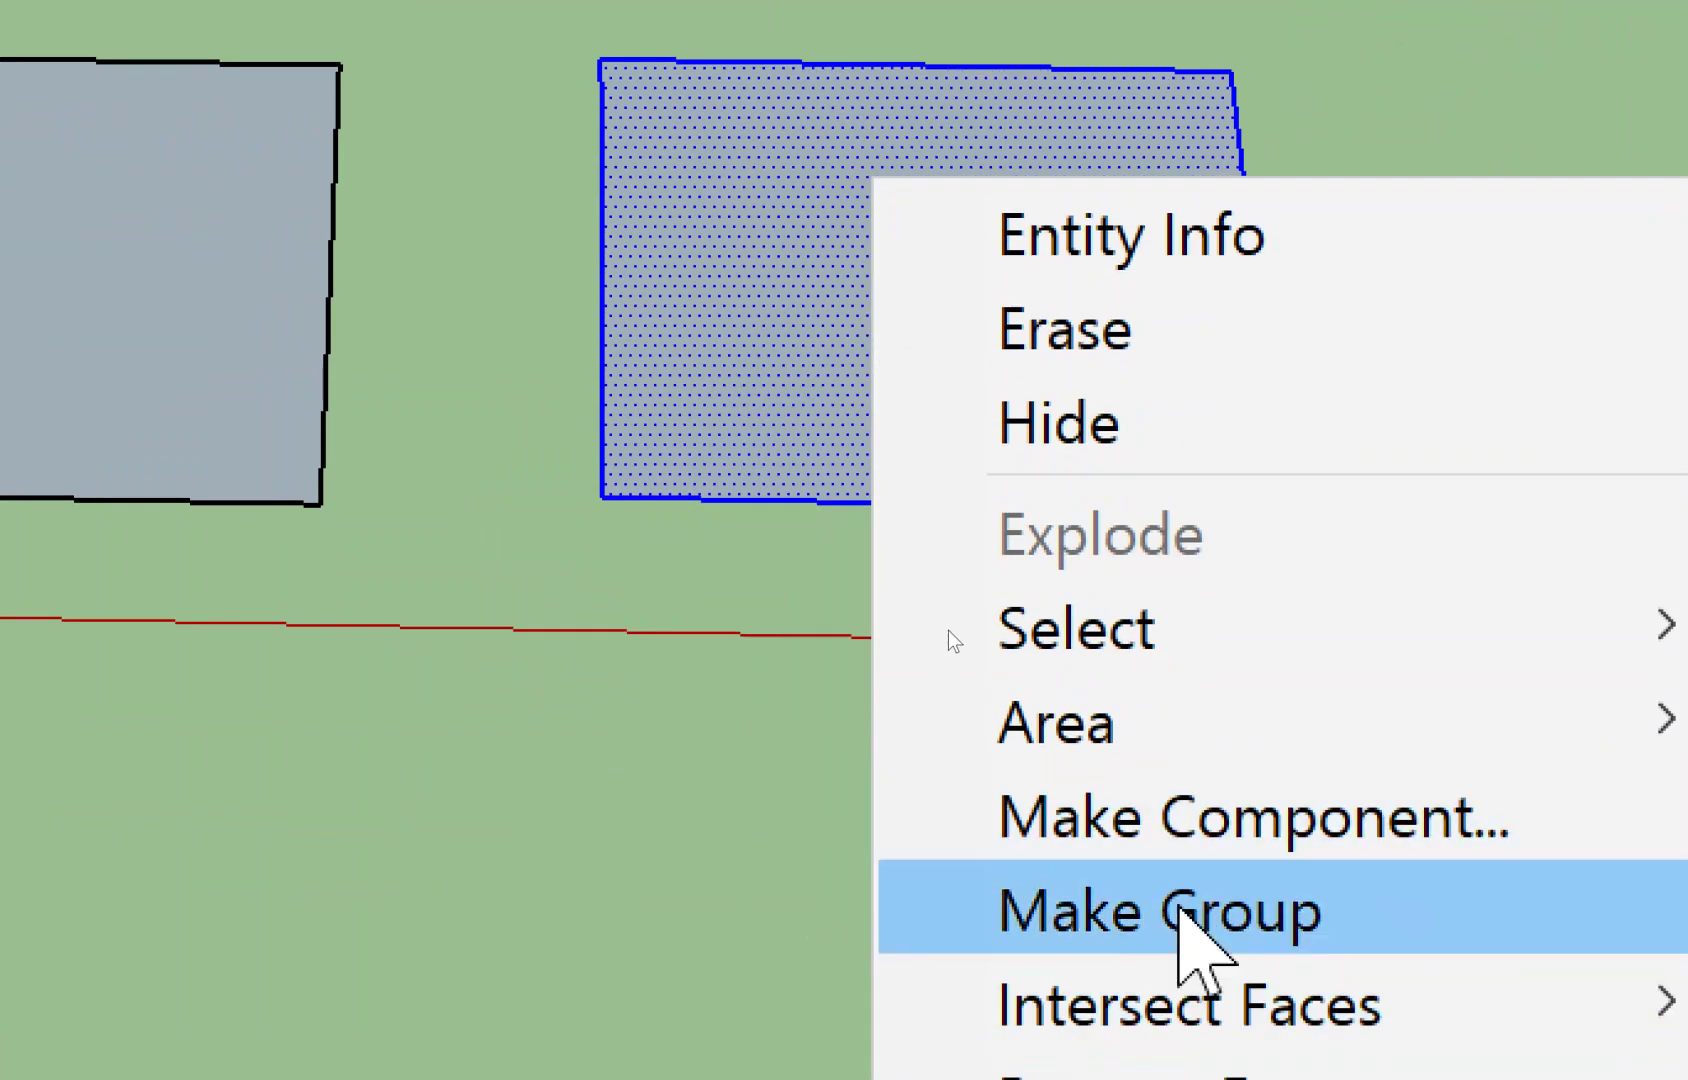
left_click(1178, 906)
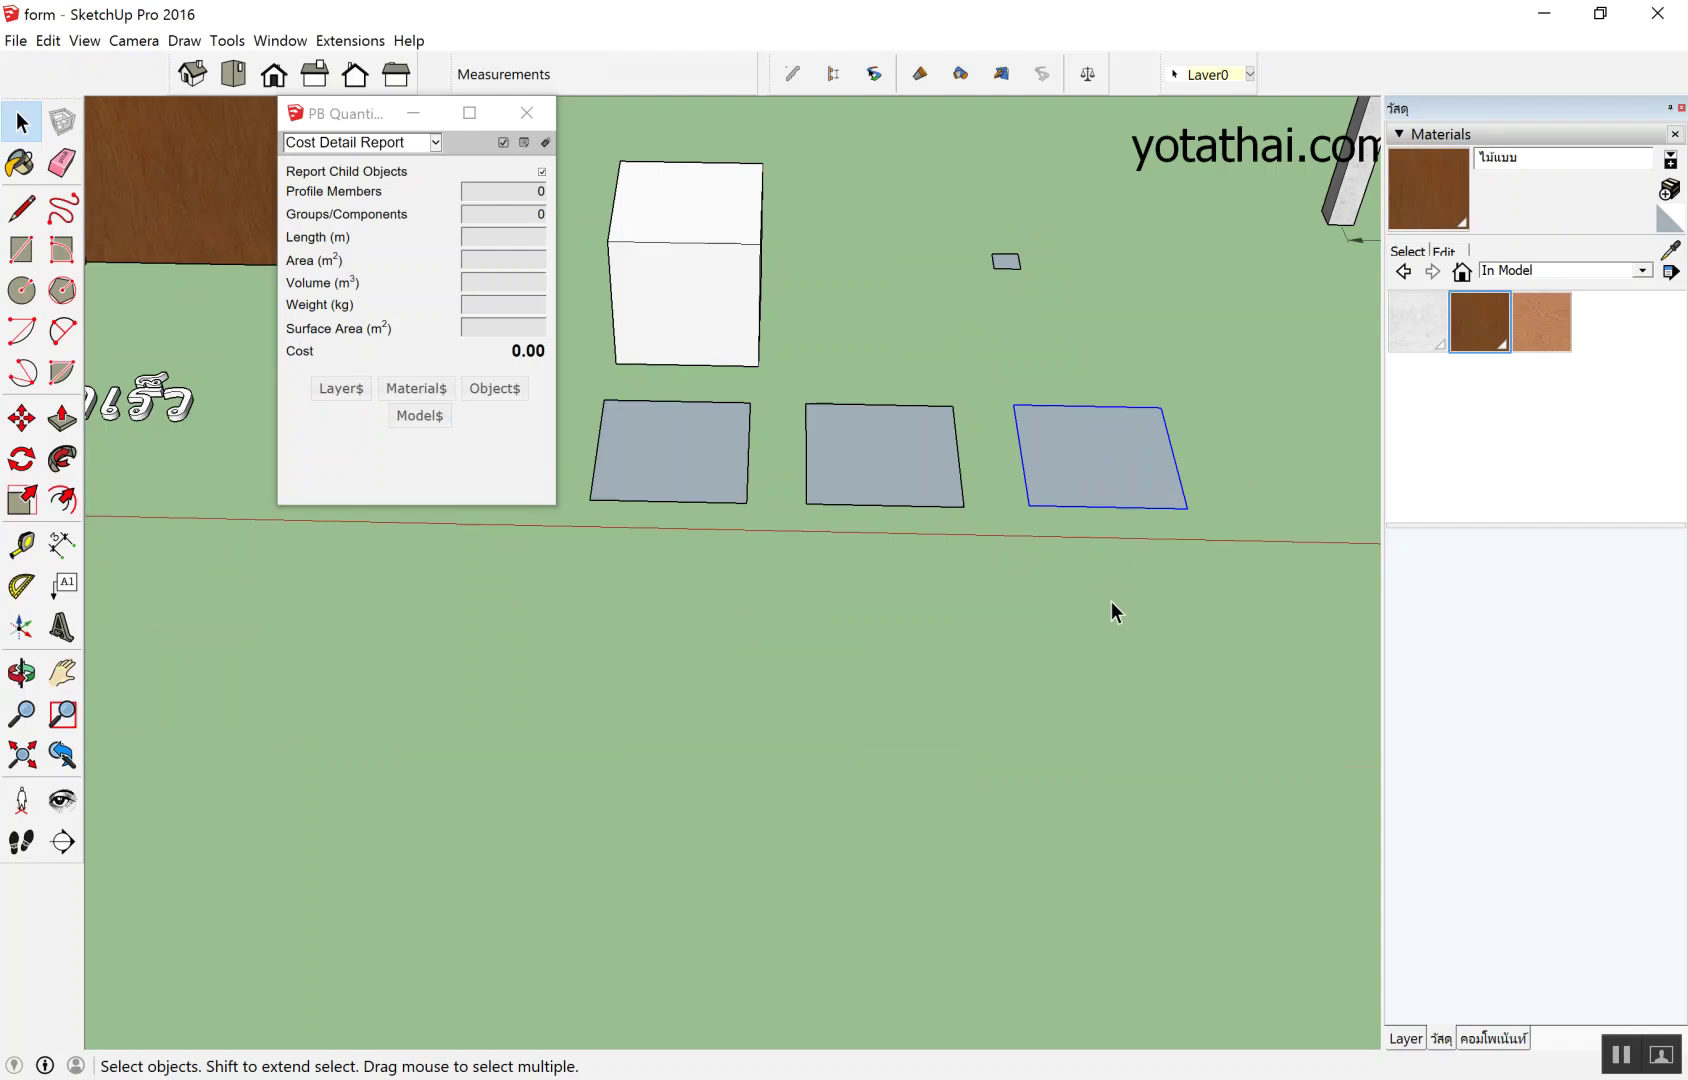
middle_click_drag(1110, 601, 1074, 659)
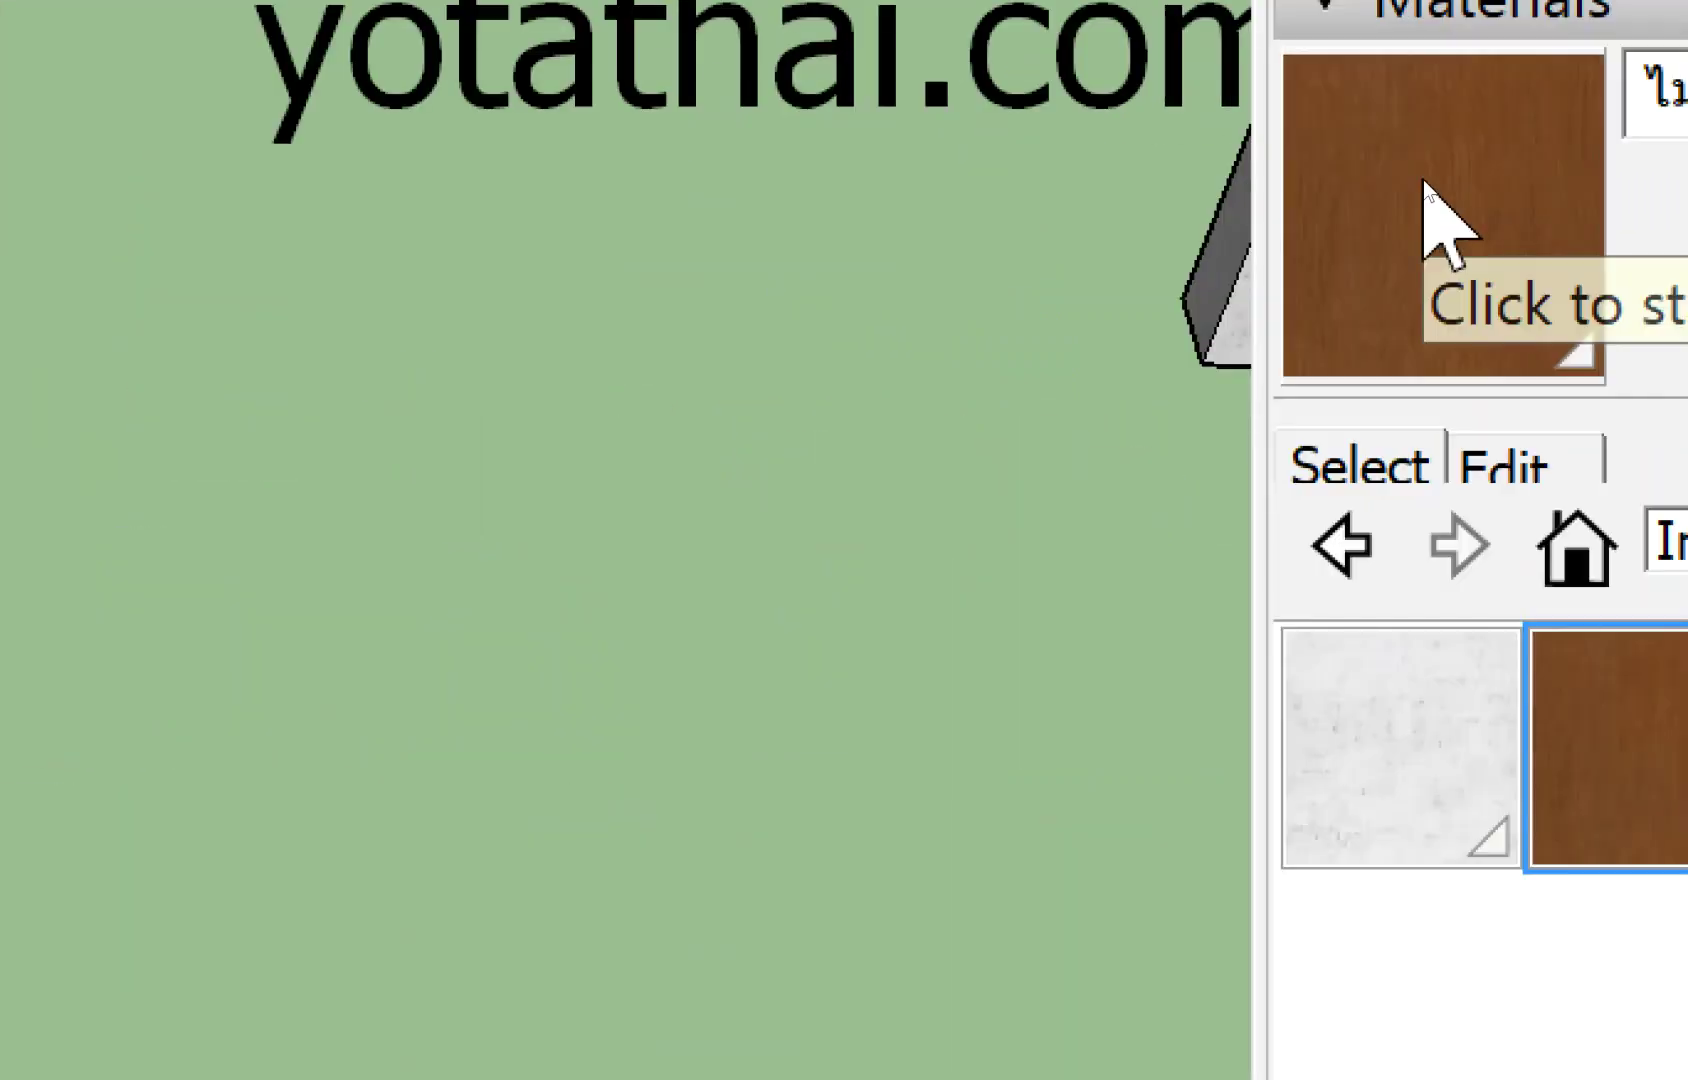
Paint all three square pads with the brown ไม้แบบ wood material.
left_click(1420, 186)
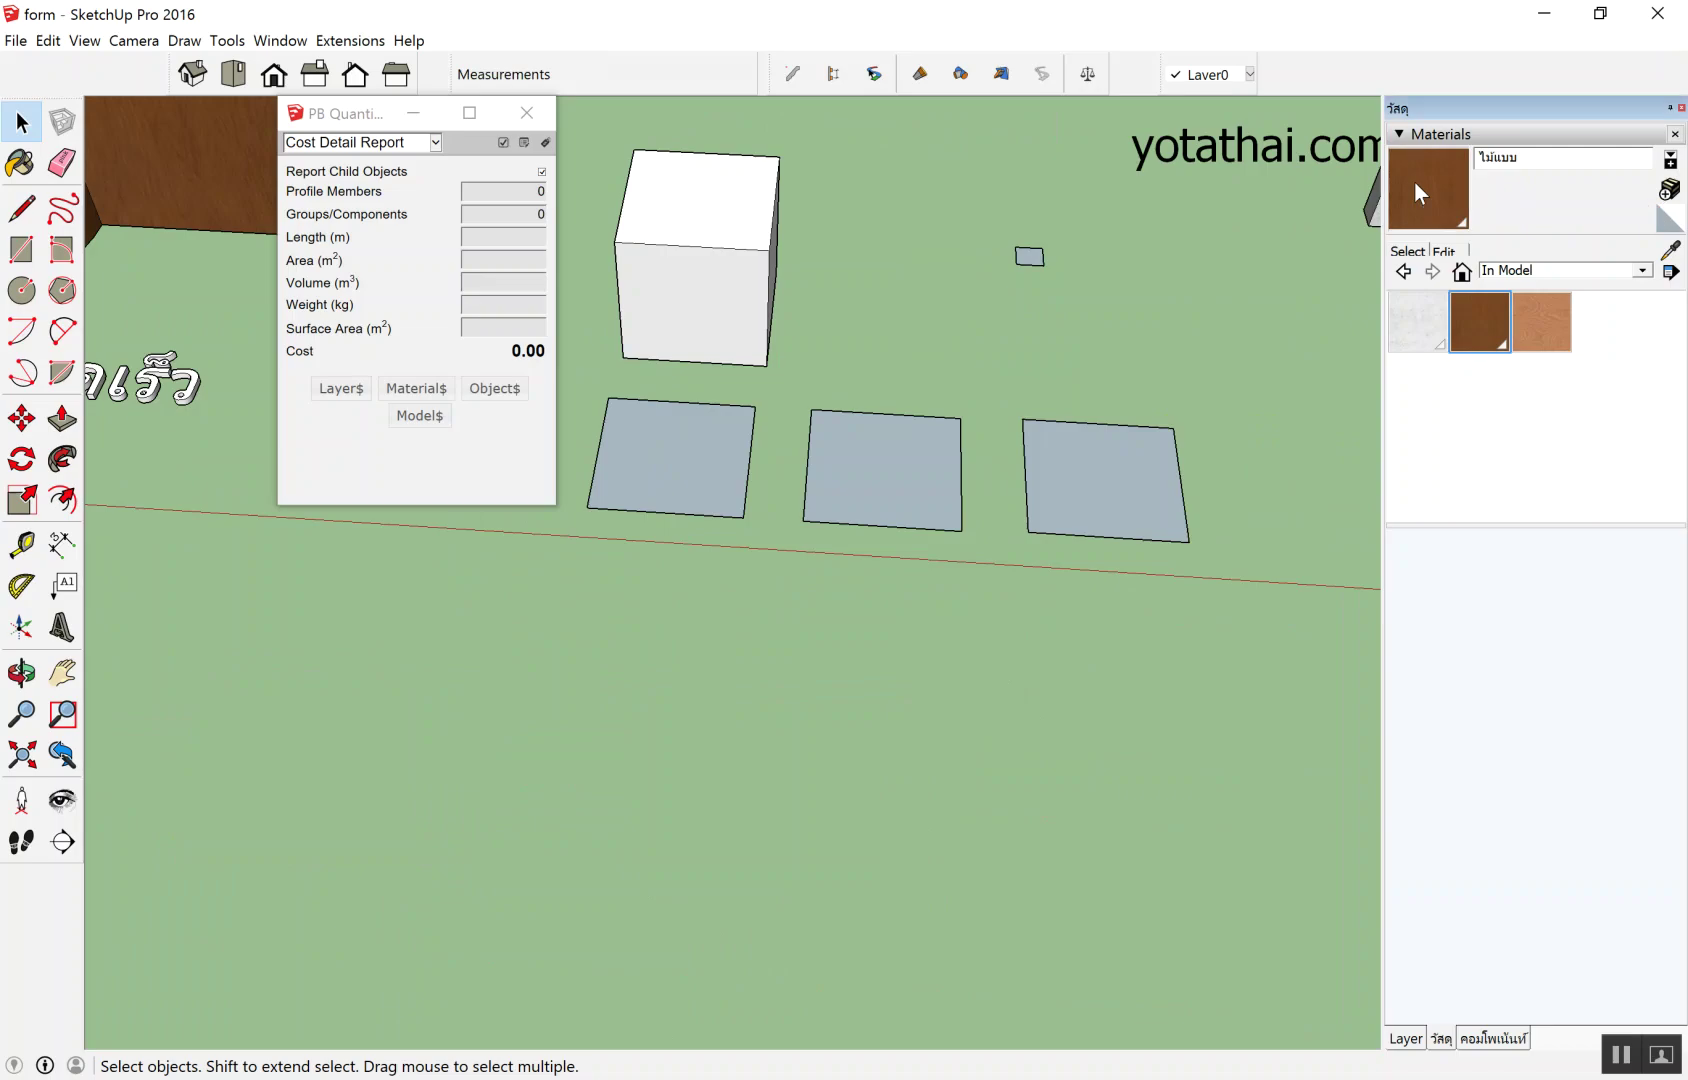
left_click(648, 418)
left_click(833, 432)
left_click(1054, 448)
key("space")
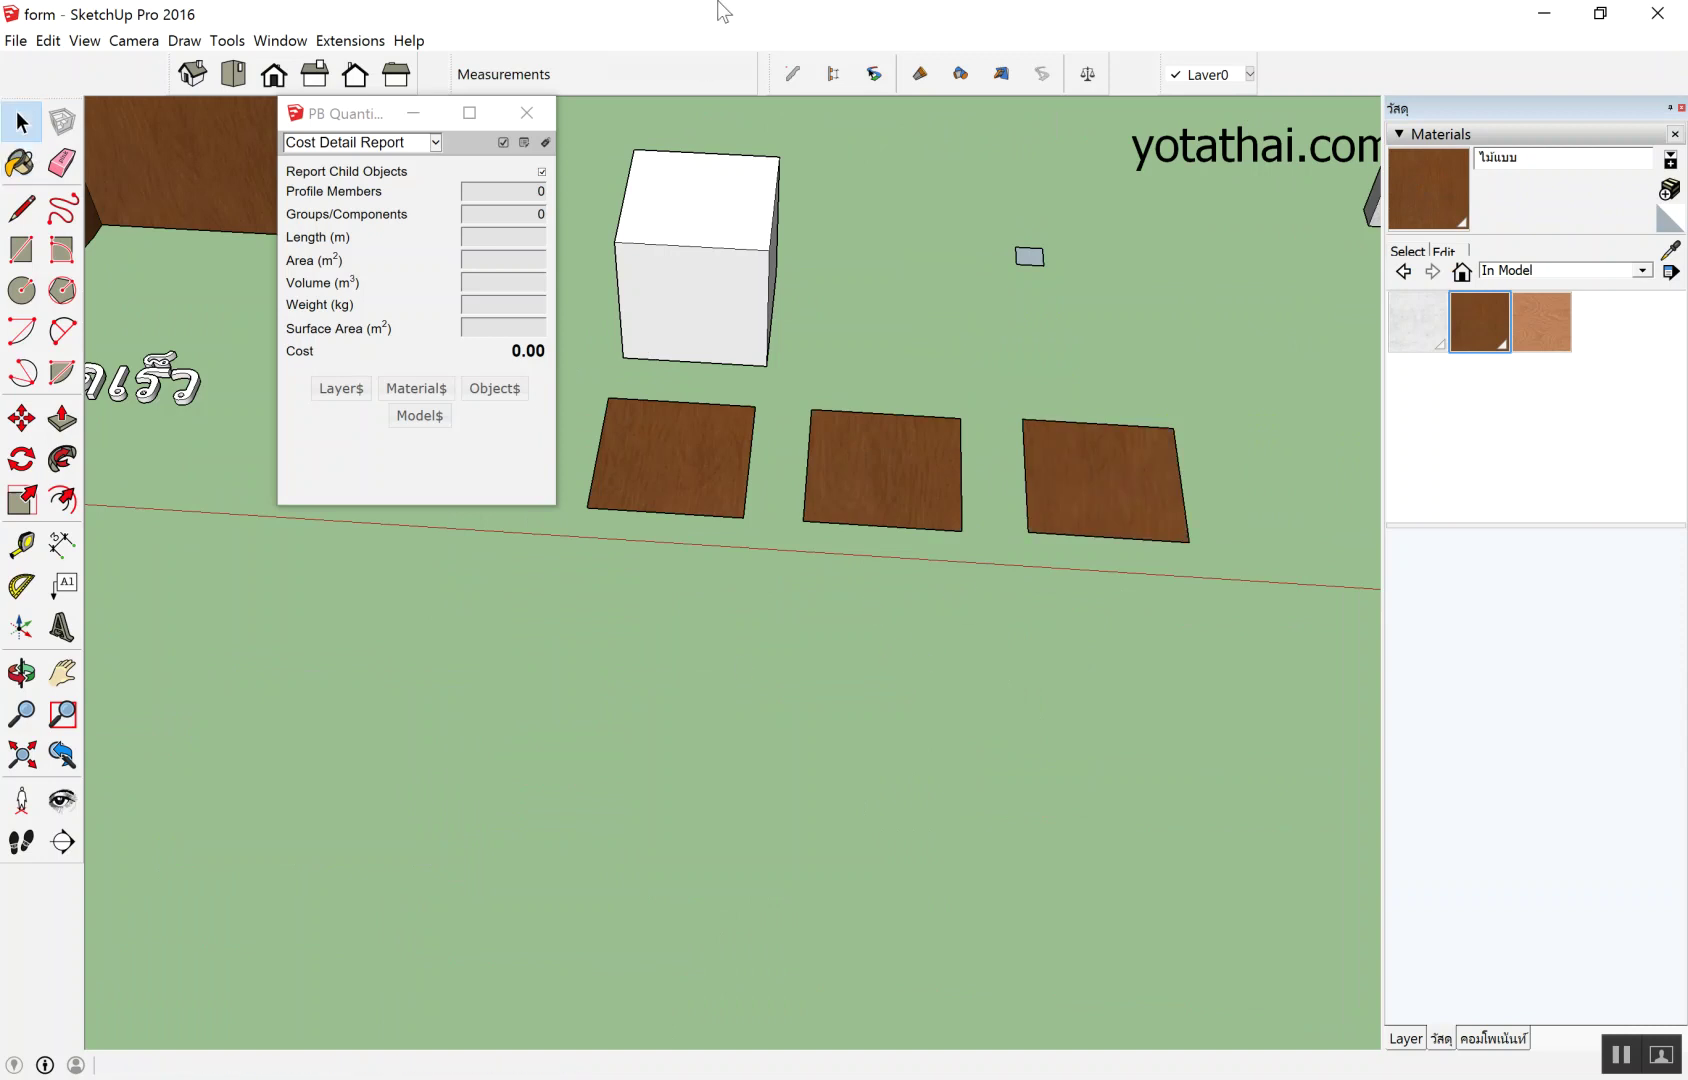
Select the middle wood pad, whose quantities report still shows 0.00 cost.
scroll(820, 578, "up", 3)
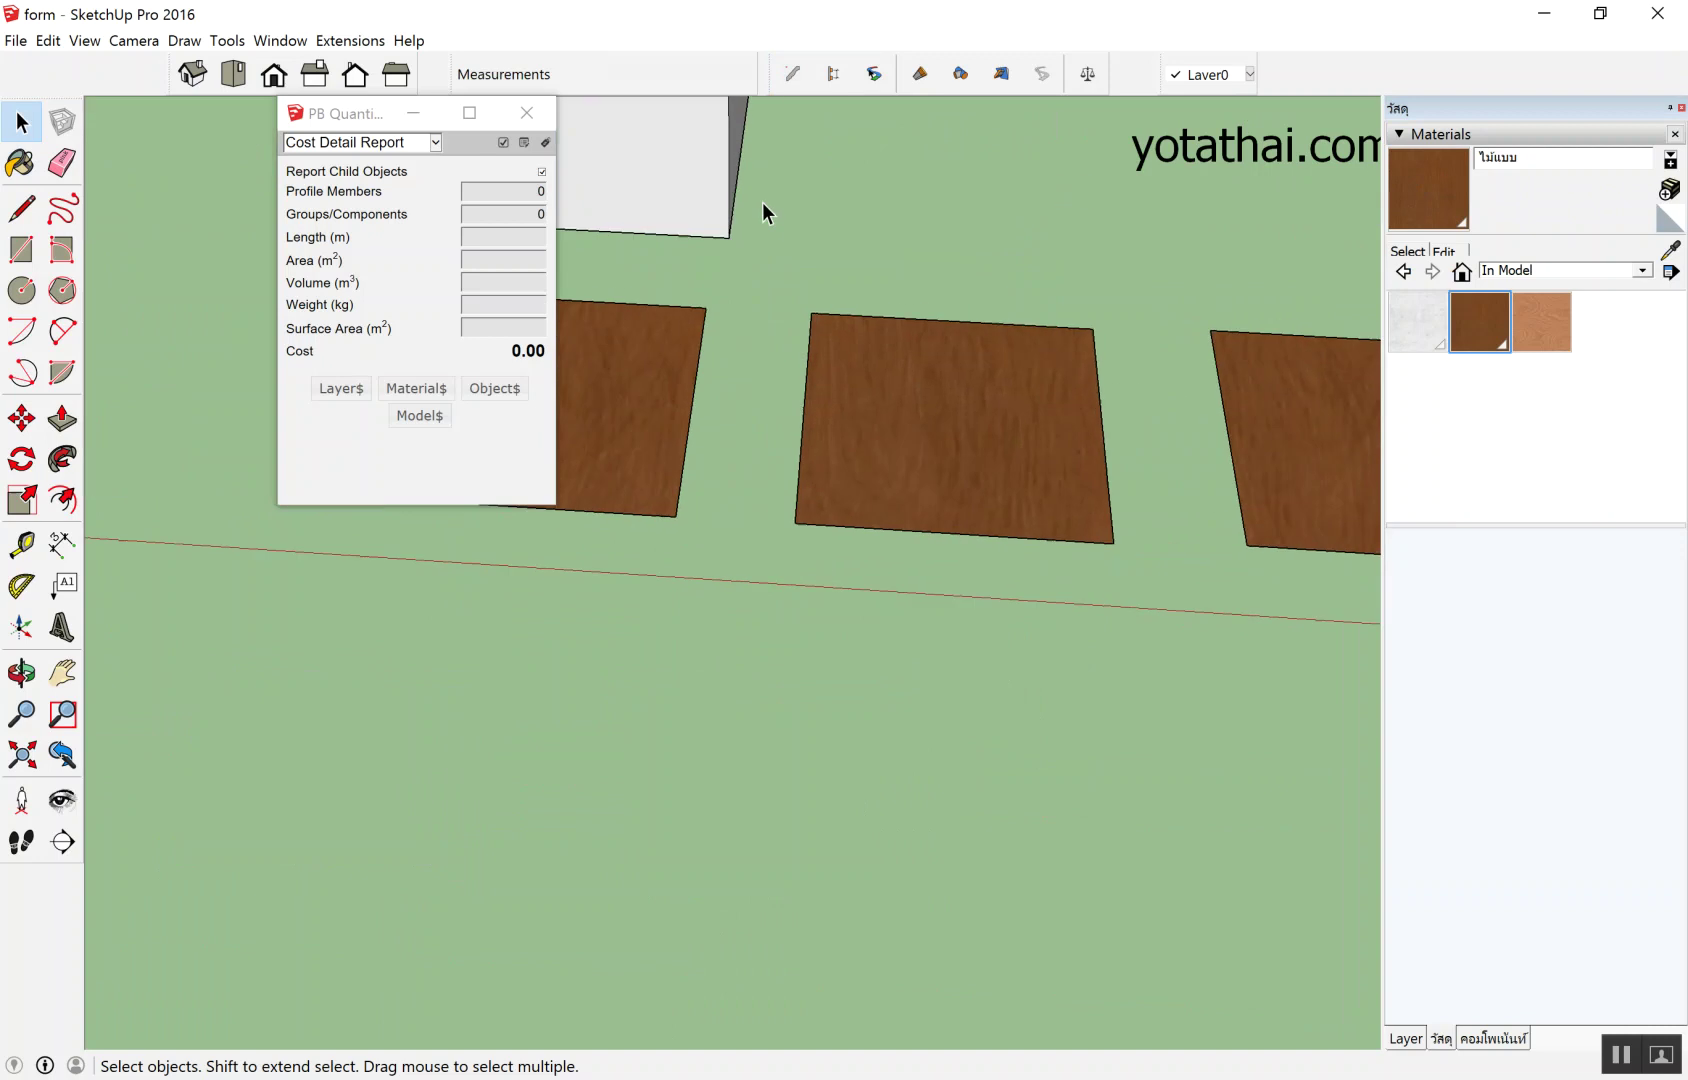
mouse_move(773, 260)
middle_mouse_down()
mouse_move(882, 357)
mouse_move(766, 274)
middle_mouse_up()
left_click_drag(749, 266, 1052, 534)
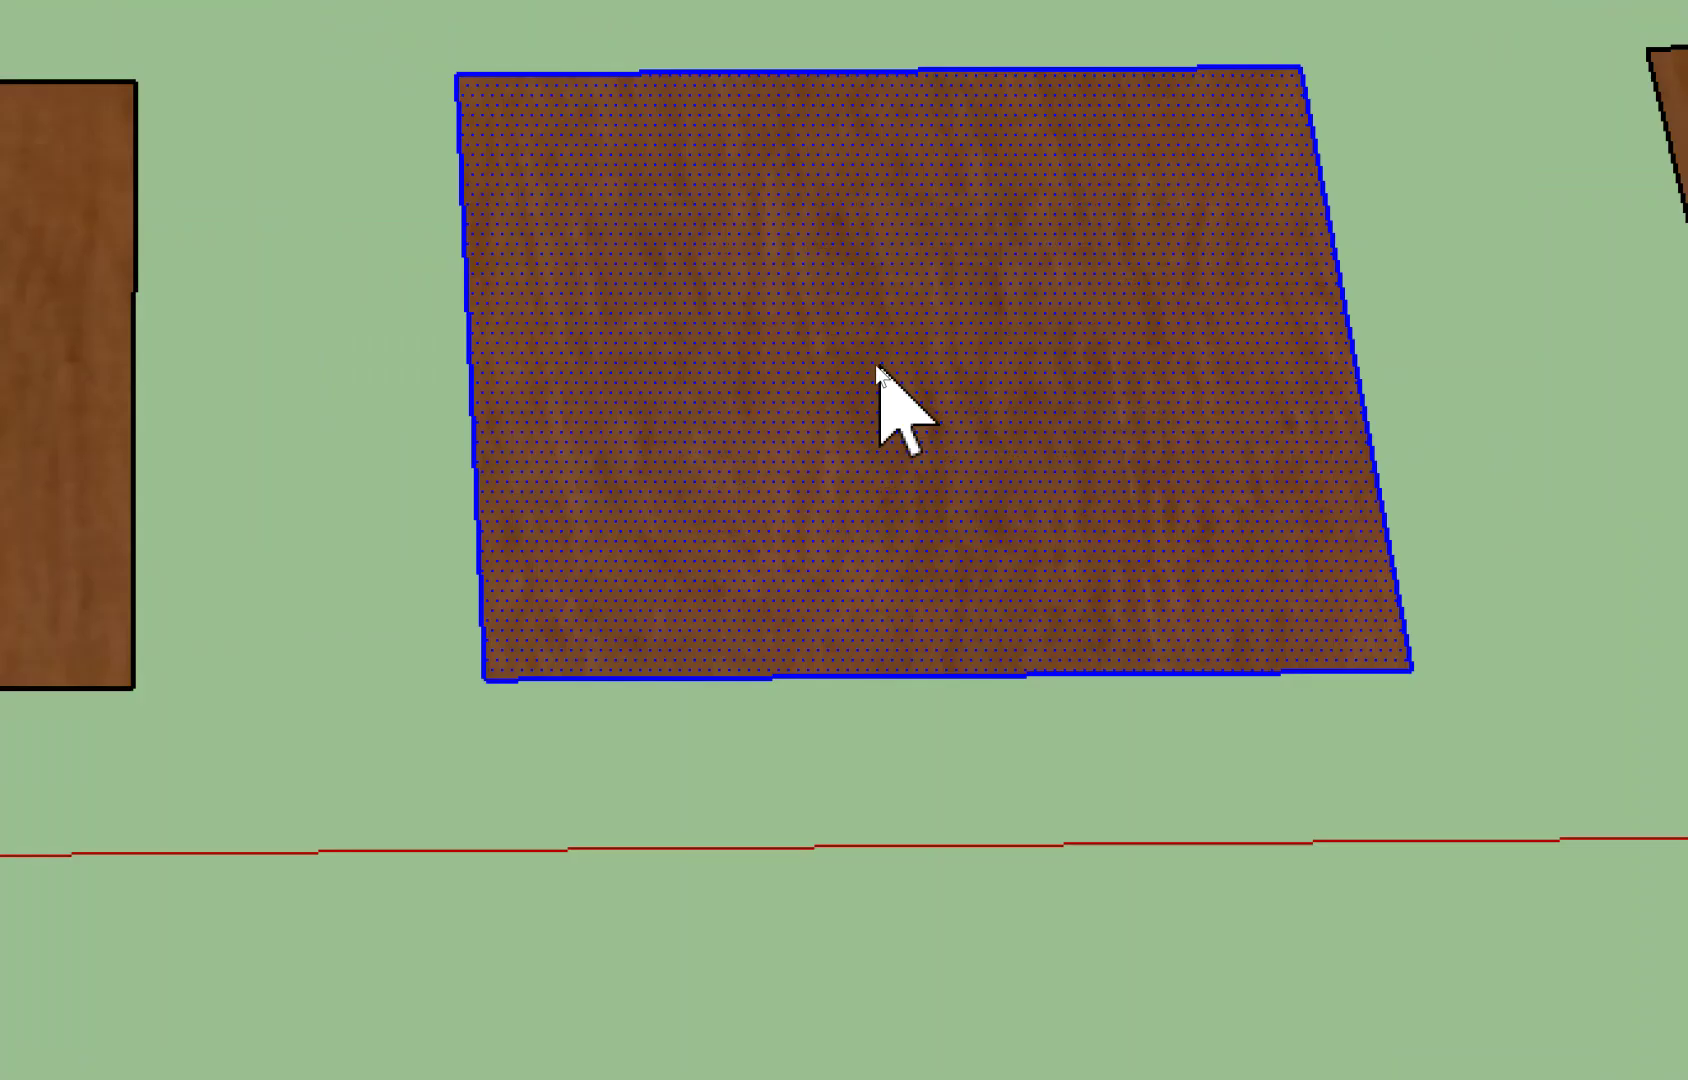
right_click(878, 370)
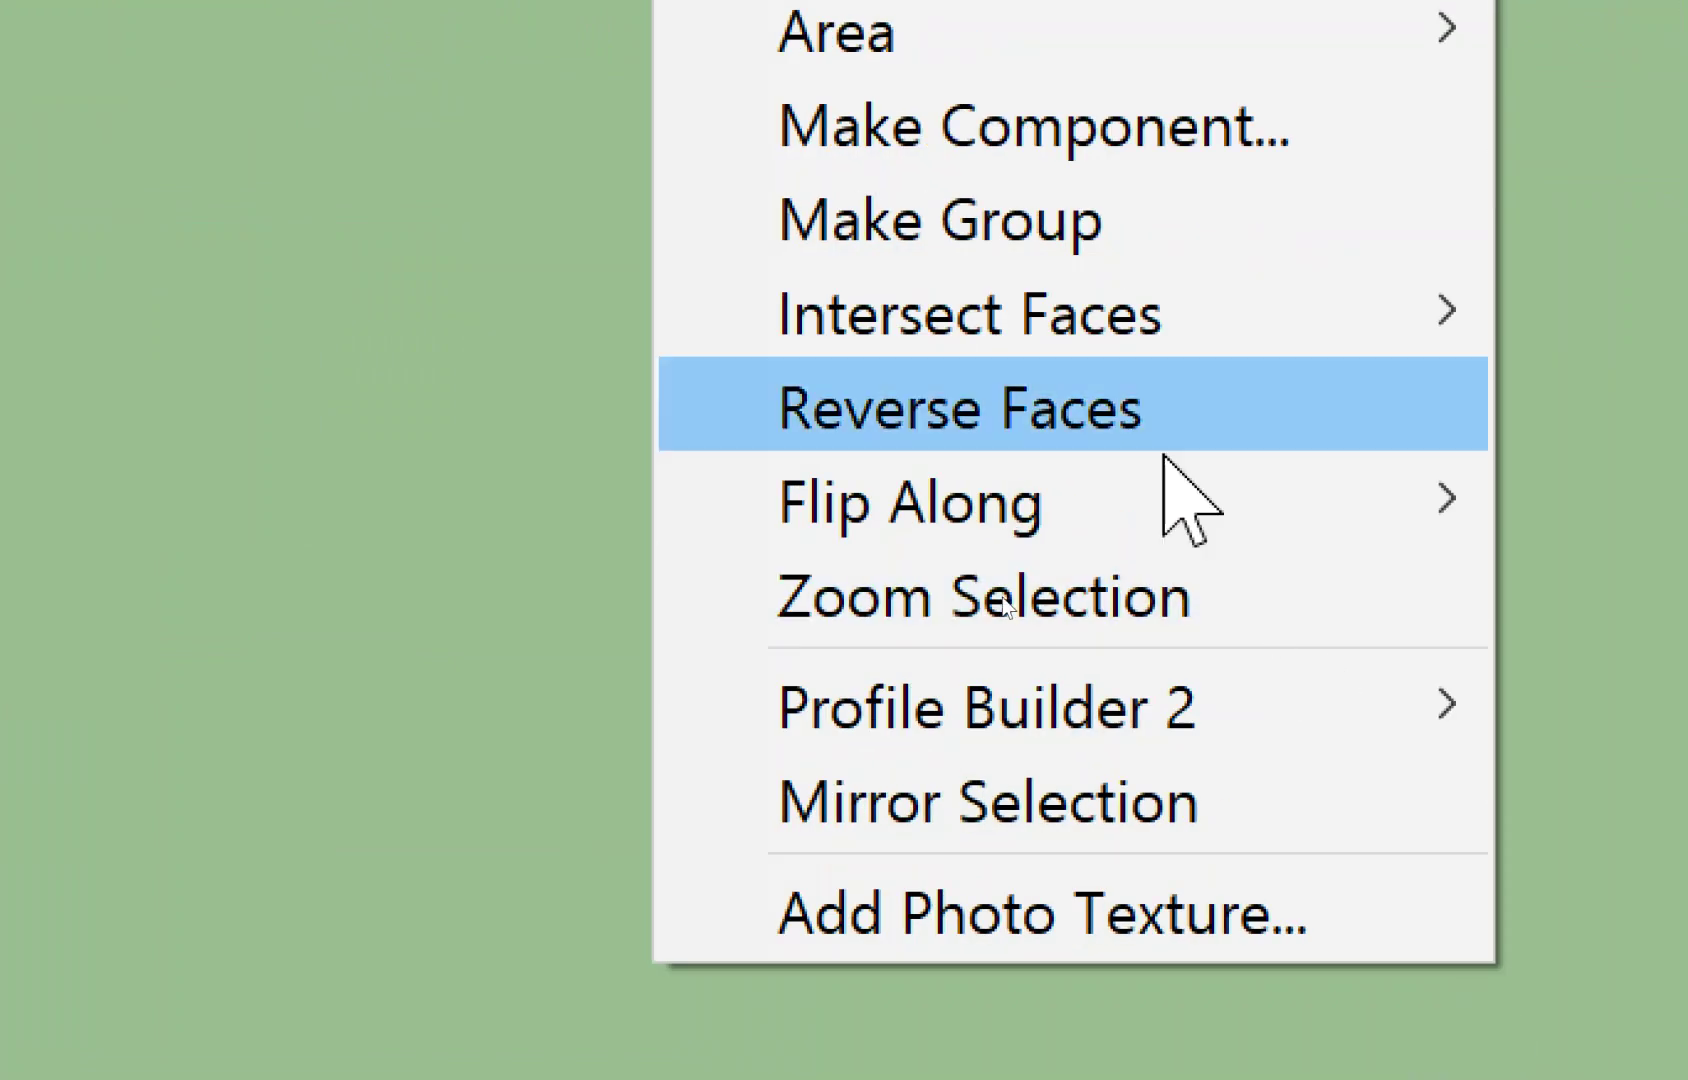
left_click(1062, 234)
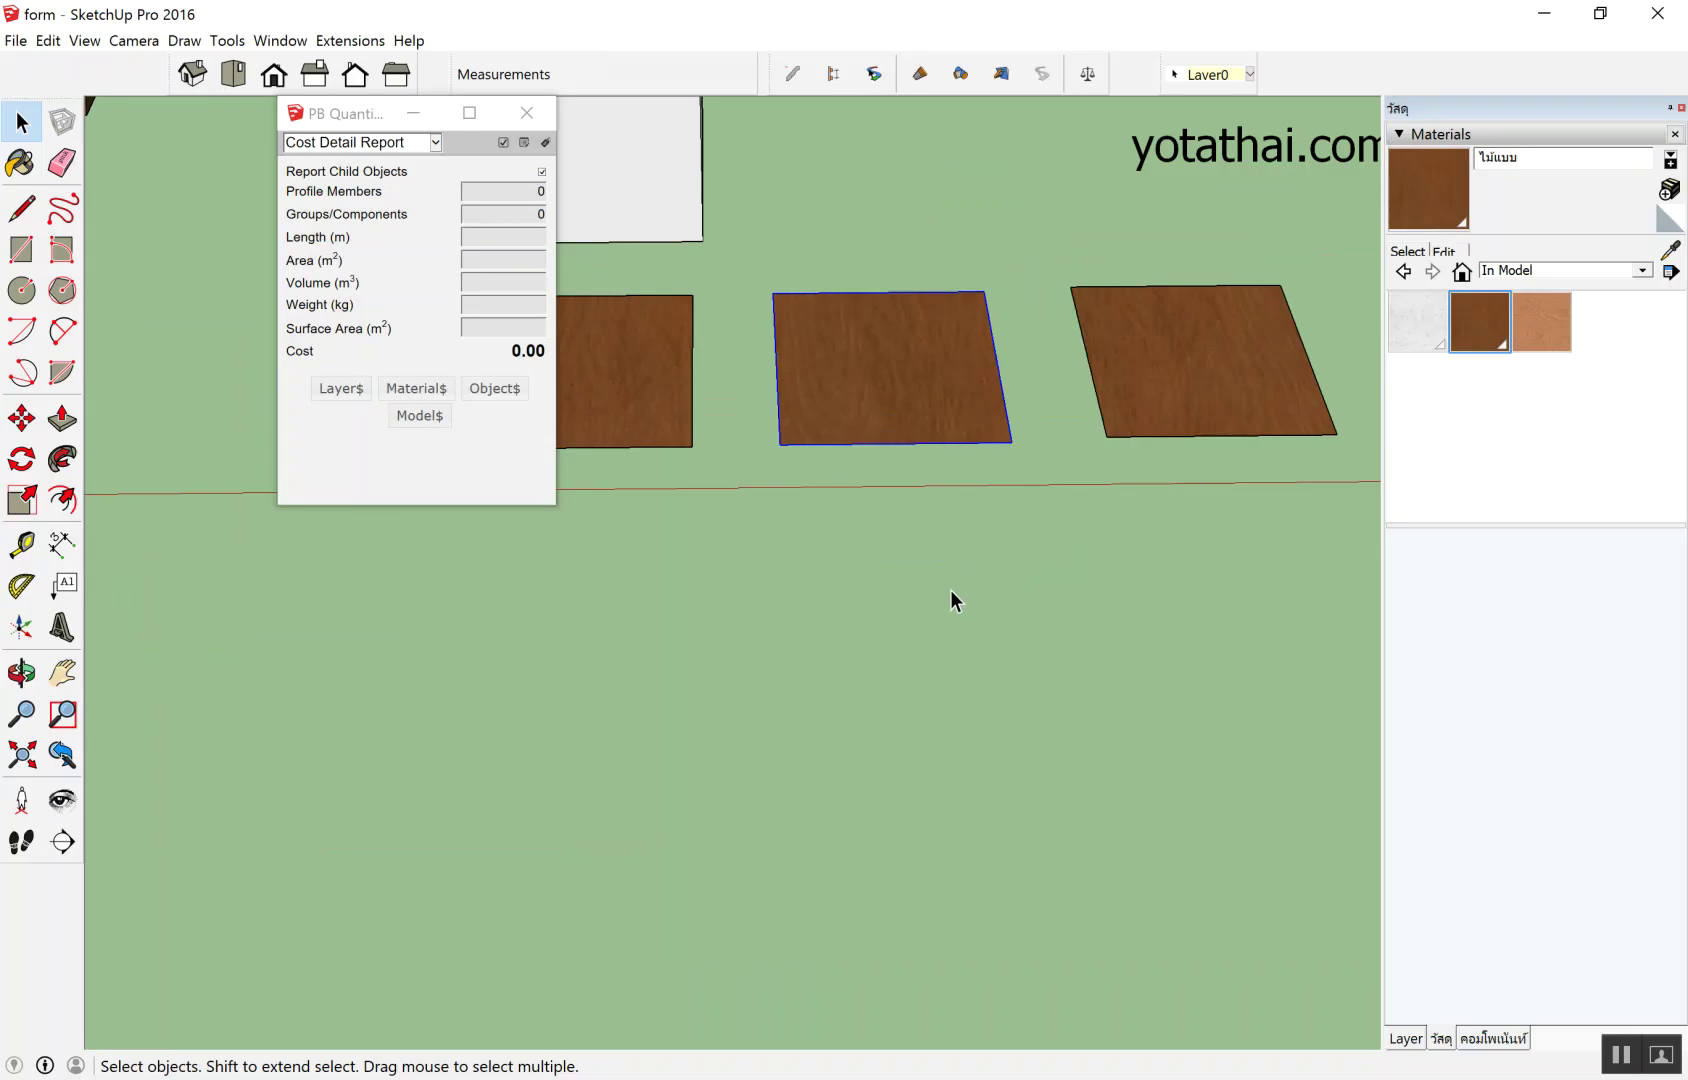
scroll(950, 589, "down", 3)
left_click_drag(378, 125, 213, 184)
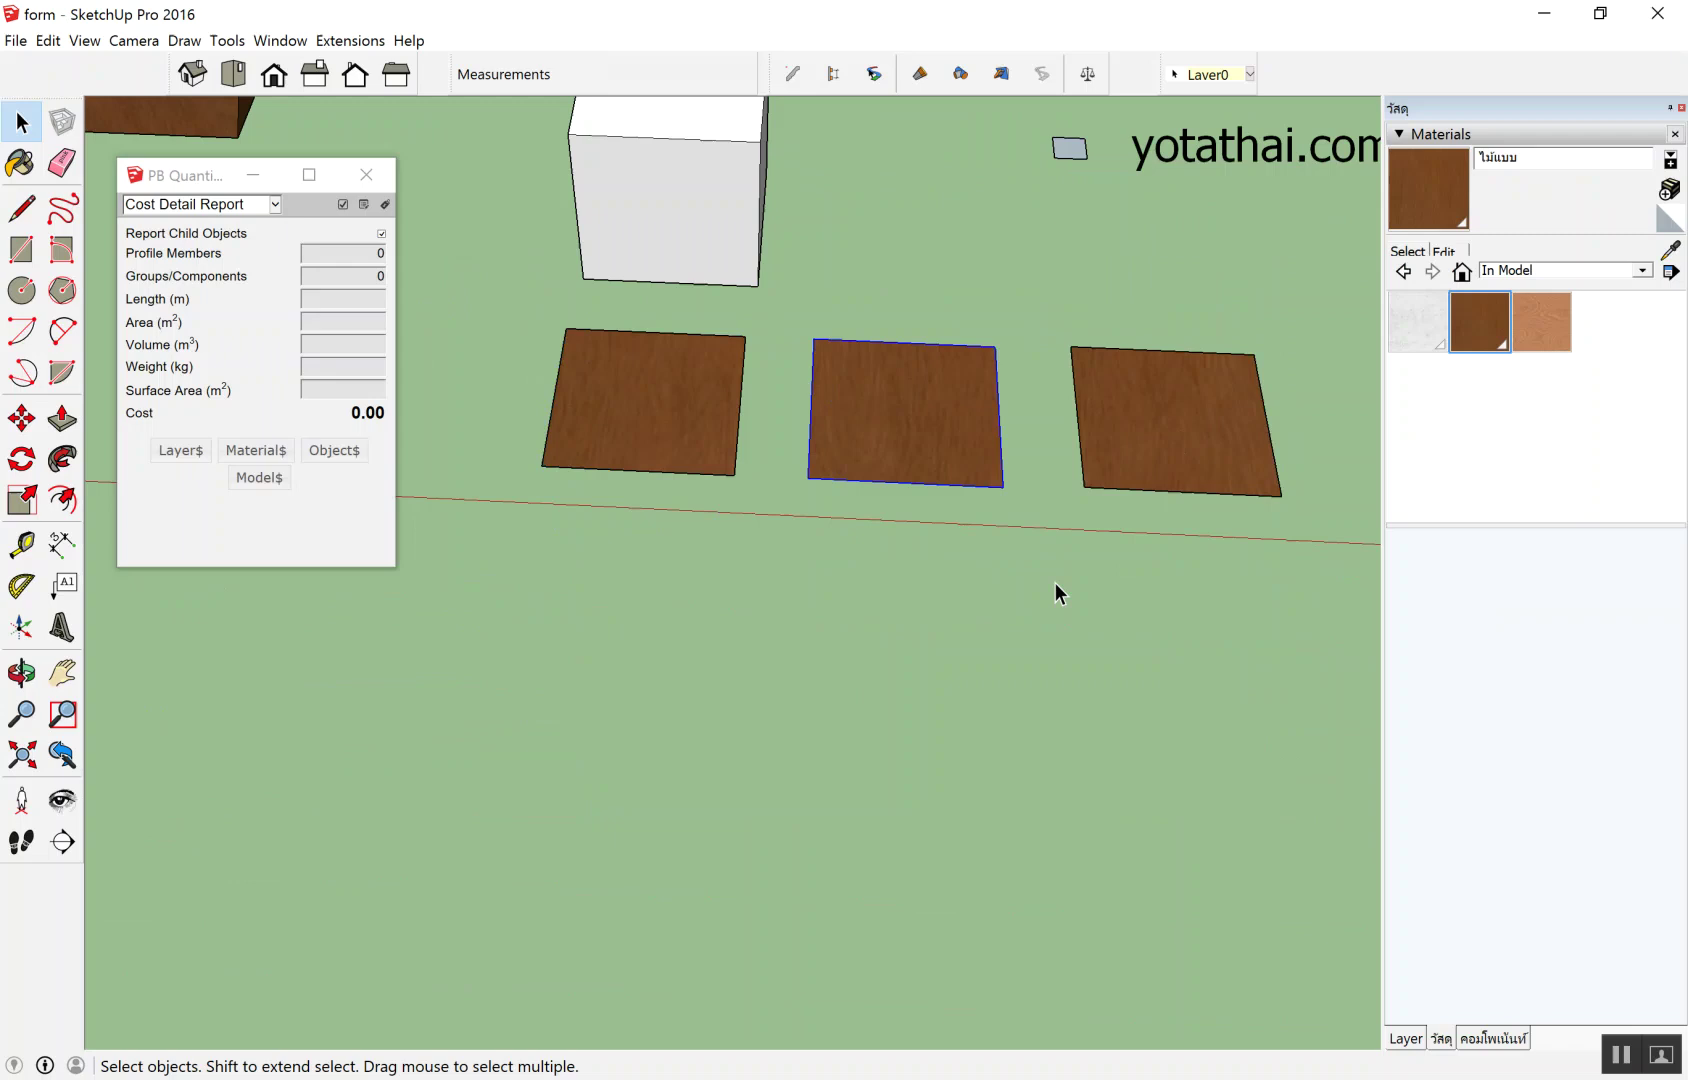
Select the left, middle and right wood pads in turn to read their Surface Area and Cost.
left_click(425, 463)
left_click(616, 371)
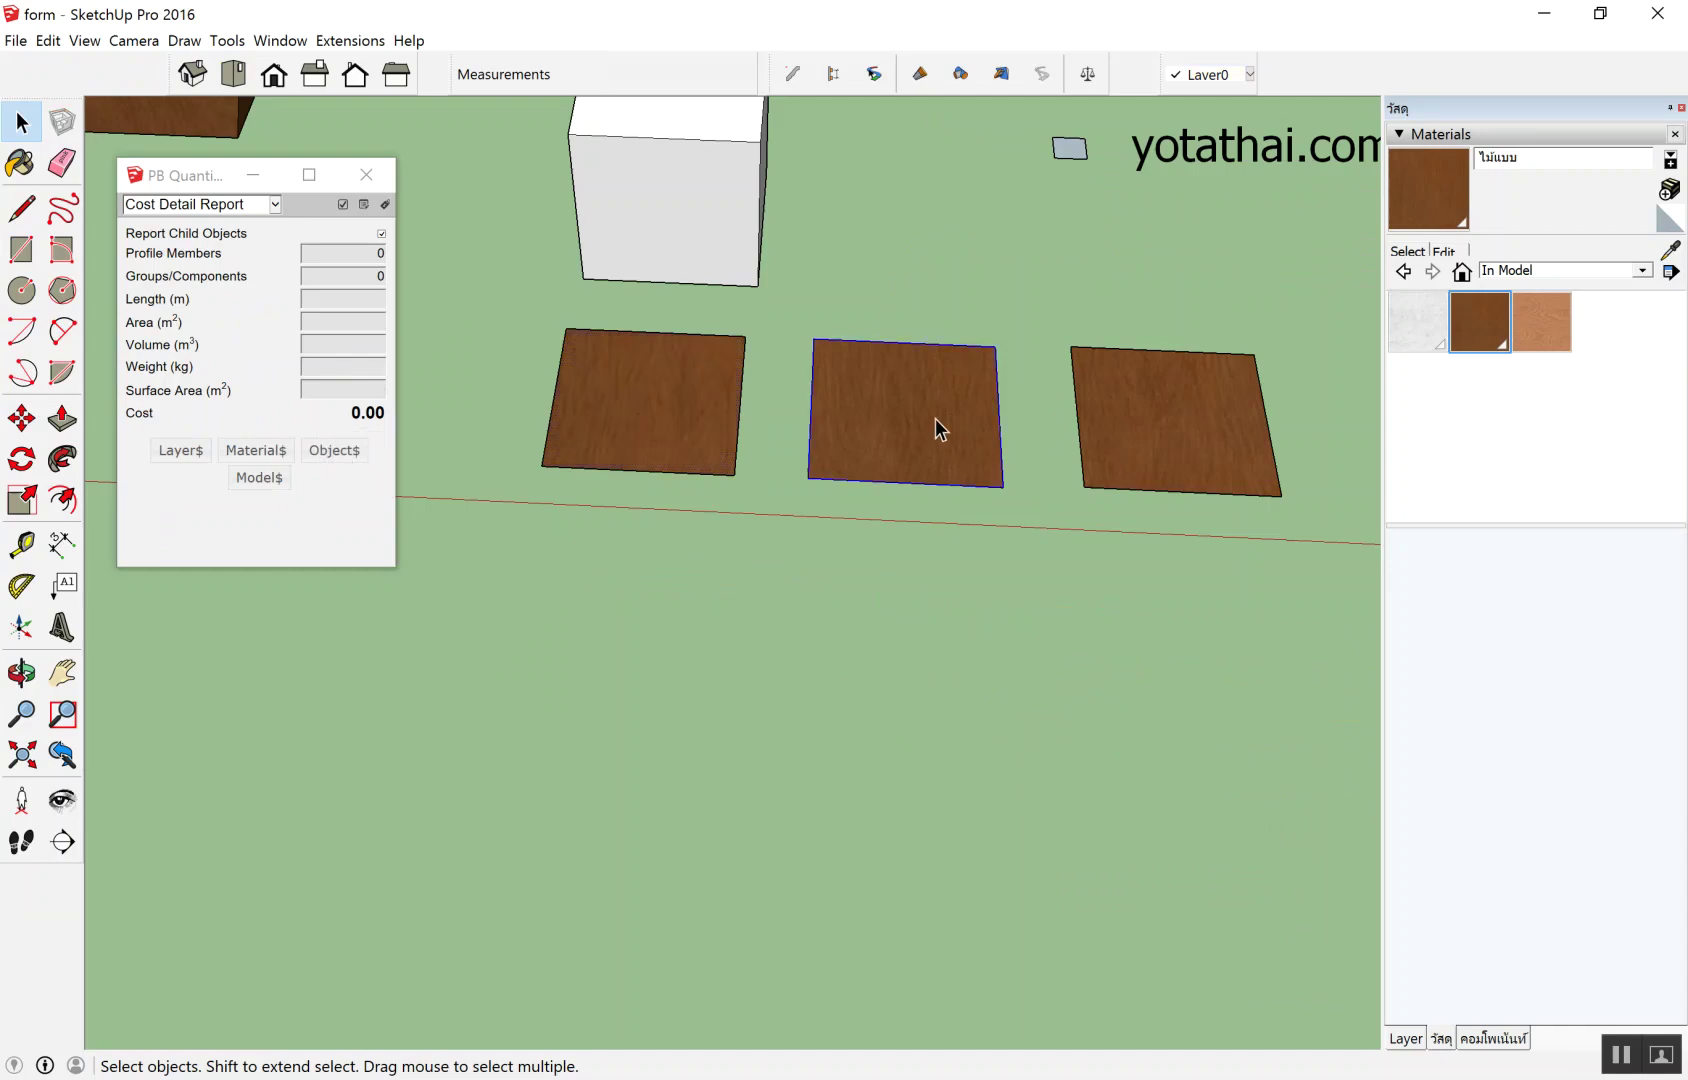
left_click(935, 418)
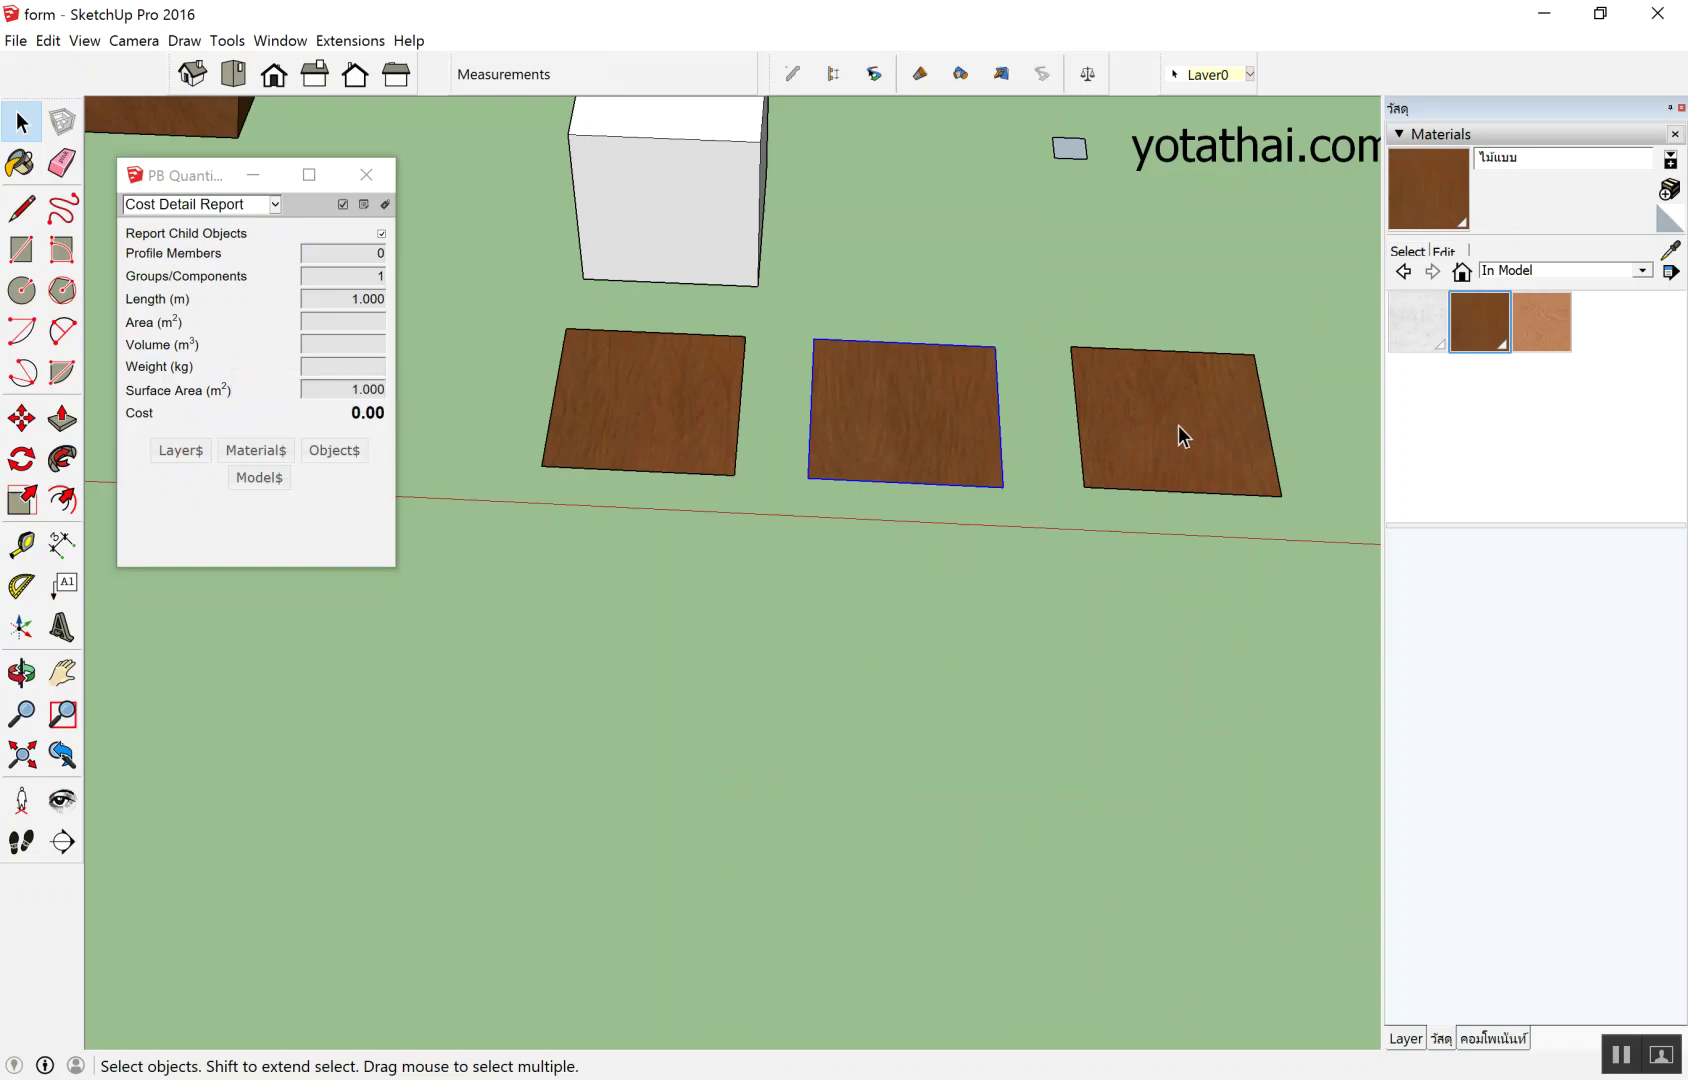
left_click(1178, 425)
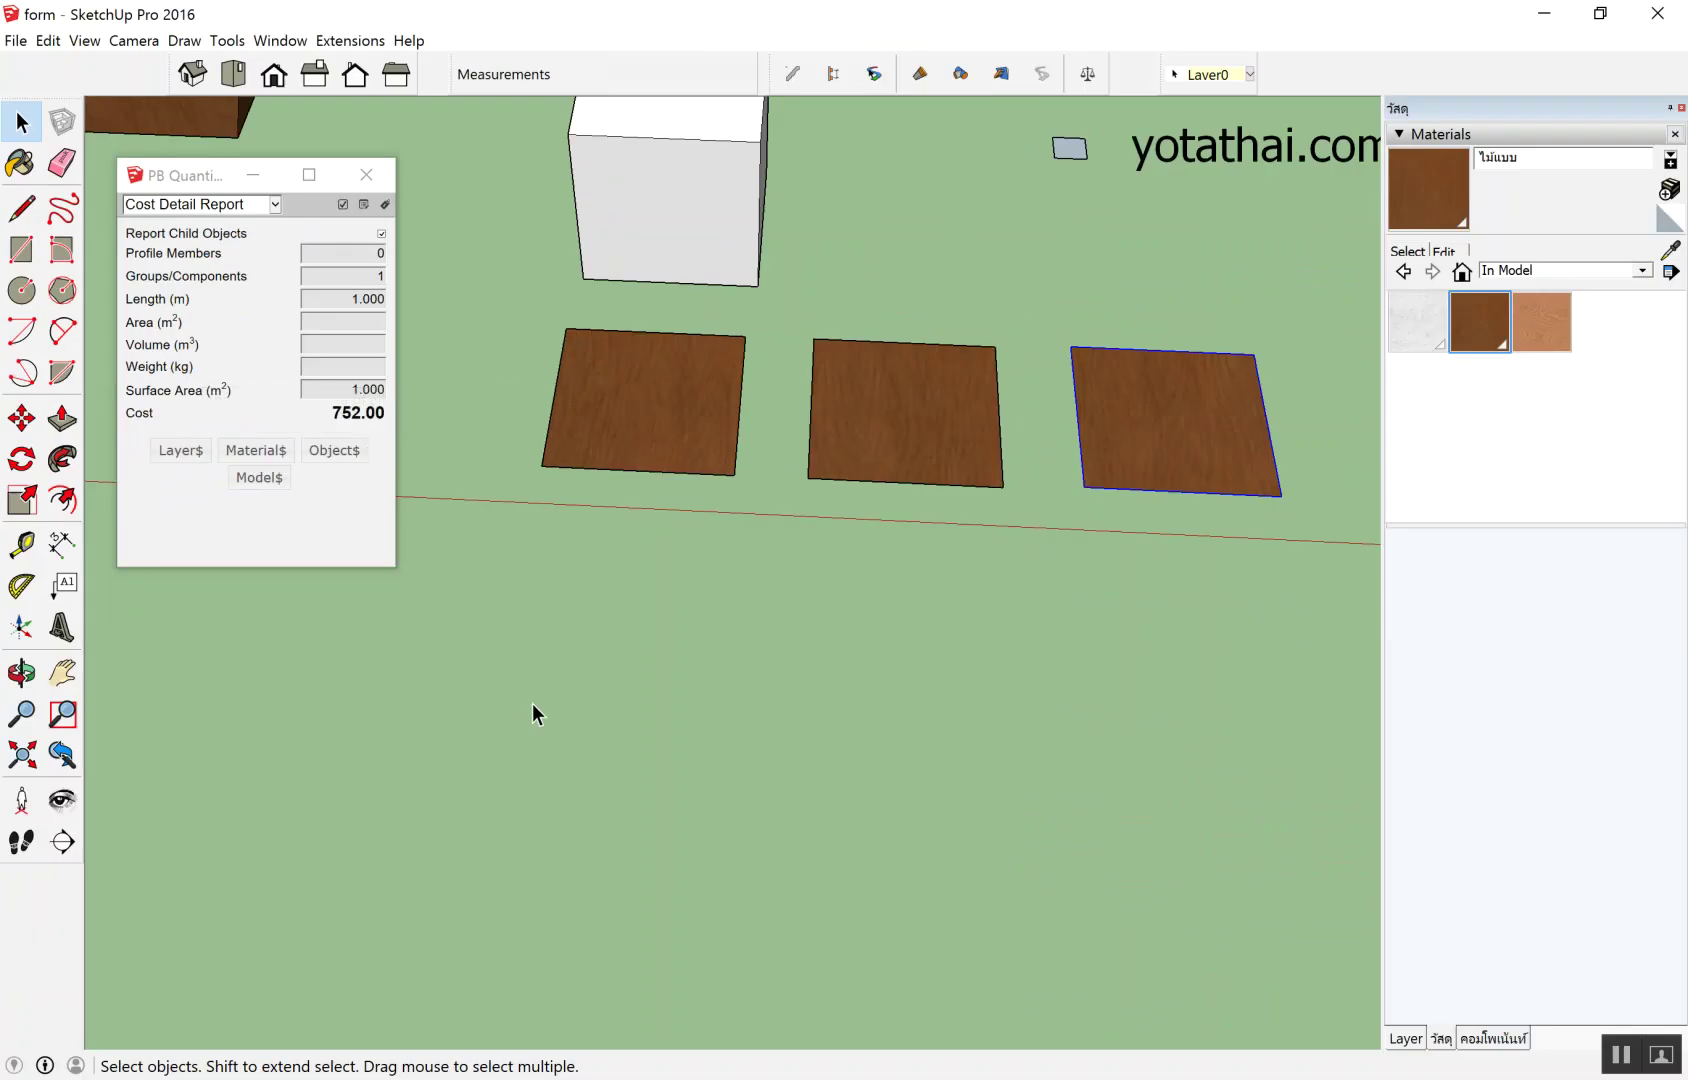
left_click(532, 705)
Reselect the middle wood board to confirm it reports 1.000 m² surface area and cost 752.00.
mouse_move(580, 662)
middle_mouse_down()
mouse_move(980, 539)
mouse_move(897, 549)
mouse_move(1038, 439)
mouse_move(983, 569)
mouse_move(753, 502)
middle_mouse_up()
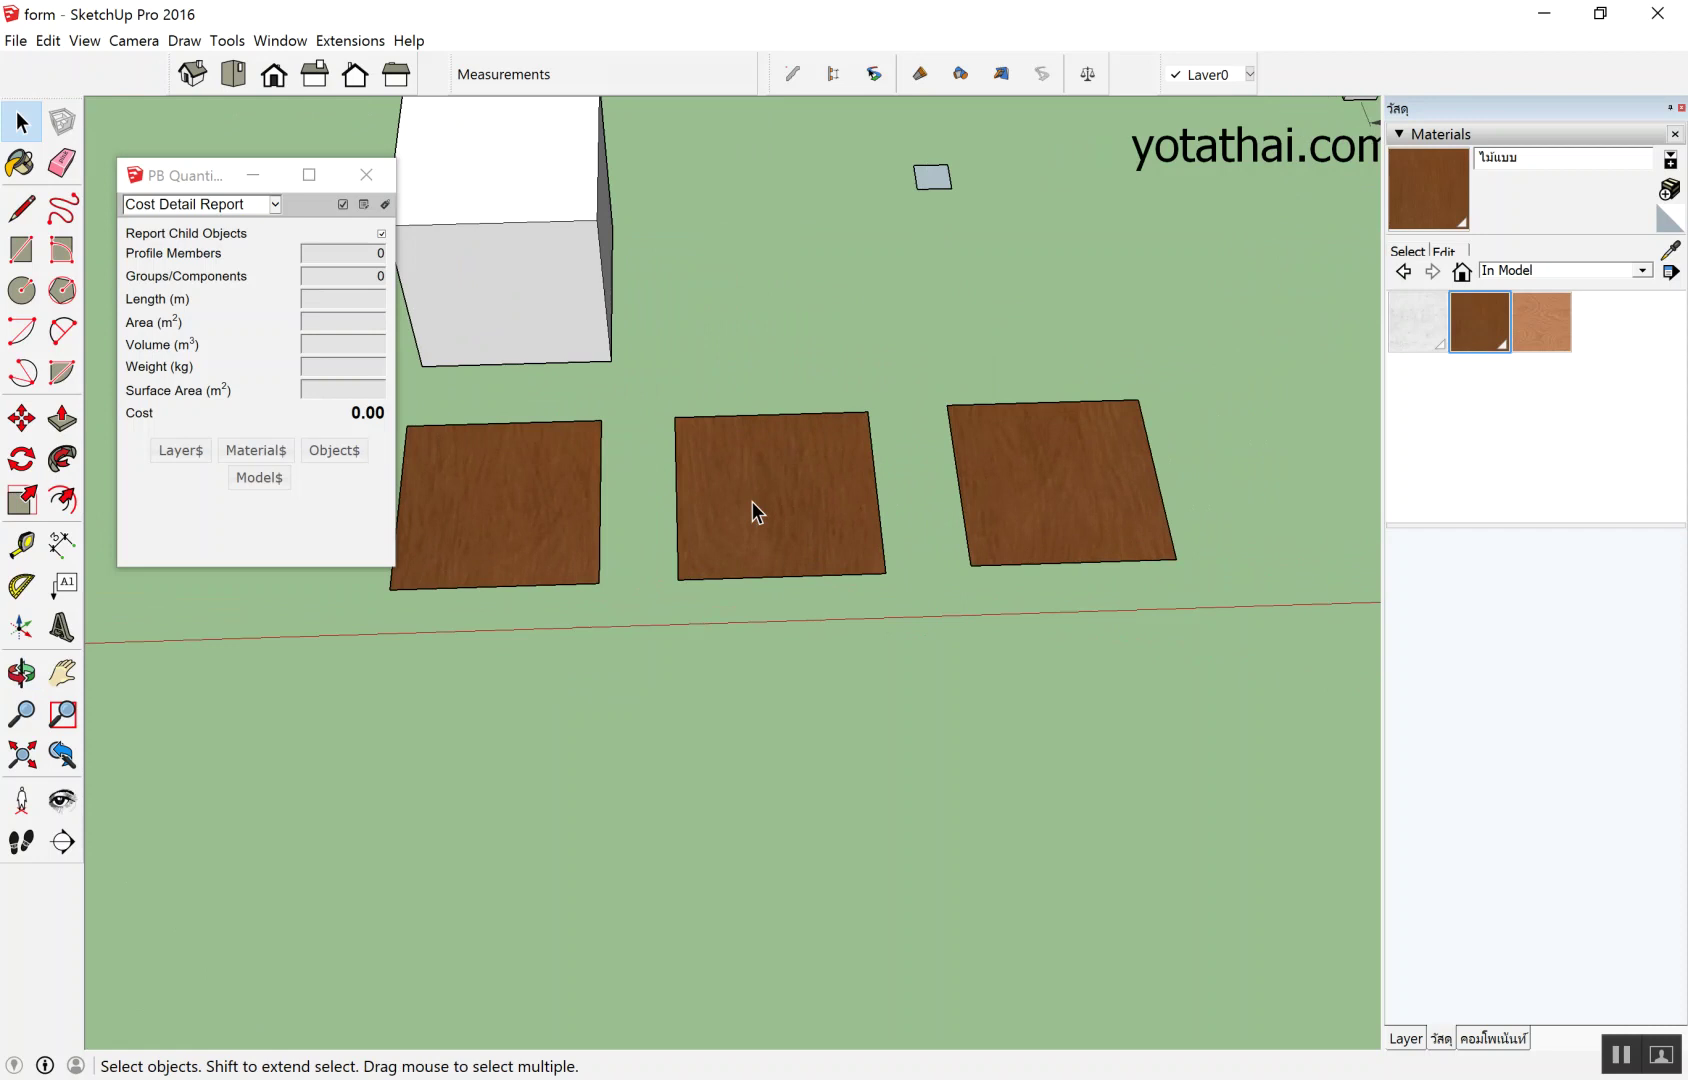
mouse_move(752, 501)
middle_mouse_down()
mouse_move(829, 498)
mouse_move(707, 508)
mouse_move(897, 558)
mouse_move(560, 517)
mouse_move(750, 496)
mouse_move(882, 411)
middle_mouse_up()
scroll(1042, 459, "up", 2)
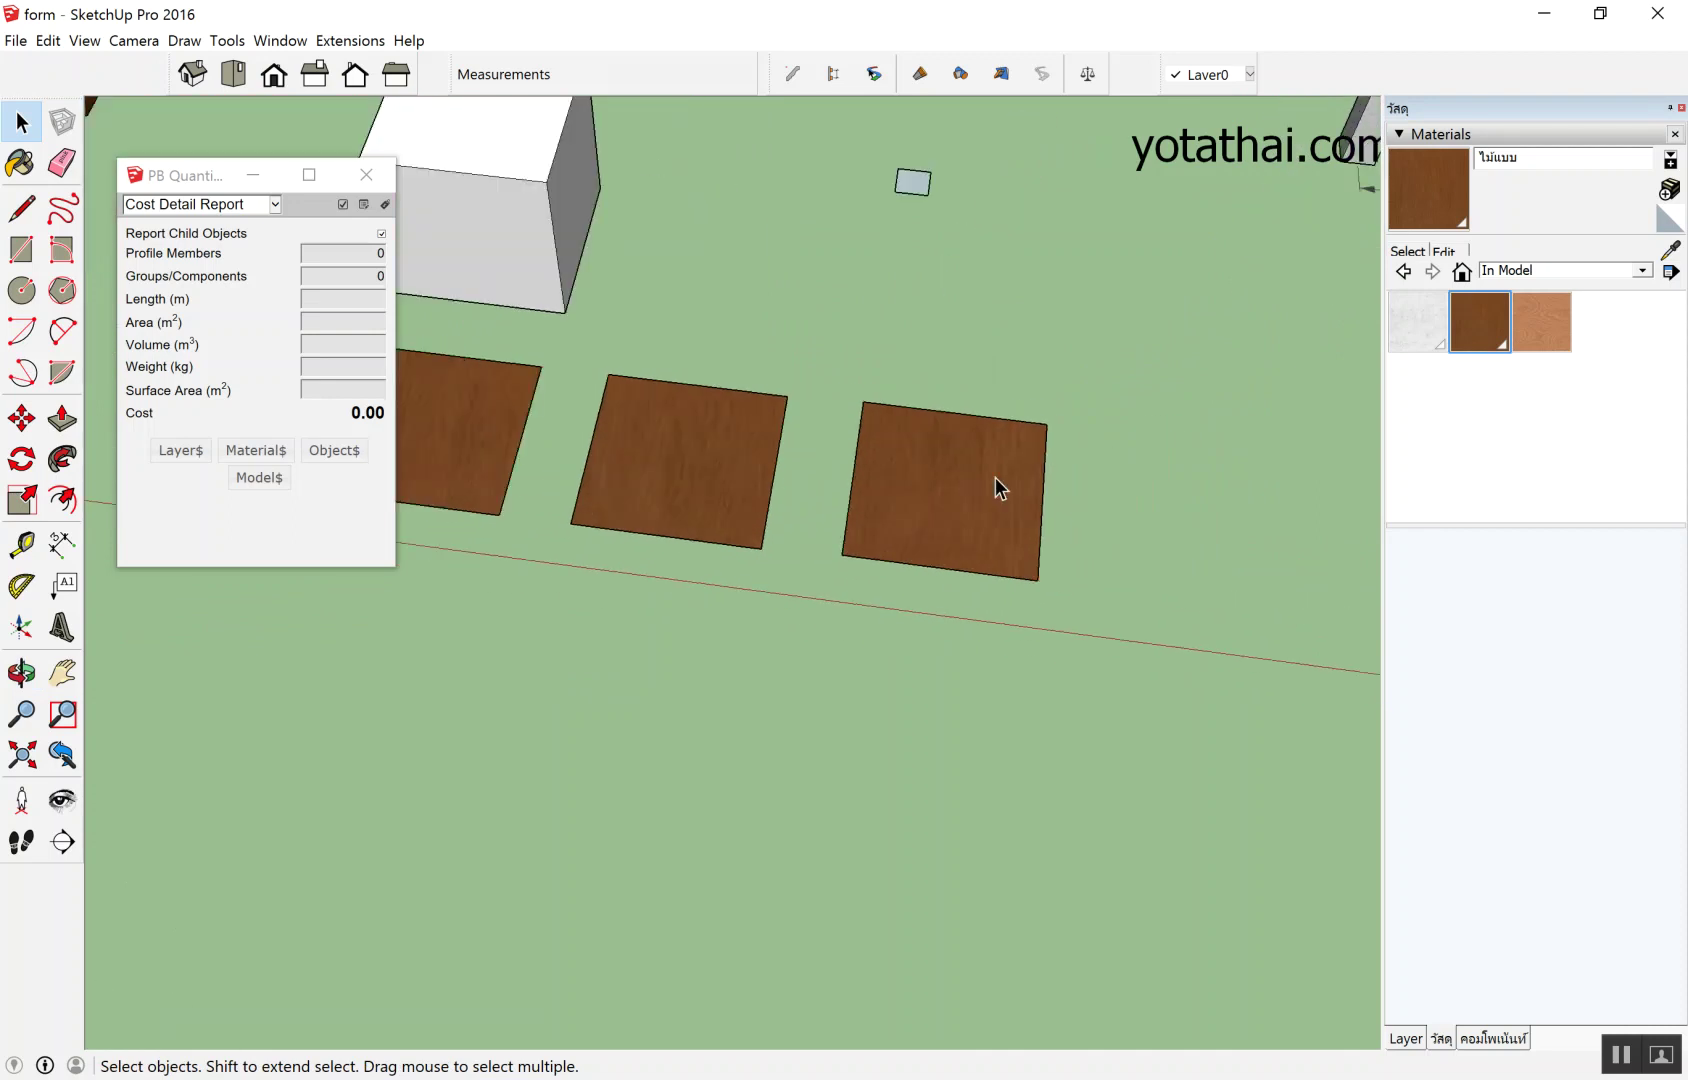
scroll(1033, 505, "up", 2)
scroll(944, 443, "up", 2)
left_click(944, 443)
left_click(1005, 270)
left_click(938, 407)
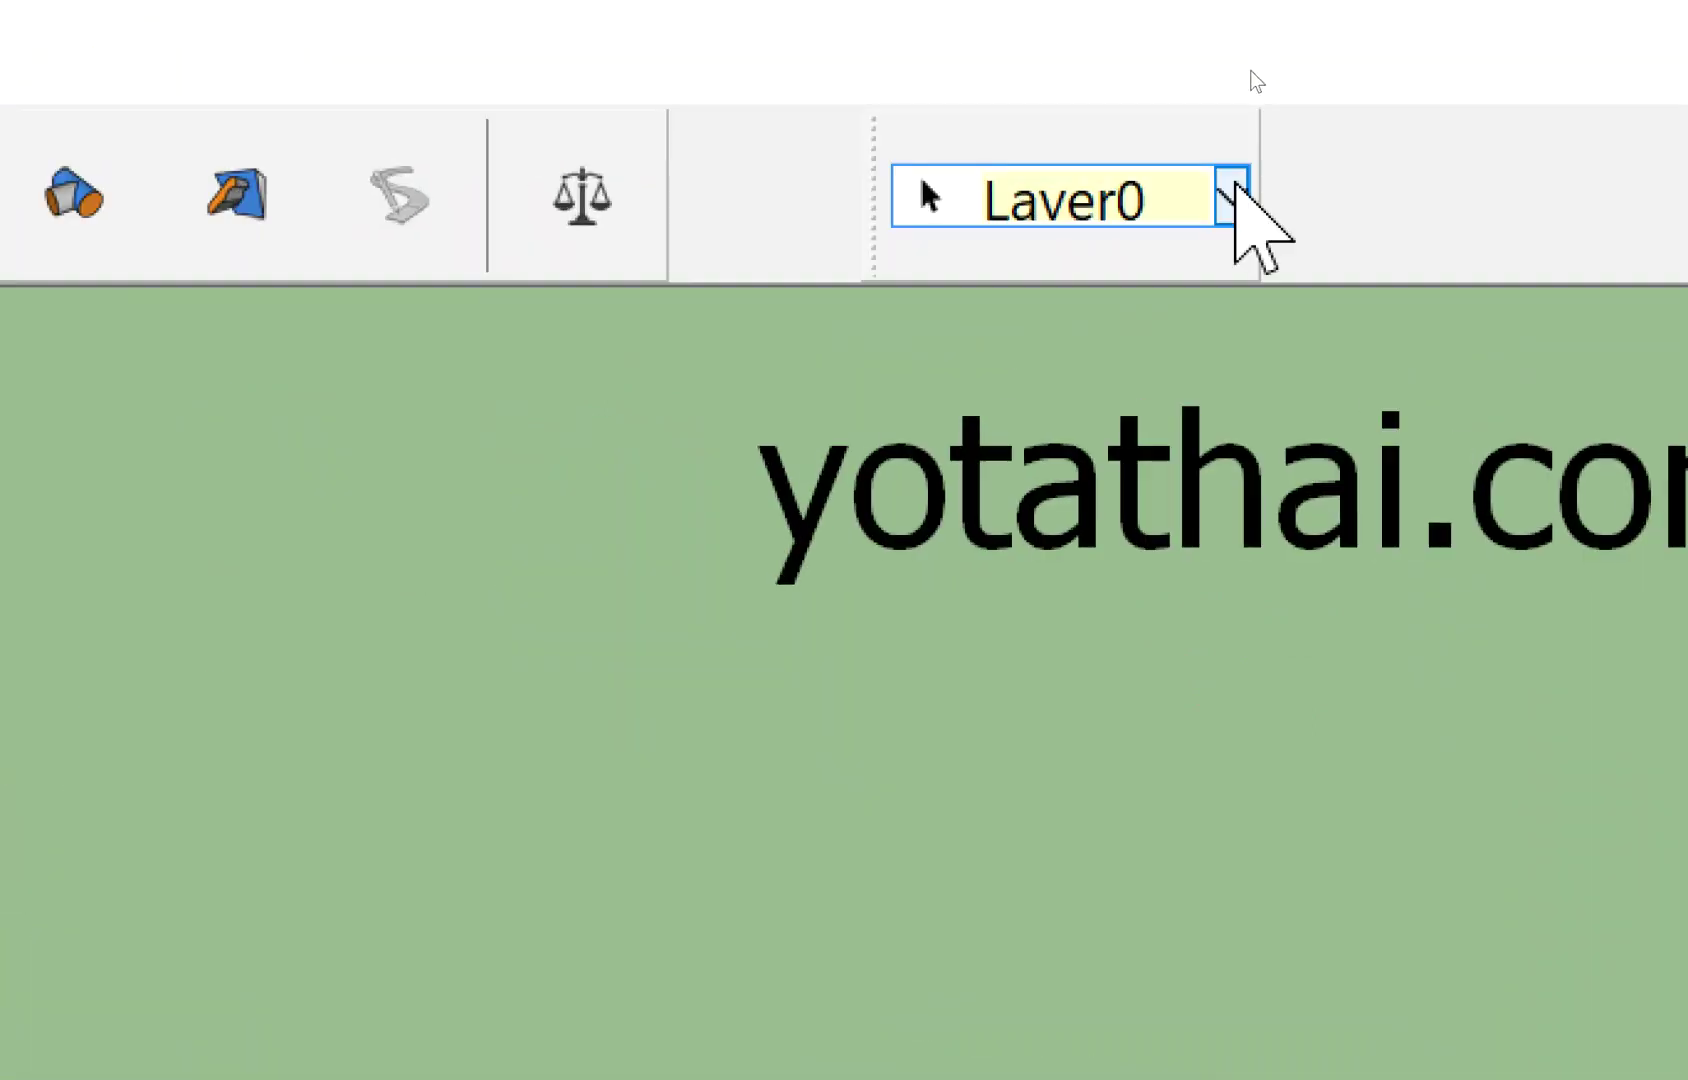
Assign the wood board to the ไม้แบบเสา layer and confirm its layer by reselecting it.
left_click(1249, 77)
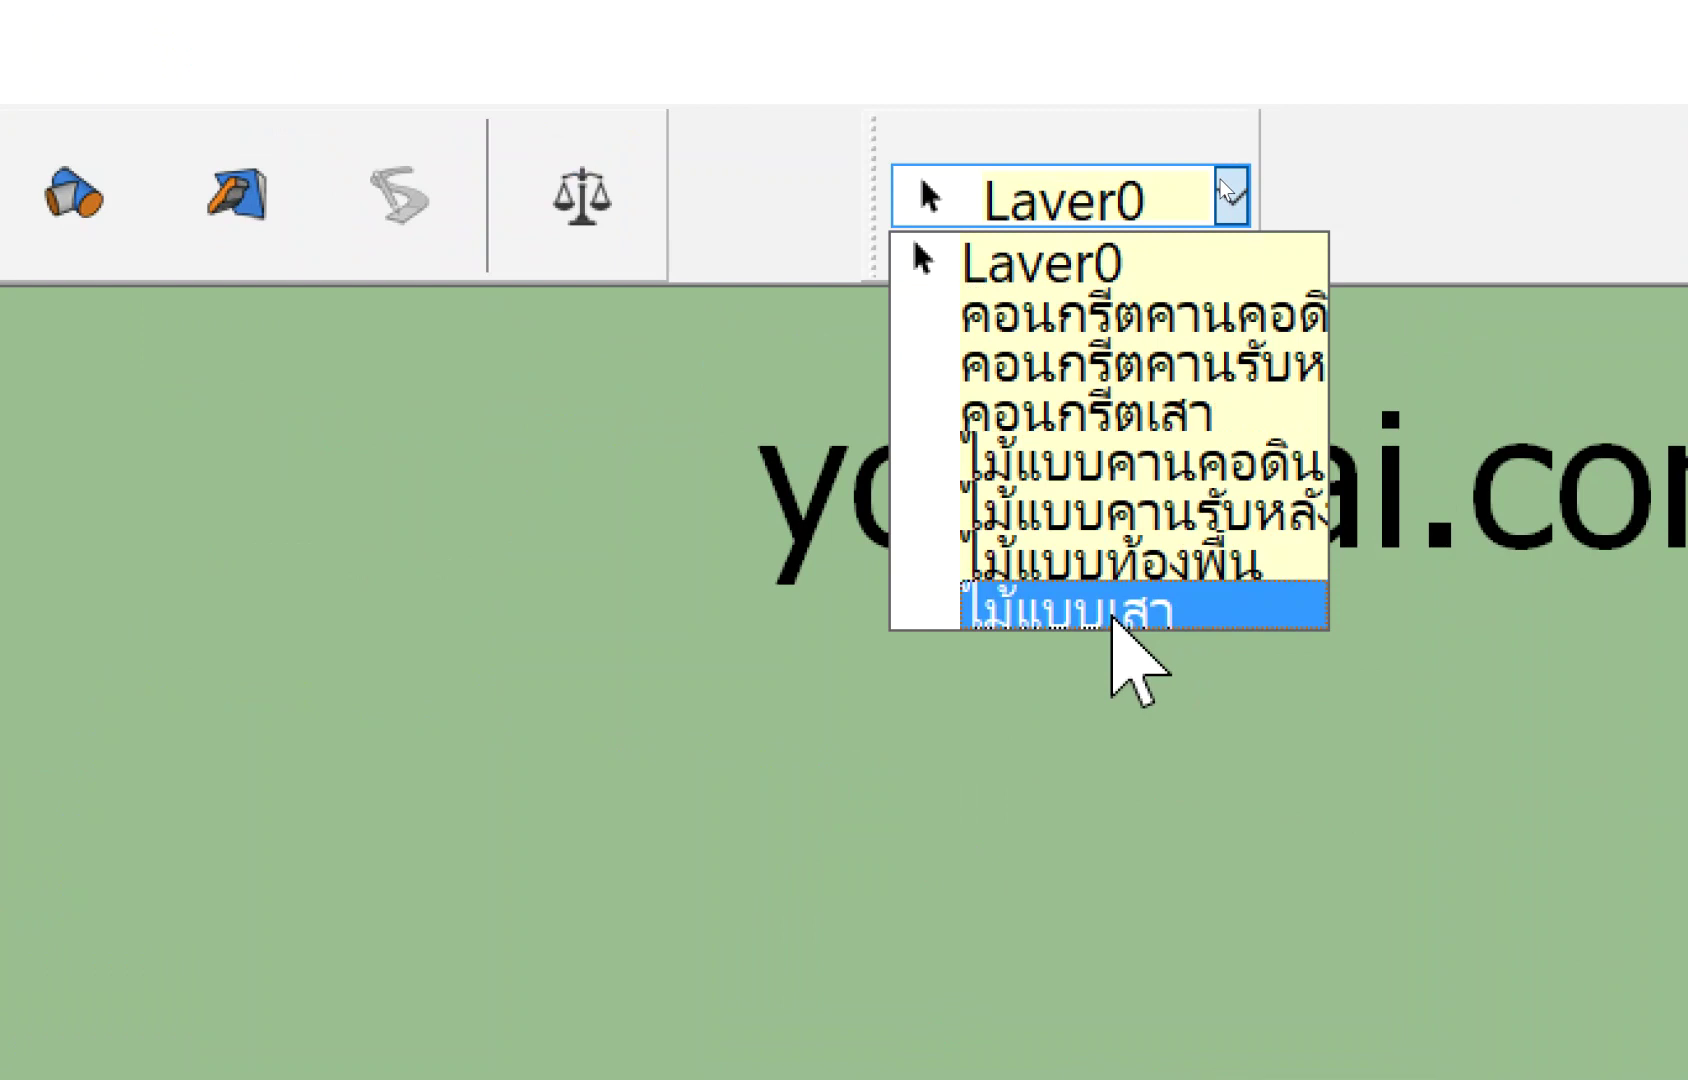
left_click(1113, 612)
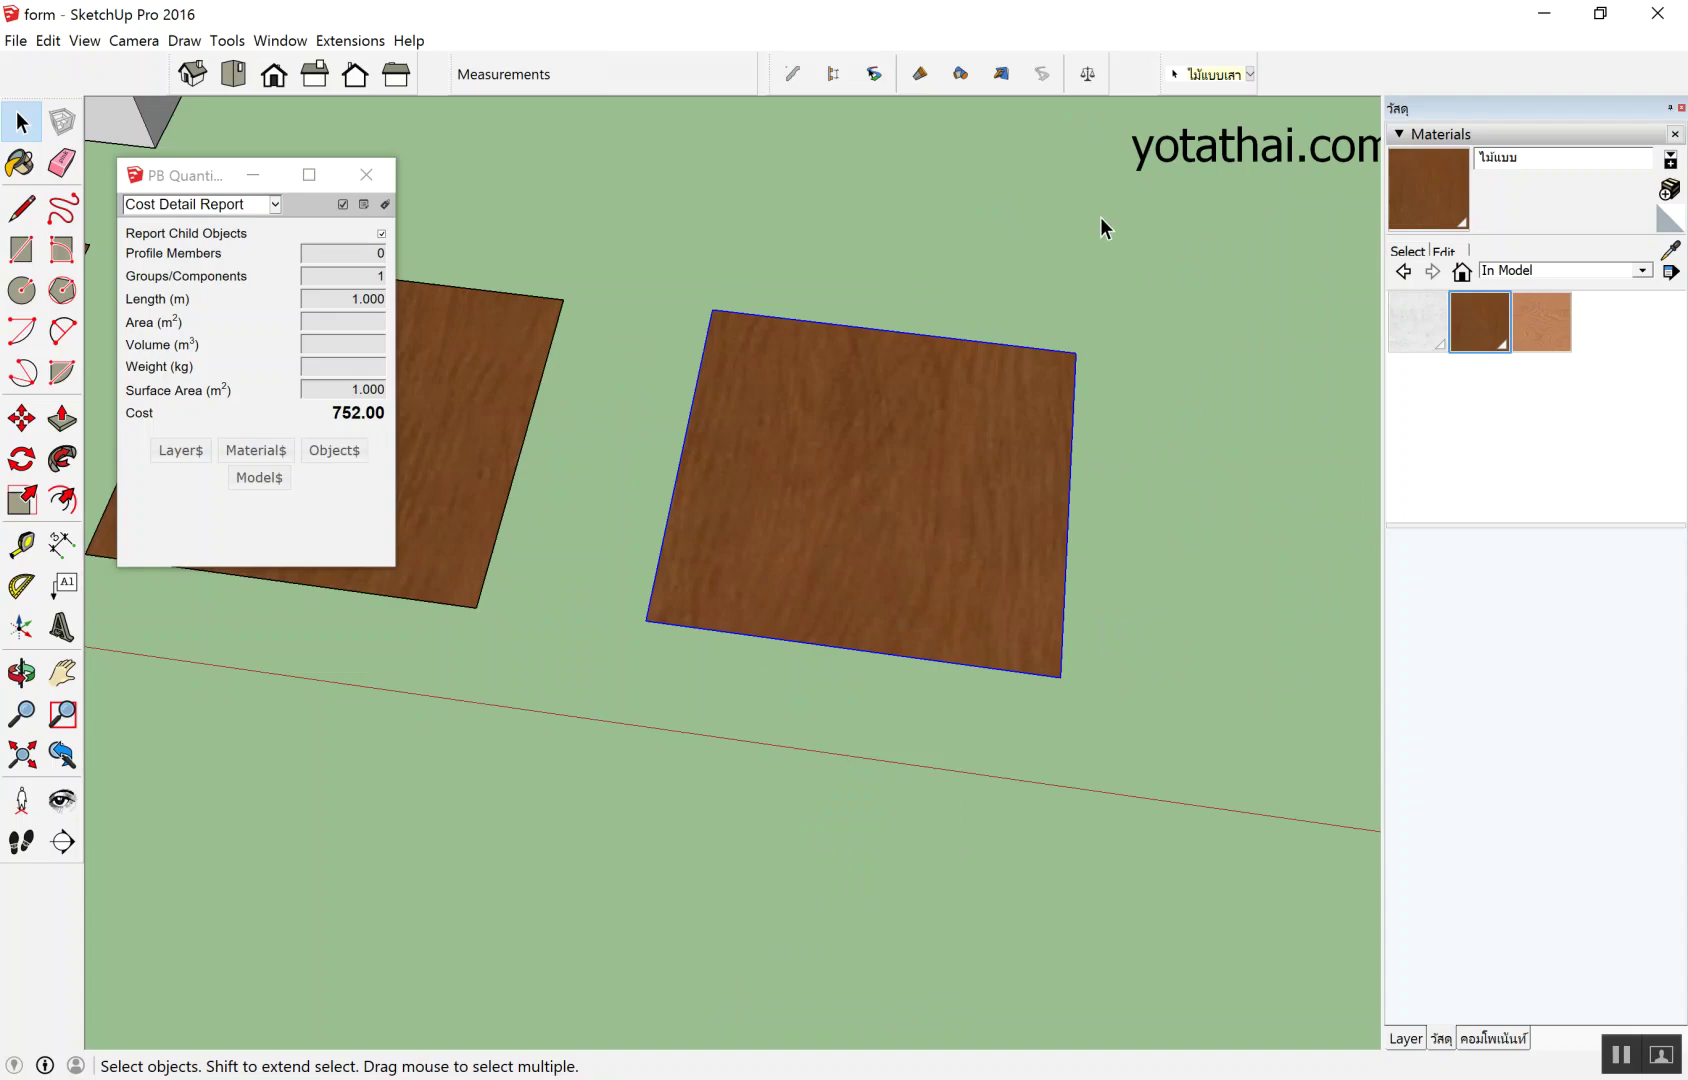
left_click(1072, 255)
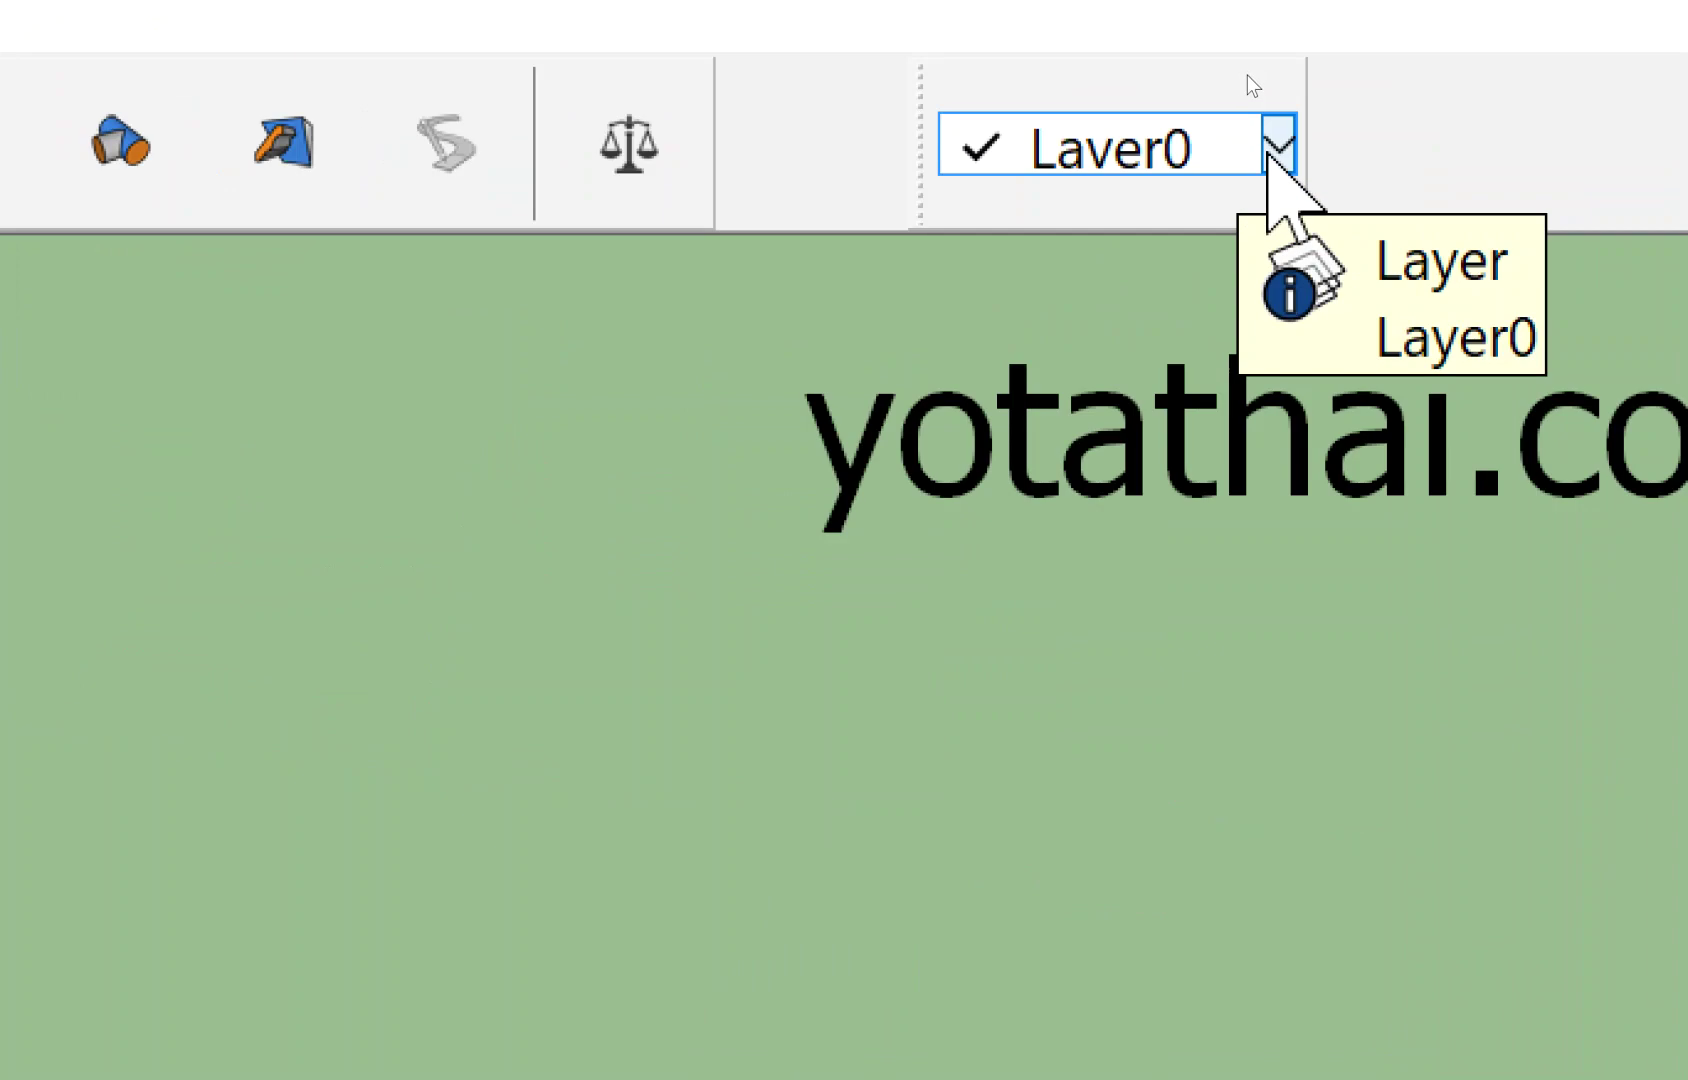
left_click(1250, 75)
left_click(932, 349)
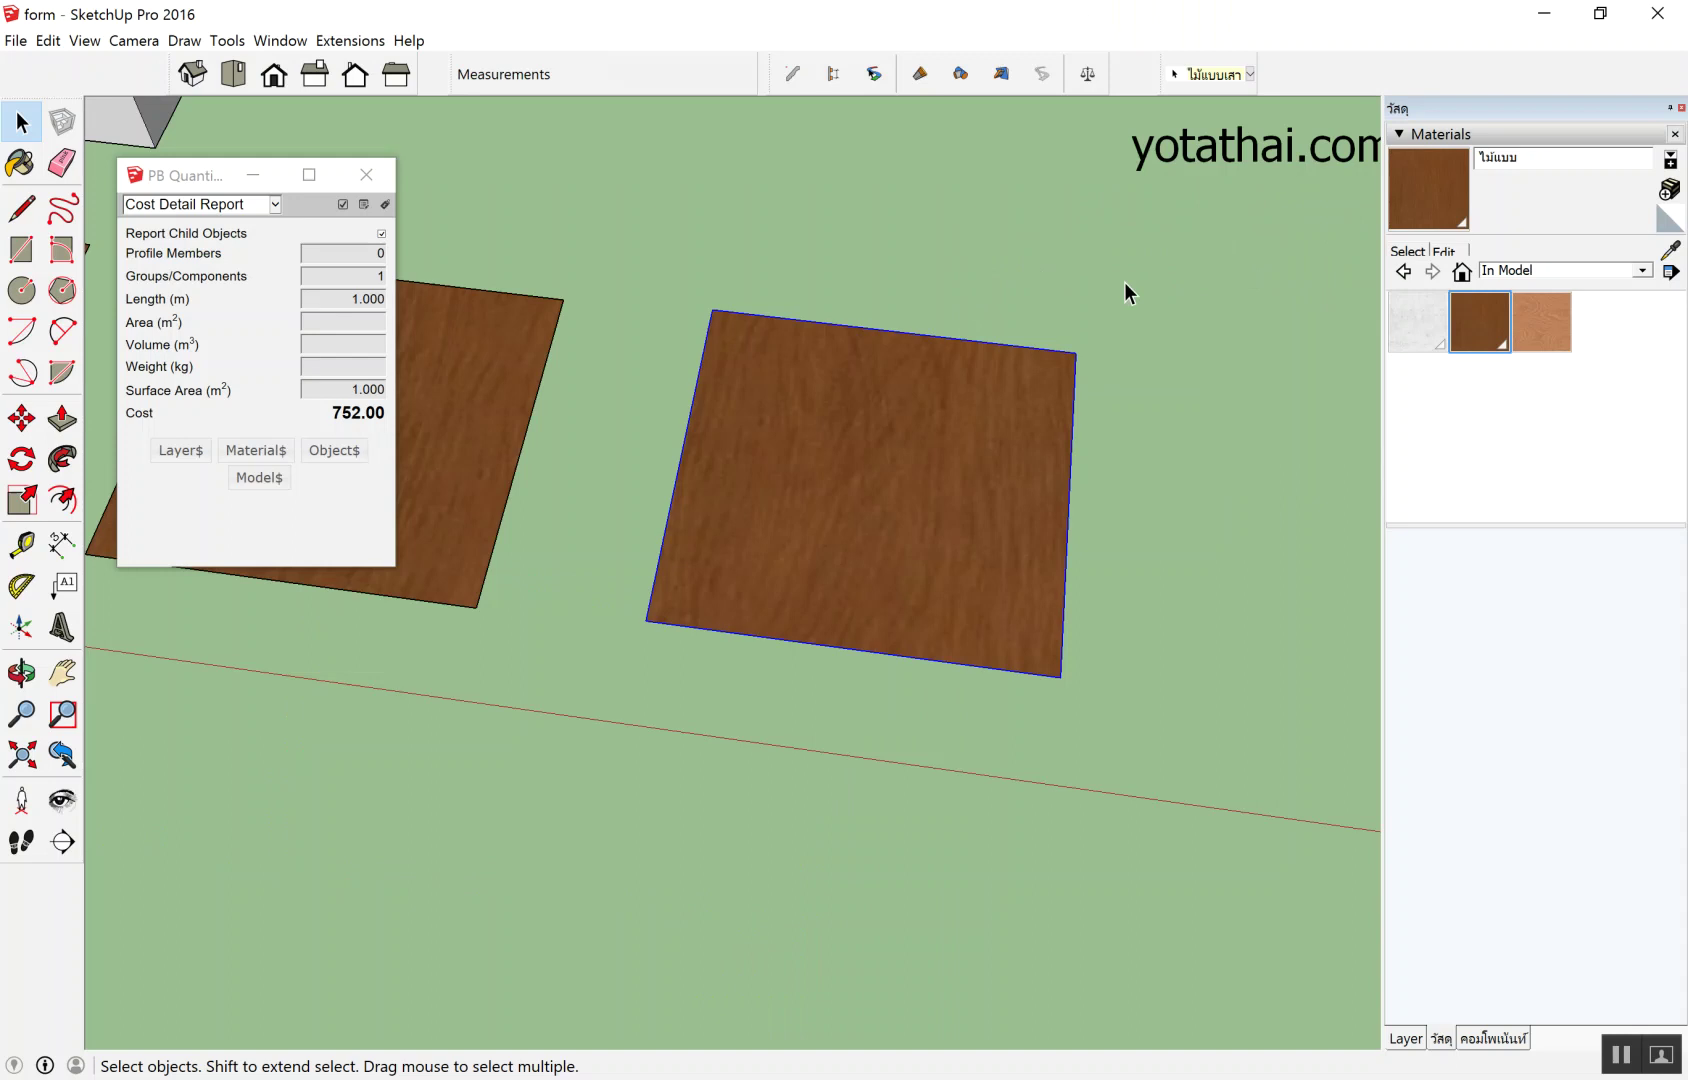
left_click(1182, 277)
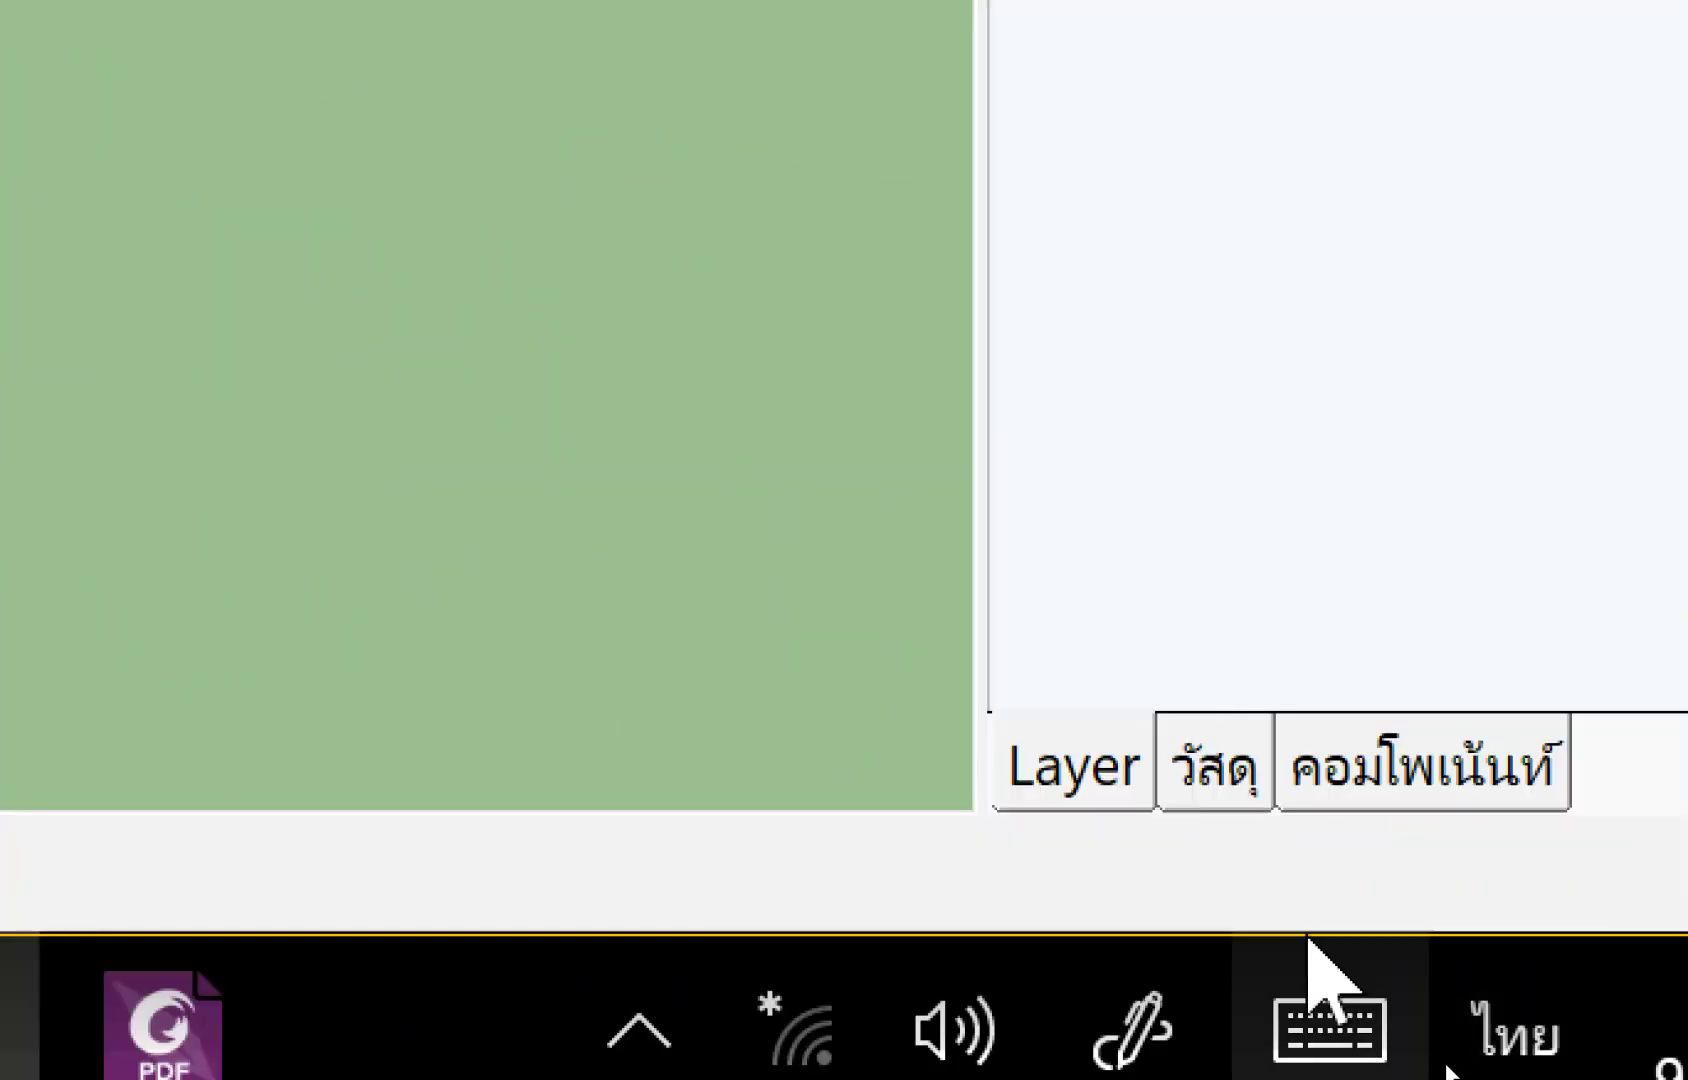
Show the Layers tray and toggle the ไม้แบบเสา layer's visibility off and on.
left_click(1180, 745)
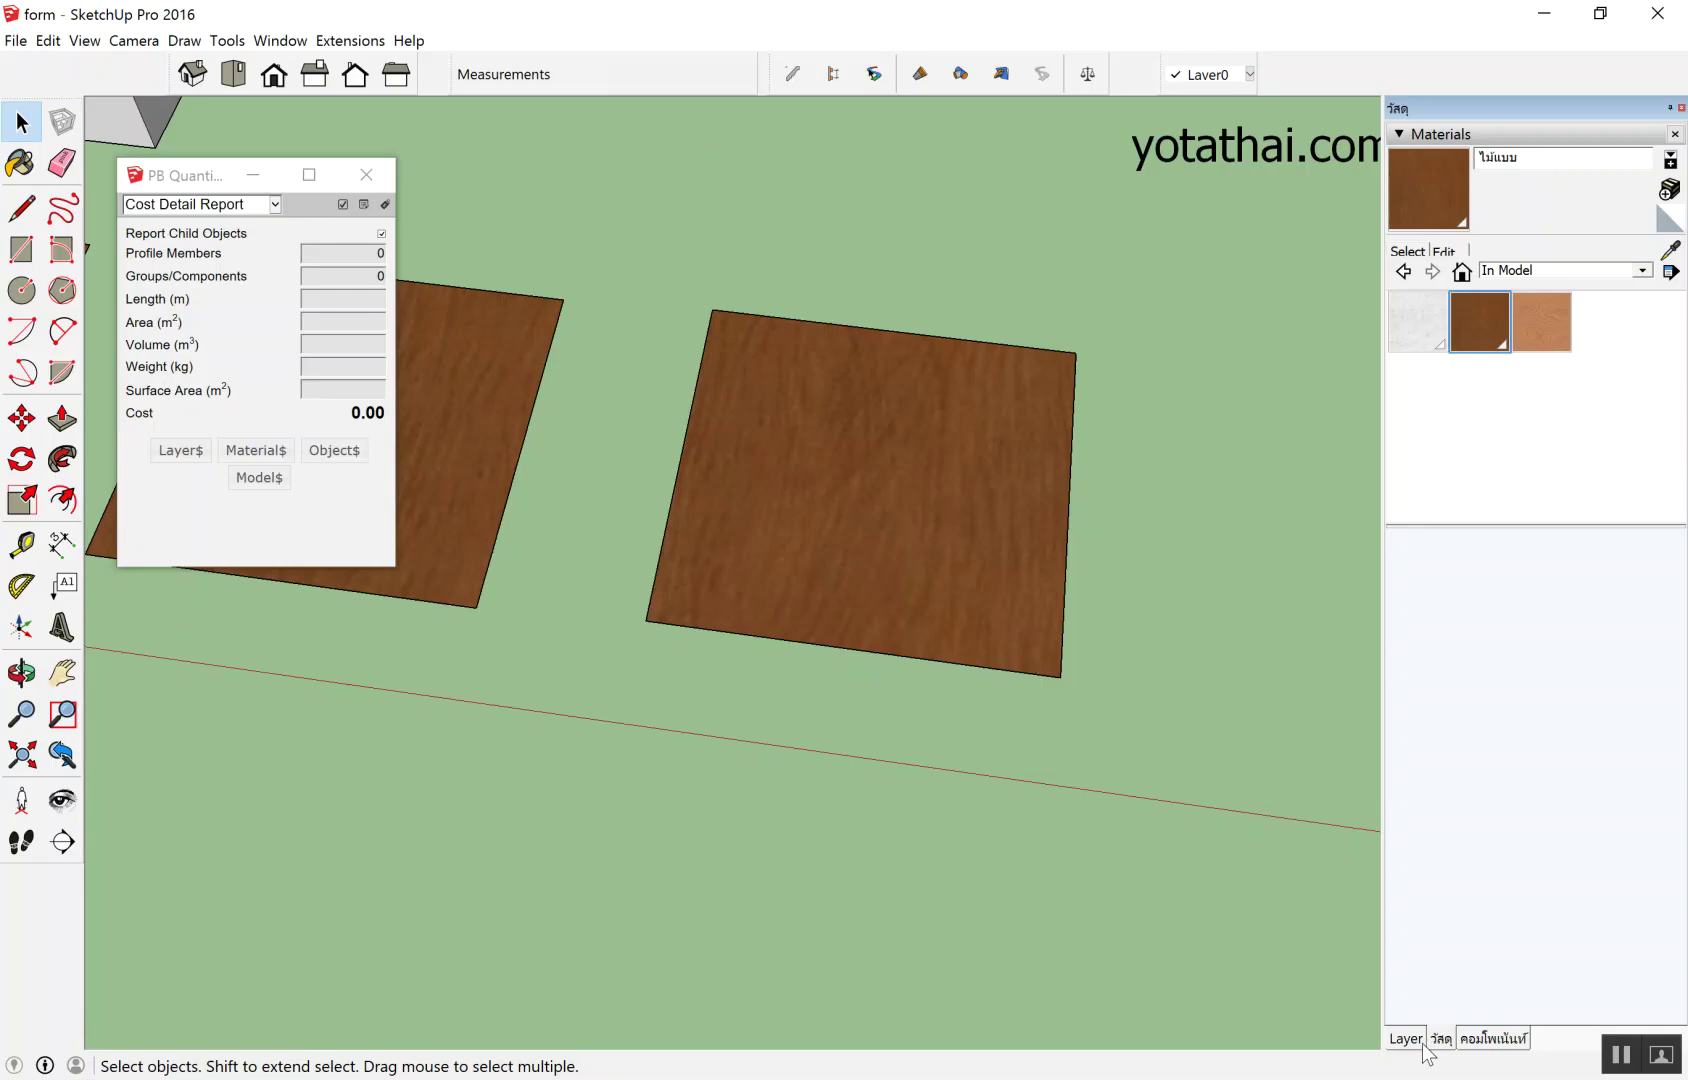
left_click(1420, 1042)
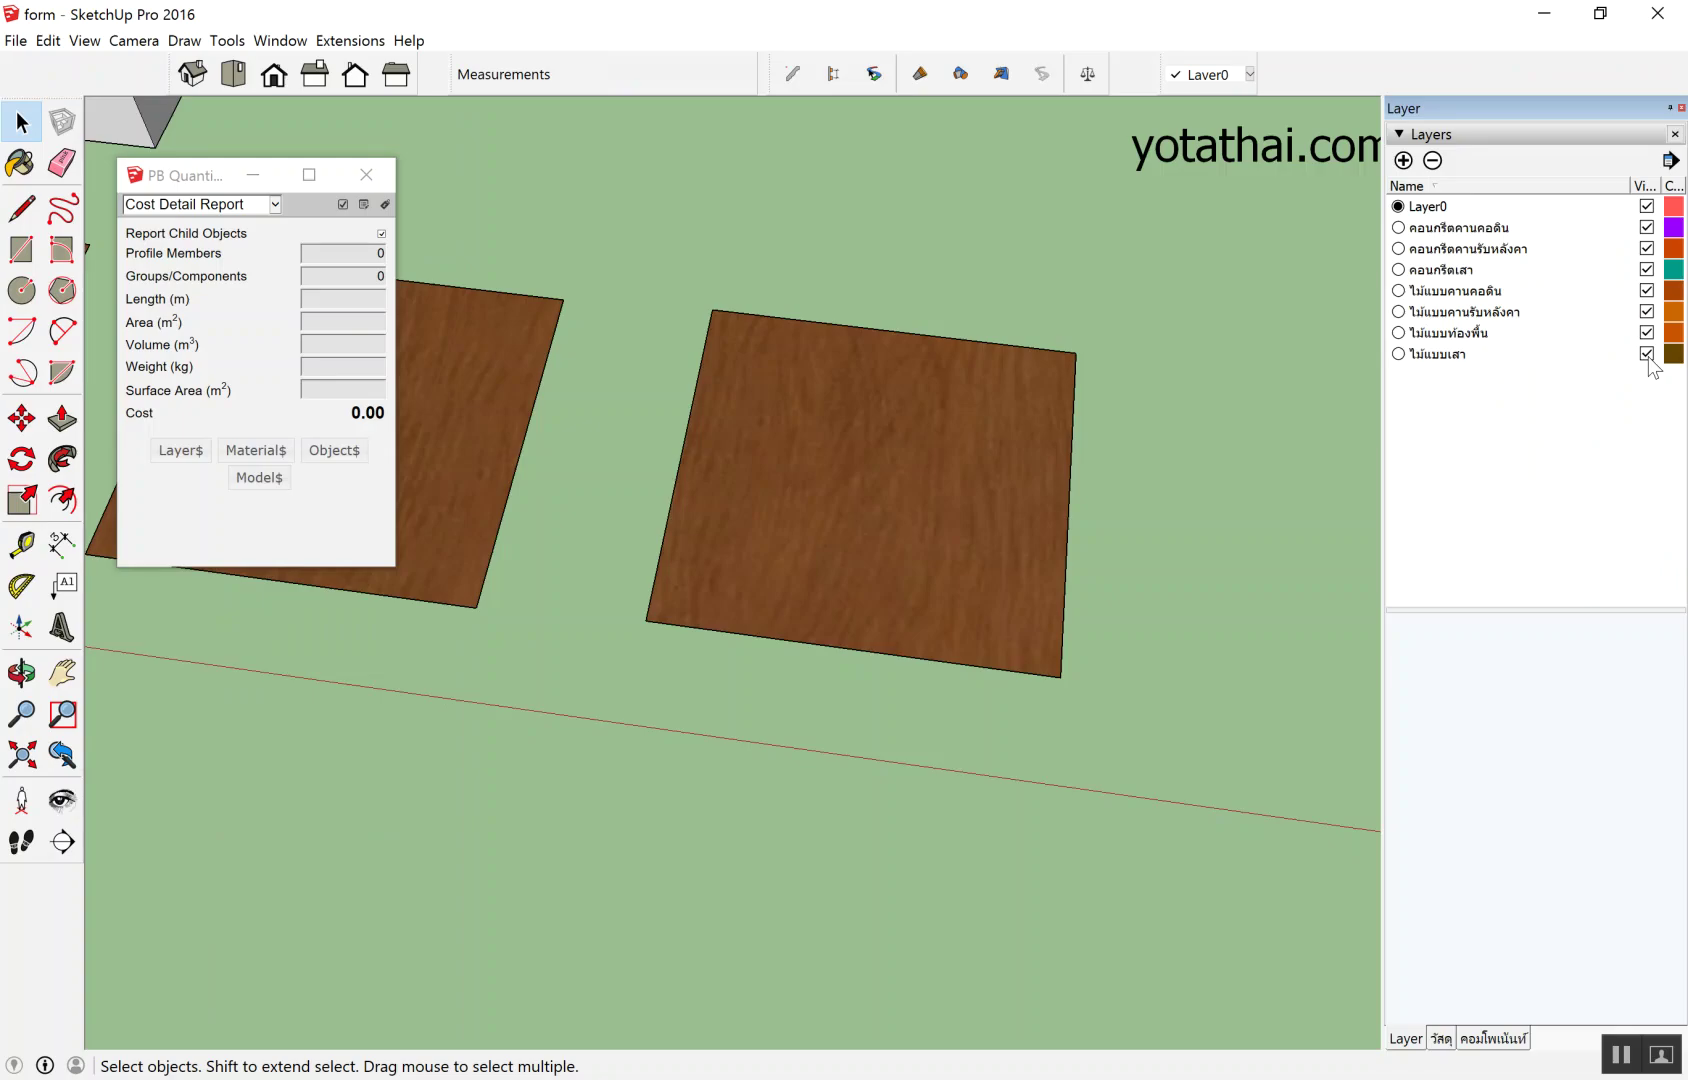
left_click(1647, 358)
left_click(1647, 355)
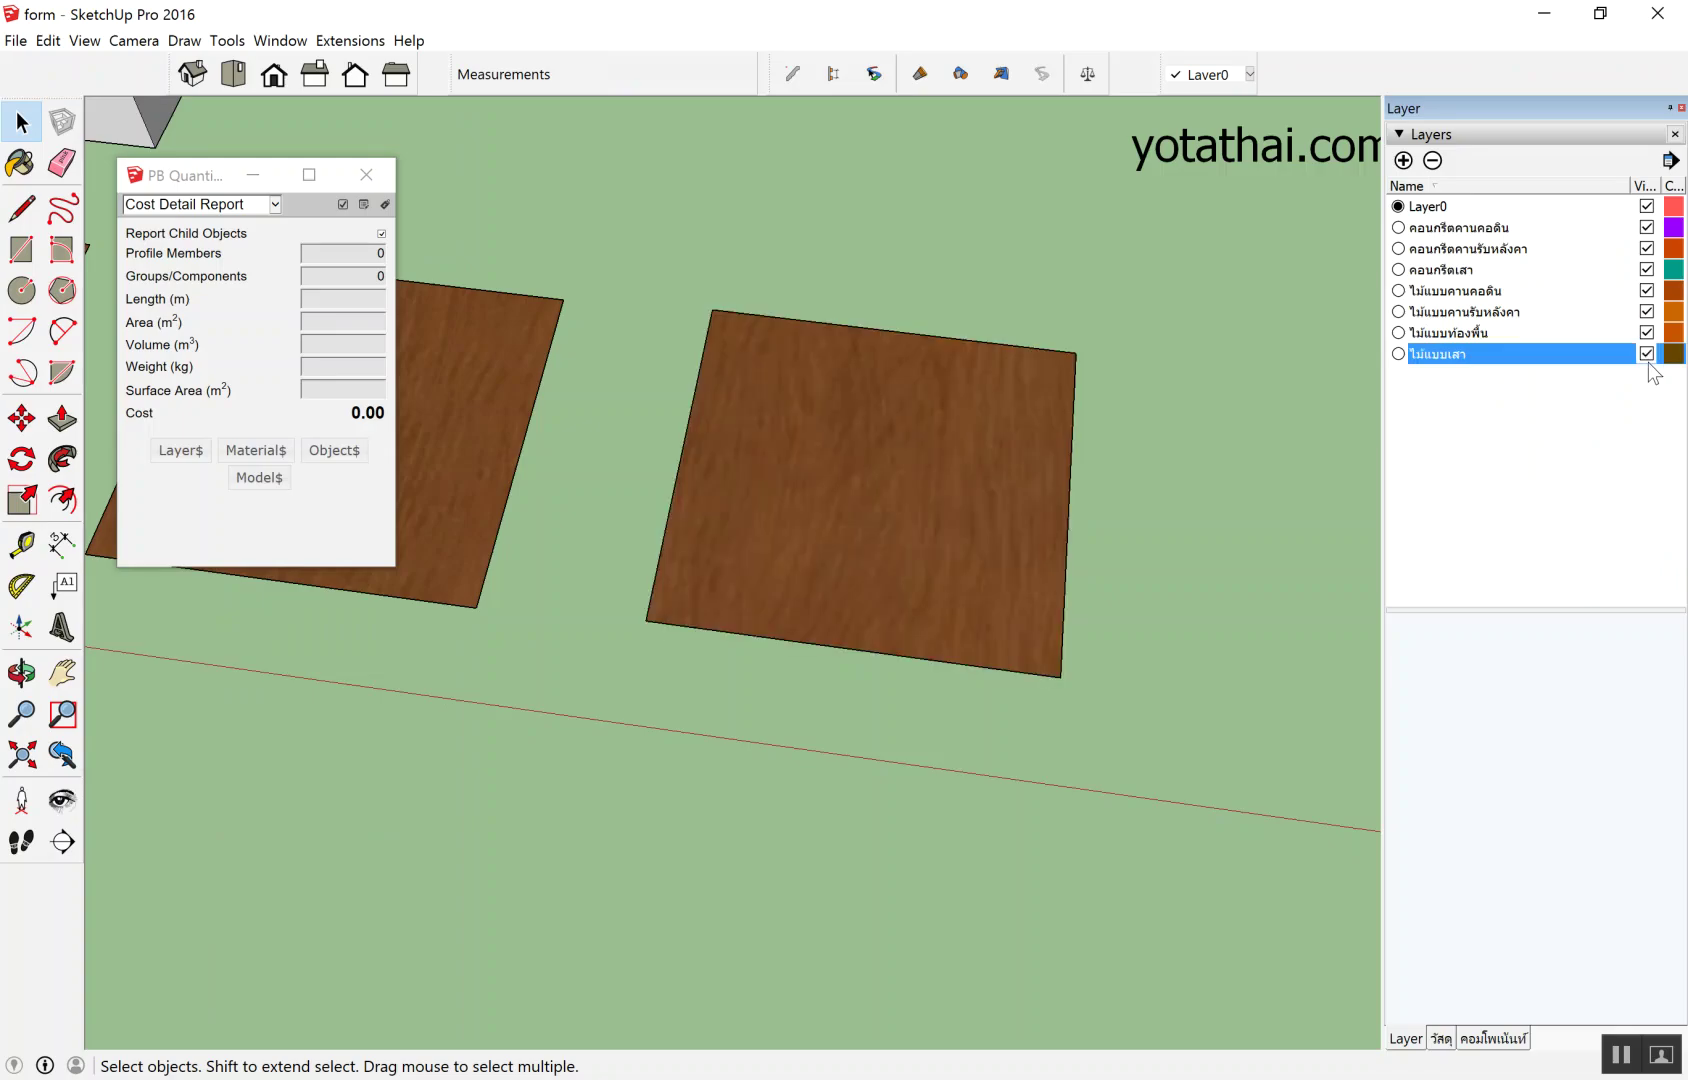
left_click(1647, 355)
Zoom around the whole site and close the PB Quantities report.
scroll(931, 275, "down", 5)
middle_click_drag(1033, 353, 879, 104)
scroll(870, 328, "down", 3)
scroll(924, 371, "down", 2)
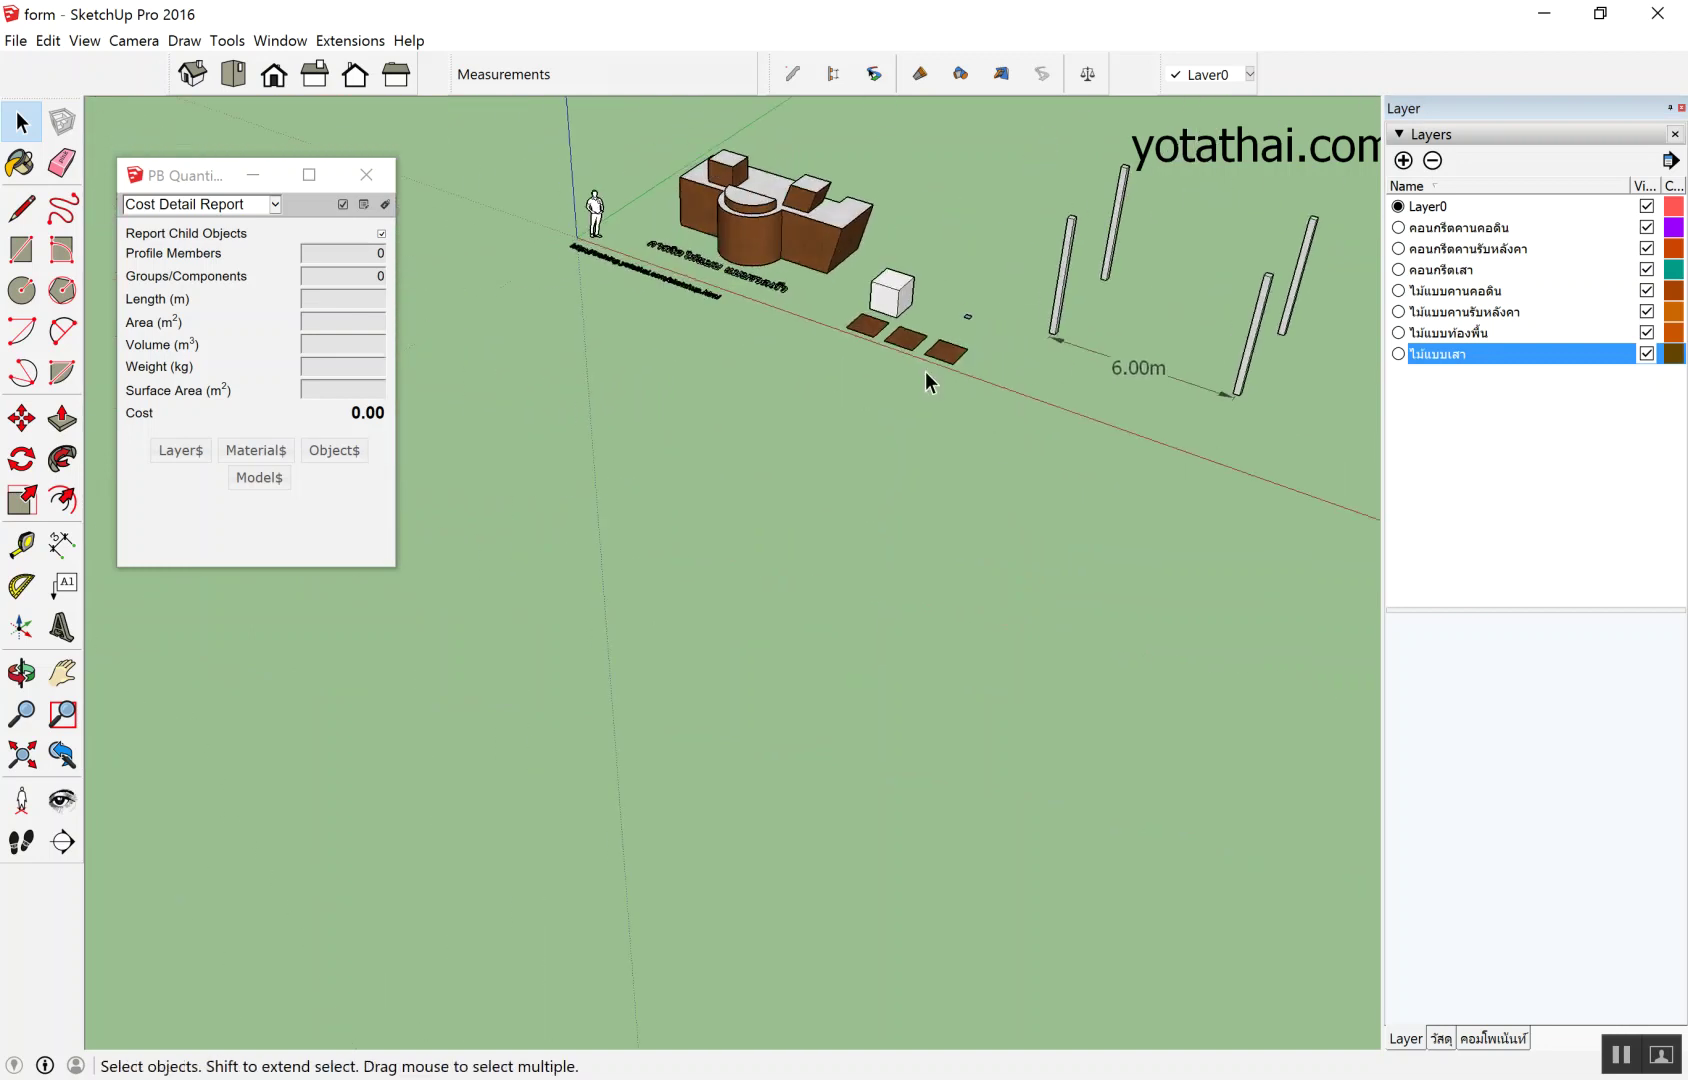
scroll(1149, 200, "up", 3)
scroll(597, 419, "down", 3)
scroll(660, 347, "up", 2)
scroll(754, 264, "up", 2)
scroll(709, 196, "up", 2)
scroll(688, 328, "down", 1)
scroll(616, 286, "up", 1)
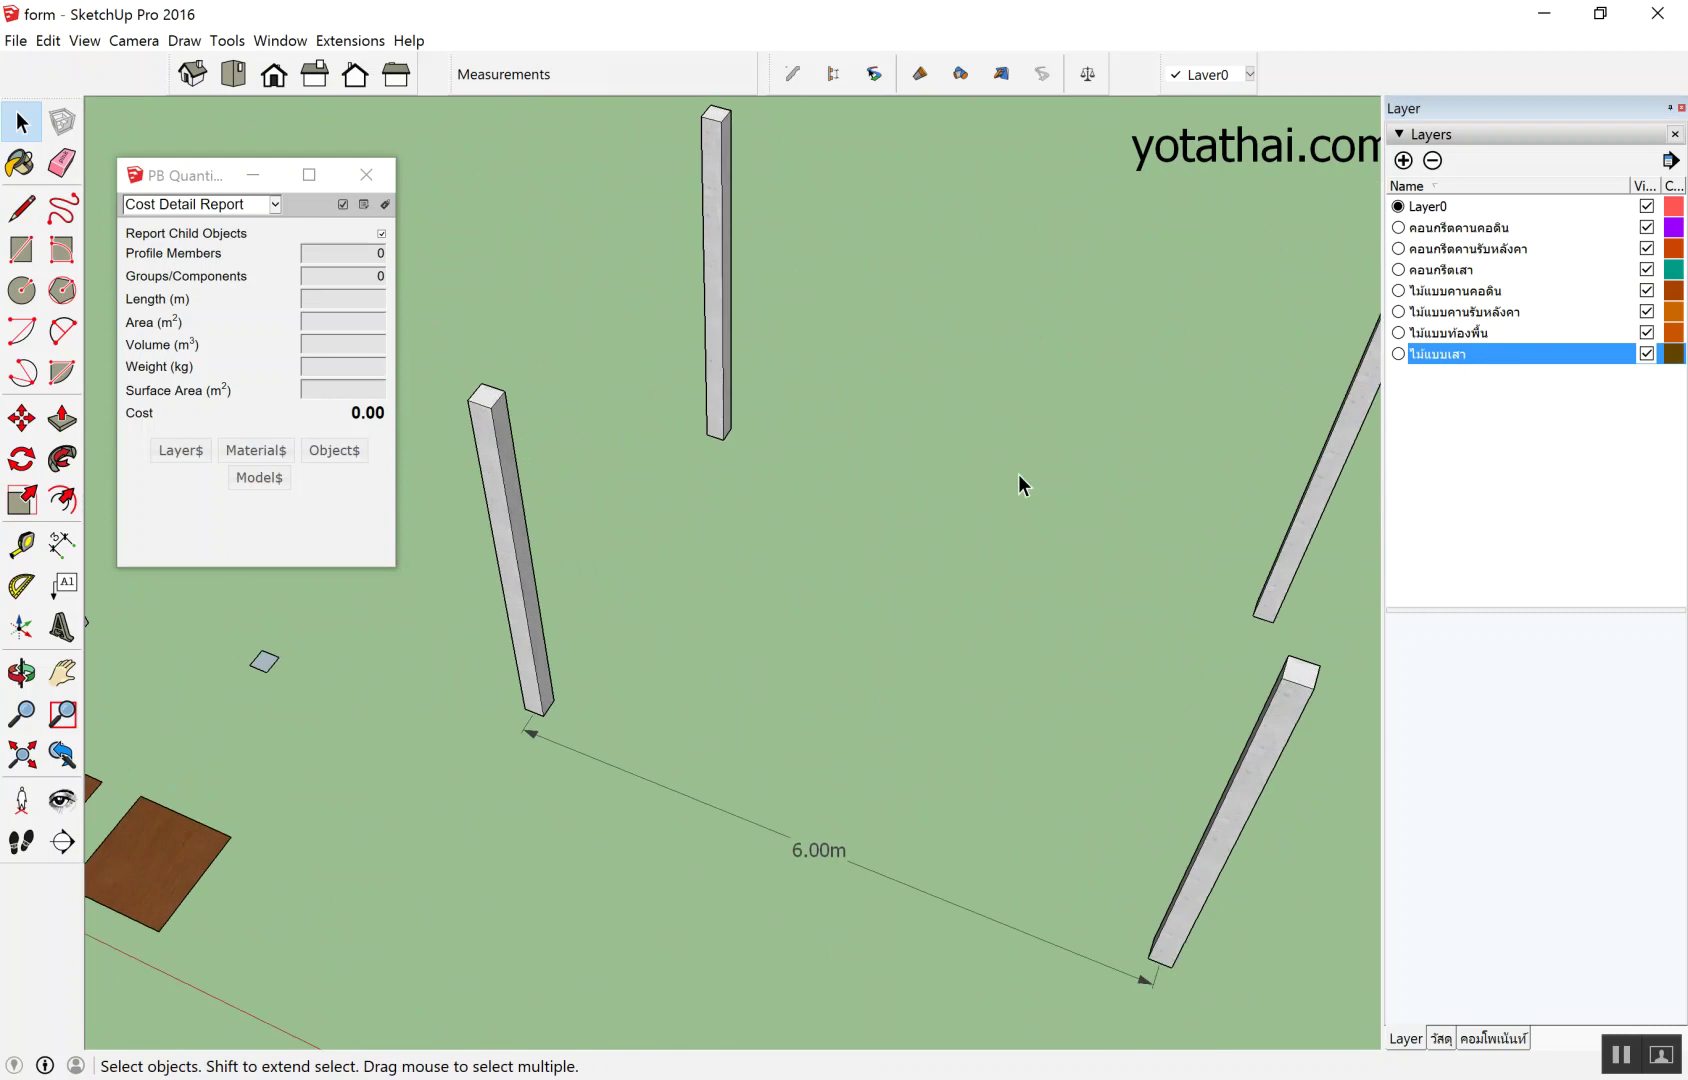
scroll(742, 576, "down", 2)
scroll(771, 587, "down", 1)
scroll(592, 678, "up", 1)
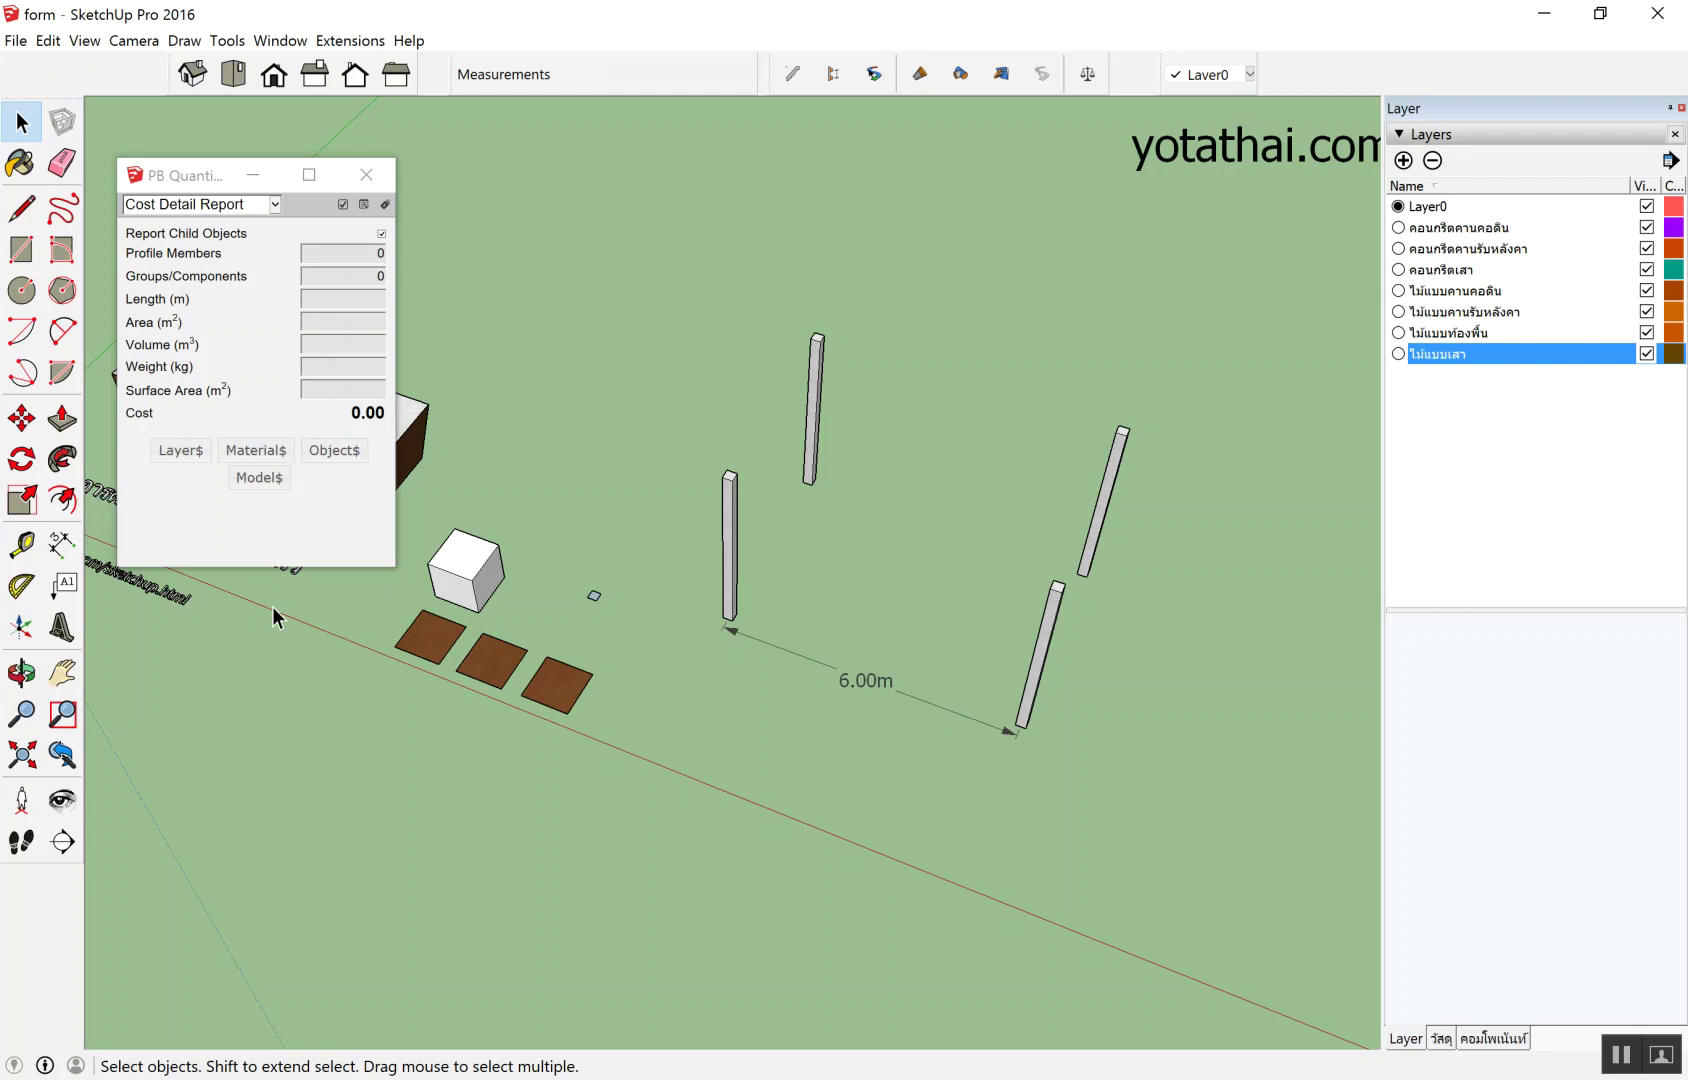
scroll(960, 320, "down", 2)
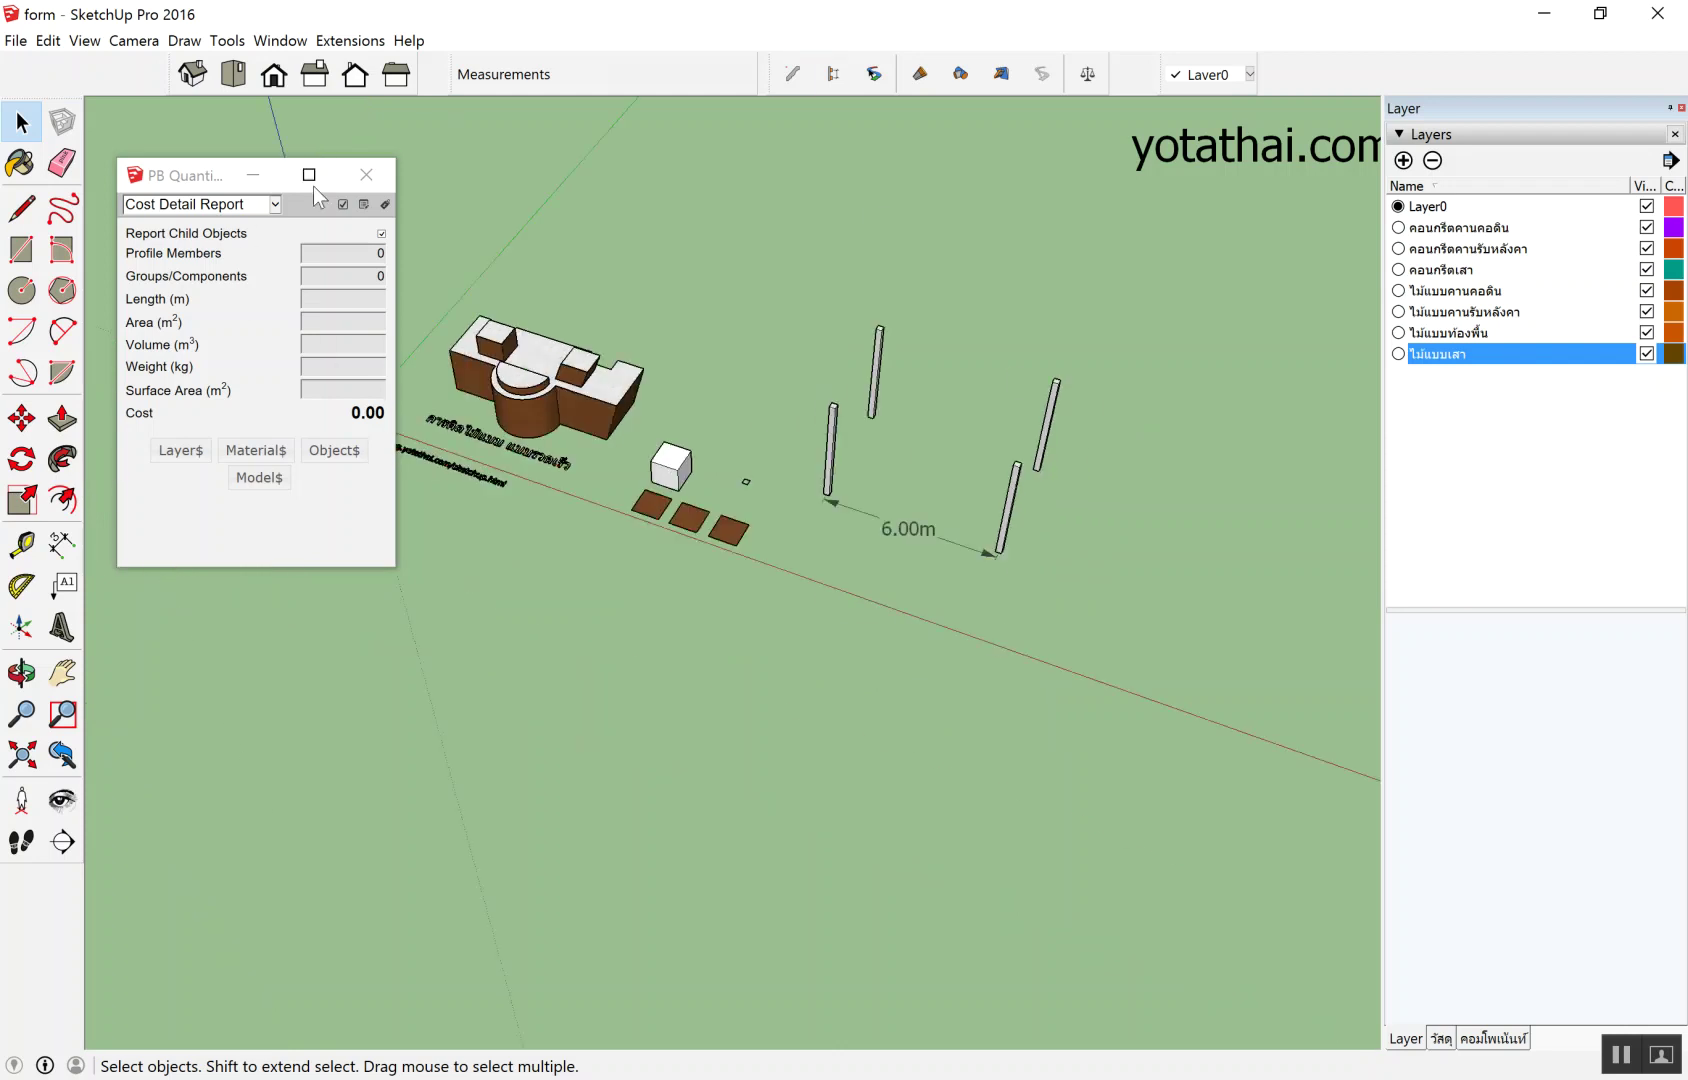
left_click(358, 186)
Zoom to the small grey square, select it, and paste a copy beside the original.
scroll(750, 490, "up", 3)
scroll(720, 470, "up", 3)
scroll(655, 468, "up", 3)
key("space")
scroll(640, 420, "up", 1)
scroll(633, 369, "up", 3)
scroll(675, 441, "down", 2)
scroll(586, 420, "down", 1)
scroll(583, 417, "up", 2)
scroll(660, 420, "down", 3)
scroll(640, 472, "down", 3)
scroll(745, 404, "up", 1)
left_click_drag(463, 288, 870, 611)
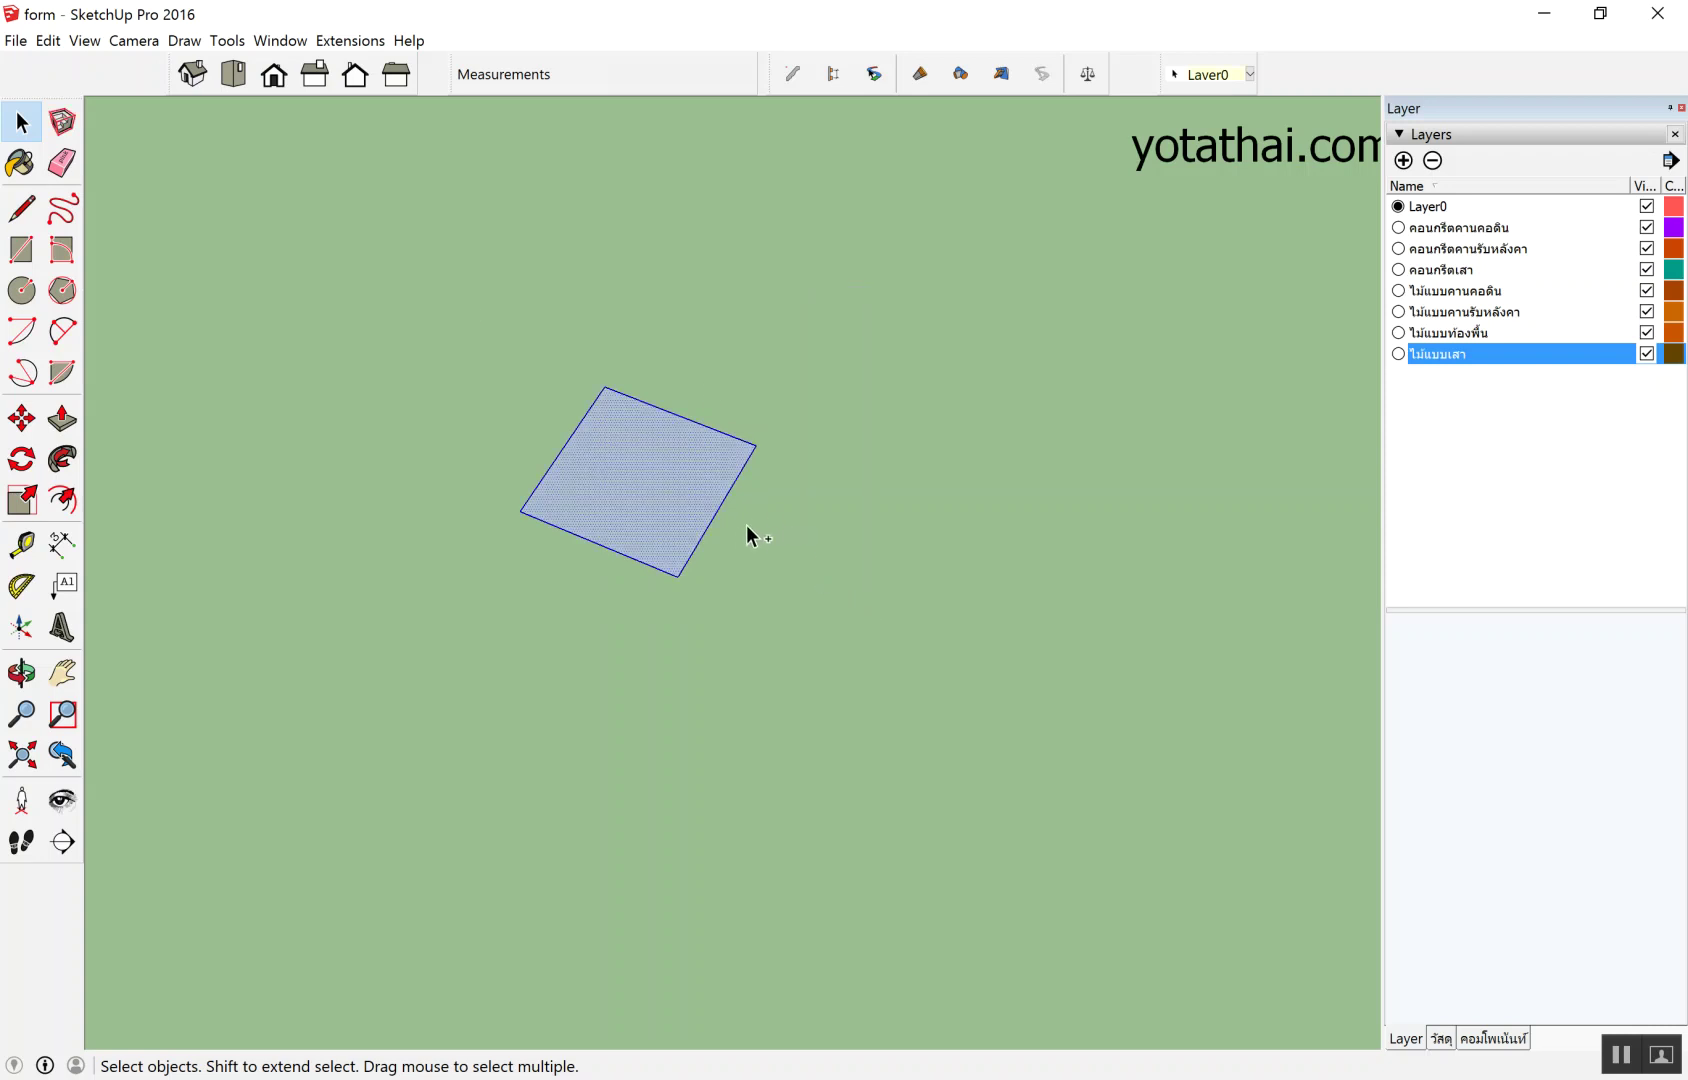
key("ctrl+c")
key("ctrl+v")
left_click(738, 605)
Delete the face of the right-hand square.
scroll(1002, 566, "up", 1)
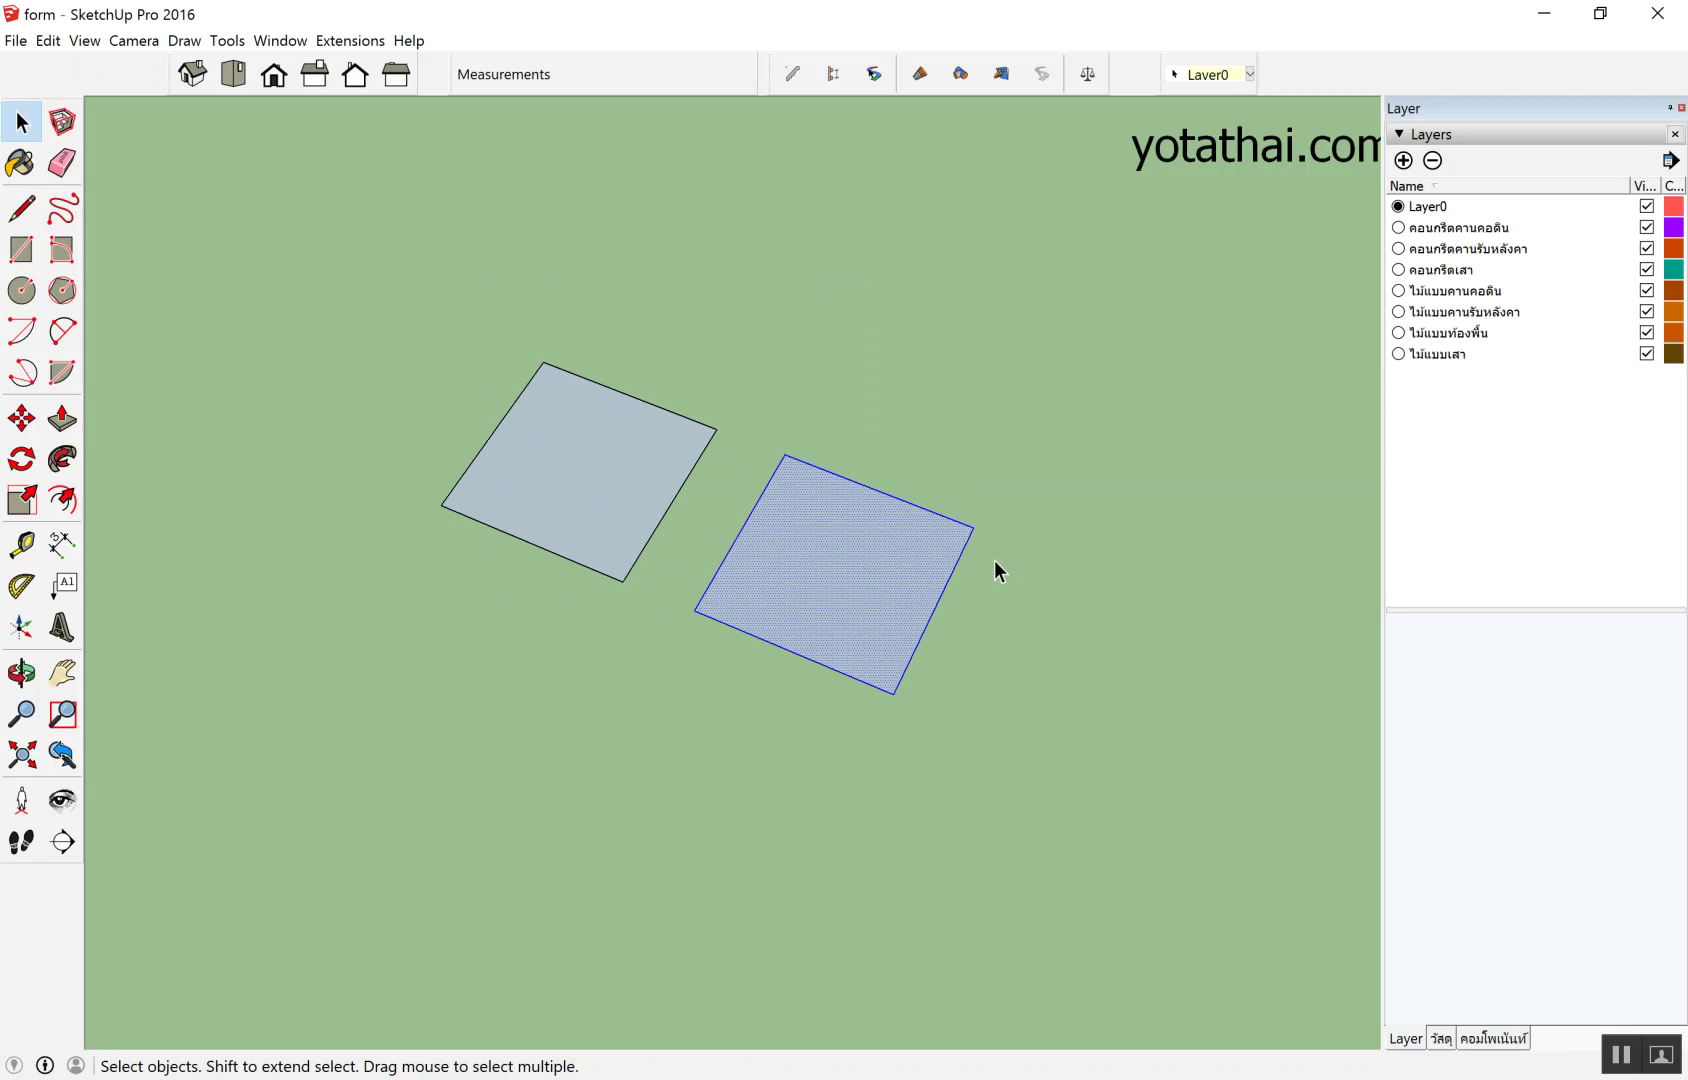
left_click(1040, 481)
scroll(1015, 520, "up", 1)
scroll(640, 530, "up", 1)
left_click(506, 454)
left_click(496, 743)
scroll(738, 605, "up", 2)
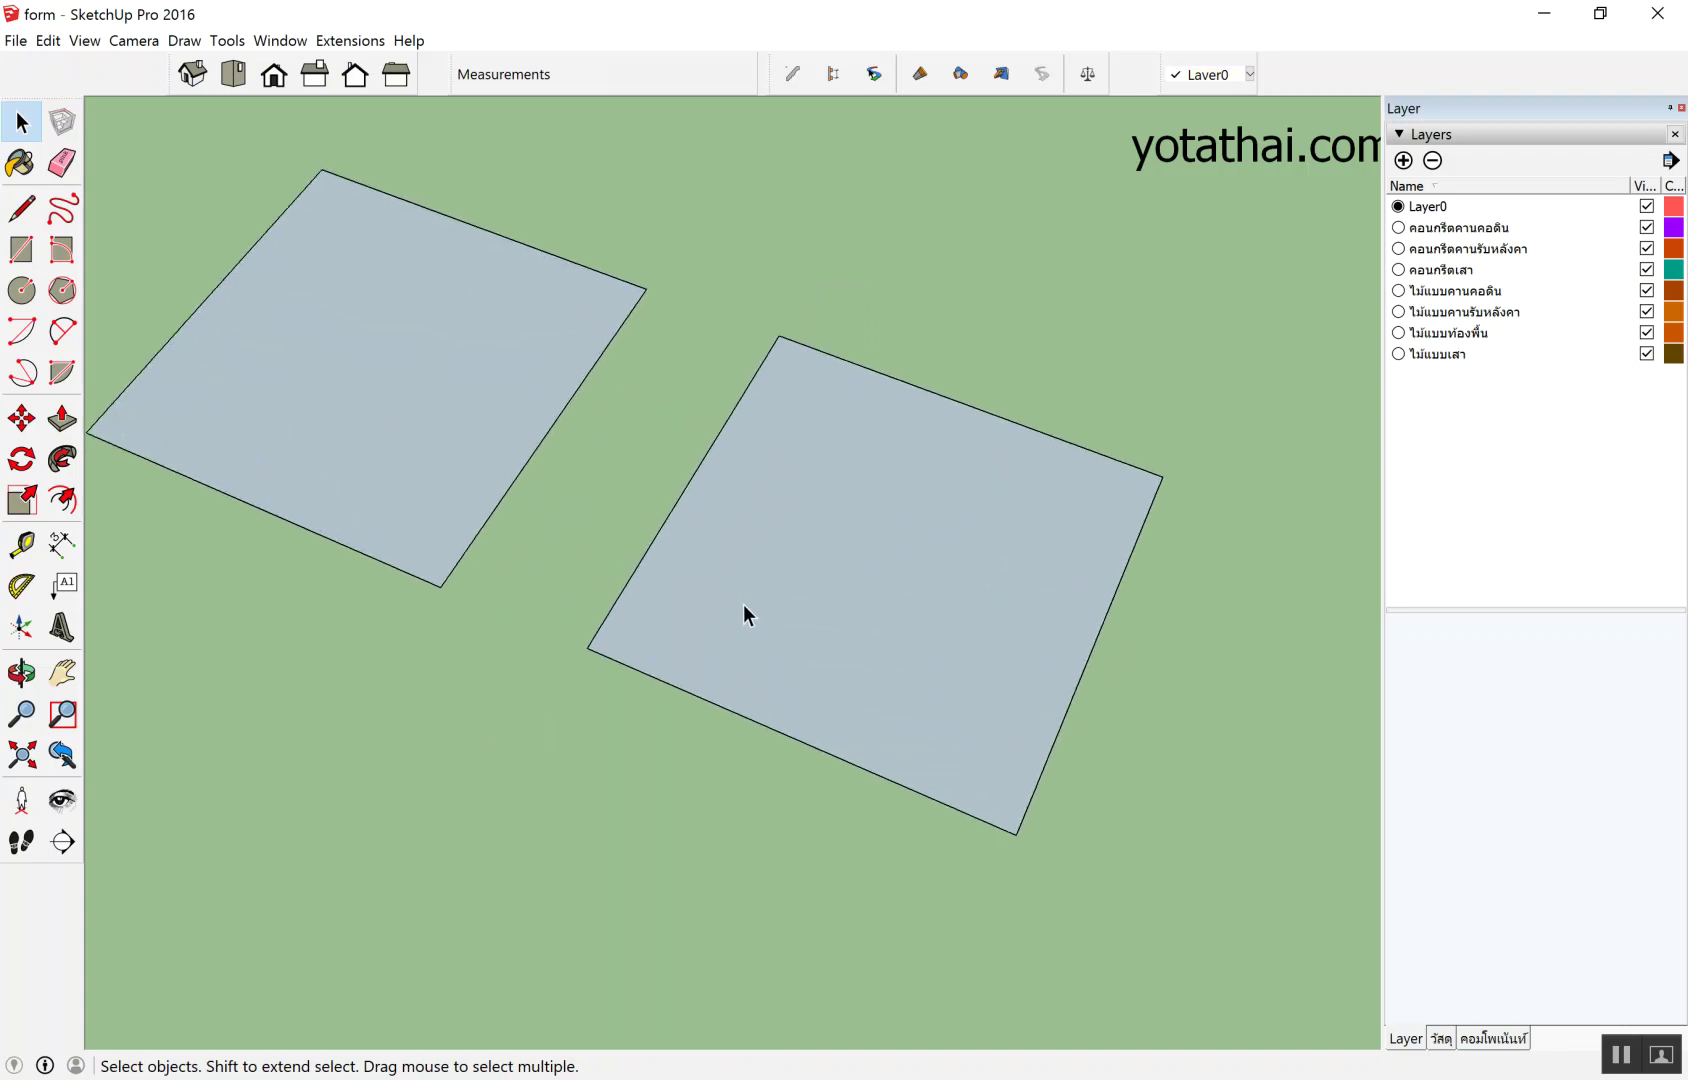
left_click(826, 513)
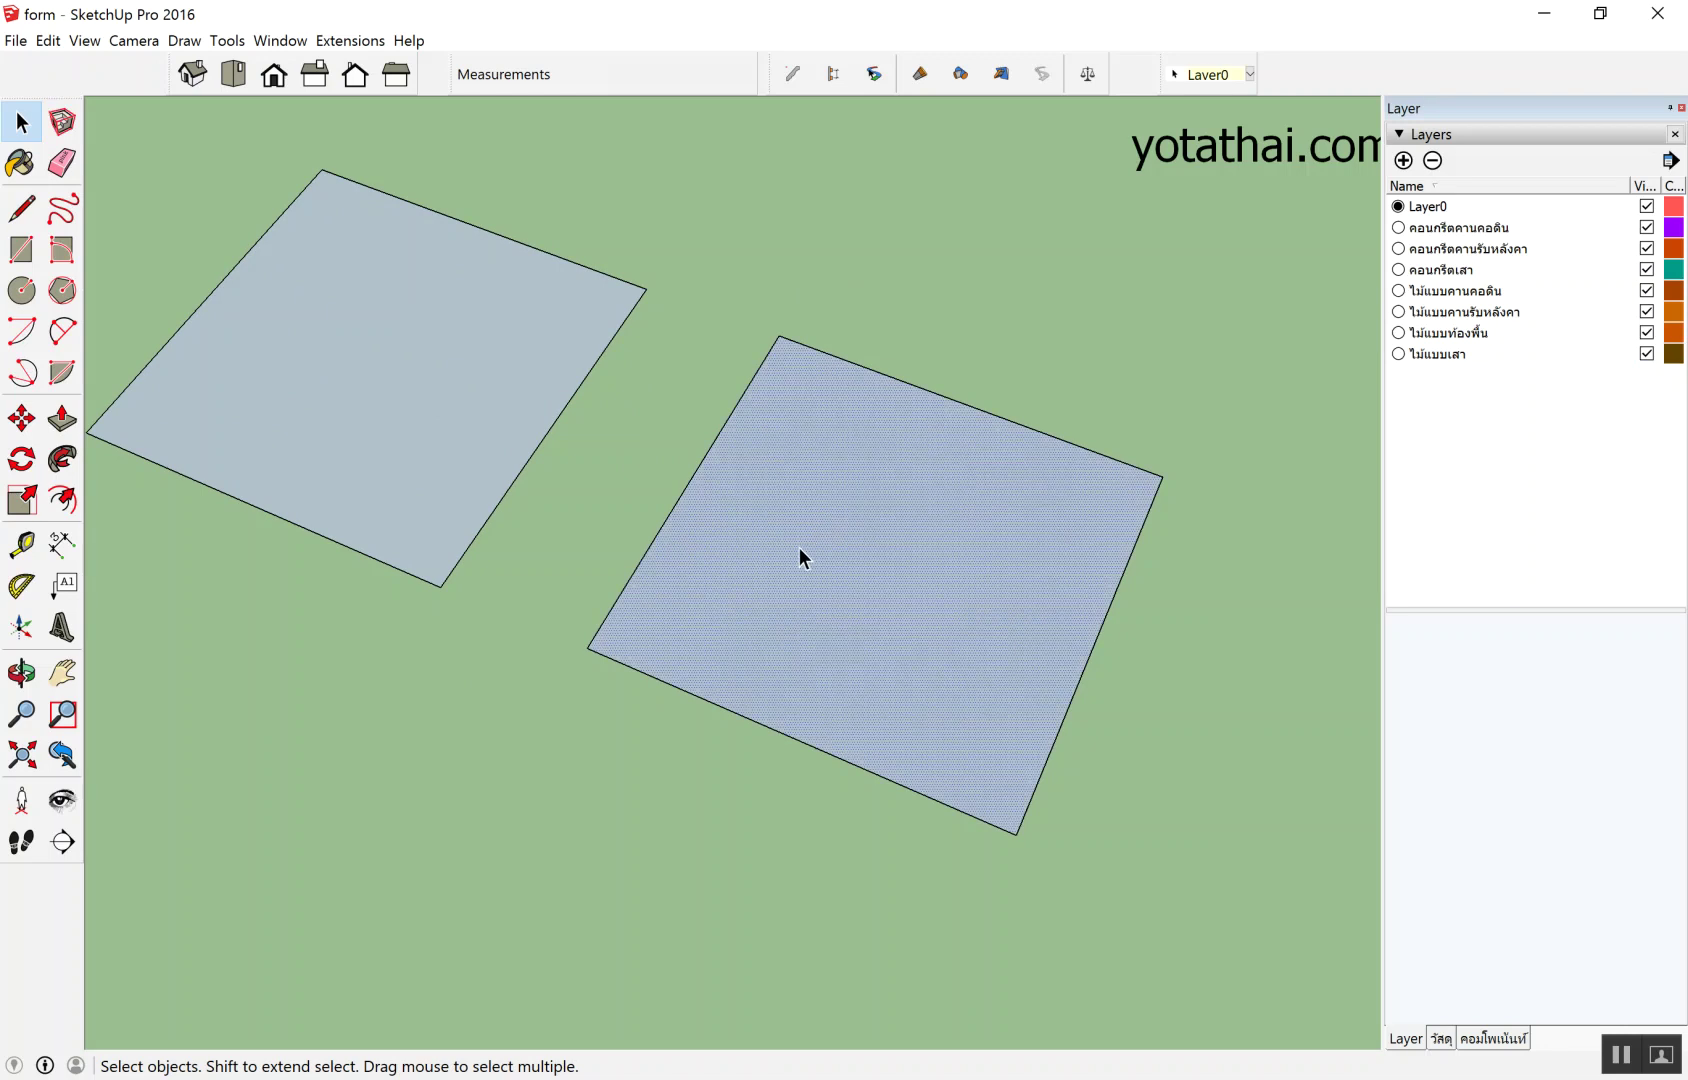
key("Delete")
Box-select both squares and delete them, leaving empty ground.
scroll(800, 480, "down", 1)
scroll(841, 785, "down", 1)
mouse_move(847, 758)
middle_mouse_down()
mouse_move(947, 698)
mouse_move(1029, 753)
middle_mouse_up()
scroll(513, 568, "up", 2)
scroll(513, 568, "up", 2)
mouse_move(106, 137)
left_mouse_down()
mouse_move(282, 331)
mouse_move(750, 752)
mouse_move(800, 749)
left_mouse_up()
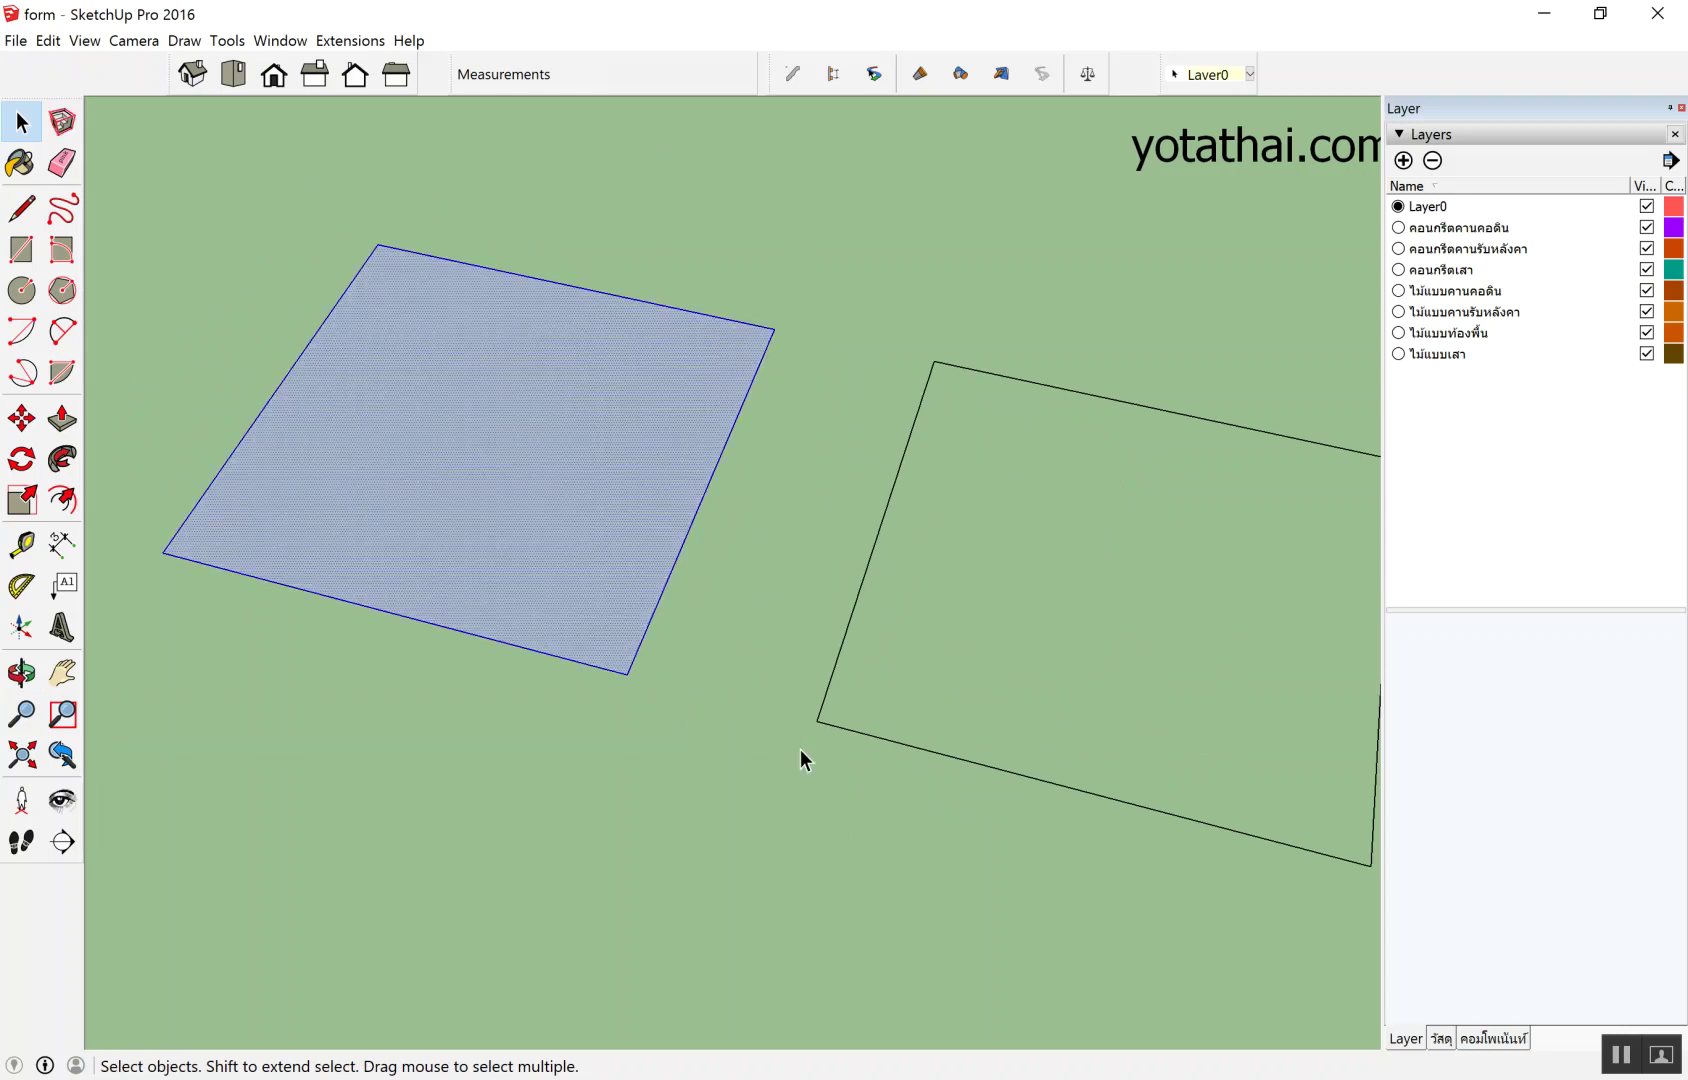
mouse_move(125, 170)
left_mouse_down()
mouse_move(833, 955)
mouse_move(811, 914)
left_mouse_up()
scroll(512, 640, "down", 2)
left_click_drag(283, 256, 1160, 874)
key("Delete")
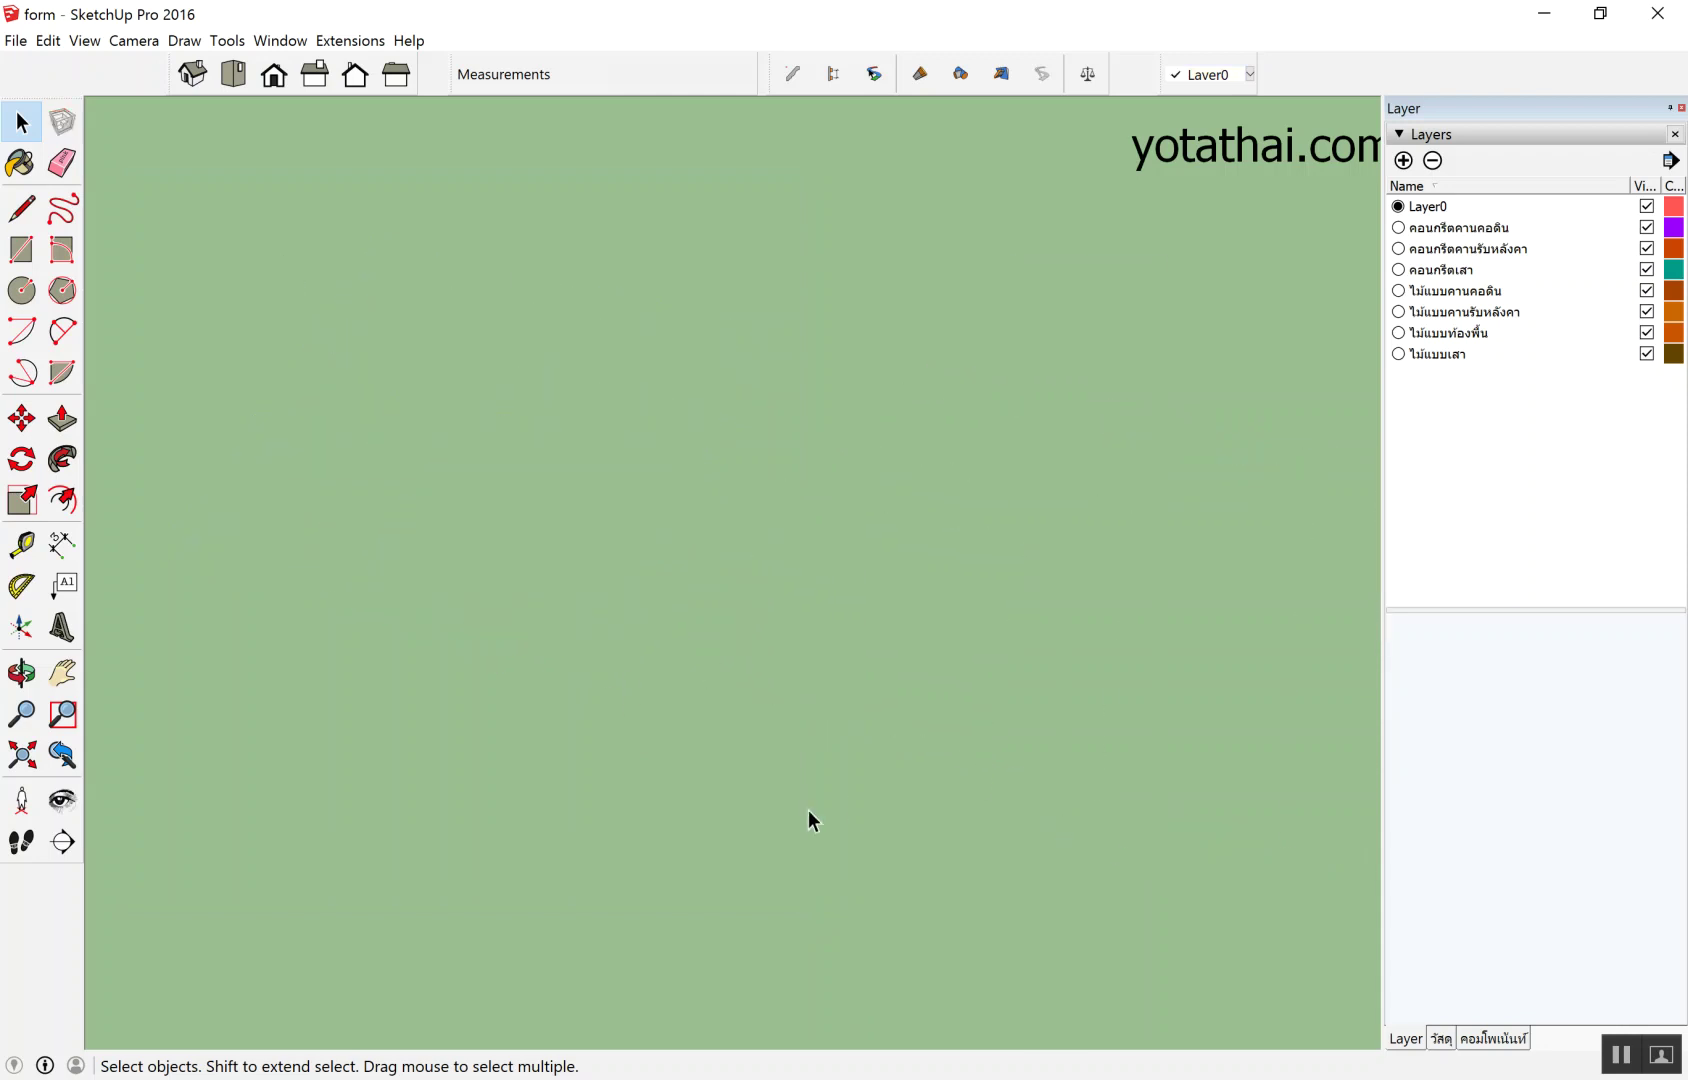
Draw a rectangle with a typed size of 1, then undo the wrongly sized result.
key("r")
left_click(484, 612)
left_click(978, 405)
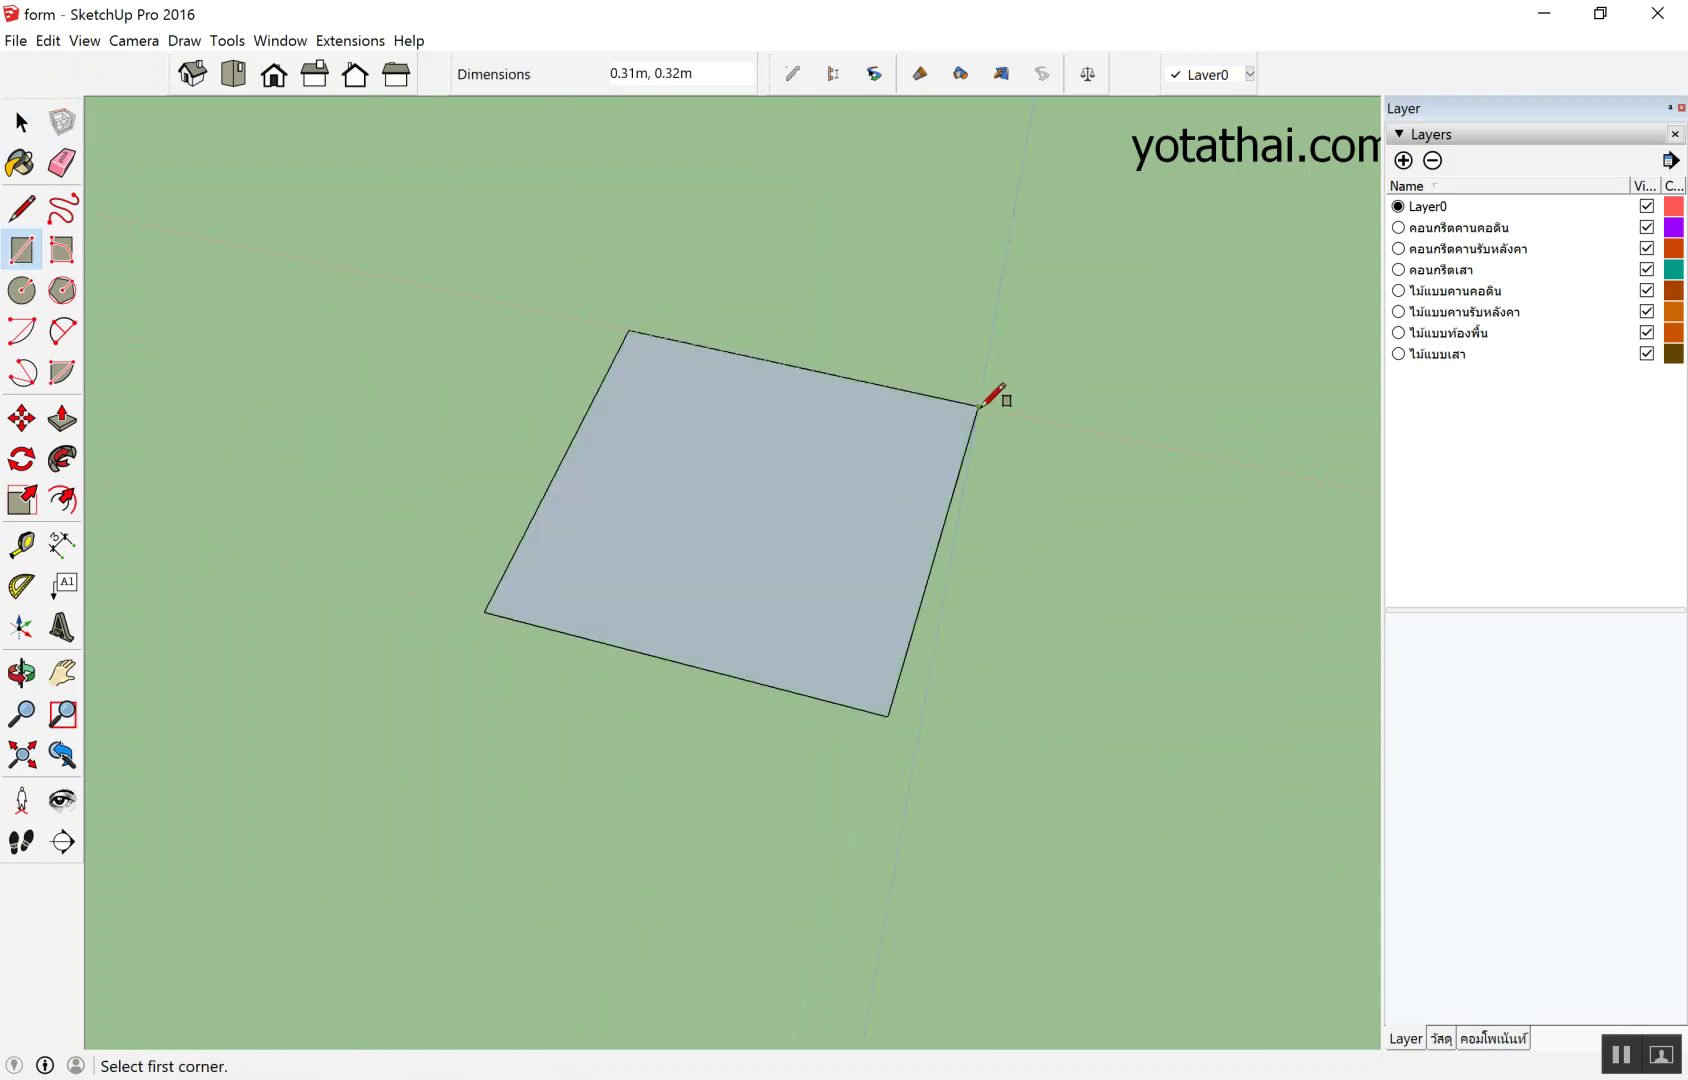
type("1")
key("Return")
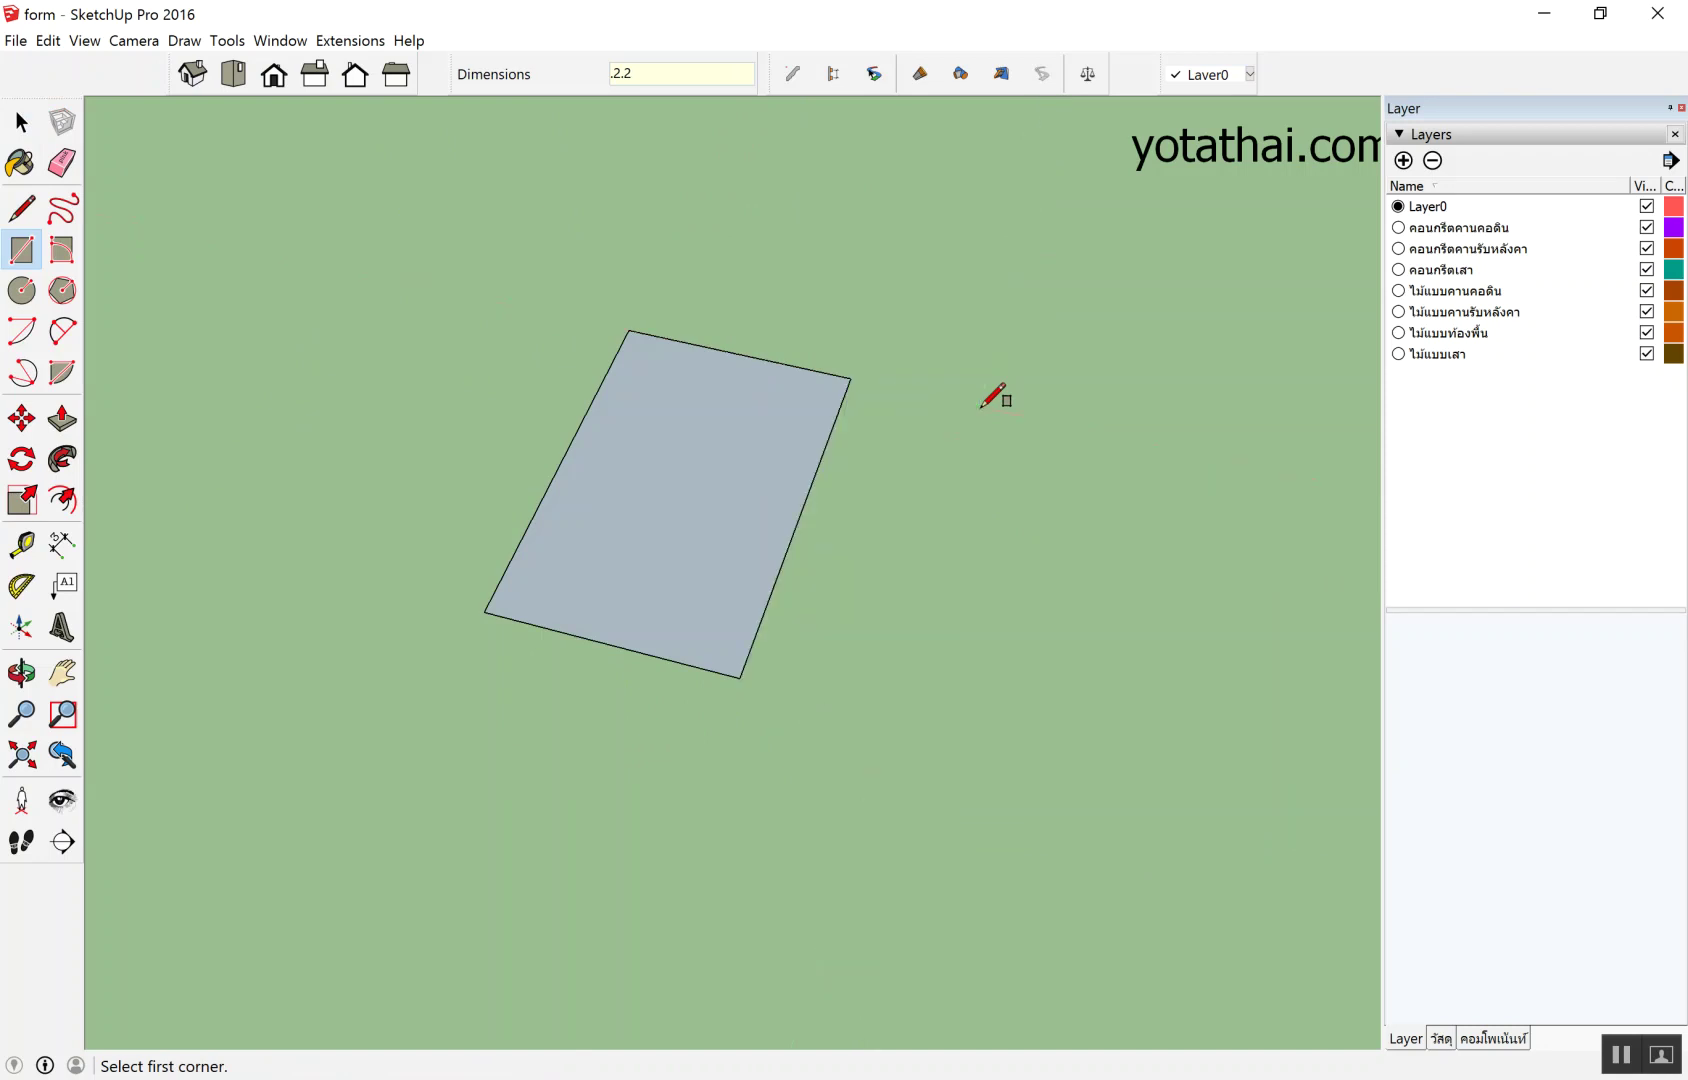
key("ctrl+z")
Redraw the square on the ground at the typed dimensions and select its face.
left_click_drag(449, 625, 1180, 331)
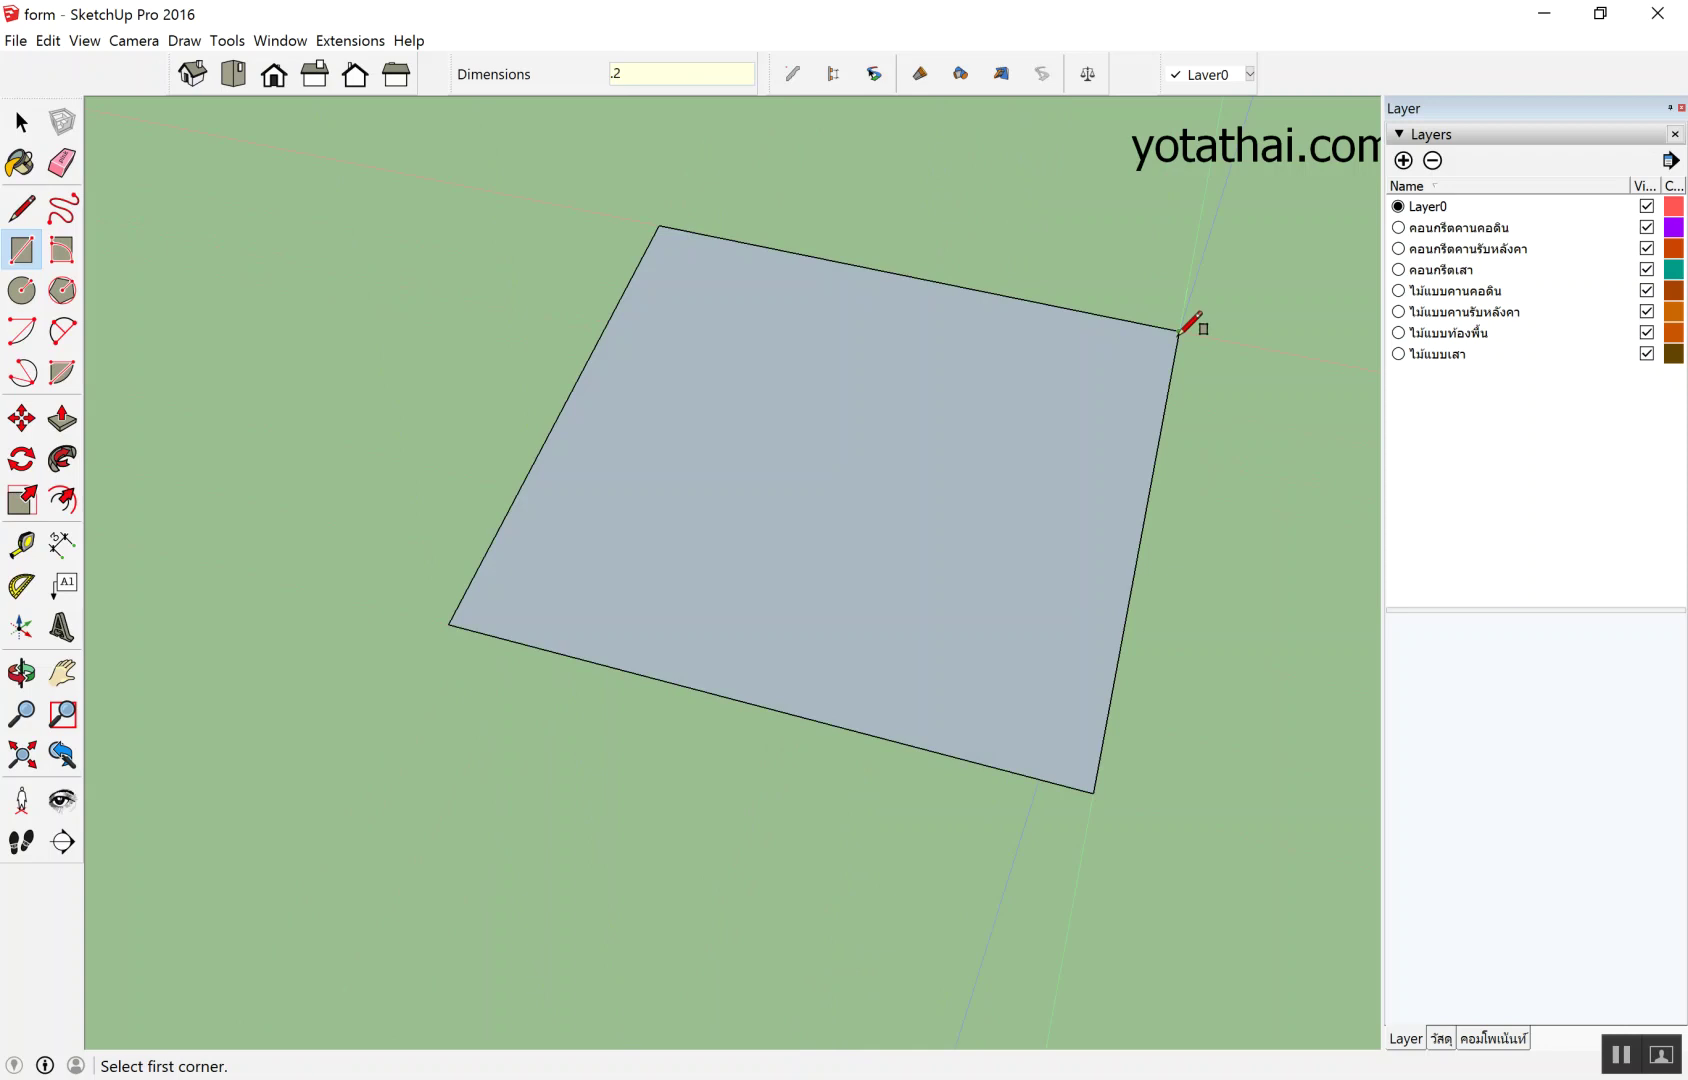
type(",2")
key("Return")
key("space")
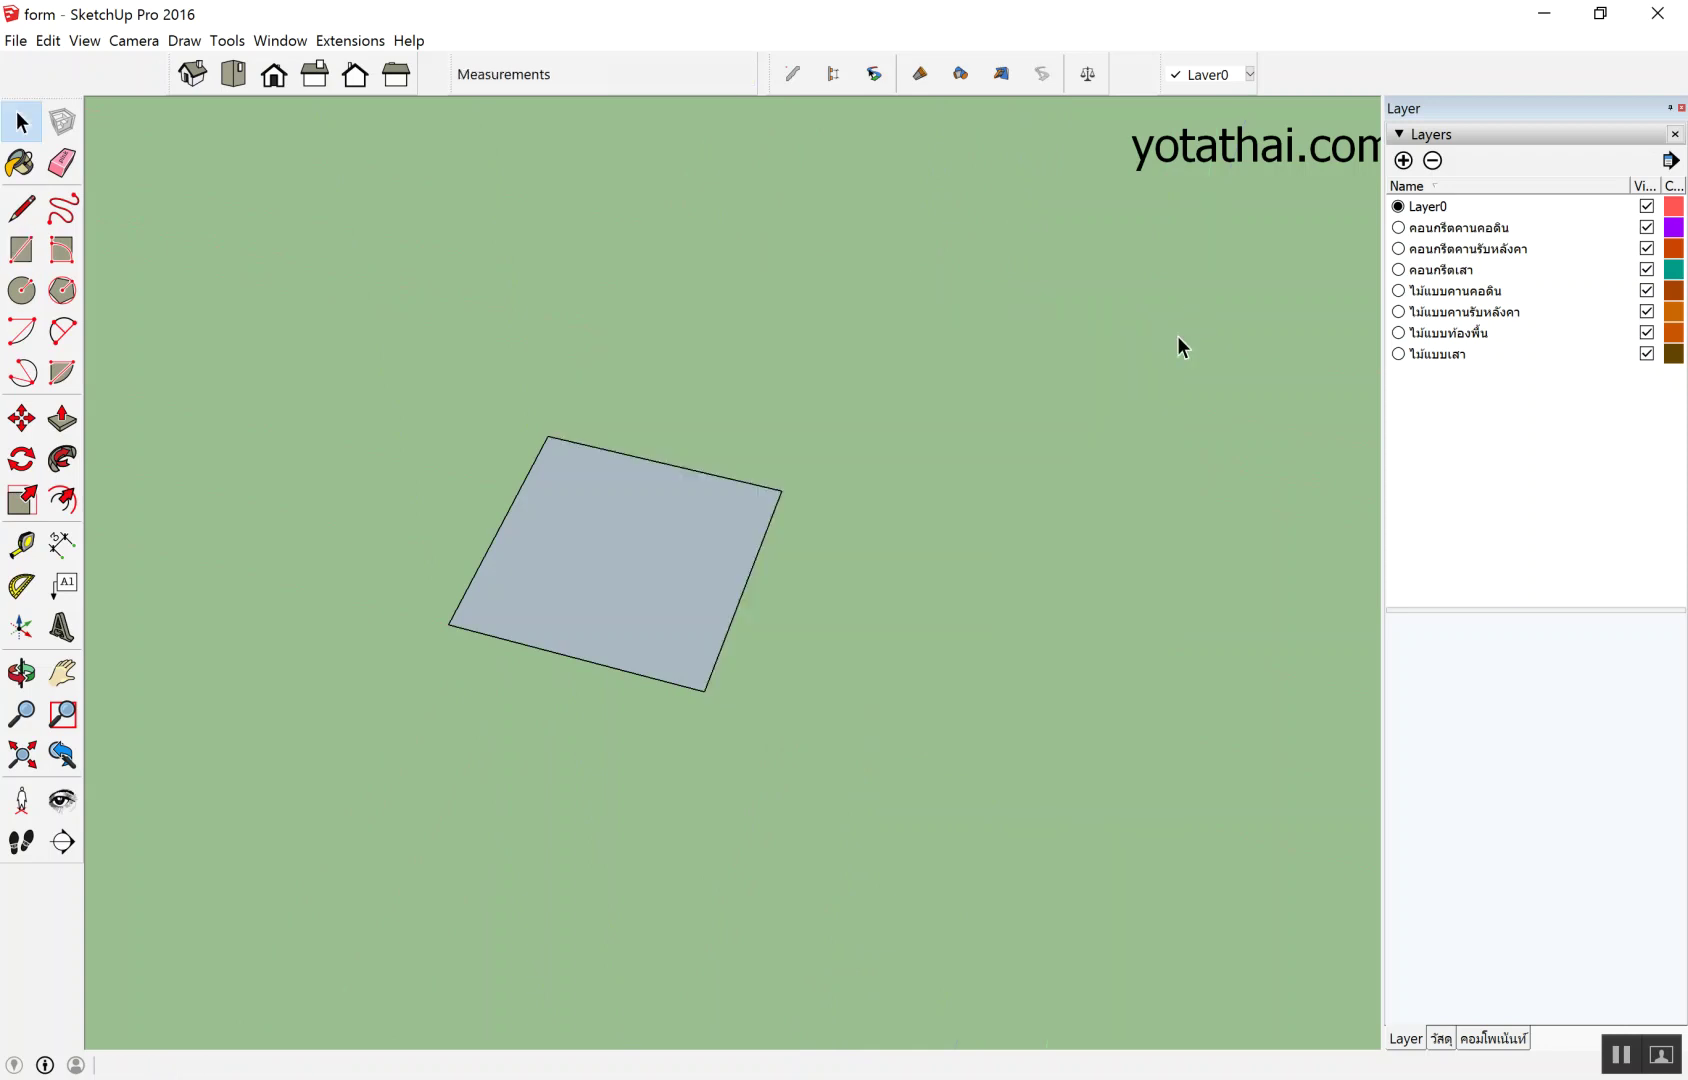
left_click(610, 532)
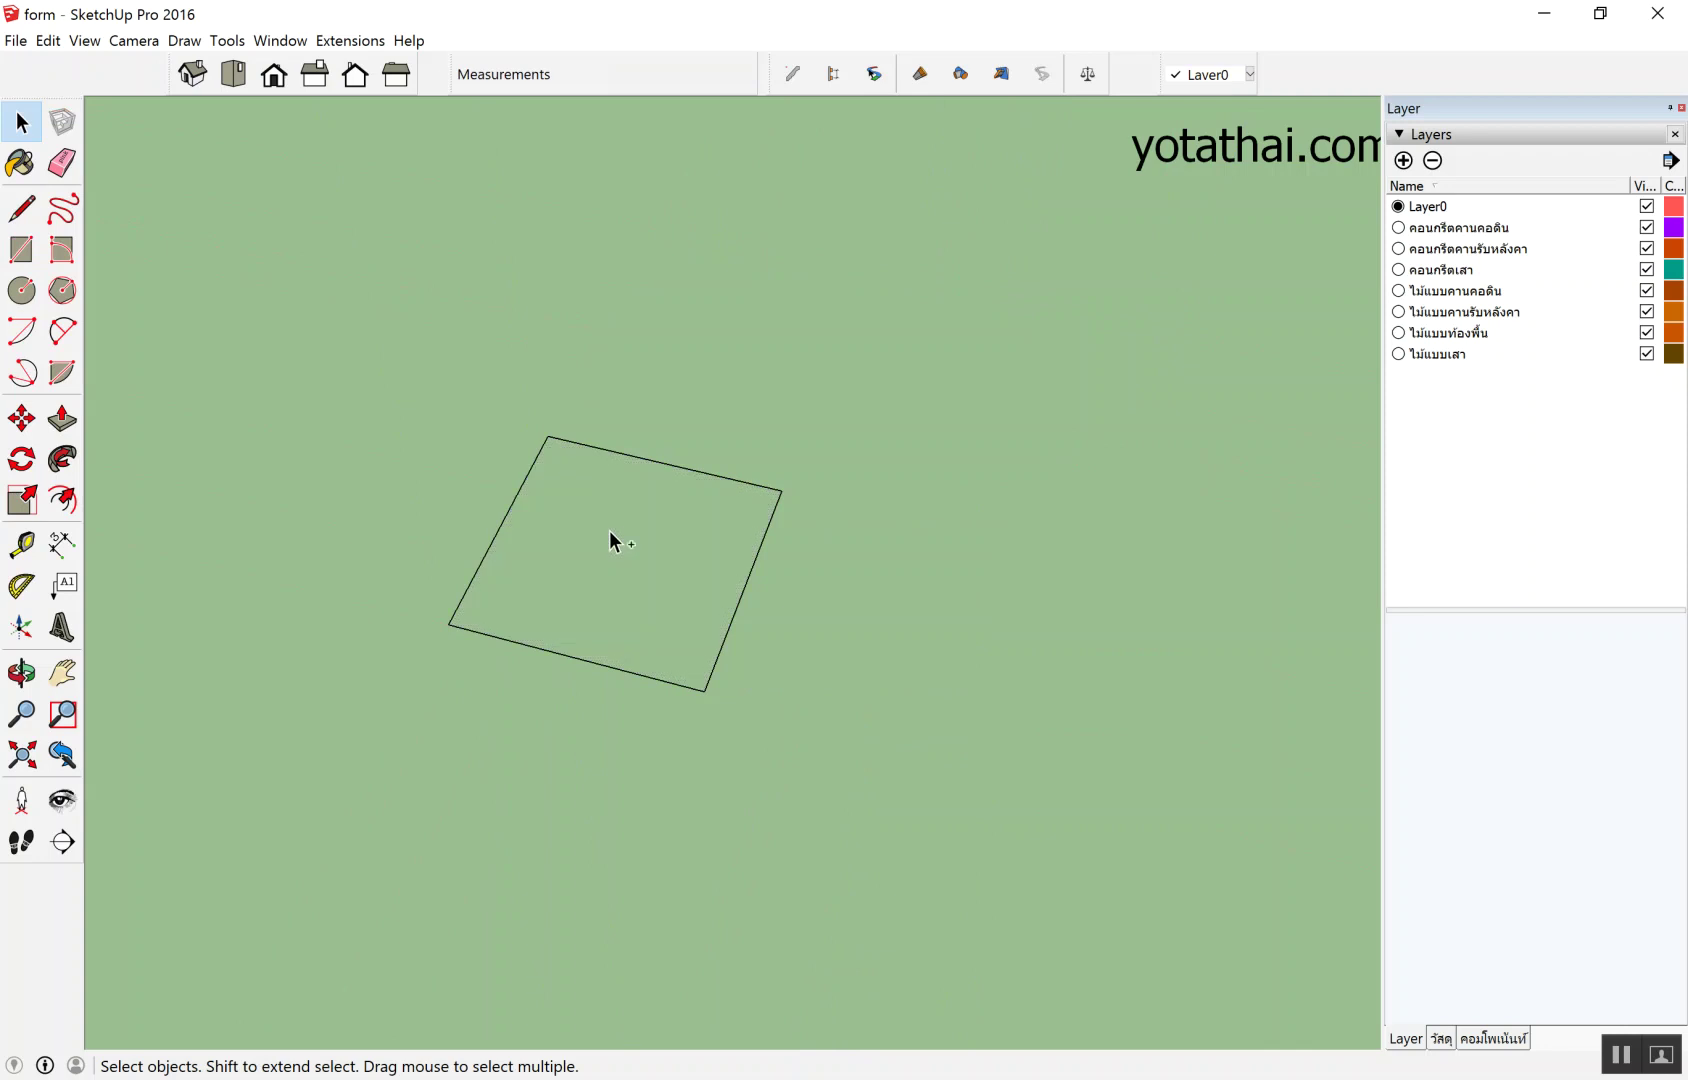
scroll(685, 508, "down", 3)
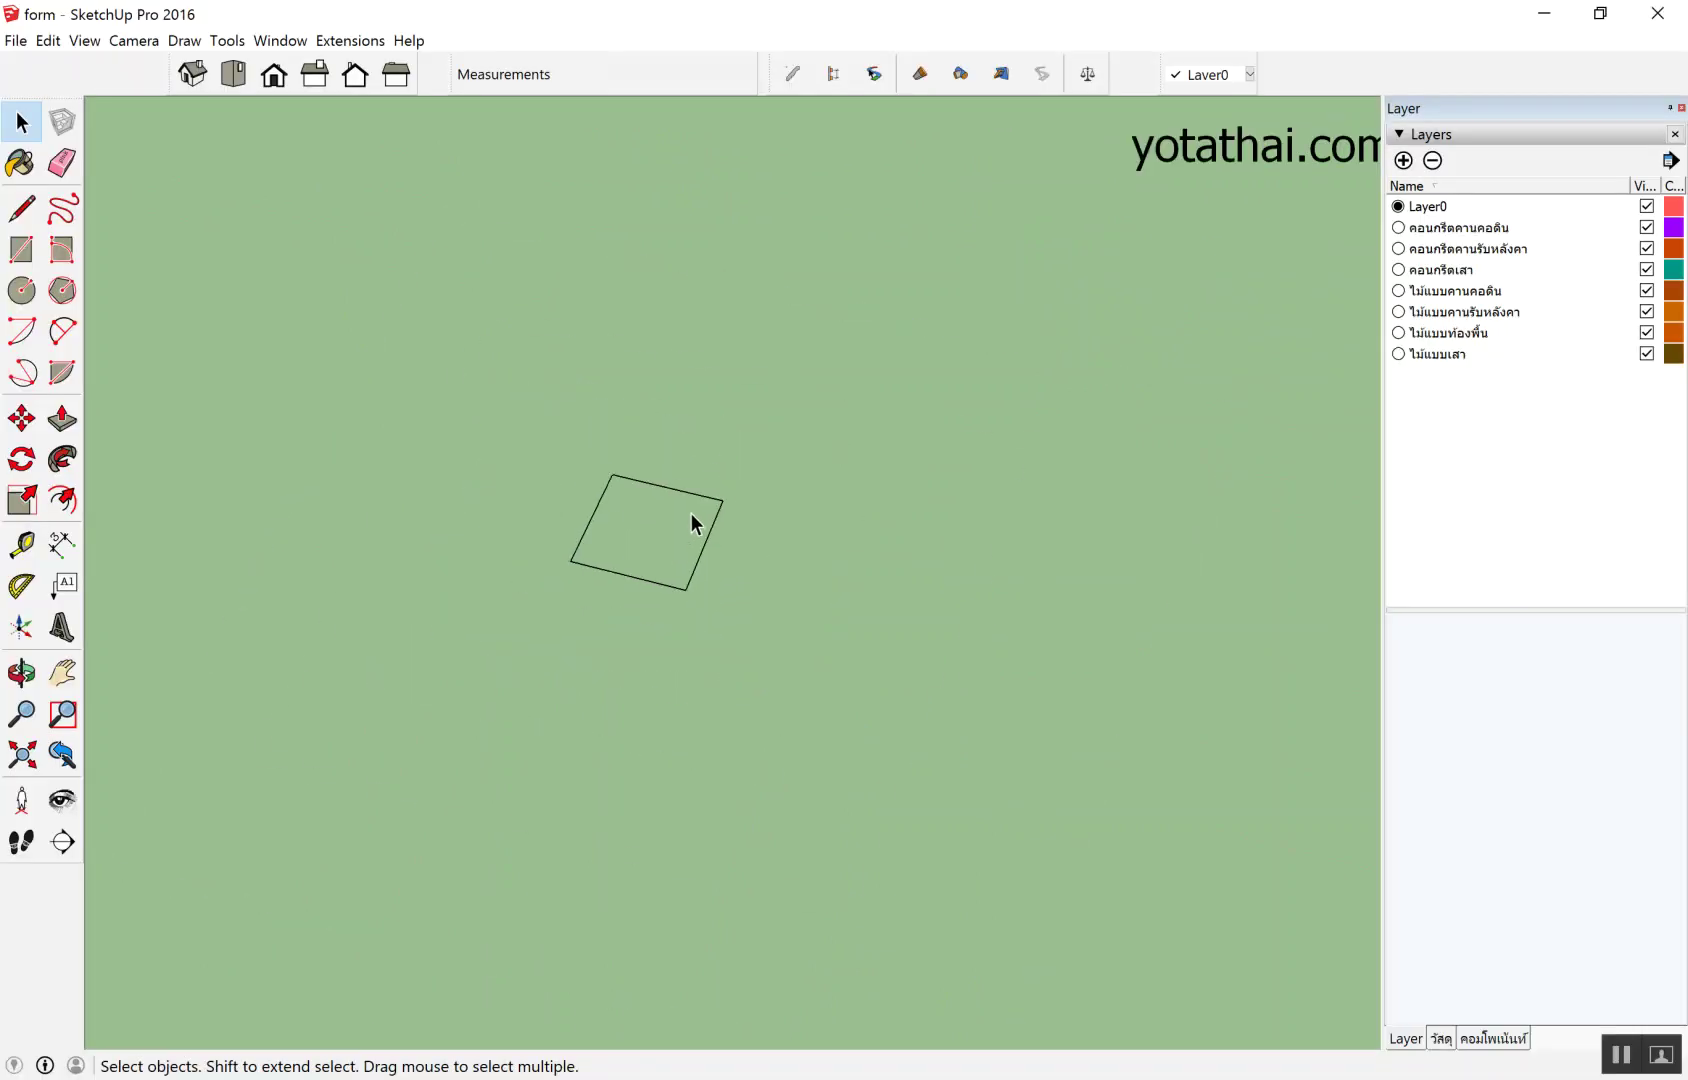
scroll(640, 560, "down", 5)
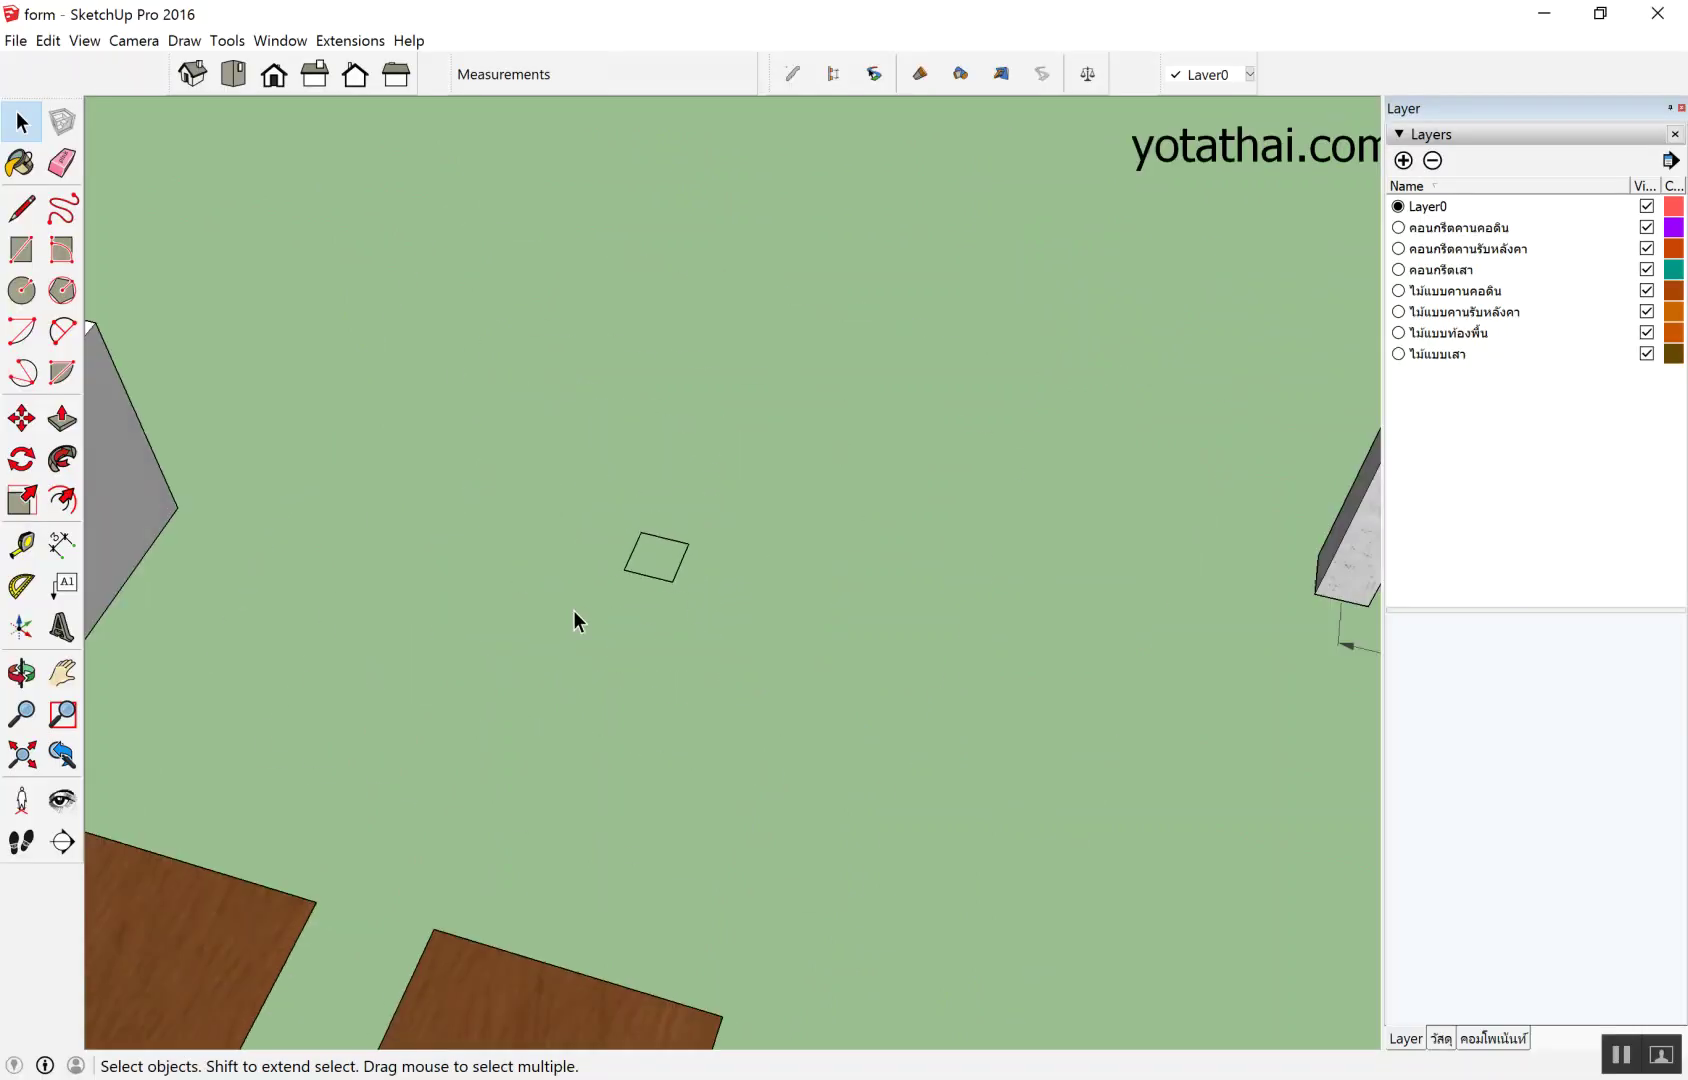
scroll(353, 526, "down", 2)
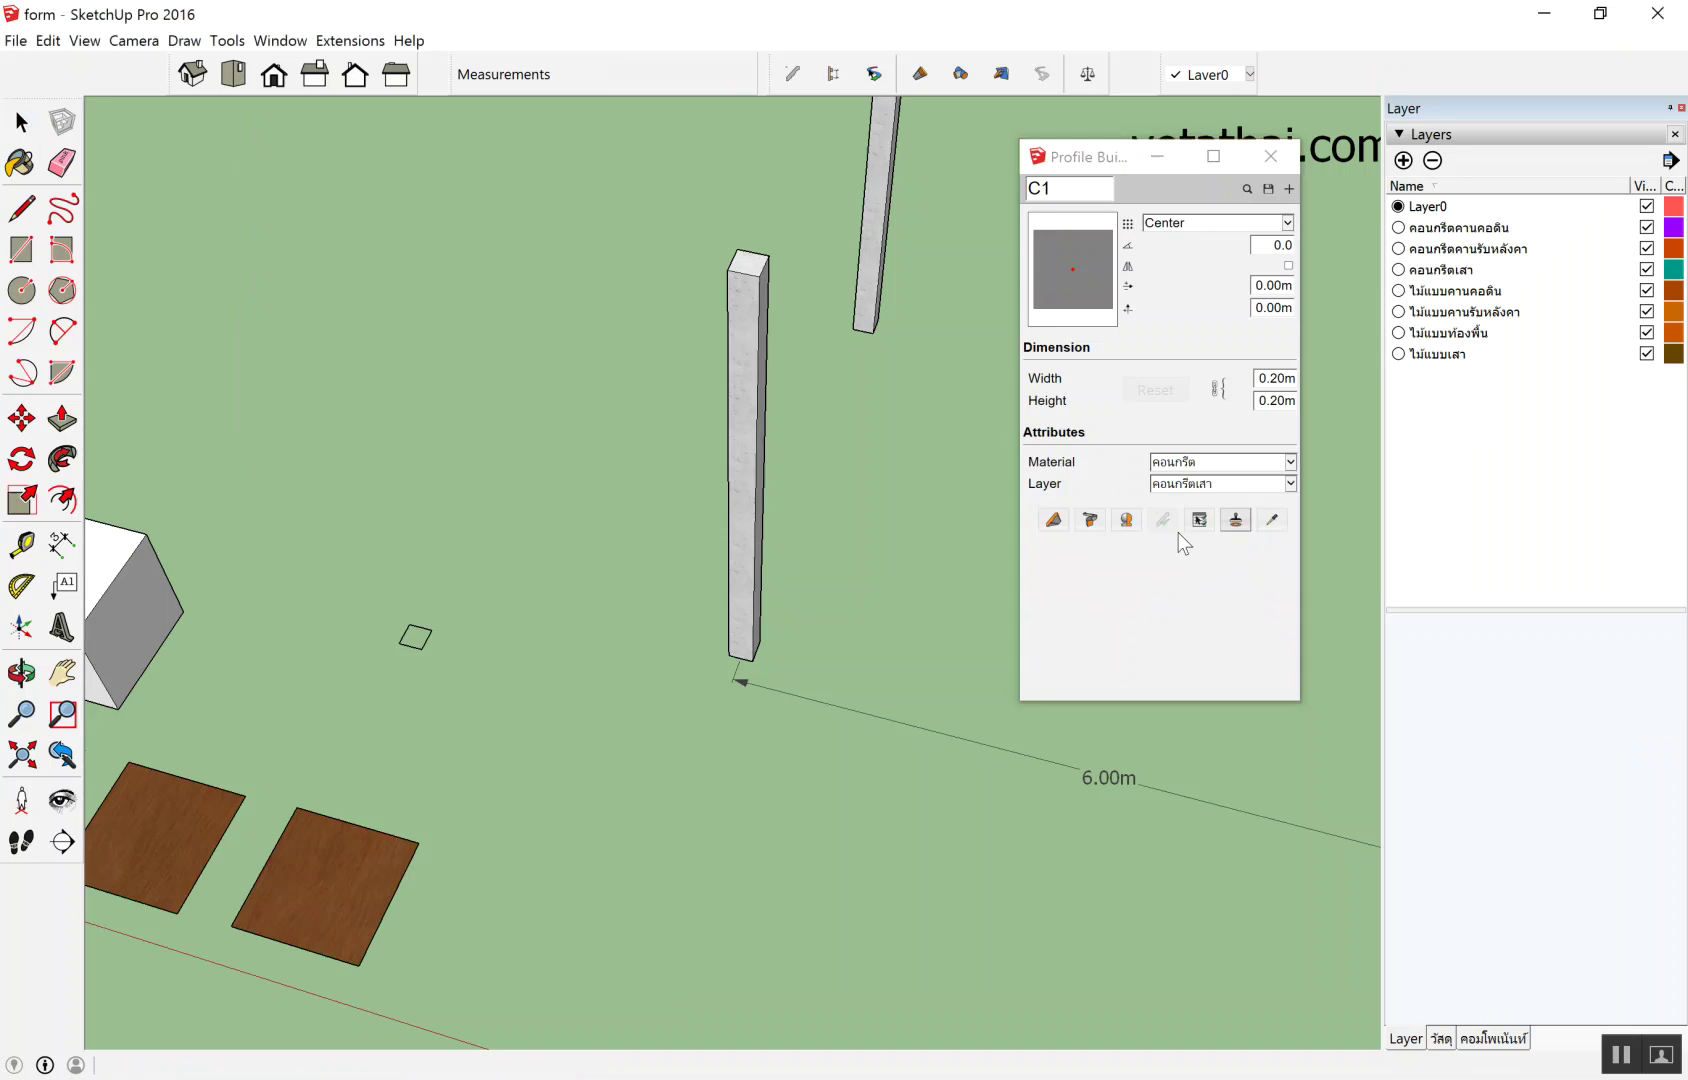
Stamp the C1 column profile beside the outline, explode it and delete its textured face.
left_click(1230, 525)
scroll(437, 615, "up", 2)
scroll(505, 573, "up", 2)
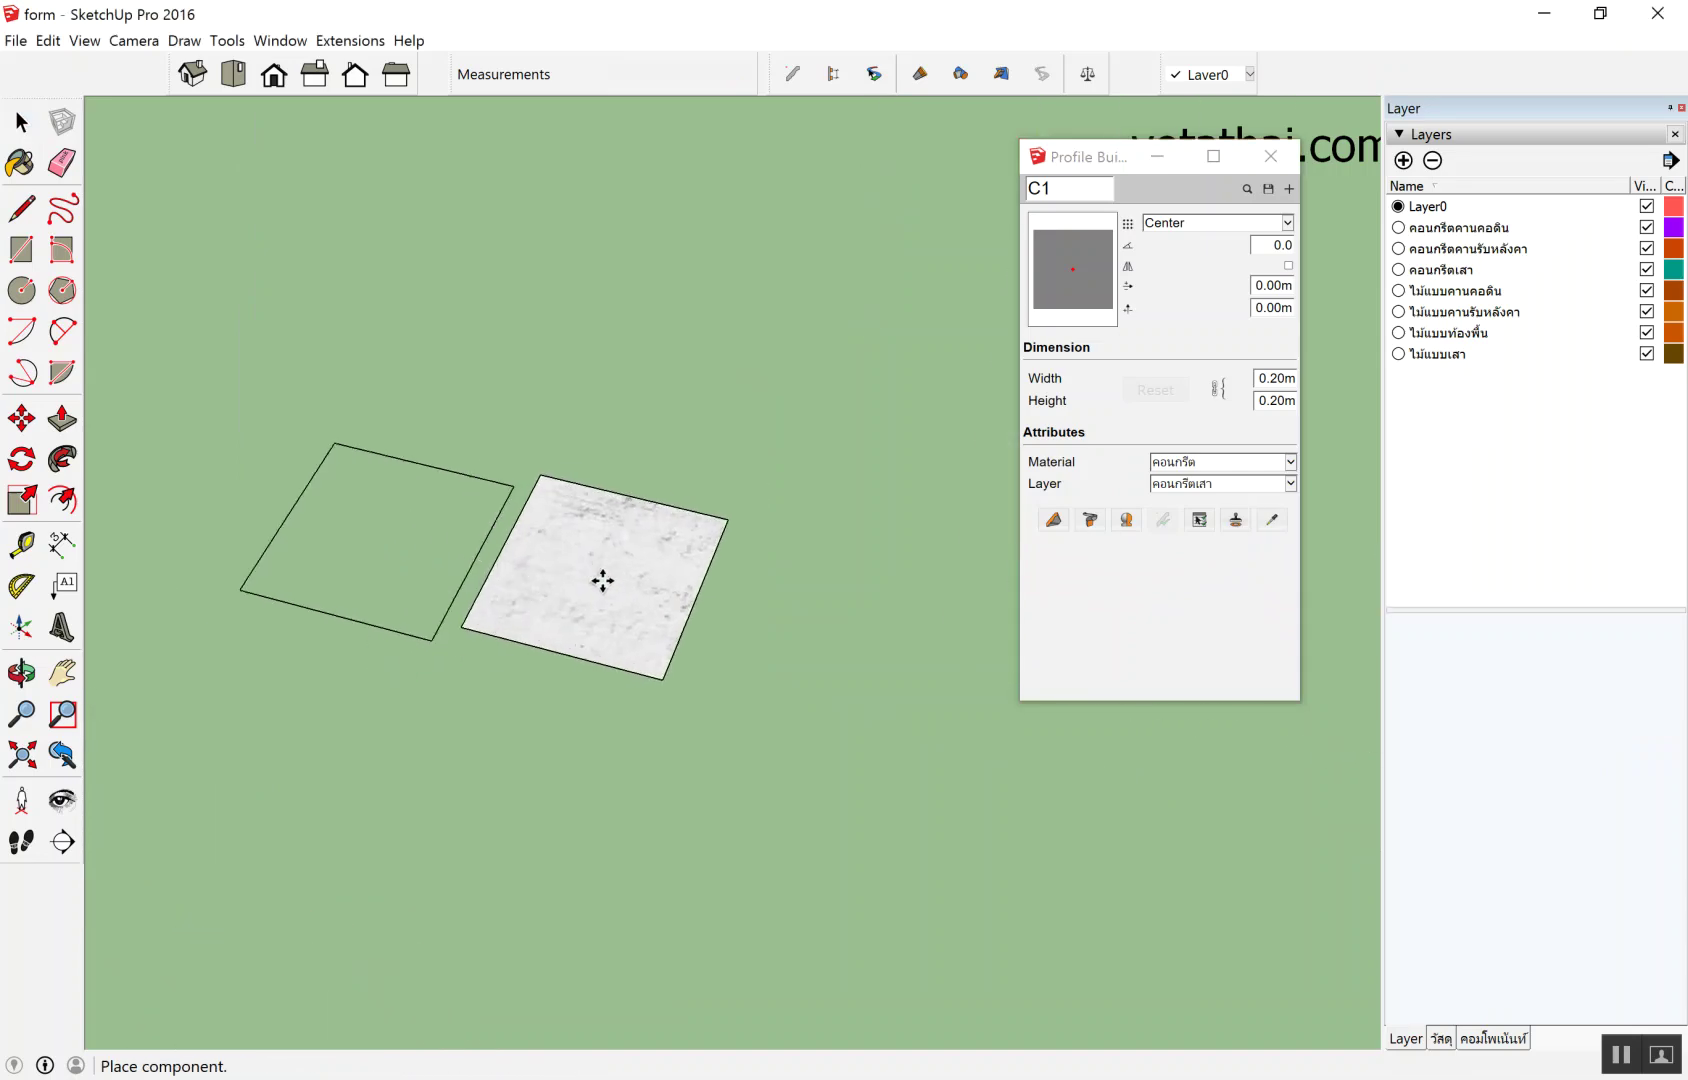
left_click(622, 604)
key("space")
scroll(640, 615, "up", 1)
scroll(620, 600, "up", 3)
scroll(580, 565, "down", 1)
right_click(545, 524)
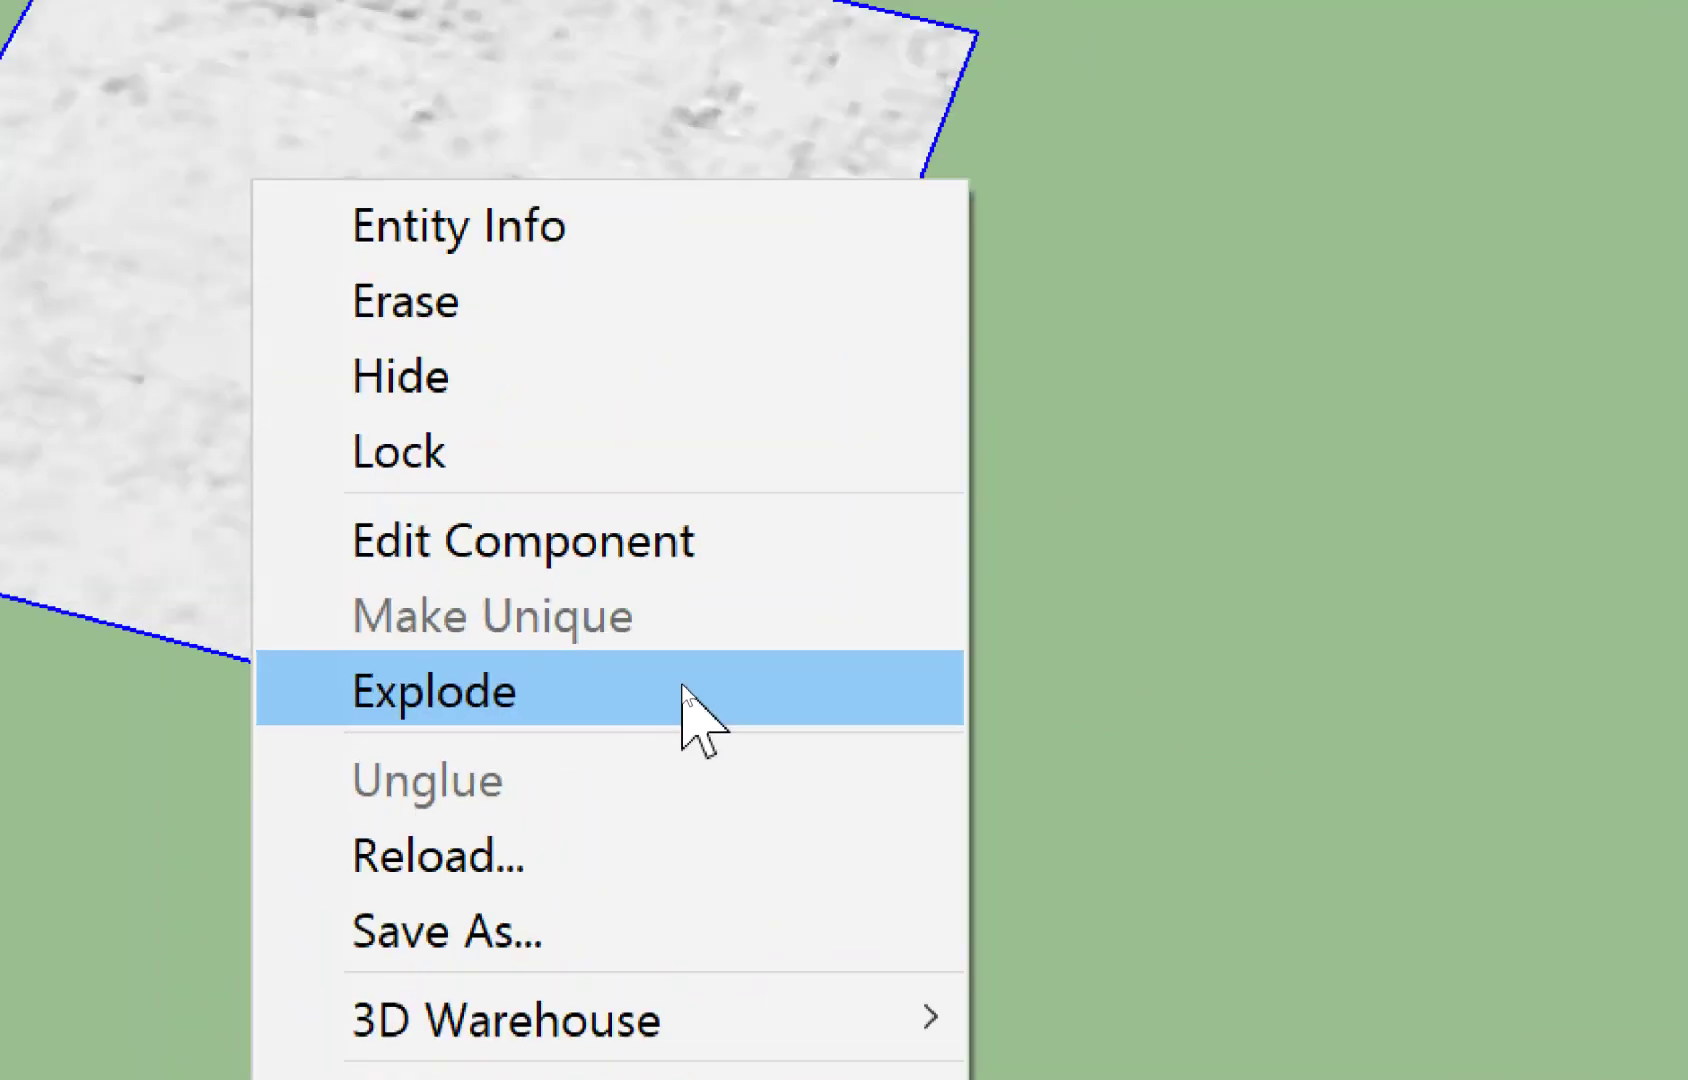
left_click(681, 686)
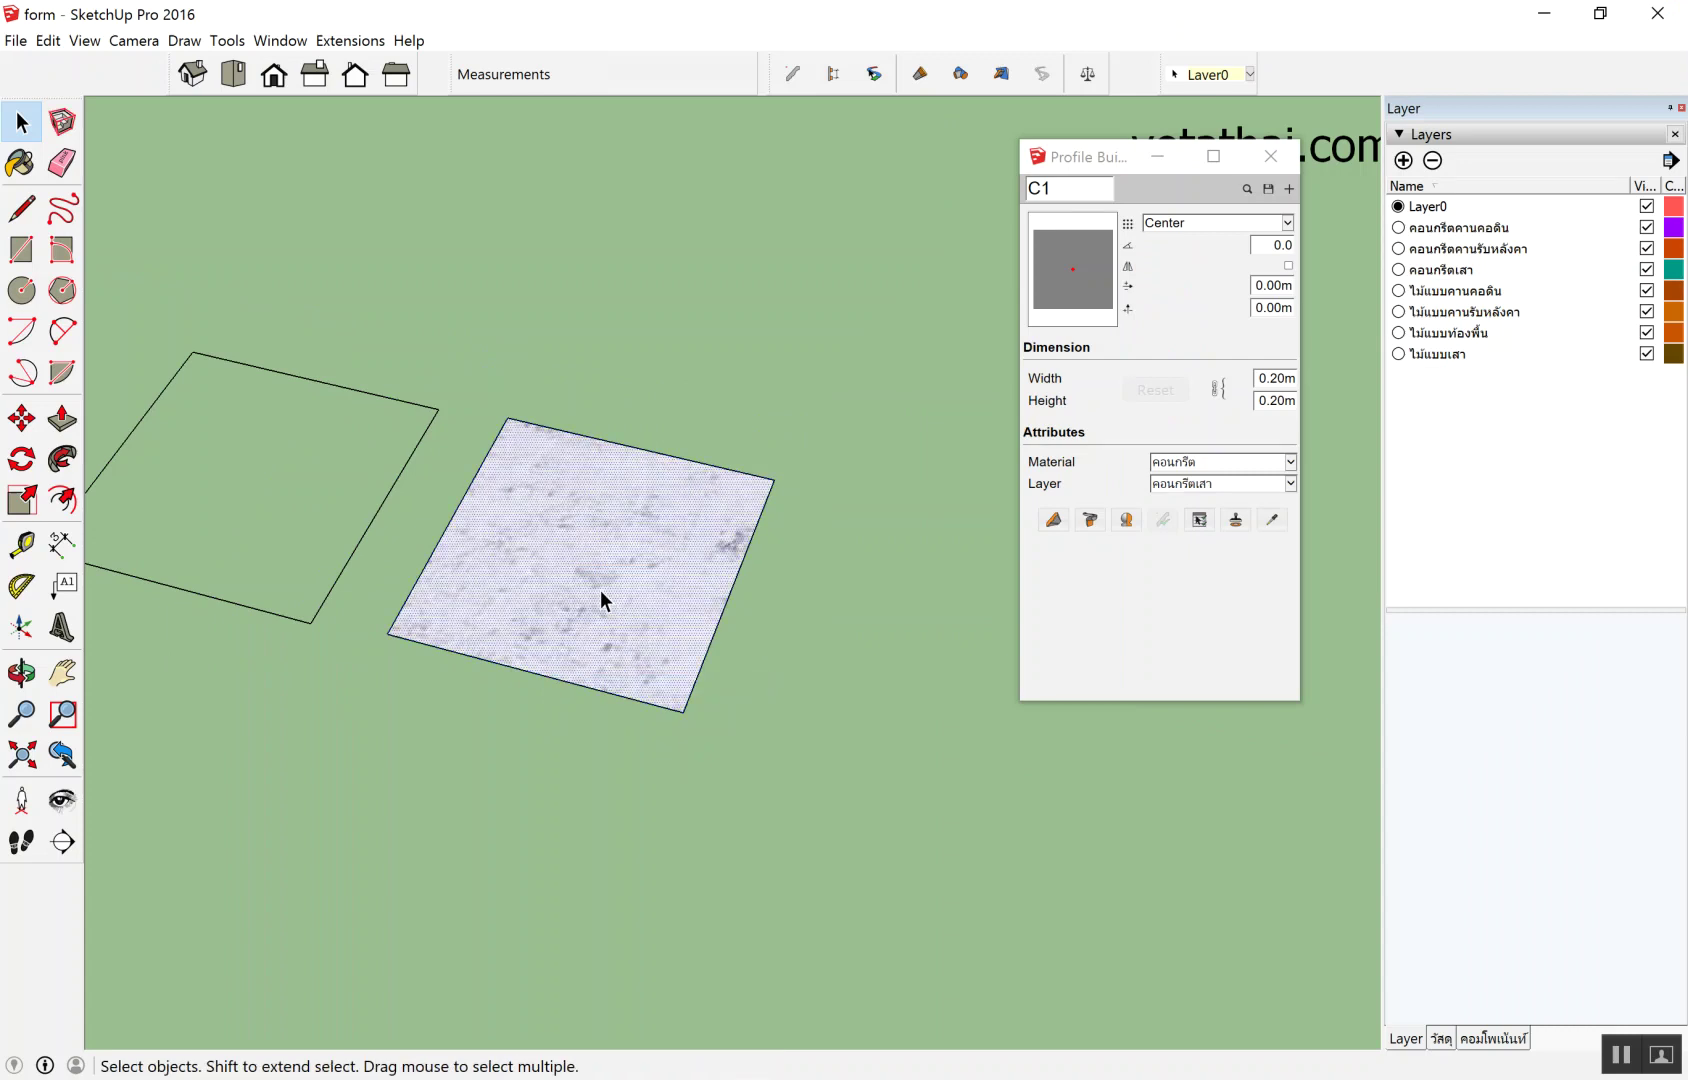
key("Delete")
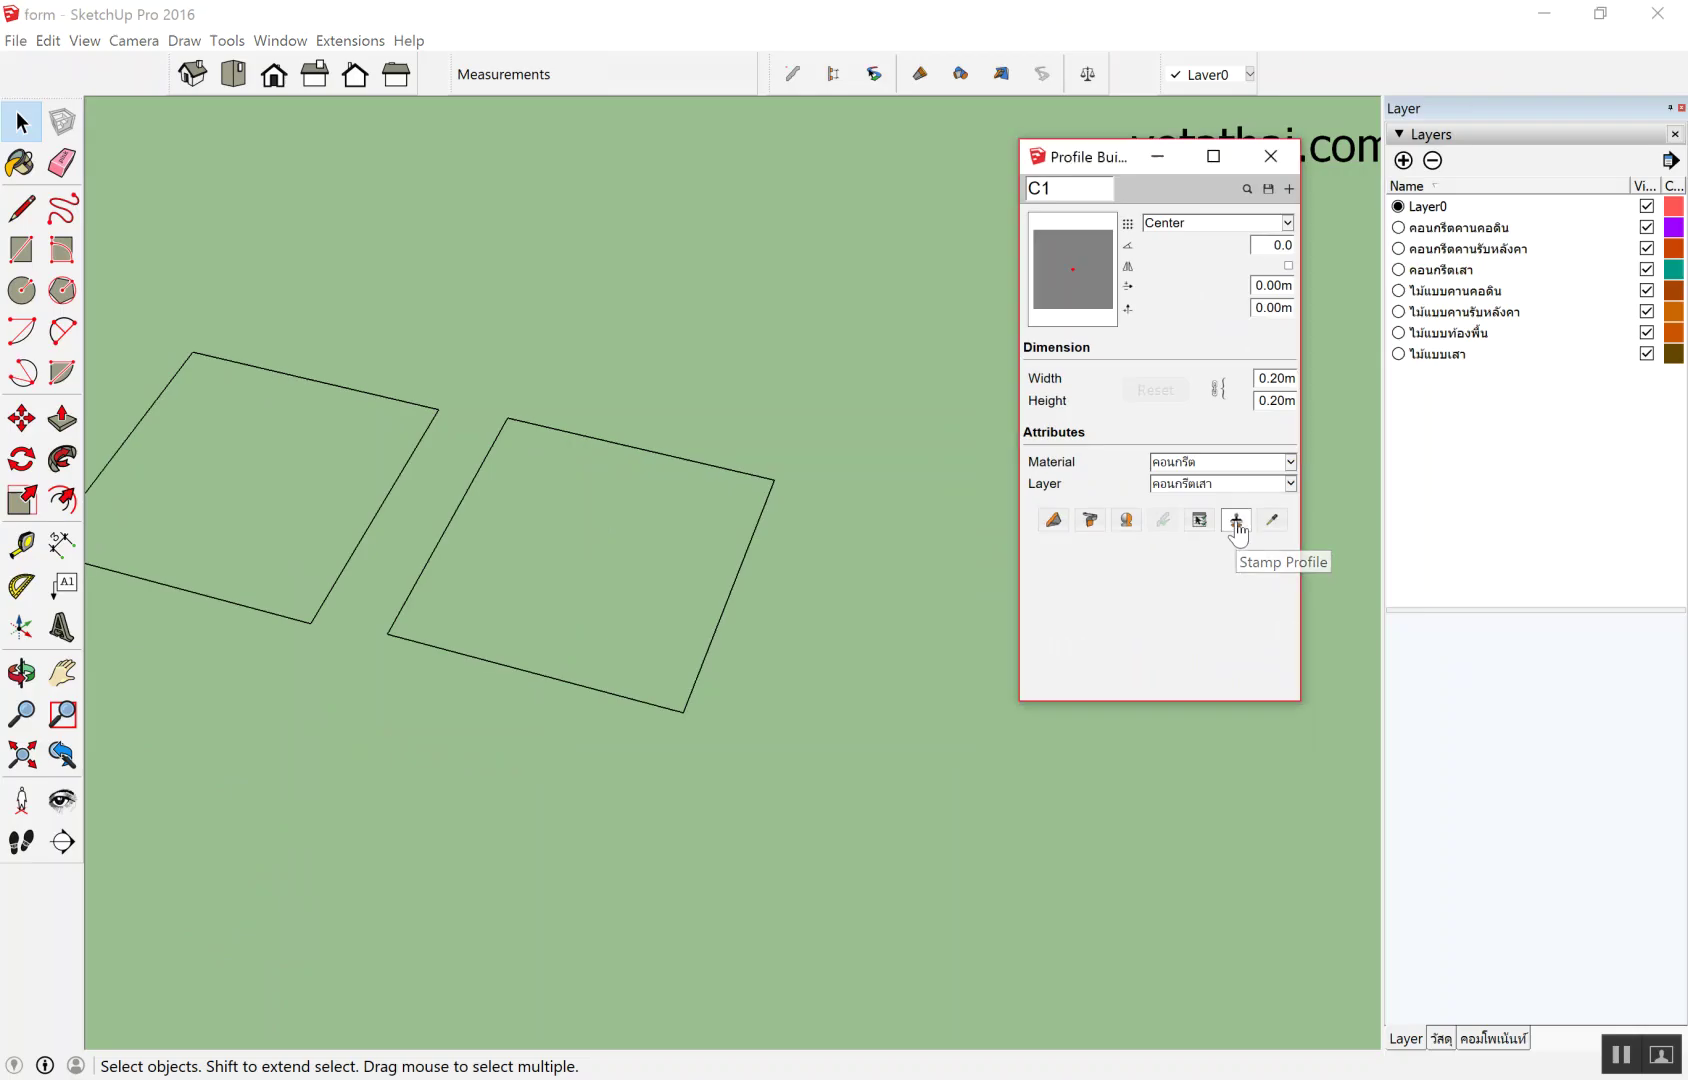
Stamp a second C1 square below, explode it and delete its face, leaving the outline.
left_click(1189, 614)
left_click(555, 648)
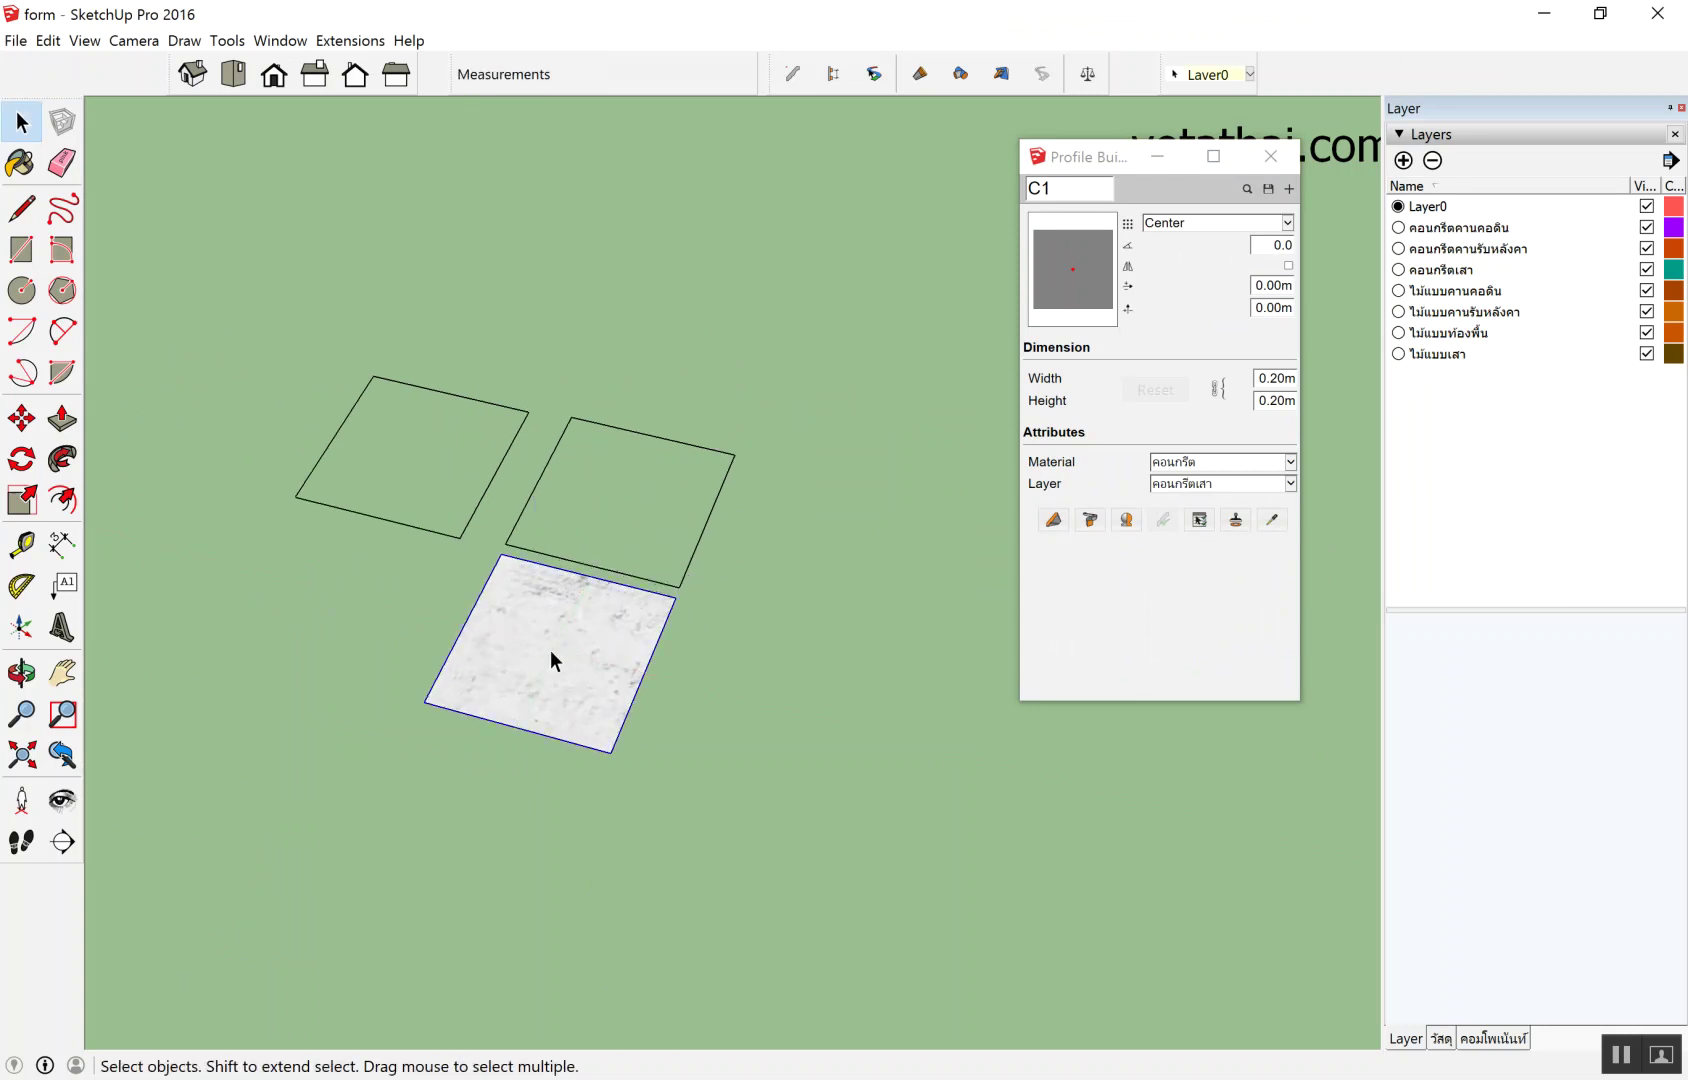
right_click(549, 651)
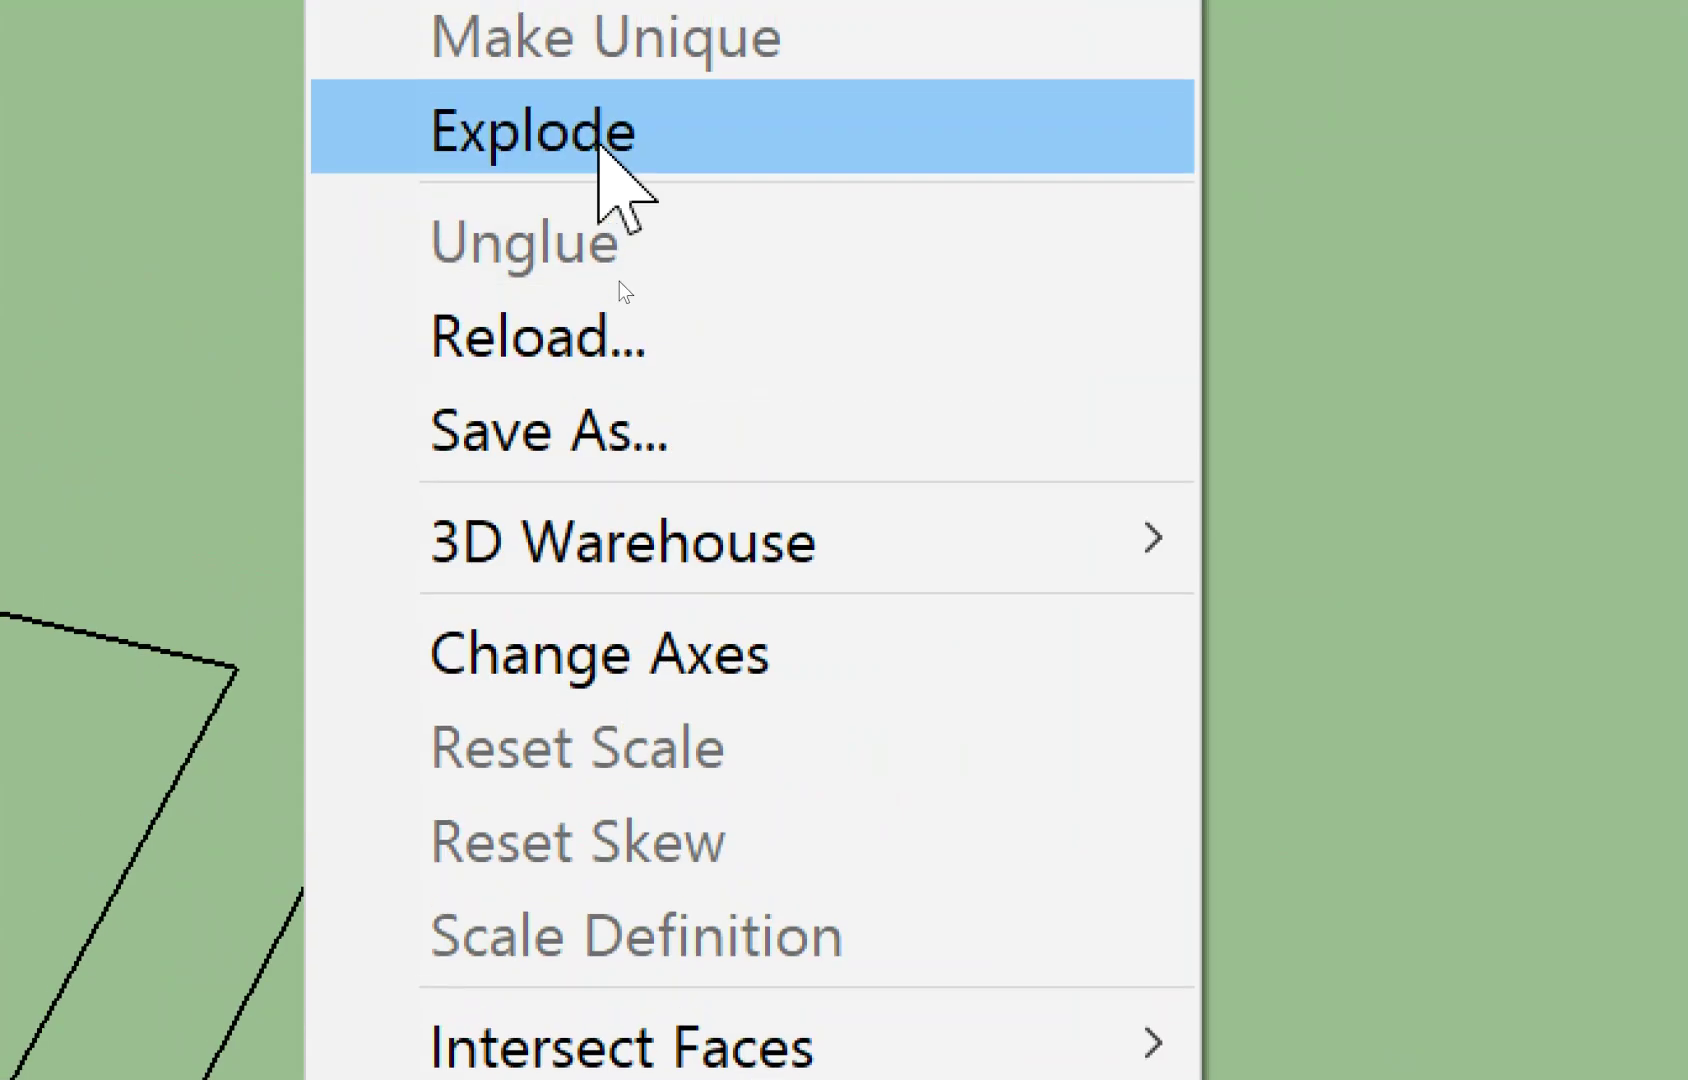
left_click(618, 281)
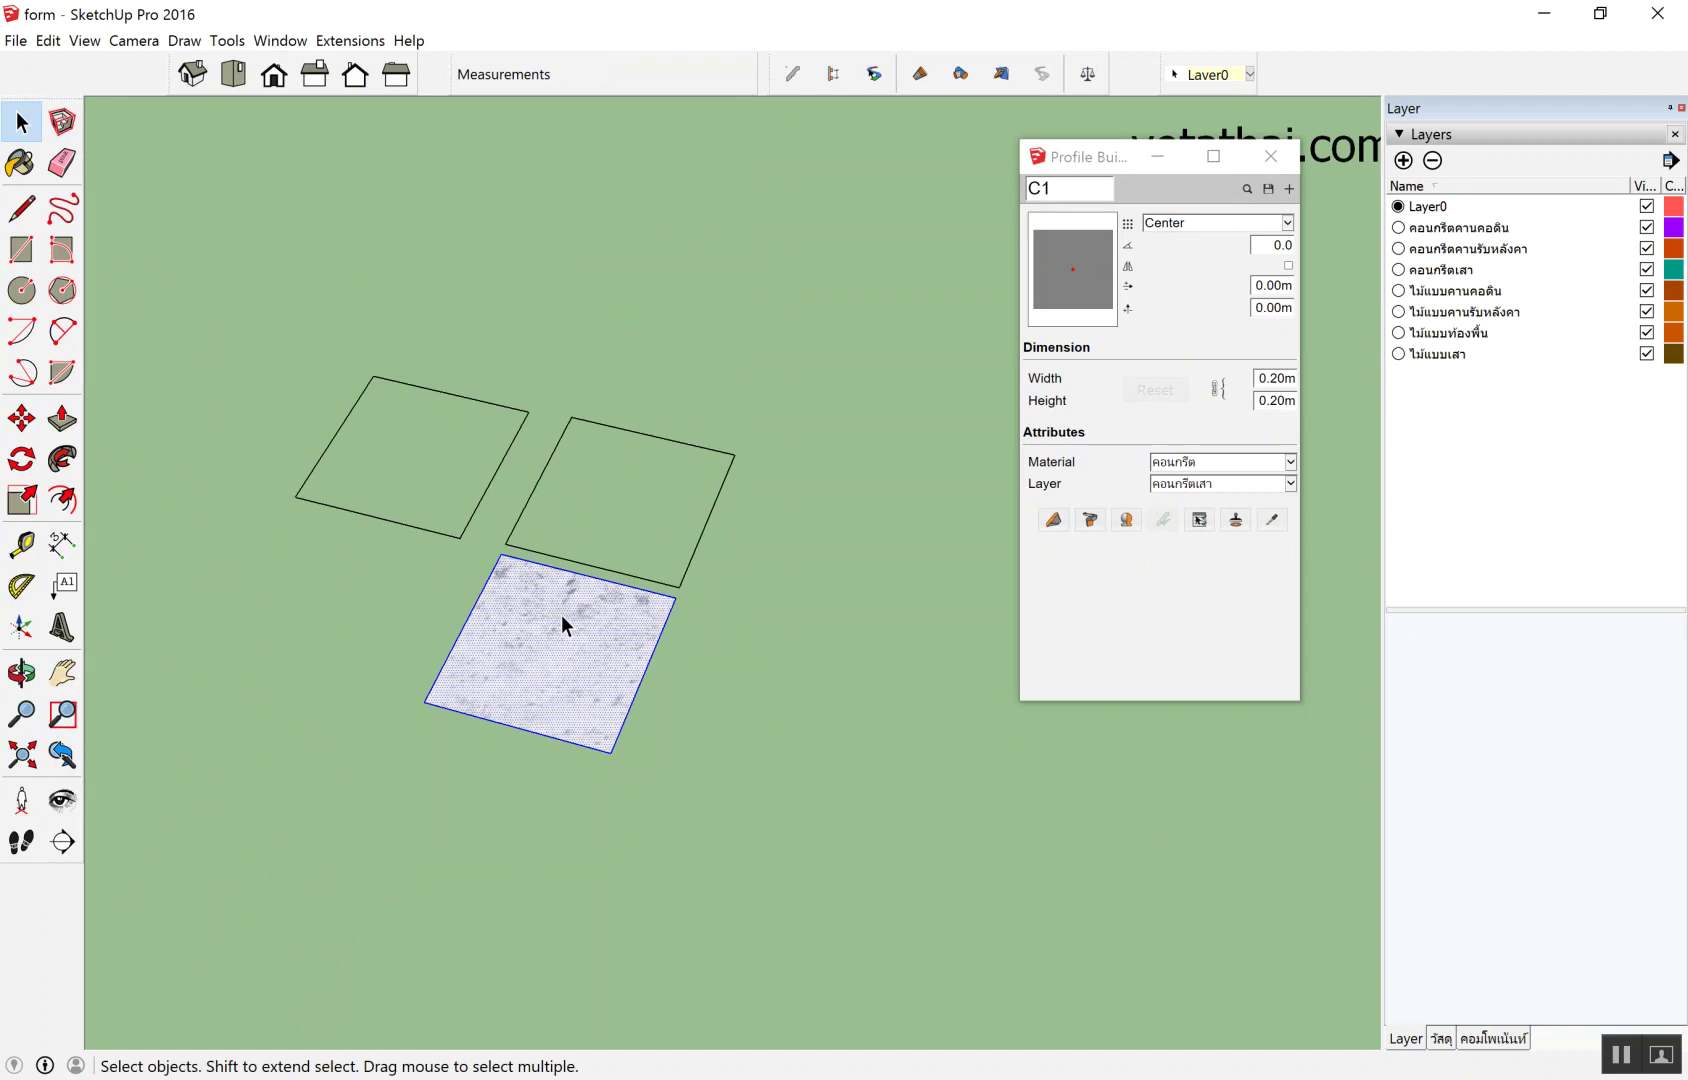
key("Delete")
Delete the two extra squares so only one square outline remains.
scroll(593, 771, "up", 2)
scroll(540, 700, "up", 2)
scroll(483, 363, "down", 2)
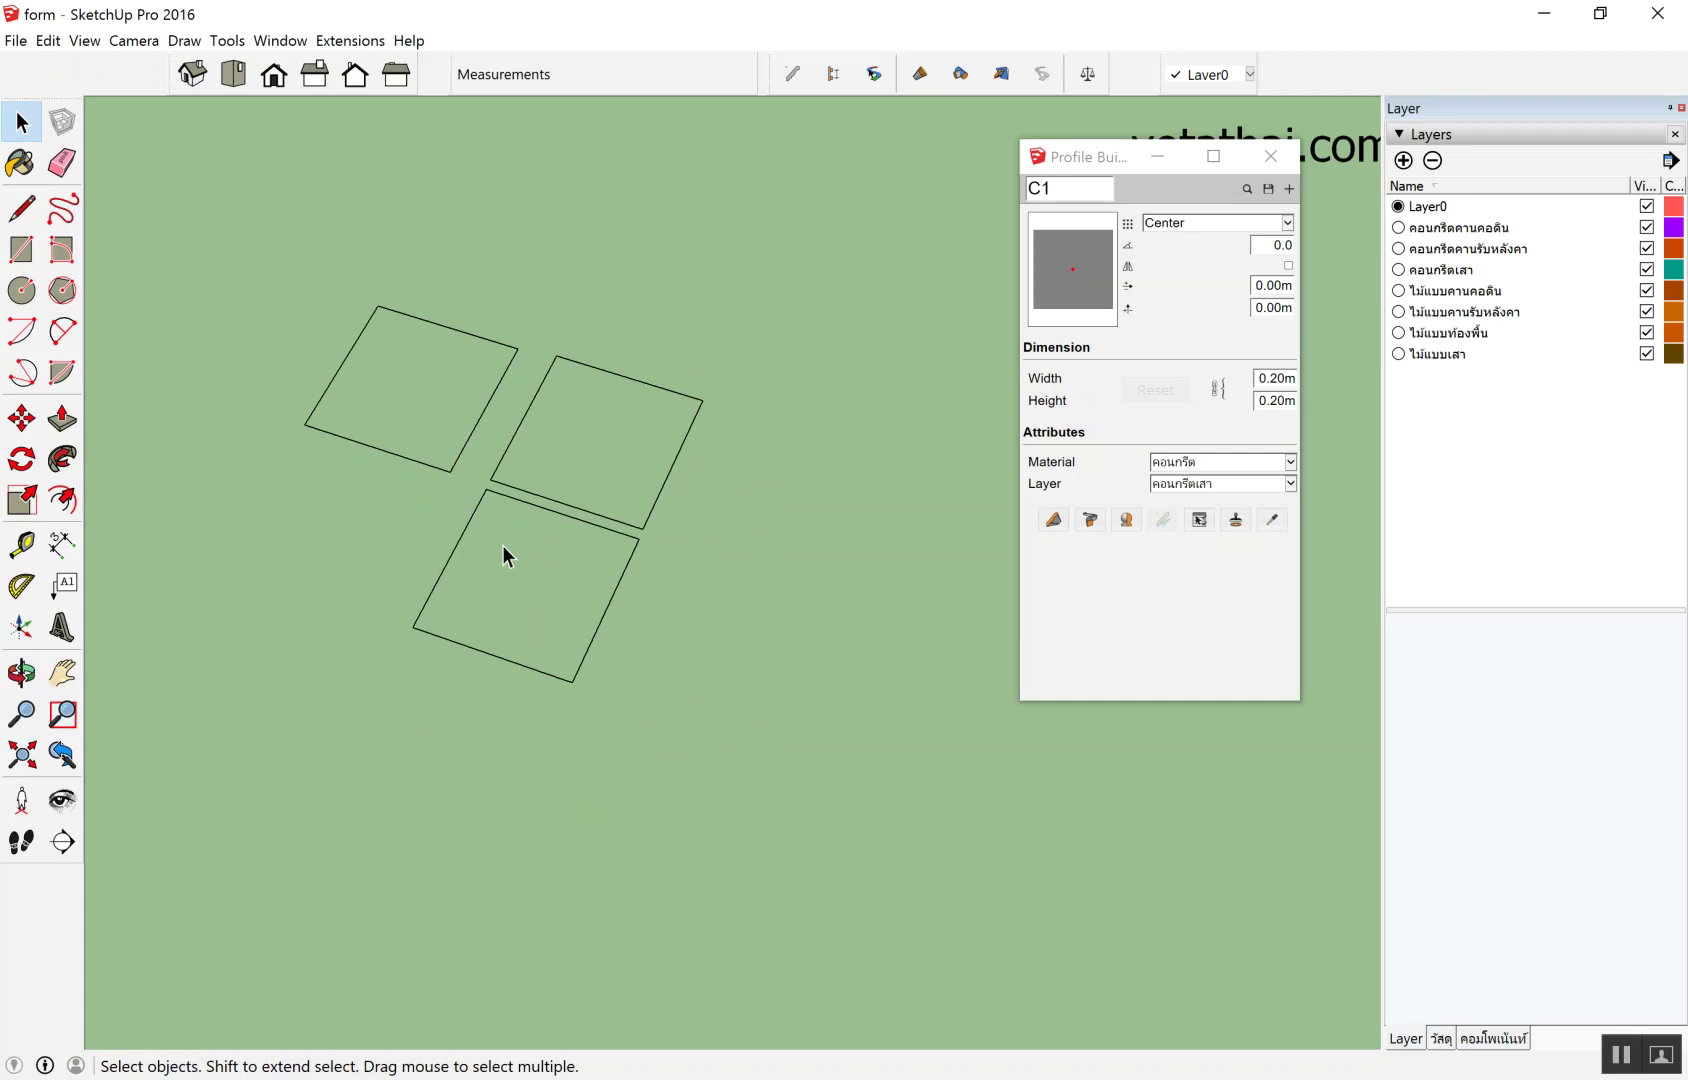
mouse_move(490, 510)
middle_mouse_down()
mouse_move(656, 463)
mouse_move(573, 548)
middle_mouse_up()
left_click_drag(444, 779, 444, 779)
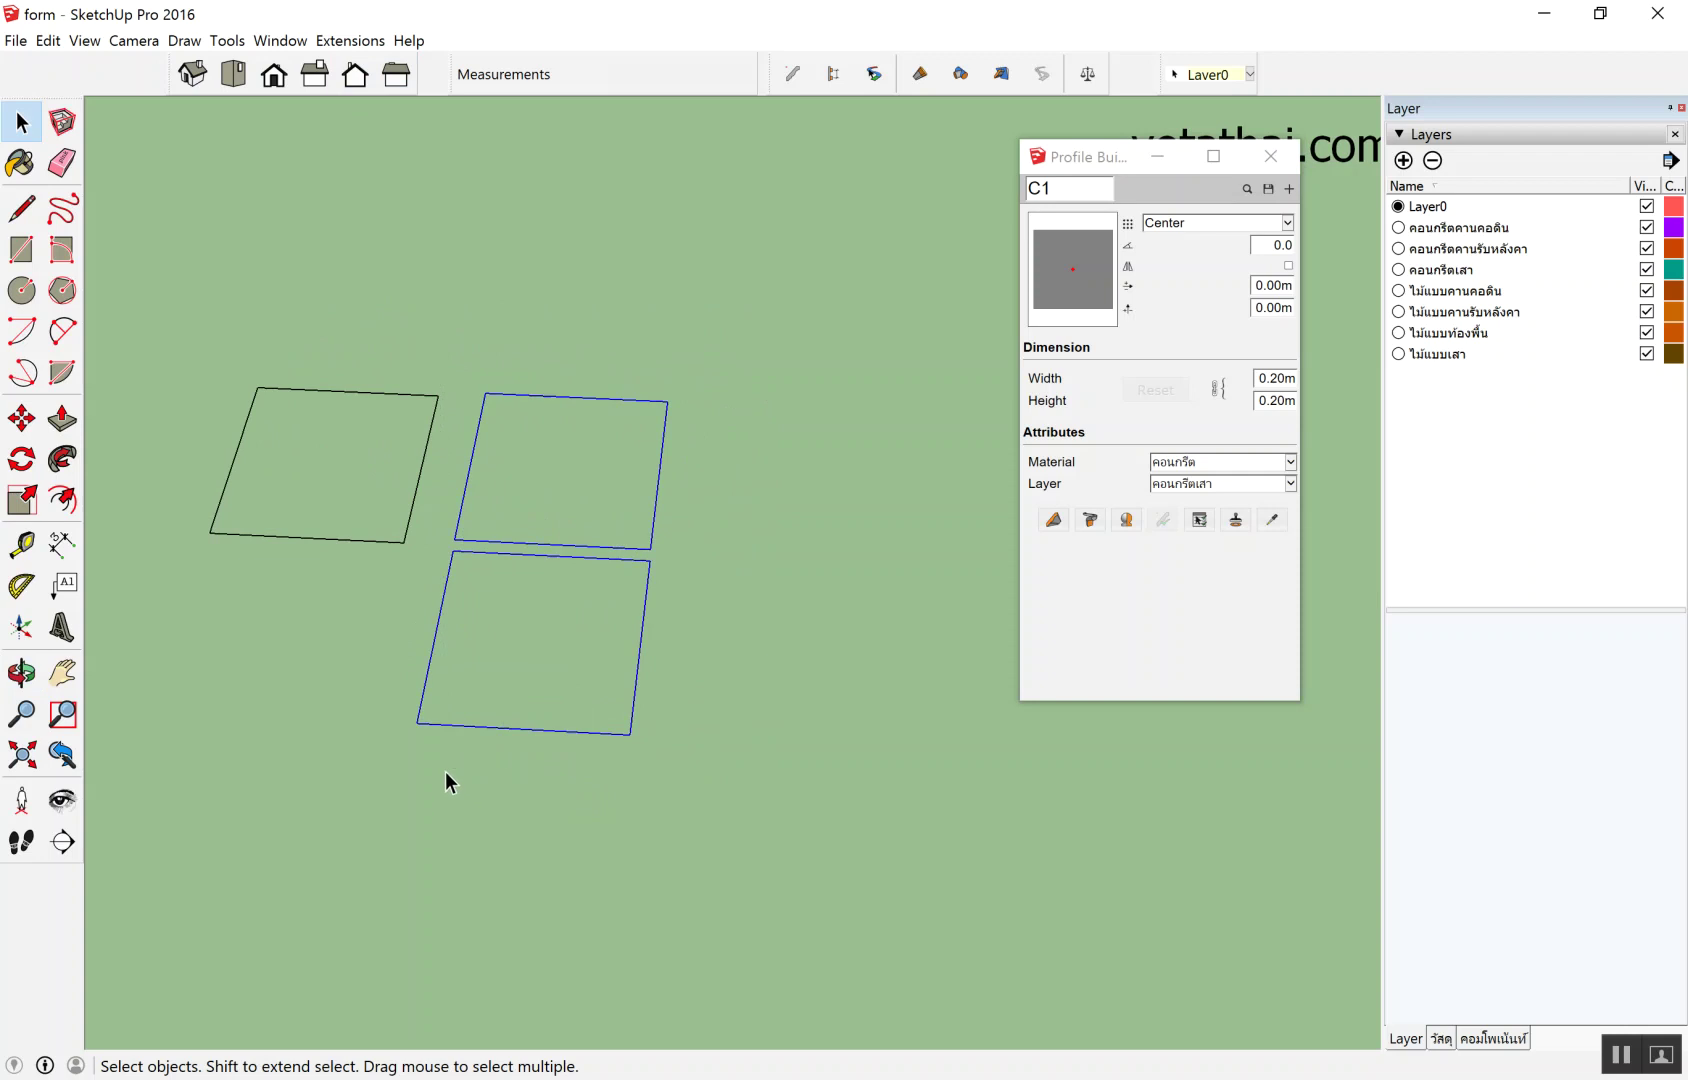
key("Delete")
left_click_drag(158, 589, 160, 592)
mouse_move(160, 592)
middle_mouse_down()
mouse_move(531, 803)
mouse_move(366, 595)
mouse_move(520, 500)
middle_mouse_up()
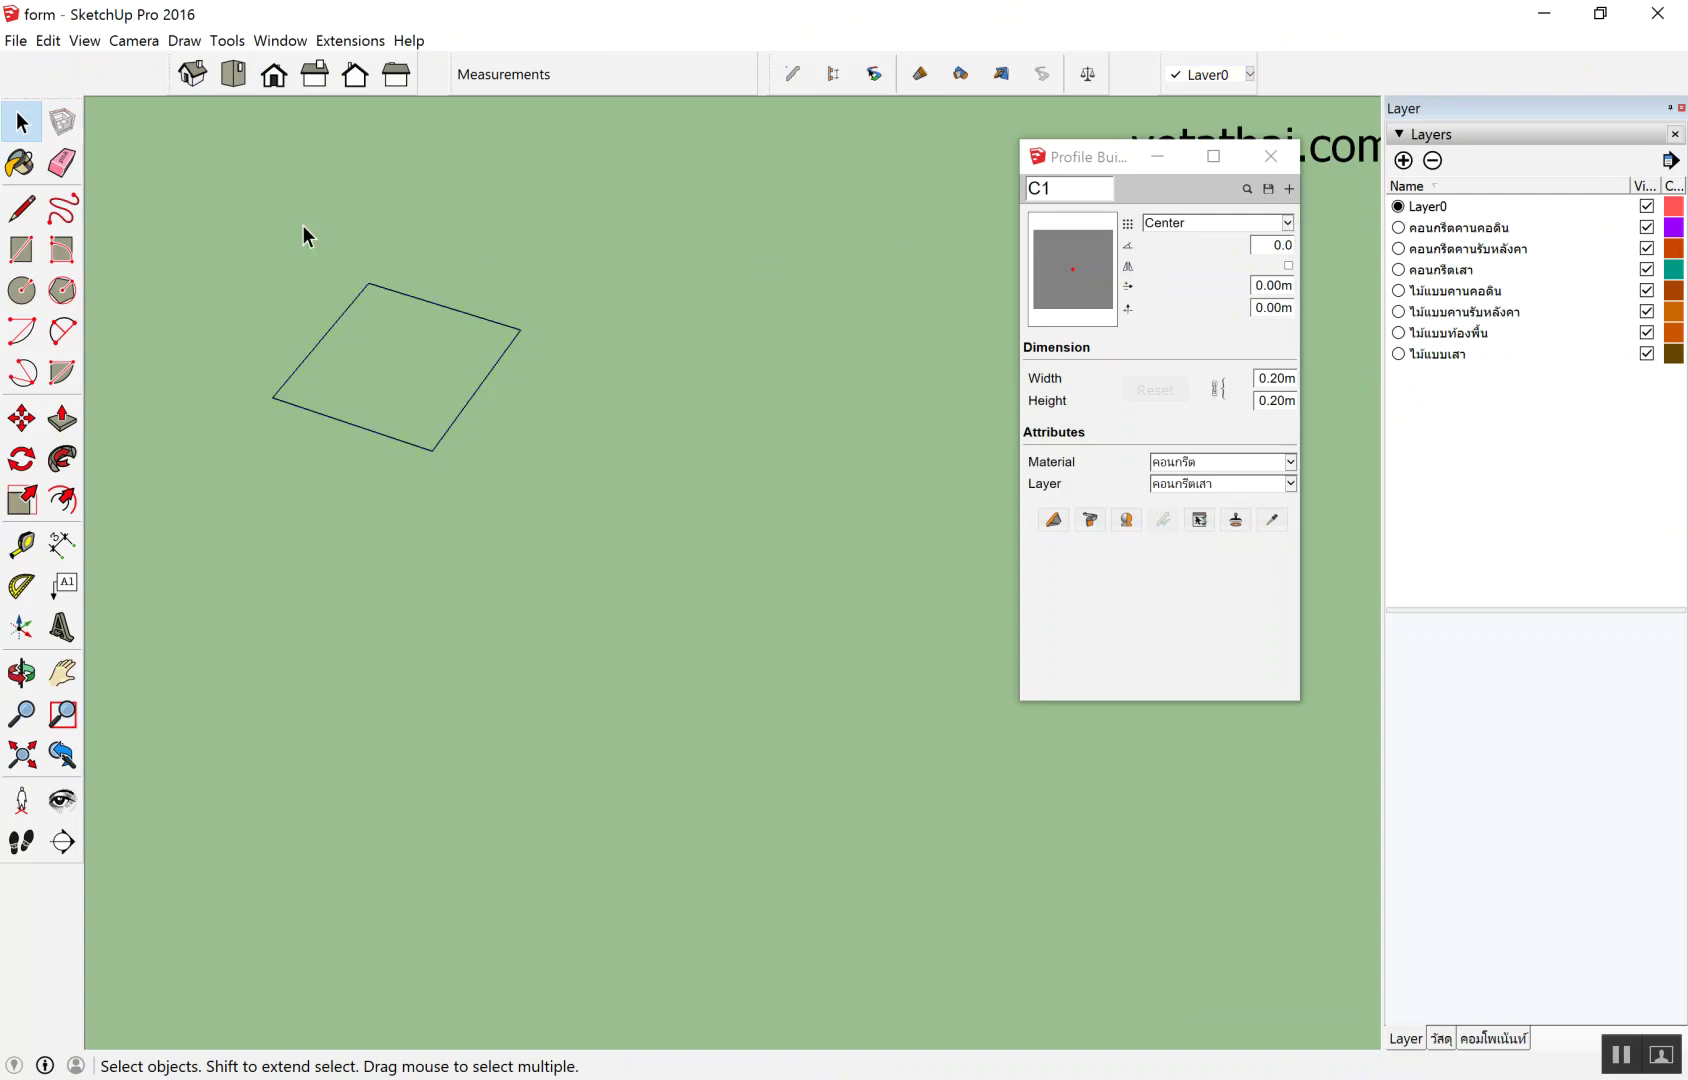
Create a new Profile Builder profile named แบบเสา C1 from the square outline.
left_click_drag(185, 219, 562, 493)
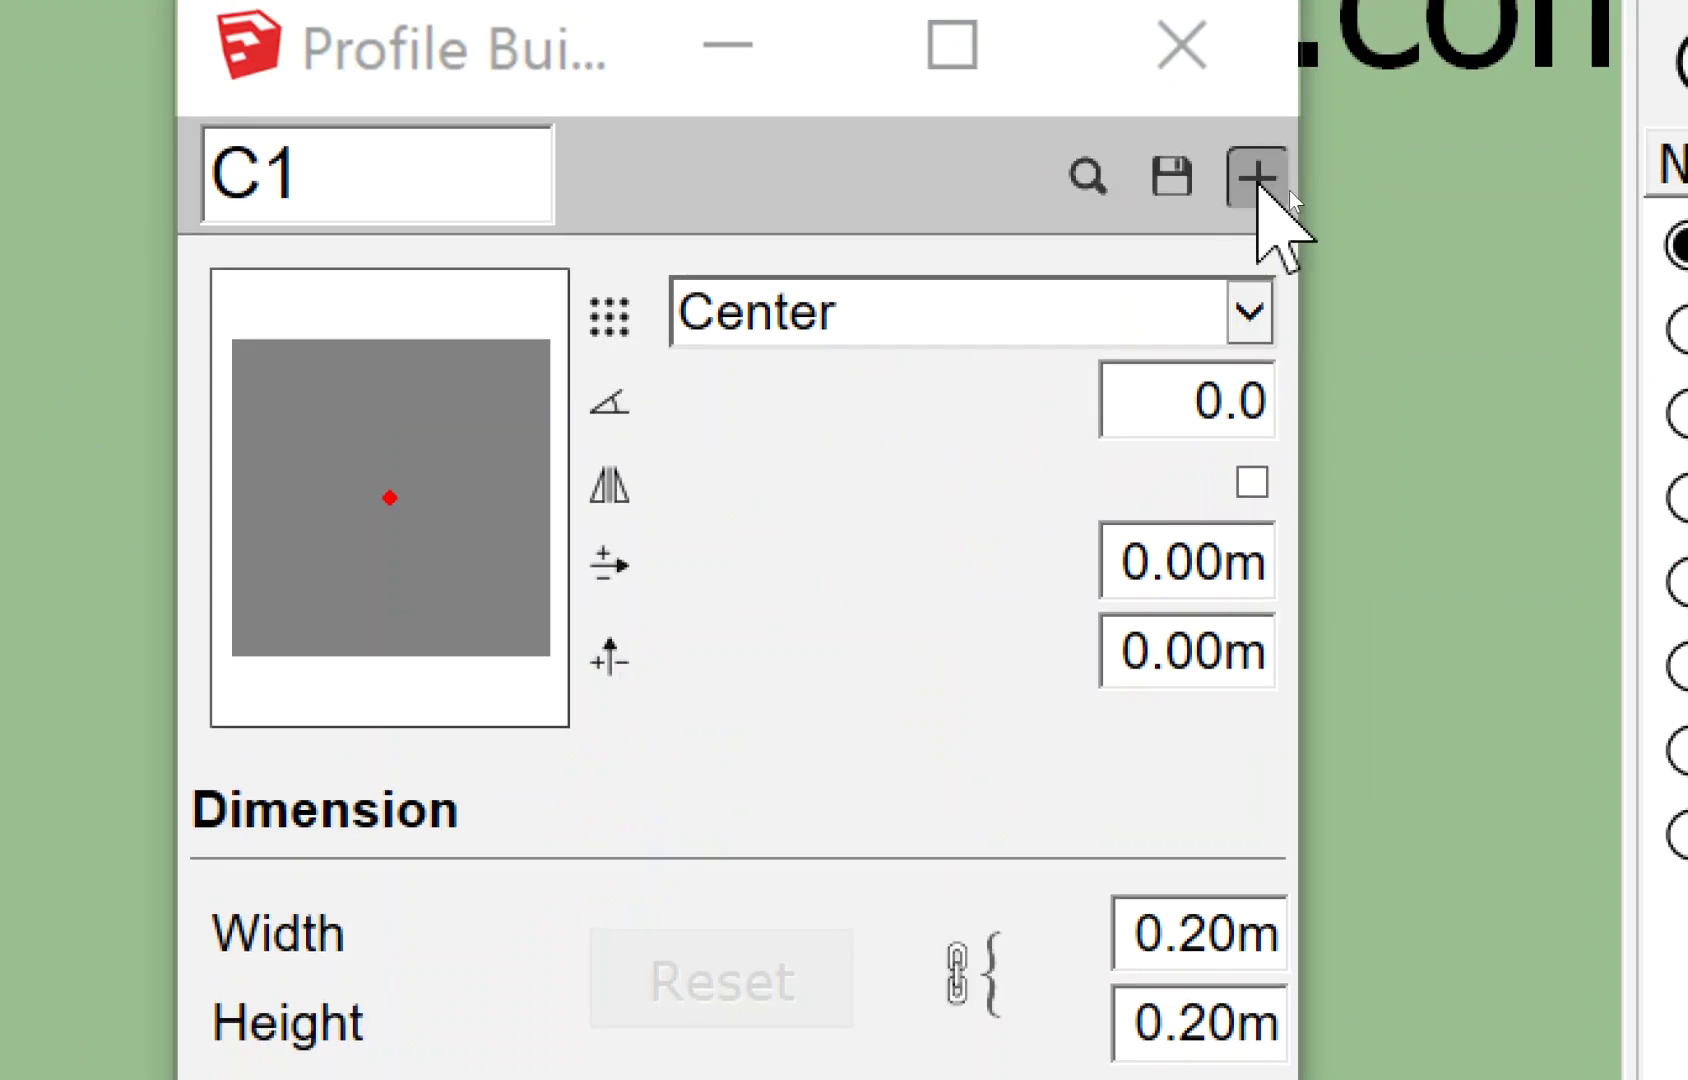
left_click(1258, 182)
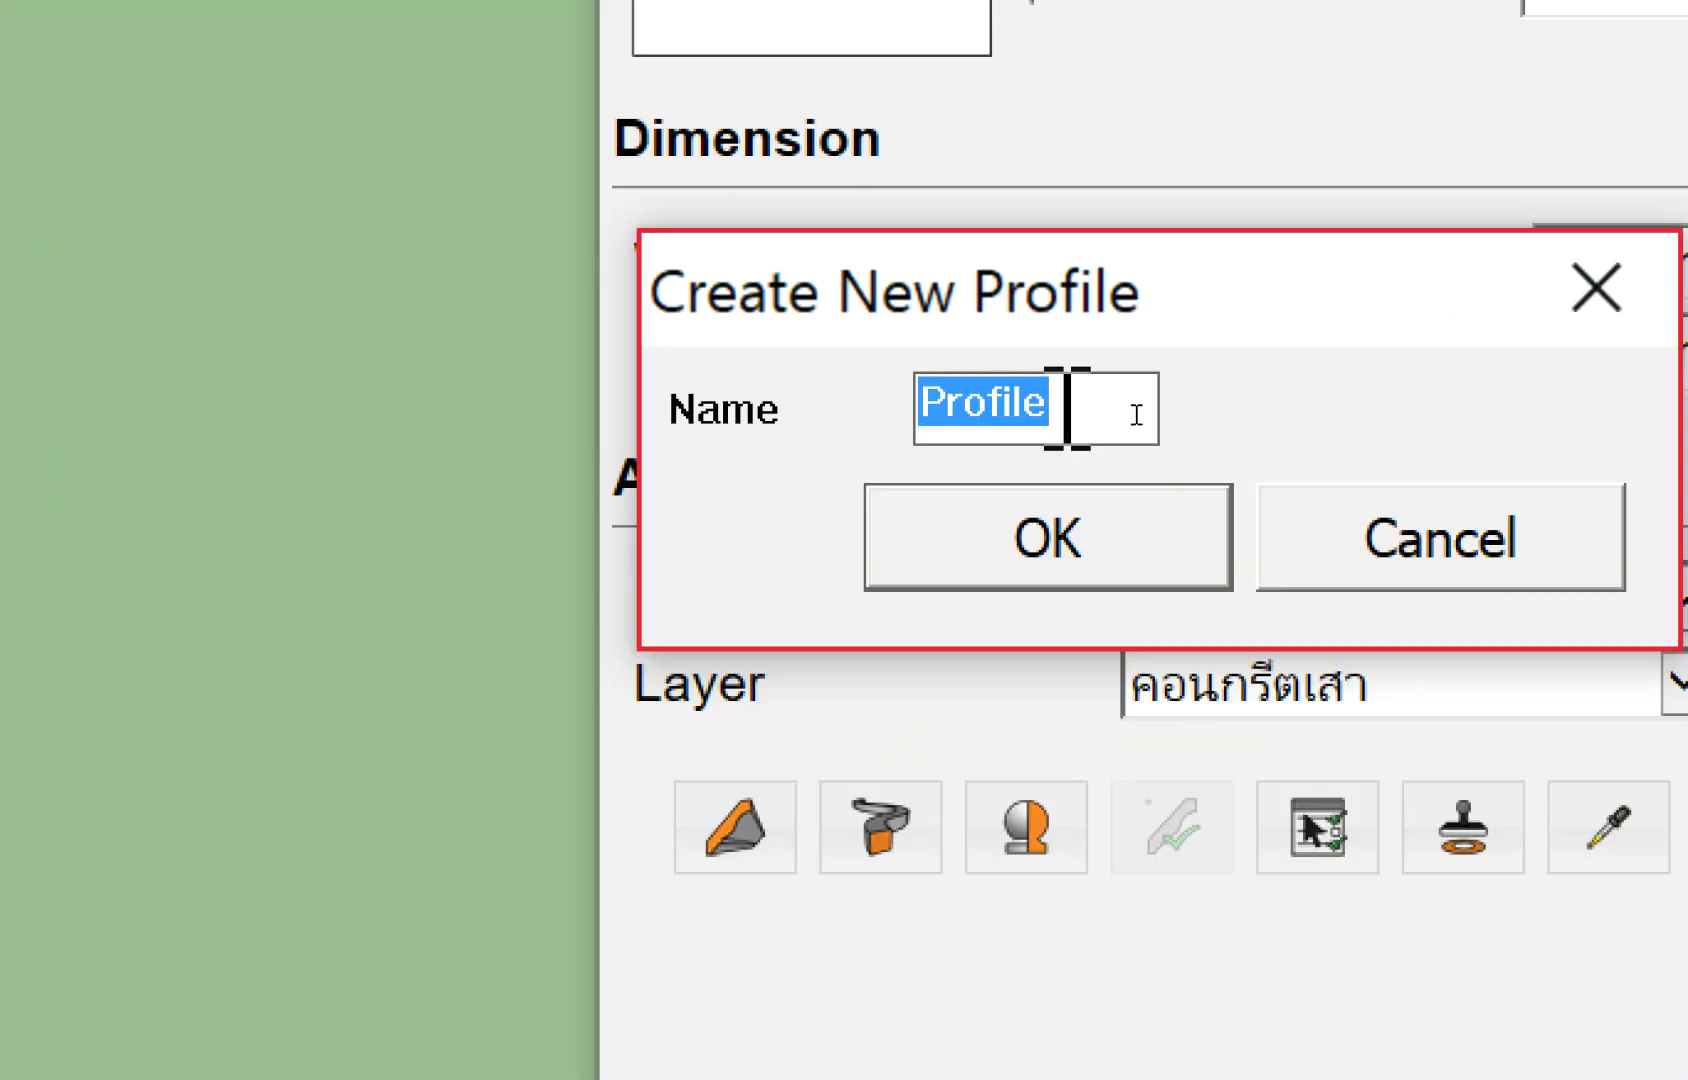
type("w.h")
key("BackSpace")
key("BackSpace")
key("BackSpace")
type("เ")
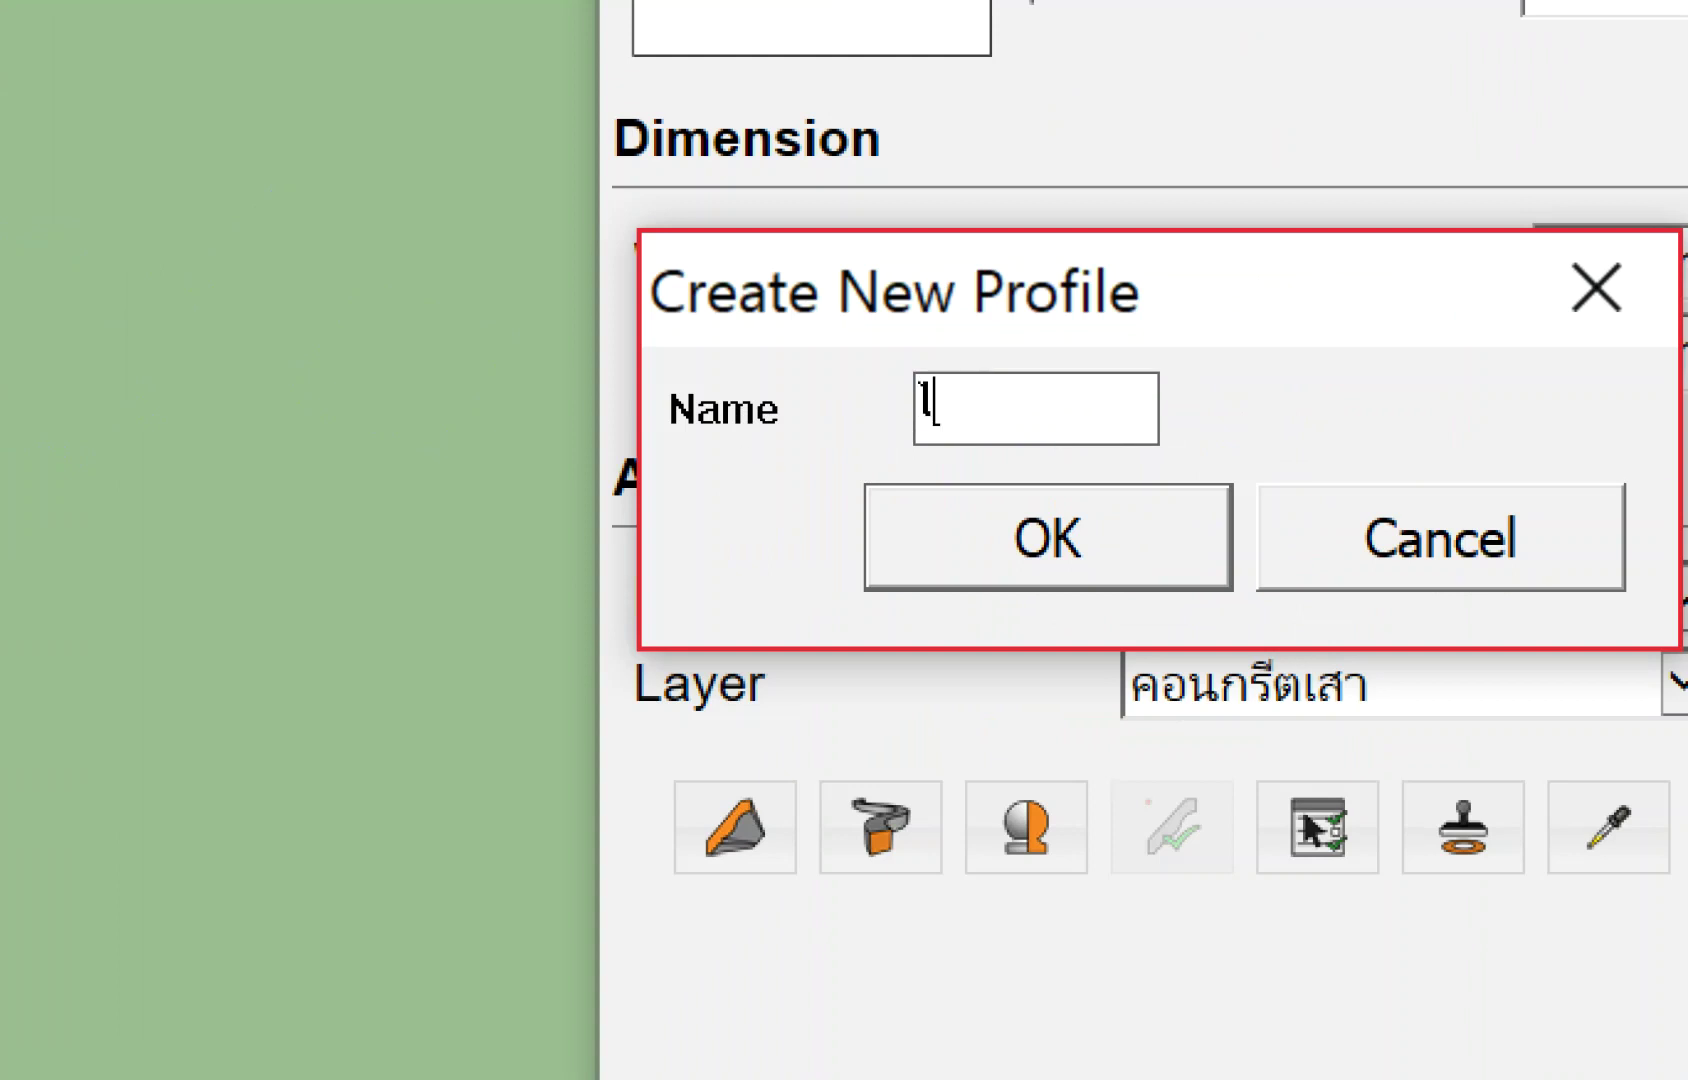
type("ม้แ")
type("บบเก")
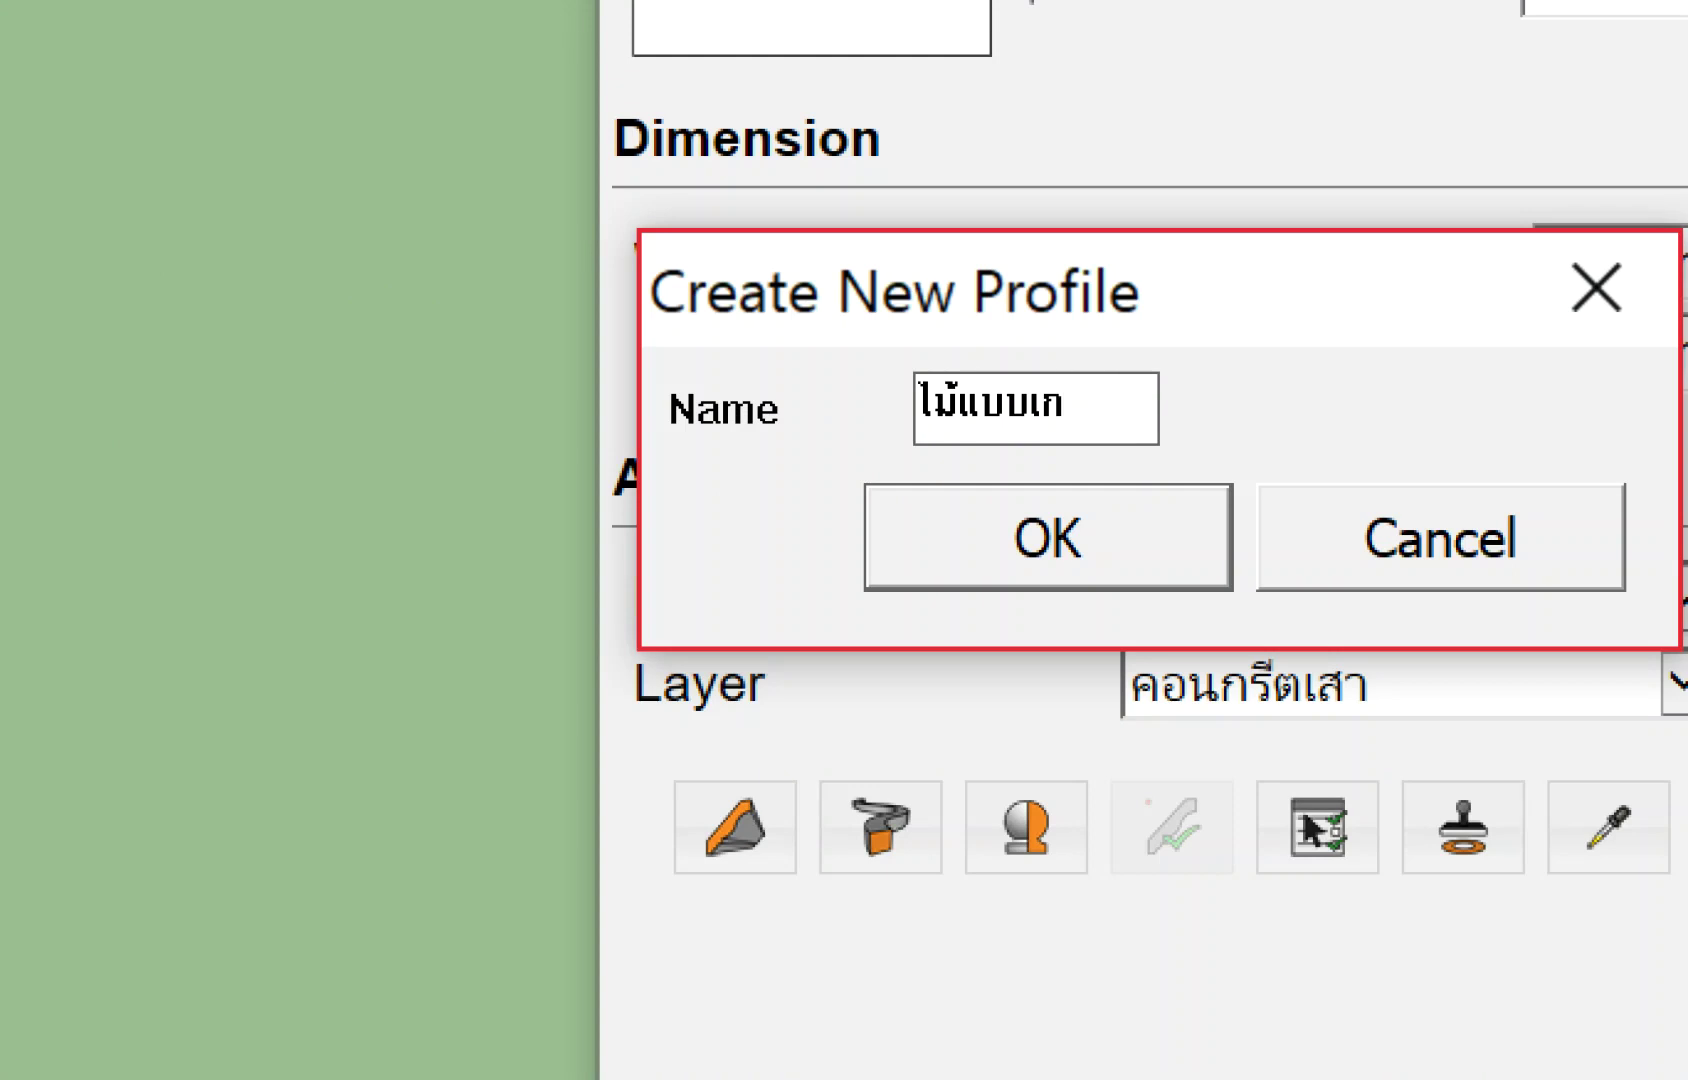
type("สสา")
key("BackSpace")
key("BackSpace")
key("BackSpace")
key("BackSpace")
key("BackSpace")
type("w")
key("BackSpace")
type("แบบ")
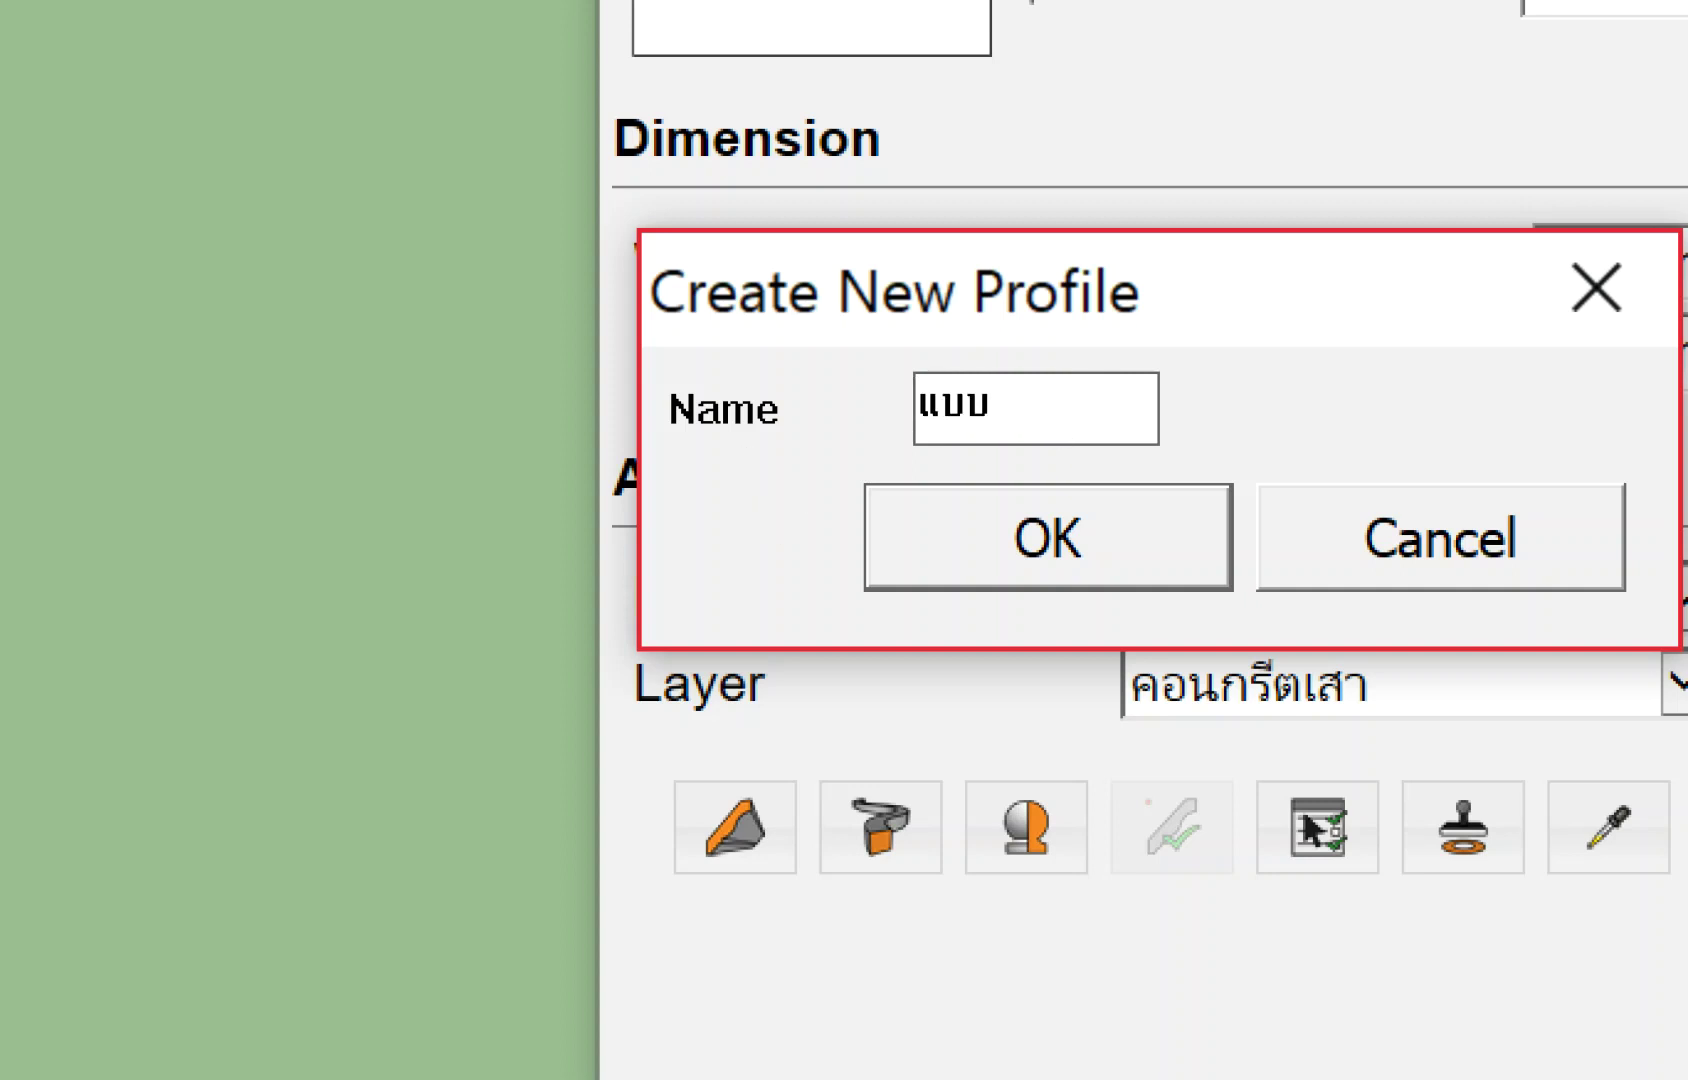
type("เสา C1")
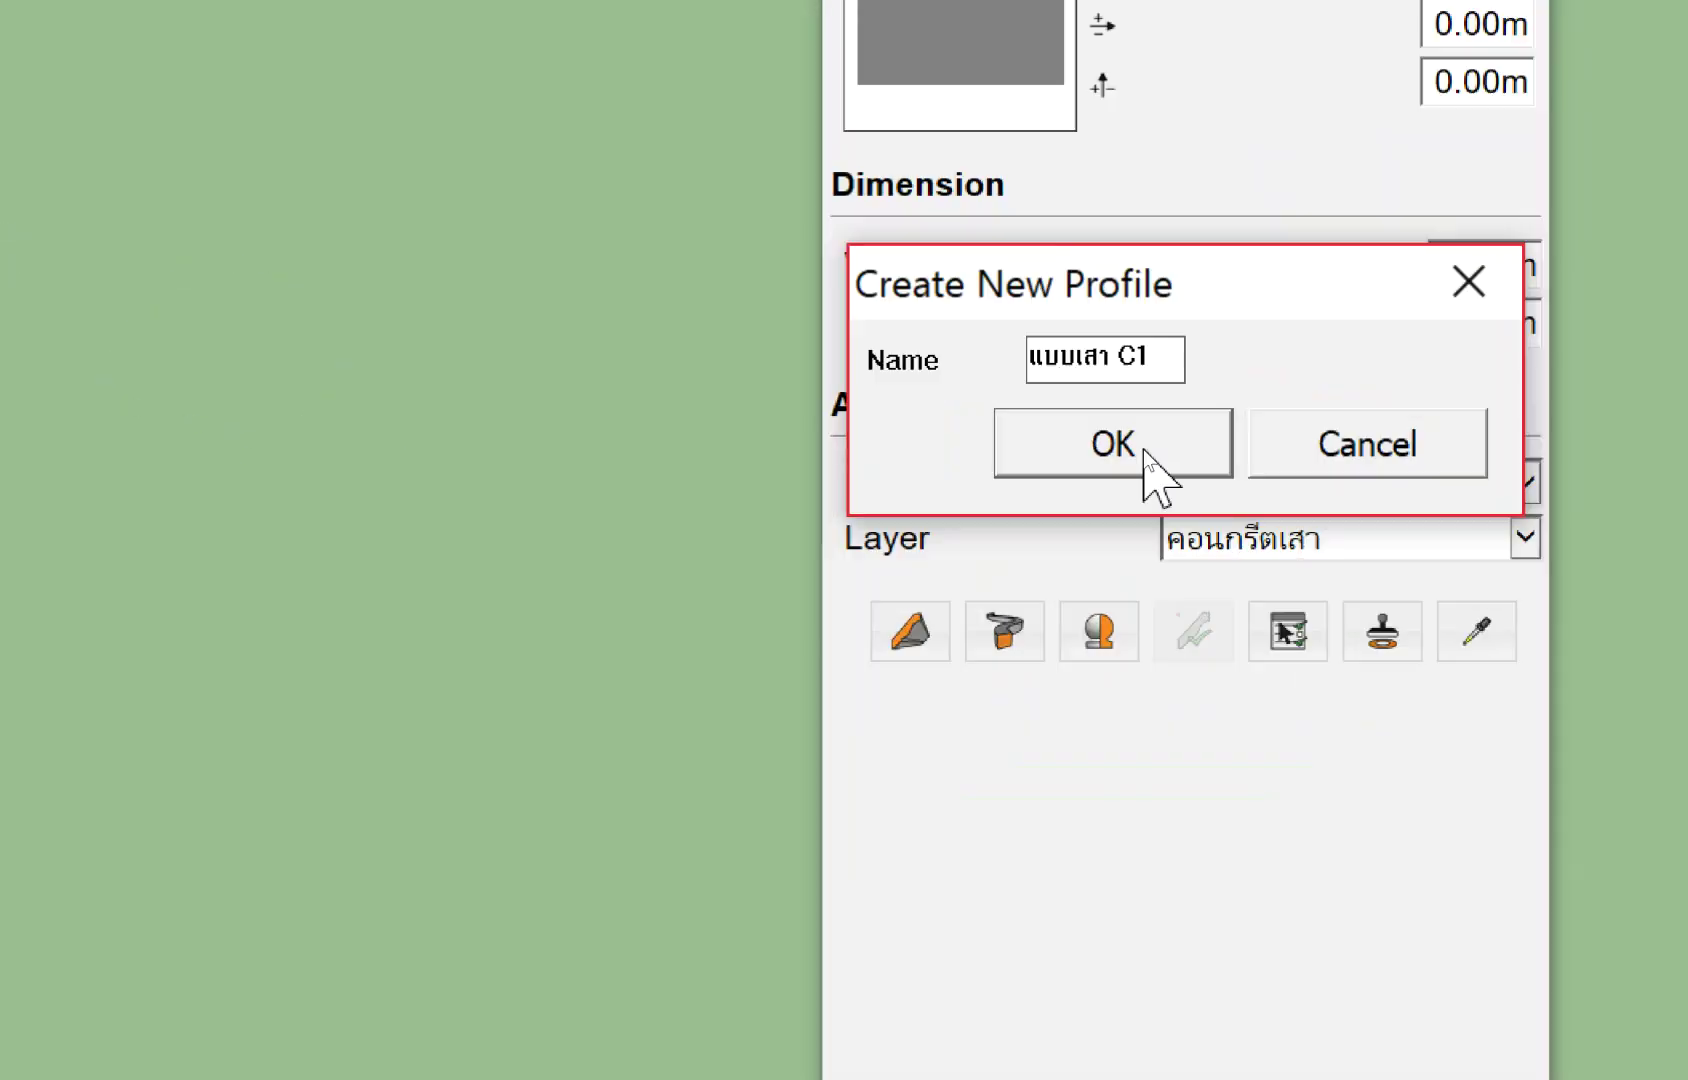
left_click(1144, 448)
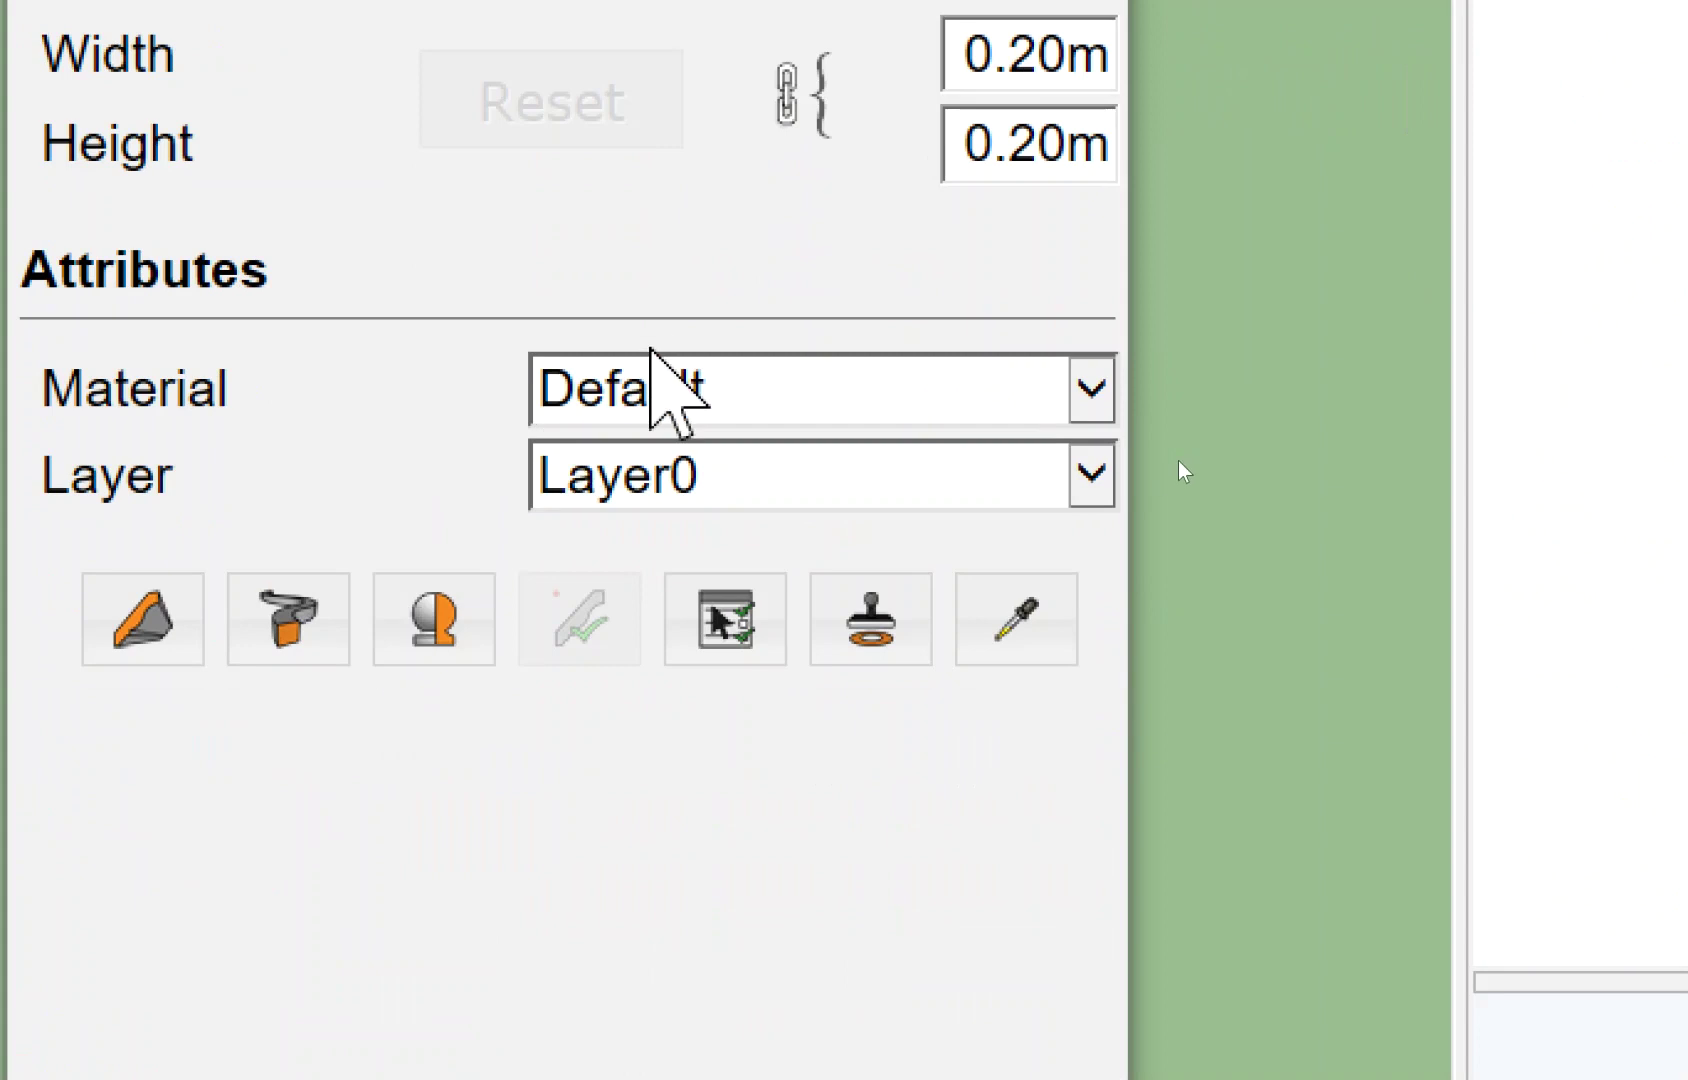
Set the profile's material to ไม้แบบ and its layer to ไม้แบบเสา.
left_click(650, 400)
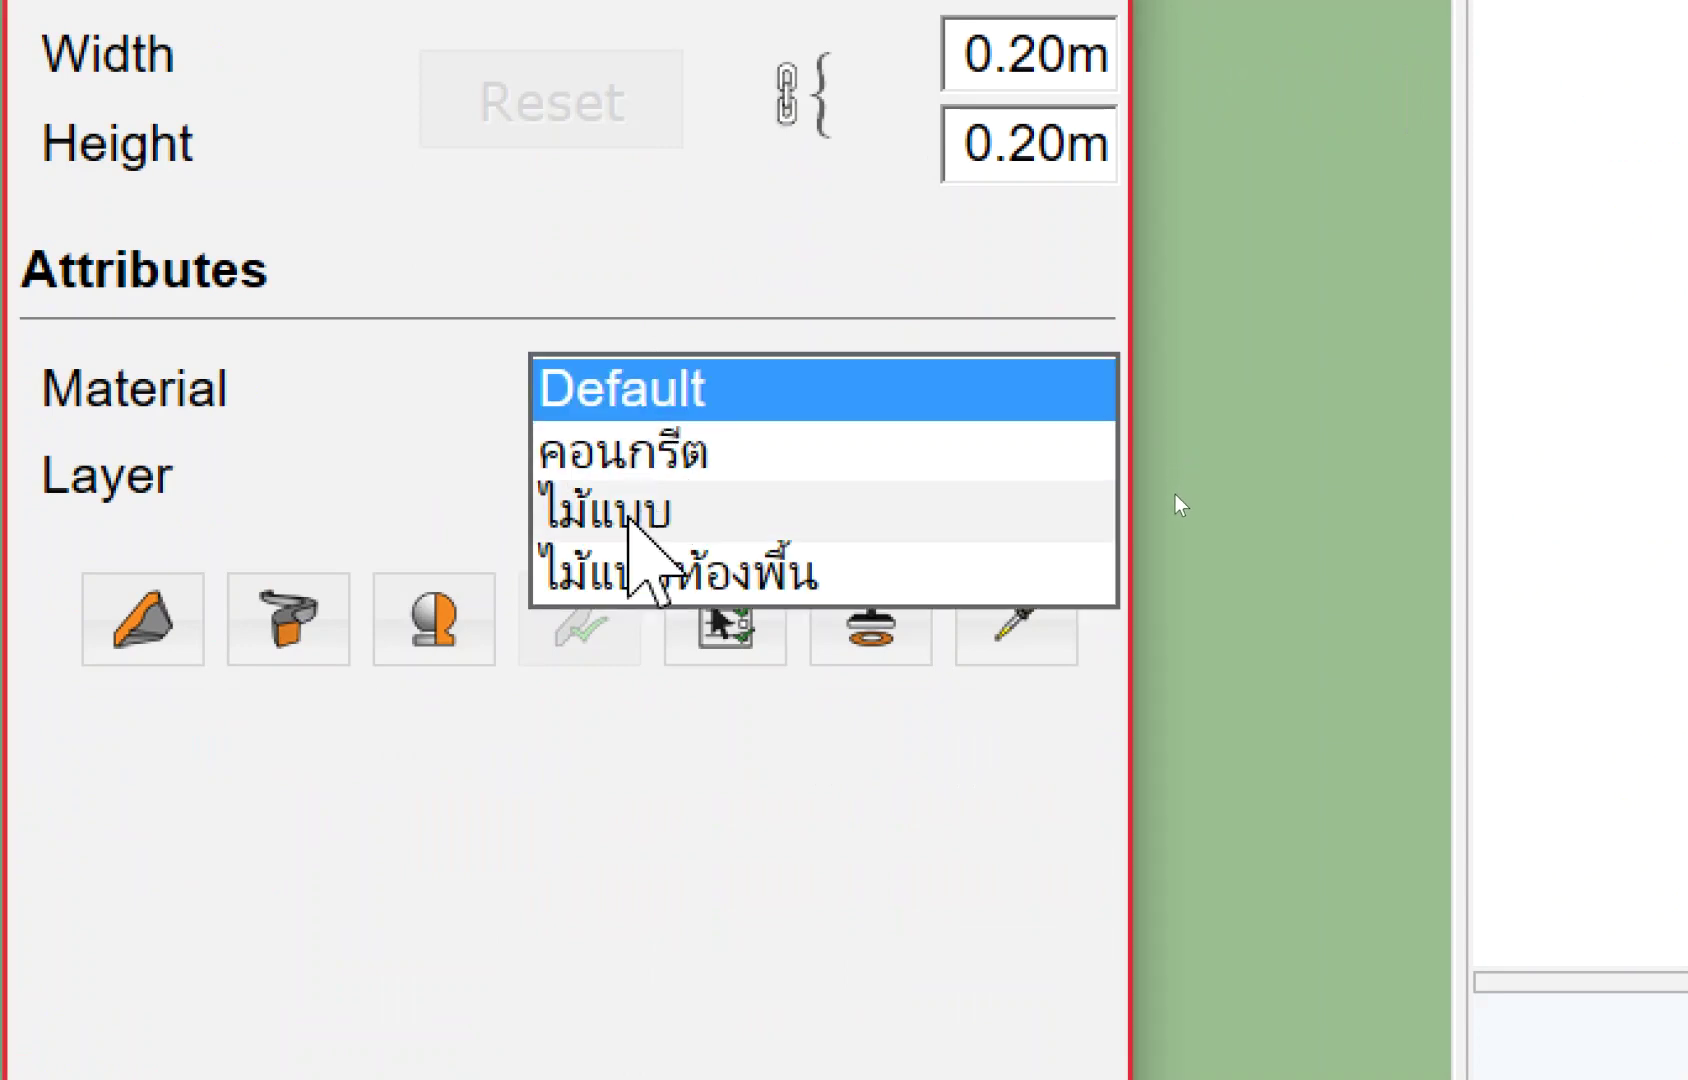
left_click(628, 515)
left_click(607, 476)
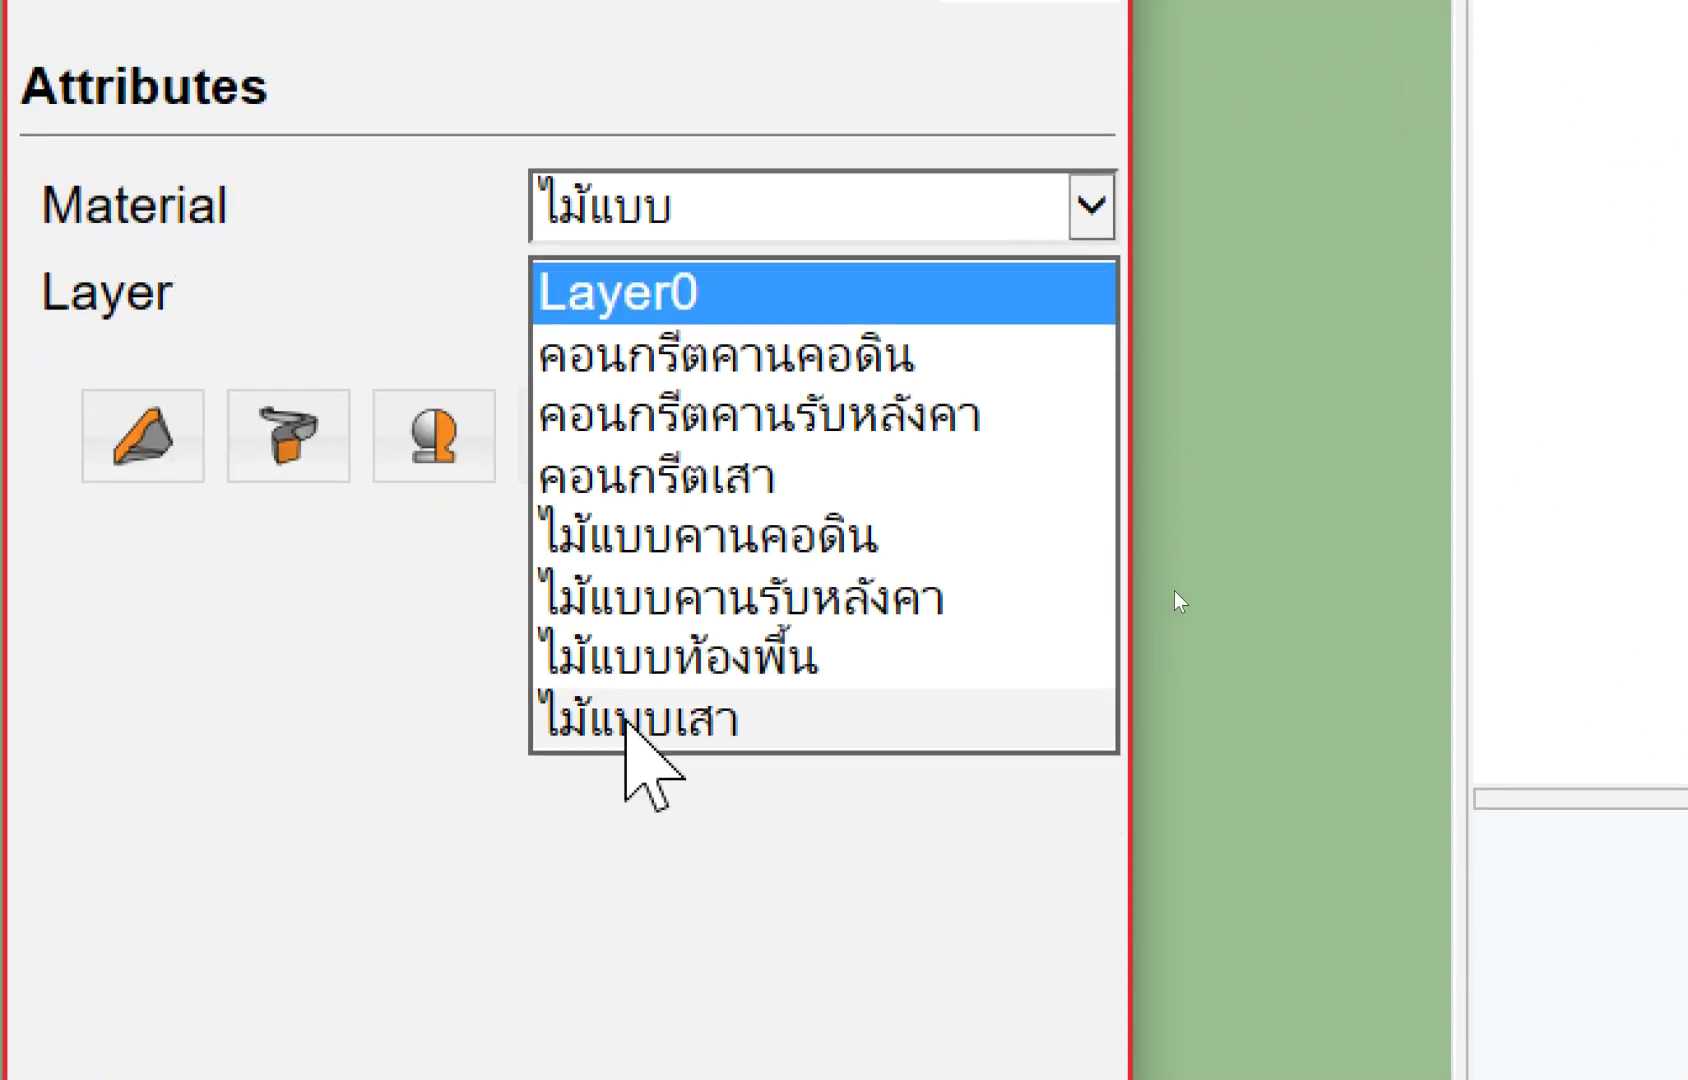
left_click(628, 728)
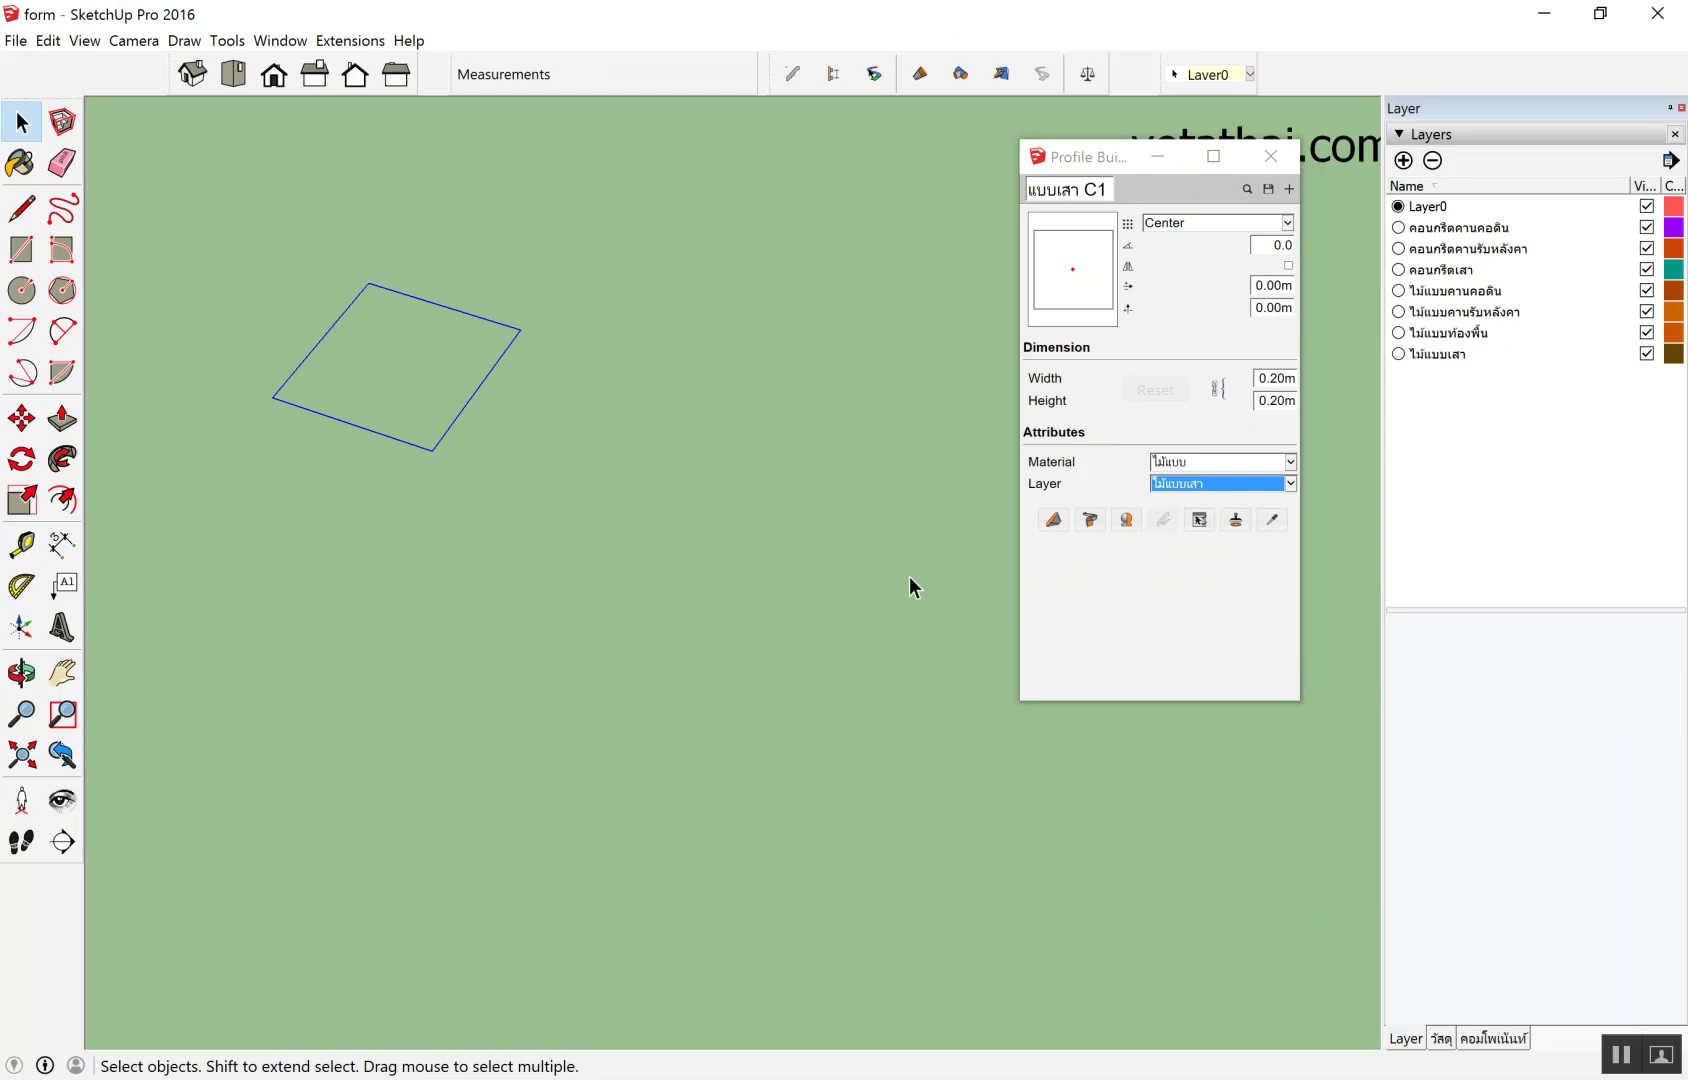
Build a แบบเสา C1 formwork column member from a ground start point at the typed length.
scroll(728, 543, "down", 2)
scroll(520, 463, "down", 3)
scroll(448, 459, "down", 3)
scroll(500, 500, "down", 2)
scroll(551, 492, "down", 1)
scroll(518, 462, "up", 1)
scroll(848, 582, "down", 3)
scroll(421, 448, "up", 2)
scroll(421, 448, "up", 2)
scroll(900, 570, "up", 2)
scroll(761, 554, "up", 2)
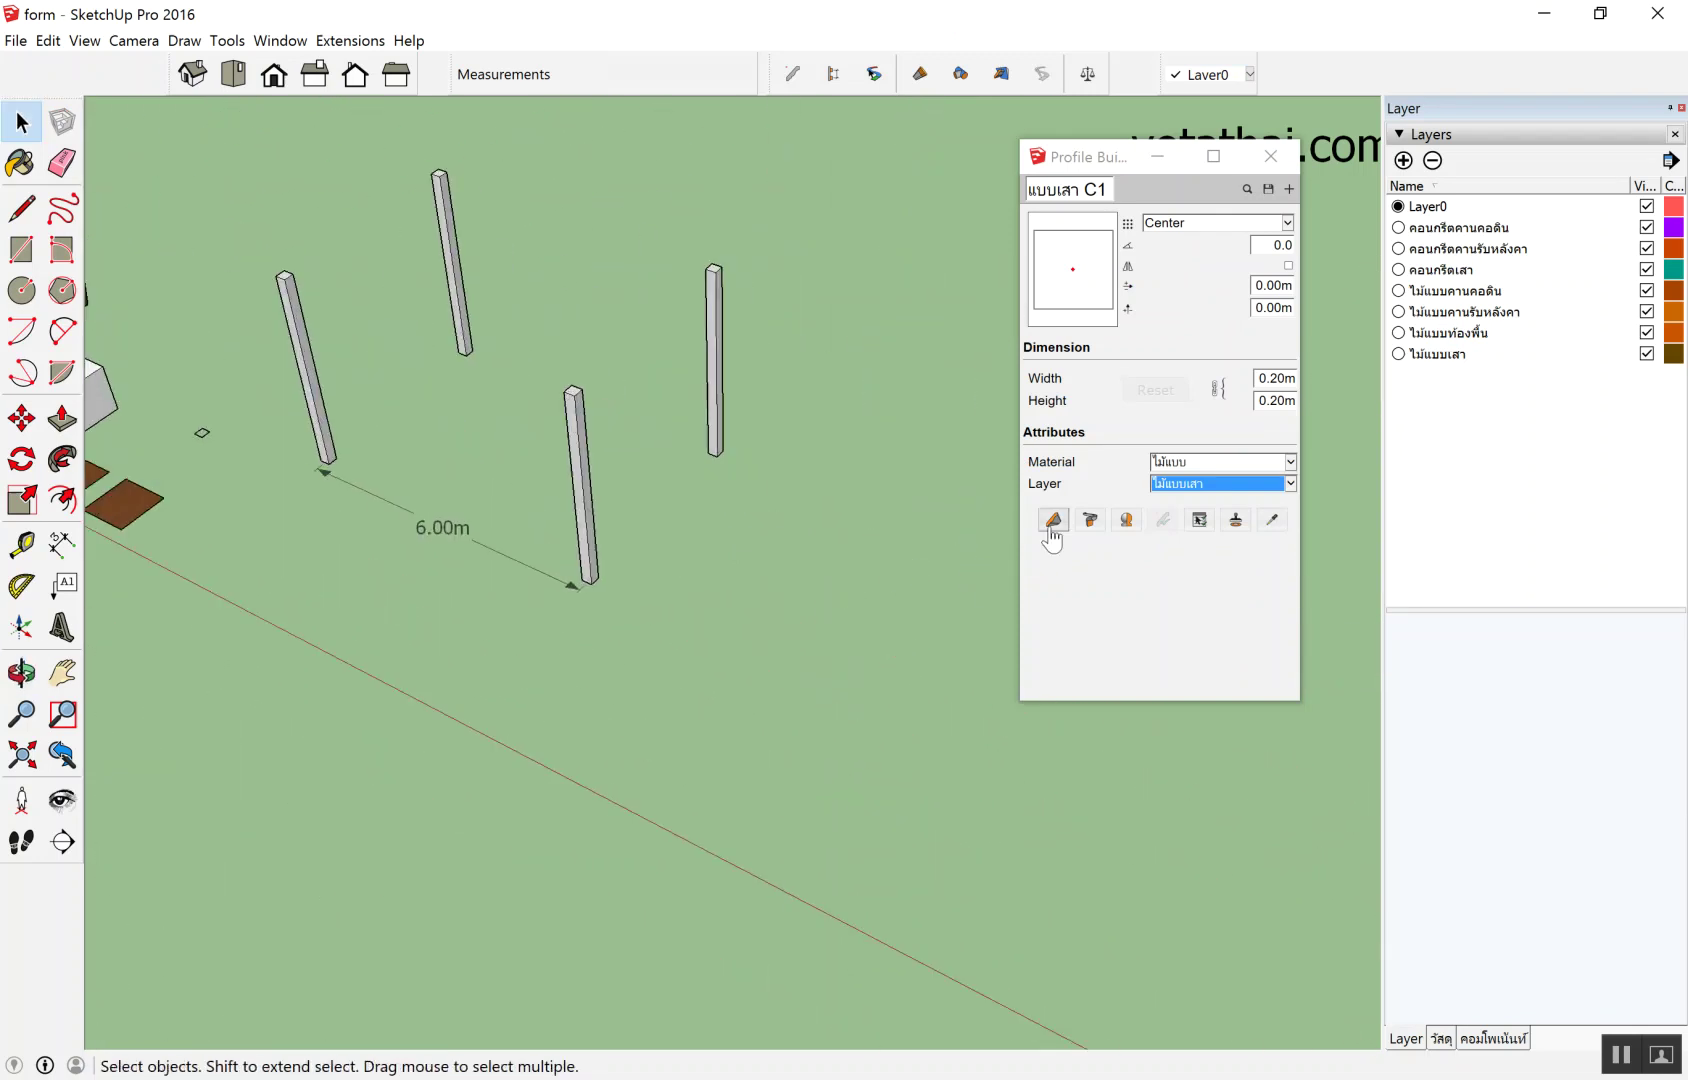
left_click(1053, 519)
left_click(710, 690)
type("4")
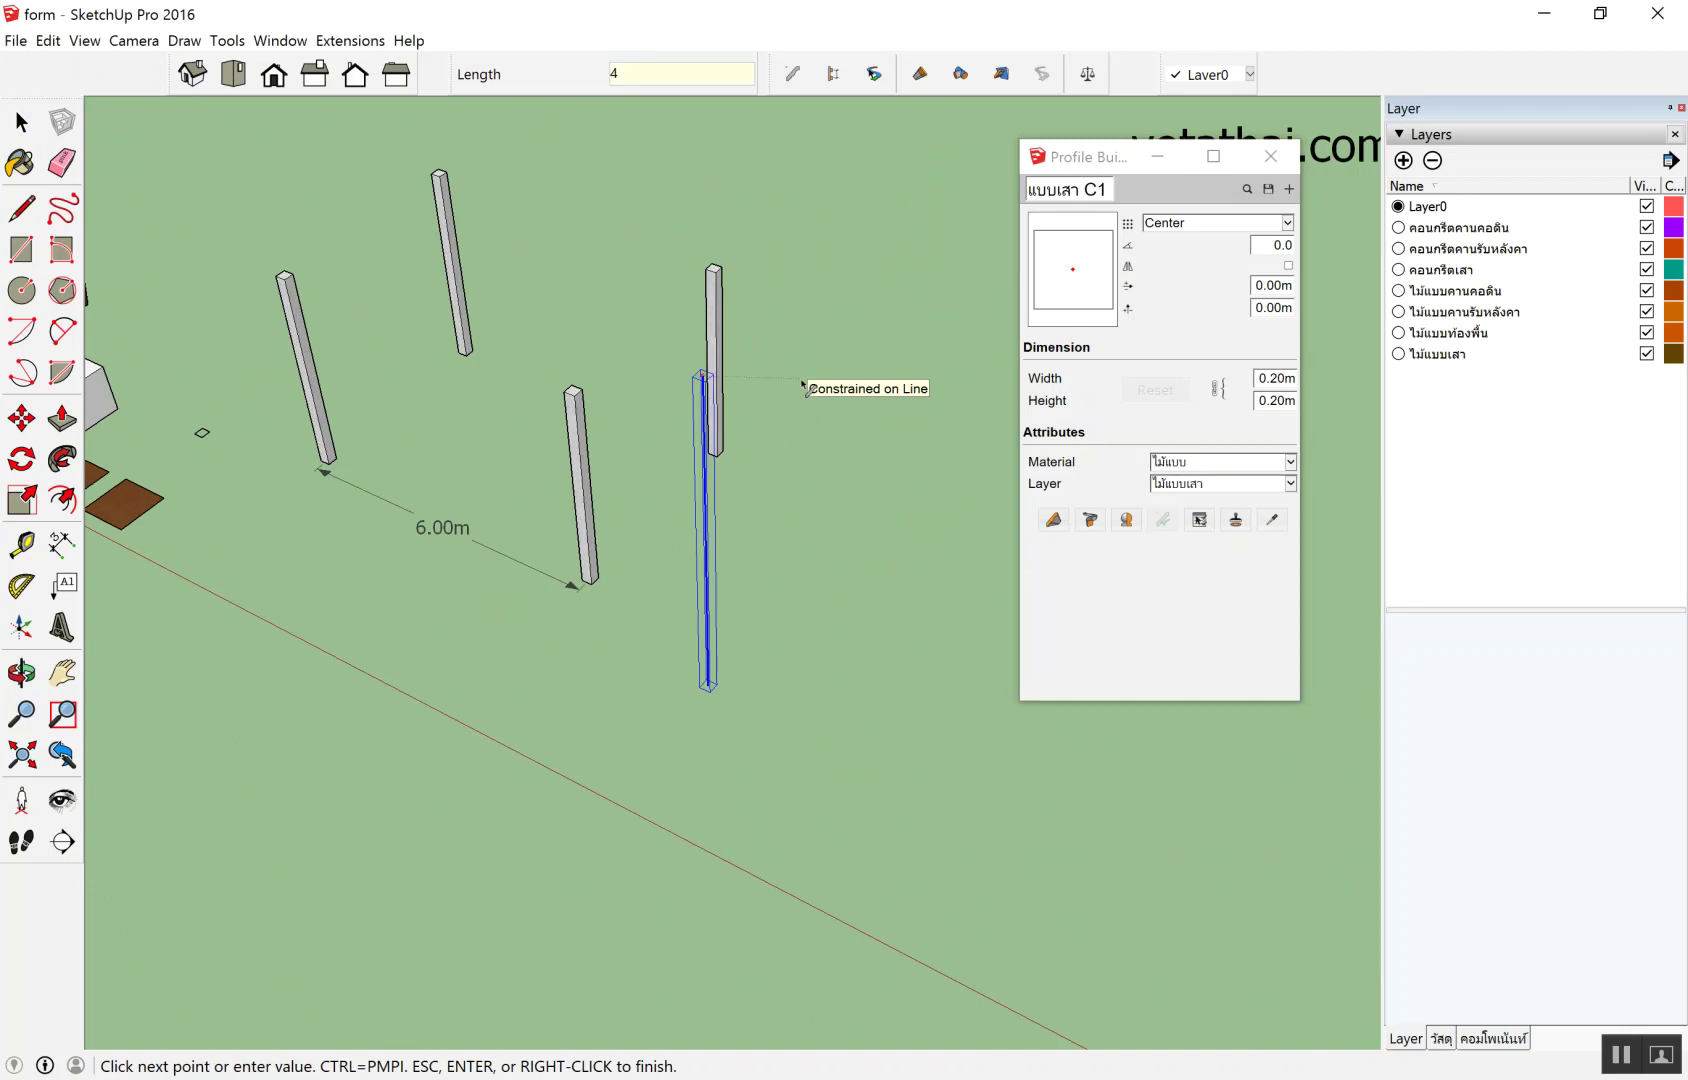
key("Return")
key("space")
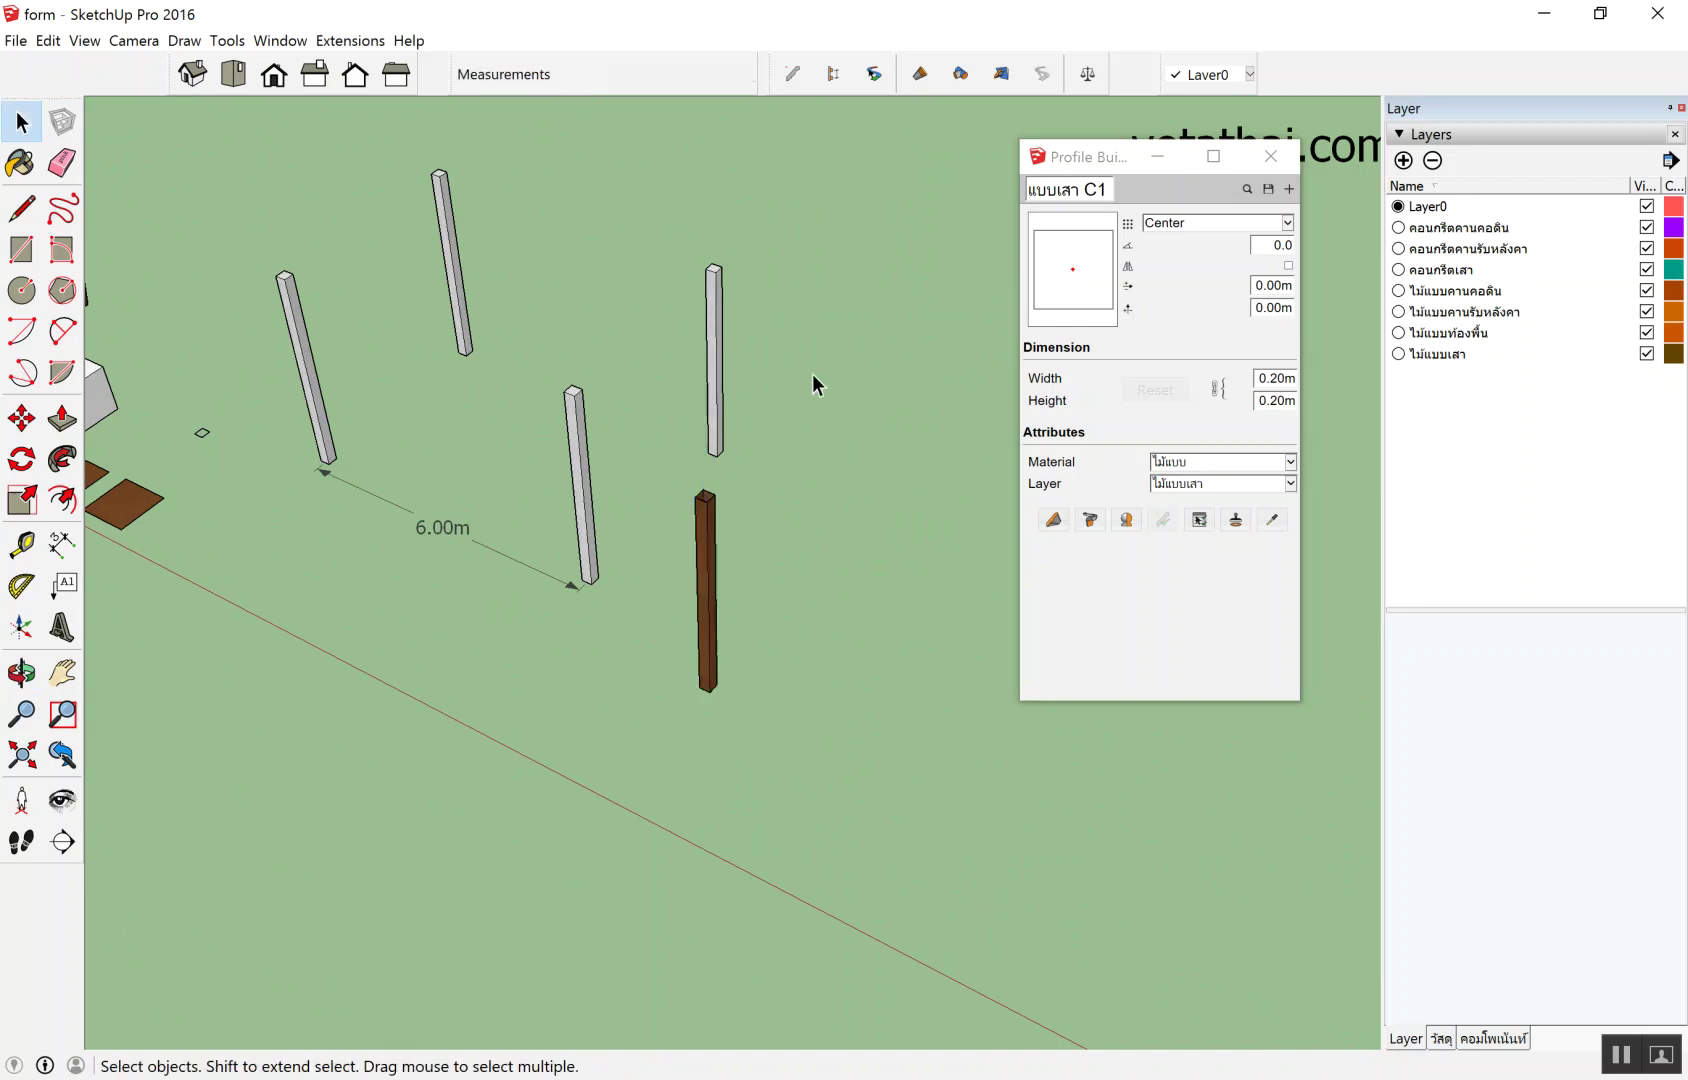
Orbit around the new brown column and look down on it from above.
scroll(684, 607, "up", 3)
middle_click_drag(689, 613, 705, 537)
scroll(697, 772, "down", 3)
middle_click_drag(697, 775, 706, 940)
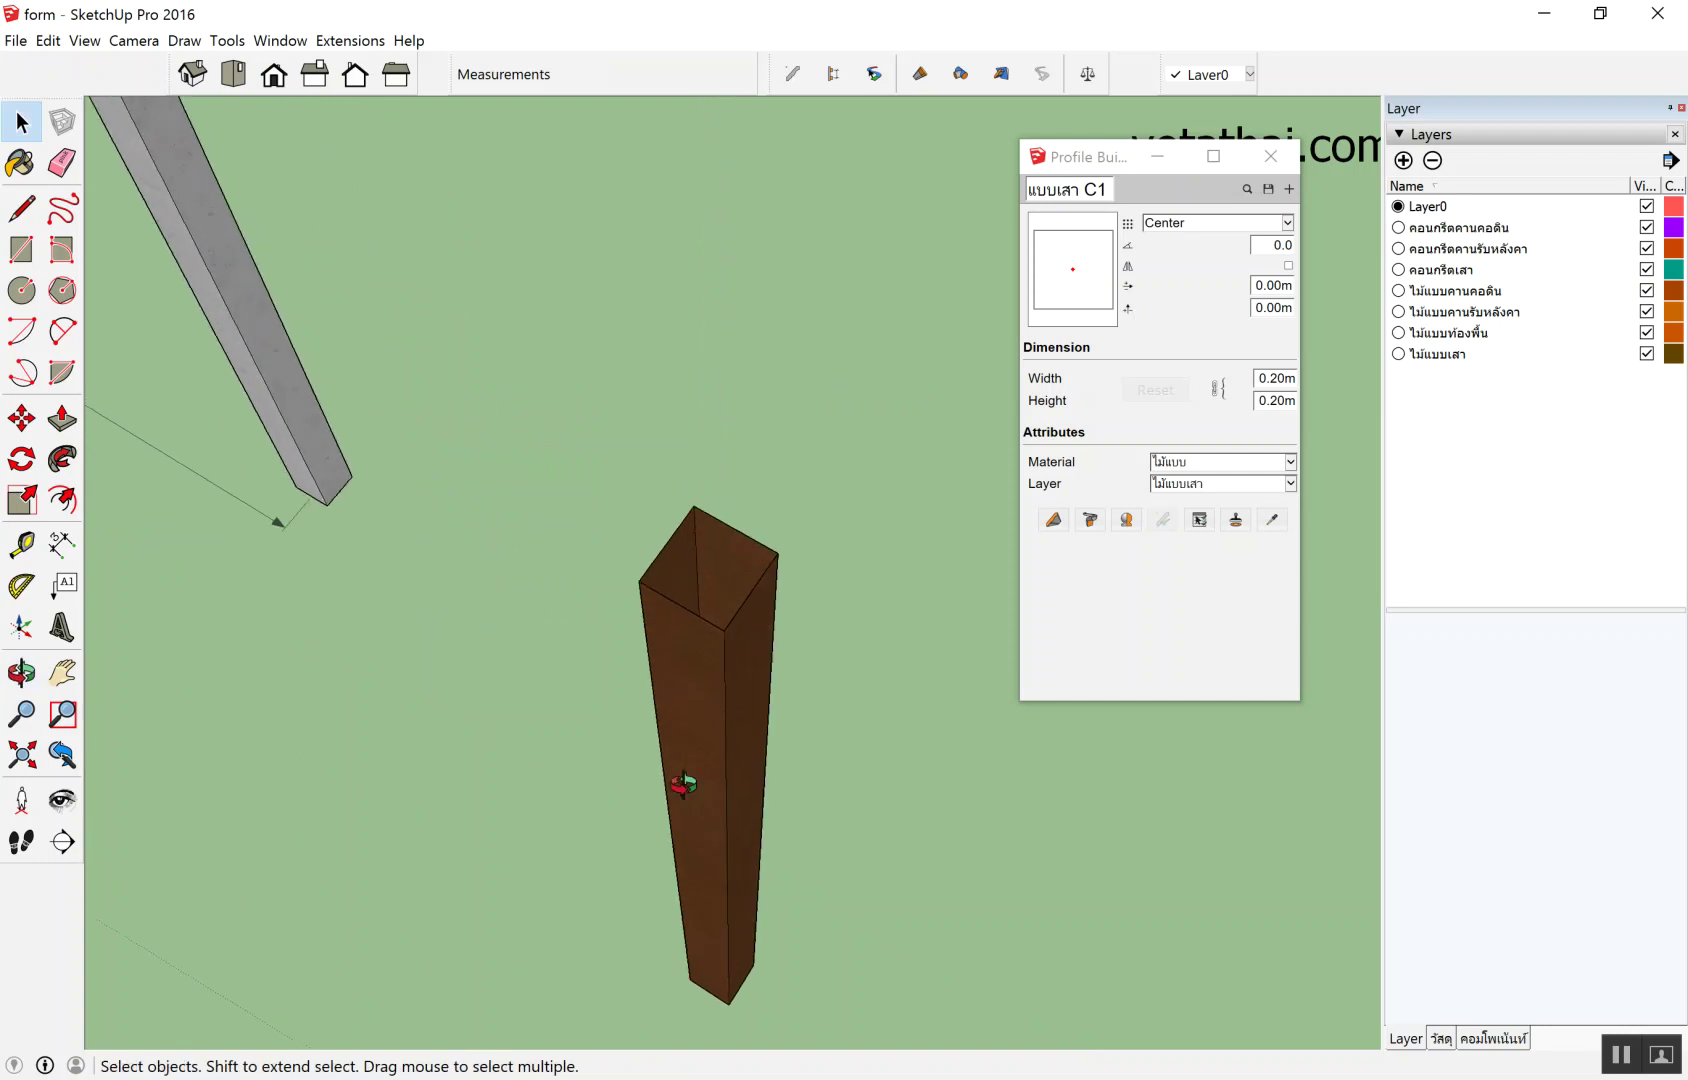
scroll(707, 940, "up", 3)
scroll(712, 896, "up", 2)
scroll(595, 786, "down", 2)
scroll(565, 792, "down", 2)
scroll(549, 773, "down", 2)
scroll(513, 876, "up", 4)
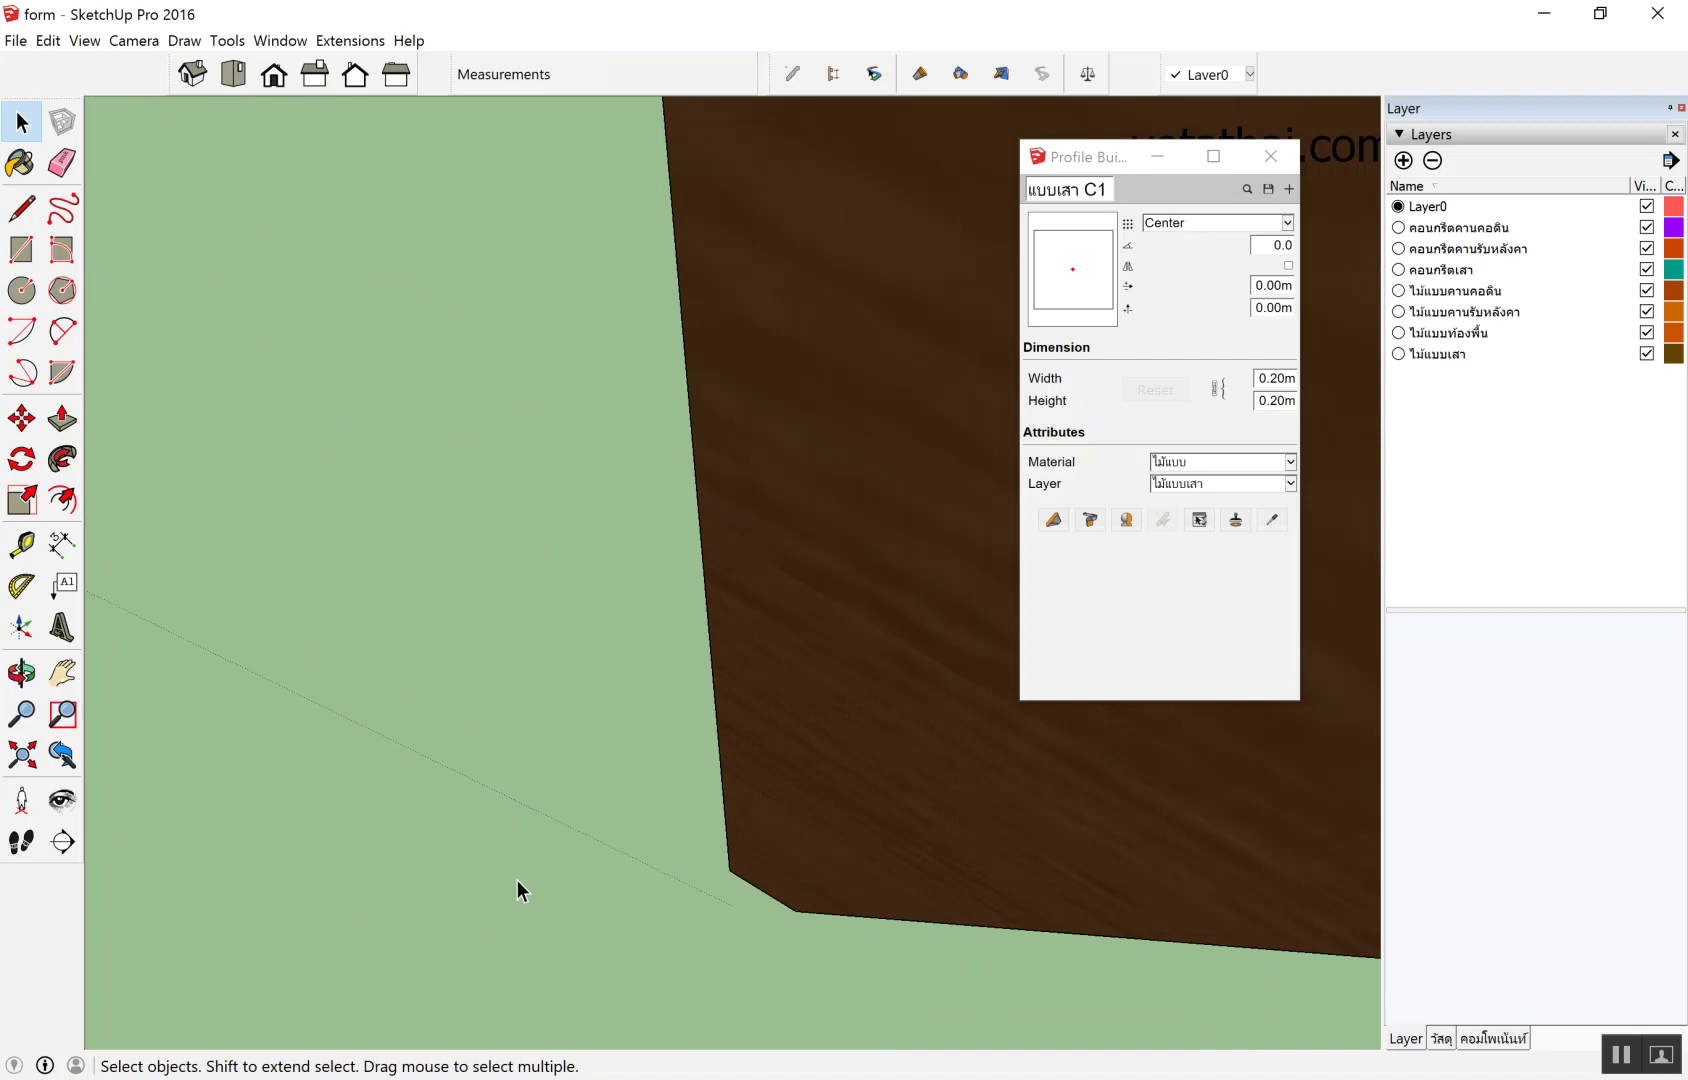
scroll(476, 824, "down", 4)
scroll(476, 824, "down", 1)
left_click(475, 824)
mouse_move(475, 824)
middle_mouse_down()
mouse_move(799, 675)
mouse_move(808, 545)
middle_mouse_up()
Select the small square outline on the ground and orbit around it.
scroll(255, 430, "up", 2)
scroll(306, 488, "up", 2)
scroll(306, 488, "up", 3)
scroll(482, 482, "up", 2)
left_click_drag(440, 247, 738, 622)
mouse_move(420, 675)
middle_mouse_down()
mouse_move(478, 494)
mouse_move(434, 535)
mouse_move(447, 489)
mouse_move(429, 505)
middle_mouse_up()
scroll(432, 540, "up", 1)
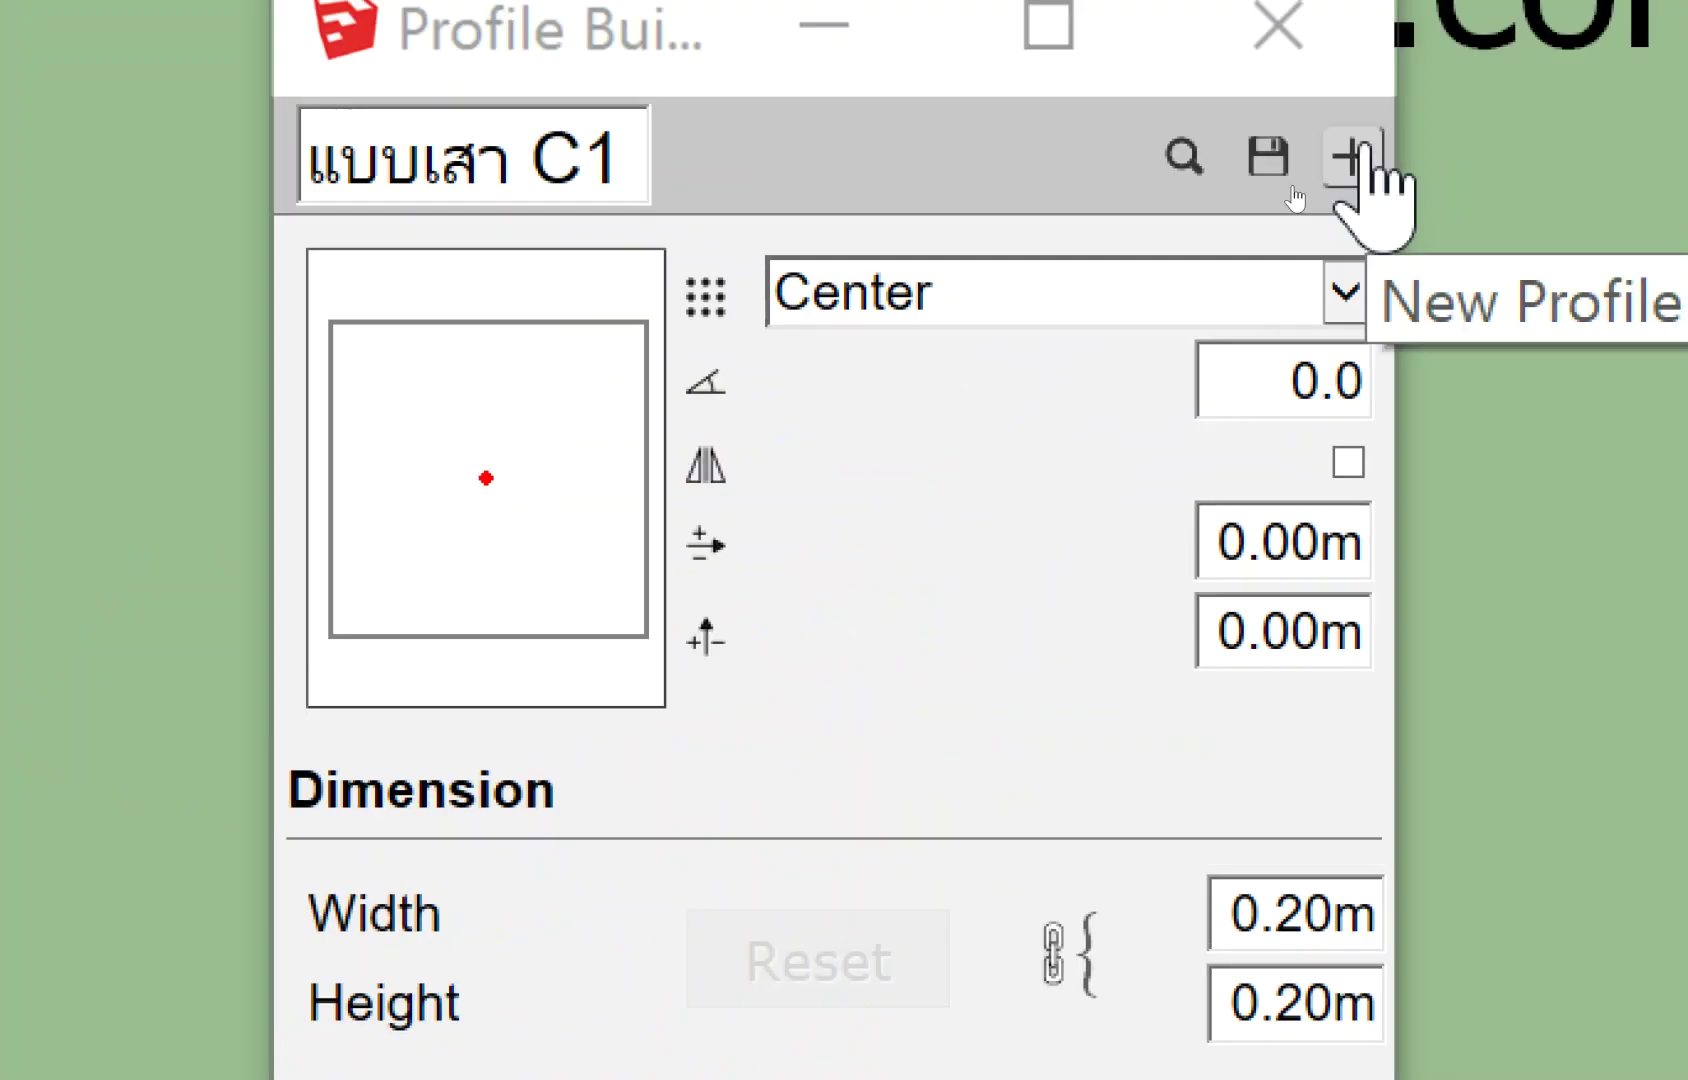
Create a new profile from the selection named 'แบบเสา C1'.
left_click(1331, 53)
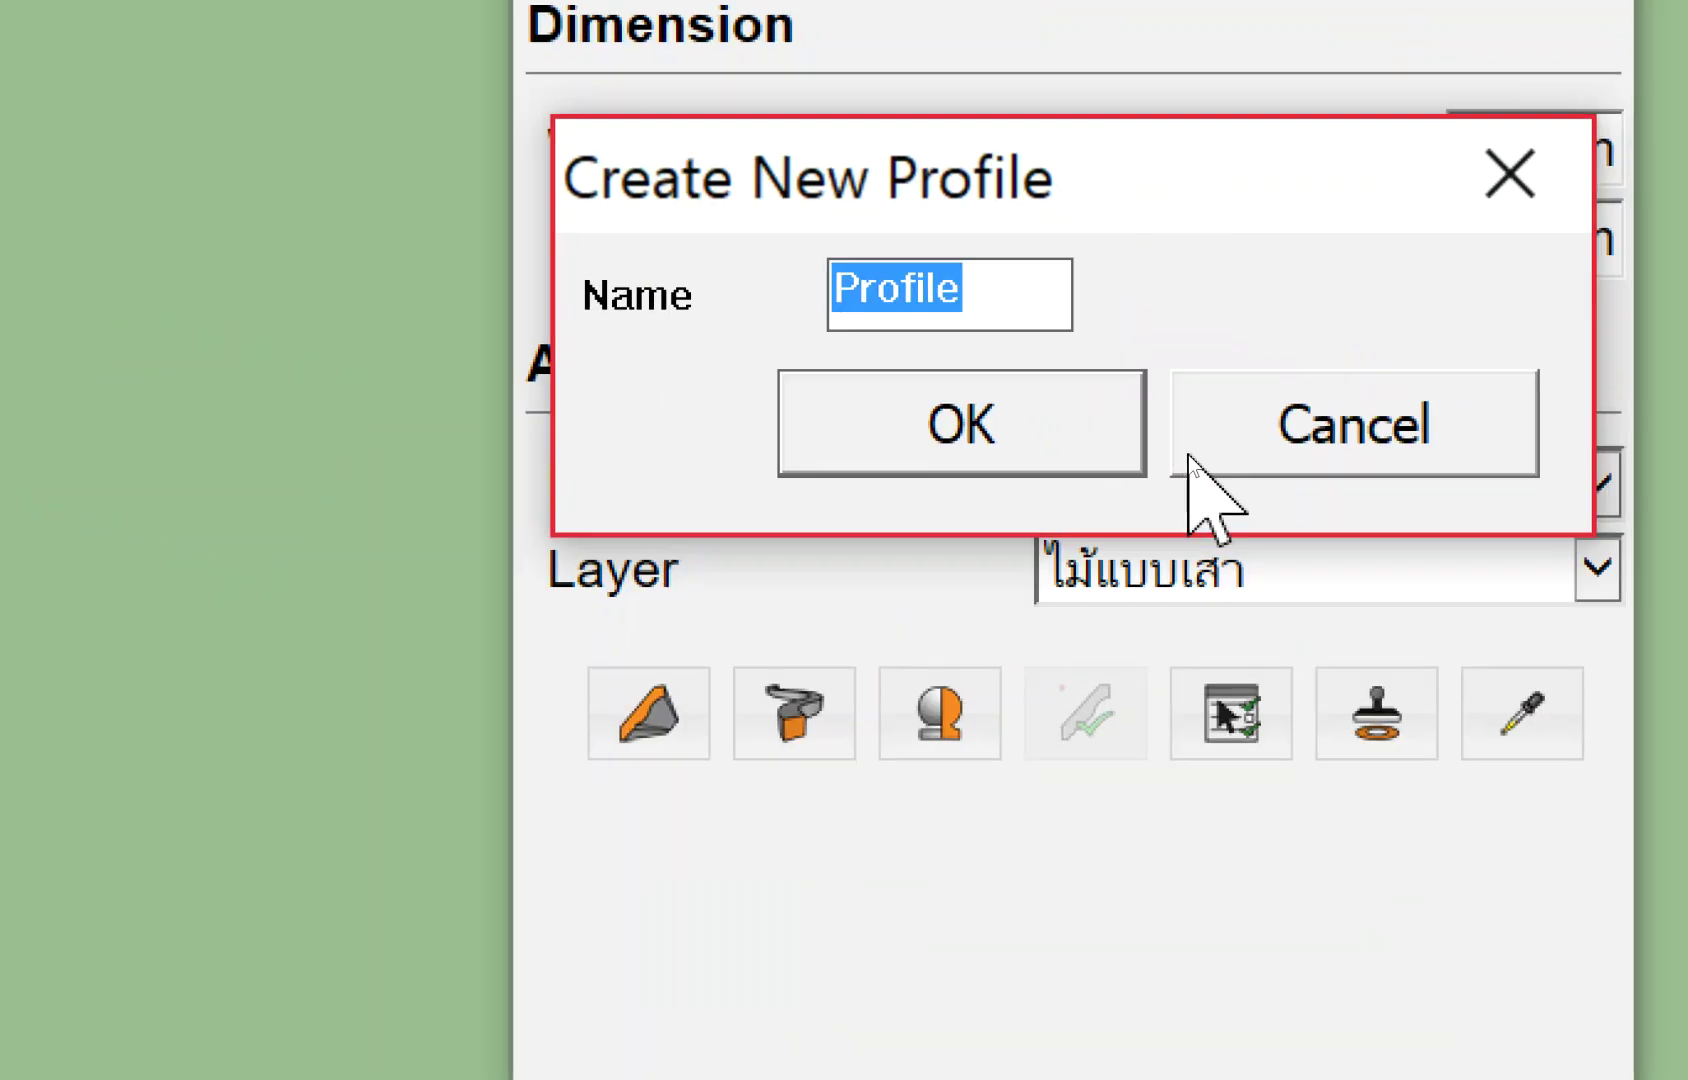
type("c")
key("BackSpace")
type("g")
key("BackSpace")
type("แบบดสา C")
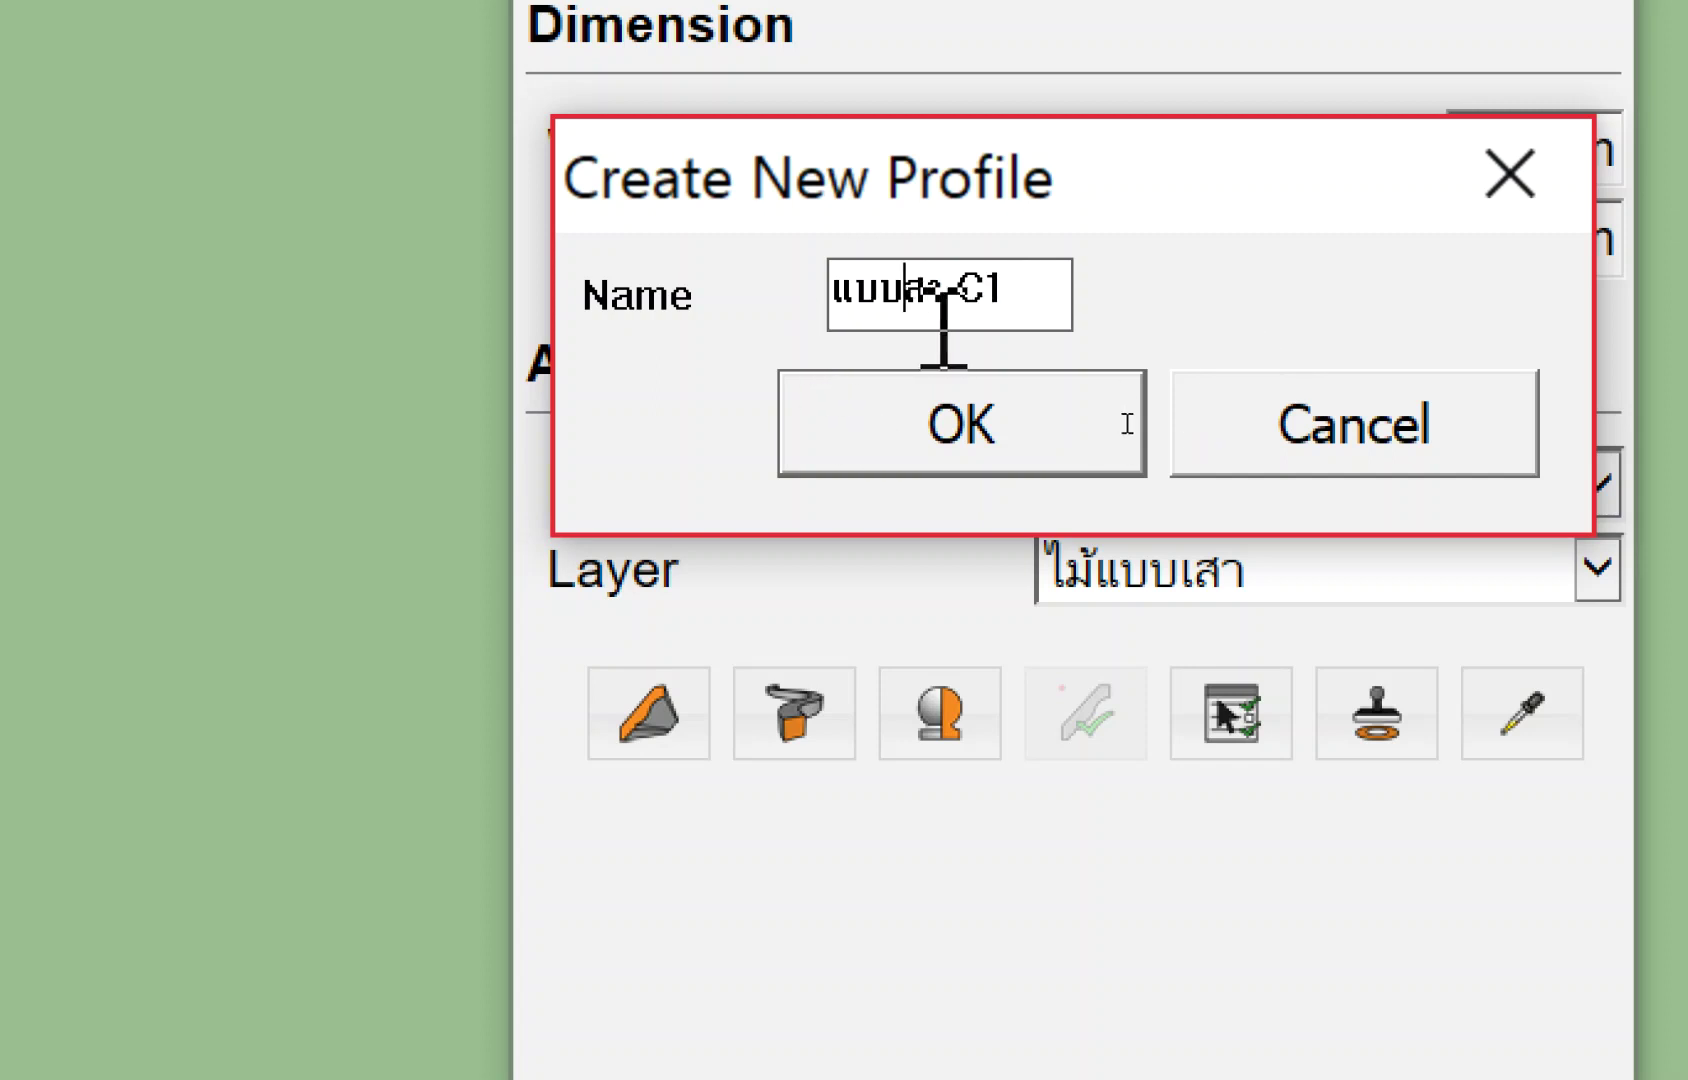
key("BackSpace")
type("g")
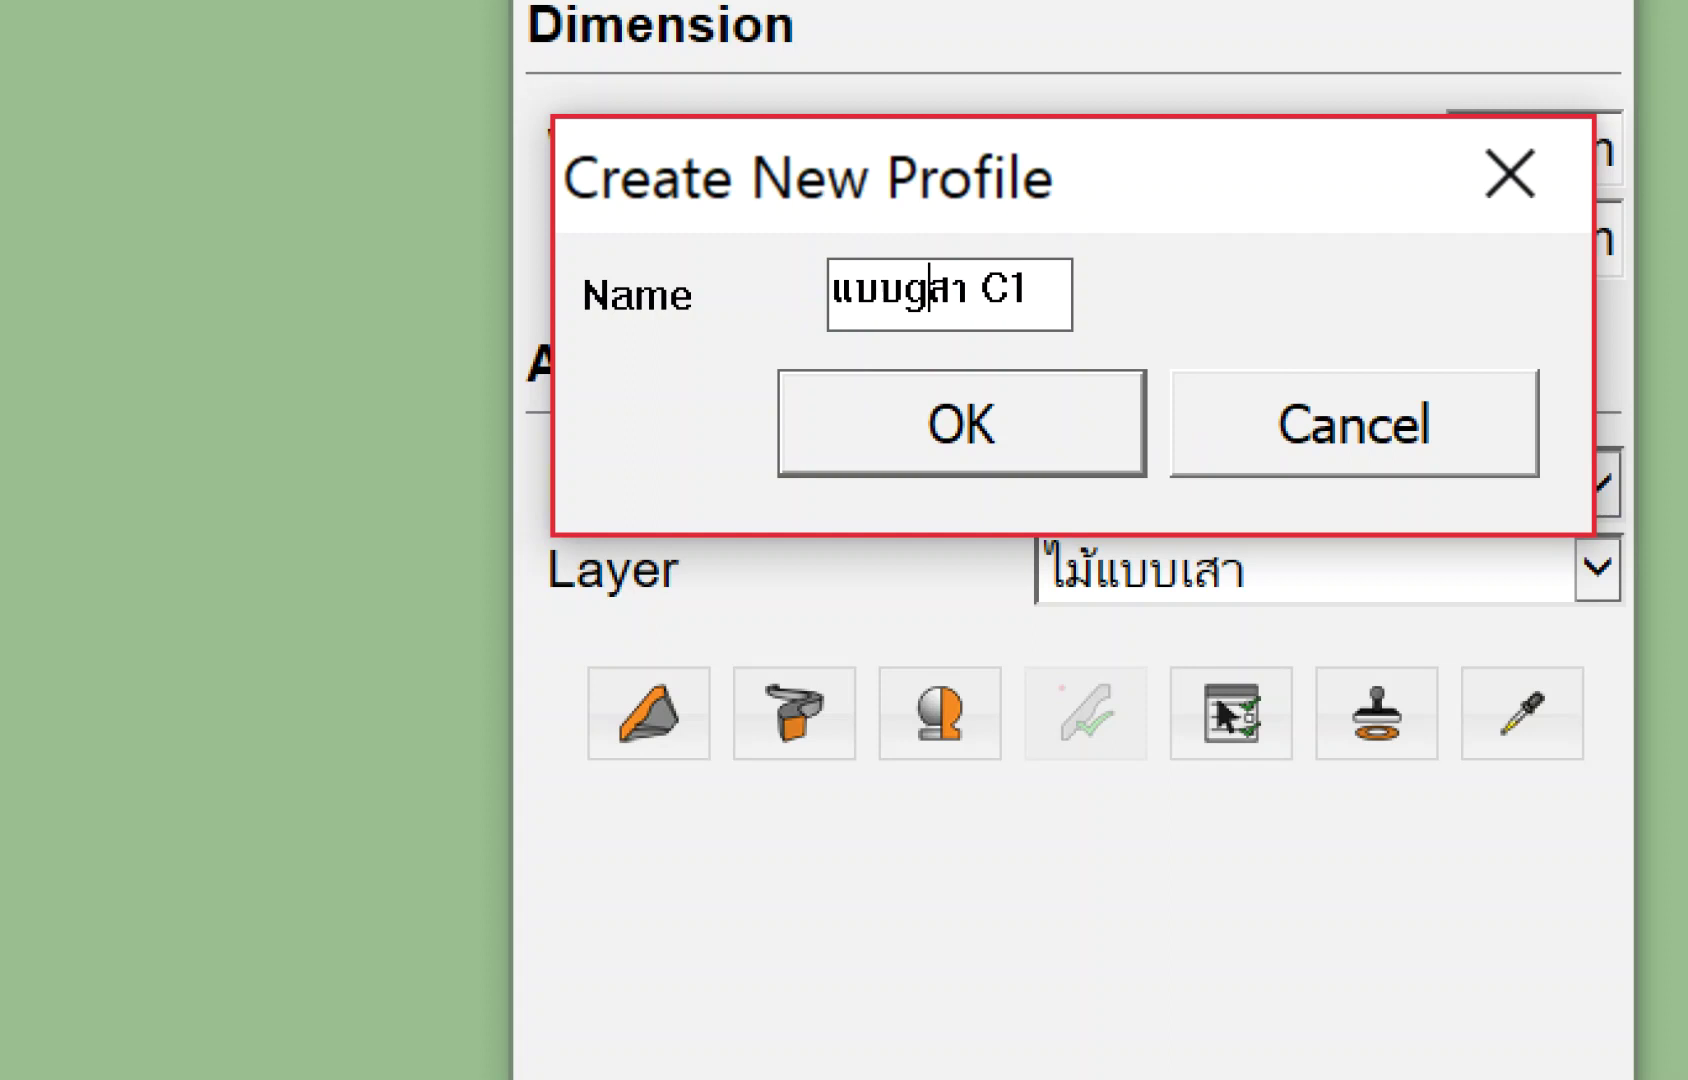
key("BackSpace")
key("alt+shift")
type("เ")
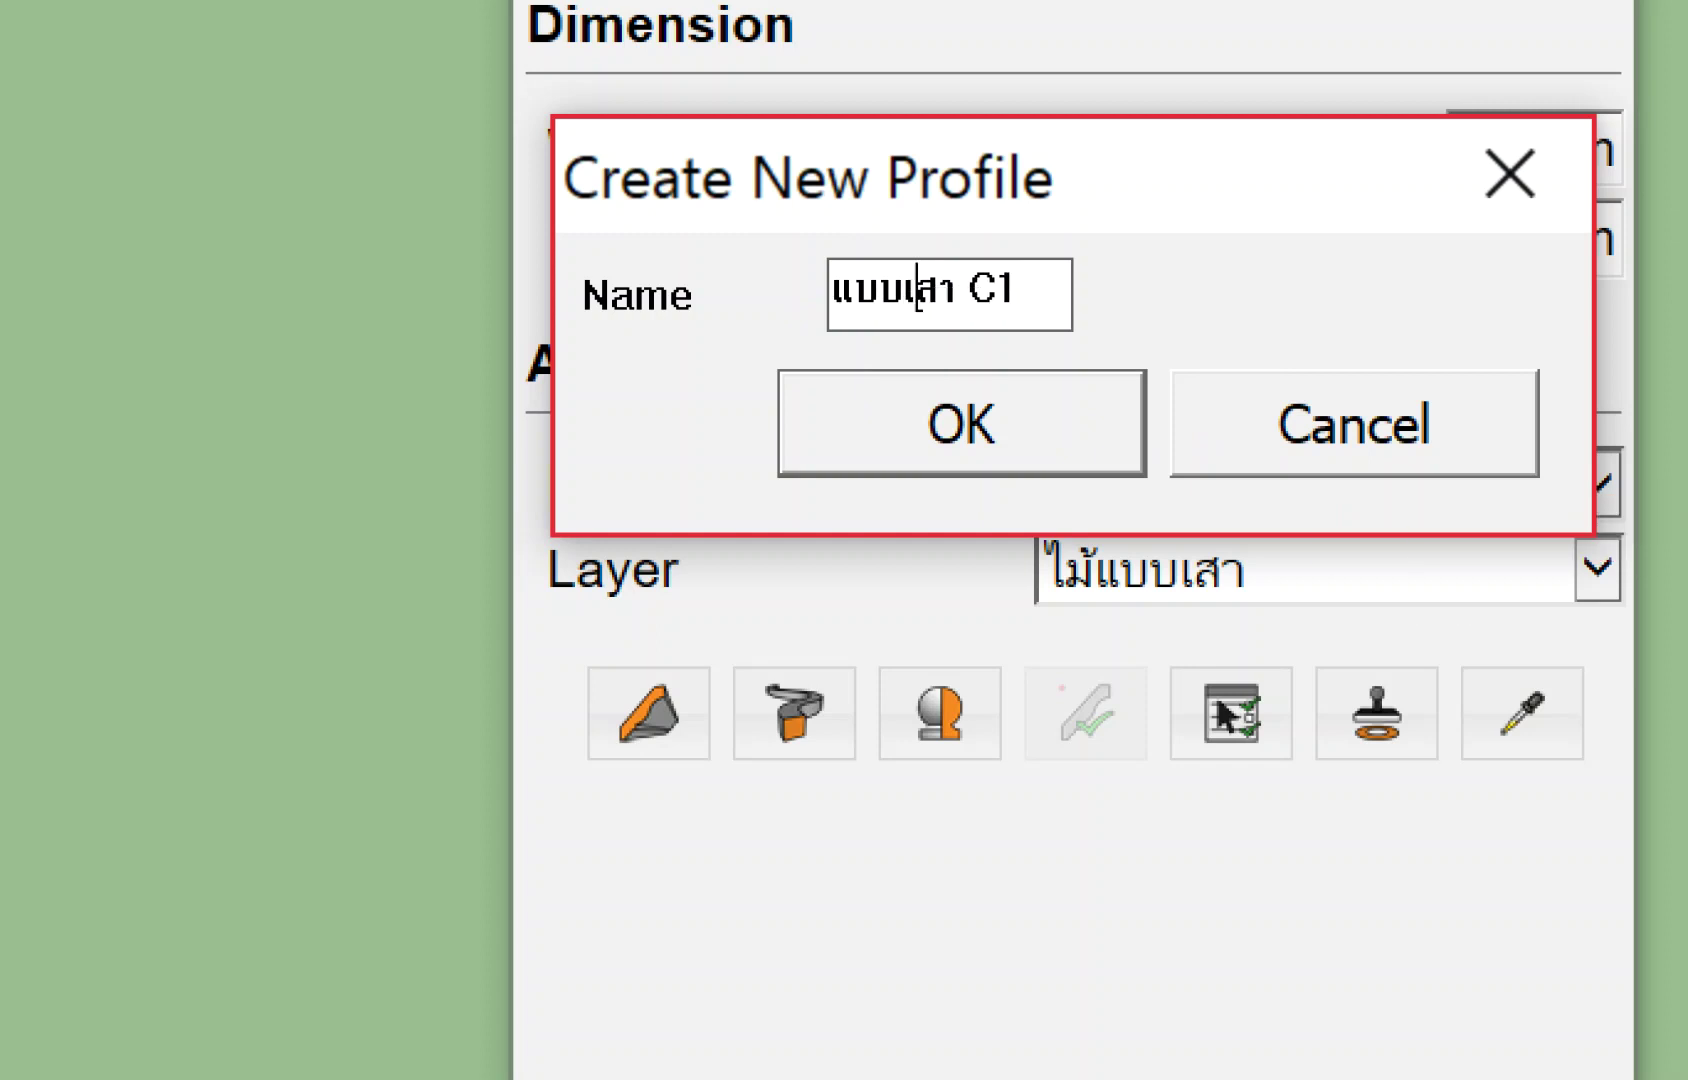
left_click(972, 407)
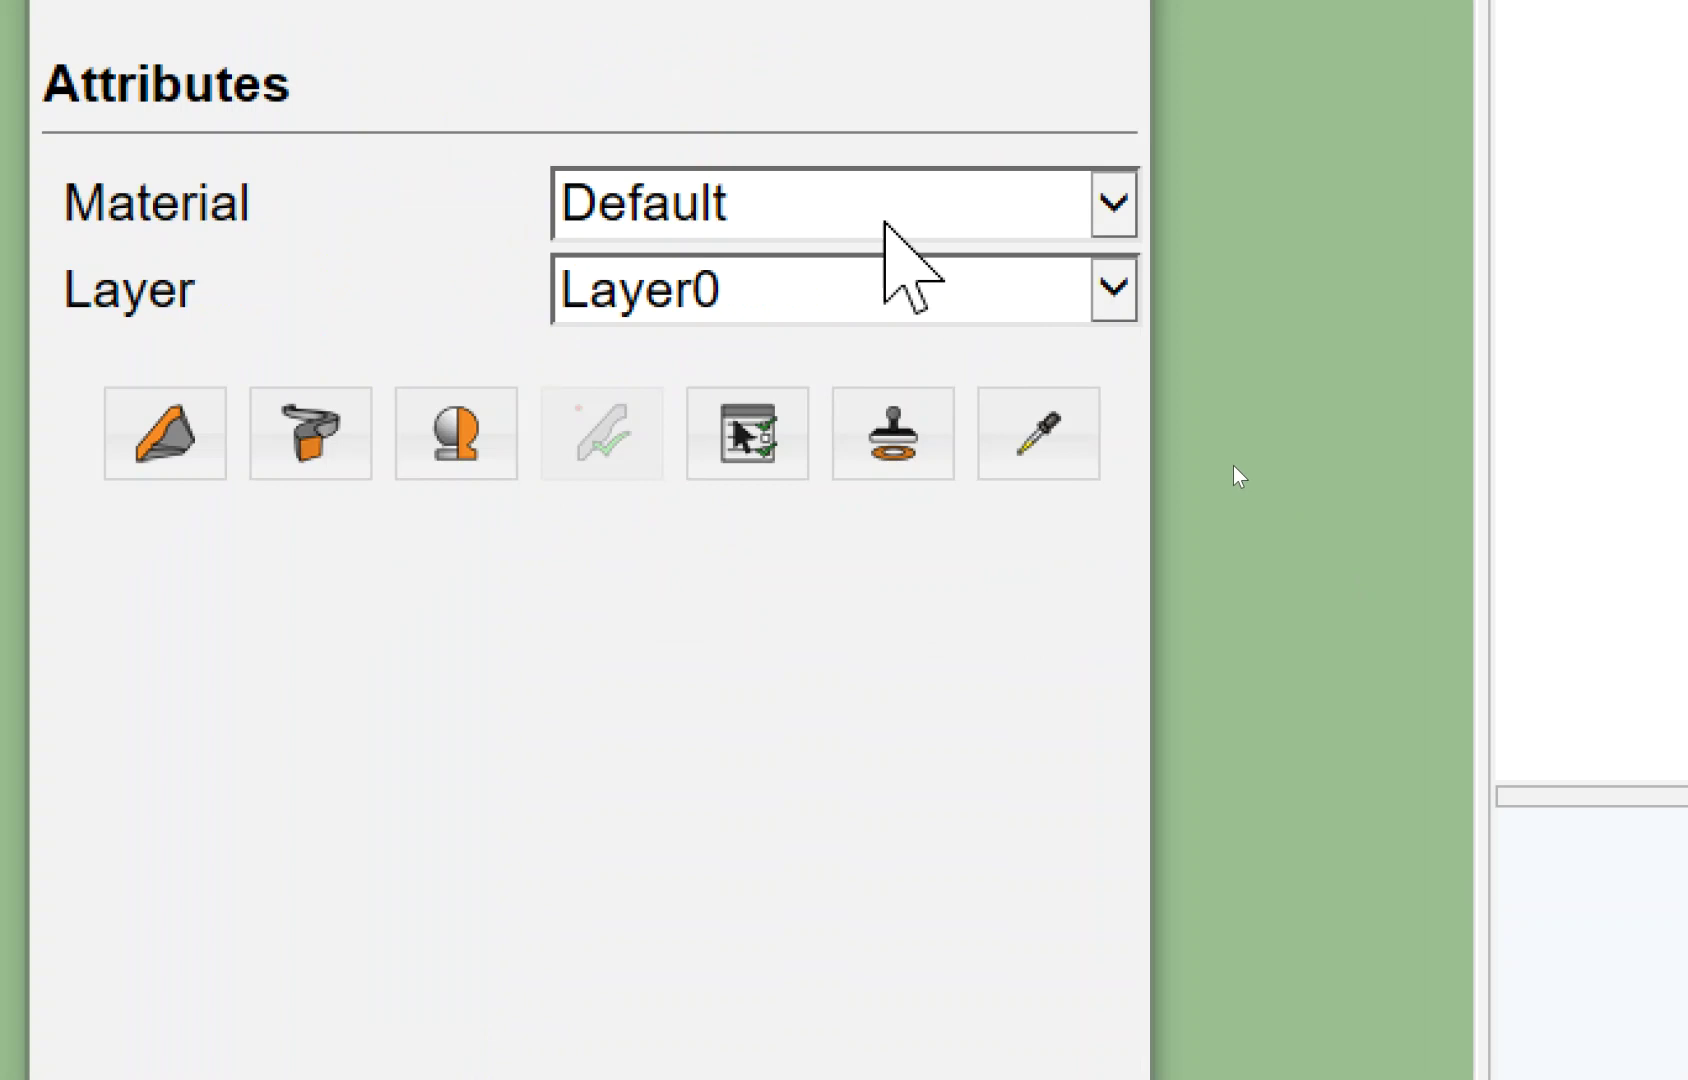
Give the แบบเสา C1 profile material ไม้แบบ and layer ไม้แบบเสา.
left_click(1365, 399)
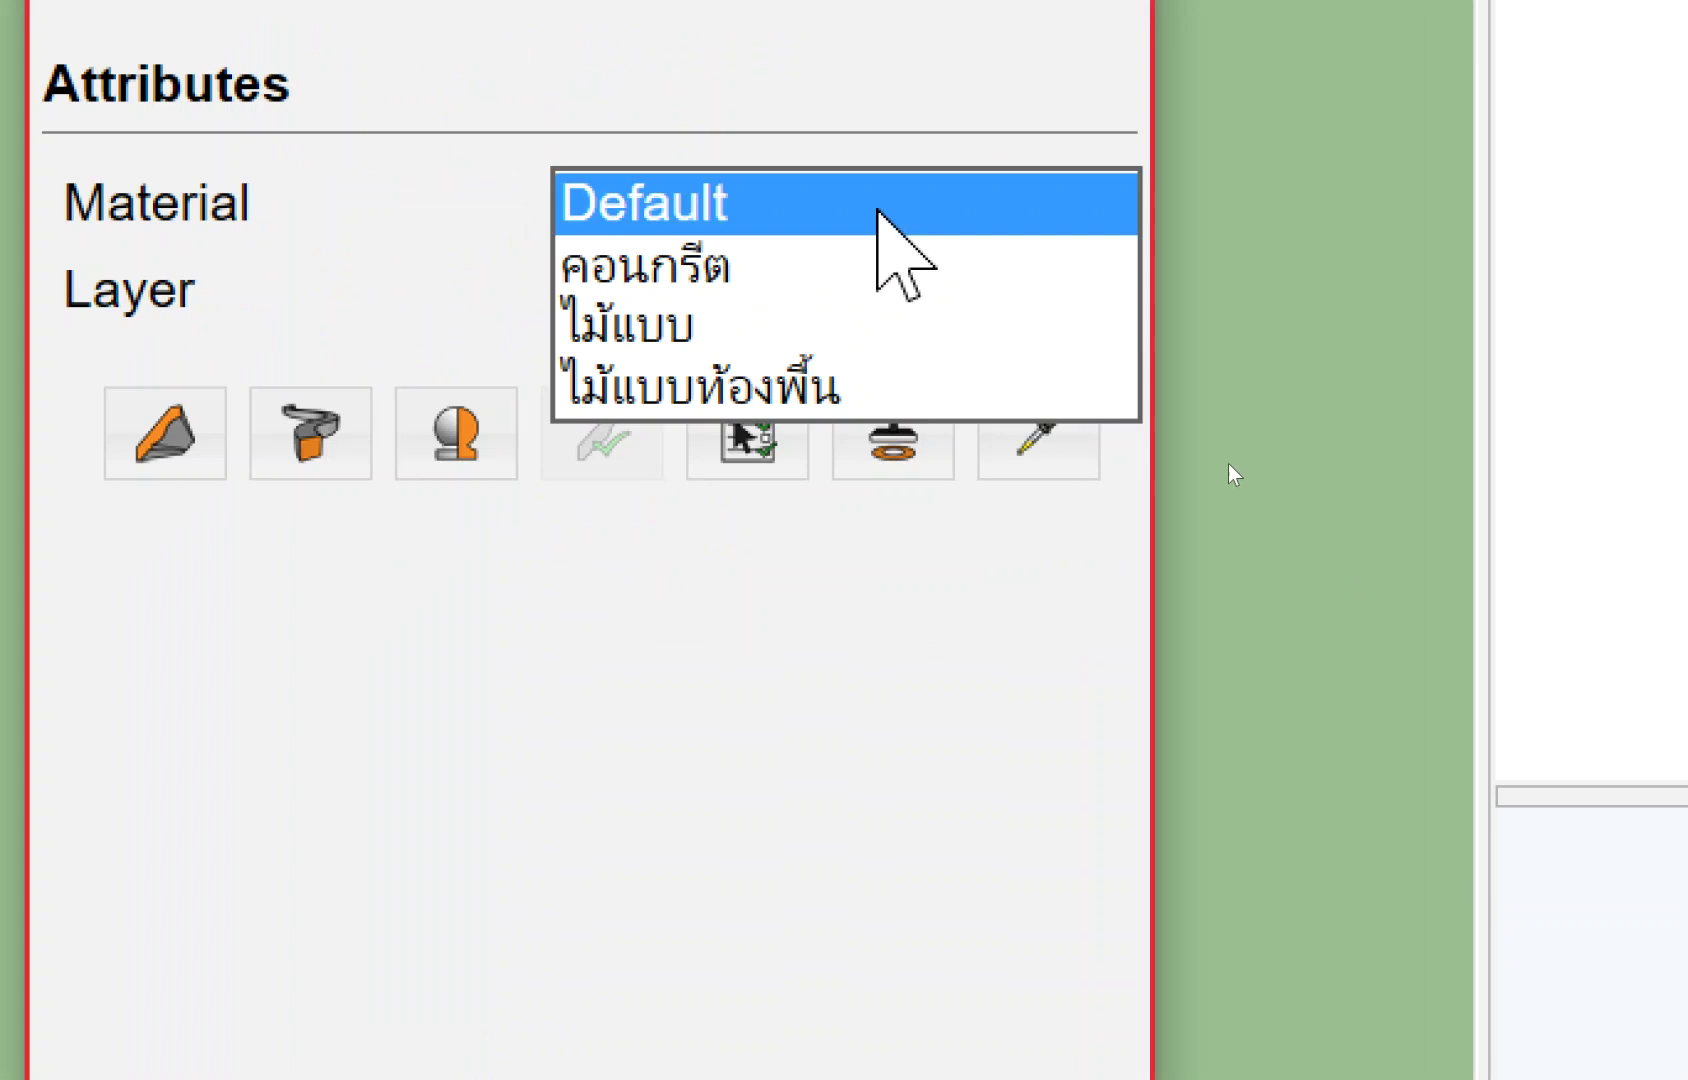
left_click(665, 322)
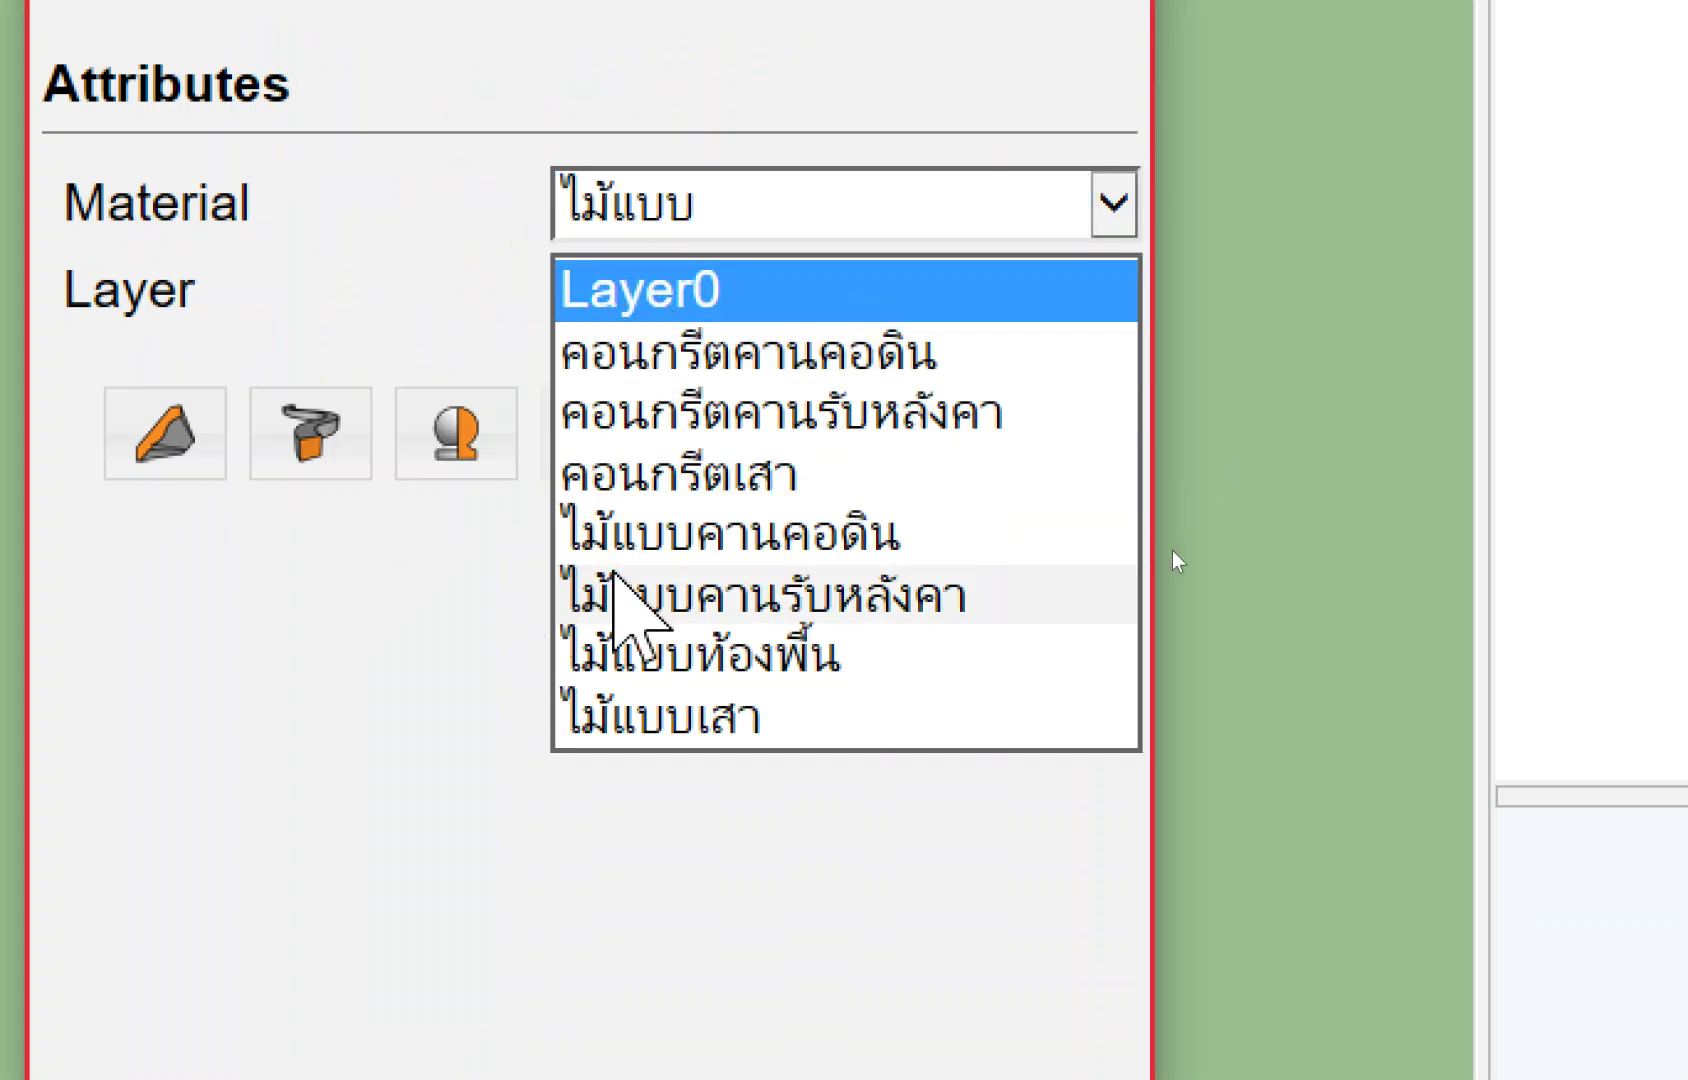
left_click(666, 712)
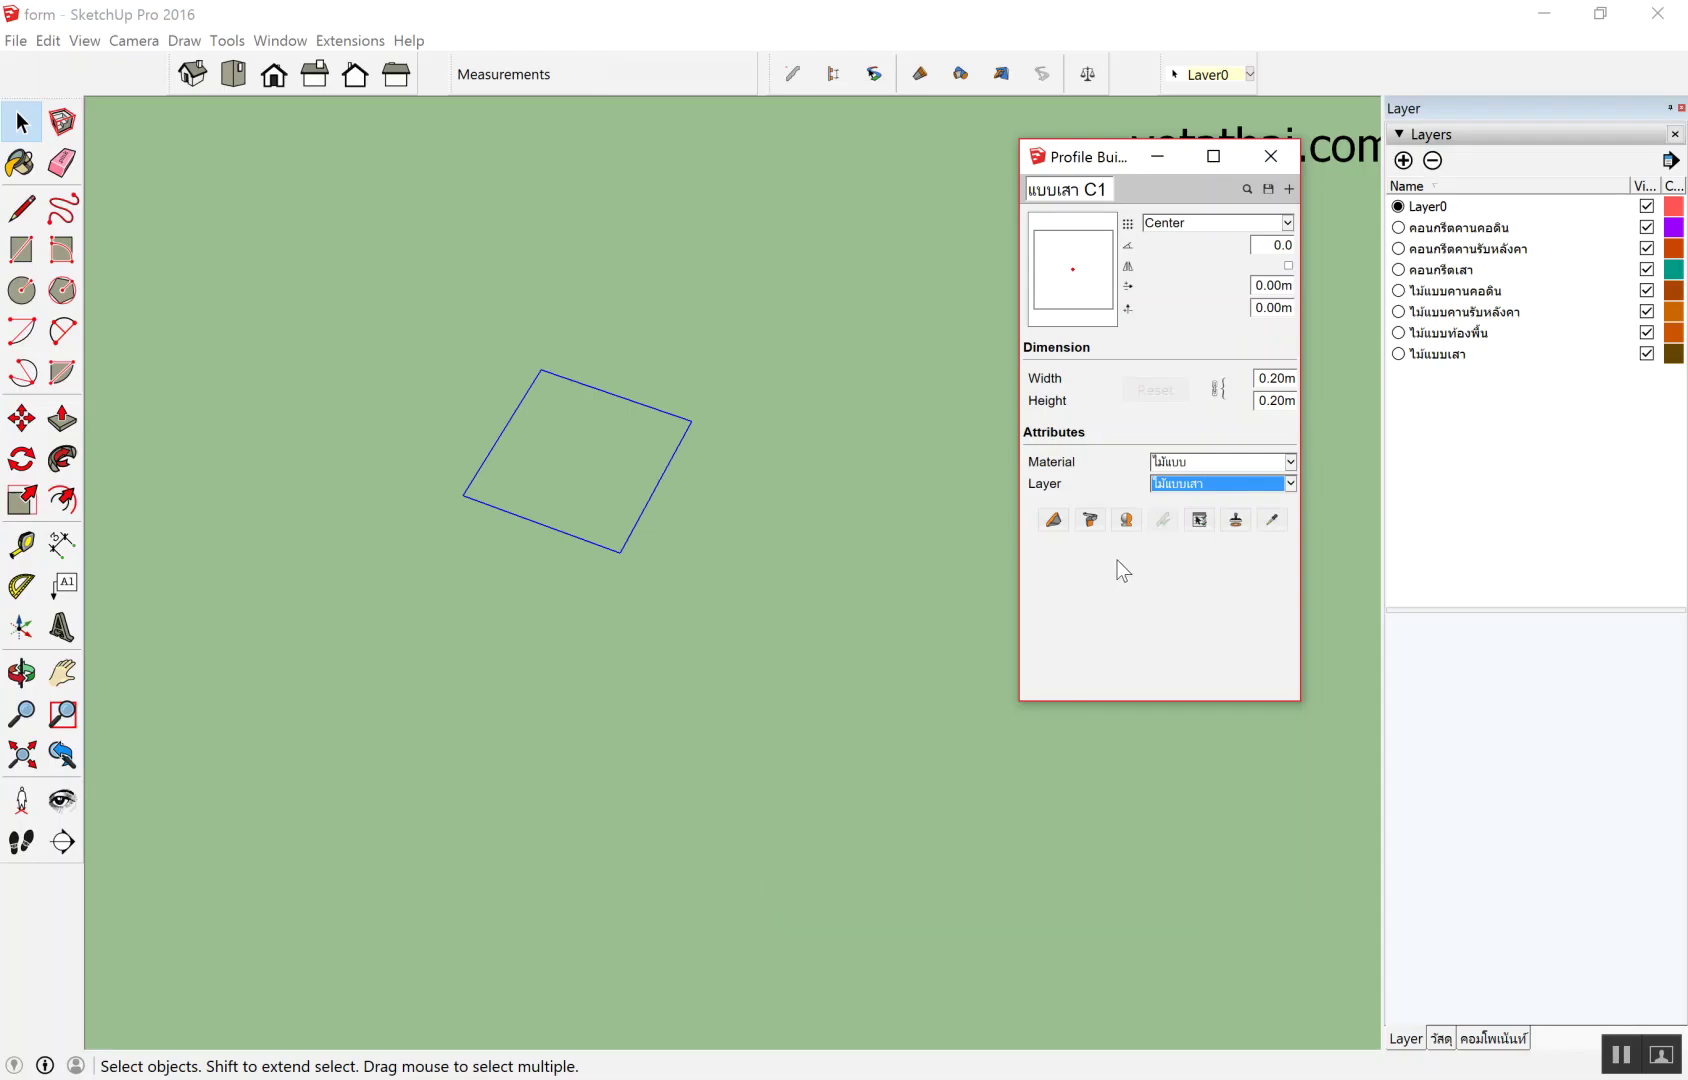
Place a brown แบบเสา C1 formwork column beside the grey columns with two points.
scroll(656, 459, "down", 3)
scroll(546, 441, "down", 2)
scroll(475, 441, "down", 3)
scroll(600, 490, "down", 1)
scroll(705, 540, "up", 3)
scroll(716, 531, "down", 3)
scroll(716, 531, "down", 1)
scroll(678, 568, "up", 3)
left_click(657, 603)
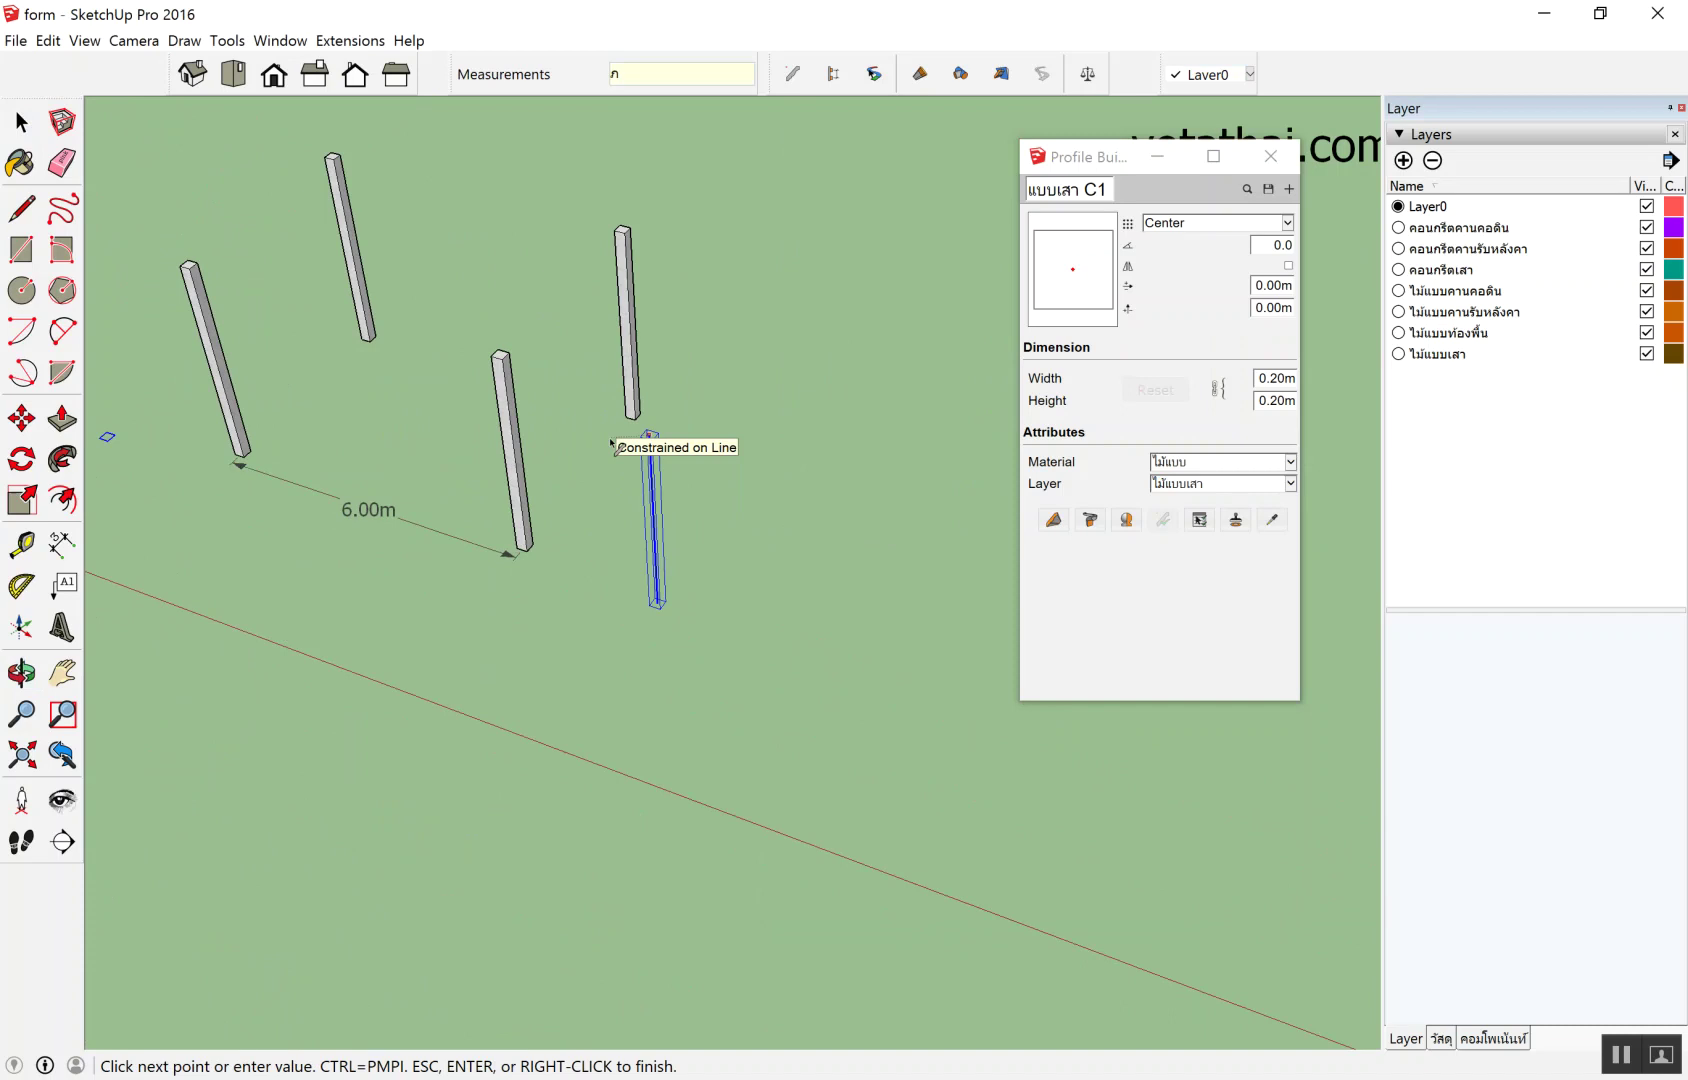
left_click(612, 443)
key("Escape")
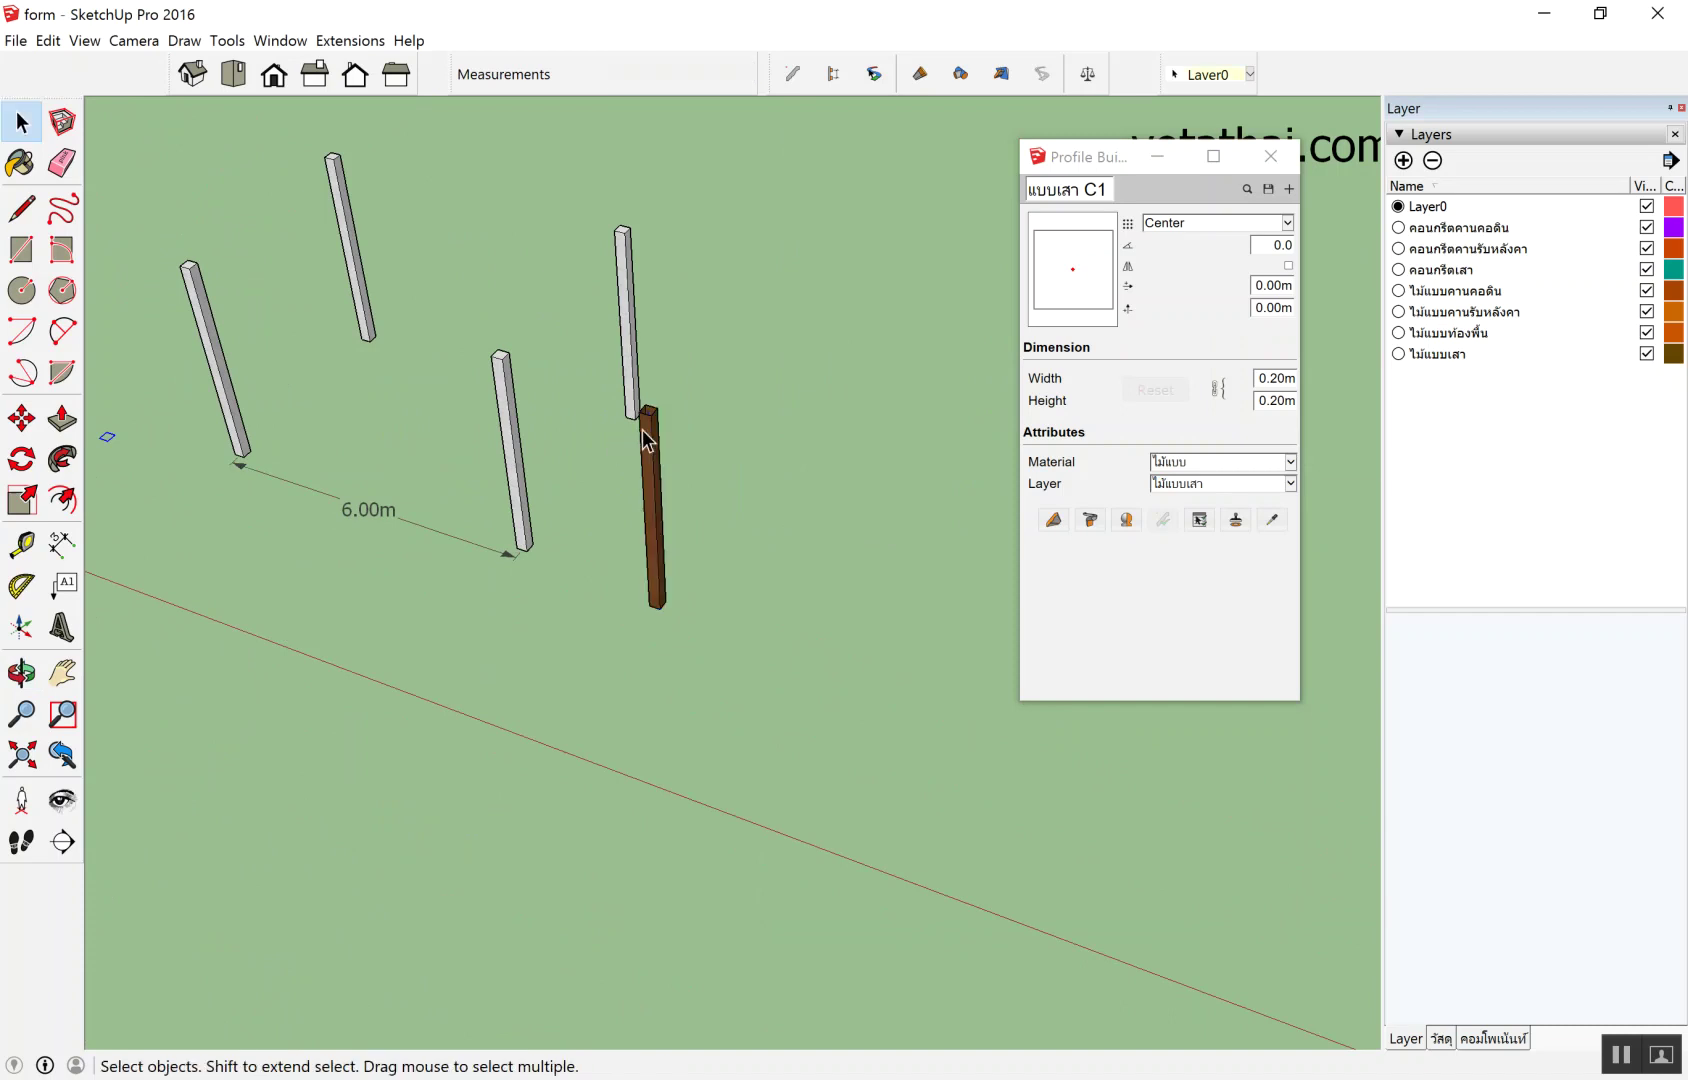
Show the new column's PB Quantifier report: 3.200 m² surface, cost 2,406.40.
scroll(549, 451, "up", 2)
scroll(545, 452, "down", 1)
middle_click_drag(807, 520, 856, 480)
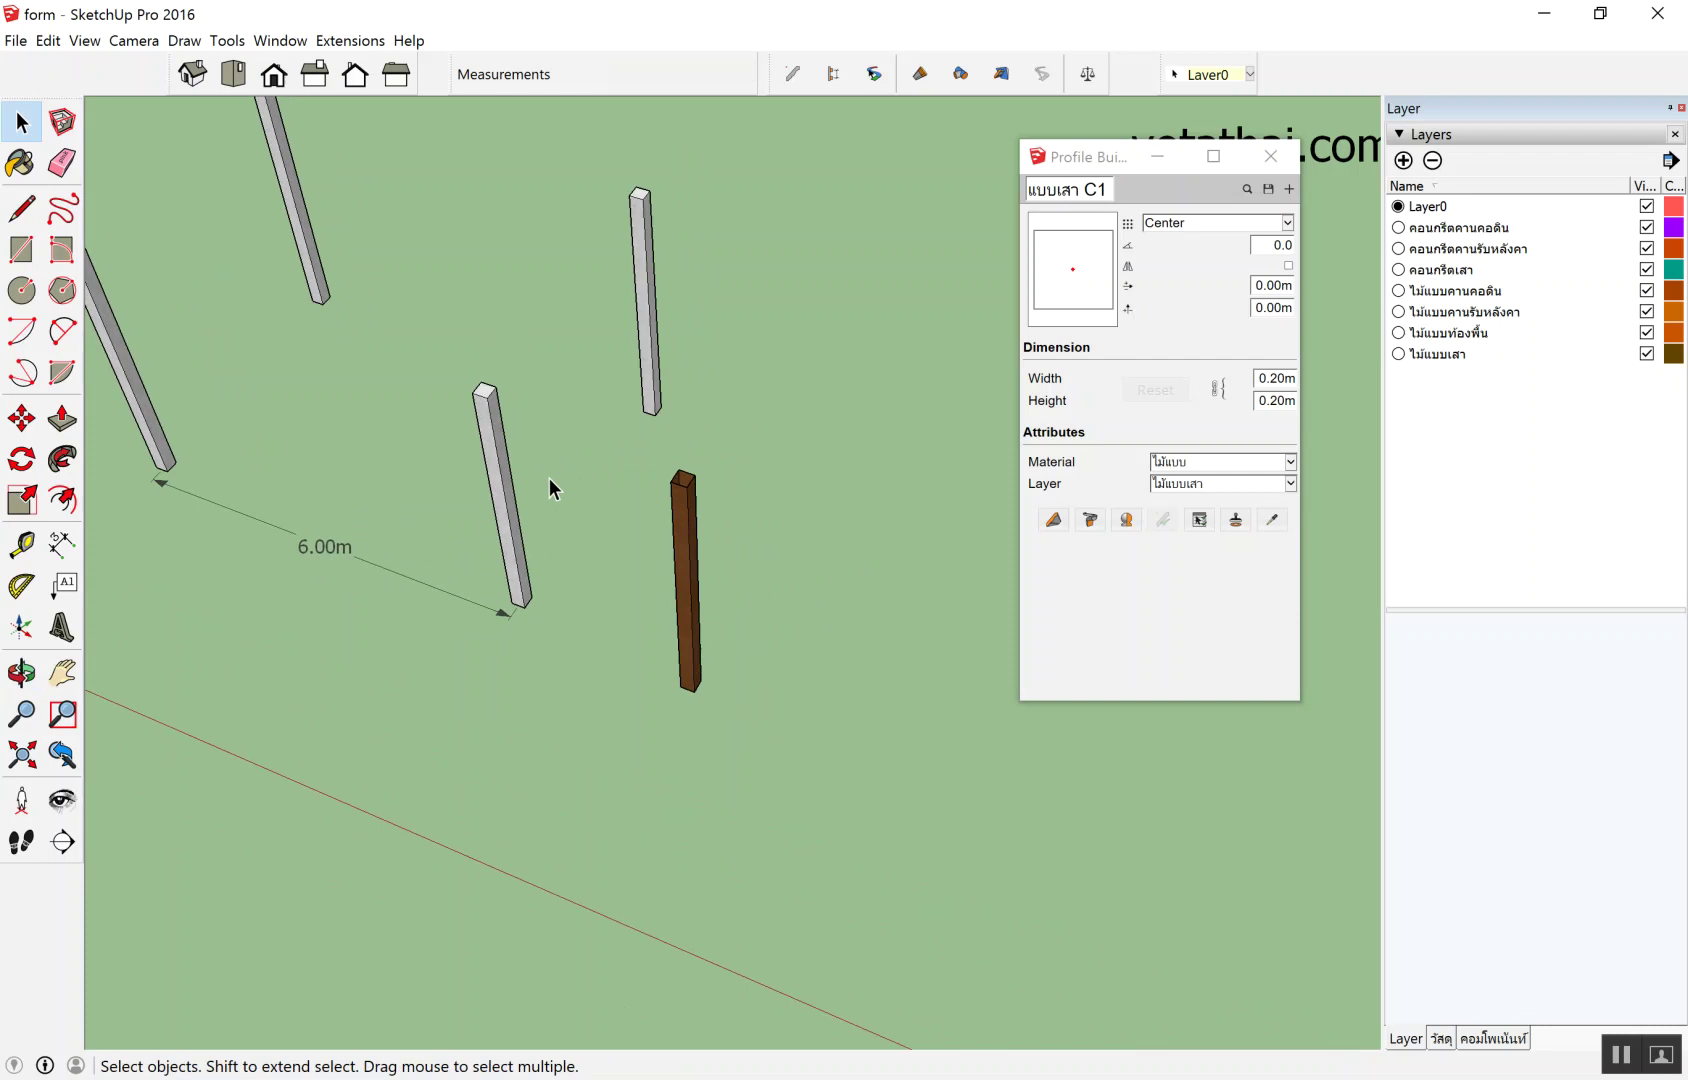
left_click(690, 565)
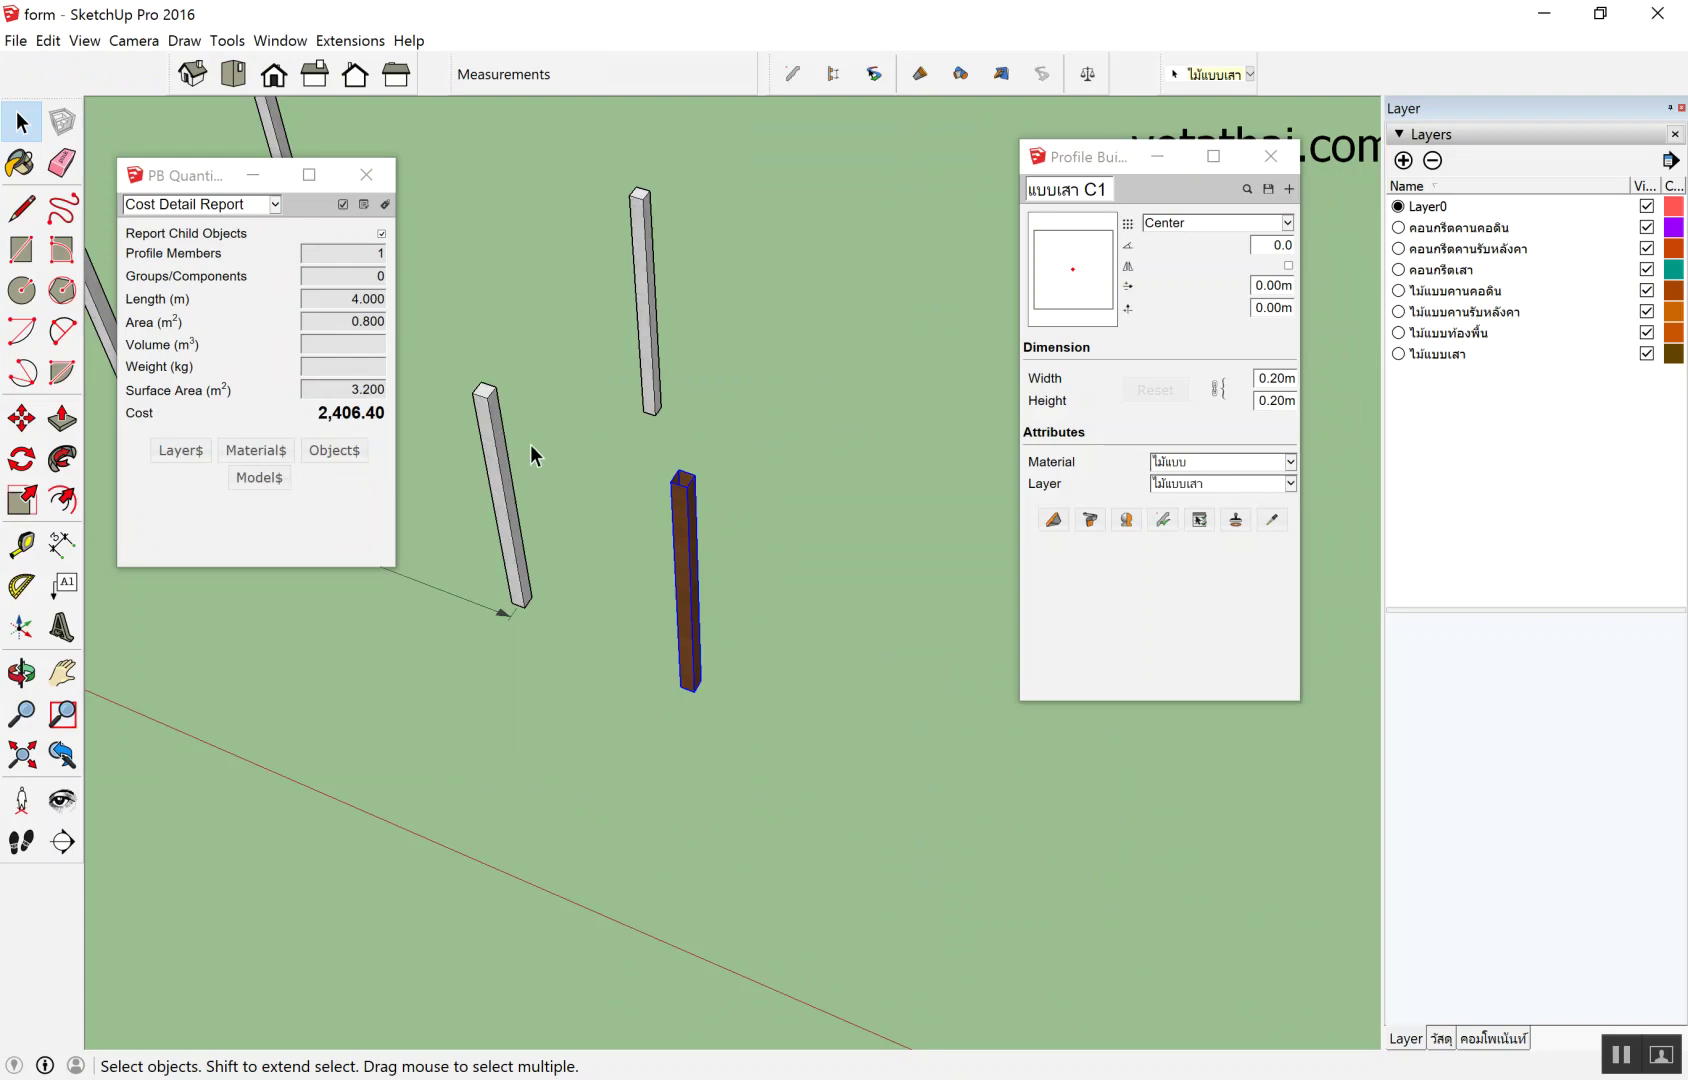
left_click(505, 455)
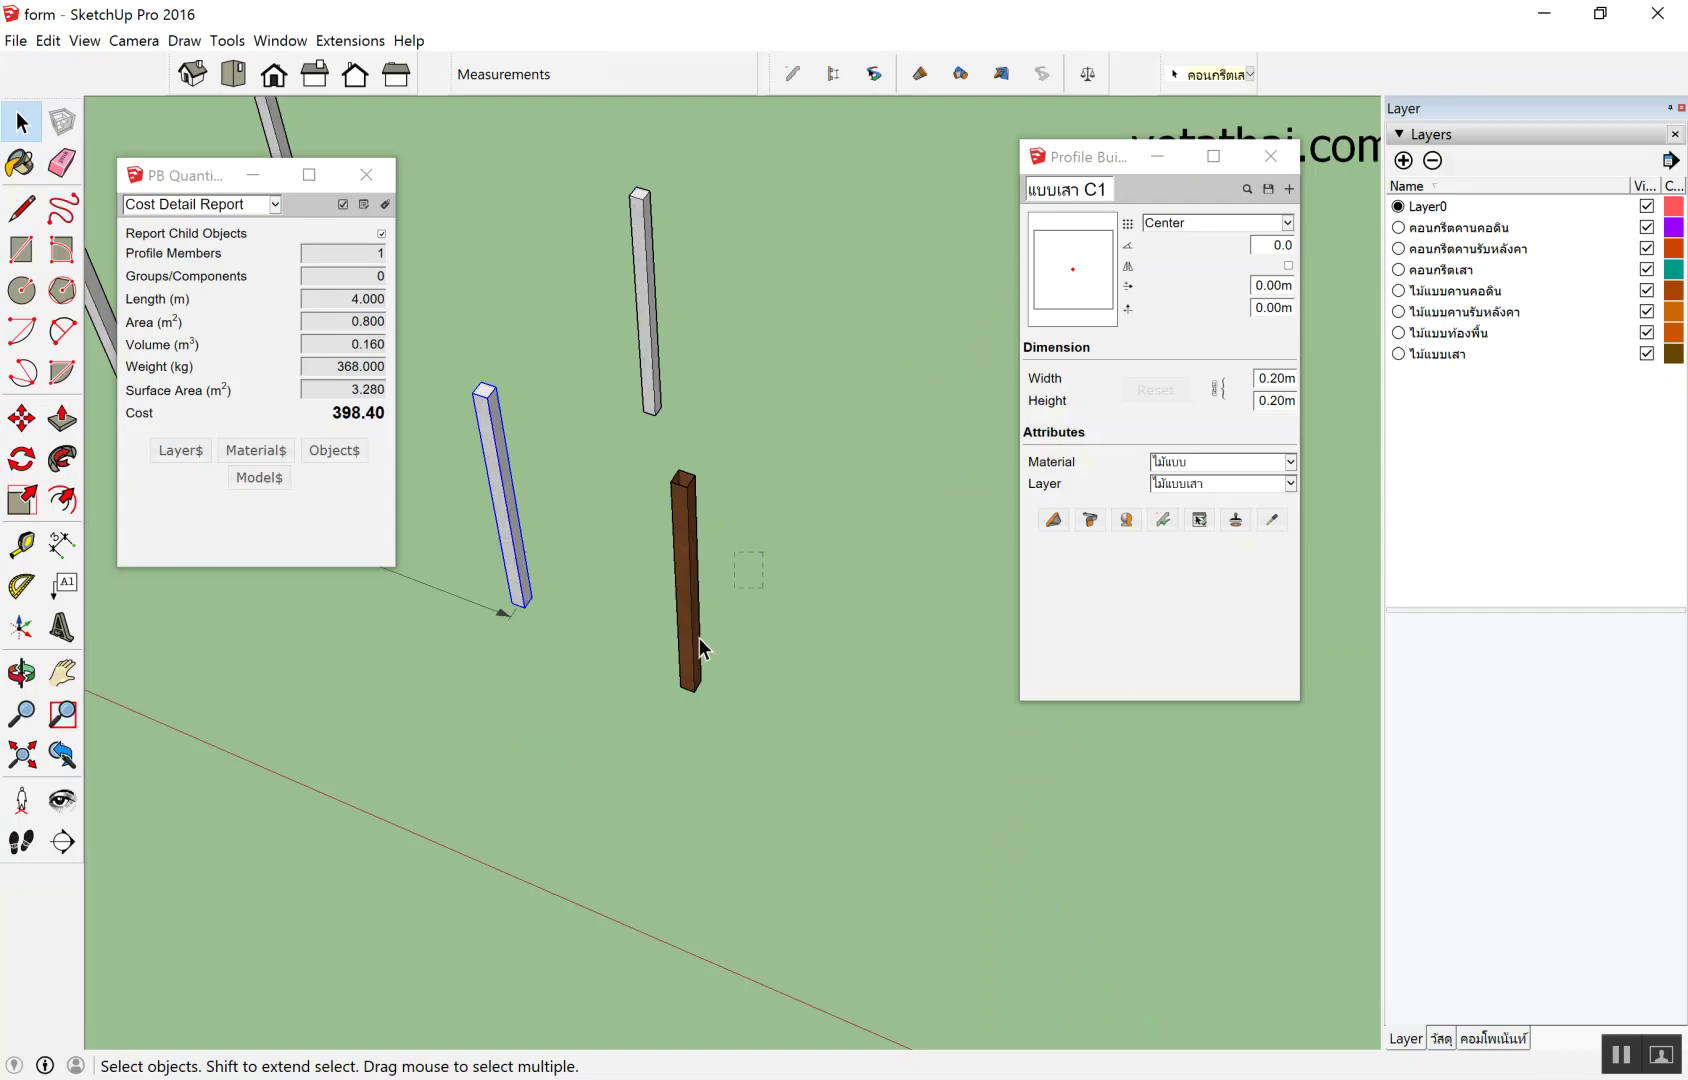
left_click(699, 640)
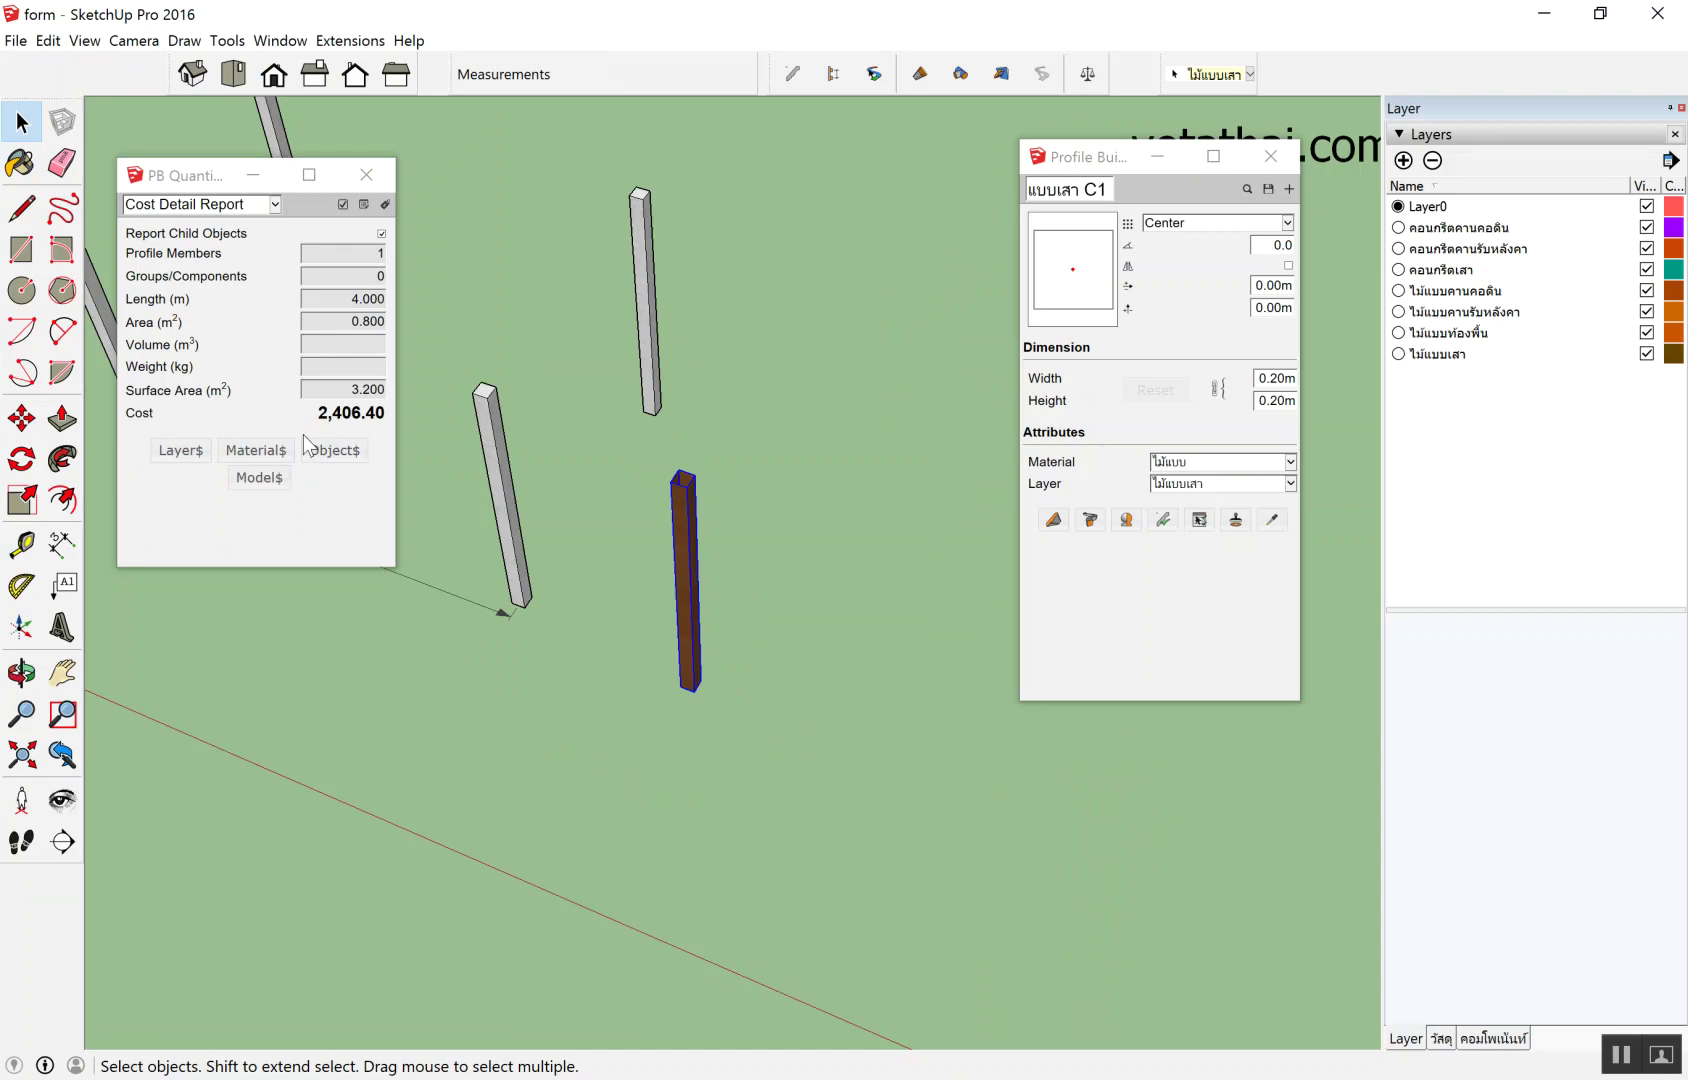
middle_click_drag(826, 451, 836, 527)
left_click(675, 568)
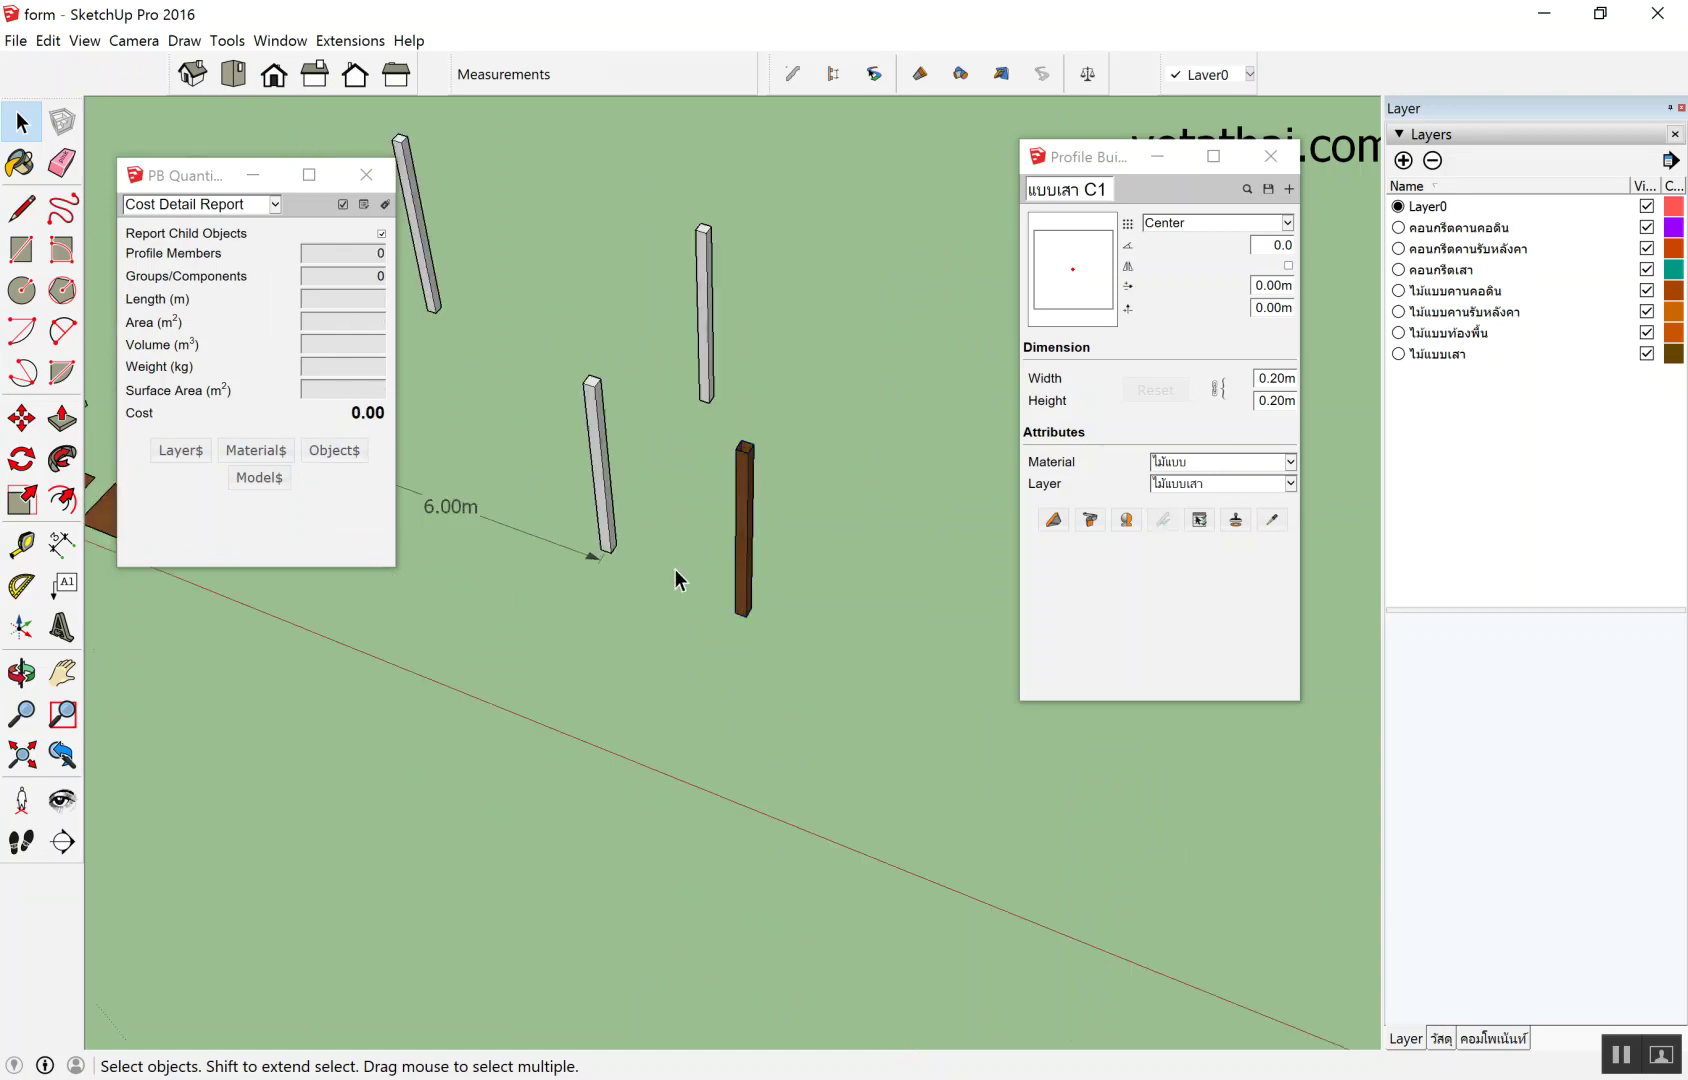
mouse_move(675, 578)
middle_mouse_down()
mouse_move(592, 531)
mouse_move(768, 542)
middle_mouse_up()
scroll(510, 428, "up", 3)
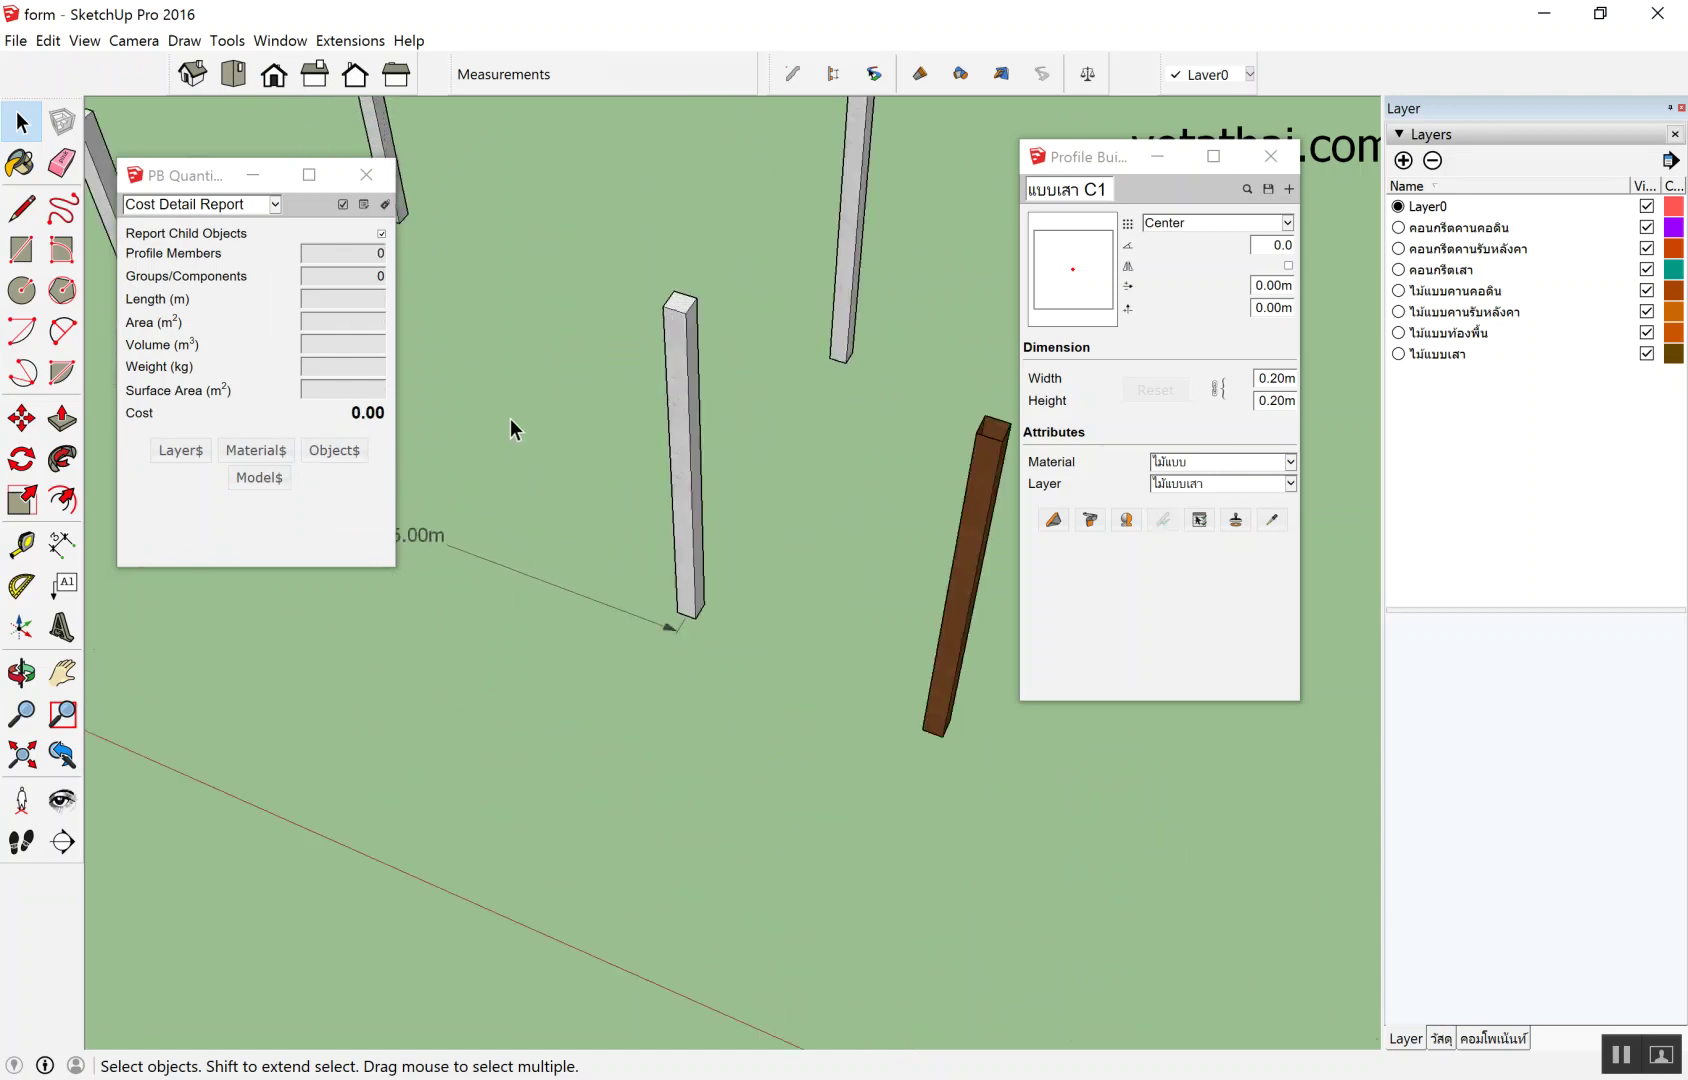
scroll(512, 471, "down", 3)
scroll(615, 495, "up", 3)
scroll(574, 462, "down", 2)
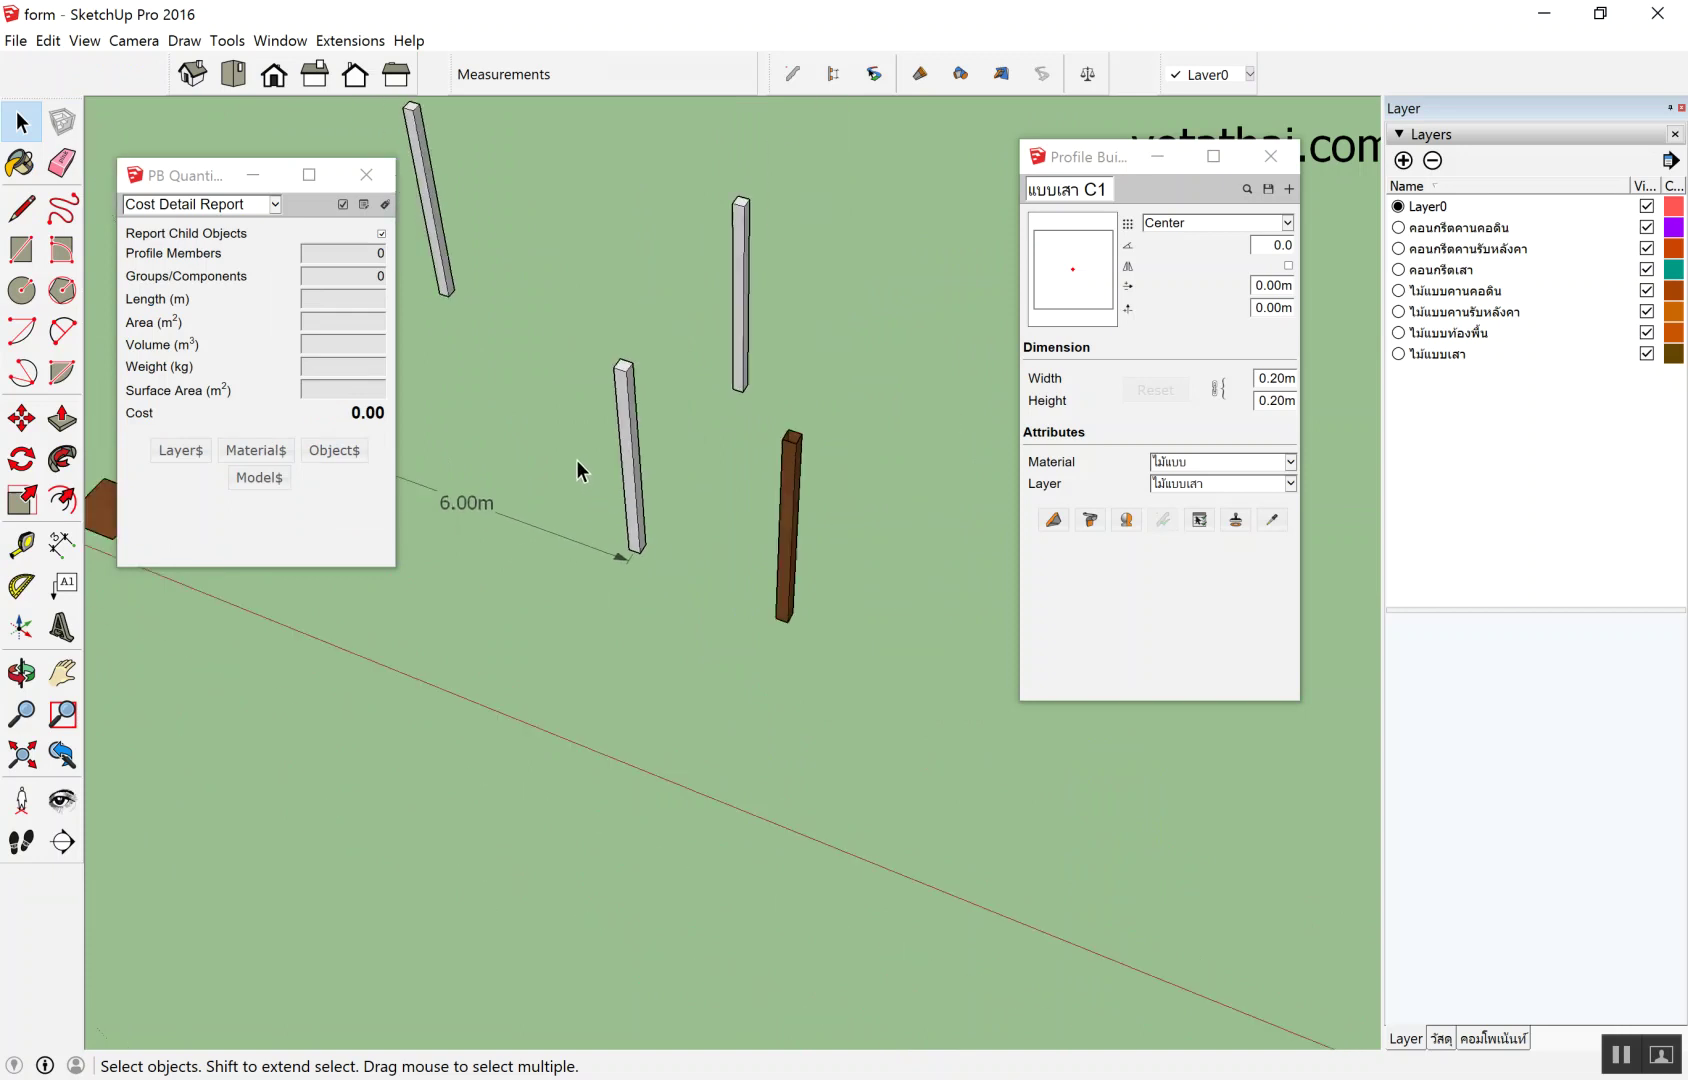
scroll(576, 459, "down", 2)
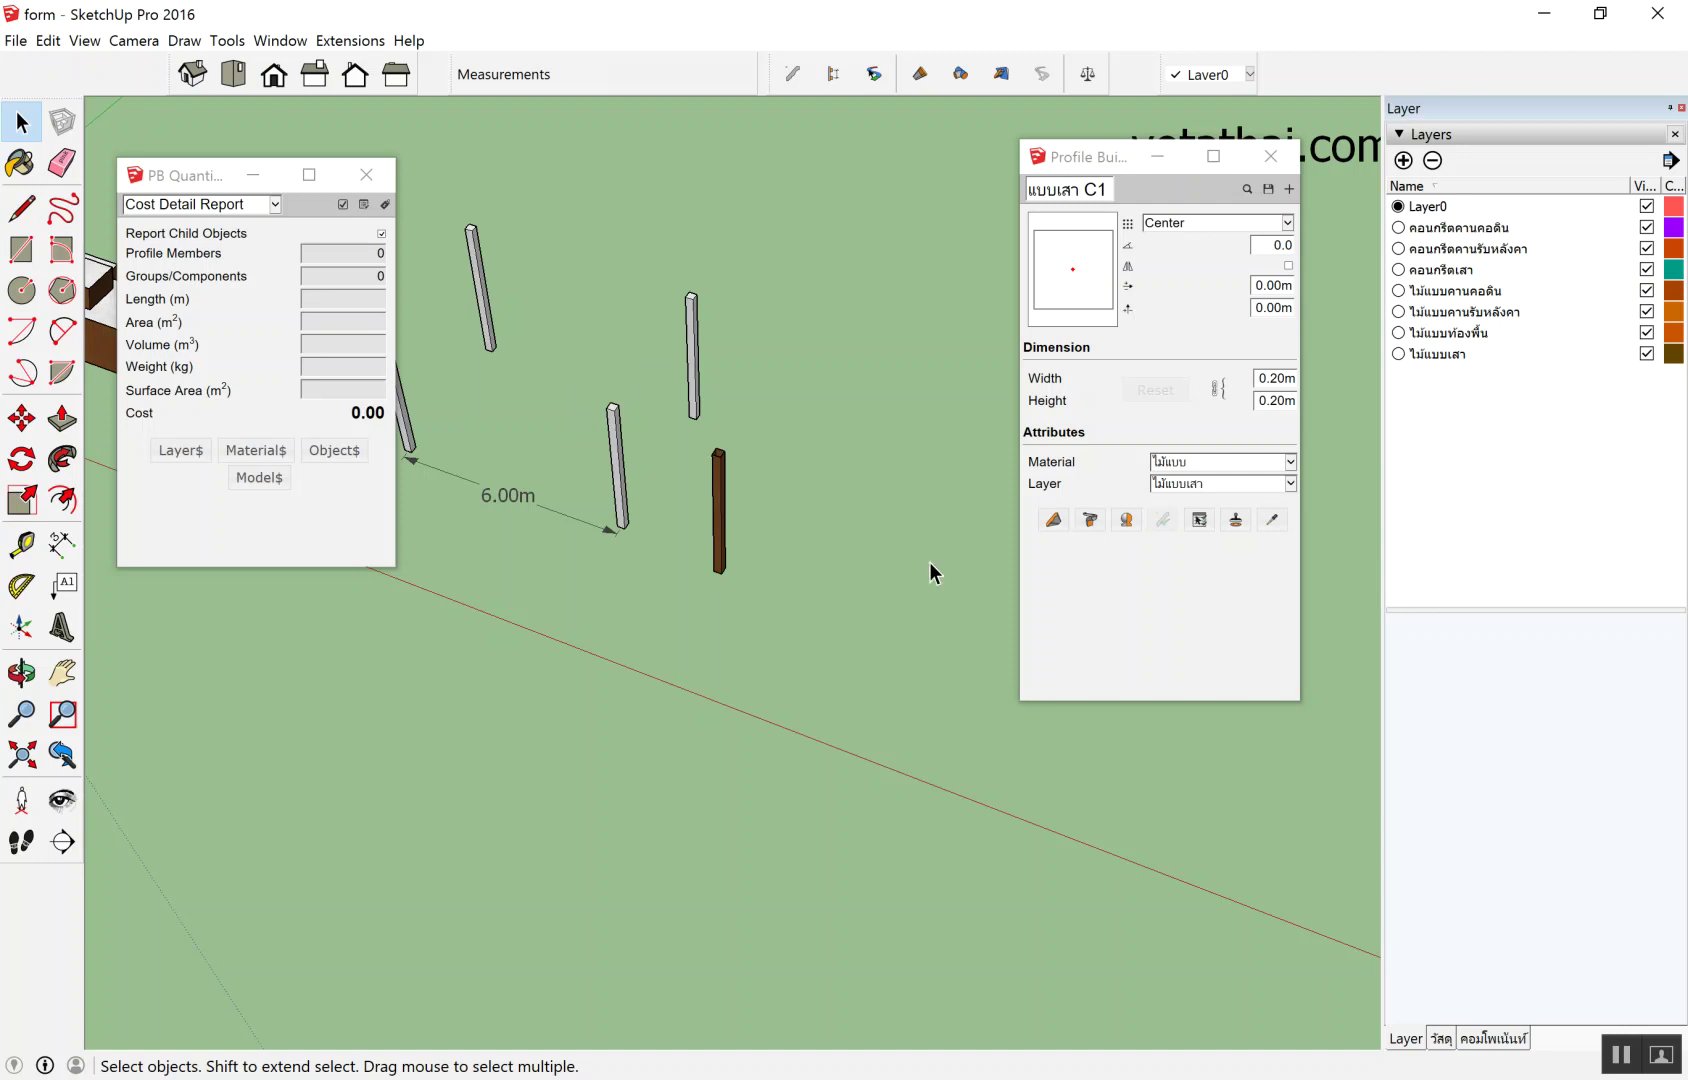
left_click(718, 560)
Copy the formwork column 6 m along the row.
key("m")
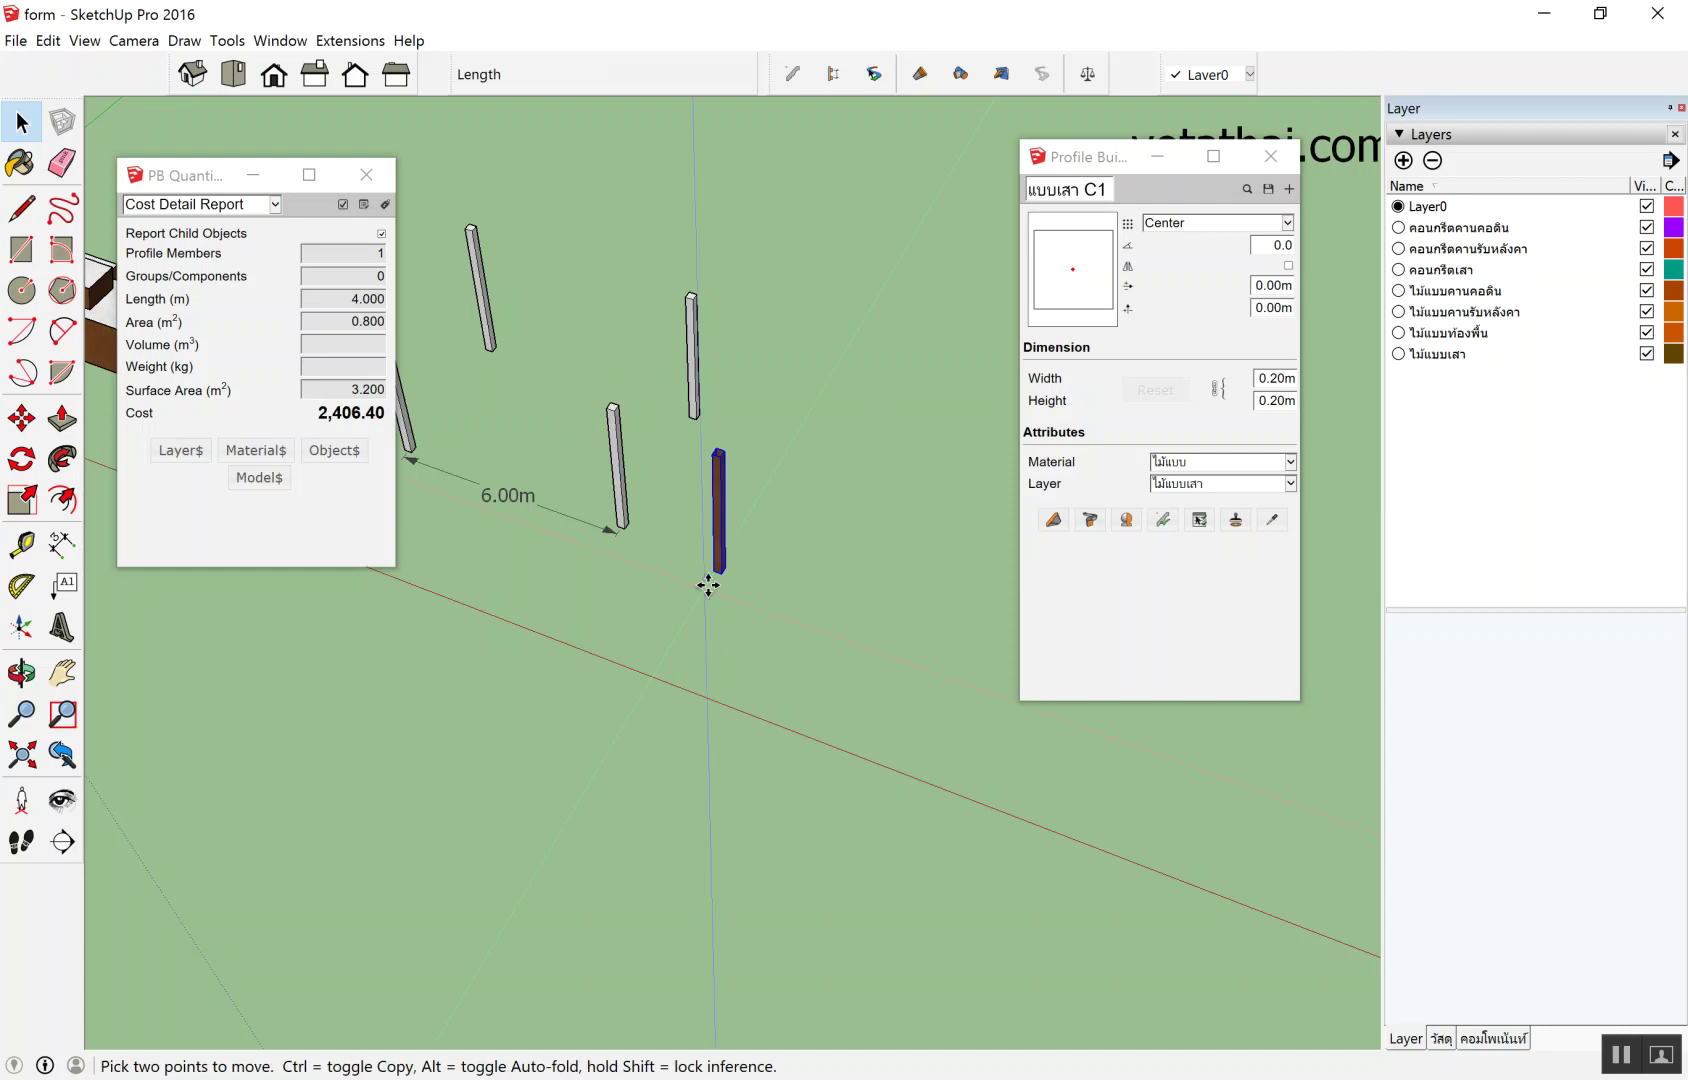
left_click(717, 572)
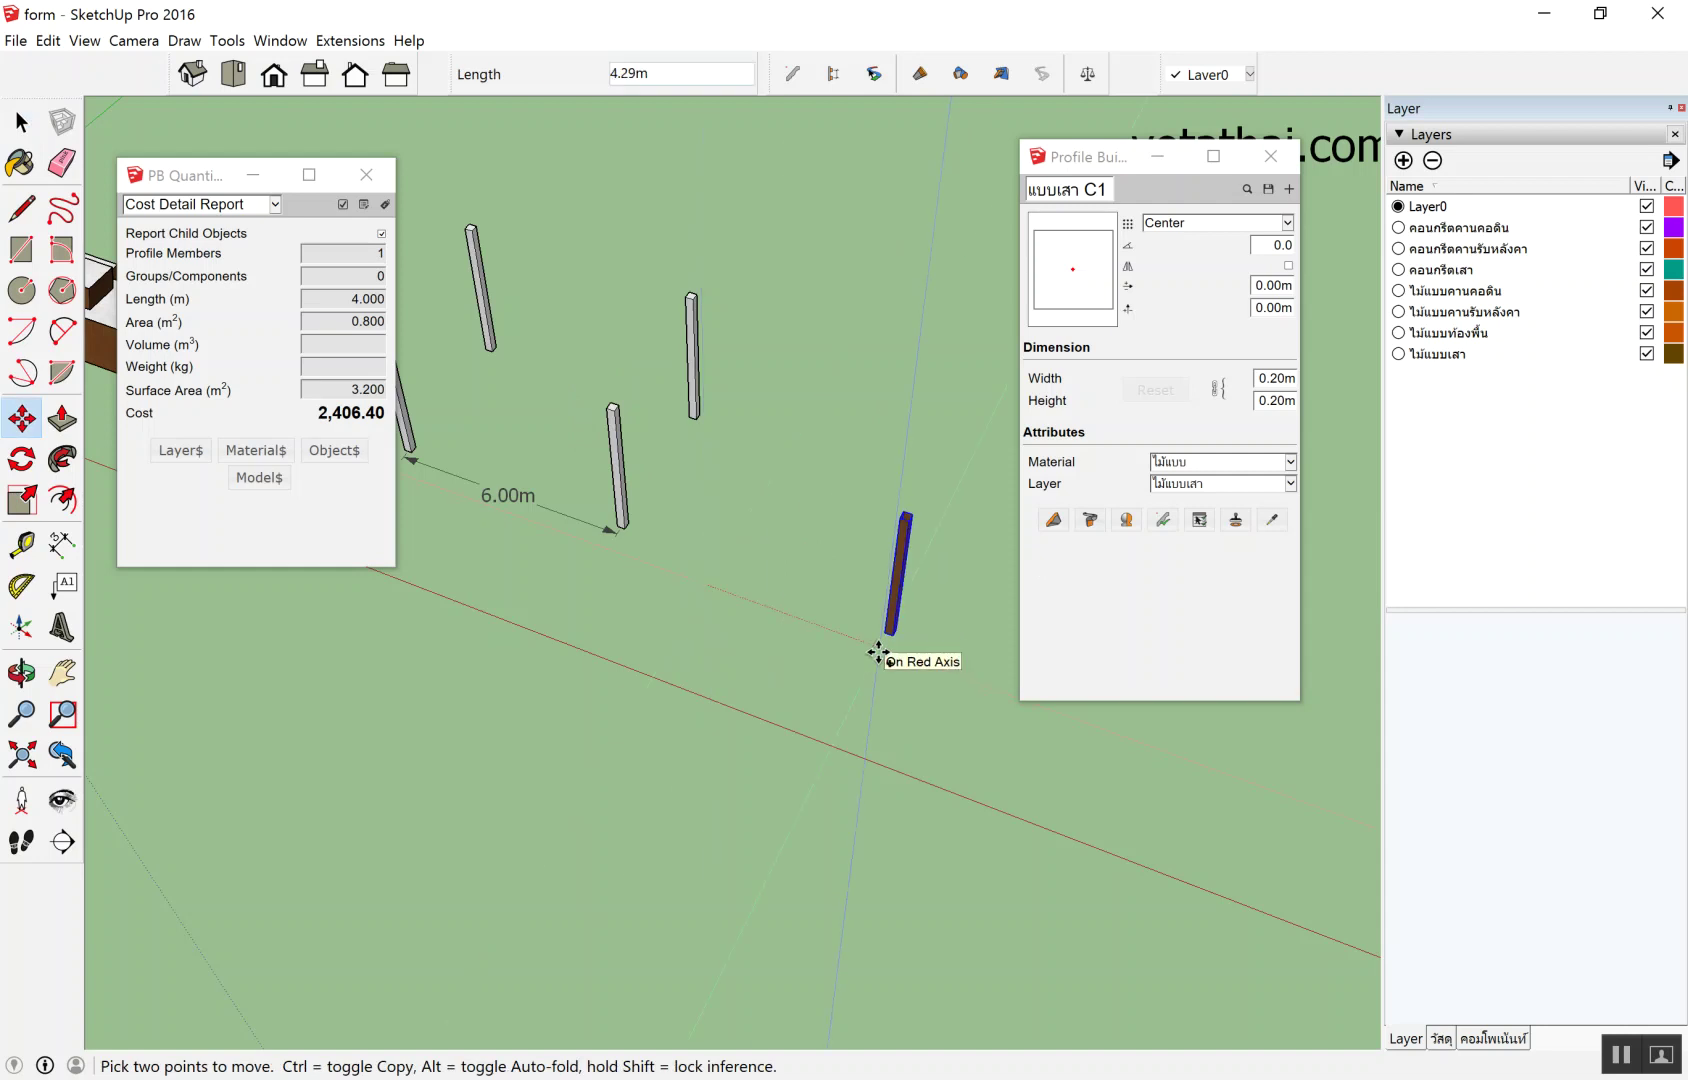
key("ctrl")
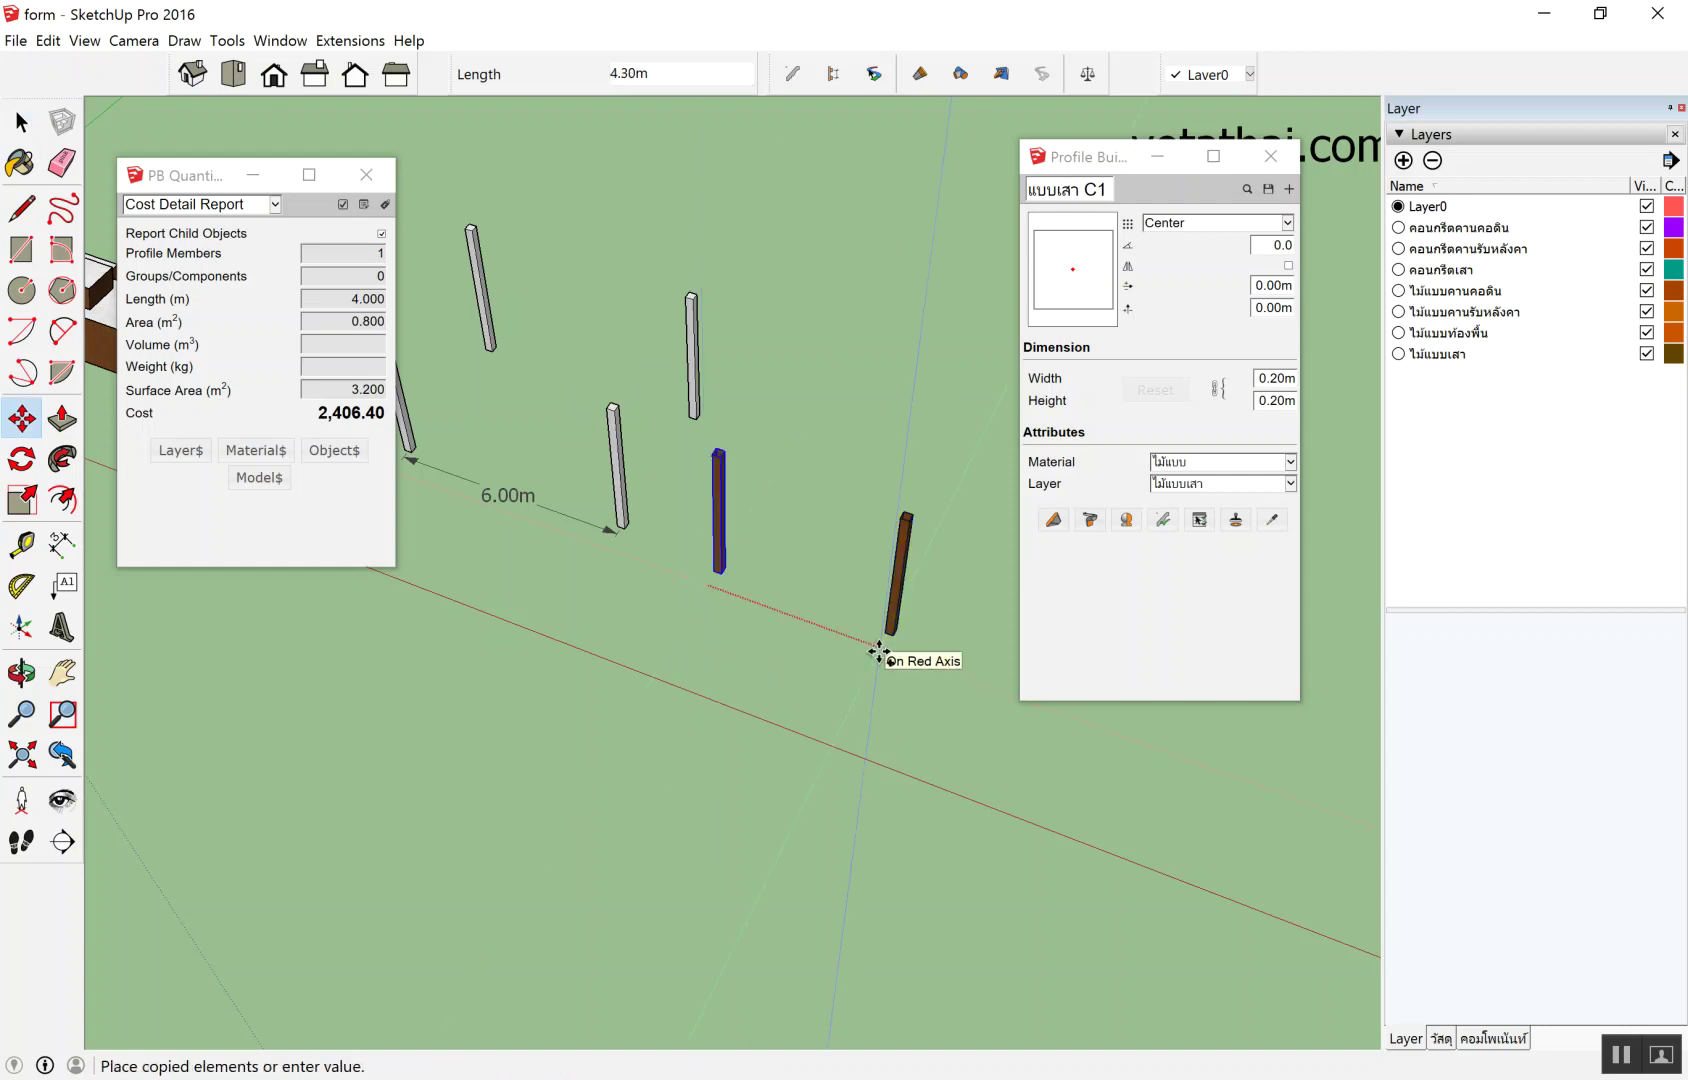
type("6")
key("Return")
key("space")
mouse_move(793, 529)
middle_mouse_down()
mouse_move(490, 621)
mouse_move(686, 576)
middle_mouse_up()
scroll(686, 576, "up", 3)
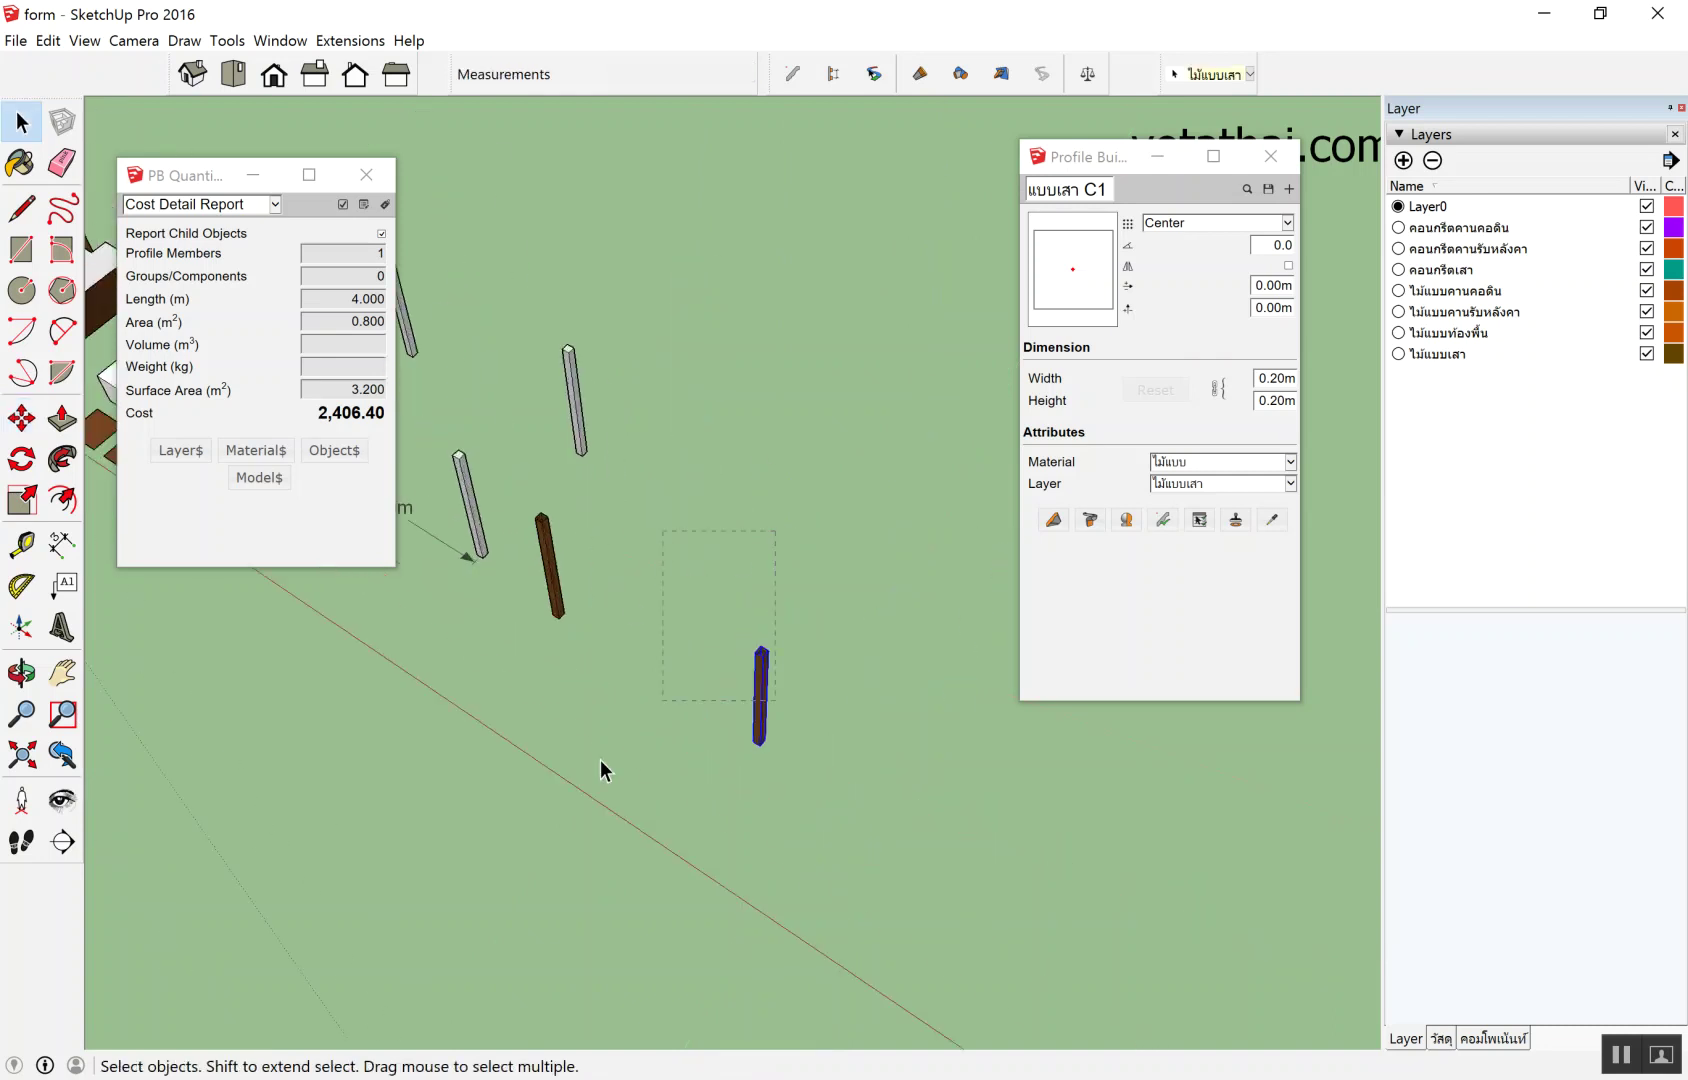
Copy both formwork columns 4 m across, making four columns.
left_click_drag(553, 806, 561, 780)
middle_click_drag(561, 780, 578, 753)
key("m")
left_click(550, 718)
key("ctrl")
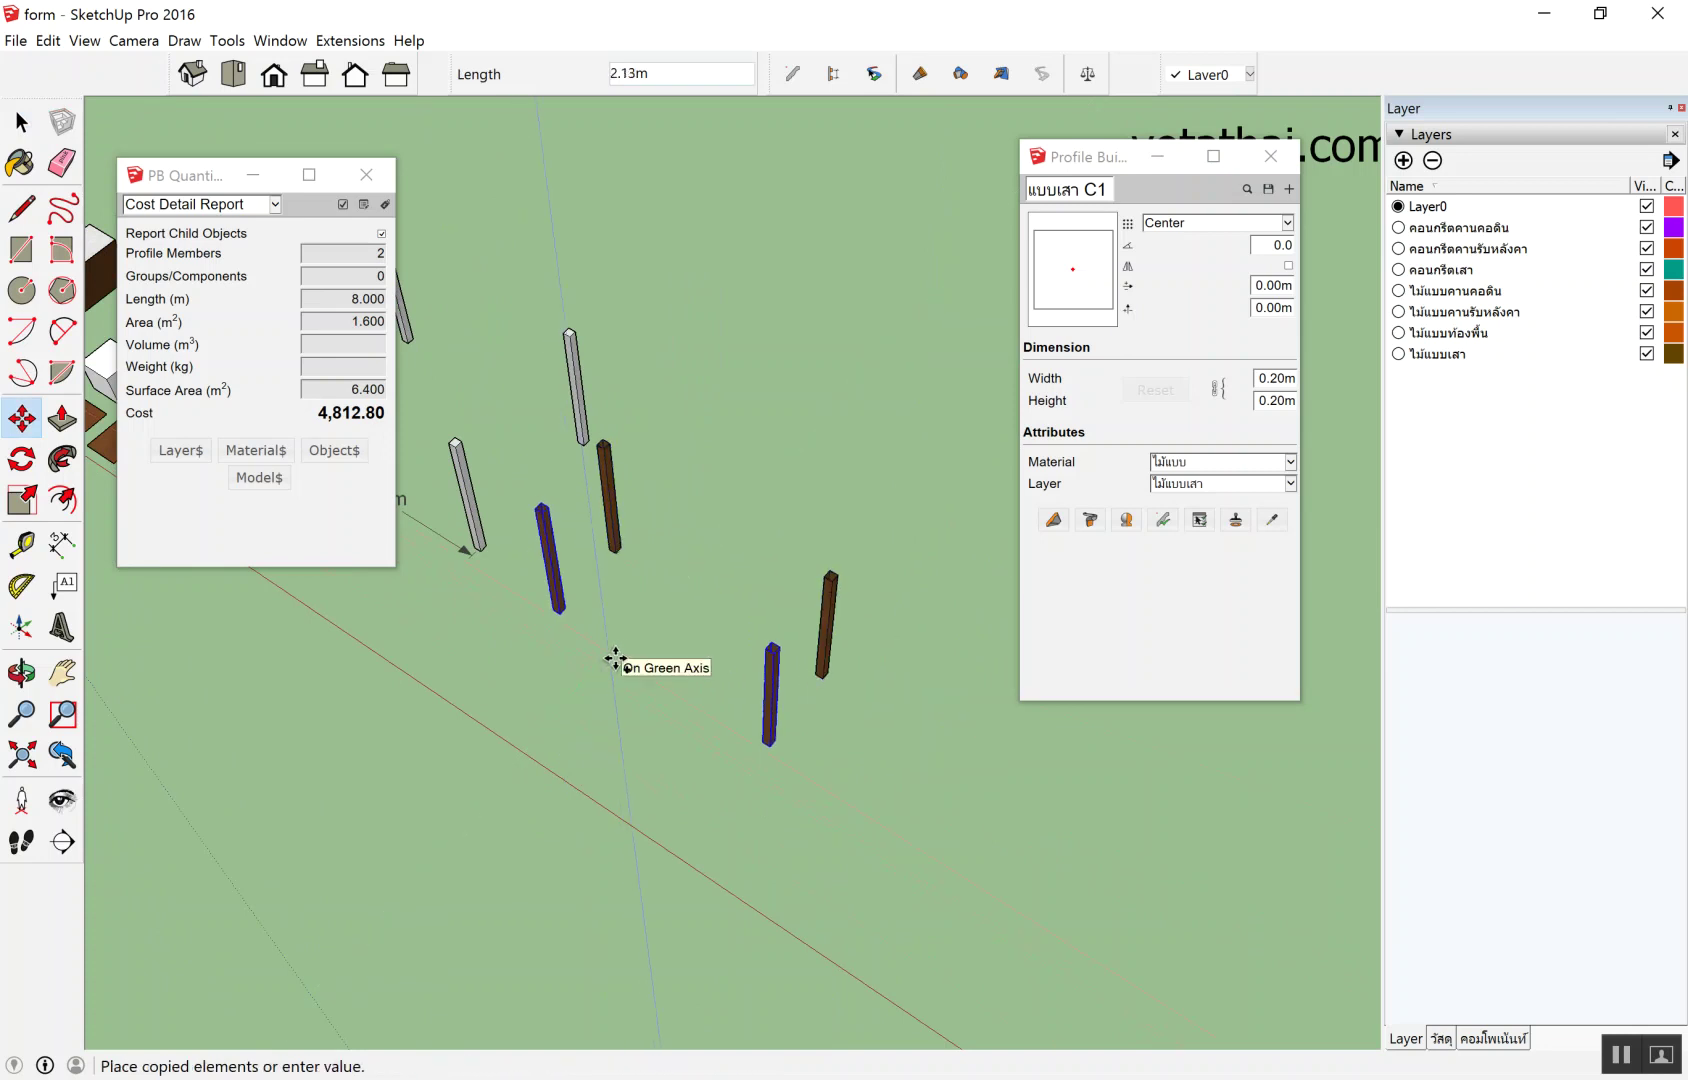
type("4m")
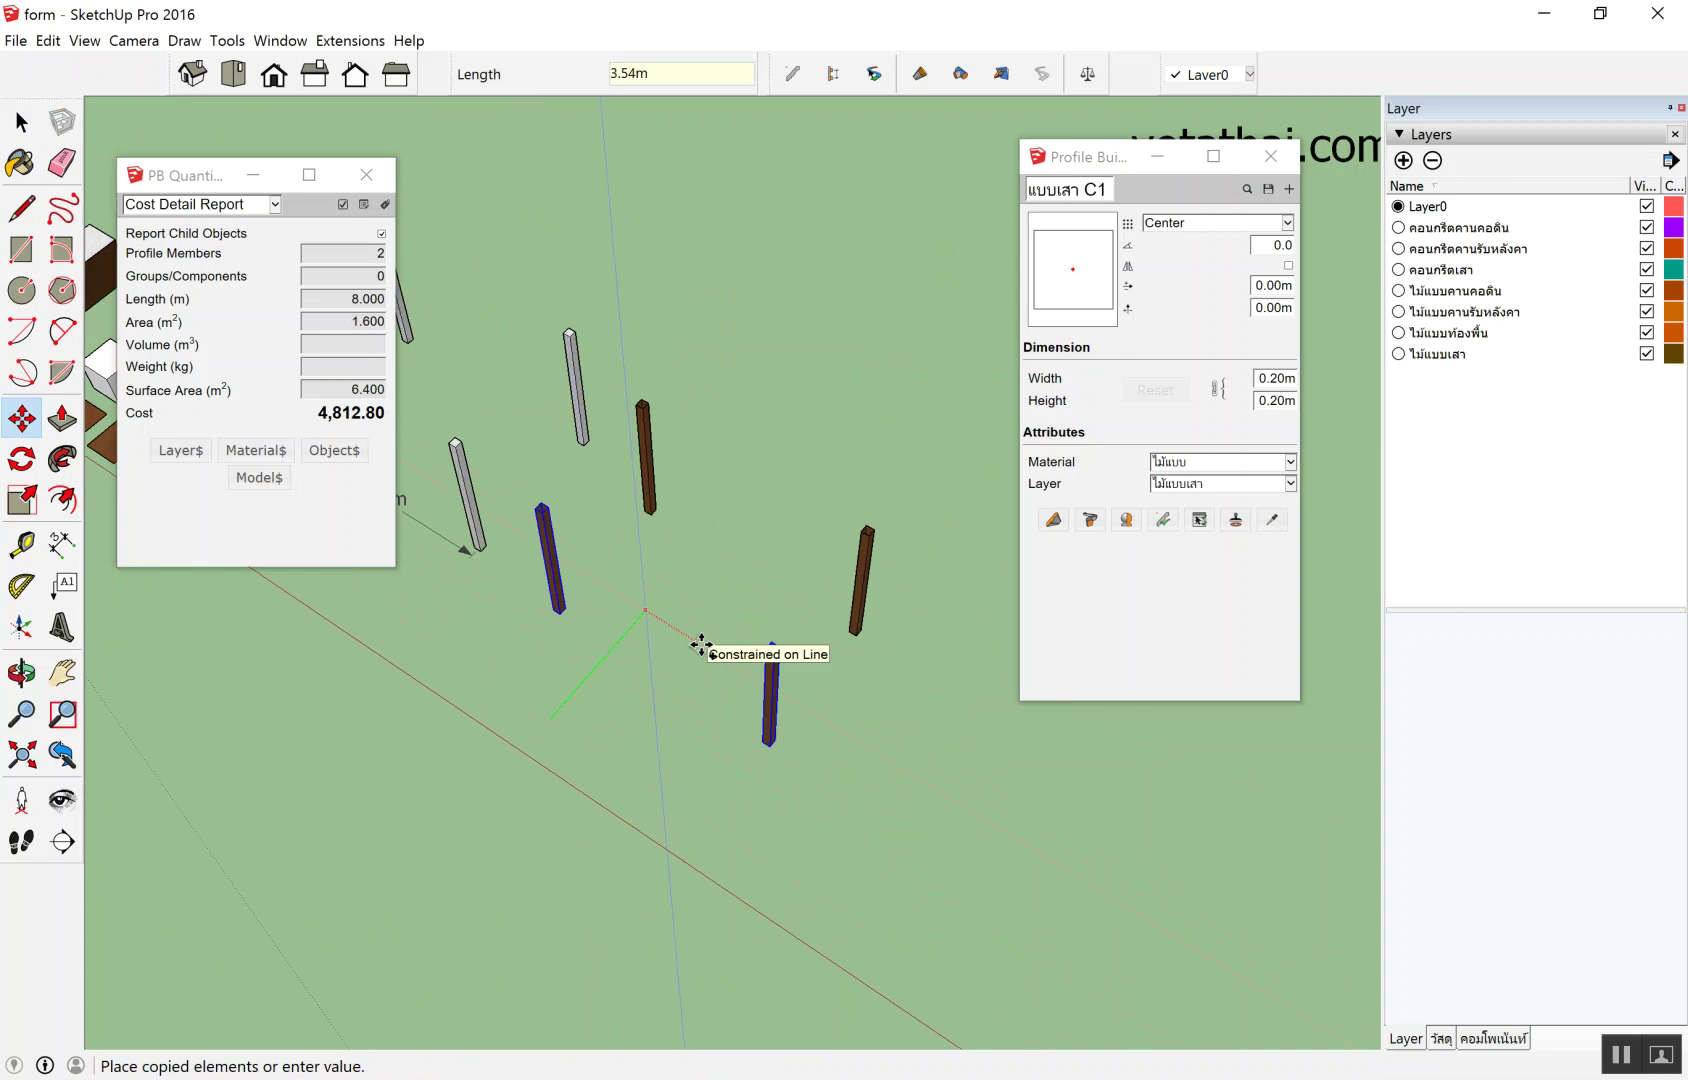
key("Return")
key("space")
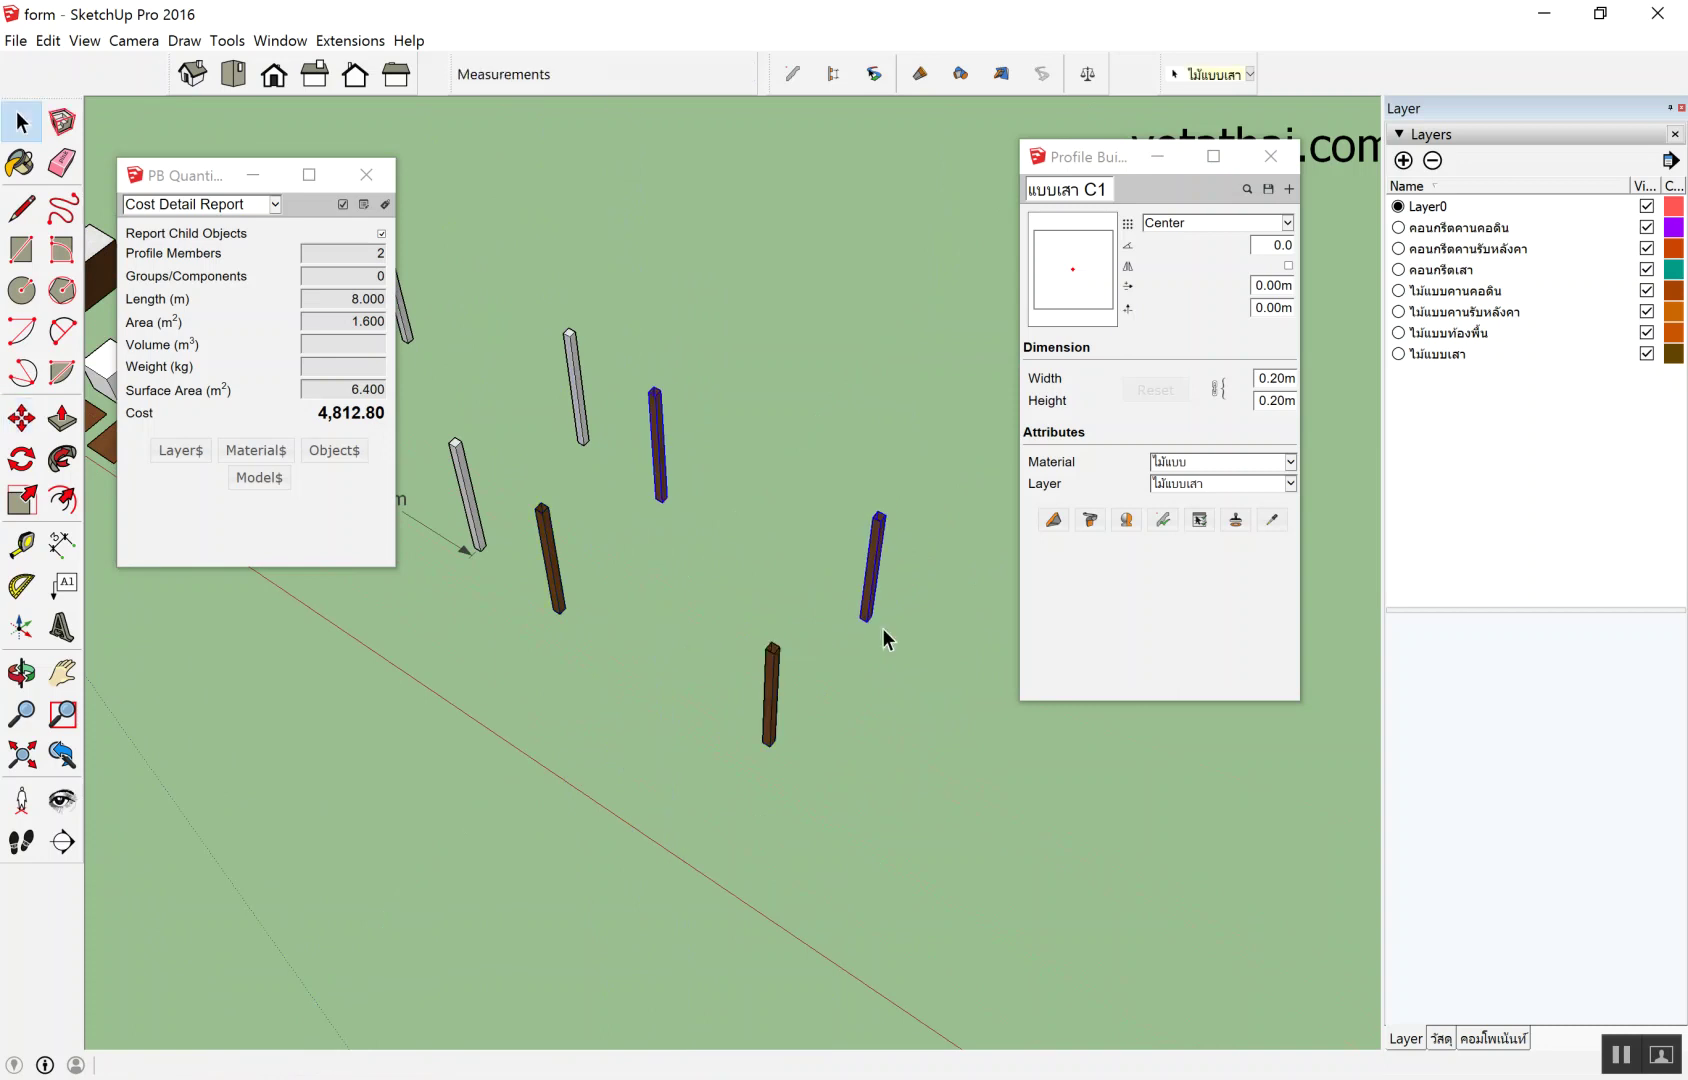
scroll(687, 382, "down", 3)
middle_click_drag(878, 460, 775, 419)
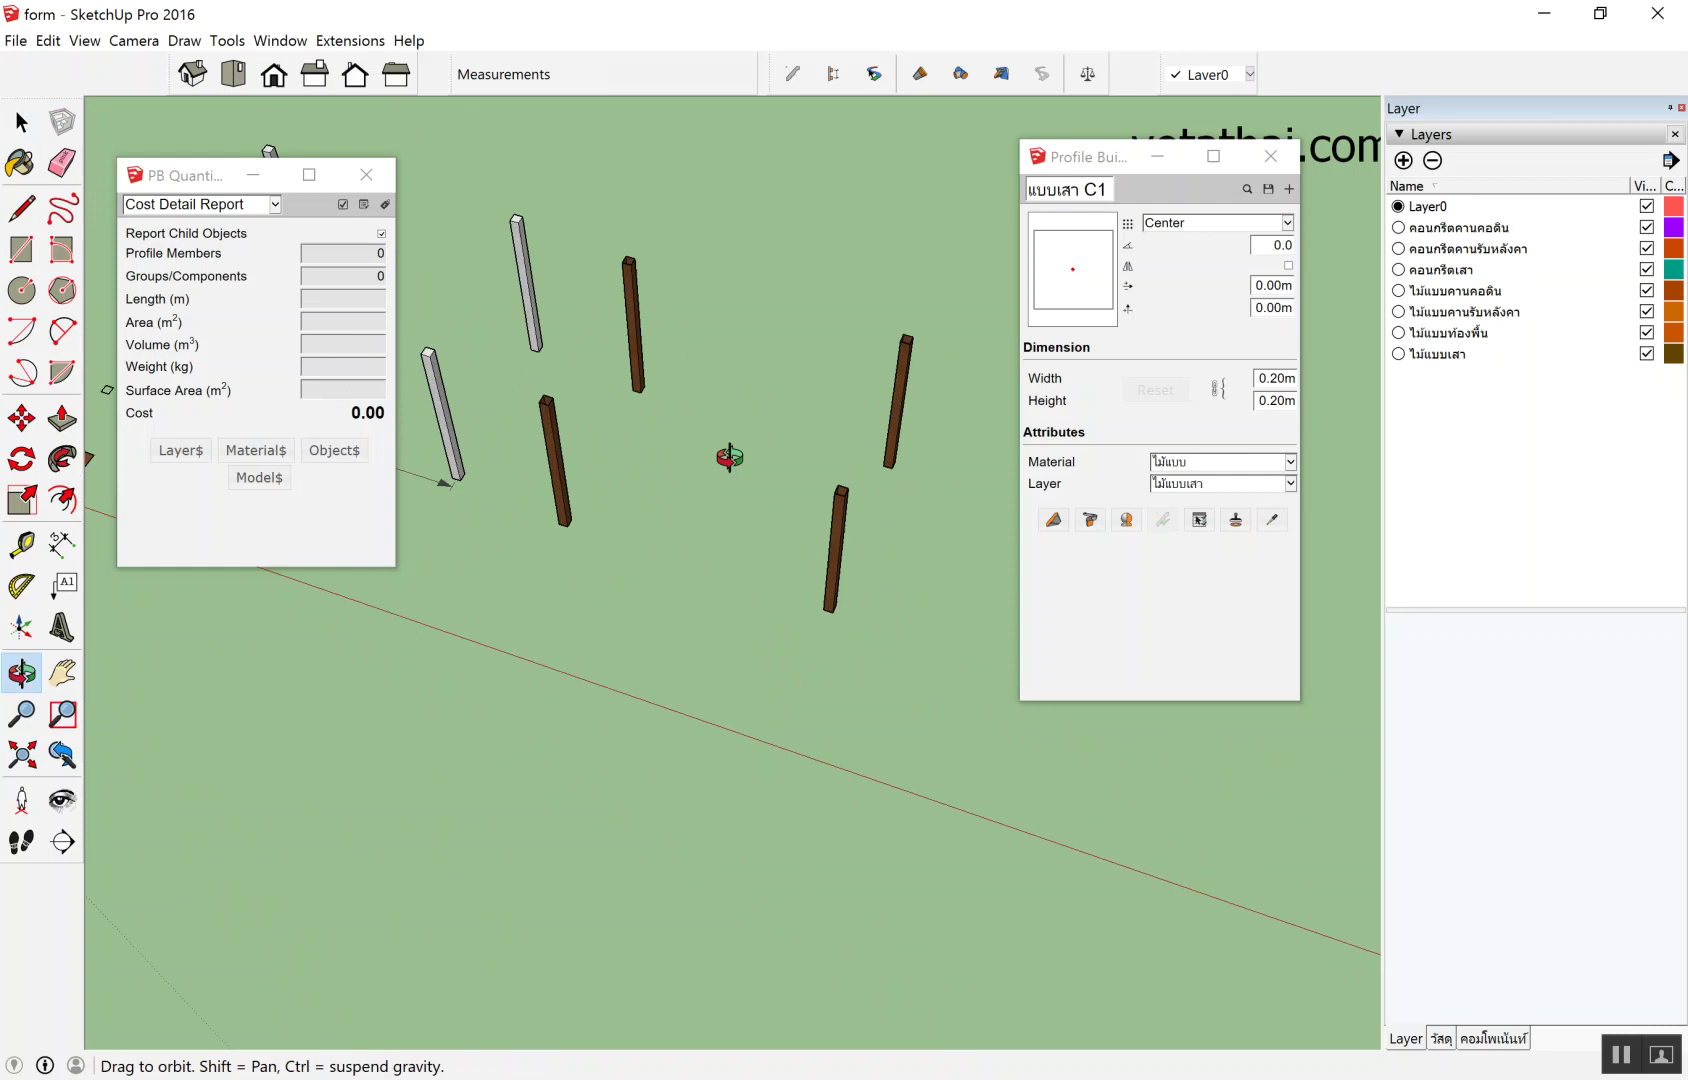
Move the Profile Builder panel aside and orbit so the formwork posts stand upright.
middle_click_drag(643, 477, 733, 456)
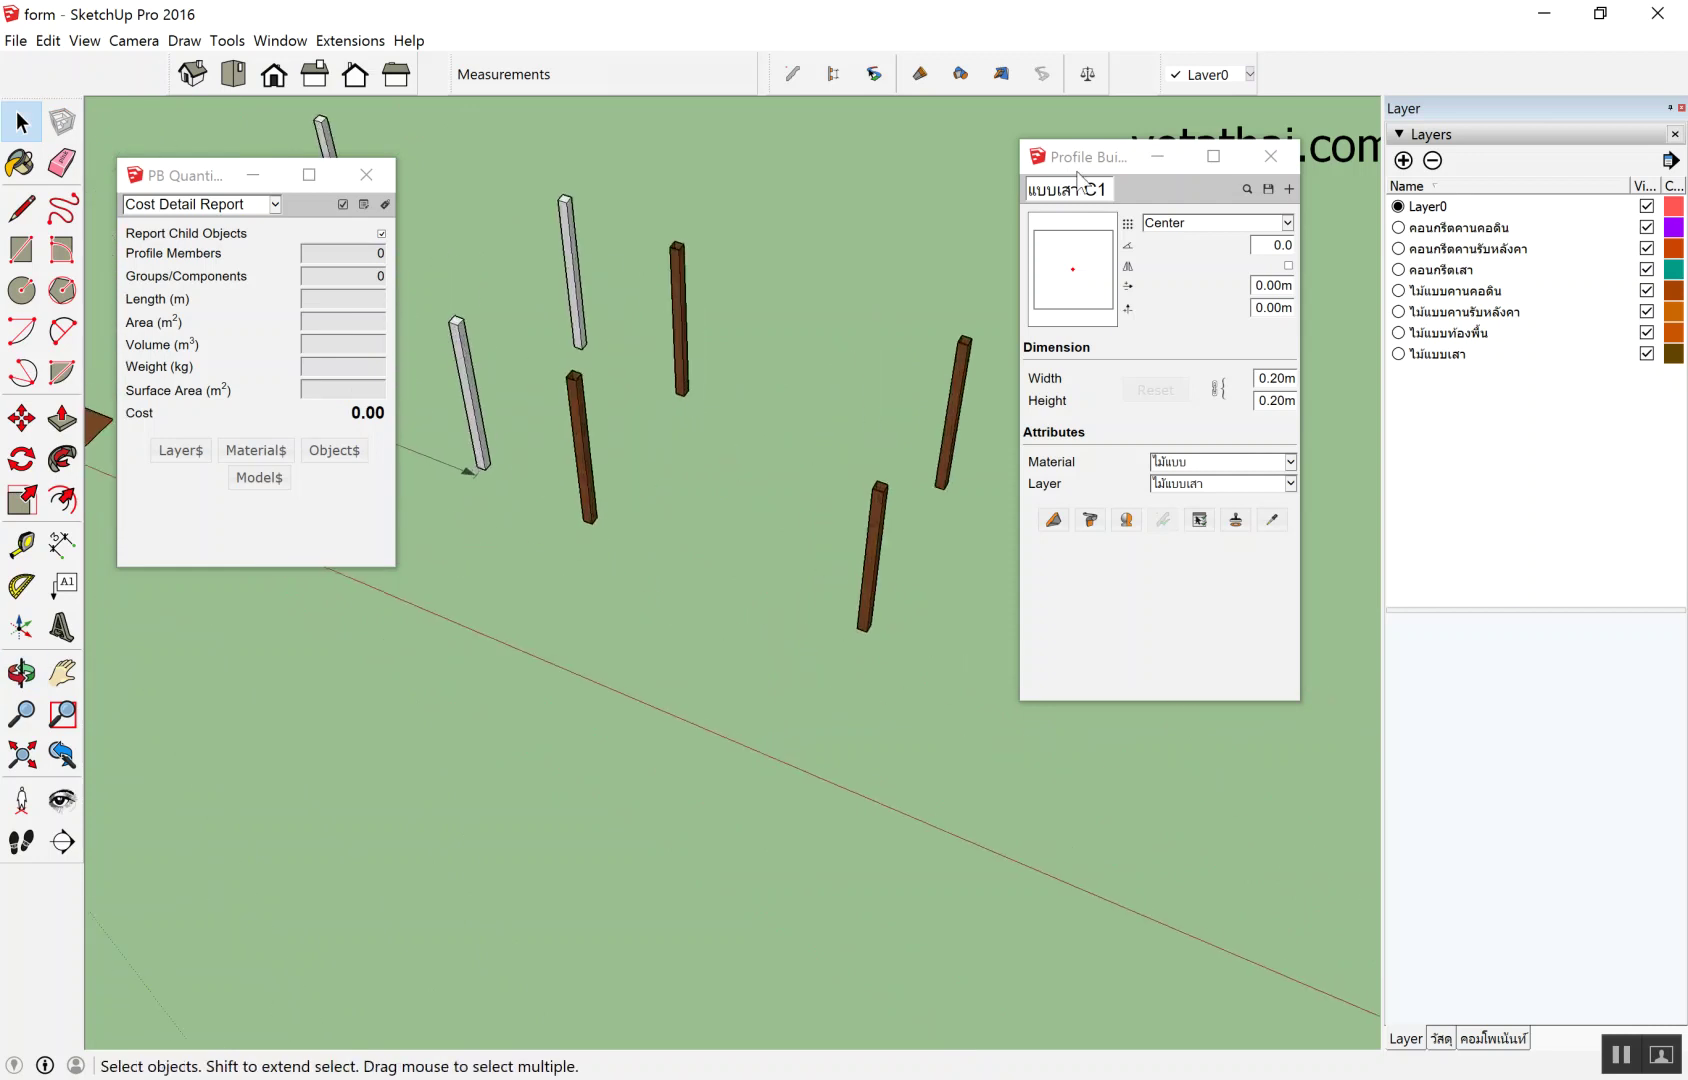
left_click_drag(1064, 170, 1207, 335)
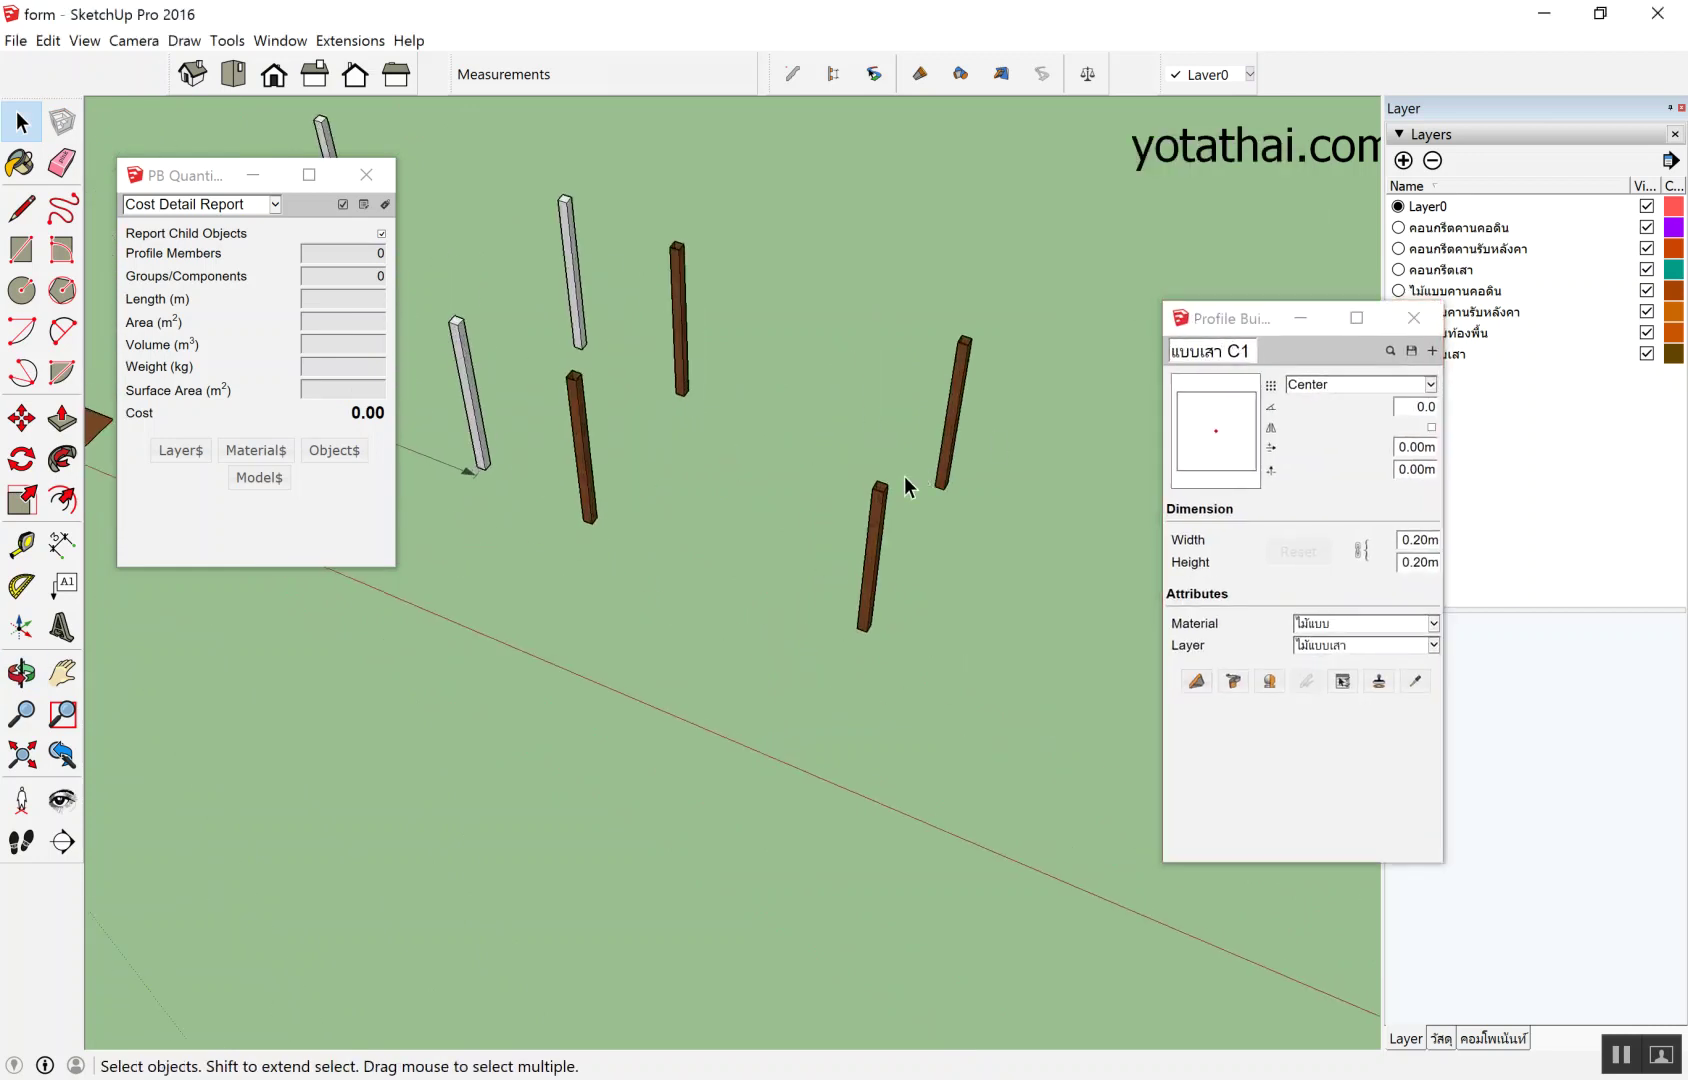
mouse_move(866, 531)
middle_mouse_down()
mouse_move(866, 486)
mouse_move(789, 433)
mouse_move(793, 415)
mouse_move(778, 437)
mouse_move(815, 430)
mouse_move(739, 479)
mouse_move(788, 475)
mouse_move(790, 530)
mouse_move(829, 497)
mouse_move(620, 538)
middle_mouse_up()
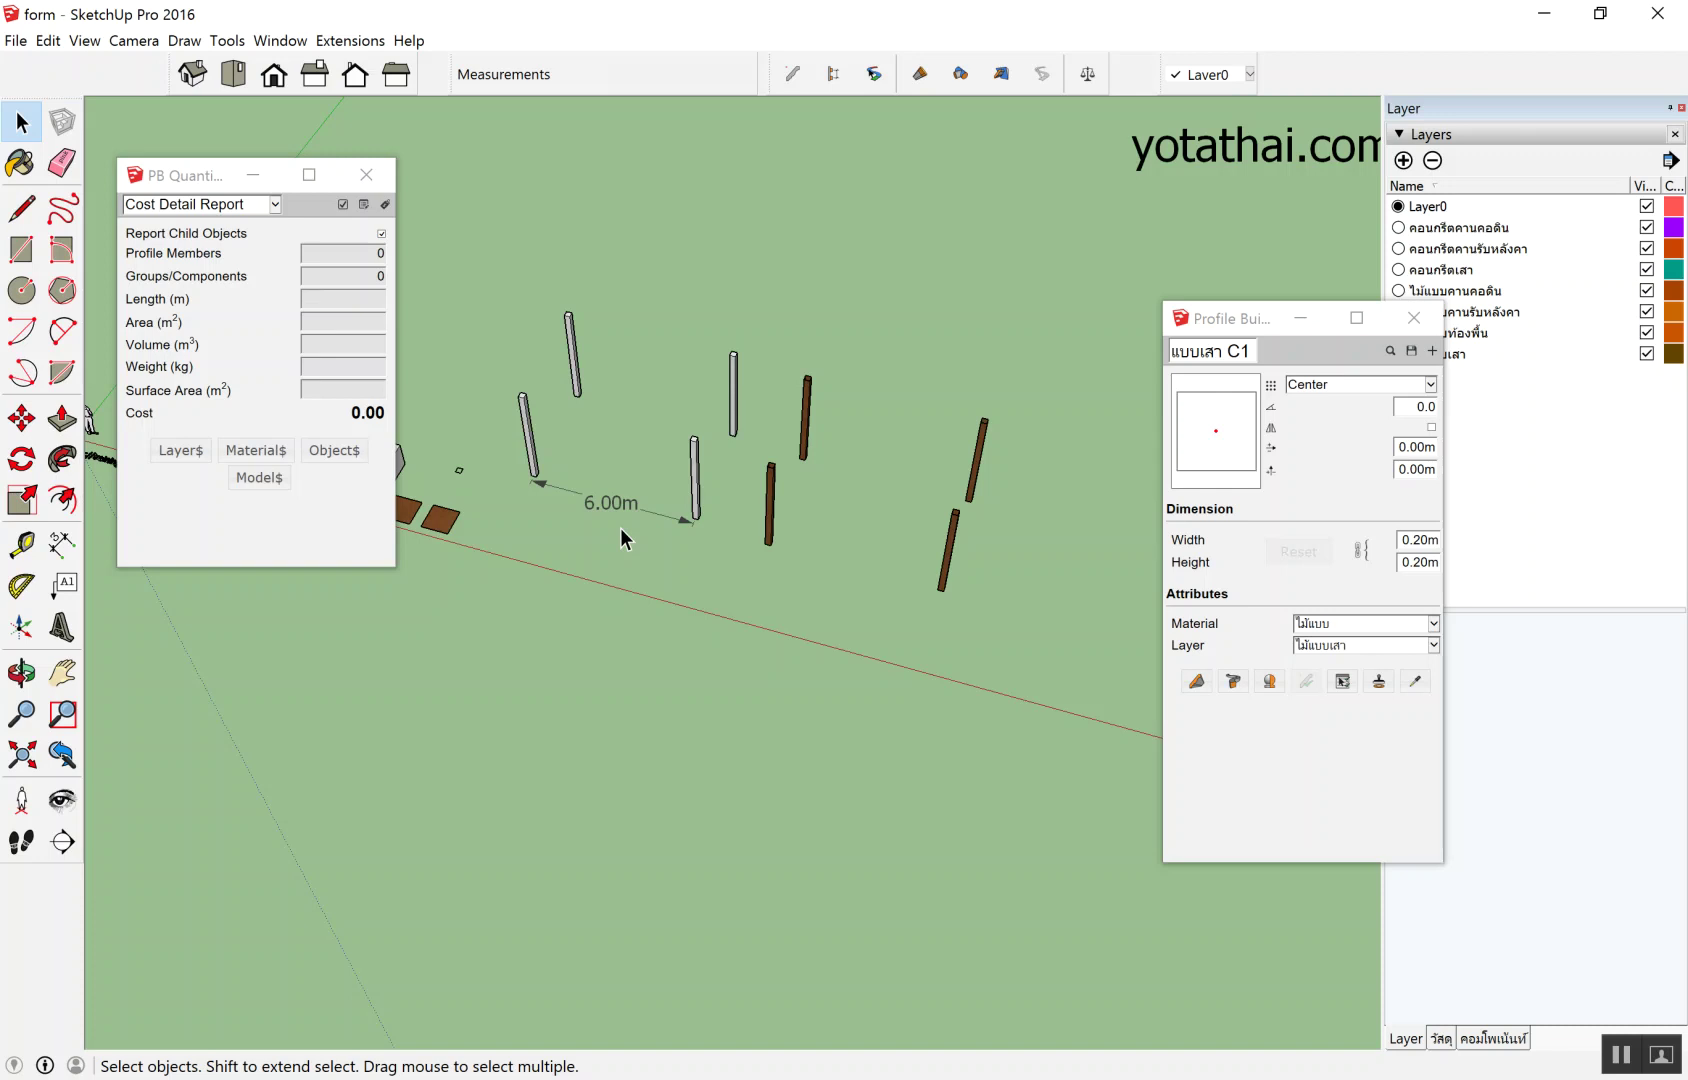
mouse_move(720, 245)
middle_mouse_down()
mouse_move(836, 365)
mouse_move(870, 463)
mouse_move(865, 588)
mouse_move(888, 628)
middle_mouse_up()
scroll(851, 595, "down", 2)
scroll(839, 633, "down", 2)
scroll(841, 625, "up", 4)
scroll(841, 632, "up", 2)
scroll(894, 661, "down", 3)
mouse_move(894, 659)
middle_mouse_down()
mouse_move(1017, 595)
mouse_move(989, 628)
middle_mouse_up()
scroll(989, 628, "up", 2)
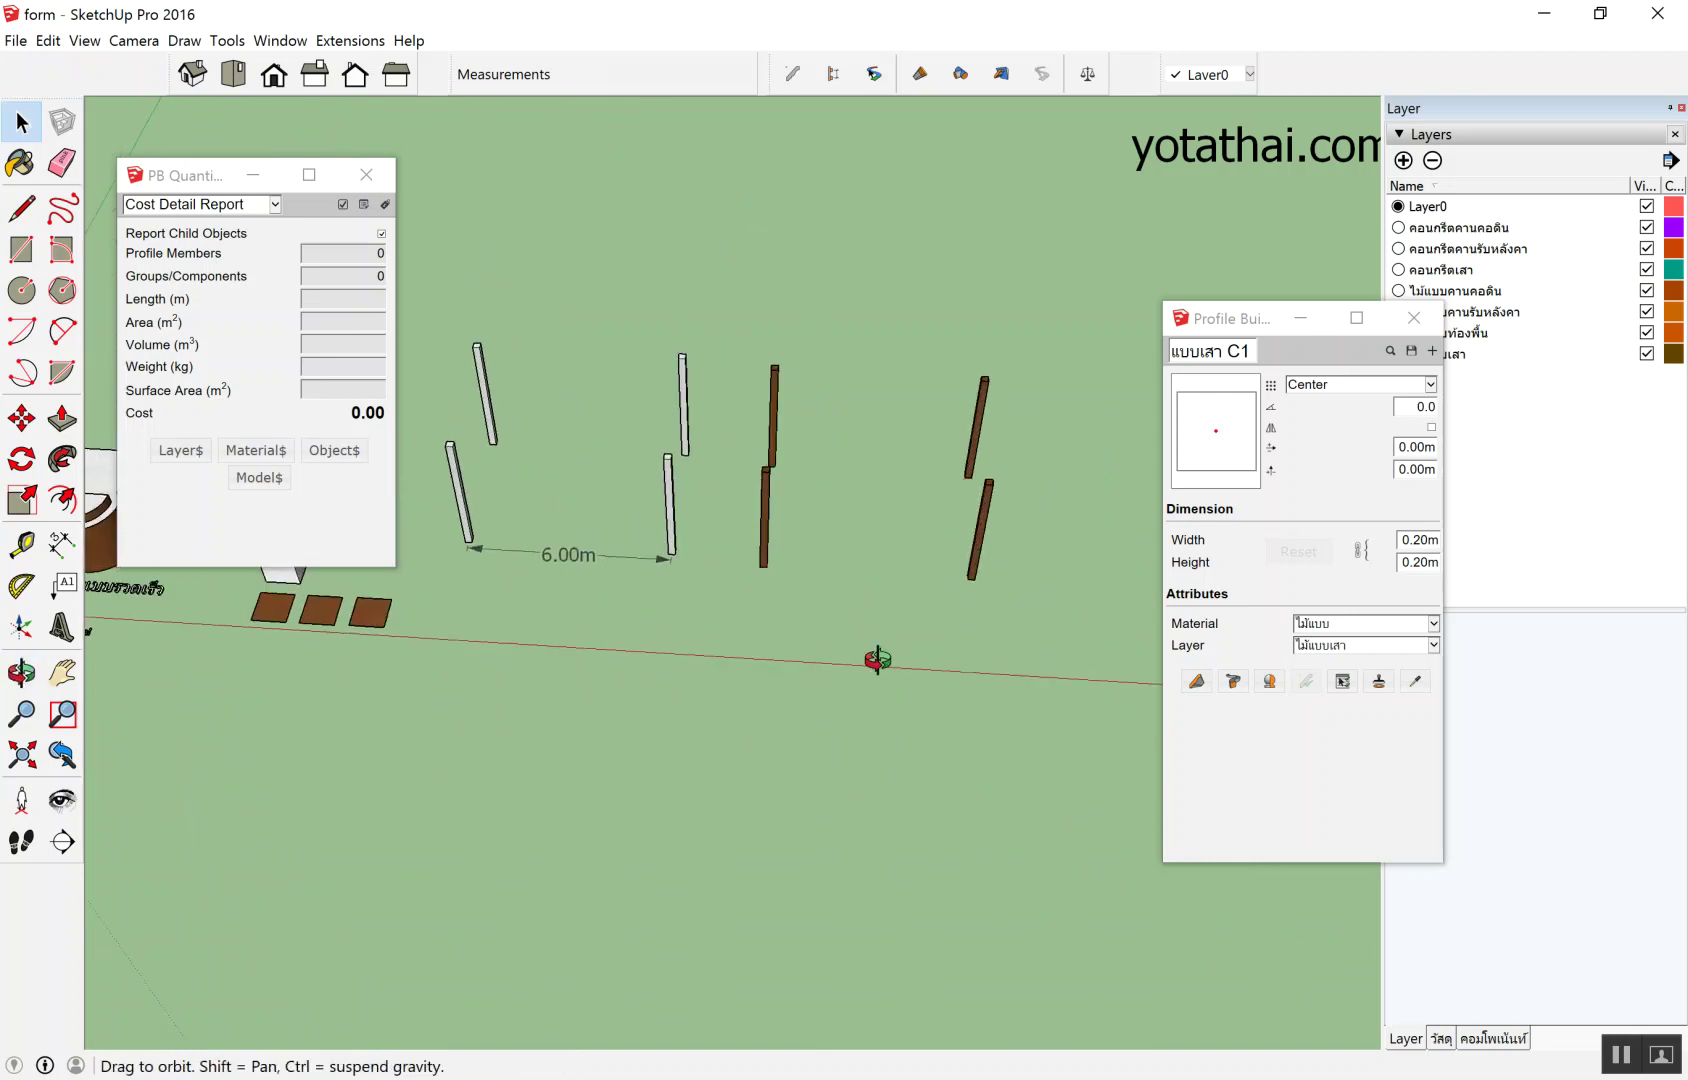
scroll(1051, 378, "up", 2)
scroll(899, 484, "up", 1)
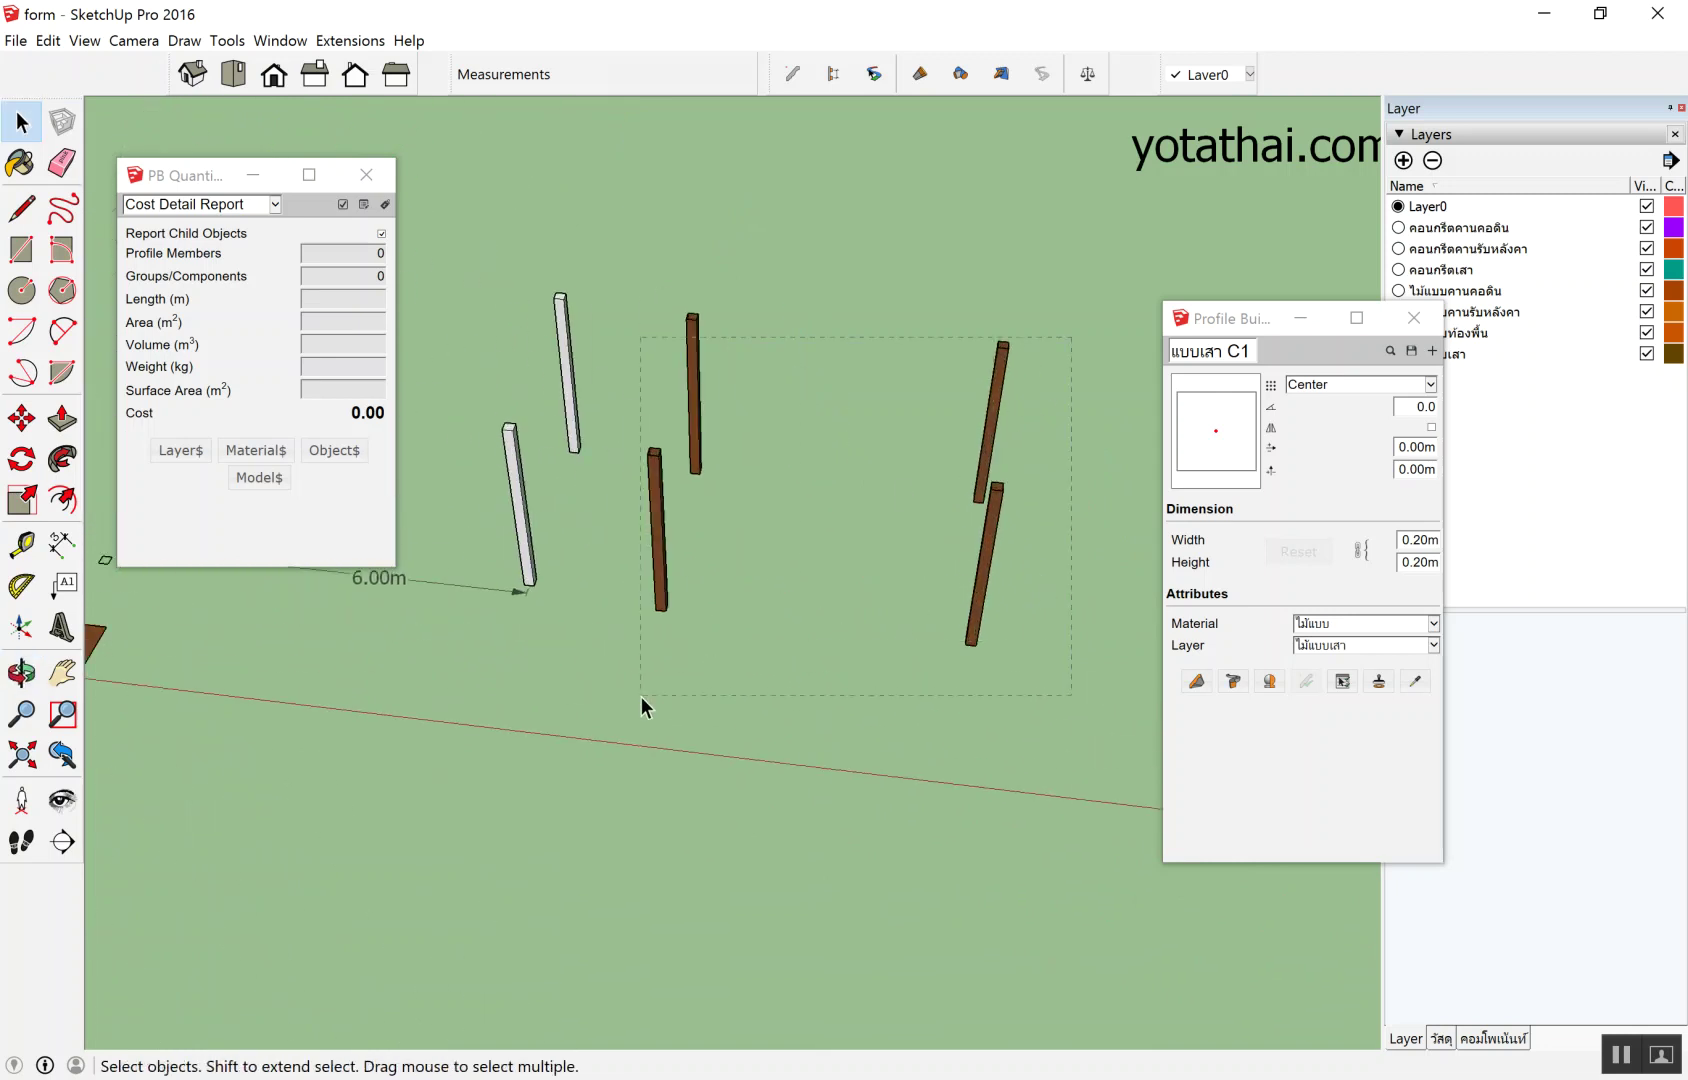
Select all four formwork columns to read 16.000 m length, 12.800 m², cost 9,625.60.
left_click_drag(641, 696, 641, 696)
scroll(554, 589, "down", 2)
scroll(909, 596, "up", 3)
scroll(870, 648, "up", 2)
scroll(870, 648, "down", 1)
Move the four formwork posts onto the concrete columns spaced 6.00 m apart.
key("m")
left_click(886, 634)
scroll(890, 630, "down", 3)
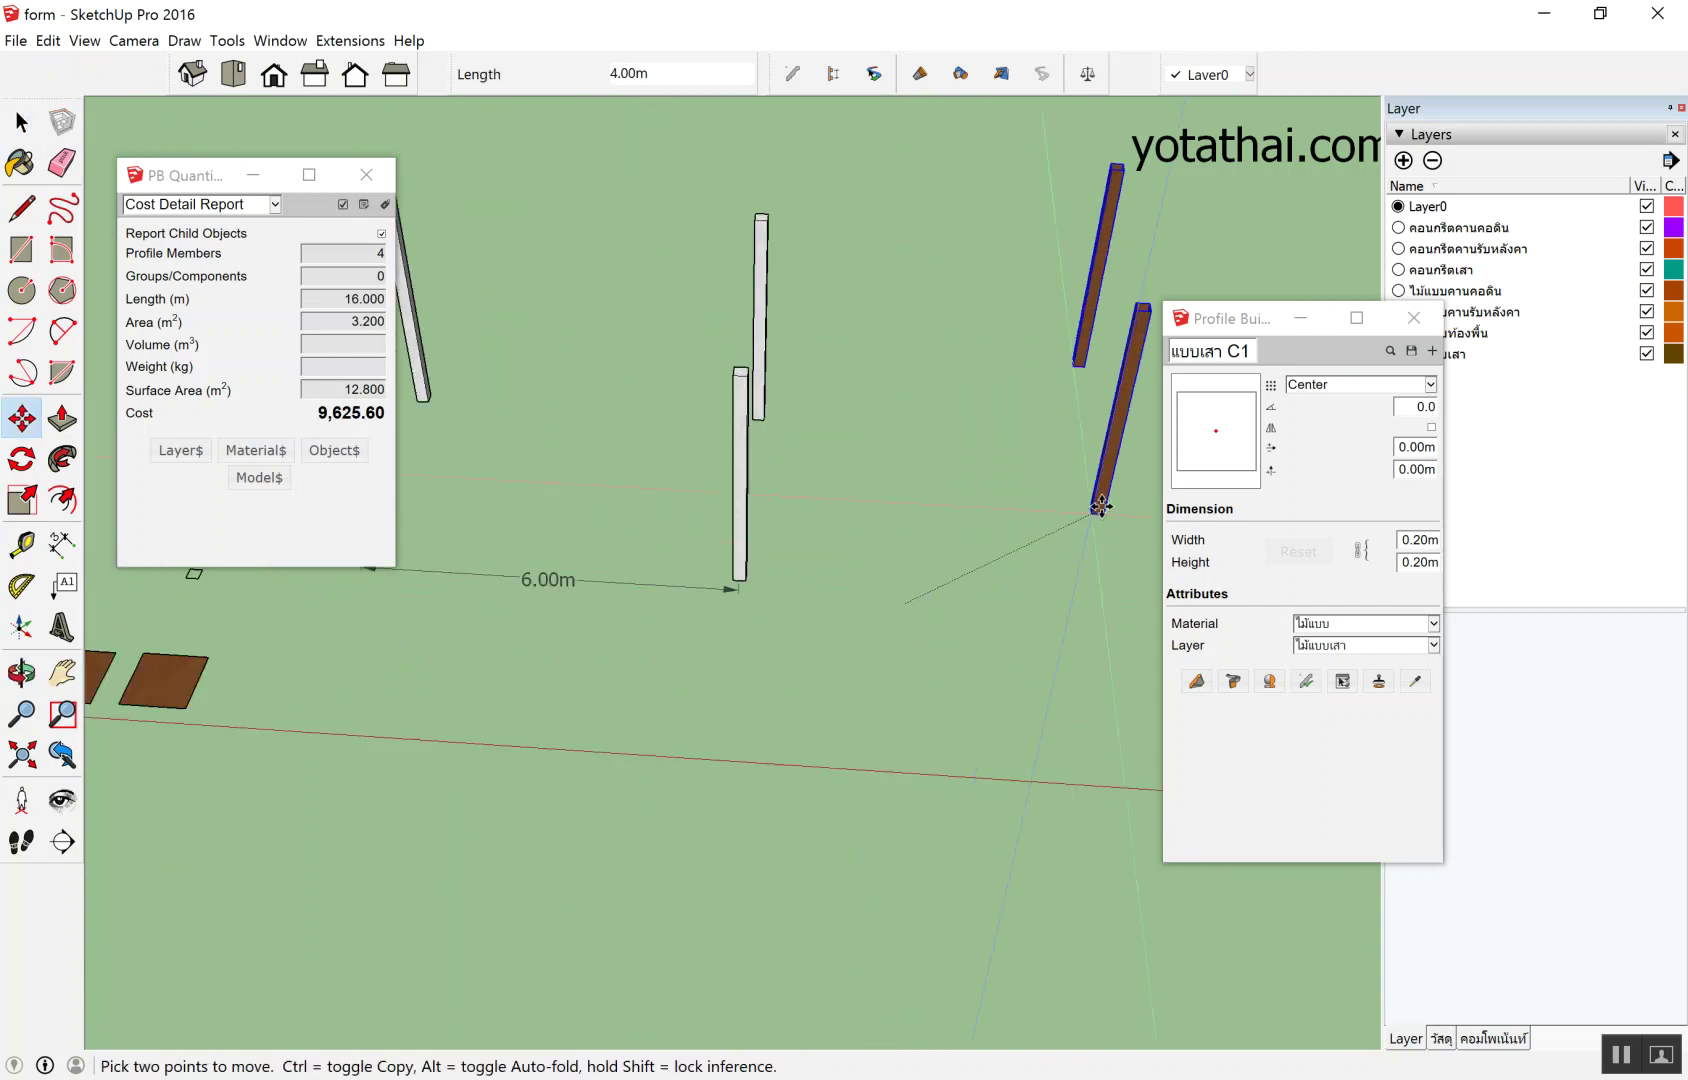
scroll(1100, 507, "down", 2)
scroll(590, 545, "up", 3)
scroll(579, 530, "up", 1)
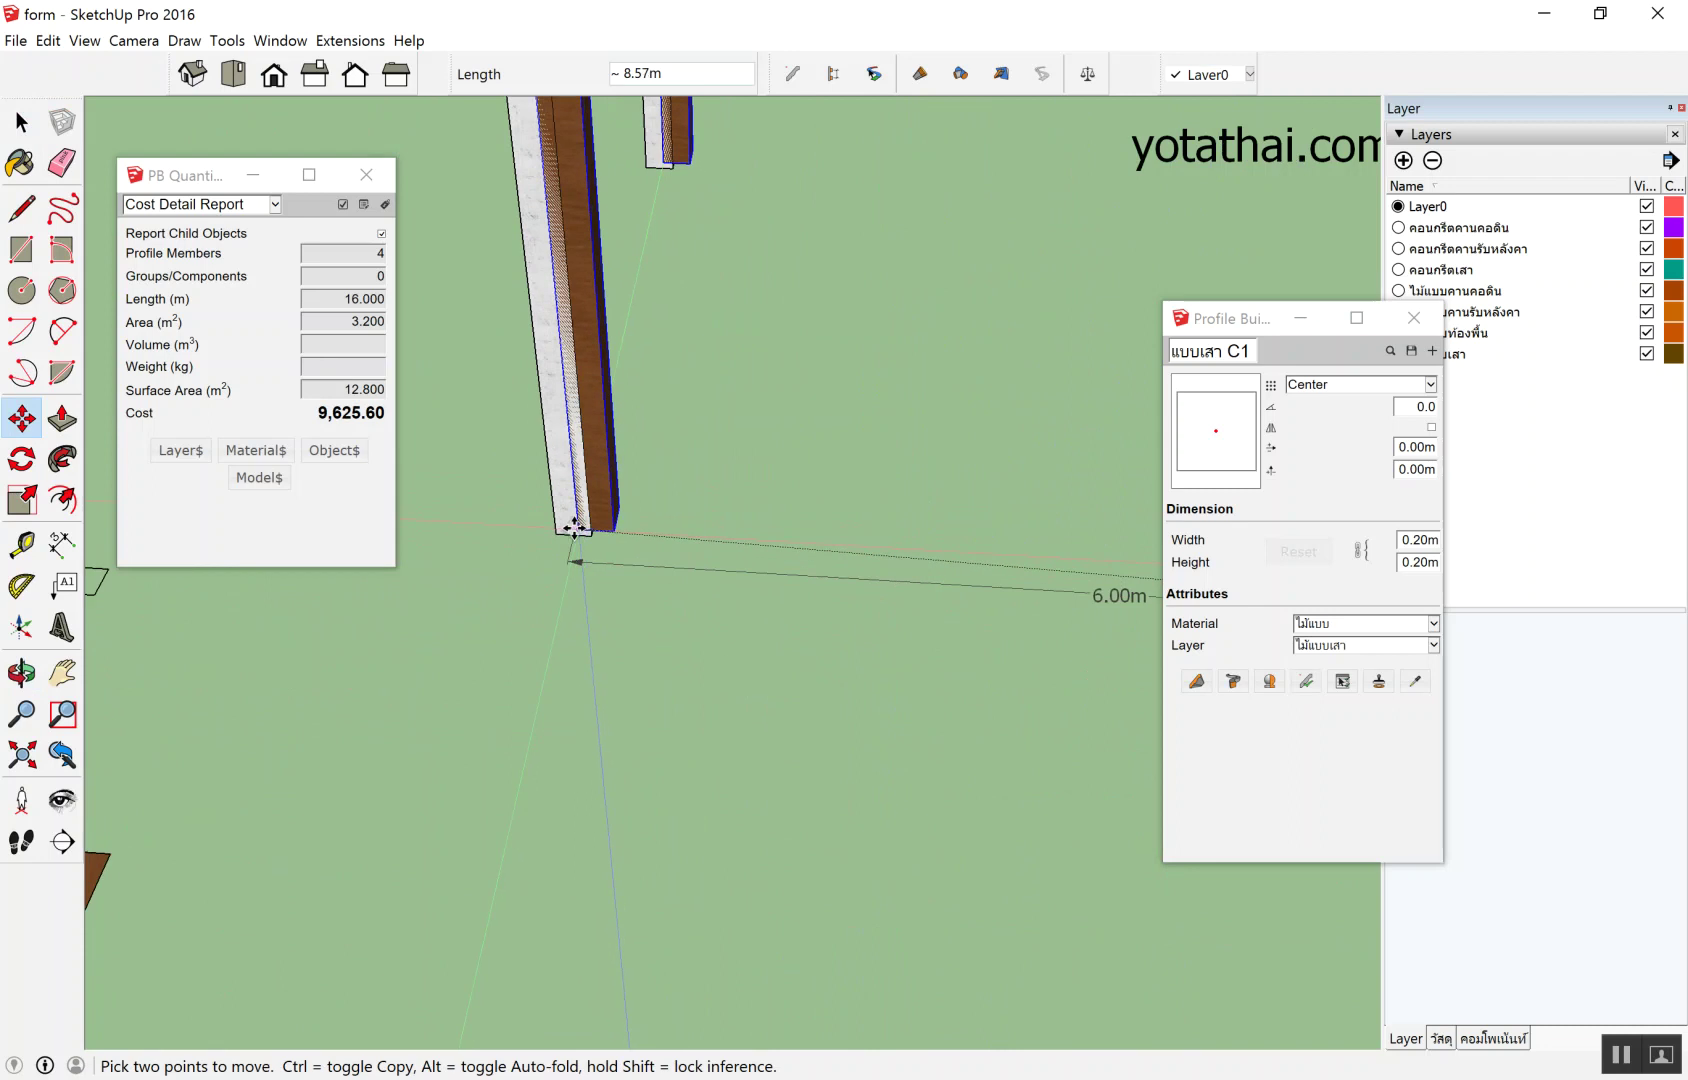
left_click(579, 530)
scroll(570, 535, "down", 1)
scroll(558, 539, "down", 1)
scroll(600, 650, "down", 2)
mouse_move(611, 697)
middle_mouse_down()
mouse_move(631, 628)
mouse_move(539, 584)
middle_mouse_up()
scroll(539, 584, "down", 2)
left_click(651, 612)
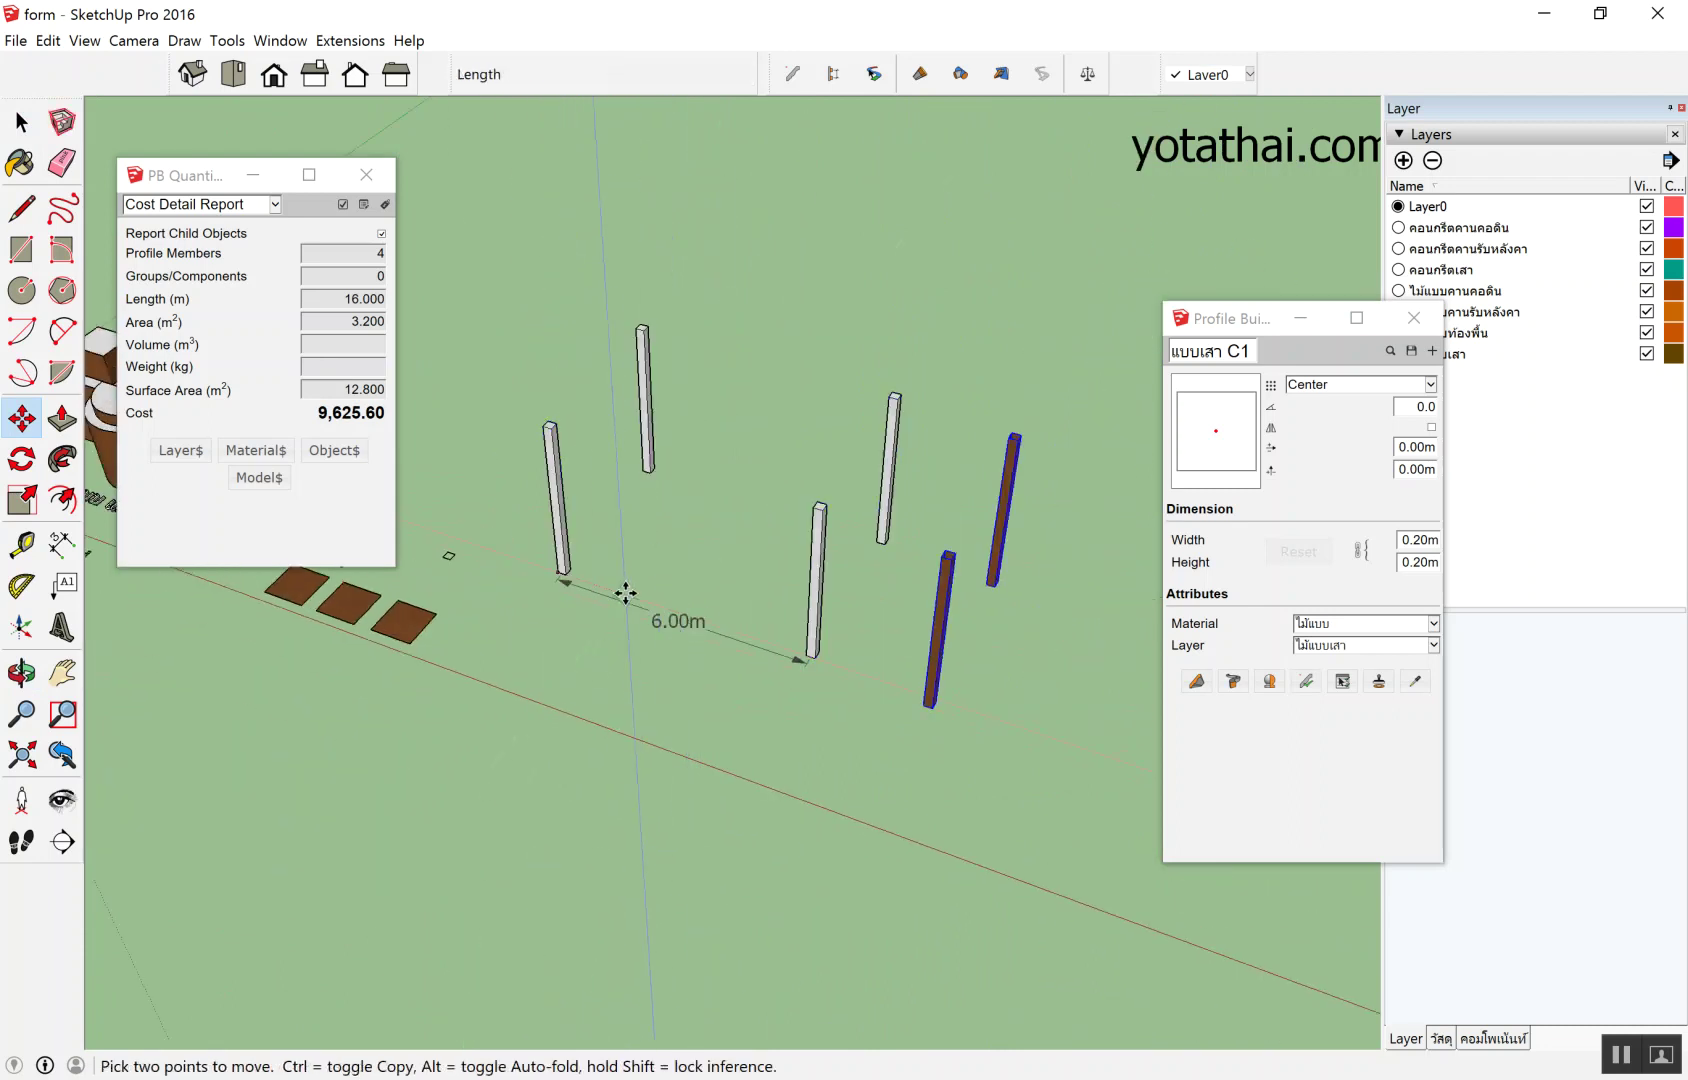
key("space")
Reselect the four brown formwork columns and copy them from a post corner.
scroll(820, 660, "down", 2)
left_click(1130, 607)
scroll(1130, 607, "up", 2)
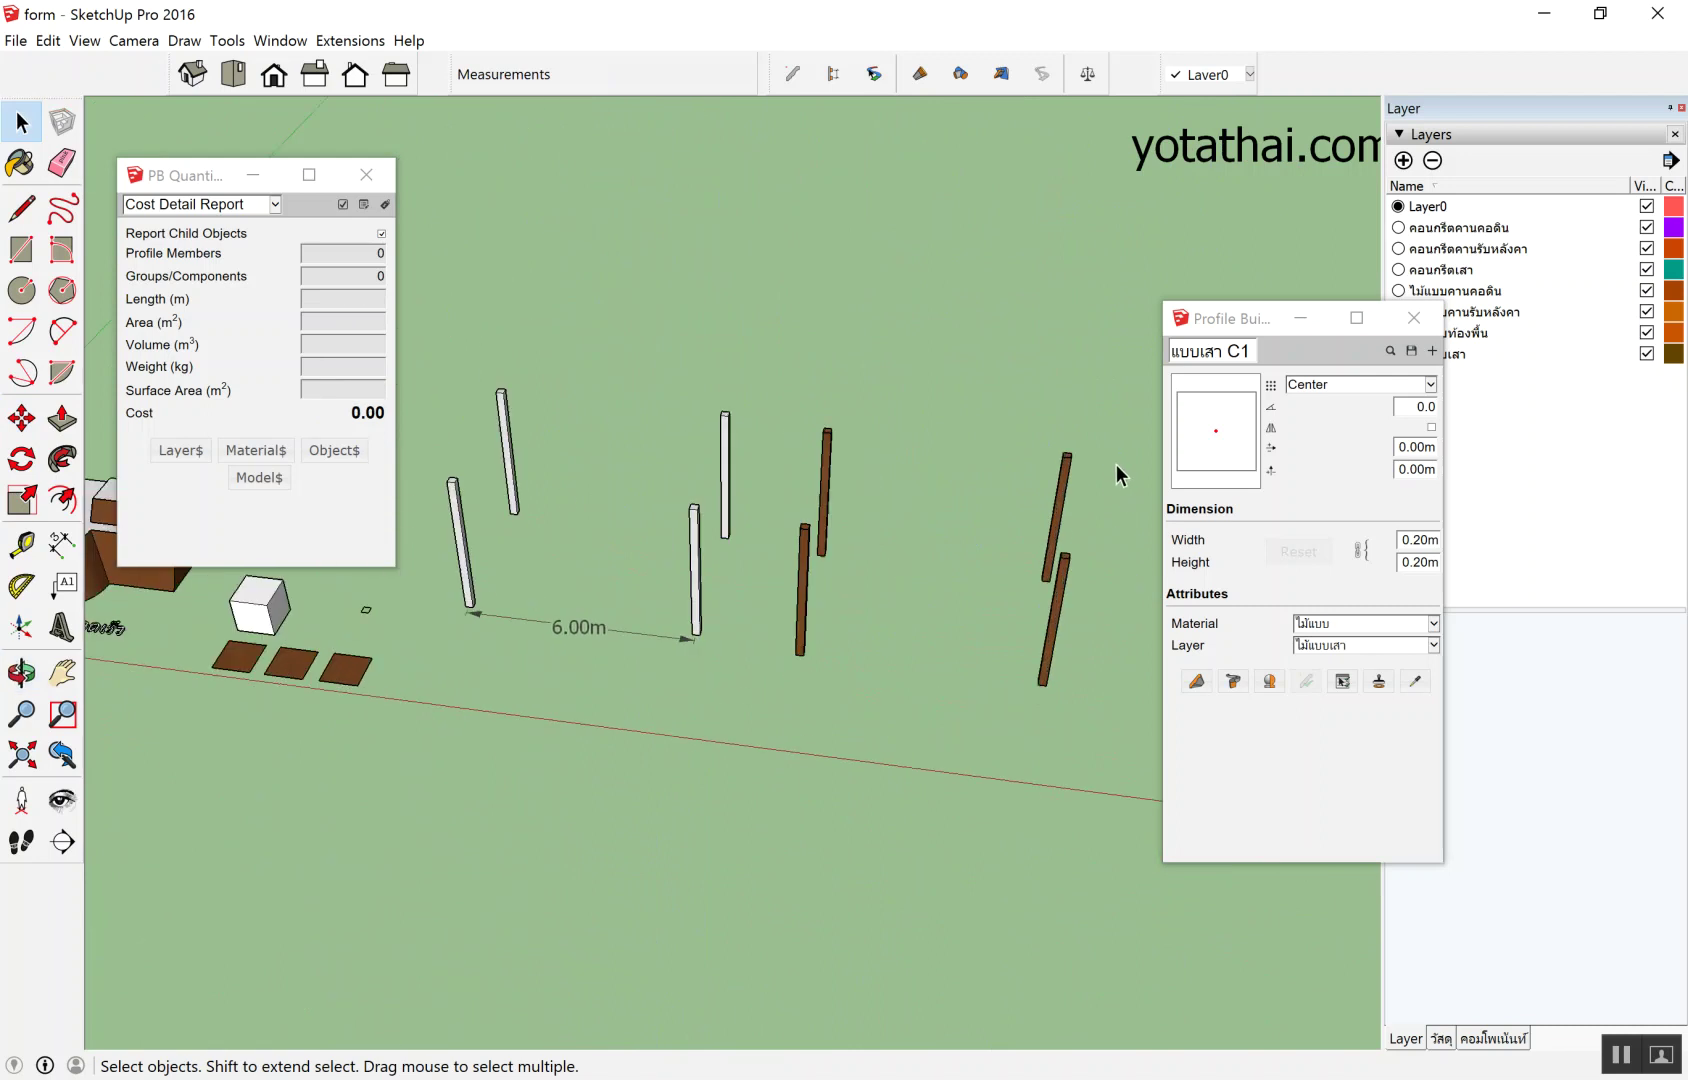
left_click_drag(761, 717, 790, 690)
scroll(727, 716, "up", 3)
middle_click_drag(727, 716, 914, 528)
key("m")
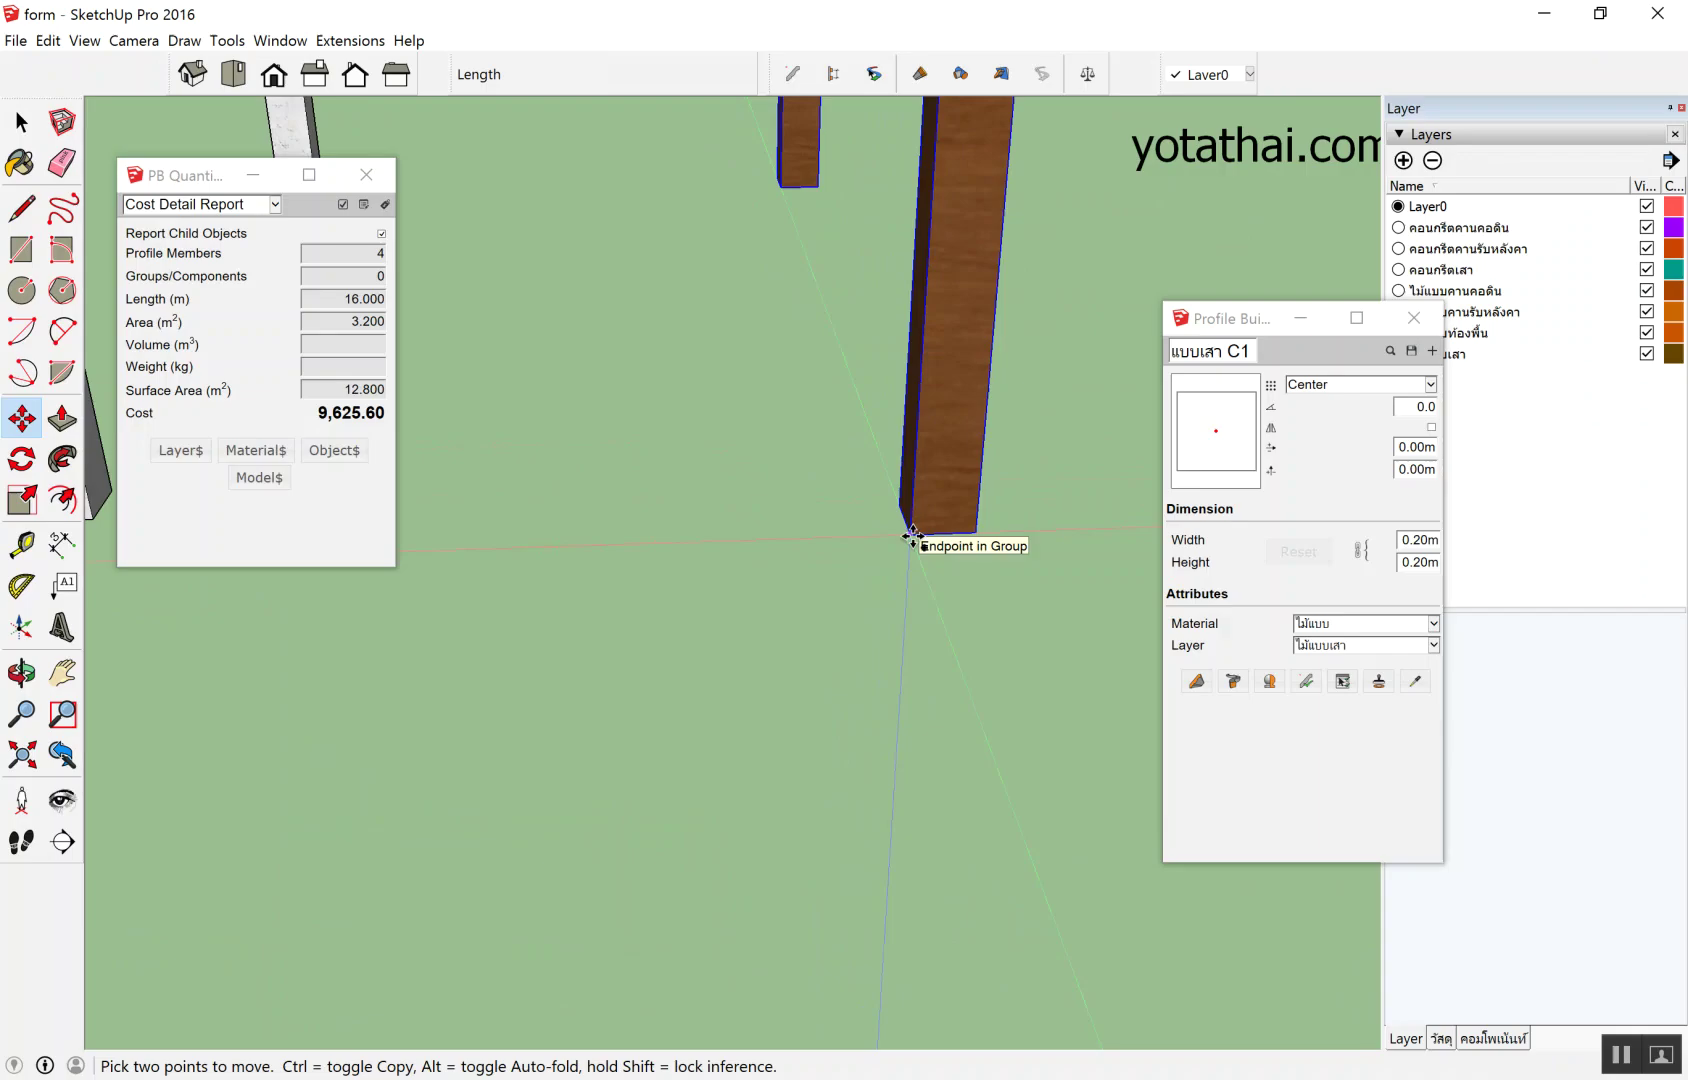
left_click(913, 537)
scroll(951, 520, "down", 5)
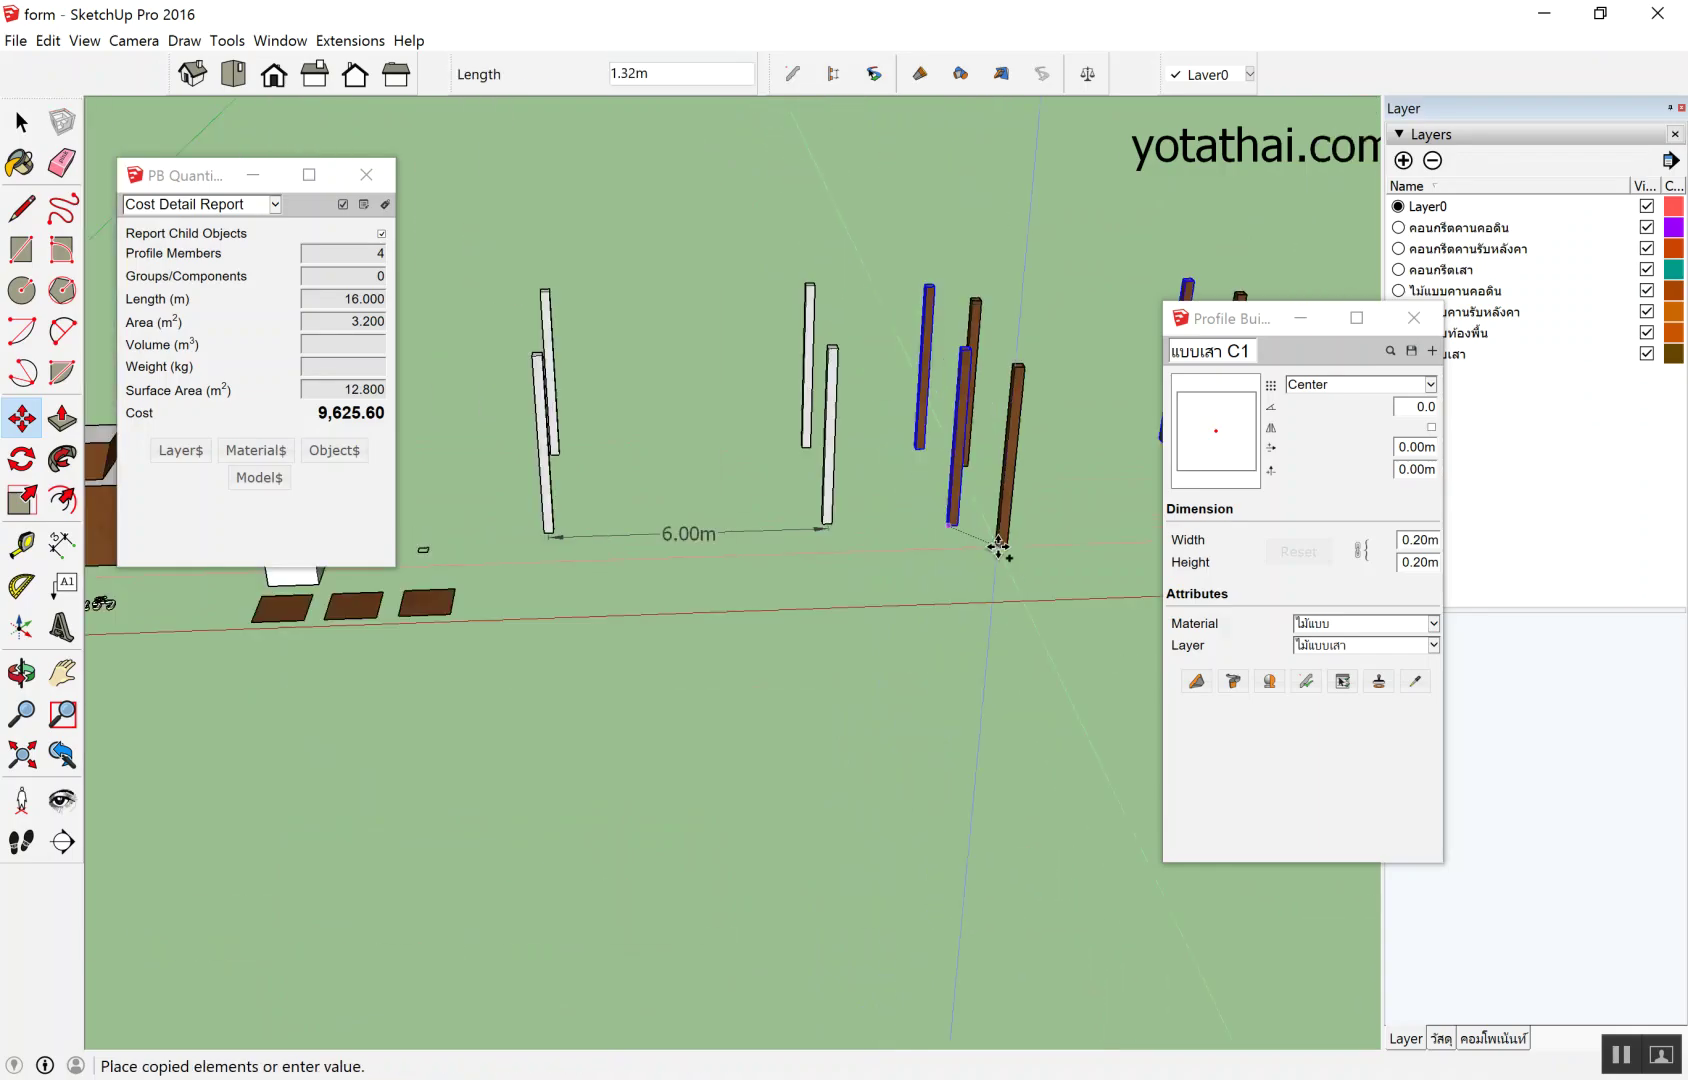
left_click(999, 549)
Cancel the pending move and clear the selection, resetting the quantity report to 0.00.
mouse_move(999, 549)
middle_mouse_down()
mouse_move(641, 535)
mouse_move(656, 524)
mouse_move(633, 572)
middle_mouse_up()
scroll(590, 525, "up", 5)
left_click(602, 558)
key("Escape")
scroll(641, 600, "down", 5)
mouse_move(641, 720)
middle_mouse_down()
mouse_move(739, 641)
mouse_move(472, 578)
mouse_move(576, 452)
middle_mouse_up()
key("space")
left_click(550, 550)
scroll(638, 408, "up", 4)
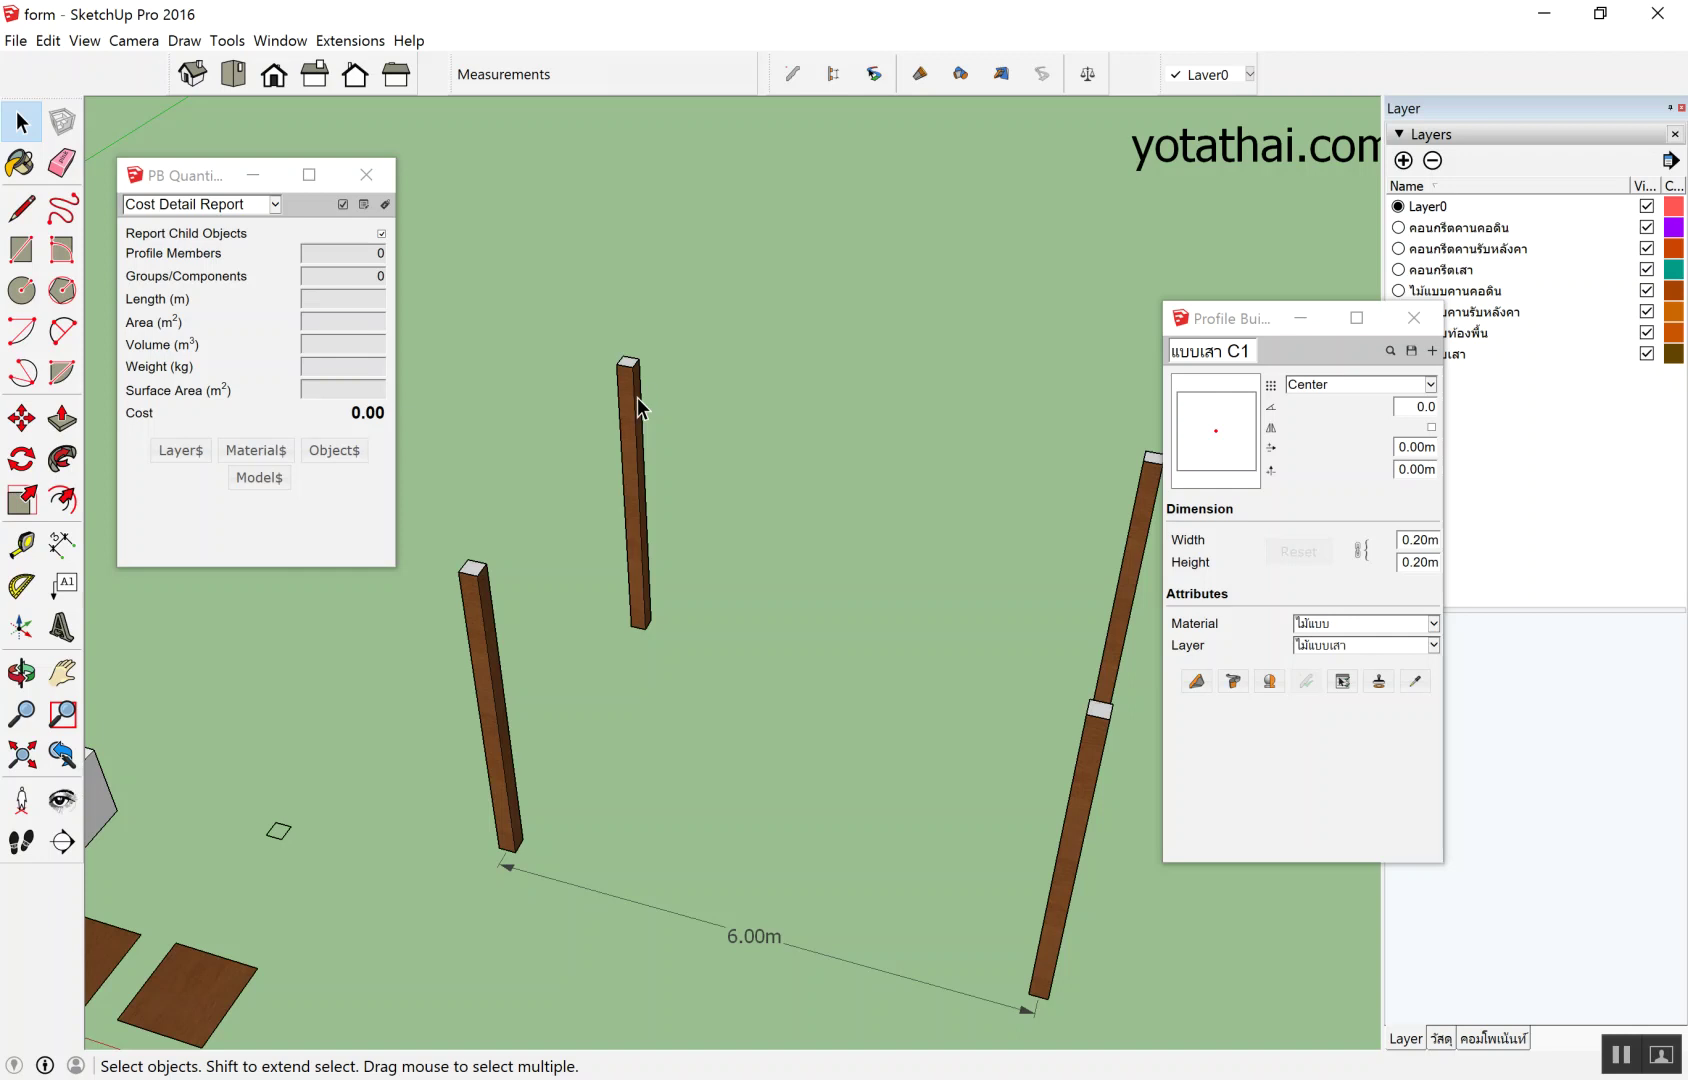
scroll(651, 520, "up", 2)
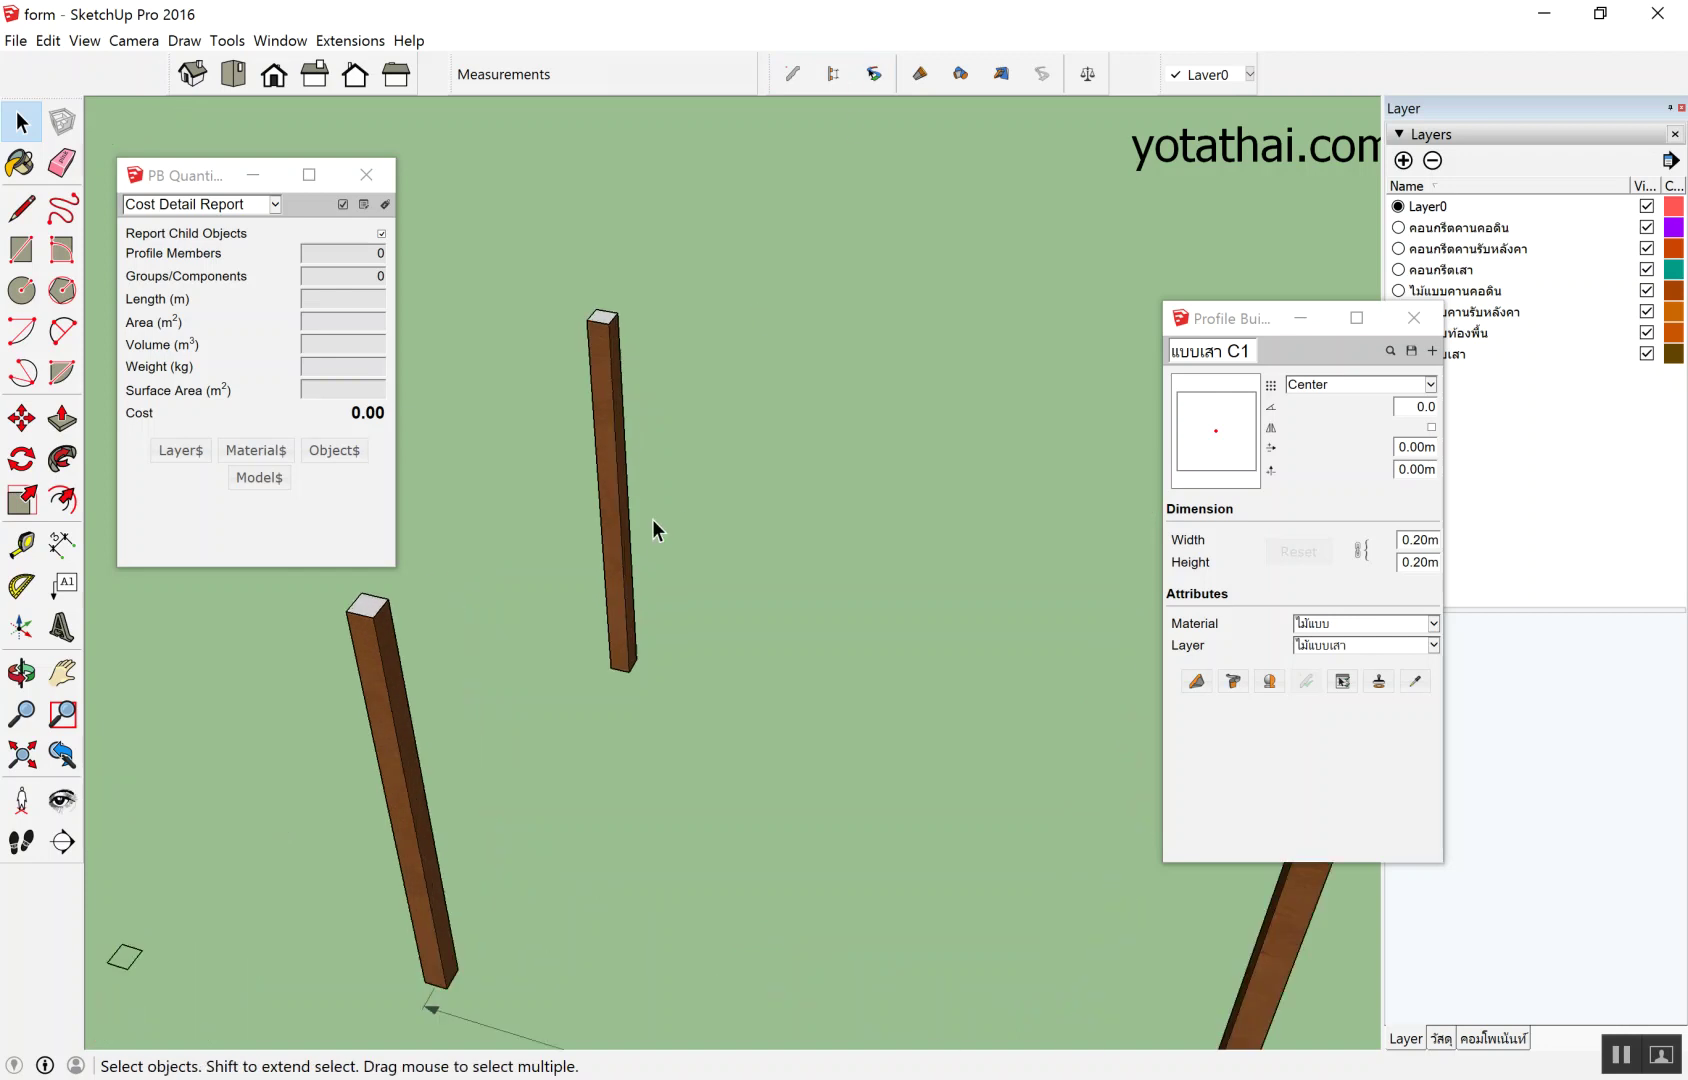
scroll(609, 284, "up", 2)
left_click_drag(549, 372, 550, 372)
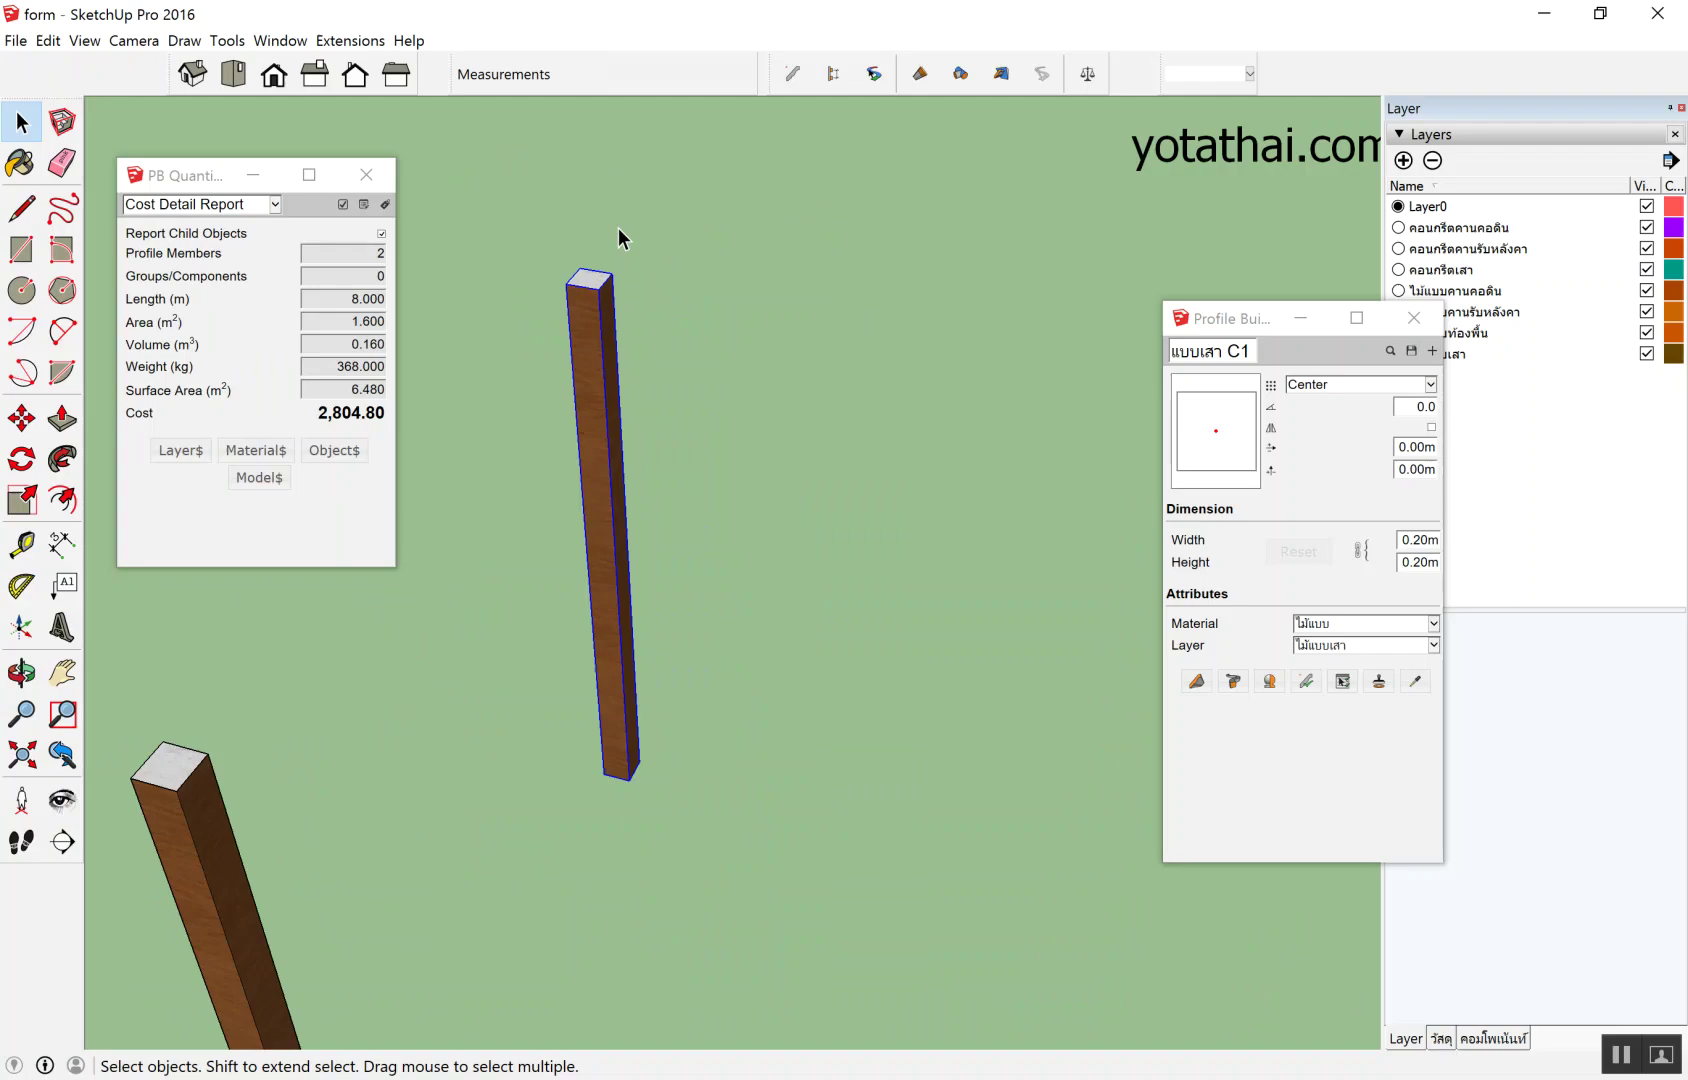
left_click(618, 238)
left_click(582, 290)
left_click(663, 240)
left_click(580, 300)
scroll(847, 369, "down", 5)
scroll(780, 330, "down", 2)
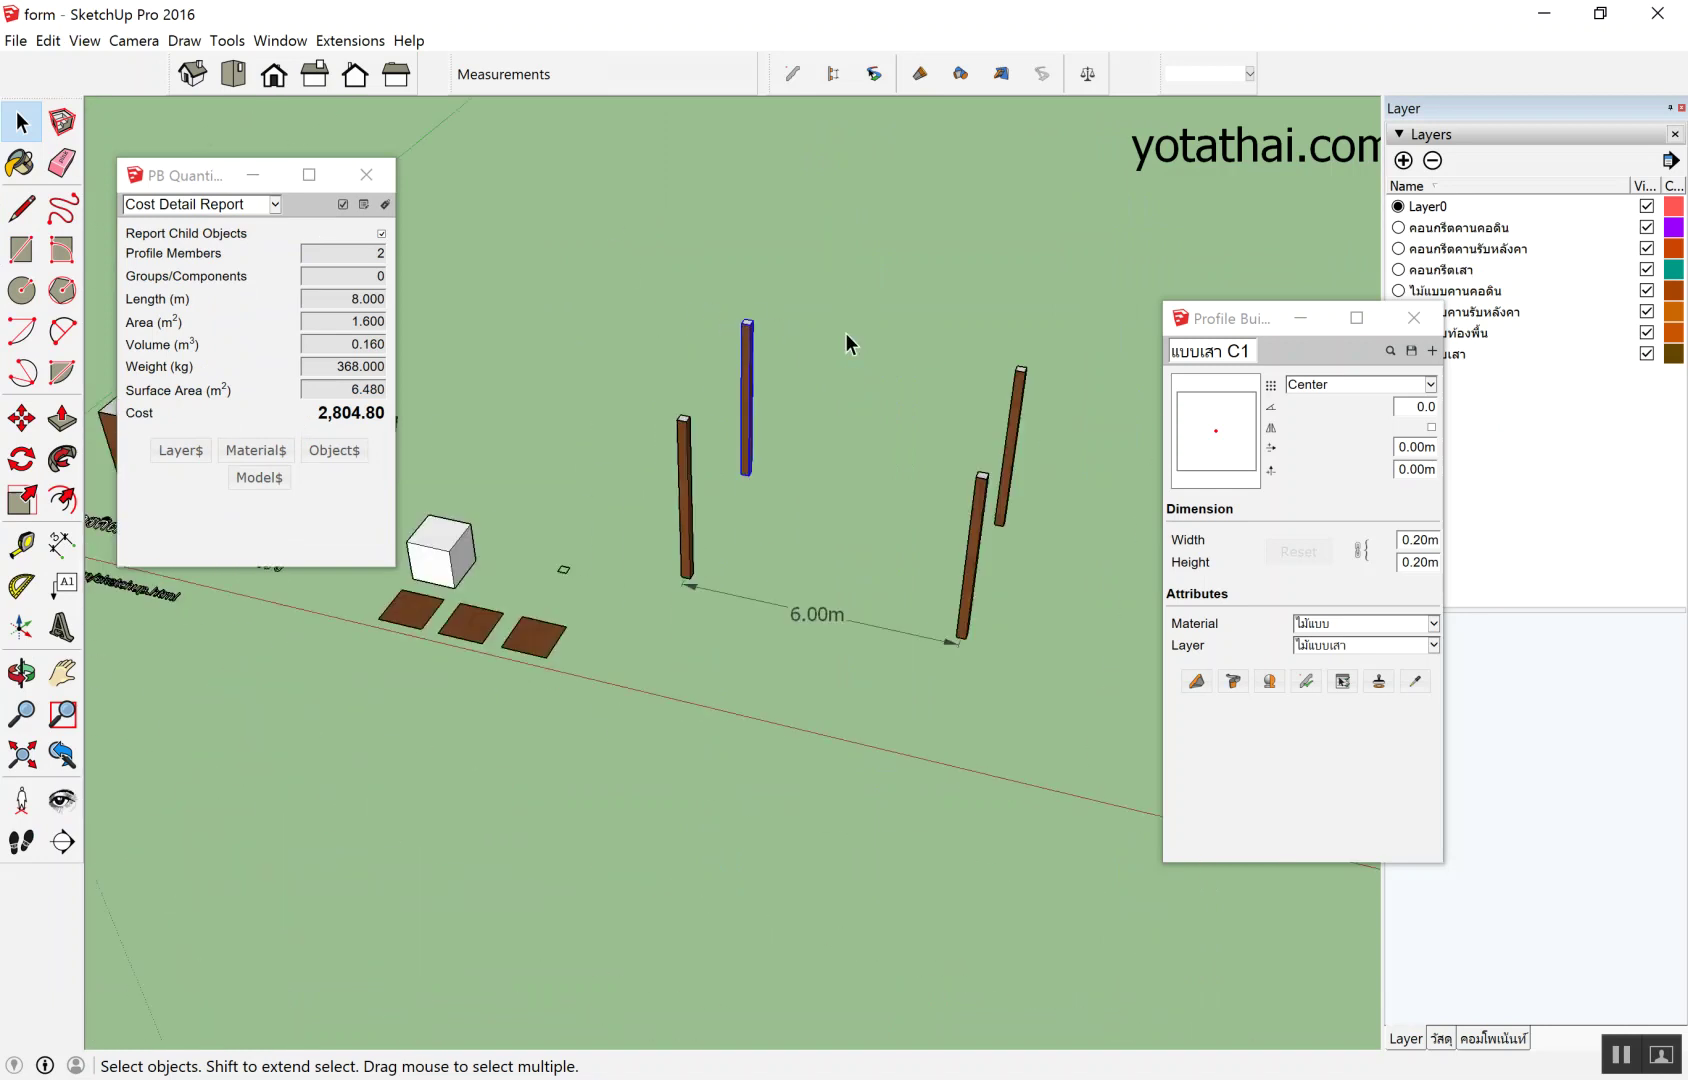
scroll(967, 332, "up", 2)
left_click(870, 335)
scroll(859, 409, "up", 2)
mouse_move(859, 409)
middle_mouse_down()
mouse_move(852, 557)
mouse_move(794, 487)
mouse_move(754, 489)
middle_mouse_up()
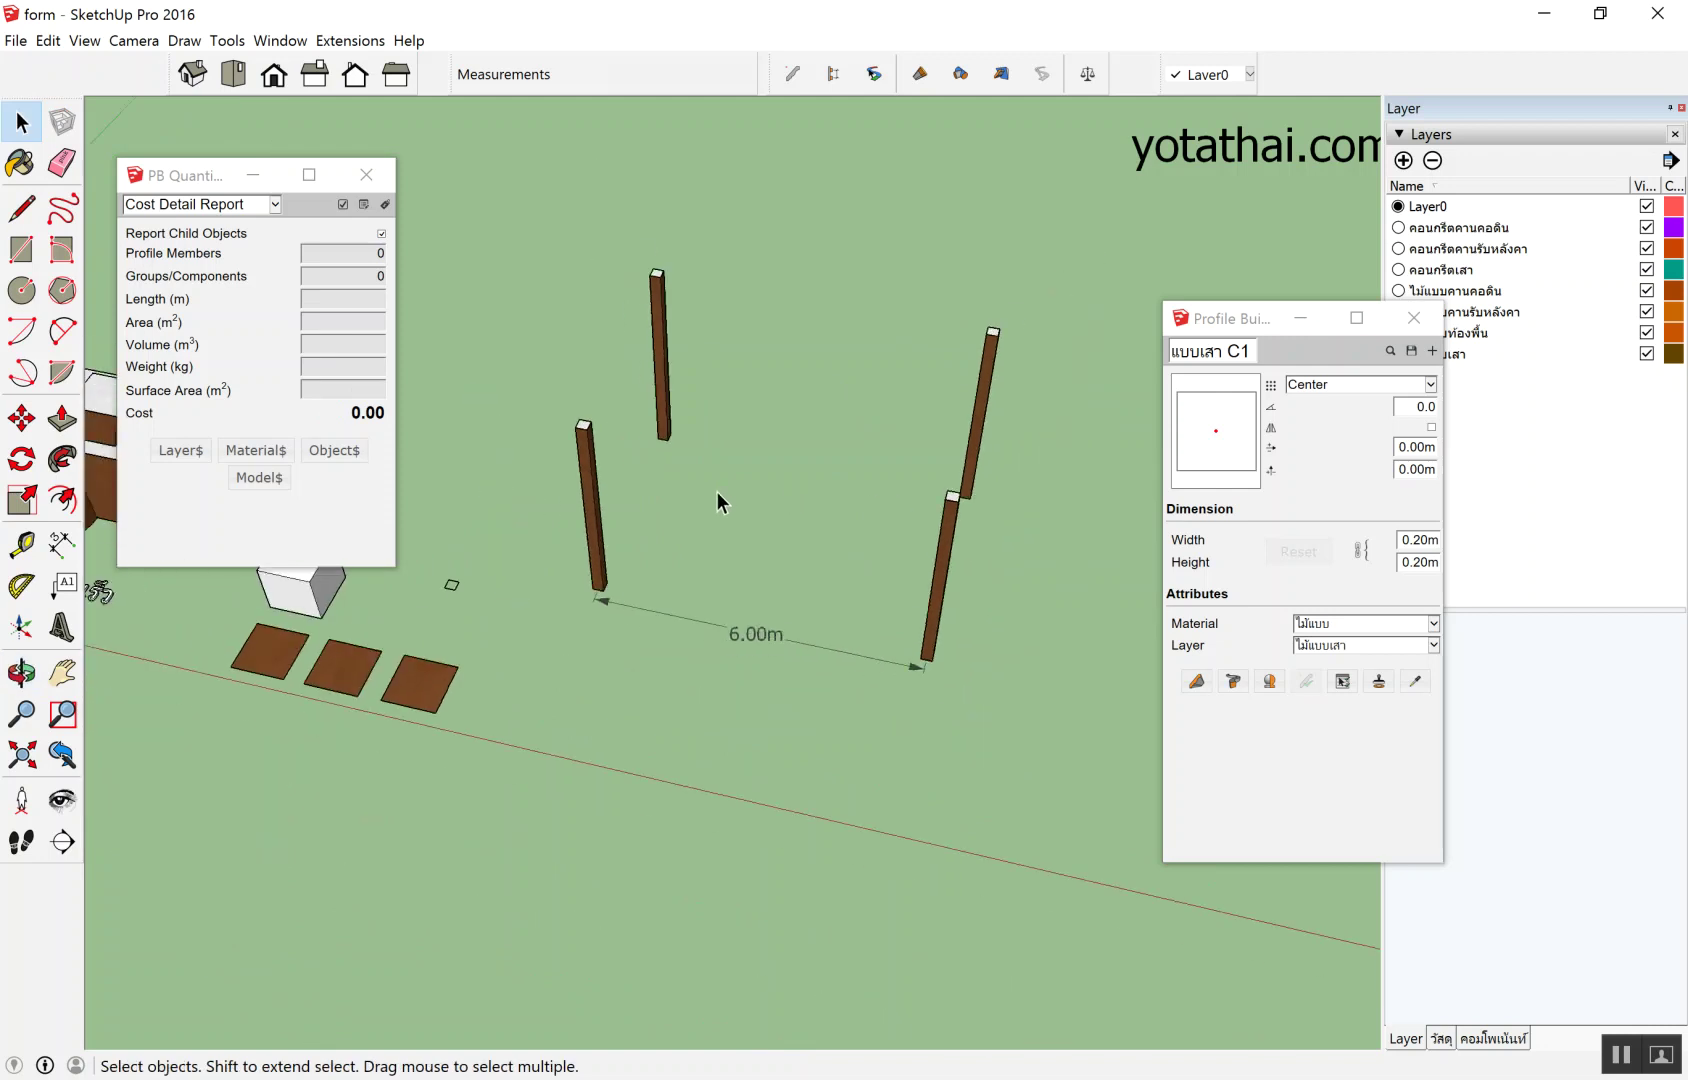
Delete the two spare brown wood formwork columns.
scroll(716, 491, "down", 2)
scroll(421, 355, "down", 2)
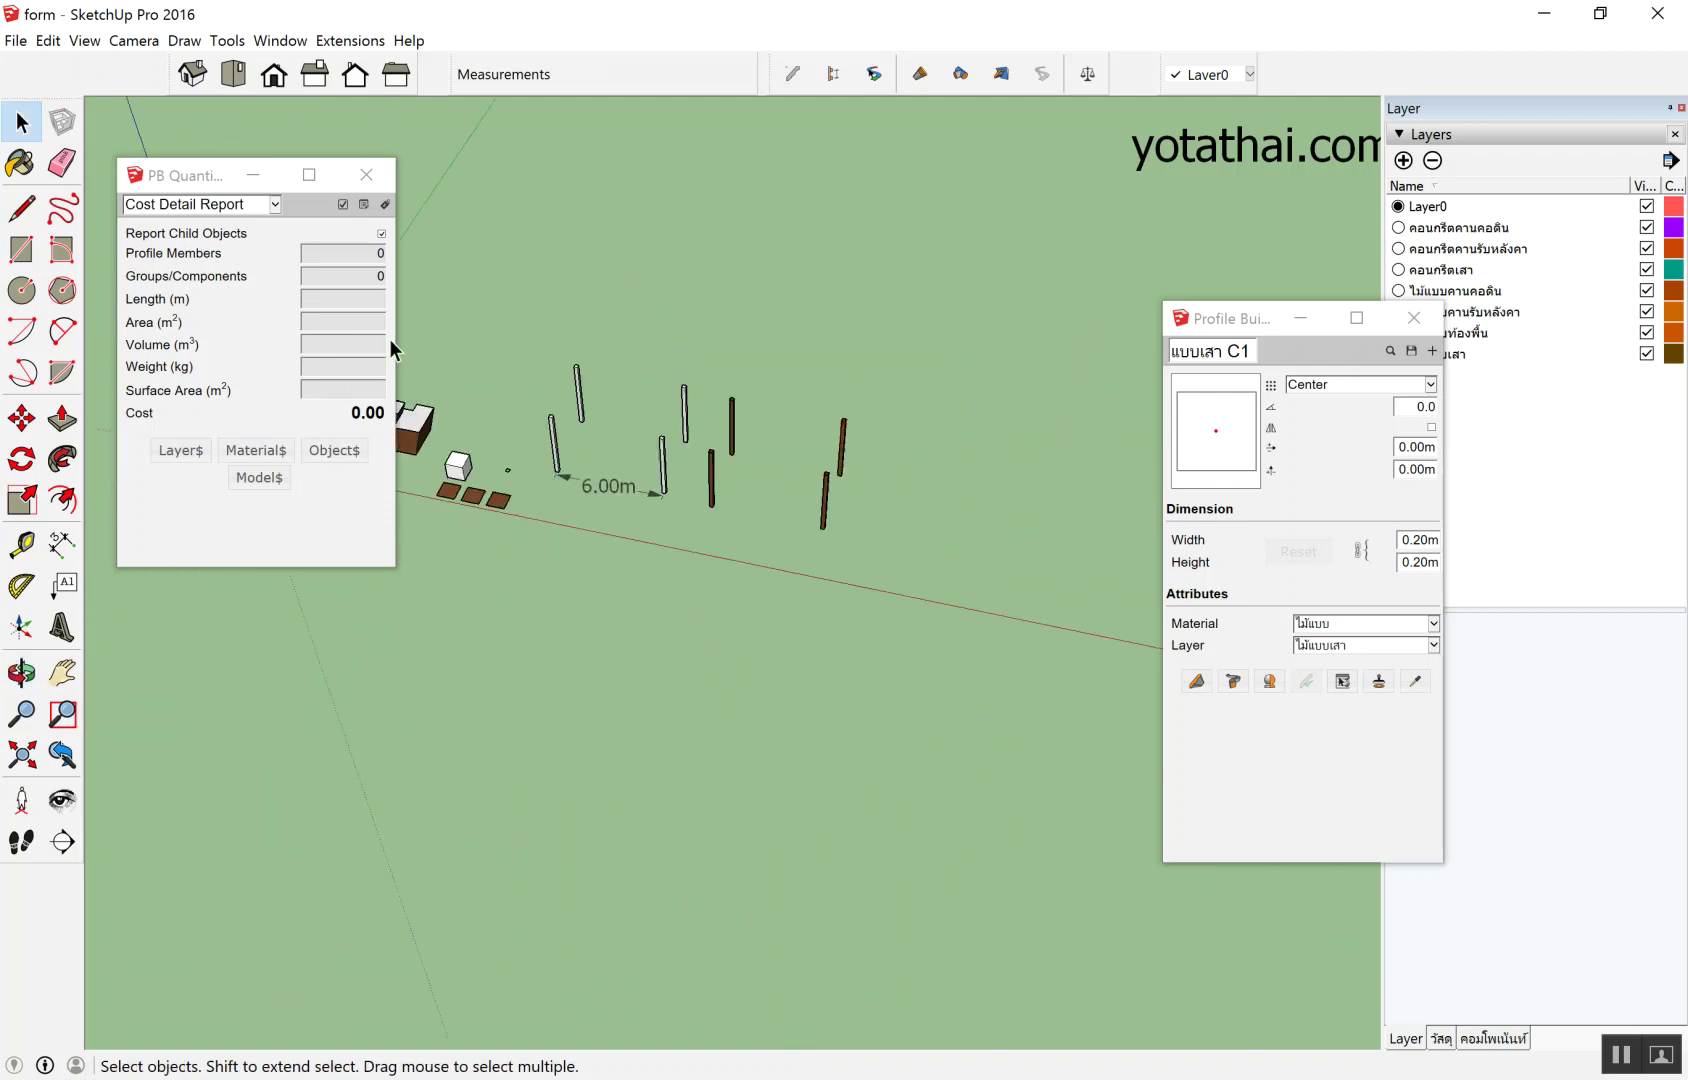
scroll(730, 386, "up", 2)
left_click_drag(833, 693, 829, 583)
key("Delete")
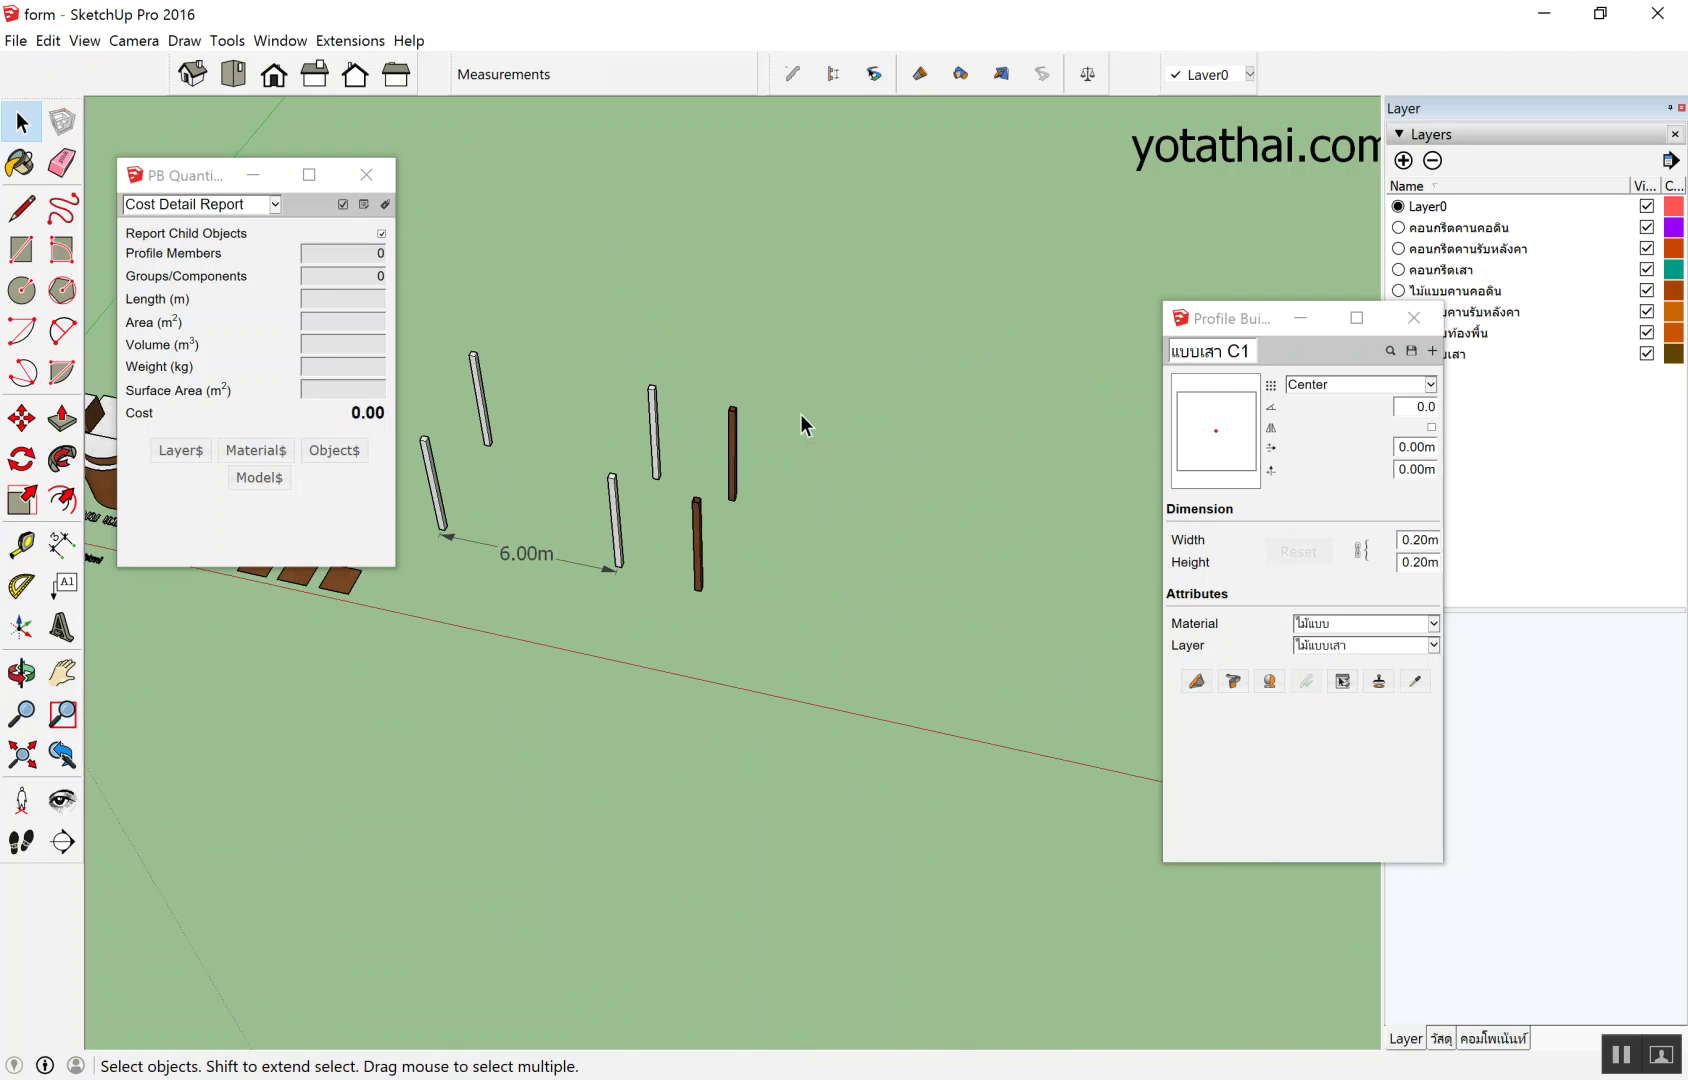
Select one formwork column and place a pasted copy on the first bare concrete column.
left_click_drag(806, 375, 691, 443)
left_click(697, 507)
scroll(700, 560, "up", 3)
scroll(740, 585, "up", 3)
scroll(750, 630, "up", 3)
scroll(750, 650, "up", 2)
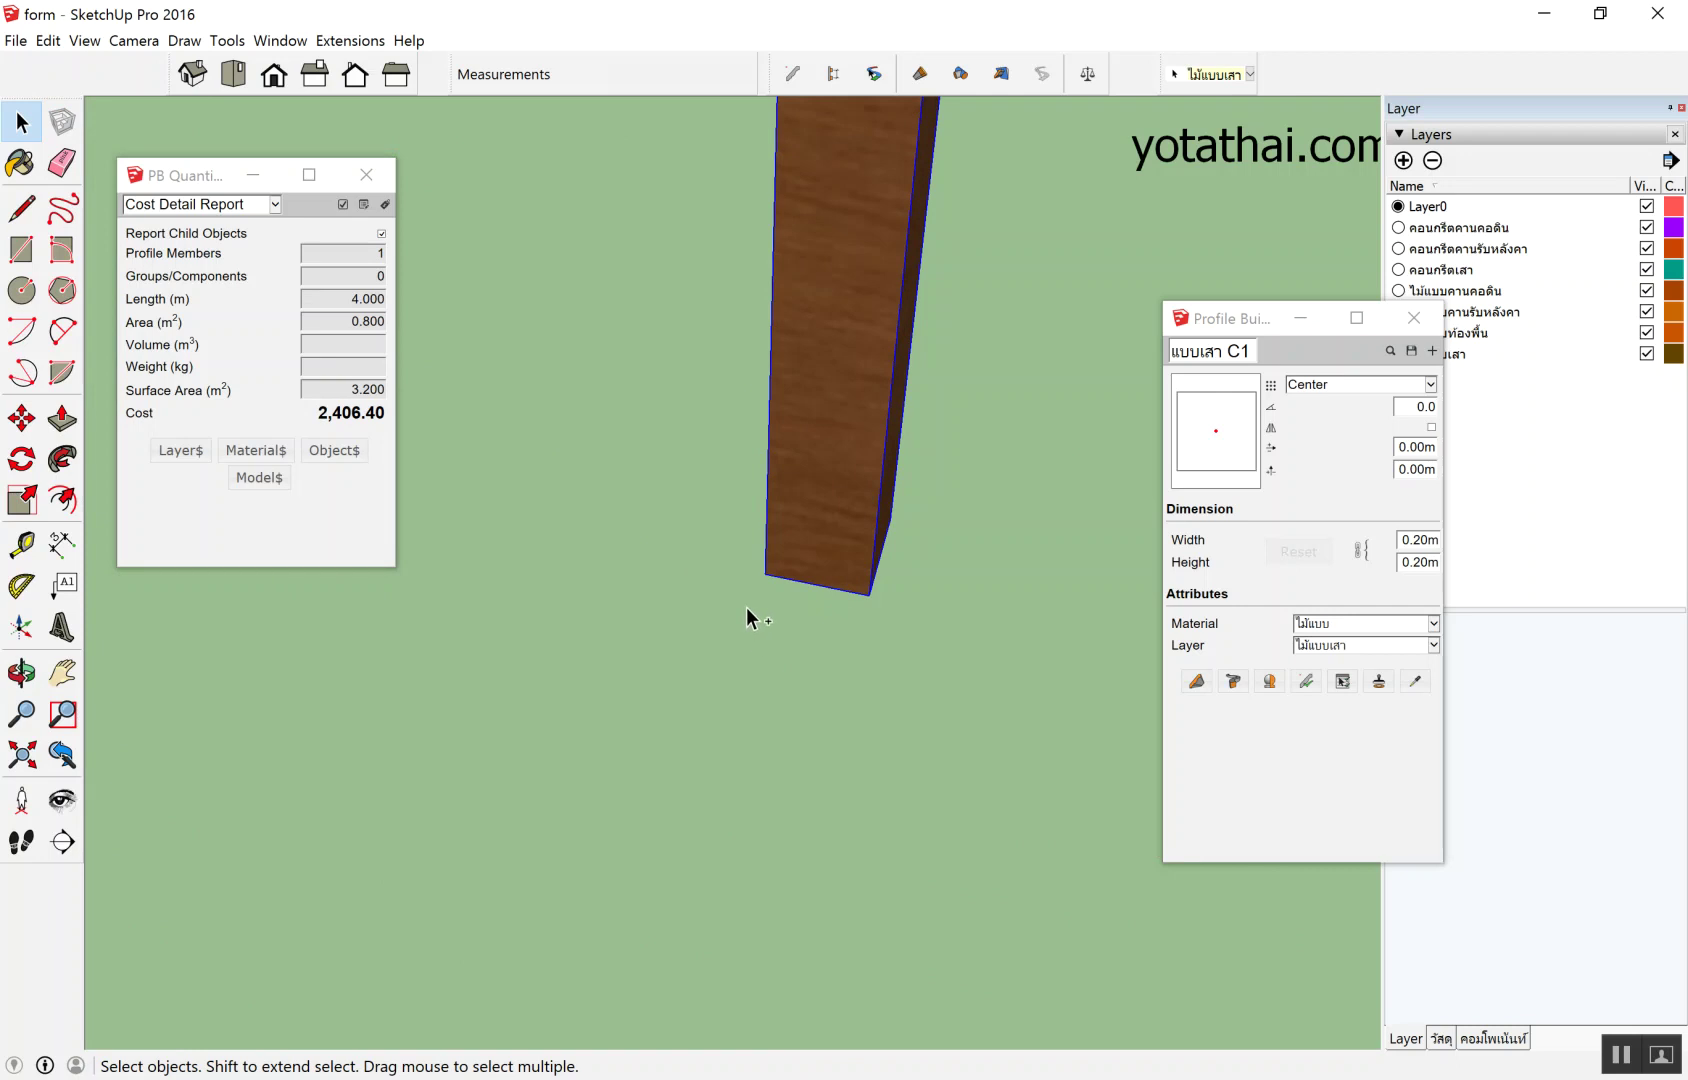
key("ctrl+v")
scroll(690, 545, "down", 2)
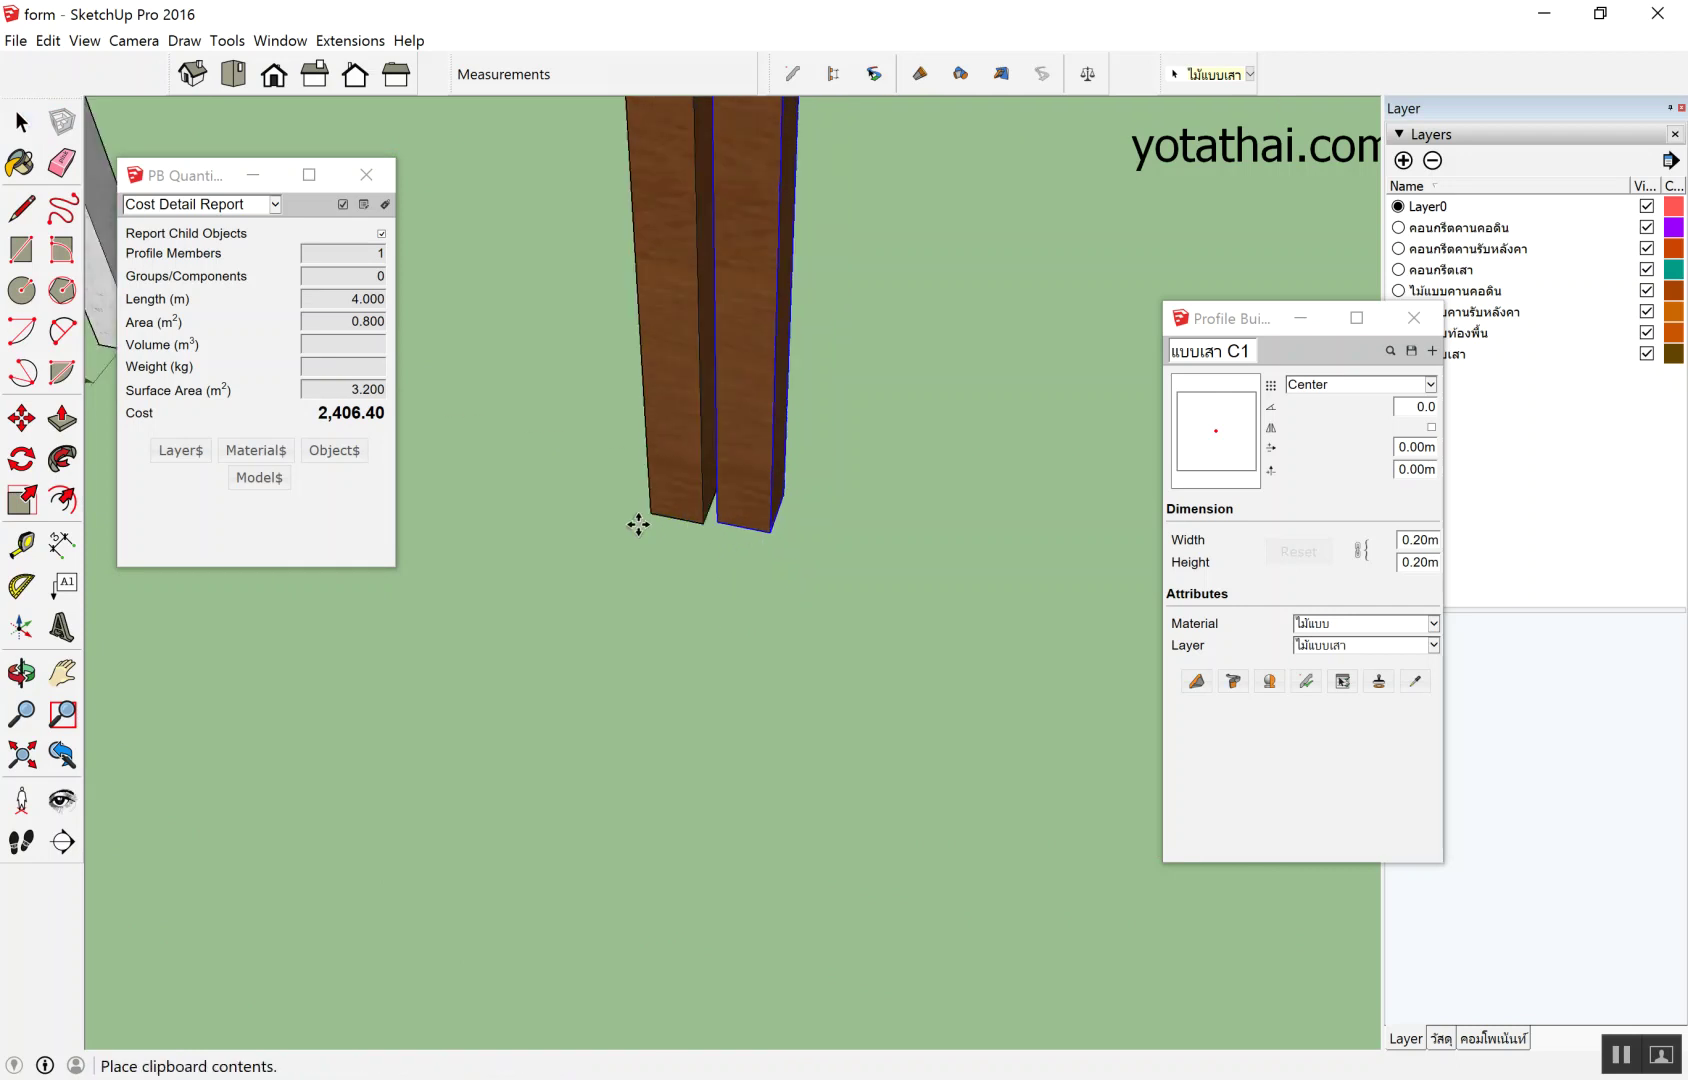
scroll(636, 528, "down", 3)
scroll(531, 437, "up", 1)
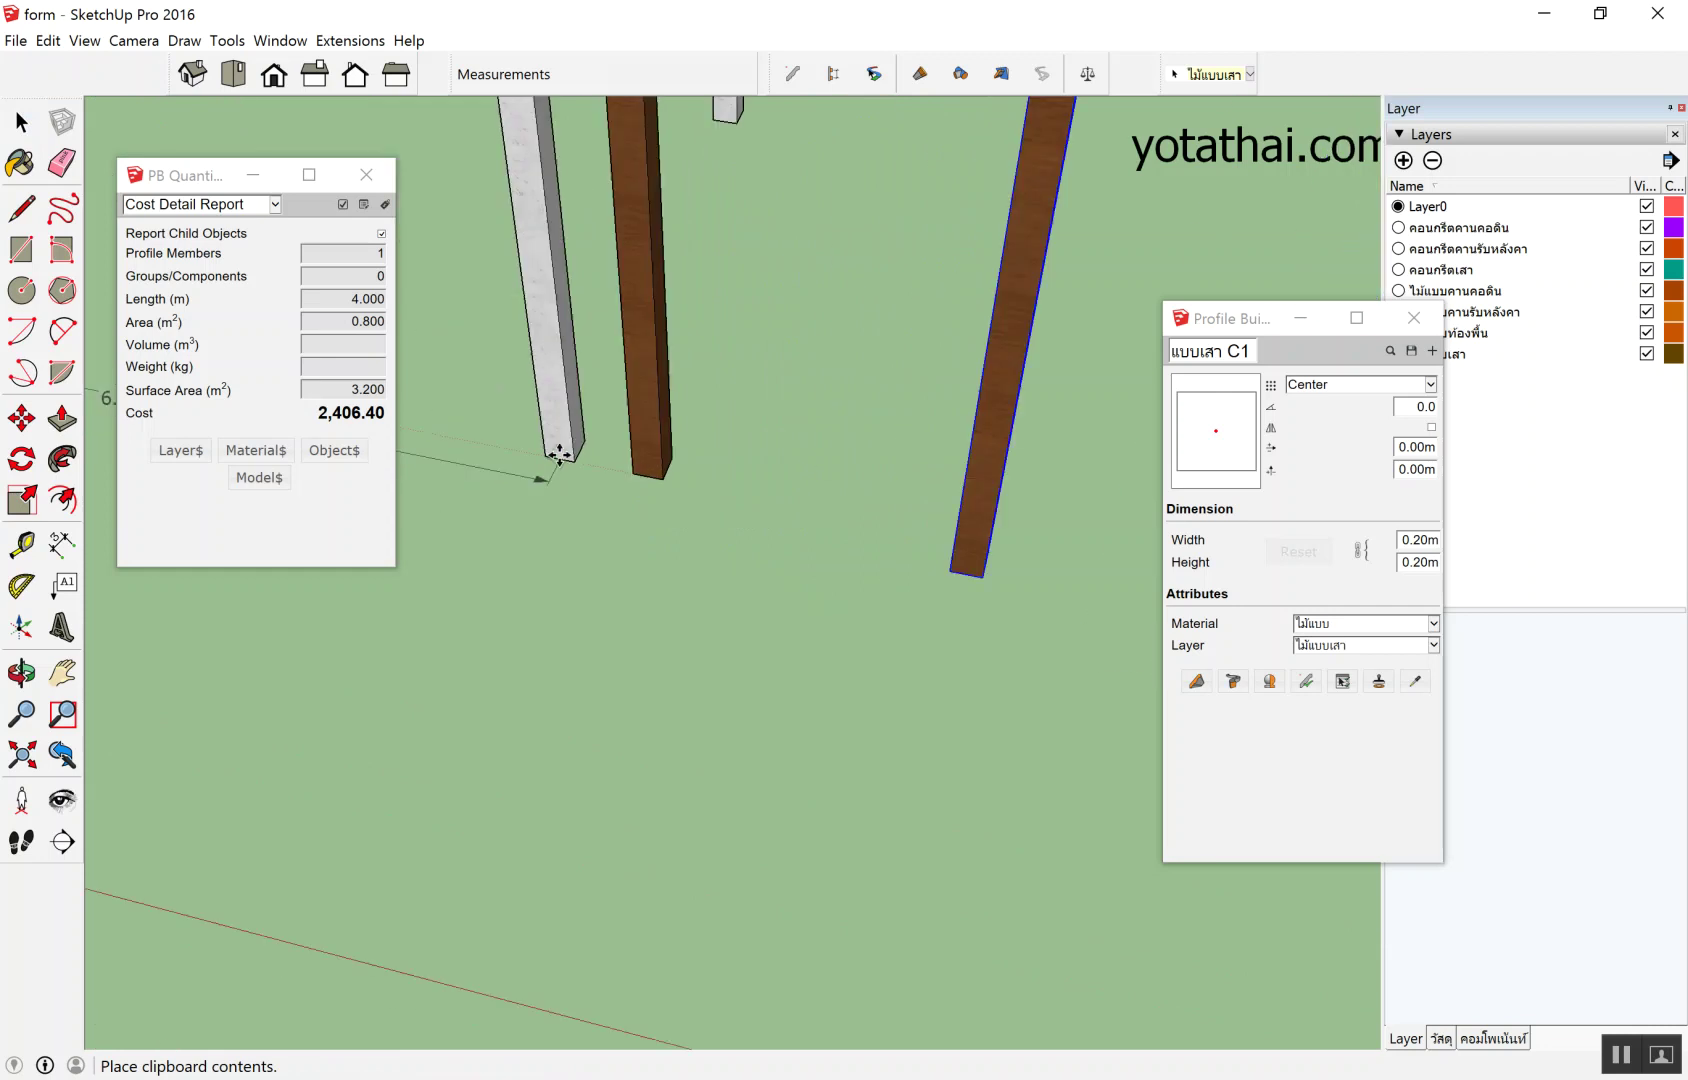
scroll(535, 451, "up", 3)
left_click(537, 455)
Place another pasted formwork column on a second concrete column, cancel an extra paste, and clear the selection.
scroll(731, 519, "down", 2)
scroll(780, 547, "down", 1)
scroll(808, 530, "down", 2)
key("ctrl+v")
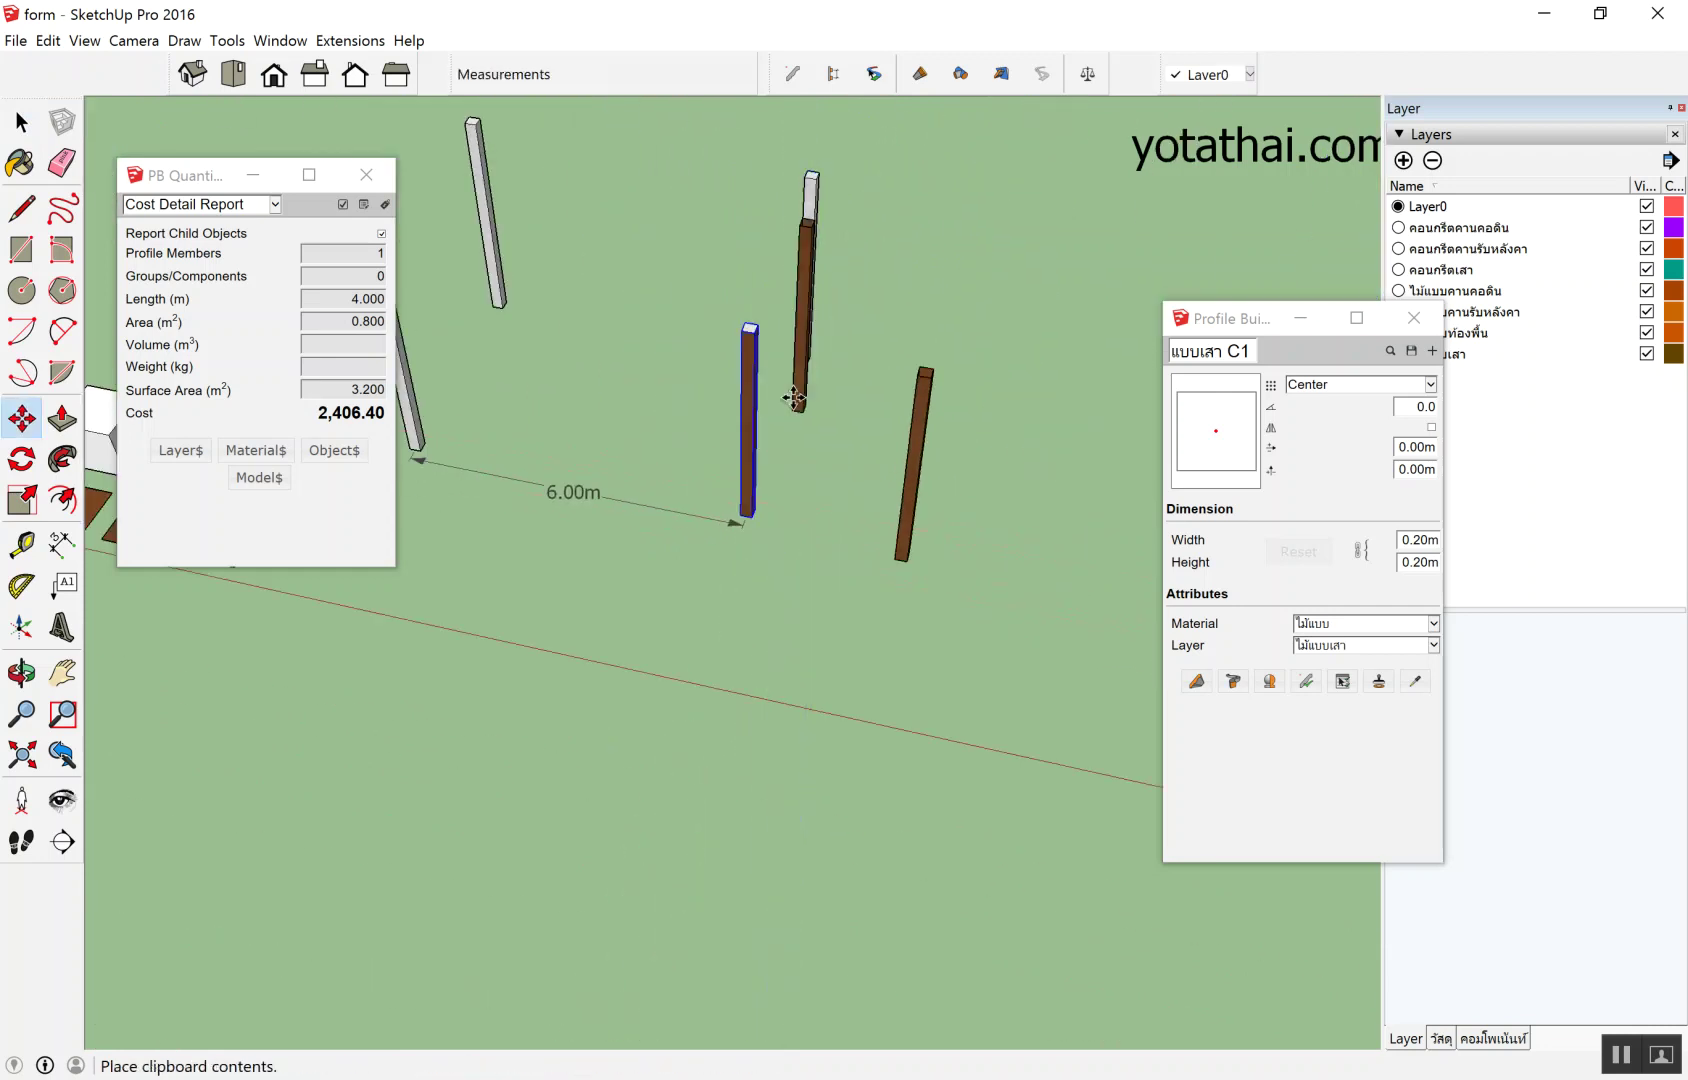
scroll(800, 395, "up", 3)
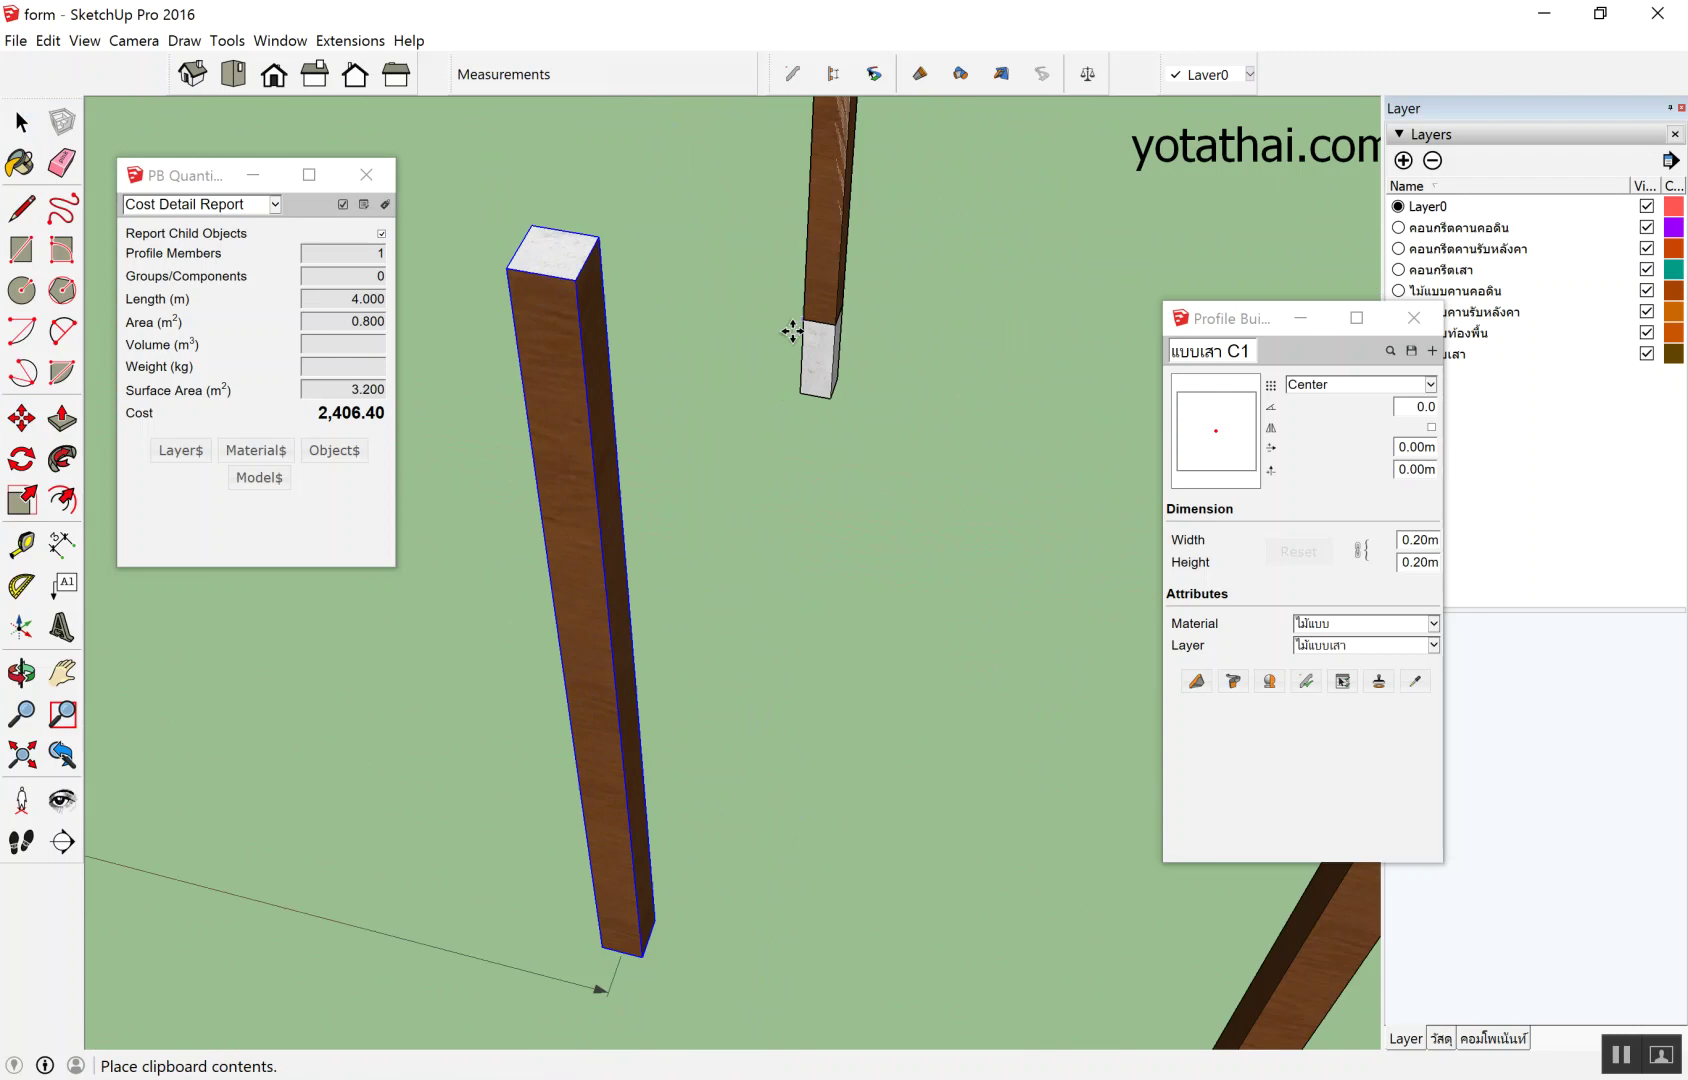
left_click(805, 395)
scroll(900, 480, "down", 2)
scroll(990, 510, "down", 1)
scroll(546, 547, "down", 2)
scroll(625, 531, "up", 2)
scroll(746, 565, "up", 2)
scroll(755, 553, "up", 2)
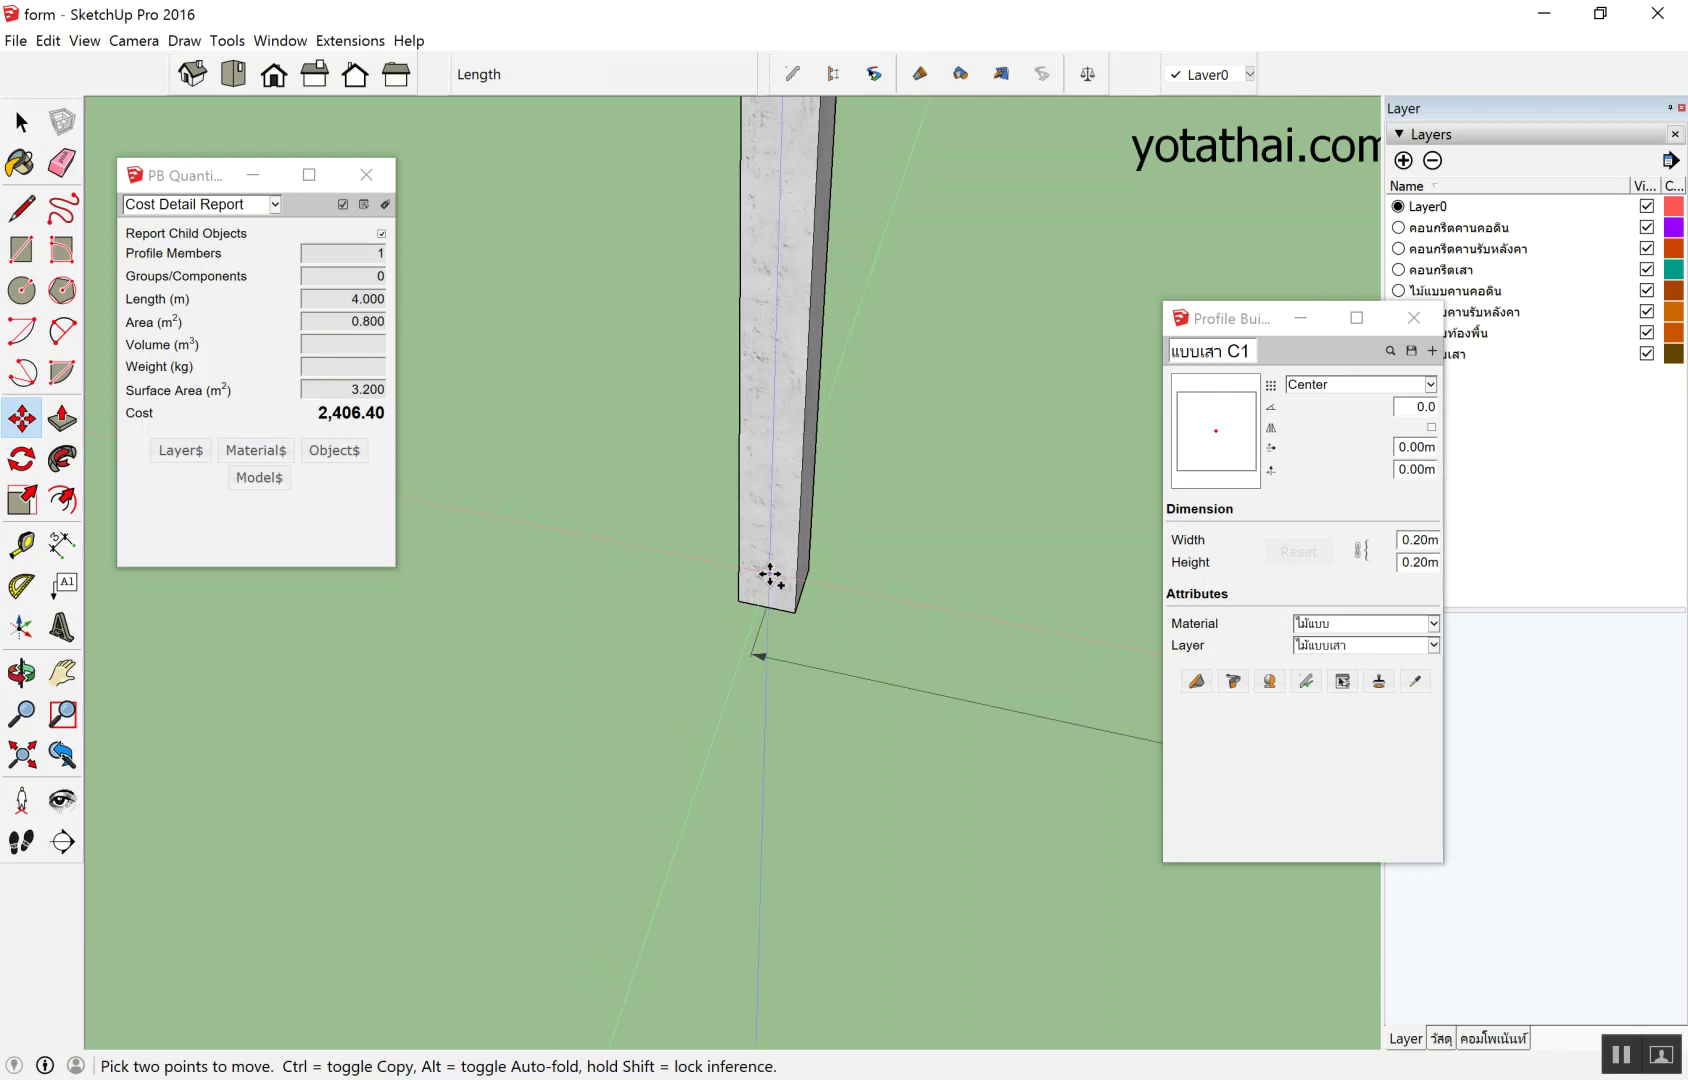
scroll(714, 584, "up", 1)
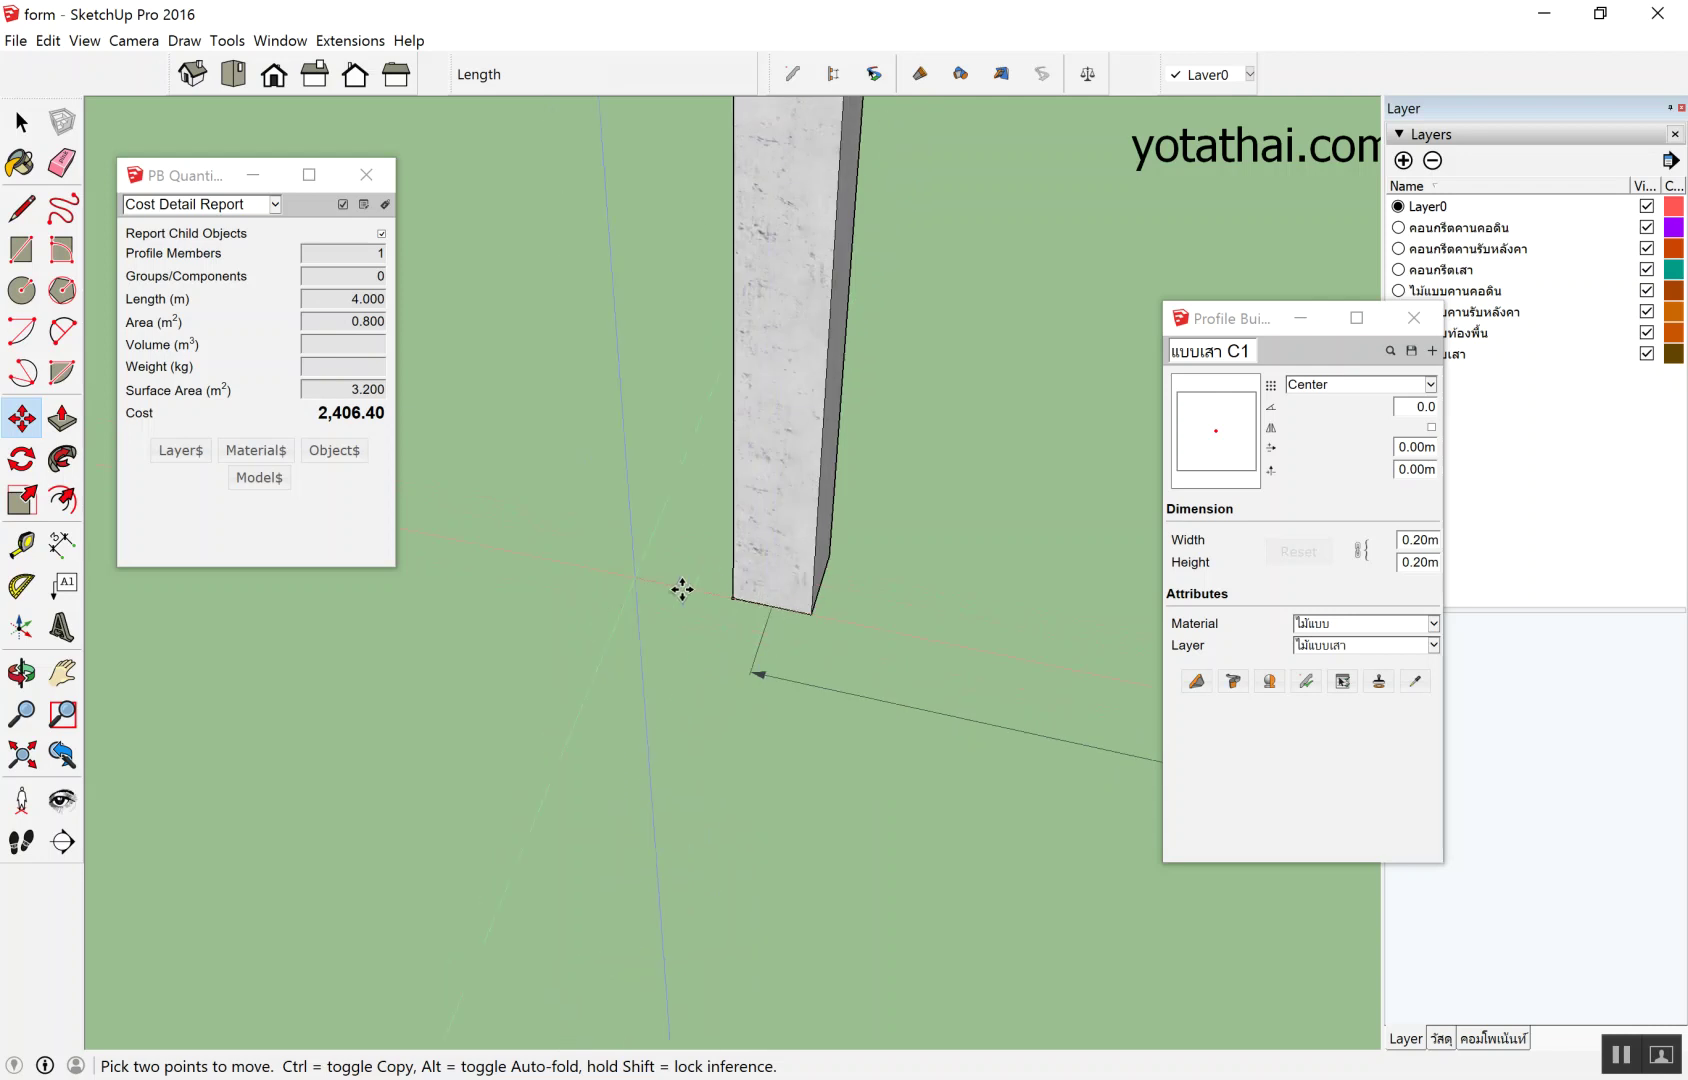
key("ctrl+v")
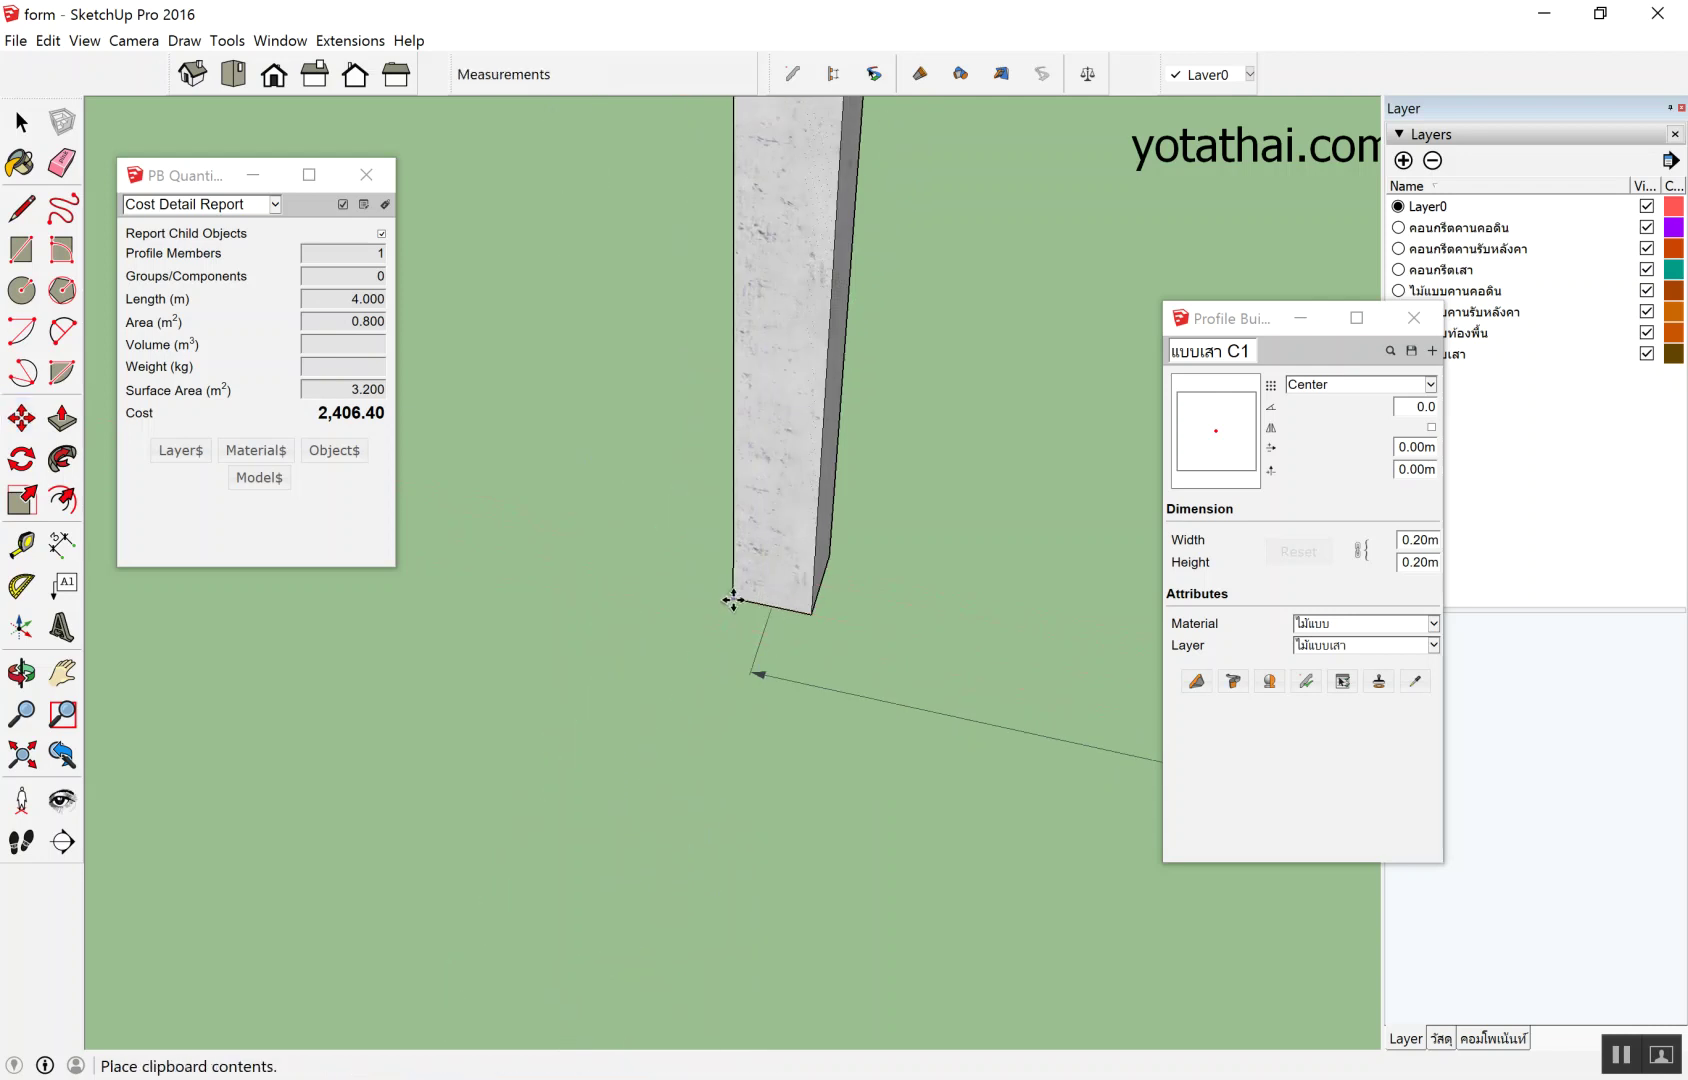
key("Escape")
scroll(500, 546, "down", 2)
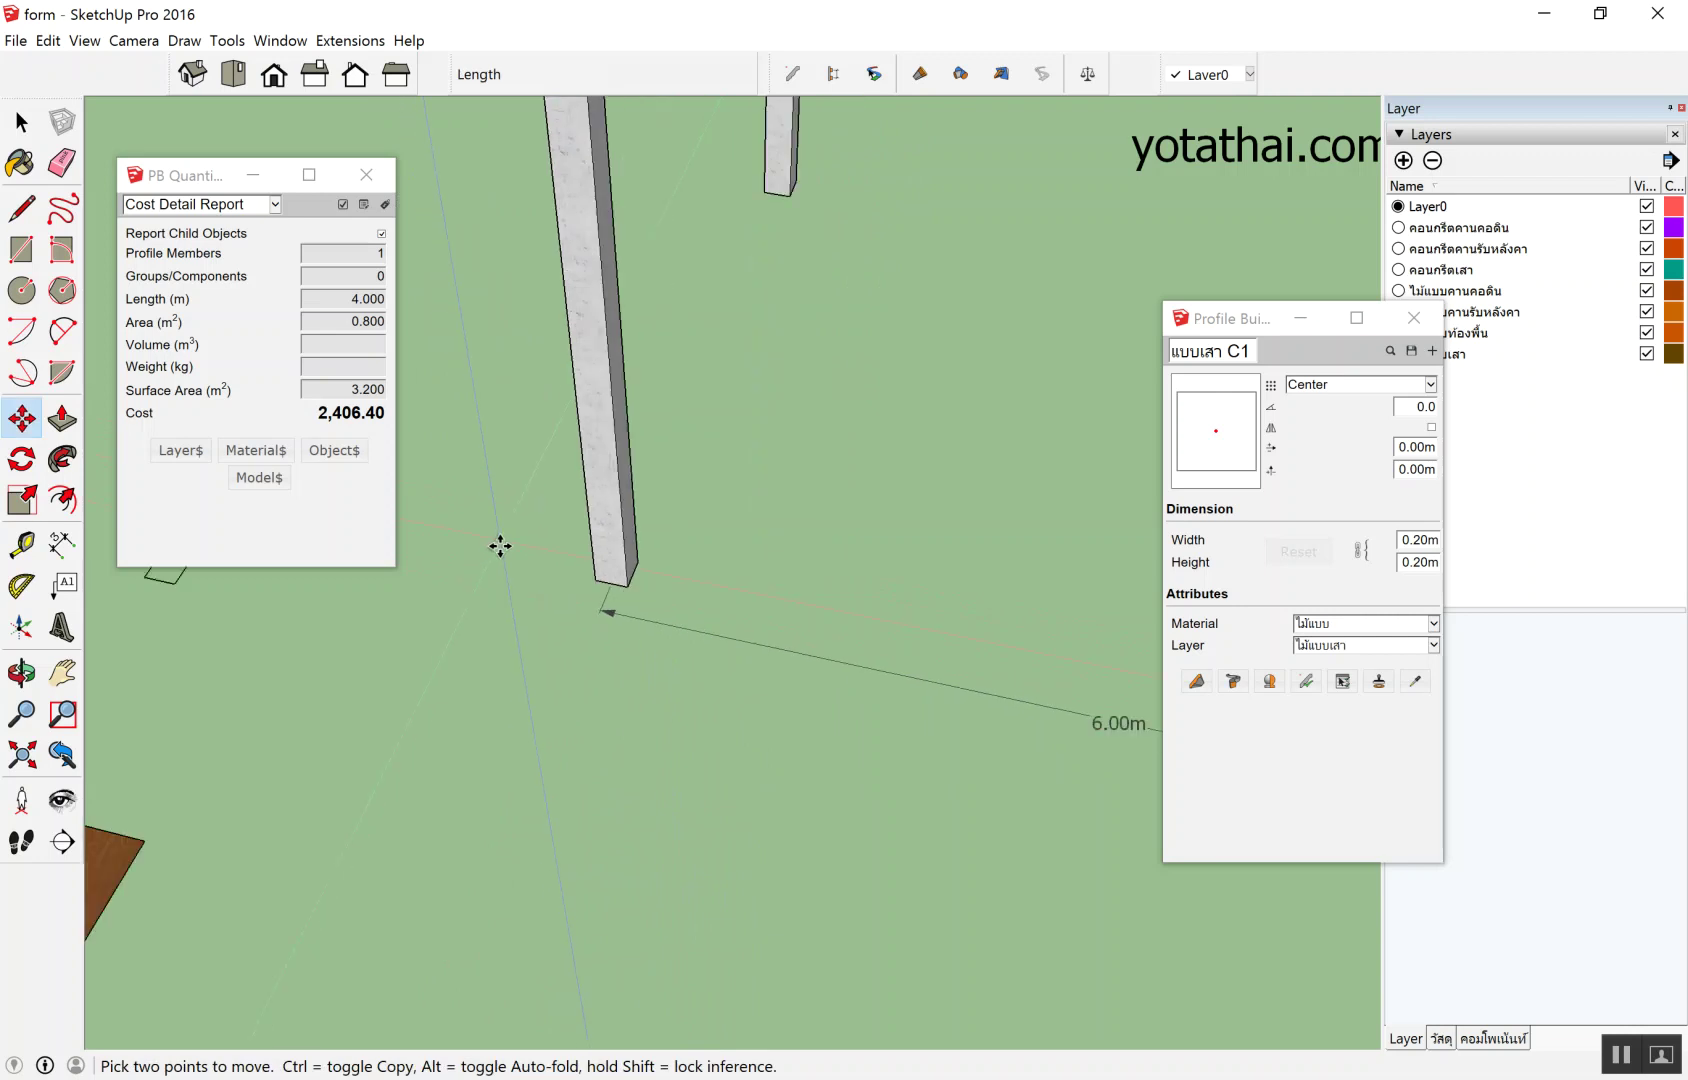
scroll(500, 546, "down", 3)
scroll(547, 565, "down", 2)
key("space")
left_click(818, 602)
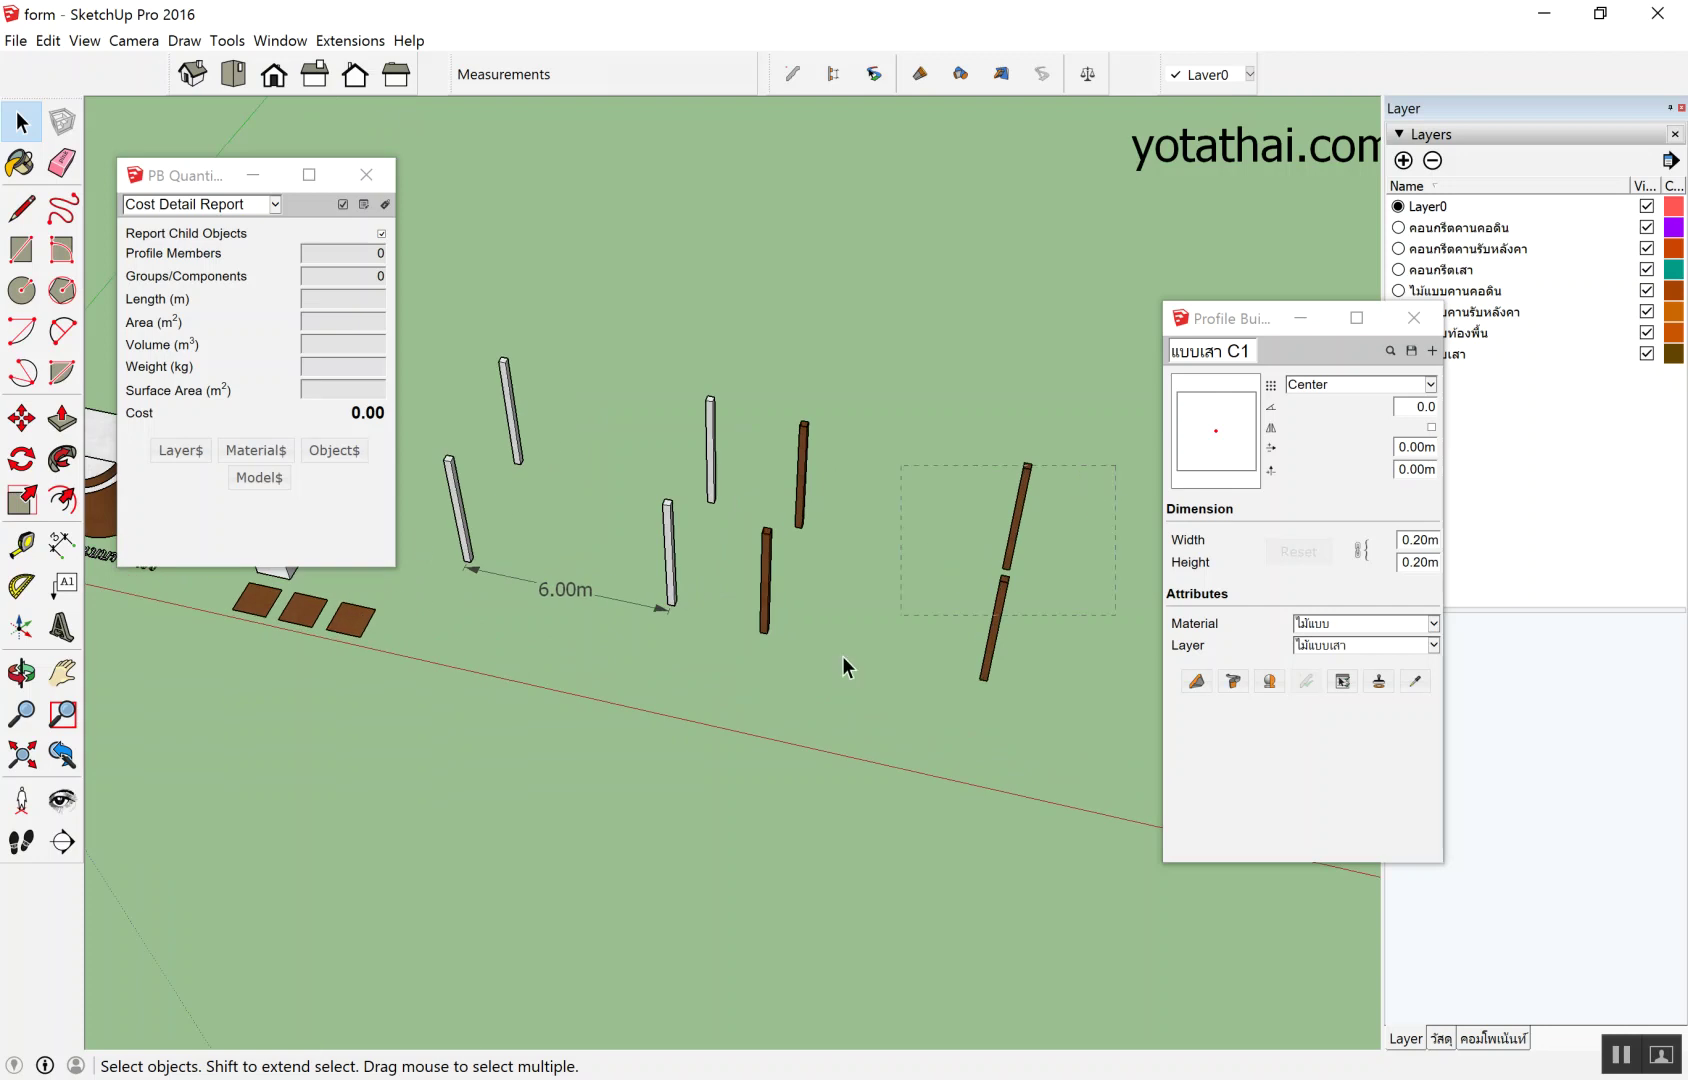
Move the four brown formwork columns from a base corner onto the concrete columns spaced 6.00m apart.
left_click_drag(727, 709, 750, 702)
middle_click_drag(750, 702, 844, 538)
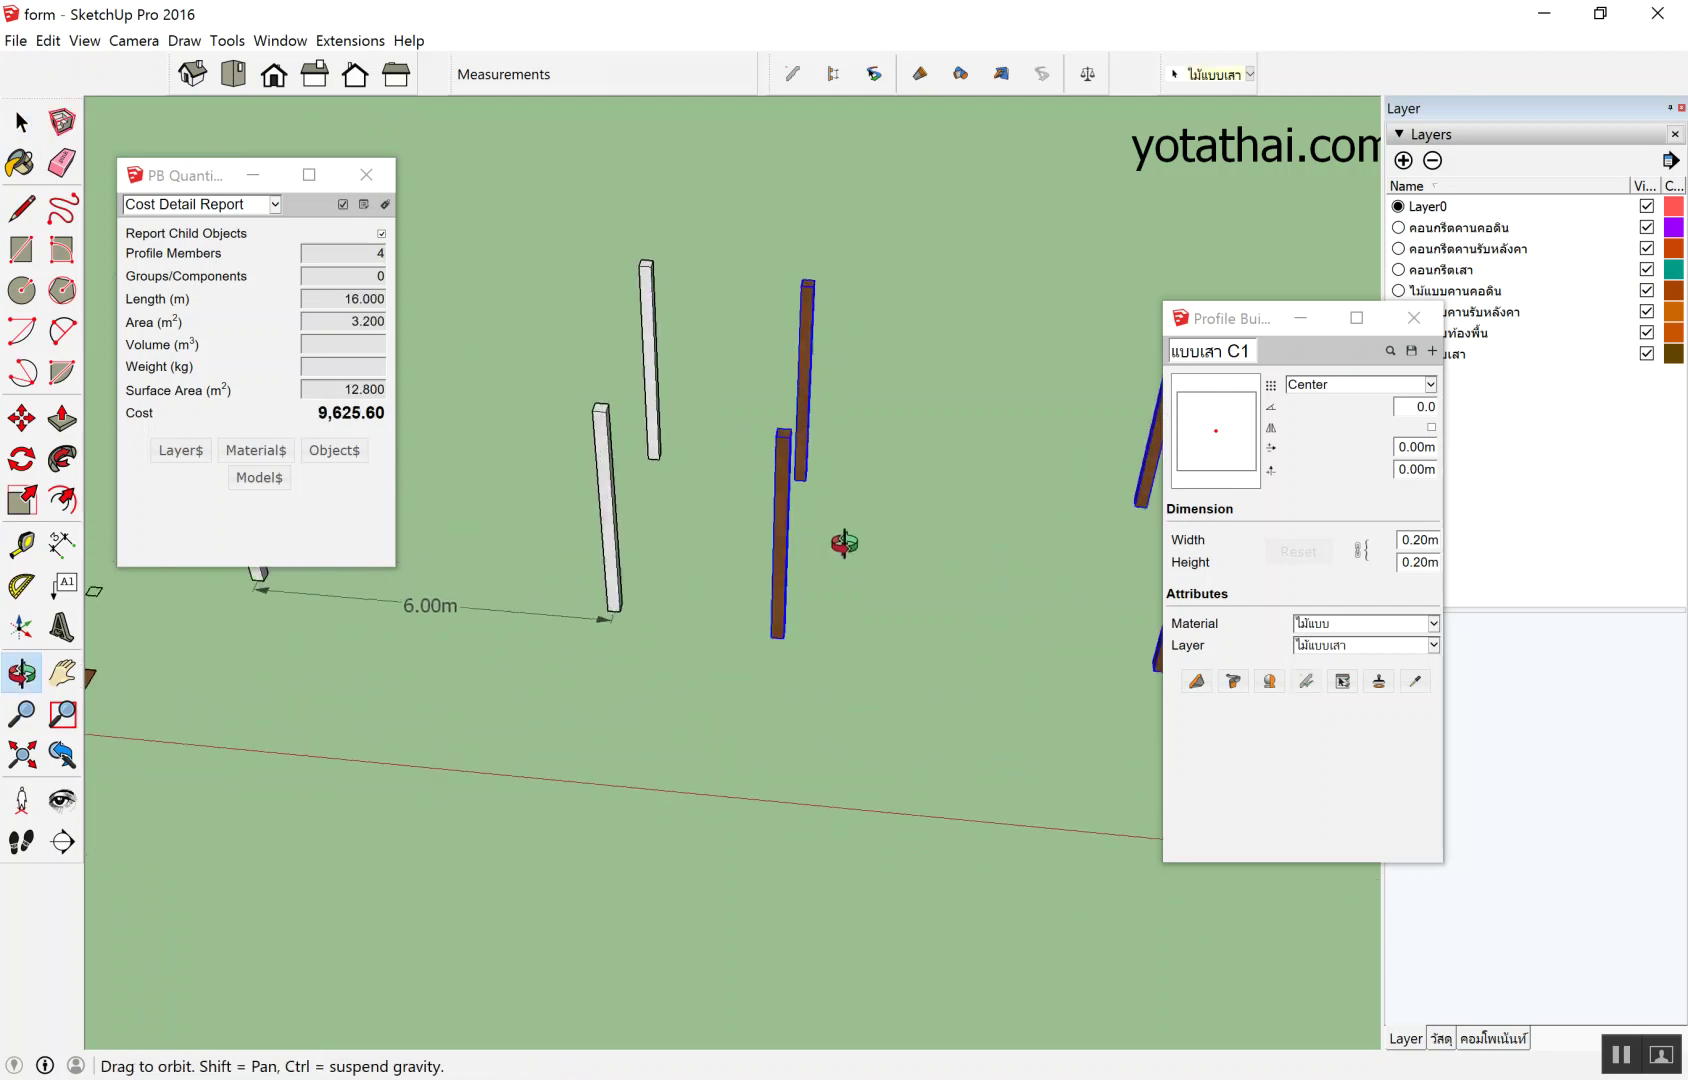
key("m")
scroll(770, 598, "up", 2)
left_click(760, 705)
scroll(948, 588, "down", 2)
scroll(700, 588, "down", 2)
scroll(619, 588, "up", 3)
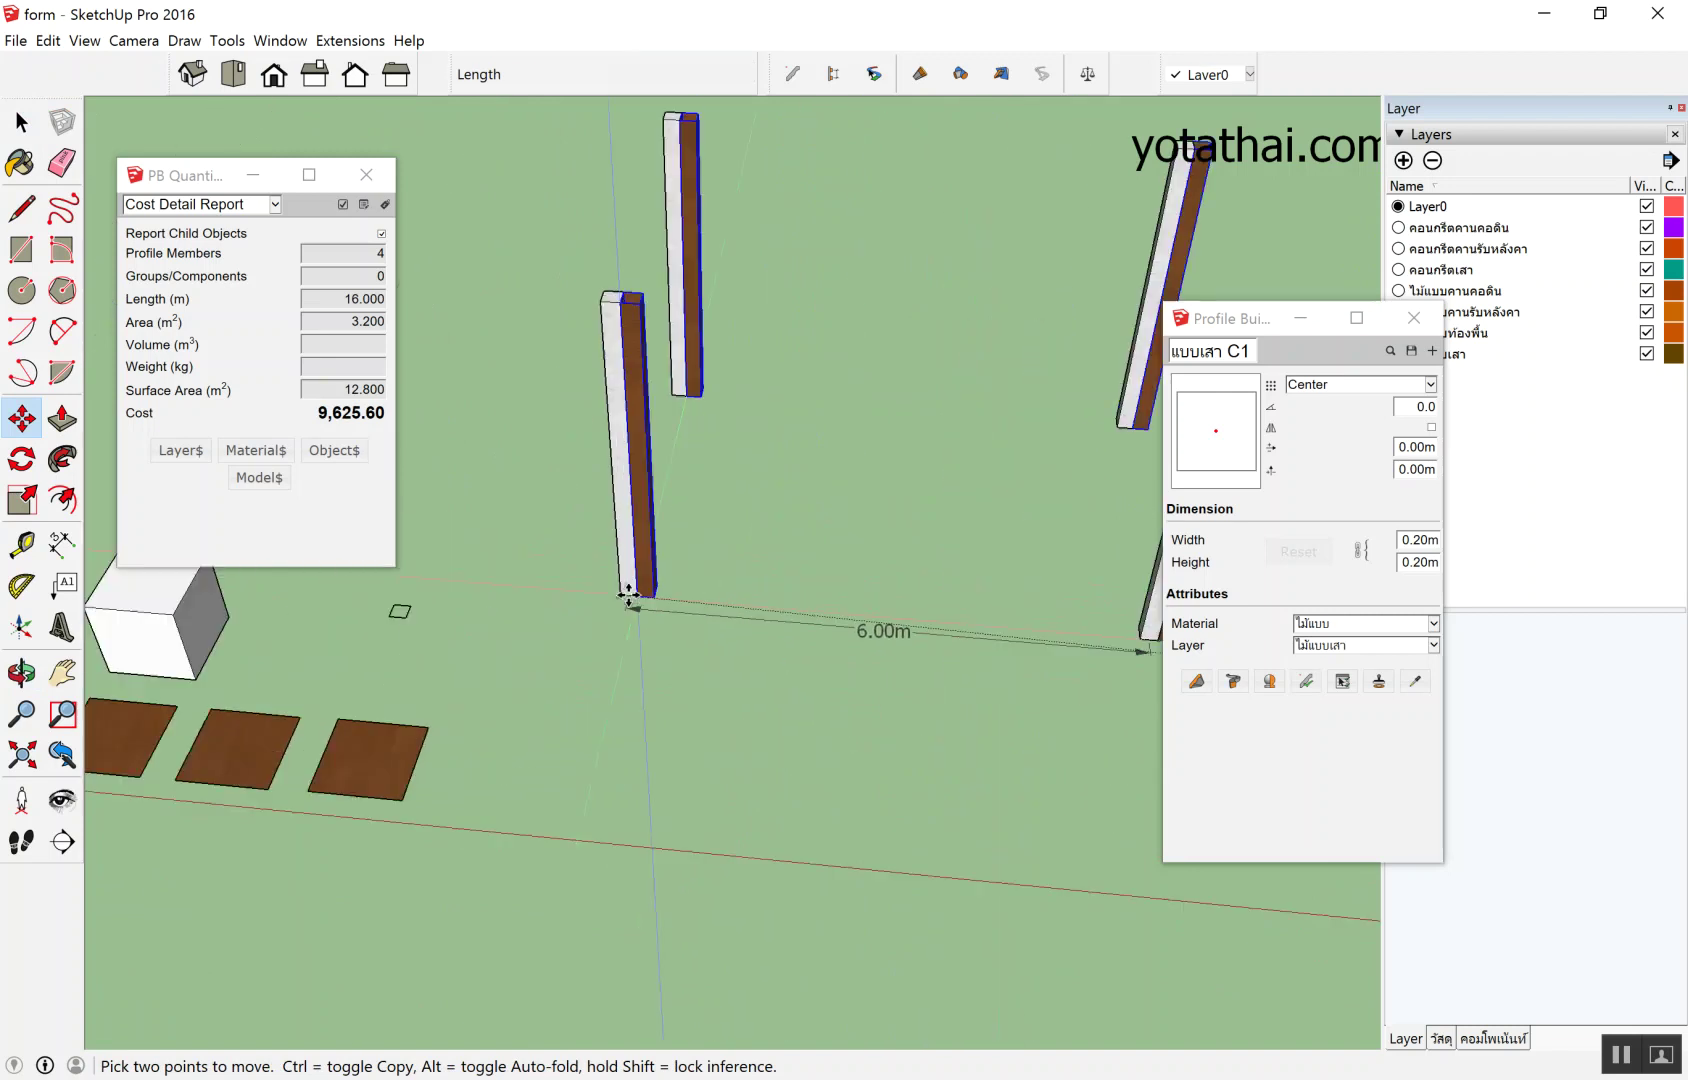
scroll(619, 588, "up", 3)
left_click(622, 590)
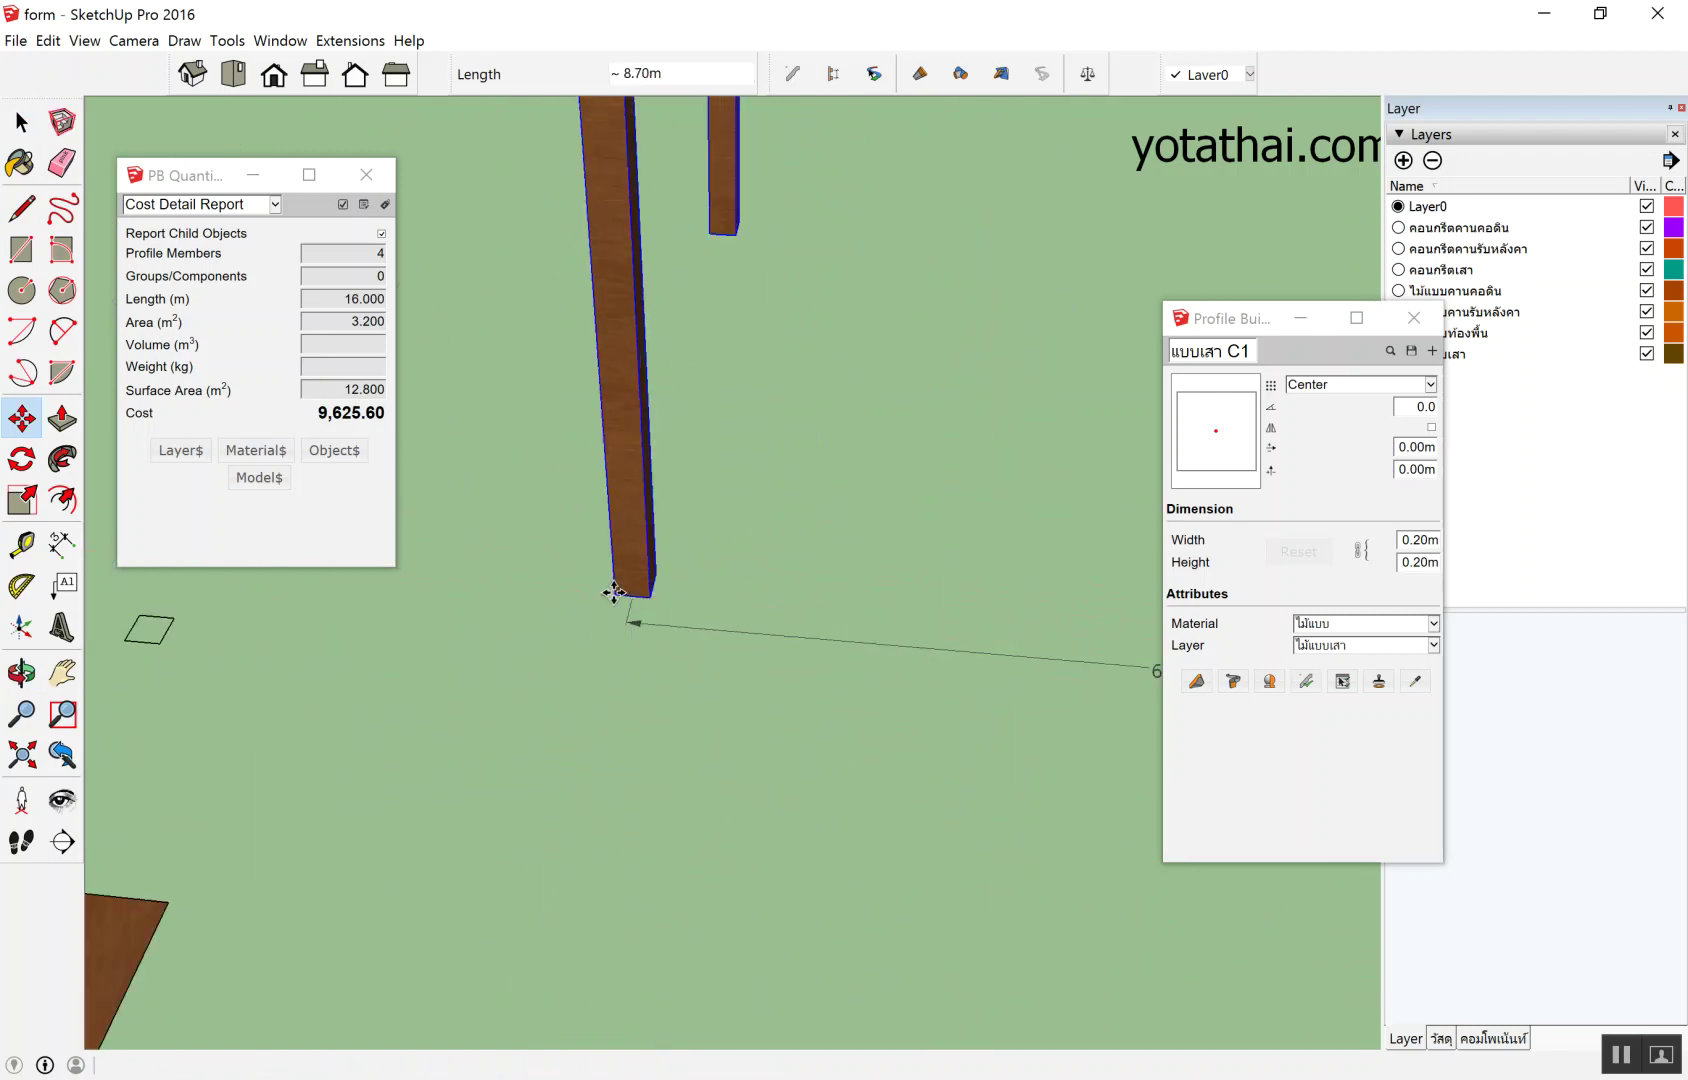
scroll(675, 590, "down", 2)
key("space")
Clear the column selection and close the Profile Builder profile settings.
scroll(731, 645, "down", 2)
mouse_move(731, 645)
middle_mouse_down()
mouse_move(1010, 592)
mouse_move(893, 701)
middle_mouse_up()
left_click(961, 626)
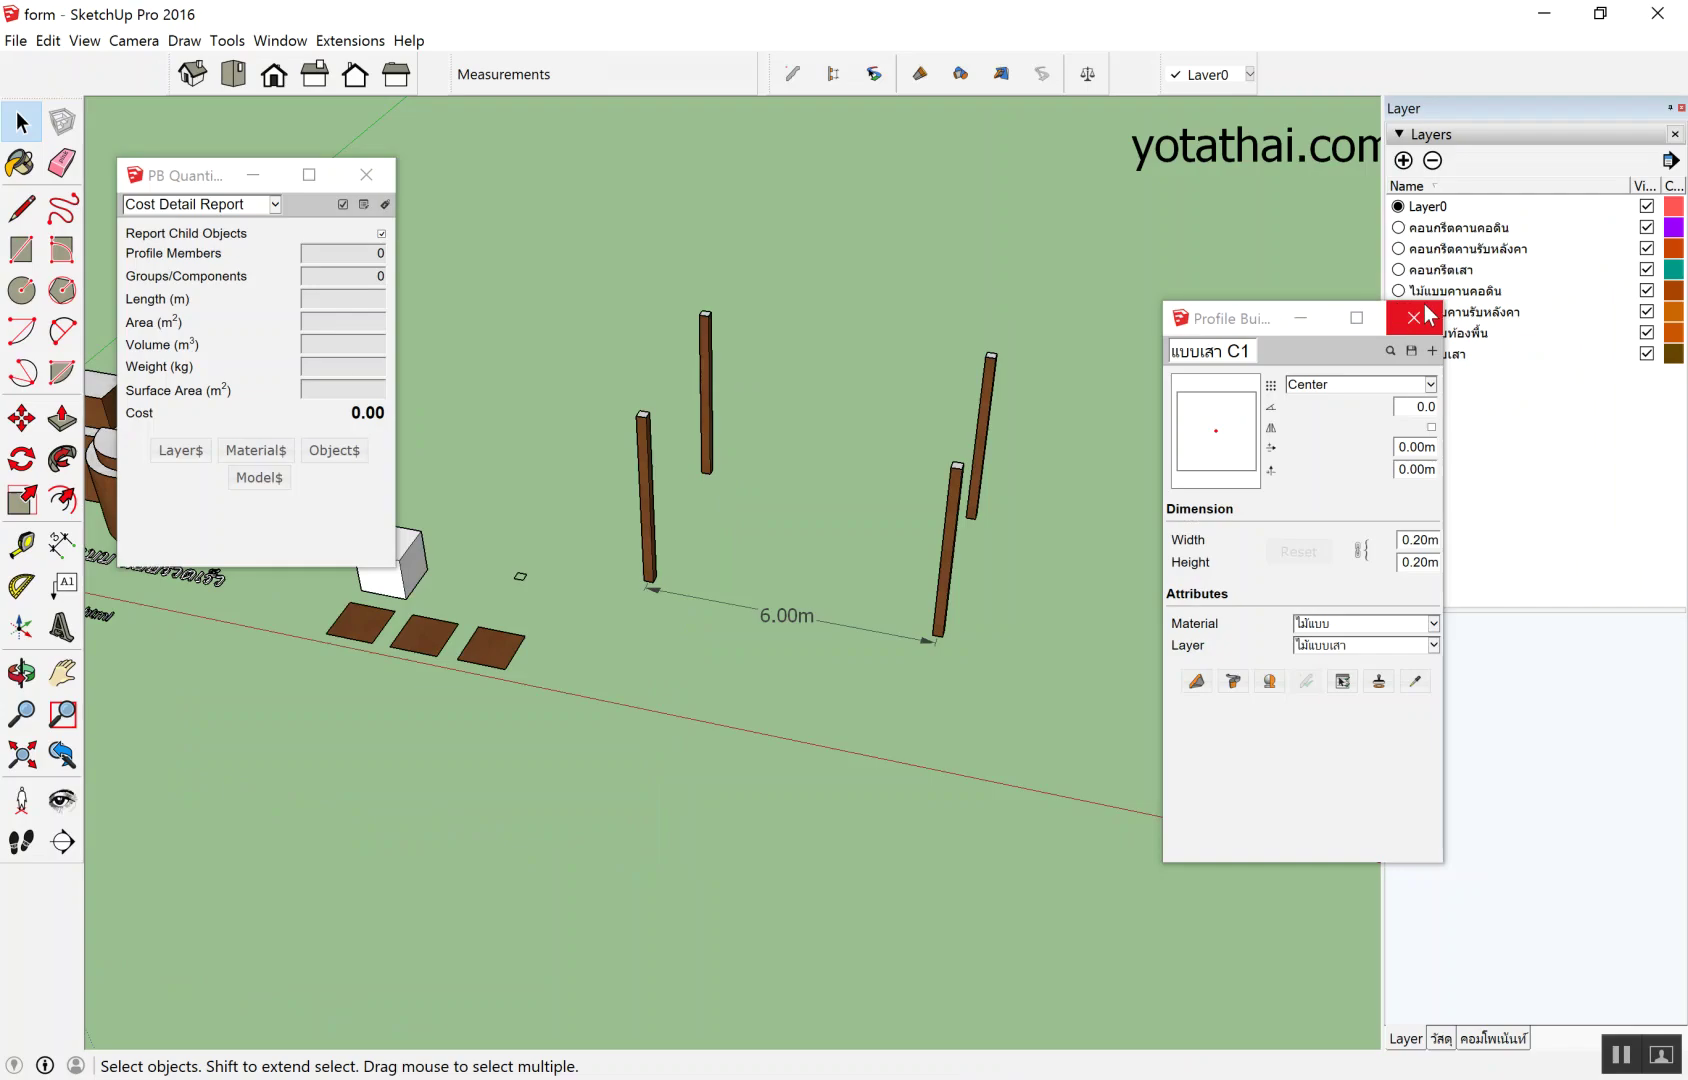
left_click(1418, 316)
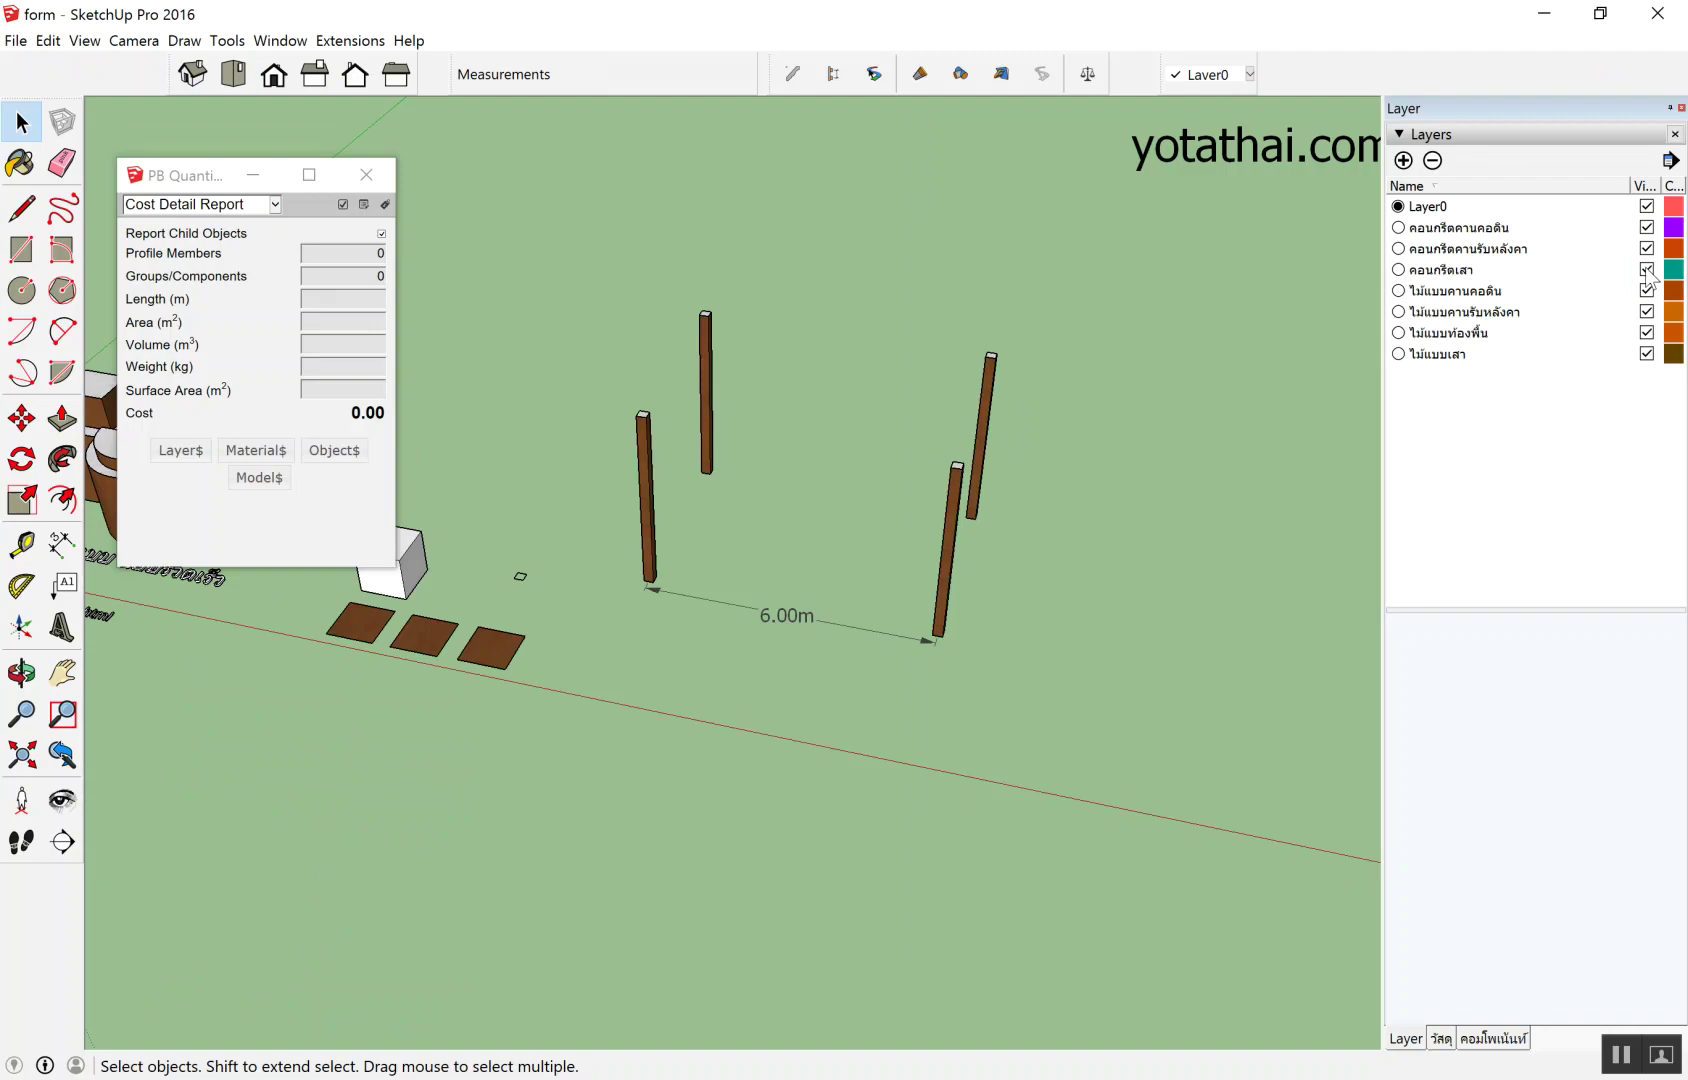
Turn the concrete-column layer off and back on so the white column tops show.
left_click(1647, 269)
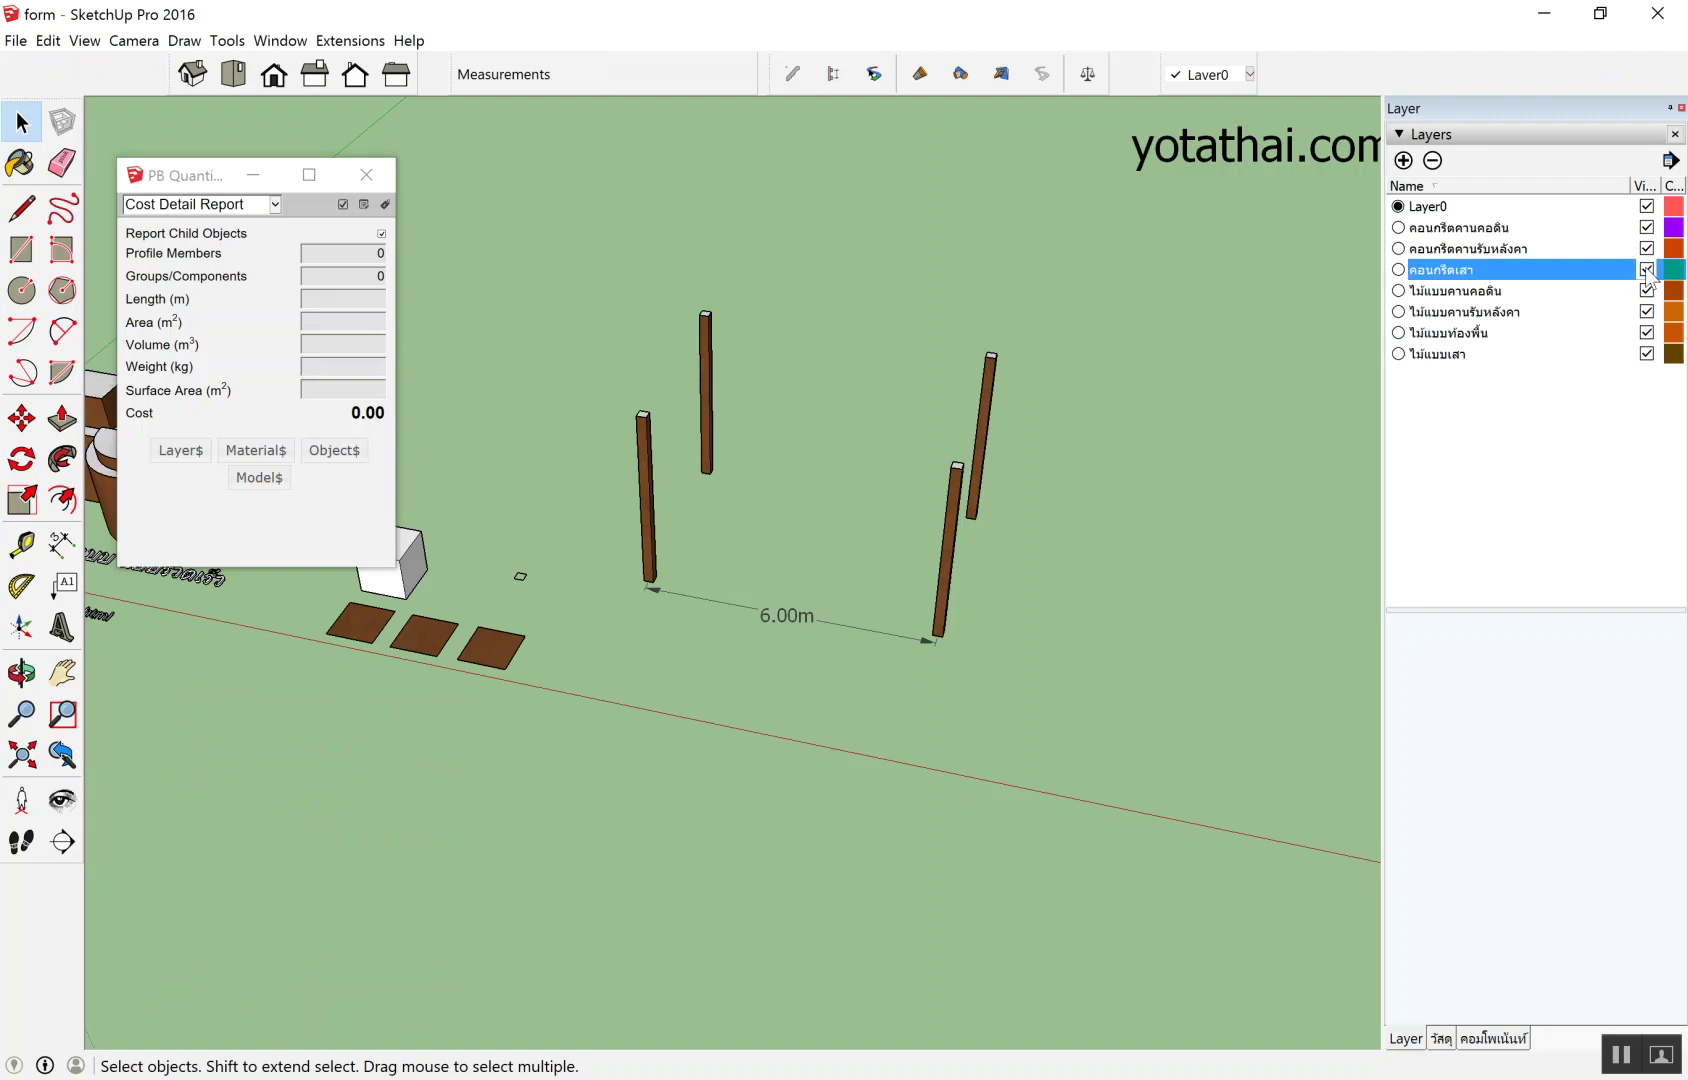
middle_click_drag(1034, 284, 662, 240)
scroll(764, 410, "up", 4)
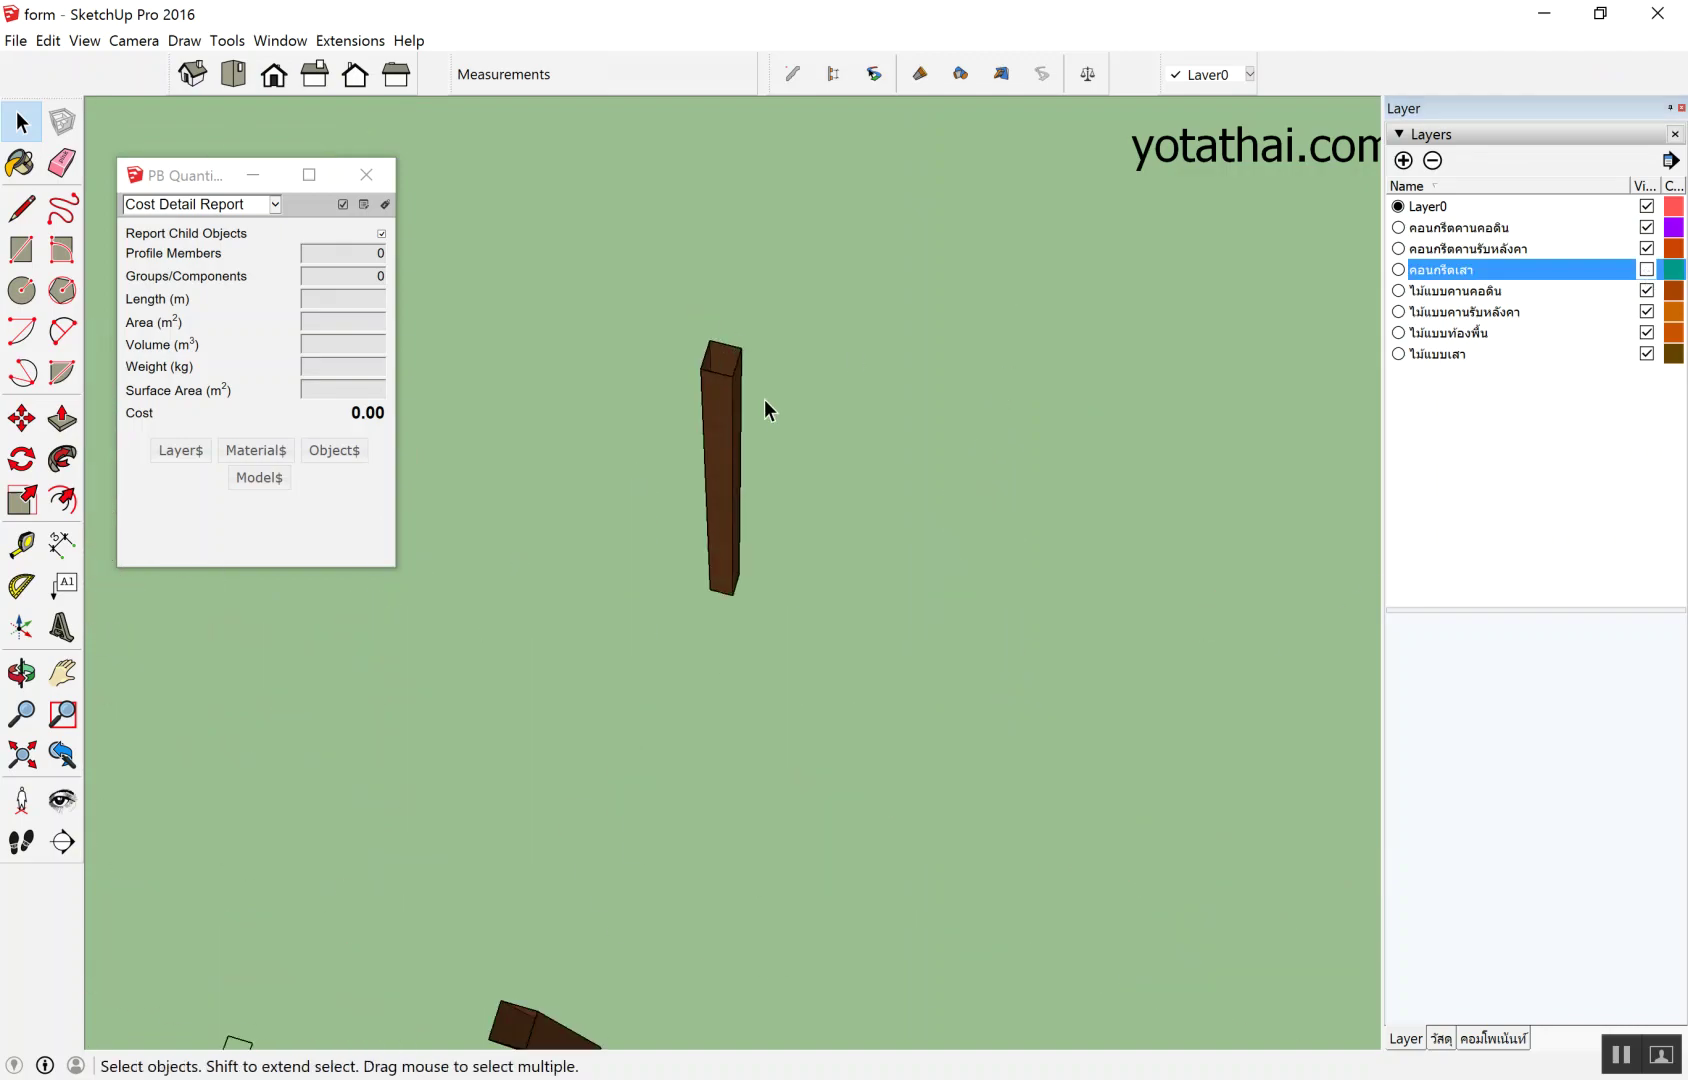
scroll(768, 409, "down", 3)
scroll(713, 357, "down", 2)
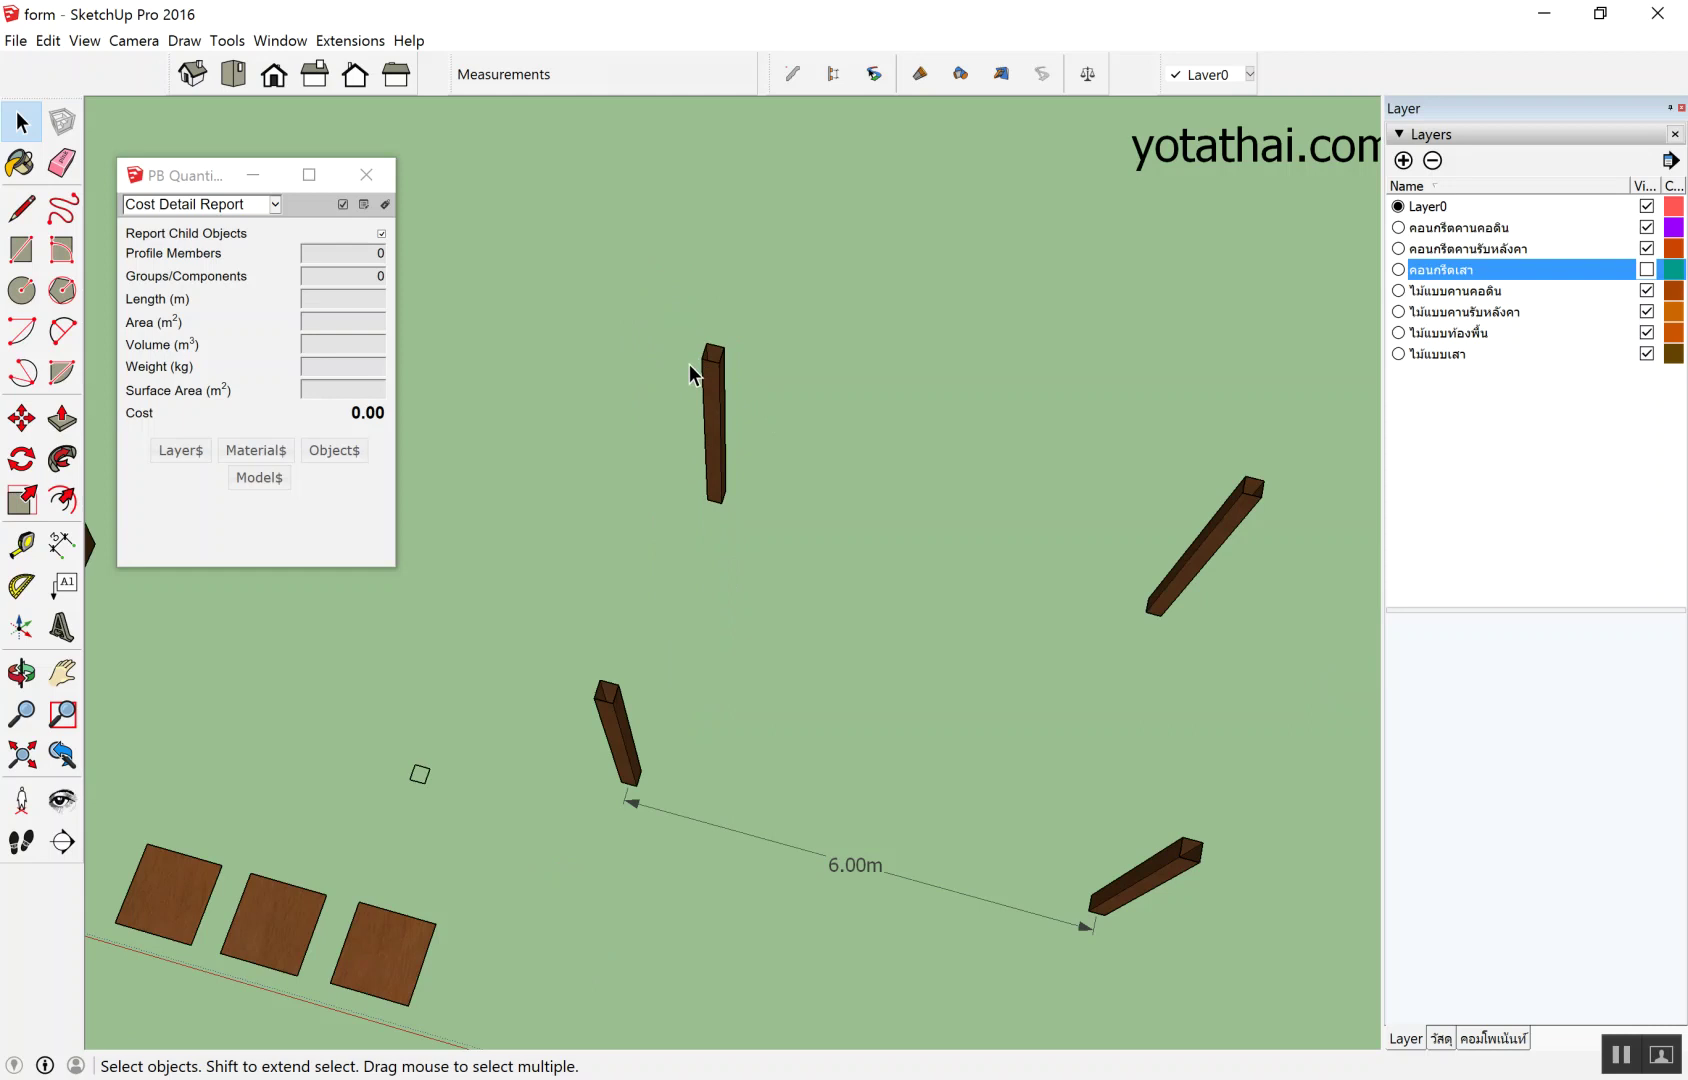
scroll(690, 374, "down", 3)
scroll(742, 378, "up", 2)
scroll(710, 335, "down", 1)
scroll(710, 335, "down", 1)
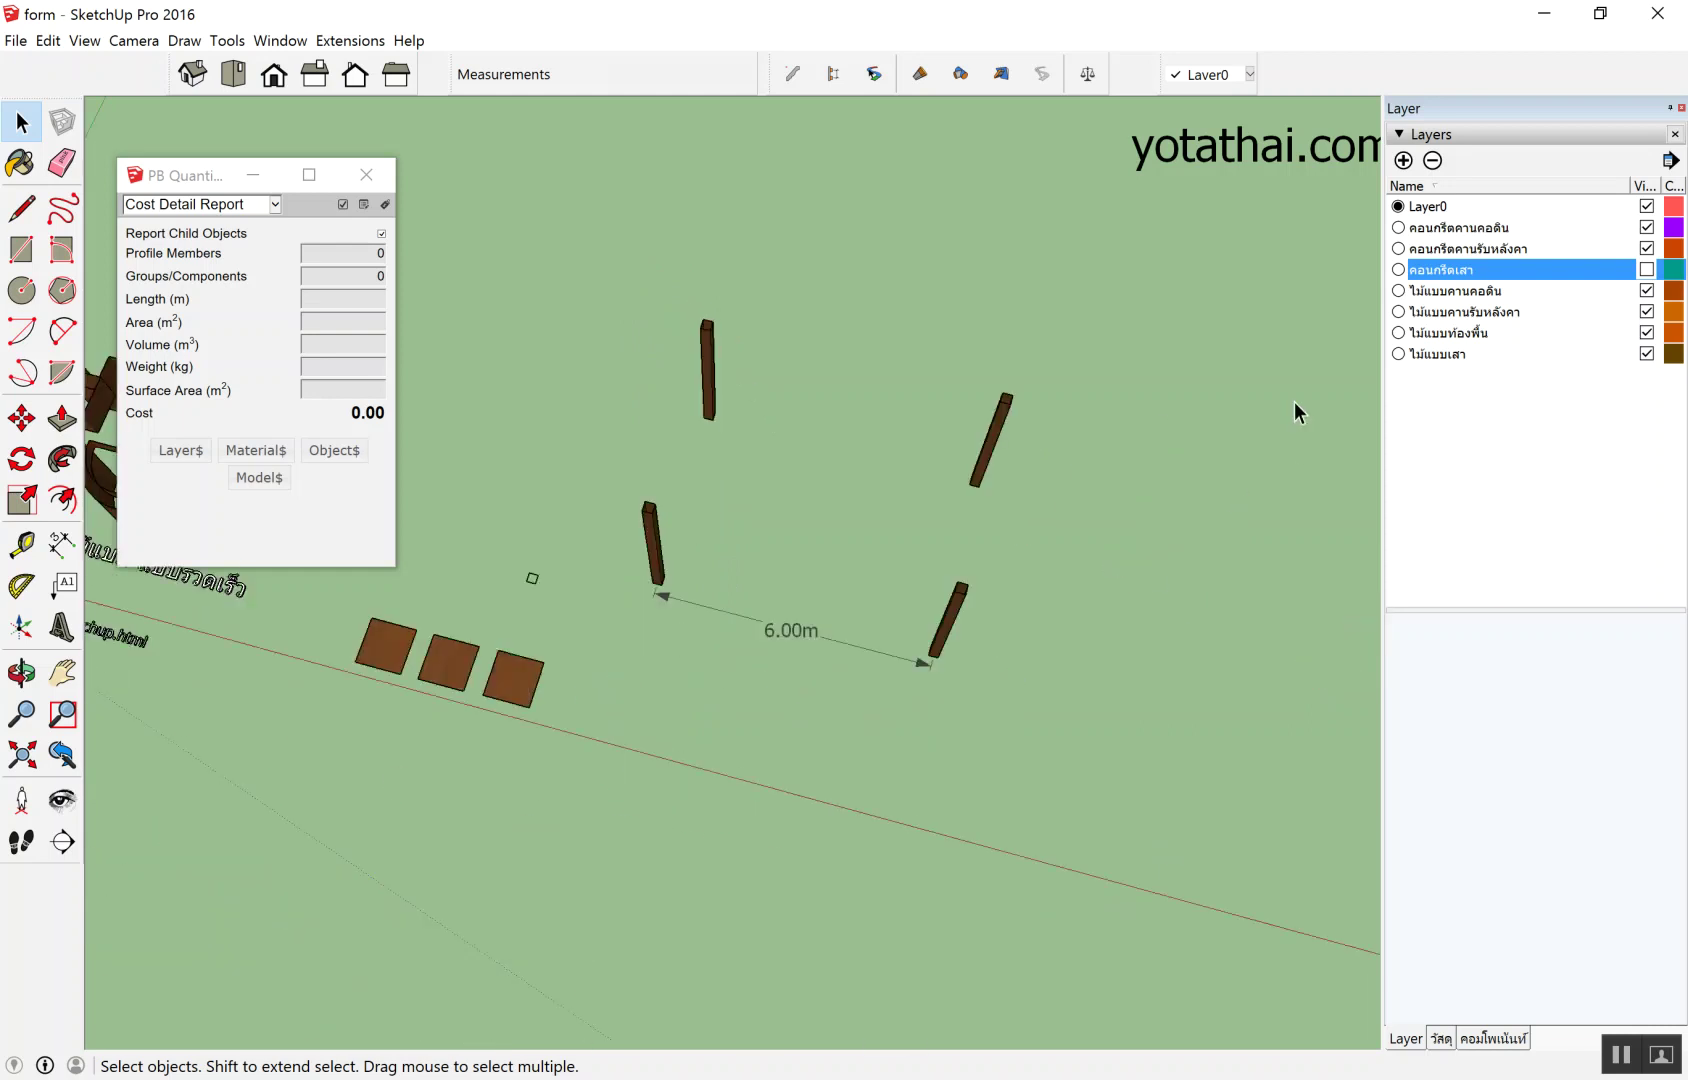
scroll(1294, 412, "up", 1)
left_click(1647, 269)
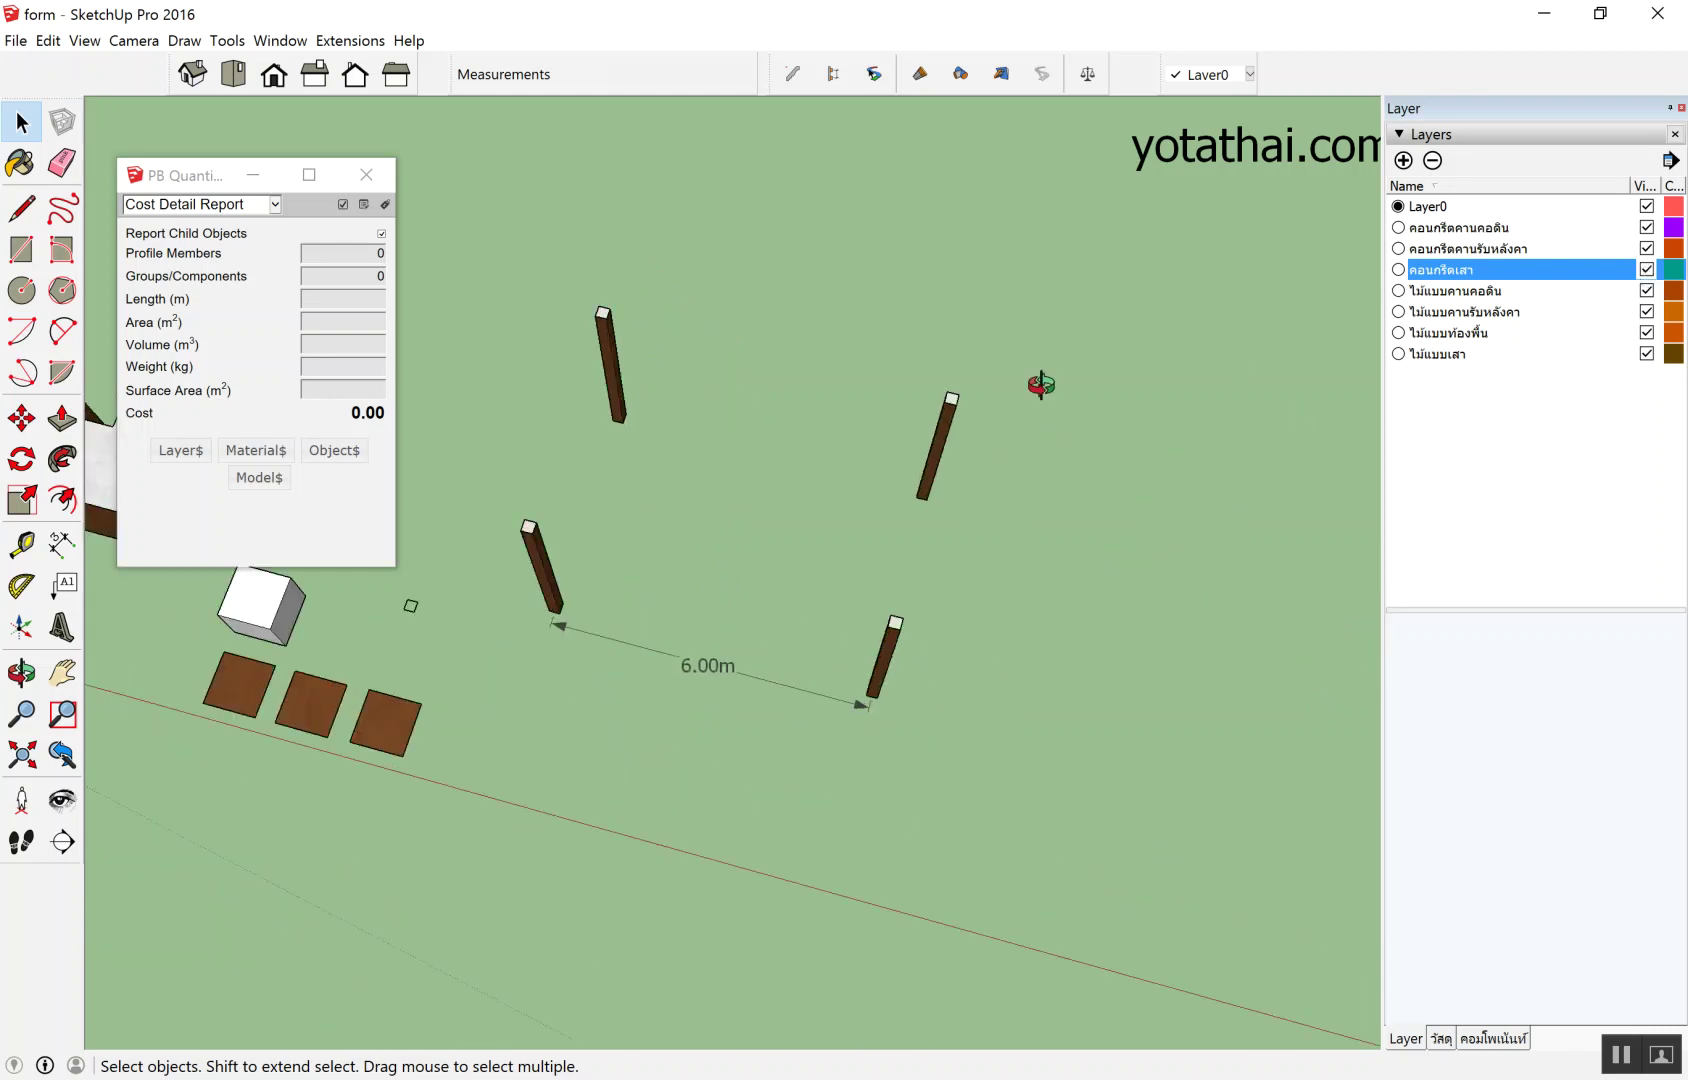
Orbit and zoom out, then view the site from the Top standard view.
middle_click_drag(1042, 435, 503, 315)
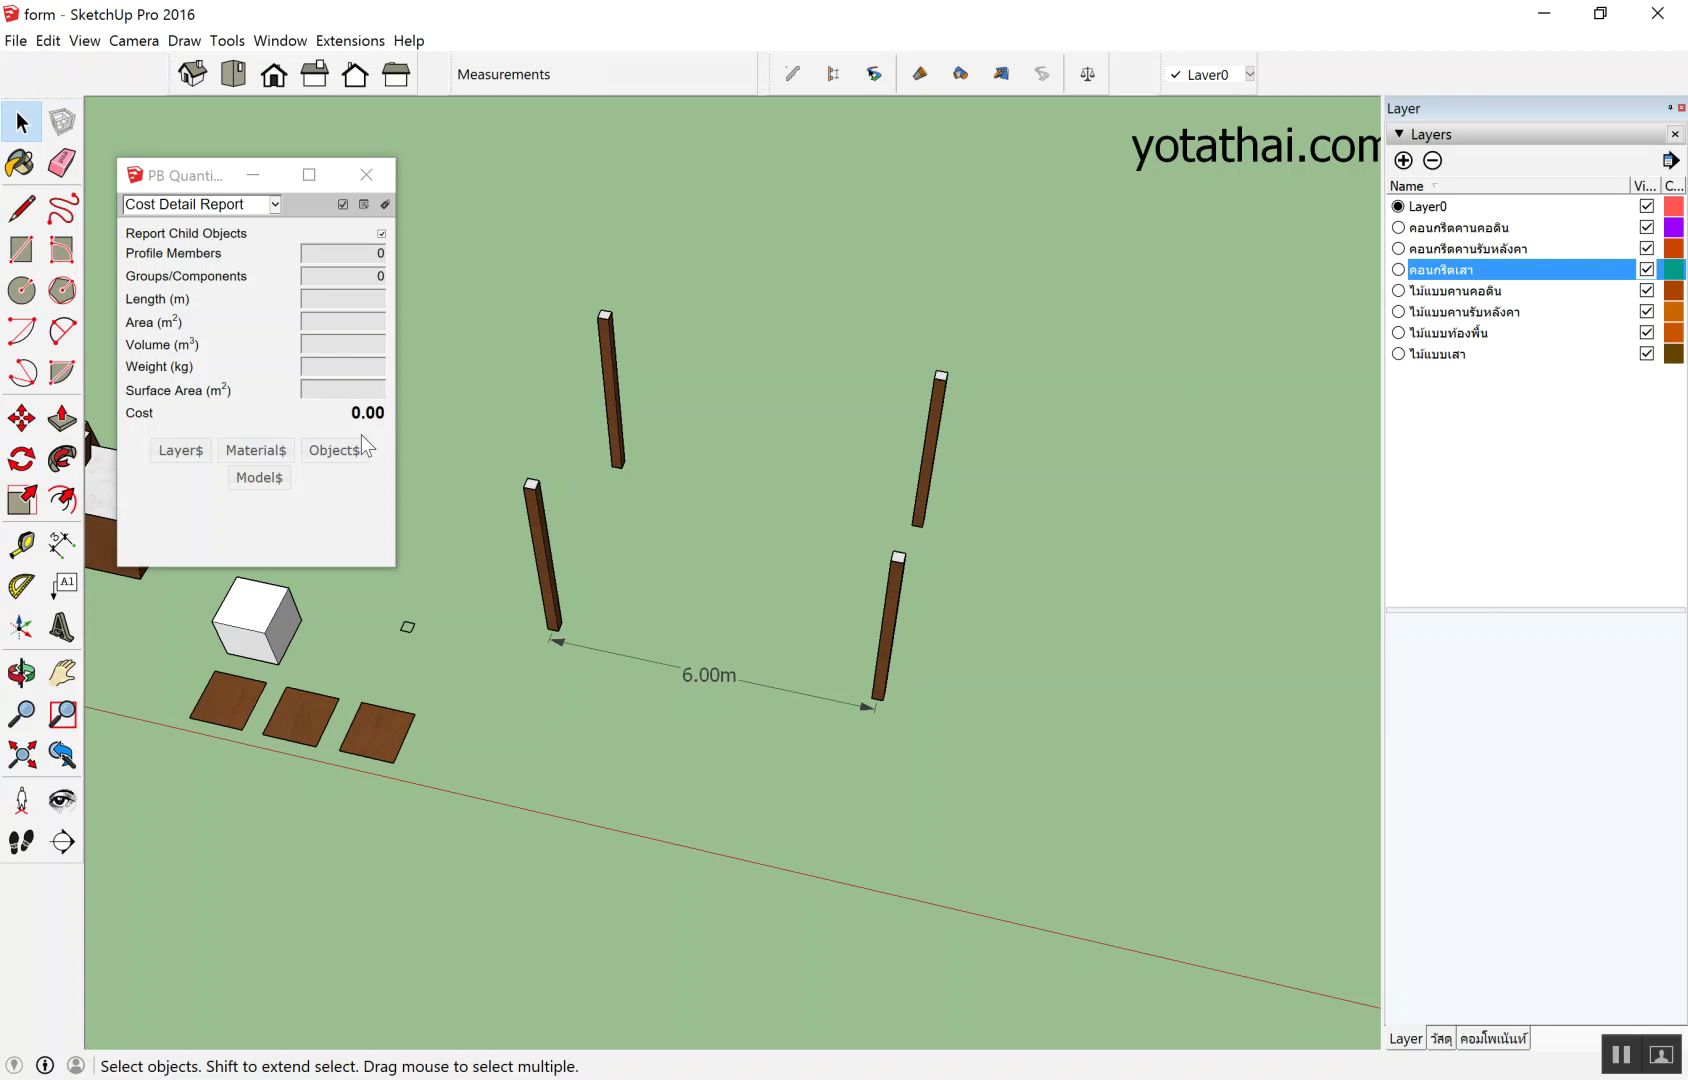
scroll(836, 160, "down", 2)
scroll(847, 553, "down", 4)
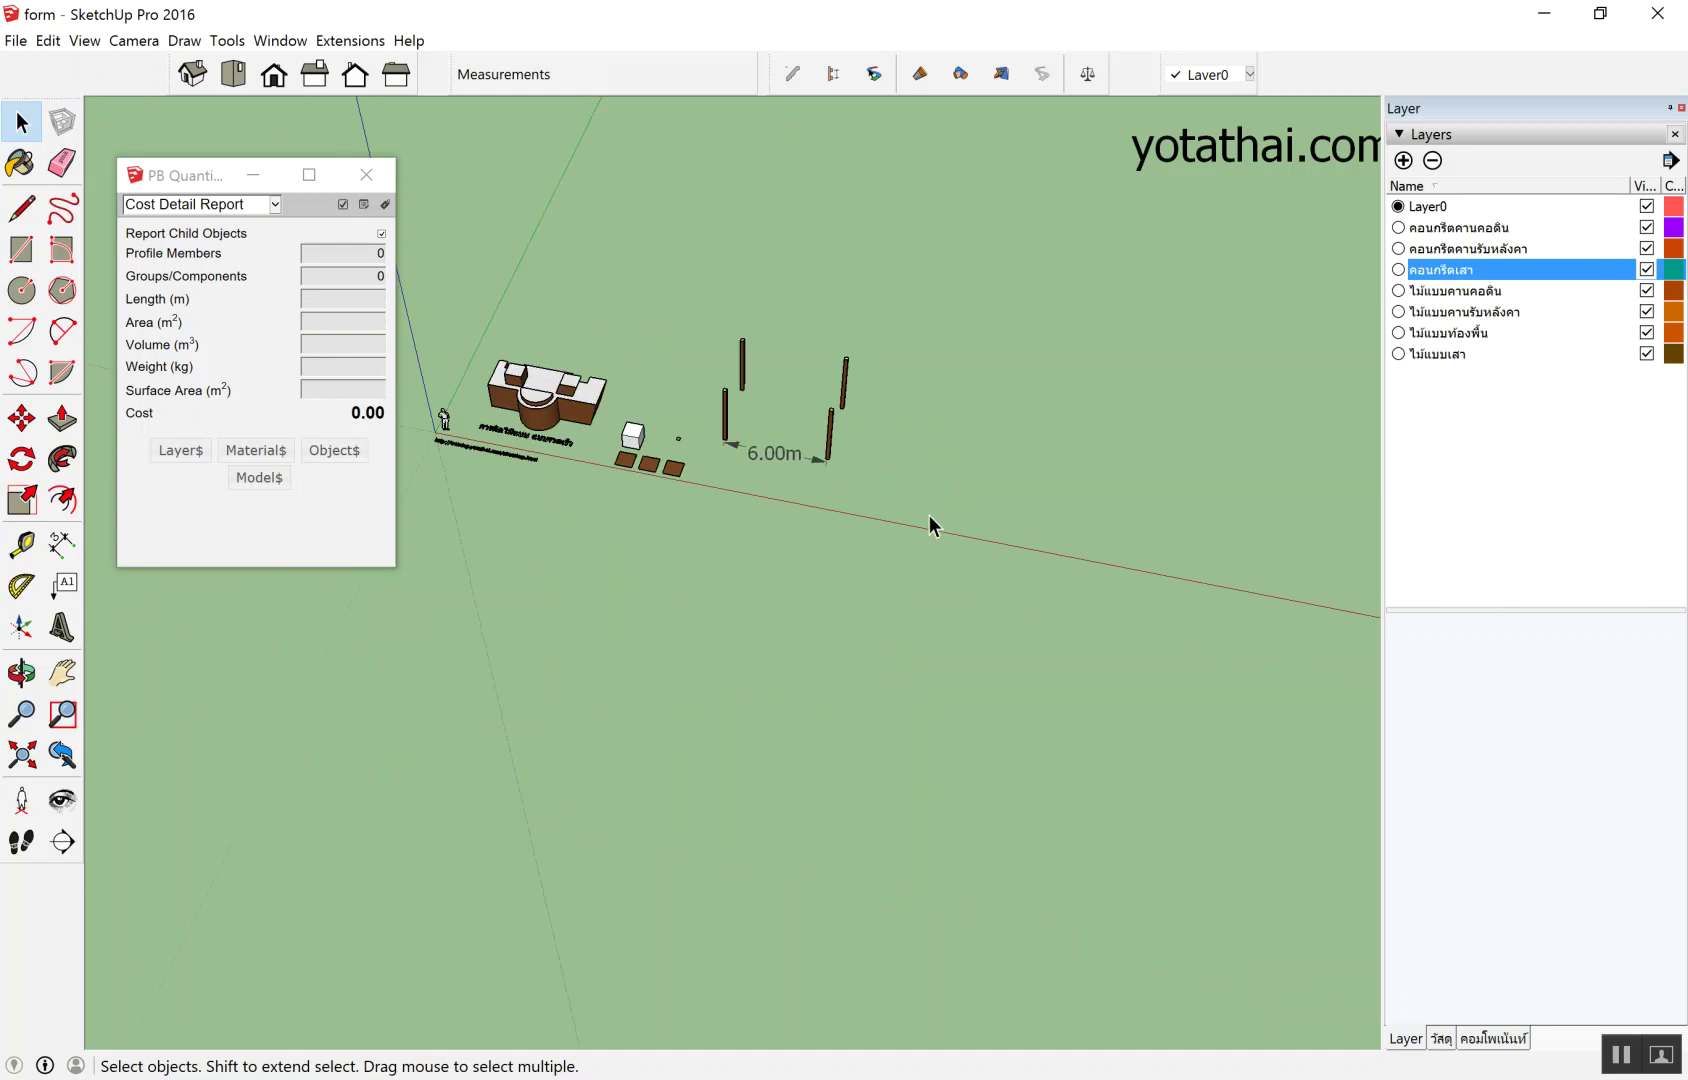
key("F2")
scroll(868, 611, "up", 2)
scroll(630, 564, "up", 2)
Draw a 0.2 by 0.4 m rectangle on the ground beside the wooden footing pads.
scroll(707, 644, "up", 2)
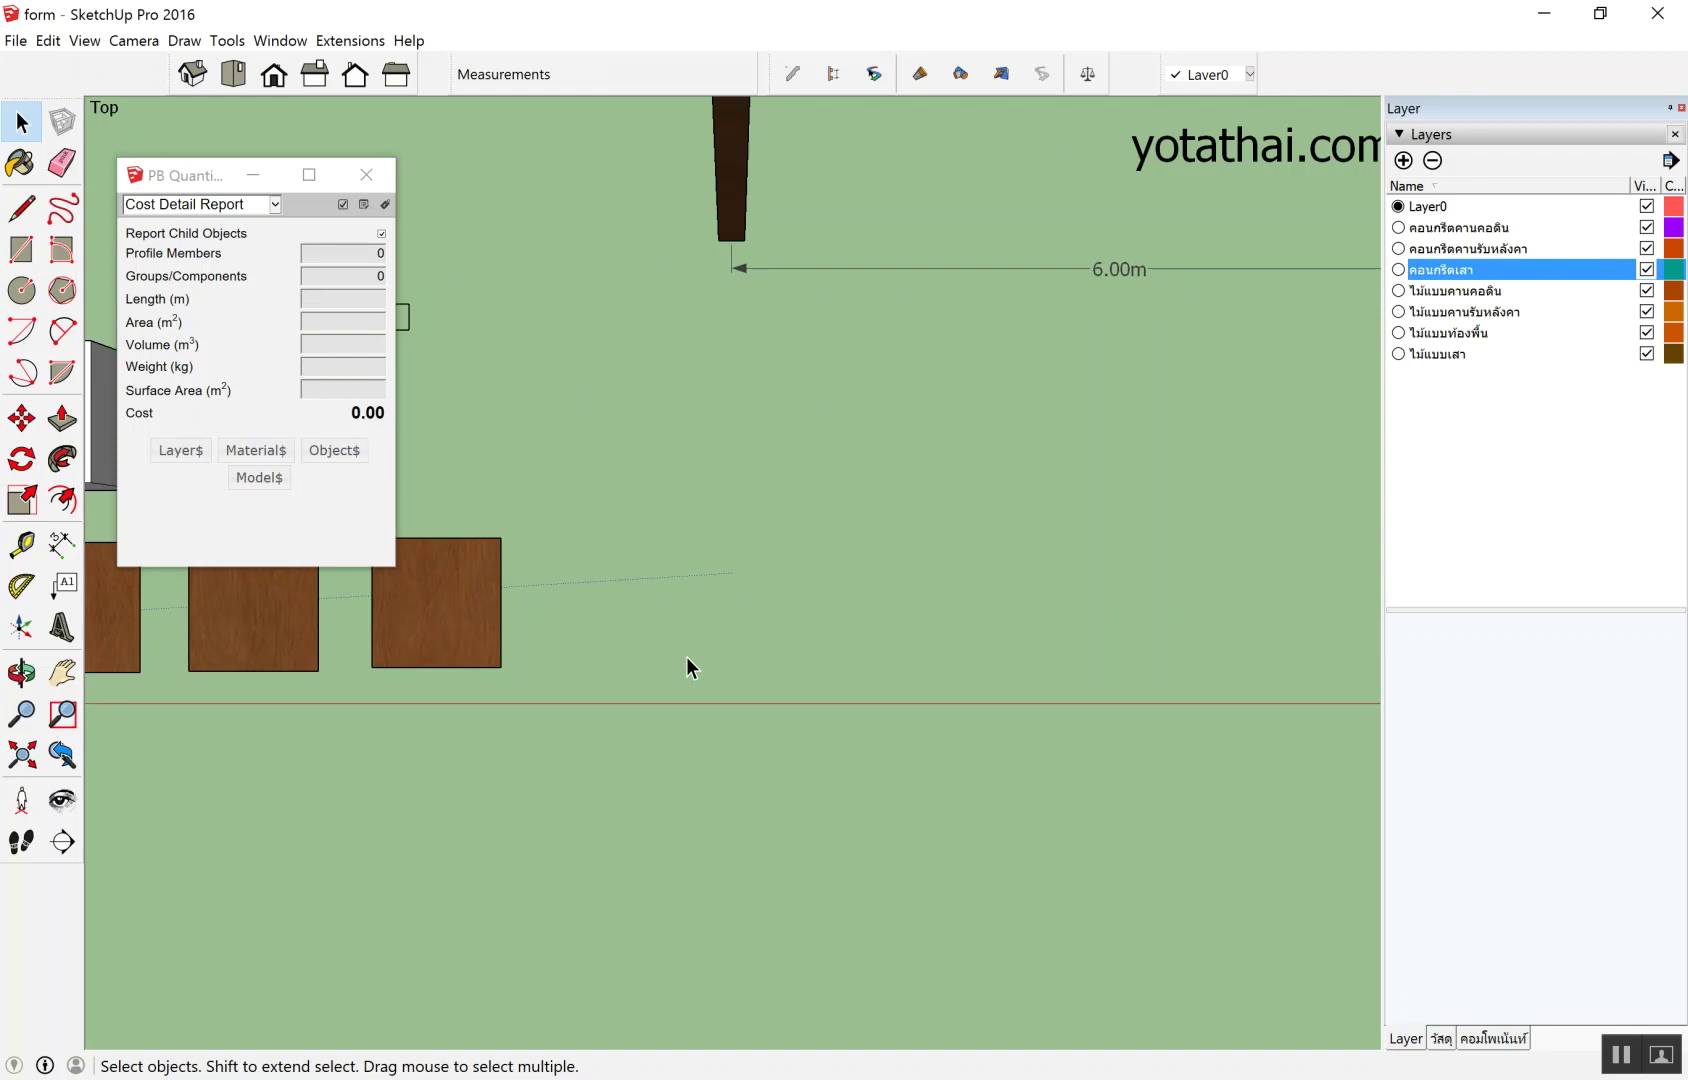
key("r")
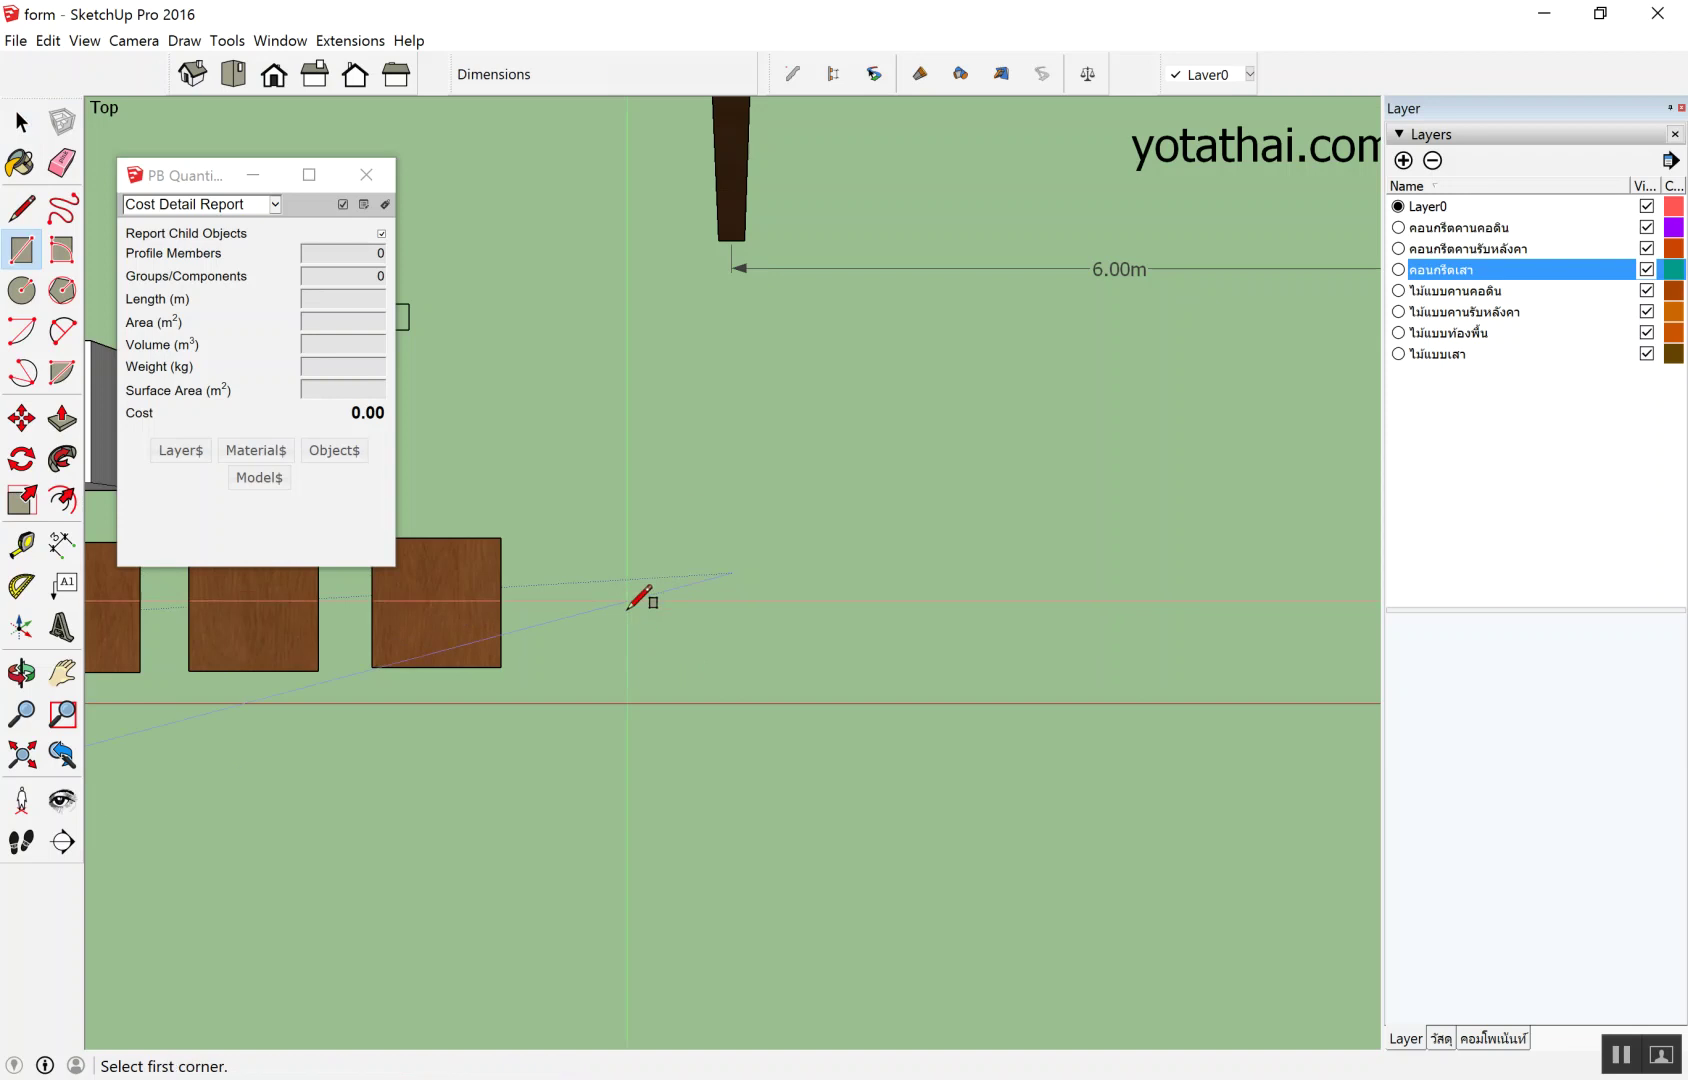
left_click(629, 612)
left_click(793, 429)
type(".2,.4")
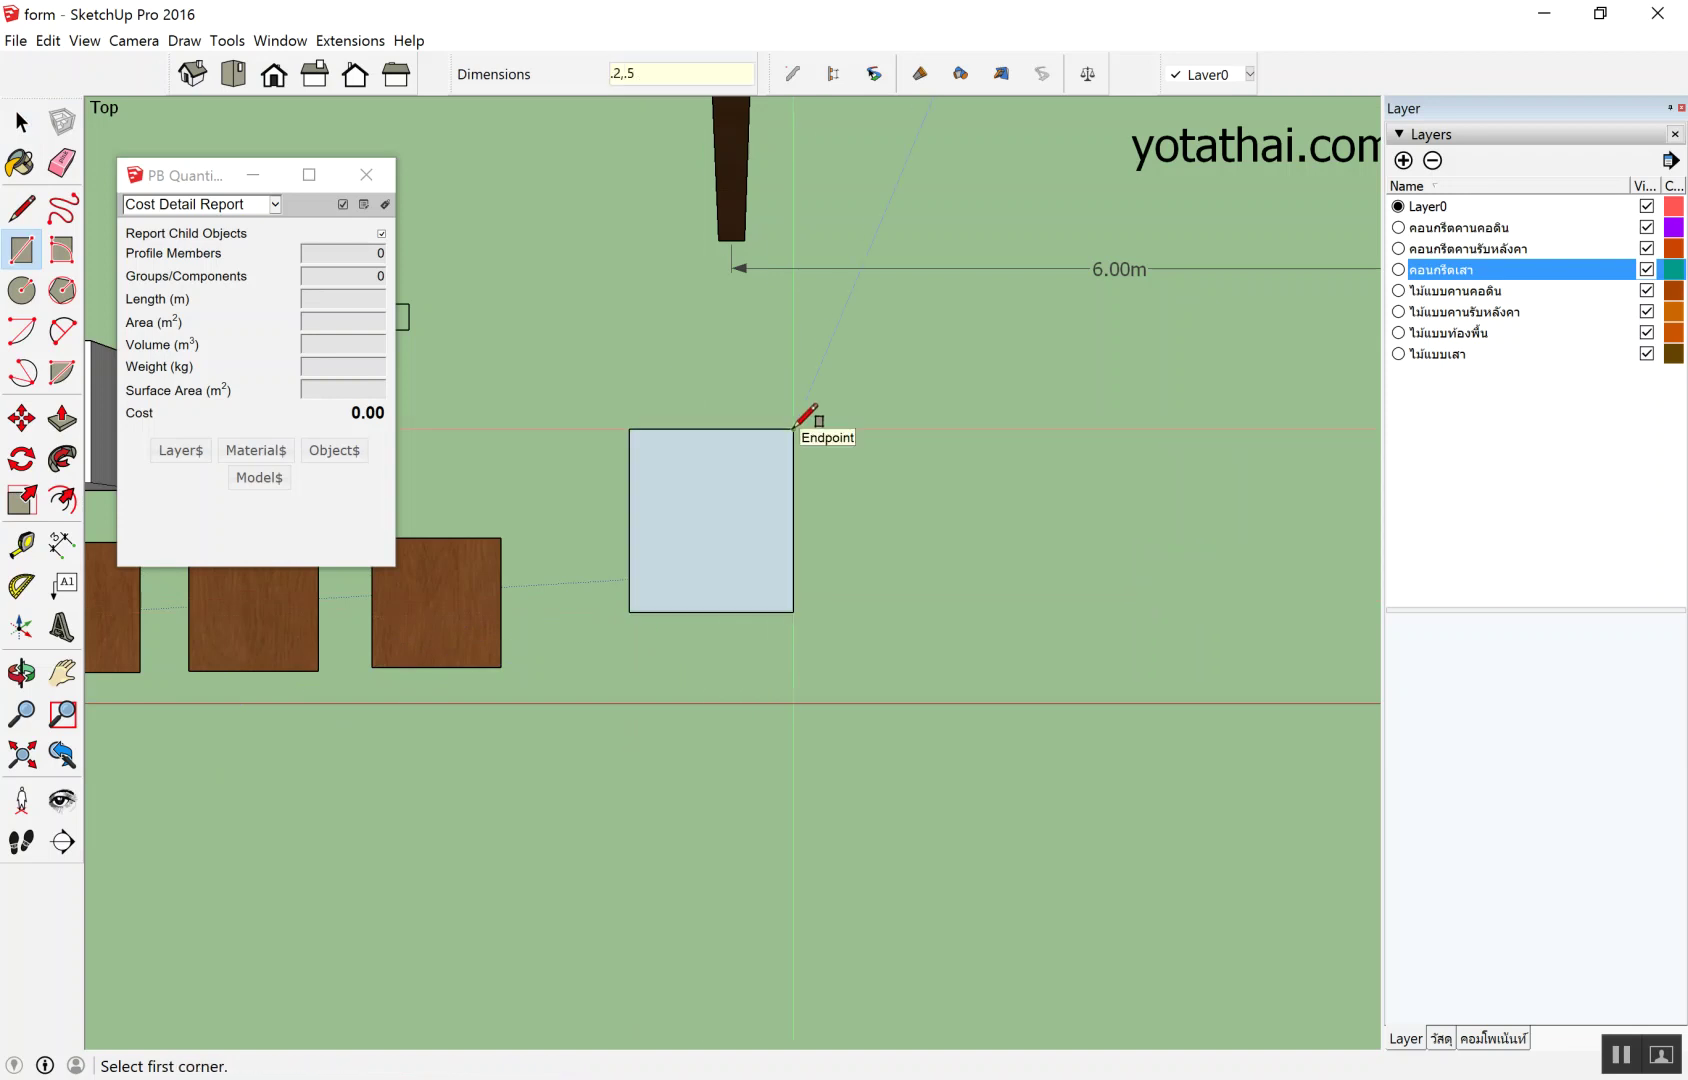
key("Return")
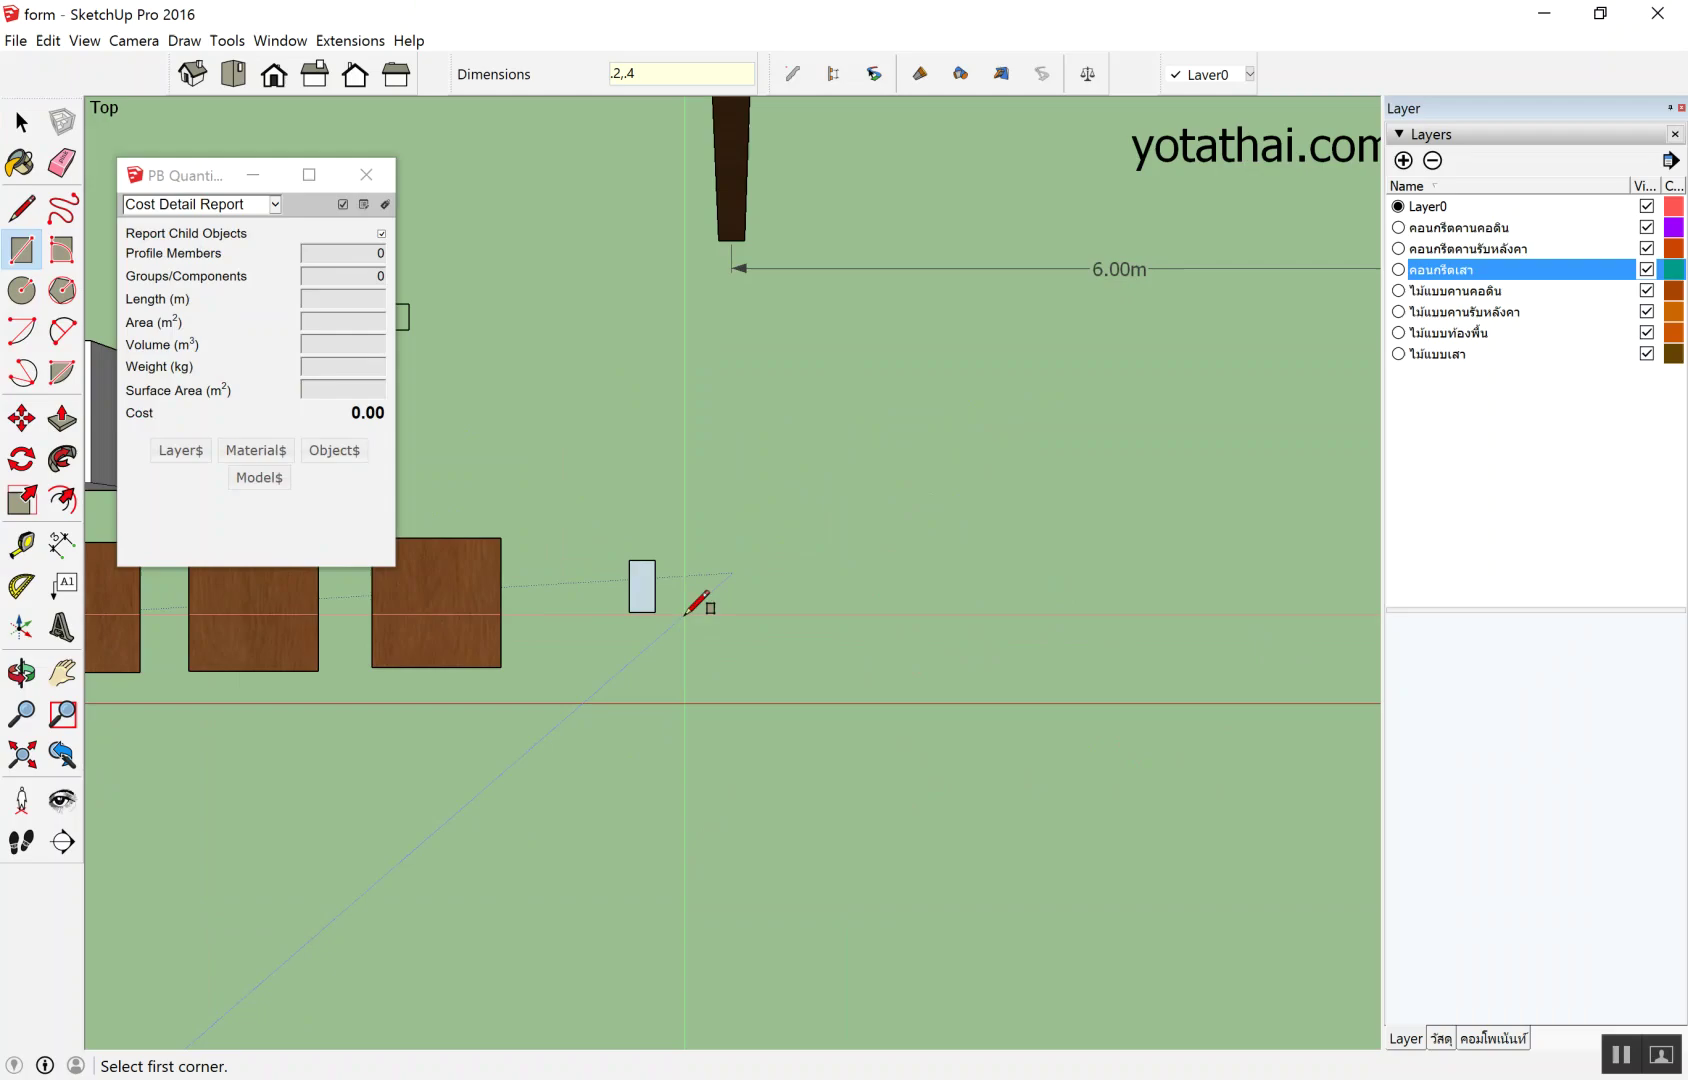
key("space")
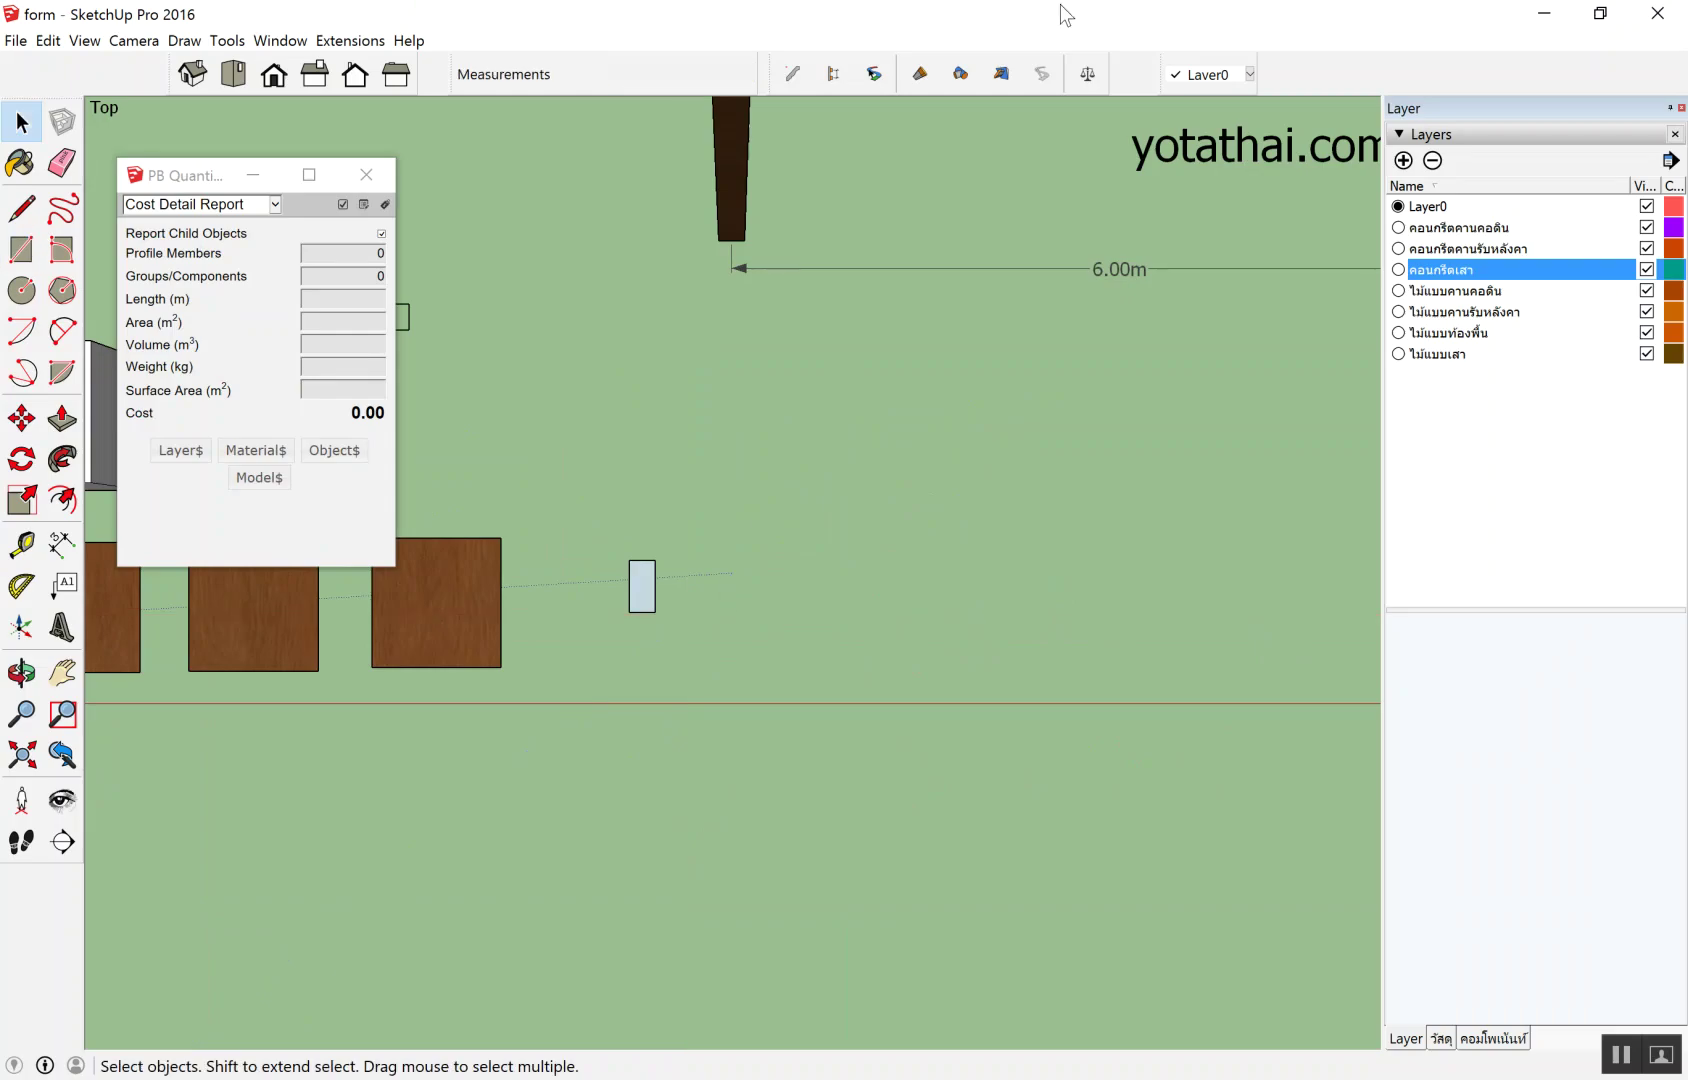
Place a copy of the small rectangle to the right of the original.
scroll(467, 690, "up", 2)
scroll(351, 634, "up", 1)
scroll(400, 611, "up", 2)
scroll(655, 624, "up", 1)
scroll(659, 618, "up", 1)
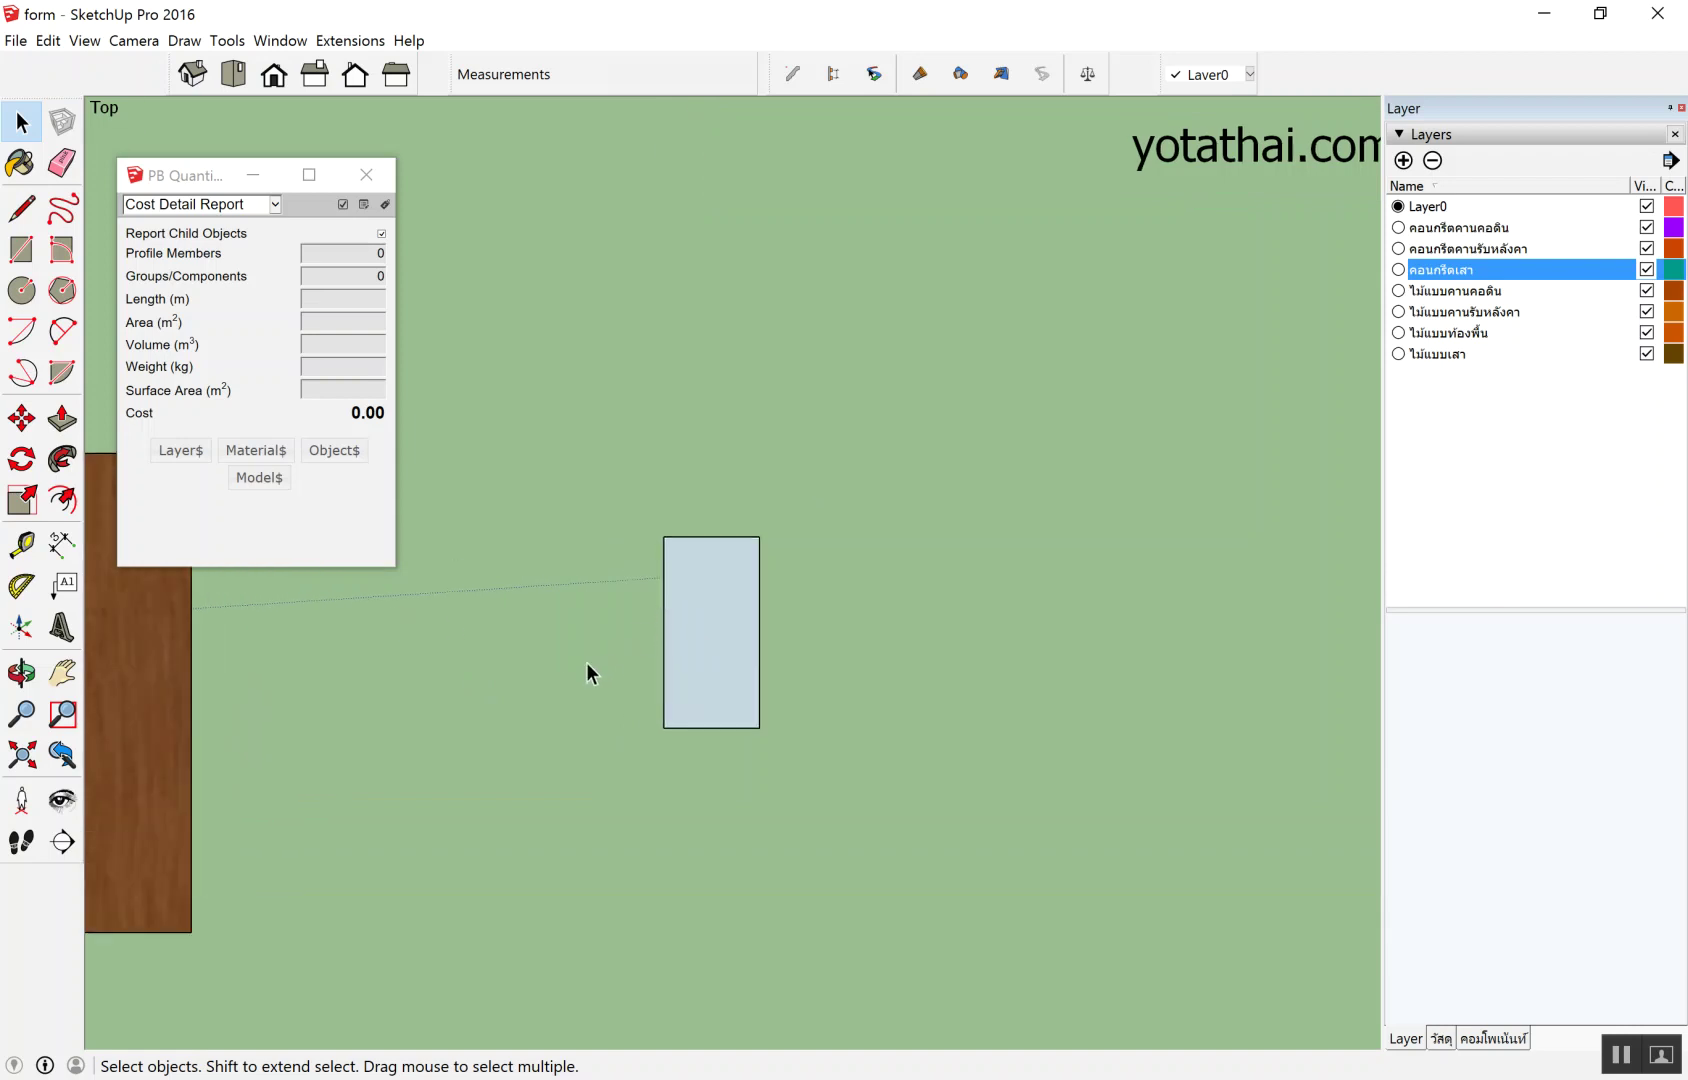
scroll(806, 667, "up", 1)
scroll(804, 669, "up", 1)
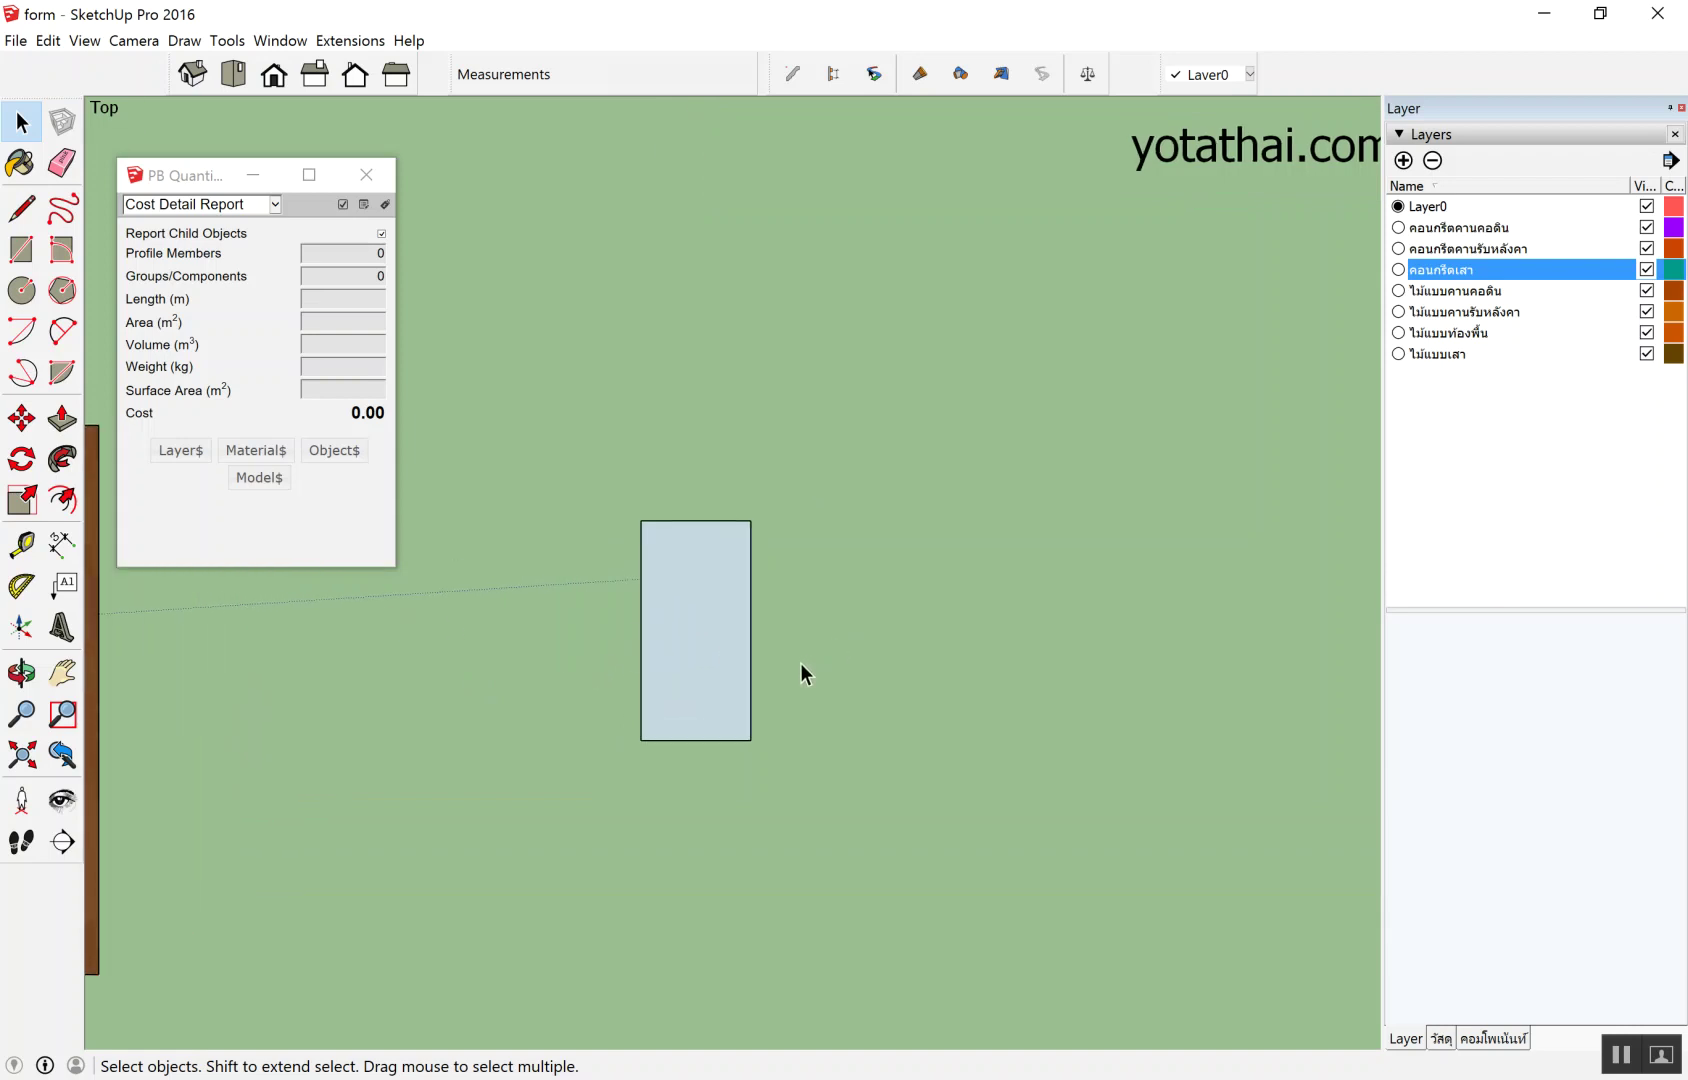
scroll(803, 671, "up", 1)
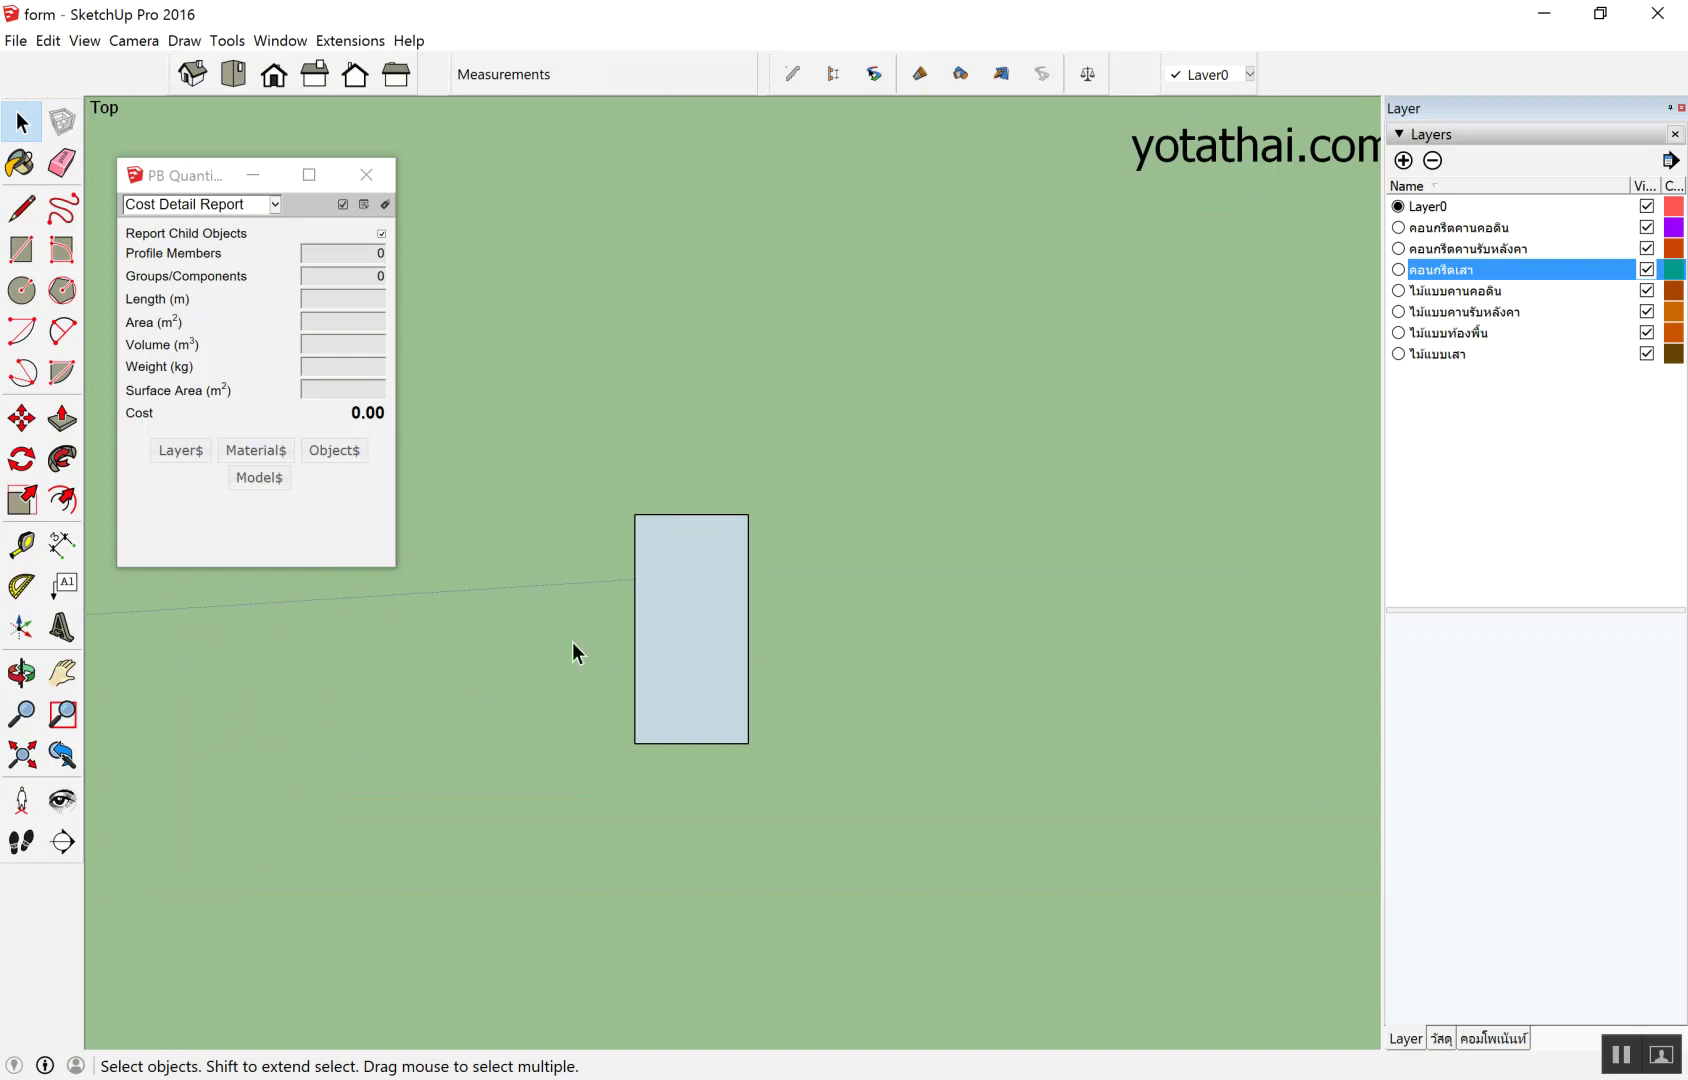
left_click_drag(599, 495, 797, 752)
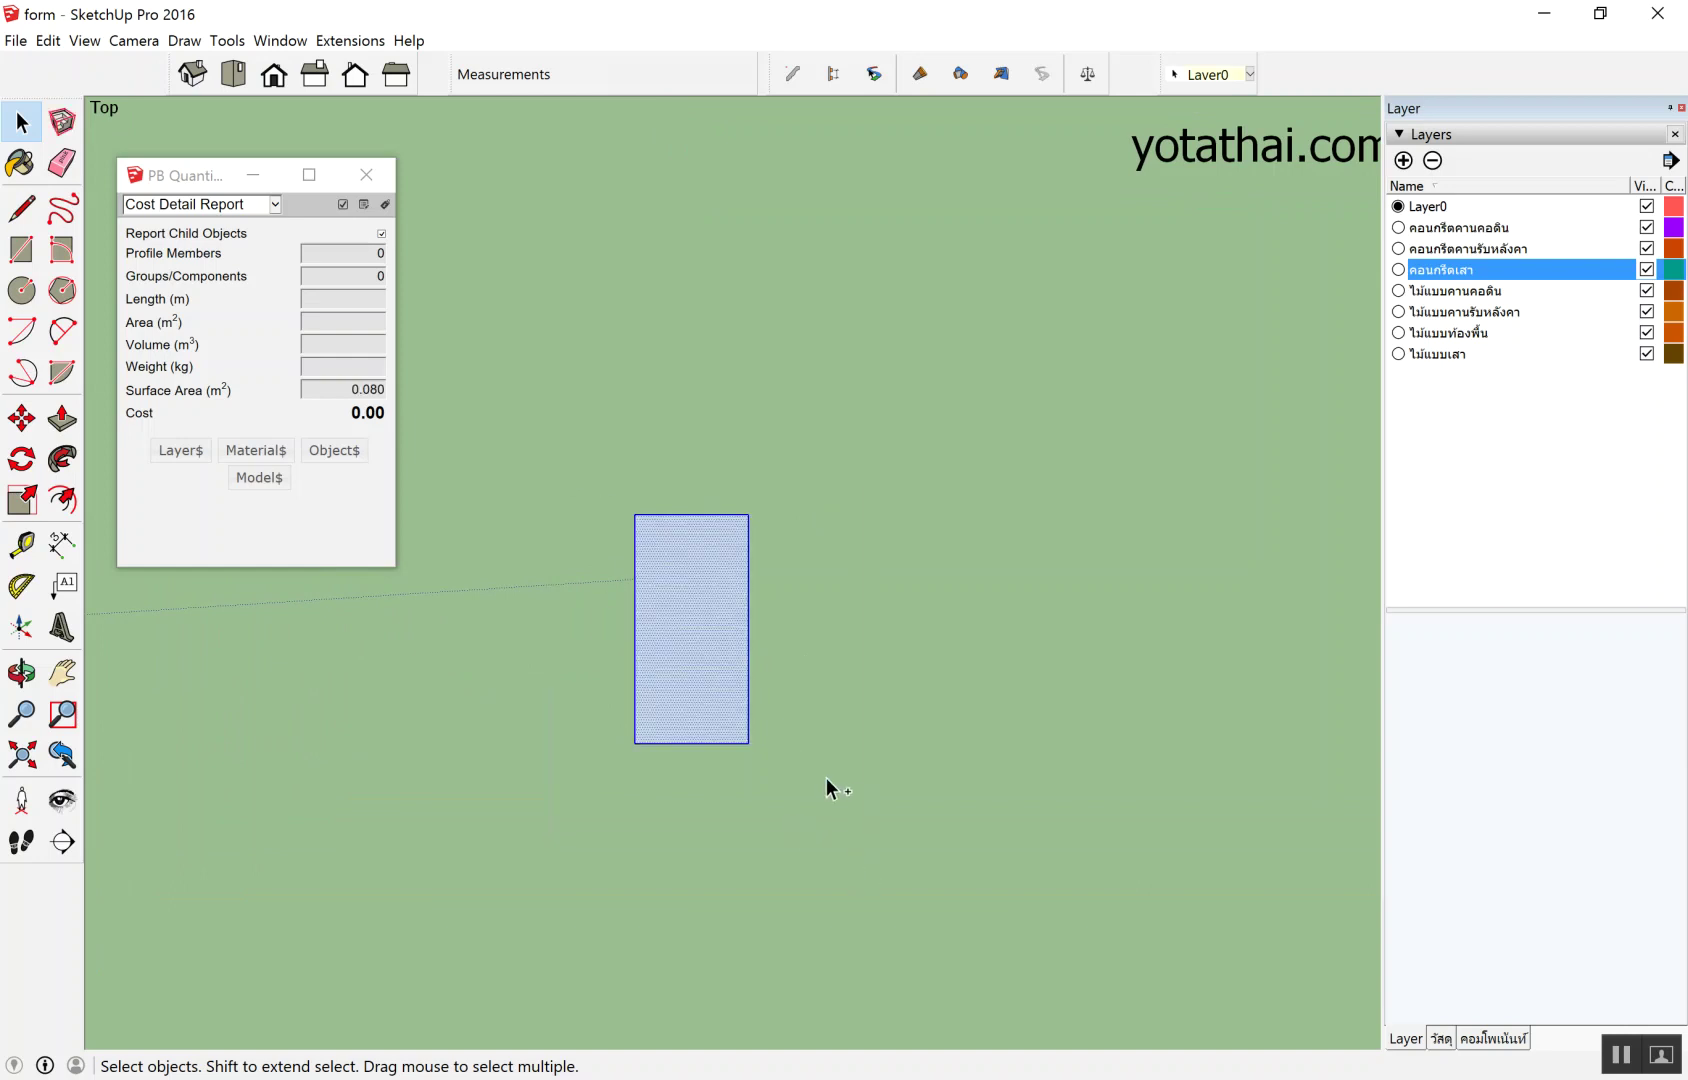
key("ctrl+c")
key("ctrl+v")
left_click(820, 740)
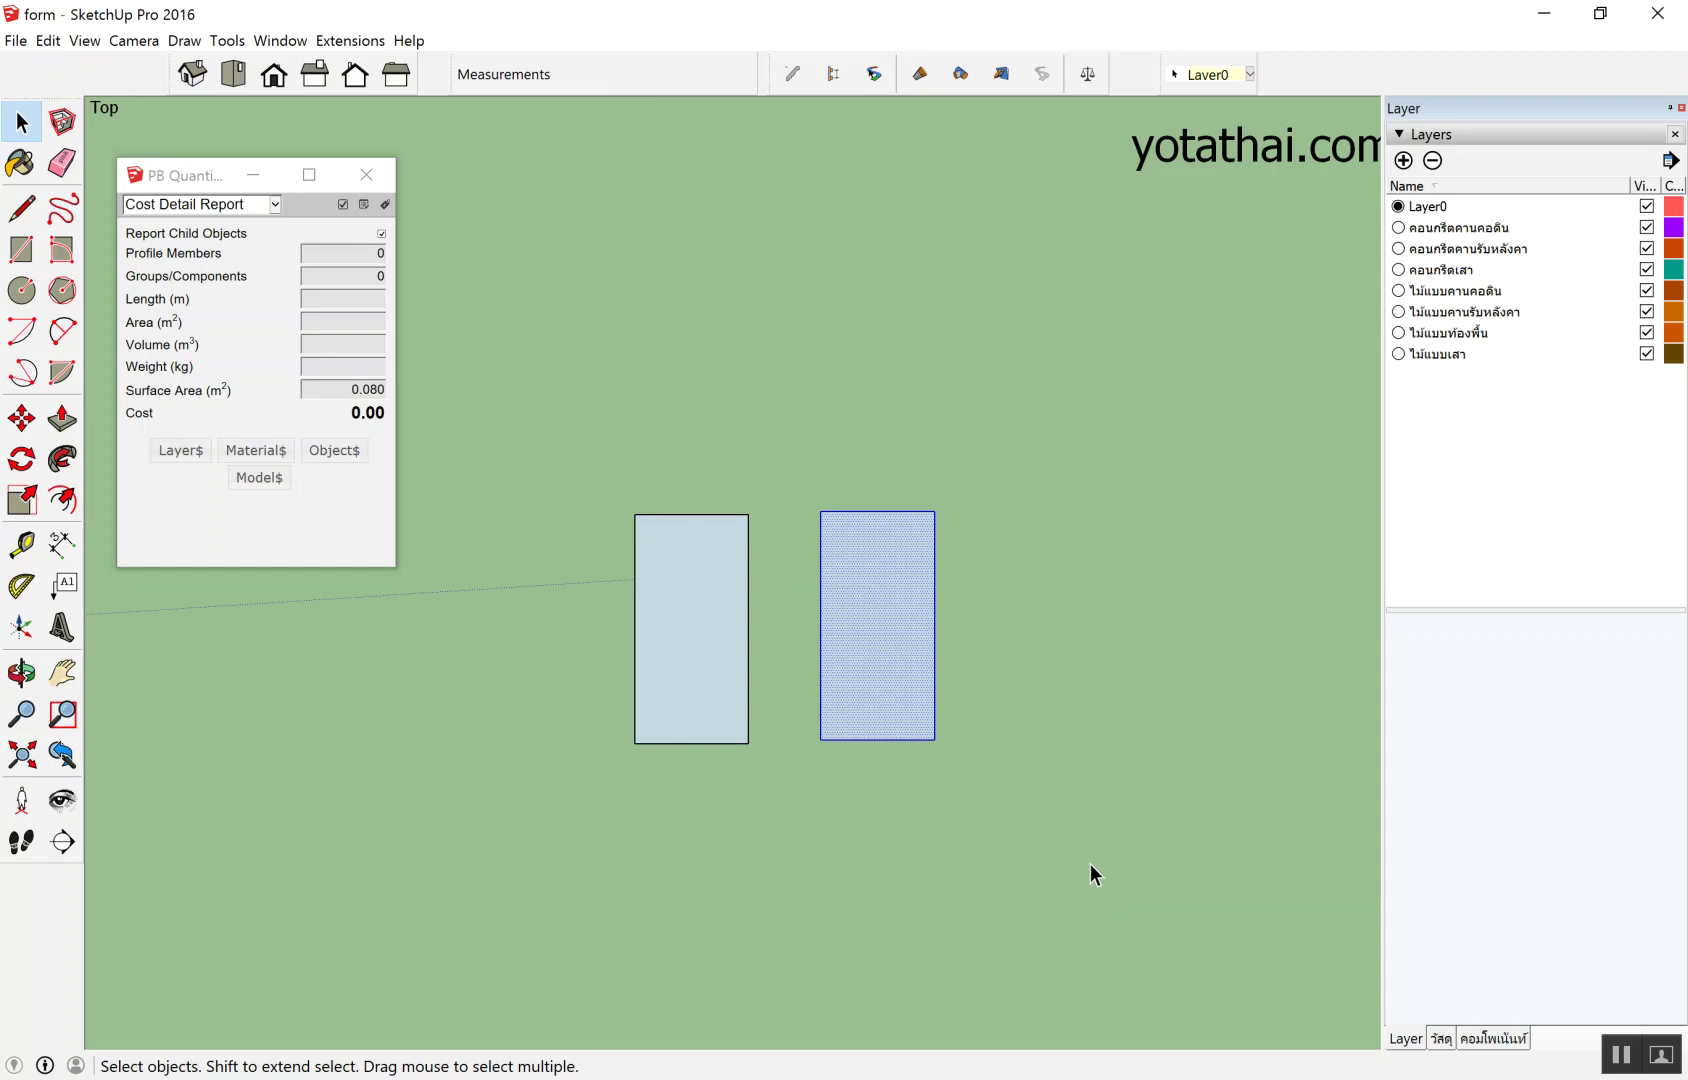
left_click(1046, 509)
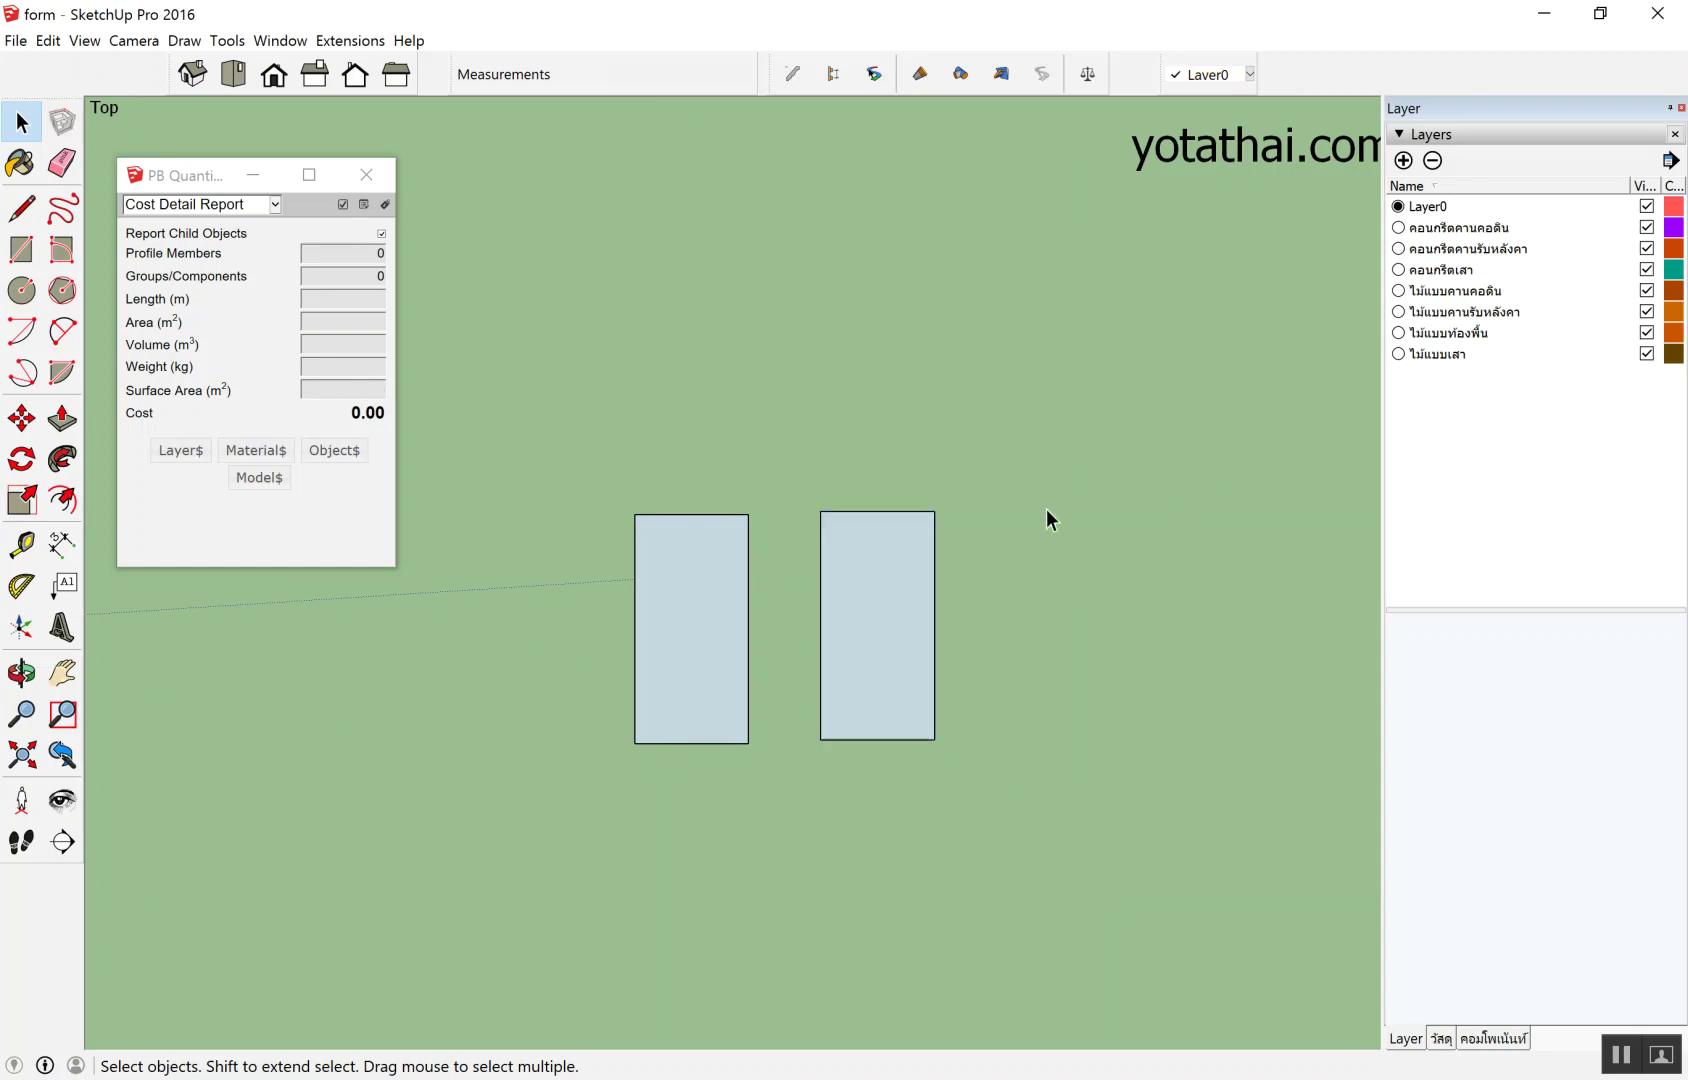
Erase the copy's top edge, leaving an open three-sided outline.
key("e")
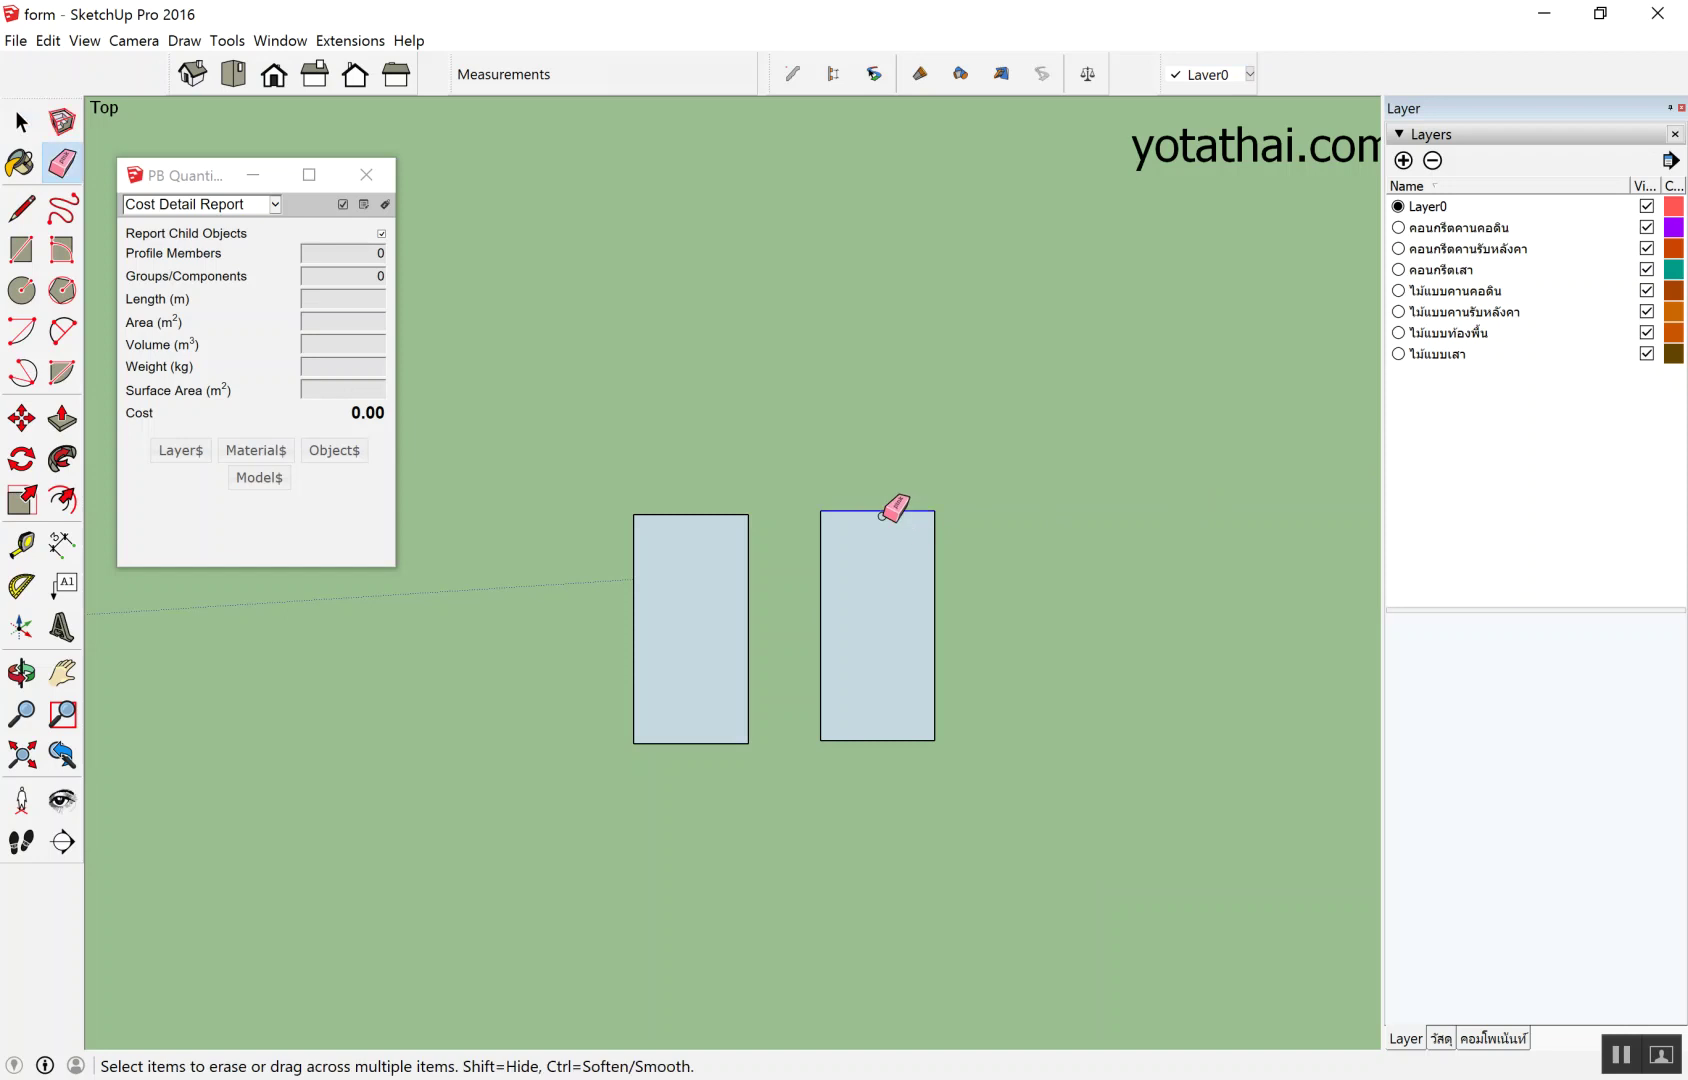
left_click(884, 512)
key("space")
scroll(832, 645, "up", 1)
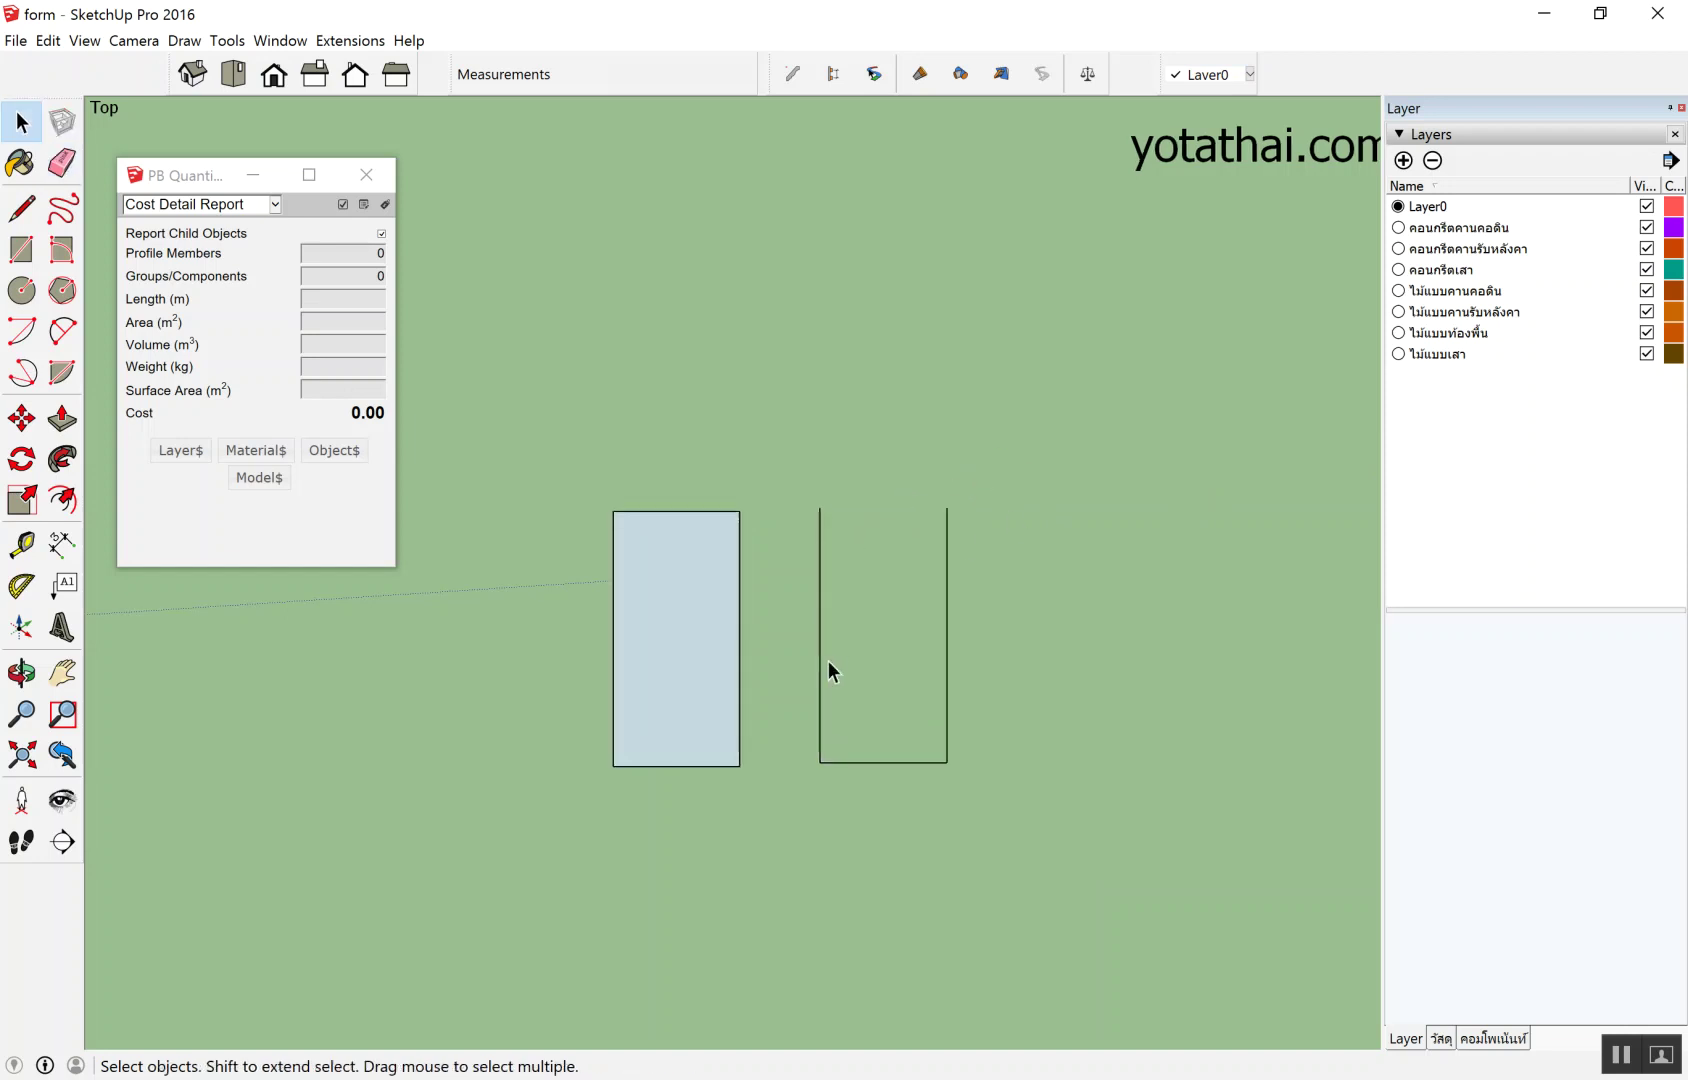
scroll(720, 730, "up", 3)
scroll(686, 708, "up", 1)
scroll(686, 708, "up", 1)
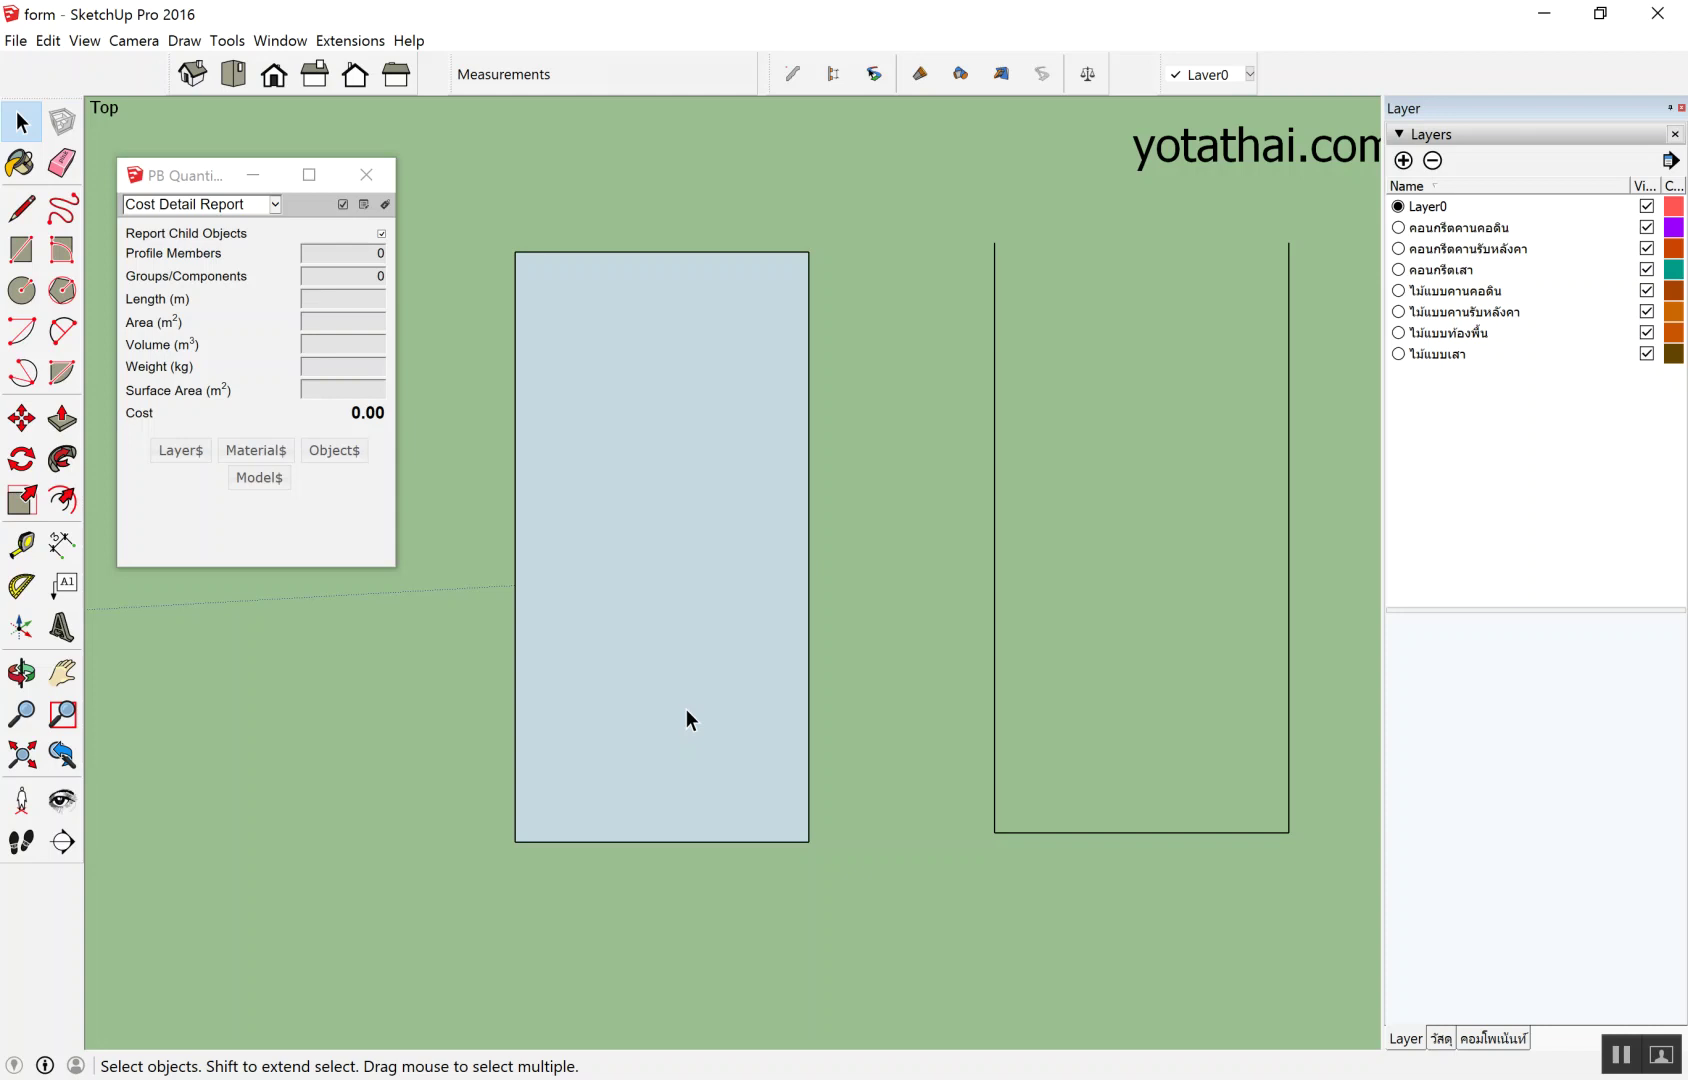
Window-select the original left rectangle, then deselect it.
scroll(702, 680, "down", 3)
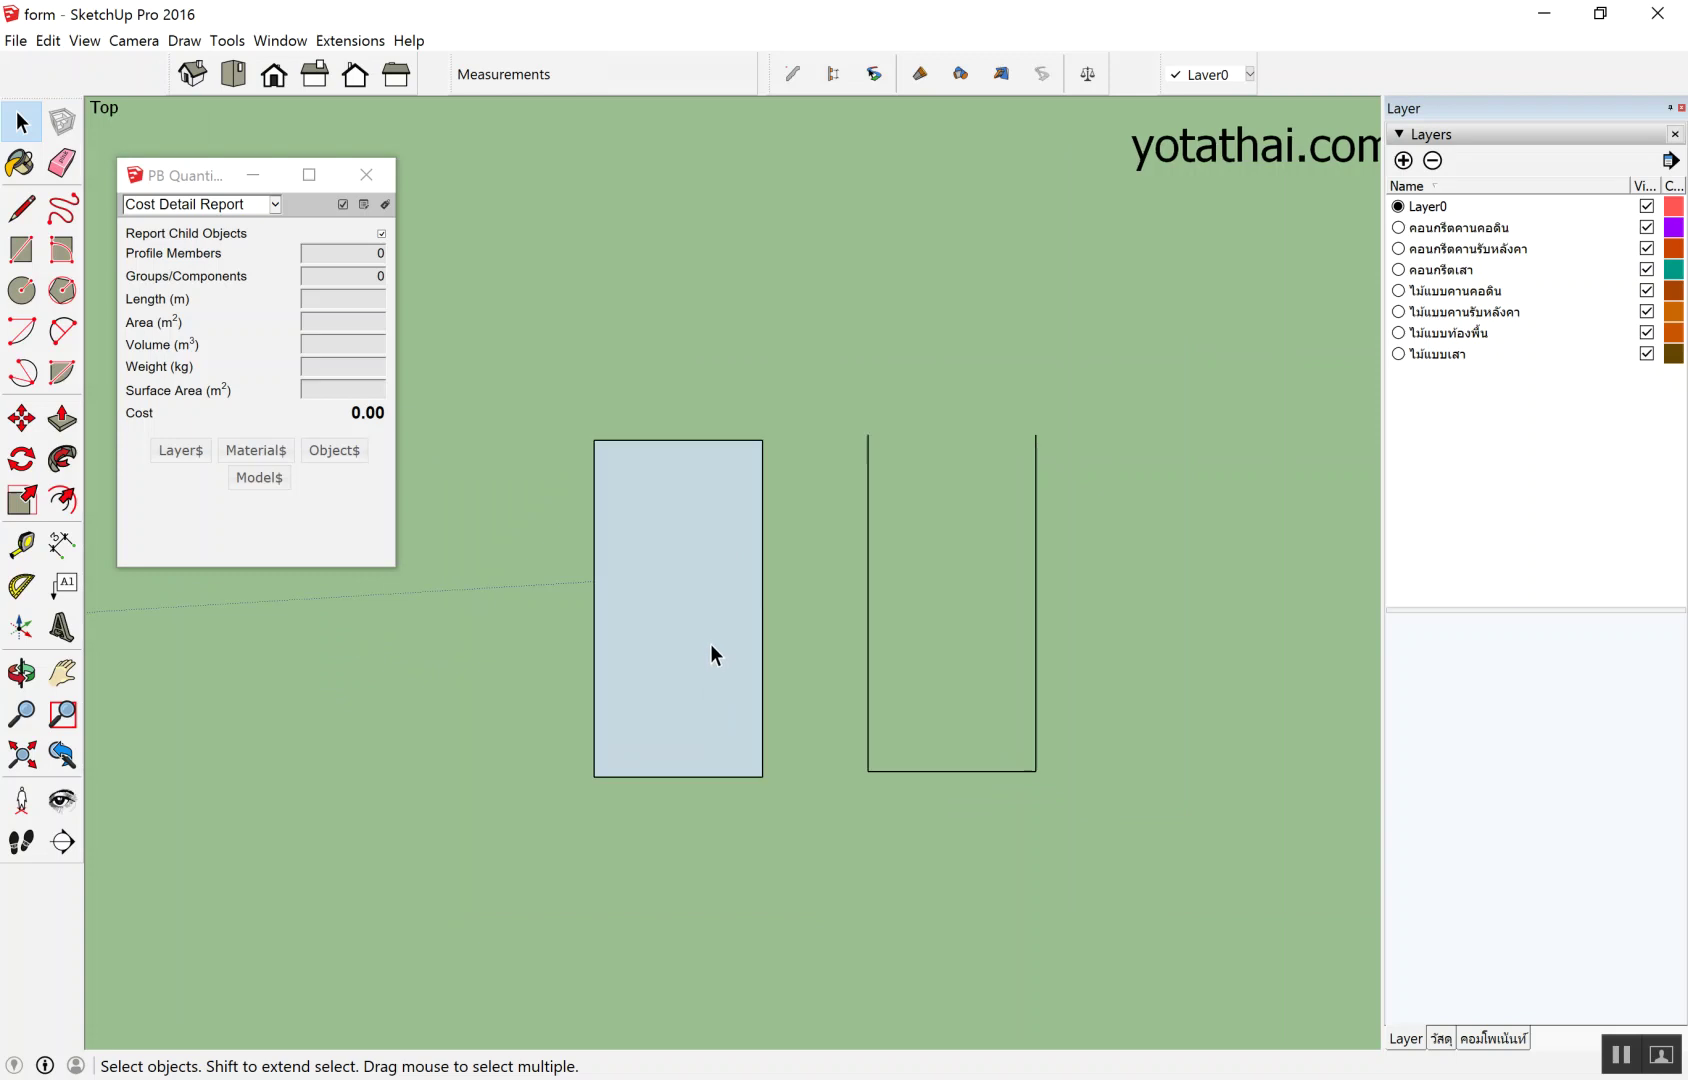
scroll(709, 648, "up", 2)
left_click_drag(522, 338, 818, 850)
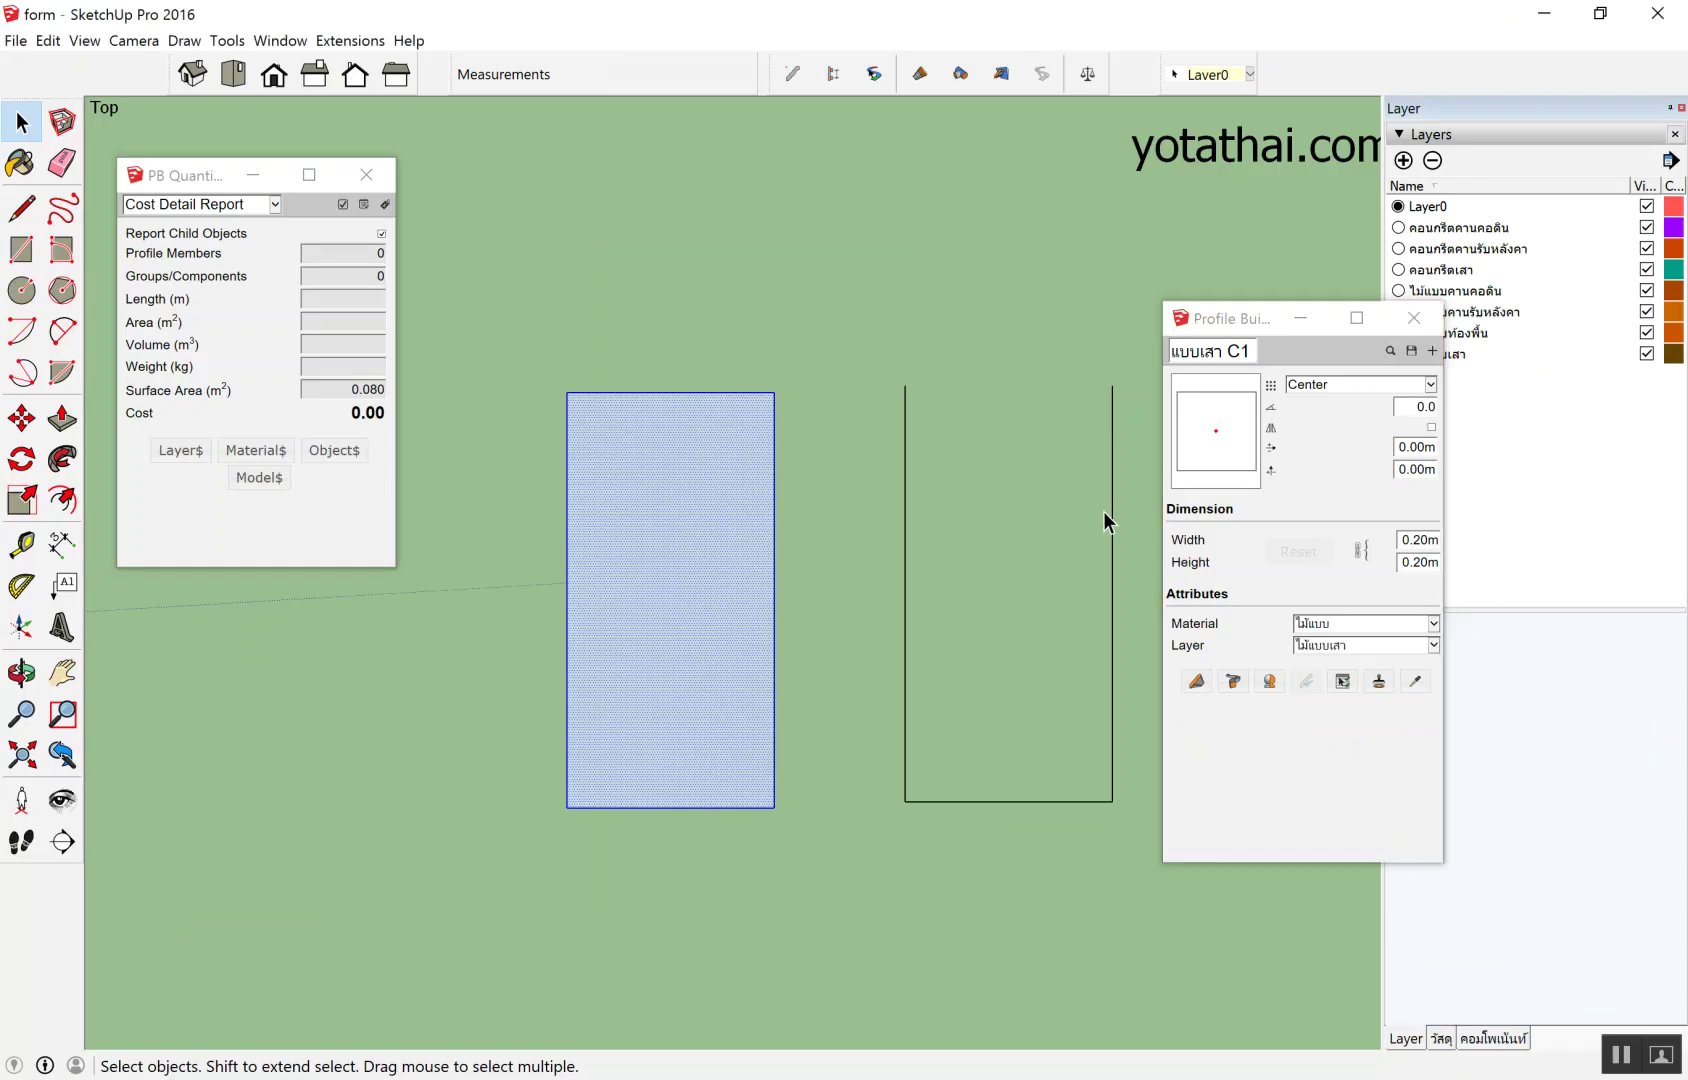
left_click(804, 328)
Create a new Profile Builder profile from the left rectangle and rename it from 'Profile' to คานคอดิน.
left_click_drag(538, 353, 808, 909)
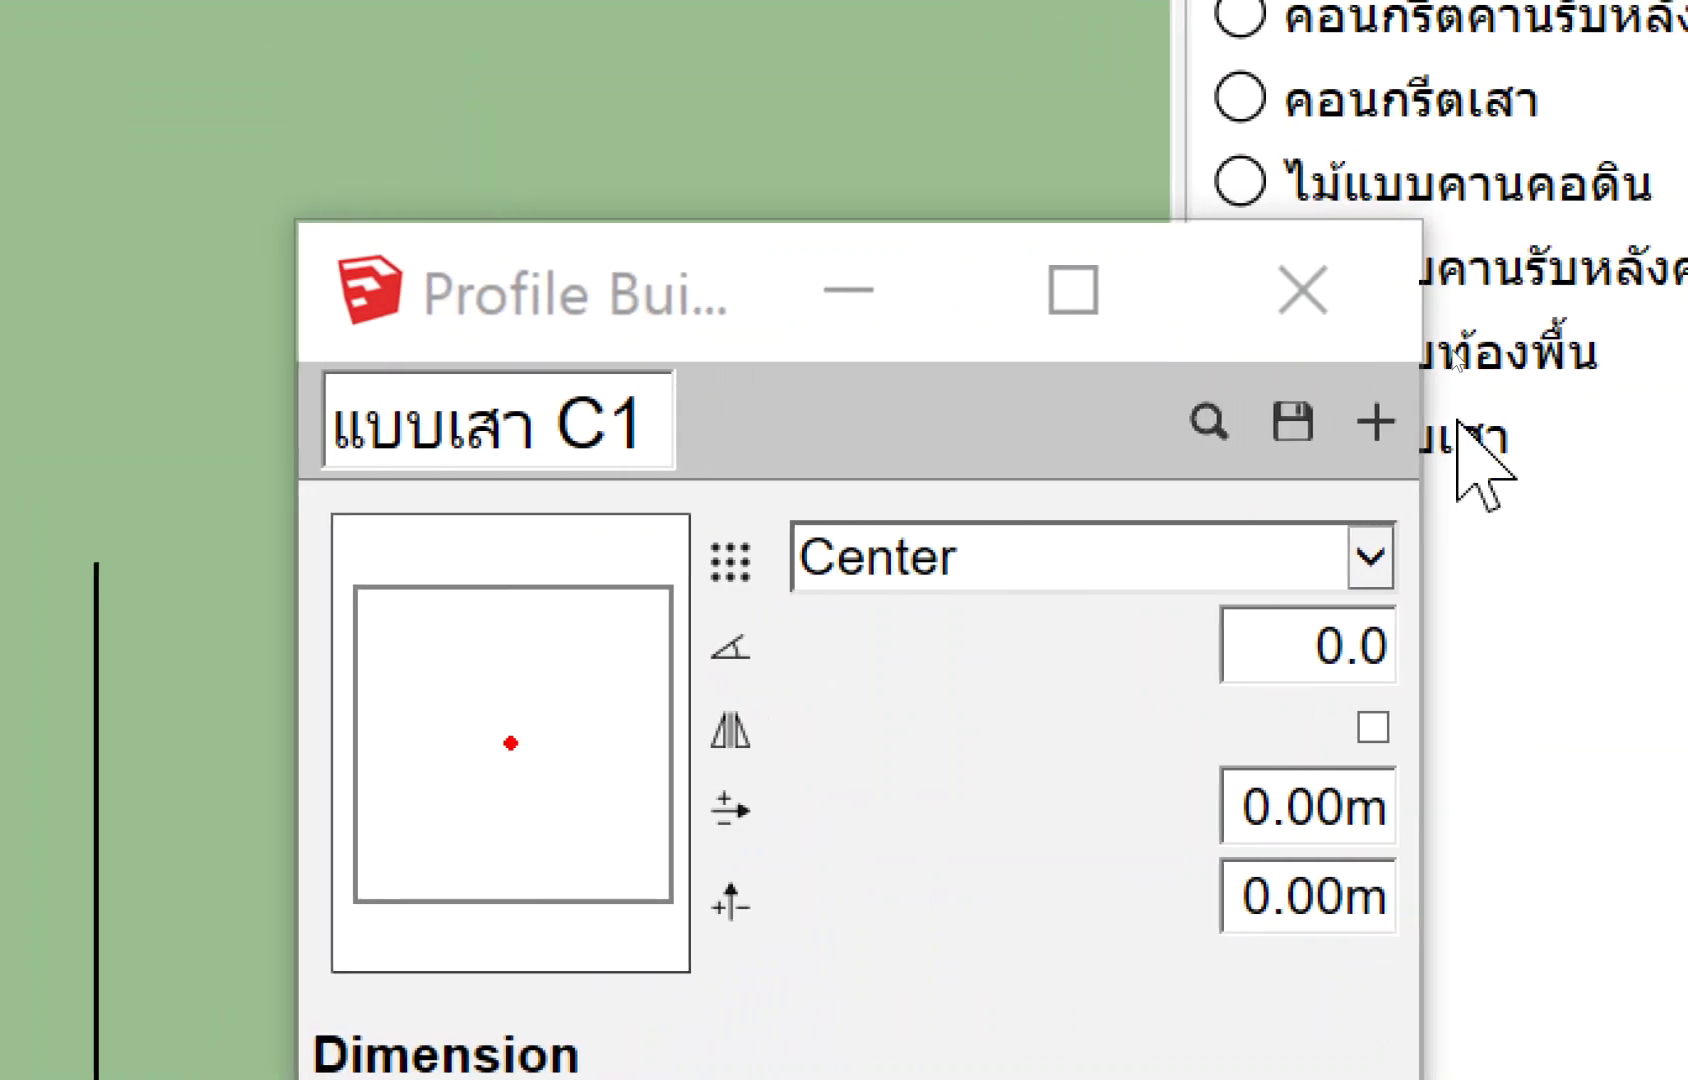
left_click(1400, 443)
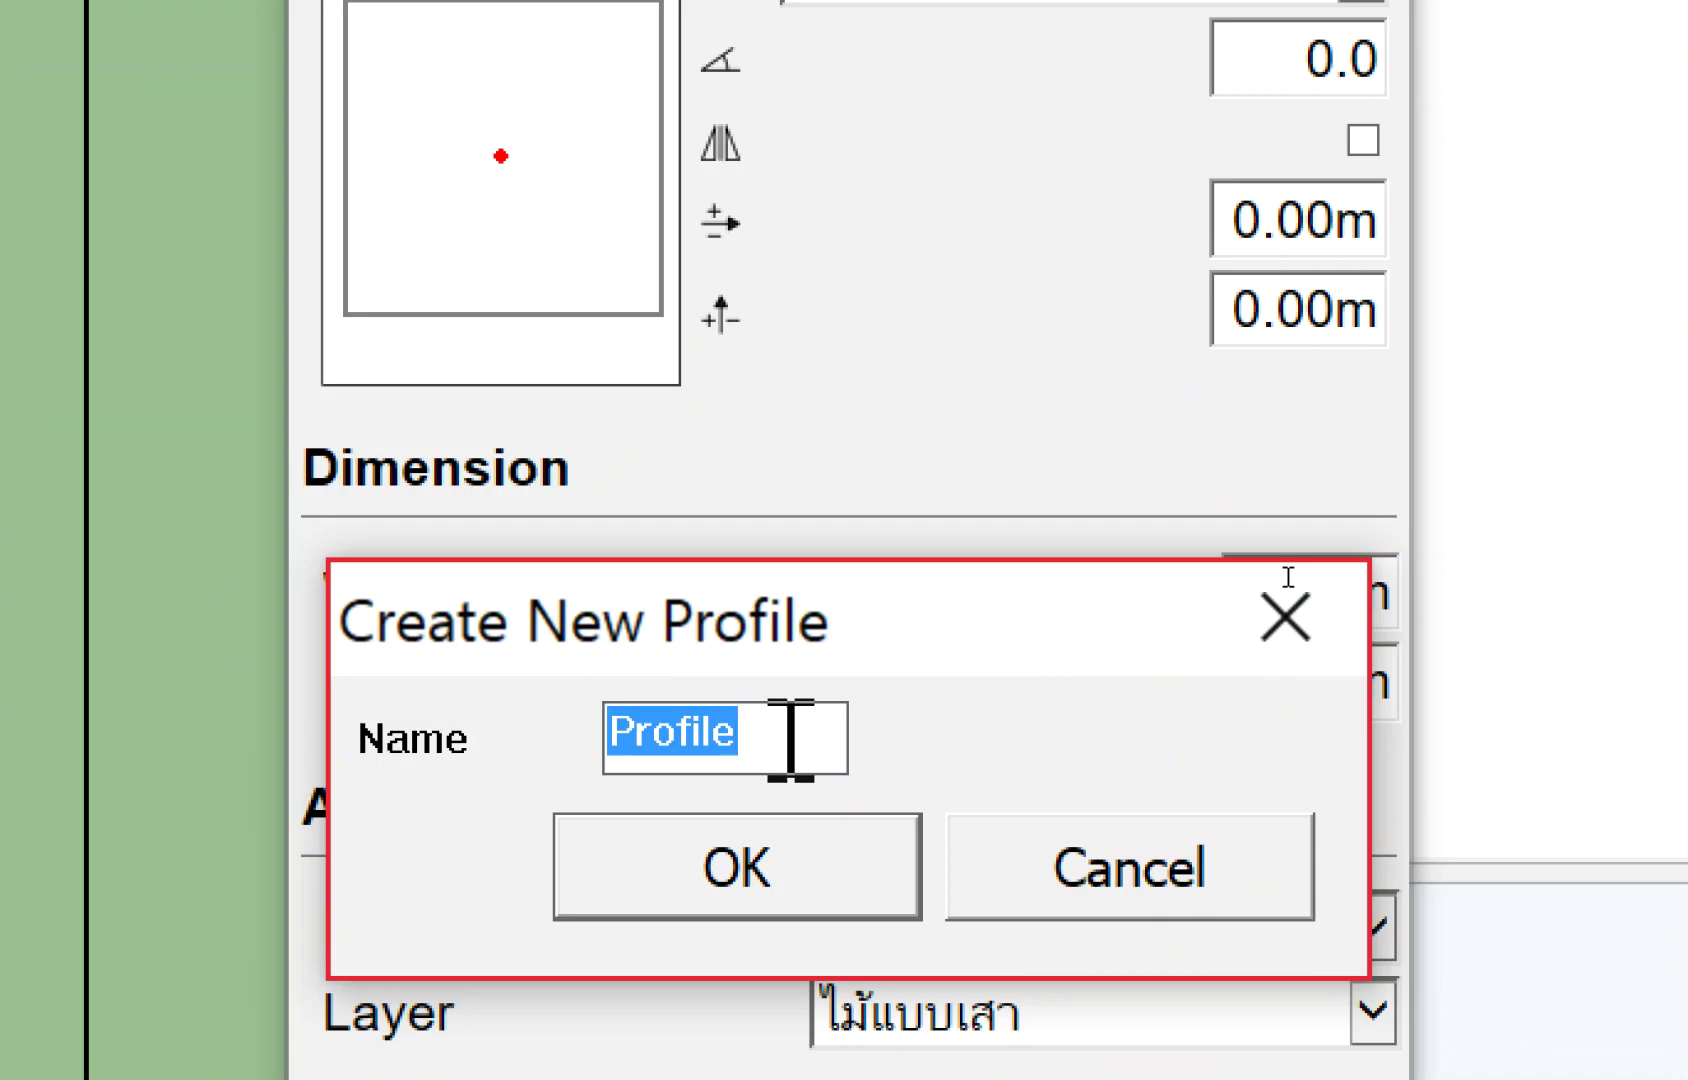
left_click(1289, 577)
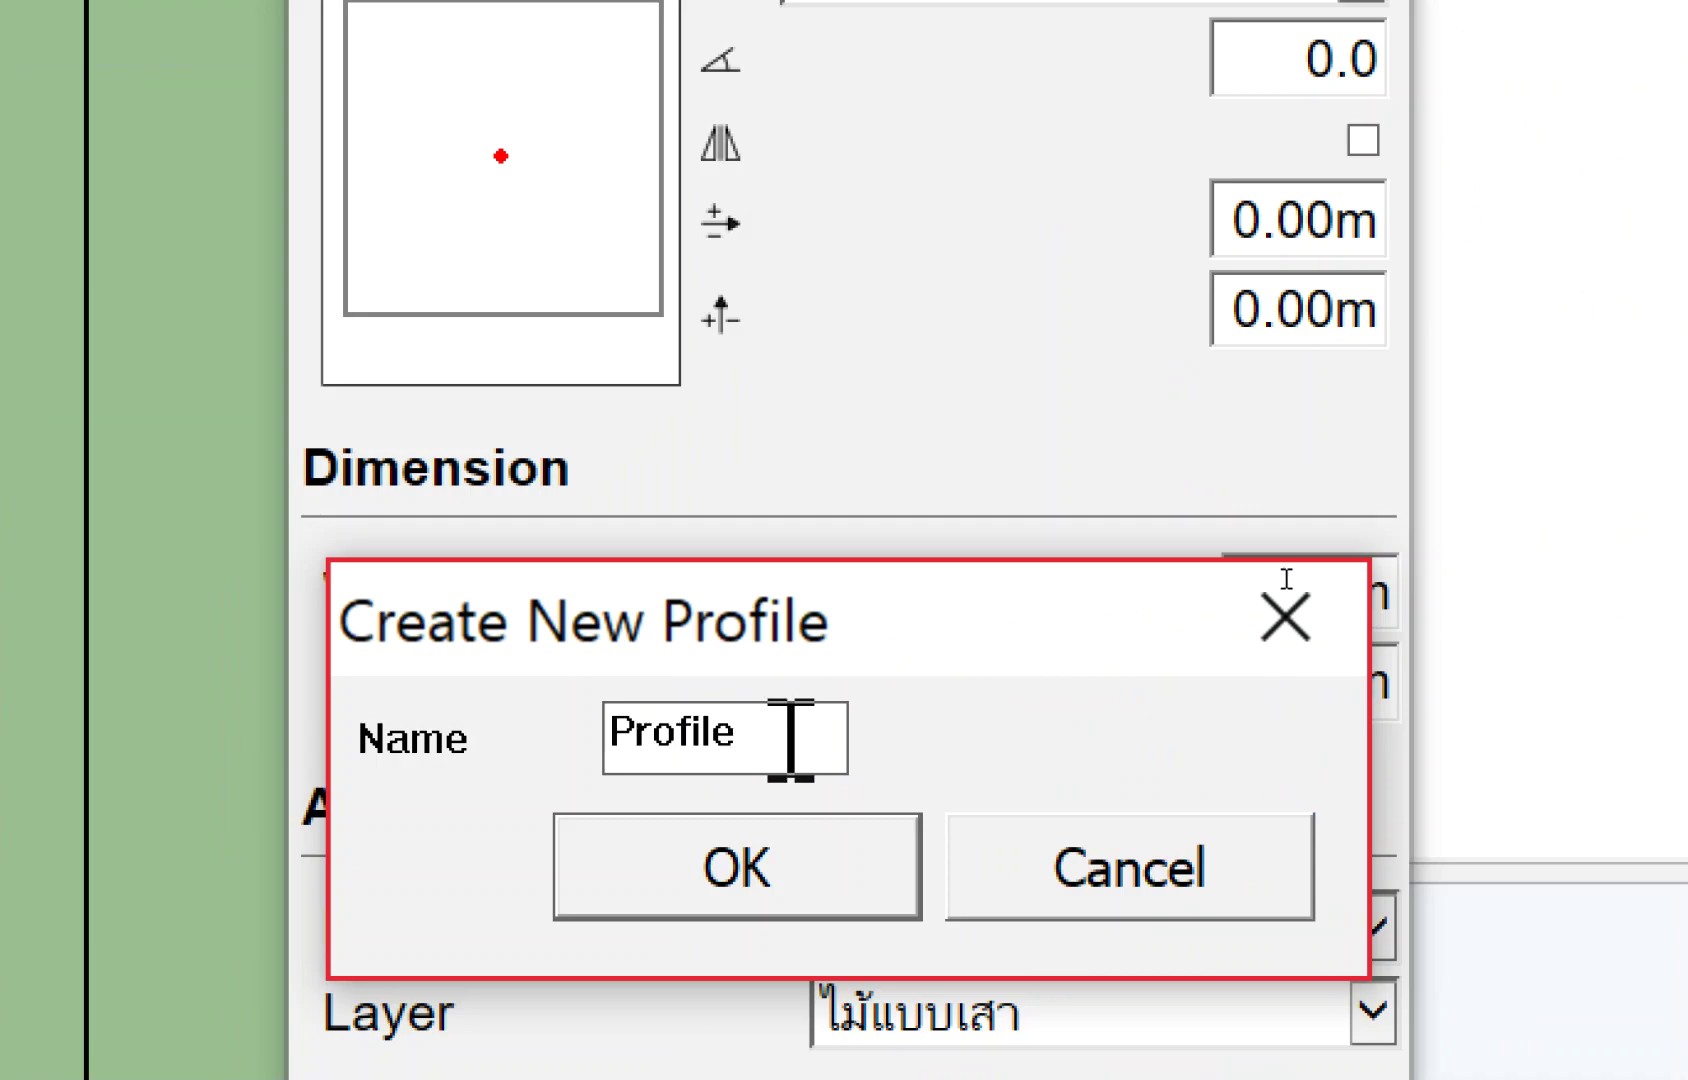
left_click_drag(790, 740, 490, 742)
type("8ko")
key("BackSpace")
key("BackSpace")
key("BackSpace")
type("คาน")
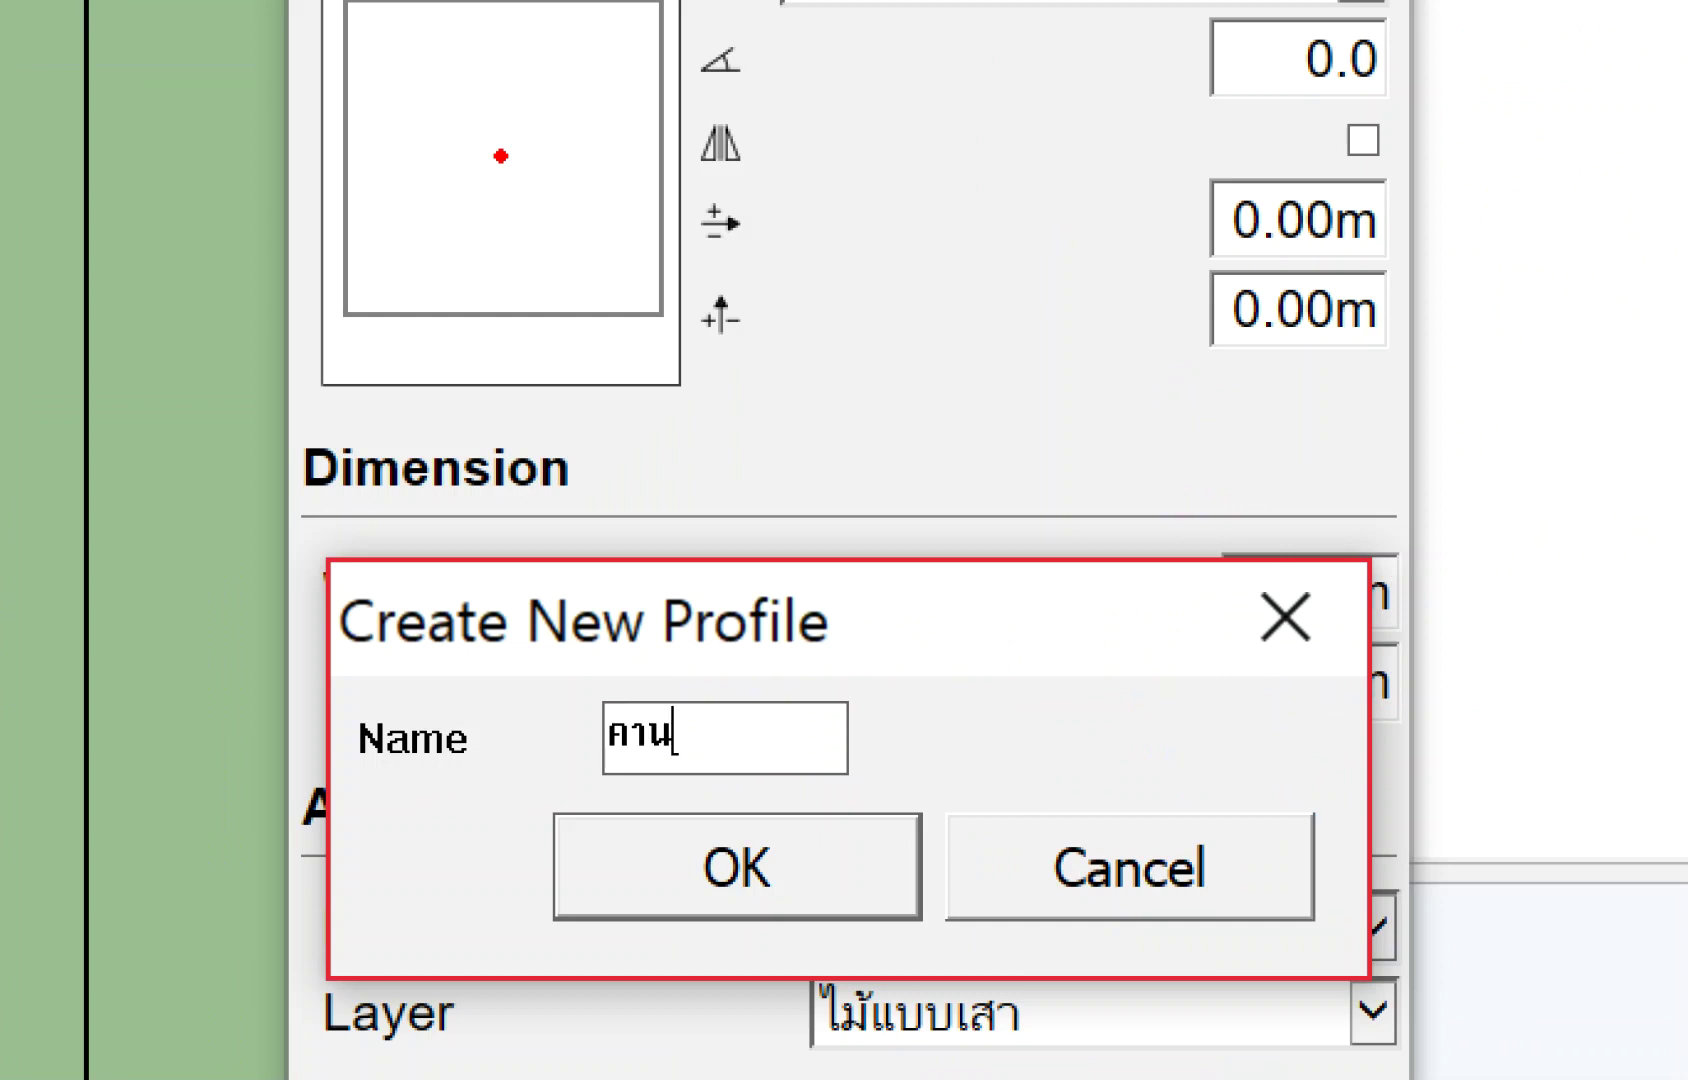
type("คอดิน")
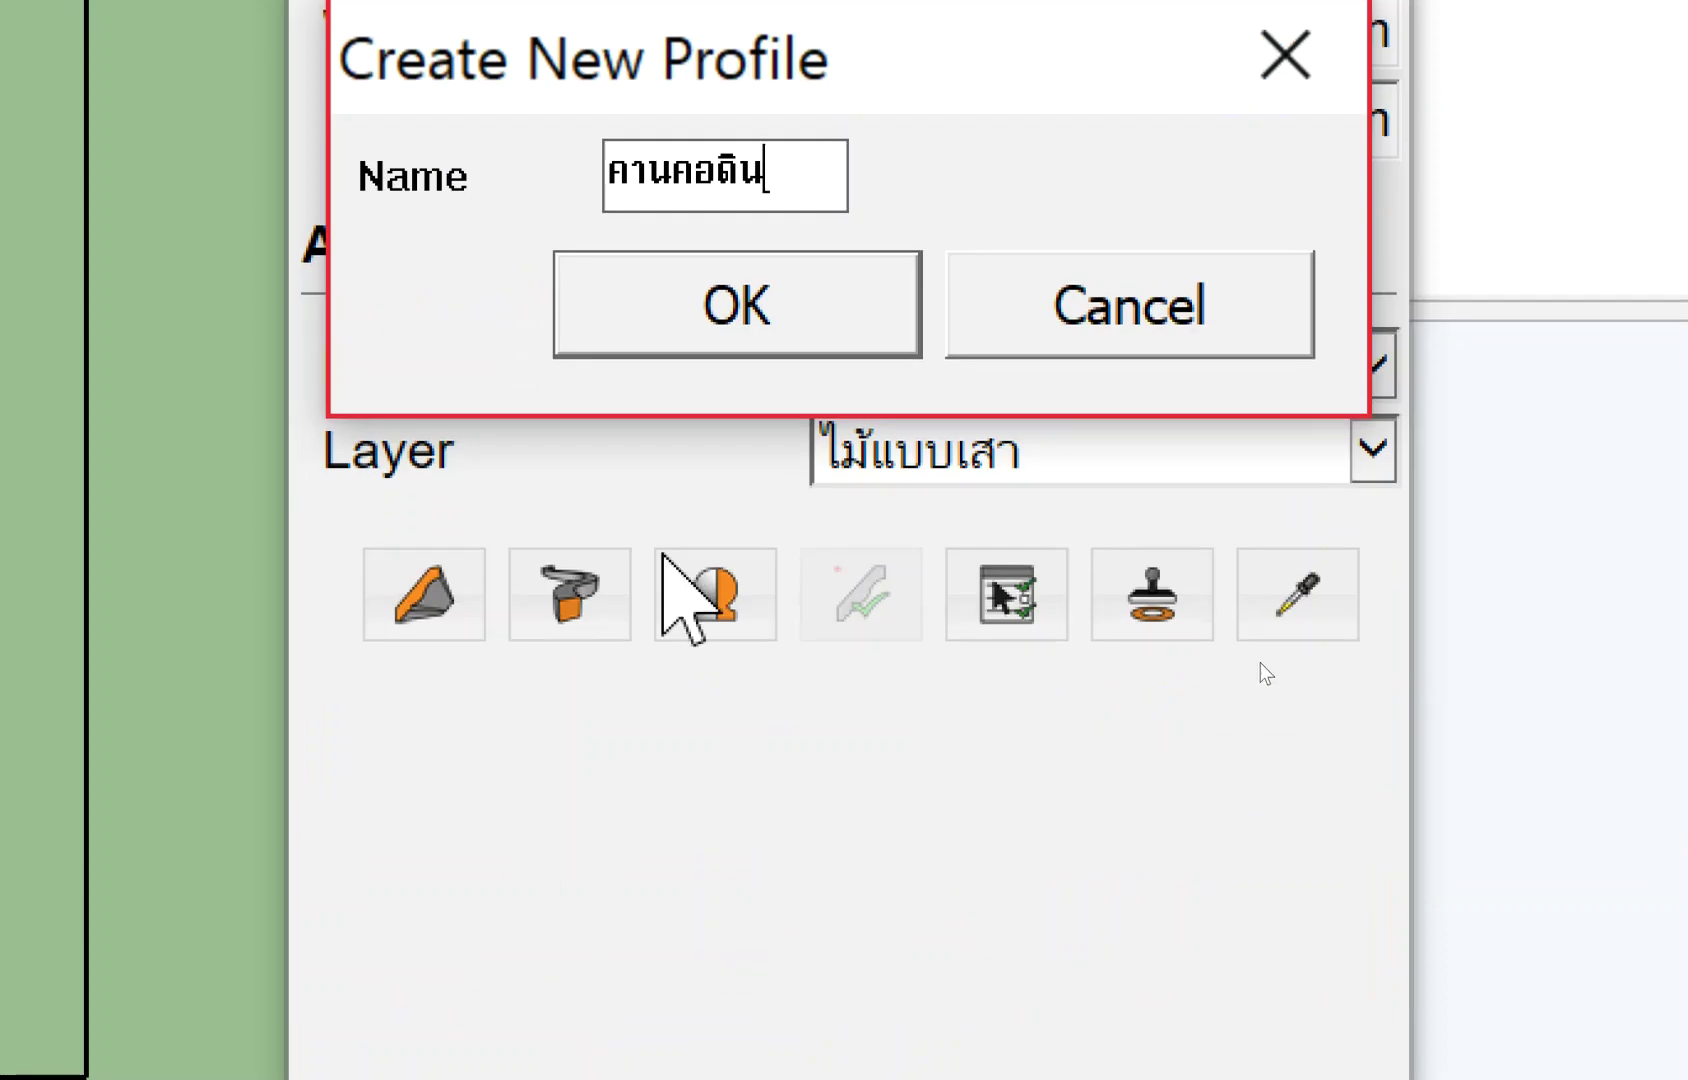
left_click(806, 326)
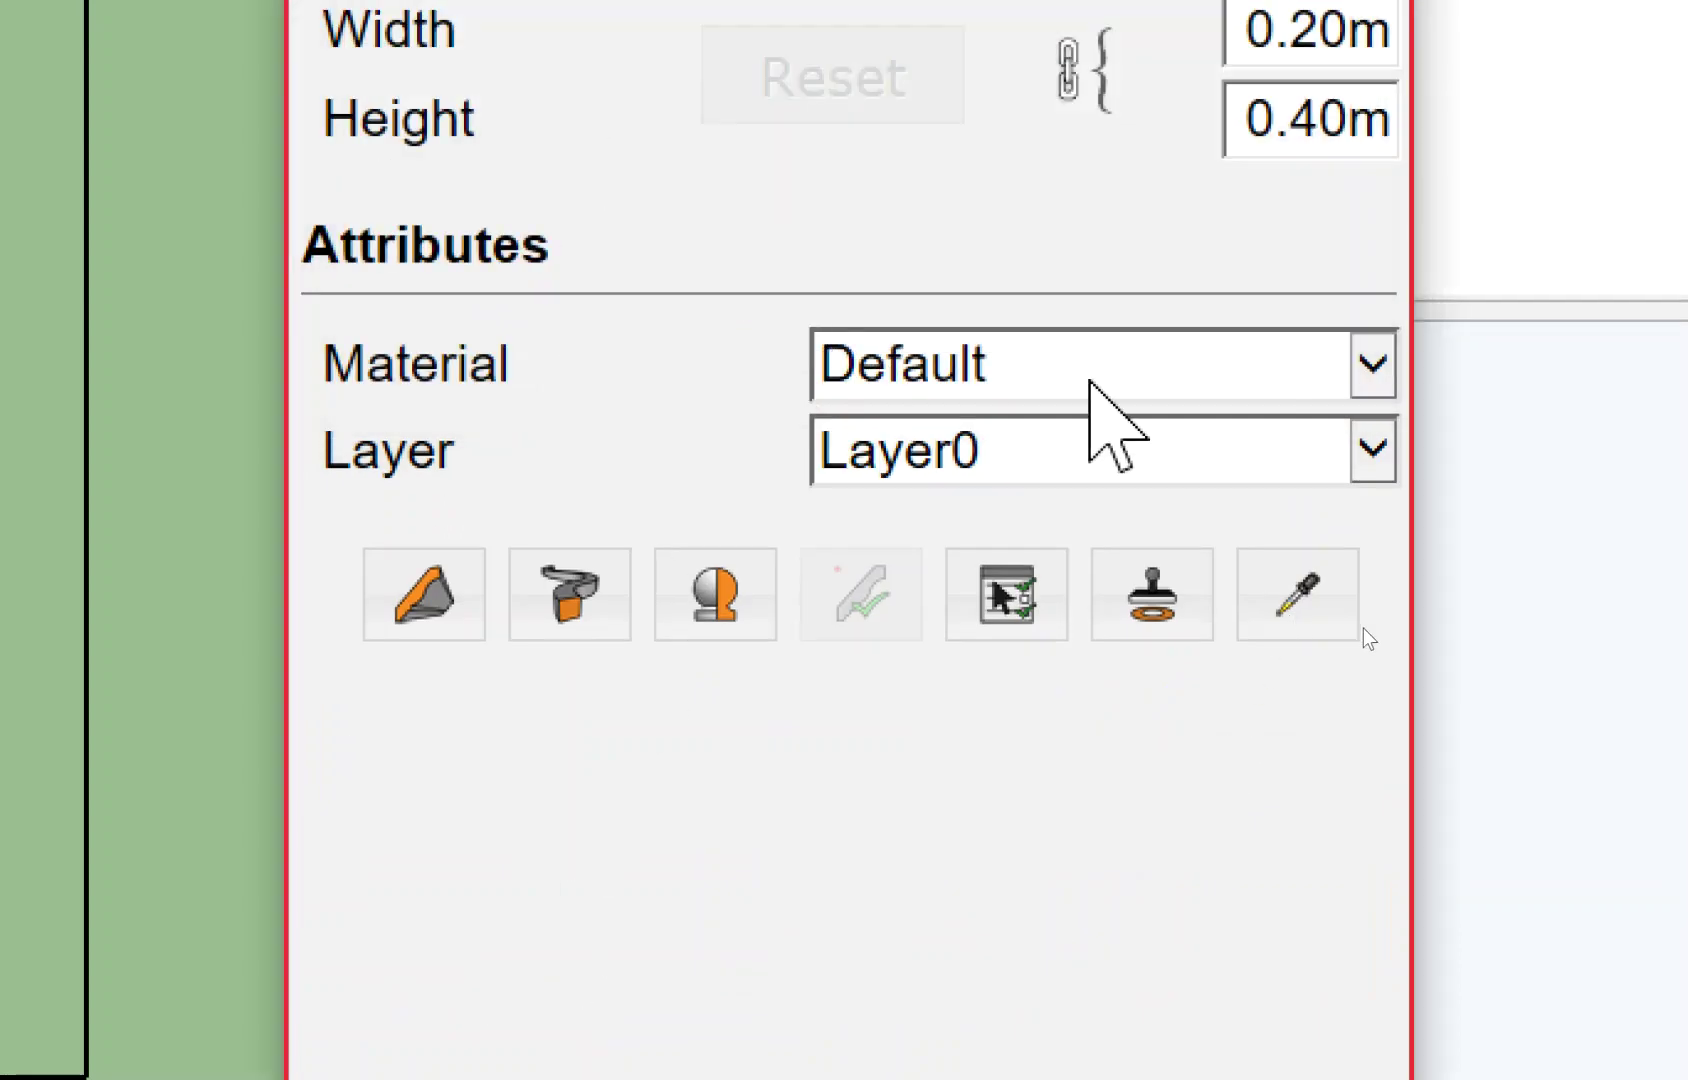
Set คานคอดิน to คอนกรีต material, layer คอนกรีตคานคอดิน, and a Bottom-Right anchor point.
left_click(1089, 377)
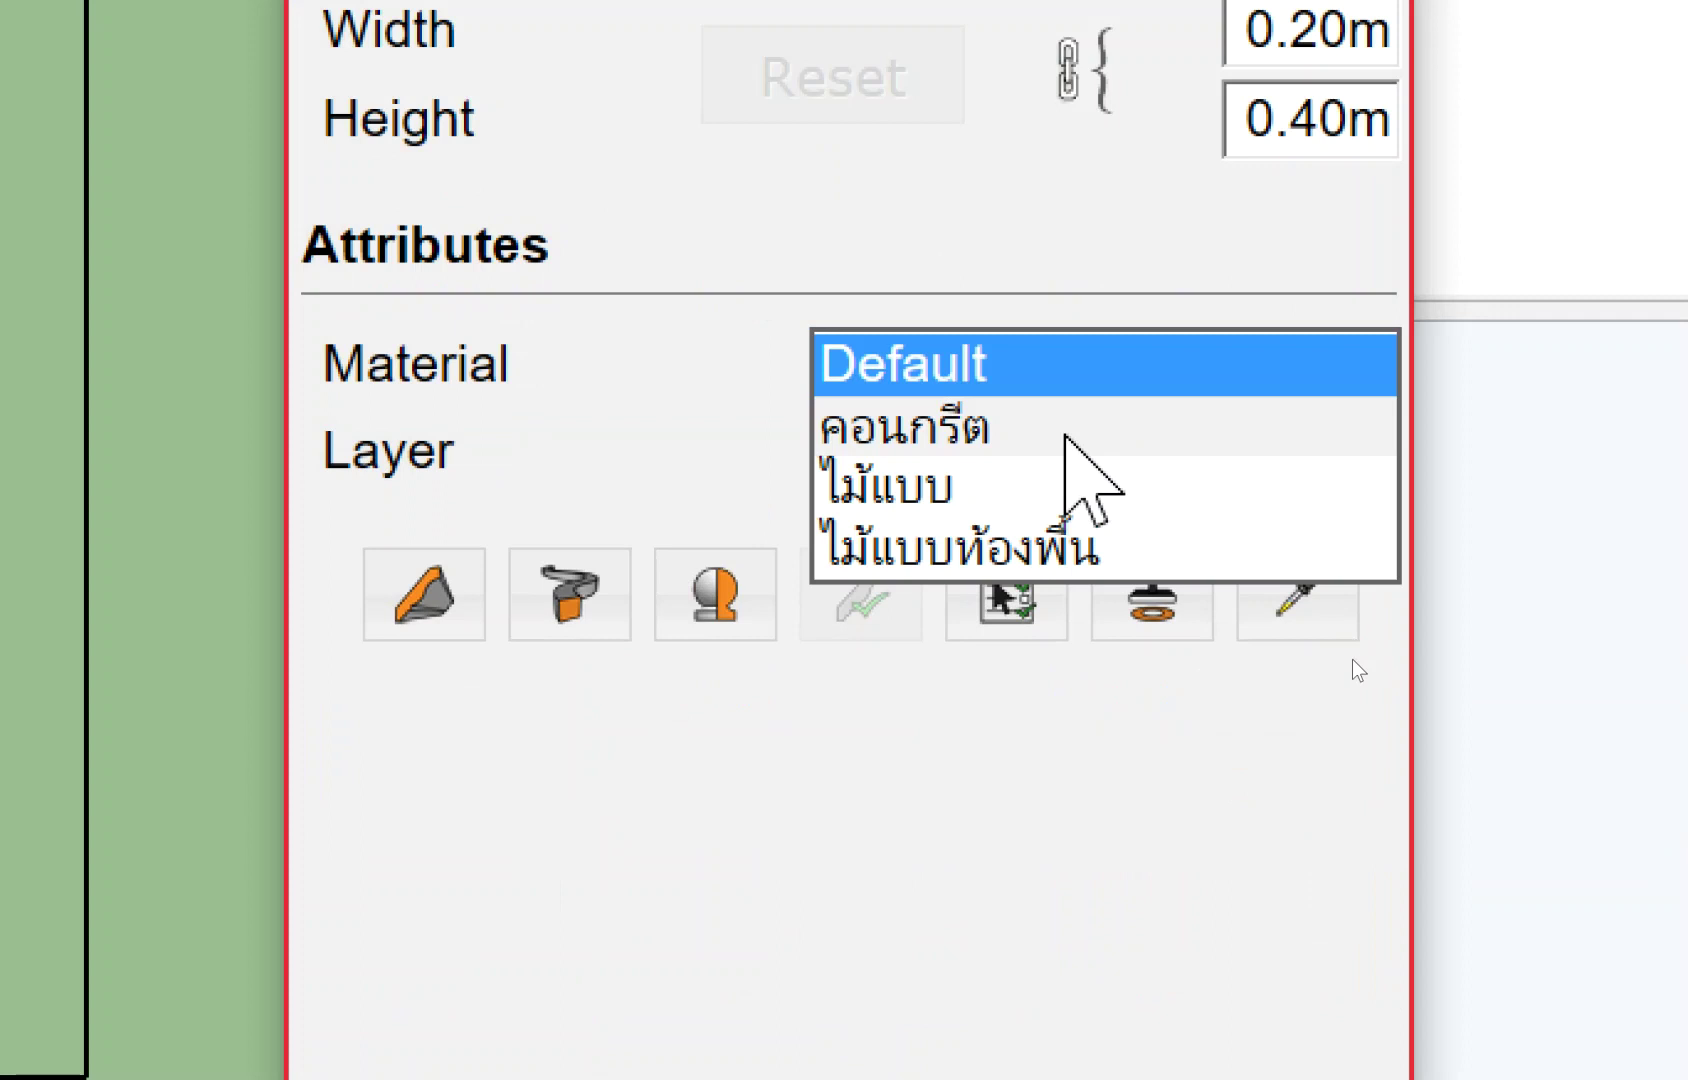
left_click(1043, 420)
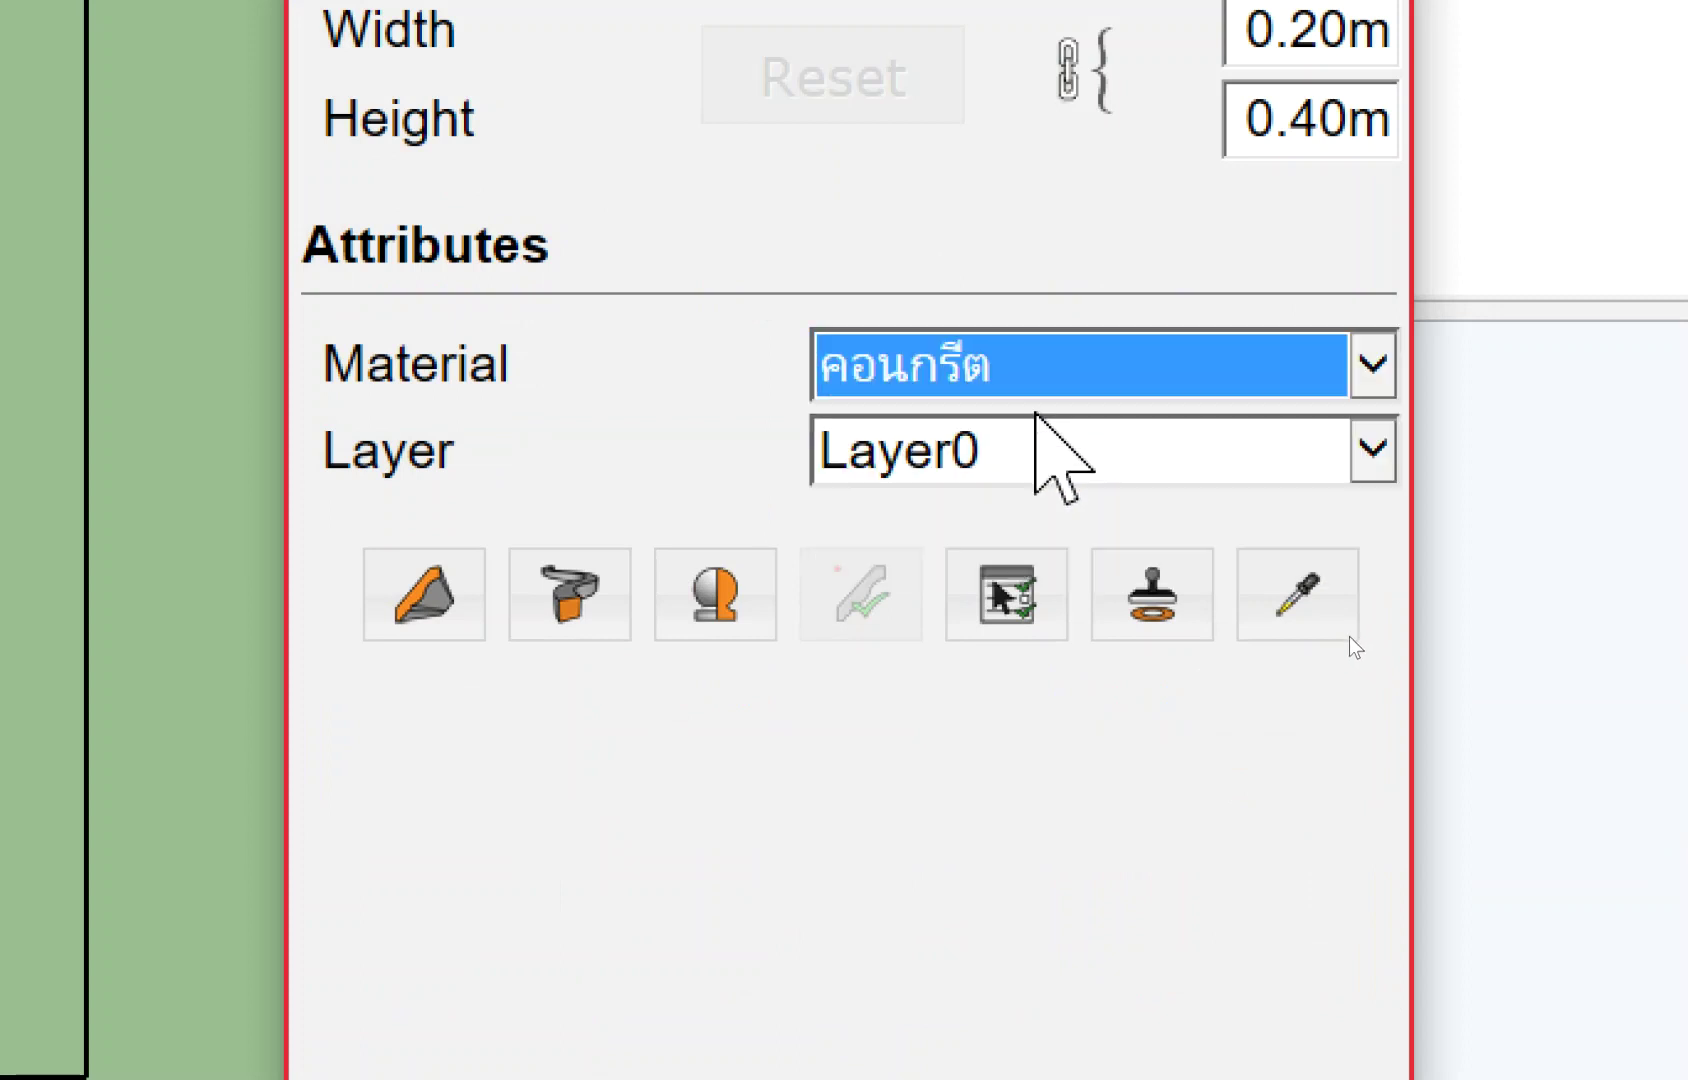
left_click(1020, 450)
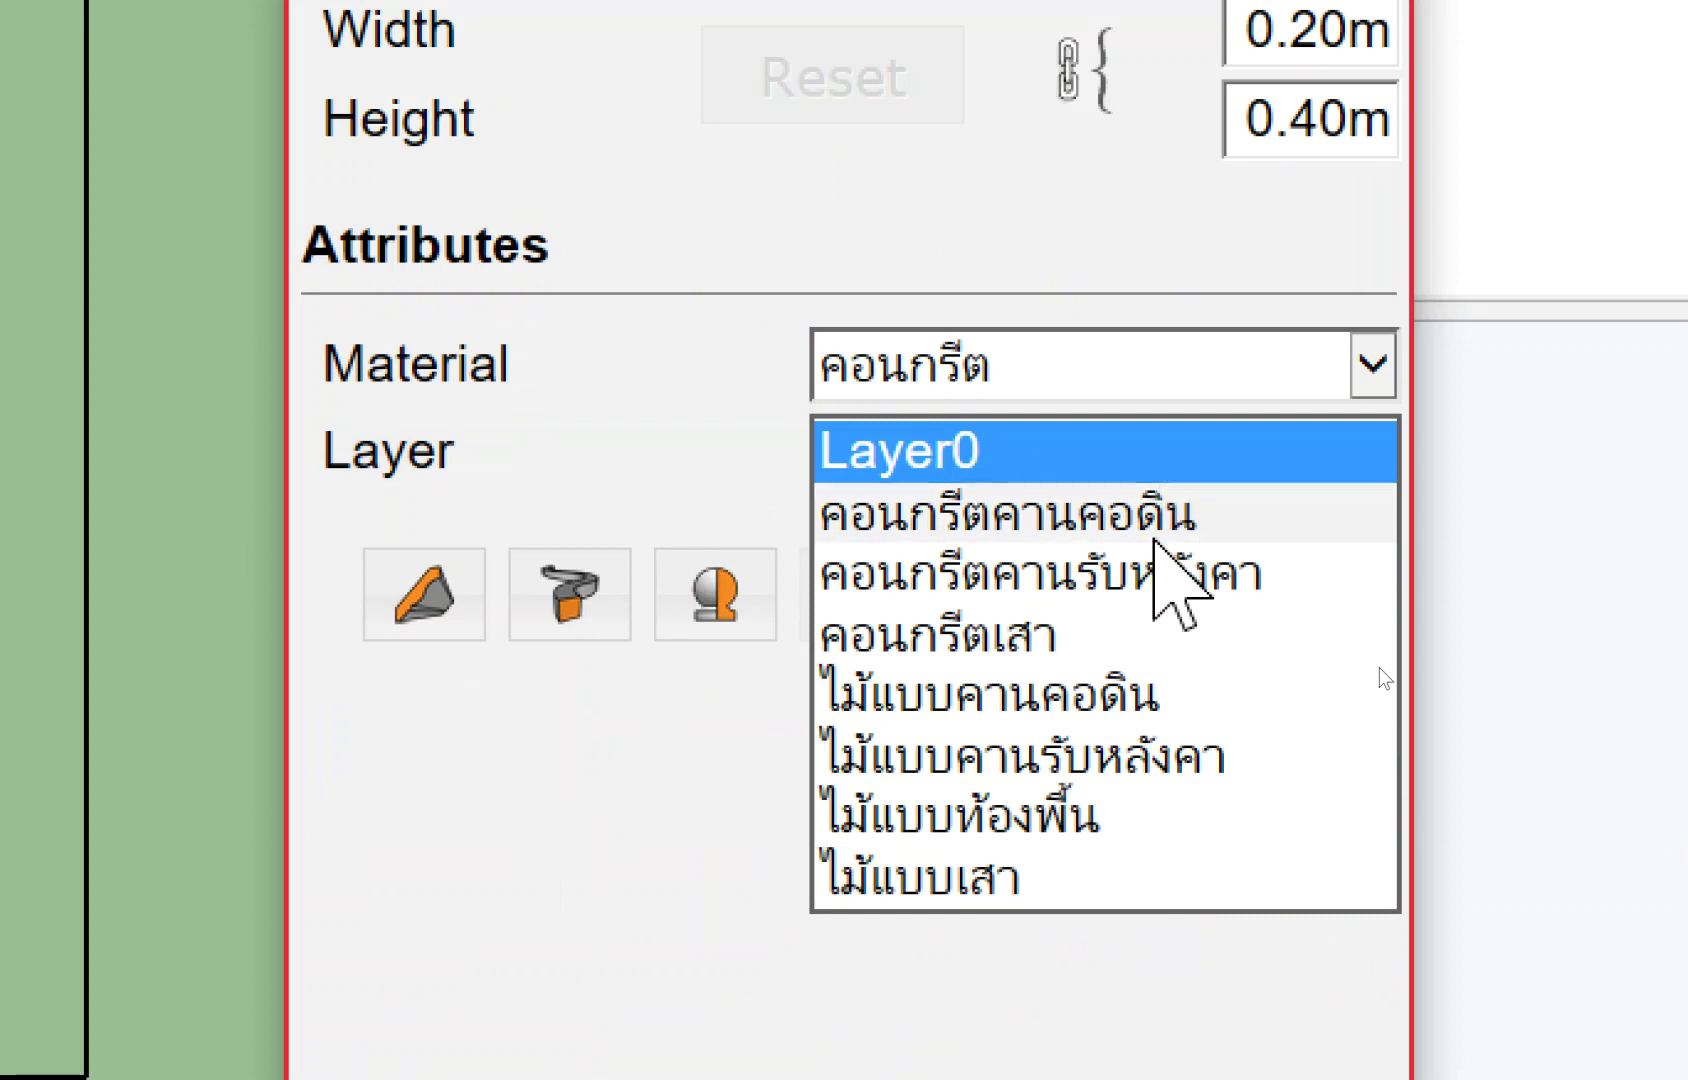
left_click(1155, 540)
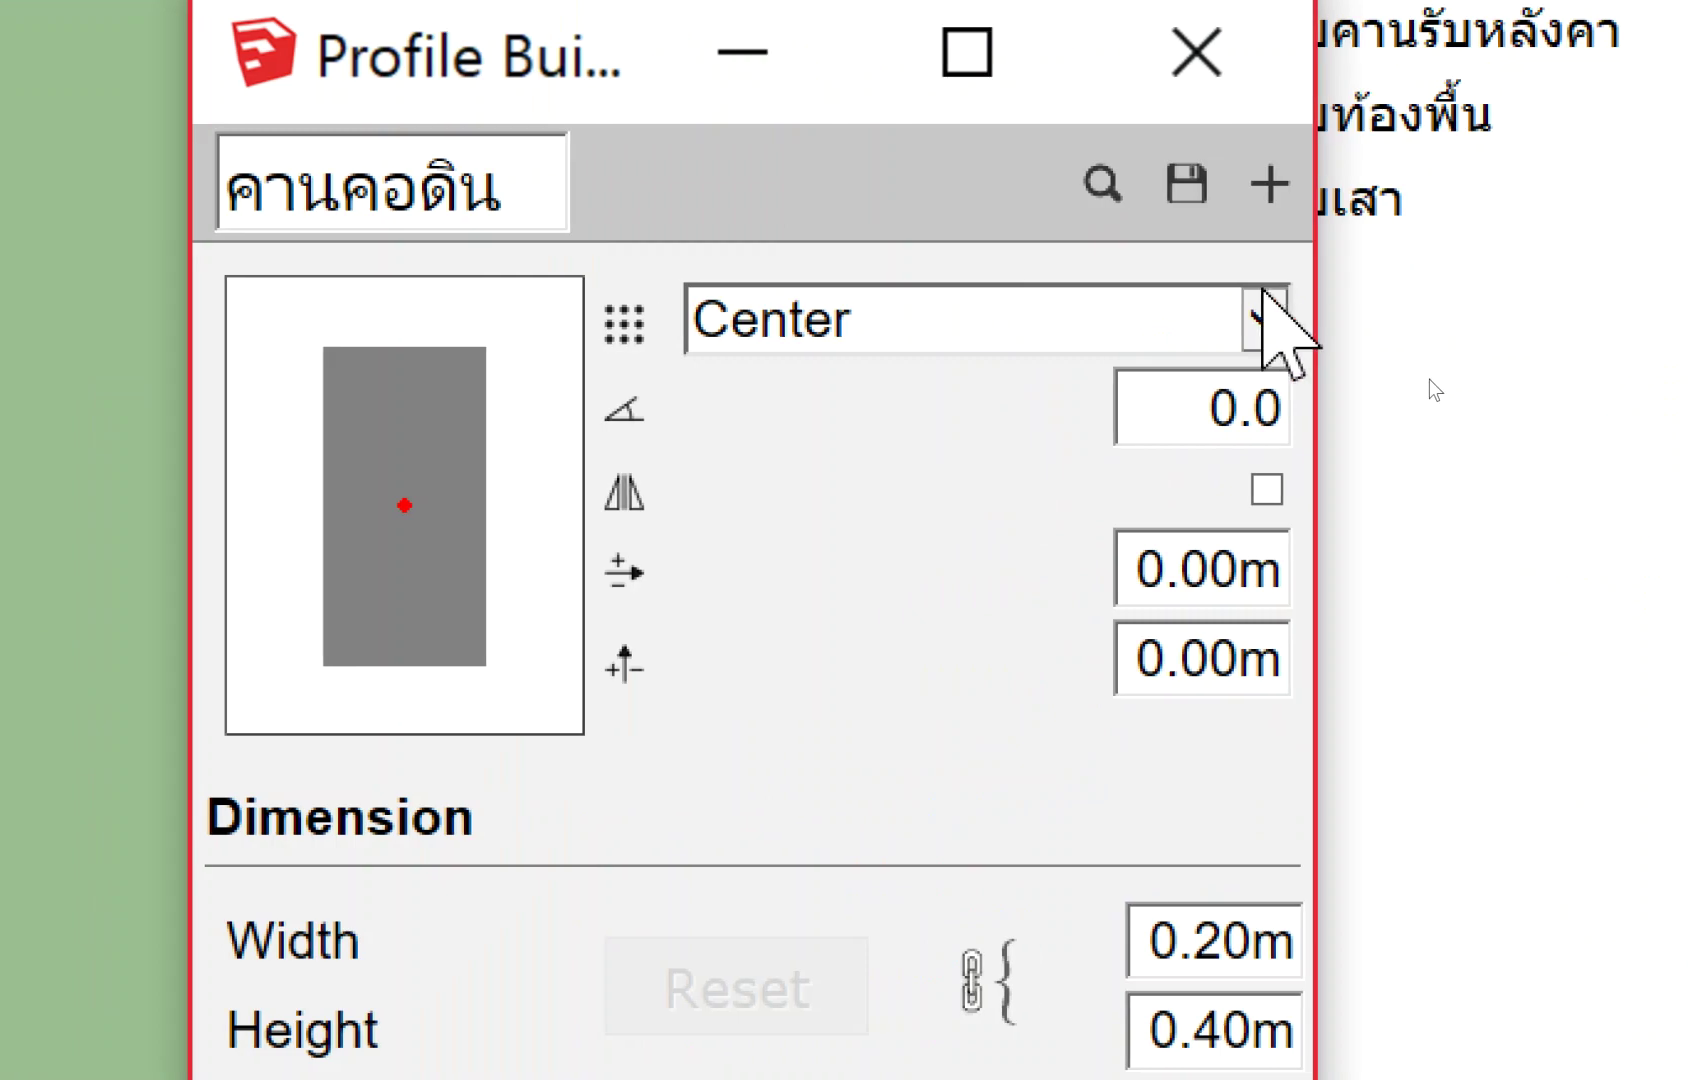
left_click(1268, 310)
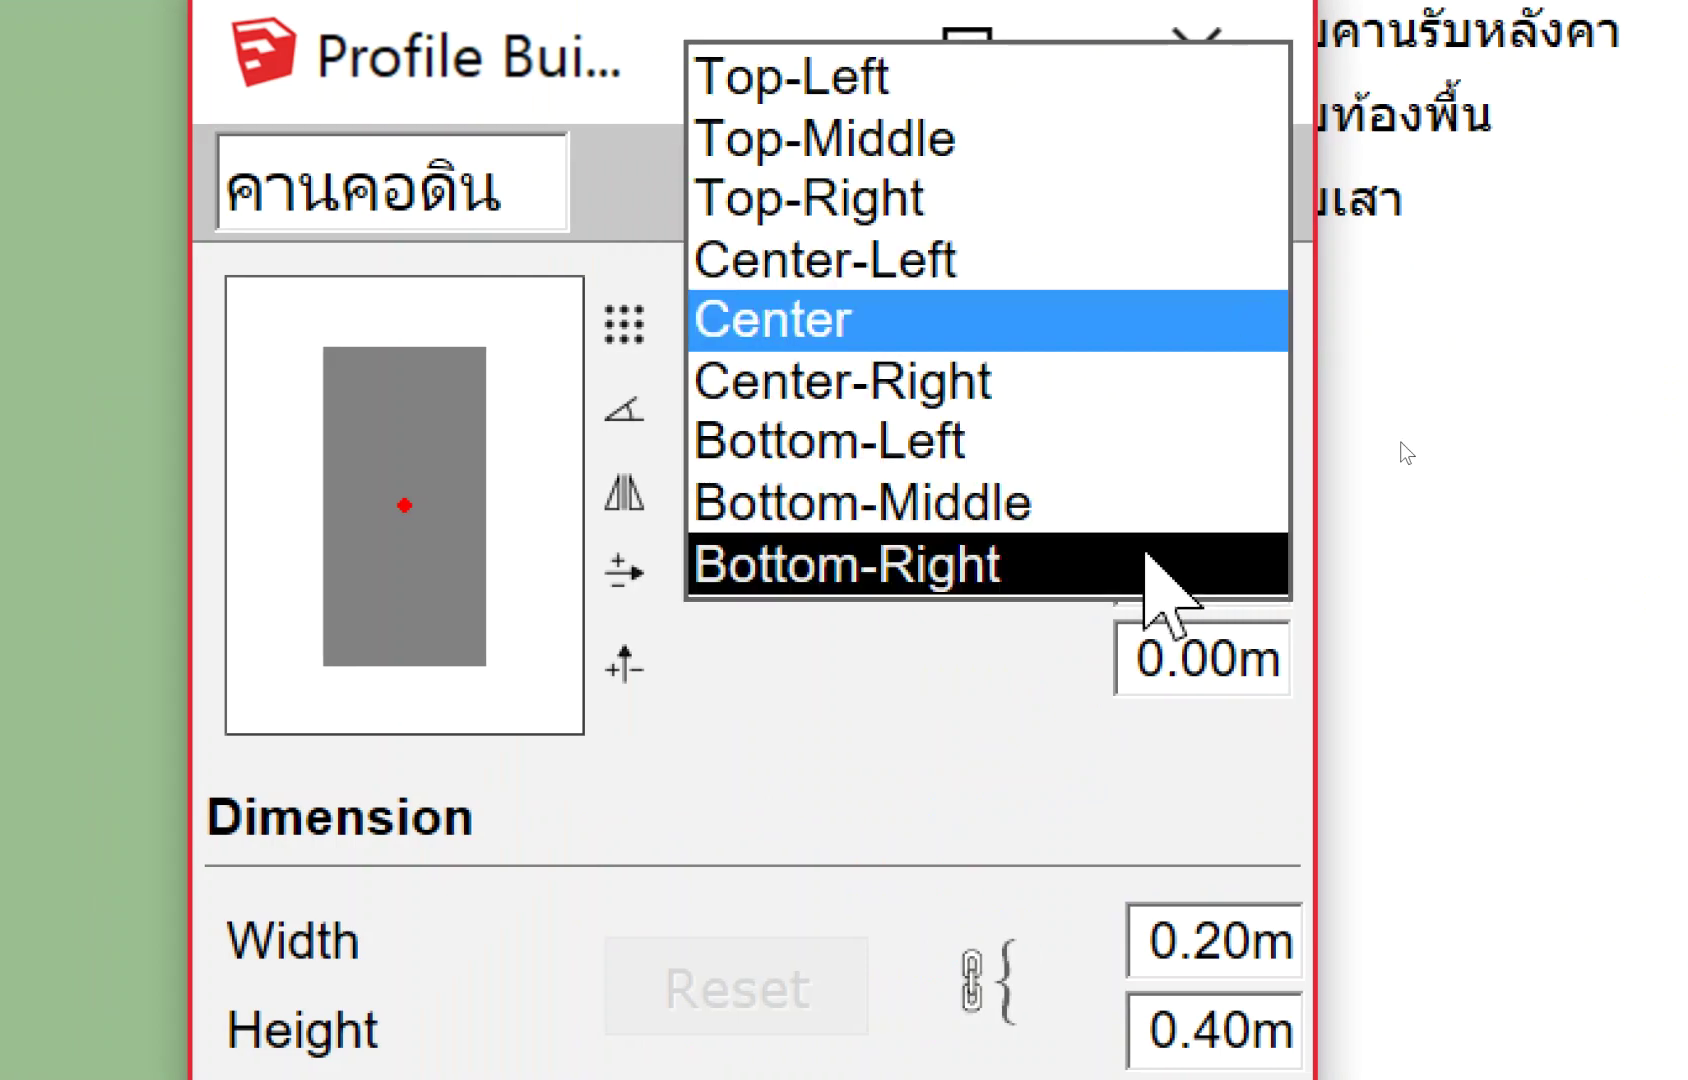
left_click(1143, 565)
left_click(1168, 328)
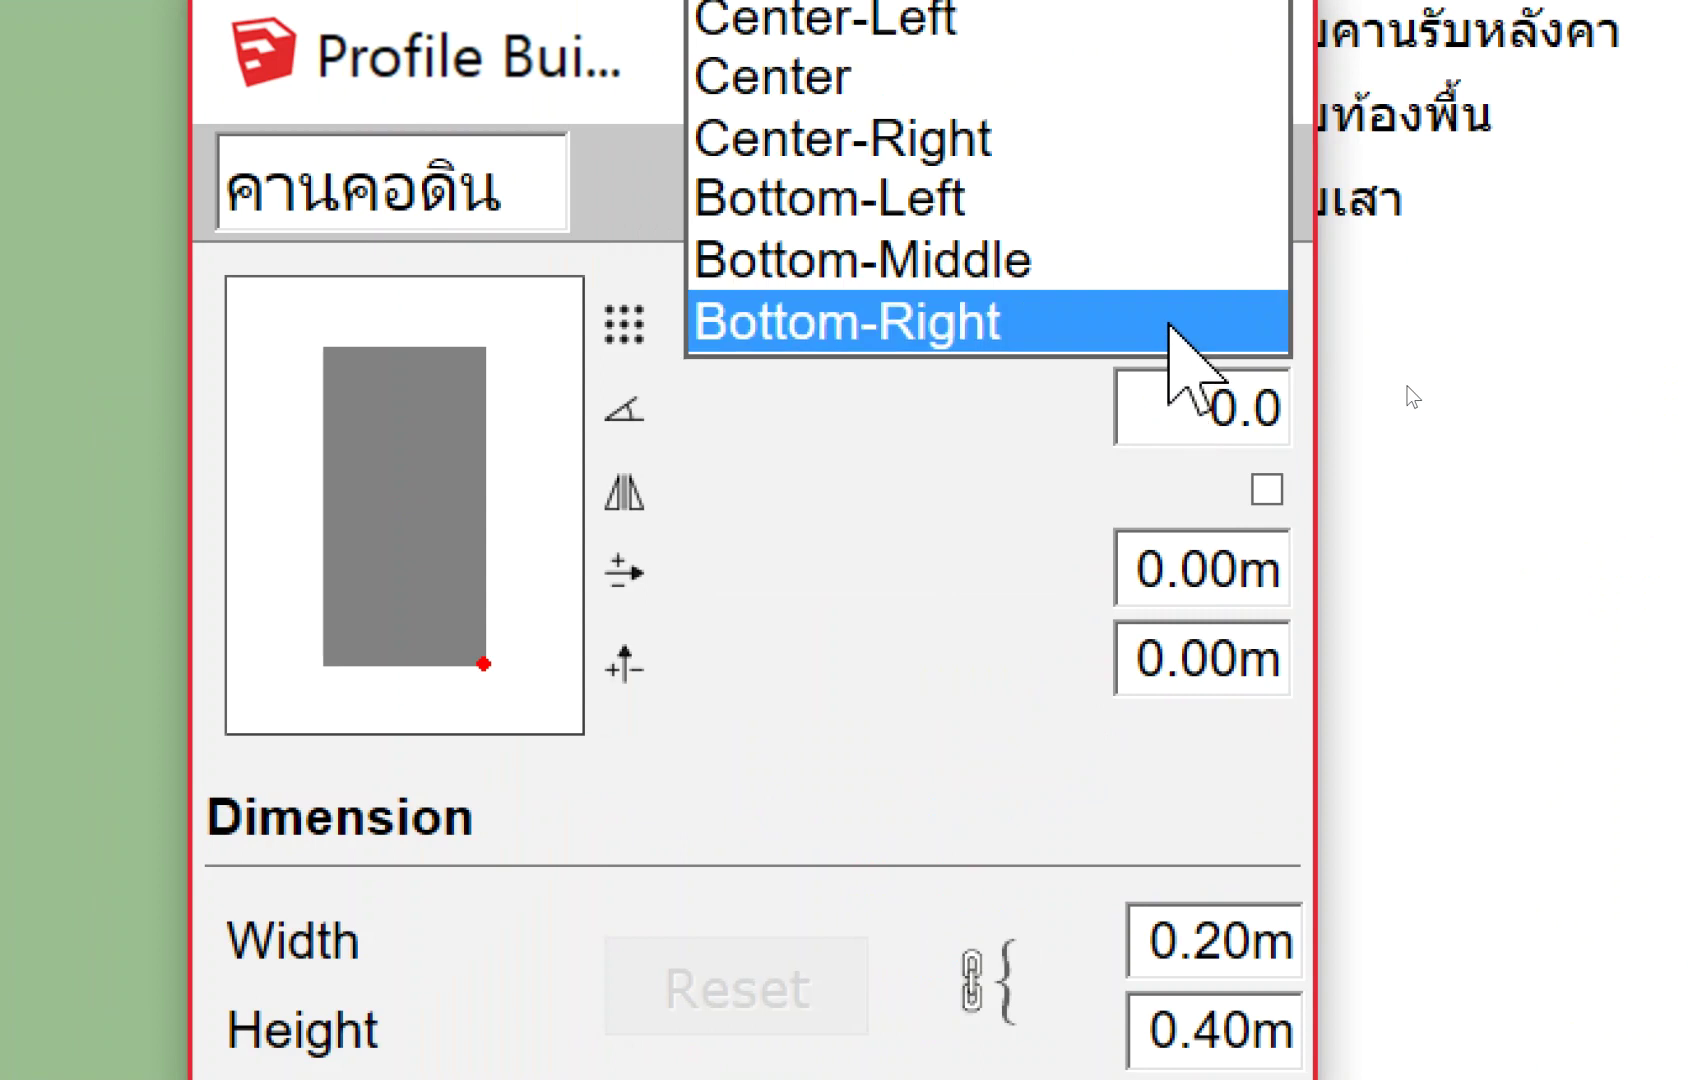
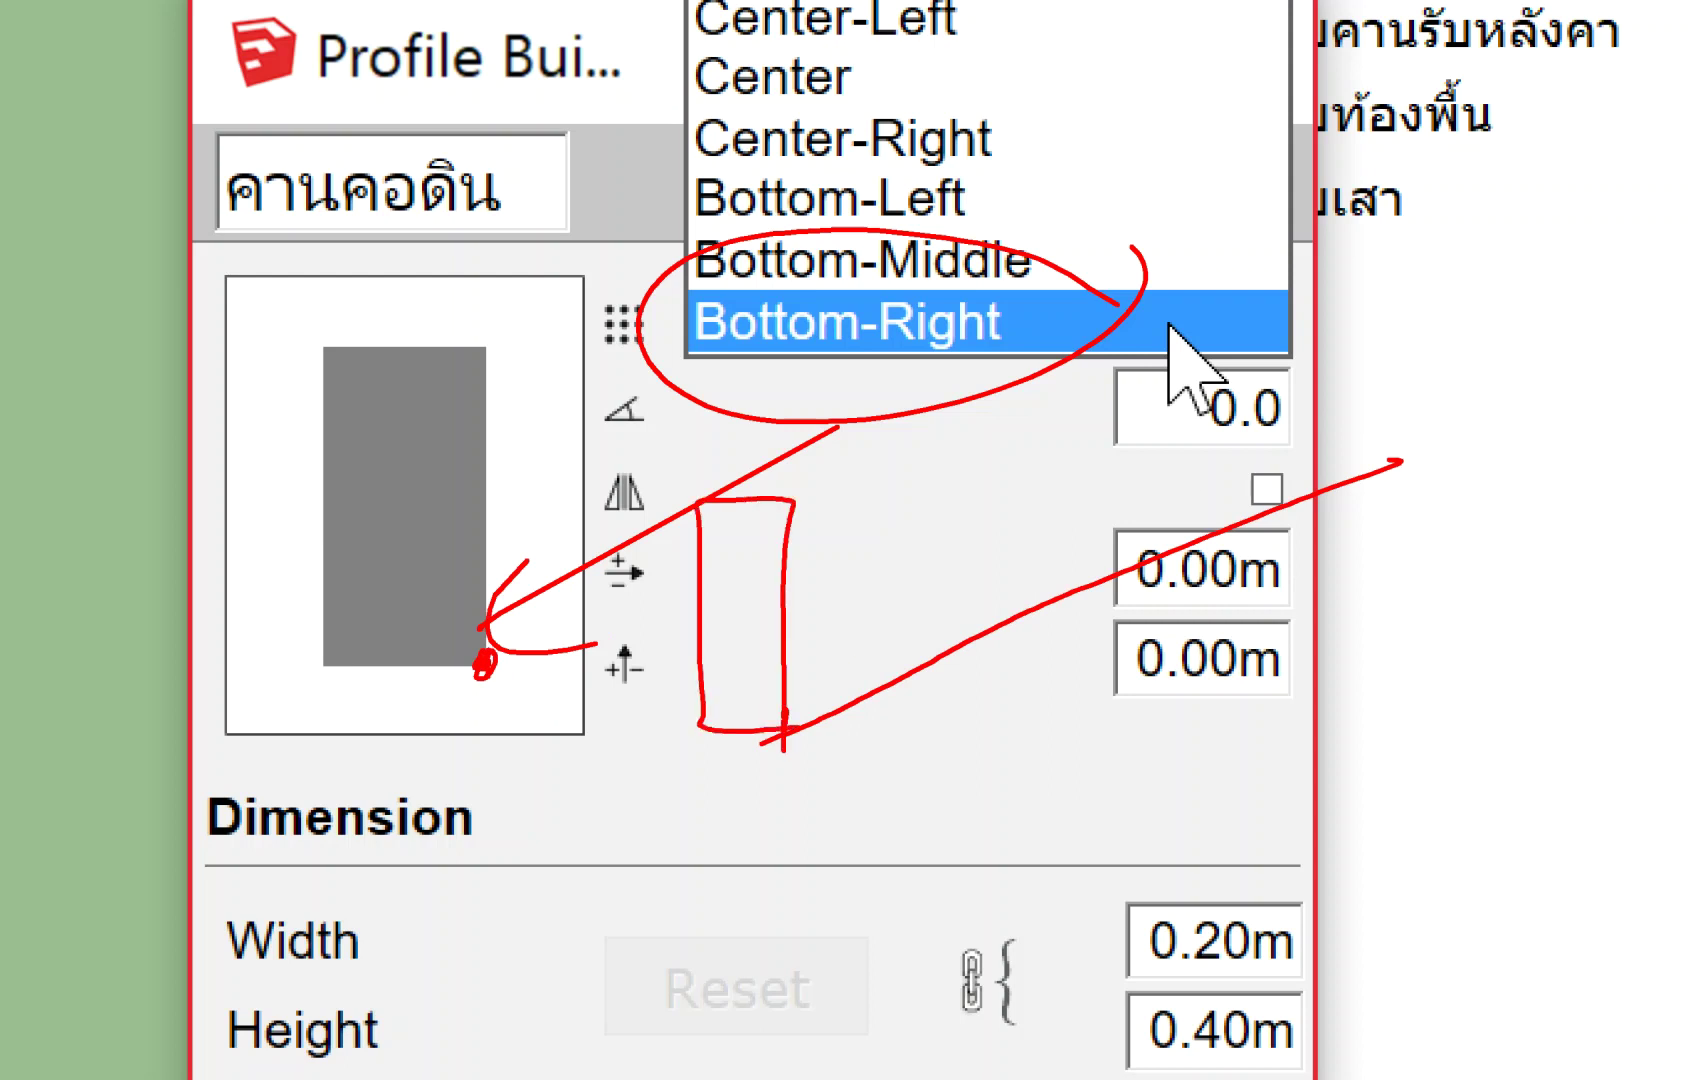
Set the Profile Builder alignment to Bottom-Right and tilt the view into perspective.
left_click(1168, 325)
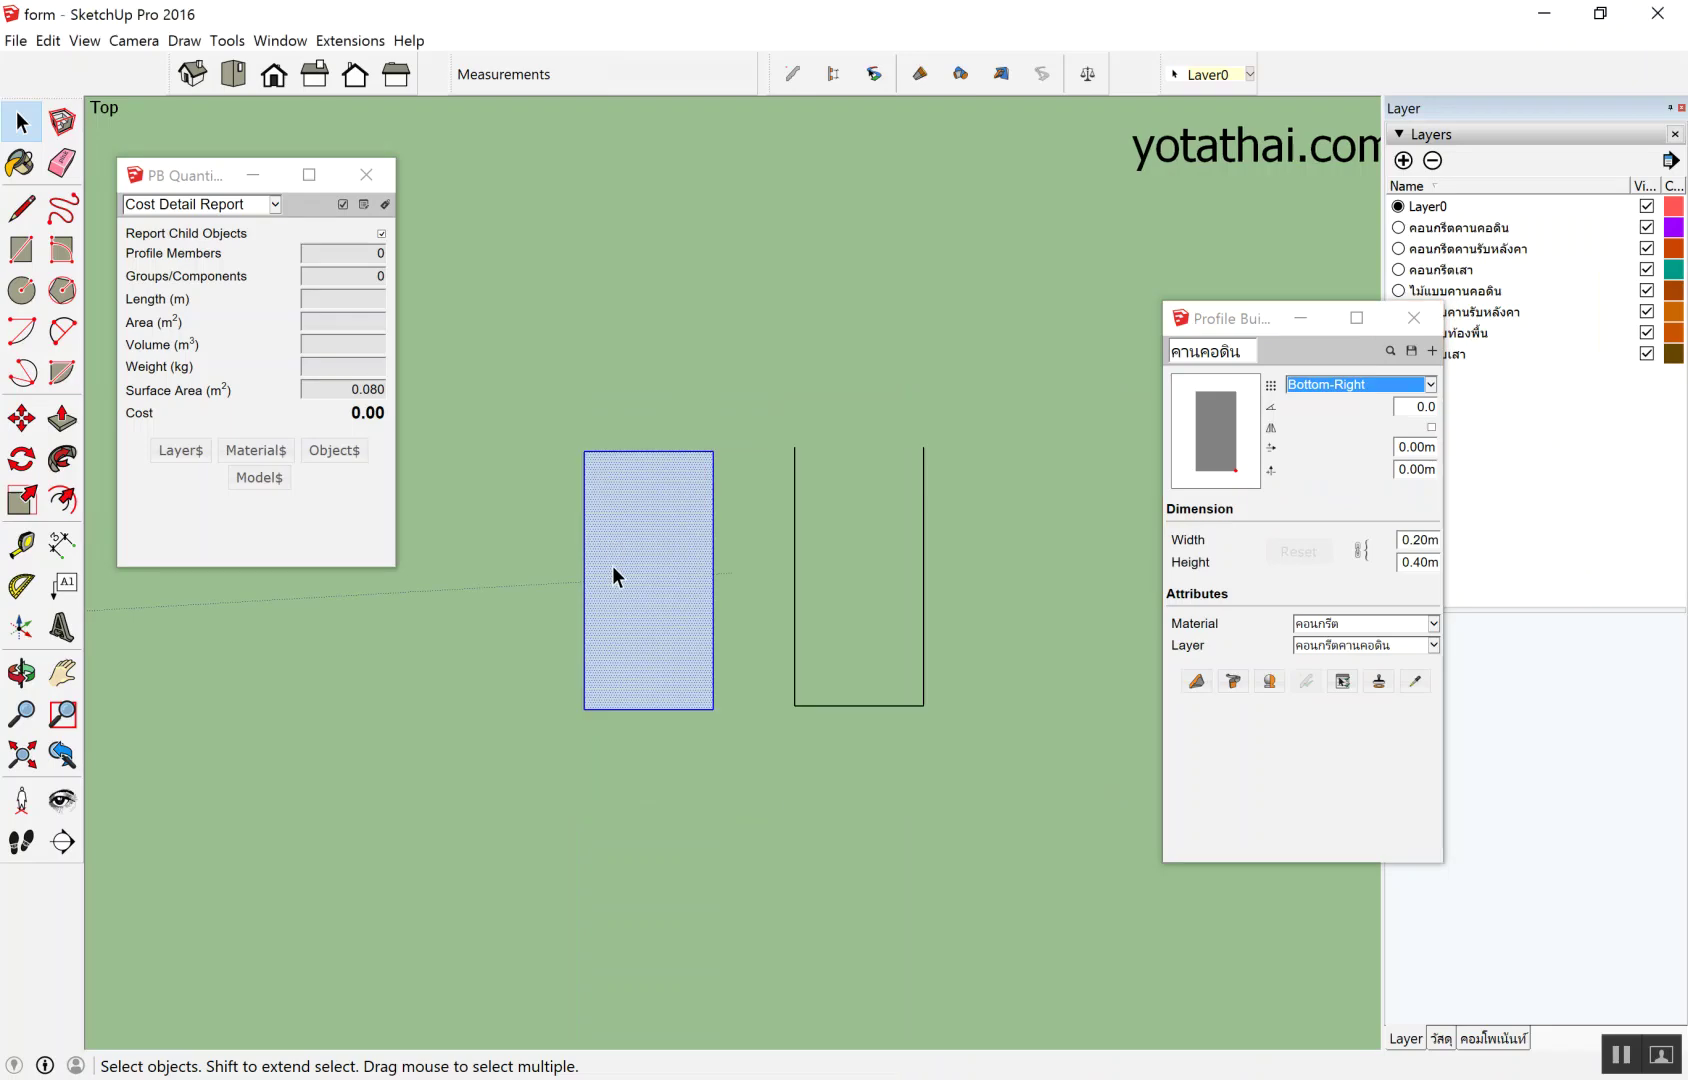
scroll(600, 590, "down", 2)
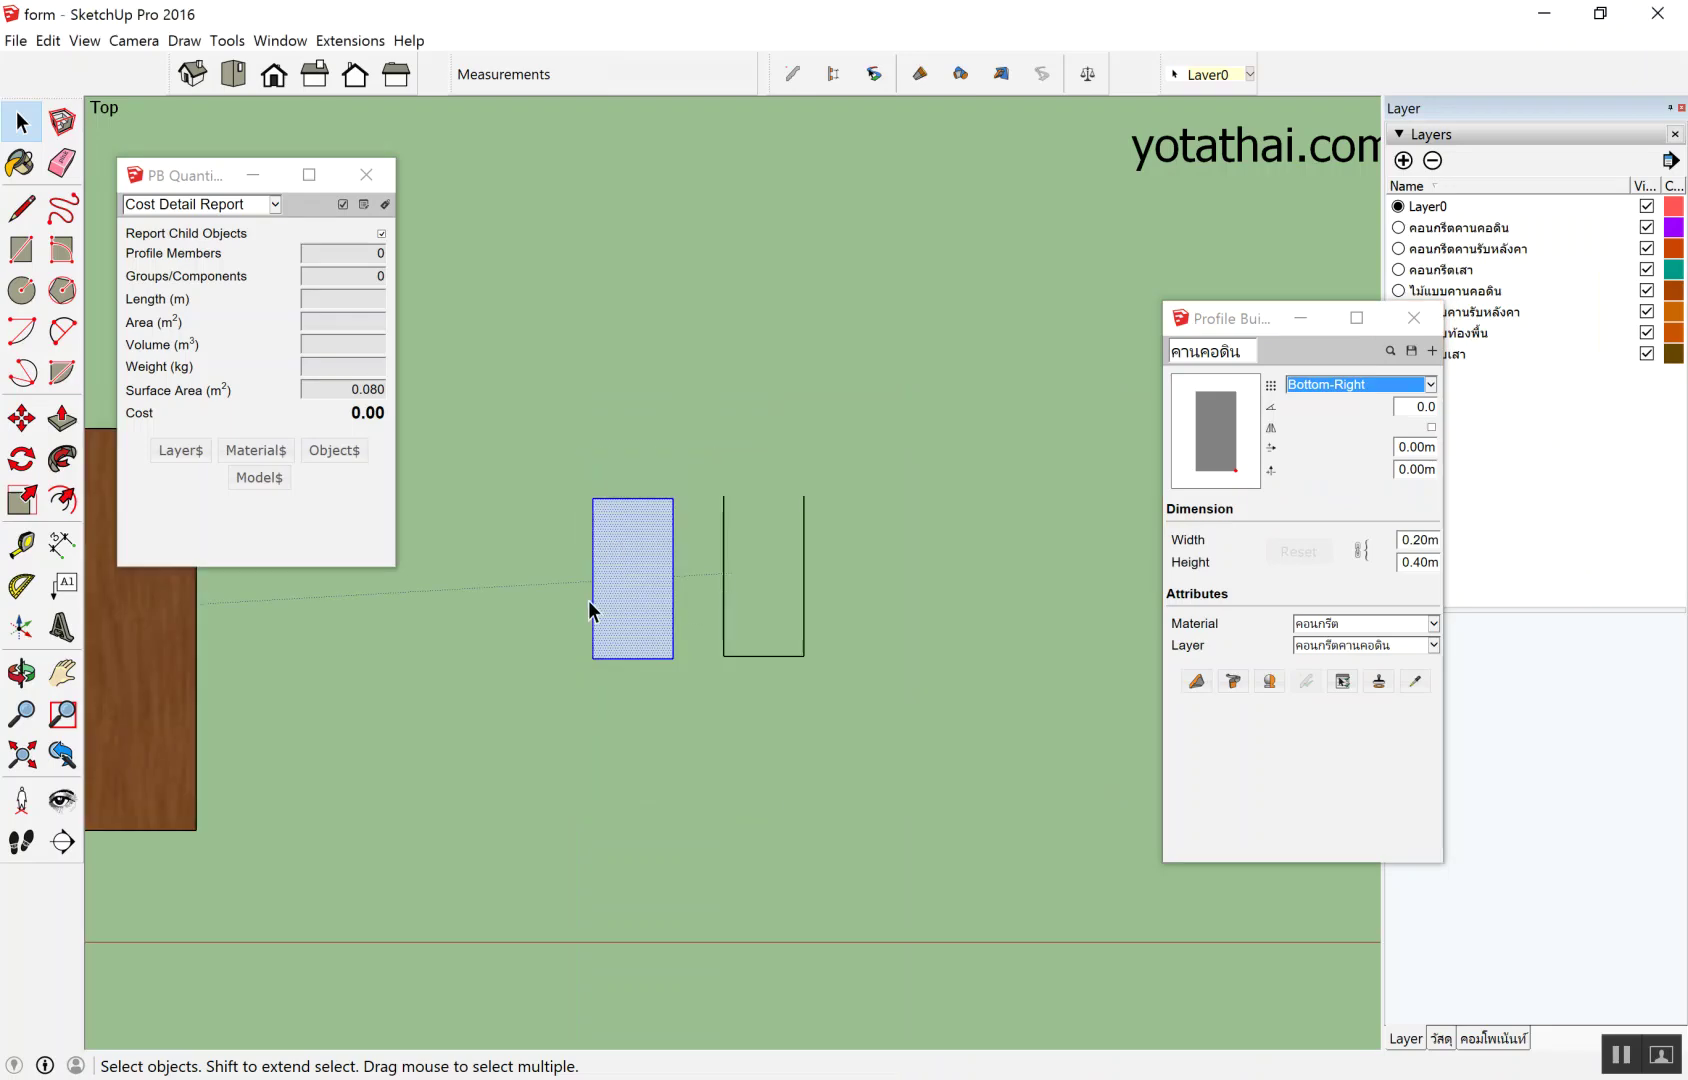
scroll(757, 675, "down", 2)
scroll(757, 669, "down", 2)
mouse_move(761, 694)
middle_mouse_down()
mouse_move(924, 493)
mouse_move(740, 375)
middle_mouse_up()
scroll(477, 471, "down", 2)
scroll(856, 625, "down", 2)
scroll(719, 525, "up", 4)
Draw a straight reference line on the ground.
left_click(620, 582)
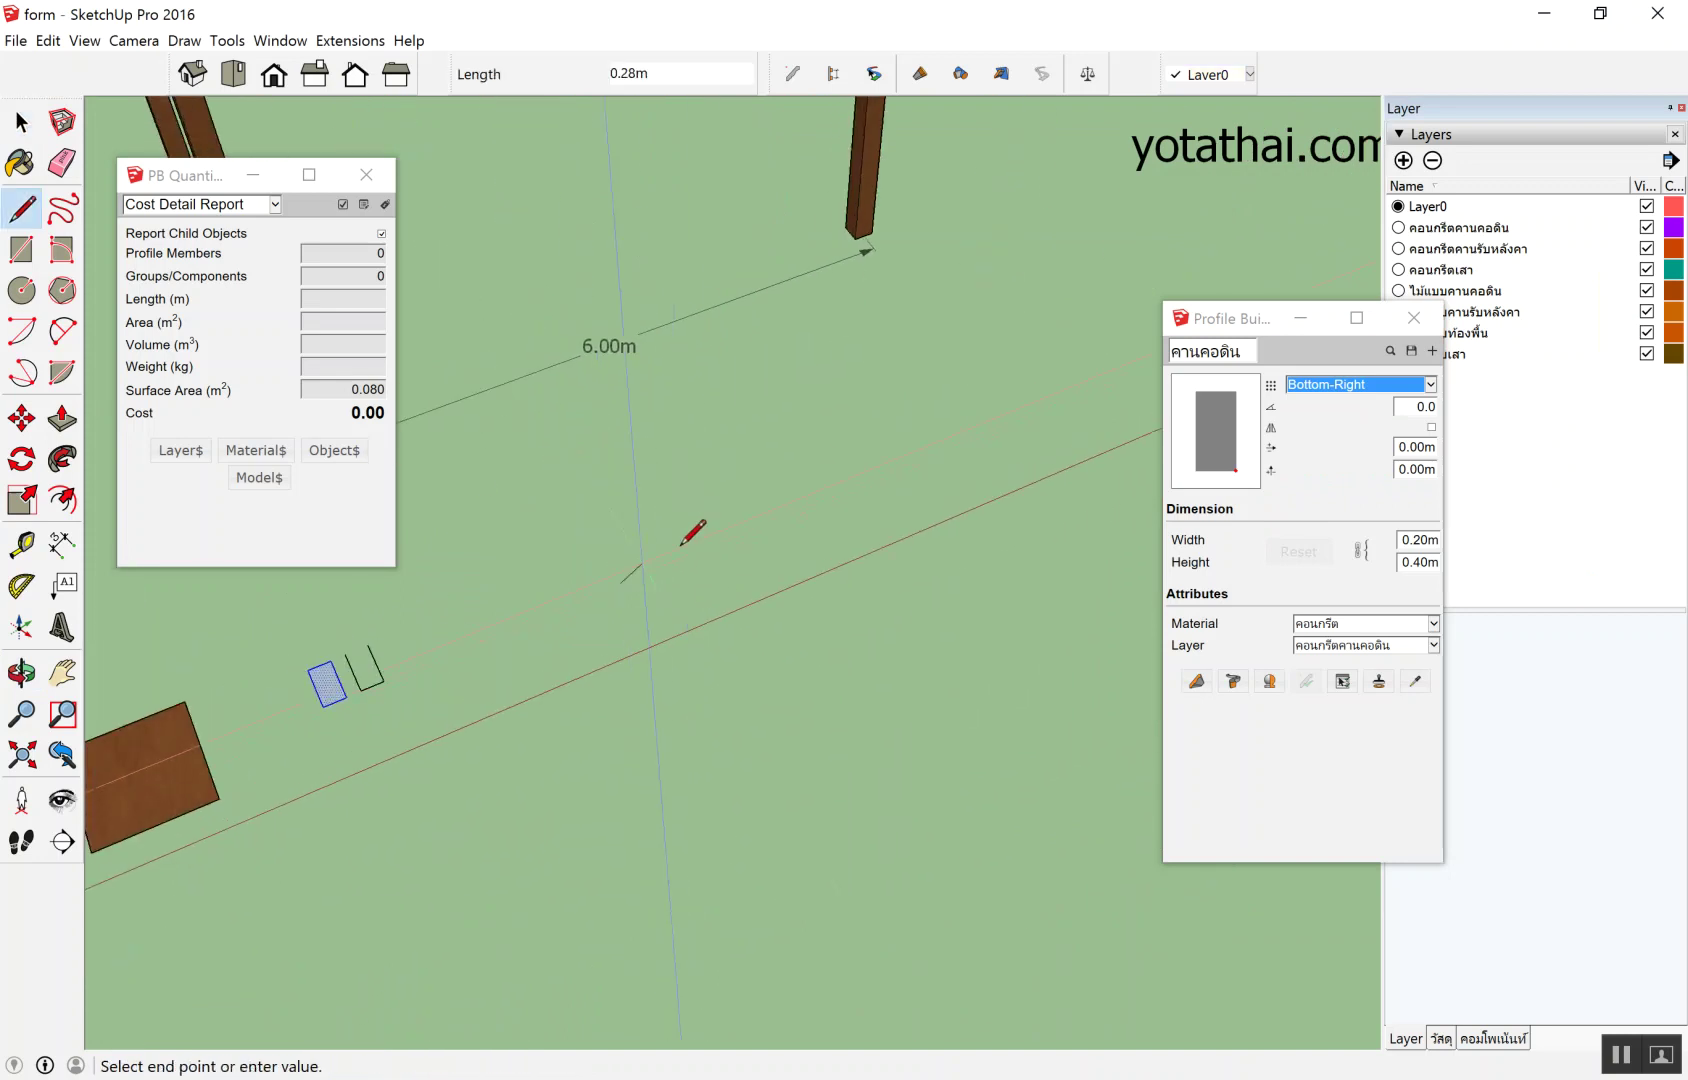
left_click(795, 524)
key("space")
mouse_move(798, 547)
middle_mouse_down()
mouse_move(837, 407)
mouse_move(622, 578)
mouse_move(640, 554)
mouse_move(878, 547)
mouse_move(988, 622)
middle_mouse_up()
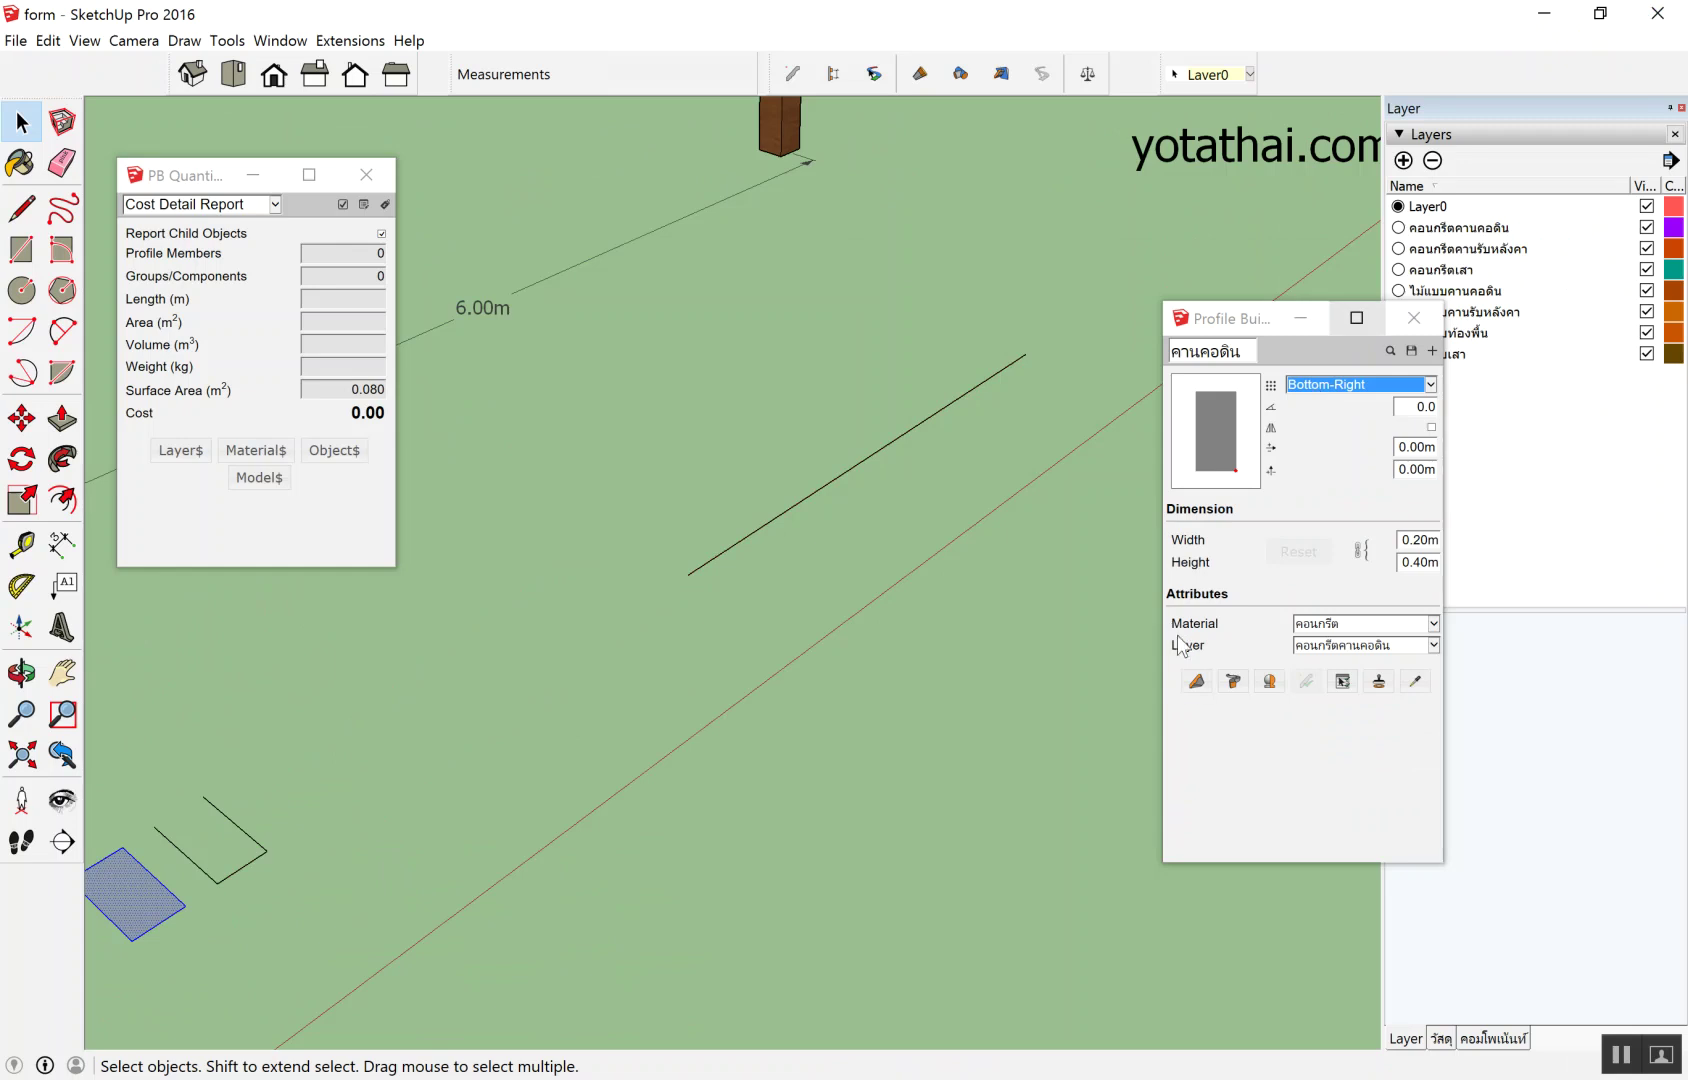
left_click(1192, 684)
scroll(720, 560, "up", 1)
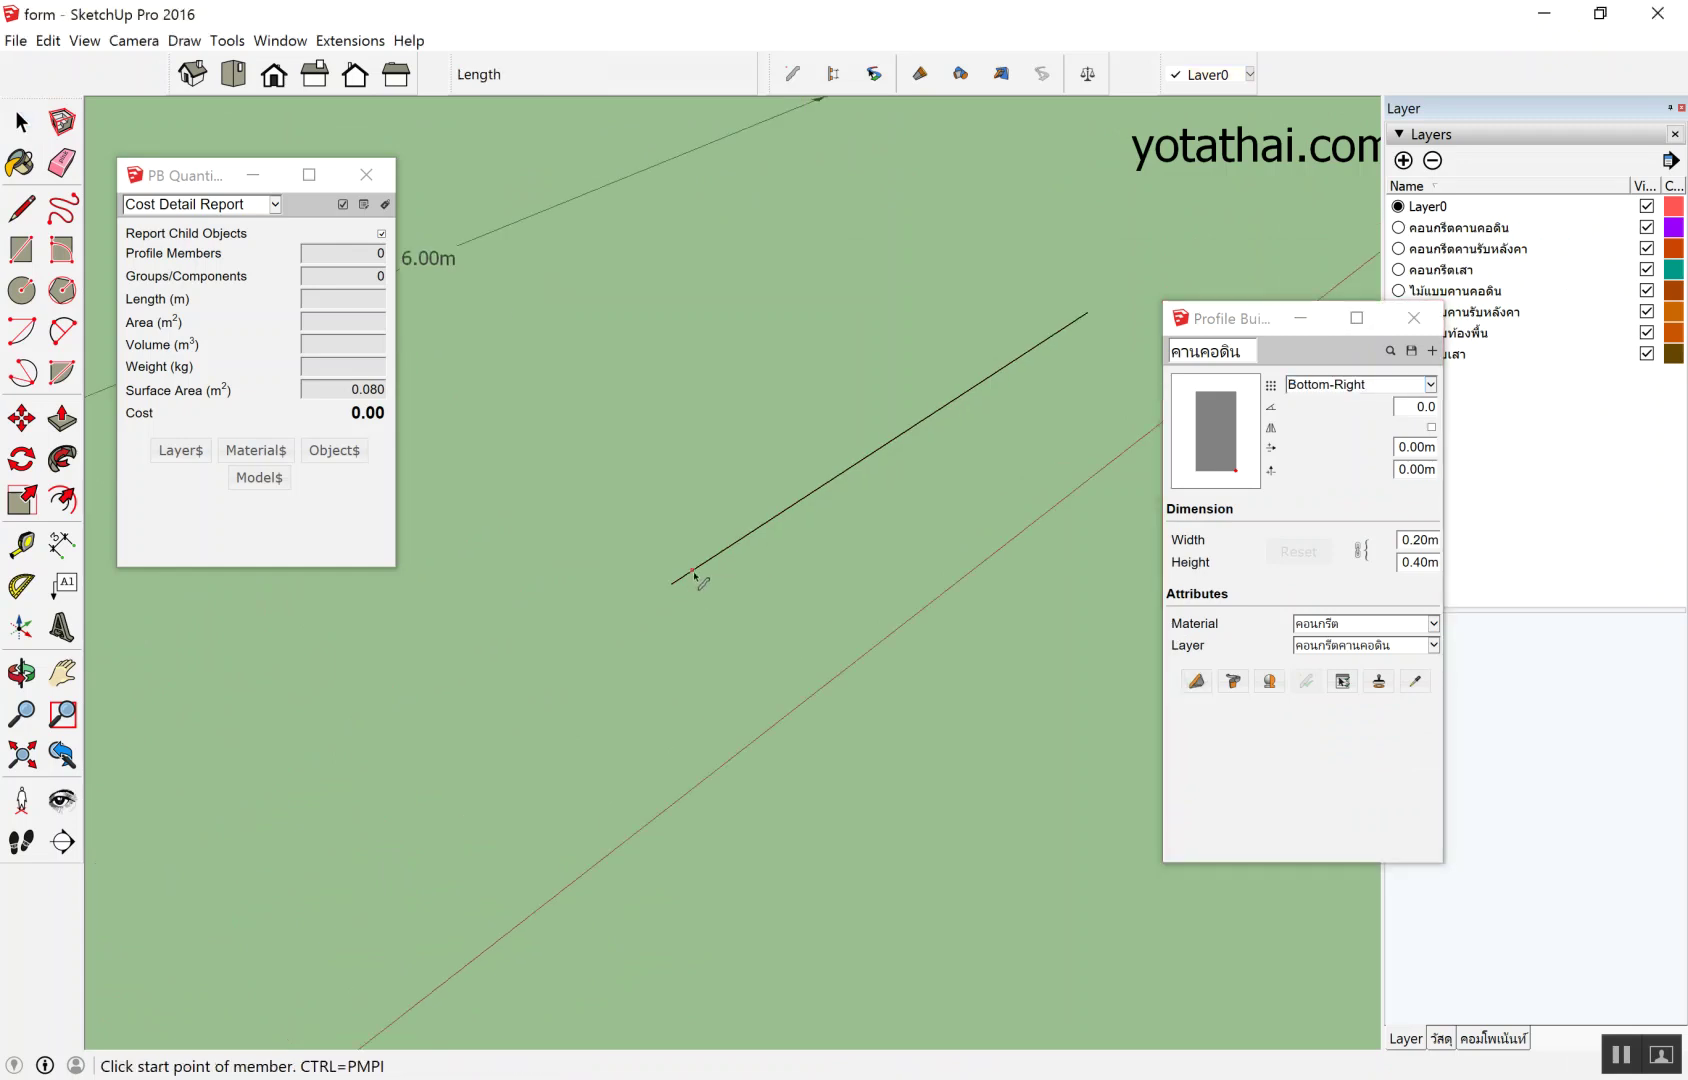
Build a 0.20 × 0.40 m concrete test beam between the reference line's two ends.
left_click(695, 576)
left_click(860, 471)
mouse_move(780, 558)
middle_mouse_down()
mouse_move(888, 397)
mouse_move(973, 388)
middle_mouse_up()
scroll(721, 458, "up", 1)
scroll(651, 495, "up", 3)
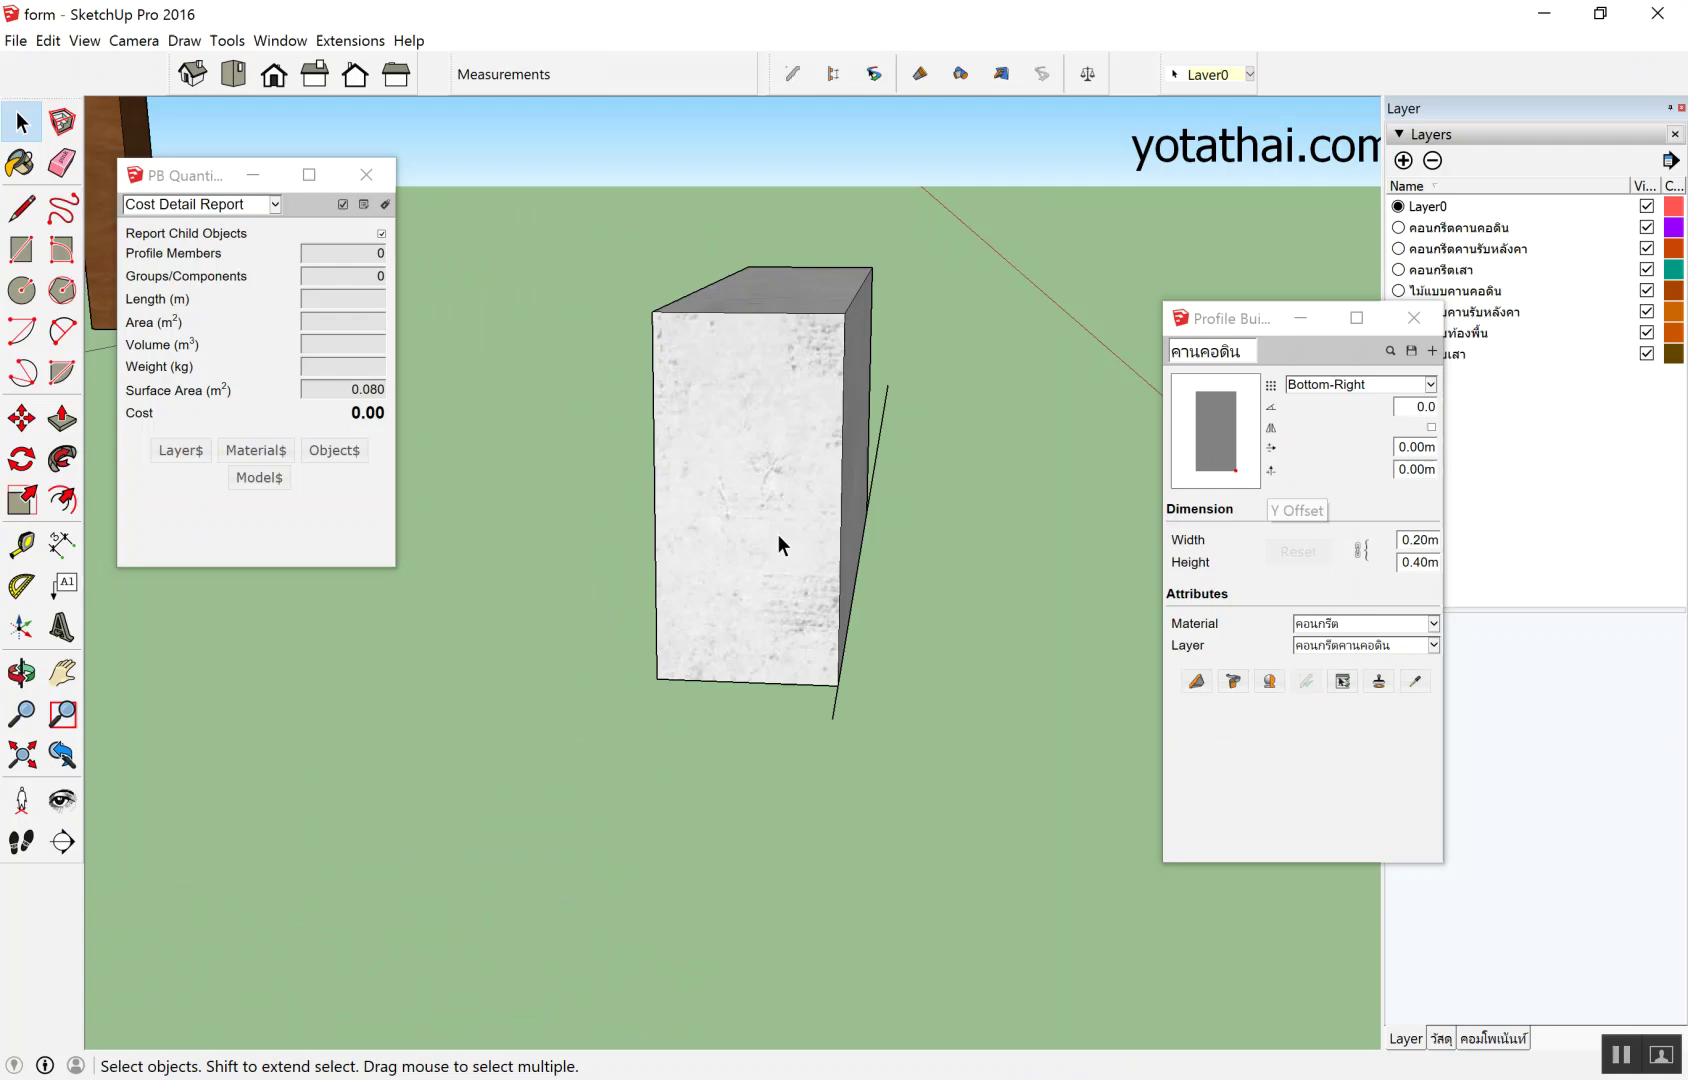
mouse_move(778, 534)
middle_mouse_down()
mouse_move(501, 678)
mouse_move(757, 643)
mouse_move(773, 667)
middle_mouse_up()
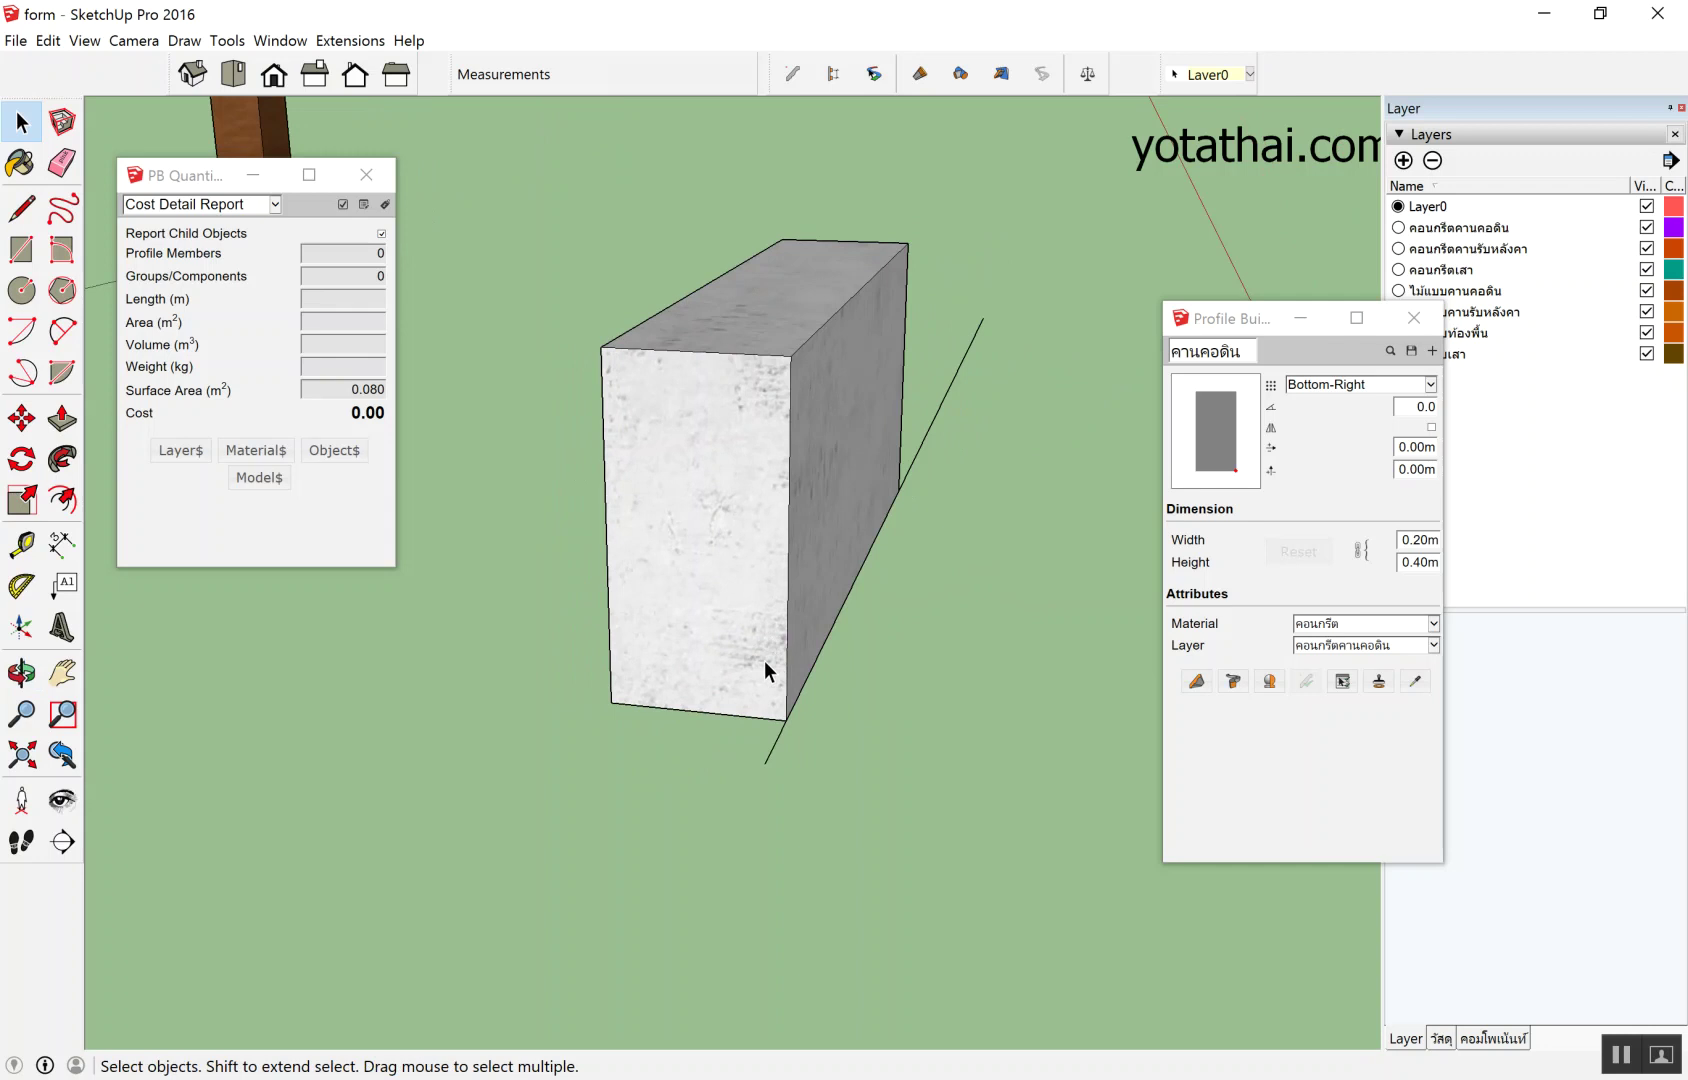
scroll(644, 750, "up", 1)
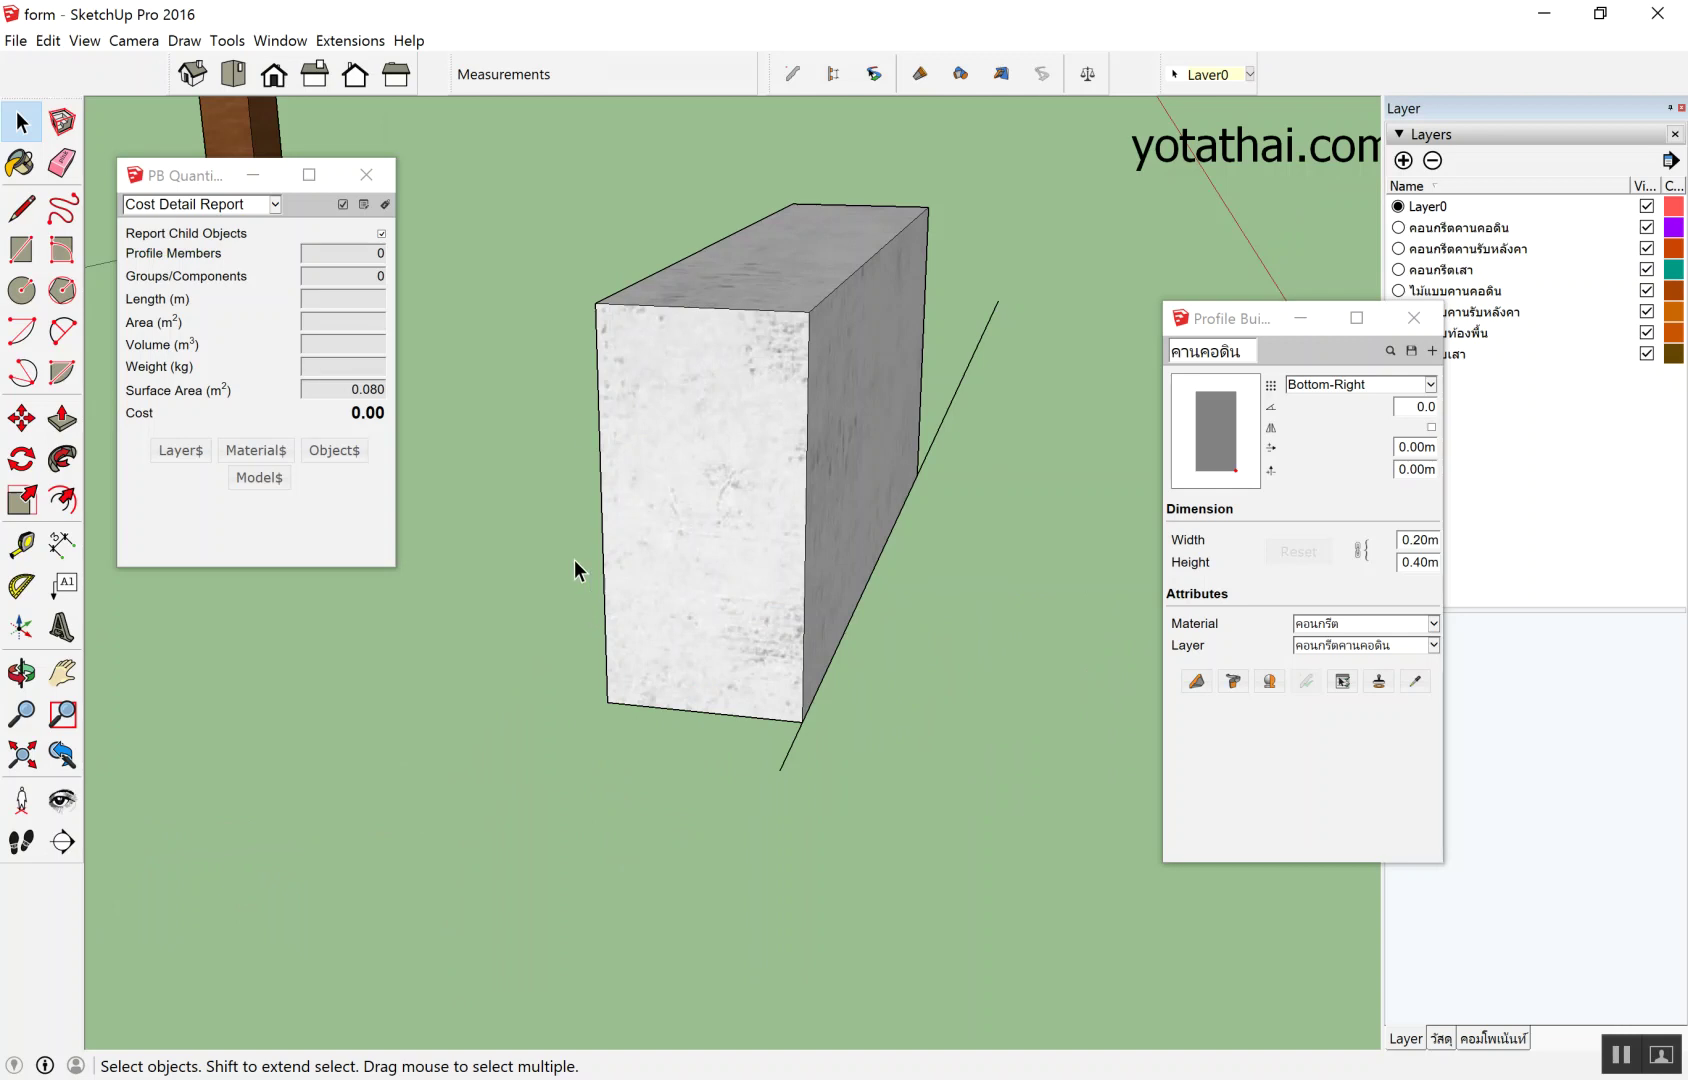
Orbit and zoom around the test beam to check how it sits on the line.
mouse_move(702, 458)
middle_mouse_down()
mouse_move(851, 431)
mouse_move(784, 467)
middle_mouse_up()
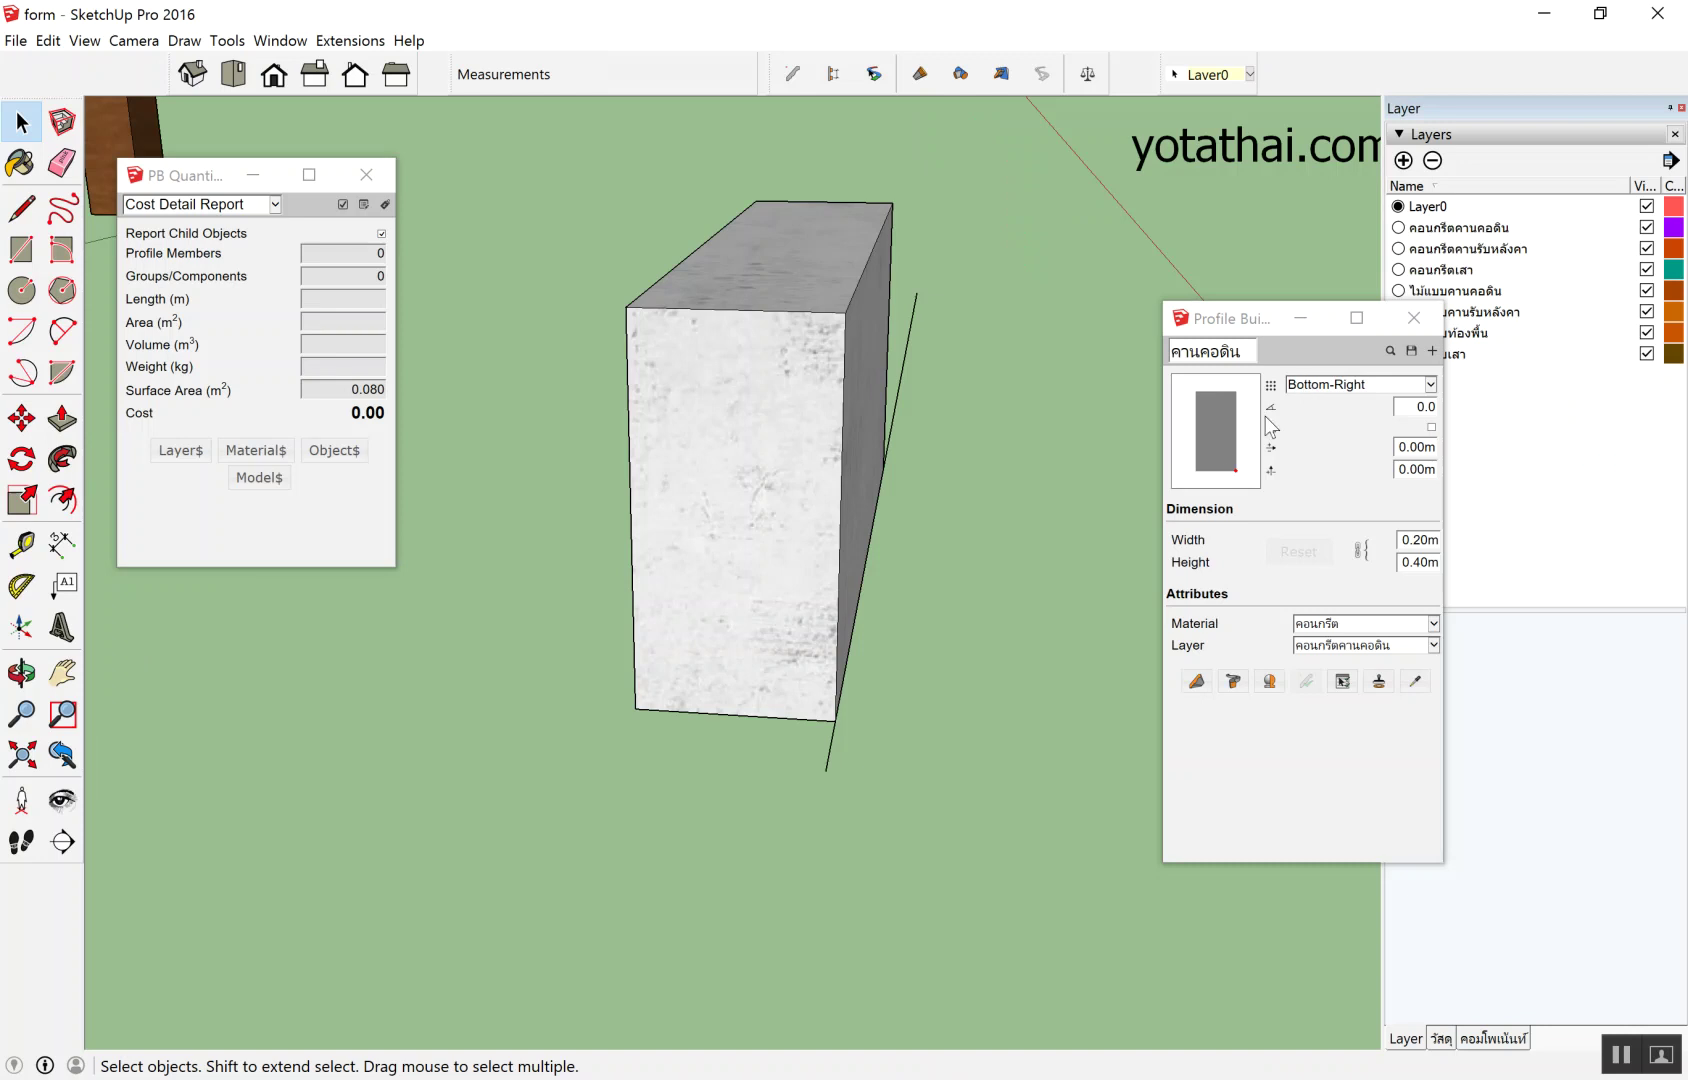
scroll(835, 334, "down", 2)
scroll(835, 334, "down", 3)
scroll(827, 351, "down", 2)
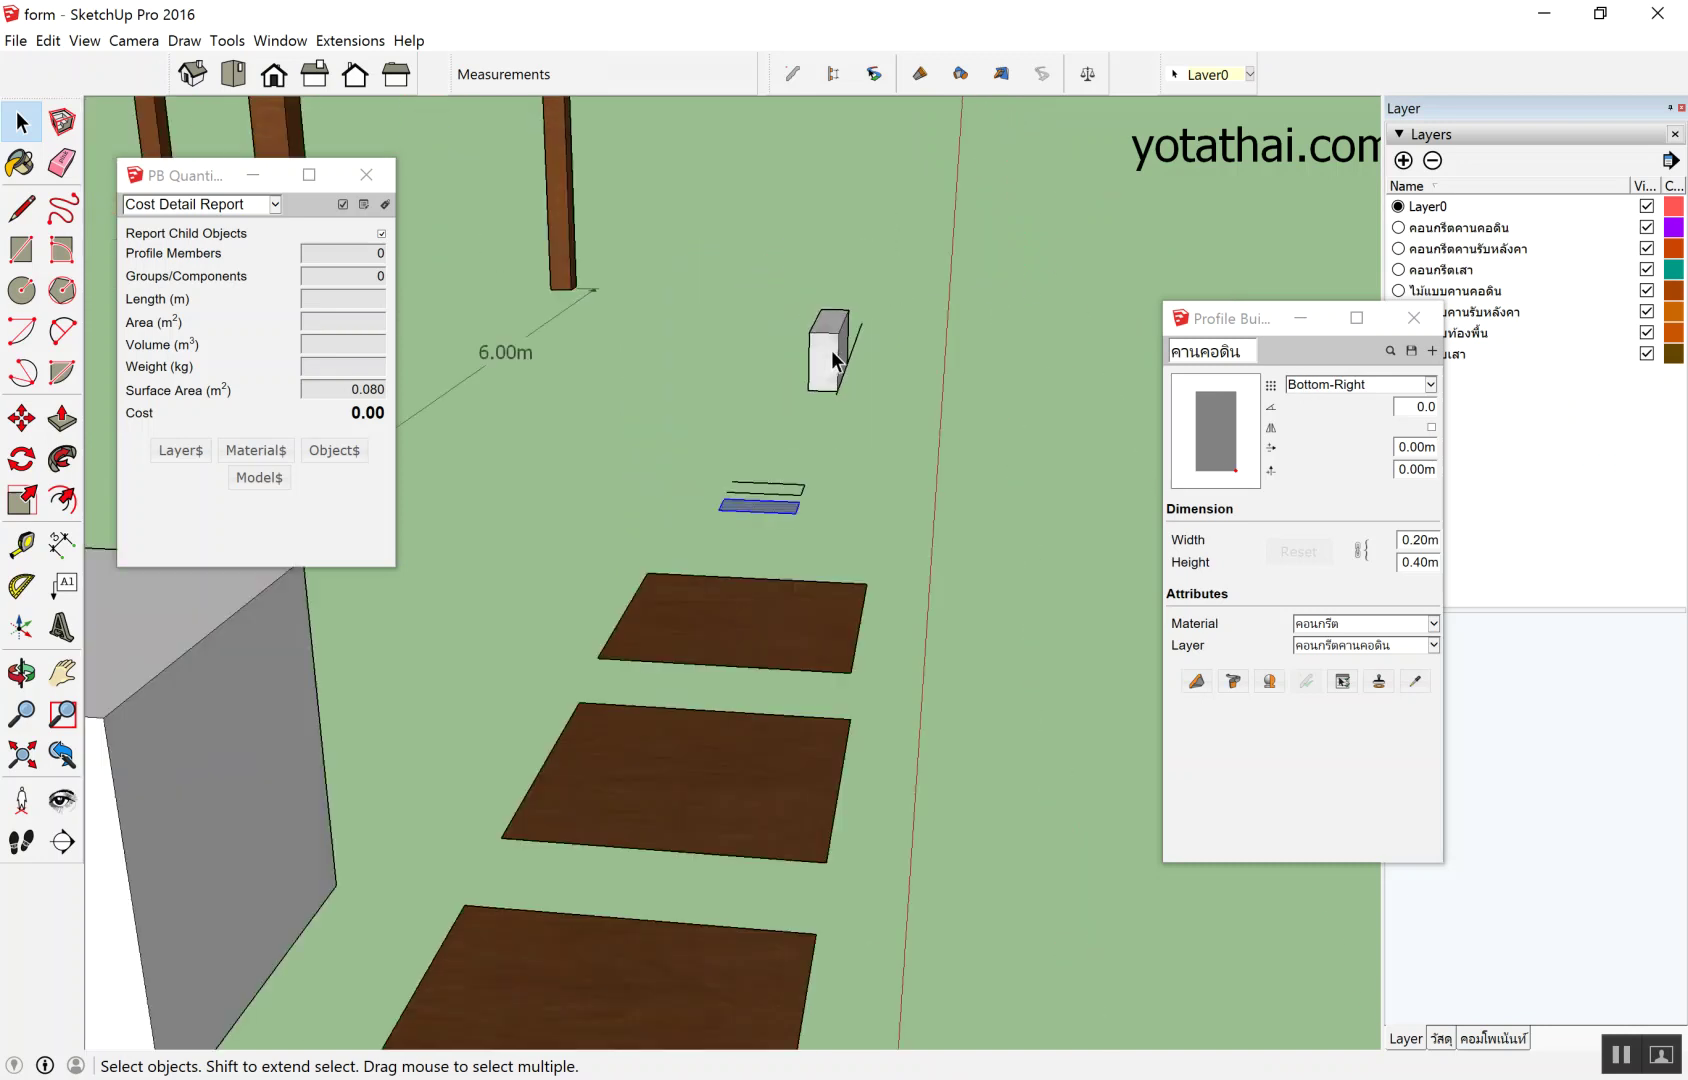
middle_click_drag(827, 351, 584, 343)
scroll(965, 272, "up", 2)
scroll(965, 272, "up", 2)
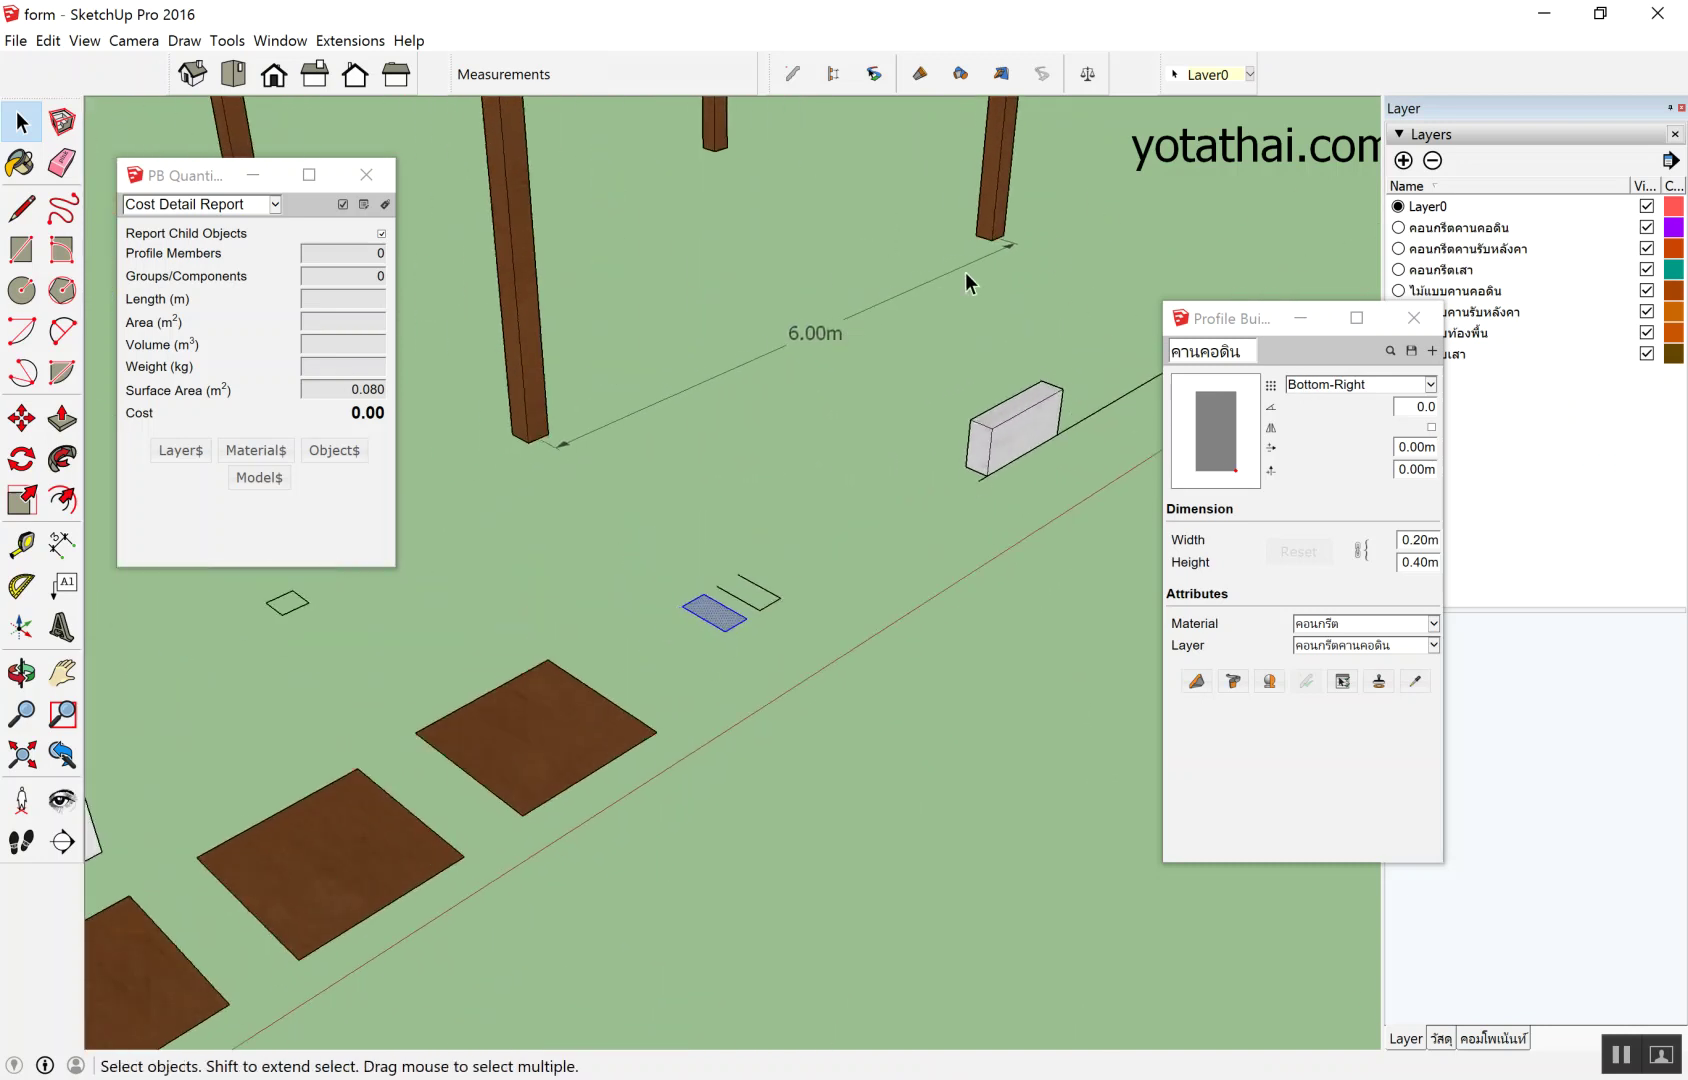
scroll(425, 382, "up", 1)
scroll(603, 482, "up", 2)
scroll(618, 487, "up", 2)
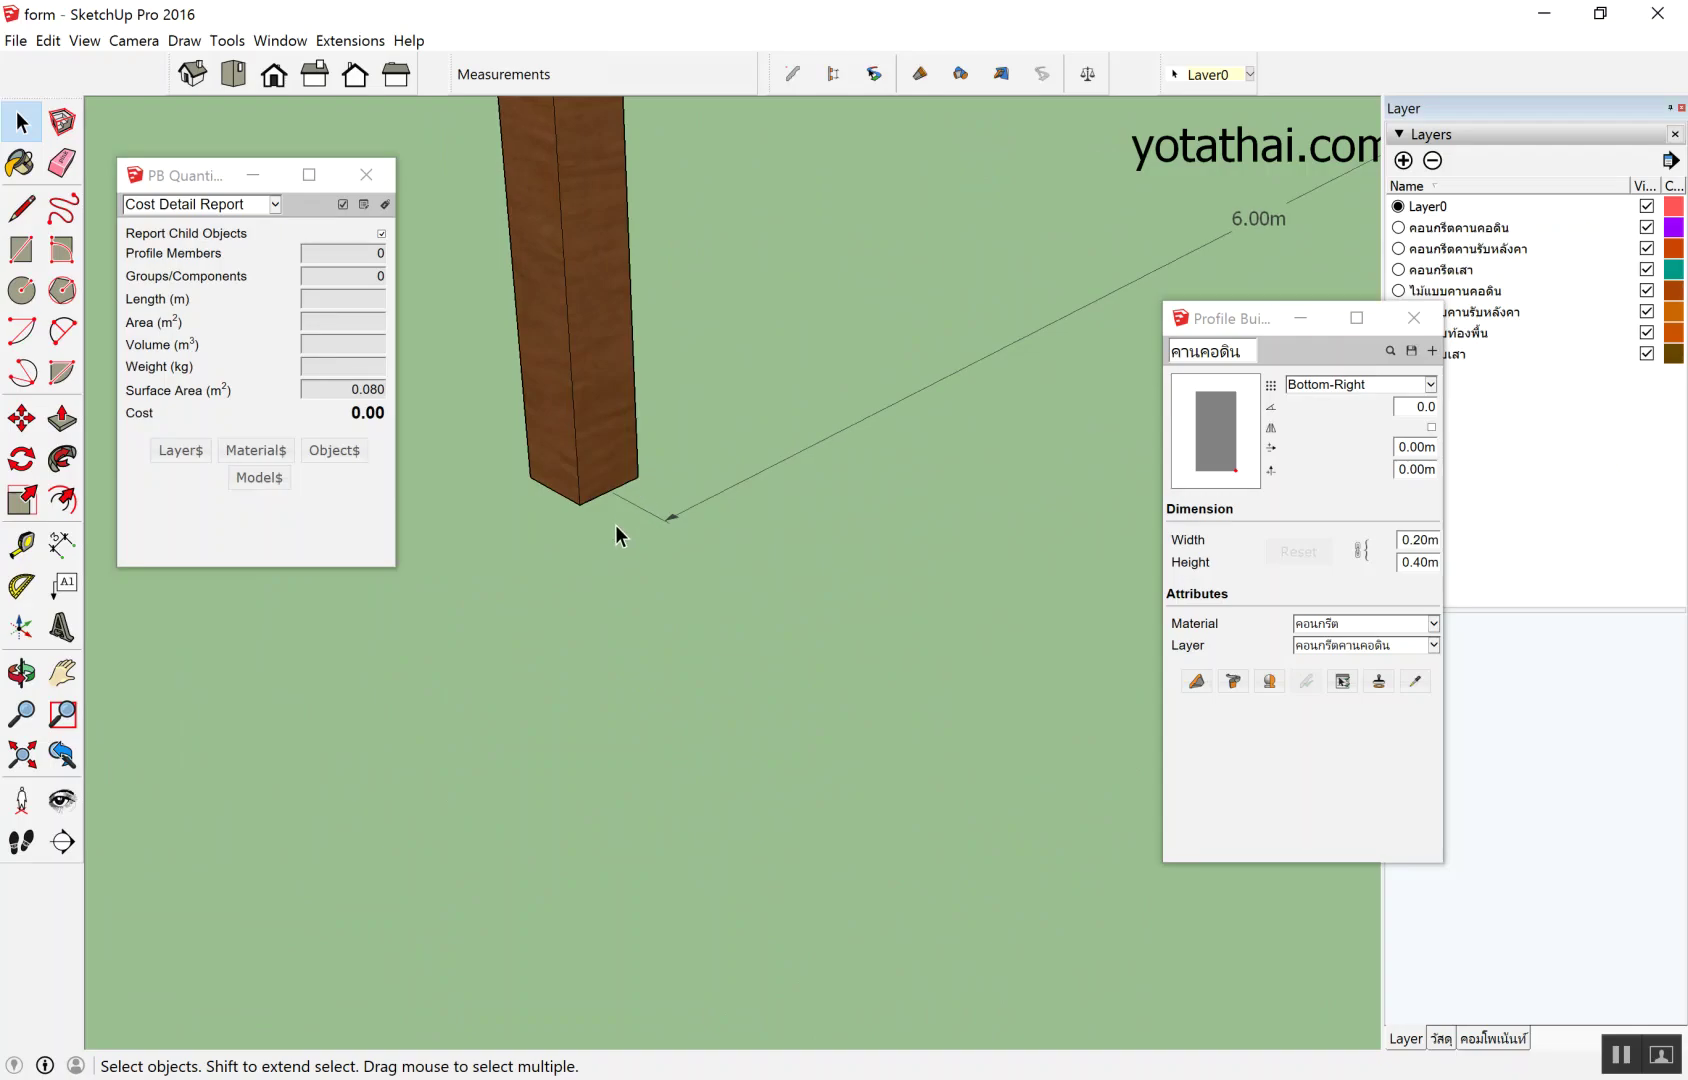
scroll(613, 470, "down", 3)
scroll(558, 465, "down", 2)
scroll(555, 290, "up", 2)
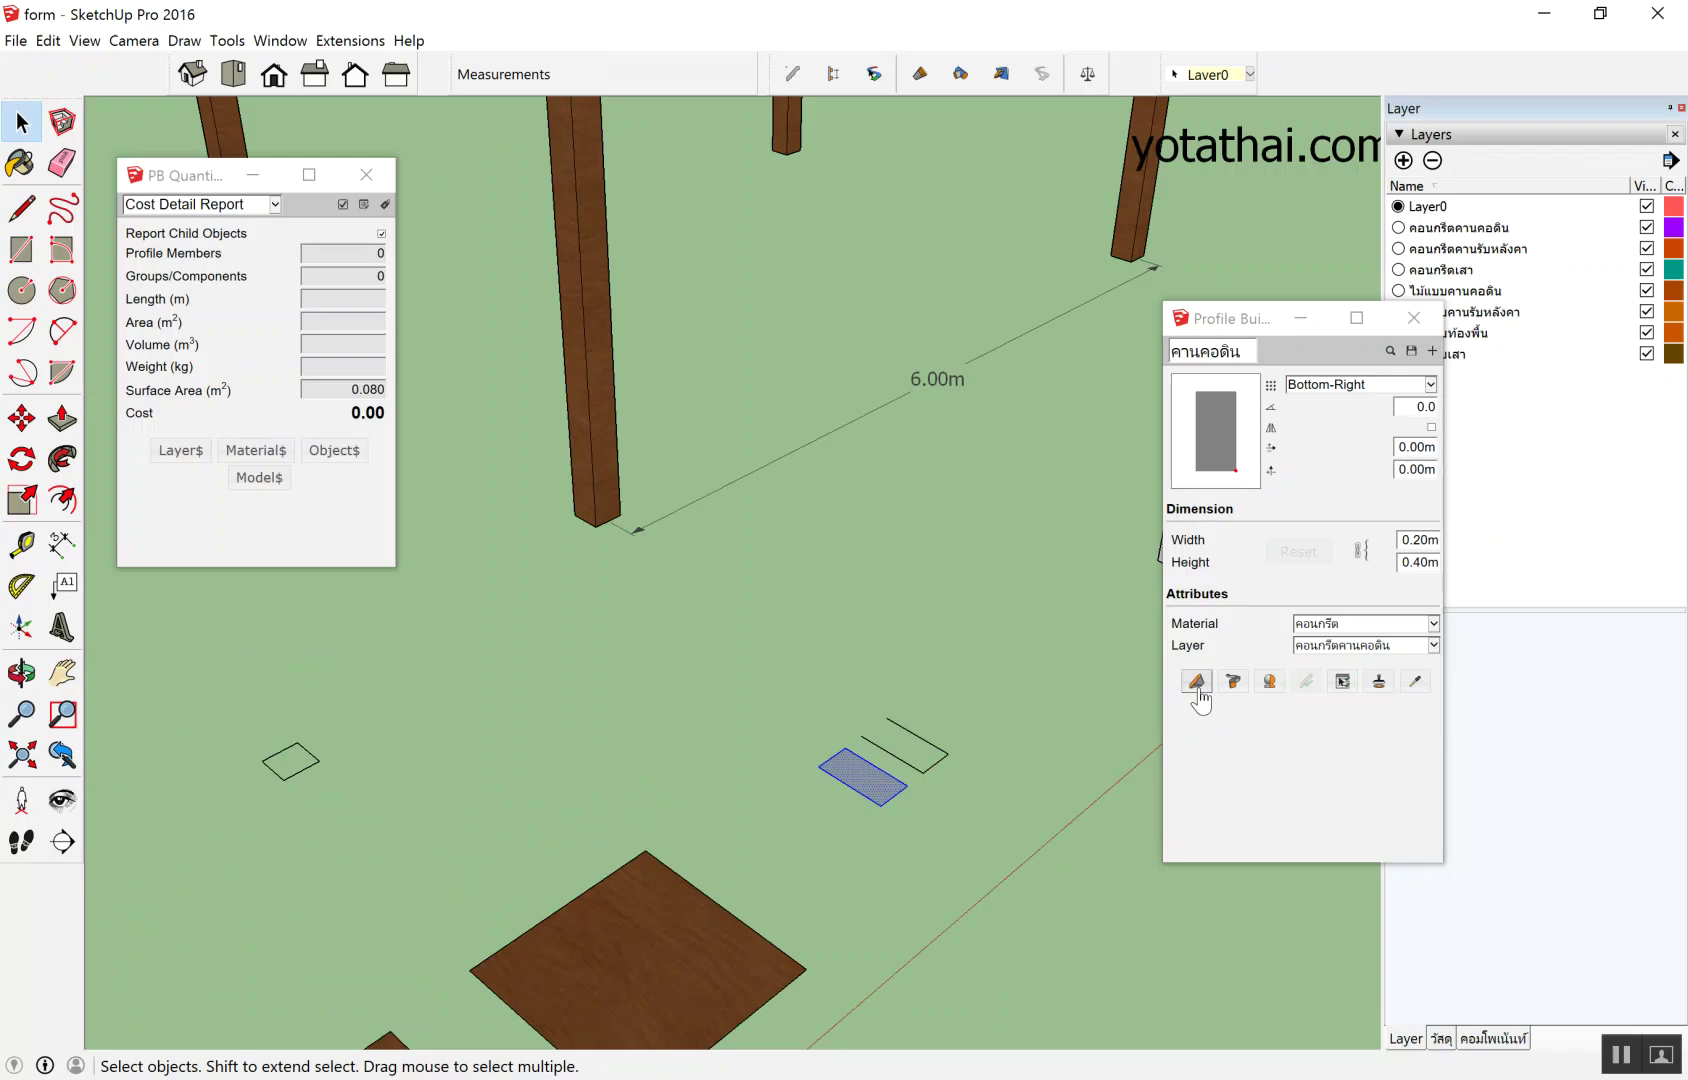
Start a ground beam from the column base, then cancel the misplaced attempt.
left_click(1197, 685)
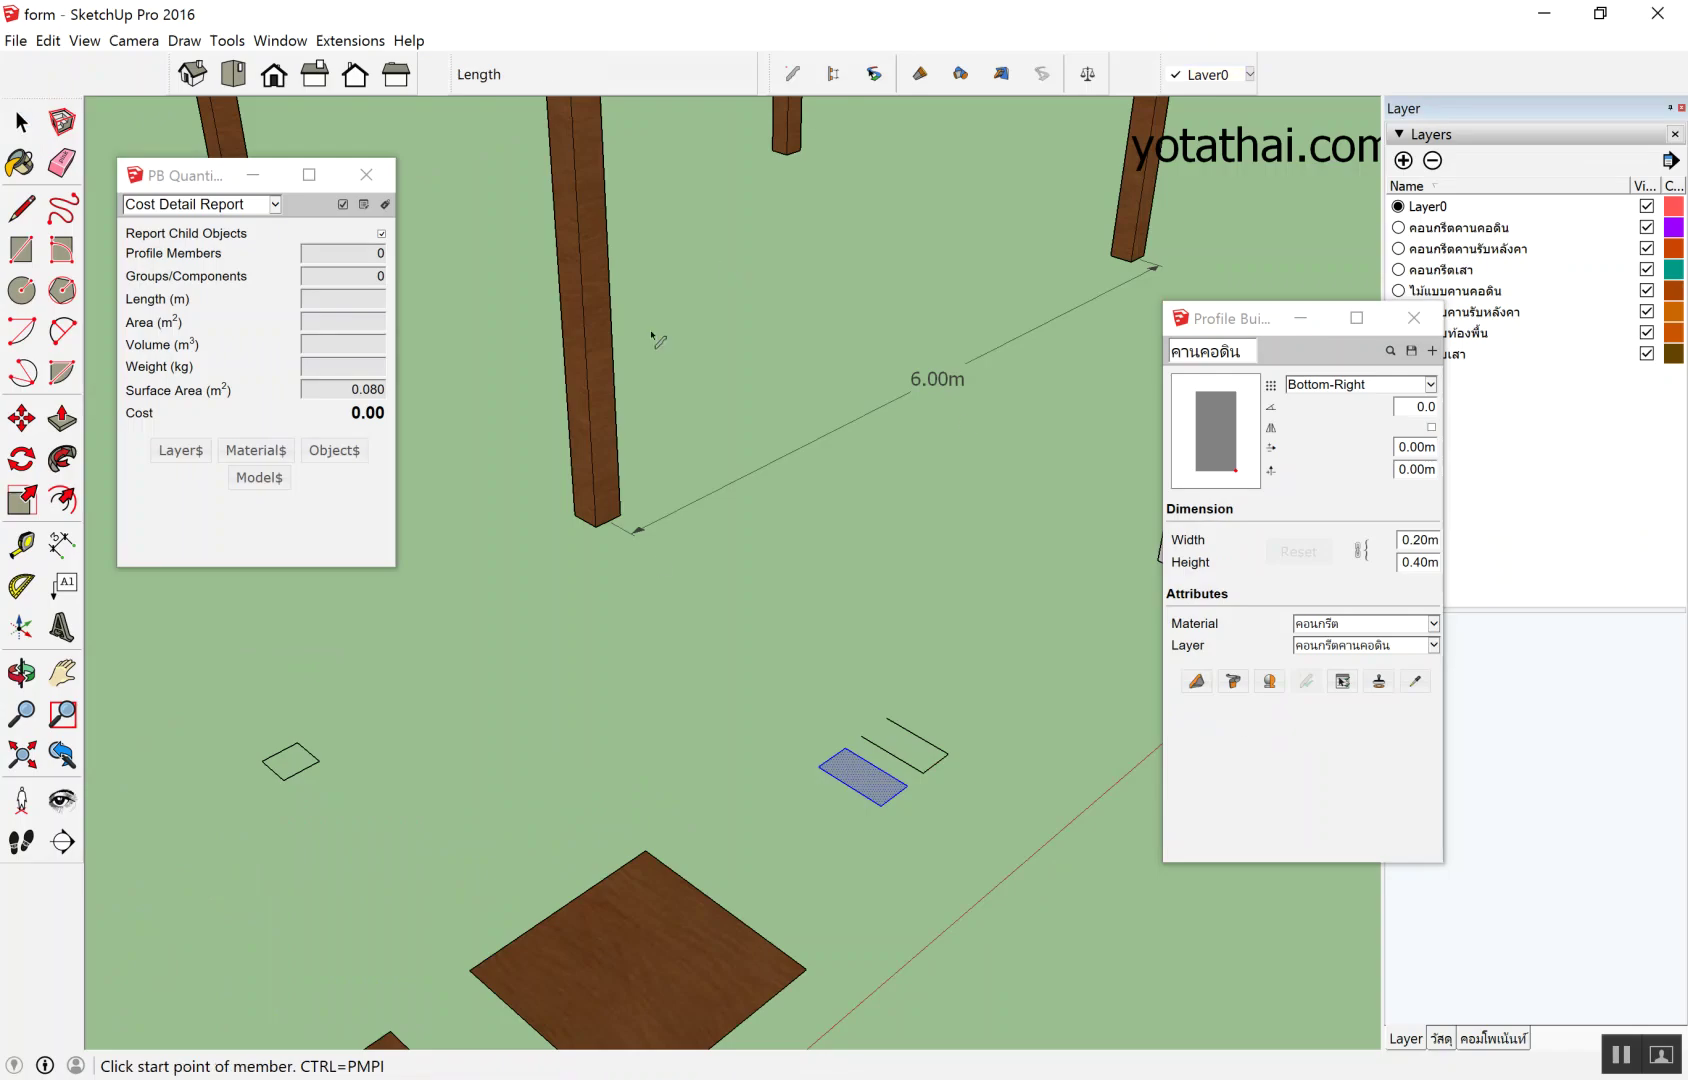
left_click(622, 518)
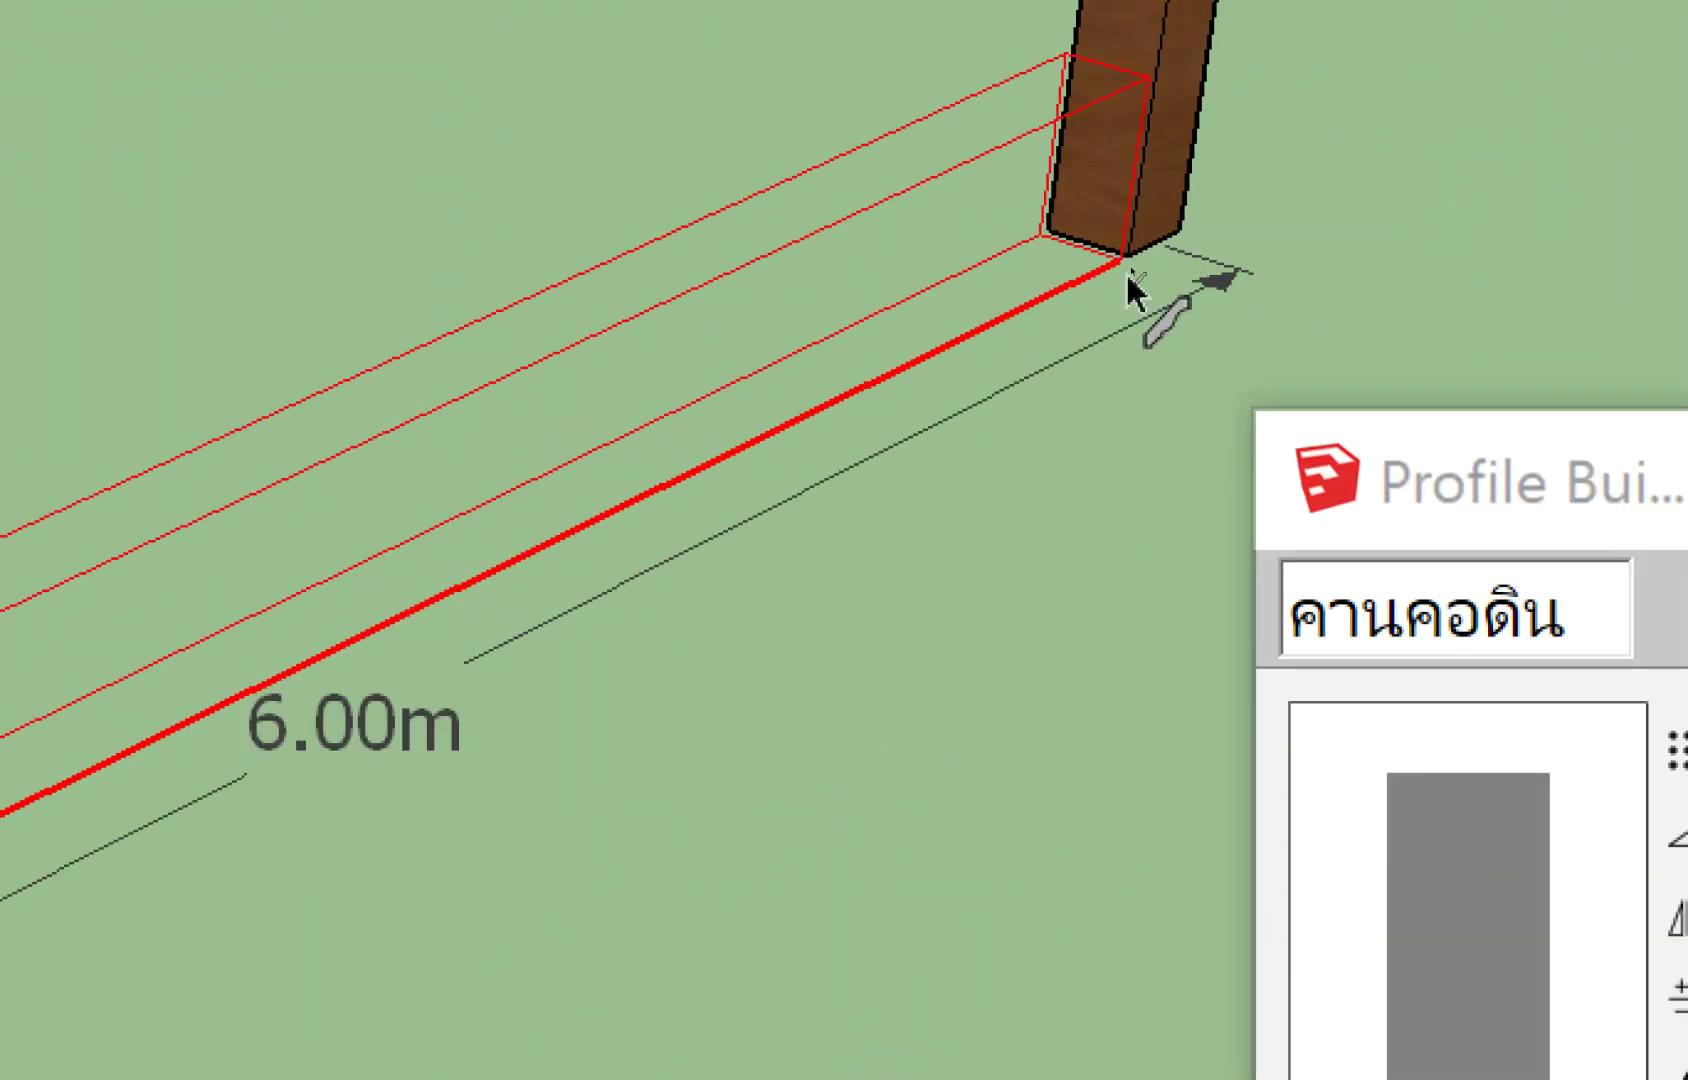
left_click(1128, 272)
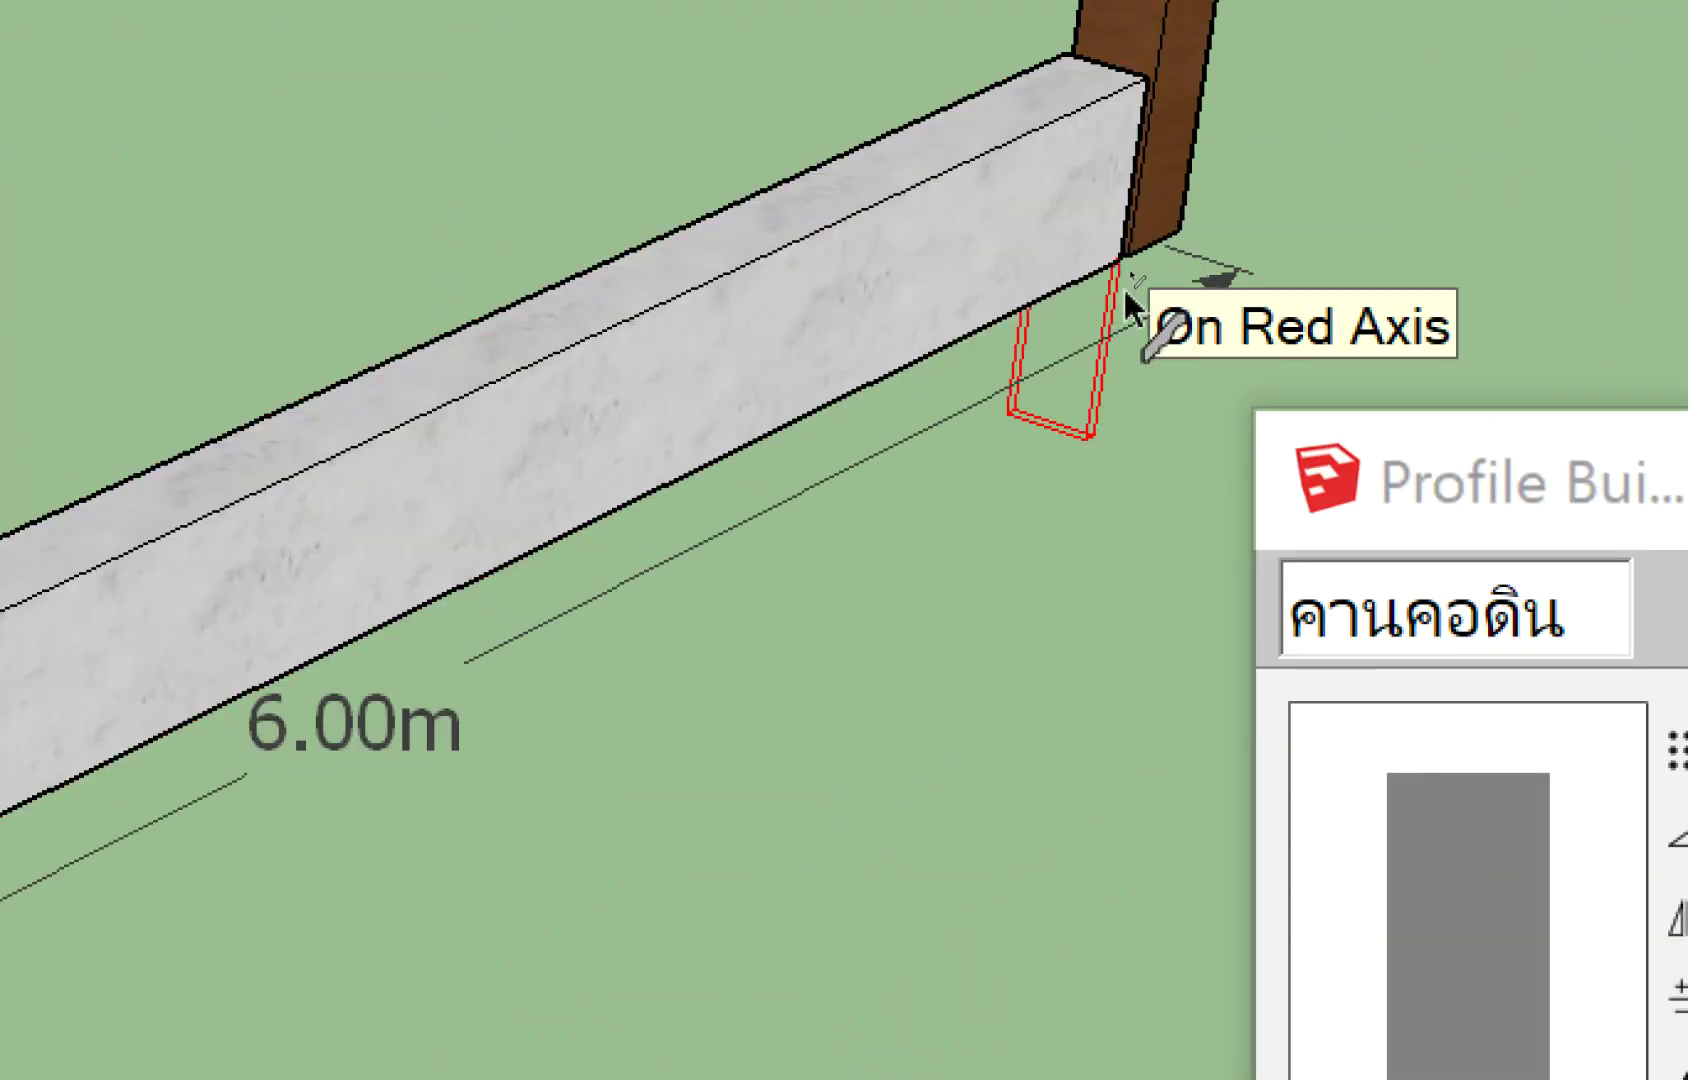
key("Escape")
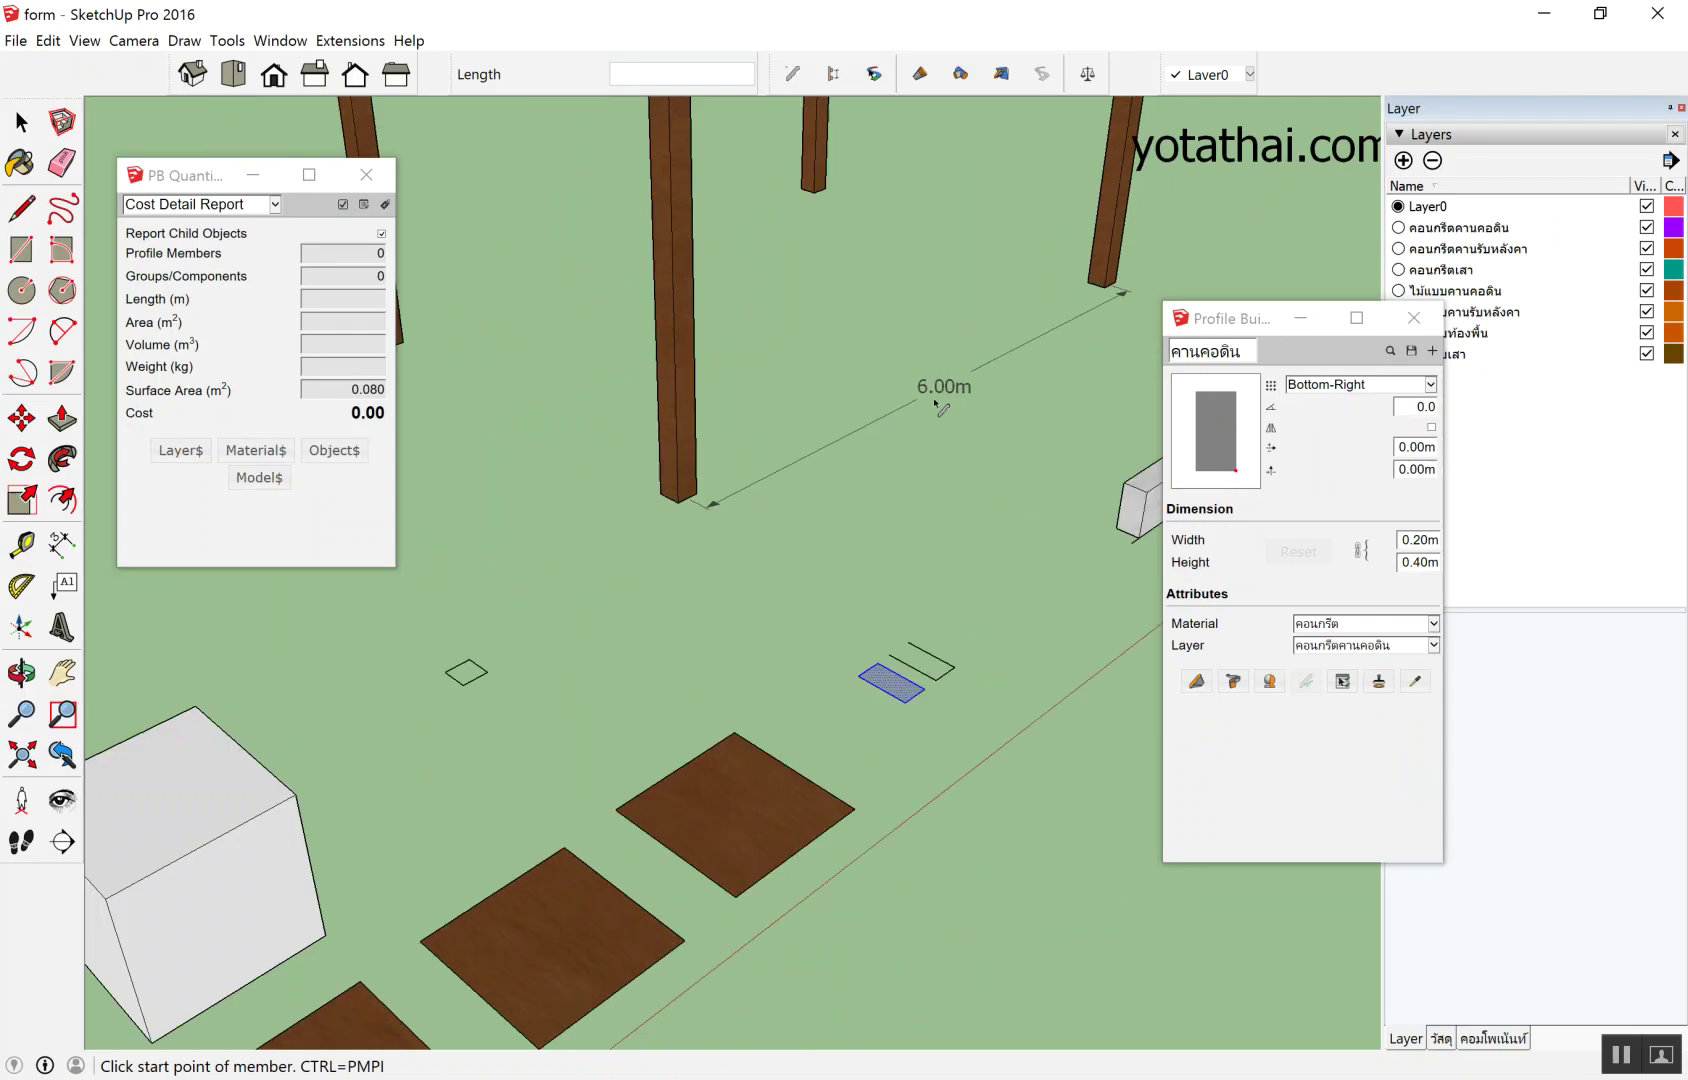
scroll(937, 405, "down", 3)
scroll(980, 380, "down", 1)
scroll(1015, 345, "up", 5)
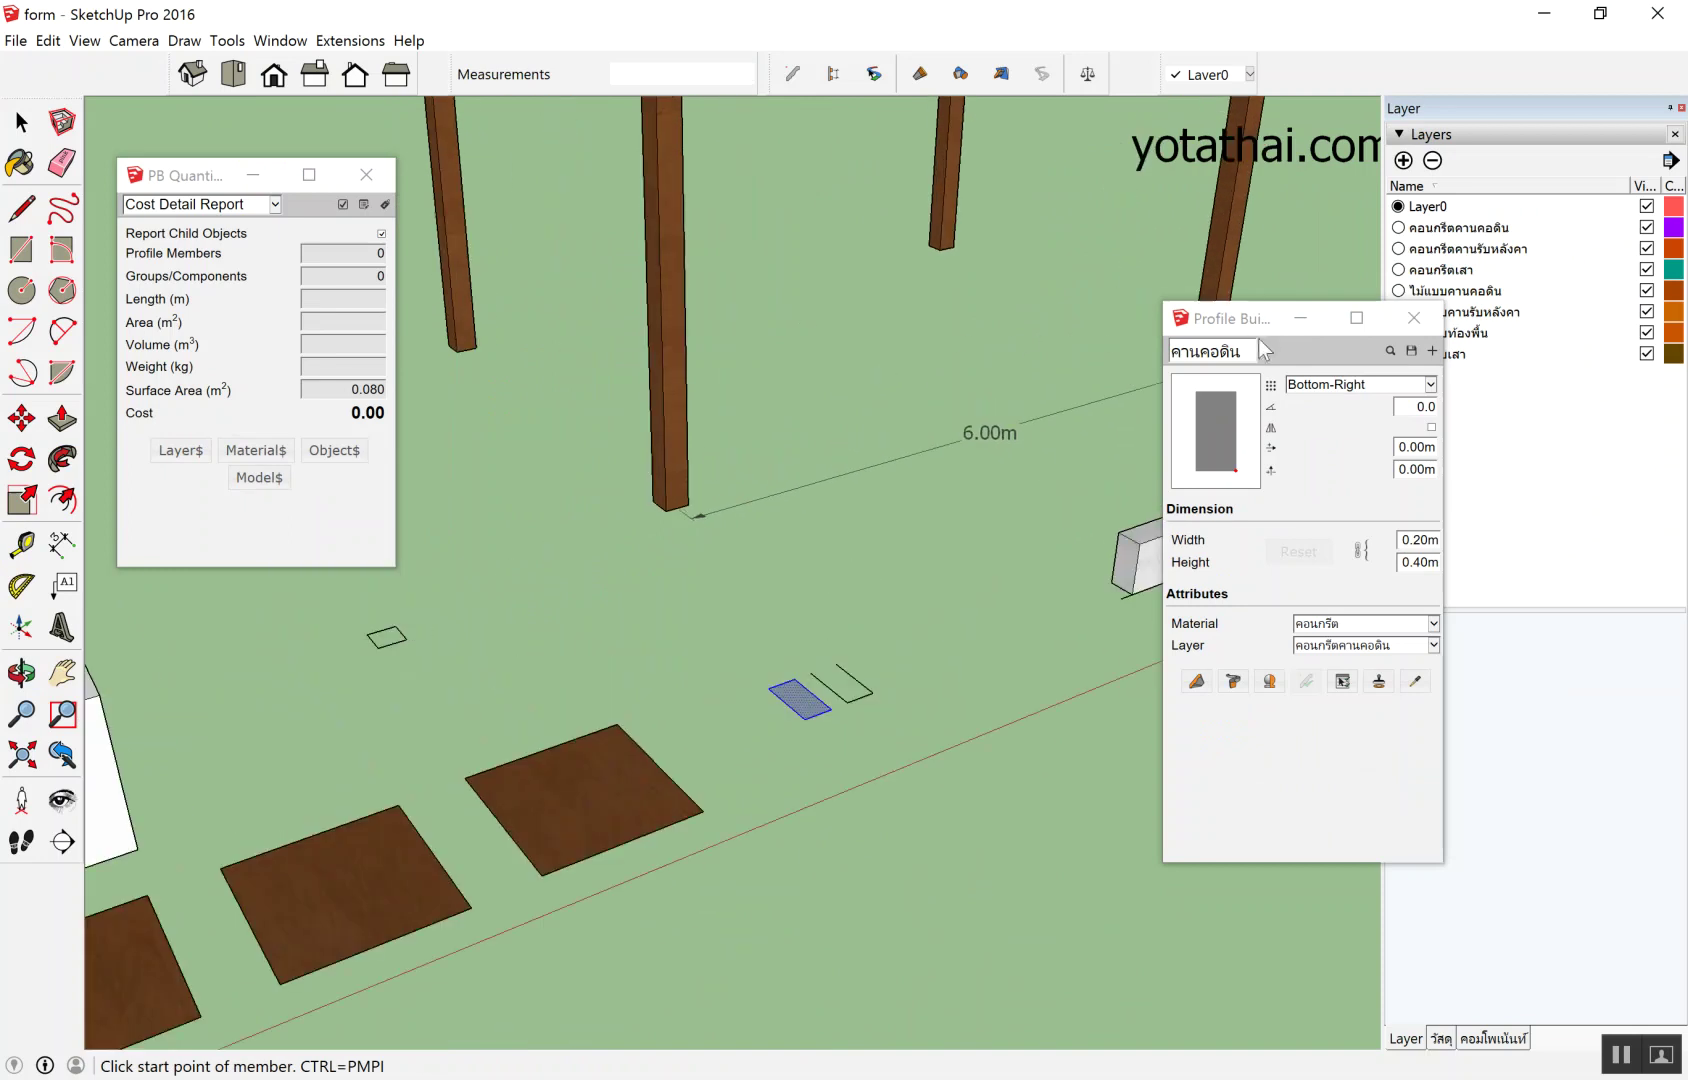
left_click_drag(1255, 322, 1463, 352)
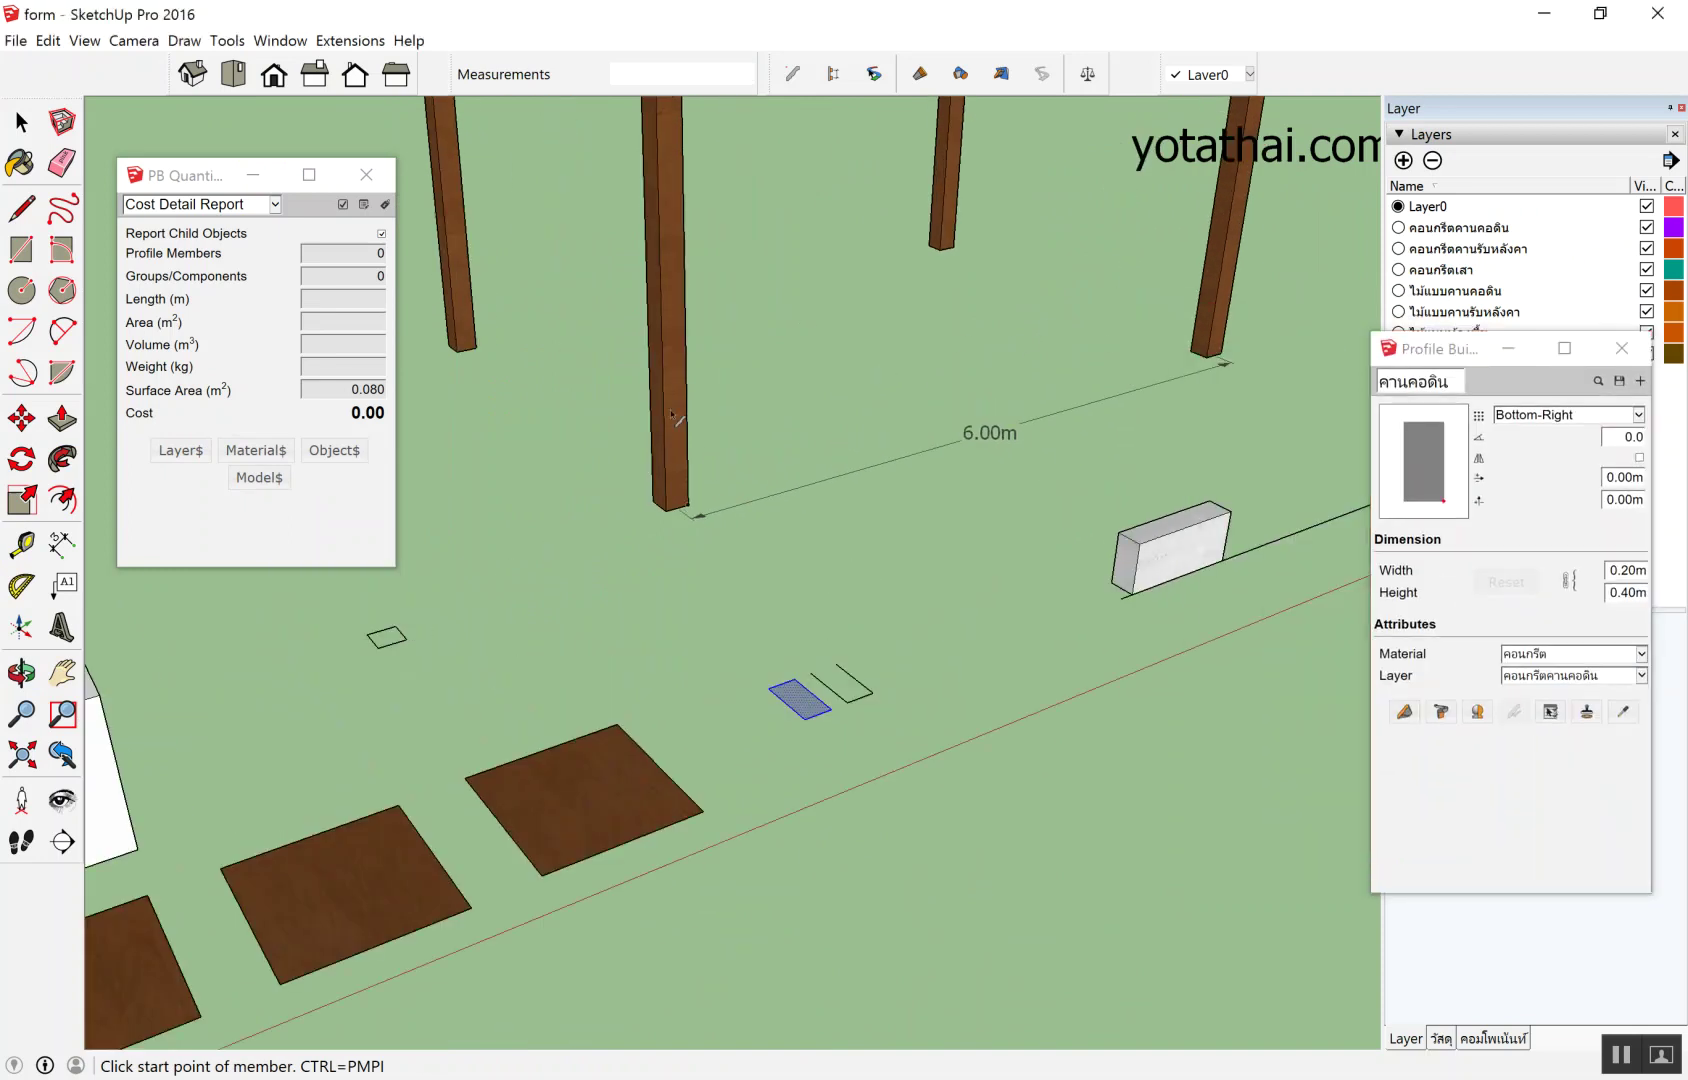
scroll(675, 418, "up", 2)
Build the 6.00 m ground beam between the two columns and check its 0.464 m³ volume.
left_click(697, 549)
scroll(620, 570, "down", 2)
scroll(600, 575, "down", 1)
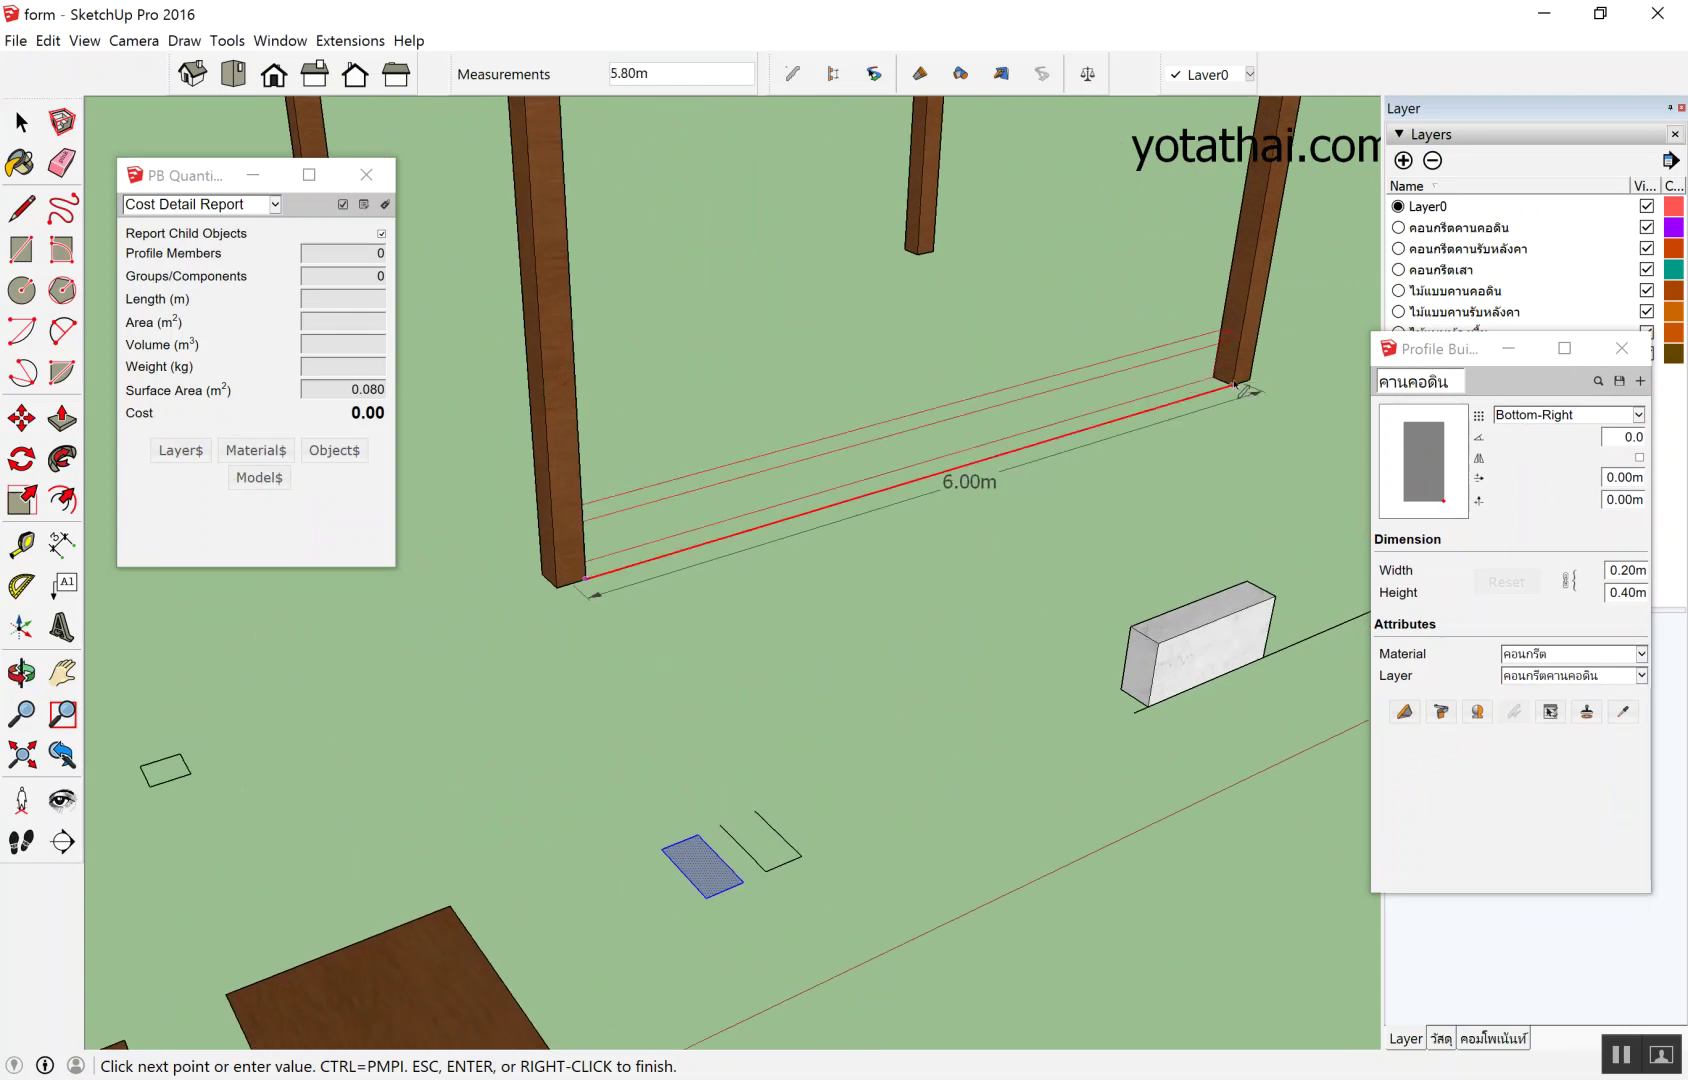
left_click(1236, 383)
key("space")
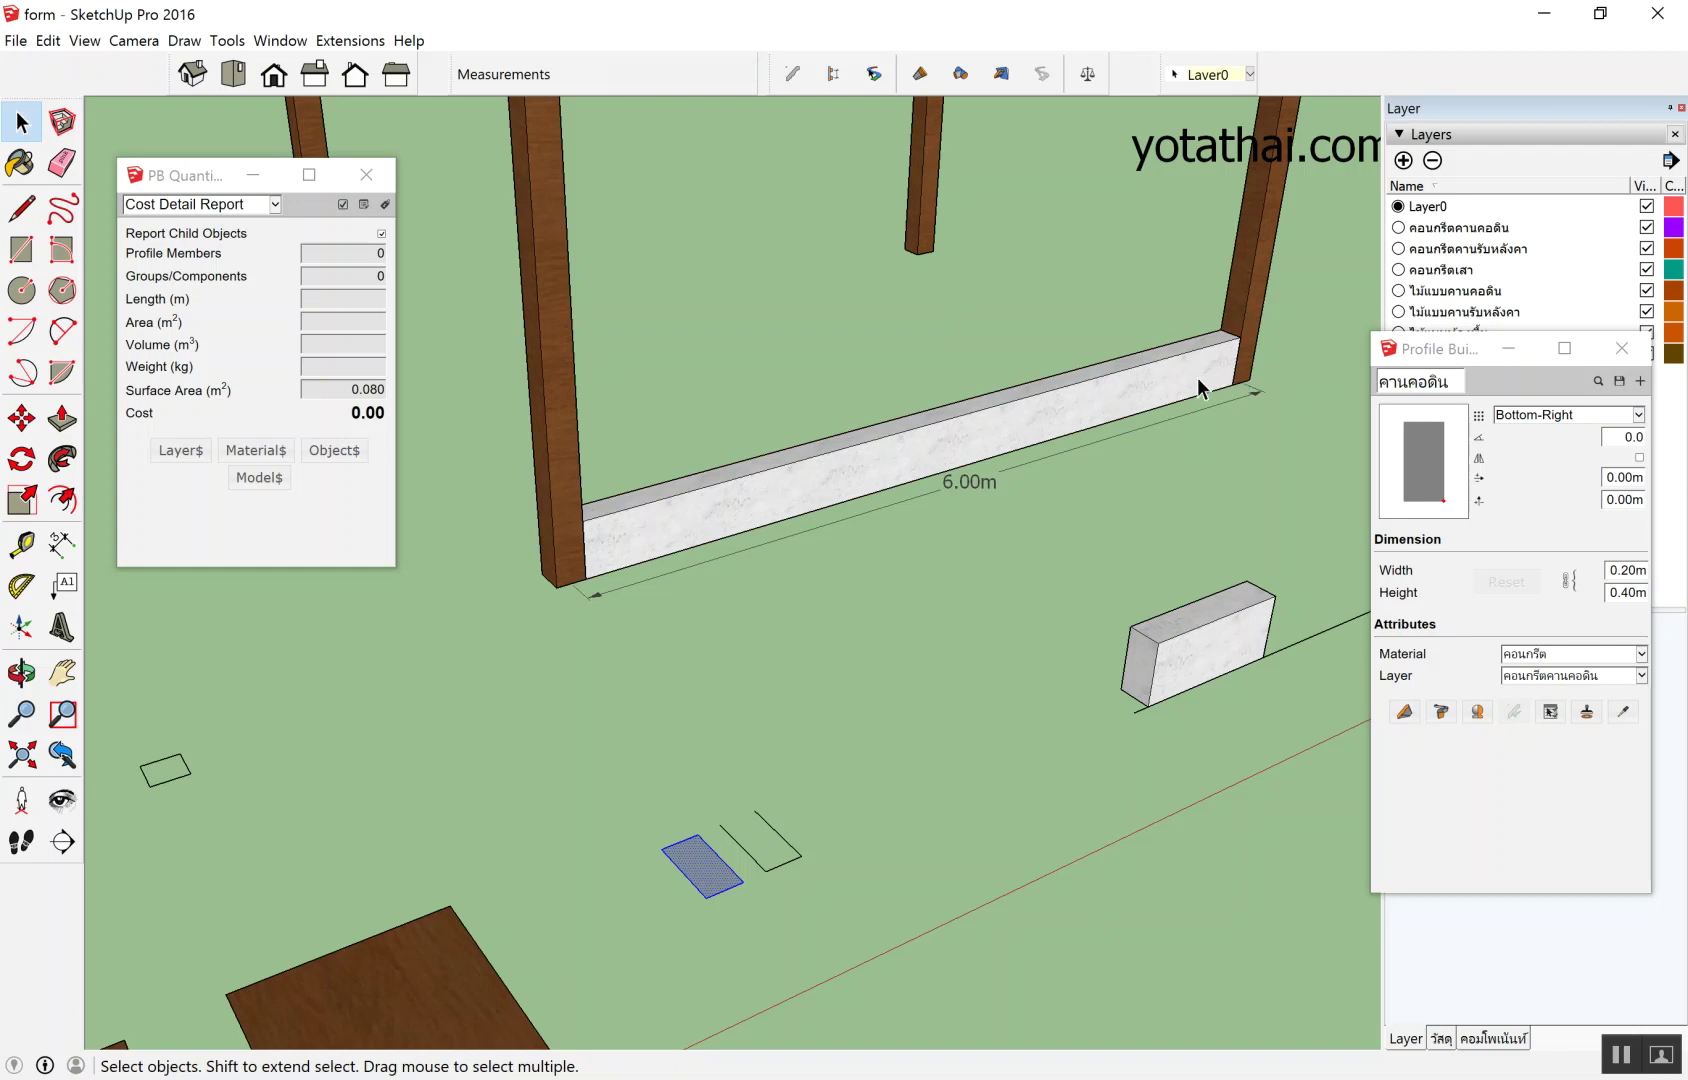
scroll(1215, 386, "up", 2)
scroll(1128, 381, "down", 2)
scroll(876, 357, "down", 2)
scroll(804, 429, "up", 2)
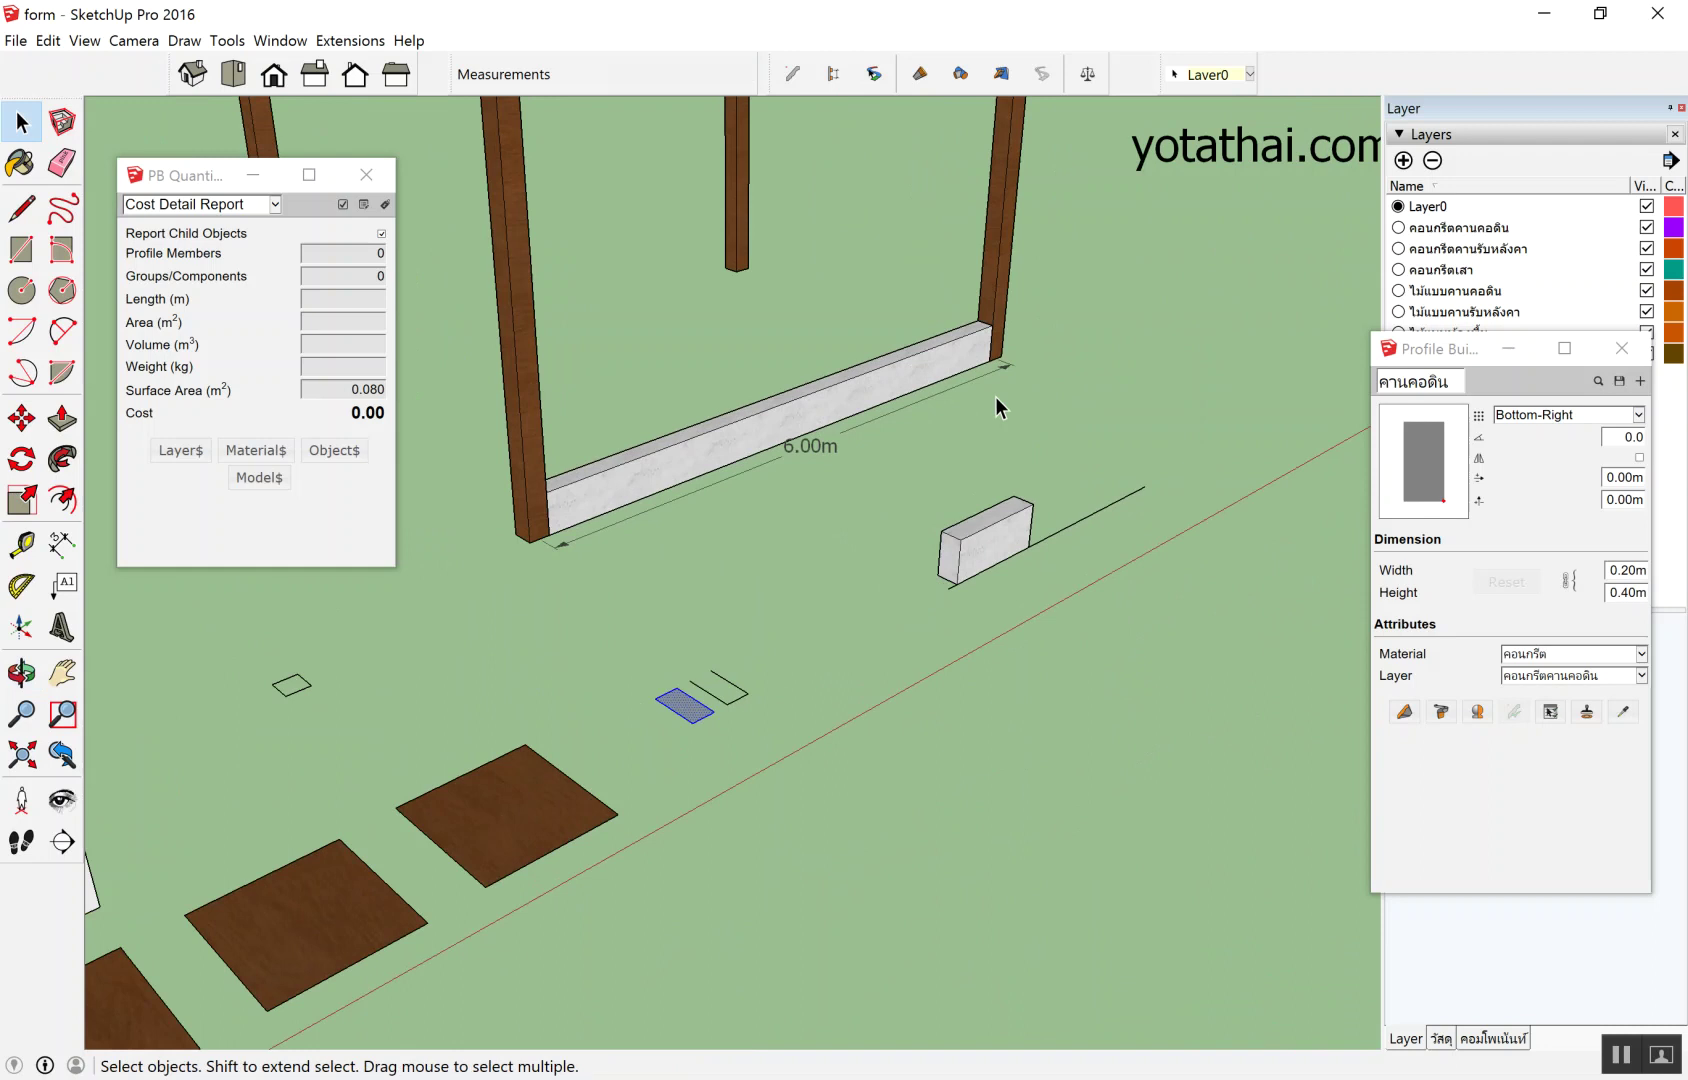
left_click(833, 400)
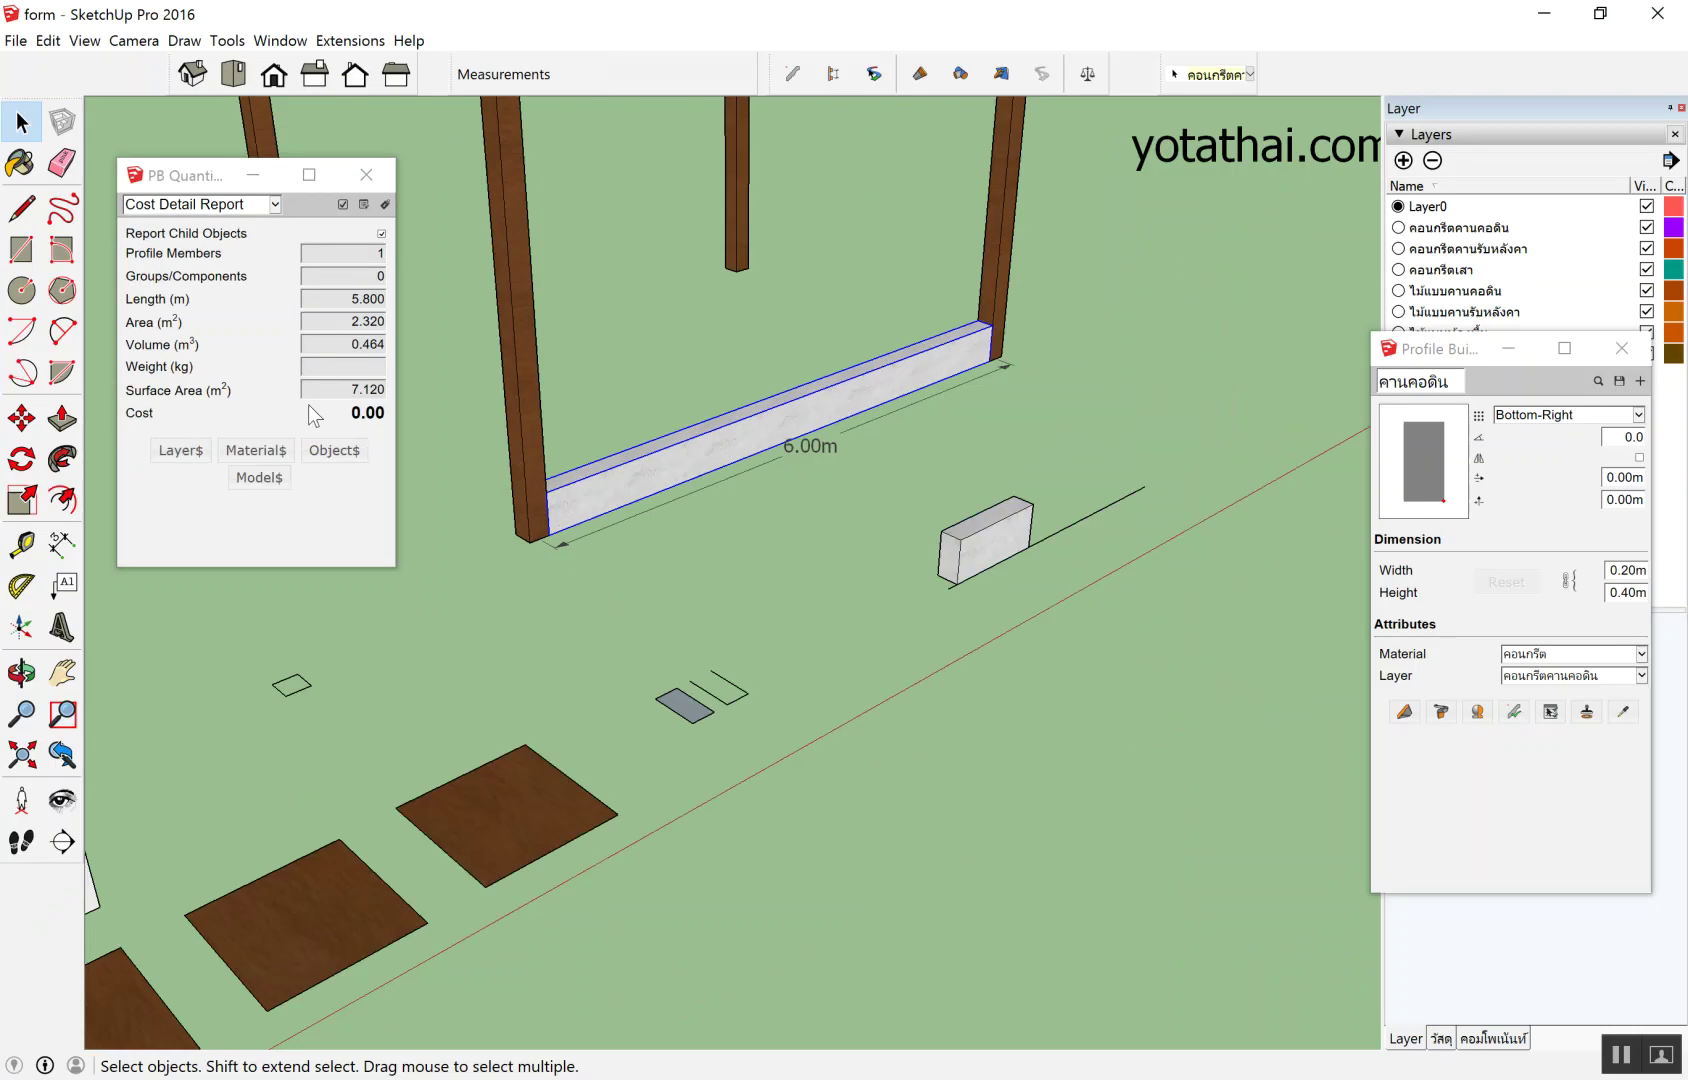
mouse_move(298, 413)
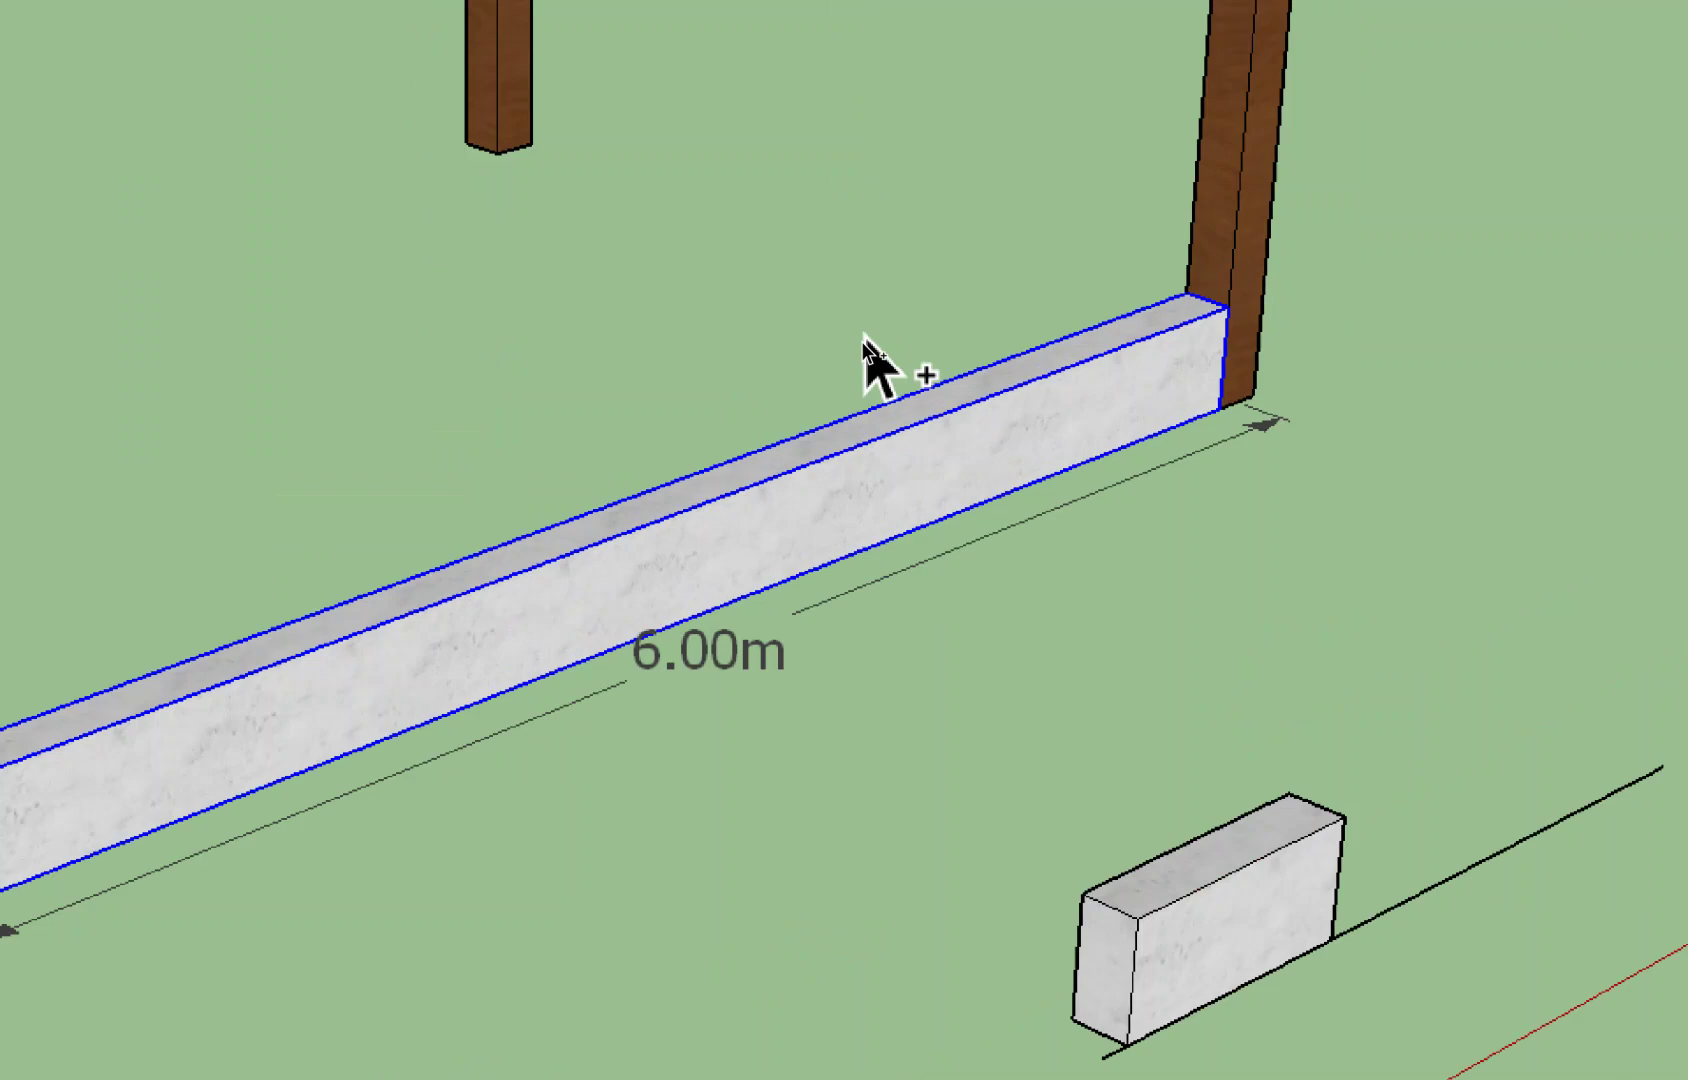
scroll(870, 355, "down", 2)
scroll(880, 352, "down", 3)
scroll(895, 340, "up", 4)
left_click(1050, 394)
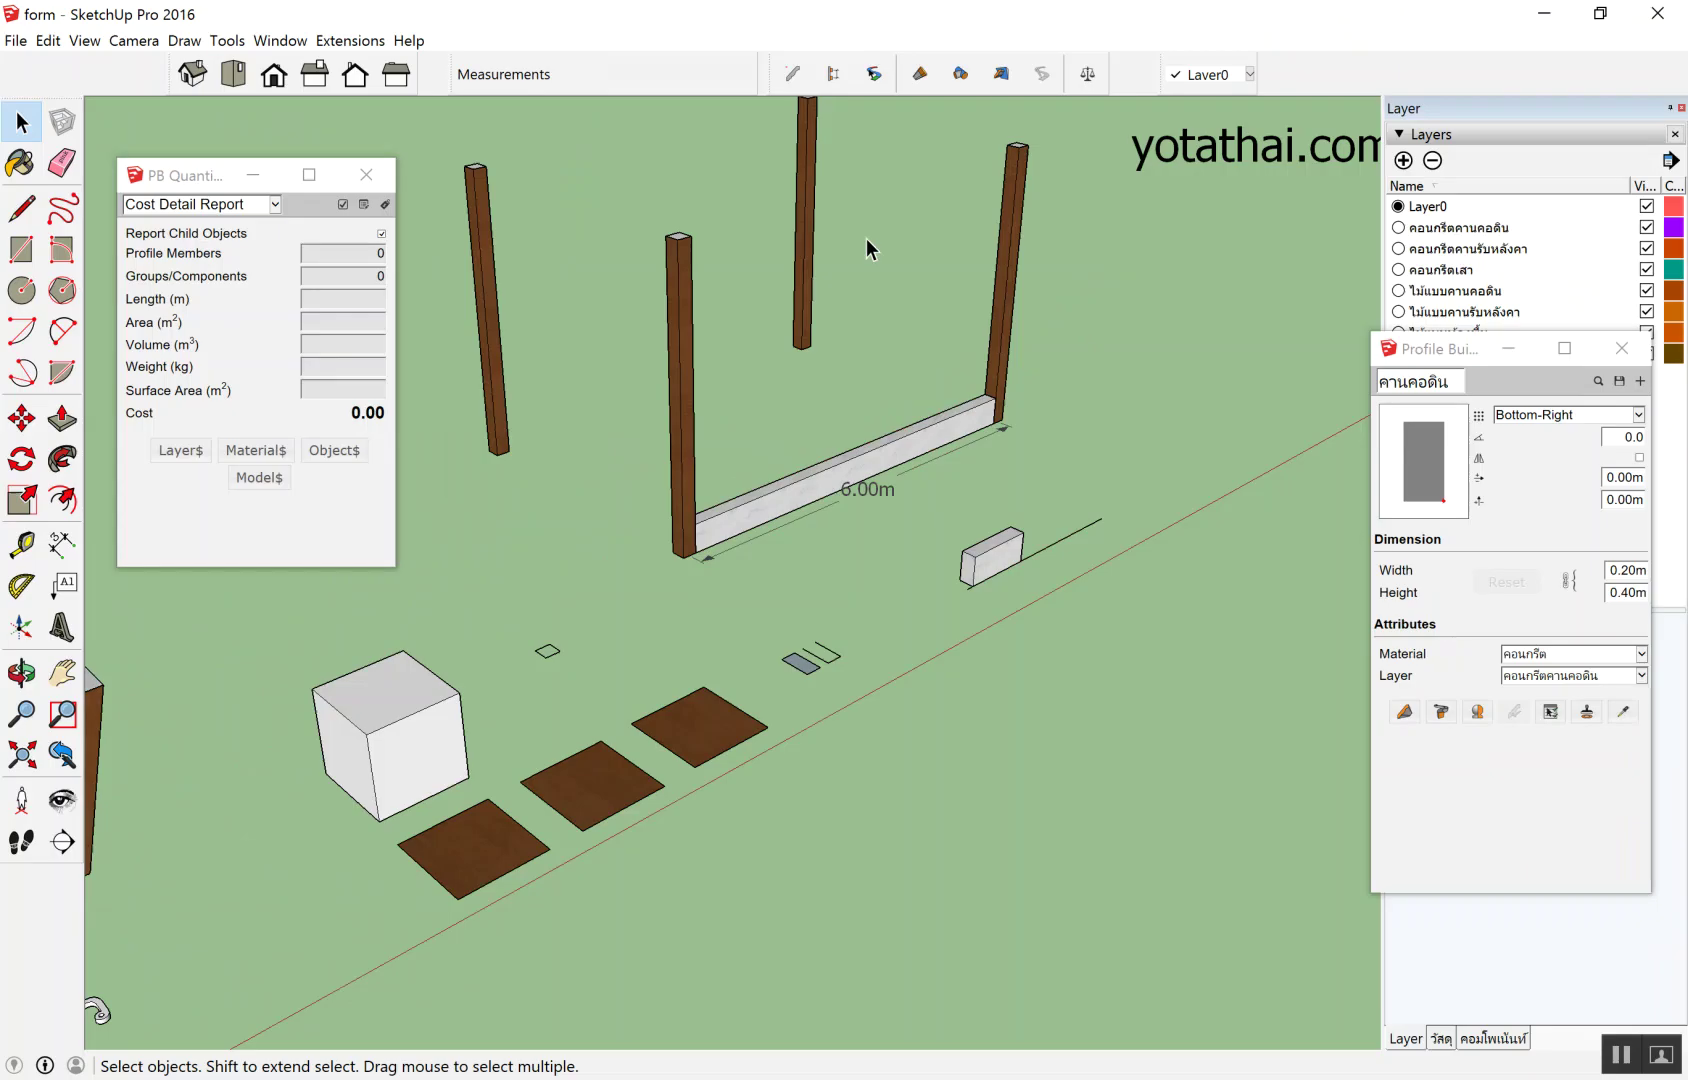
scroll(760, 578, "up", 2)
scroll(678, 617, "up", 2)
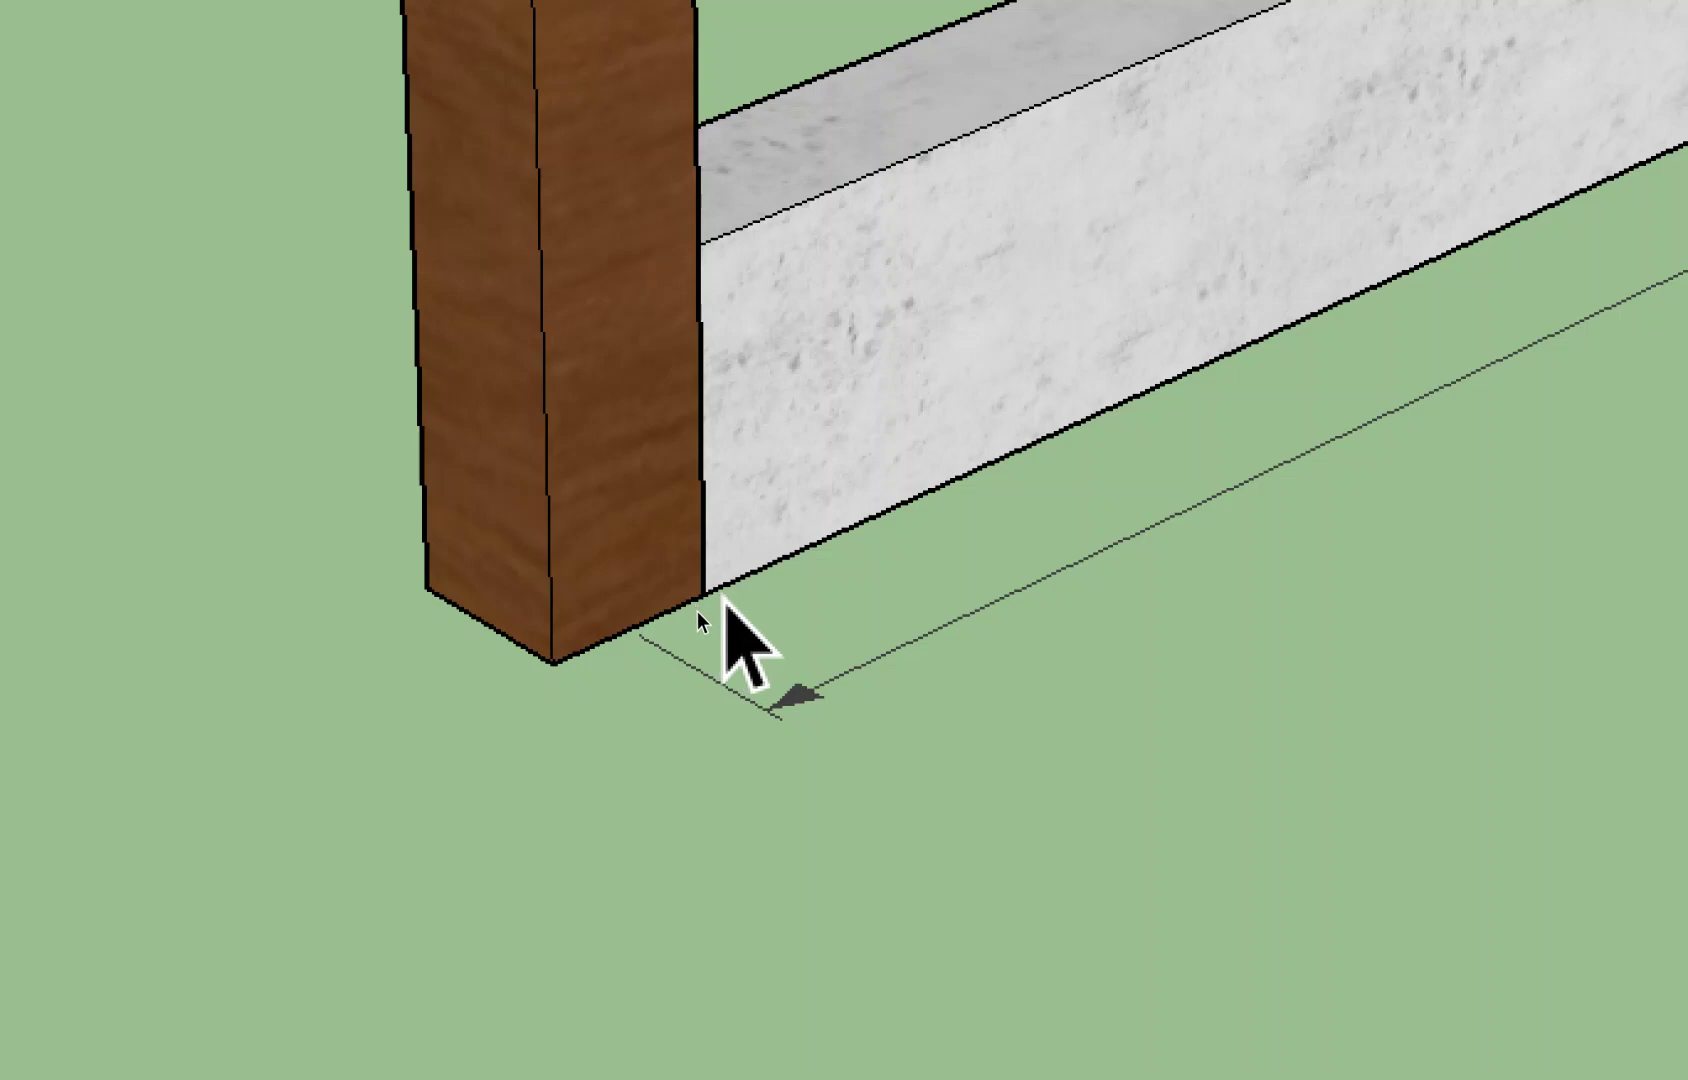
left_click(697, 608)
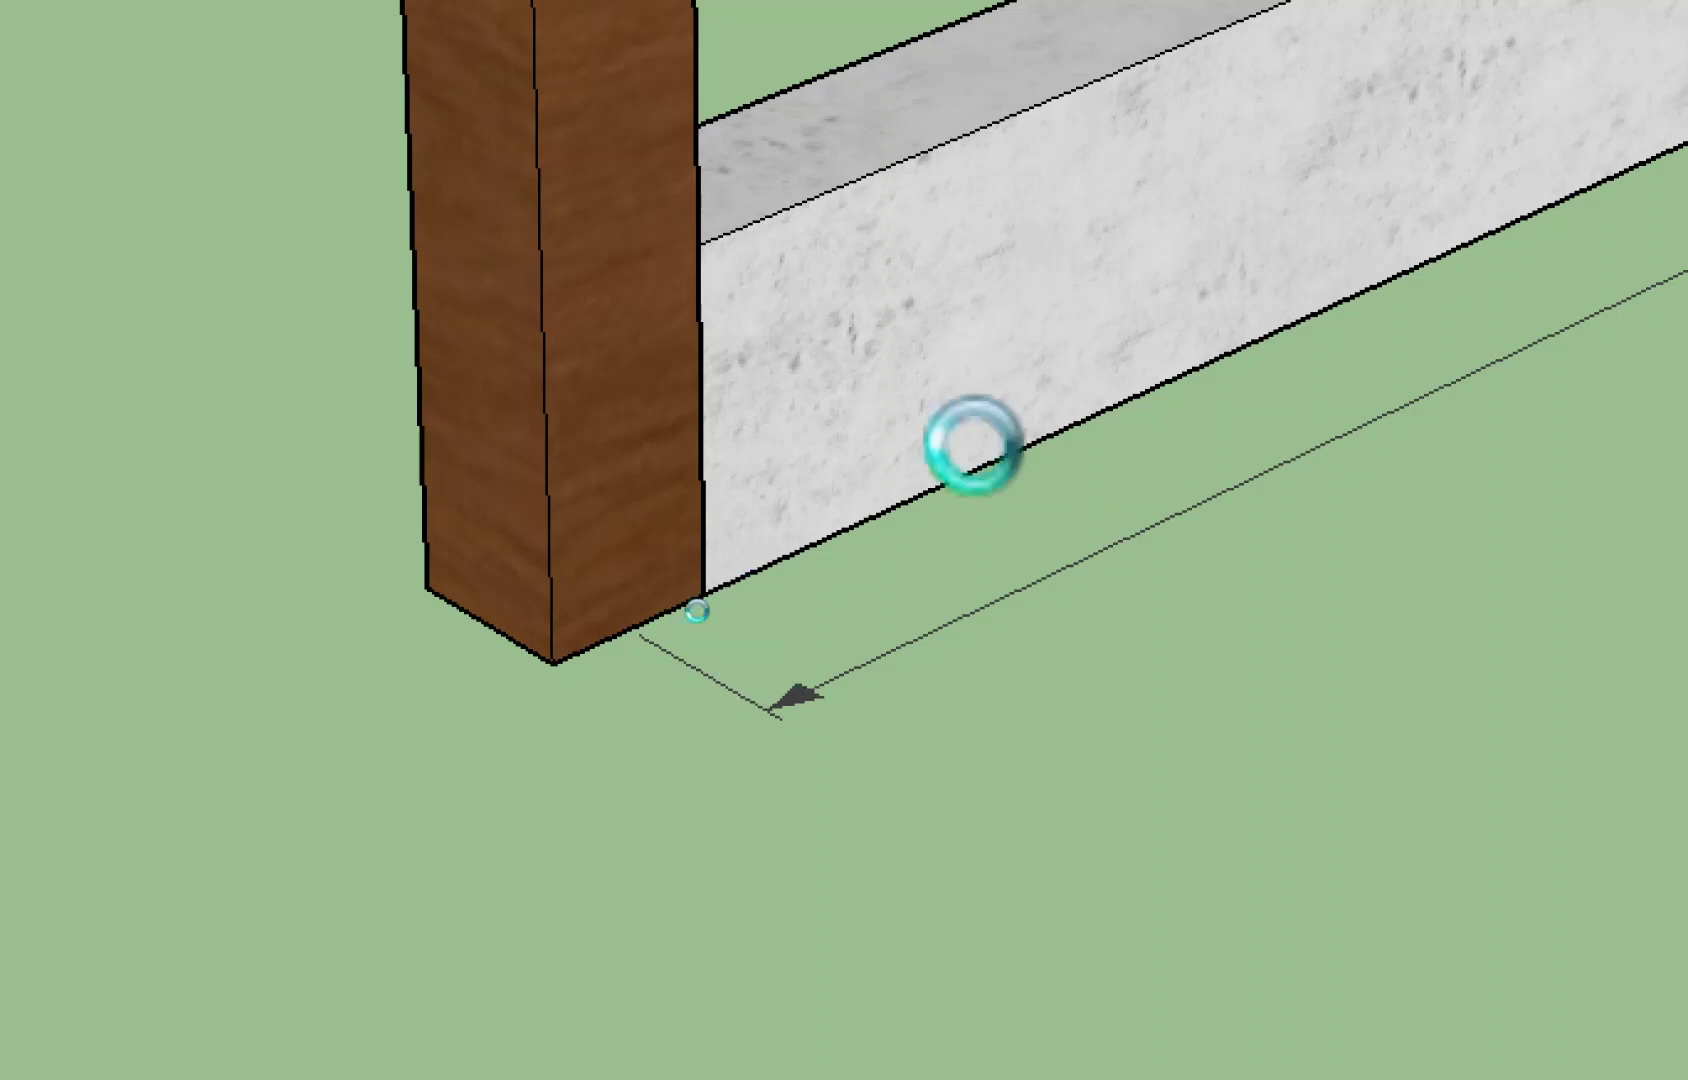
key("ctrl")
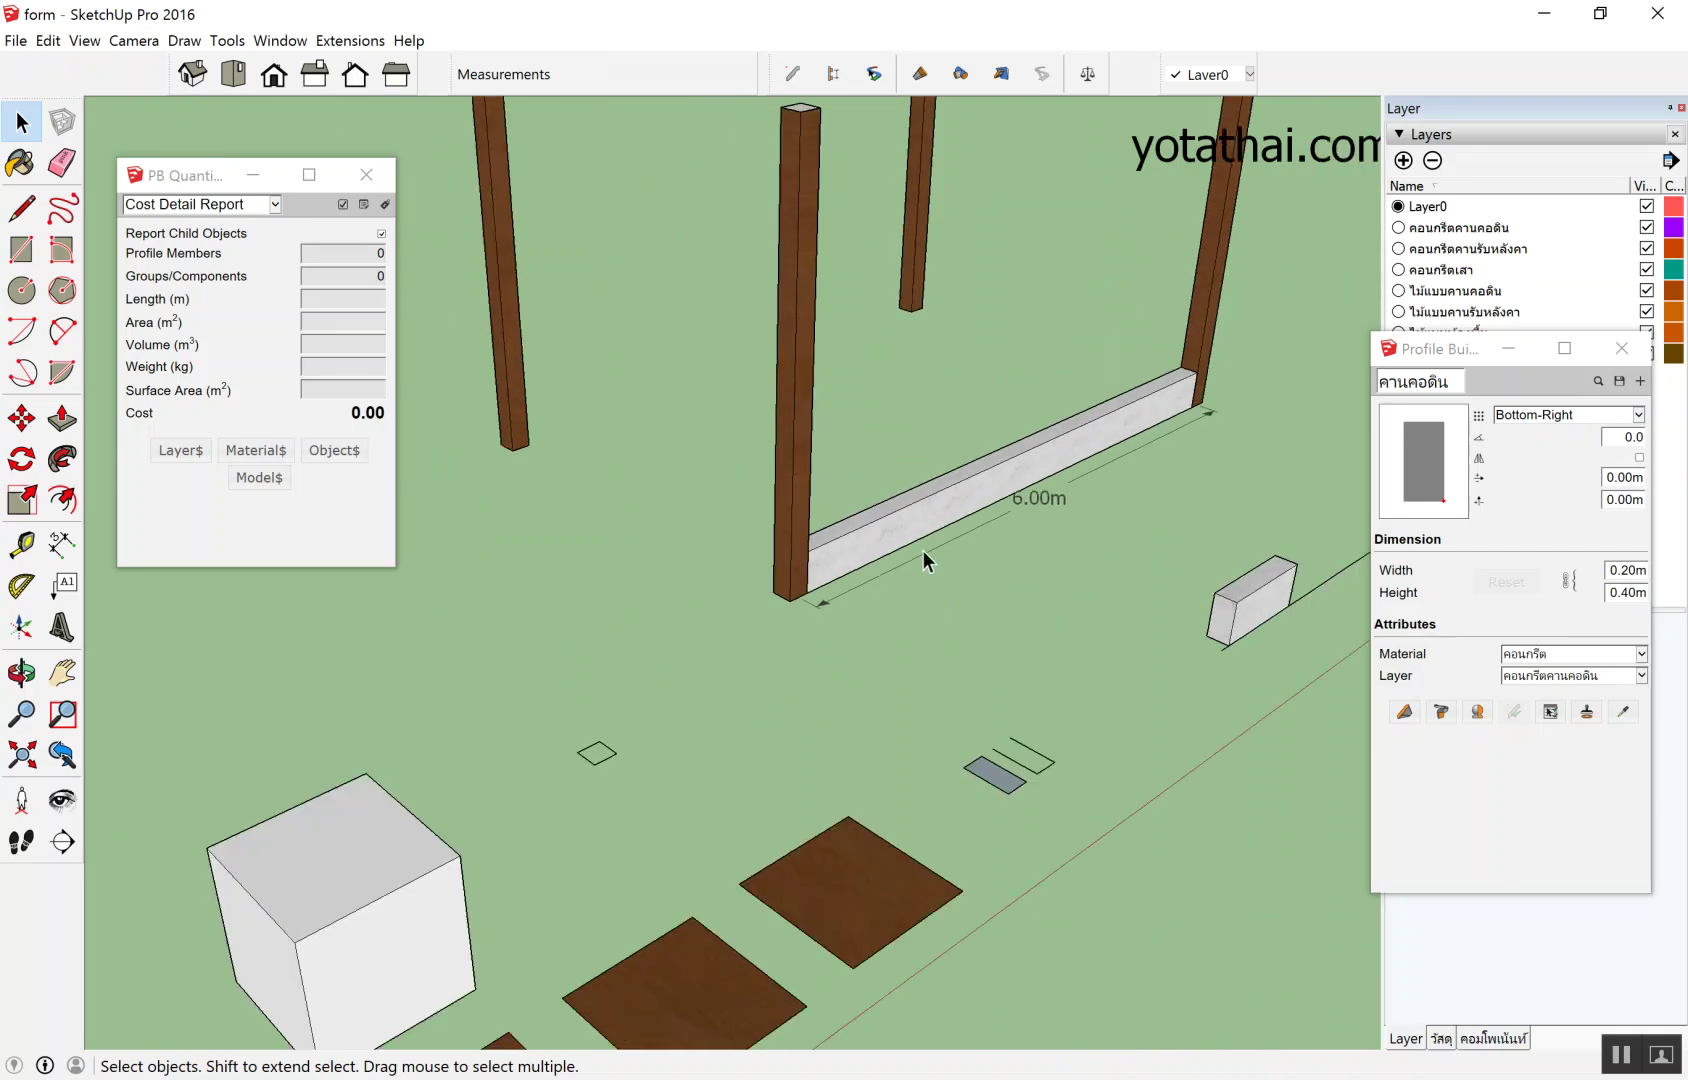
mouse_move(923, 550)
middle_mouse_down()
mouse_move(1006, 494)
mouse_move(1000, 322)
middle_mouse_up()
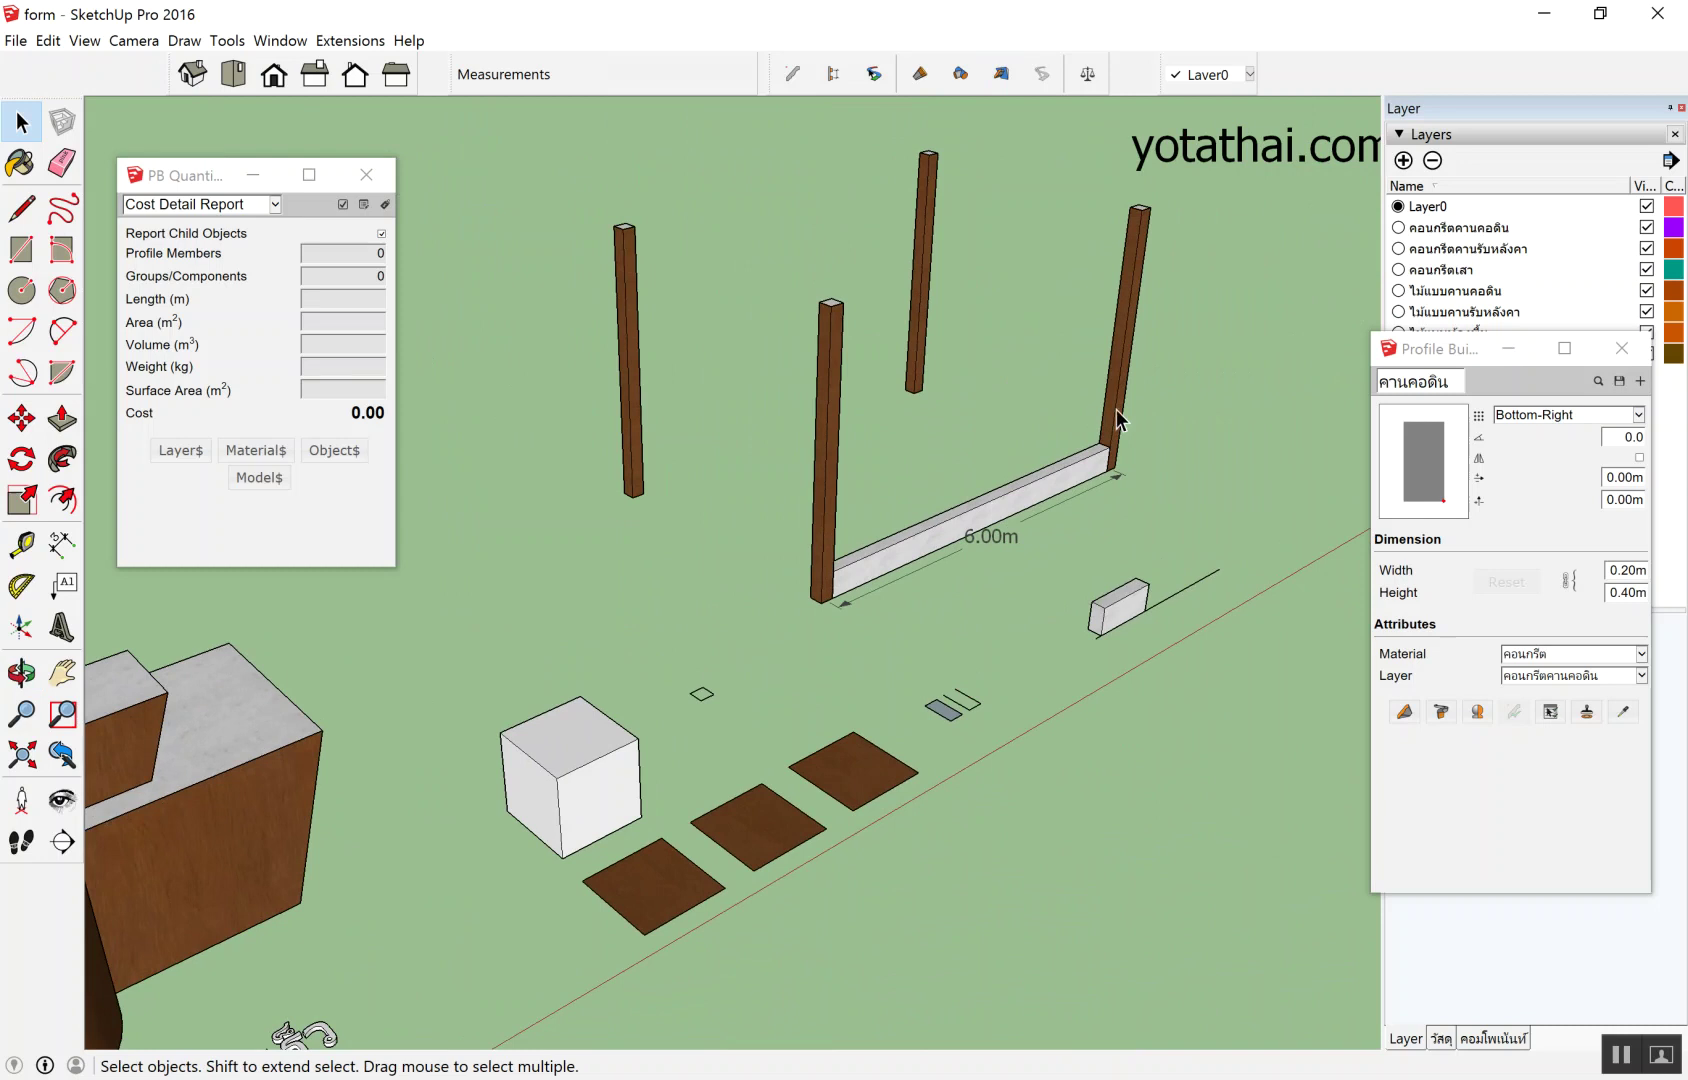
Delete the 6.00 m ground beam and zoom in on the rectangles.
left_click(1033, 496)
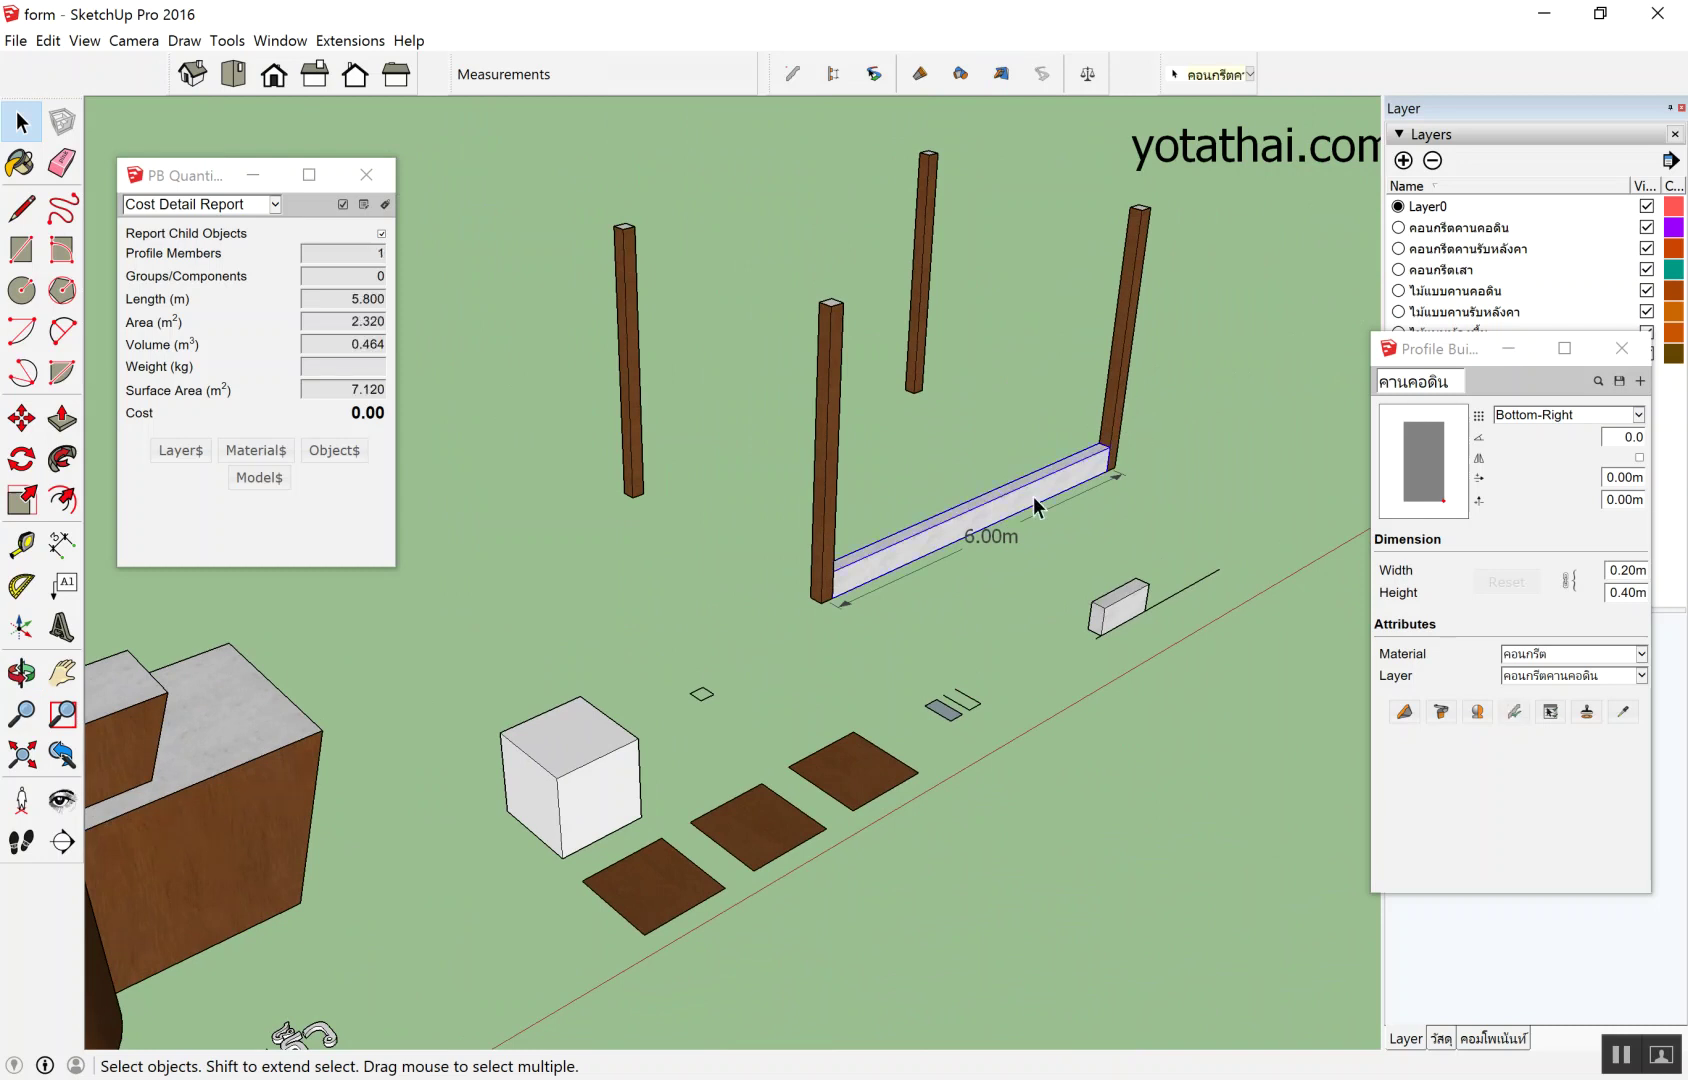
key("Delete")
scroll(1074, 640, "down", 3)
scroll(1100, 802, "up", 4)
scroll(917, 703, "up", 3)
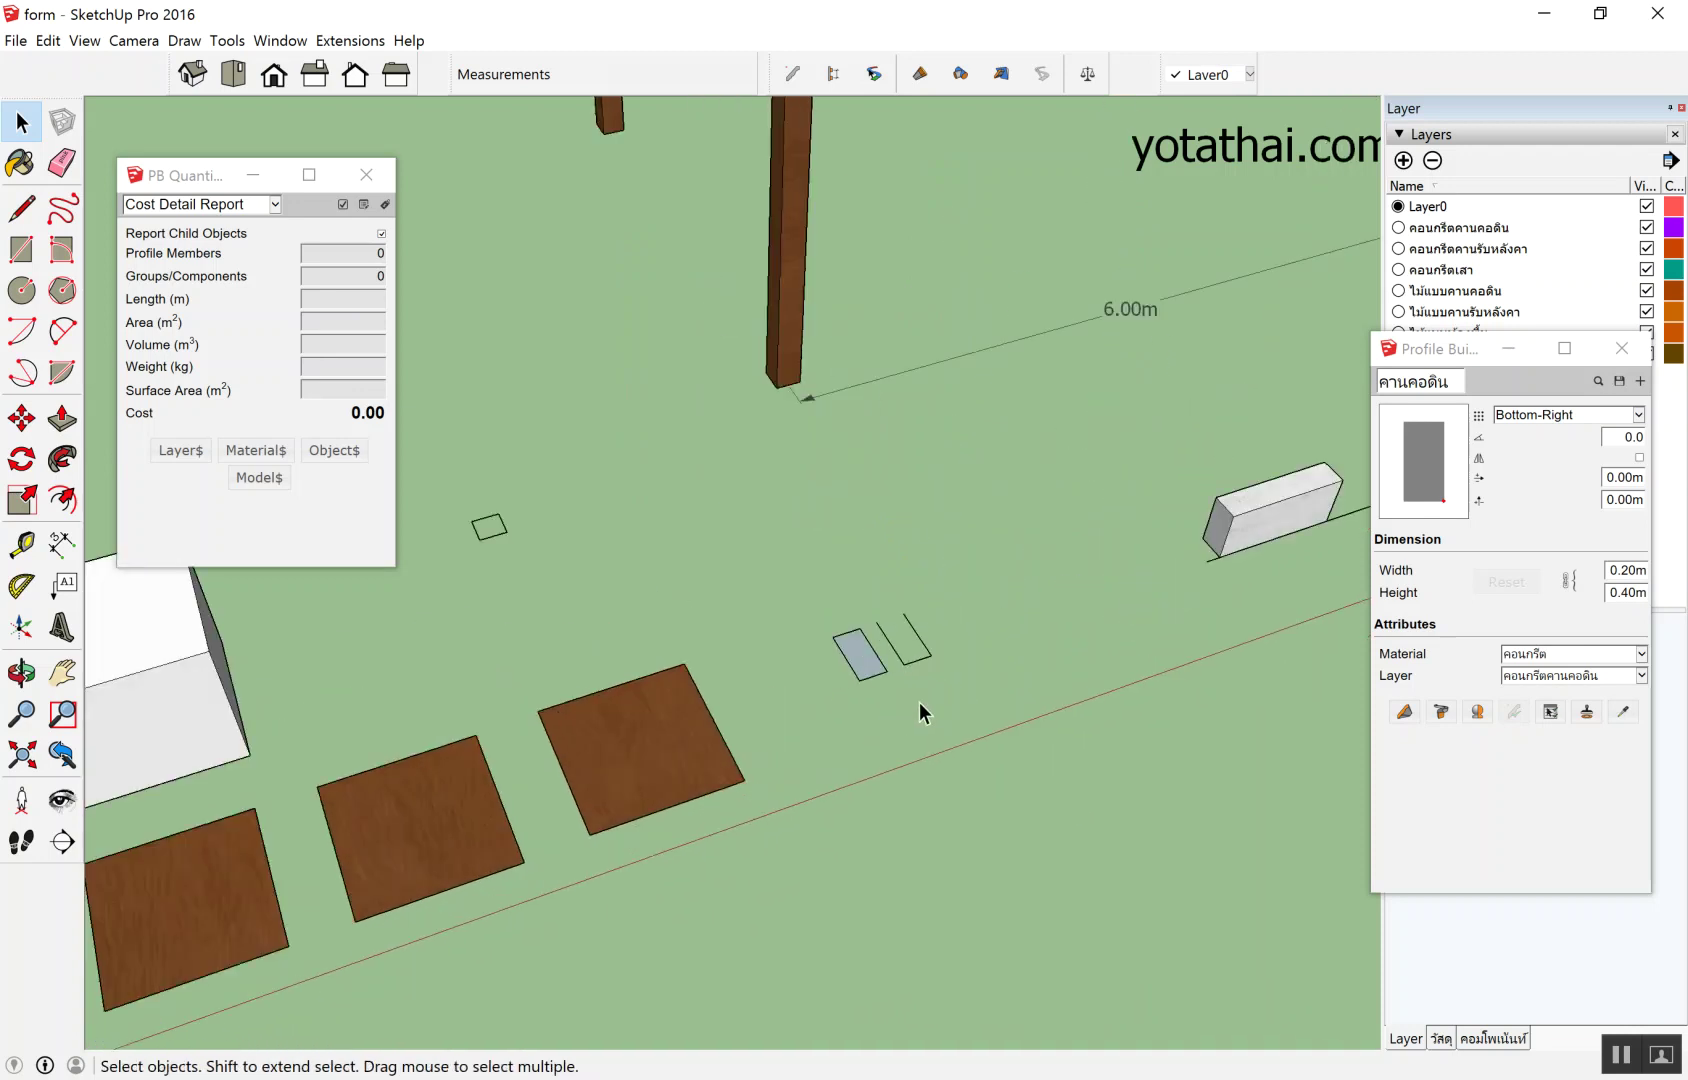
scroll(769, 774, "up", 2)
scroll(808, 727, "up", 2)
scroll(848, 715, "up", 2)
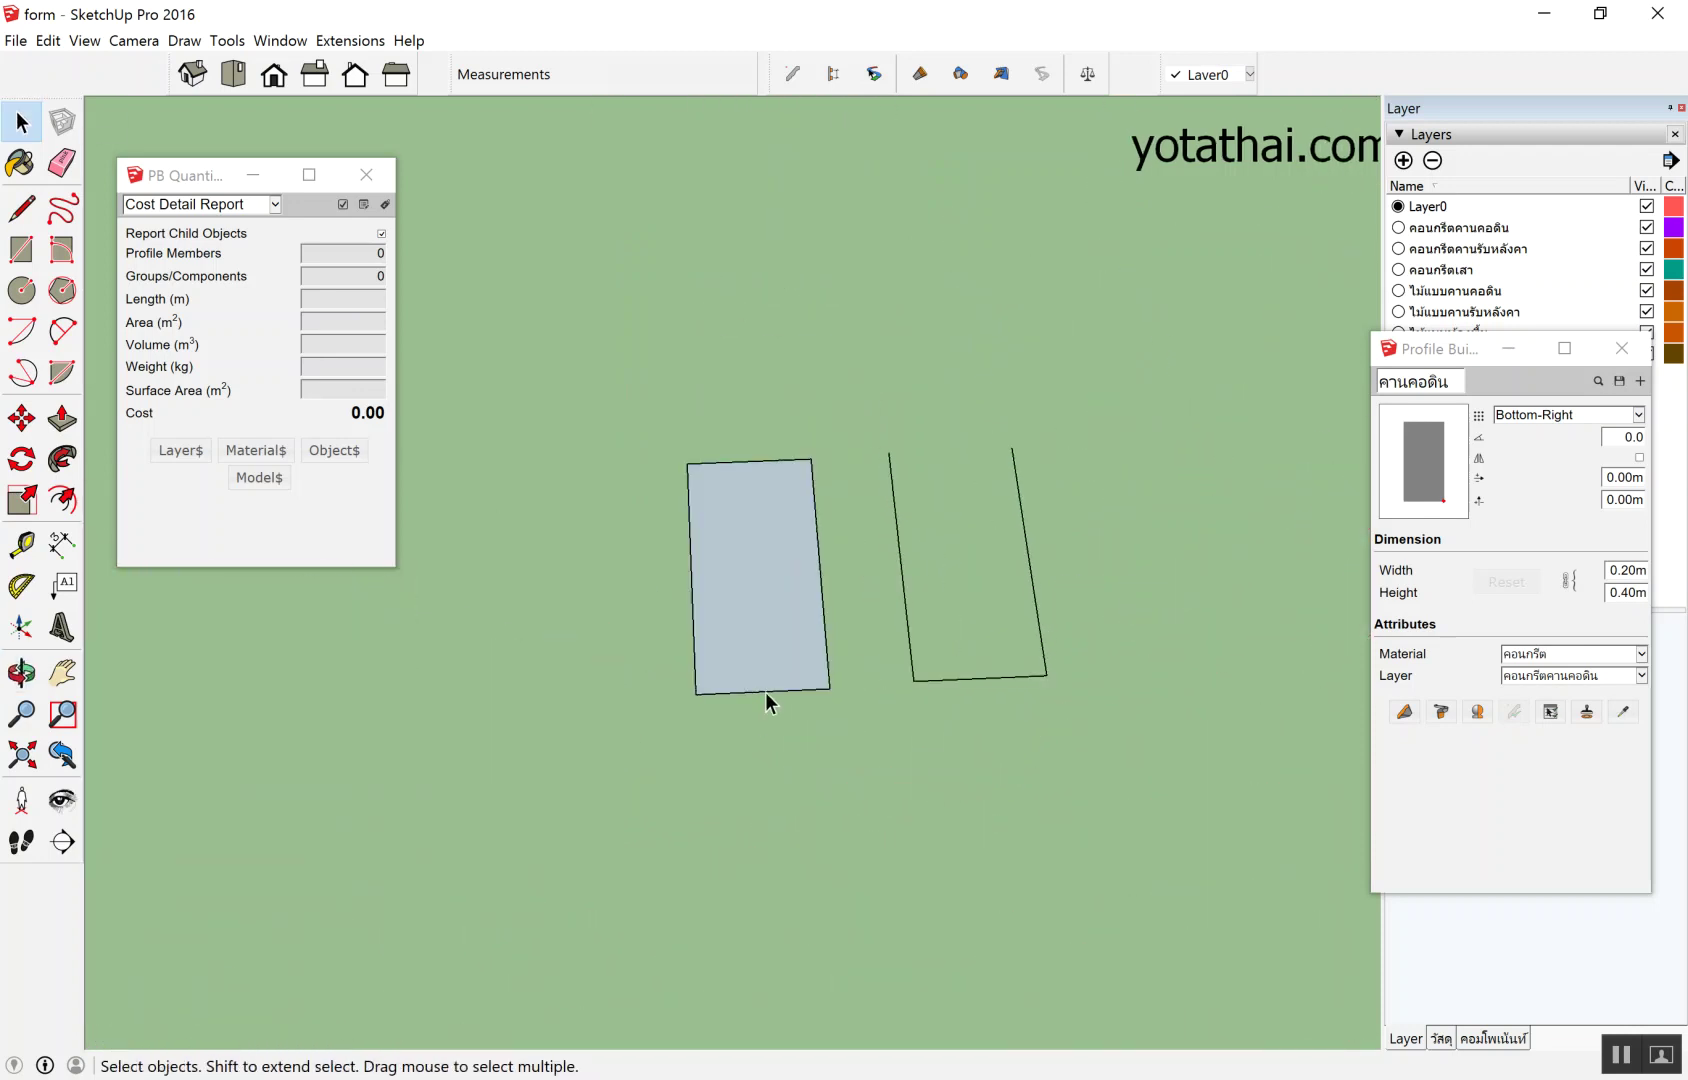
scroll(765, 692, "up", 3)
Window-select the left rectangular face of 0.080 m².
key("d")
scroll(800, 705, "down", 2)
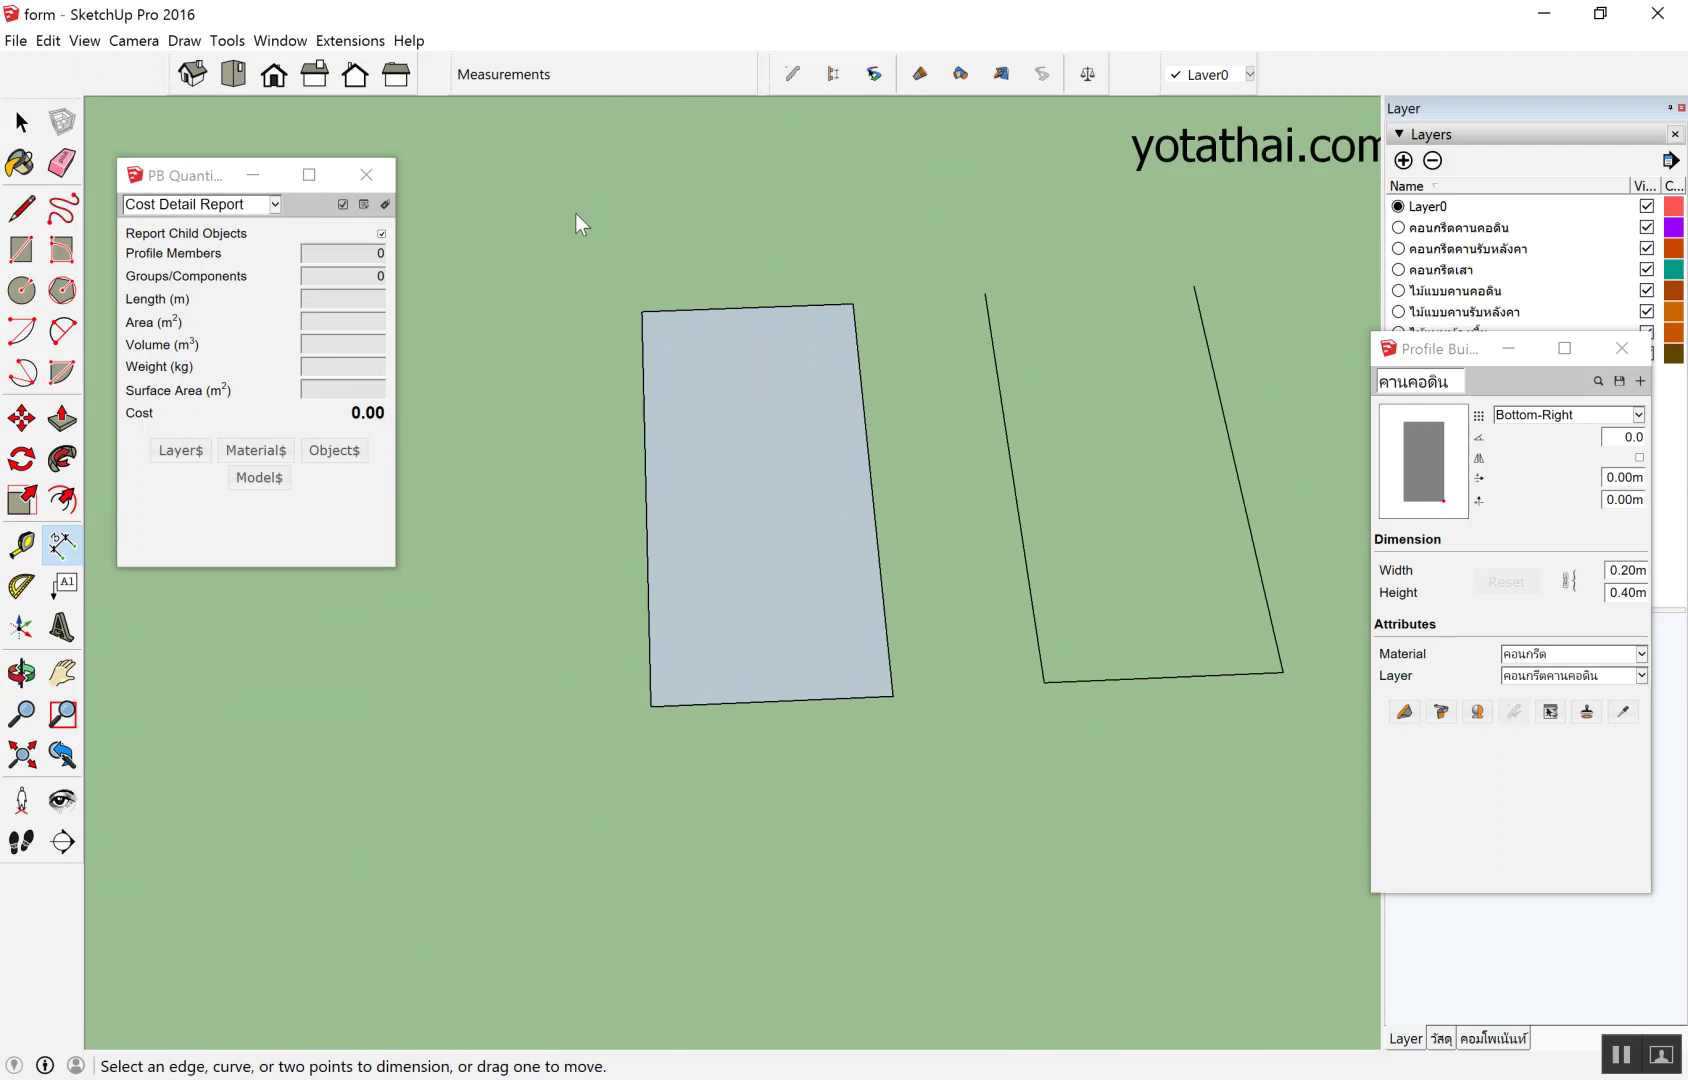
key("space")
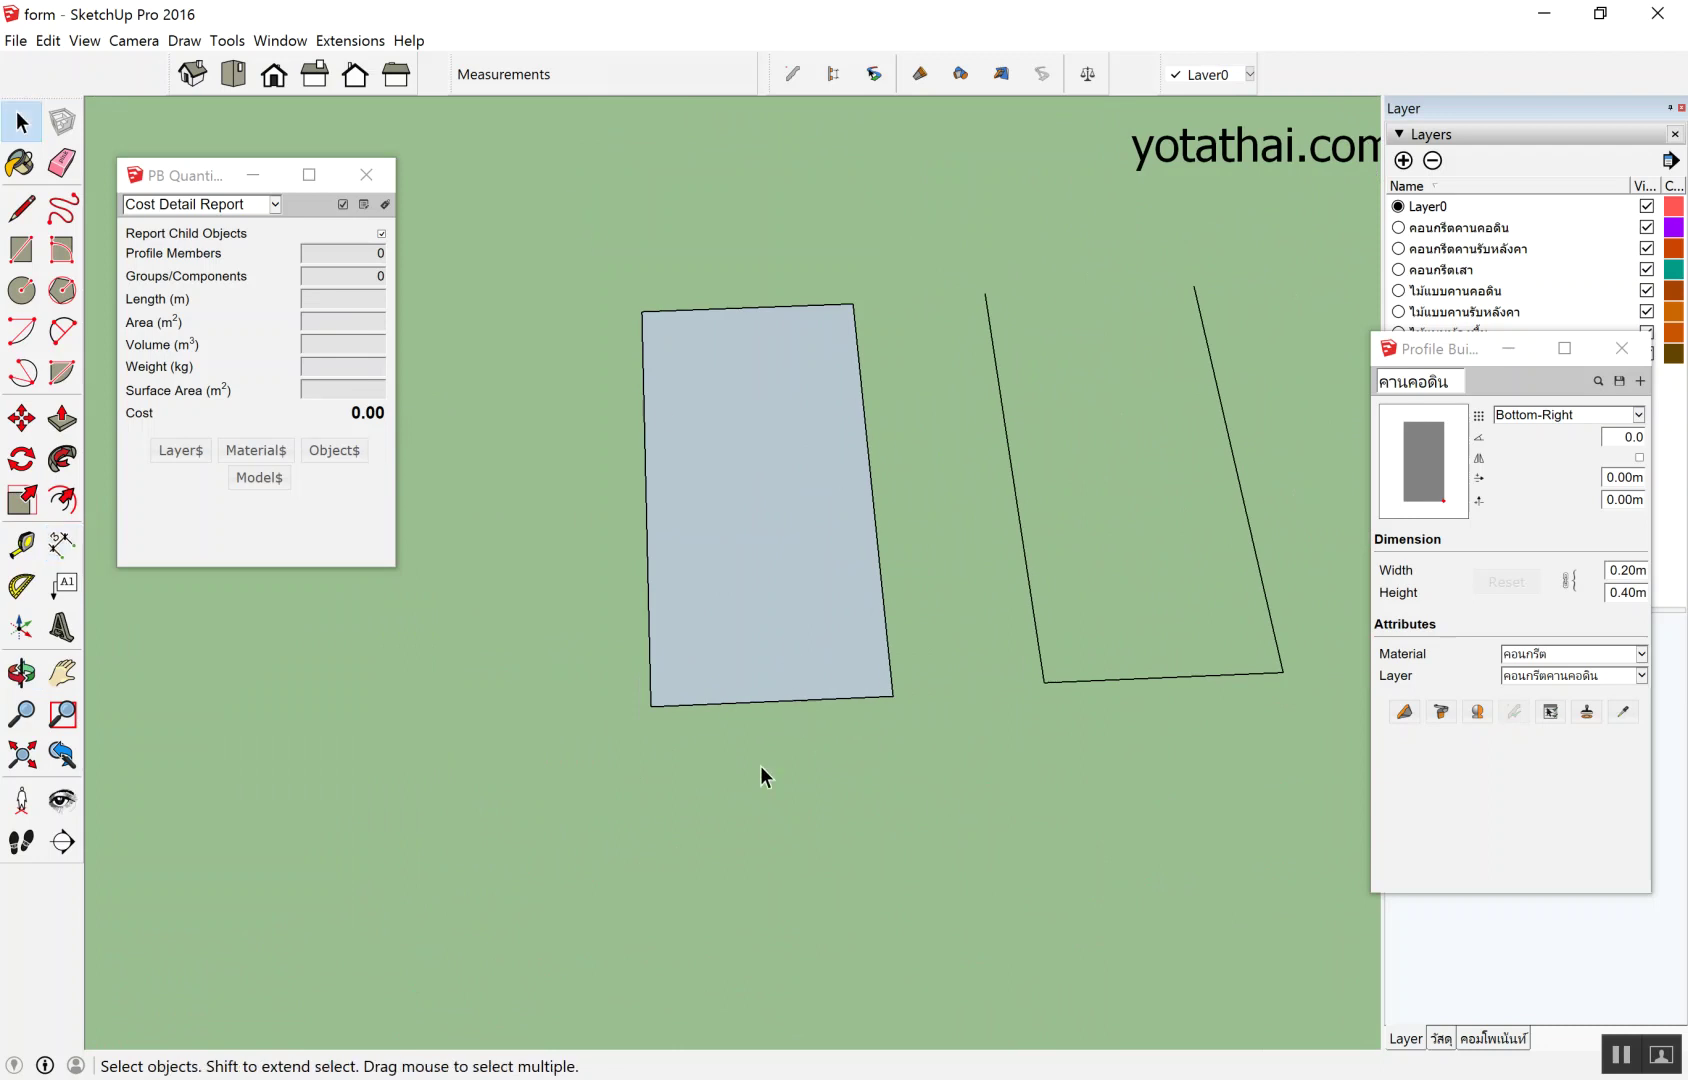
left_click_drag(565, 256, 971, 856)
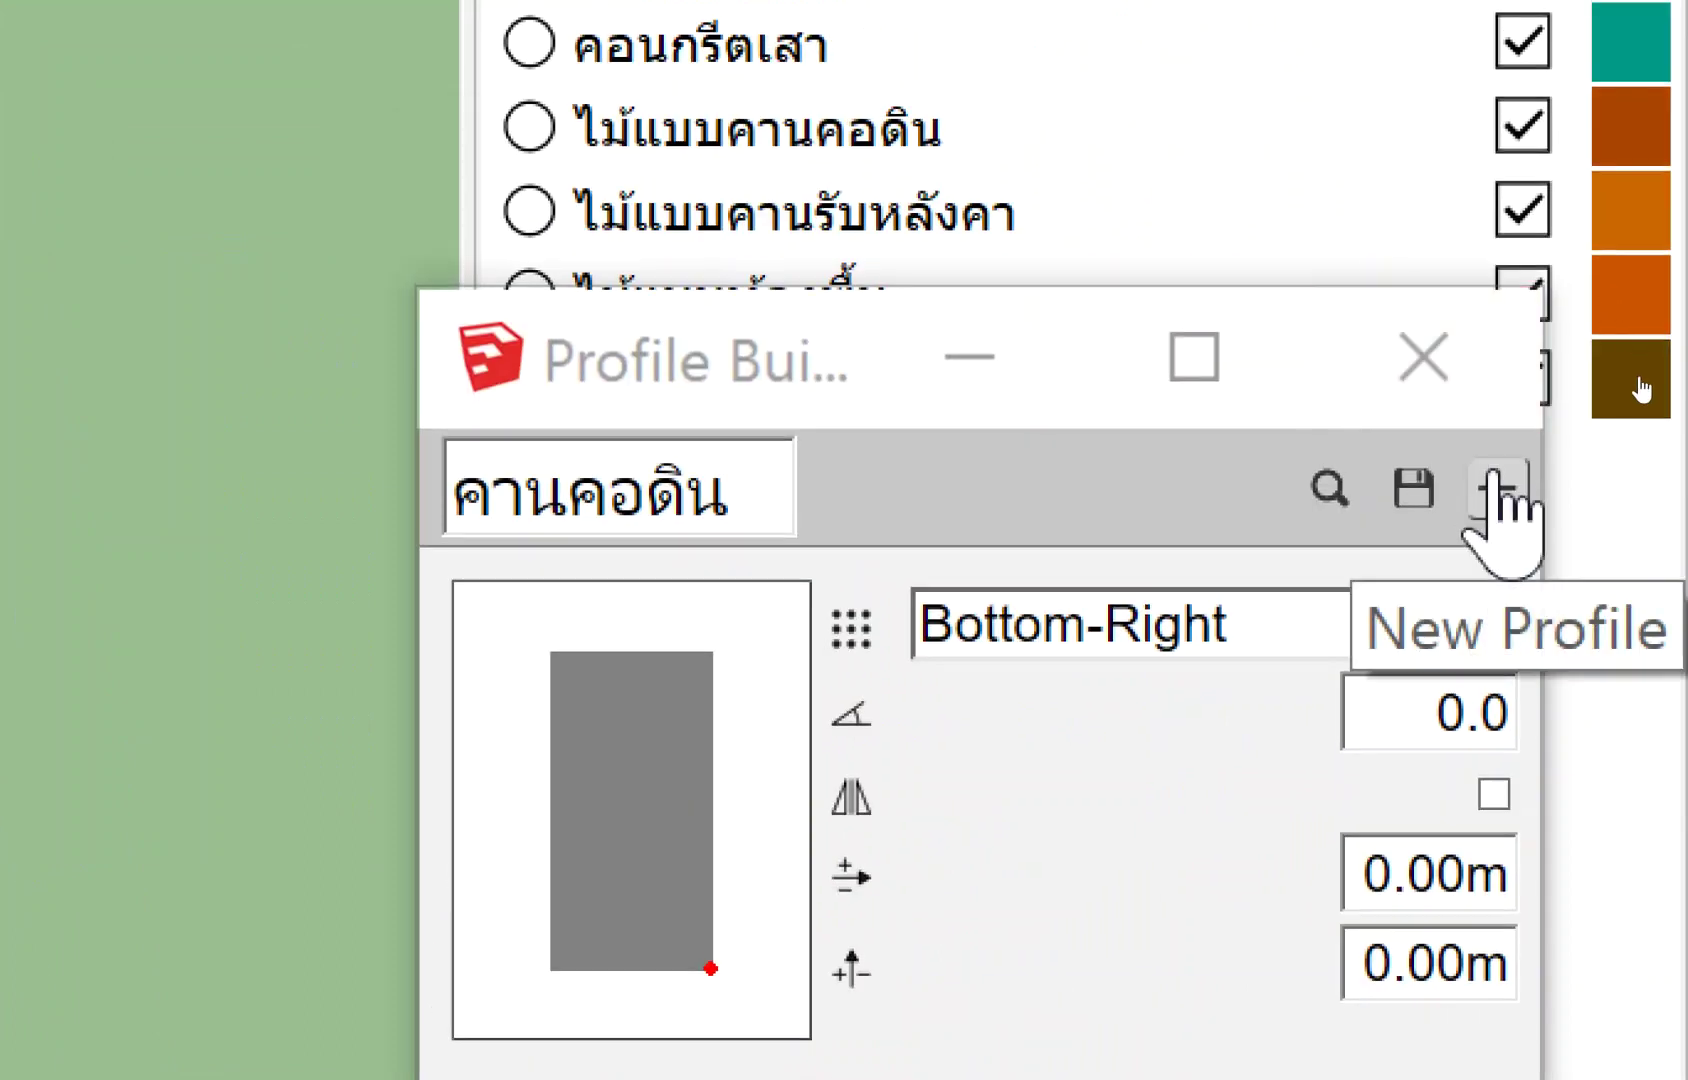
Add a new Profile Builder profile from the selected face, named คานคอดิน.
left_click(1495, 488)
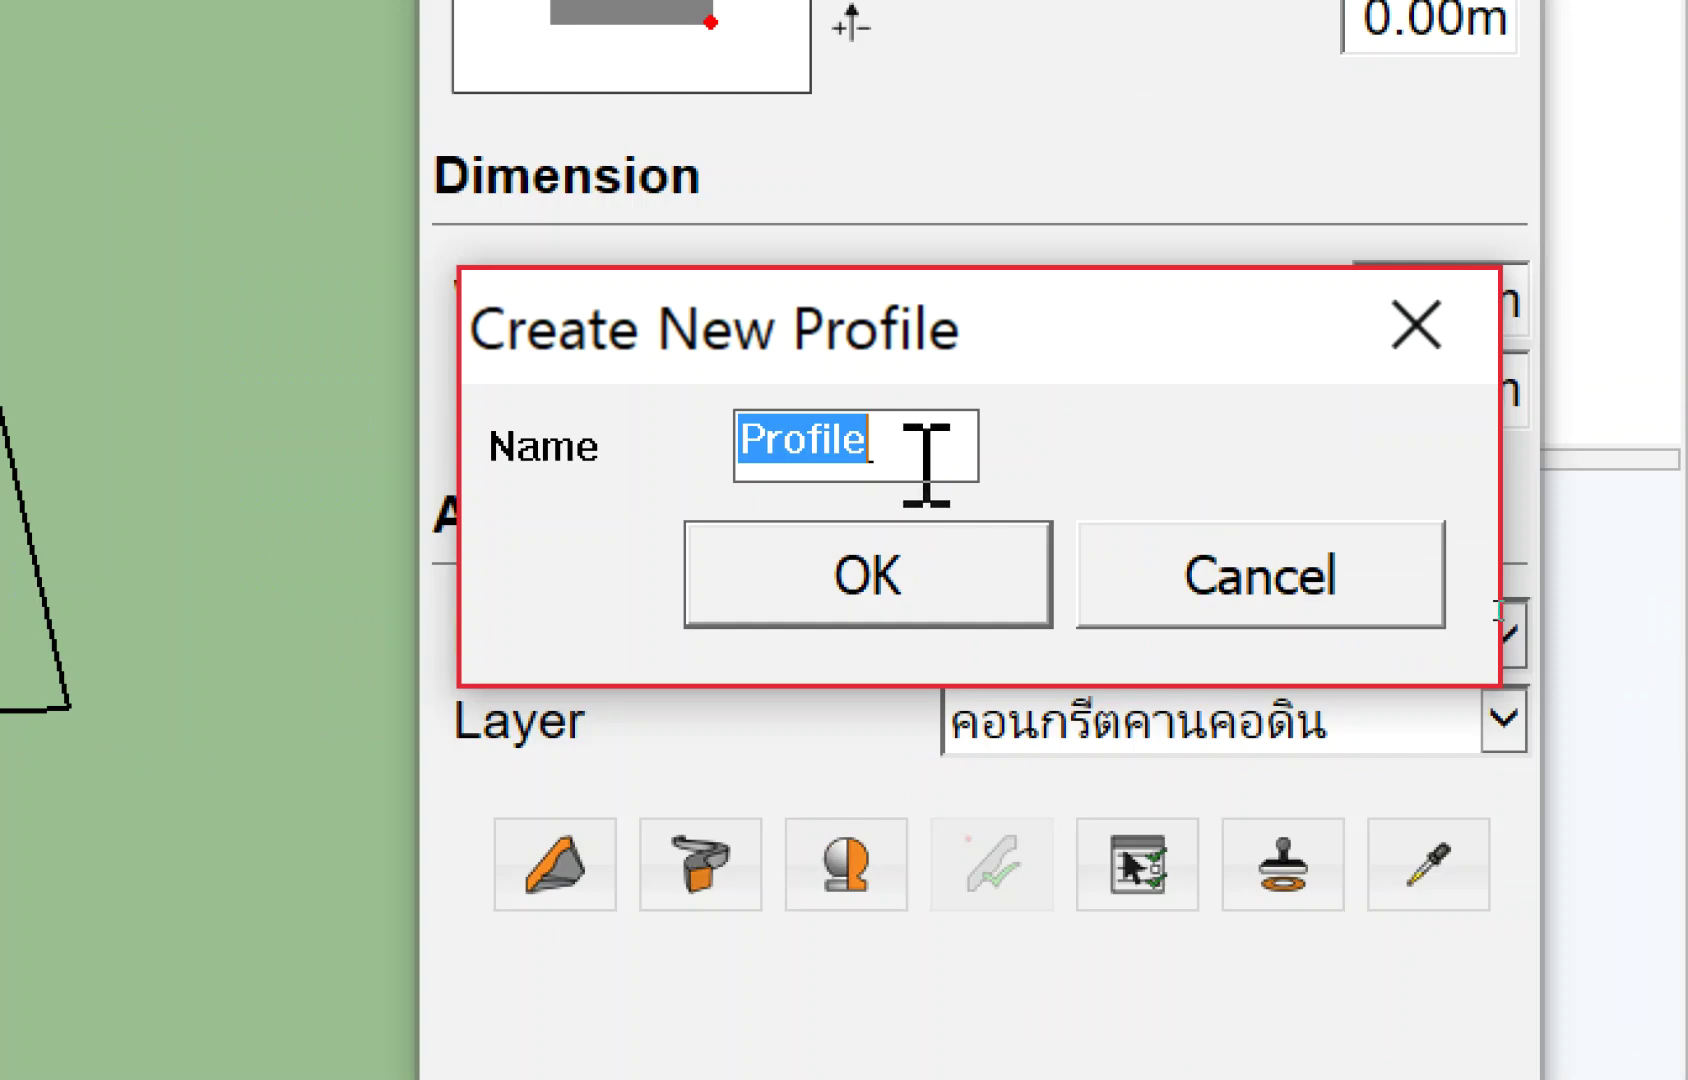
double_click(930, 458)
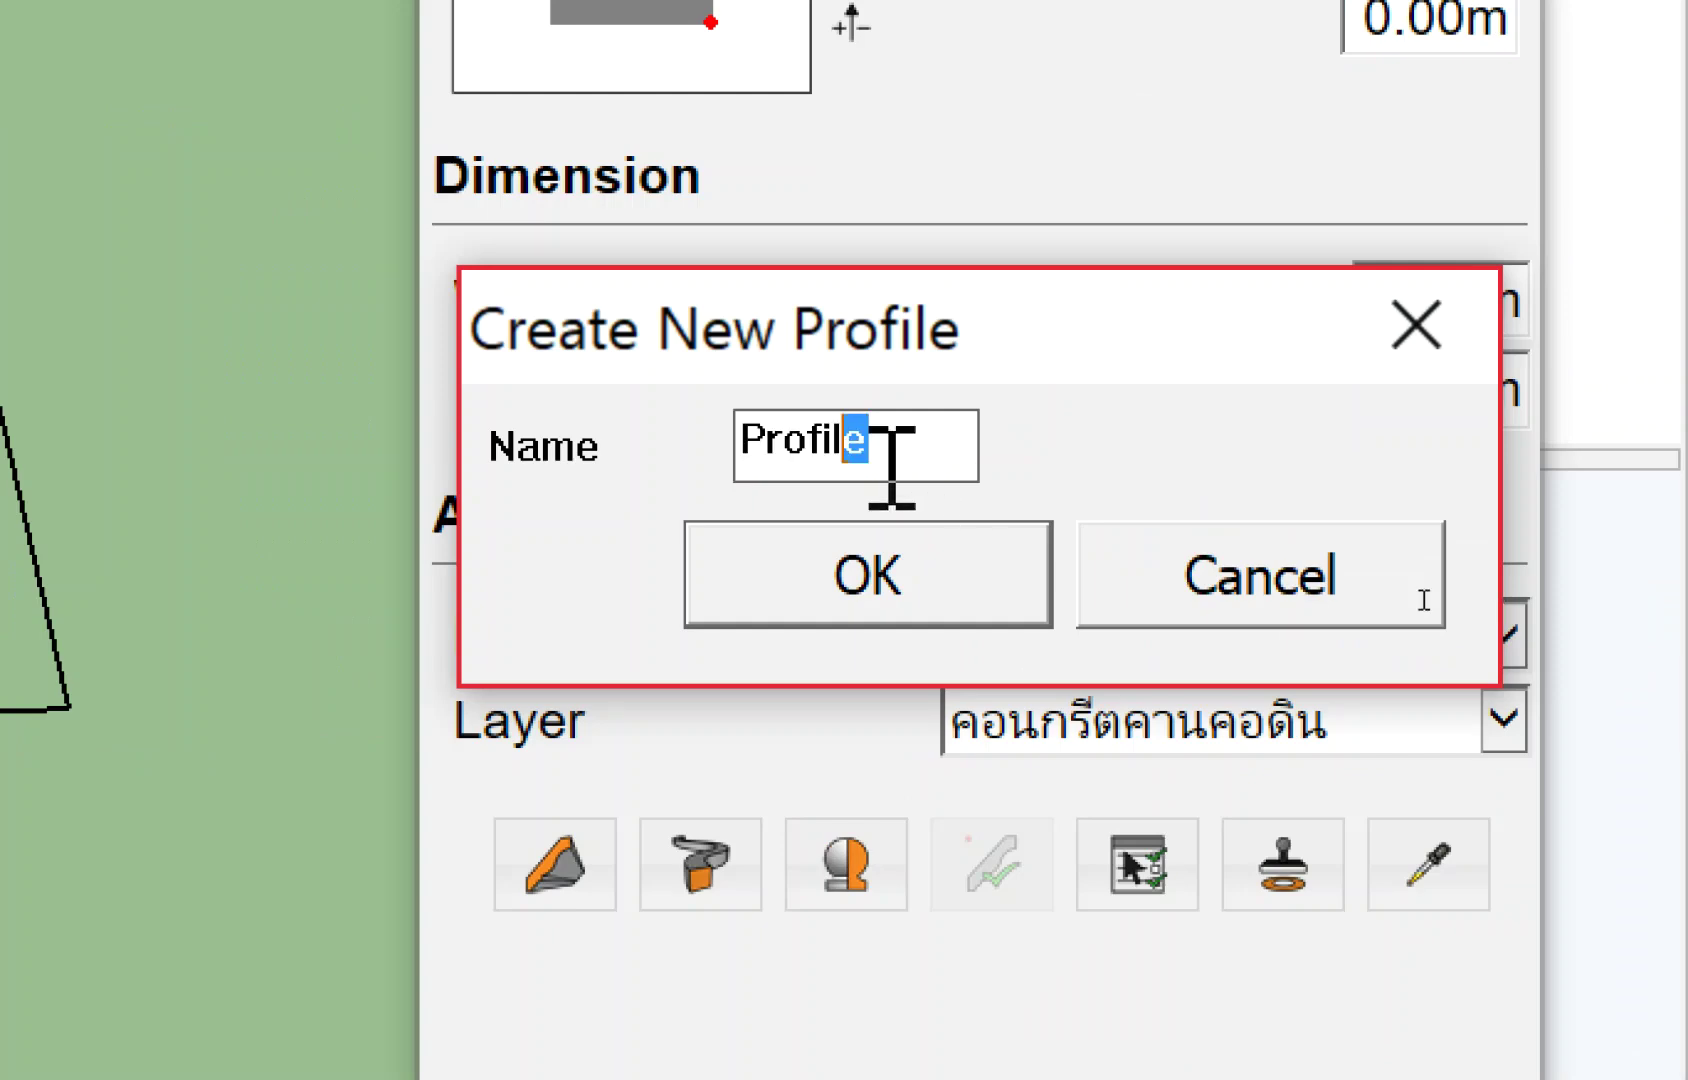
type("คาสคอ")
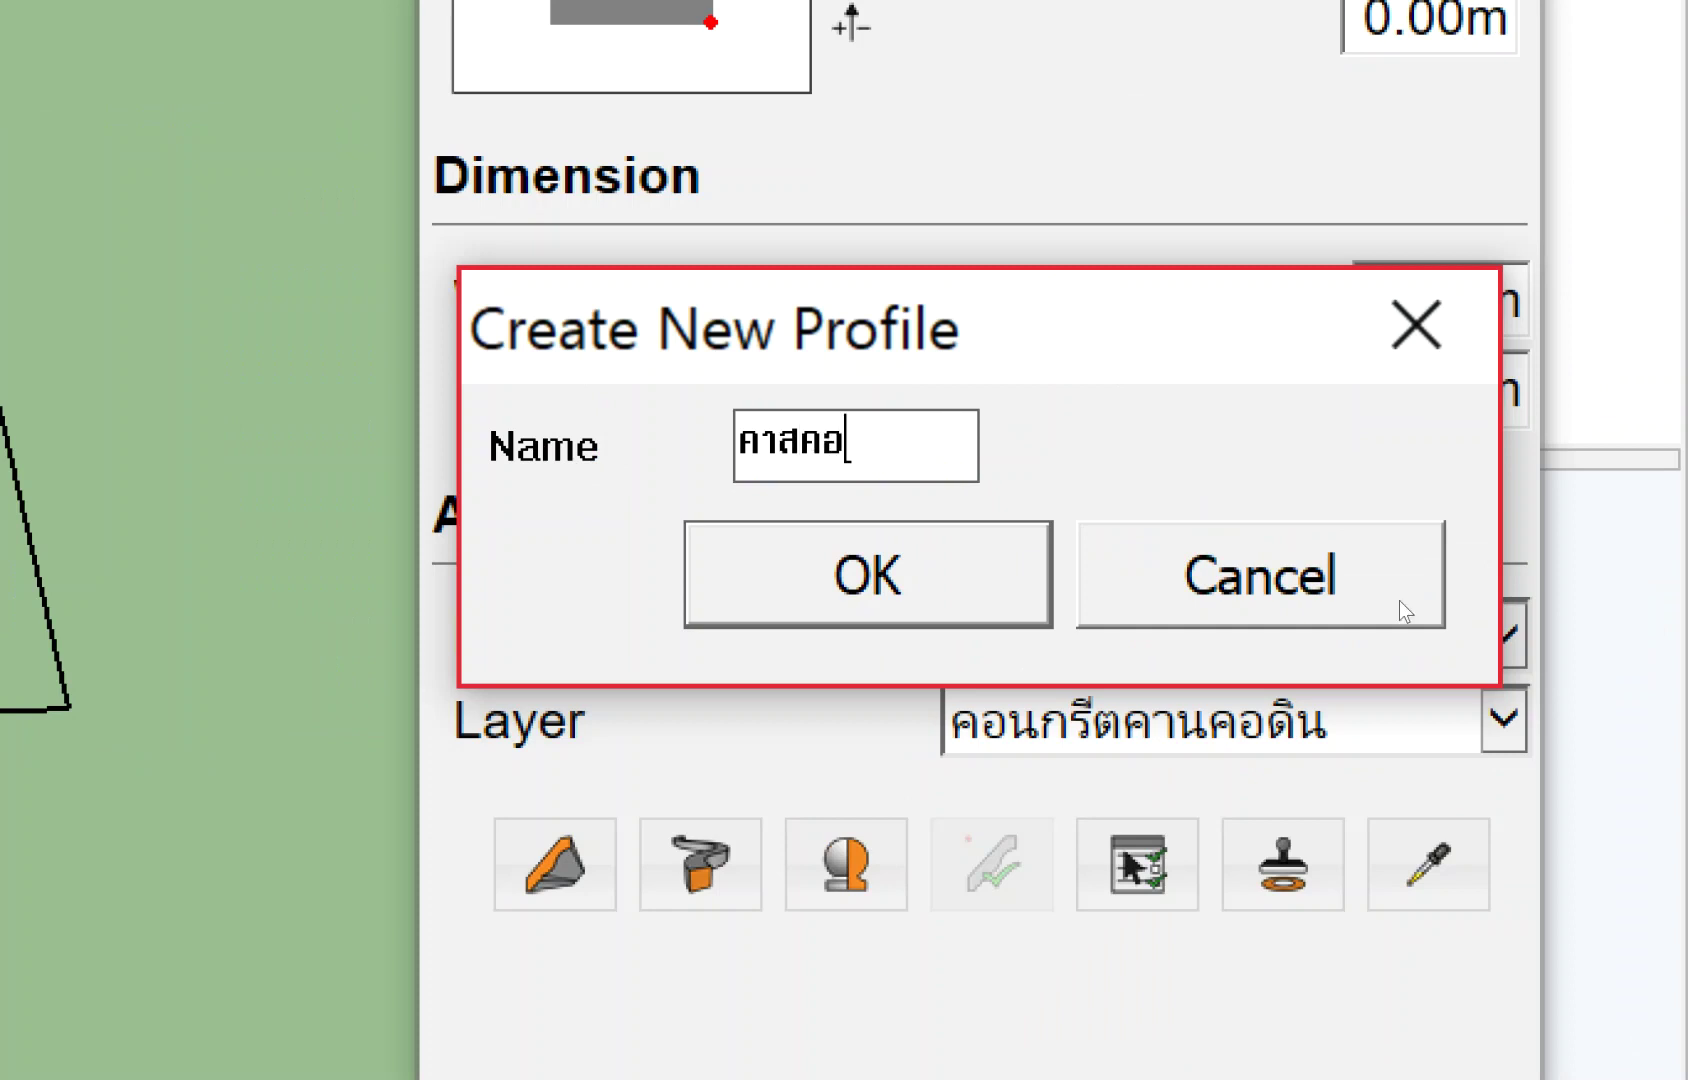
key("BackSpace")
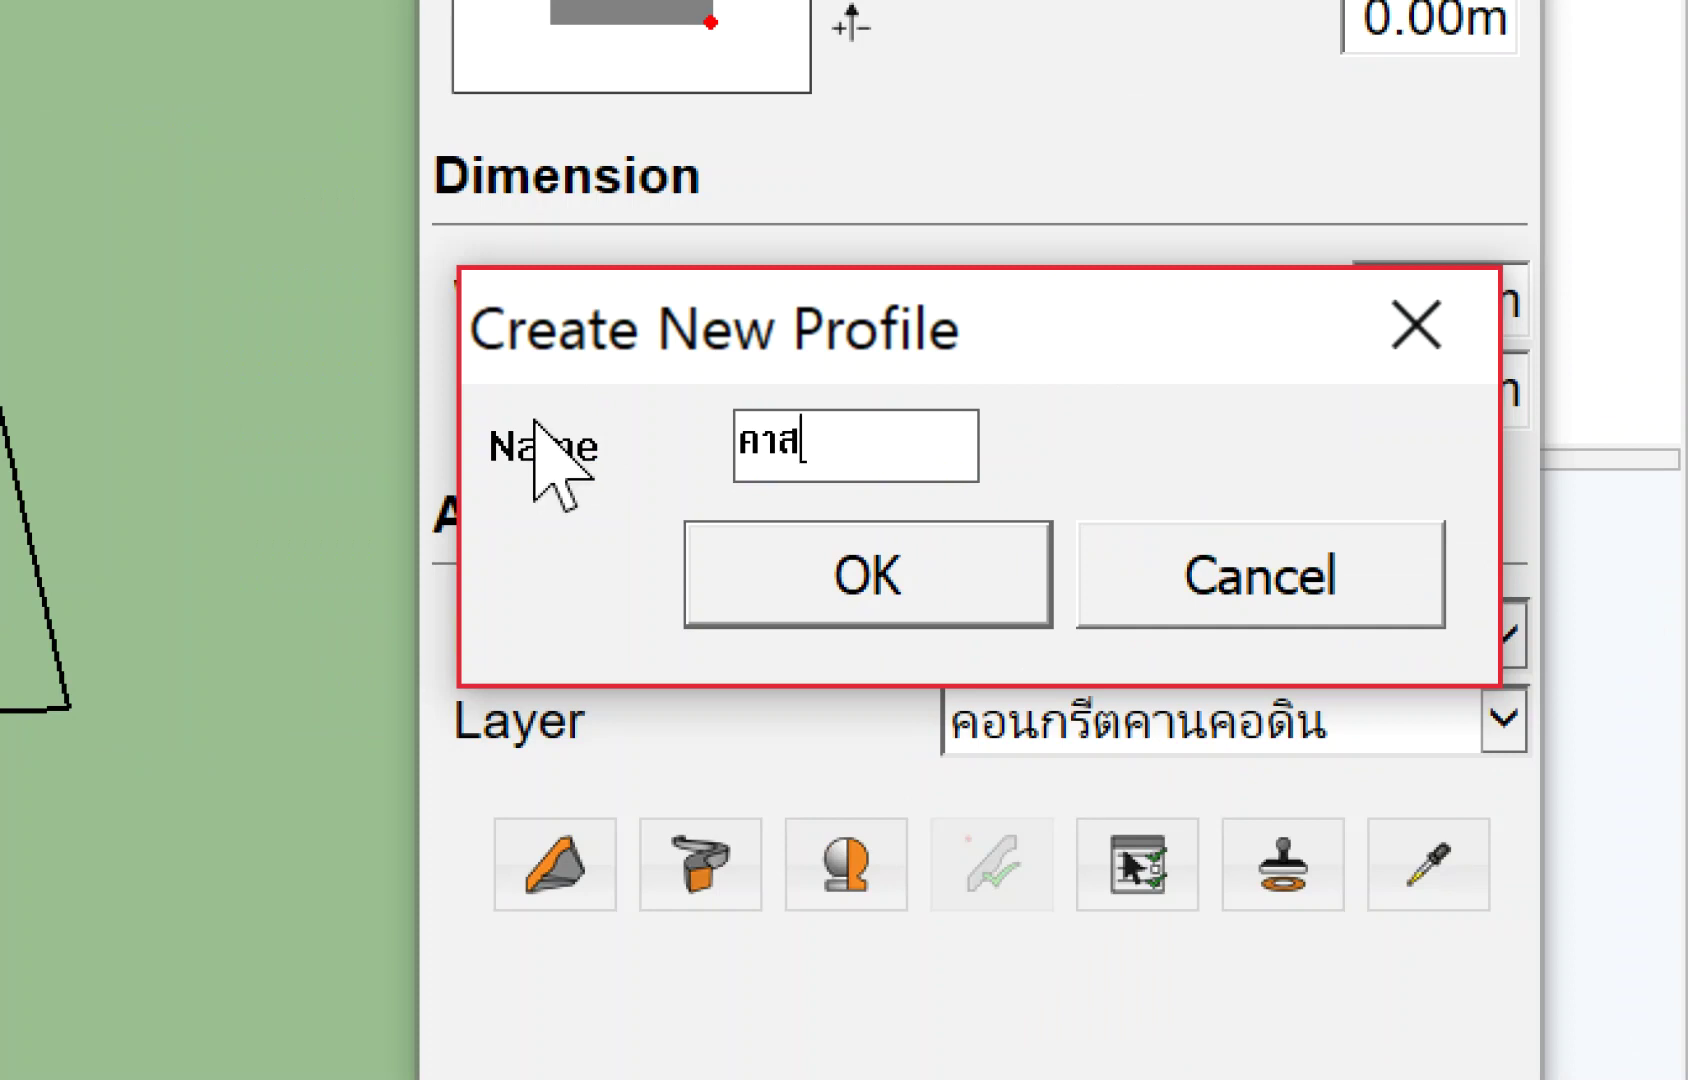
type("ส")
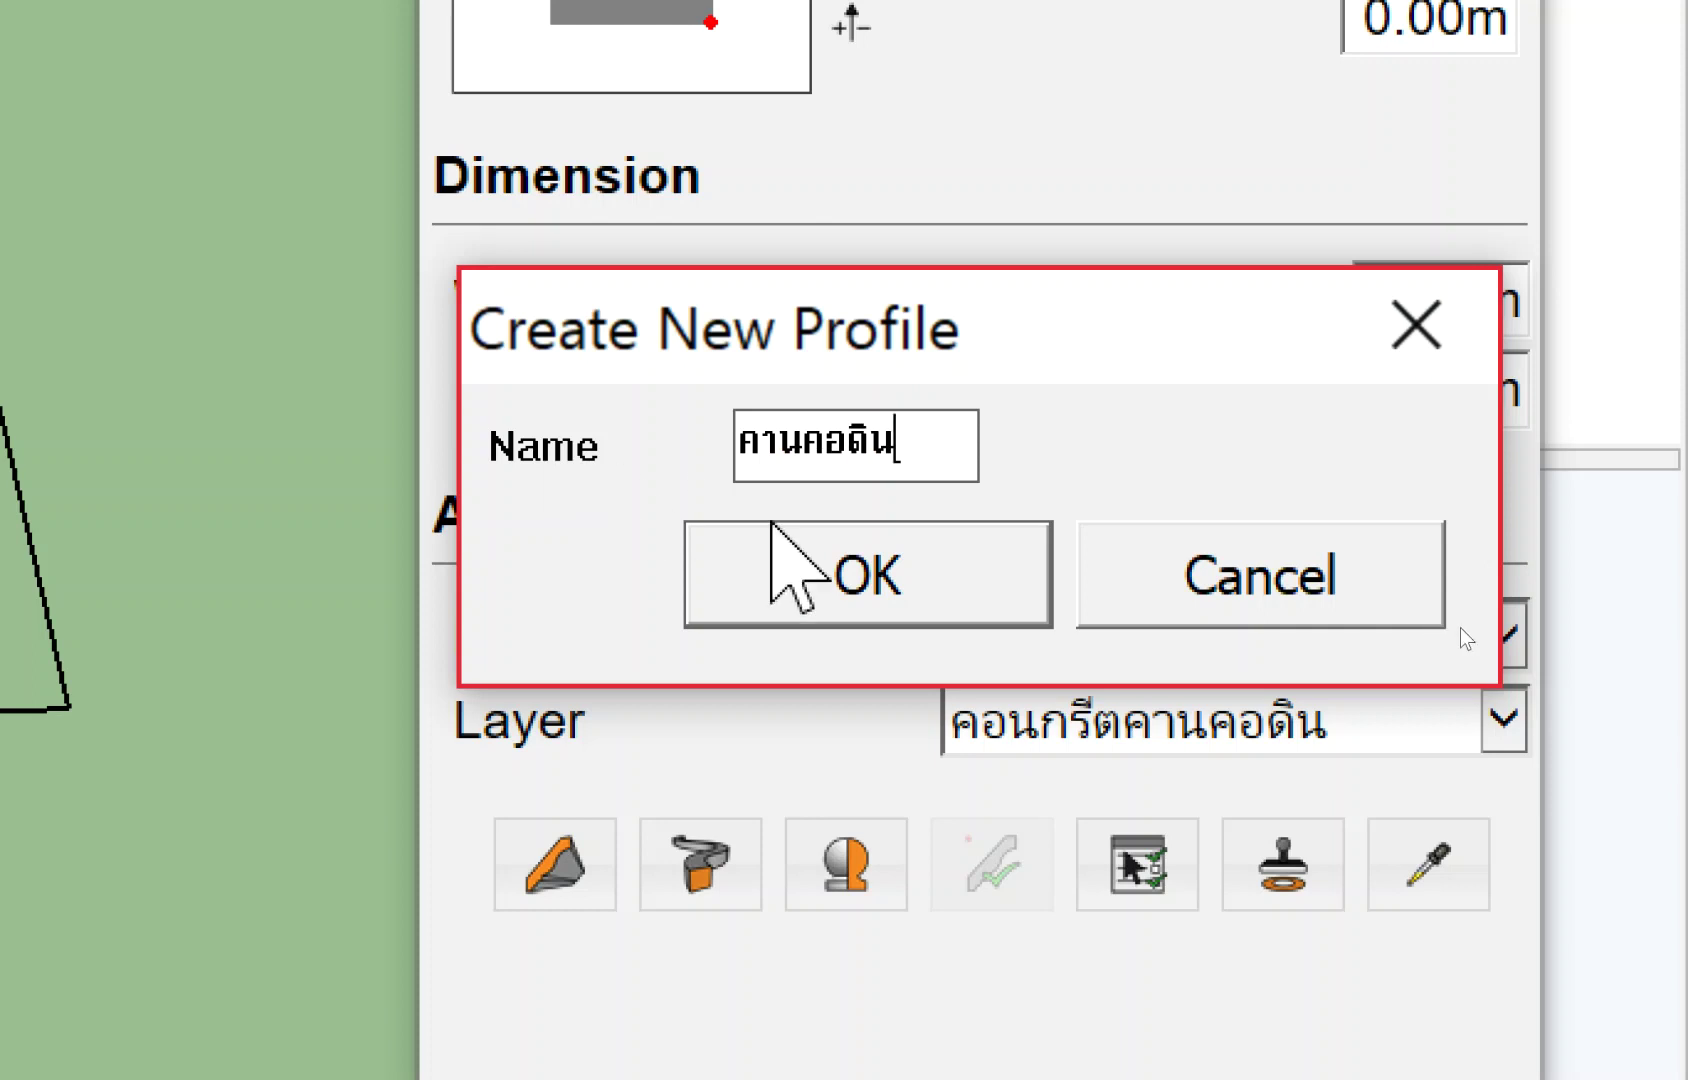
left_click(805, 578)
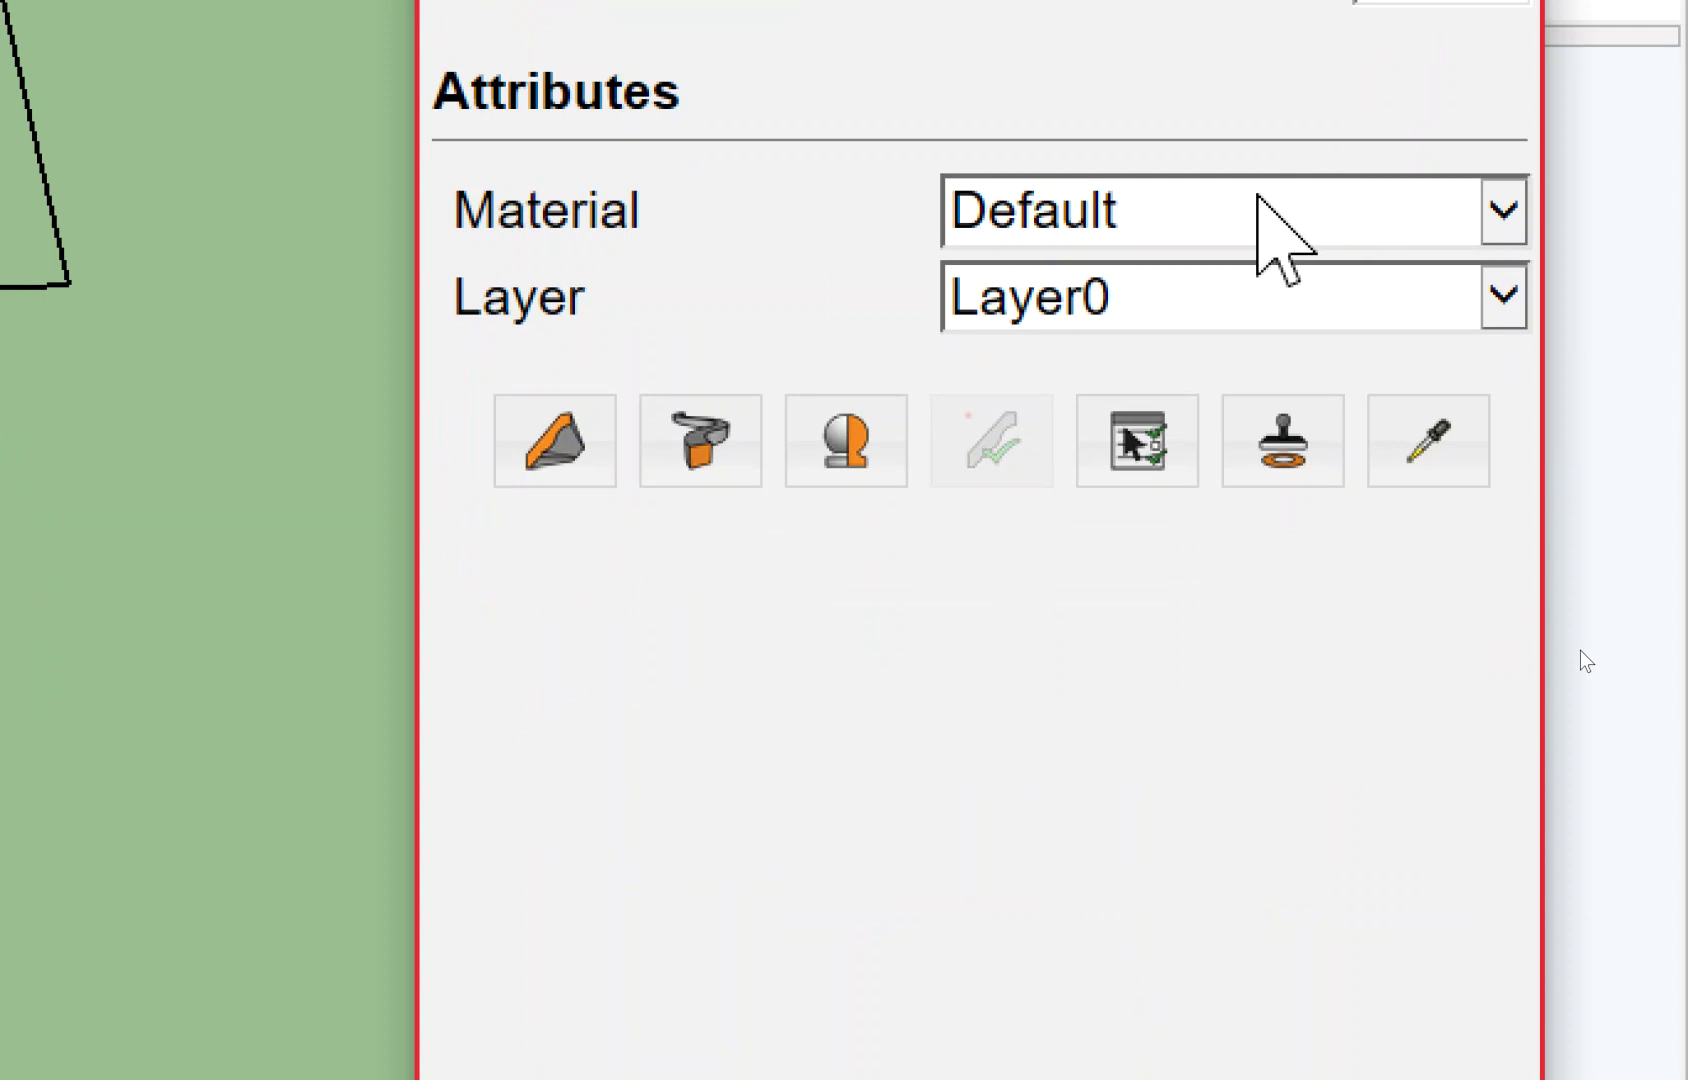
Give the 0.20 × 0.40 m คานคอดิน profile material คอนกรีต, layer คอนกรีตคานคอดิน, Bottom-Right anchor.
left_click(1262, 192)
left_click(1097, 268)
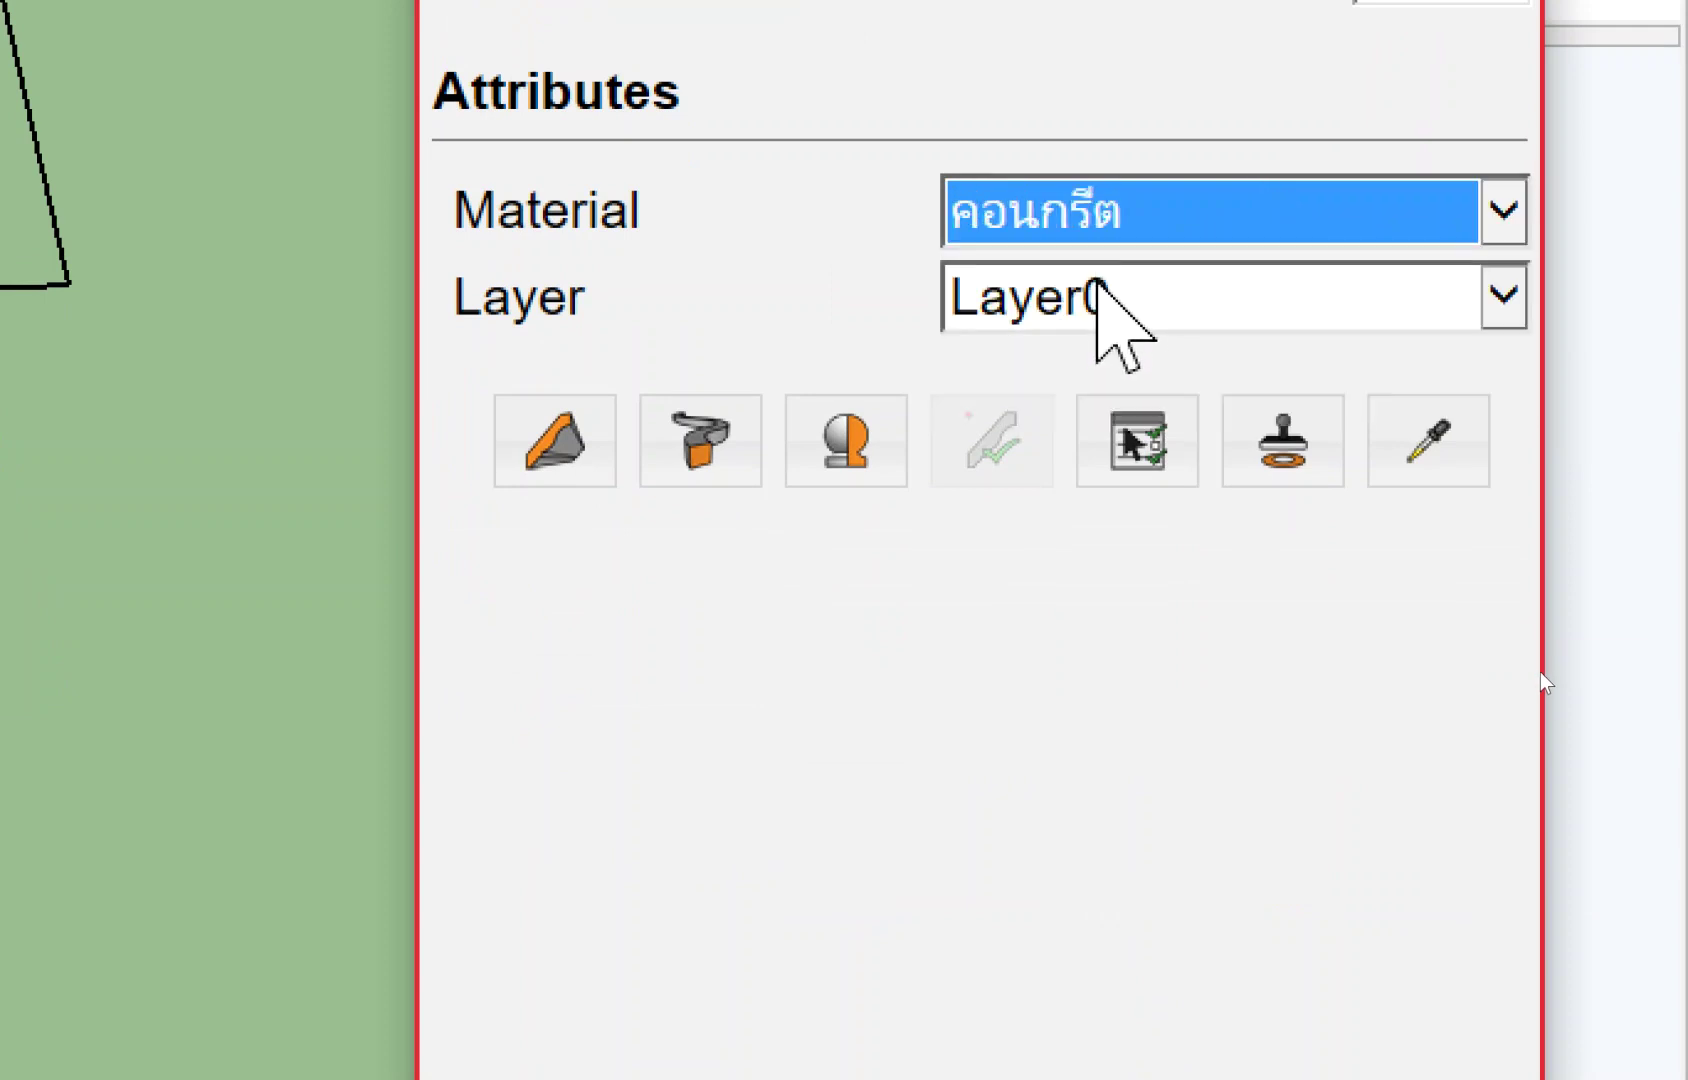
left_click(1100, 300)
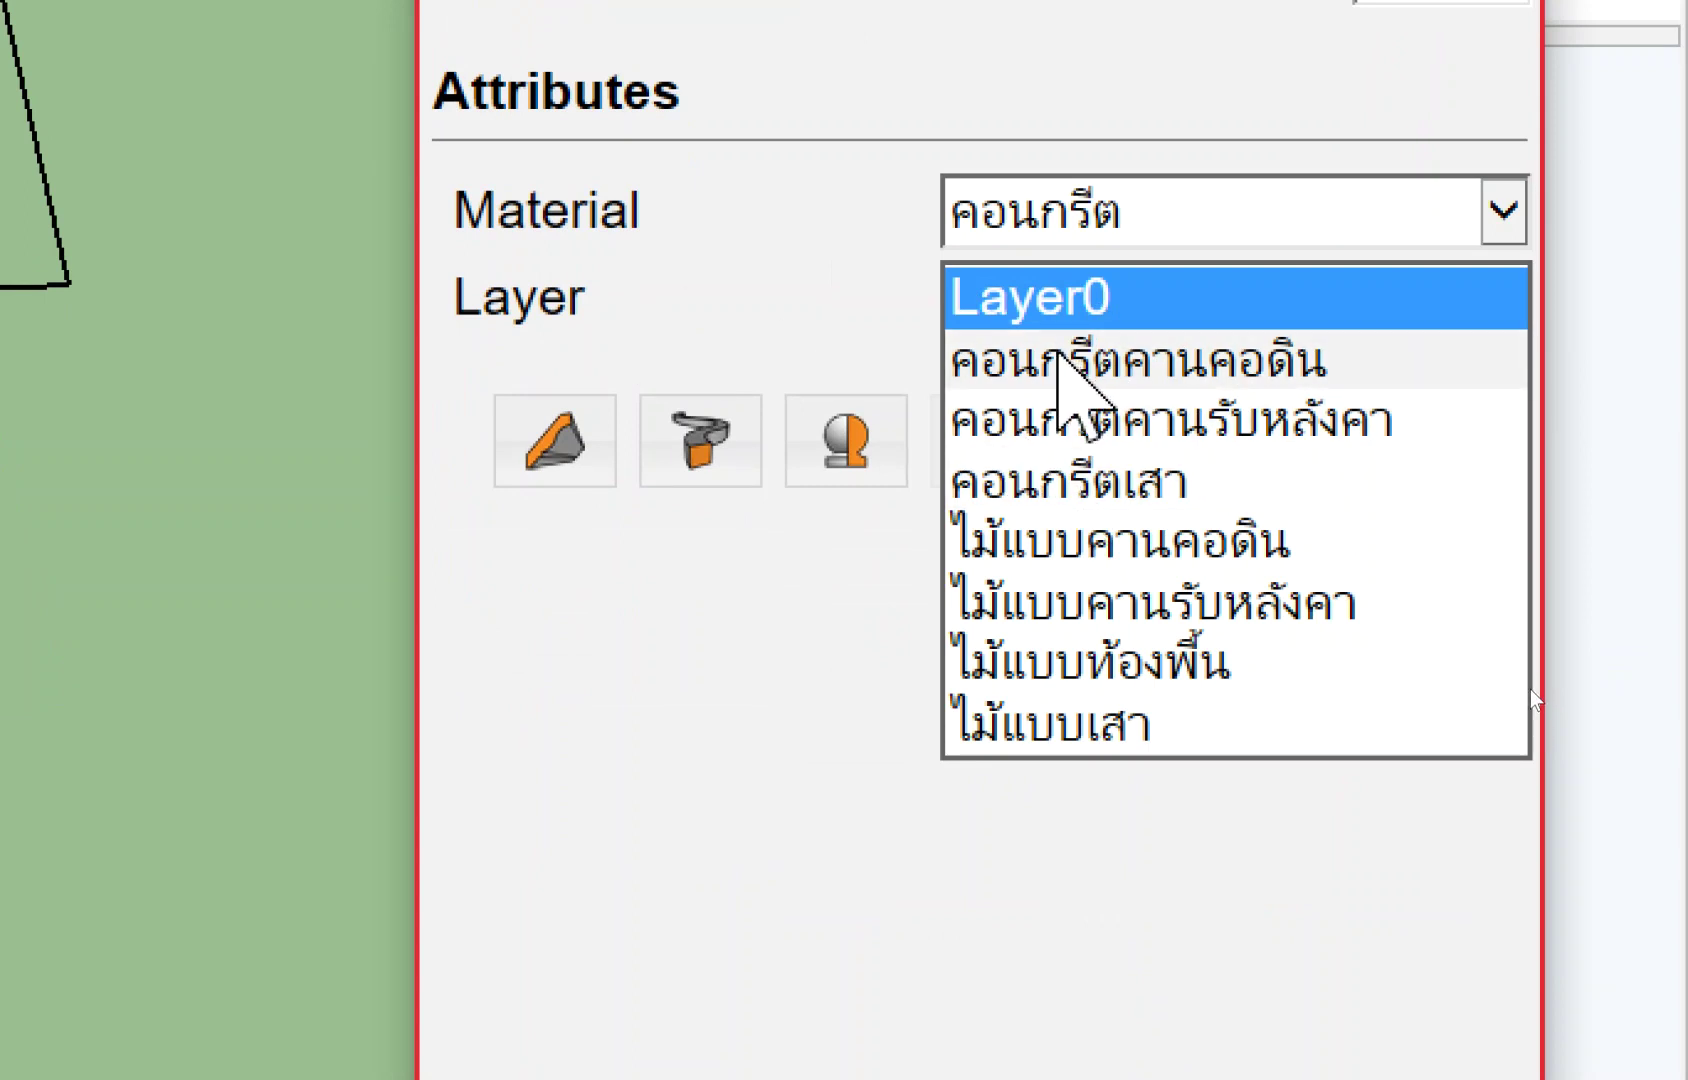
left_click(1062, 360)
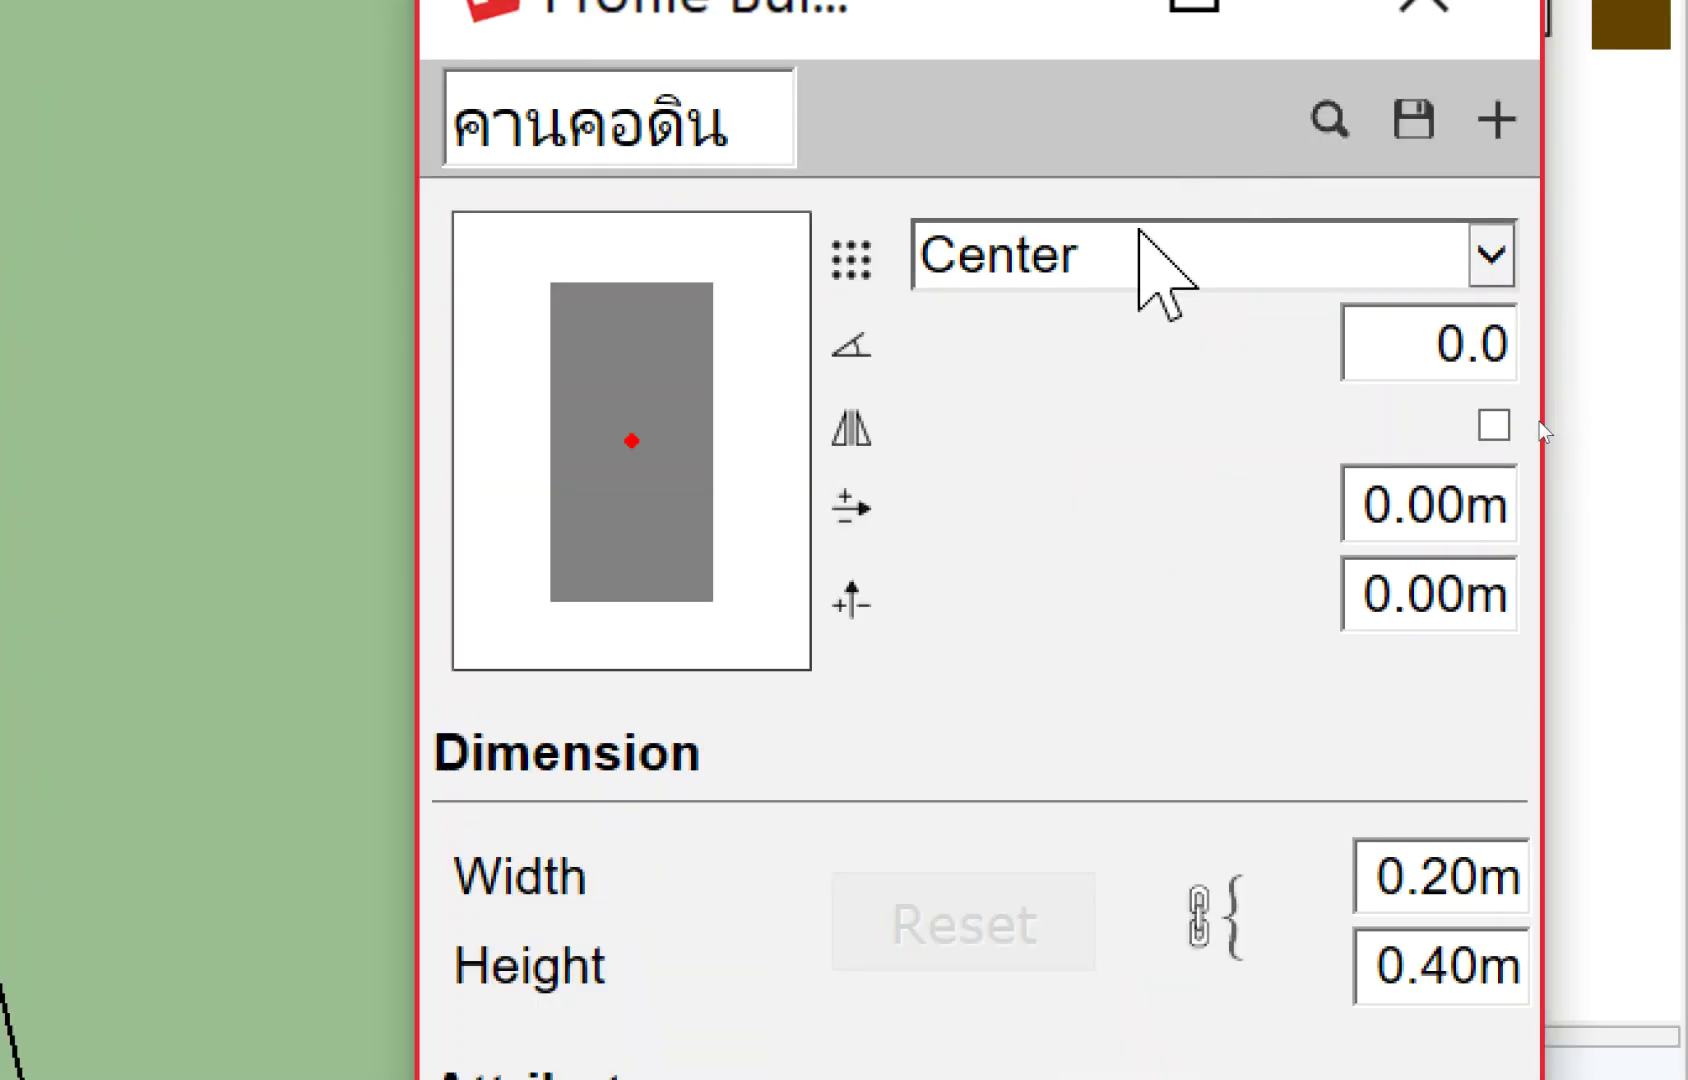
left_click(1322, 256)
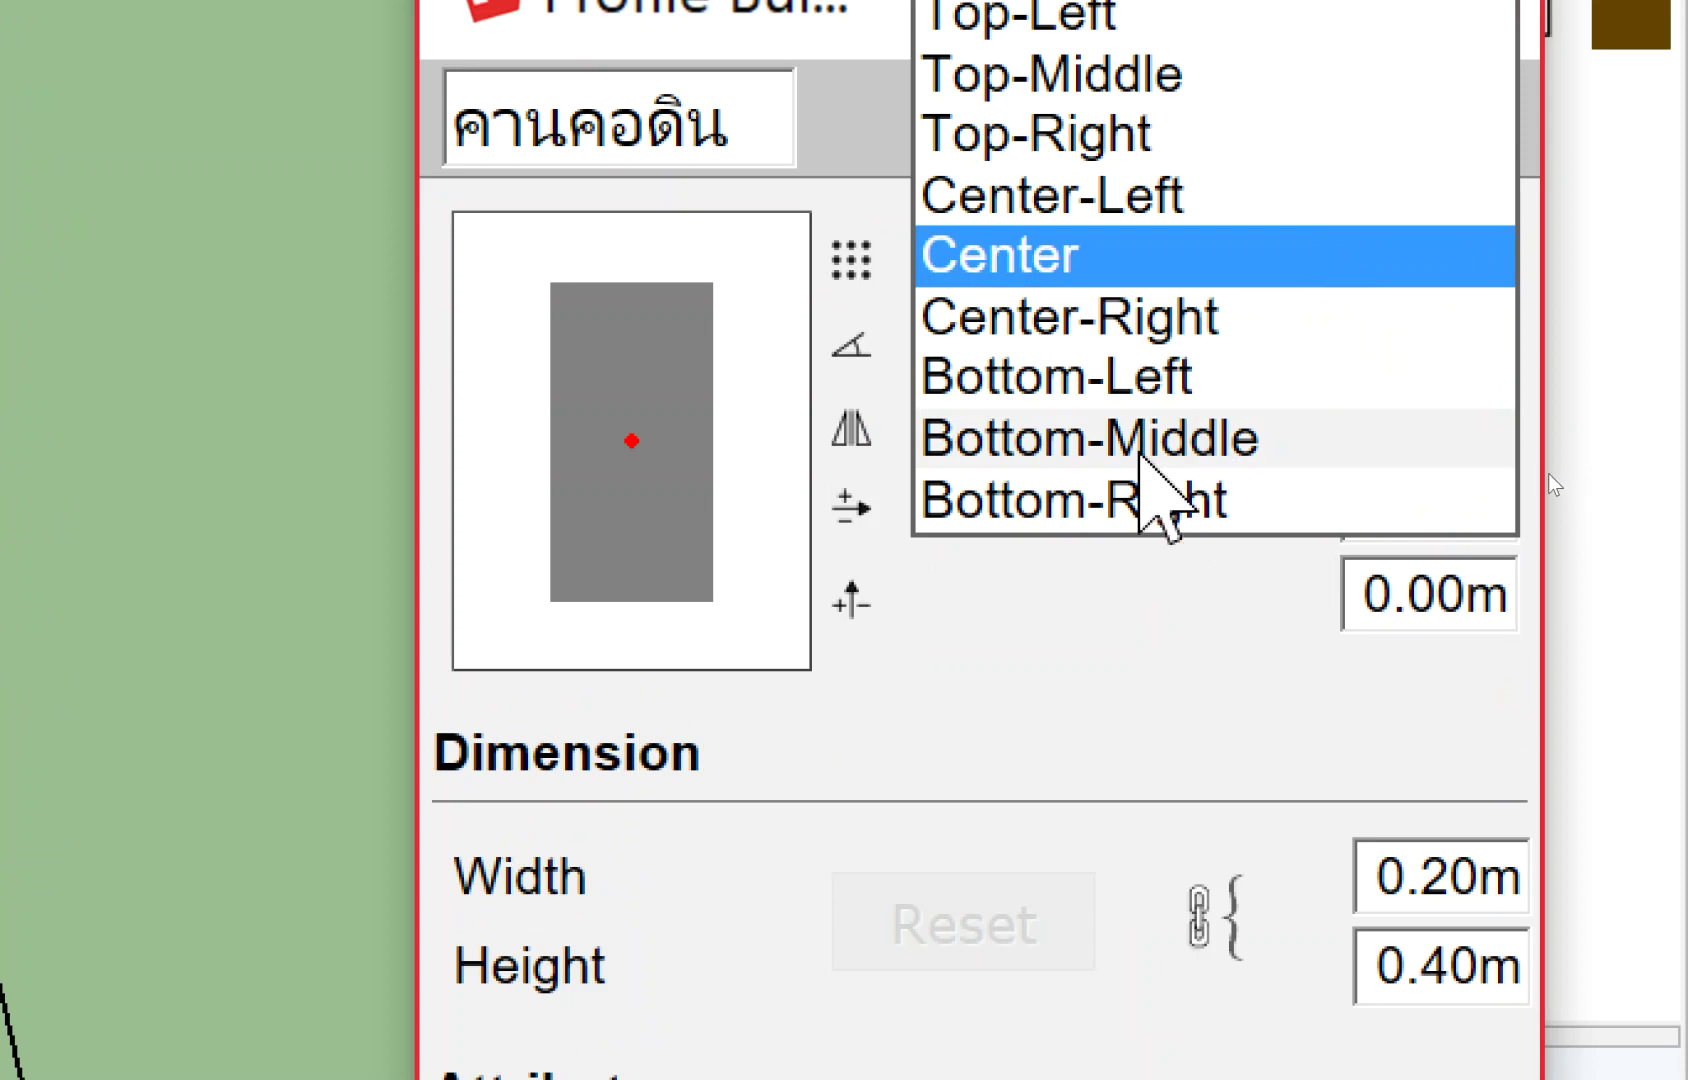
left_click(1131, 494)
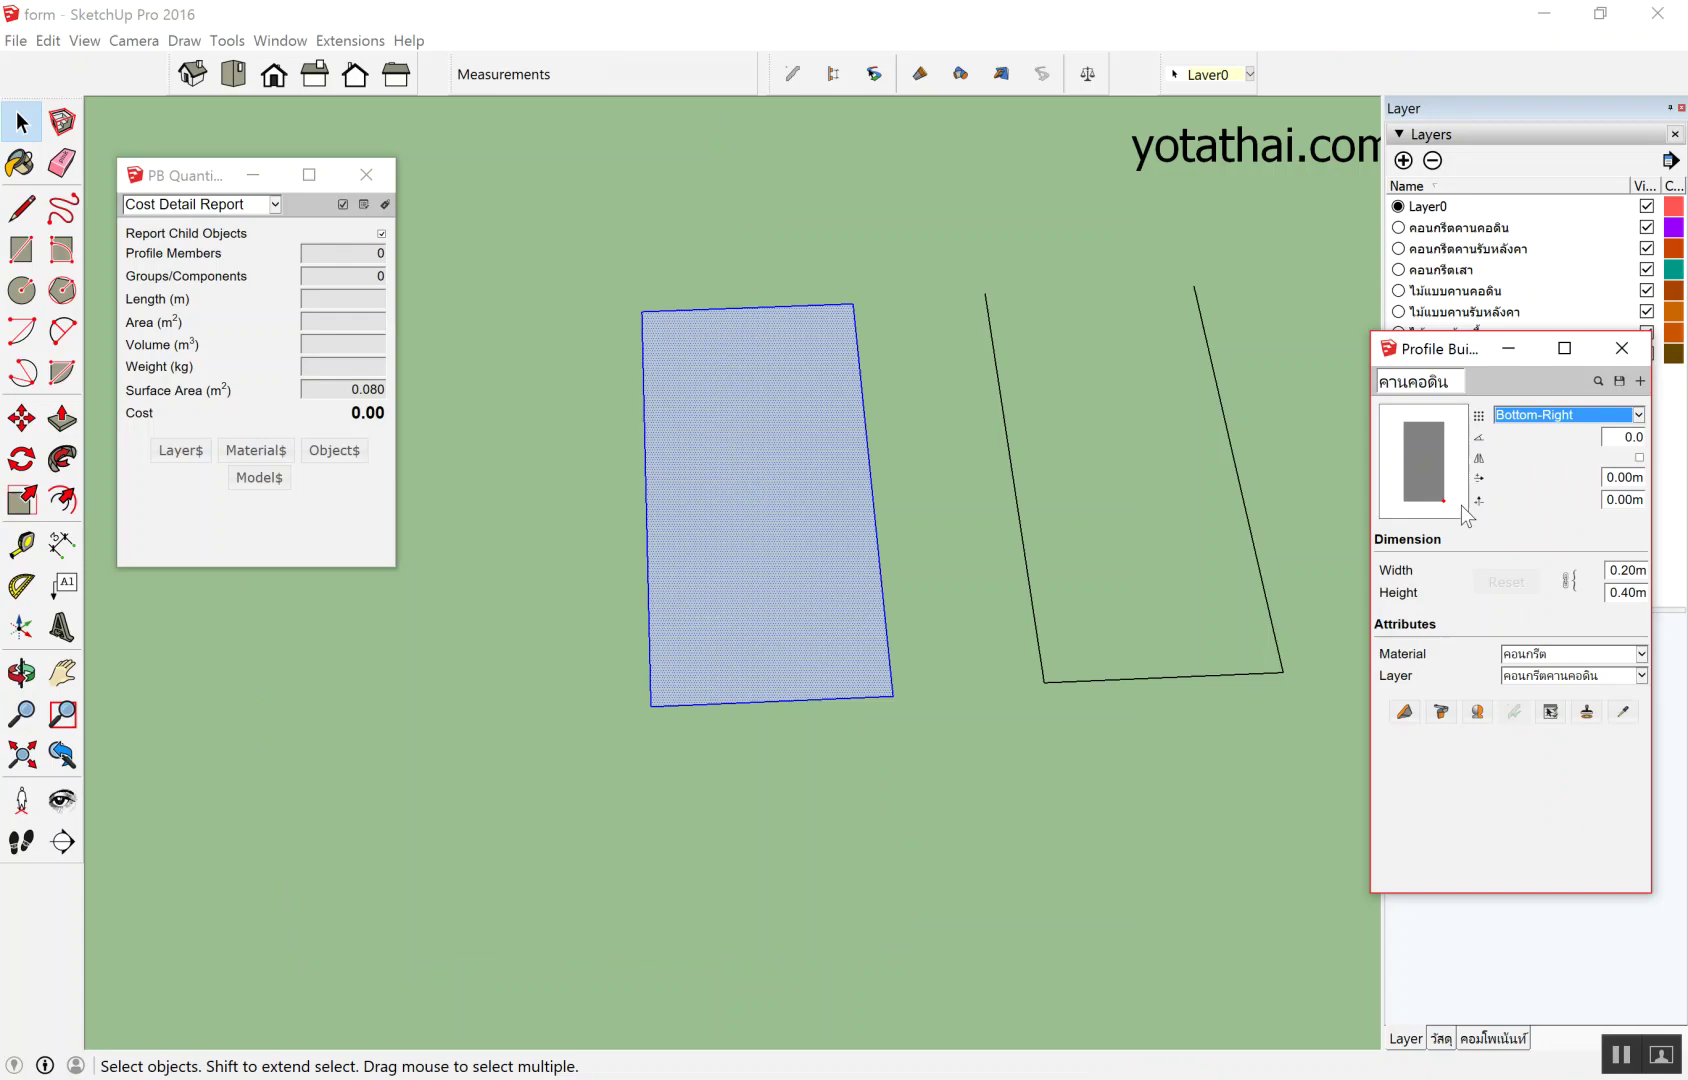
scroll(812, 444, "down", 2)
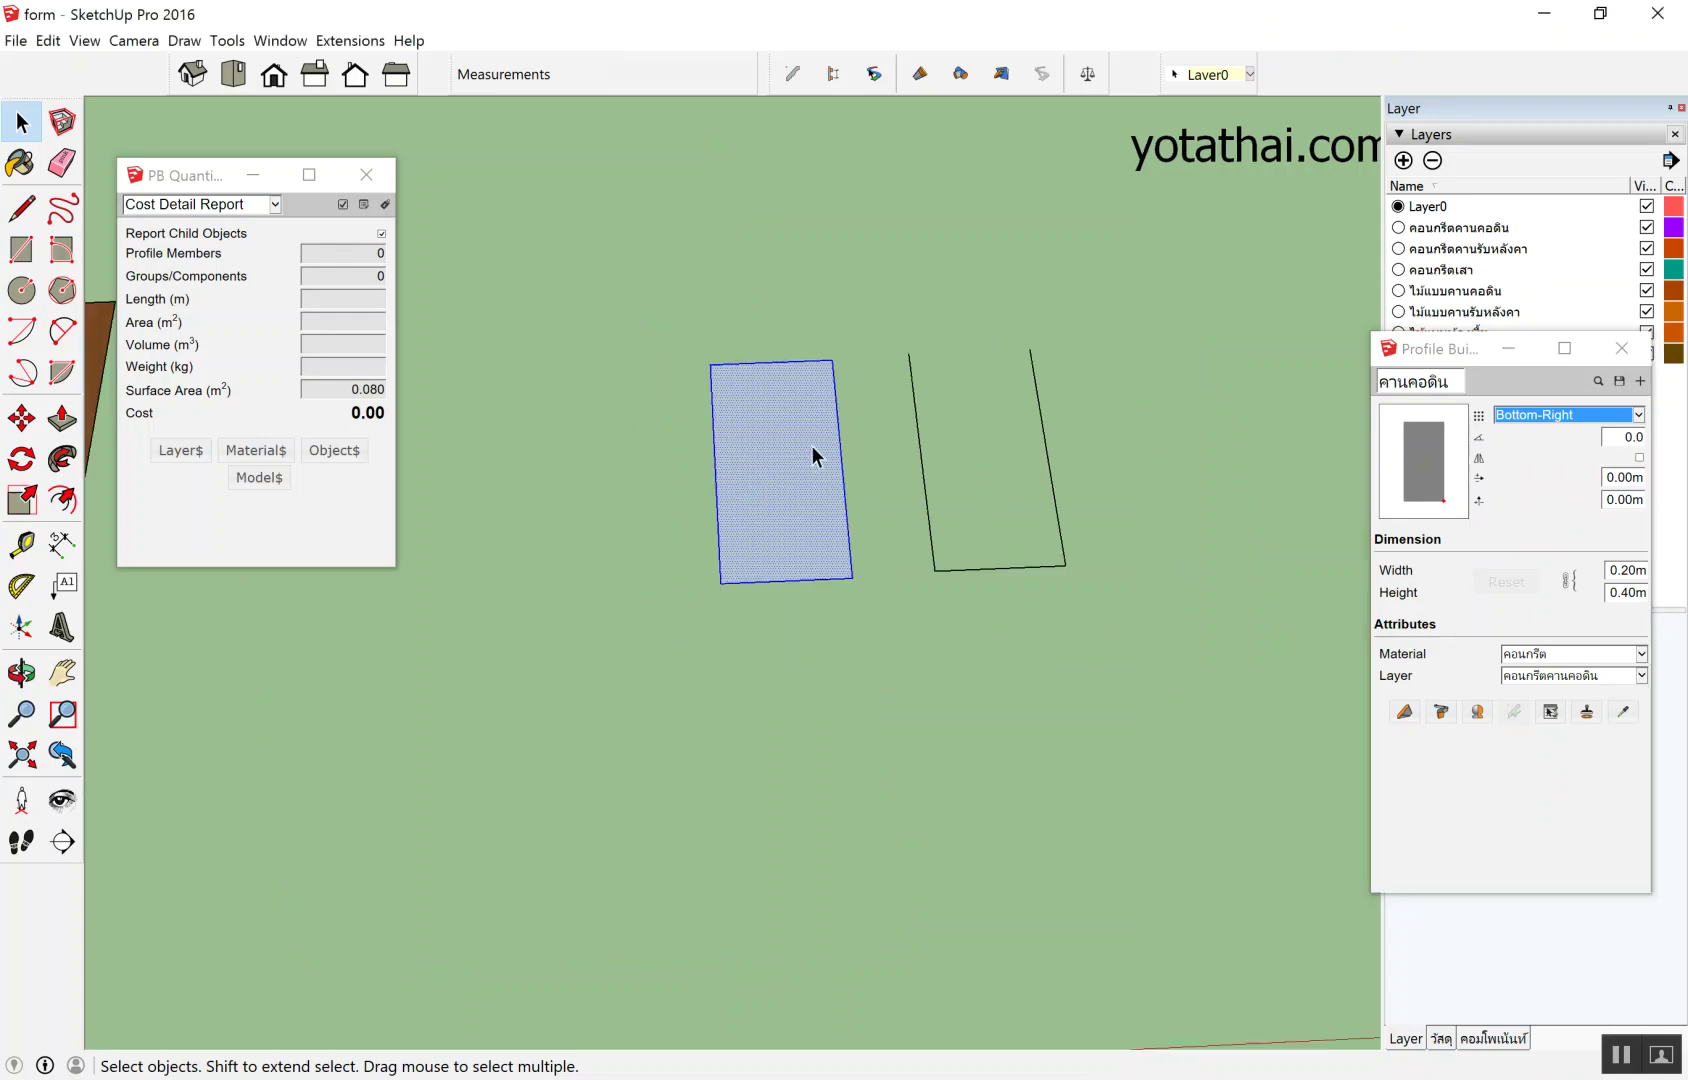
Delete the stray white box beside the guide line.
scroll(812, 444, "down", 2)
scroll(812, 447, "down", 2)
scroll(880, 460, "down", 2)
scroll(1190, 404, "up", 2)
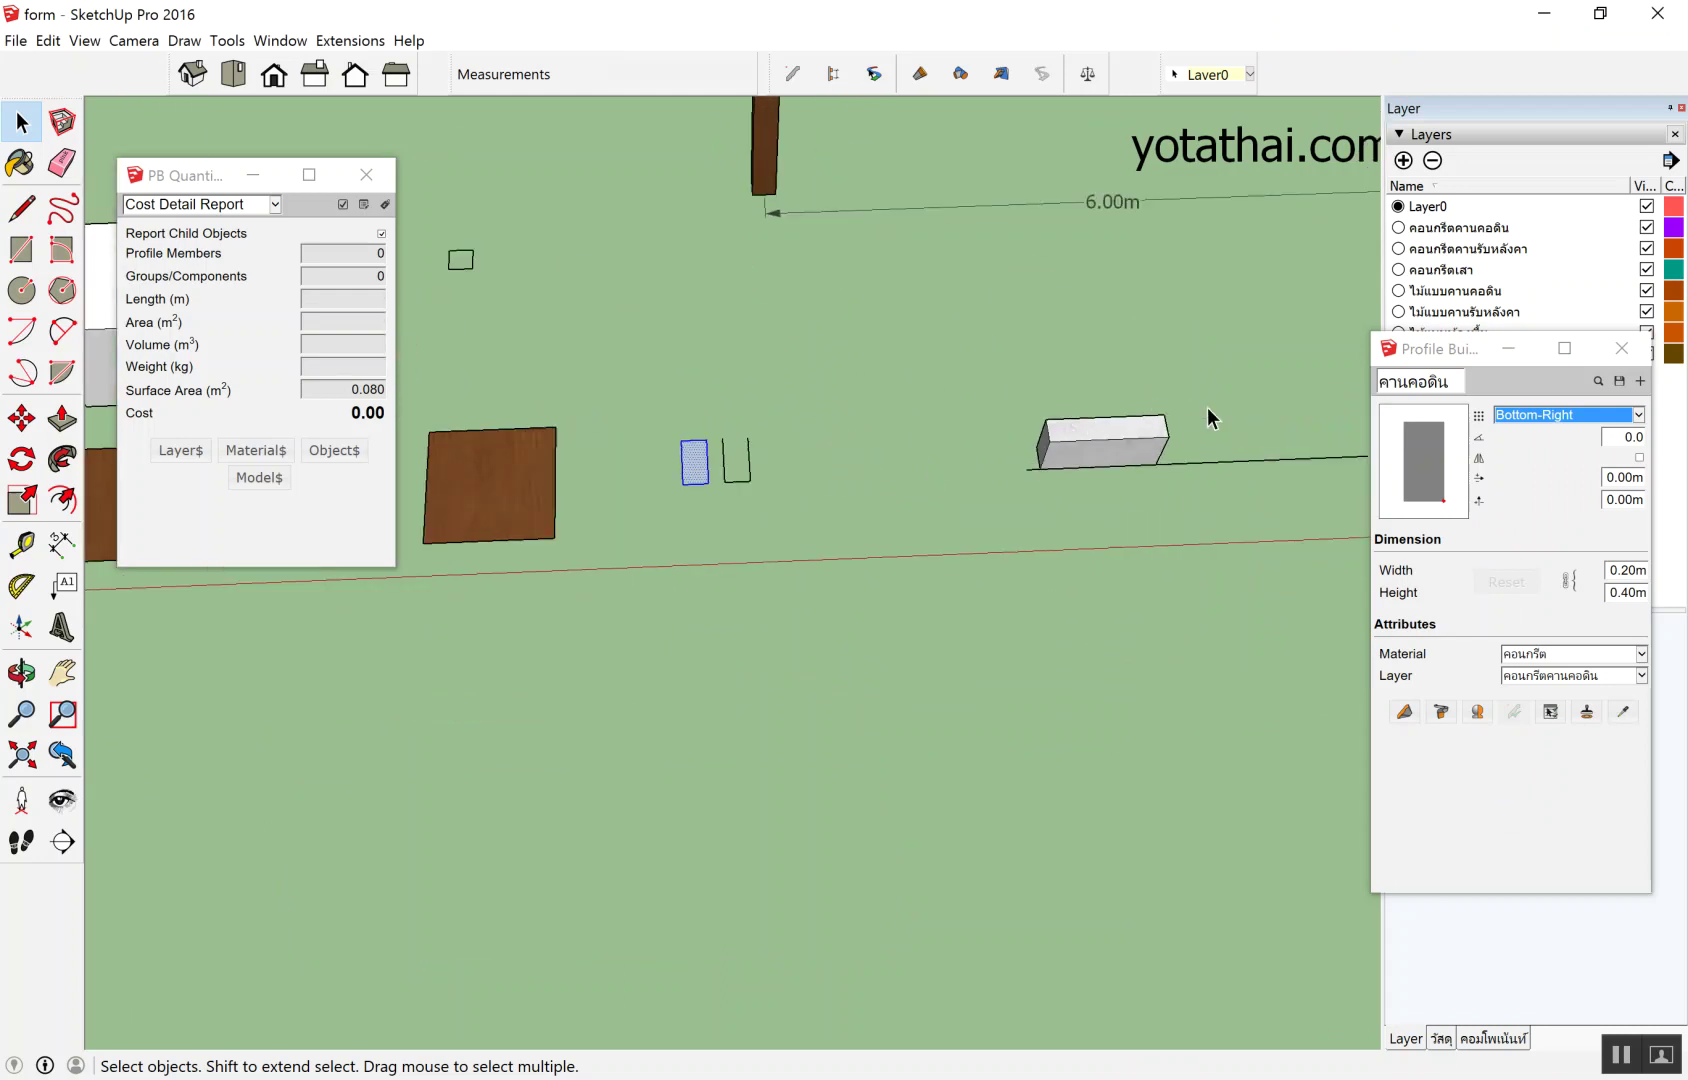
scroll(1102, 434, "up", 2)
left_click(1102, 434)
key("Delete")
mouse_move(969, 498)
middle_mouse_down()
mouse_move(1178, 348)
mouse_move(998, 419)
mouse_move(831, 310)
middle_mouse_up()
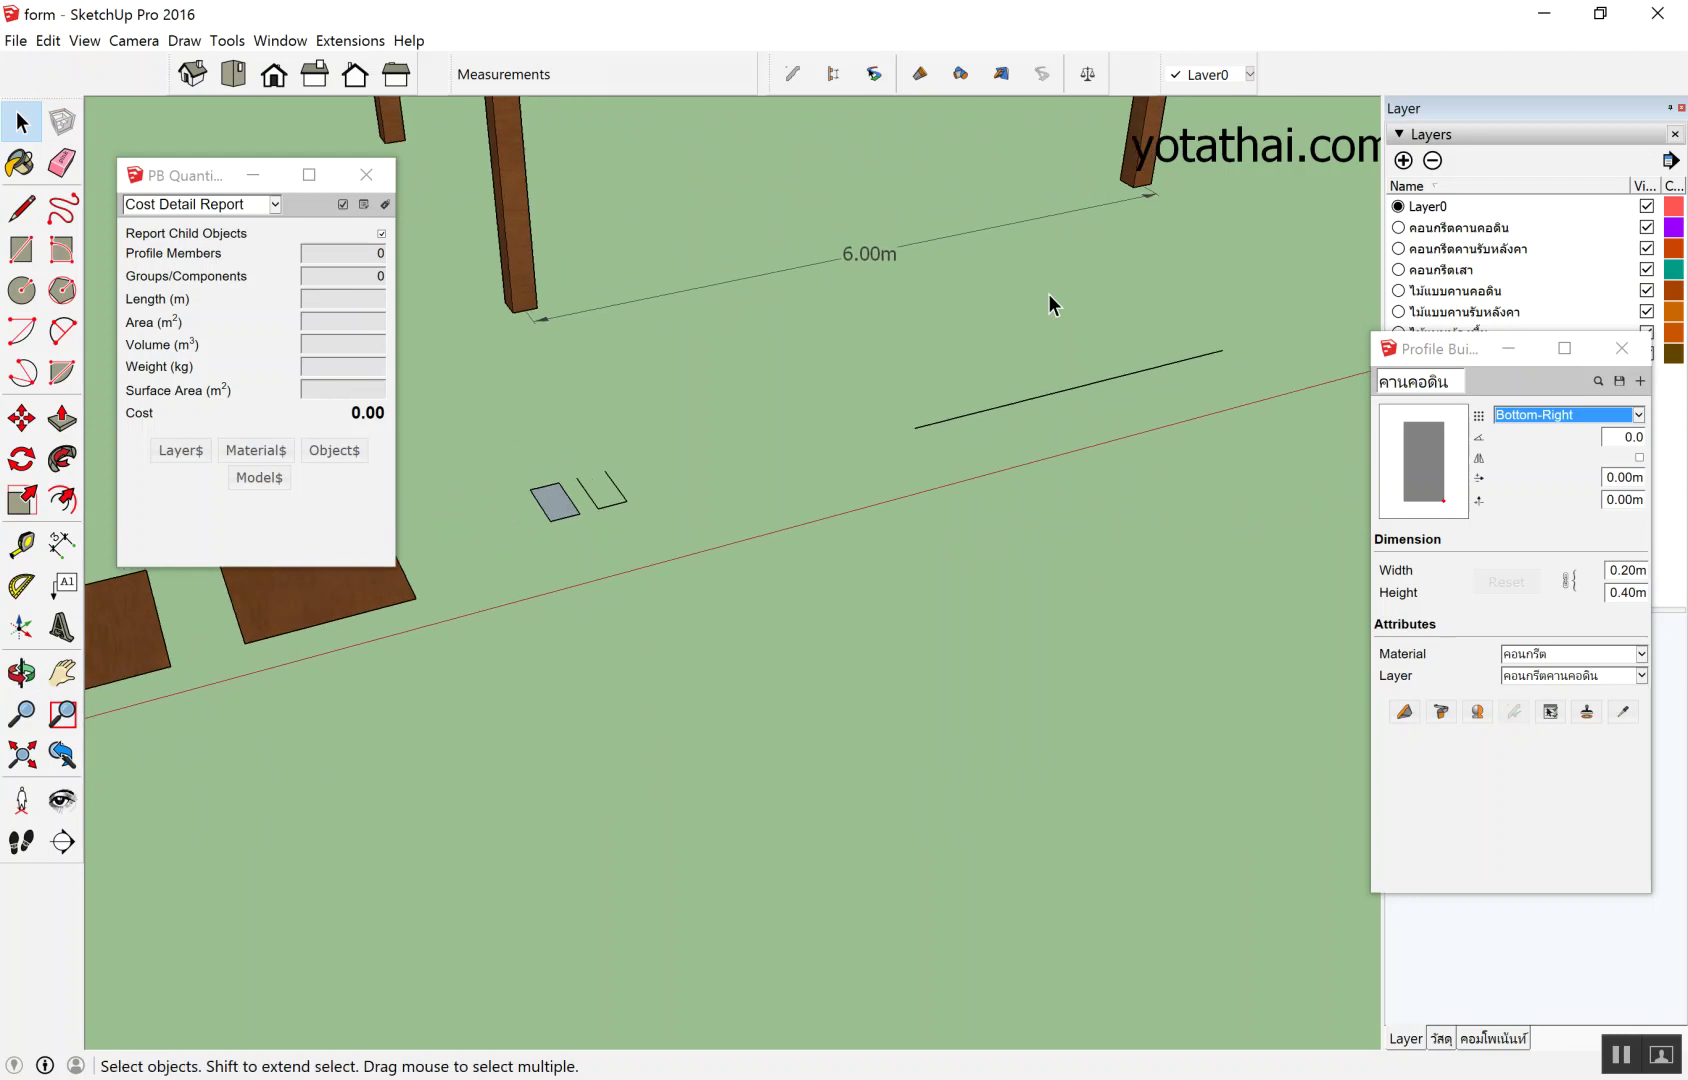
scroll(599, 313, "up", 3)
scroll(646, 397, "up", 2)
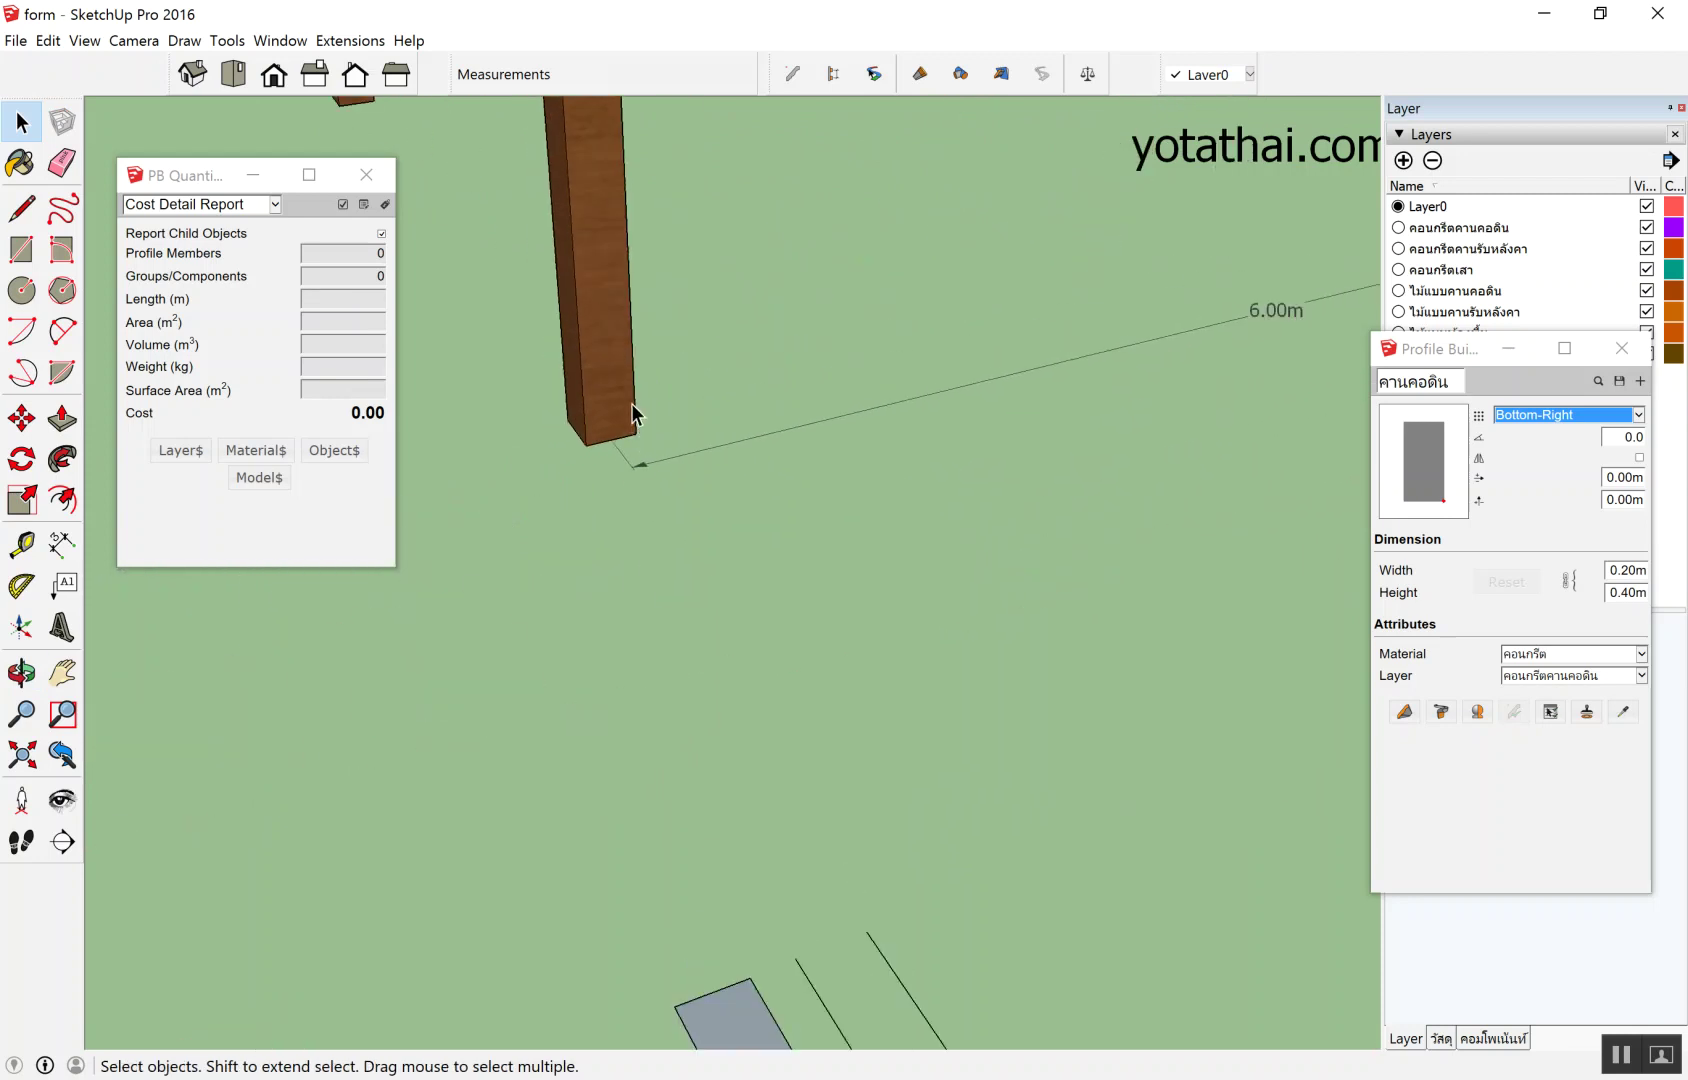
scroll(630, 411, "down", 2)
scroll(680, 455, "down", 2)
scroll(1050, 540, "up", 1)
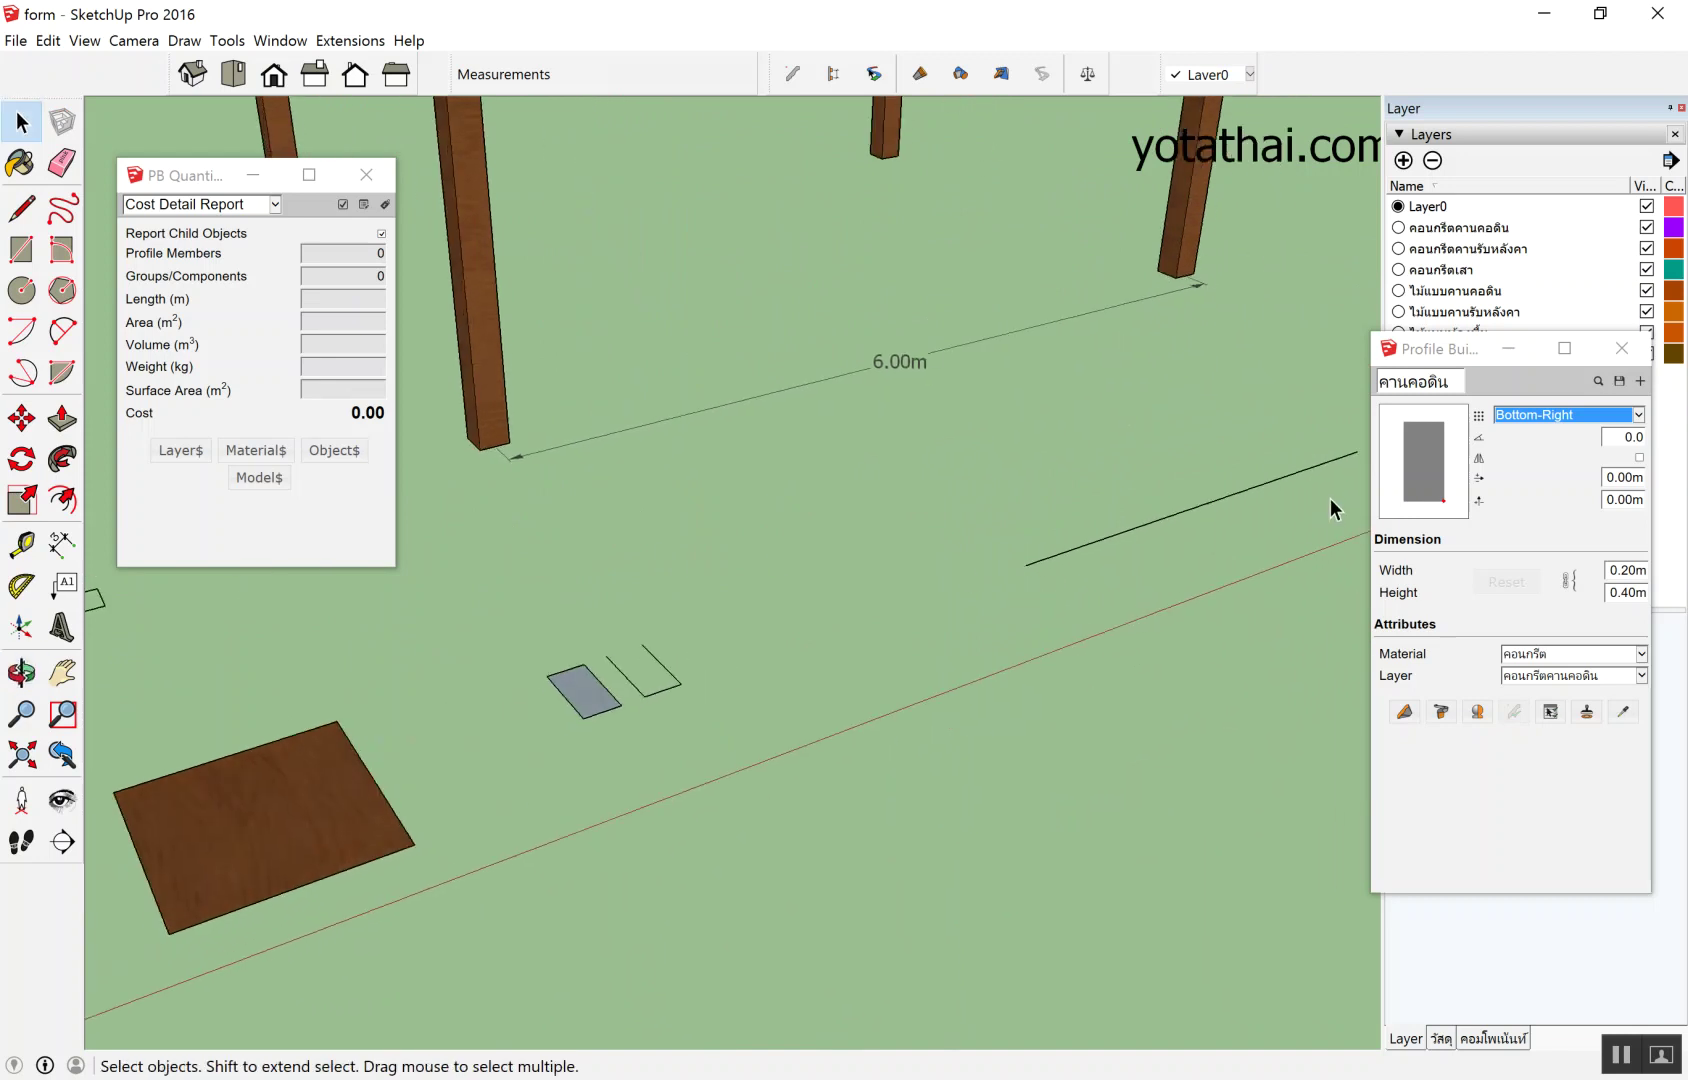
scroll(1290, 503, "up", 1)
scroll(1255, 497, "up", 1)
scroll(1240, 450, "up", 1)
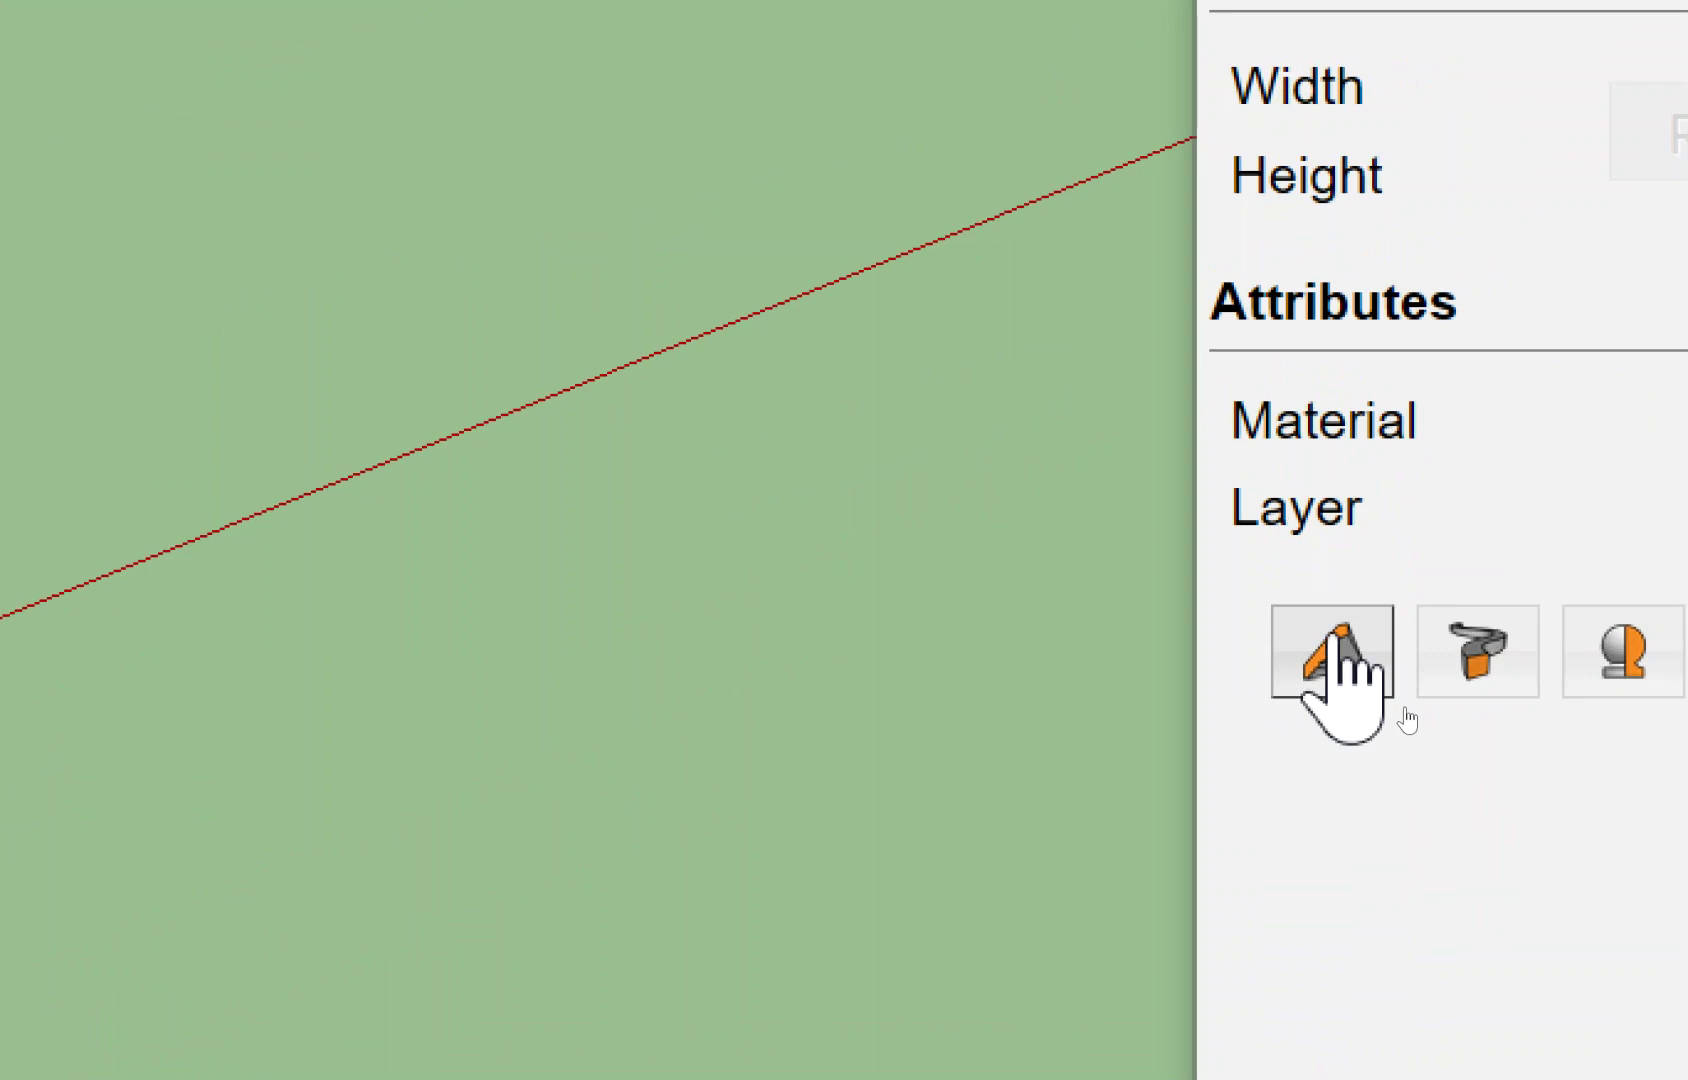
Build a short คานคอดิน concrete member between two points on the line and inspect it.
left_click(1404, 711)
left_click(900, 612)
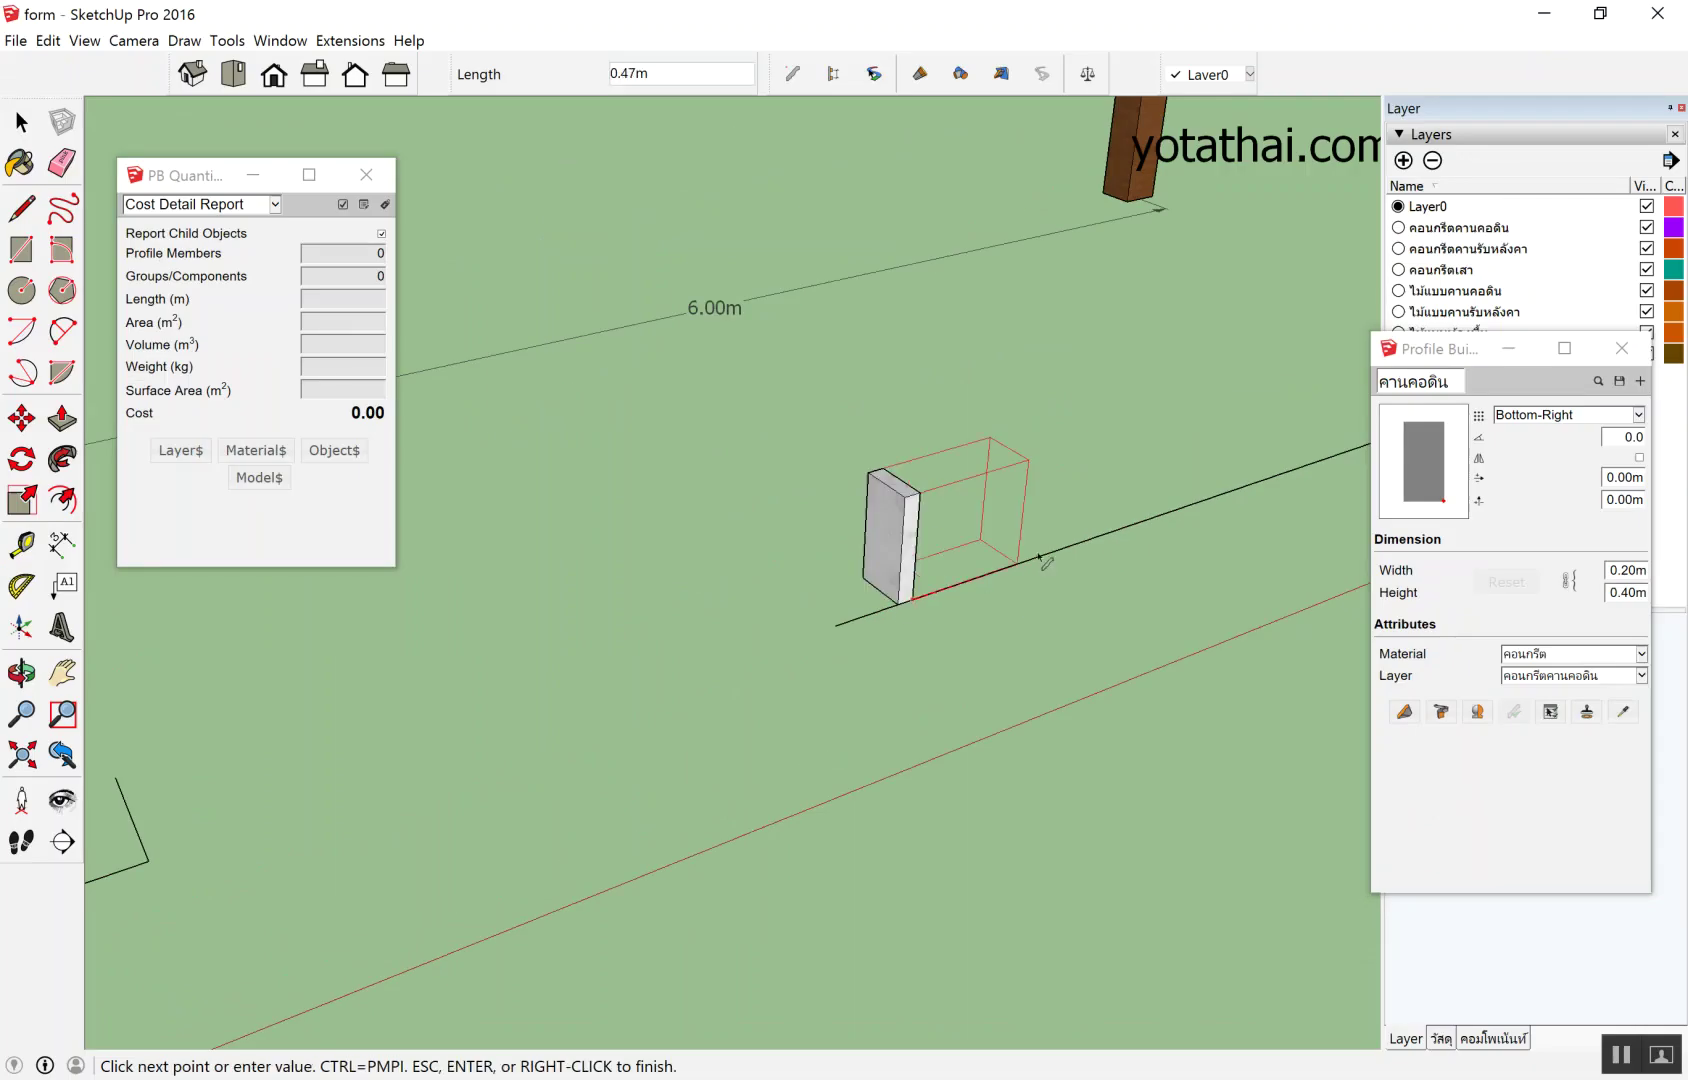
left_click(1100, 540)
middle_click_drag(1074, 558, 1362, 350)
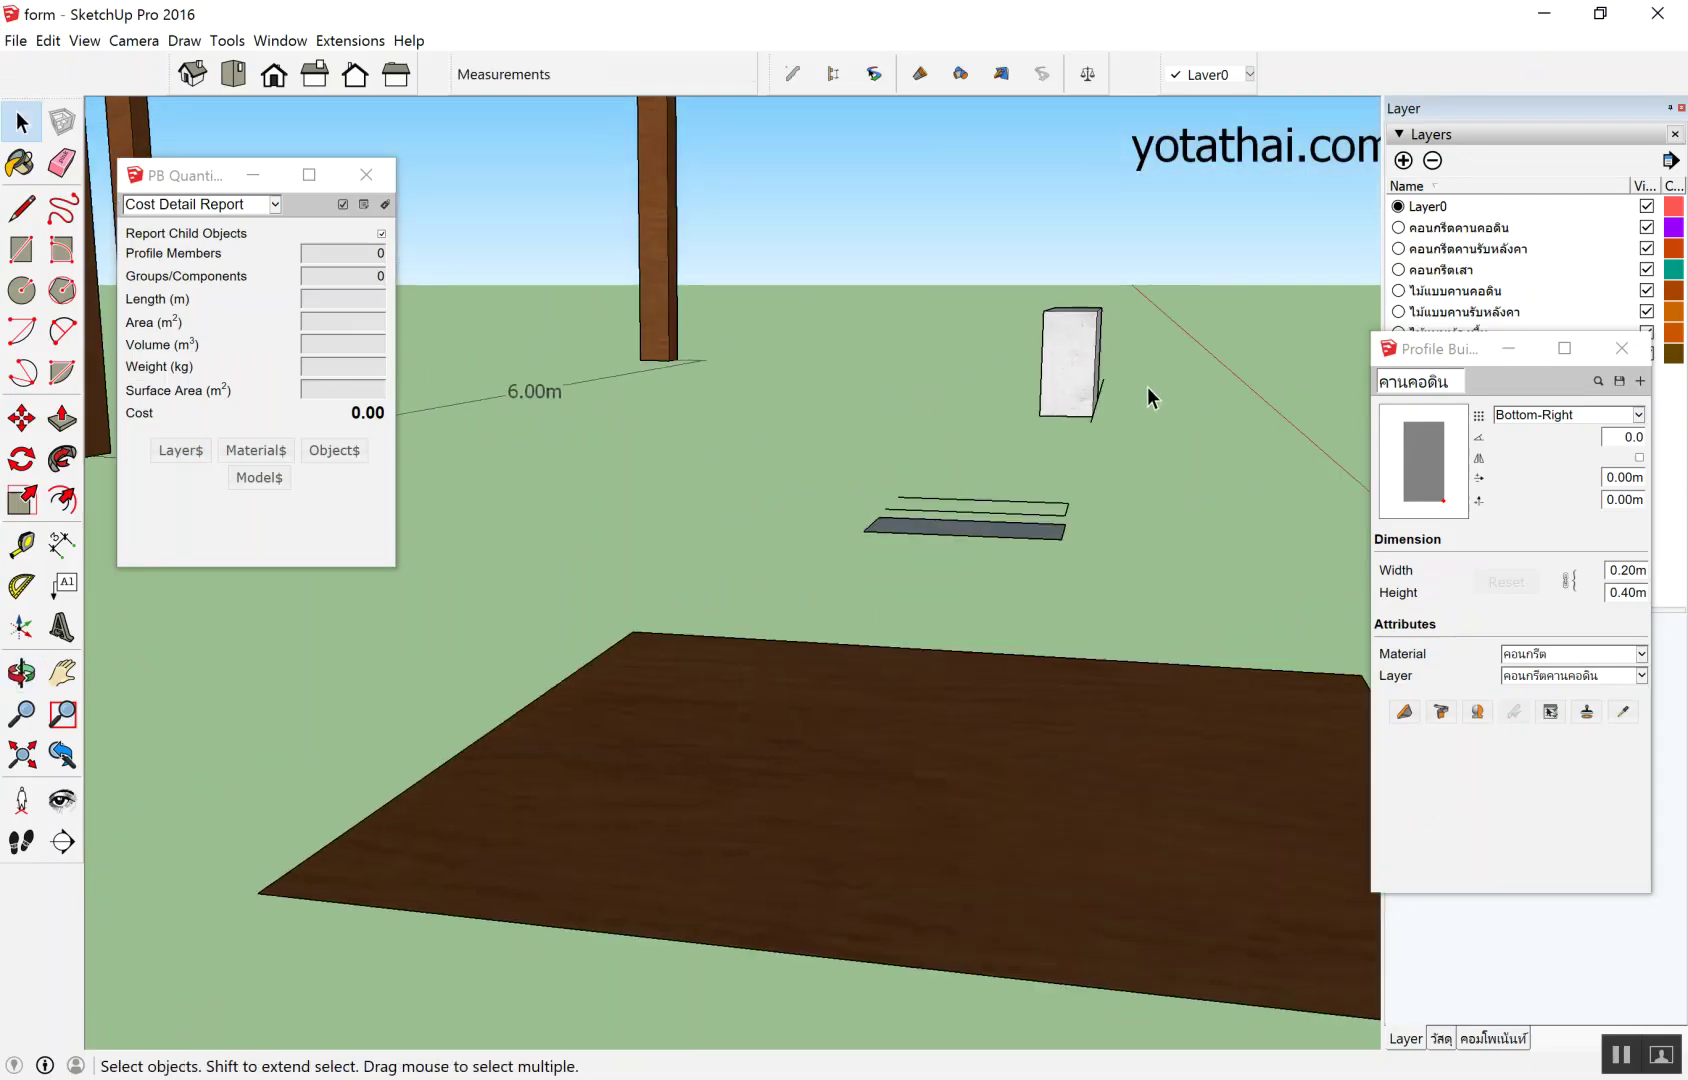
scroll(1073, 332, "up", 1)
scroll(1073, 332, "up", 2)
scroll(1076, 326, "up", 2)
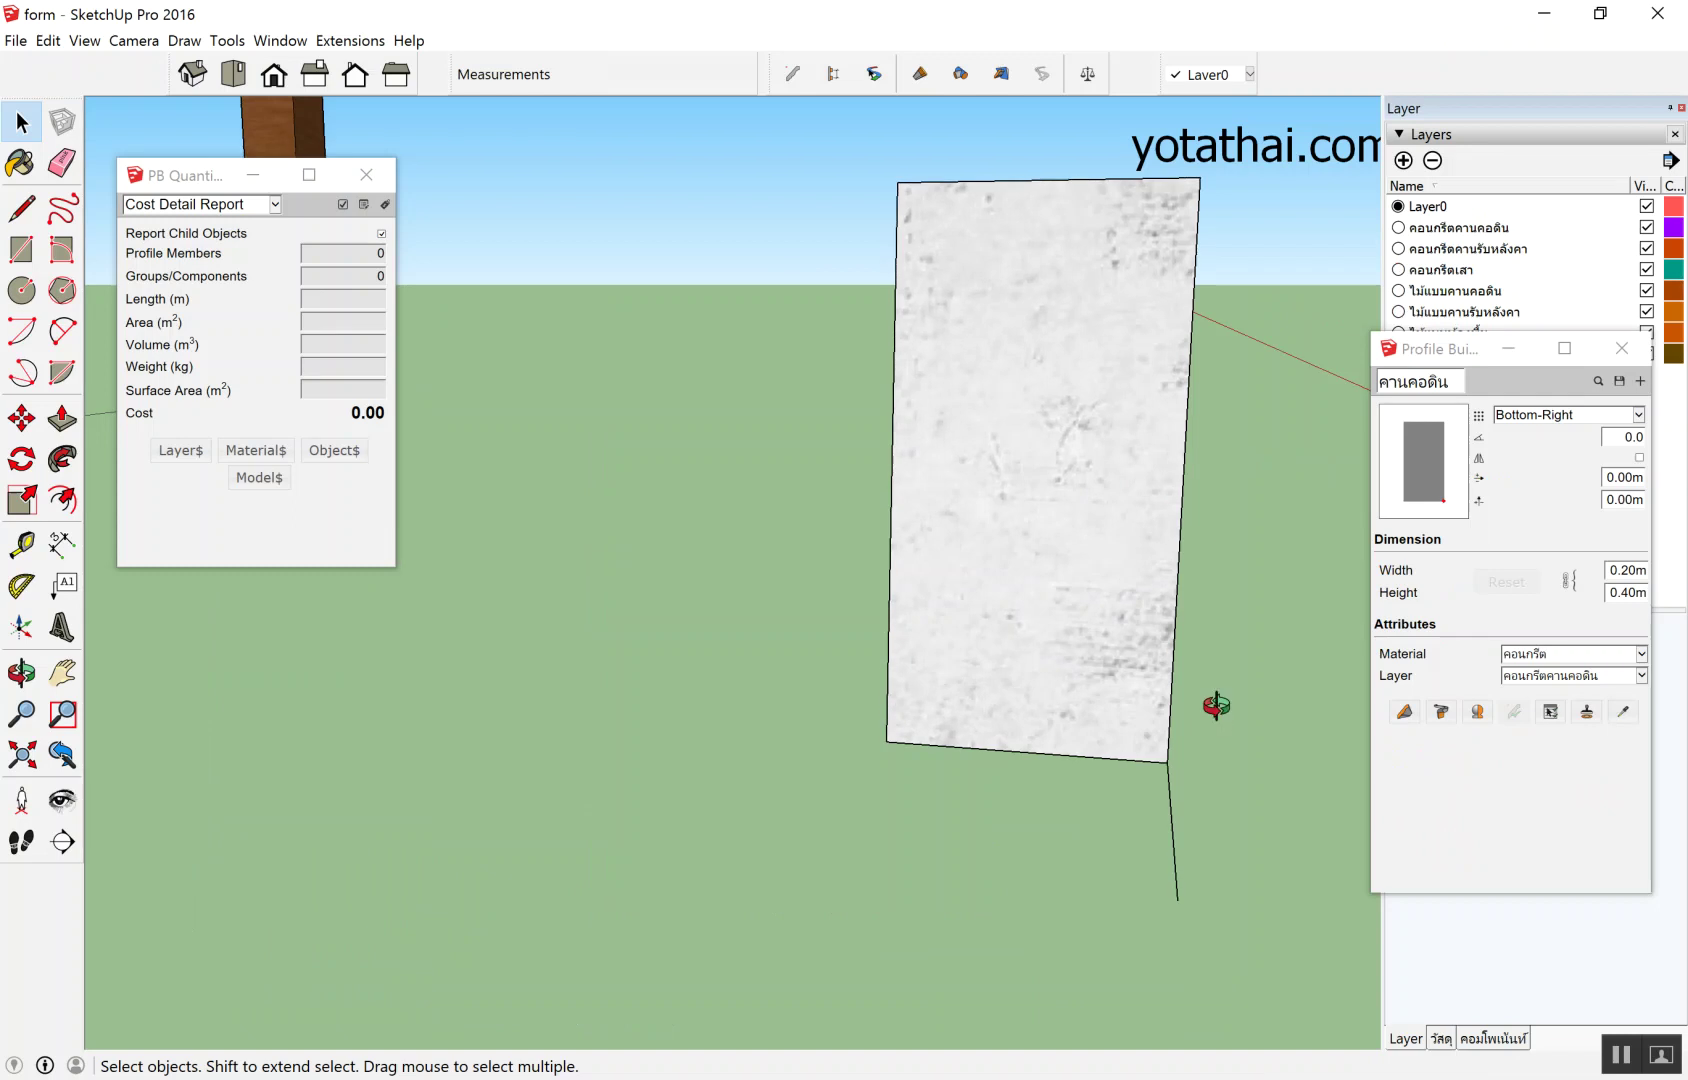
middle_click_drag(1213, 704, 1158, 708)
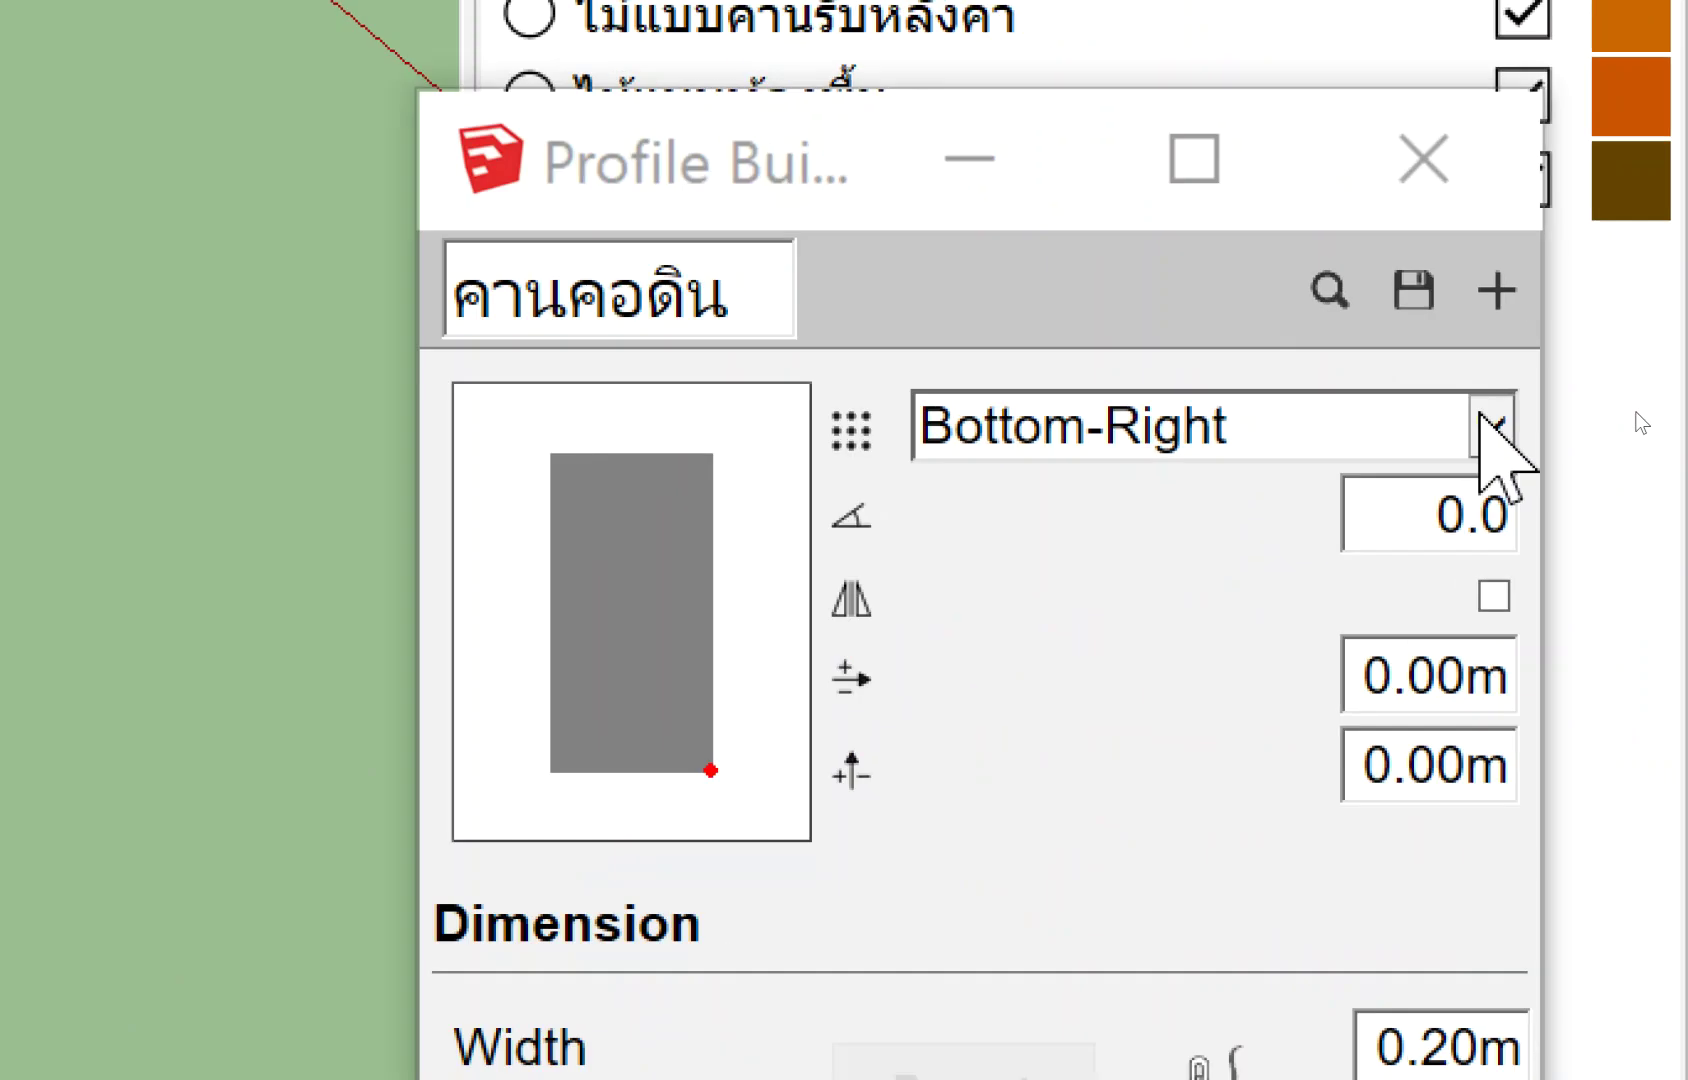
left_click(1485, 420)
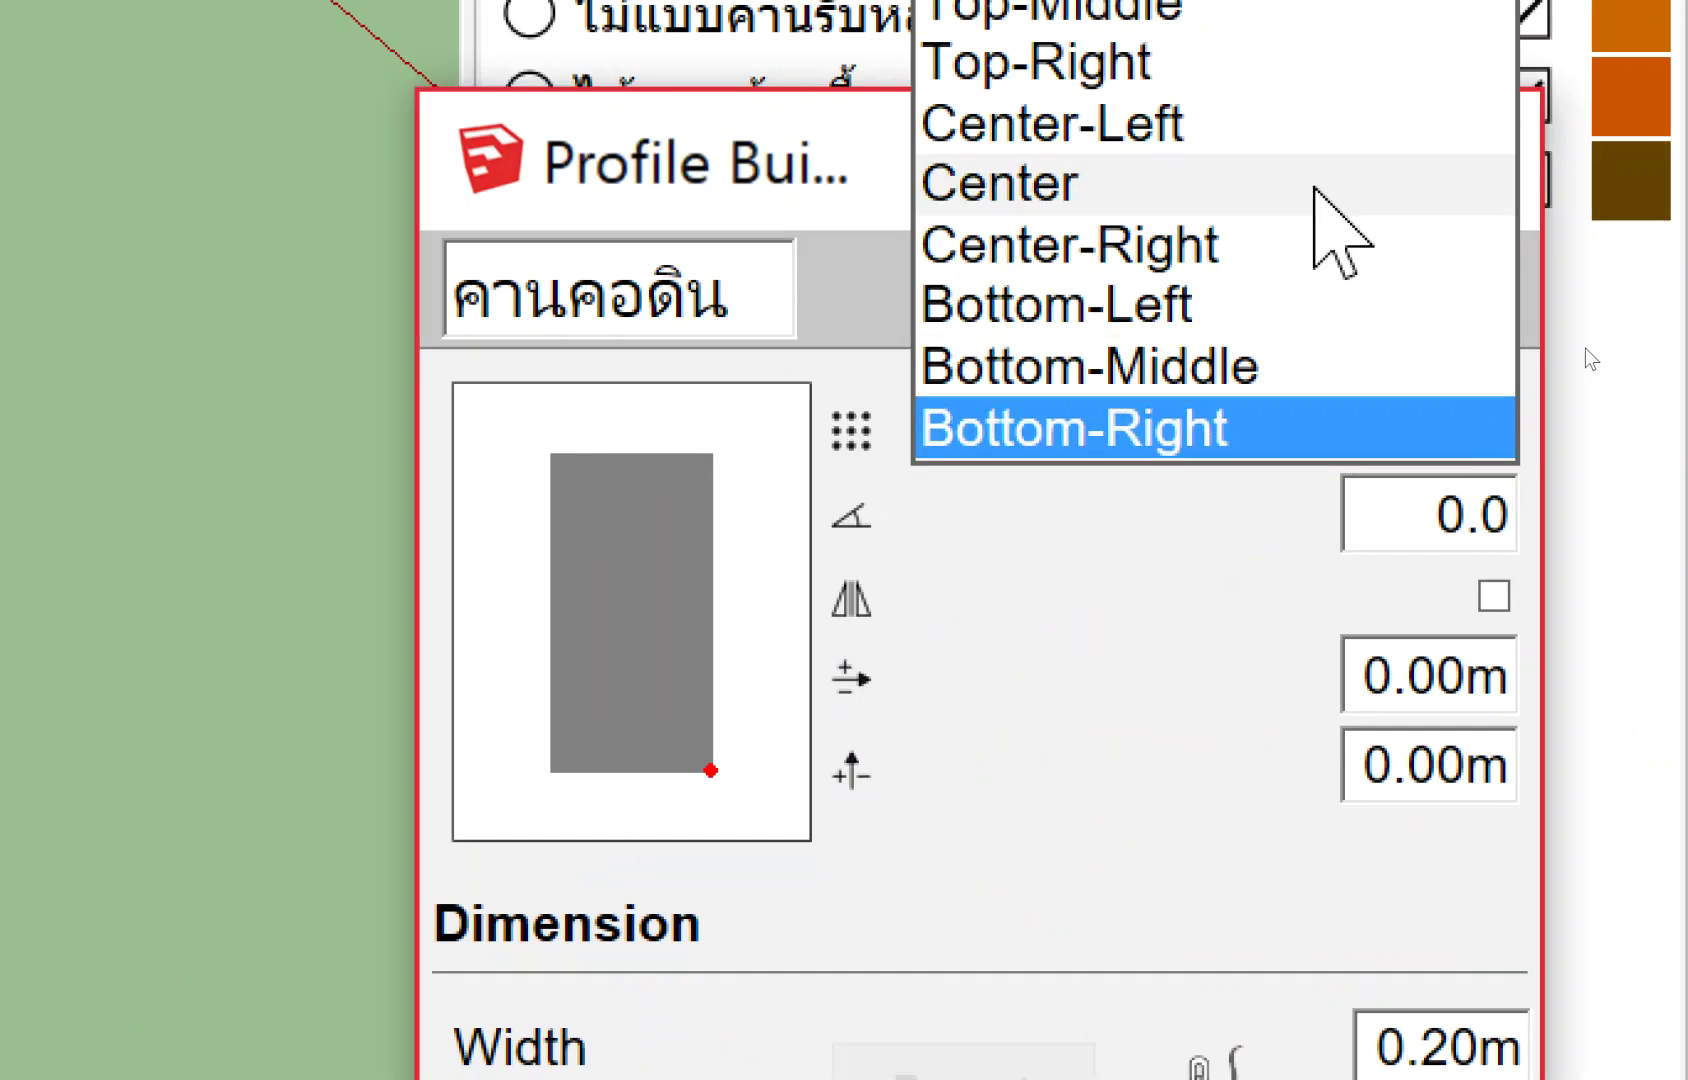
left_click(1277, 165)
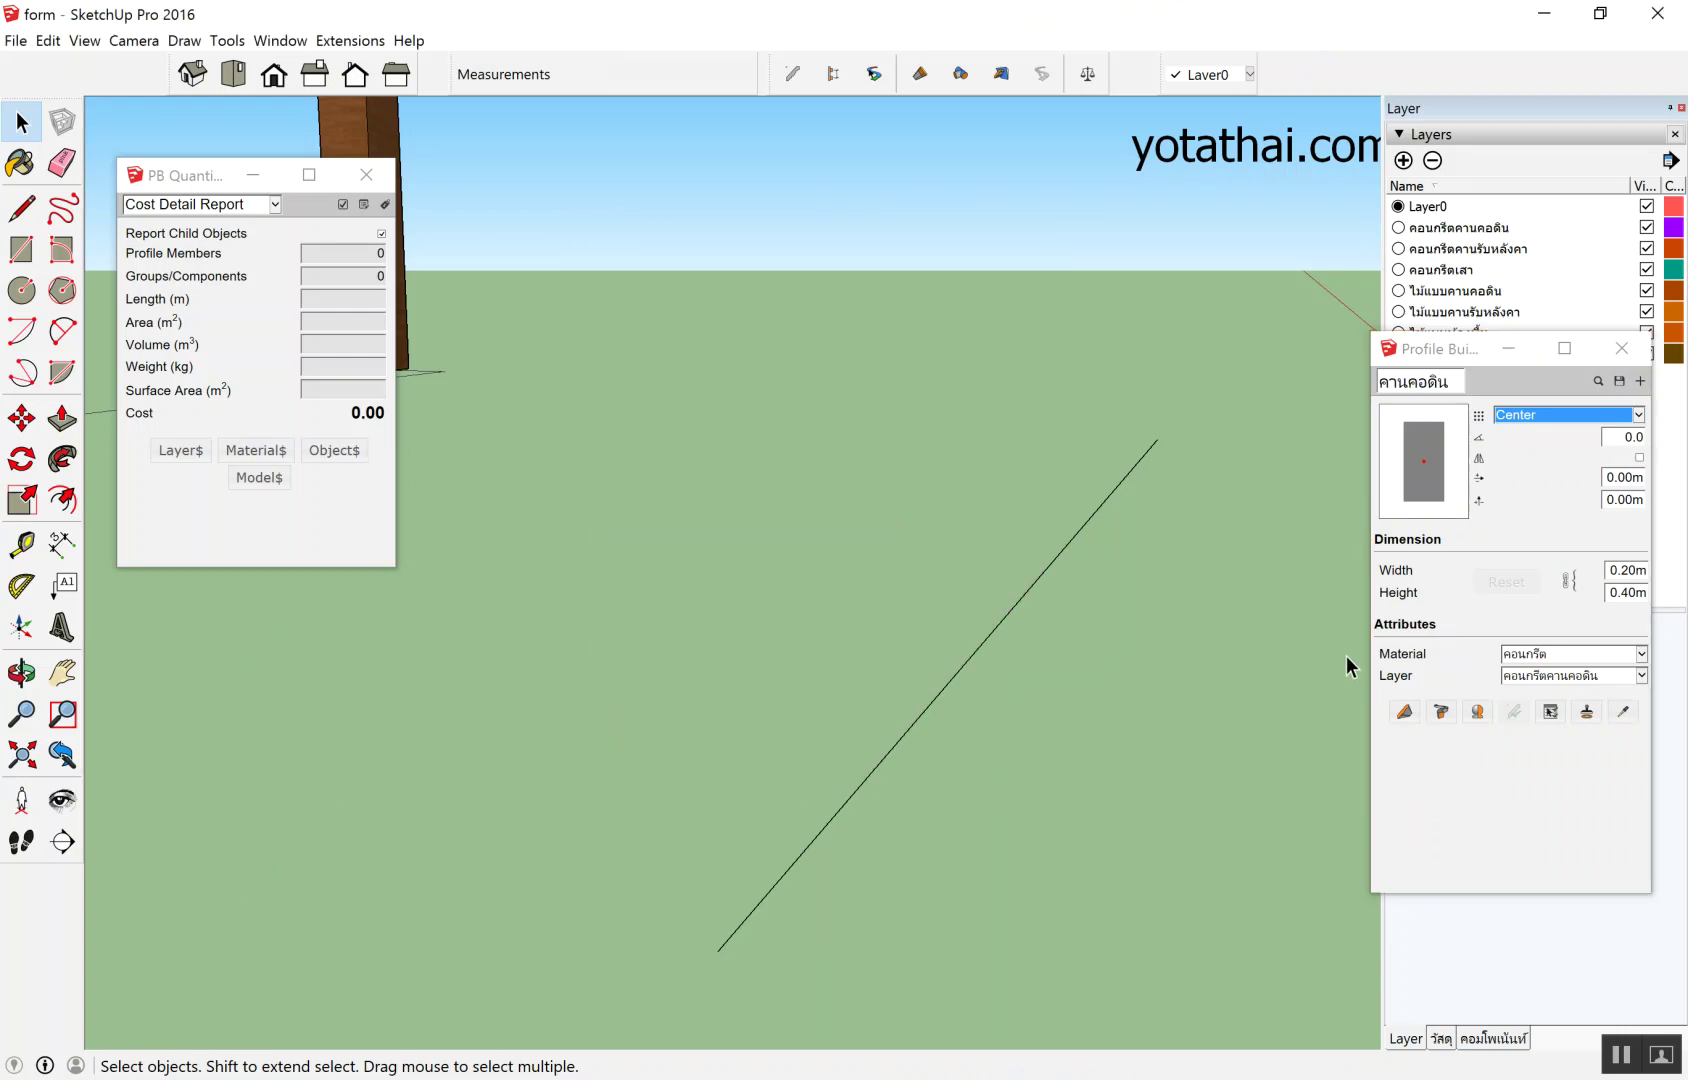
left_click(1404, 712)
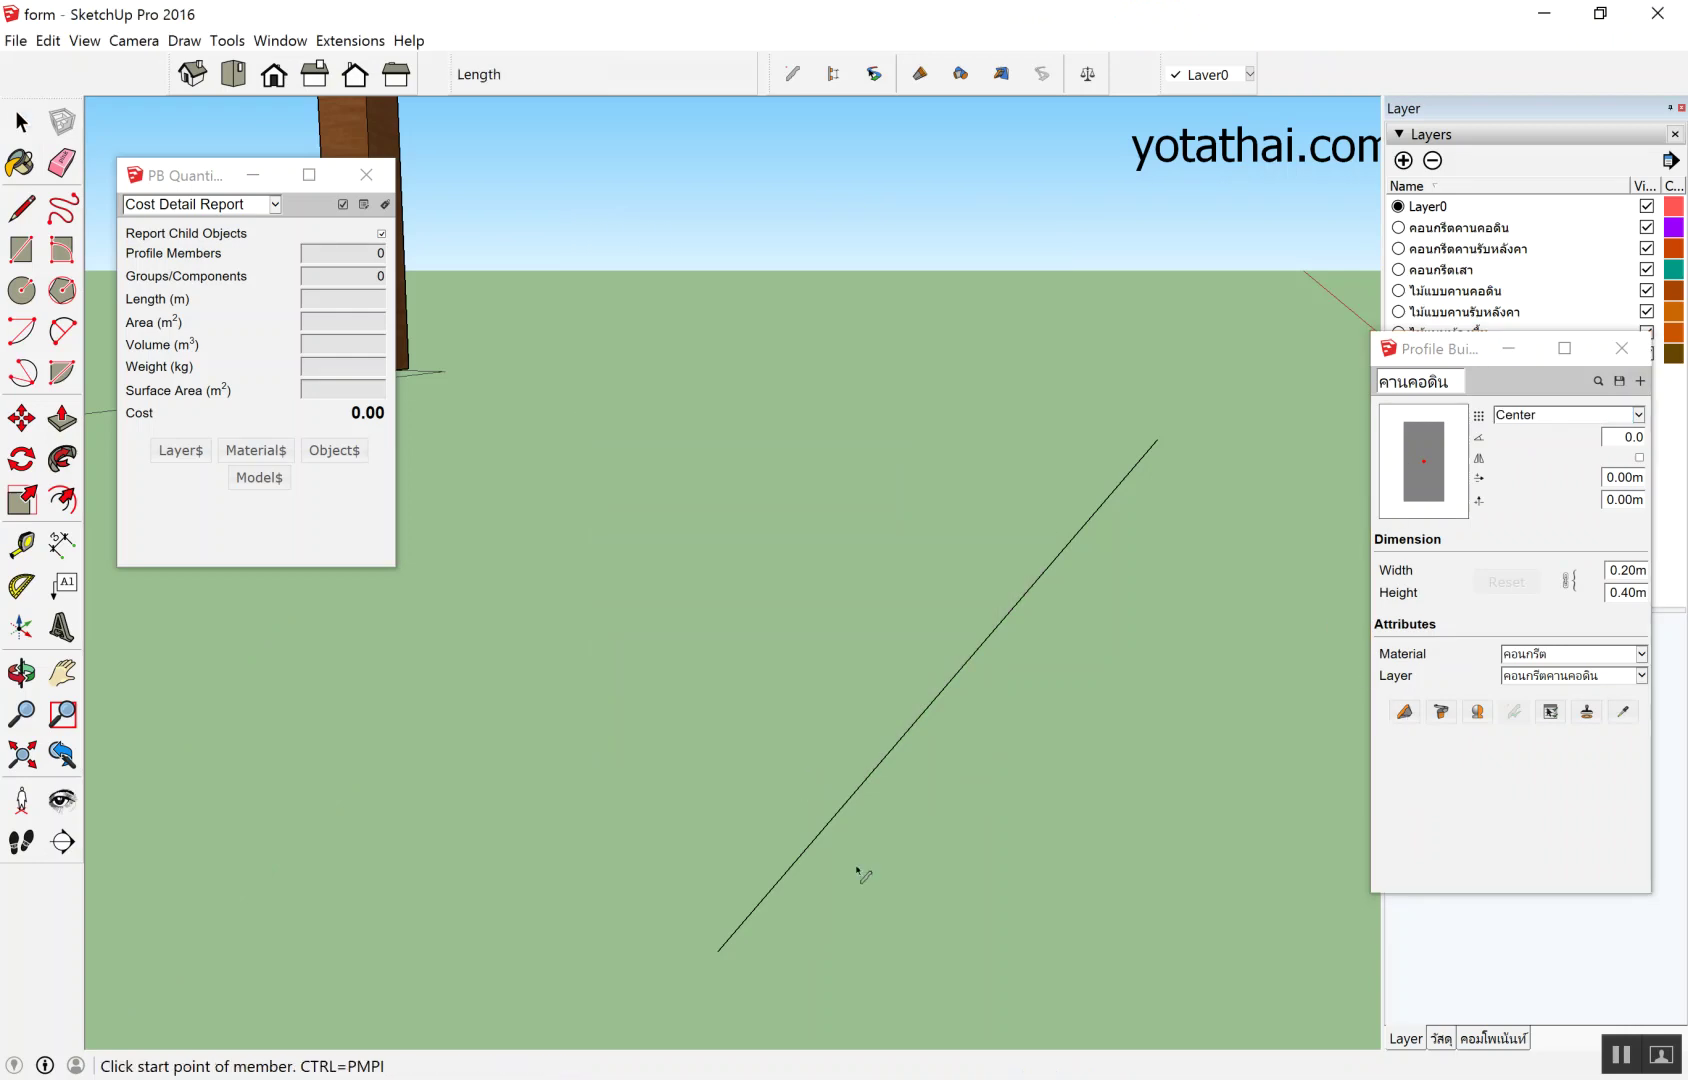
left_click(758, 910)
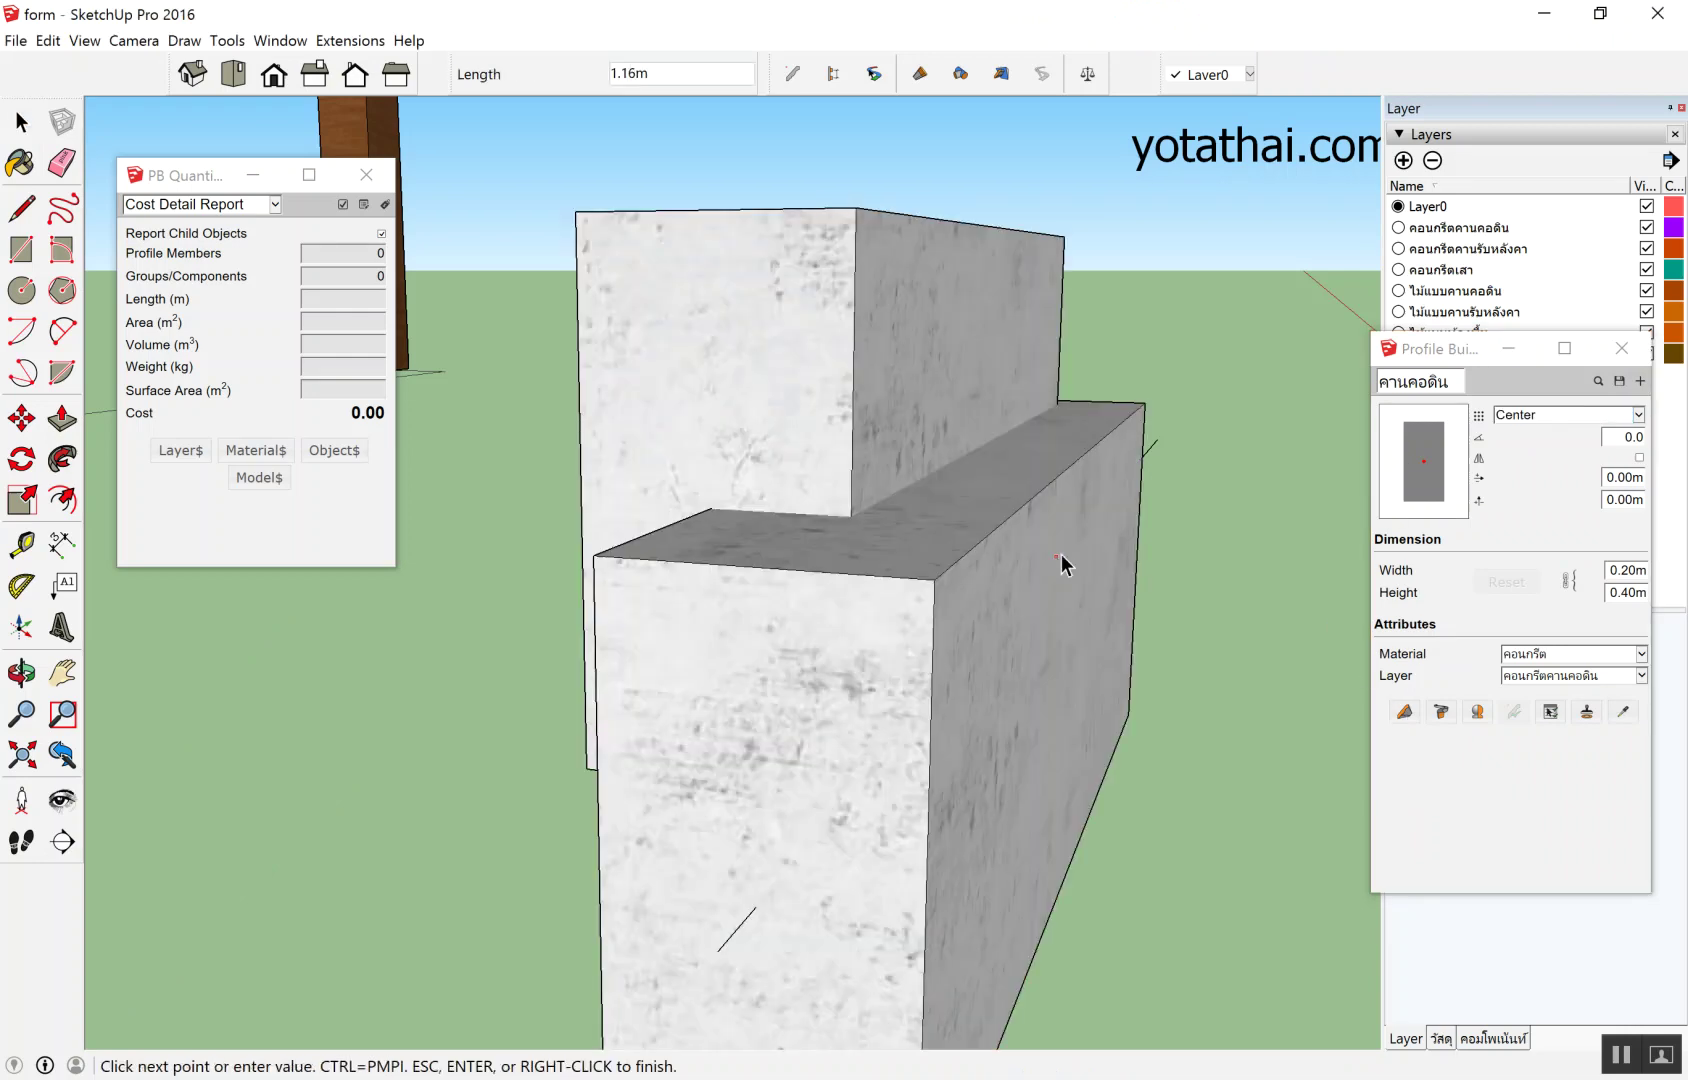
key("space")
scroll(1000, 630, "down", 5)
mouse_move(991, 663)
middle_mouse_down()
mouse_move(1138, 497)
mouse_move(1111, 558)
mouse_move(1017, 572)
mouse_move(848, 690)
mouse_move(938, 545)
middle_mouse_up()
scroll(1100, 570, "up", 5)
scroll(1097, 586, "up", 2)
scroll(1025, 568, "down", 3)
scroll(1037, 589, "down", 3)
scroll(909, 662, "up", 3)
scroll(853, 514, "up", 2)
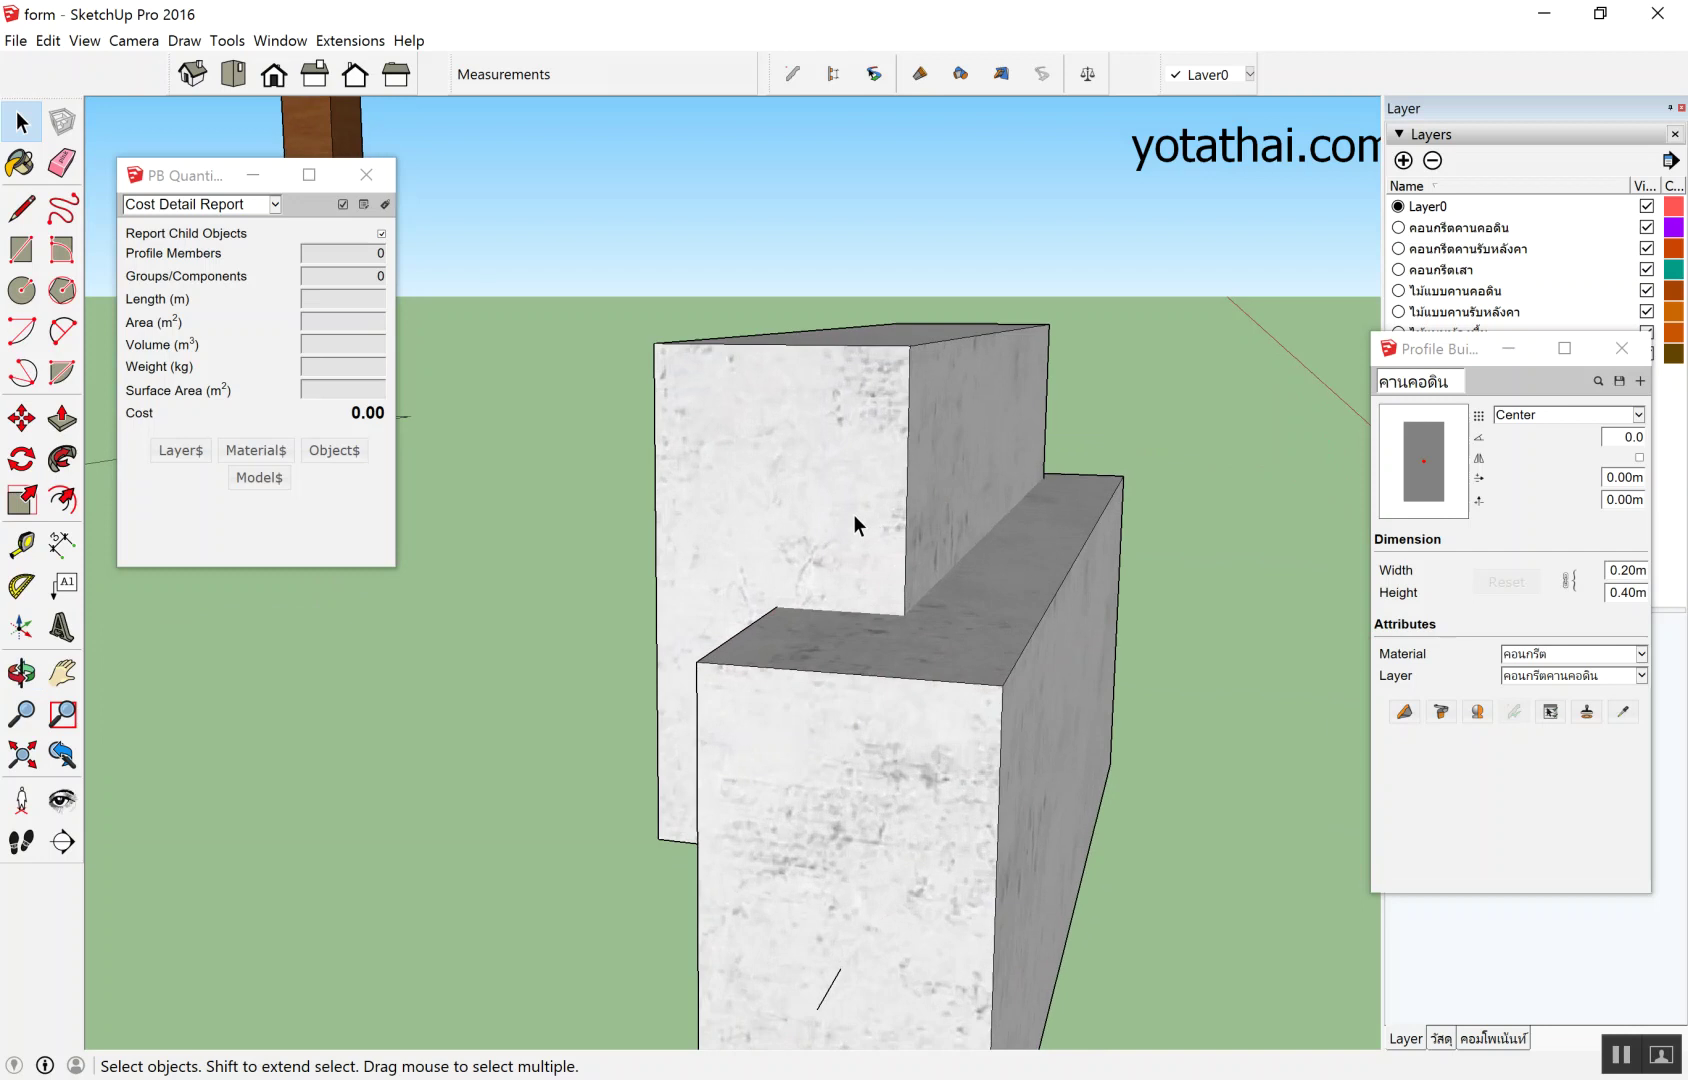
scroll(875, 600, "down", 1)
scroll(920, 575, "down", 2)
scroll(990, 650, "down", 1)
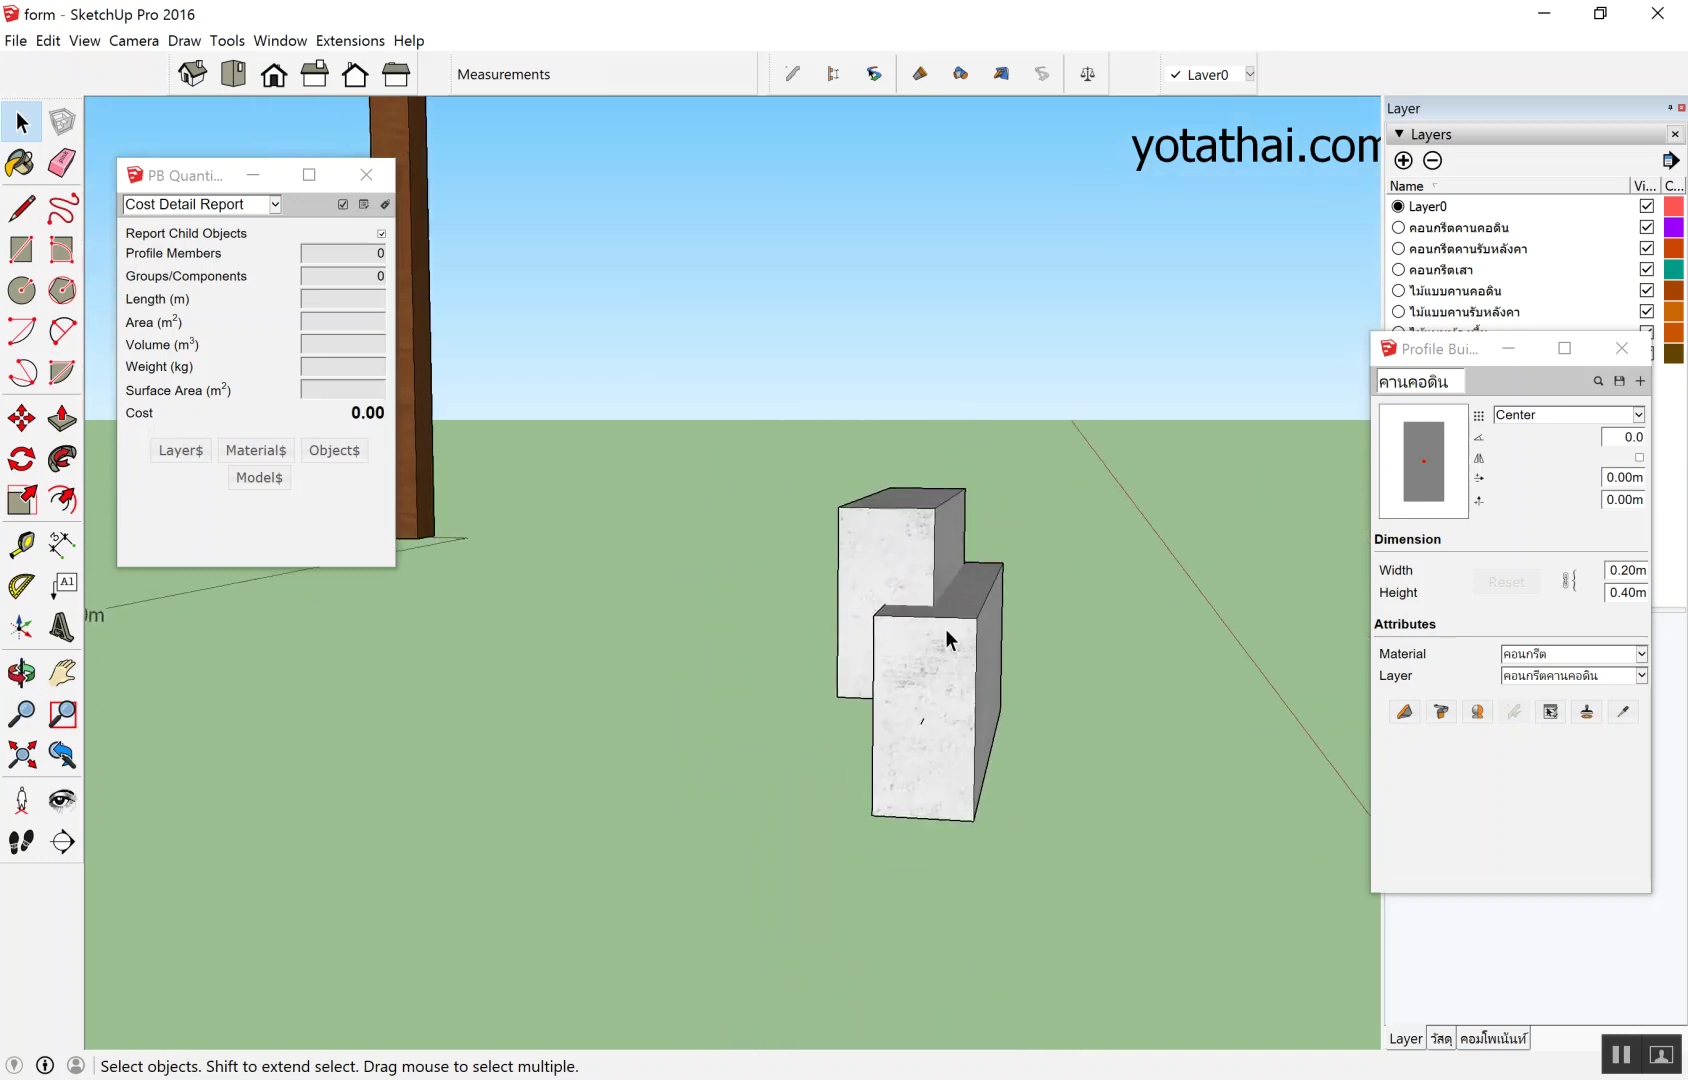
scroll(946, 640, "down", 2)
scroll(1038, 609, "down", 2)
scroll(975, 616, "down", 2)
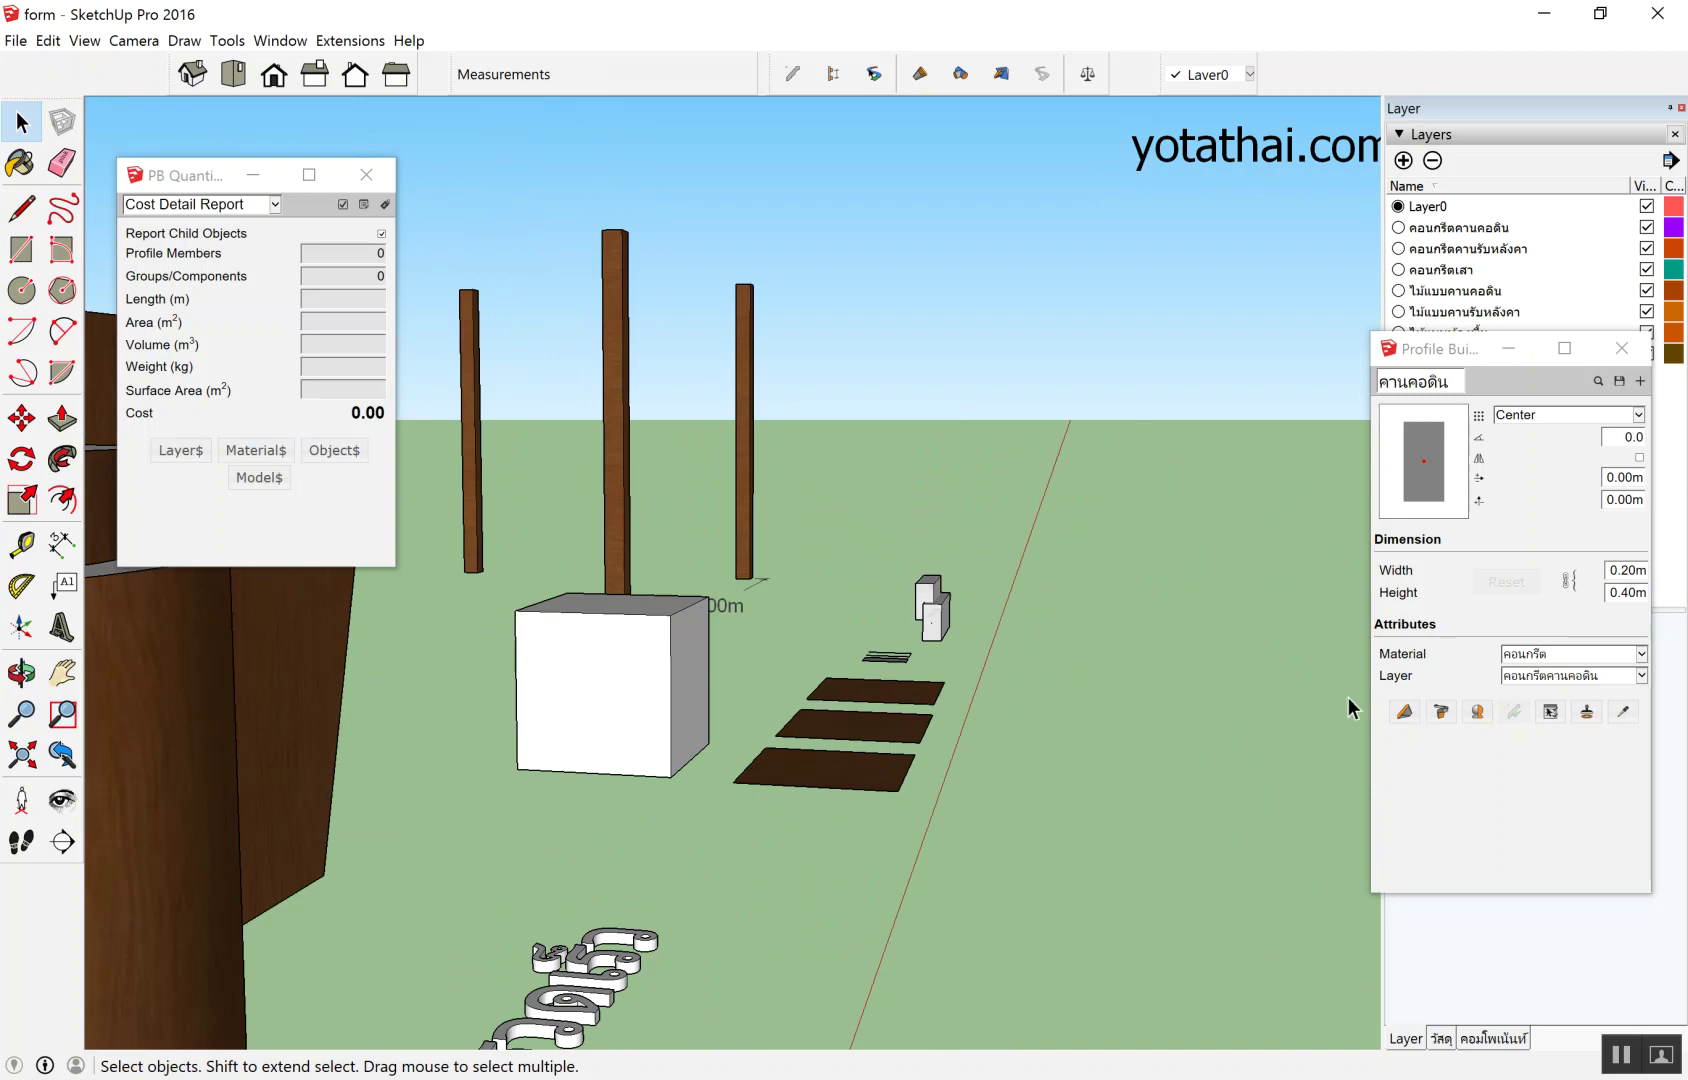
left_click(1404, 711)
middle_click_drag(916, 592, 740, 560)
scroll(738, 557, "up", 3)
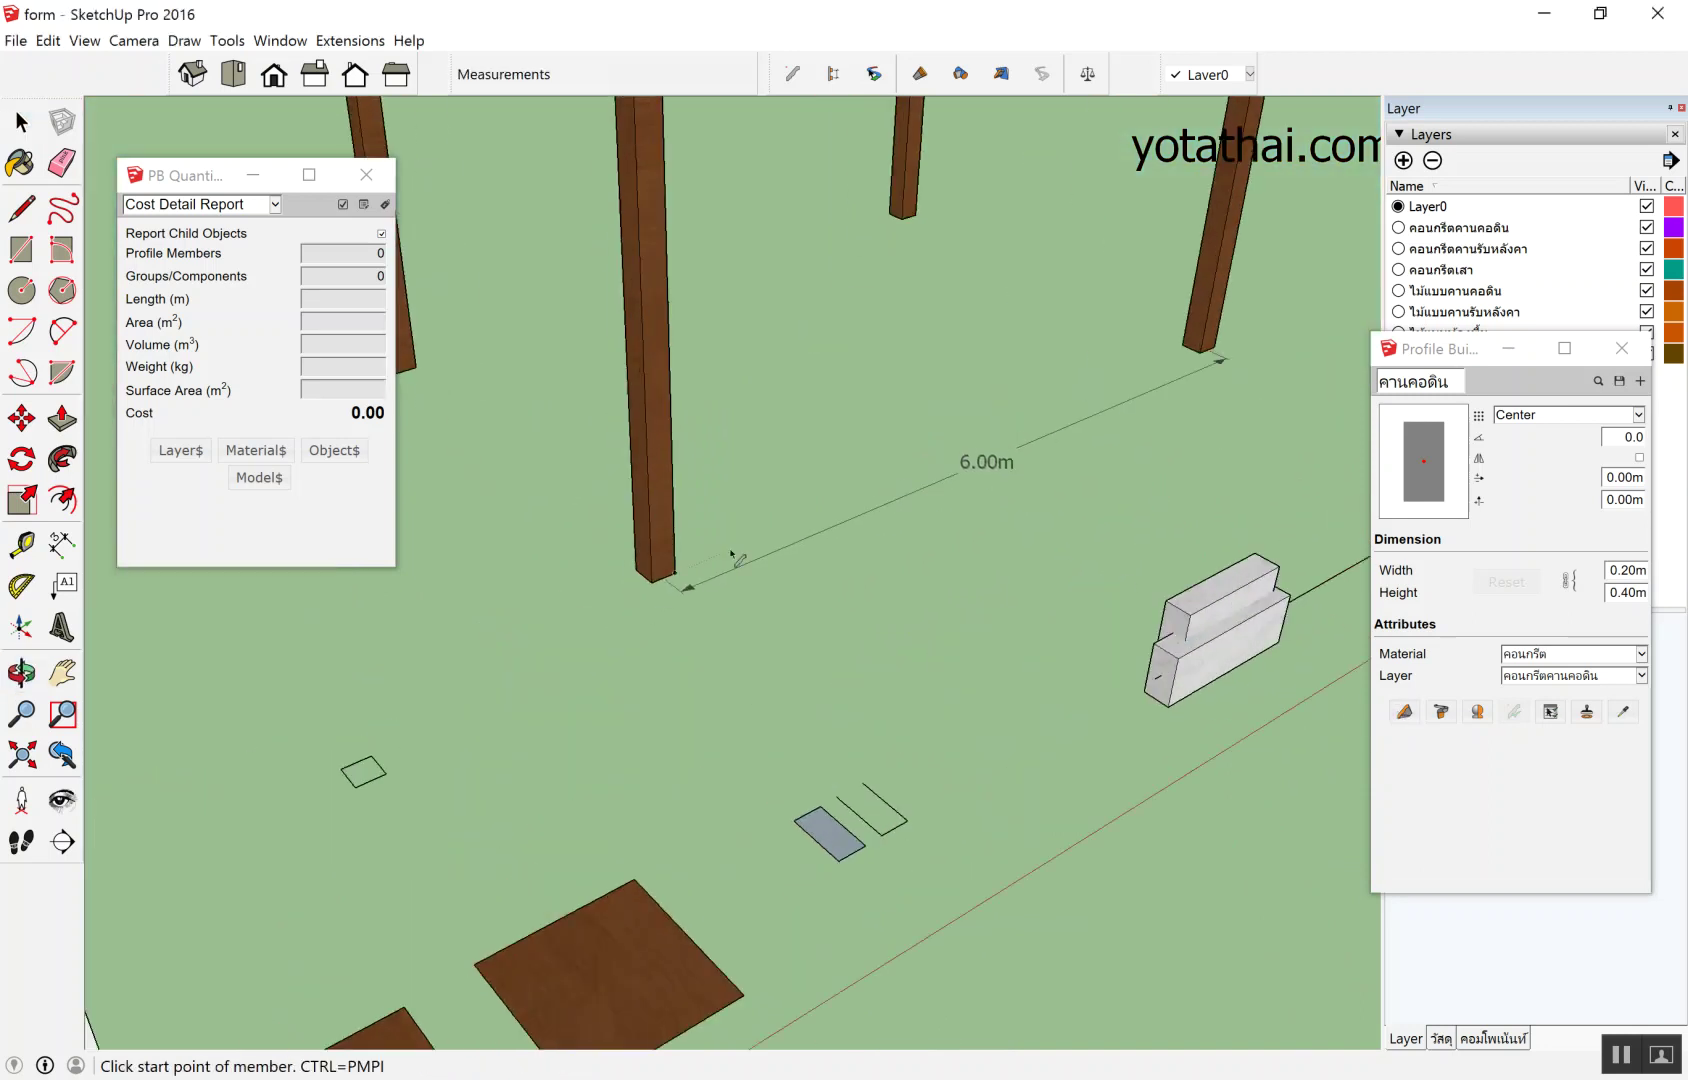
scroll(700, 553, "up", 2)
left_click(654, 592)
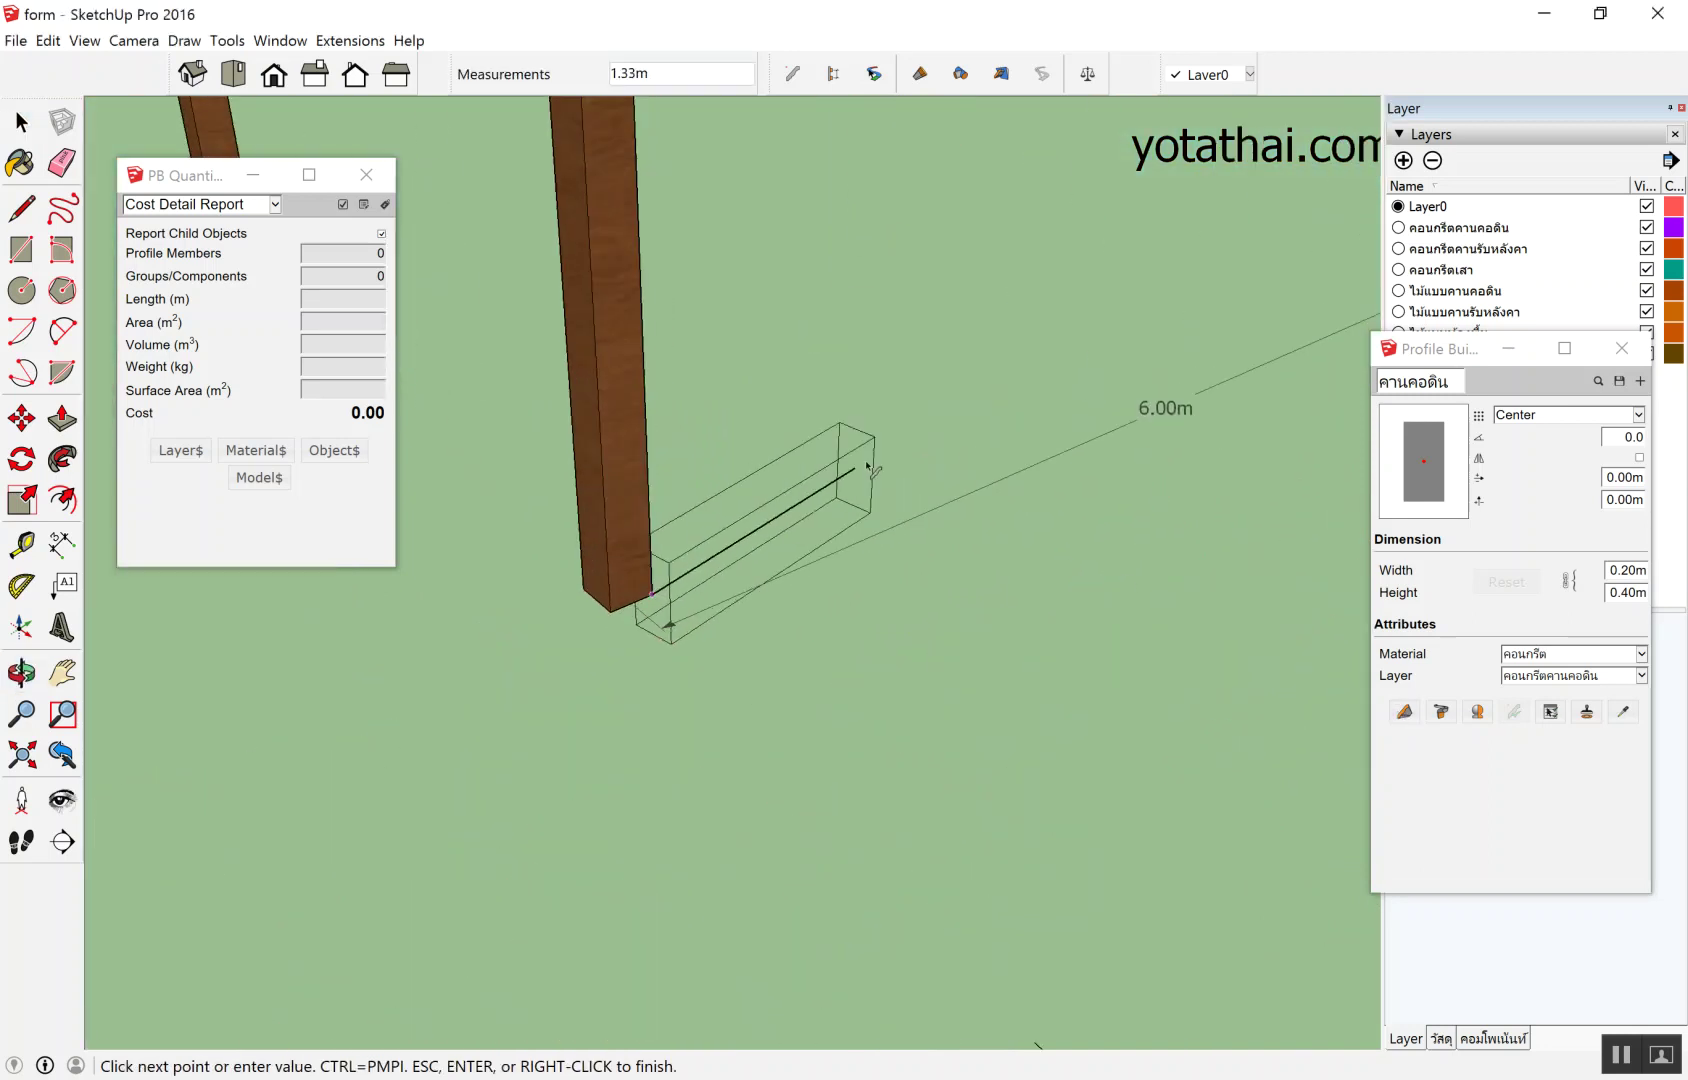
left_click(945, 478)
mouse_move(742, 628)
middle_mouse_down()
mouse_move(1188, 355)
mouse_move(885, 425)
middle_mouse_up()
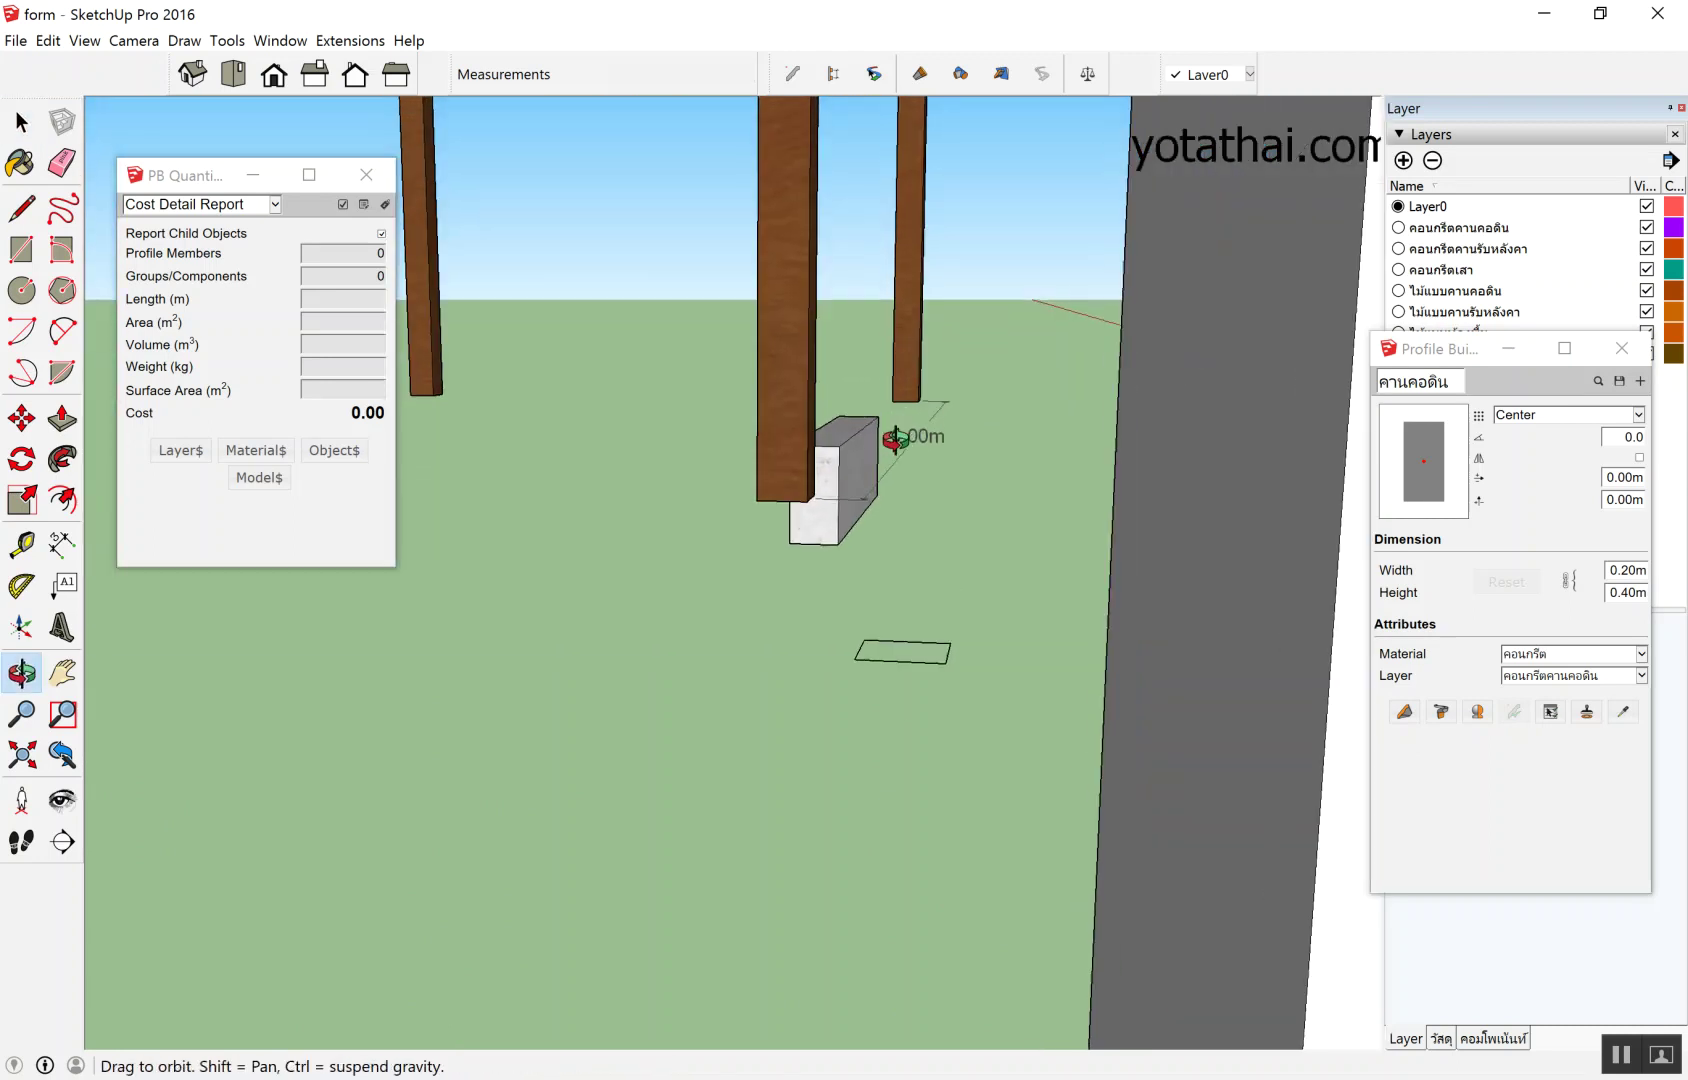
scroll(828, 510, "up", 3)
scroll(791, 535, "up", 2)
scroll(791, 535, "up", 2)
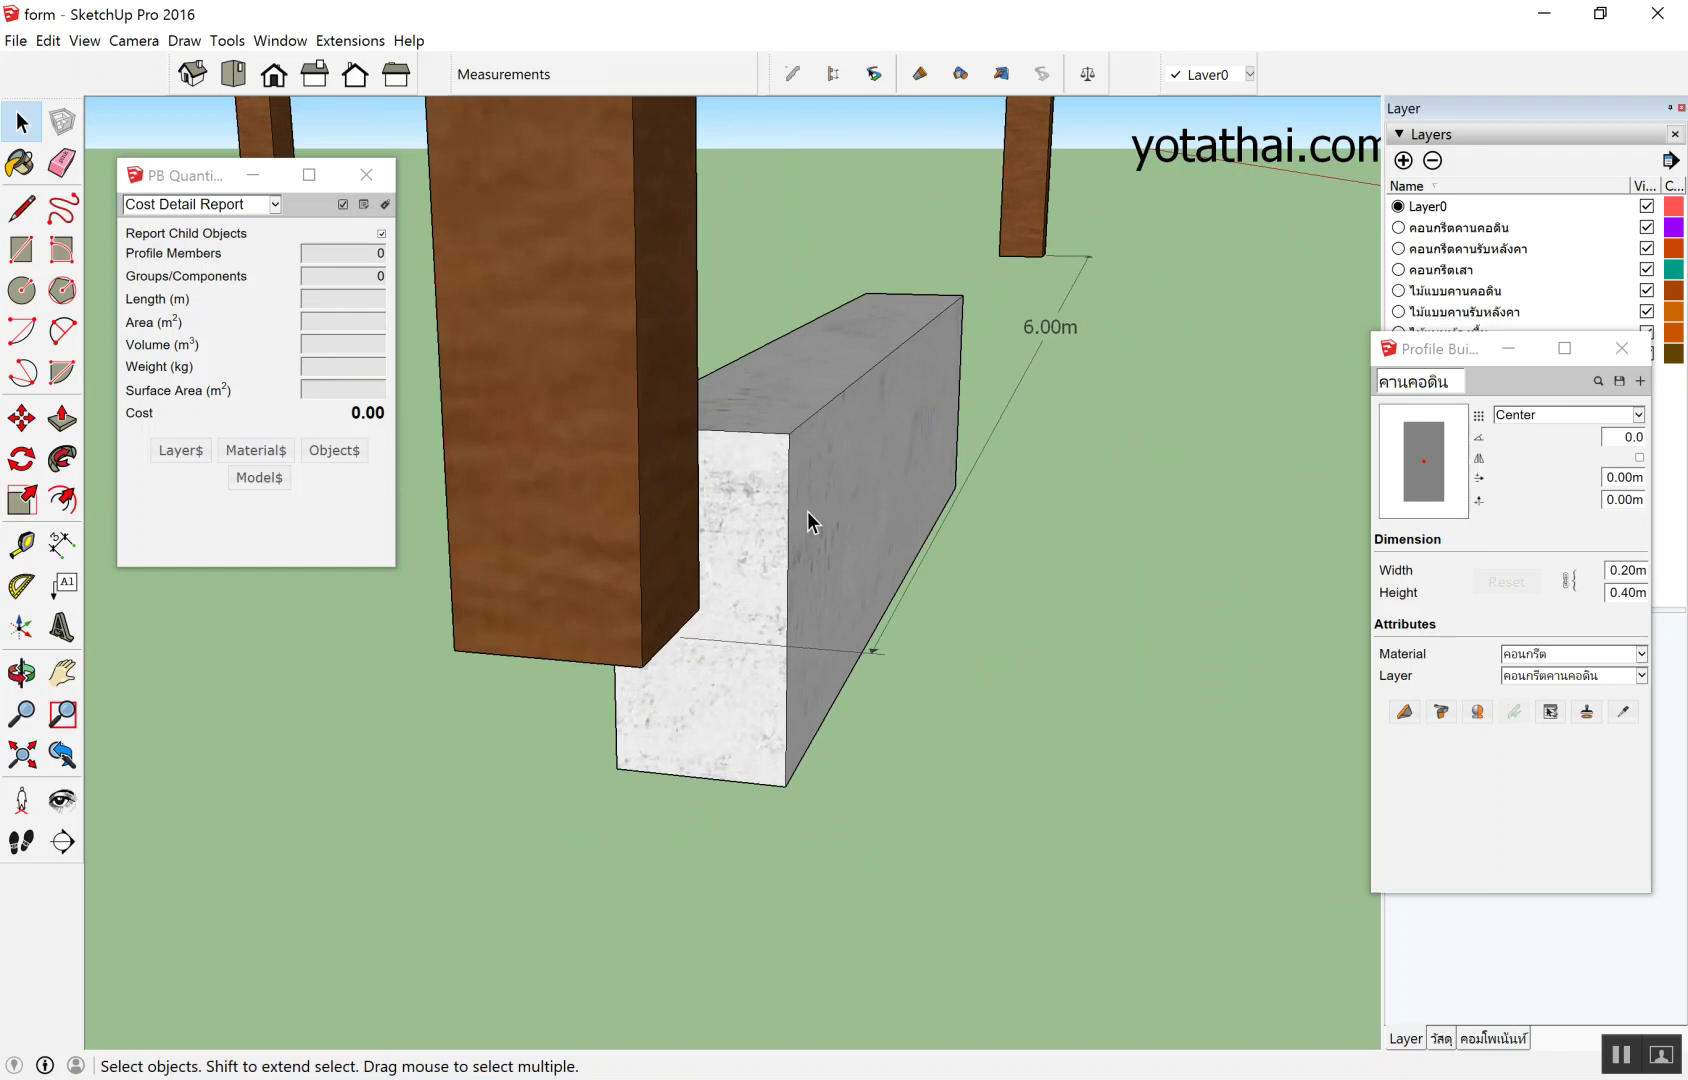
left_click(842, 376)
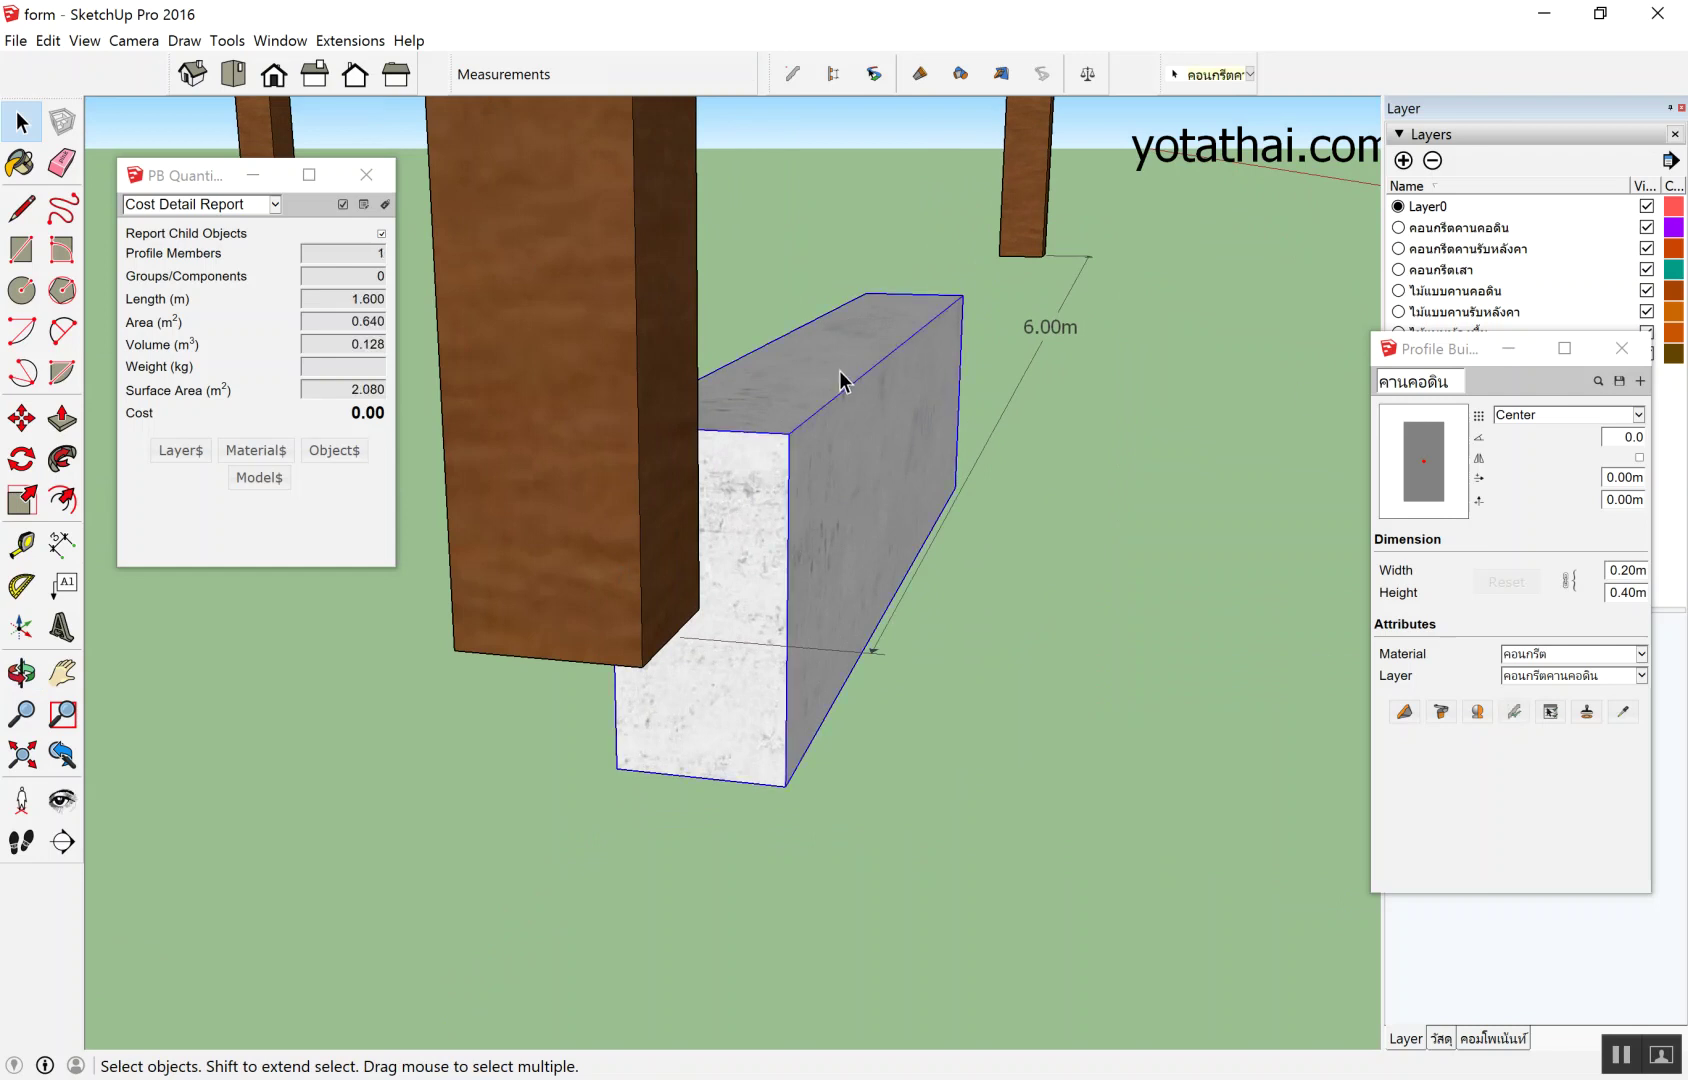
key("Delete")
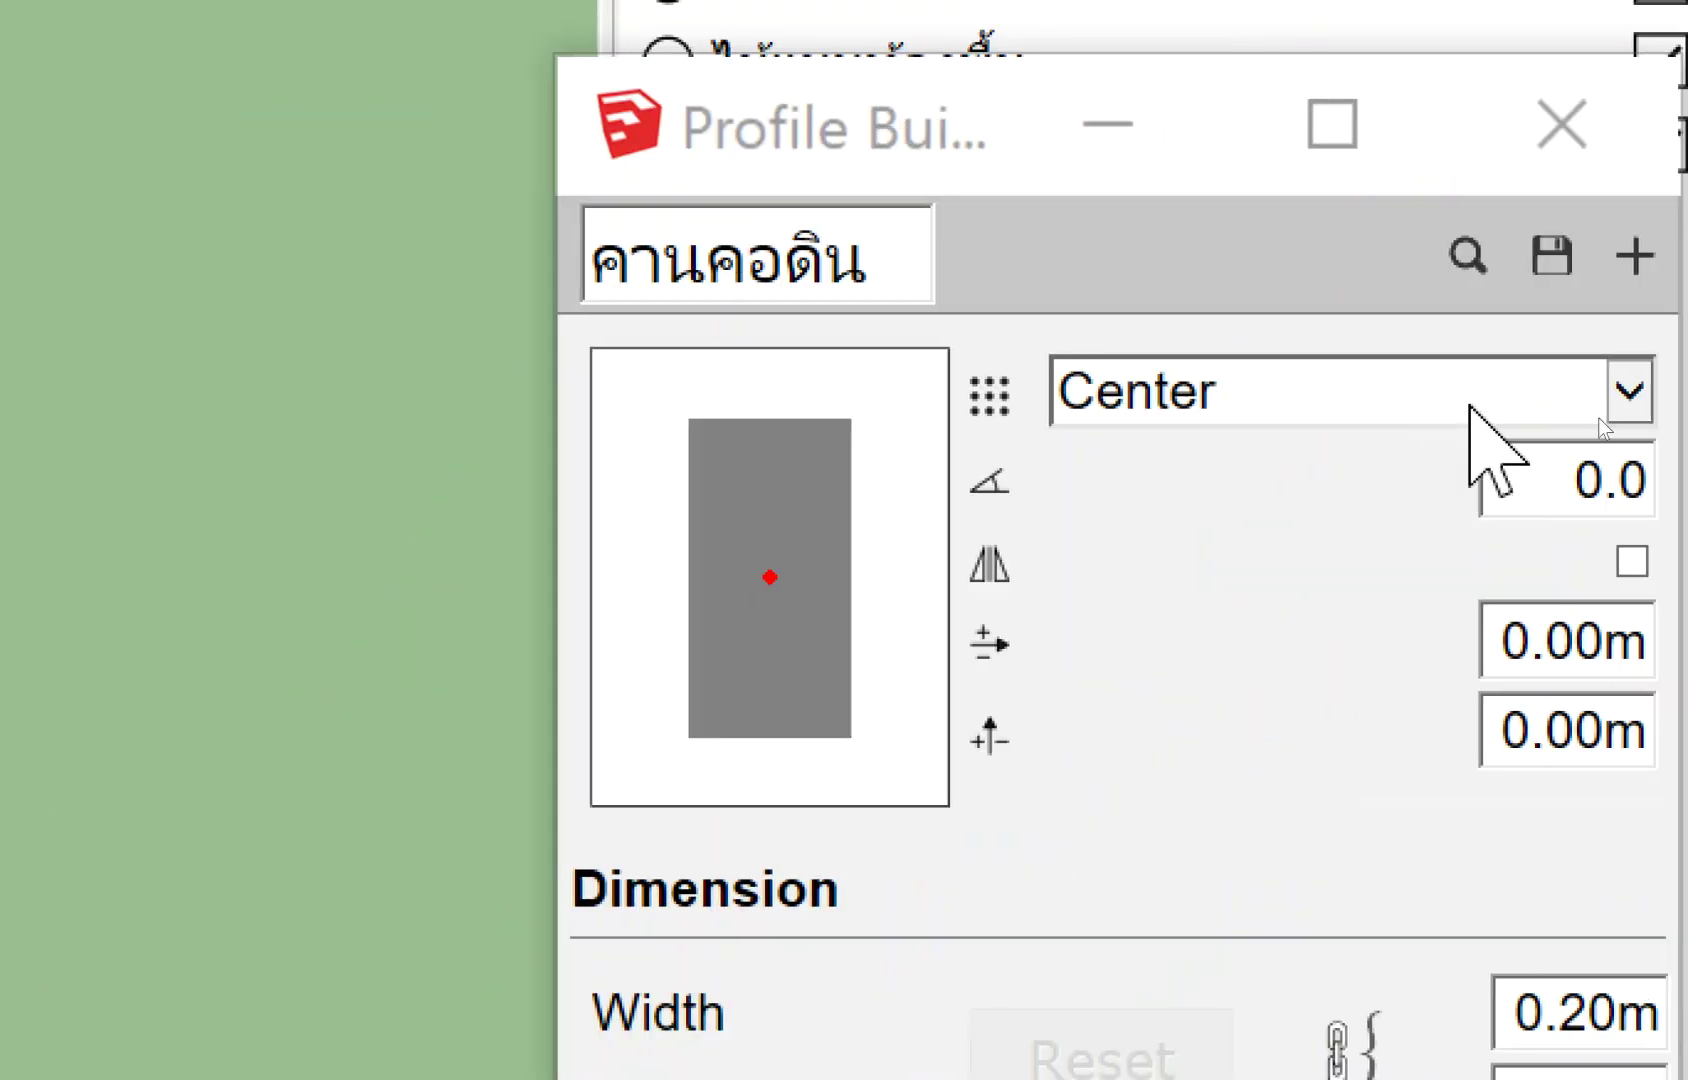
Set the คานคอดิน profile's alignment to Bottom-Right and orbit toward the column bases.
left_click(1598, 418)
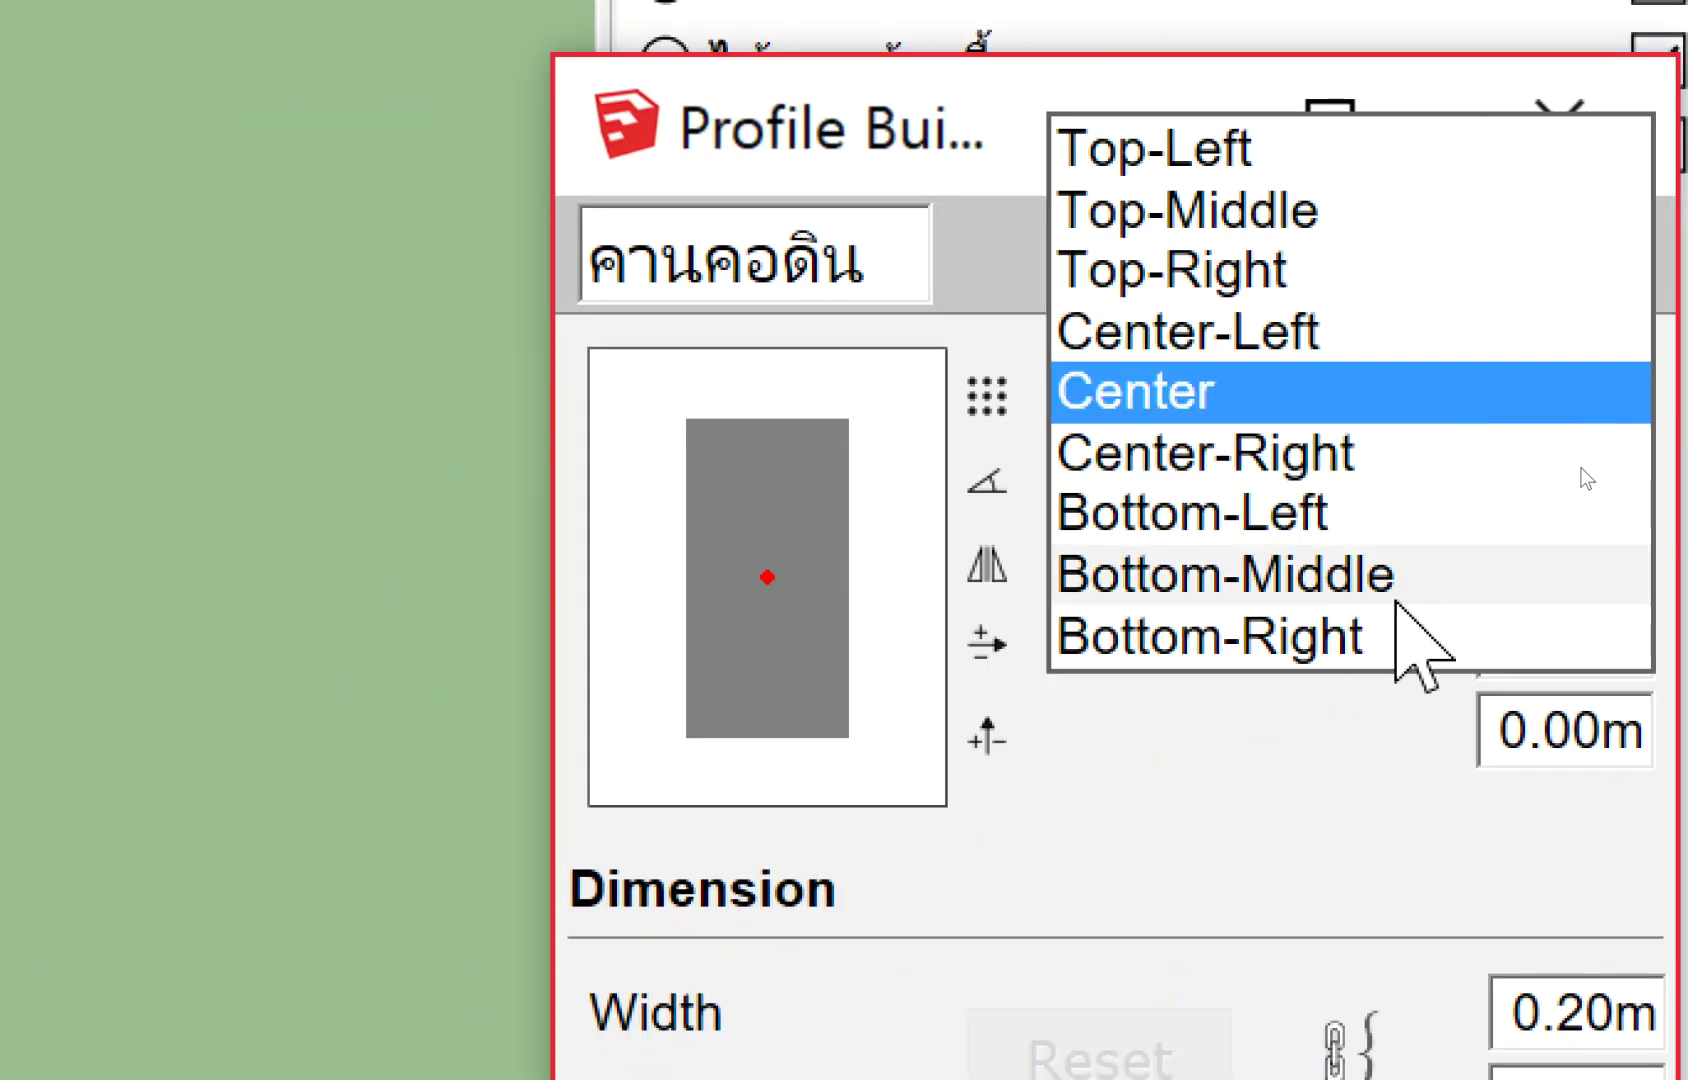
left_click(1410, 640)
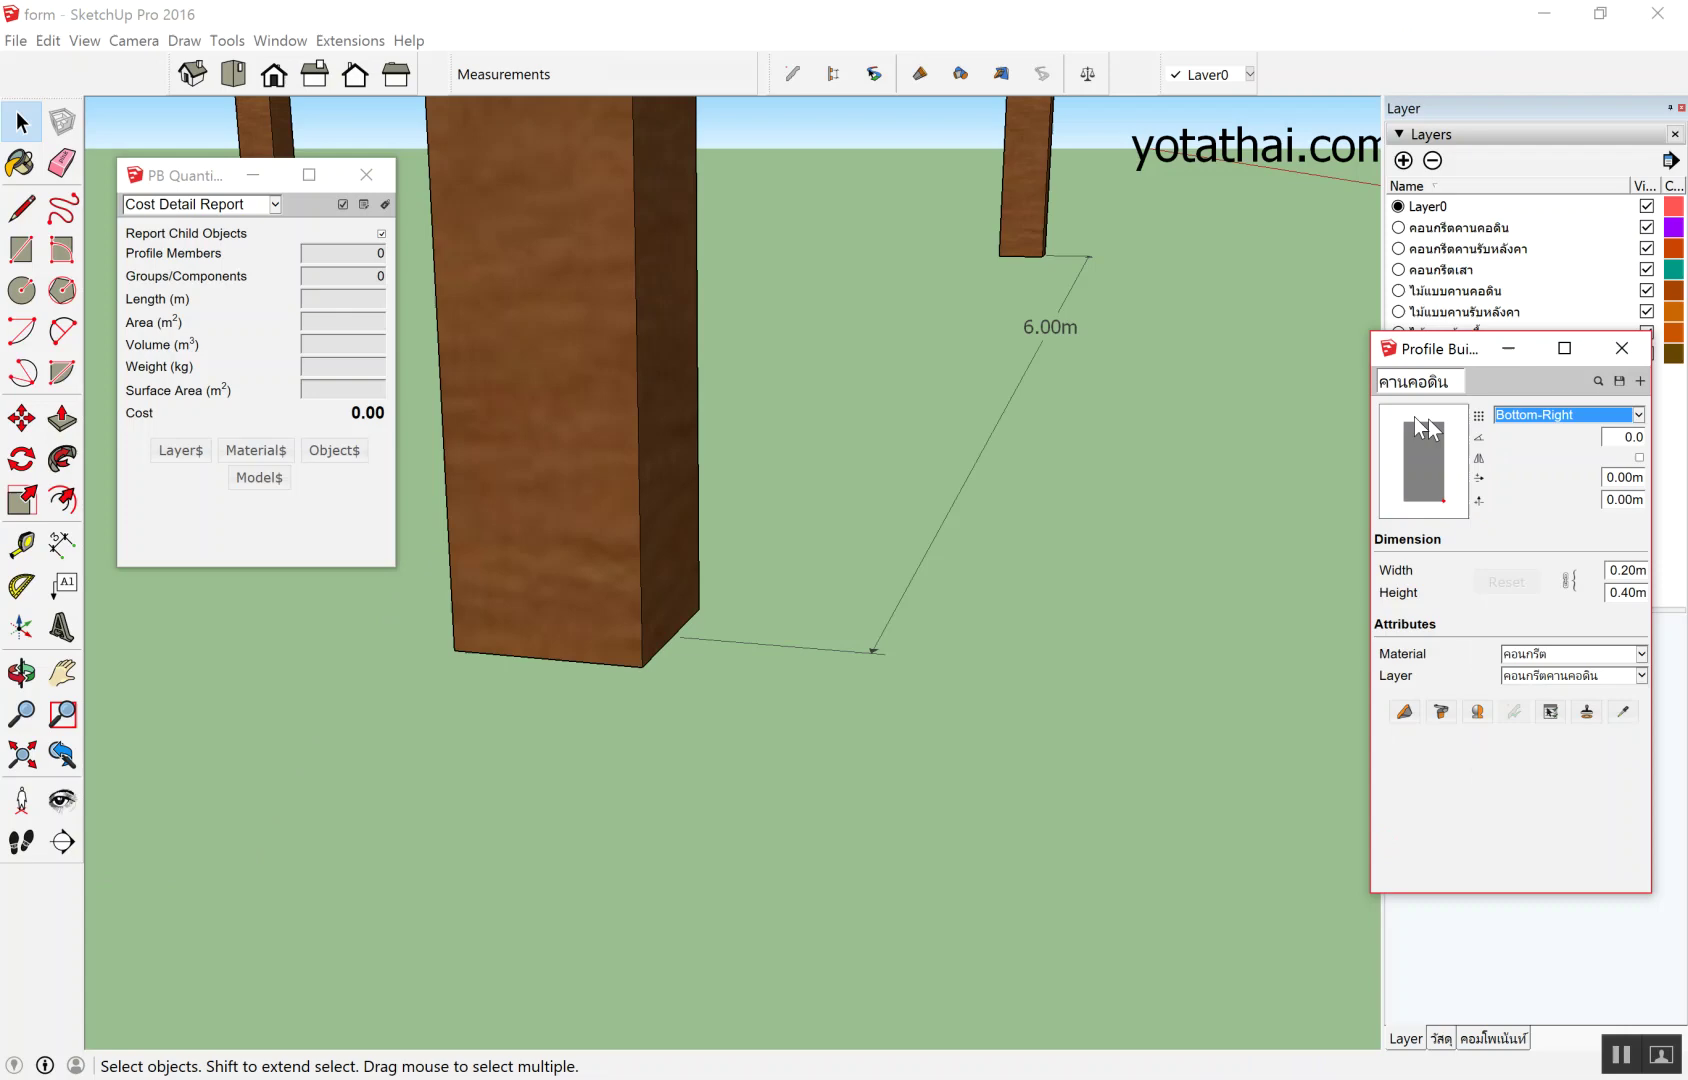
middle_click_drag(1157, 489, 1229, 476)
mouse_move(1242, 229)
middle_mouse_down()
mouse_move(1154, 295)
mouse_move(1054, 315)
mouse_move(917, 496)
mouse_move(1362, 678)
middle_mouse_up()
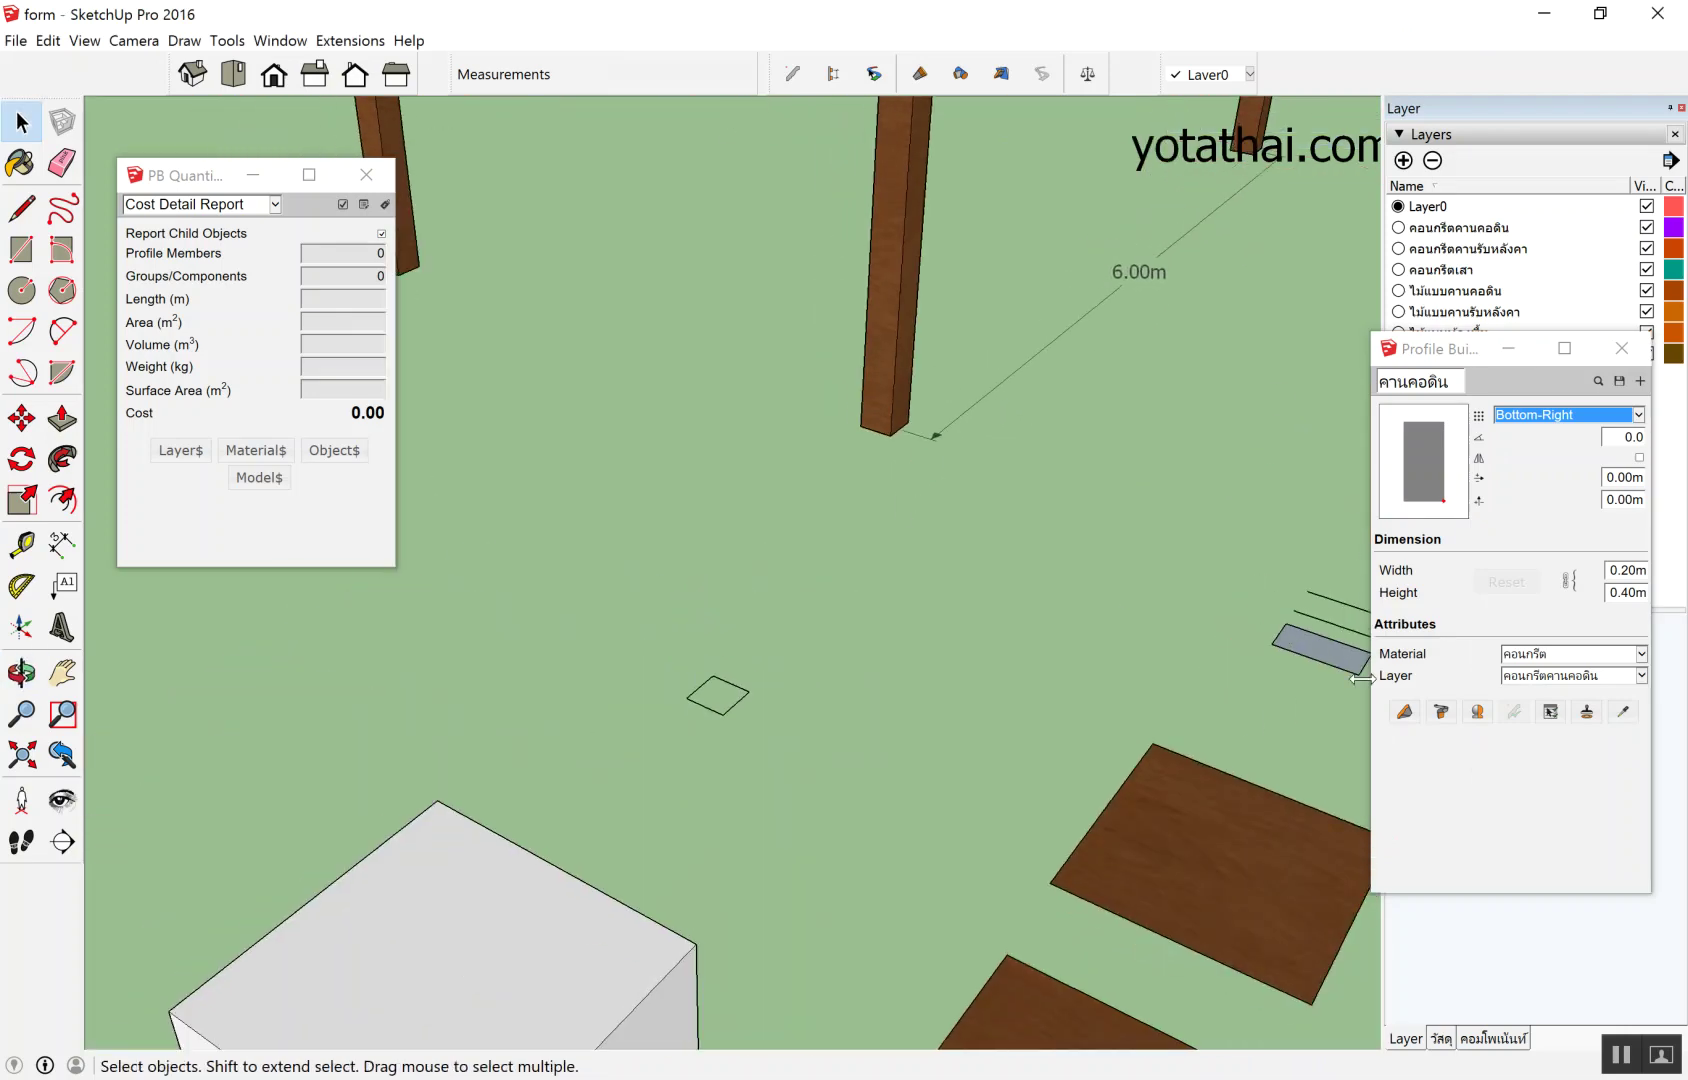
scroll(1013, 345, "up", 3)
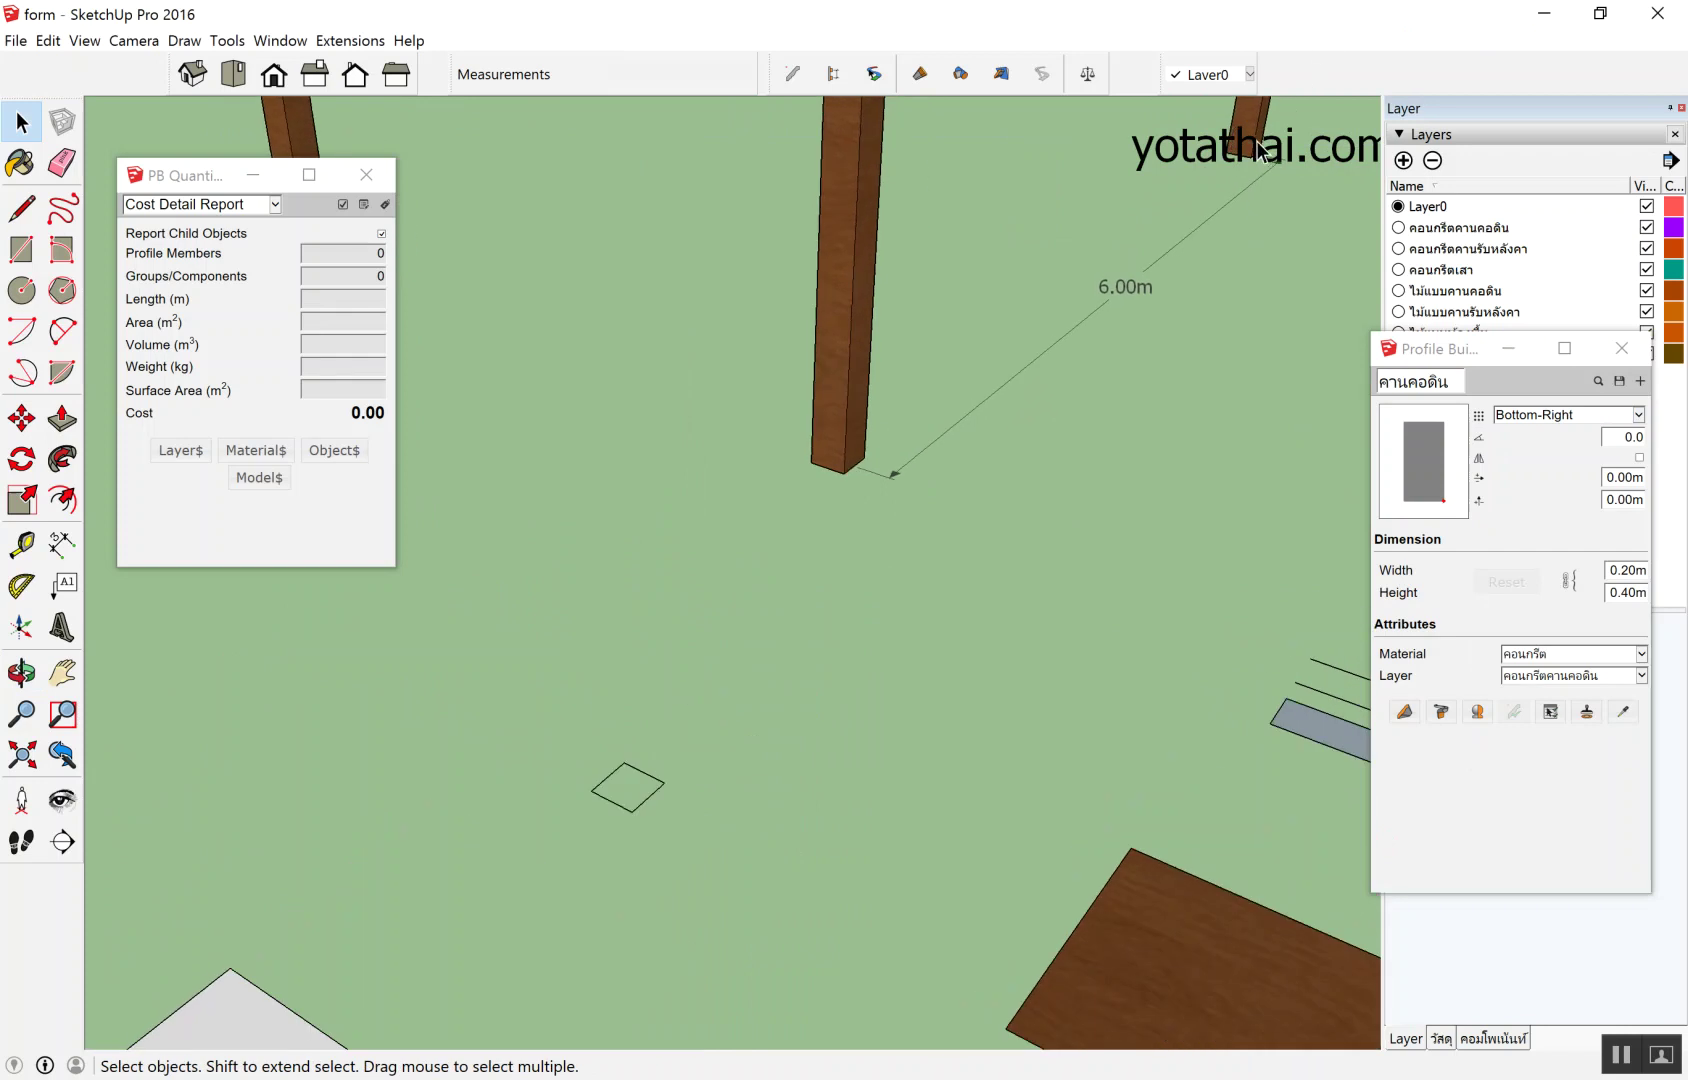
scroll(1013, 345, "up", 3)
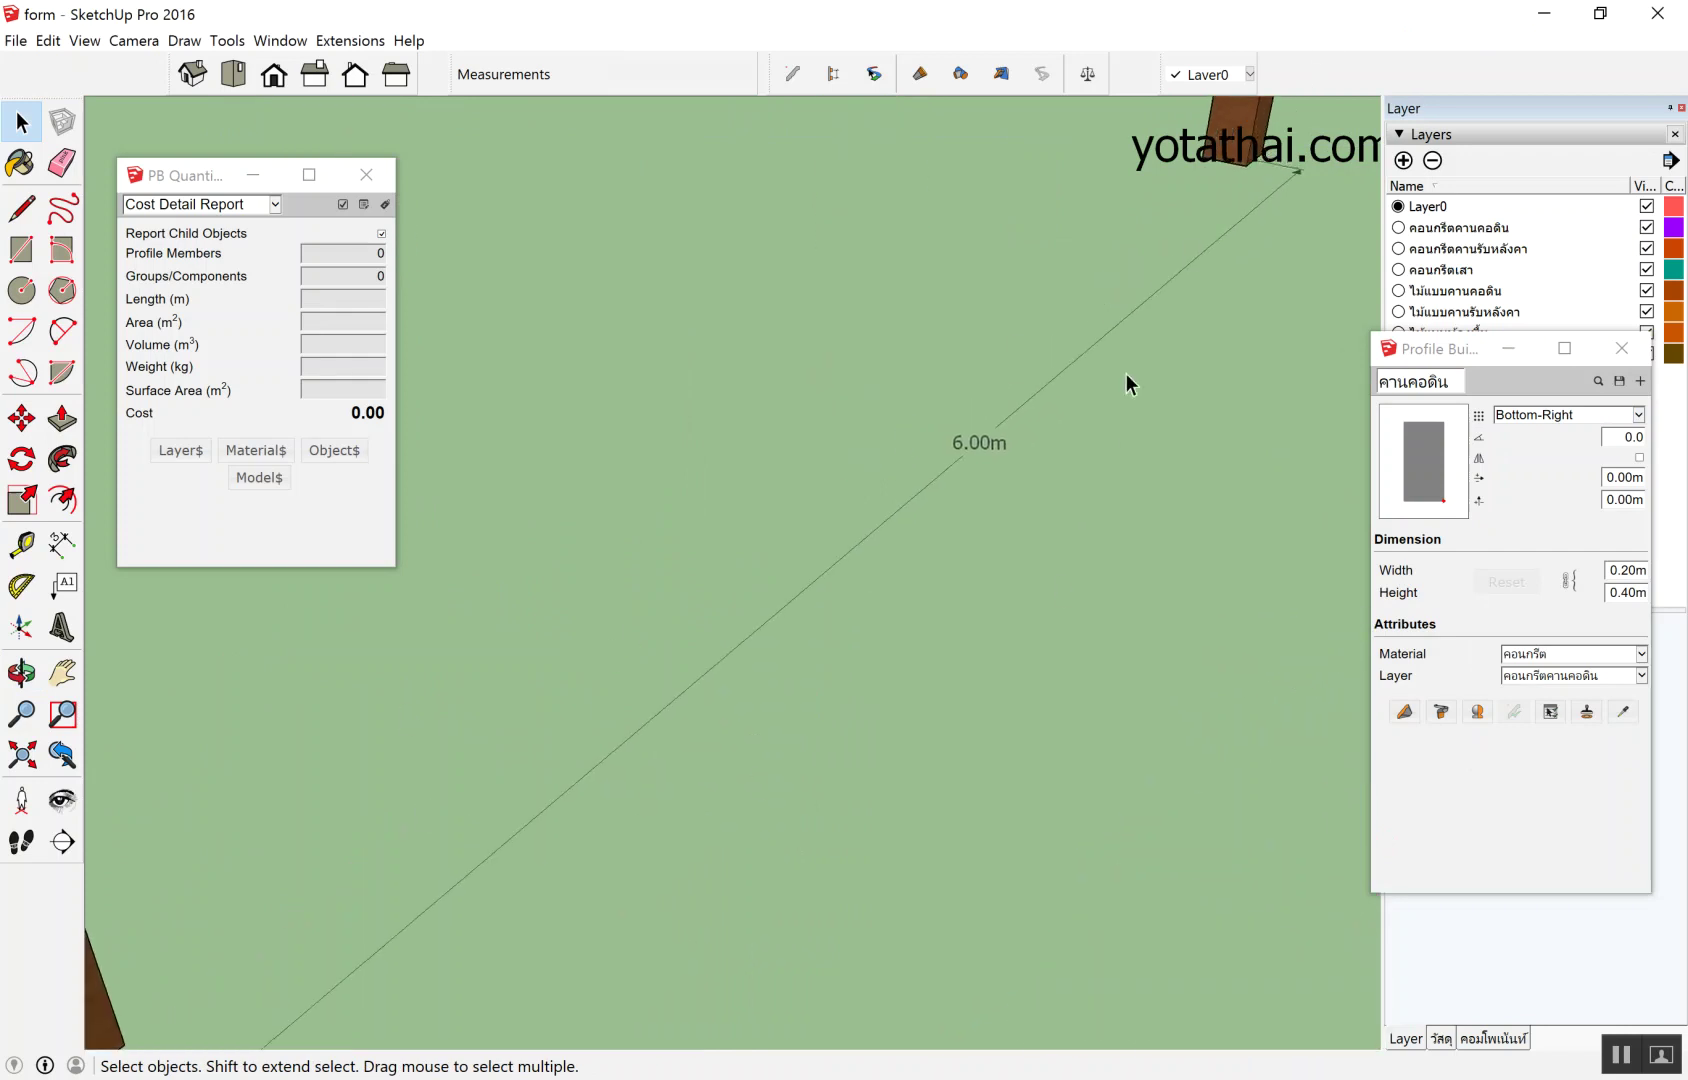
scroll(1126, 373, "down", 2)
scroll(1240, 123, "down", 3)
middle_click_drag(831, 480, 1395, 757)
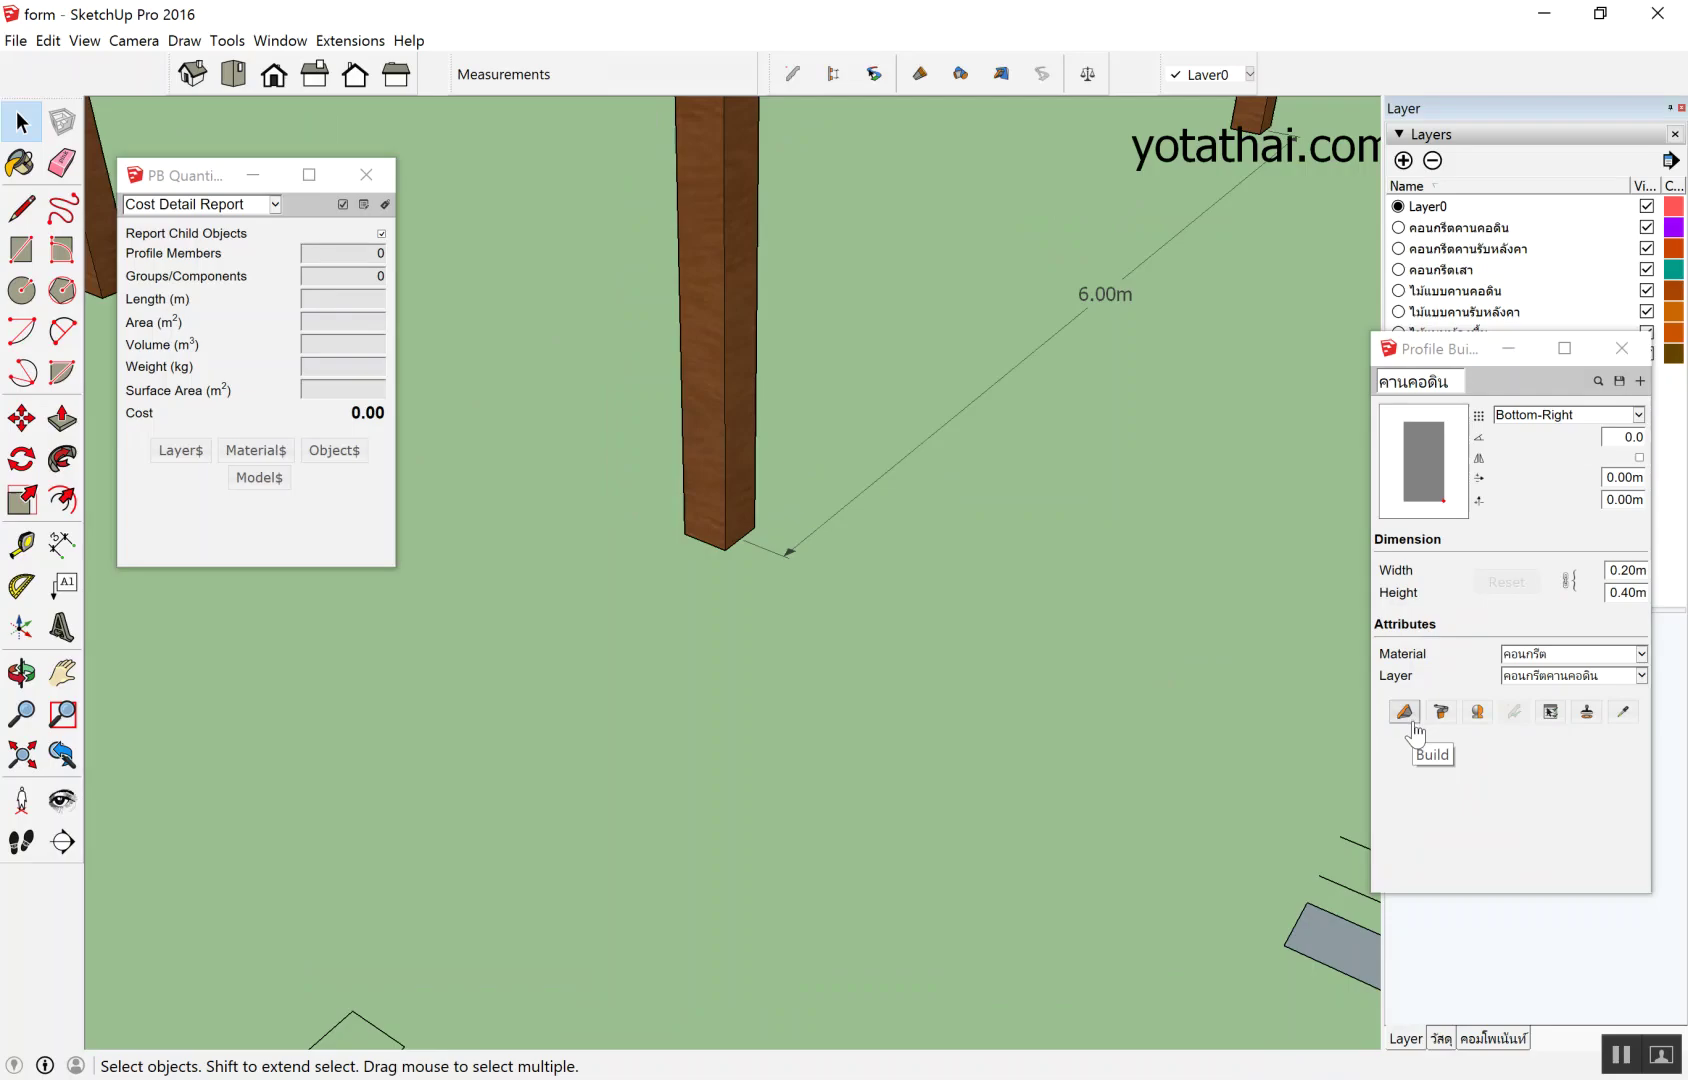
Build the first ground beam from one column base to the far column.
left_click(1412, 727)
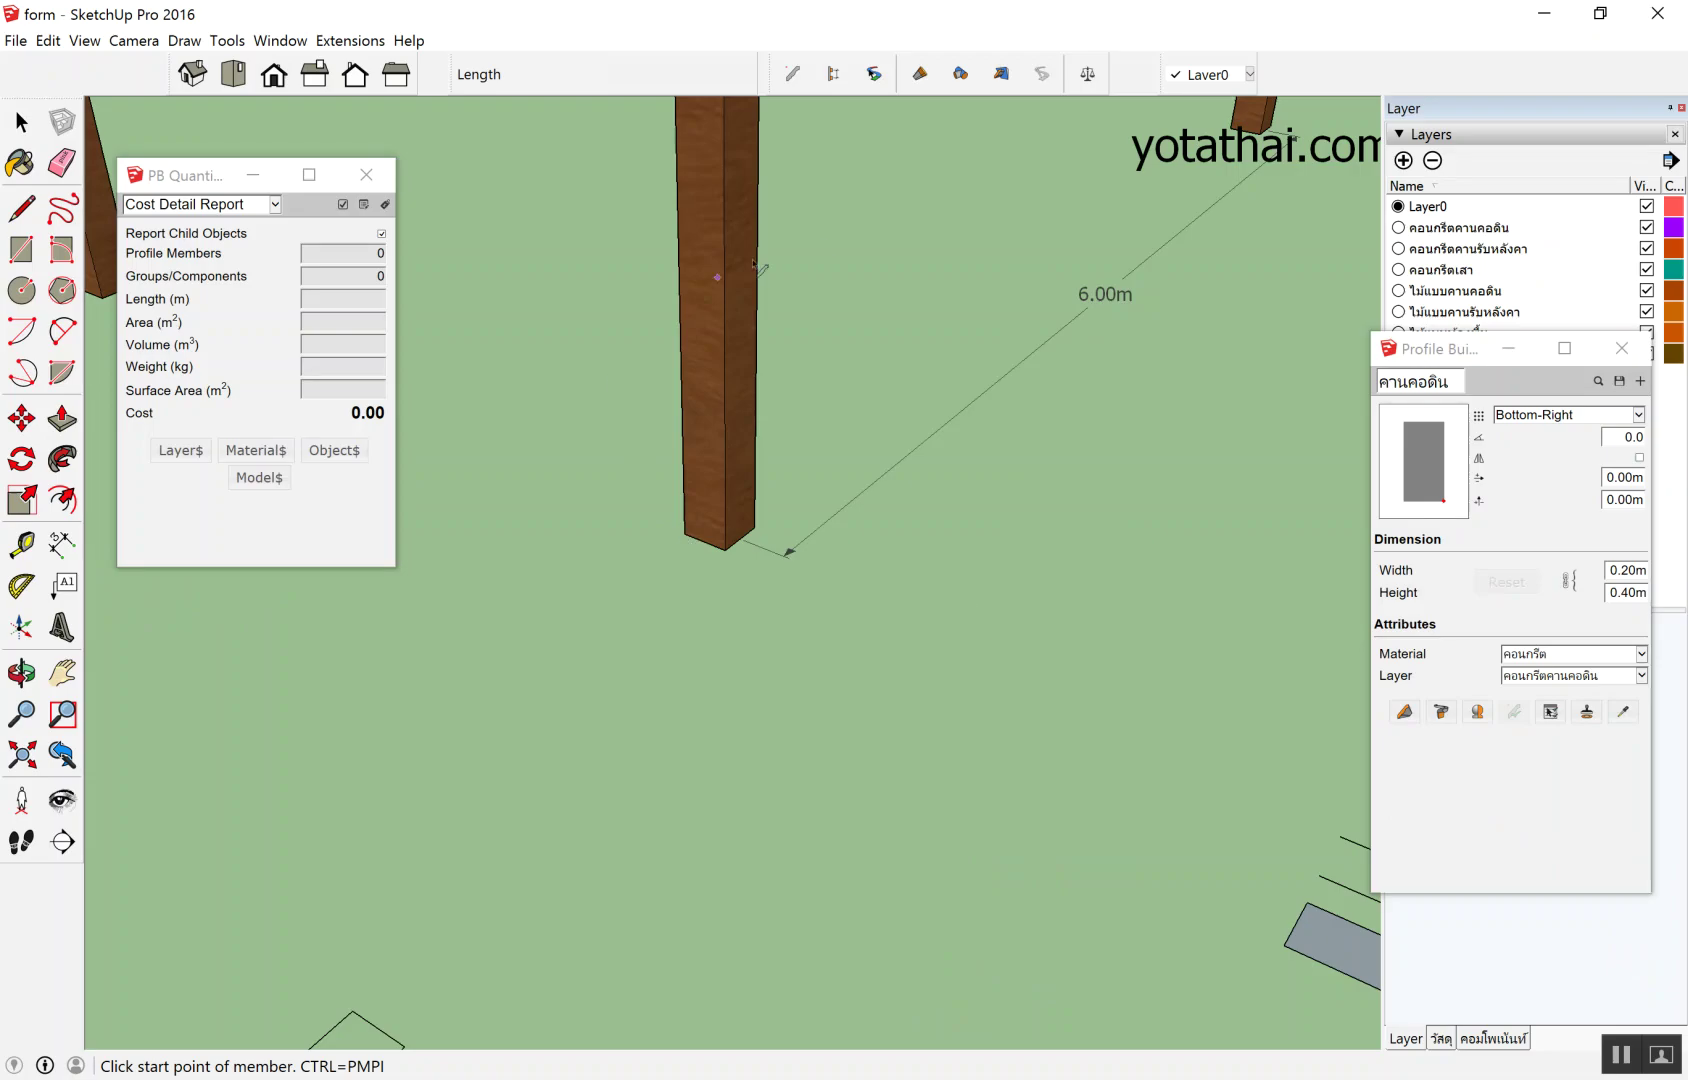
scroll(760, 400, "up", 2)
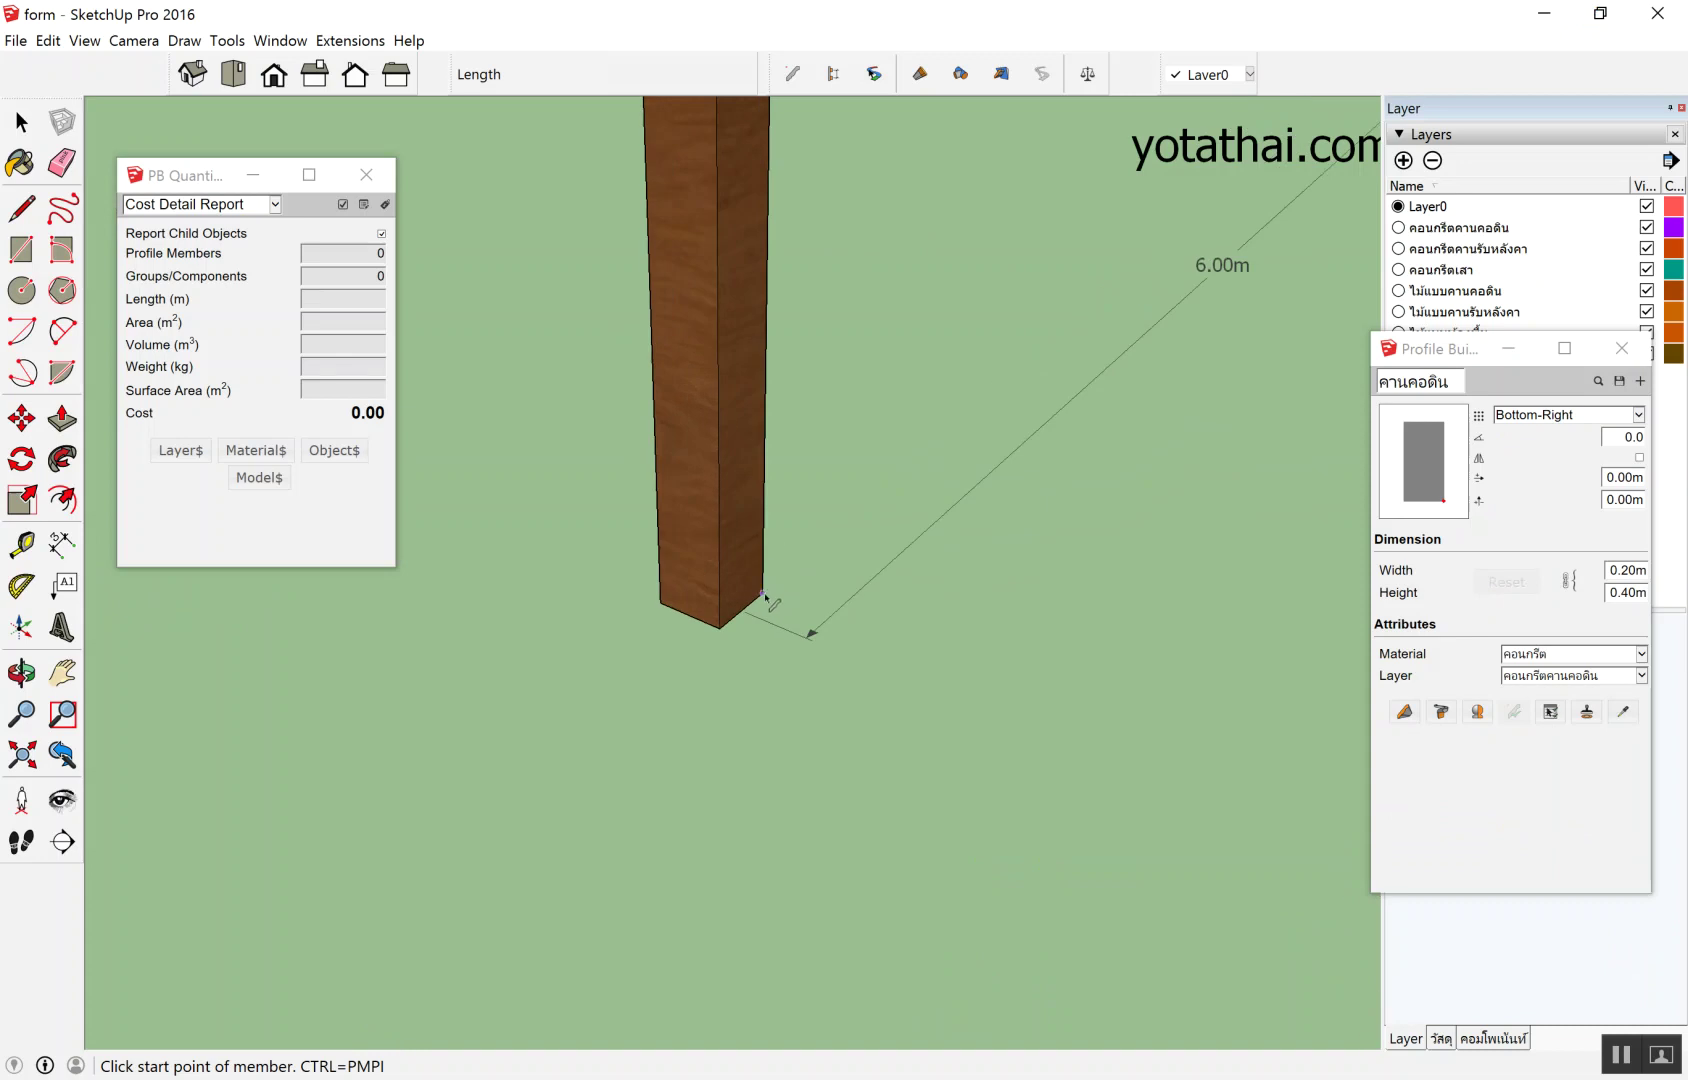
left_click(764, 596)
scroll(764, 596, "down", 3)
scroll(1093, 313, "up", 3)
left_click(1093, 313)
scroll(1040, 414, "down", 3)
key("space")
Build a second 3.80m ground beam between two column bases.
mouse_move(1040, 414)
middle_mouse_down()
mouse_move(539, 343)
mouse_move(783, 304)
mouse_move(1058, 368)
middle_mouse_up()
scroll(712, 258, "down", 3)
scroll(1058, 368, "up", 3)
scroll(1313, 766, "up", 2)
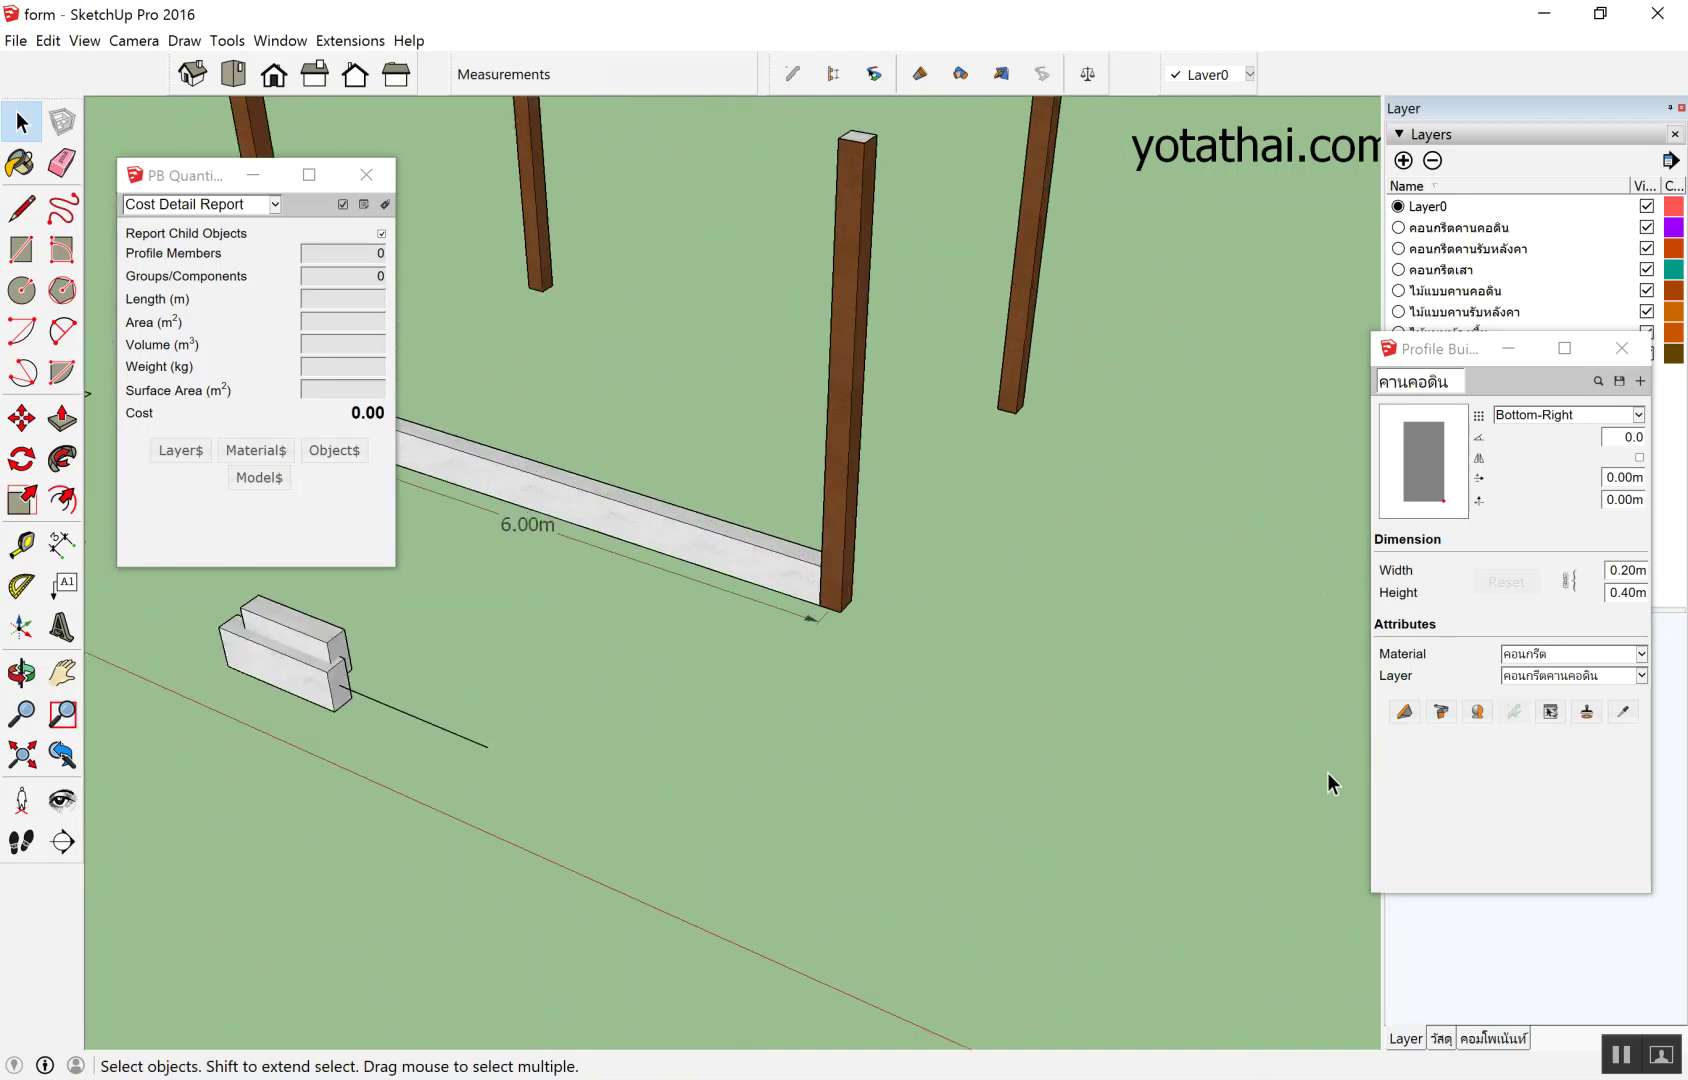
left_click(1403, 712)
middle_click_drag(1032, 603, 821, 671)
scroll(705, 652, "up", 3)
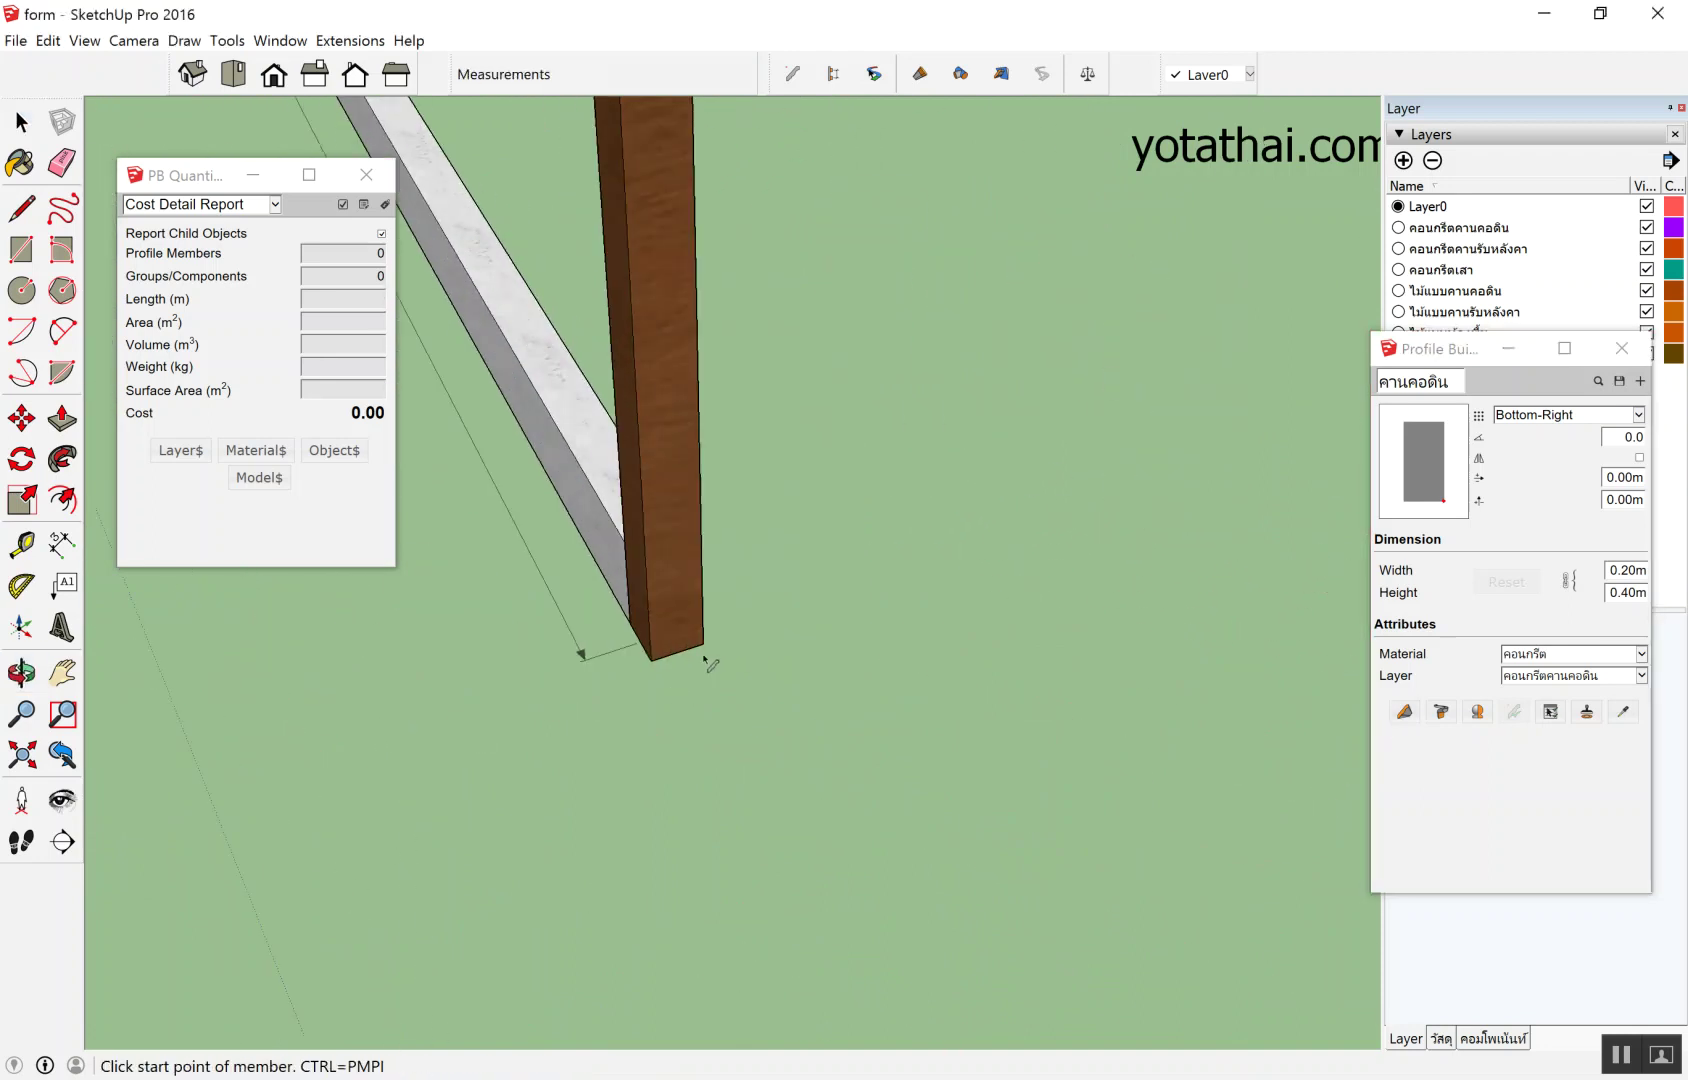
left_click(705, 648)
scroll(715, 656, "down", 3)
left_click(1130, 508)
key("space")
Build a third 5.80m ground beam to the far column base.
scroll(1013, 545, "down", 3)
middle_click_drag(1013, 545, 1157, 636)
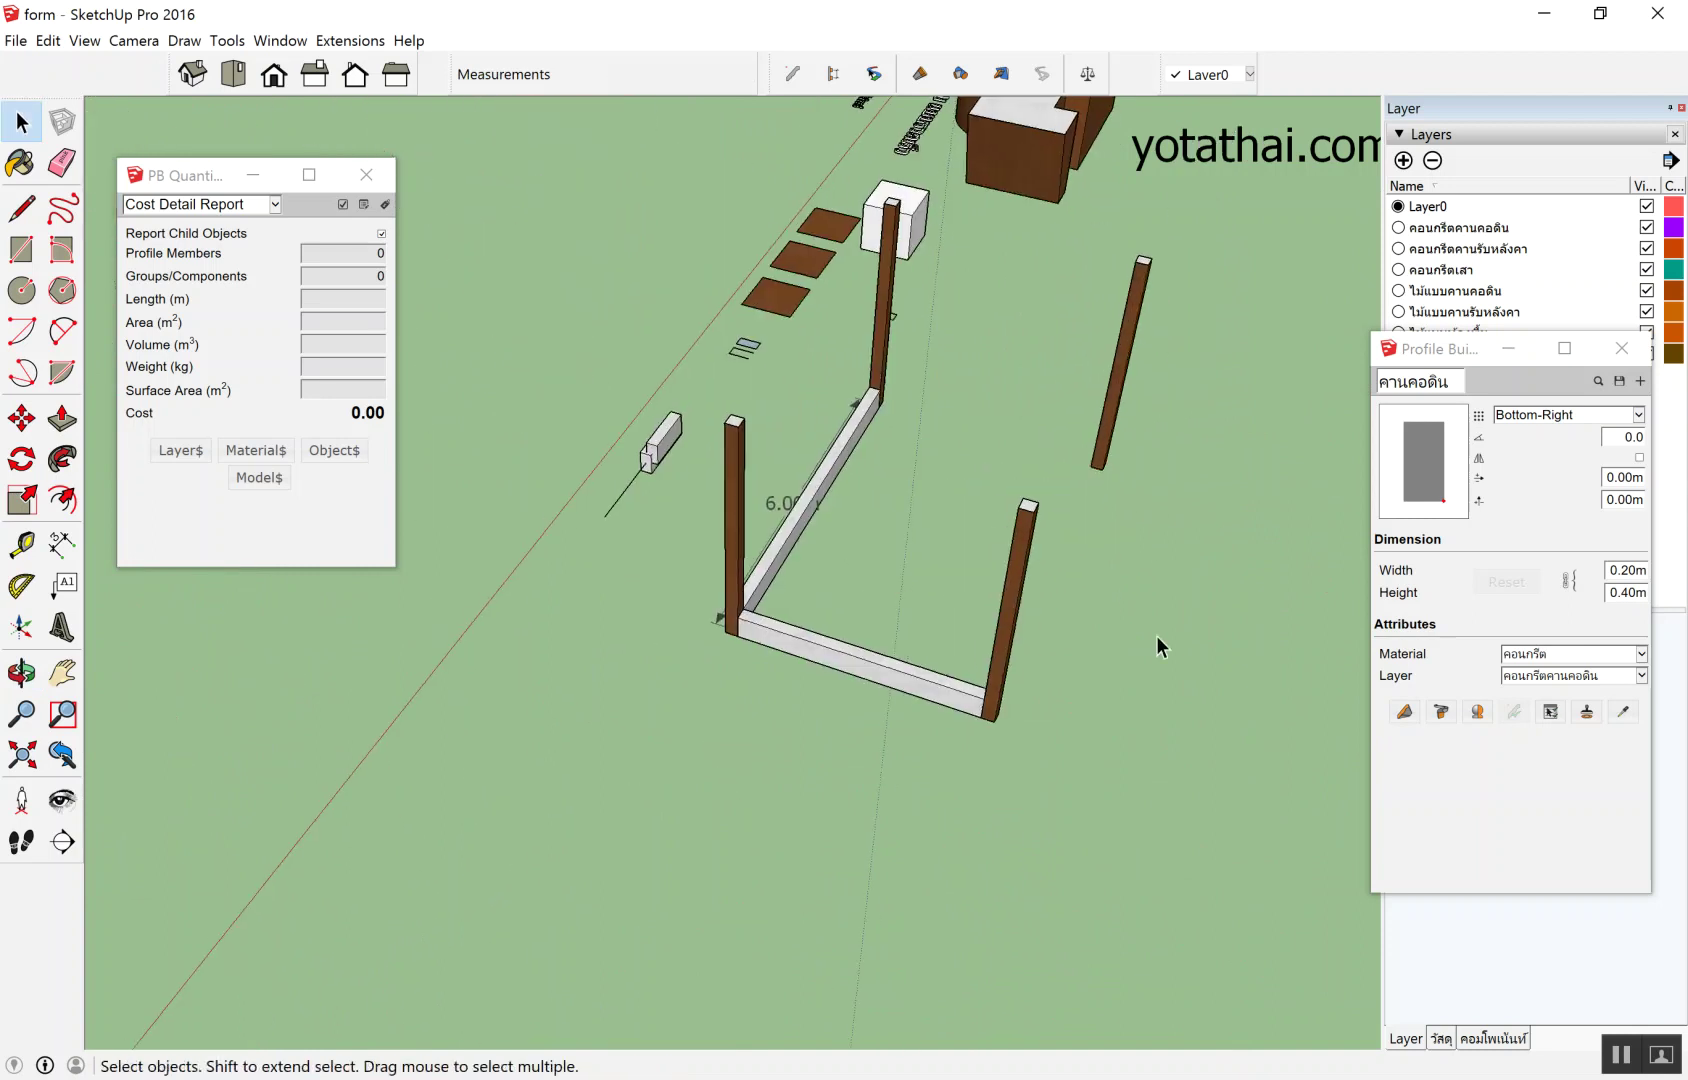
left_click(1418, 714)
mouse_move(735, 580)
middle_mouse_down()
mouse_move(758, 562)
mouse_move(700, 700)
middle_mouse_up()
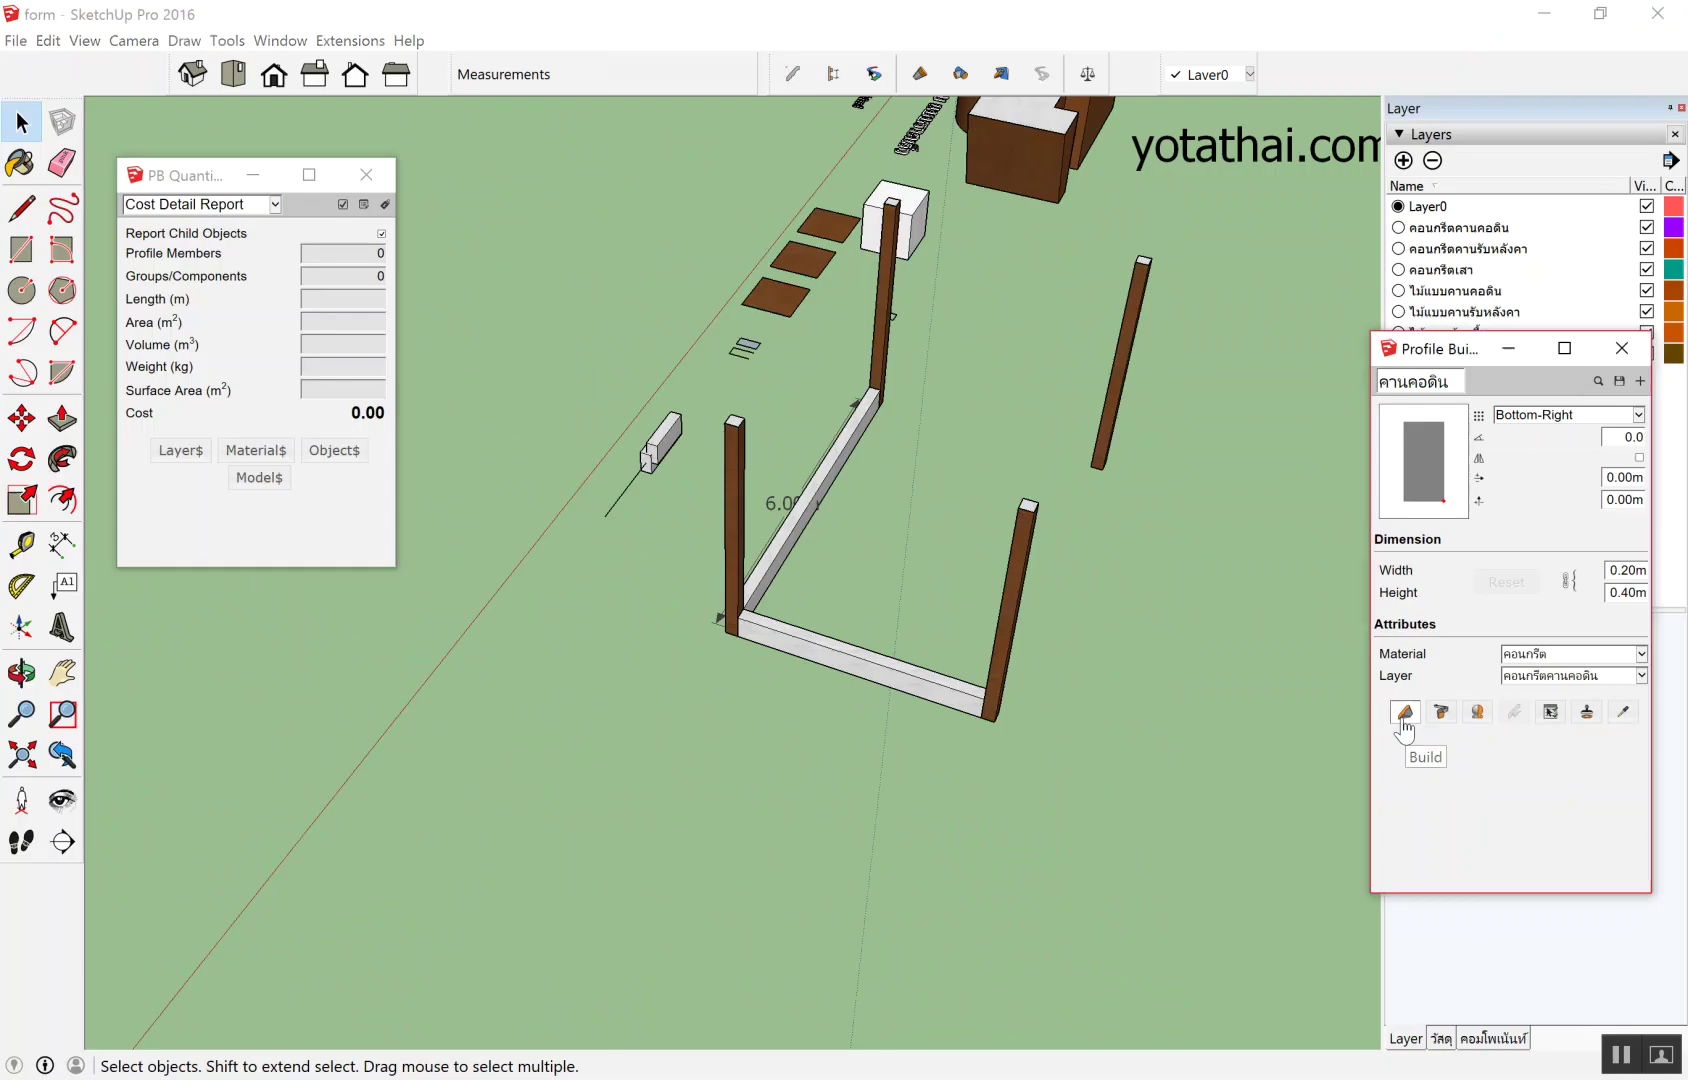
scroll(636, 1043, "up", 5)
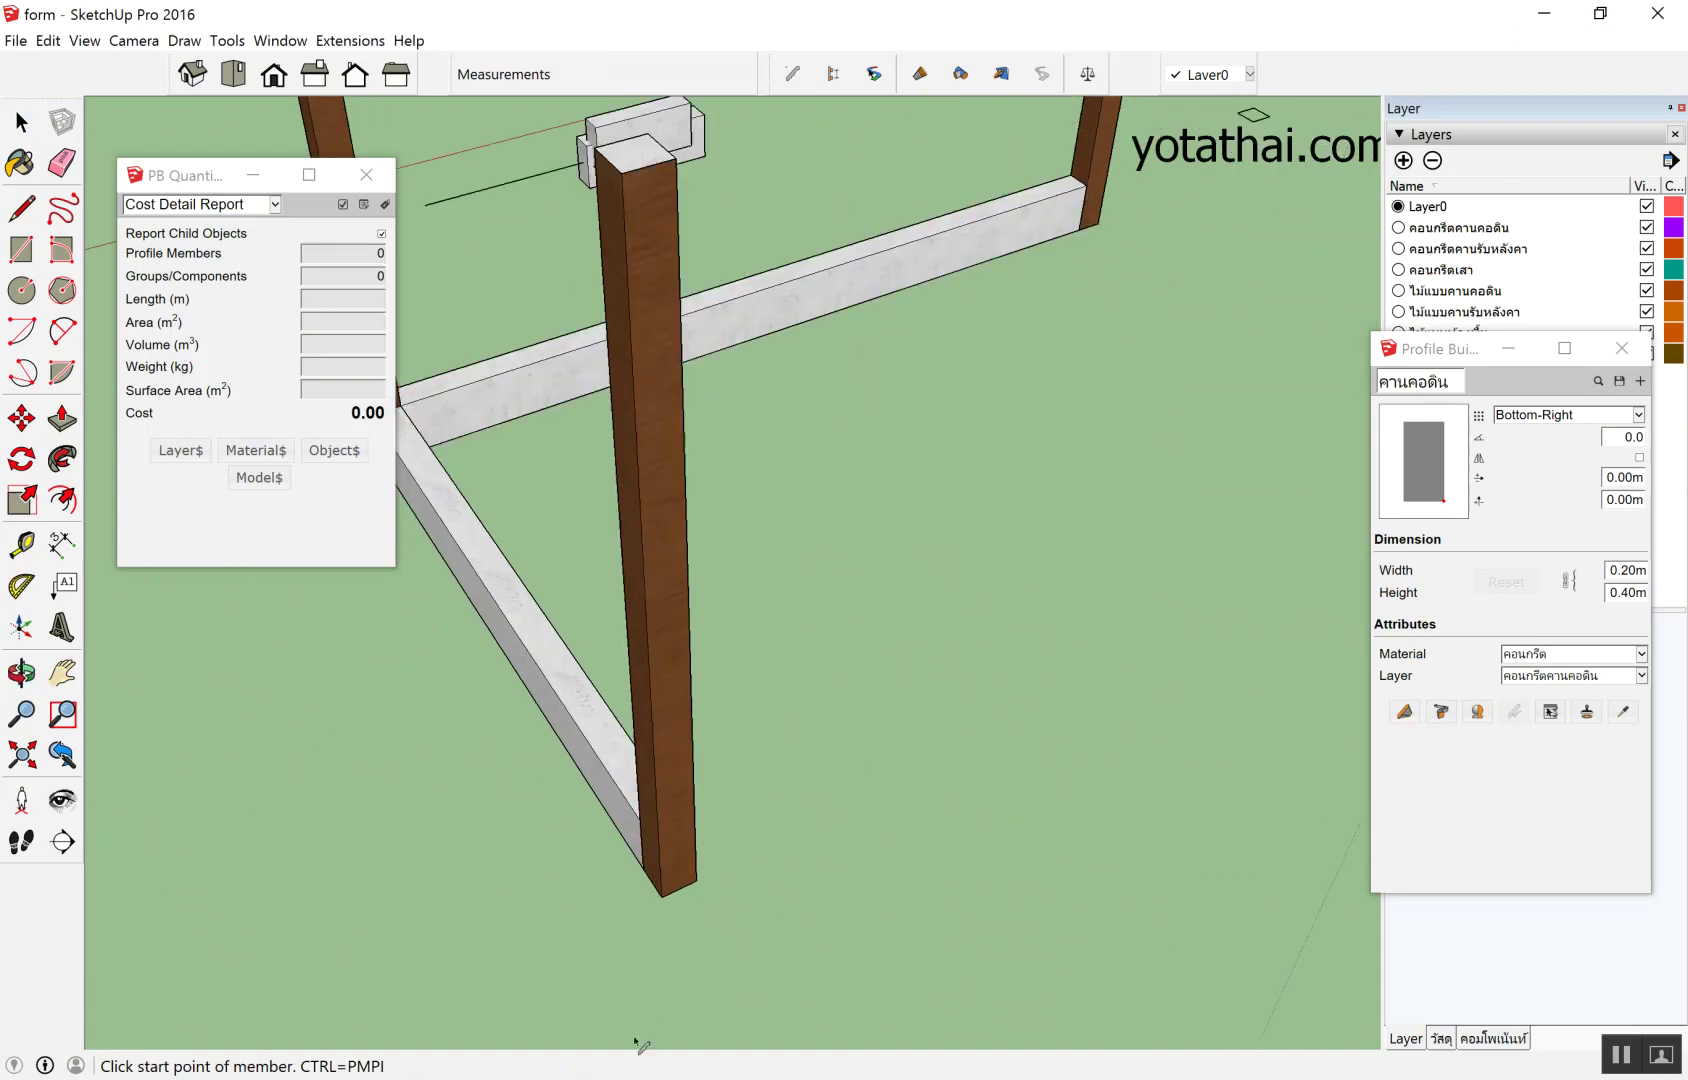
left_click(698, 880)
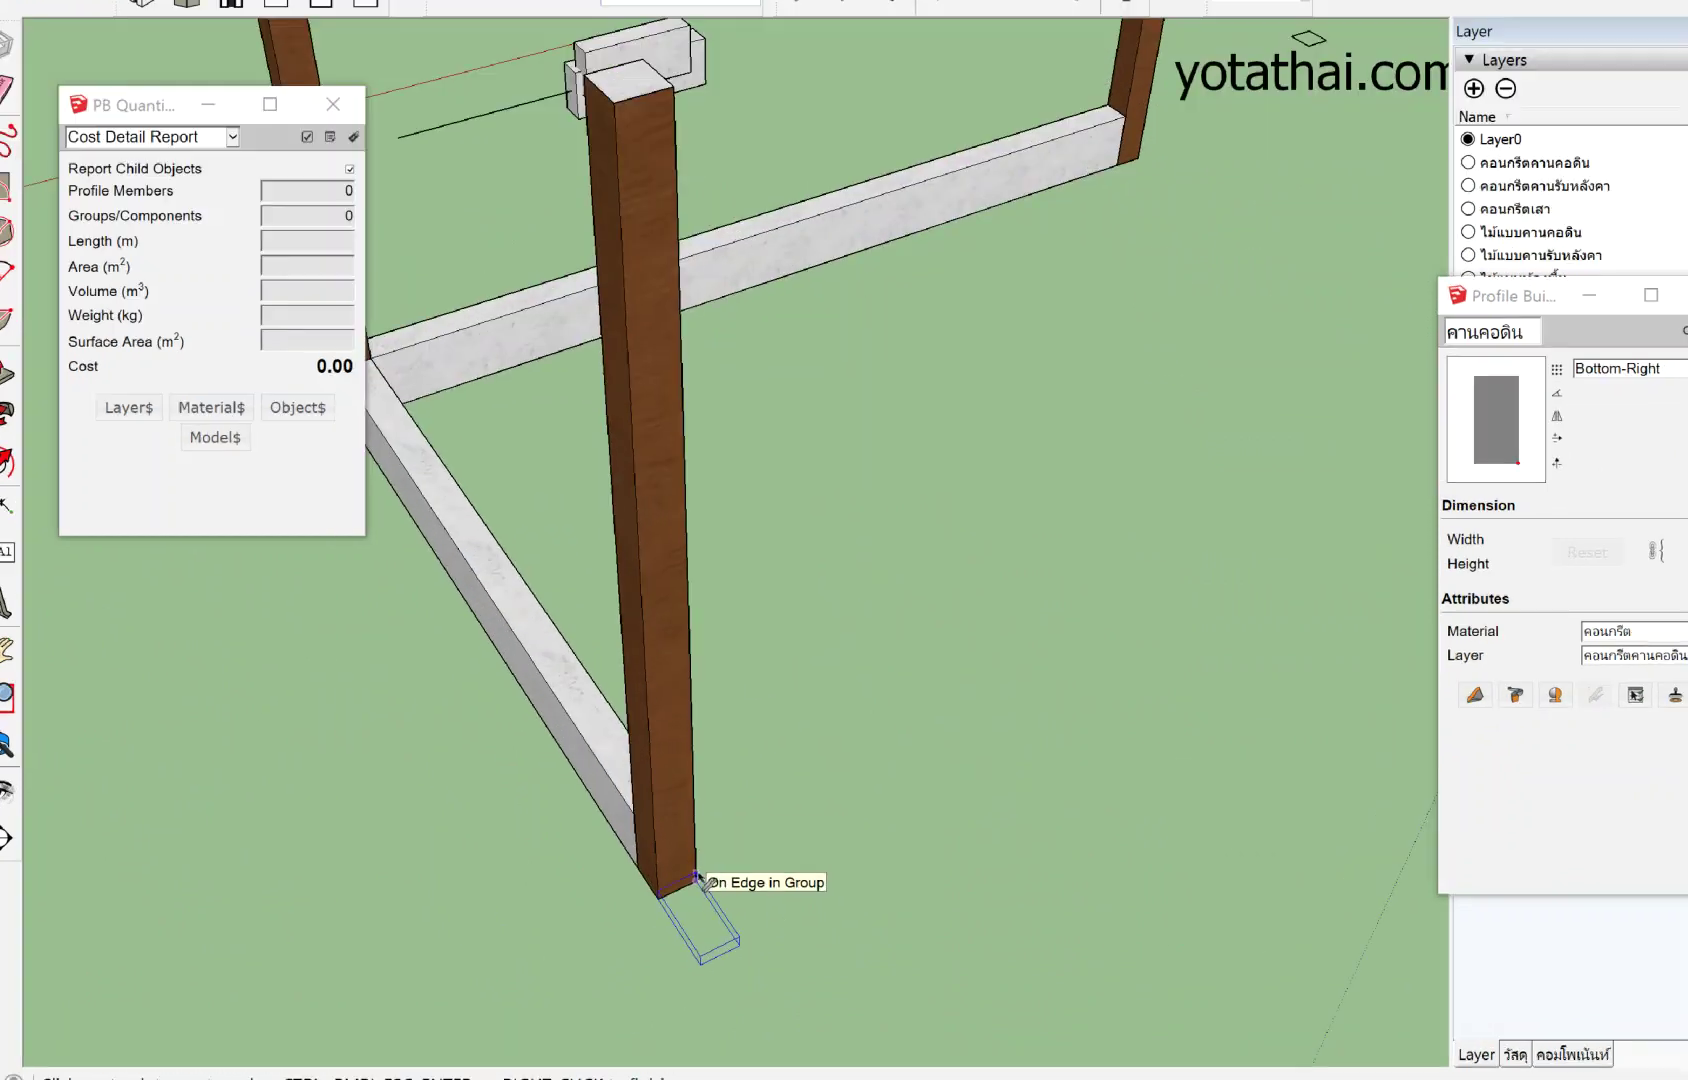
scroll(838, 521, "down", 3)
scroll(1074, 558, "up", 3)
scroll(1200, 520, "up", 2)
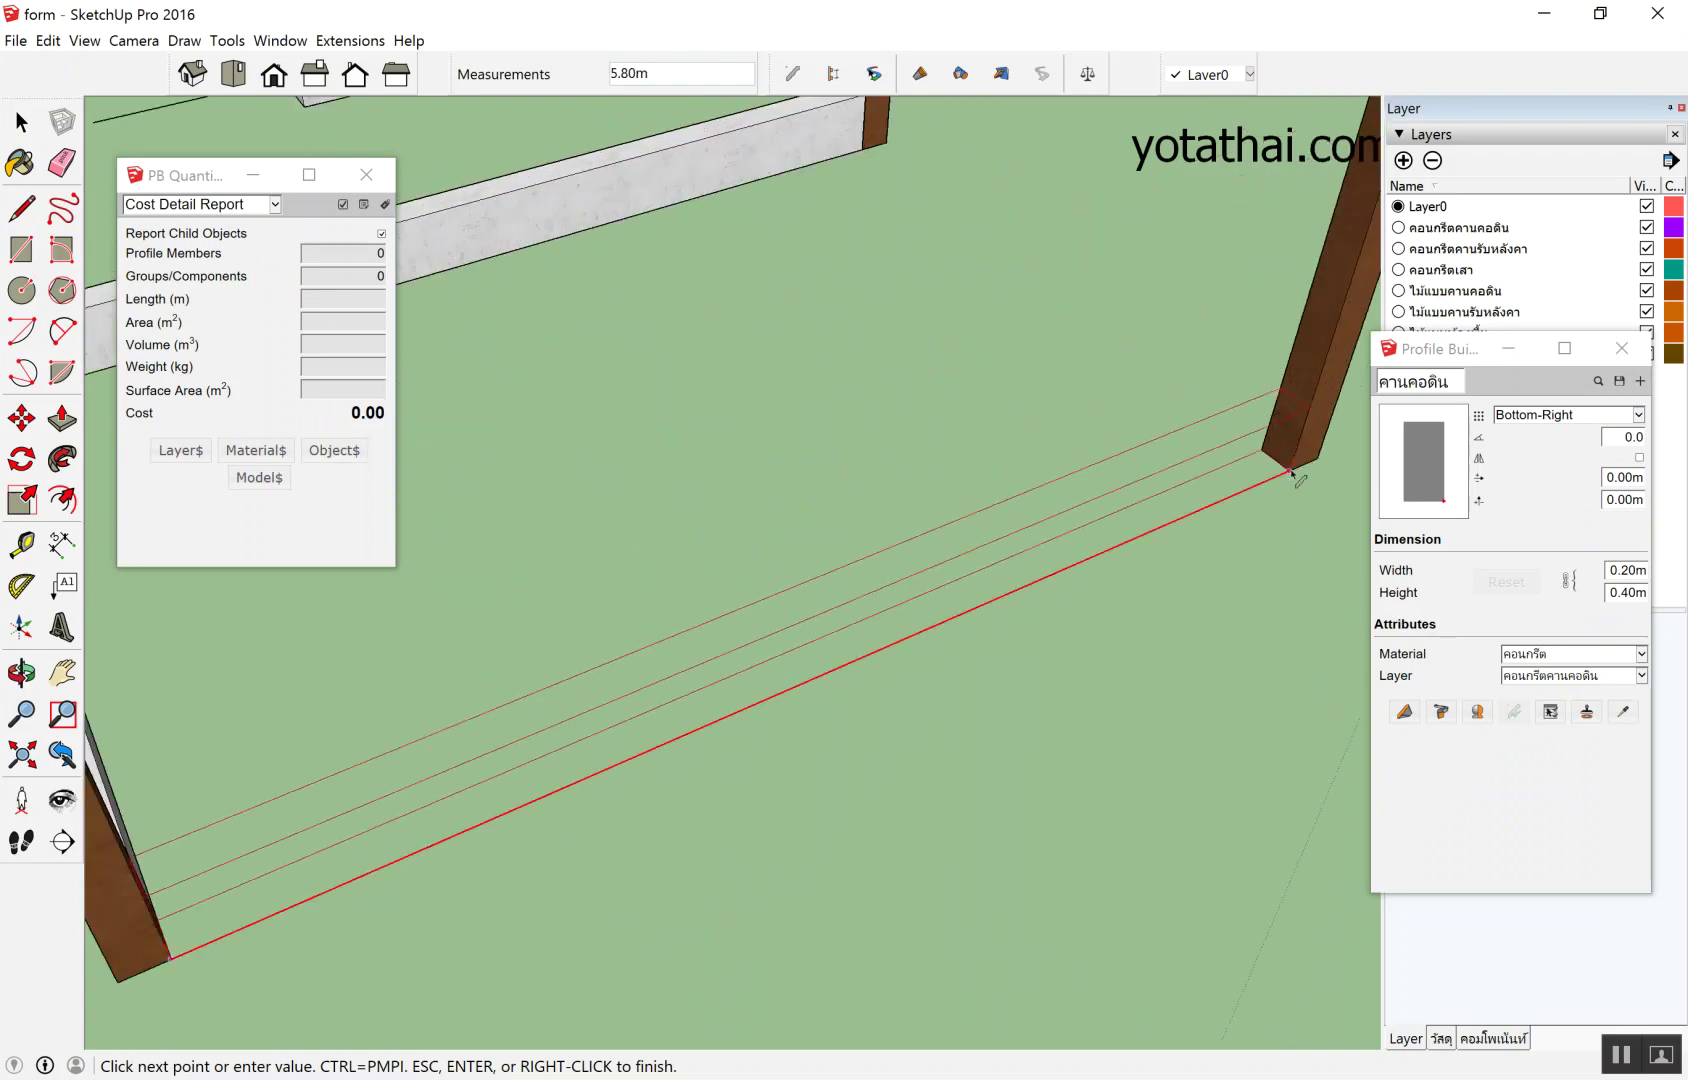
left_click(1290, 470)
key("space")
Build the last ground beam to close the rectangular frame of column bases.
scroll(945, 535, "down", 5)
scroll(800, 525, "up", 2)
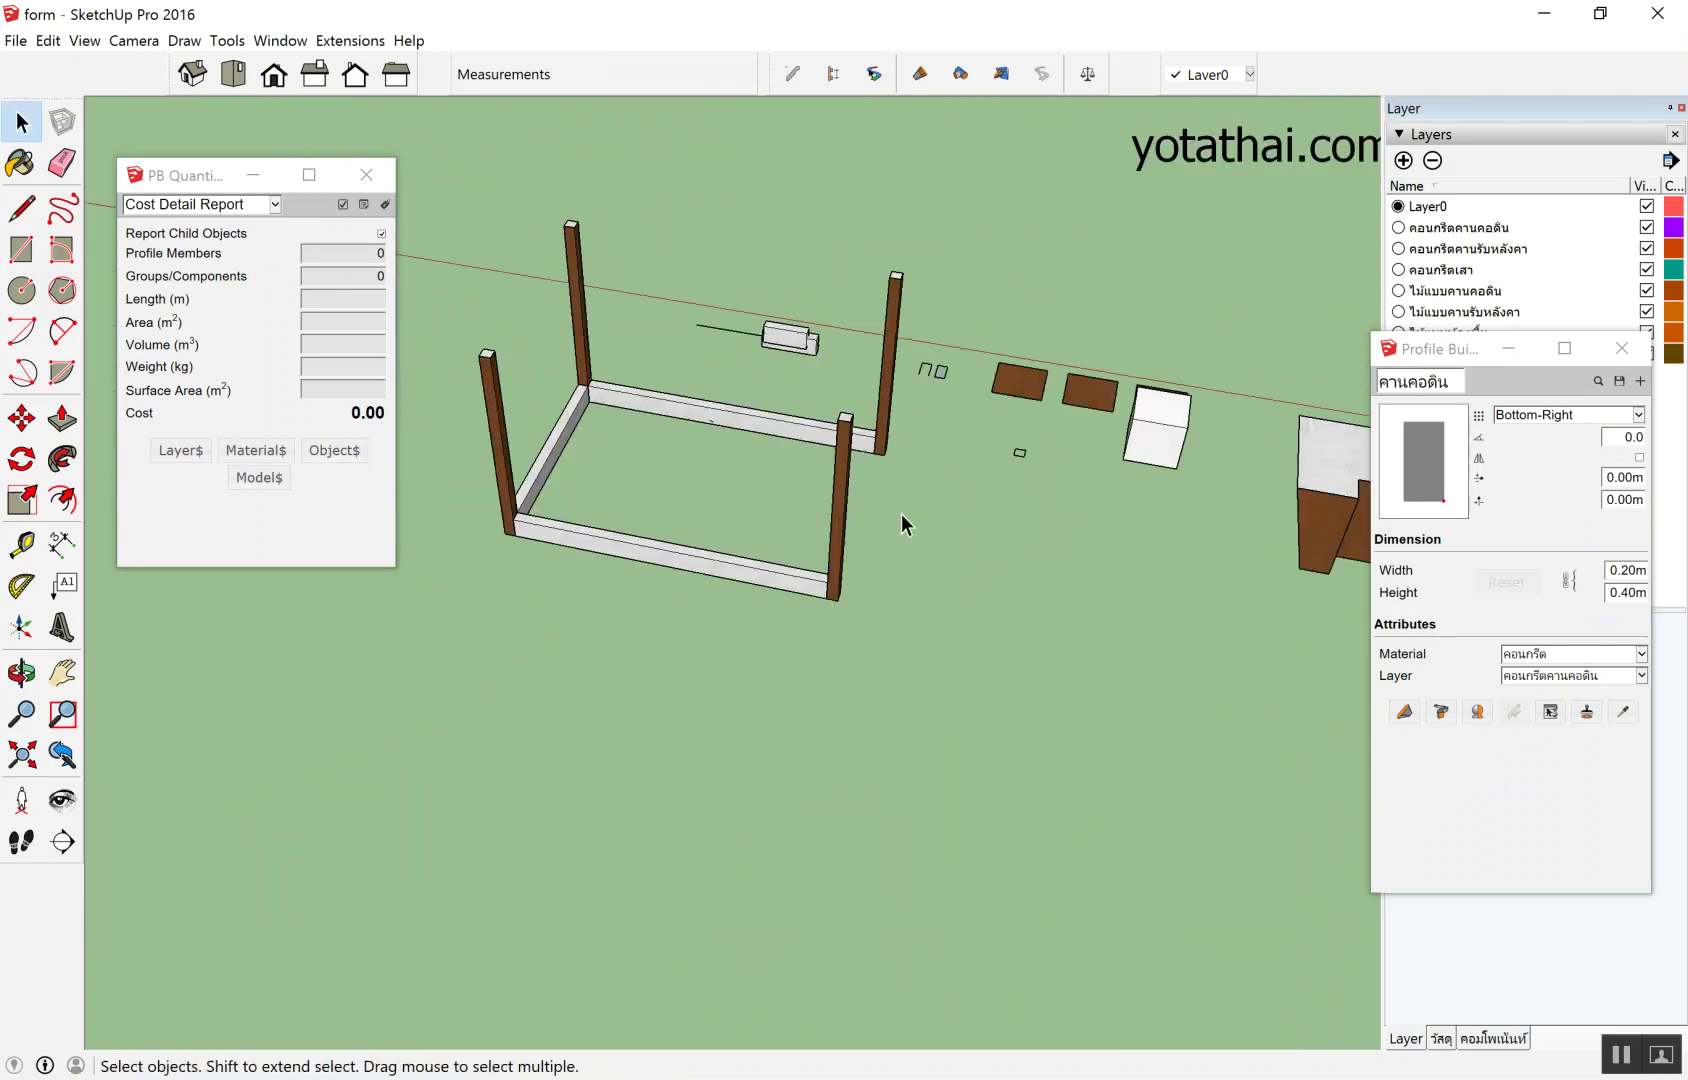
middle_click_drag(737, 526, 1482, 785)
left_click(1404, 712)
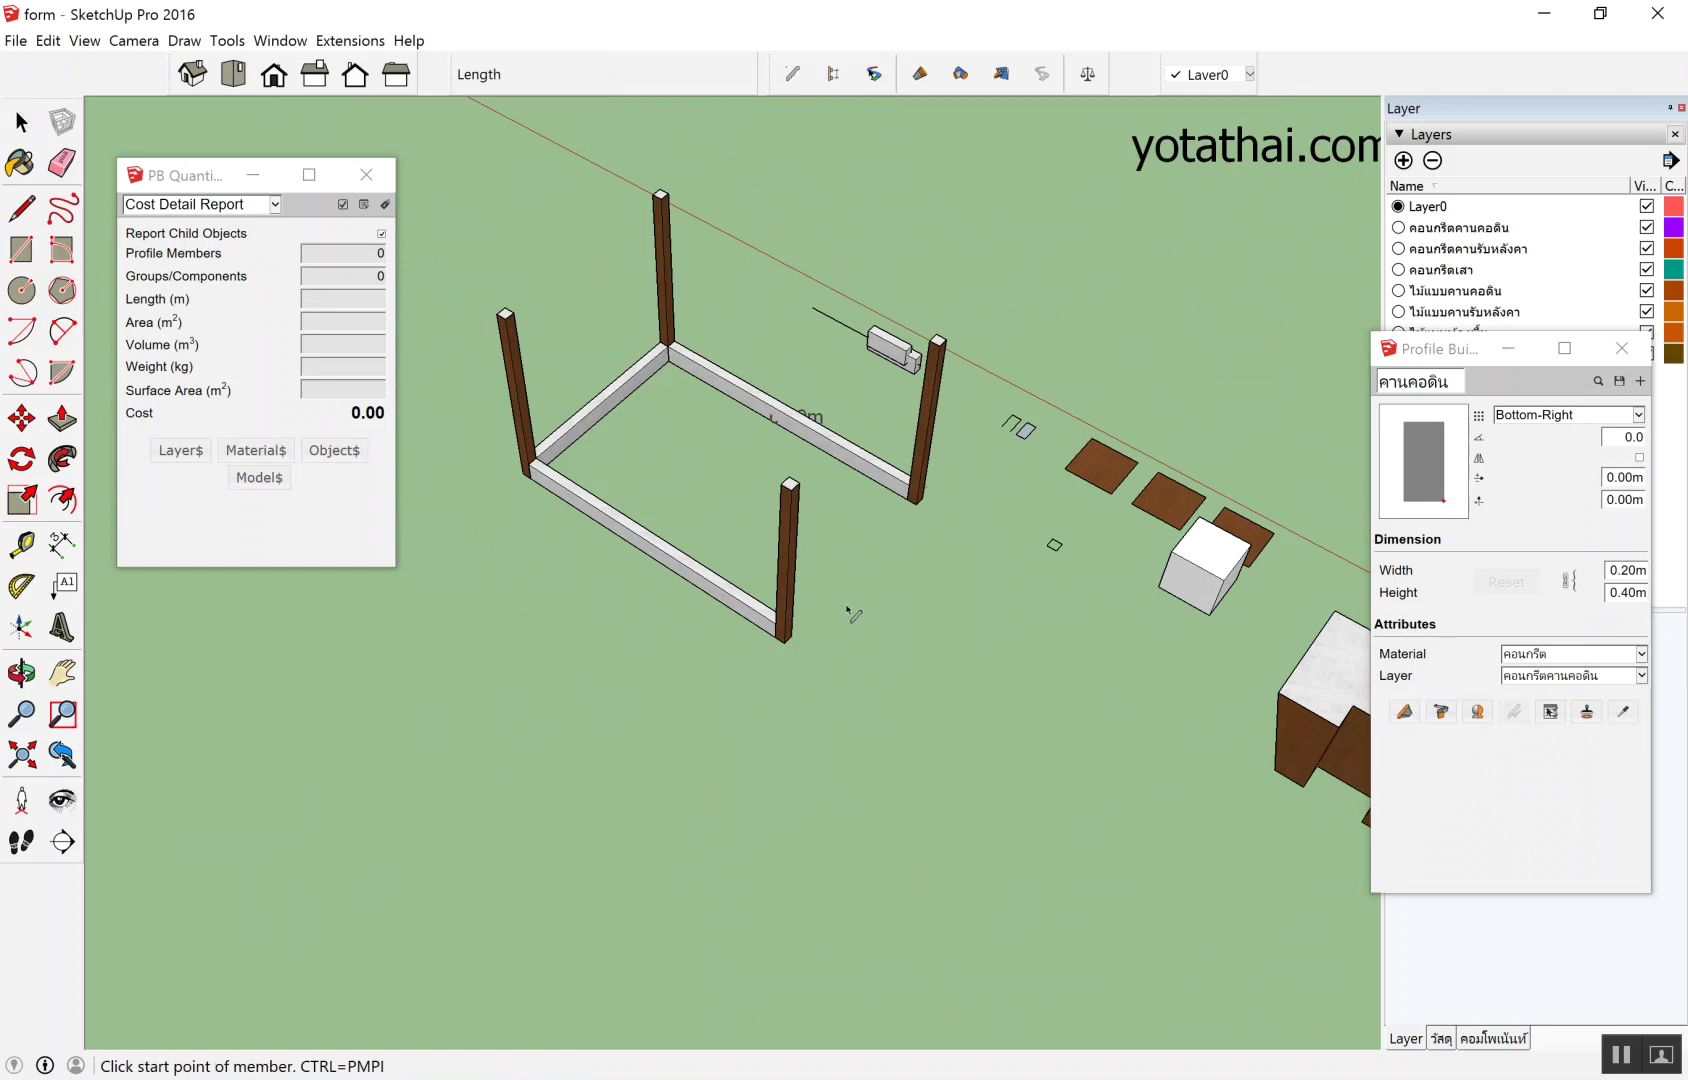
scroll(785, 645, "up", 4)
scroll(772, 660, "up", 2)
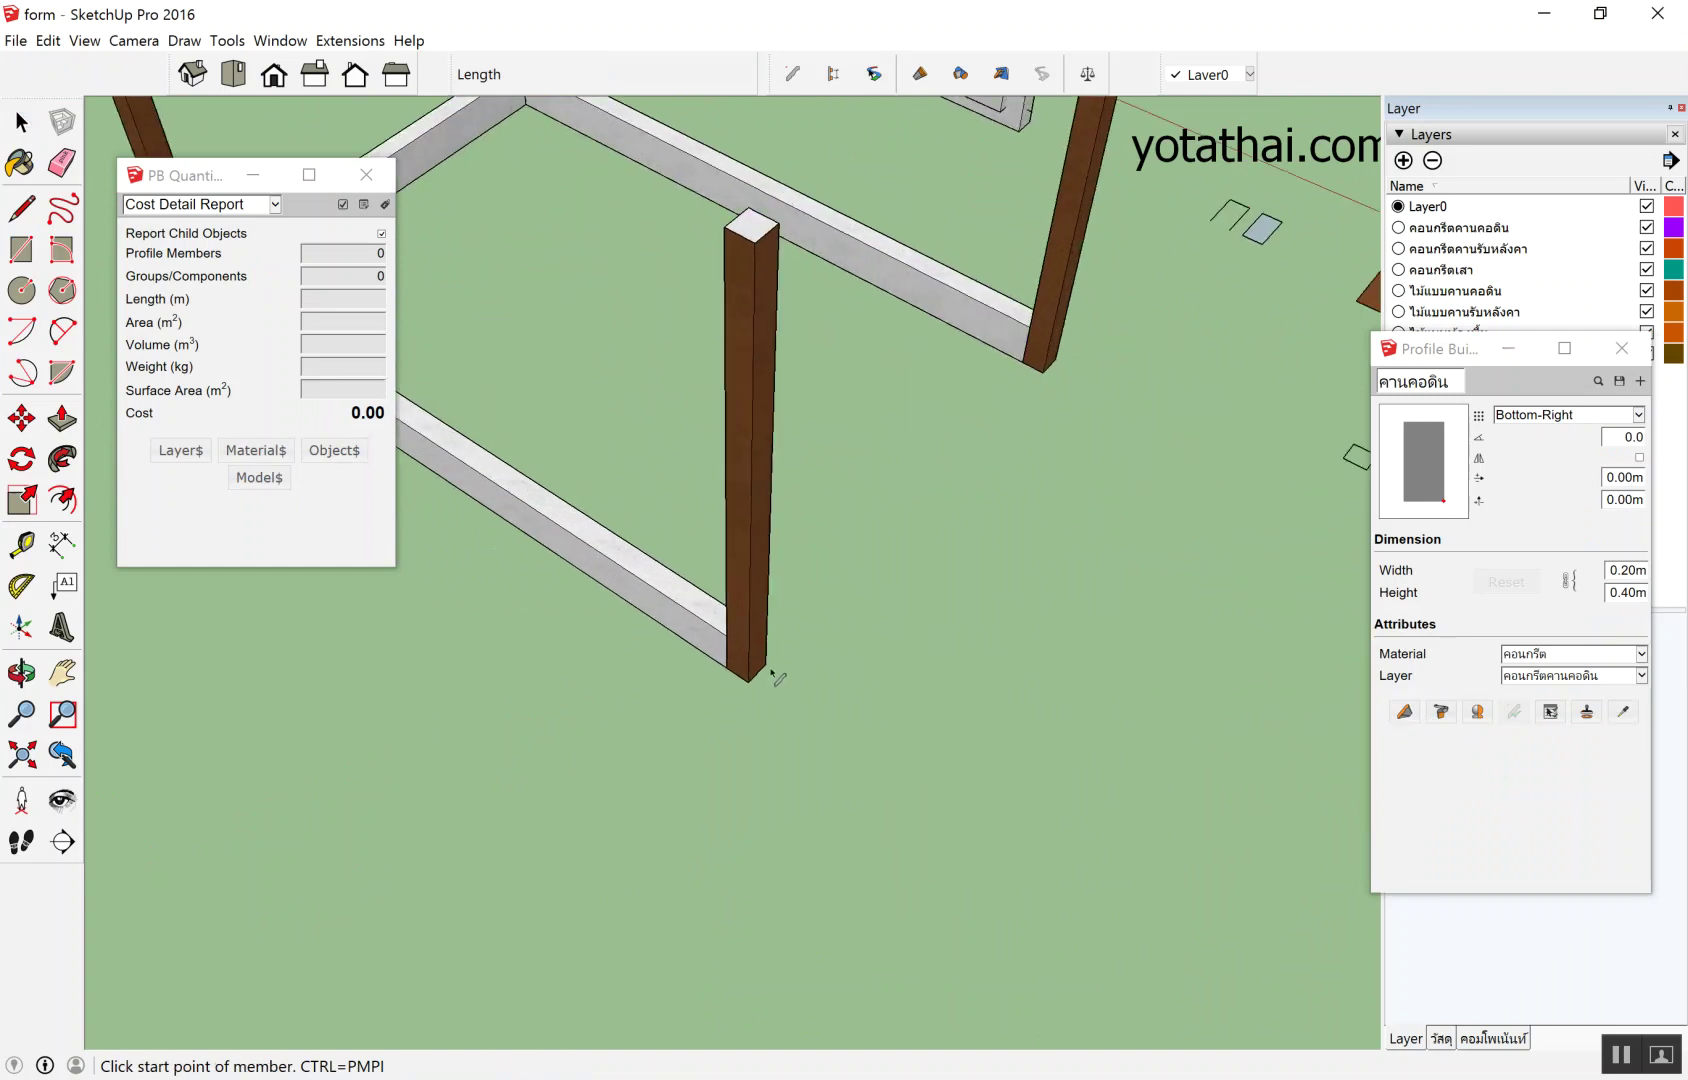
left_click(767, 662)
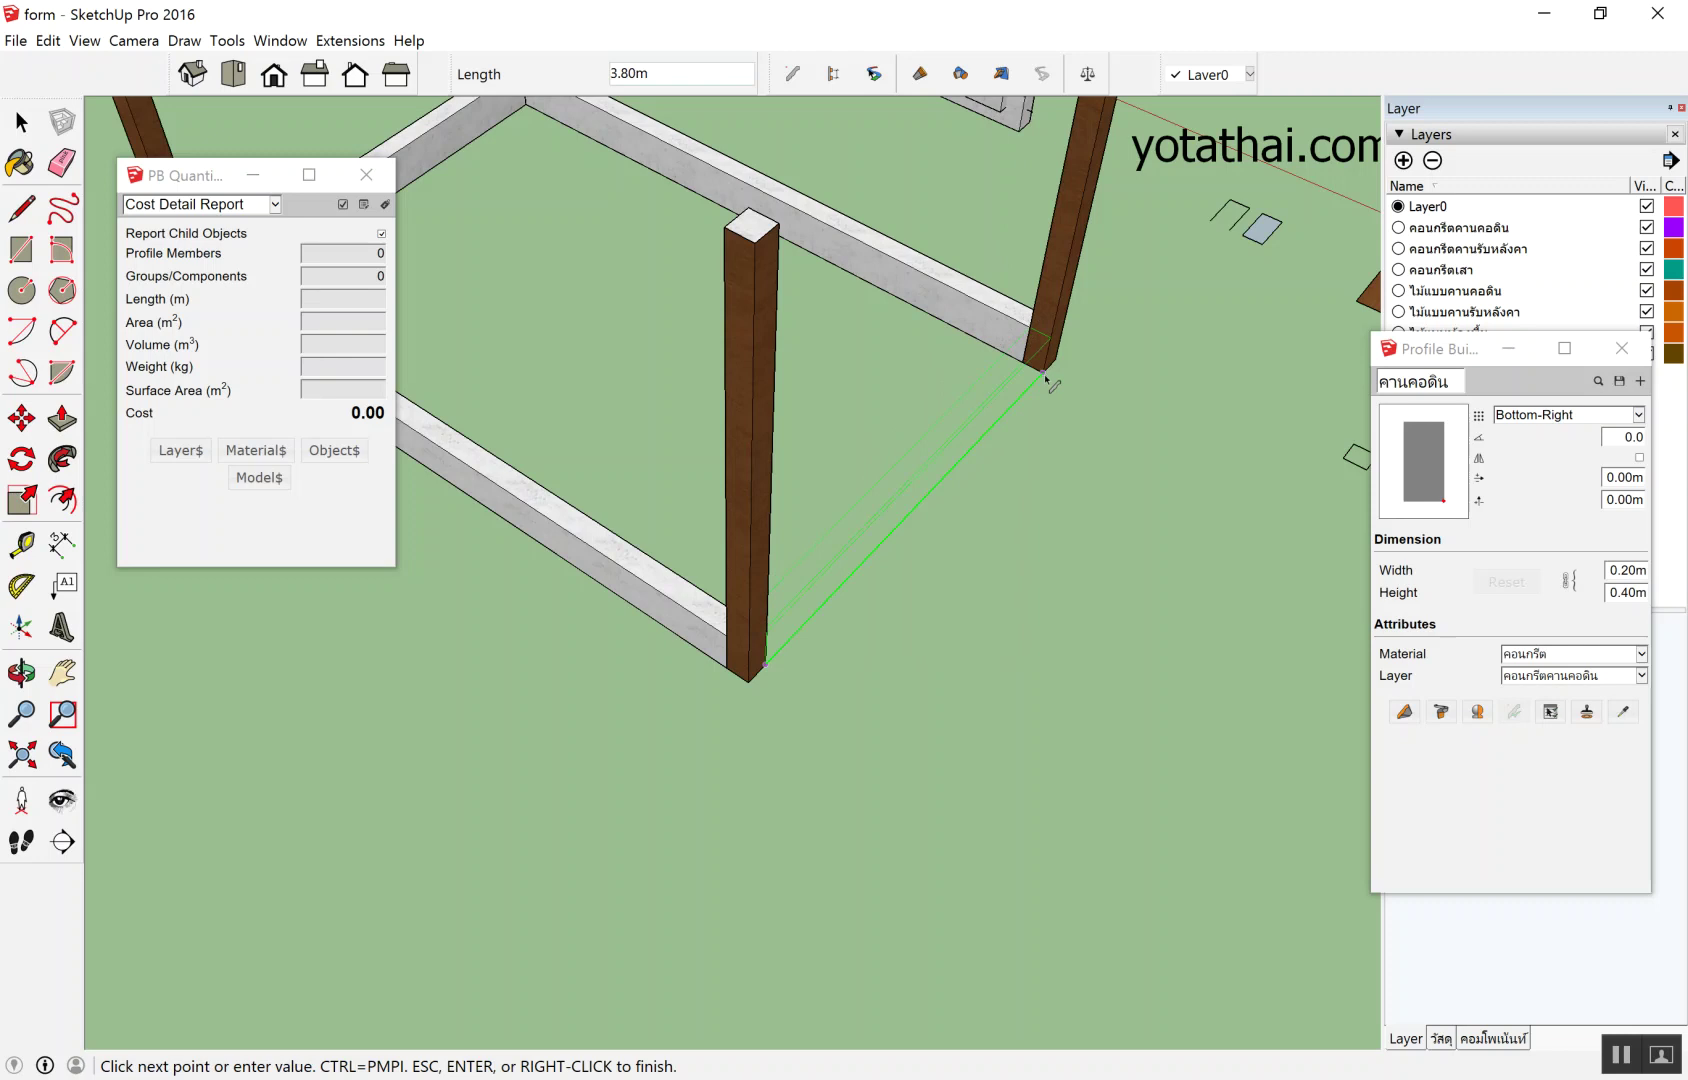
key("space")
scroll(1043, 600, "down", 5)
middle_click_drag(1044, 603, 967, 378)
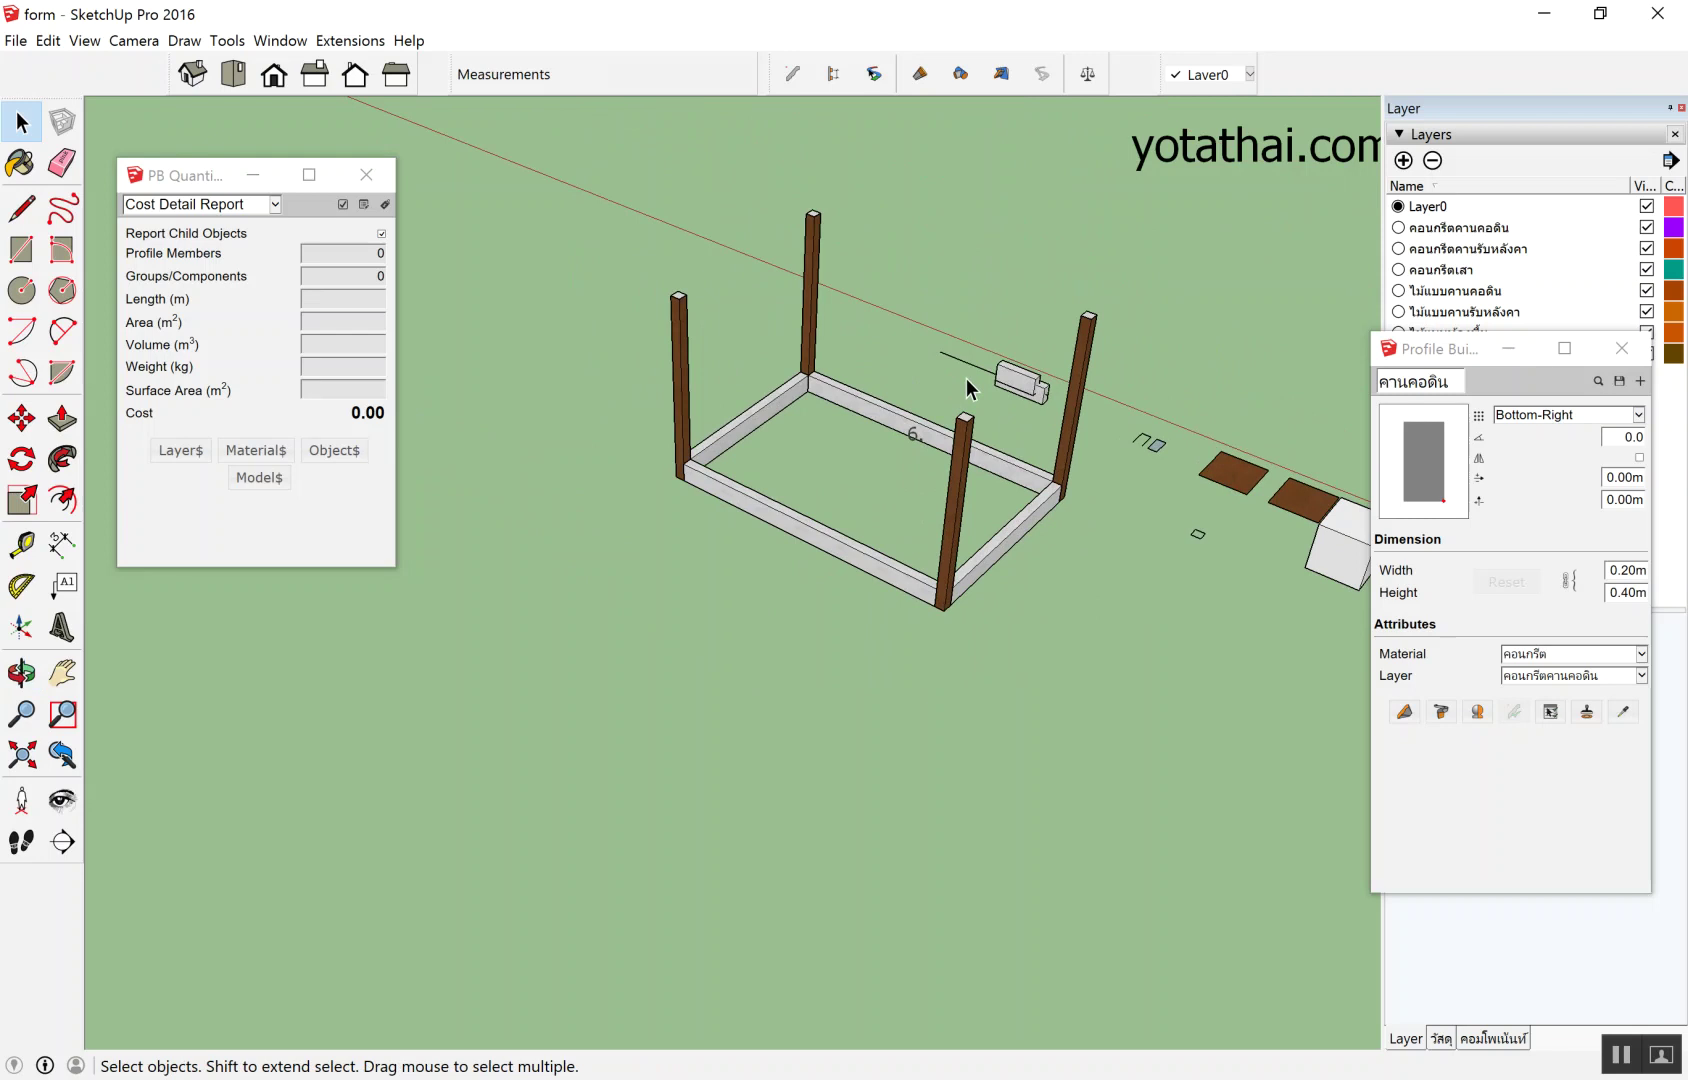
Erase the small stray box near the frame and delete the loose edge.
middle_click_drag(967, 378, 790, 626)
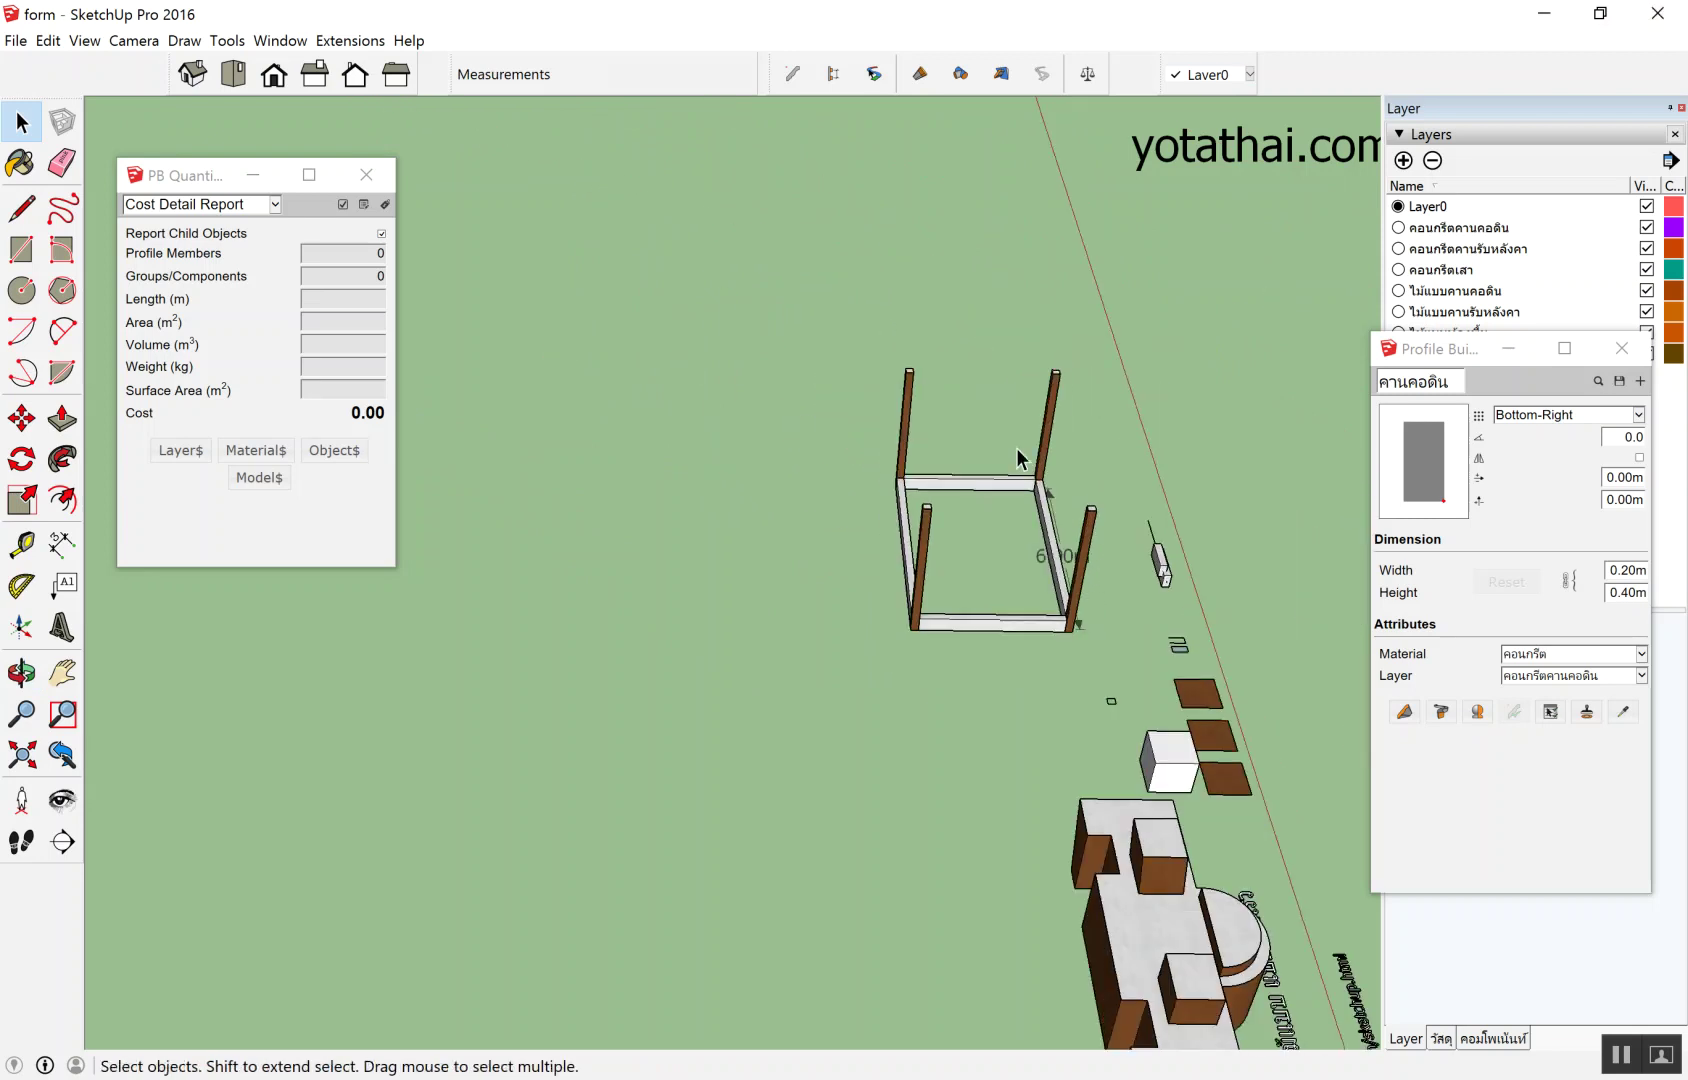
scroll(1161, 659, "up", 2)
scroll(1142, 773, "up", 2)
scroll(1165, 803, "up", 3)
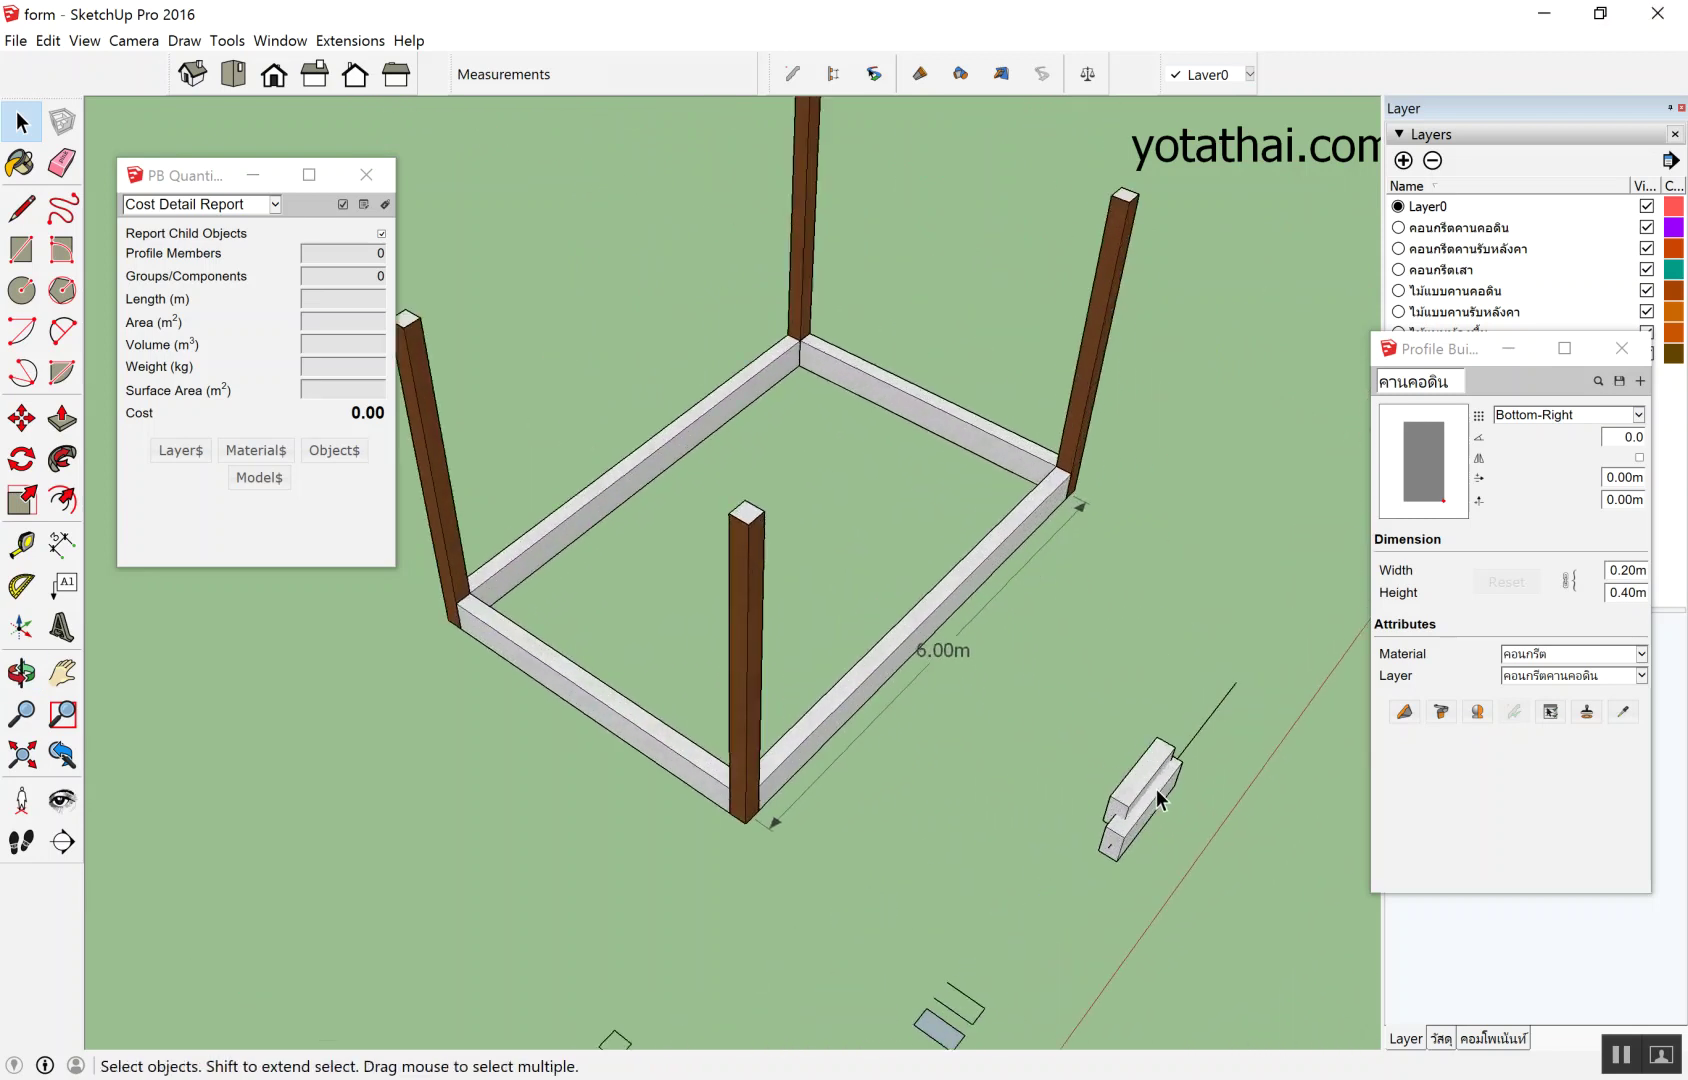
key("e")
left_click(1164, 815)
key("space")
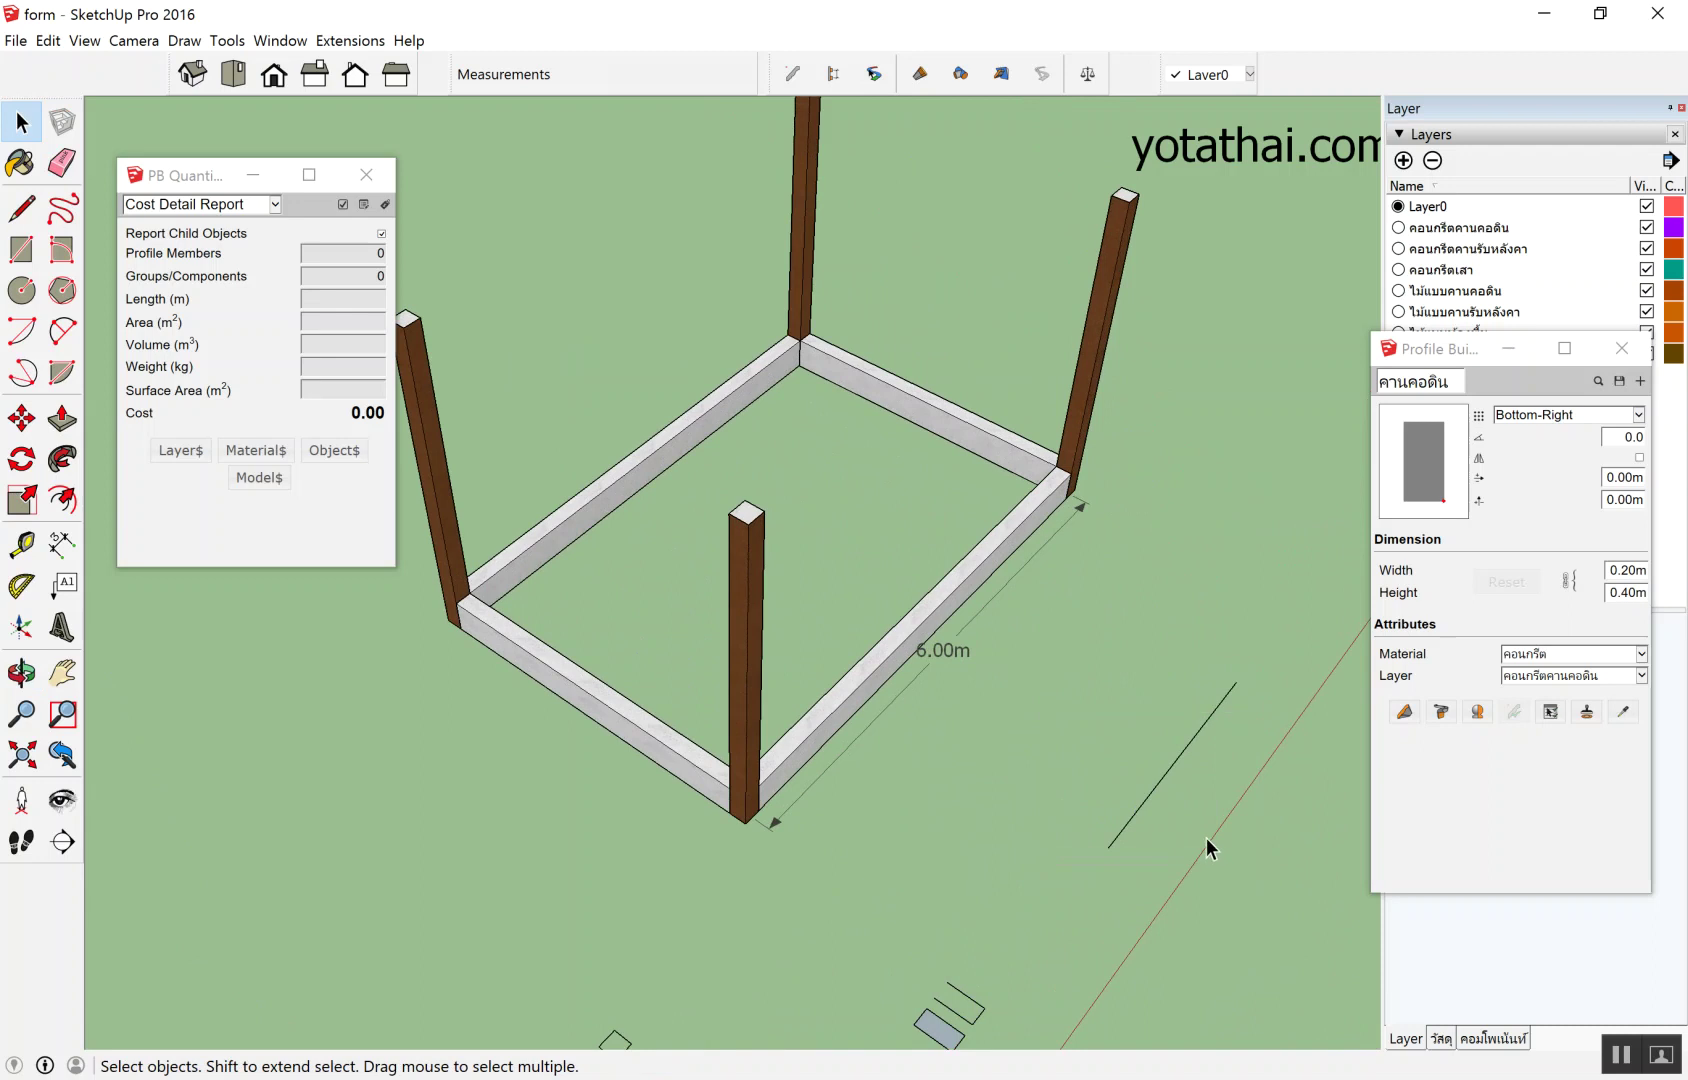
key("Delete")
Erase the 6.00m dimension with the Eraser.
scroll(947, 665, "up", 1)
key("e")
left_click(950, 645)
scroll(970, 662, "down", 2)
key("space")
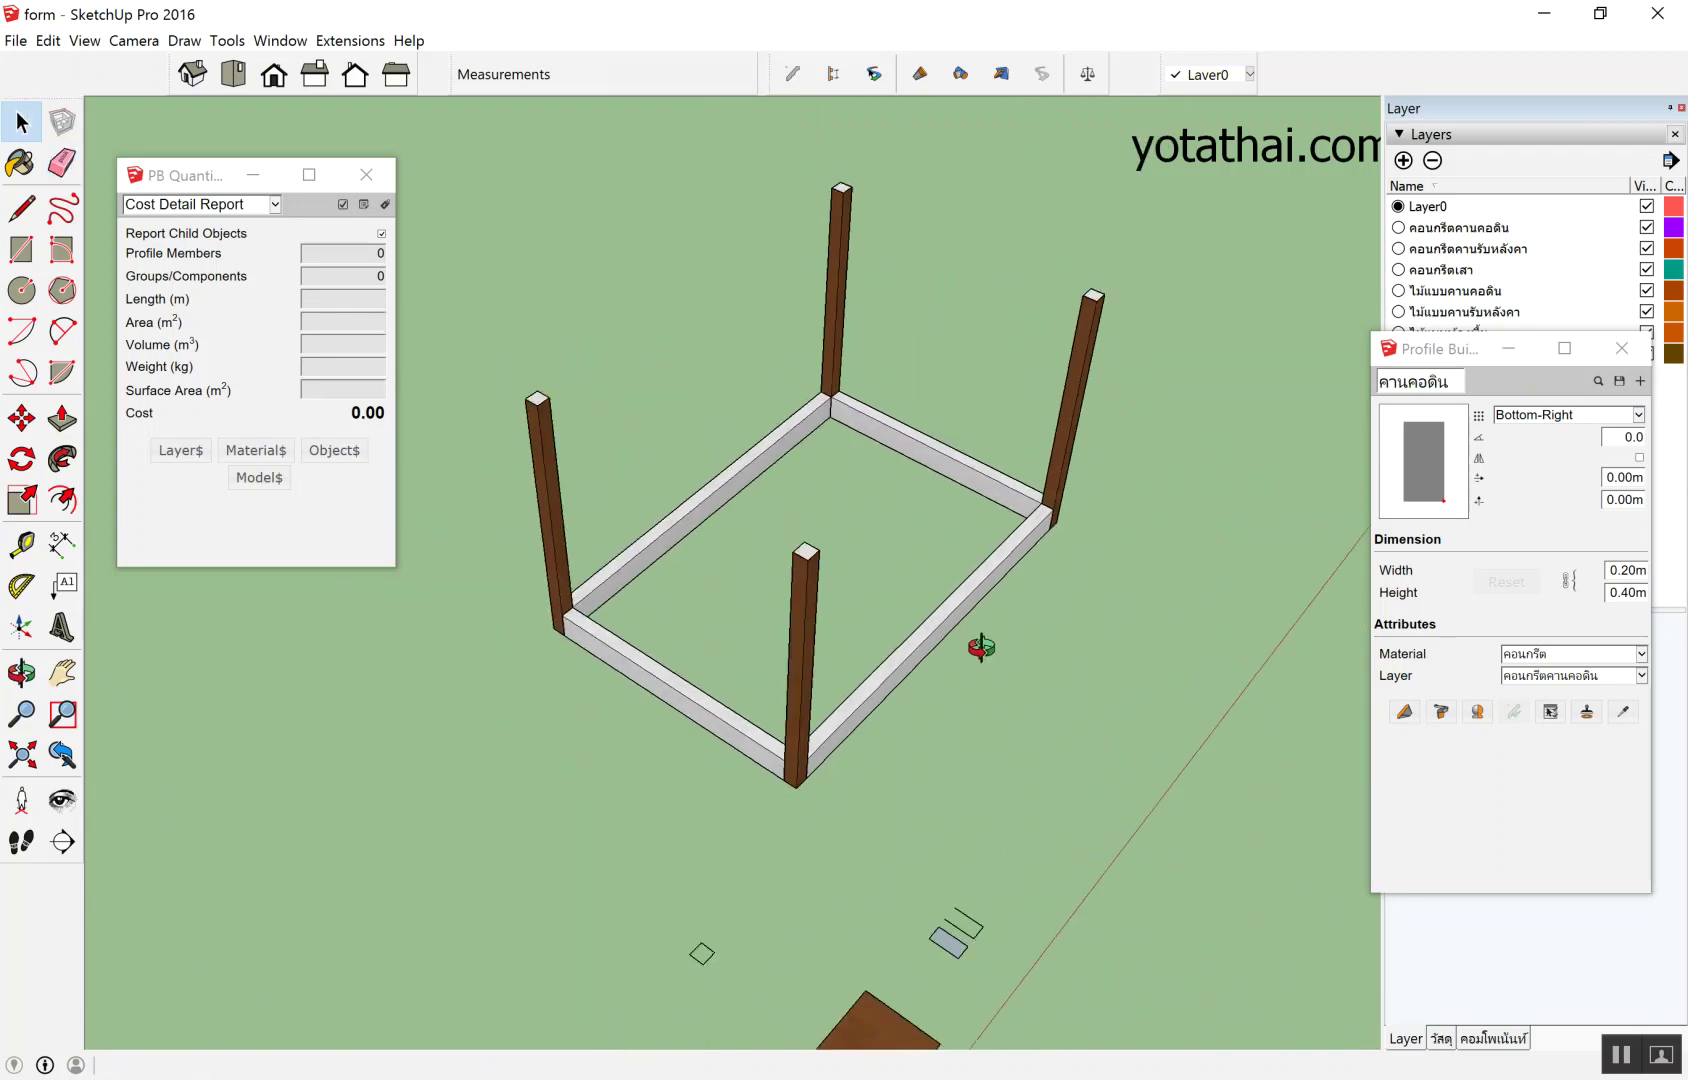
Window-select the white cube, spare tiles and small marker, and delete them.
scroll(973, 670, "down", 3)
scroll(840, 688, "down", 1)
scroll(860, 235, "down", 2)
scroll(986, 678, "up", 1)
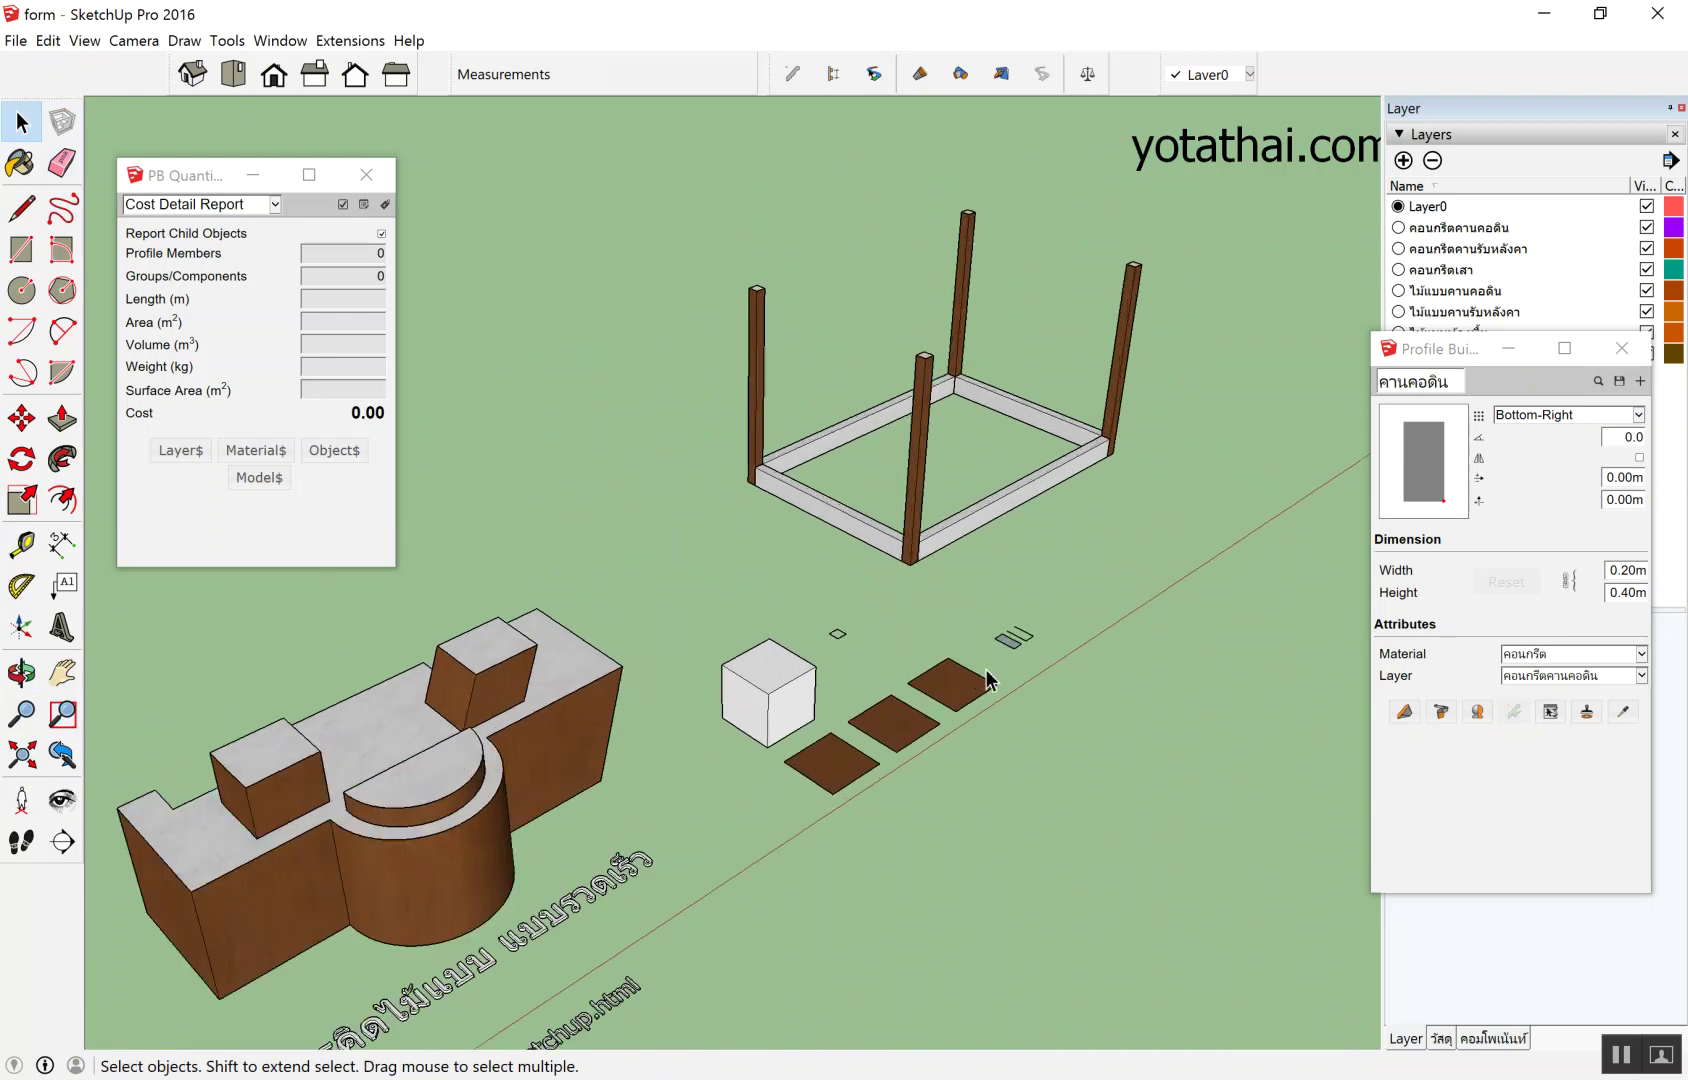
scroll(930, 655, "down", 1)
left_click_drag(975, 811, 967, 811)
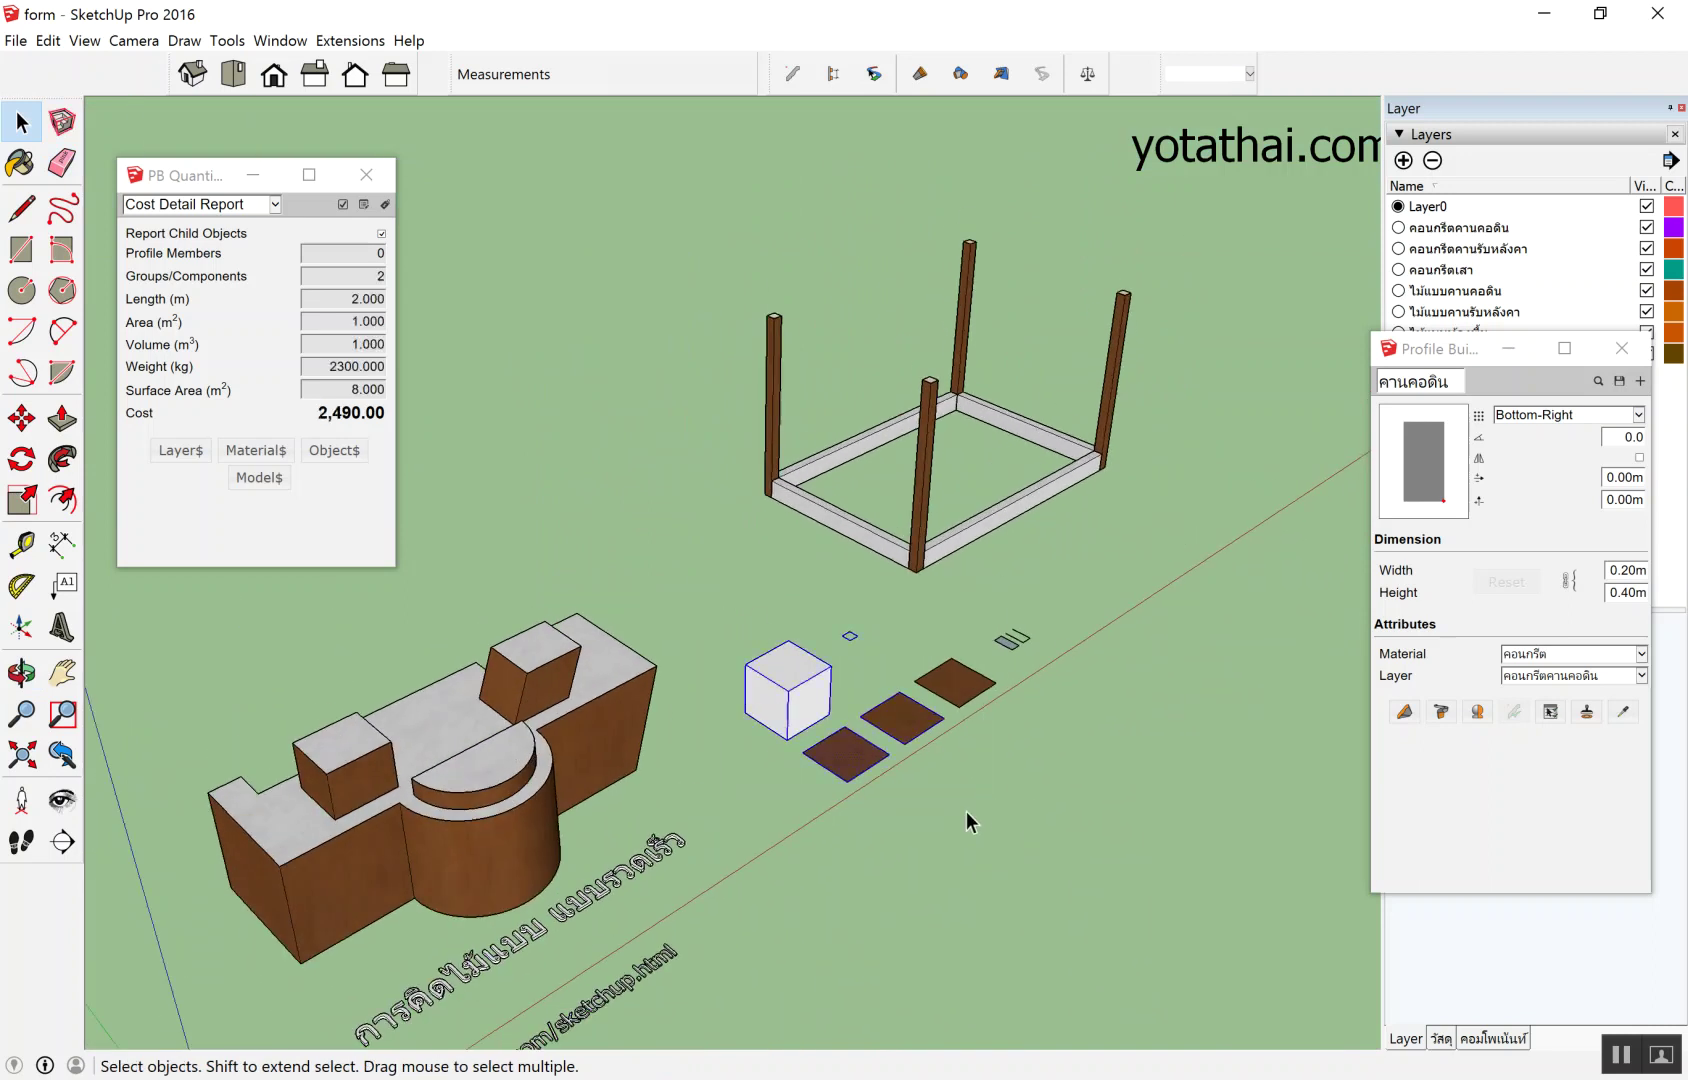
key("Delete")
Orbit around the cleaned frame and move the Profile Builder panel nearer the model.
middle_click_drag(927, 706, 803, 772)
scroll(965, 663, "down", 2)
scroll(965, 663, "up", 3)
mouse_move(965, 663)
middle_mouse_down()
mouse_move(803, 290)
mouse_move(986, 348)
mouse_move(961, 449)
middle_mouse_up()
scroll(1047, 535, "down", 3)
middle_click_drag(1047, 535, 1055, 645)
scroll(1077, 552, "up", 3)
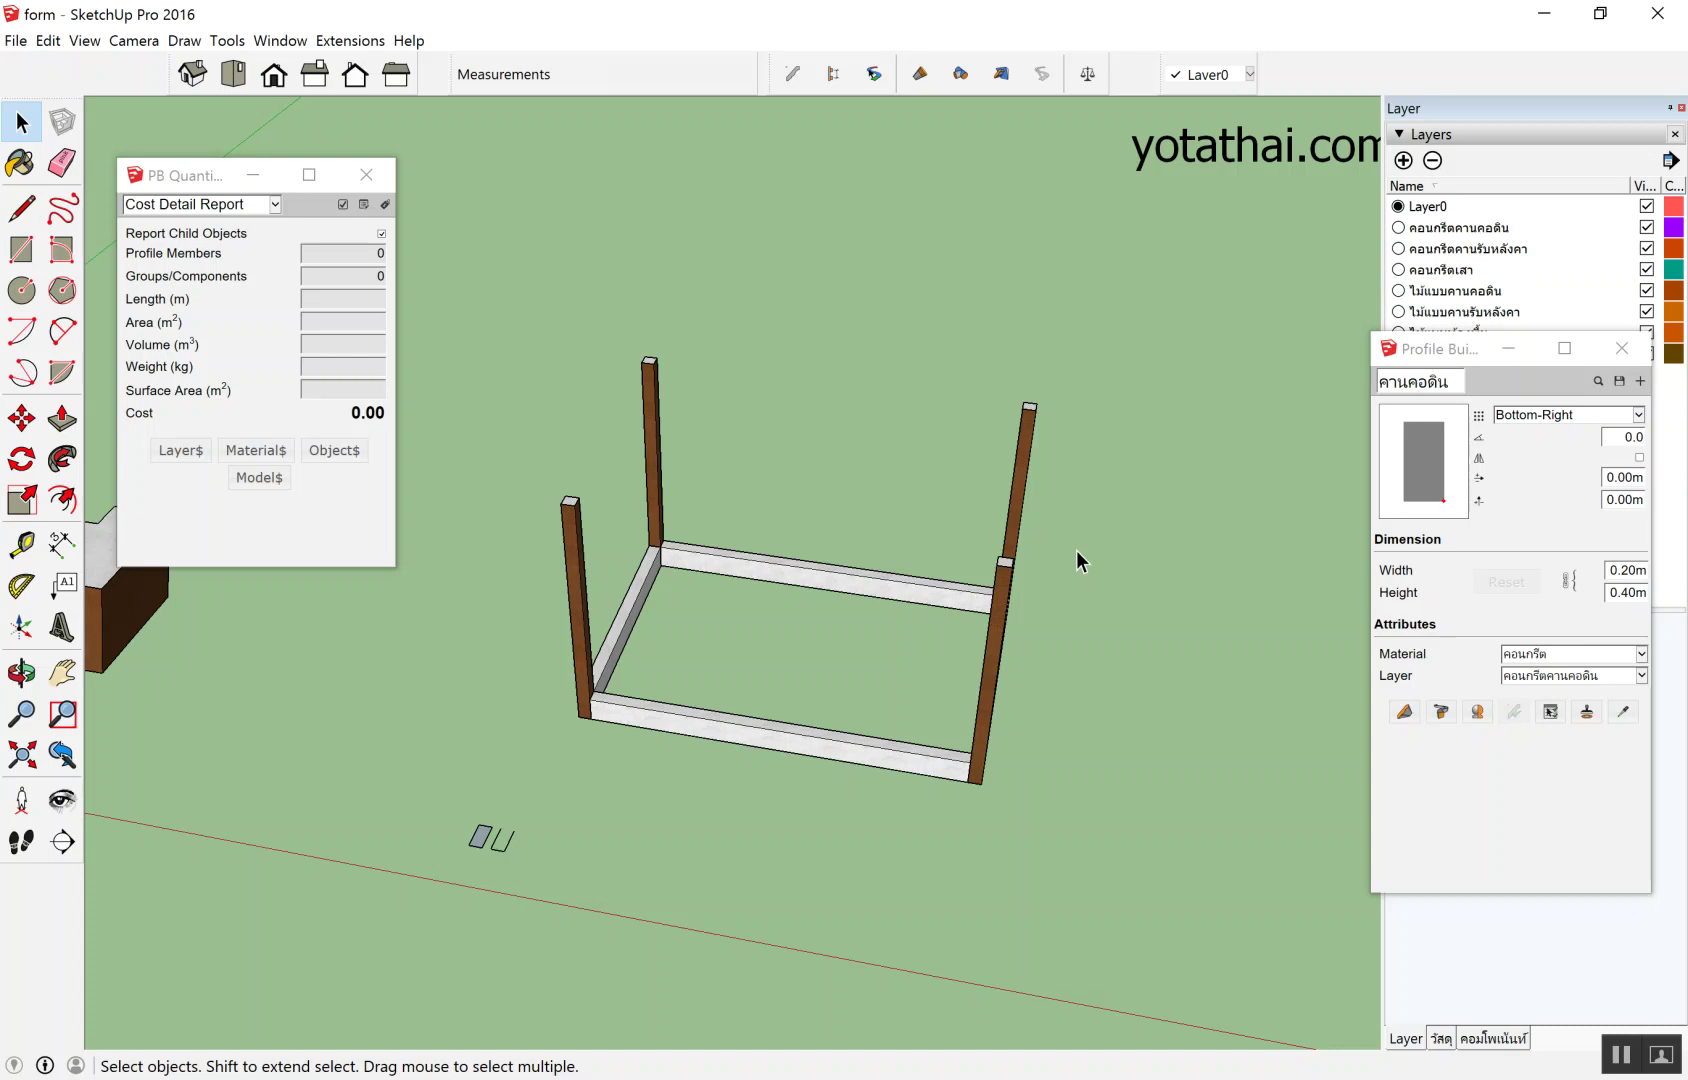
scroll(1018, 576, "up", 2)
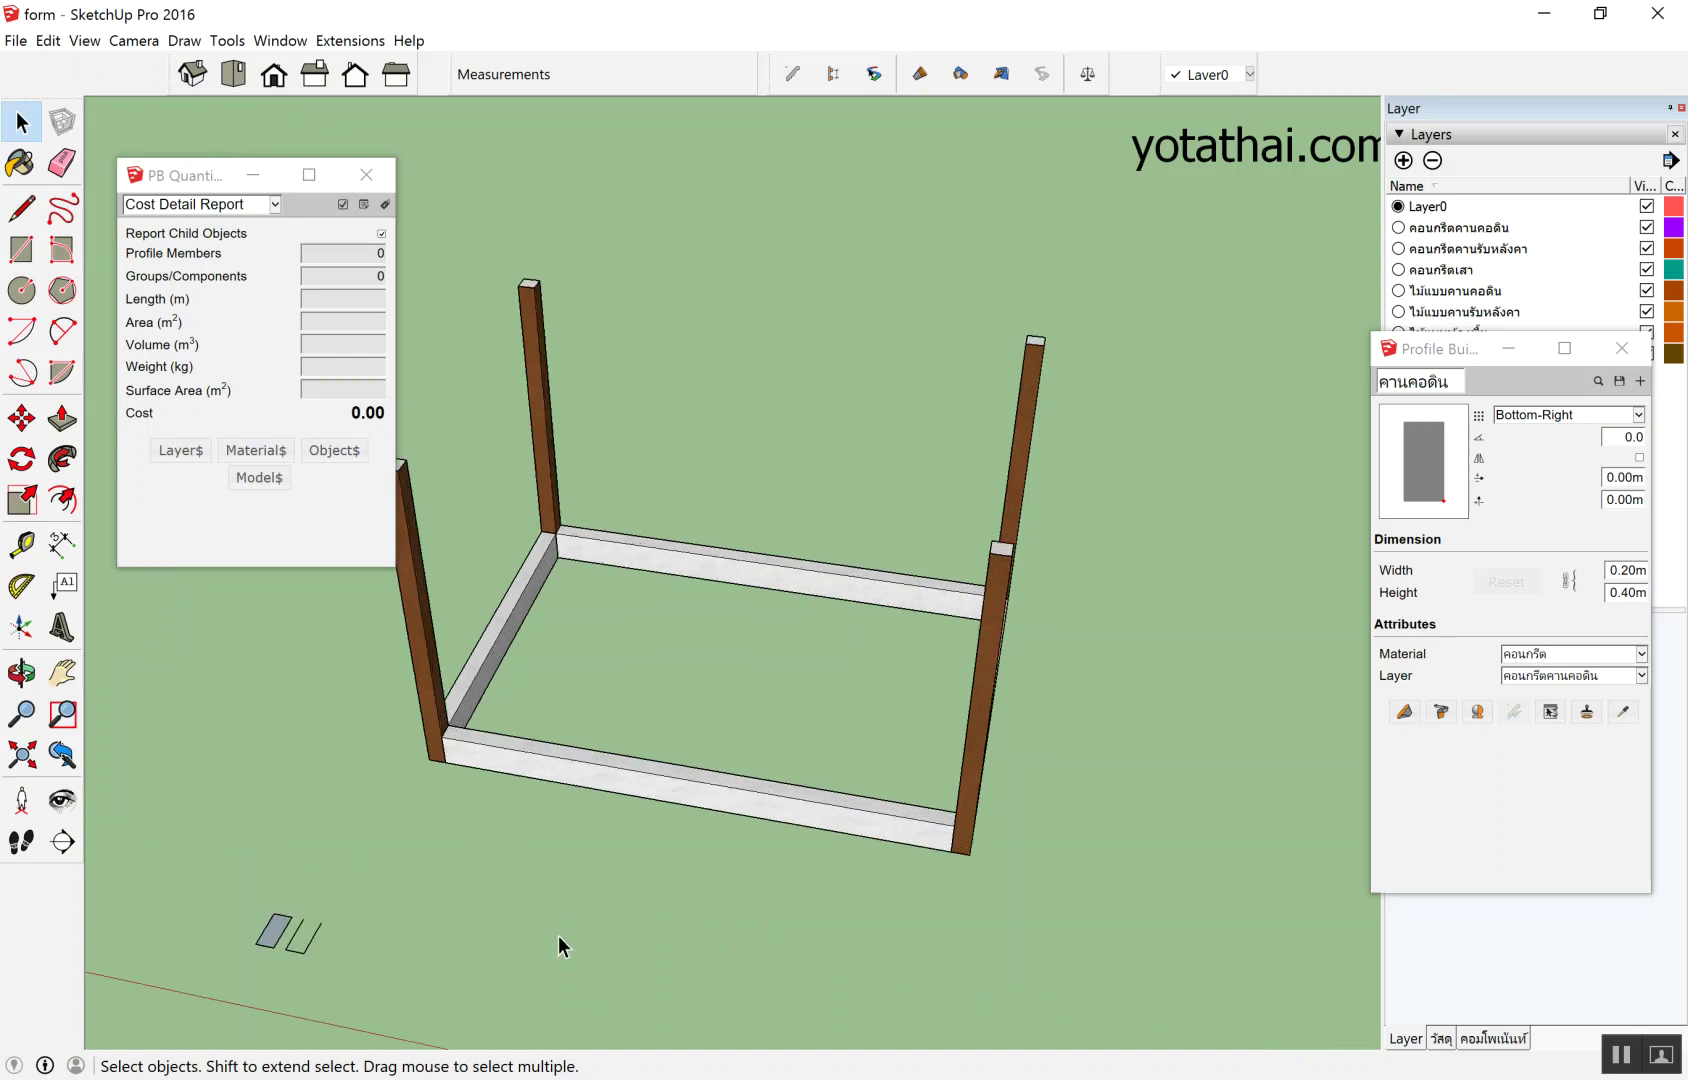
scroll(406, 1030, "up", 2)
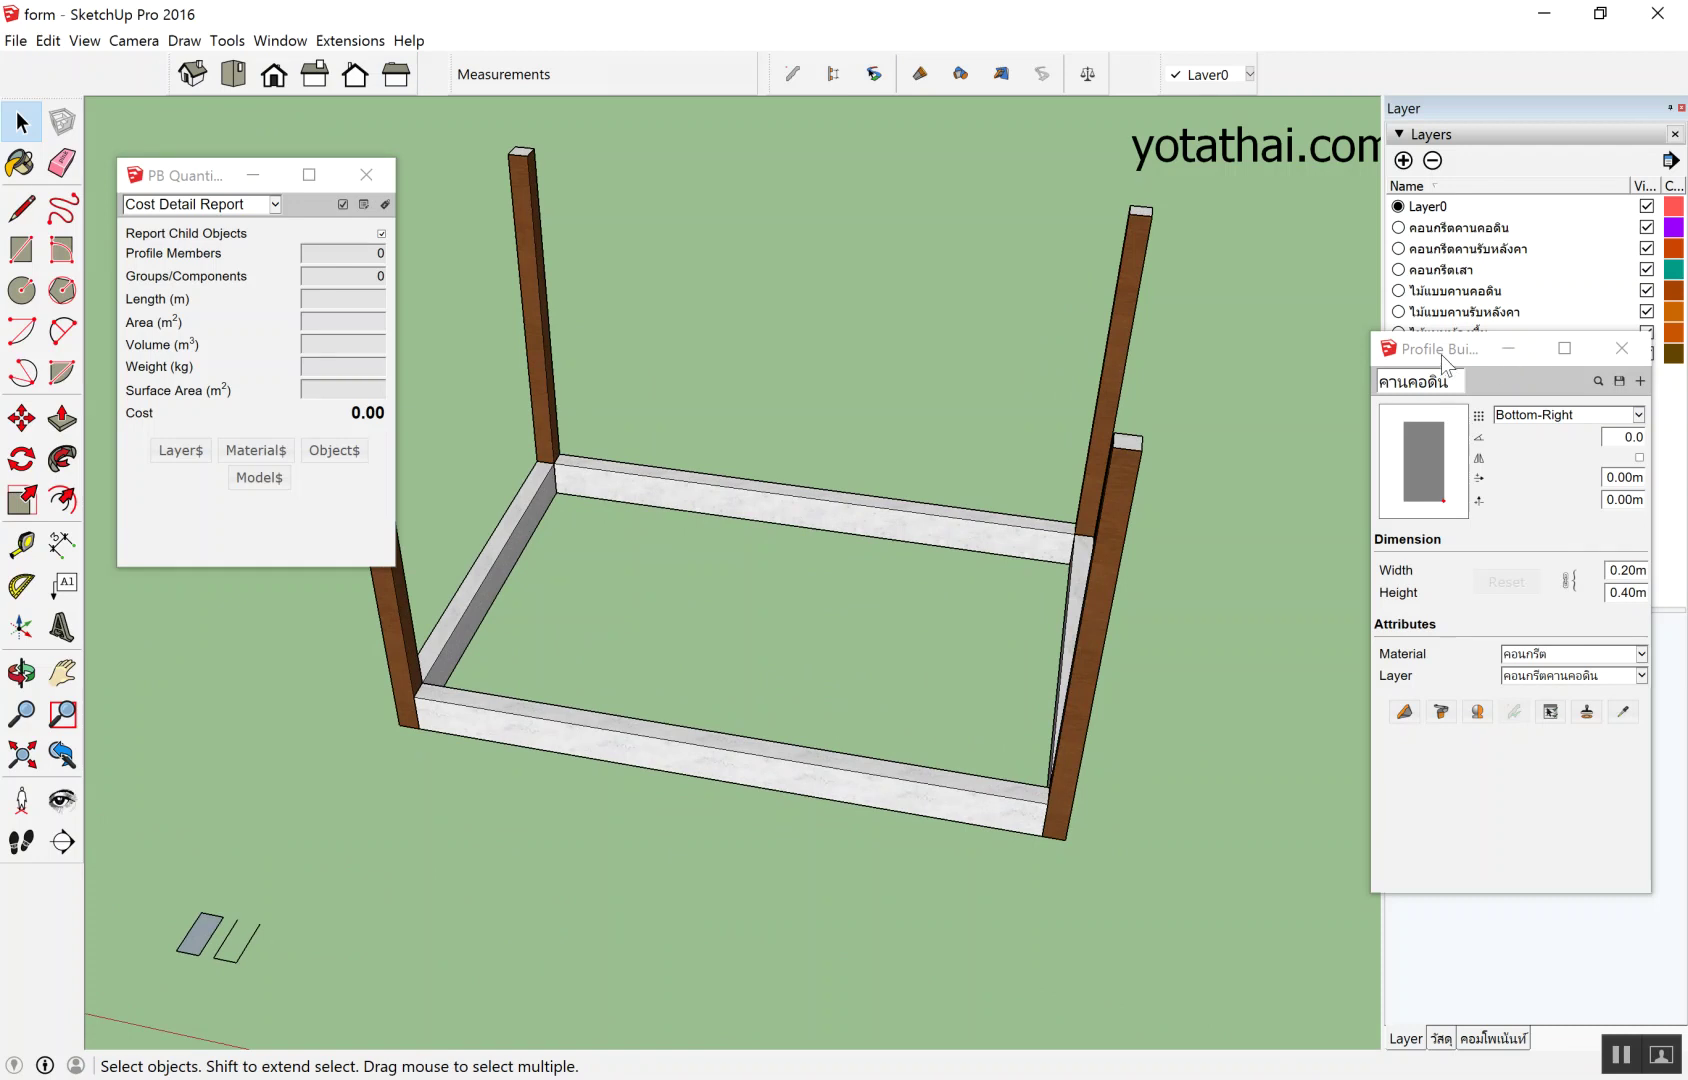
left_click_drag(1441, 357, 906, 164)
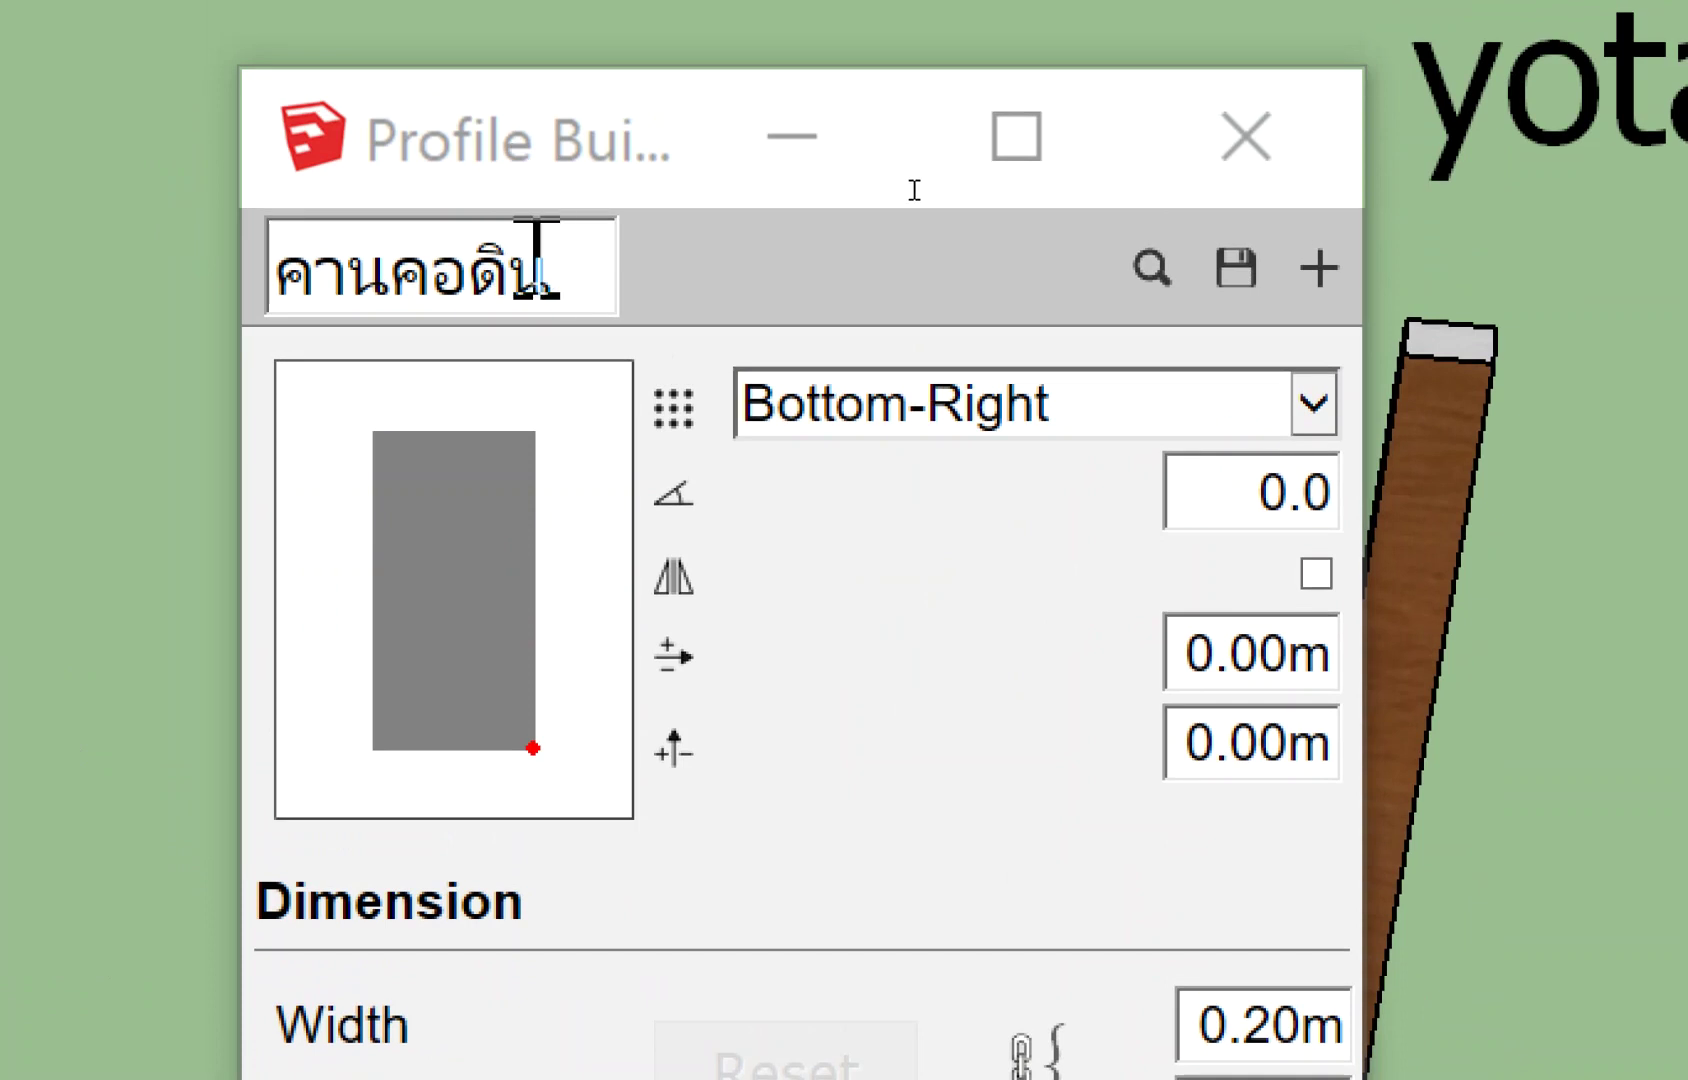
Rename the profile to คานรับหลังคา and put it on the คอนกรีตคานรับหลังคา layer.
left_click(548, 262)
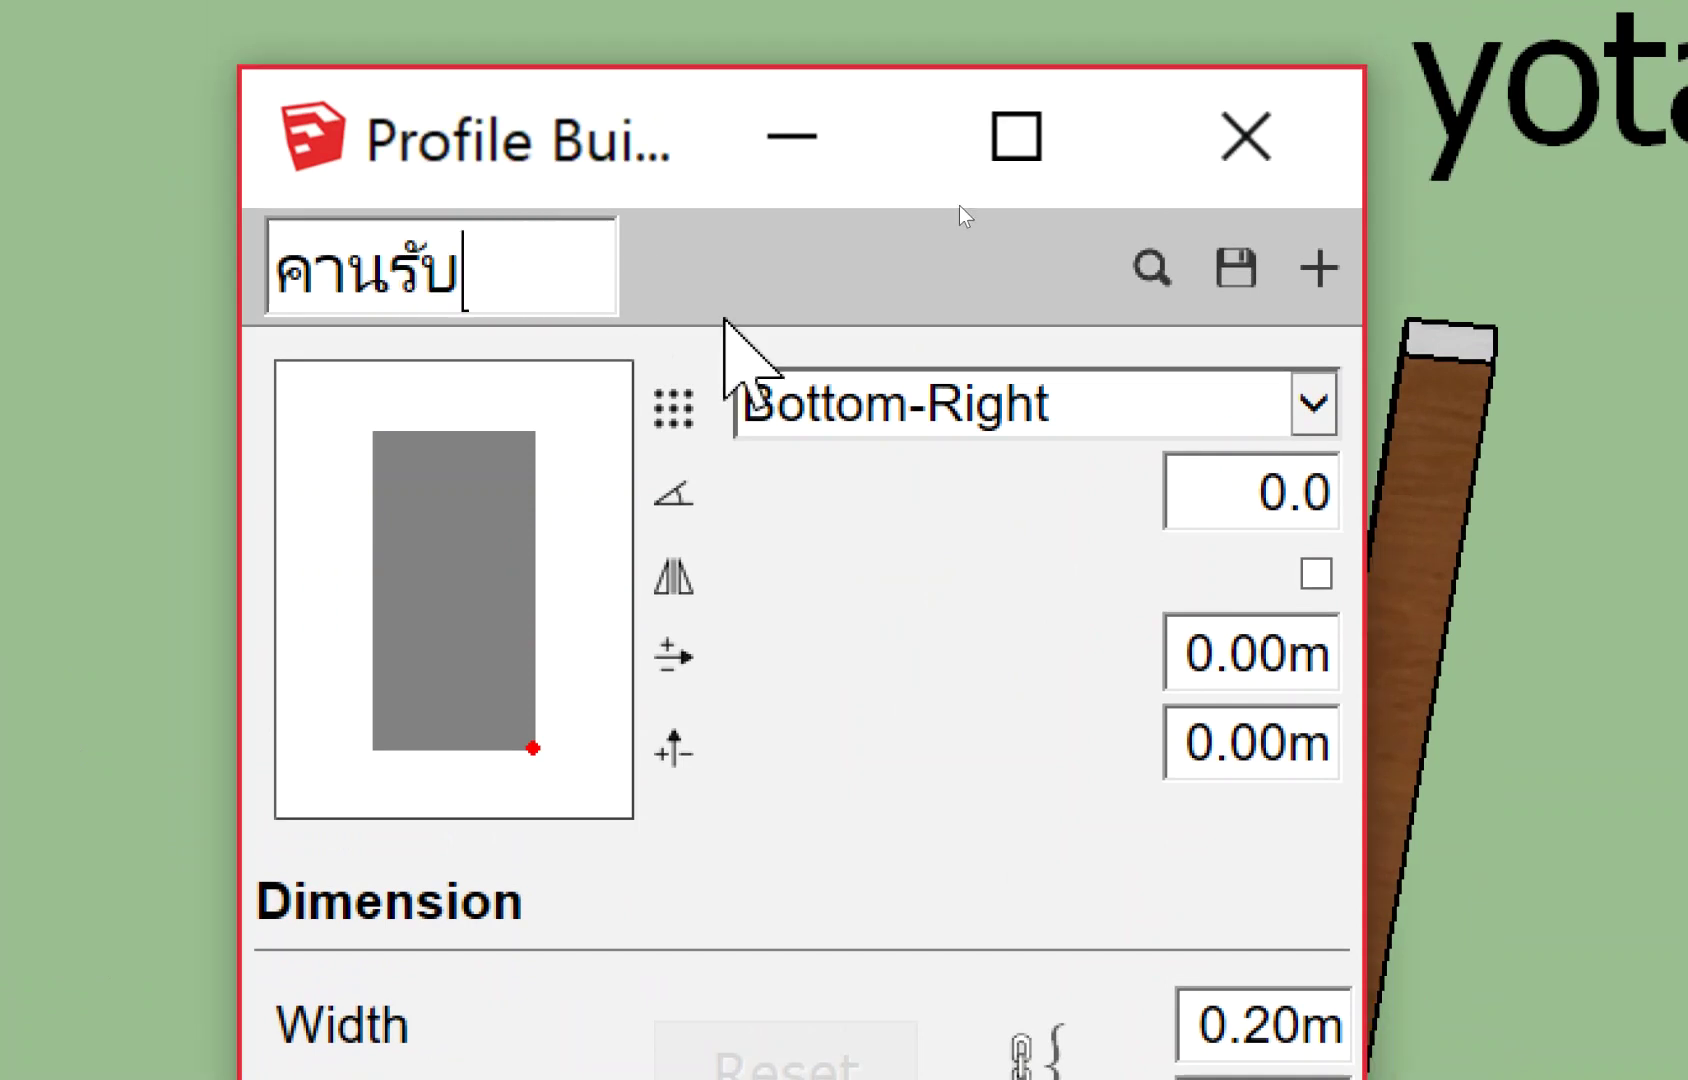
type("หลังคา")
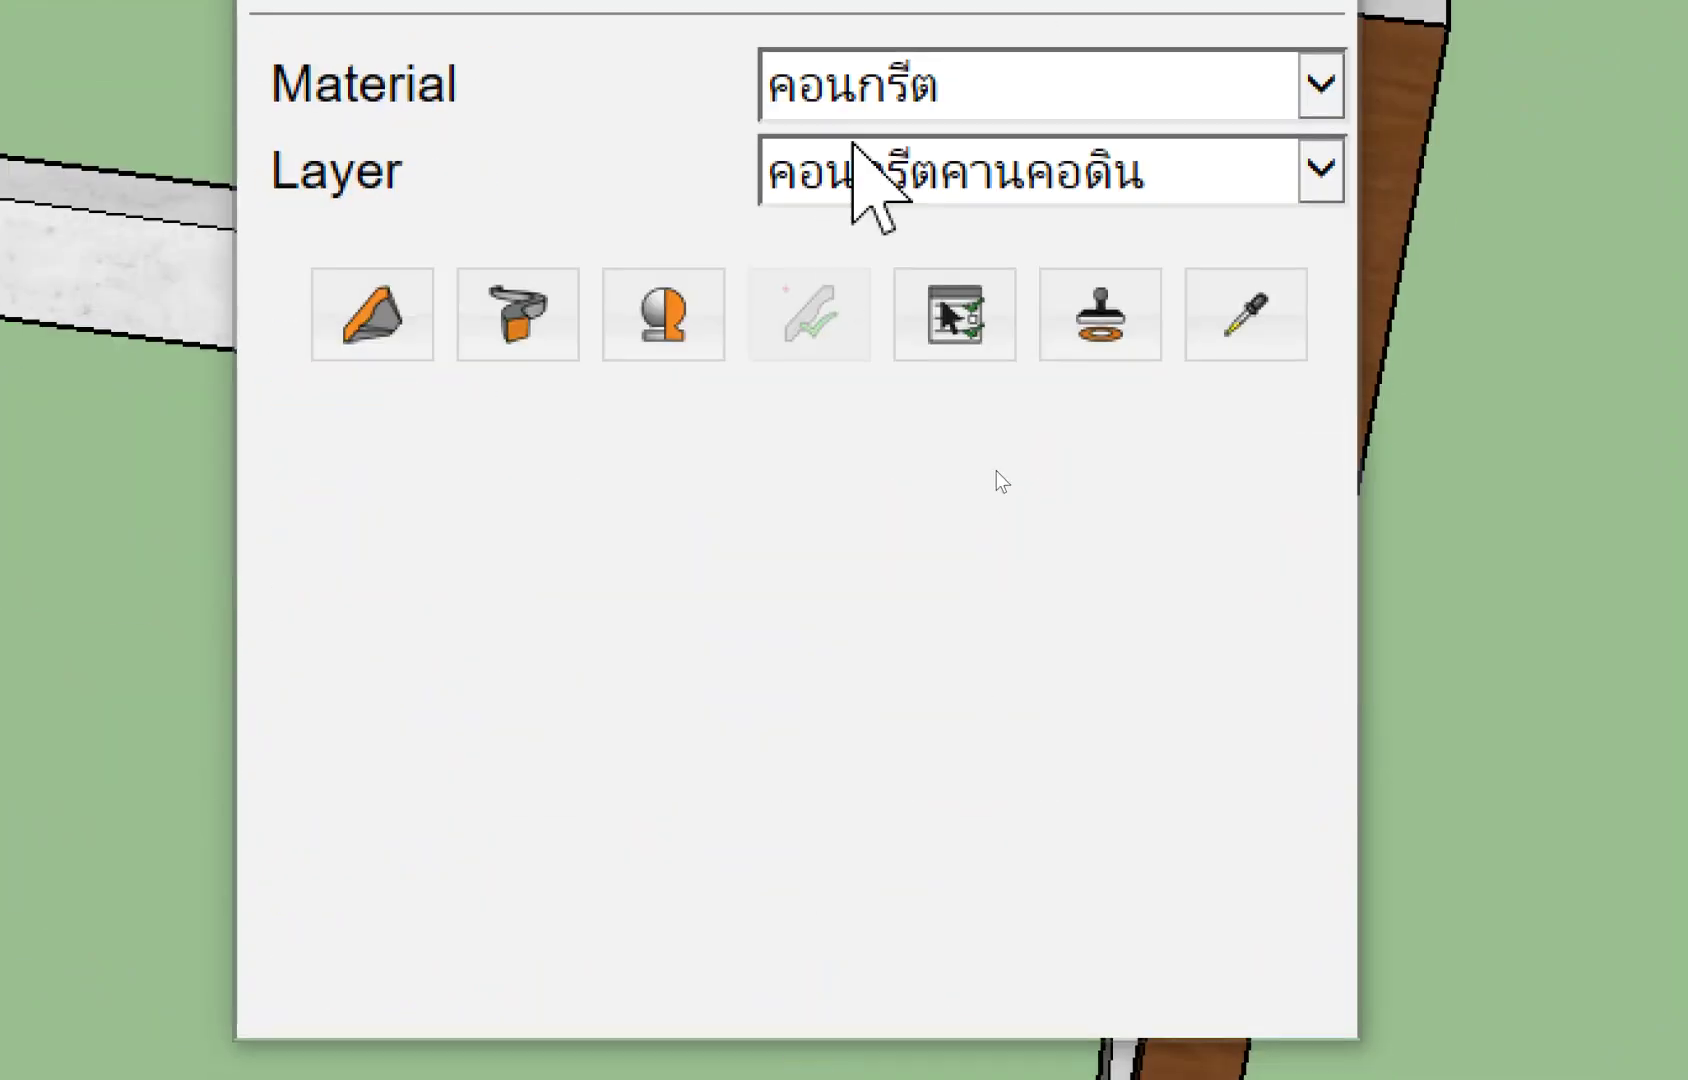
left_click(884, 210)
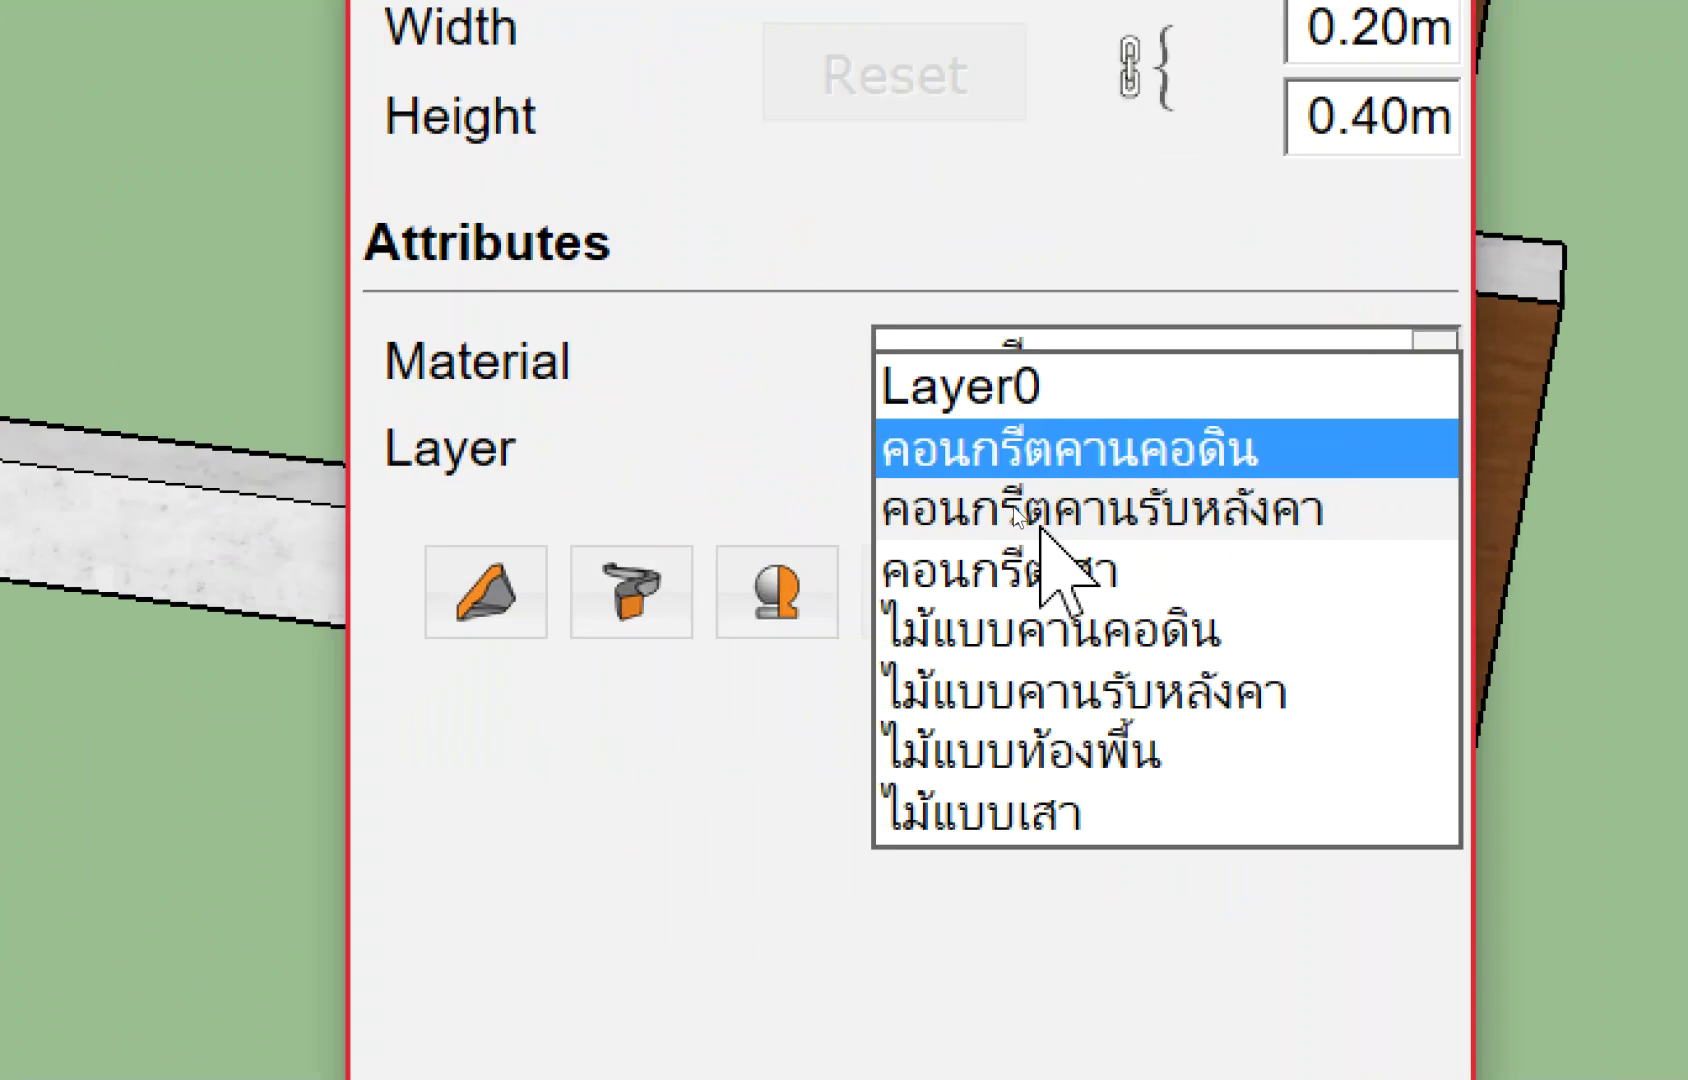
left_click(1050, 515)
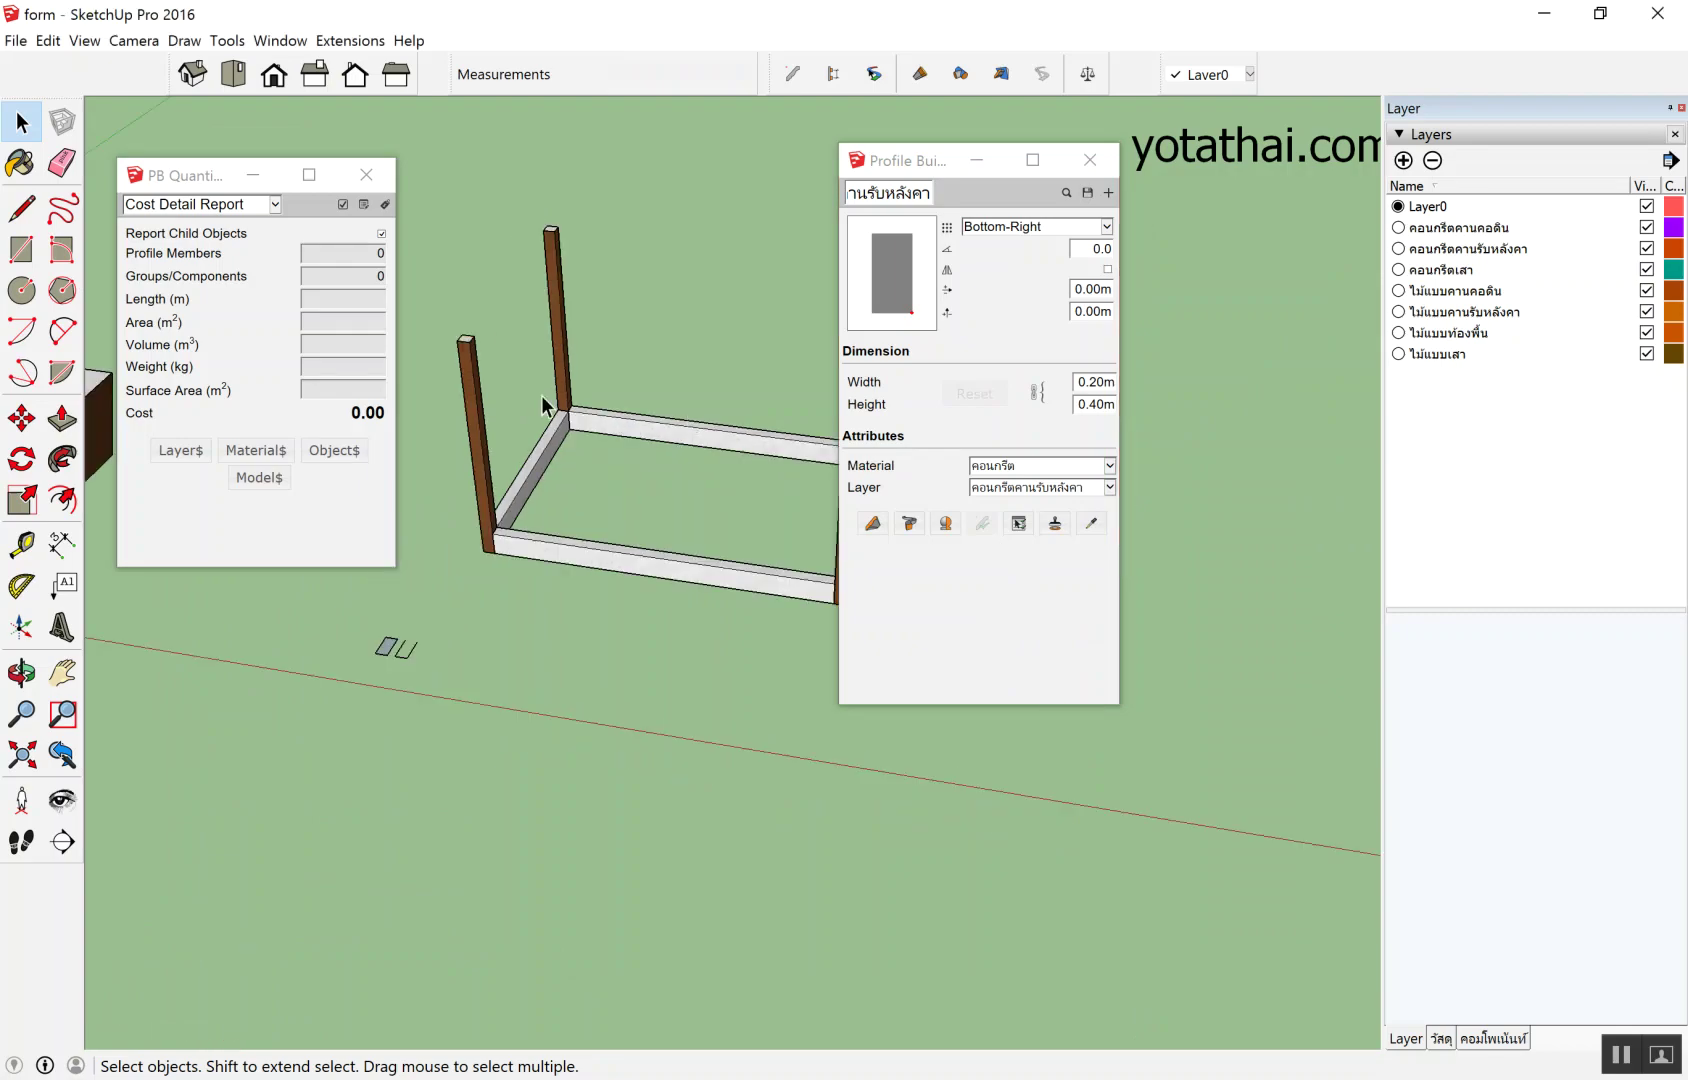
Set the profile's alignment to Top-Right and select the profile name.
scroll(444, 330, "up", 1)
scroll(506, 375, "up", 2)
scroll(533, 388, "up", 2)
scroll(622, 405, "up", 2)
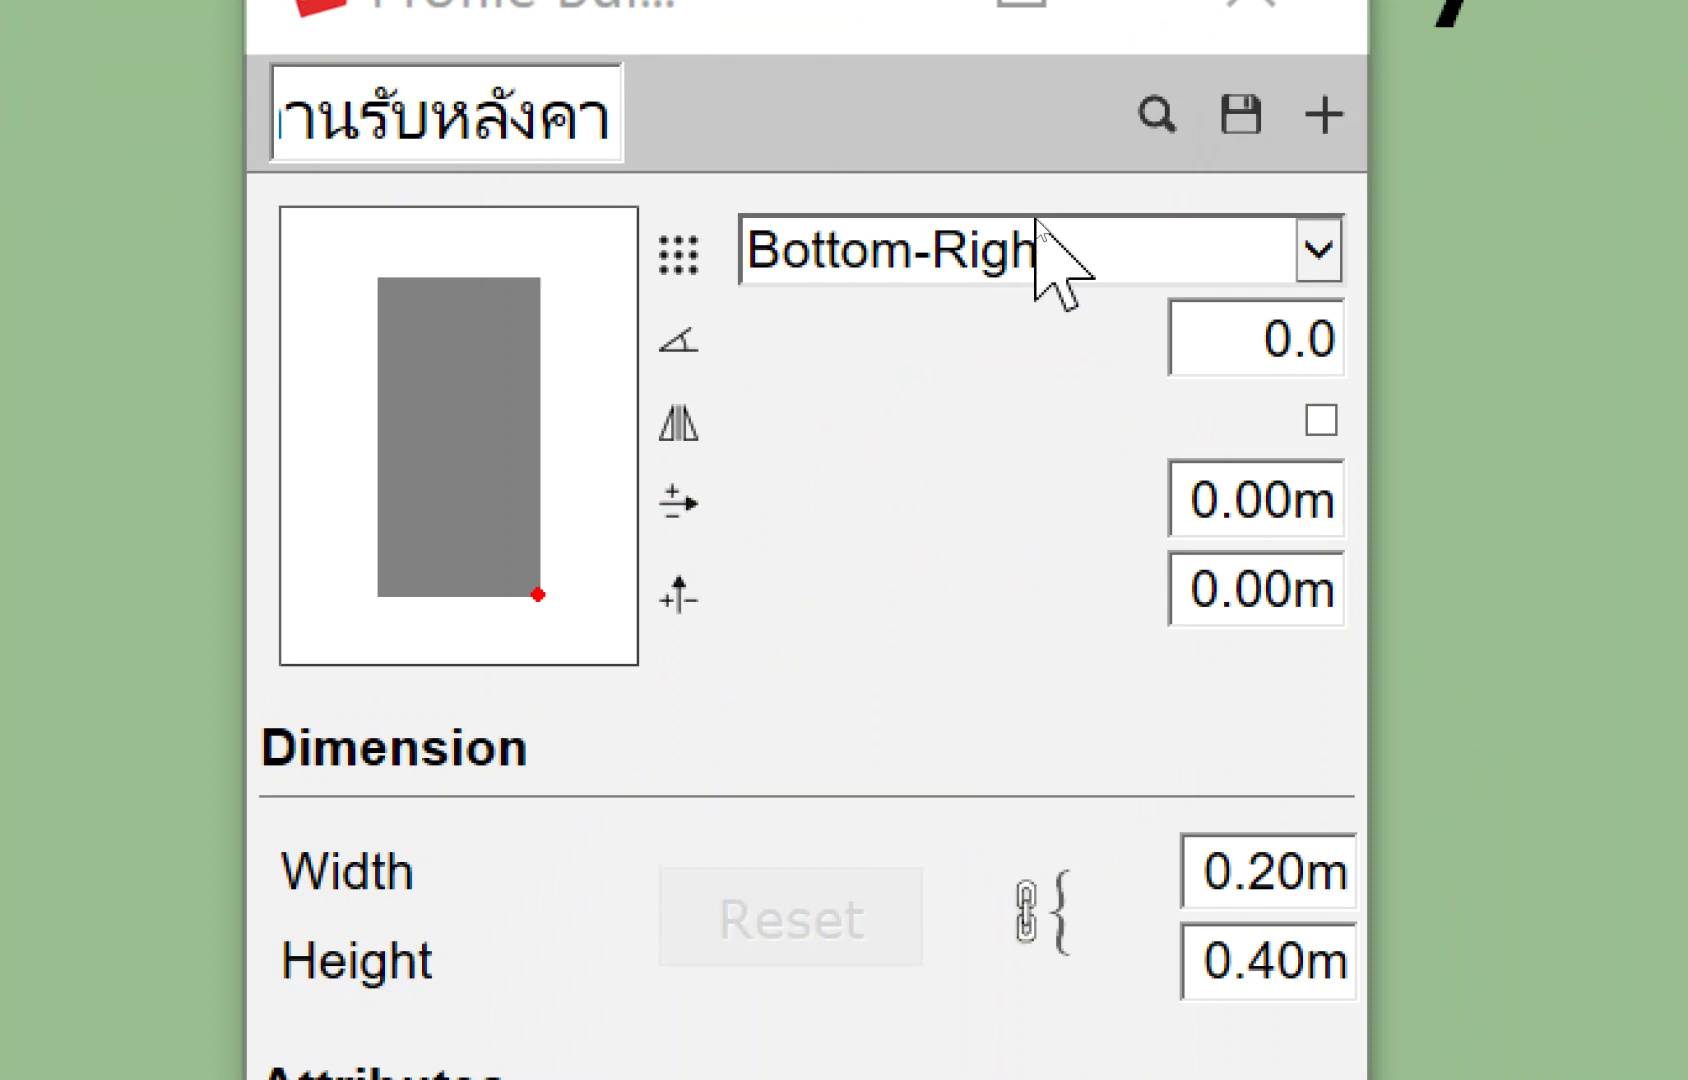
left_click(1037, 224)
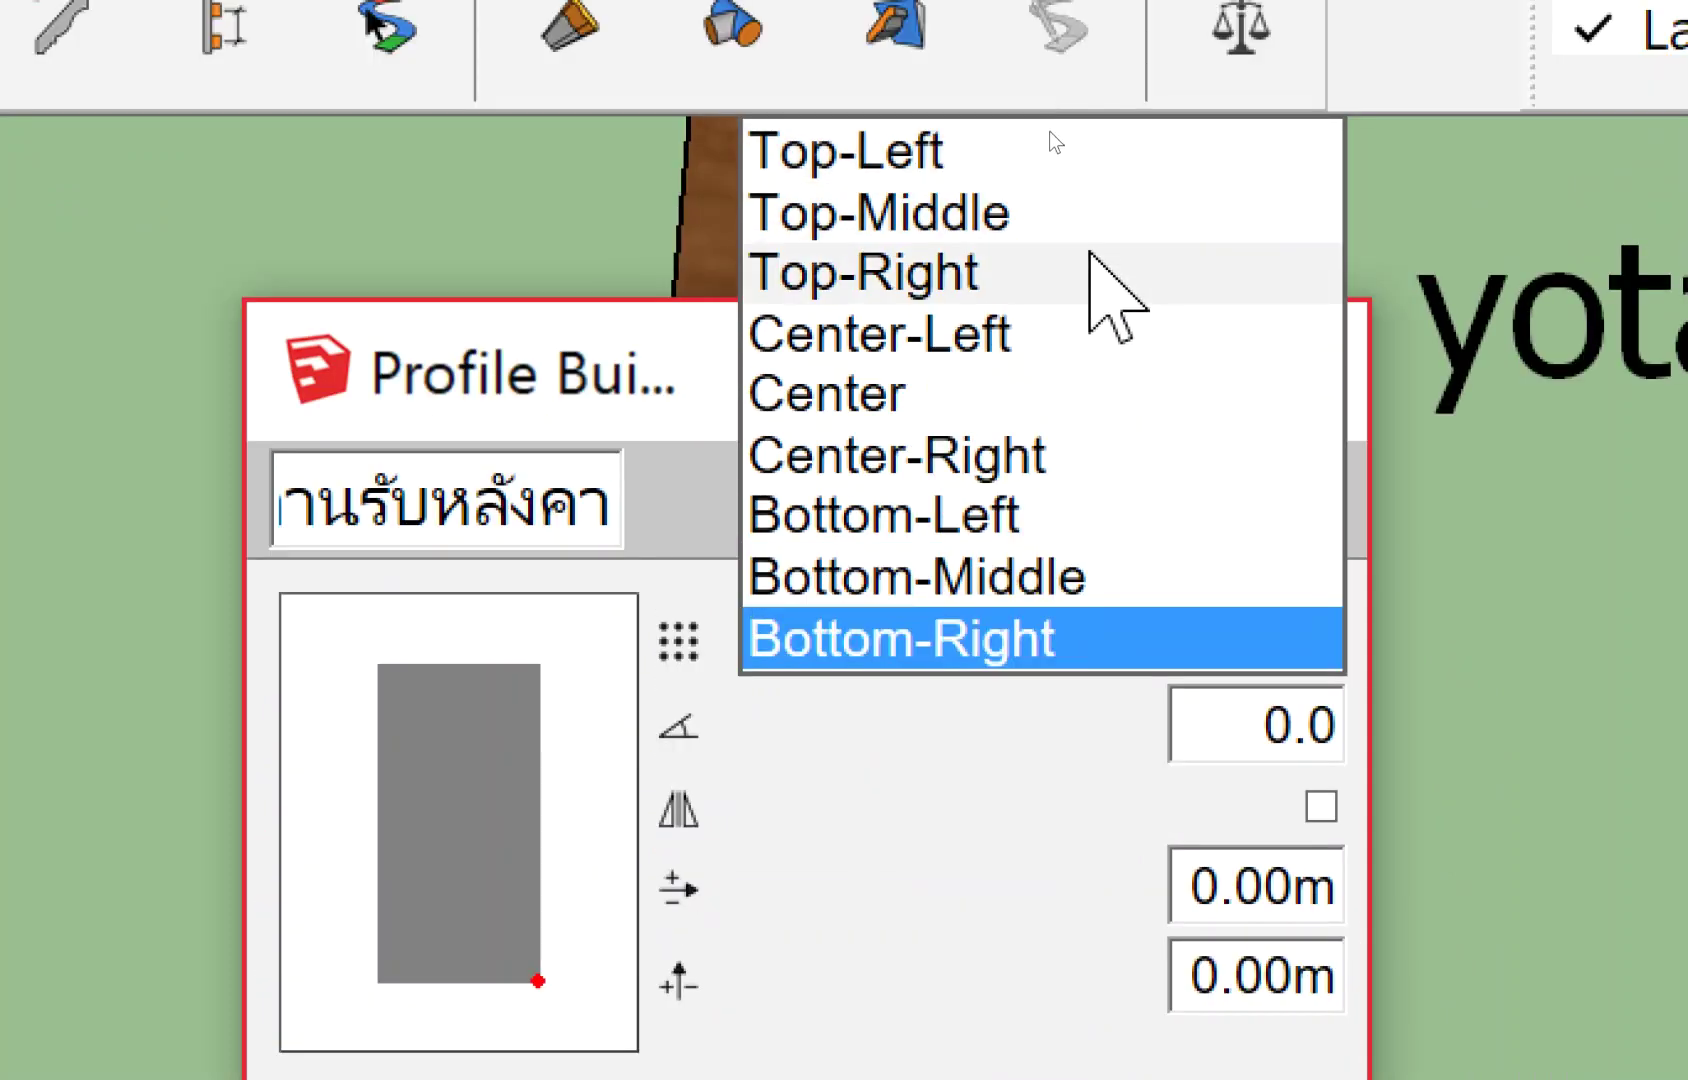
left_click(1090, 272)
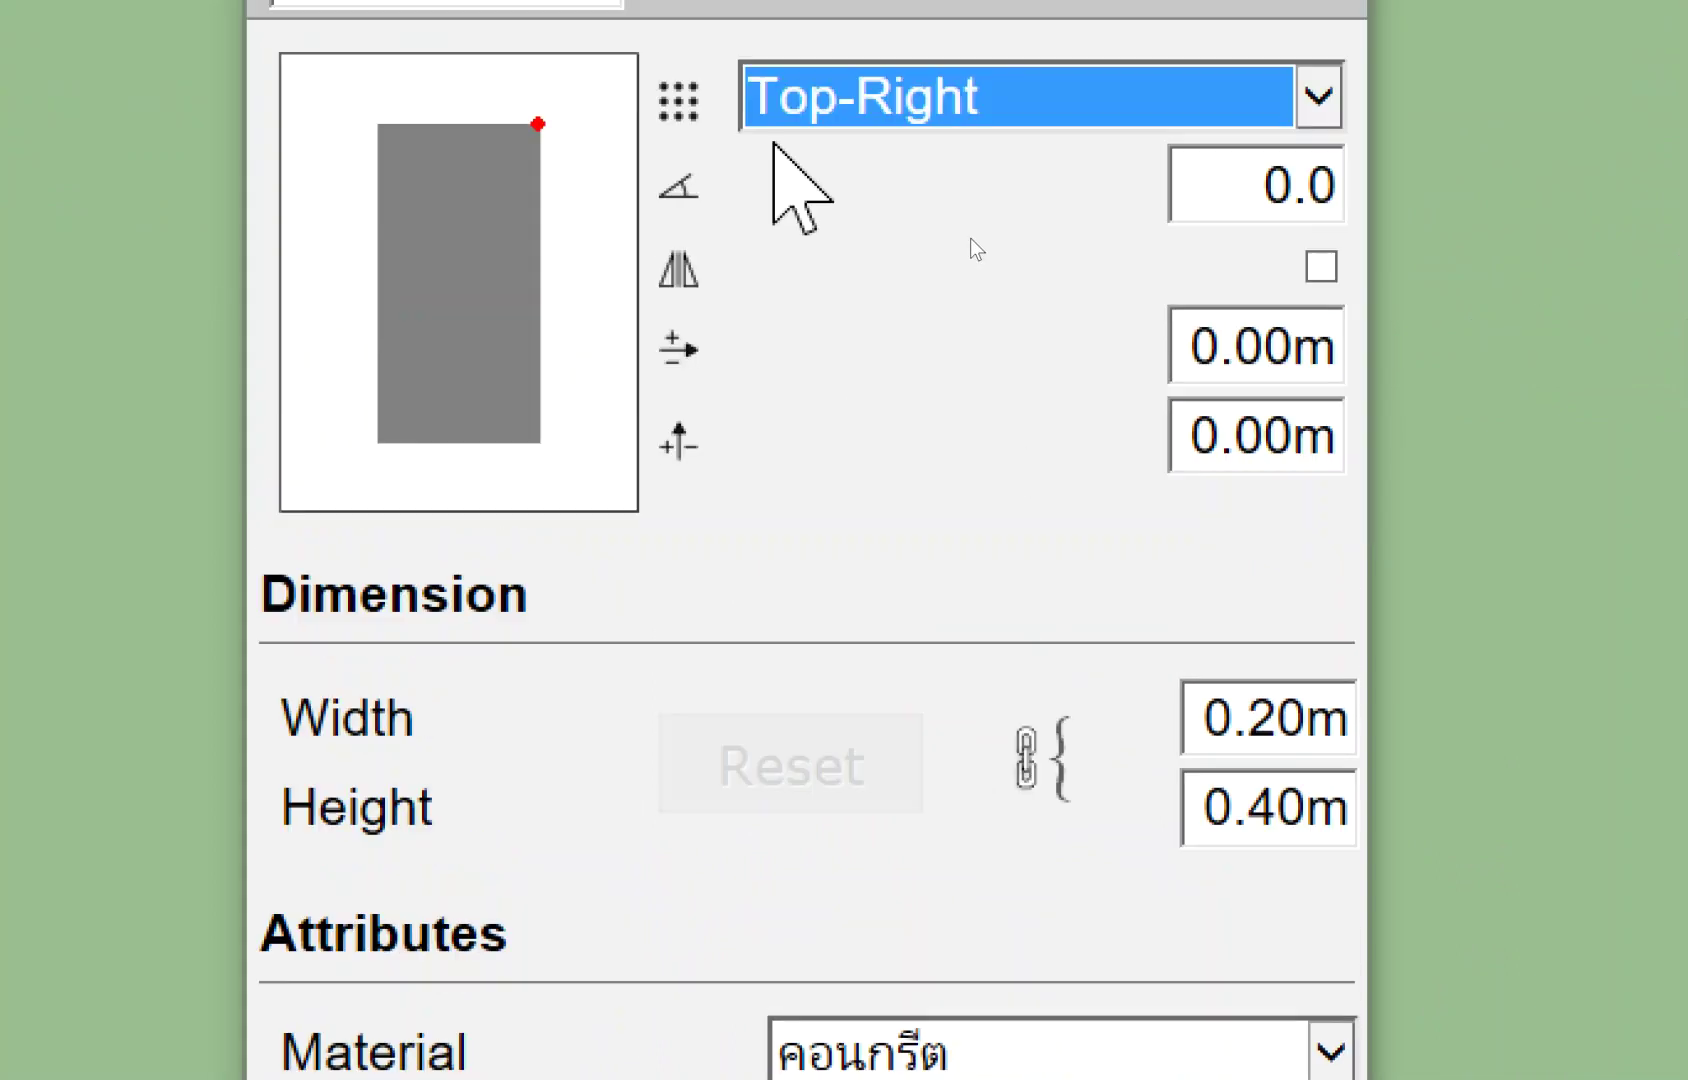
left_click(980, 280)
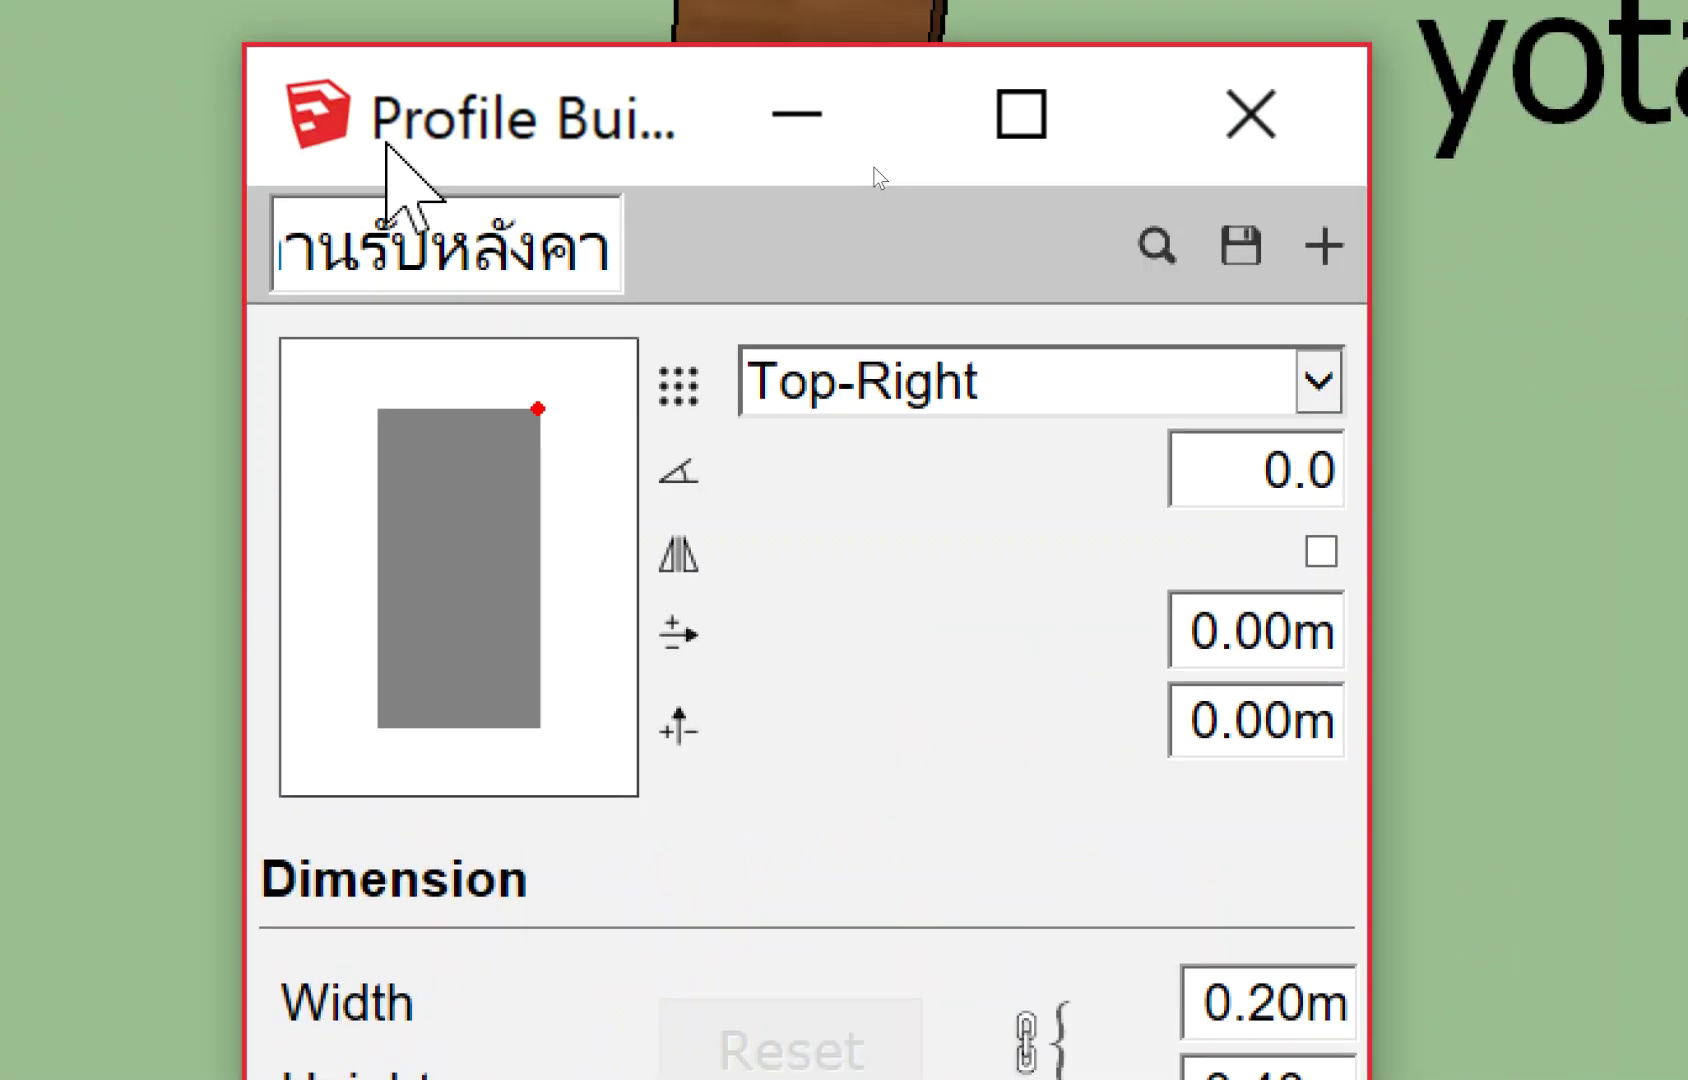
left_click_drag(337, 230, 80, 207)
left_click_drag(377, 264, 893, 301)
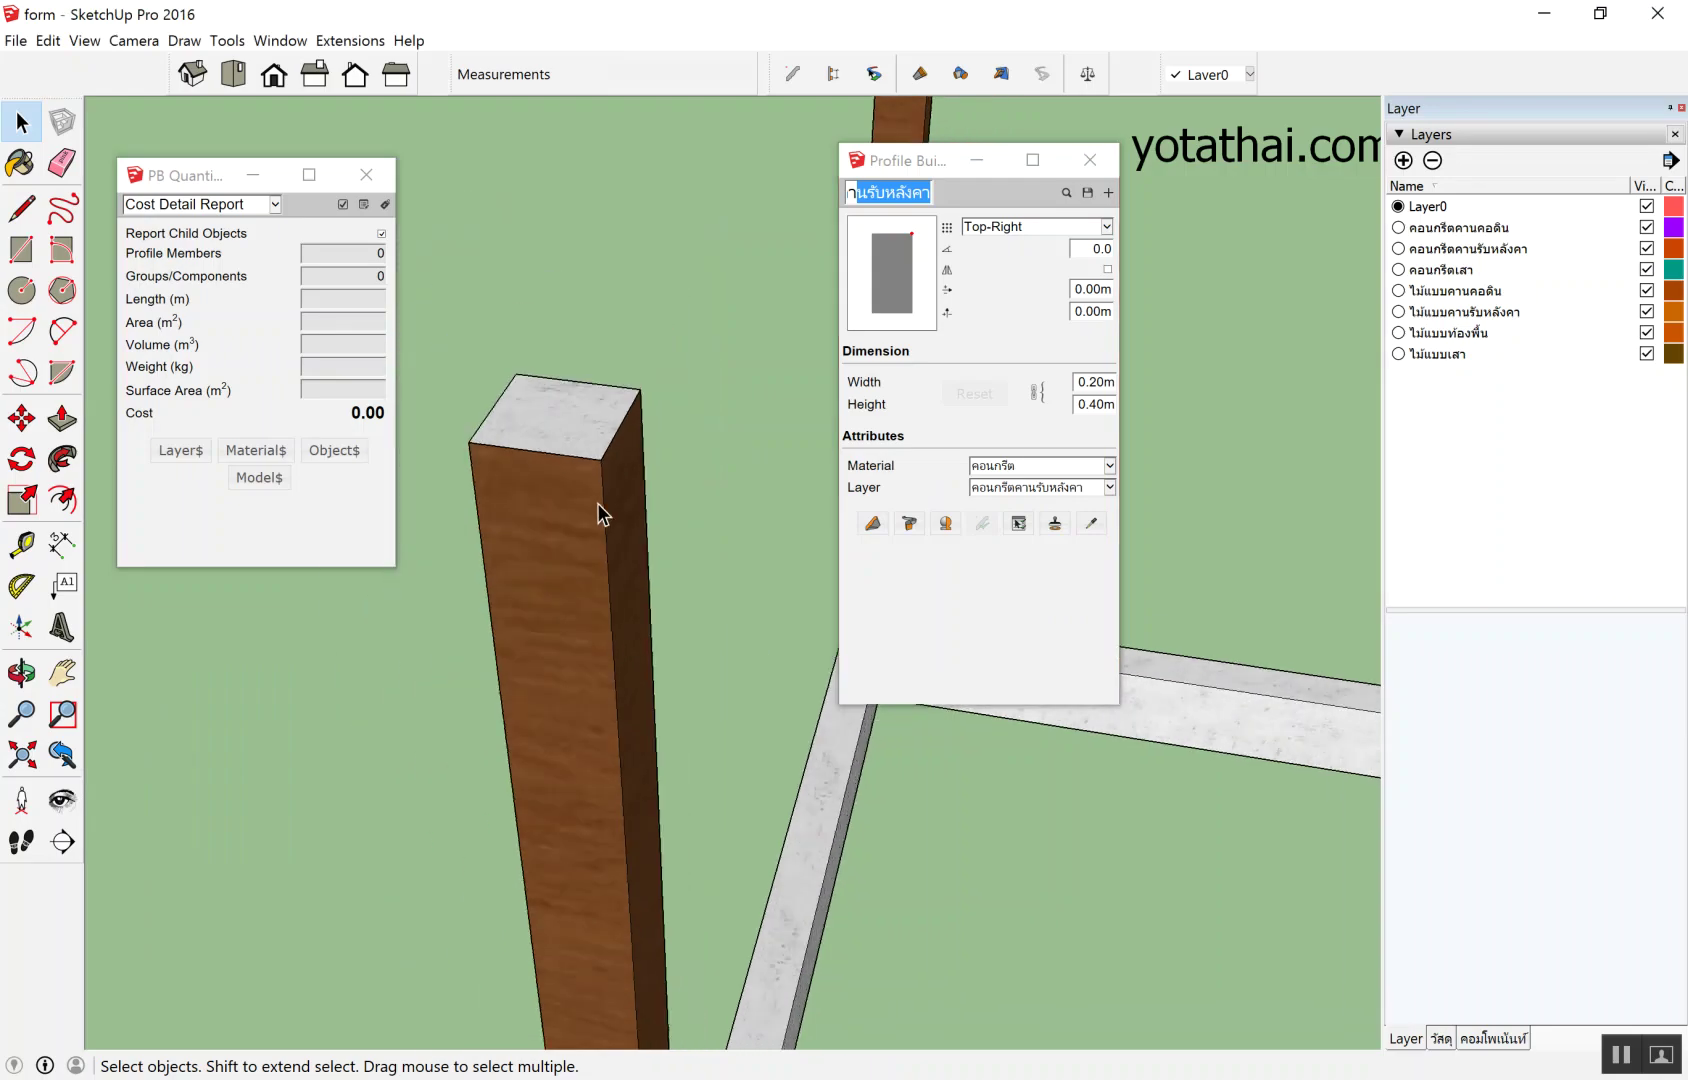
scroll(580, 492, "down", 3)
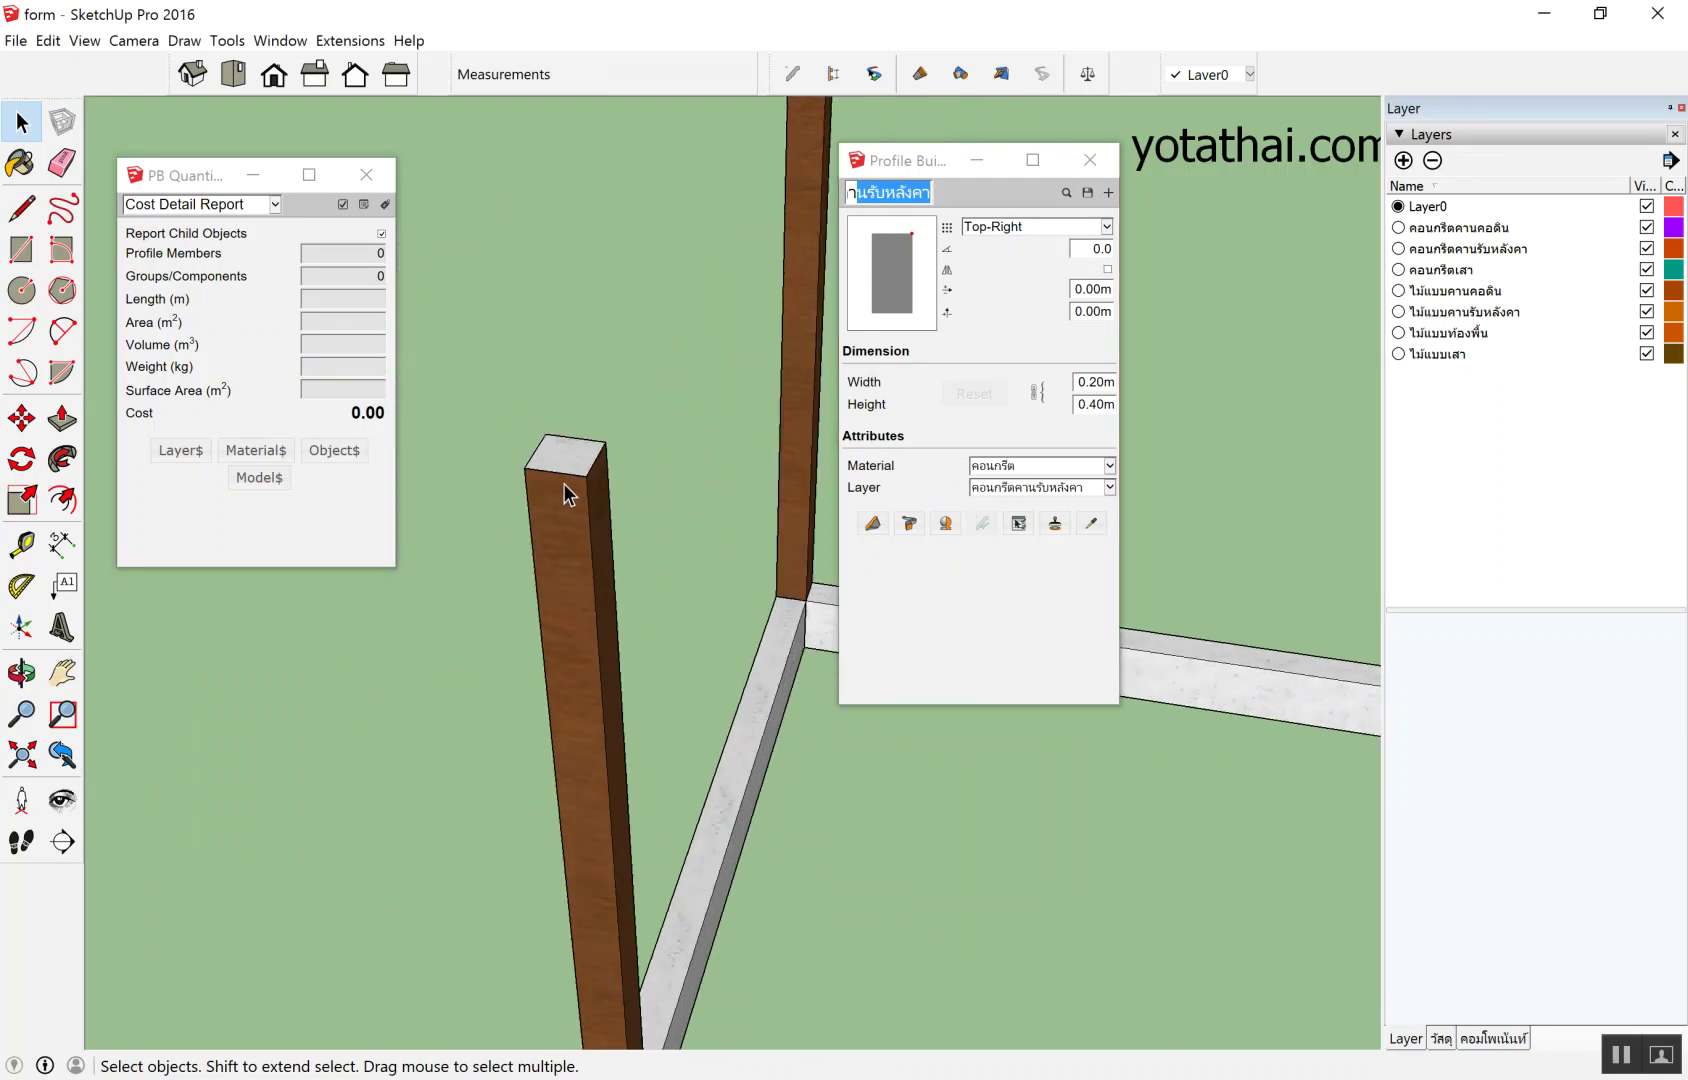
Start a roof beam from a post top, then cancel the unfinished member.
scroll(560, 473, "down", 3)
mouse_move(557, 463)
middle_mouse_down()
mouse_move(545, 430)
mouse_move(630, 478)
middle_mouse_up()
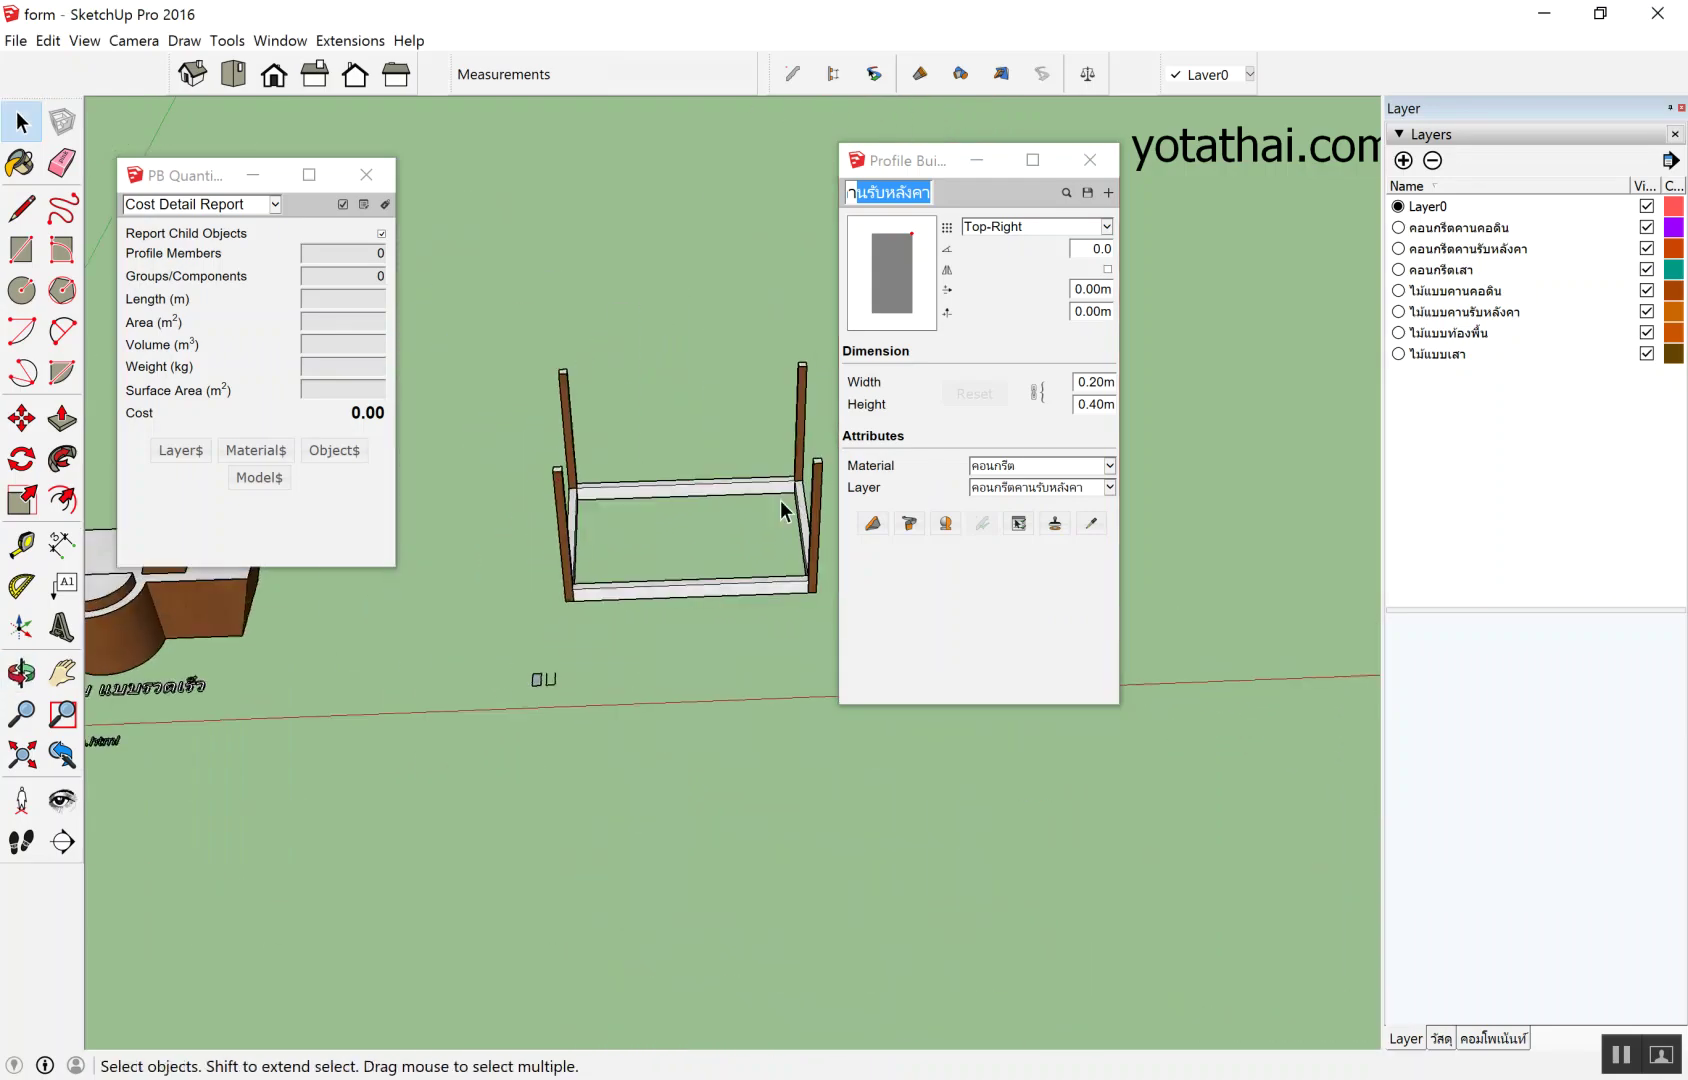
left_click(873, 523)
scroll(535, 465, "up", 2)
scroll(470, 468, "down", 1)
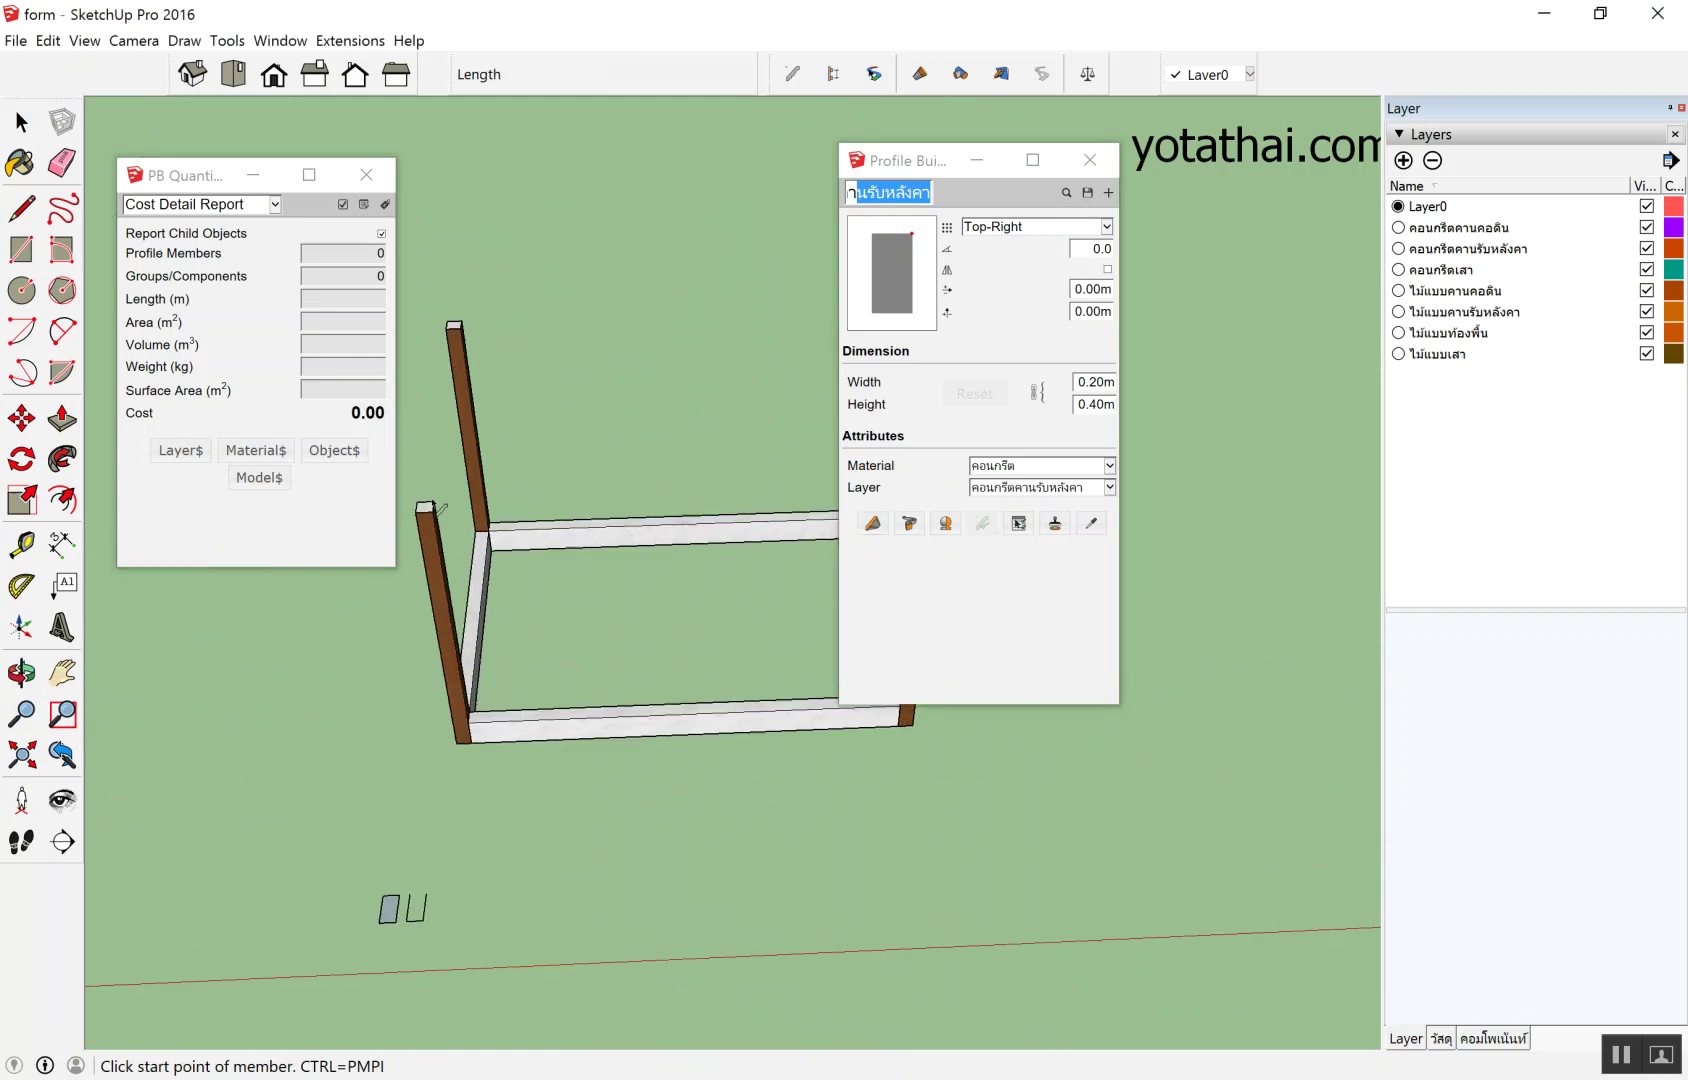
left_click(436, 518)
scroll(708, 425, "up", 2)
scroll(708, 425, "up", 2)
scroll(708, 425, "down", 2)
scroll(531, 500, "down", 3)
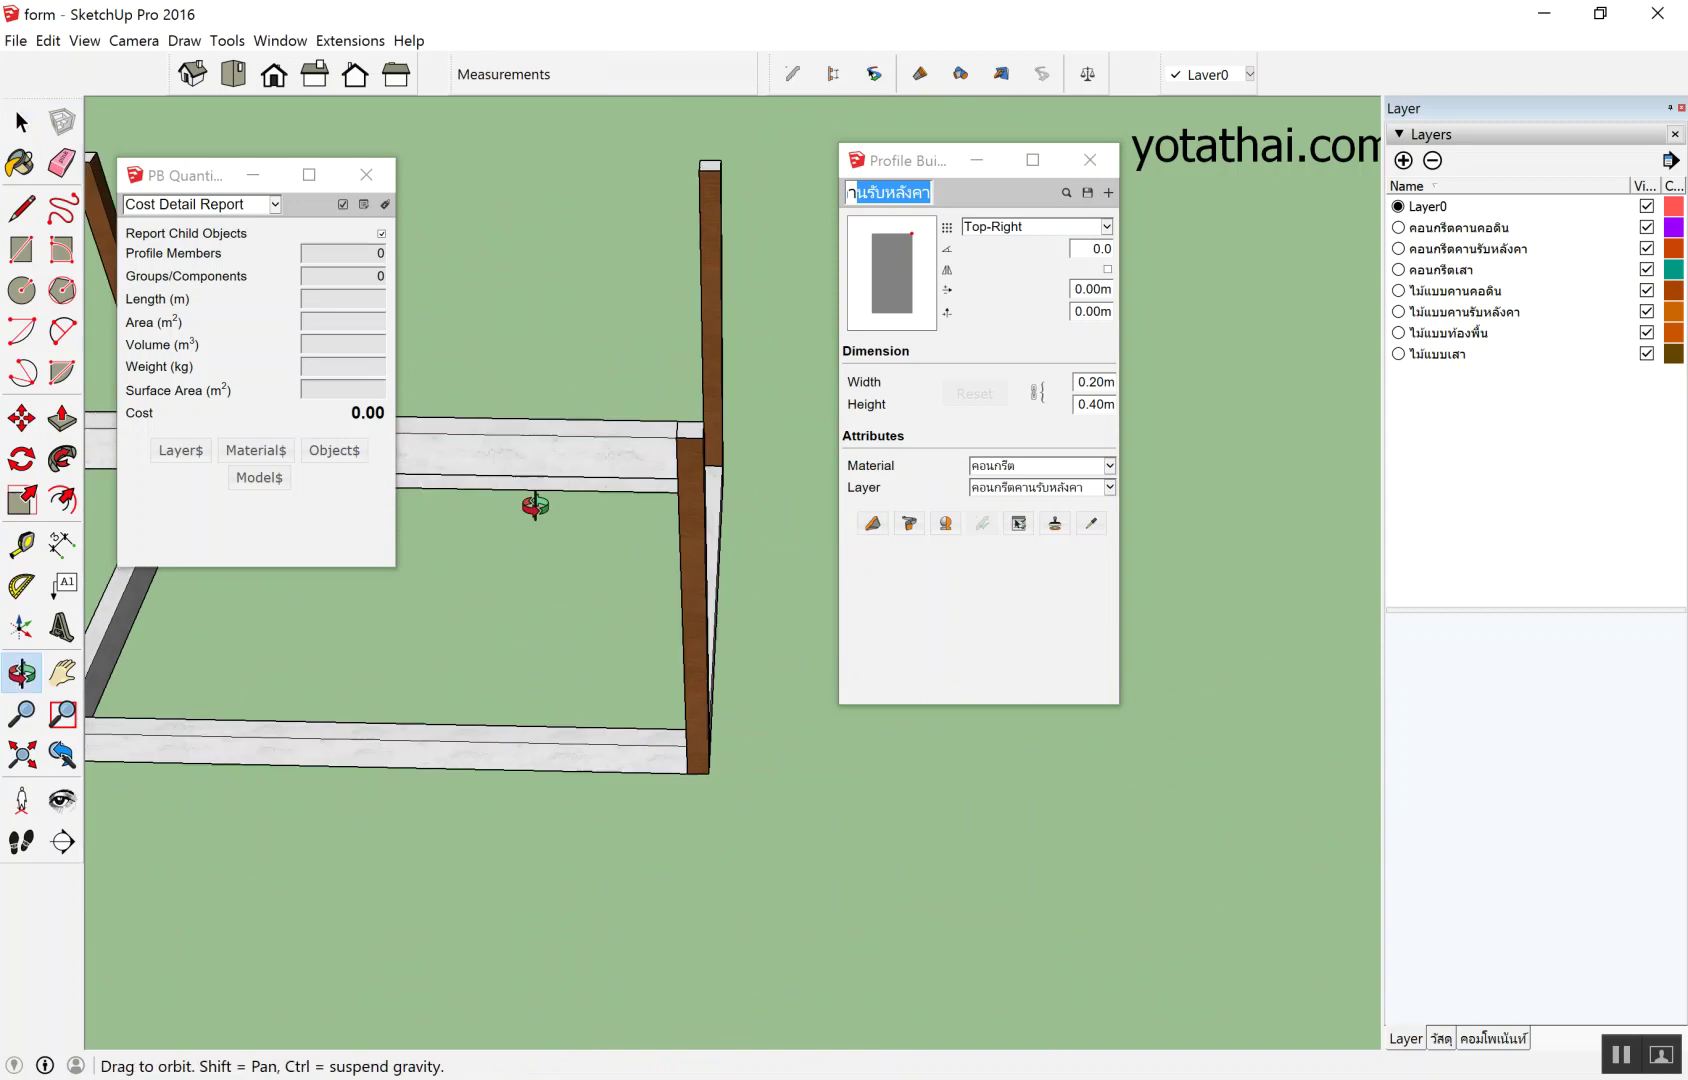
key("space")
scroll(620, 385, "up", 2)
Build a คานรับหลังคา roof beam between opposite post tops and select it to check quantities.
left_click(872, 523)
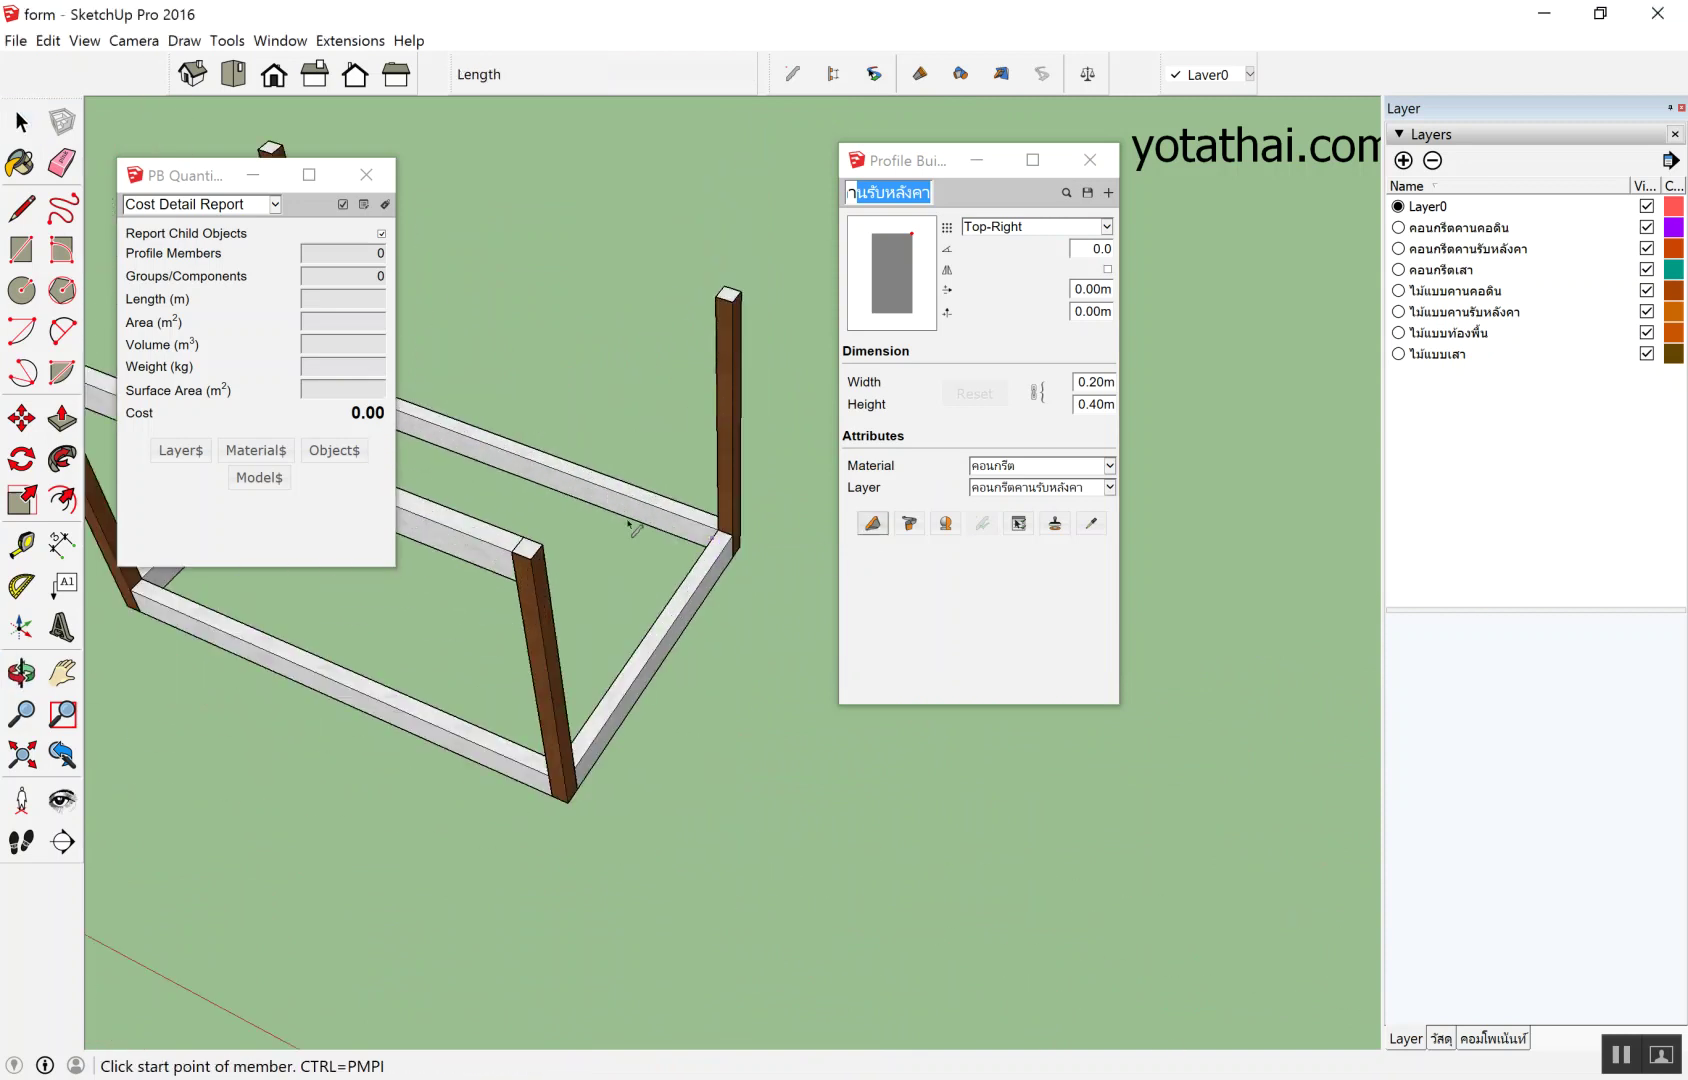
left_click(543, 556)
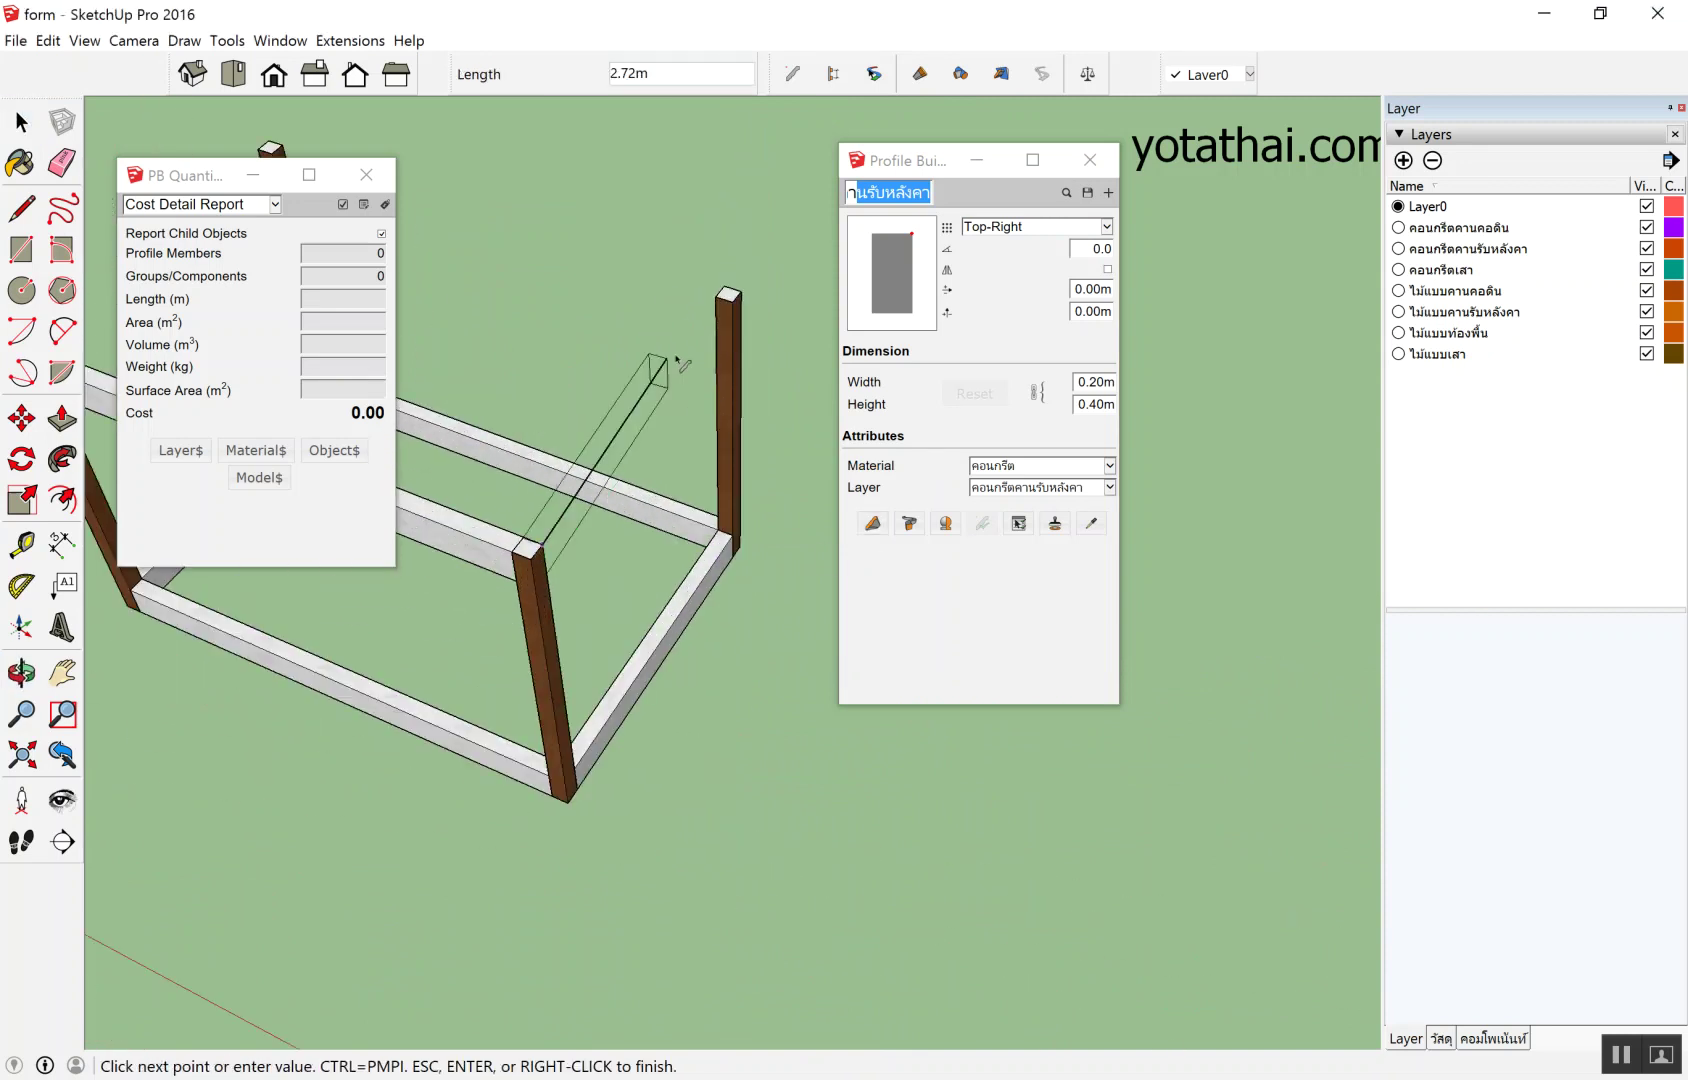
left_click(728, 296)
key("space")
scroll(665, 460, "down", 2)
scroll(498, 324, "down", 2)
middle_click_drag(498, 324, 618, 443)
scroll(678, 406, "down", 1)
scroll(750, 315, "up", 3)
scroll(750, 315, "up", 1)
left_click(497, 462)
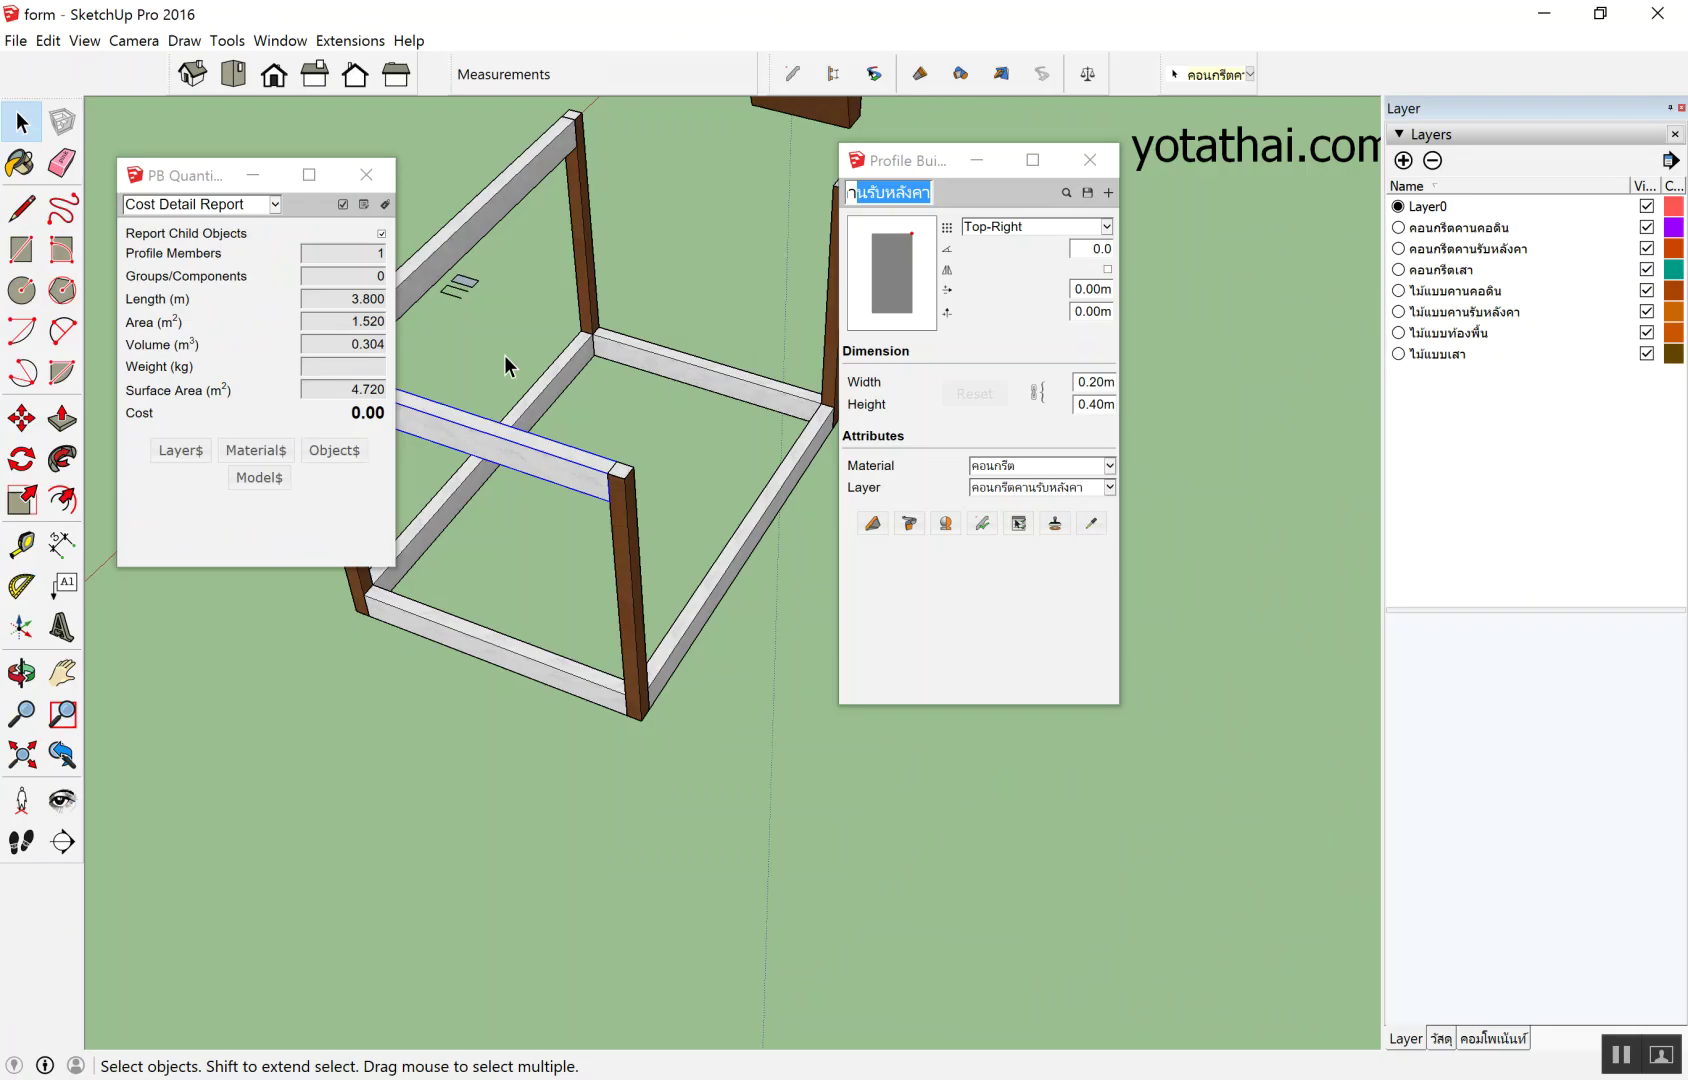
Build another top beam starting from a beam corner.
middle_click_drag(505, 365, 527, 492)
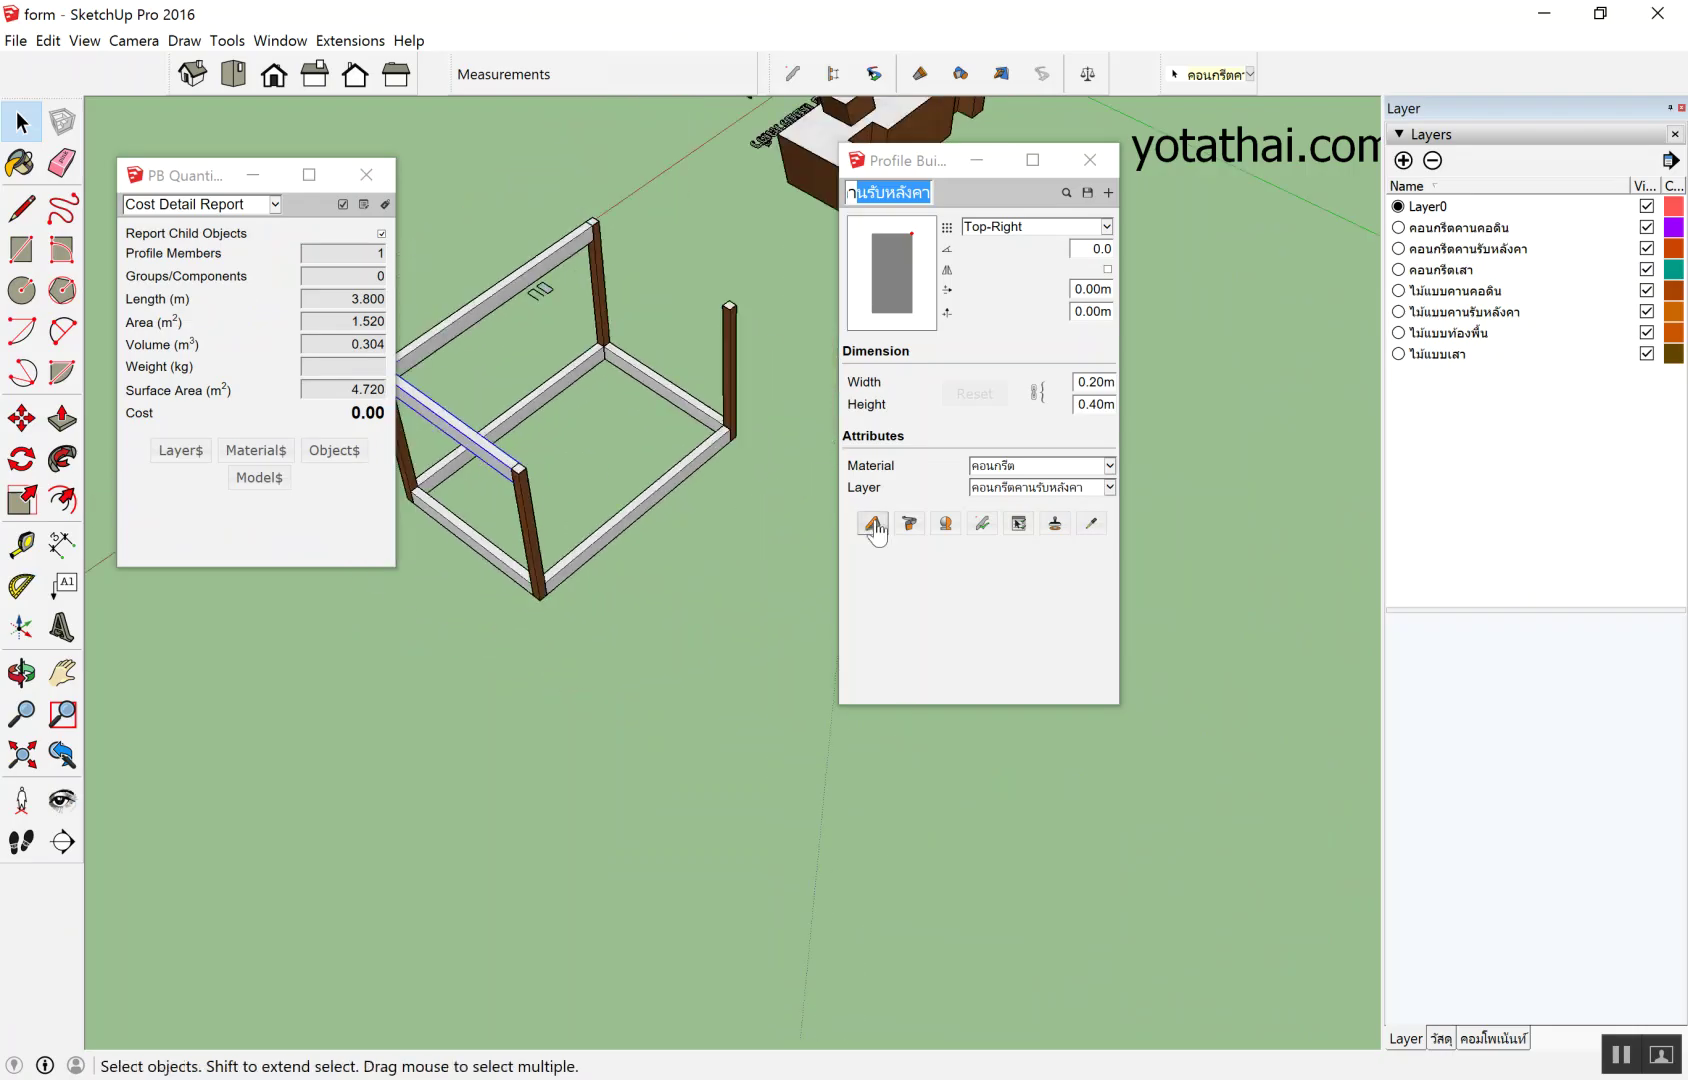
left_click(873, 523)
scroll(495, 442, "up", 2)
left_click(540, 490)
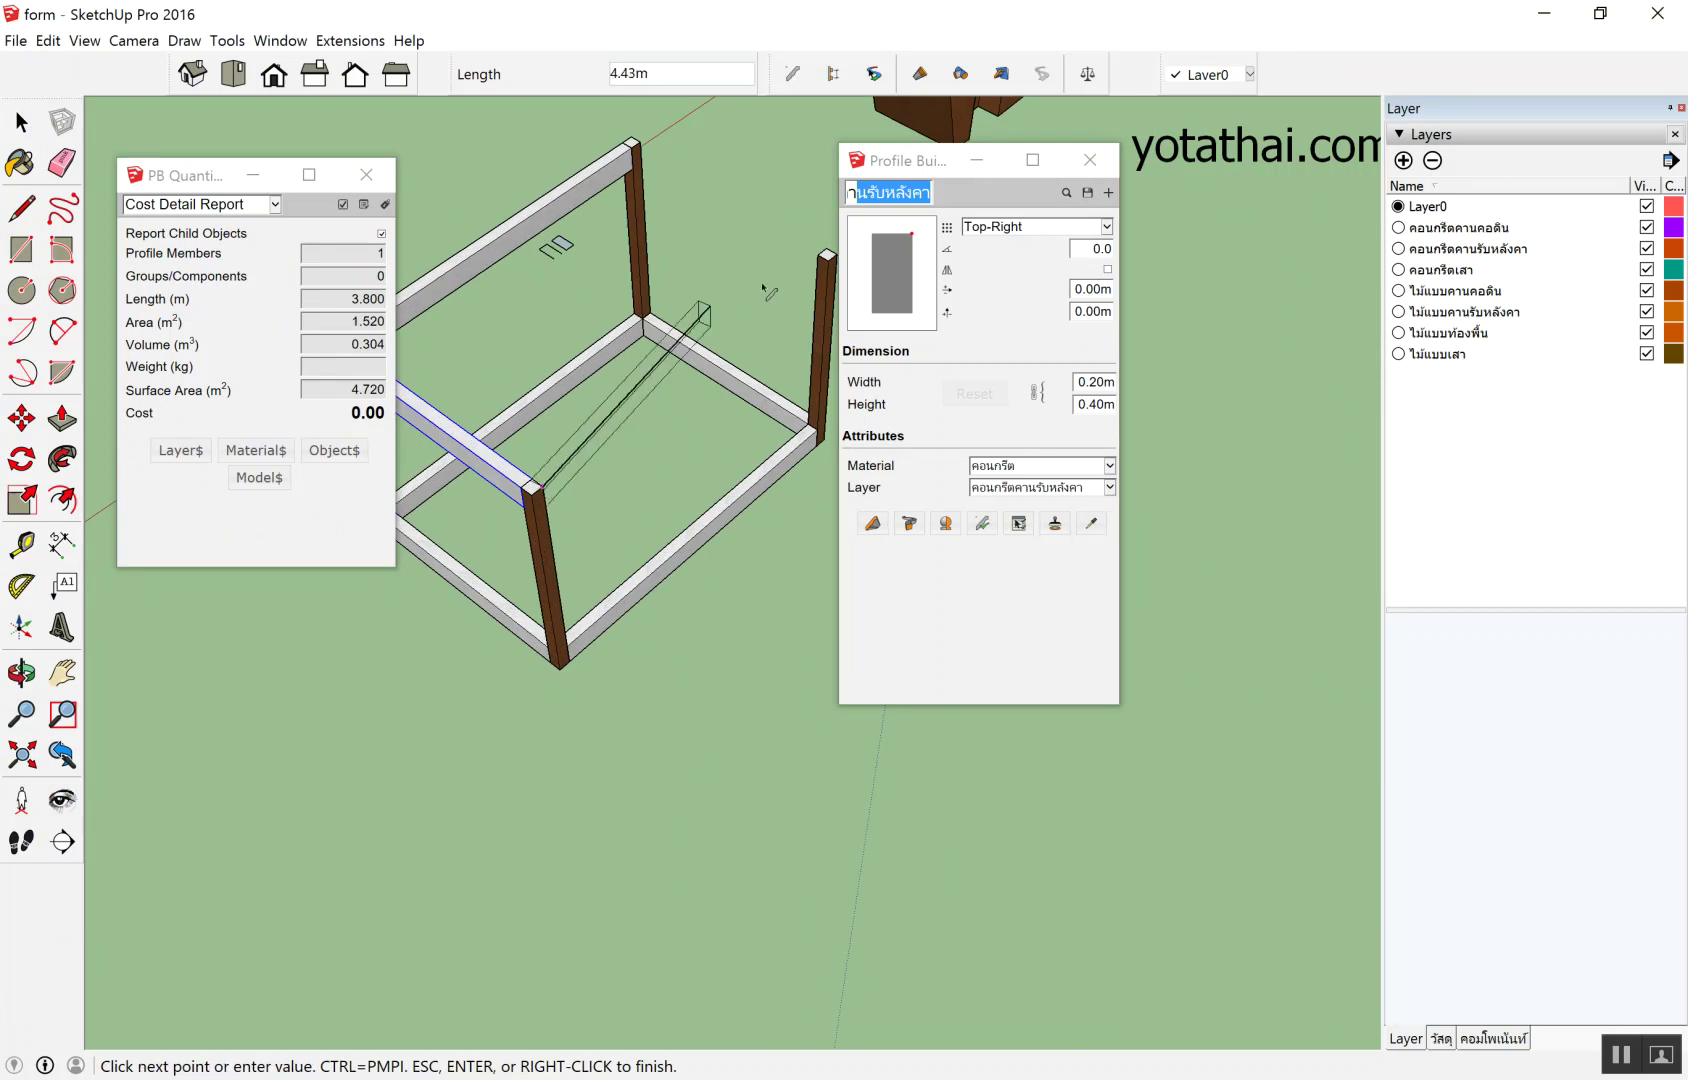
left_click(829, 259)
middle_click_drag(829, 259, 663, 346)
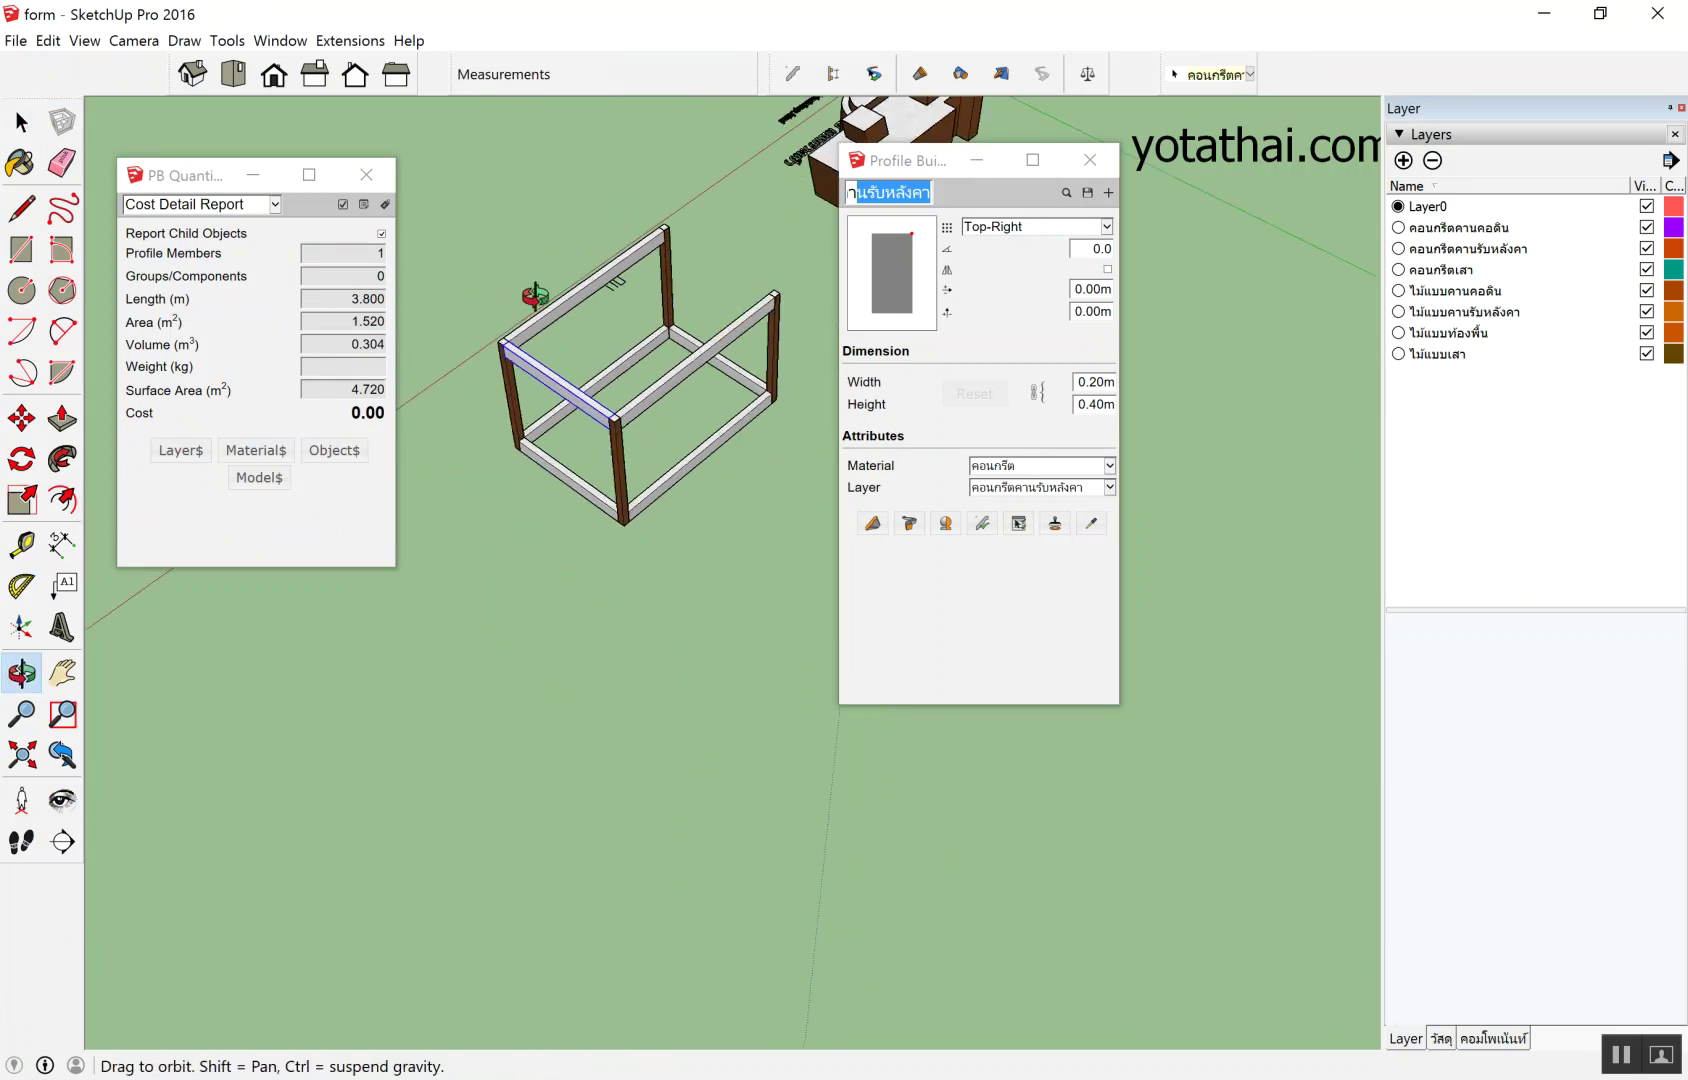
key("space")
Move the profile settings panel aside and close the PB Quantities report.
middle_click_drag(738, 235, 700, 240)
scroll(675, 243, "up", 2)
scroll(563, 169, "up", 2)
scroll(742, 171, "up", 2)
scroll(742, 171, "up", 2)
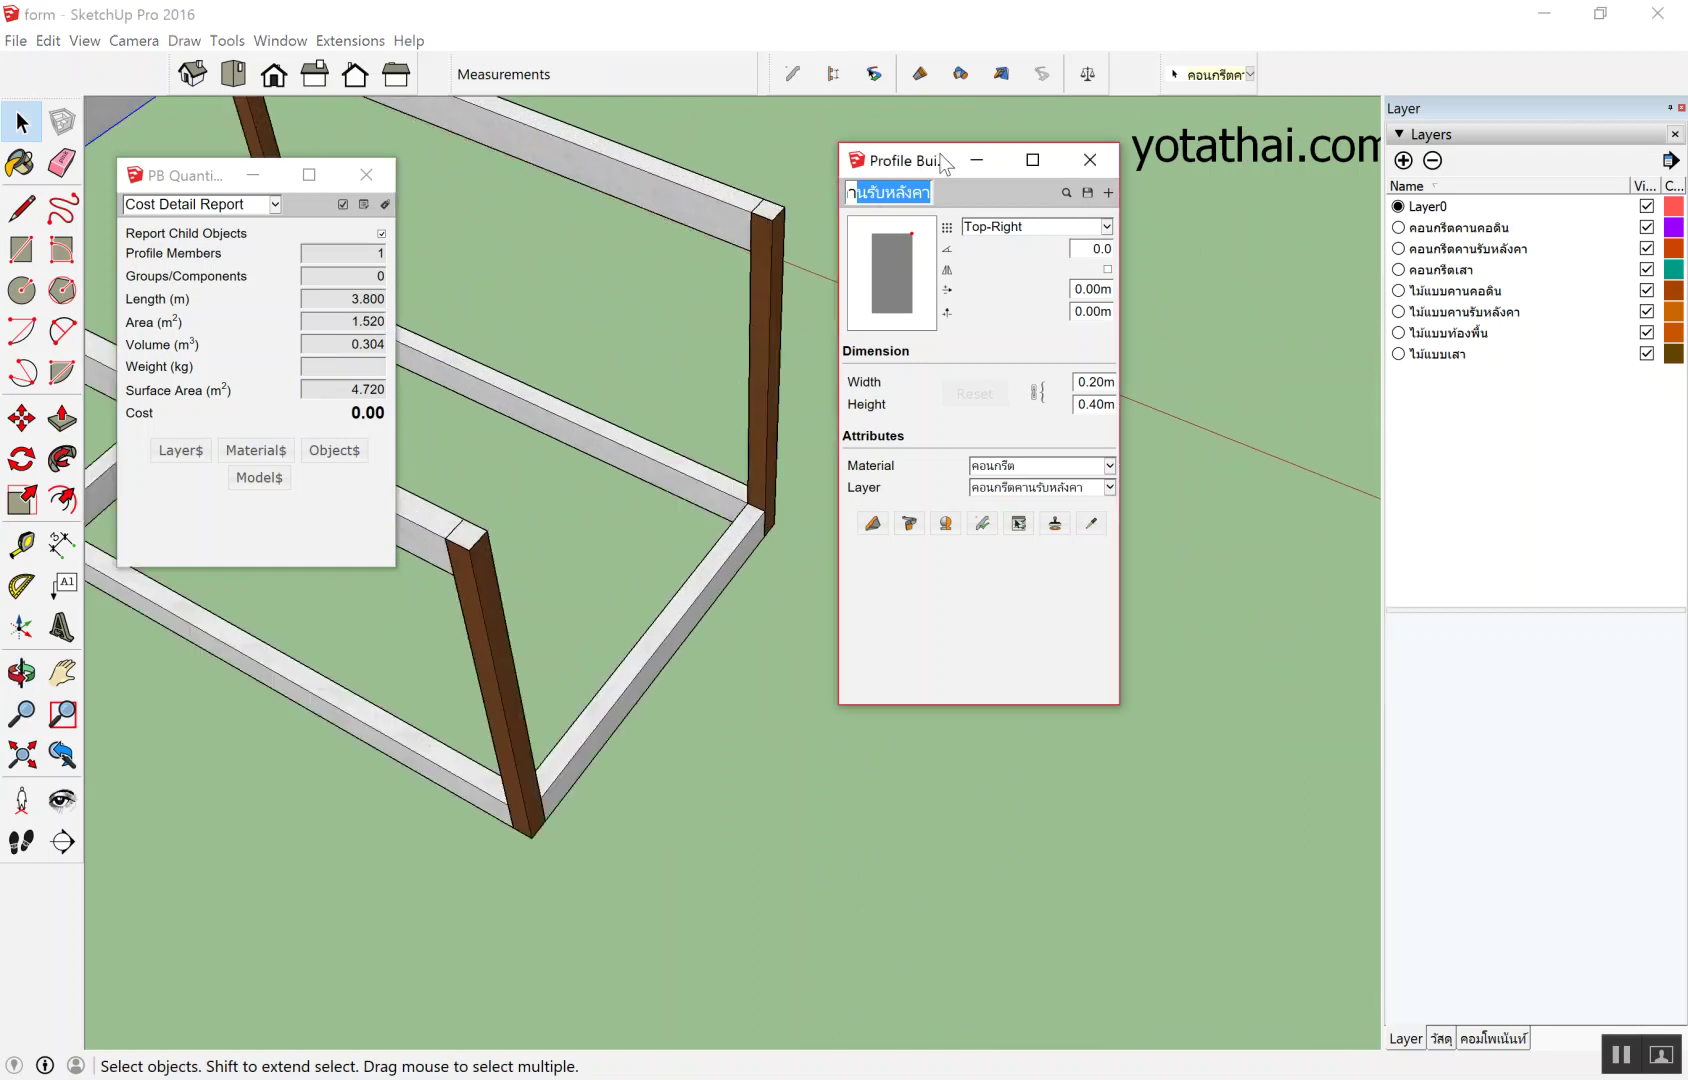
left_click_drag(926, 171, 1484, 340)
left_click_drag(283, 181, 955, 185)
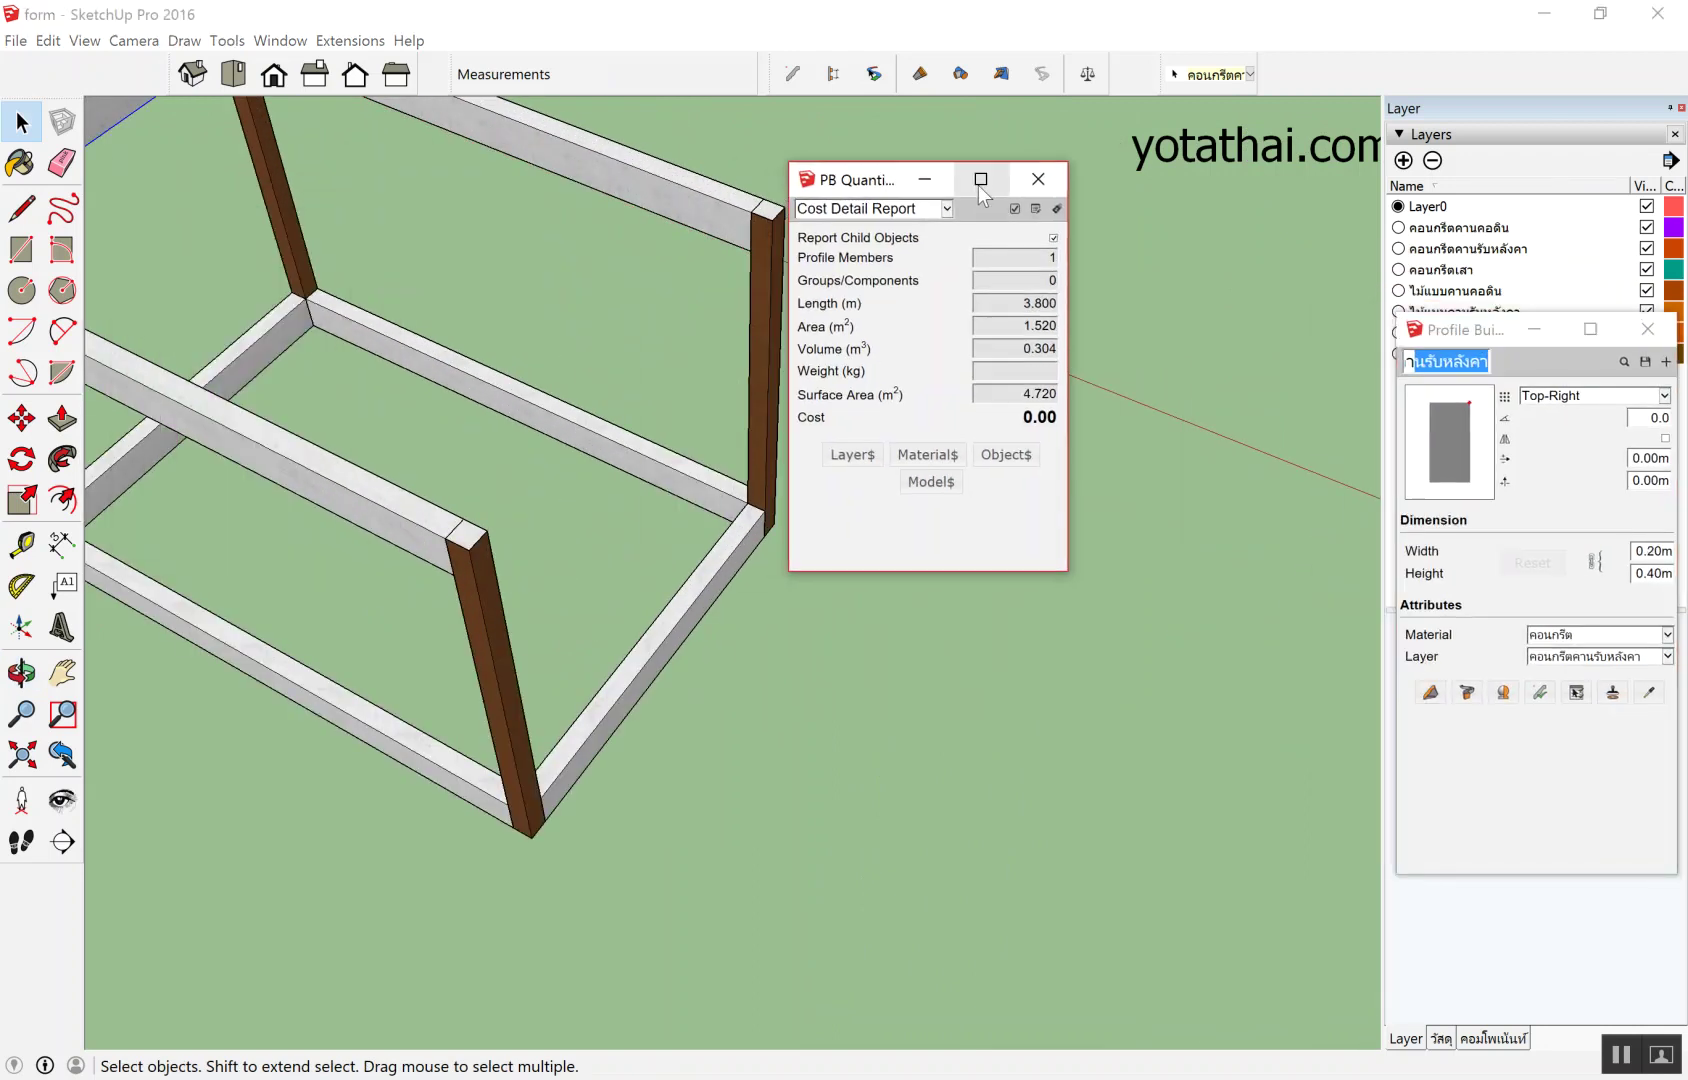
left_click(1019, 189)
Build the missing roof beam from the front-left column top to the right column top.
scroll(840, 460, "down", 3)
scroll(600, 430, "up", 3)
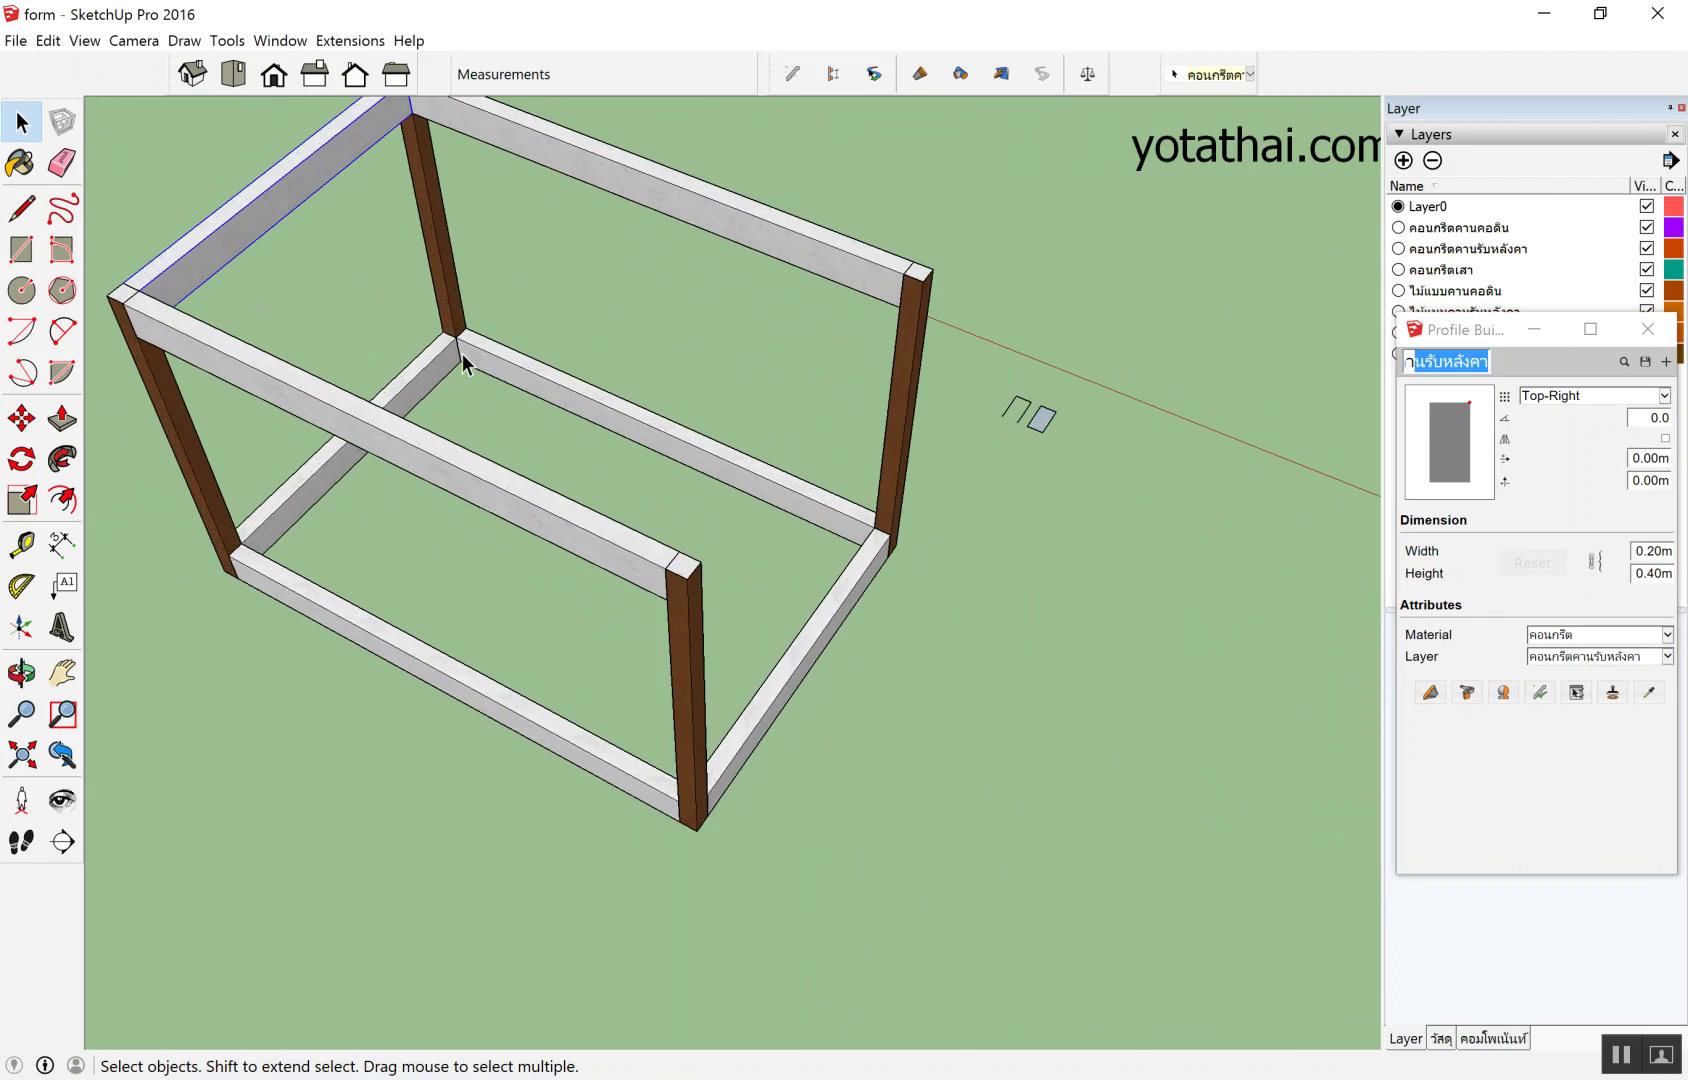
middle_click_drag(462, 353, 528, 370)
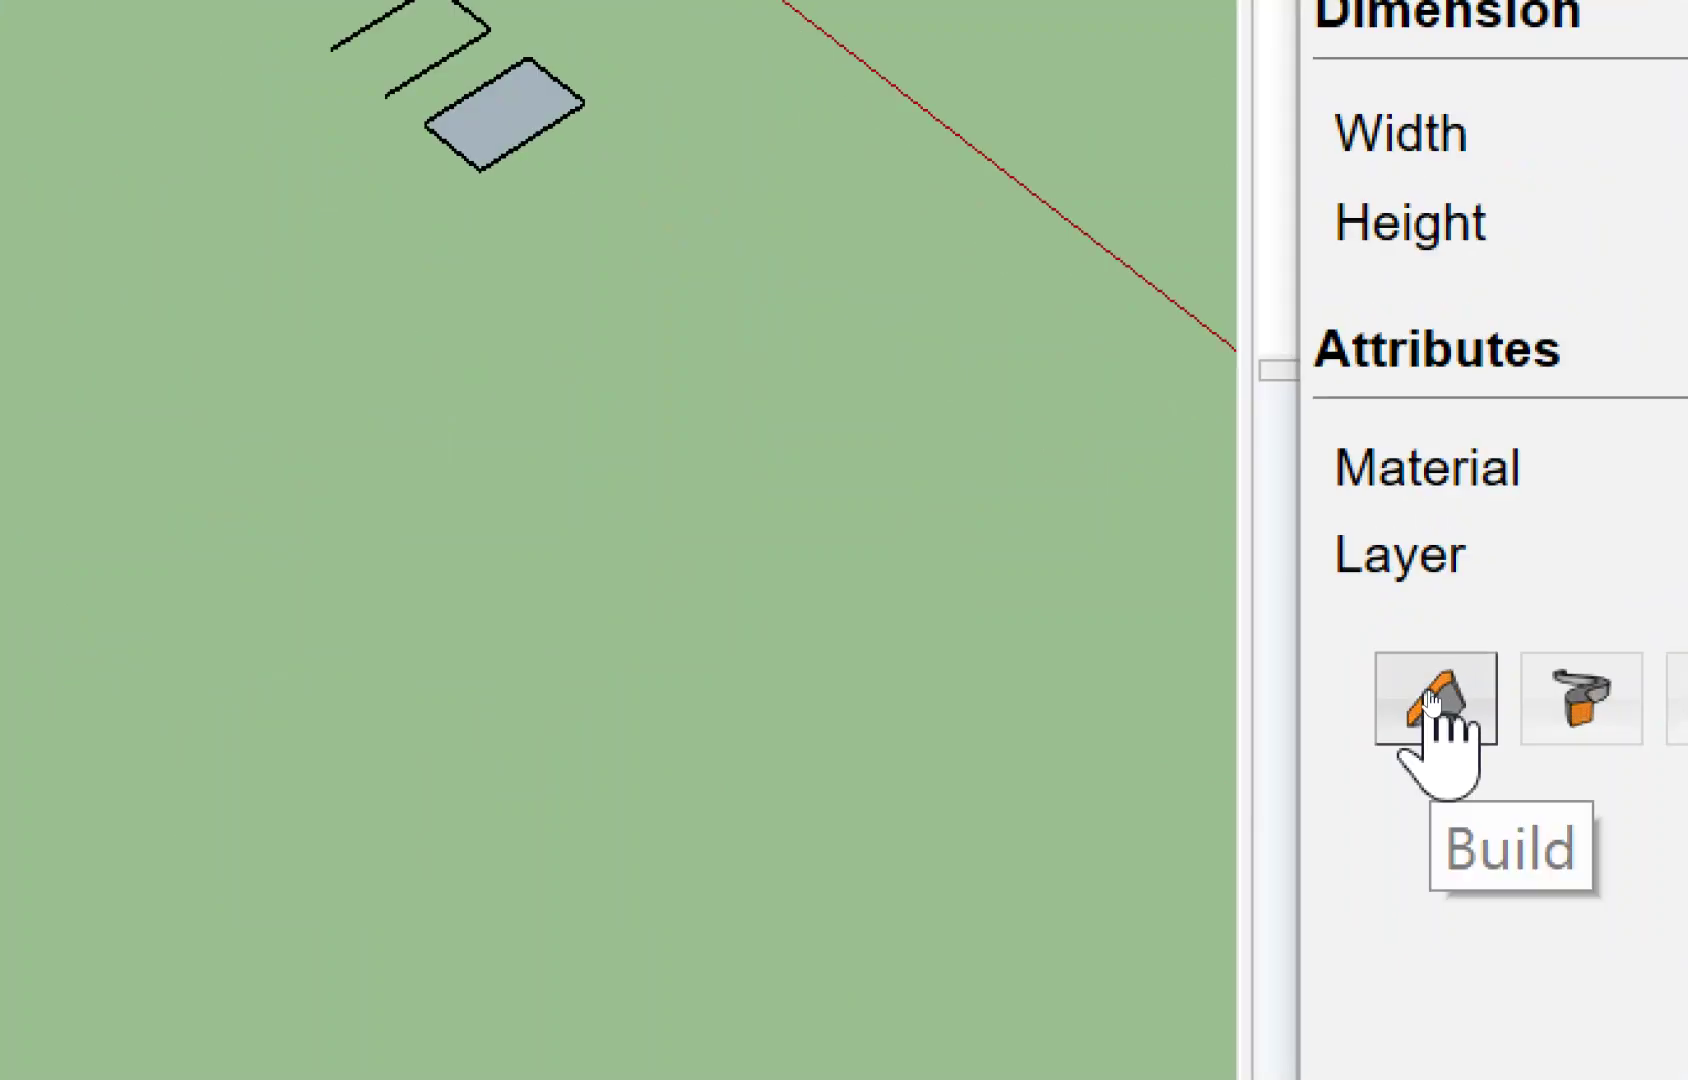
left_click(1431, 695)
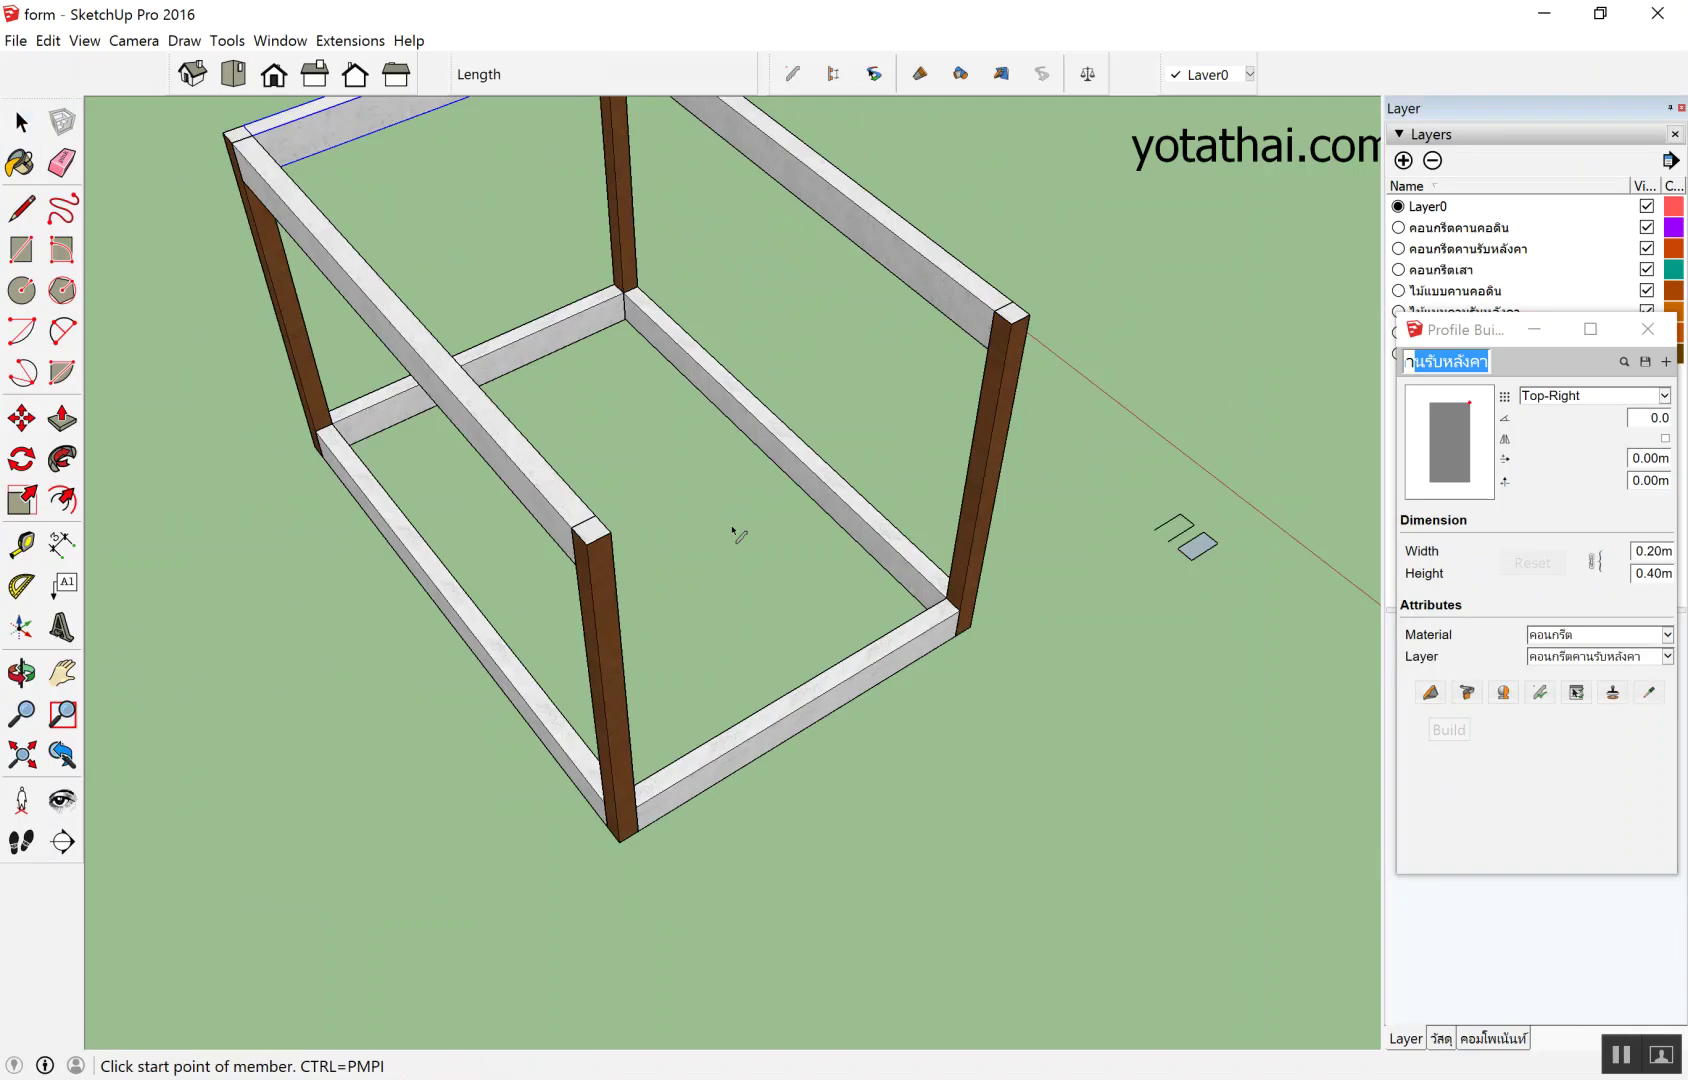
left_click(612, 535)
double_click(1002, 334)
scroll(1003, 340, "down", 5)
mouse_move(697, 158)
middle_mouse_down()
mouse_move(1104, 260)
mouse_move(988, 279)
middle_mouse_up()
scroll(1150, 294, "up", 2)
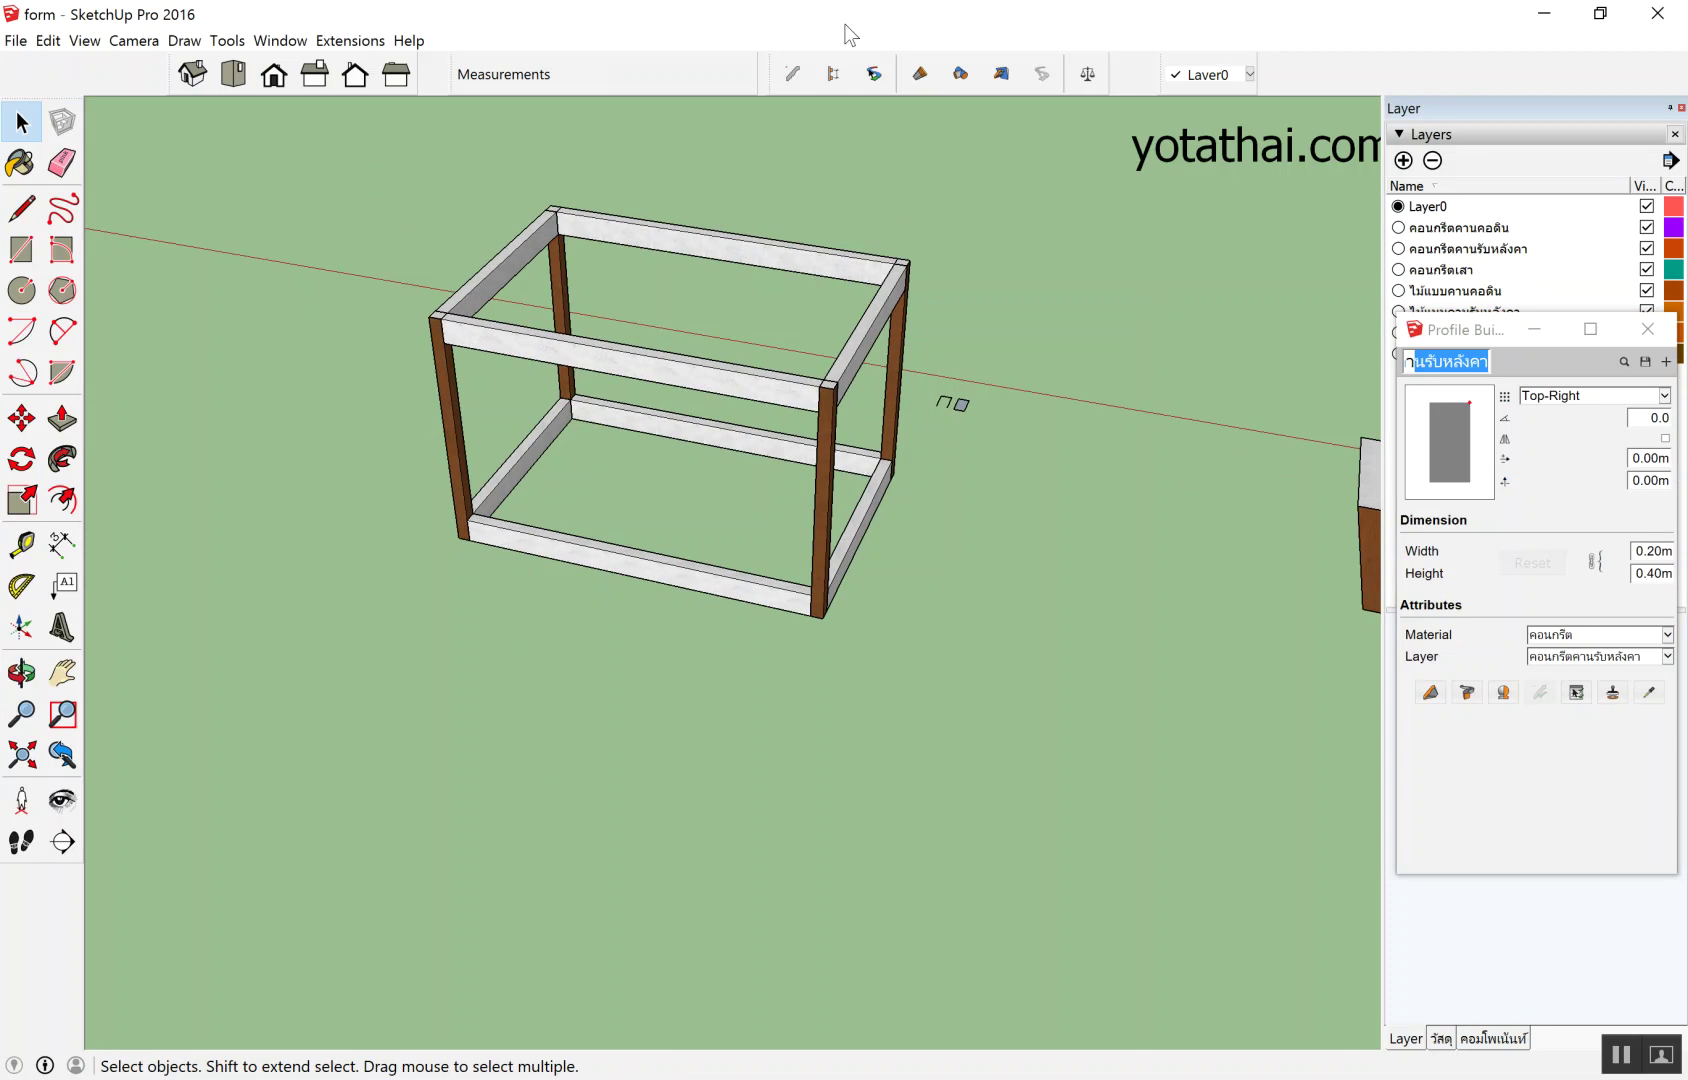
middle_click_drag(697, 265, 1270, 463)
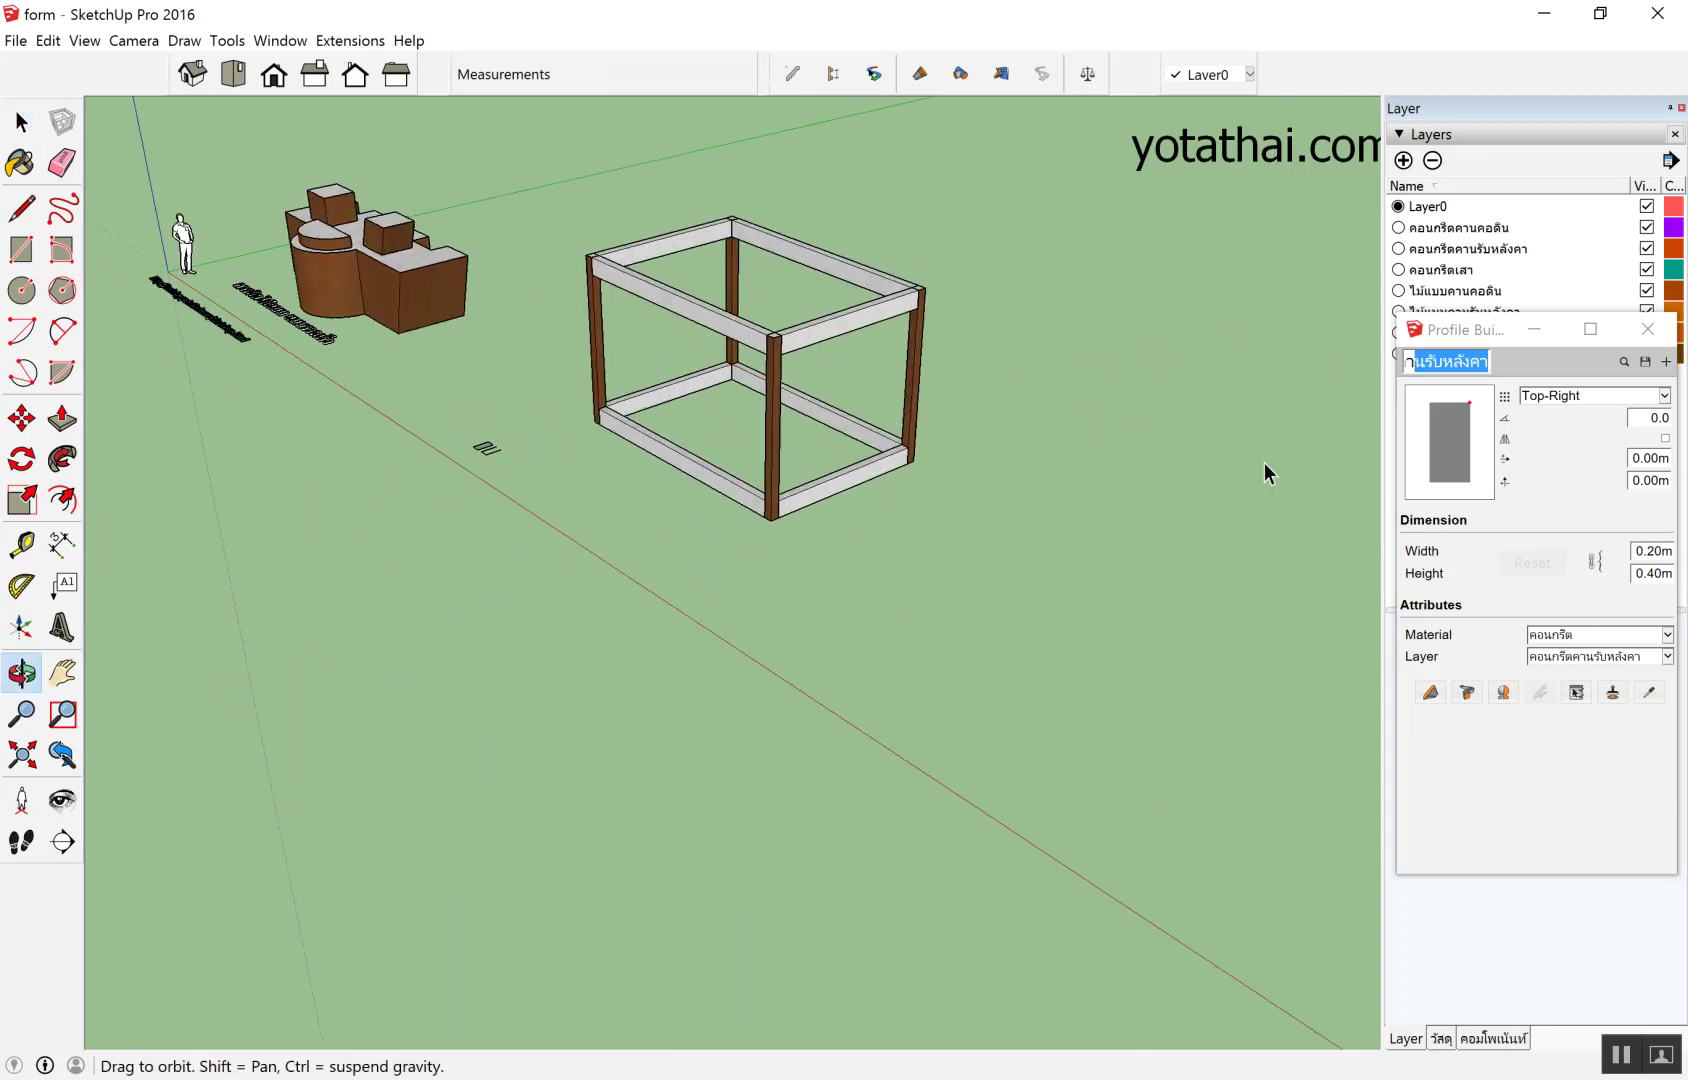
middle_click_drag(1270, 463, 564, 160)
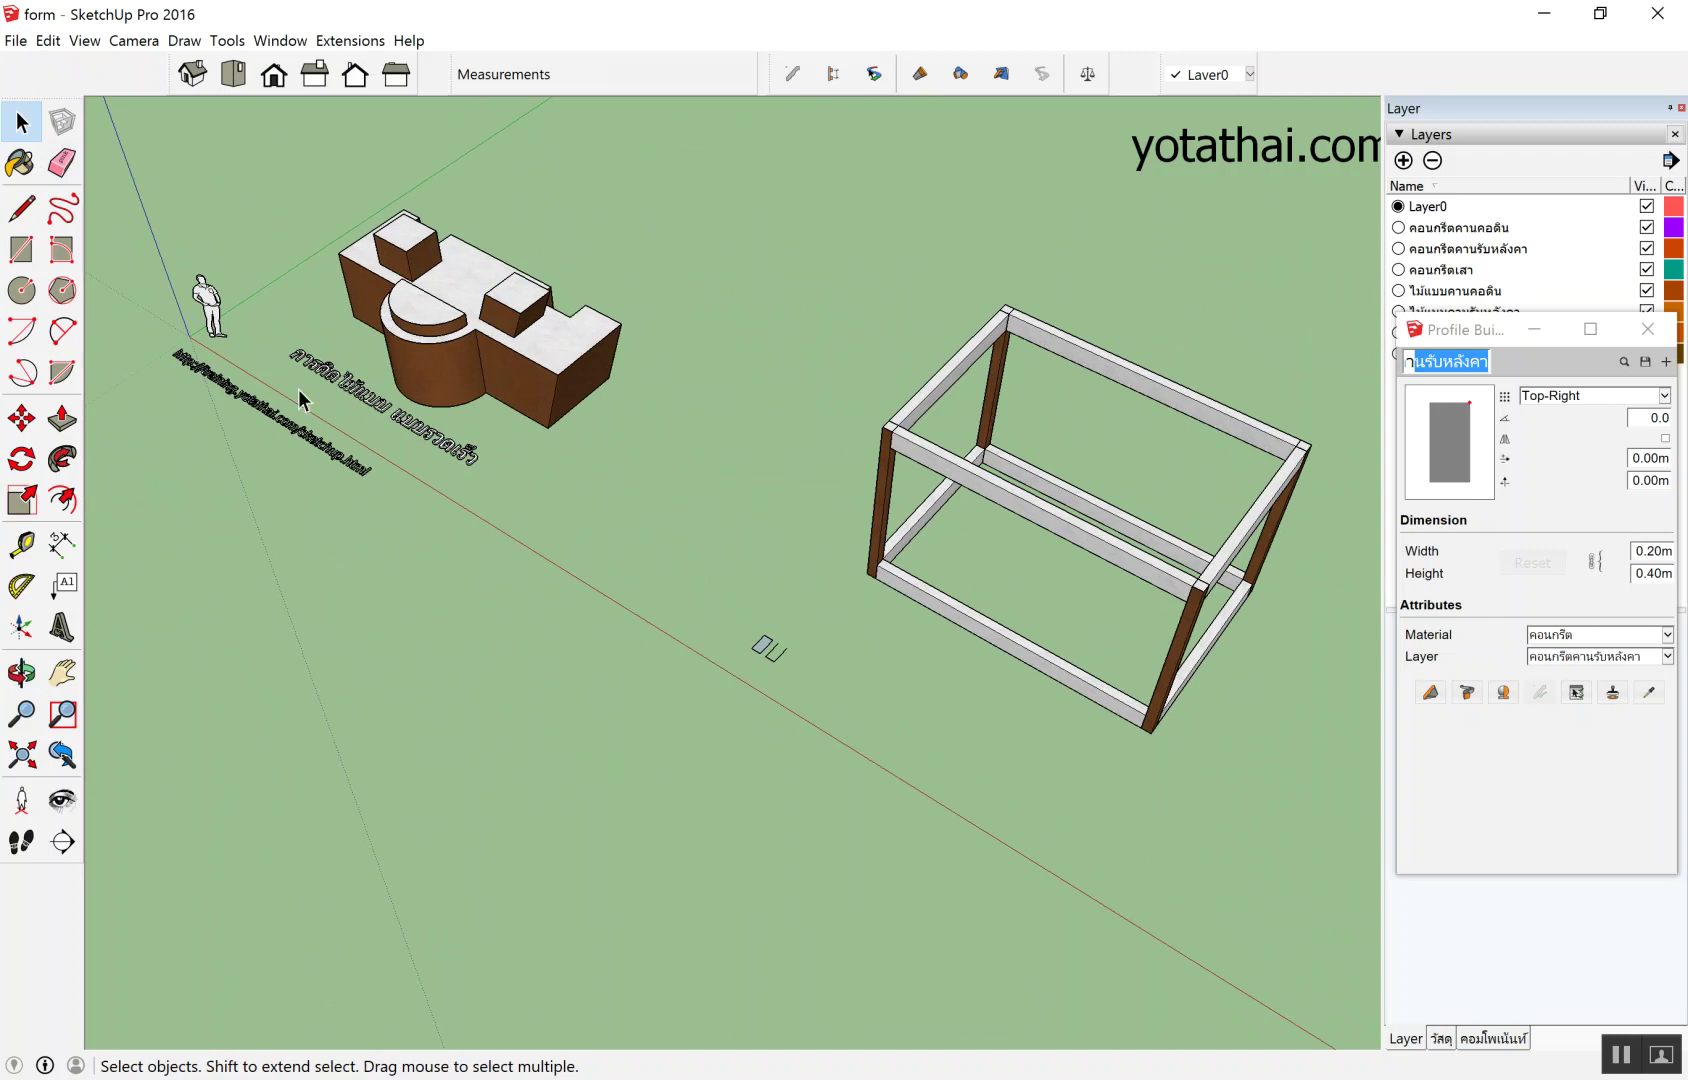
scroll(700, 520, "down", 3)
mouse_move(1120, 655)
middle_mouse_down()
mouse_move(607, 520)
mouse_move(433, 210)
middle_mouse_up()
scroll(607, 520, "up", 2)
scroll(600, 485, "down", 1)
scroll(566, 470, "down", 1)
scroll(431, 254, "down", 2)
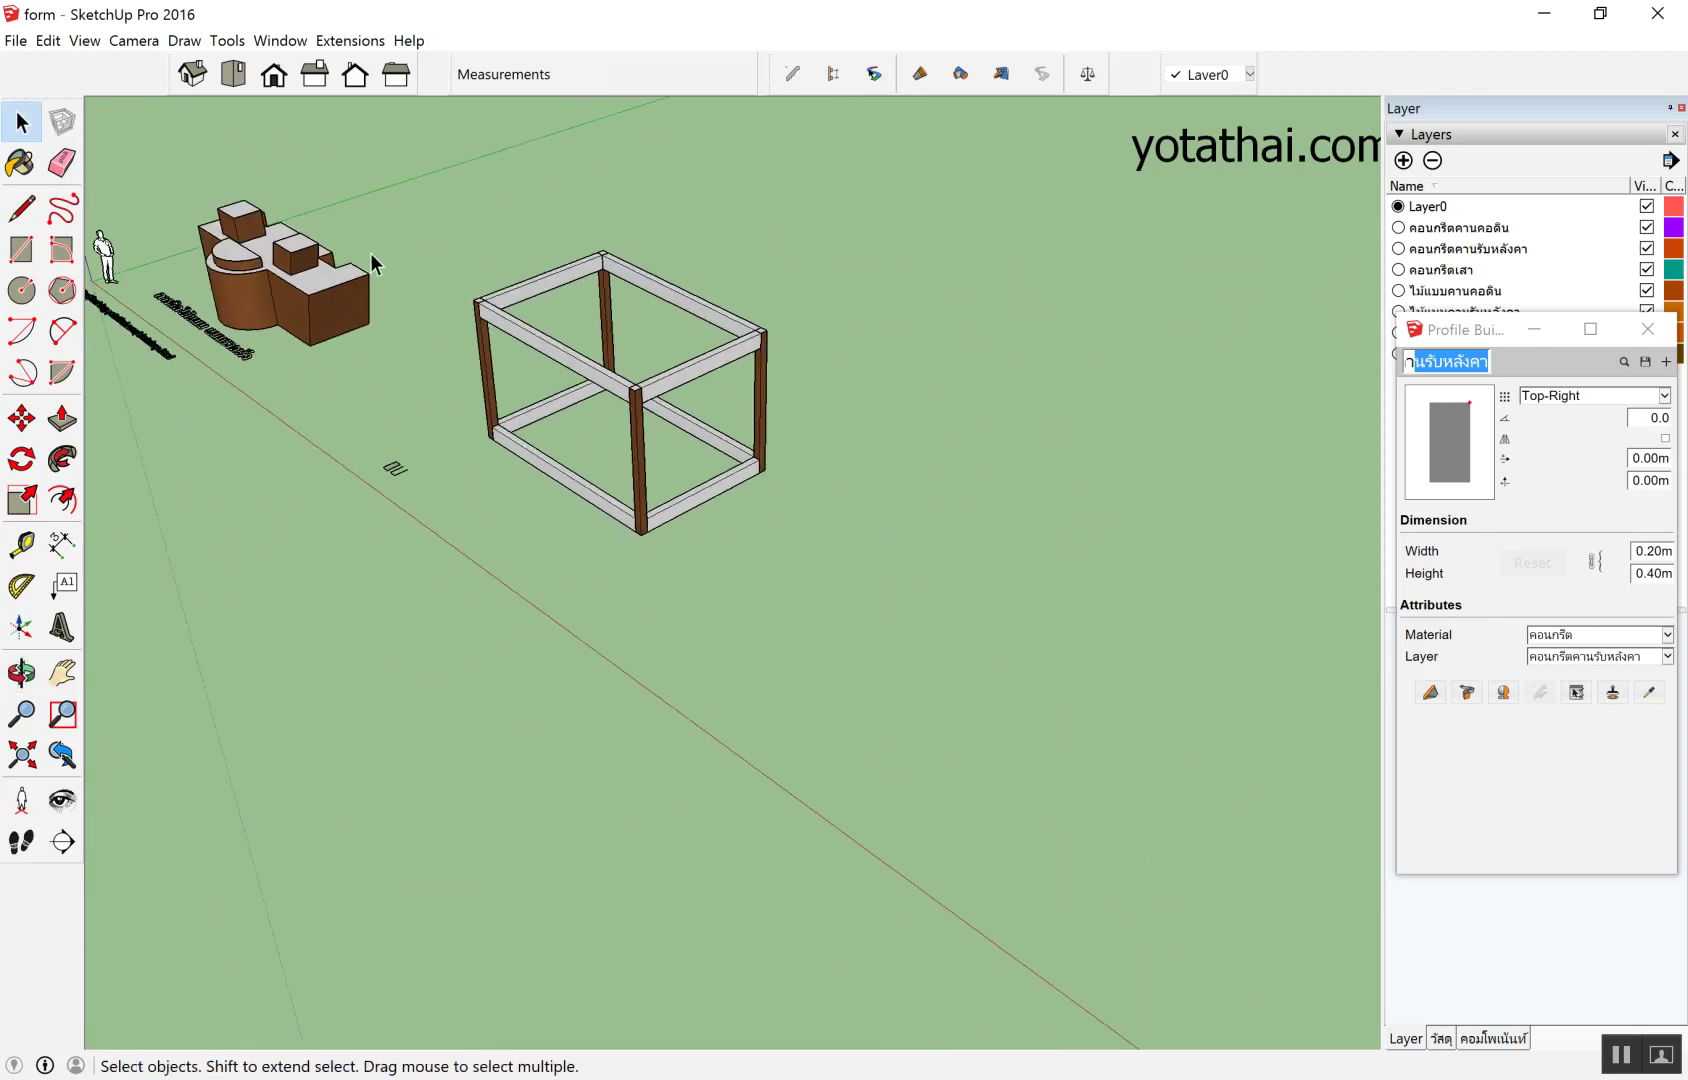
scroll(375, 290, "up", 2)
scroll(370, 310, "up", 2)
scroll(450, 340, "up", 2)
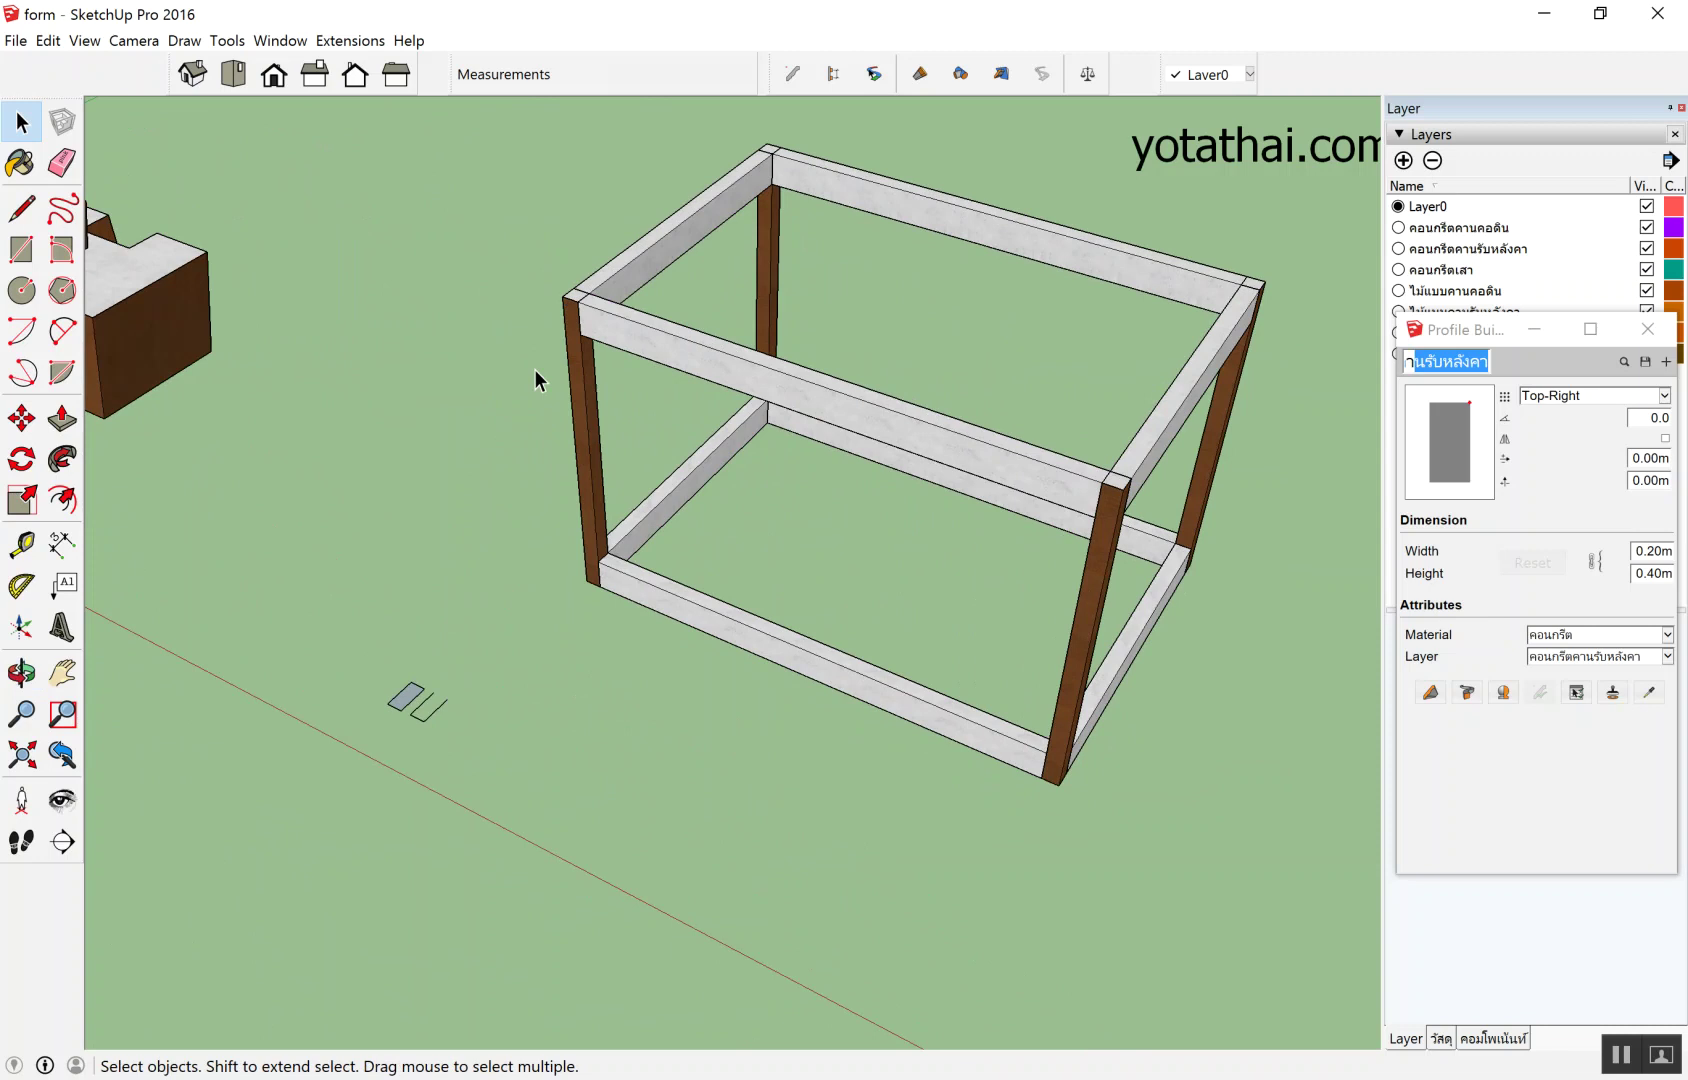
scroll(671, 300, "down", 2)
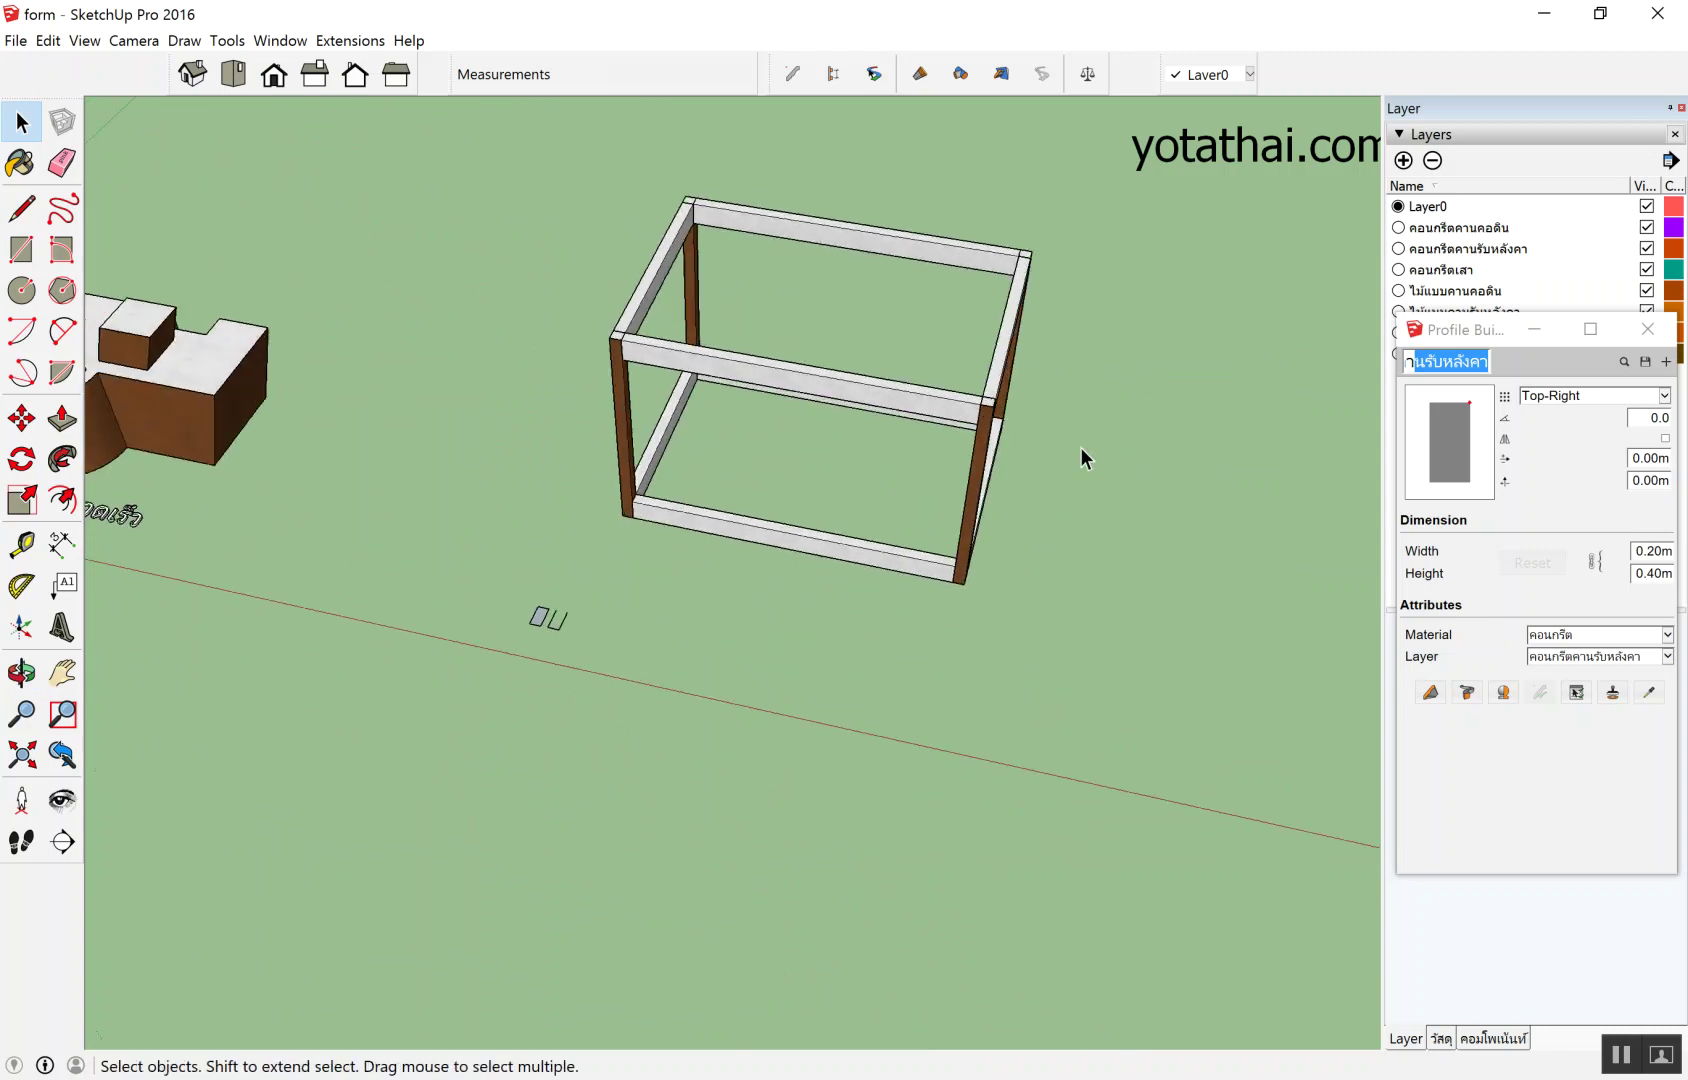
scroll(1096, 434, "up", 2)
mouse_move(1096, 434)
middle_mouse_down()
mouse_move(925, 410)
mouse_move(748, 440)
mouse_move(833, 454)
mouse_move(820, 442)
mouse_move(878, 422)
mouse_move(851, 375)
middle_mouse_up()
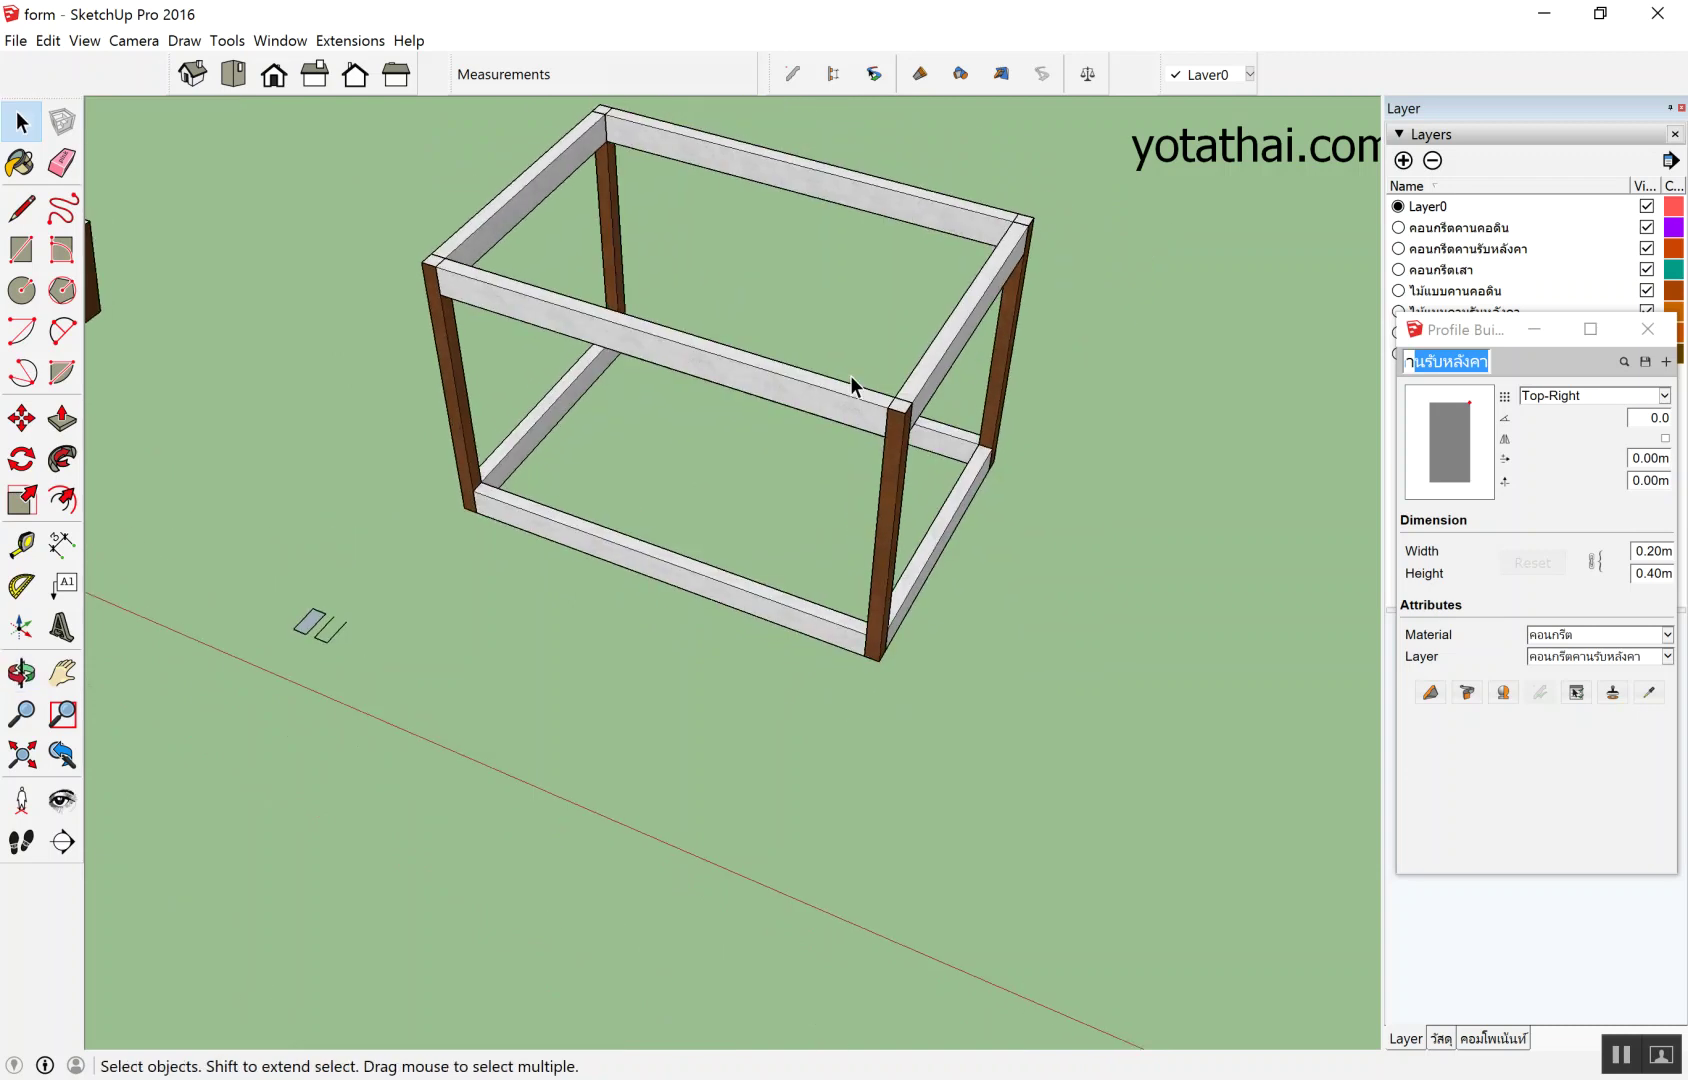
mouse_move(952, 373)
middle_mouse_down()
mouse_move(444, 479)
mouse_move(612, 715)
middle_mouse_up()
scroll(612, 715, "up", 3)
scroll(814, 677, "up", 1)
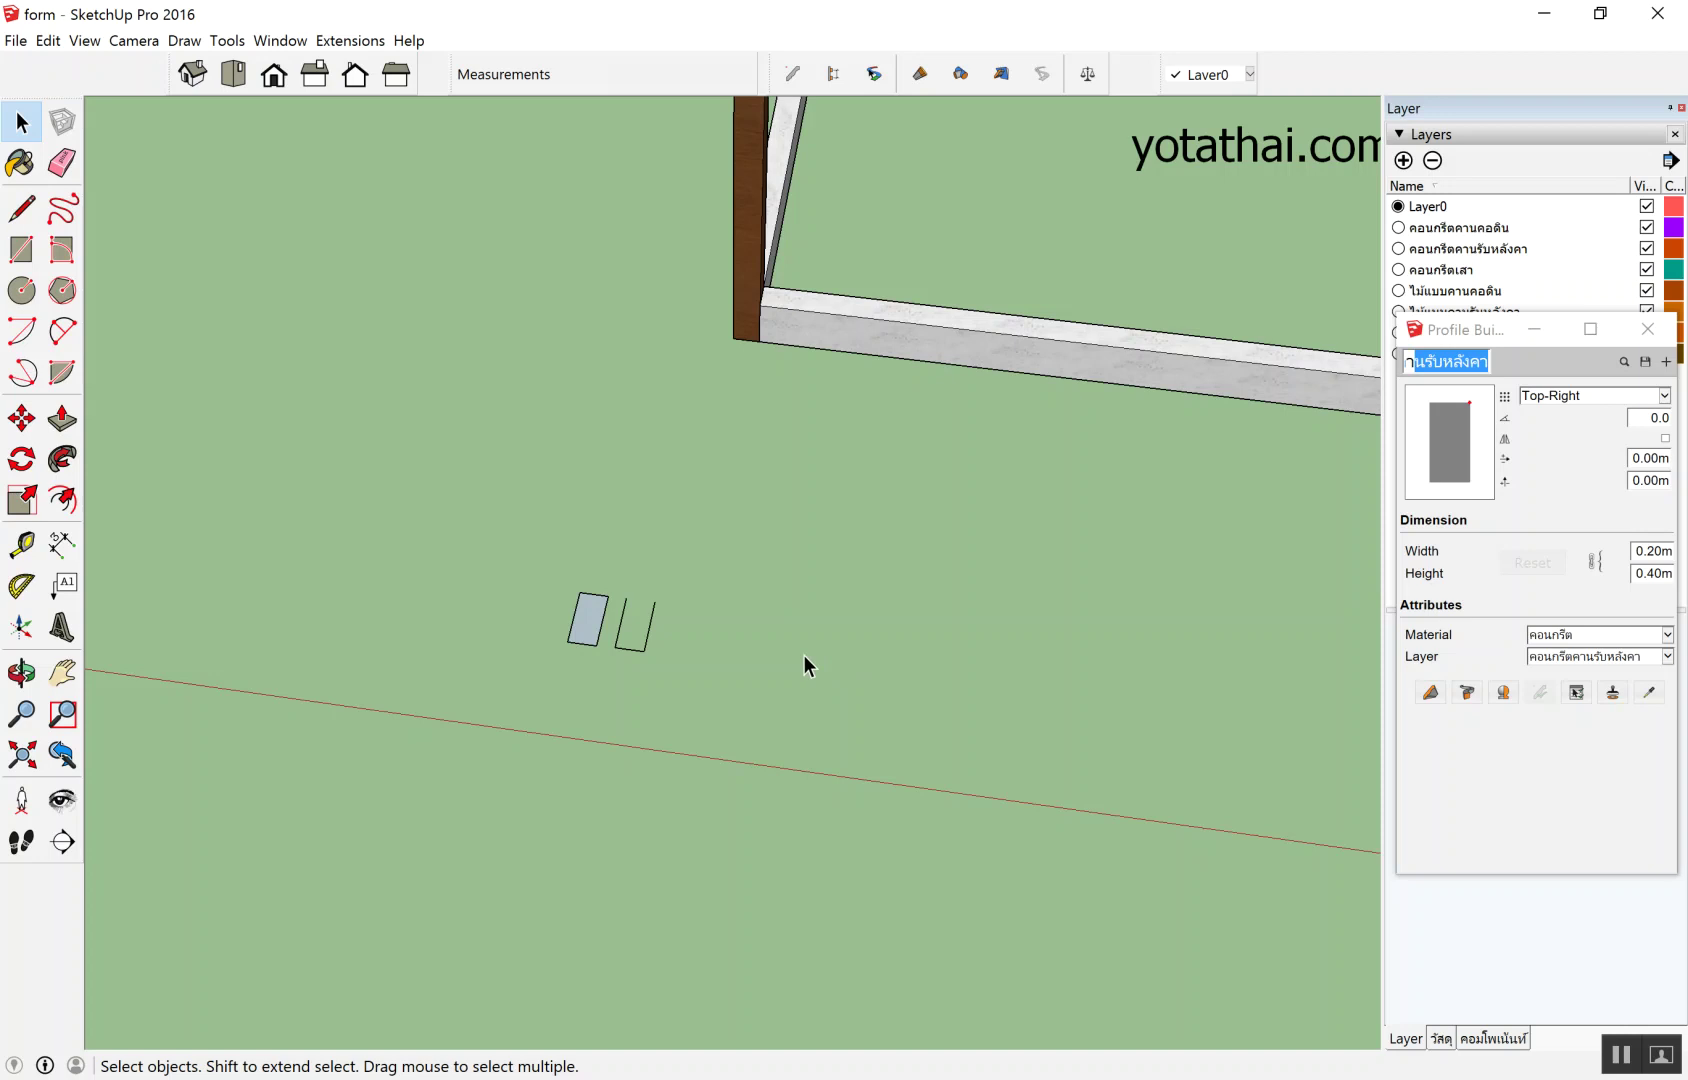
scroll(633, 702, "up", 1)
scroll(721, 512, "up", 2)
scroll(549, 533, "up", 3)
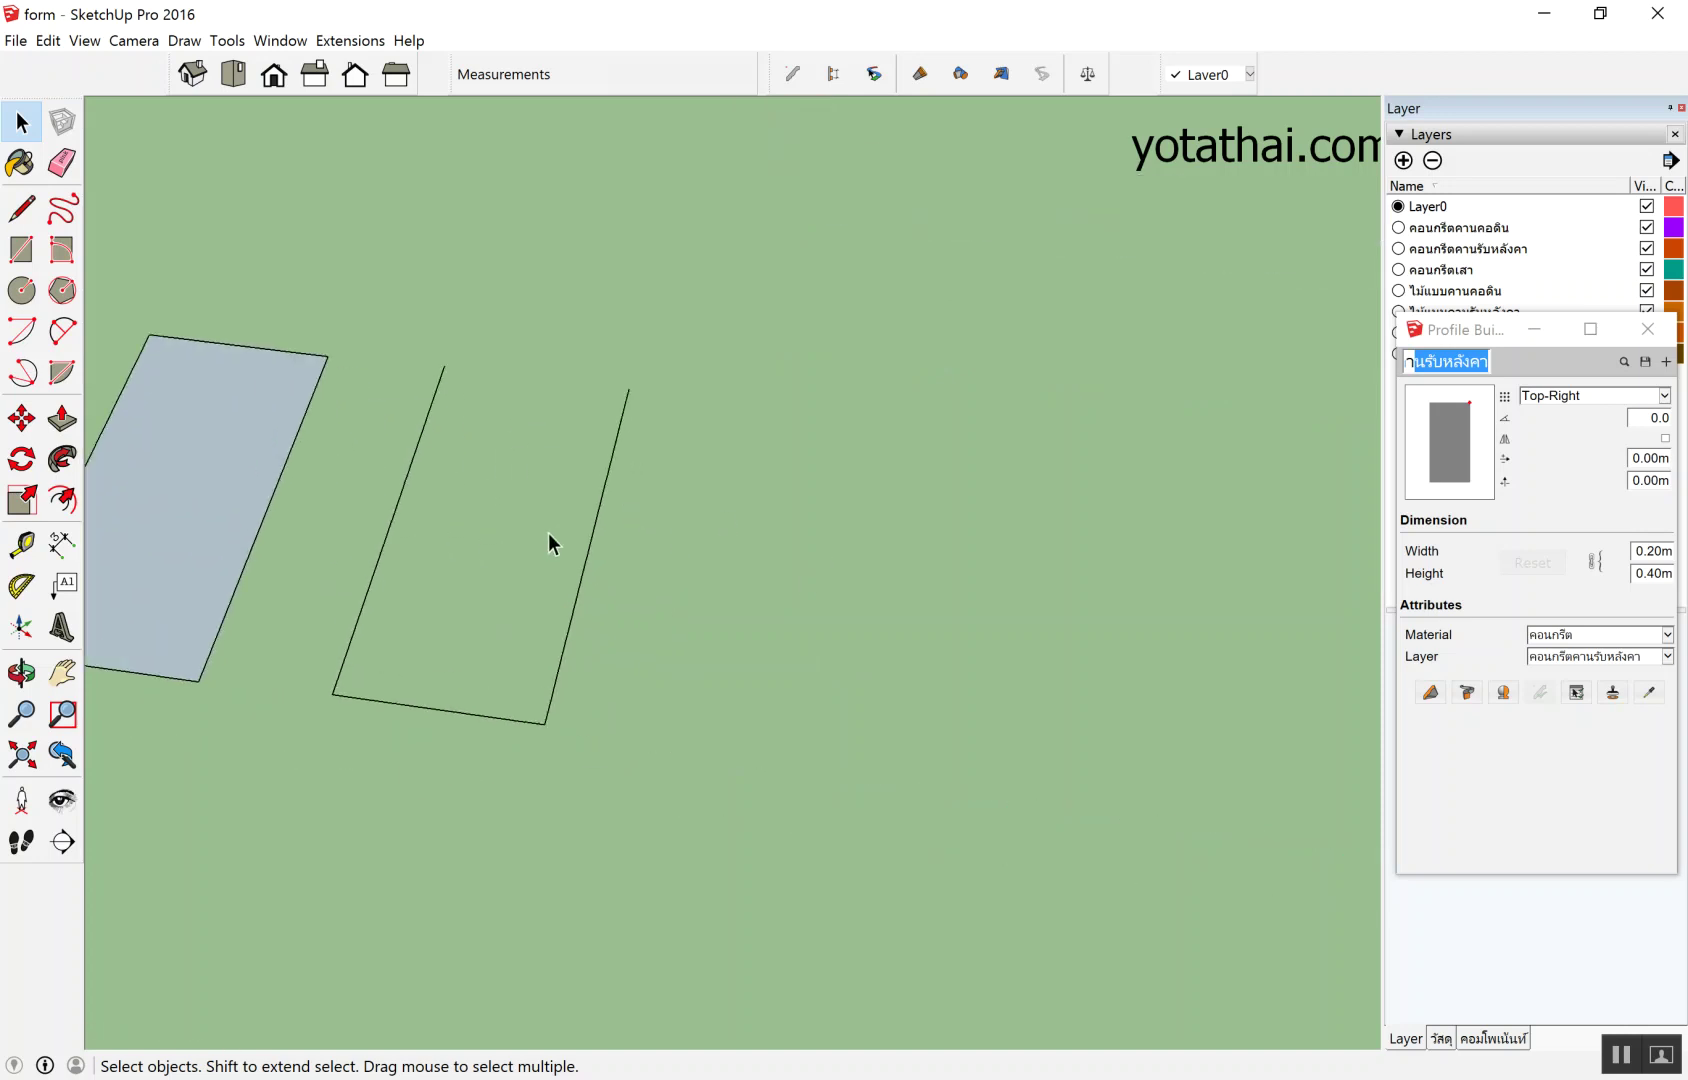
middle_click_drag(549, 533, 484, 476)
left_click_drag(351, 299, 675, 733)
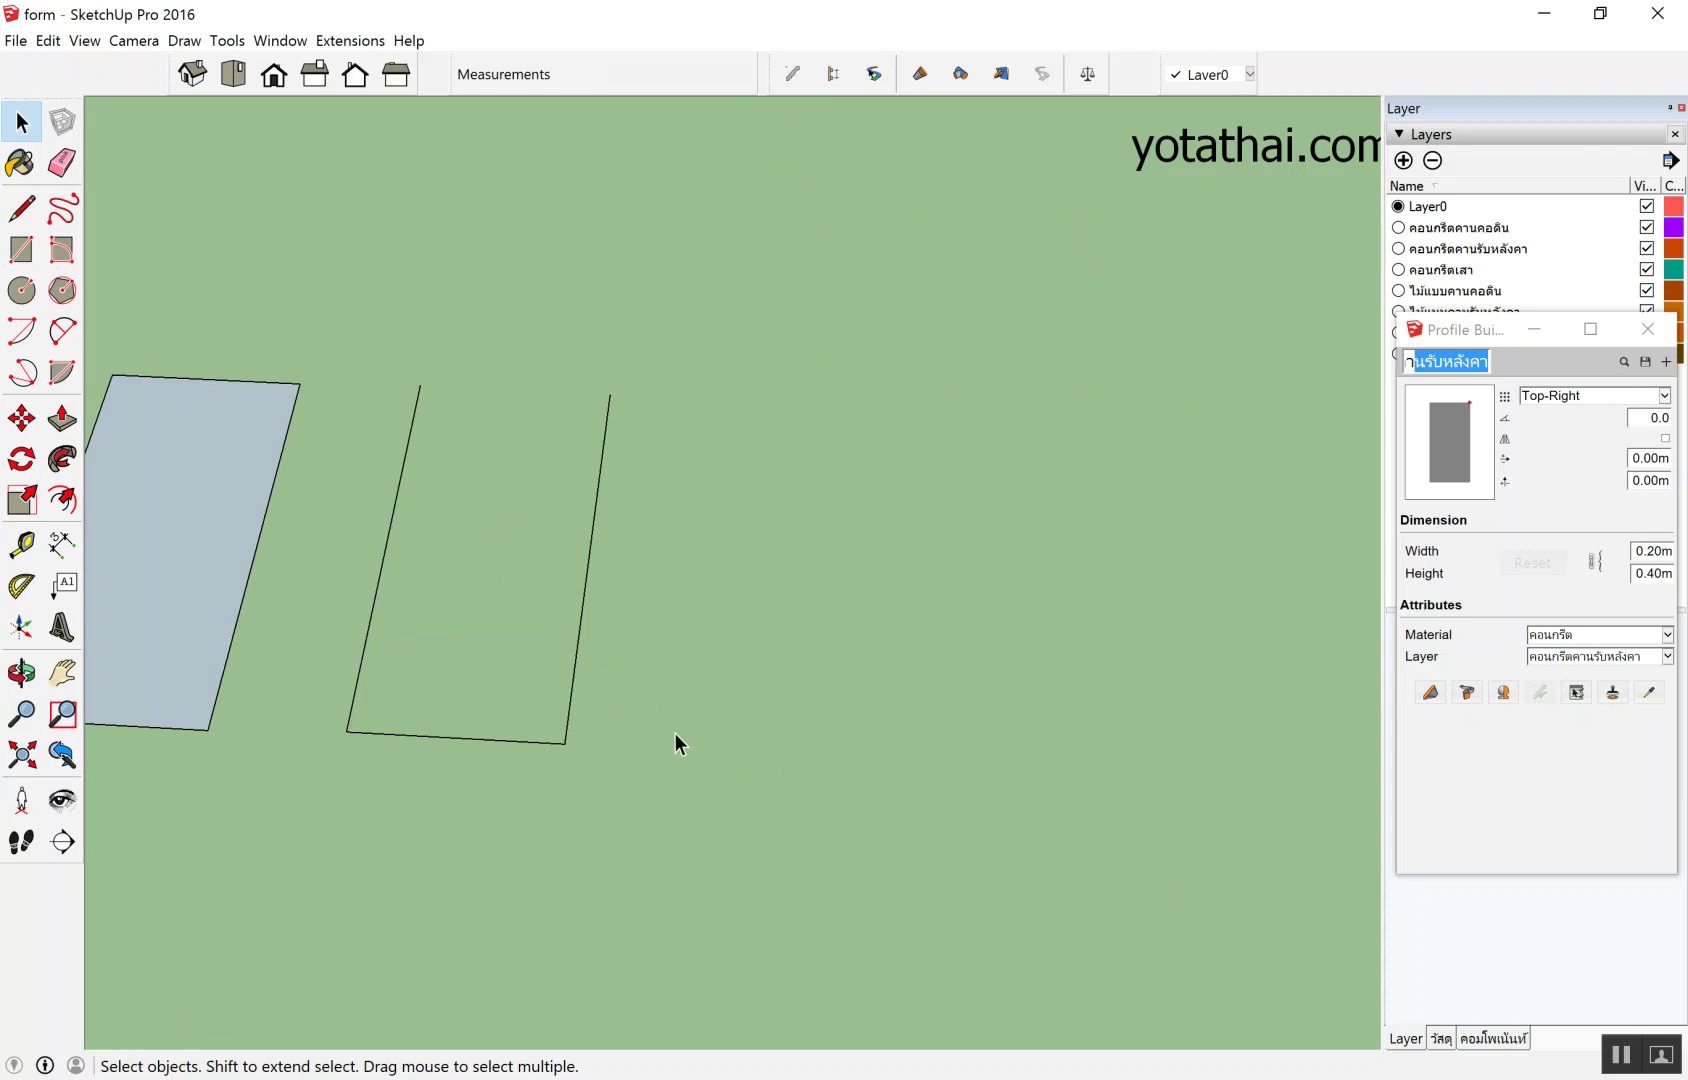
scroll(376, 770, "up", 2)
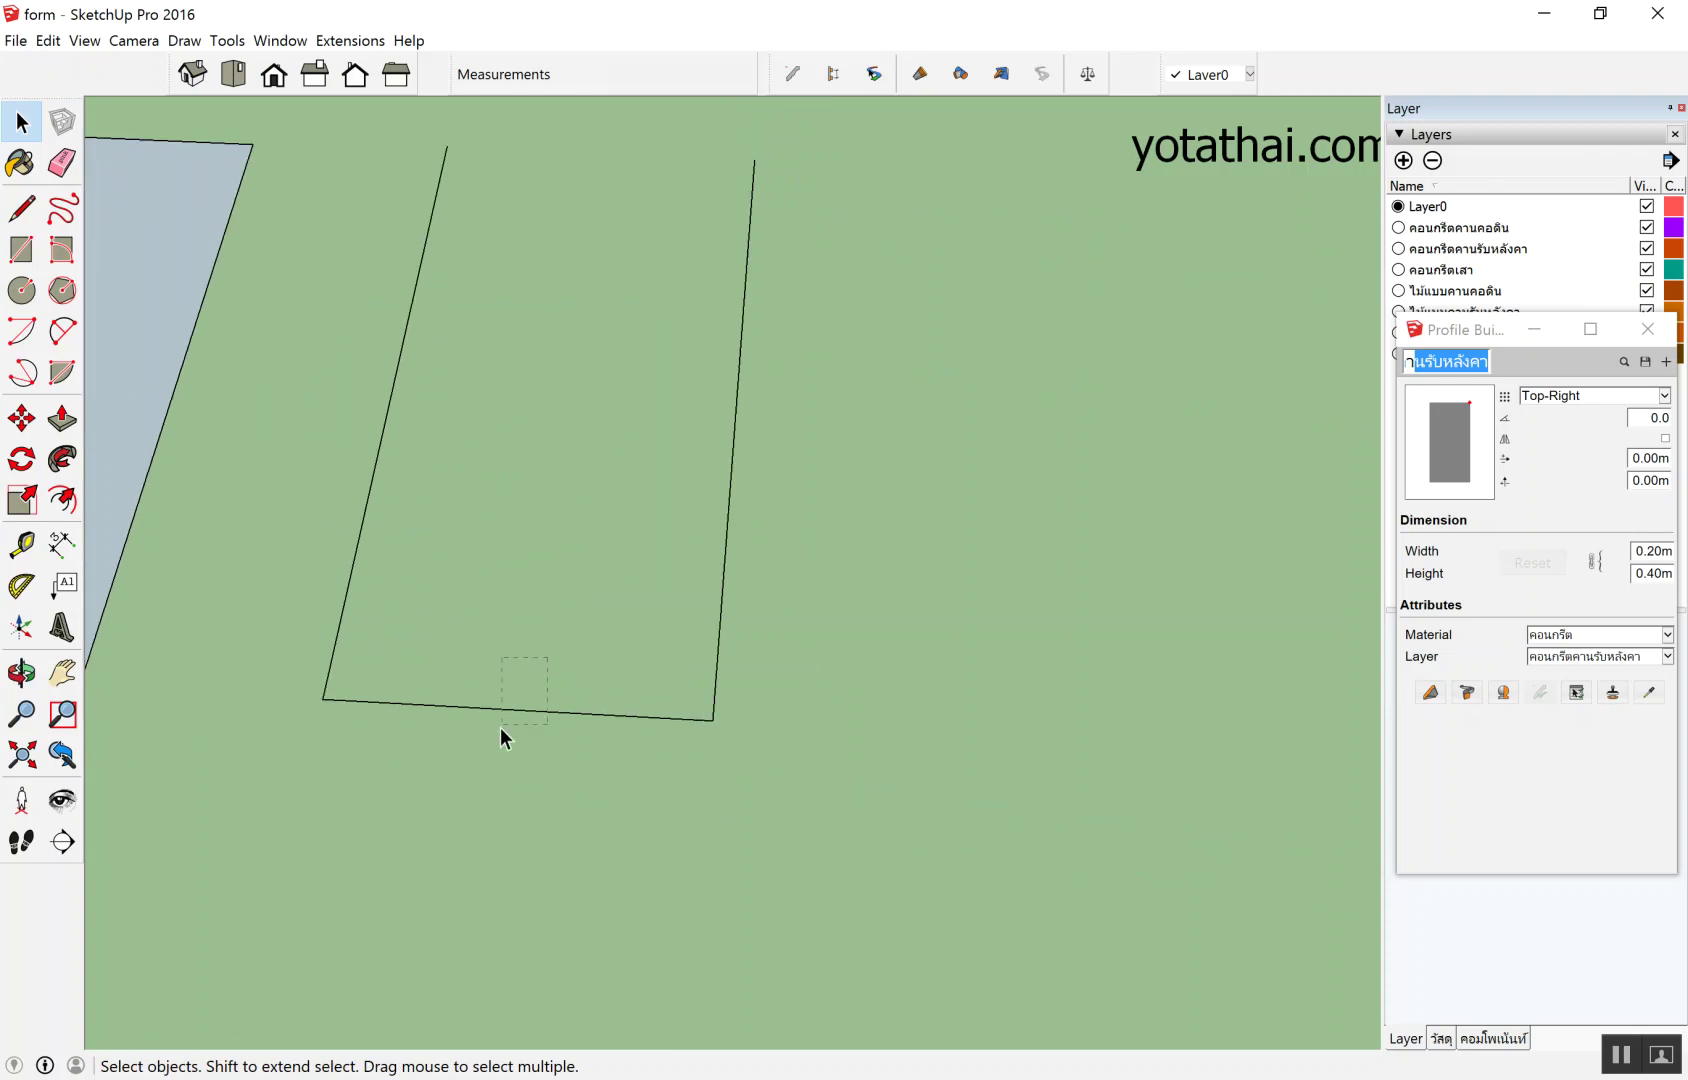
key("Delete")
scroll(481, 762, "down", 2)
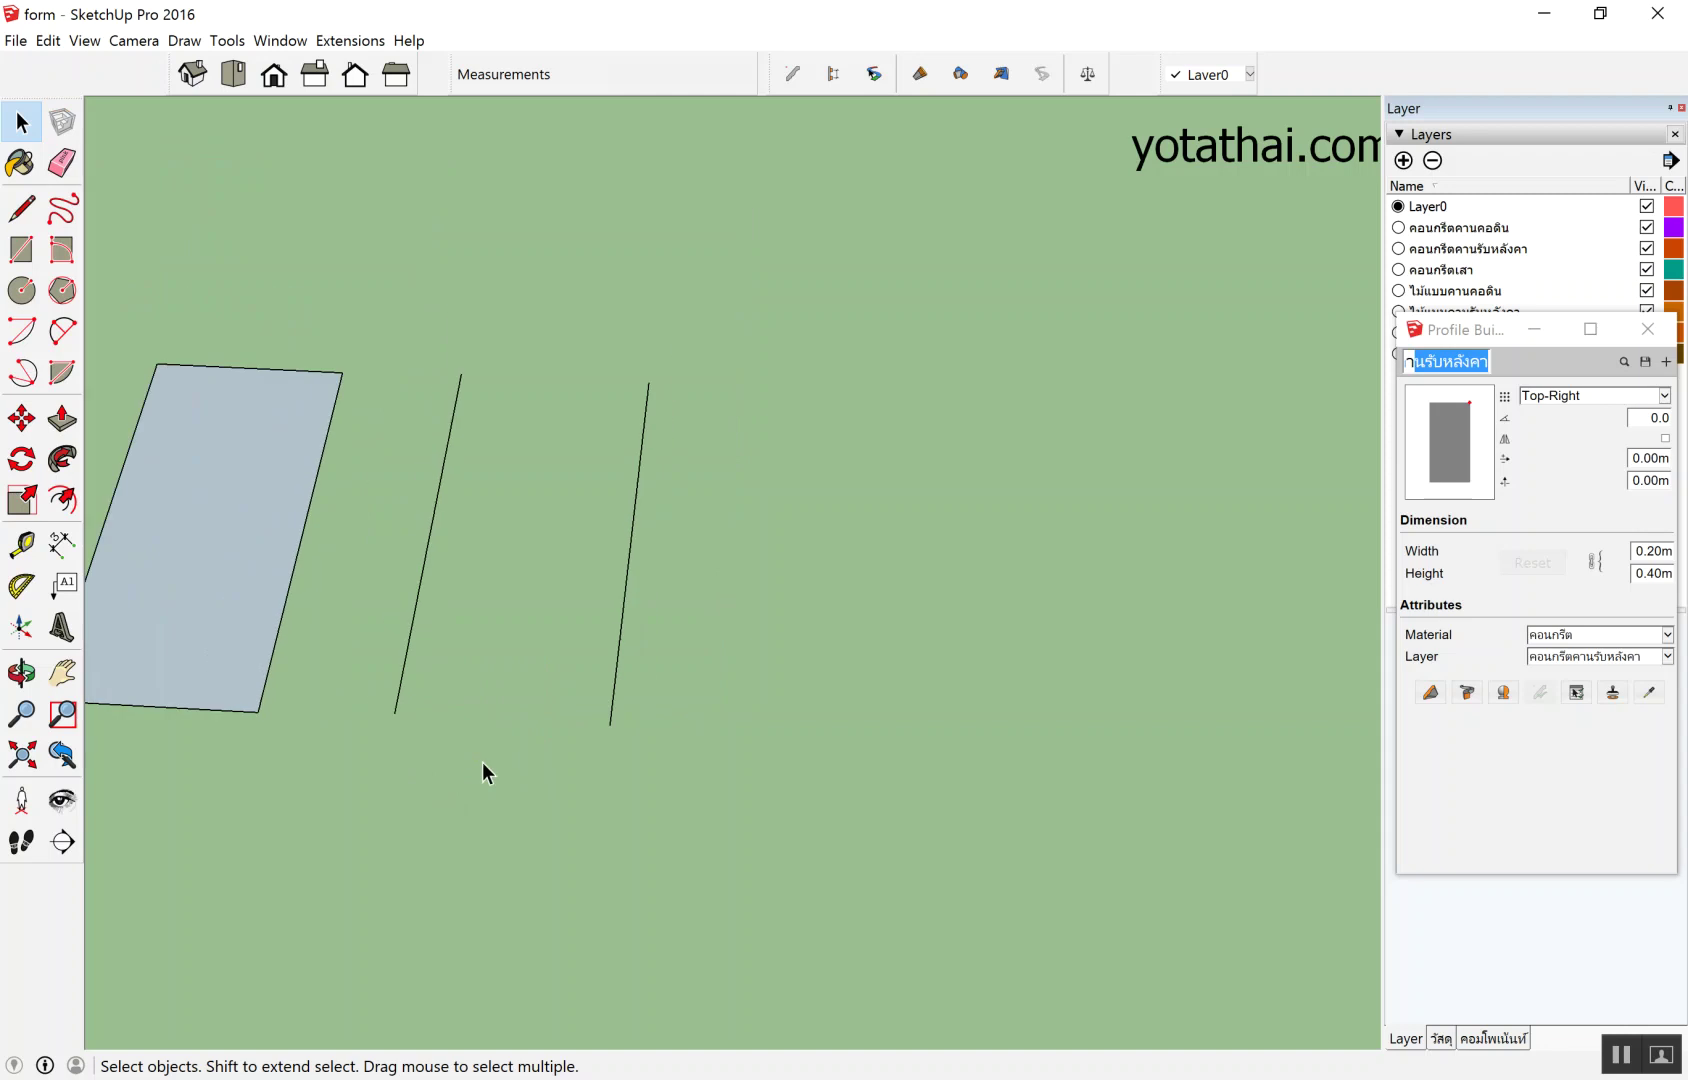
scroll(302, 815, "up", 1)
scroll(310, 800, "up", 1)
left_click_drag(316, 780, 928, 132)
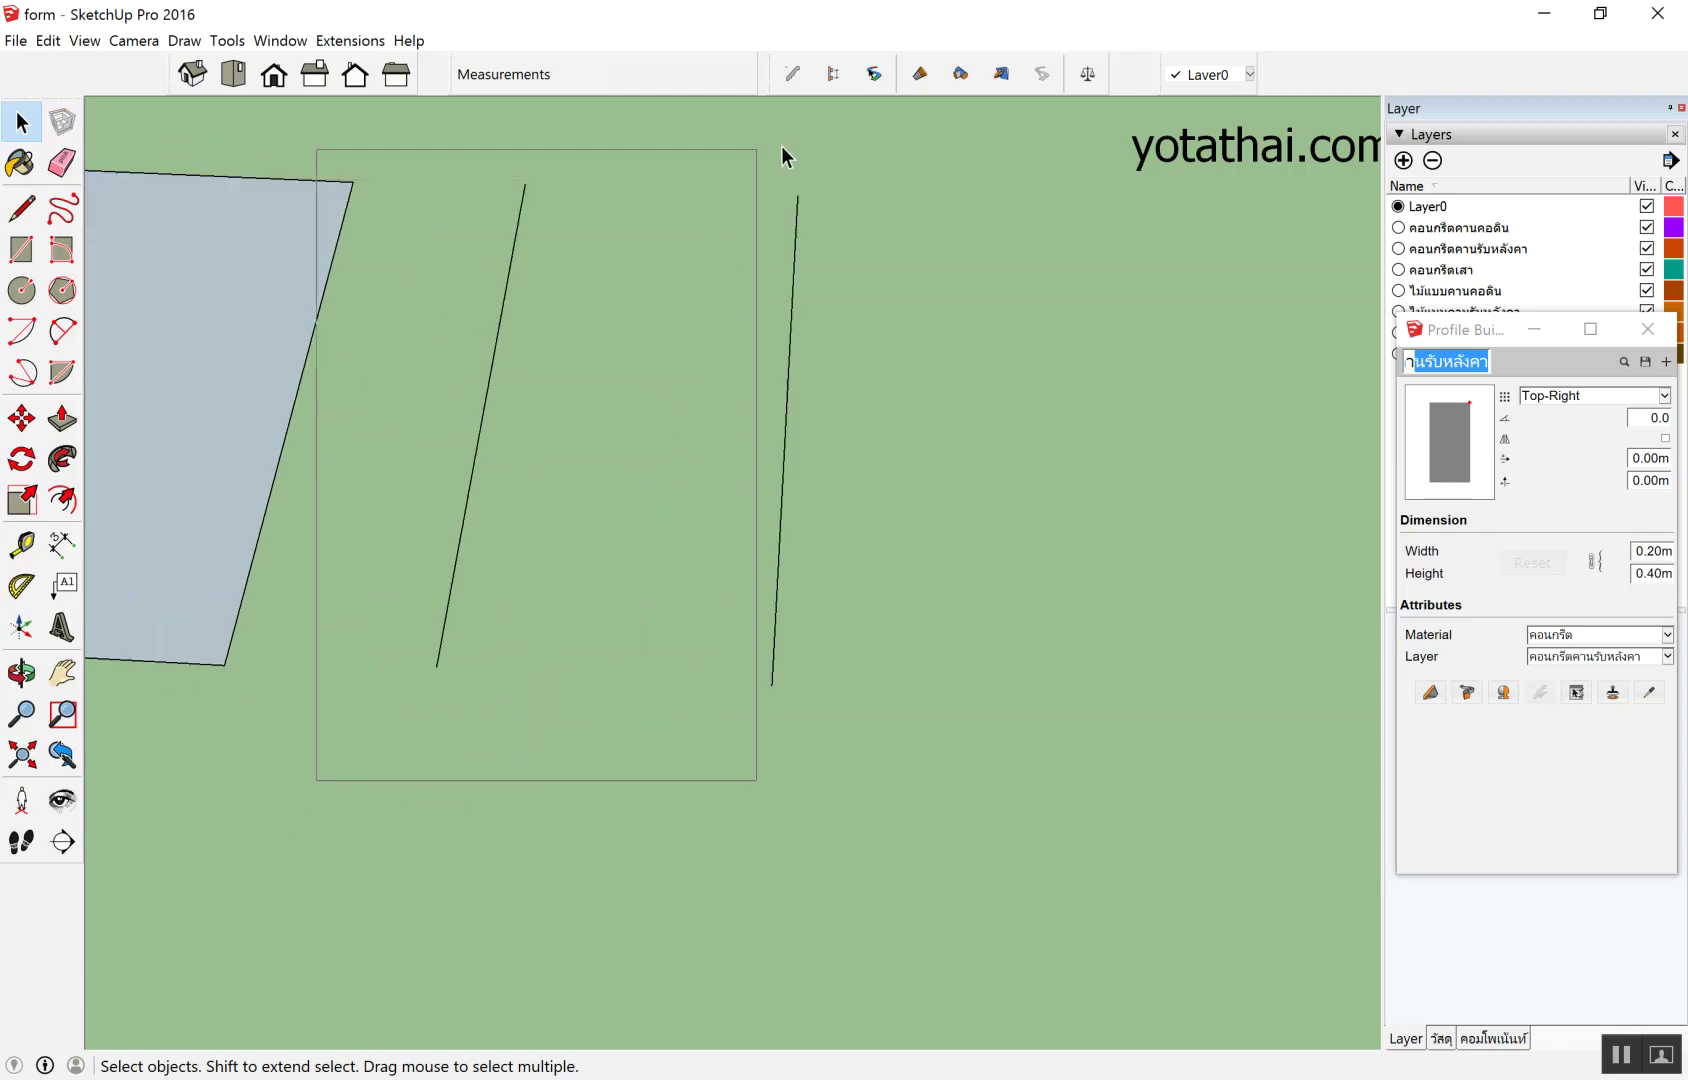
middle_click_drag(928, 132, 916, 313)
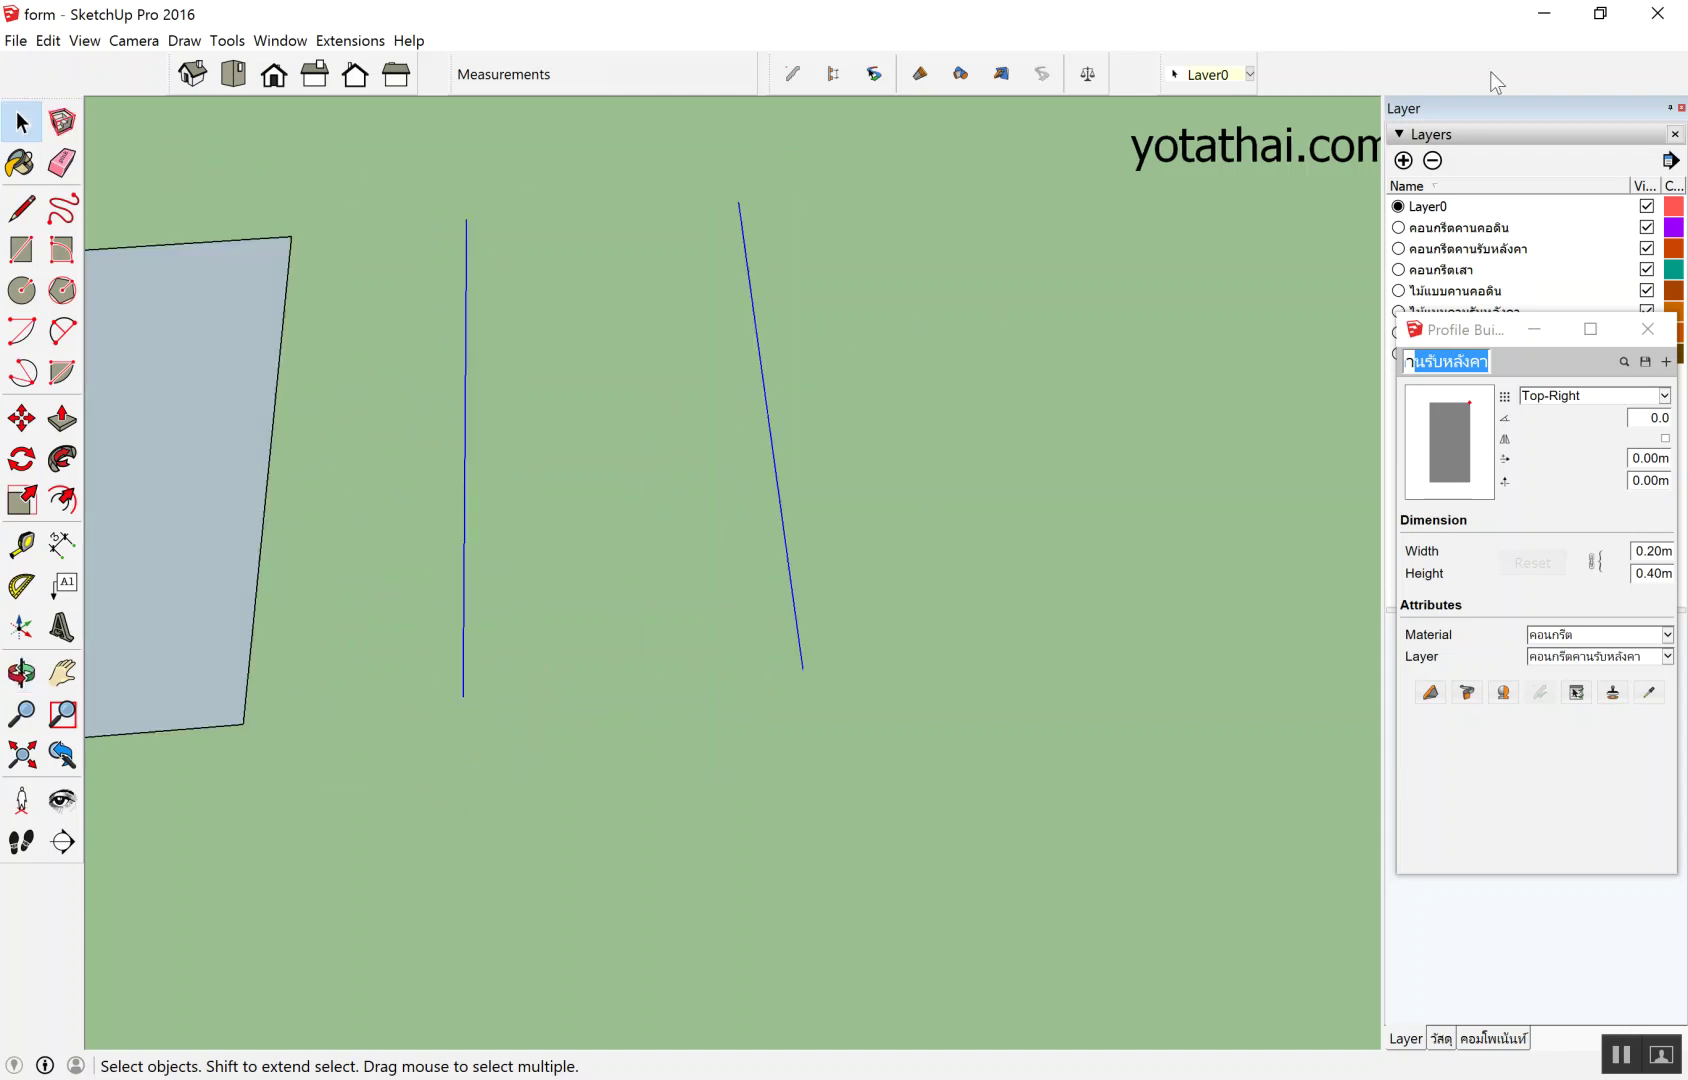
left_click_drag(1495, 328, 1188, 189)
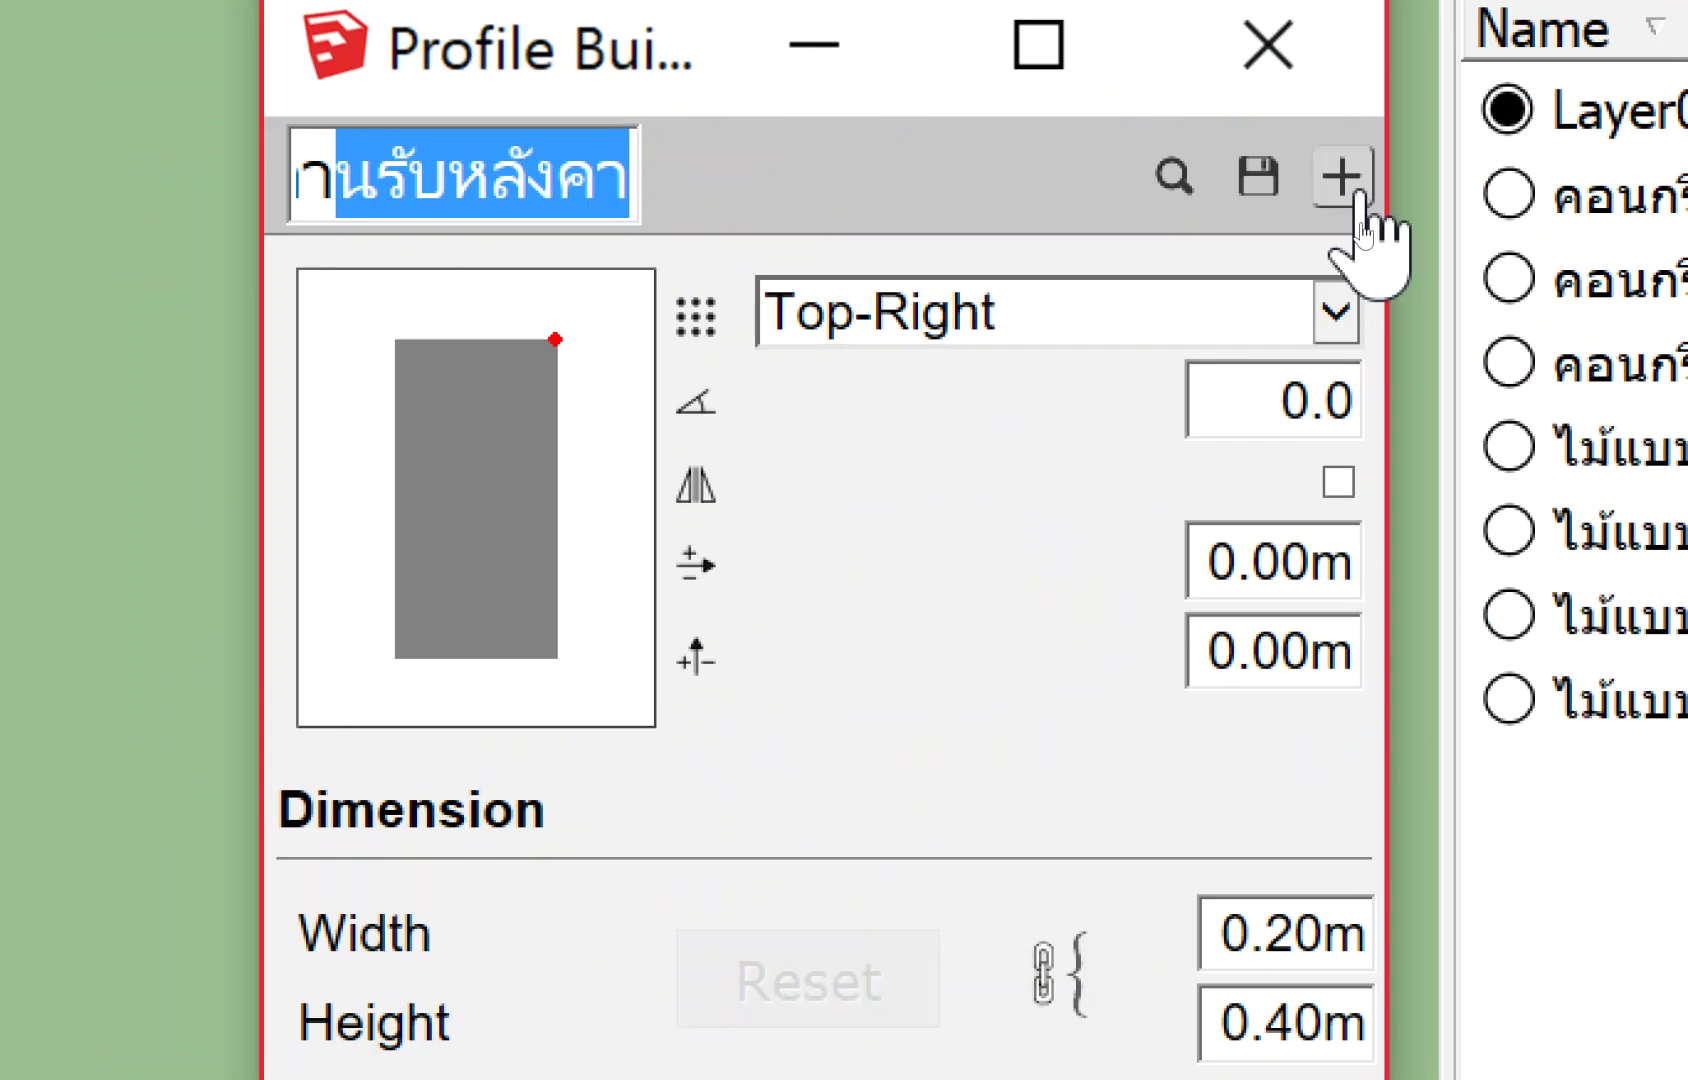
left_click(1356, 222)
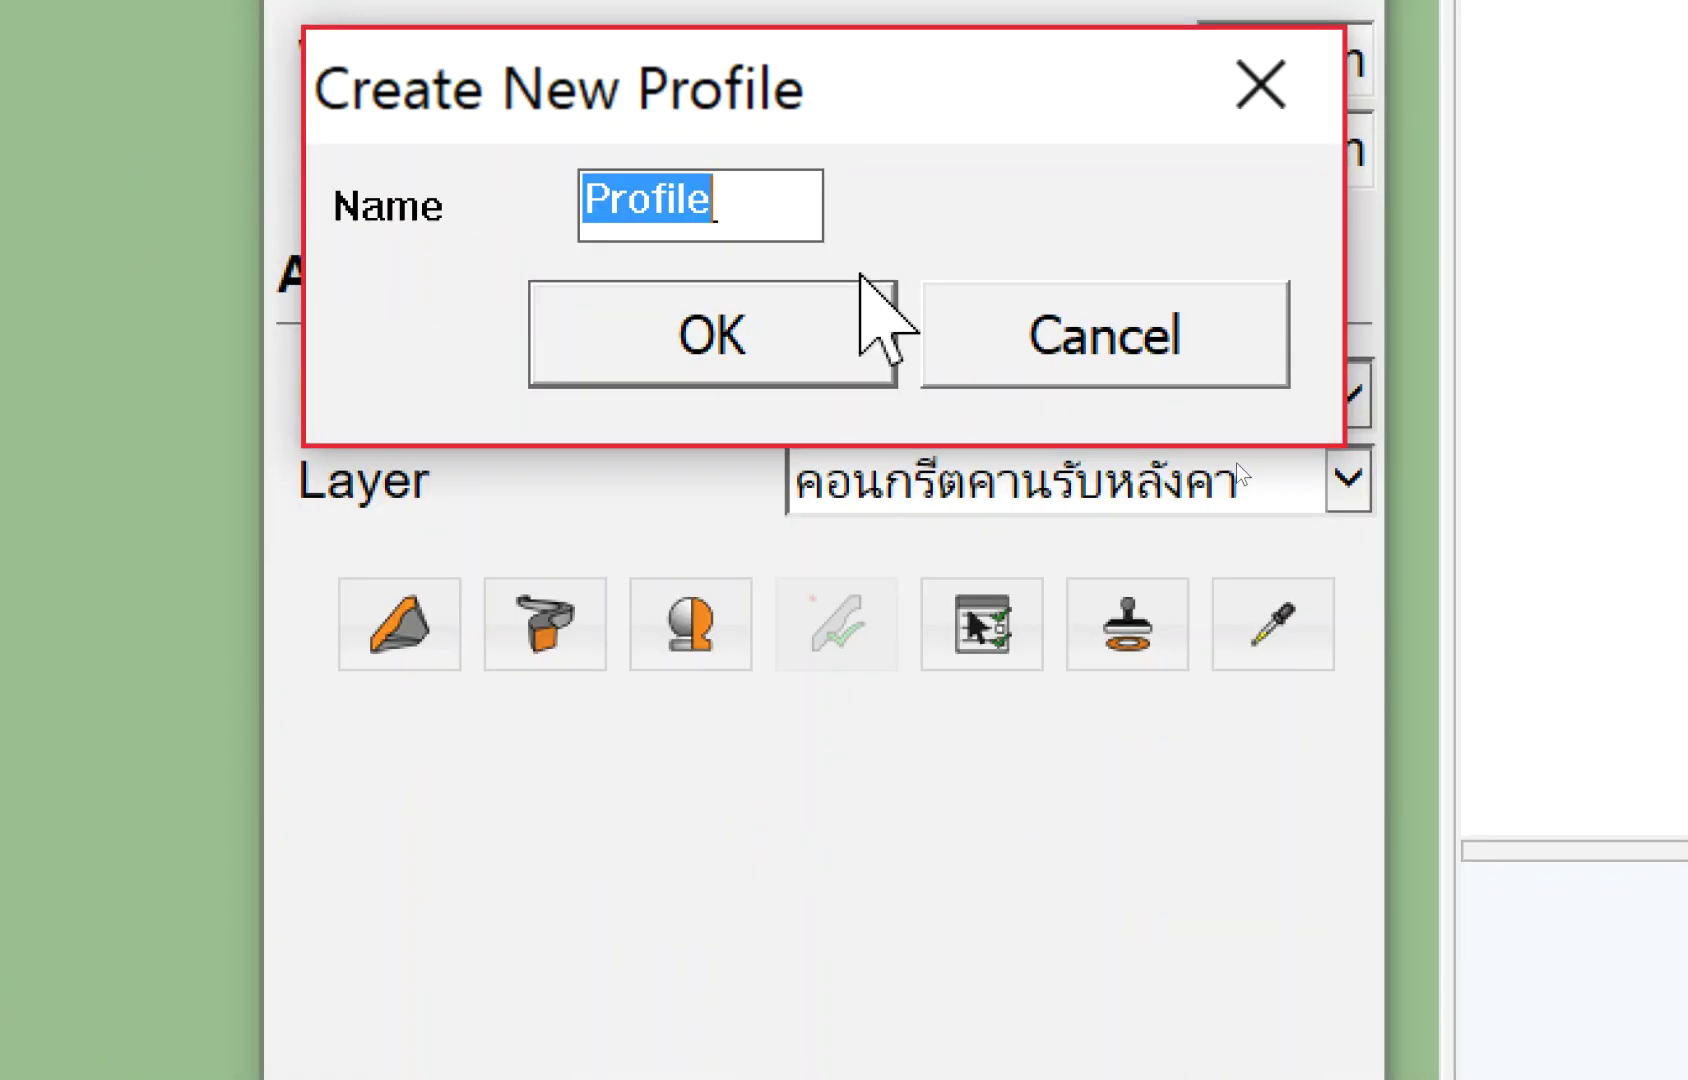
type("ไม้")
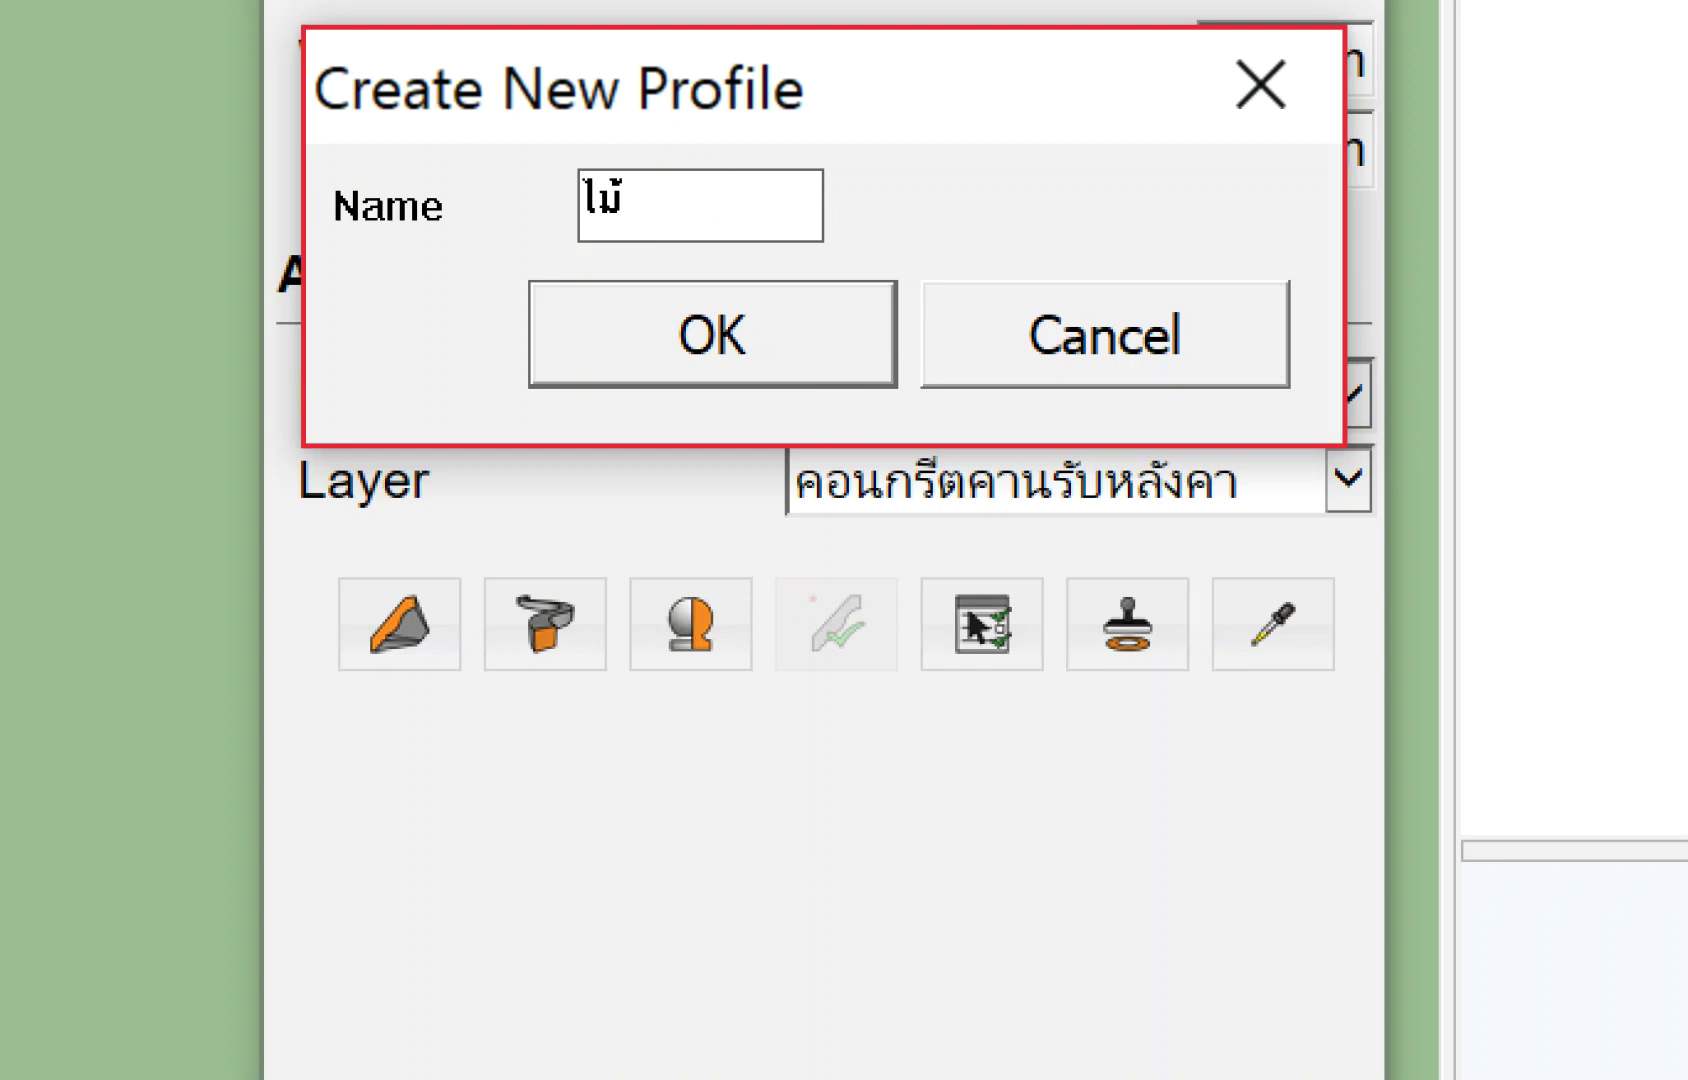
type("แบบ")
left_click(799, 288)
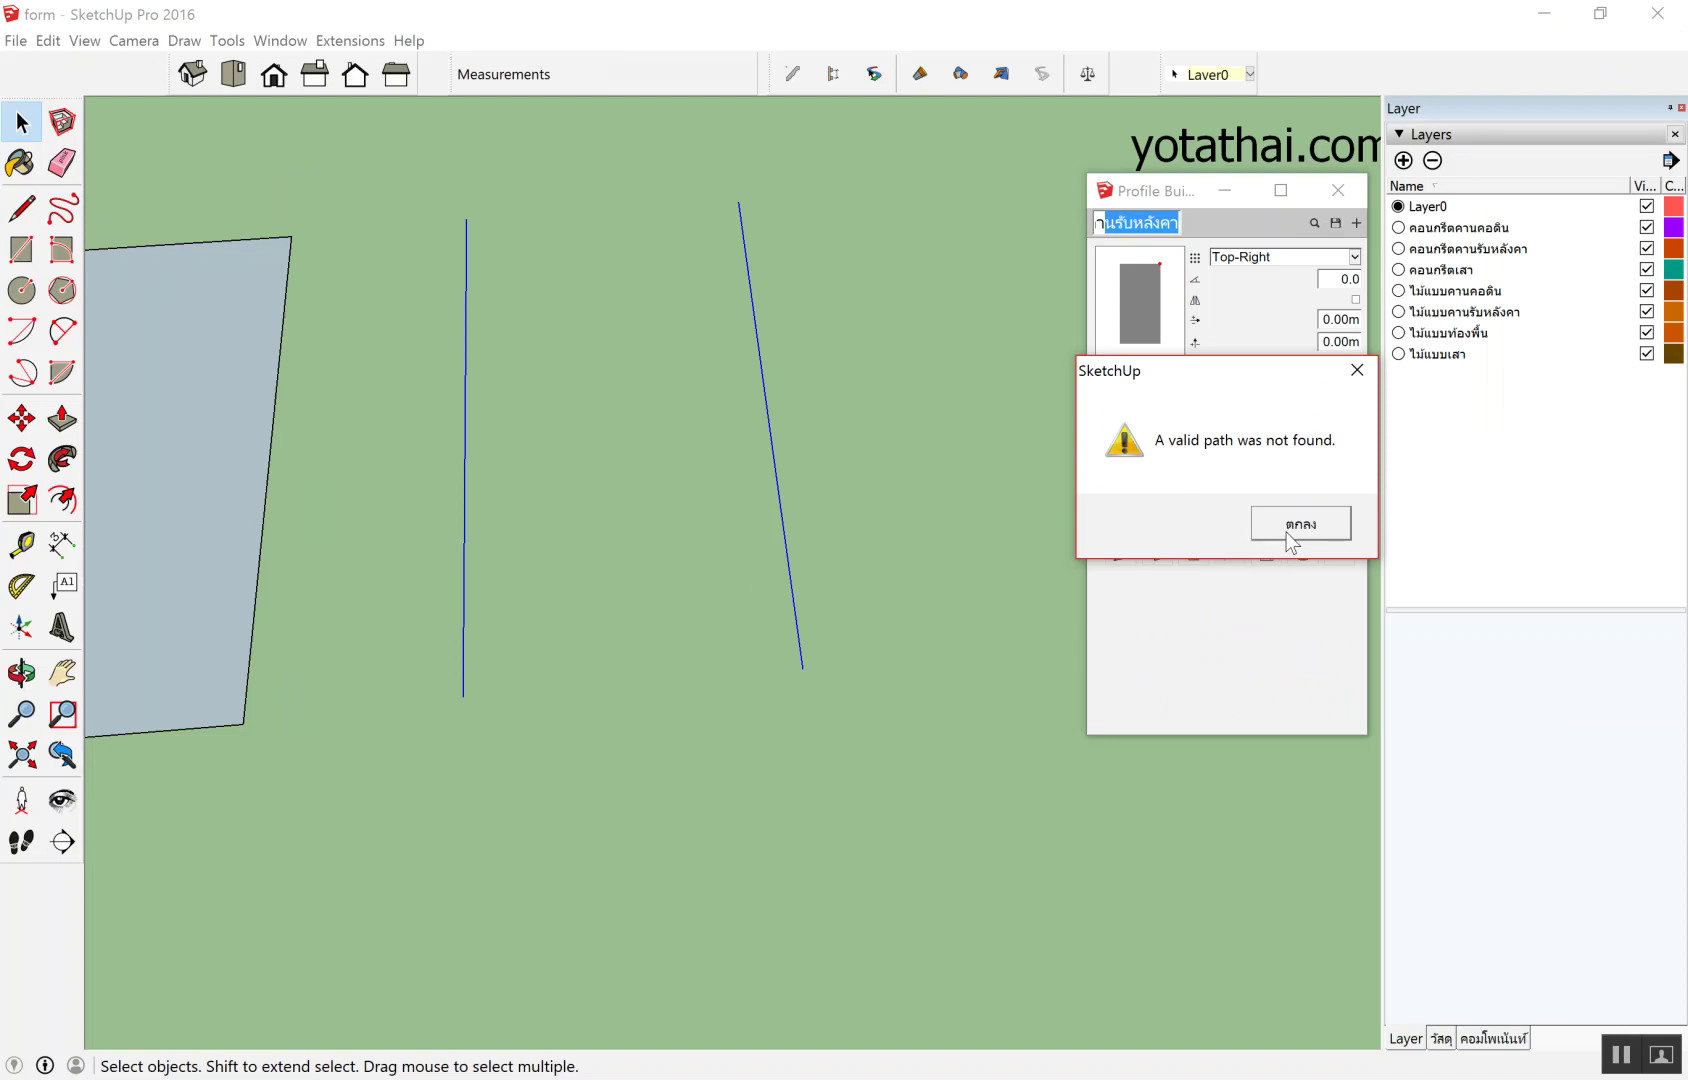
left_click(1293, 540)
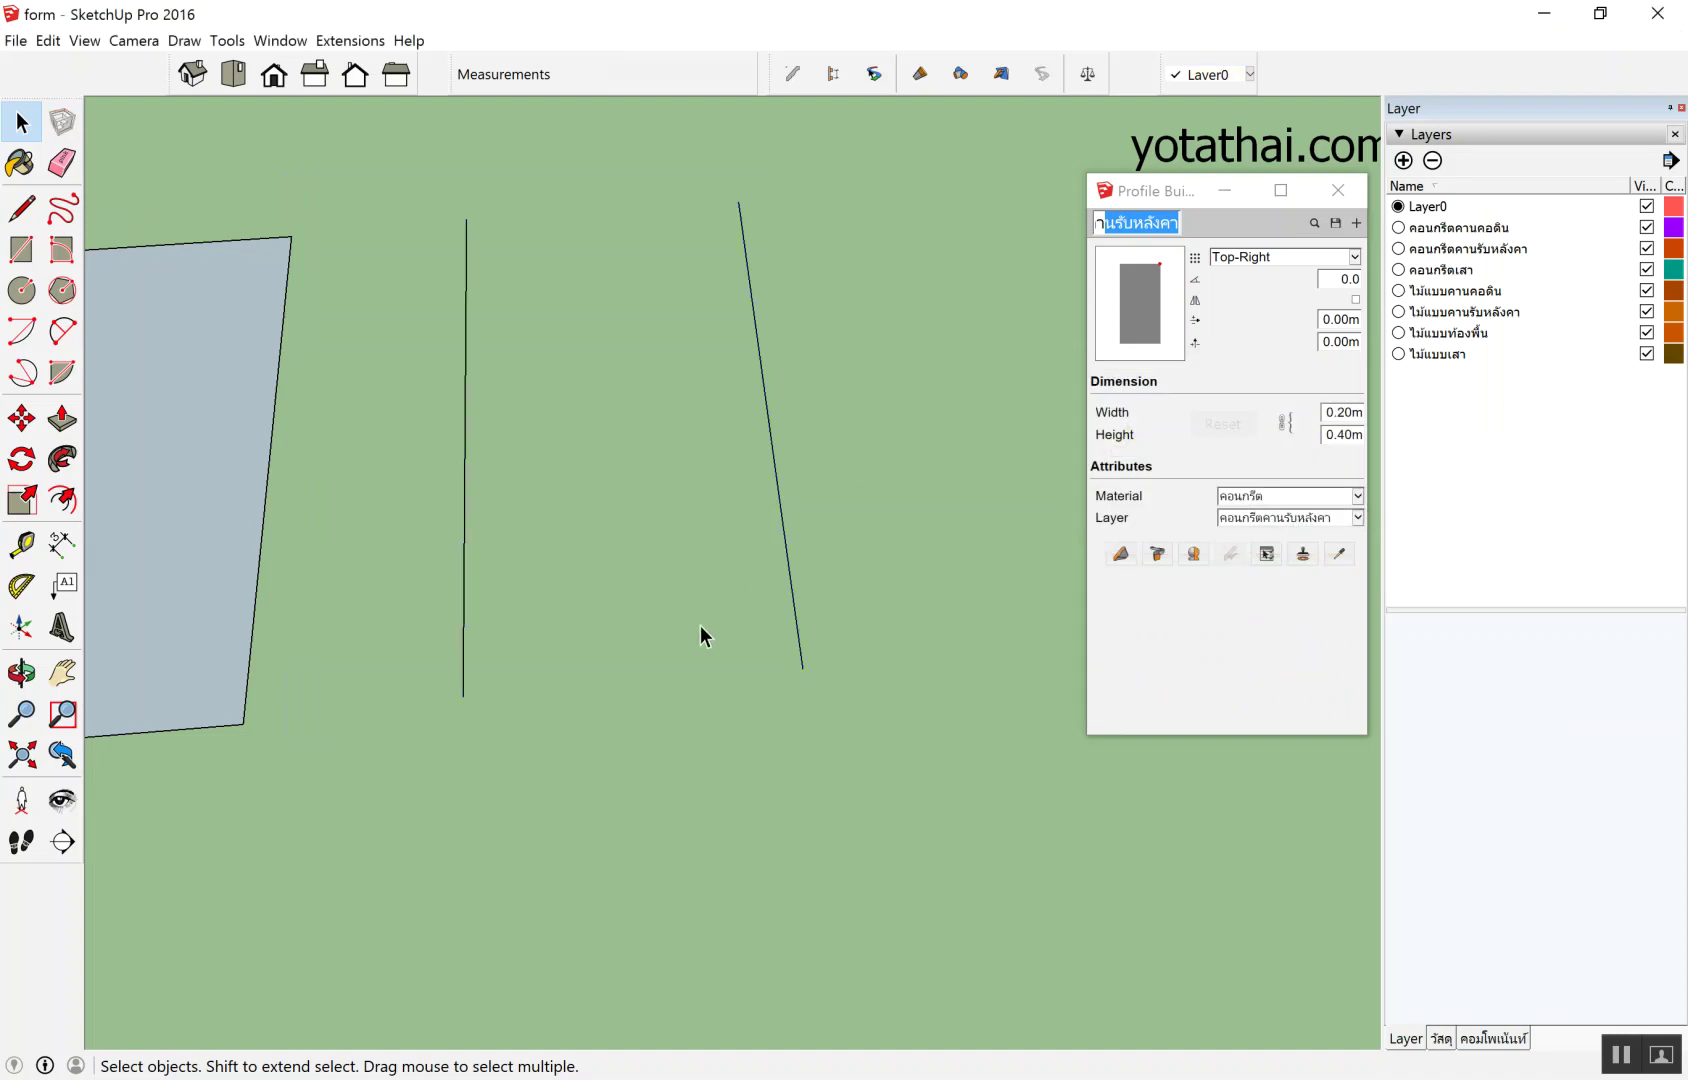
middle_click_drag(700, 625, 670, 642)
key("l")
left_click(457, 686)
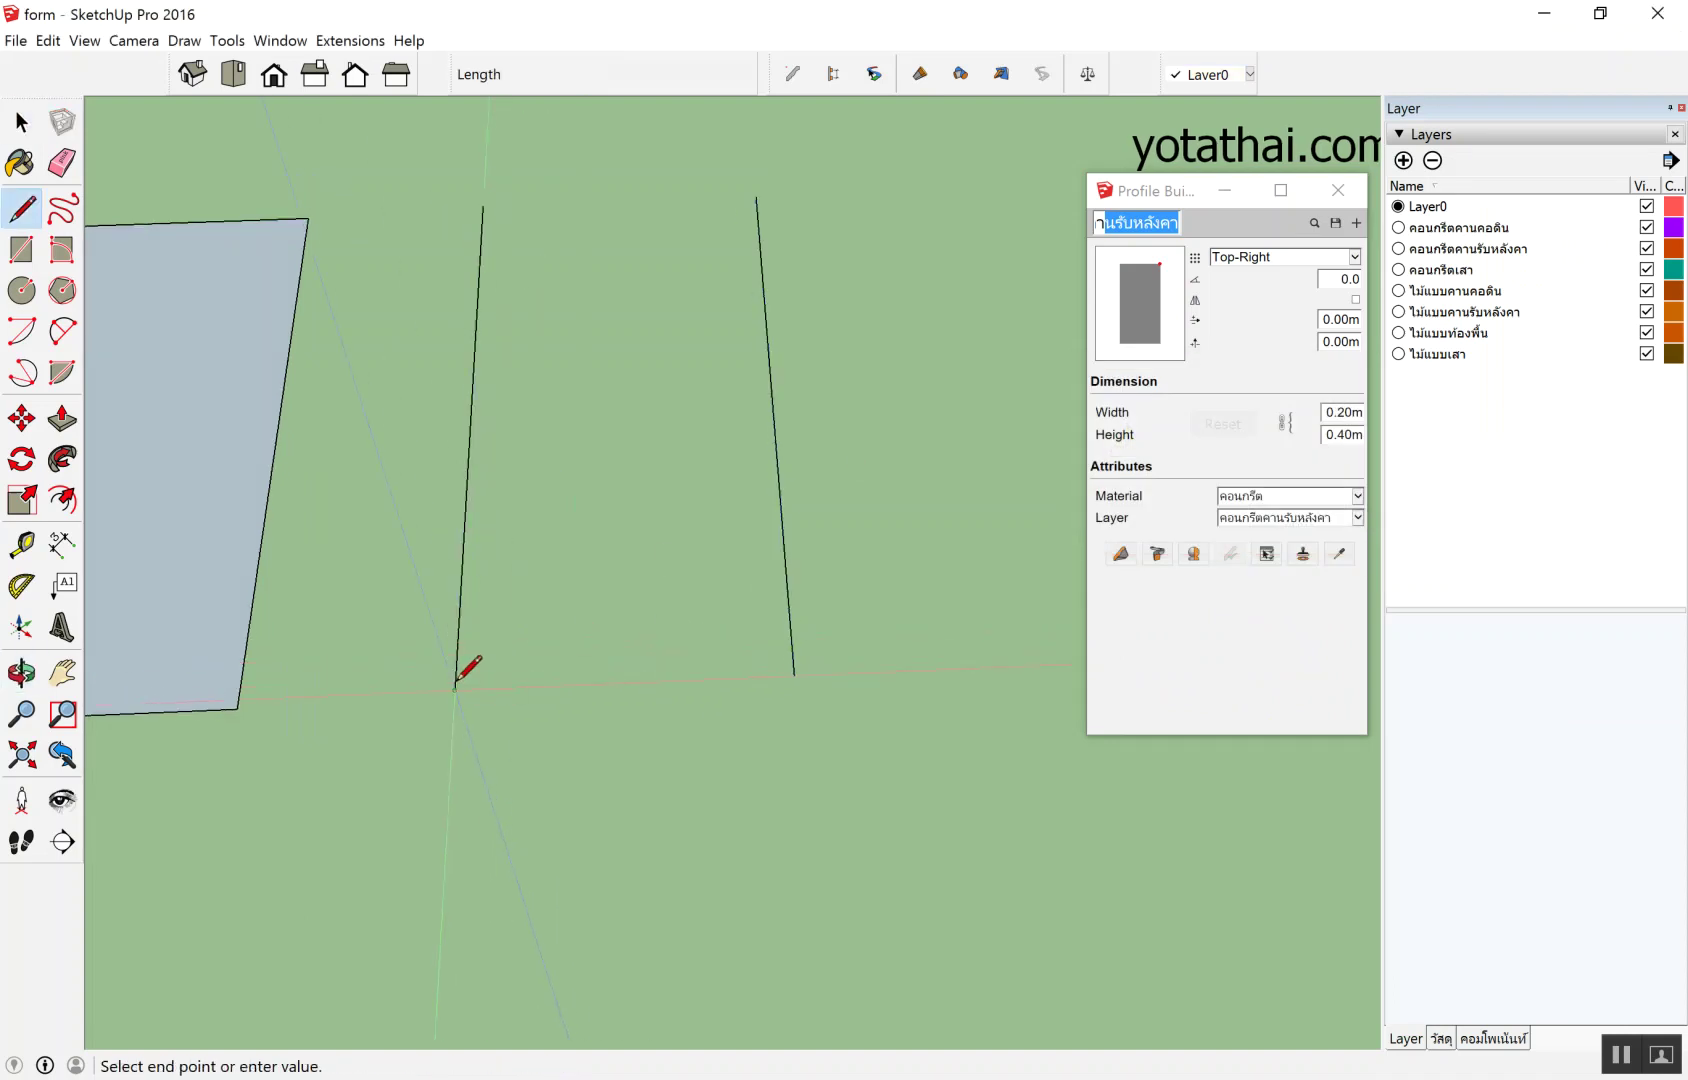
left_click(795, 675)
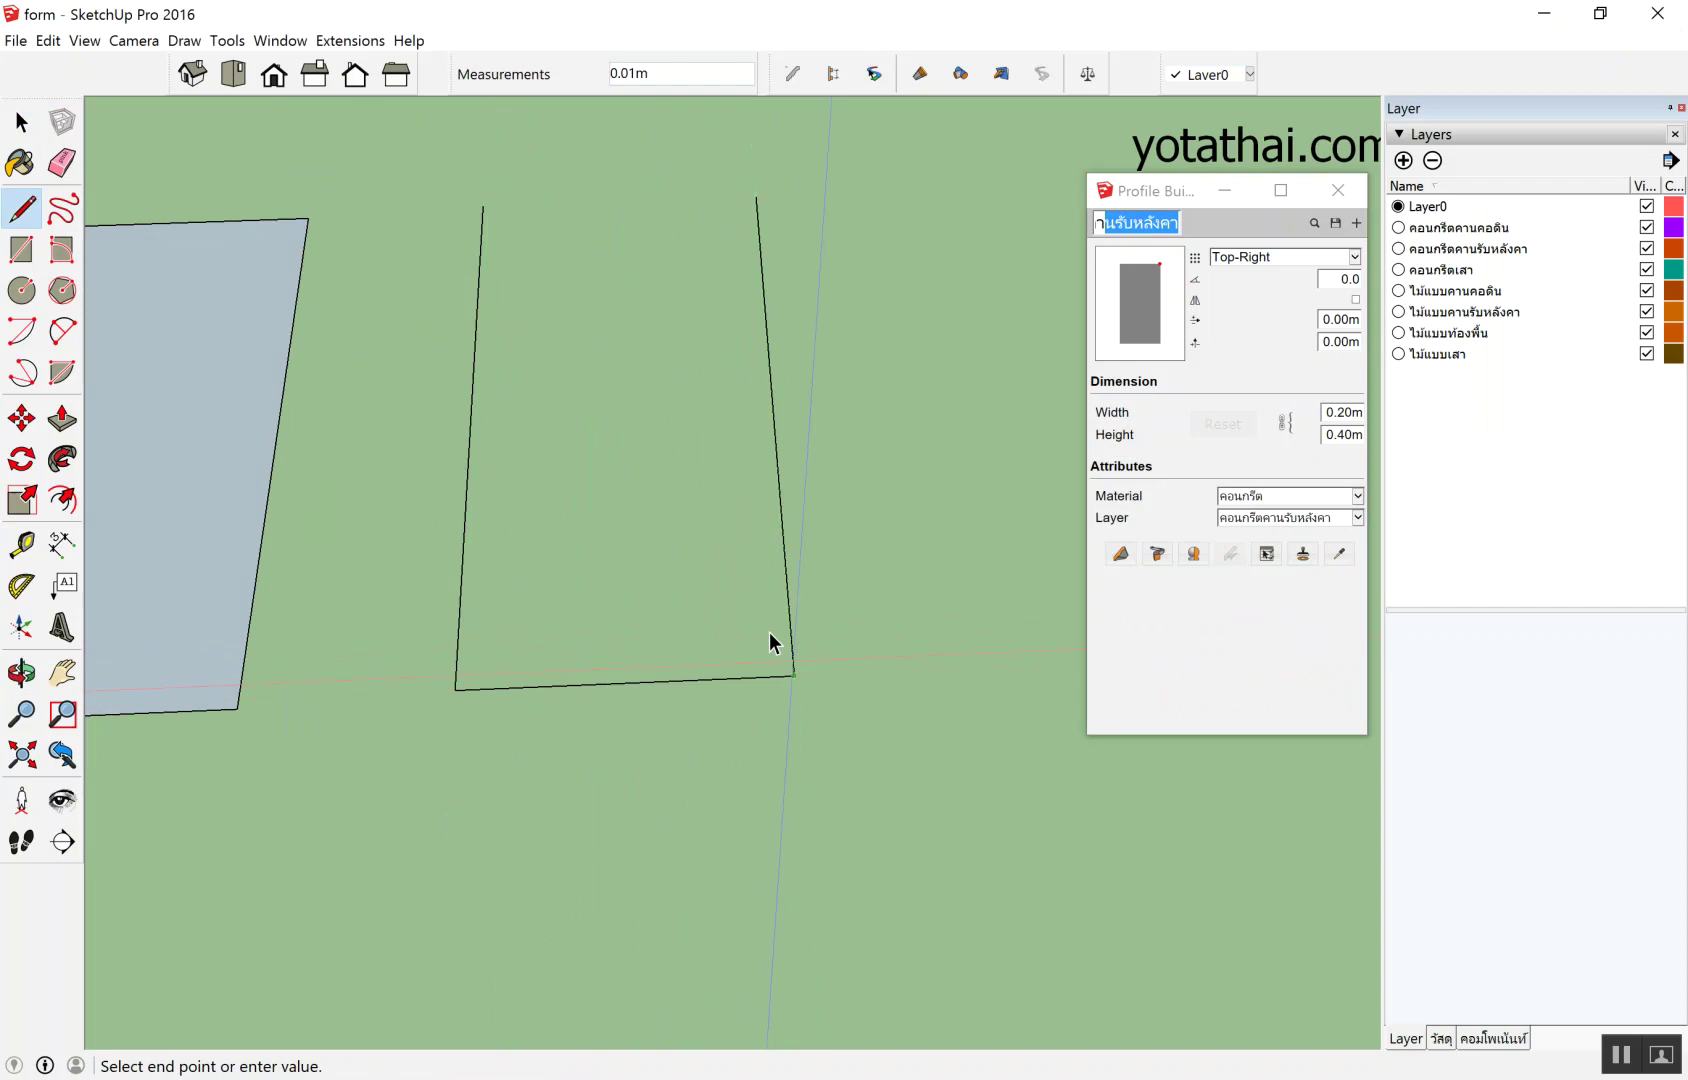
key("space")
middle_click_drag(793, 560, 749, 437)
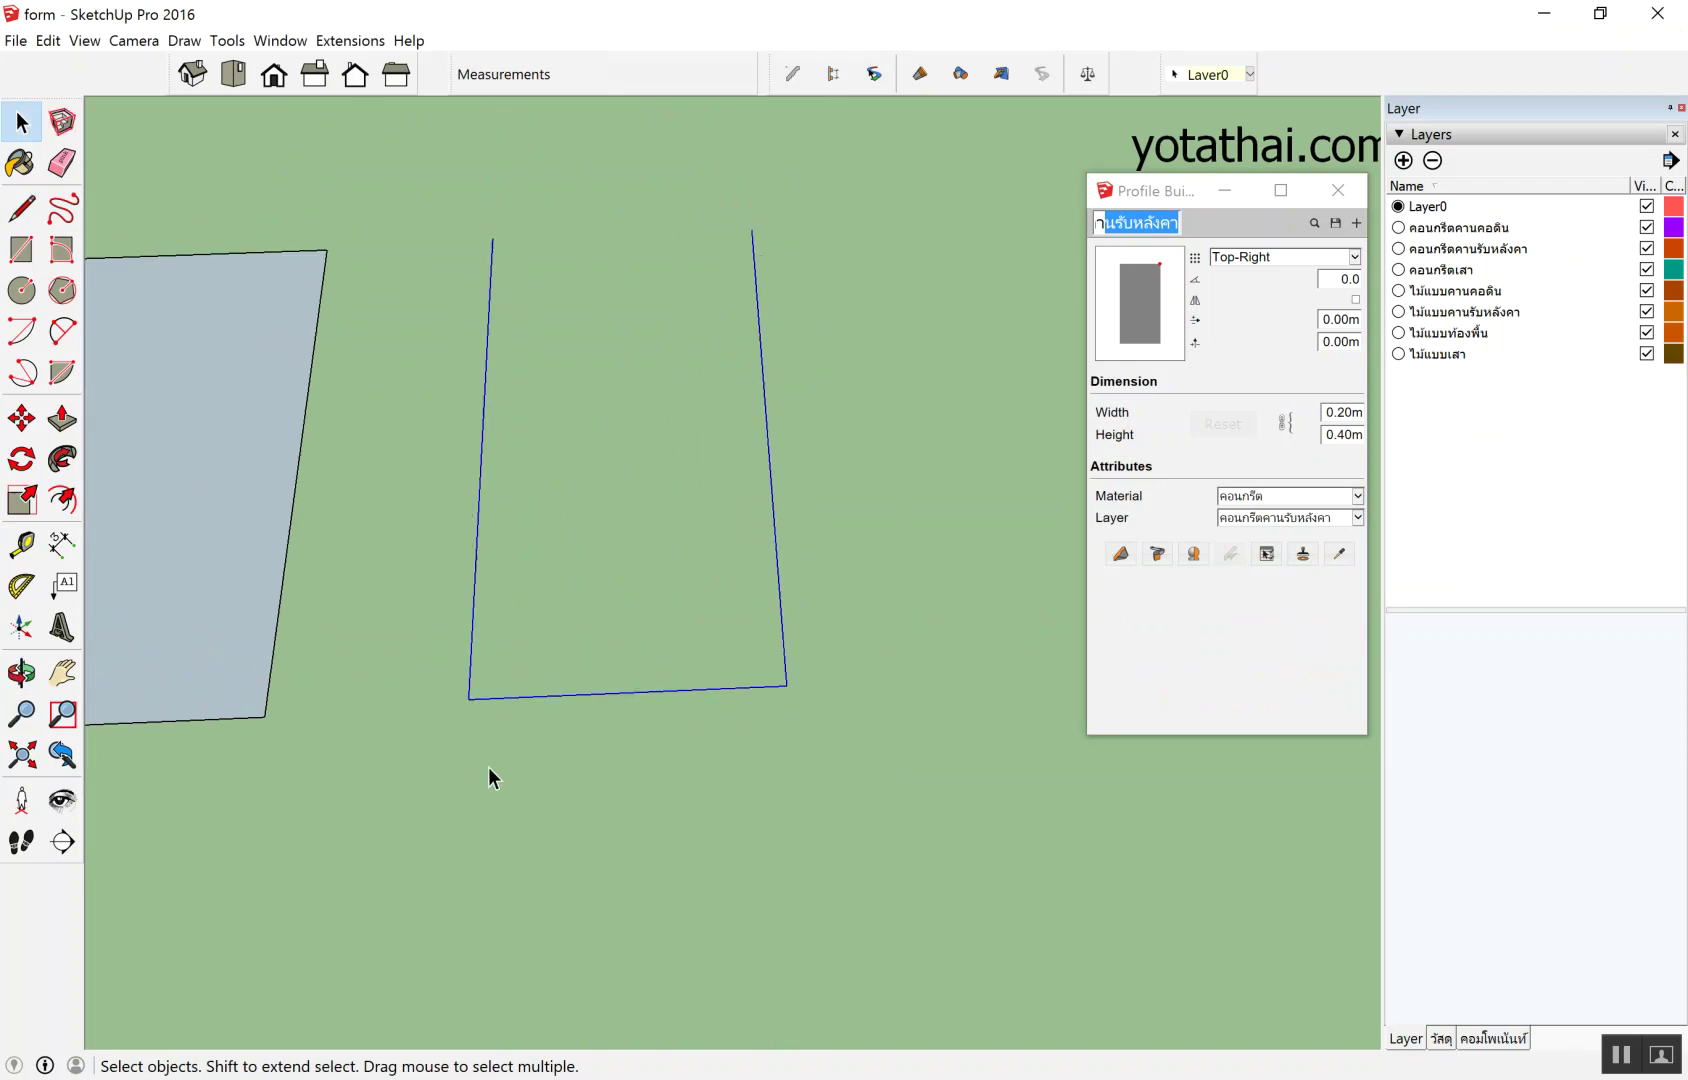
mouse_move(538, 730)
middle_mouse_down()
mouse_move(509, 809)
mouse_move(461, 859)
middle_mouse_up()
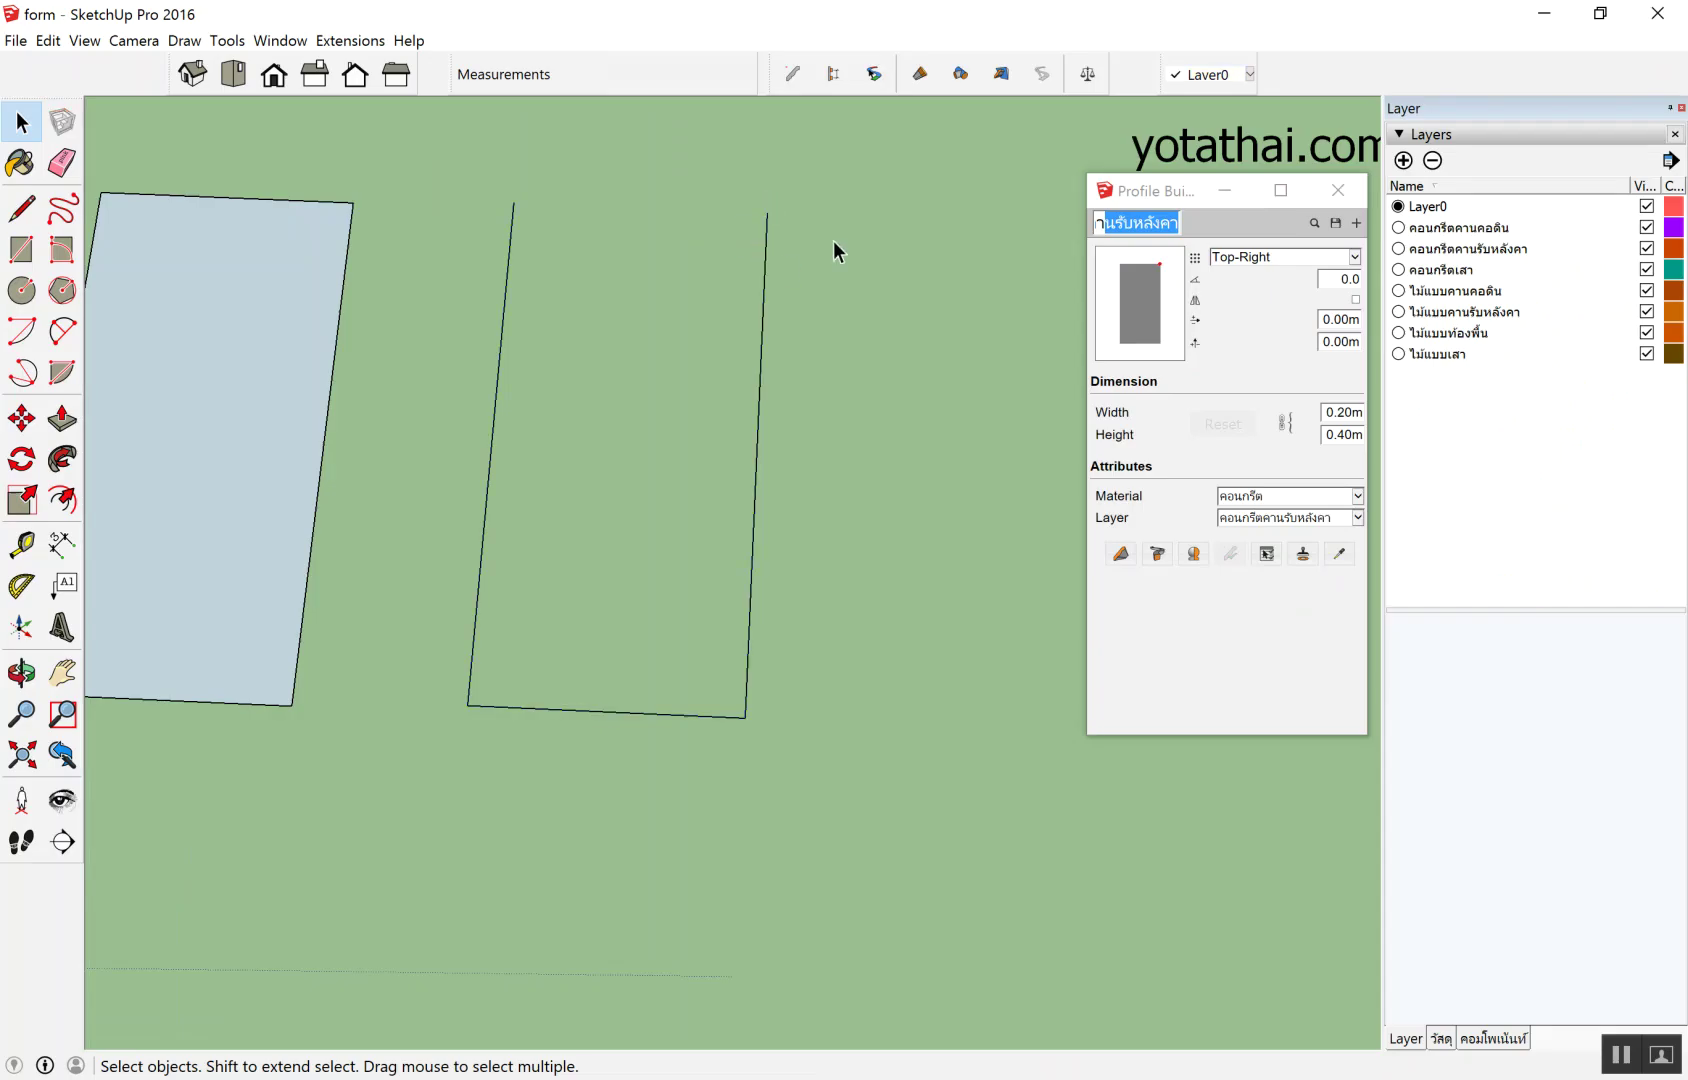
left_click_drag(510, 666, 466, 764)
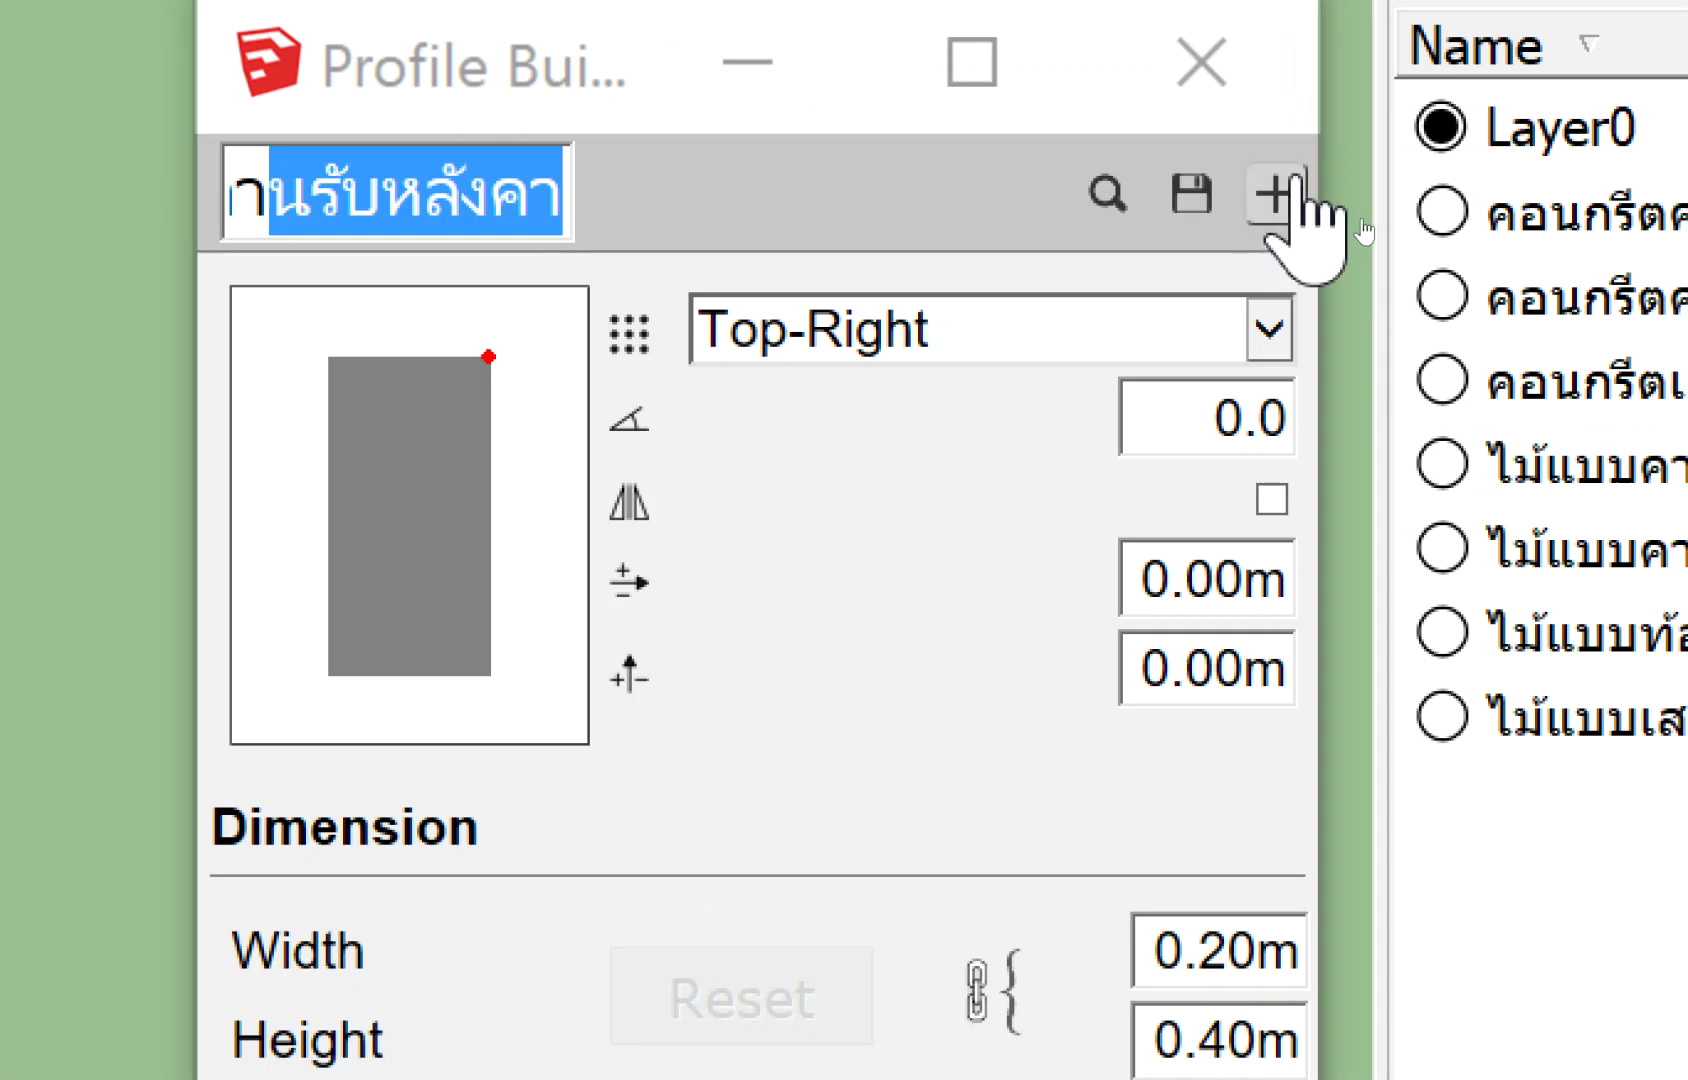
Create a new Profile Builder profile from the U outline named 'แแบบคานคานคอดิน'.
left_click(1292, 190)
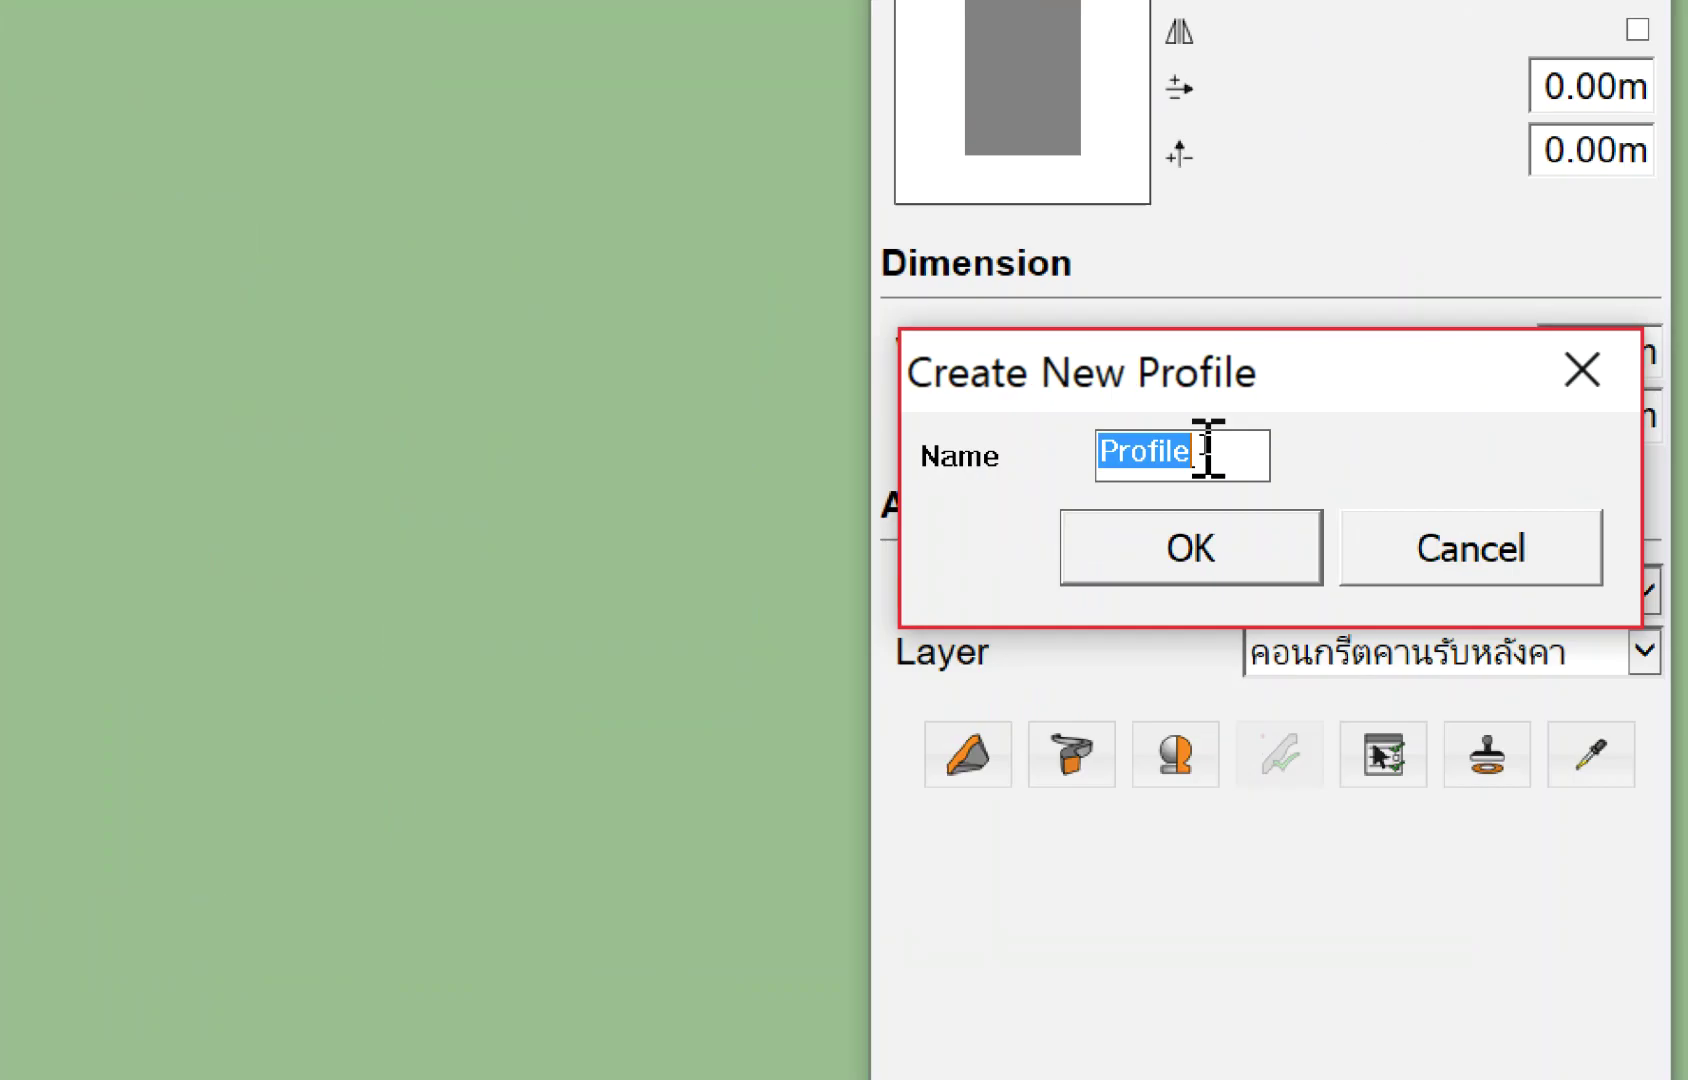
left_click(1208, 450)
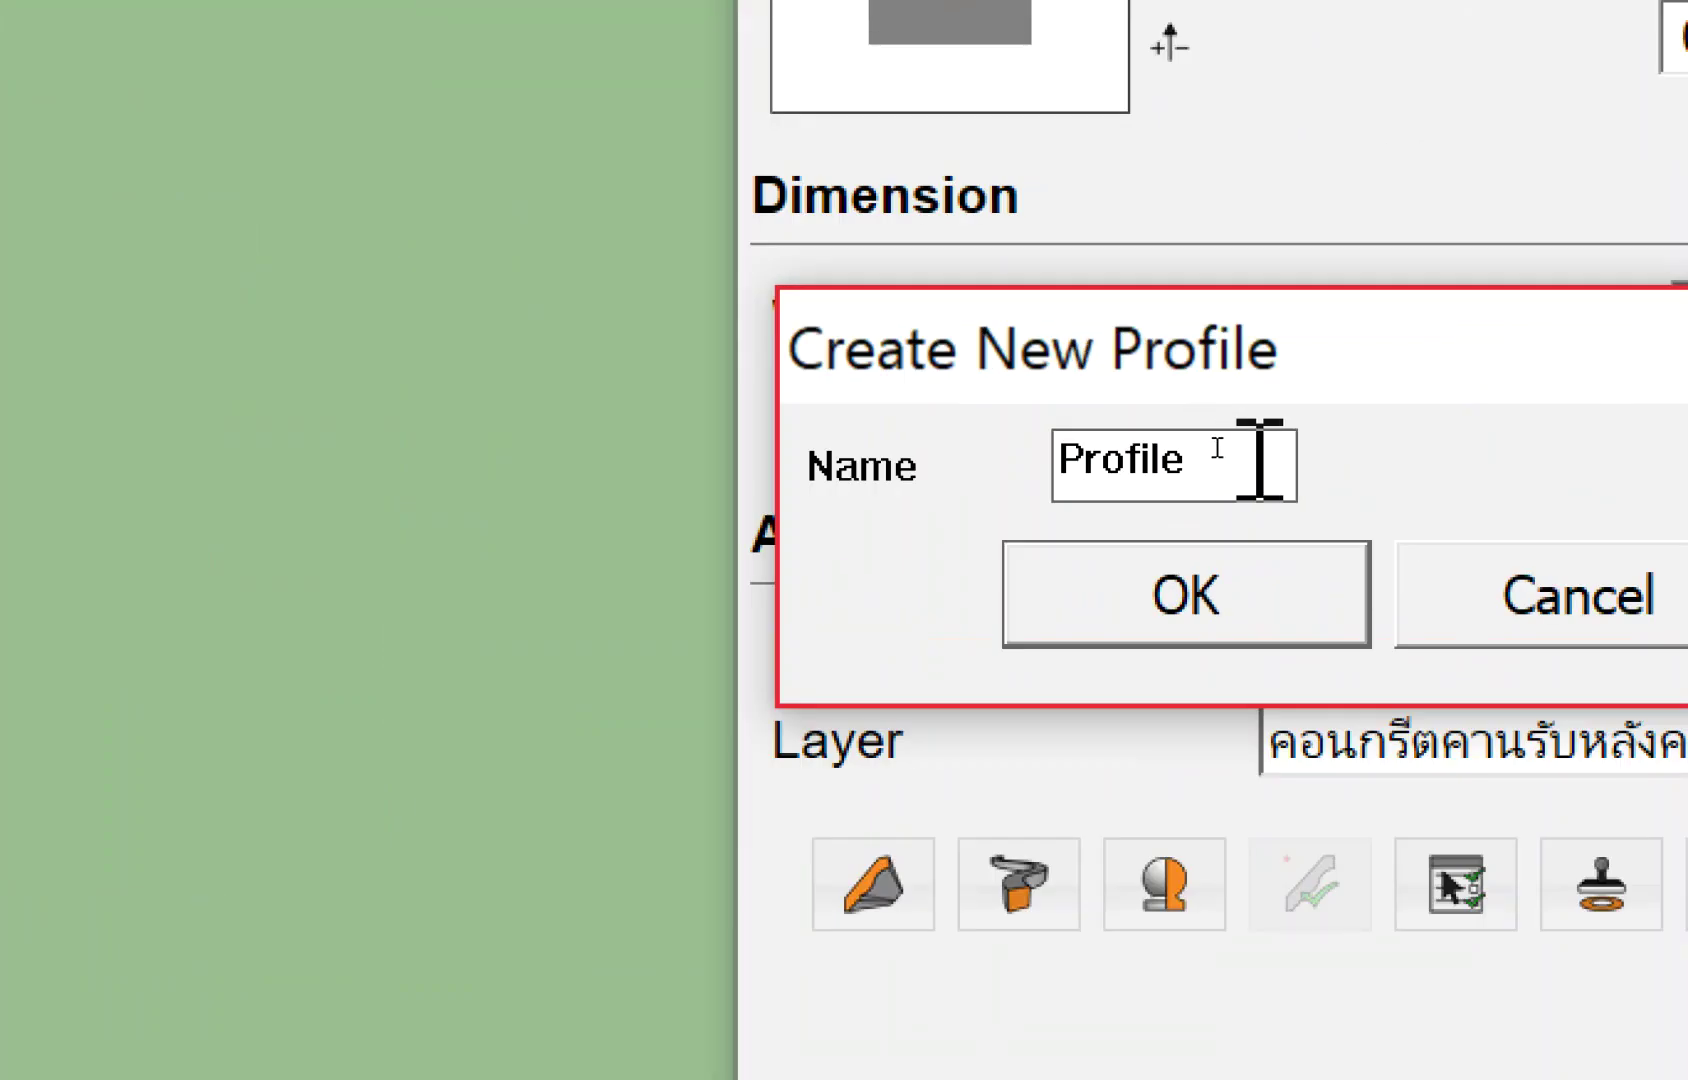
double_click(1217, 448)
type("แ")
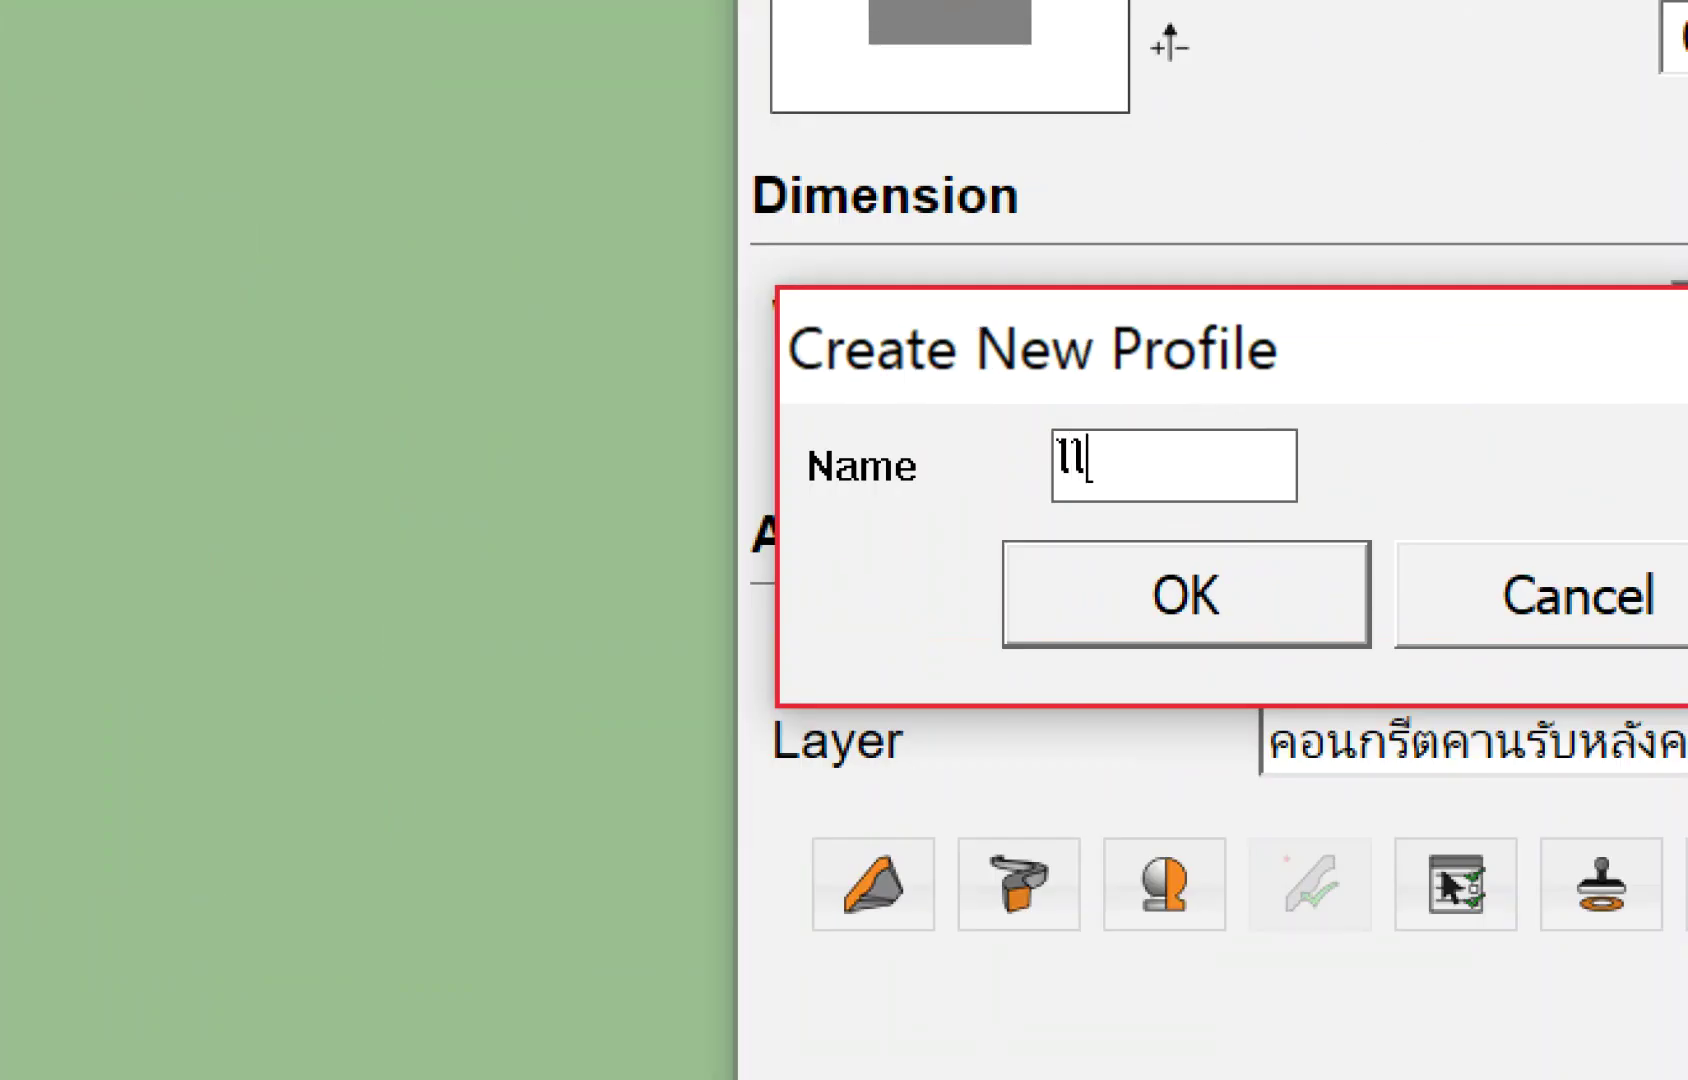
type("แบบคานค")
type("านคอดิน")
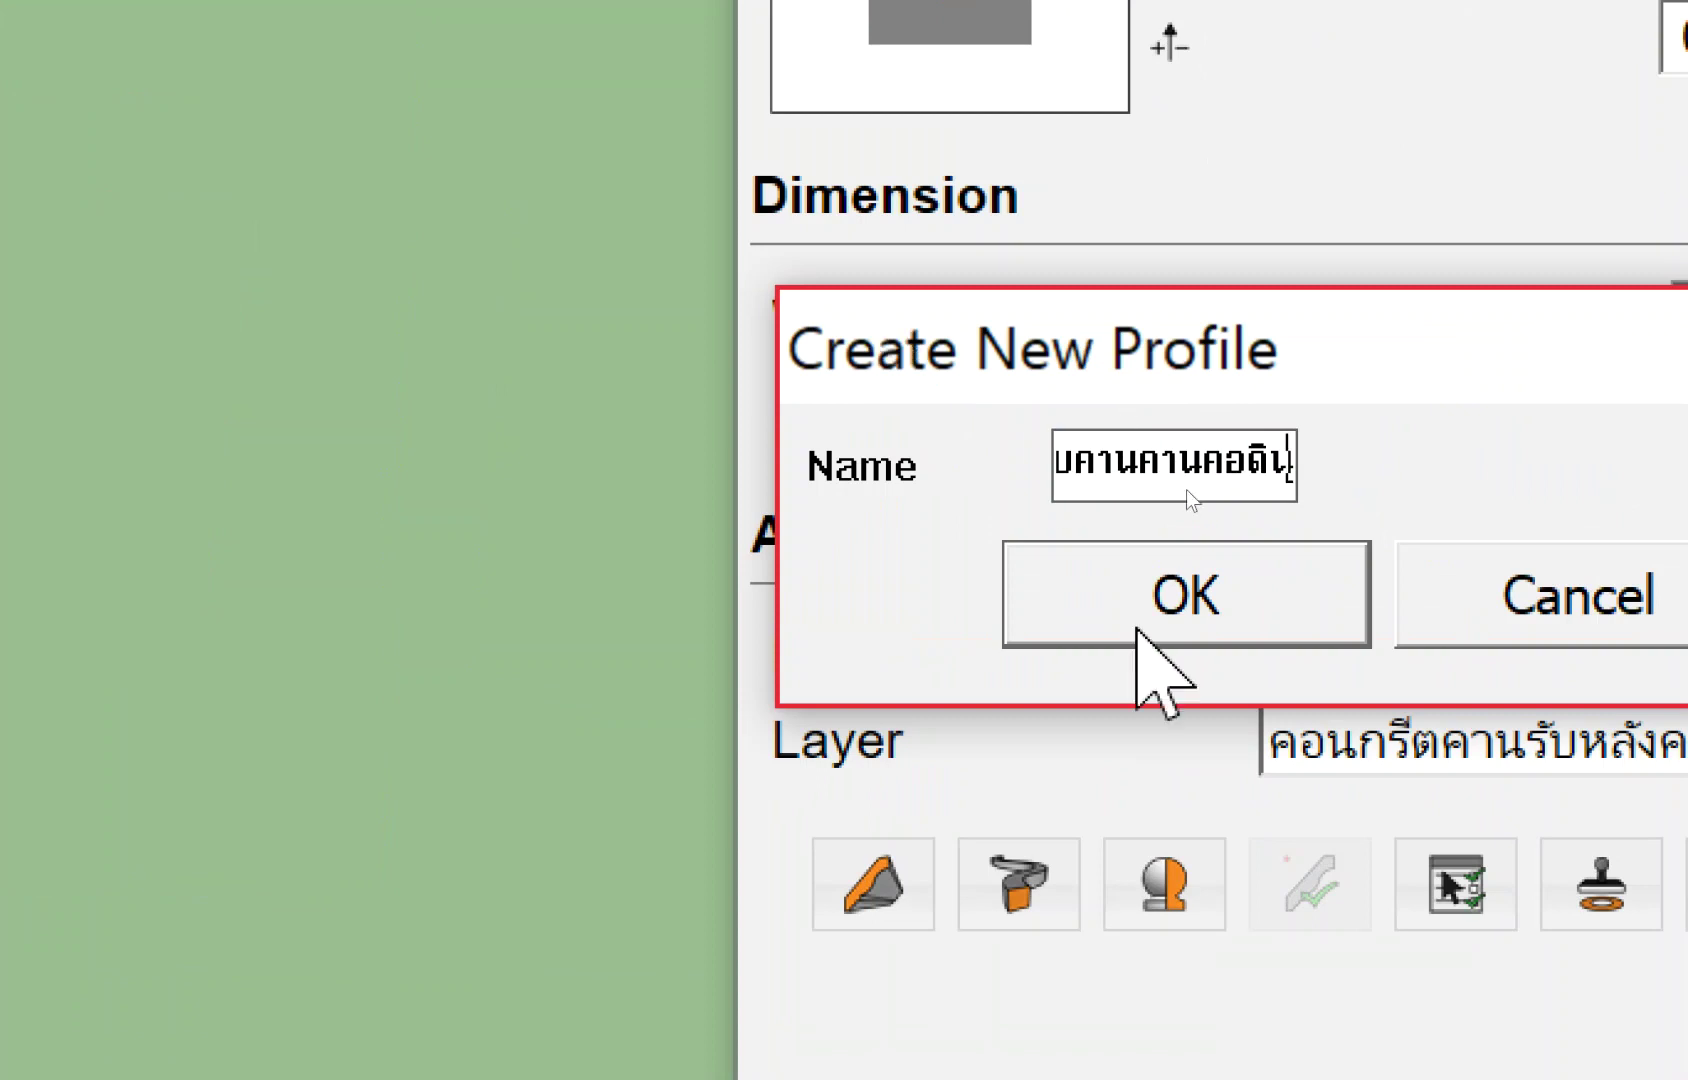
left_click(1136, 632)
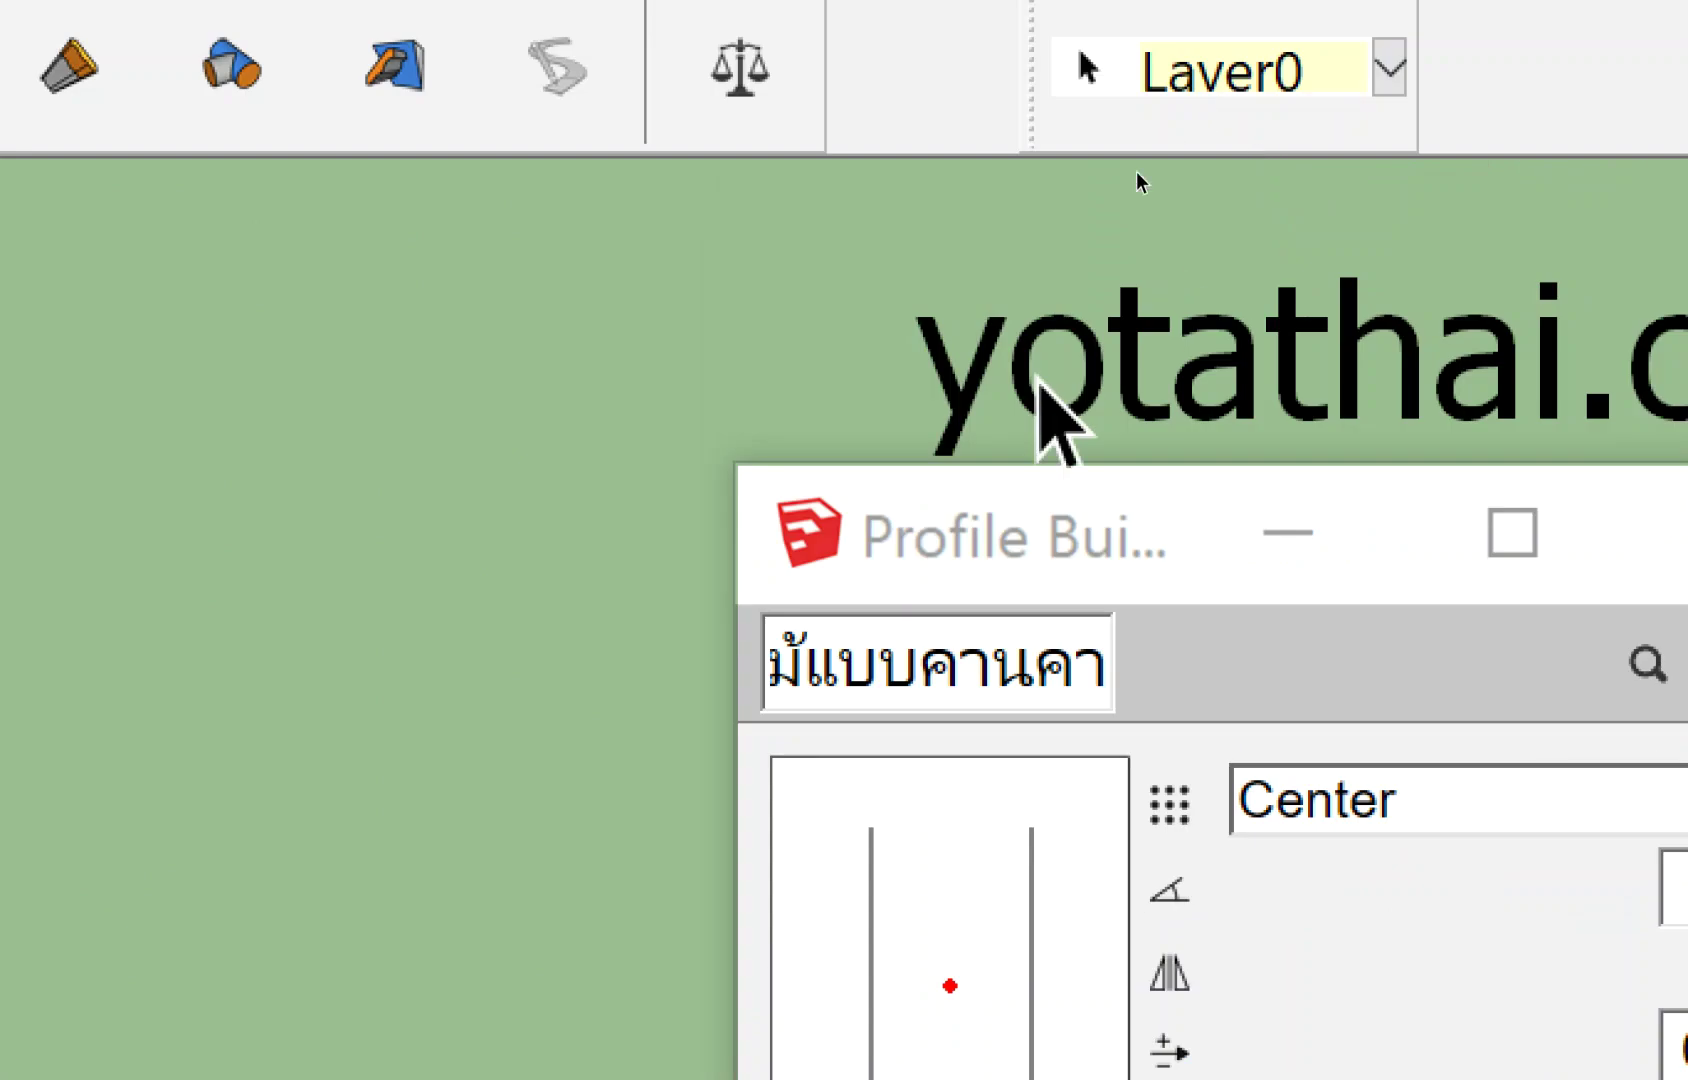
left_click_drag(860, 660, 1262, 750)
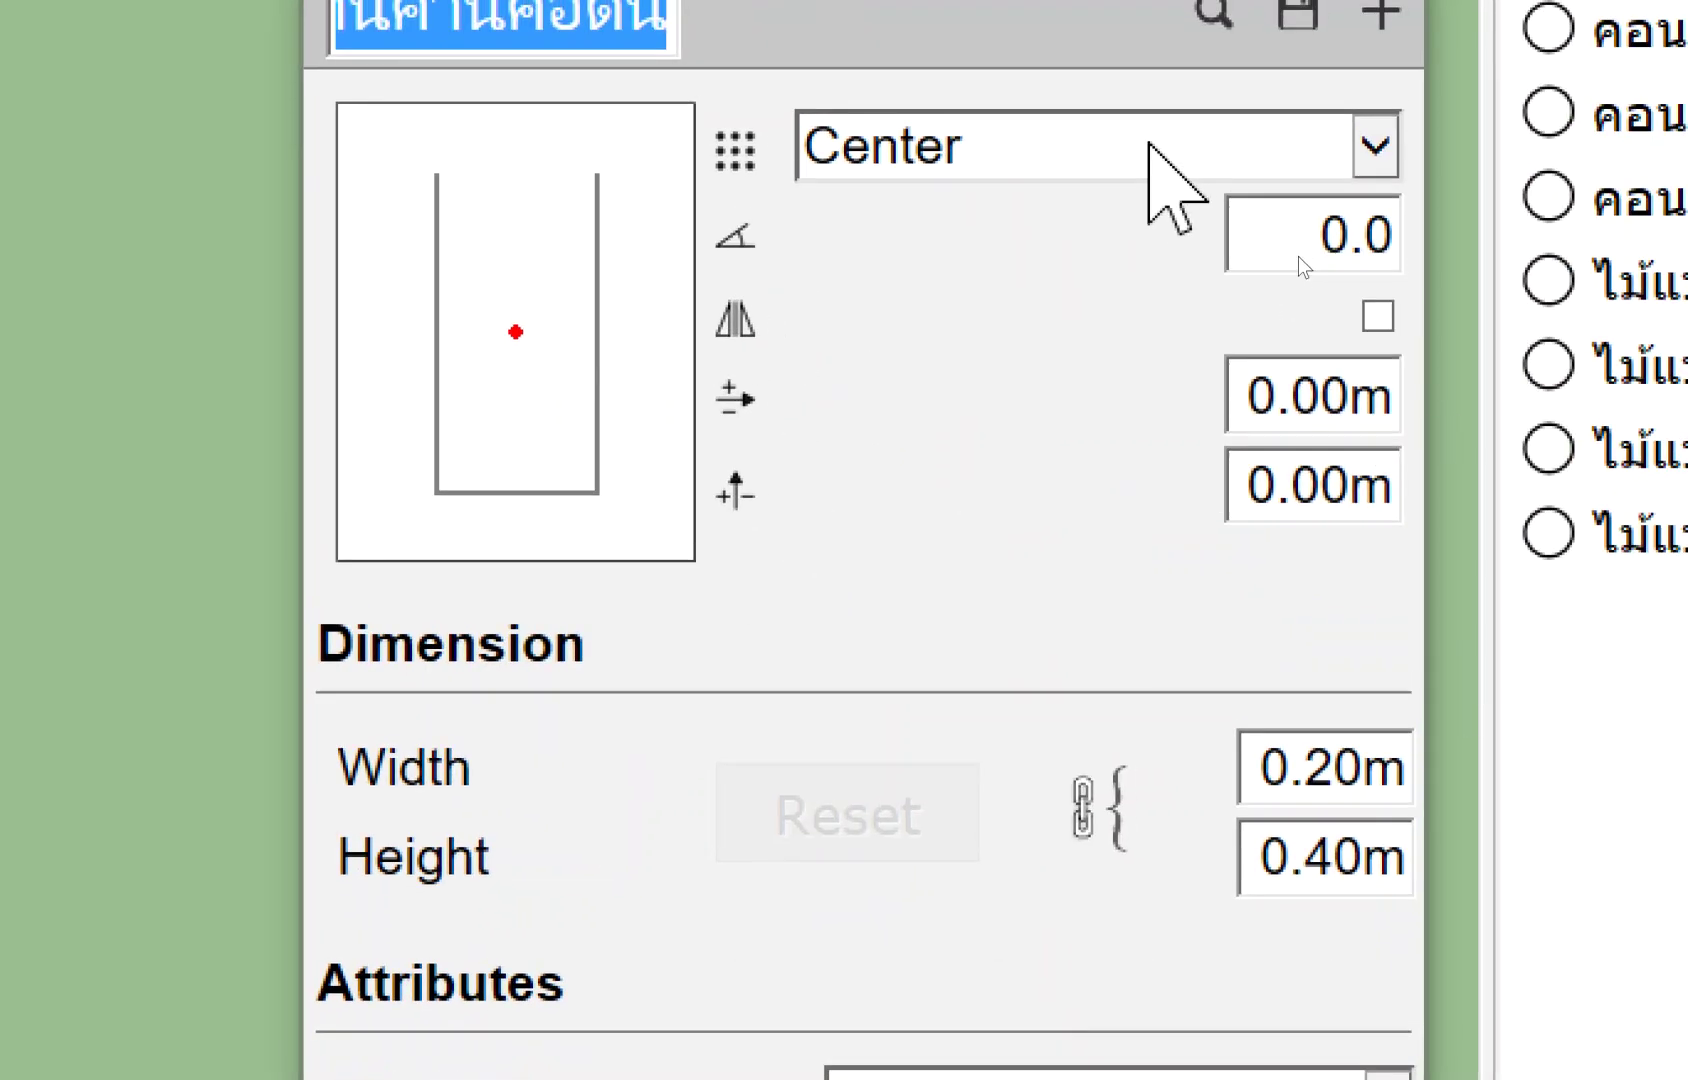
Anchor the profile Bottom-Right with material ไม้แบบ on layer ไม้แบบคานคอดิน.
left_click(1148, 142)
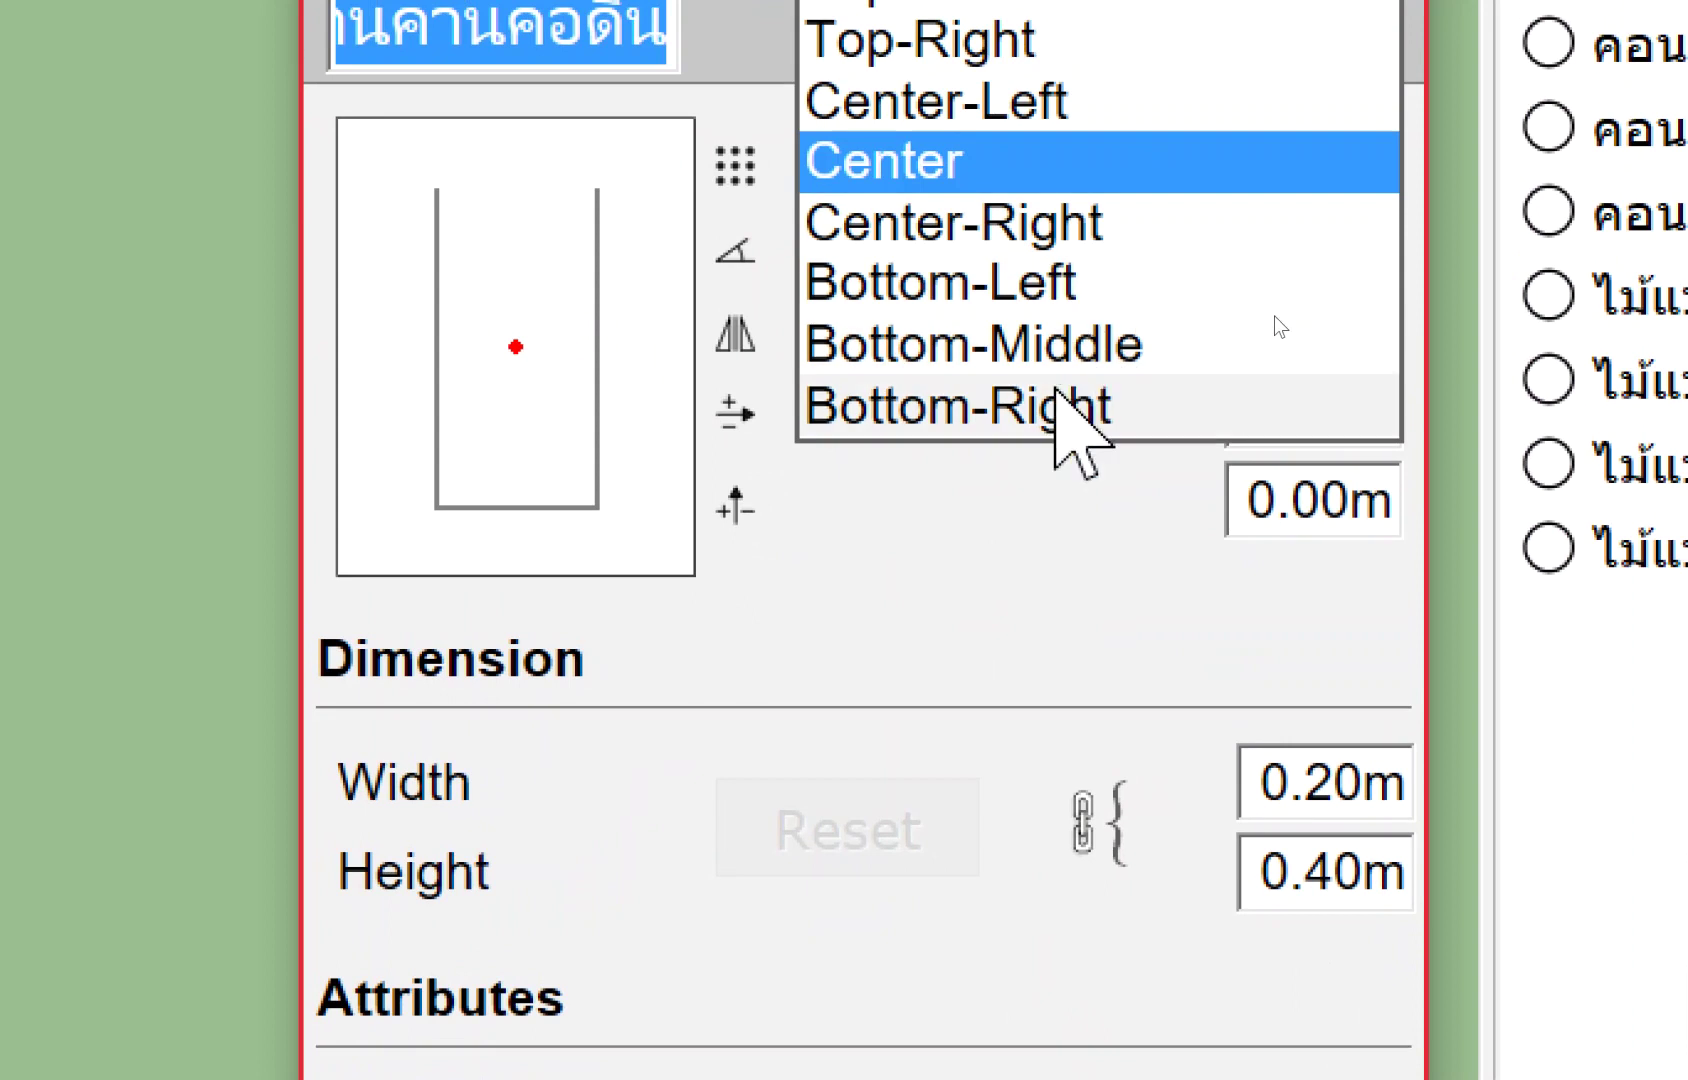
left_click(1053, 400)
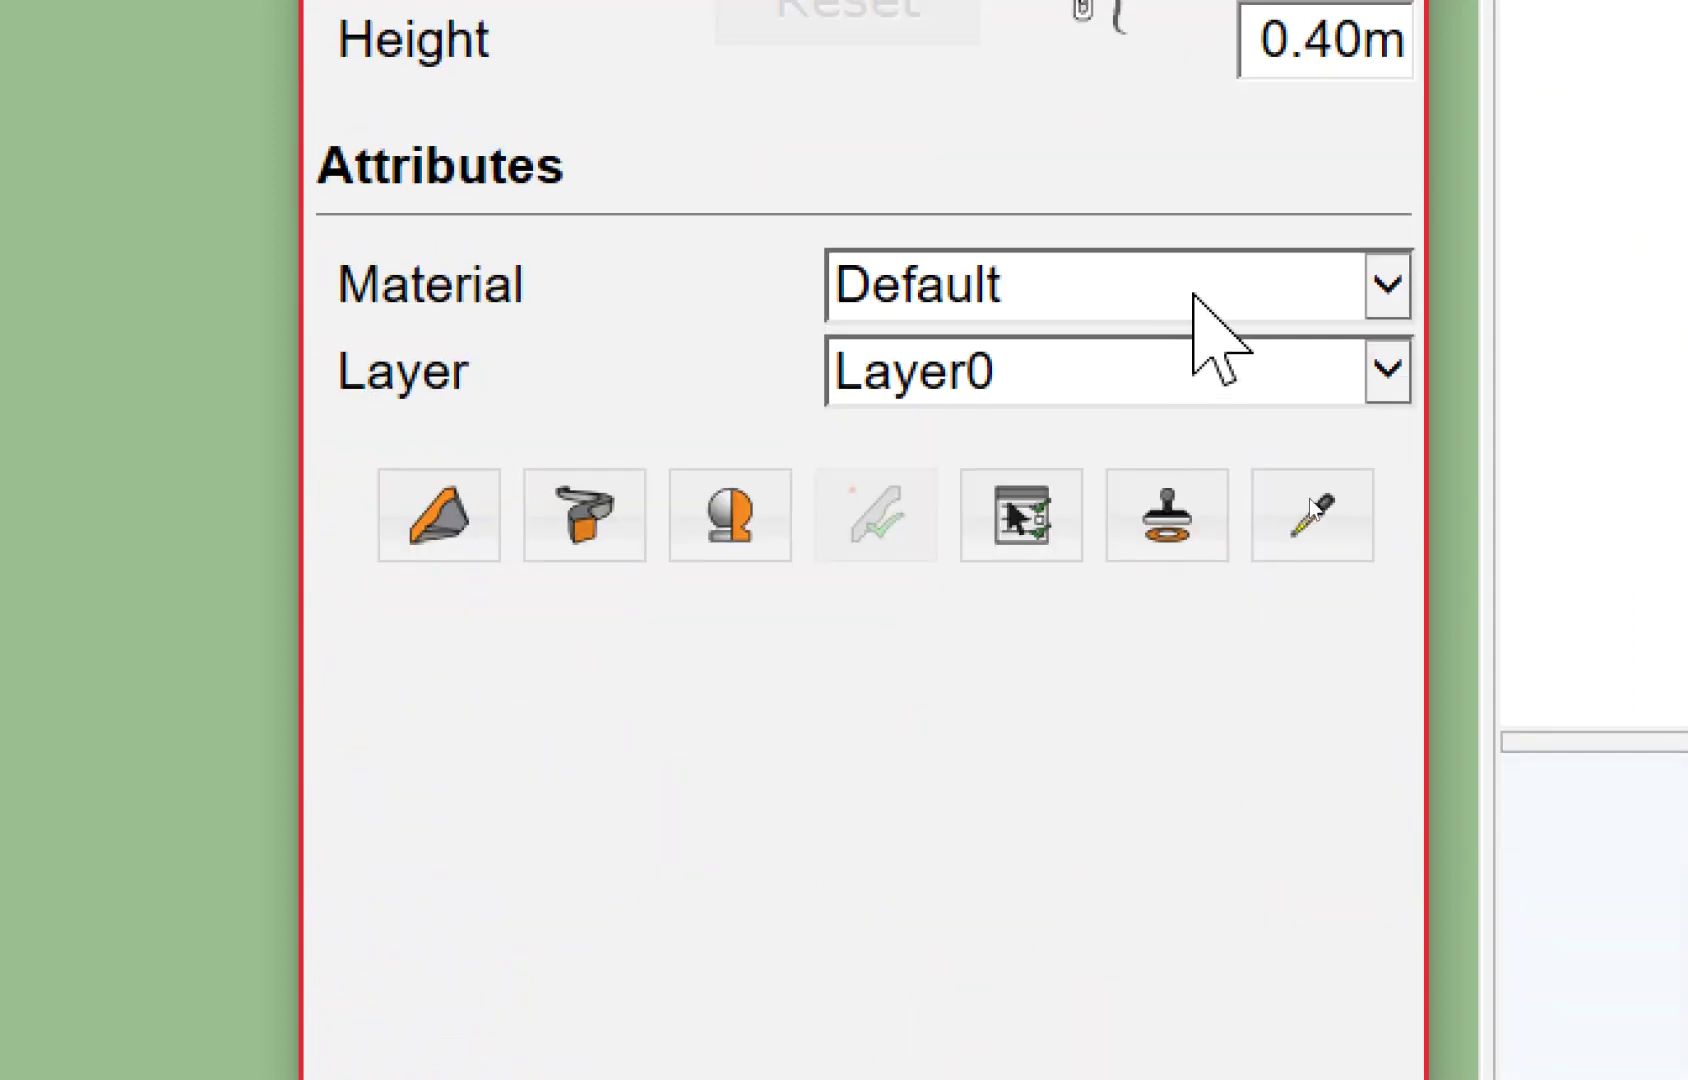
left_click(1191, 300)
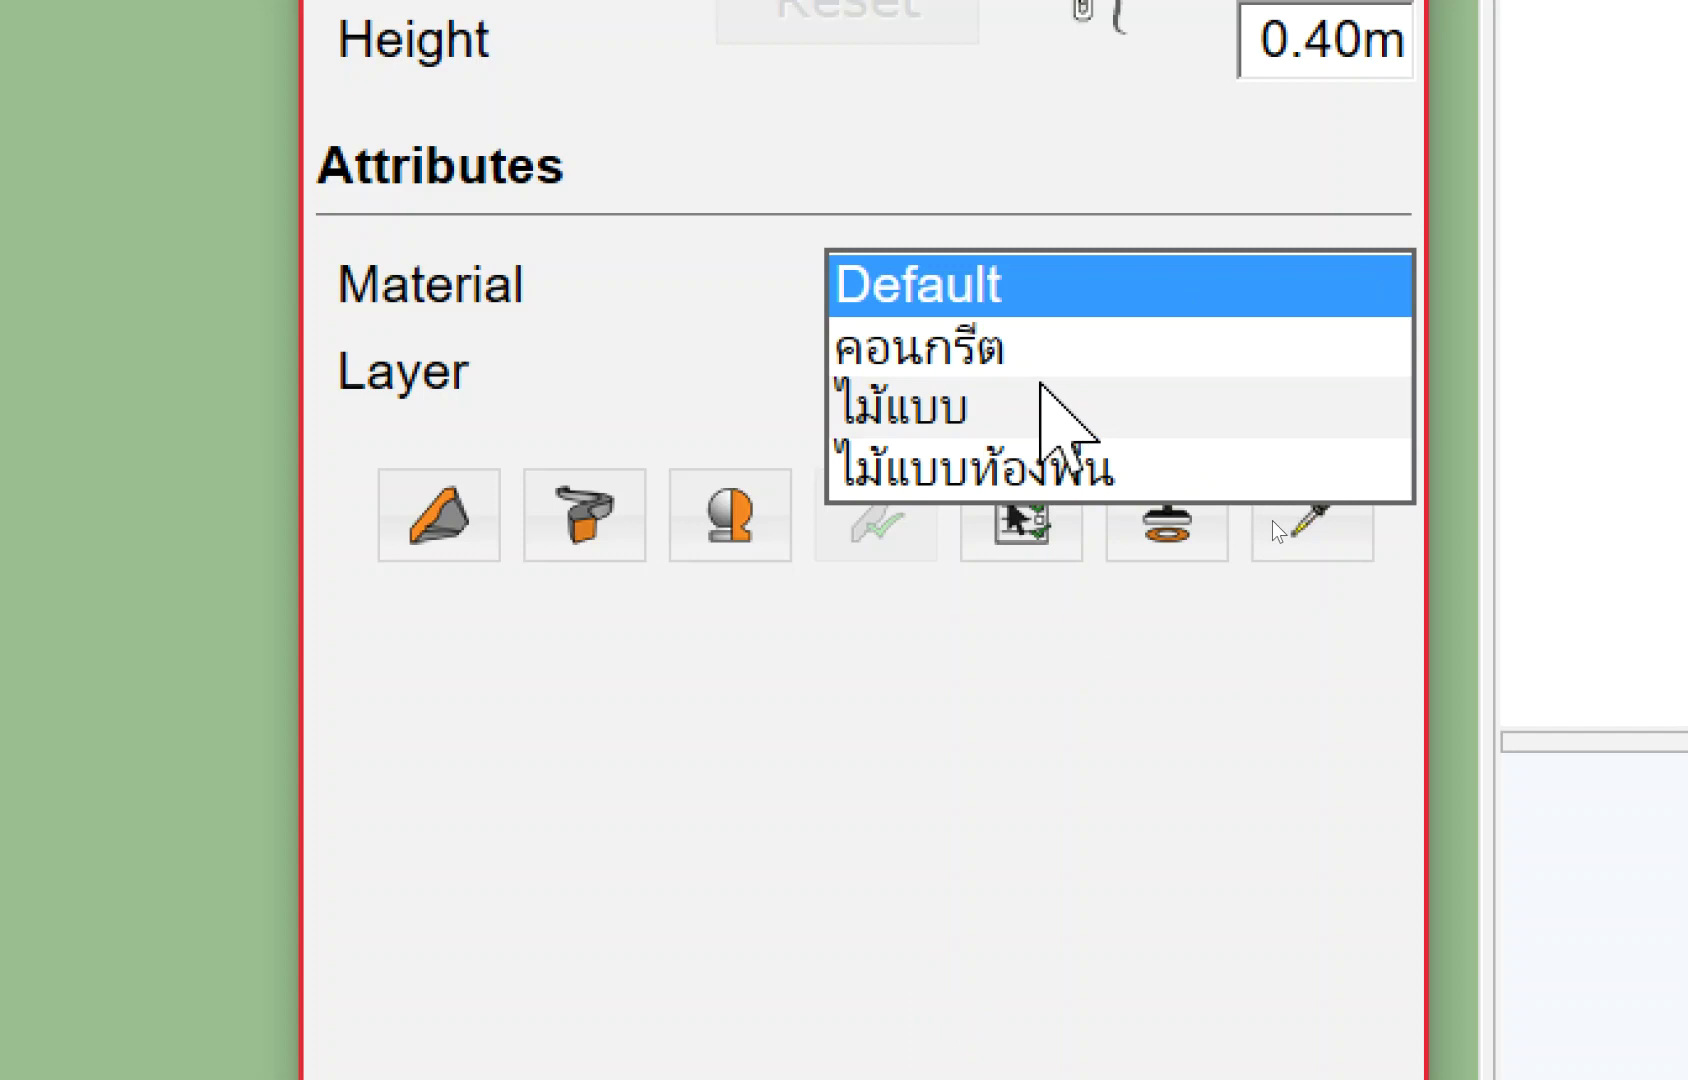
left_click(1050, 407)
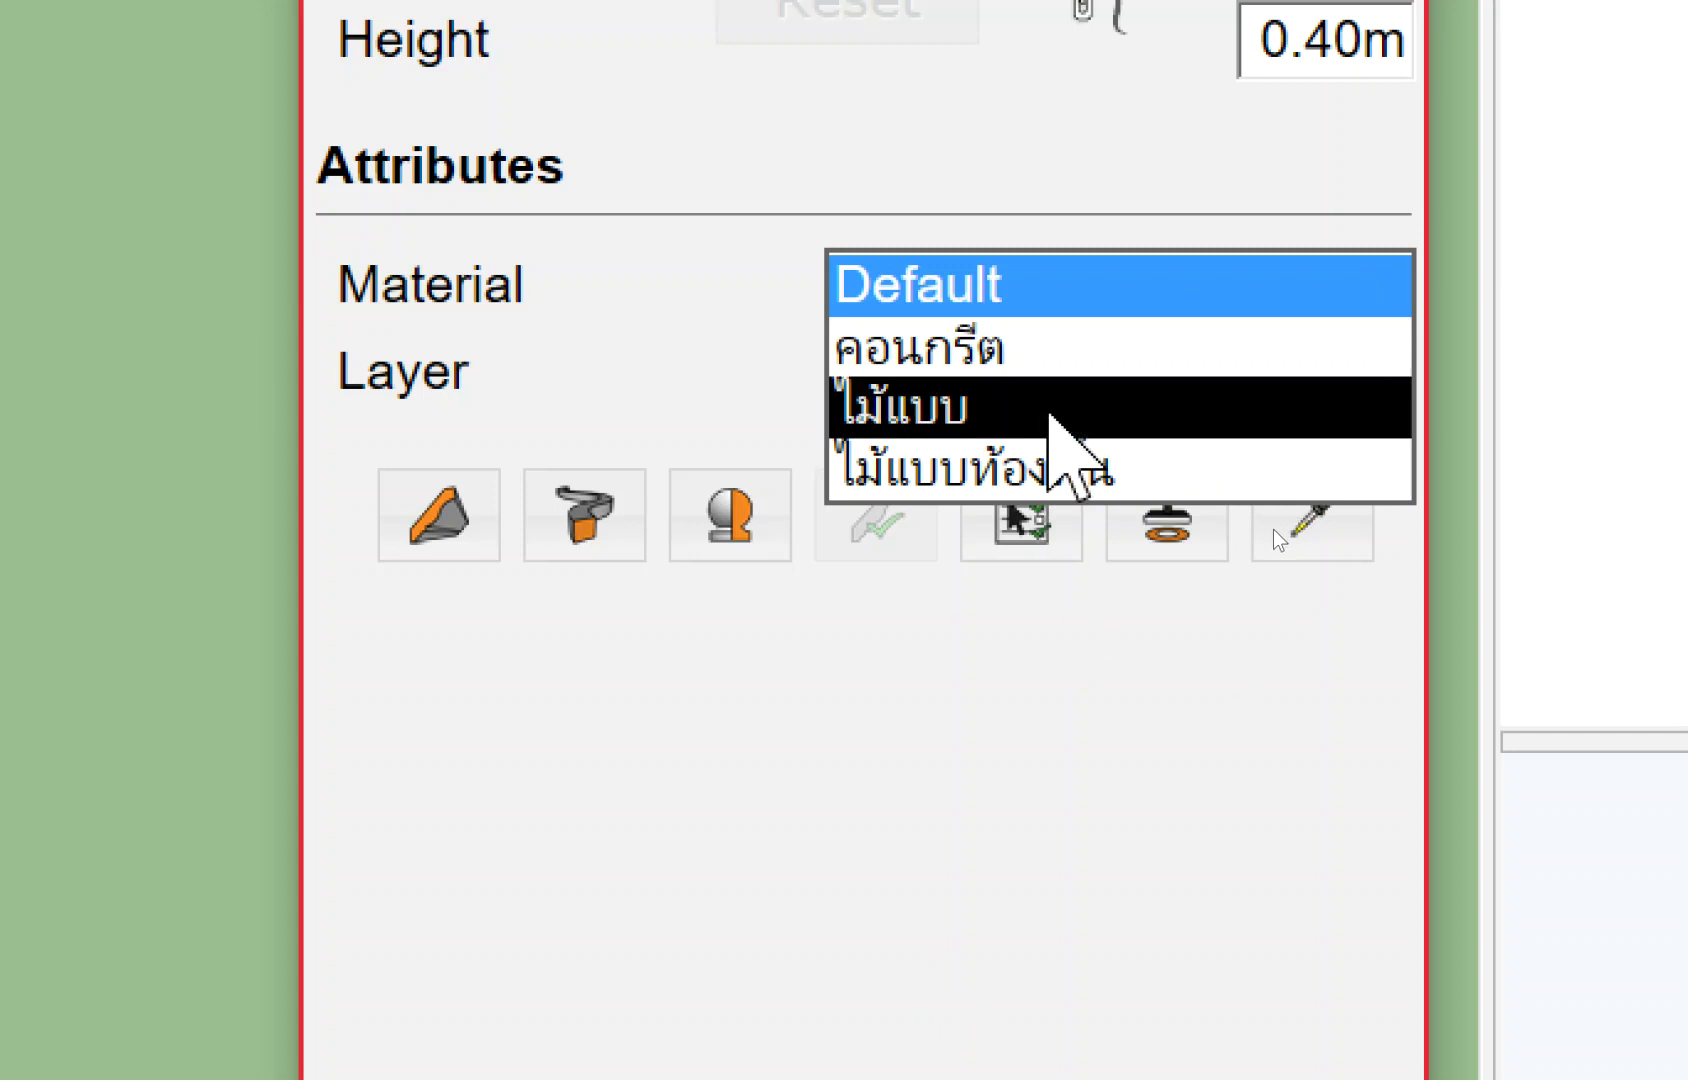
left_click(998, 376)
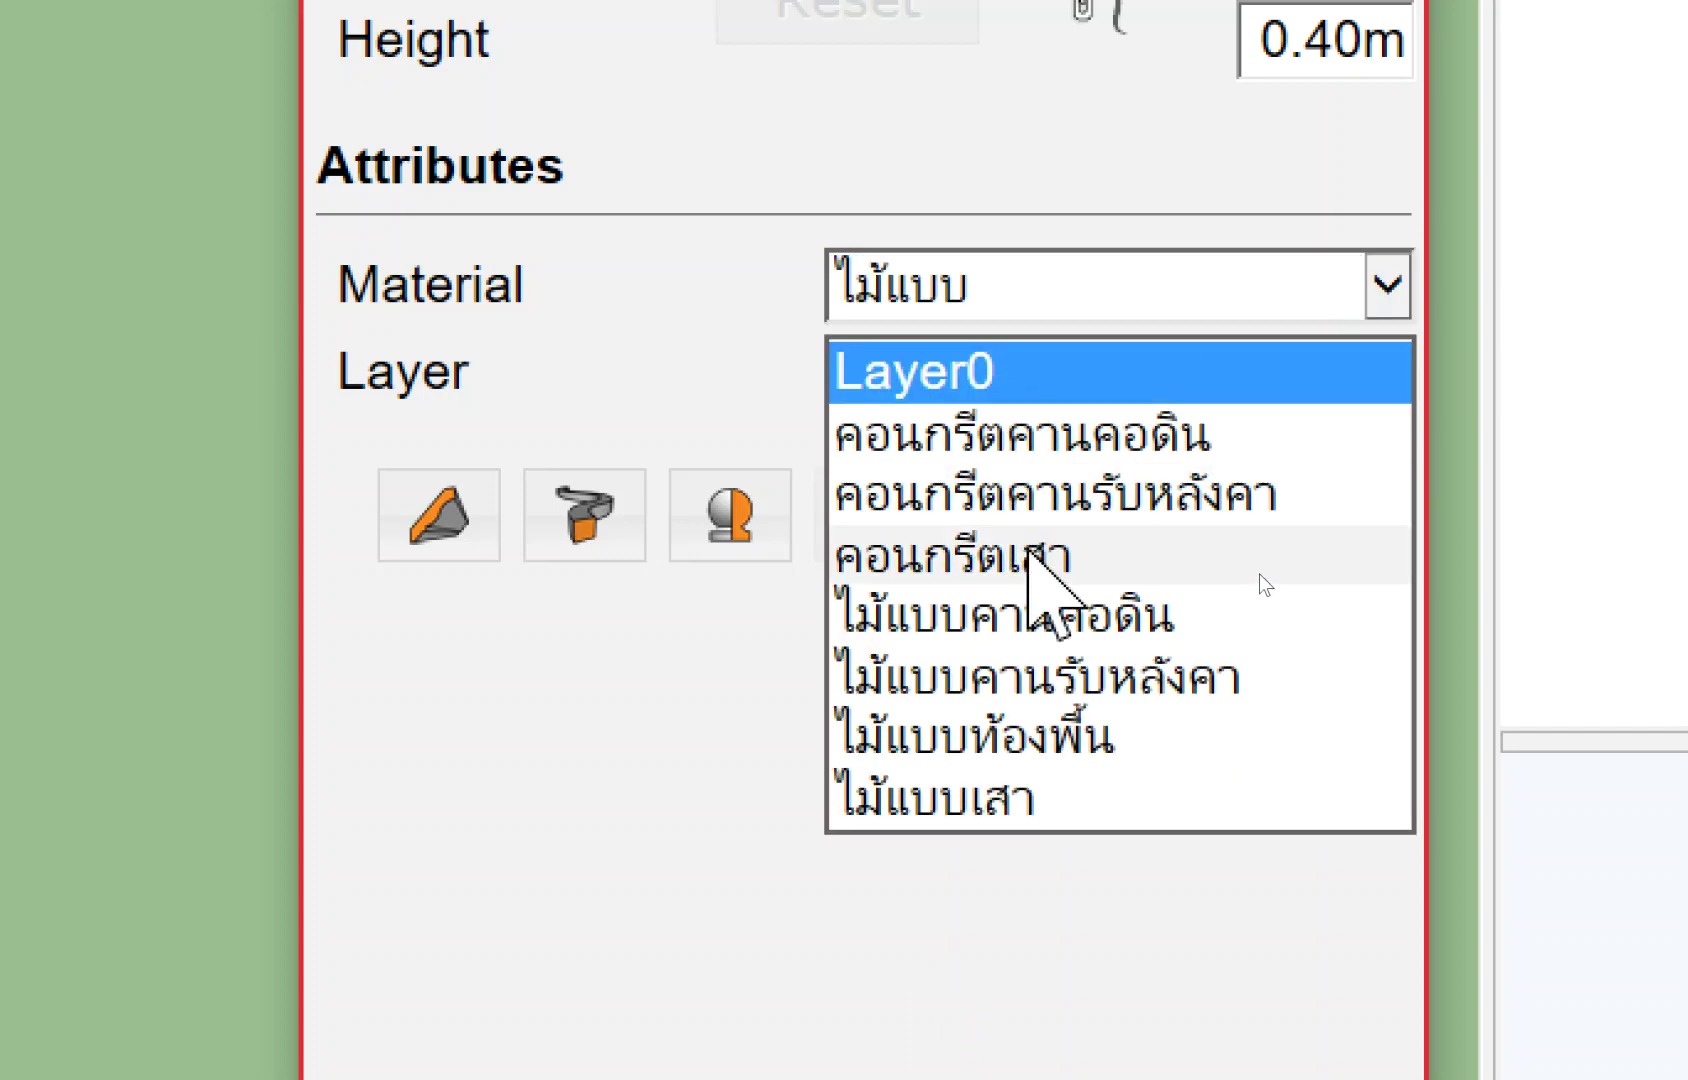
left_click(979, 618)
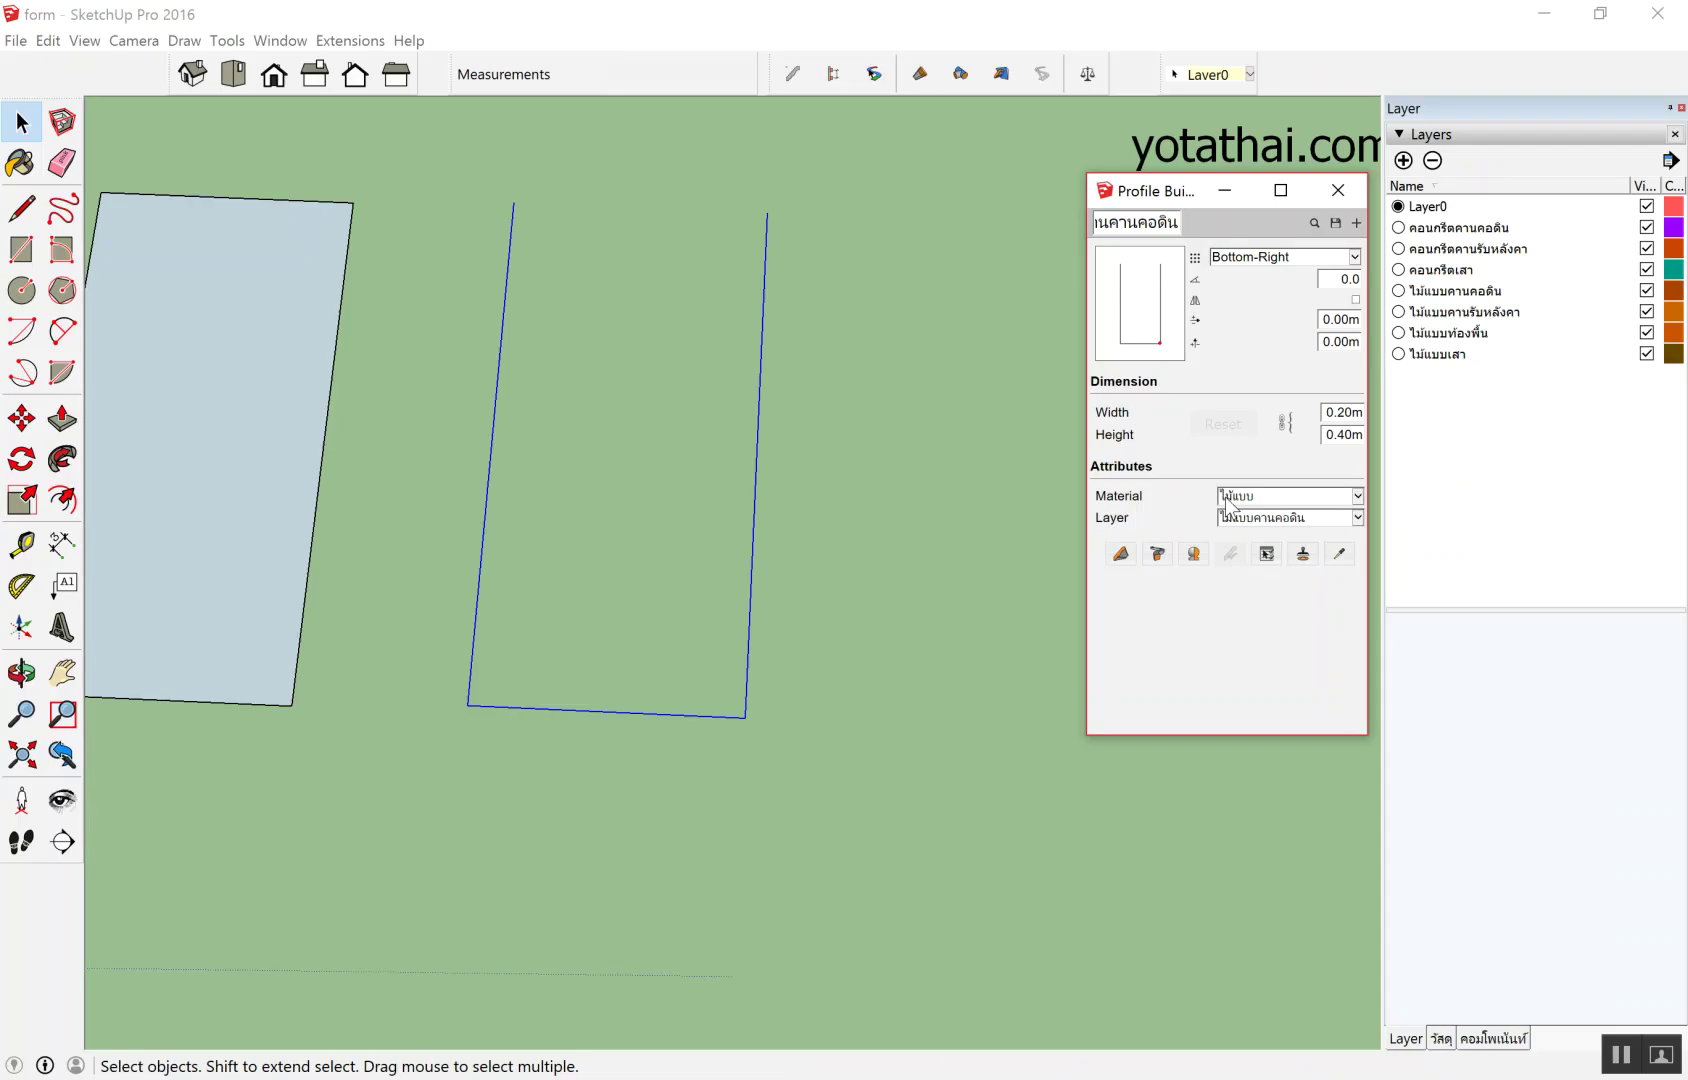
Orbit down toward the concrete frame and activate Build Member.
scroll(290, 433, "down", 3)
scroll(354, 437, "down", 3)
scroll(360, 440, "down", 5)
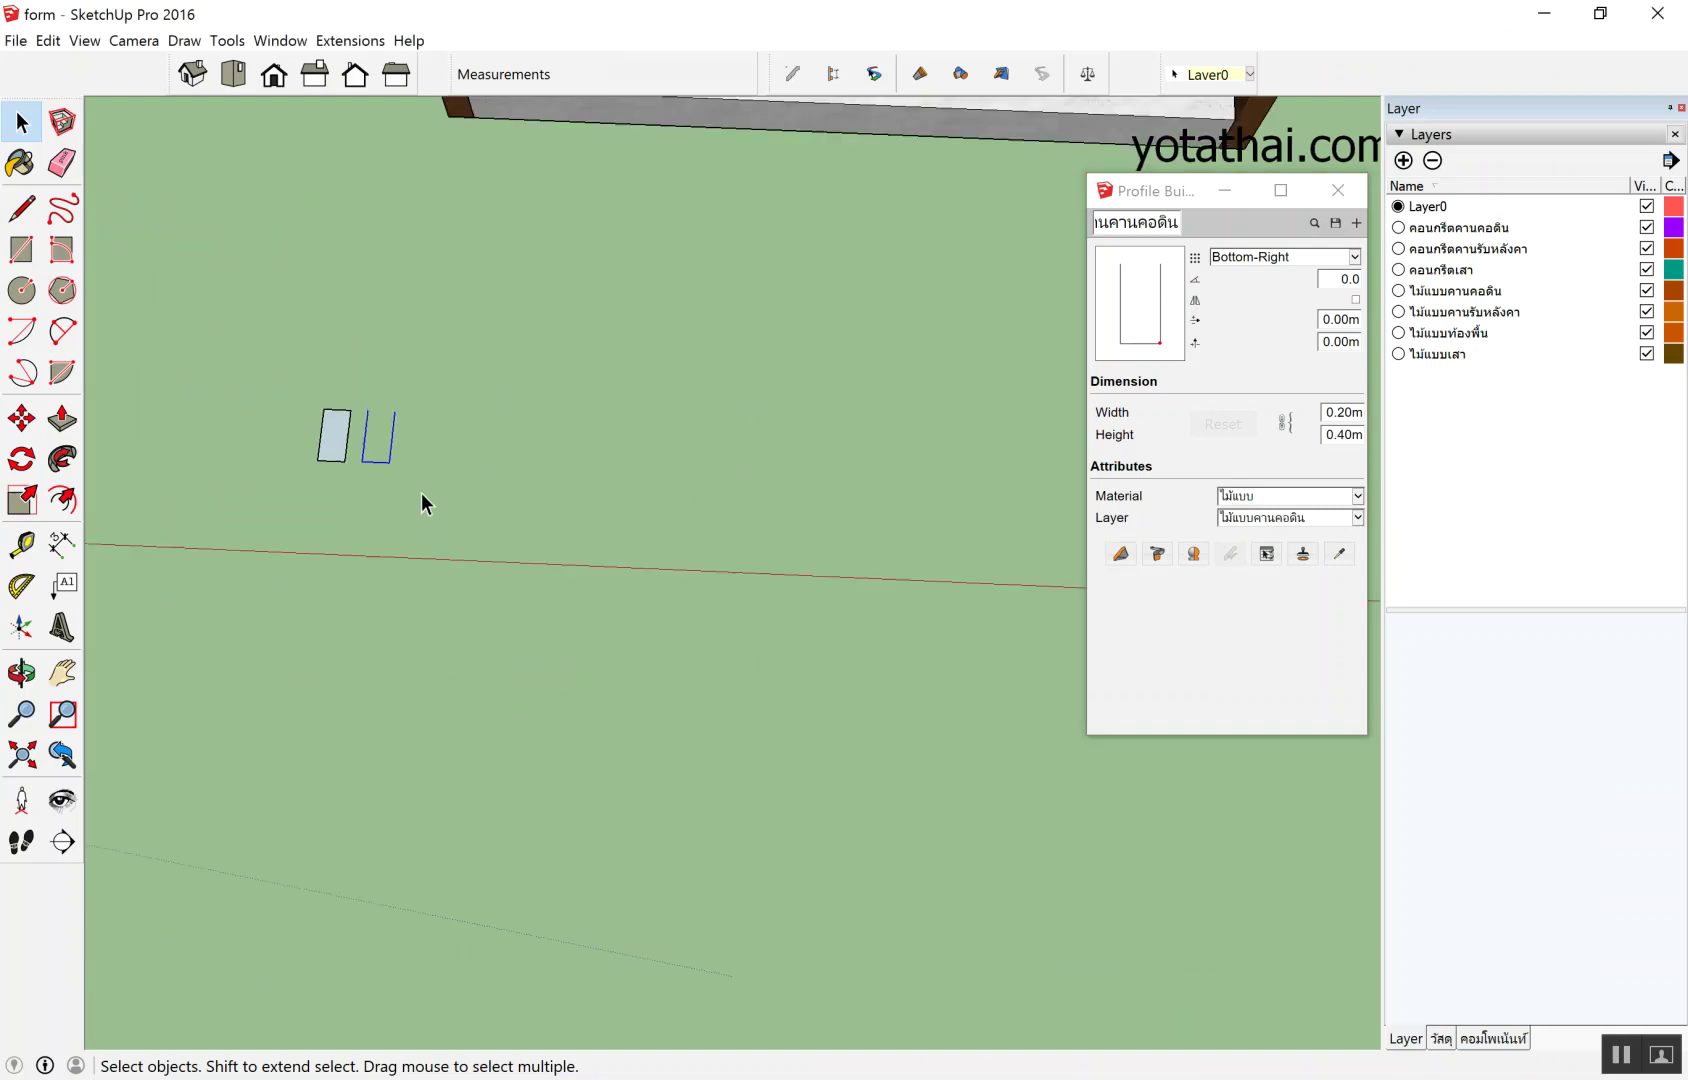
scroll(614, 203, "up", 3)
scroll(750, 467, "up", 3)
middle_click_drag(750, 467, 848, 316)
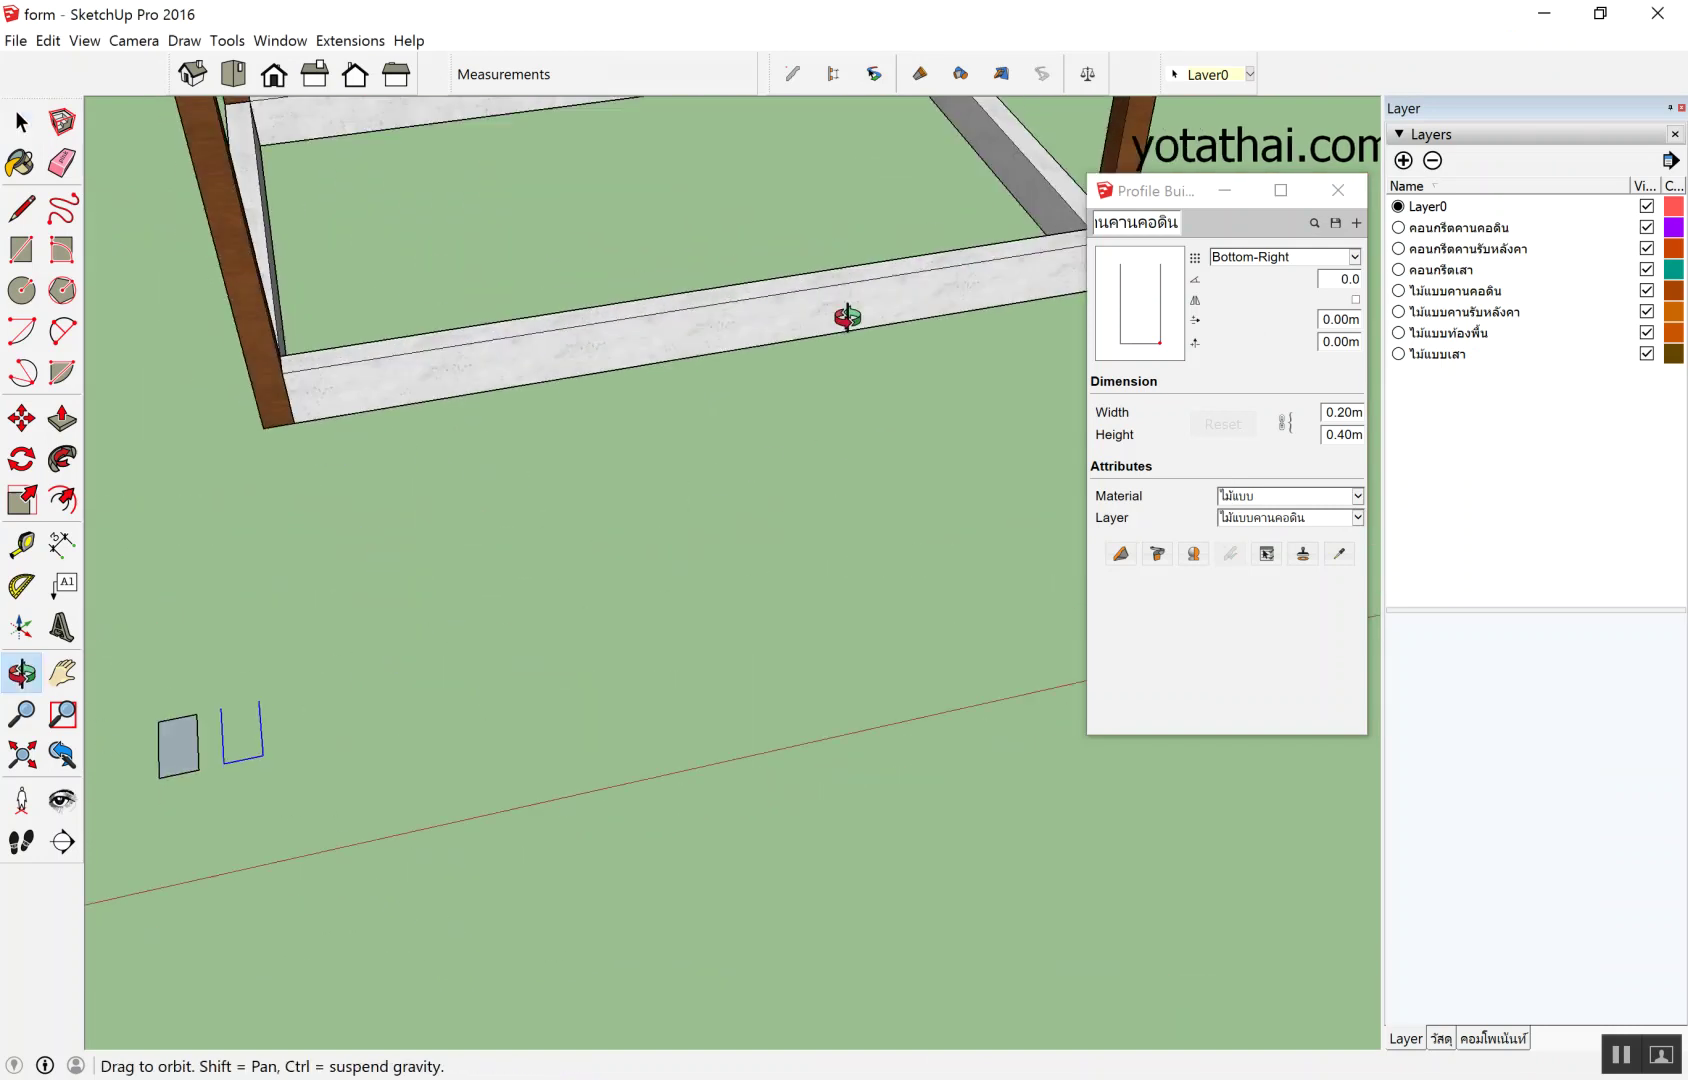
left_click(1133, 554)
scroll(291, 411, "up", 2)
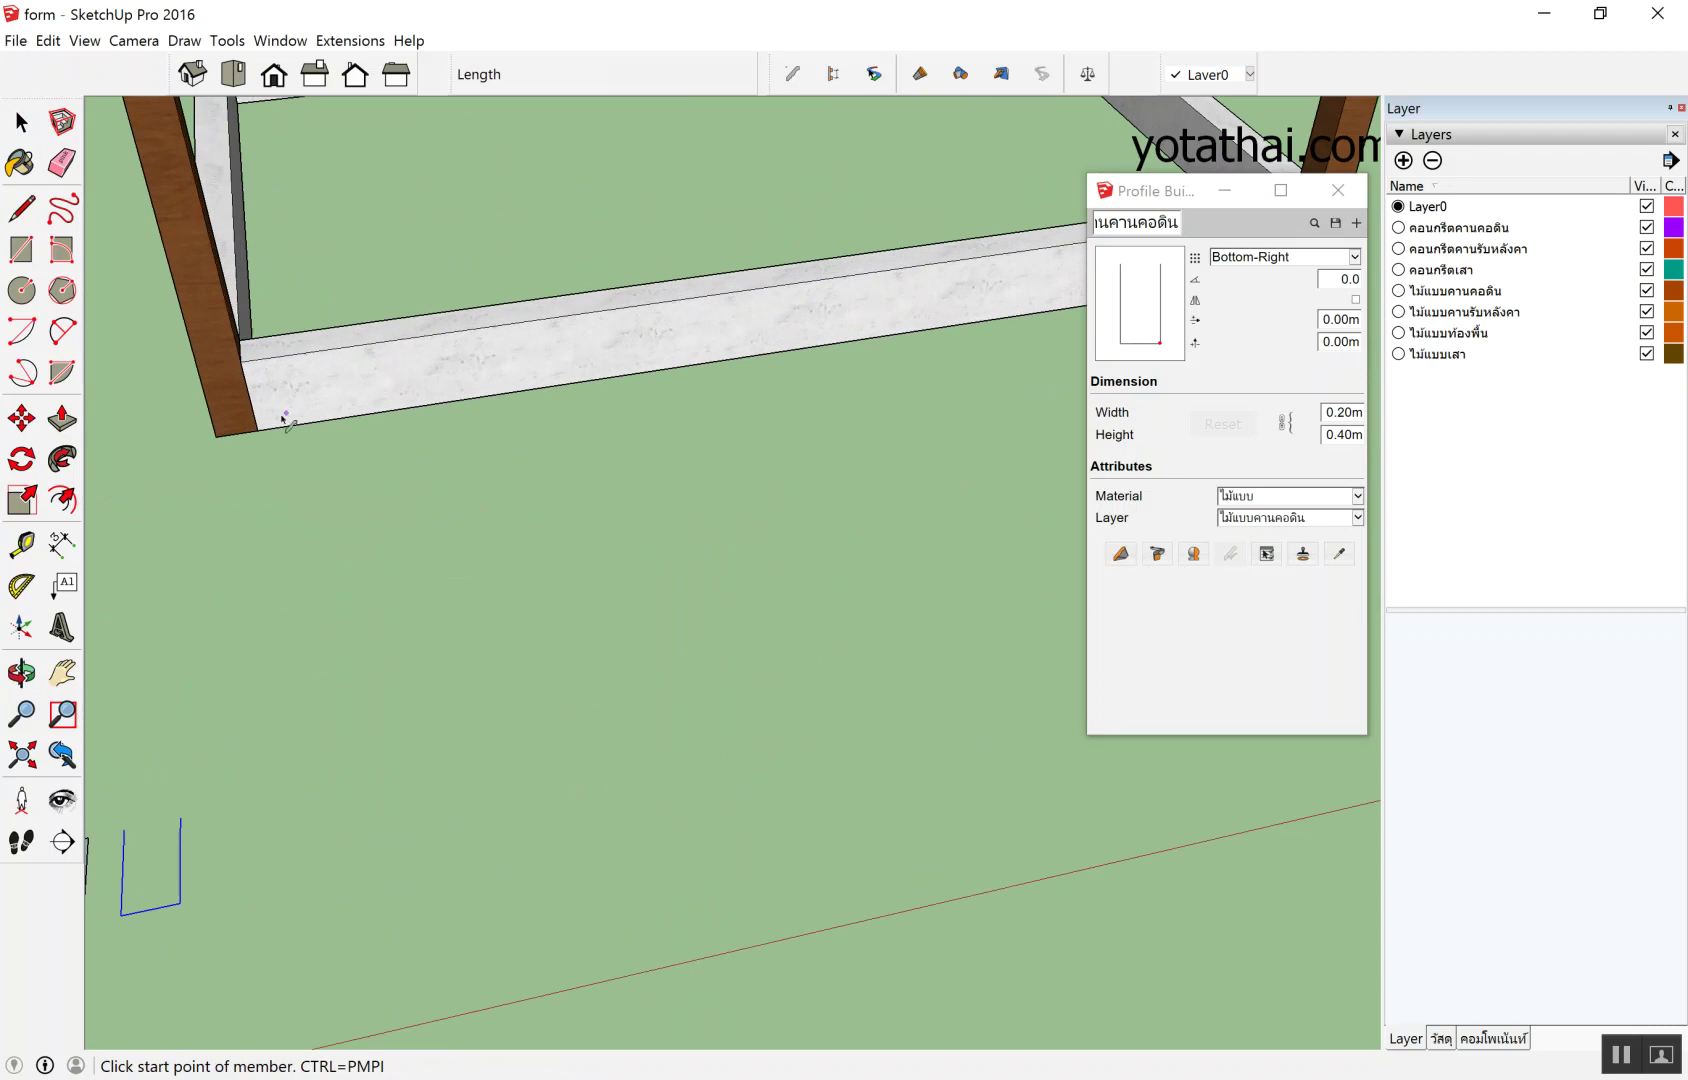
Run the U formwork member from corner to corner along the front ground beam.
left_click(258, 432)
scroll(258, 432, "down", 3)
scroll(693, 346, "up", 3)
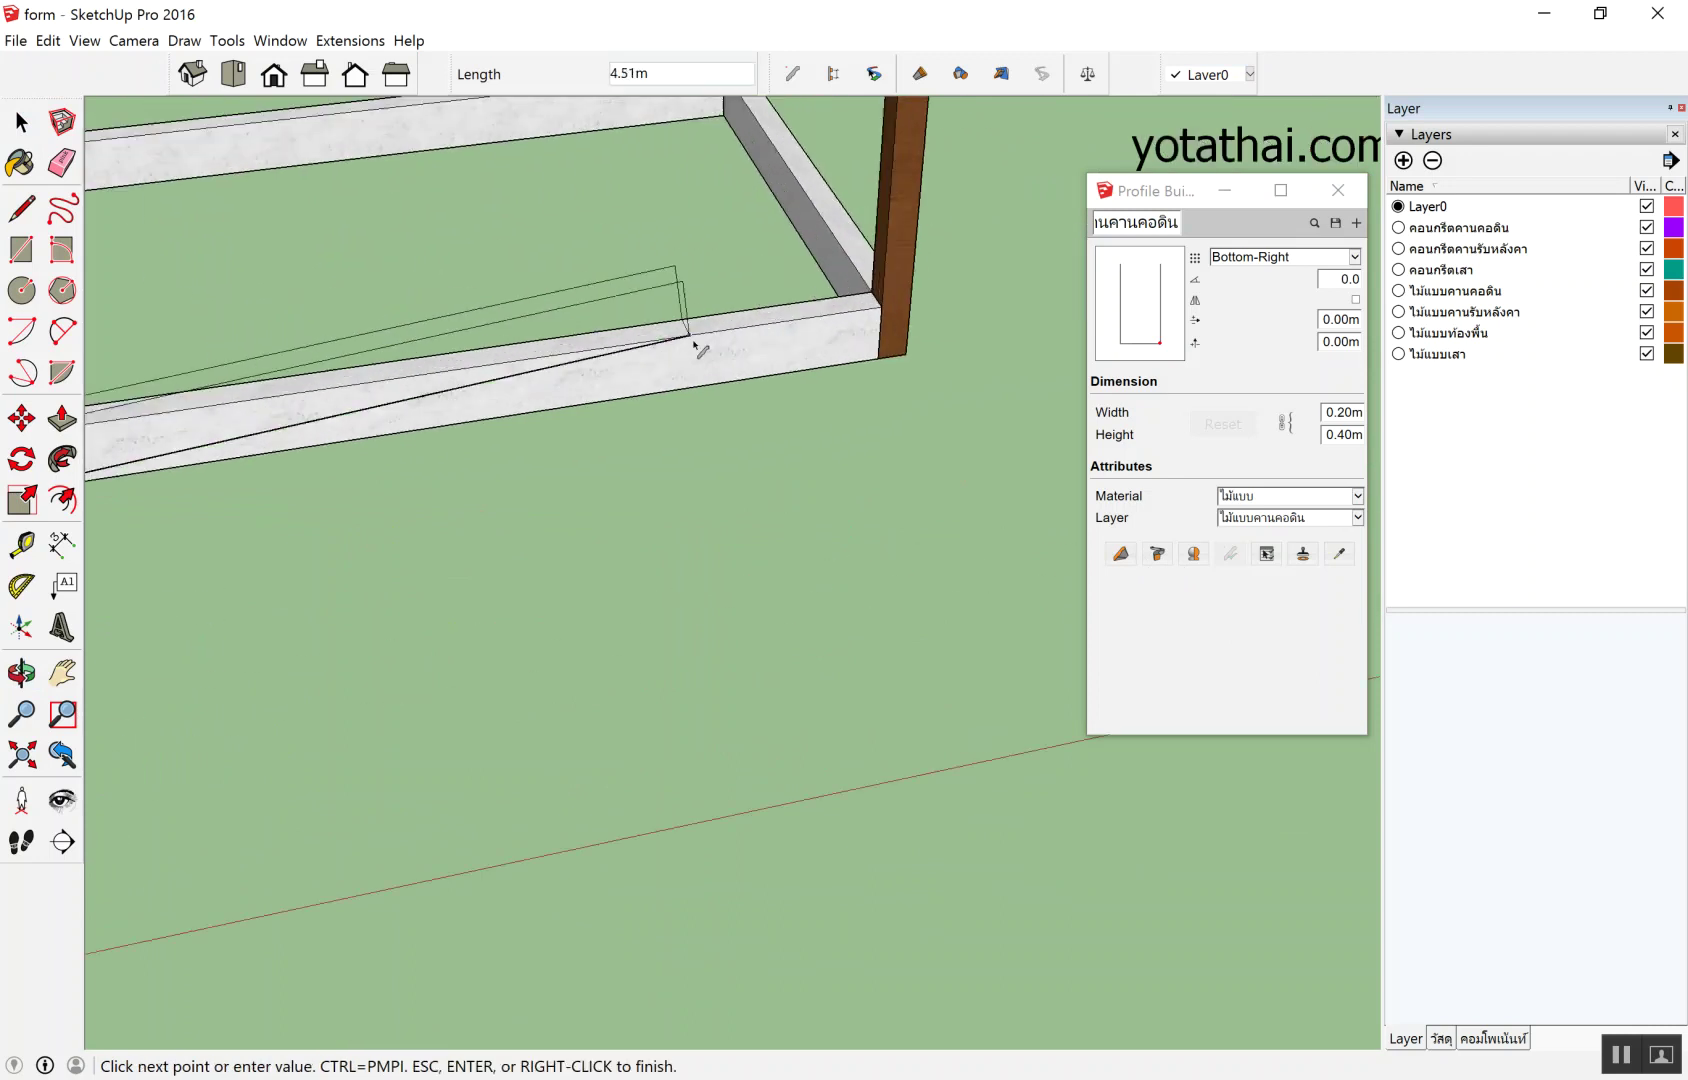
scroll(908, 368, "up", 2)
left_click(918, 363)
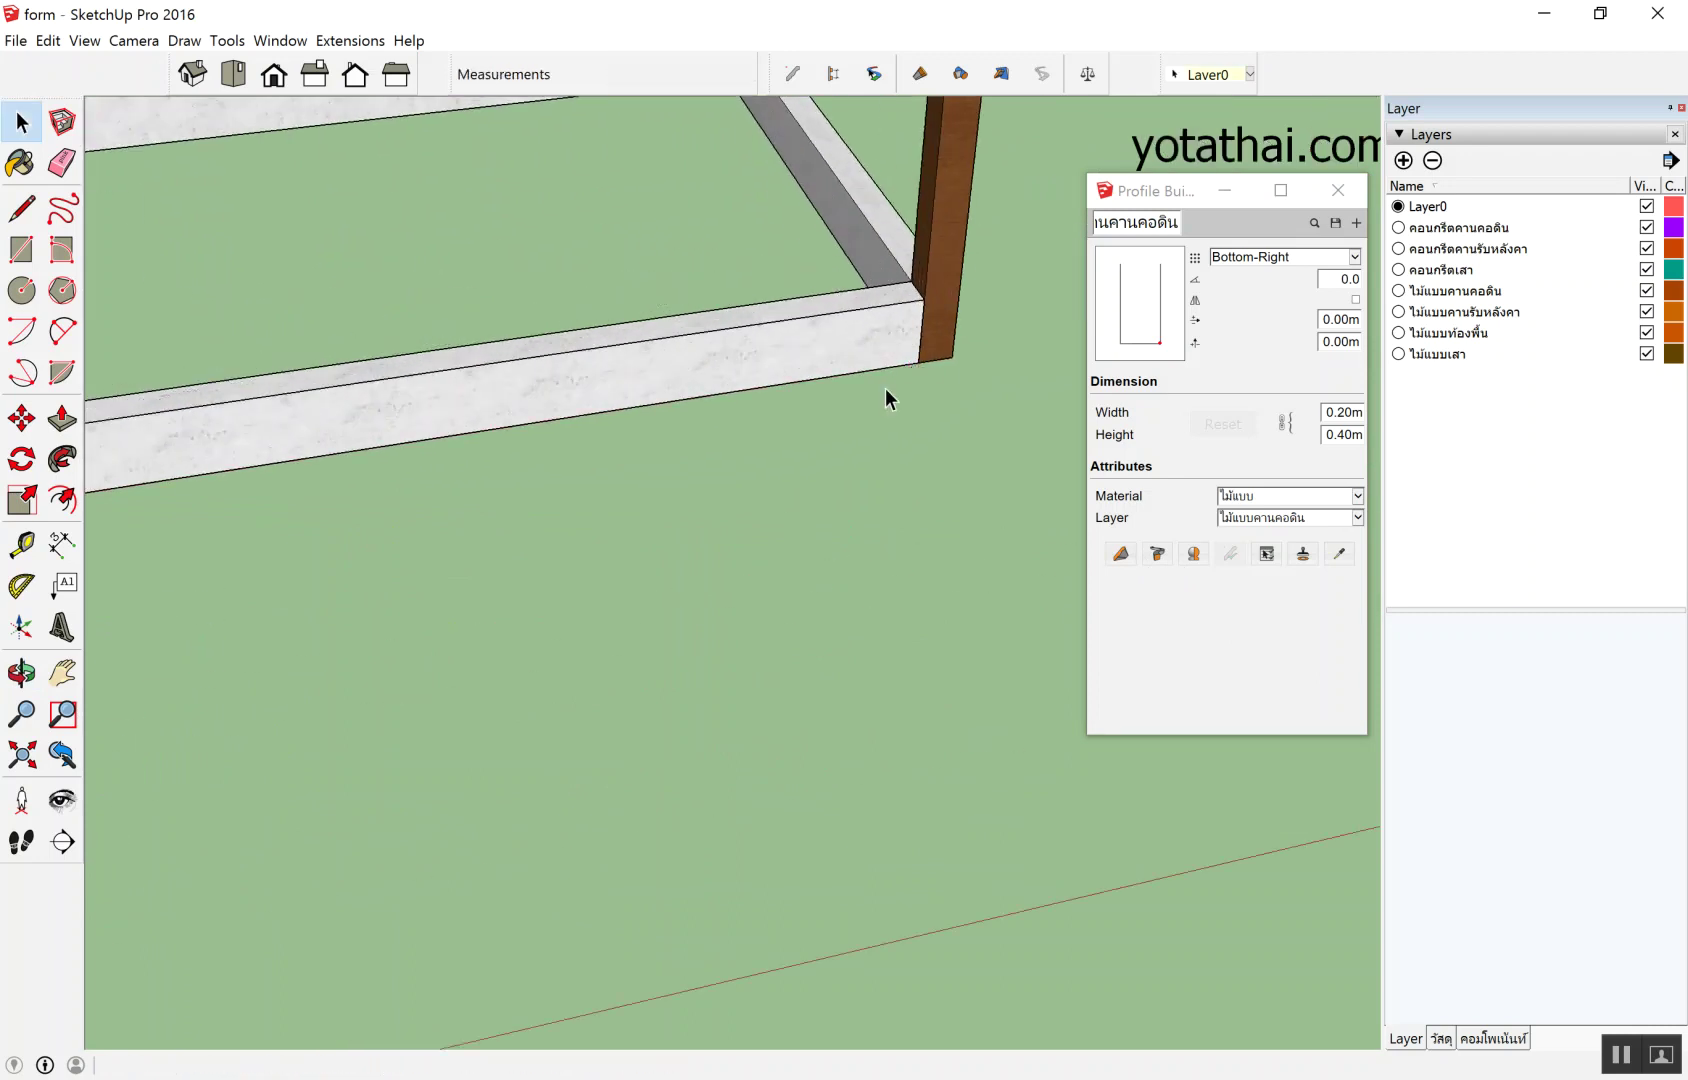
scroll(811, 413, "down", 2)
left_click(812, 370)
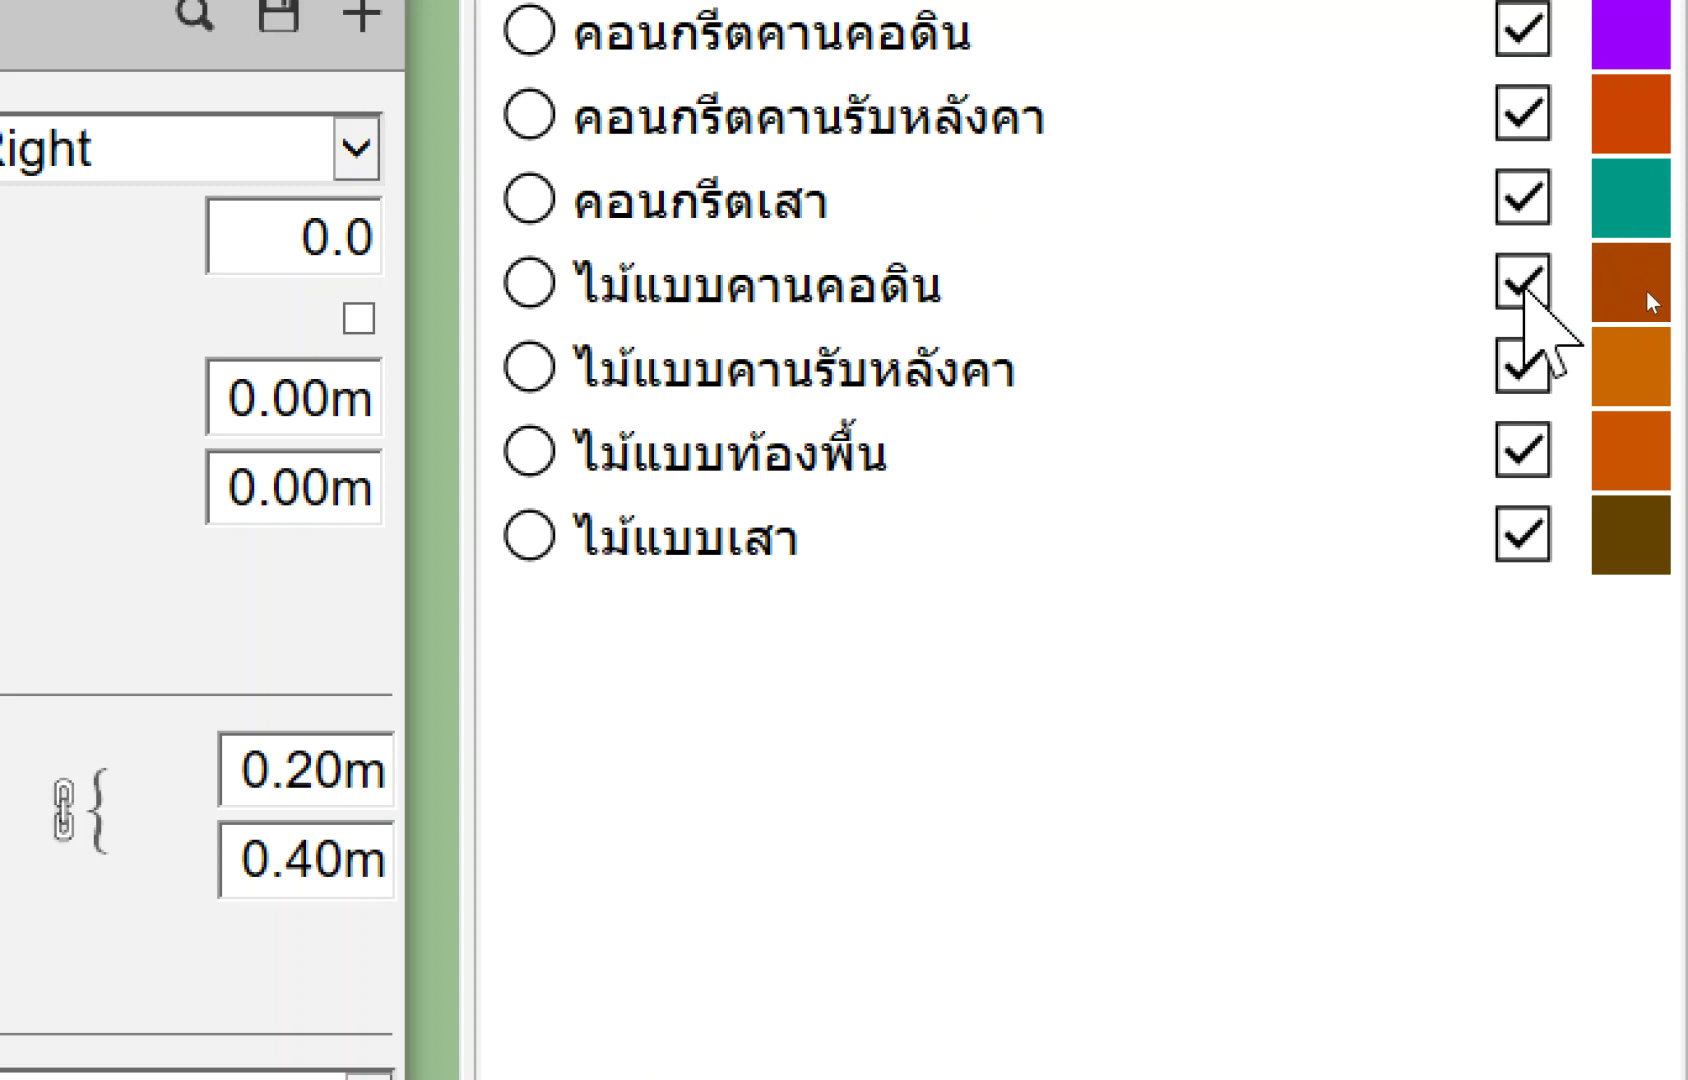
Hide the ground-beam, roof-beam and column concrete layers to reveal the formwork frame.
left_click(1520, 163)
left_click(1520, 247)
left_click(1520, 330)
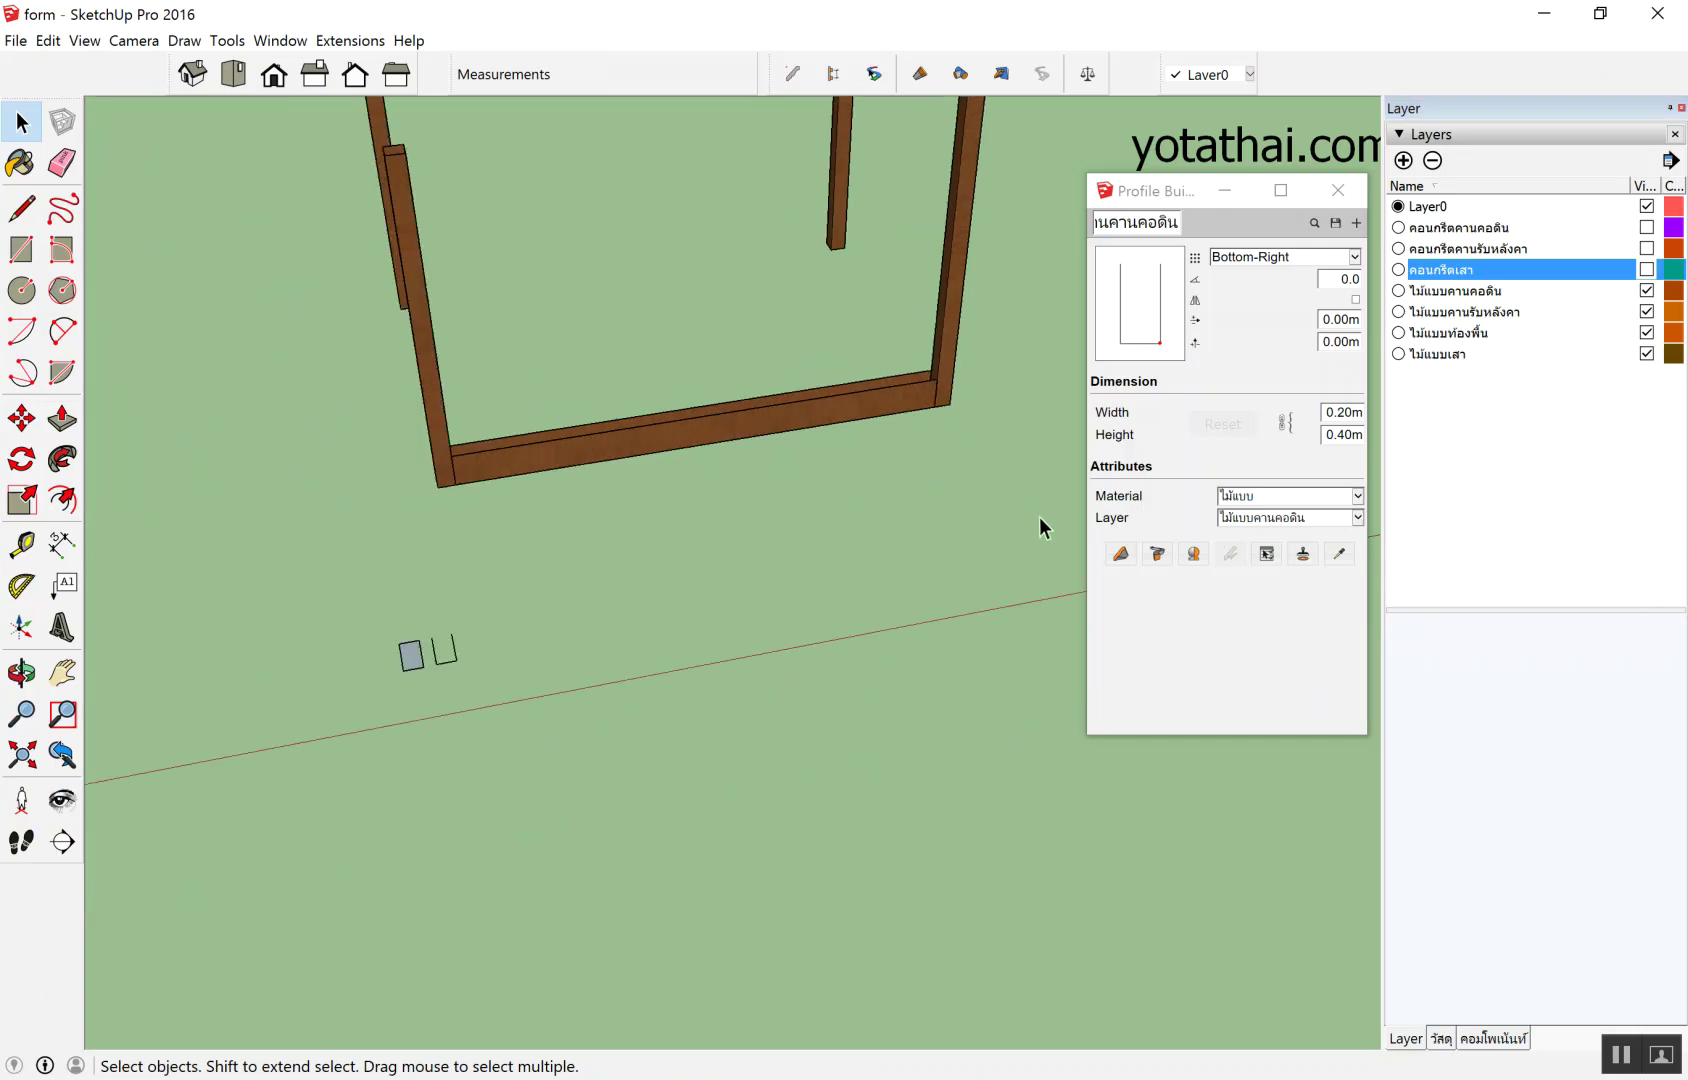
scroll(1039, 517, "down", 5)
mouse_move(1039, 517)
middle_mouse_down()
mouse_move(721, 316)
mouse_move(716, 456)
middle_mouse_up()
scroll(961, 372, "up", 5)
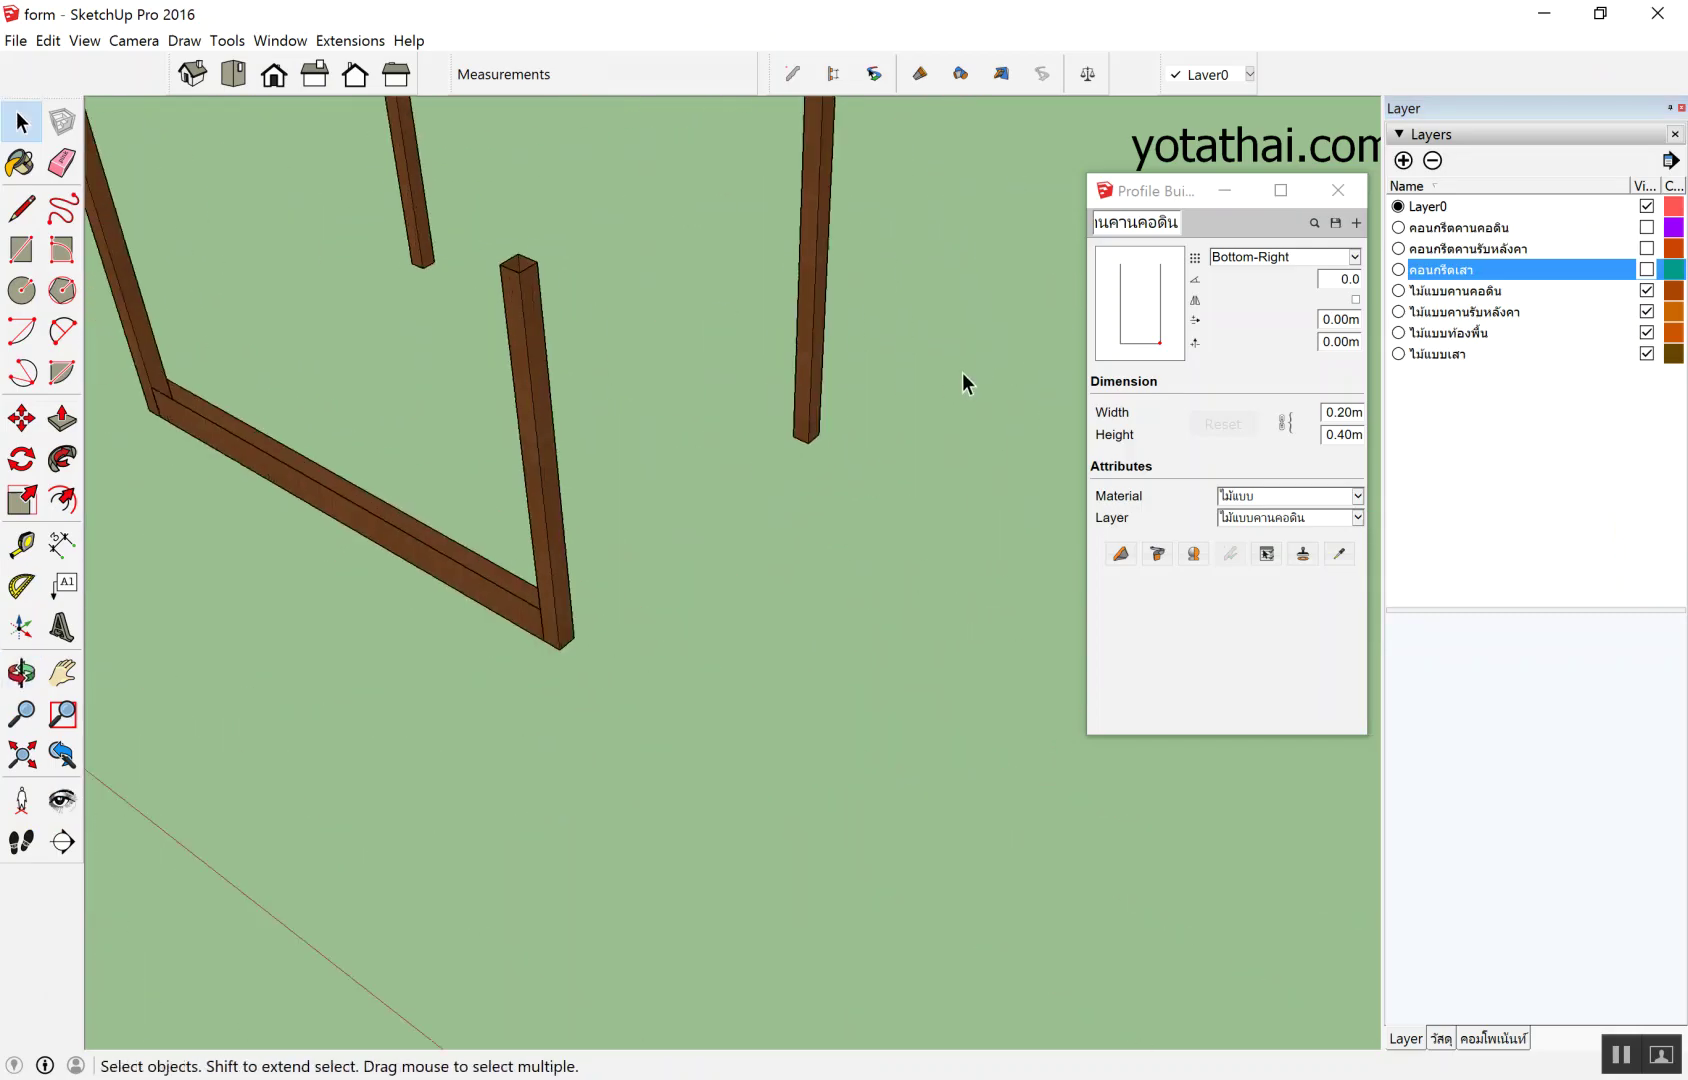
scroll(962, 374, "up", 1)
Build a ground-beam form from the left post base to the right post base.
left_click(1120, 553)
scroll(520, 680, "up", 1)
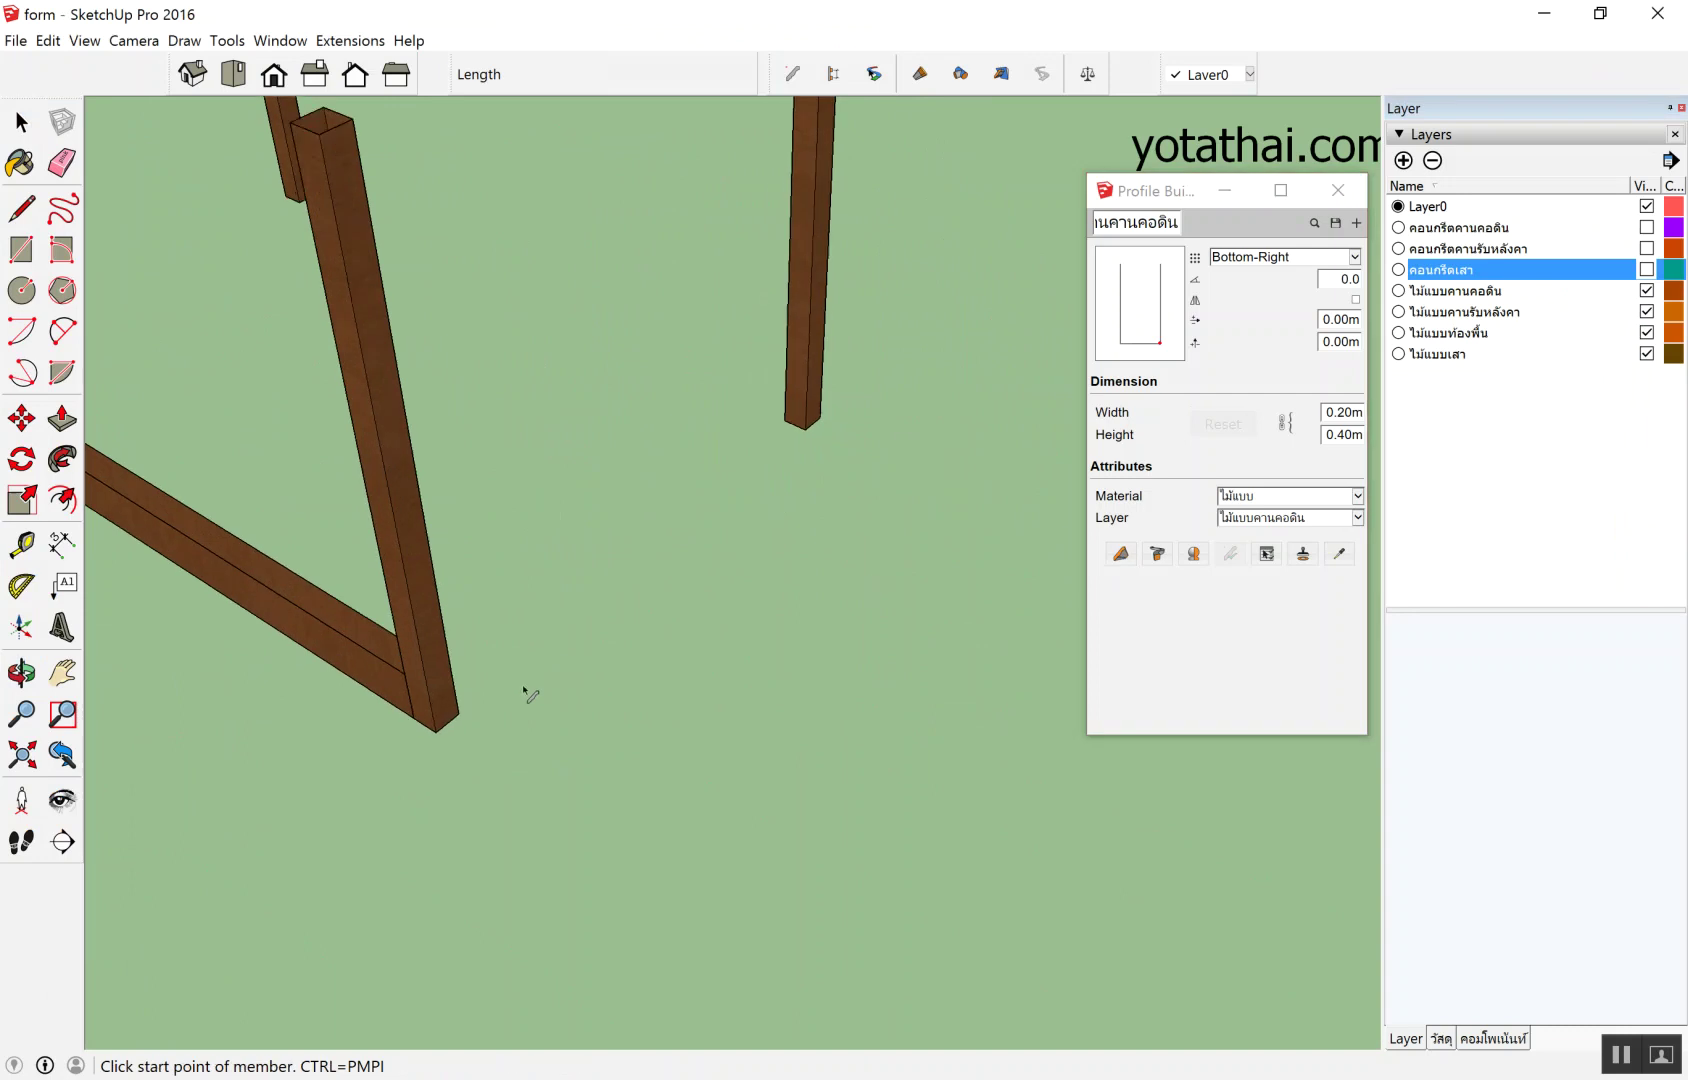
left_click(466, 714)
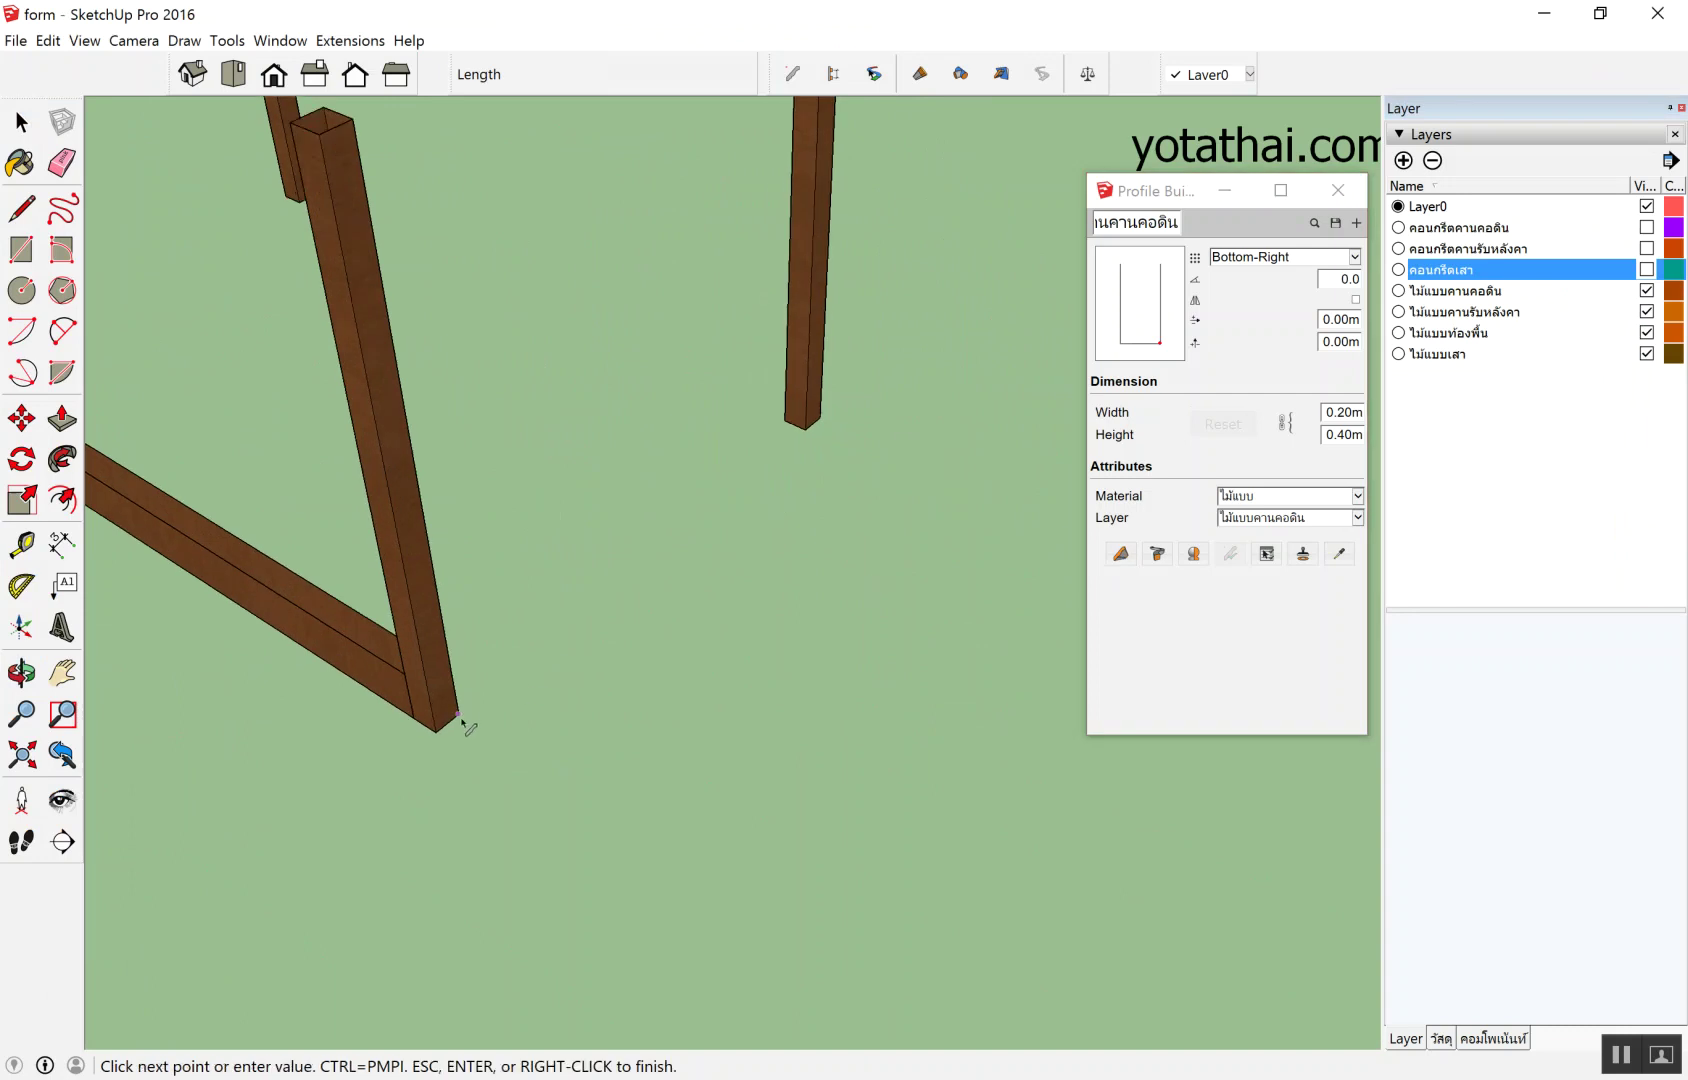
left_click(805, 432)
scroll(805, 432, "down", 2)
scroll(328, 440, "down", 2)
key("space")
scroll(736, 307, "down", 2)
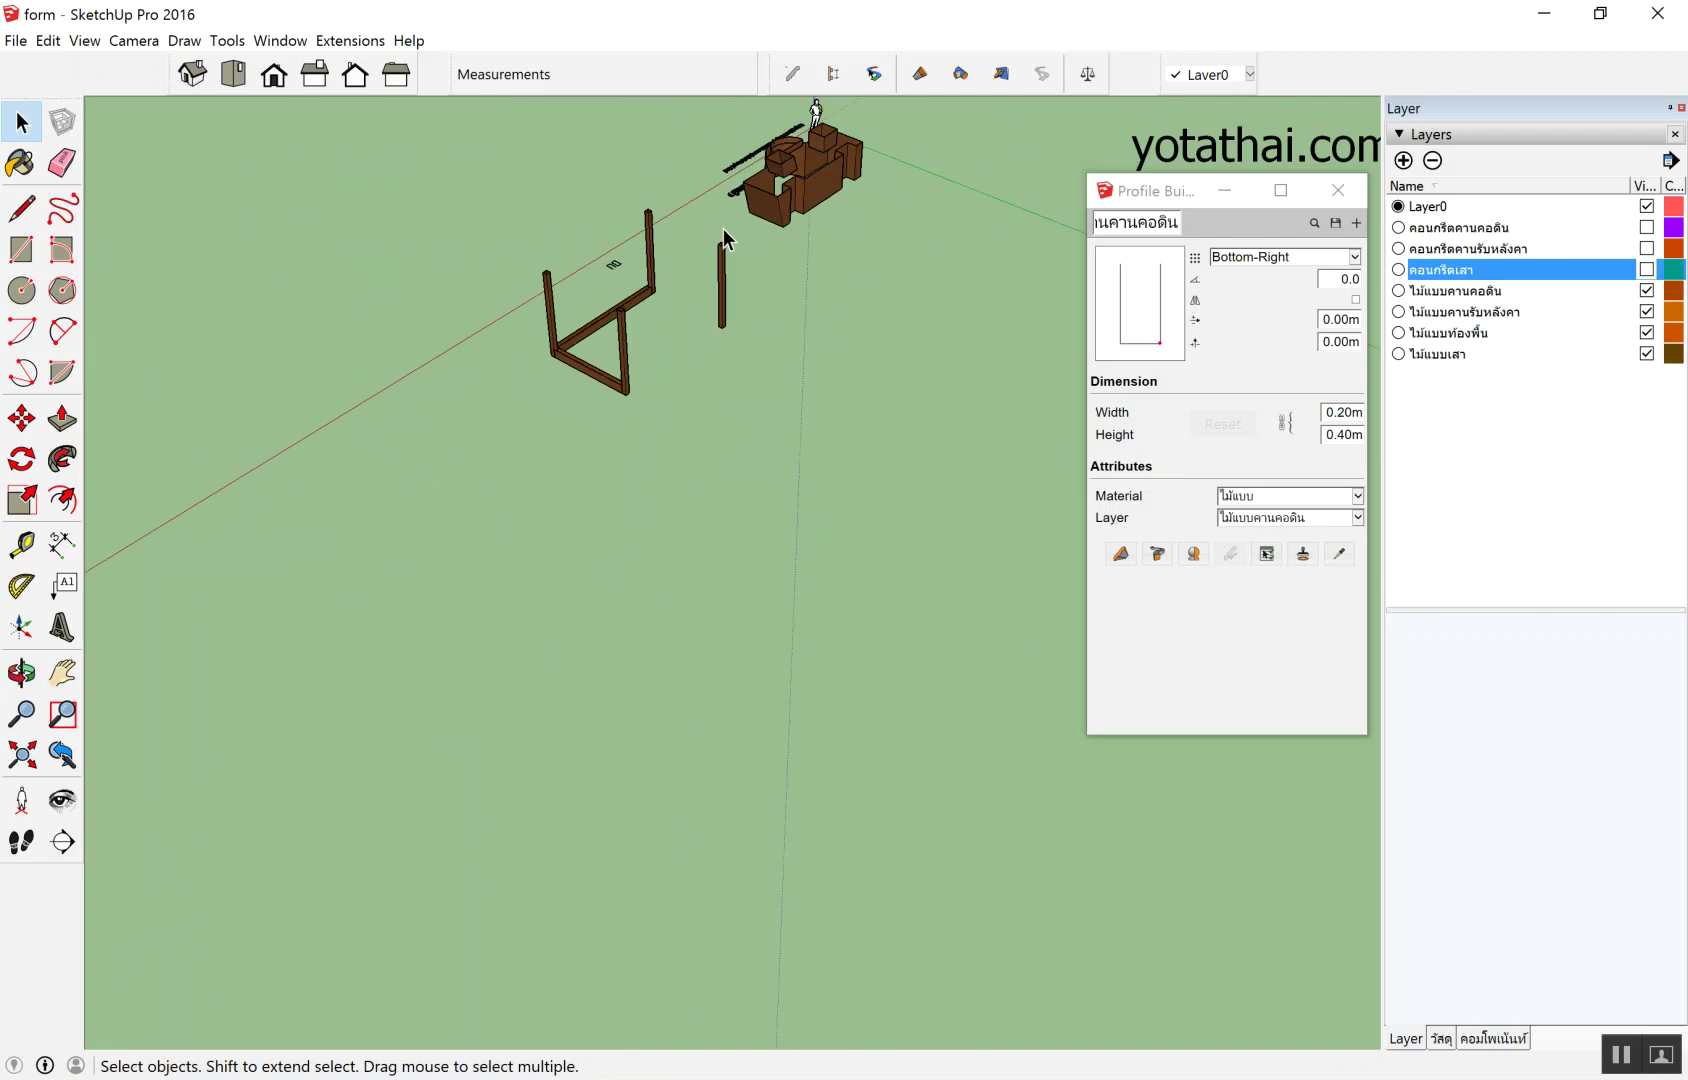
scroll(736, 307, "up", 2)
Add a second ground-beam form along another side between post bases.
left_click(1120, 553)
scroll(516, 660, "up", 1)
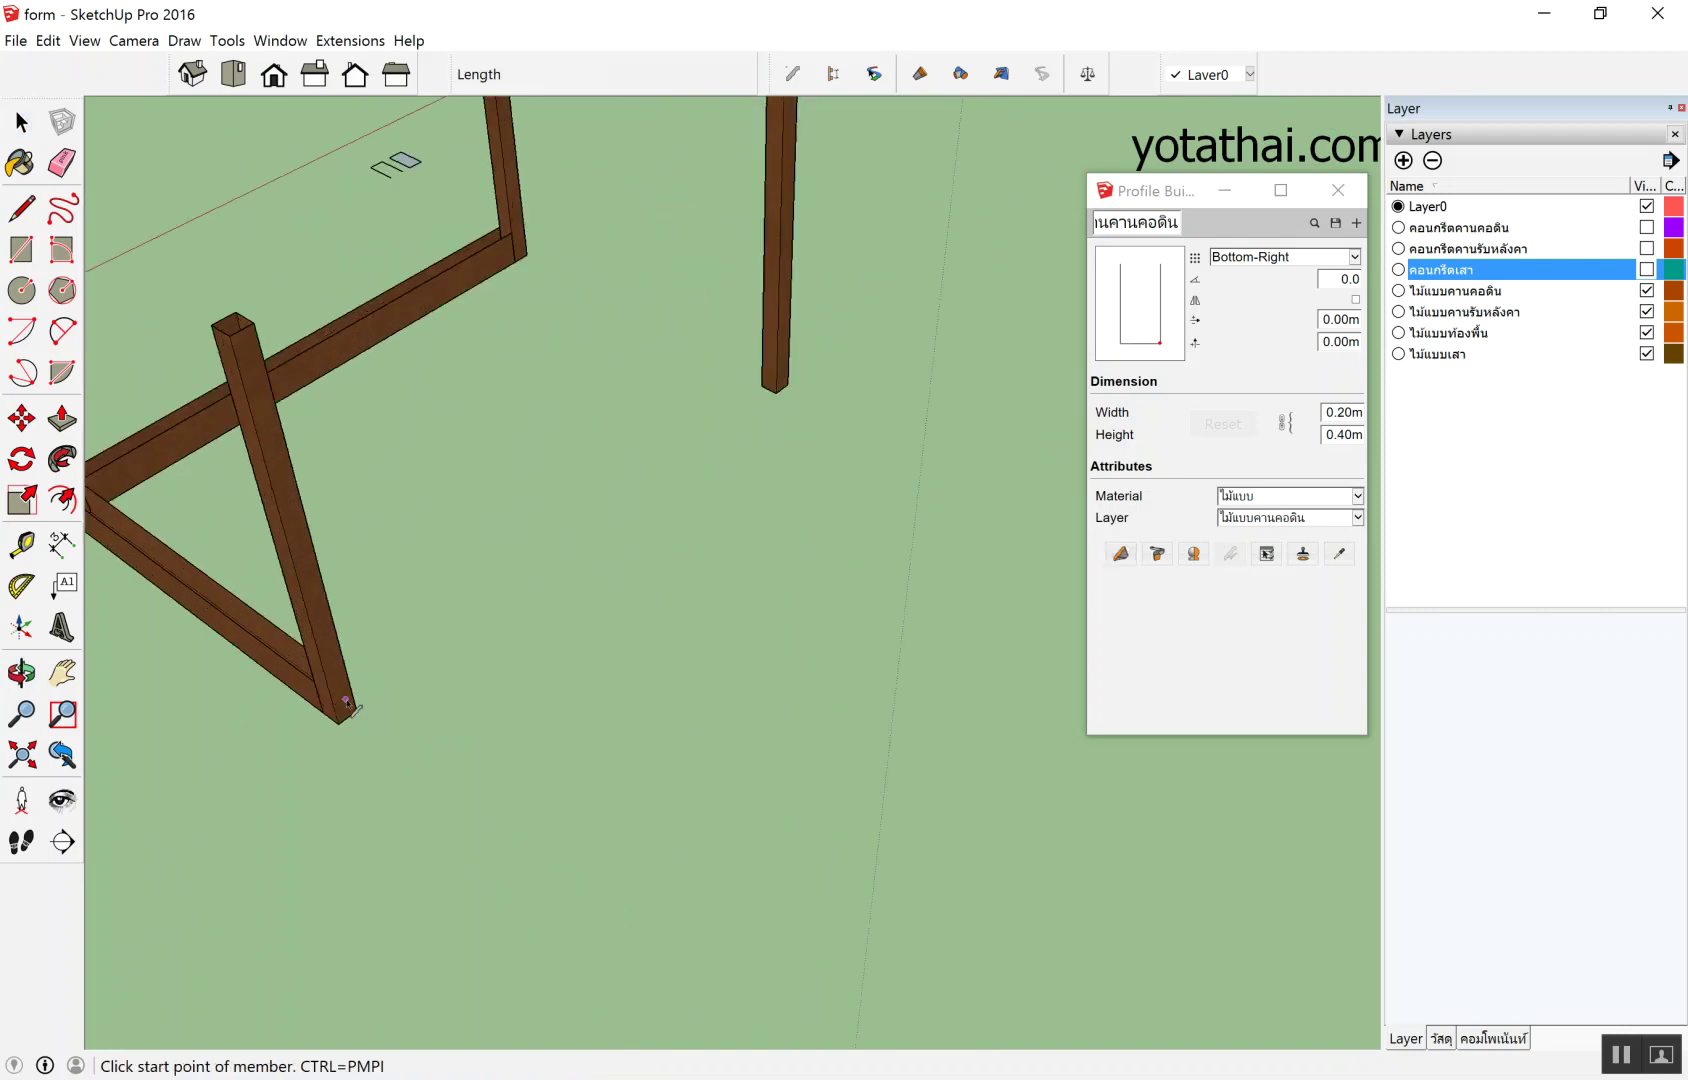
left_click(354, 708)
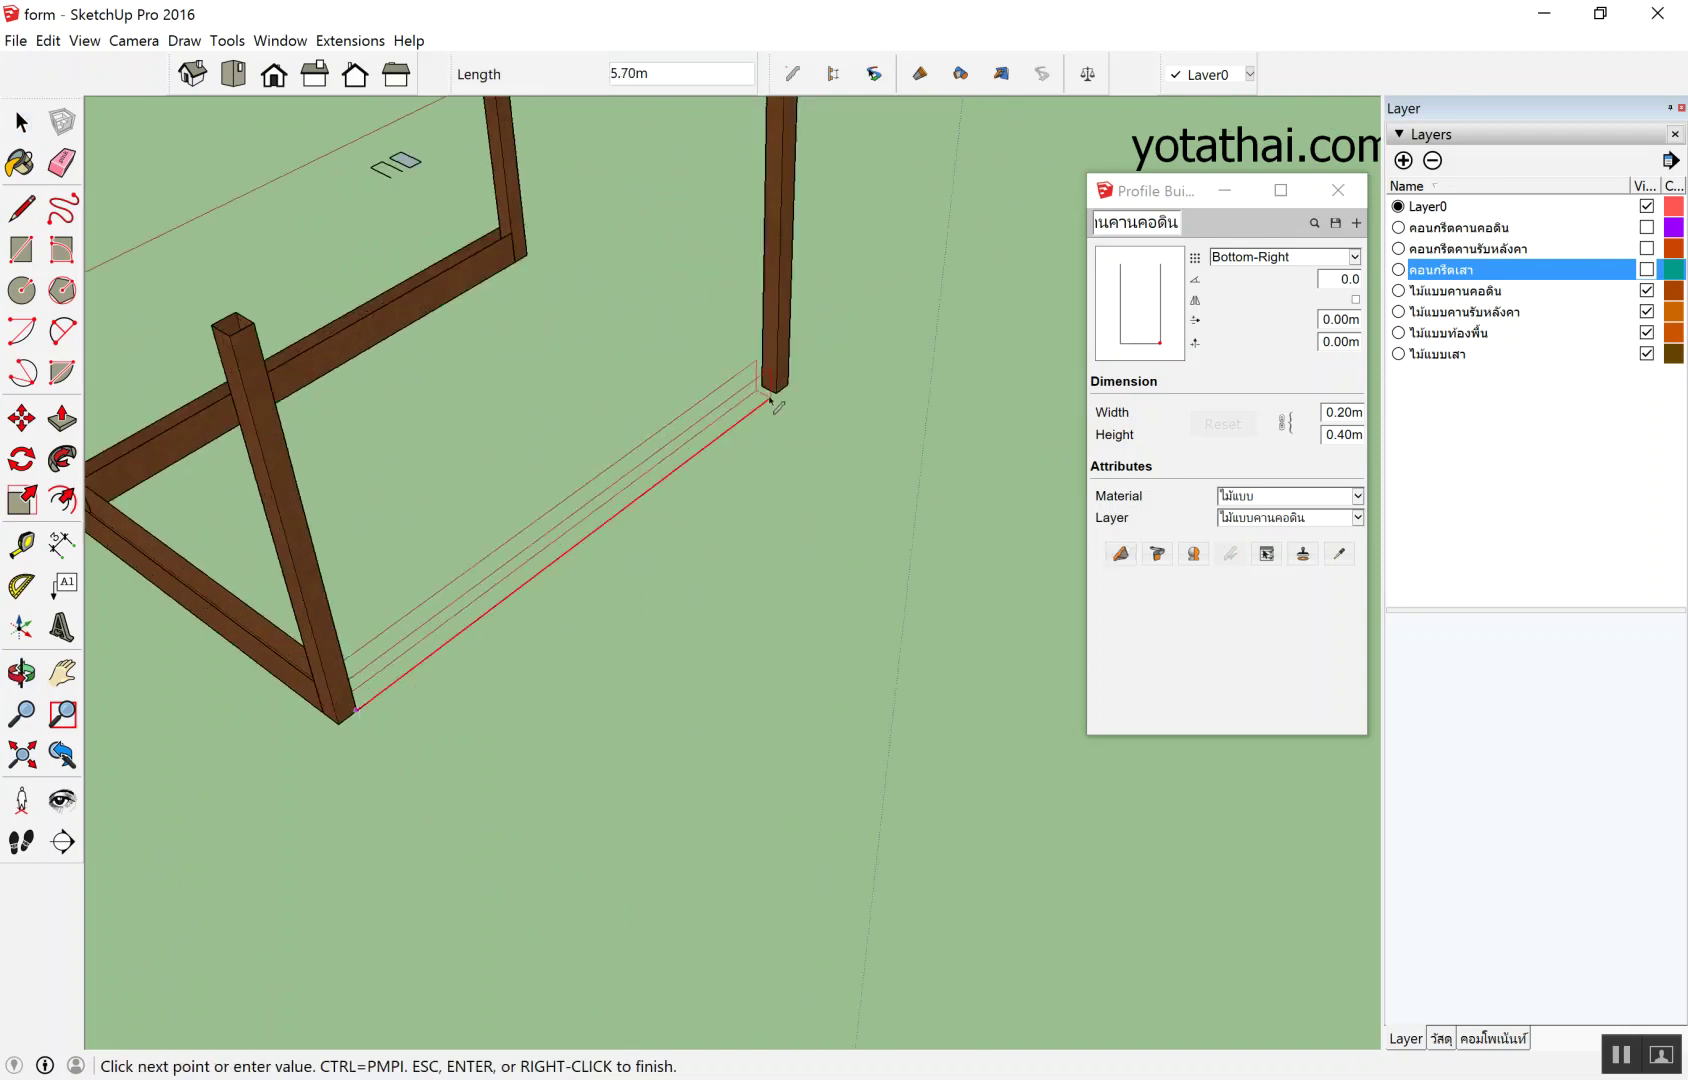
left_click(769, 398)
key("space")
scroll(765, 421, "down", 5)
middle_click_drag(215, 327, 575, 382)
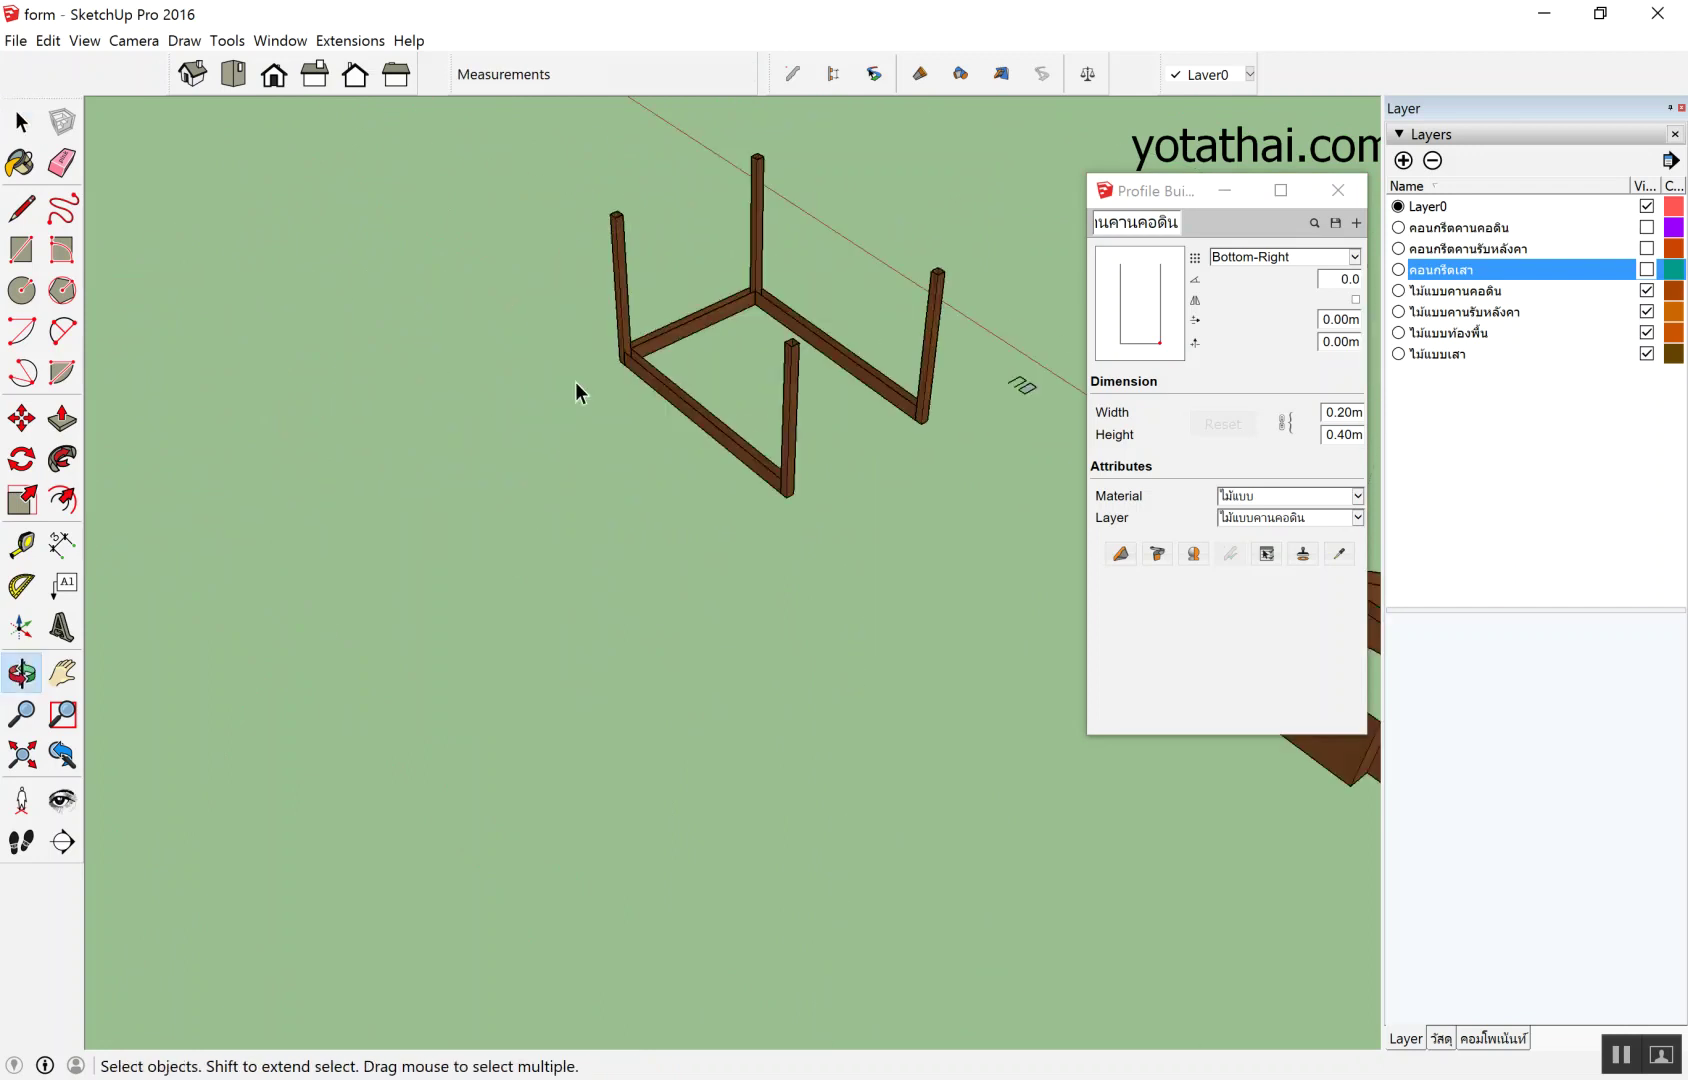
scroll(950, 400, "up", 2)
scroll(1000, 460, "up", 1)
Add a third ground-beam form between the next pair of post bases.
left_click(1120, 553)
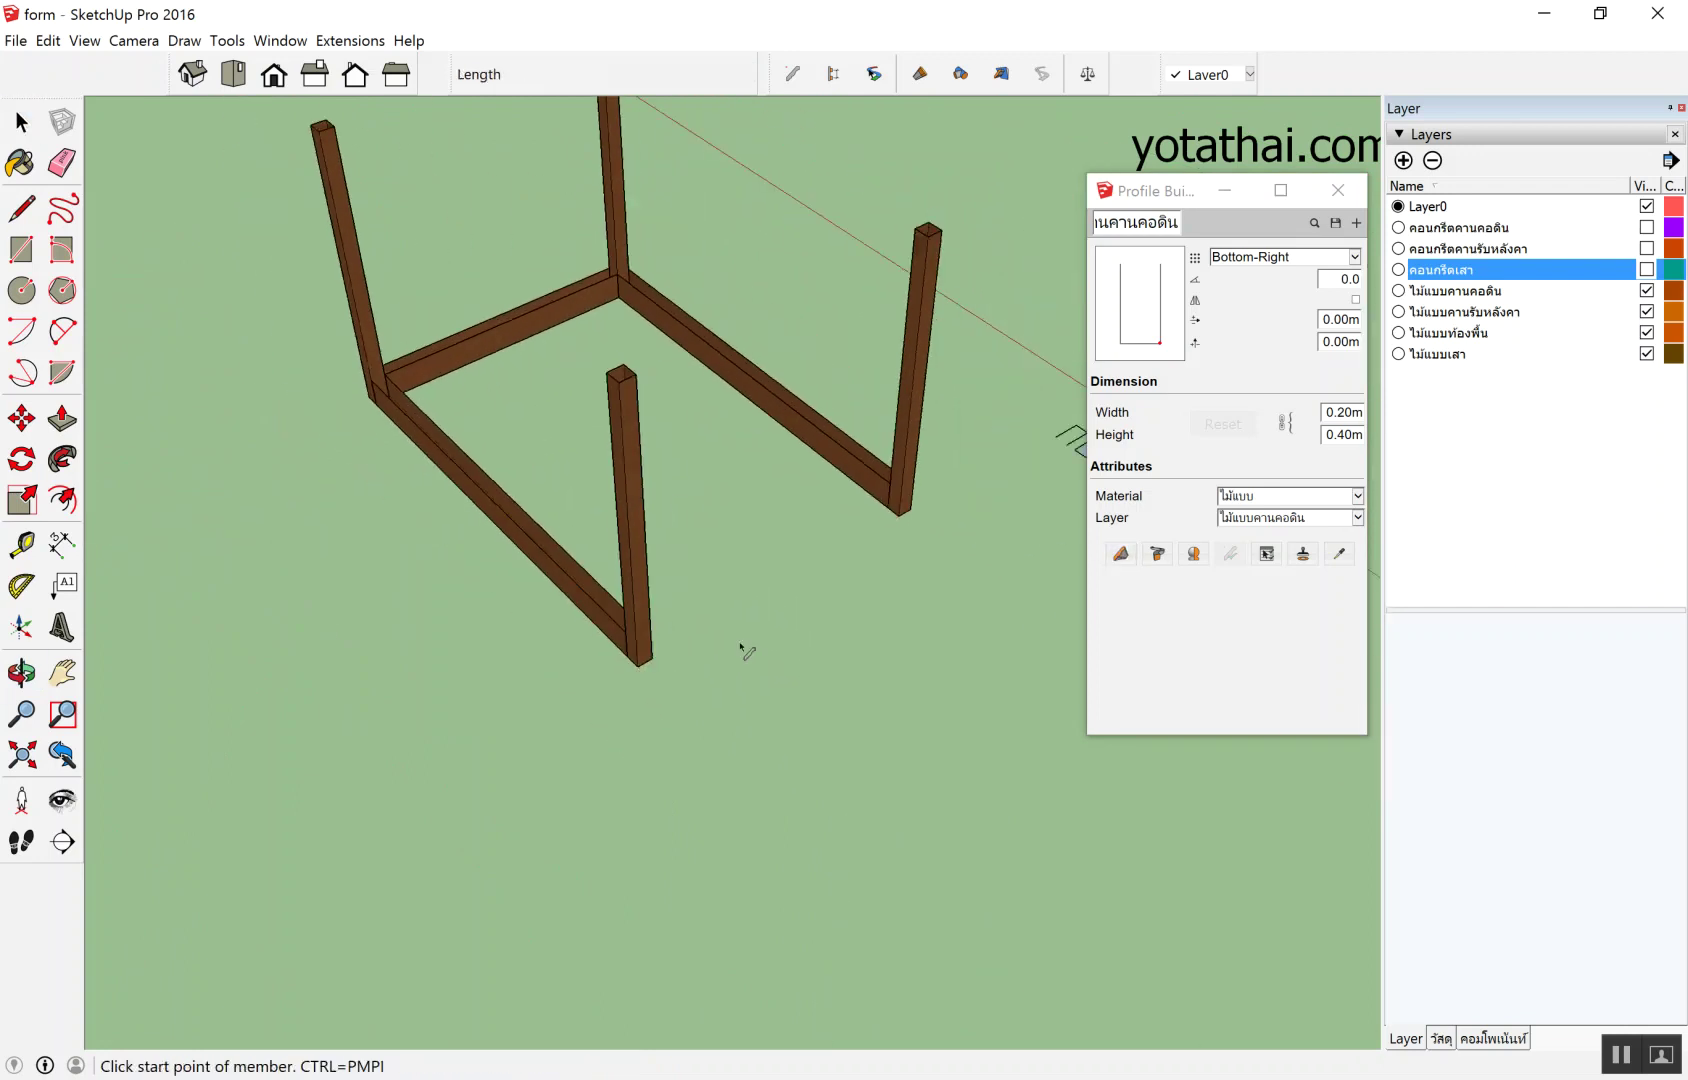
scroll(680, 505, "up", 2)
left_click(603, 668)
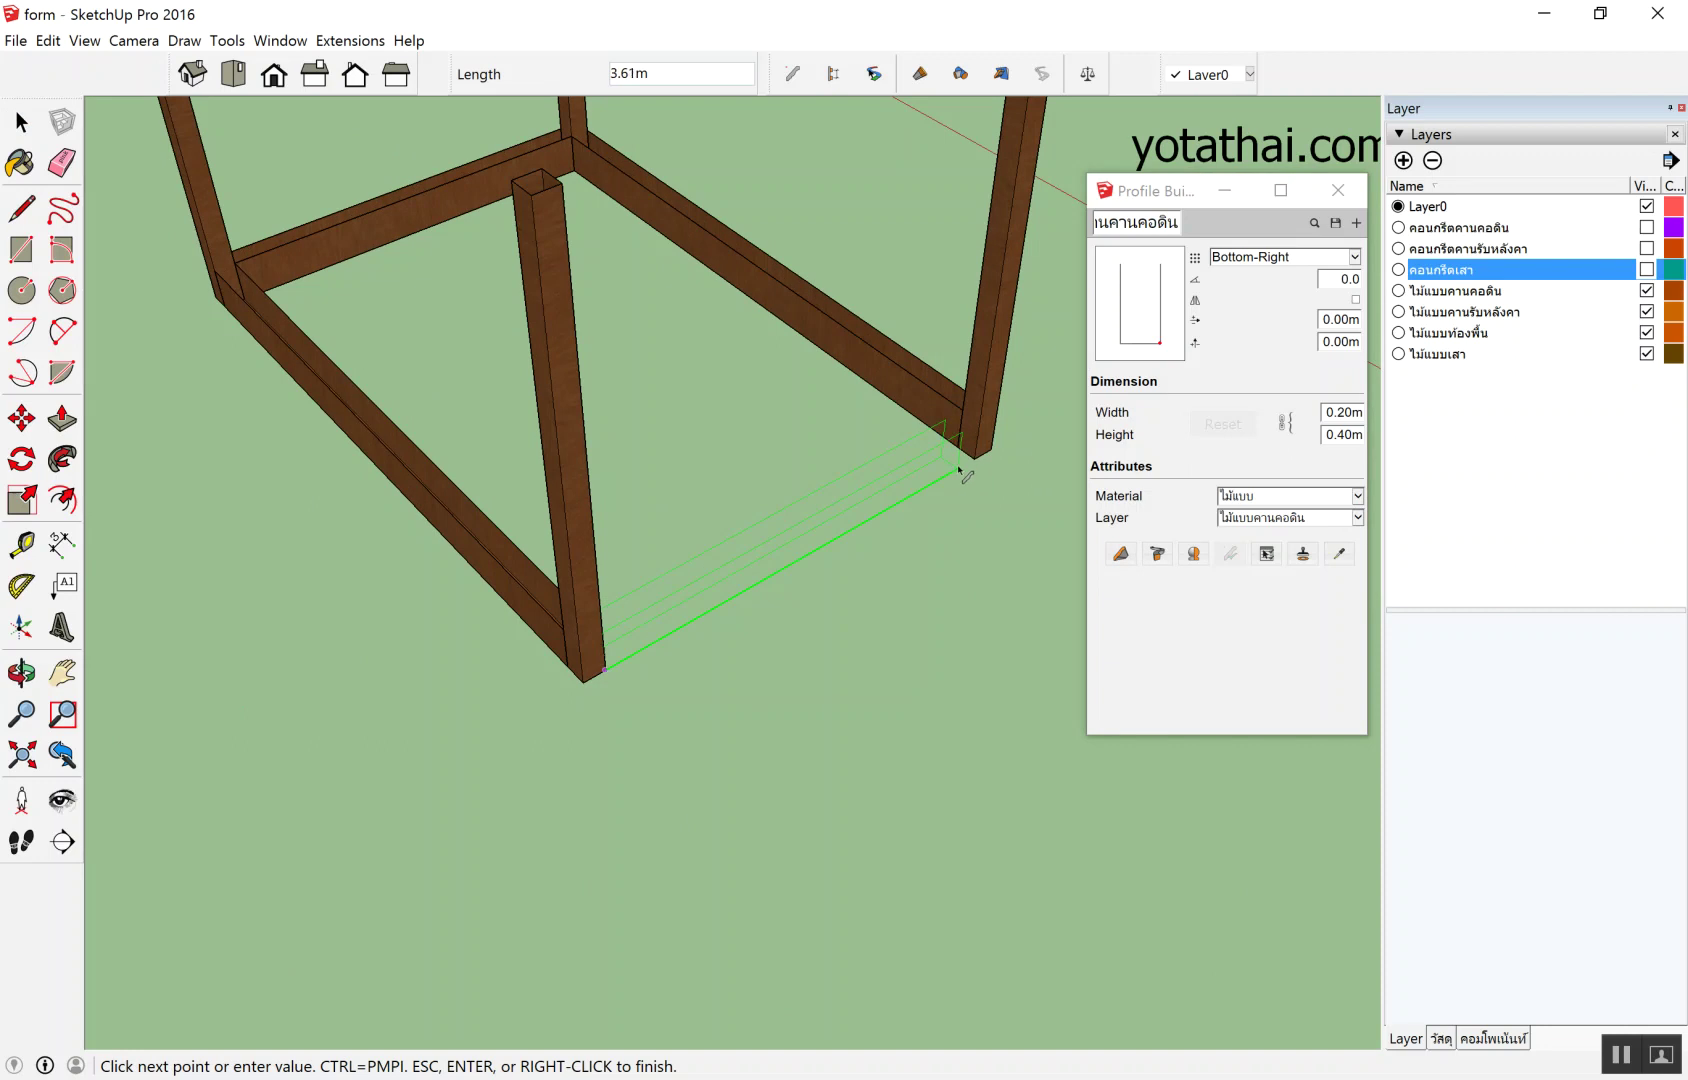
left_click(960, 468)
key("space")
mouse_move(957, 456)
middle_mouse_down()
mouse_move(1207, 548)
mouse_move(1207, 518)
middle_mouse_up()
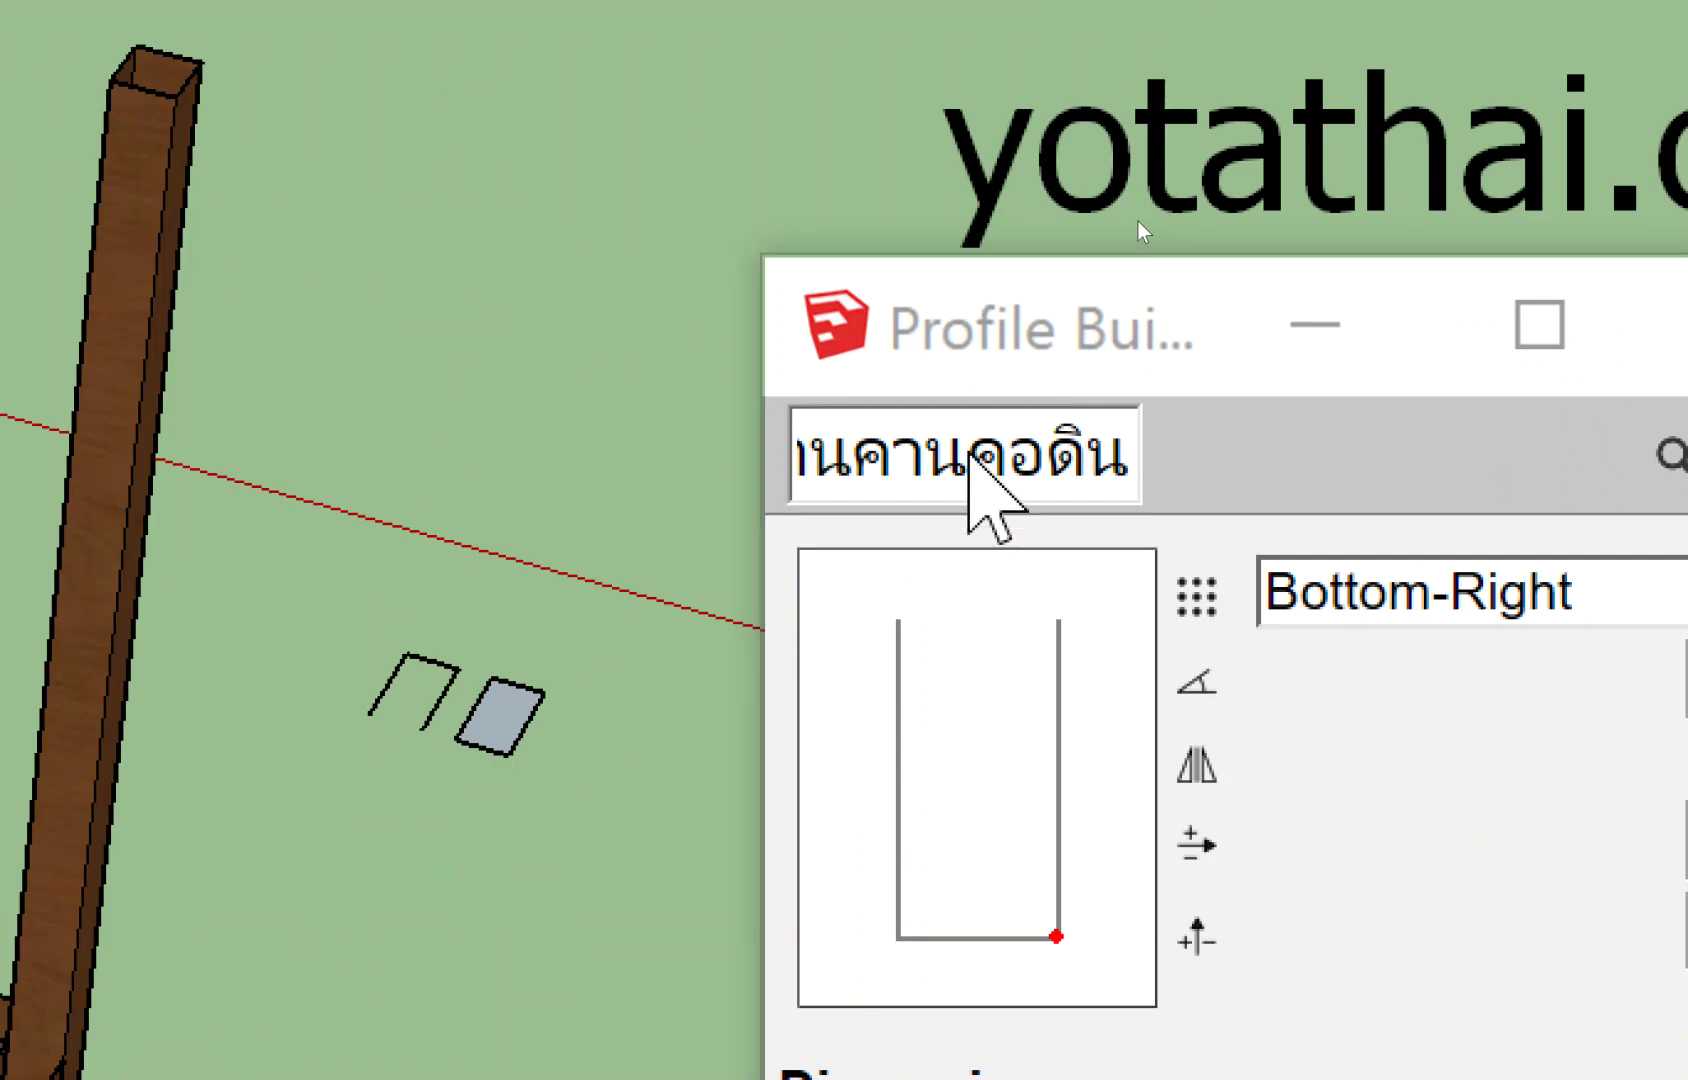
Rename the profile for roof beams, replacing คอดิน with รับหลังคา.
left_click_drag(968, 452, 890, 476)
mouse_move(1092, 470)
left_mouse_down()
mouse_move(1142, 509)
mouse_move(999, 520)
left_mouse_up()
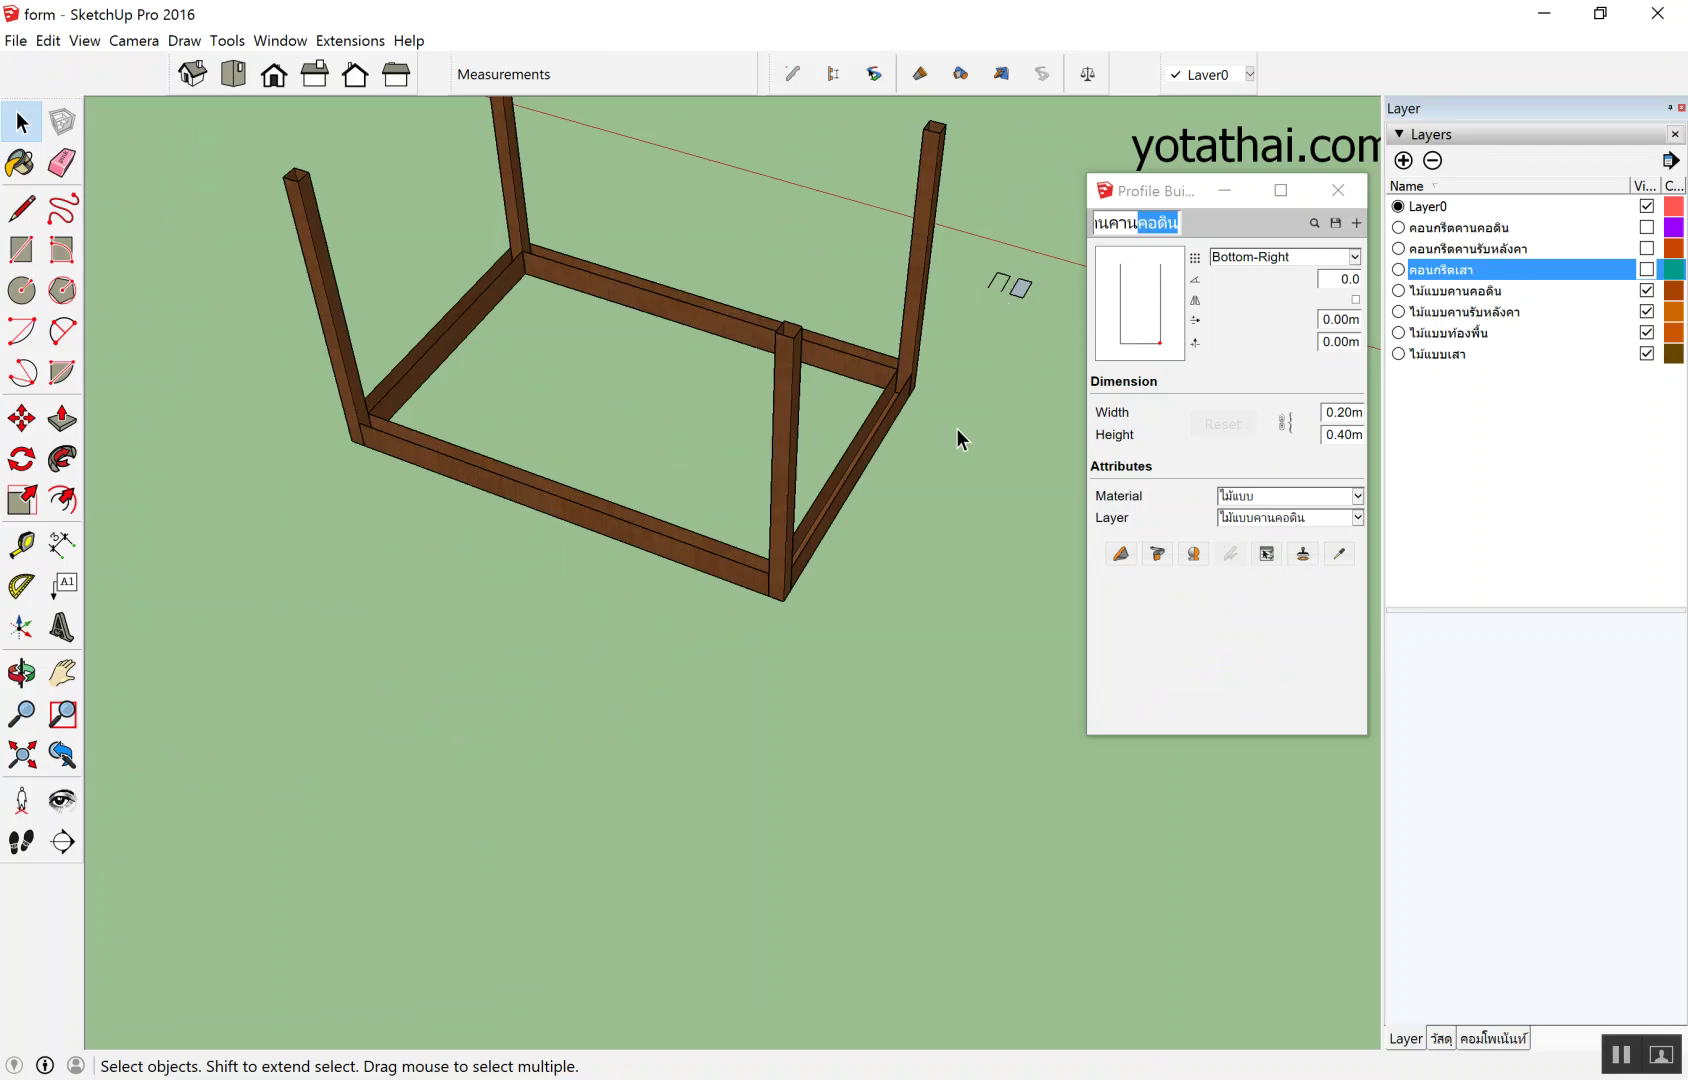
mouse_move(956, 429)
middle_mouse_down()
mouse_move(676, 371)
mouse_move(568, 416)
mouse_move(730, 413)
mouse_move(720, 433)
mouse_move(1000, 162)
middle_mouse_up()
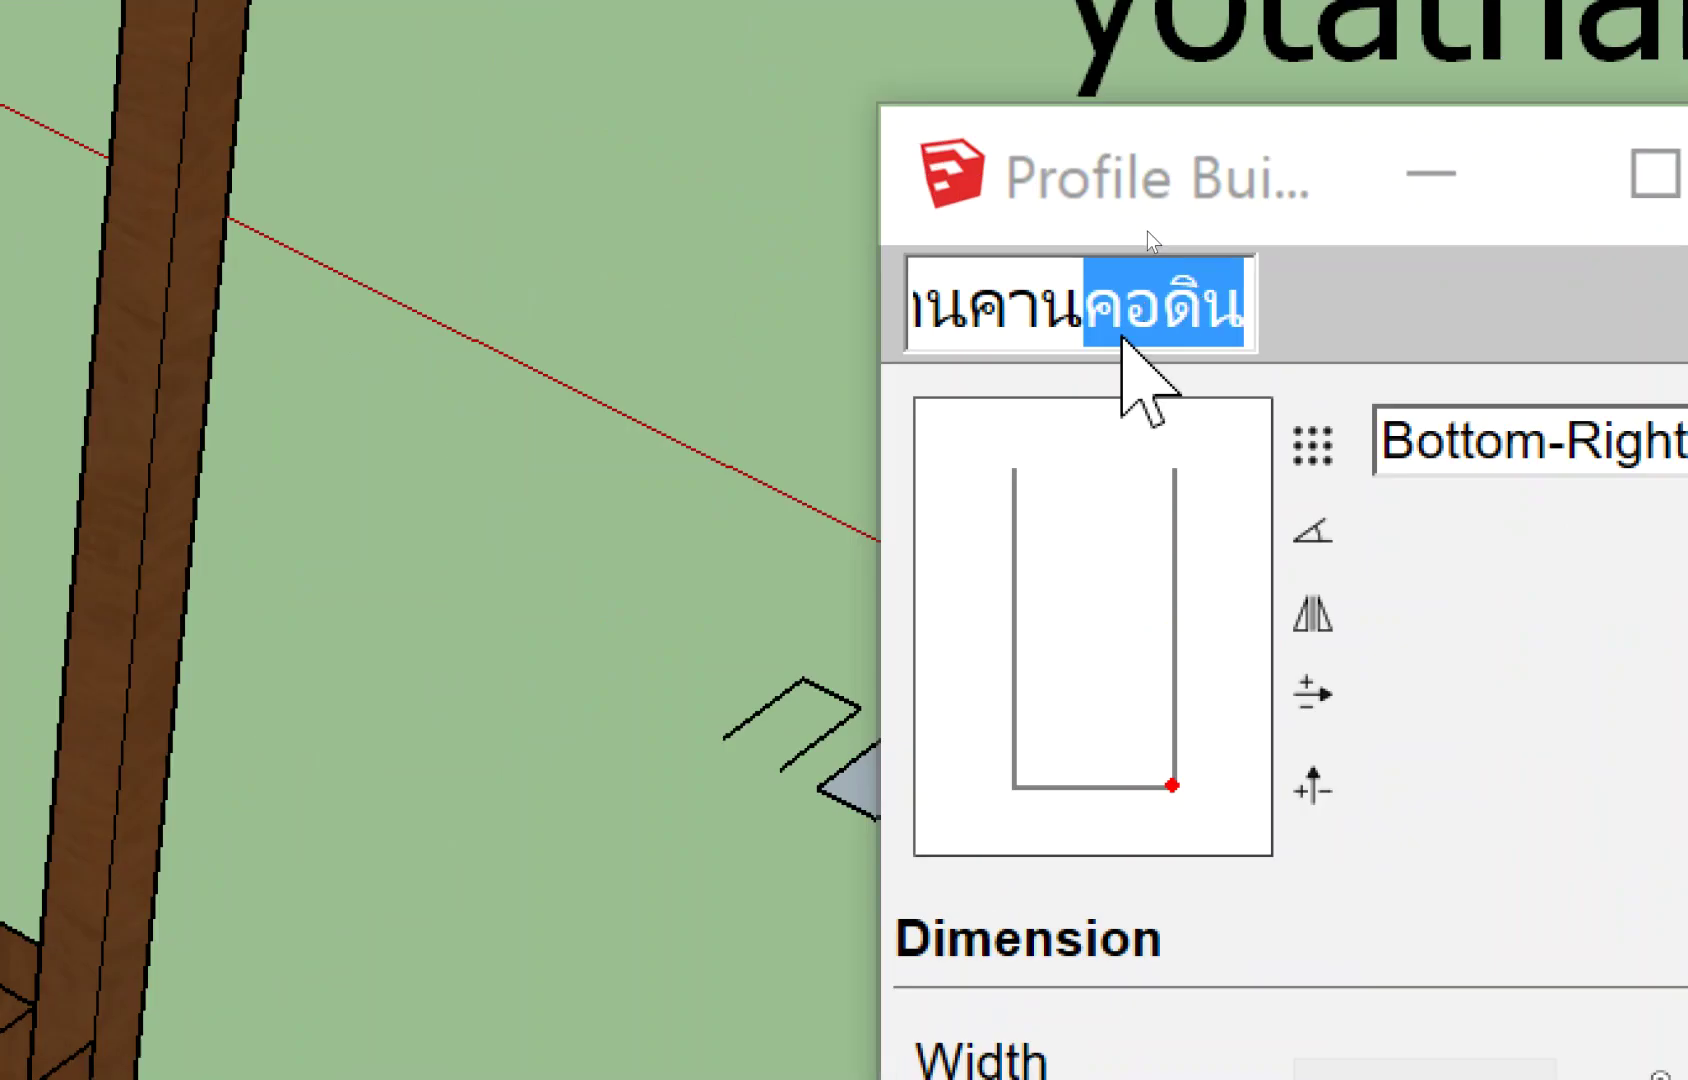
left_click(1149, 222)
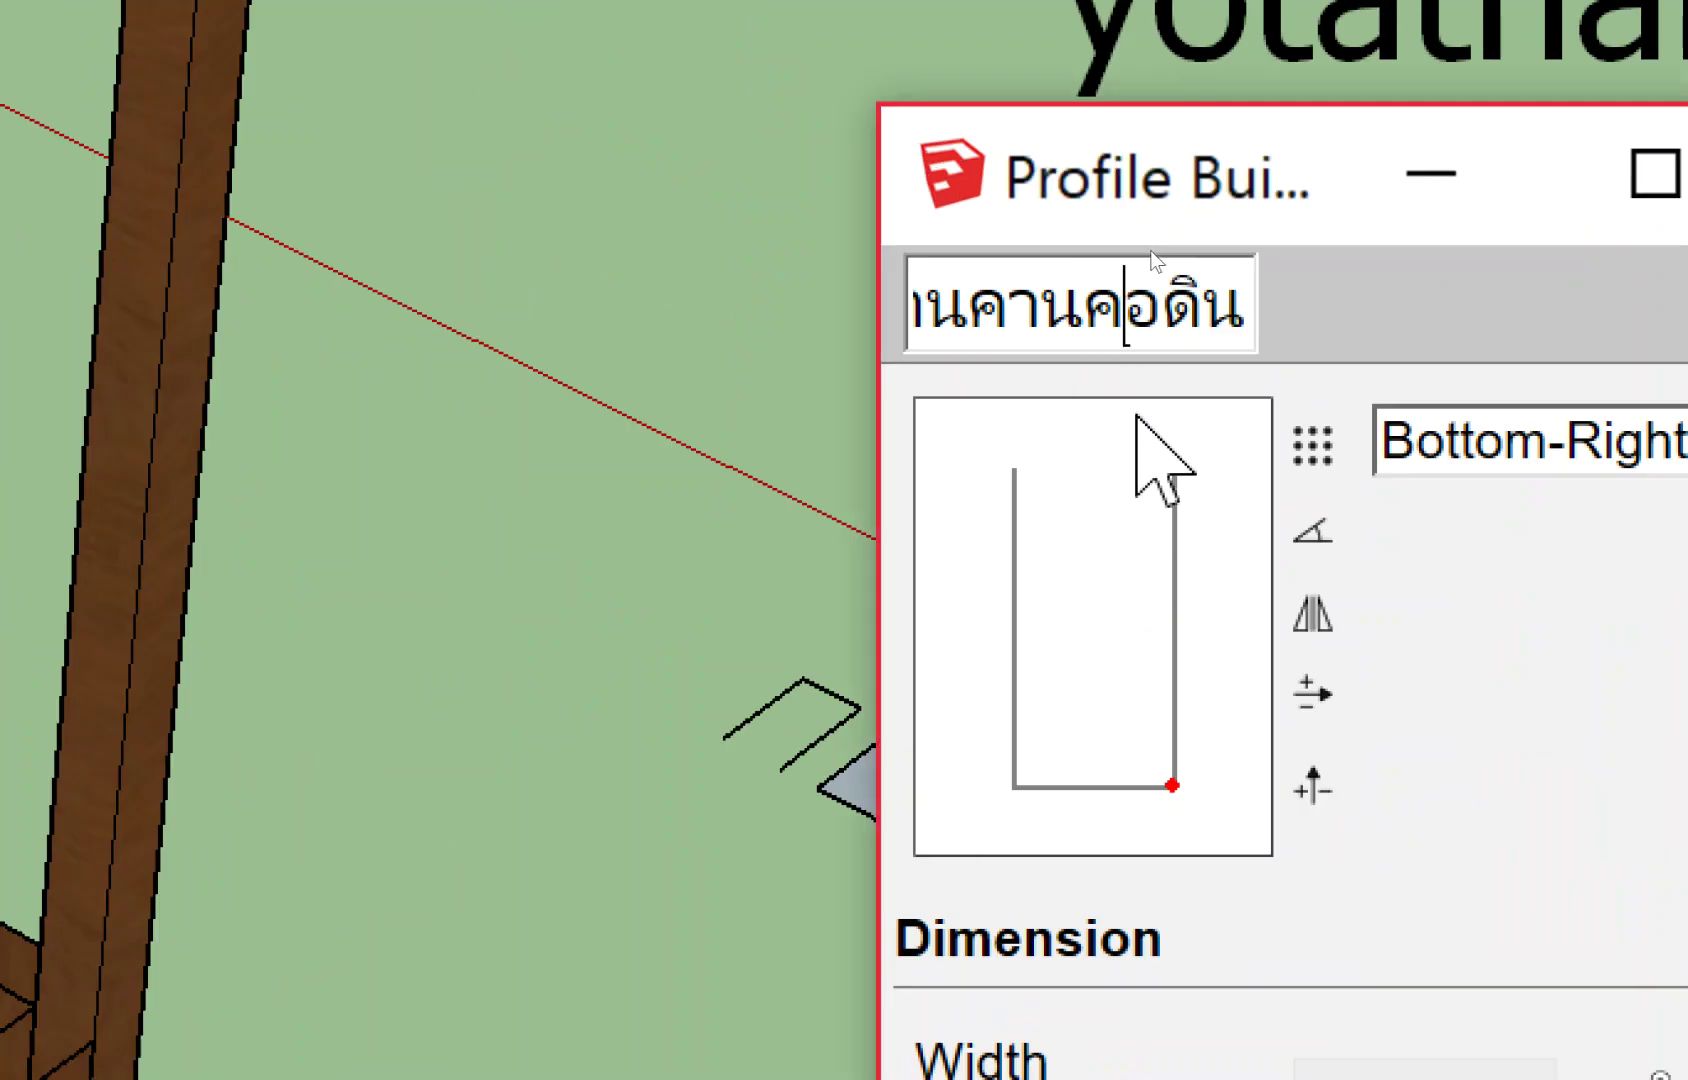
key("Left")
key("Left")
key("Left")
key("Left")
key("Left")
key("Left")
key("Left")
key("Right")
key("Right")
key("Right")
key("Right")
key("Right")
key("Right")
key("Right")
key("Left")
key("Left")
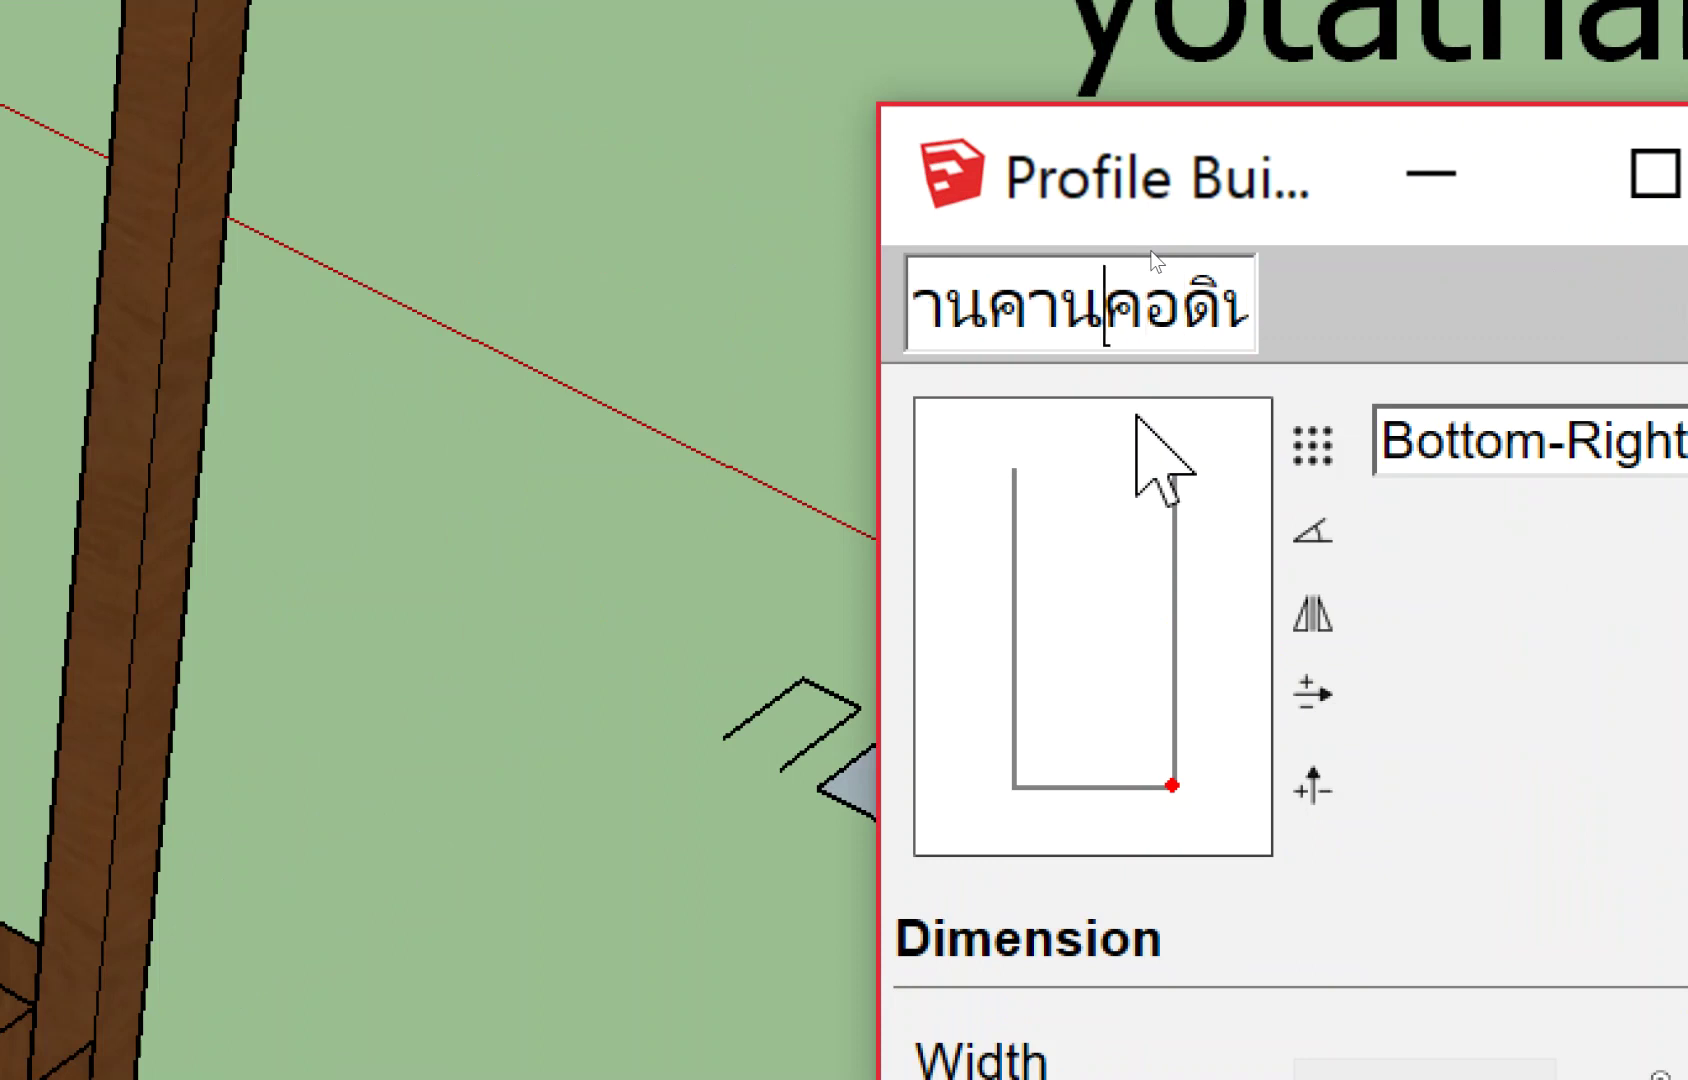
key("shift+Right")
key("shift+Right")
key("shift+Right")
key("shift+Right")
type("รับหลังคา")
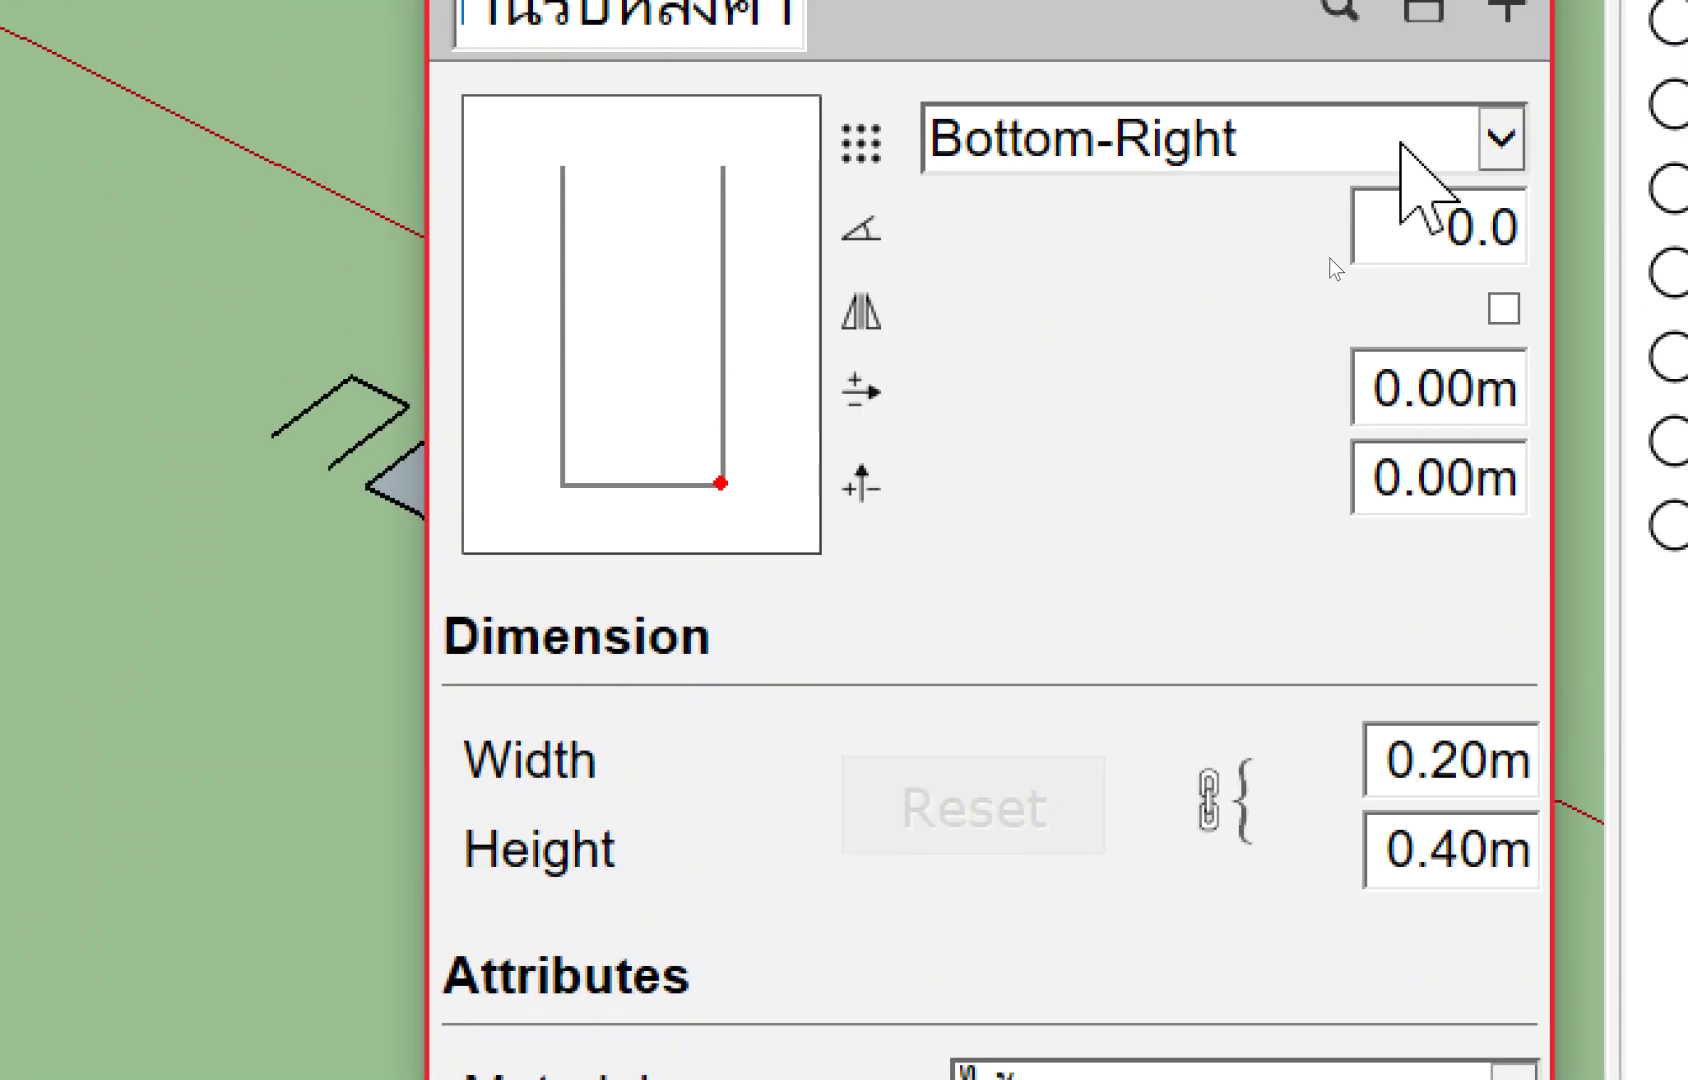
Set the profile alignment to Top-Right and the layer to ไม้แบบคานรับหลังคา.
left_click(1400, 143)
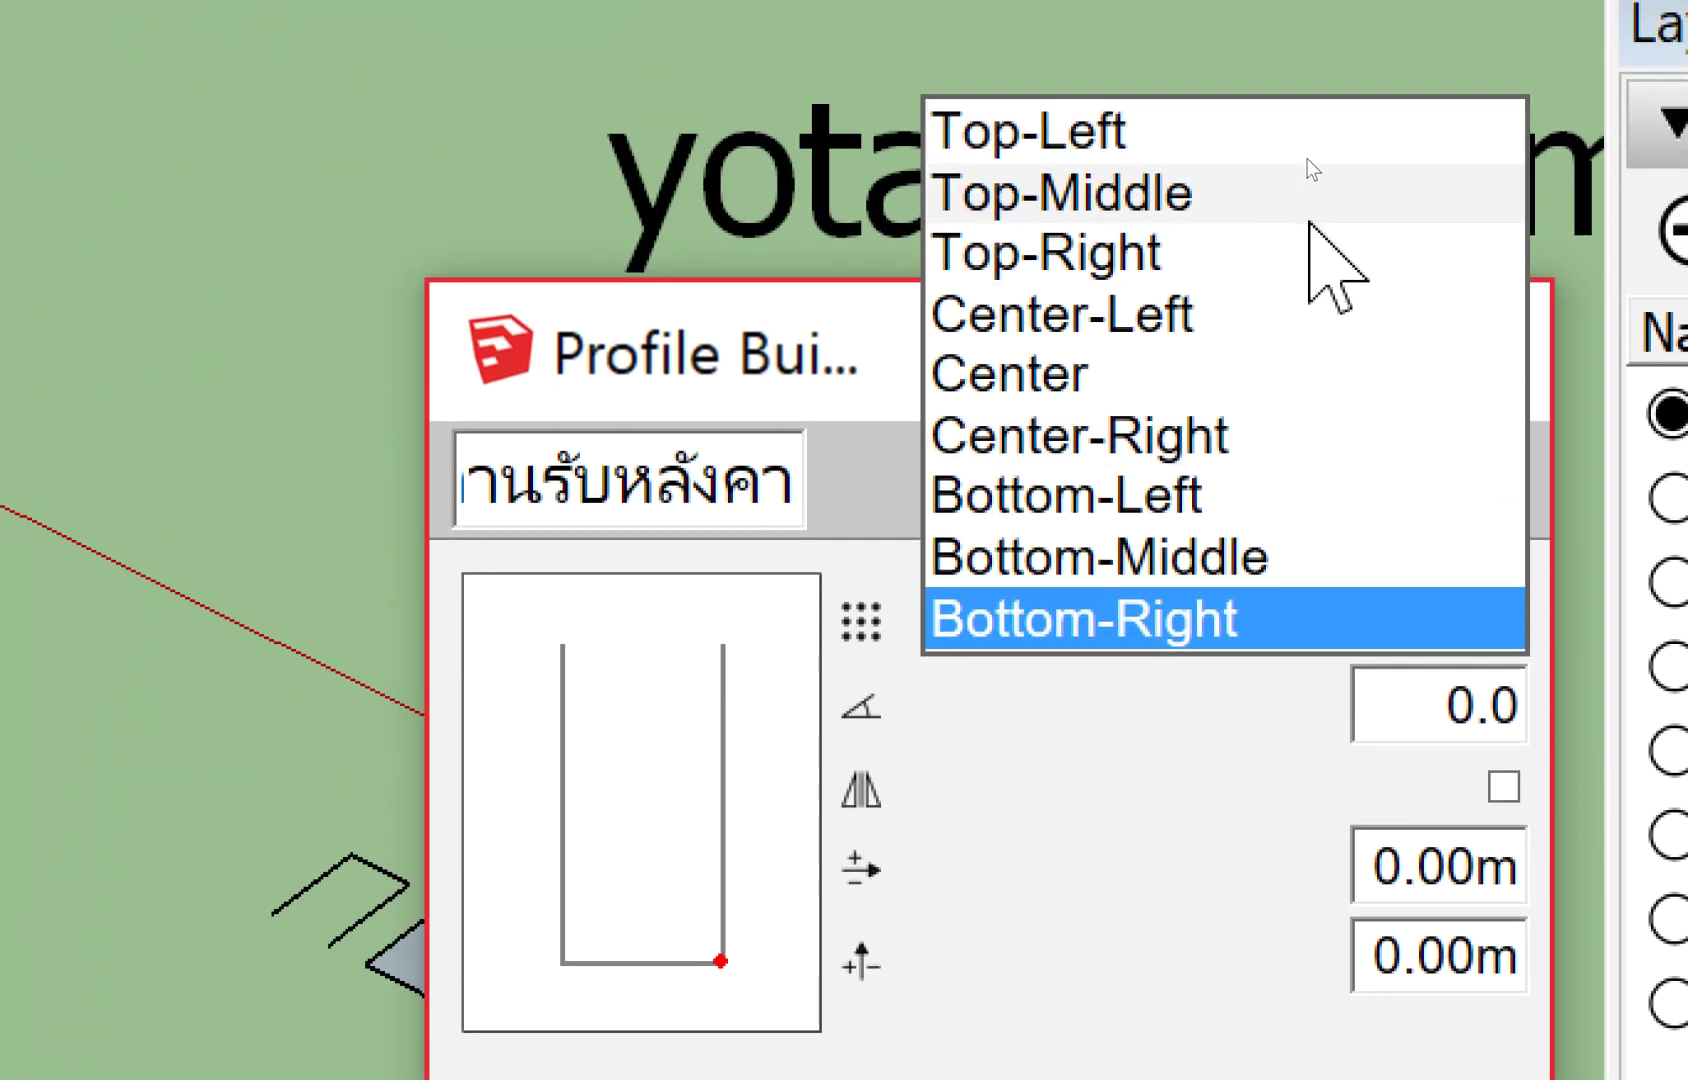
left_click(1300, 258)
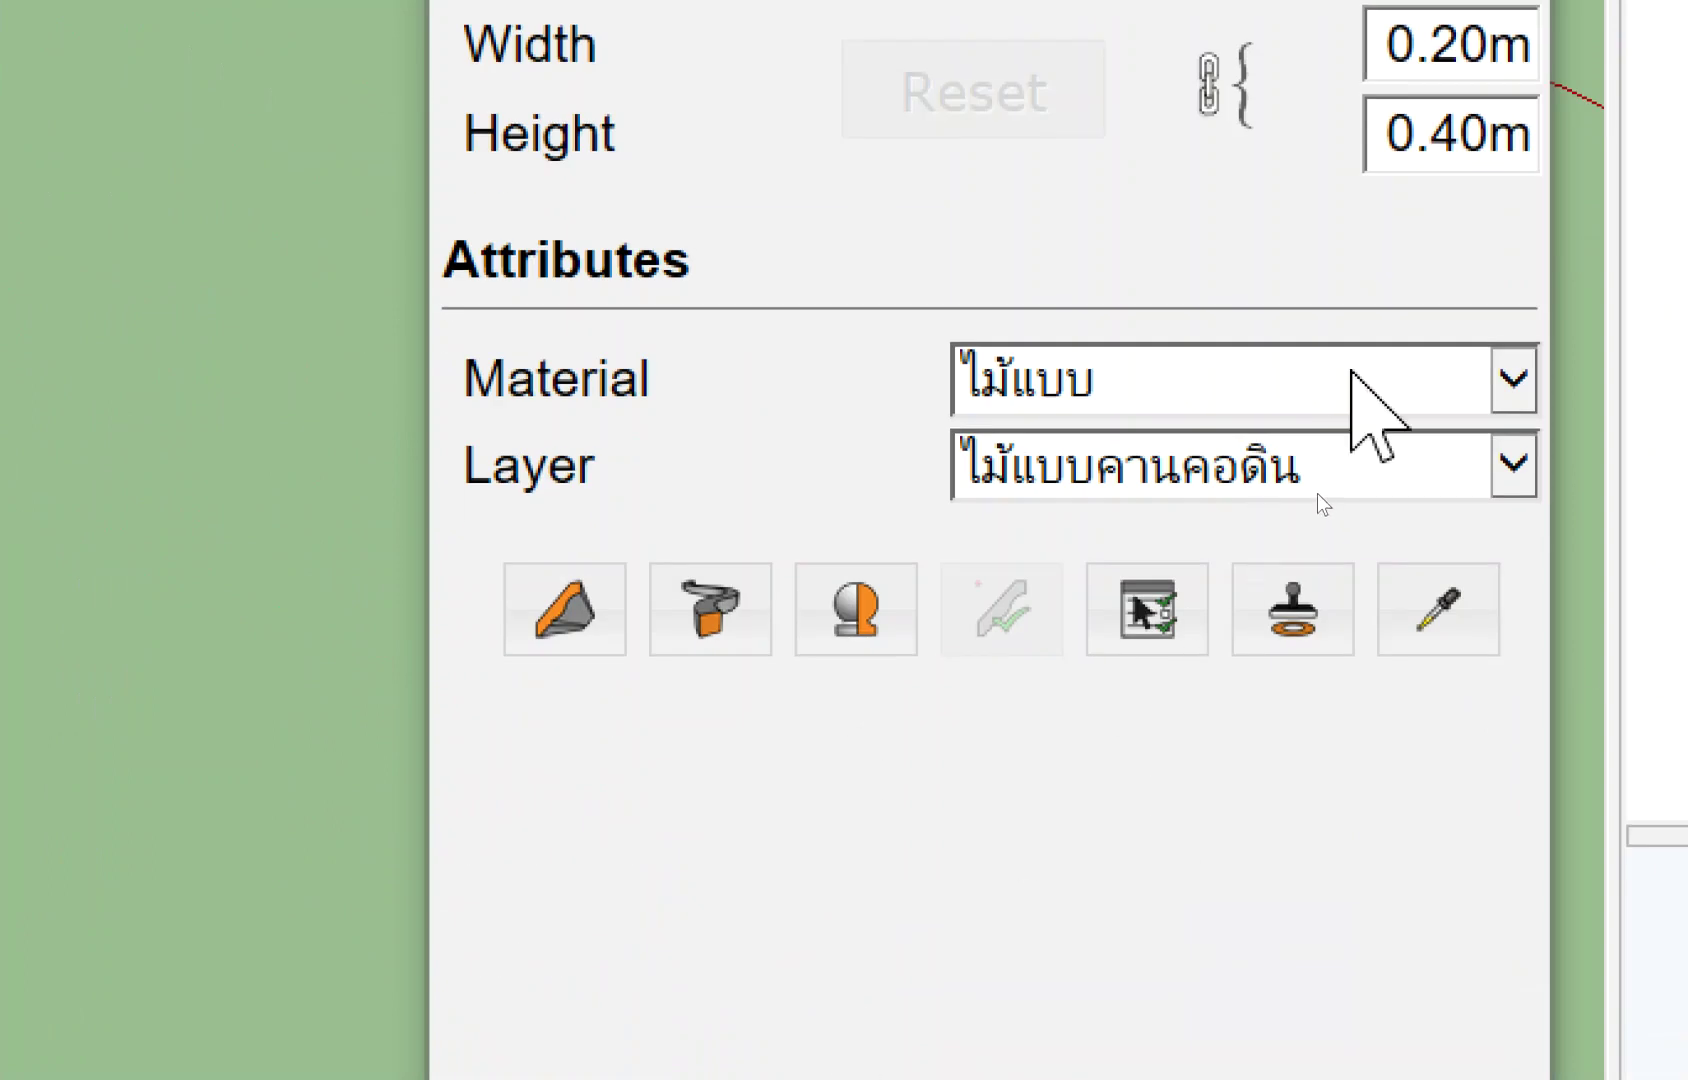
left_click(1340, 464)
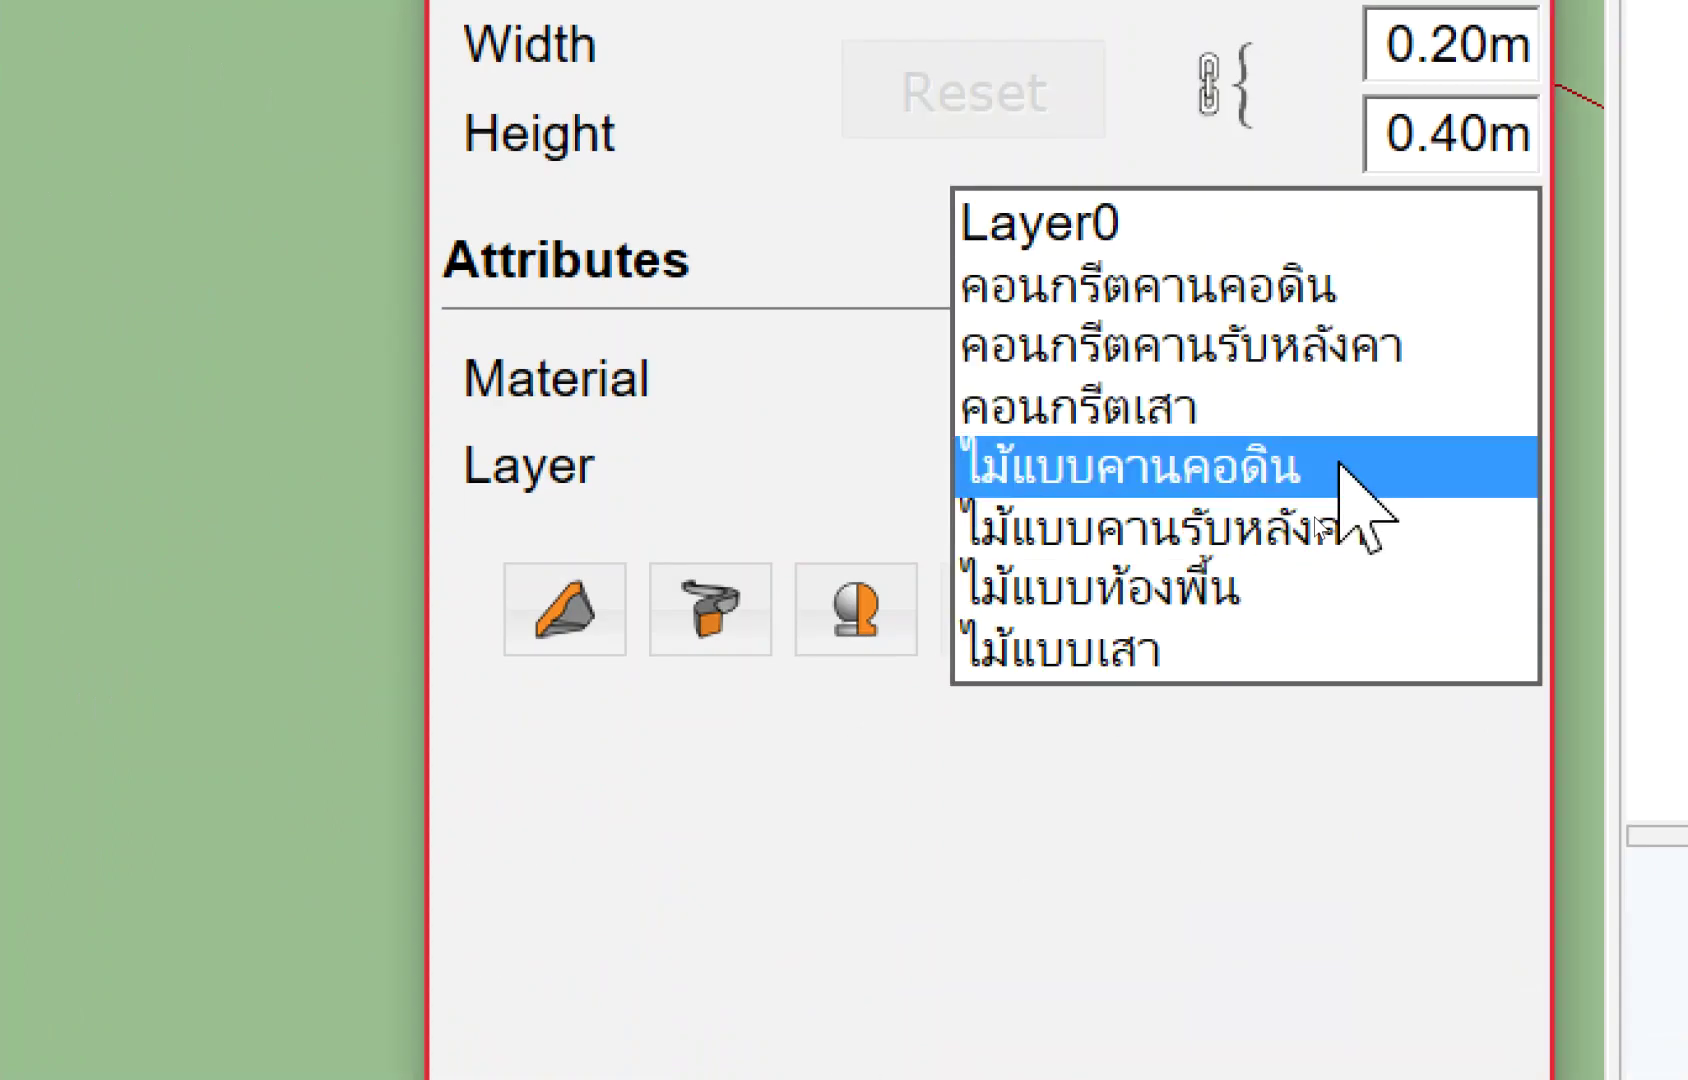
left_click(1336, 545)
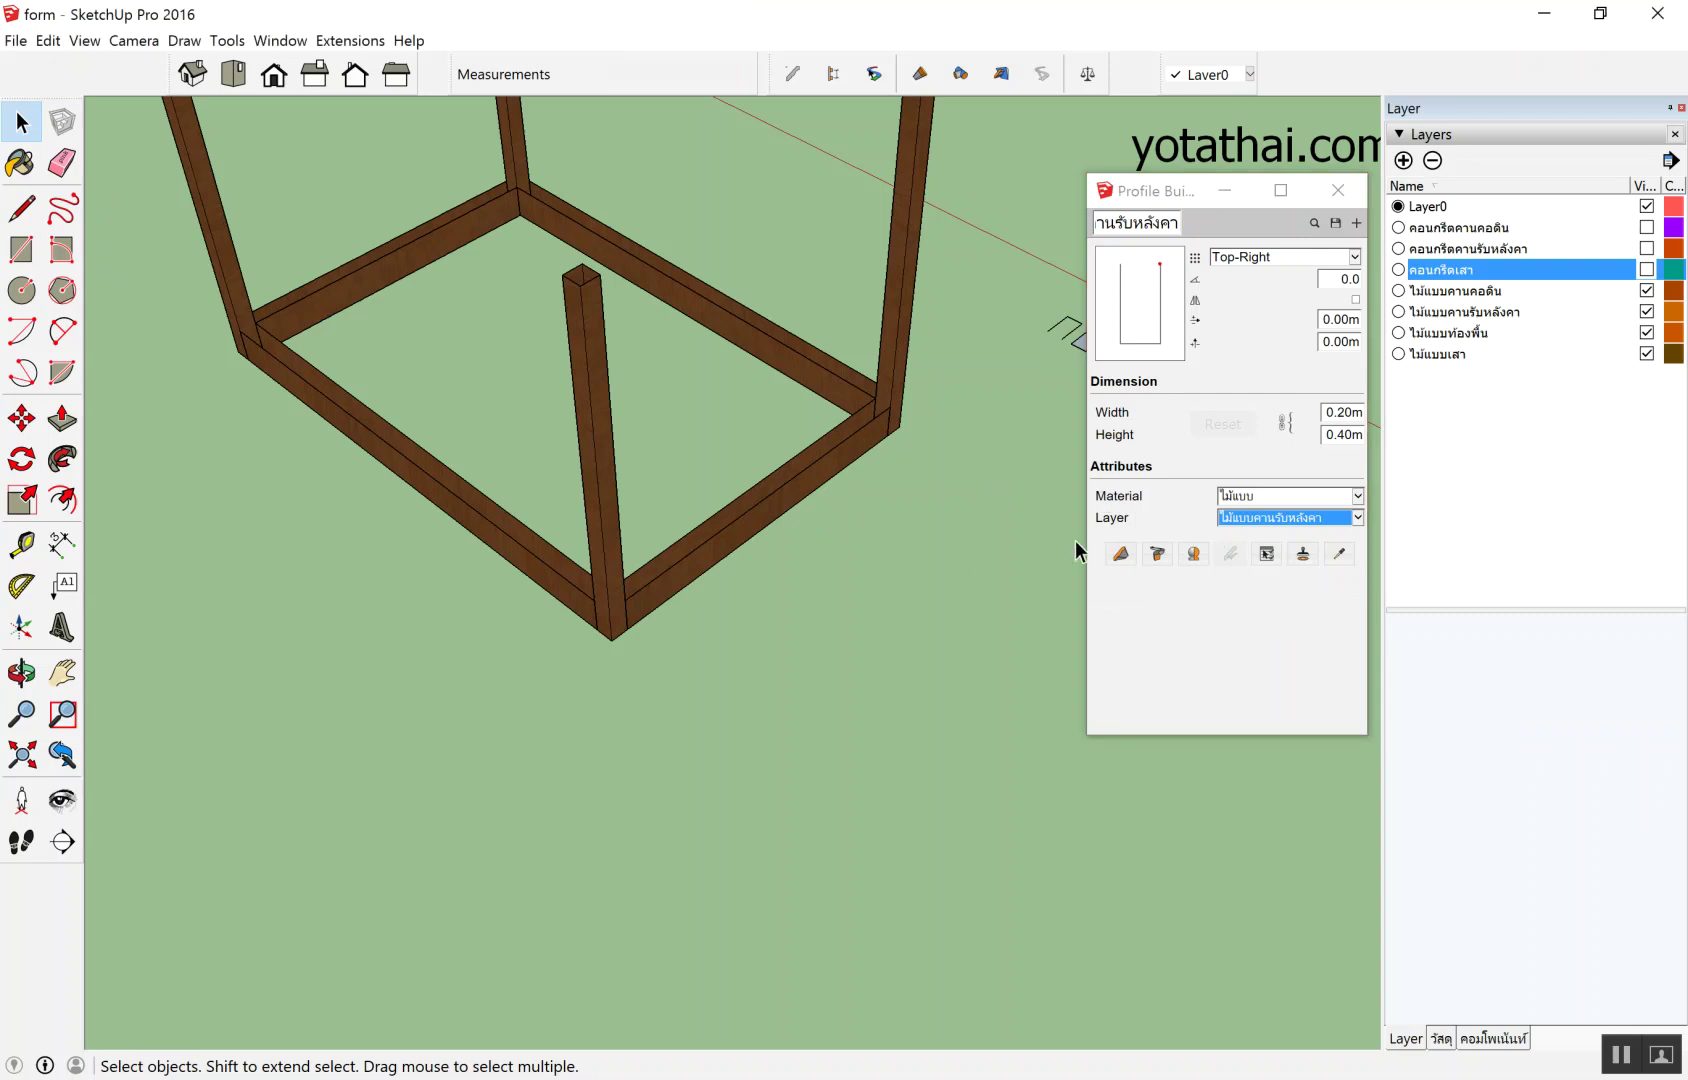
left_click(1120, 553)
Draw the first roof-beam form from one post top to the right post top.
scroll(740, 520, "up", 2)
scroll(600, 400, "up", 2)
middle_click_drag(597, 397, 539, 558)
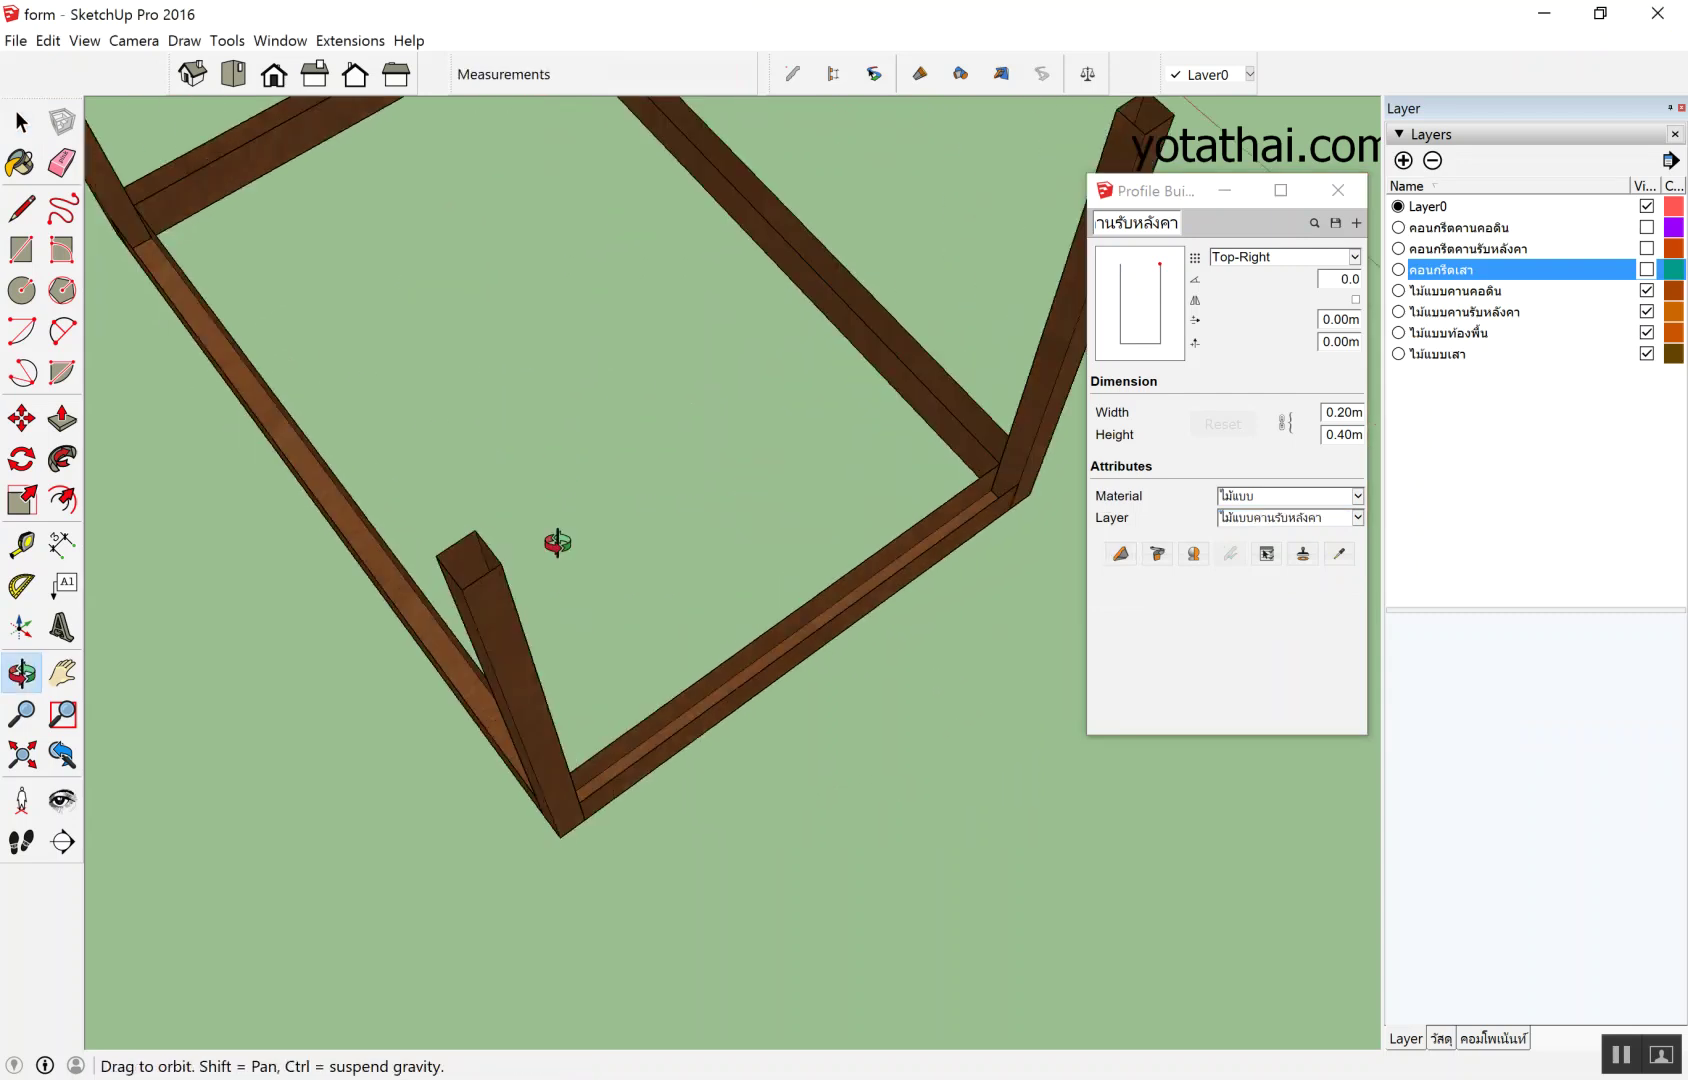
left_click(500, 560)
scroll(503, 557, "down", 5)
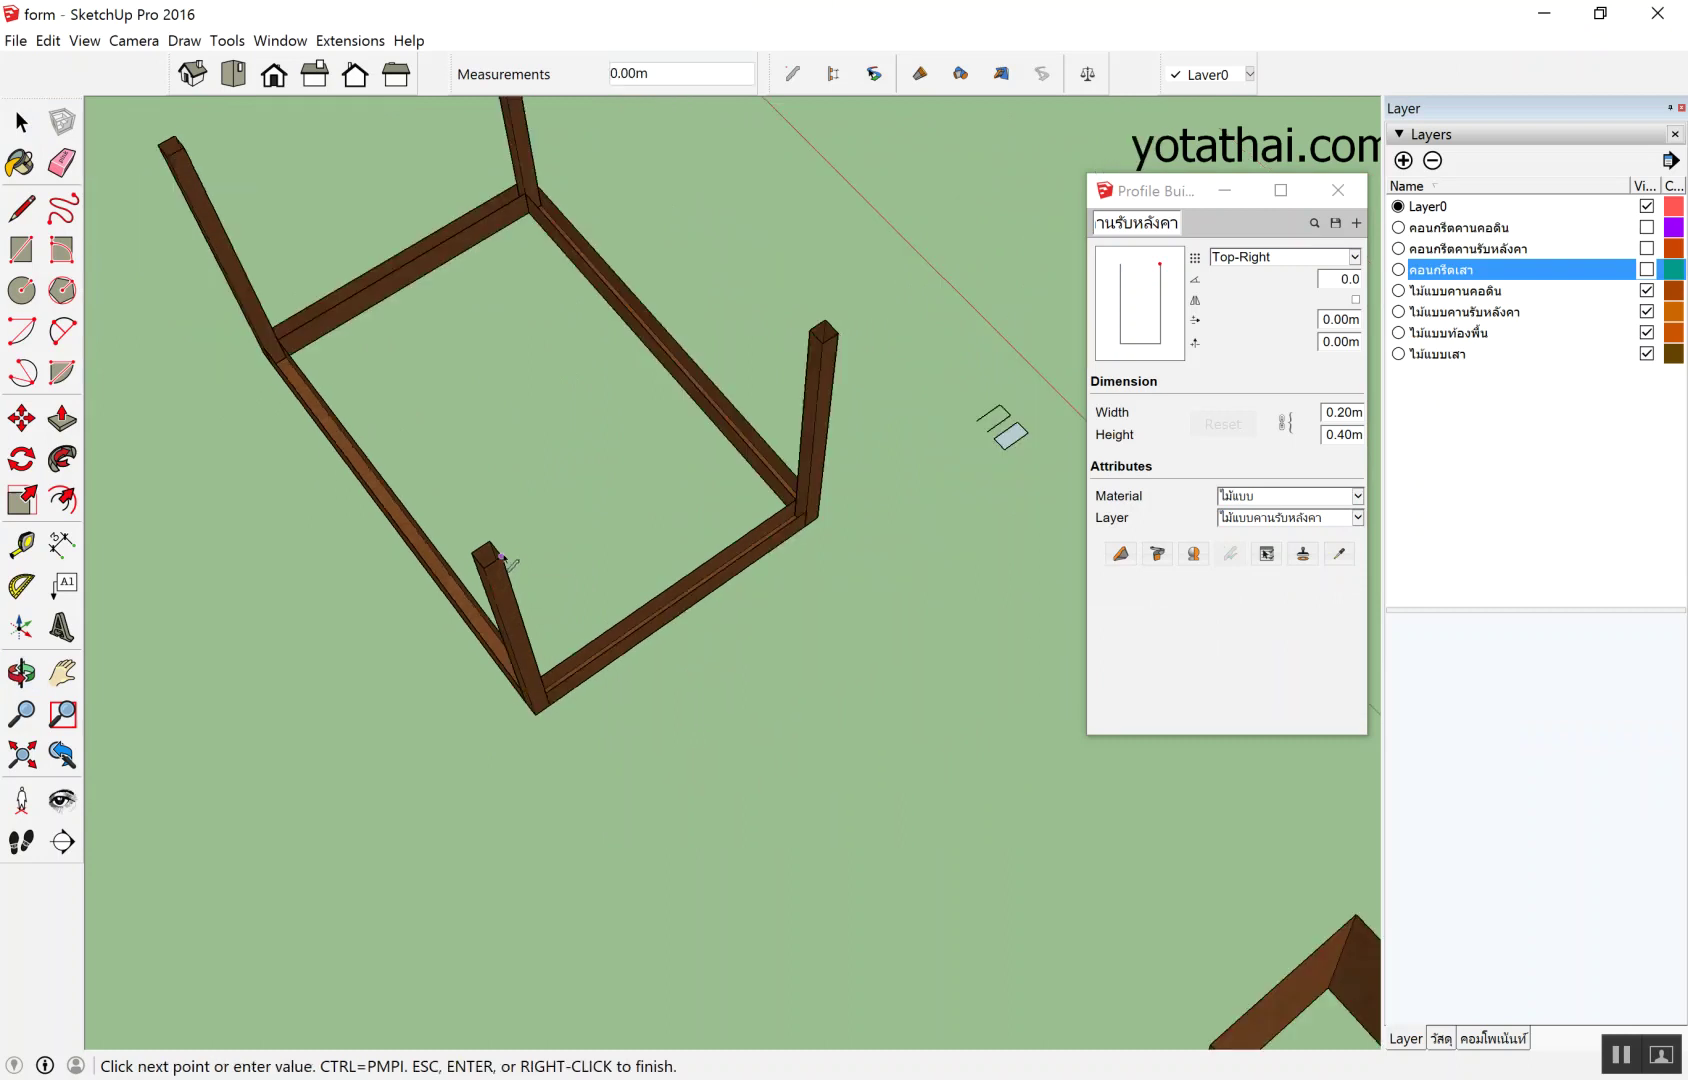
mouse_move(772, 370)
middle_mouse_down()
mouse_move(886, 339)
mouse_move(411, 269)
mouse_move(732, 222)
middle_mouse_up()
left_click(886, 339)
key("space")
Orbit to another side and cancel a misplaced roof-beam member.
scroll(732, 222, "down", 3)
scroll(731, 150, "up", 3)
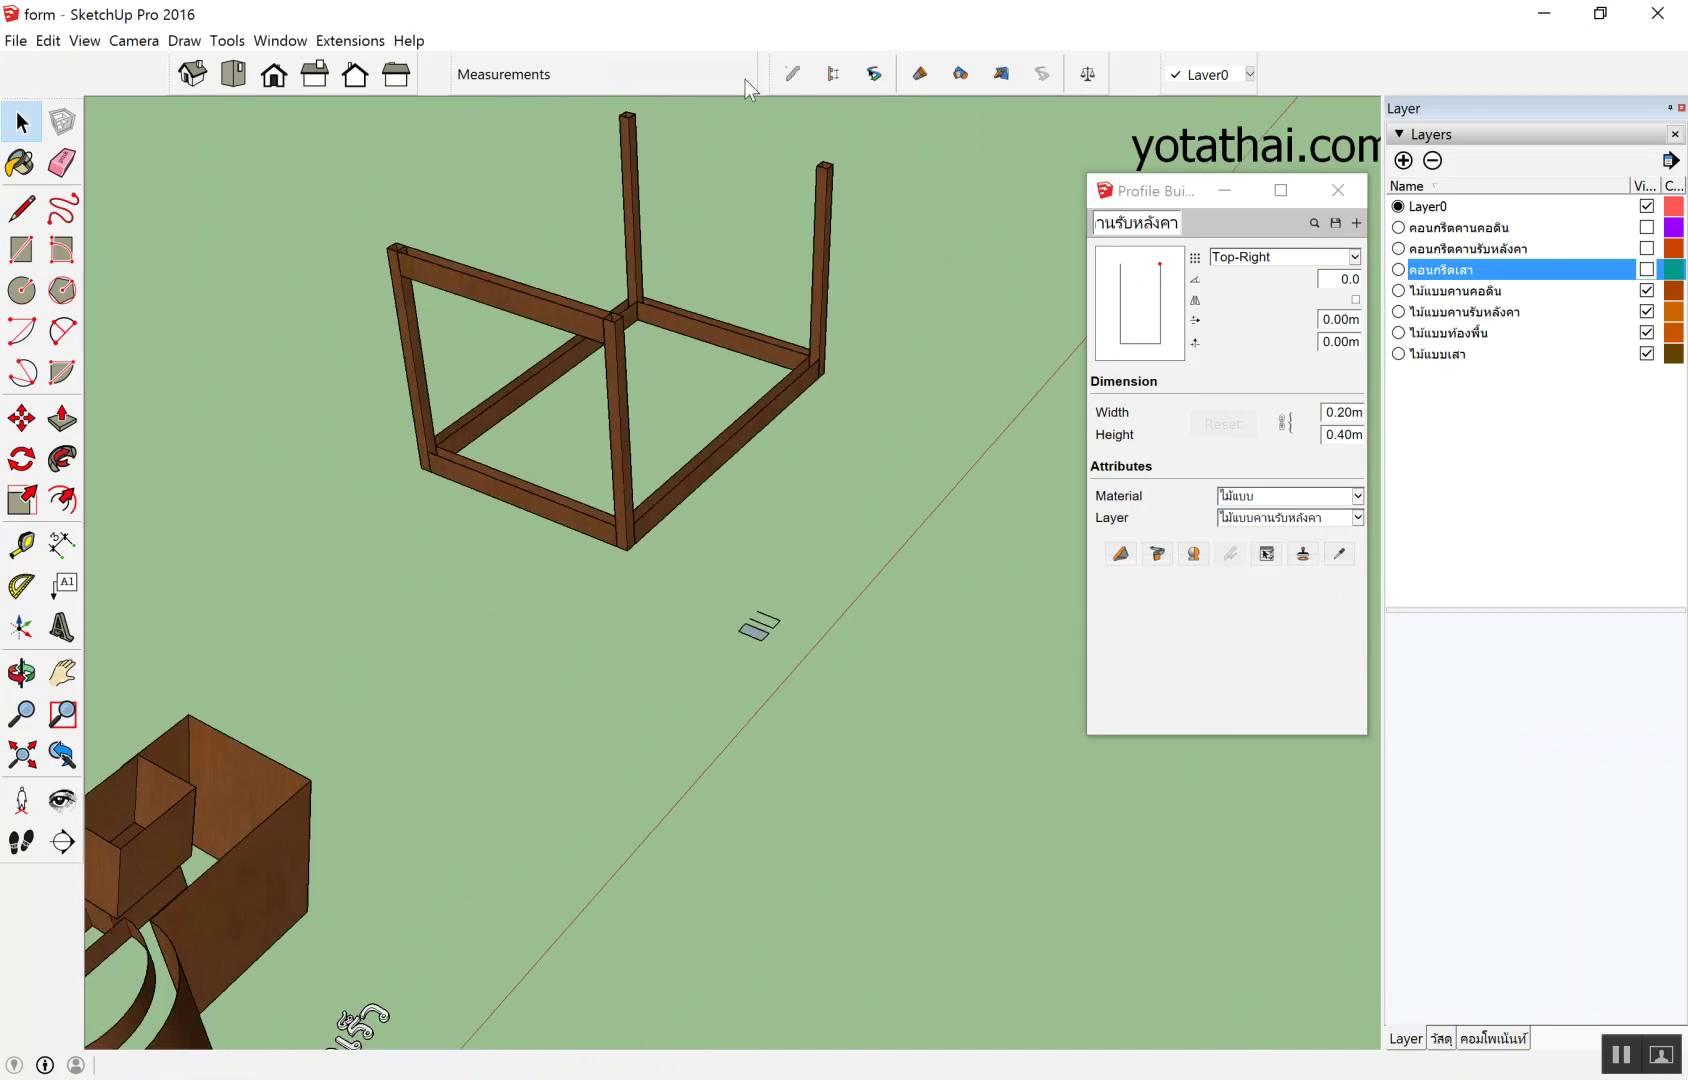
middle_click_drag(731, 30, 829, 218)
left_click(1121, 553)
scroll(547, 461, "up", 3)
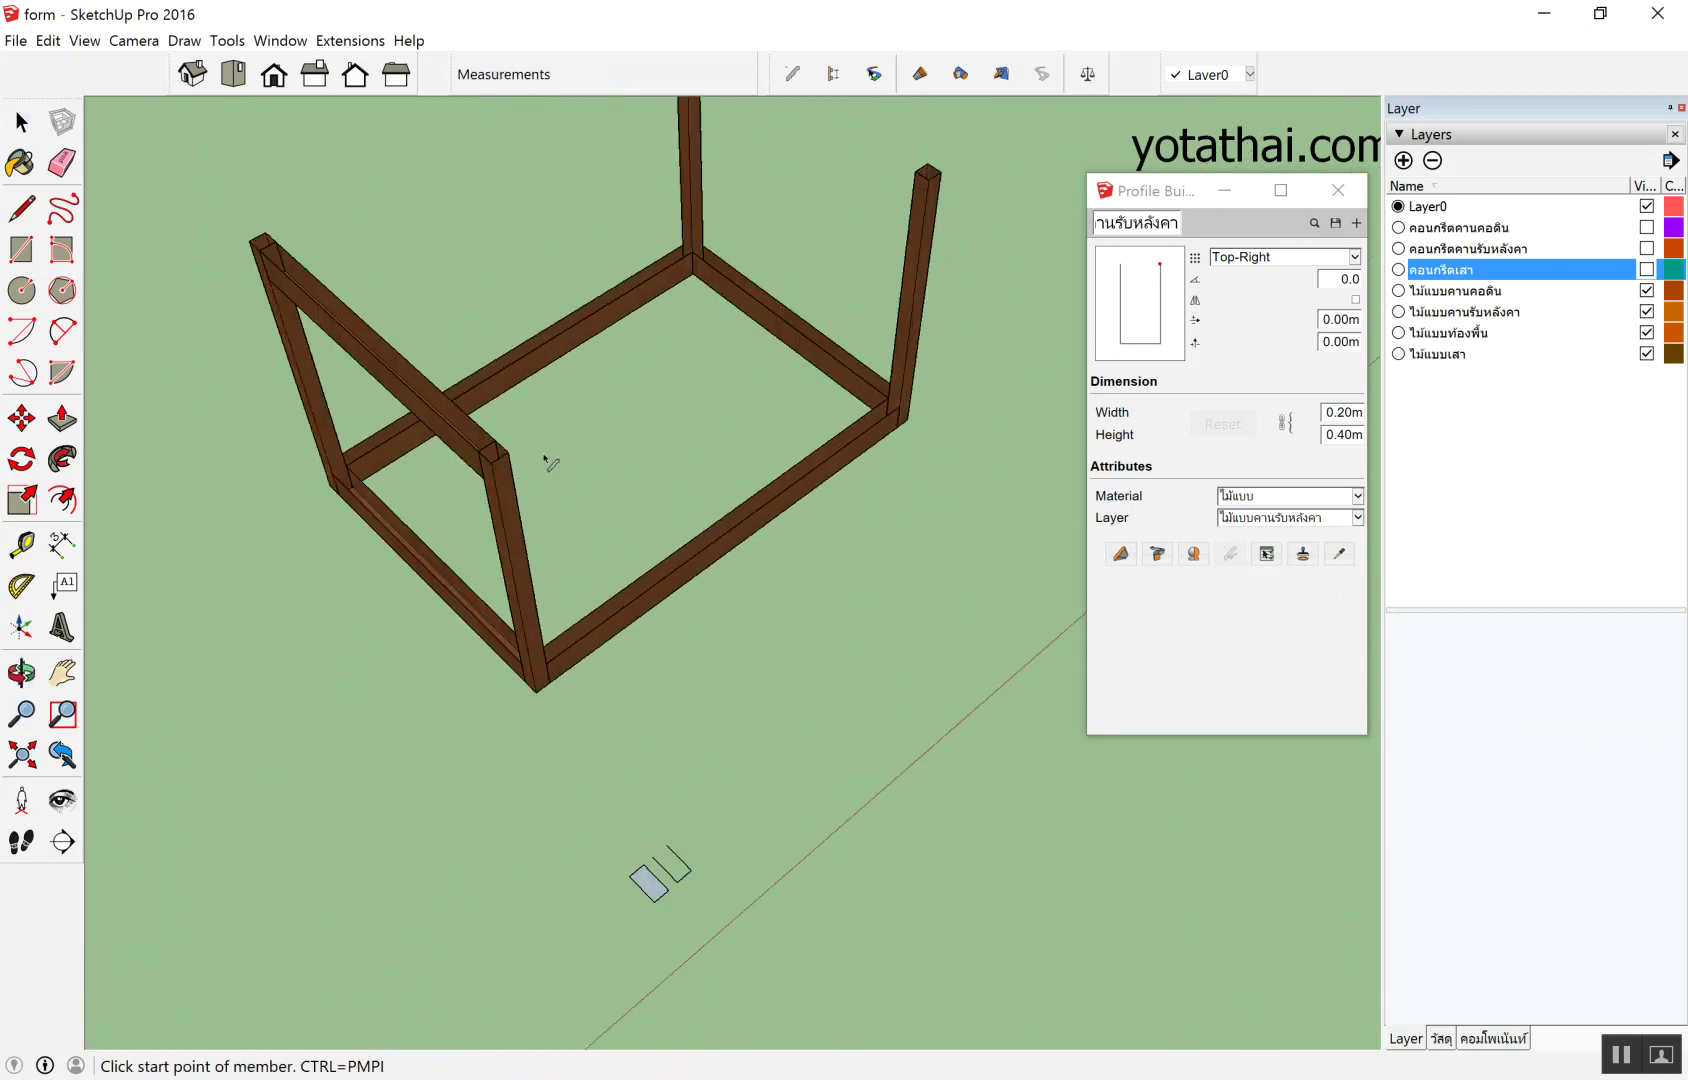
left_click(506, 452)
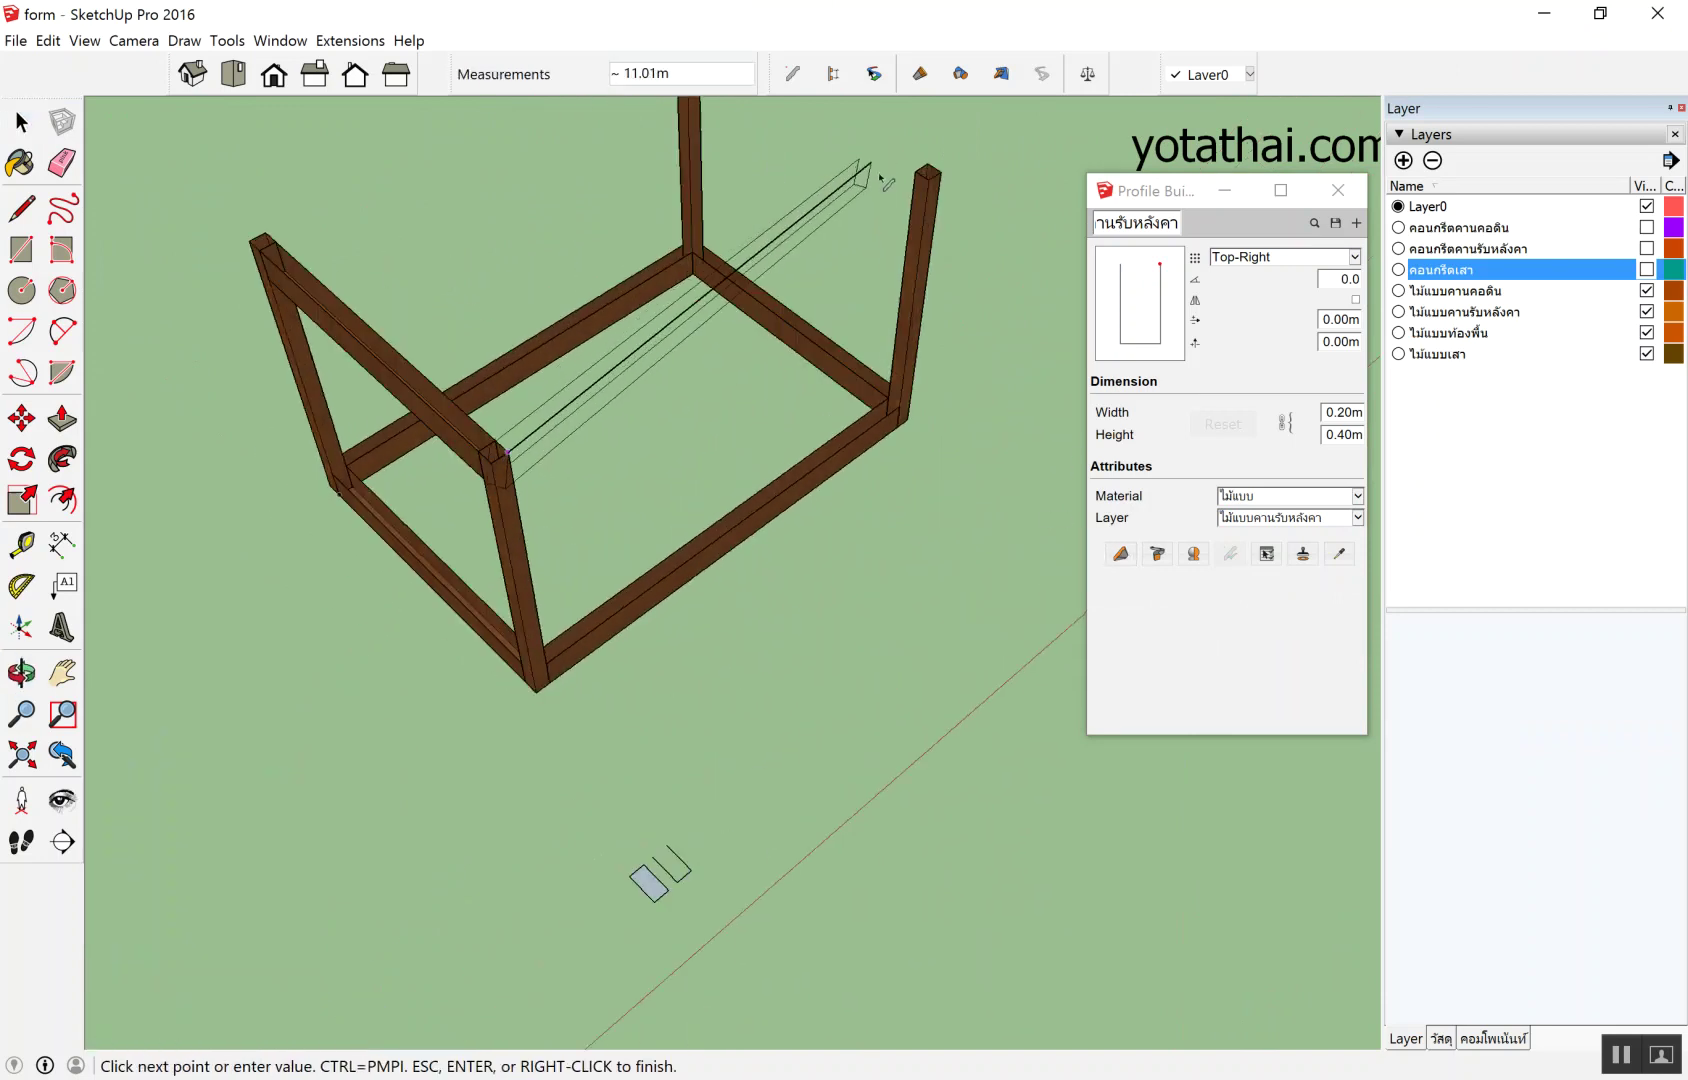
key("space")
mouse_move(855, 177)
middle_mouse_down()
mouse_move(968, 270)
mouse_move(836, 339)
mouse_move(1042, 588)
middle_mouse_up()
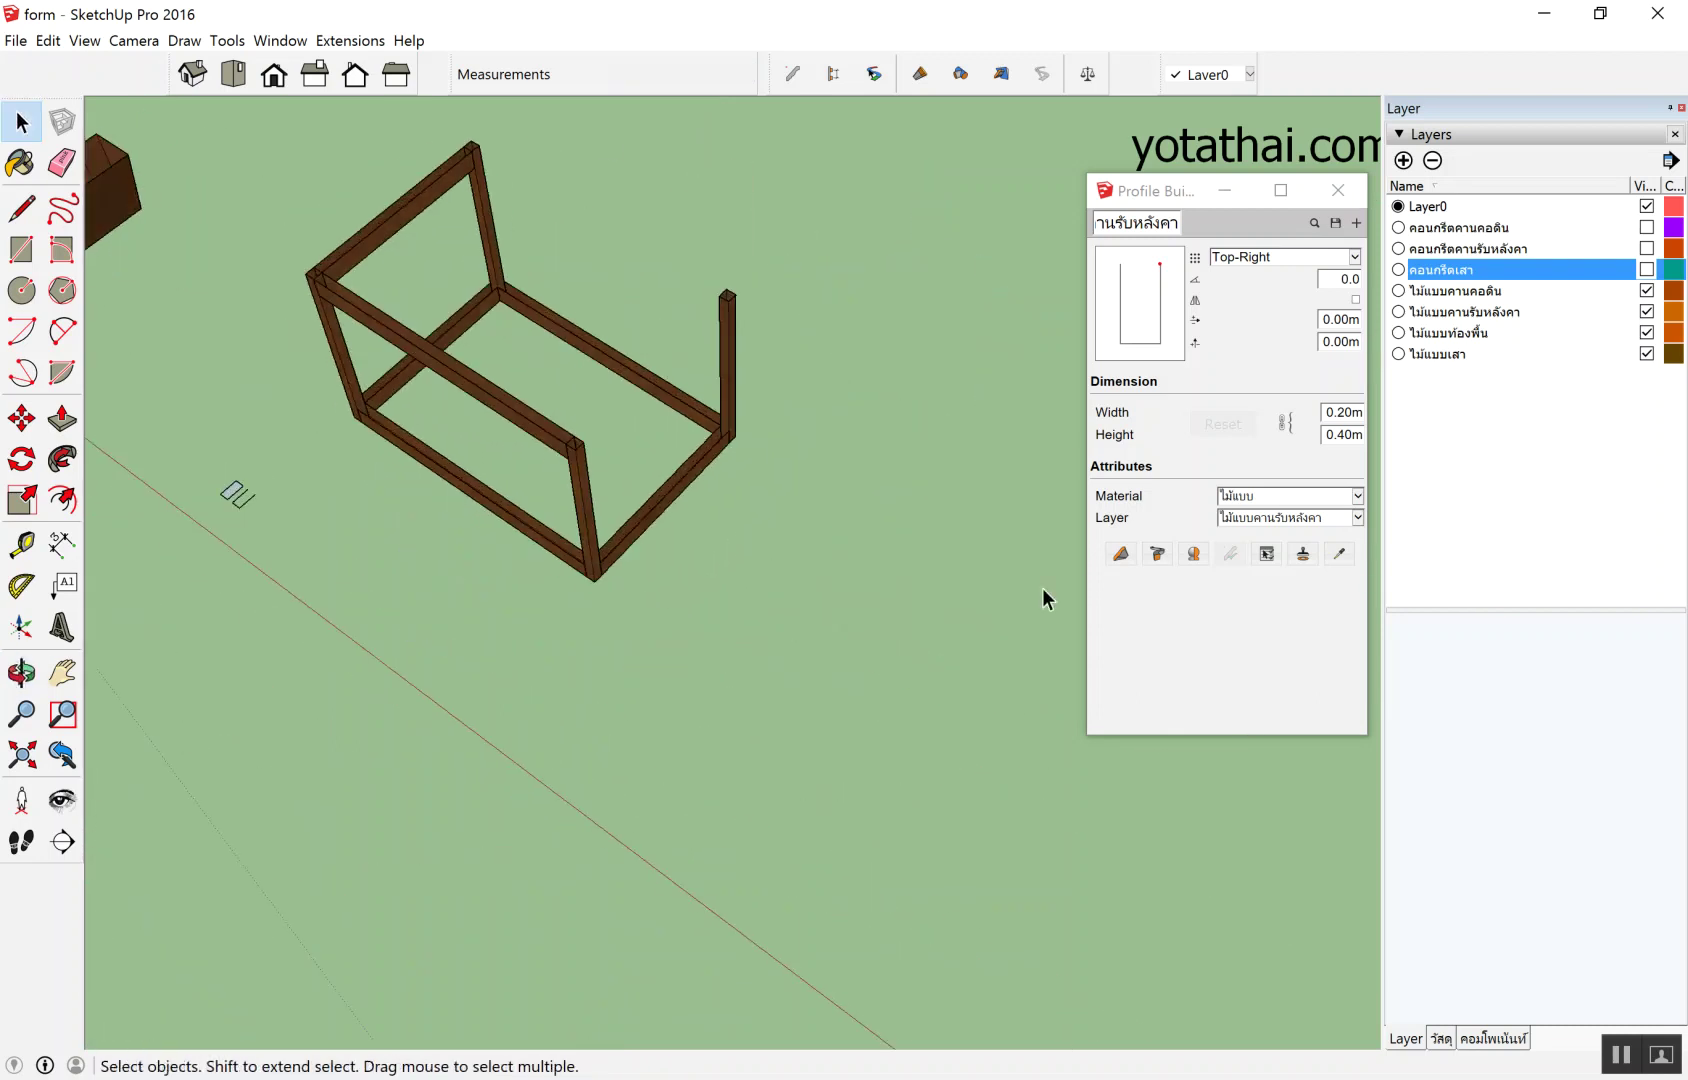
Add a roof-beam form from a post corner to the opposite post top.
left_click(1113, 555)
scroll(633, 421, "up", 3)
scroll(560, 470, "up", 2)
left_click(501, 516)
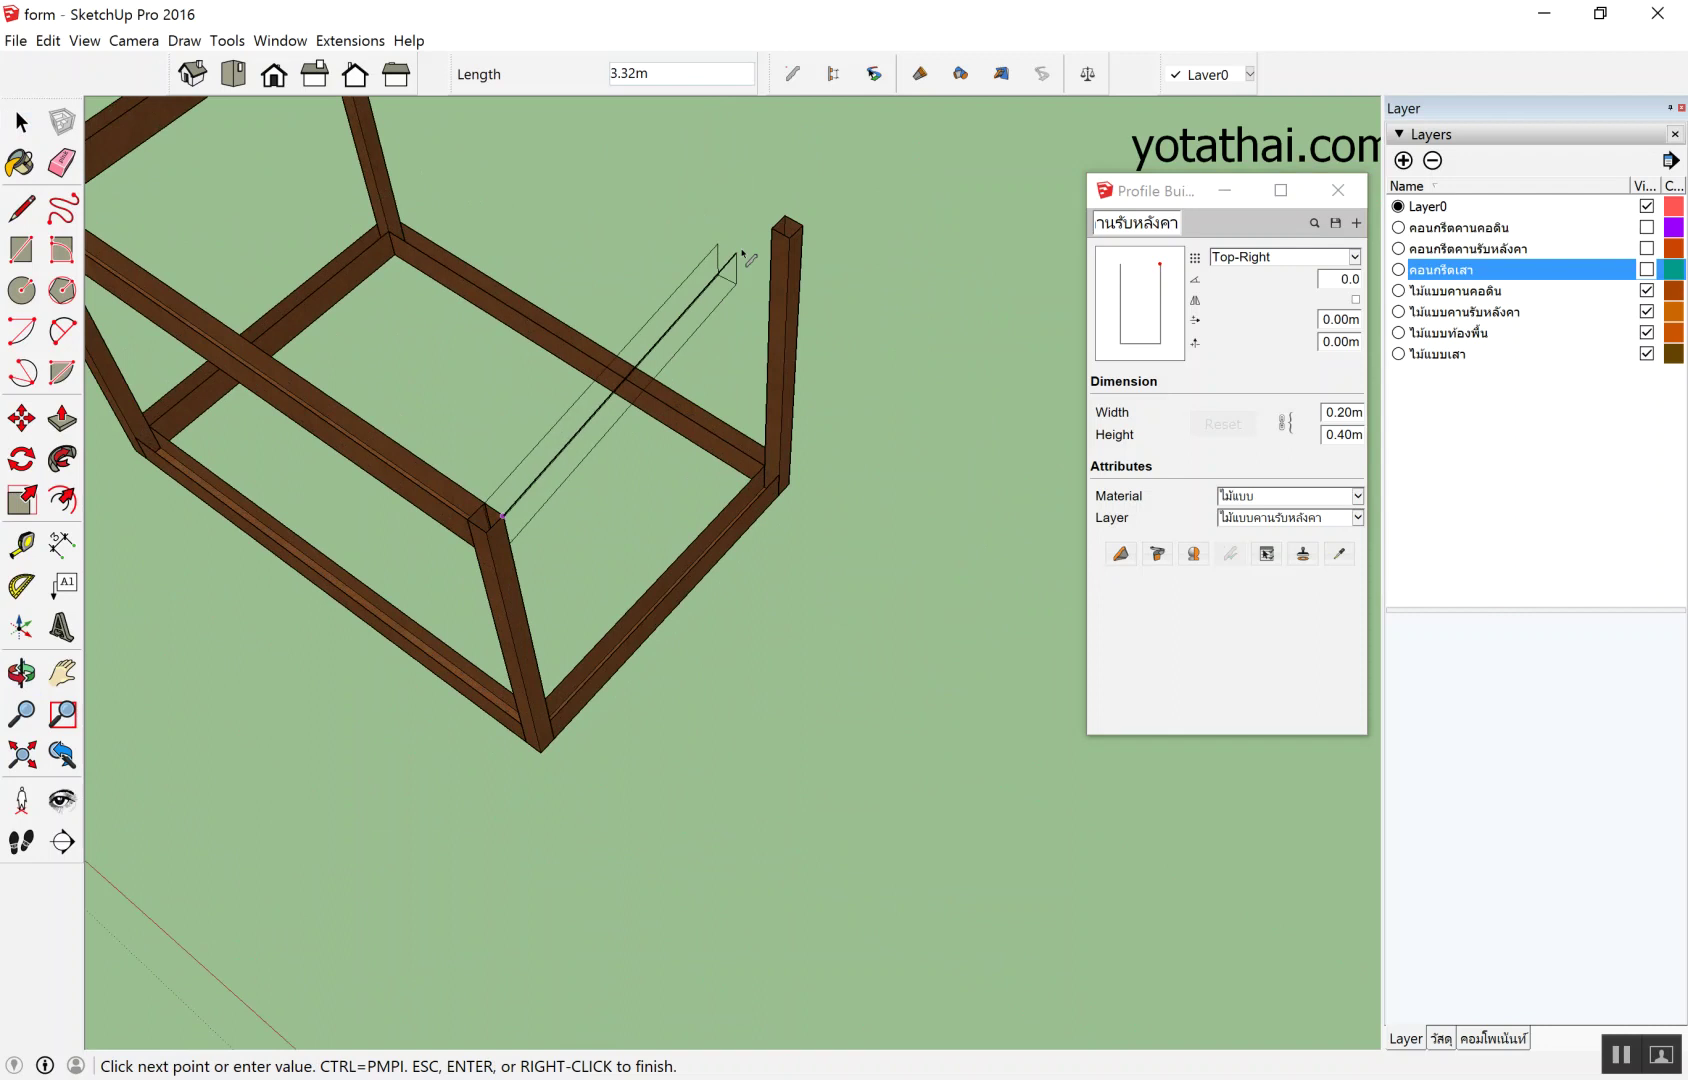
left_click(787, 232)
key("space")
mouse_move(787, 232)
middle_mouse_down()
mouse_move(845, 195)
mouse_move(421, 257)
mouse_move(762, 194)
middle_mouse_up()
Add the last roof-beam form, closing the top frame.
scroll(762, 194, "up", 3)
left_click(1121, 555)
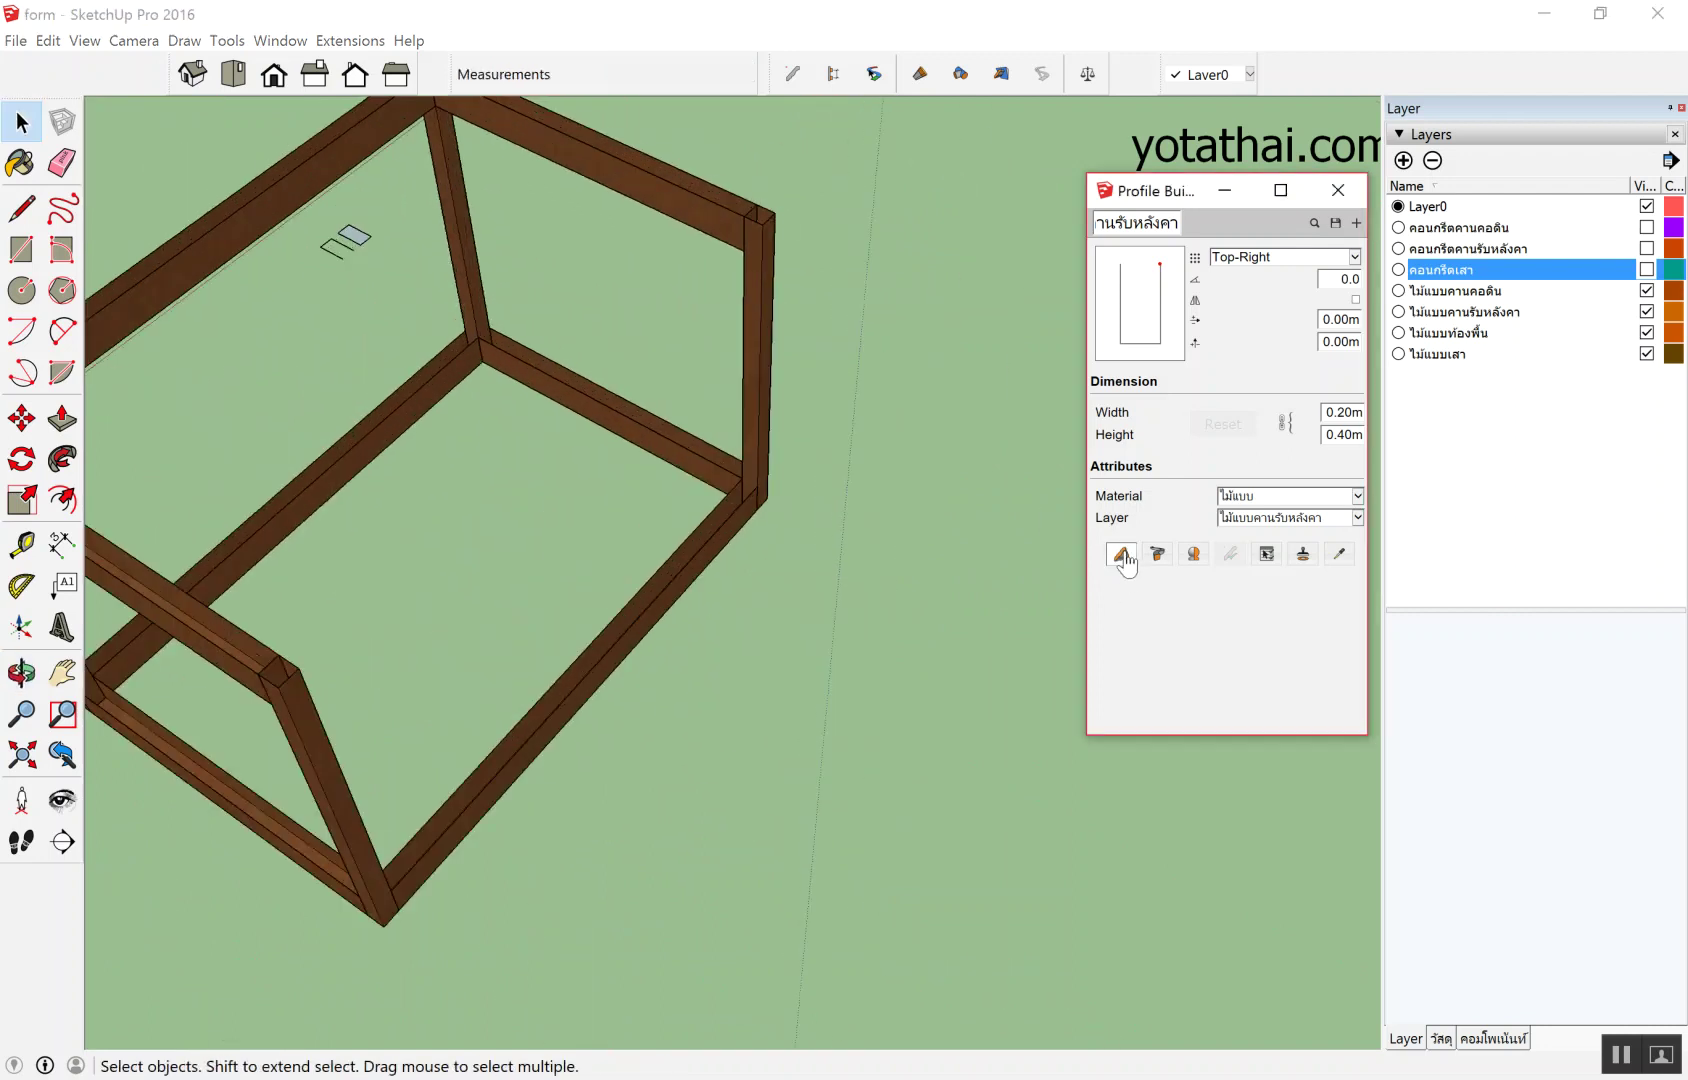
left_click(298, 668)
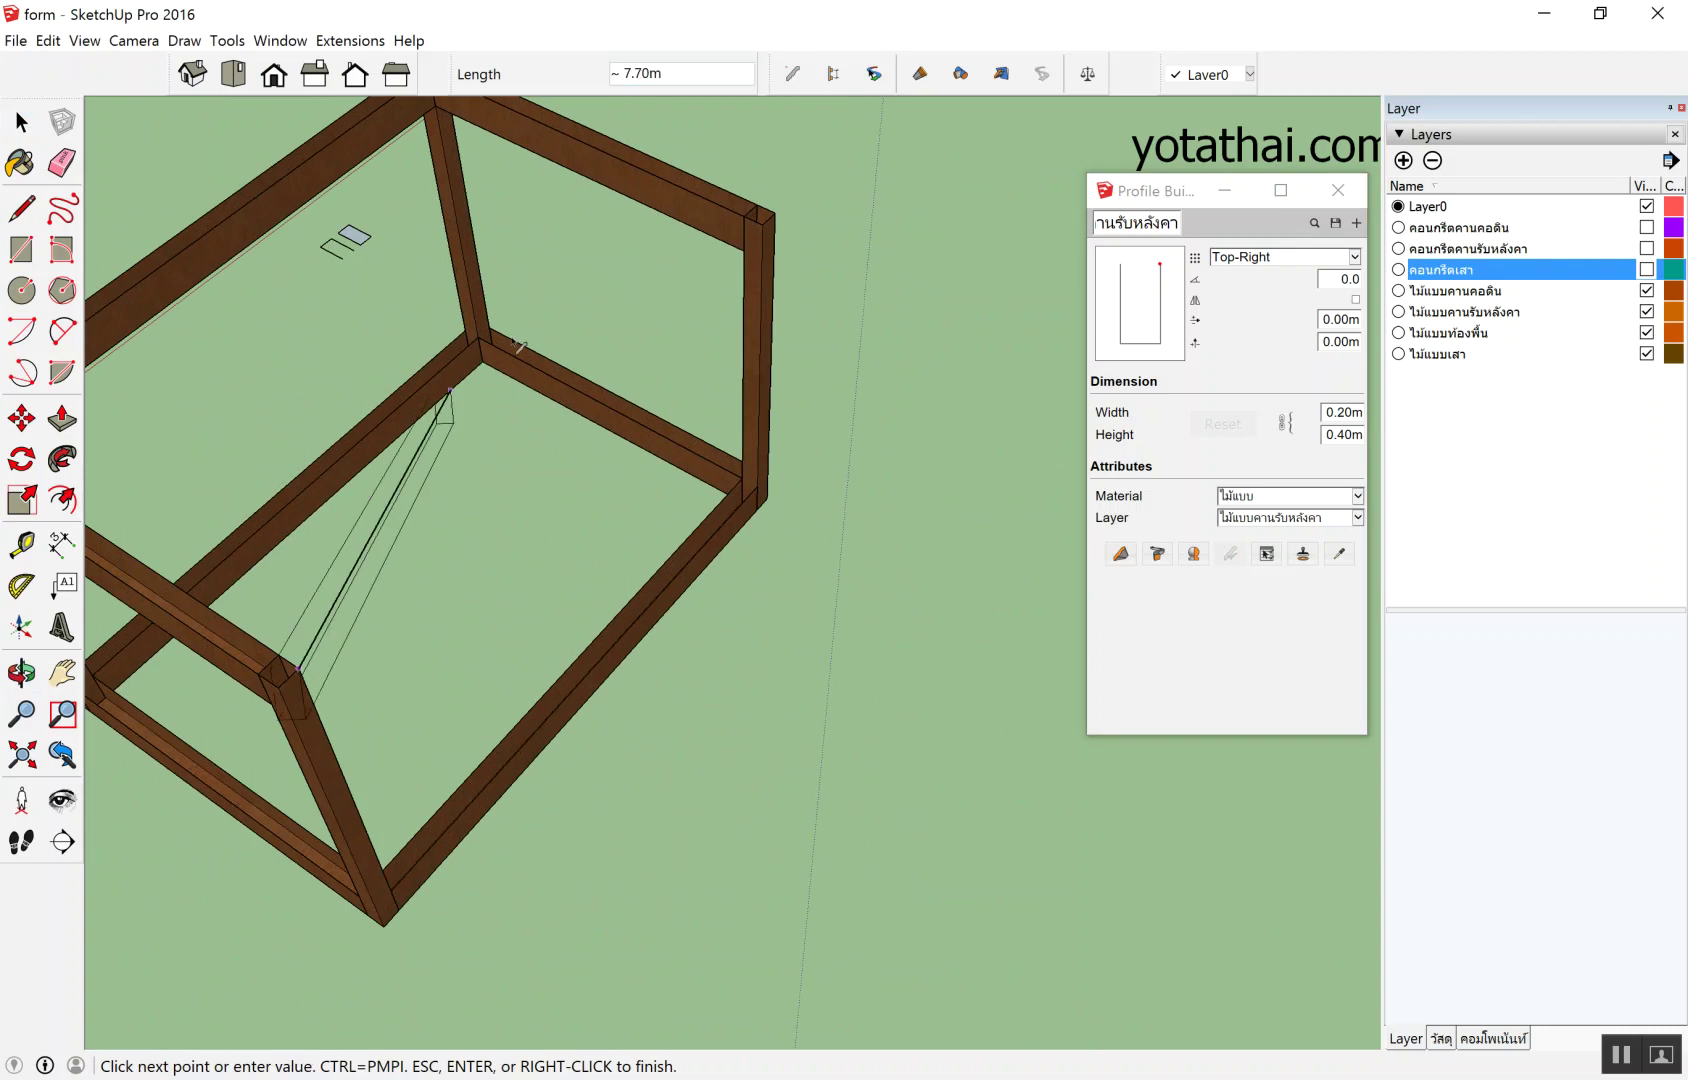
left_click(727, 242)
key("space")
scroll(740, 390, "down", 3)
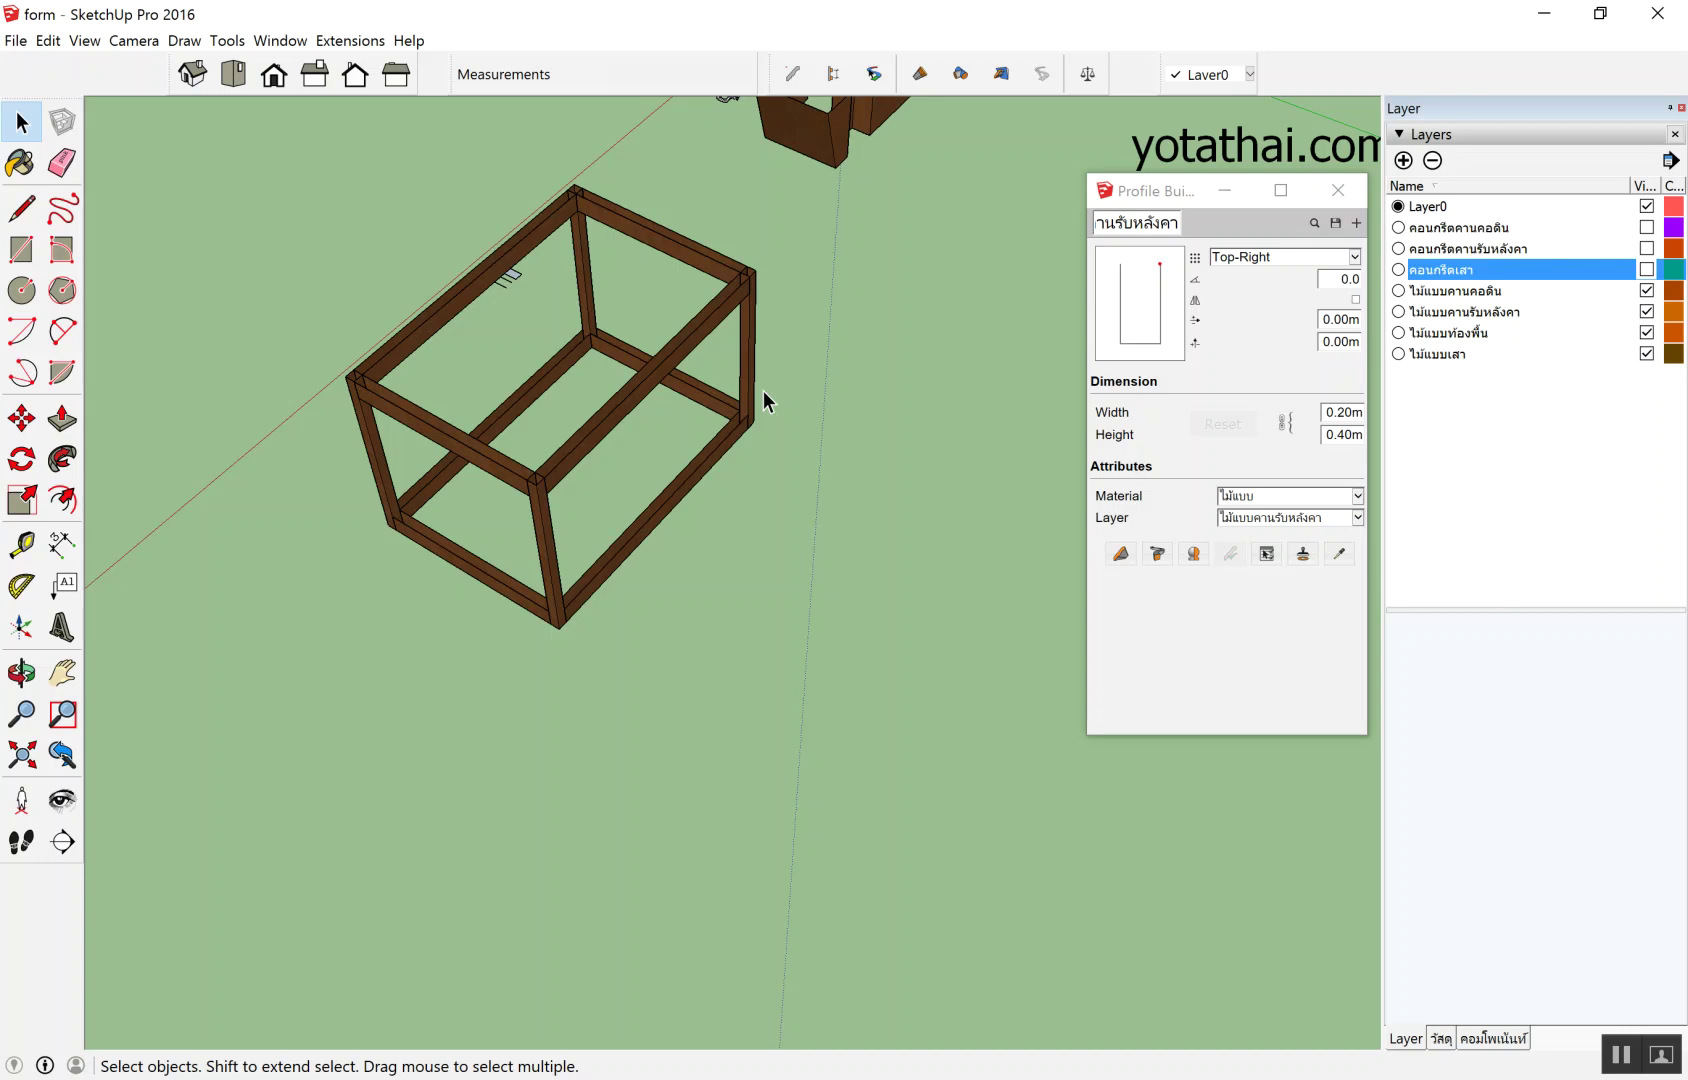
middle_click_drag(765, 373, 597, 475)
scroll(597, 475, "up", 3)
mouse_move(615, 403)
middle_mouse_down()
mouse_move(501, 467)
mouse_move(765, 397)
mouse_move(863, 263)
middle_mouse_up()
scroll(765, 397, "down", 3)
scroll(247, 204, "up", 4)
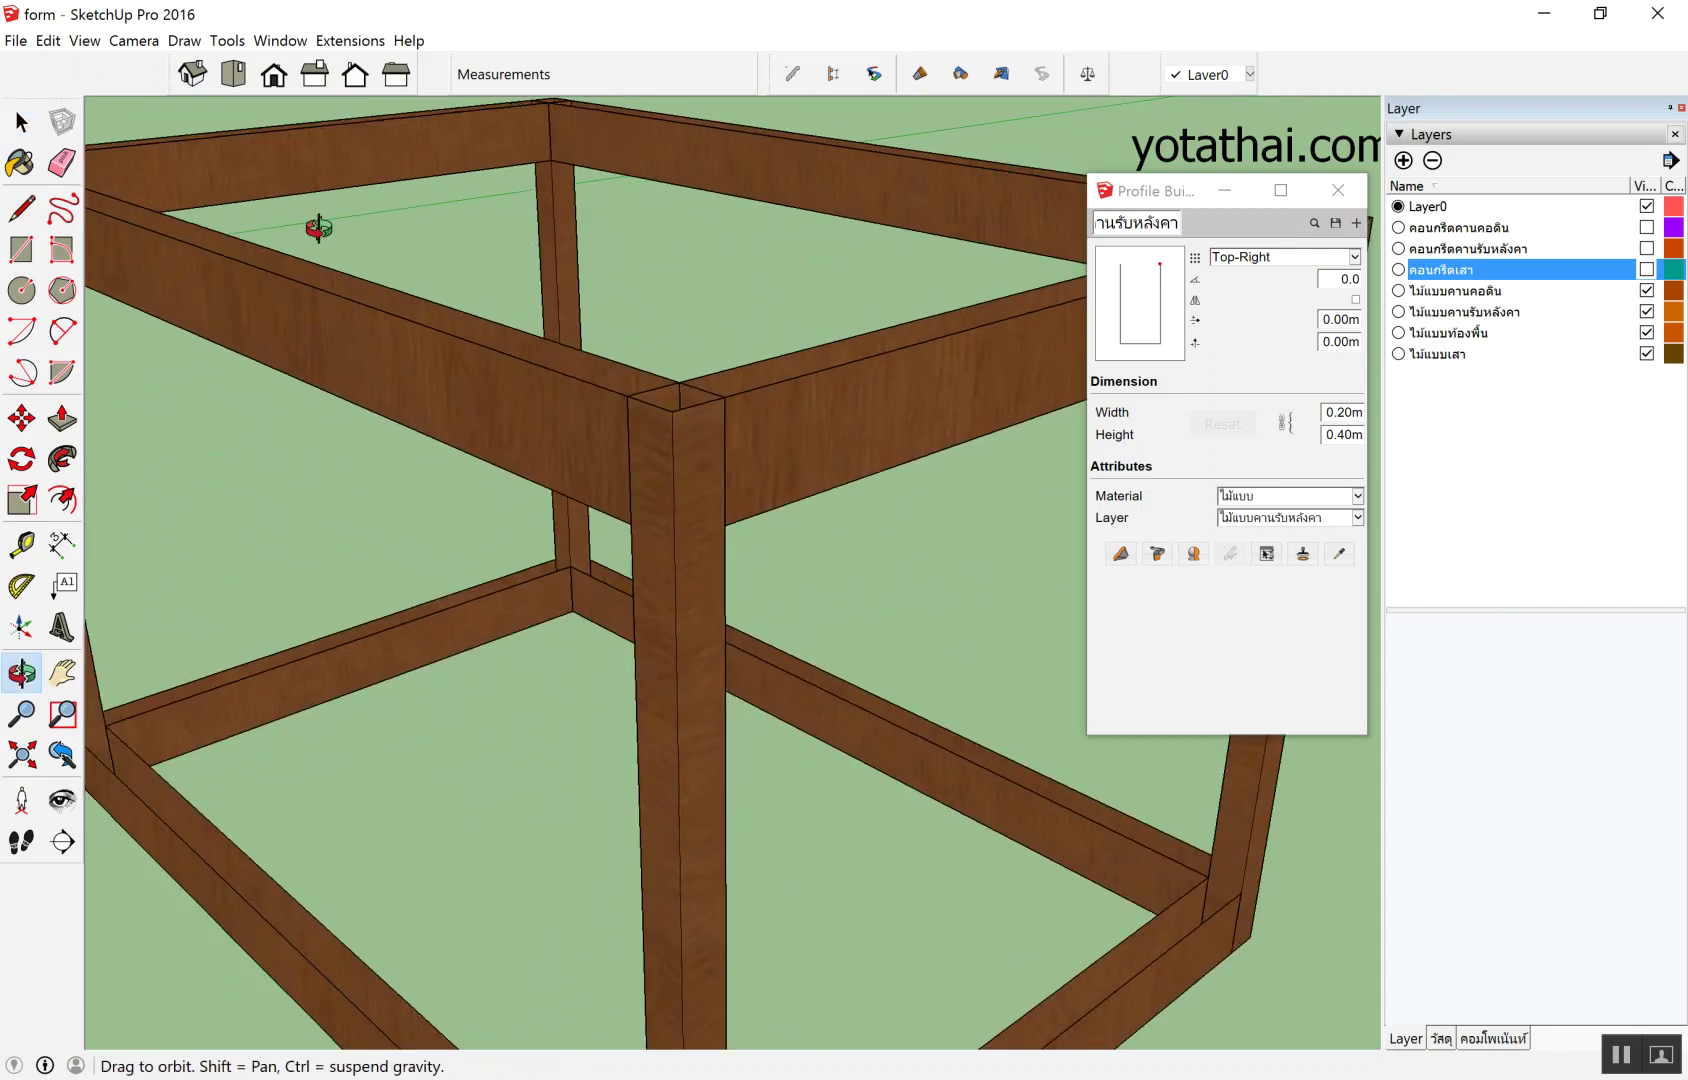
scroll(530, 353, "down", 3)
scroll(530, 353, "up", 4)
middle_click_drag(471, 388, 539, 388)
scroll(539, 388, "up", 2)
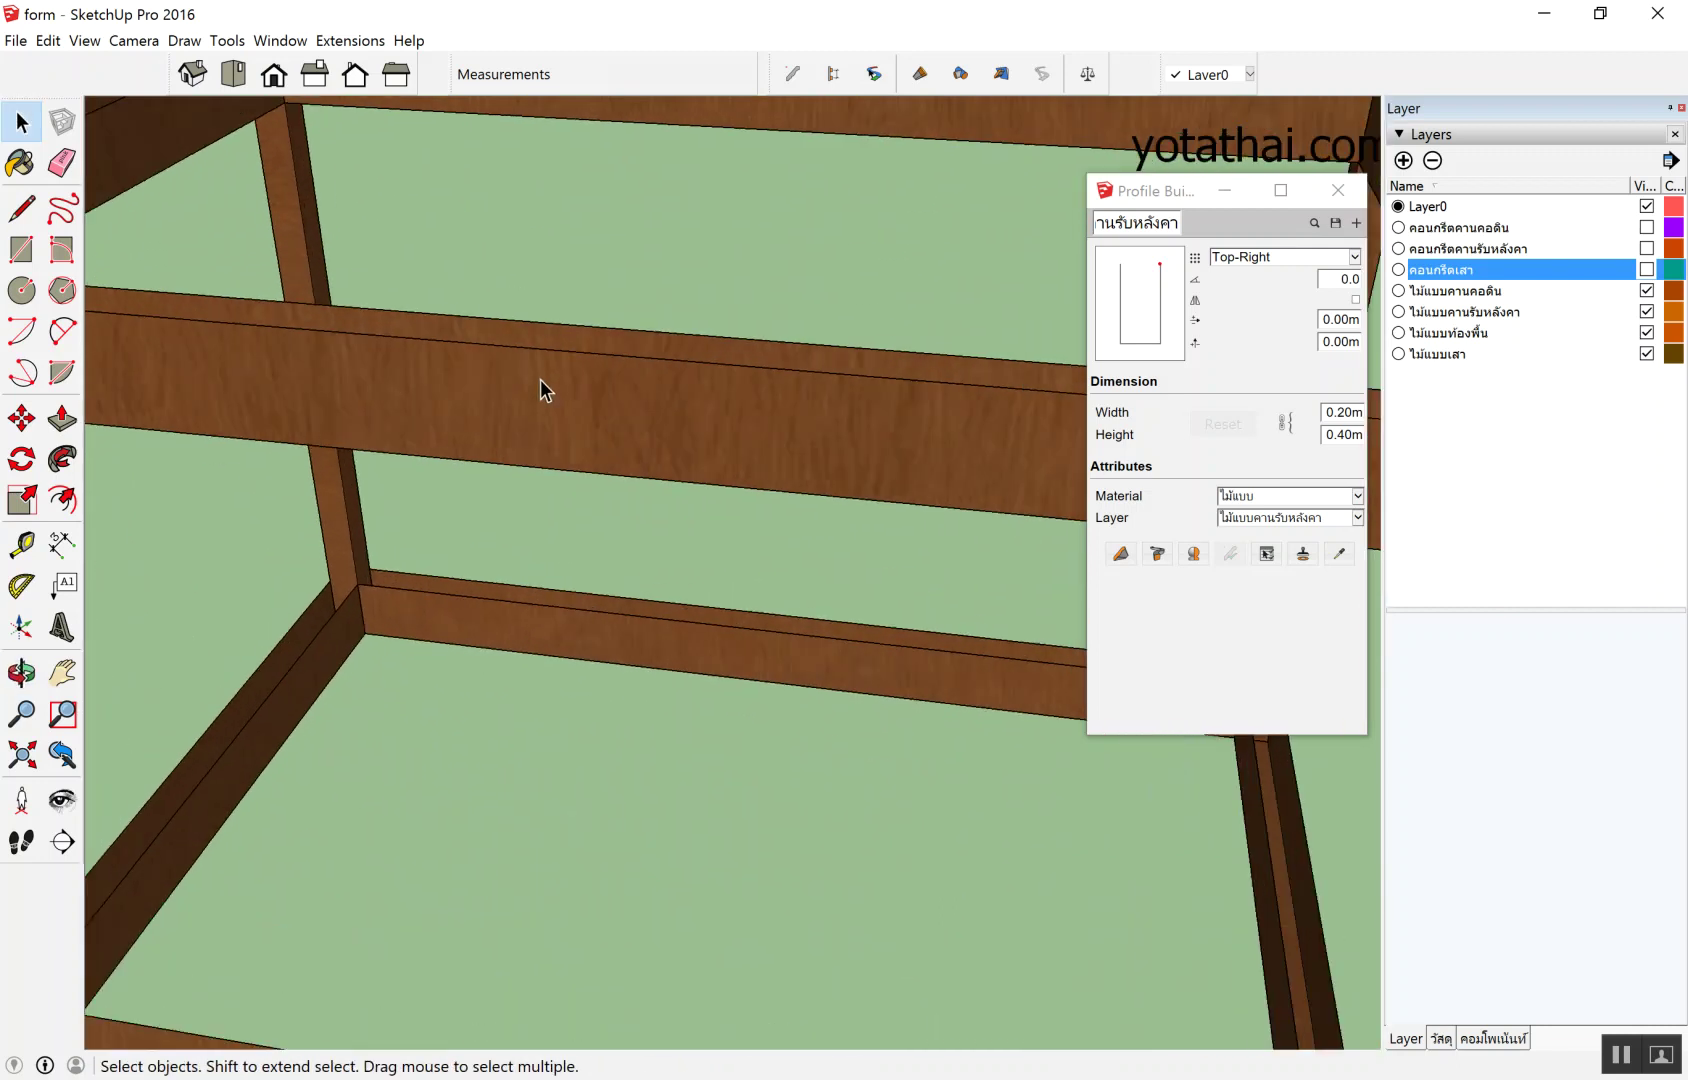
scroll(687, 346, "up", 2)
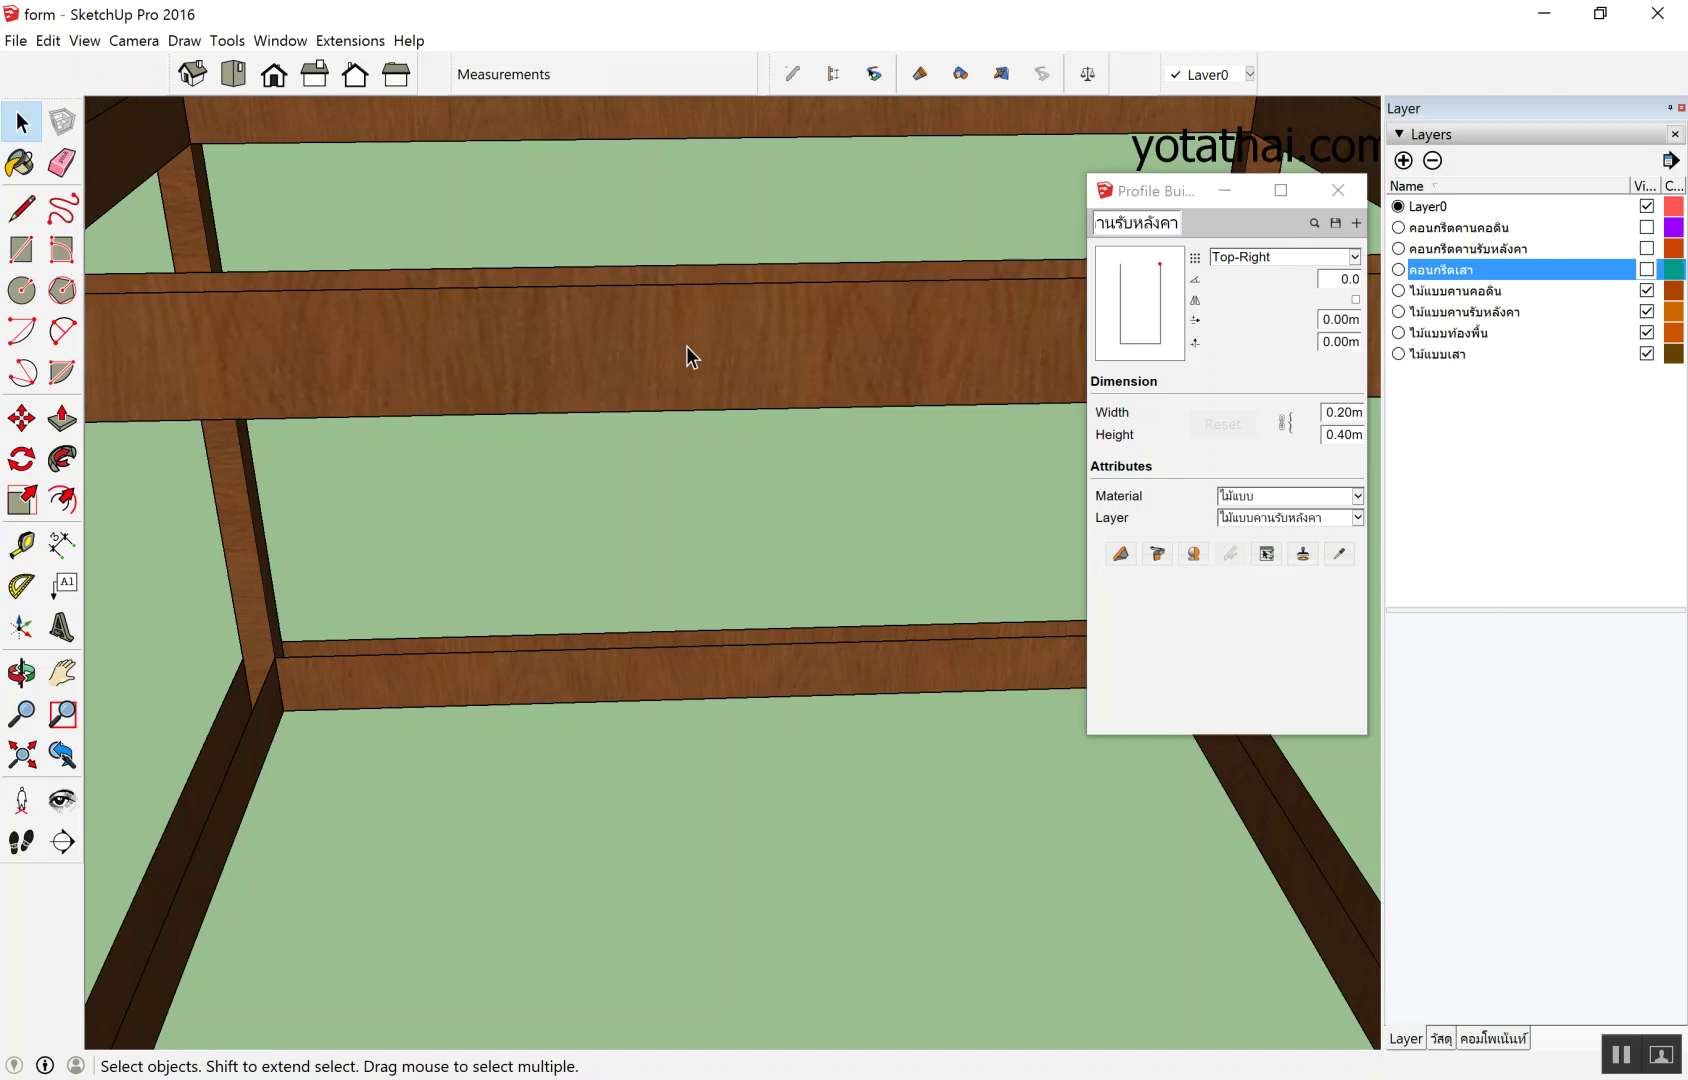
scroll(686, 346, "down", 5)
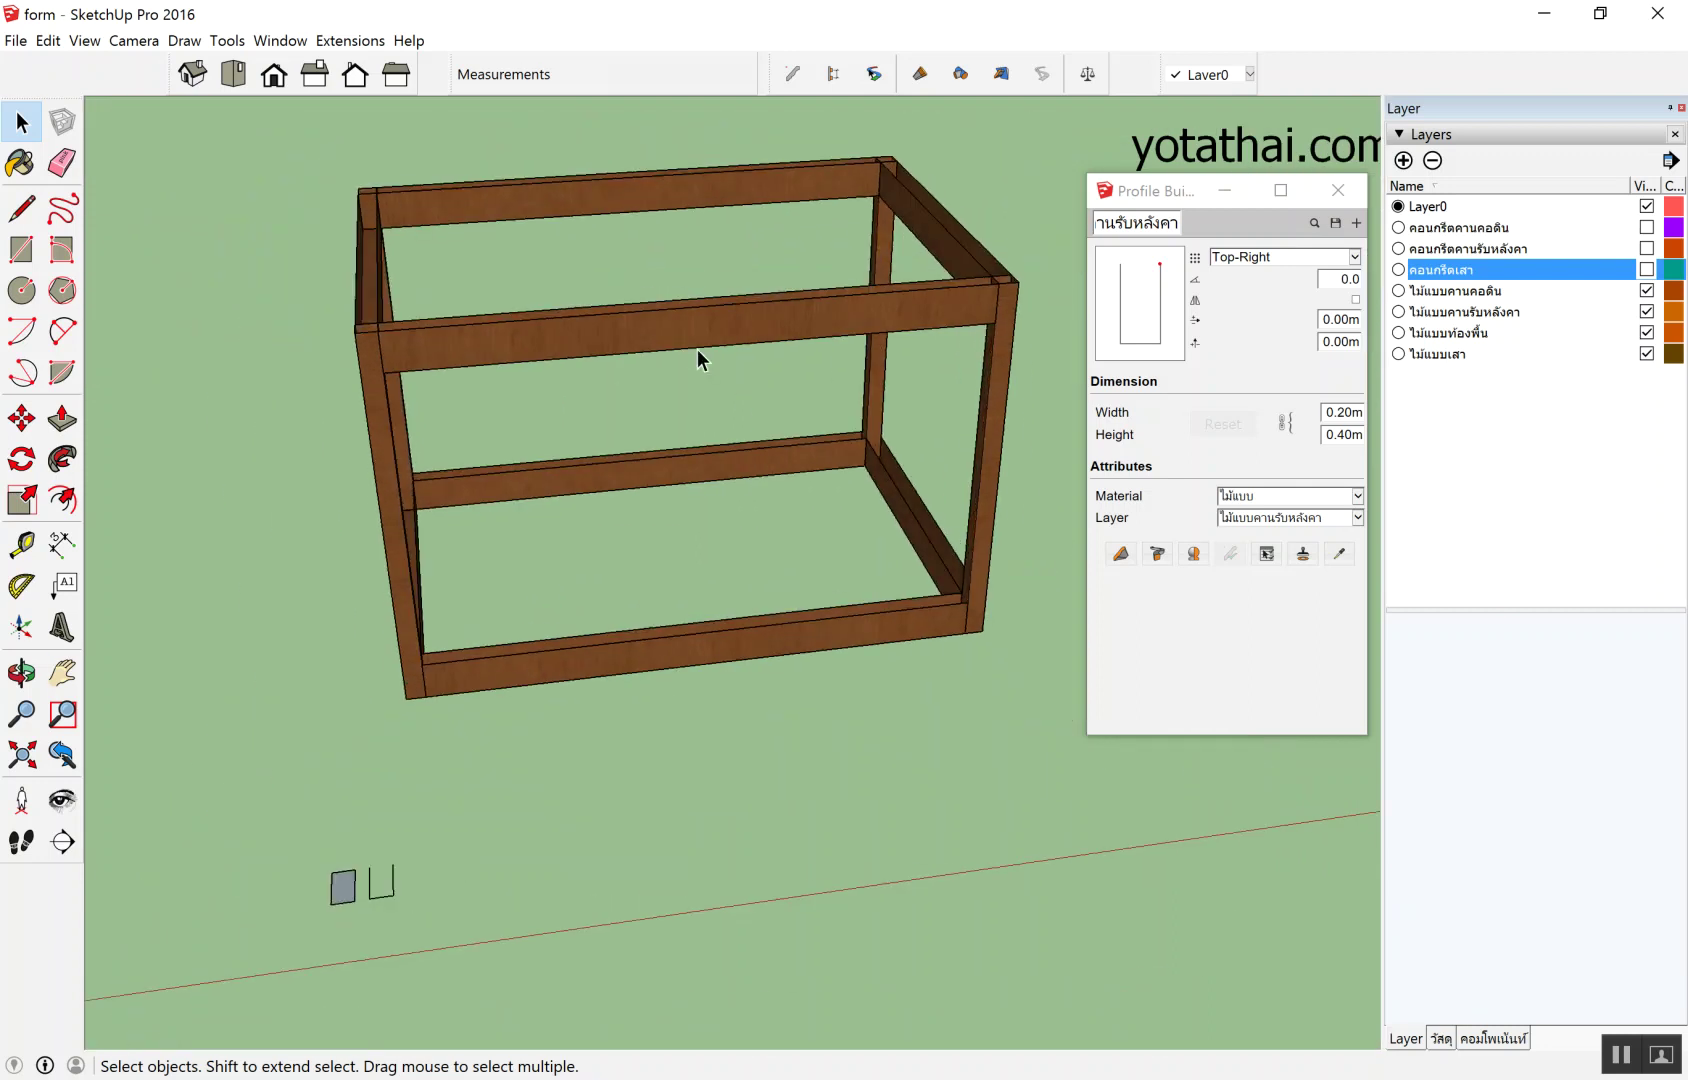
scroll(573, 373, "up", 3)
middle_click_drag(592, 445, 517, 327)
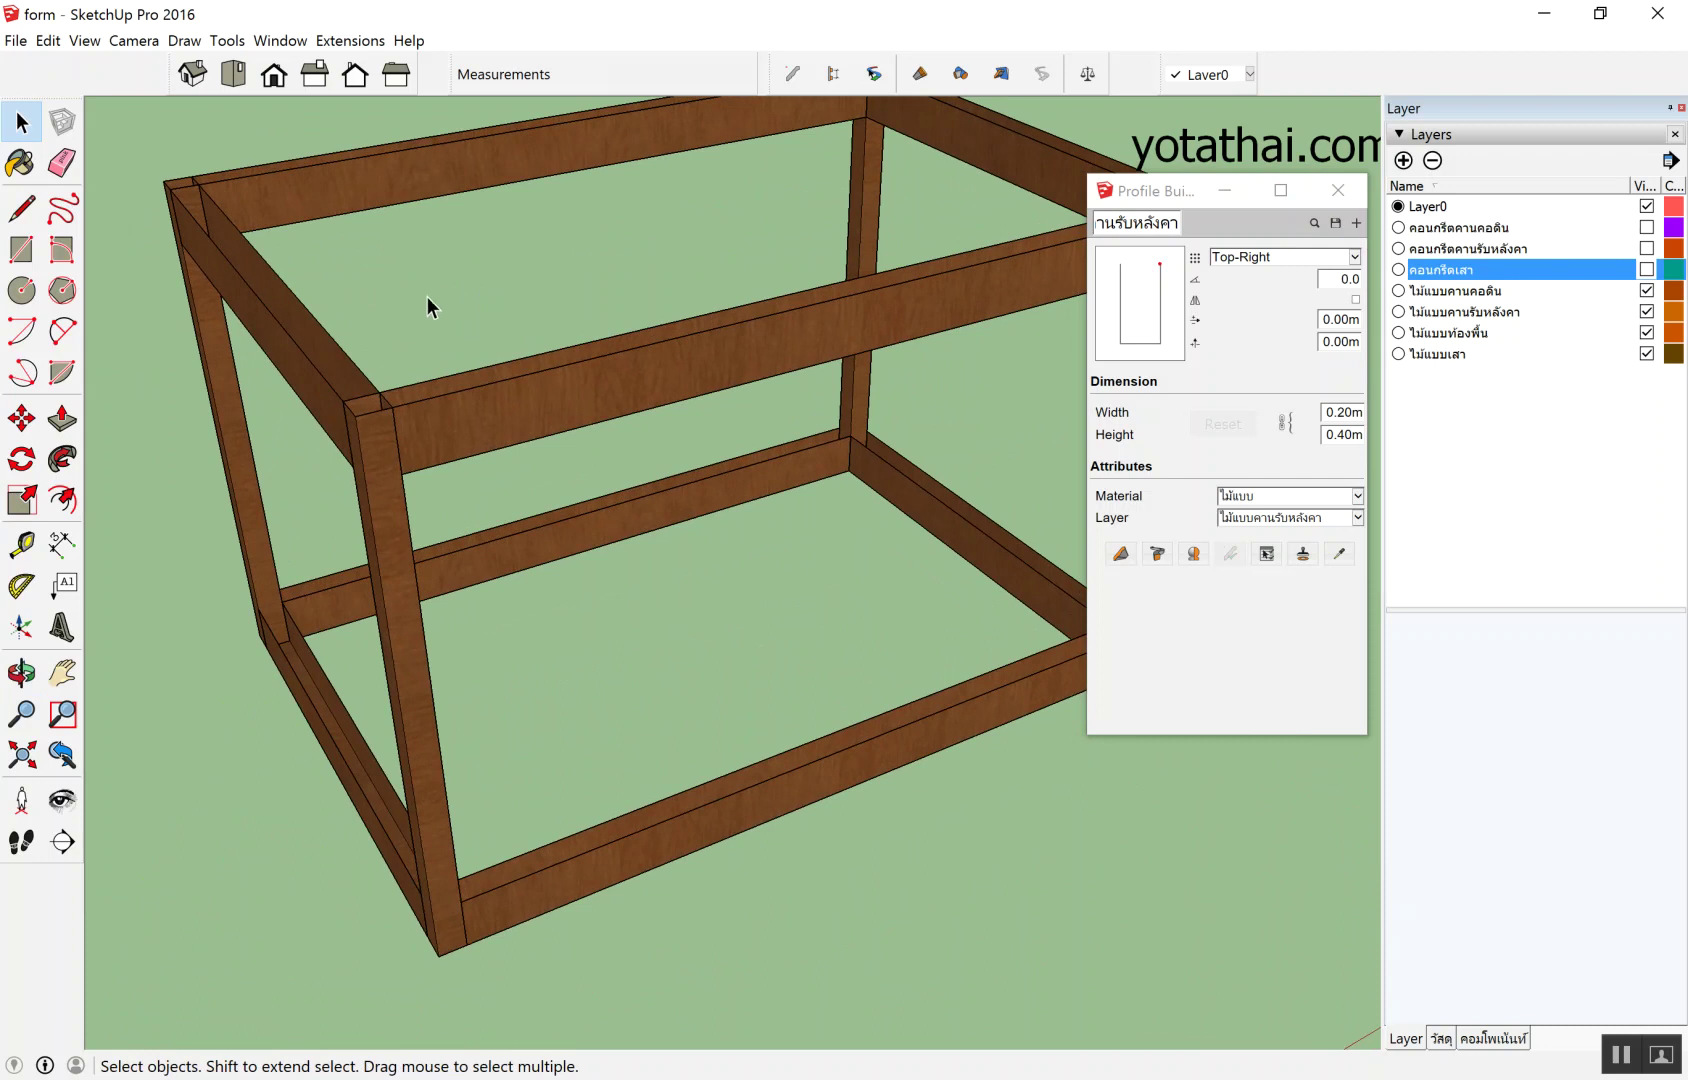